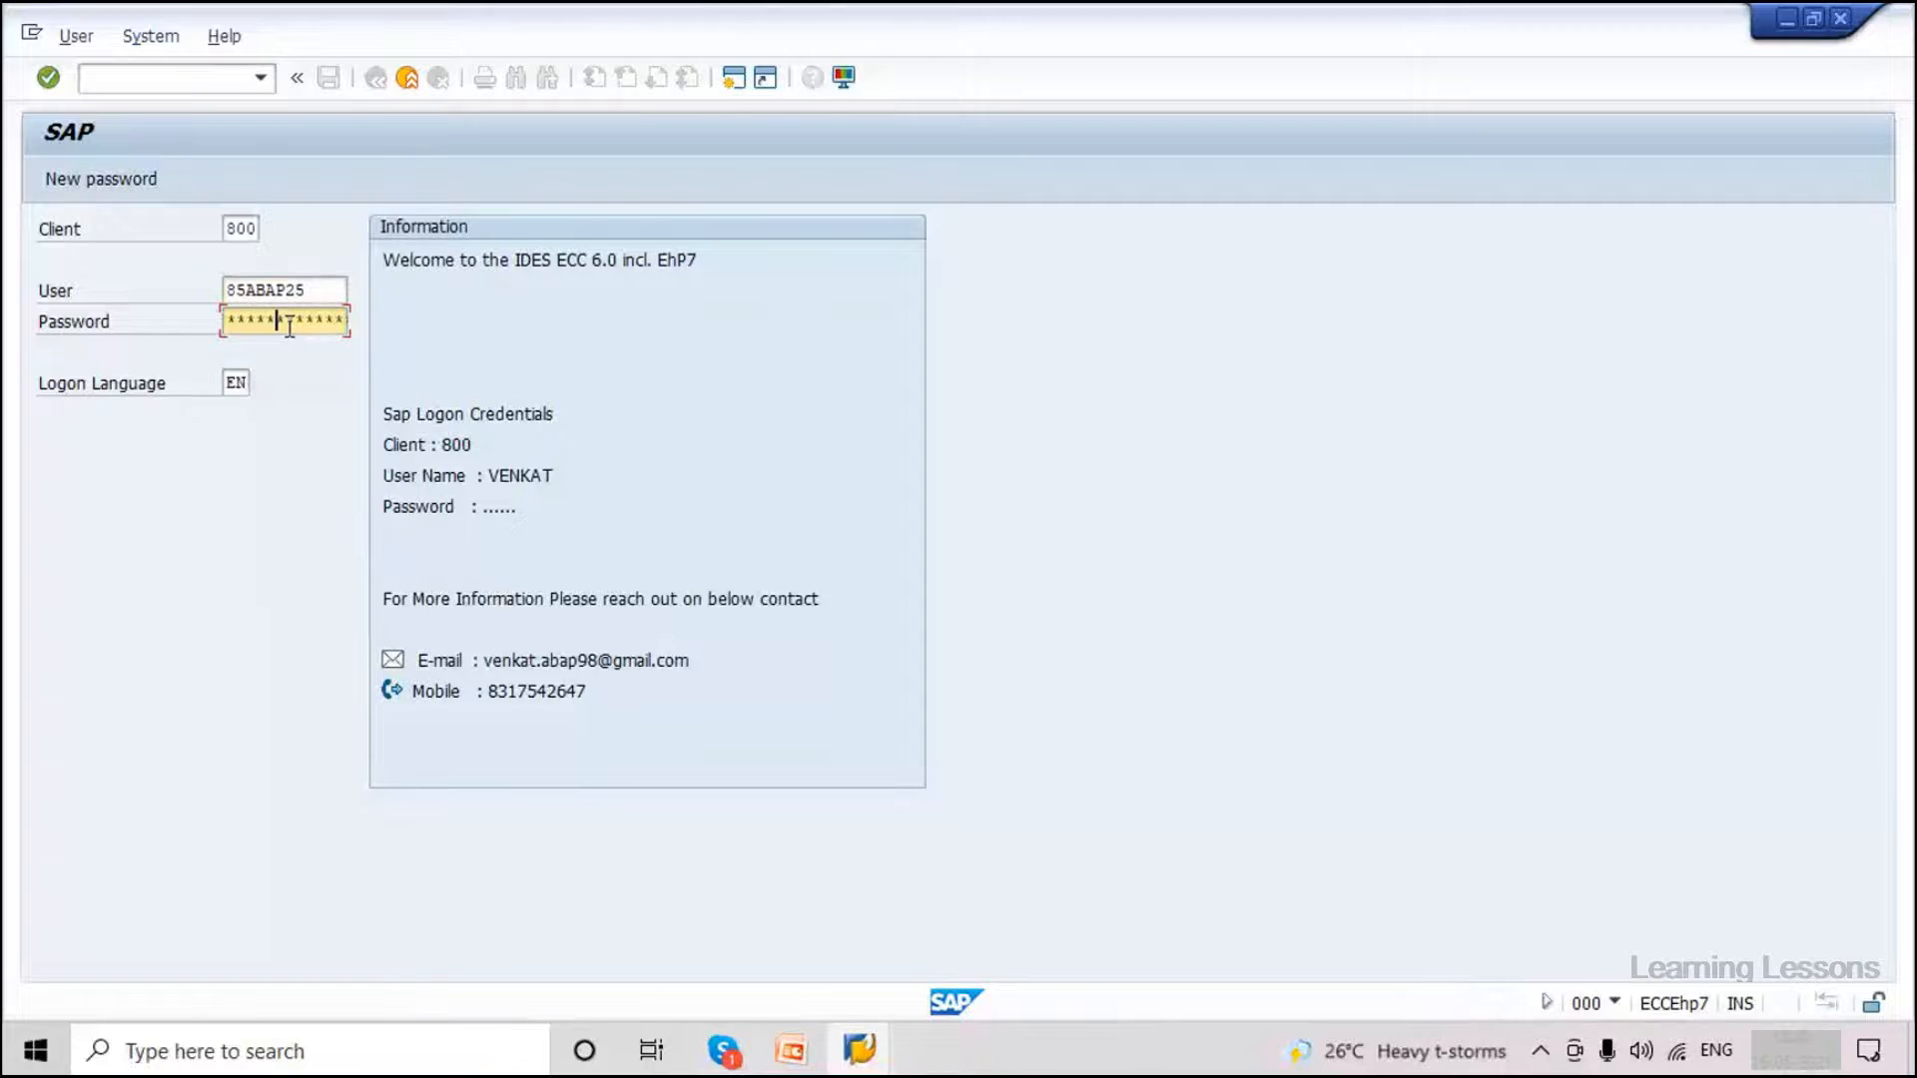
Log on to client 800 with the password, continuing past the multiple-logon license notice.
{"action": "type", "text": "**"}
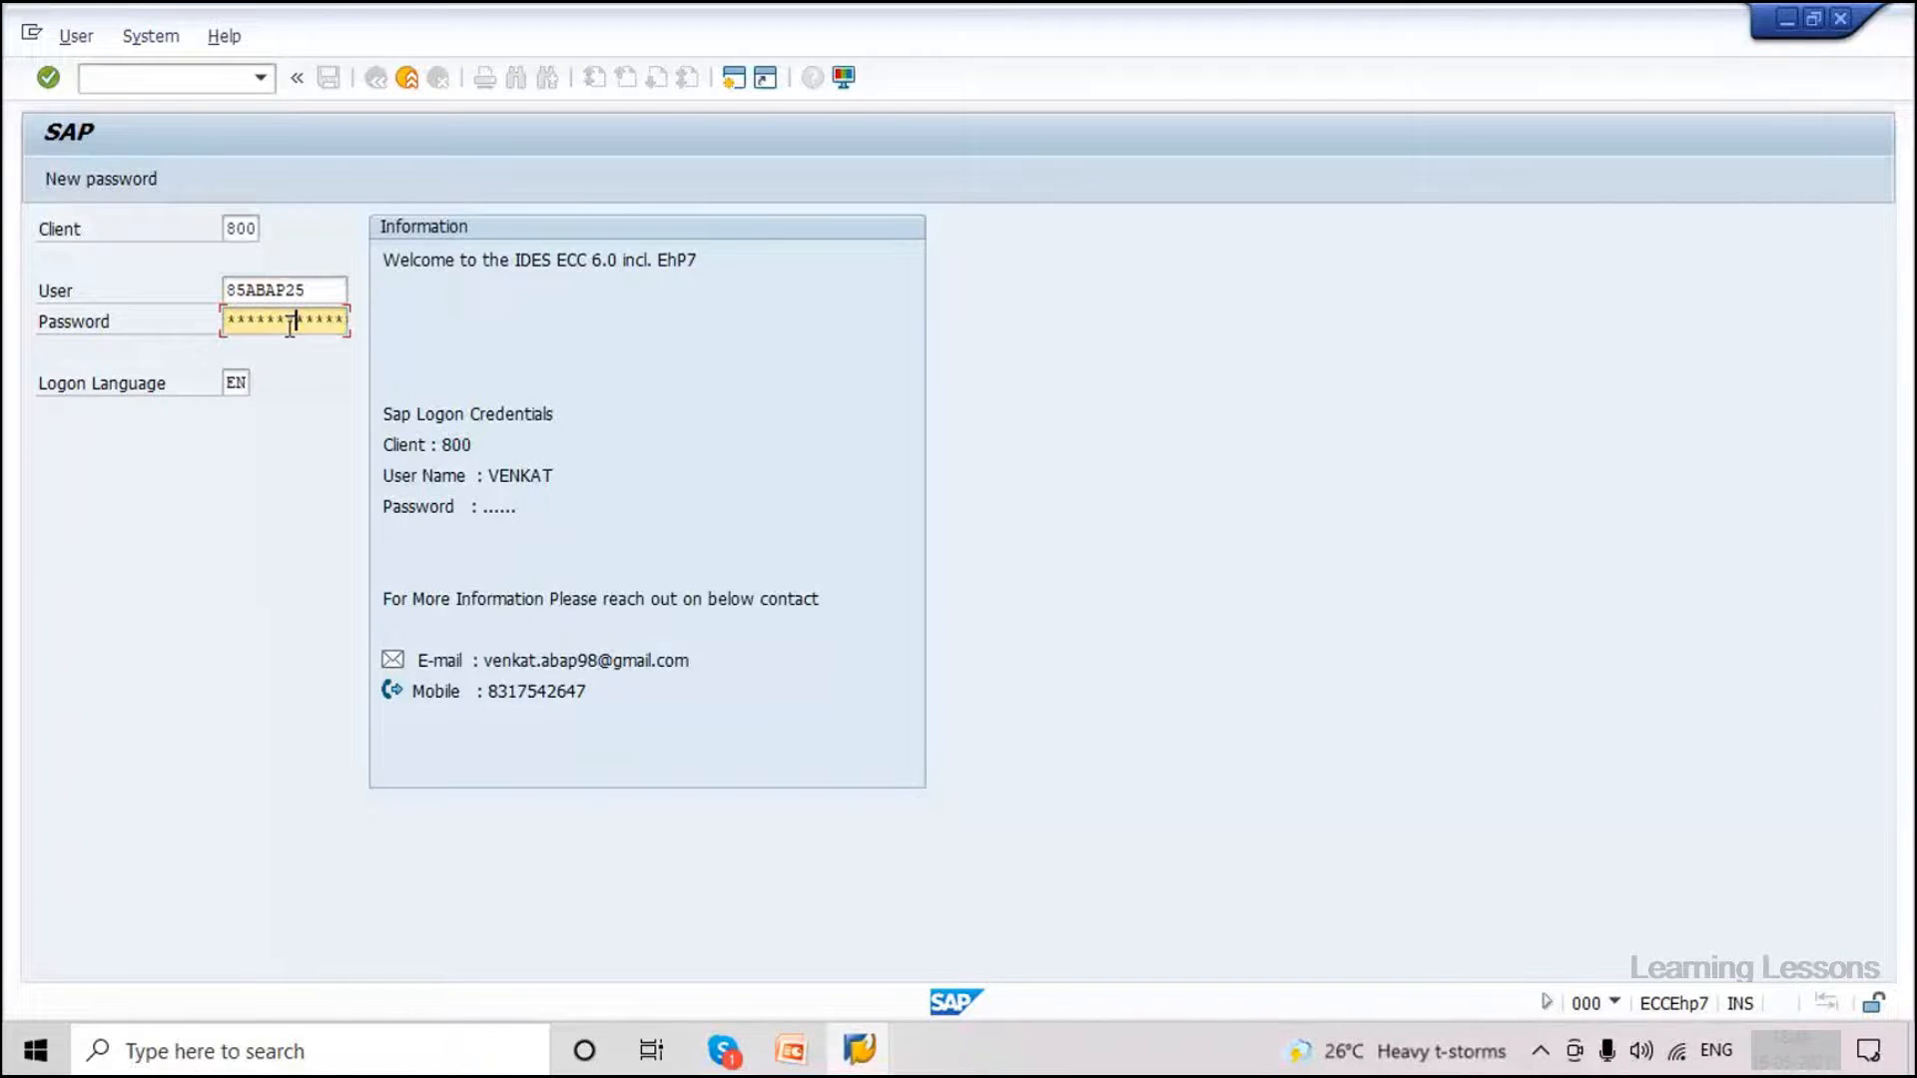
{"action": "key", "text": "Num_Lock"}
{"action": "key", "text": "Home"}
{"action": "type", "text": "*****"}
{"action": "key", "text": "Home"}
{"action": "type", "text": "*******"}
{"action": "key", "text": "Return"}
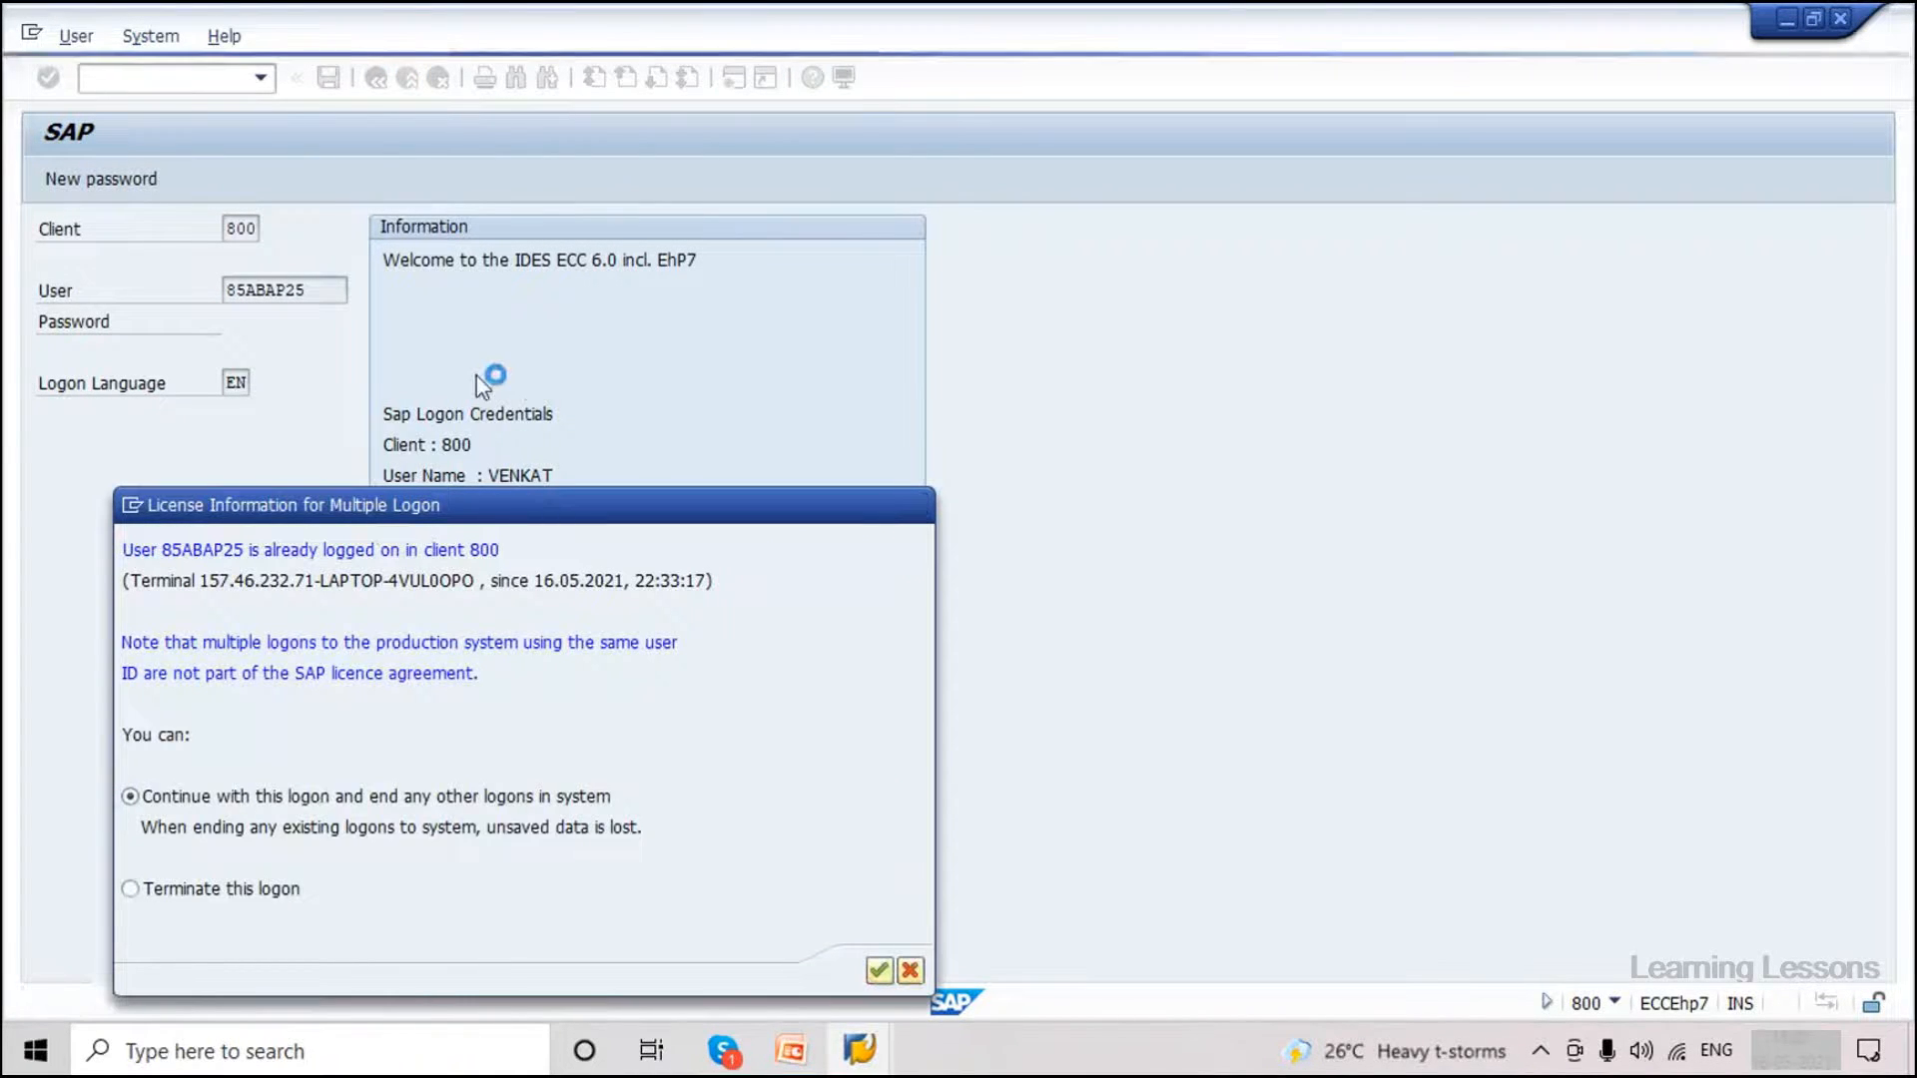
{"action": "key", "text": "Return"}
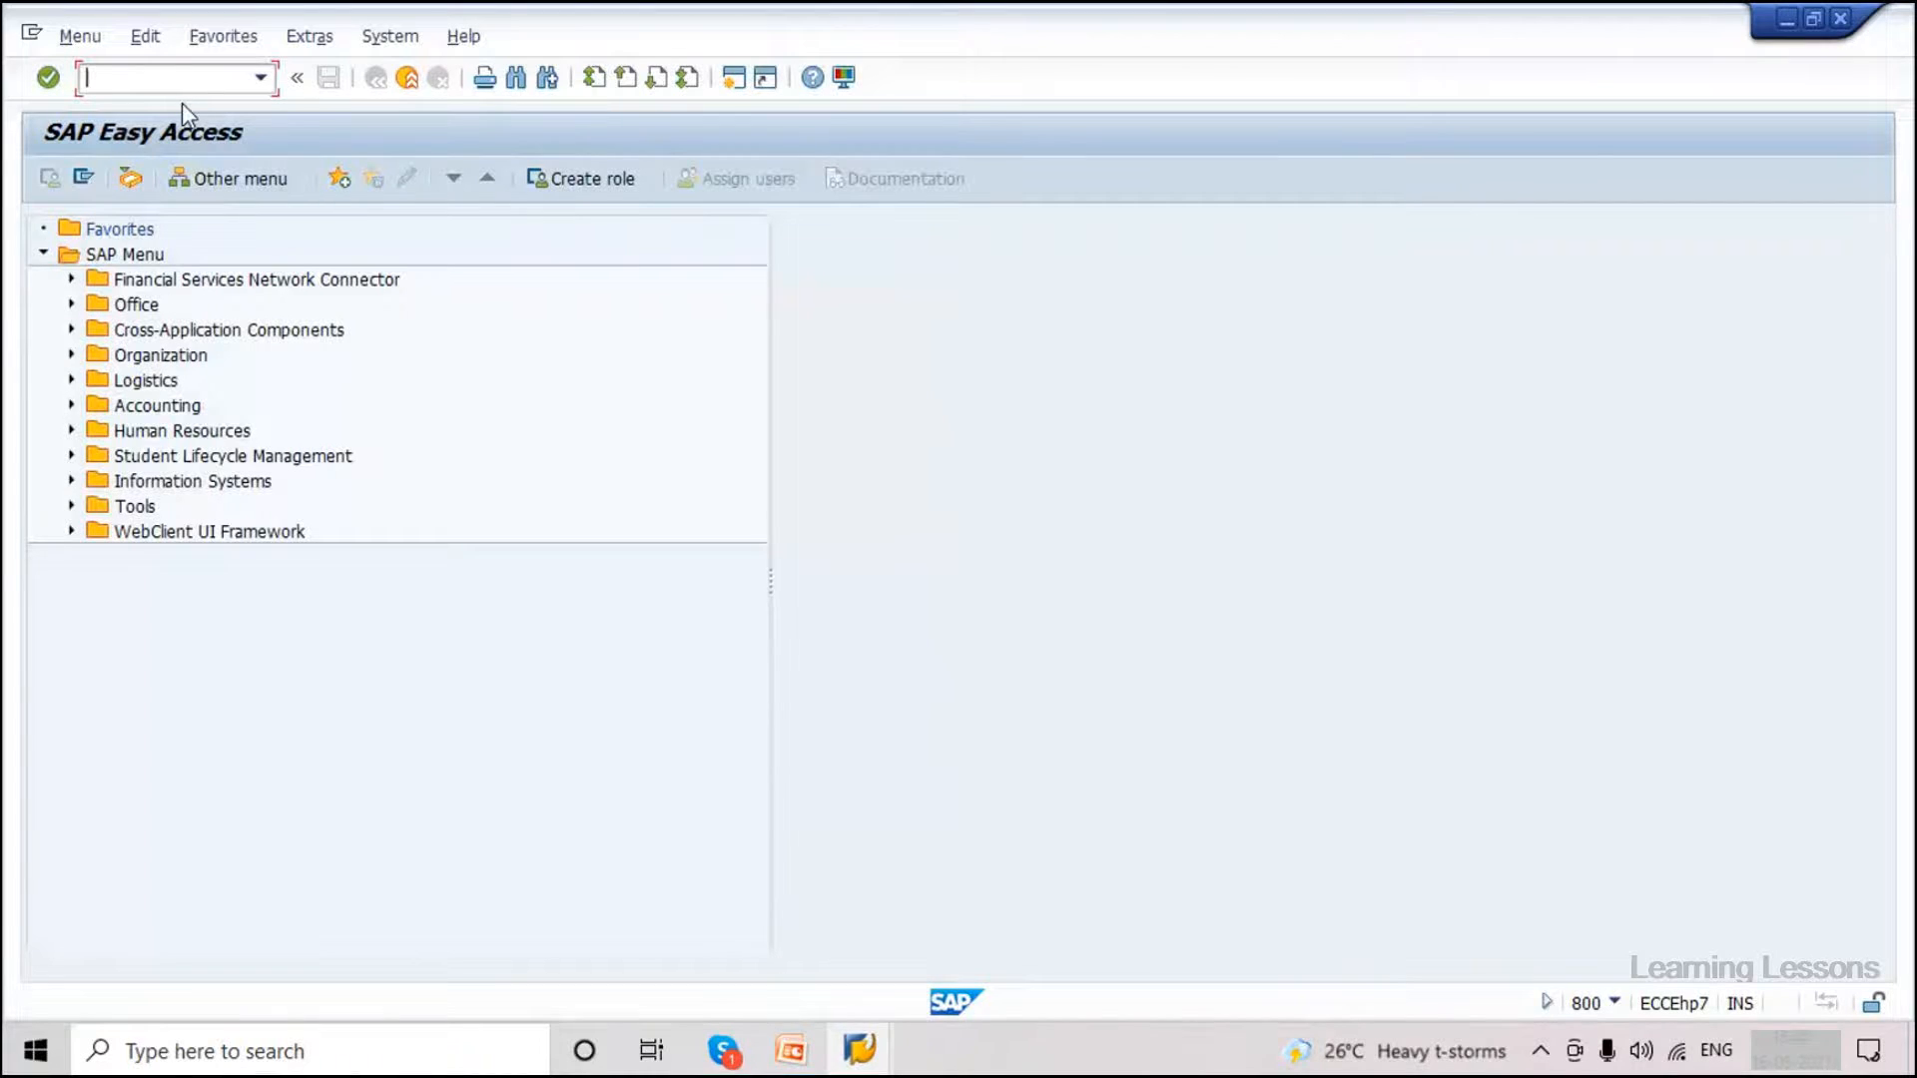
In WE30, find basic type MATMAS05 via a matmas* search and display its structure.
{"action": "type", "text": "/nwe30"}
{"action": "key", "text": "Return"}
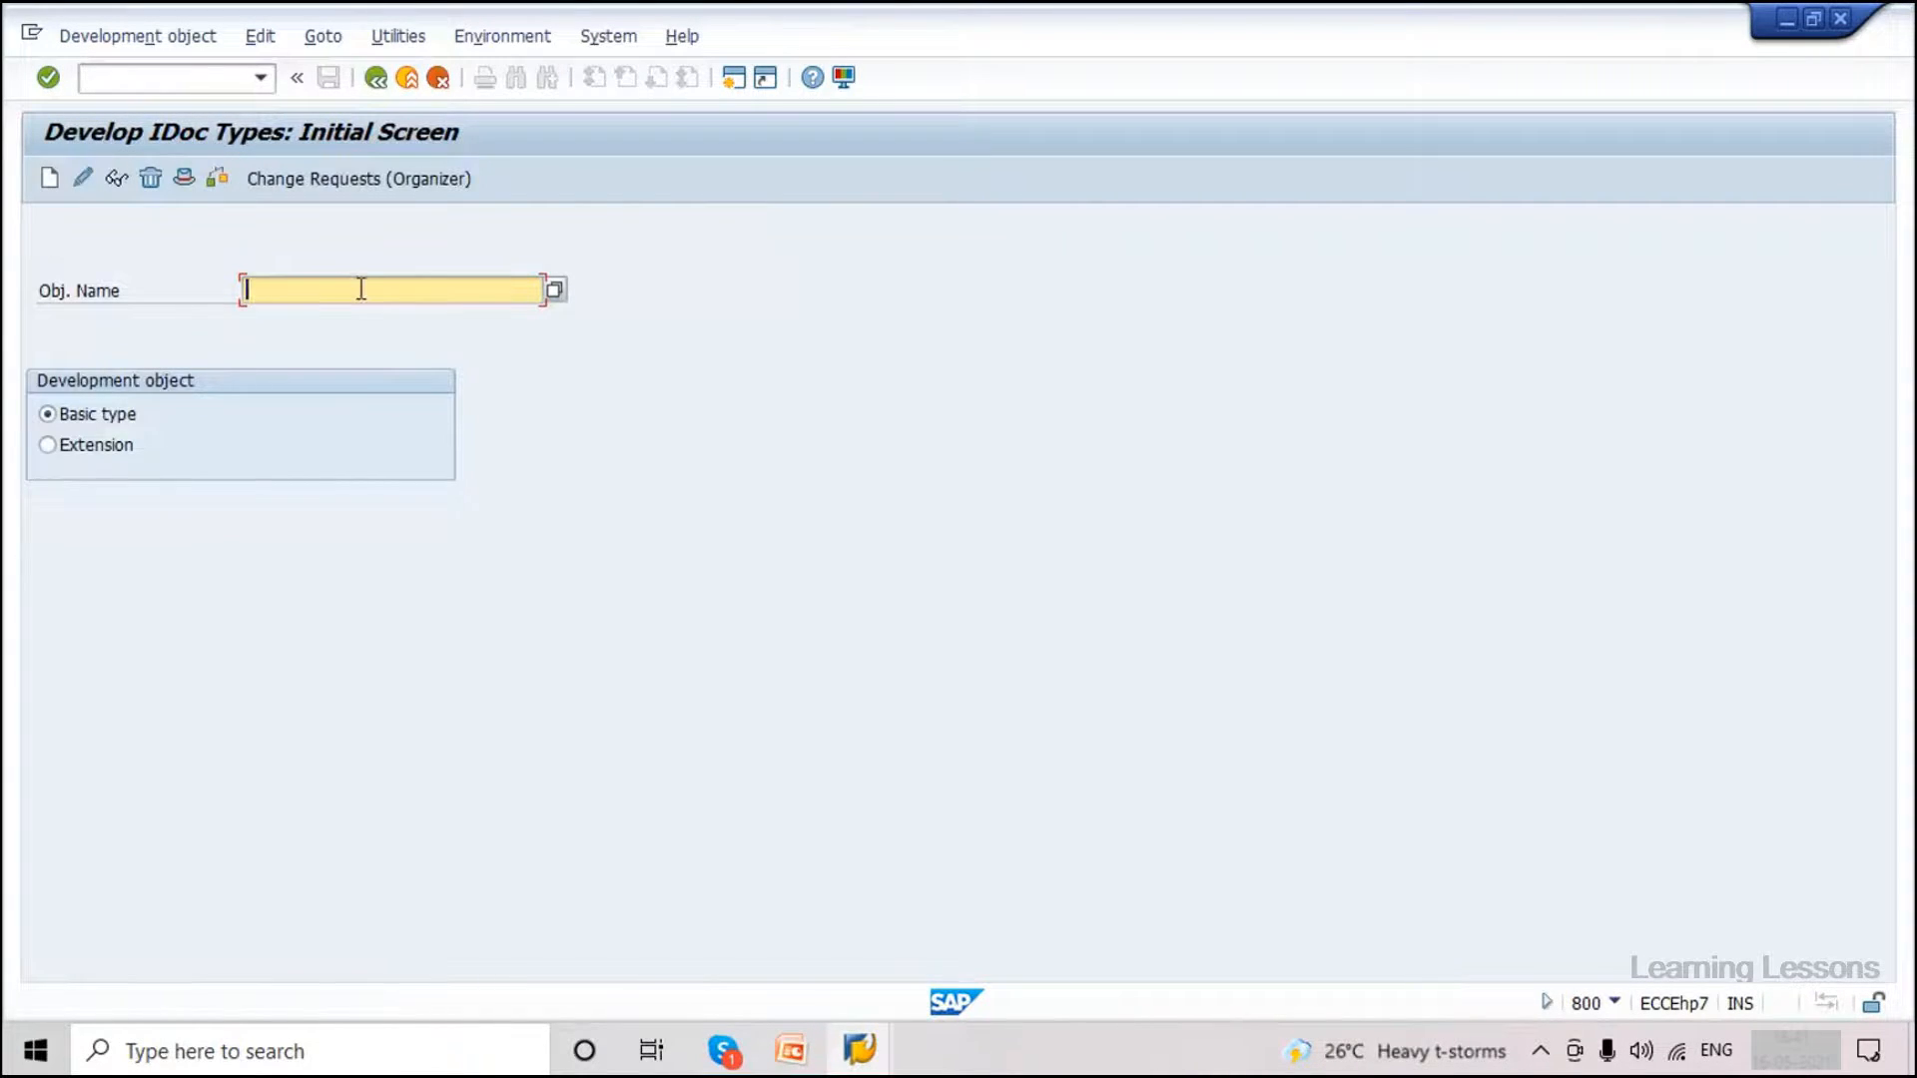
{"action": "type", "text": "matmas*"}
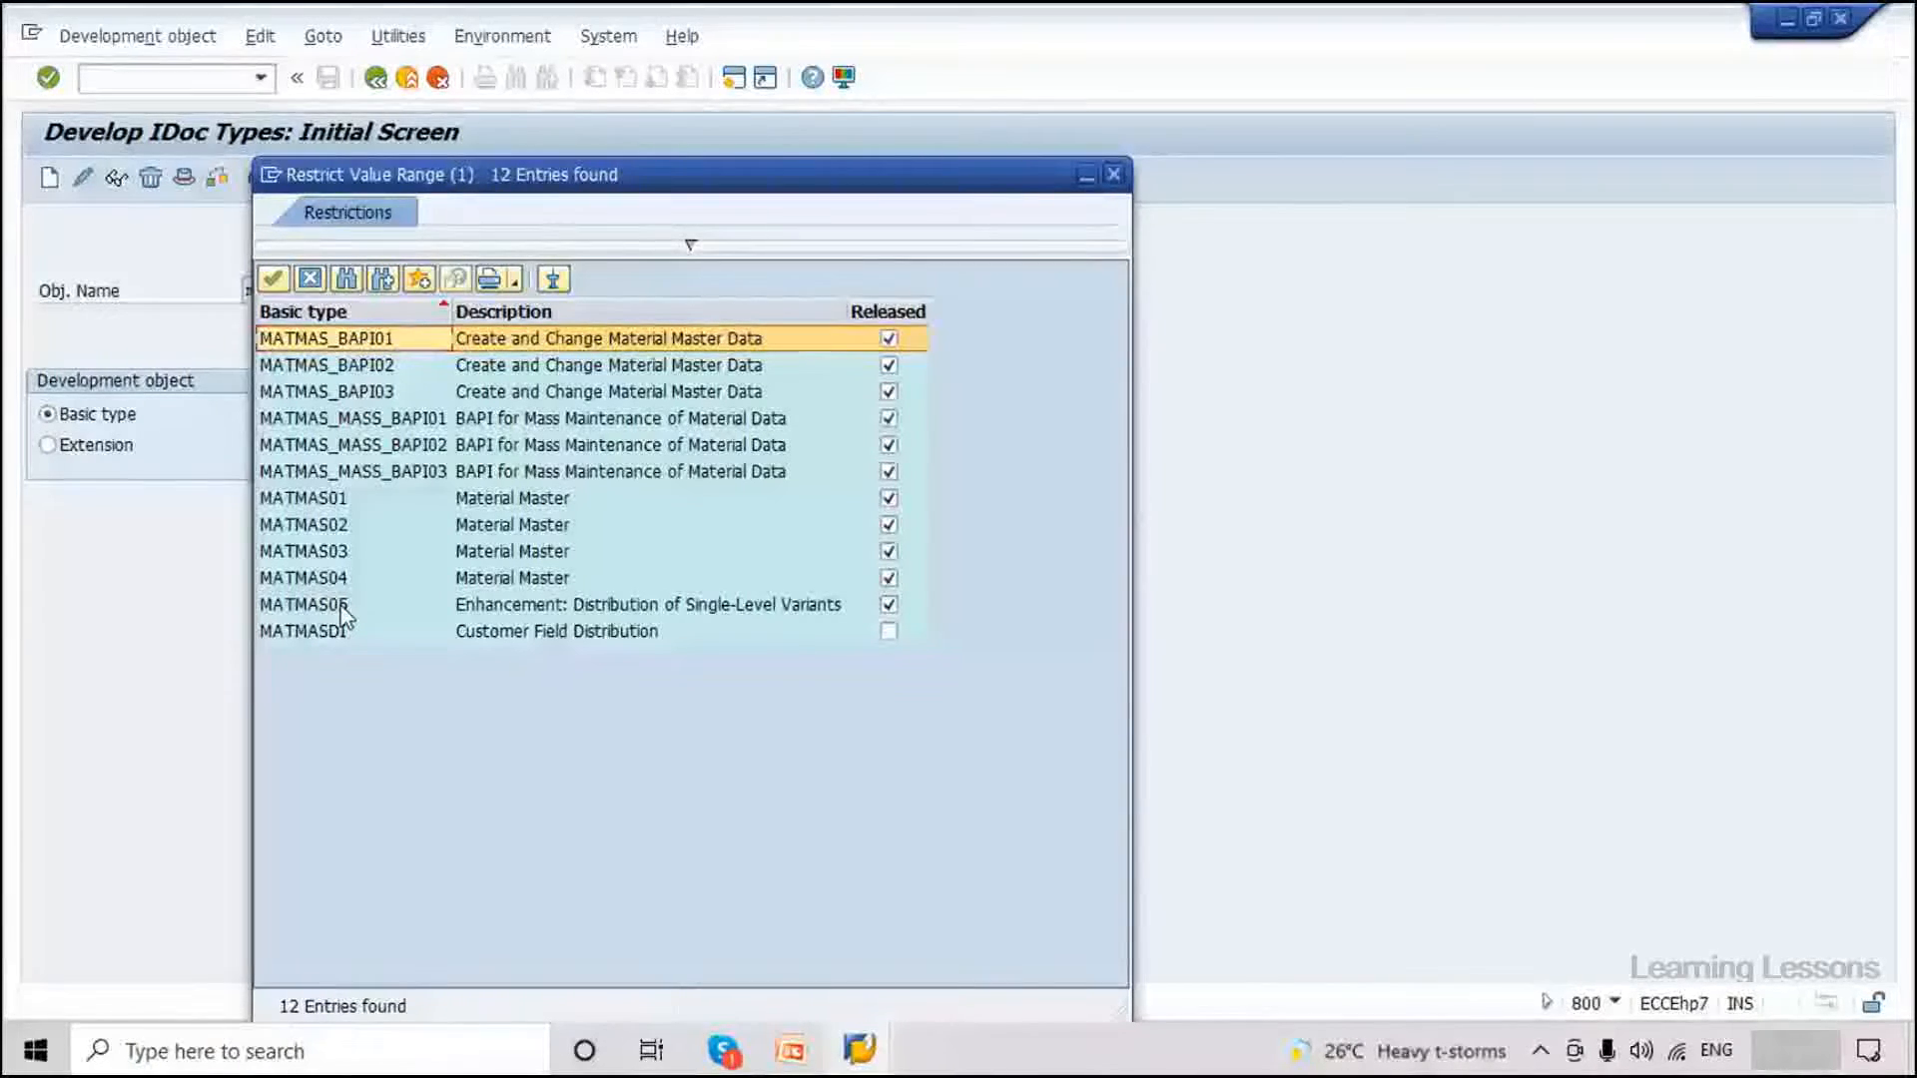
{"action": "double_click", "coordinate": [343, 606]}
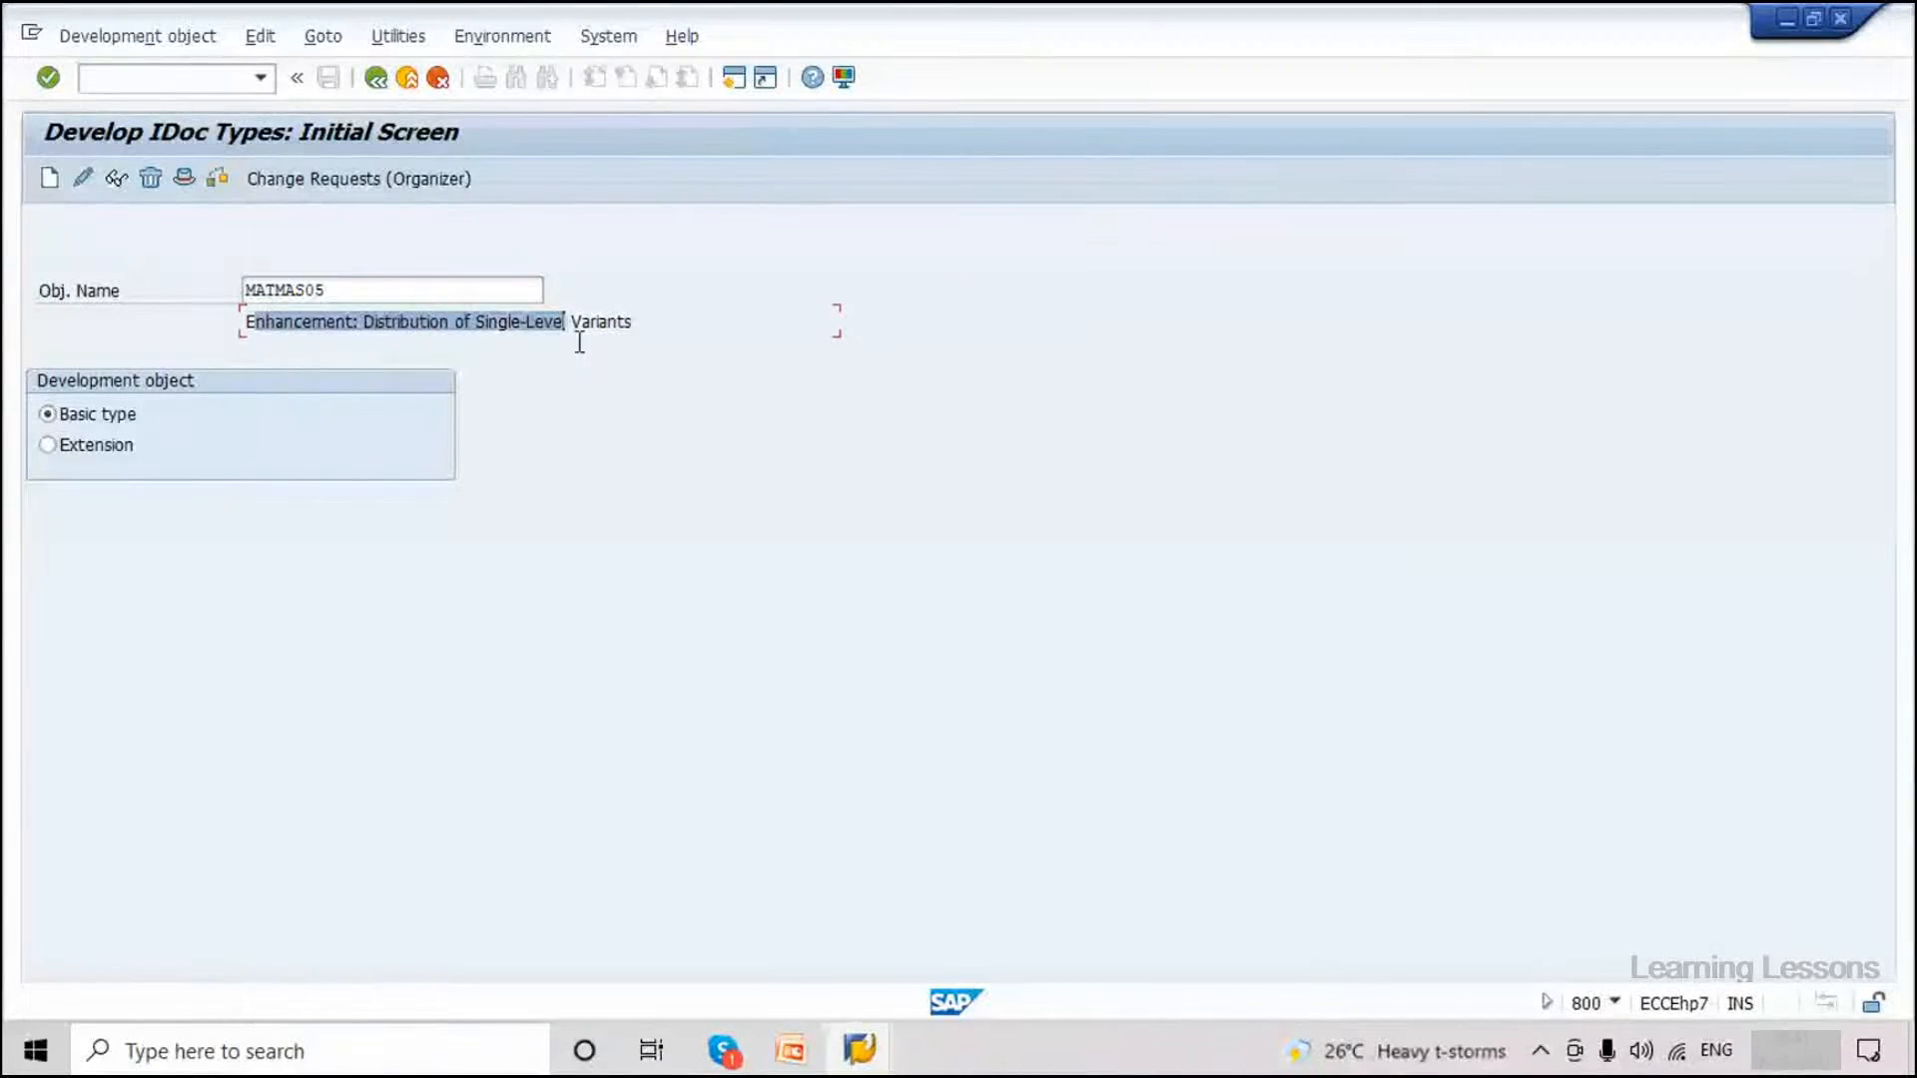
{"action": "left_click_drag", "start_coordinate": [579, 342], "coordinate": [610, 341]}
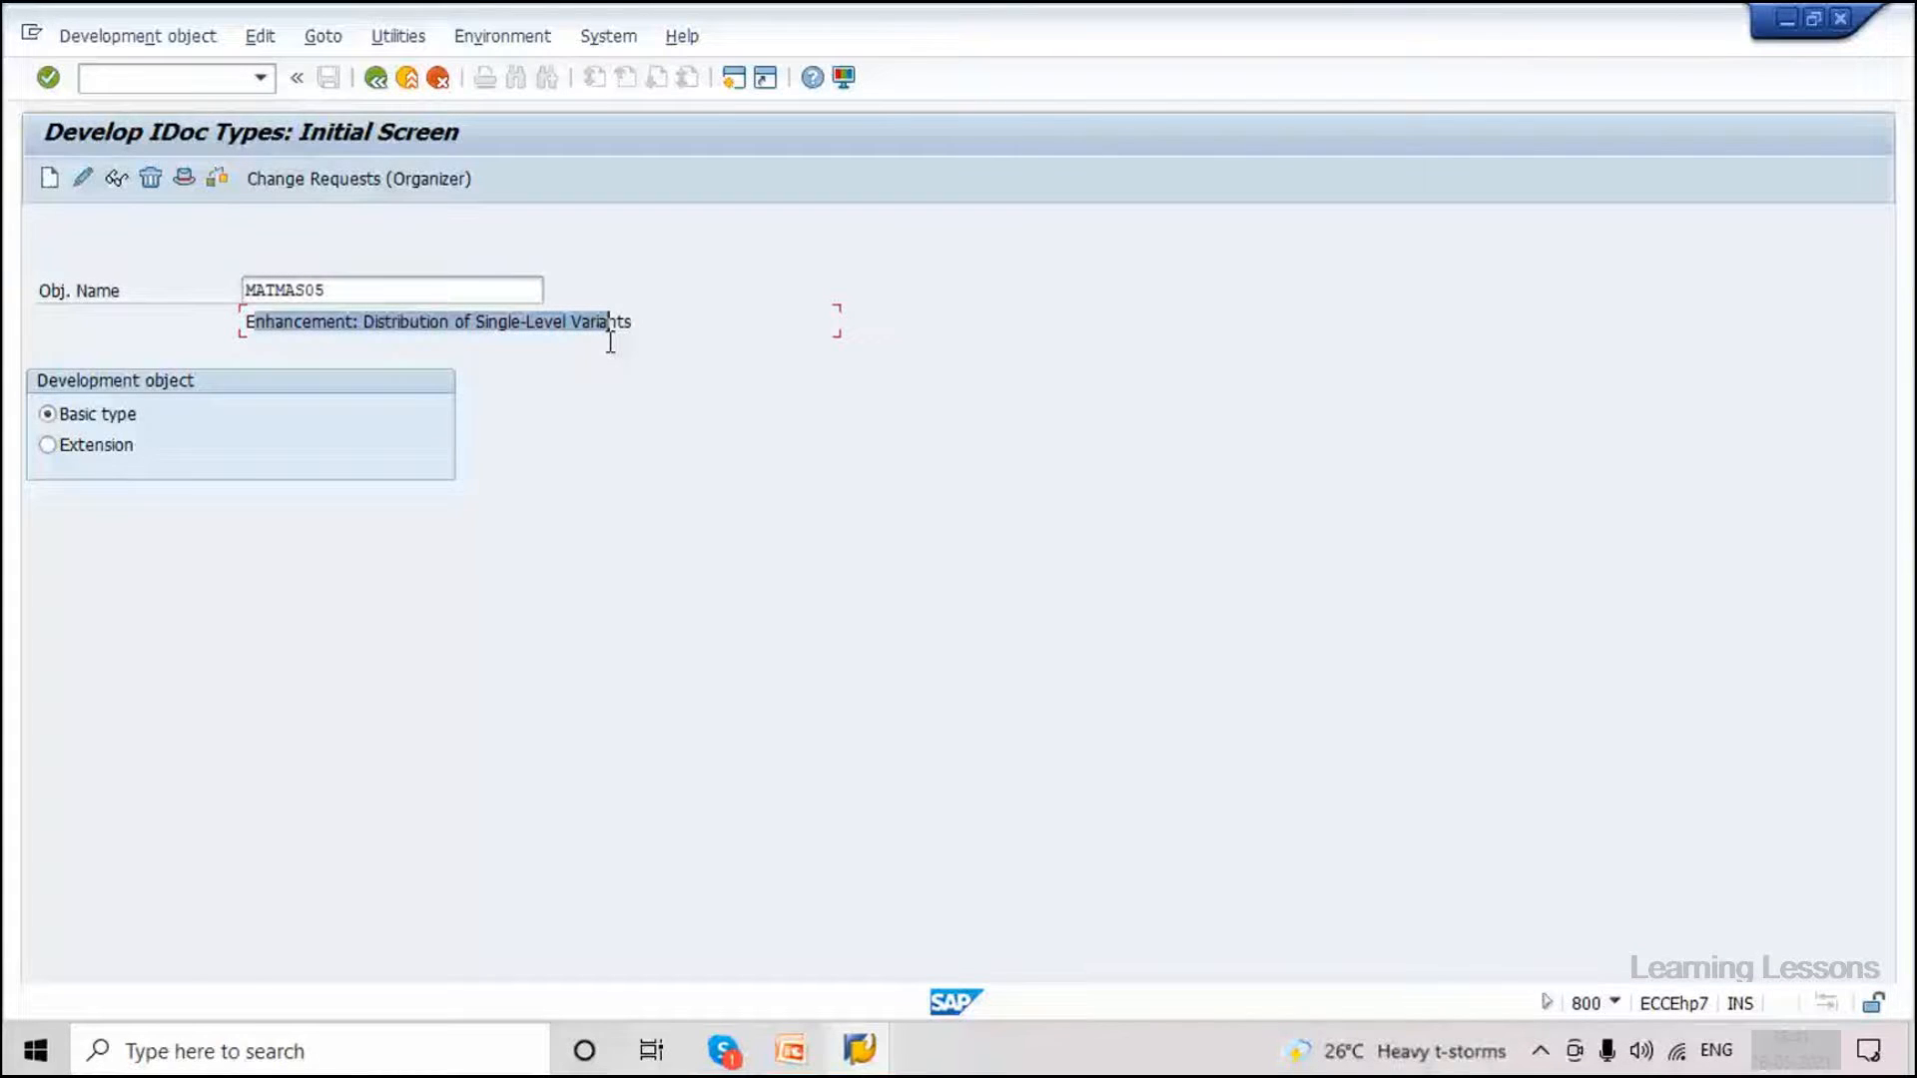
{"action": "left_click", "coordinate": [117, 179]}
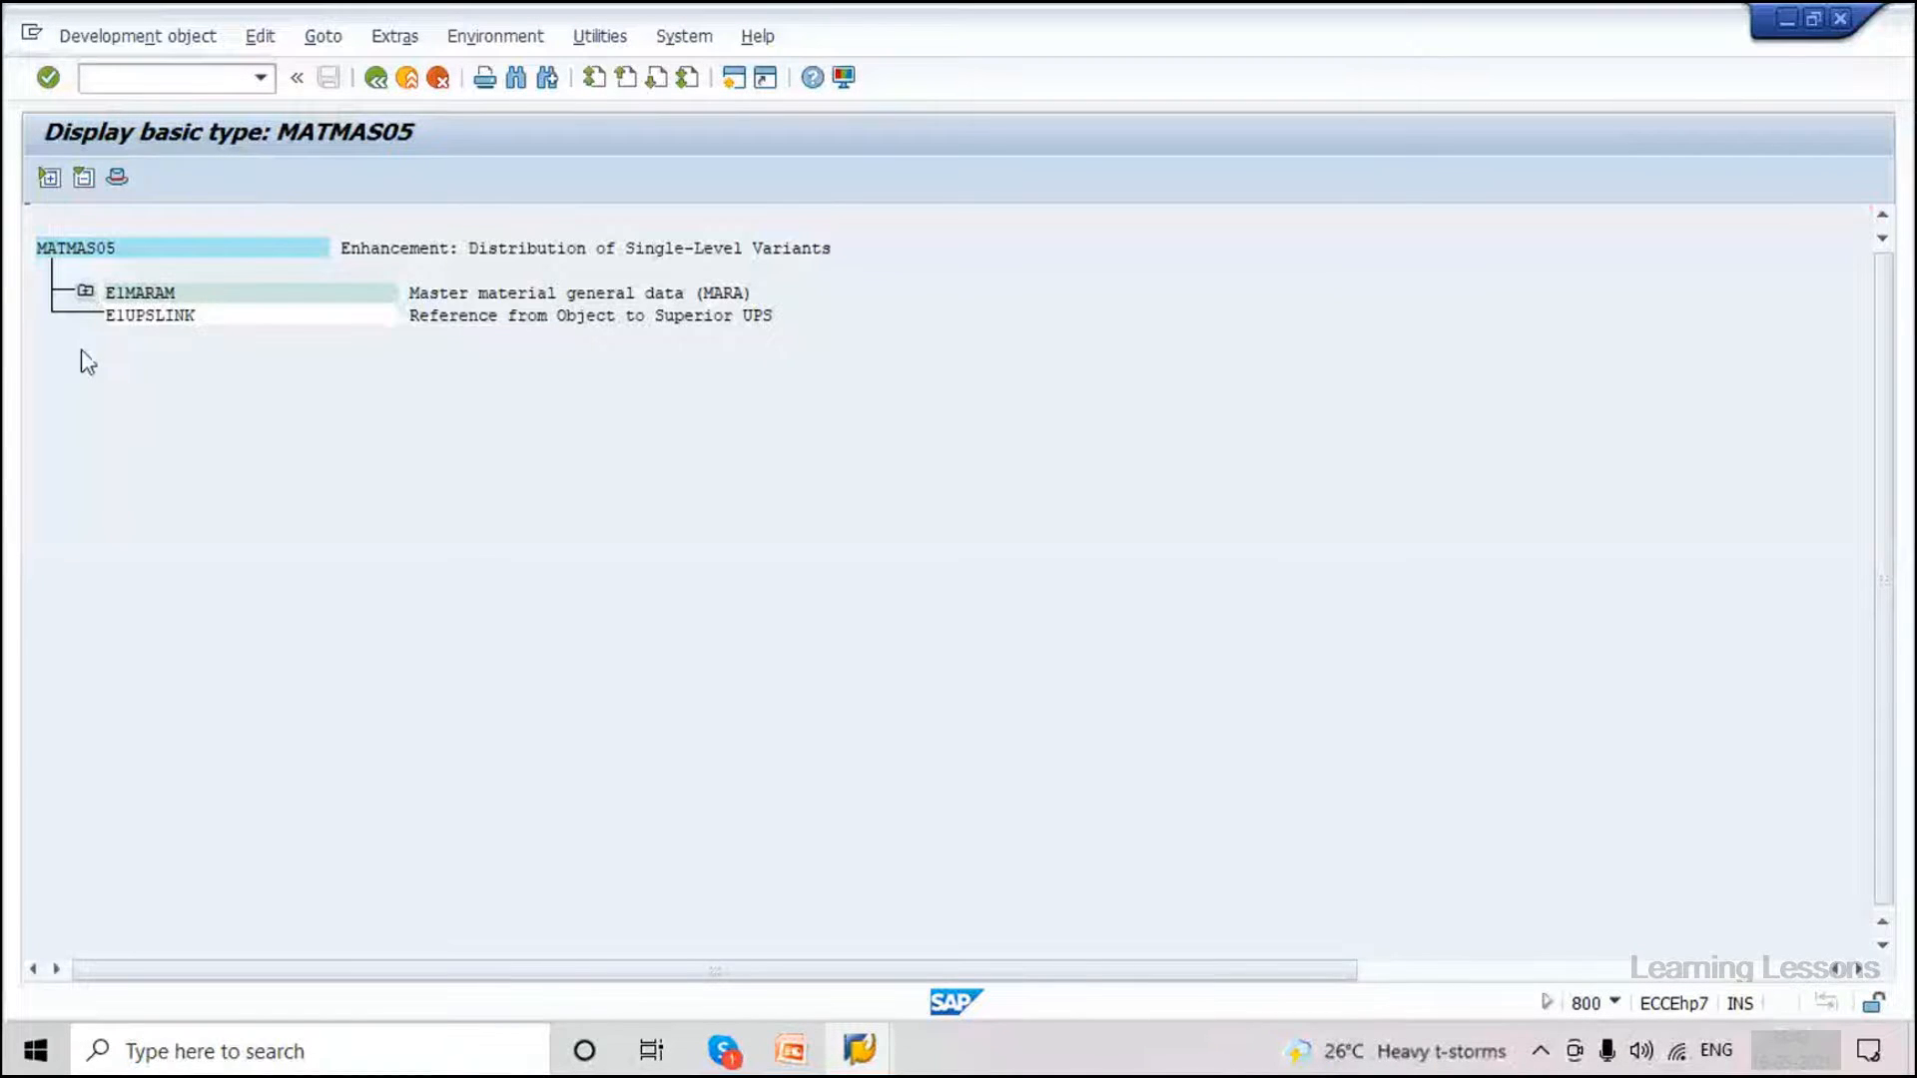
Expand the E1MARAM, E1CUCFG, E1MTXHM, E1MLGNM and E1MARCM segments in the tree.
{"action": "left_click", "coordinate": [85, 290]}
{"action": "left_click", "coordinate": [122, 537]}
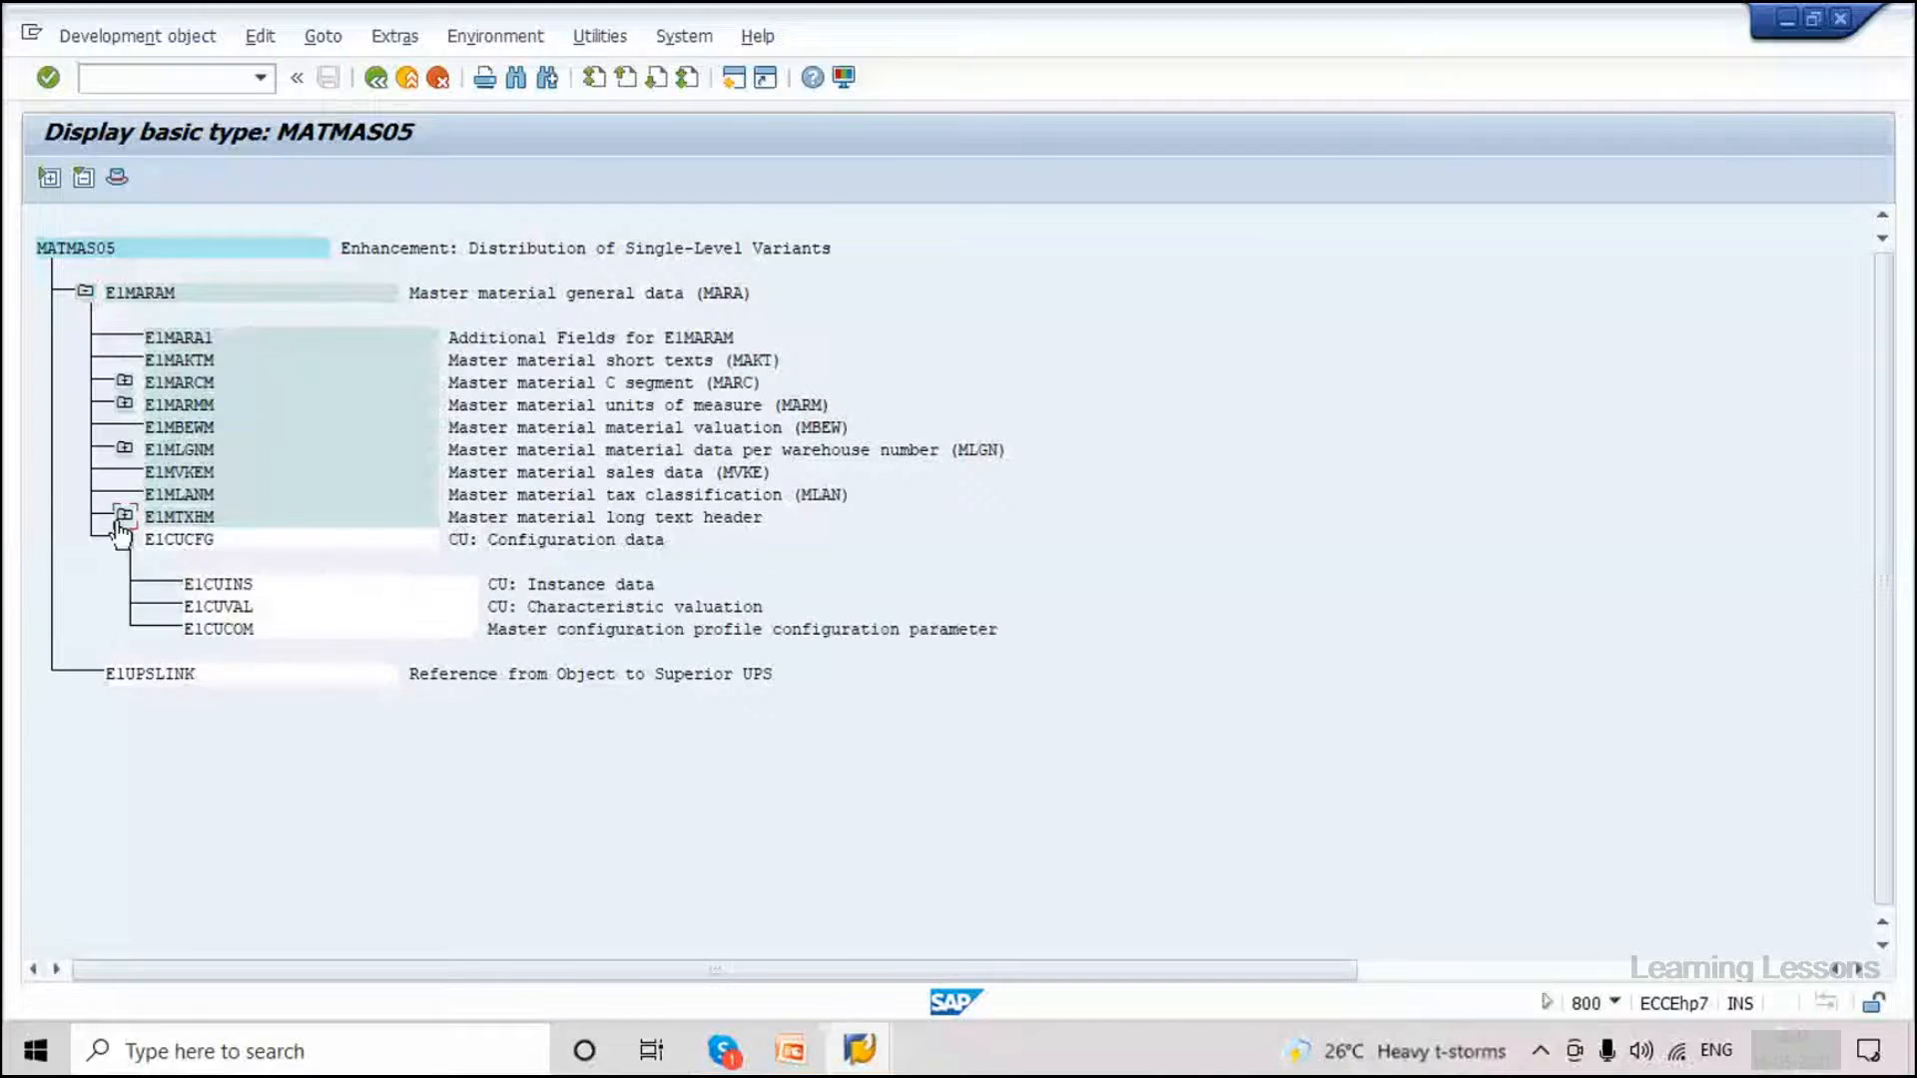
{"action": "left_click", "coordinate": [123, 516]}
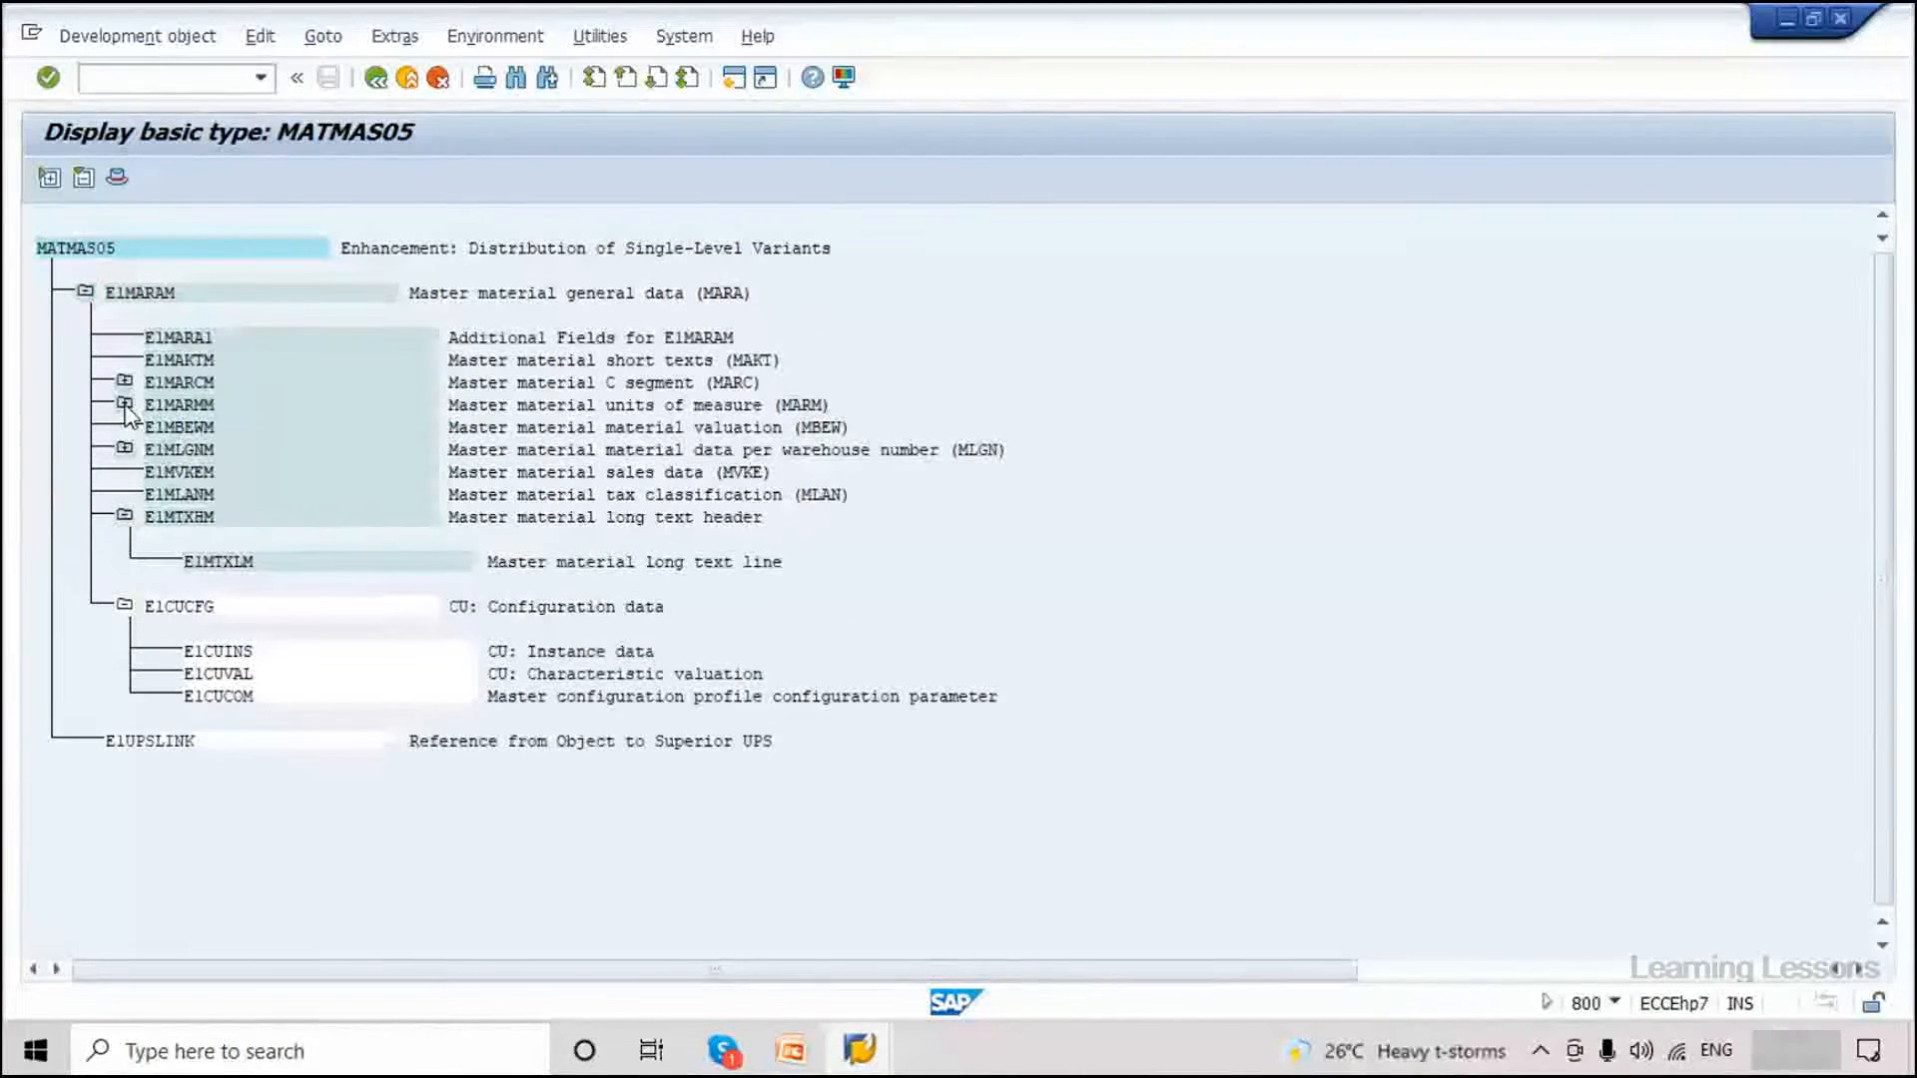
{"action": "left_click", "coordinate": [124, 448]}
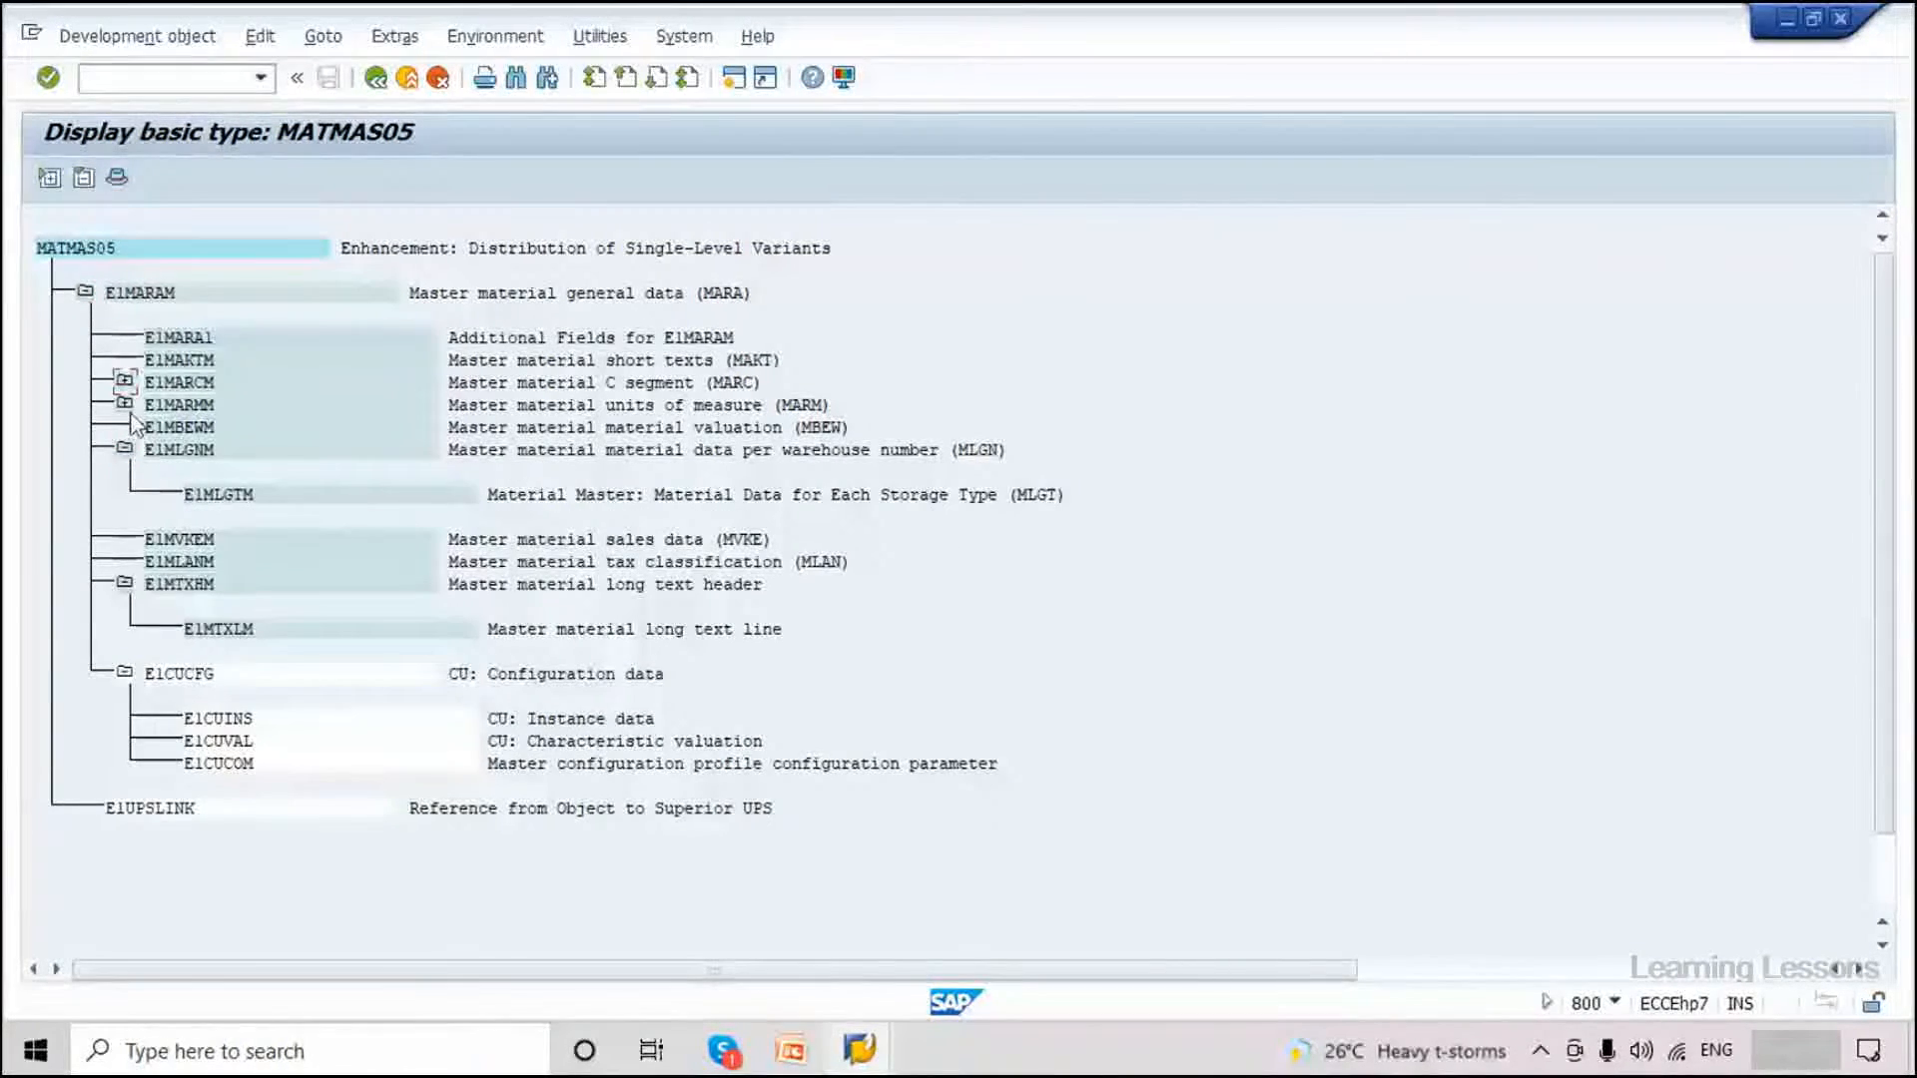
{"action": "left_click", "coordinate": [124, 381]}
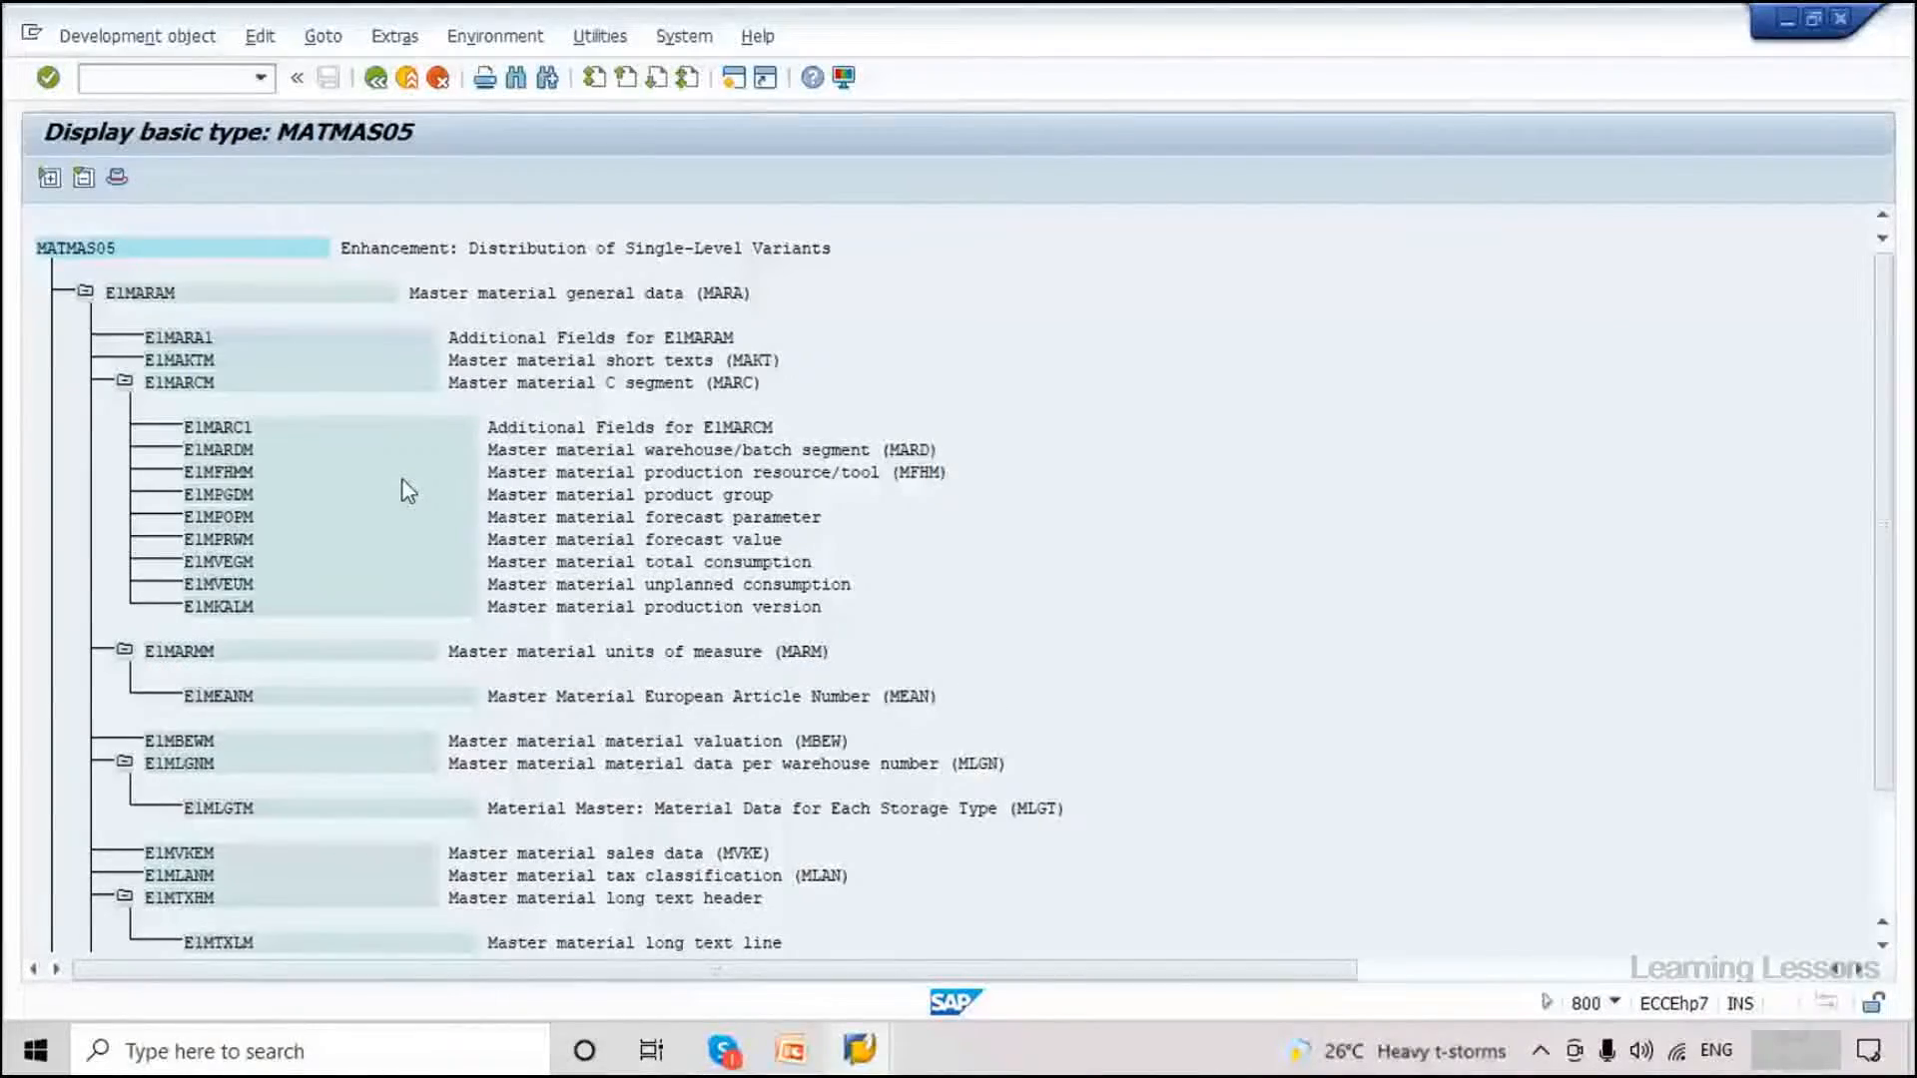
{"action": "scroll", "coordinate": [403, 490], "scroll_direction": "down", "scroll_amount": 1}
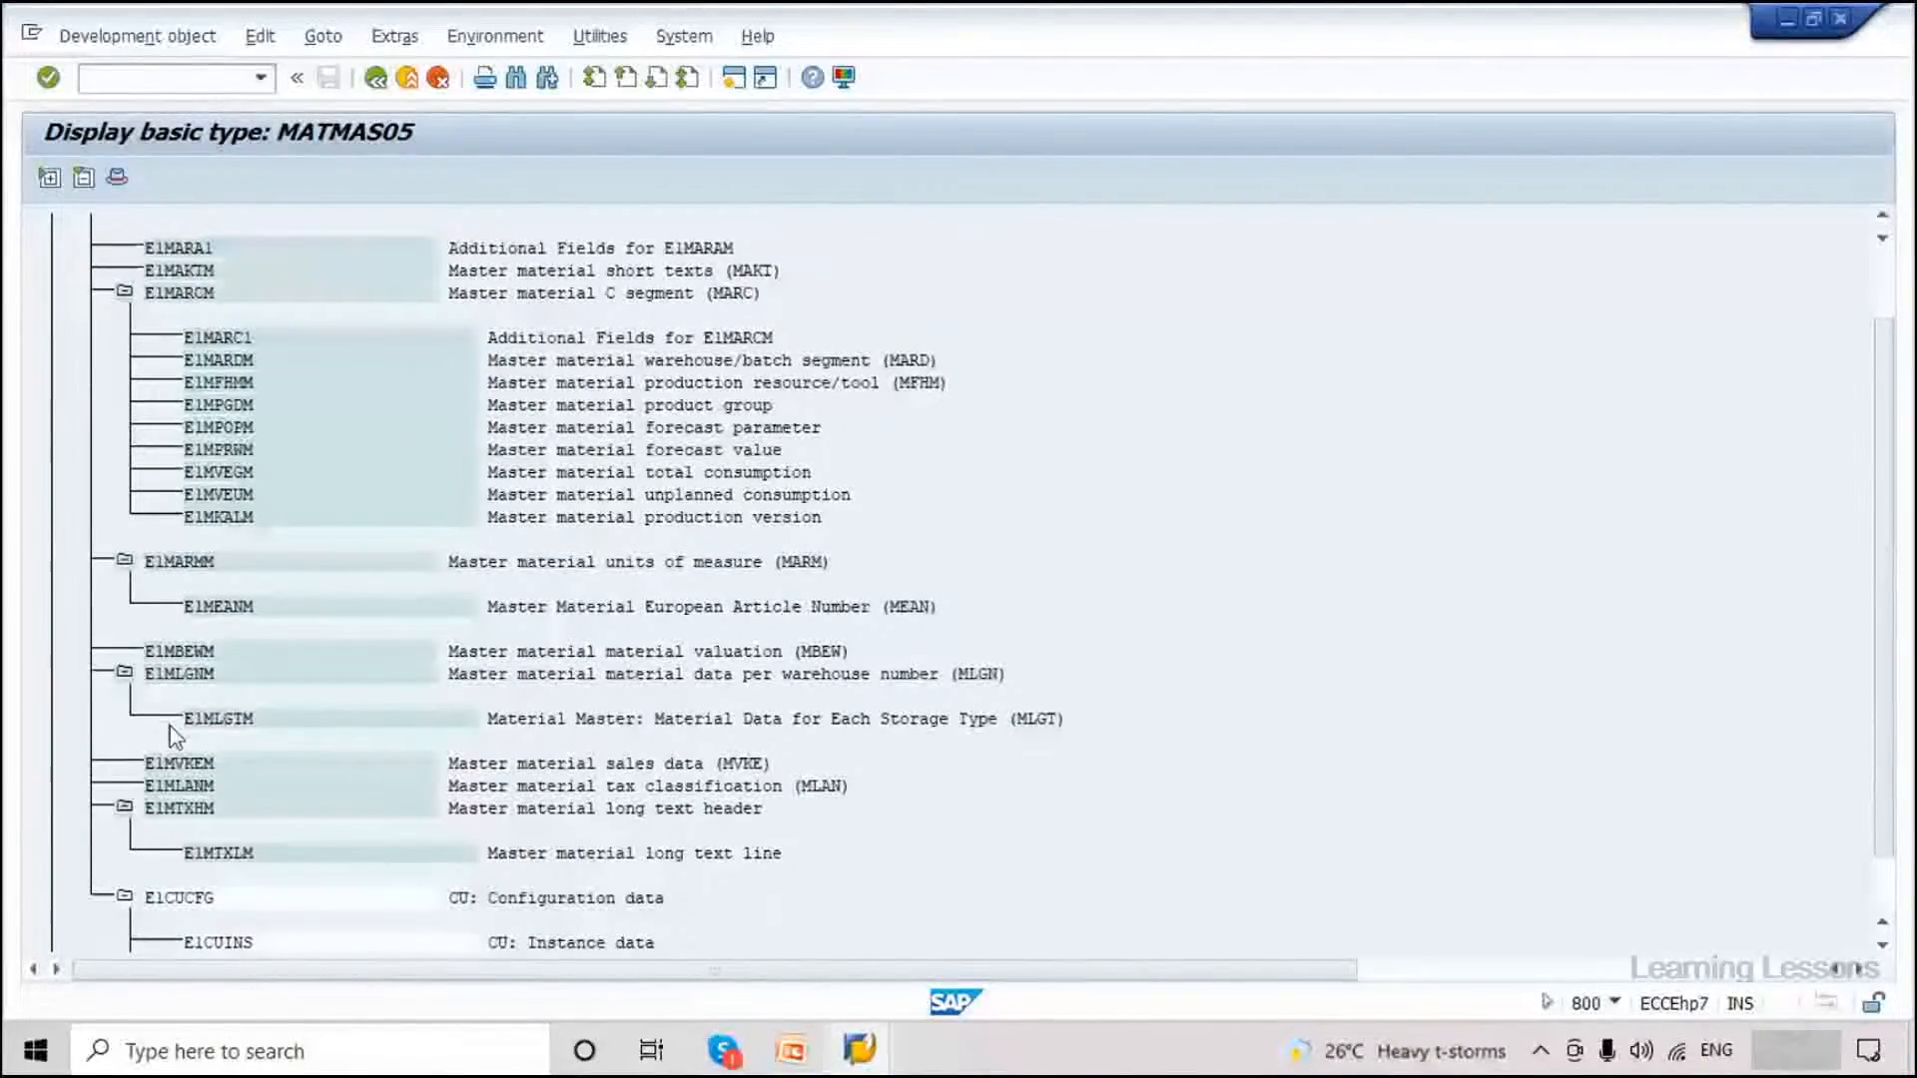
{"action": "scroll", "coordinate": [175, 736], "scroll_direction": "down", "scroll_amount": 1}
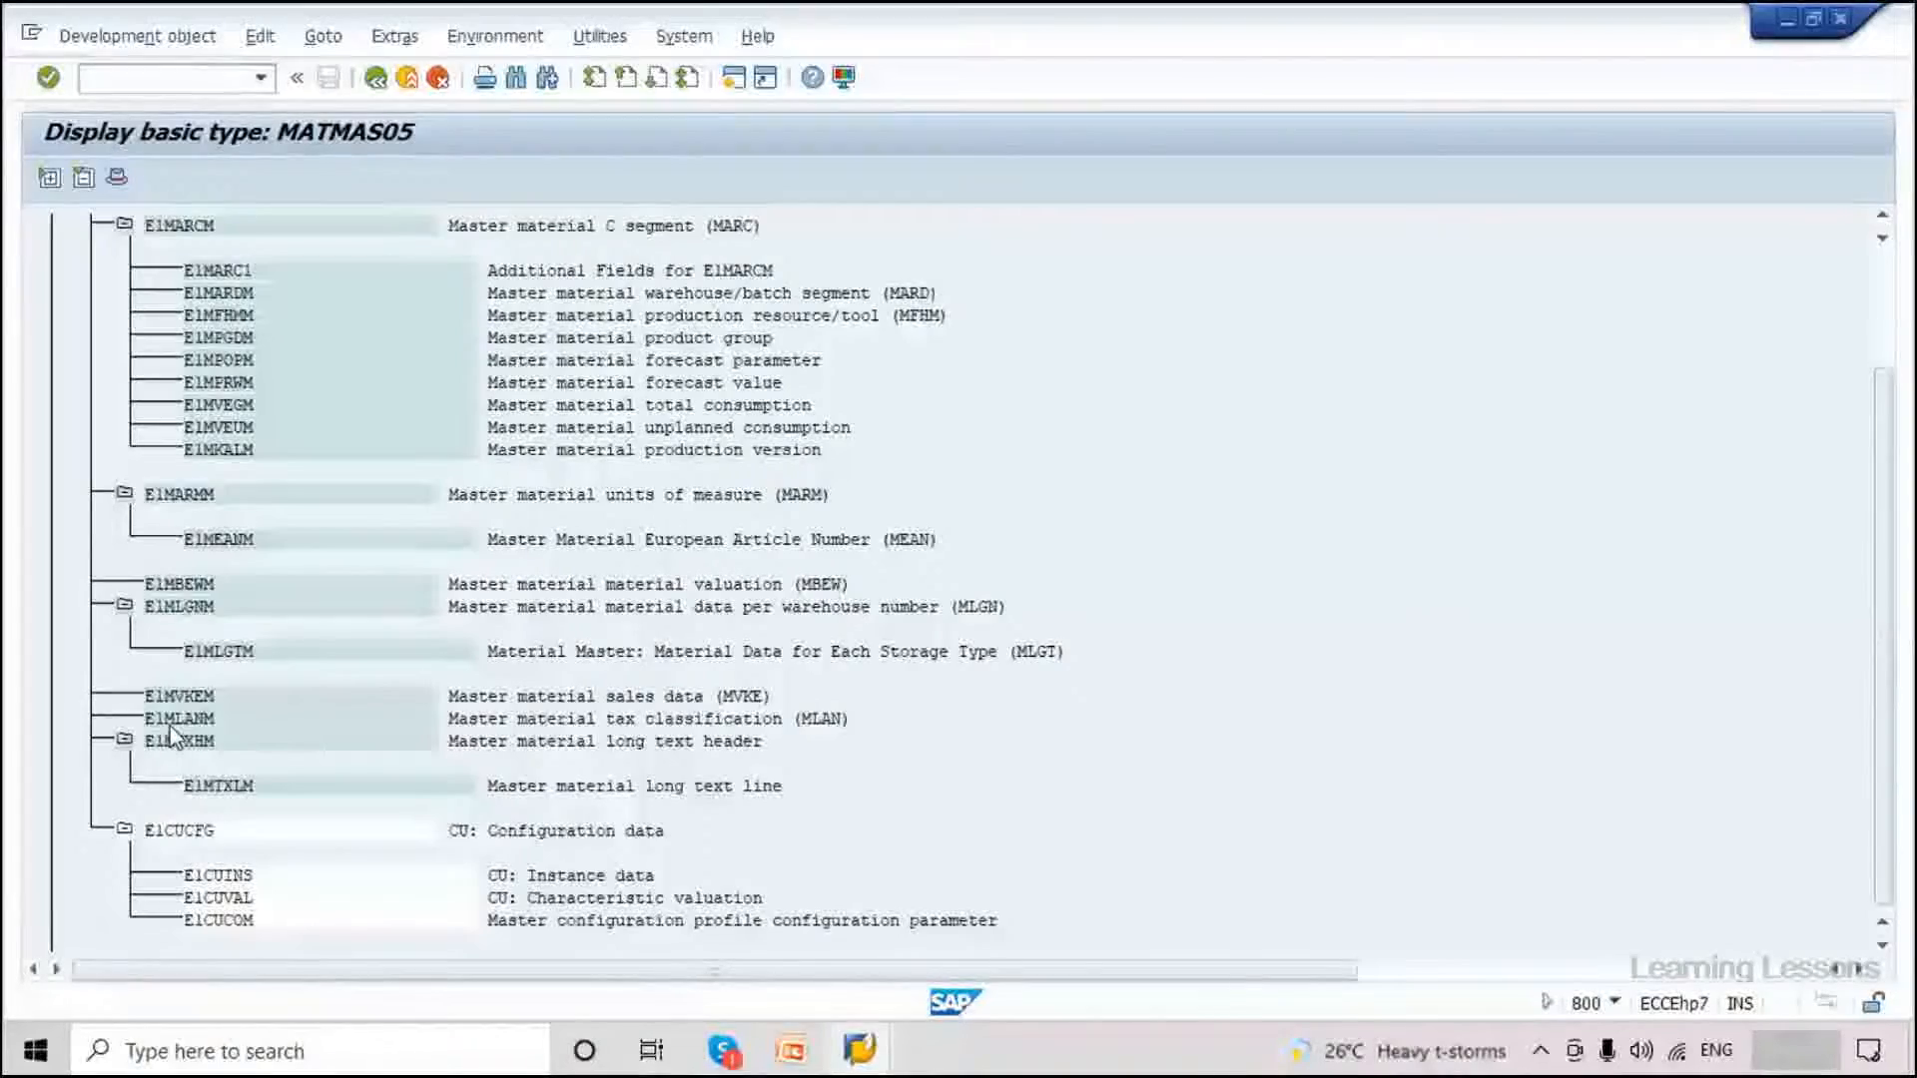
{"action": "scroll", "coordinate": [172, 736], "scroll_direction": "up", "scroll_amount": 1}
{"action": "scroll", "coordinate": [170, 734], "scroll_direction": "up", "scroll_amount": 1}
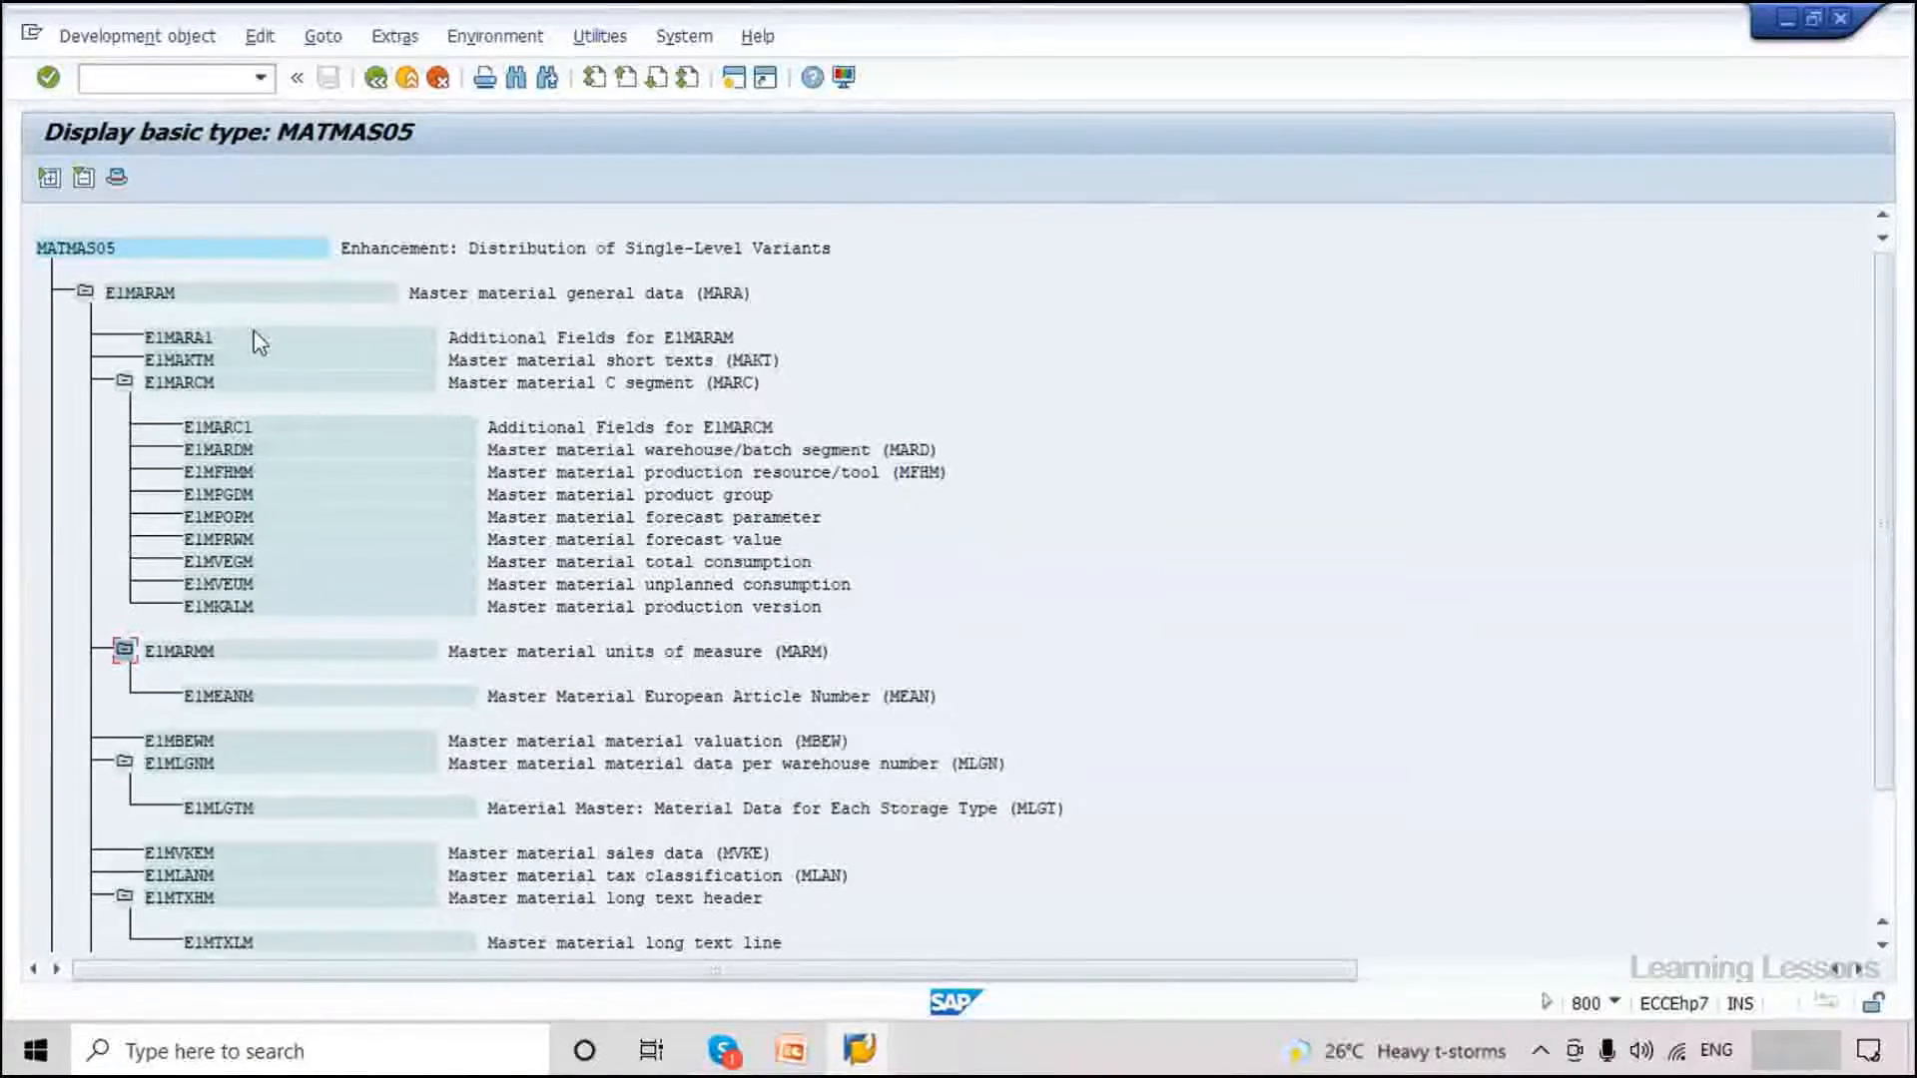
Review the MARA, E1MARCM, E1MARDM, E1MFHMM, E1MARMM, E1MEANM, E1MBEWM and E1MVKEM segments.
{"action": "left_click", "coordinate": [709, 294]}
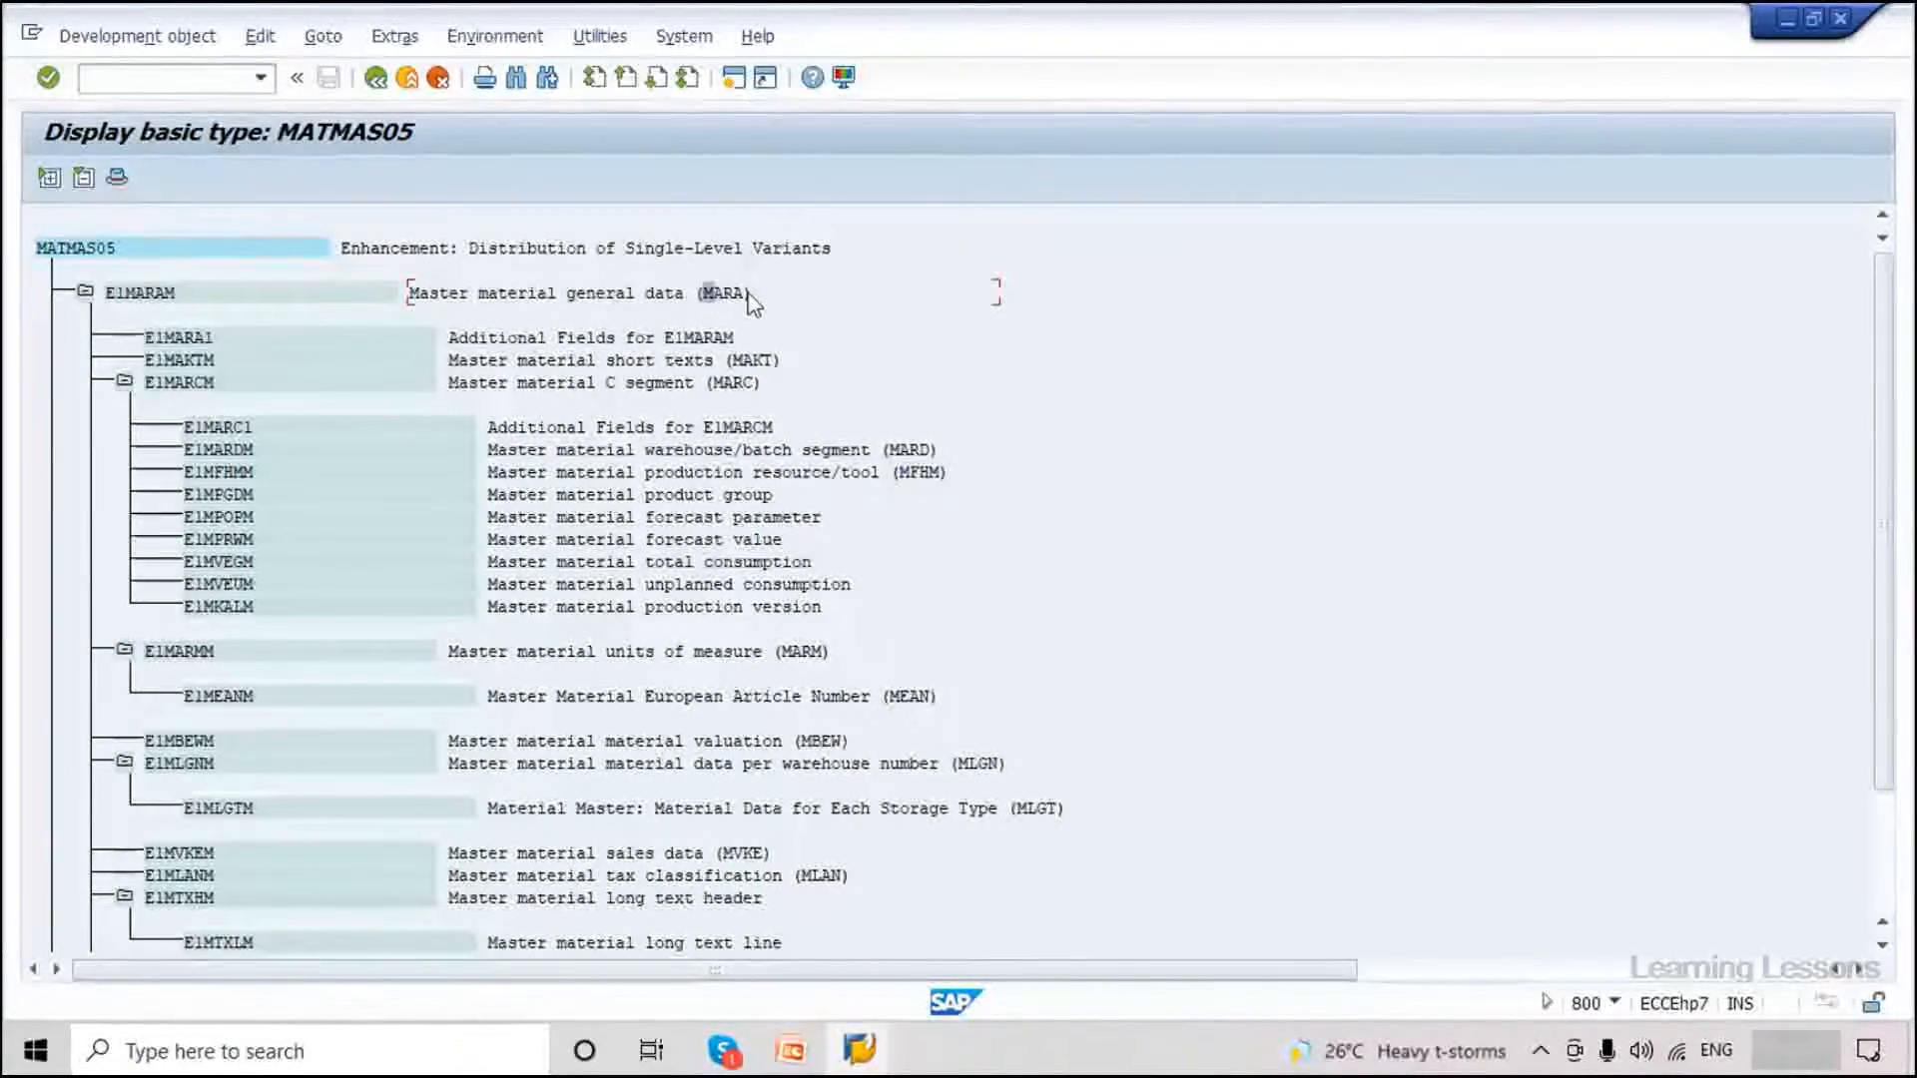
{"action": "left_click", "coordinate": [719, 383]}
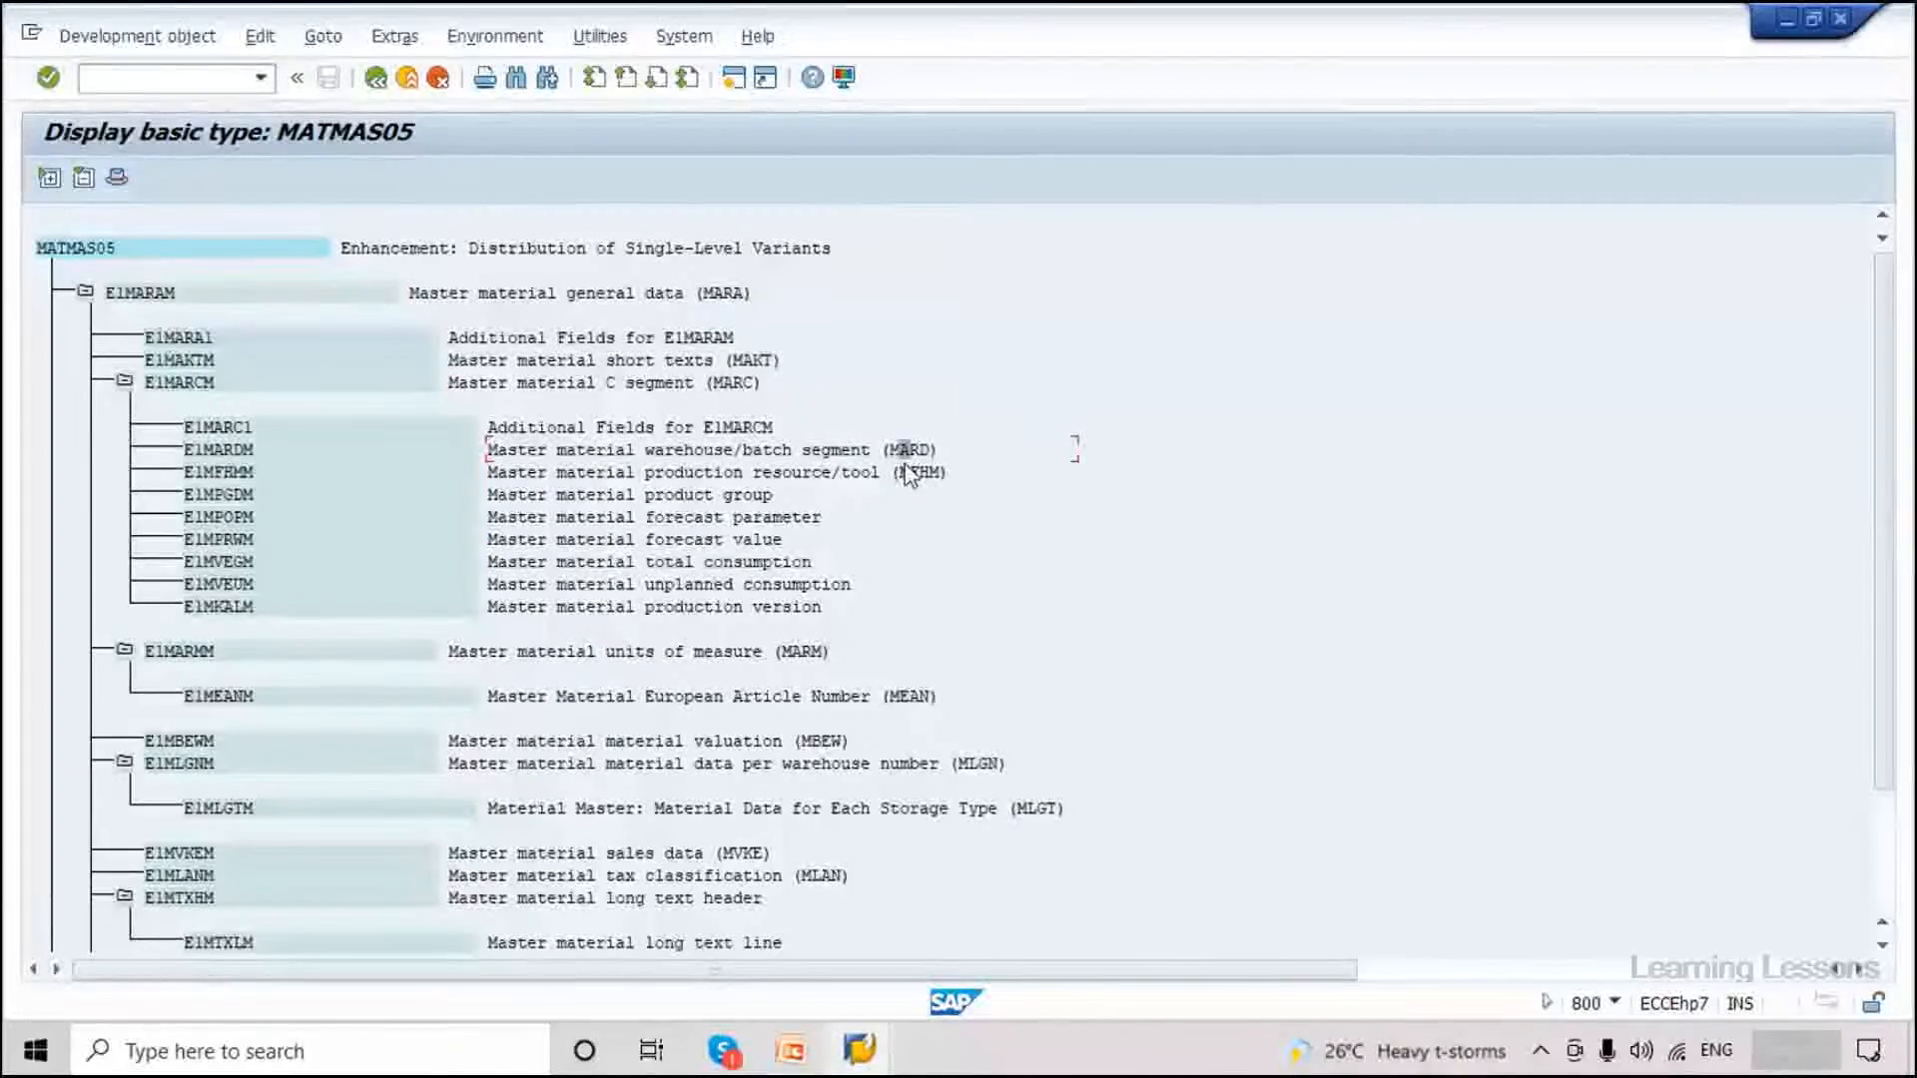
{"action": "left_click", "coordinate": [670, 451]}
{"action": "left_click", "coordinate": [924, 472]}
{"action": "left_click", "coordinate": [806, 652]}
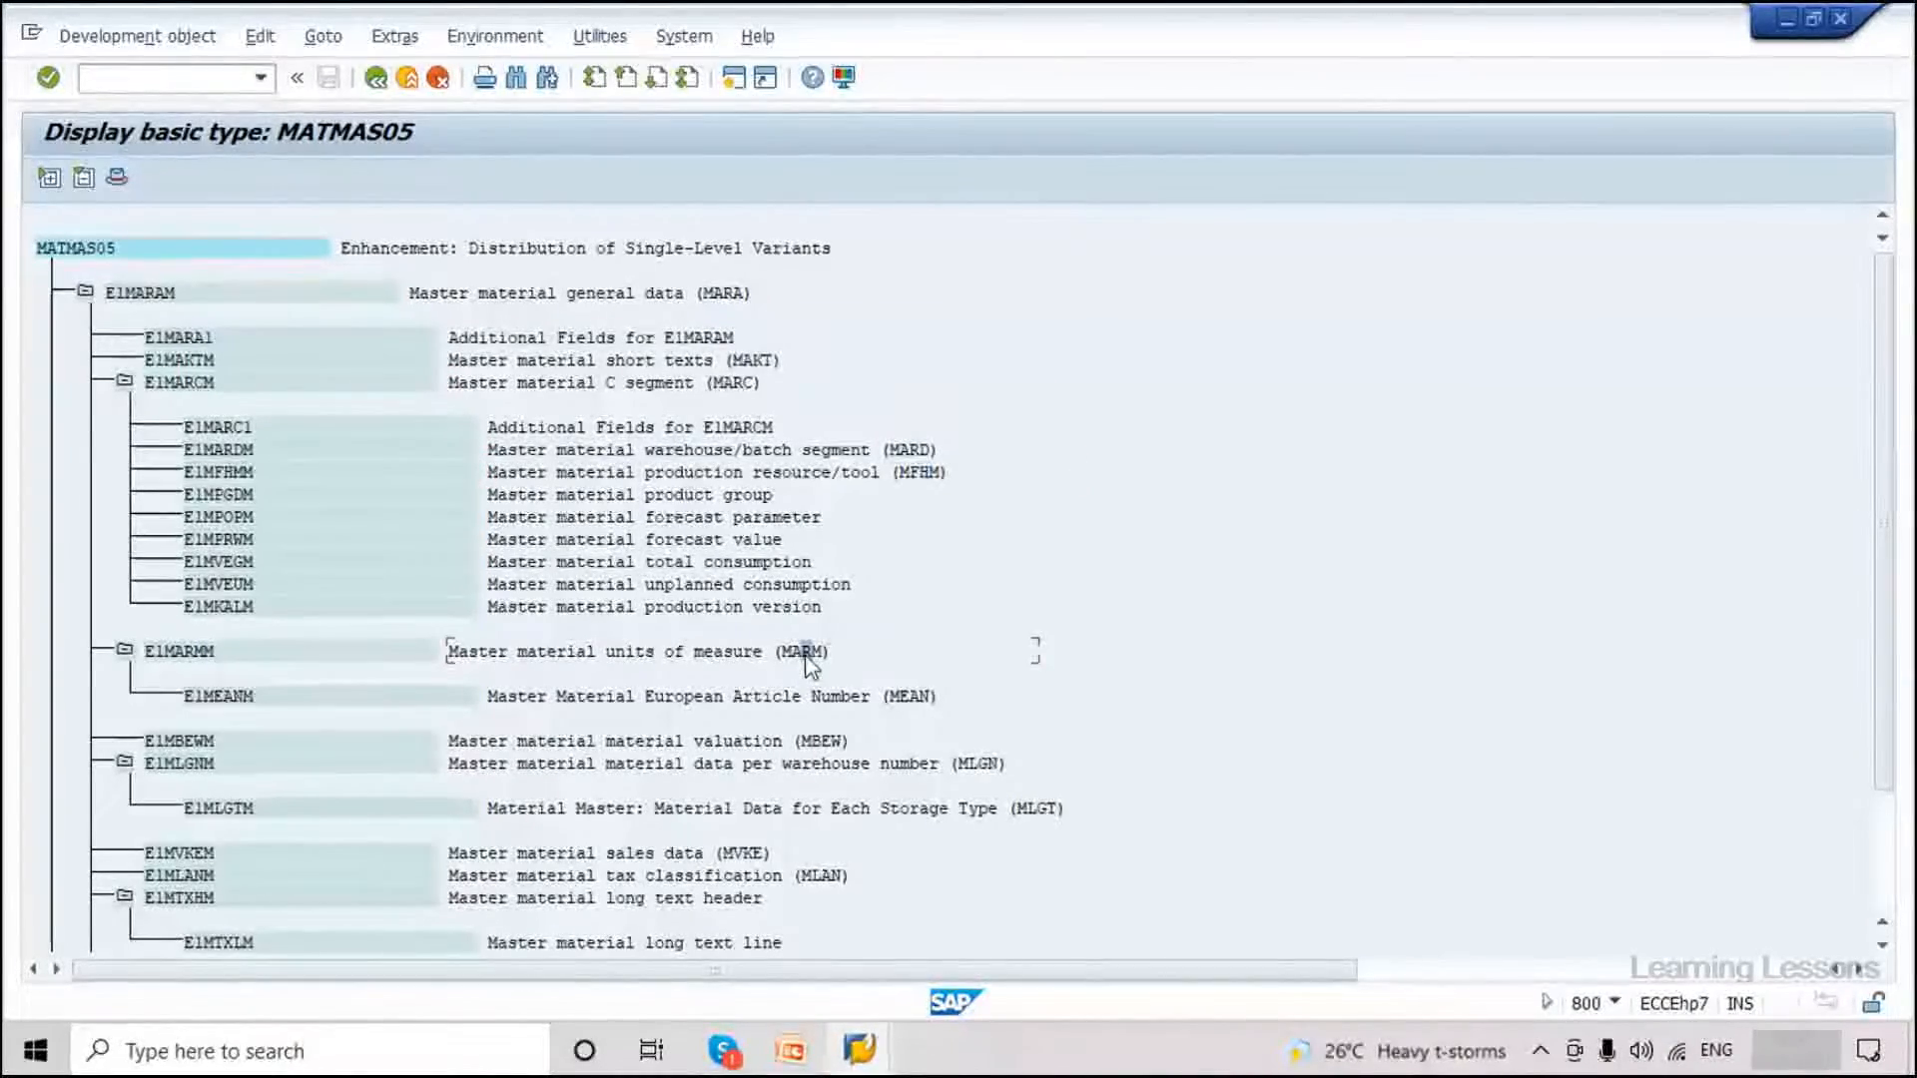
{"action": "left_click", "coordinate": [914, 698]}
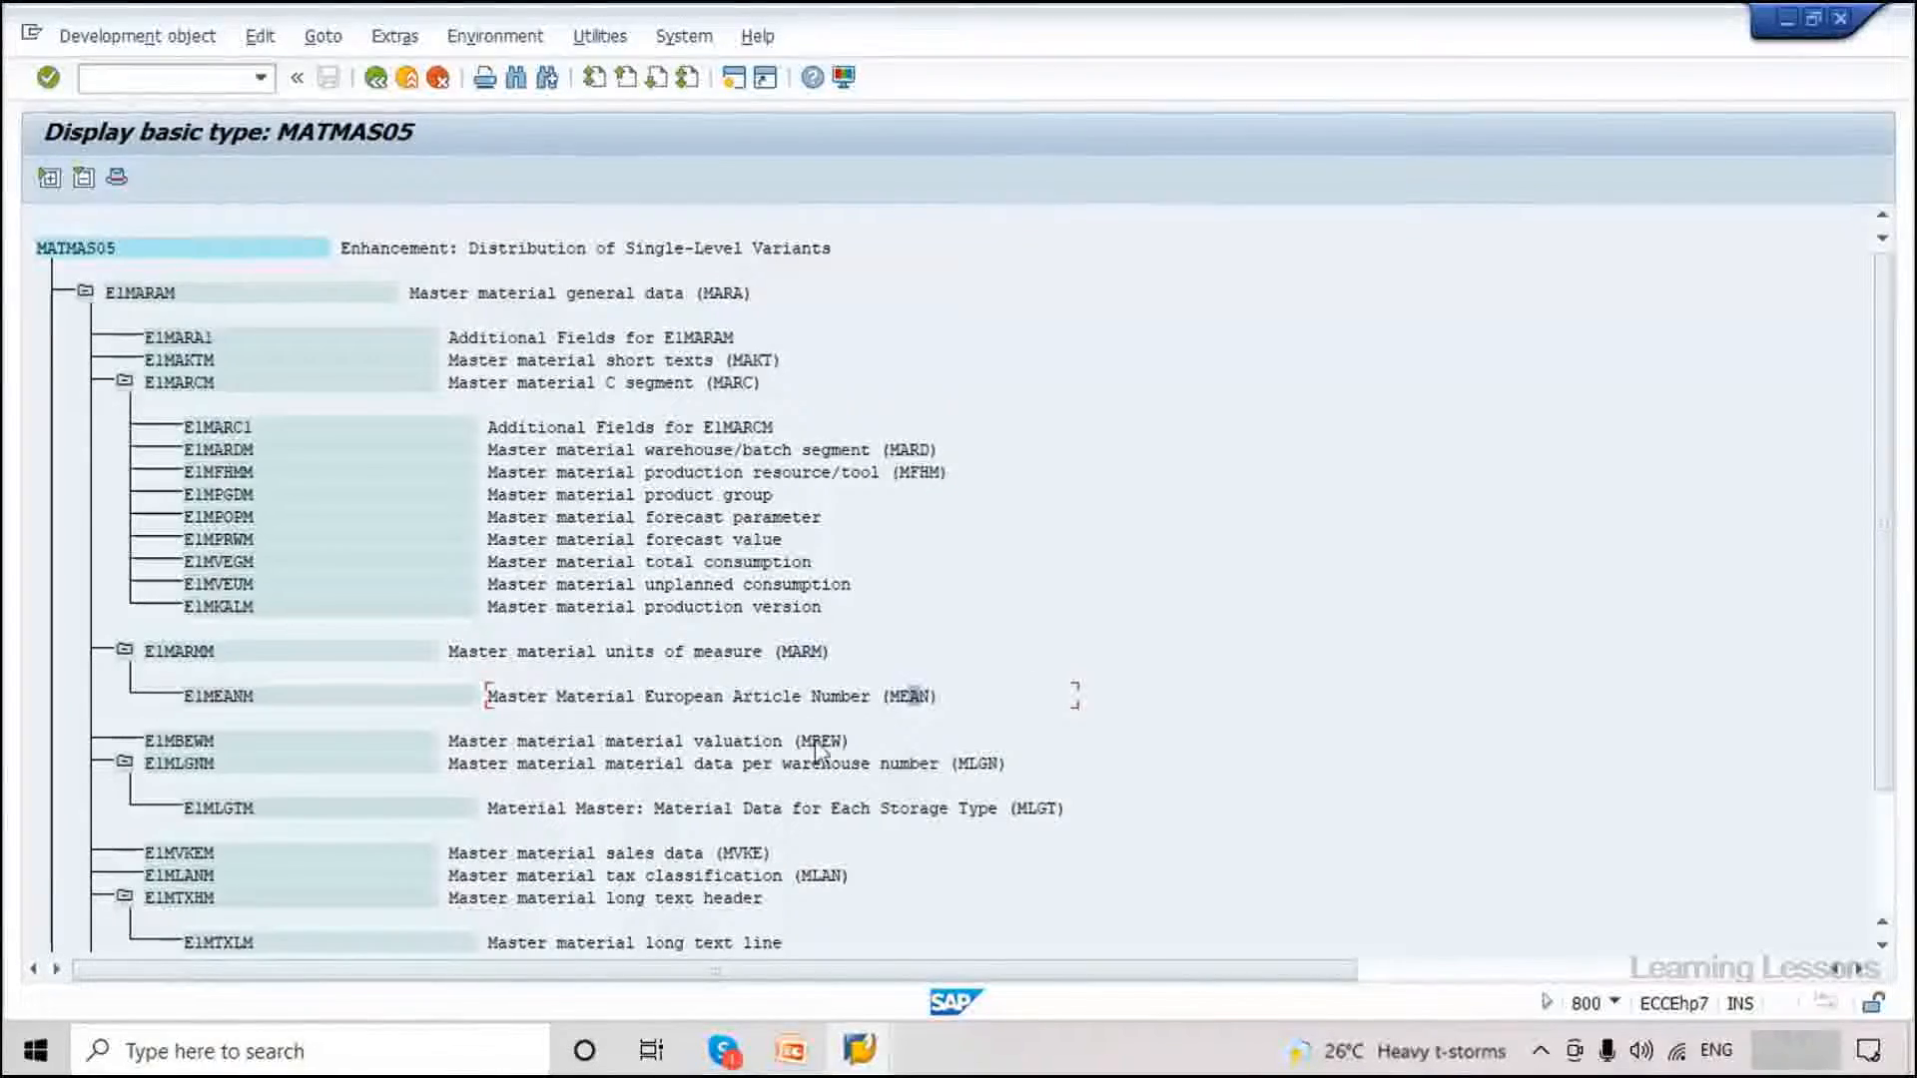
{"action": "left_click", "coordinate": [728, 742]}
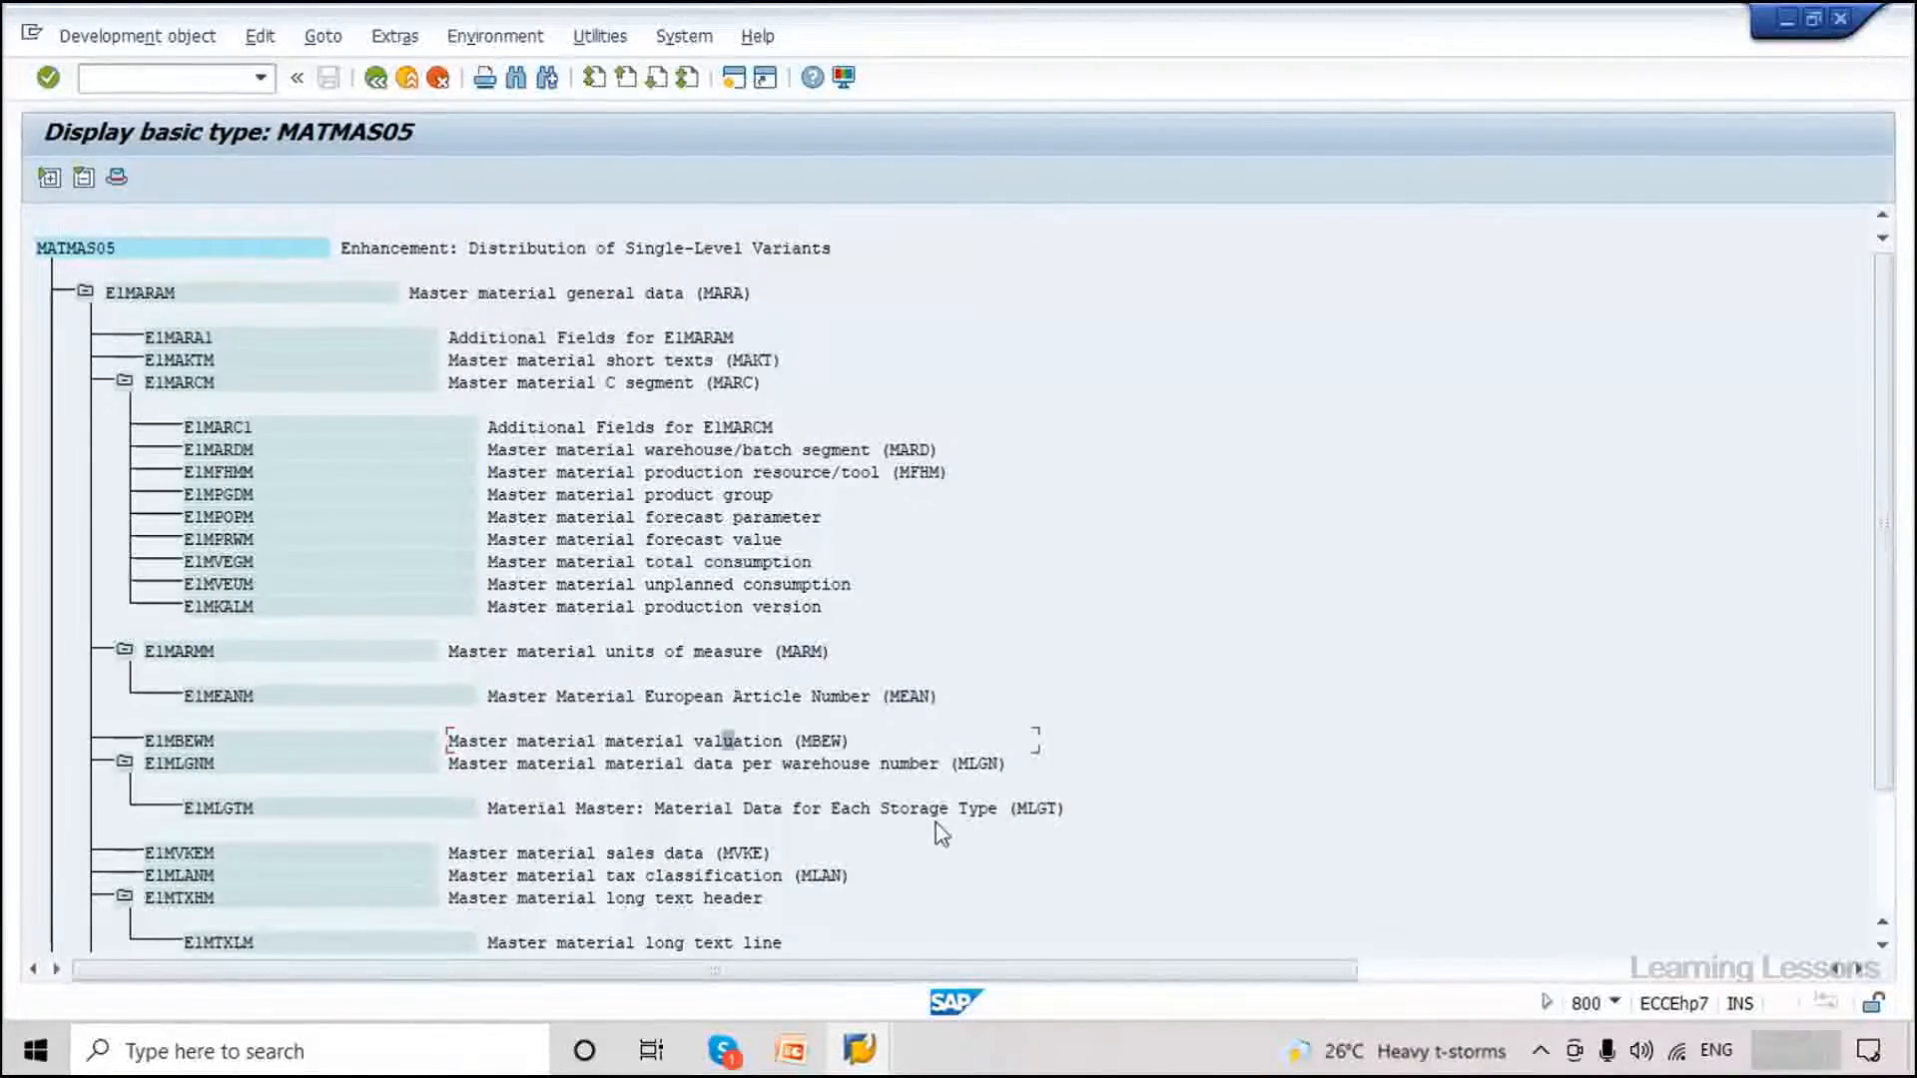
{"action": "left_click", "coordinate": [876, 857]}
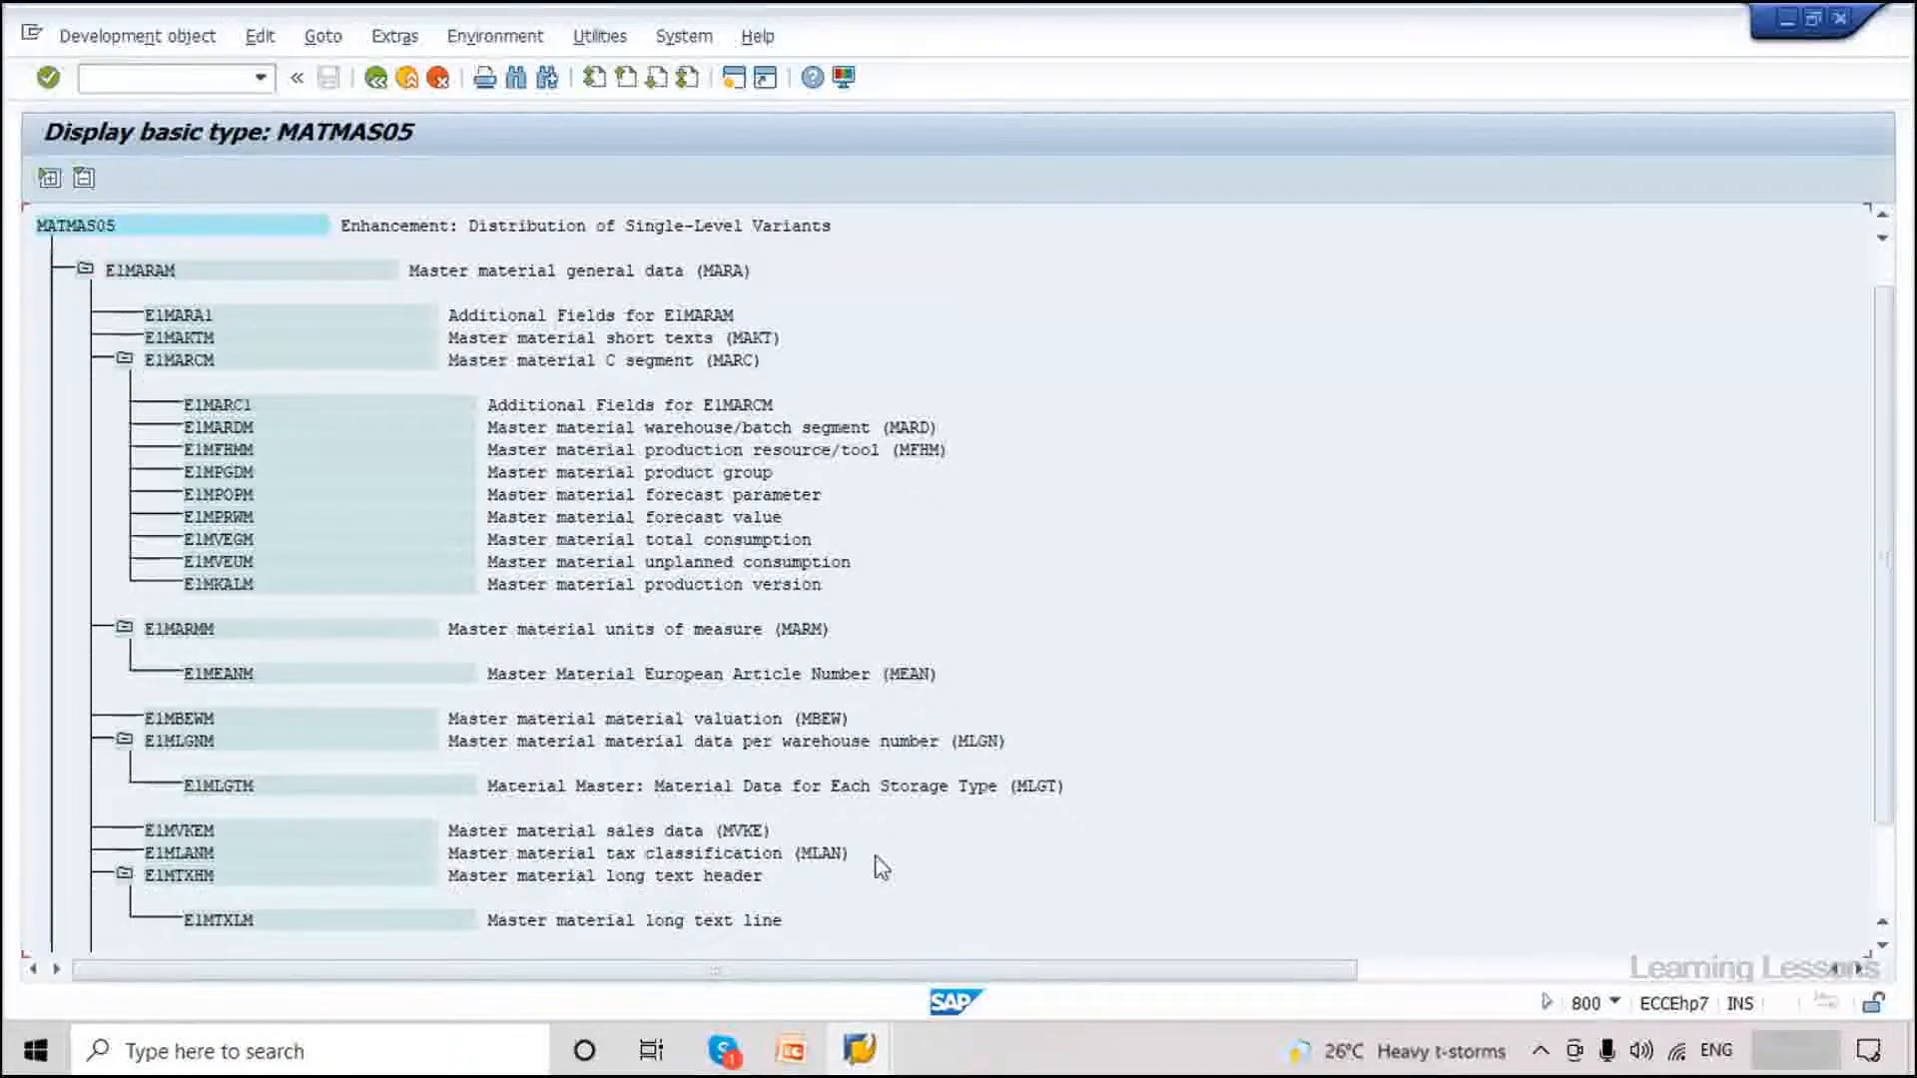
Further down, review the E1MARMM, E1MVEGM, E1MPOPM and E1MPGDM segments.
{"action": "scroll", "coordinate": [879, 859], "scroll_direction": "down", "scroll_amount": 1}
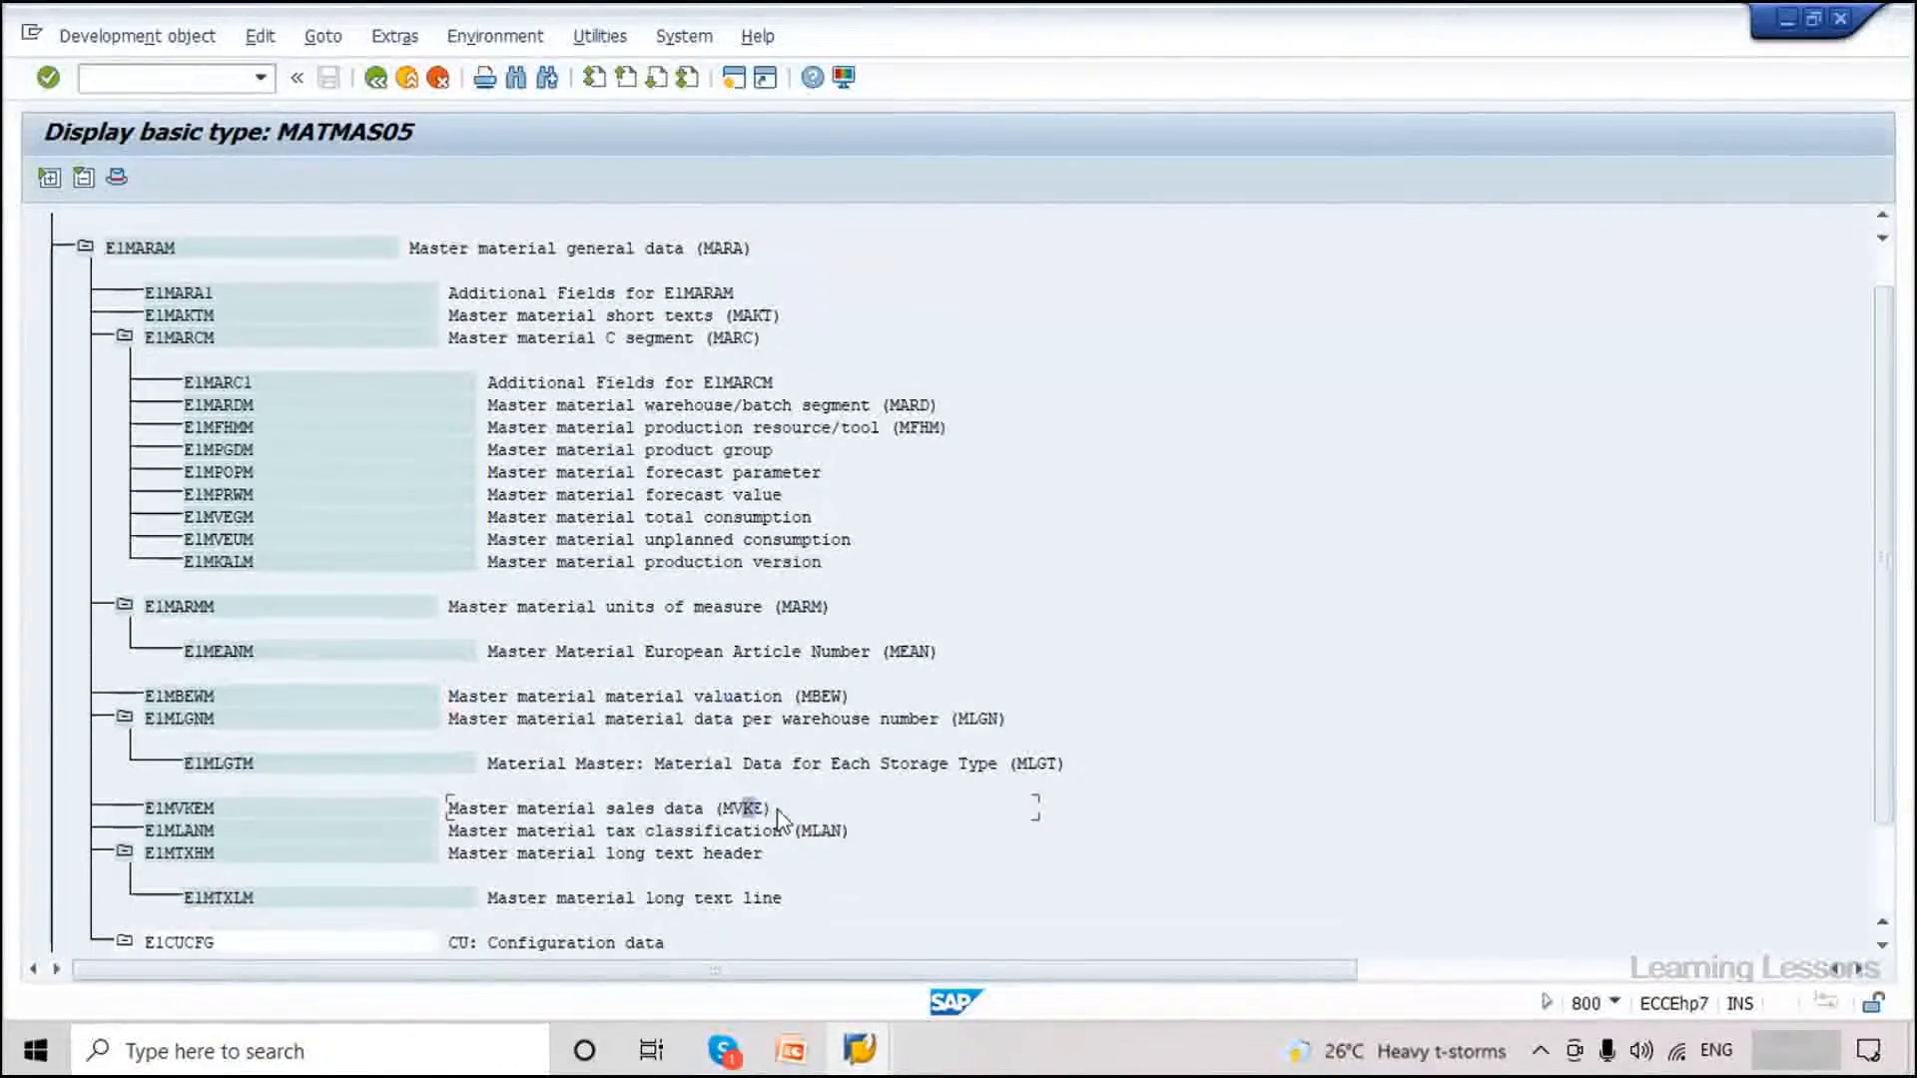
{"action": "scroll", "coordinate": [782, 822], "scroll_direction": "down", "scroll_amount": 3}
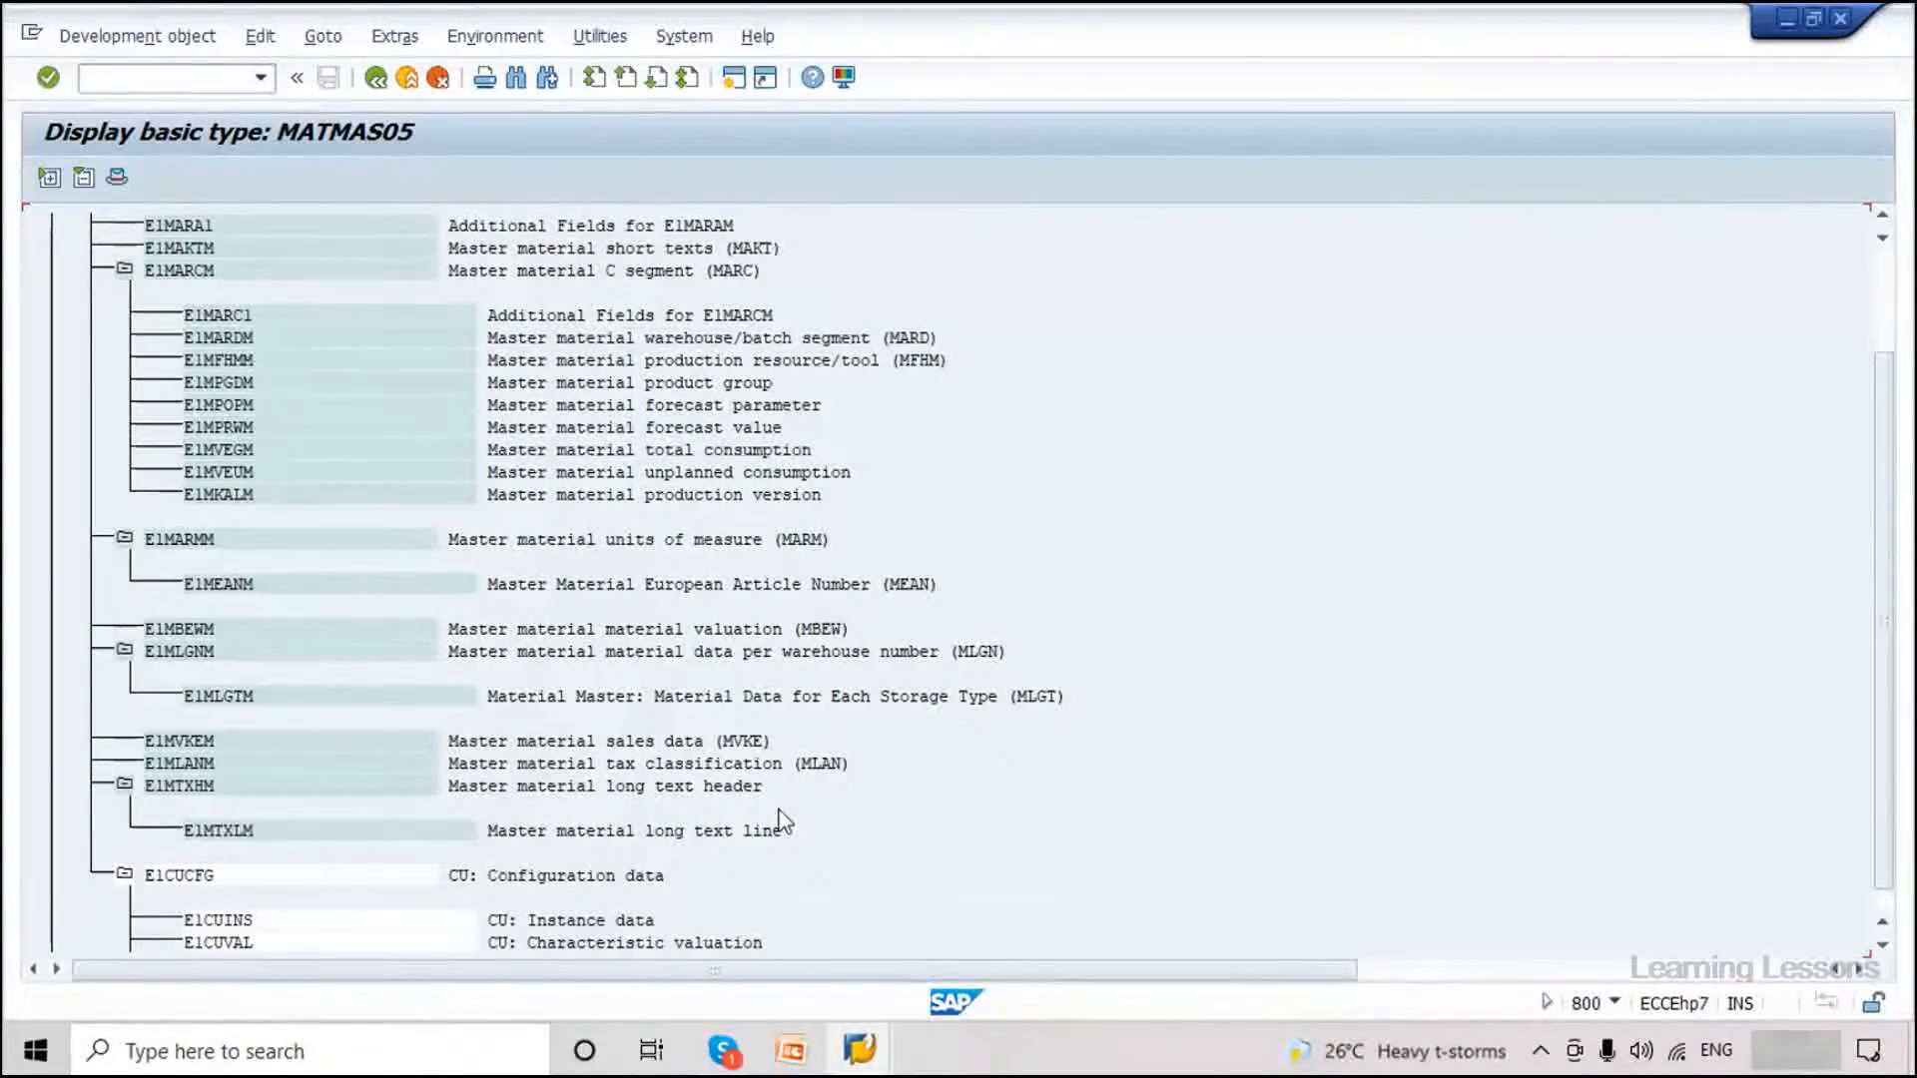
{"action": "scroll", "coordinate": [832, 756], "scroll_direction": "down", "scroll_amount": 2}
{"action": "scroll", "coordinate": [833, 756], "scroll_direction": "down", "scroll_amount": 1}
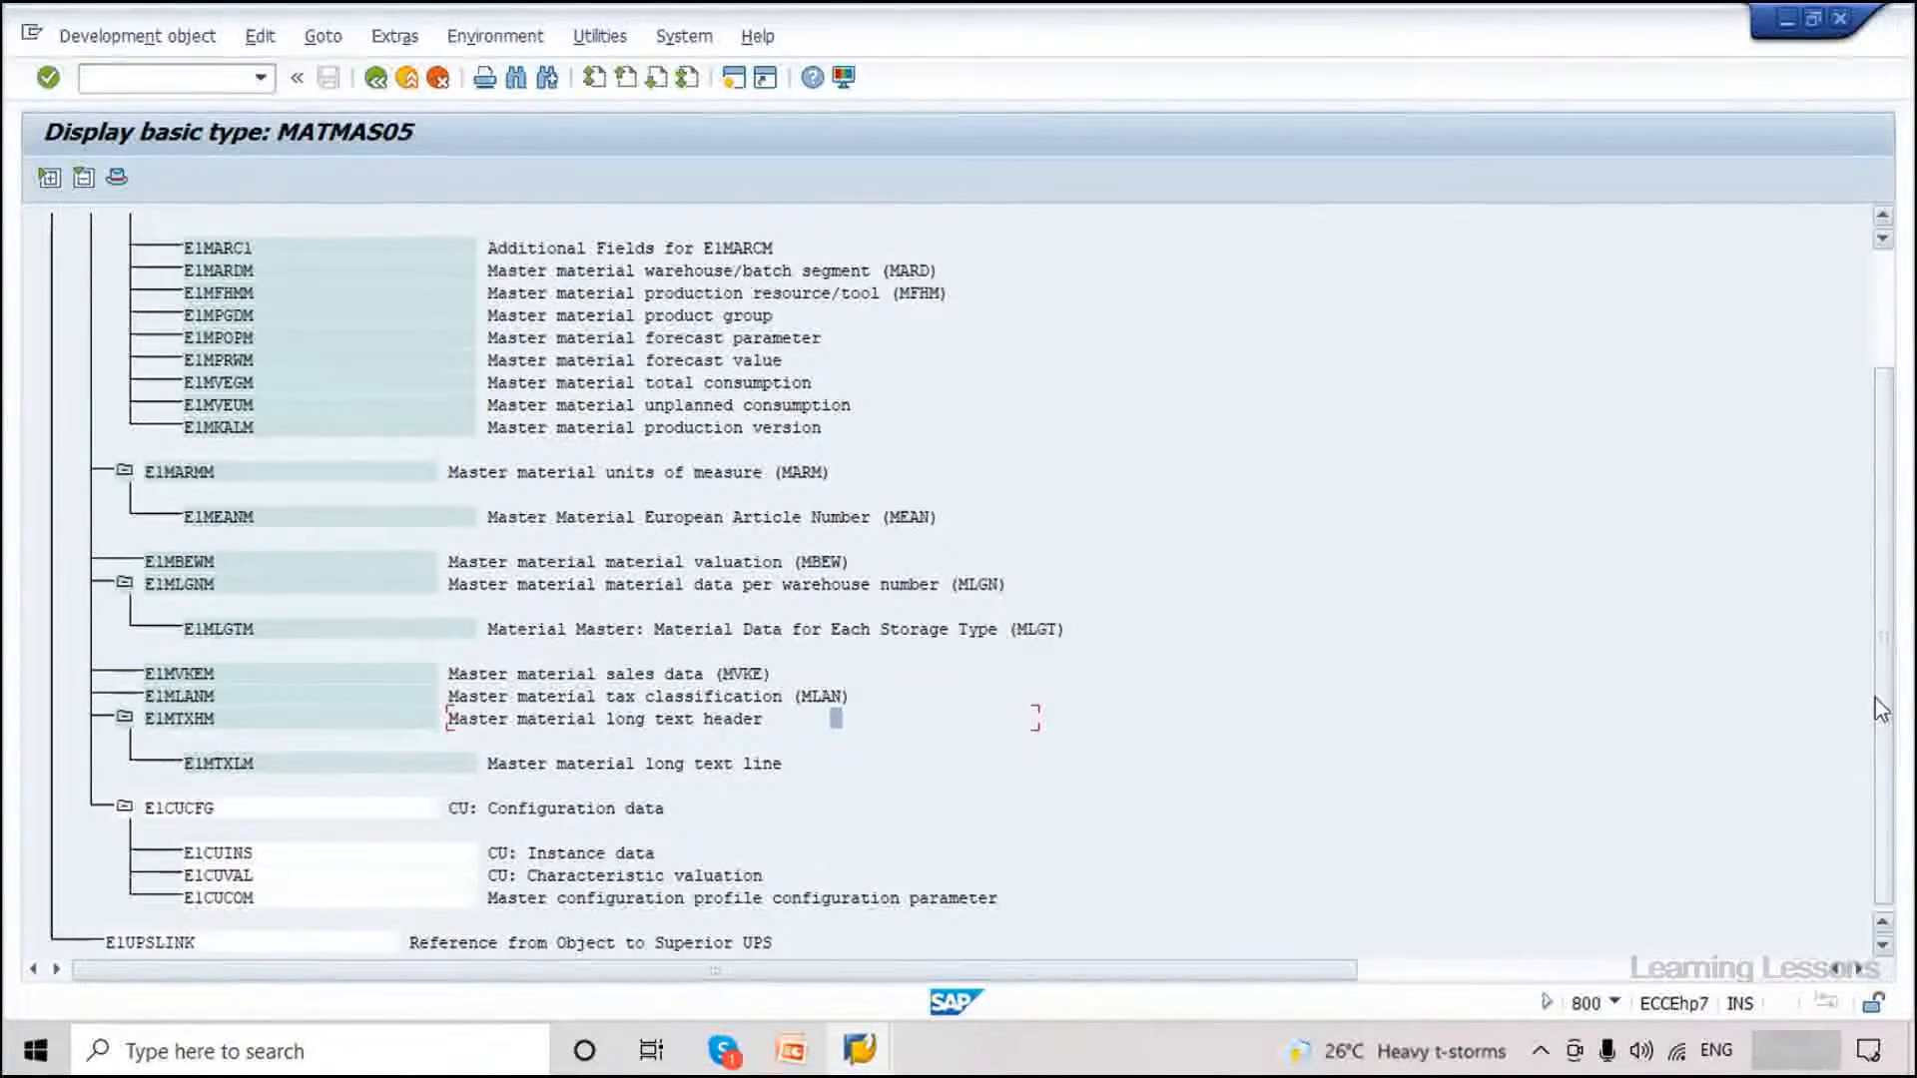
{"action": "left_click", "coordinate": [816, 471]}
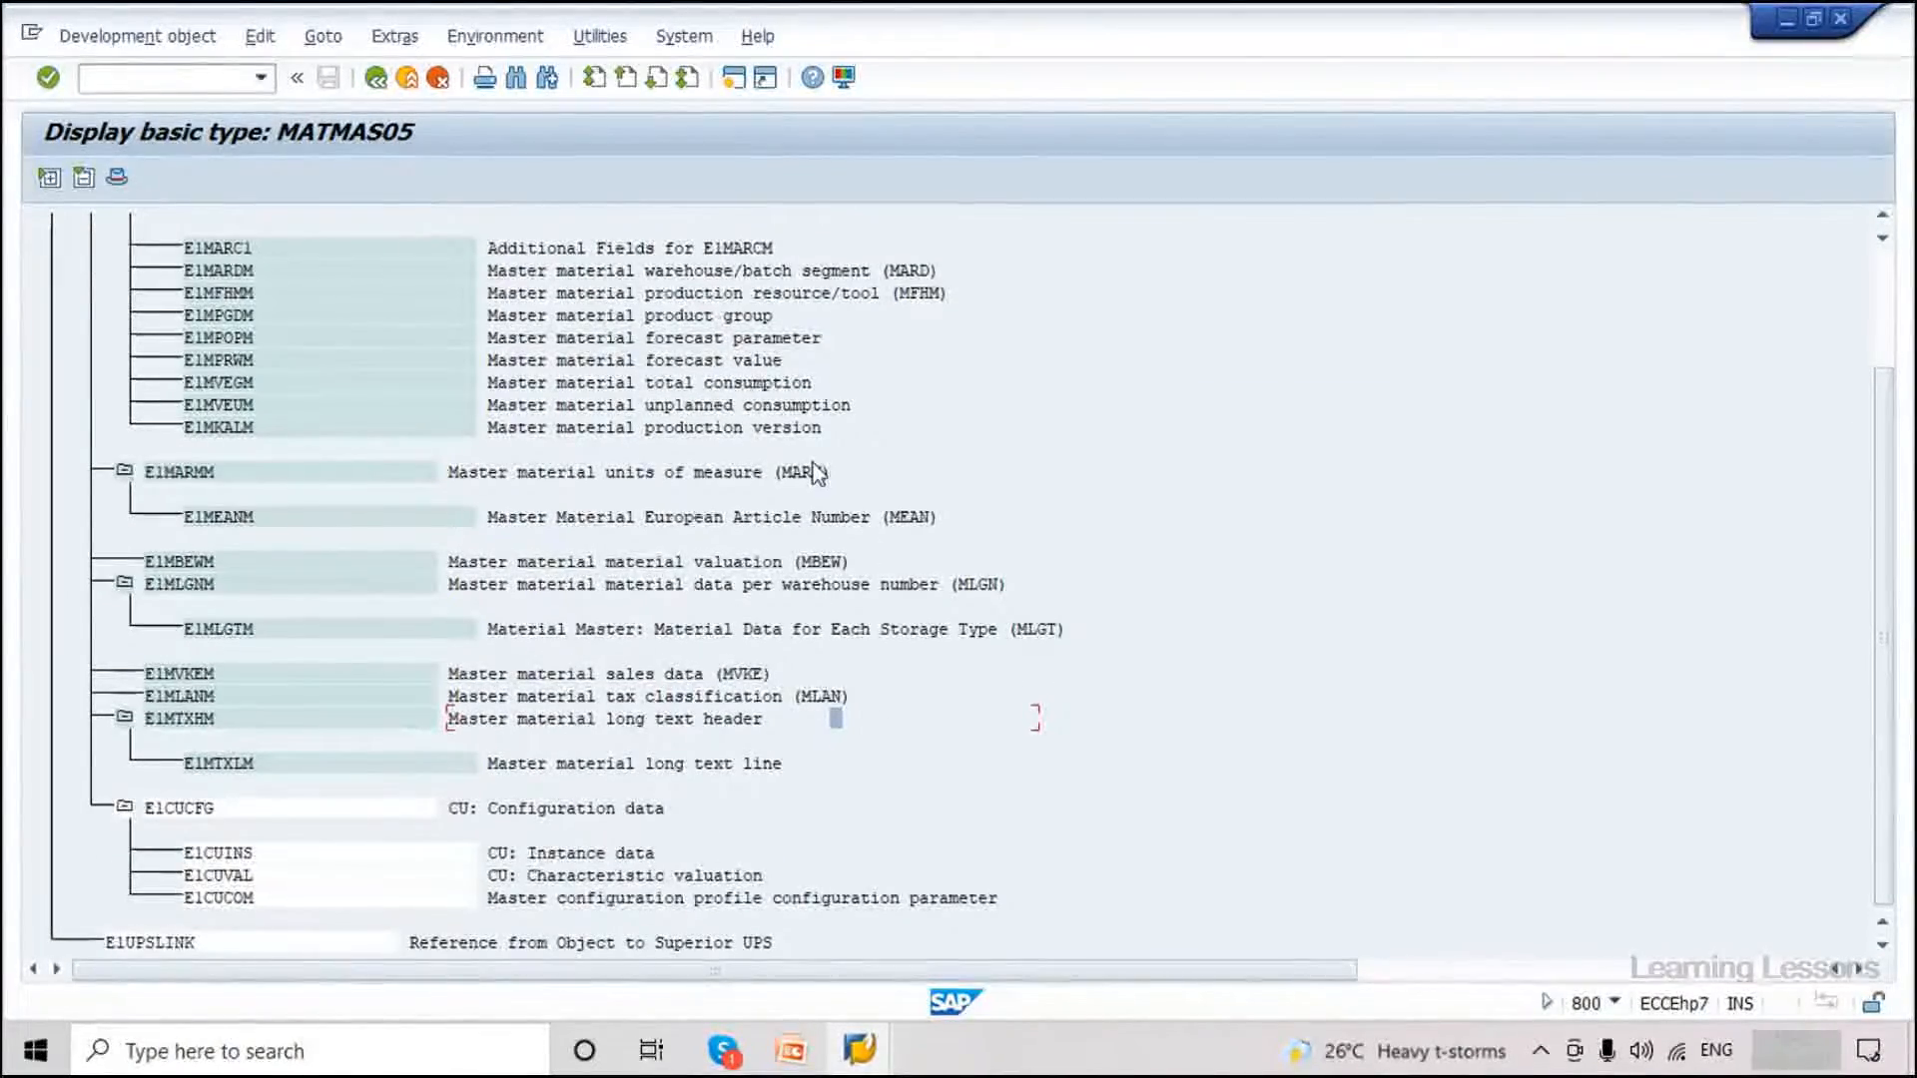
{"action": "left_click", "coordinate": [720, 382]}
{"action": "left_click", "coordinate": [694, 336]}
{"action": "left_click", "coordinate": [692, 317]}
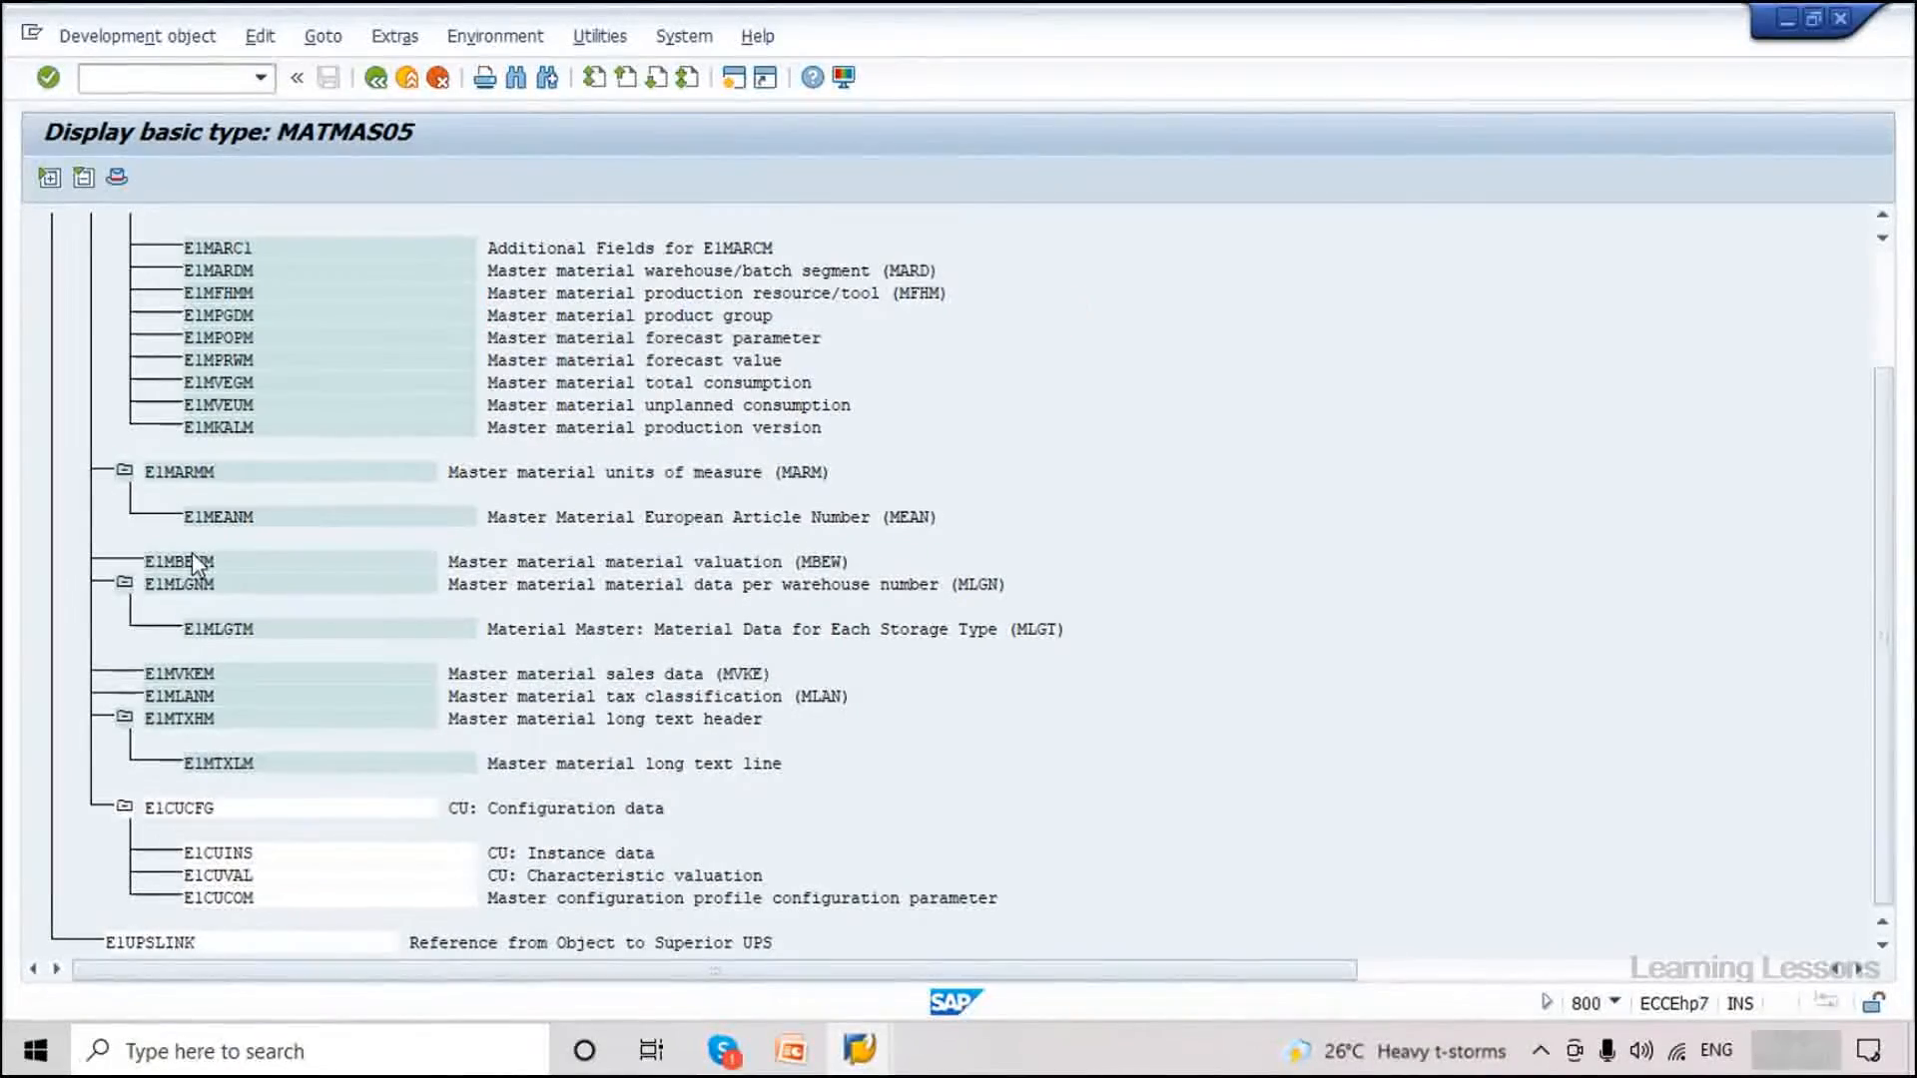
{"action": "scroll", "coordinate": [191, 553], "scroll_direction": "up", "scroll_amount": 1}
{"action": "scroll", "coordinate": [191, 553], "scroll_direction": "up", "scroll_amount": 2}
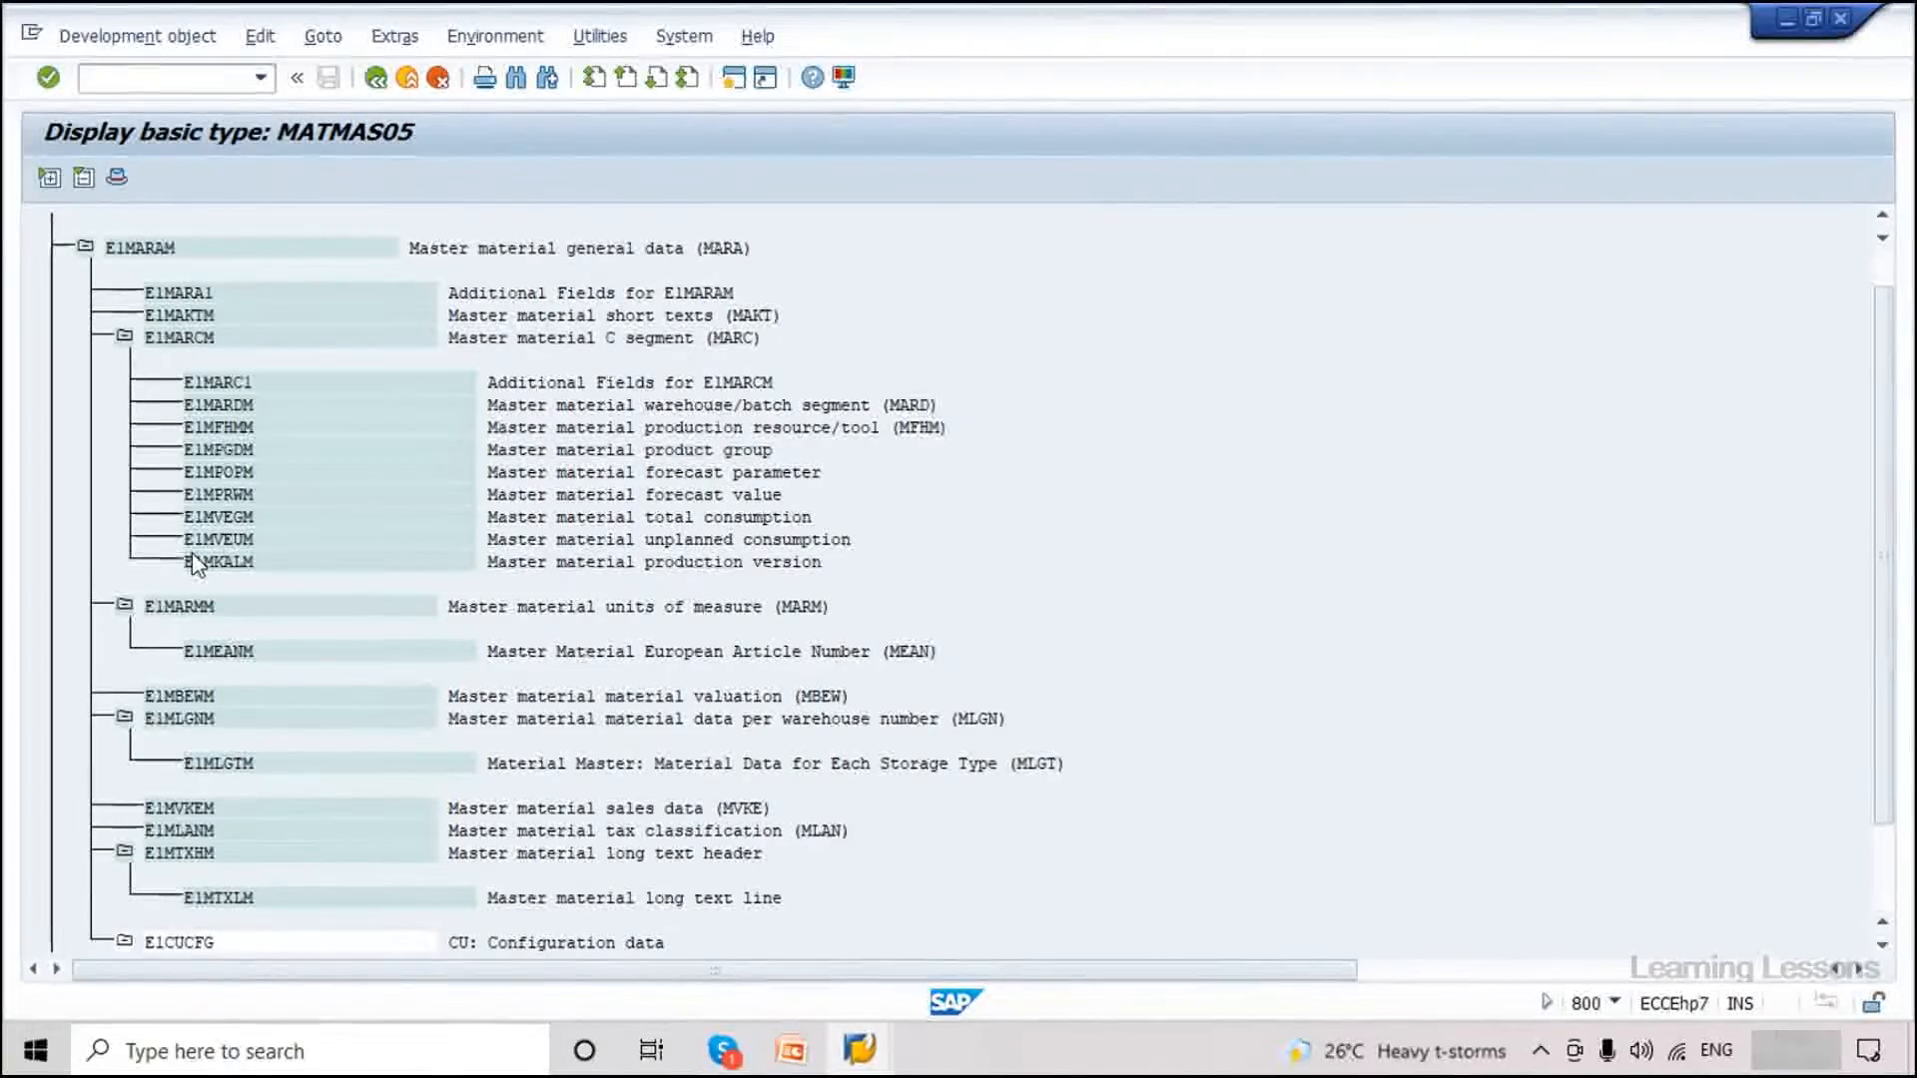
{"action": "scroll", "coordinate": [192, 564], "scroll_direction": "up", "scroll_amount": 1}
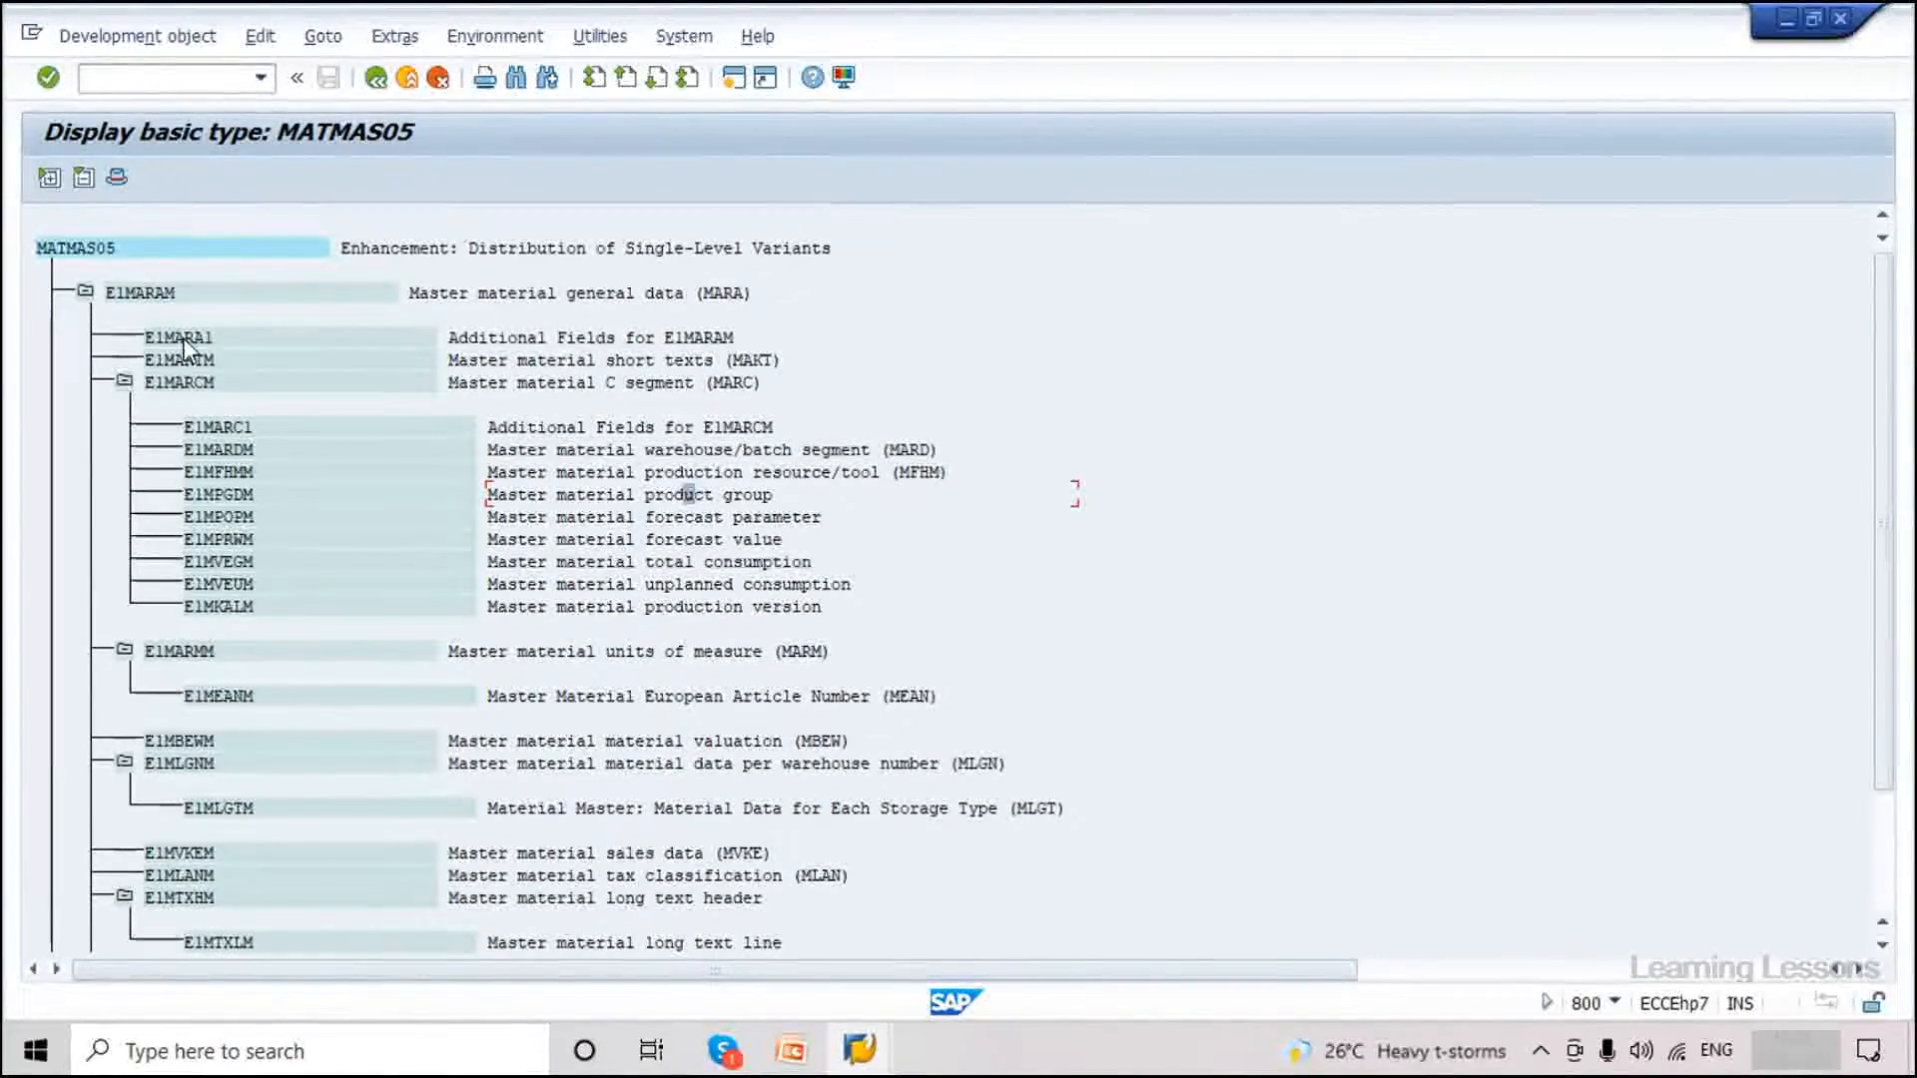
Inspect segment E1MARA1's attributes and E2MARA1004 fields, then return to the MATMAS05 structure.
{"action": "double_click", "coordinate": [183, 343]}
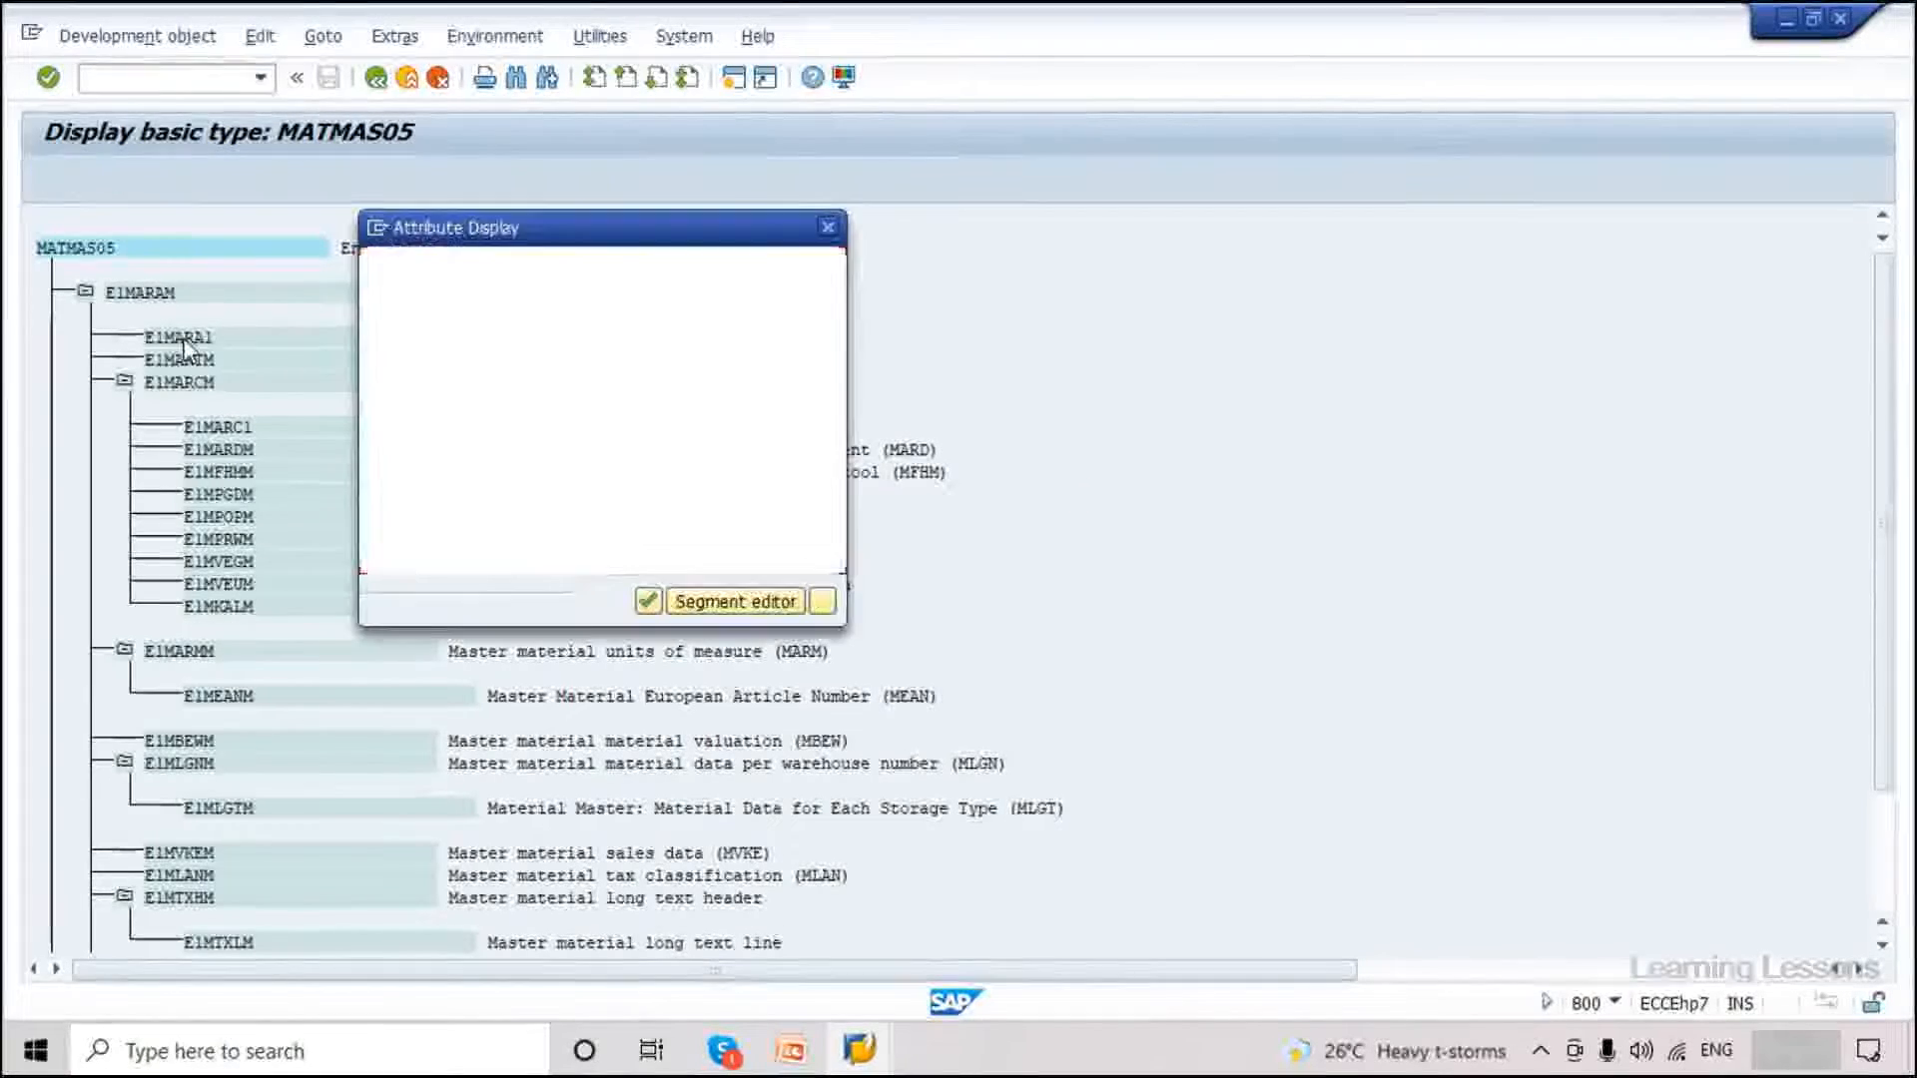
{"action": "left_click", "coordinate": [650, 601]}
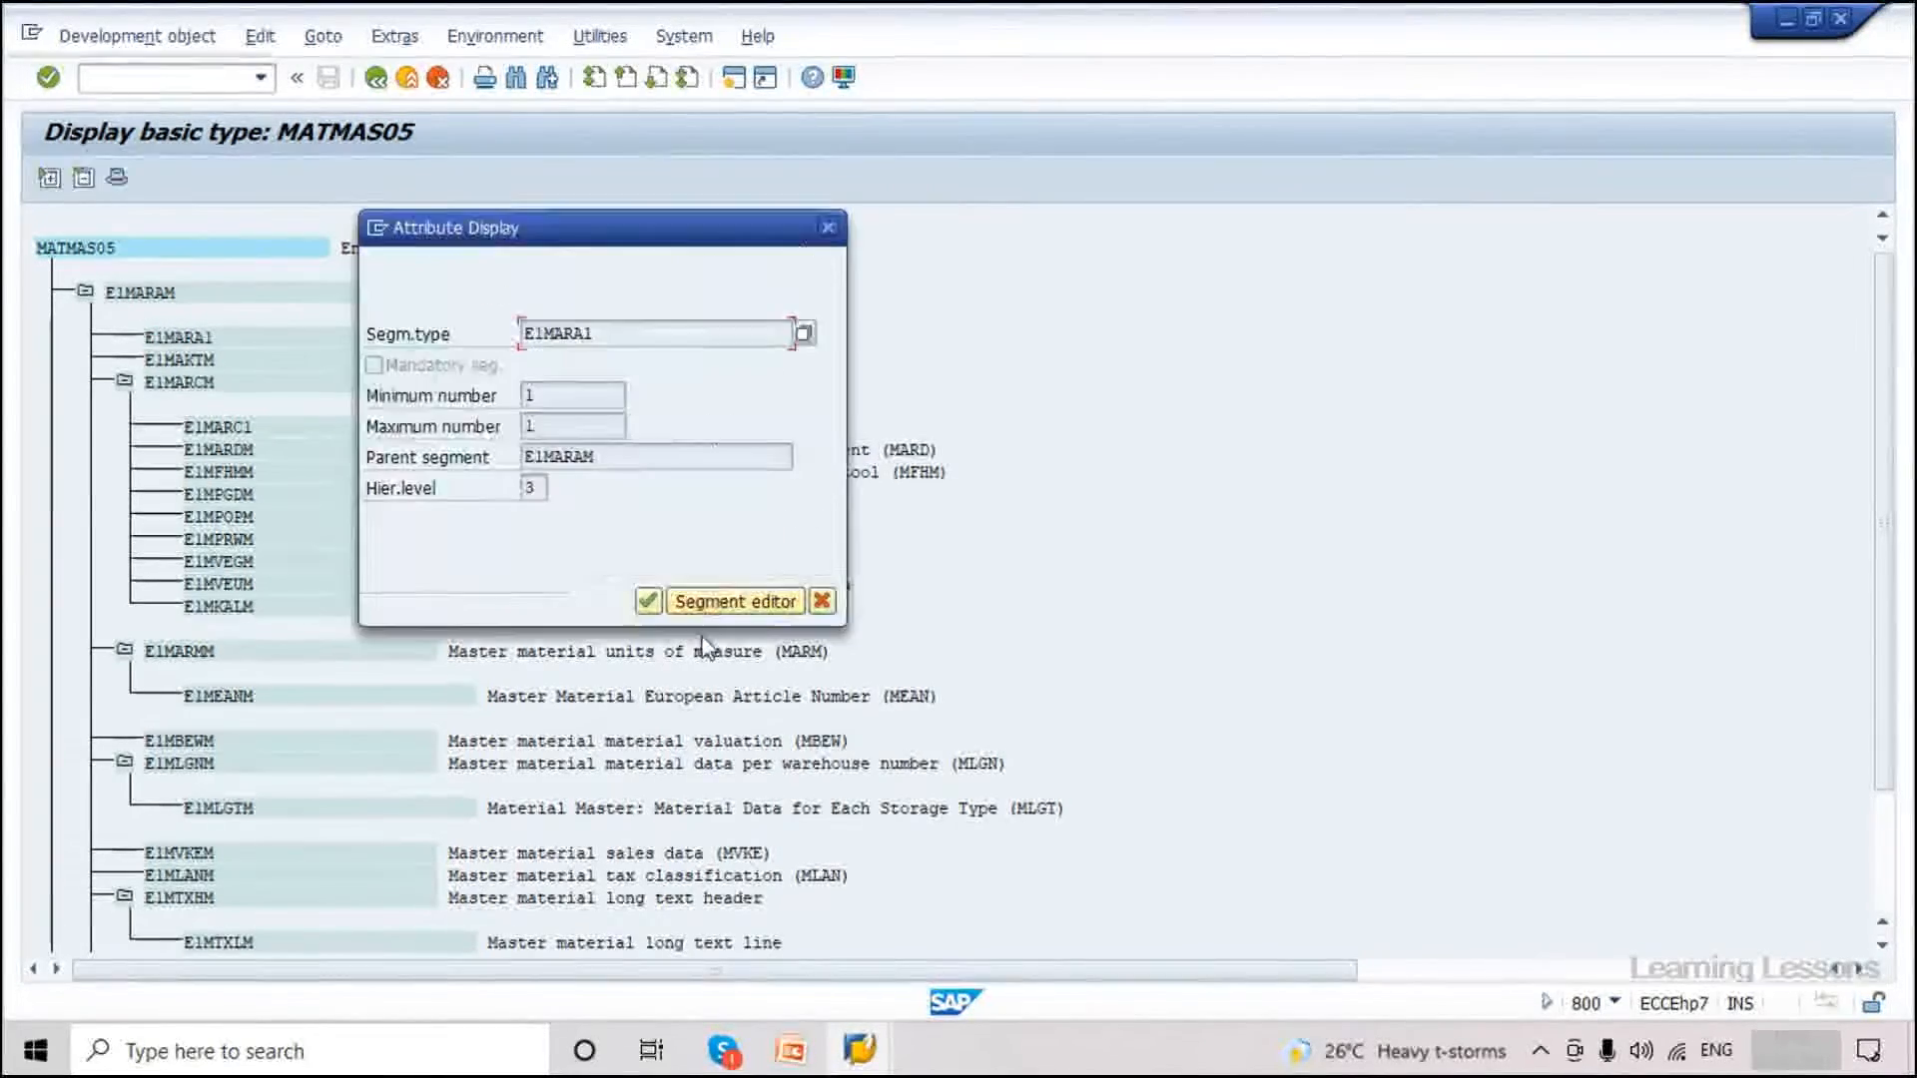
{"action": "left_click", "coordinate": [734, 601]}
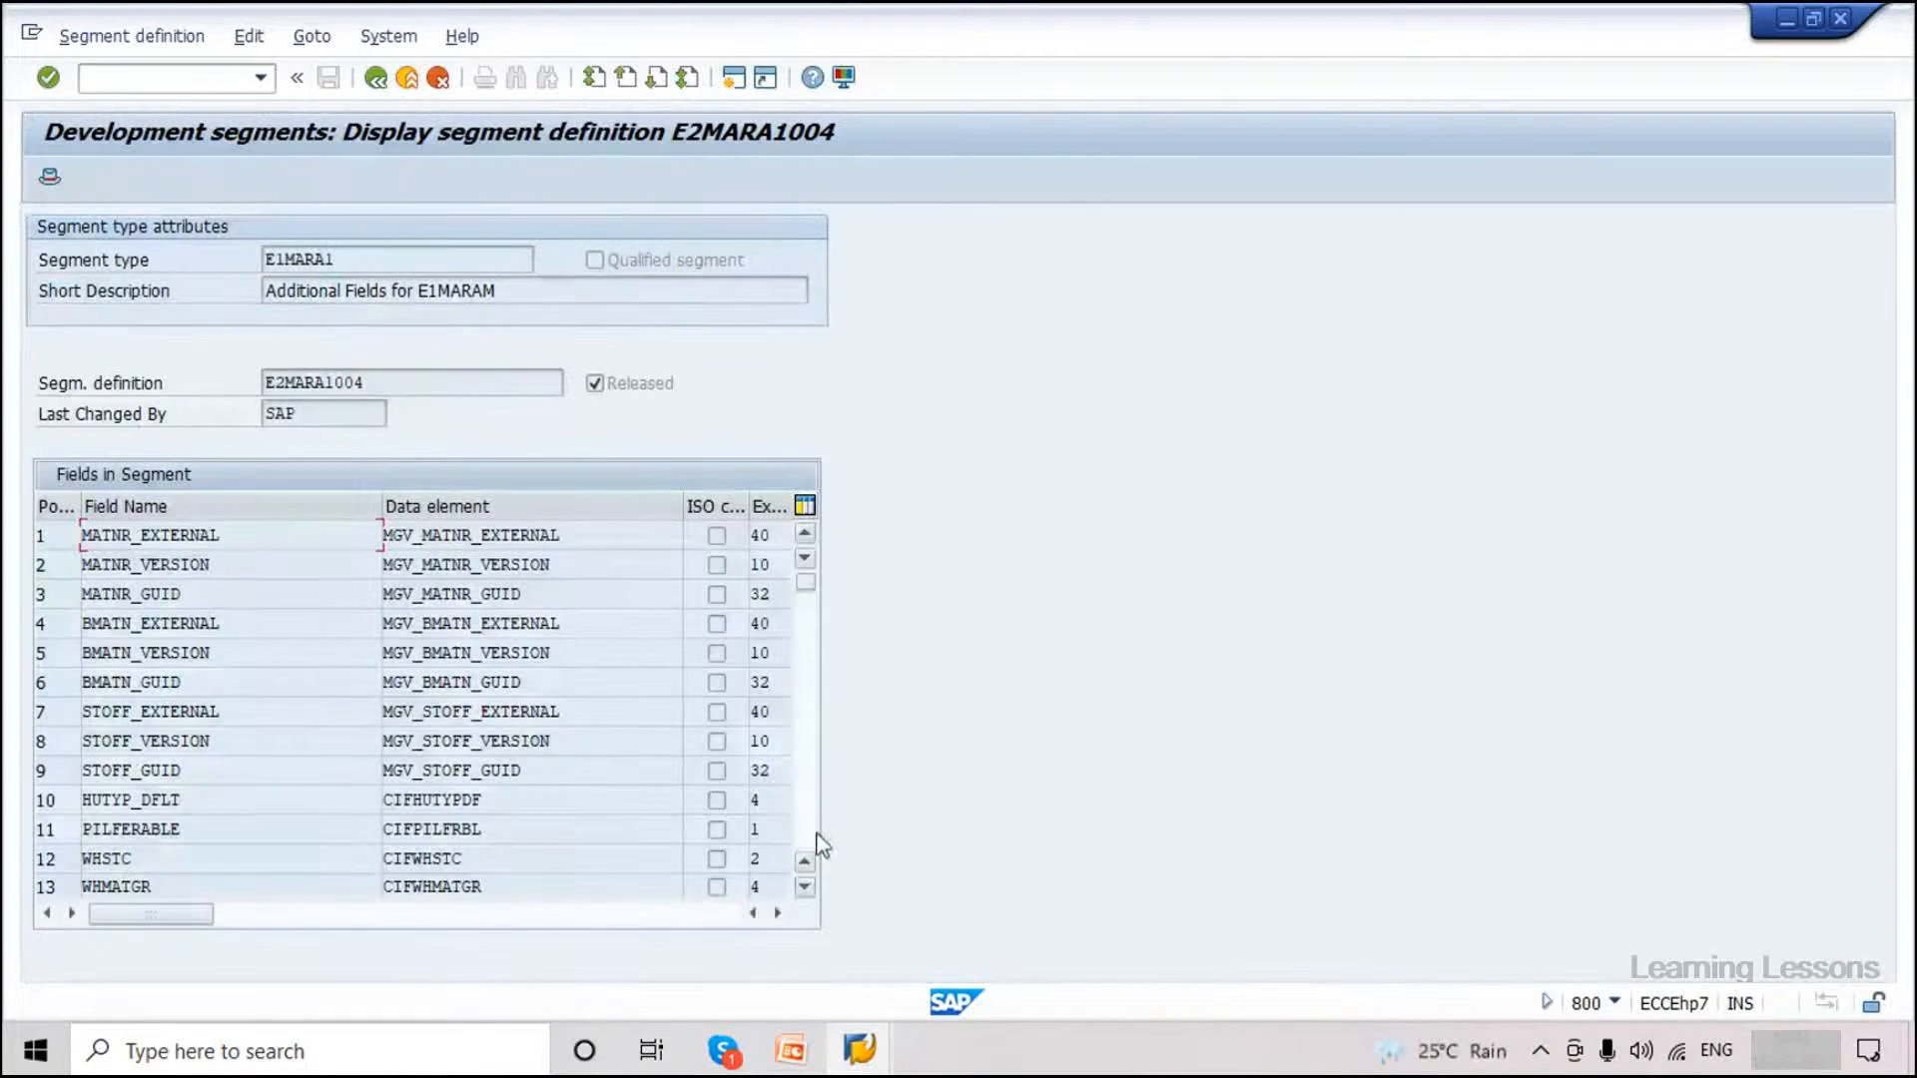
{"action": "left_click", "coordinate": [809, 833]}
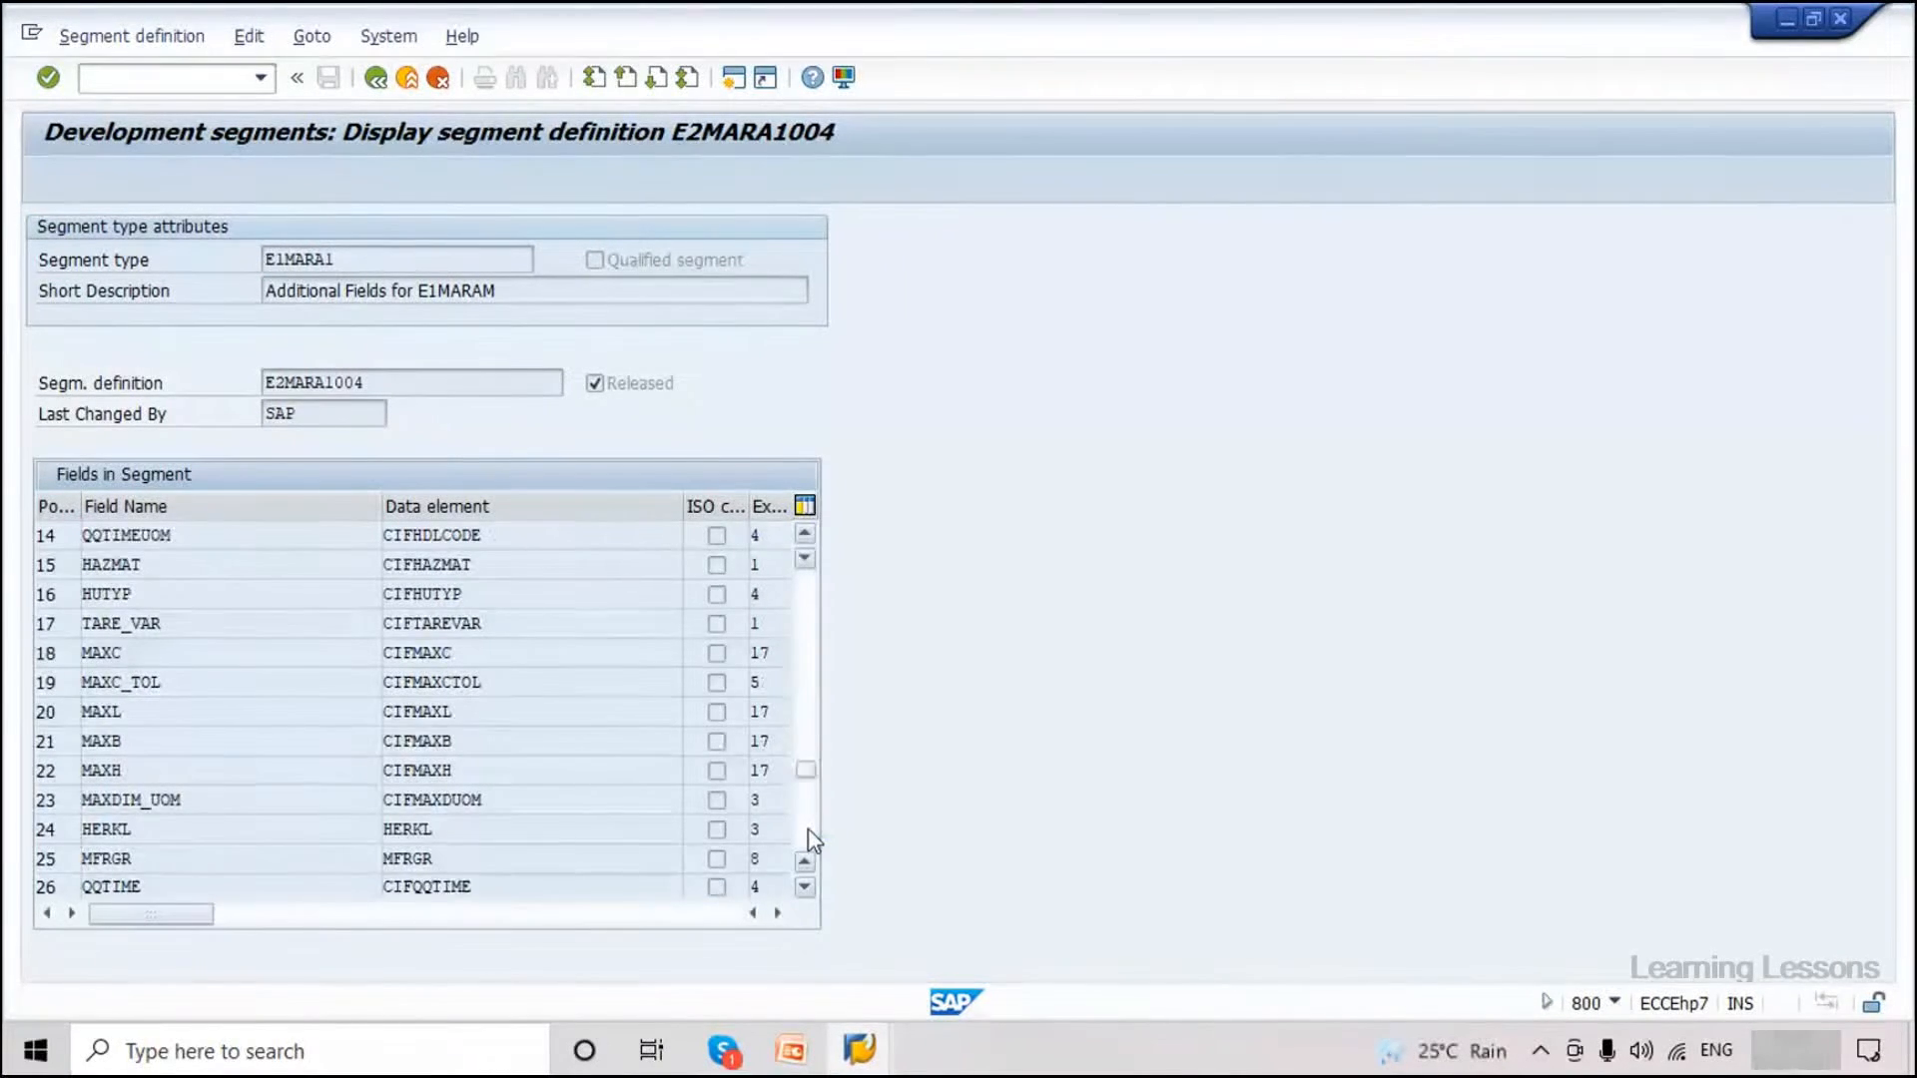
{"action": "left_click", "coordinate": [376, 77]}
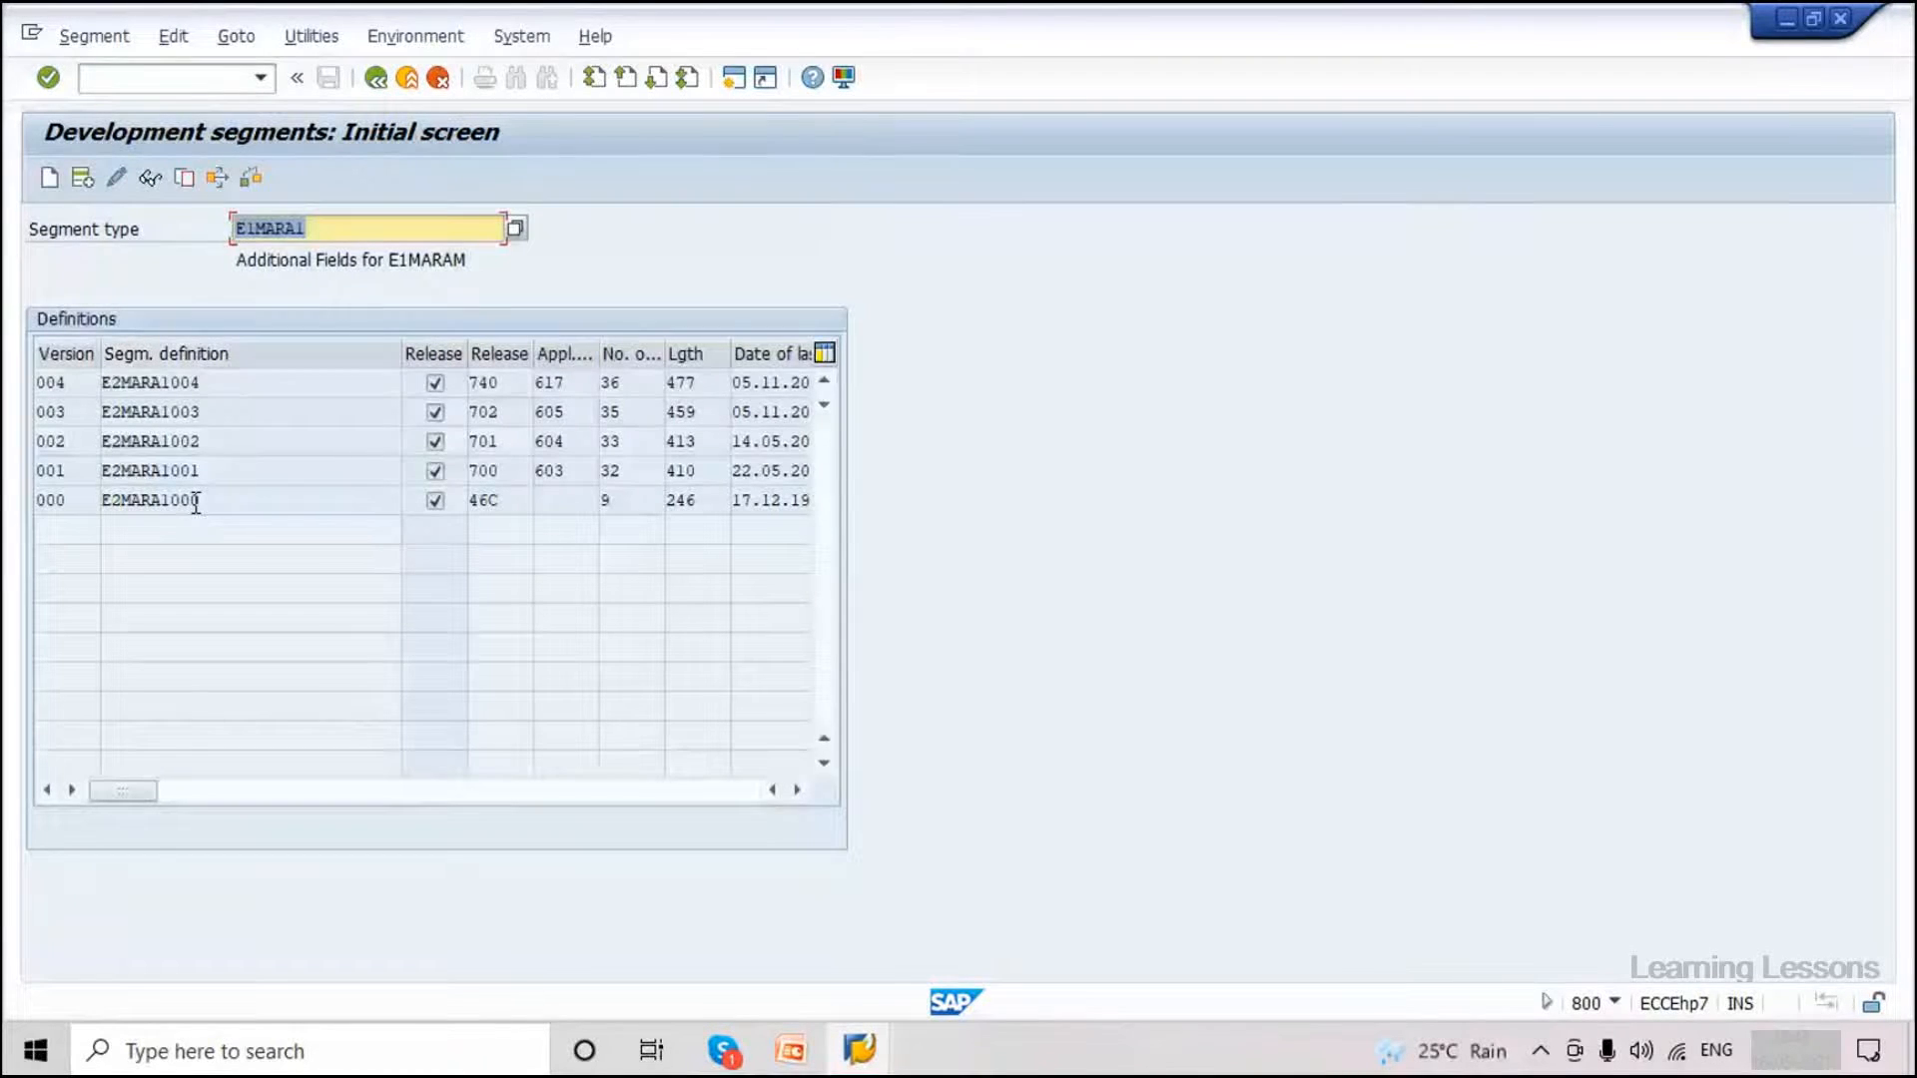
{"action": "left_click", "coordinate": [368, 85]}
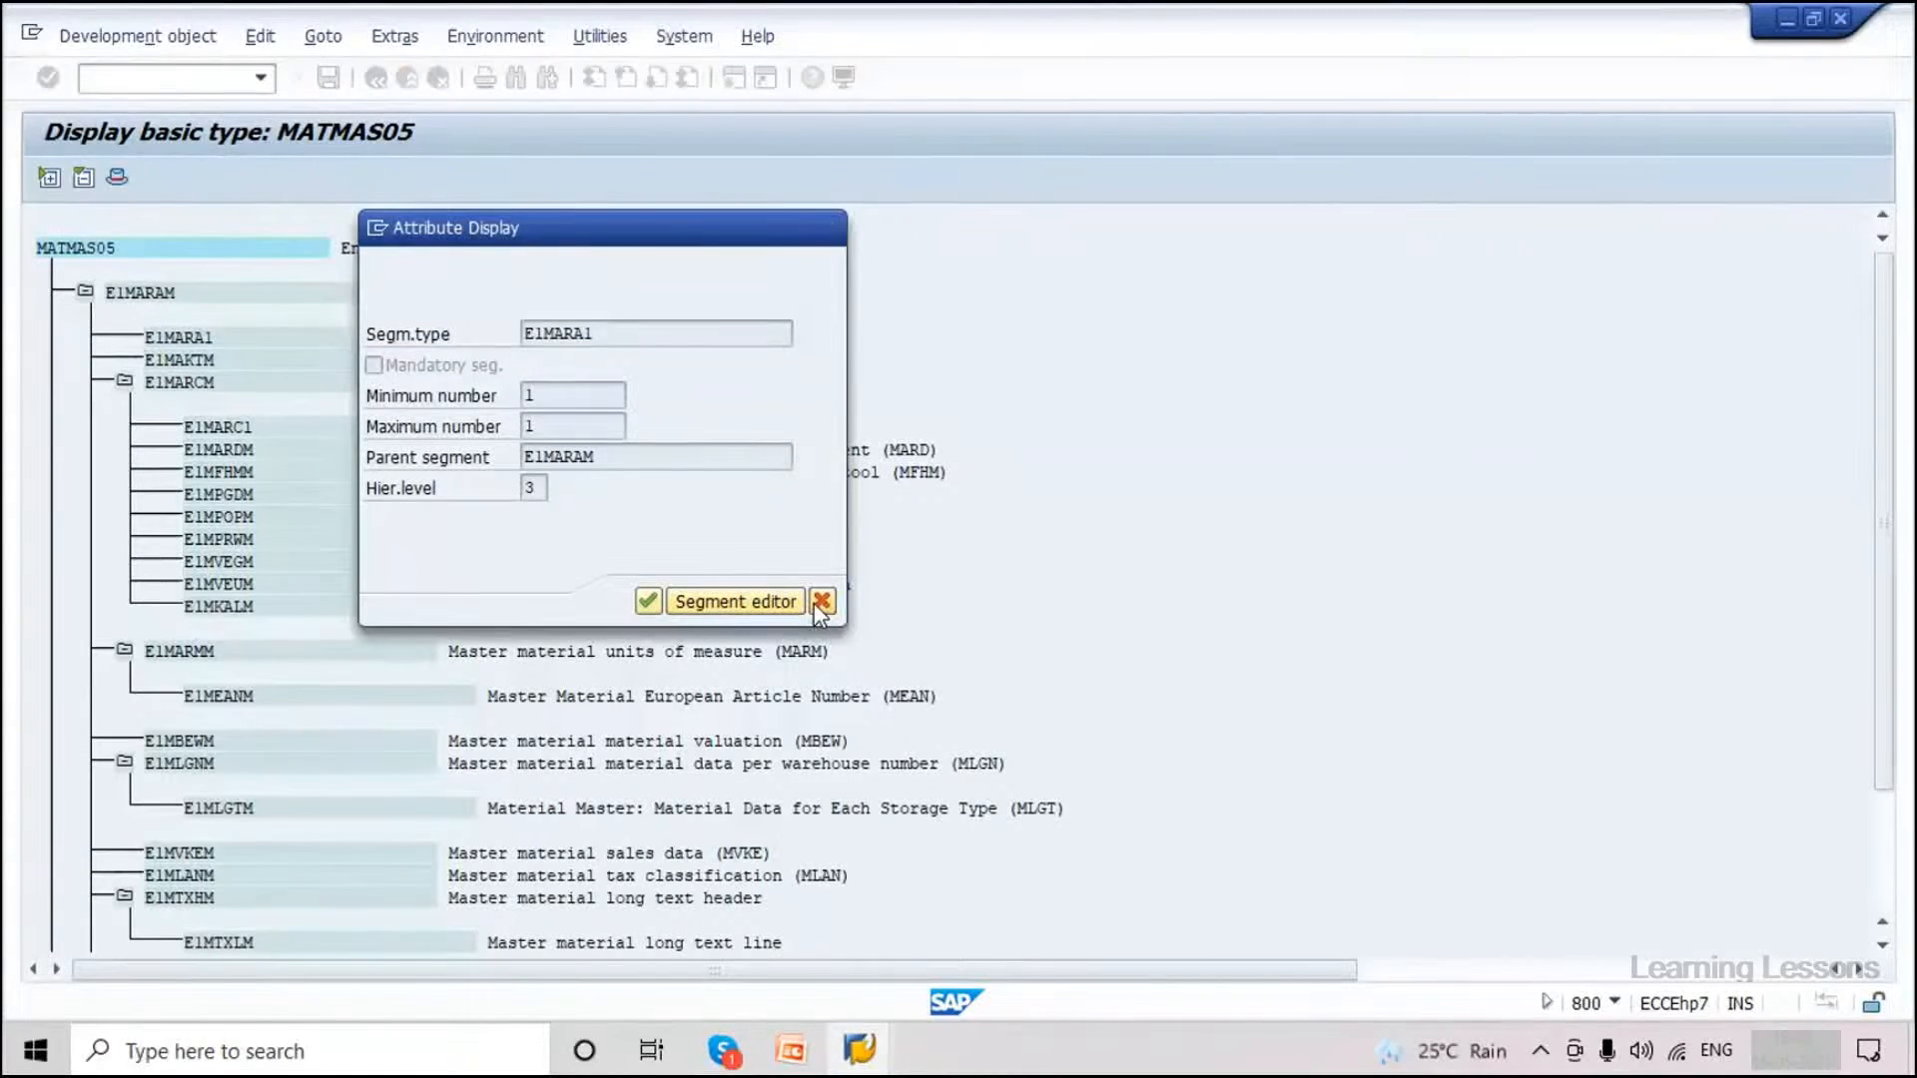
{"action": "left_click", "coordinate": [821, 601]}
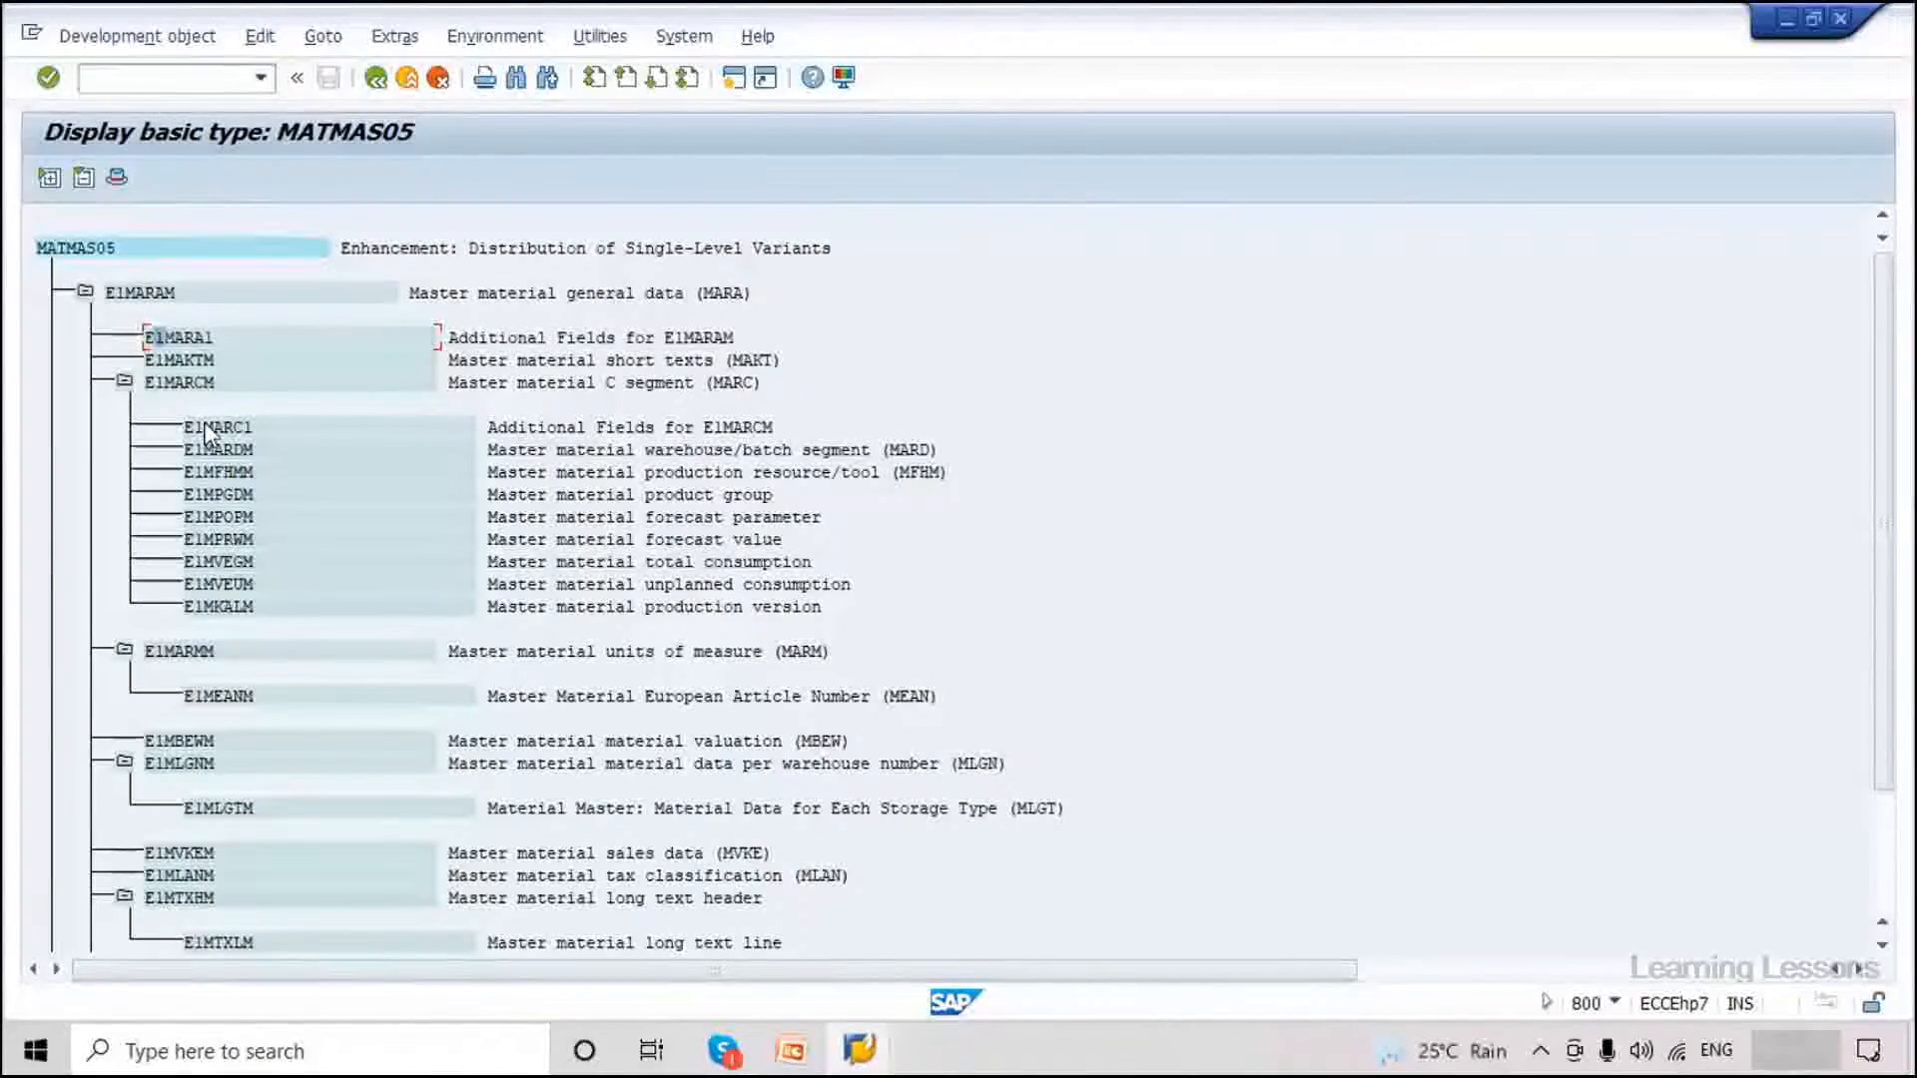
Select E1MARAM and the MATMAS05 root and scroll through the whole segment tree.
{"action": "left_click", "coordinate": [167, 300]}
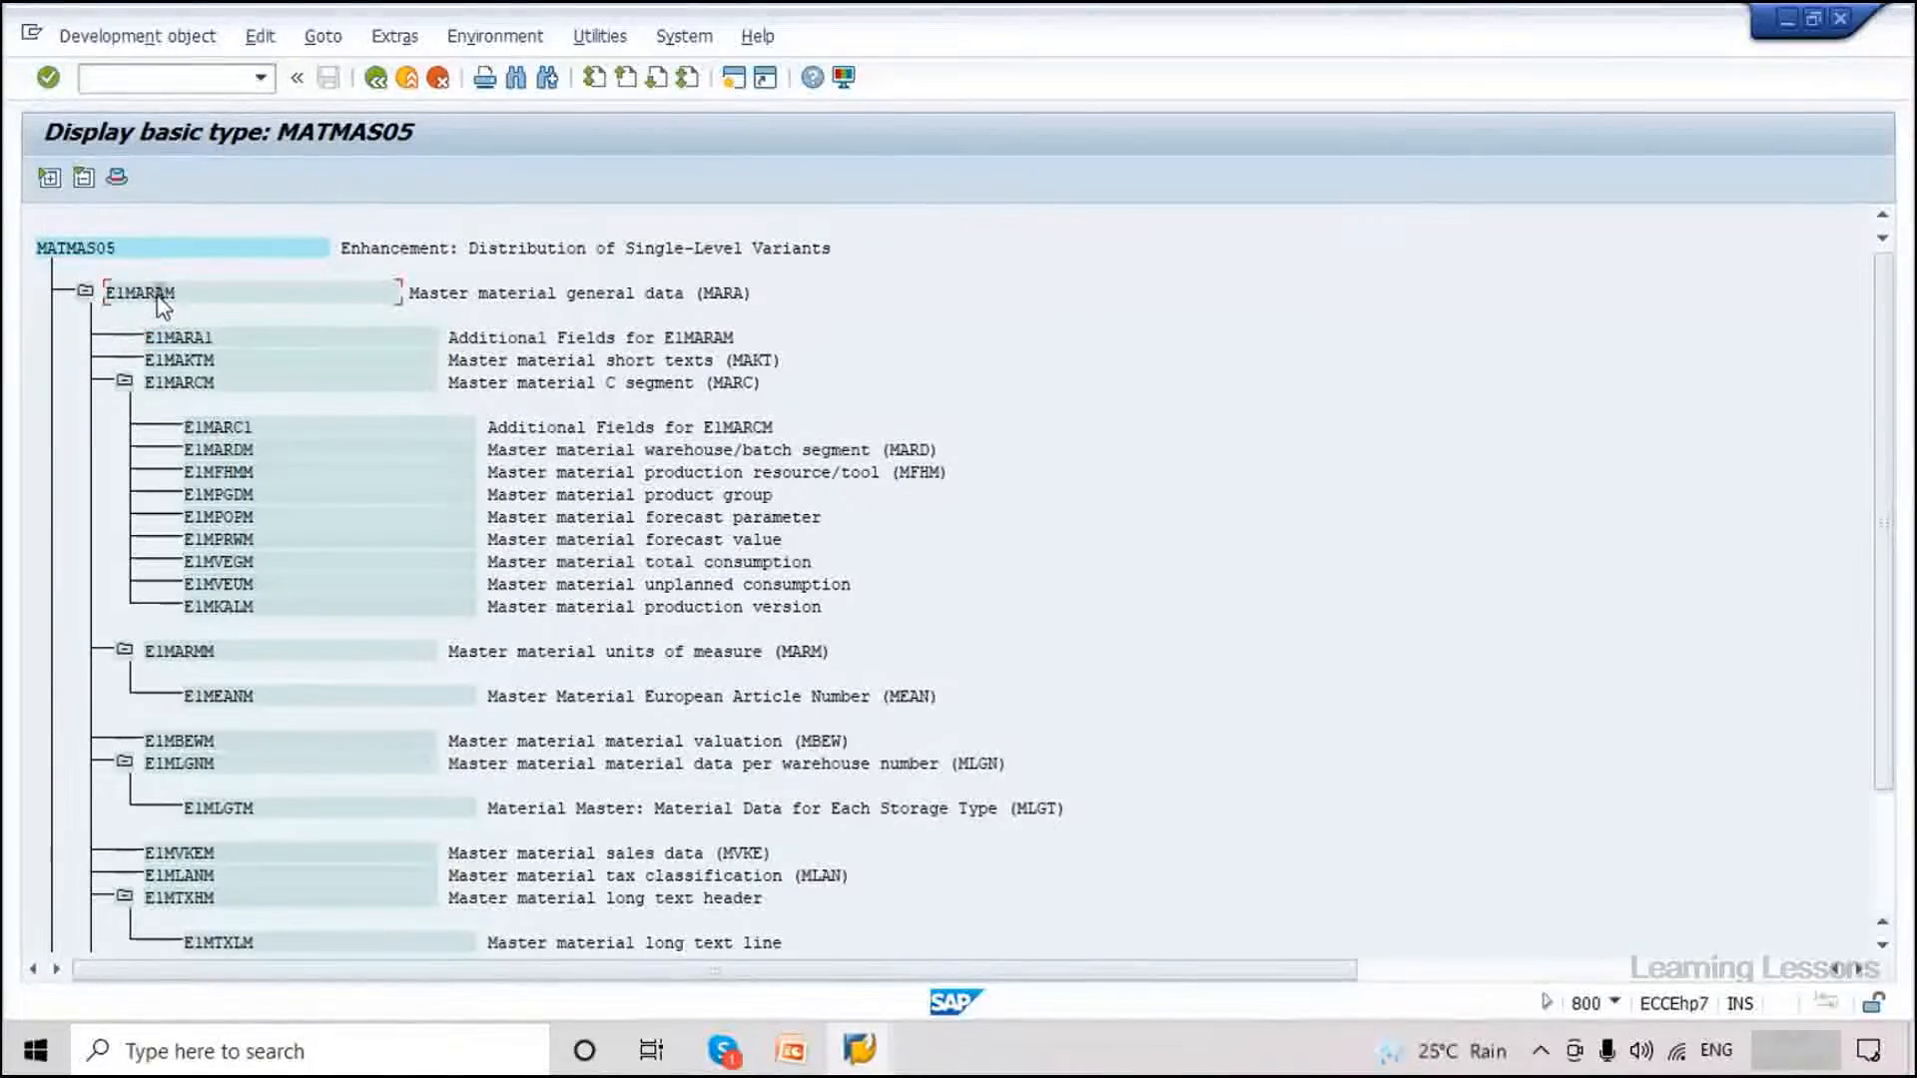
{"action": "left_click", "coordinate": [106, 249]}
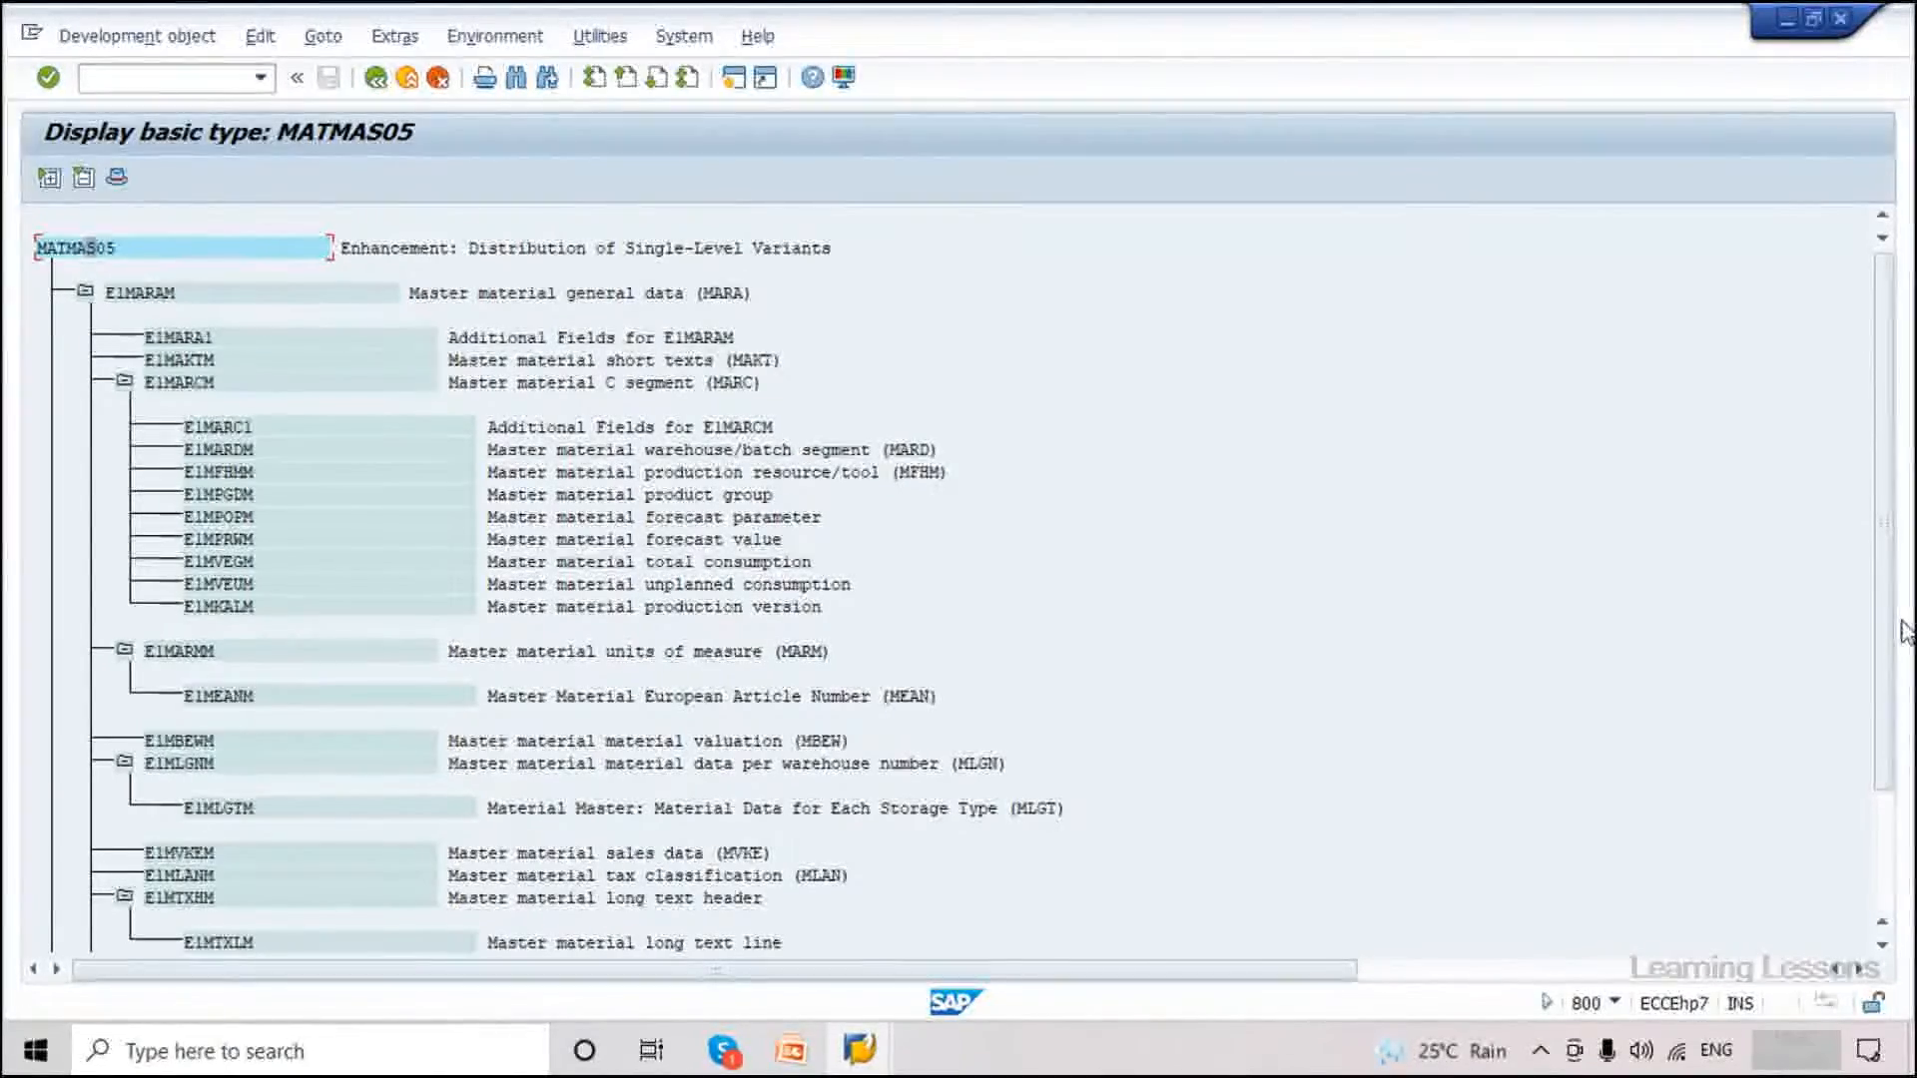
{"action": "left_click_drag", "start_coordinate": [1888, 639], "coordinate": [1887, 822]}
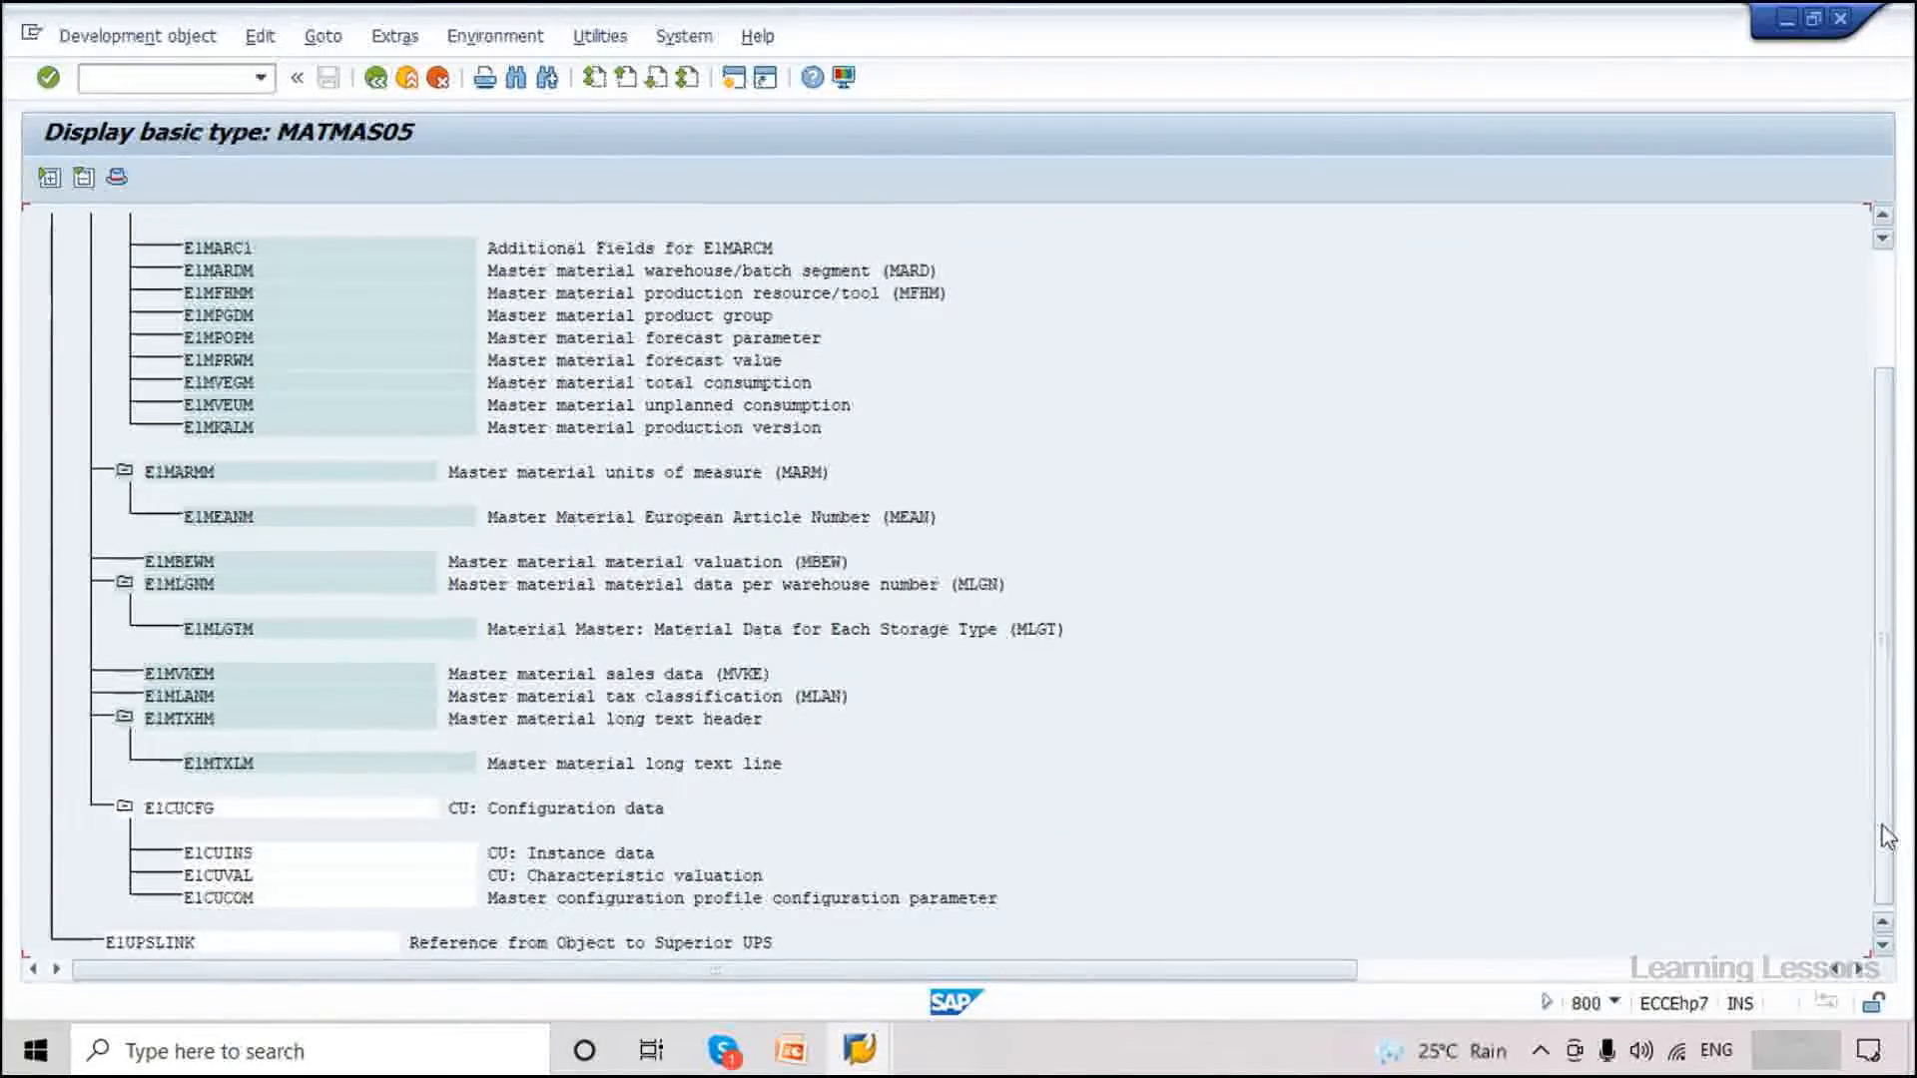
{"action": "left_click_drag", "start_coordinate": [1885, 836], "coordinate": [1879, 679]}
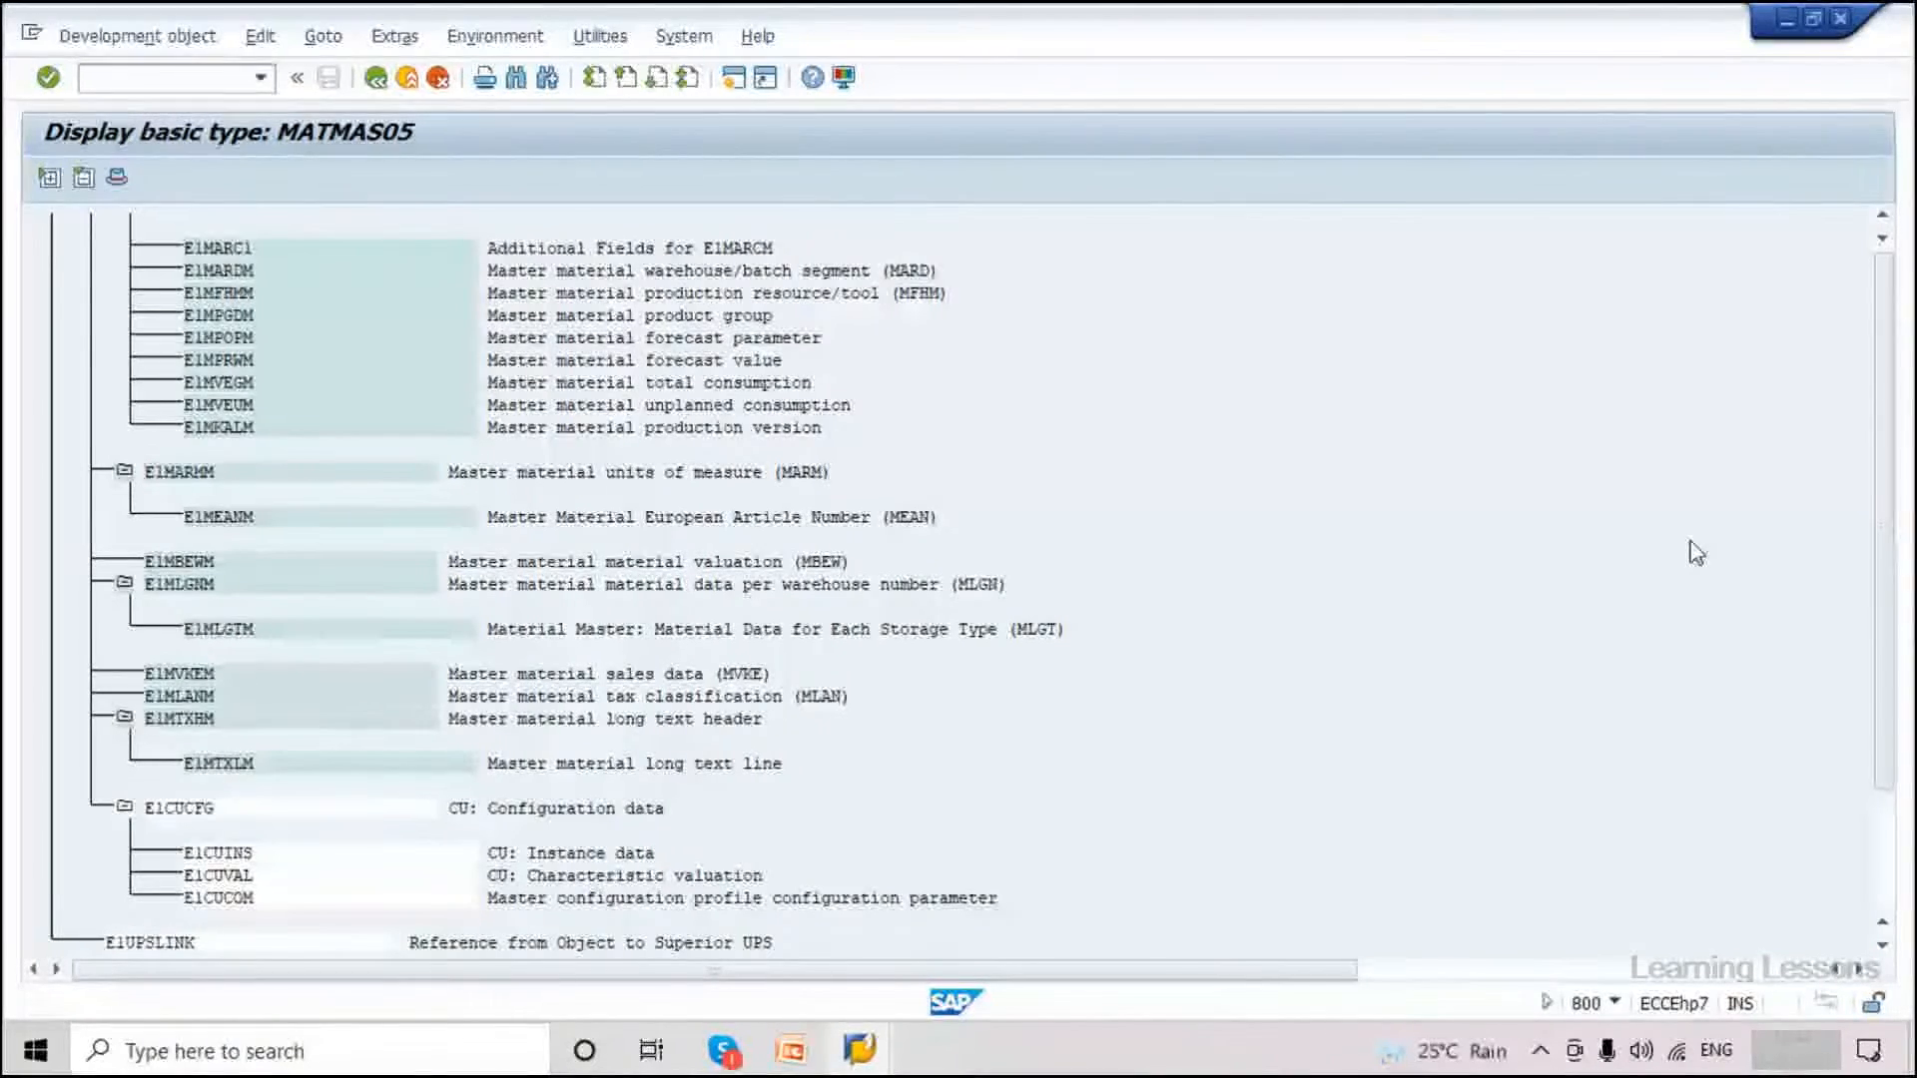
Leave the structure and run /nWE81 for the logical message types overview.
{"action": "left_click", "coordinate": [399, 78]}
{"action": "left_click", "coordinate": [179, 80]}
{"action": "type", "text": "/nwe81"}
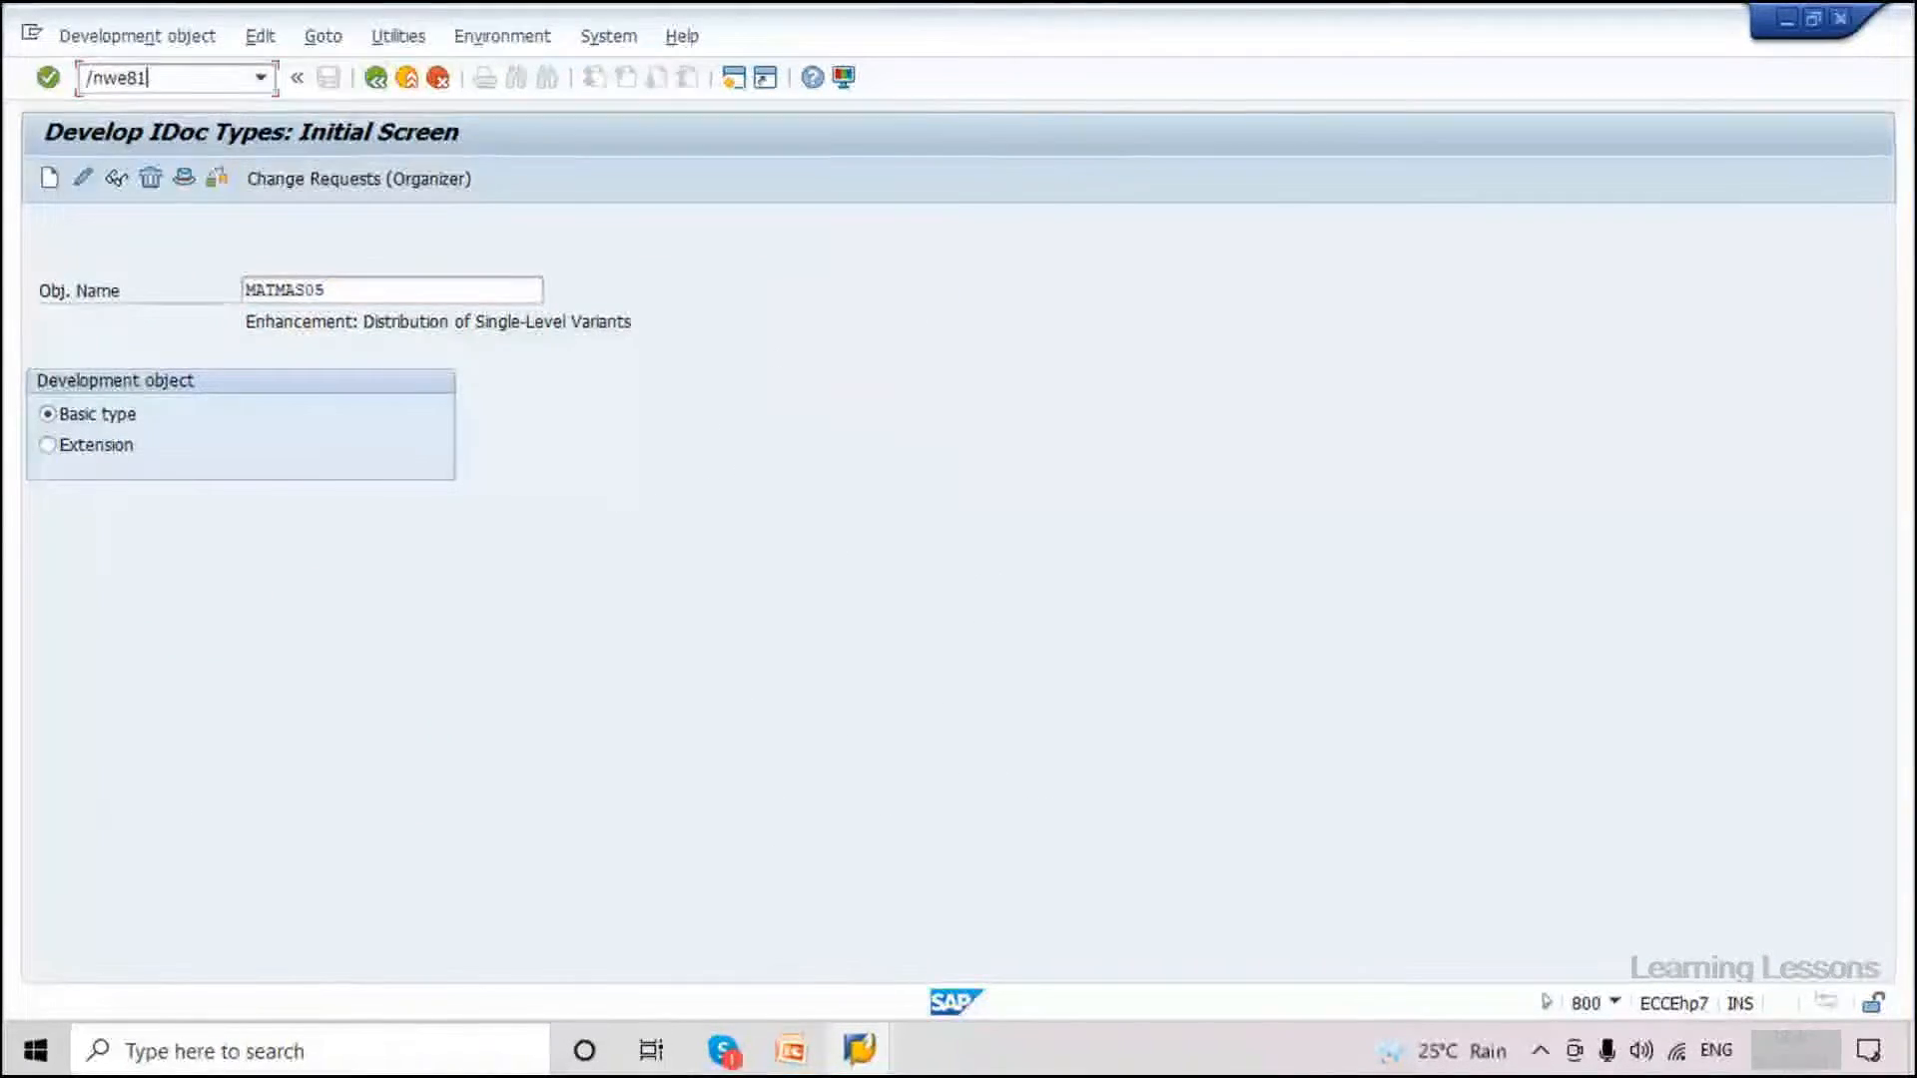
{"action": "key", "text": "Return"}
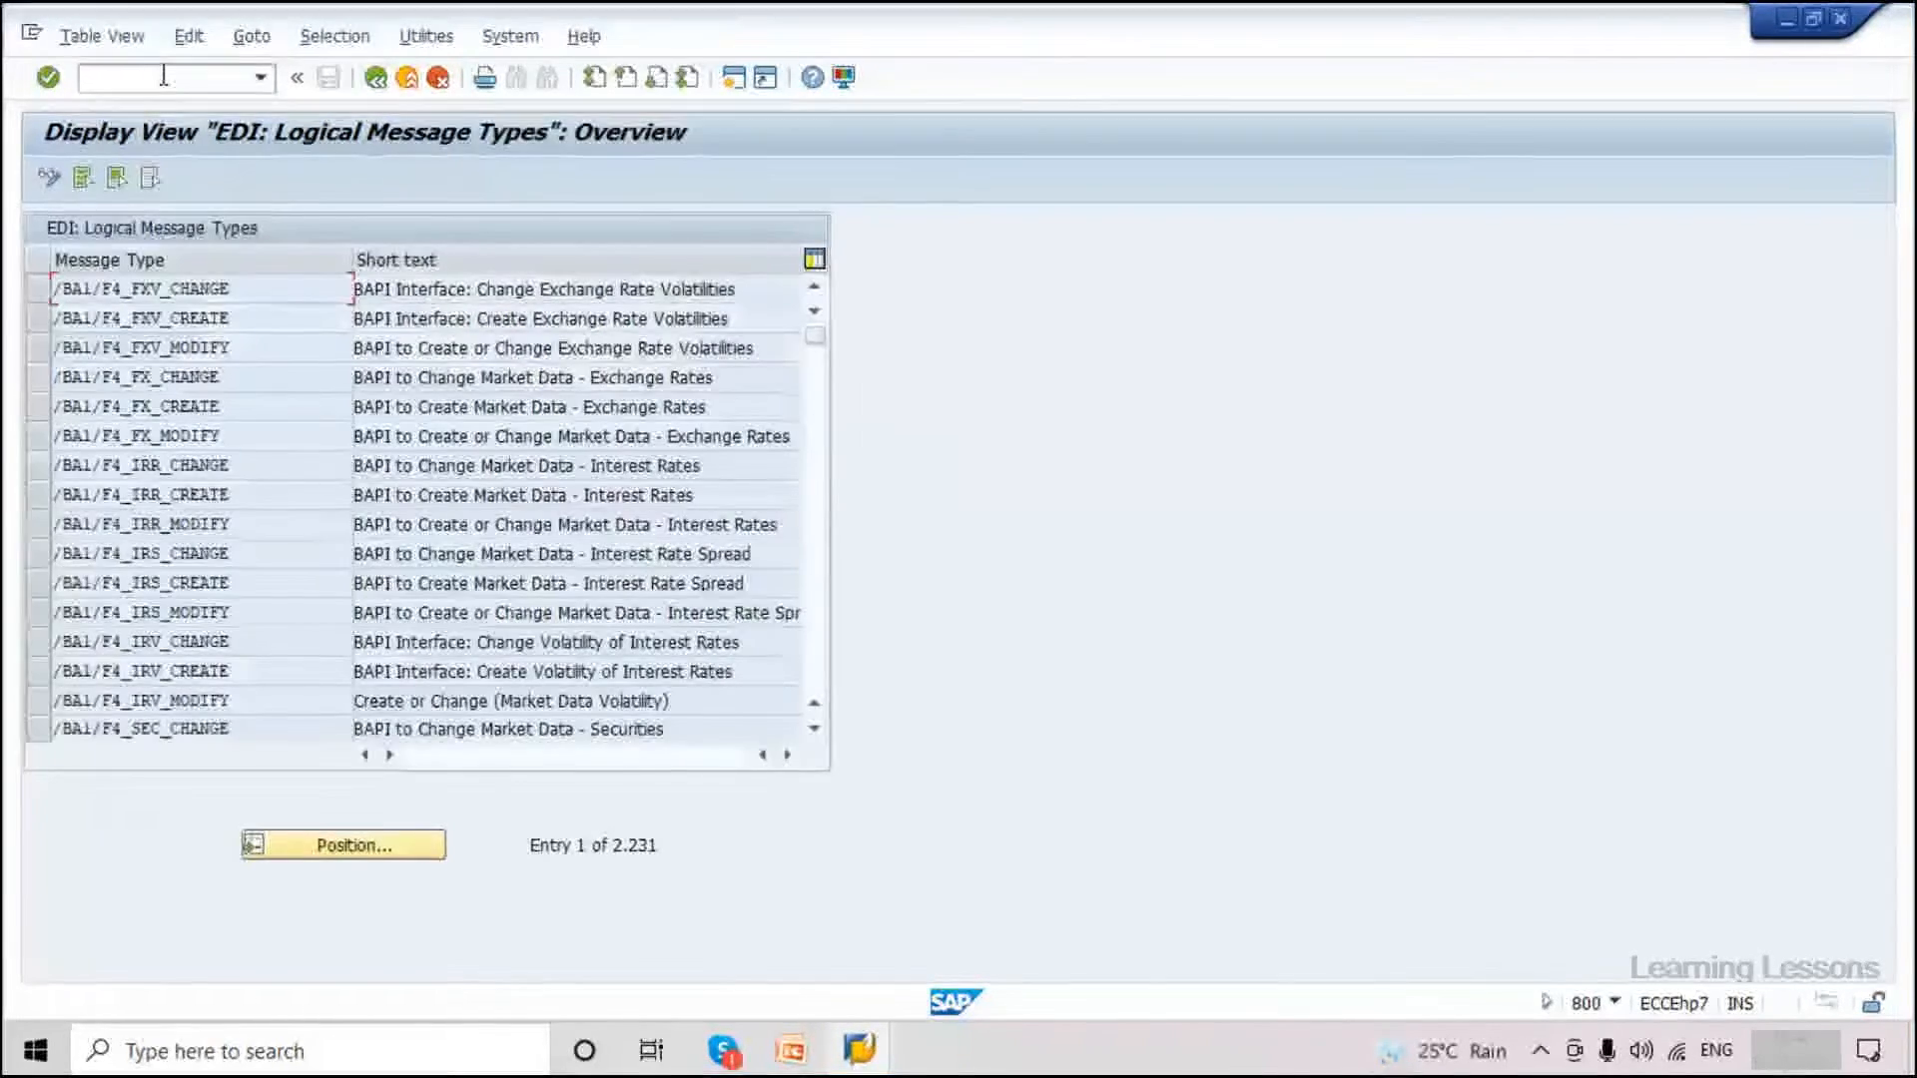
Position the message type list on MATMAS (Material master).
{"action": "left_click", "coordinate": [343, 844]}
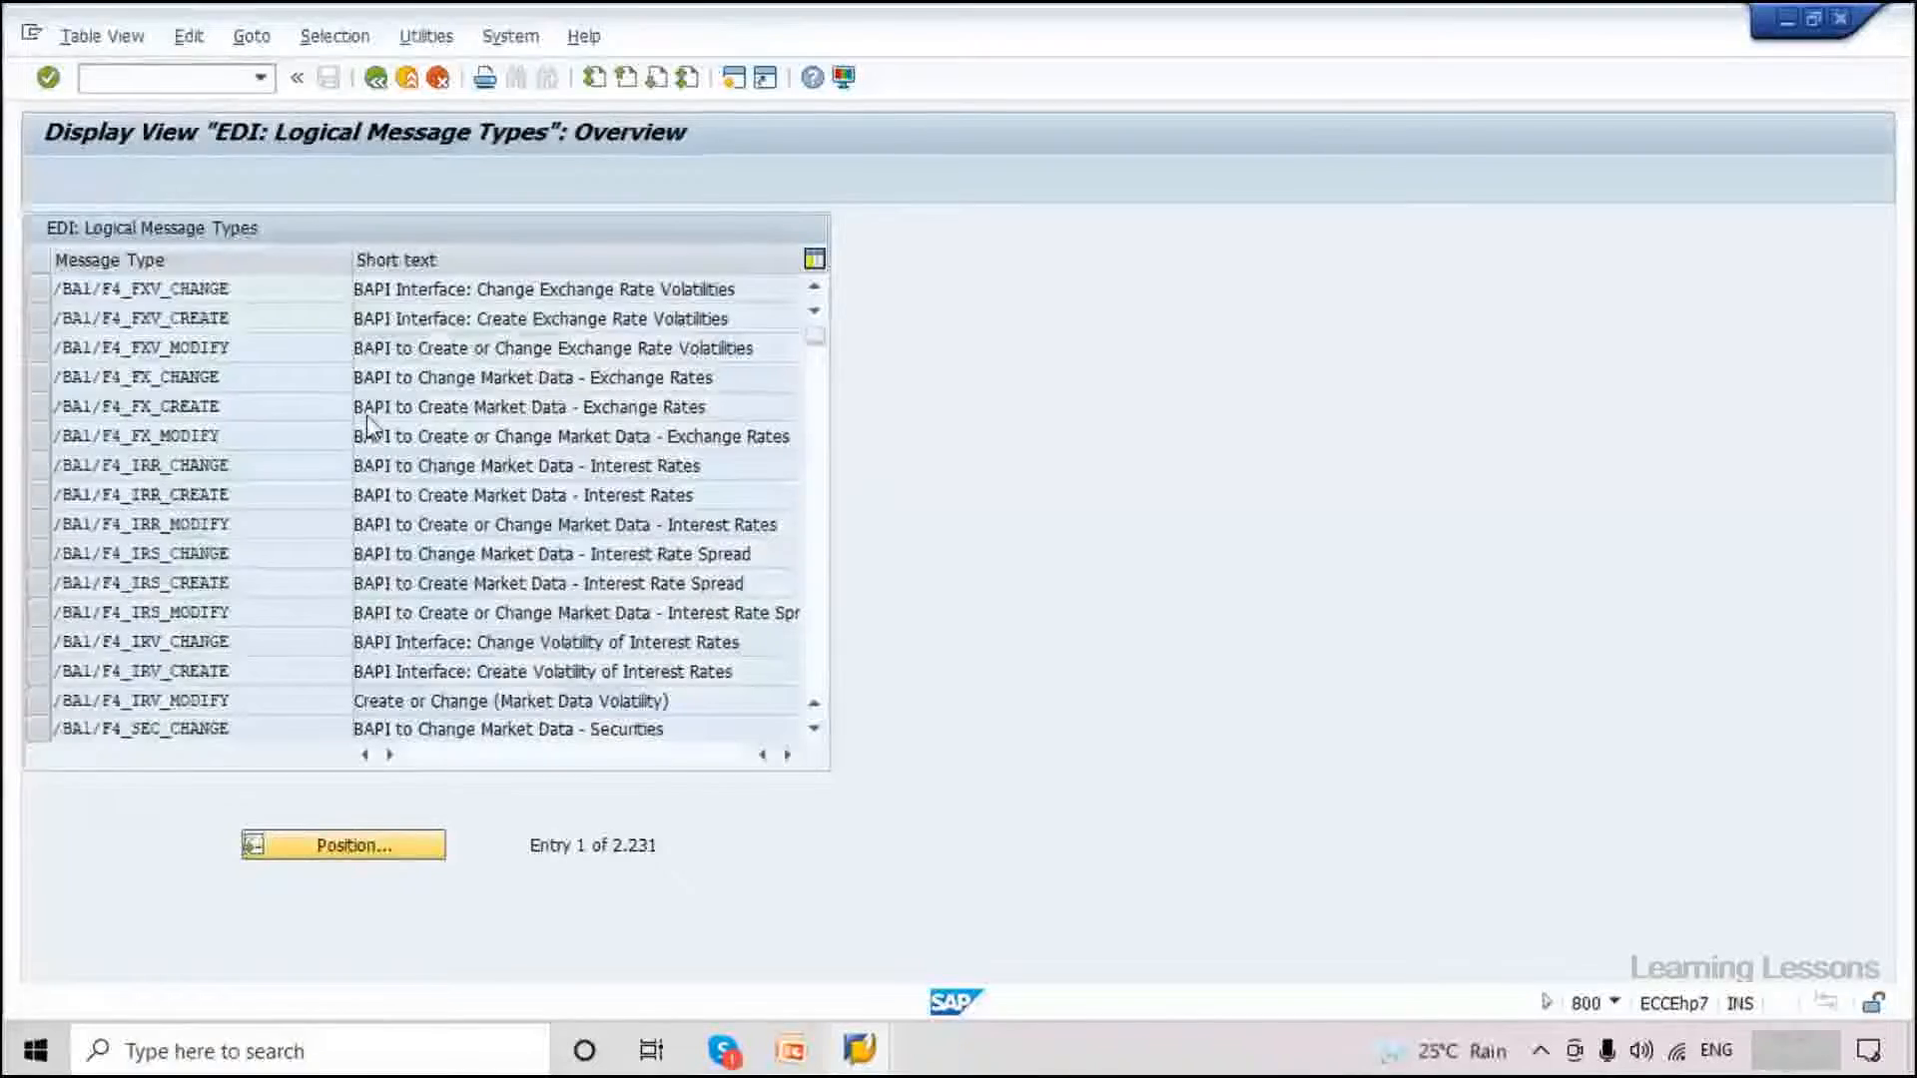
{"action": "key", "text": "Caps_Lock"}
{"action": "type", "text": "MATMA"}
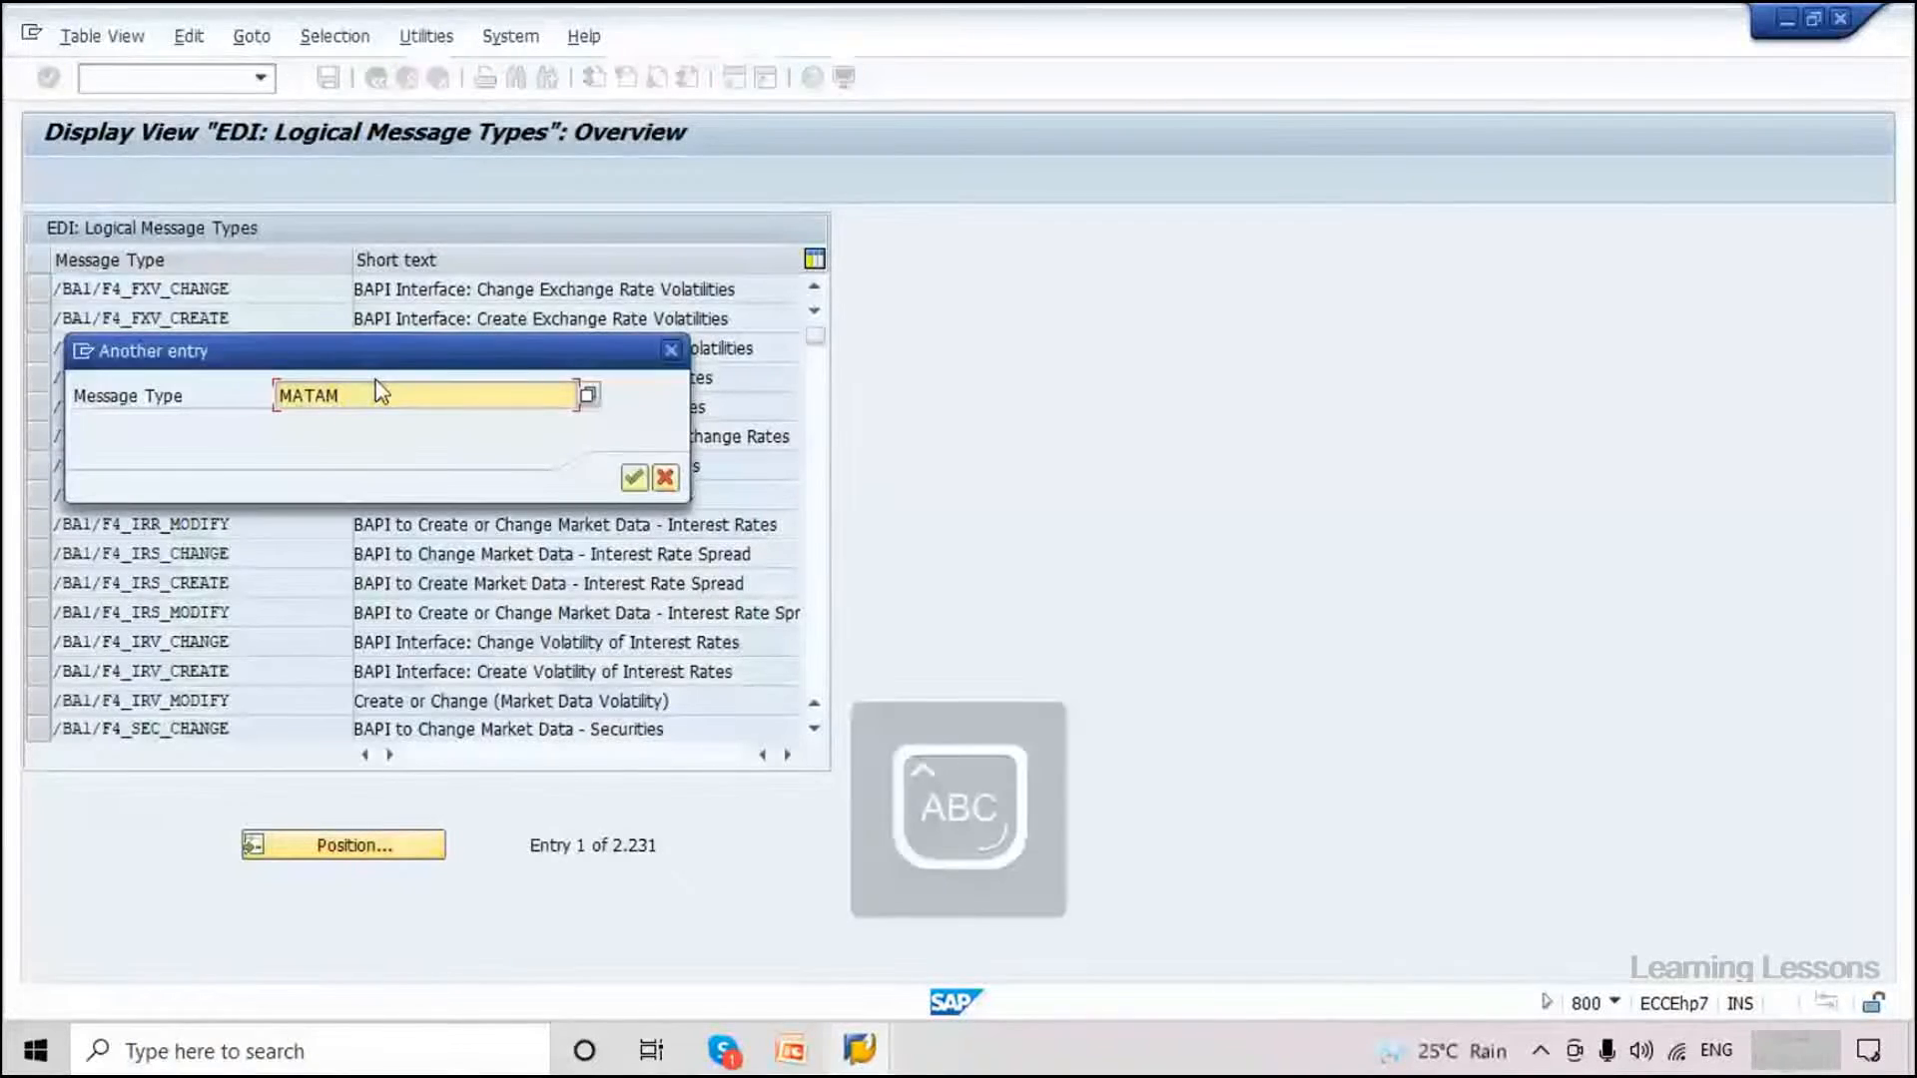
{"action": "key", "text": "BackSpace"}
{"action": "key", "text": "BackSpace"}
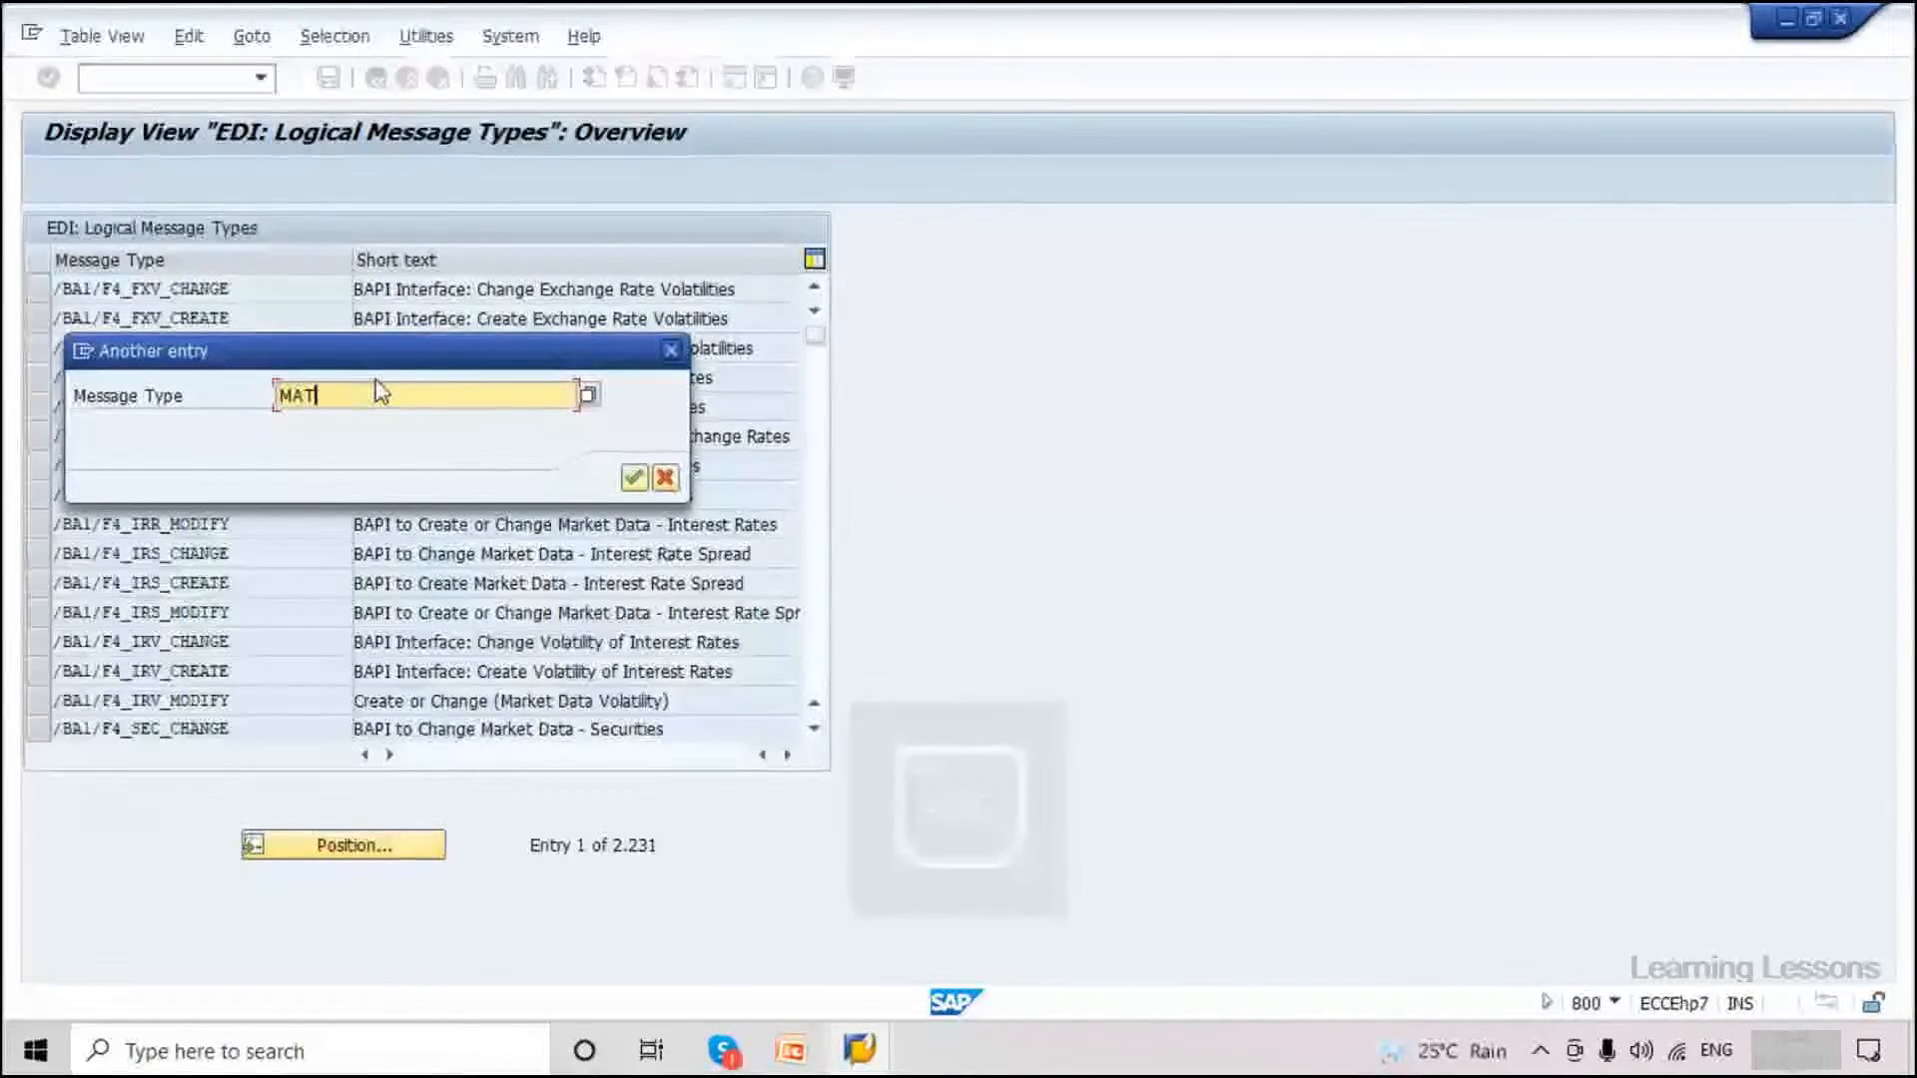
{"action": "type", "text": "MAS"}
{"action": "key", "text": "Return"}
{"action": "key", "text": "Caps_Lock"}
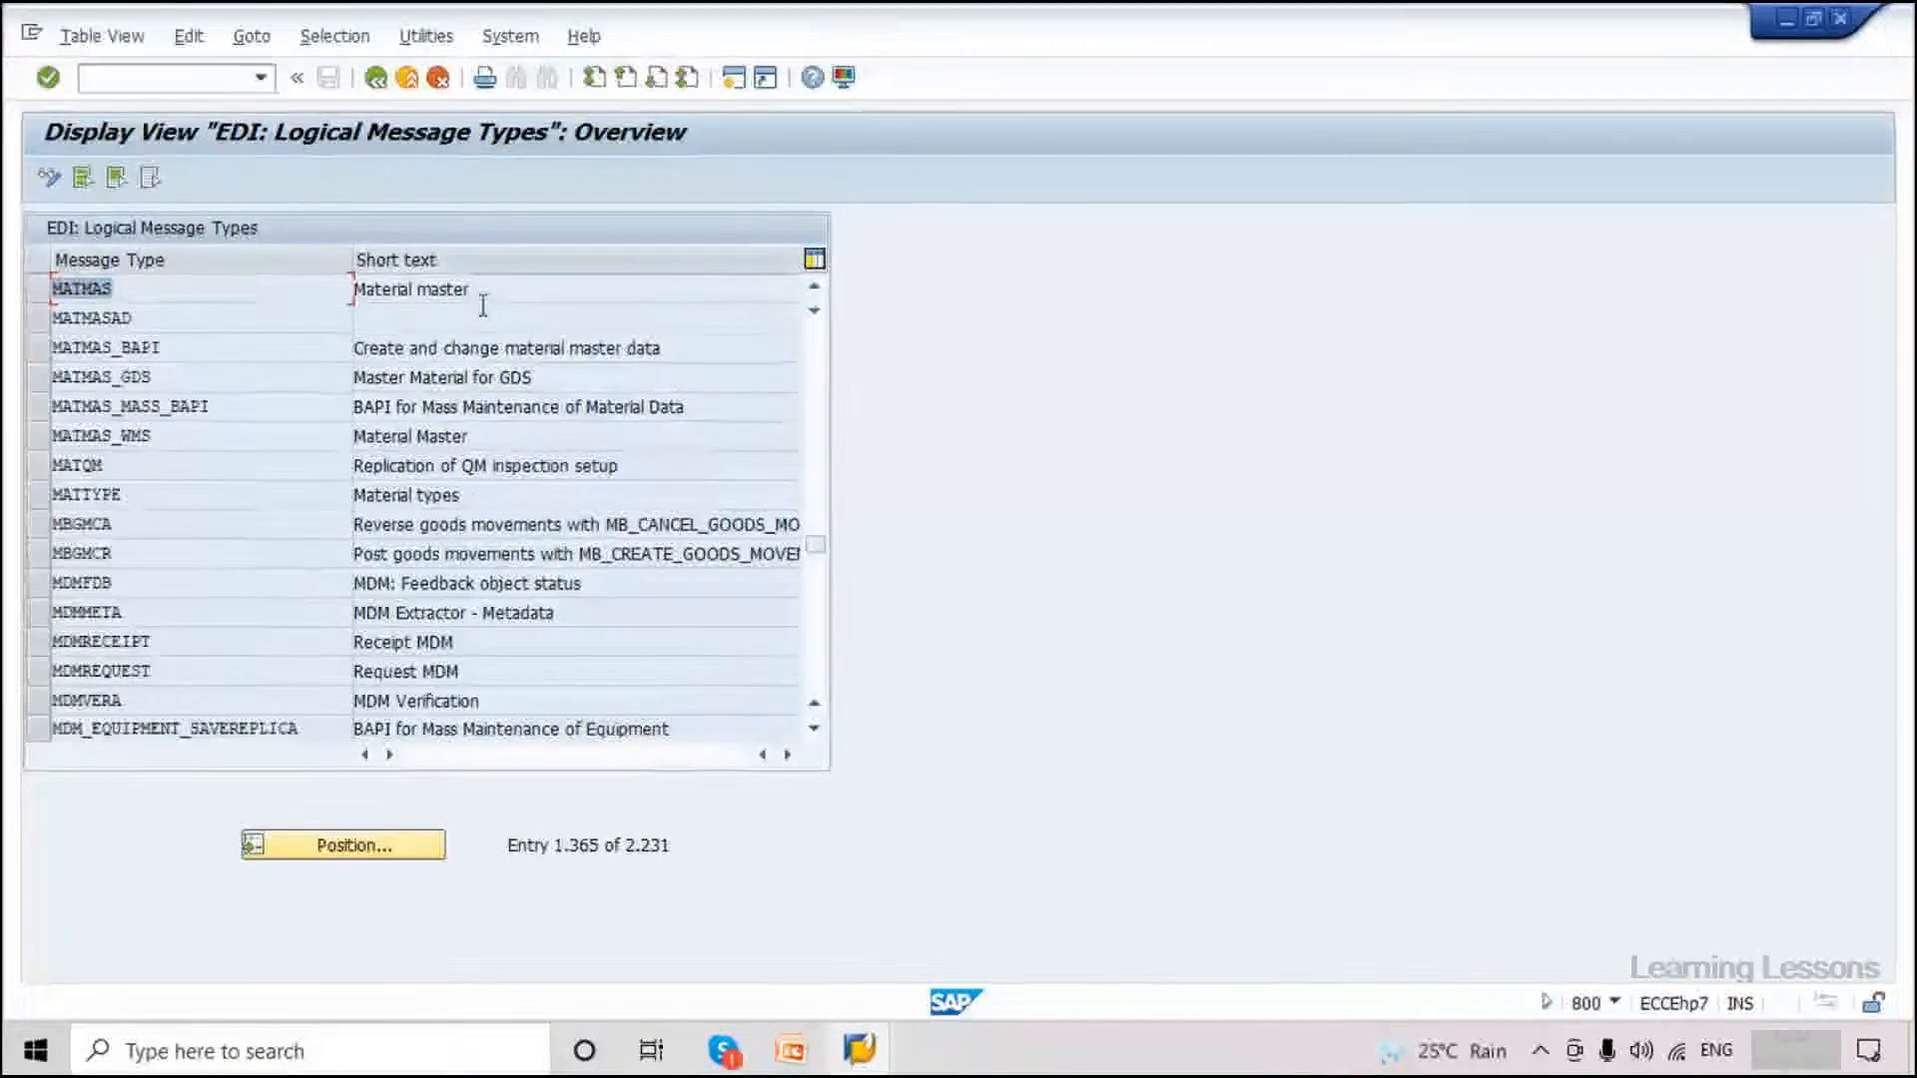
{"action": "key", "text": "Tab"}
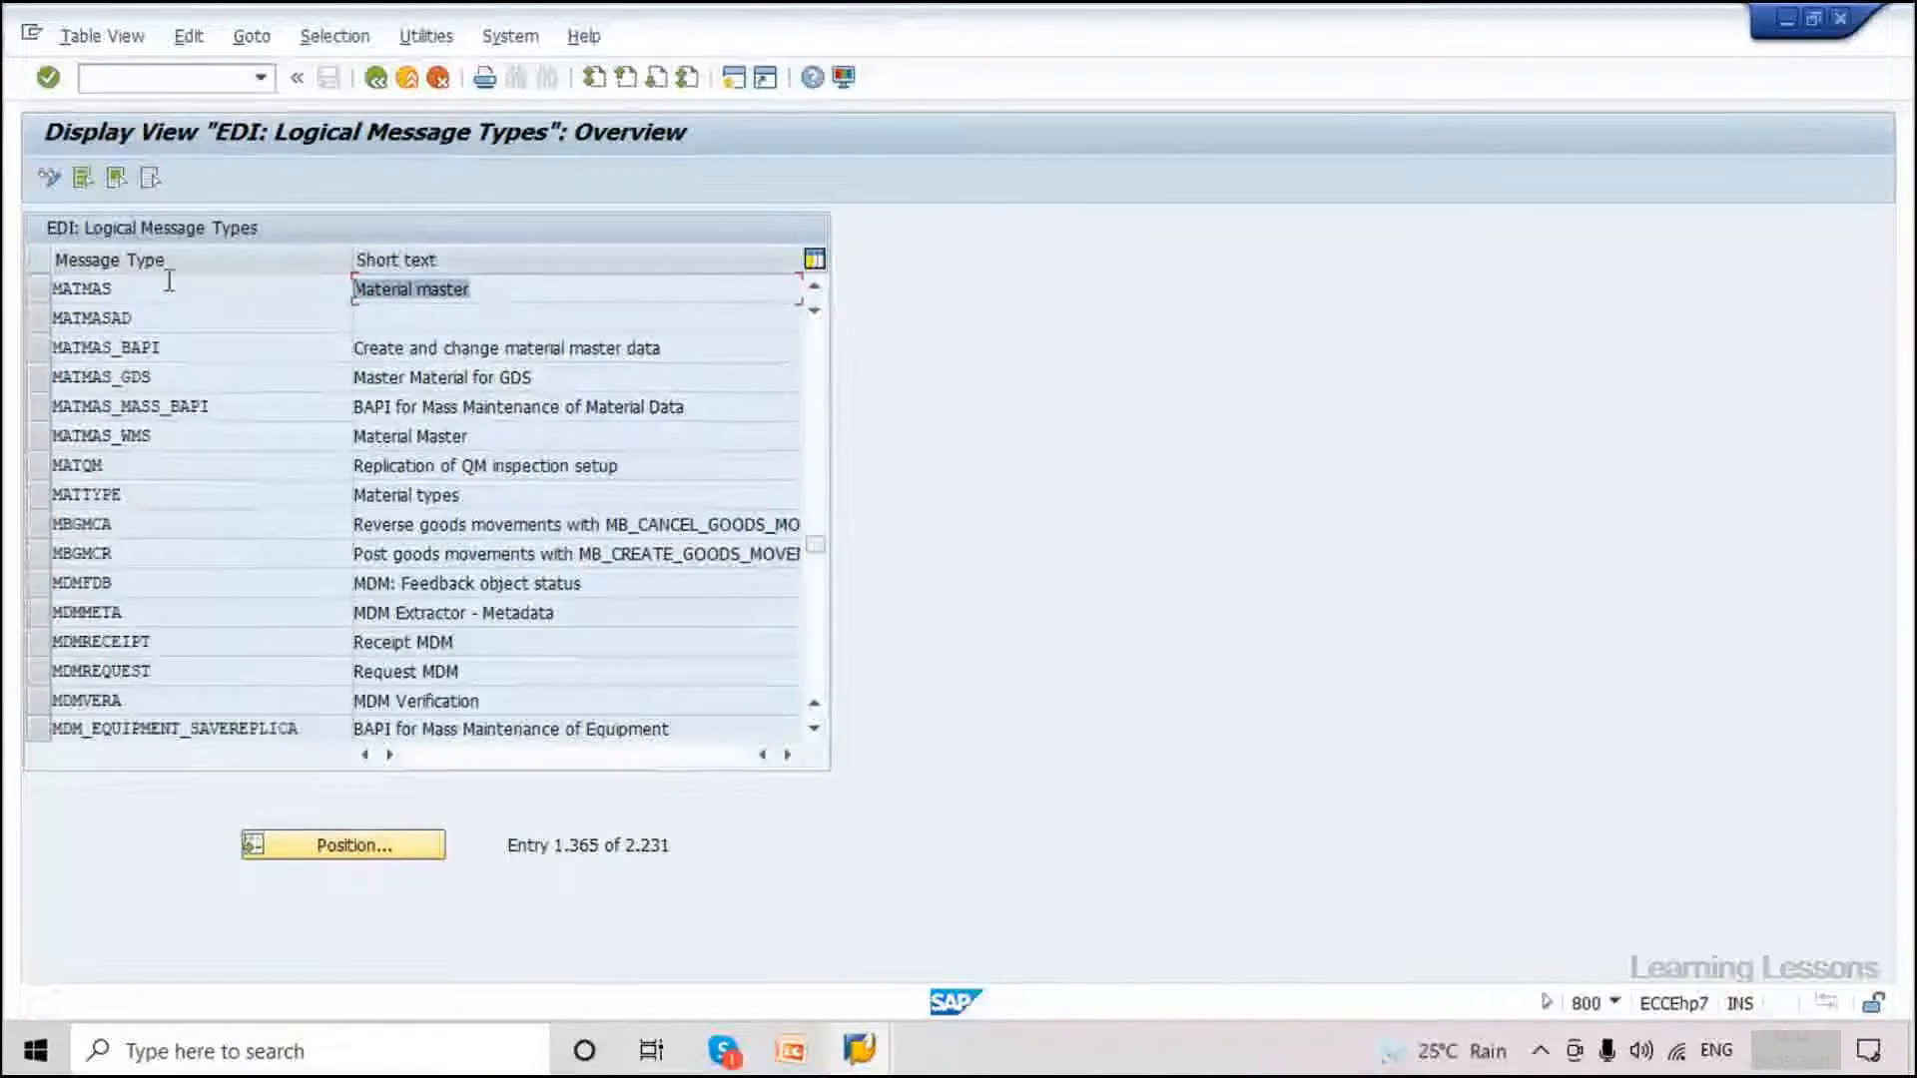
{"action": "key", "text": "shift+Tab"}
{"action": "left_click", "coordinate": [54, 292]}
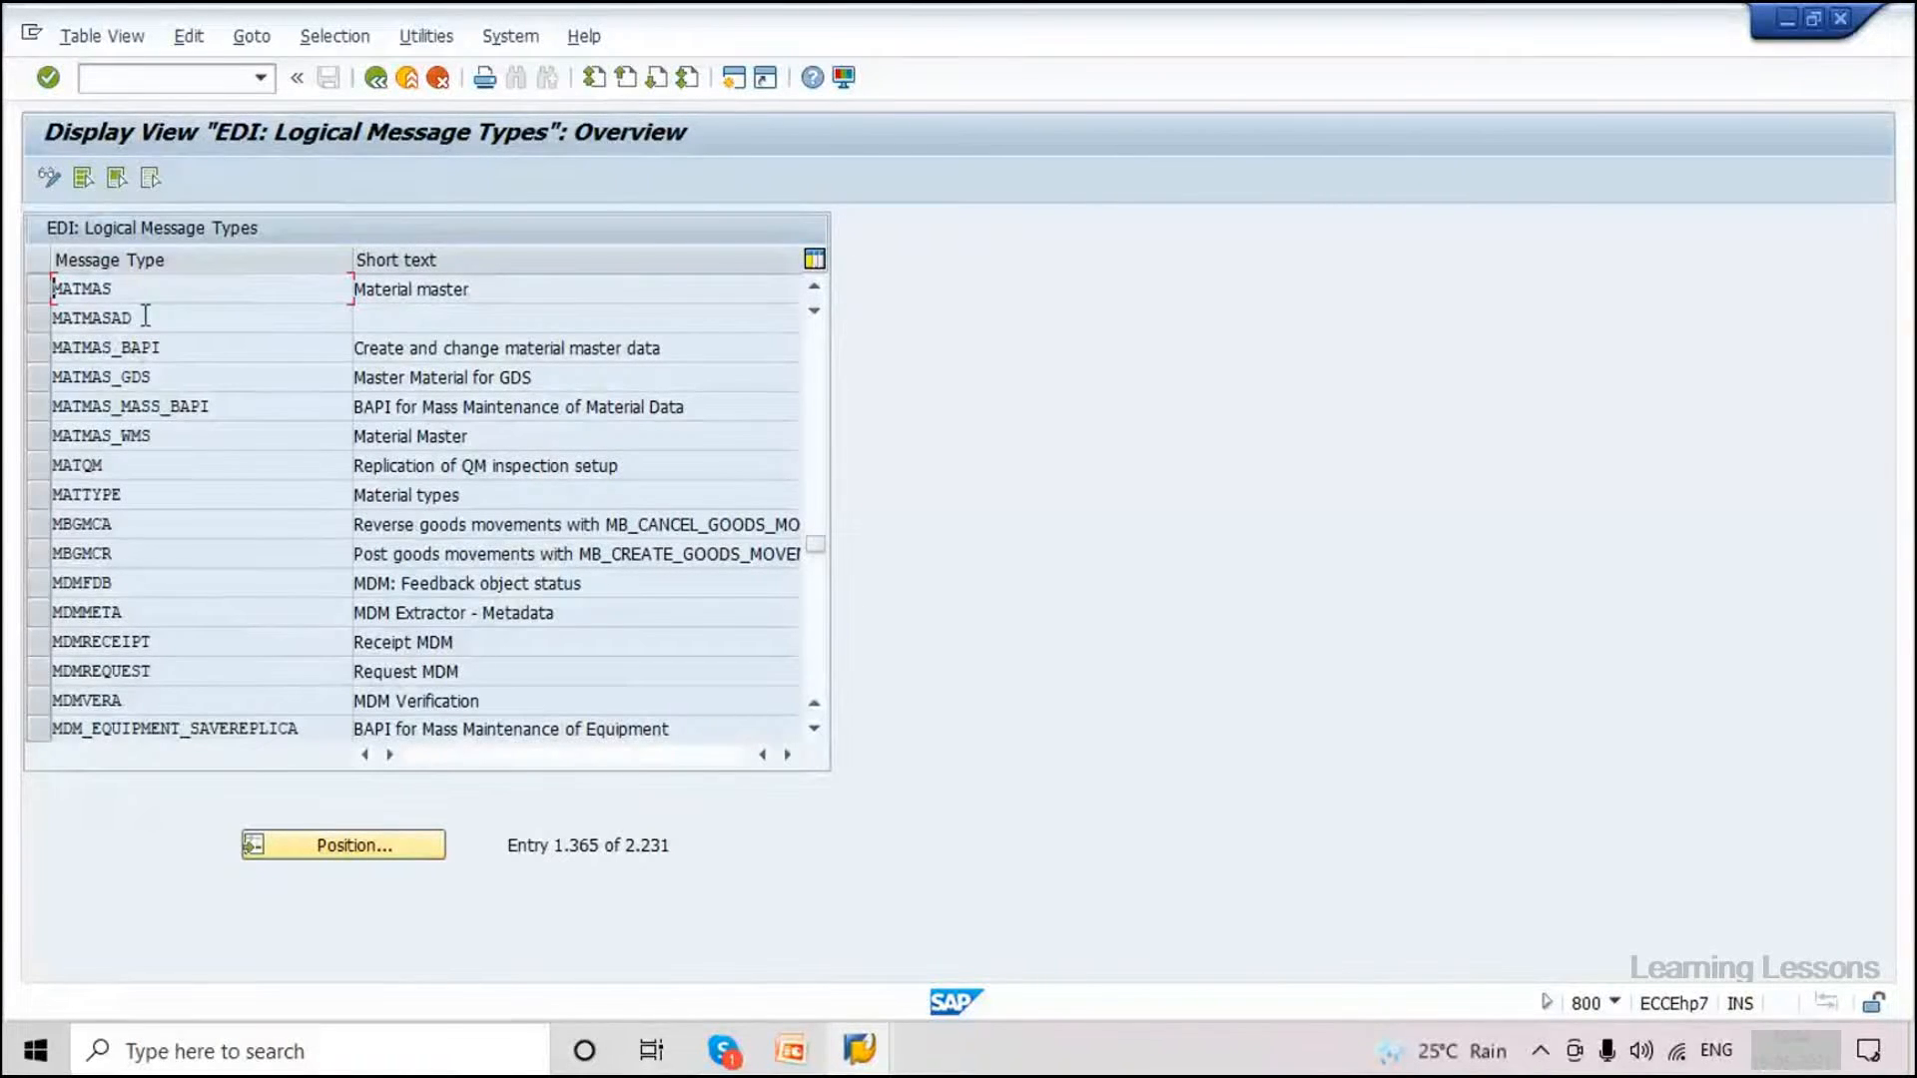
{"action": "left_click_drag", "start_coordinate": [112, 289], "coordinate": [64, 286]}
Make the status bar show the current transaction, then run /nWE82.
{"action": "left_click", "coordinate": [140, 76]}
{"action": "type", "text": "/n"}
{"action": "left_click", "coordinate": [1614, 1002]}
{"action": "left_click", "coordinate": [1688, 889]}
{"action": "left_click", "coordinate": [112, 74]}
{"action": "type", "text": "/nWE82"}
{"action": "key", "text": "Caps_Lock"}
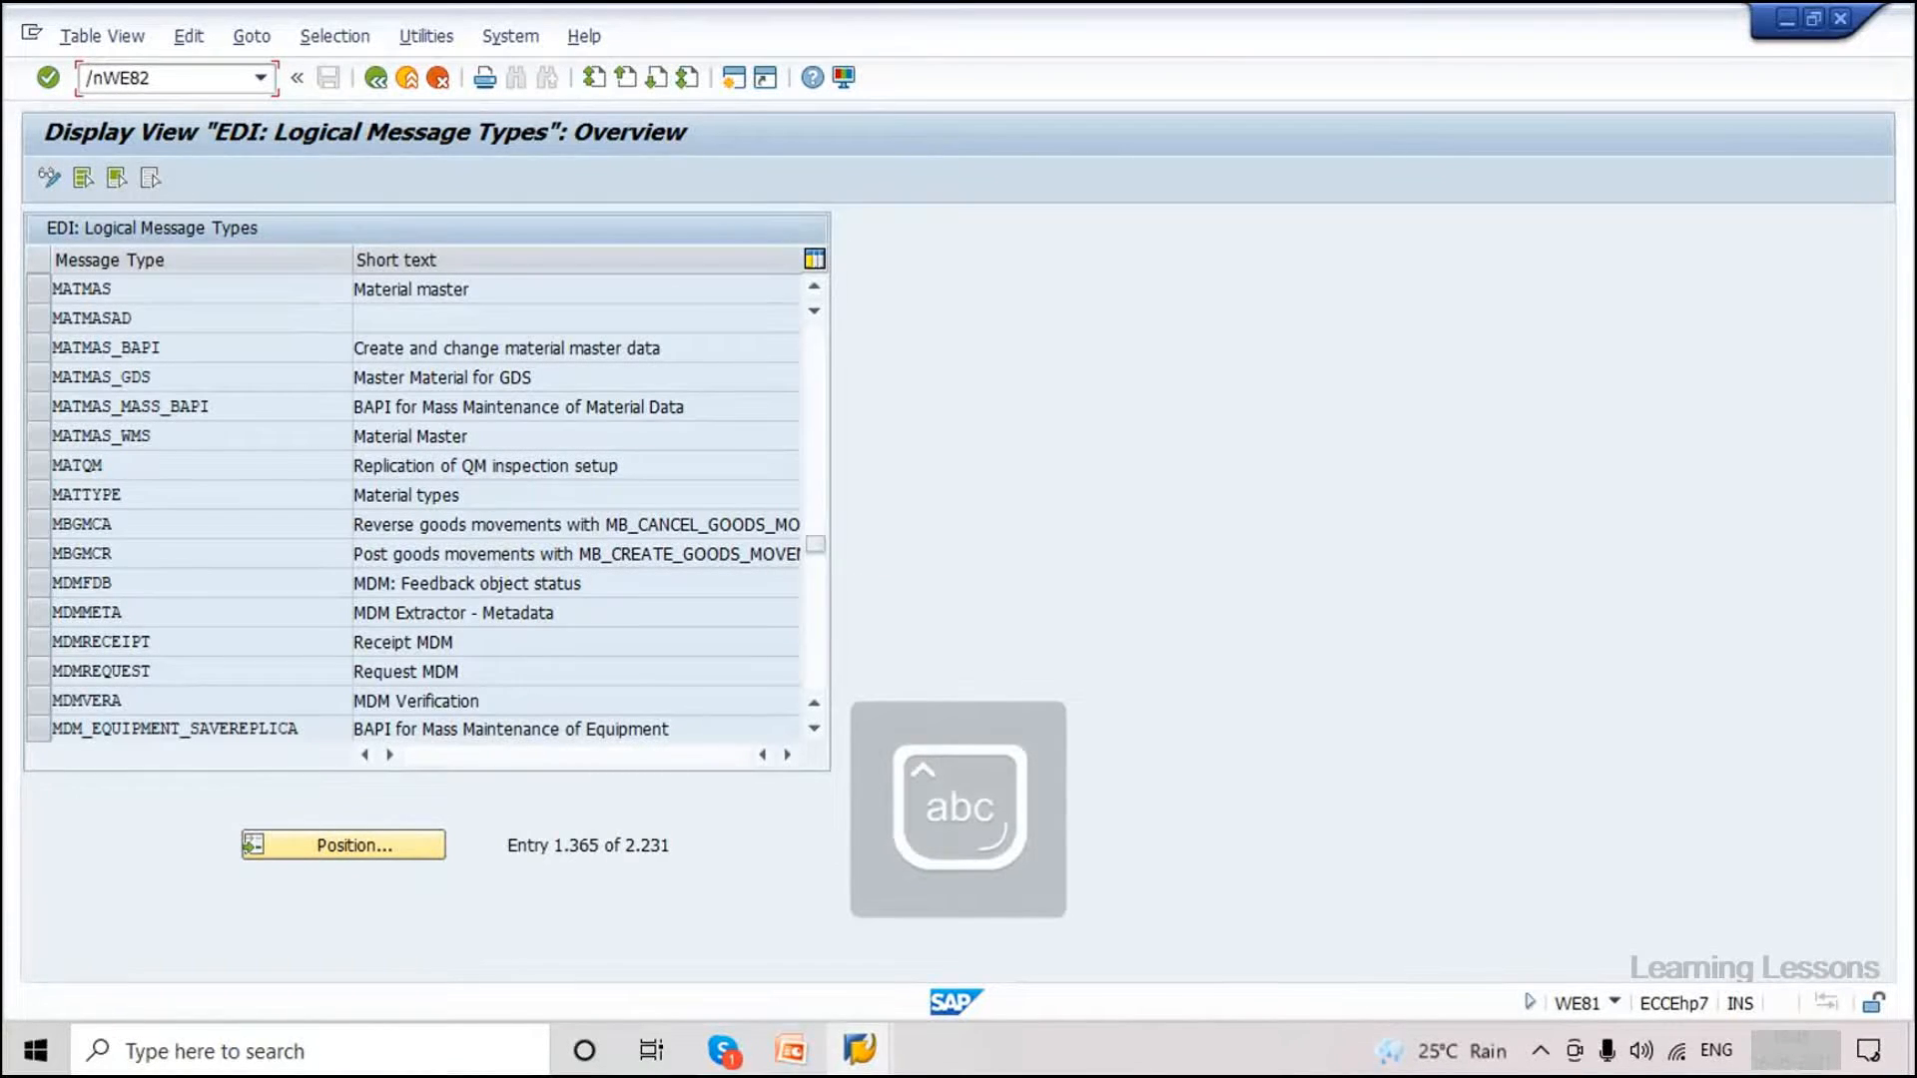
{"action": "key", "text": "Return"}
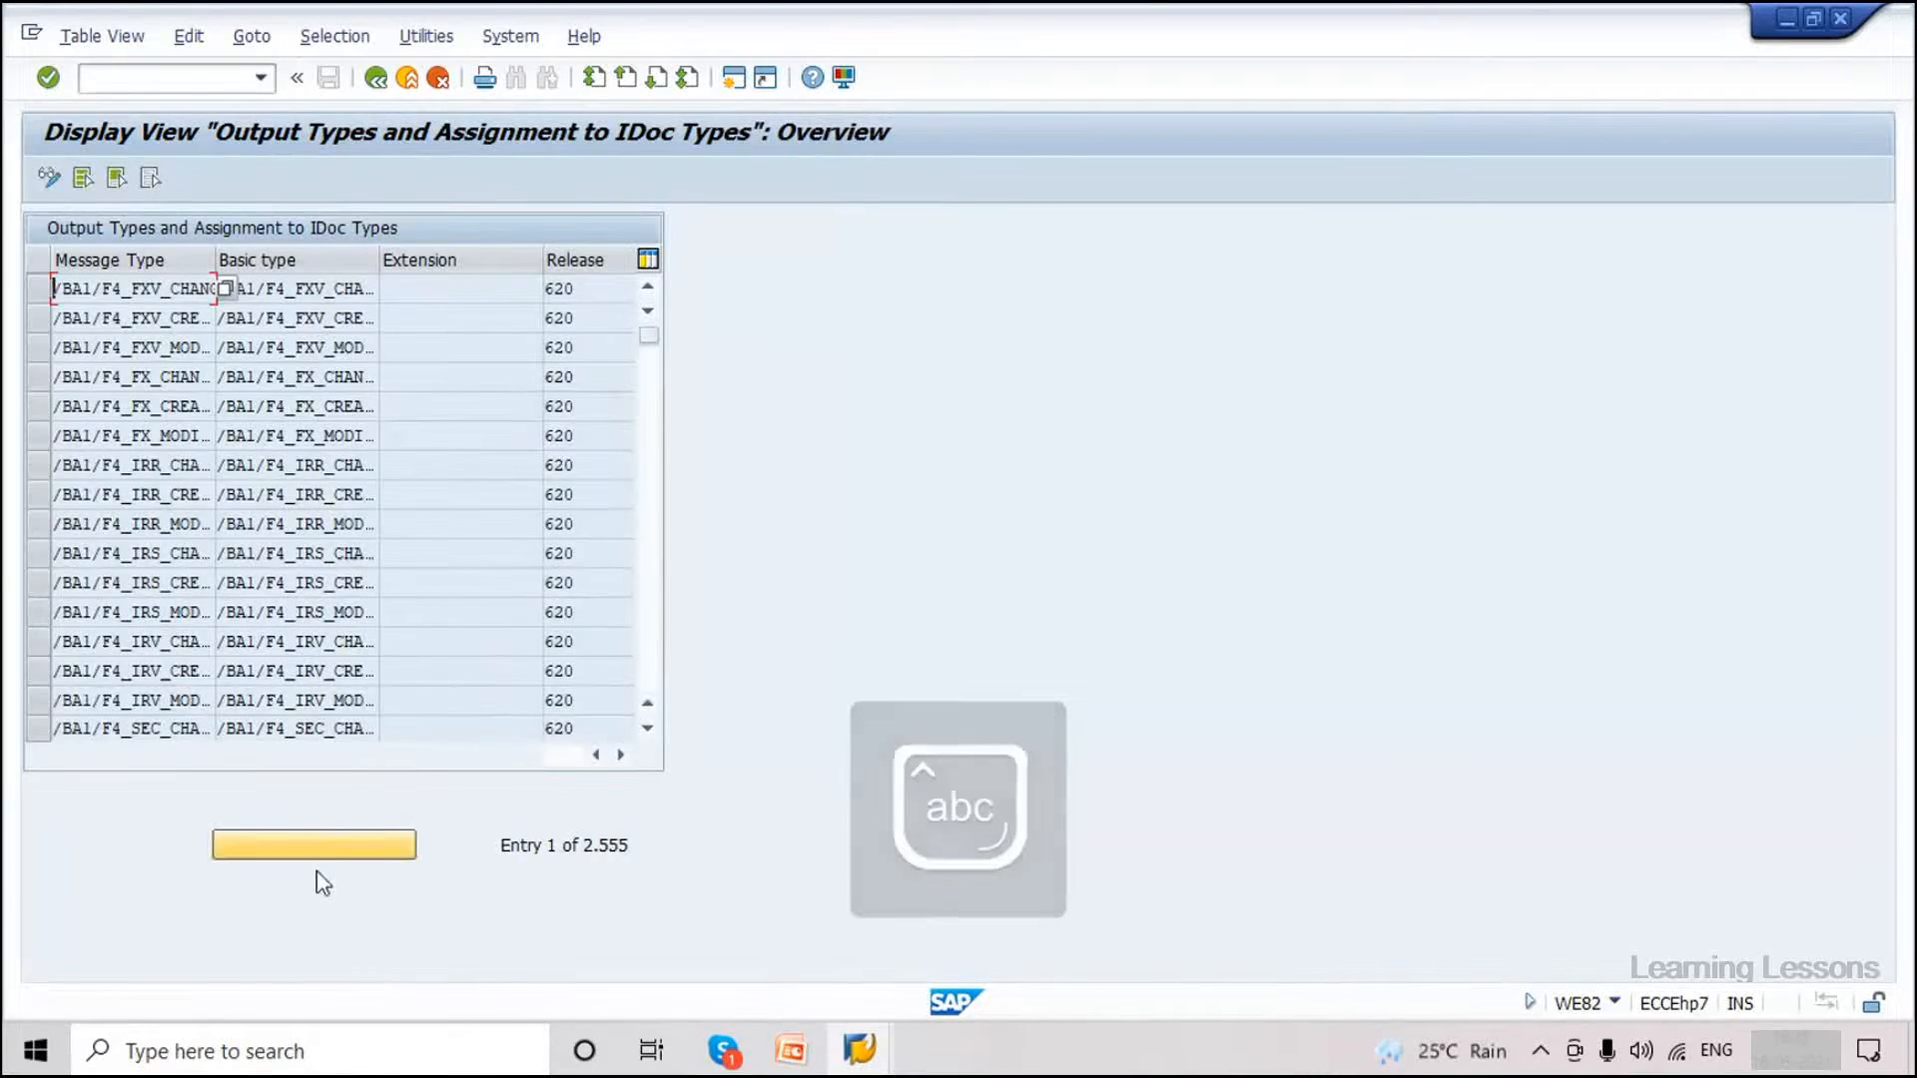
Position the WE82 list on message type MATMAS with basic type MATMAS05.
{"action": "left_click", "coordinate": [320, 845]}
{"action": "left_click", "coordinate": [359, 395]}
{"action": "left_click", "coordinate": [359, 423]}
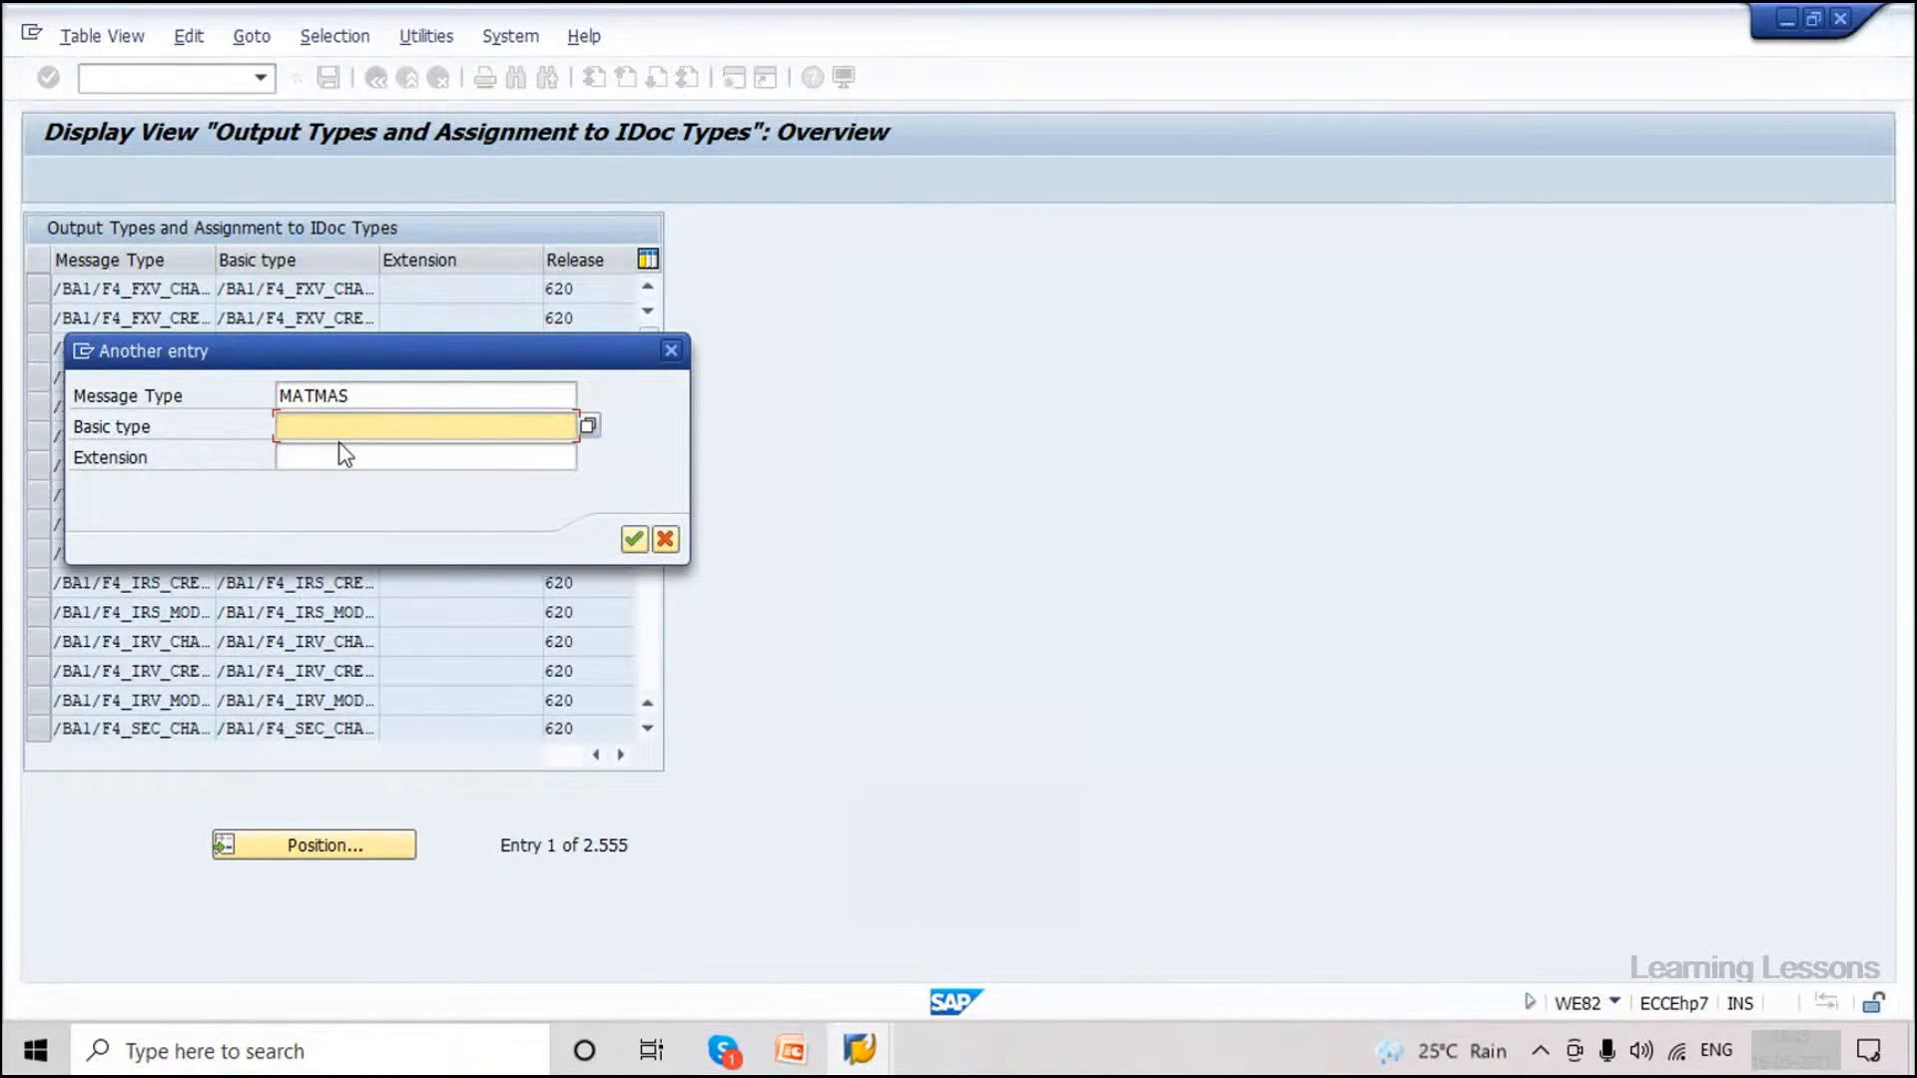
{"action": "key", "text": "Caps_Lock"}
{"action": "type", "text": "M"}
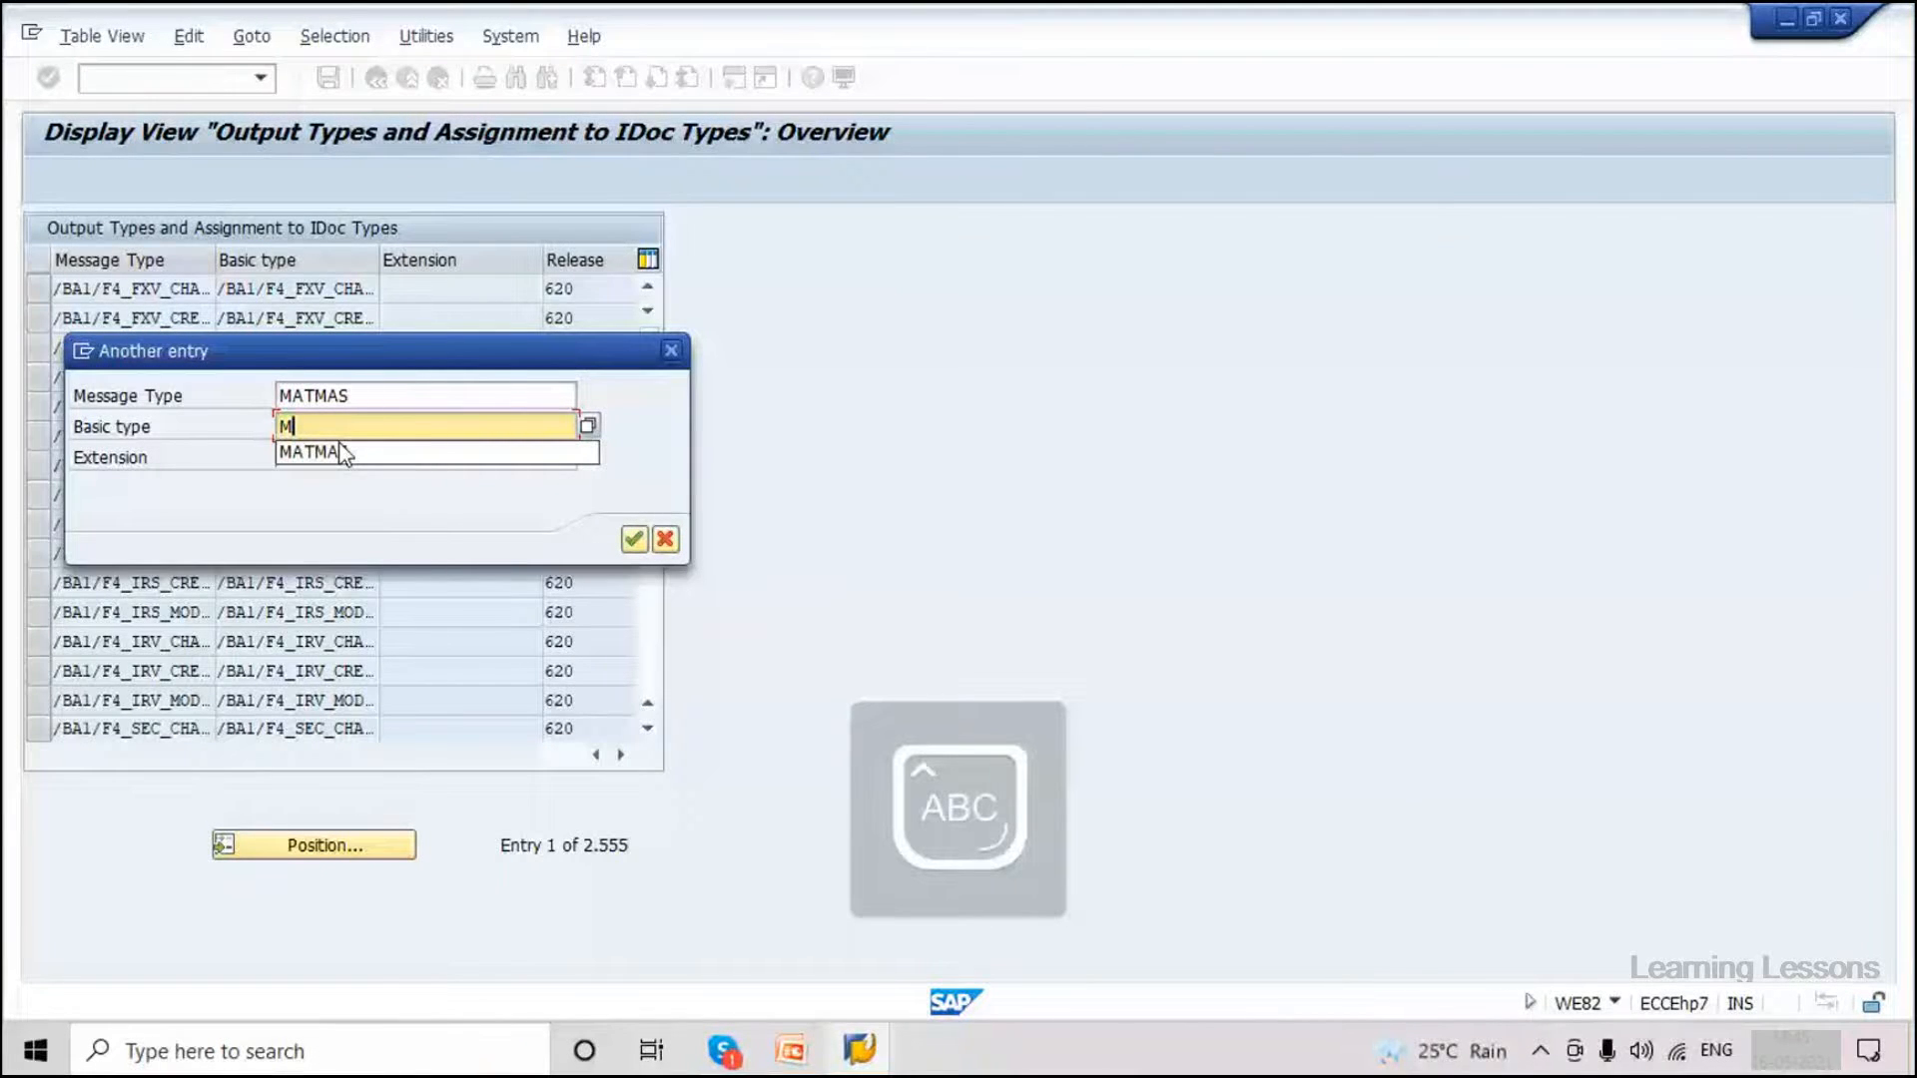
{"action": "left_click", "coordinate": [343, 454]}
{"action": "key", "text": "Caps_Lock"}
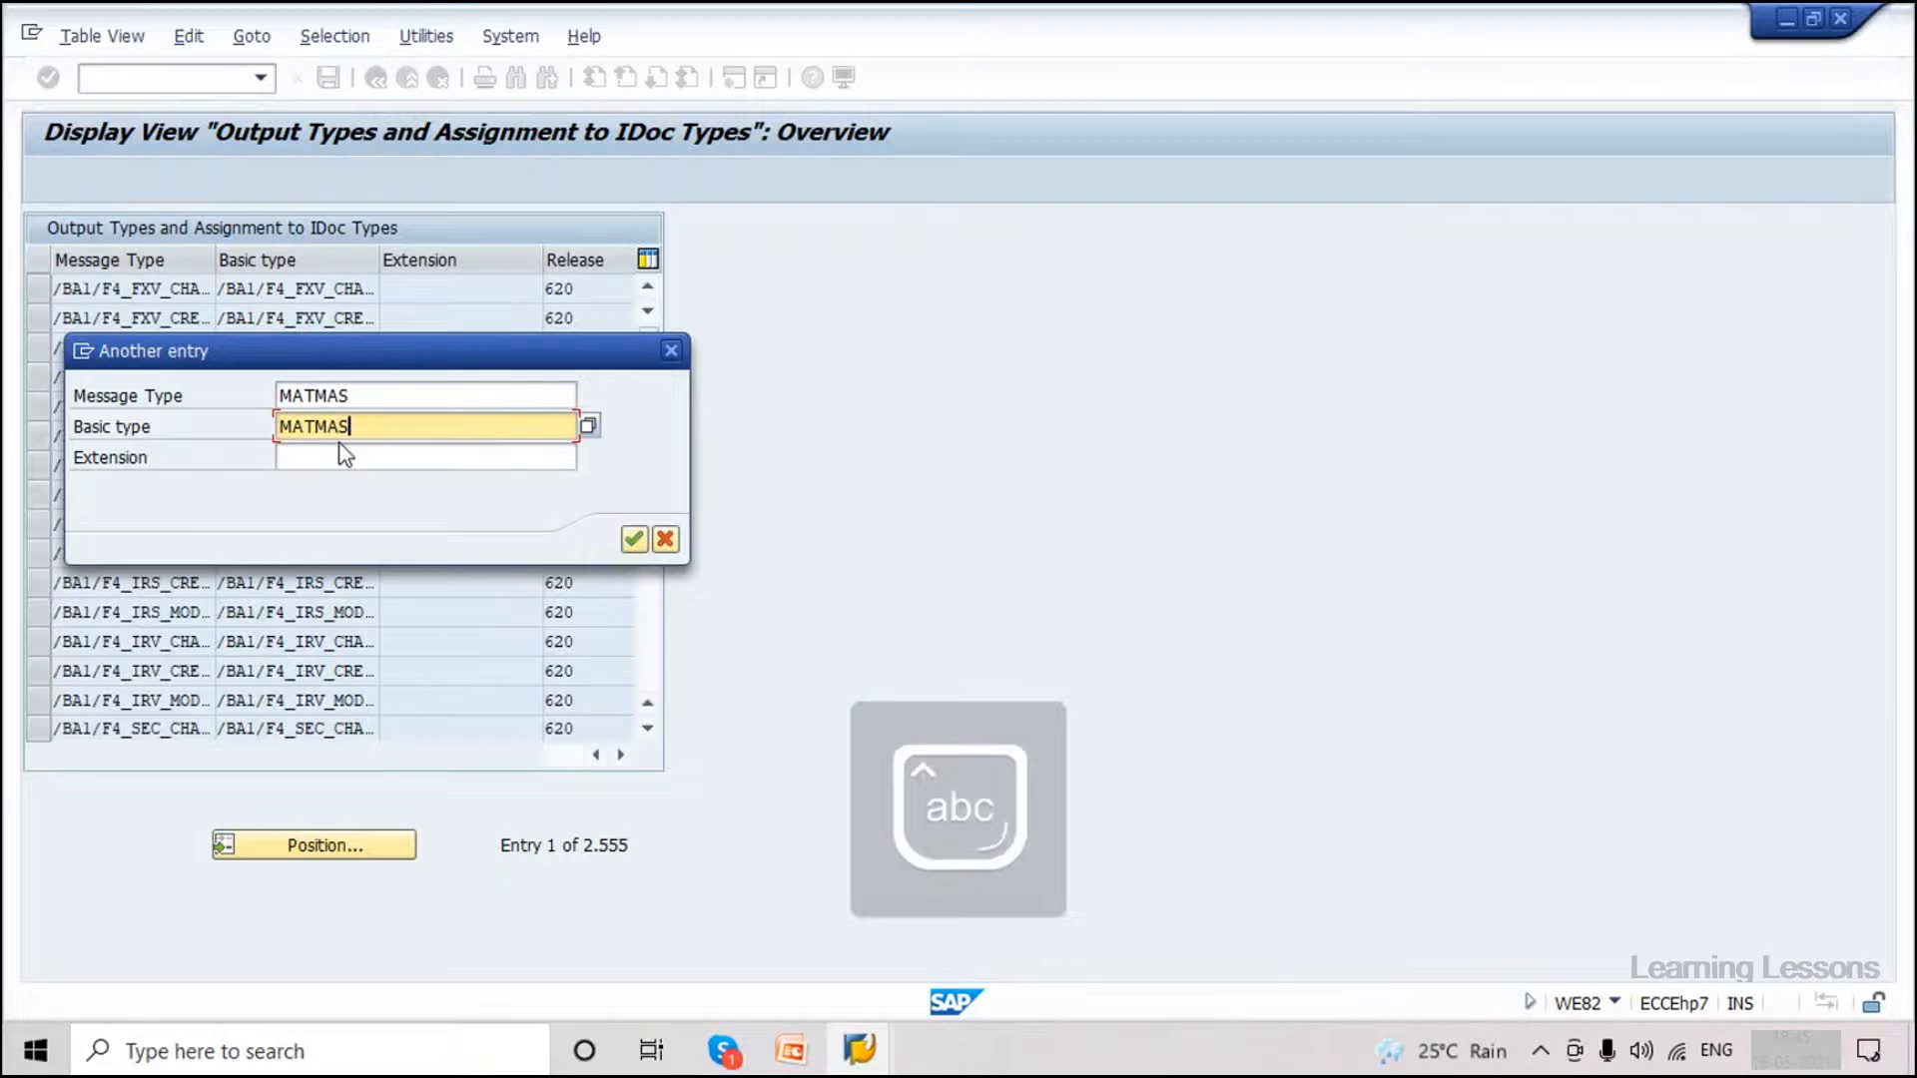
{"action": "type", "text": "05"}
{"action": "left_click", "coordinate": [633, 540]}
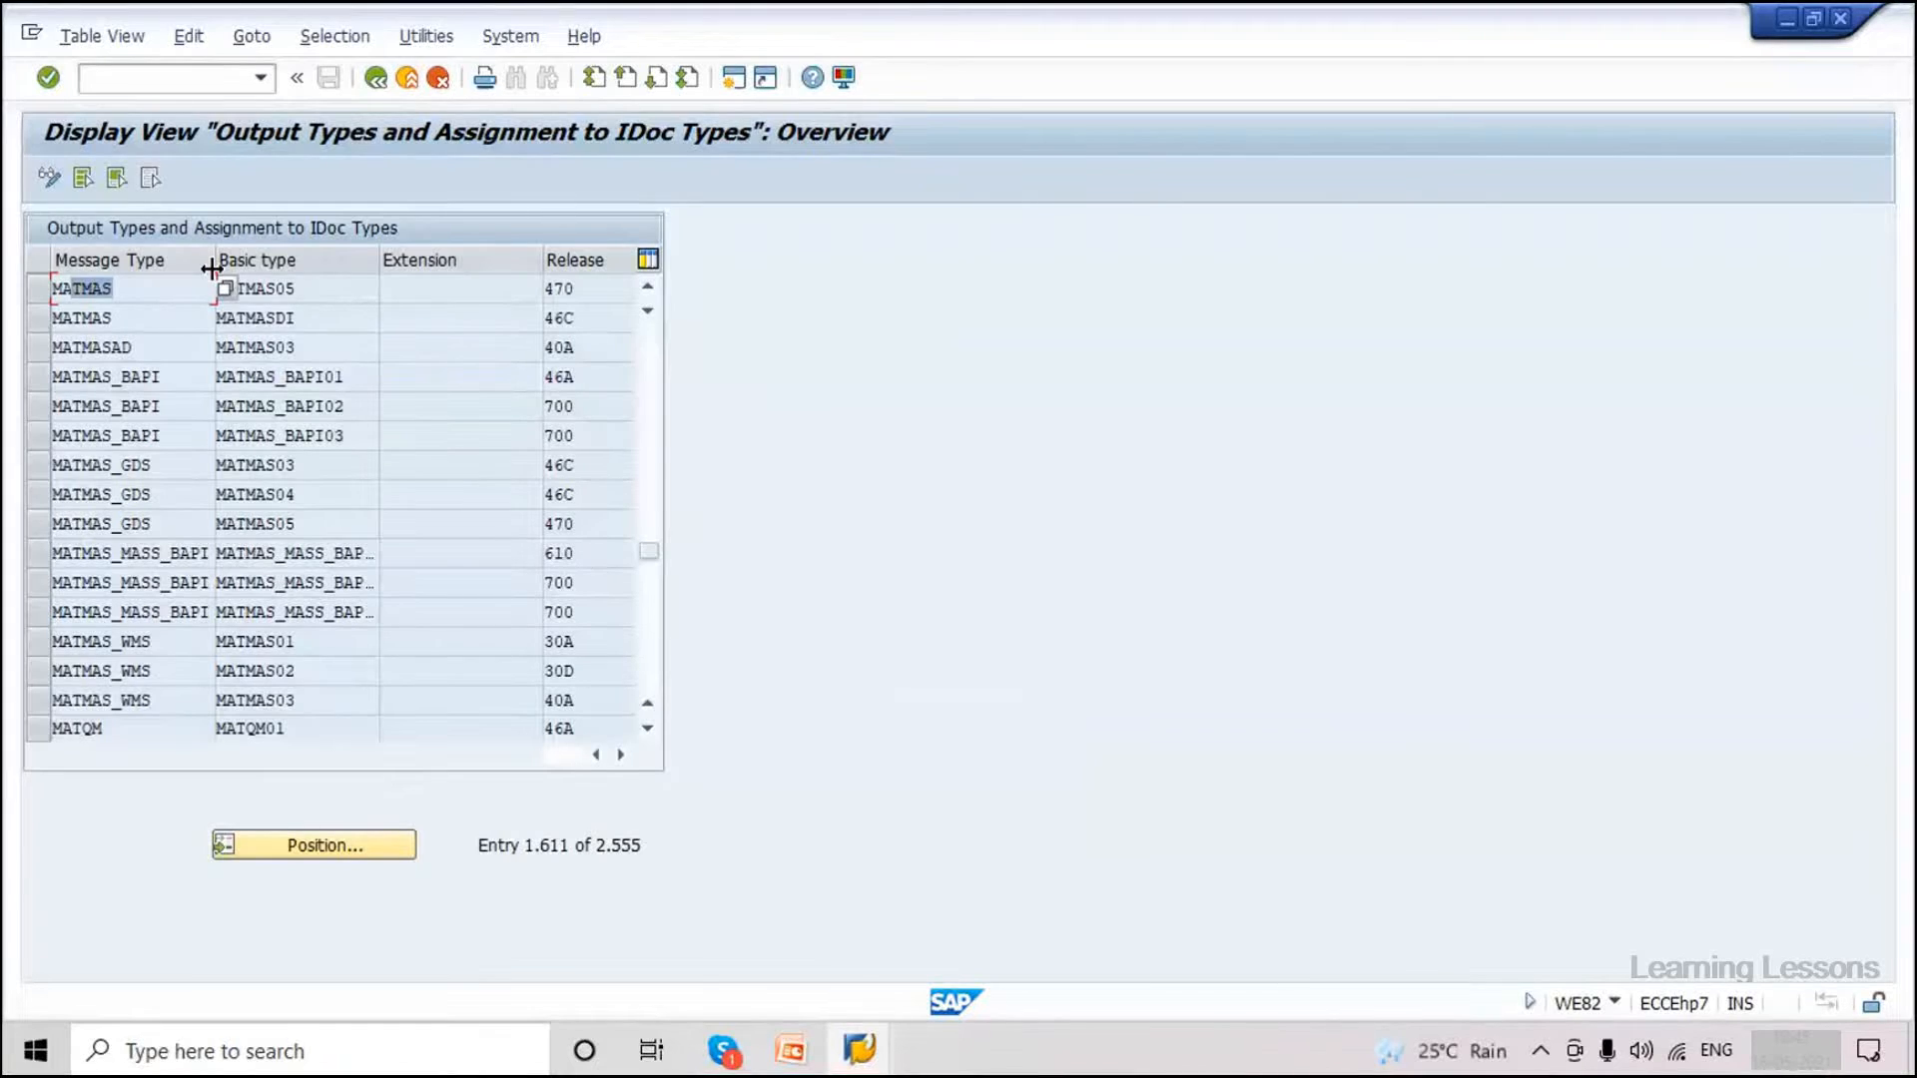
Inspect the first row: MATMAS assigned to MATMAS05, release 470.
{"action": "key", "text": "Down"}
{"action": "key", "text": "Up"}
{"action": "key", "text": "Tab"}
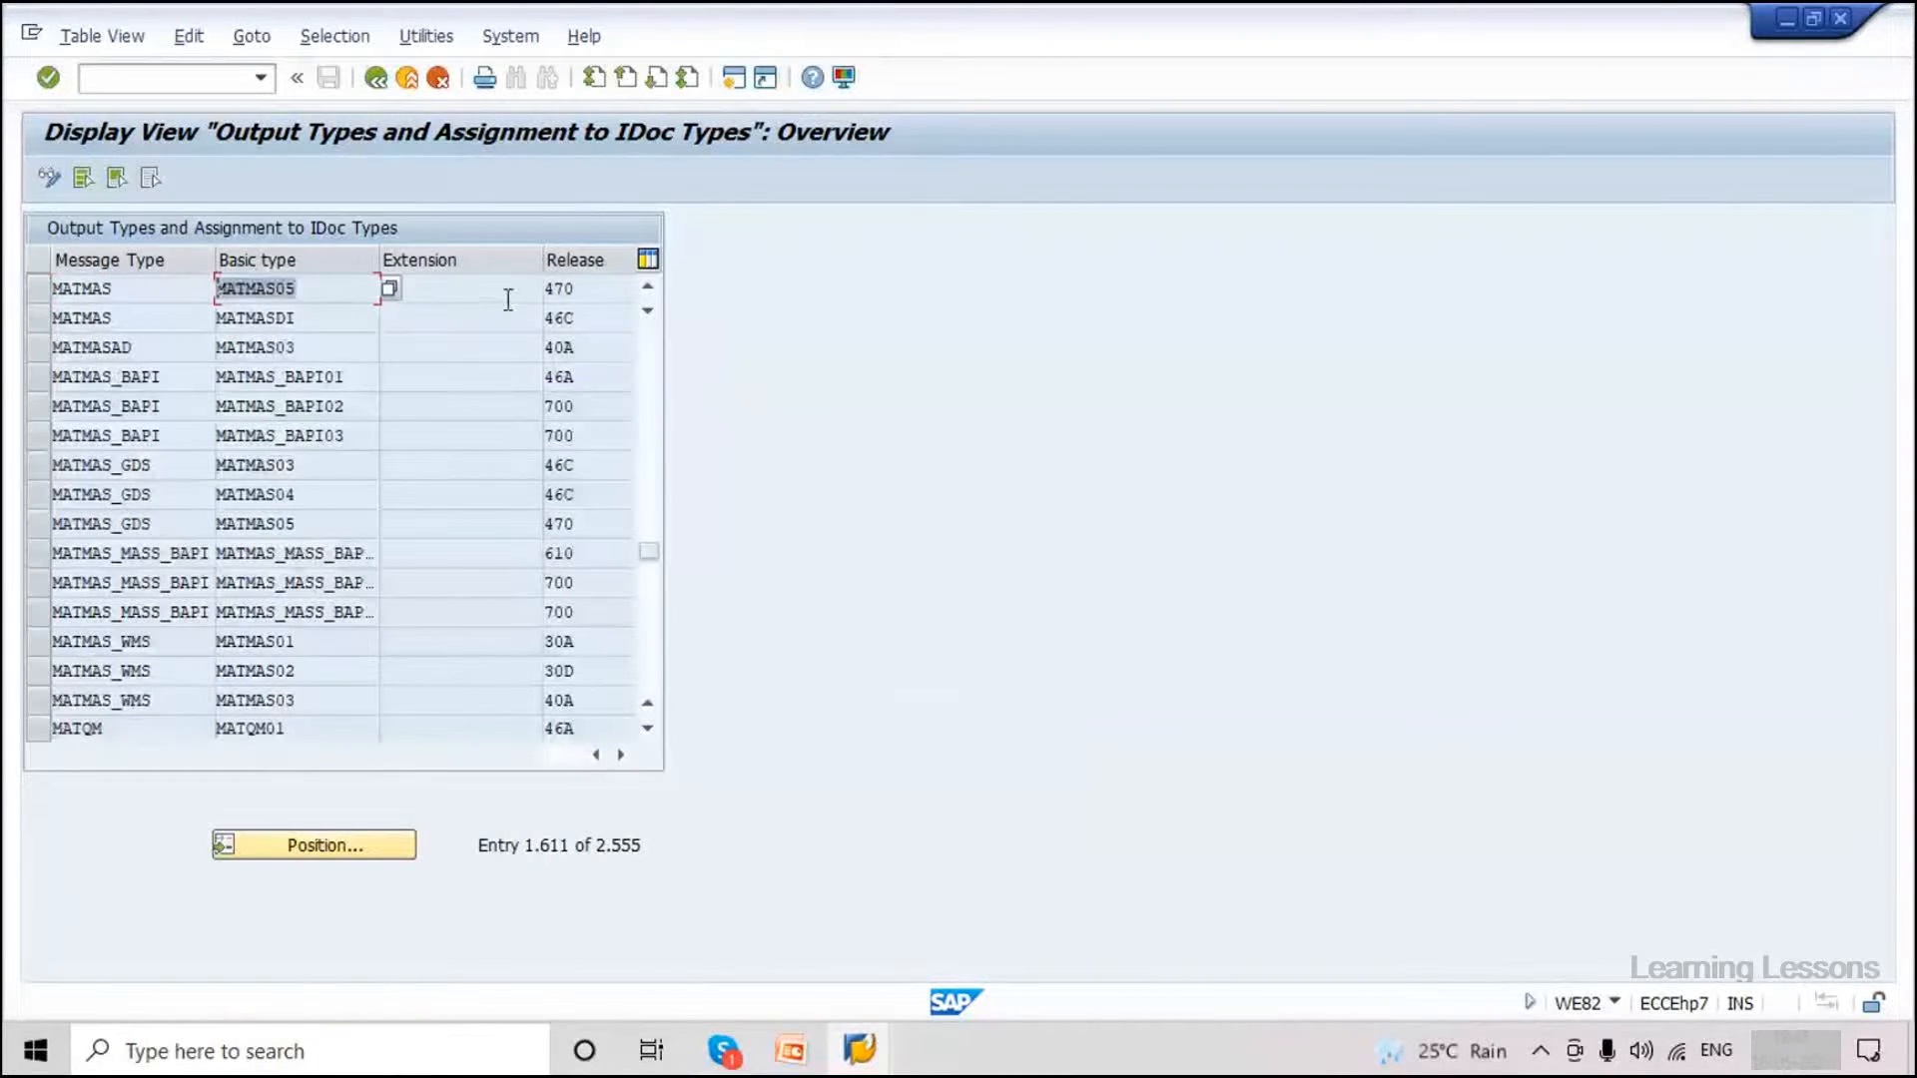
{"action": "key", "text": "Tab"}
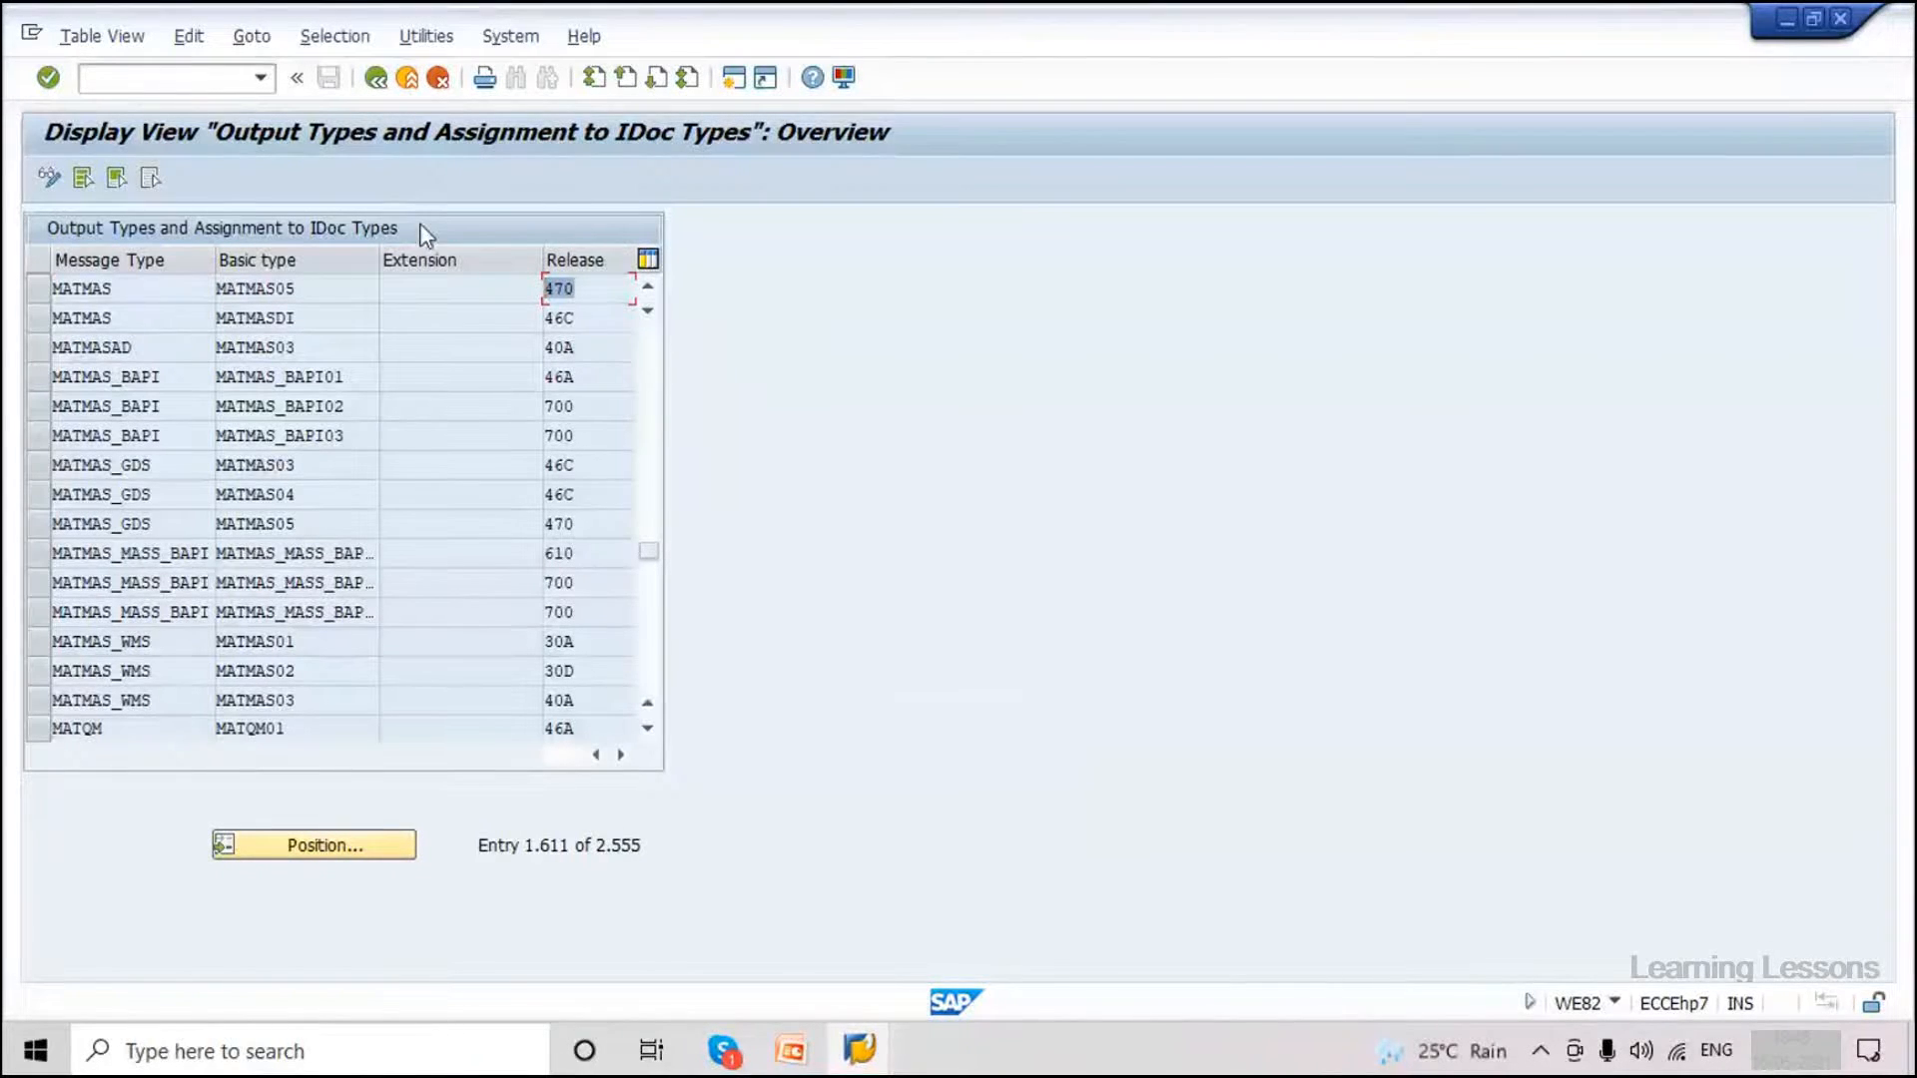
{"action": "left_click_drag", "start_coordinate": [125, 289], "coordinate": [5, 277]}
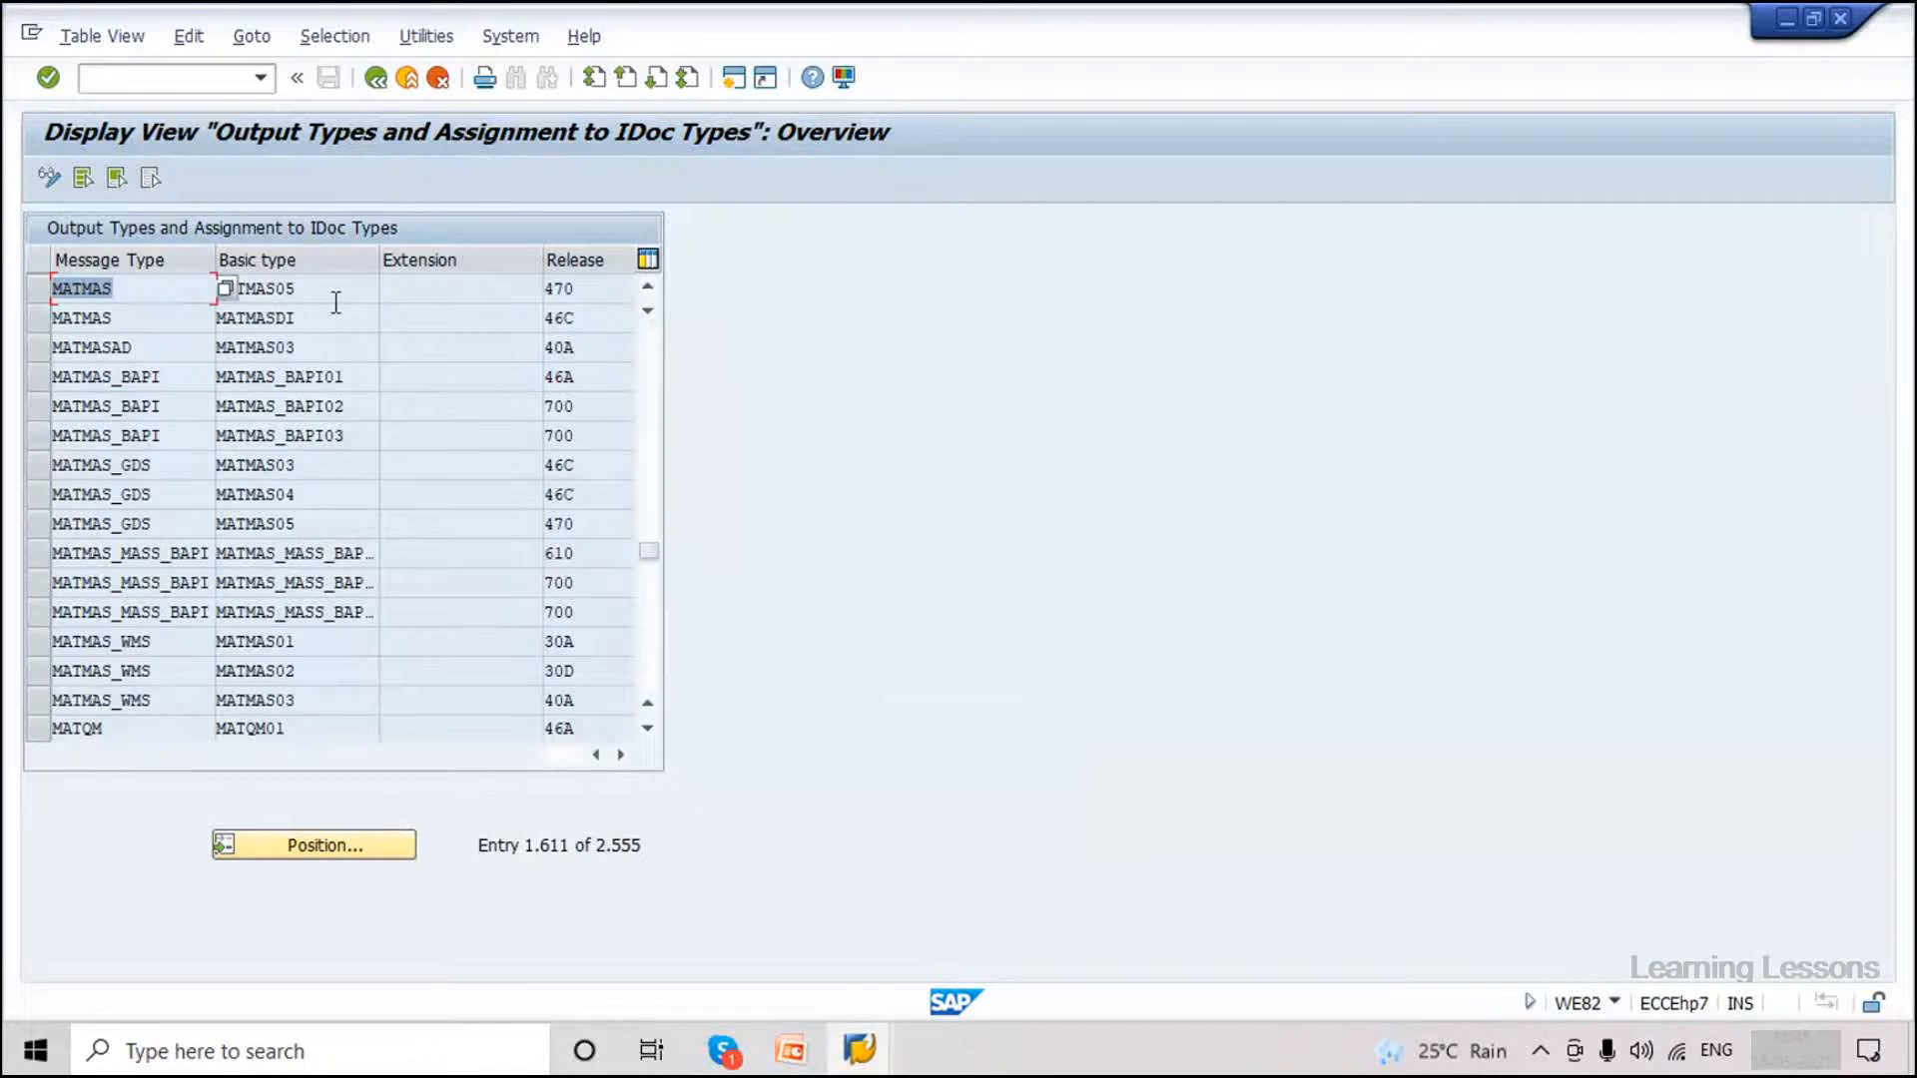
{"action": "key", "text": "Tab"}
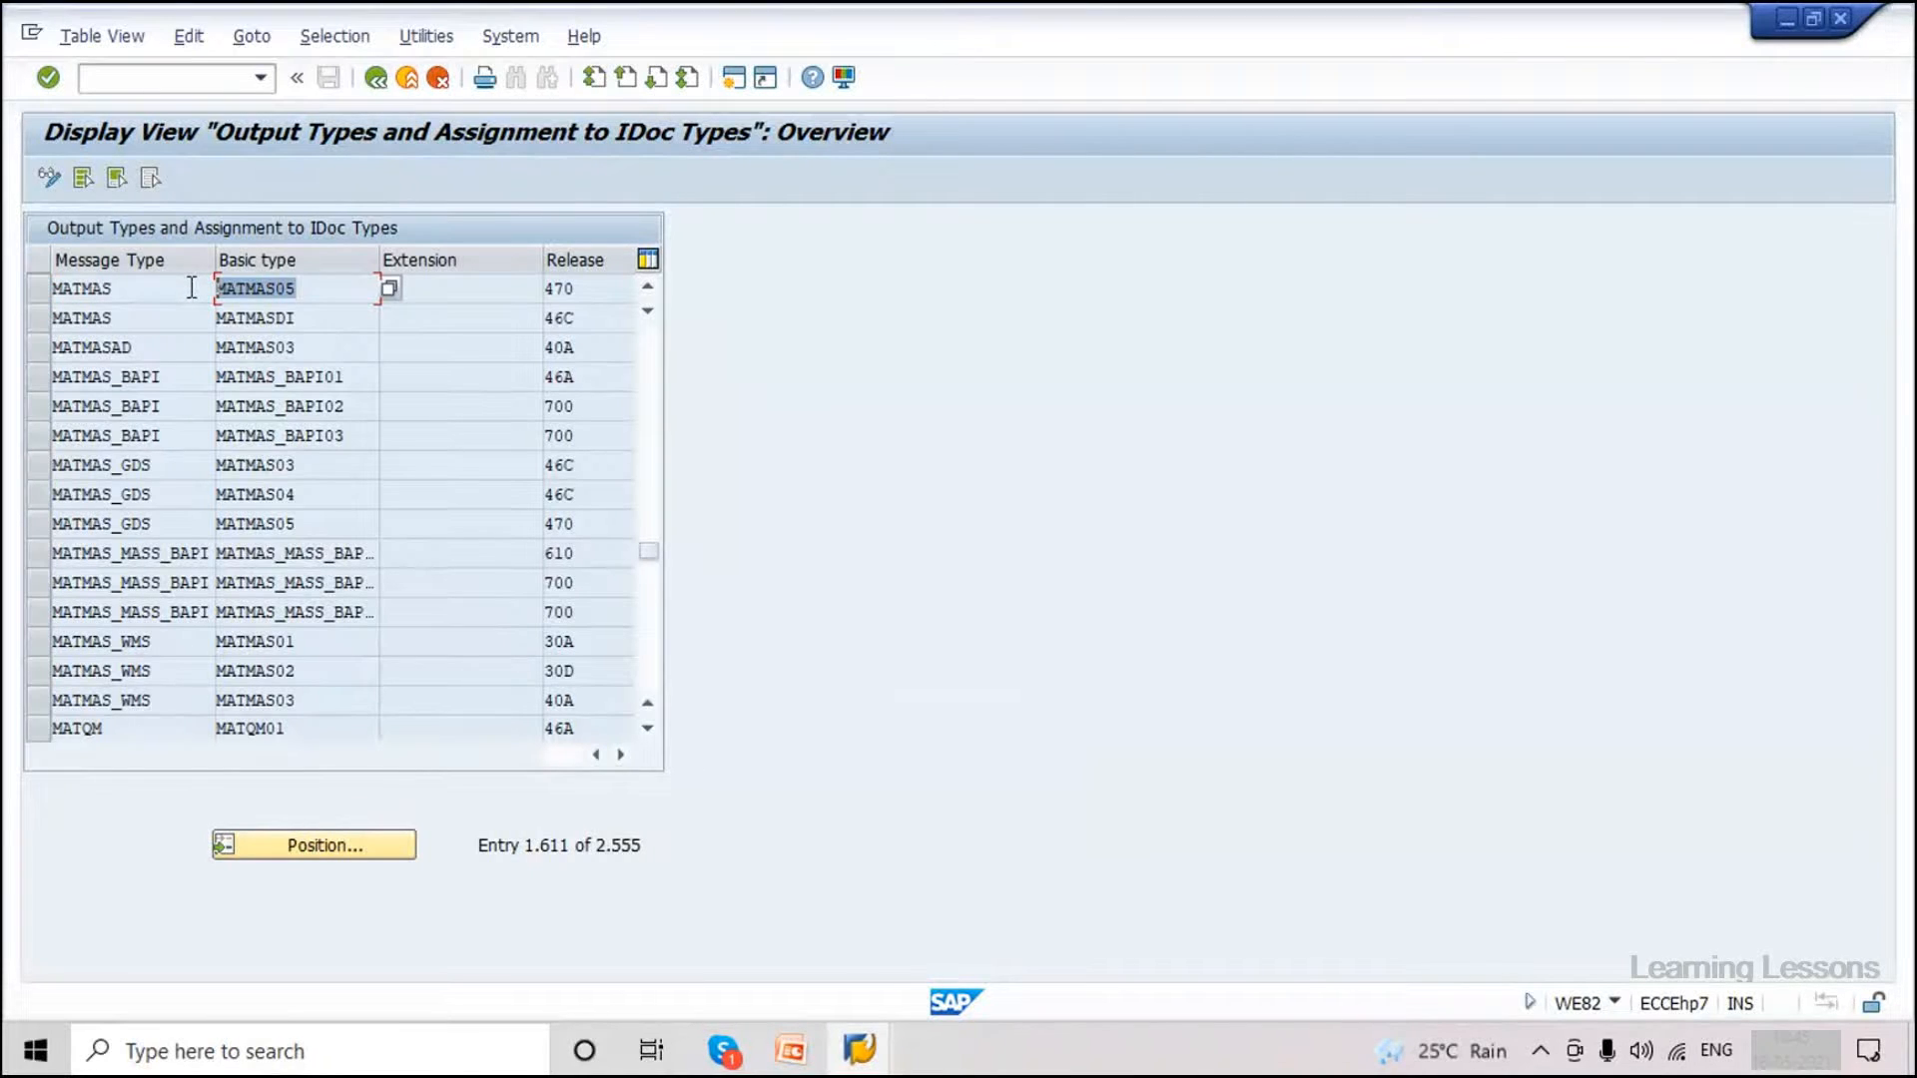
{"action": "left_click", "coordinate": [160, 77]}
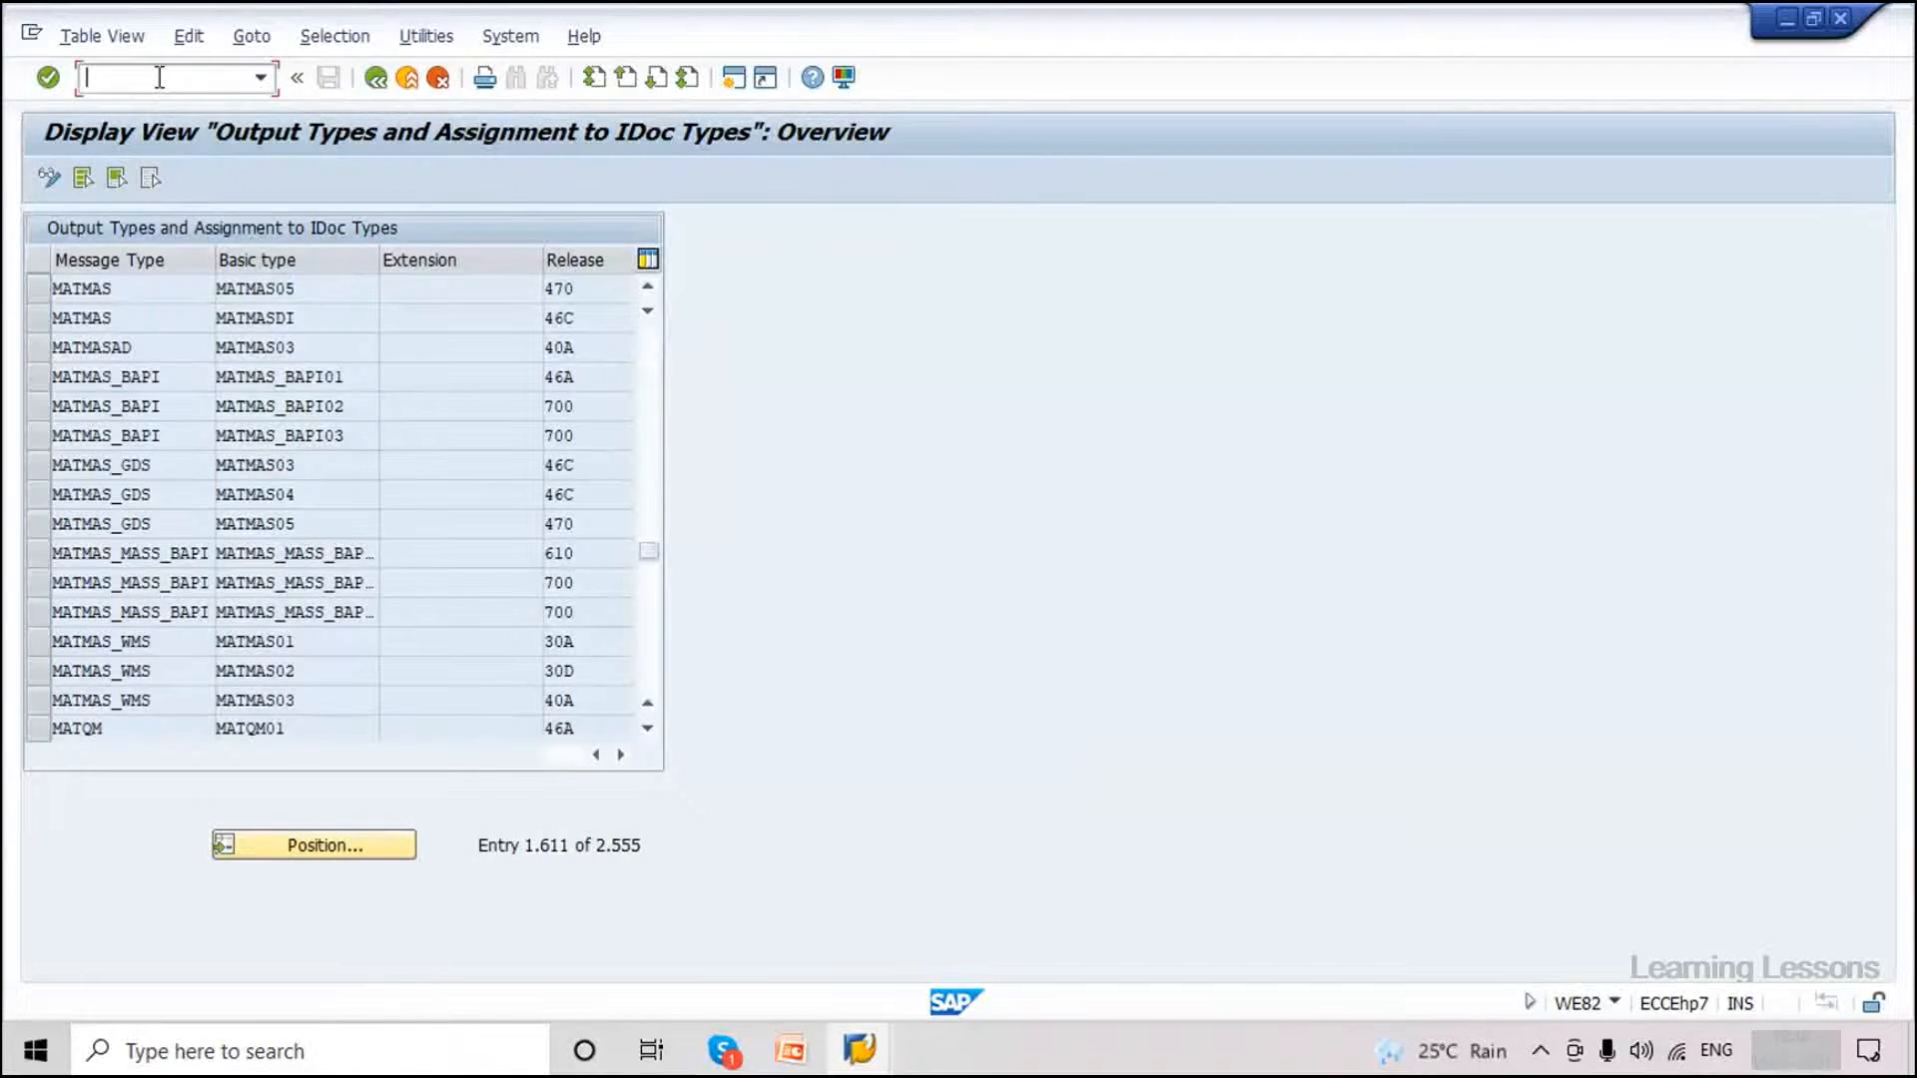
Open Define Logical System via SALE under Basic Settings > Logical Systems.
{"action": "type", "text": "/nsa"}
{"action": "key", "text": "Return"}
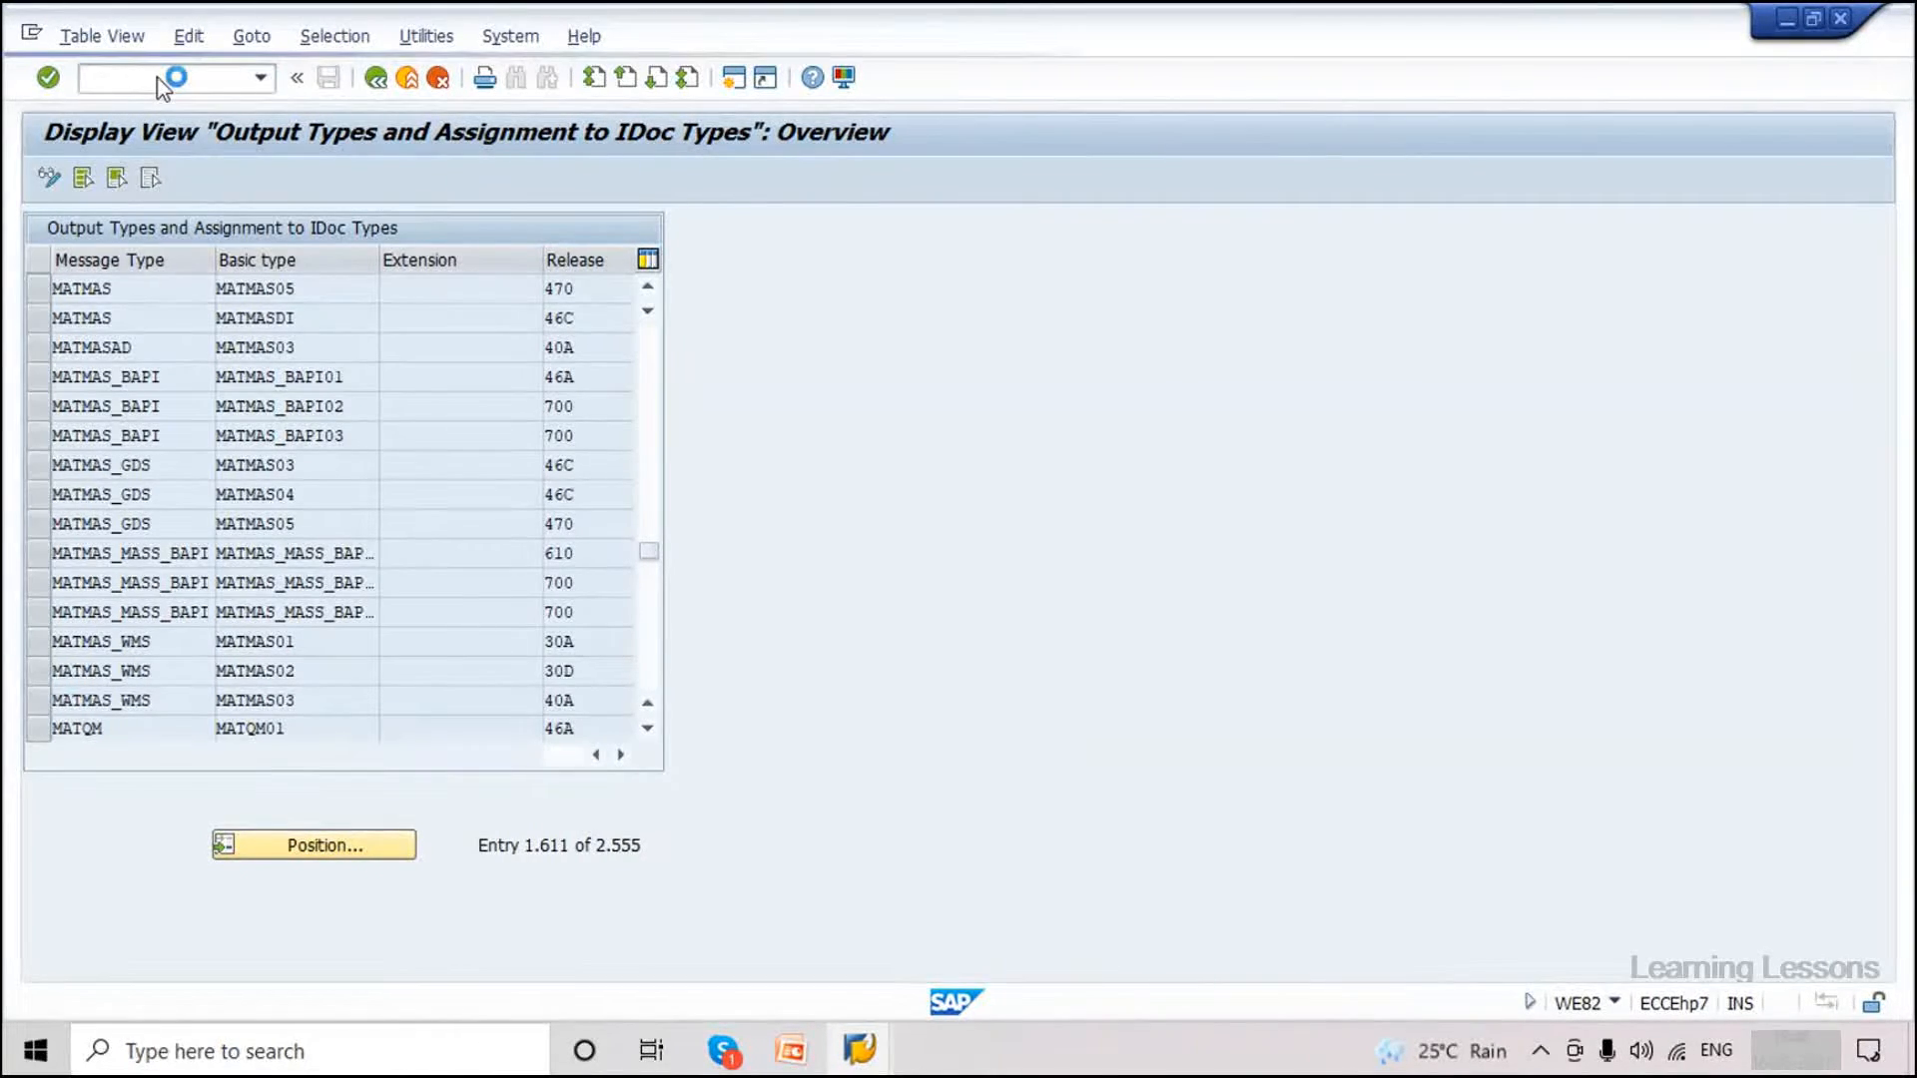
{"action": "left_click", "coordinate": [70, 280]}
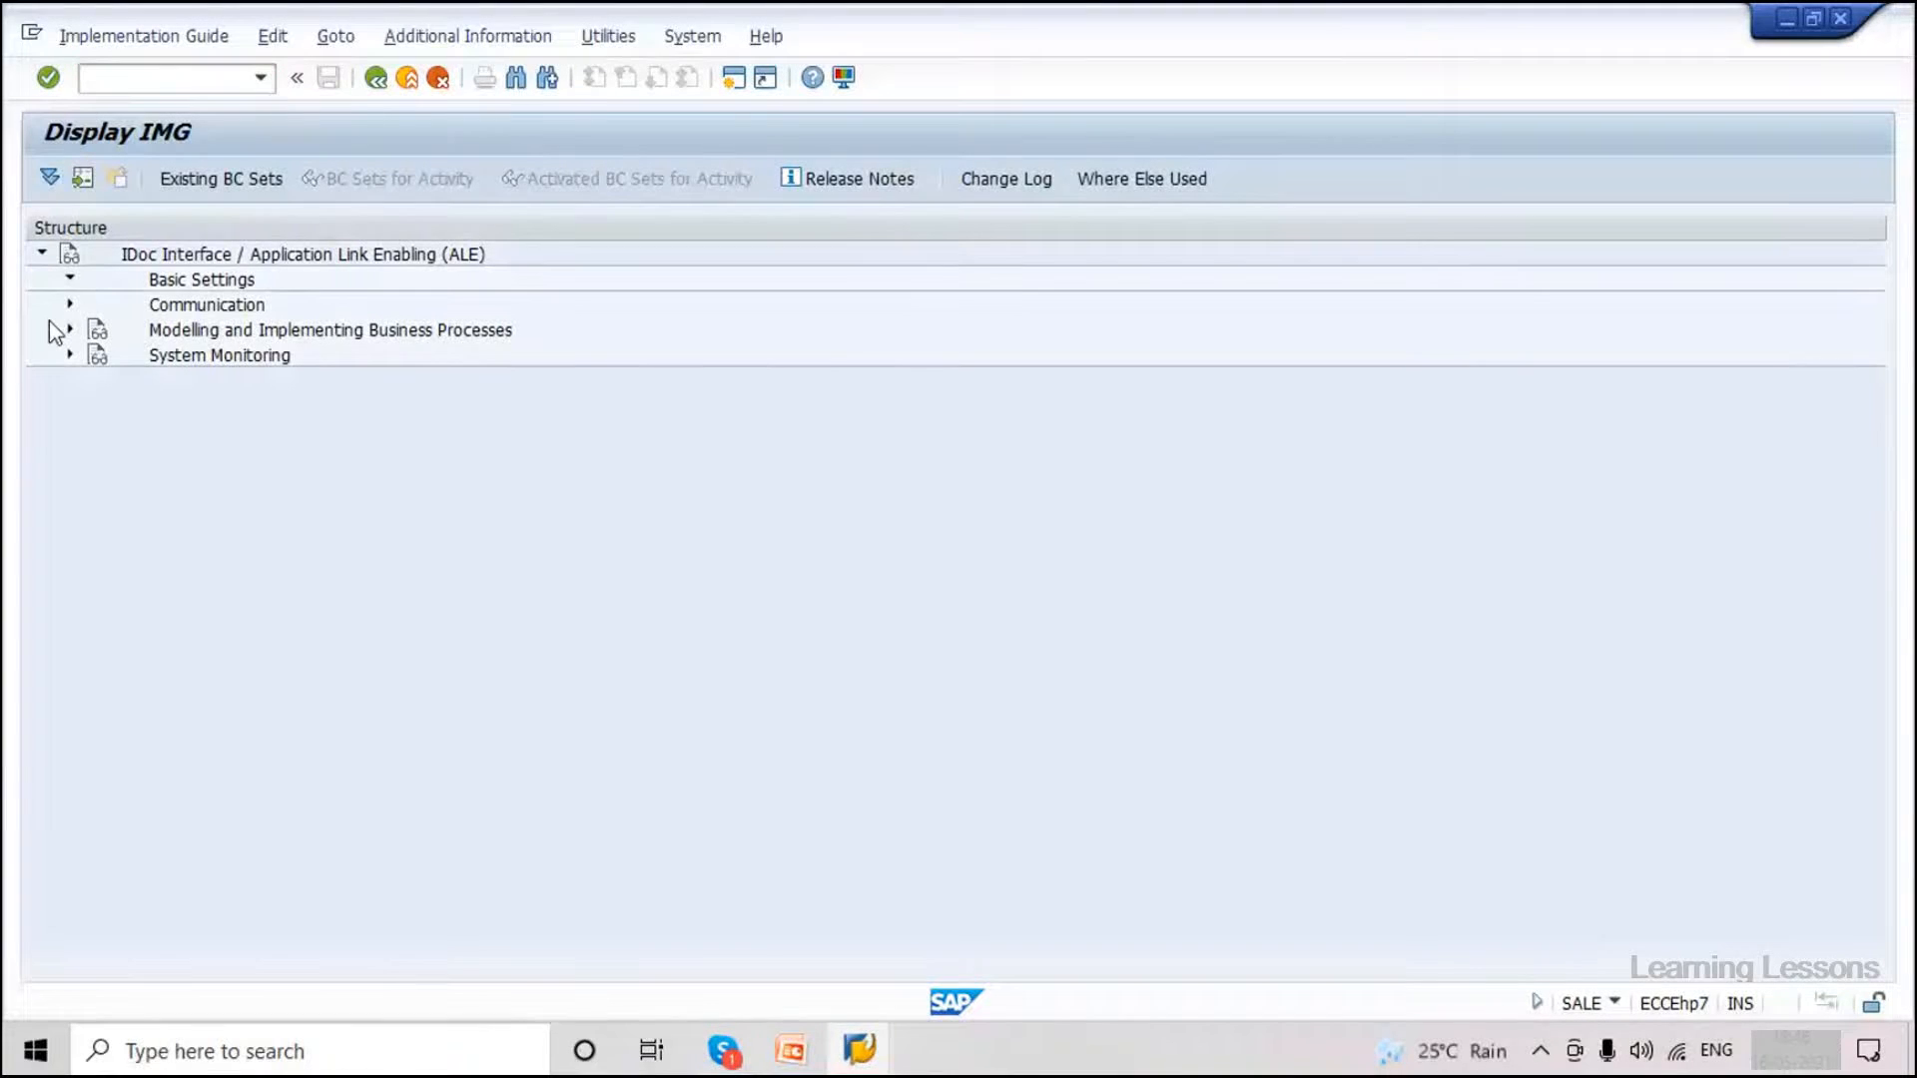
{"action": "left_click", "coordinate": [98, 406]}
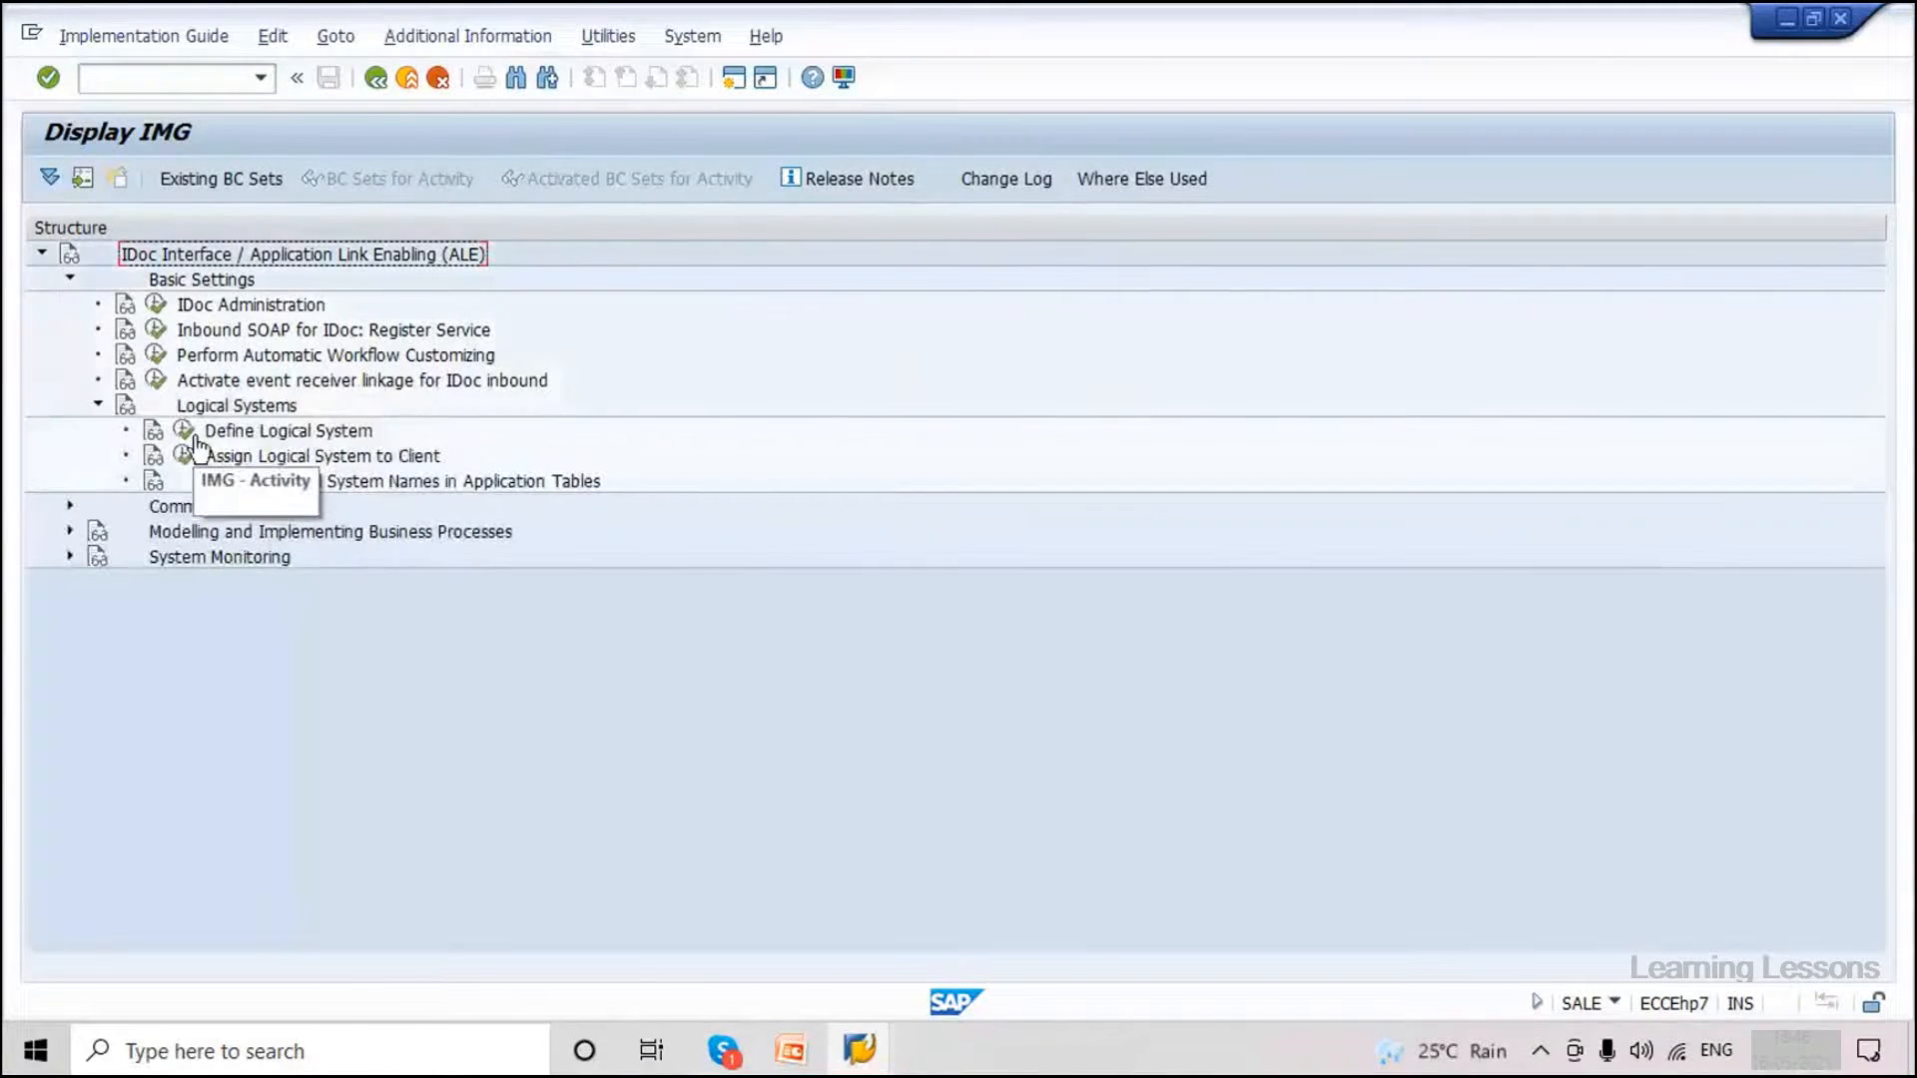
{"action": "left_click", "coordinate": [180, 429]}
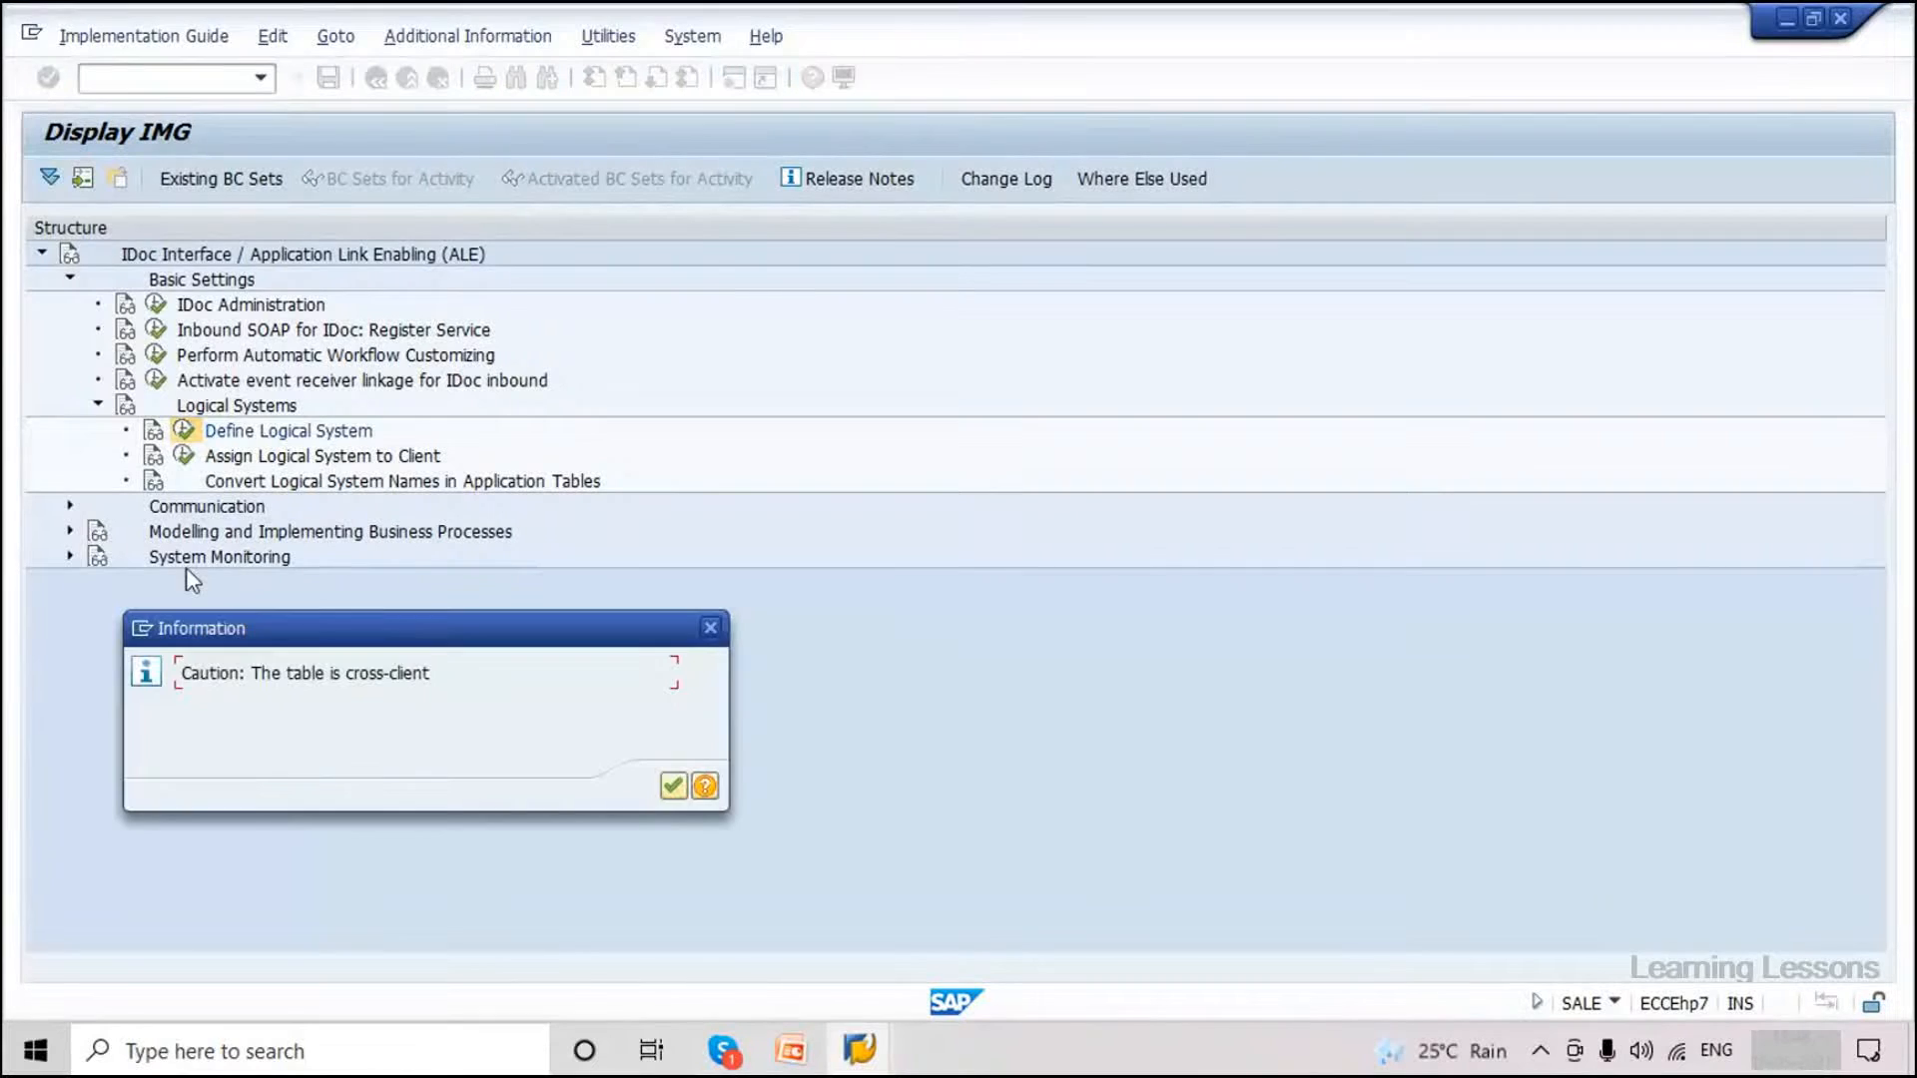
{"action": "left_click", "coordinate": [671, 789]}
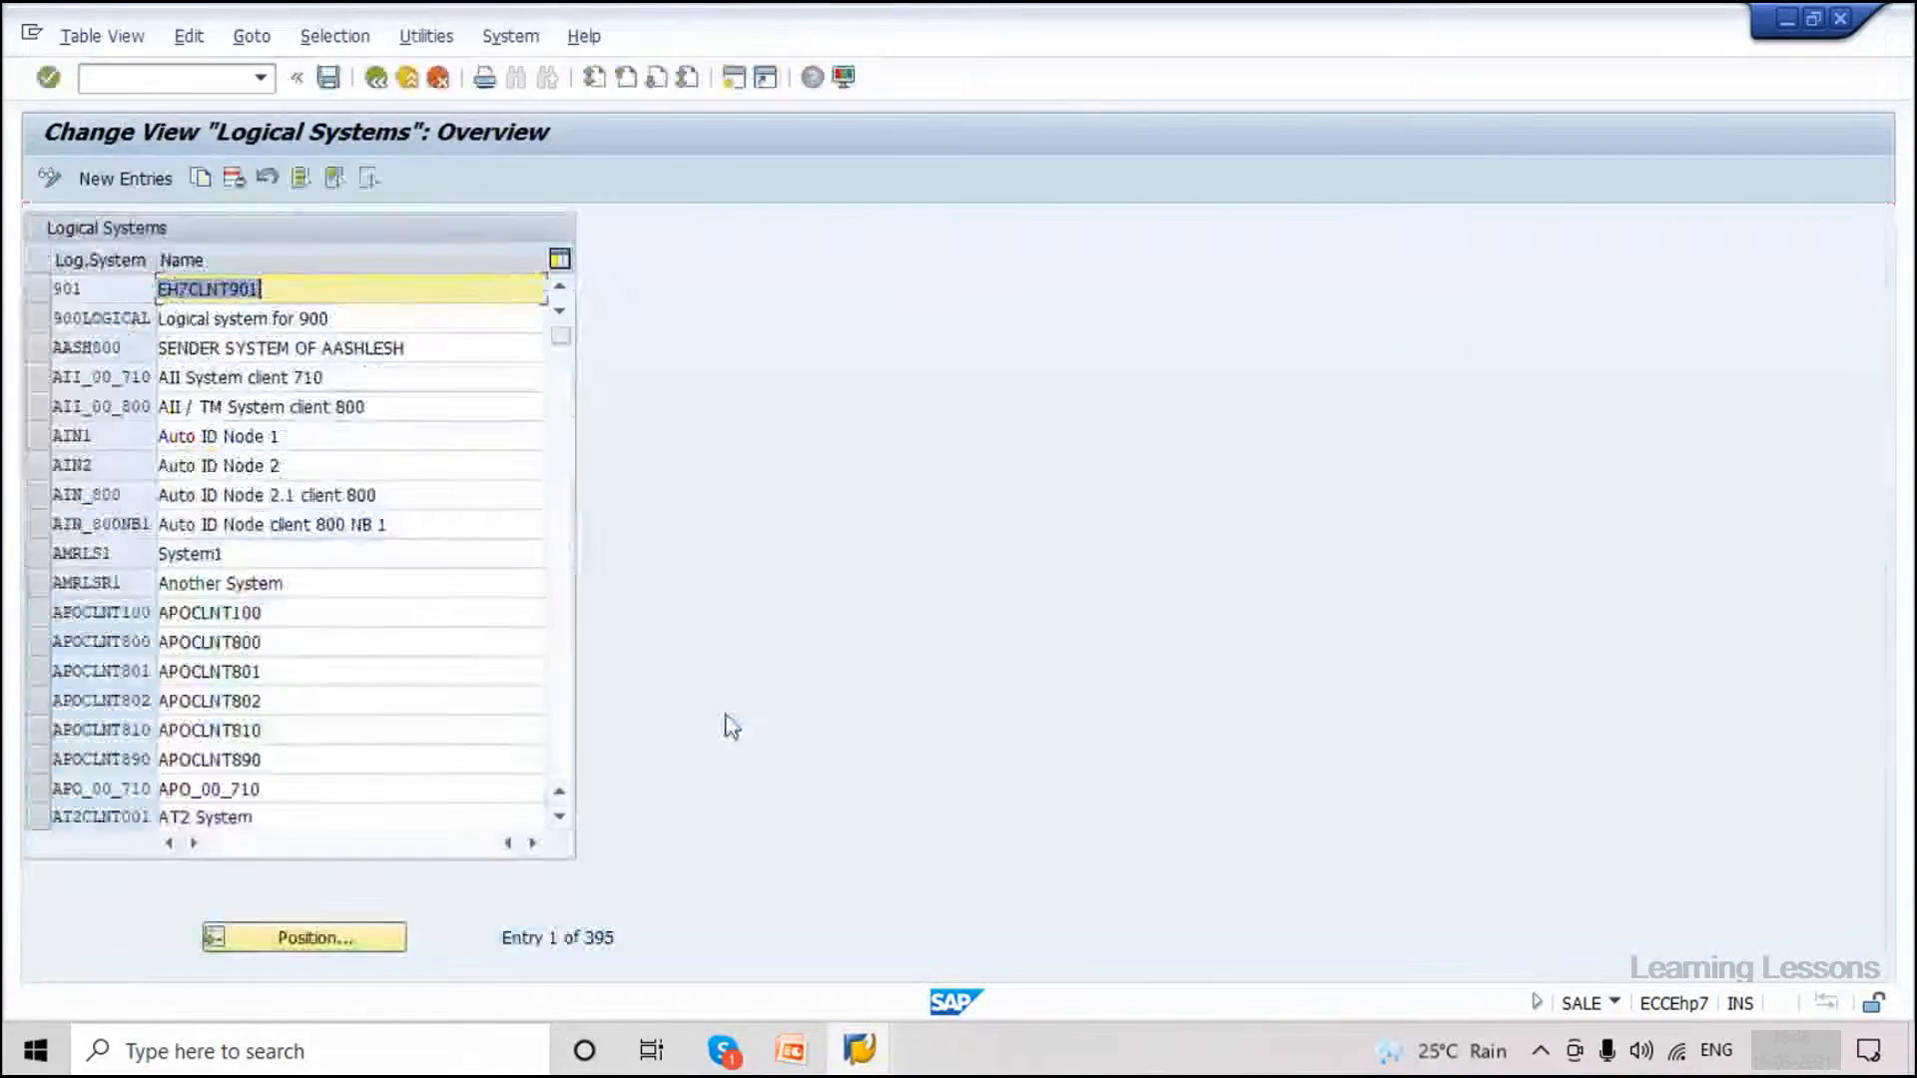
{"action": "scroll", "coordinate": [561, 757], "scroll_direction": "down", "scroll_amount": 10}
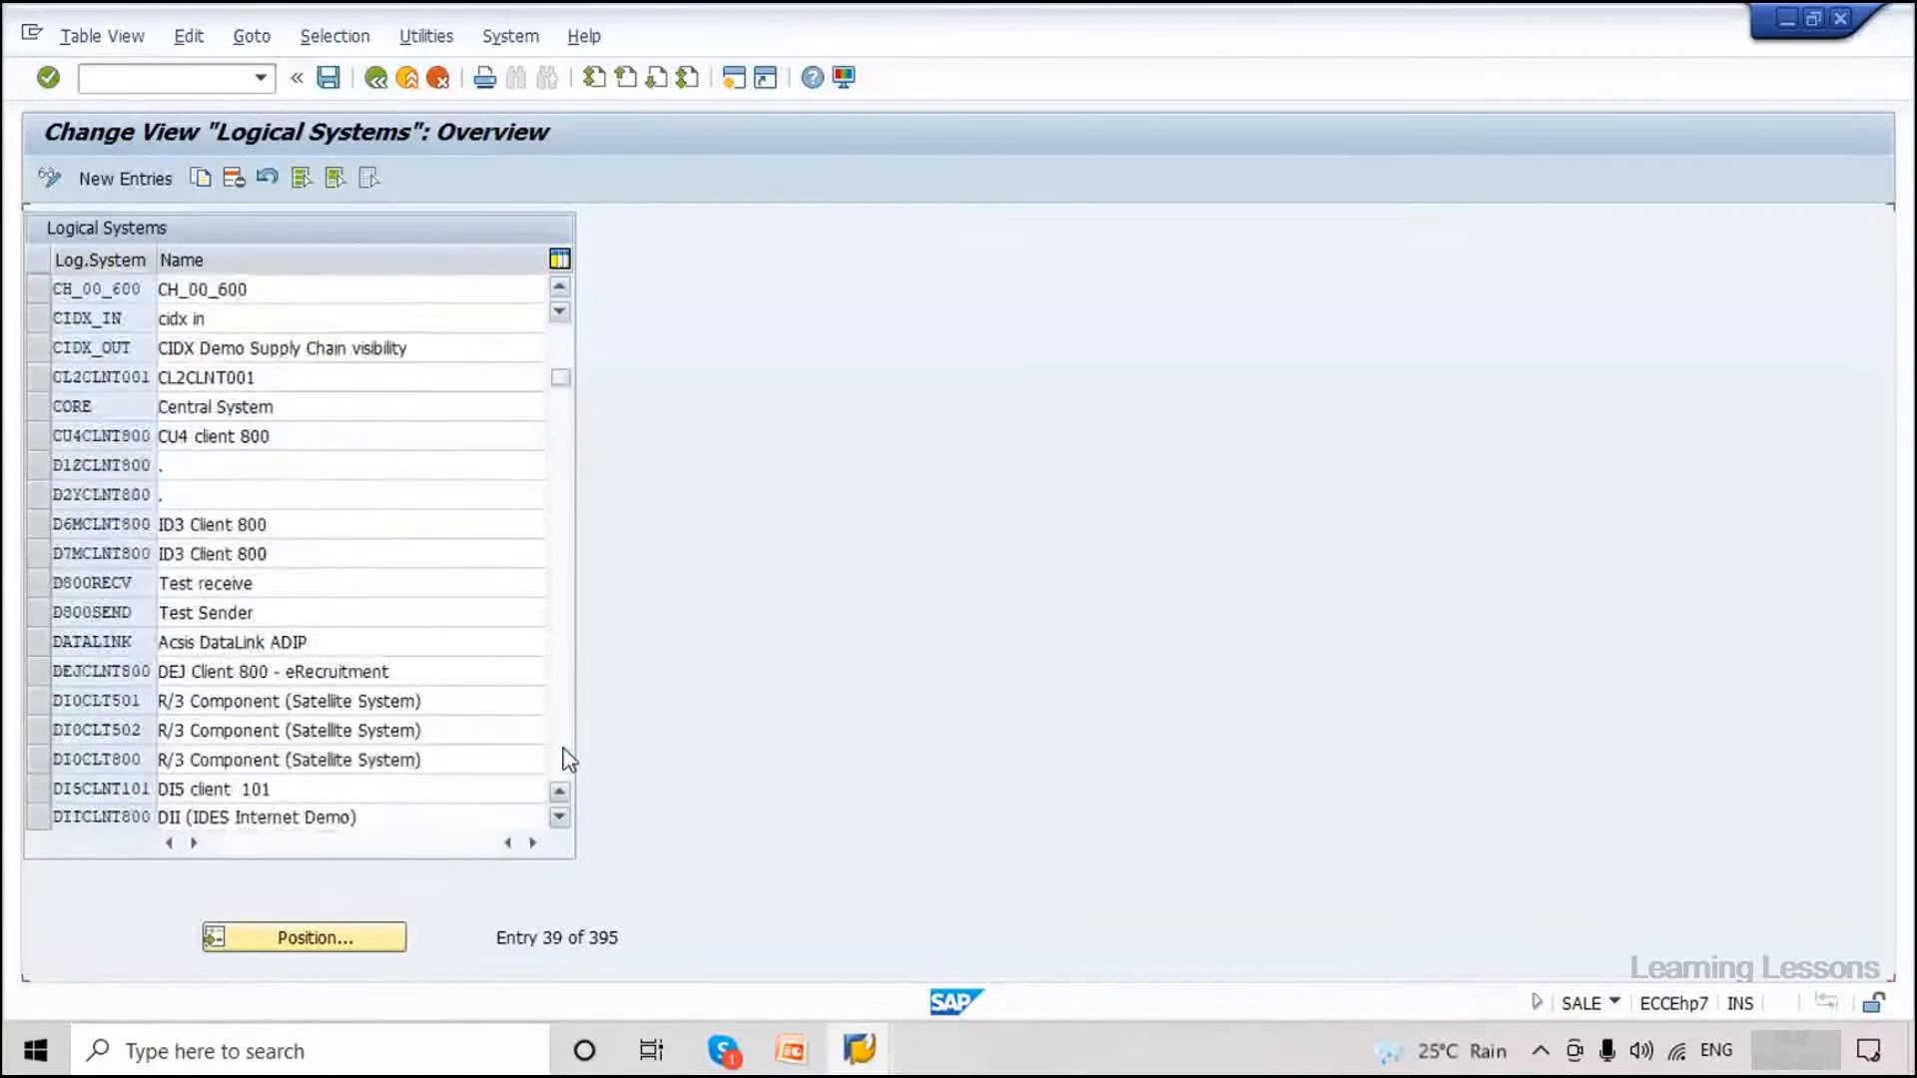
{"action": "scroll", "coordinate": [564, 751], "scroll_direction": "down", "scroll_amount": 5}
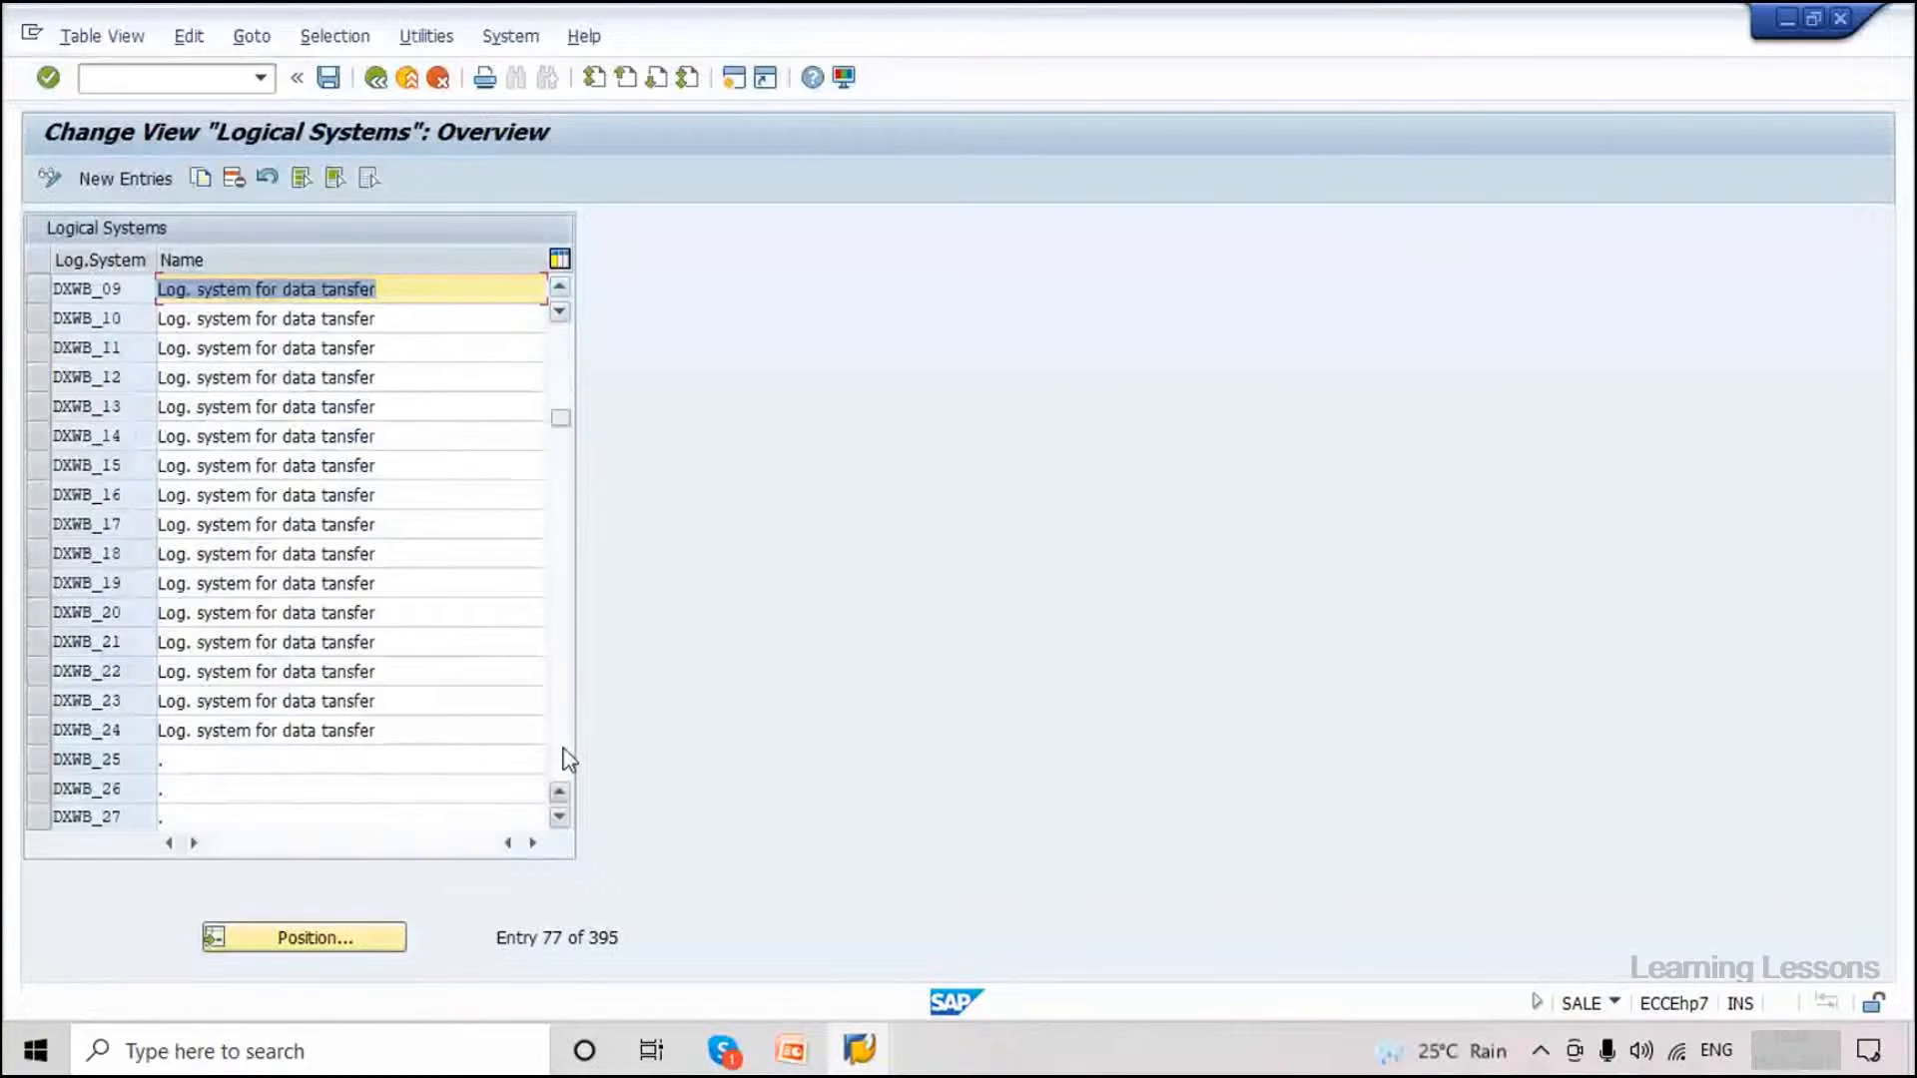
{"action": "scroll", "coordinate": [568, 758], "scroll_direction": "down", "scroll_amount": 3}
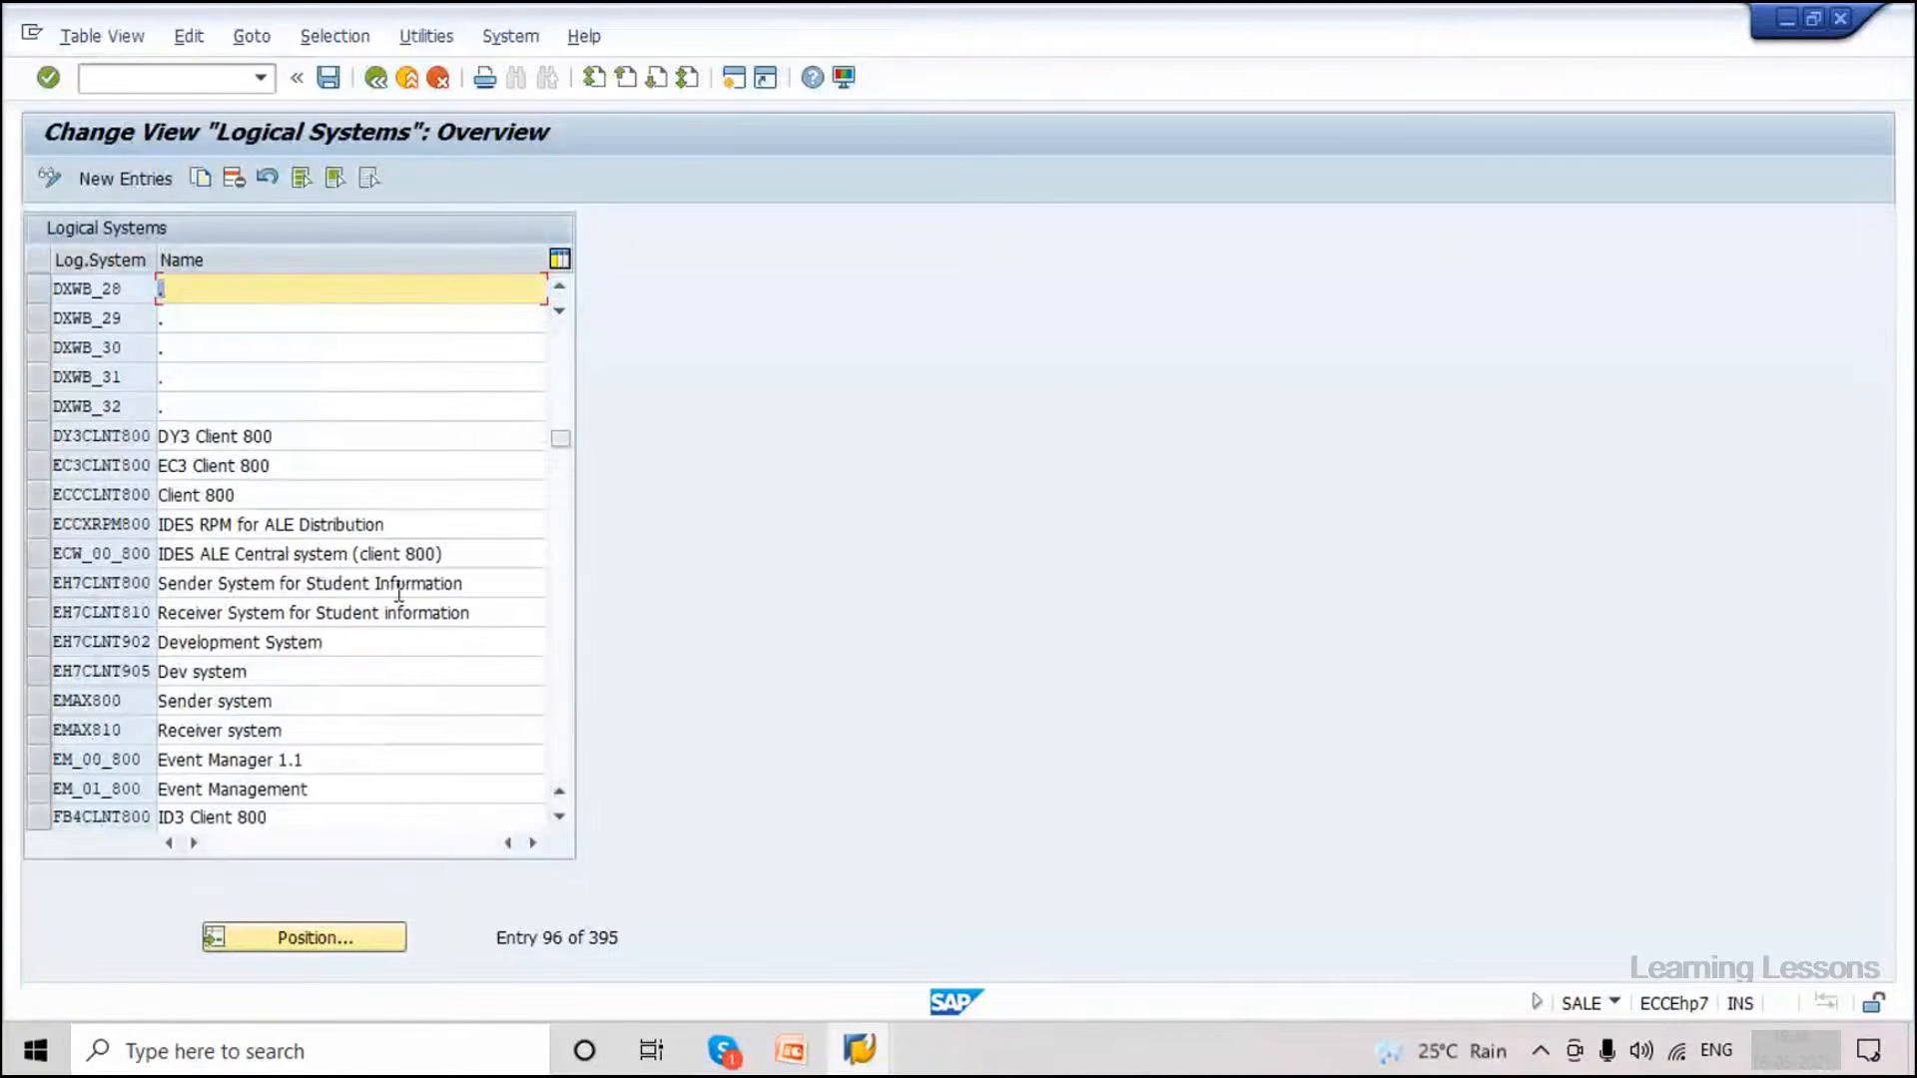
Rename EH7CLNT800 to 'Sender System' and EH7CLNT810 to 'Receiver System', saving in a workbench request.
{"action": "left_click", "coordinate": [252, 585]}
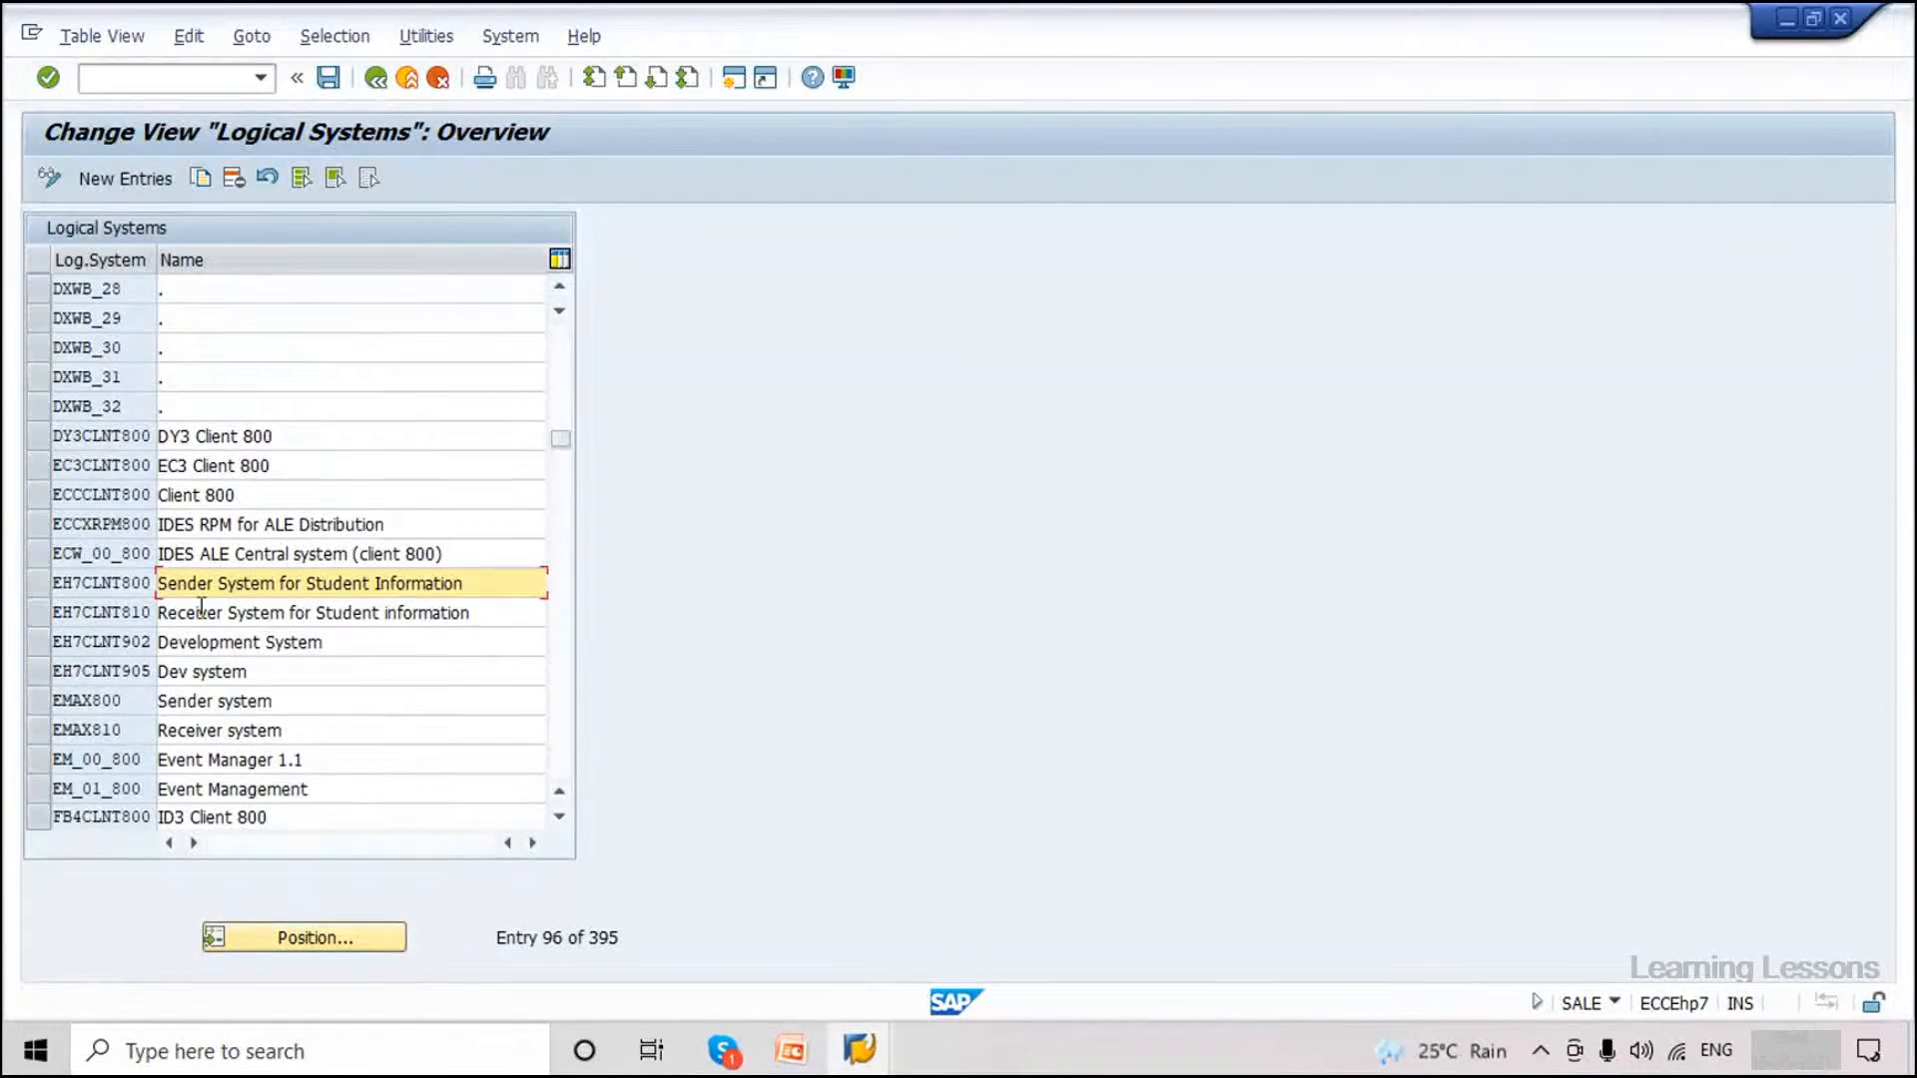
{"action": "left_click", "coordinate": [201, 612]}
{"action": "left_click_drag", "start_coordinate": [466, 583], "coordinate": [283, 584]}
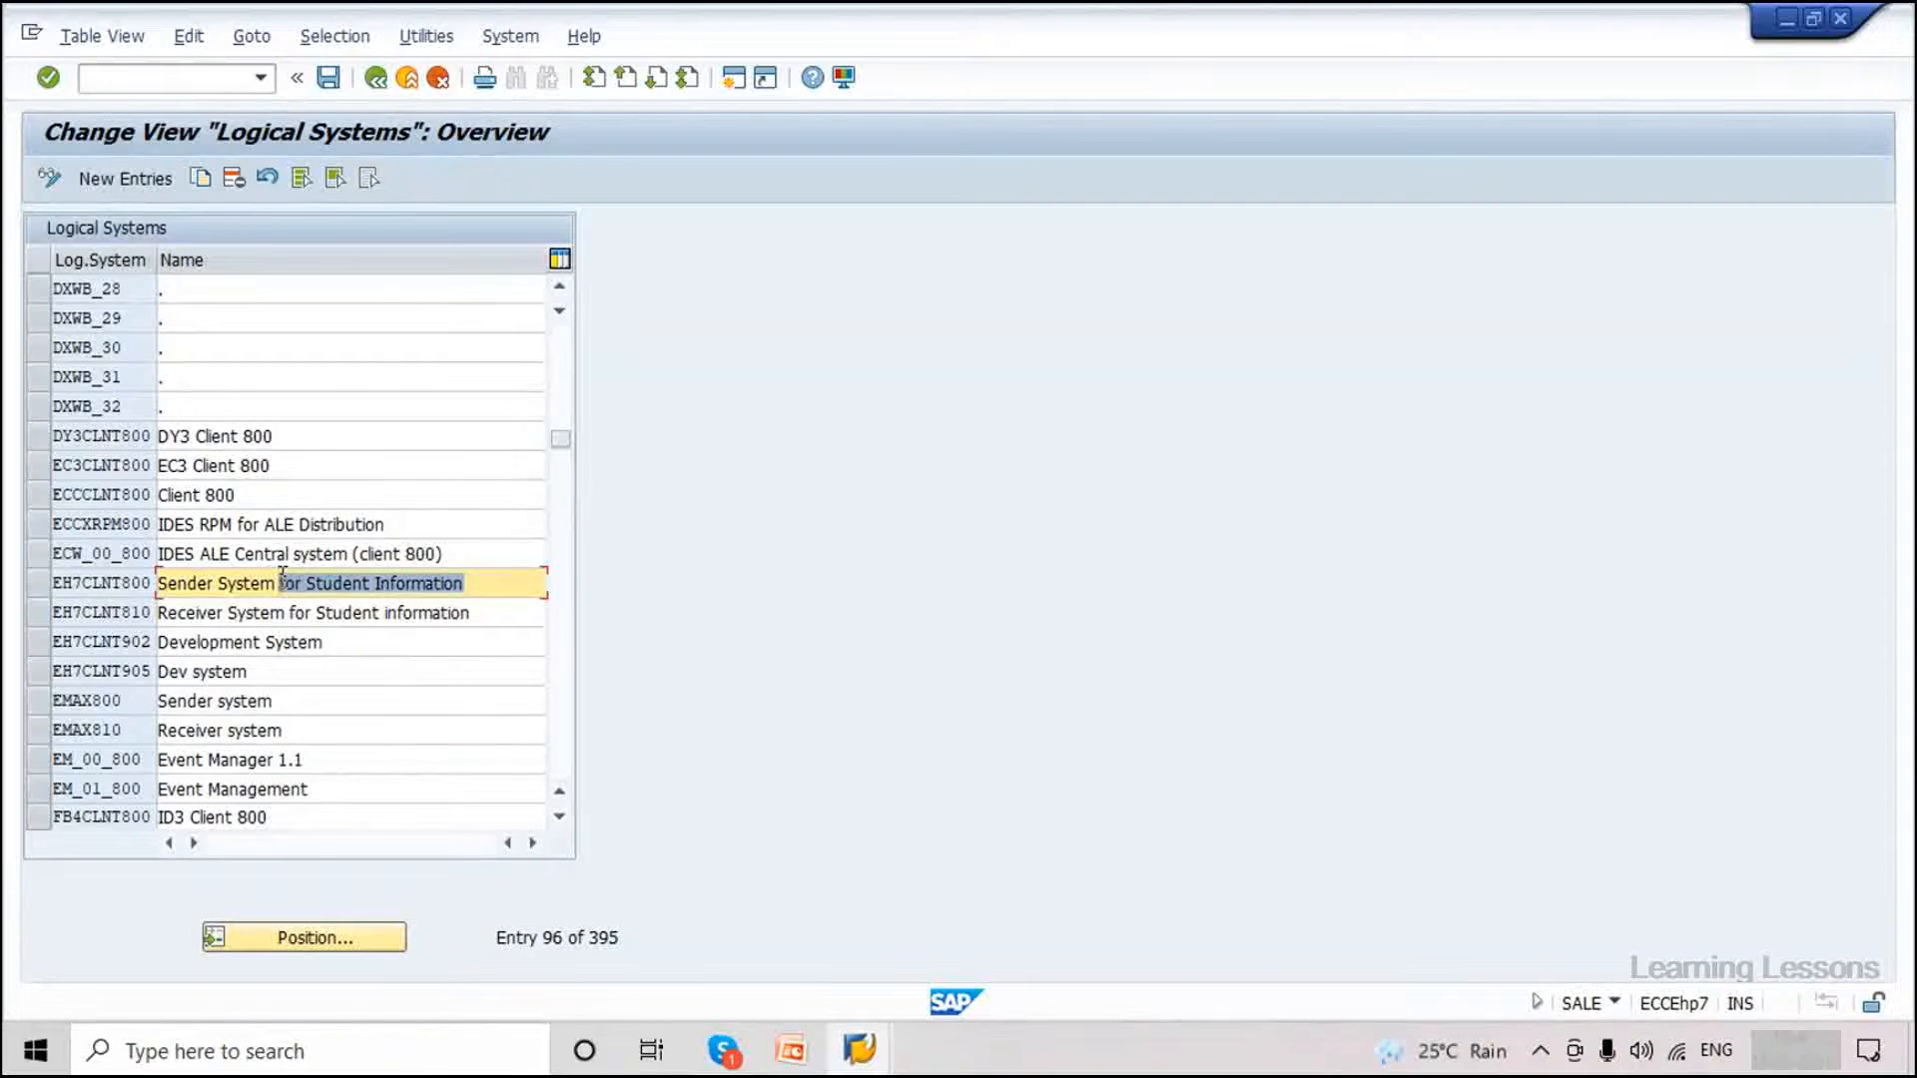
{"action": "key", "text": "Delete"}
{"action": "key", "text": "BackSpace"}
{"action": "left_click", "coordinate": [449, 635]}
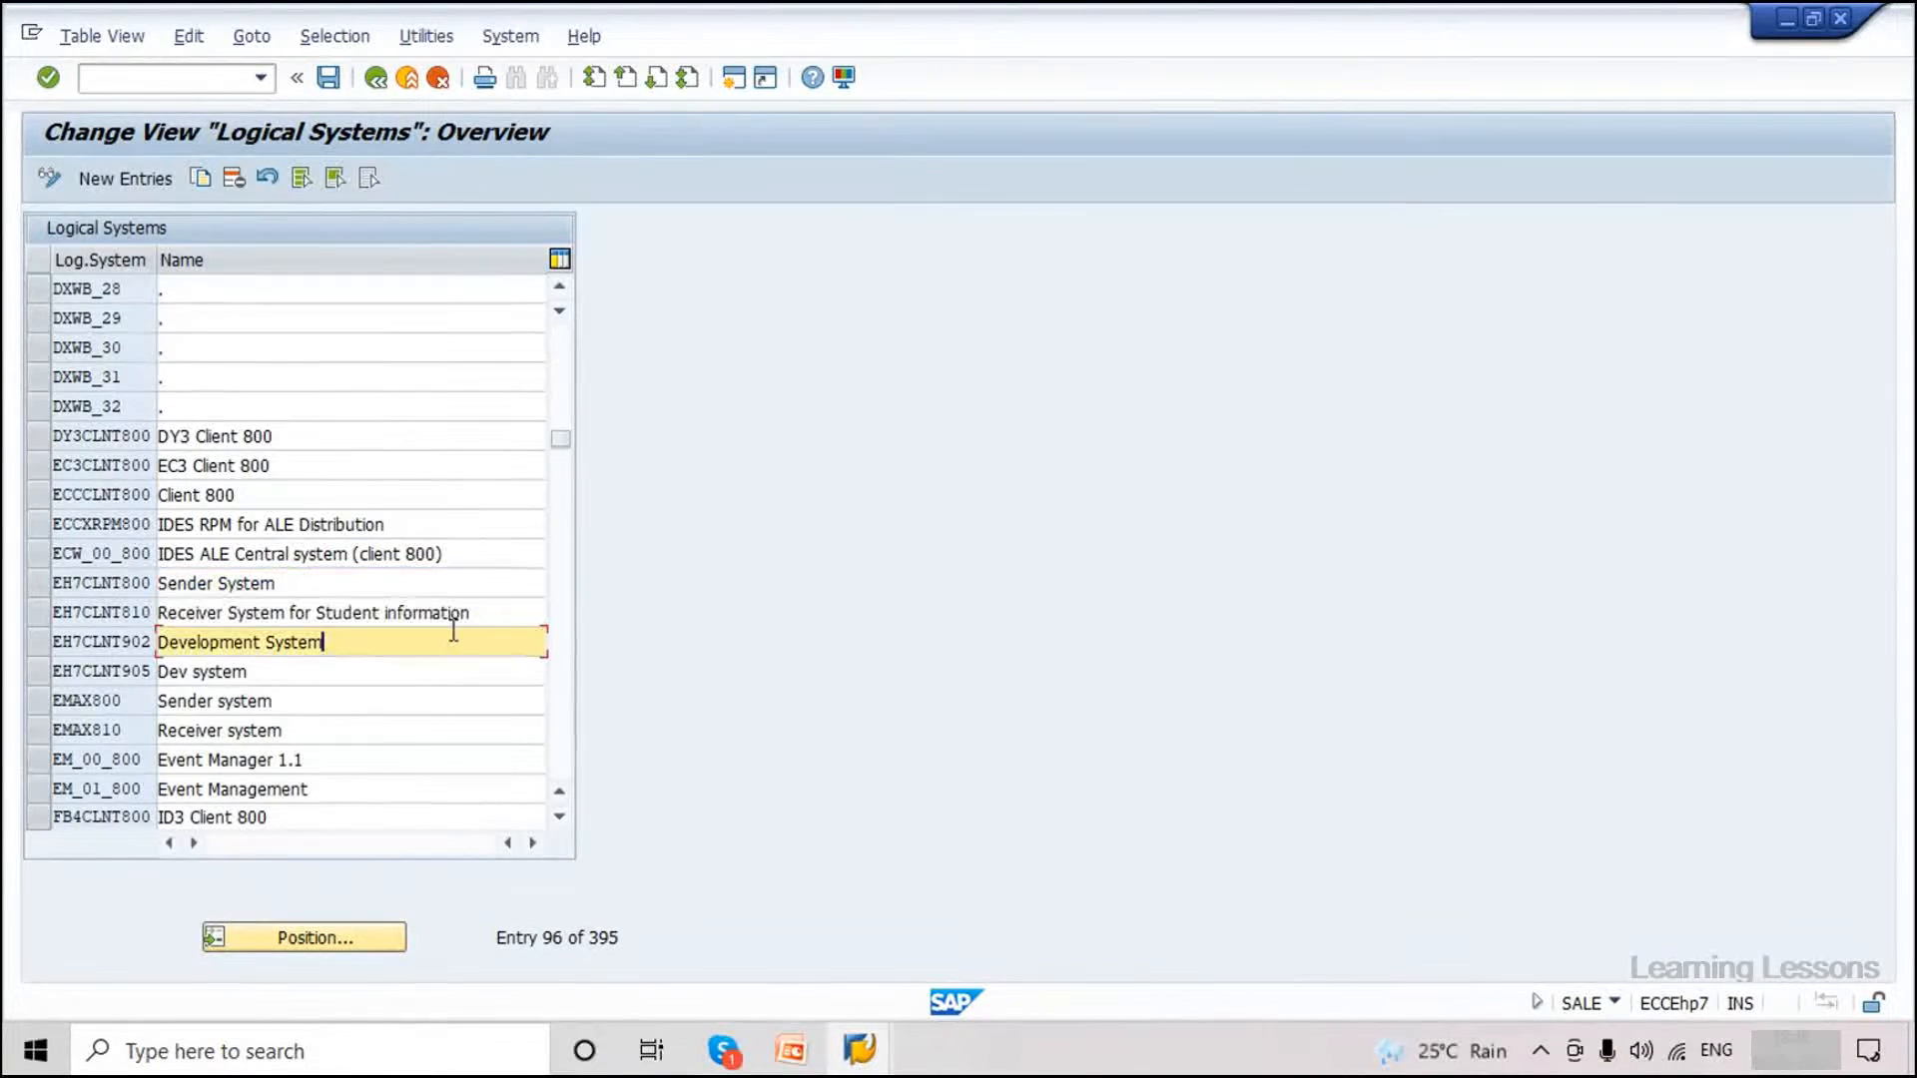
{"action": "left_click_drag", "start_coordinate": [496, 612], "coordinate": [284, 616]}
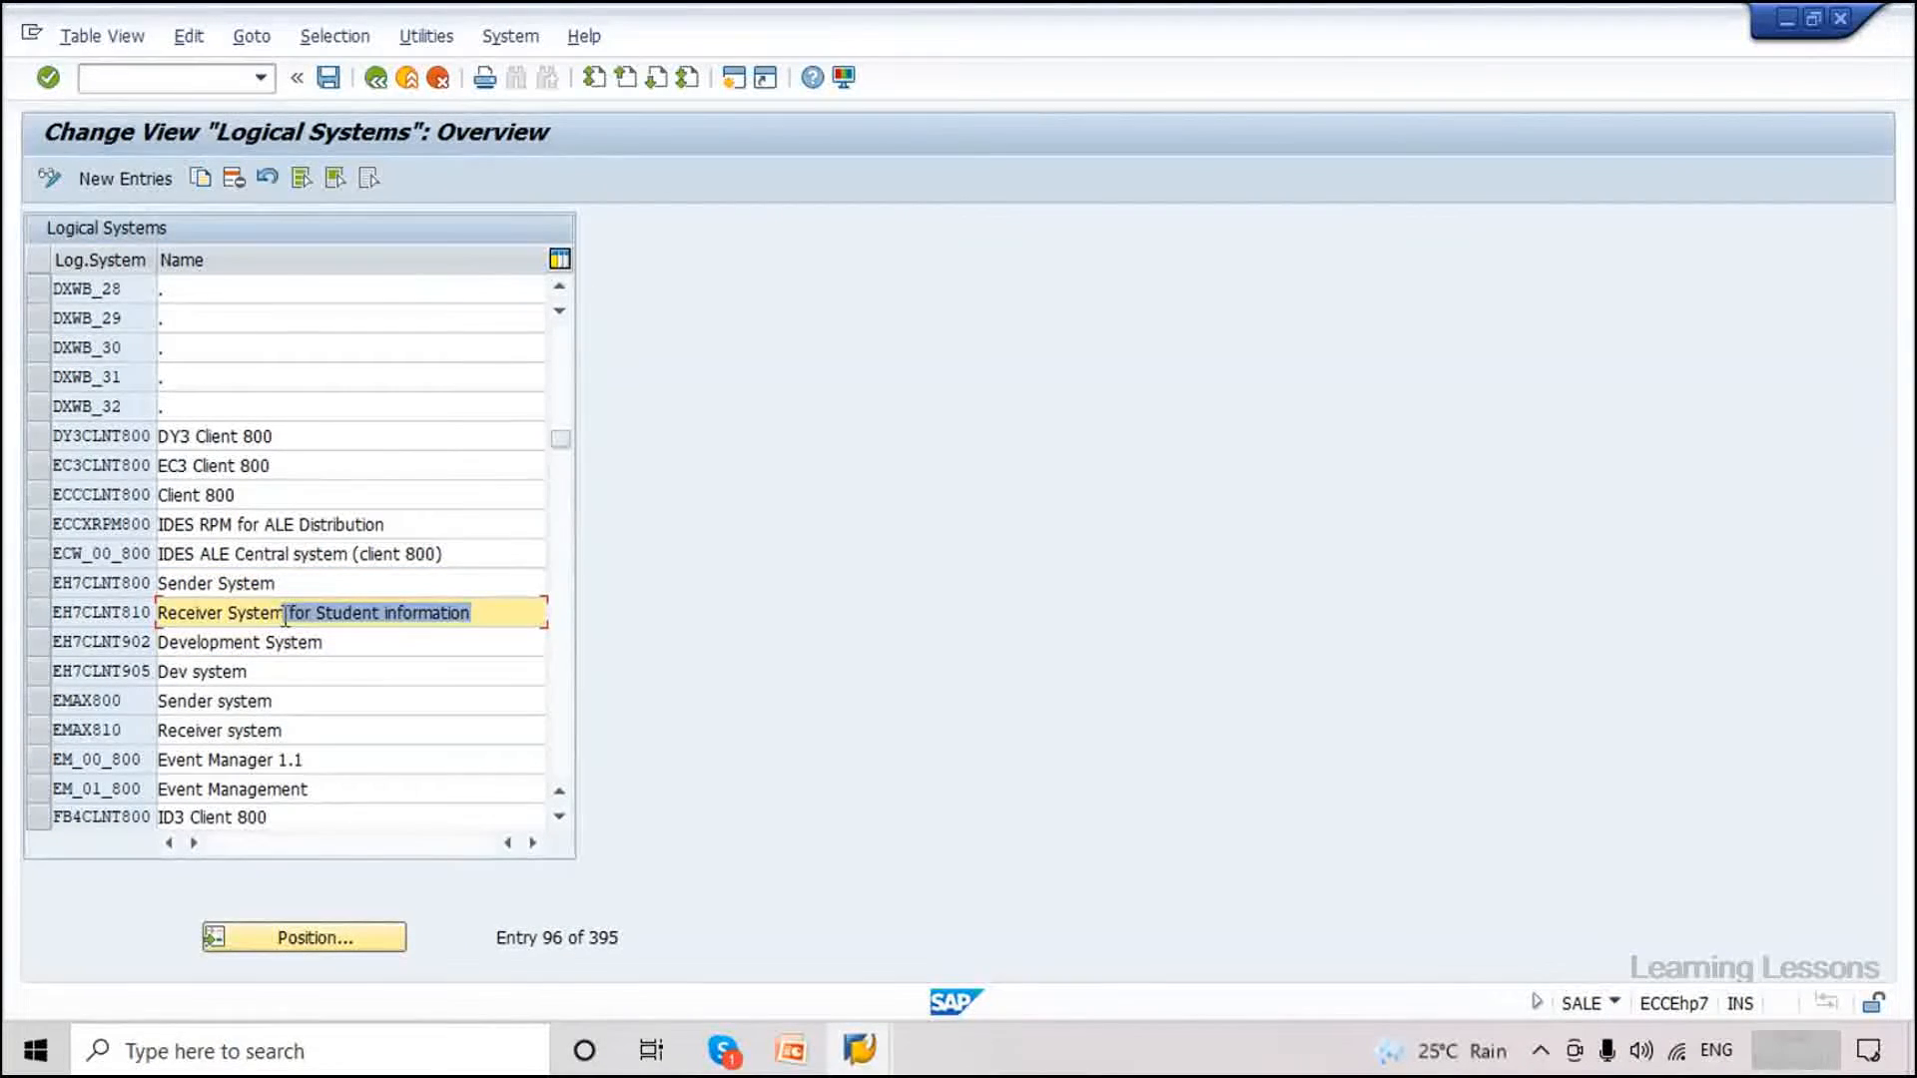
{"action": "key", "text": "Delete"}
{"action": "key", "text": "Return"}
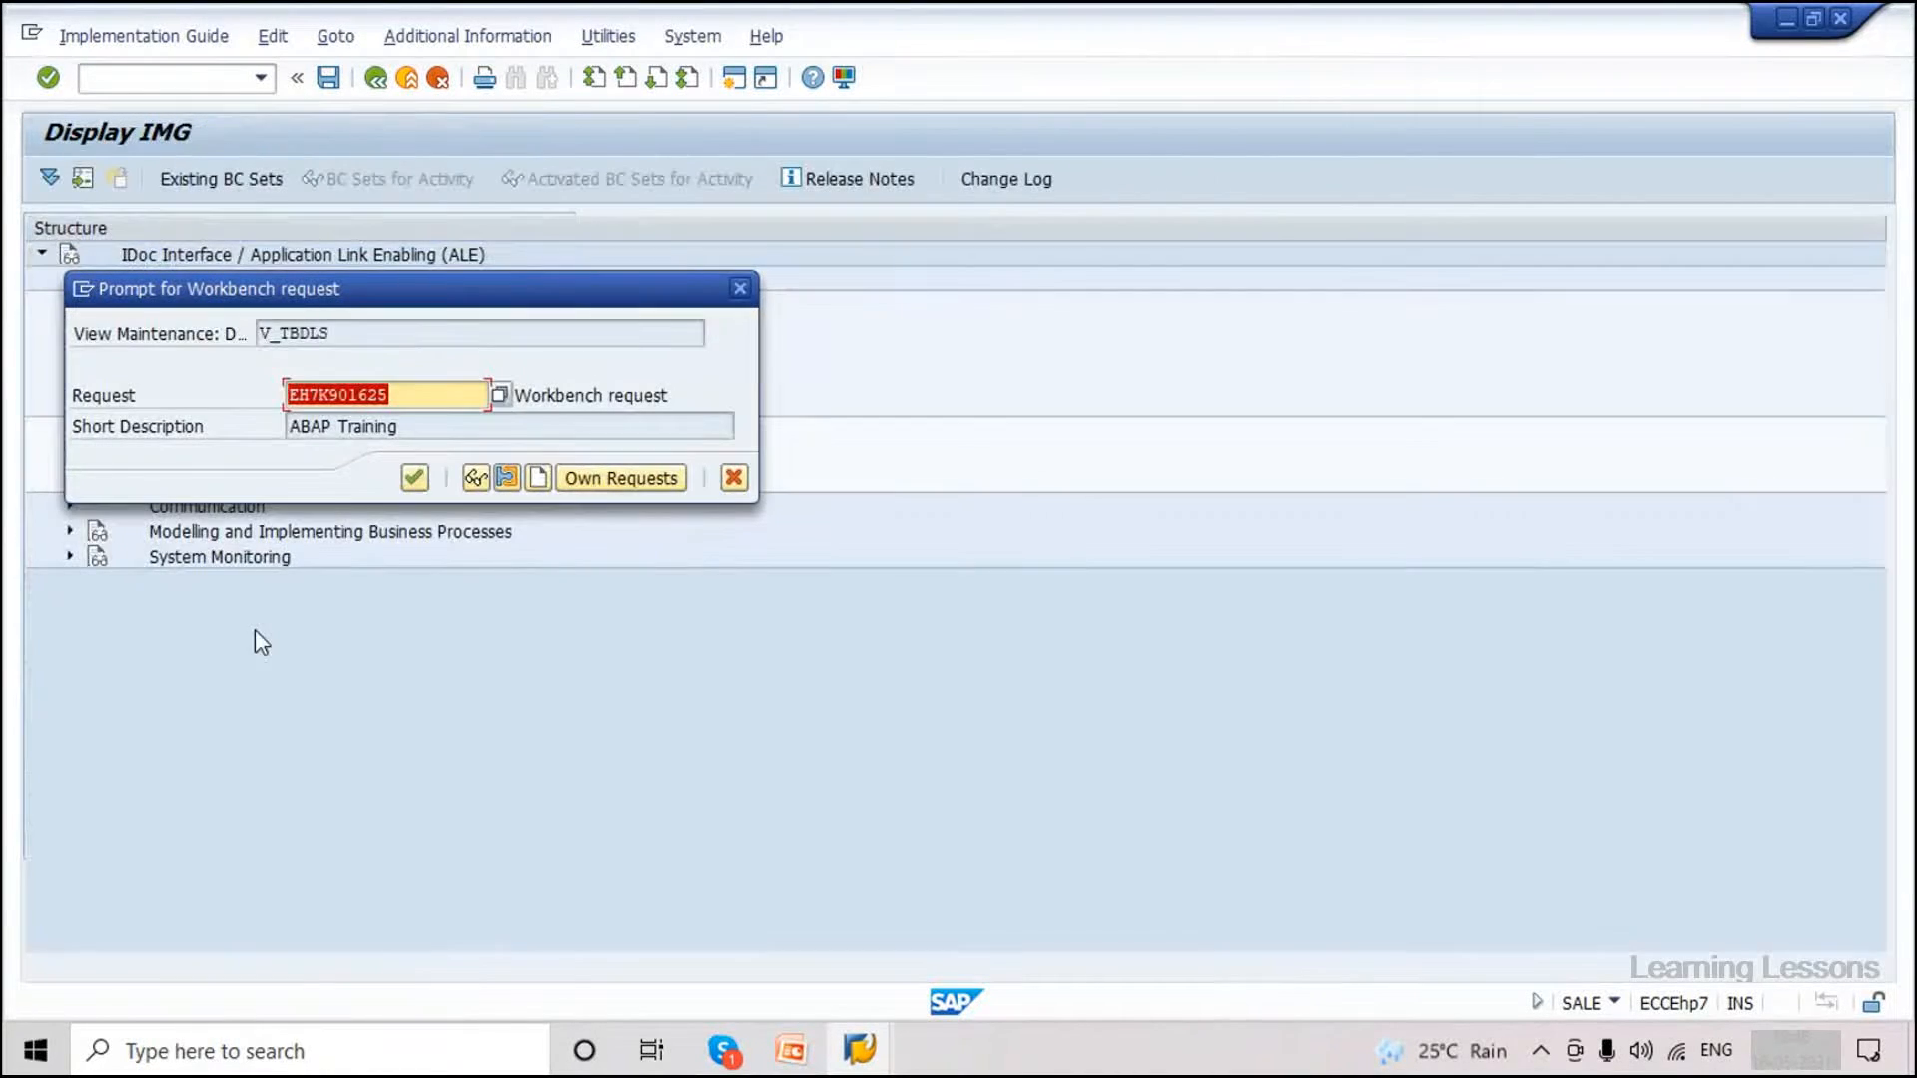
{"action": "left_click", "coordinate": [415, 479]}
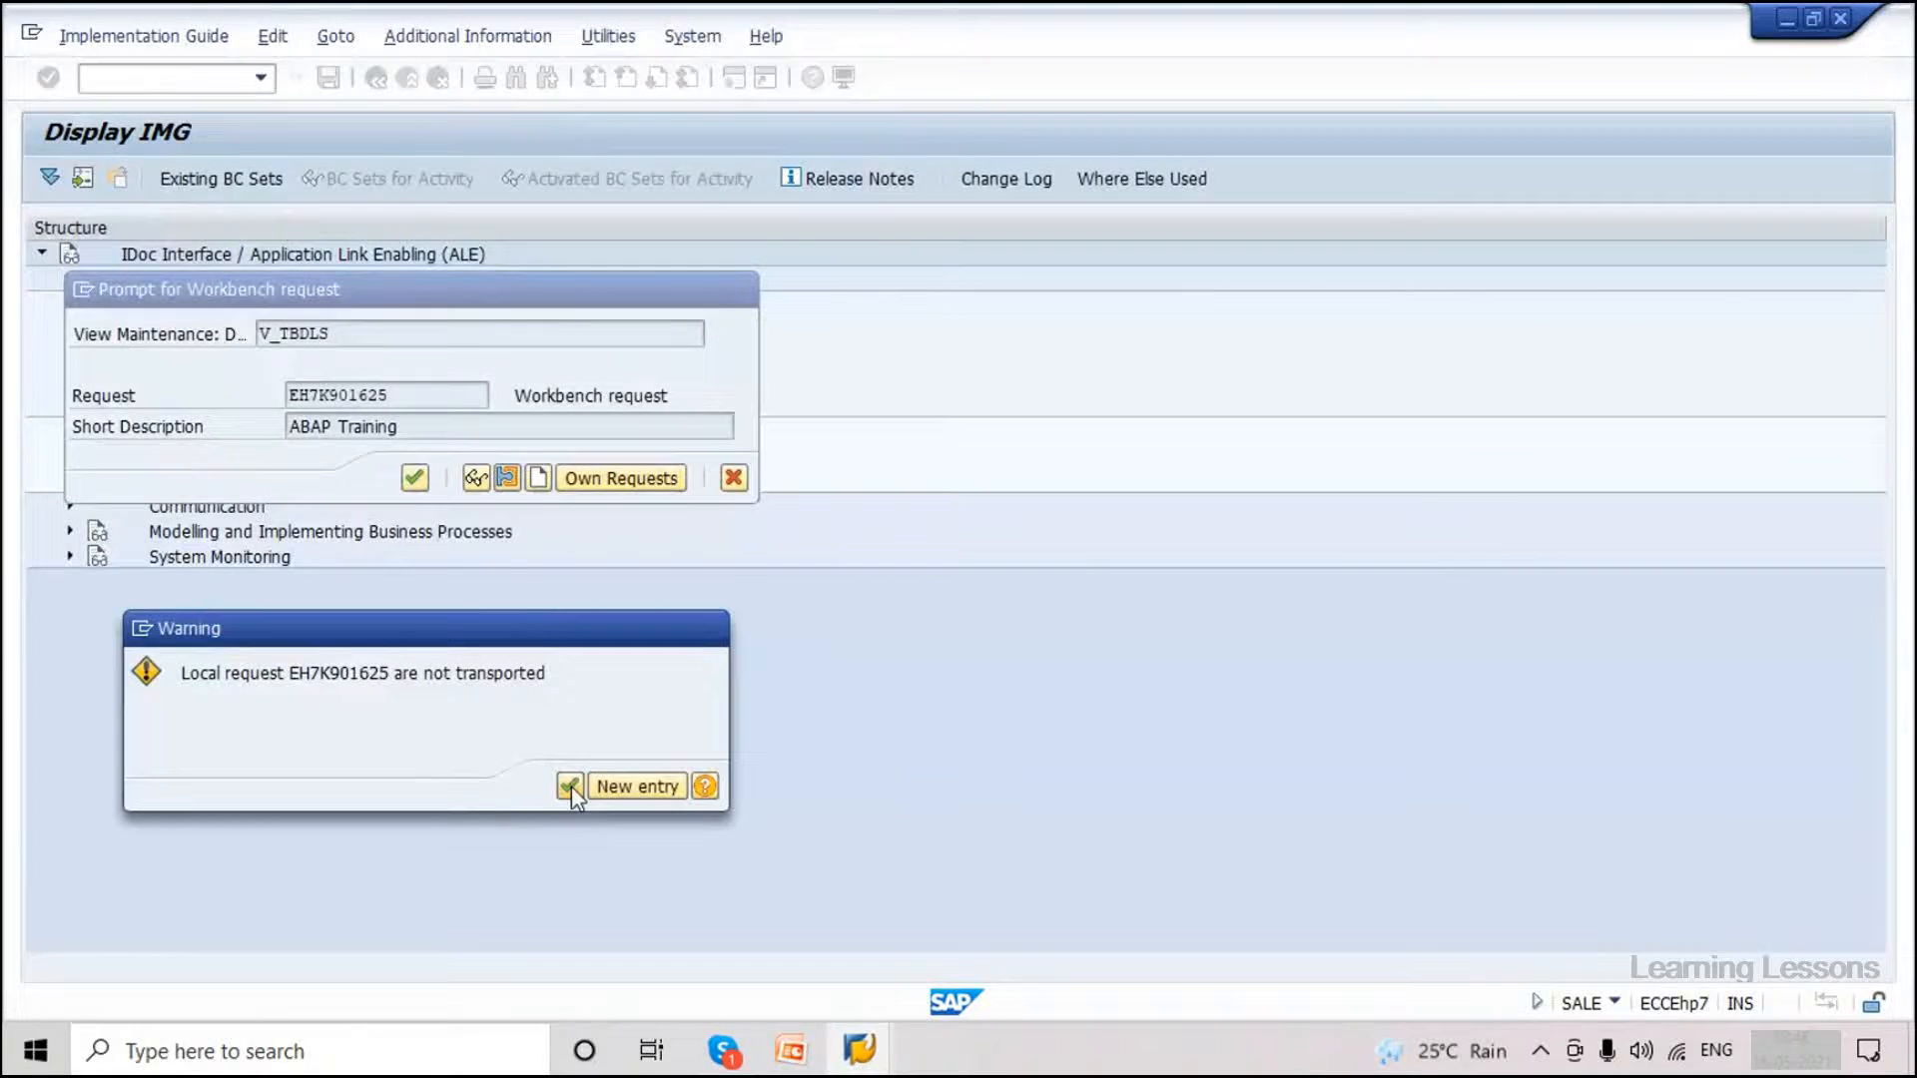
{"action": "left_click", "coordinate": [571, 787]}
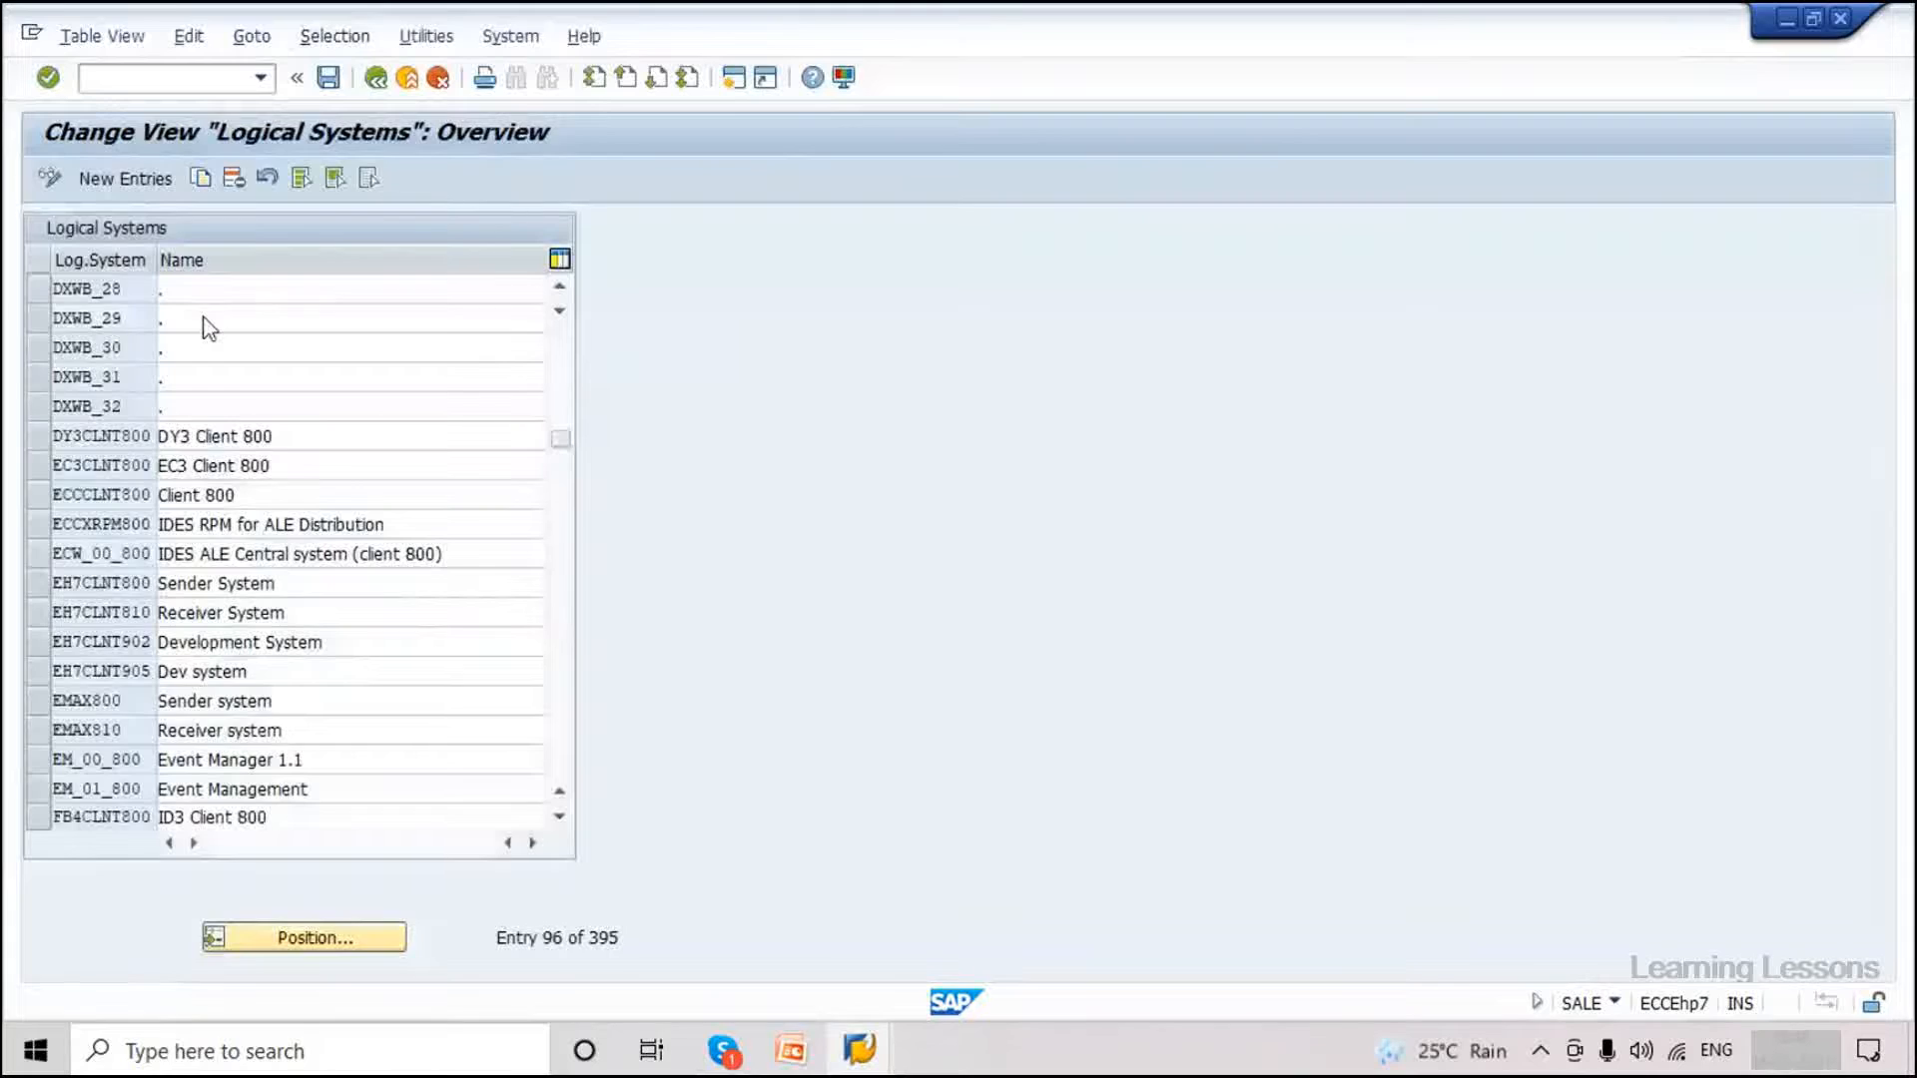
{"action": "key", "text": "F3"}
{"action": "left_click", "coordinate": [184, 456]}
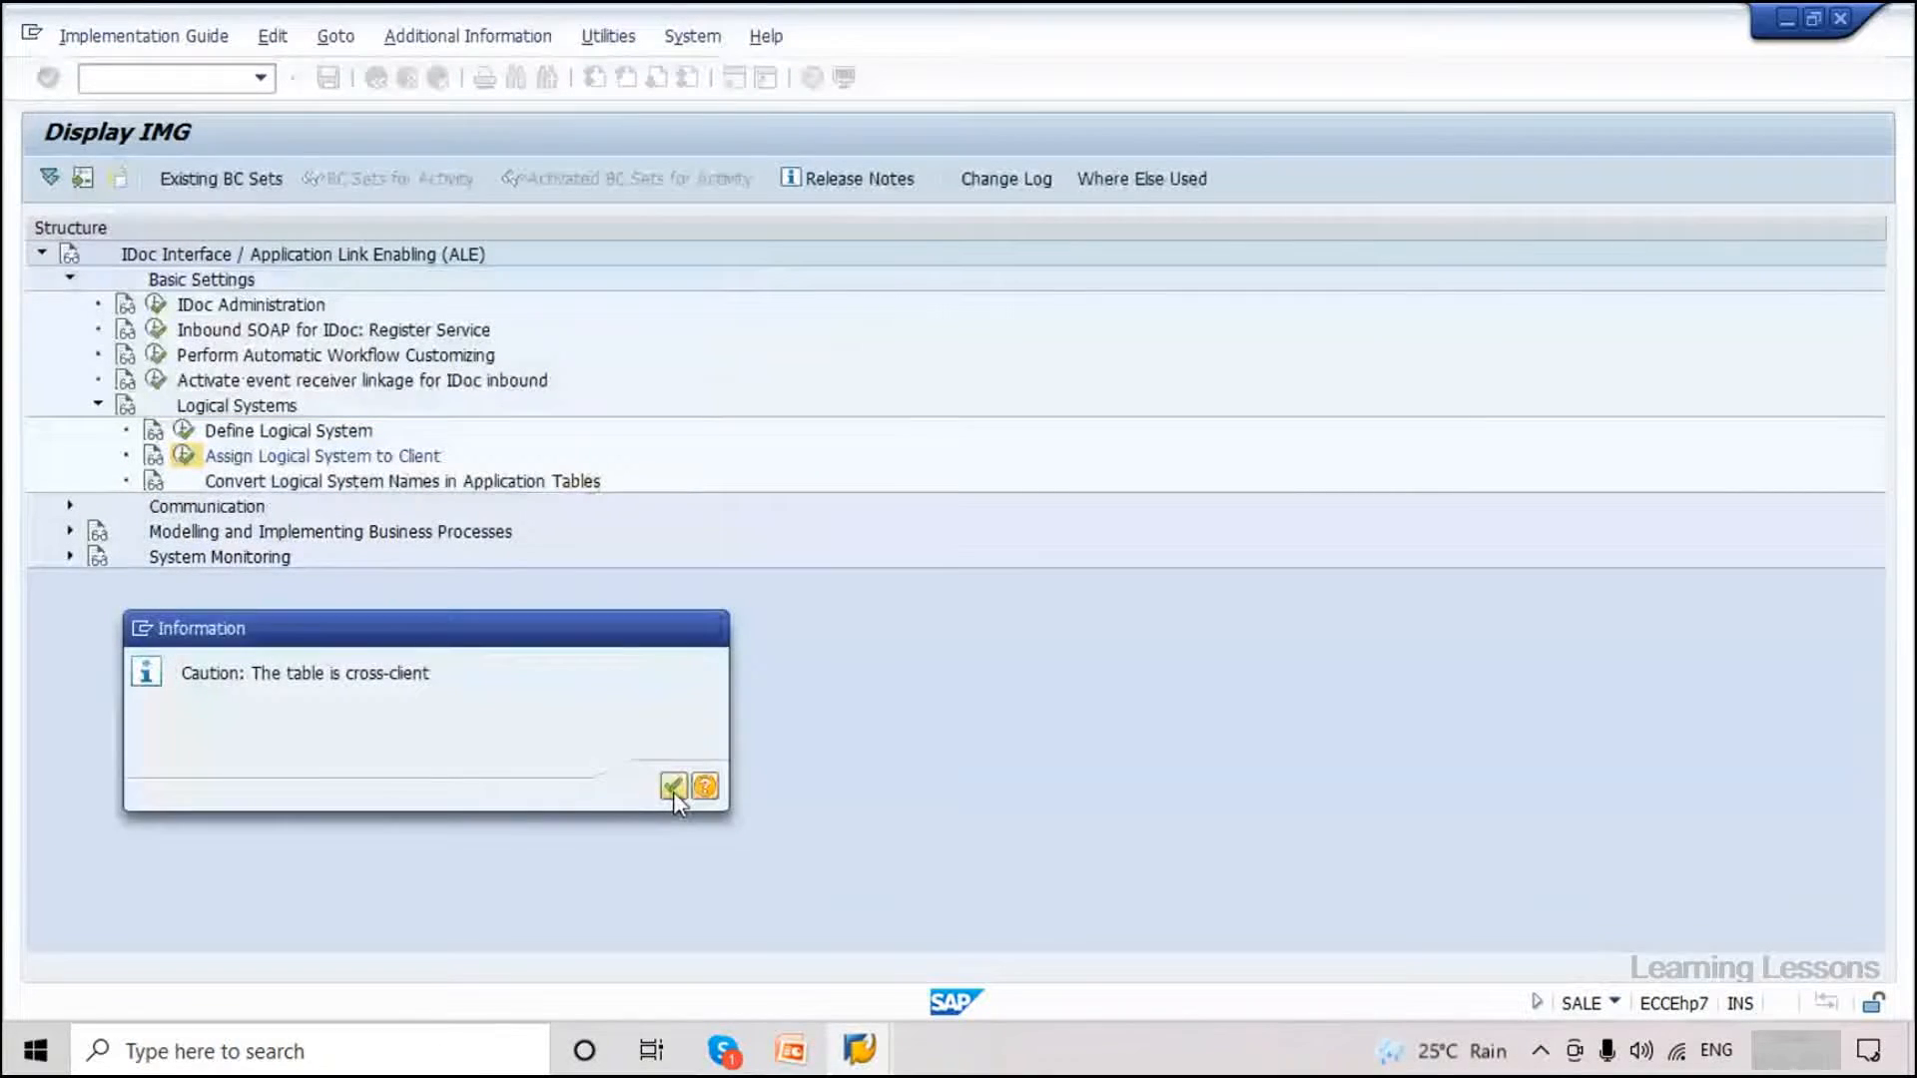
{"action": "left_click", "coordinate": [673, 787]}
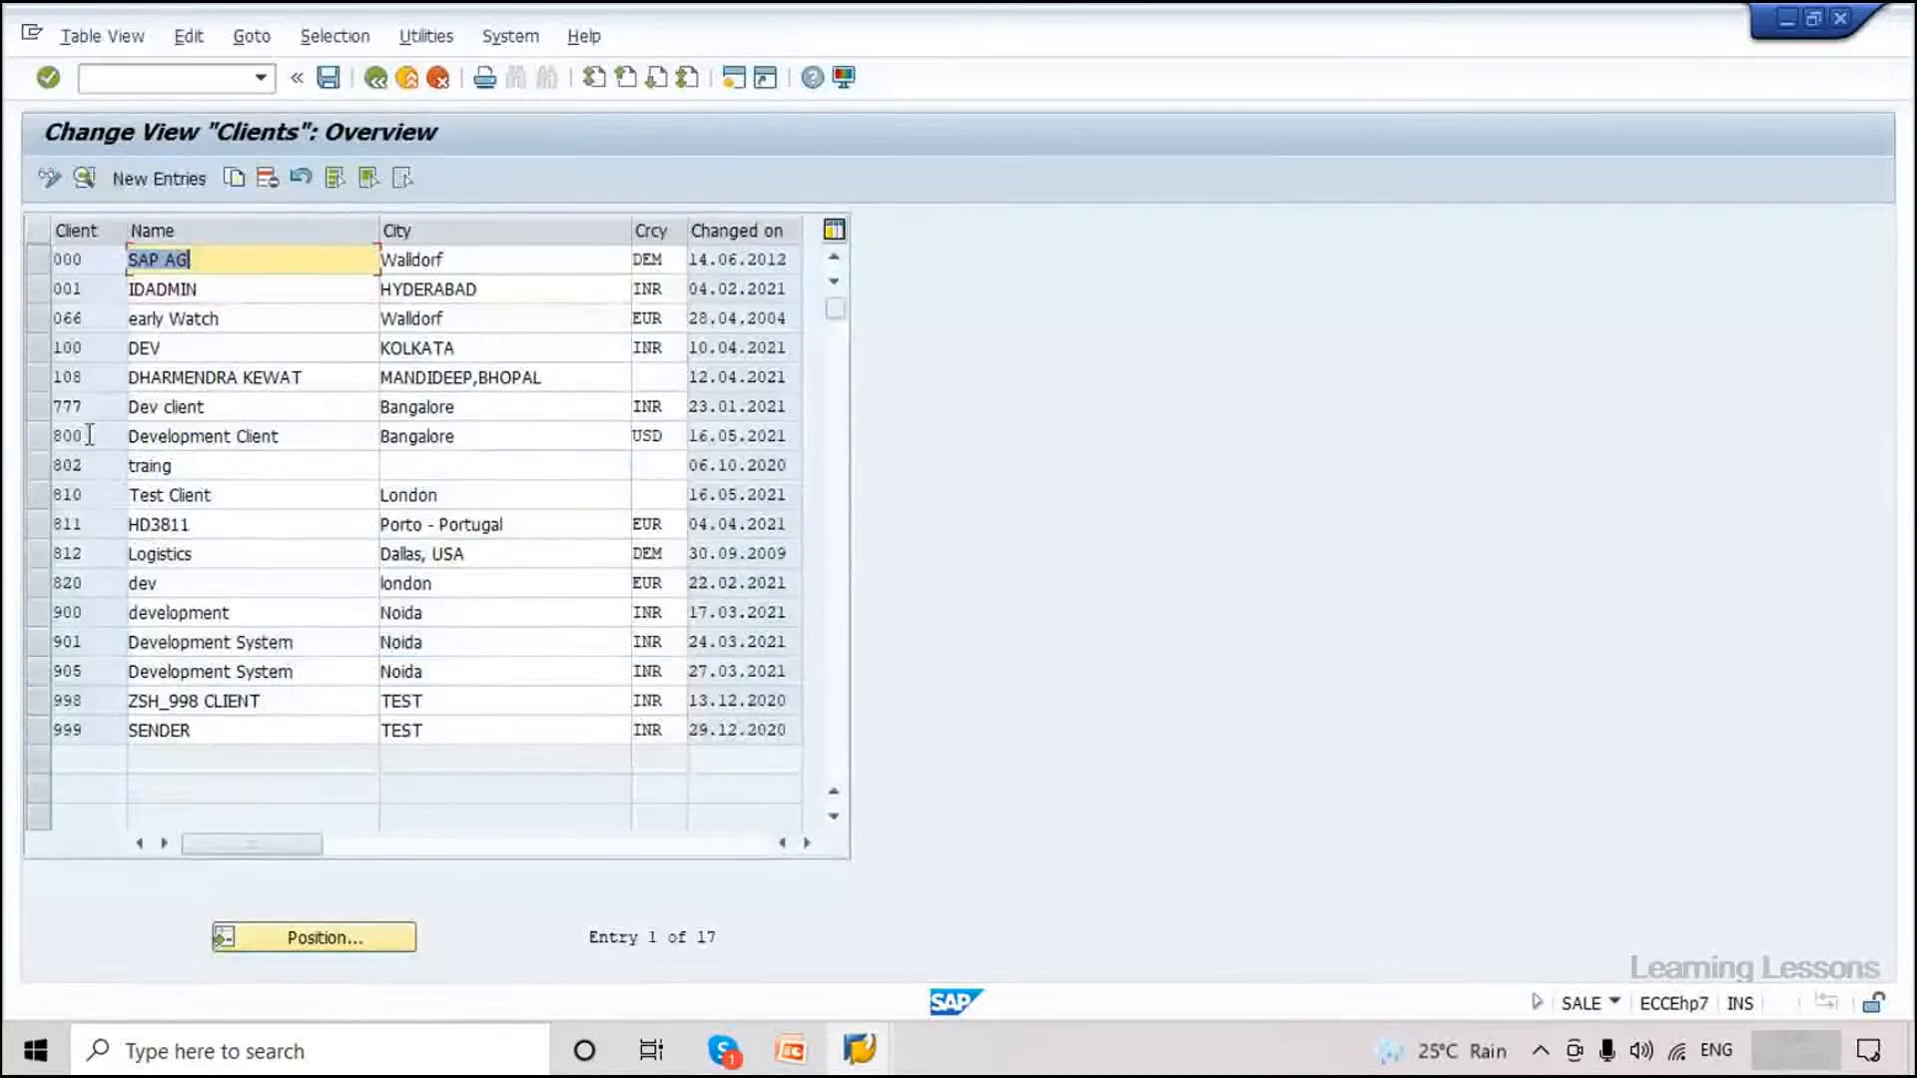
{"action": "double_click", "coordinate": [89, 436]}
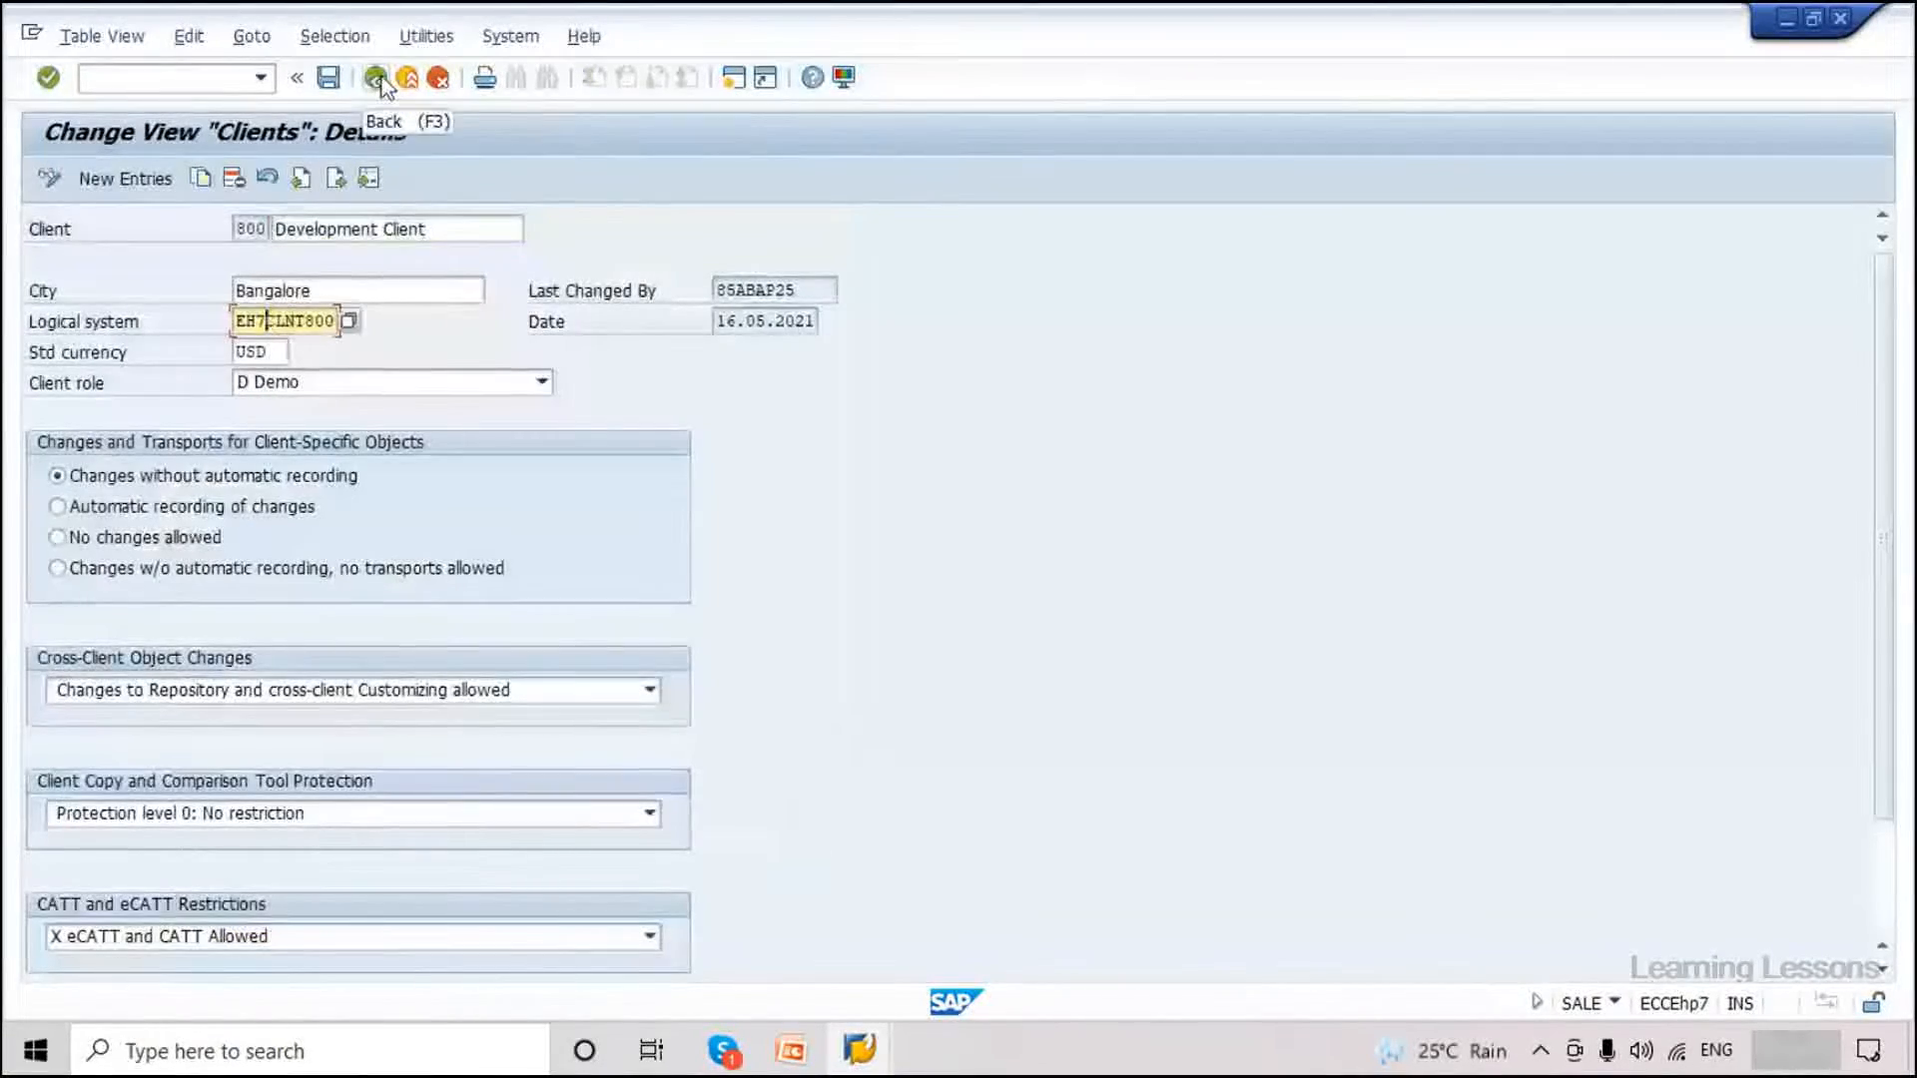
{"action": "left_click", "coordinate": [379, 82]}
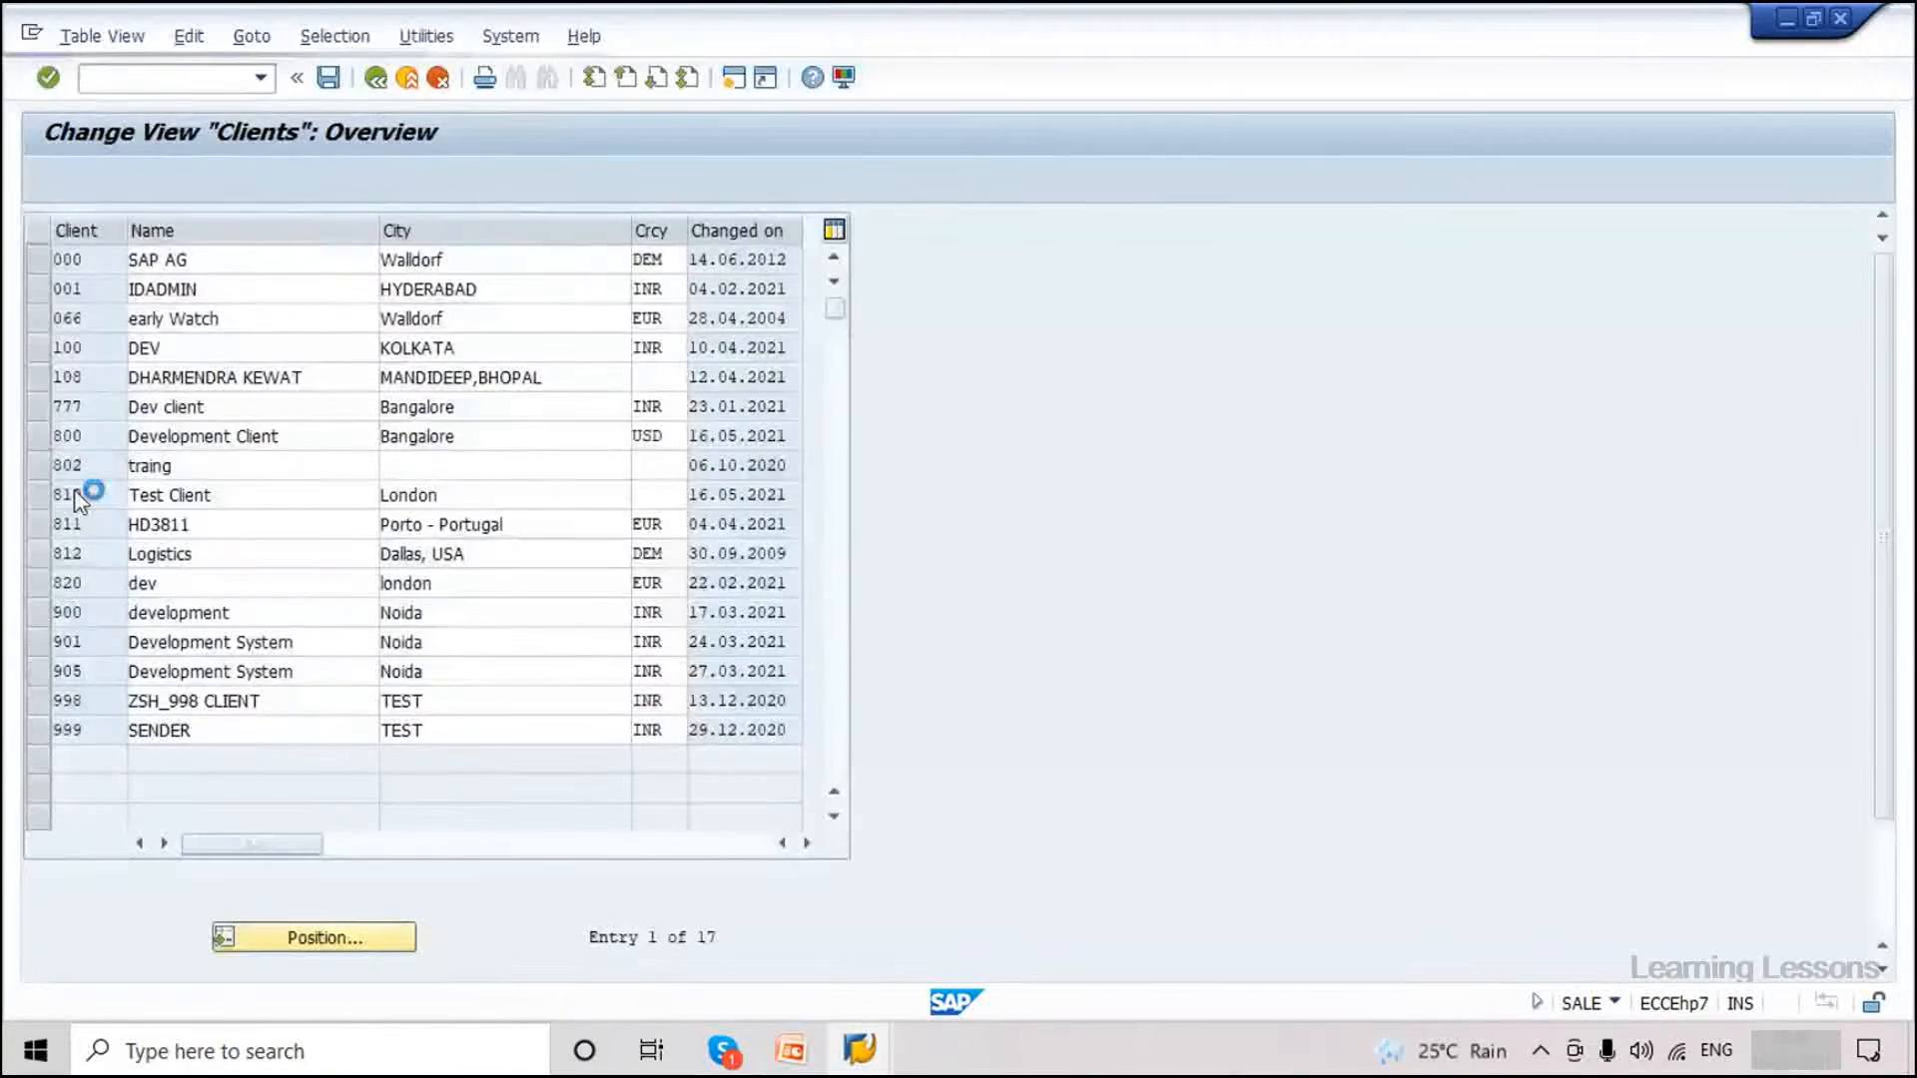
{"action": "double_click", "coordinate": [90, 496]}
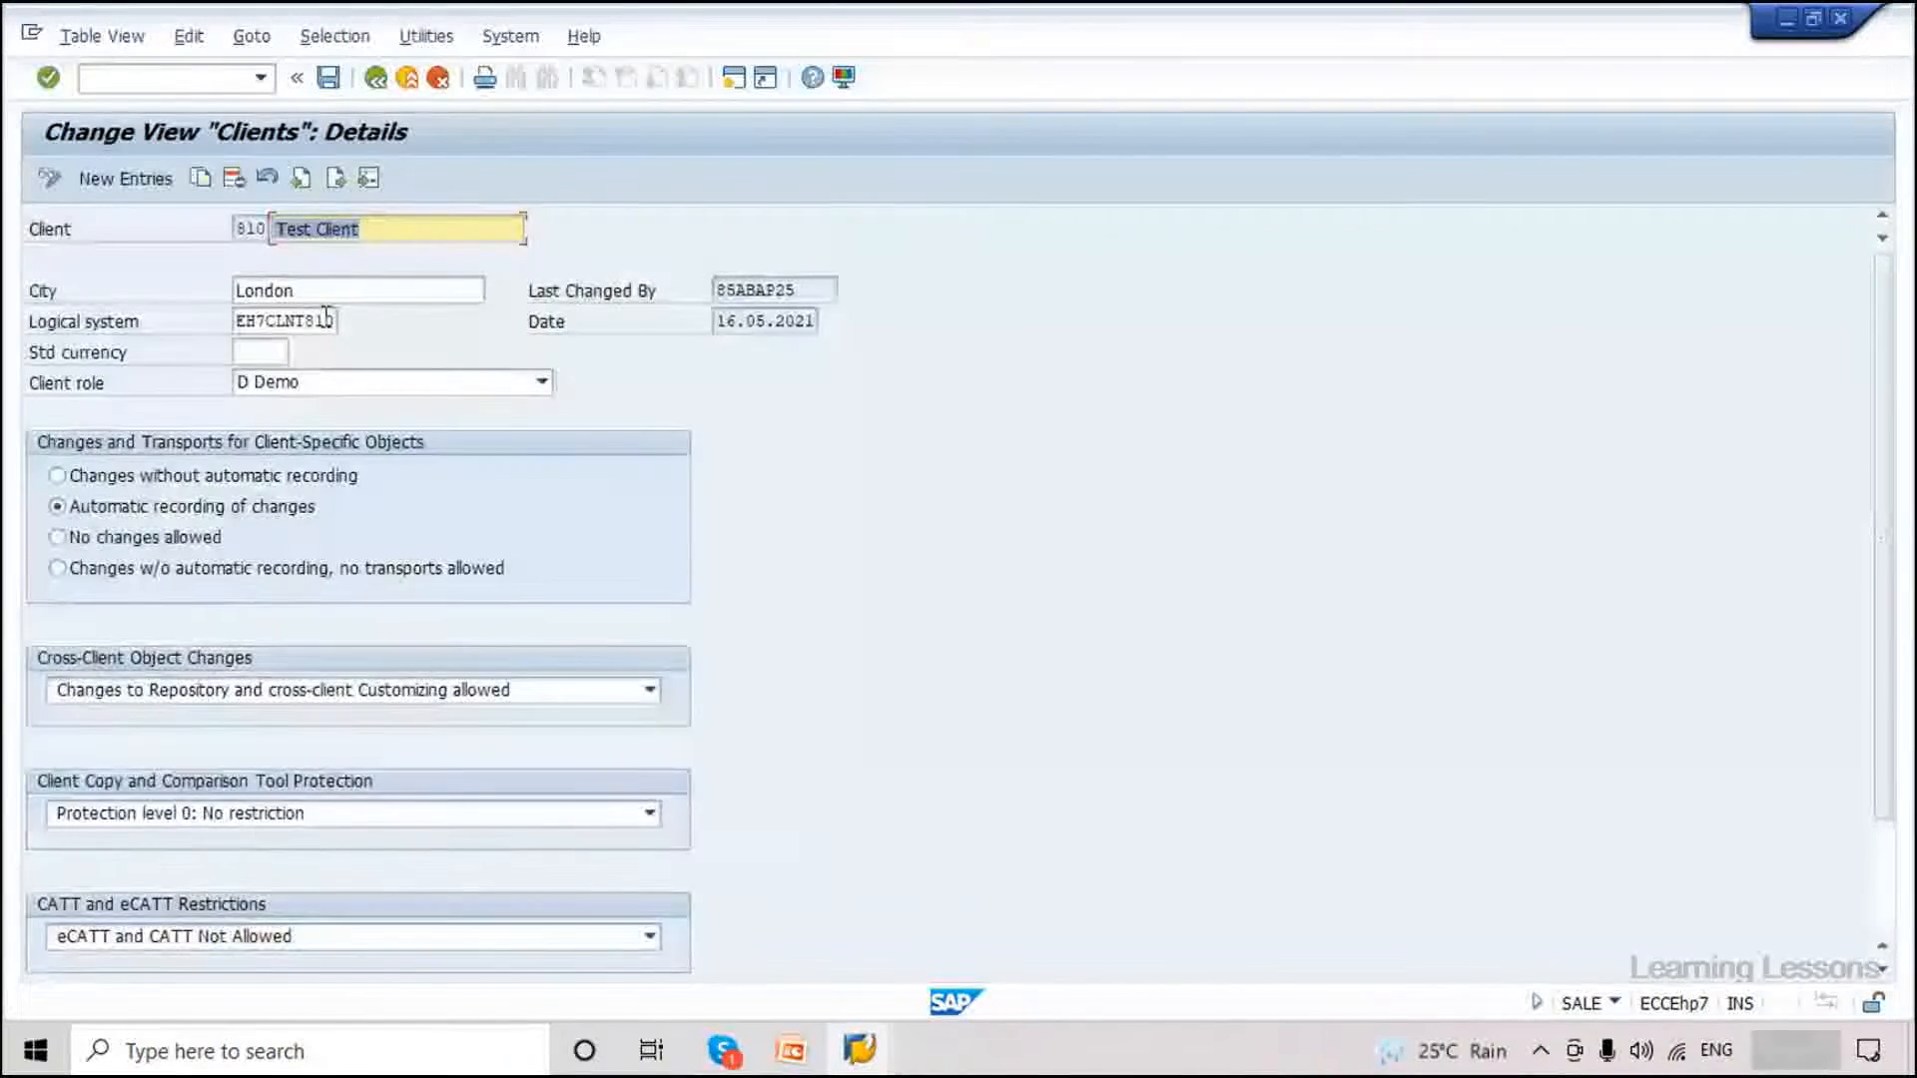
{"action": "left_click", "coordinate": [375, 77]}
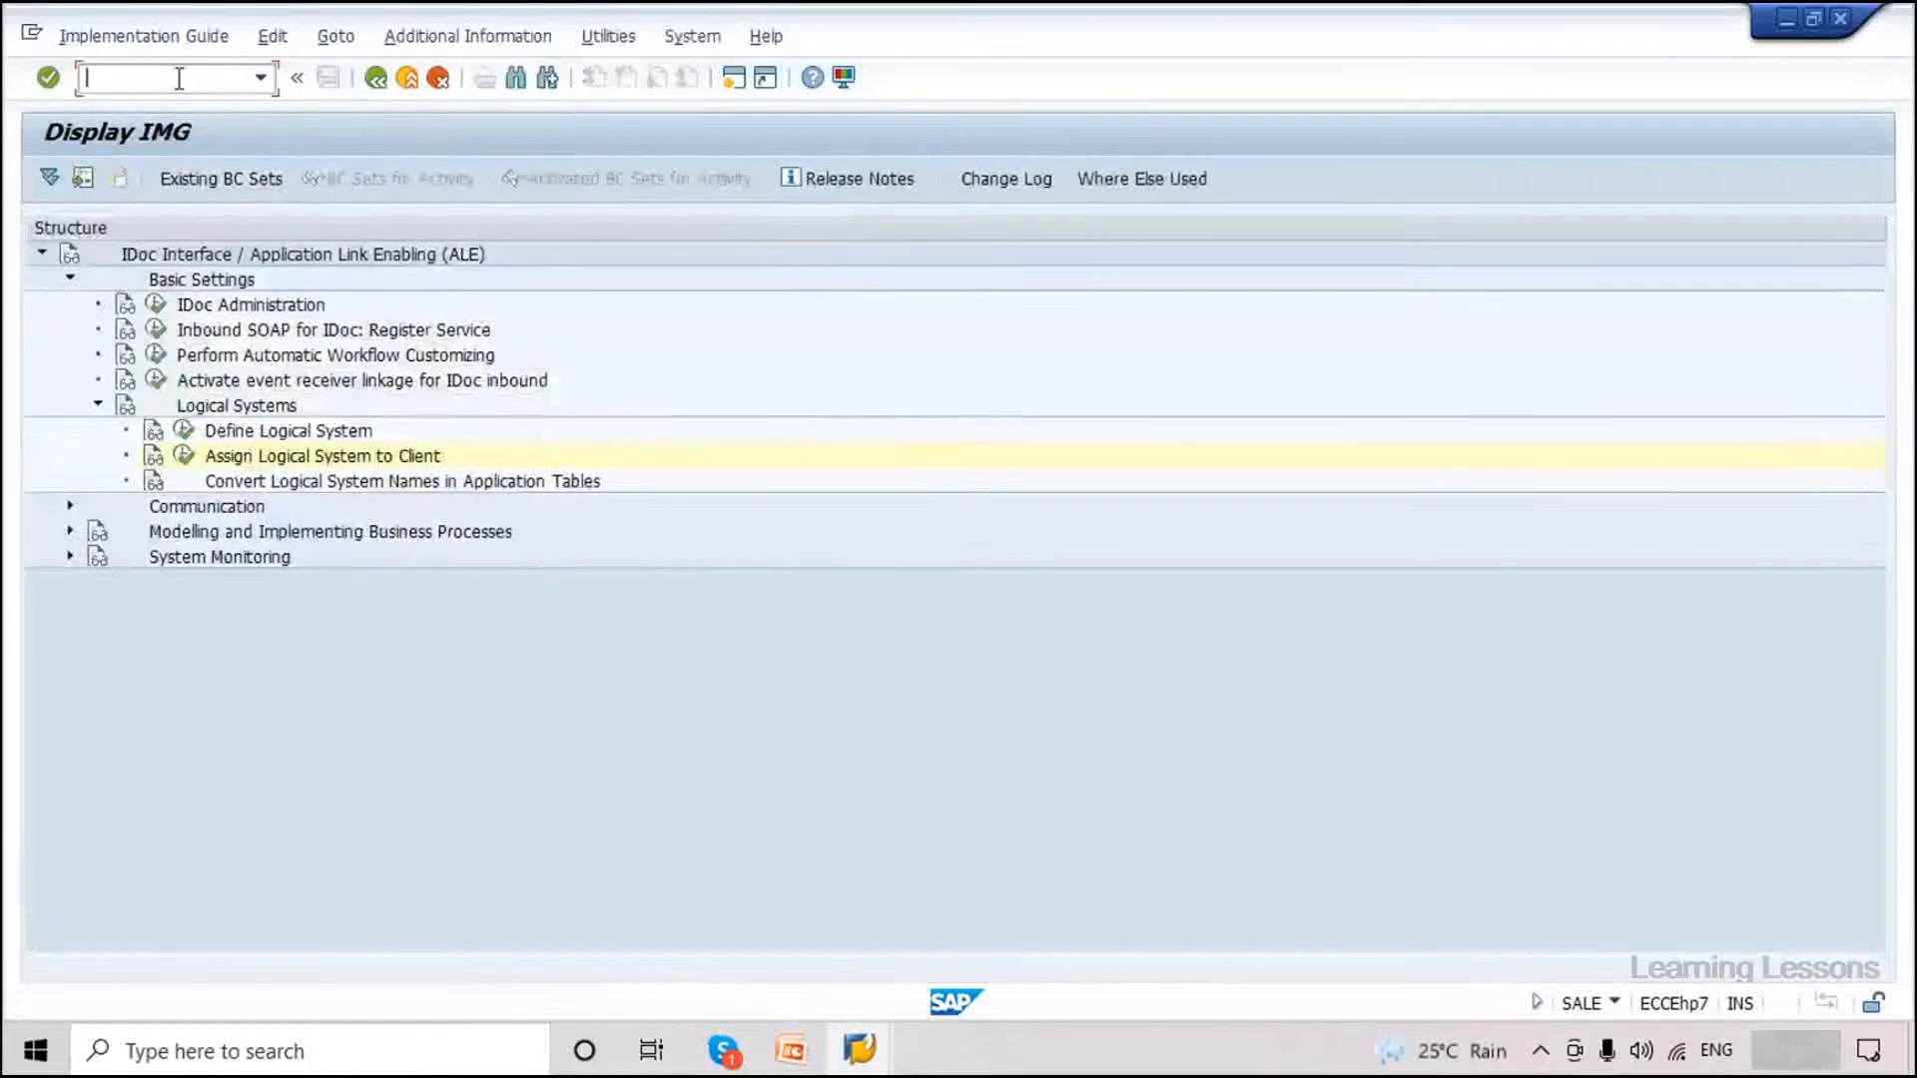
Open SCC4 in a new session with /oscc4 and select client 800.
{"action": "type", "text": "/oscc4"}
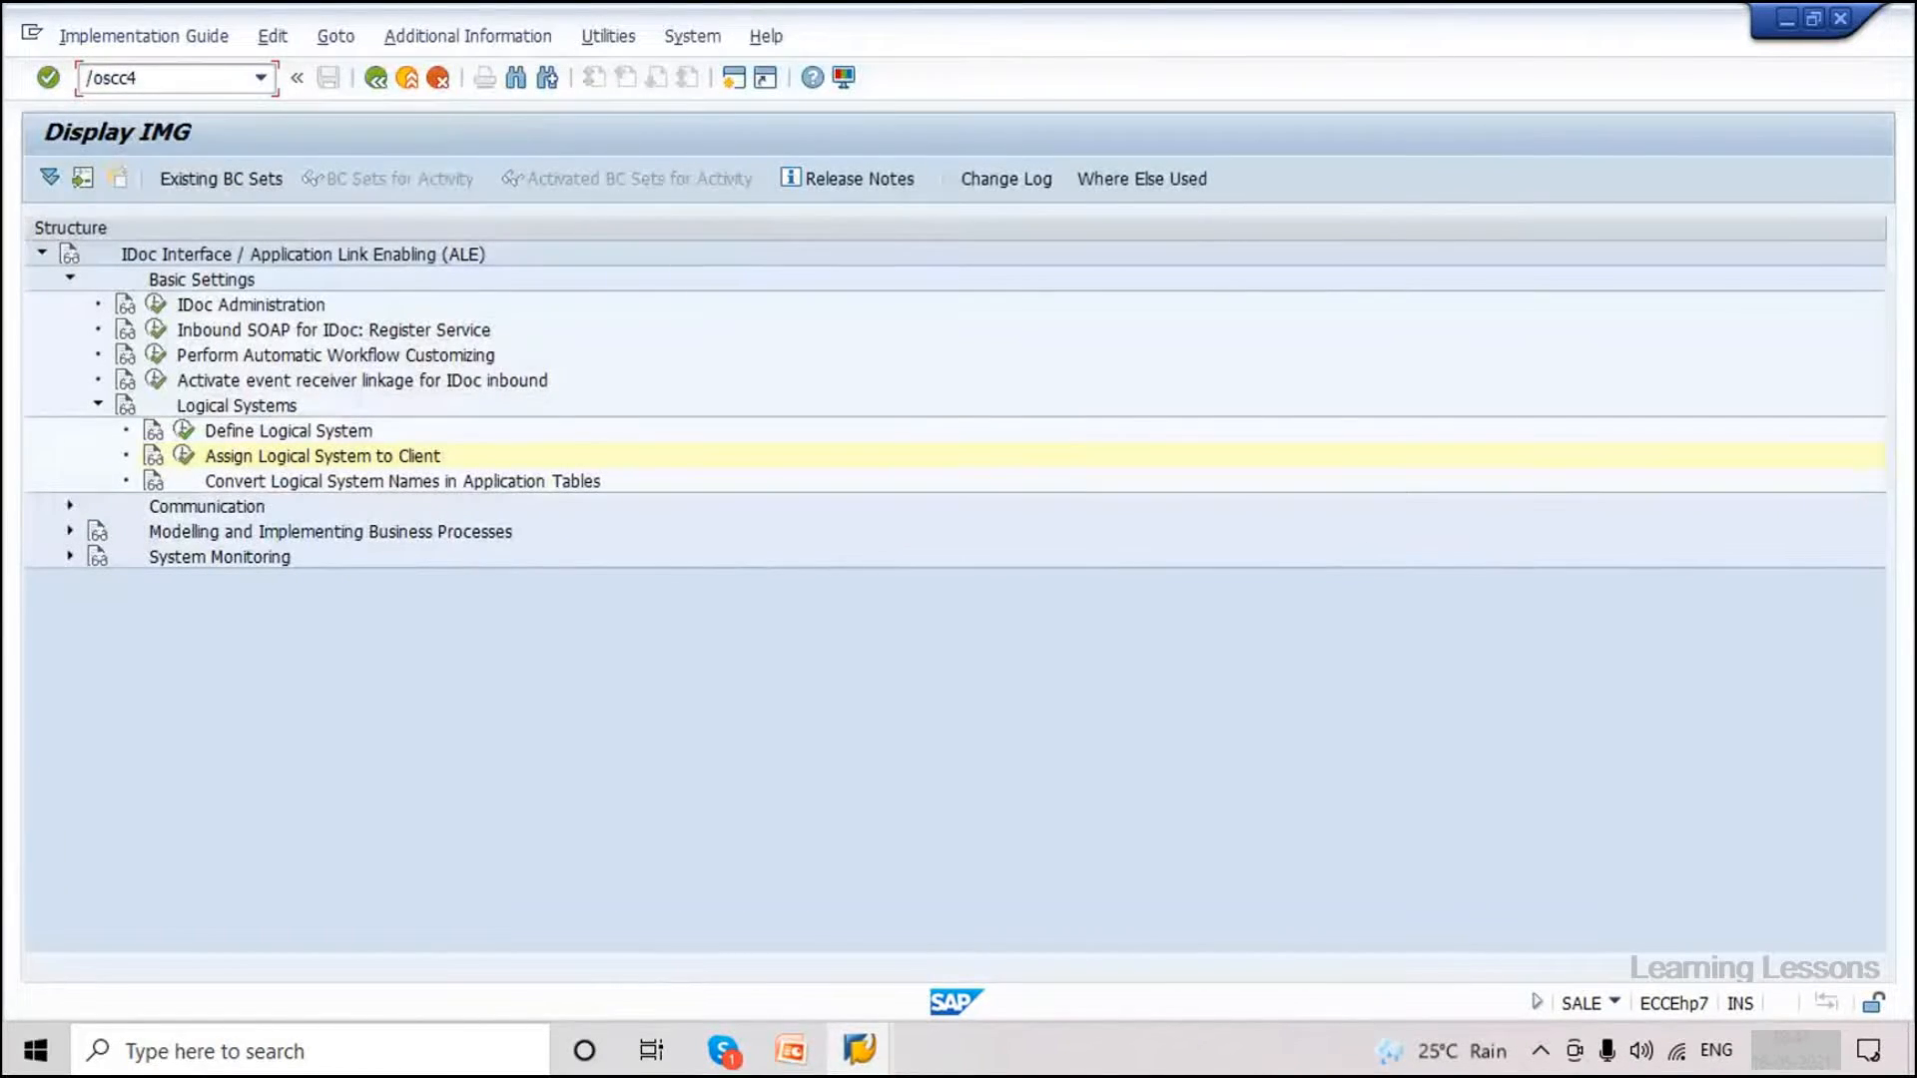
{"action": "key", "text": "Return"}
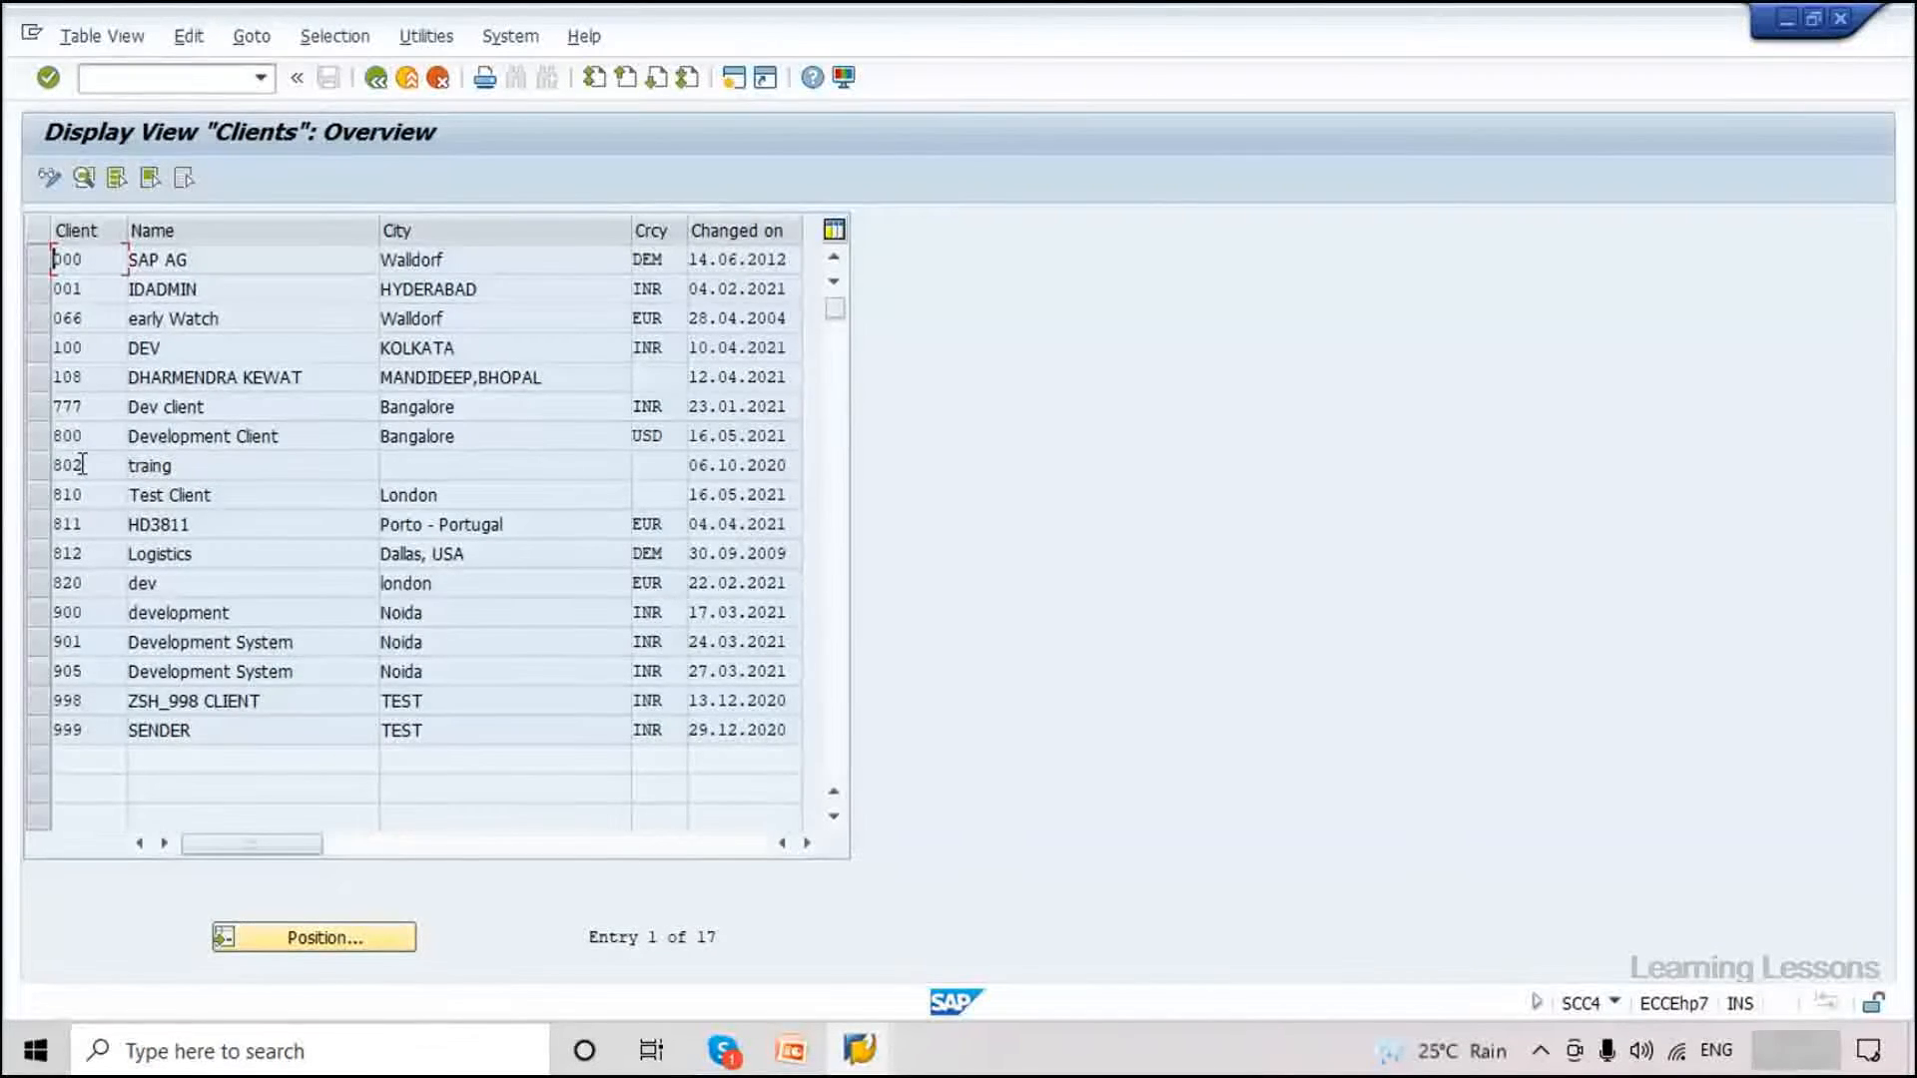
{"action": "left_click", "coordinate": [83, 438]}
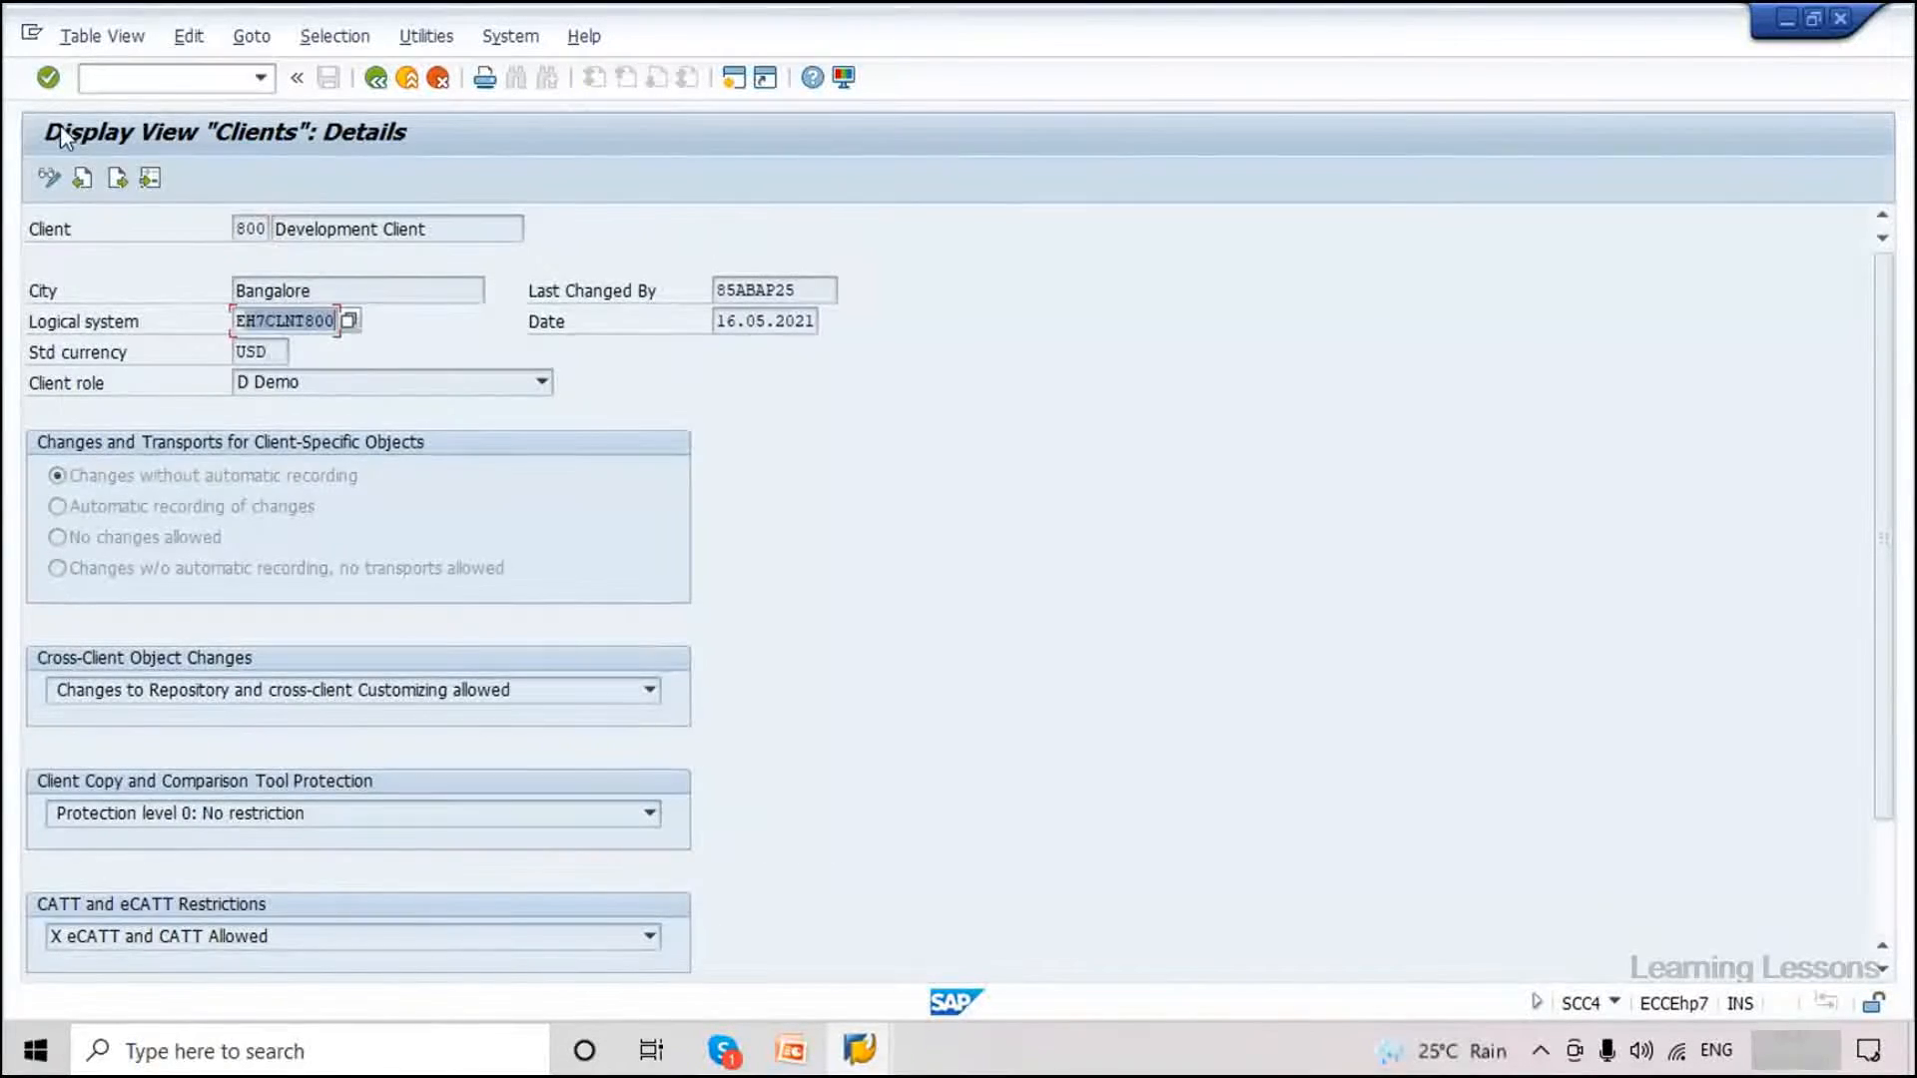
Switch SCC4 to change mode, view client 800 Development Client, and return to the list.
{"action": "left_click", "coordinate": [42, 188]}
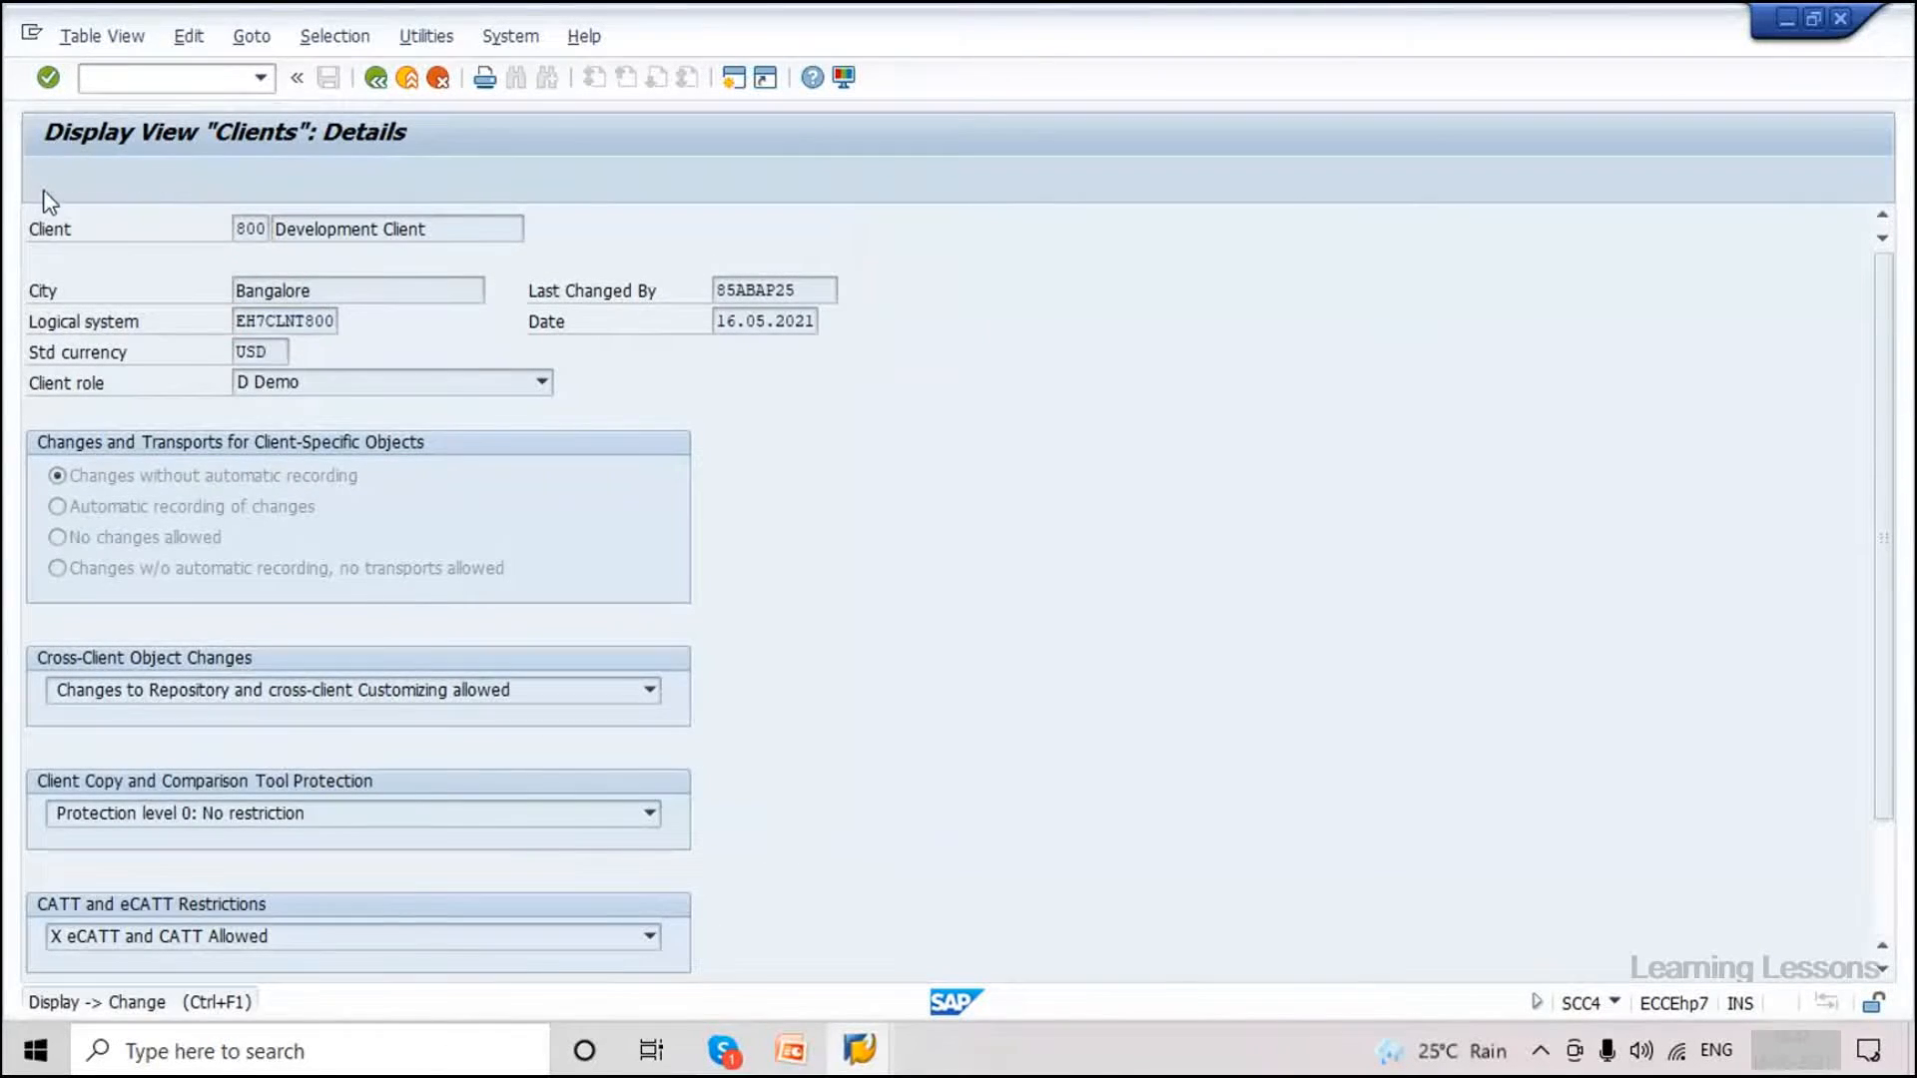
{"action": "left_click", "coordinate": [50, 179]}
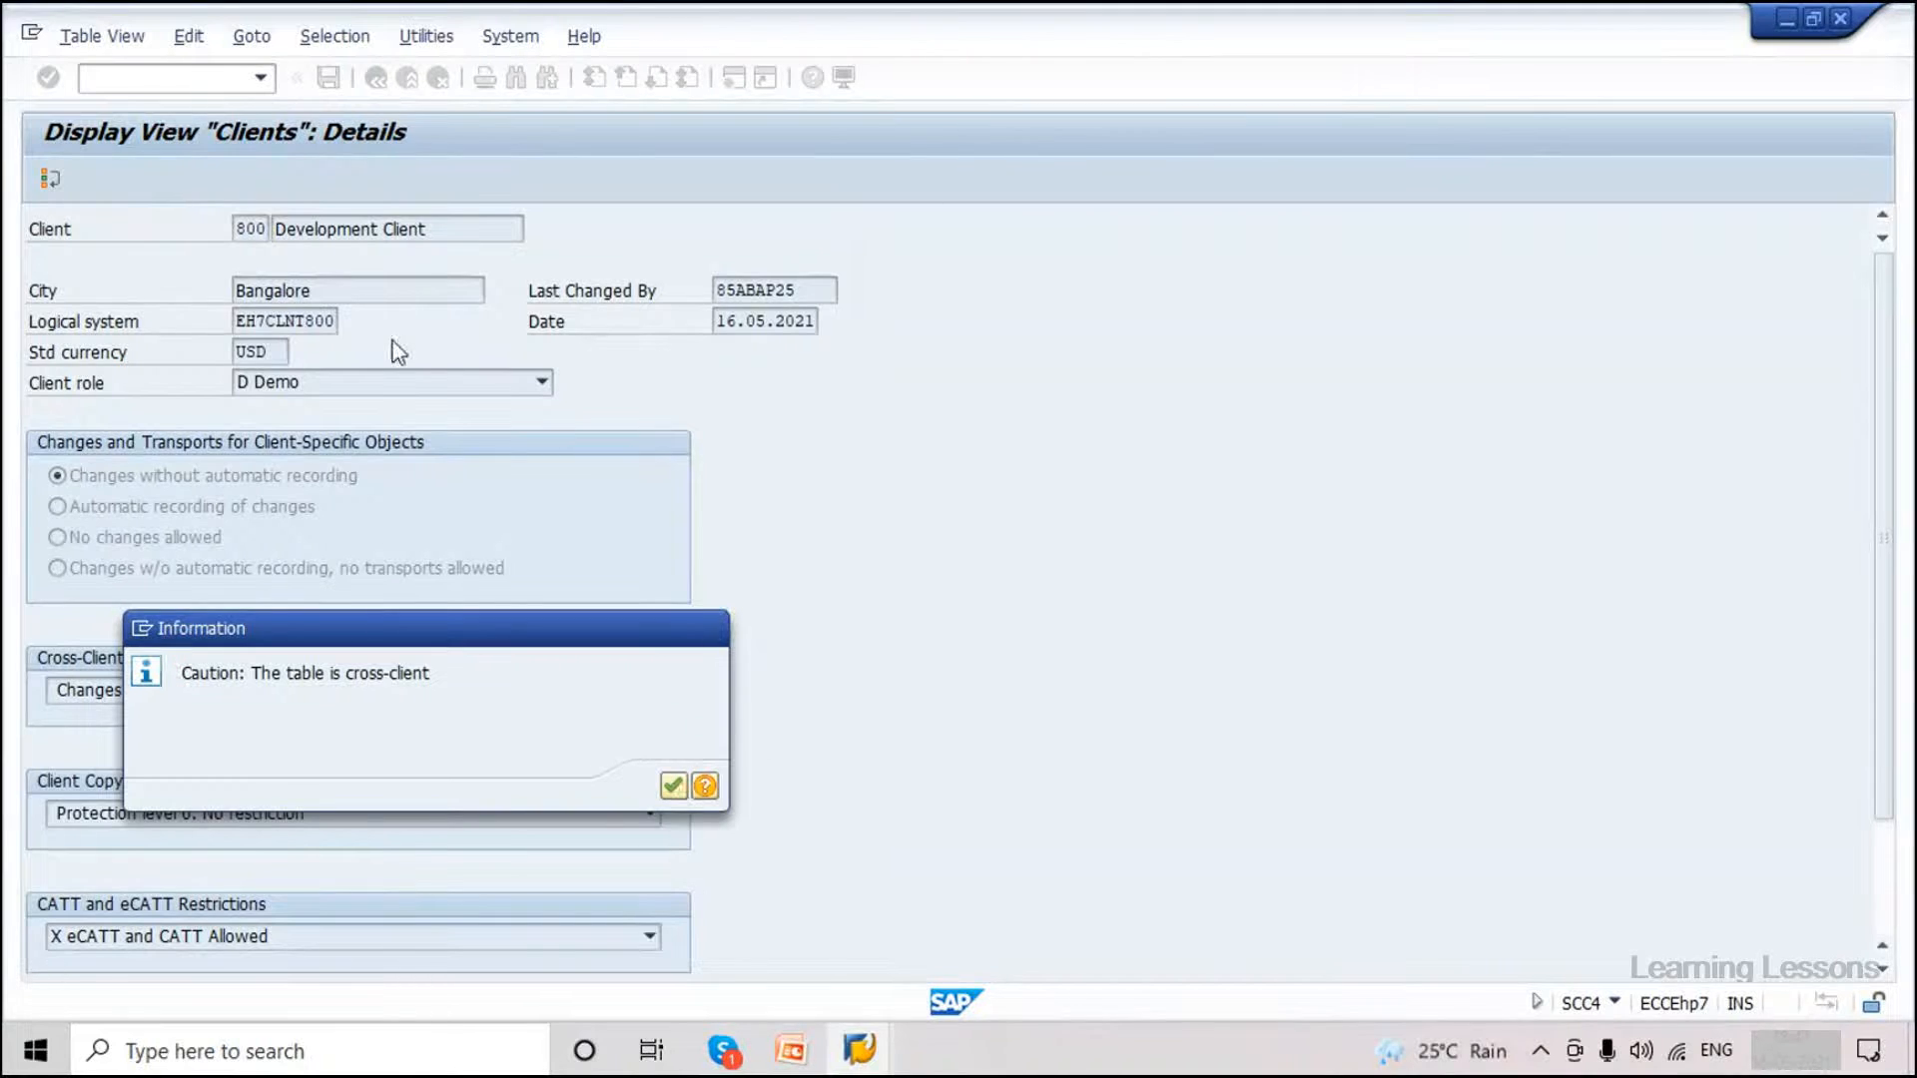
{"action": "key", "text": "Return"}
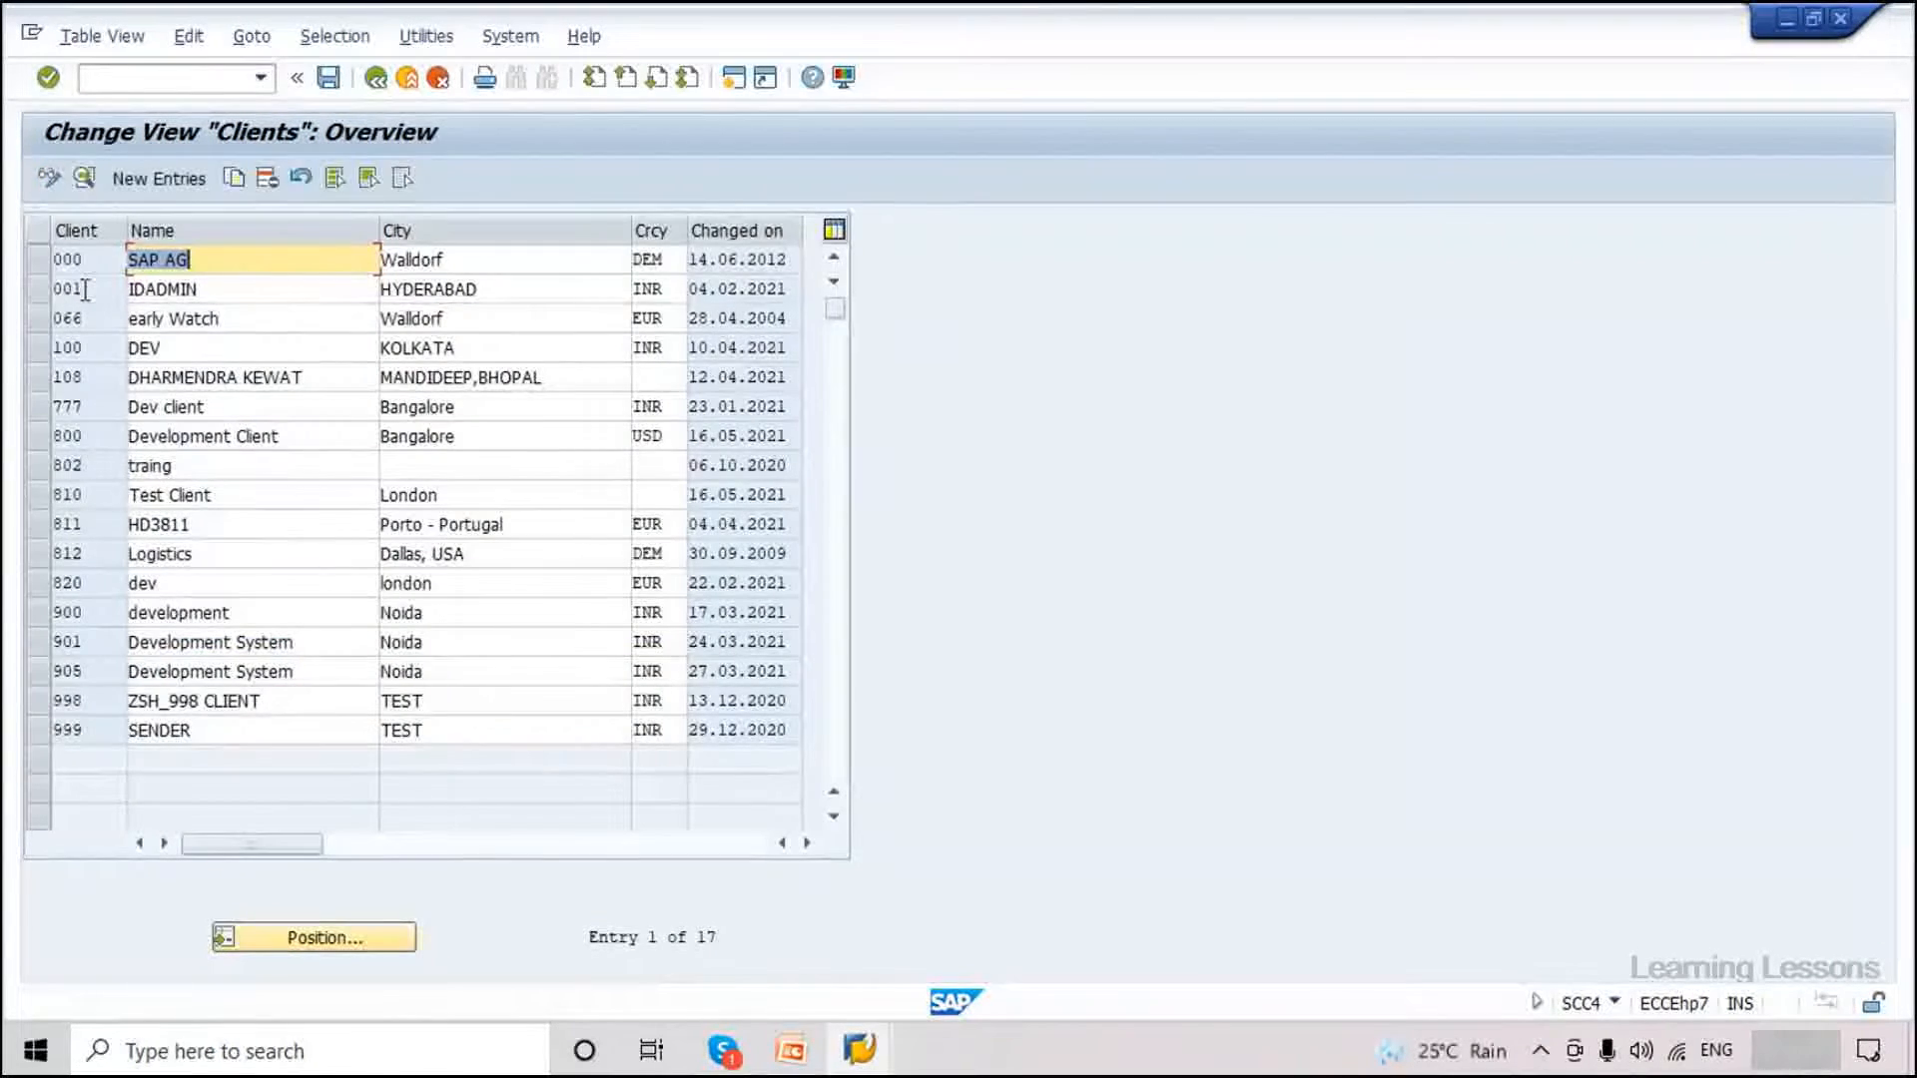
{"action": "double_click", "coordinate": [70, 440]}
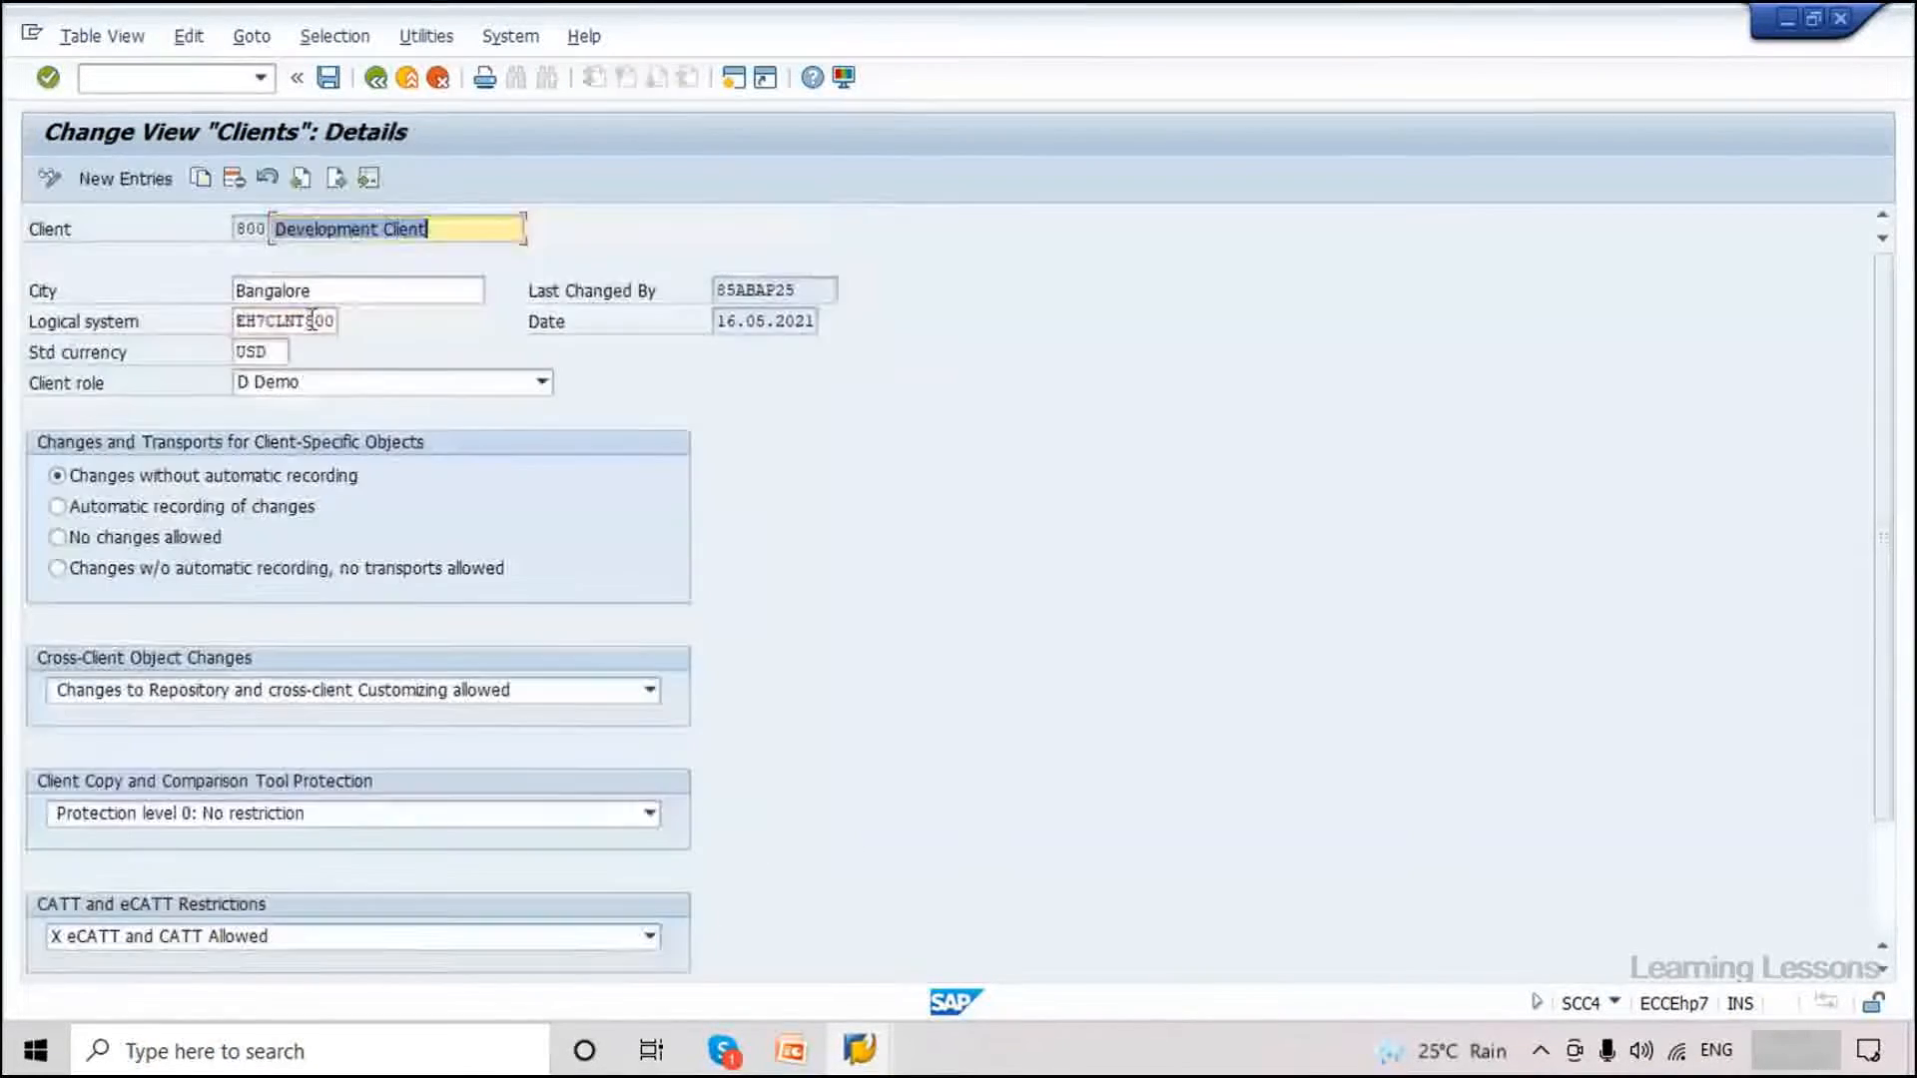
{"action": "left_click", "coordinate": [381, 82]}
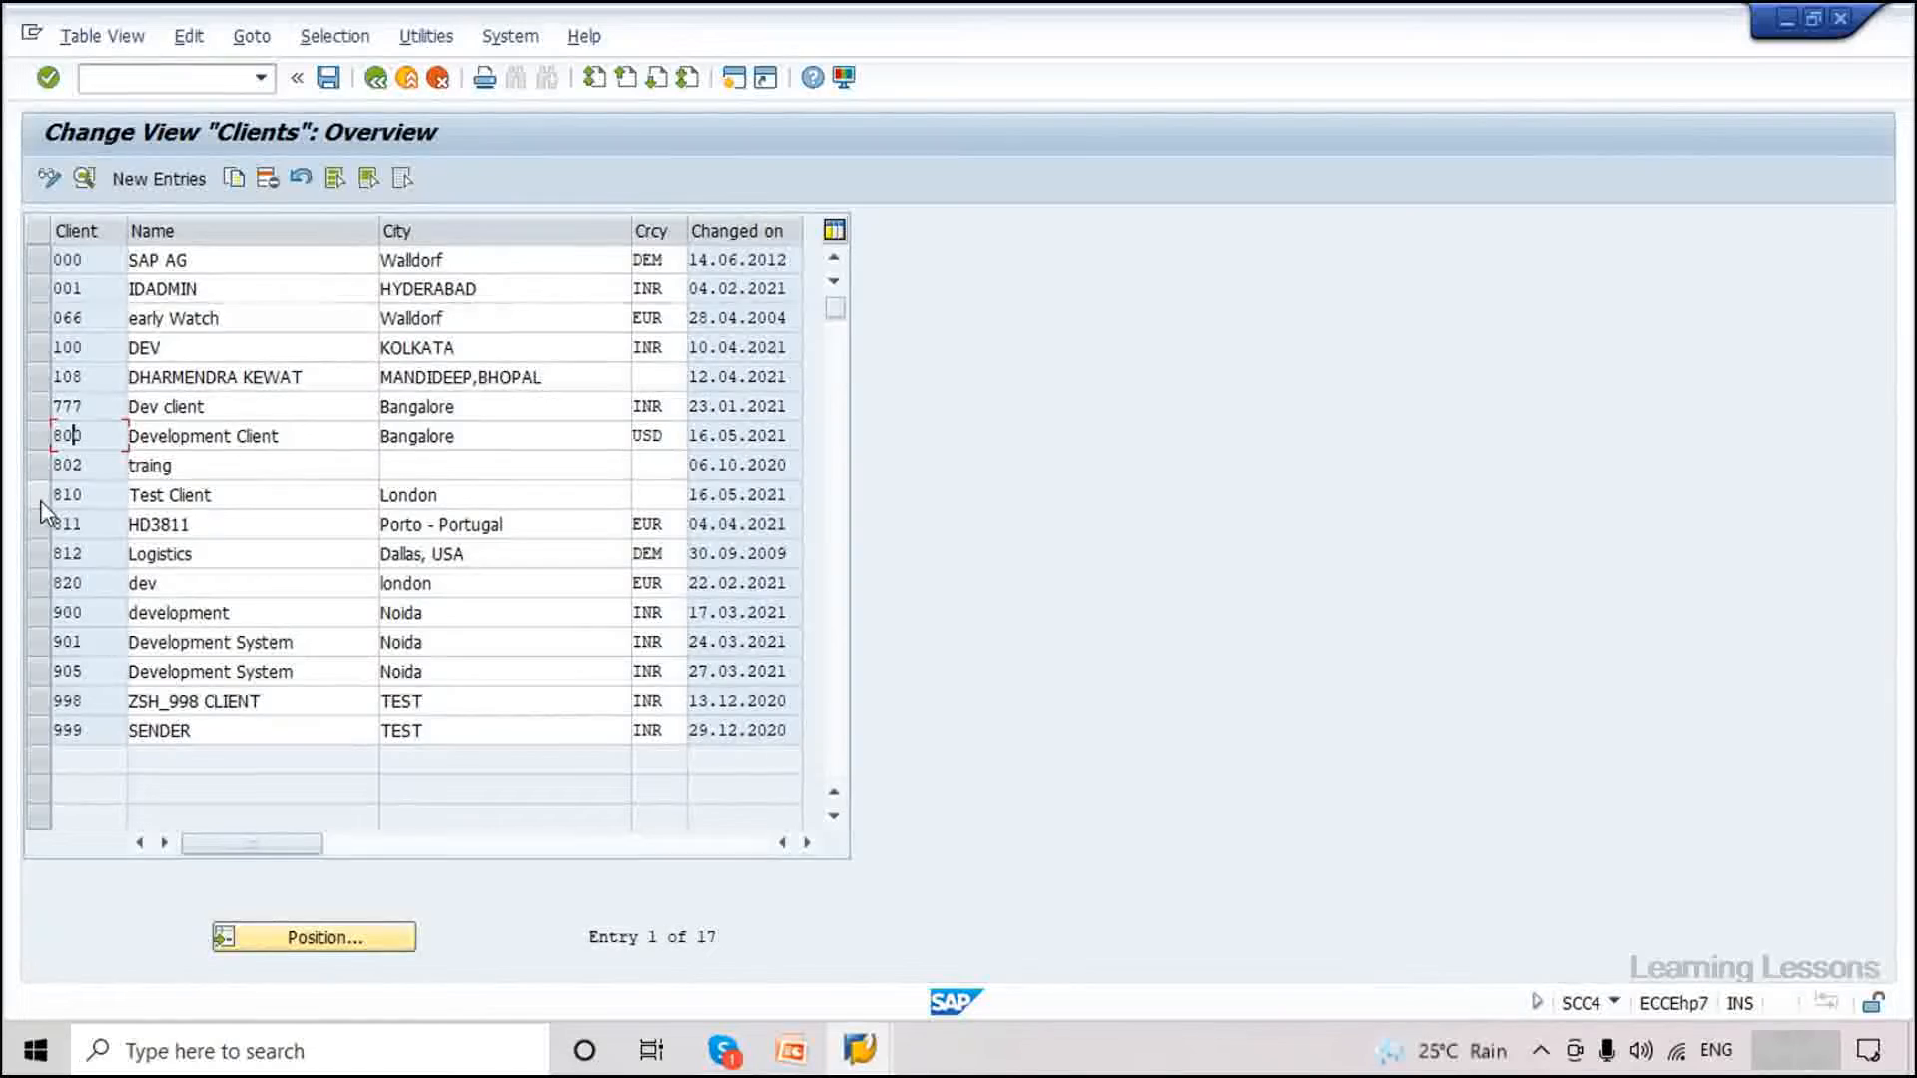
{"action": "left_click", "coordinate": [73, 495]}
{"action": "double_click", "coordinate": [73, 499]}
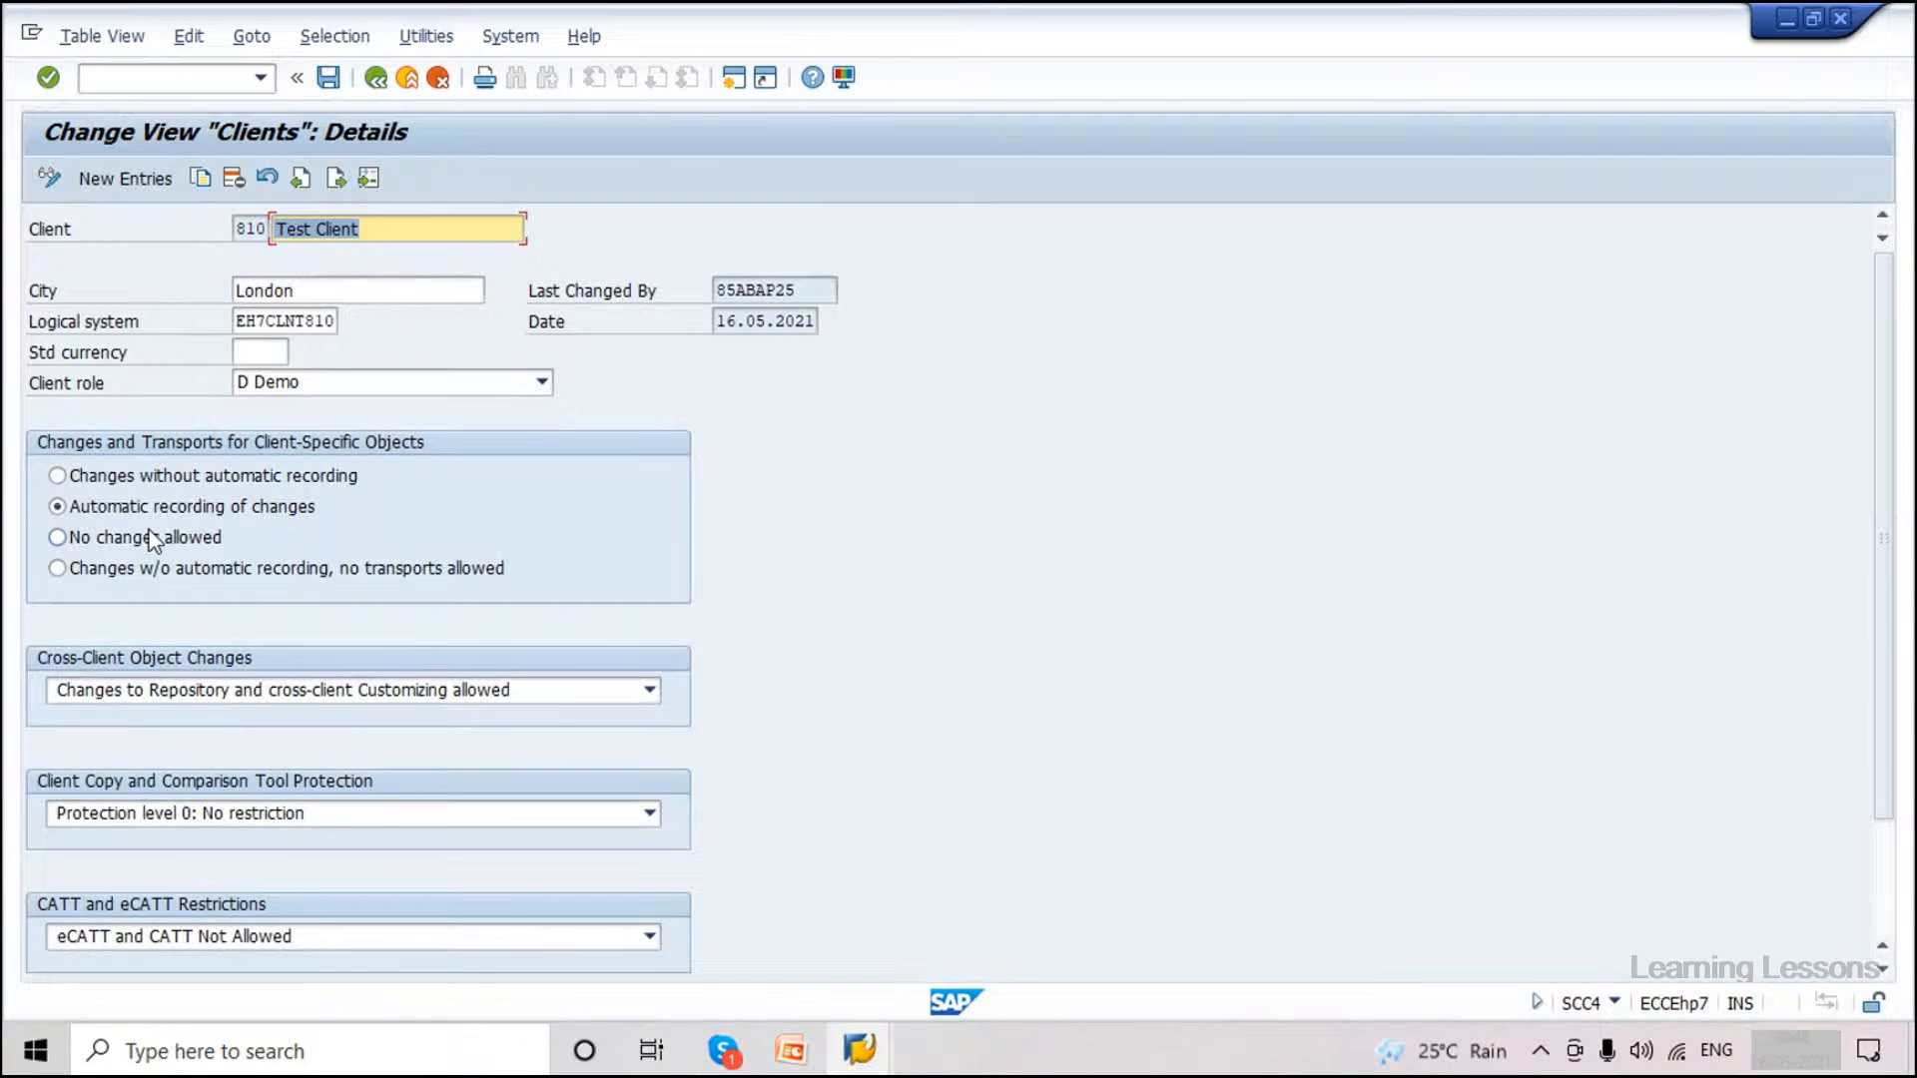
{"action": "left_click", "coordinate": [59, 539]}
{"action": "left_click", "coordinate": [55, 510]}
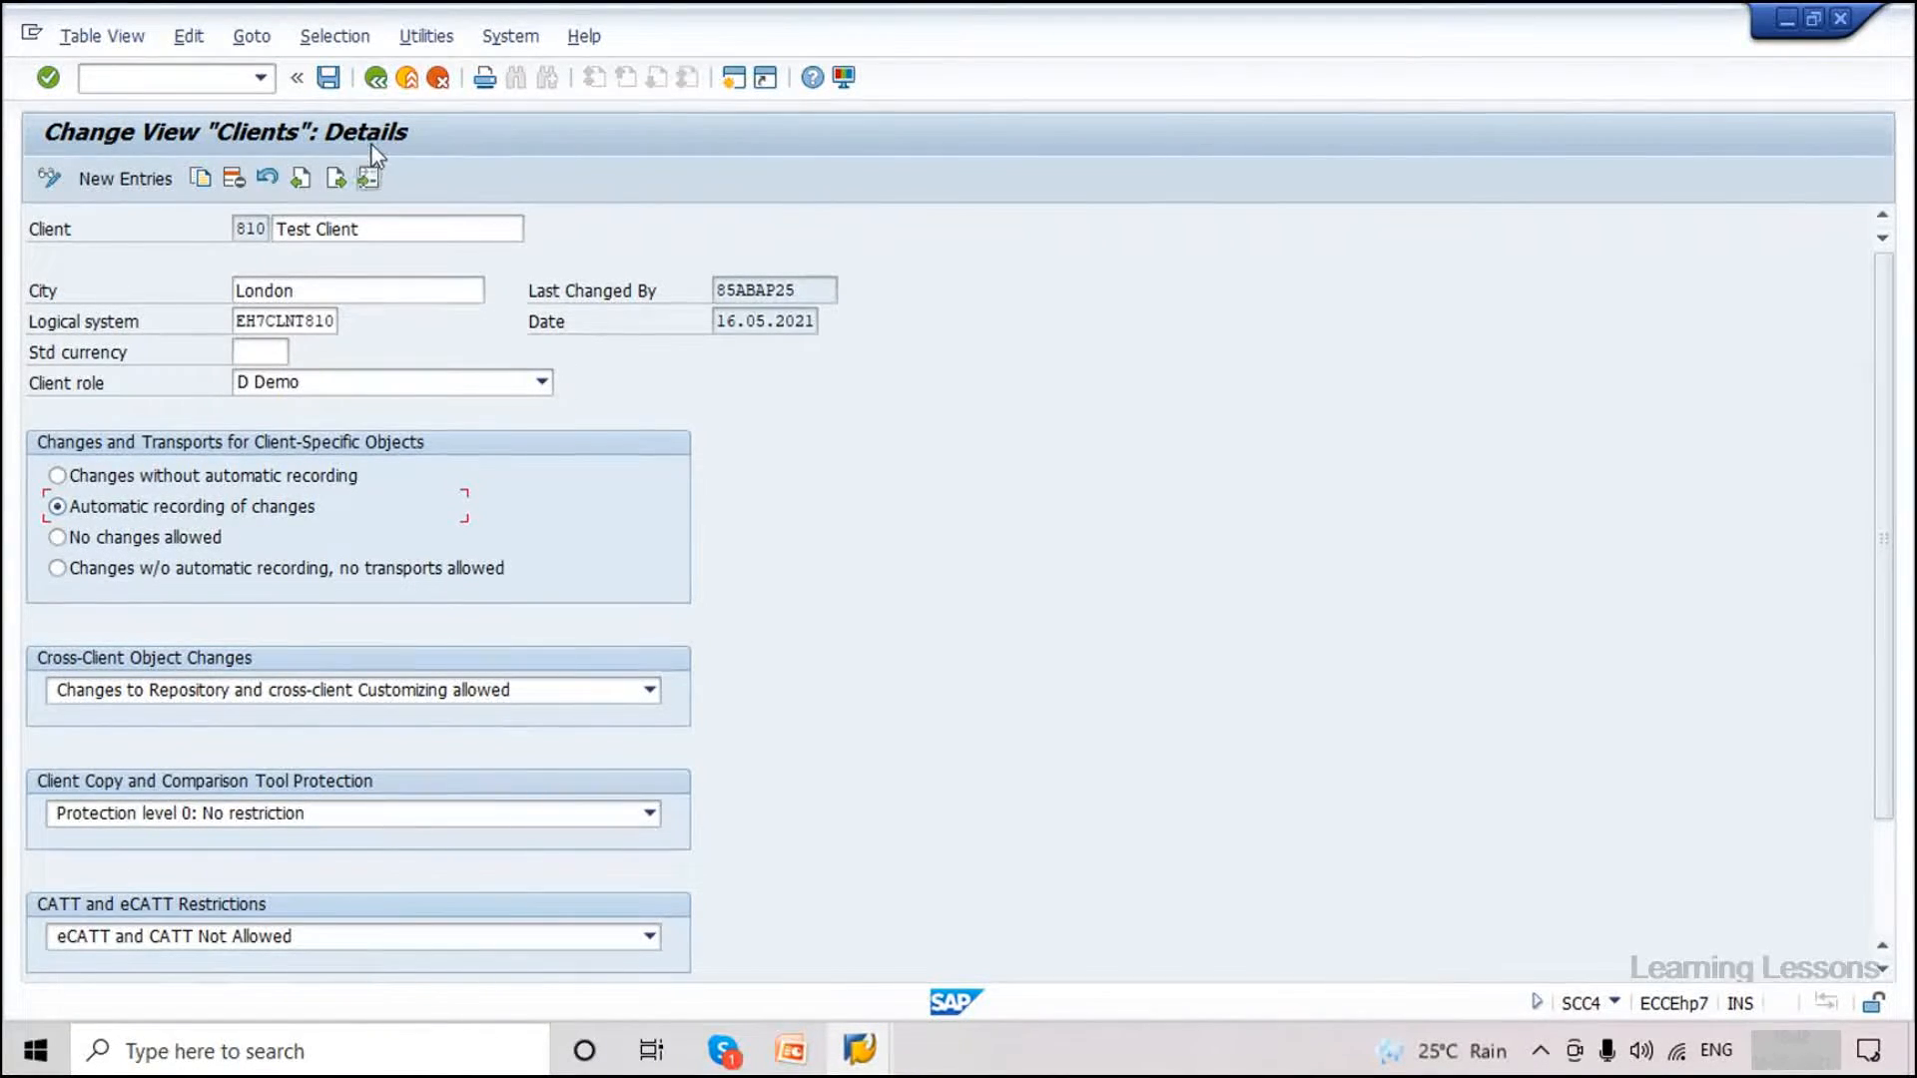
{"action": "left_click", "coordinate": [375, 77]}
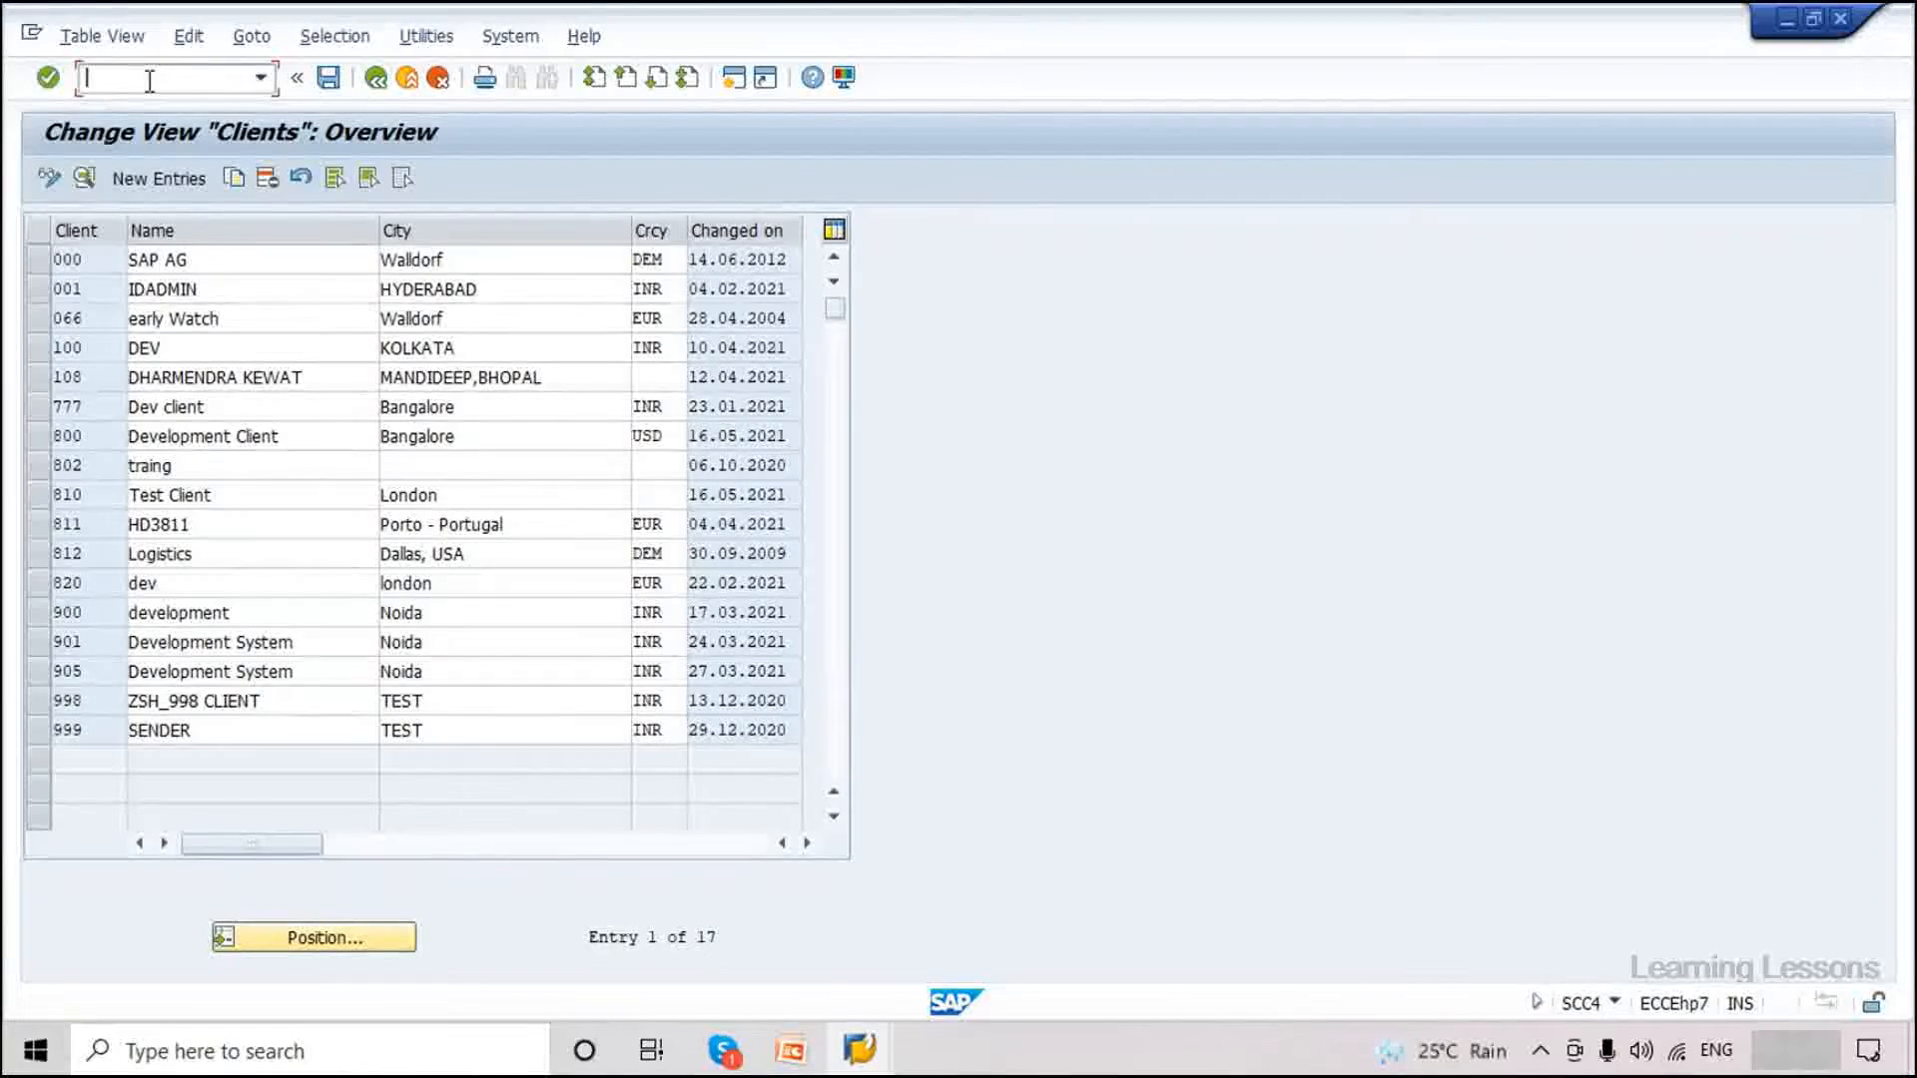
{"action": "left_click", "coordinate": [795, 1068]}
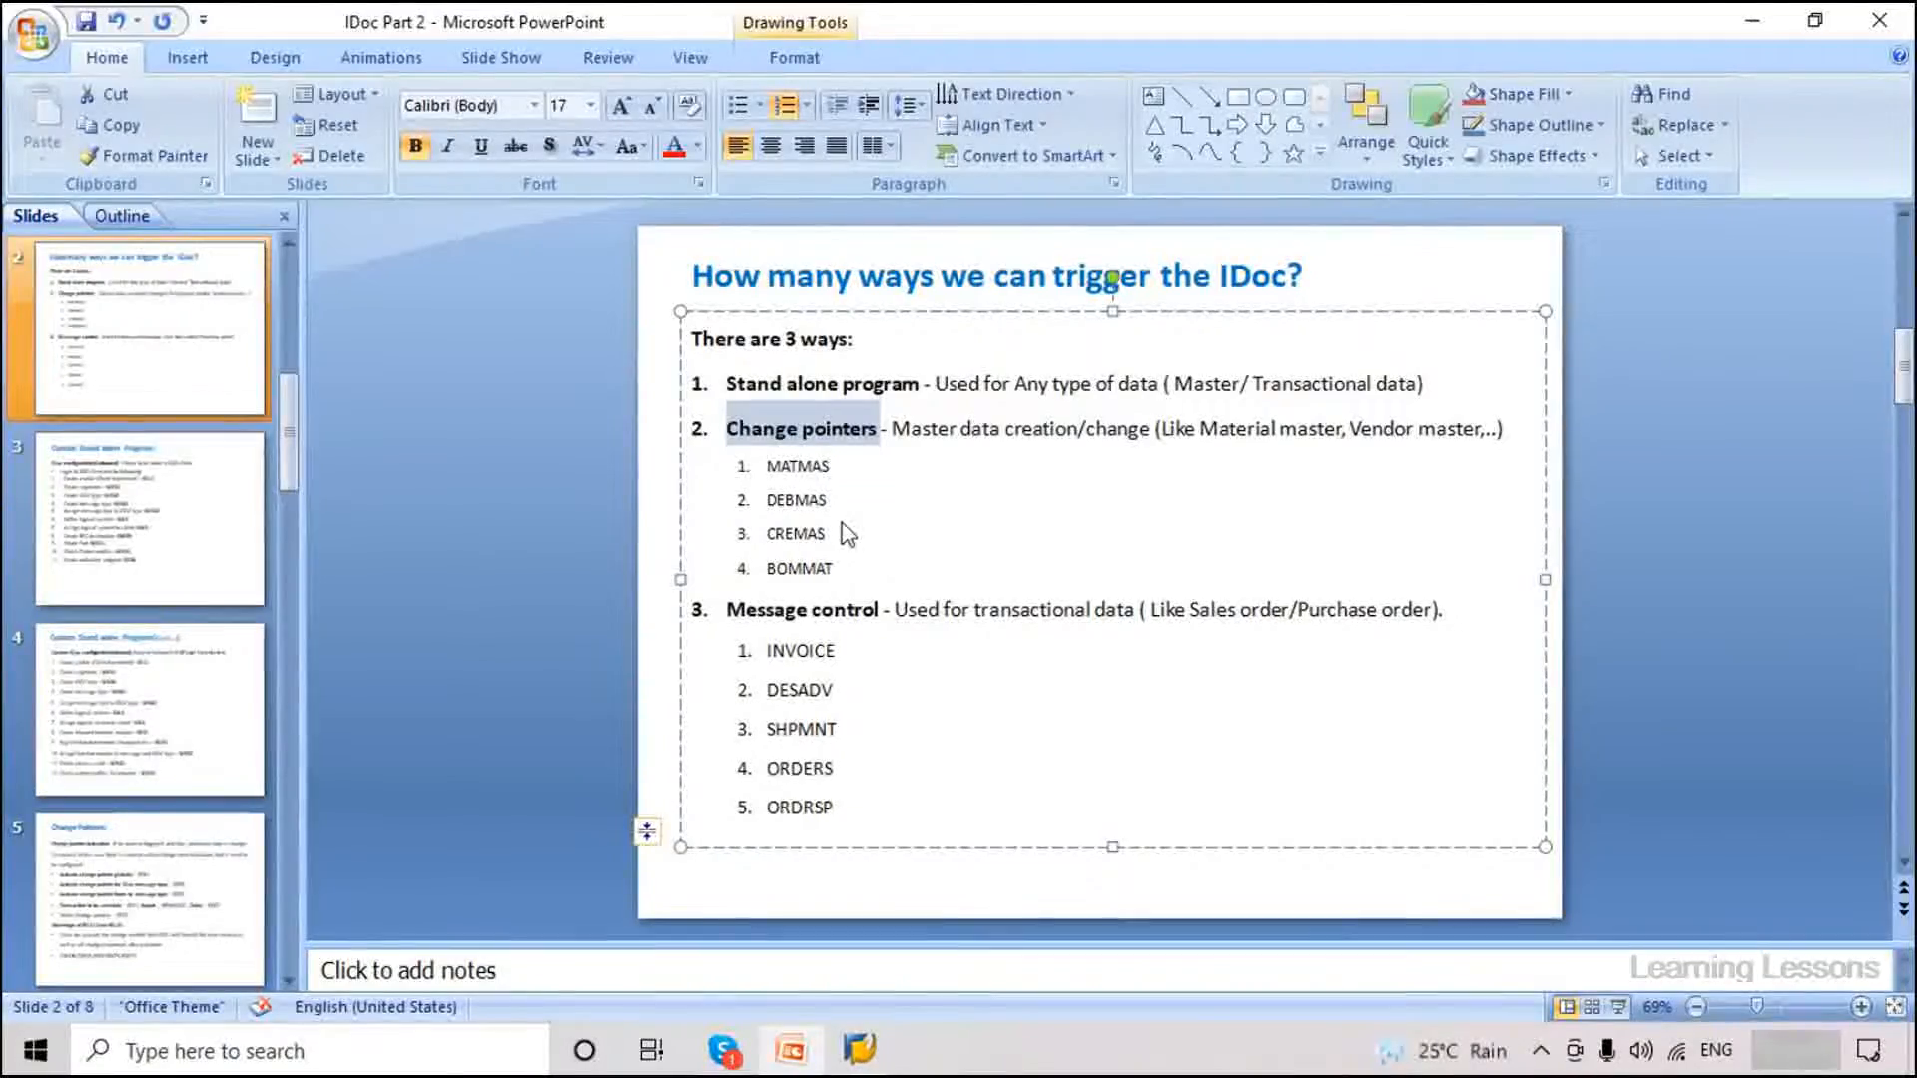
{"action": "scroll", "coordinate": [829, 469], "scroll_direction": "down", "scroll_amount": 3}
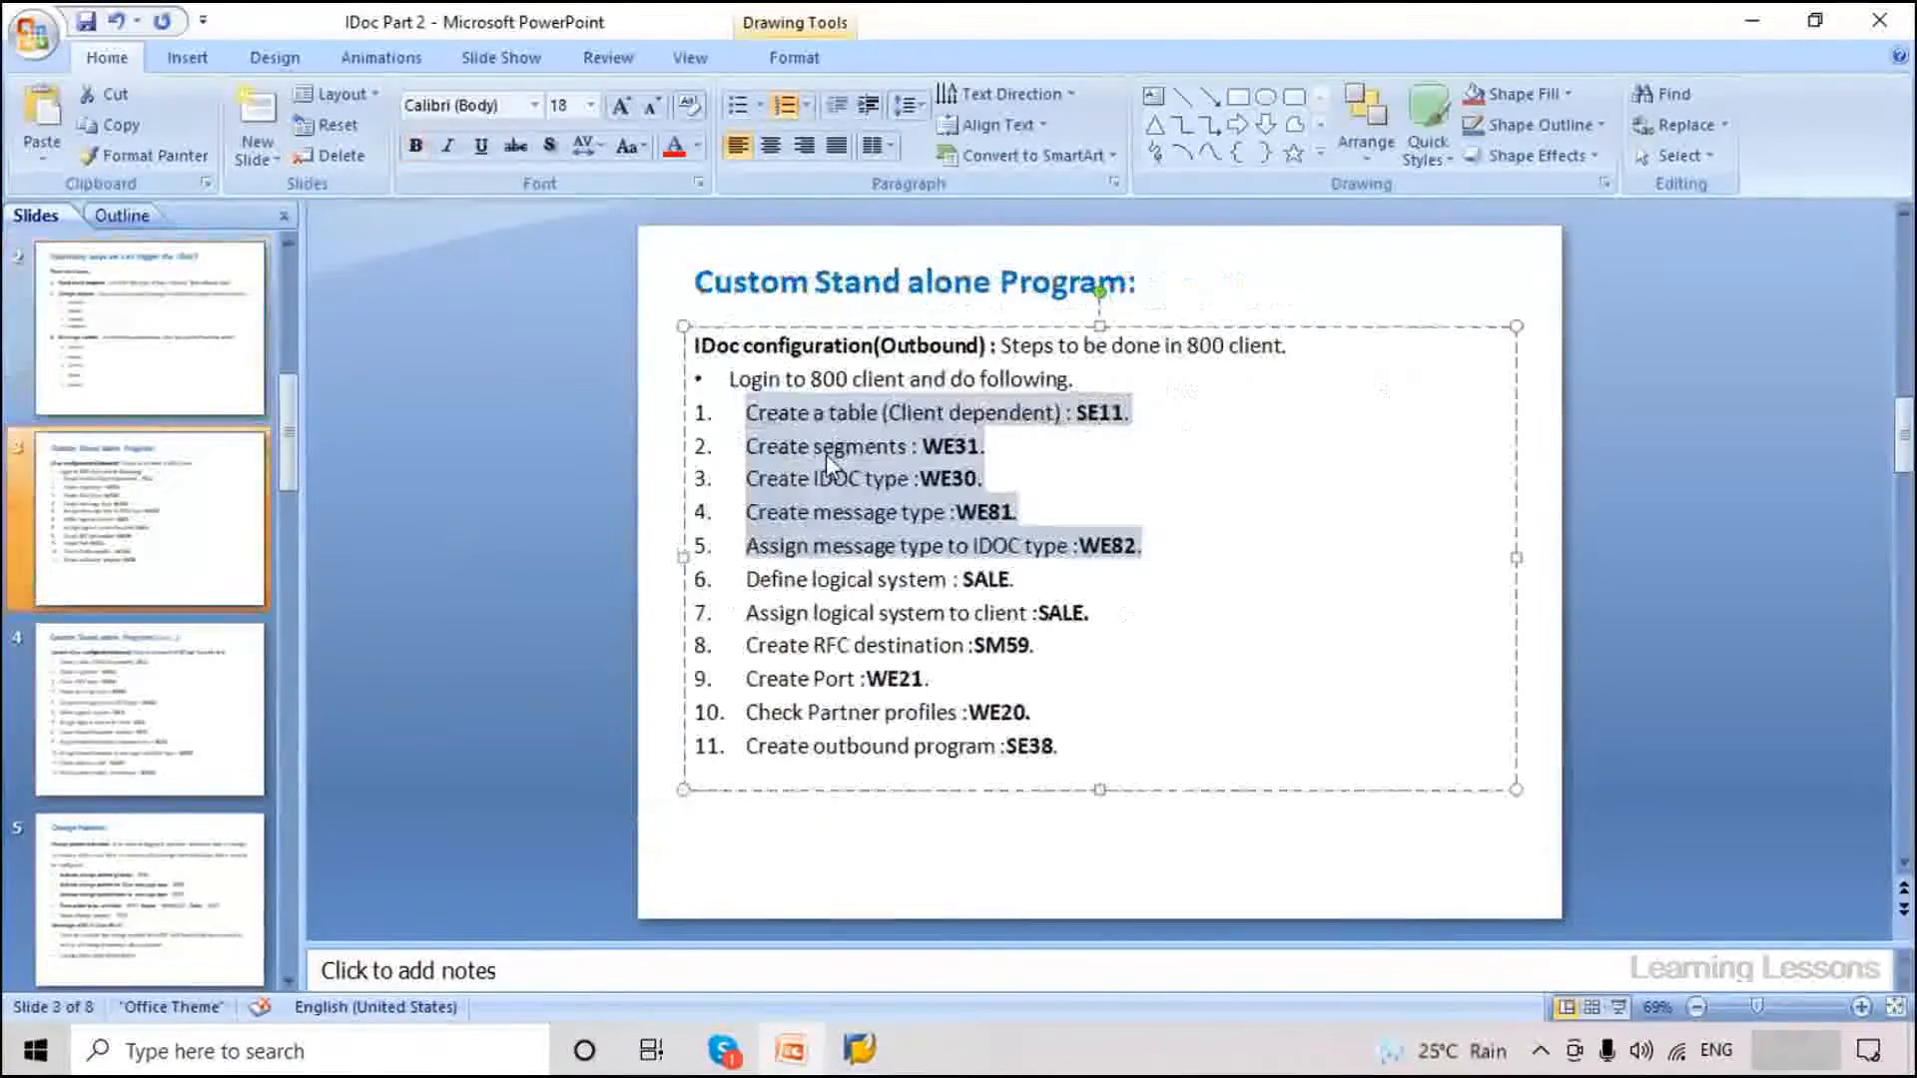
{"action": "left_click_drag", "start_coordinate": [1125, 417], "coordinate": [789, 409]}
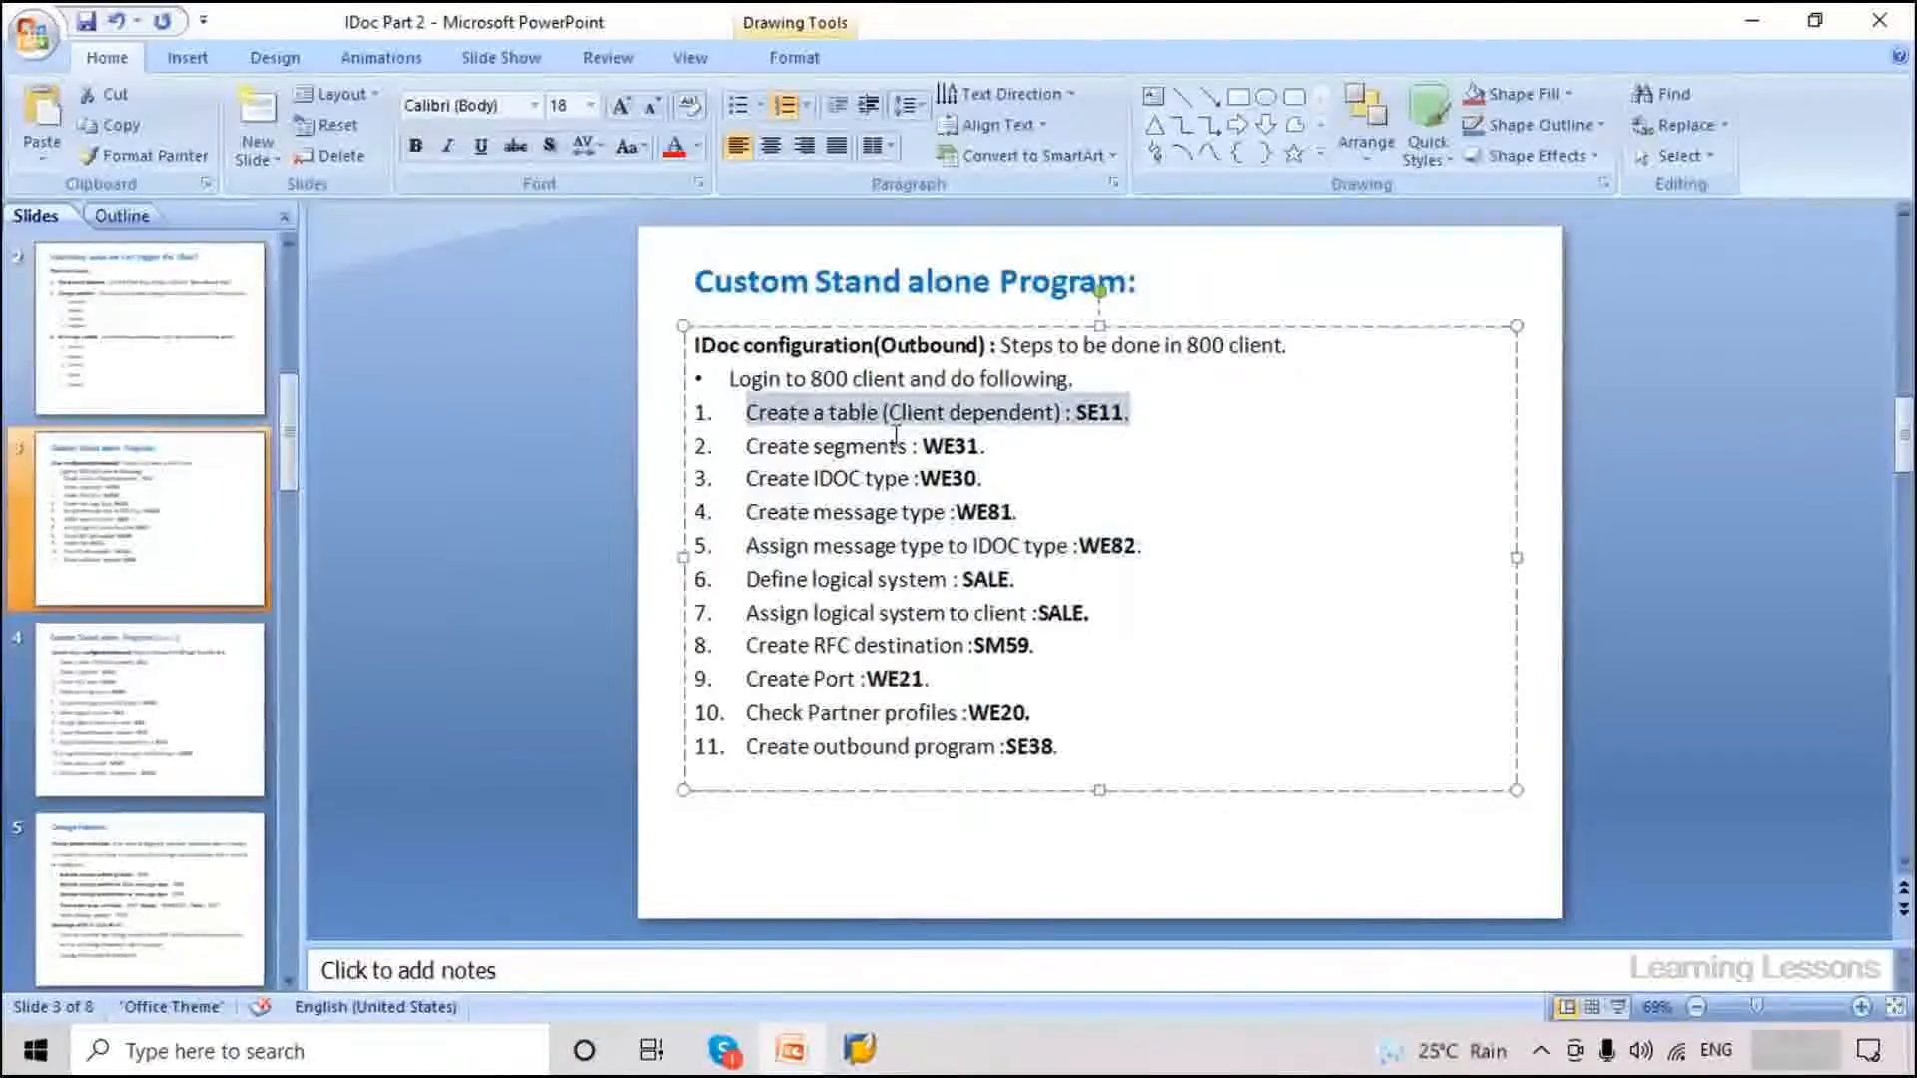
{"action": "left_click_drag", "start_coordinate": [1173, 544], "coordinate": [747, 420]}
{"action": "left_click", "coordinate": [1026, 602]}
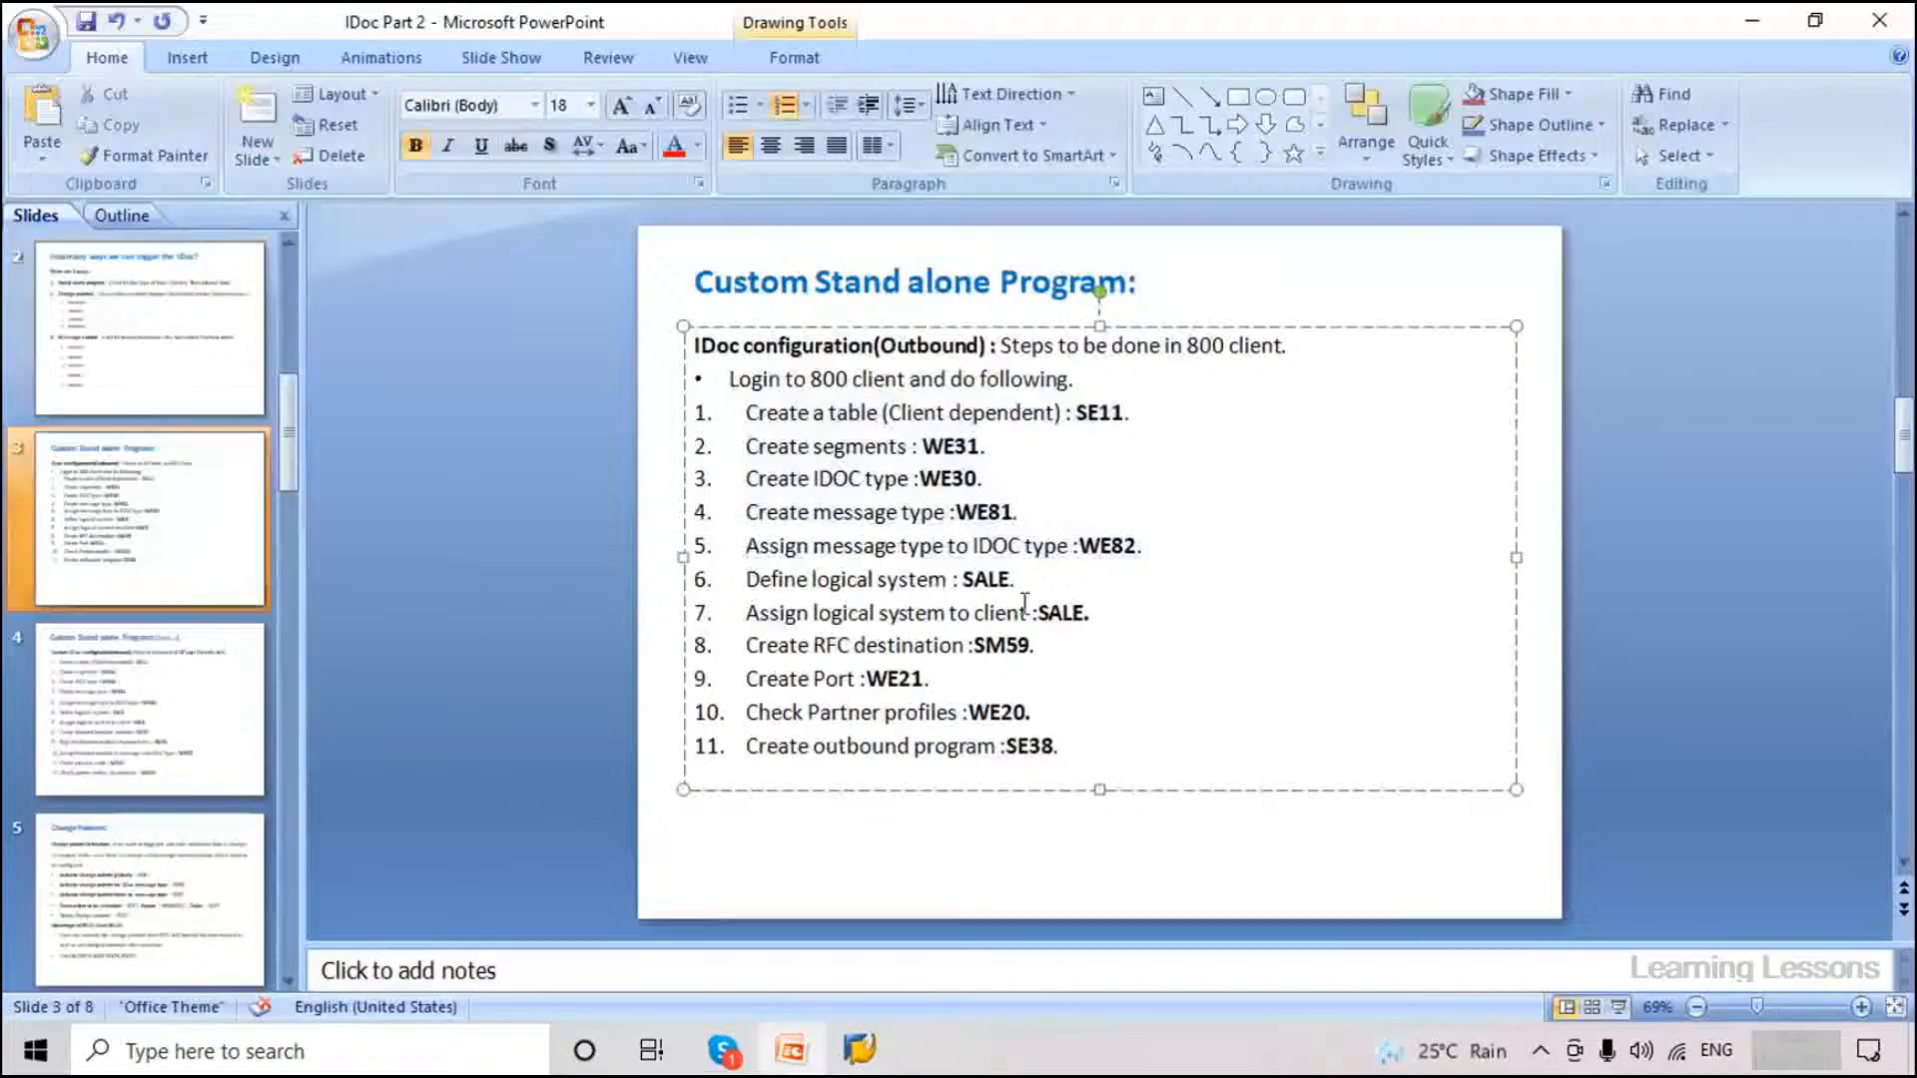
{"action": "double_click", "coordinate": [881, 579]}
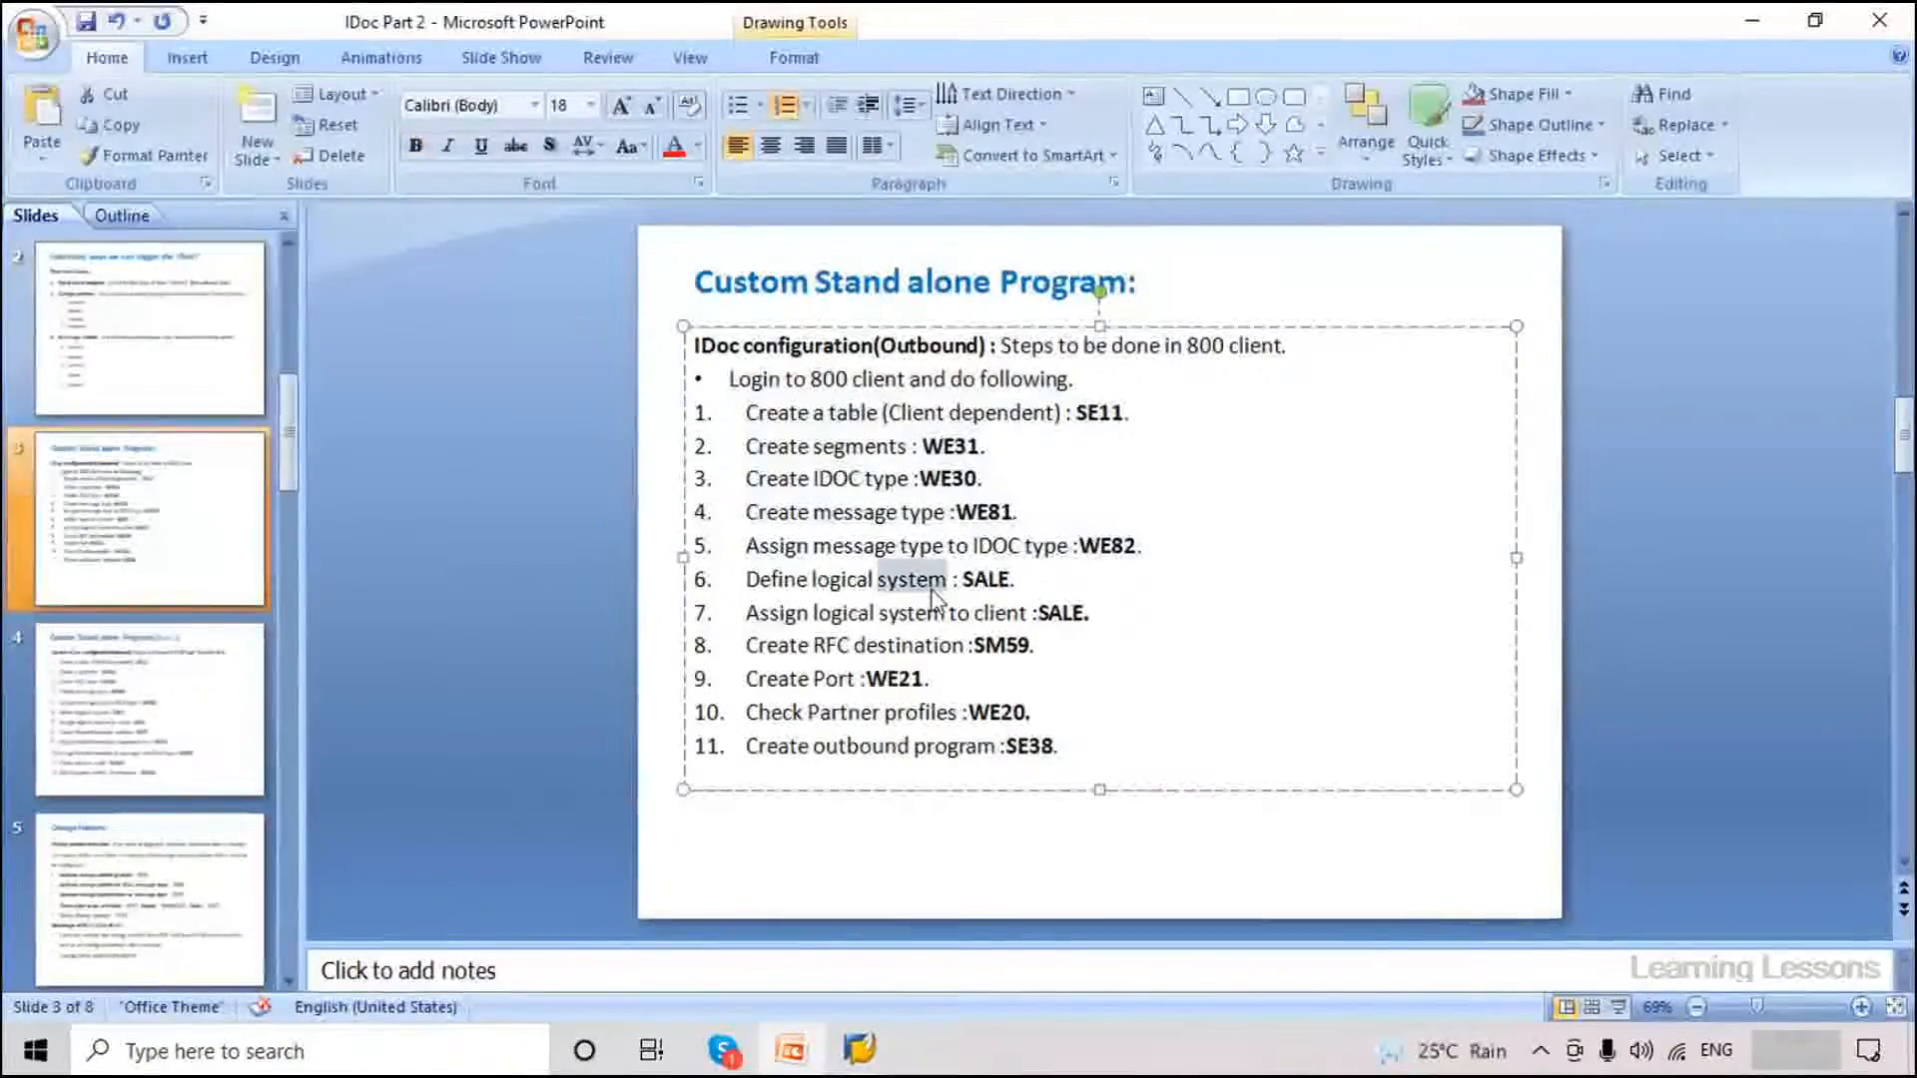
{"action": "left_click_drag", "start_coordinate": [933, 607], "coordinate": [1087, 612]}
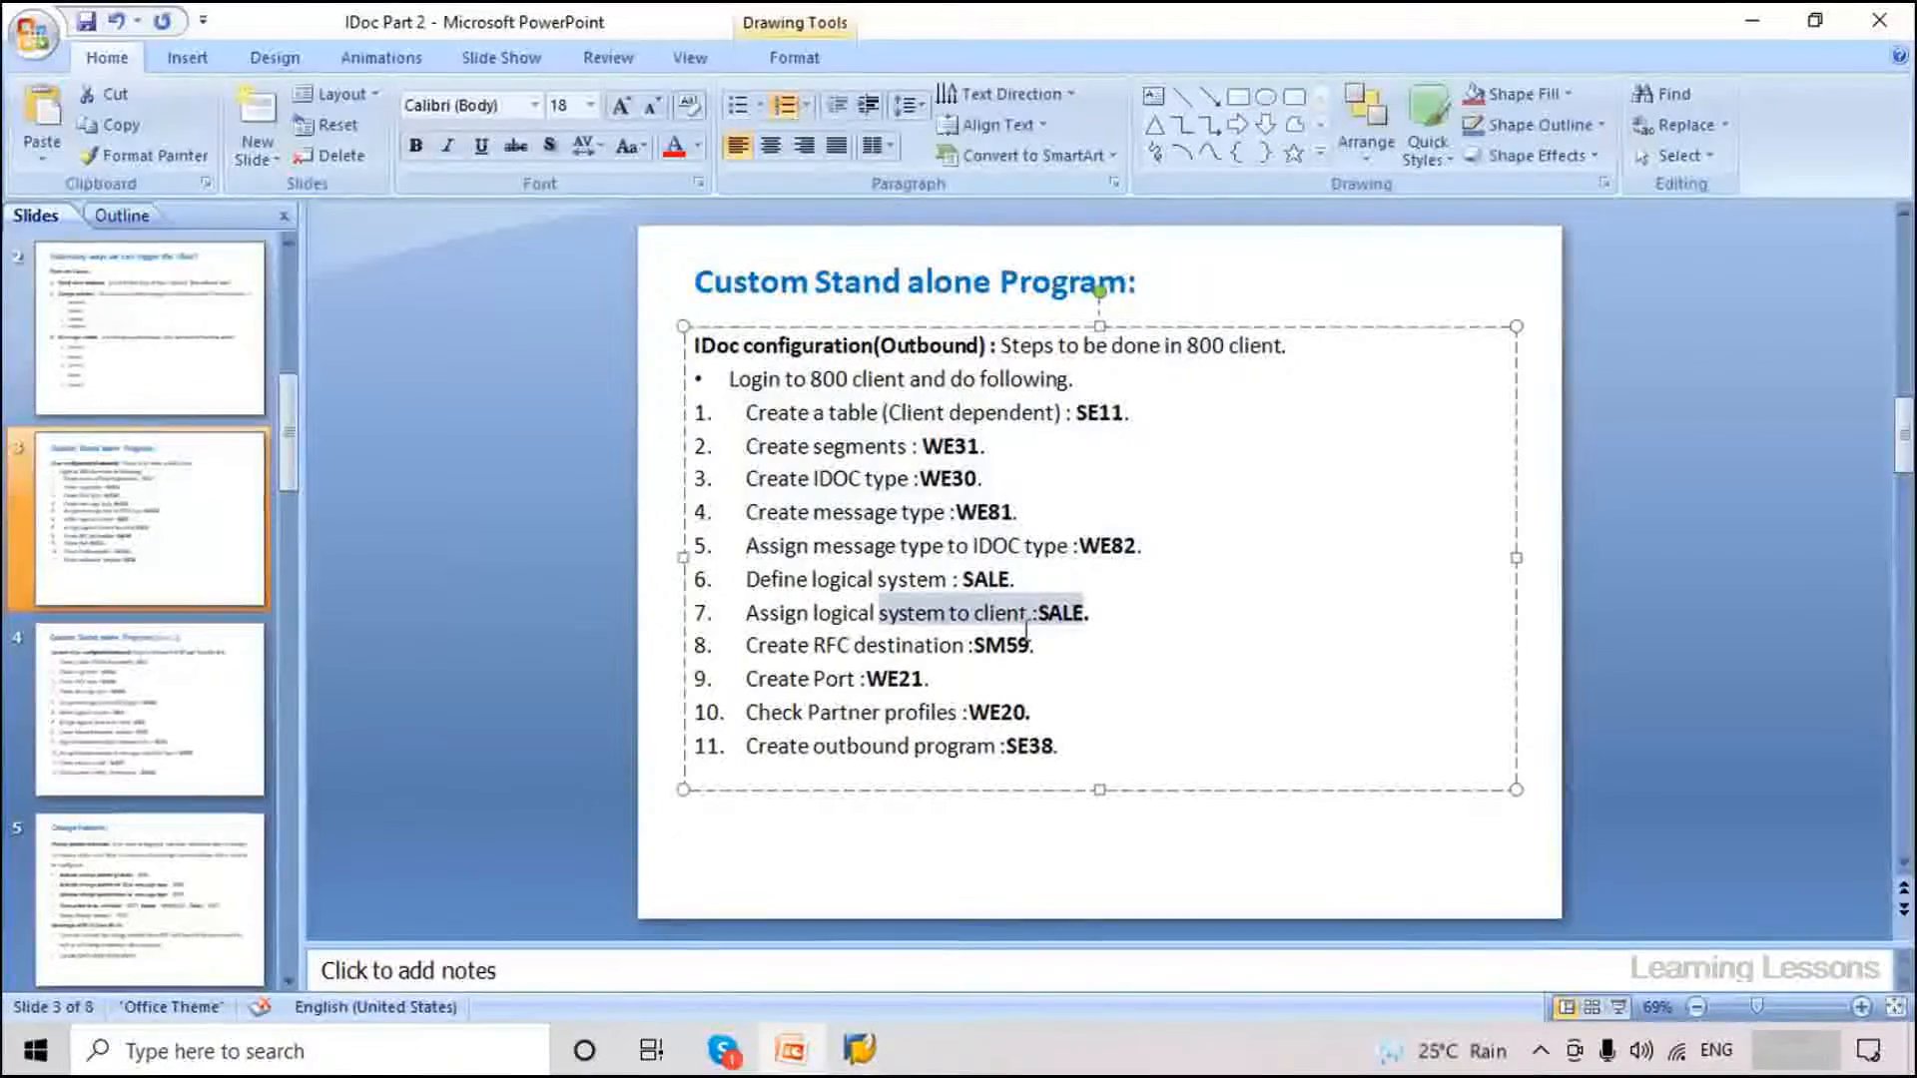
{"action": "left_click_drag", "start_coordinate": [1036, 655], "coordinate": [703, 656]}
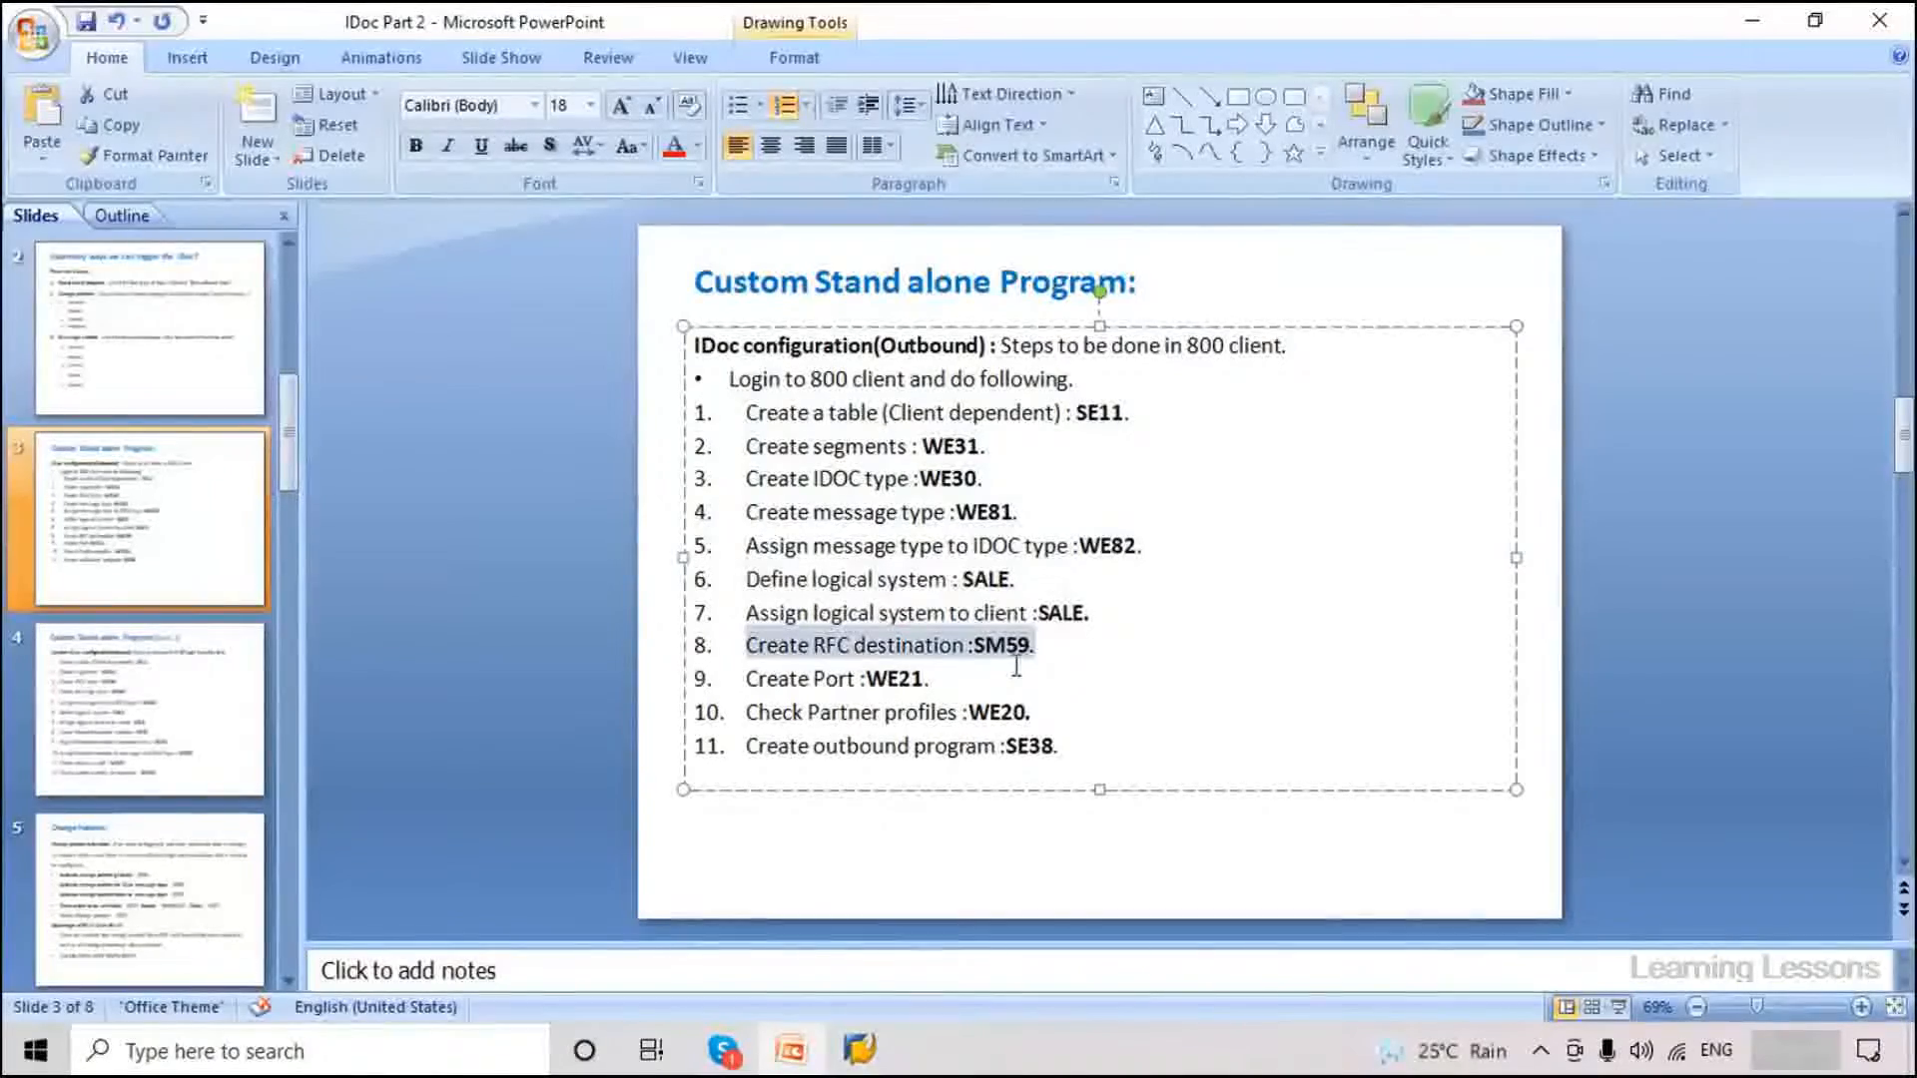
{"action": "left_click", "coordinate": [1048, 643]}
{"action": "left_click_drag", "start_coordinate": [1048, 645], "coordinate": [745, 649]}
{"action": "left_click_drag", "start_coordinate": [929, 679], "coordinate": [744, 679]}
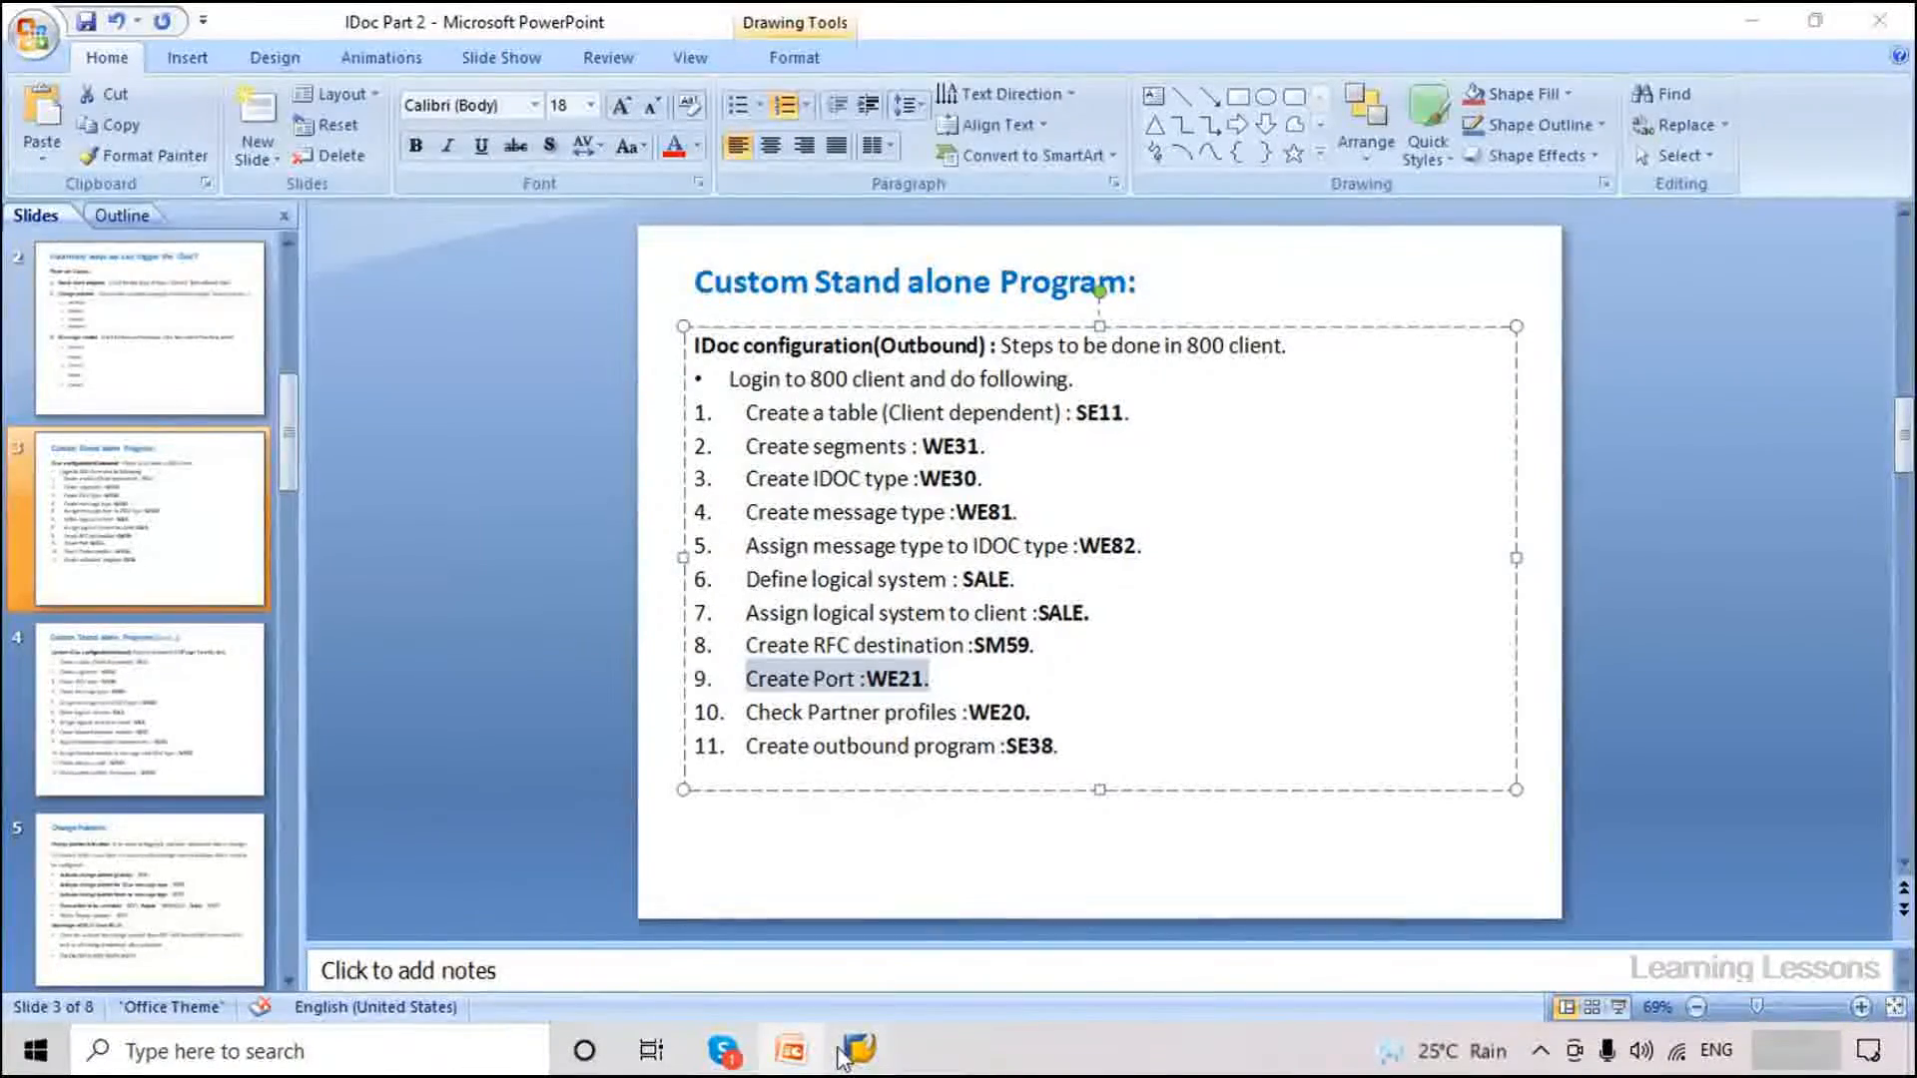
{"action": "mouse_move", "coordinate": [859, 1049]}
{"action": "mouse_move", "coordinate": [936, 973]}
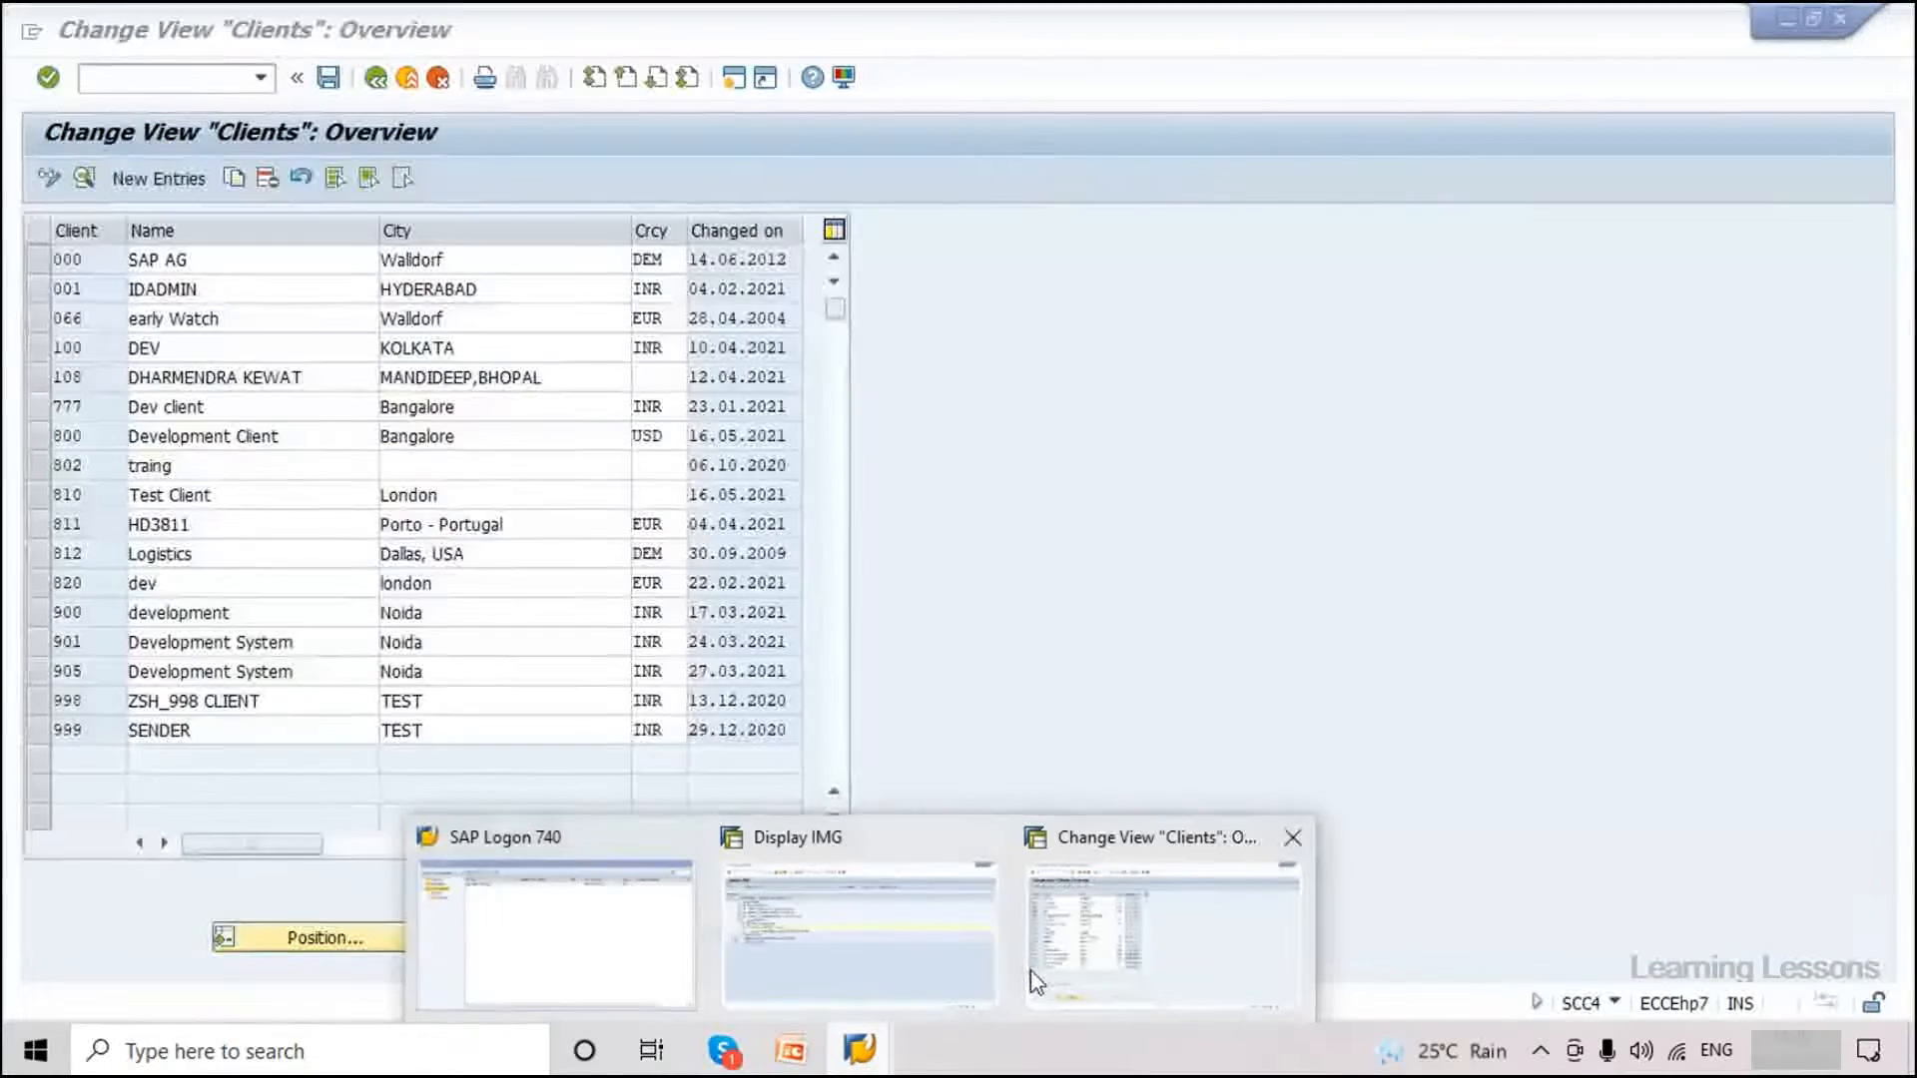
{"action": "left_click", "coordinate": [1038, 948]}
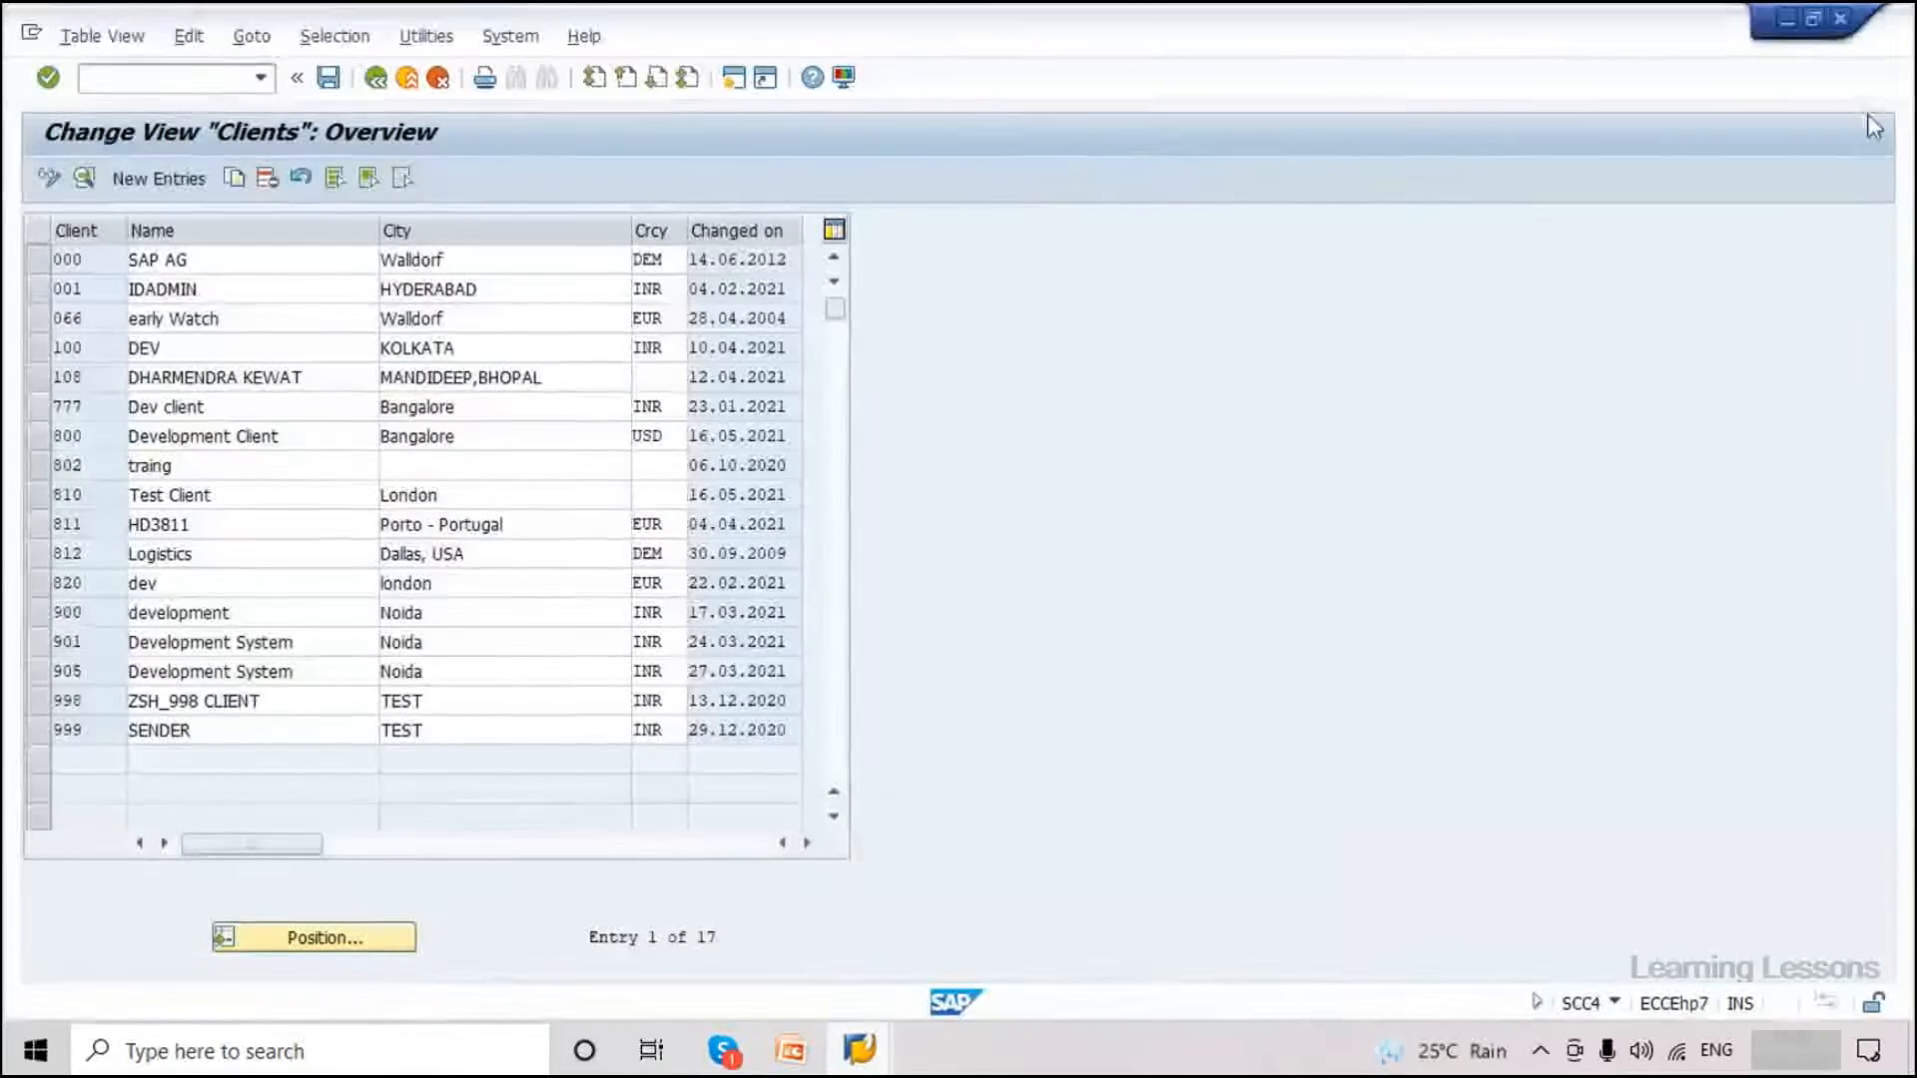
Close the Clients window and return to the Display IMG session.
{"action": "left_click", "coordinate": [1843, 20]}
{"action": "mouse_move", "coordinate": [859, 1049]}
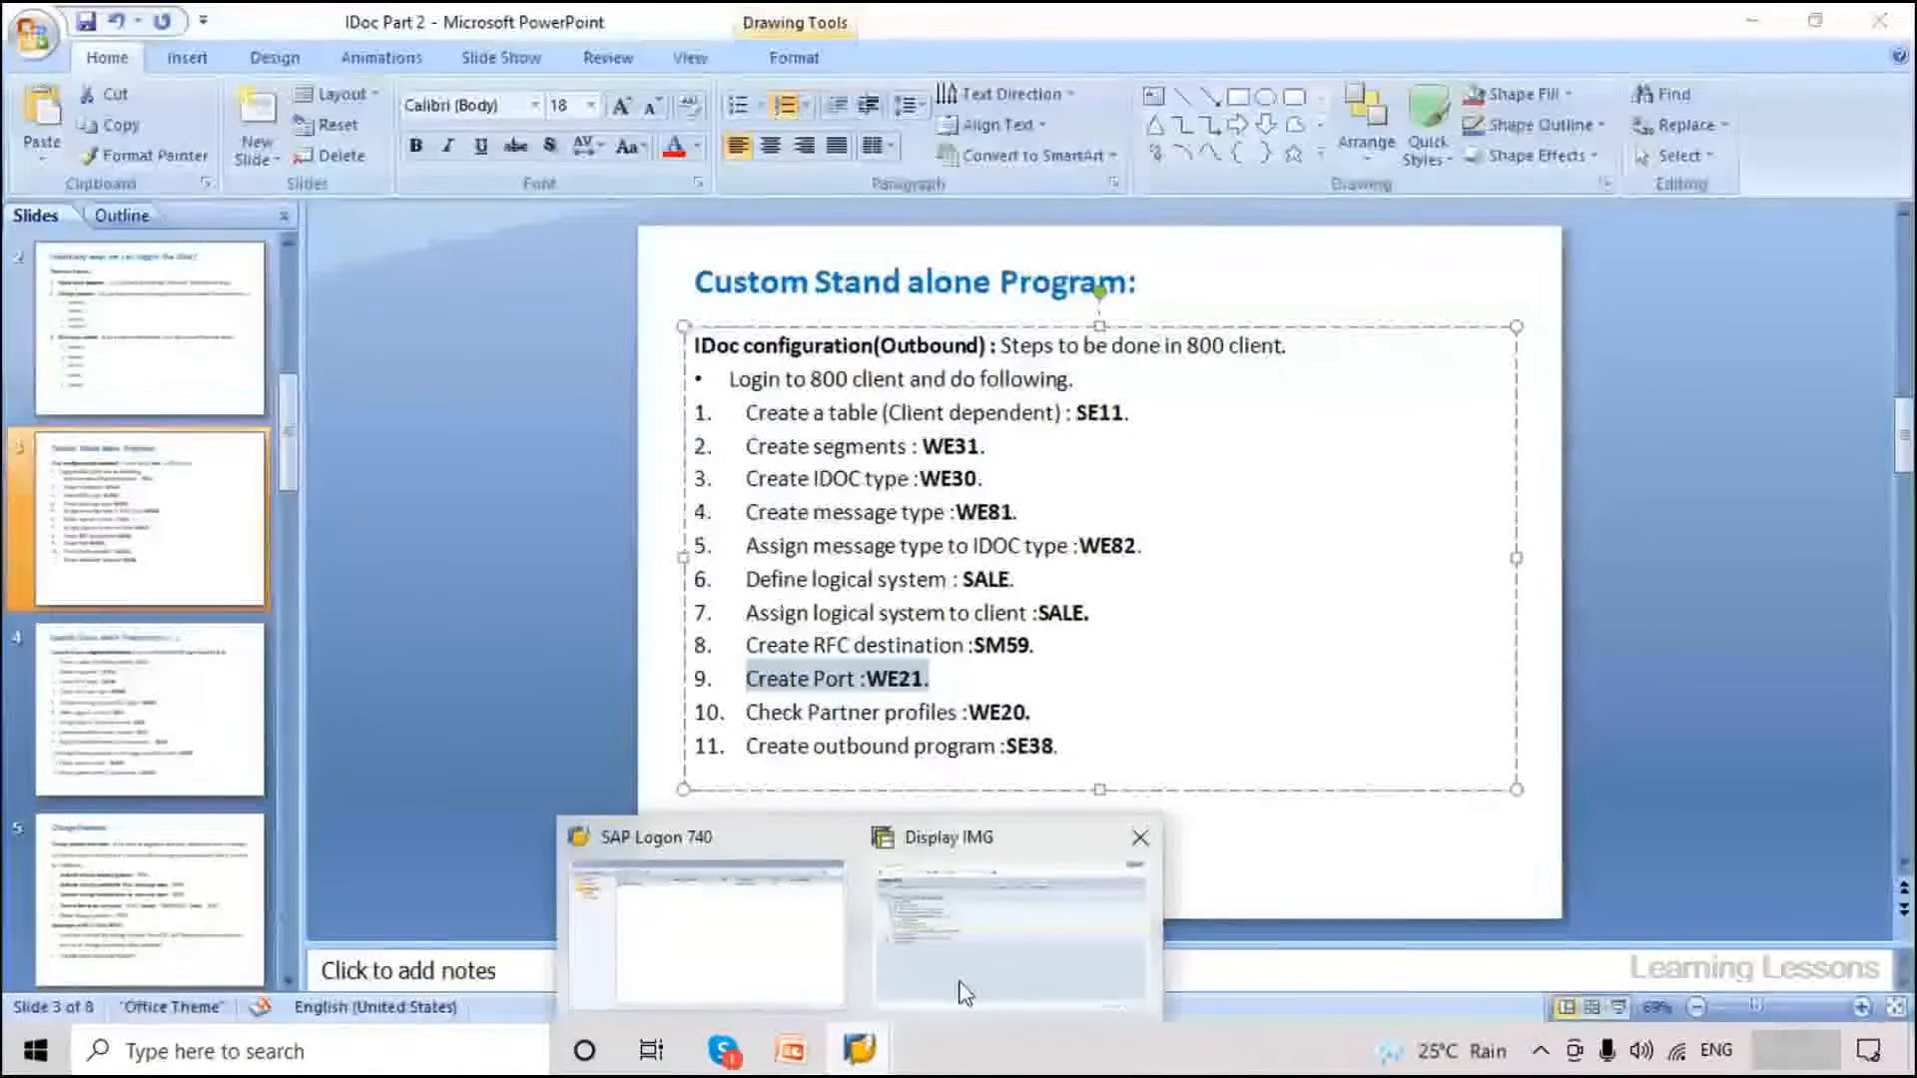
{"action": "left_click", "coordinate": [961, 992]}
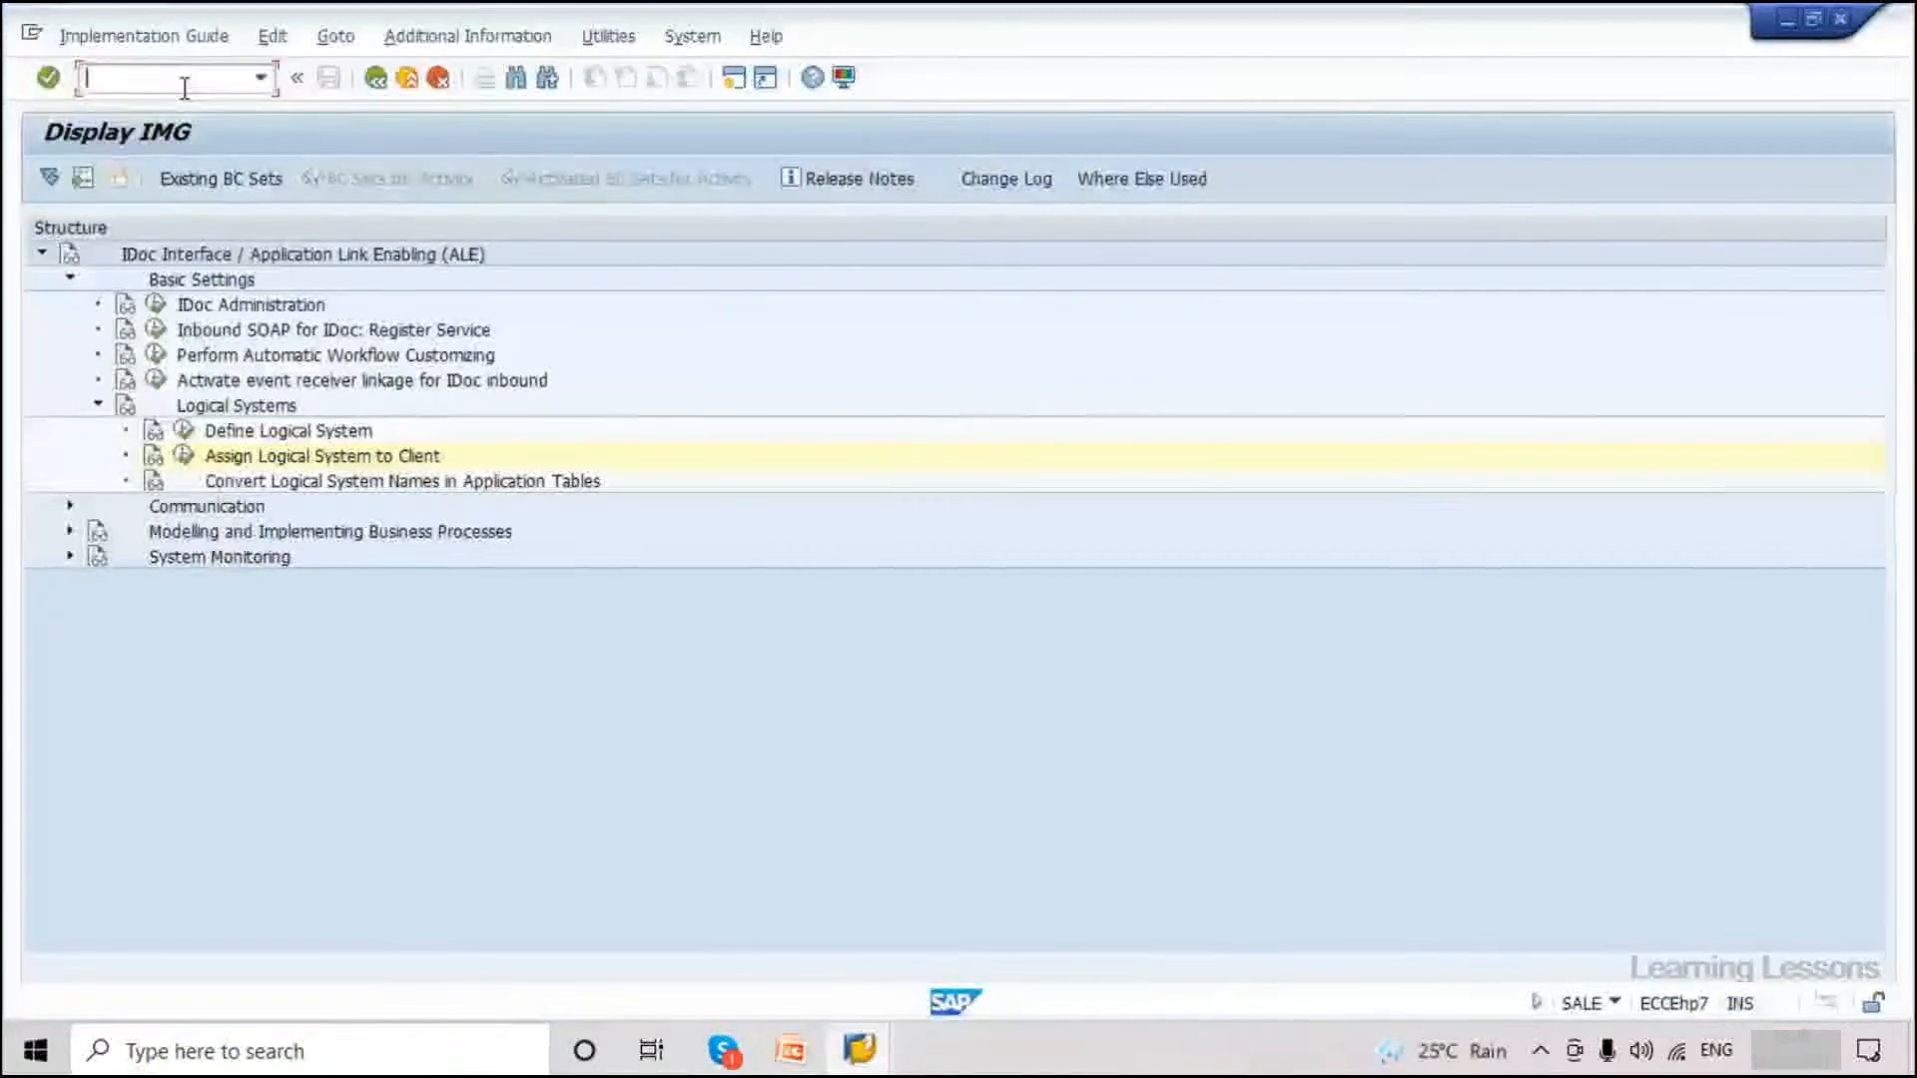
Run SM59 and open the RFC destination EH7CLNT810.
{"action": "type", "text": "sm59"}
{"action": "key", "text": "Return"}
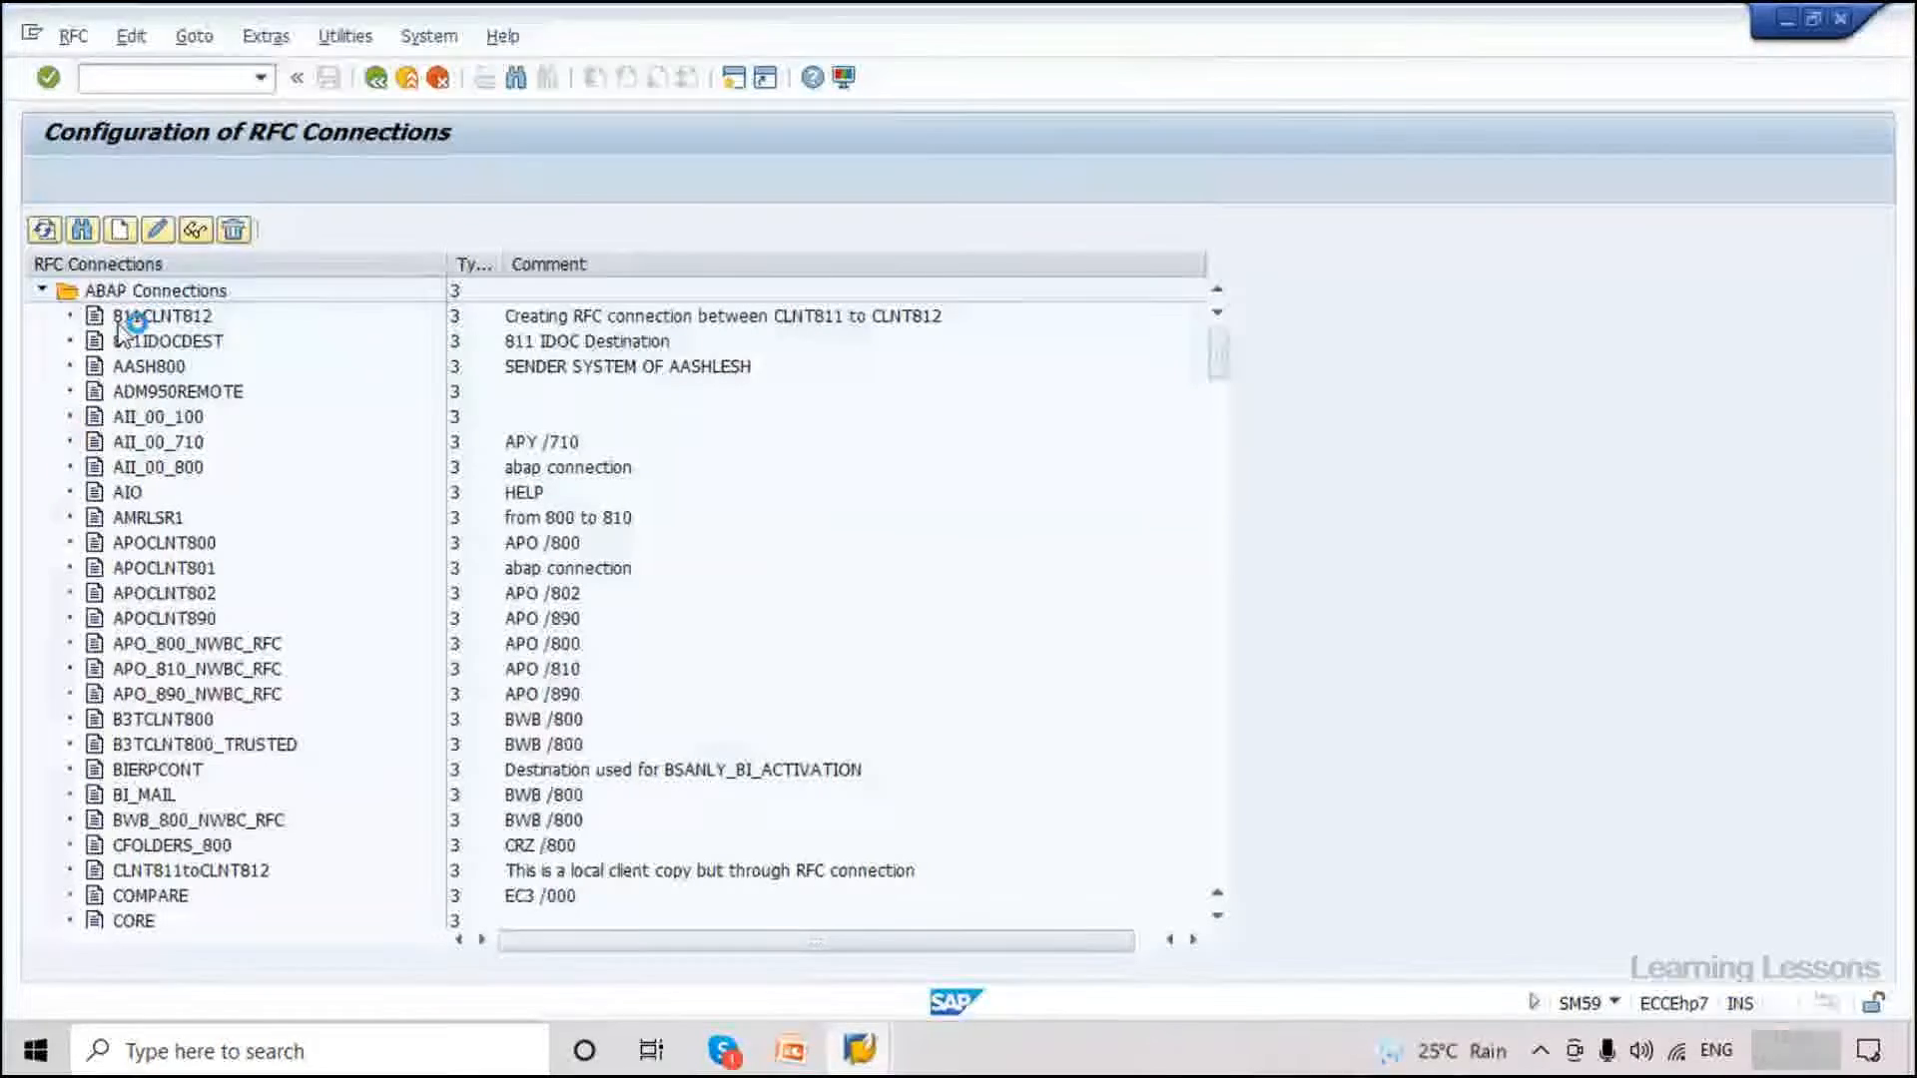
{"action": "scroll", "coordinate": [162, 579], "scroll_direction": "down", "scroll_amount": 3}
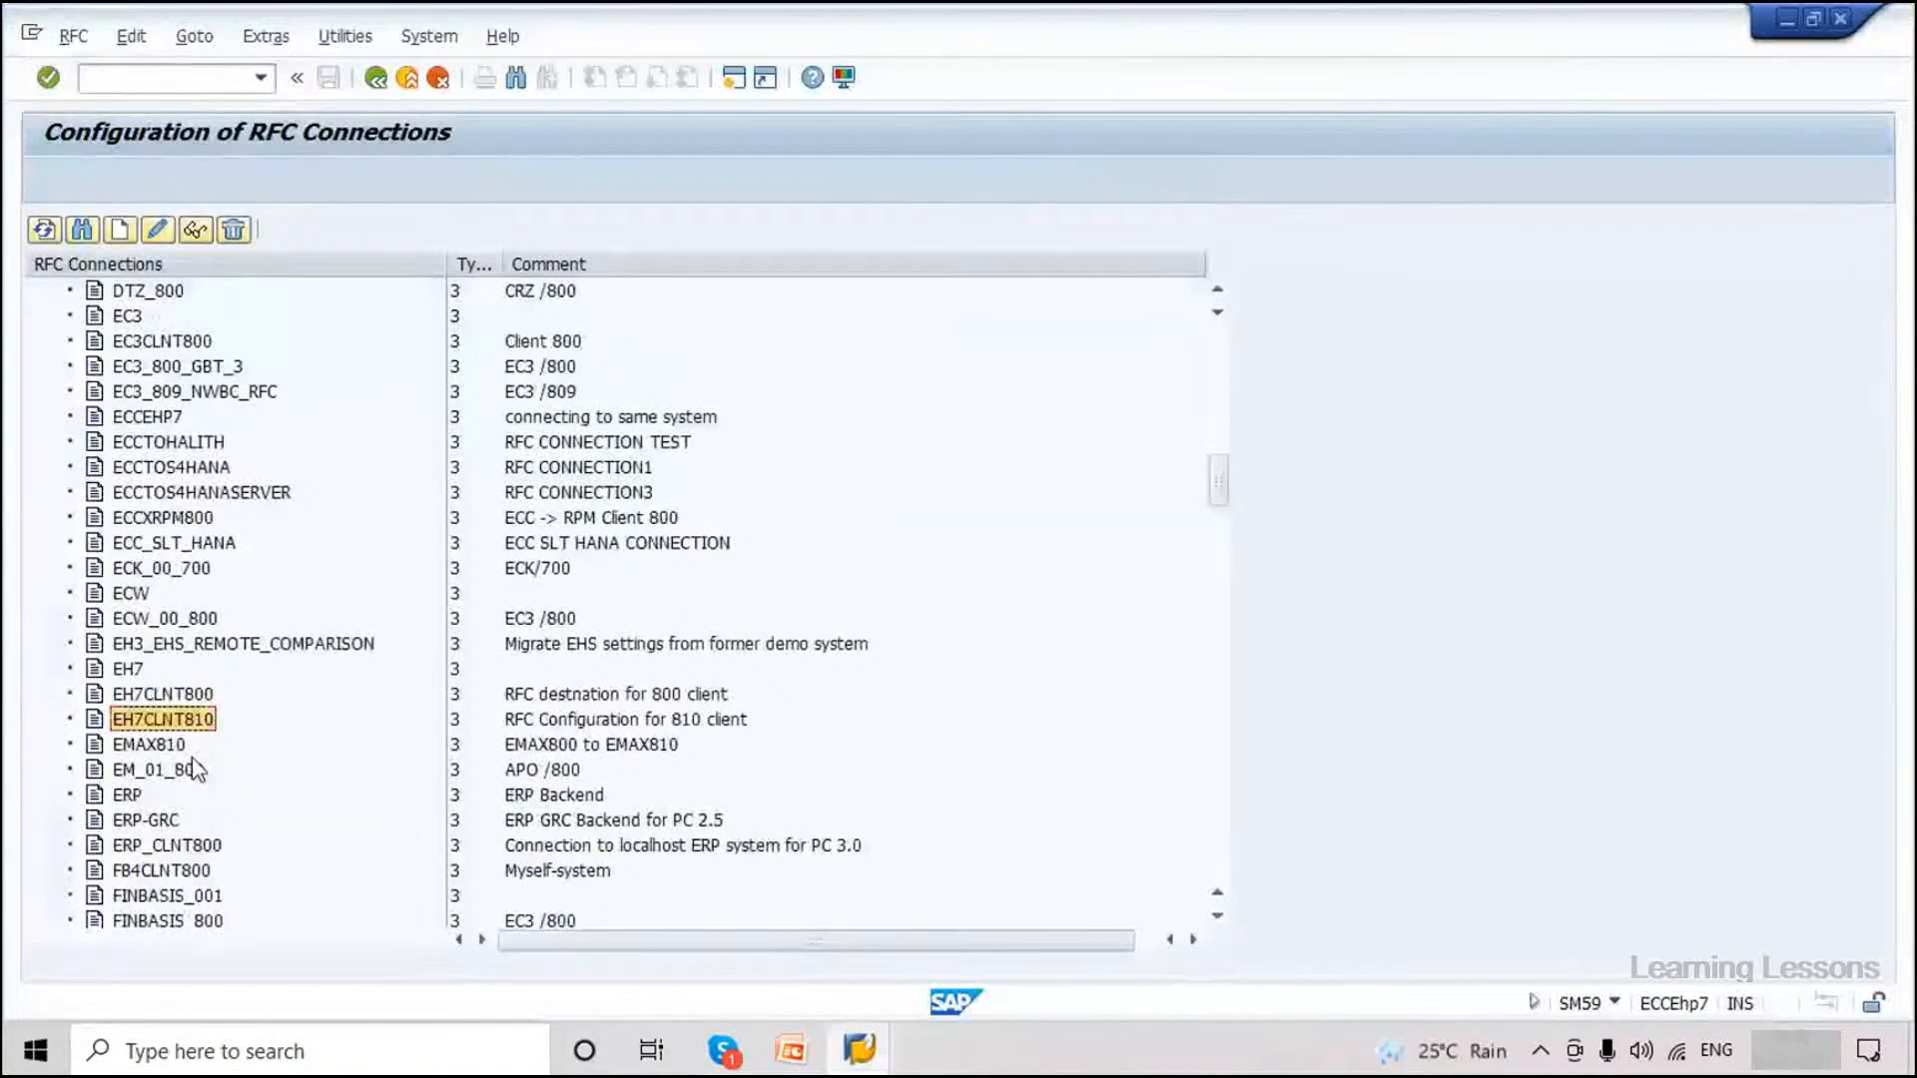
{"action": "double_click", "coordinate": [186, 719]}
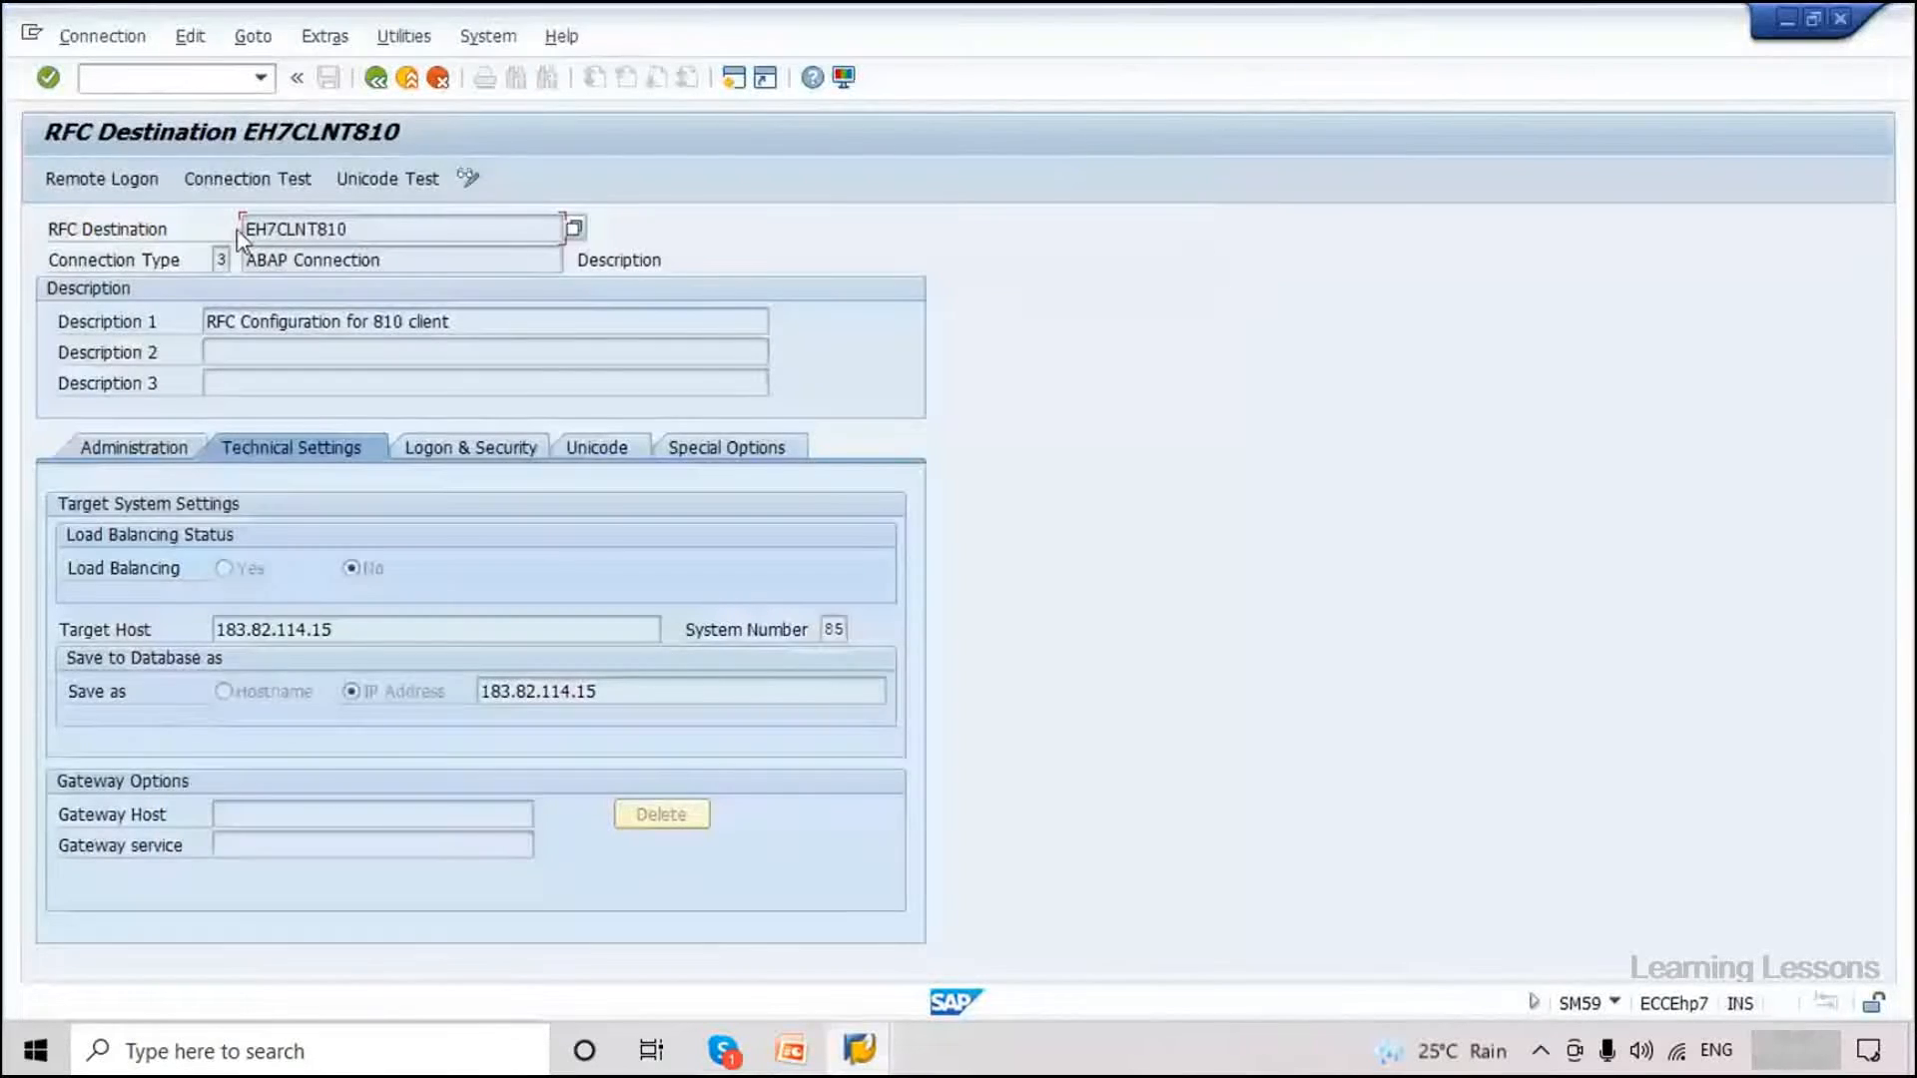
Run the EH7CLNT810 connection test, review logon and transfer times, and go back.
{"action": "left_click", "coordinate": [246, 179]}
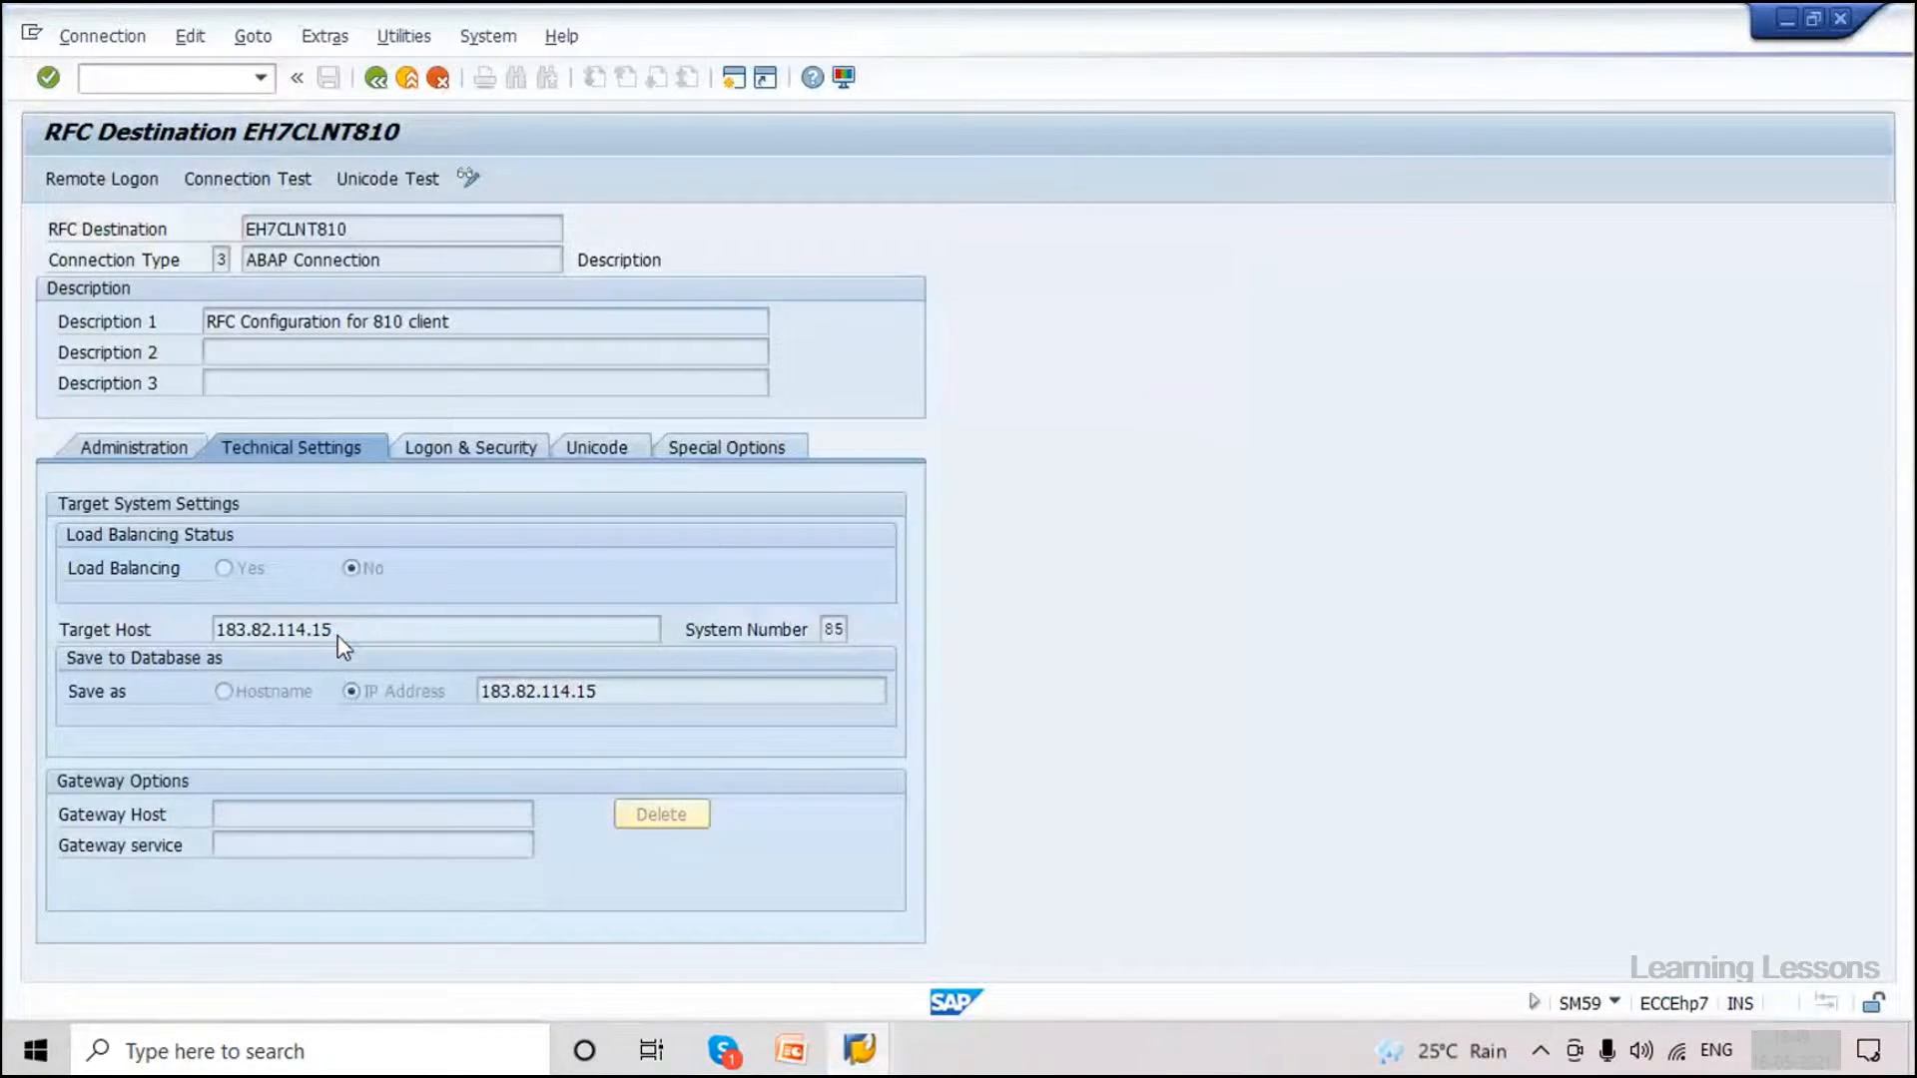
{"action": "left_click", "coordinate": [246, 185]}
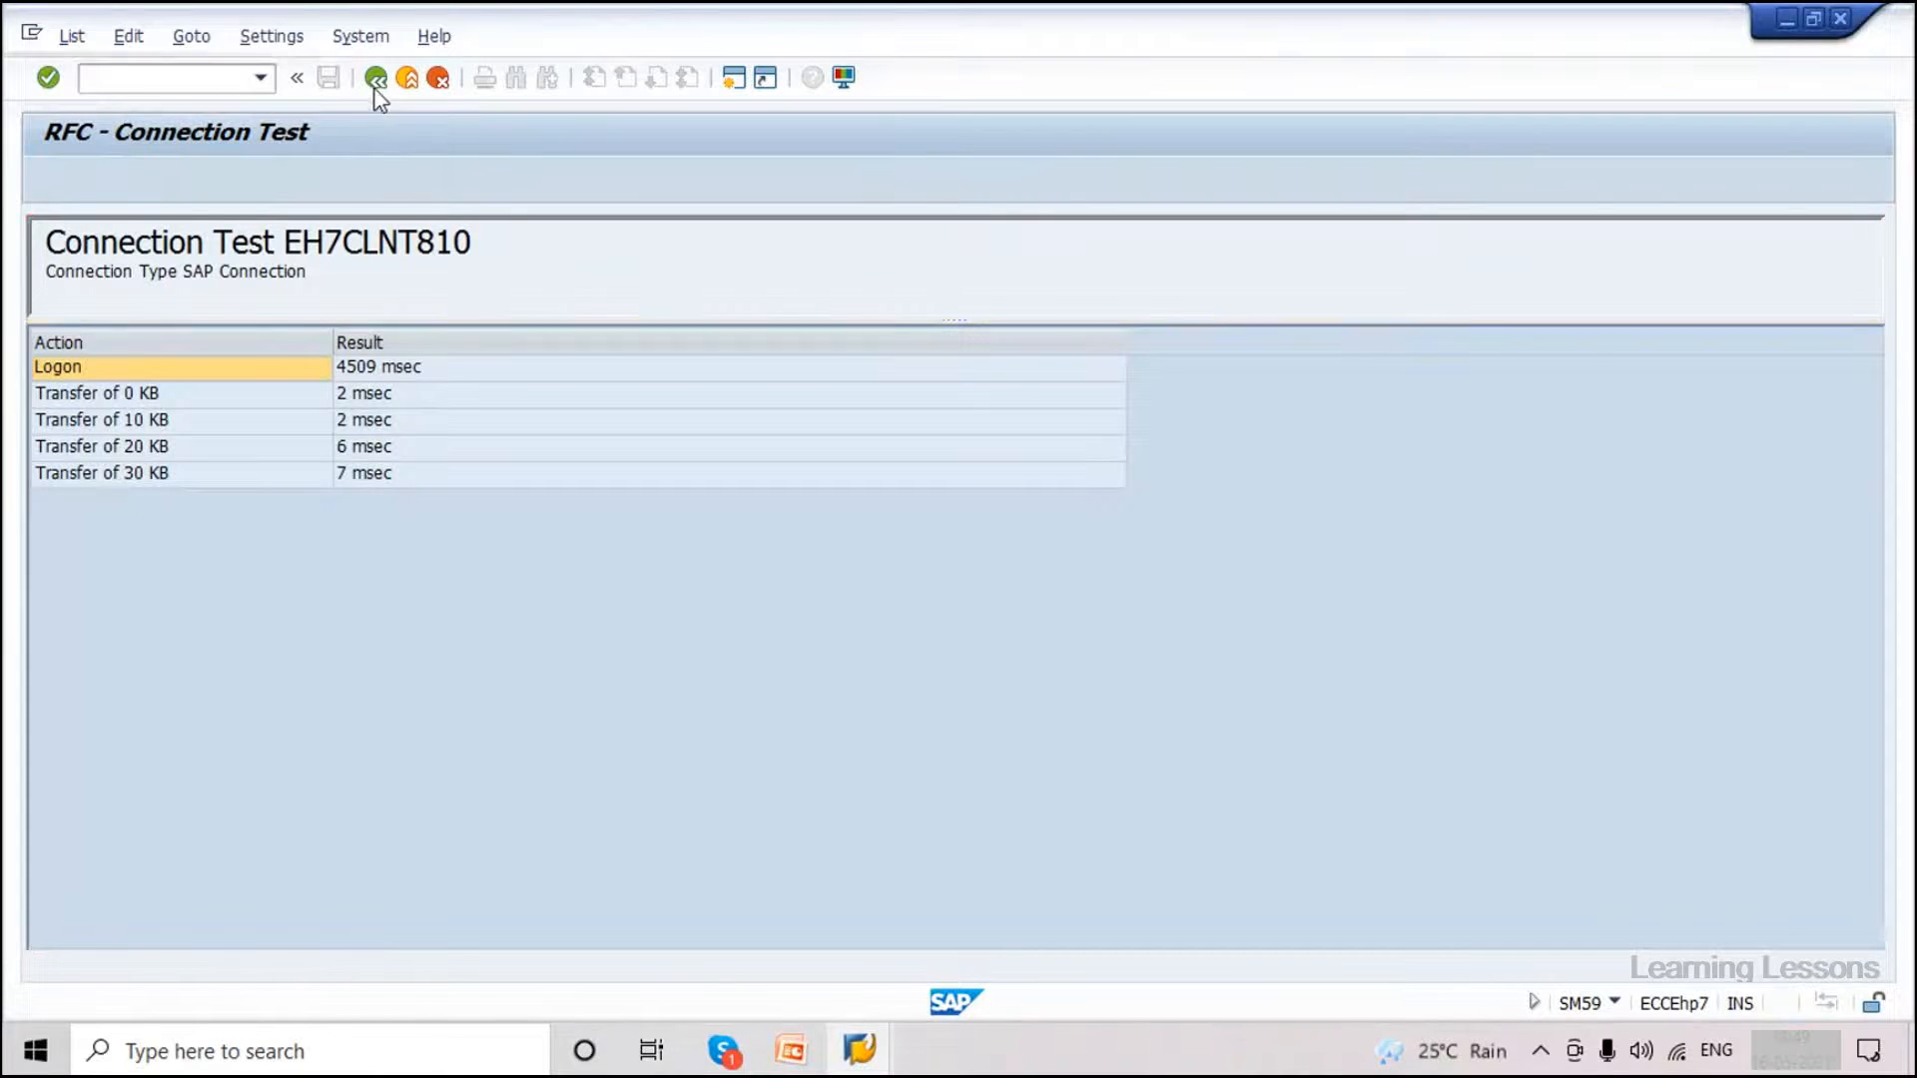
{"action": "left_click", "coordinate": [375, 78]}
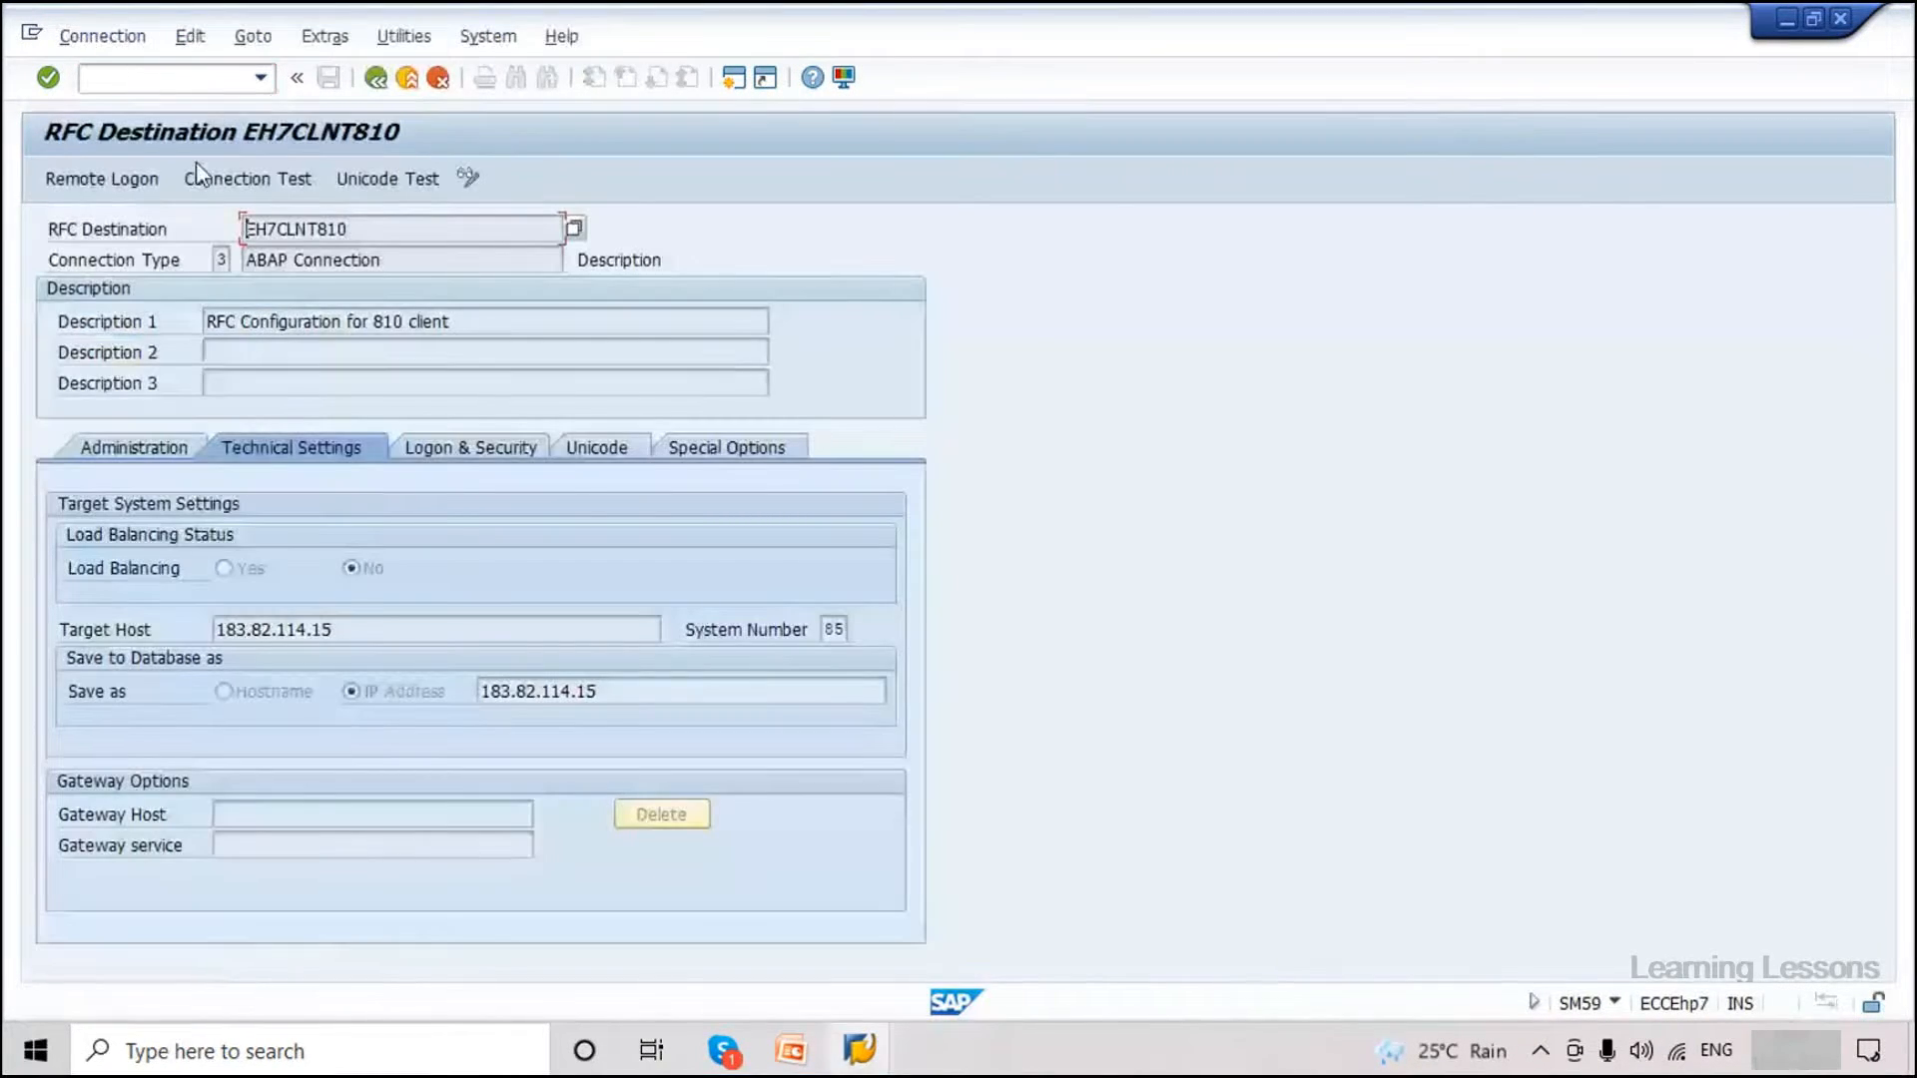
{"action": "left_click", "coordinate": [158, 74]}
Run /nWE21, widen the port tree, and create a new Transactional RFC port.
{"action": "type", "text": "/nwe21"}
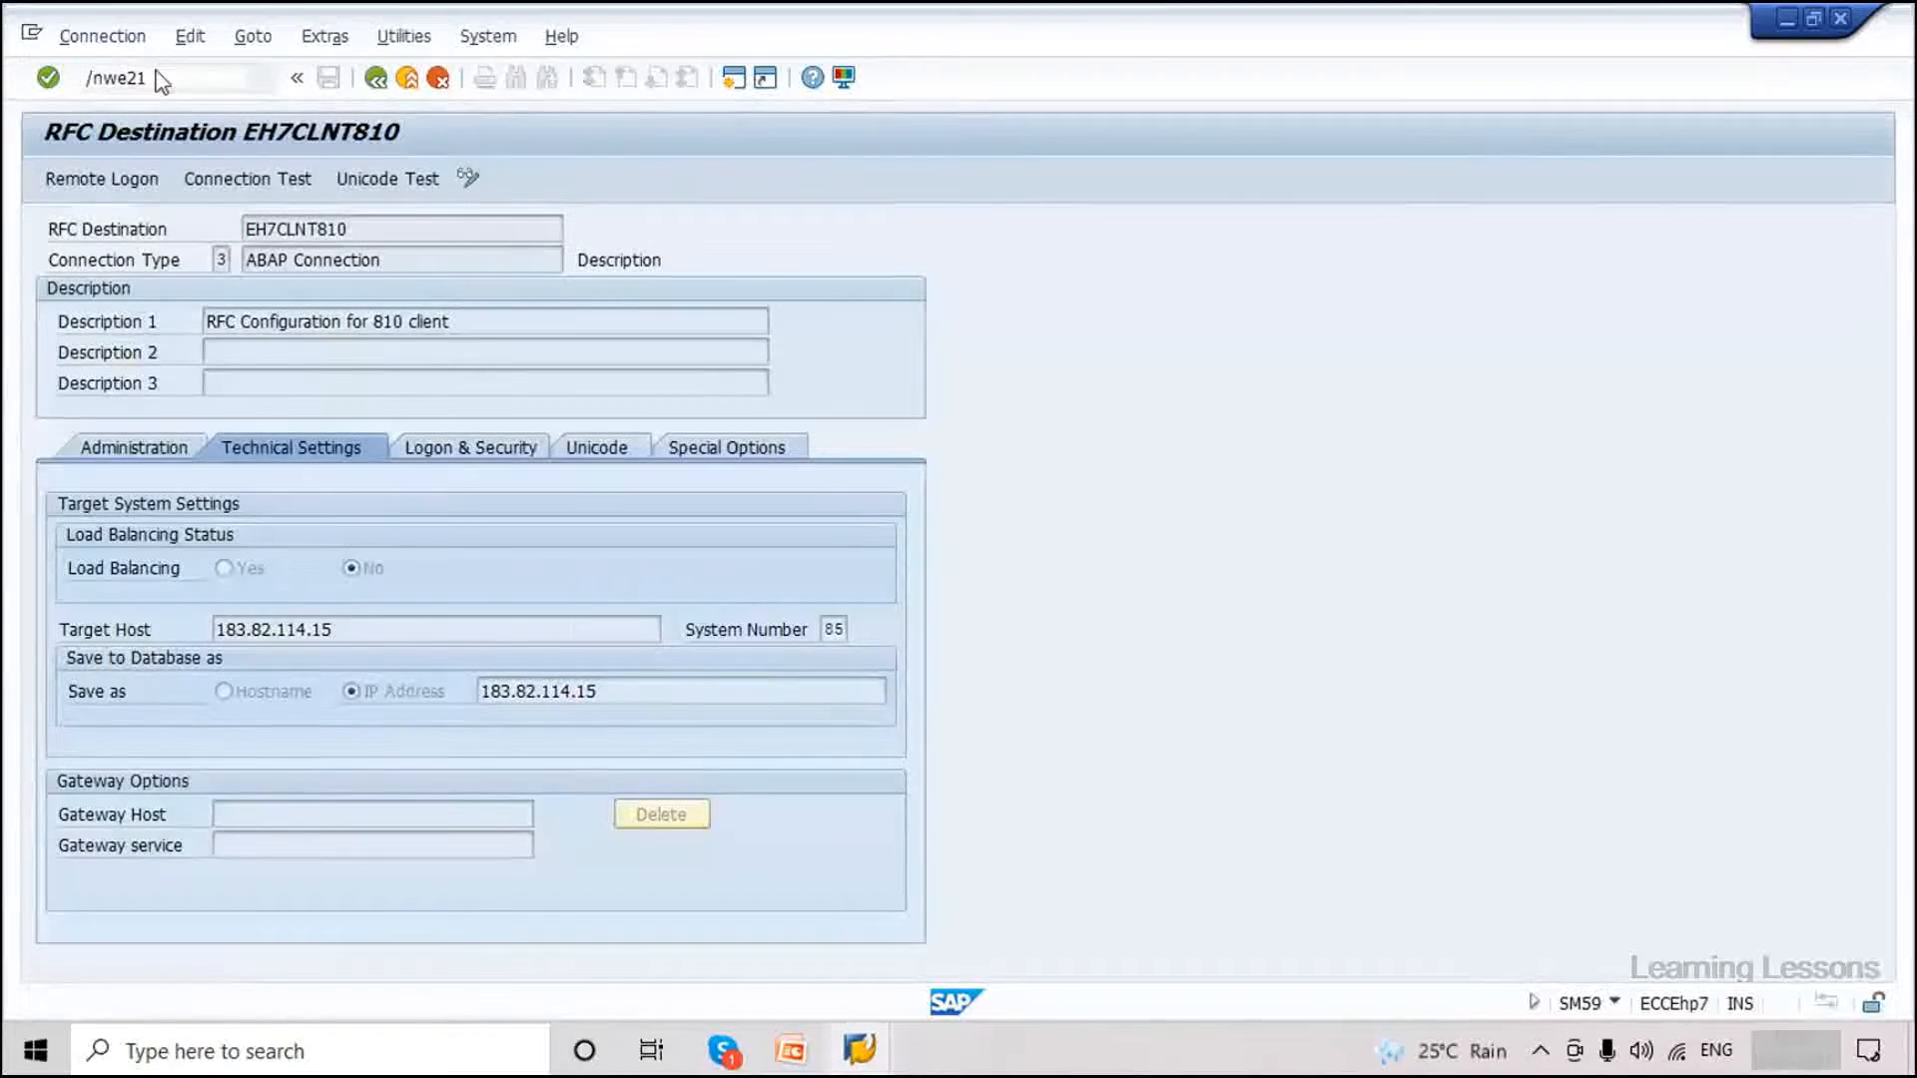
{"action": "key", "text": "Return"}
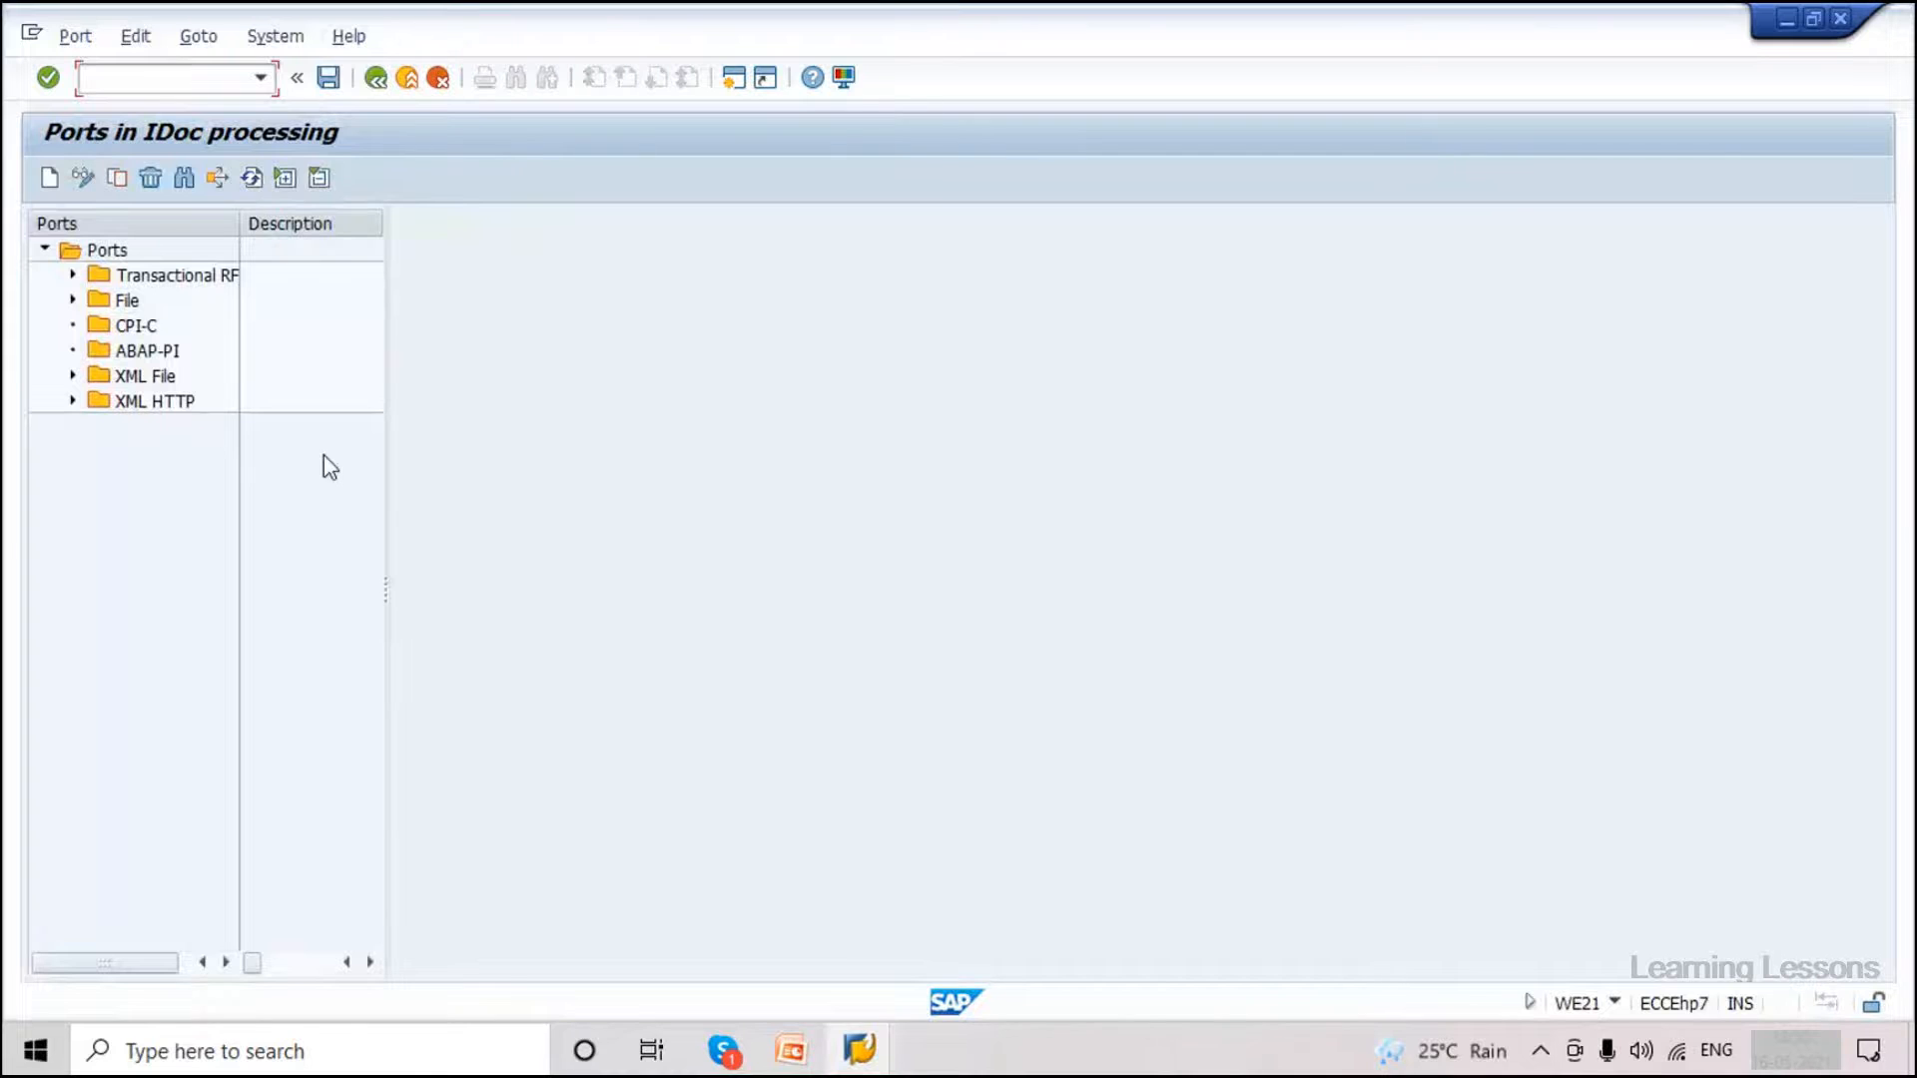
{"action": "left_click_drag", "start_coordinate": [386, 589], "coordinate": [569, 589]}
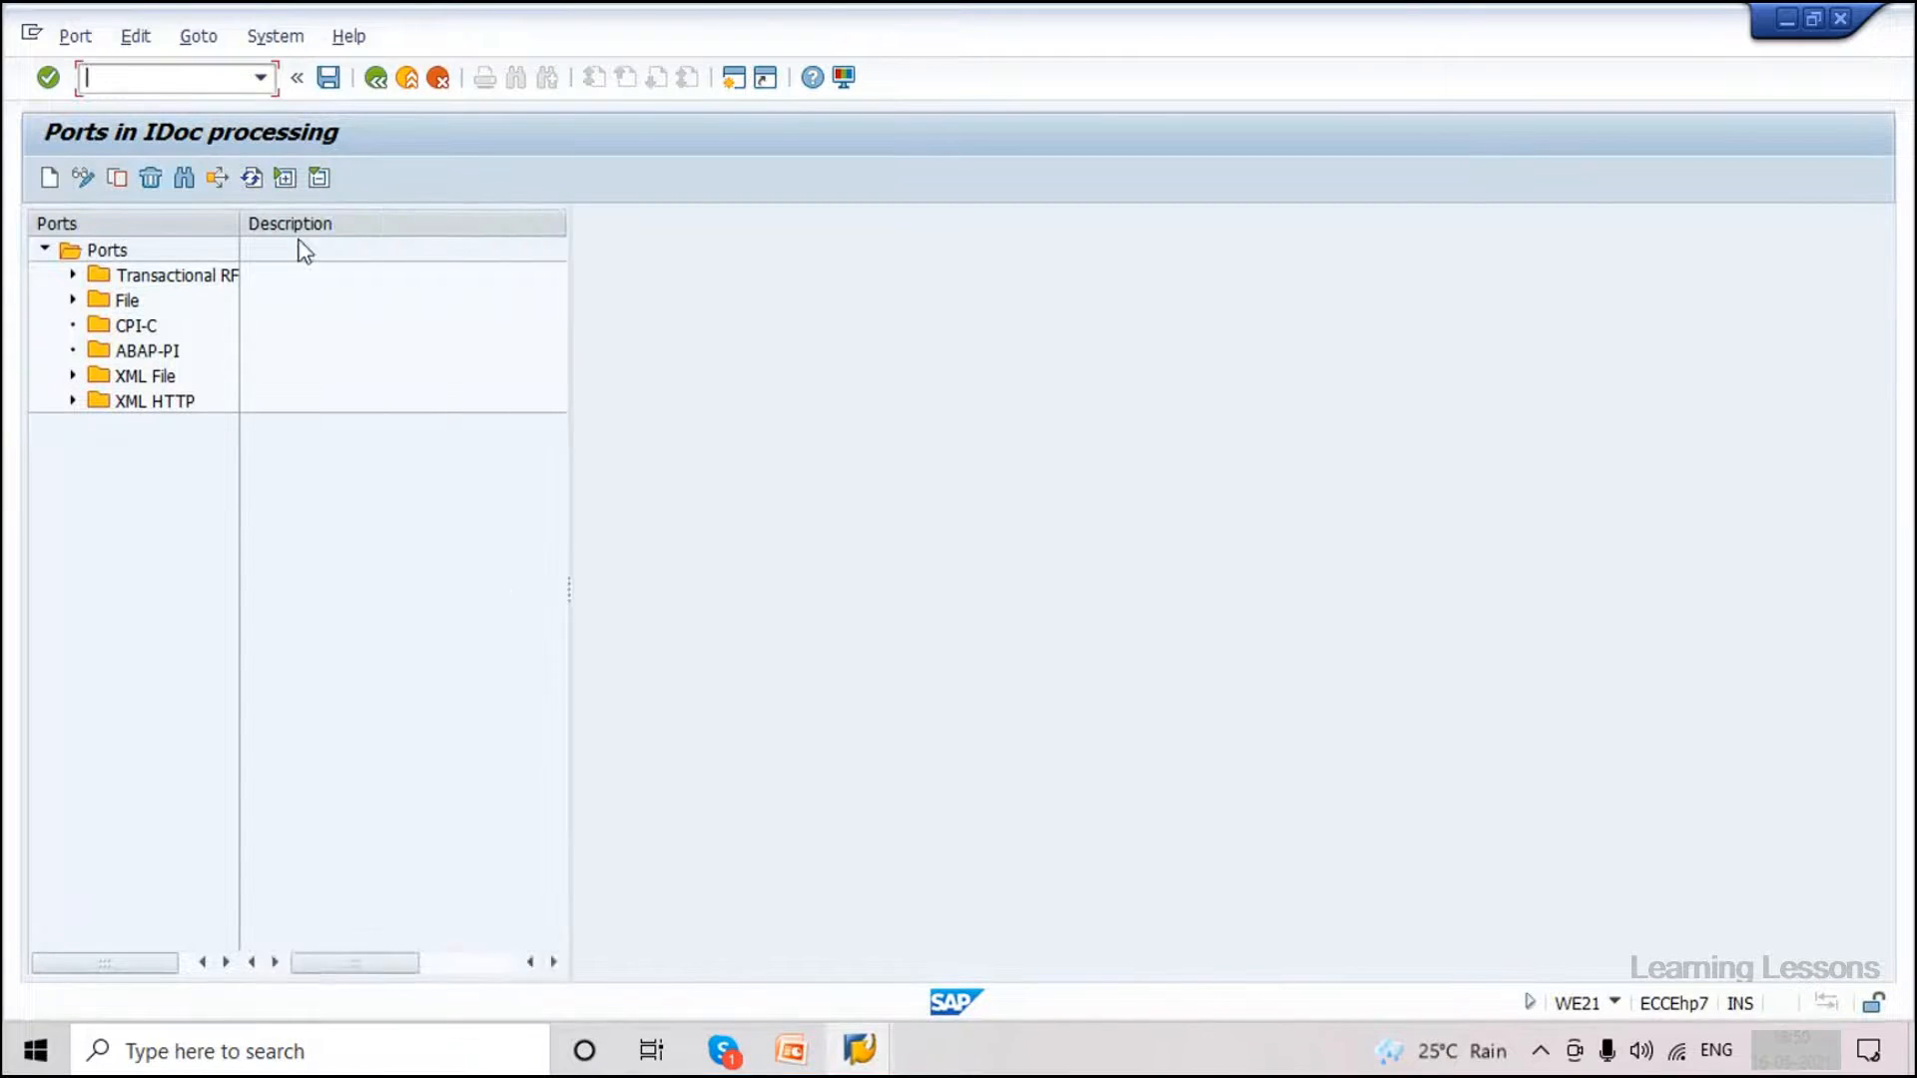
{"action": "left_click_drag", "start_coordinate": [240, 230], "coordinate": [304, 232]}
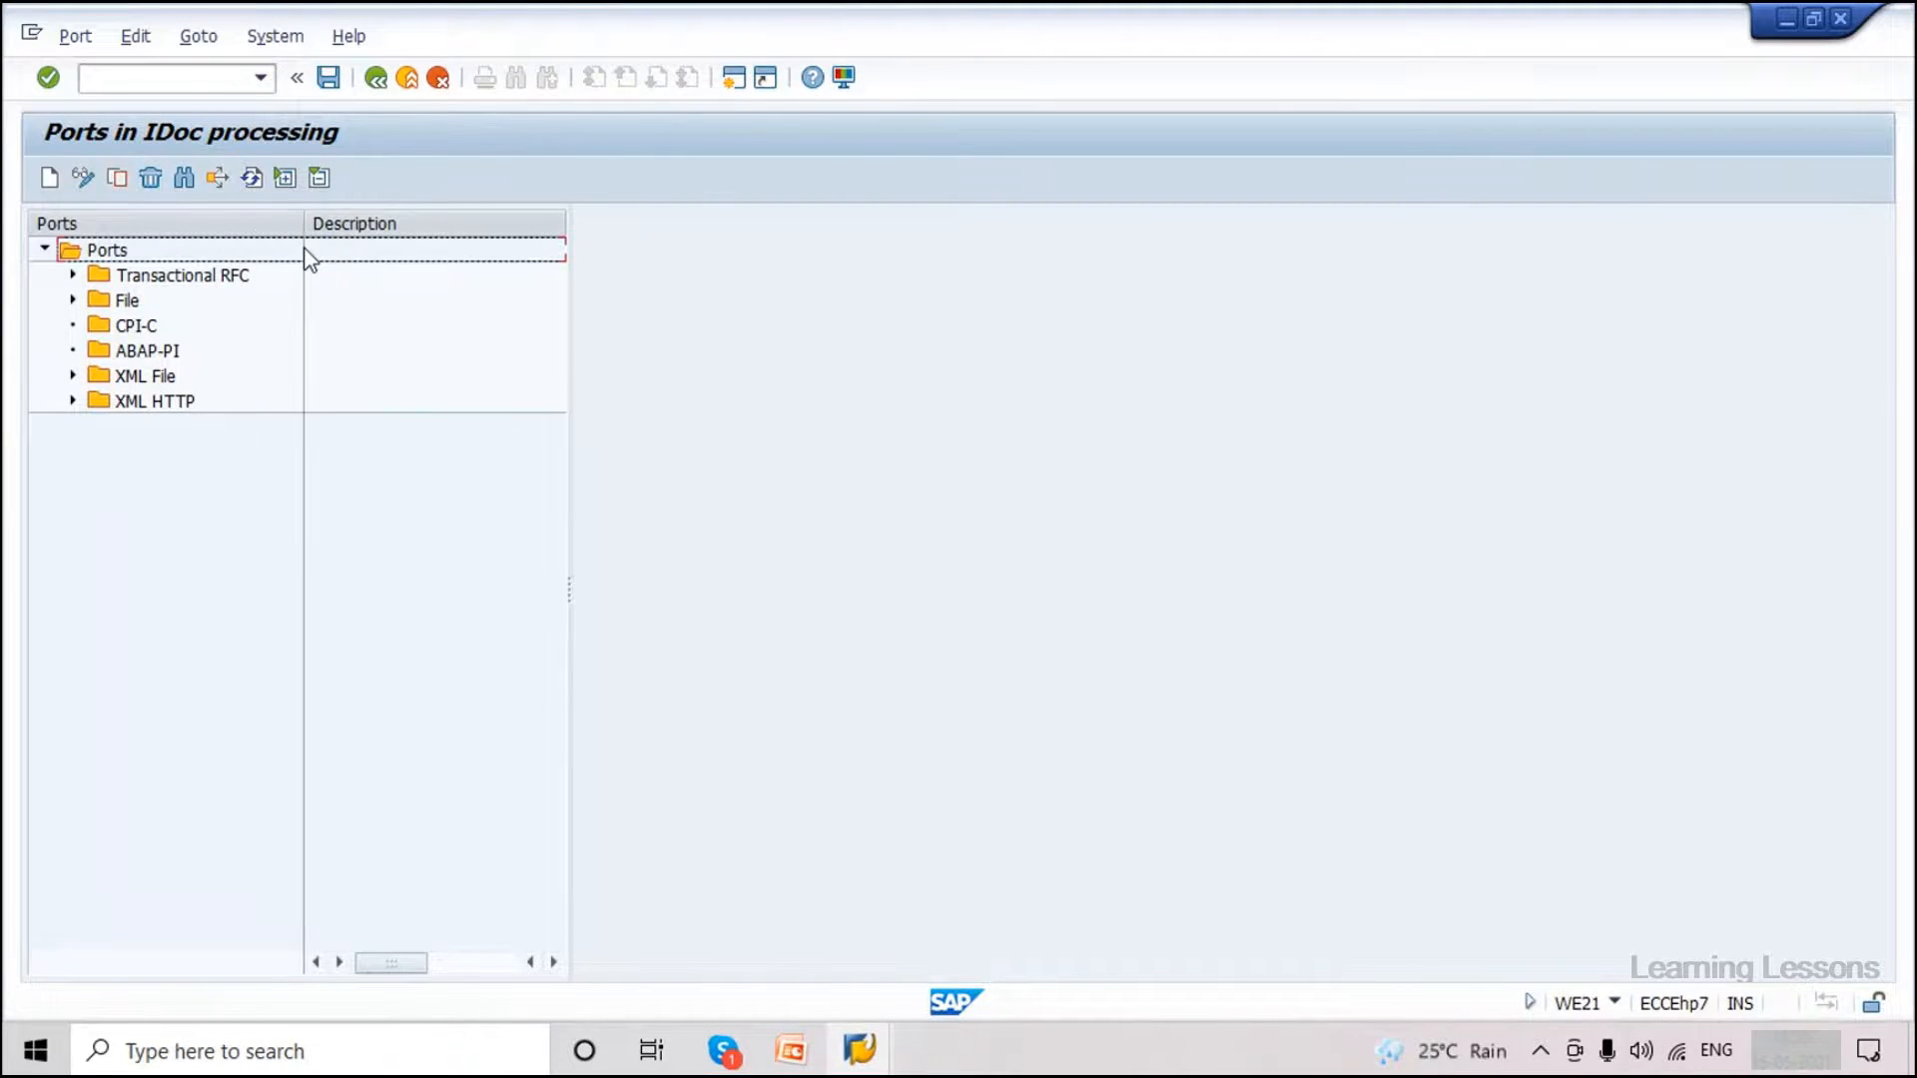
{"action": "left_click", "coordinate": [71, 276]}
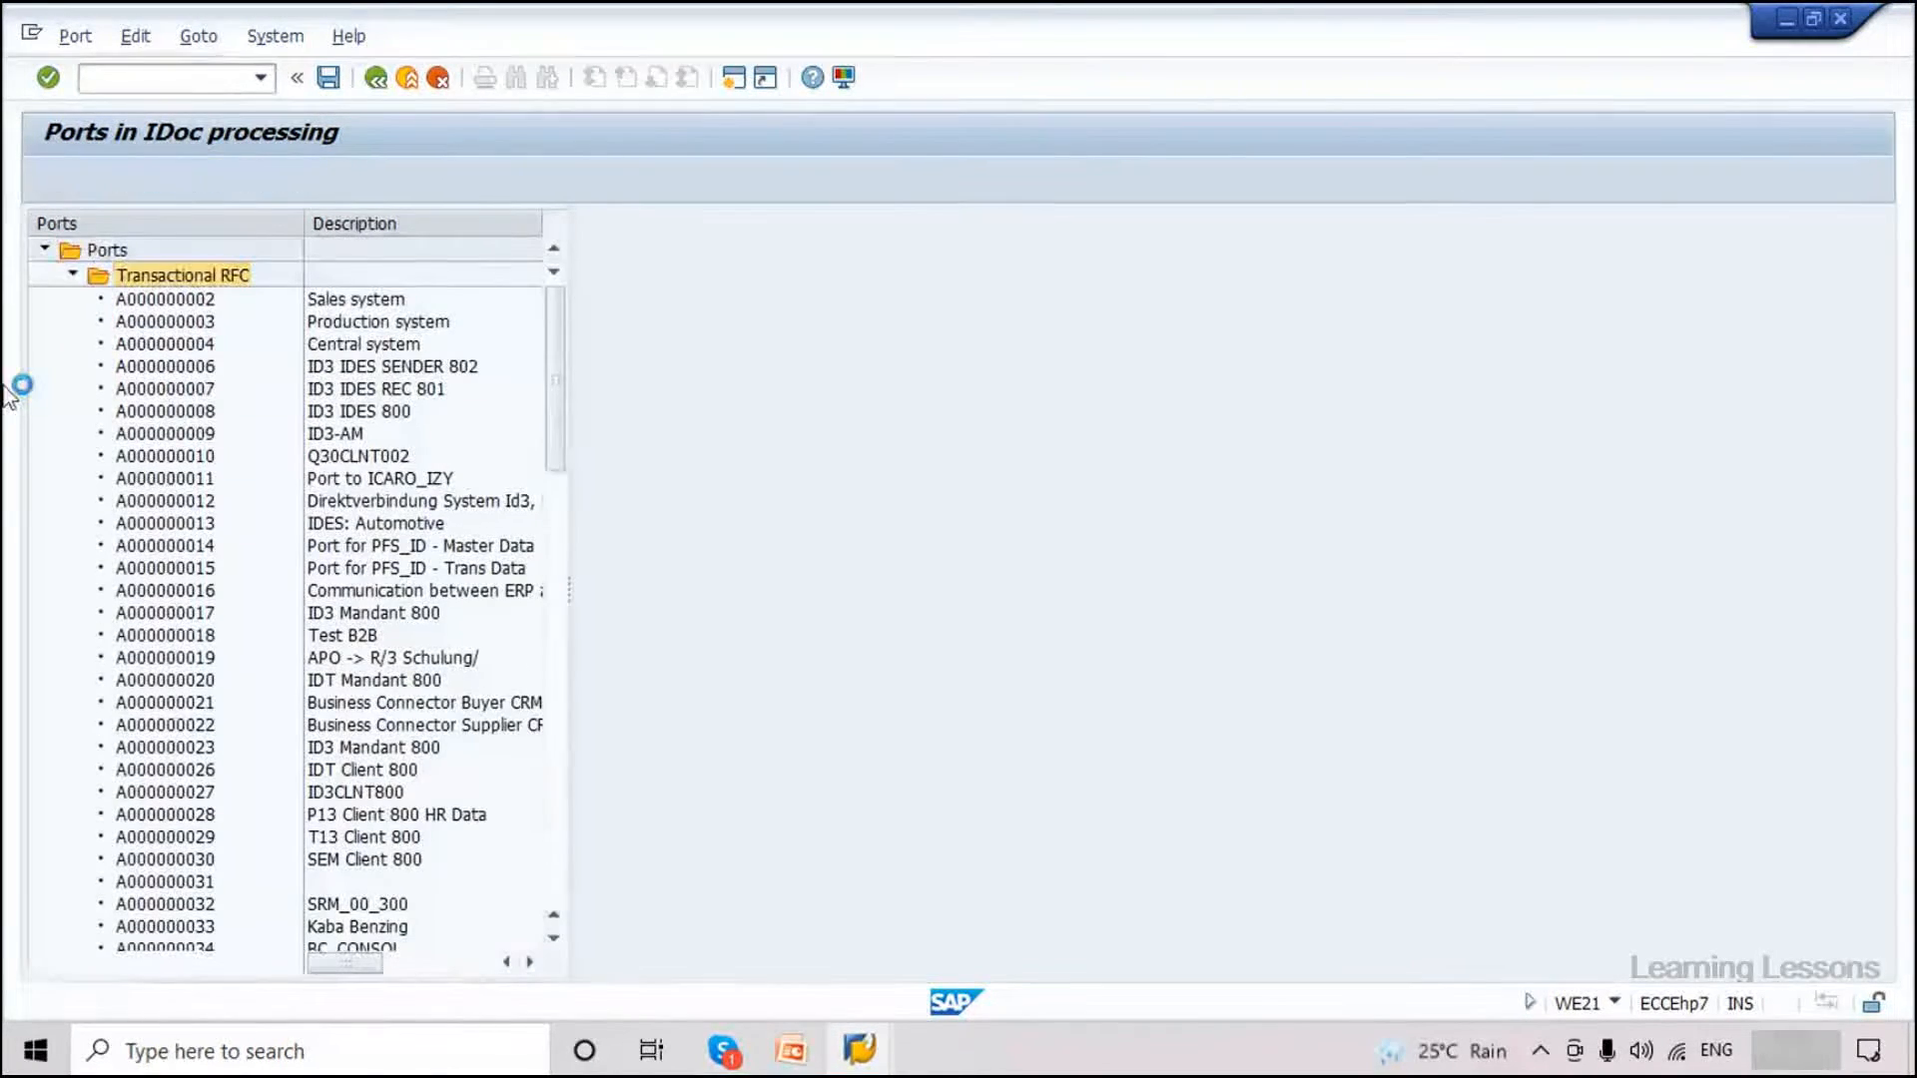
{"action": "key", "text": "F5"}
{"action": "left_click_drag", "start_coordinate": [418, 390], "coordinate": [627, 397]}
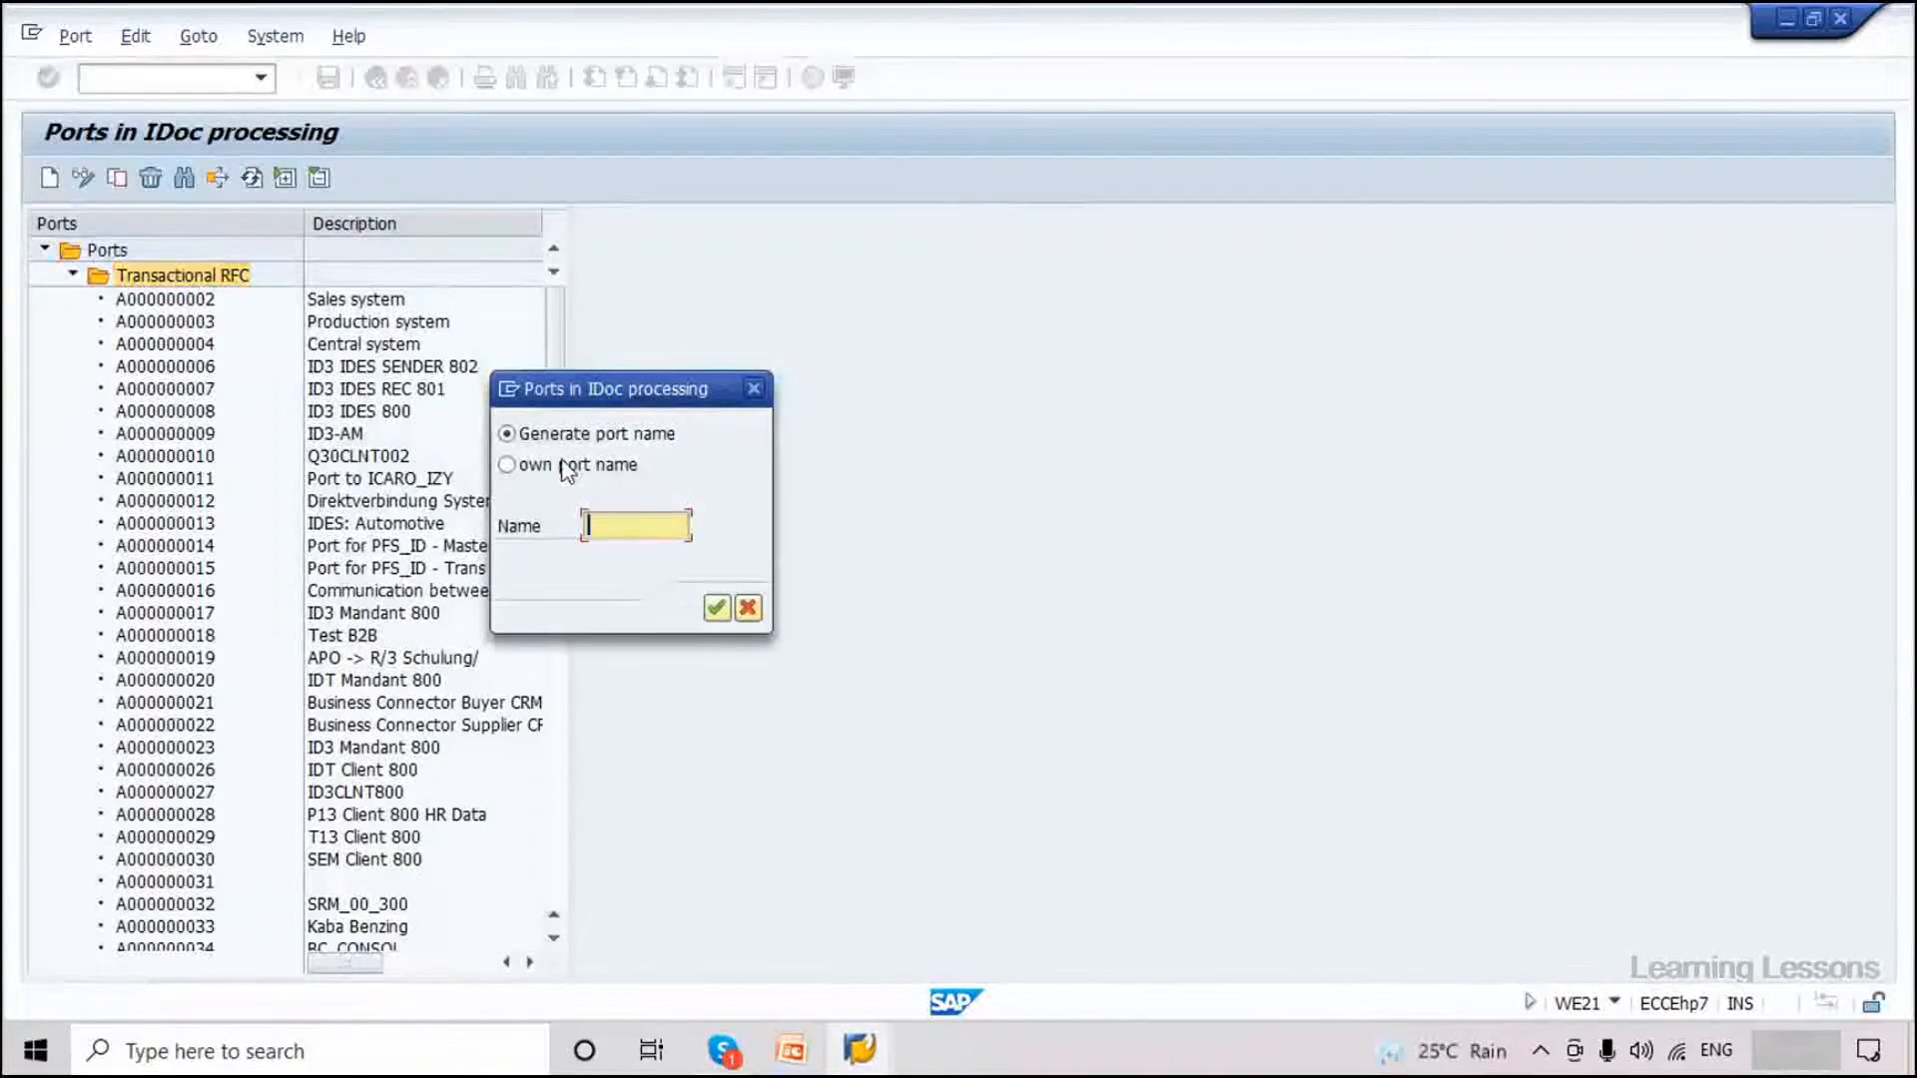
Name the own port MATMAS and confirm it.
{"action": "left_click", "coordinate": [568, 467]}
{"action": "left_click", "coordinate": [610, 524]}
{"action": "key", "text": "Caps_Lock"}
{"action": "type", "text": "MA"}
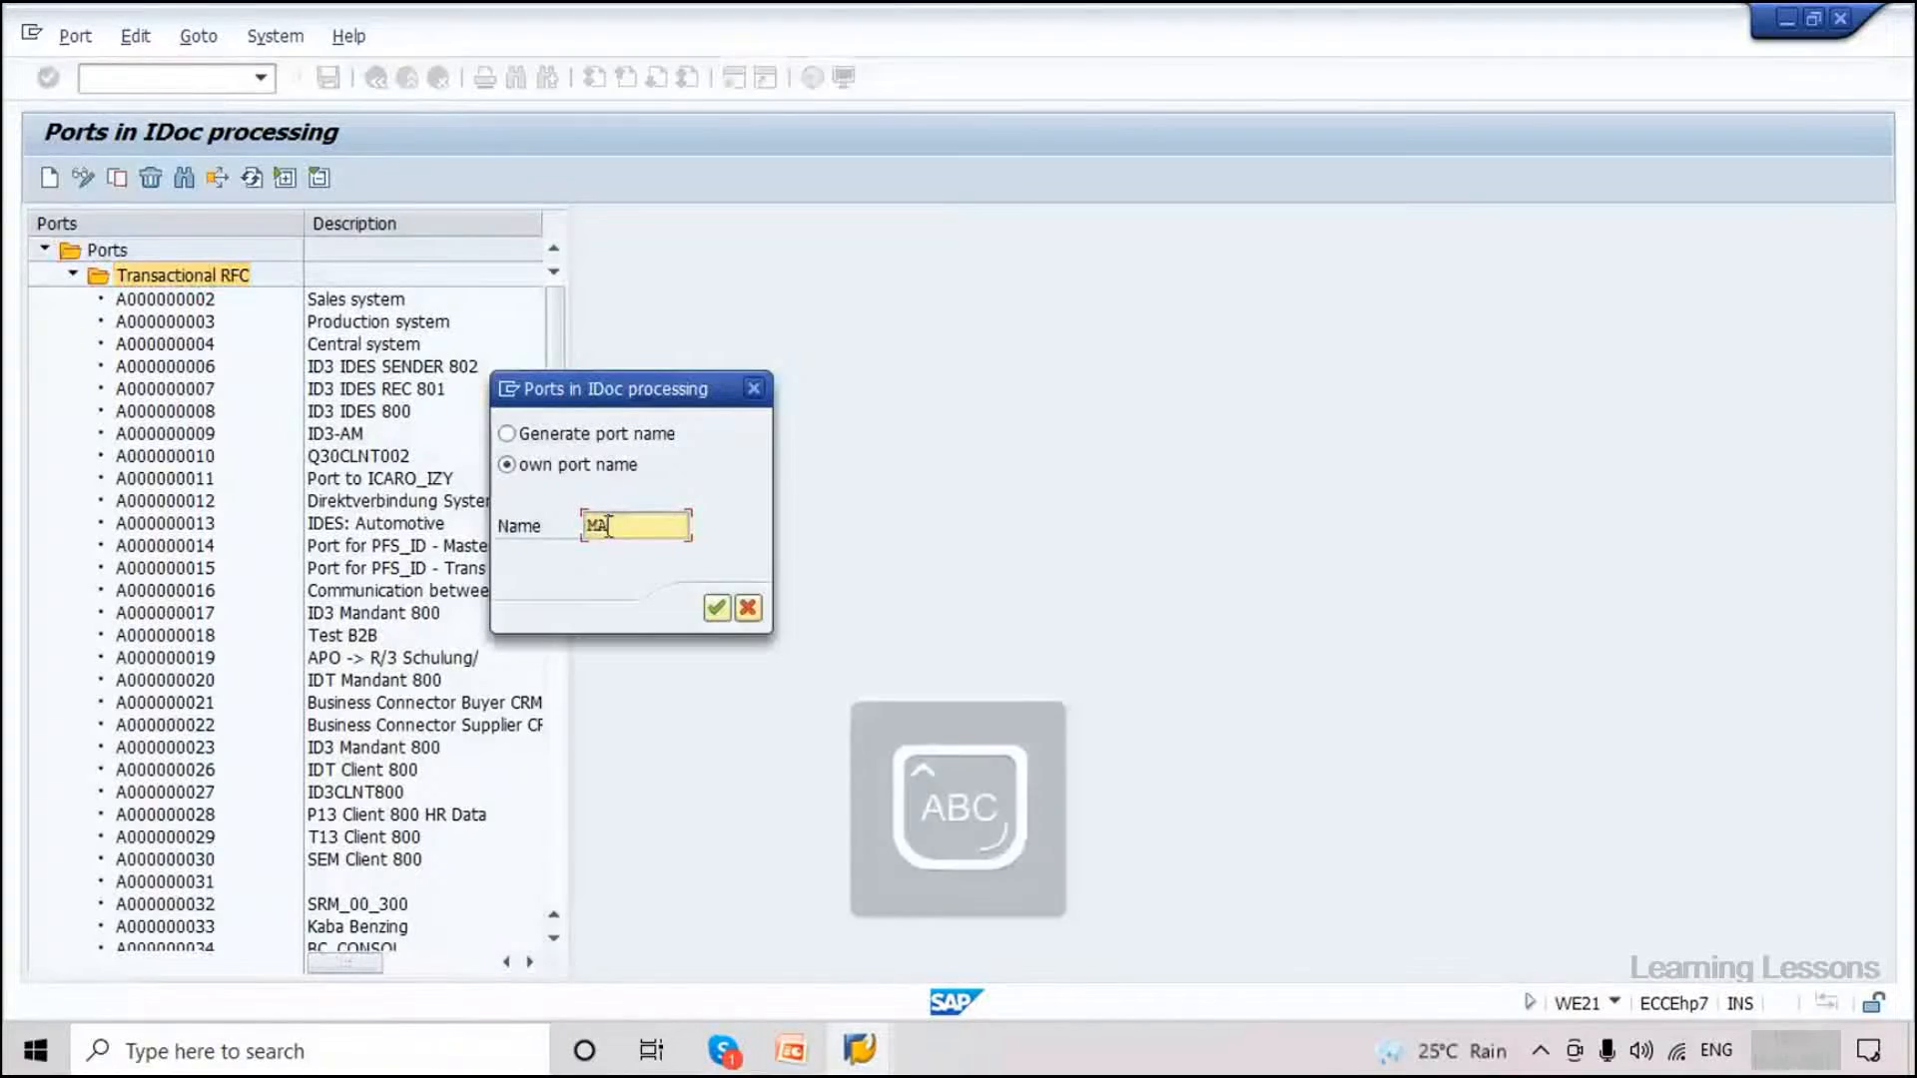
{"action": "type", "text": "RAM"}
{"action": "key", "text": "Caps_Lock"}
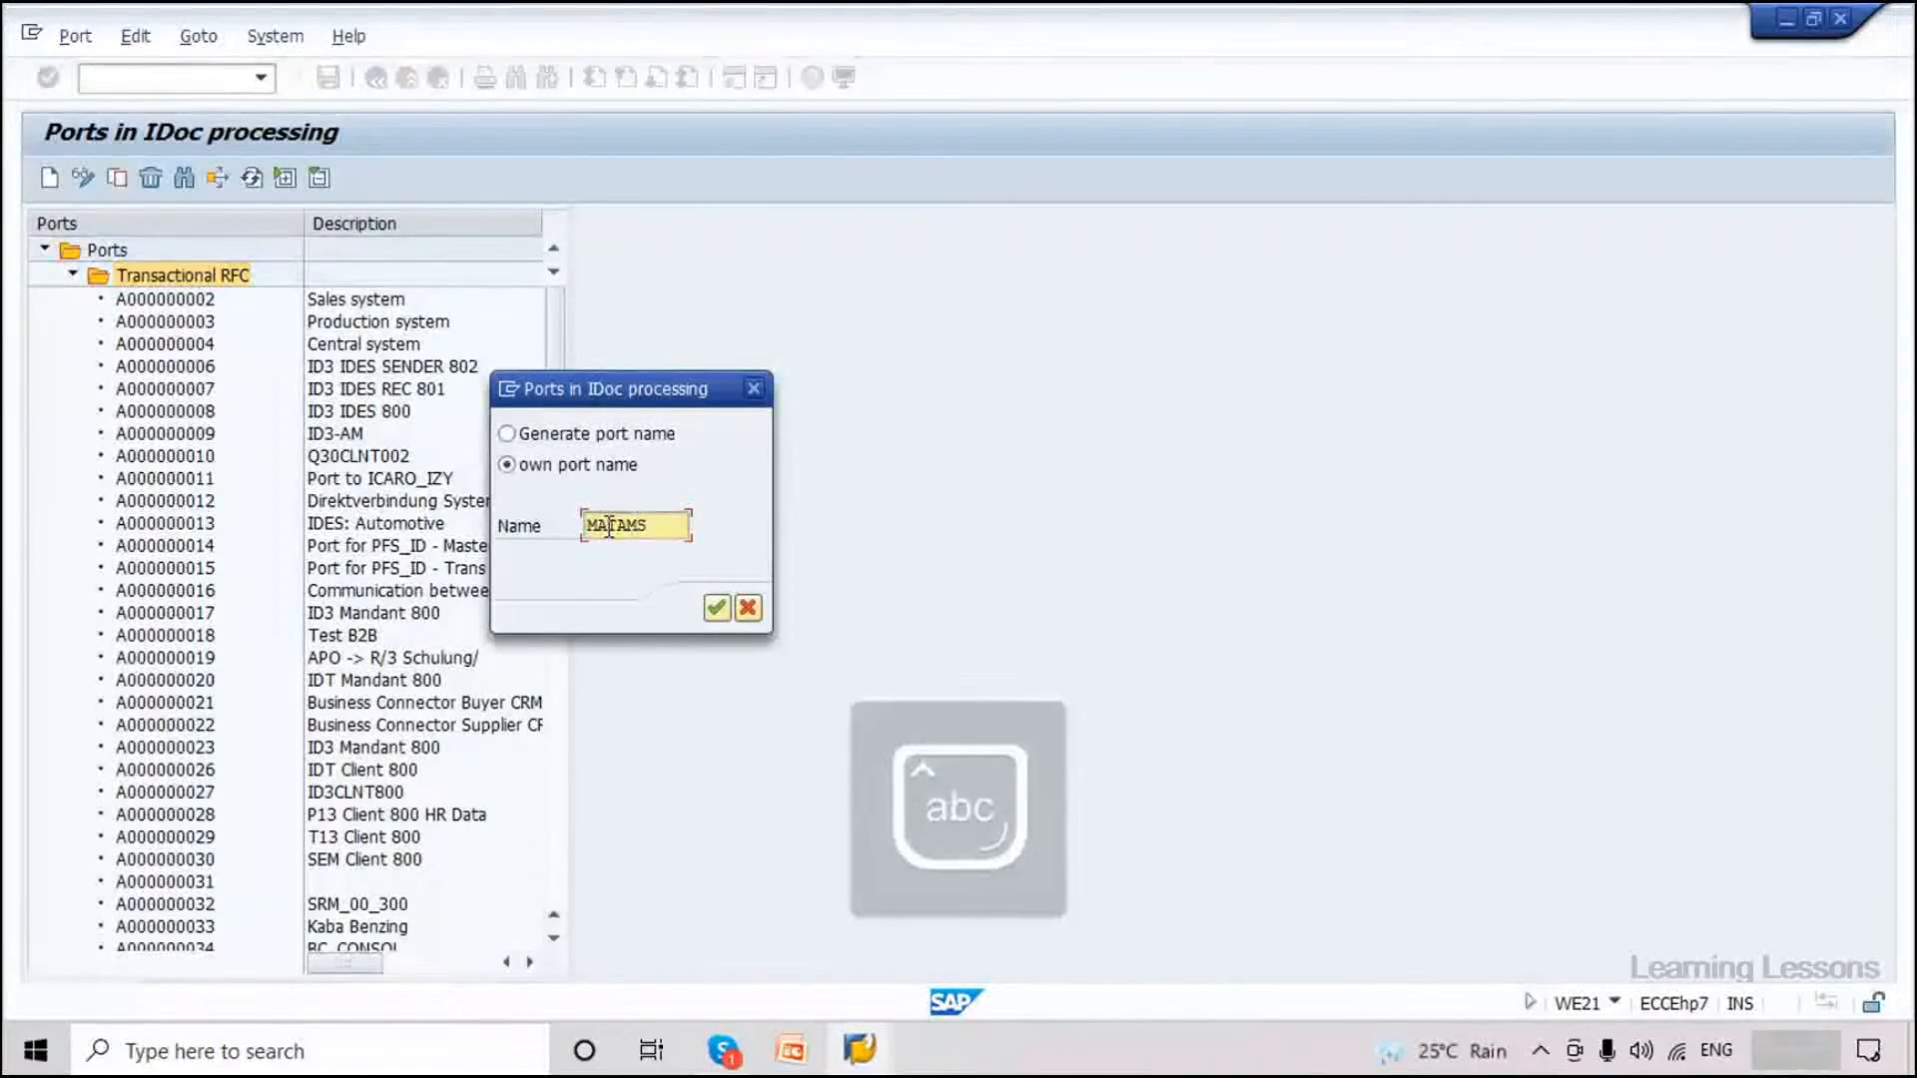
{"action": "key", "text": "BackSpace"}
{"action": "key", "text": "BackSpace"}
{"action": "key", "text": "BackSpace"}
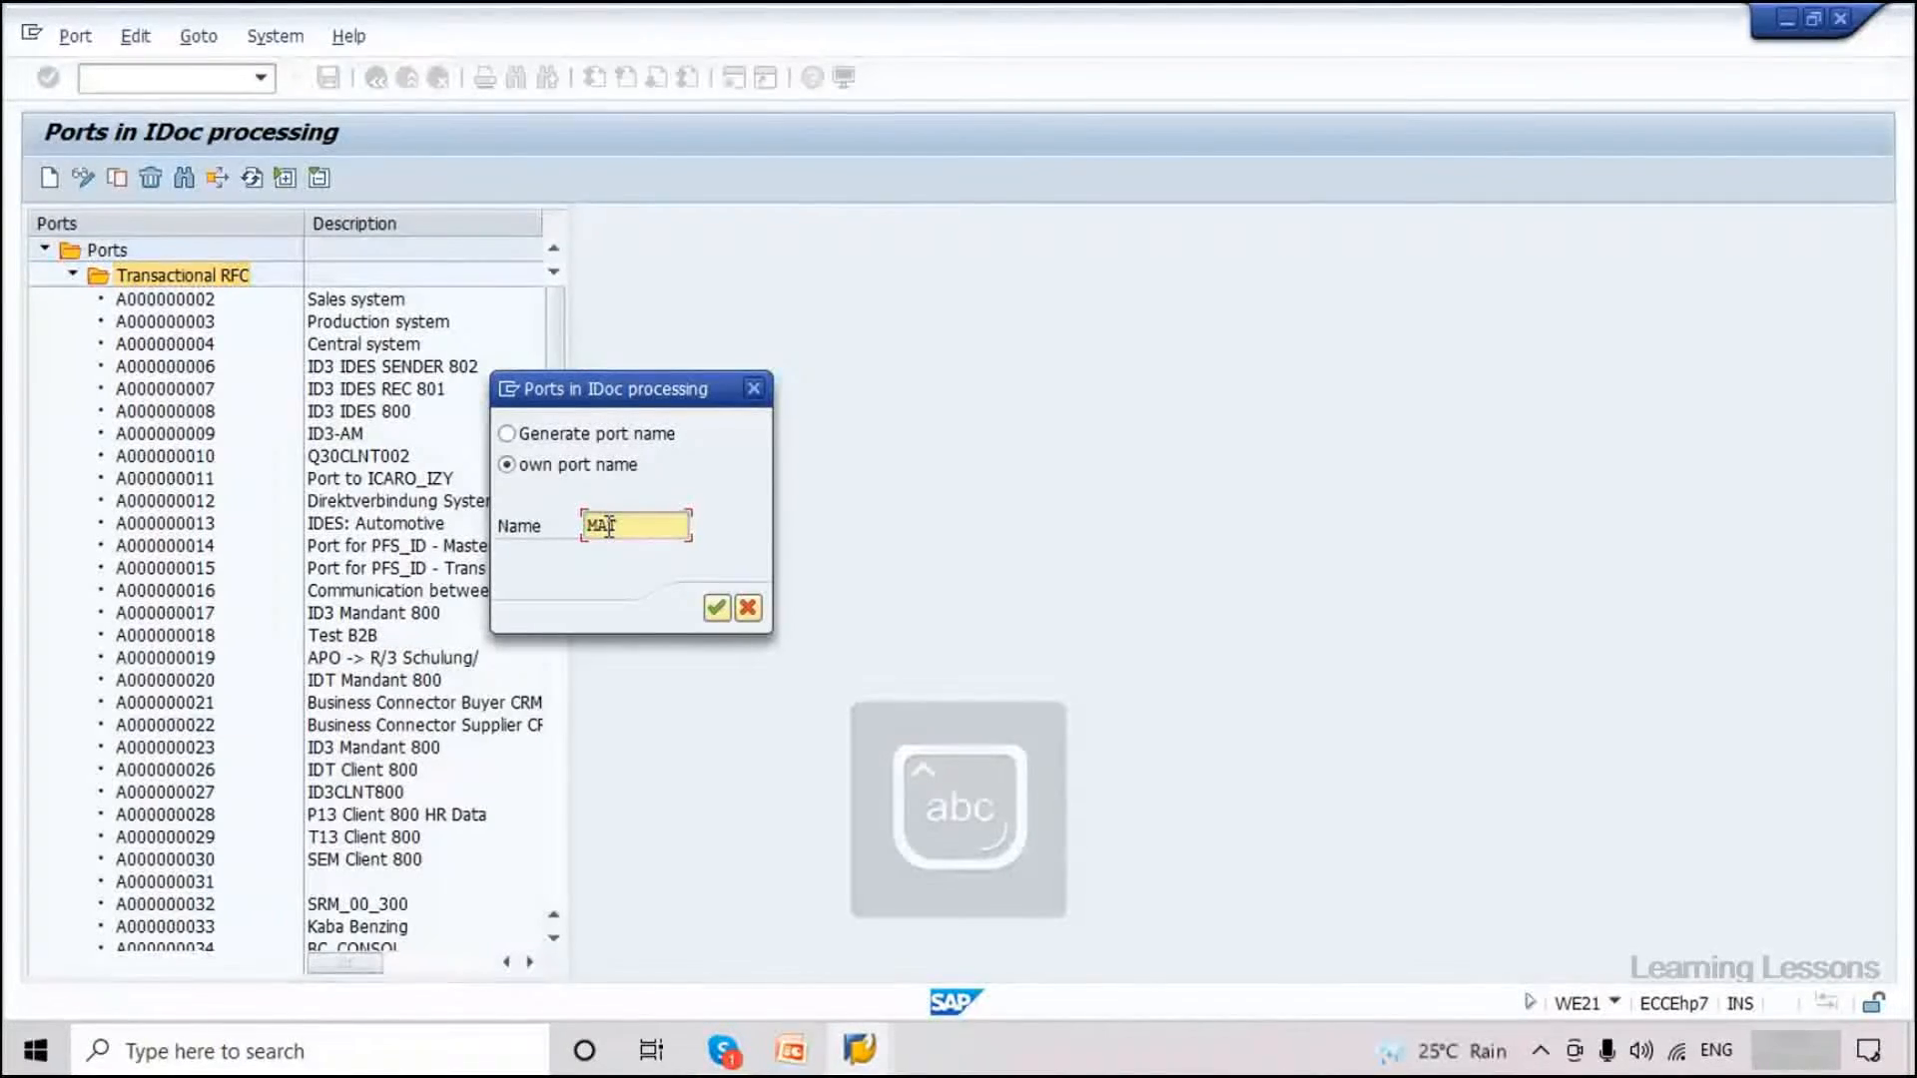
{"action": "key", "text": "Caps_Lock"}
{"action": "type", "text": "TMAS"}
{"action": "key", "text": "Caps_Lock"}
{"action": "left_click", "coordinate": [718, 609]}
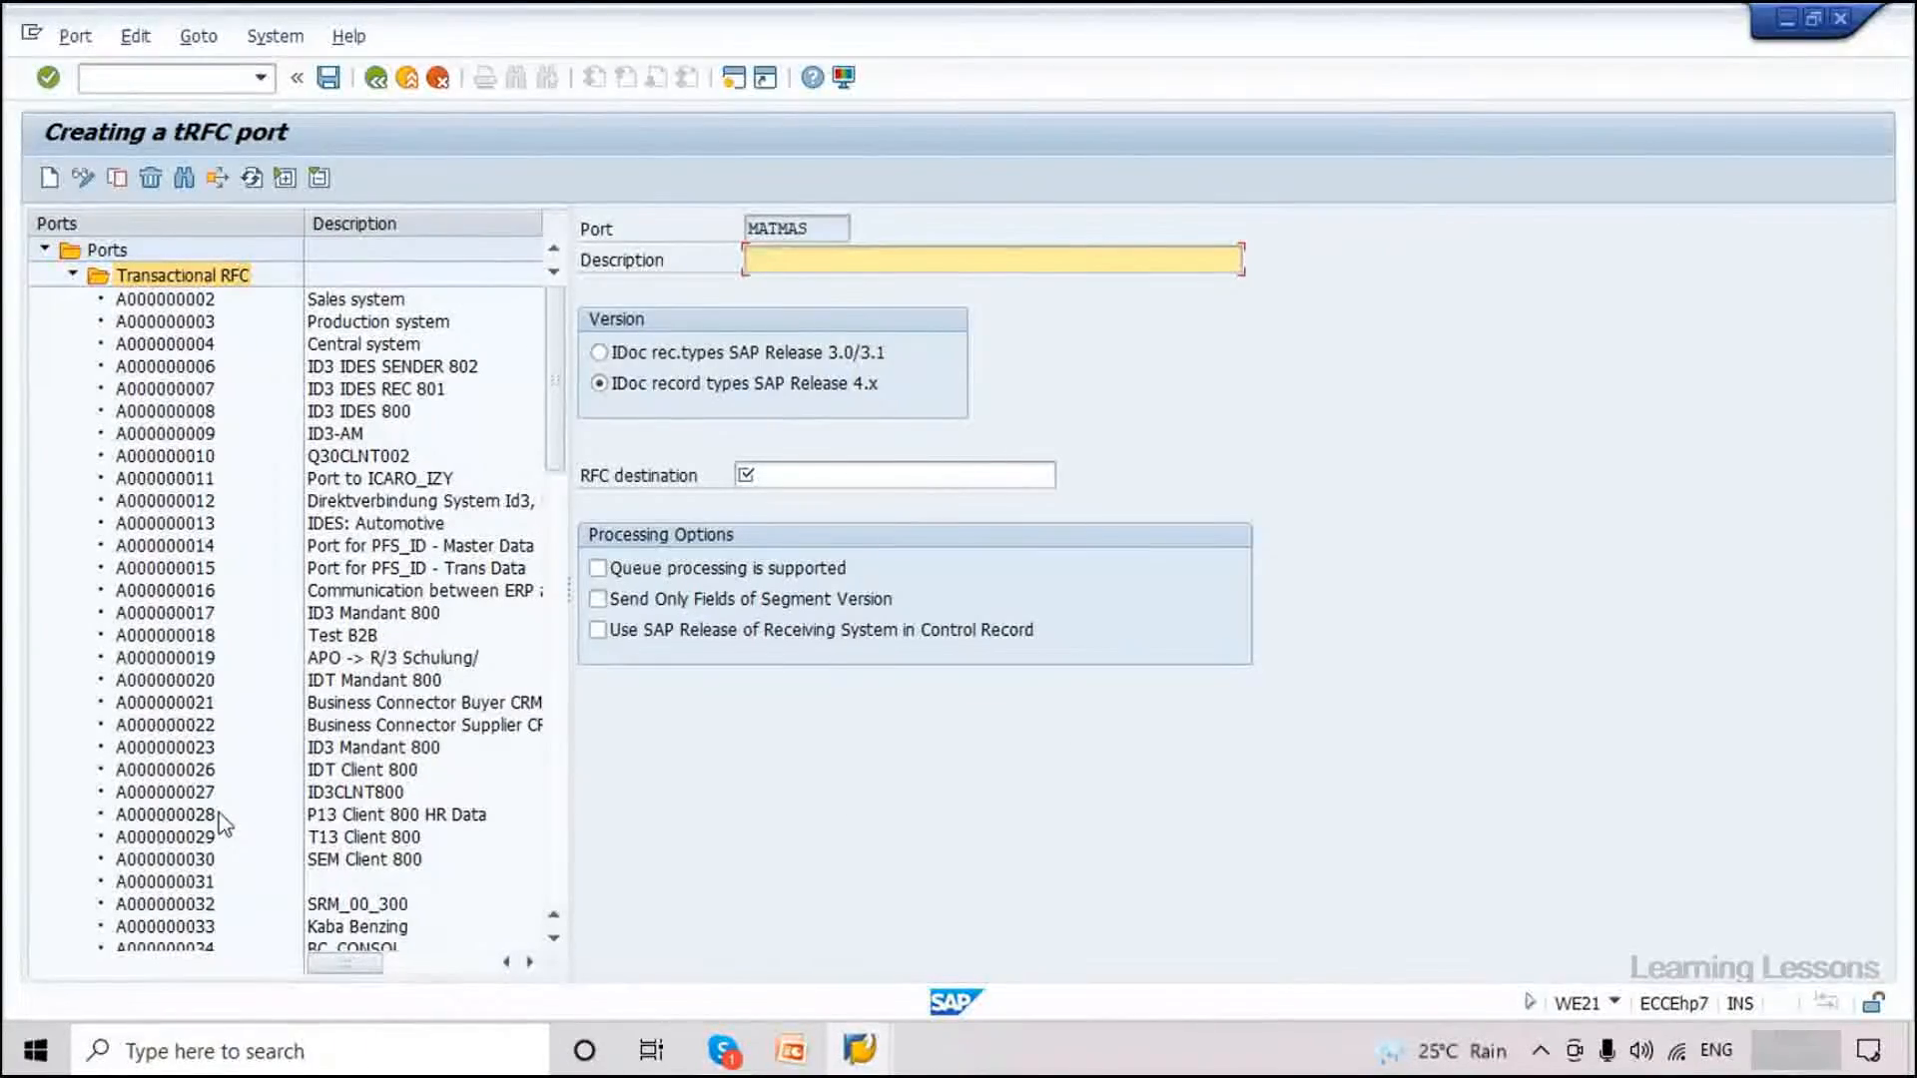
Enter description 'Material Master Configuration' and RFC destination EH7CLNT810.
{"action": "scroll", "coordinate": [184, 651], "scroll_direction": "down", "scroll_amount": 4}
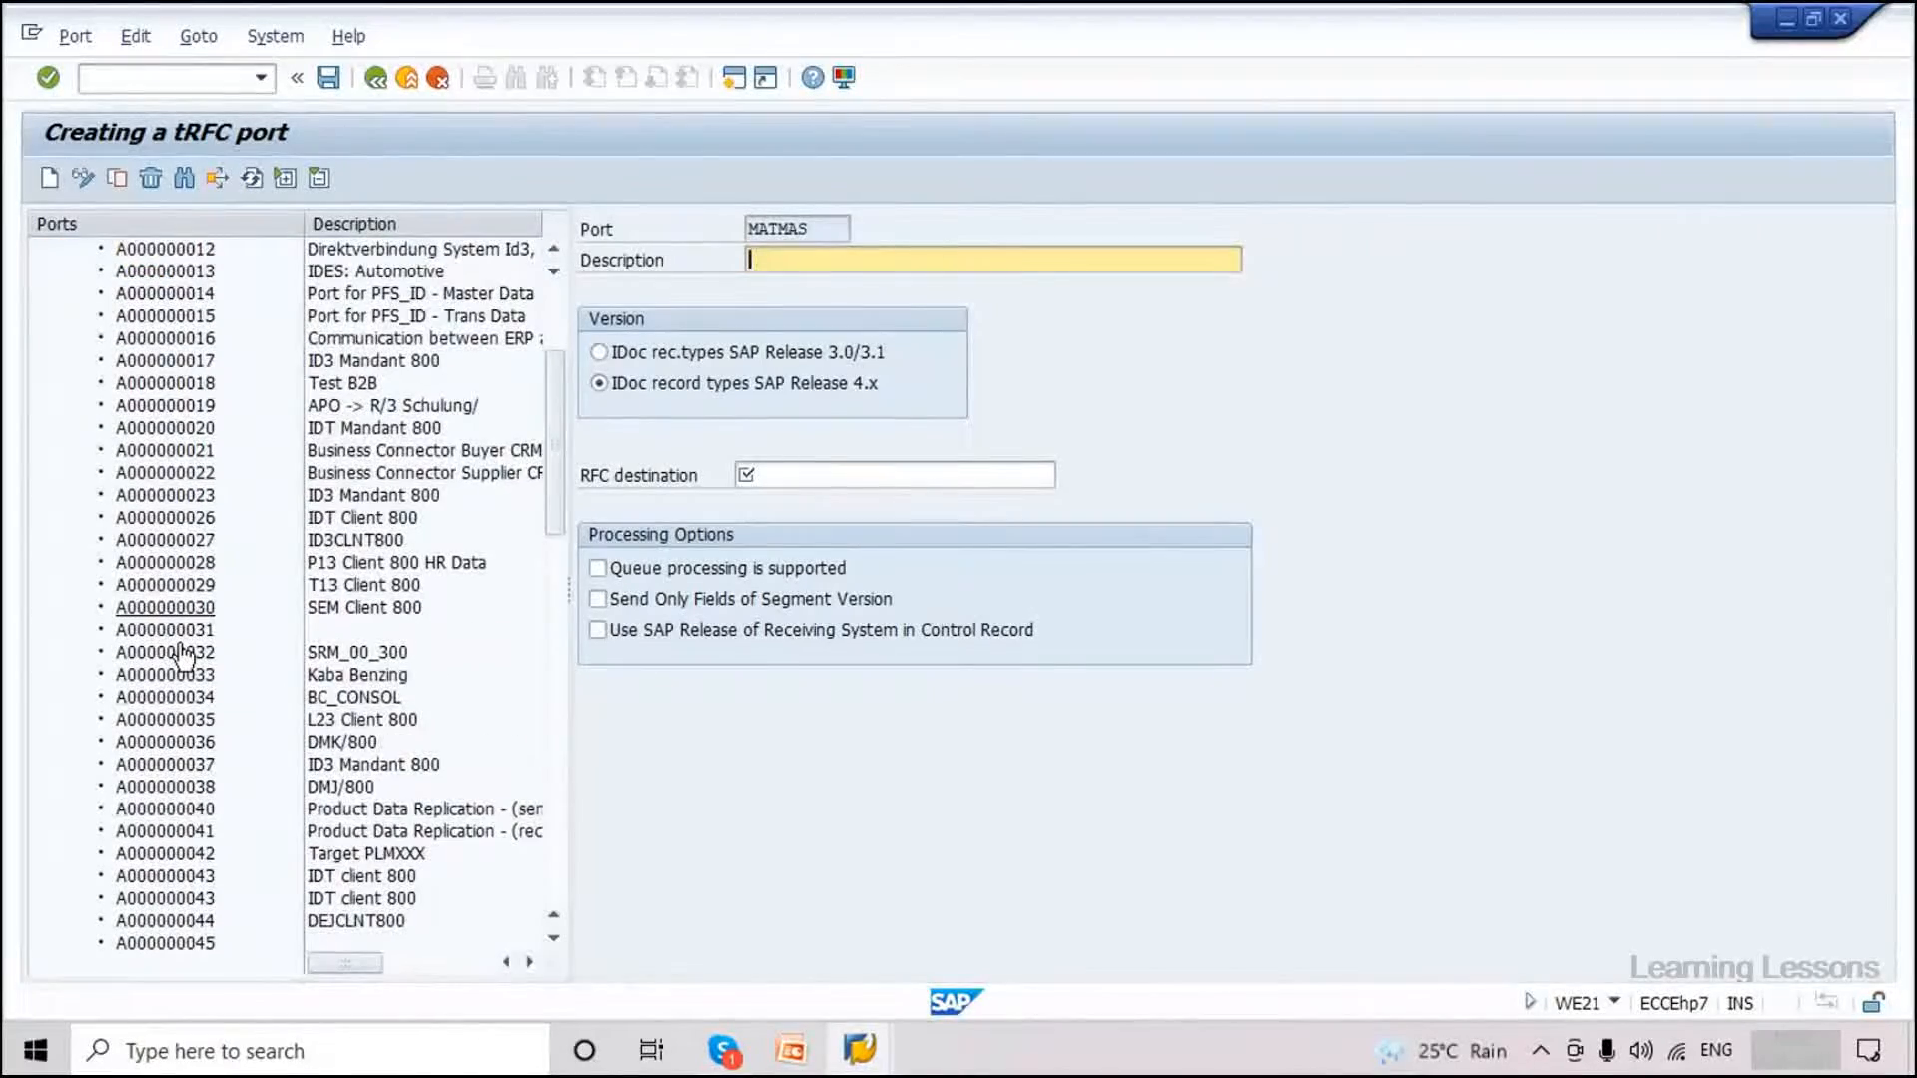
{"action": "scroll", "coordinate": [183, 652], "scroll_direction": "down", "scroll_amount": 3}
{"action": "scroll", "coordinate": [184, 651], "scroll_direction": "down", "scroll_amount": 4}
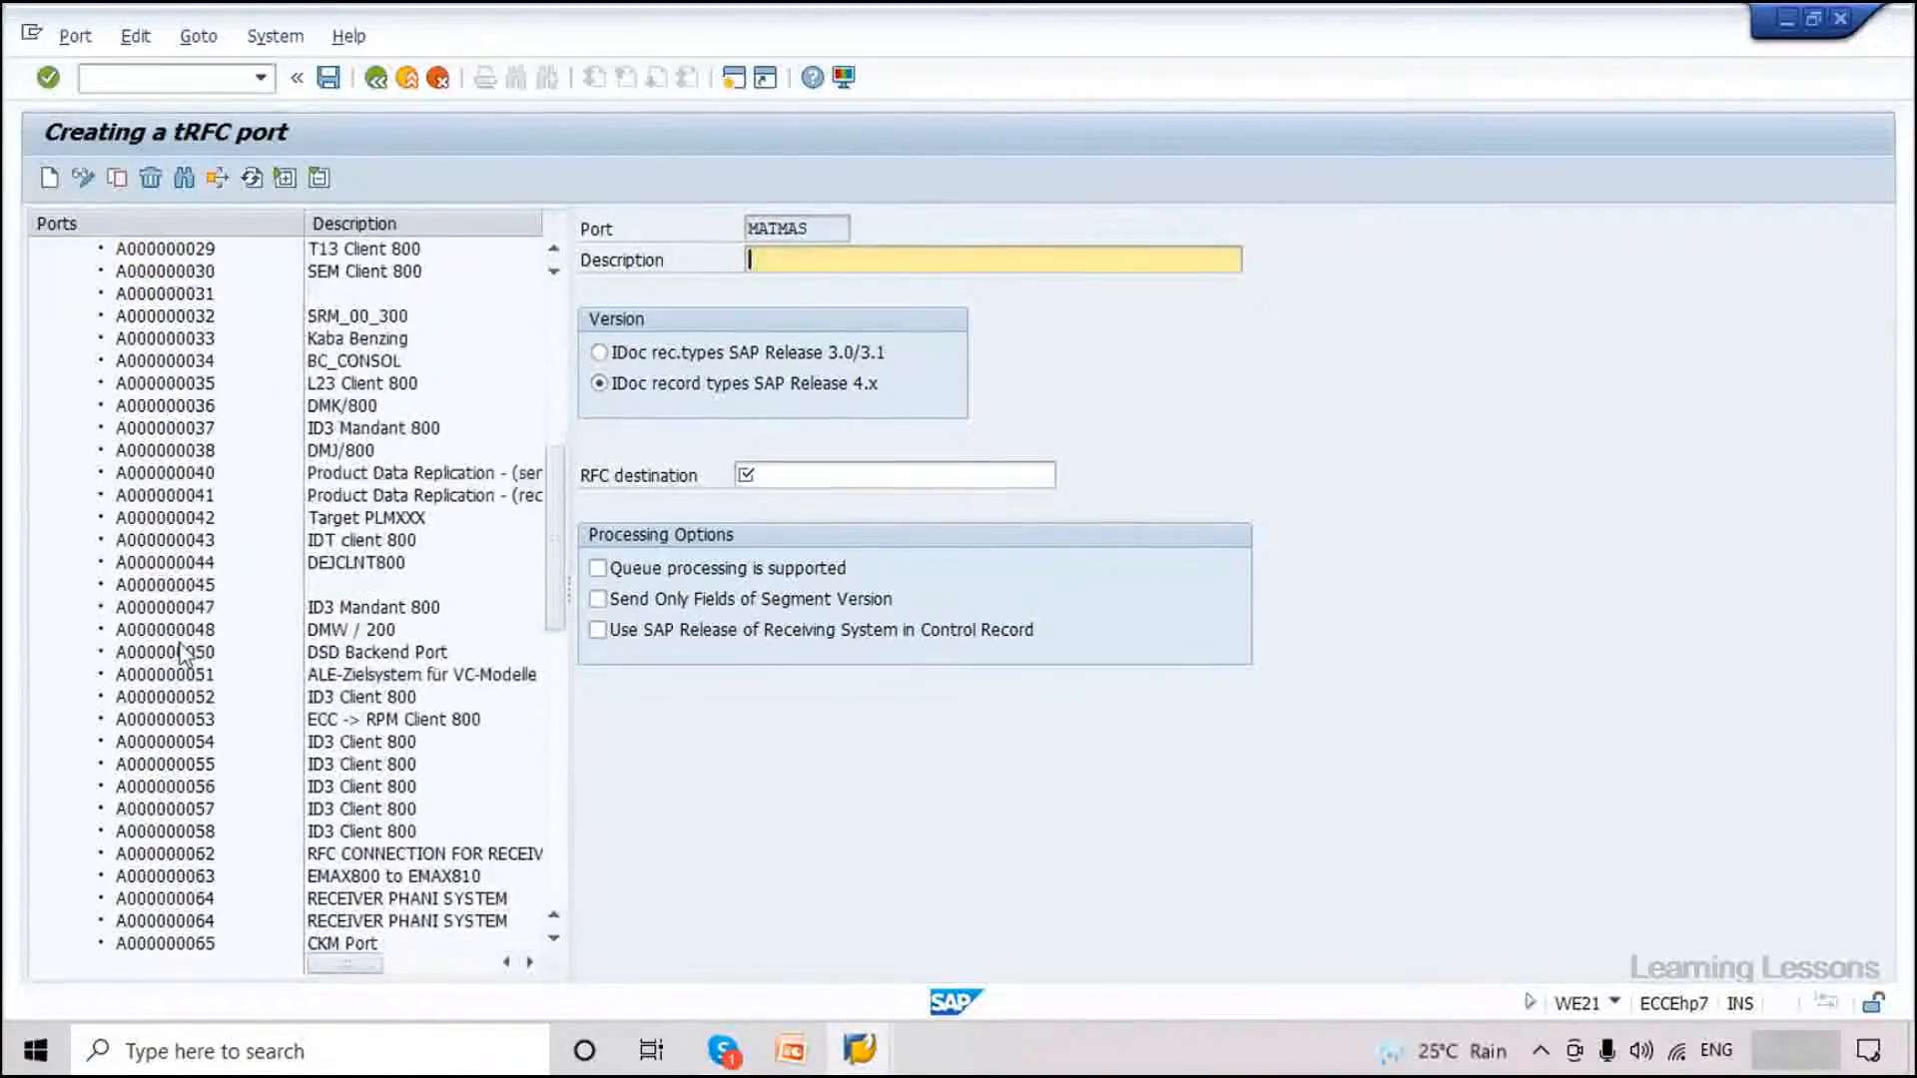
{"action": "scroll", "coordinate": [184, 651], "scroll_direction": "down", "scroll_amount": 6}
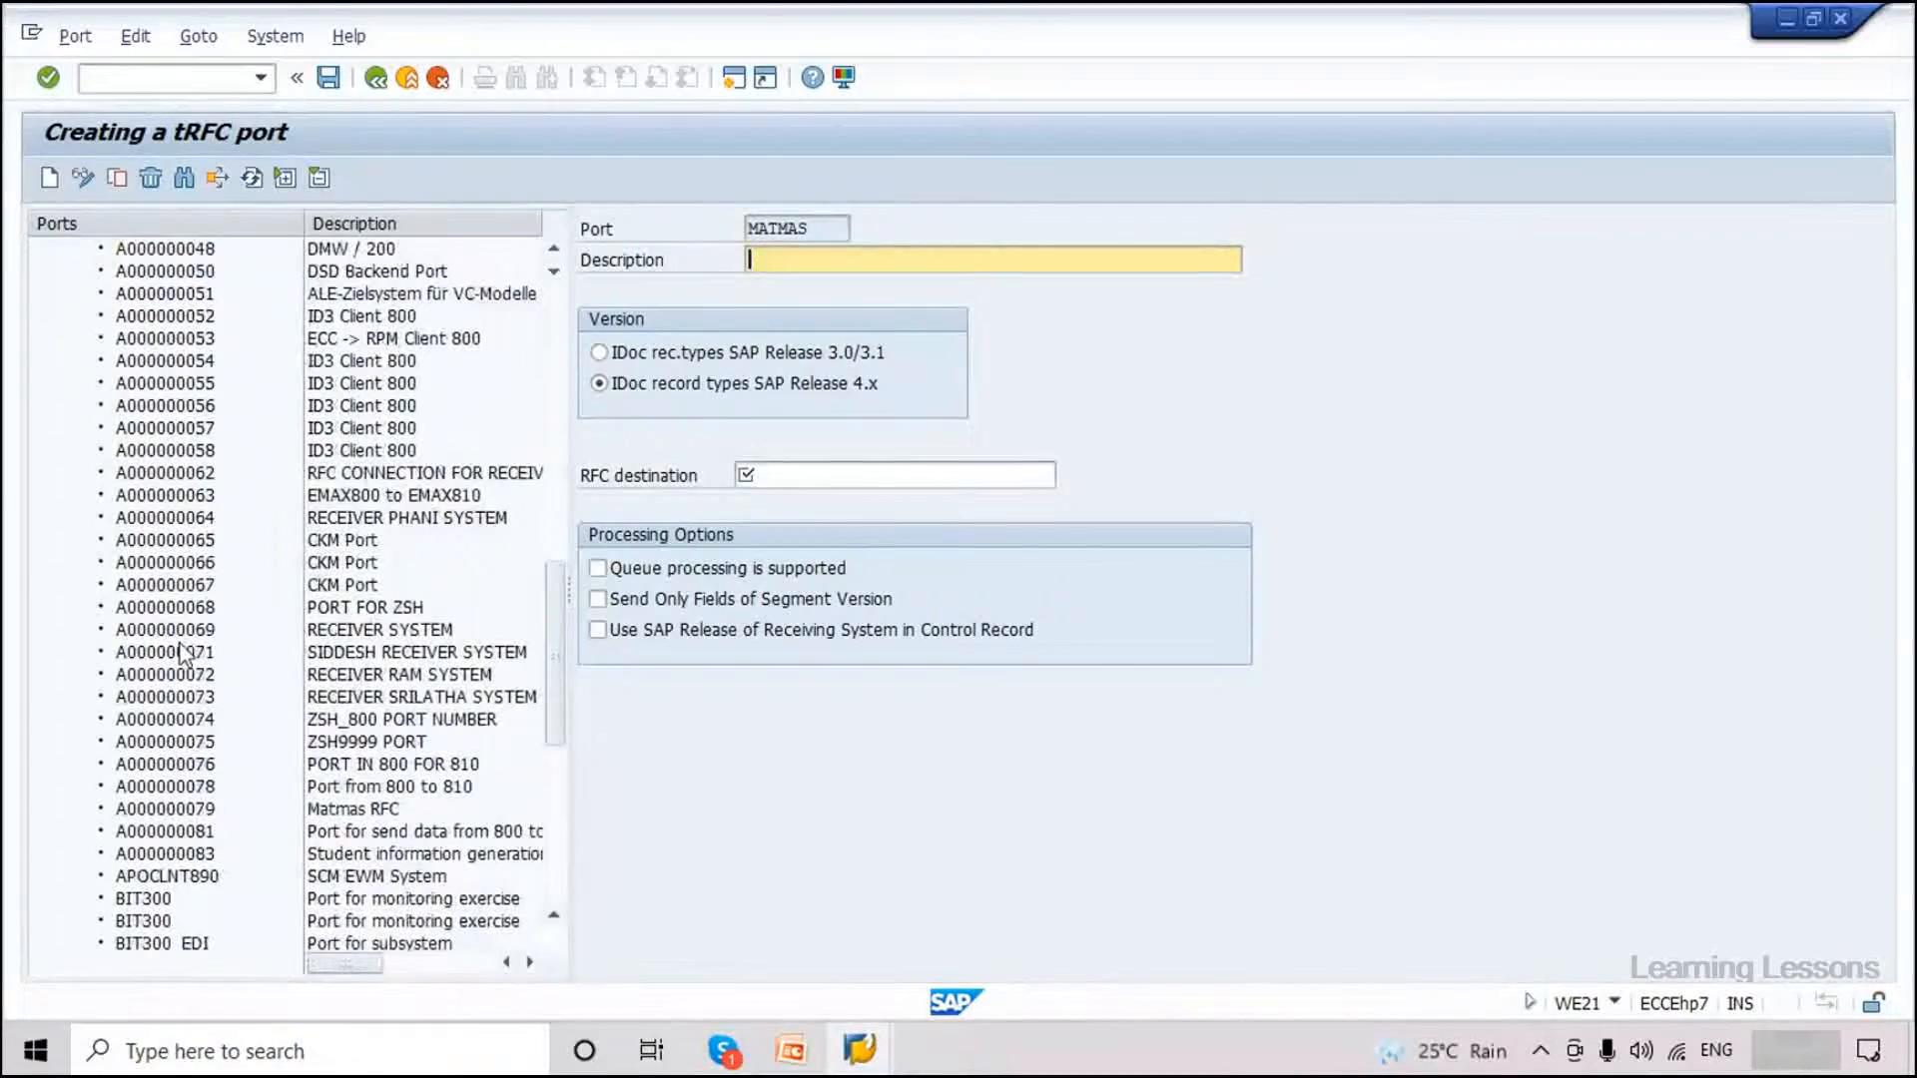
{"action": "scroll", "coordinate": [184, 651], "scroll_direction": "down", "scroll_amount": 8}
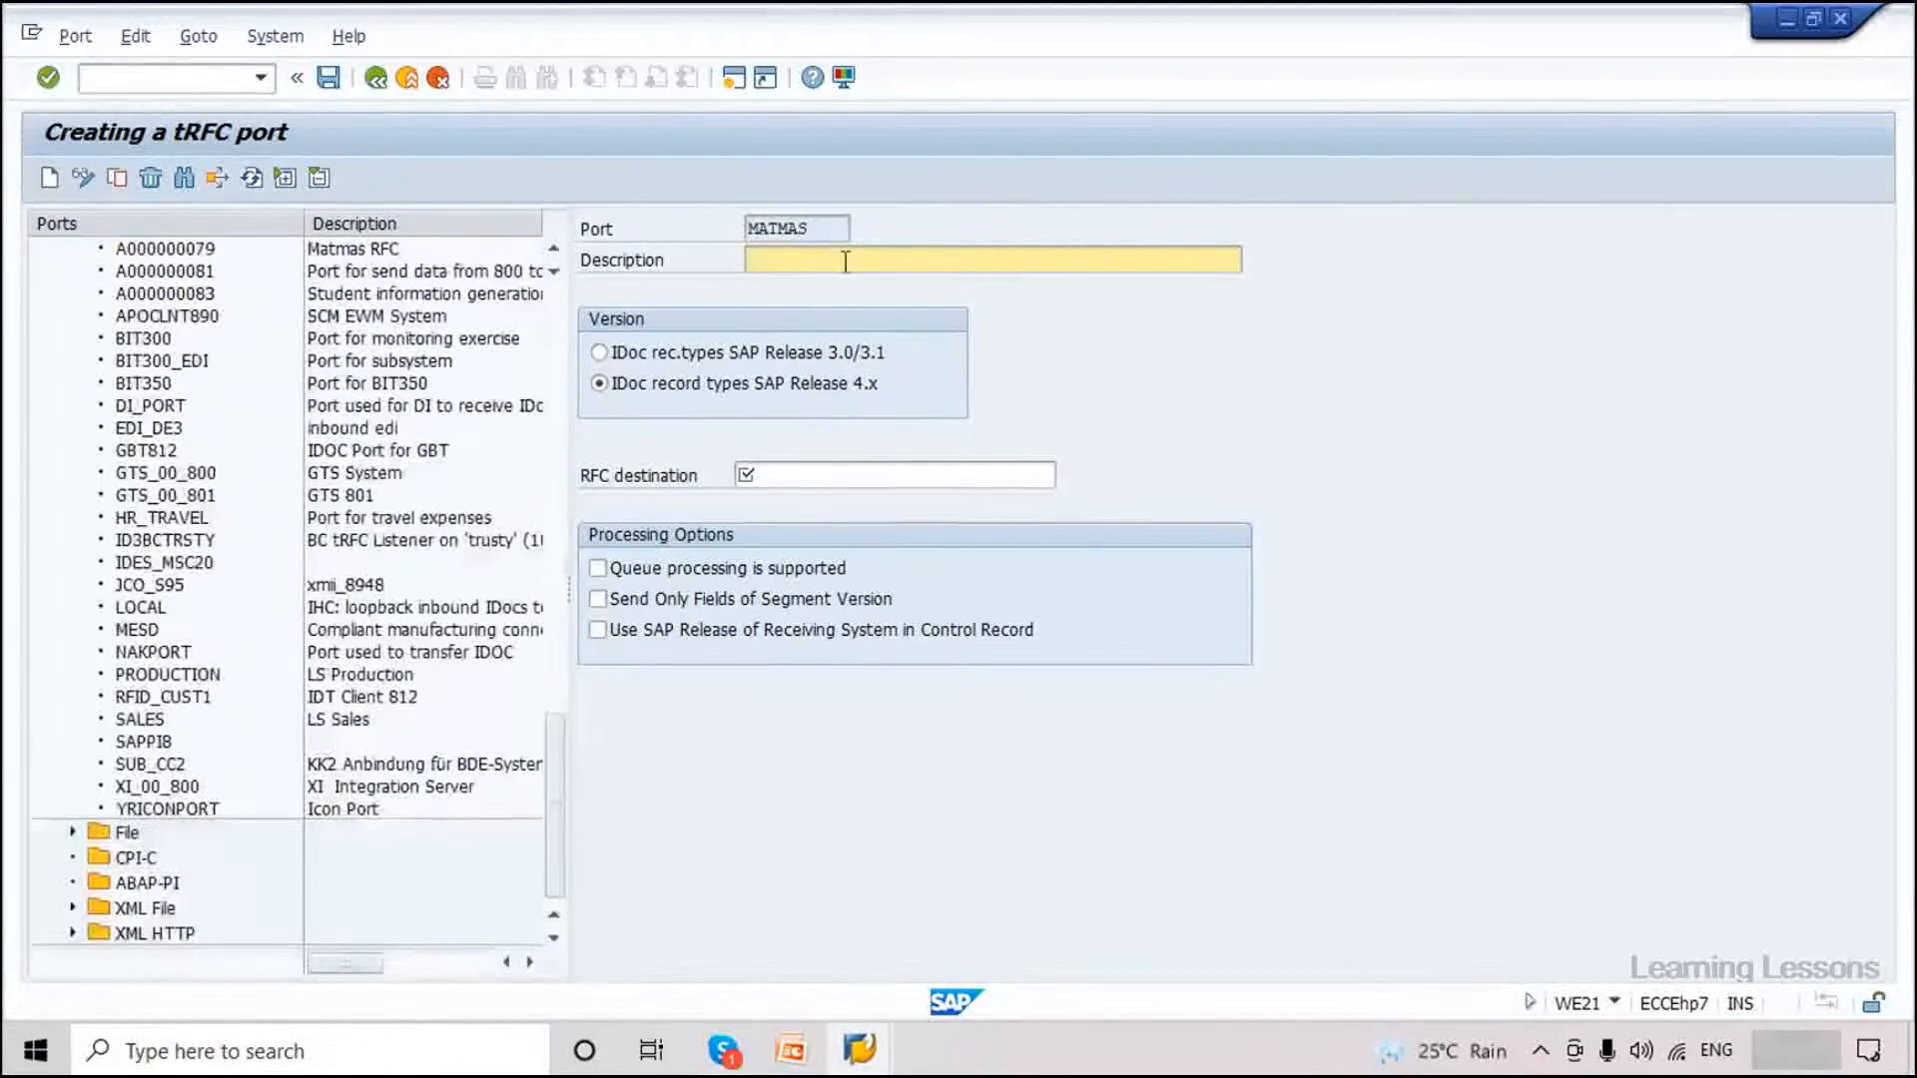
{"action": "left_click", "coordinate": [845, 262]}
{"action": "type", "text": "Material Master C"}
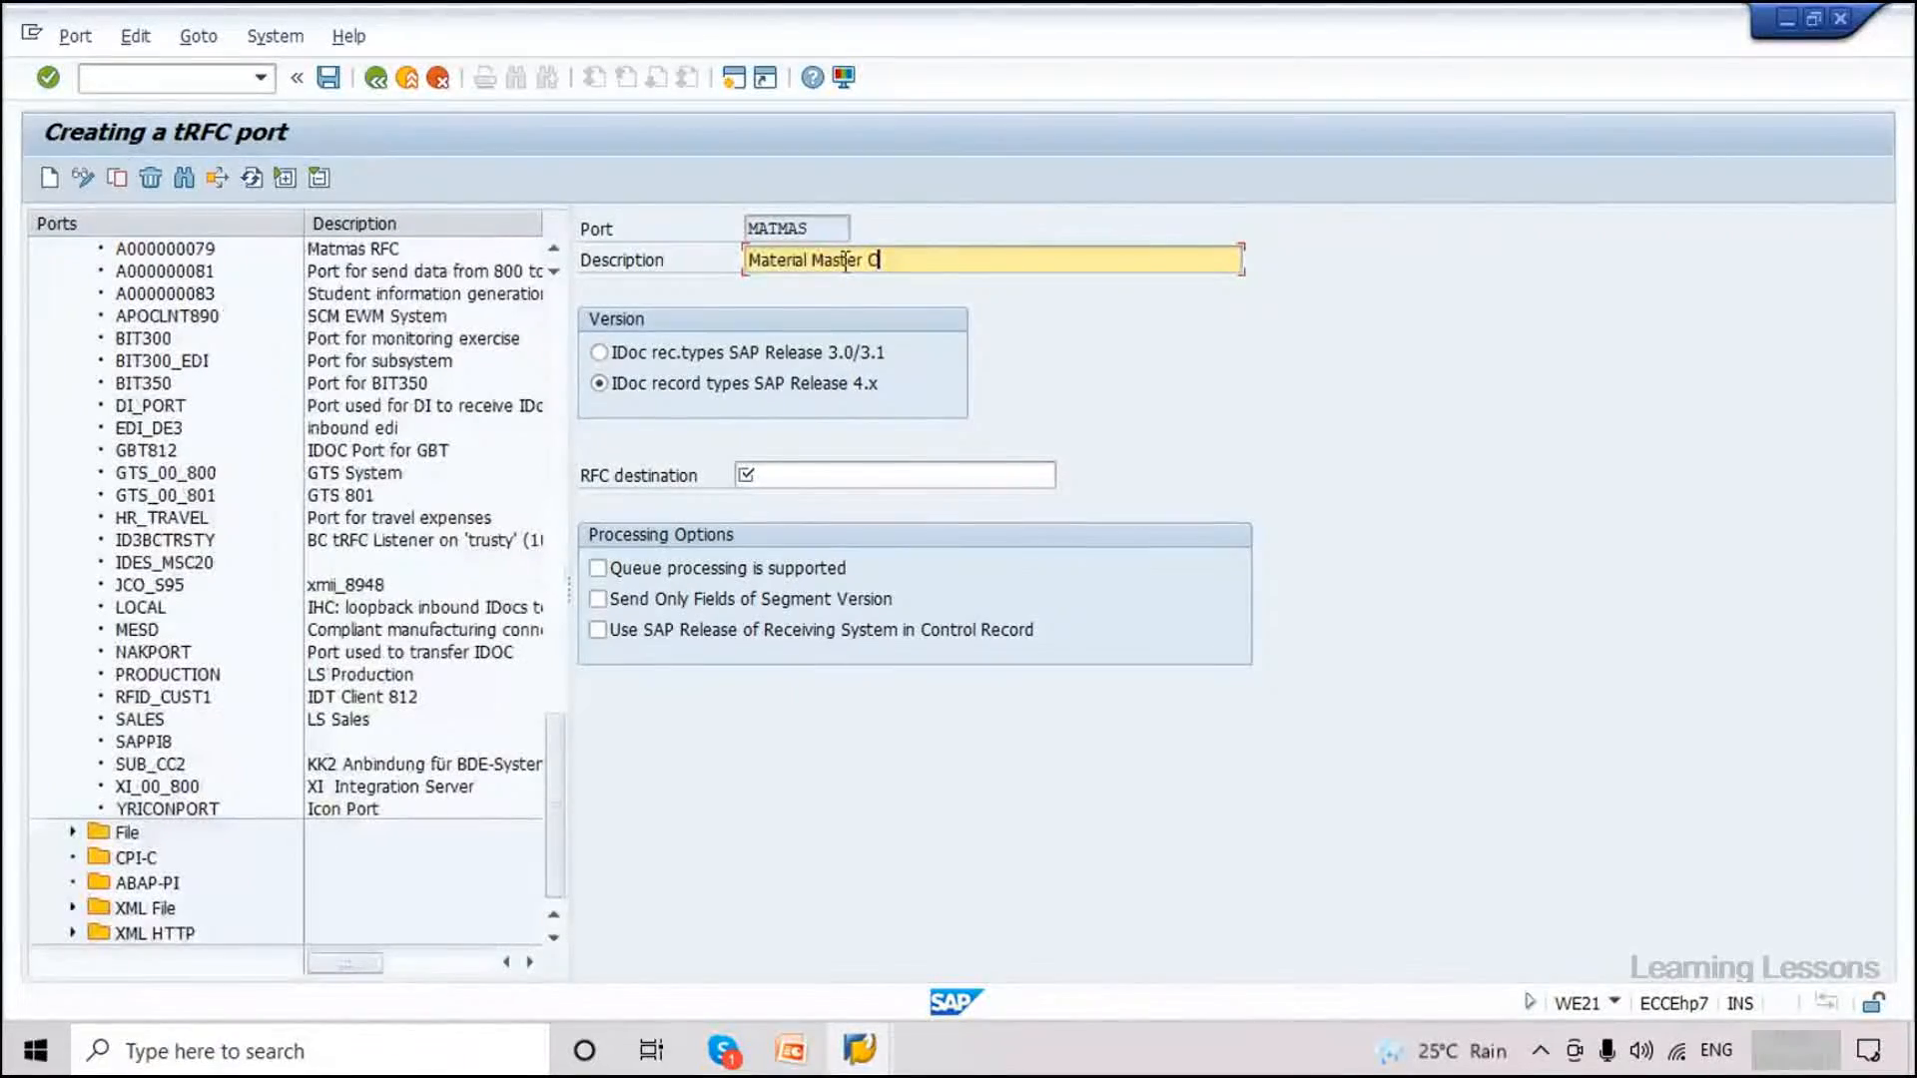
{"action": "type", "text": "onfiguration"}
{"action": "left_click", "coordinate": [941, 474]}
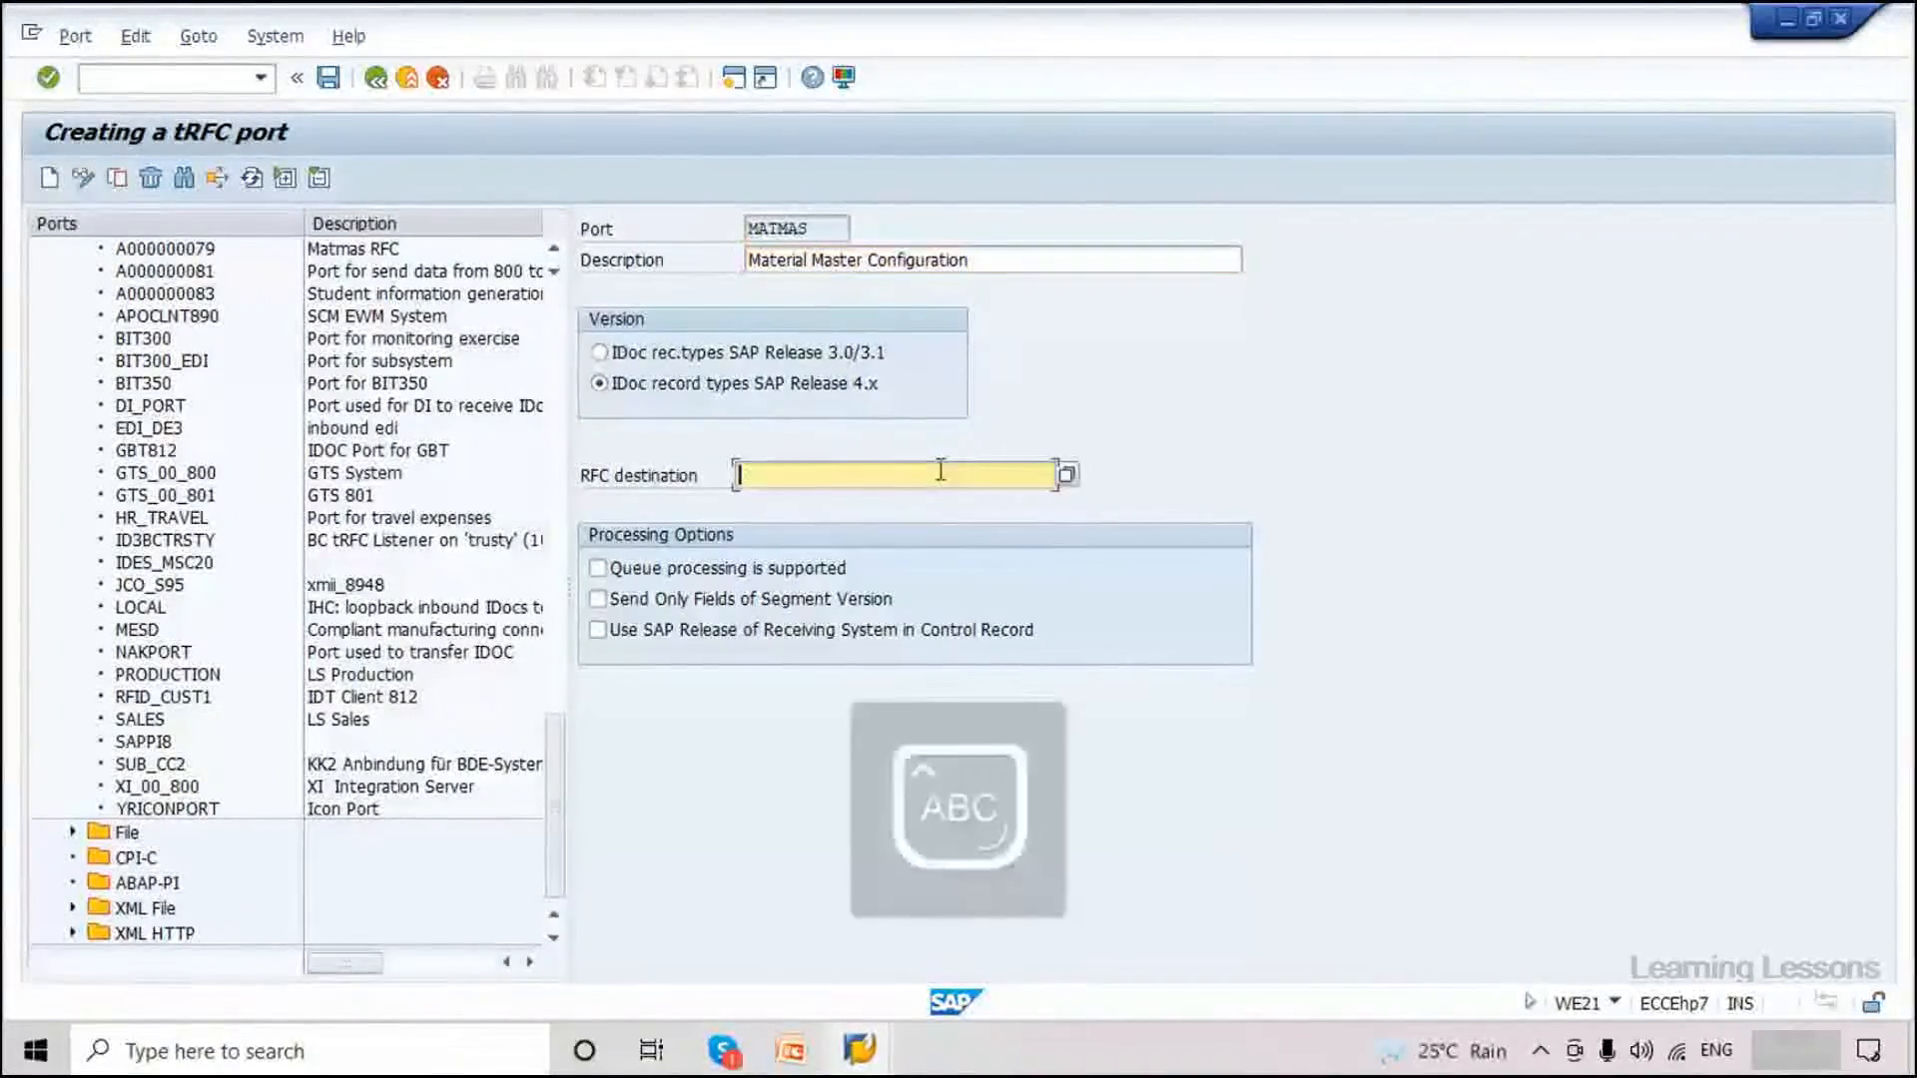
{"action": "type", "text": "EH7"}
{"action": "key", "text": "Caps_Lock"}
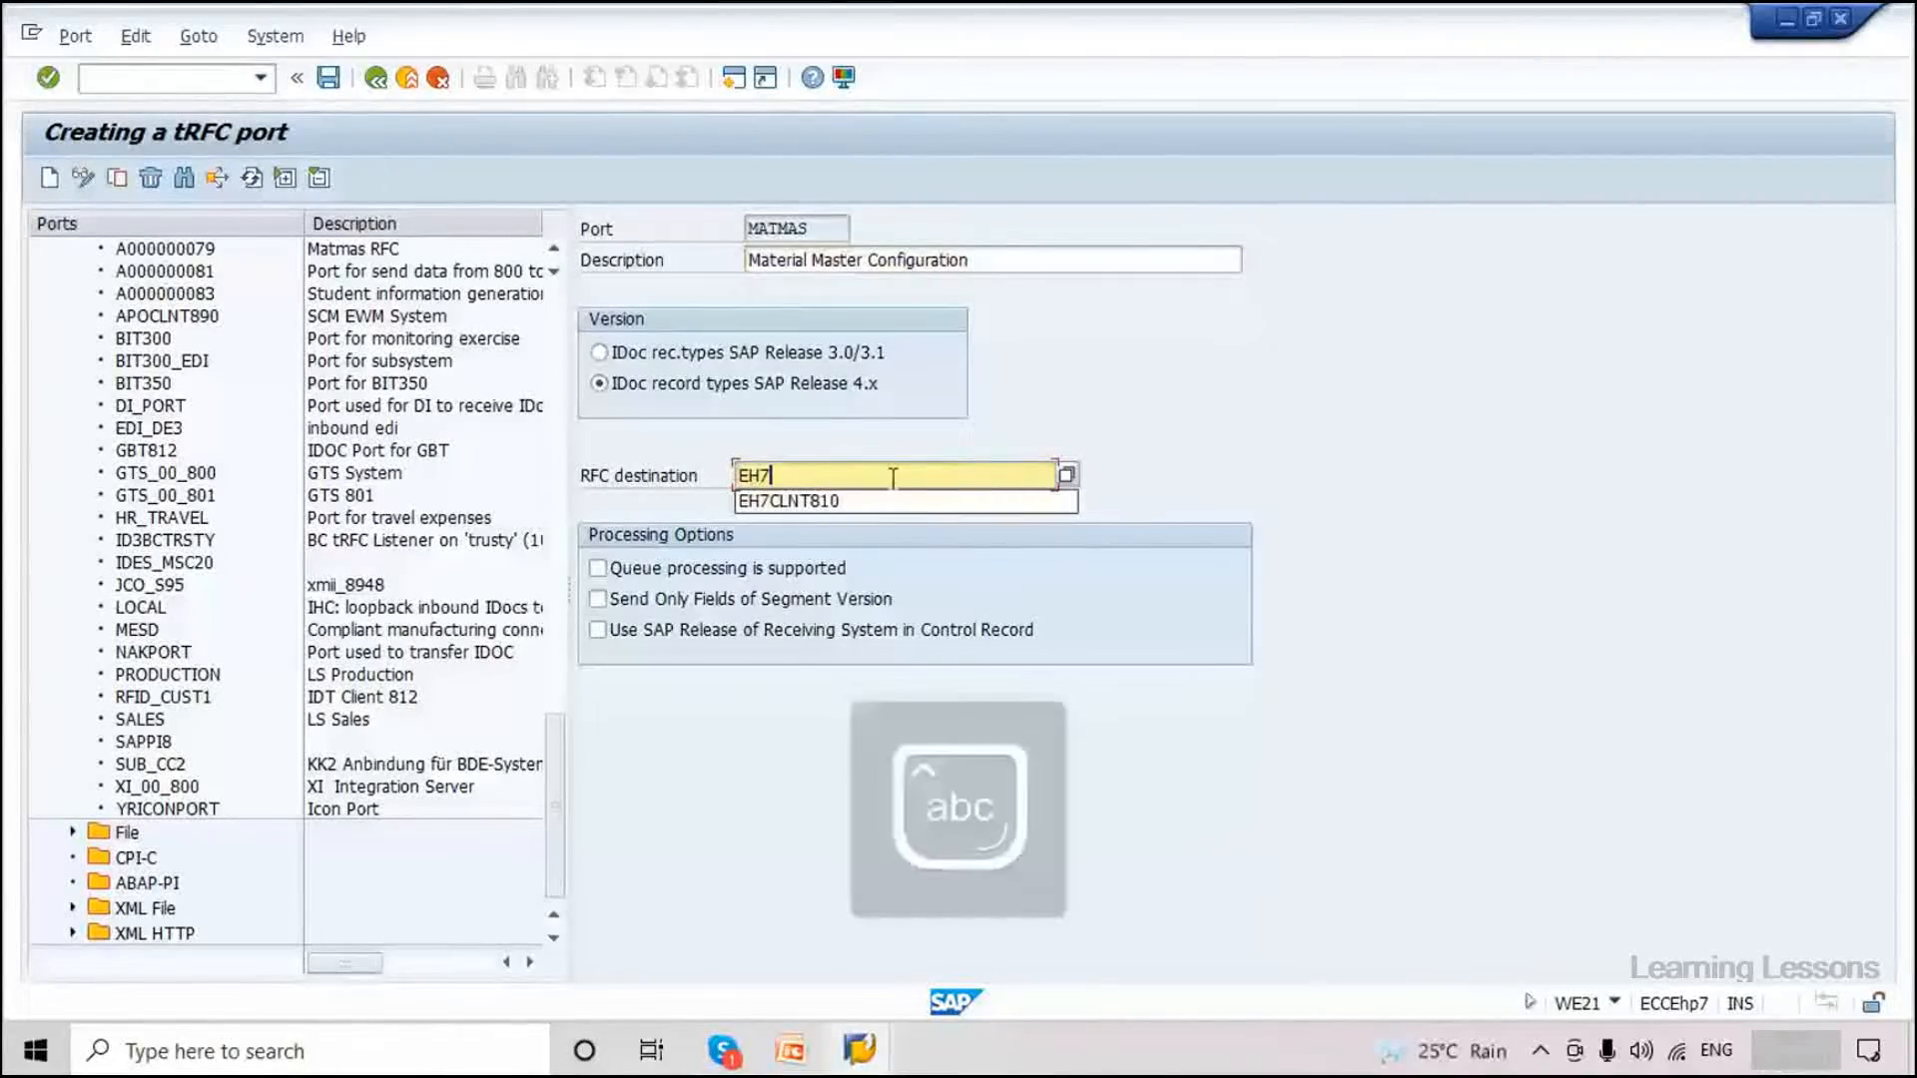
{"action": "left_click", "coordinate": [883, 500]}
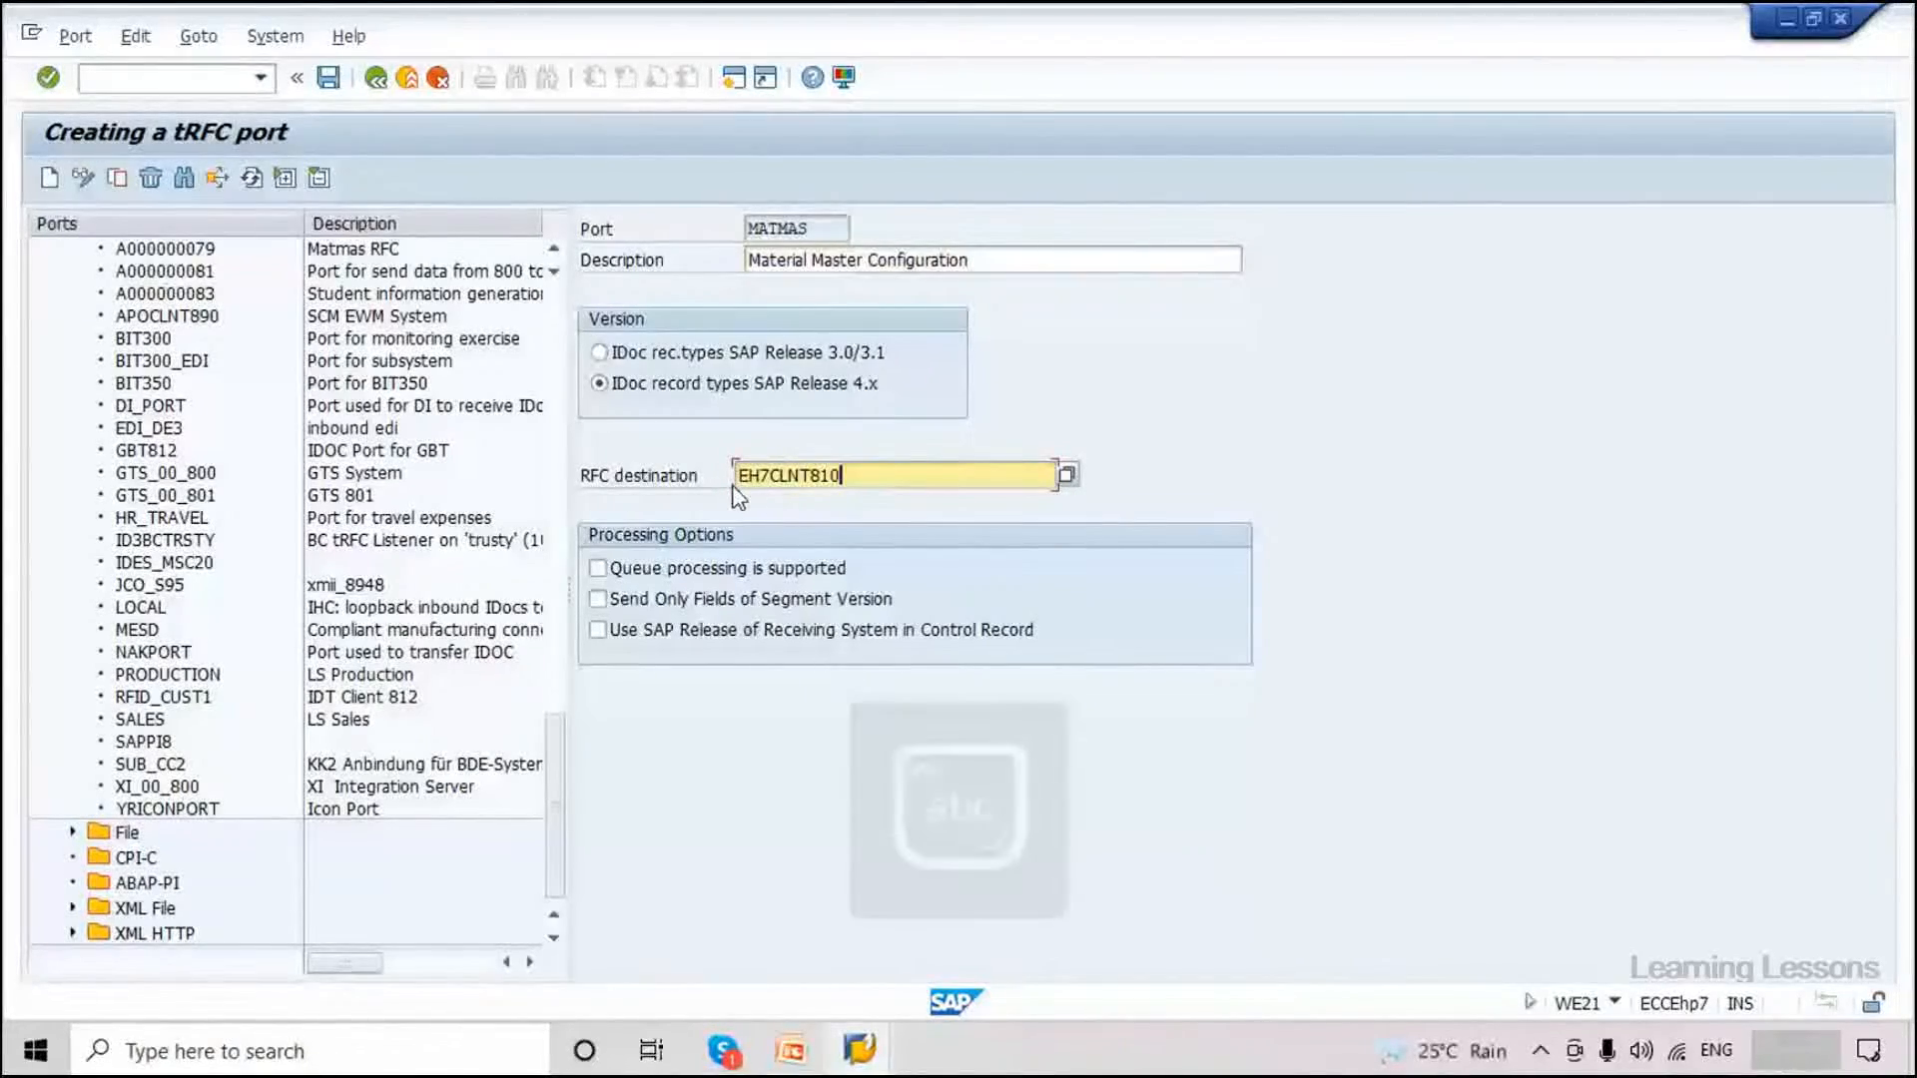
Save the MATMAS port and acknowledge the information message.
{"action": "left_click_drag", "start_coordinate": [738, 477], "coordinate": [770, 478]}
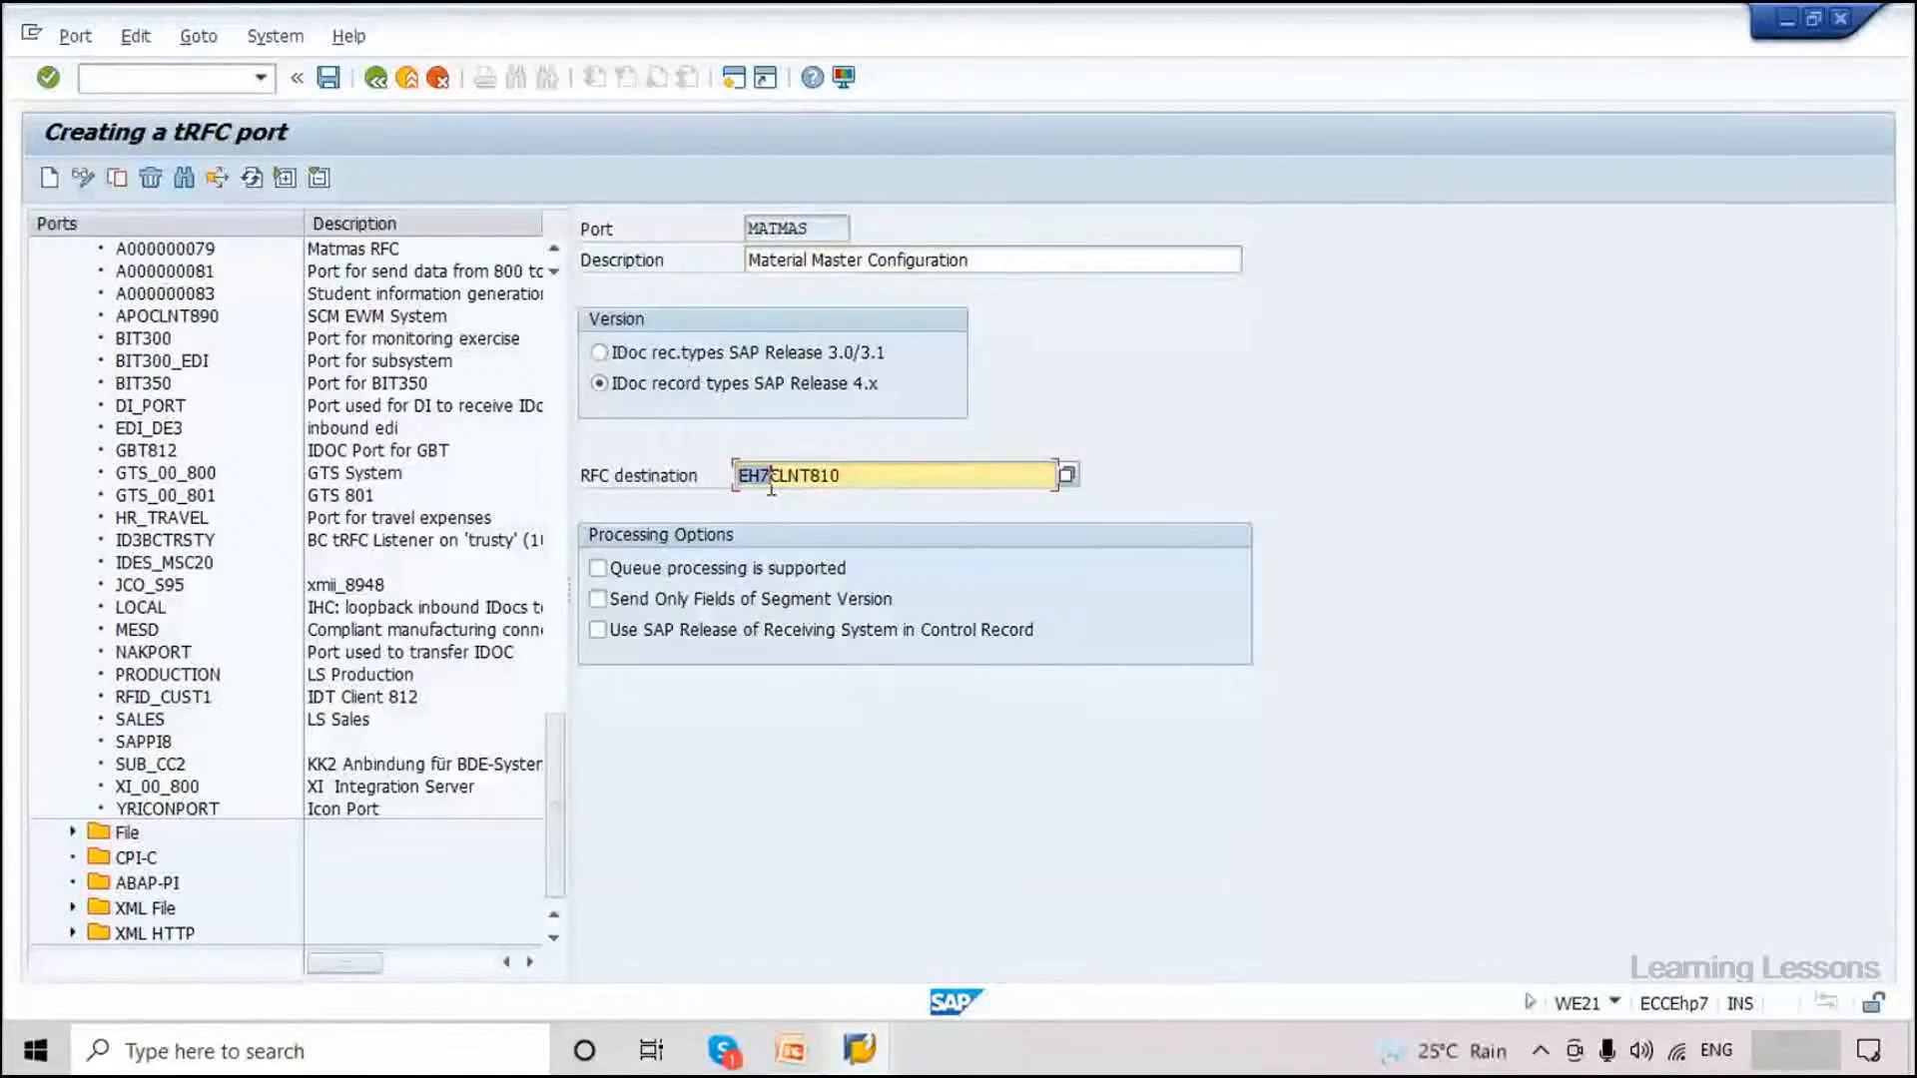
{"action": "left_click_drag", "start_coordinate": [770, 478], "coordinate": [811, 479]}
{"action": "left_click_drag", "start_coordinate": [841, 479], "coordinate": [810, 481]}
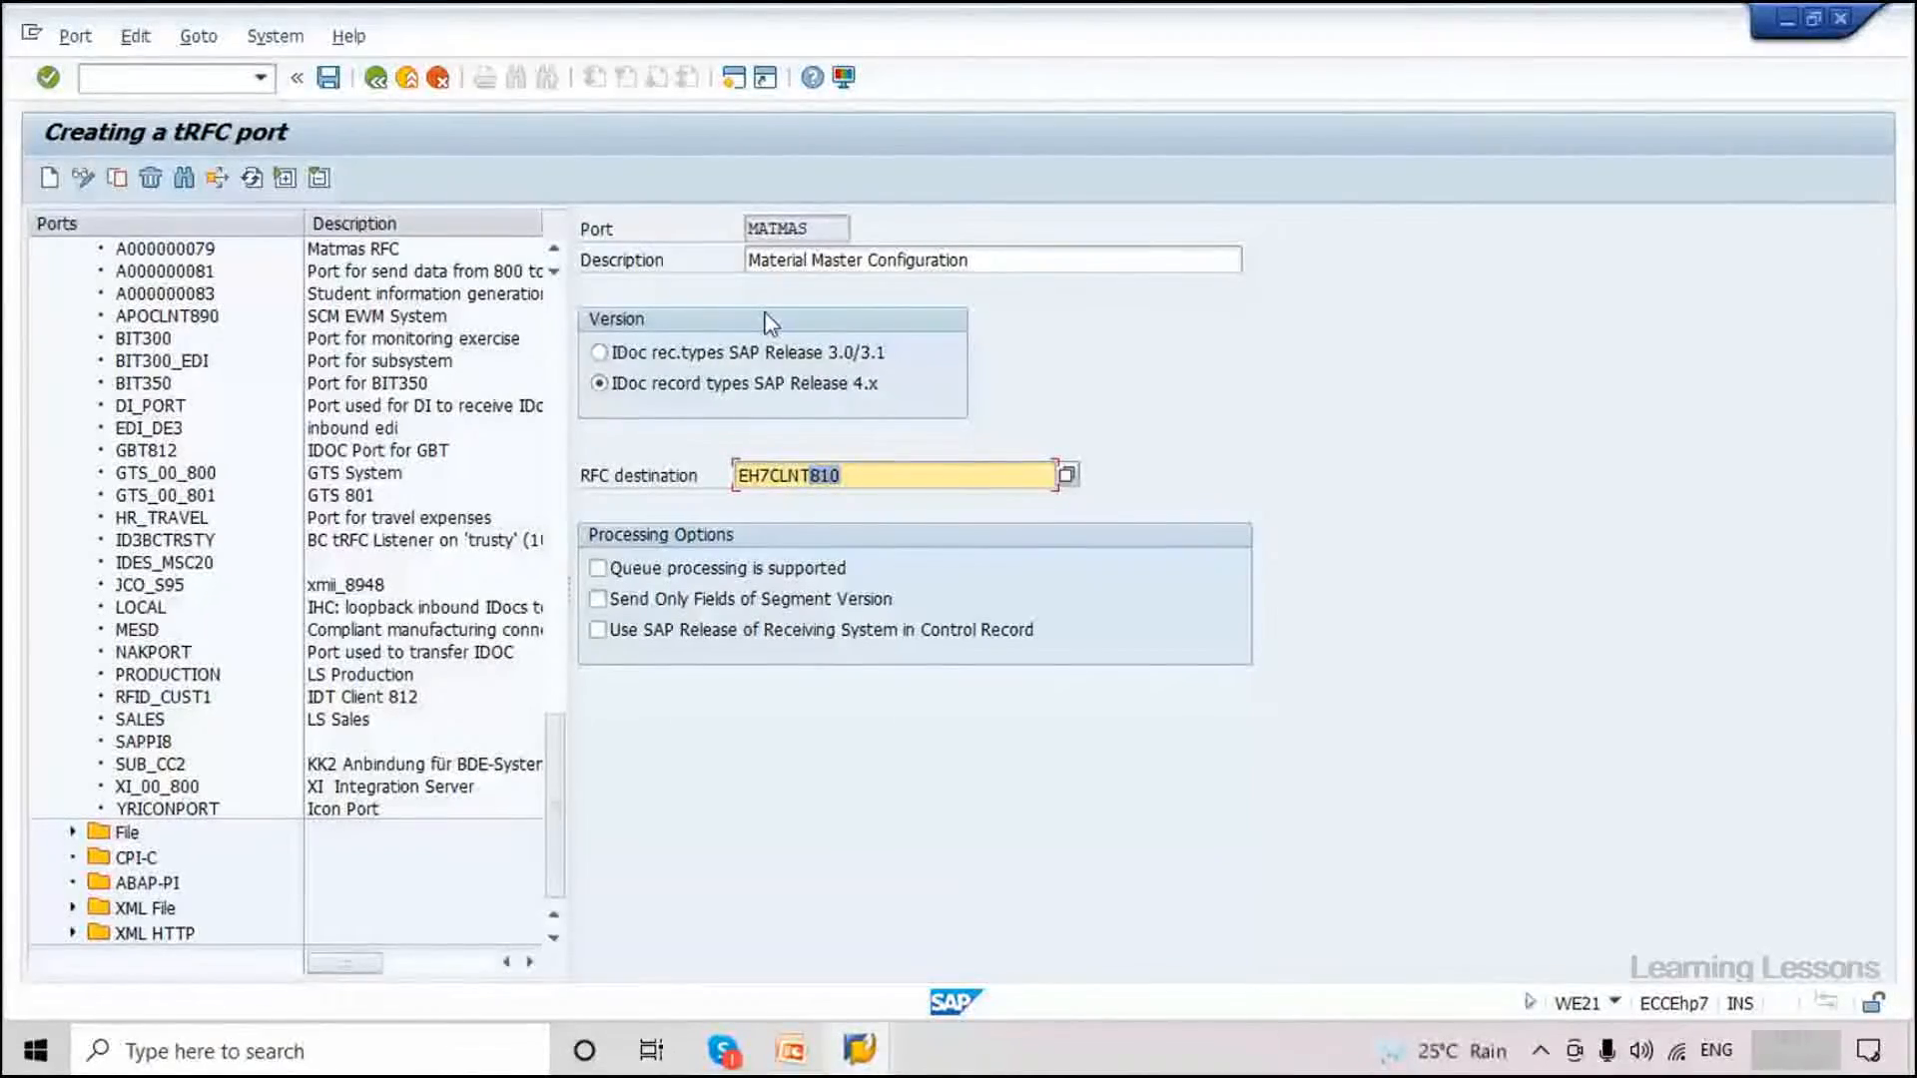
{"action": "left_click", "coordinate": [410, 81]}
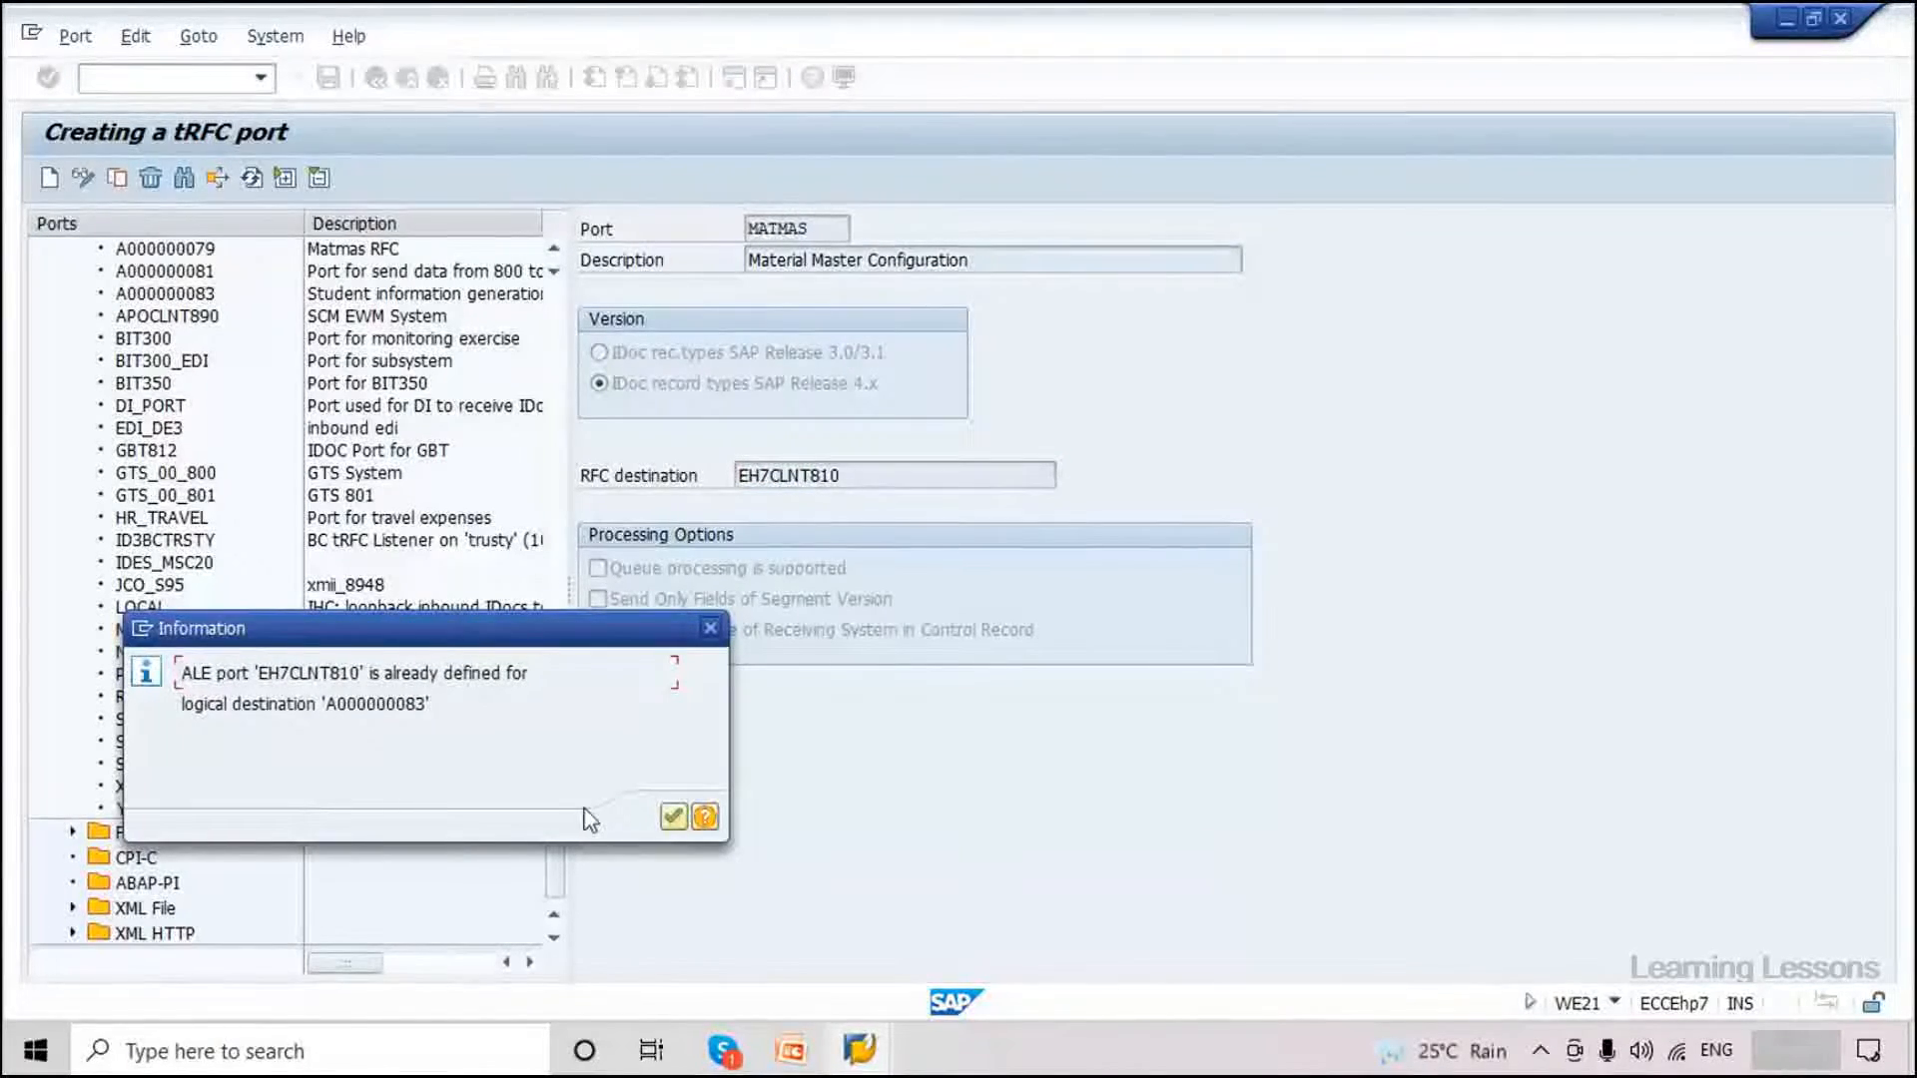
{"action": "left_click", "coordinate": [671, 821]}
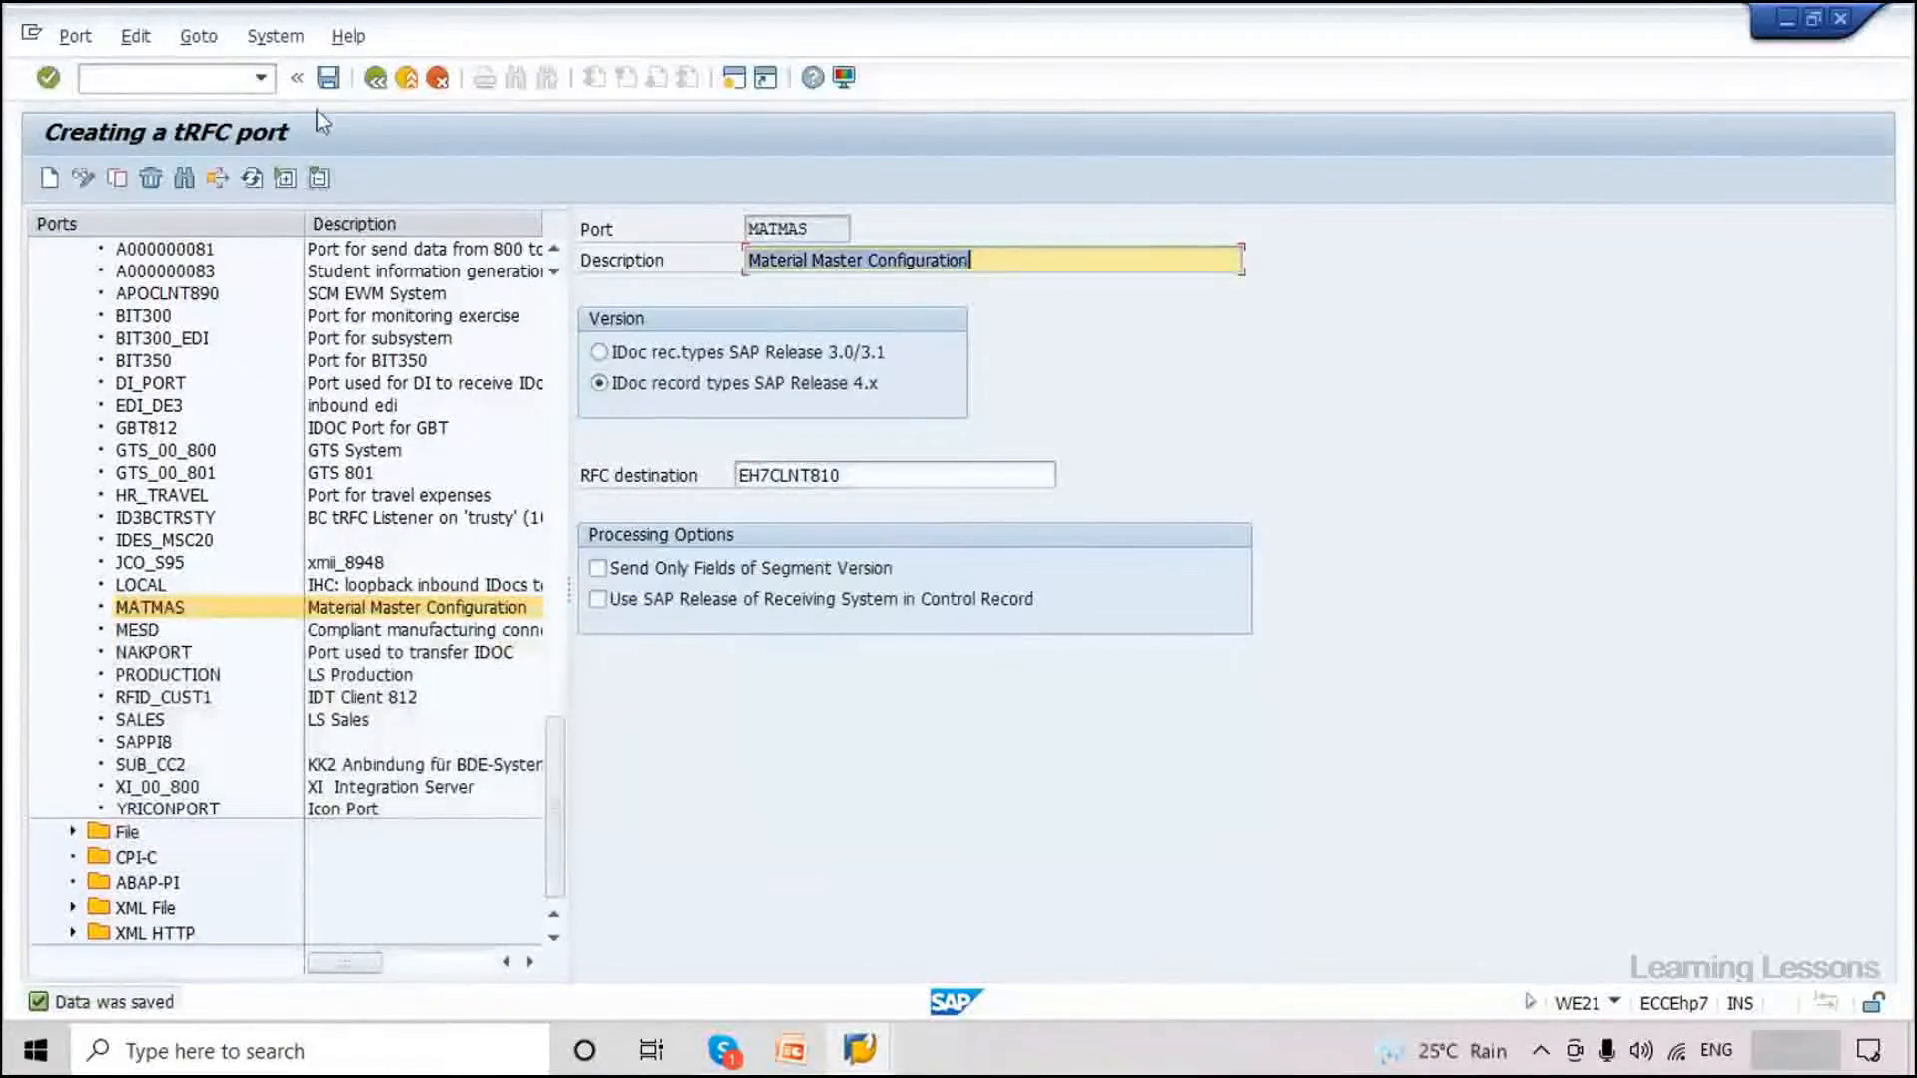
{"action": "left_click", "coordinate": [329, 80]}
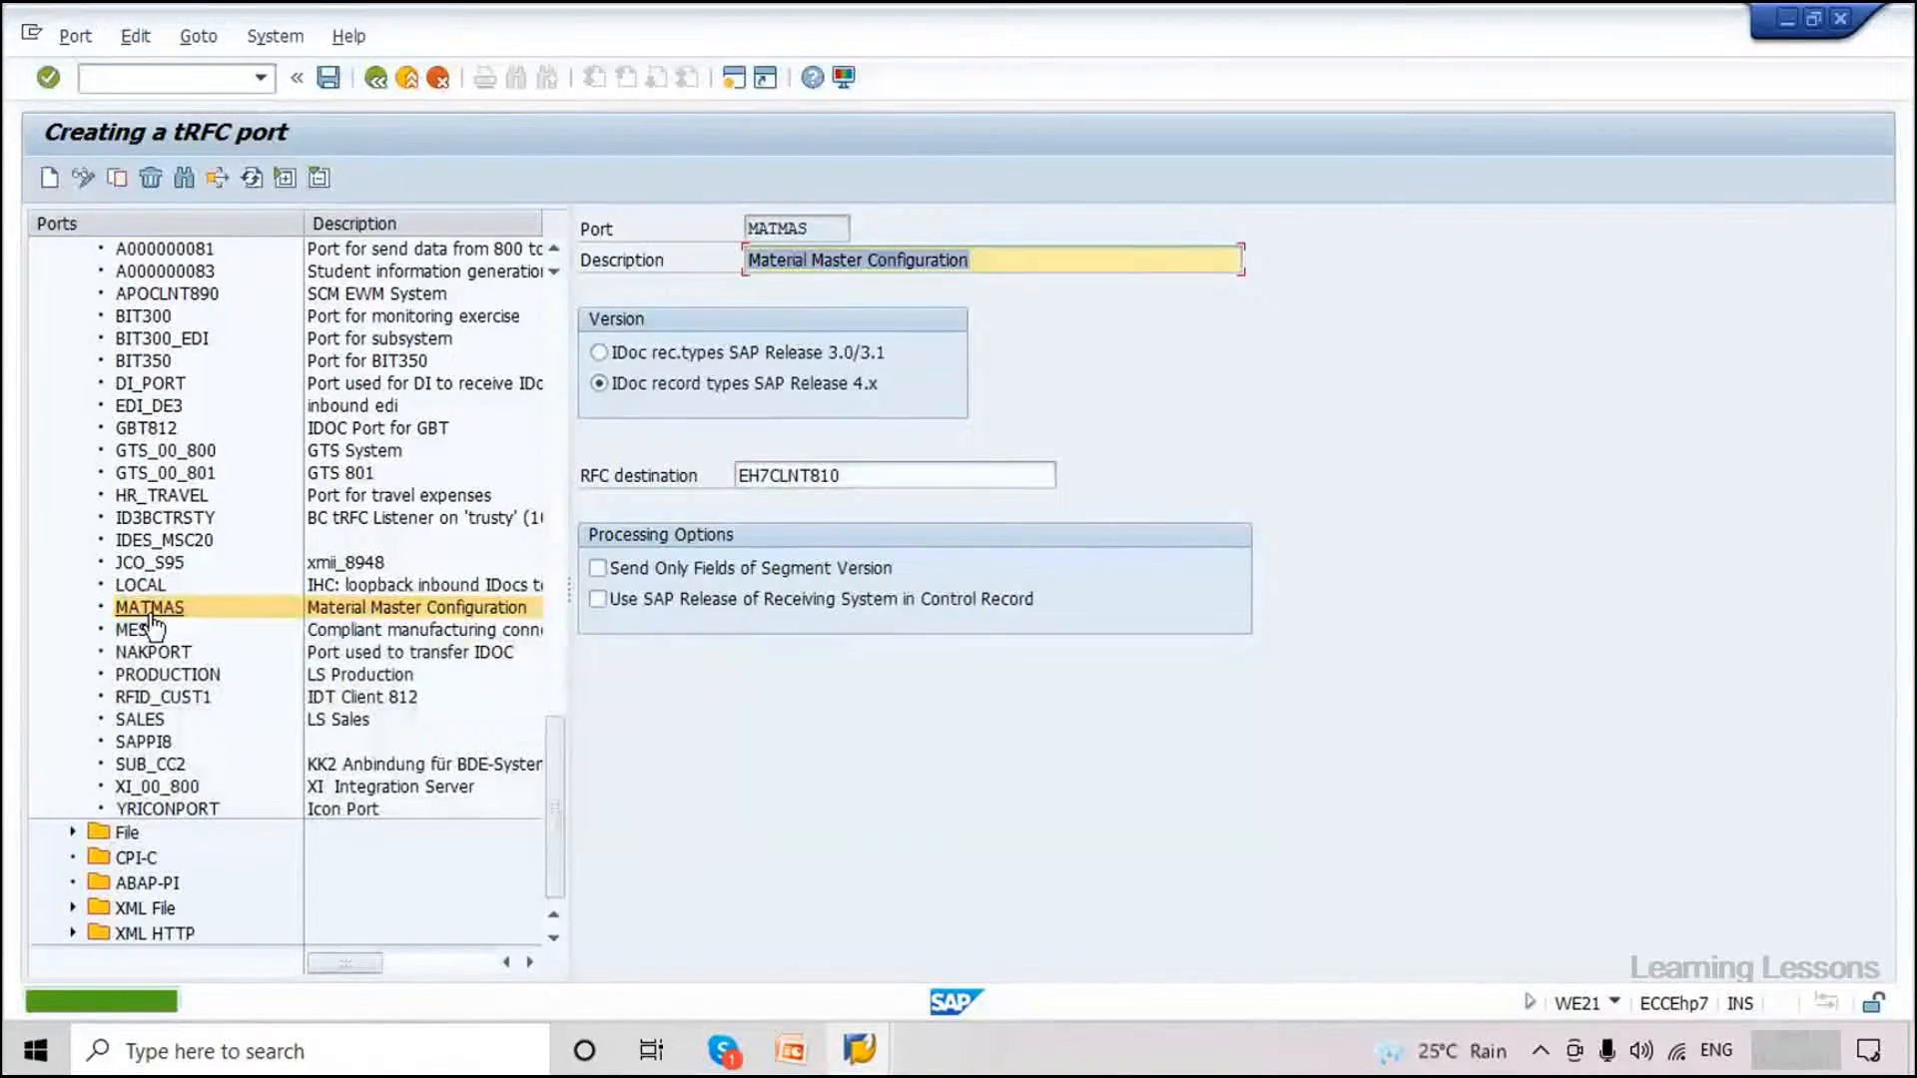
{"action": "left_click", "coordinate": [146, 81]}
Run /nWE20 and widen the partner tree and Partner column.
{"action": "type", "text": "/n"}
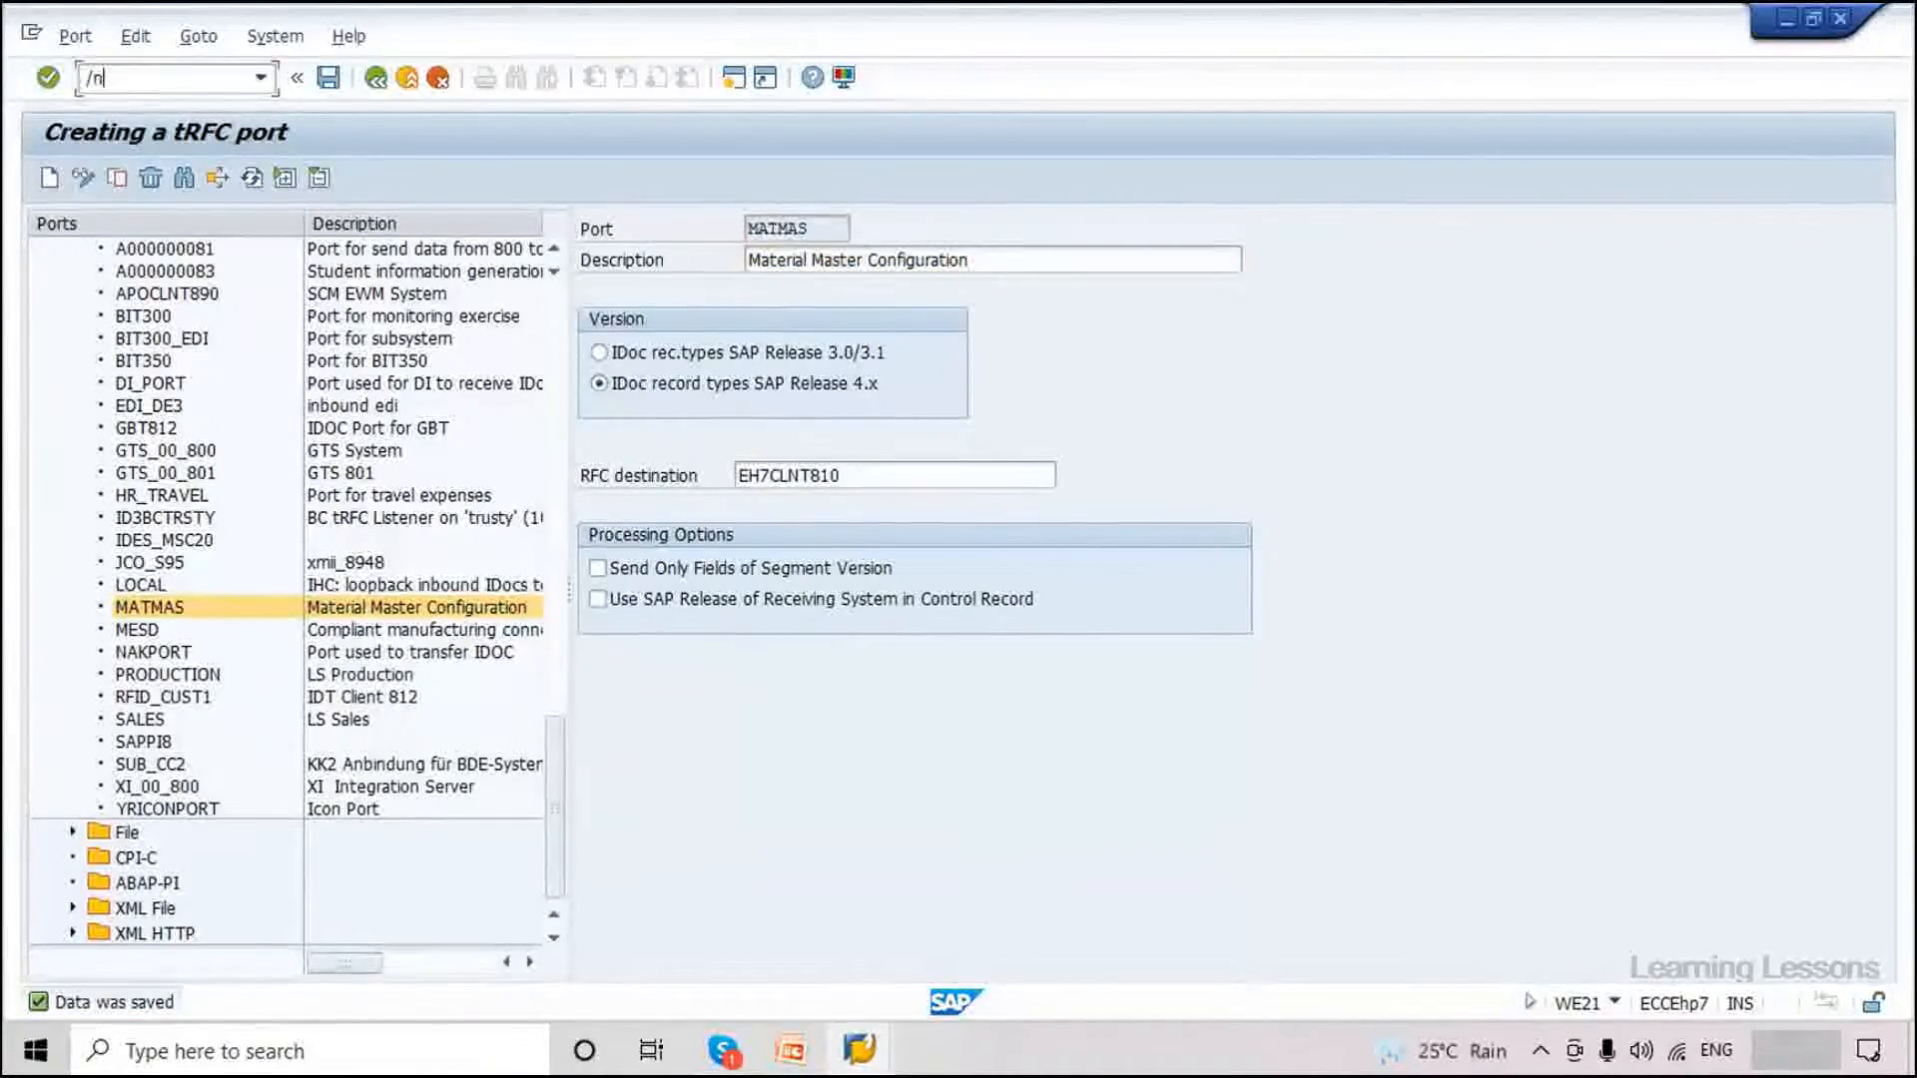
{"action": "type", "text": "we20"}
{"action": "key", "text": "Return"}
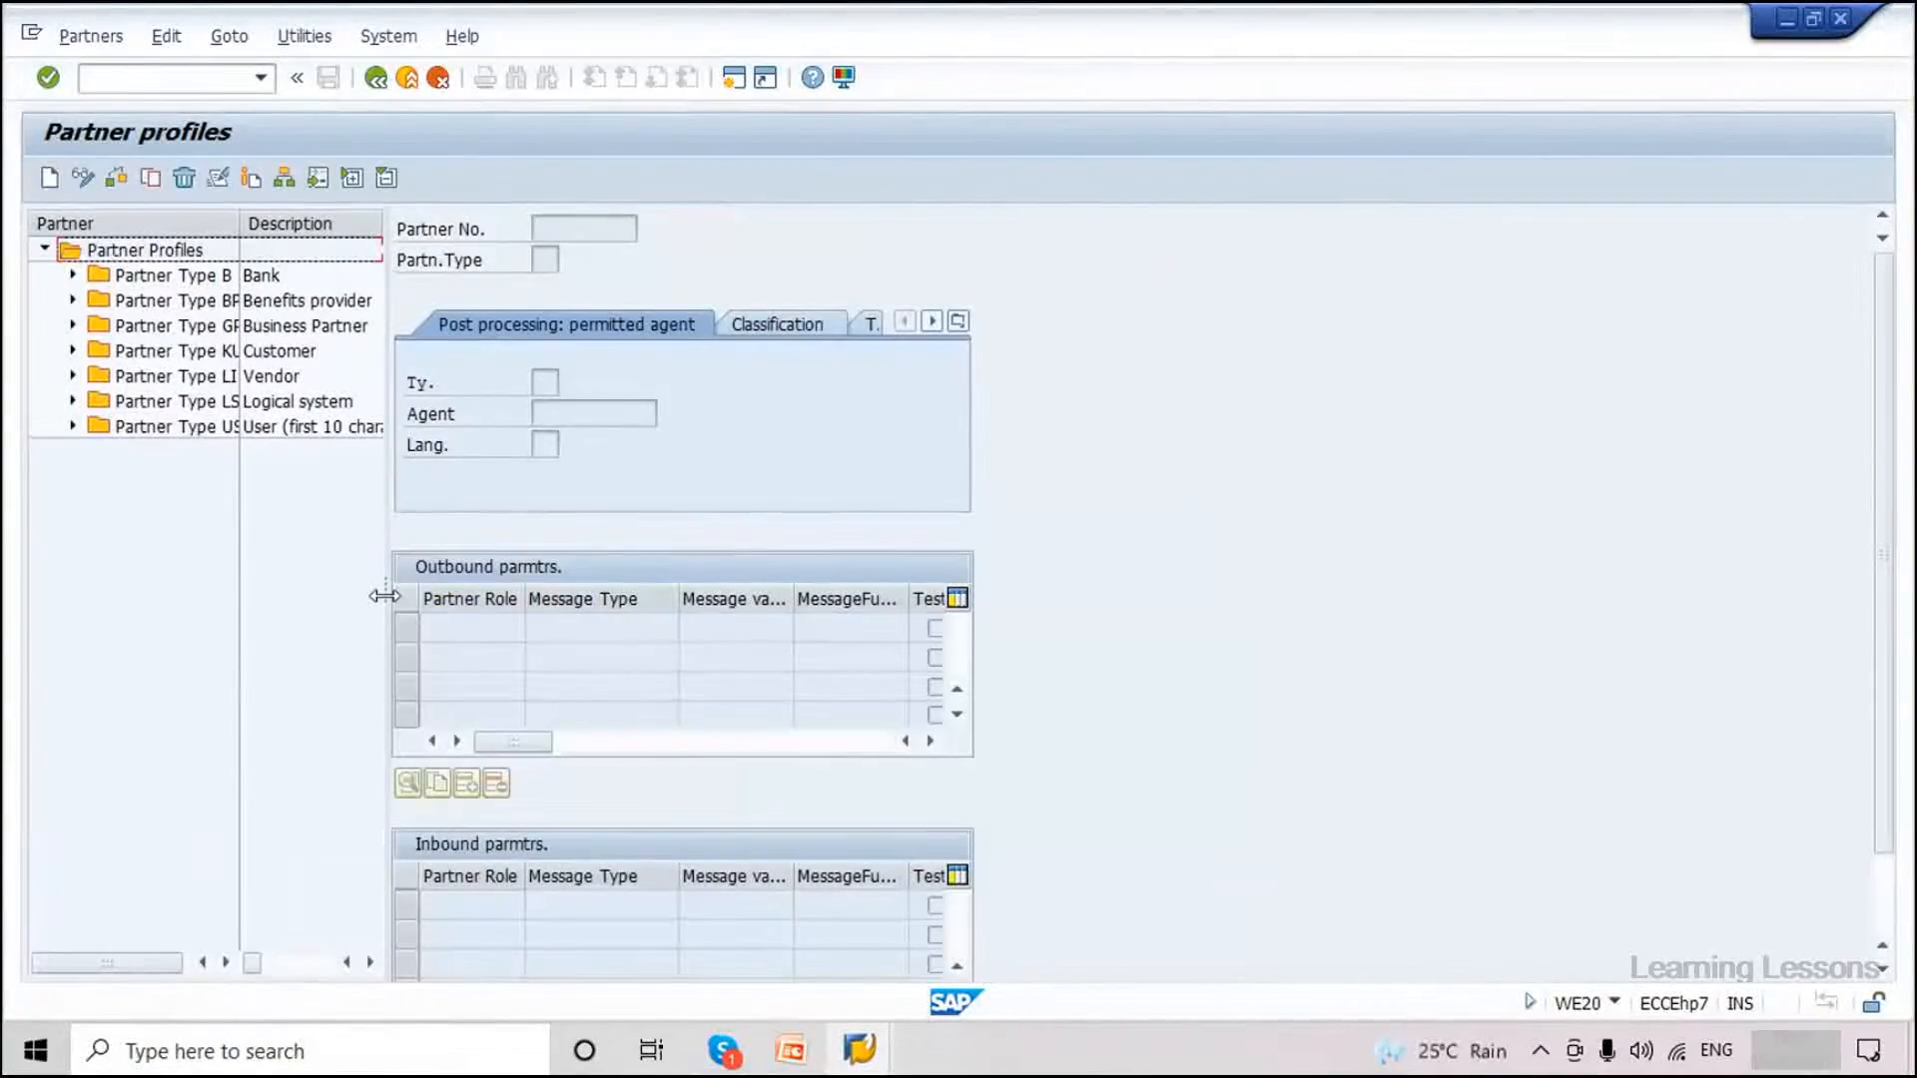
{"action": "left_click_drag", "start_coordinate": [384, 596], "coordinate": [654, 596]}
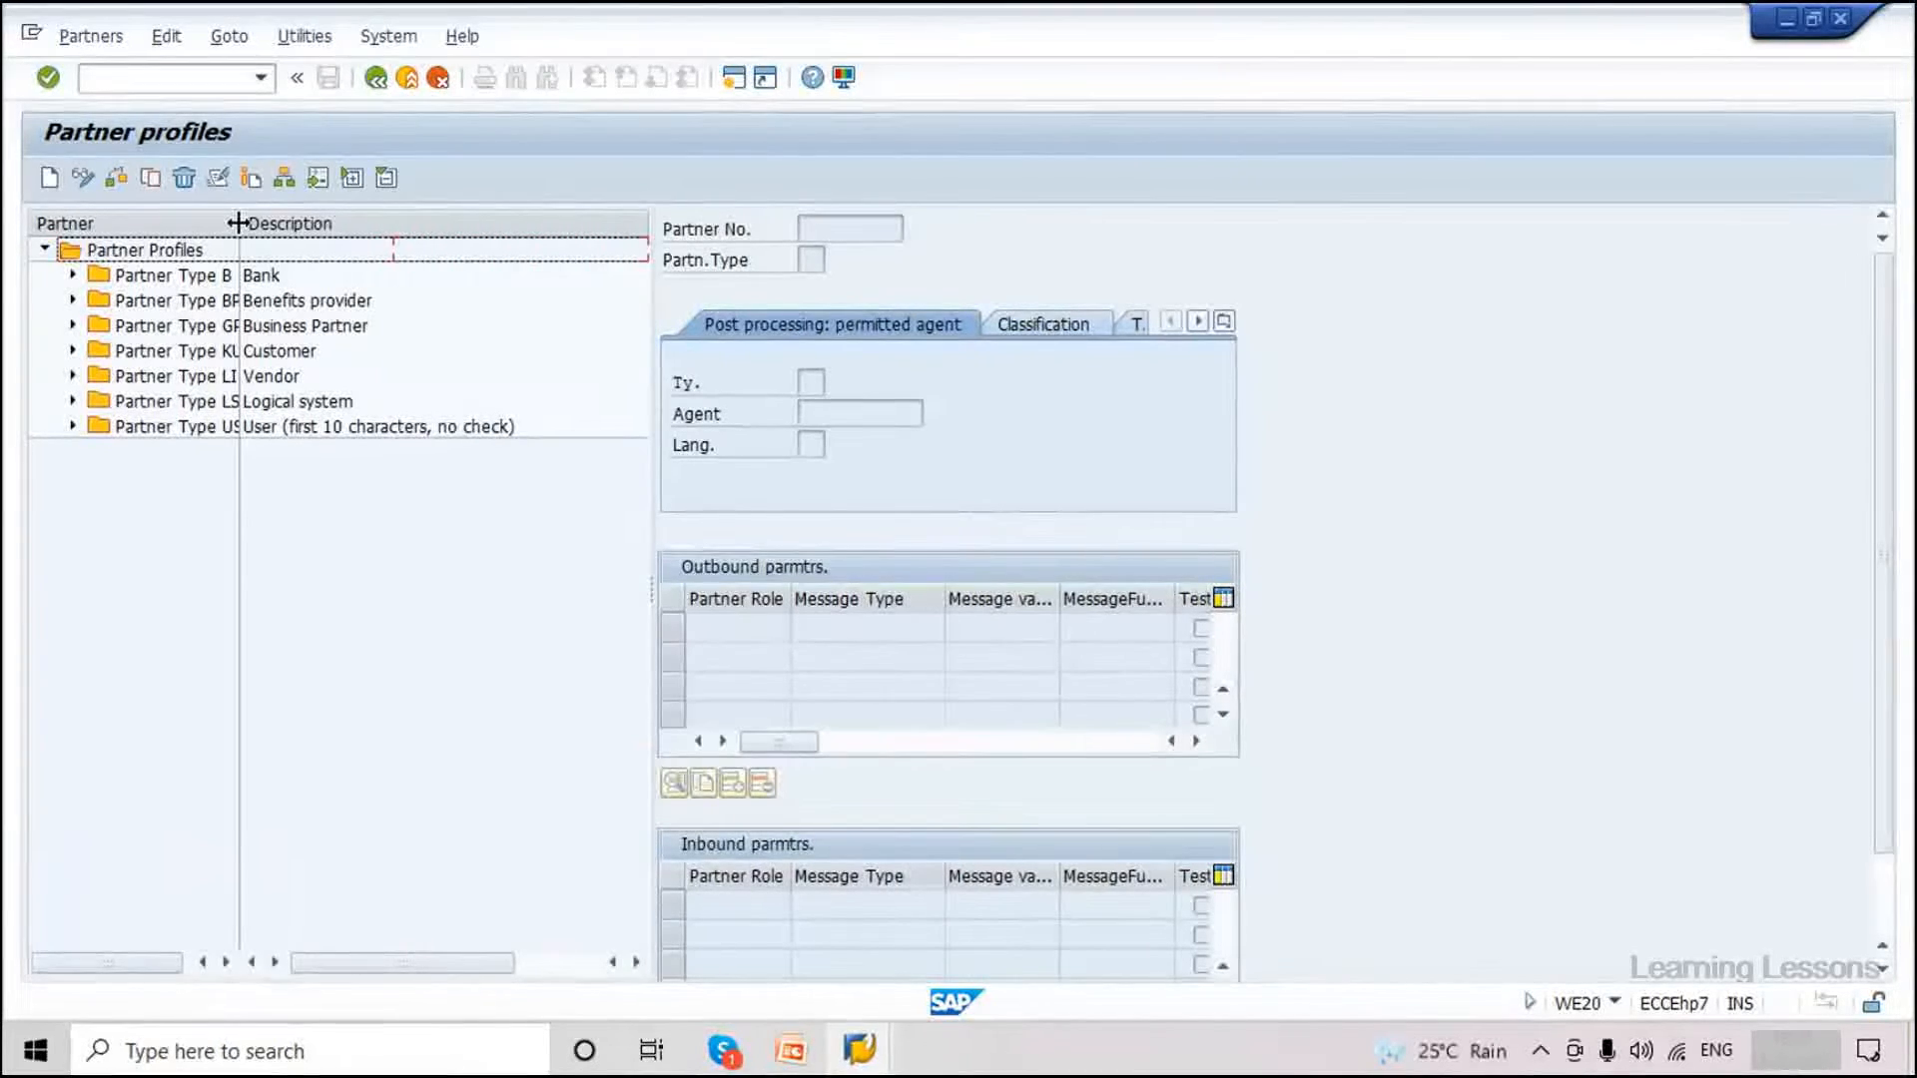
{"action": "left_click_drag", "start_coordinate": [238, 223], "coordinate": [414, 224]}
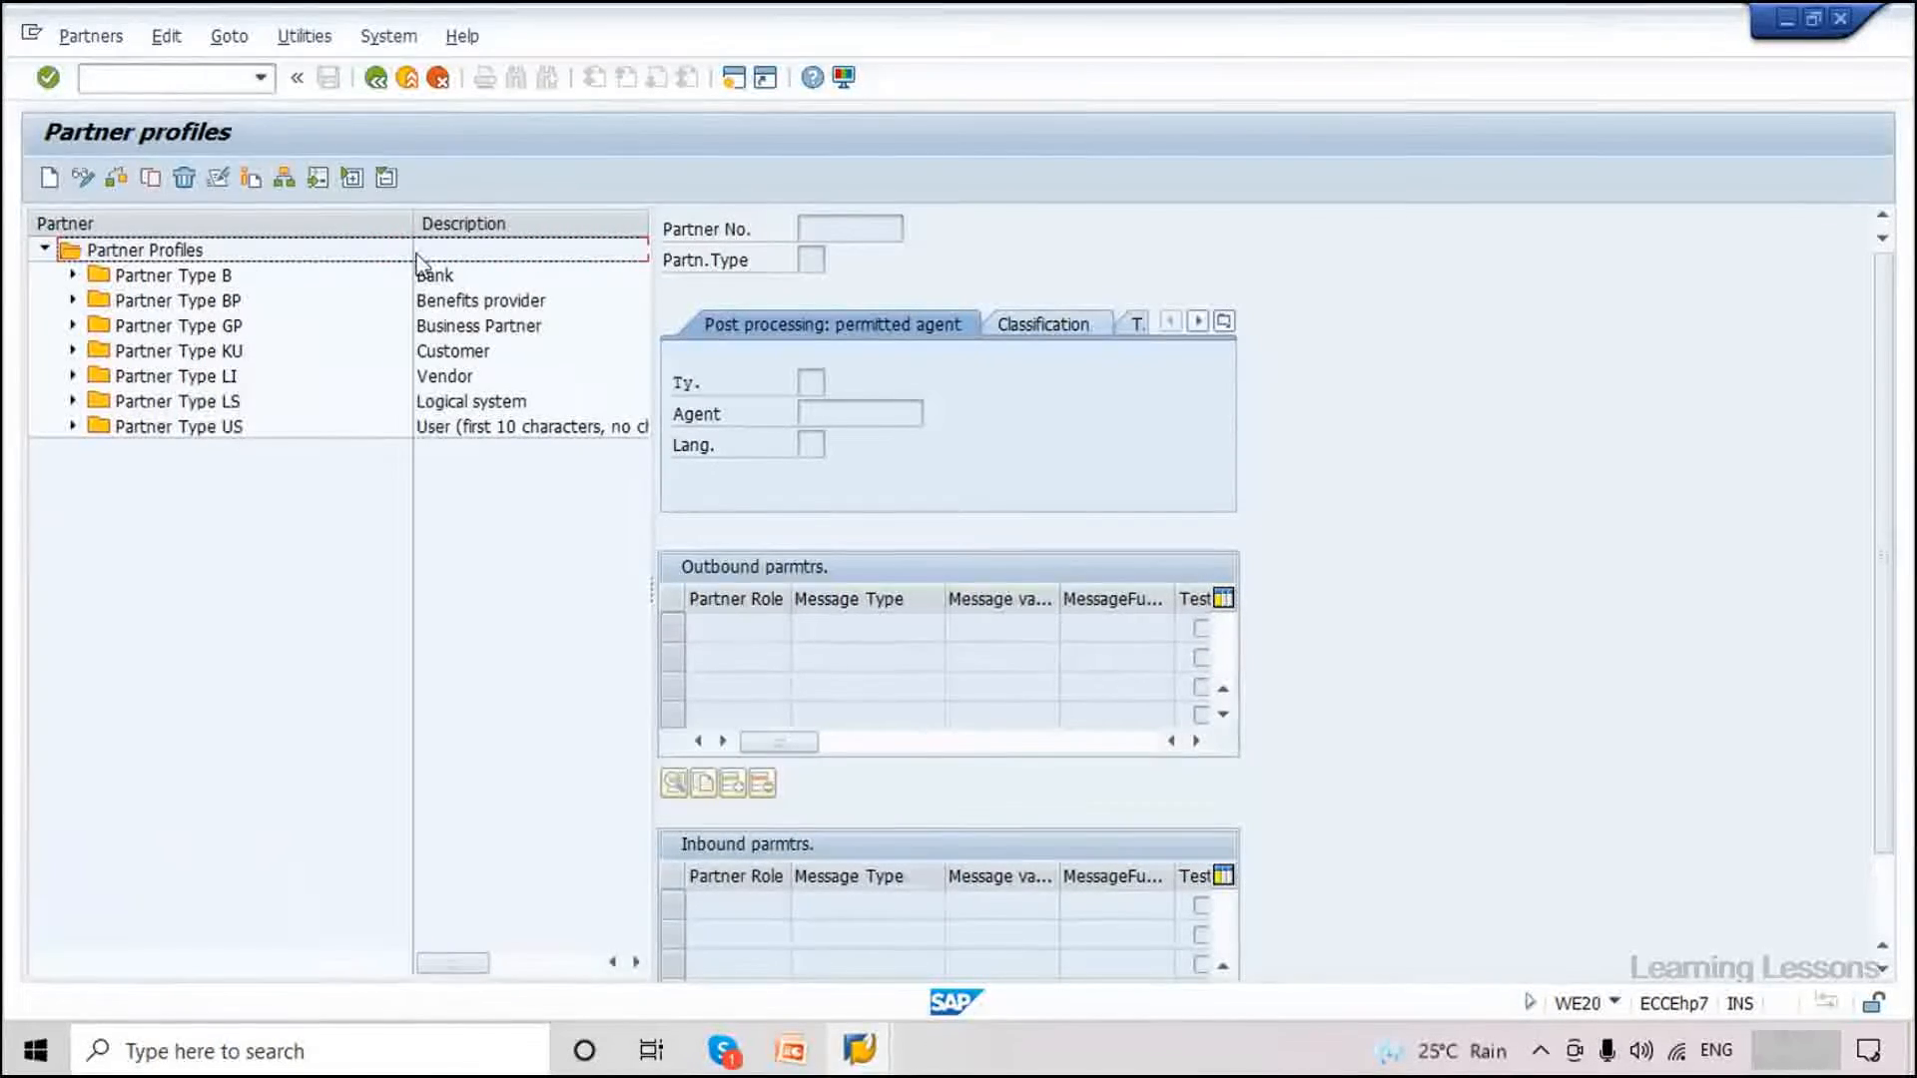
Expand Partner Type LS and open the EH7CLNT810 receiver profile.
{"action": "left_click", "coordinate": [73, 400]}
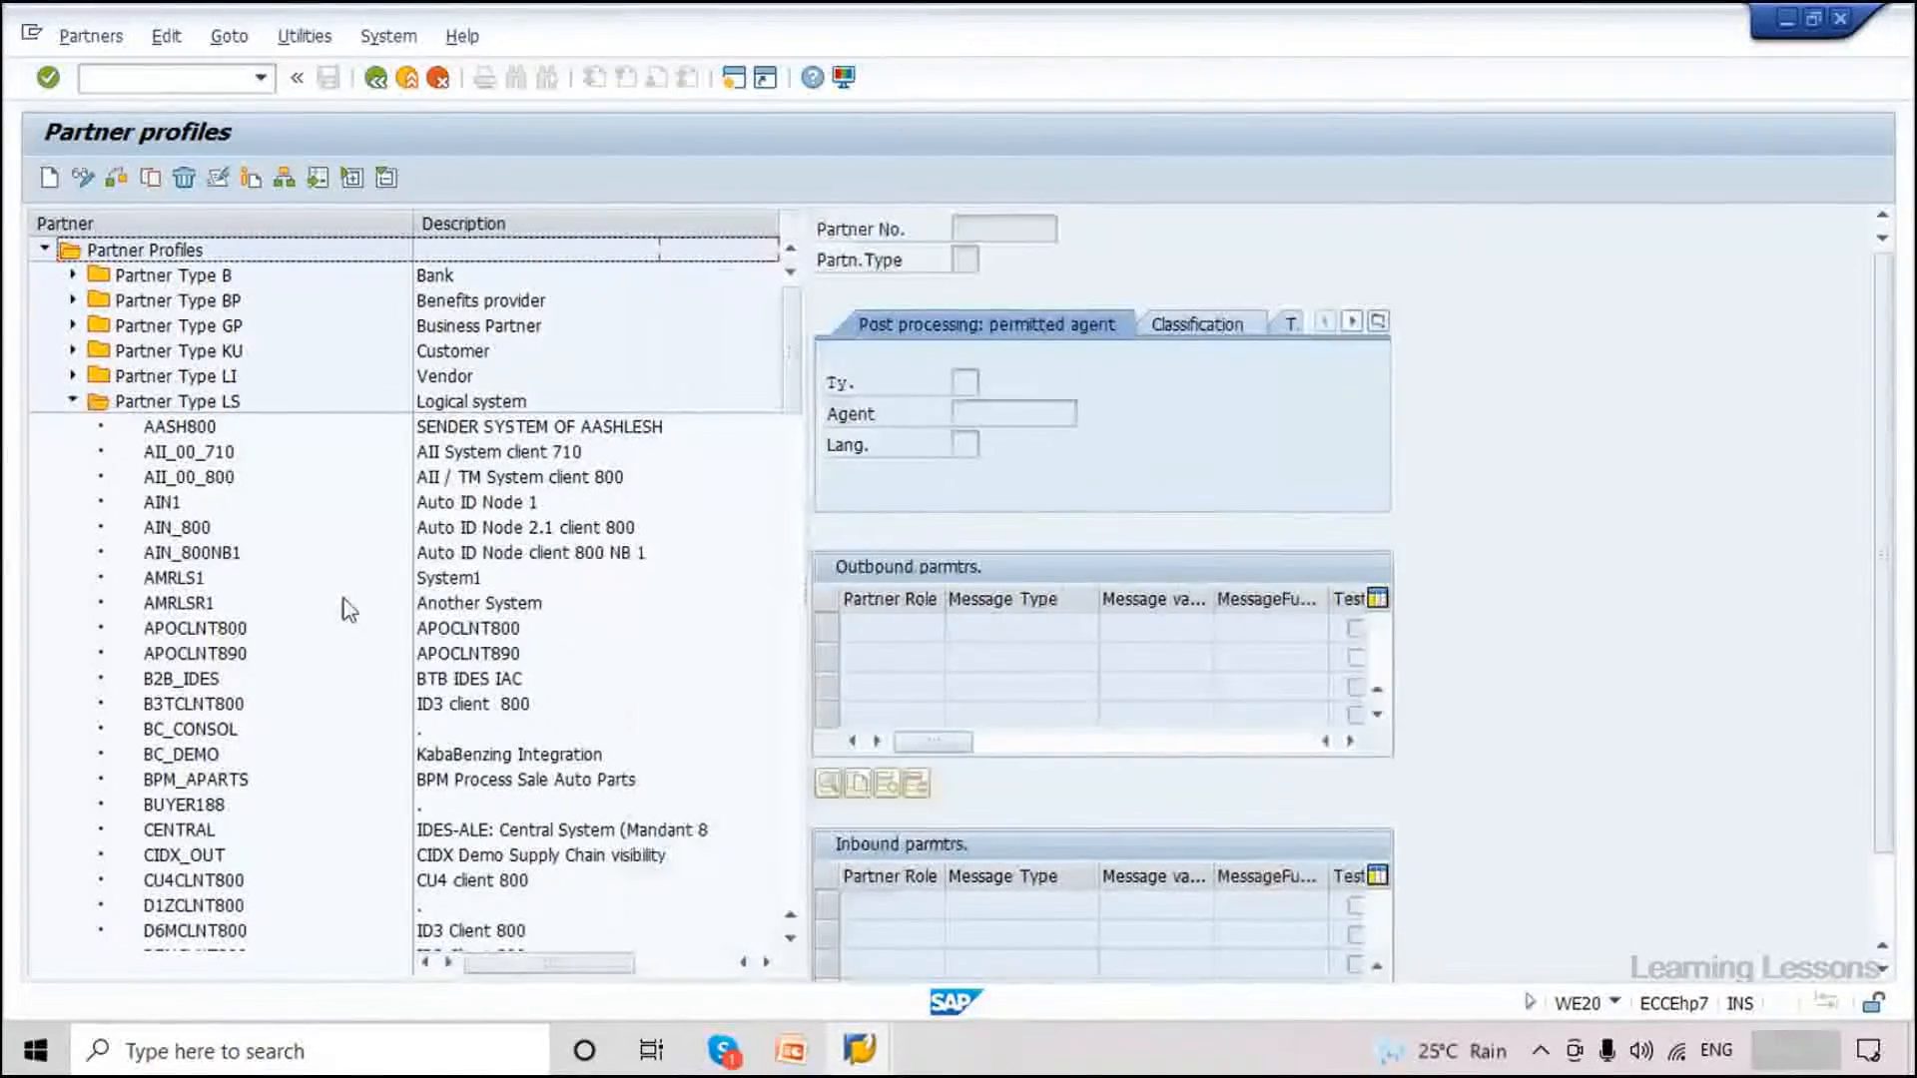
{"action": "scroll", "coordinate": [348, 610], "scroll_direction": "down", "scroll_amount": 2}
{"action": "scroll", "coordinate": [348, 610], "scroll_direction": "down", "scroll_amount": 3}
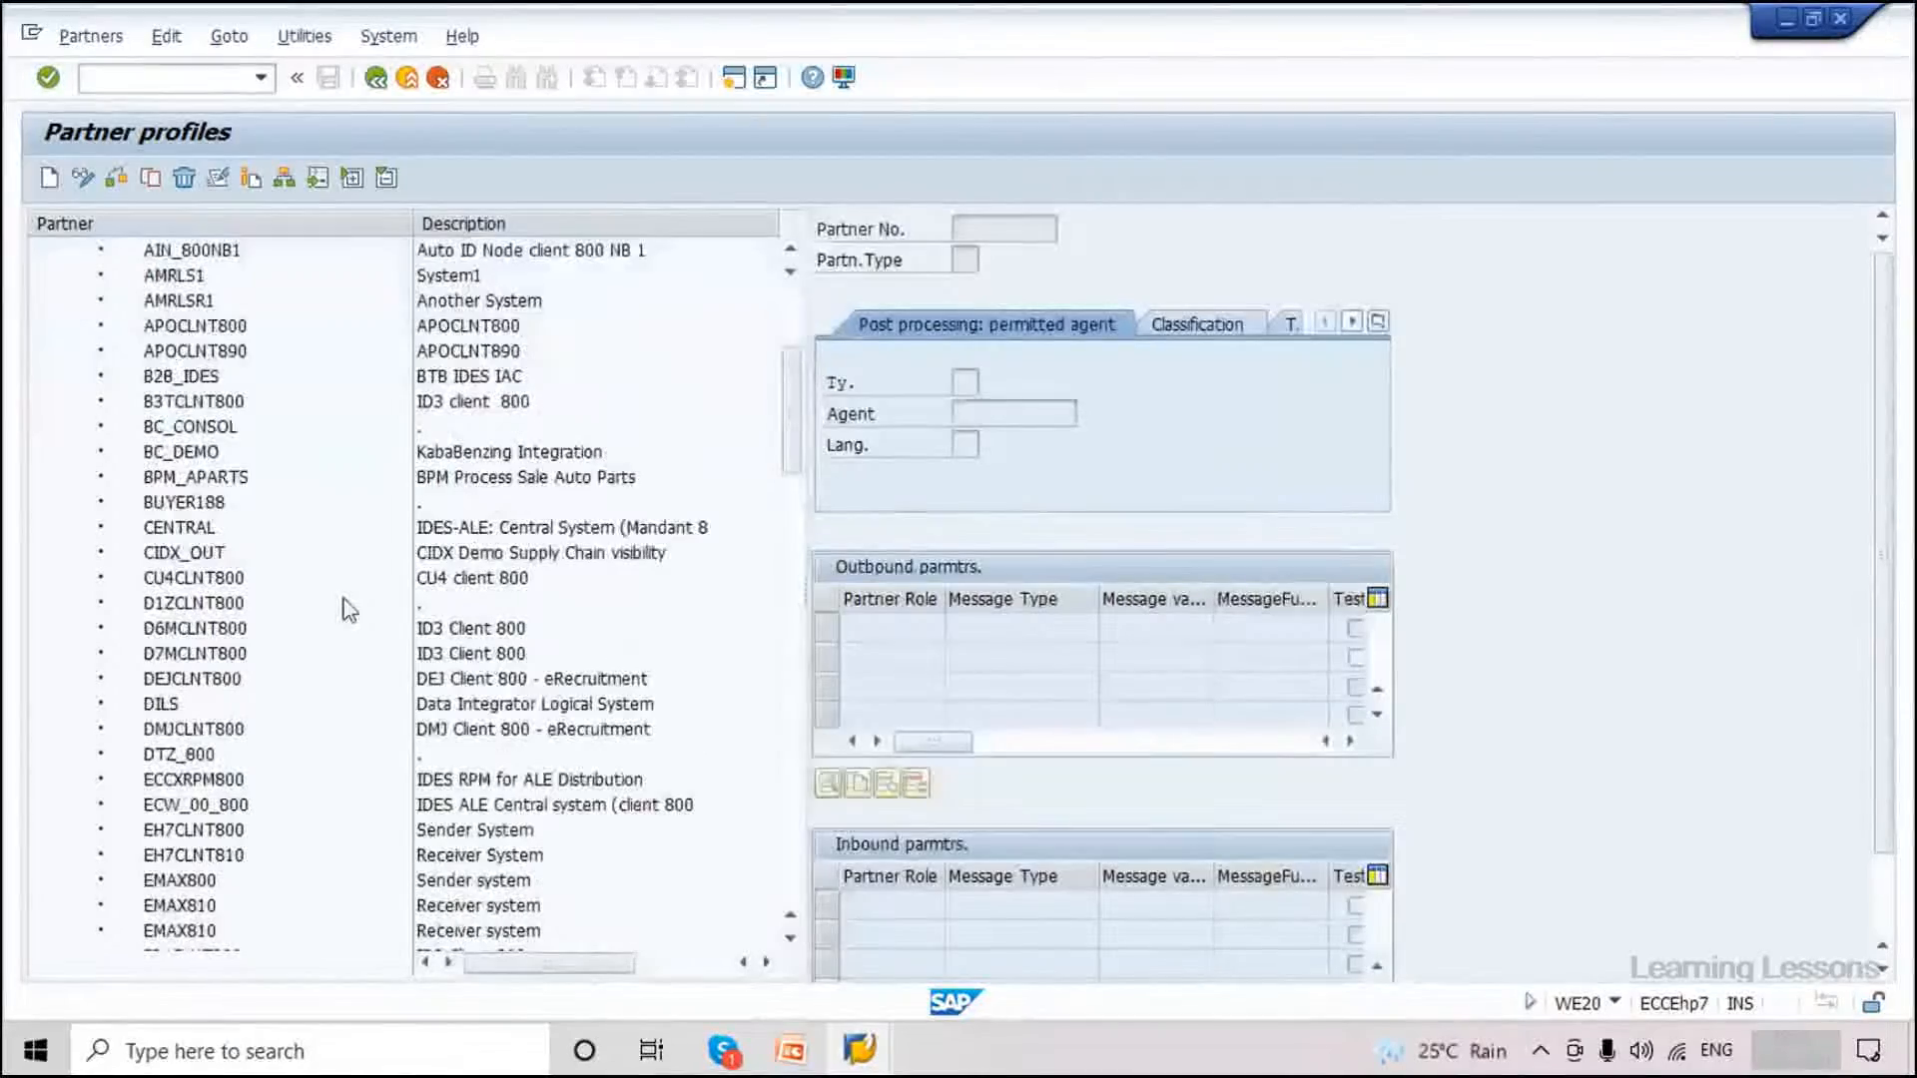
{"action": "scroll", "coordinate": [343, 599], "scroll_direction": "down", "scroll_amount": 2}
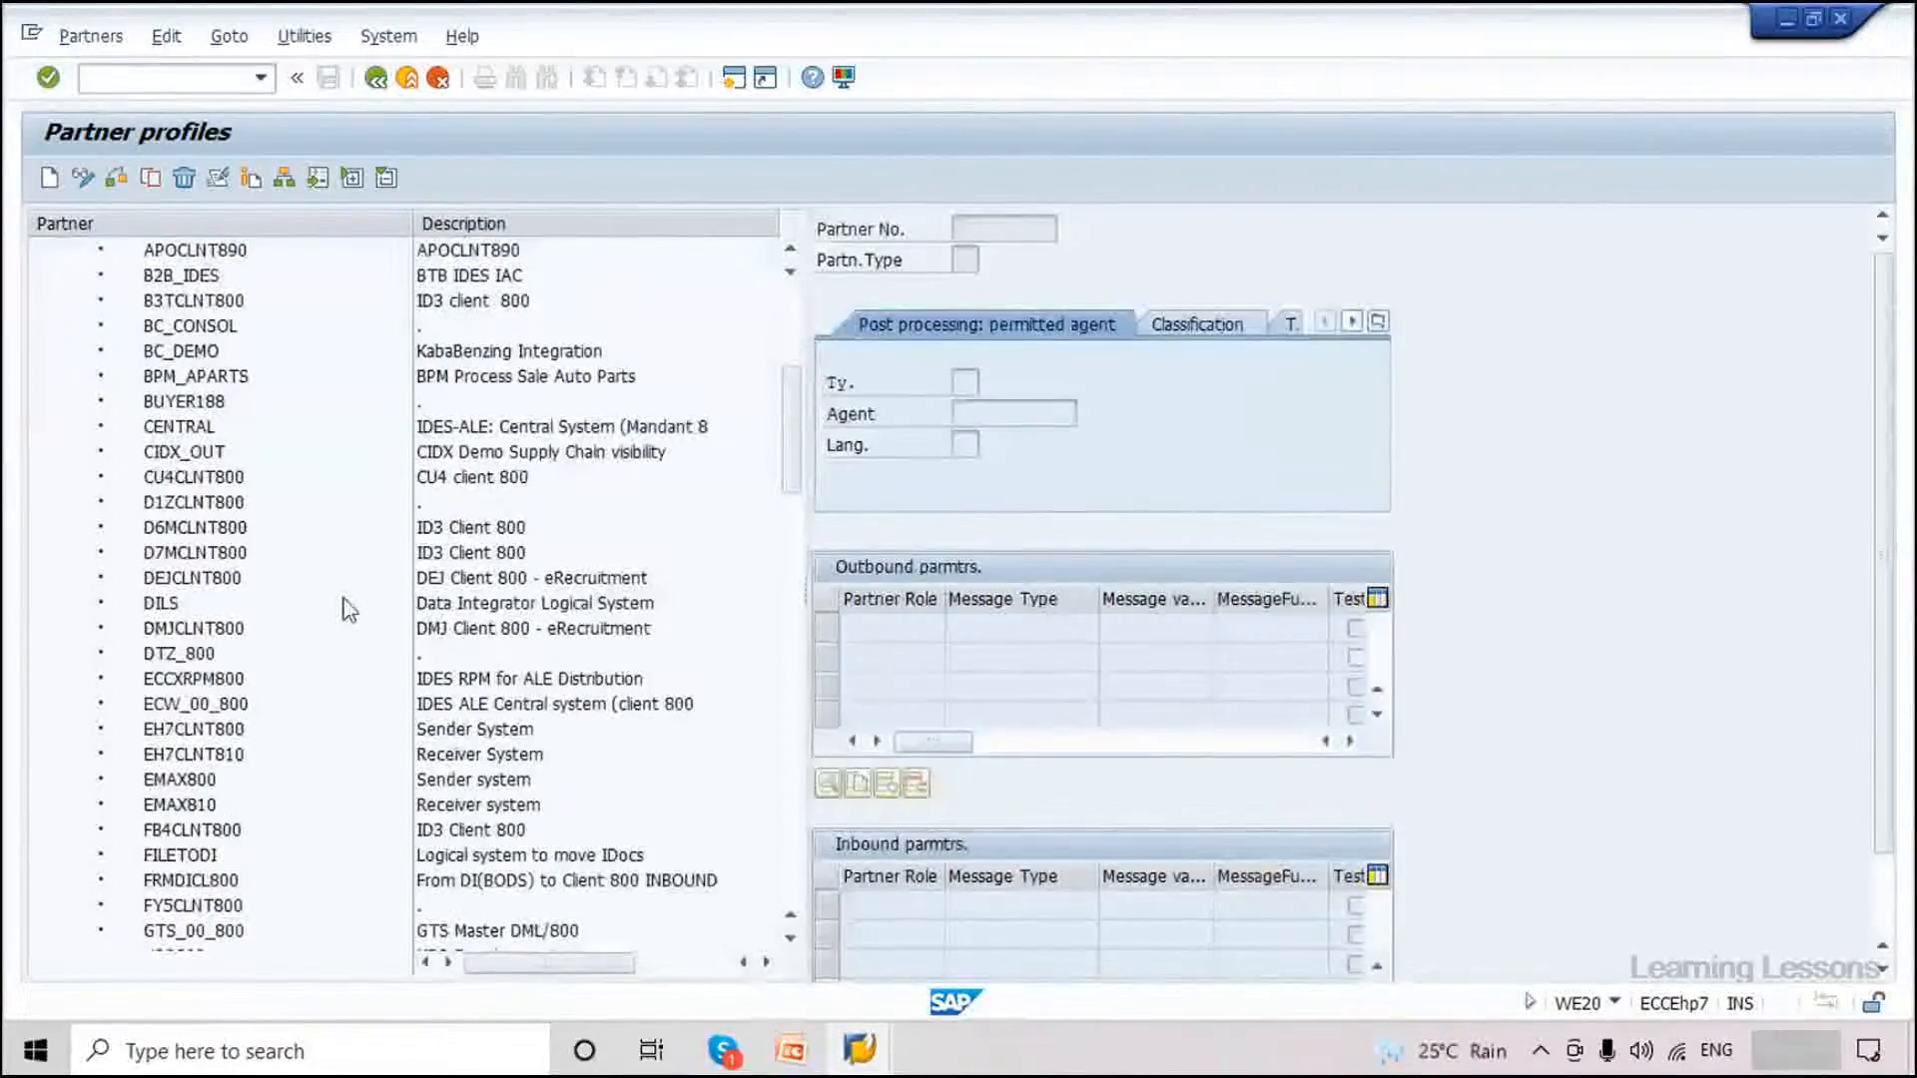
{"action": "scroll", "coordinate": [343, 599], "scroll_direction": "down", "scroll_amount": 1}
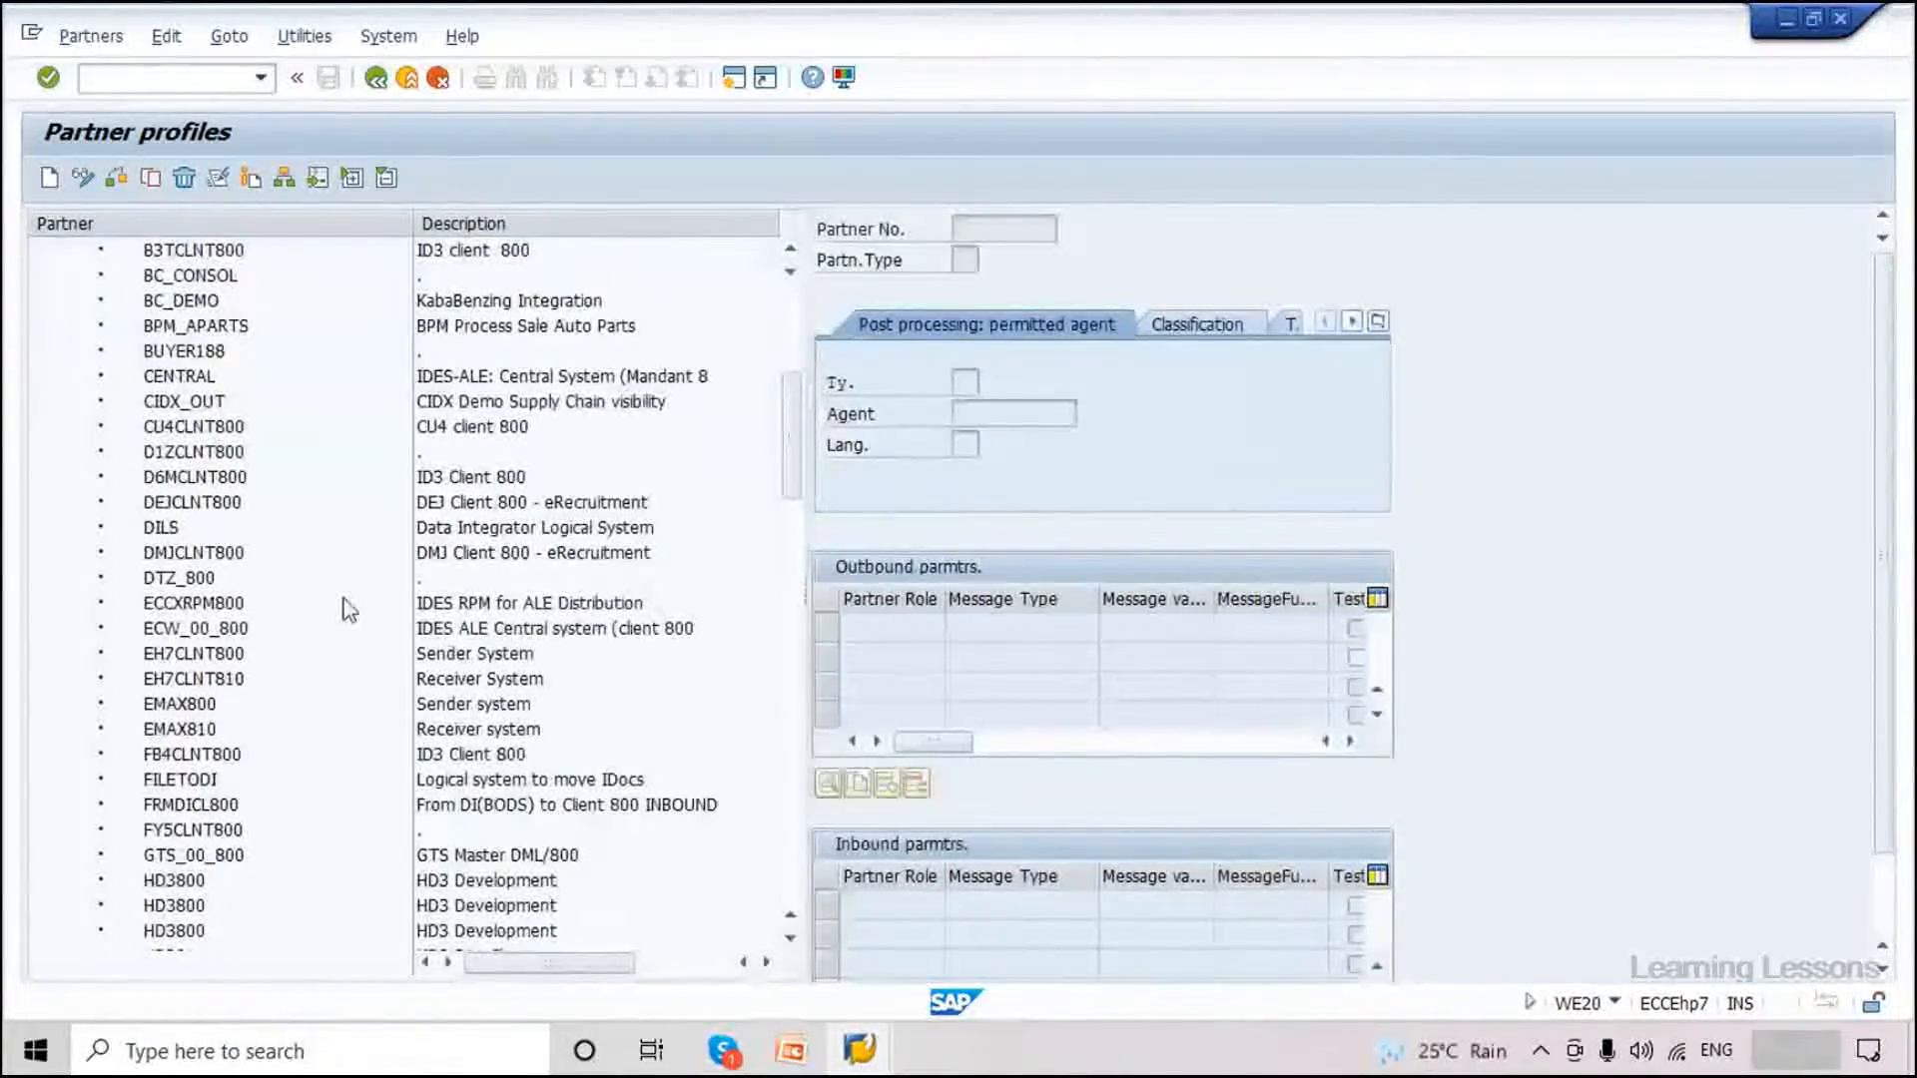
{"action": "scroll", "coordinate": [348, 601], "scroll_direction": "down", "scroll_amount": 3}
{"action": "double_click", "coordinate": [194, 427]}
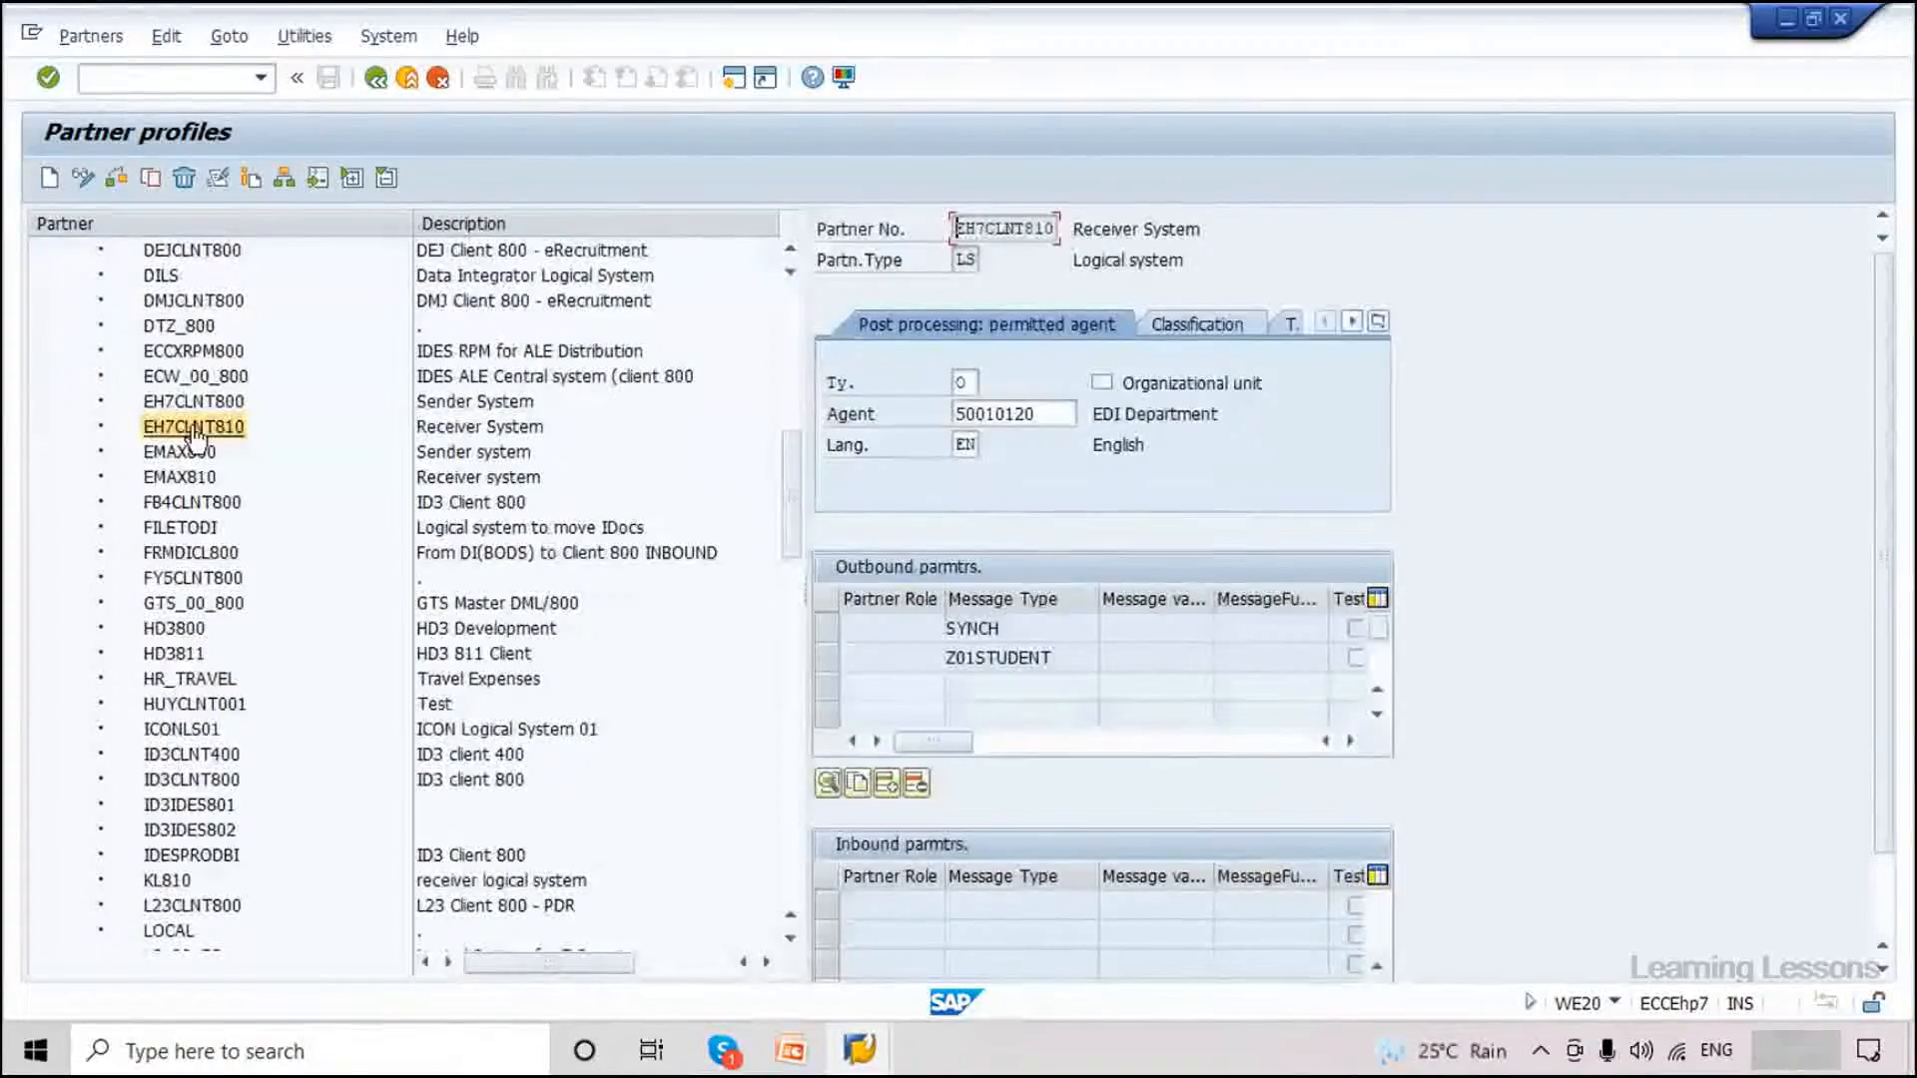
{"action": "scroll", "coordinate": [1494, 715], "scroll_direction": "down", "scroll_amount": 1}
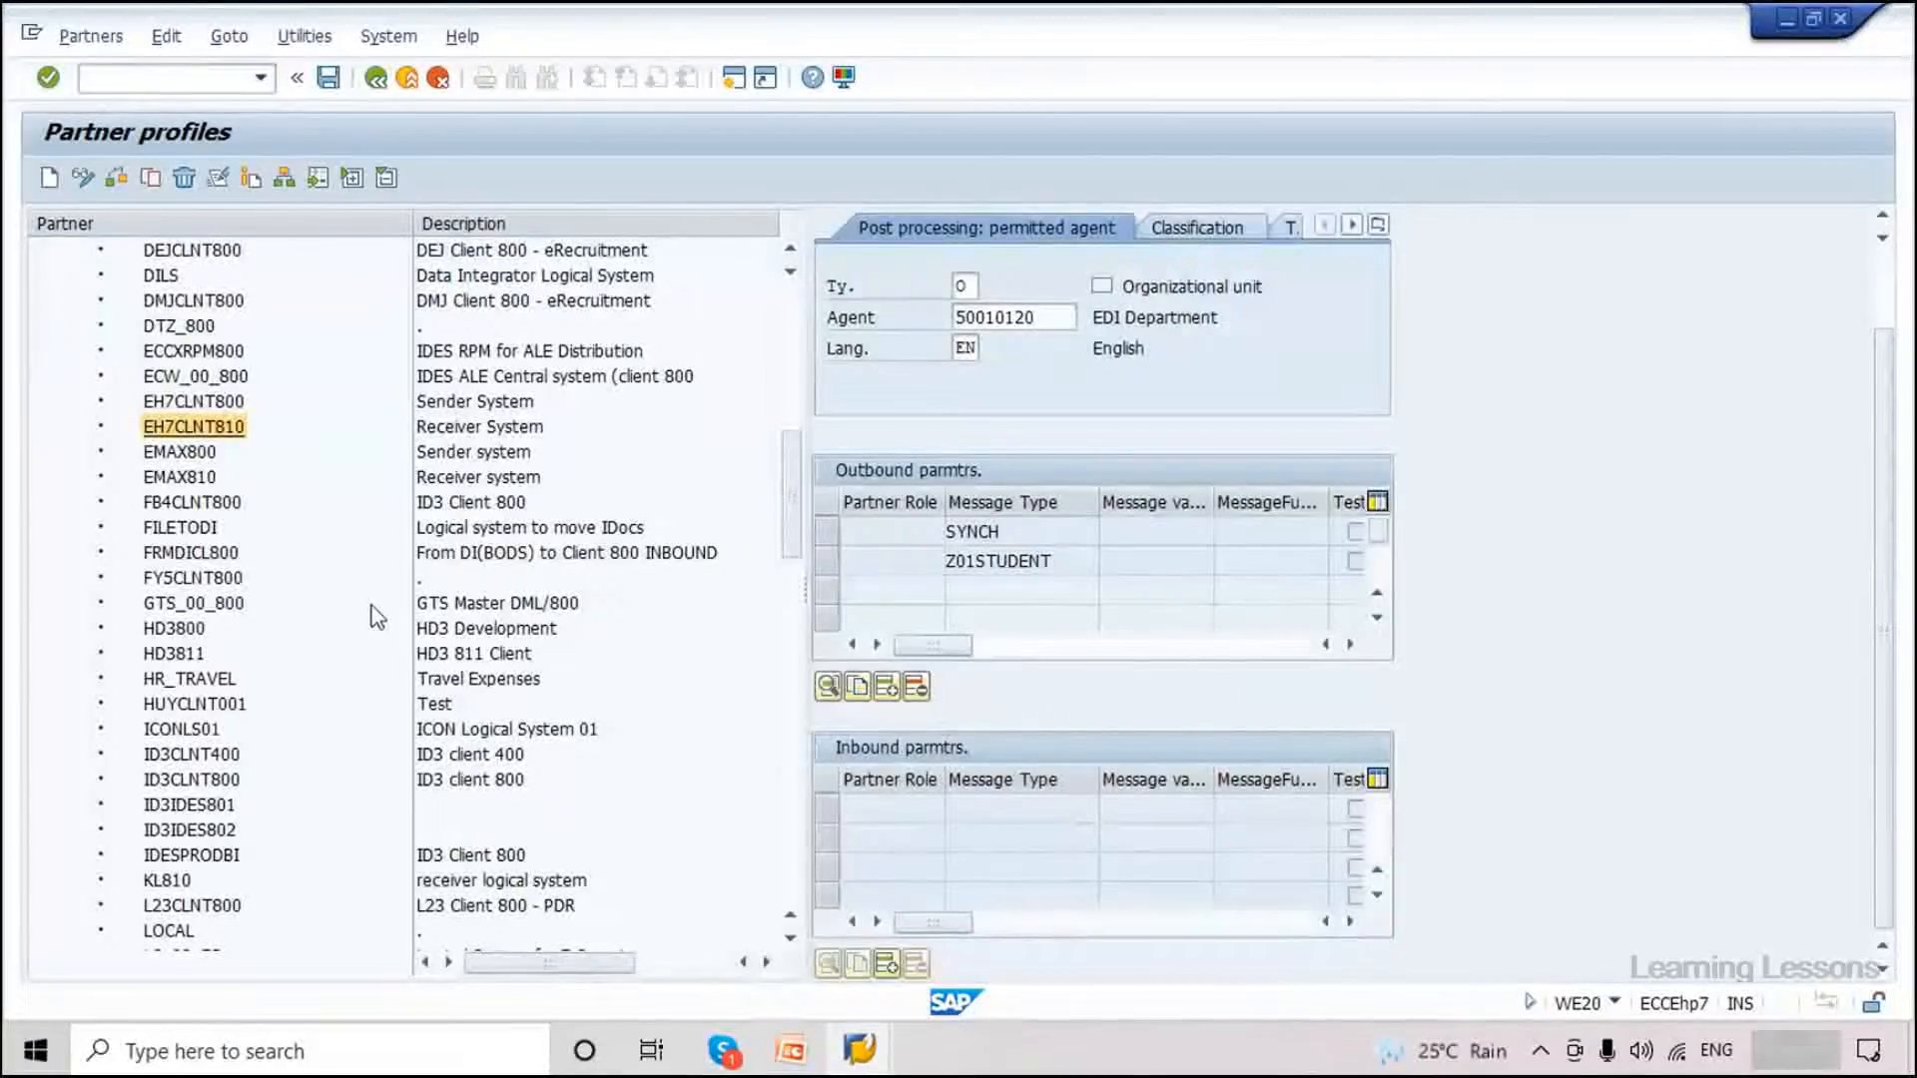
{"action": "left_click", "coordinate": [205, 405]}
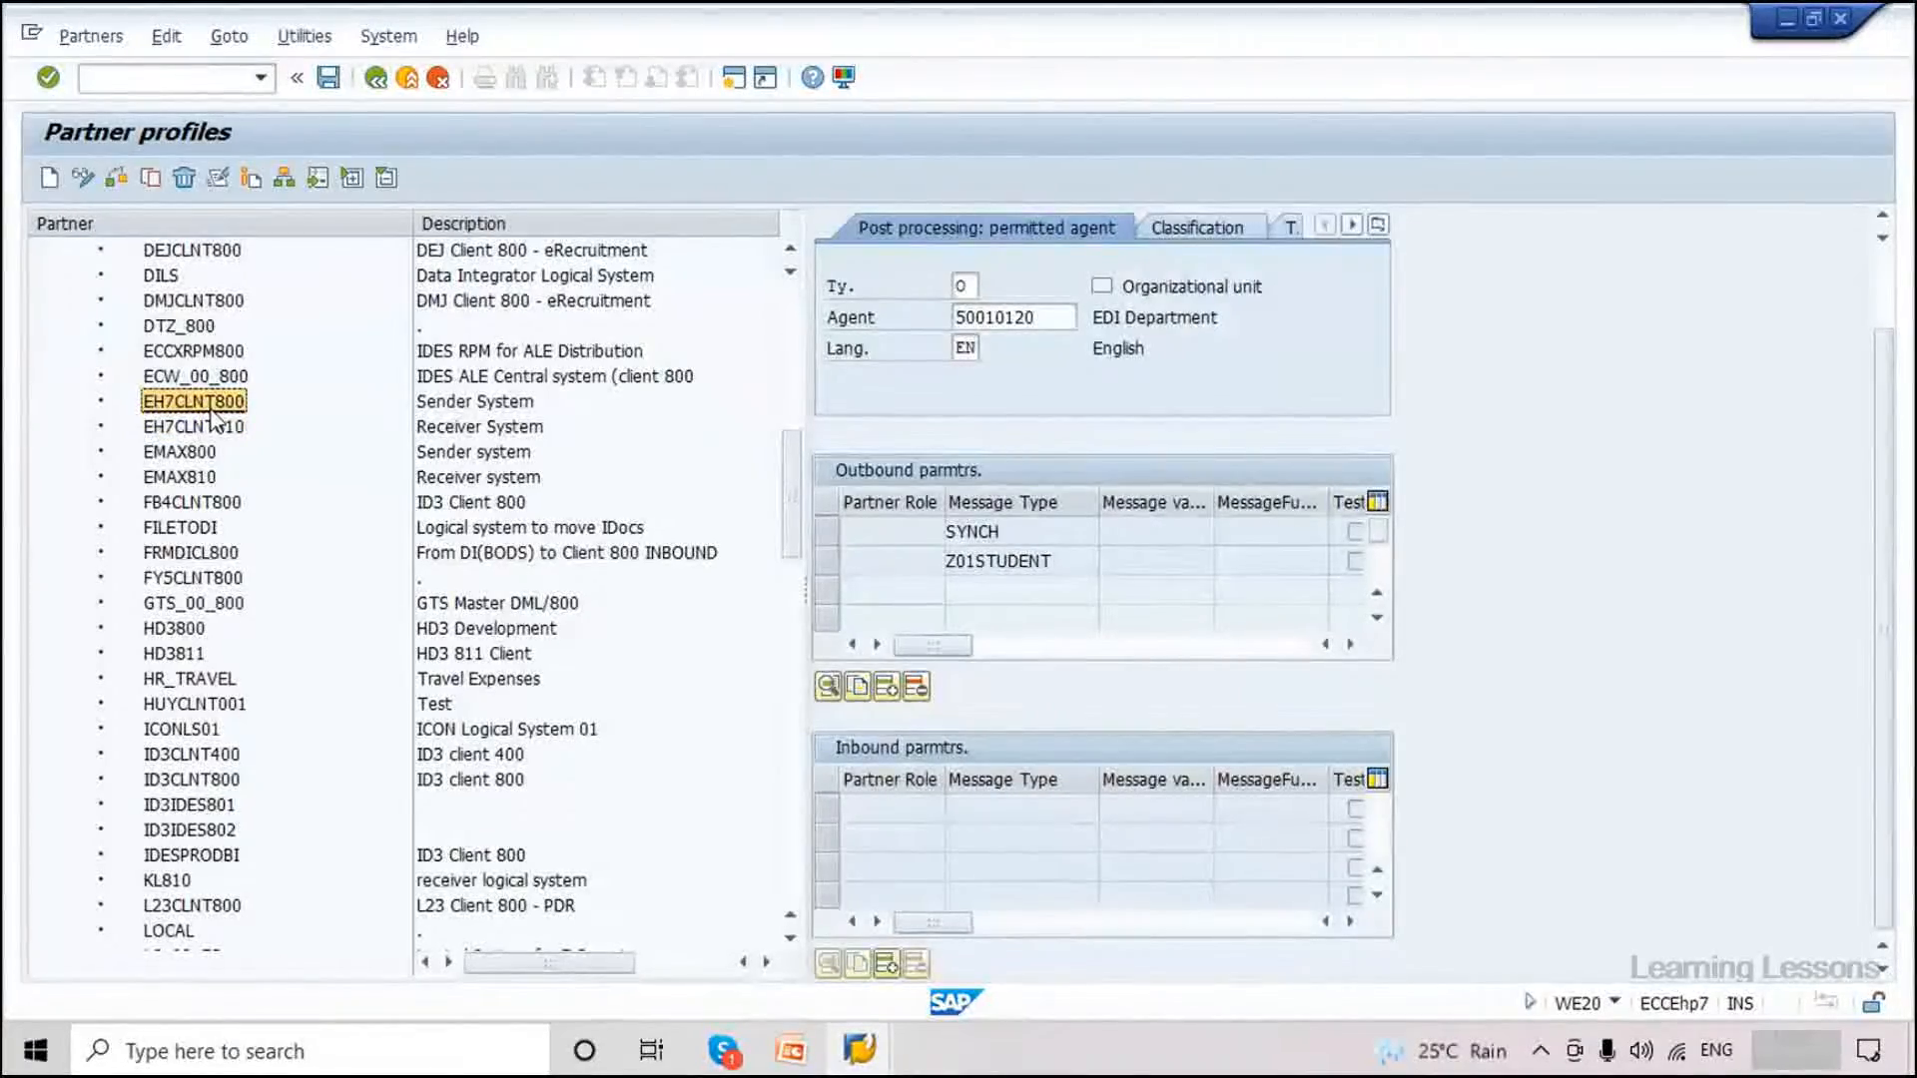
{"action": "left_click", "coordinate": [213, 426]}
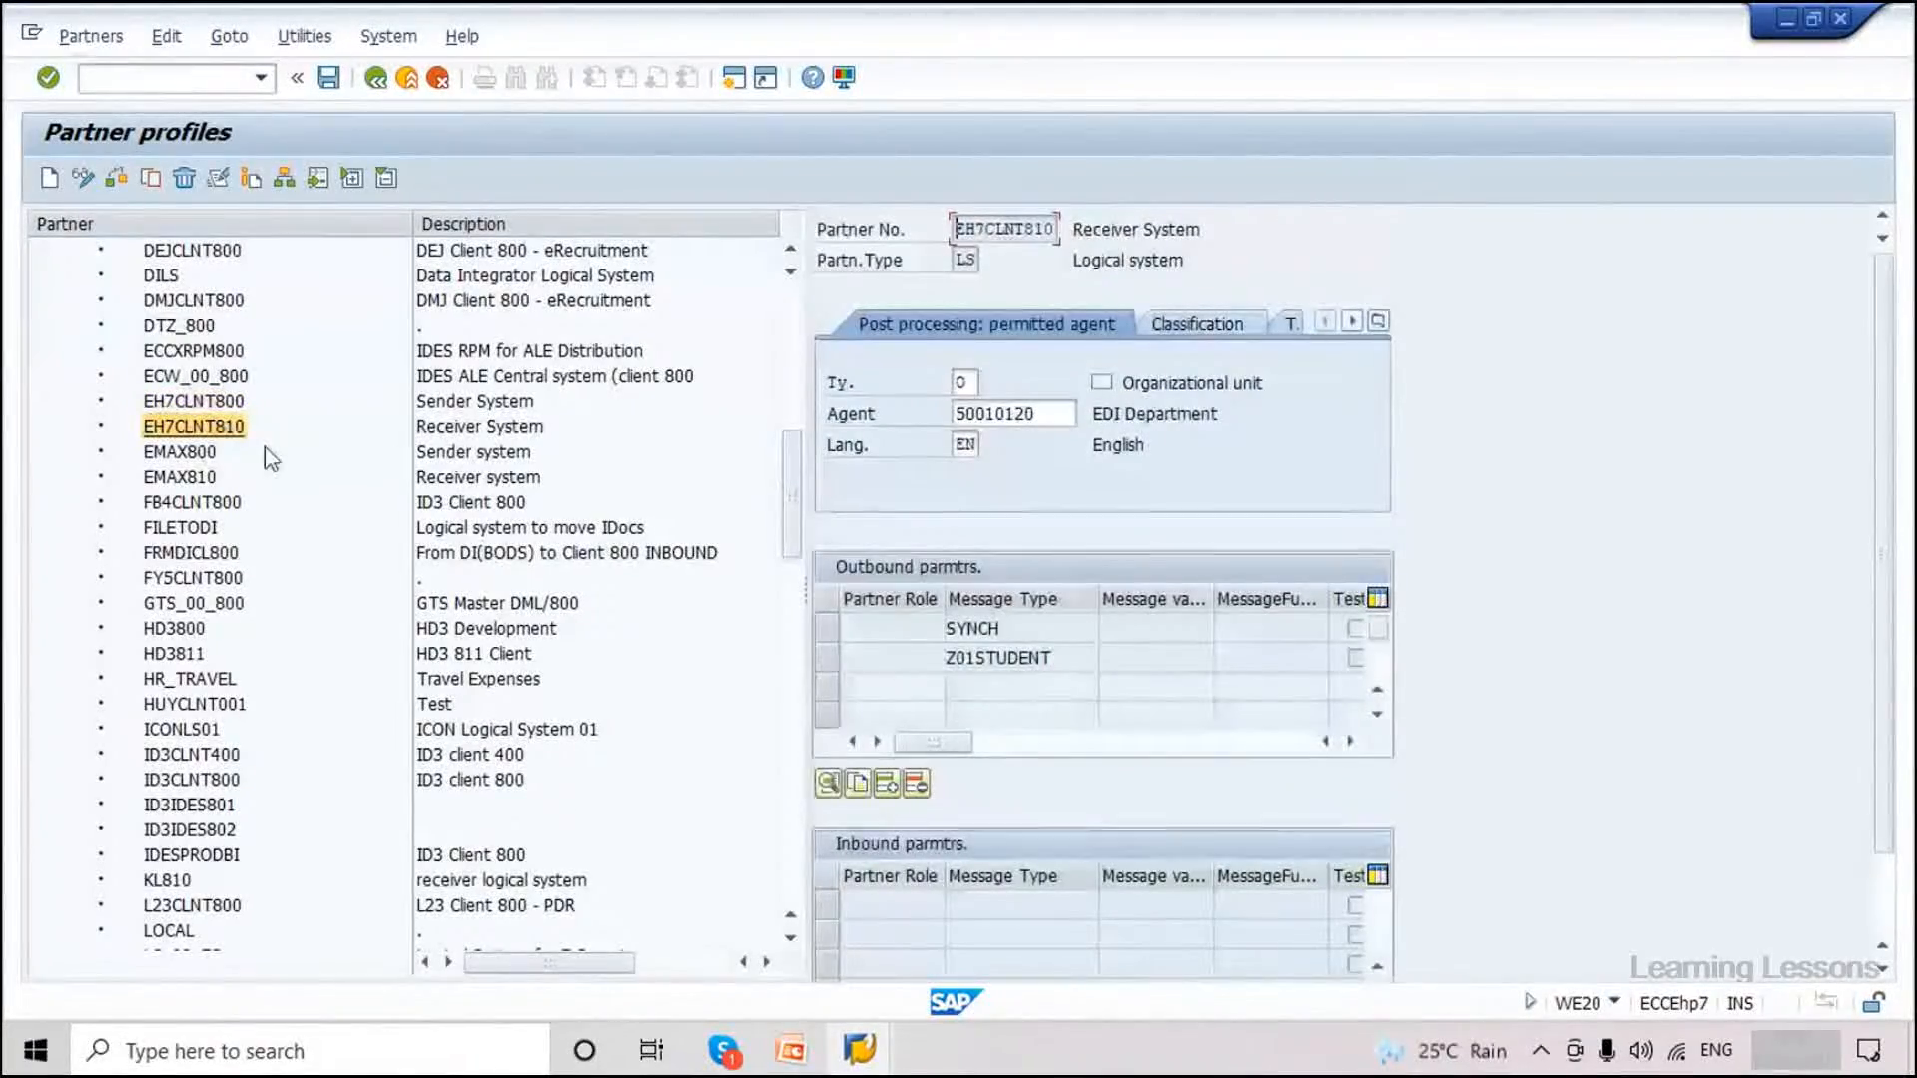
Add an outbound parameter: message type MATMAS, receiver port MATMAS, Transfer IDoc Immediately.
{"action": "left_click", "coordinate": [886, 785]}
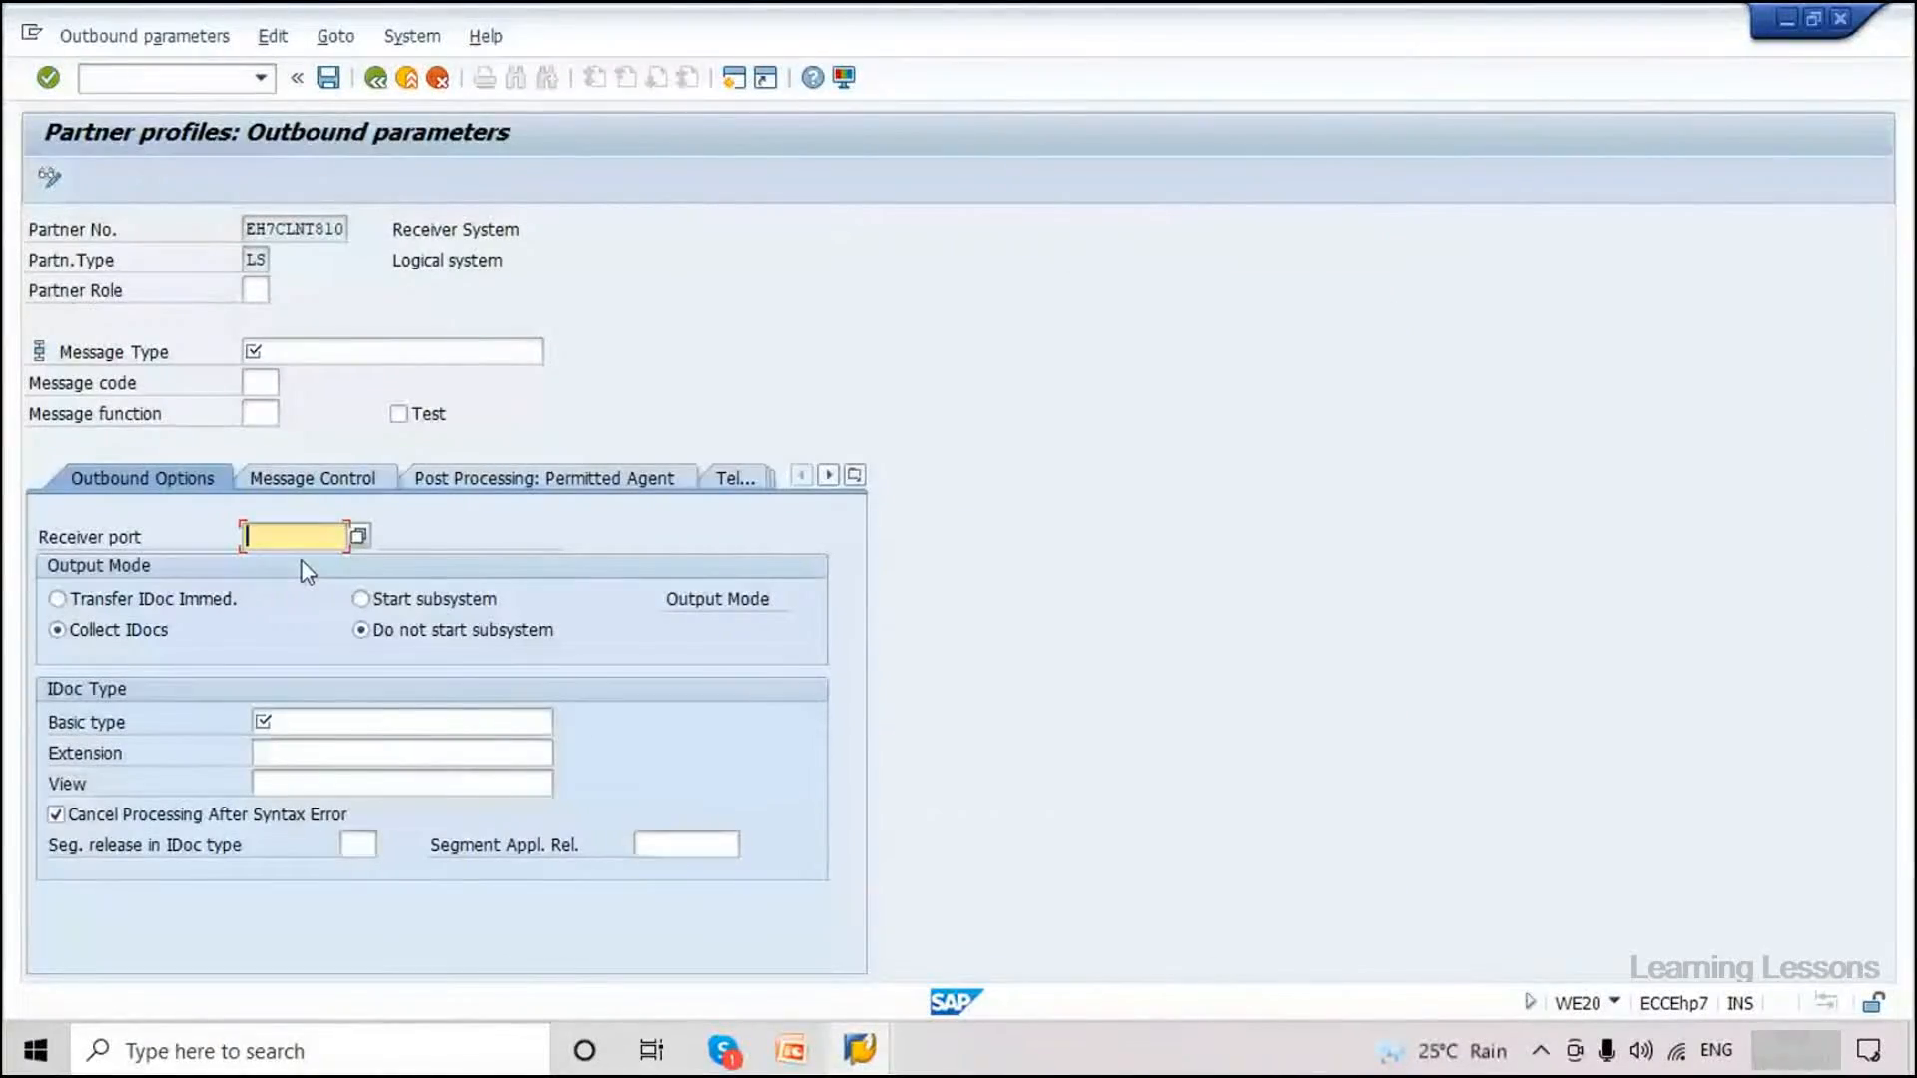
{"action": "left_click", "coordinate": [283, 347]}
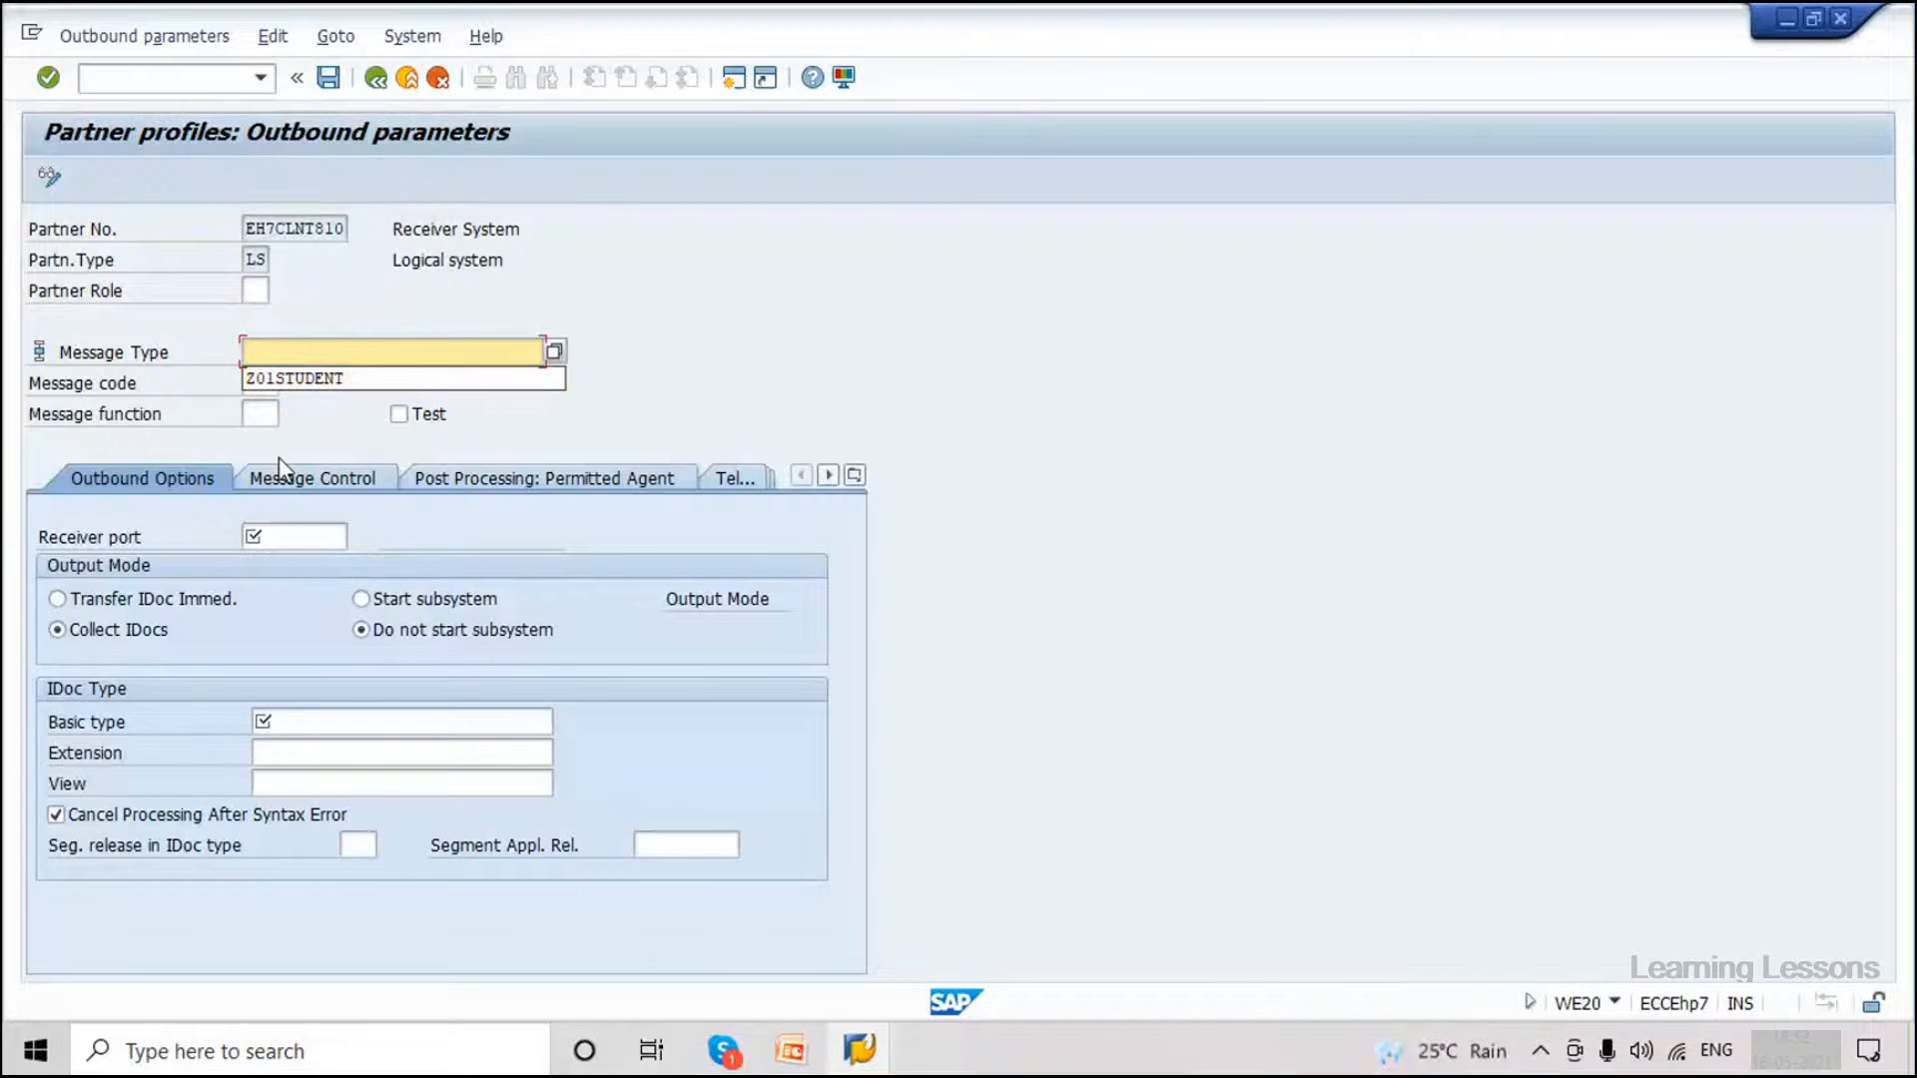
{"action": "type", "text": "MATMAS"}
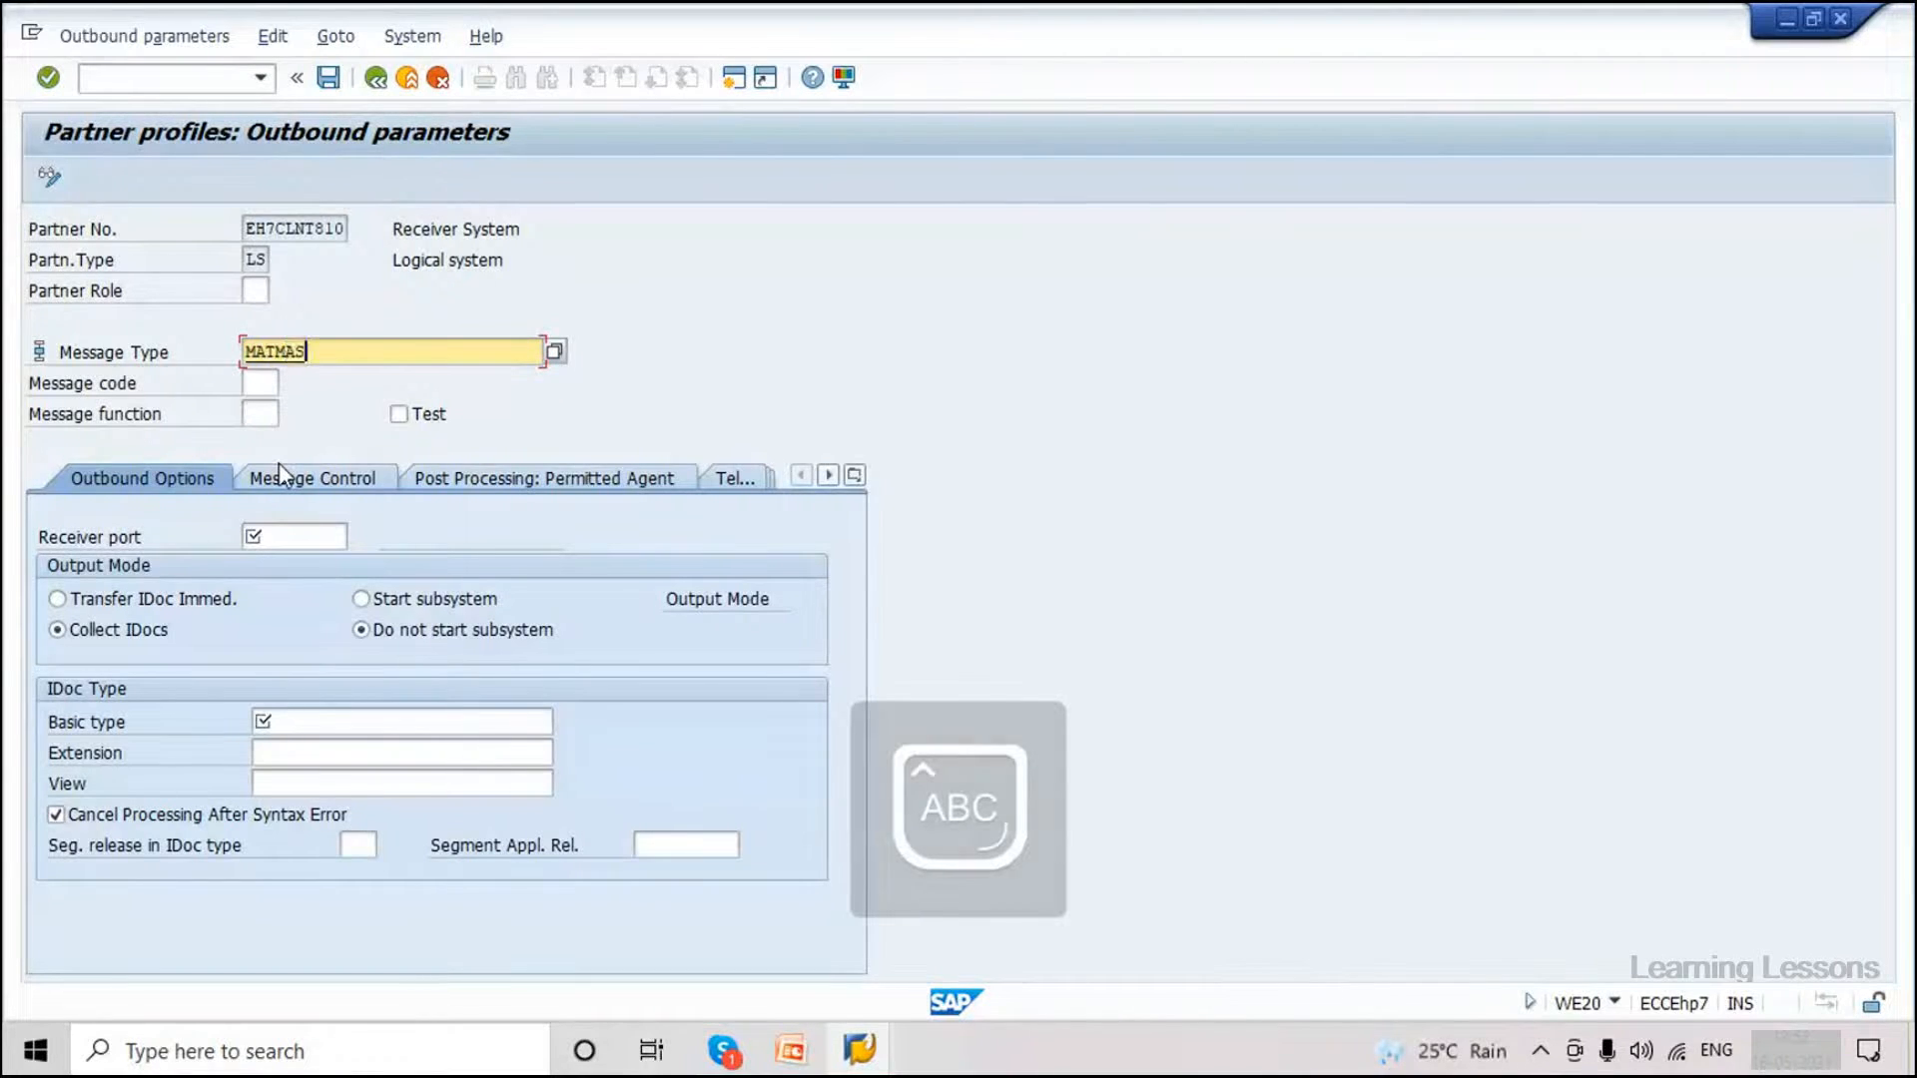
{"action": "left_click", "coordinate": [294, 538]}
{"action": "key", "text": "Caps_Lock"}
{"action": "type", "text": "MATMAS"}
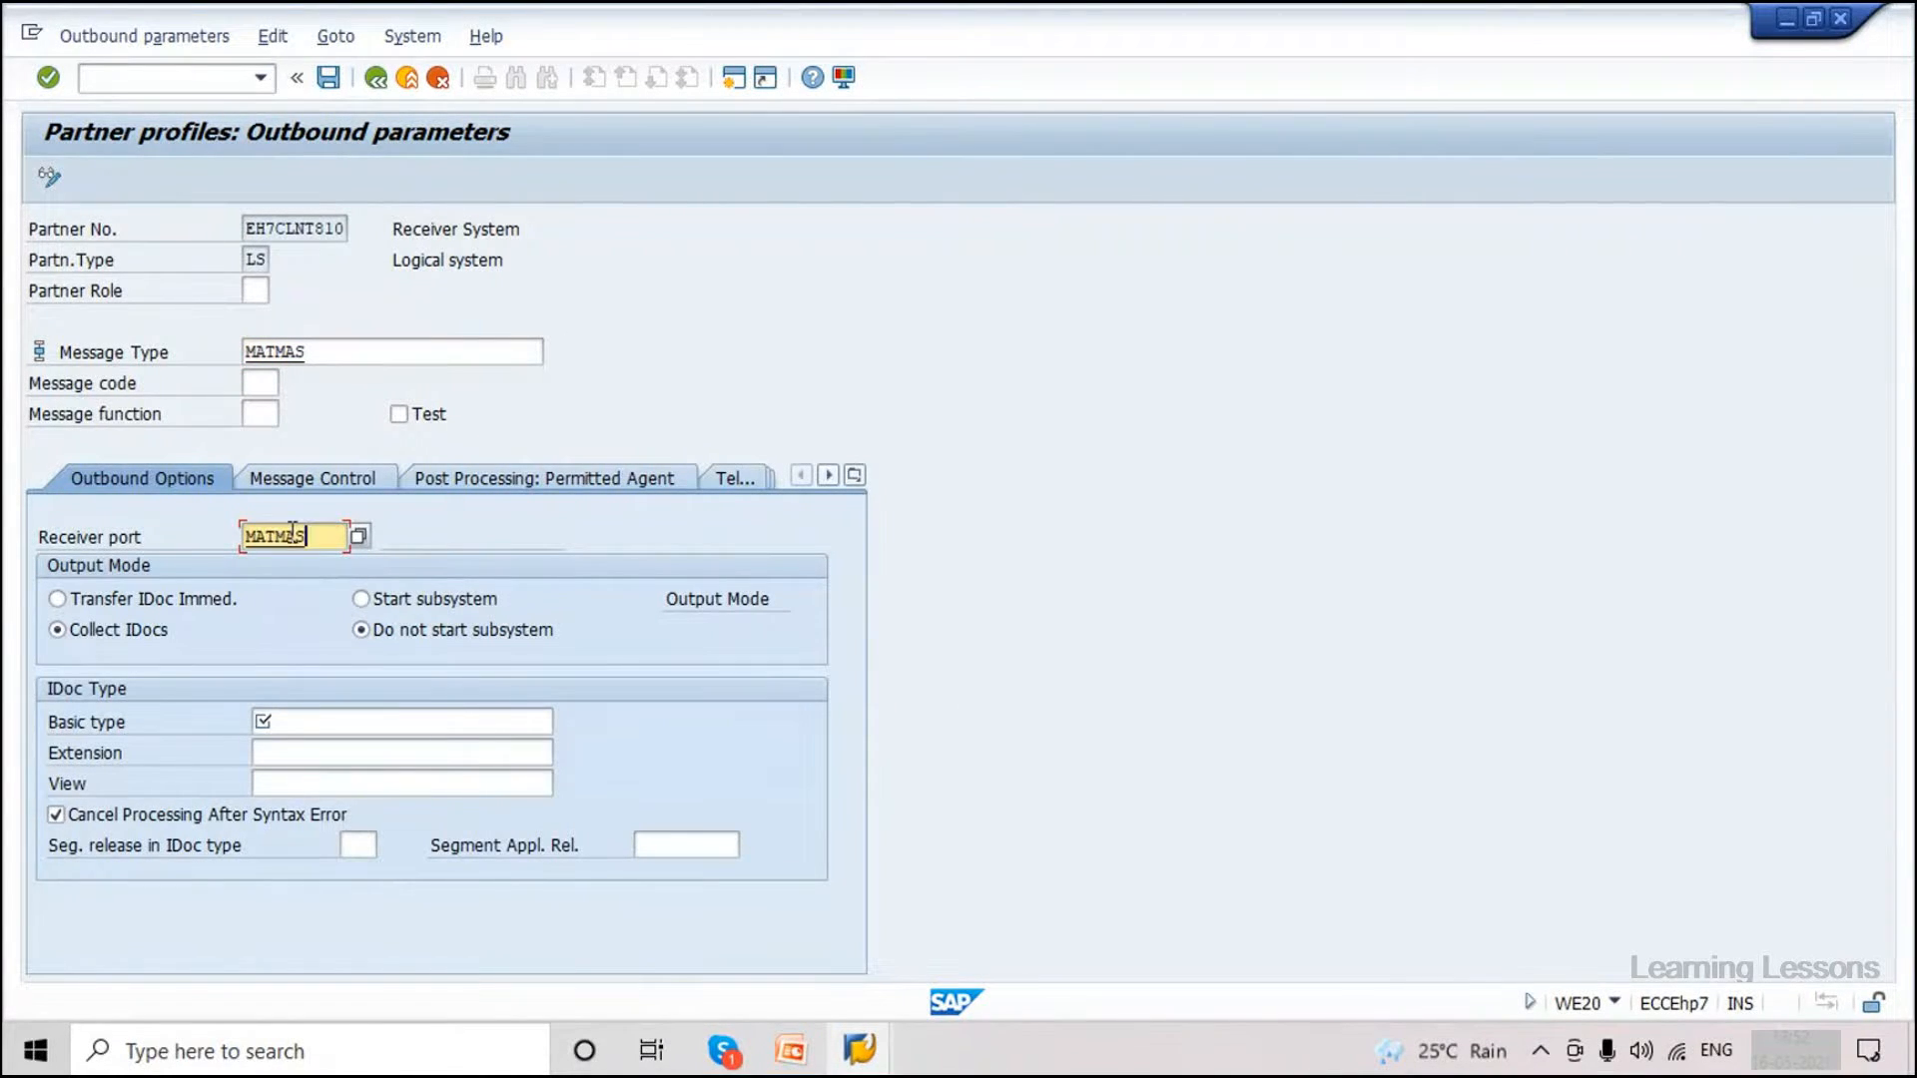
{"action": "key", "text": "Caps_Lock"}
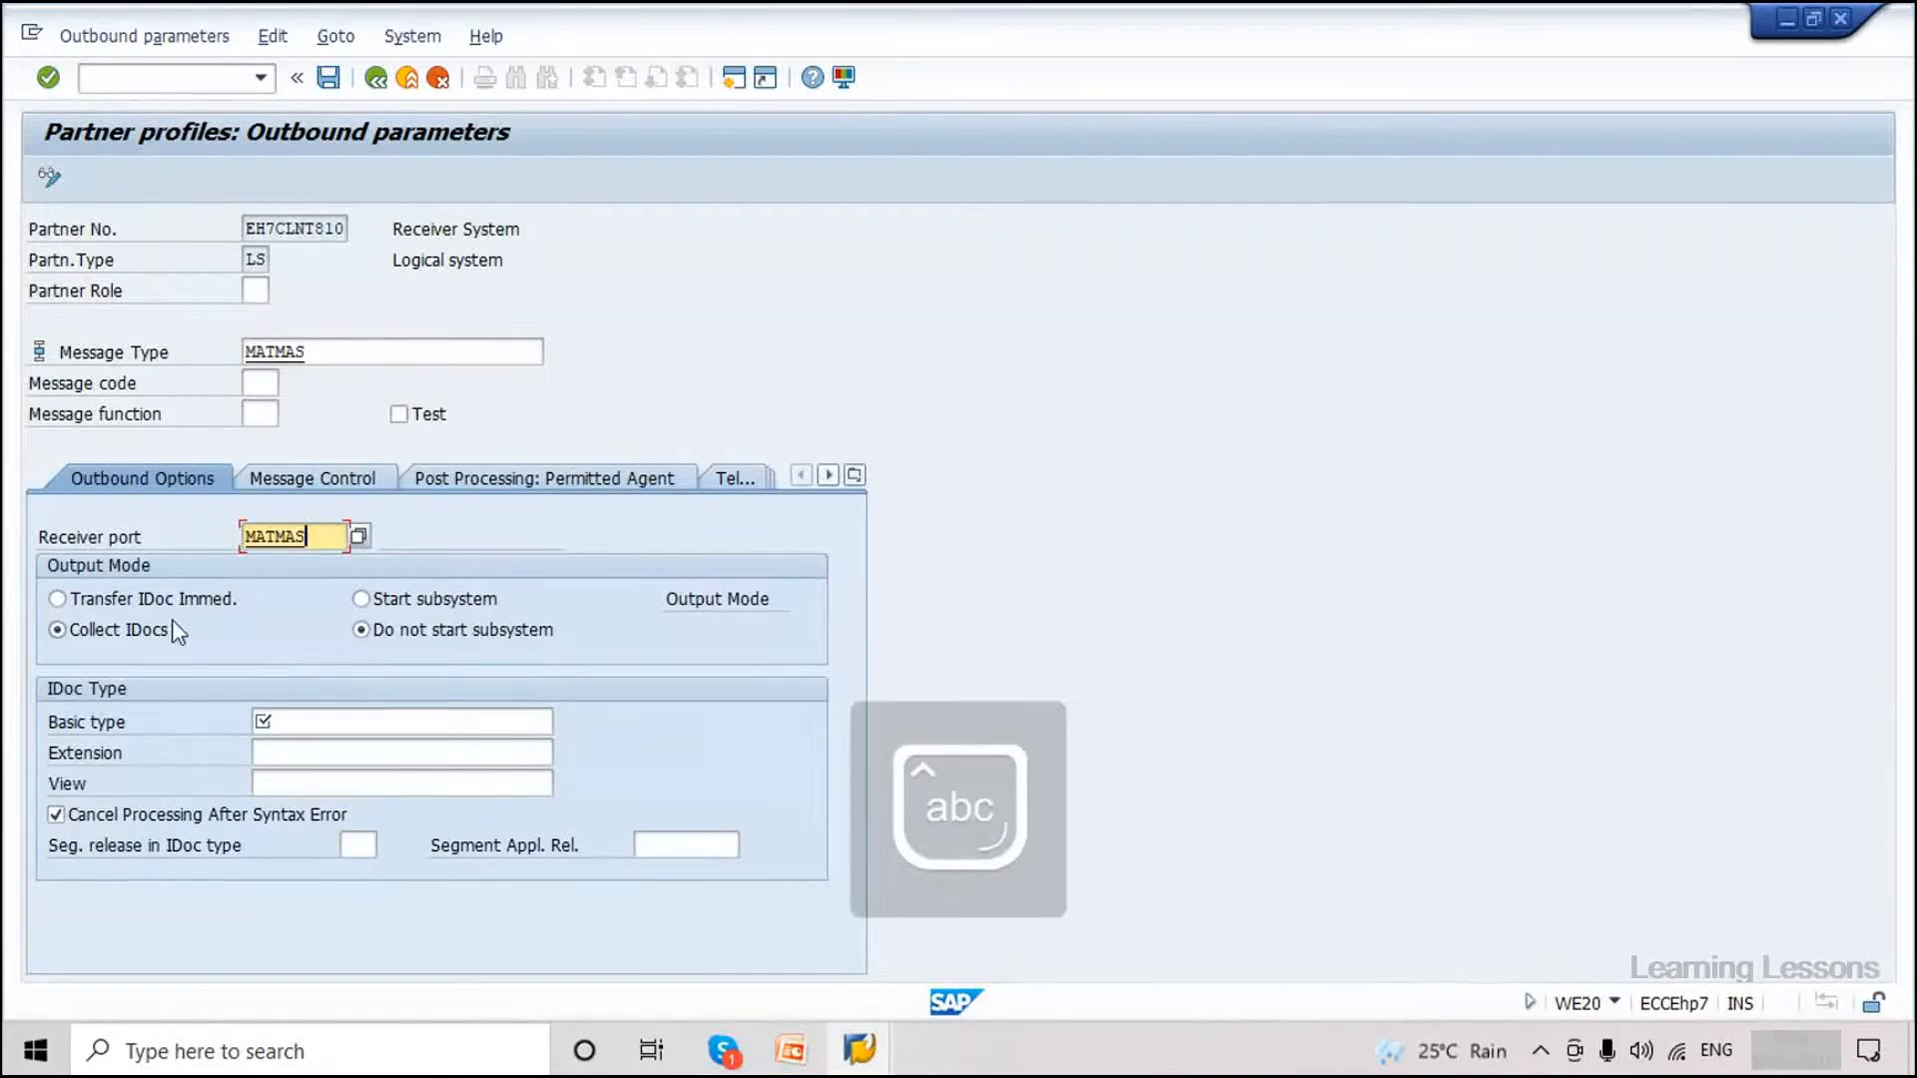
{"action": "left_click", "coordinate": [190, 599]}
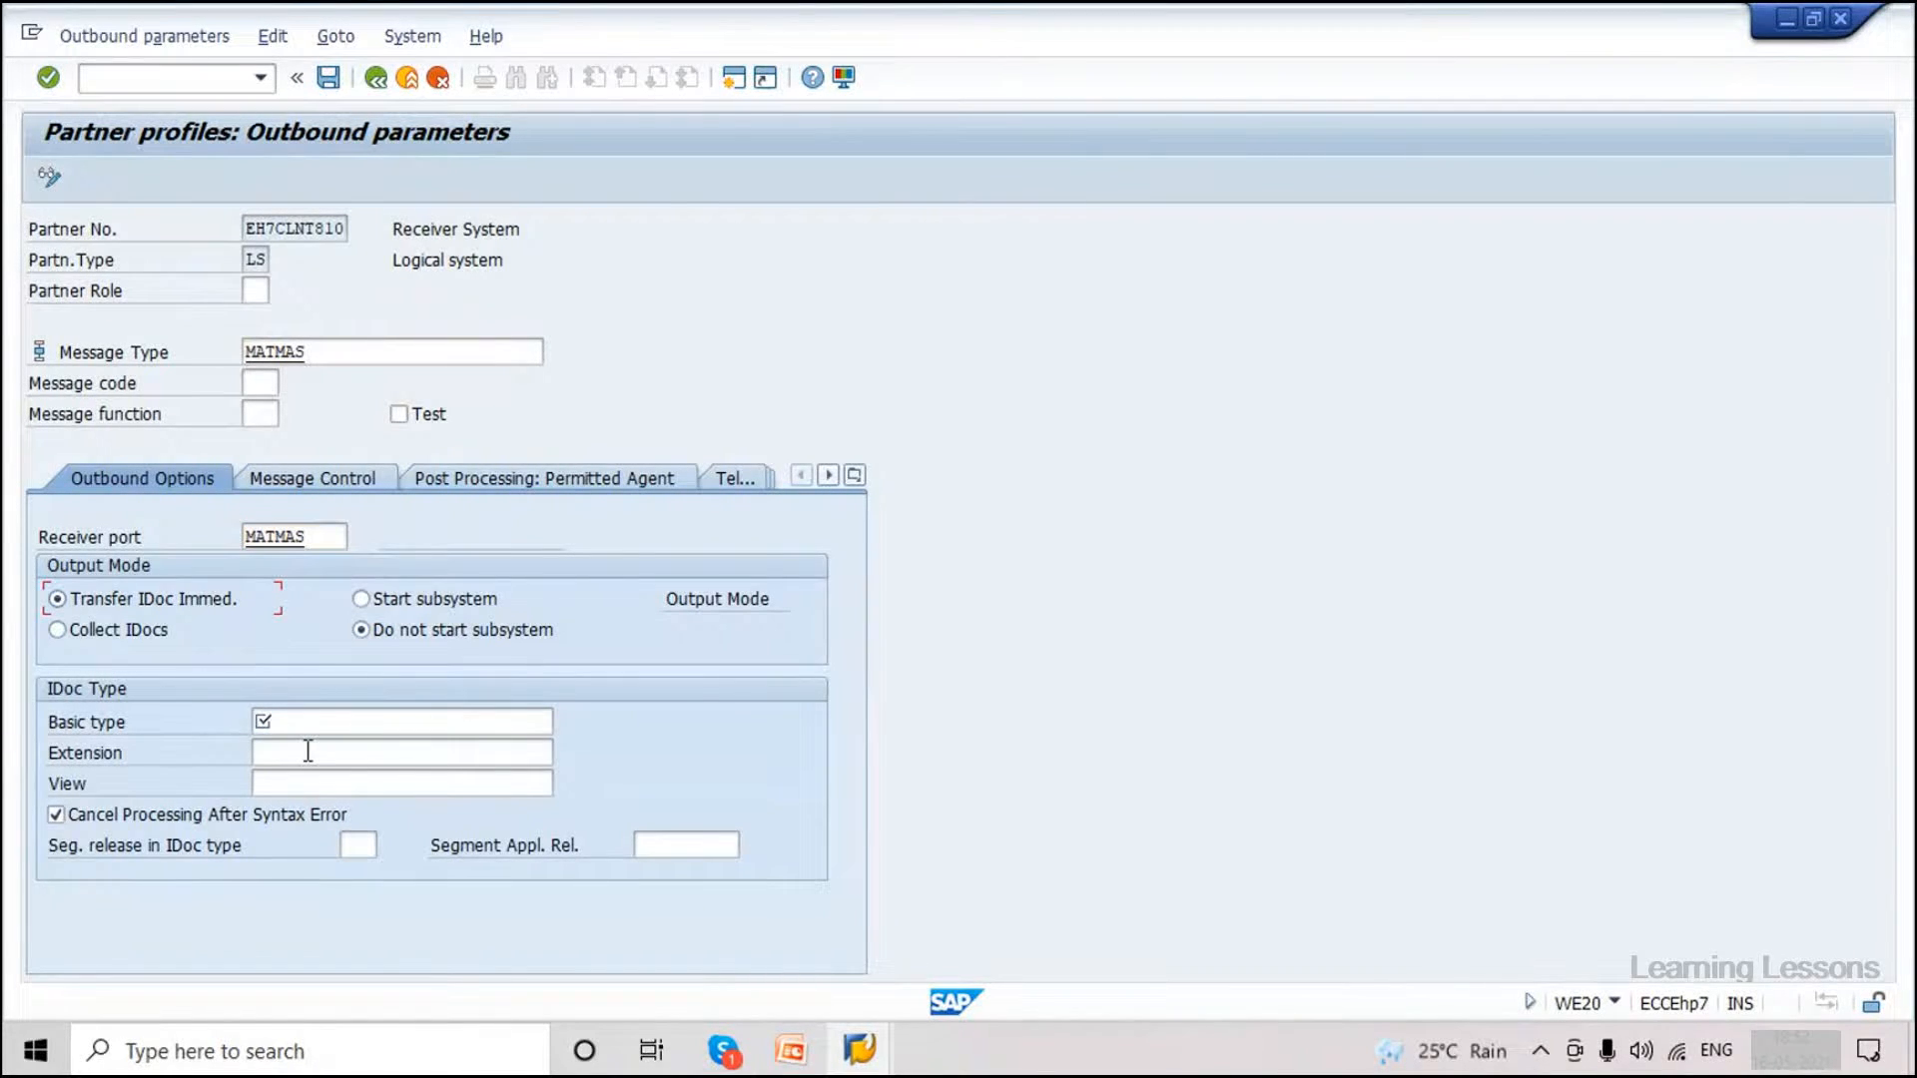
{"action": "left_click", "coordinate": [312, 718]}
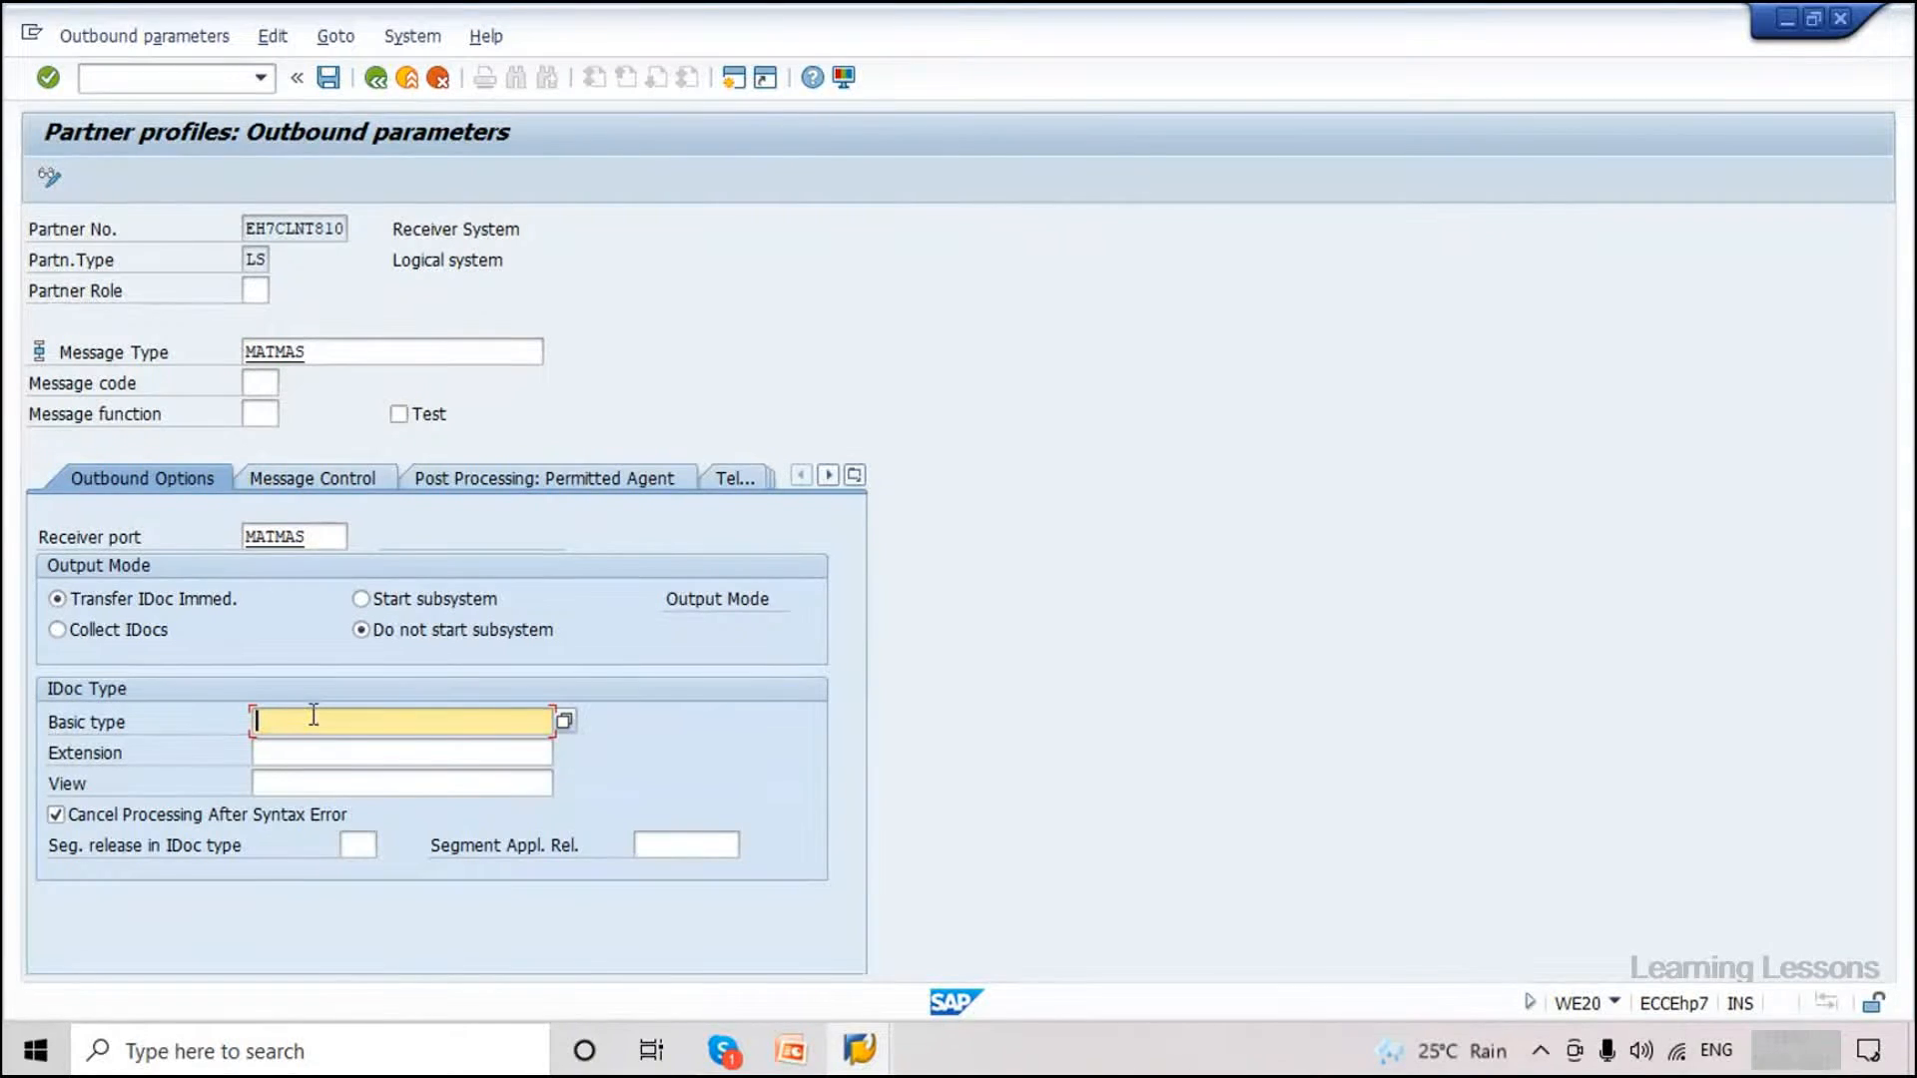
Enter basic type MATMAS05 and save the MATMAS outbound parameter.
{"action": "key", "text": "Caps_Lock"}
{"action": "type", "text": "MATMAS"}
{"action": "type", "text": "05"}
{"action": "key", "text": "Caps_Lock"}
{"action": "left_click_drag", "start_coordinate": [345, 727], "coordinate": [276, 728]}
{"action": "left_click", "coordinate": [375, 735]}
{"action": "left_click", "coordinate": [328, 79]}
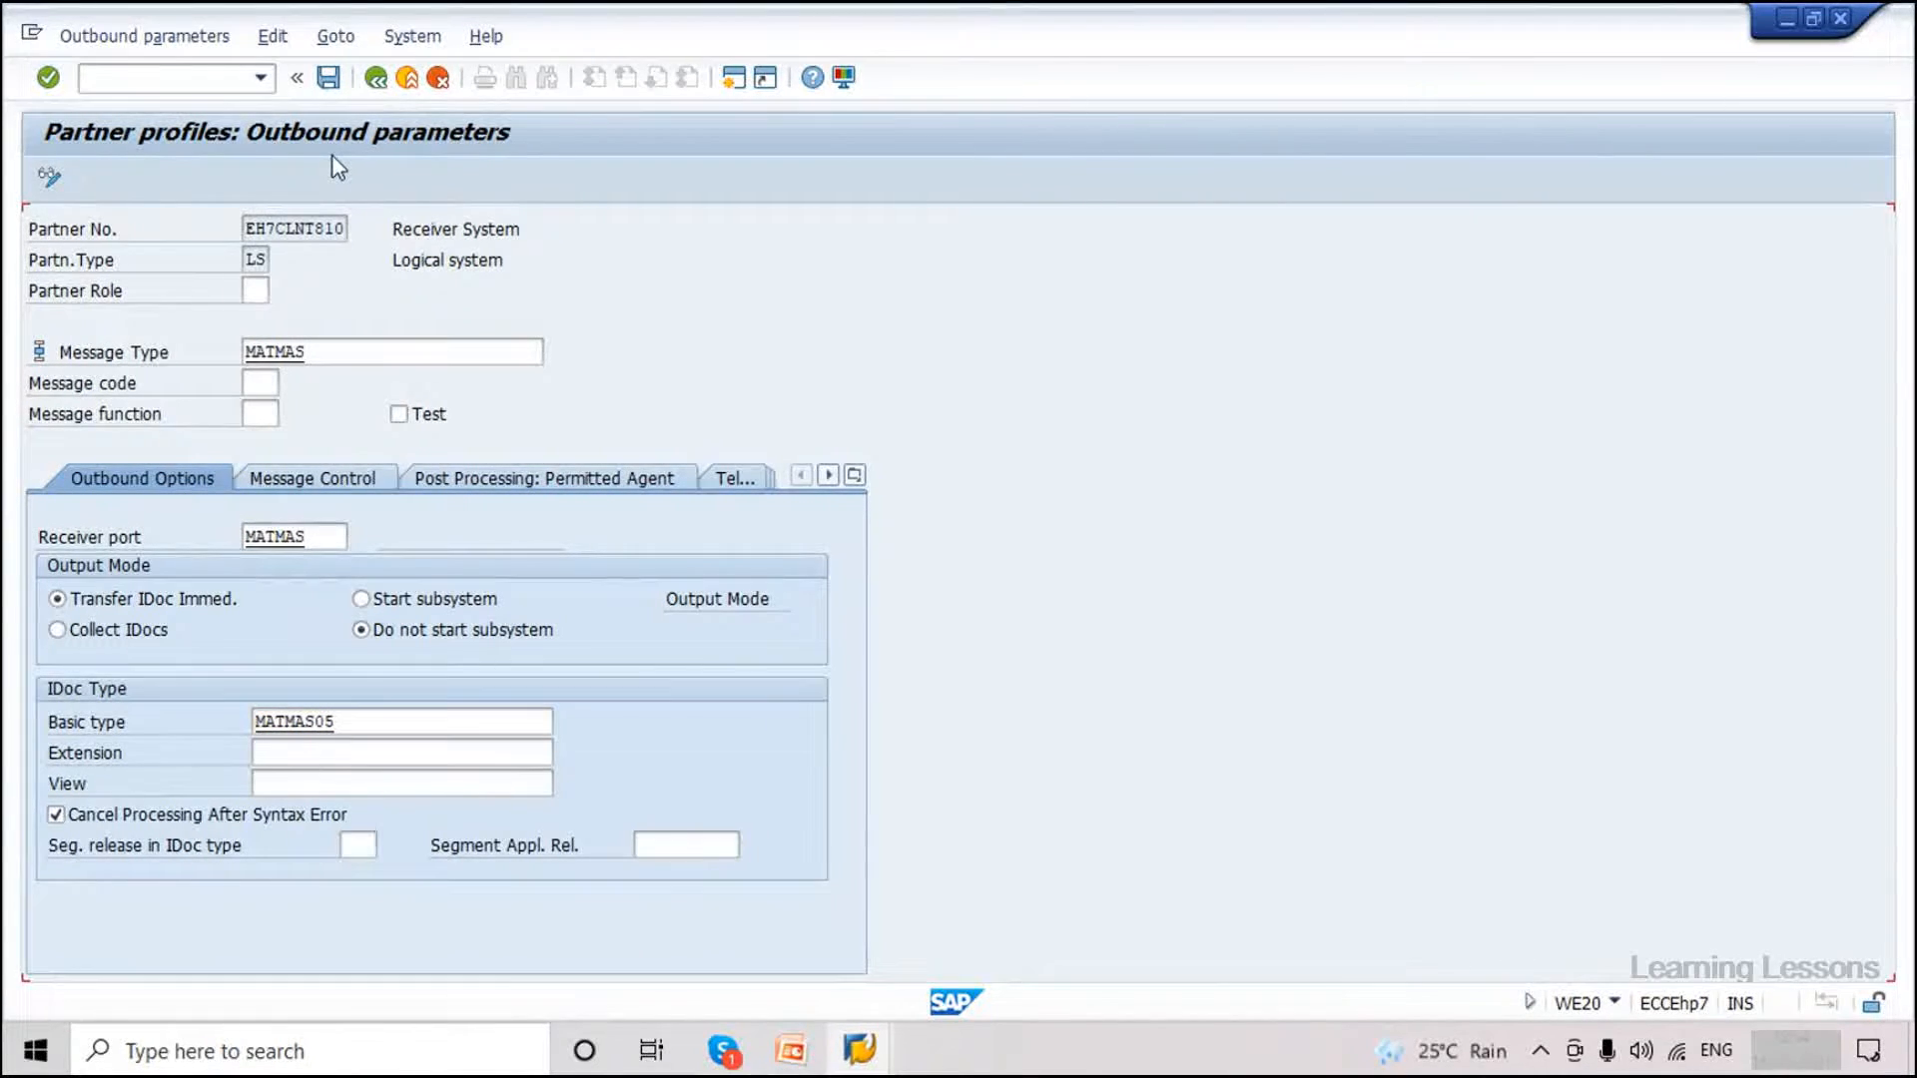
Back in EH7CLNT810's profile, check the new MATMAS outbound entry, then enter /nbd64.
{"action": "left_click", "coordinate": [375, 80]}
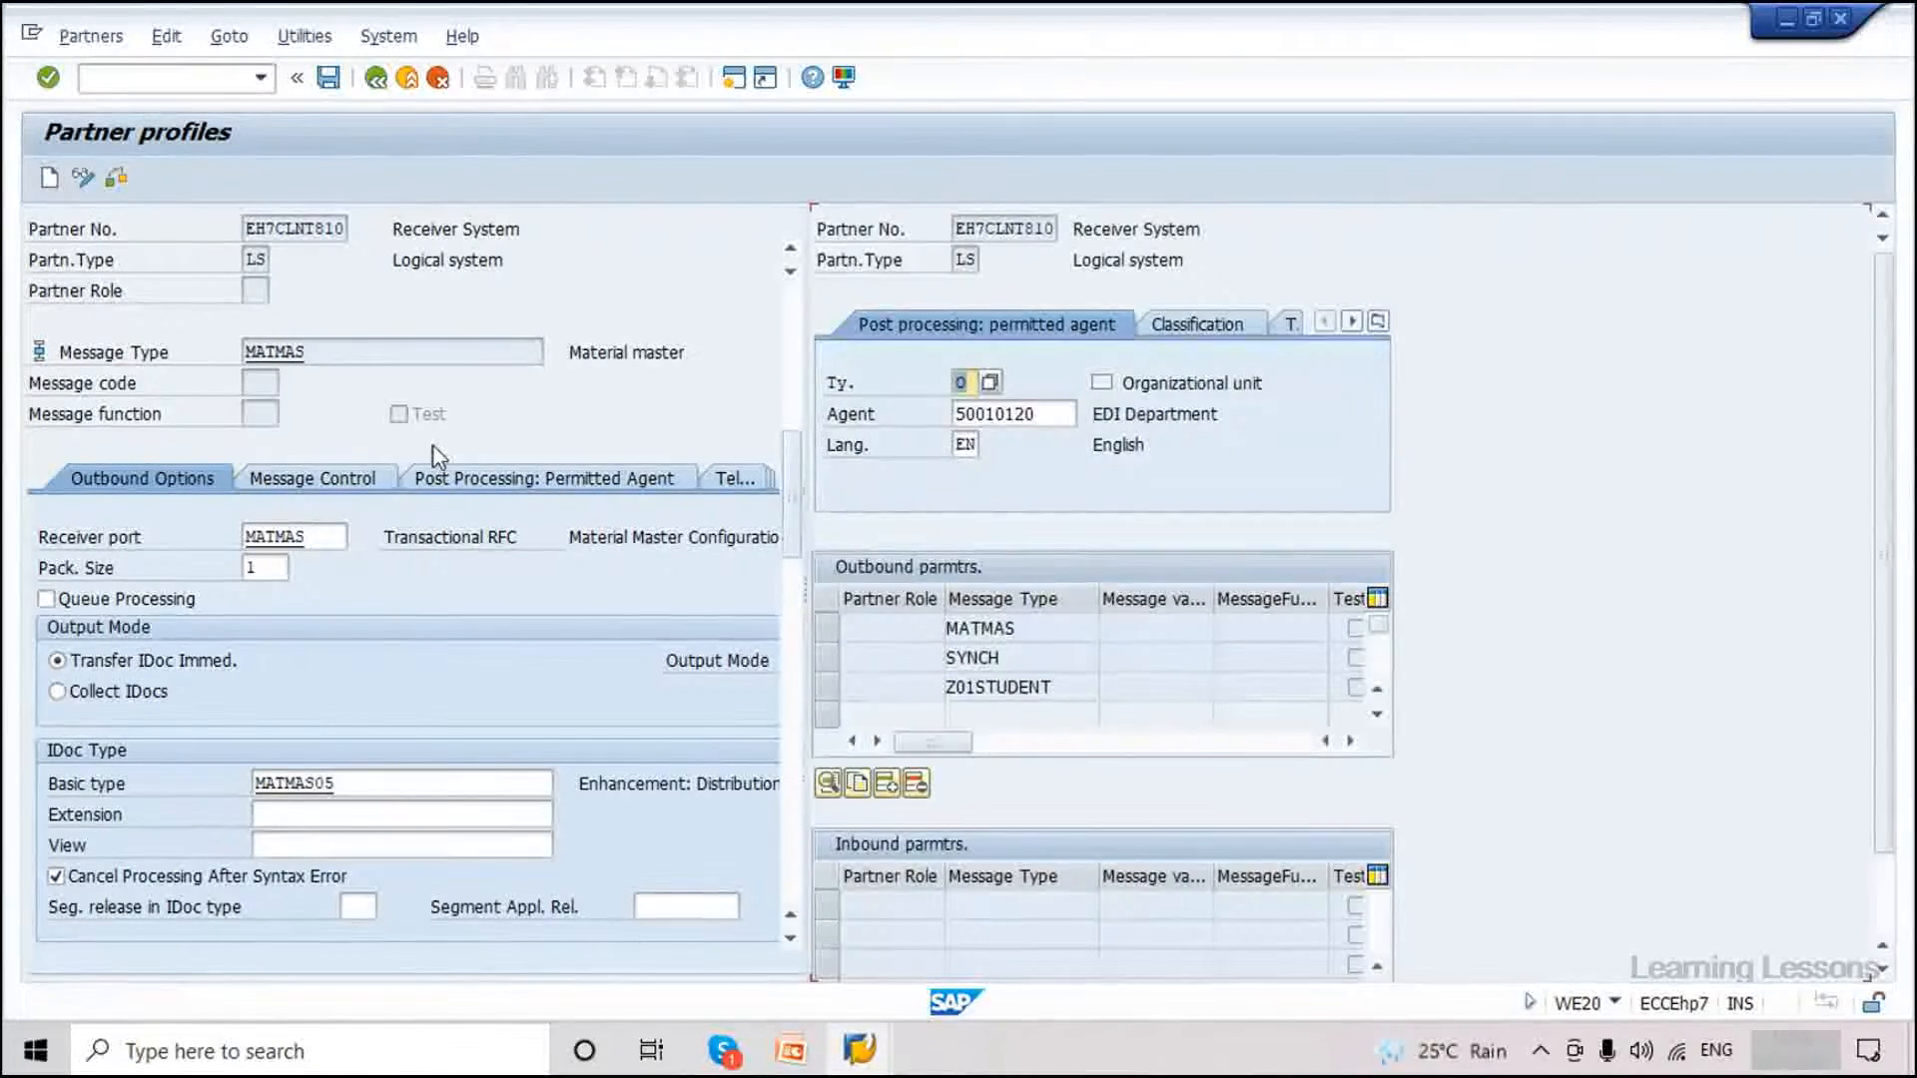
{"action": "left_click", "coordinate": [981, 627]}
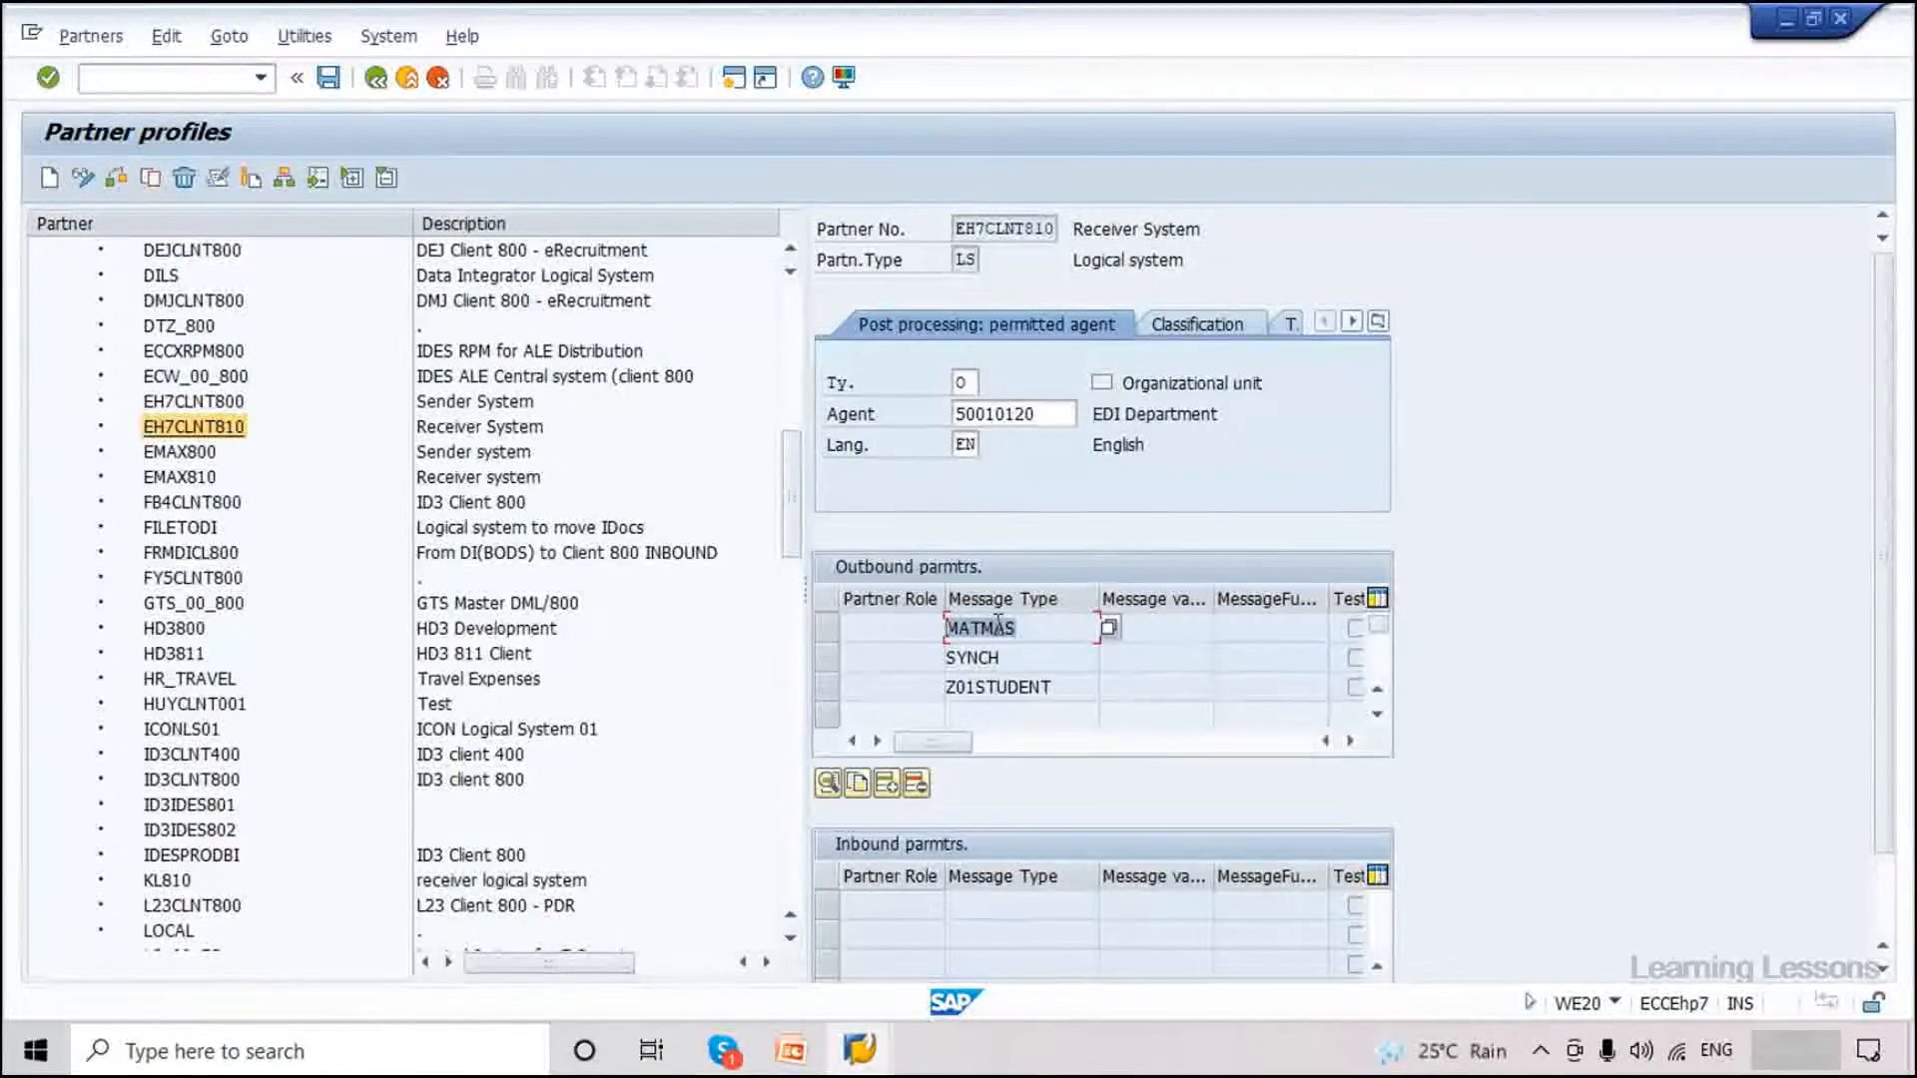
{"action": "left_click", "coordinate": [1006, 228]}
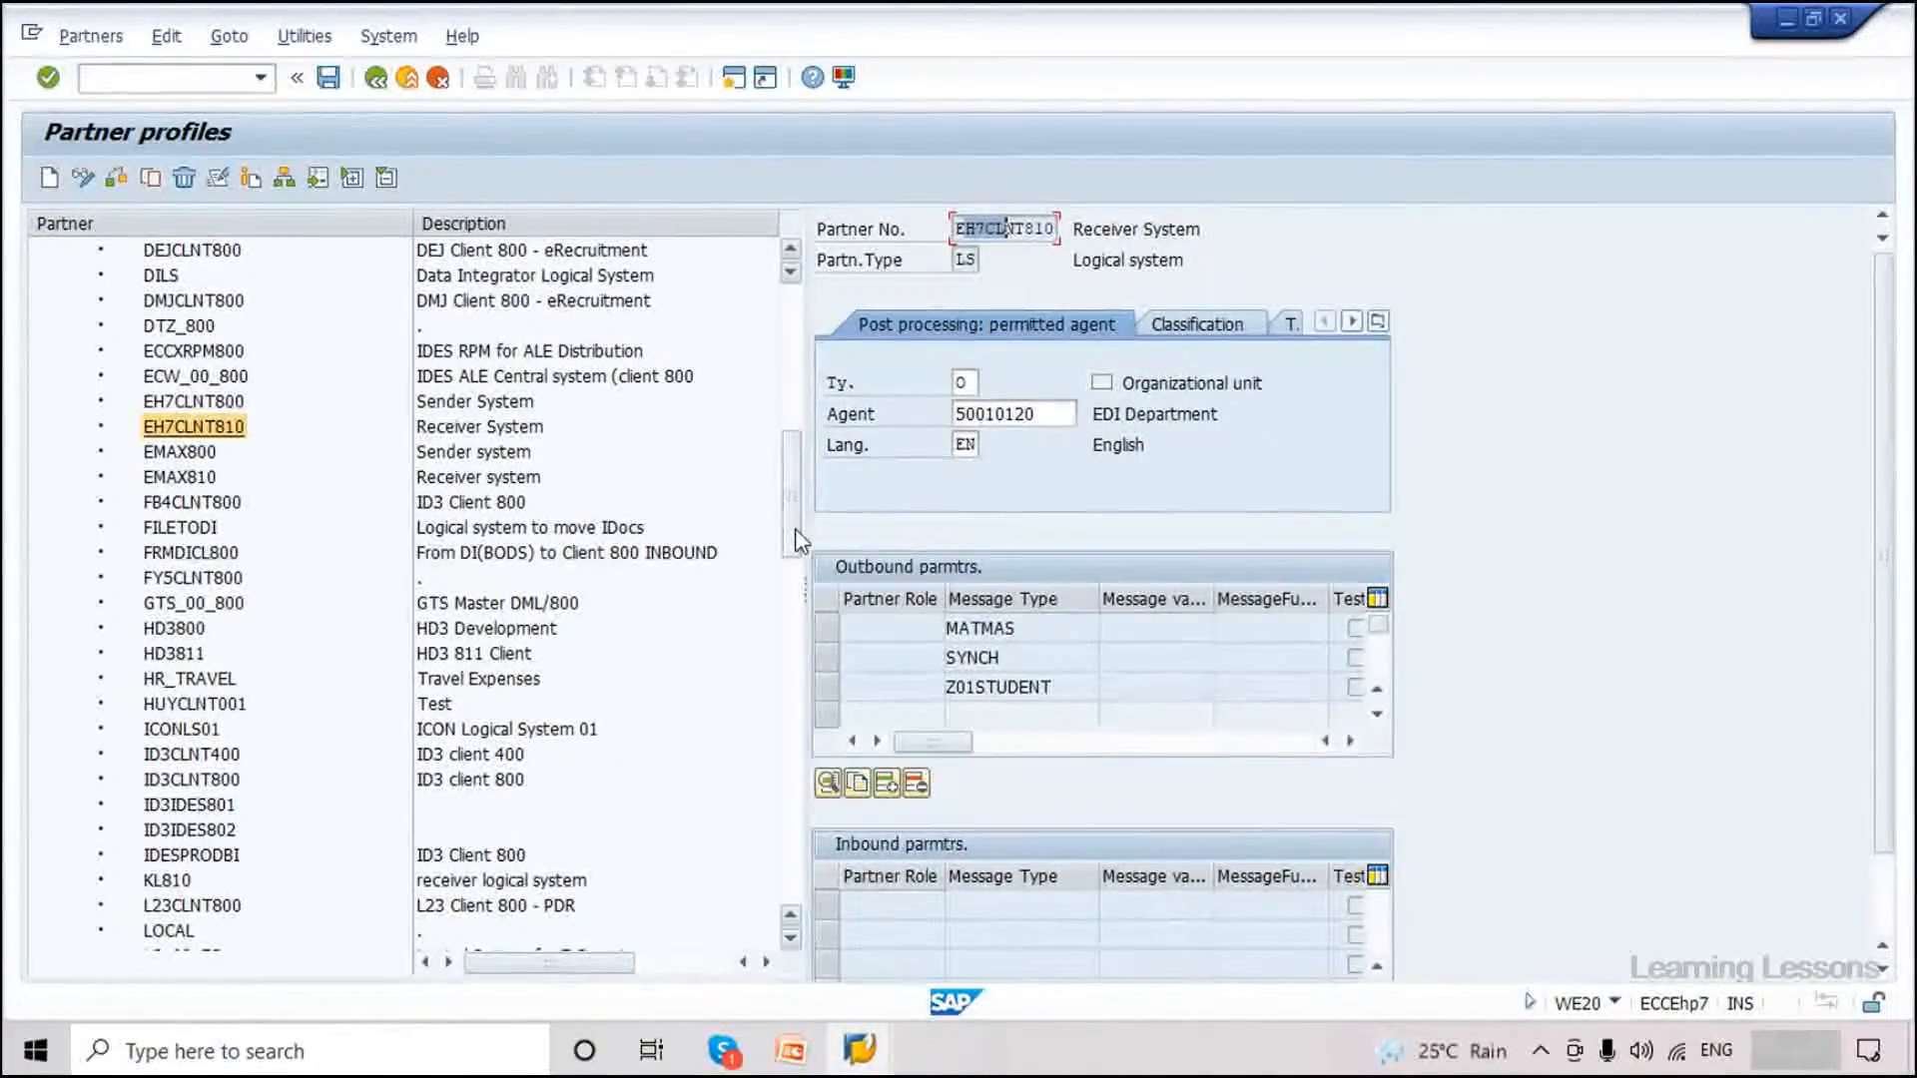
{"action": "left_click_drag", "start_coordinate": [796, 529], "coordinate": [797, 382]}
{"action": "left_click", "coordinate": [165, 78]}
{"action": "type", "text": "/nbd6"}
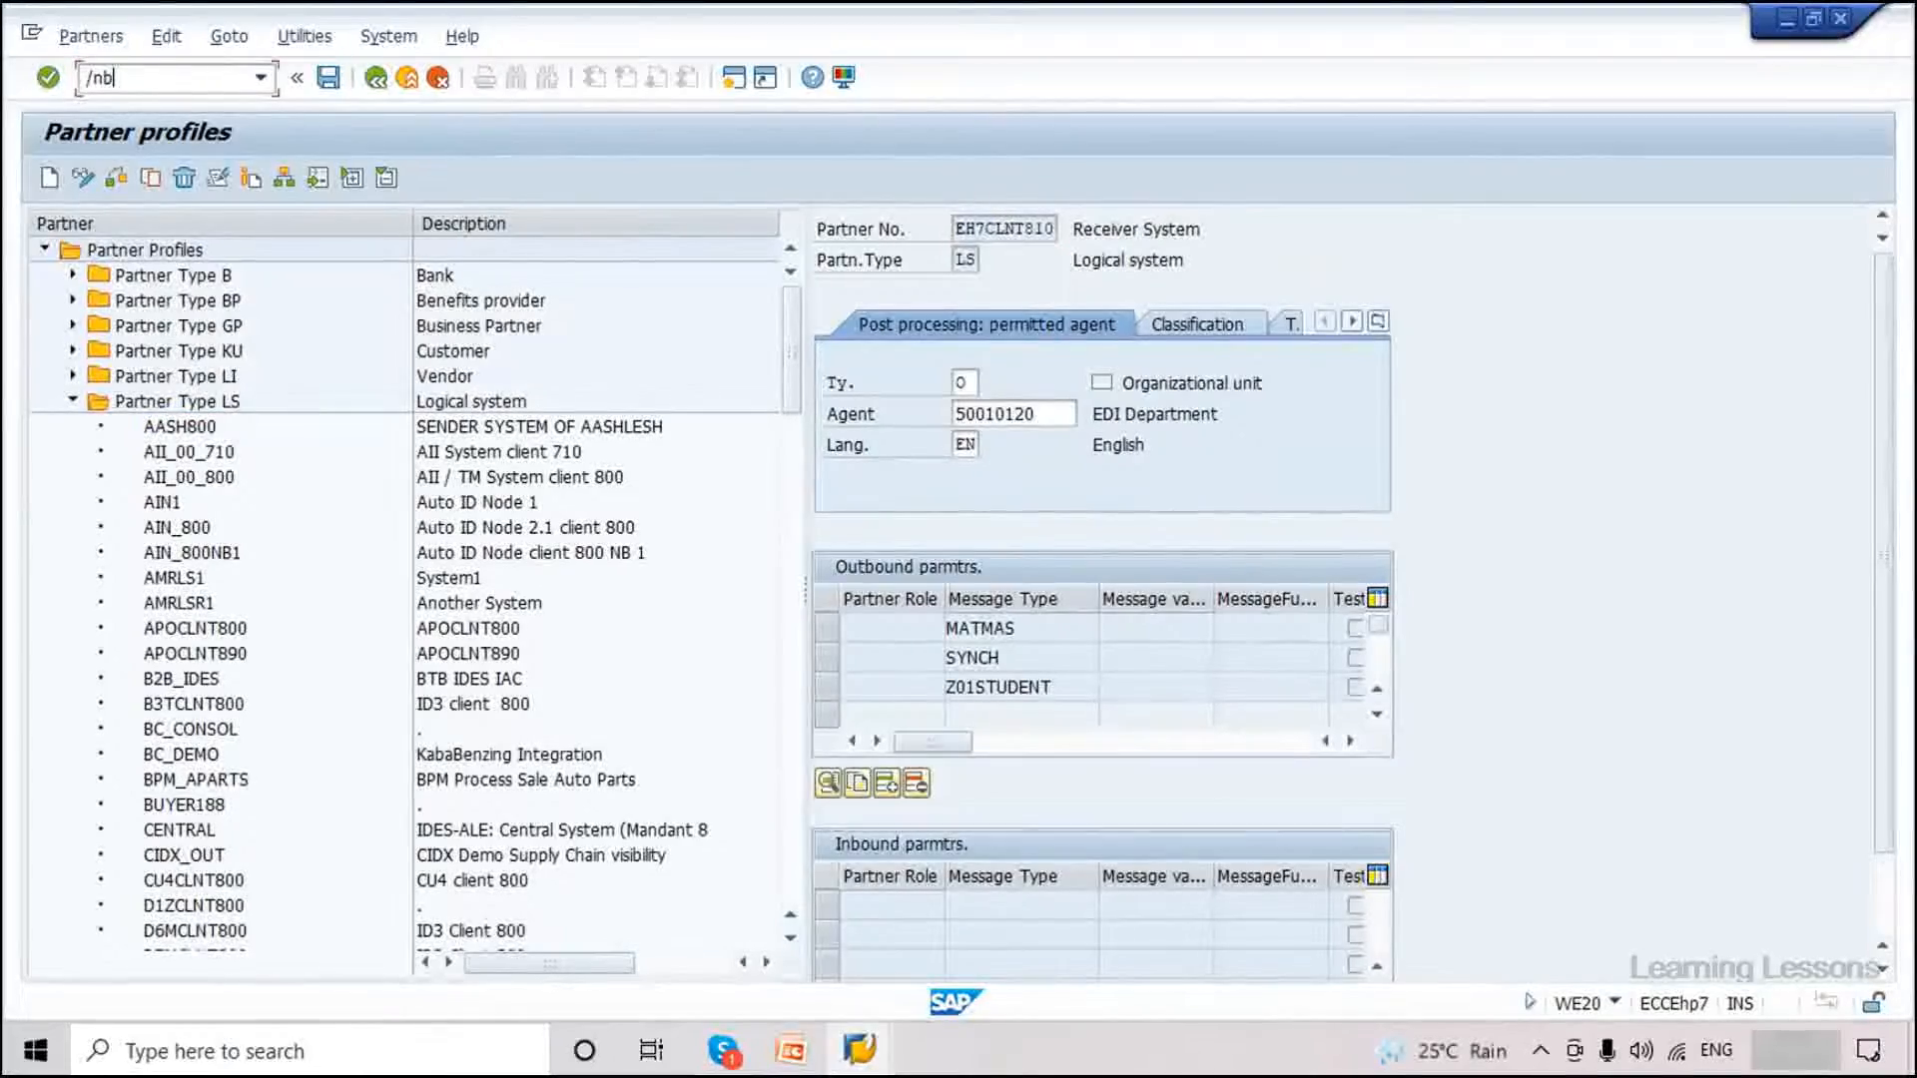
{"action": "type", "text": "4"}
Run BD64, scroll the model views, and switch the distribution model to change mode.
{"action": "key", "text": "Return"}
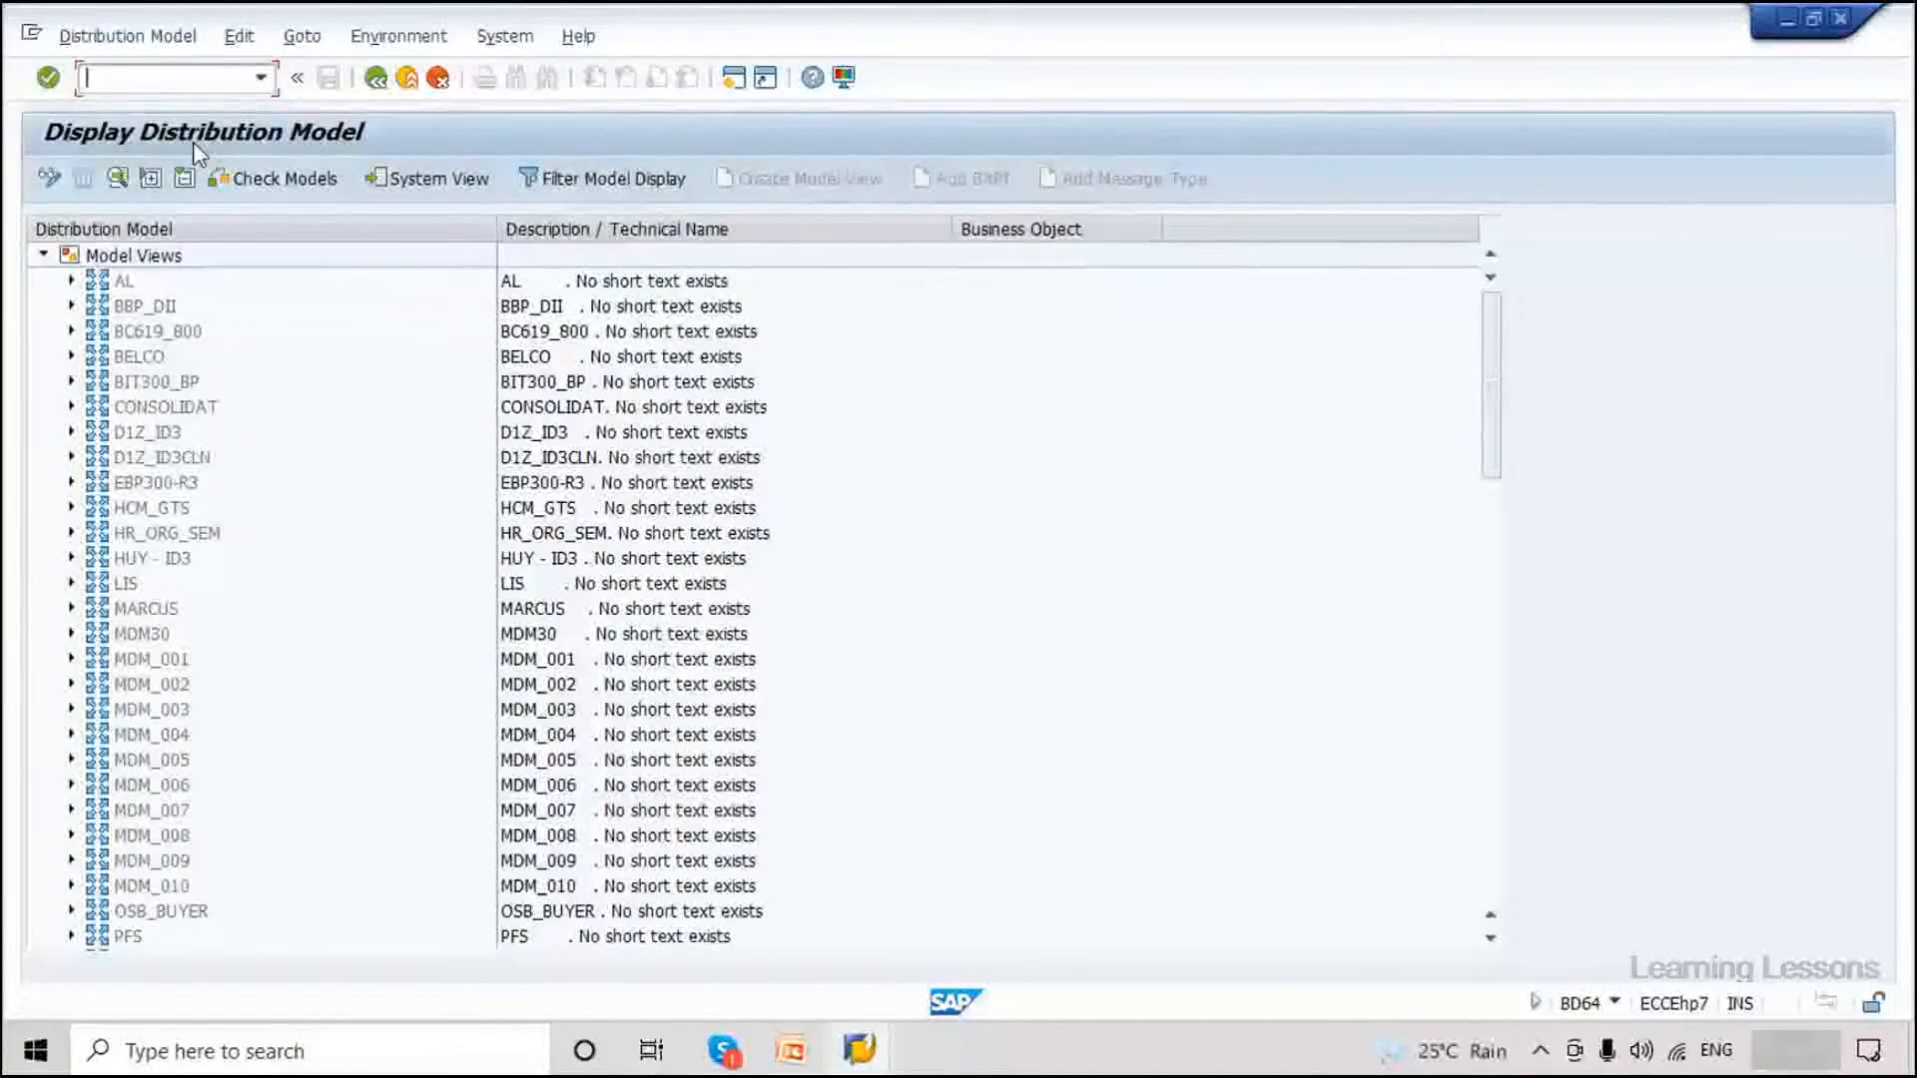
{"action": "scroll", "coordinate": [417, 657], "scroll_direction": "down", "scroll_amount": 5}
{"action": "scroll", "coordinate": [417, 657], "scroll_direction": "down", "scroll_amount": 10}
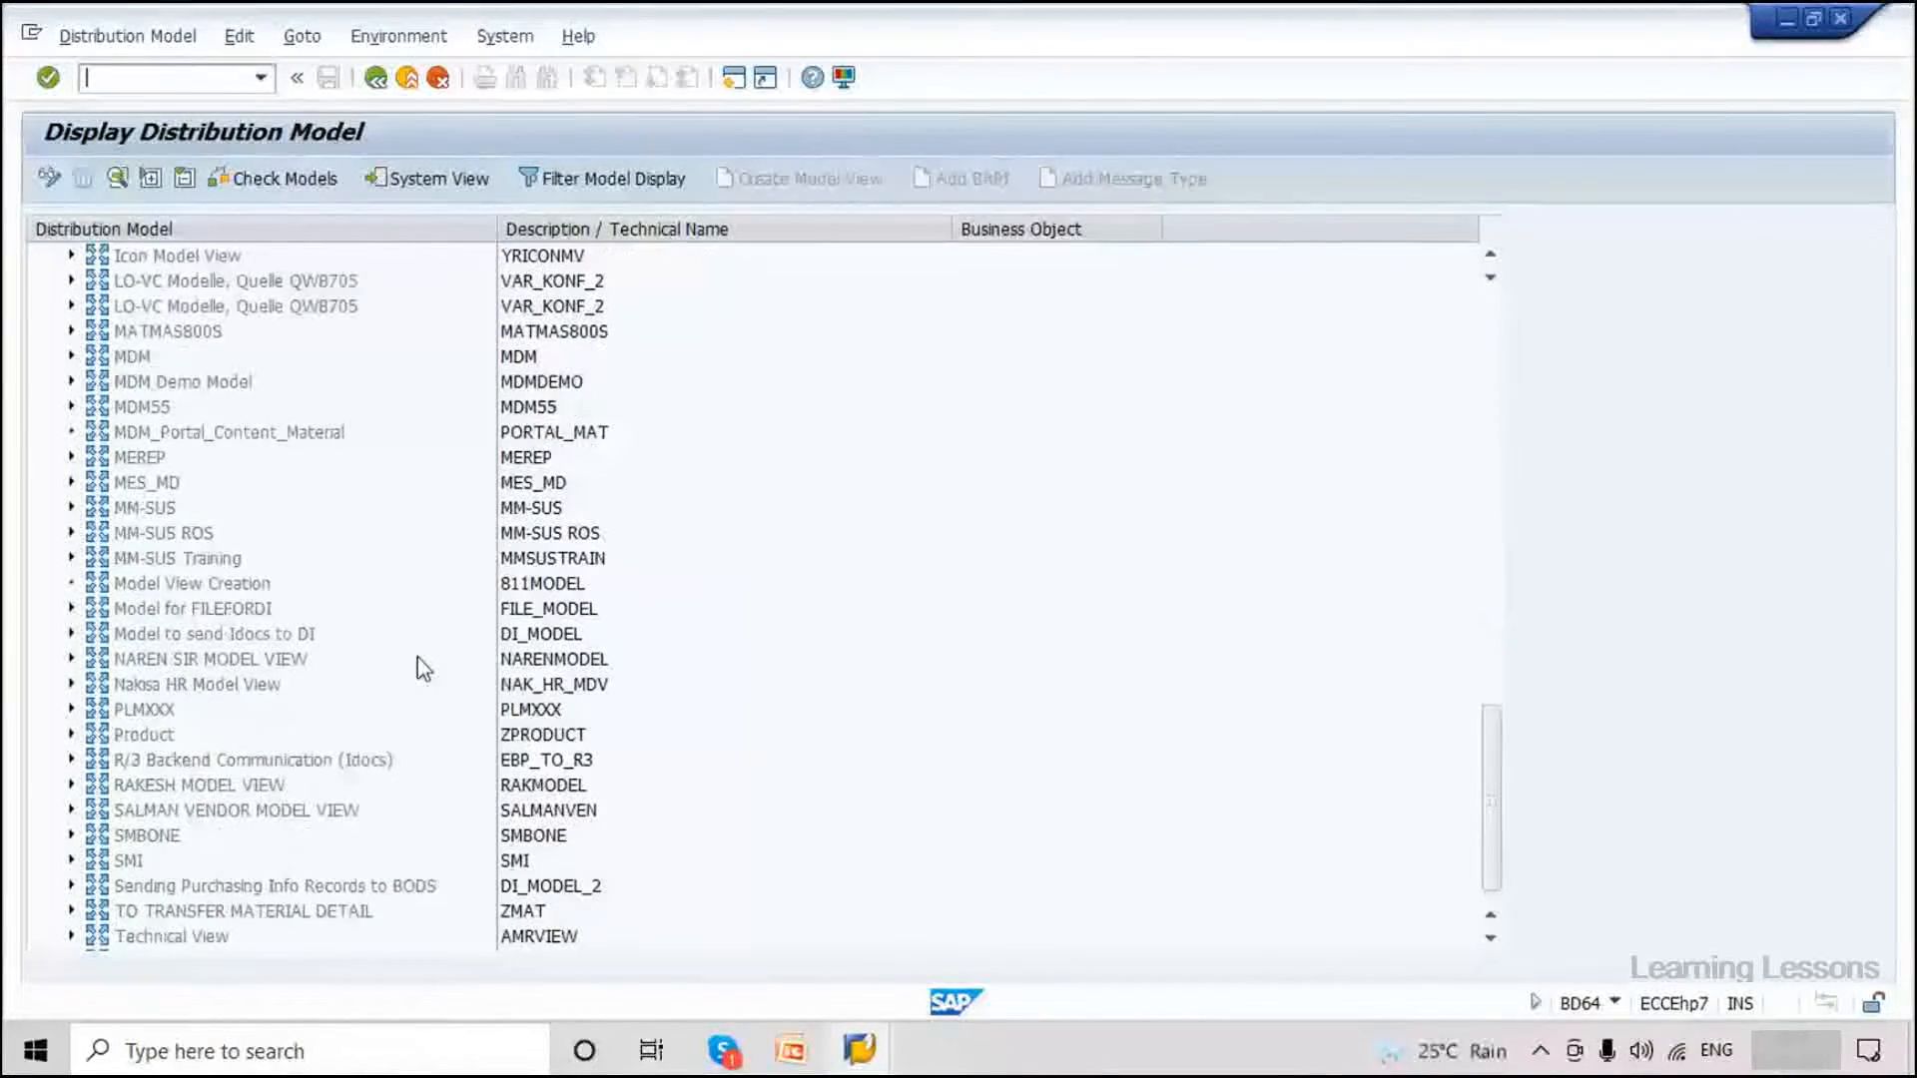
{"action": "left_click_drag", "start_coordinate": [1491, 769], "coordinate": [1467, 335]}
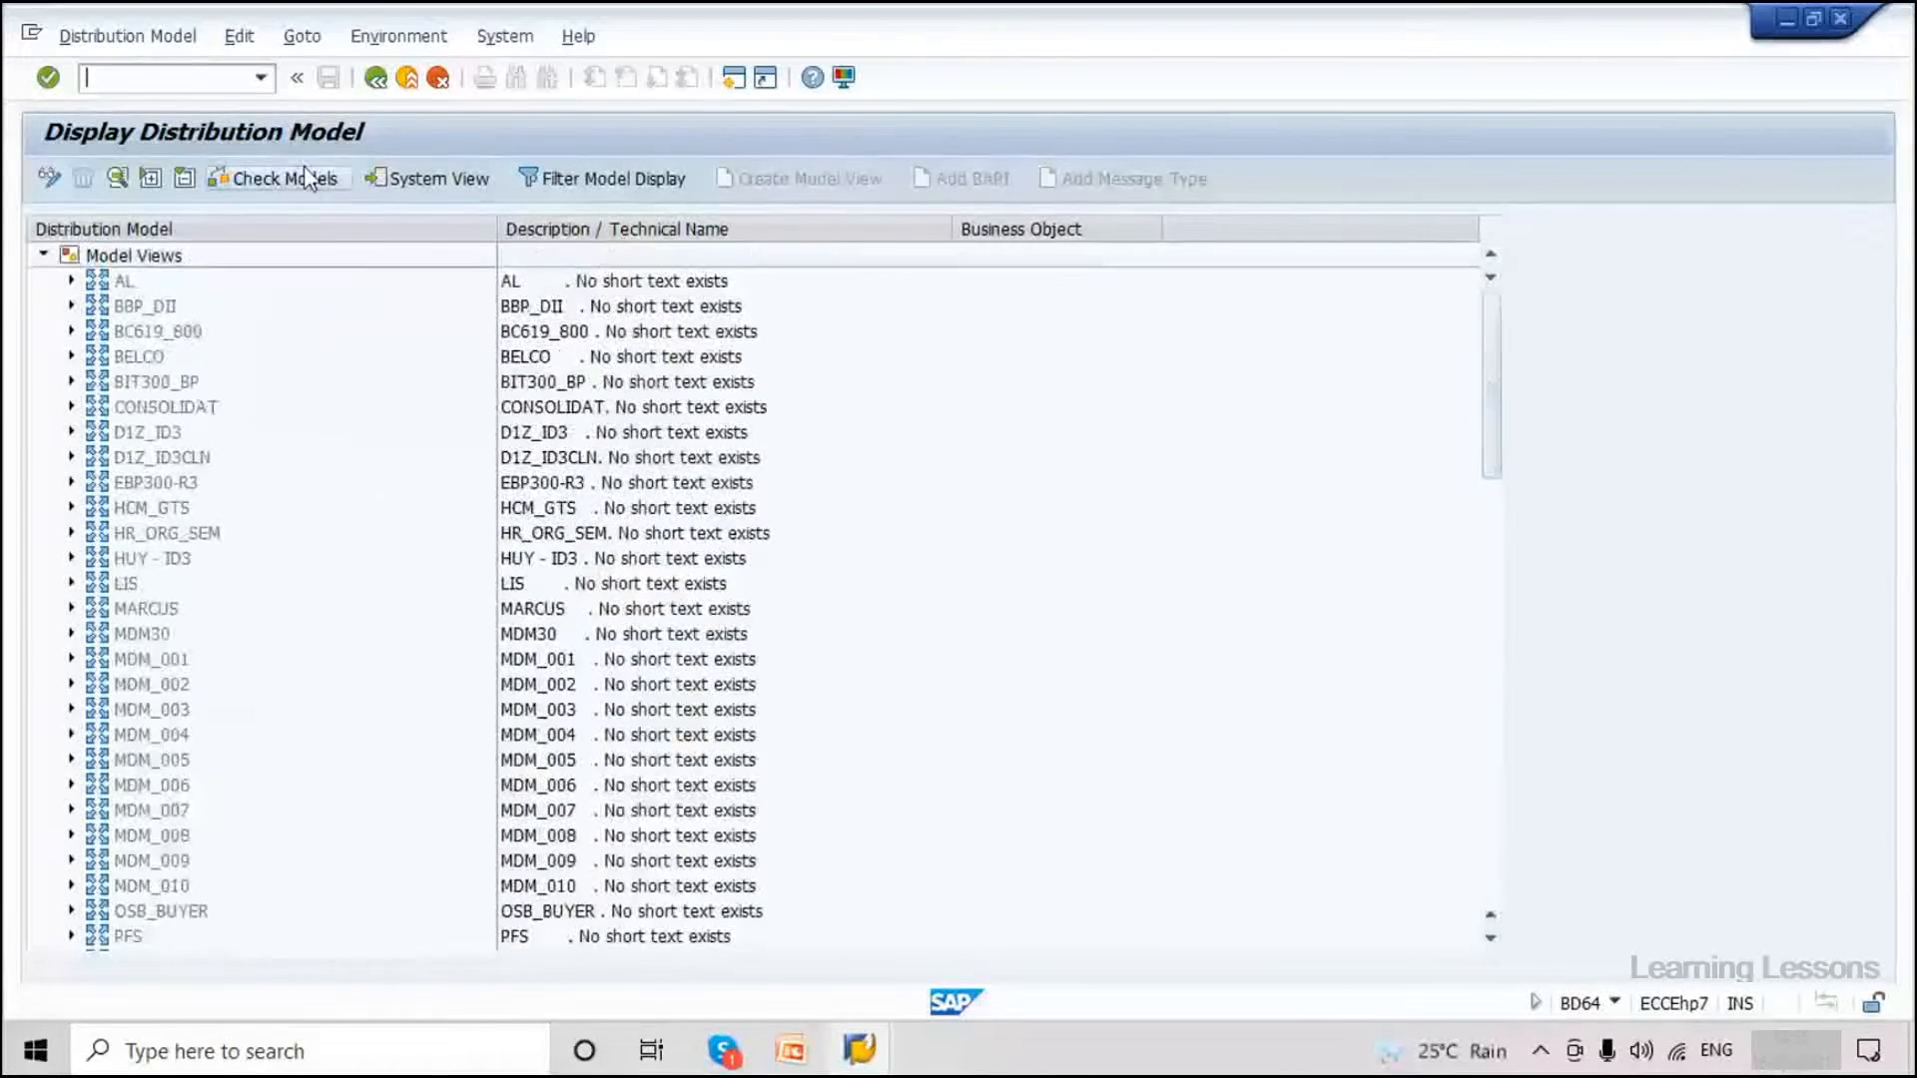
{"action": "left_click", "coordinate": [50, 179]}
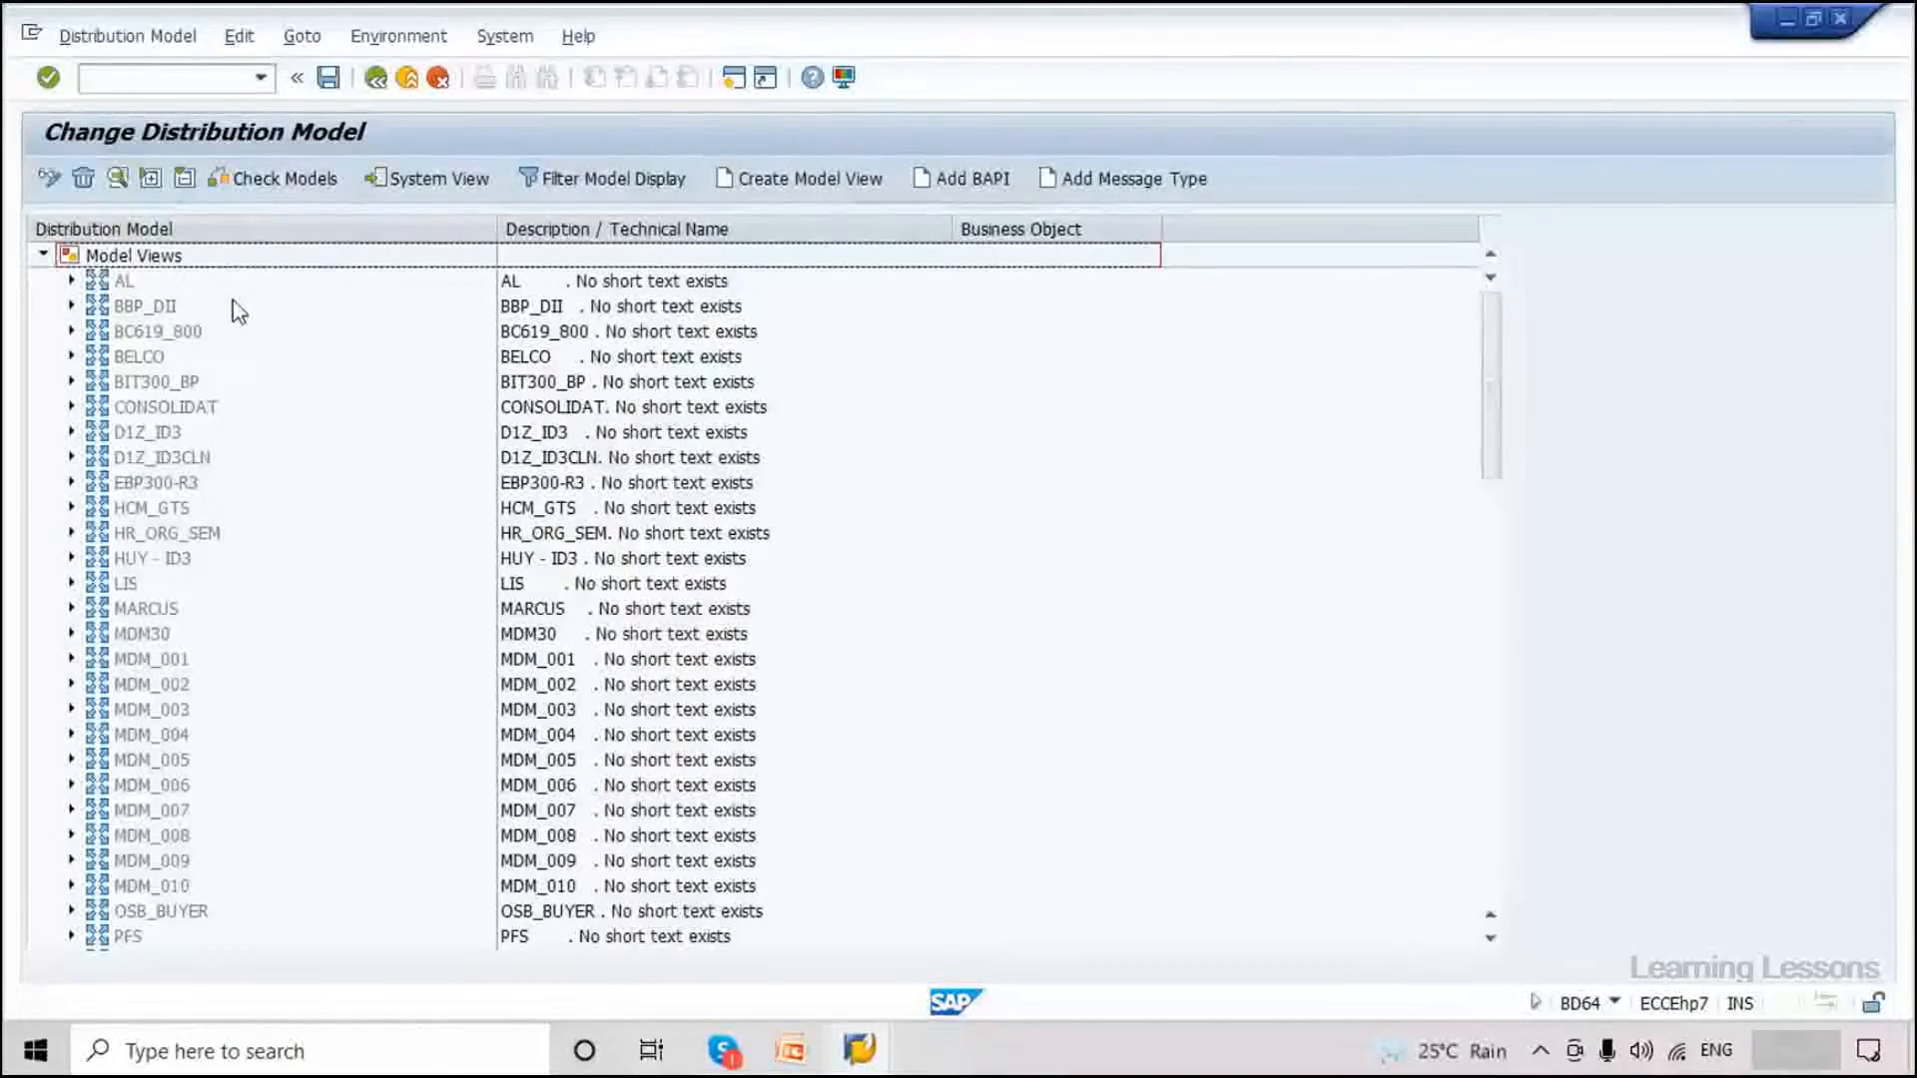
Enter short text 'Material Master data' and technical name MATMAS for the new model view.
{"action": "left_click", "coordinate": [796, 190]}
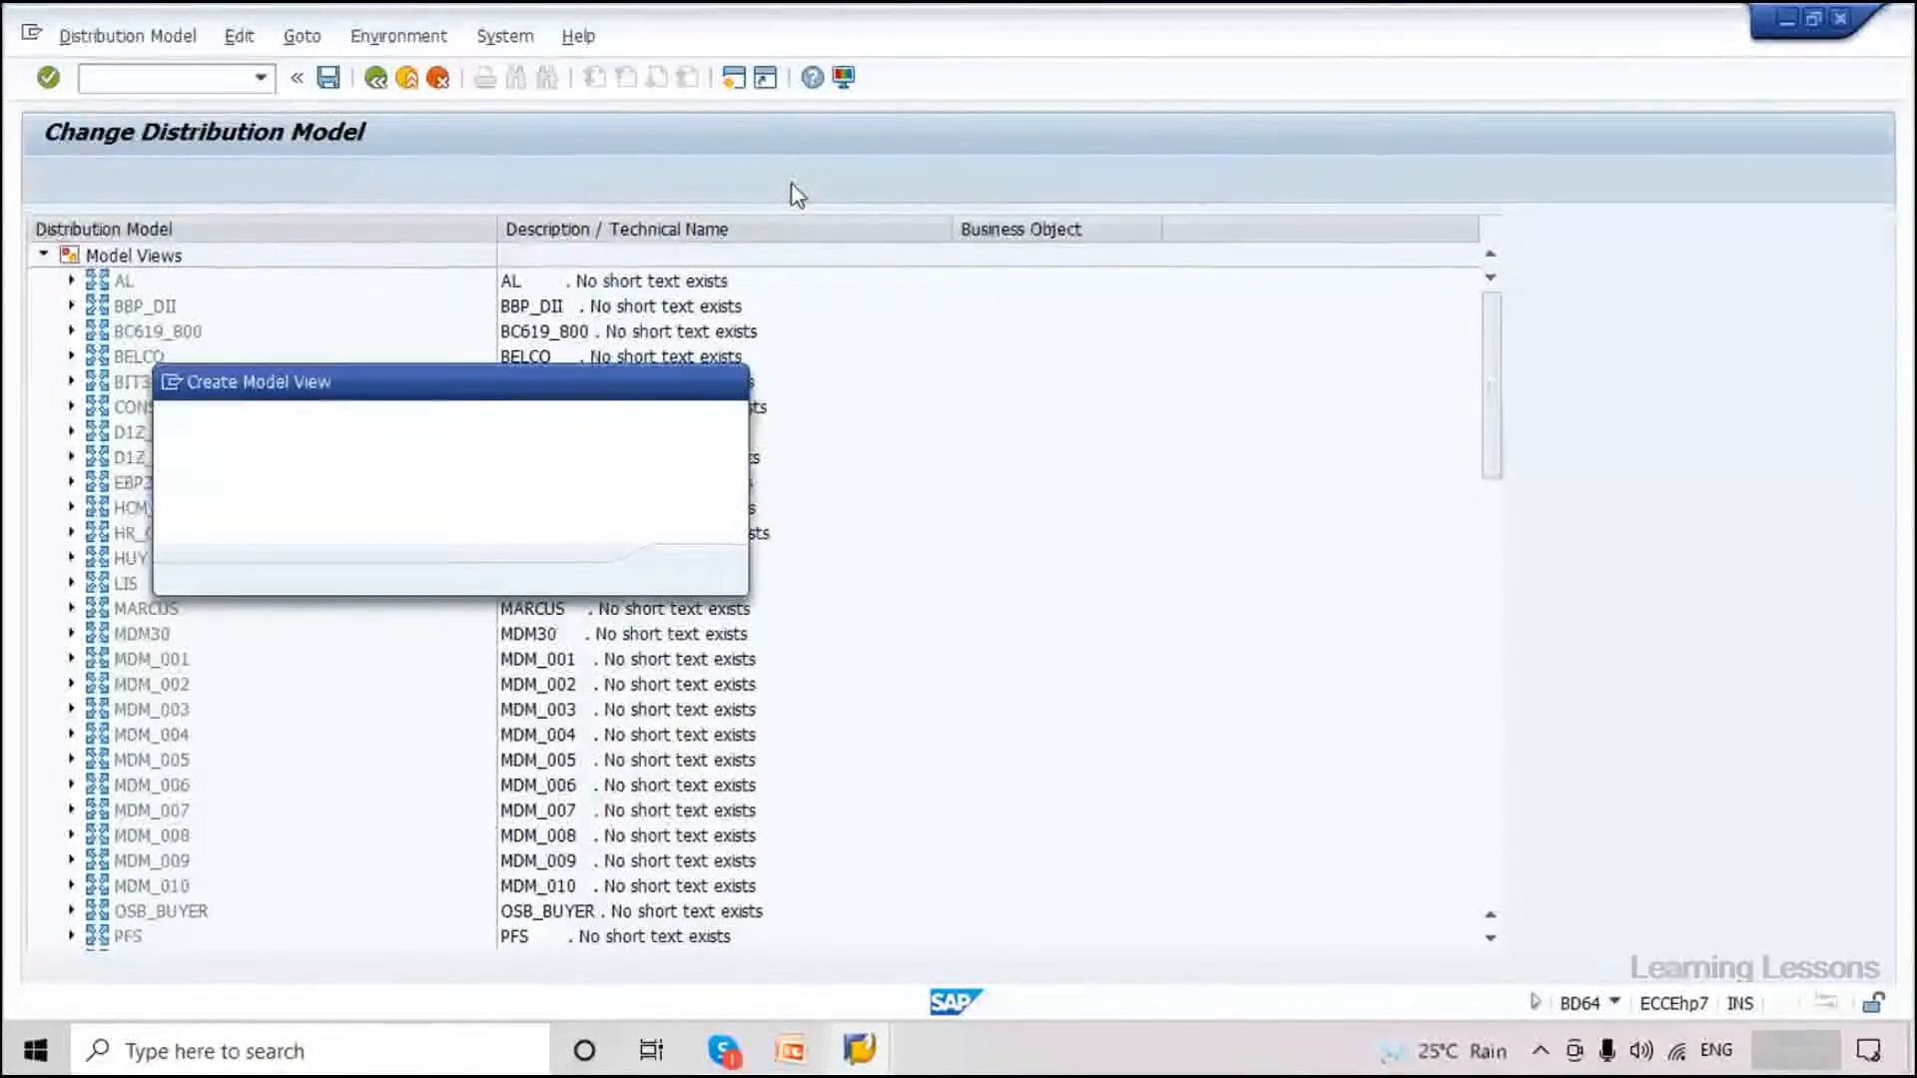
{"action": "type", "text": "Ma"}
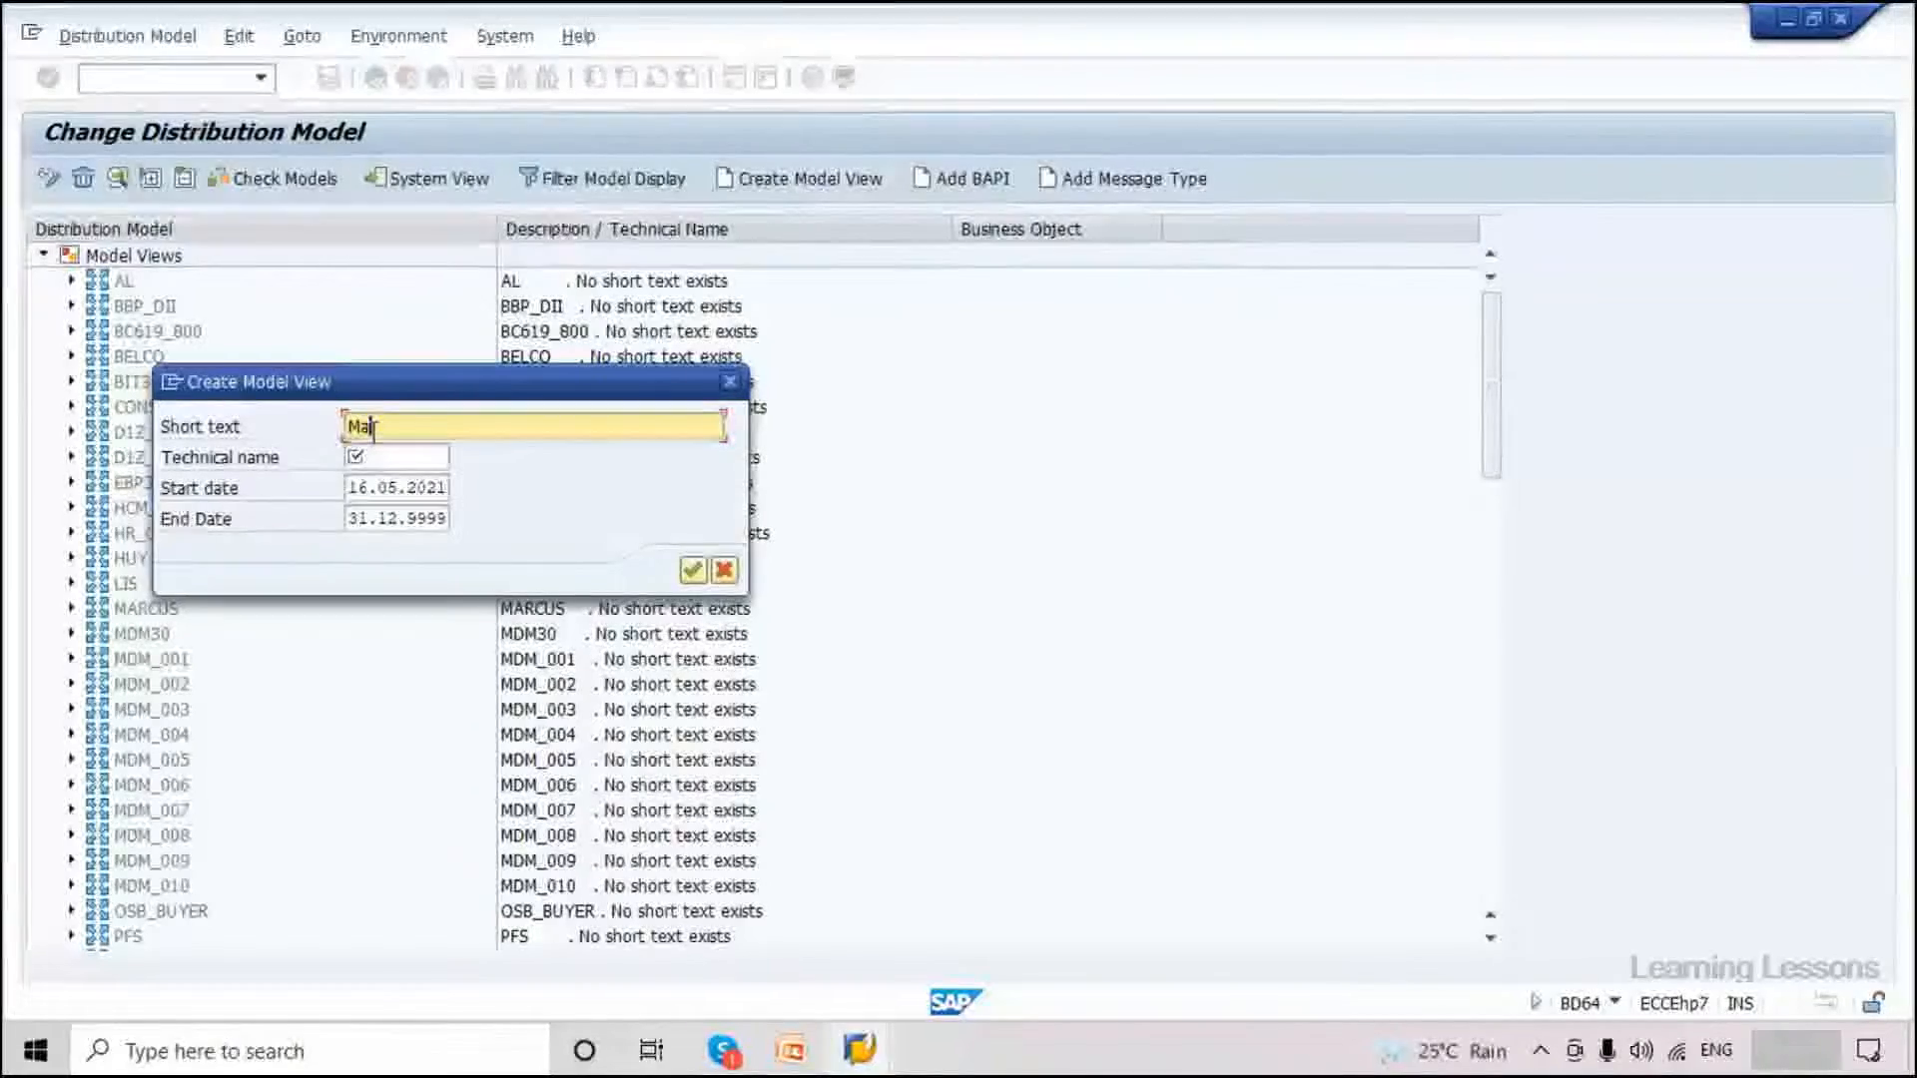
{"action": "type", "text": "terial Master data"}
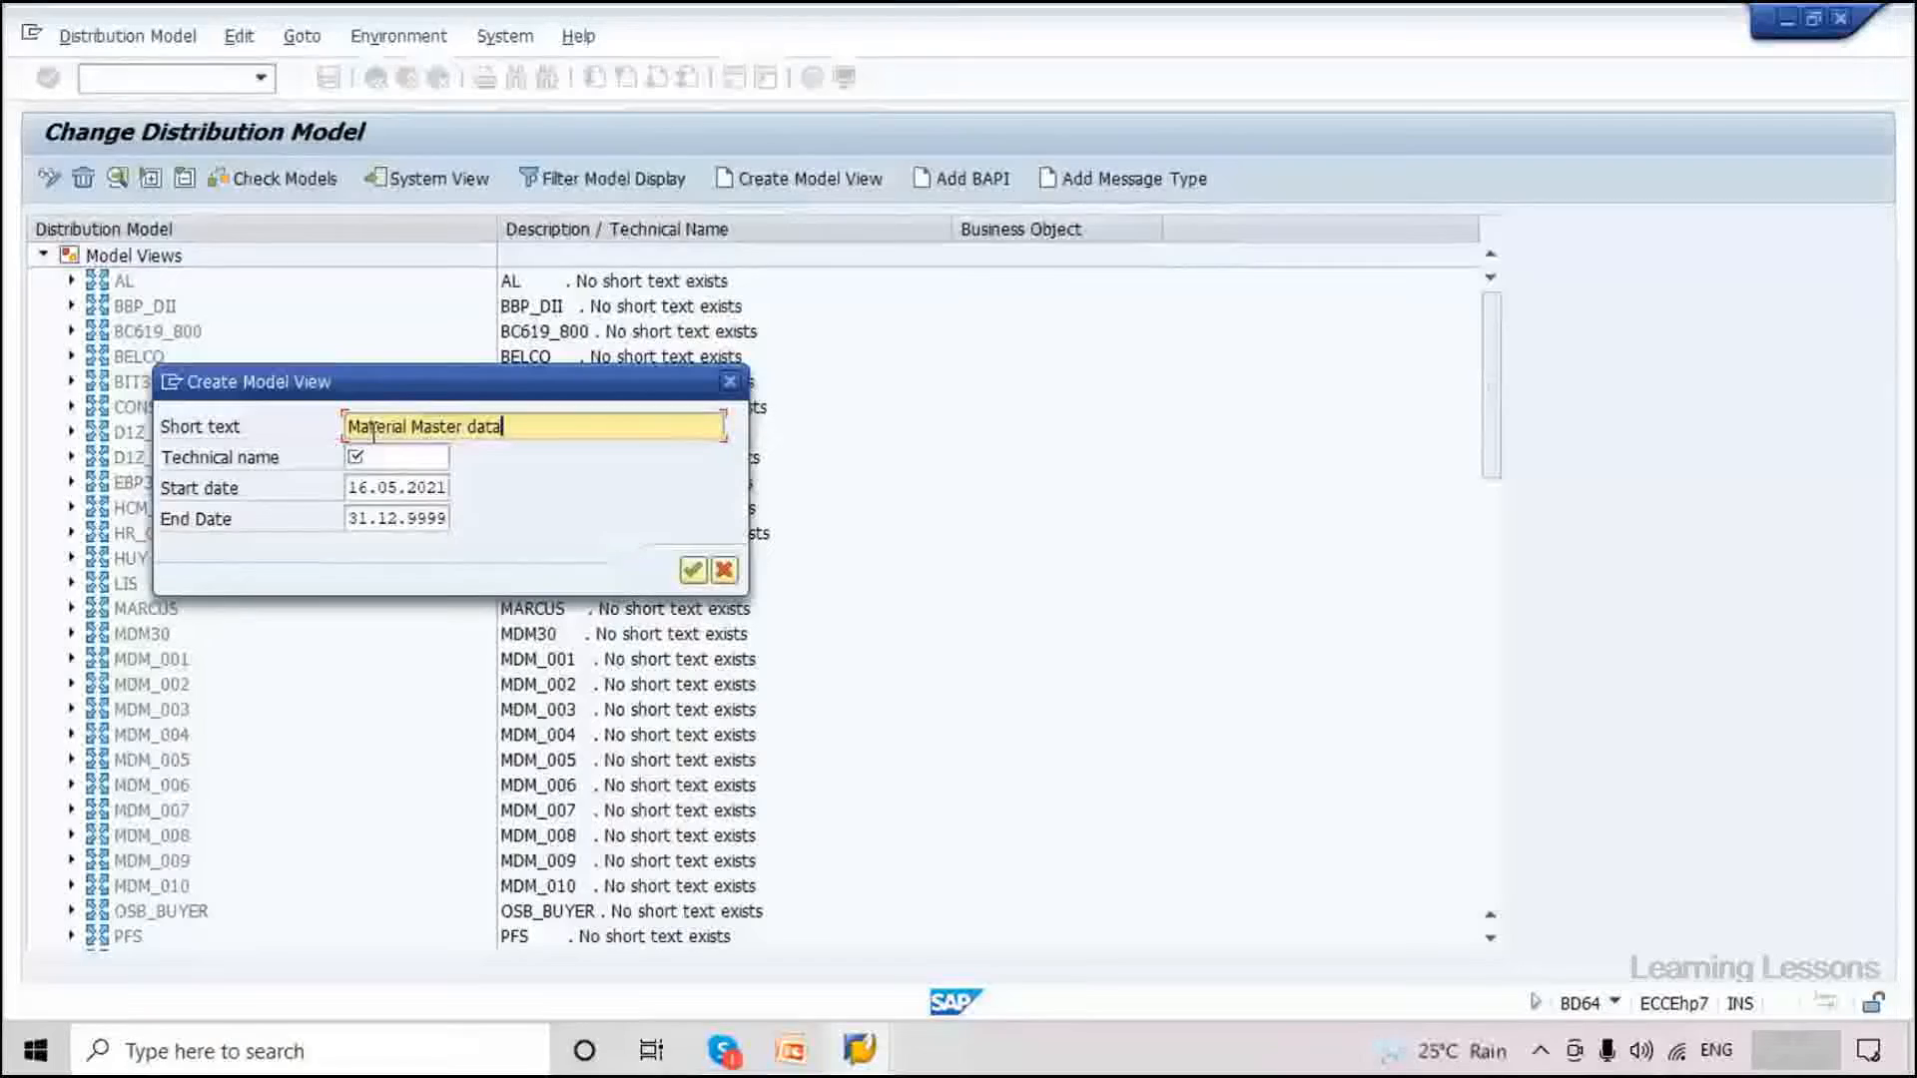
{"action": "key", "text": "Tab"}
{"action": "key", "text": "Caps_Lock"}
{"action": "type", "text": "MAT"}
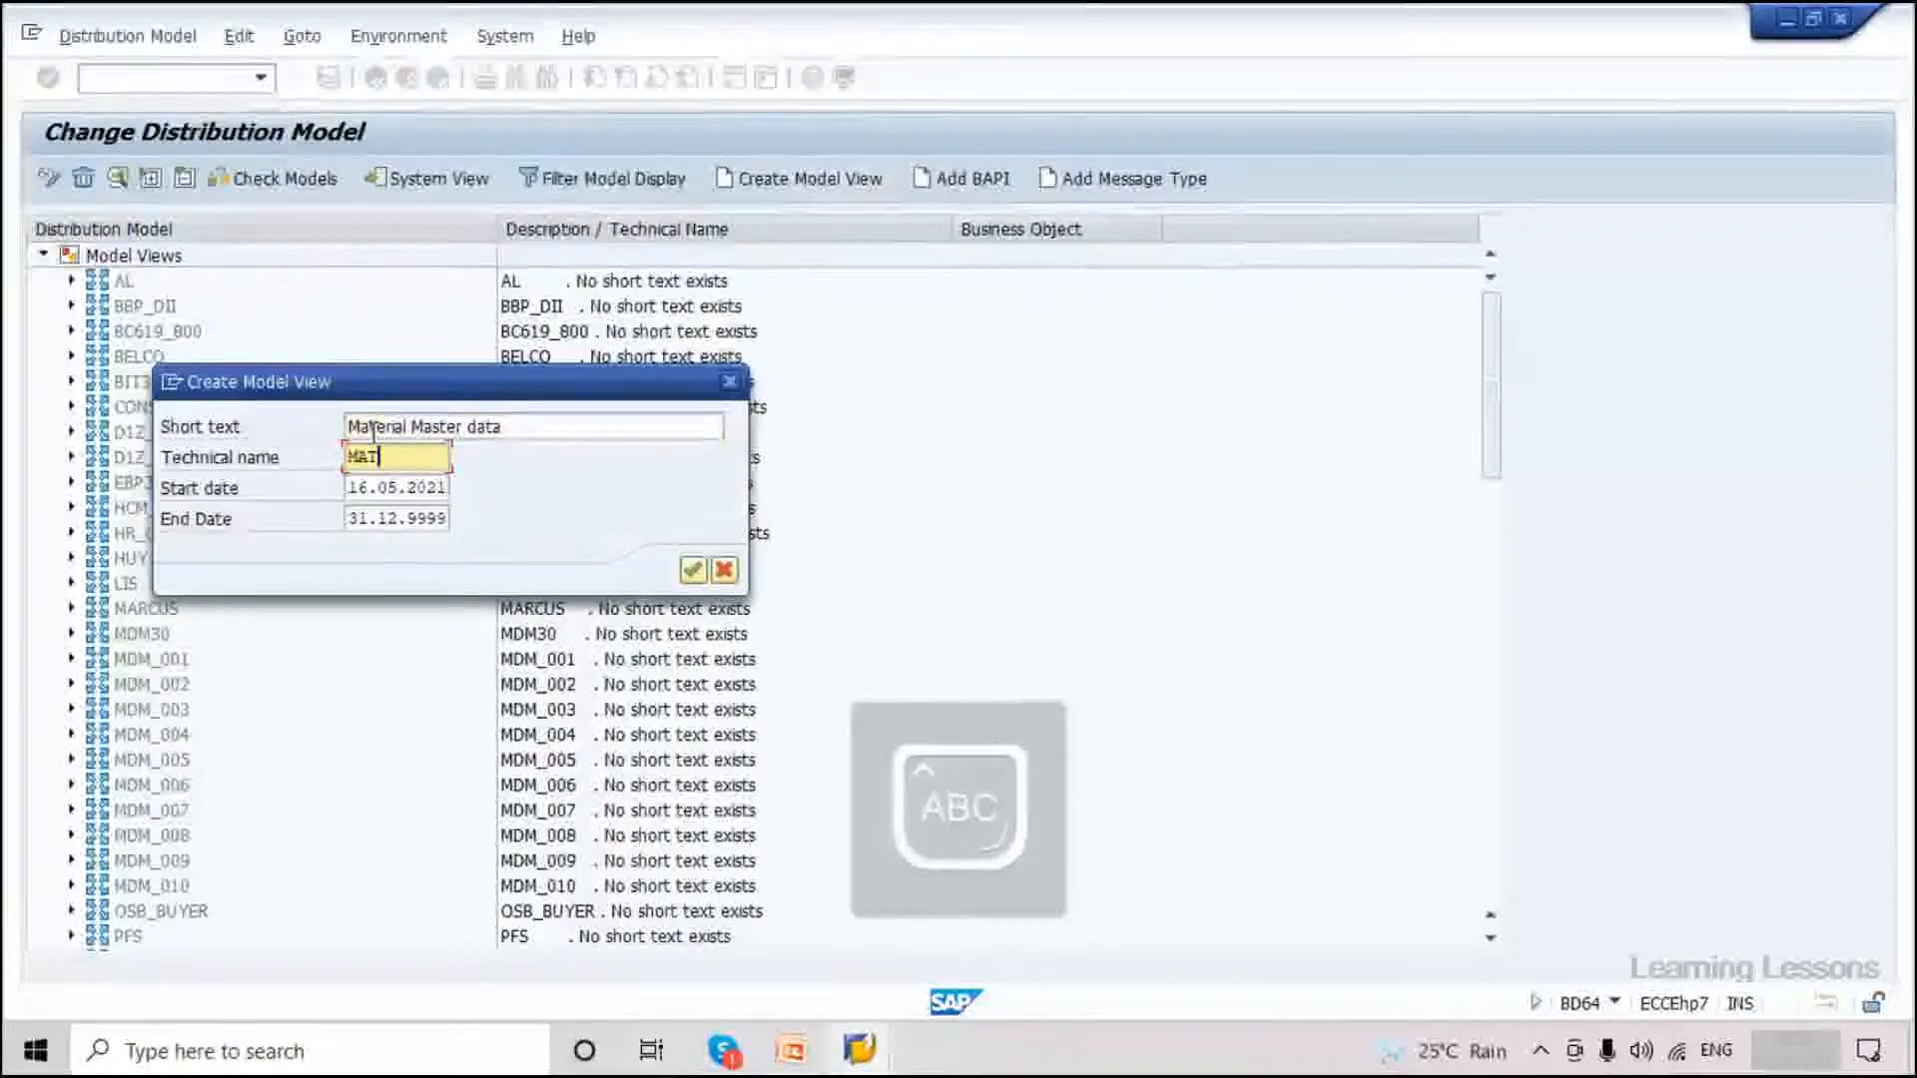
{"action": "type", "text": "MAS"}
{"action": "key", "text": "Caps_Lock"}
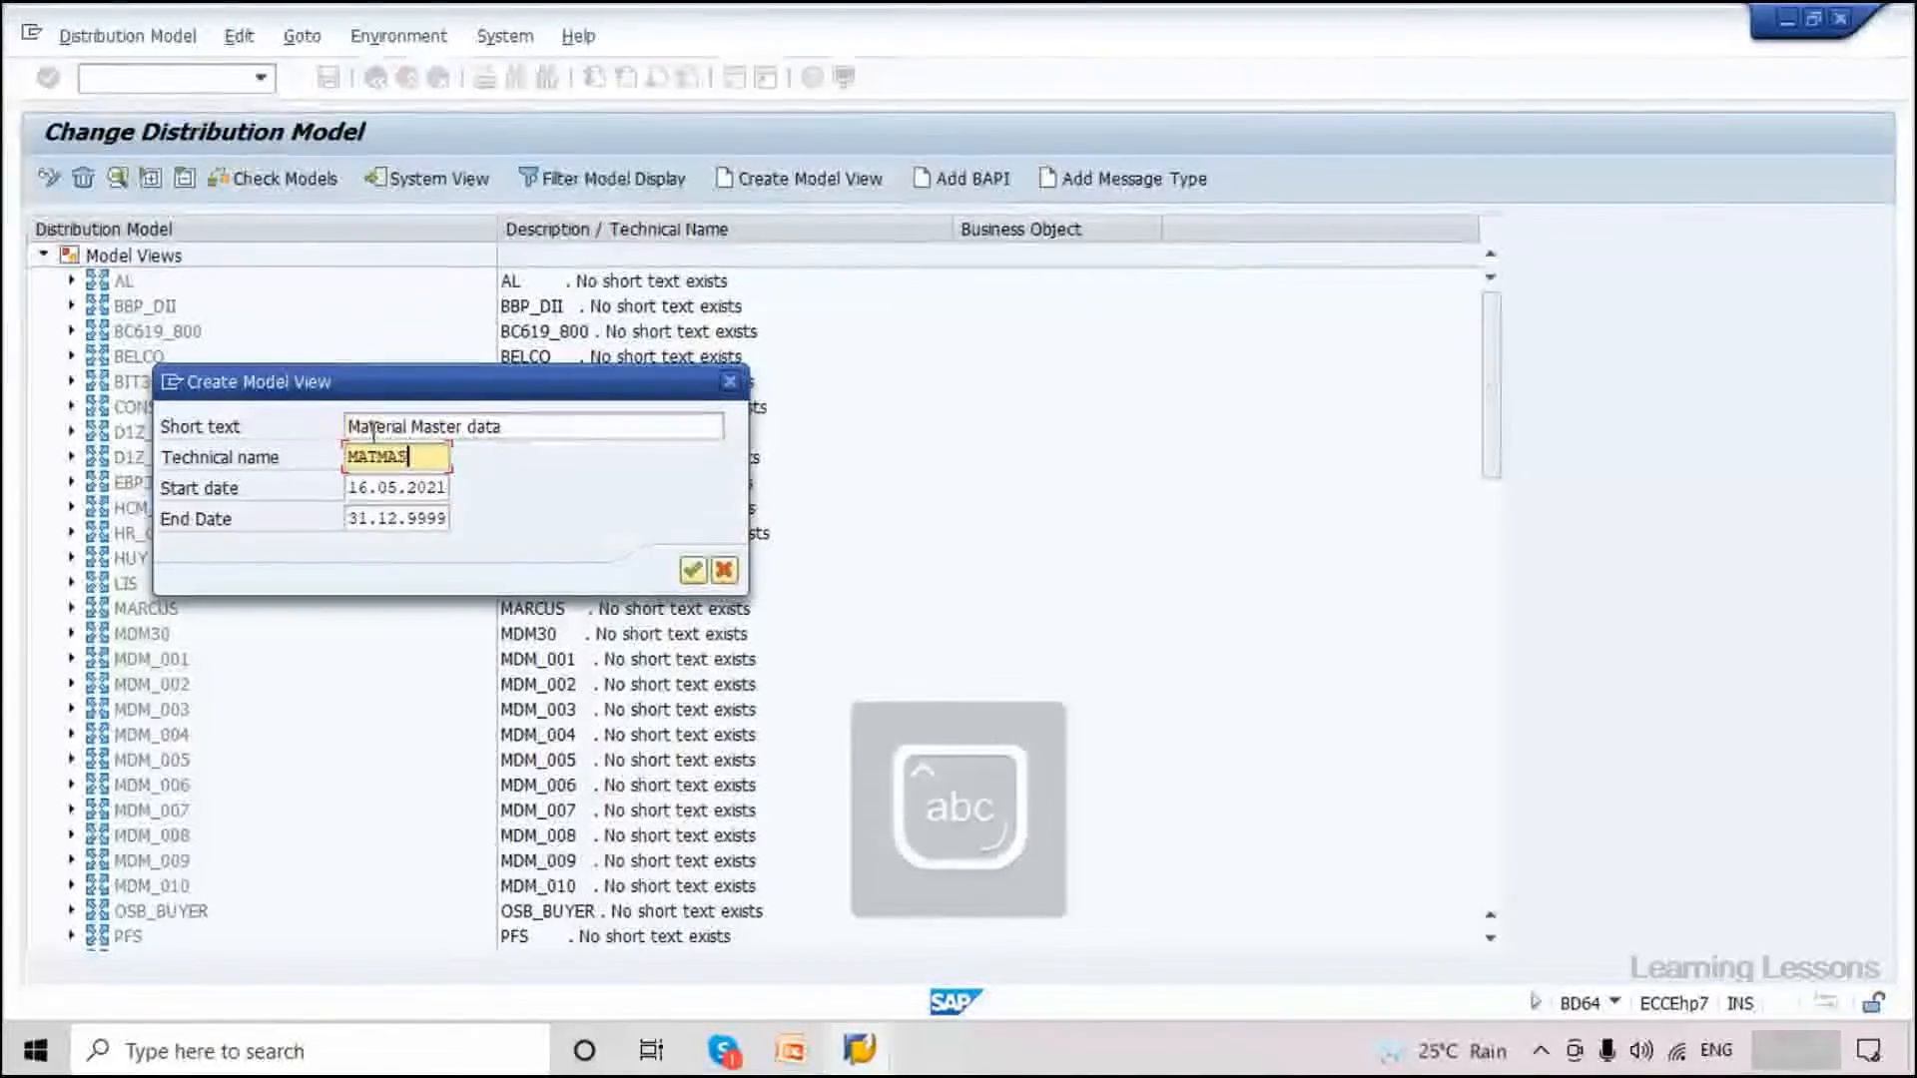
{"action": "left_click_drag", "start_coordinate": [422, 460], "coordinate": [303, 455]}
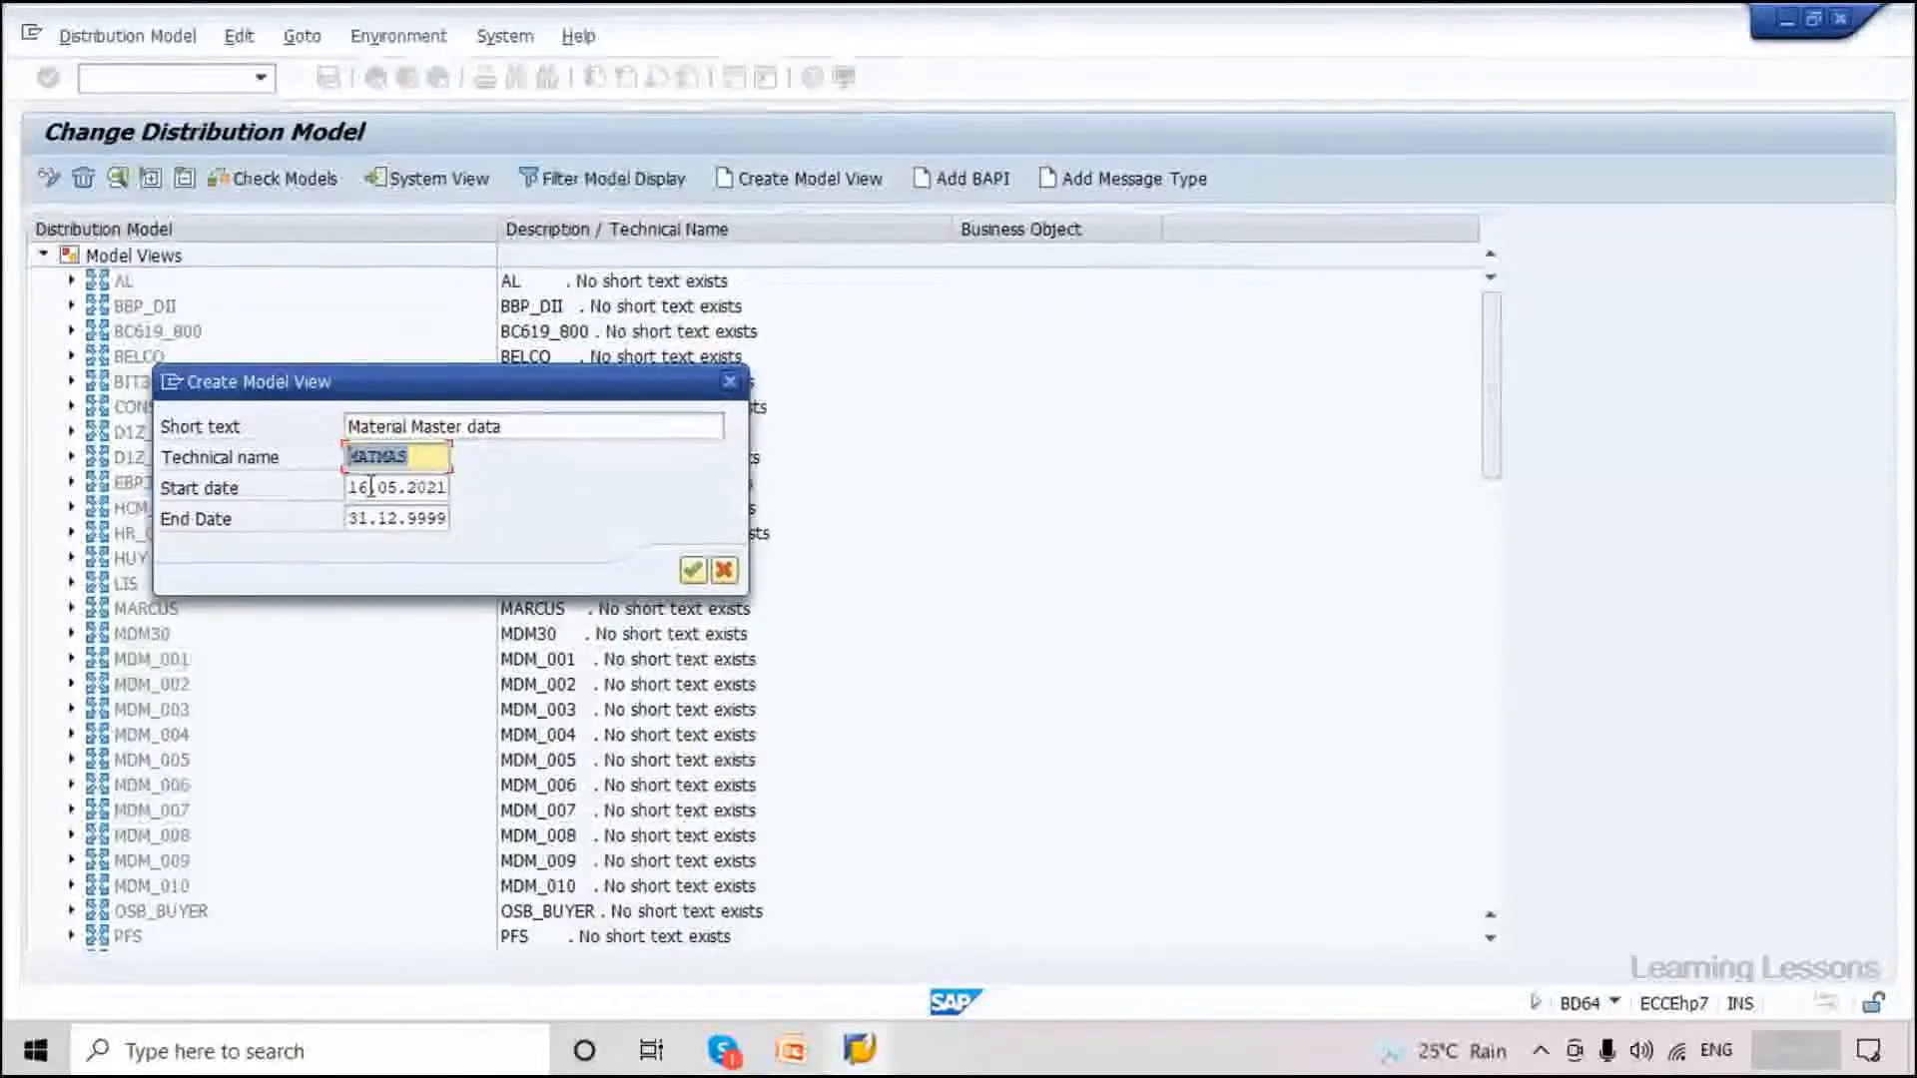
Keep validity 16.05.2021 to 31.12.9999 and confirm the model view.
{"action": "key", "text": "Tab"}
{"action": "key", "text": "Tab"}
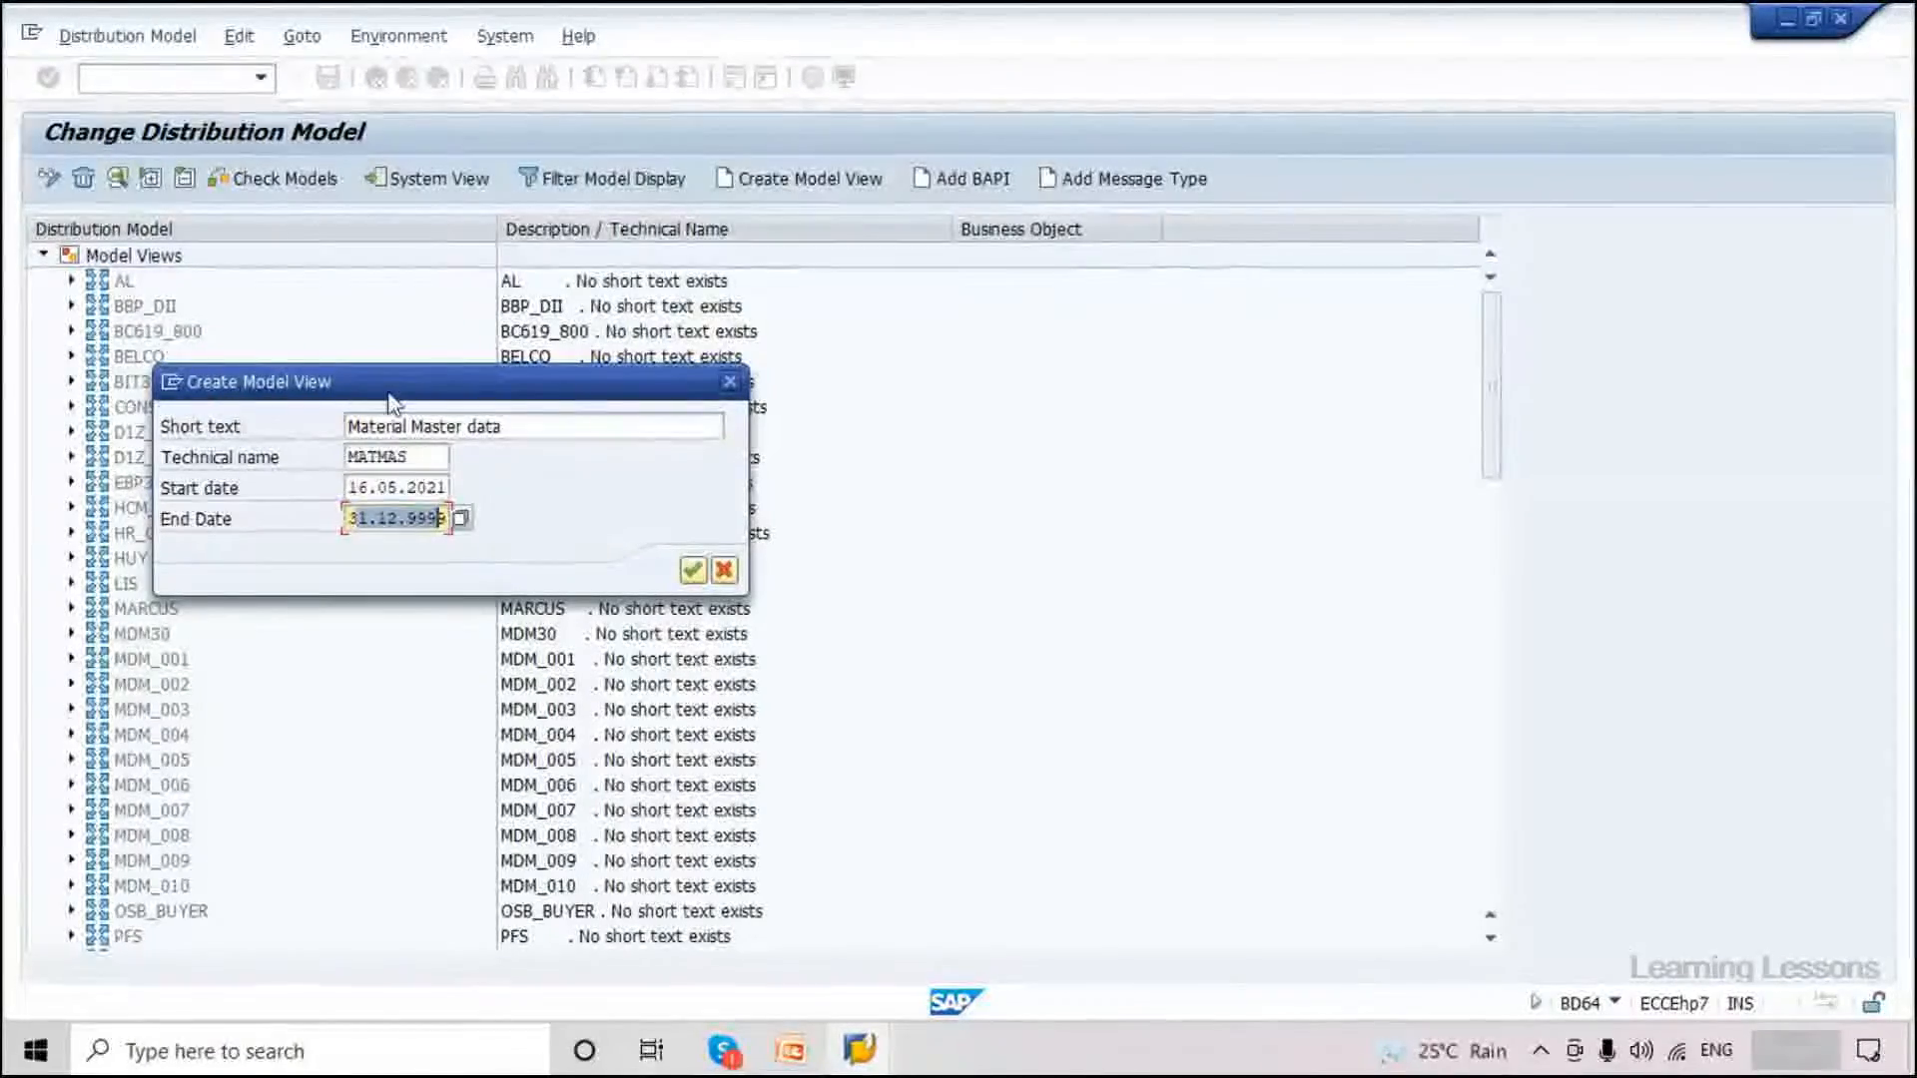
{"action": "left_click_drag", "start_coordinate": [393, 403], "coordinate": [877, 410]}
{"action": "key", "text": "shift+Tab"}
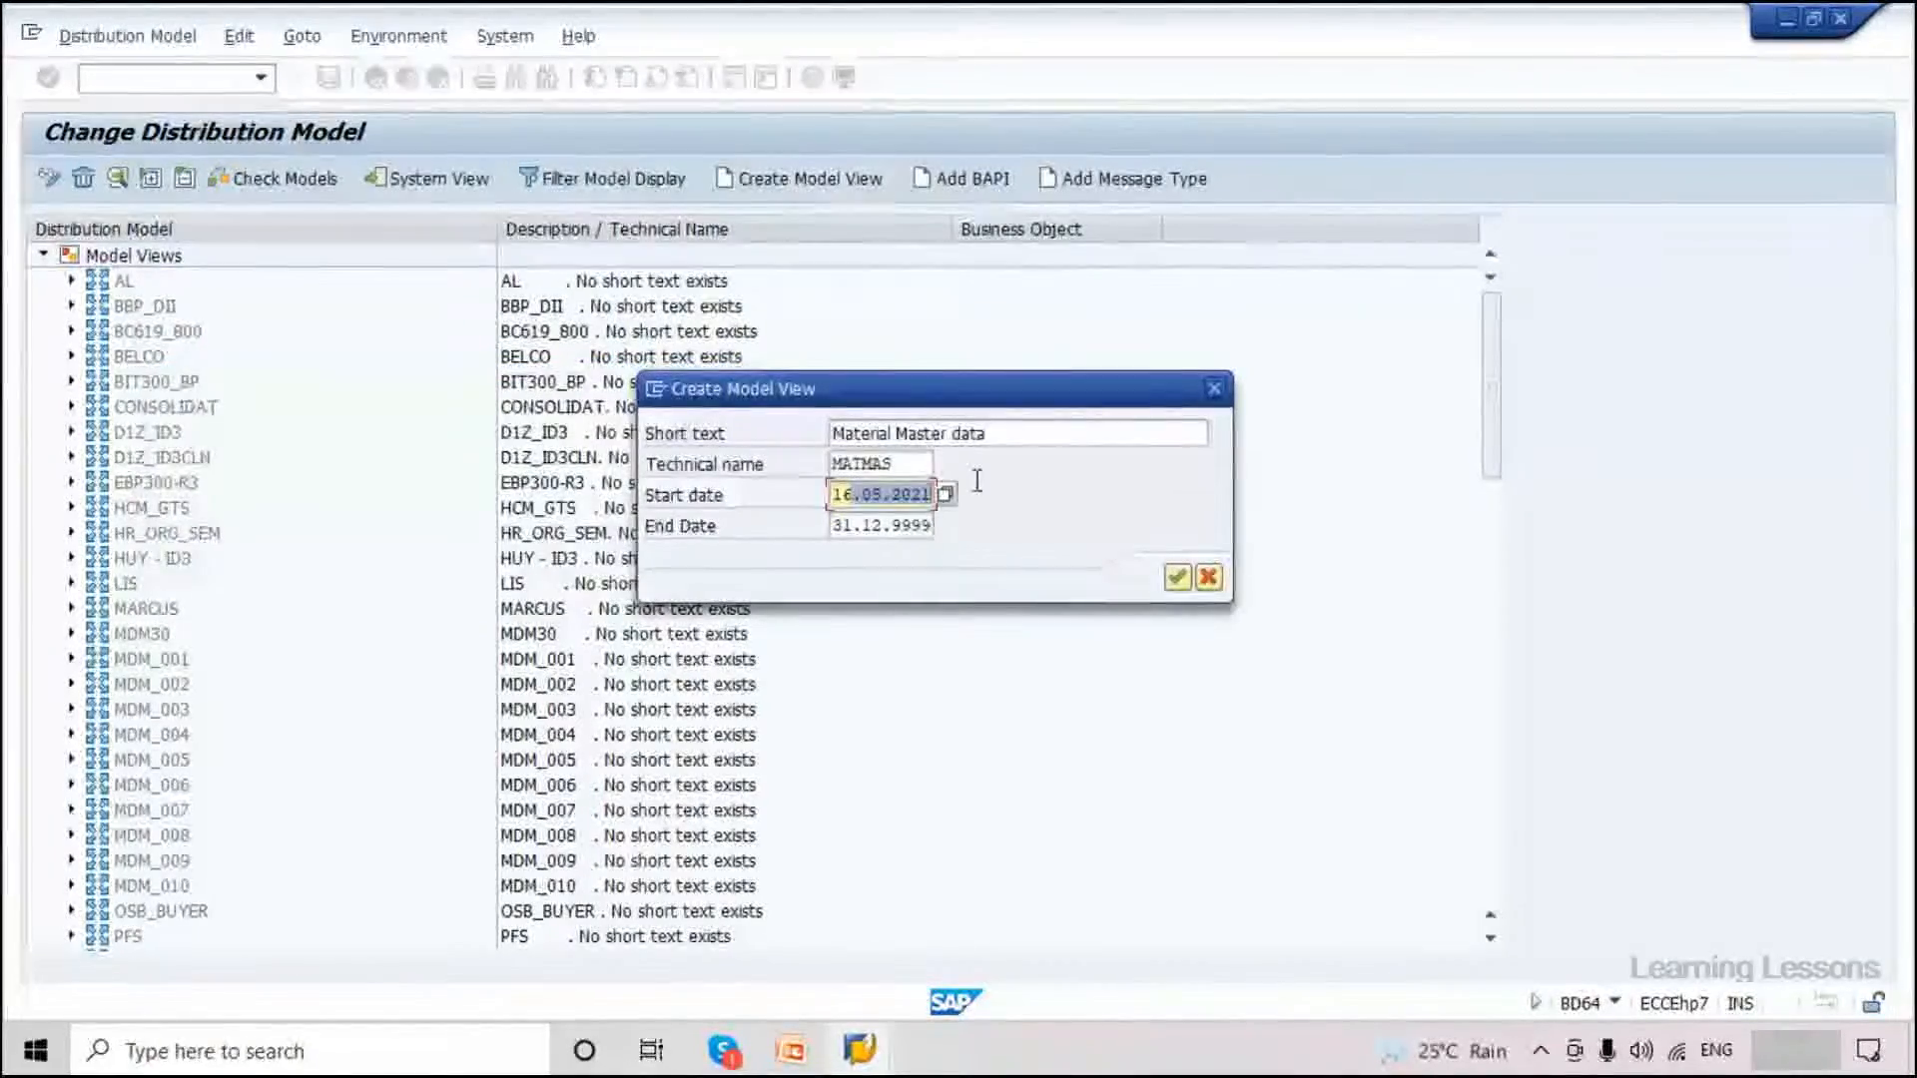
{"action": "left_click", "coordinate": [904, 525]}
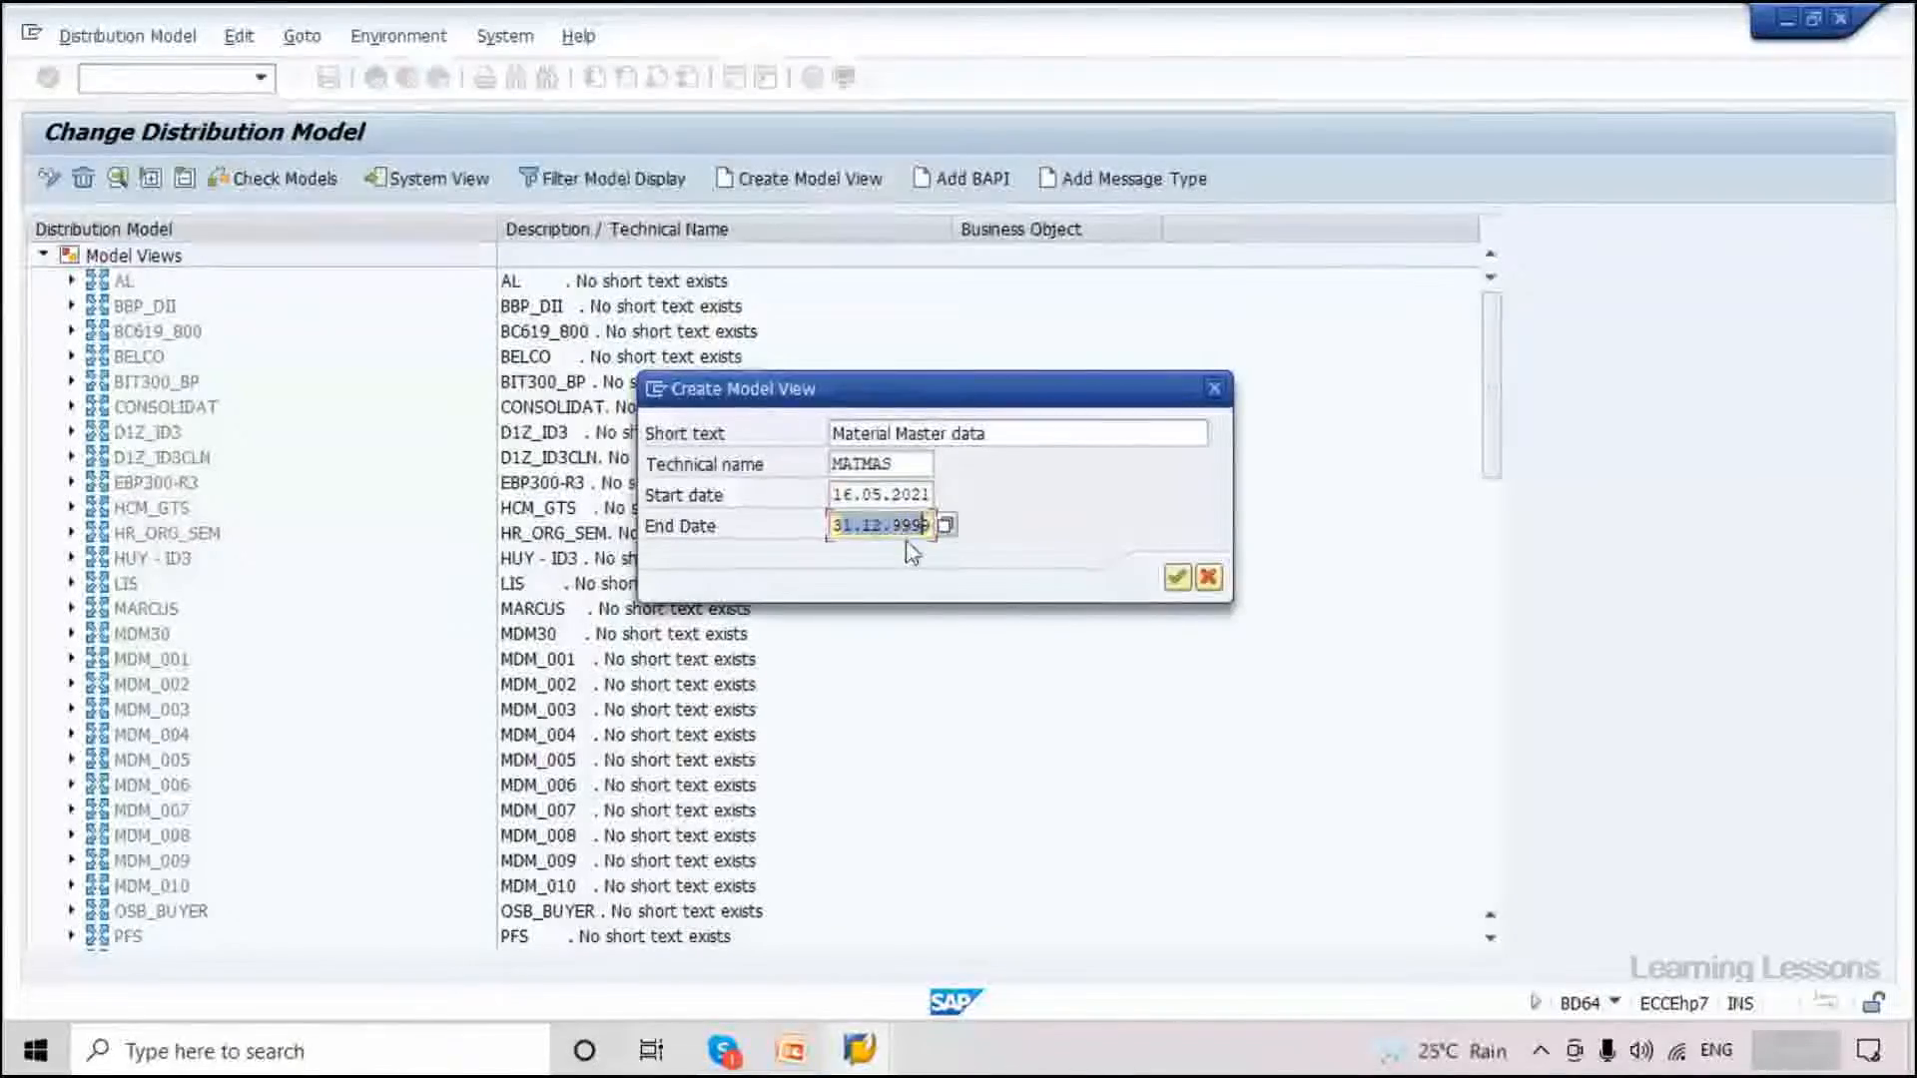
{"action": "double_click", "coordinate": [936, 531]}
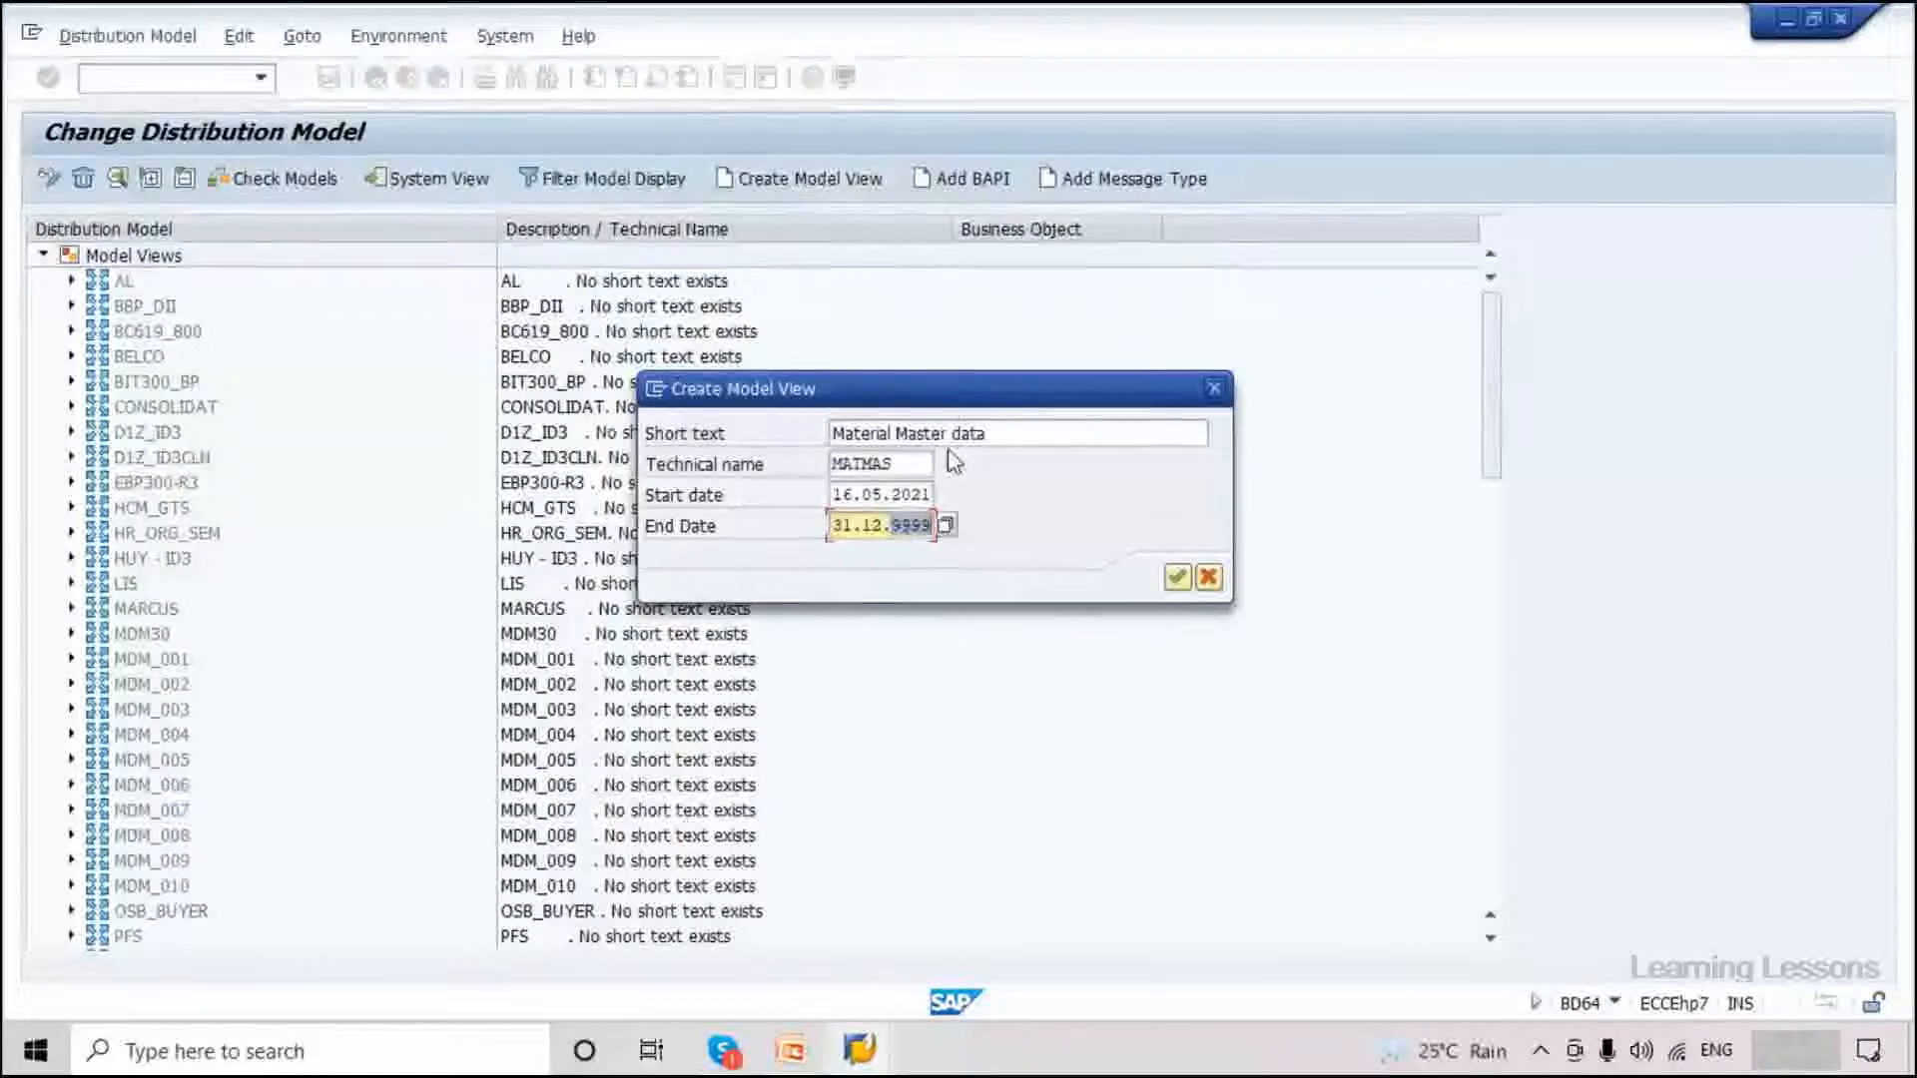
{"action": "left_click_drag", "start_coordinate": [950, 399], "coordinate": [995, 472]}
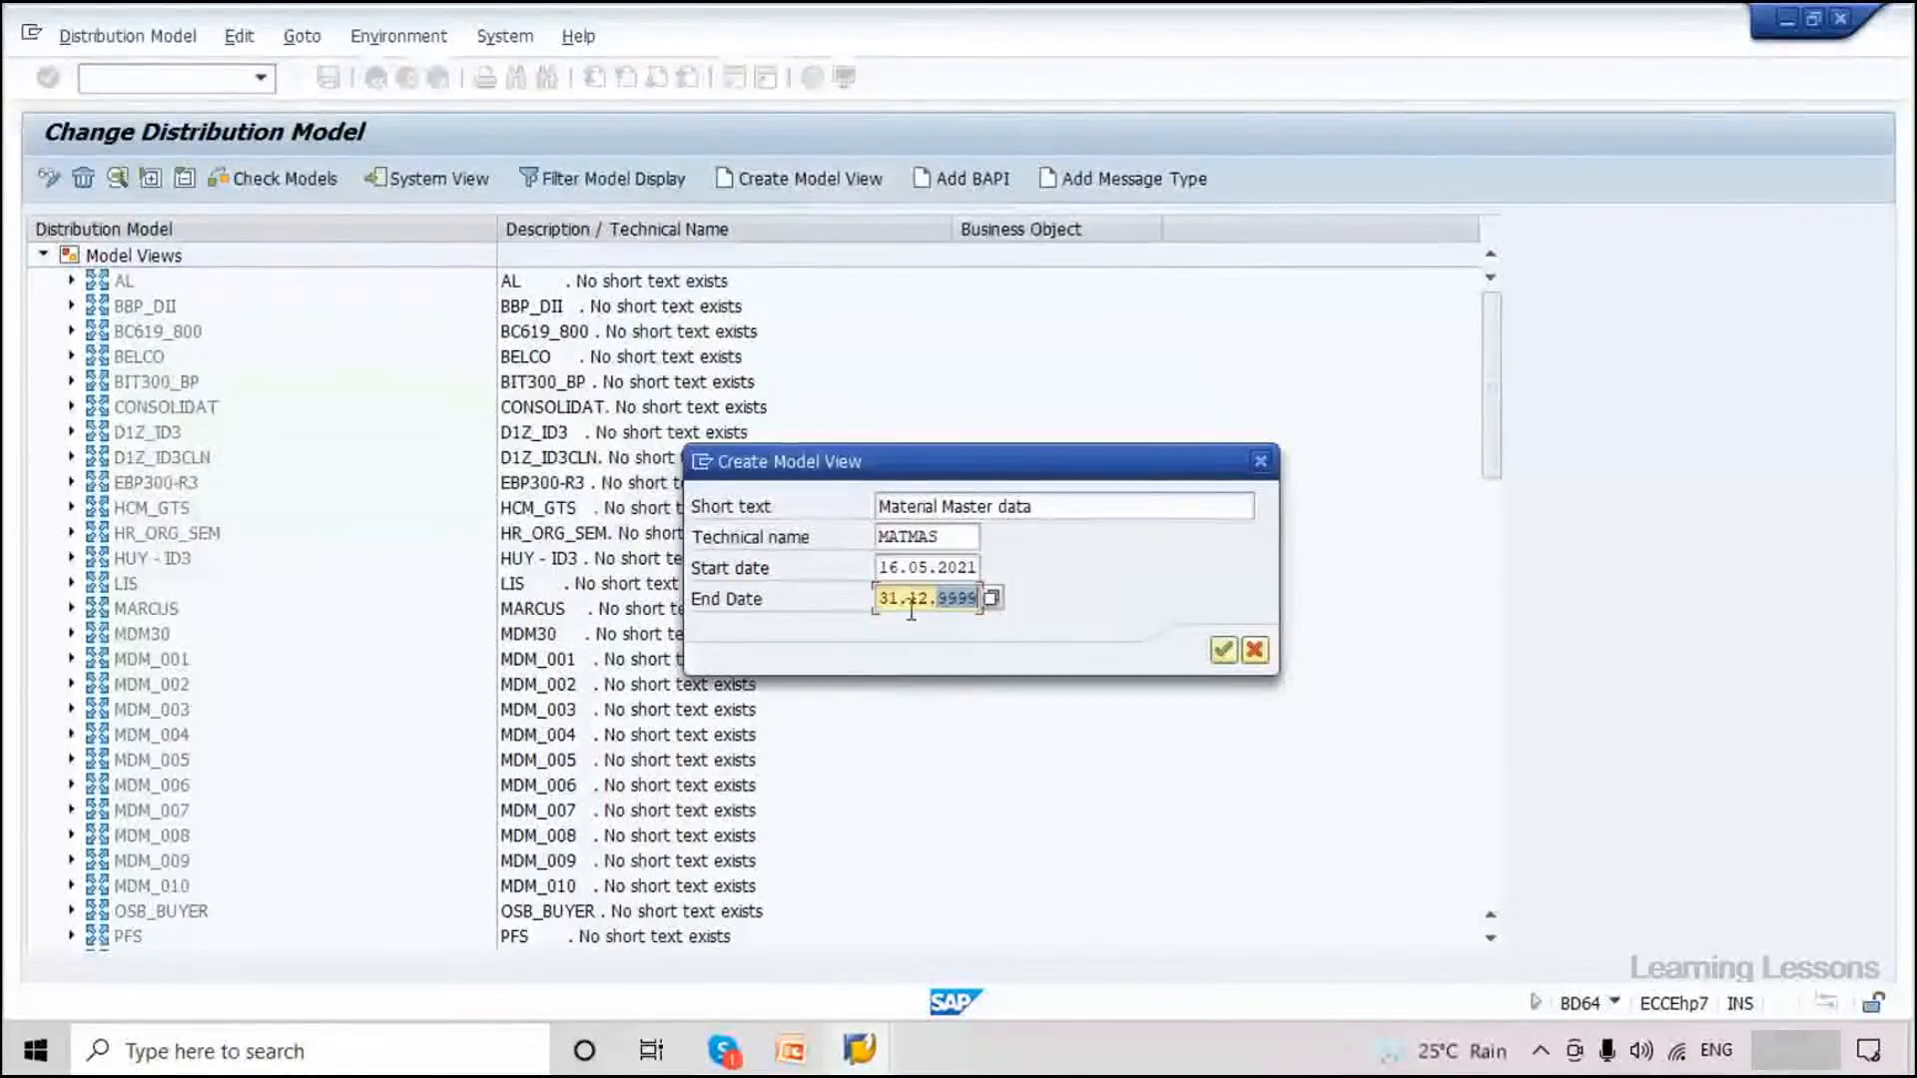
{"action": "left_click", "coordinate": [1229, 655]}
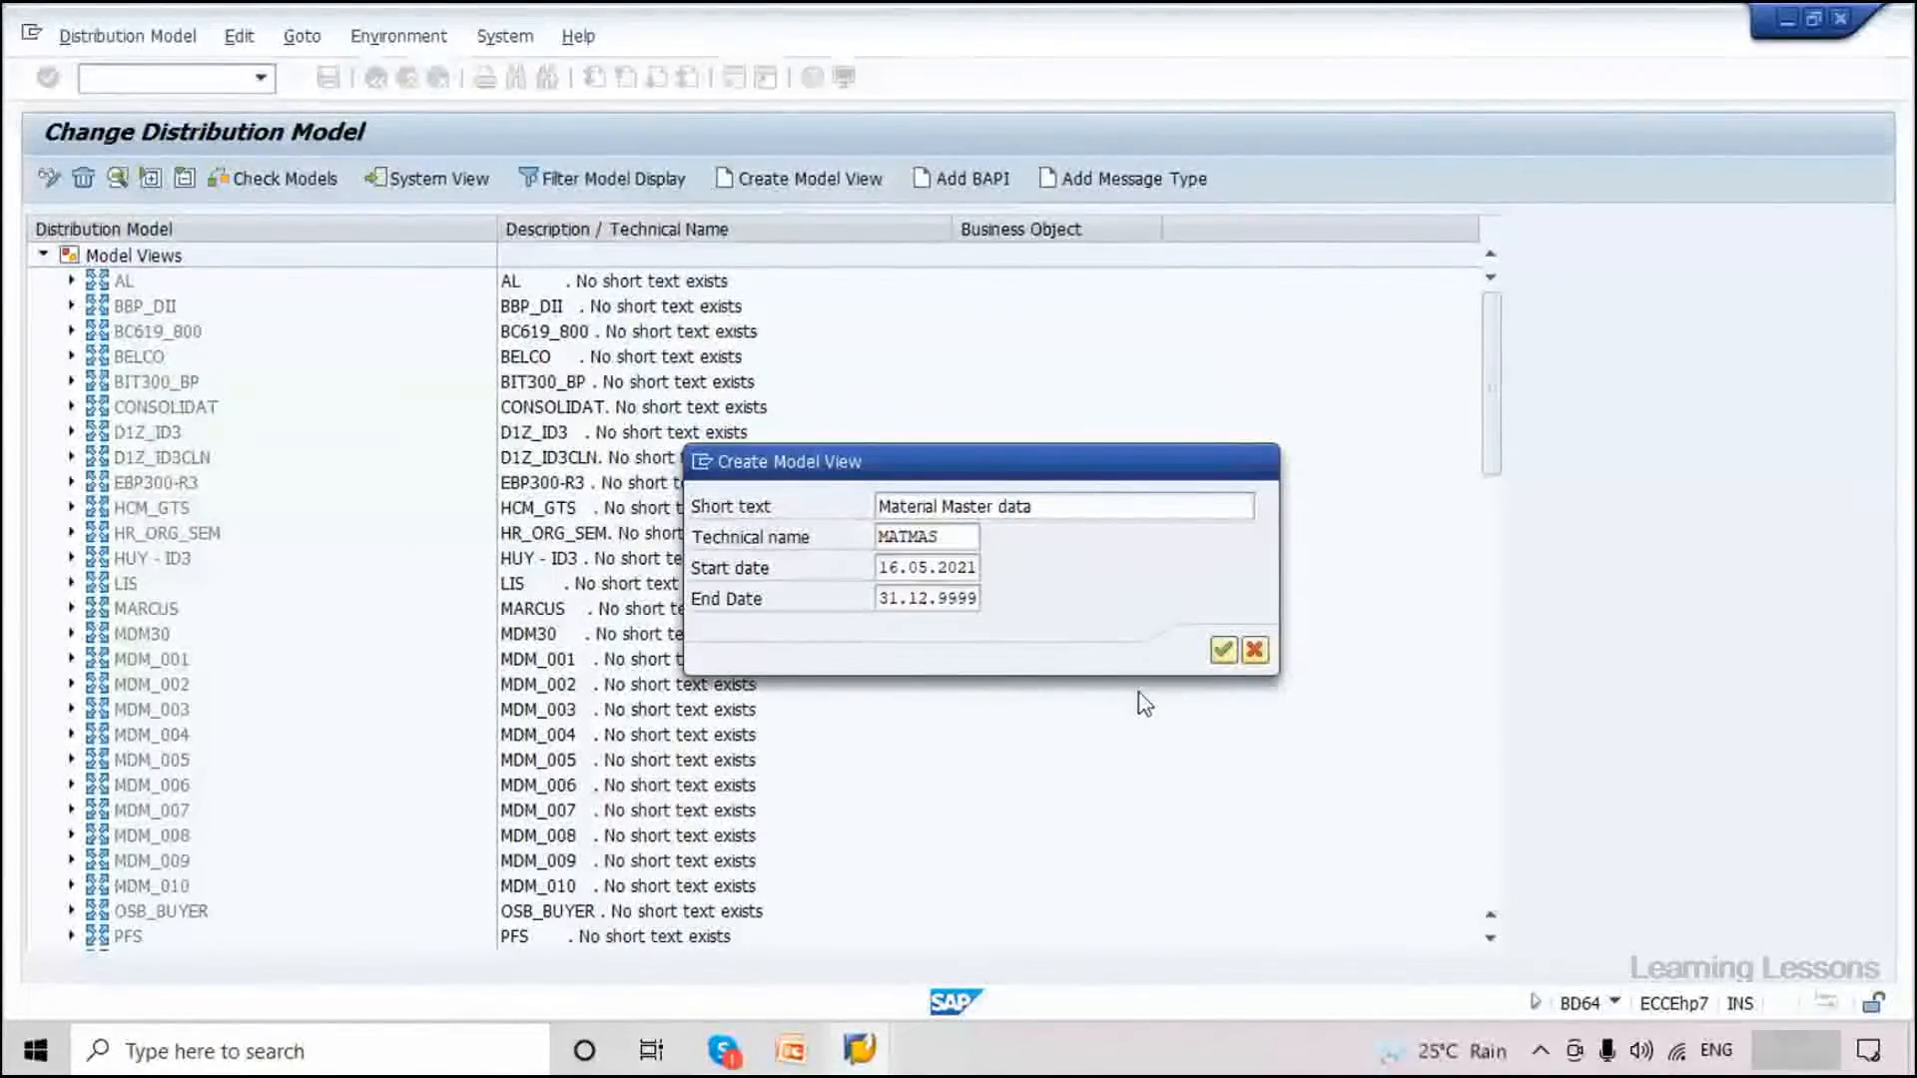
Select the Material Master data (MATMAS) model view at the bottom of the BD64 model tree.
{"action": "scroll", "coordinate": [529, 599], "scroll_direction": "down", "scroll_amount": 1}
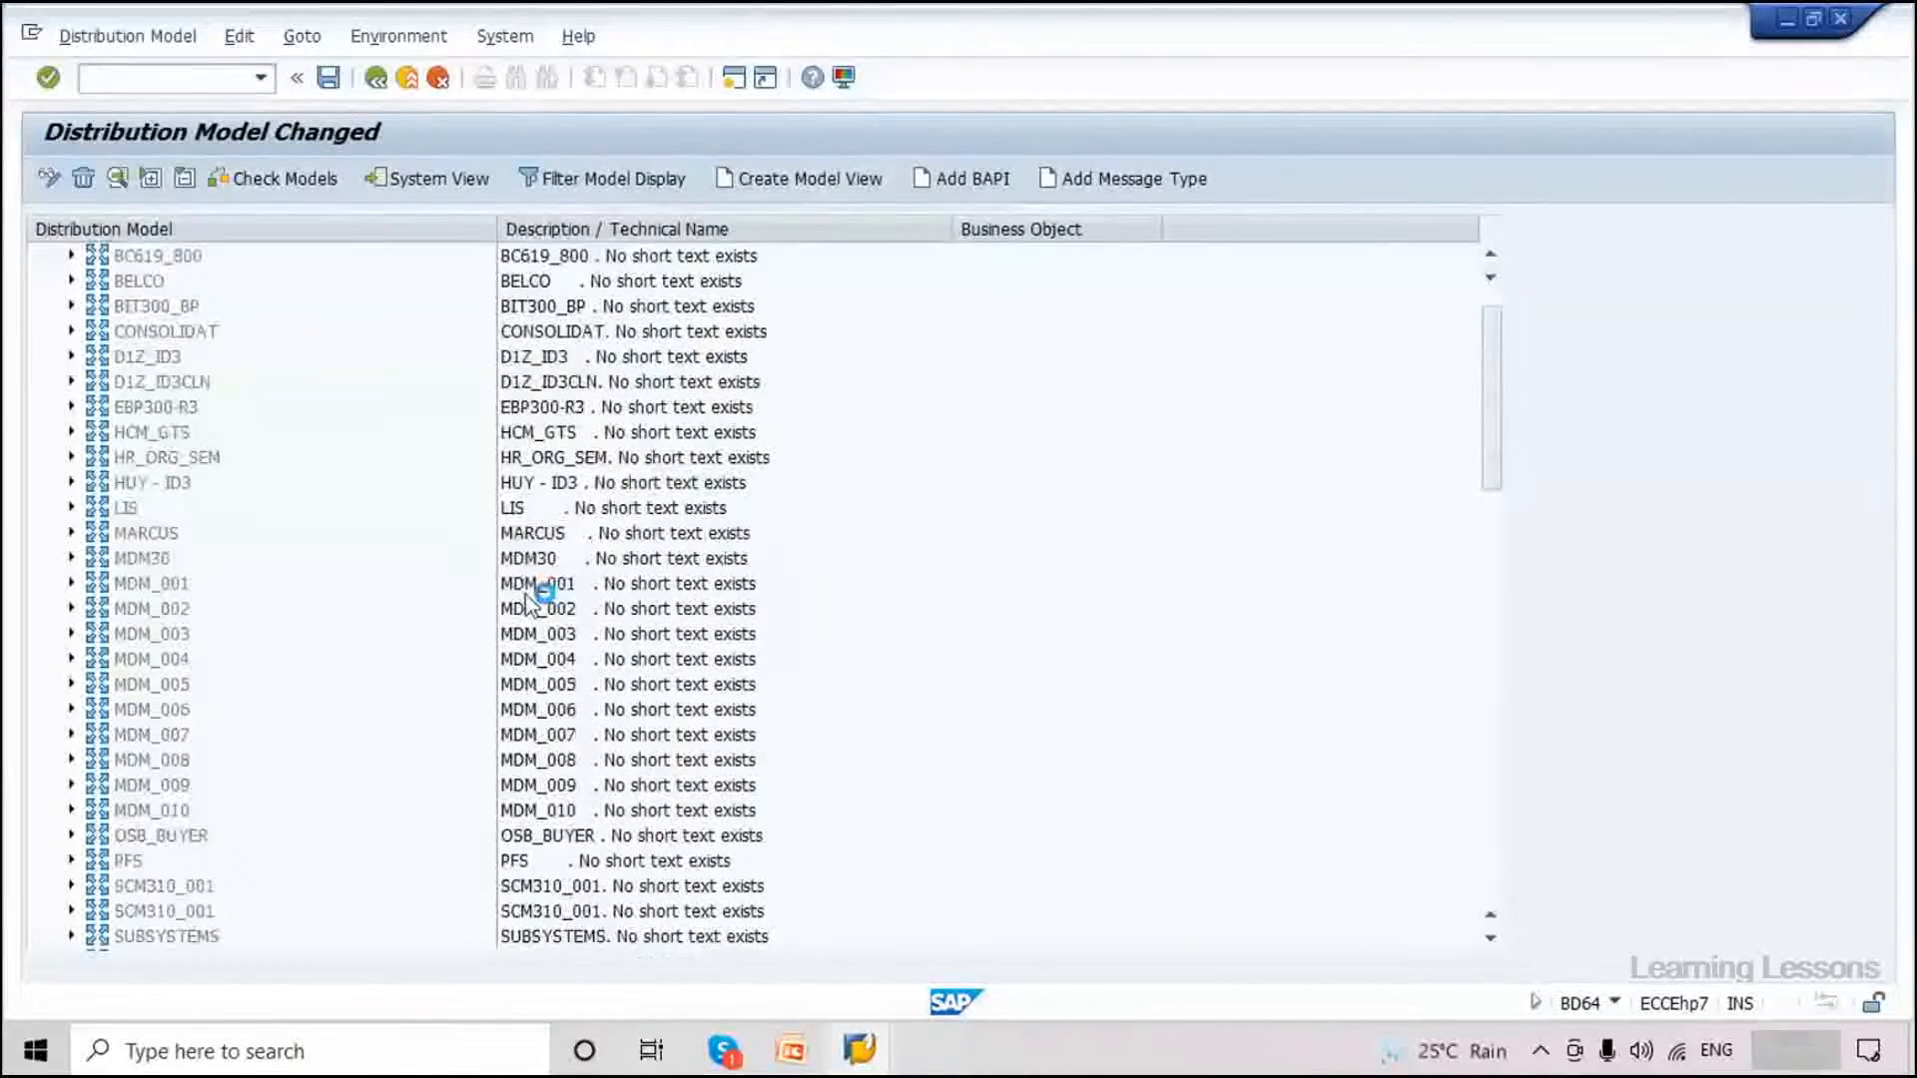
{"action": "scroll", "coordinate": [526, 598], "scroll_direction": "down", "scroll_amount": 3}
{"action": "scroll", "coordinate": [526, 600], "scroll_direction": "down", "scroll_amount": 3}
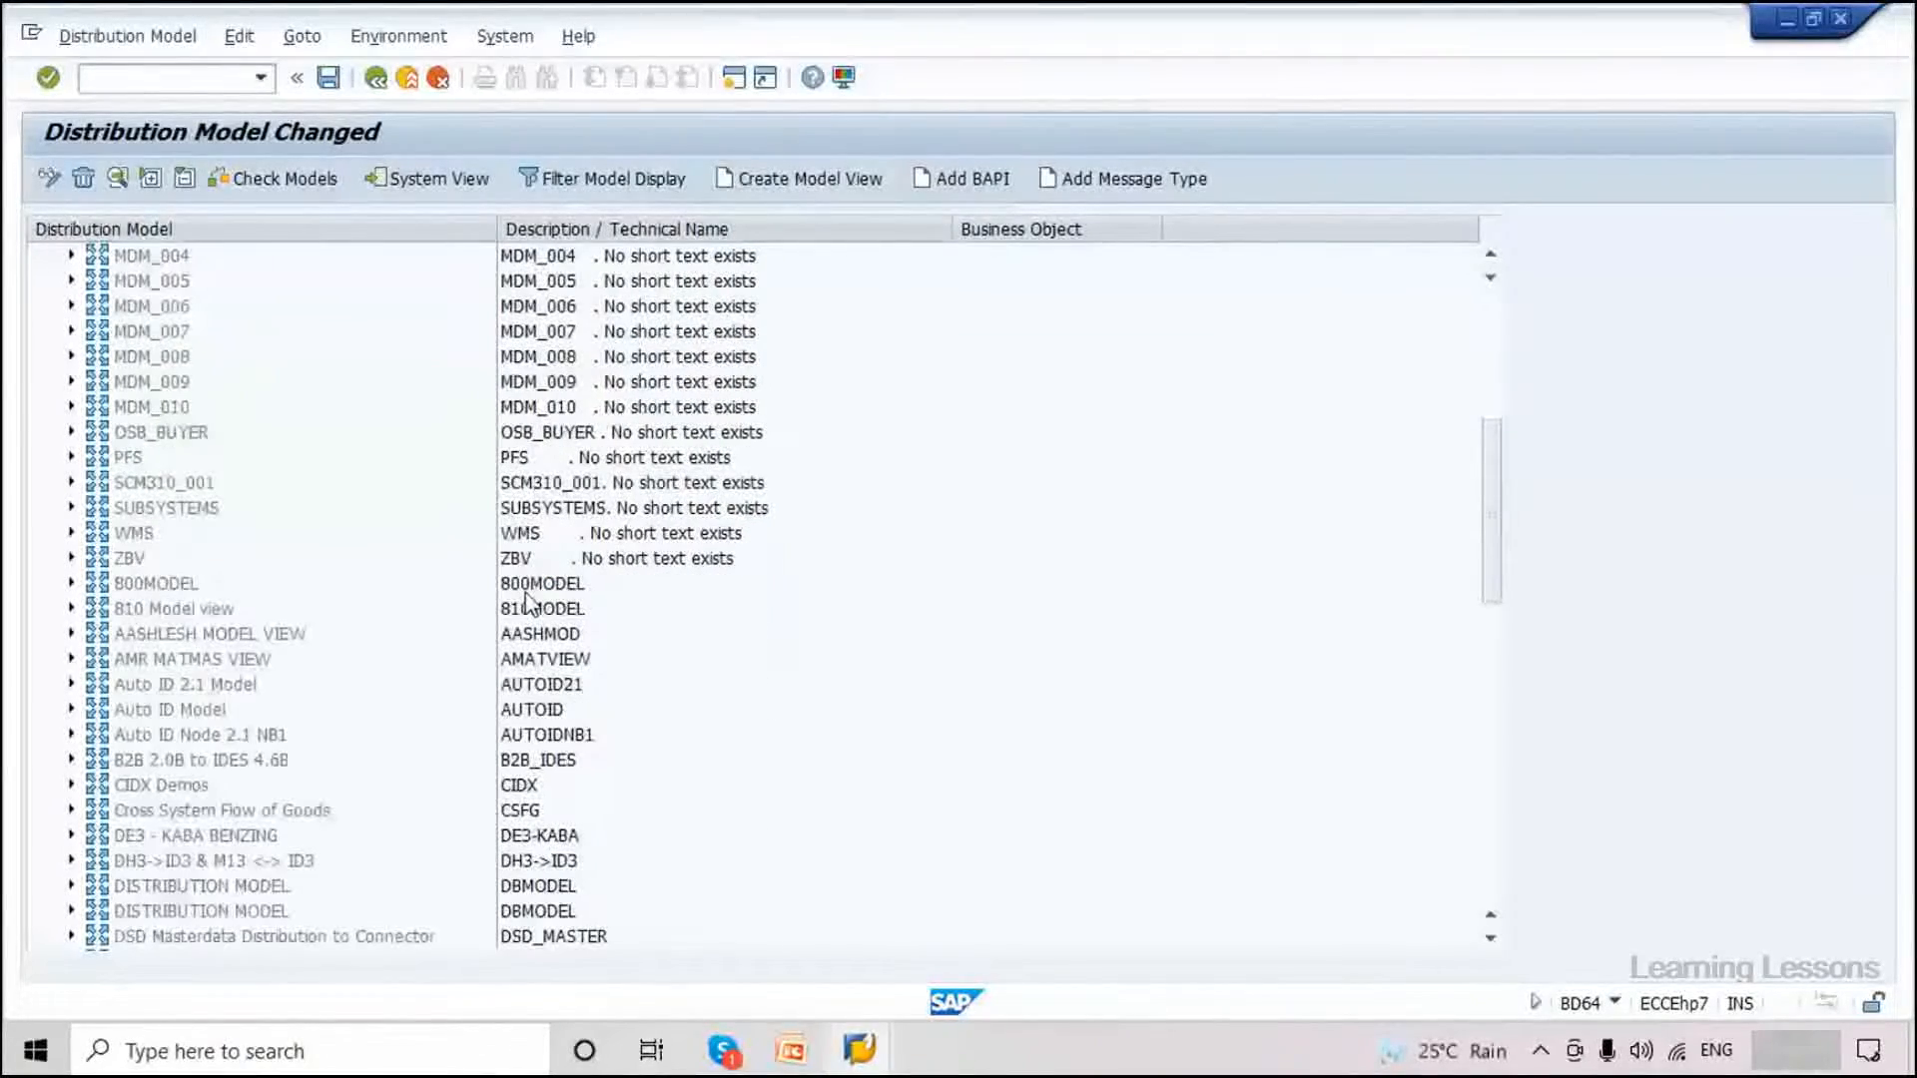
{"action": "scroll", "coordinate": [527, 599], "scroll_direction": "down", "scroll_amount": 3}
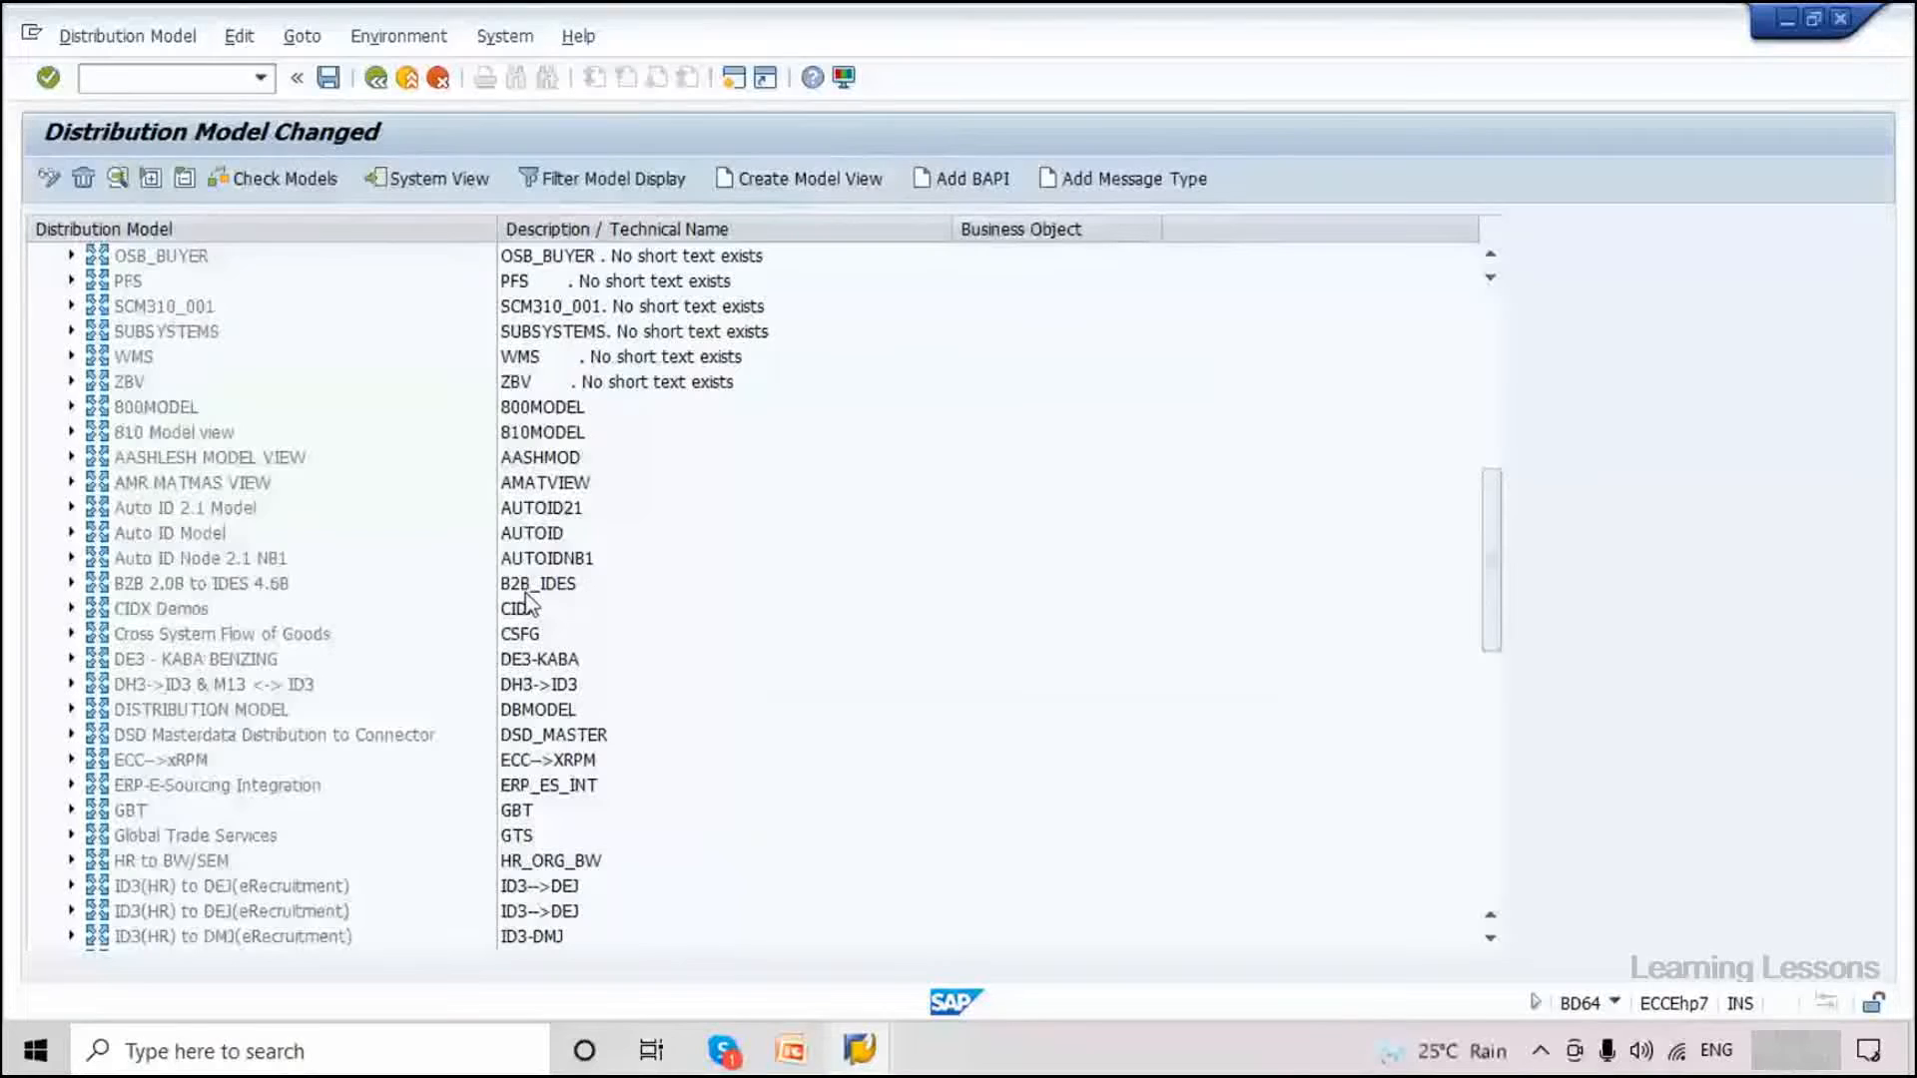
{"action": "scroll", "coordinate": [529, 603], "scroll_direction": "down", "scroll_amount": 2}
{"action": "scroll", "coordinate": [526, 599], "scroll_direction": "down", "scroll_amount": 2}
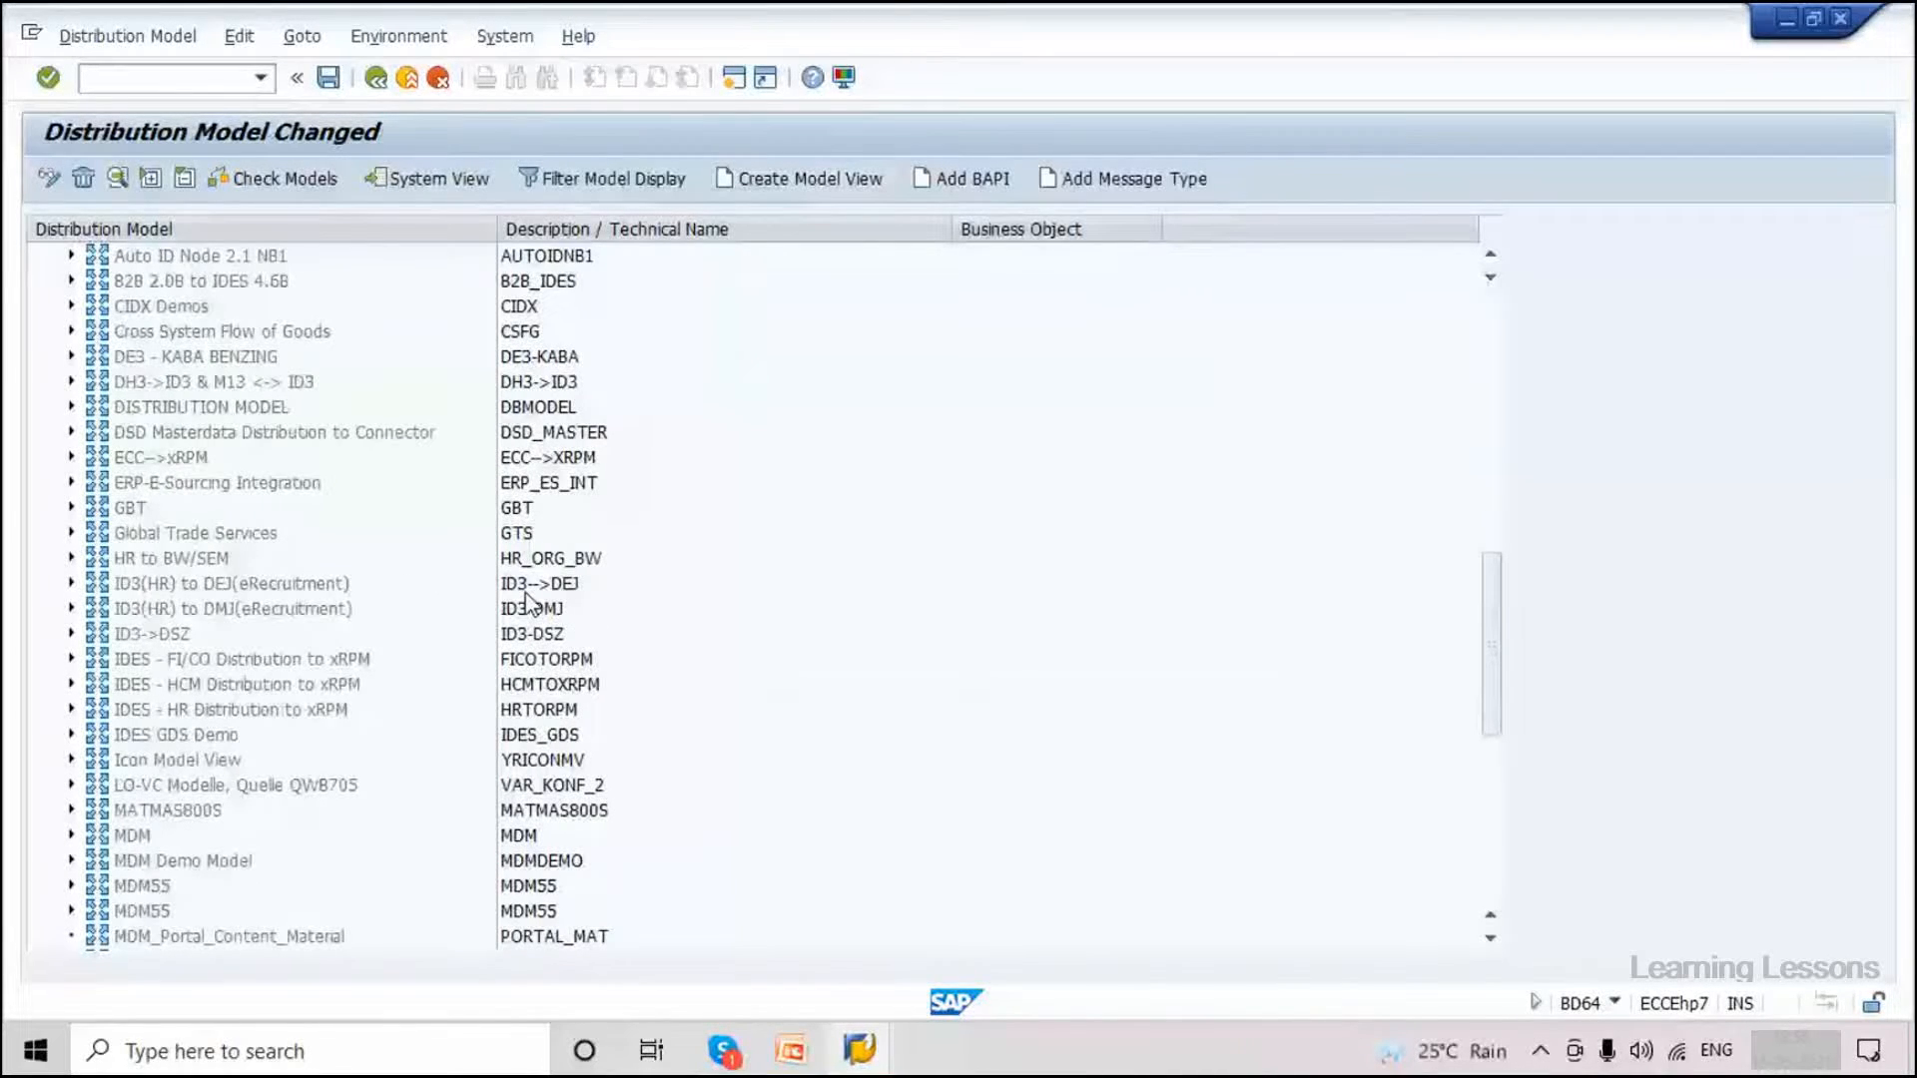
{"action": "scroll", "coordinate": [526, 599], "scroll_direction": "down", "scroll_amount": 3}
{"action": "scroll", "coordinate": [526, 599], "scroll_direction": "down", "scroll_amount": 5}
{"action": "left_click", "coordinate": [190, 937]}
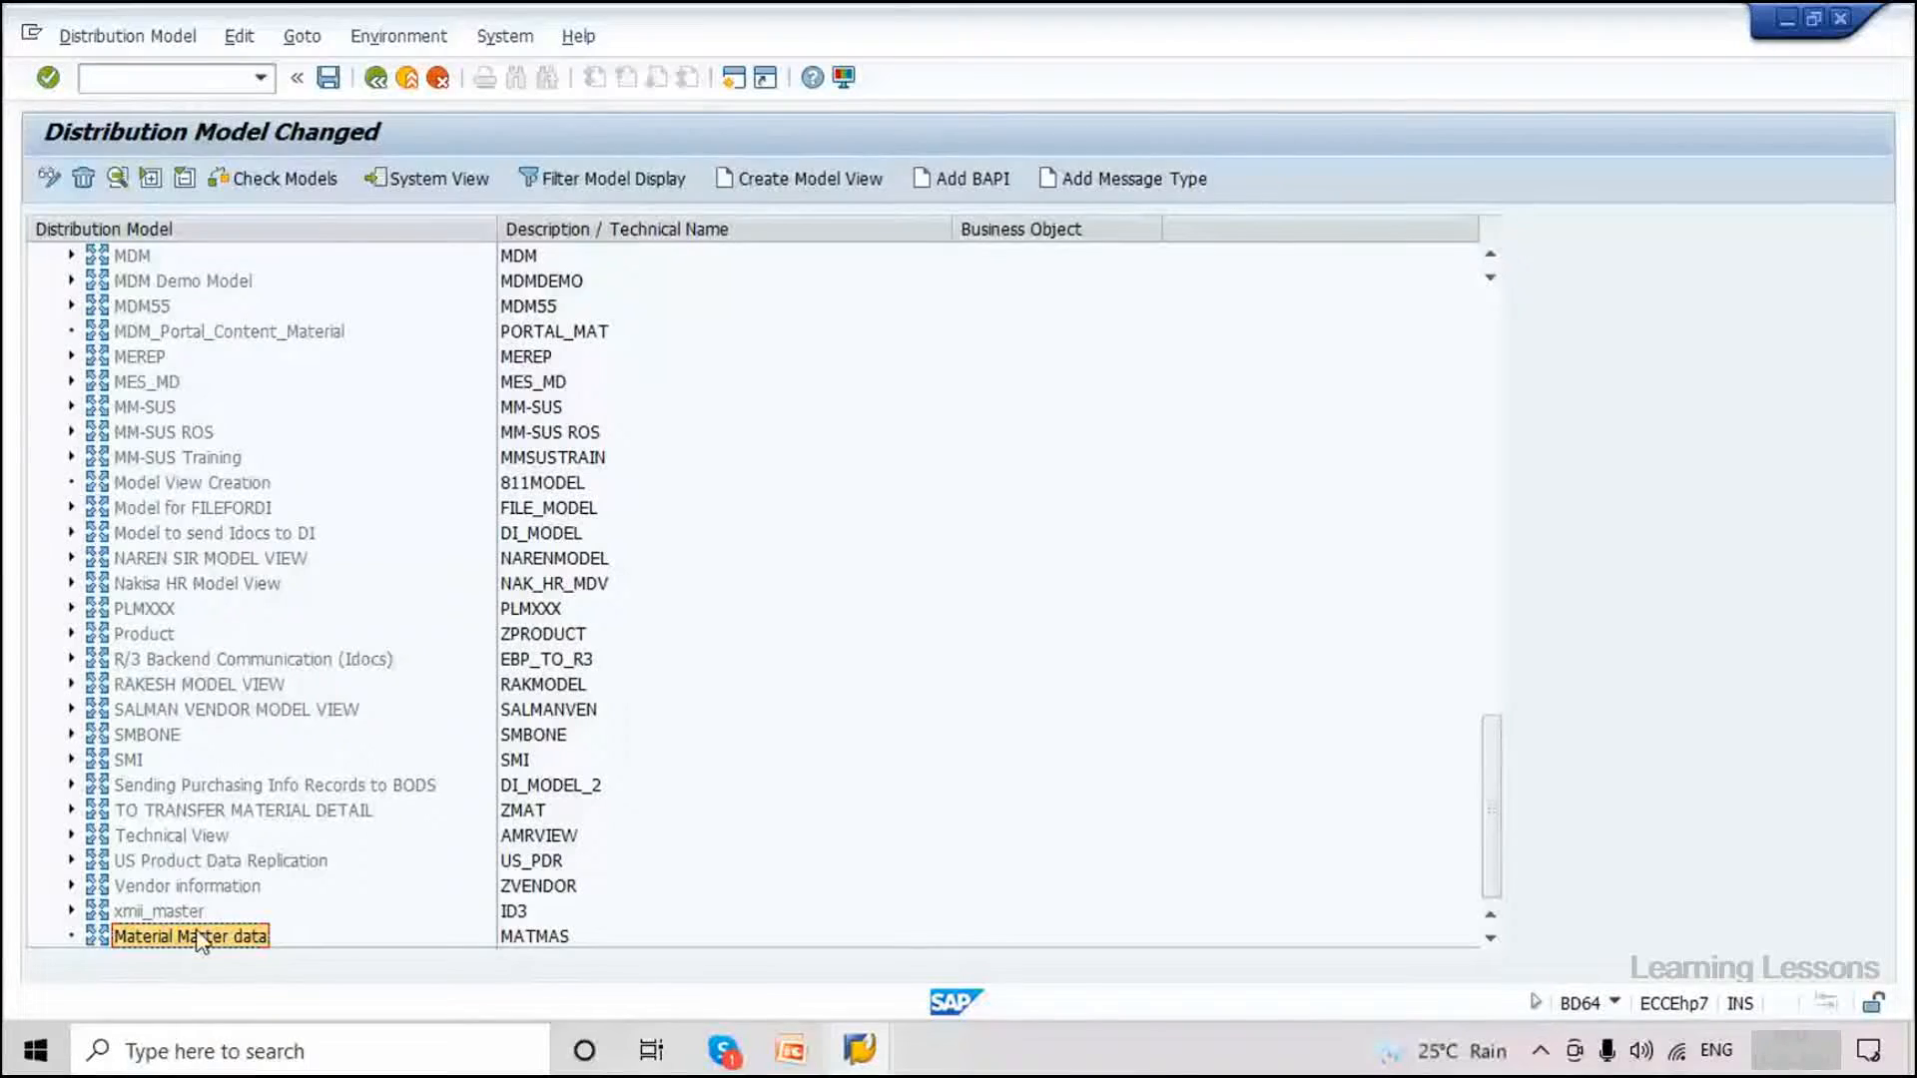
Start adding a message type to the view with sender system EH7CLNT800.
{"action": "left_click", "coordinate": [1129, 178]}
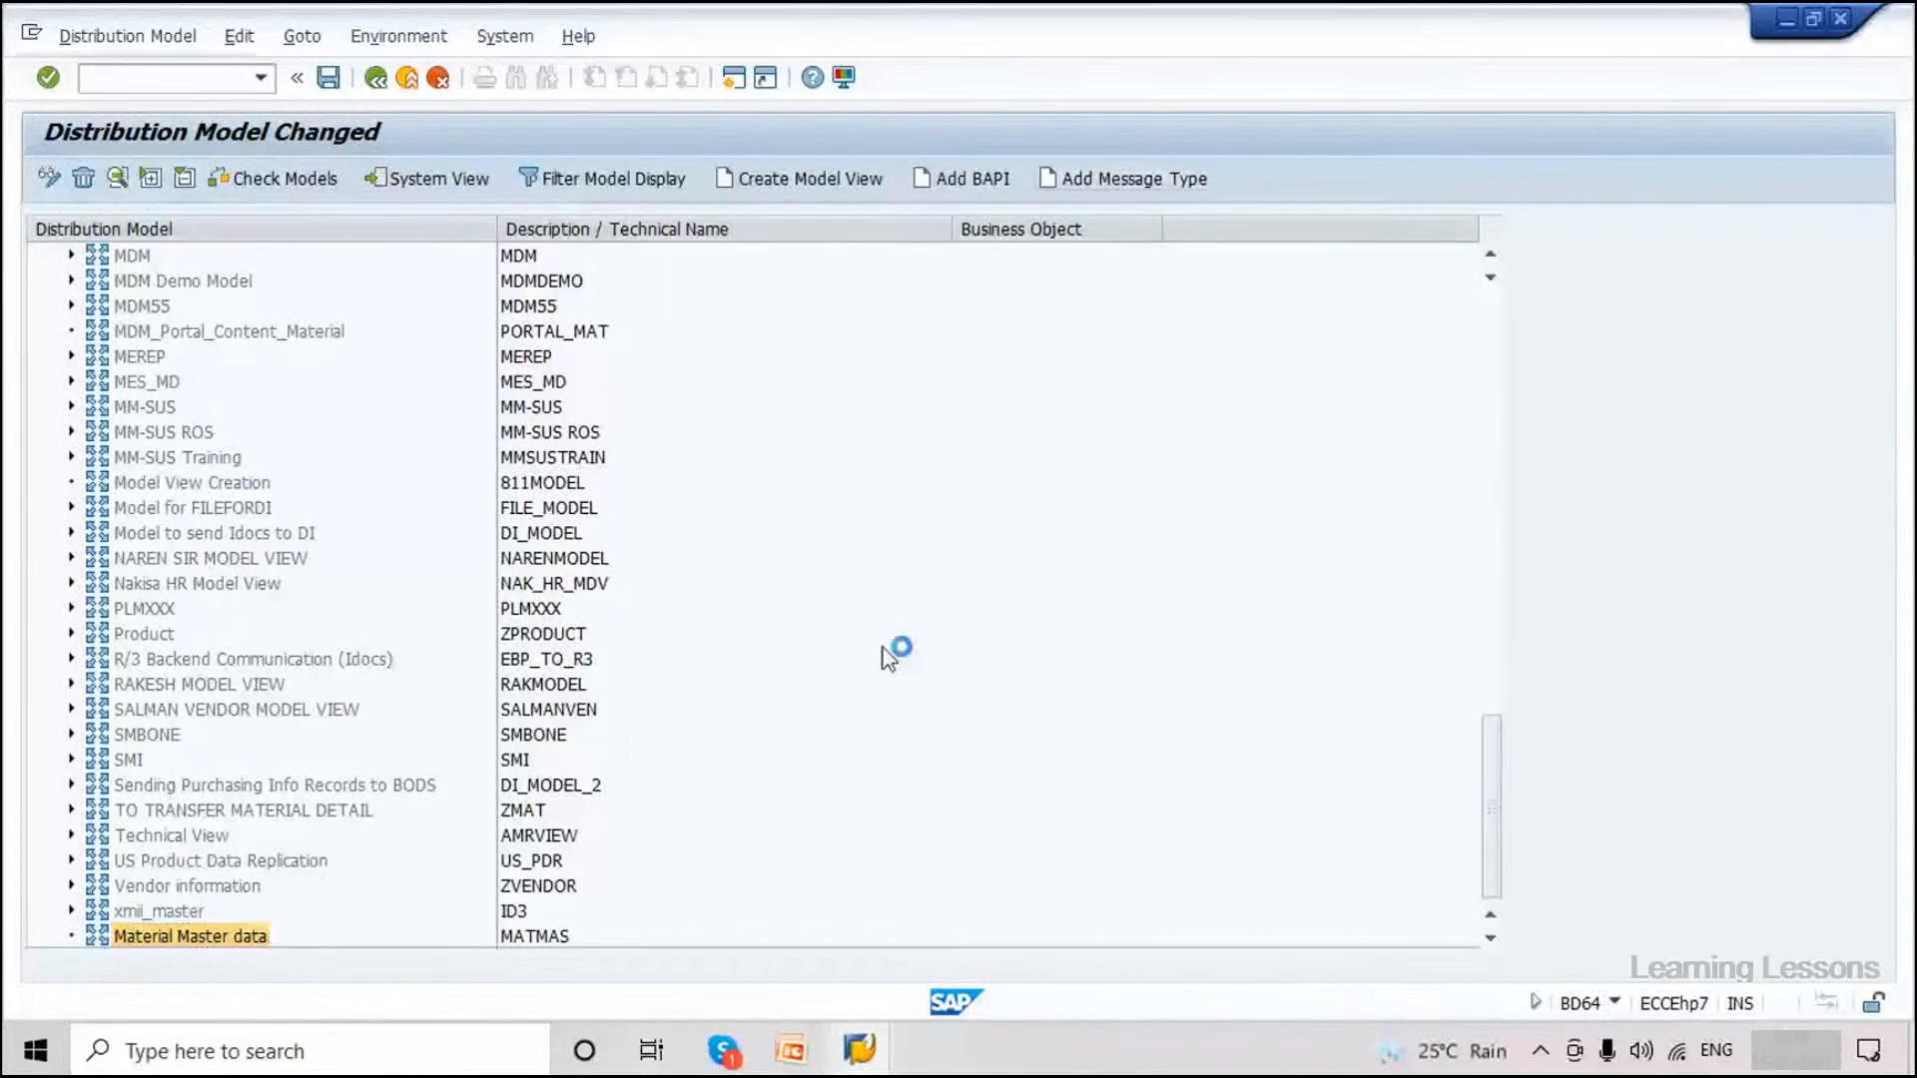
{"action": "left_click", "coordinate": [415, 456]}
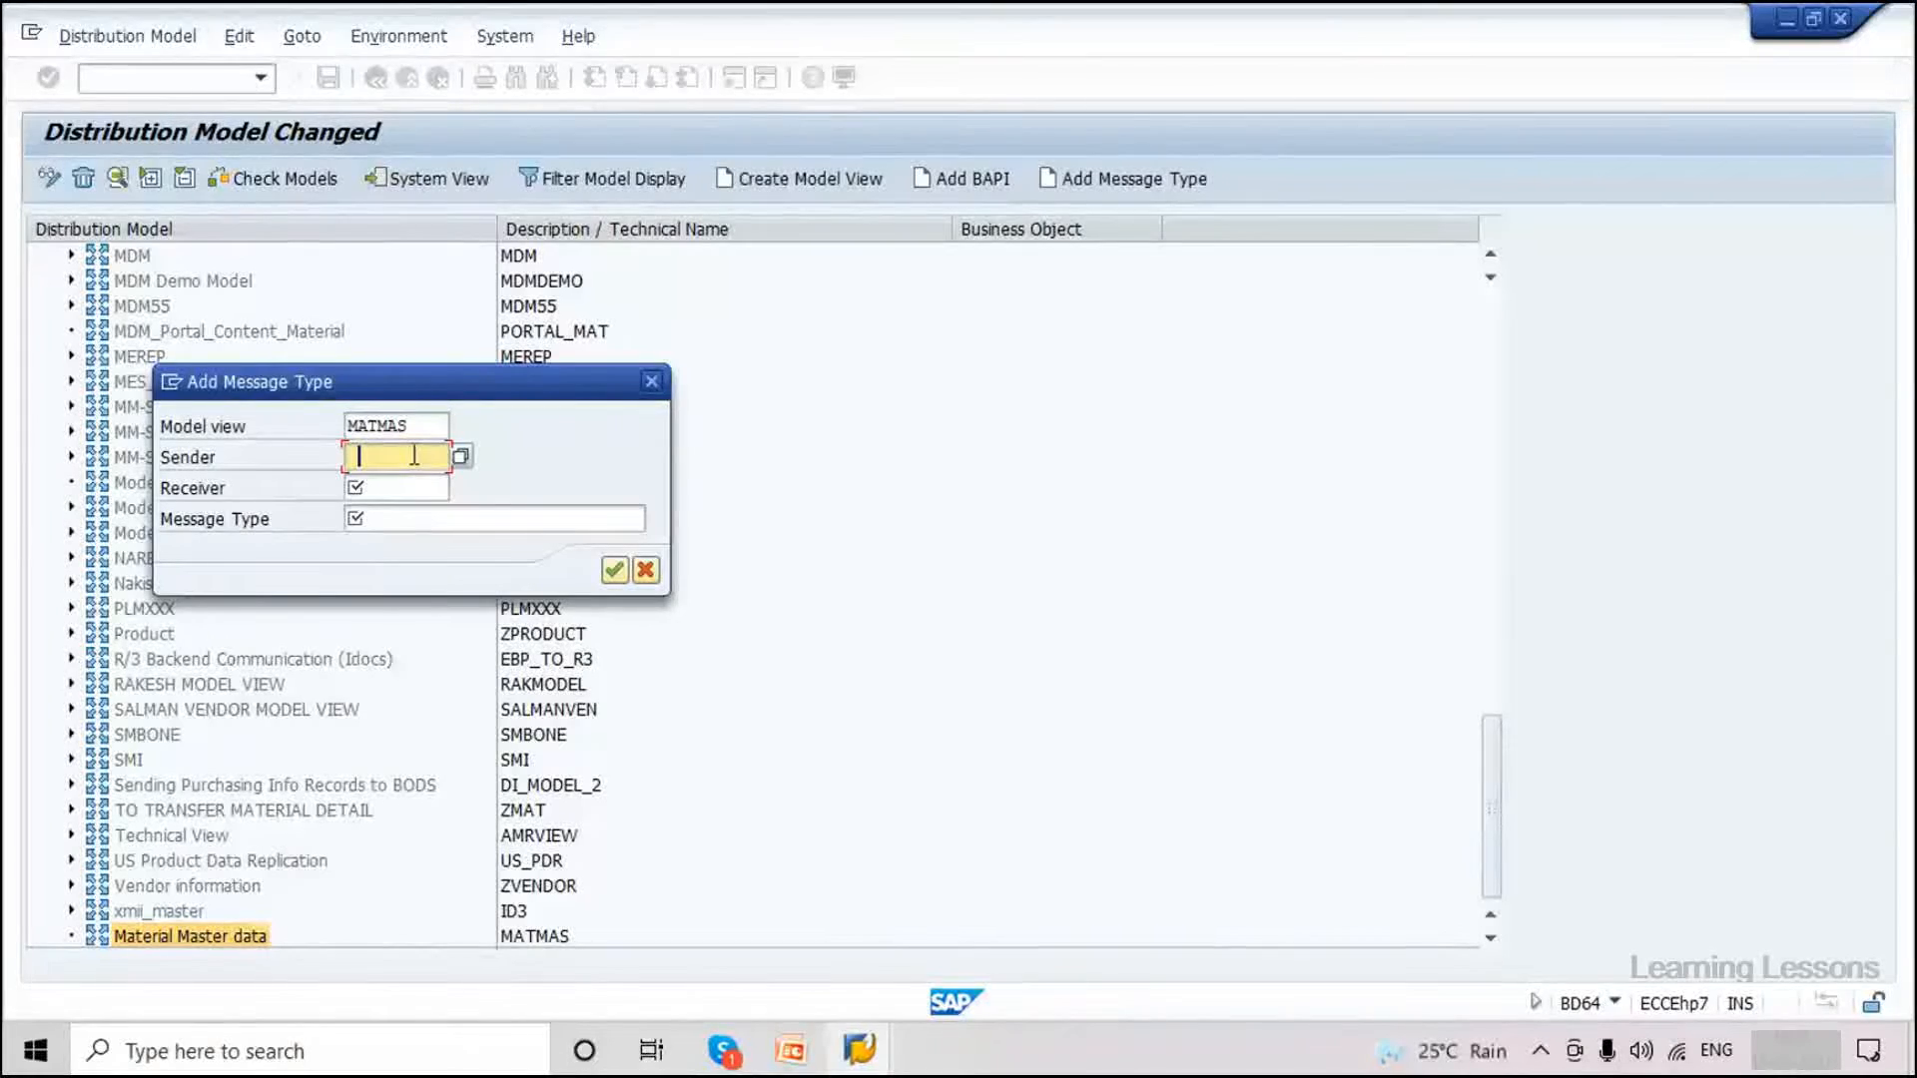
{"action": "key", "text": "Caps_Lock"}
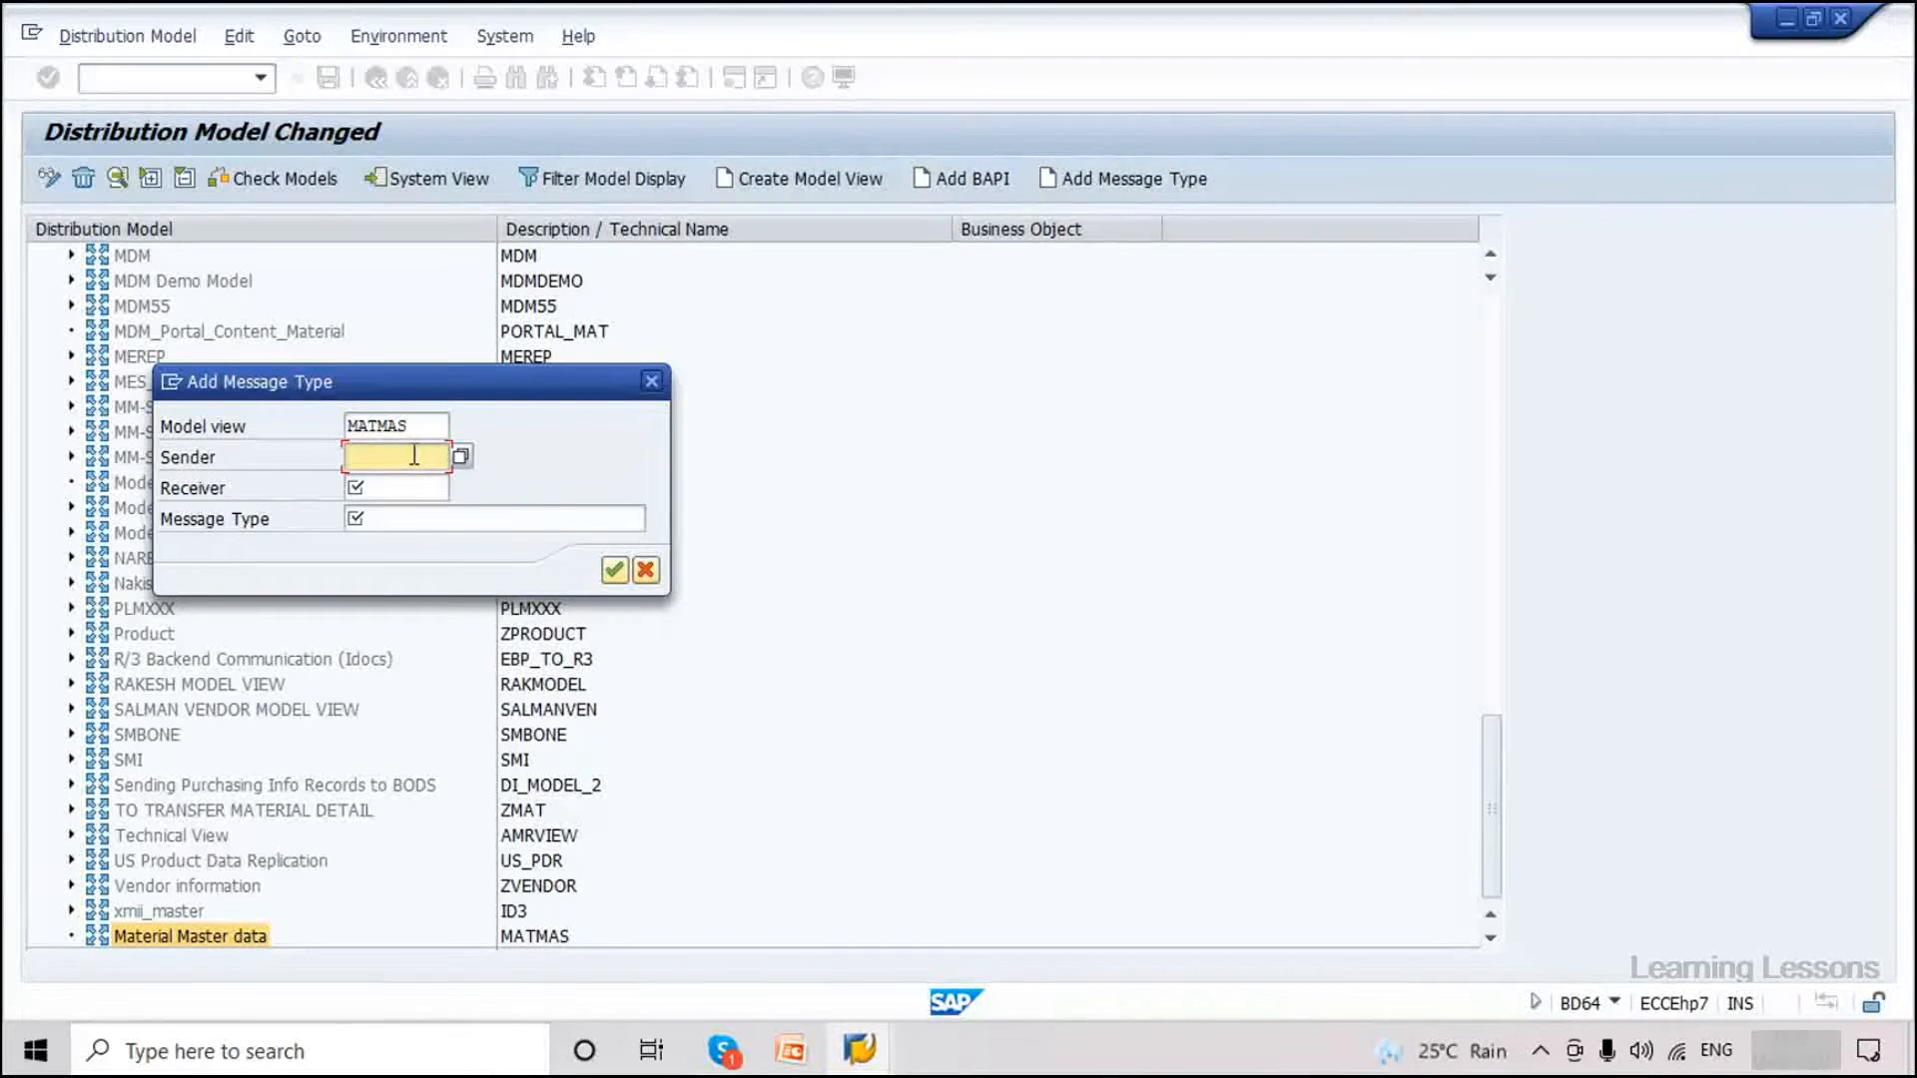
{"action": "type", "text": "EH7CLNT"}
{"action": "type", "text": "800"}
{"action": "key", "text": "Tab"}
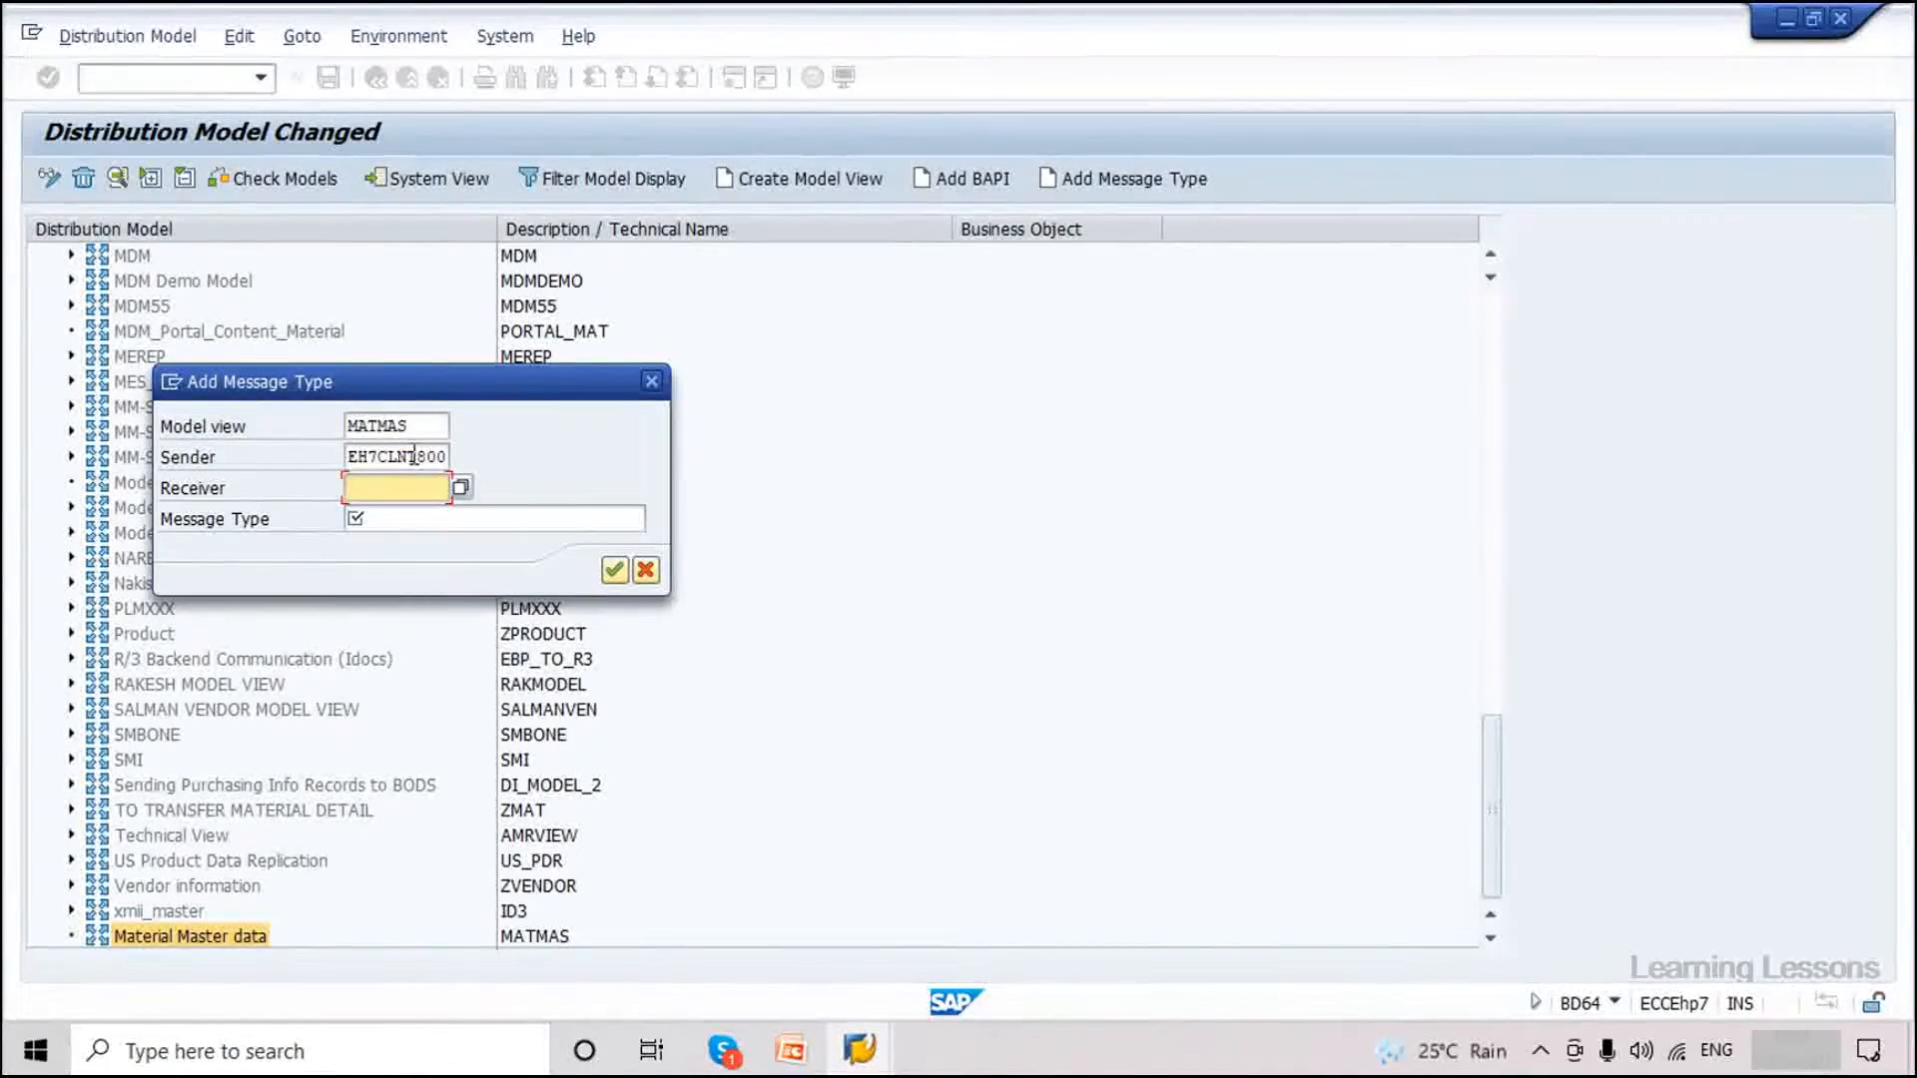
{"action": "double_click", "coordinate": [355, 448]}
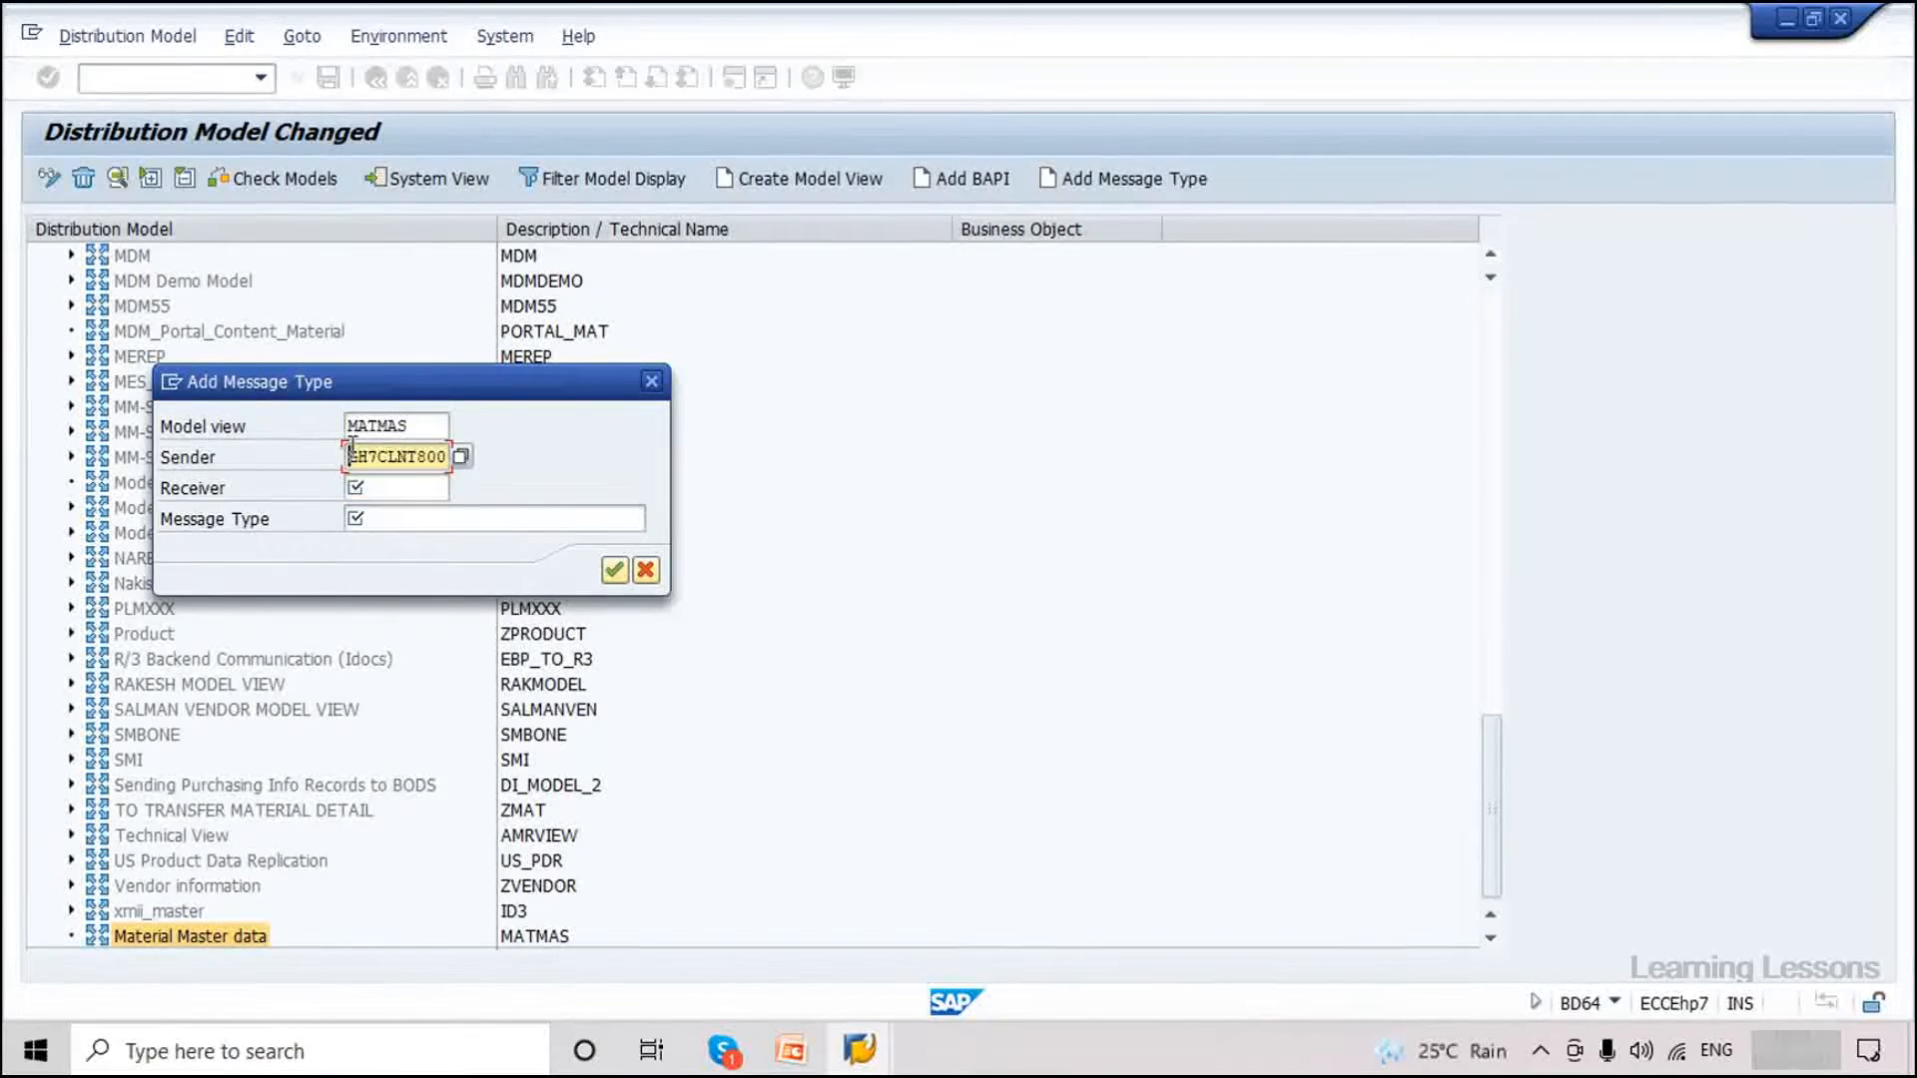
{"action": "type", "text": "MATMAS"}
{"action": "type", "text": "EH"}
{"action": "type", "text": "7CLNT8"}
{"action": "type", "text": "00"}
Enter receiver EH7CLNT810 and message type MATMAS, then confirm the new message type.
{"action": "left_click", "coordinate": [408, 485]}
{"action": "type", "text": "EH7CLNT810"}
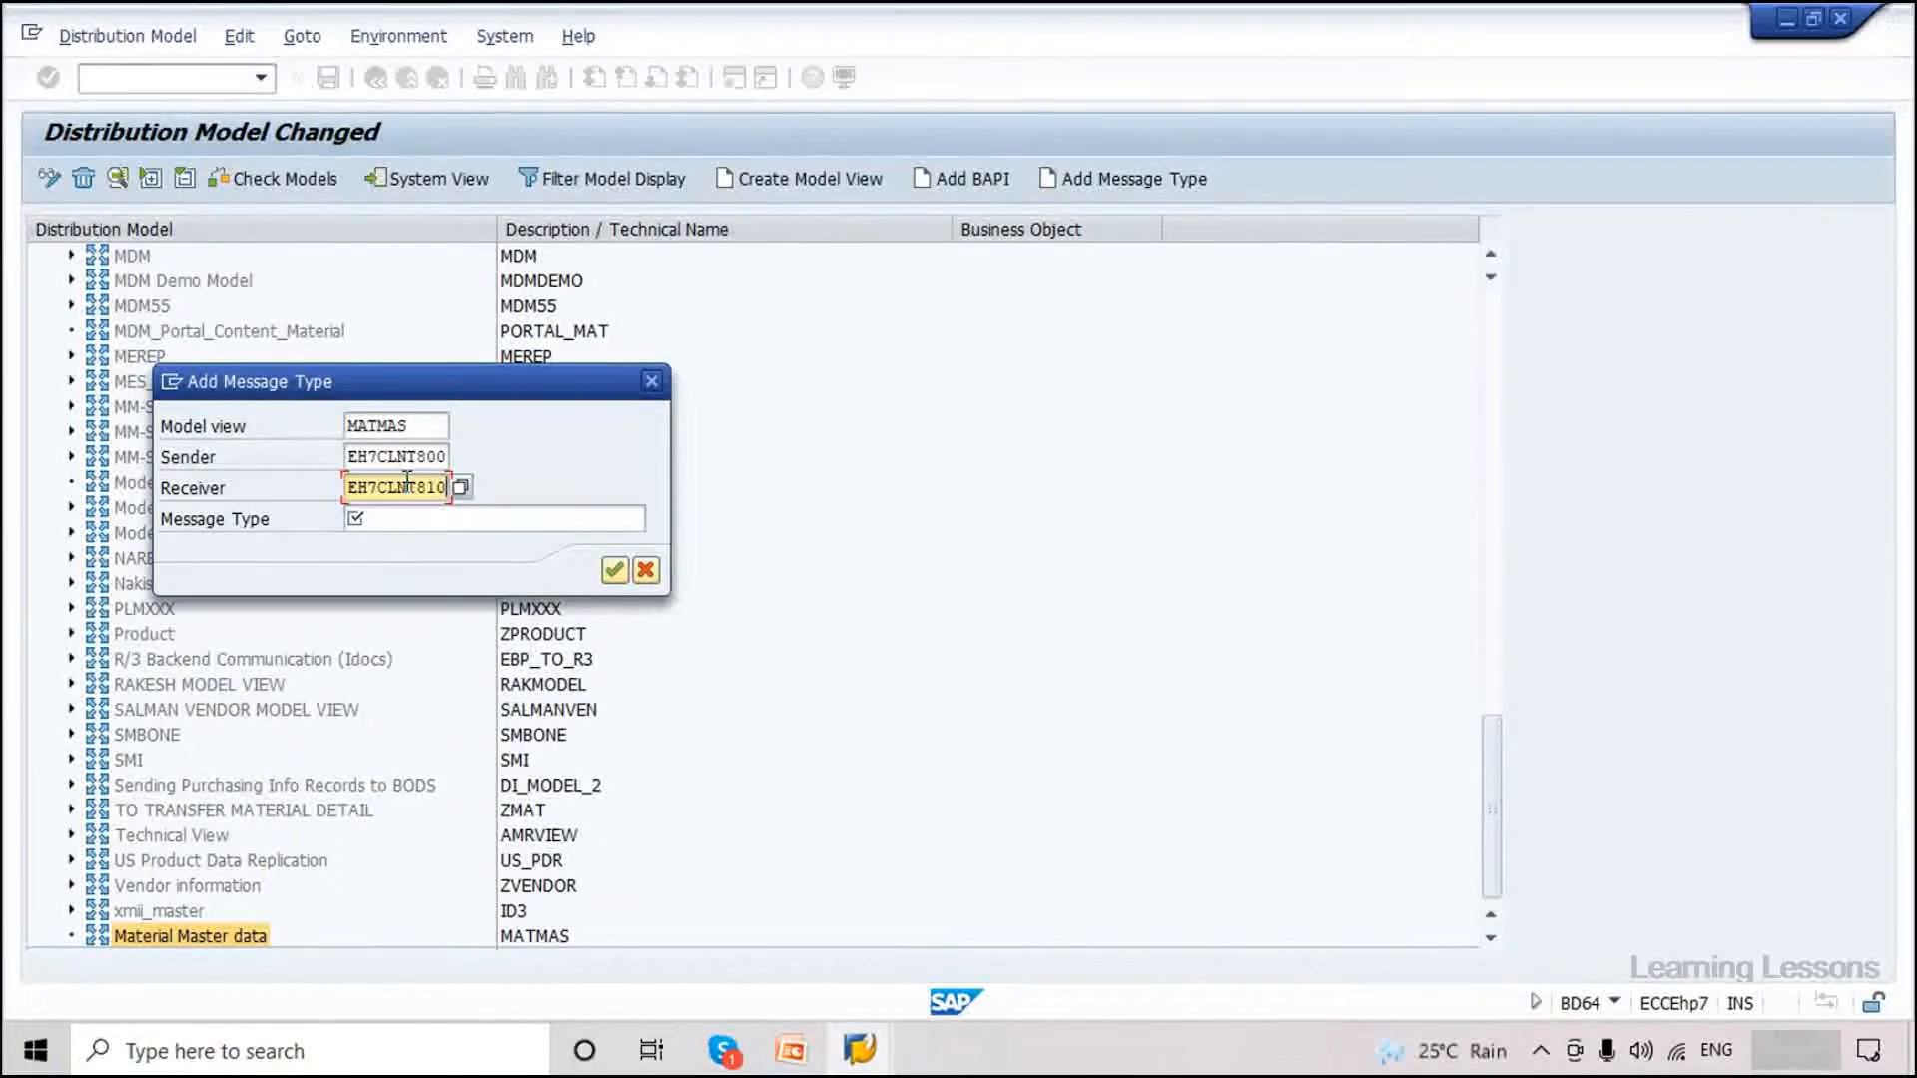
{"action": "key", "text": "Tab"}
{"action": "type", "text": "MATMAS"}
{"action": "key", "text": "Caps_Lock"}
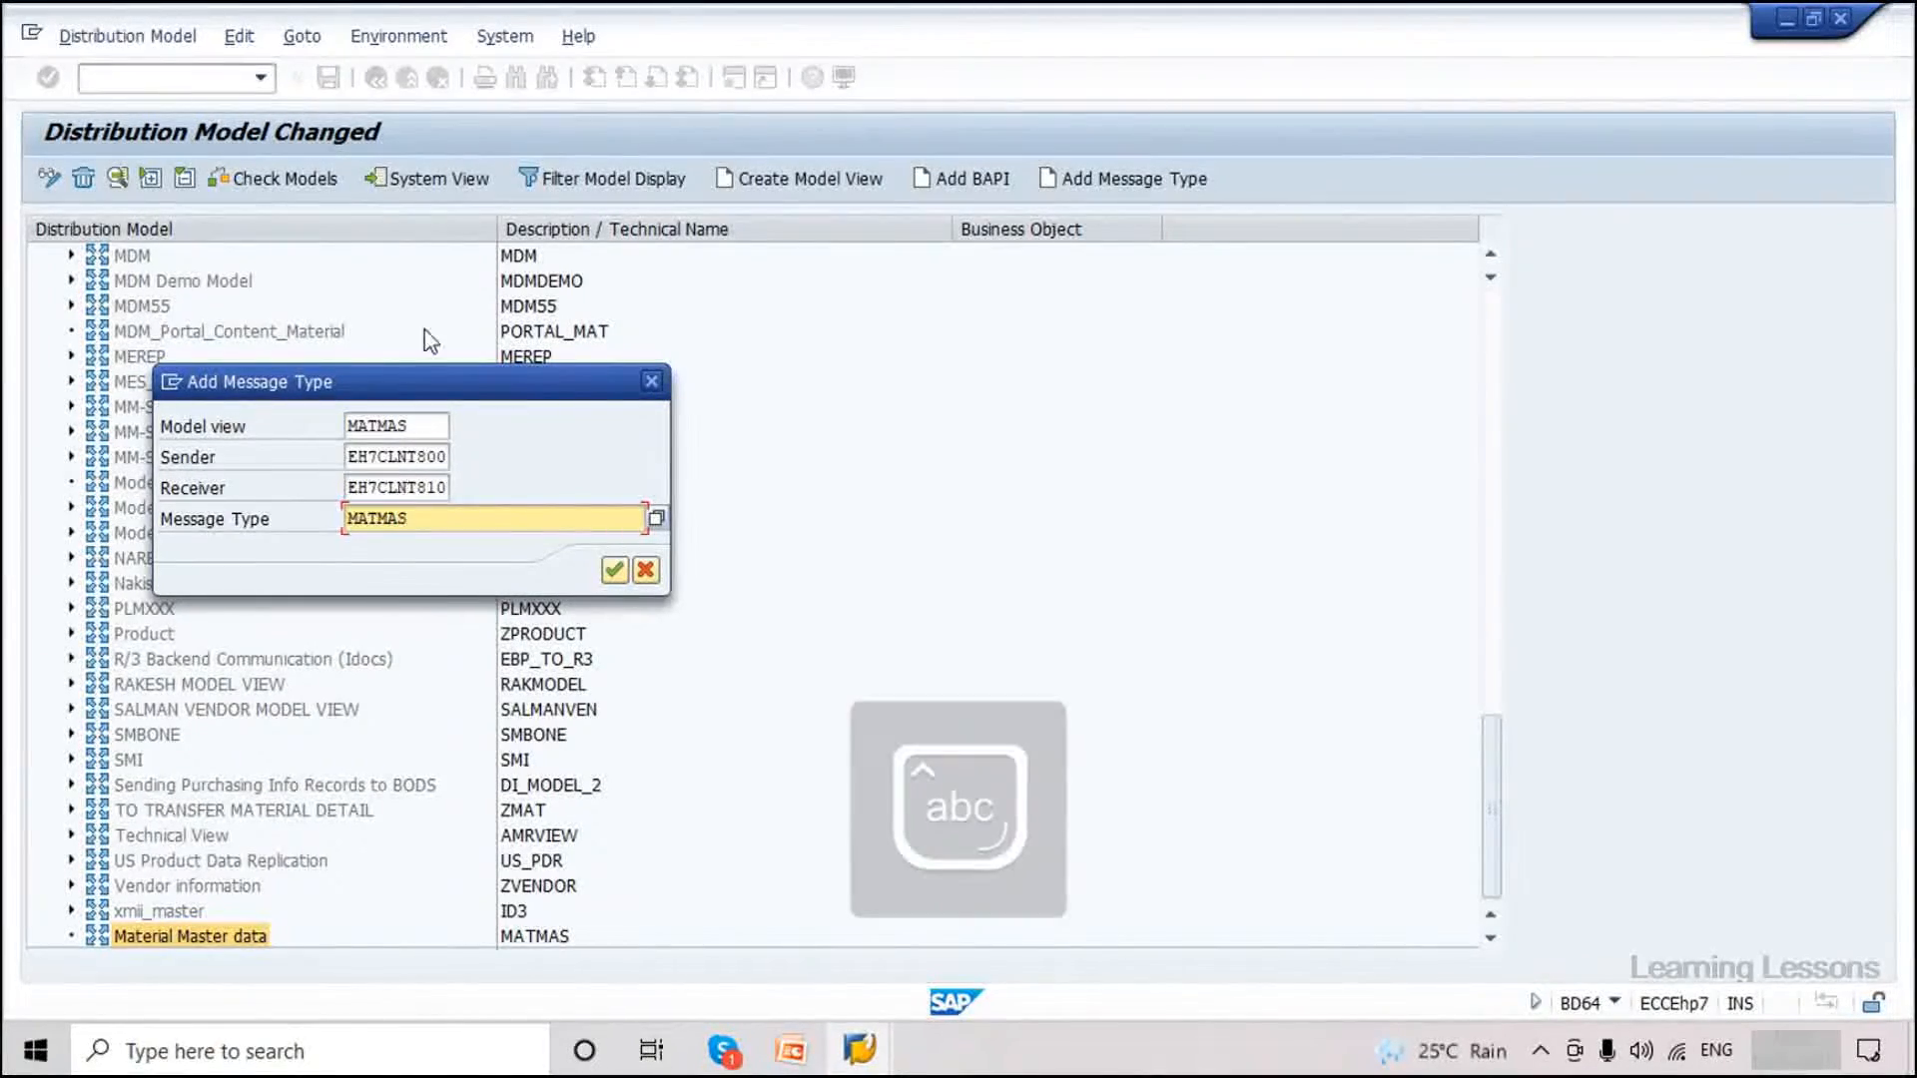
{"action": "left_click", "coordinate": [344, 426]}
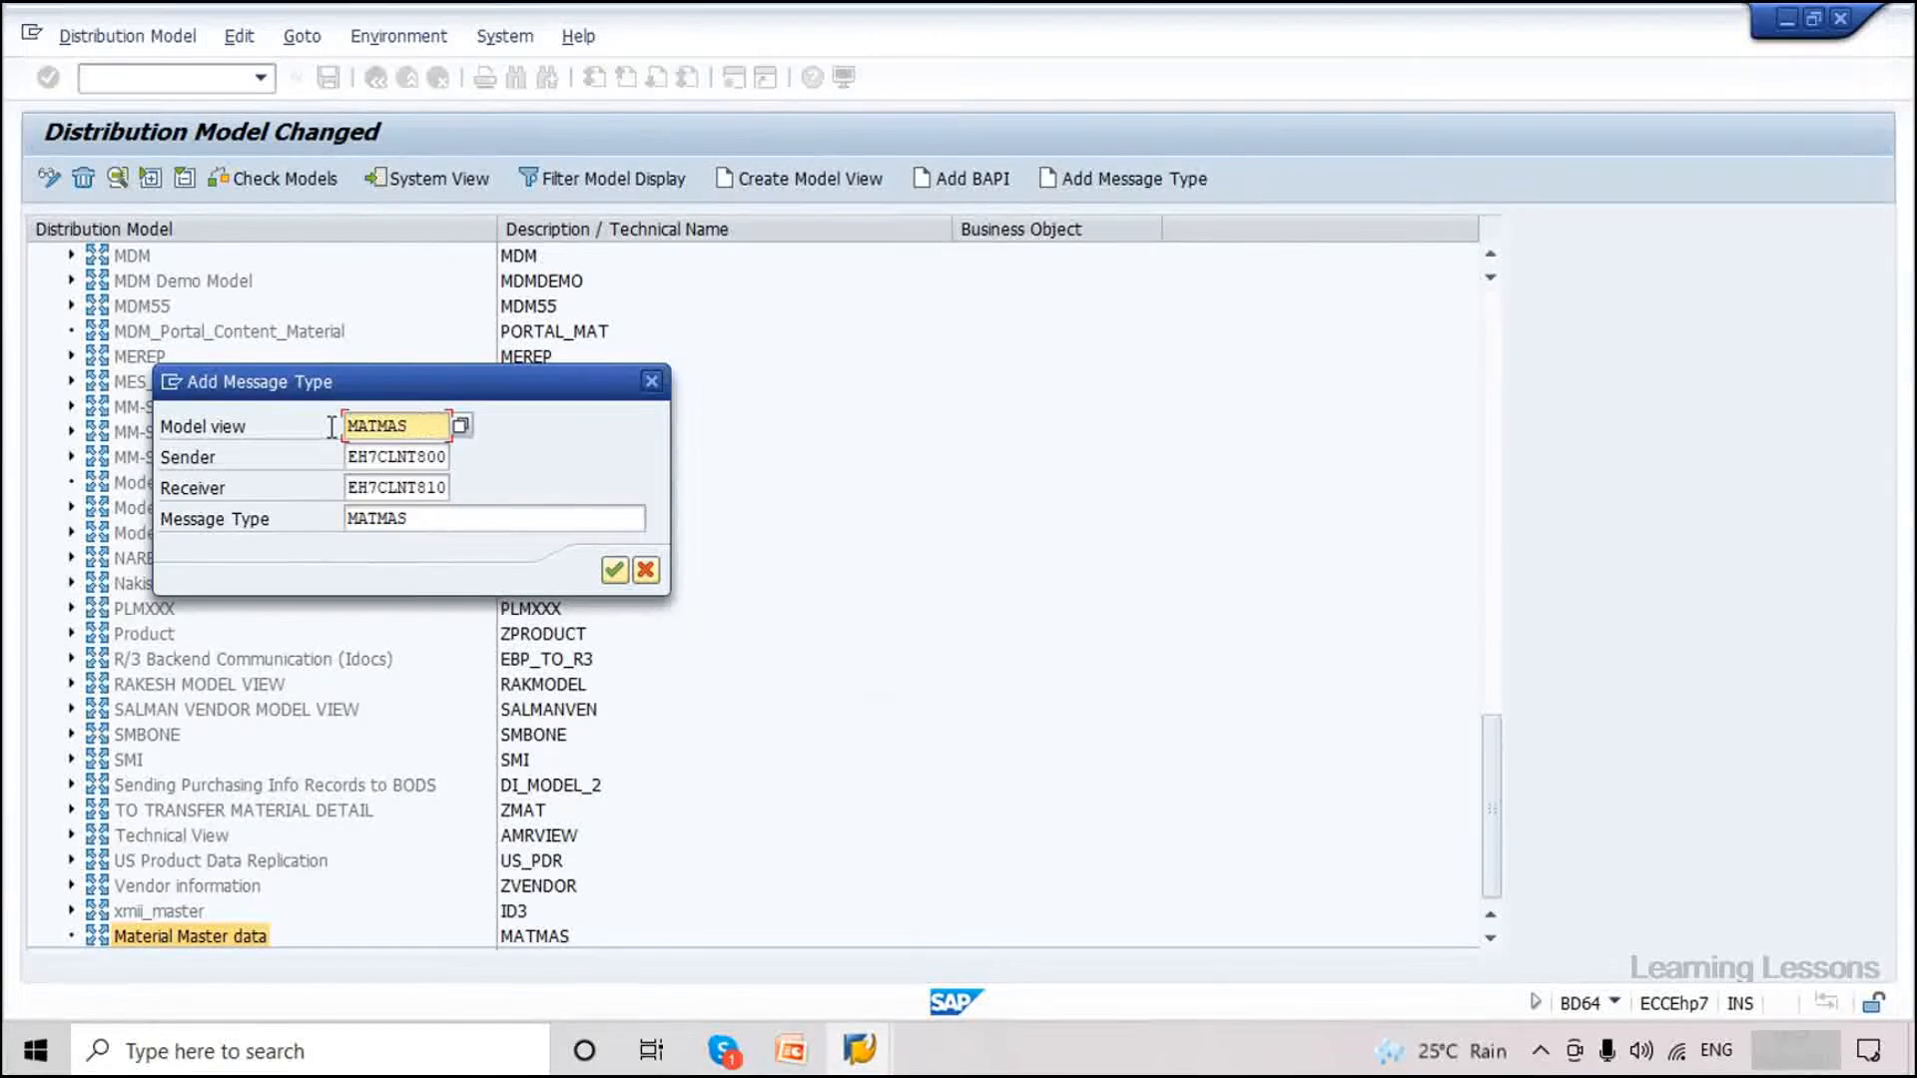
{"action": "left_click_drag", "start_coordinate": [433, 519], "coordinate": [367, 520]}
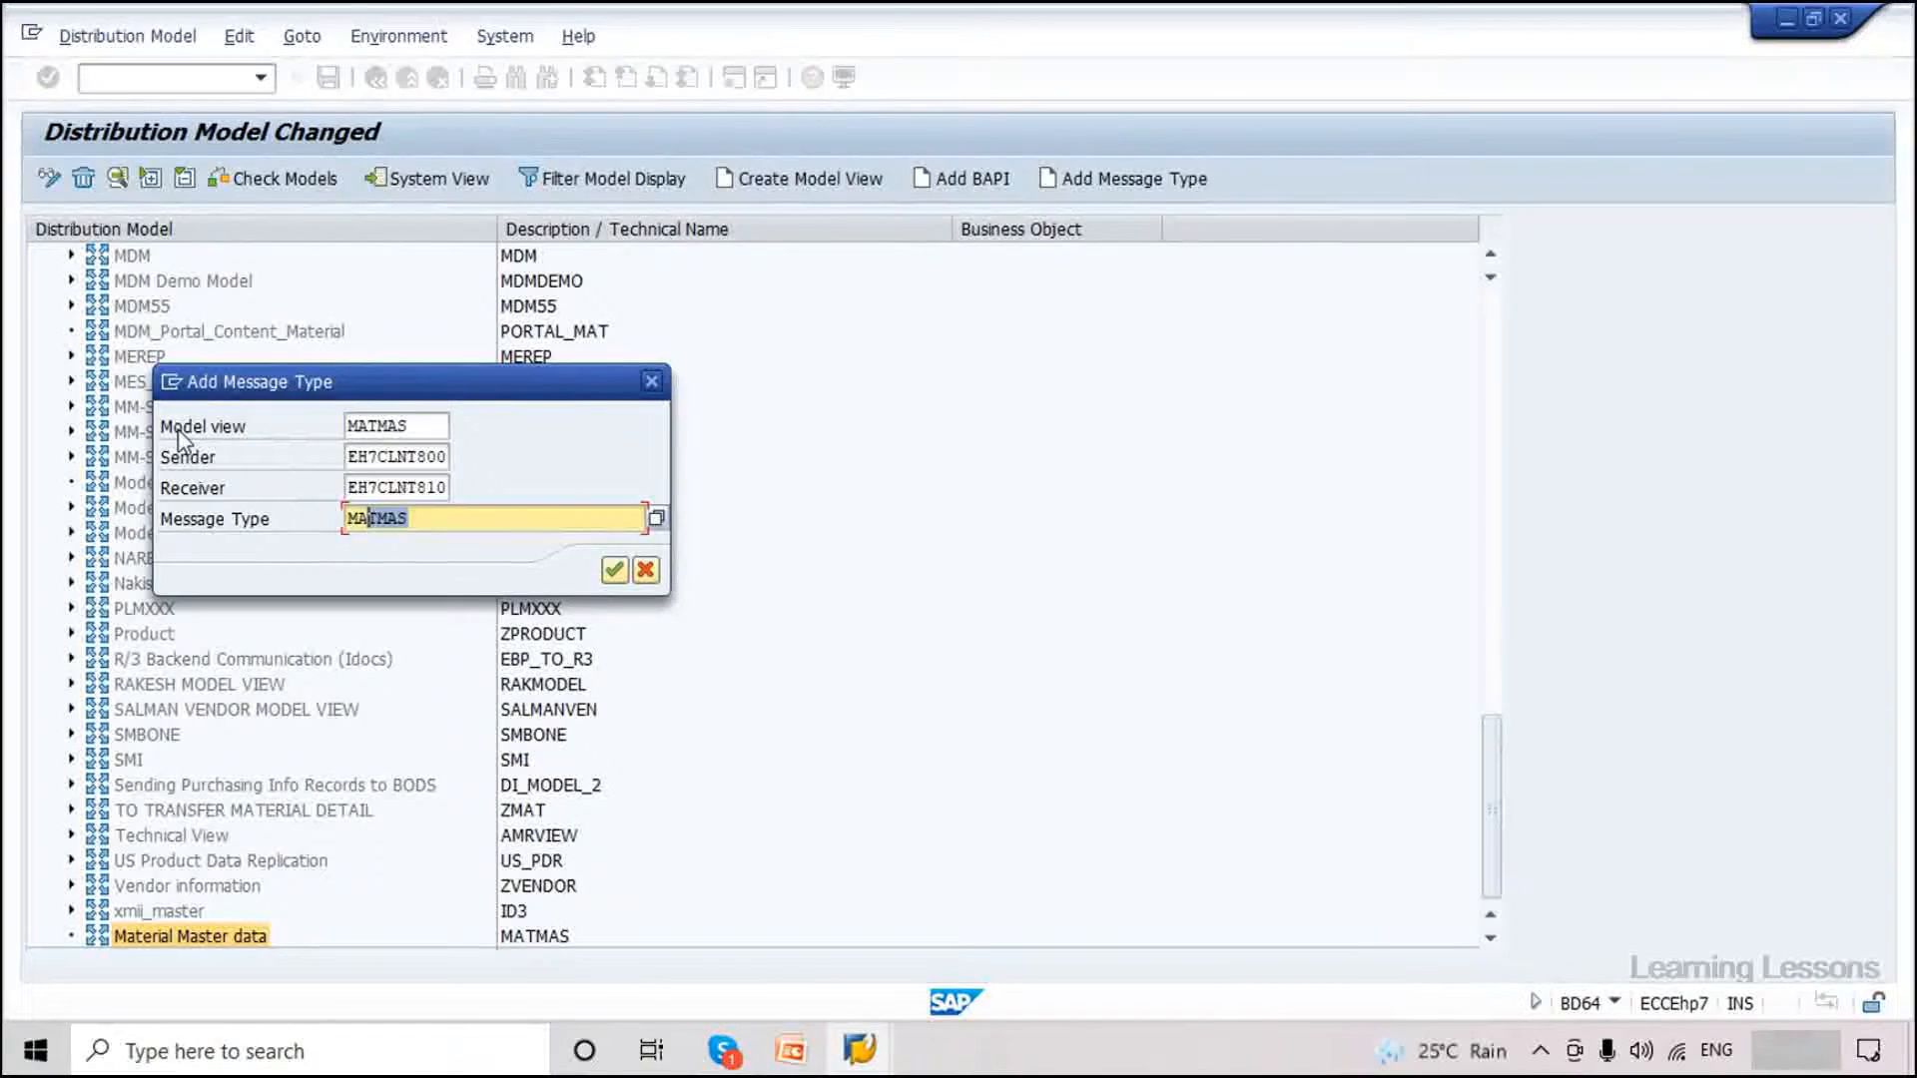
{"action": "left_click_drag", "start_coordinate": [428, 426], "coordinate": [368, 426]}
{"action": "left_click", "coordinate": [615, 570]}
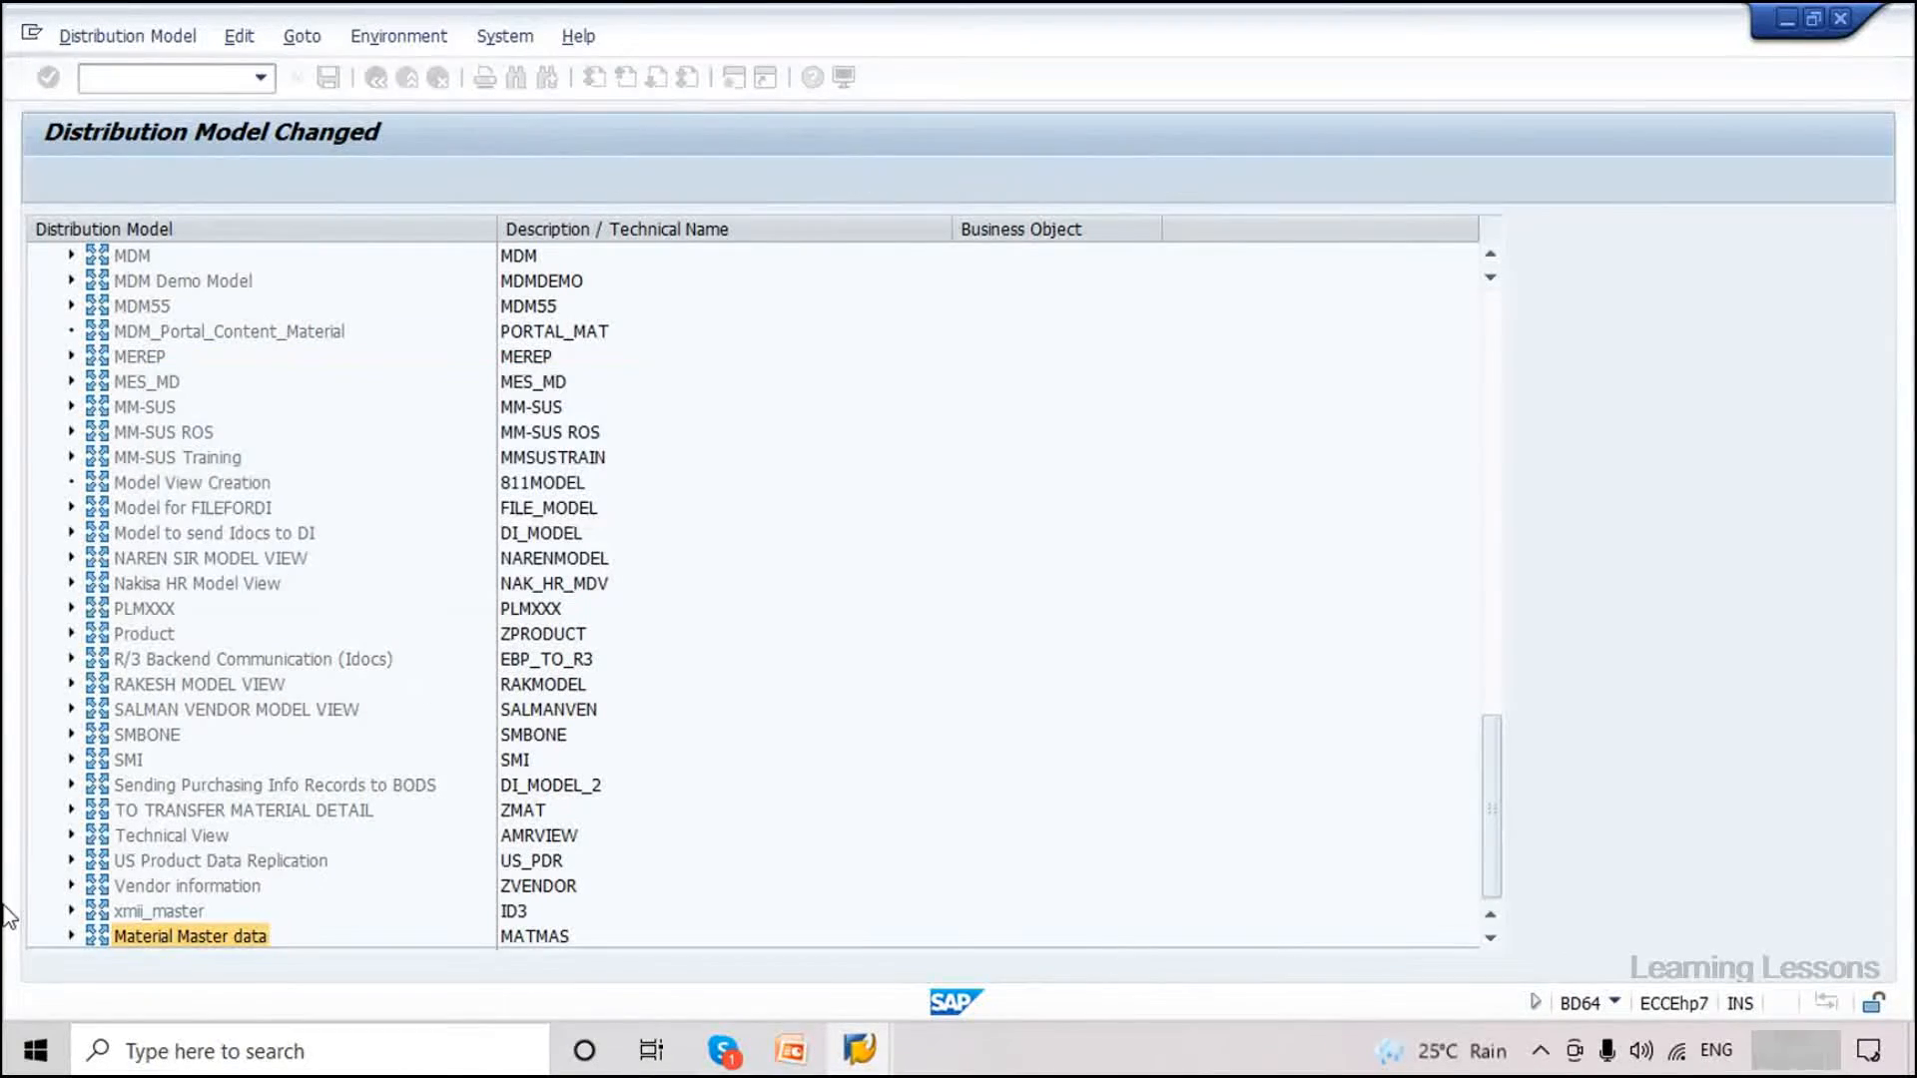
Expand the Material Master data view down to MATMAS, save the distribution model and exit.
{"action": "left_click", "coordinate": [72, 937]}
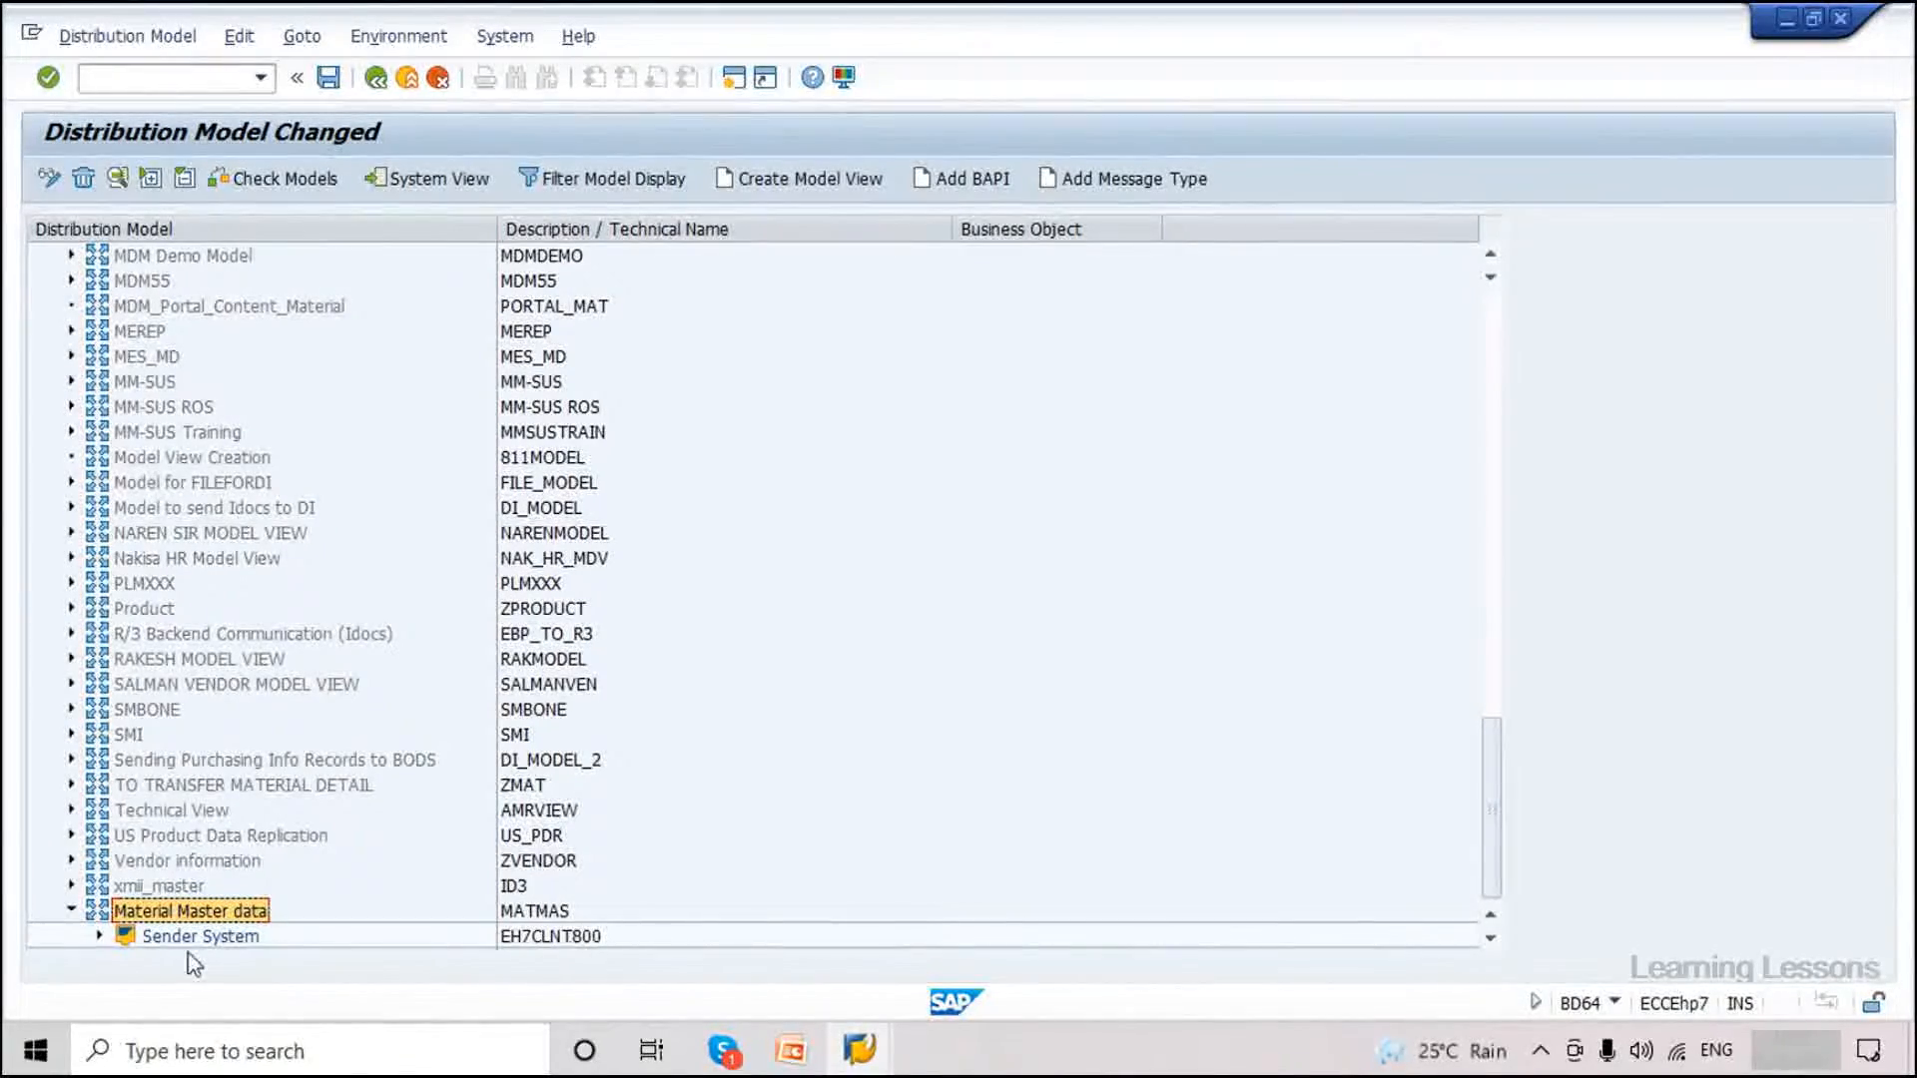
{"action": "left_click", "coordinate": [100, 936]}
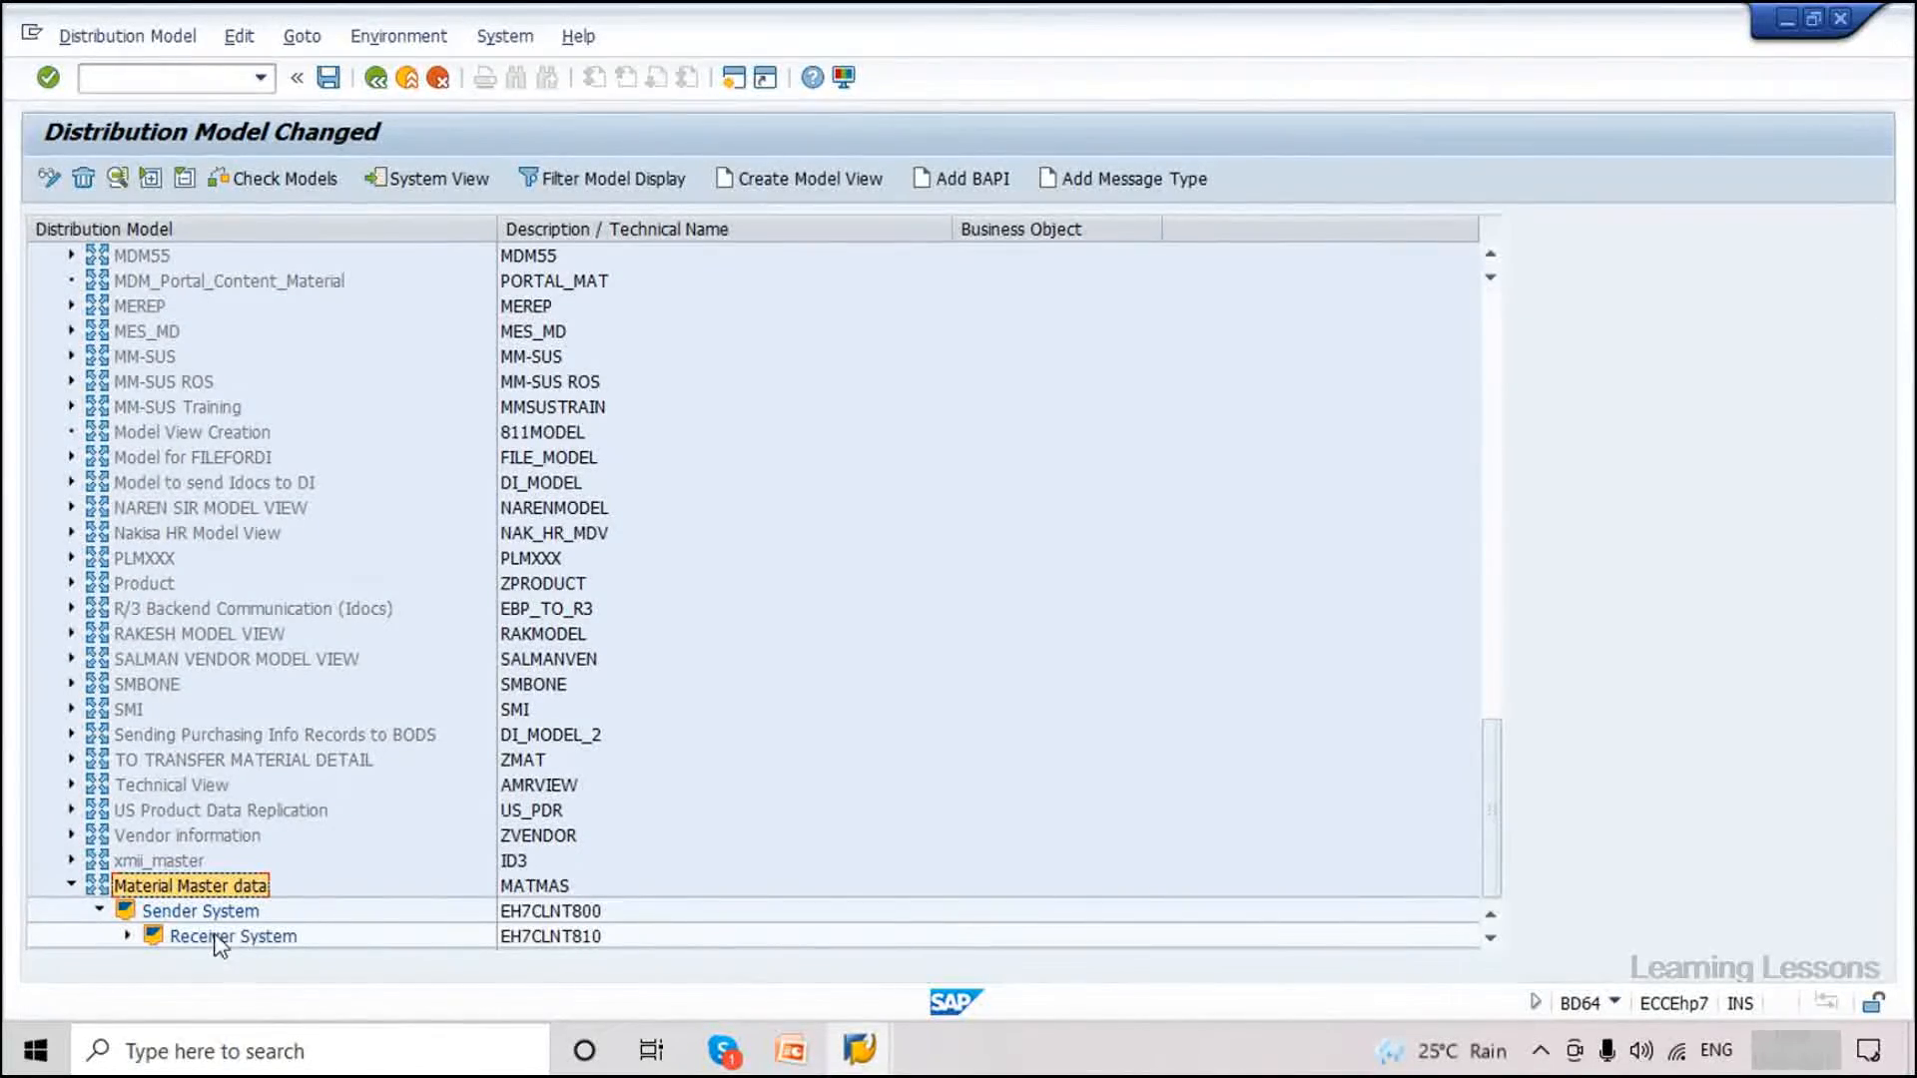
{"action": "left_click", "coordinate": [127, 938]}
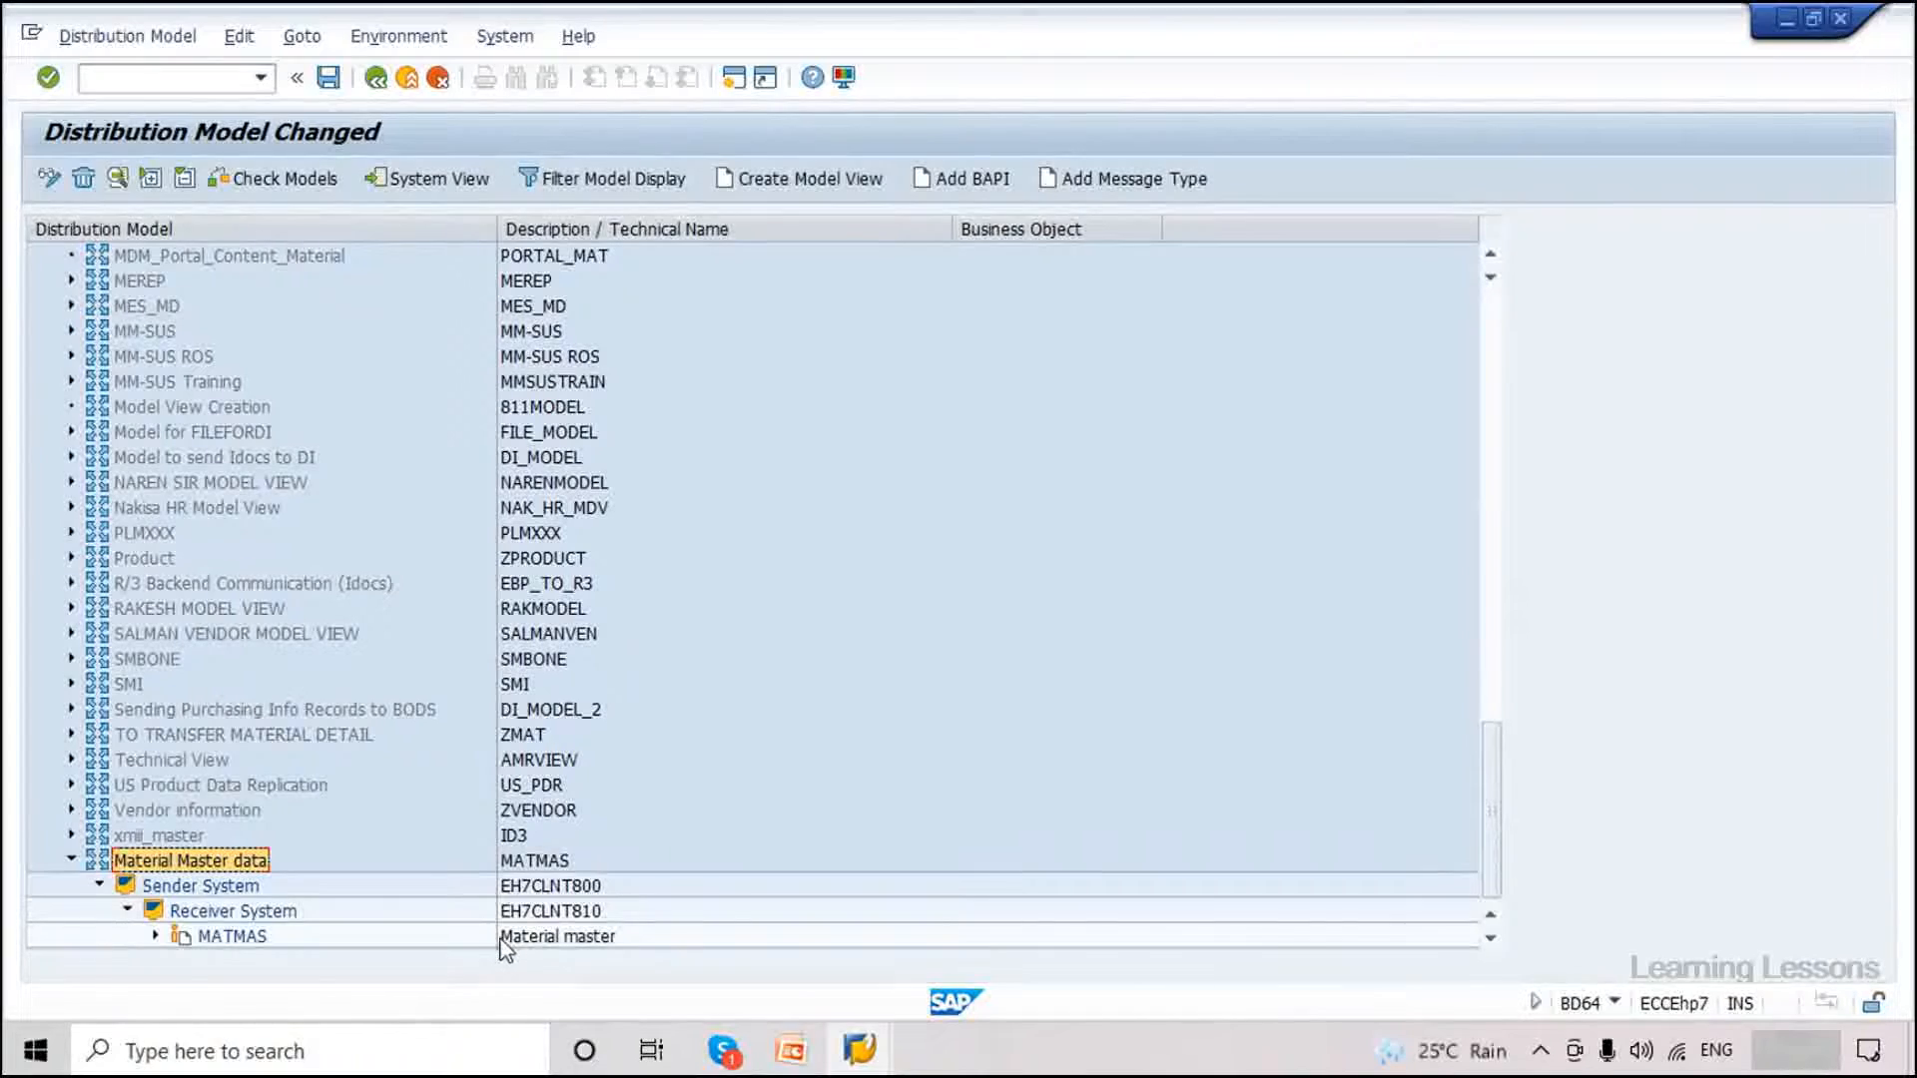
{"action": "left_click", "coordinate": [156, 937]}
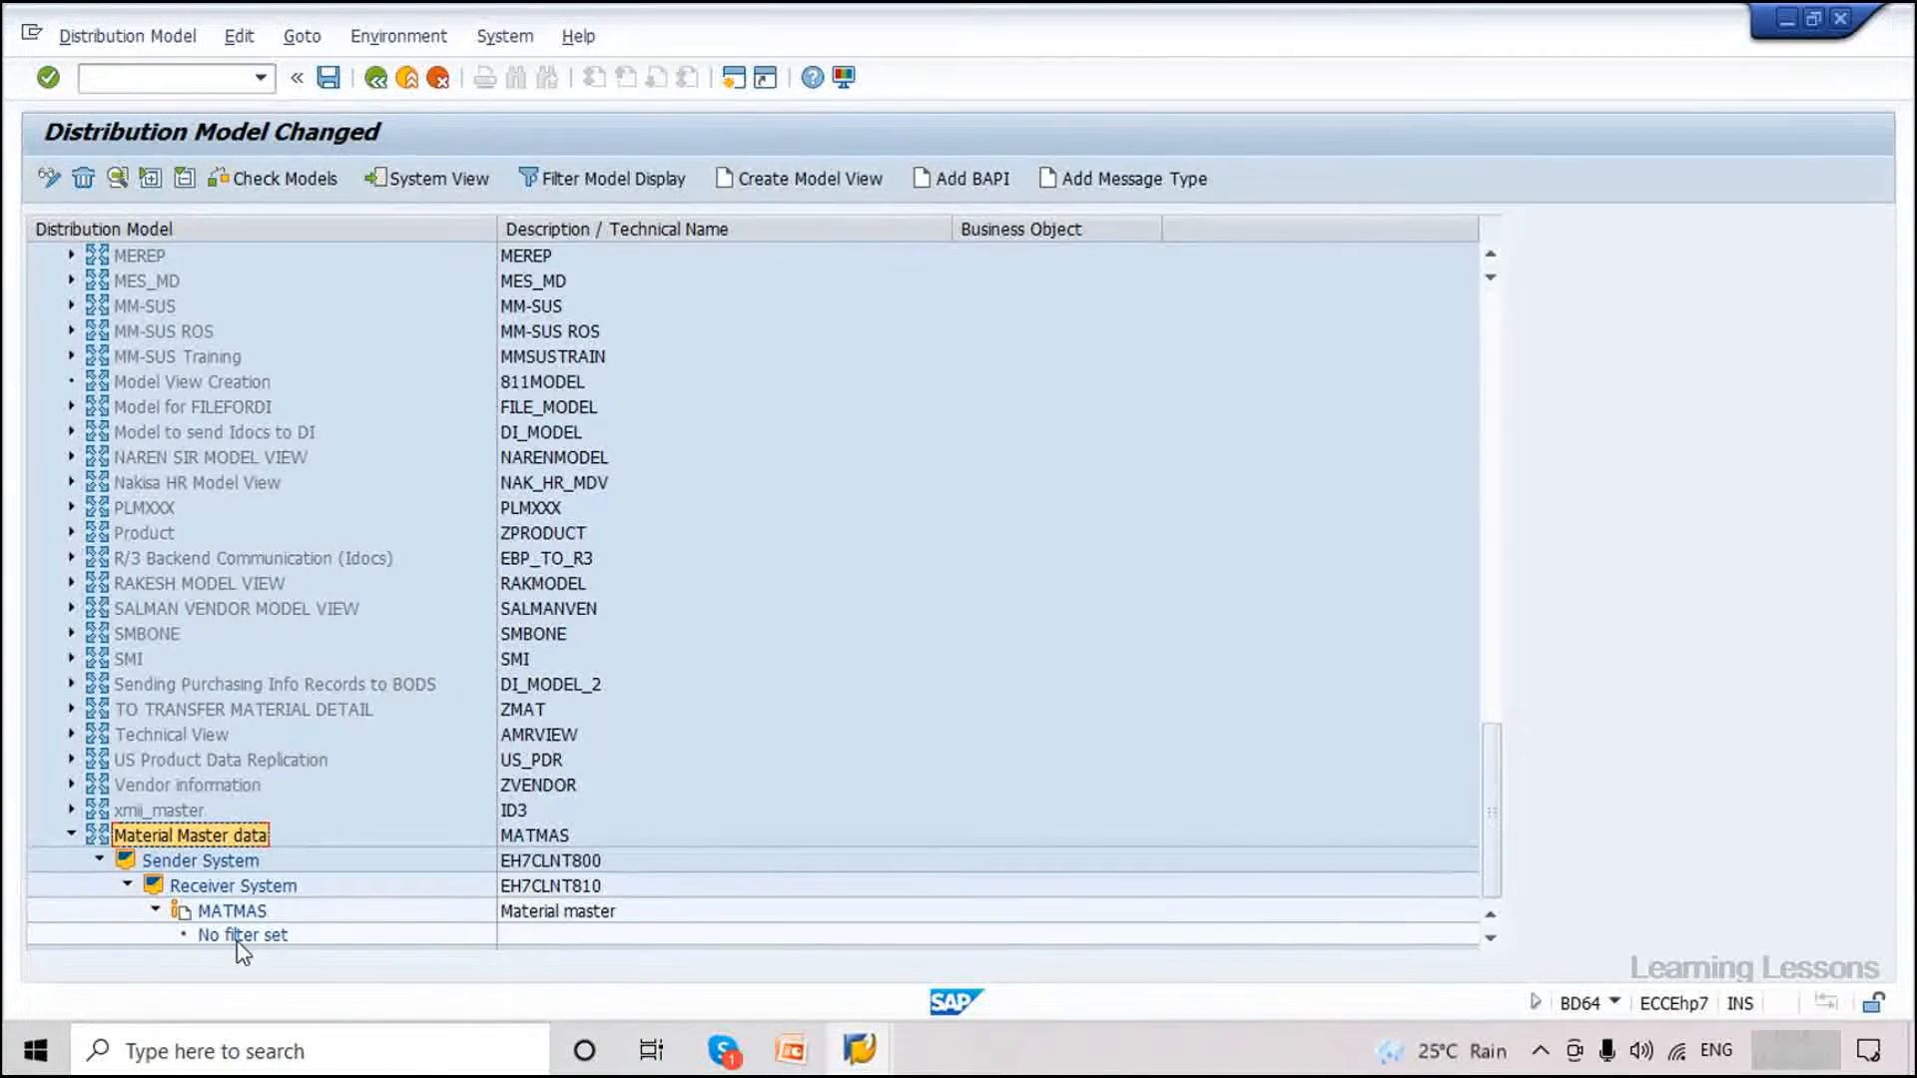
{"action": "left_click", "coordinate": [330, 78]}
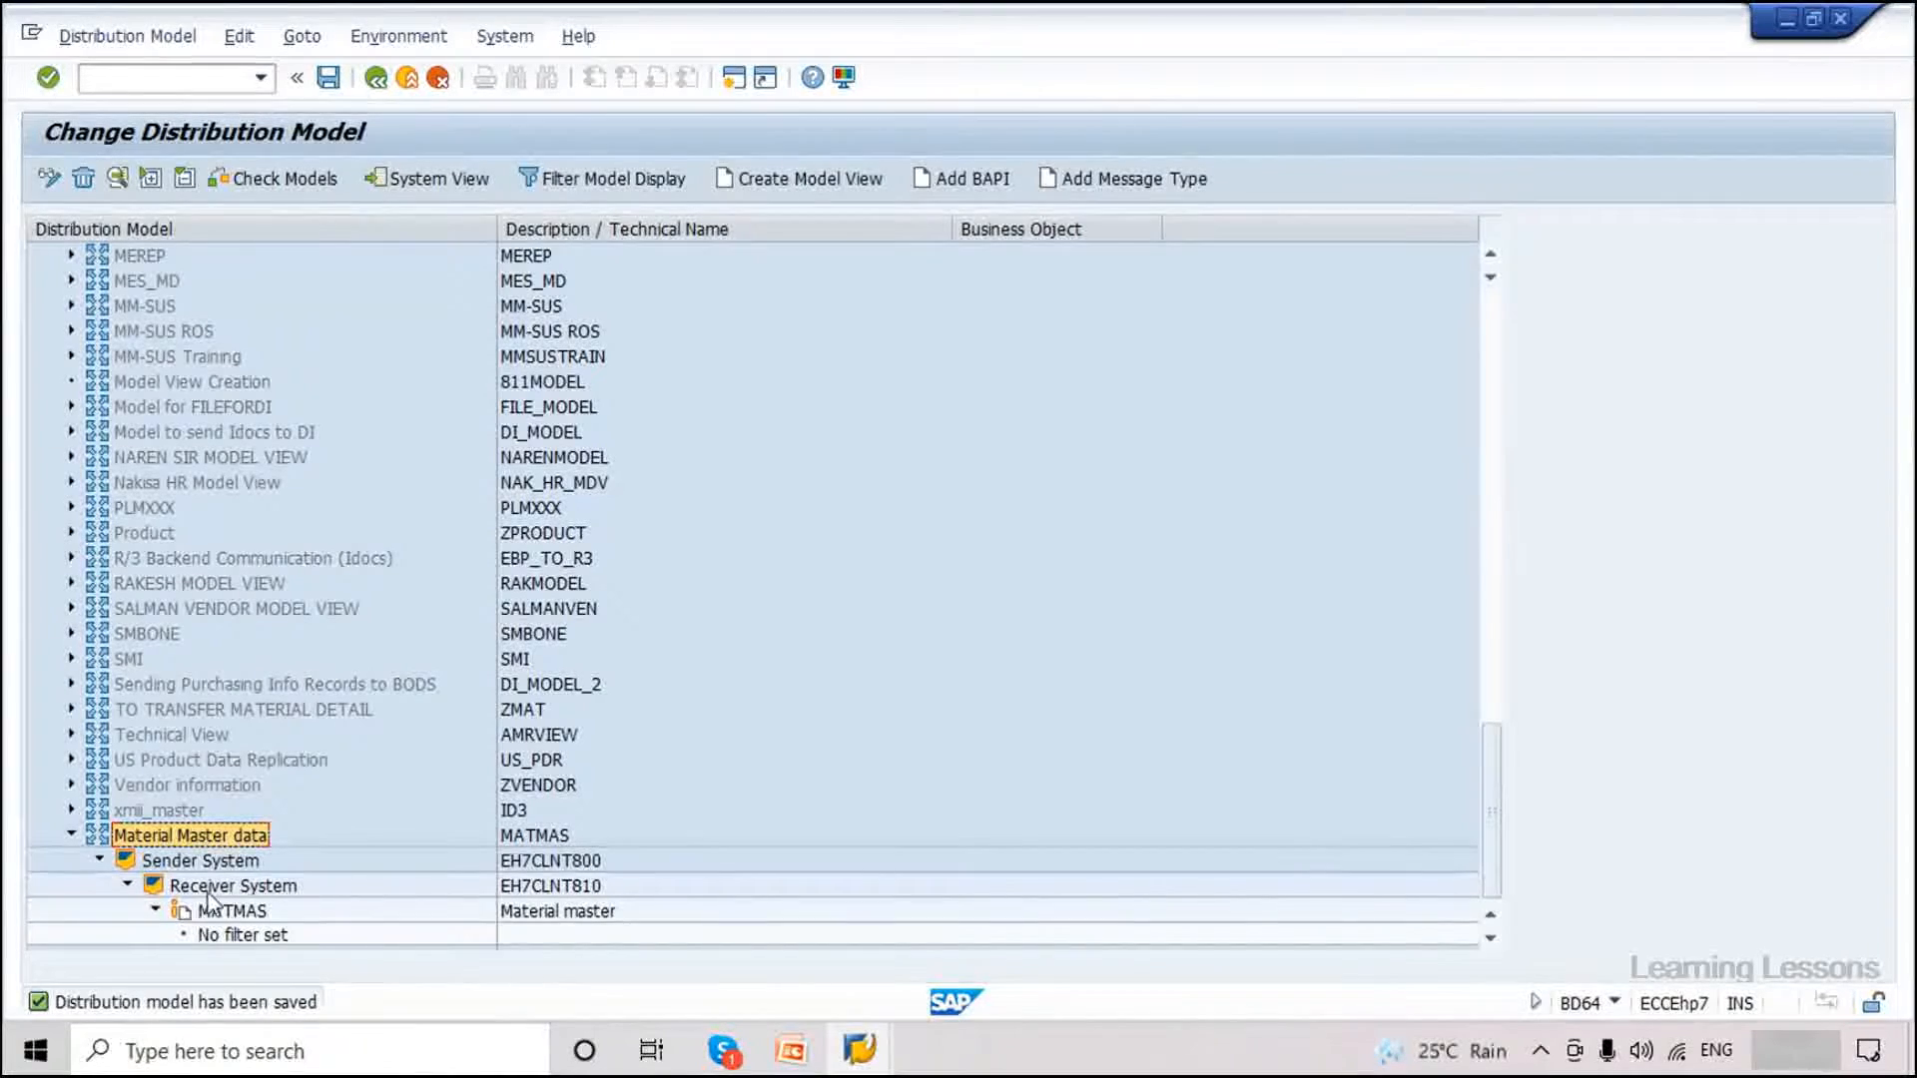
{"action": "left_click", "coordinate": [375, 78]}
Reopen BD64 via /nbd64 and expand Material Master data to verify MATMAS from EH7CLNT800 to EH7CLNT810.
{"action": "type", "text": "/nbd"}
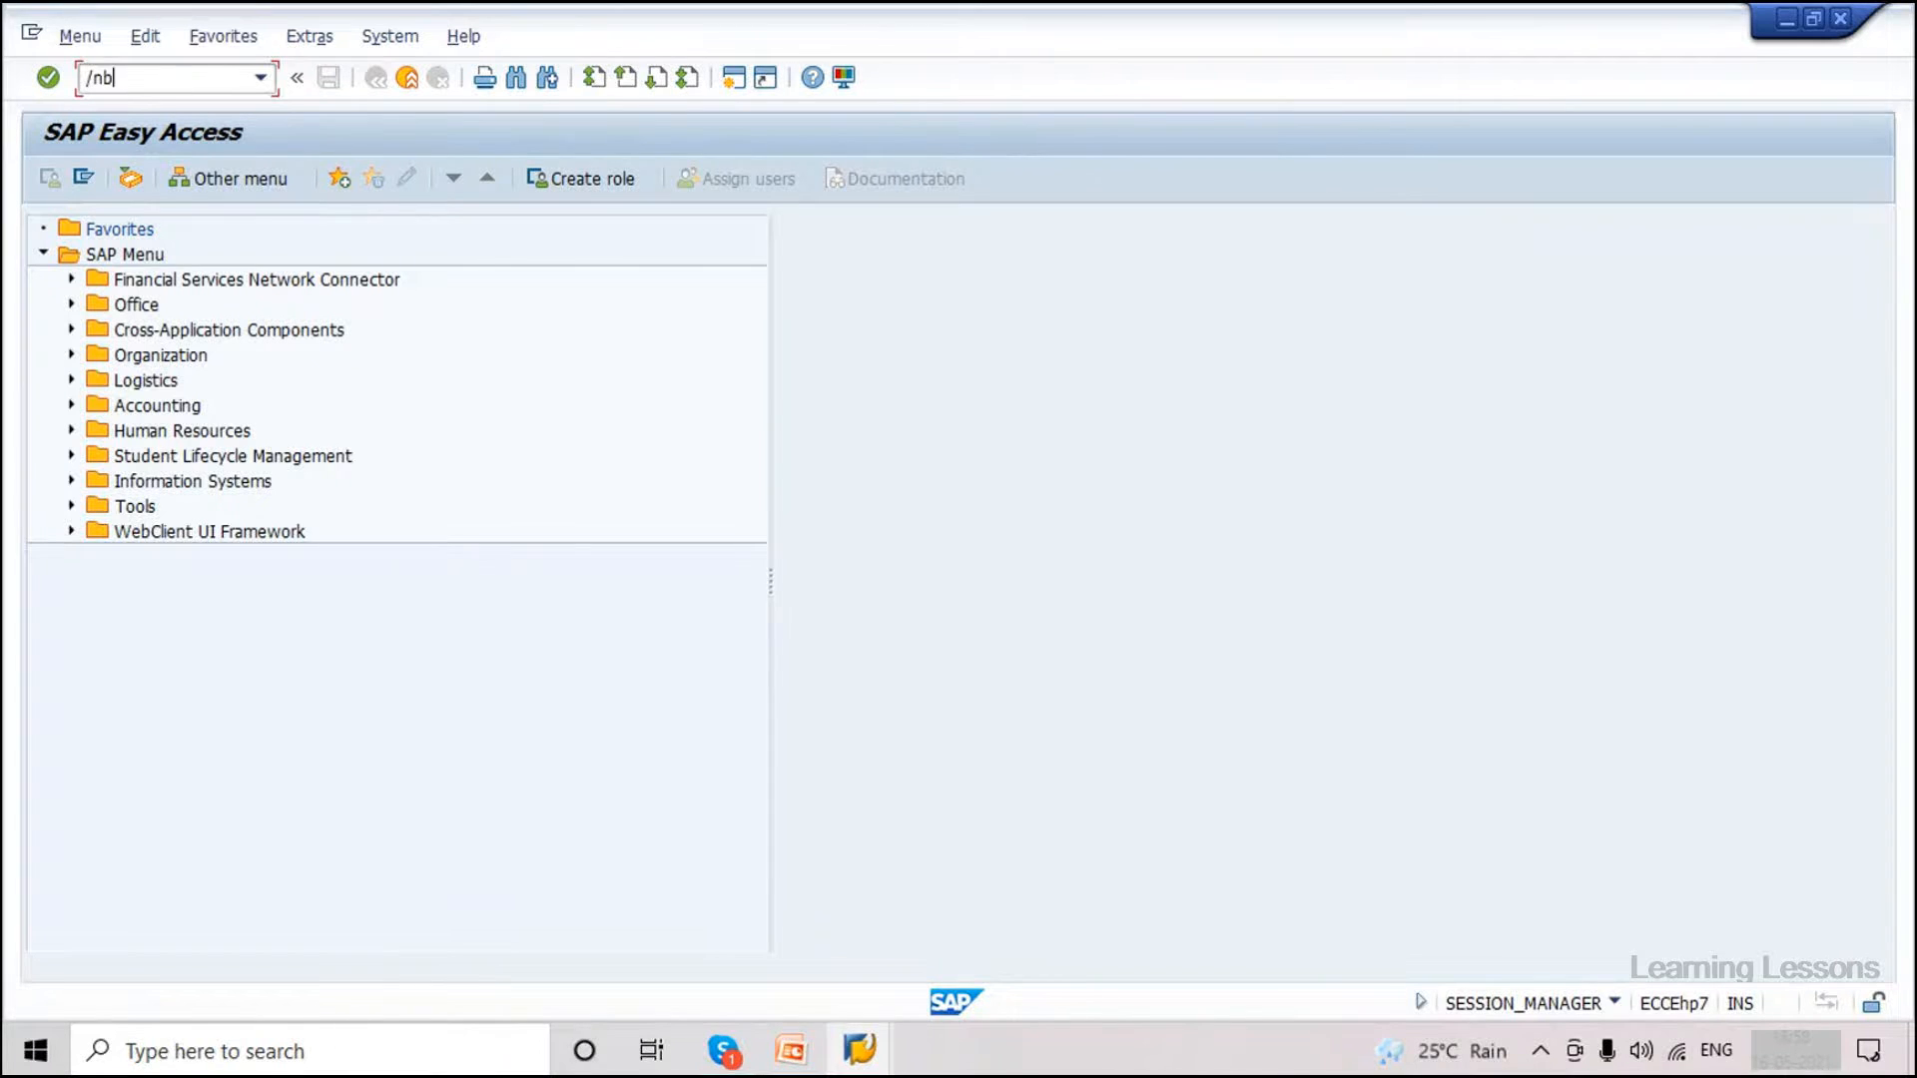
{"action": "type", "text": "64"}
{"action": "key", "text": "Return"}
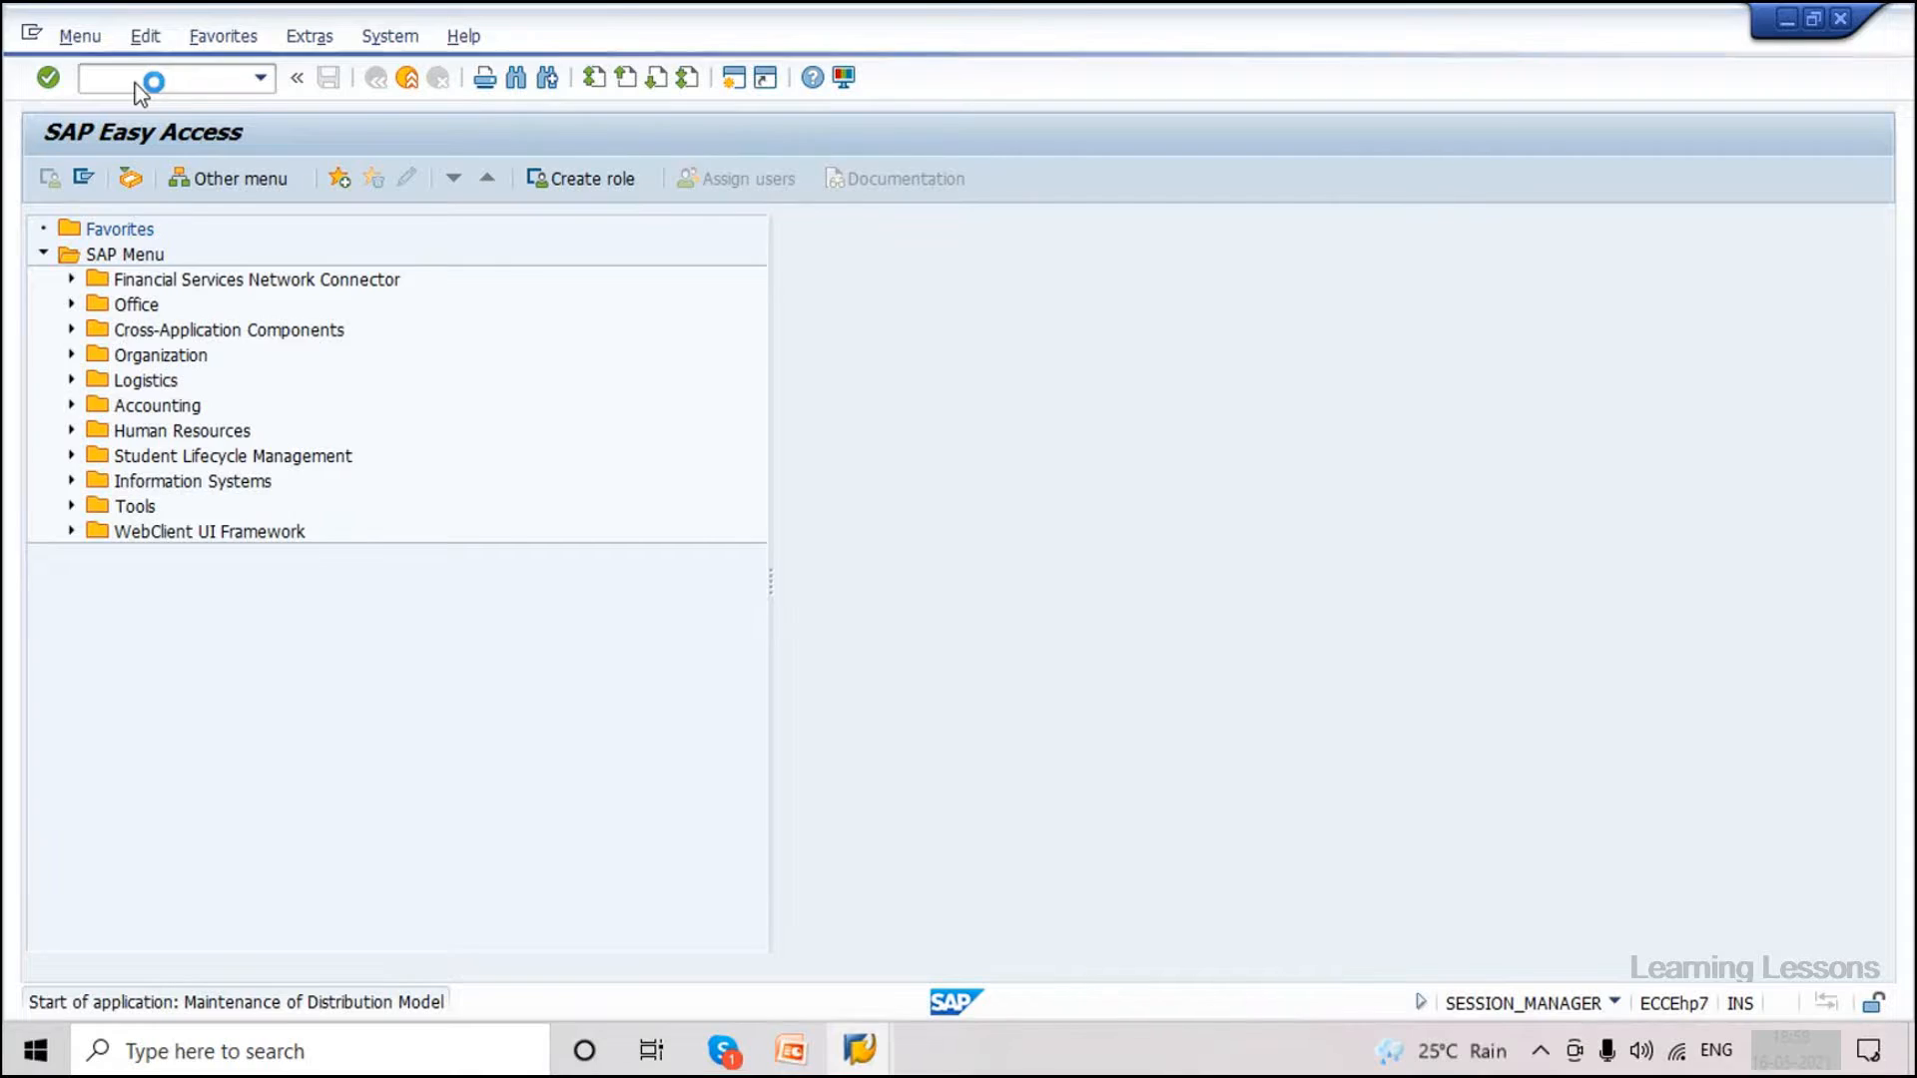
{"action": "scroll", "coordinate": [335, 629], "scroll_direction": "down", "scroll_amount": 1}
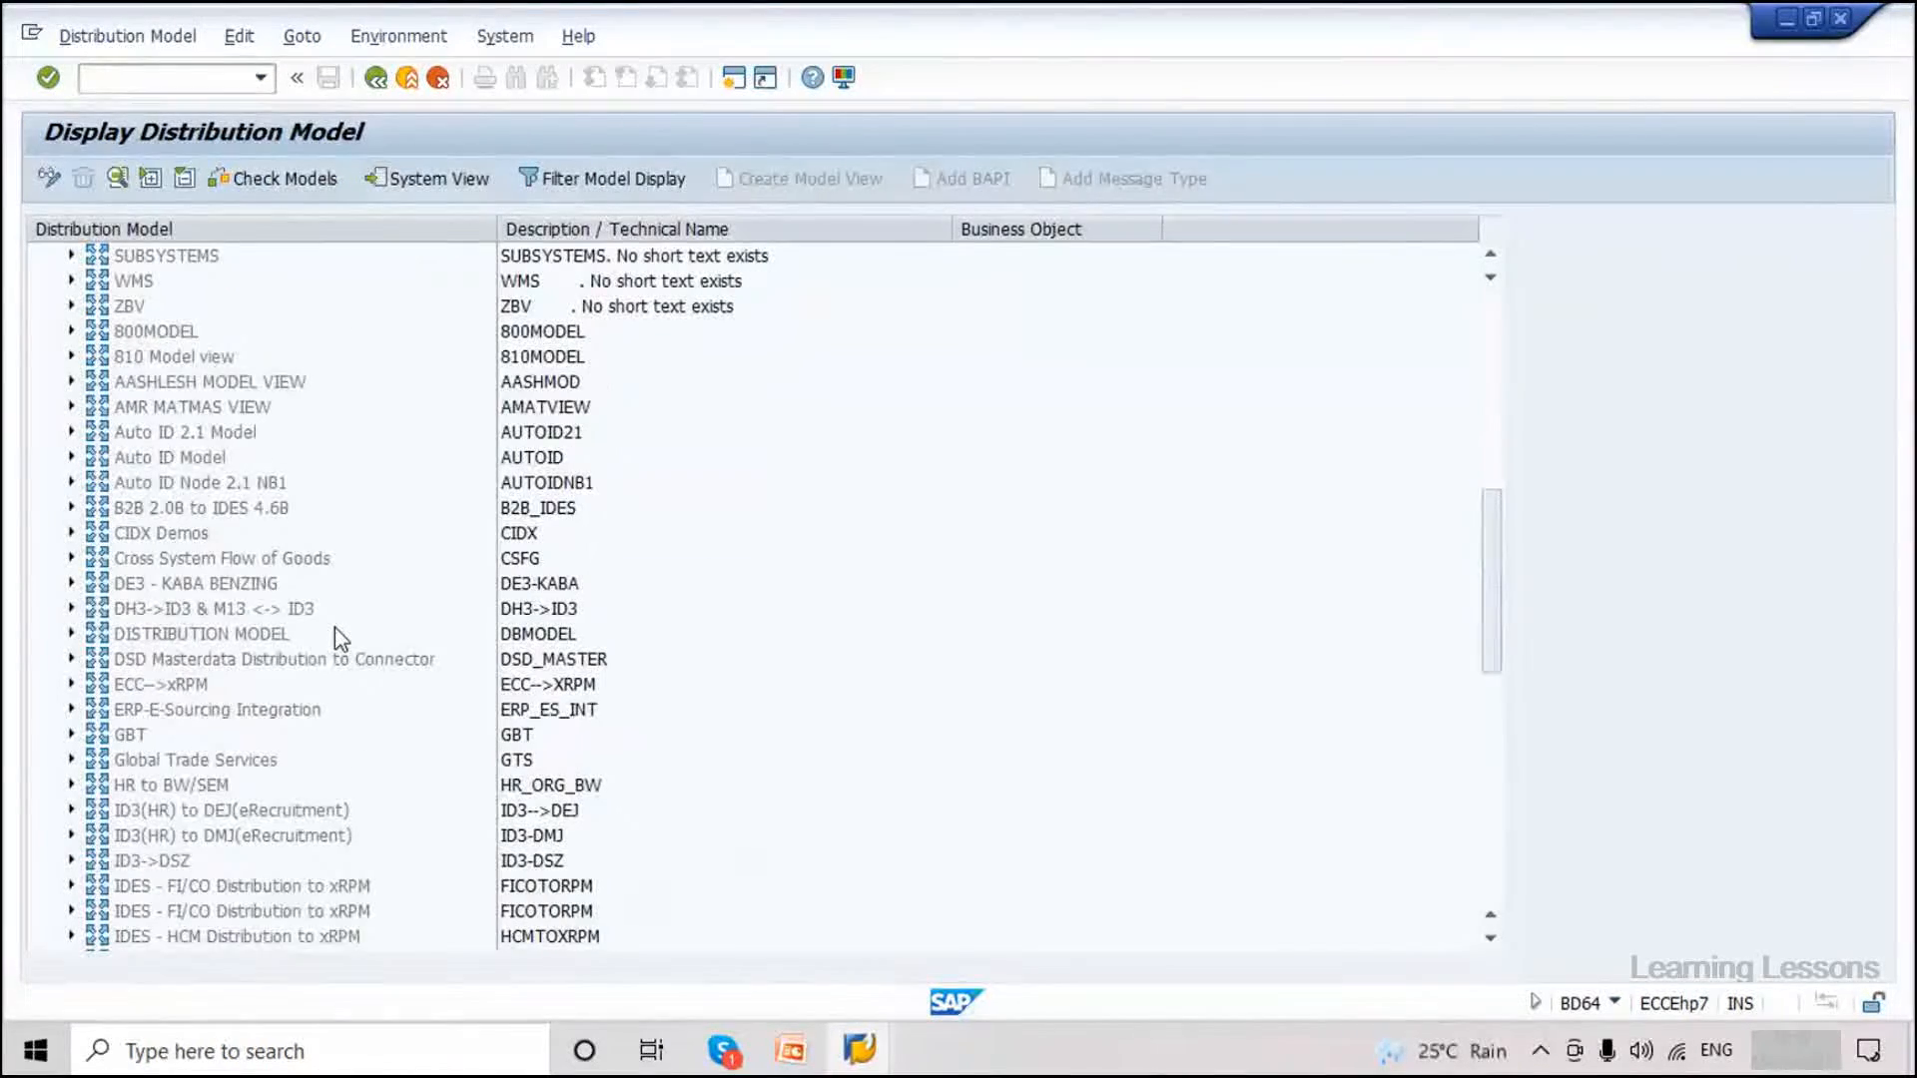
{"action": "scroll", "coordinate": [336, 629], "scroll_direction": "down", "scroll_amount": 10}
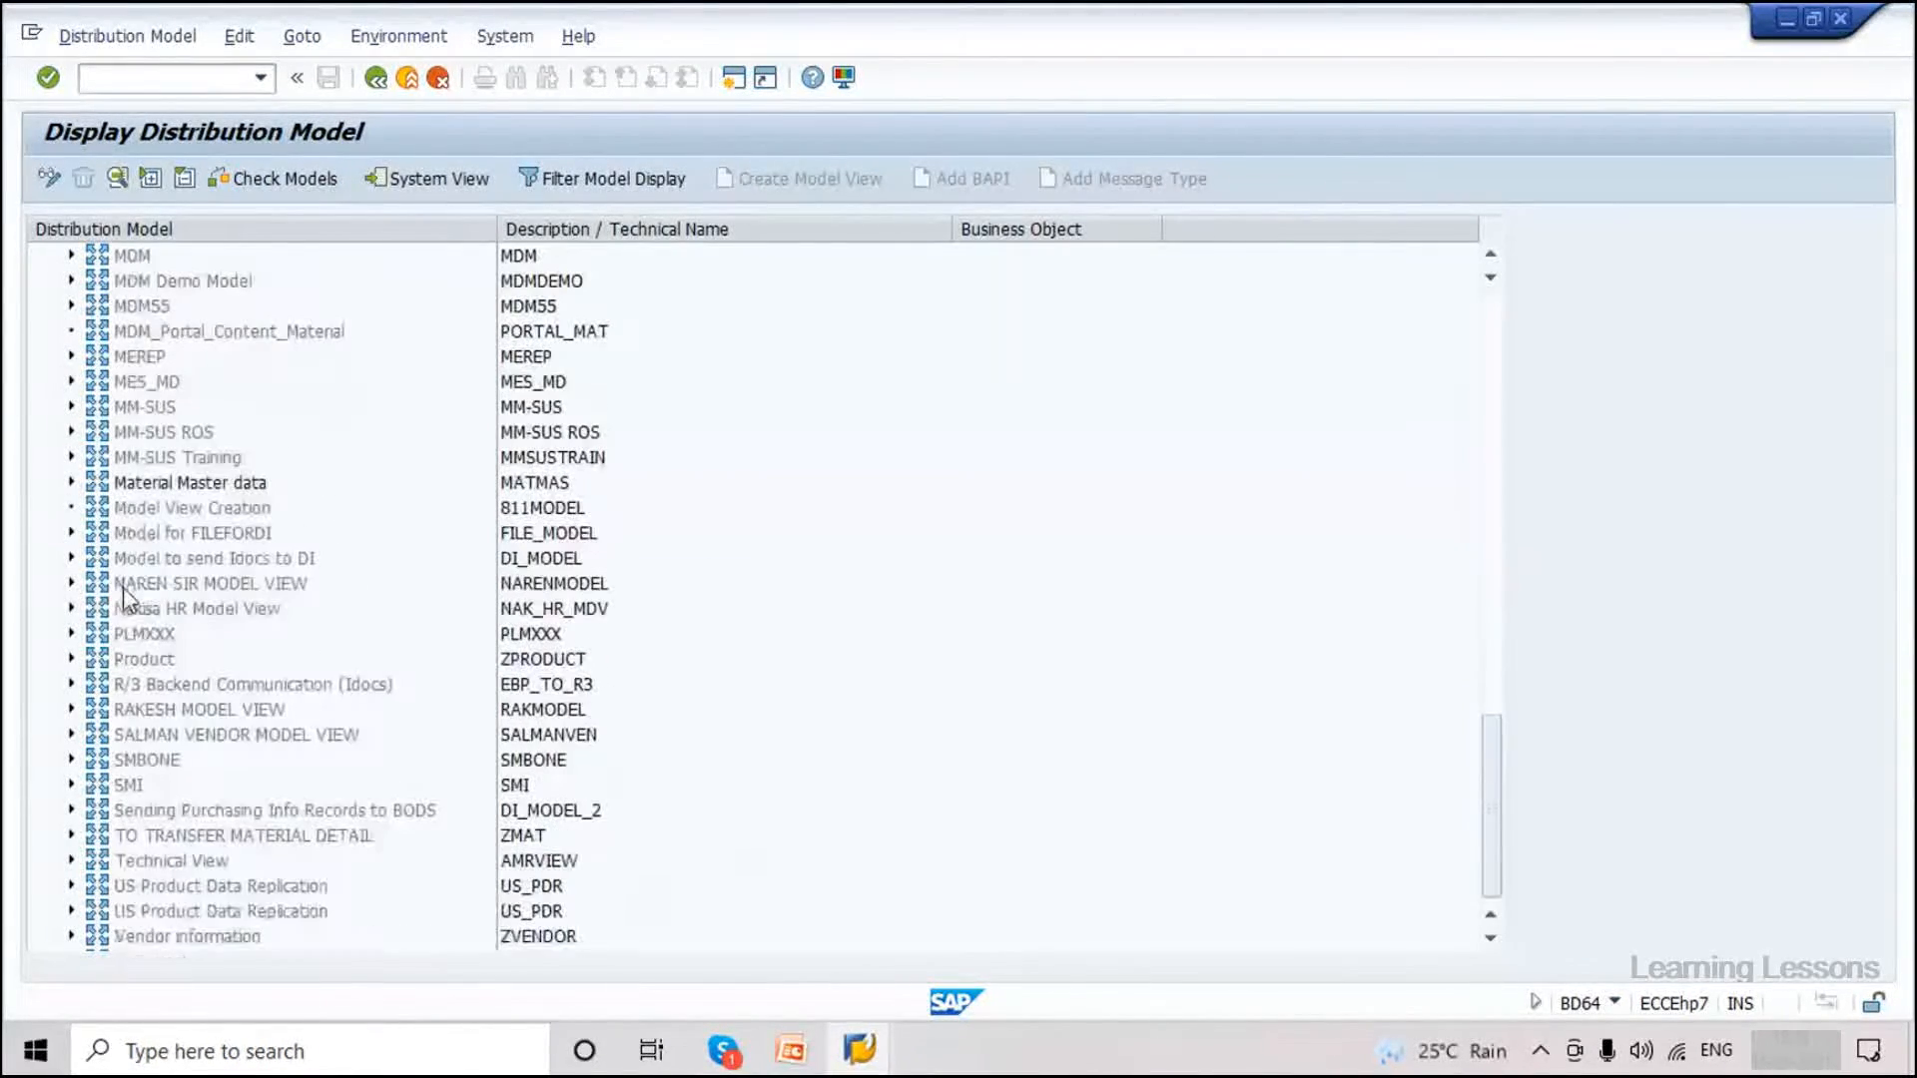
{"action": "left_click", "coordinate": [71, 482]}
{"action": "left_click", "coordinate": [127, 533]}
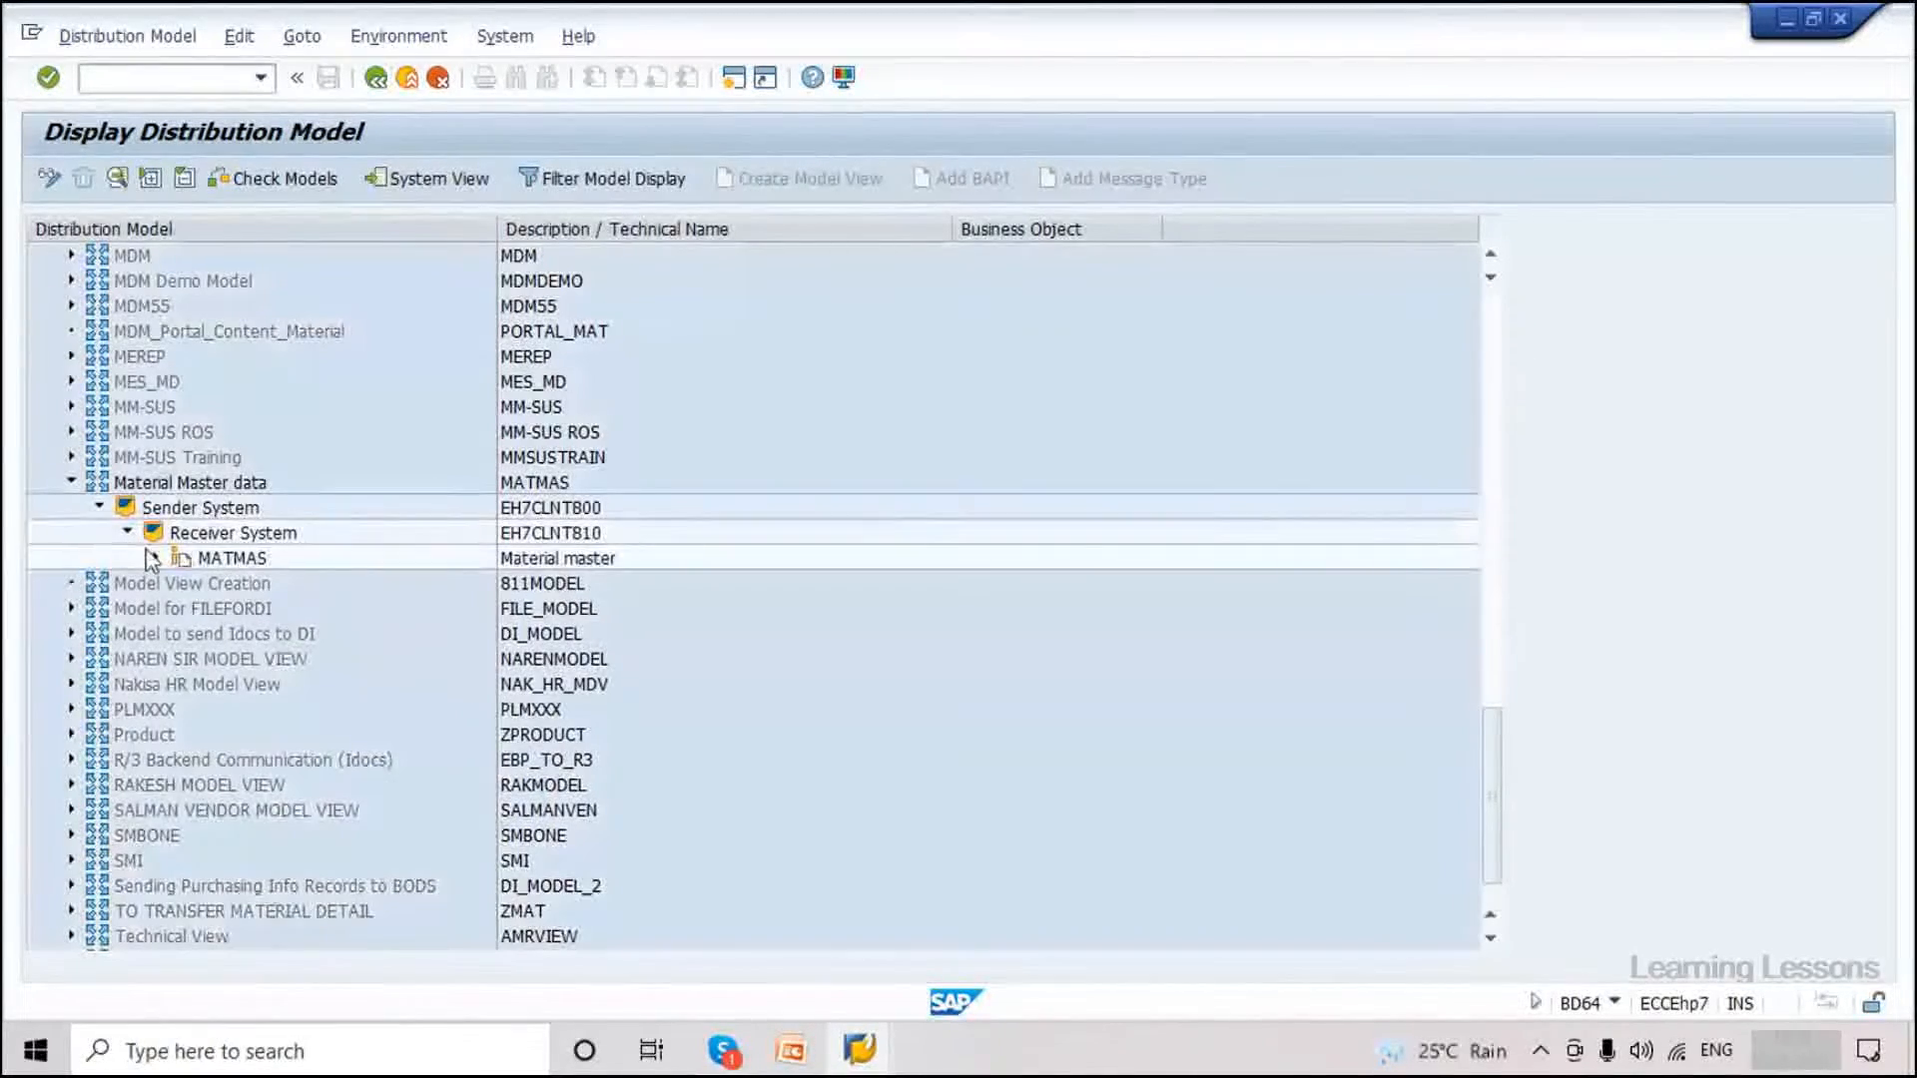
{"action": "left_click", "coordinate": [153, 557]}
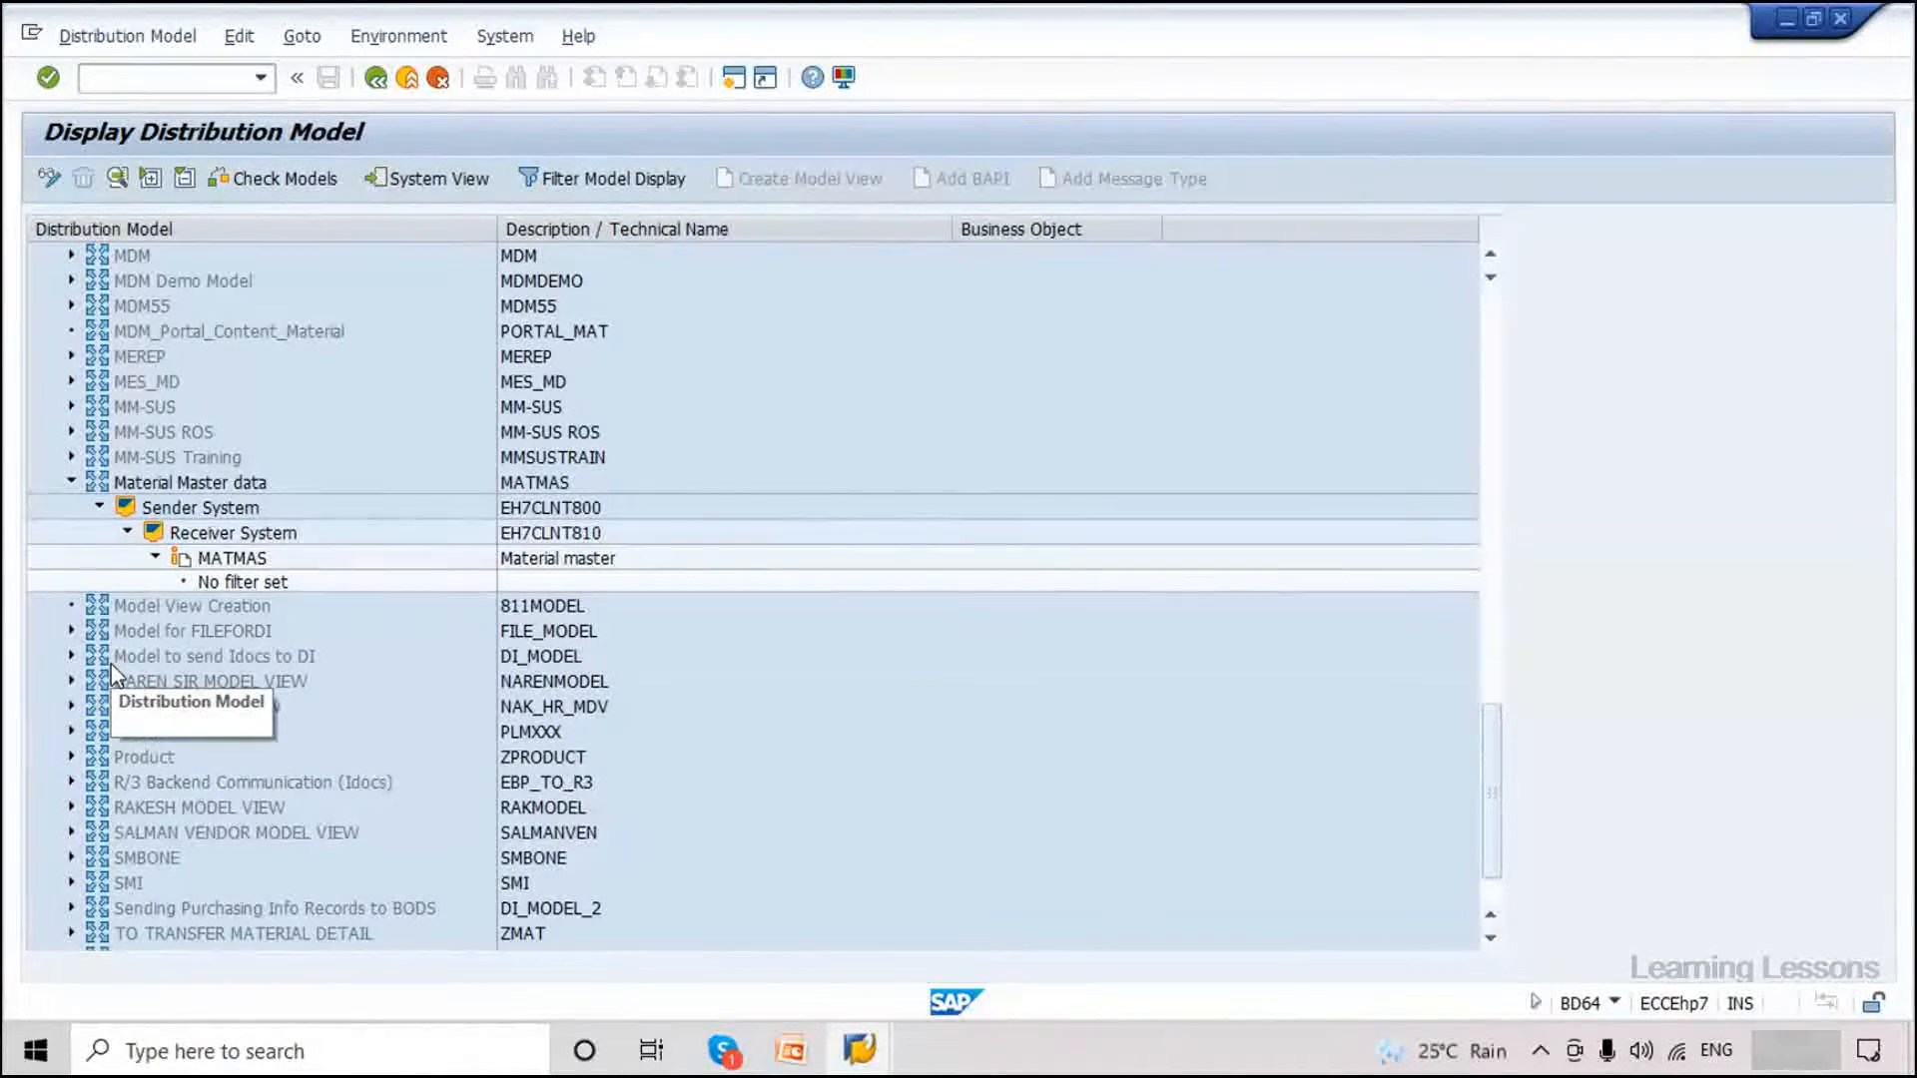
{"action": "left_click", "coordinate": [858, 1048]}
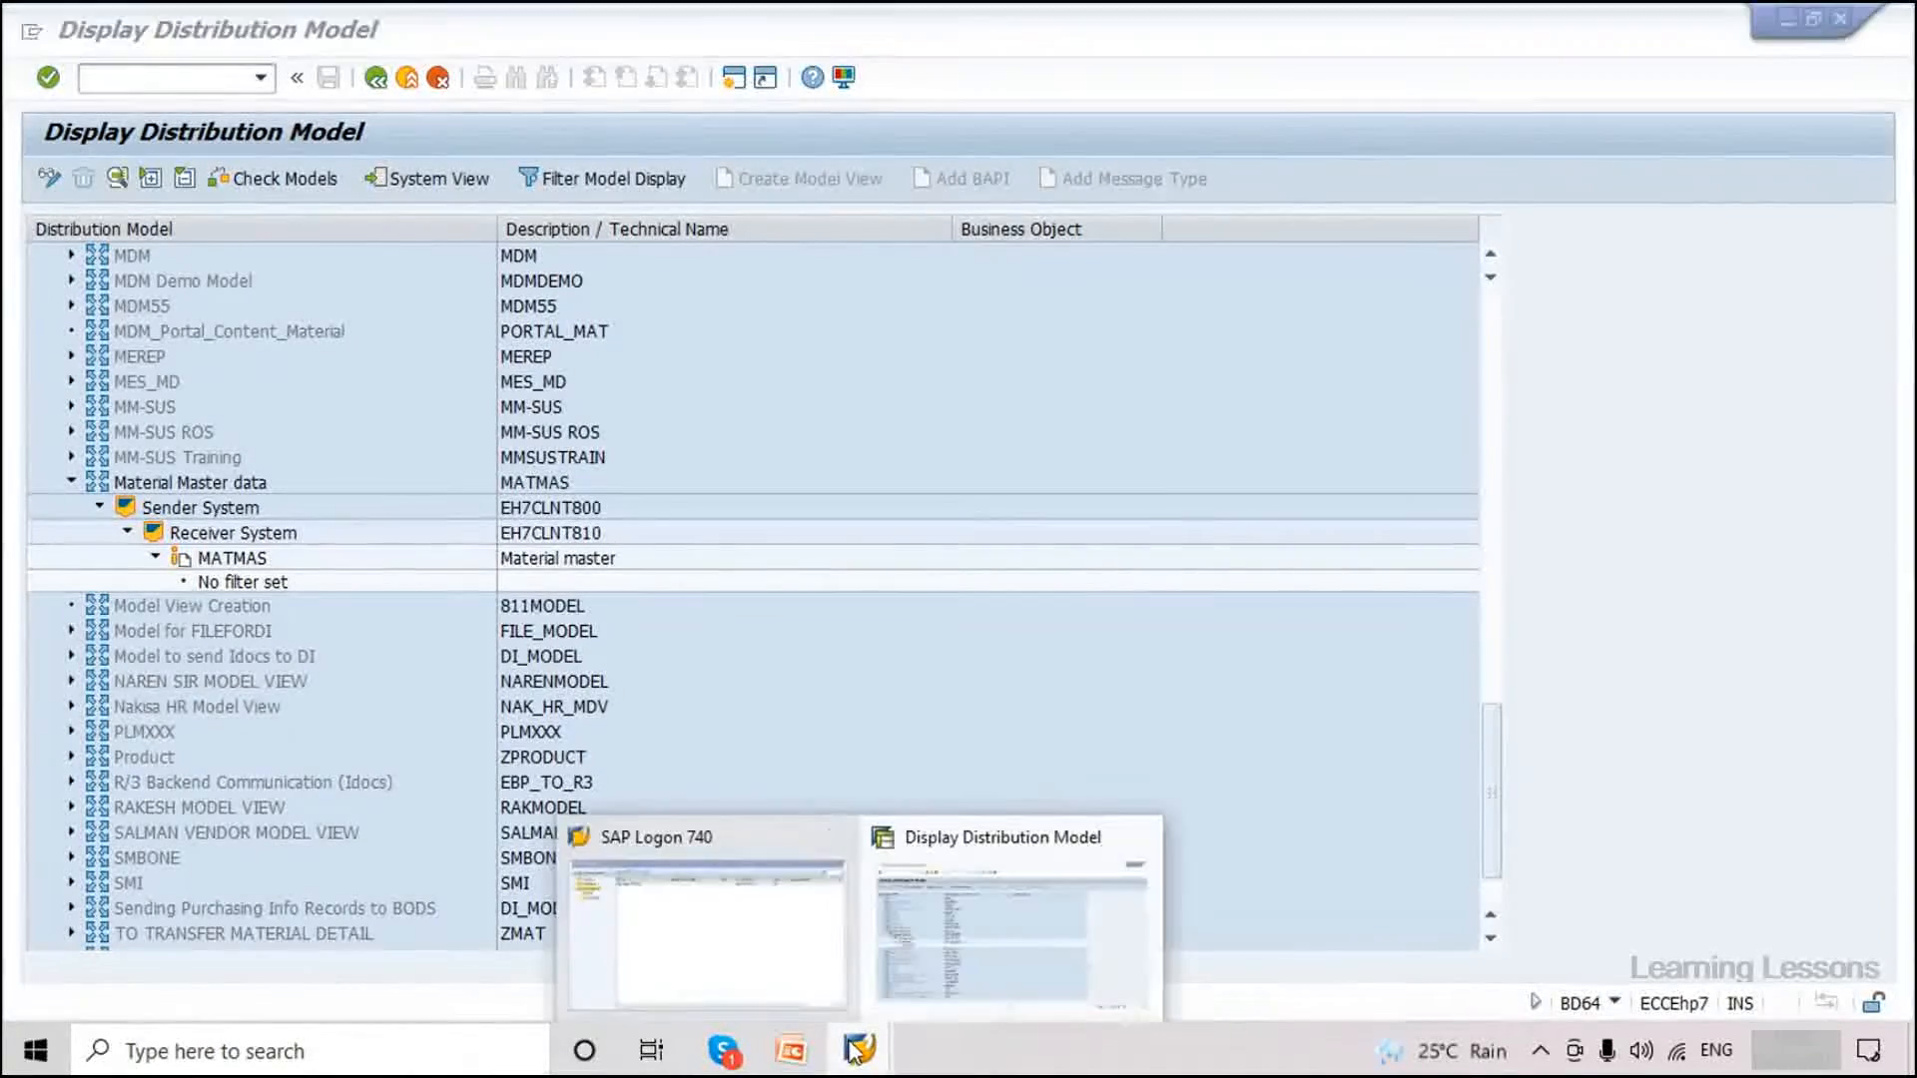
Log on to ABAP Training client 810 with the saved user name and the account password.
{"action": "left_click", "coordinate": [817, 956]}
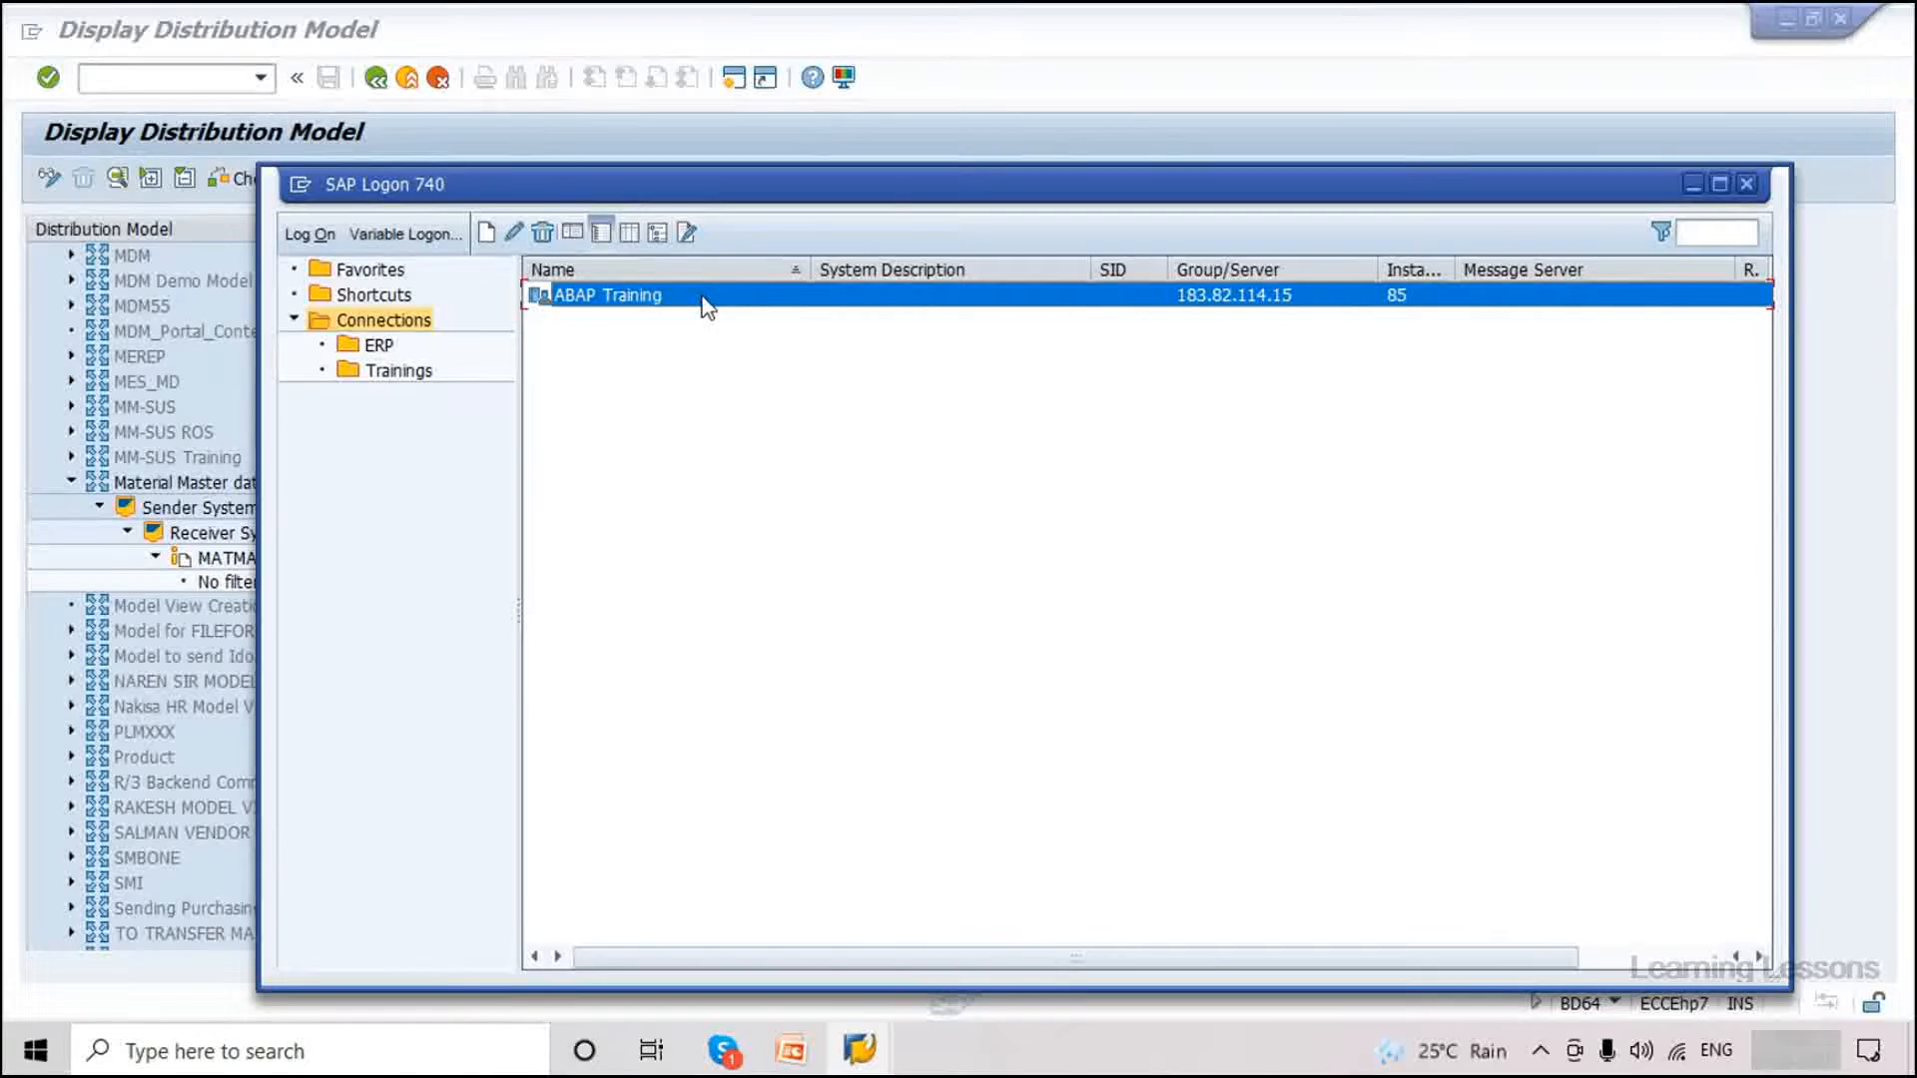
{"action": "double_click", "coordinate": [705, 298]}
{"action": "left_click", "coordinate": [246, 228]}
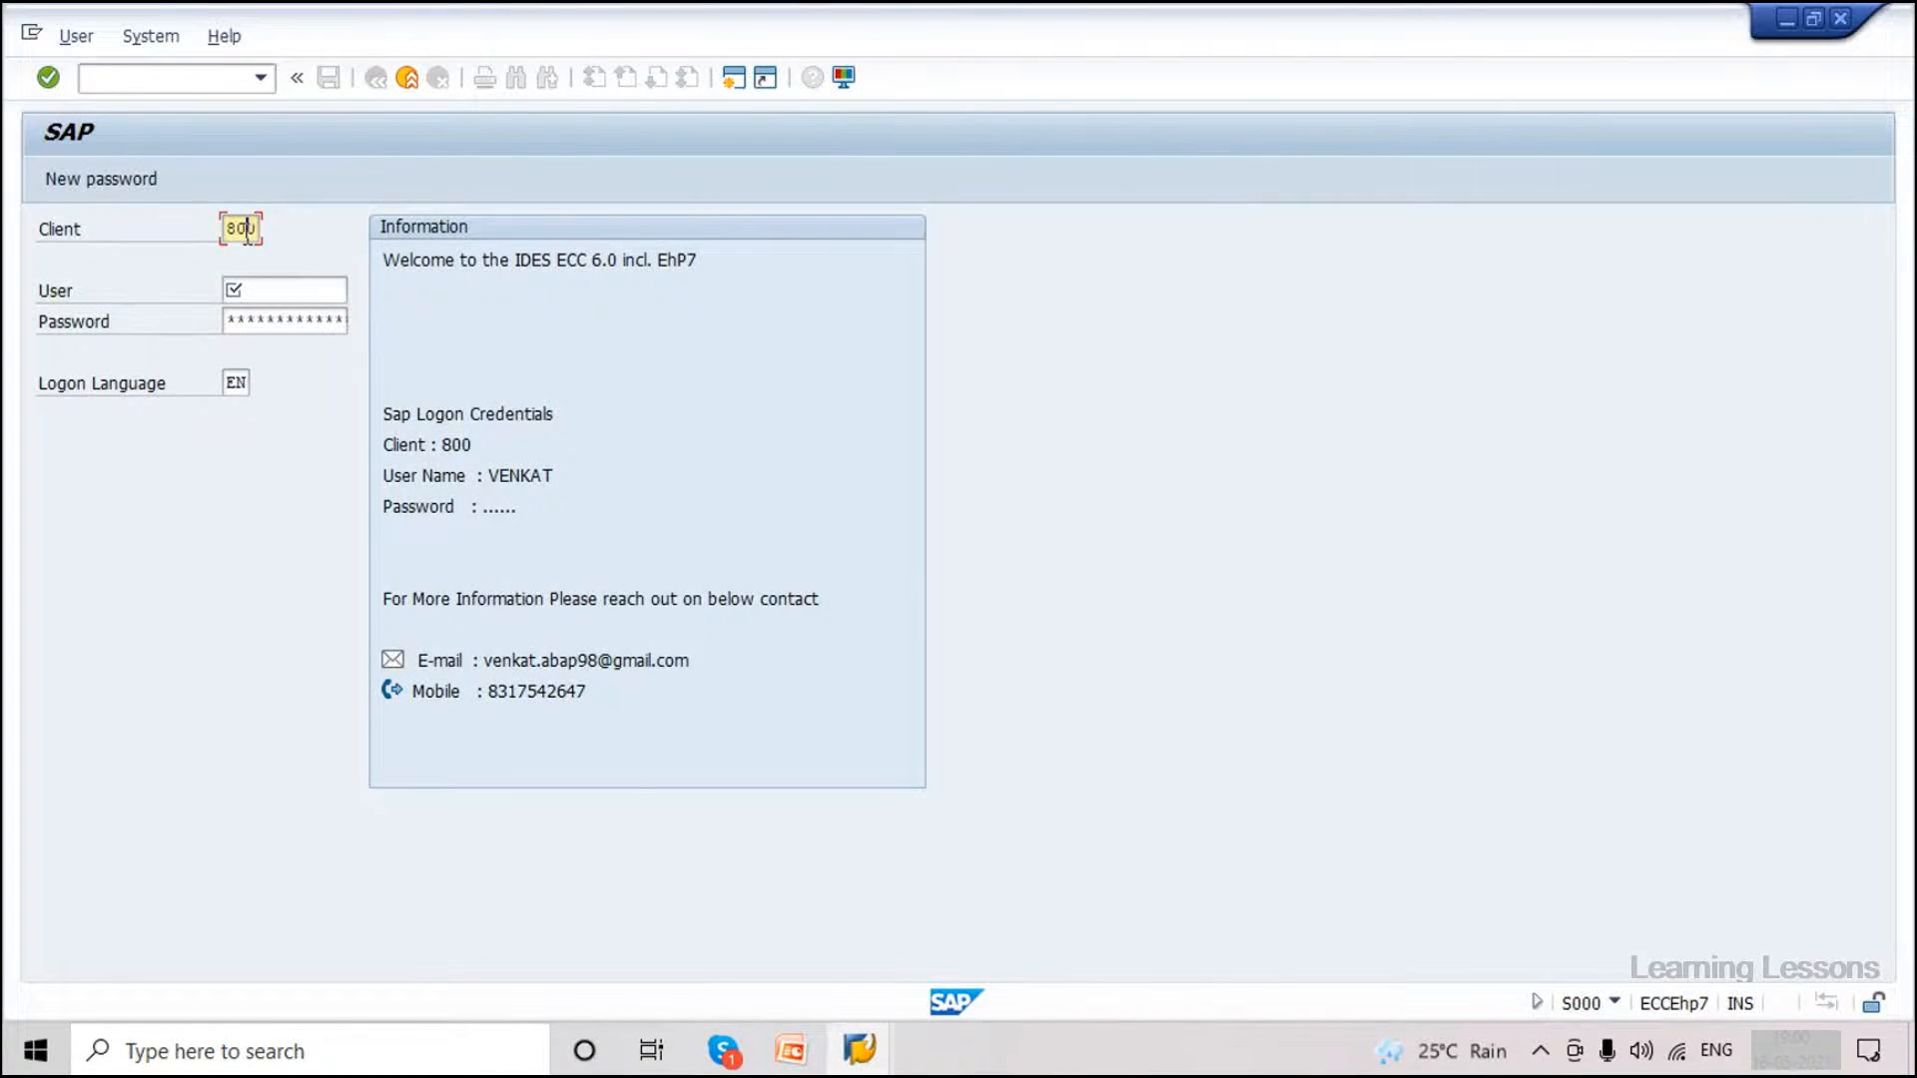
{"action": "key", "text": "BackSpace"}
{"action": "type", "text": "1"}
{"action": "key", "text": "Tab"}
{"action": "left_click", "coordinate": [296, 319]}
{"action": "left_click", "coordinate": [298, 319]}
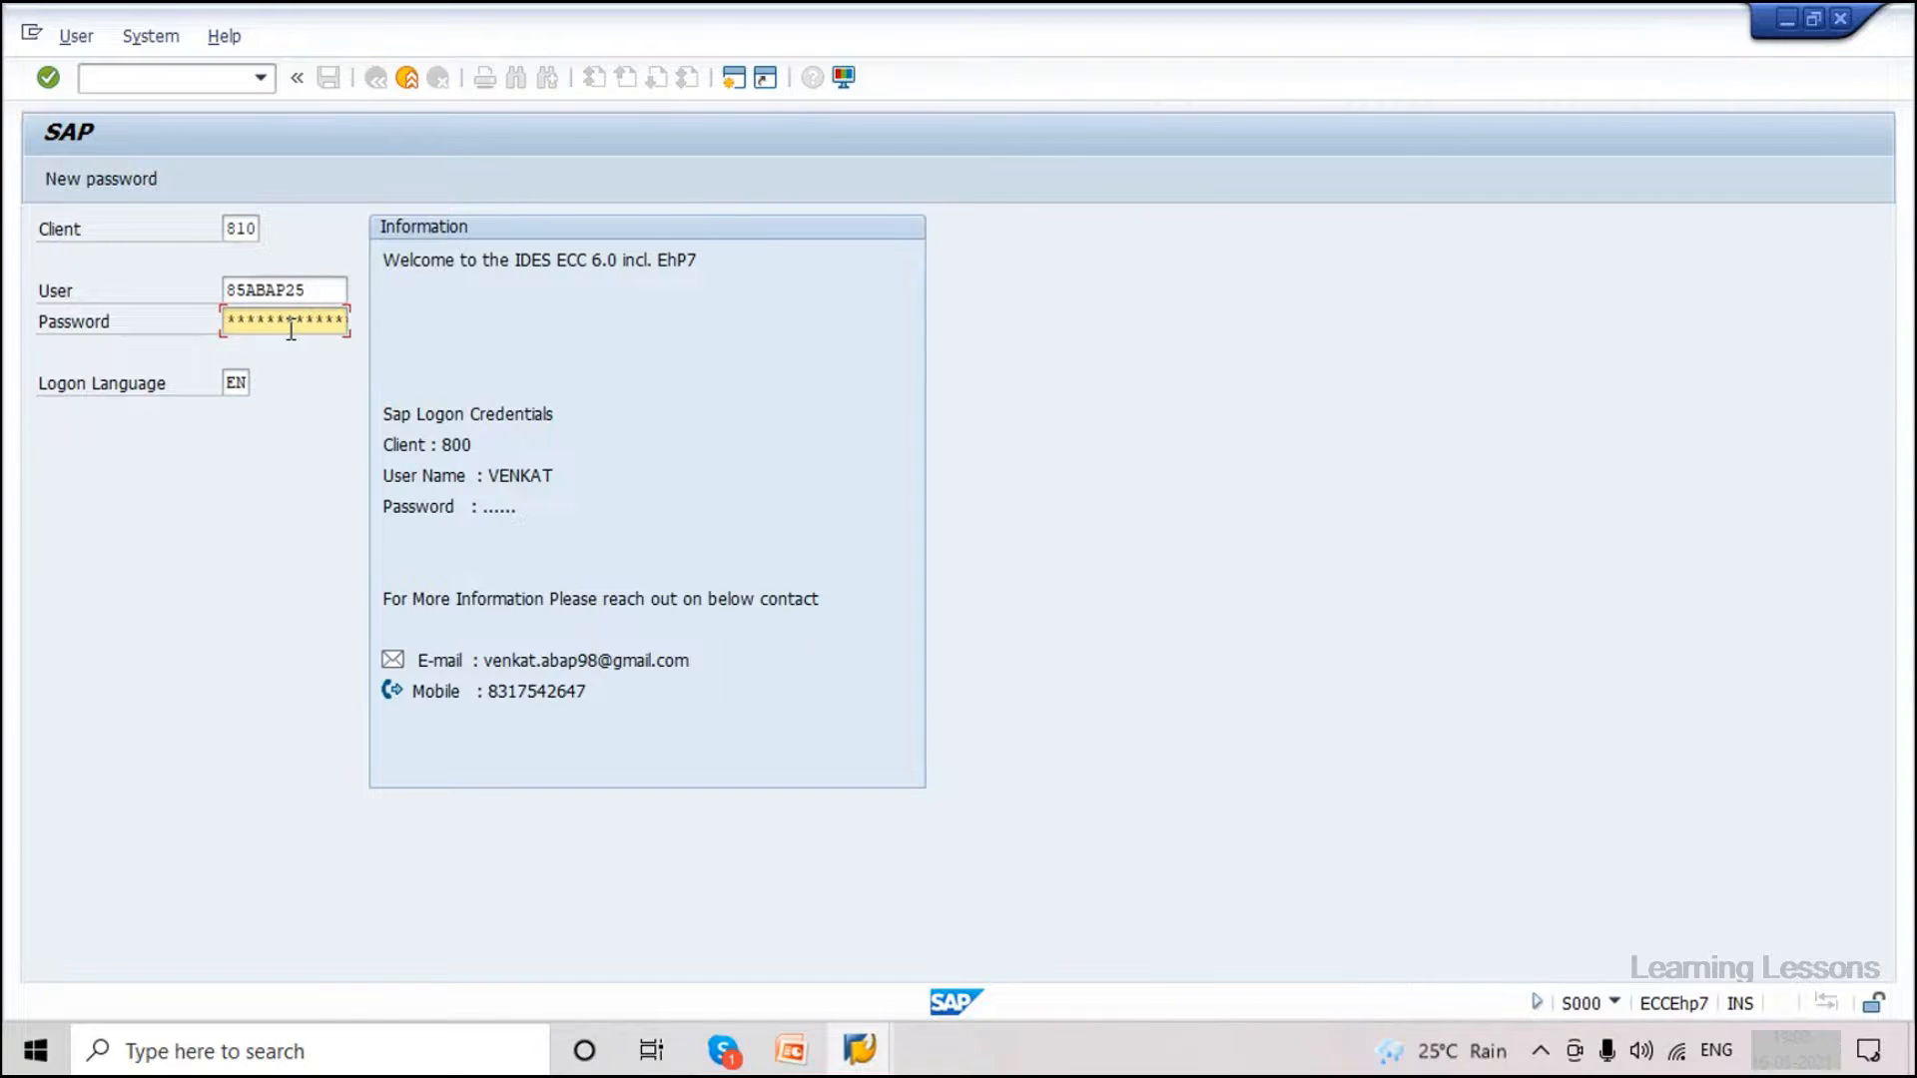
{"action": "left_click", "coordinate": [290, 327]}
{"action": "key", "text": "Return"}
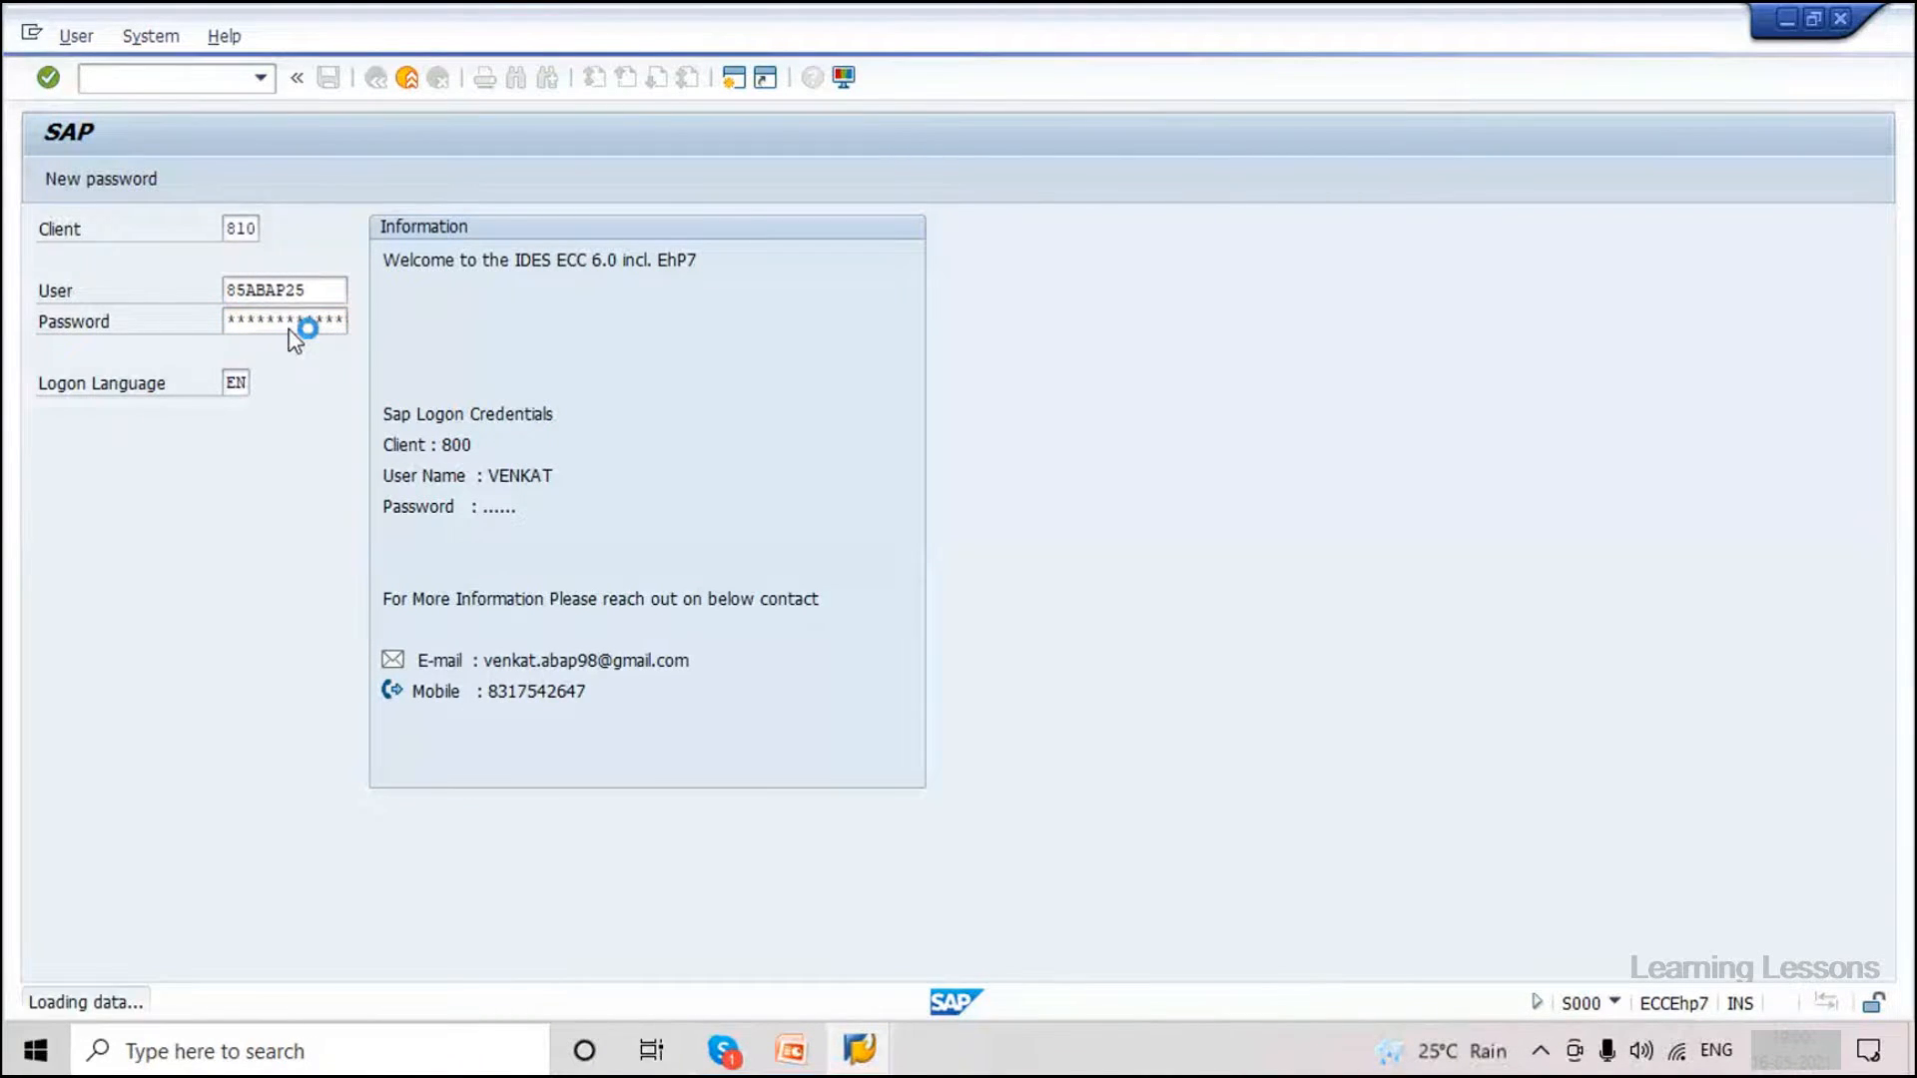
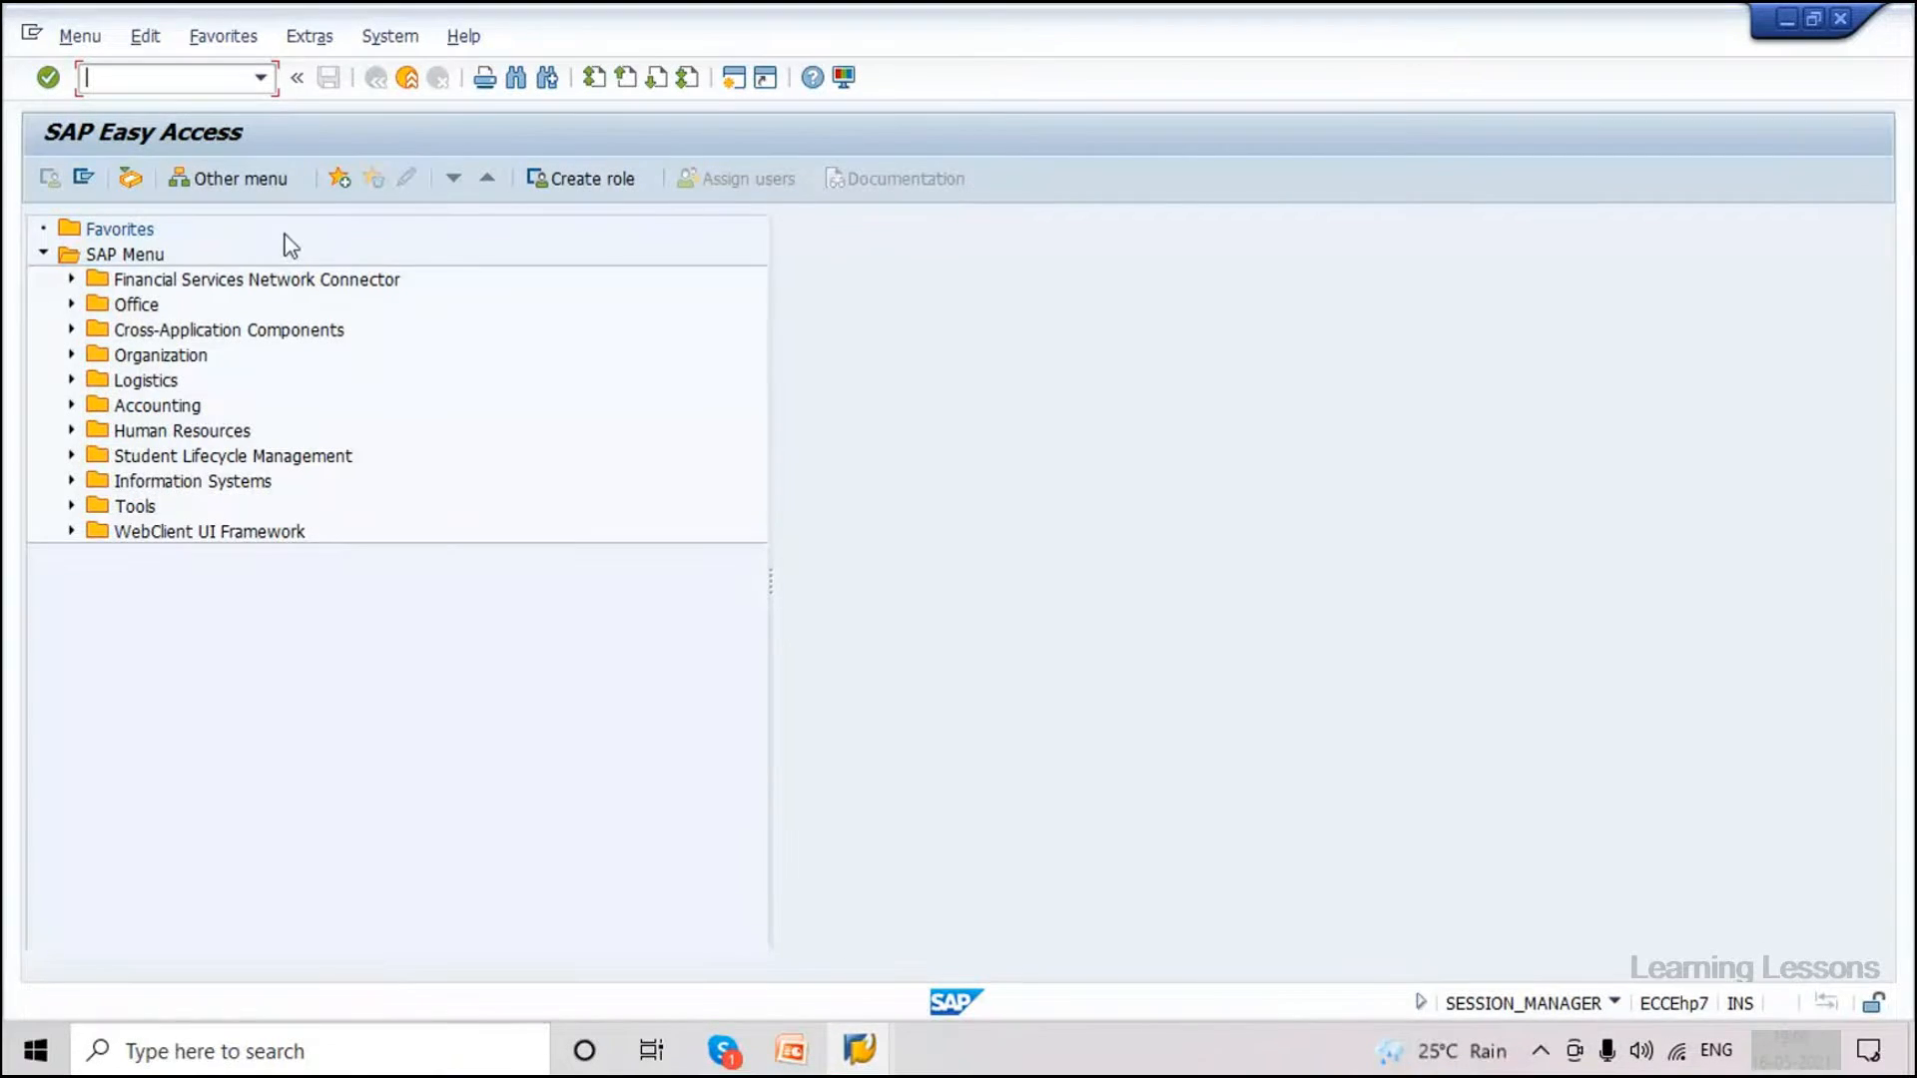
Open the Logical Systems table with /nBD54 and acknowledge the cross-client notice.
{"action": "left_click", "coordinate": [158, 81]}
{"action": "type", "text": "/ns"}
{"action": "key", "text": "Caps_Lock"}
{"action": "type", "text": "BD"}
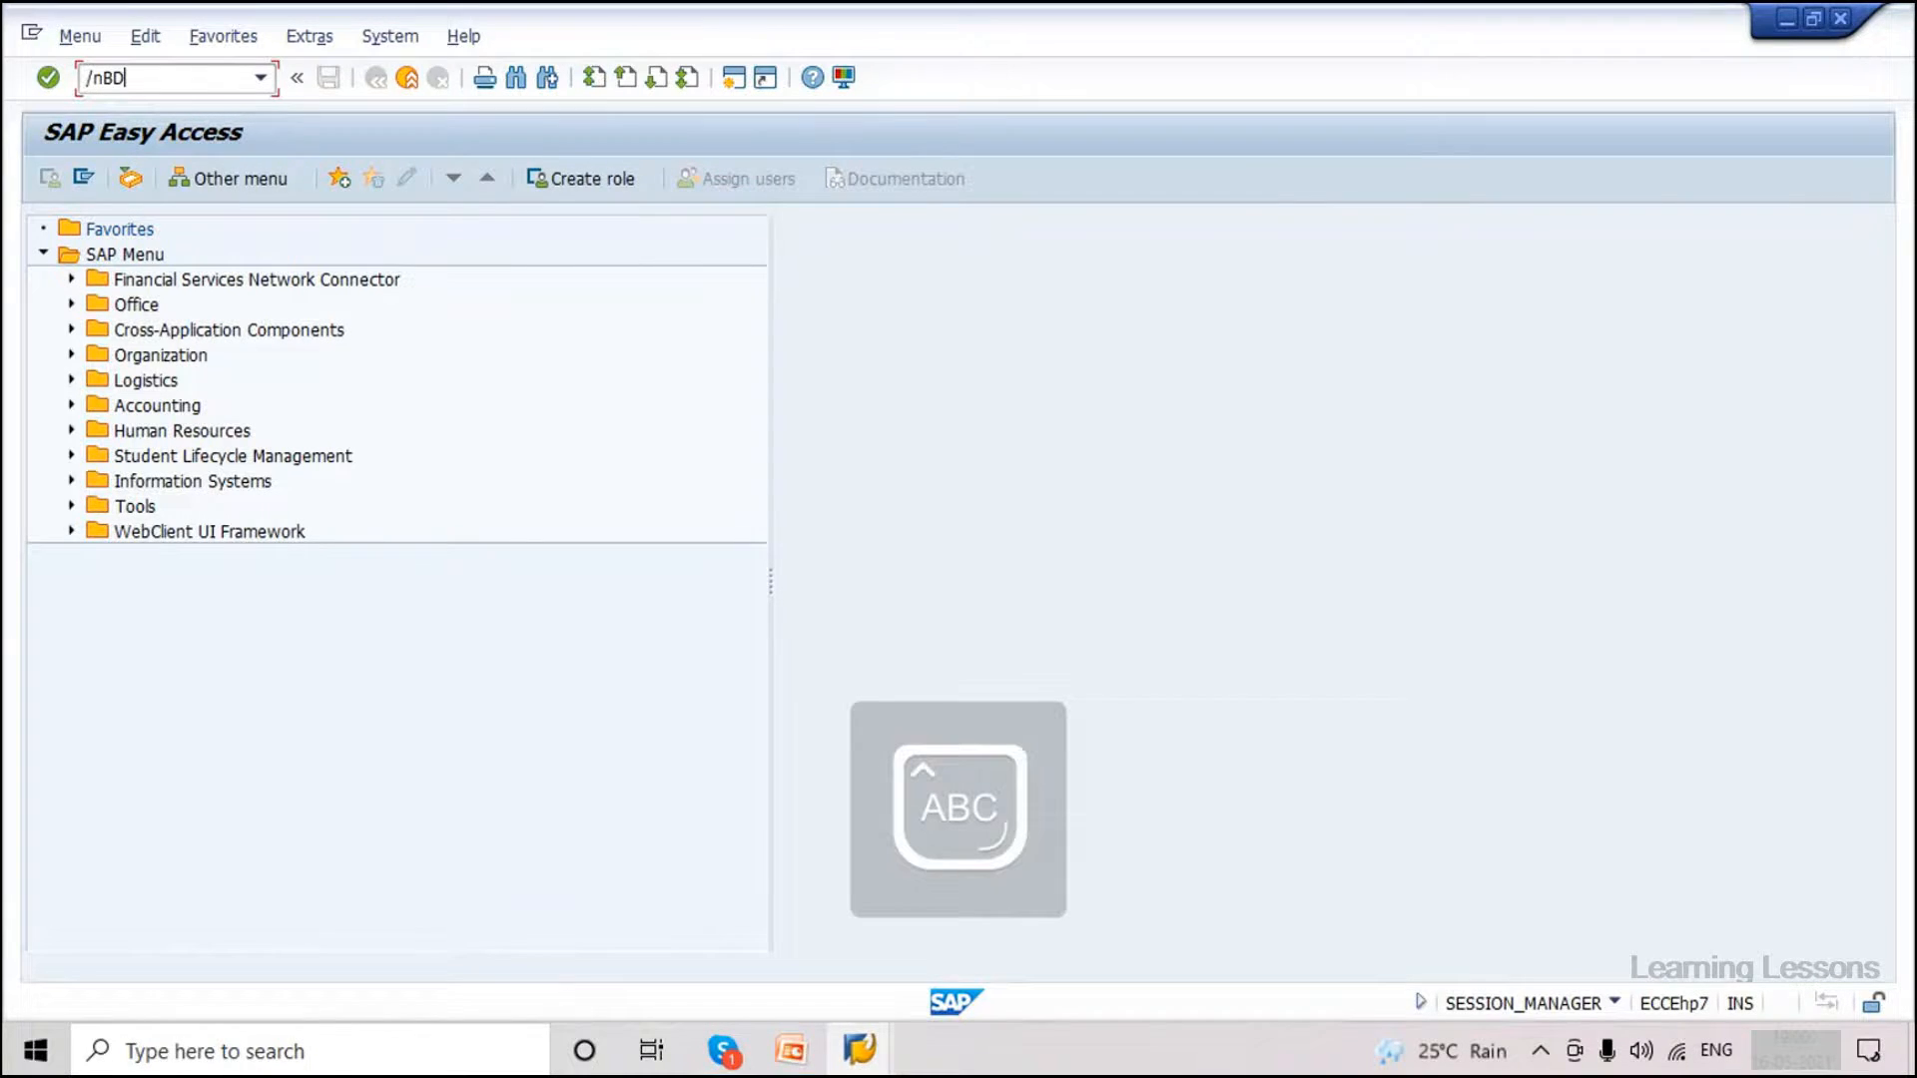
{"action": "key", "text": "Caps_Lock"}
{"action": "type", "text": "54"}
{"action": "key", "text": "Return"}
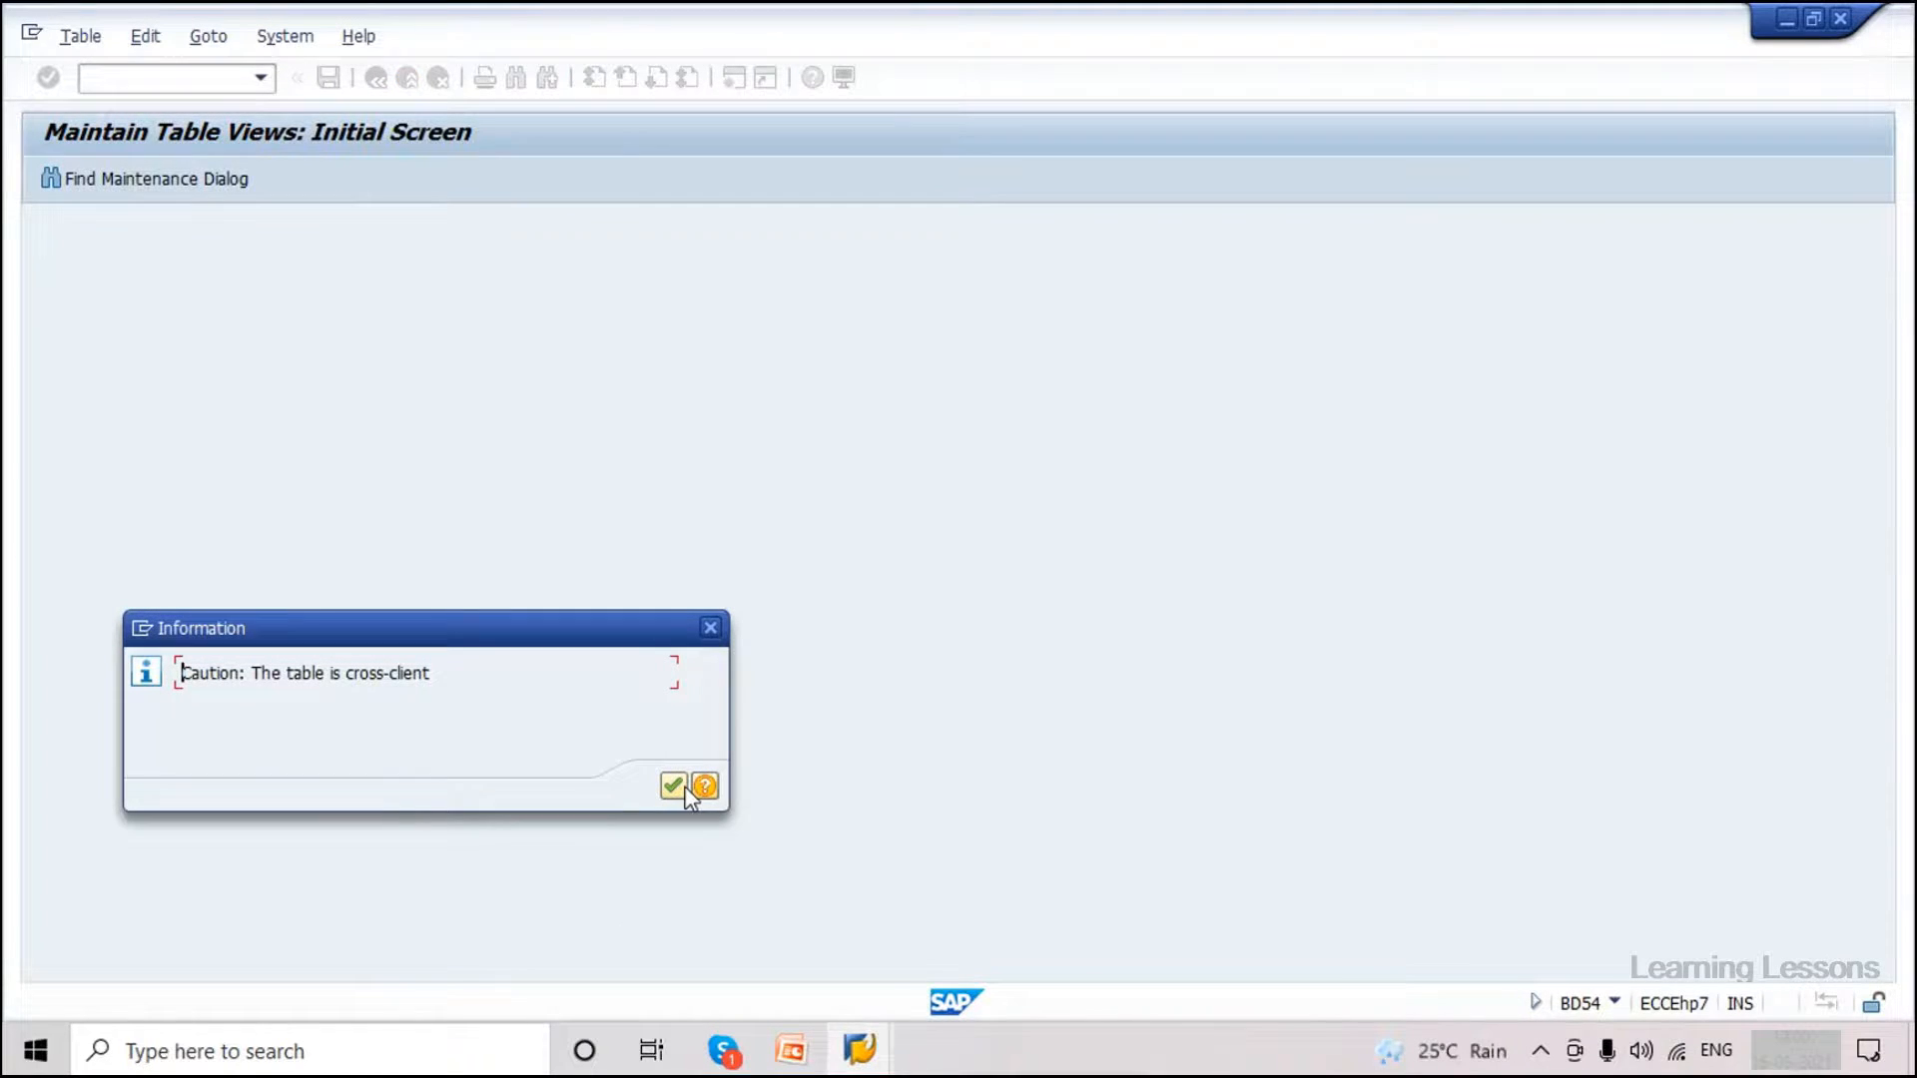
{"action": "left_click", "coordinate": [683, 788]}
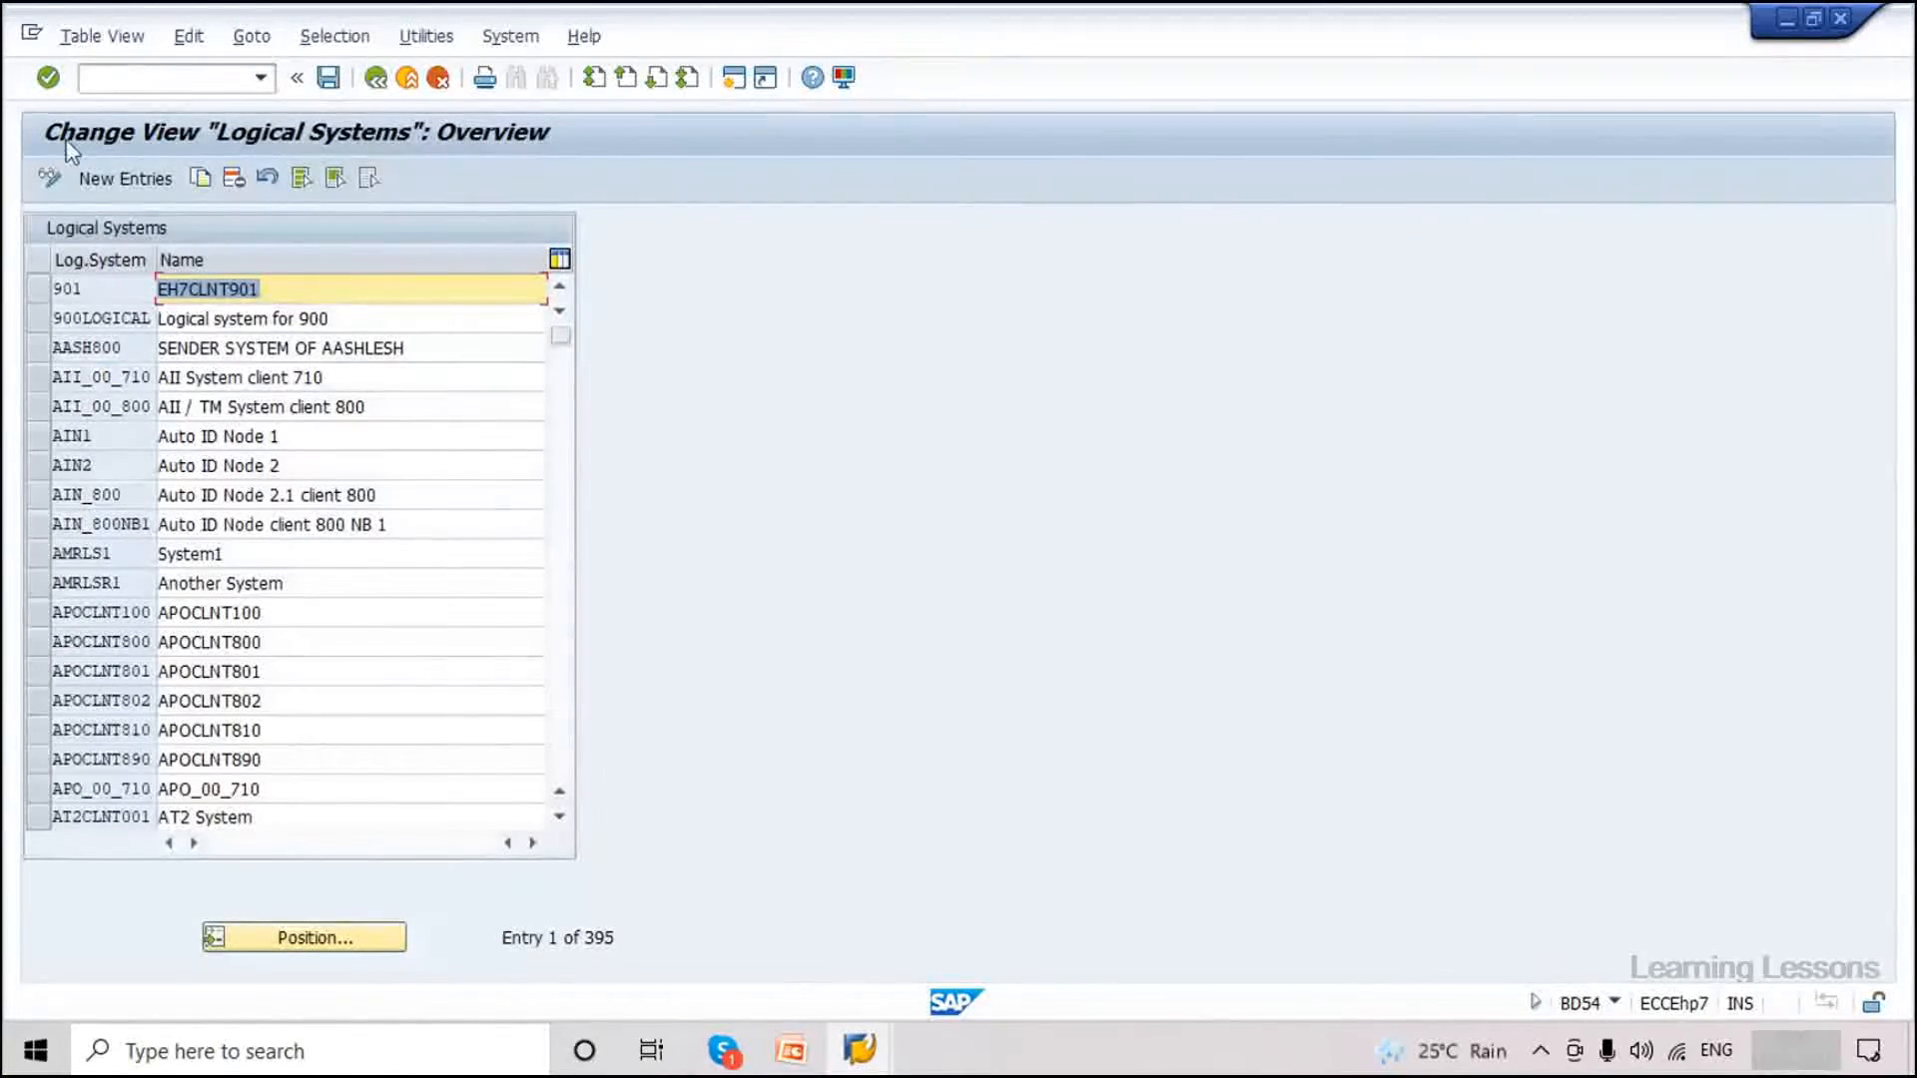
Page down the Logical Systems table to the EH7CLNT800 and EH7CLNT810 rows.
{"action": "left_click", "coordinate": [561, 727]}
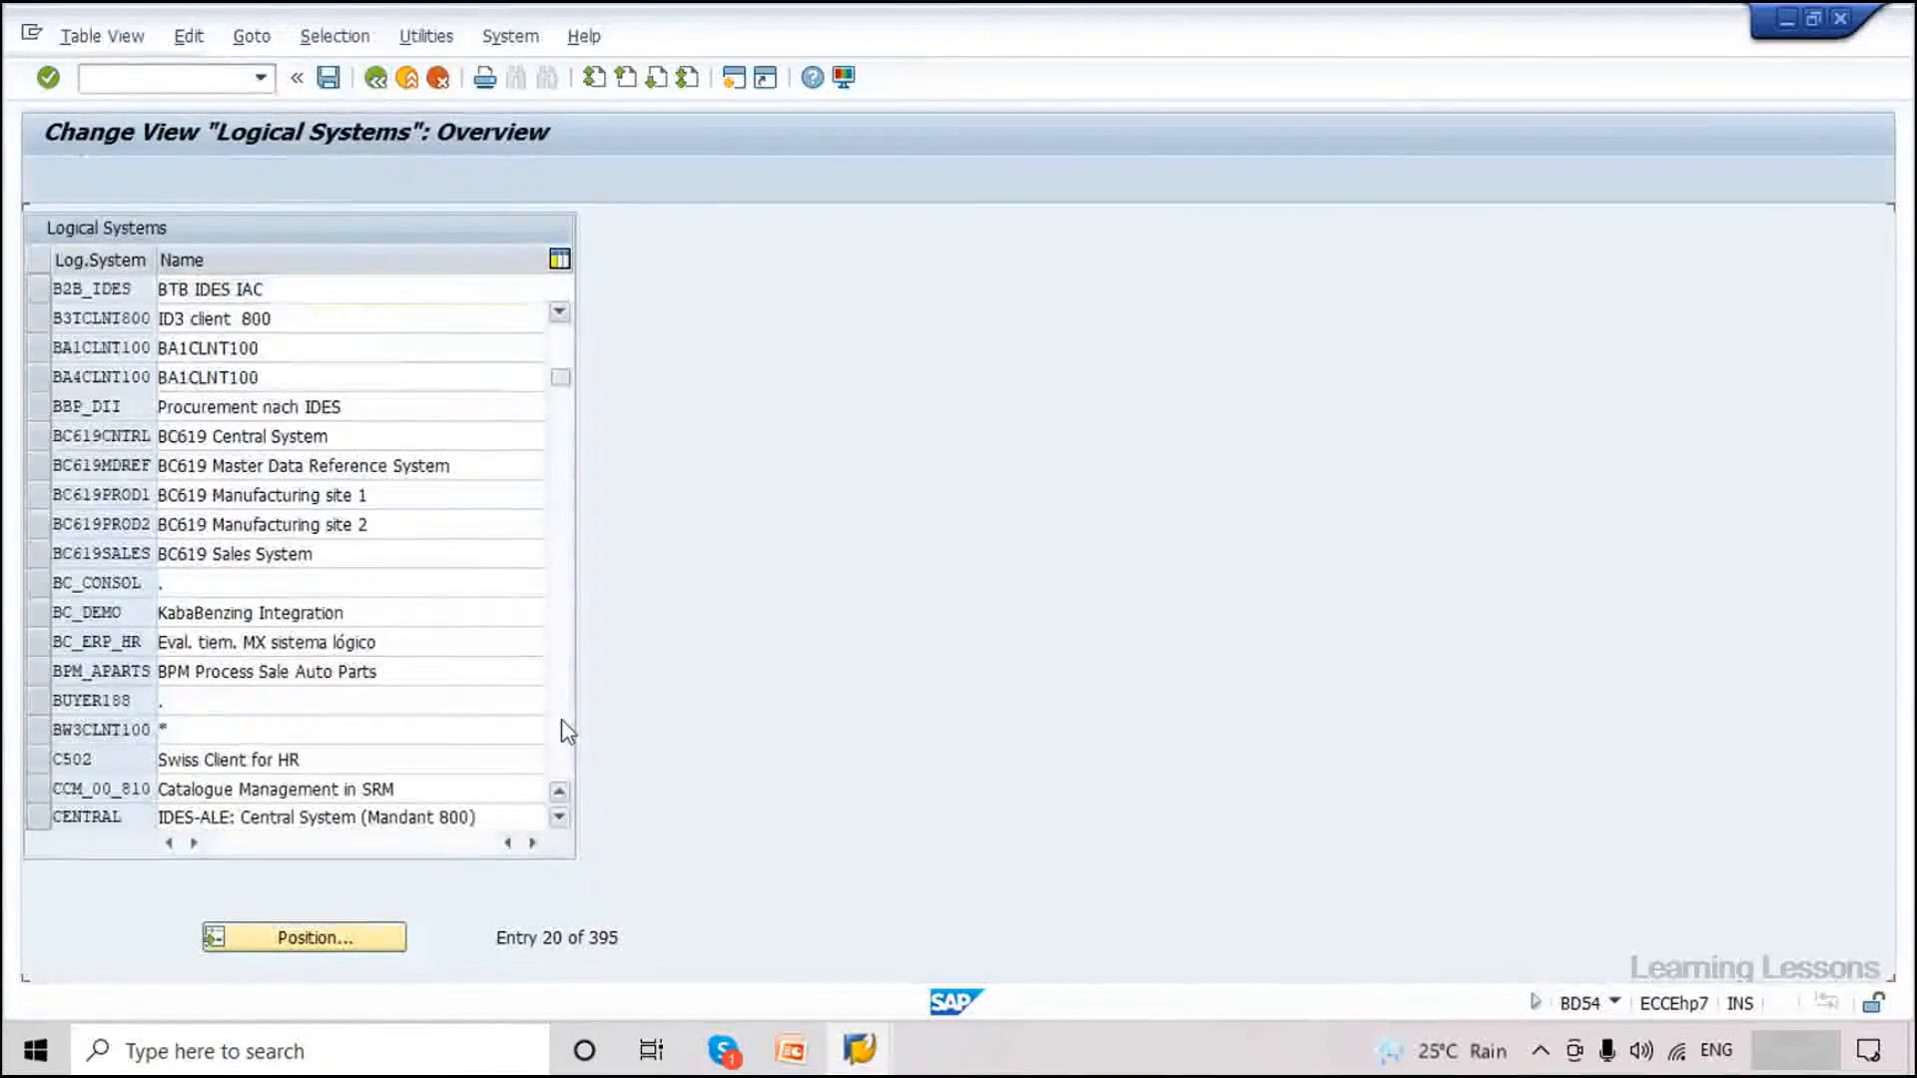
{"action": "left_click", "coordinate": [562, 723]}
{"action": "left_click", "coordinate": [562, 723]}
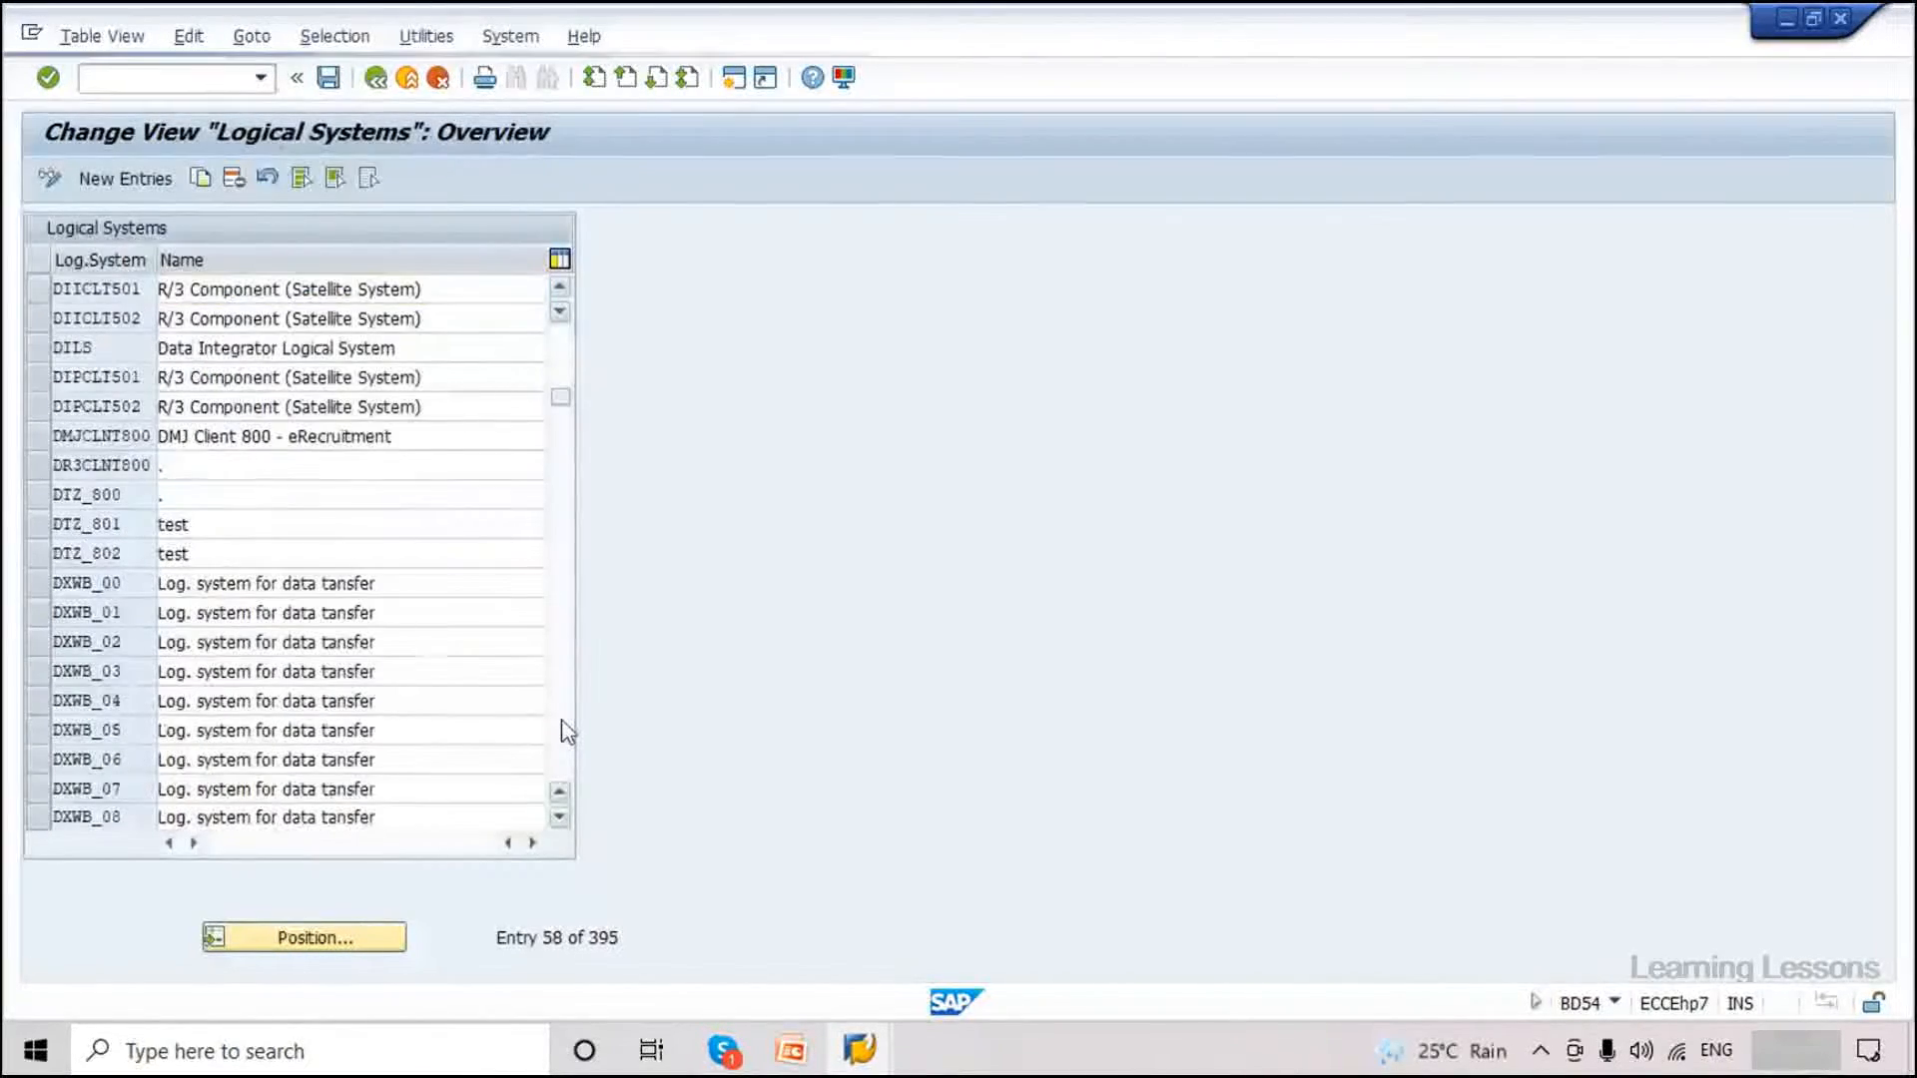
{"action": "left_click", "coordinate": [562, 723]}
{"action": "left_click", "coordinate": [562, 723]}
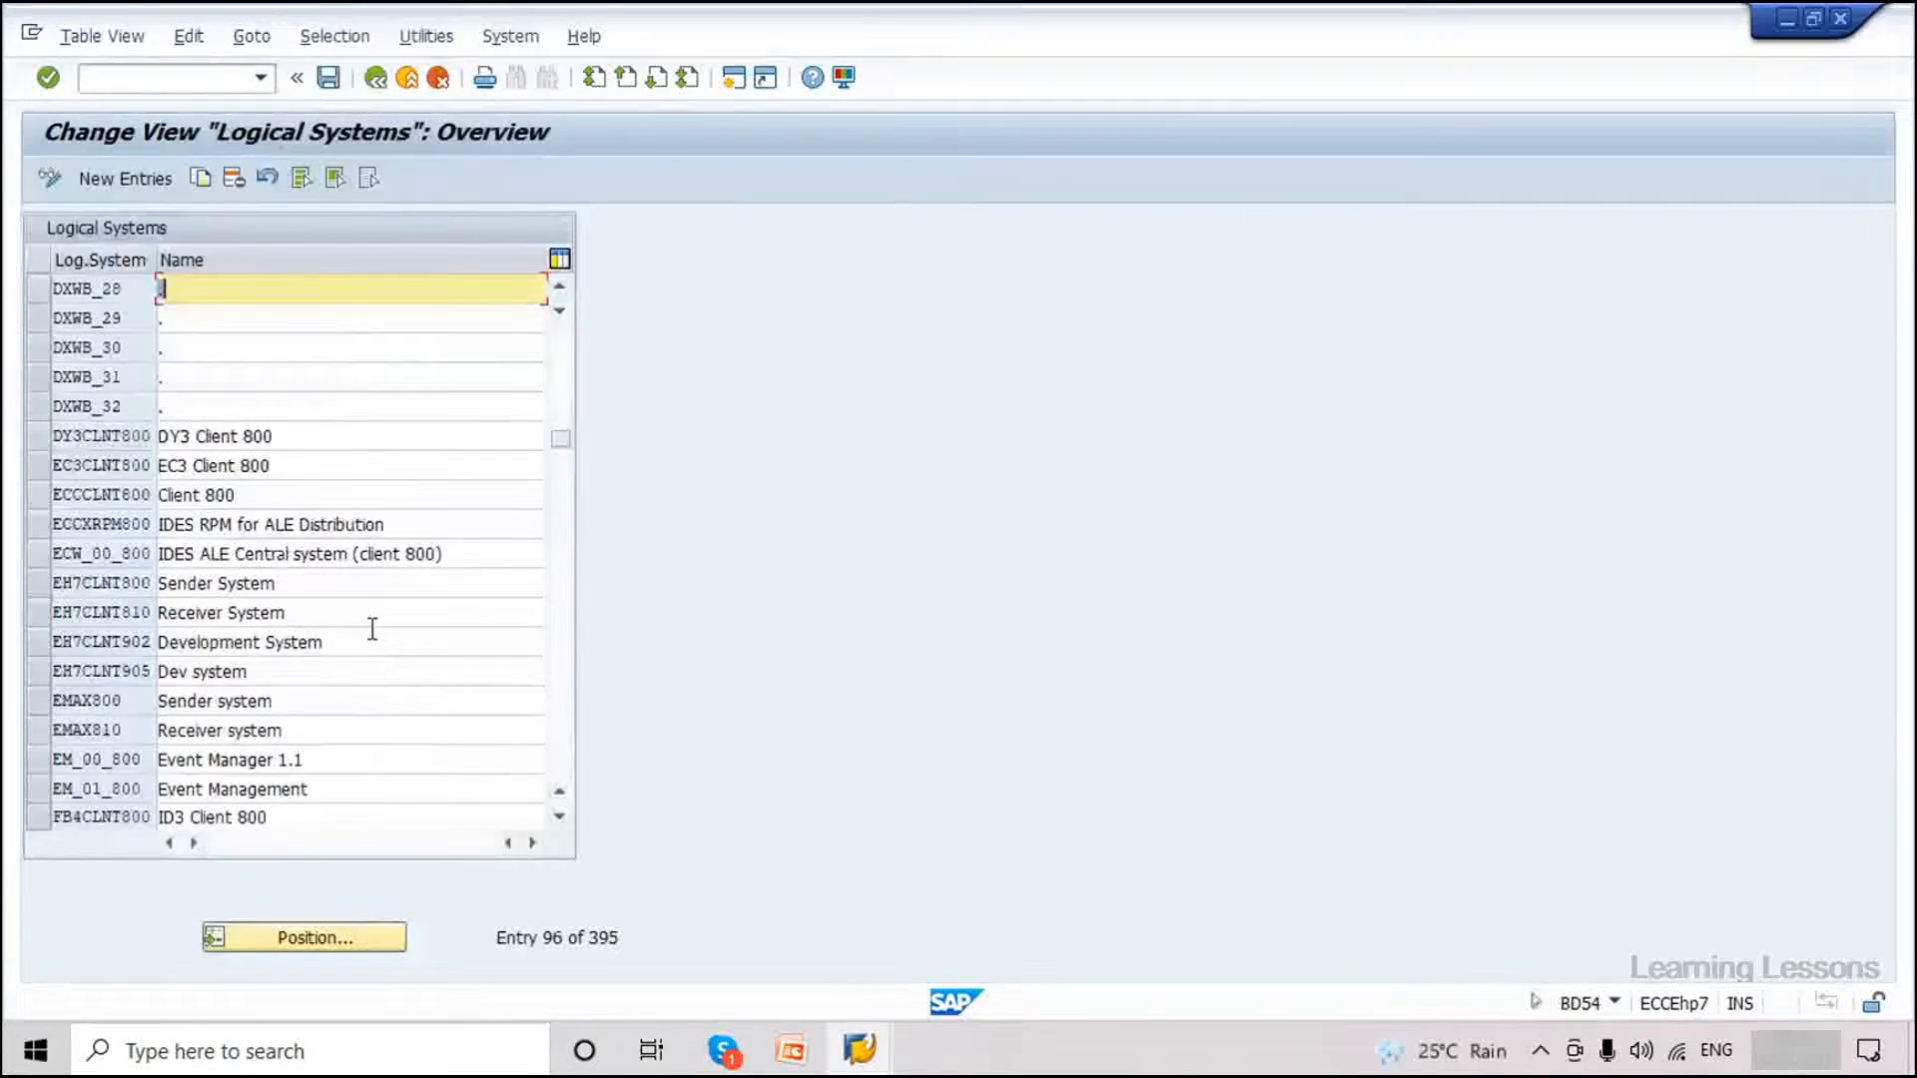
Point out the Sender EH7CLNT800, Receiver EH7CLNT810 and Development System entries.
{"action": "left_click_drag", "start_coordinate": [309, 612], "coordinate": [160, 612]}
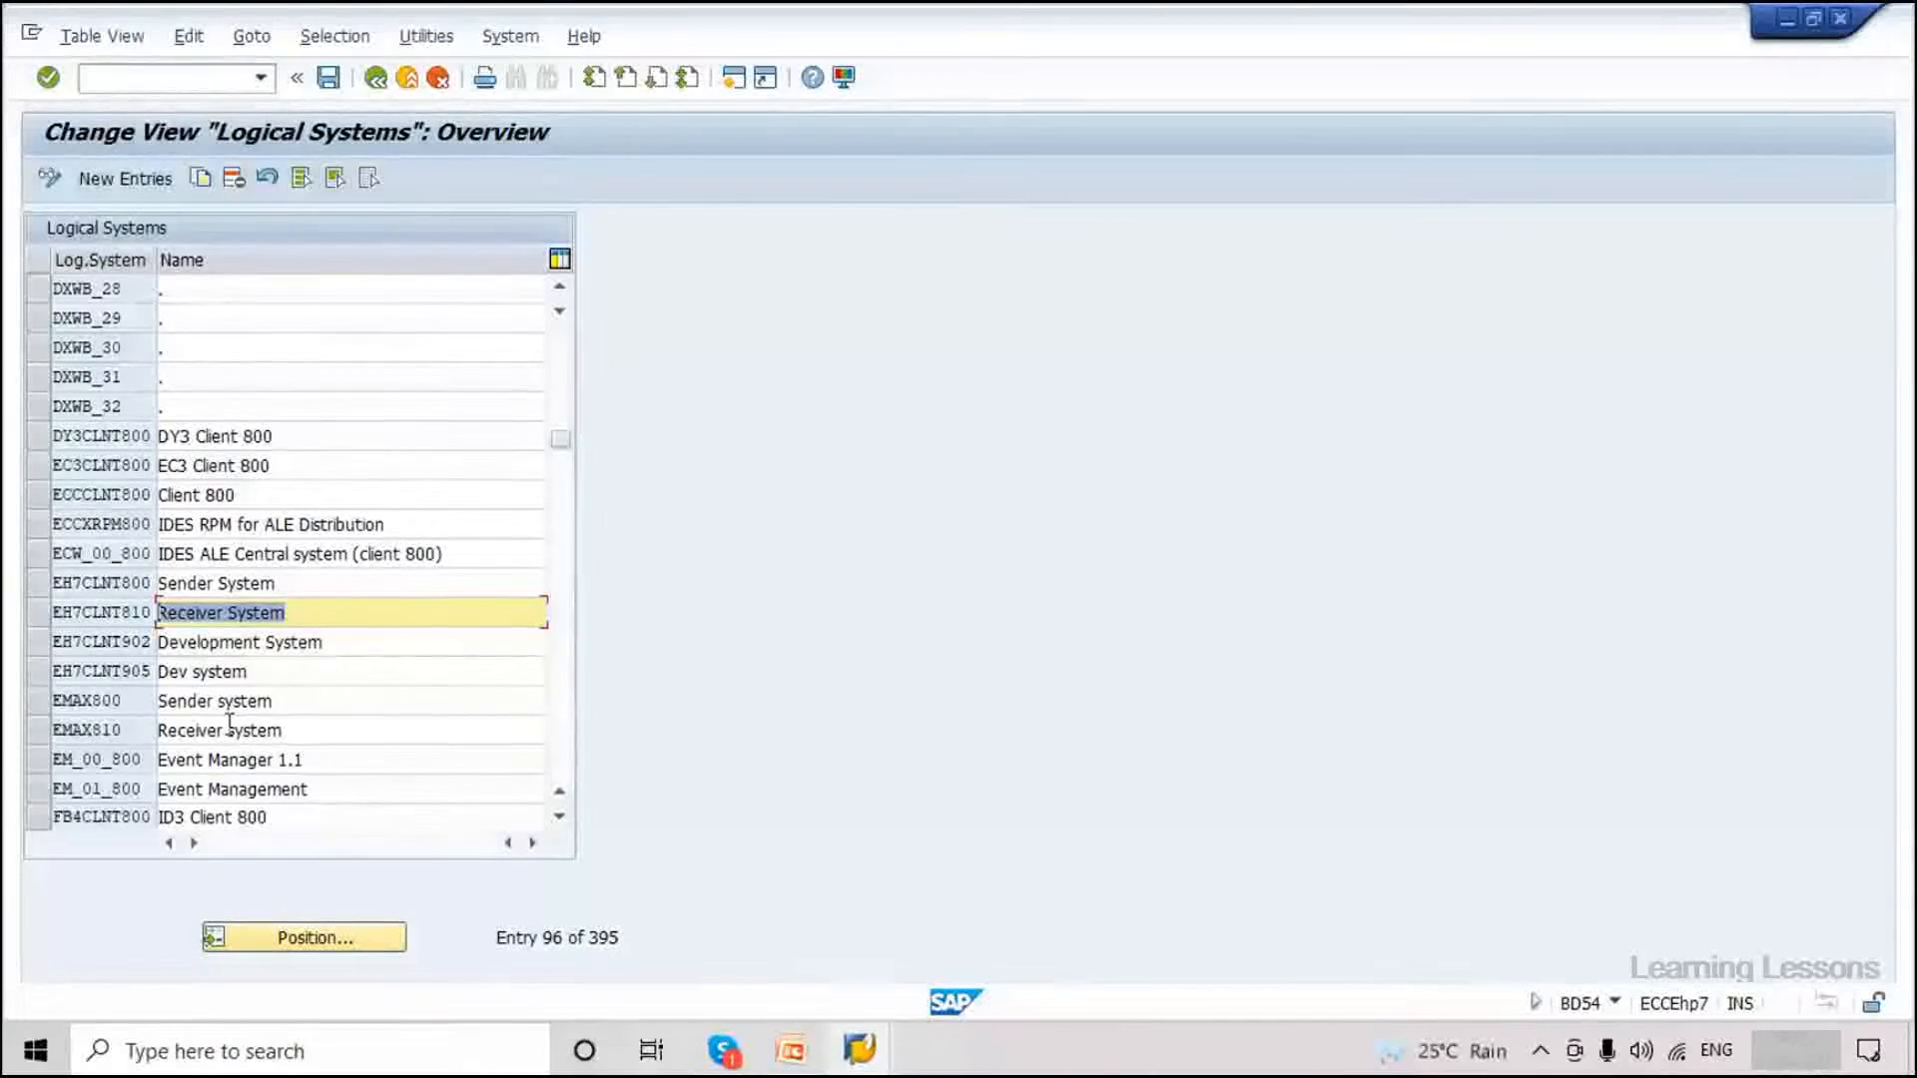
{"action": "left_click", "coordinate": [268, 640]}
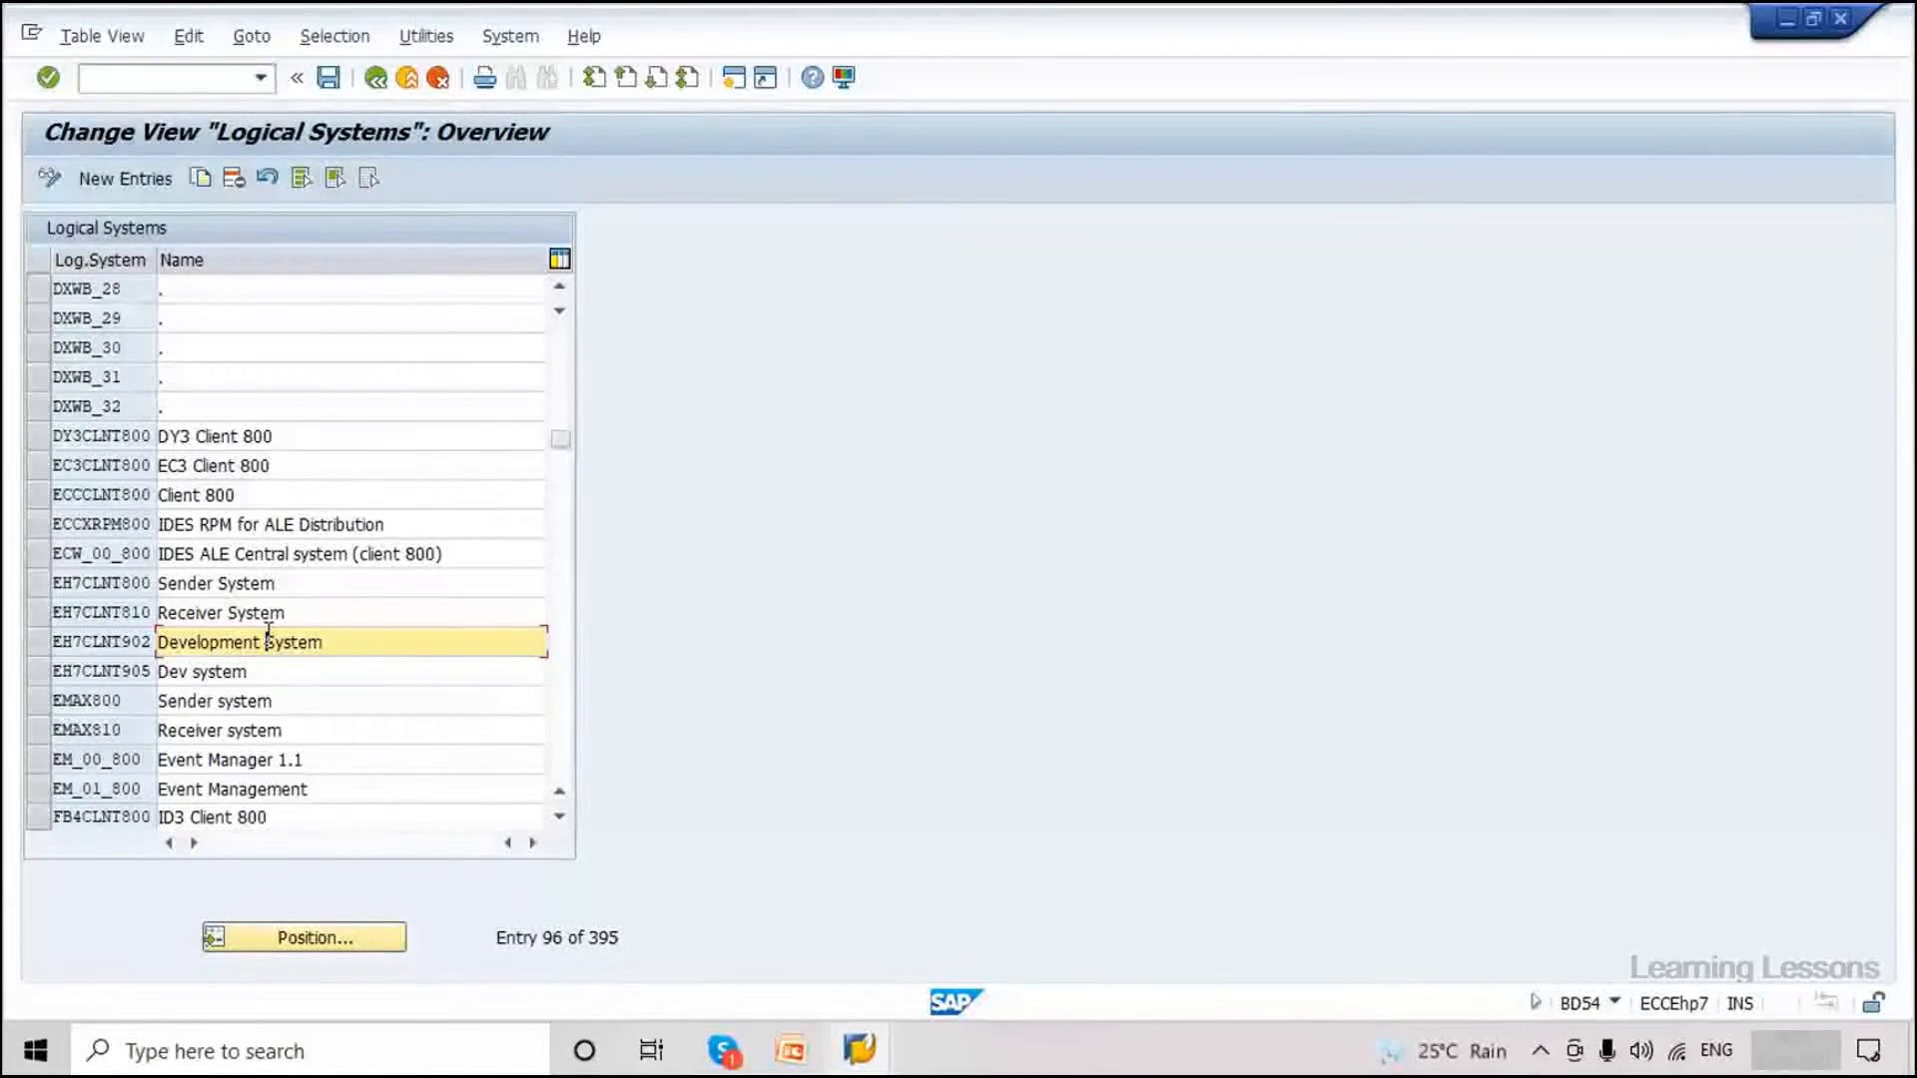
{"action": "left_click_drag", "start_coordinate": [345, 647], "coordinate": [111, 656]}
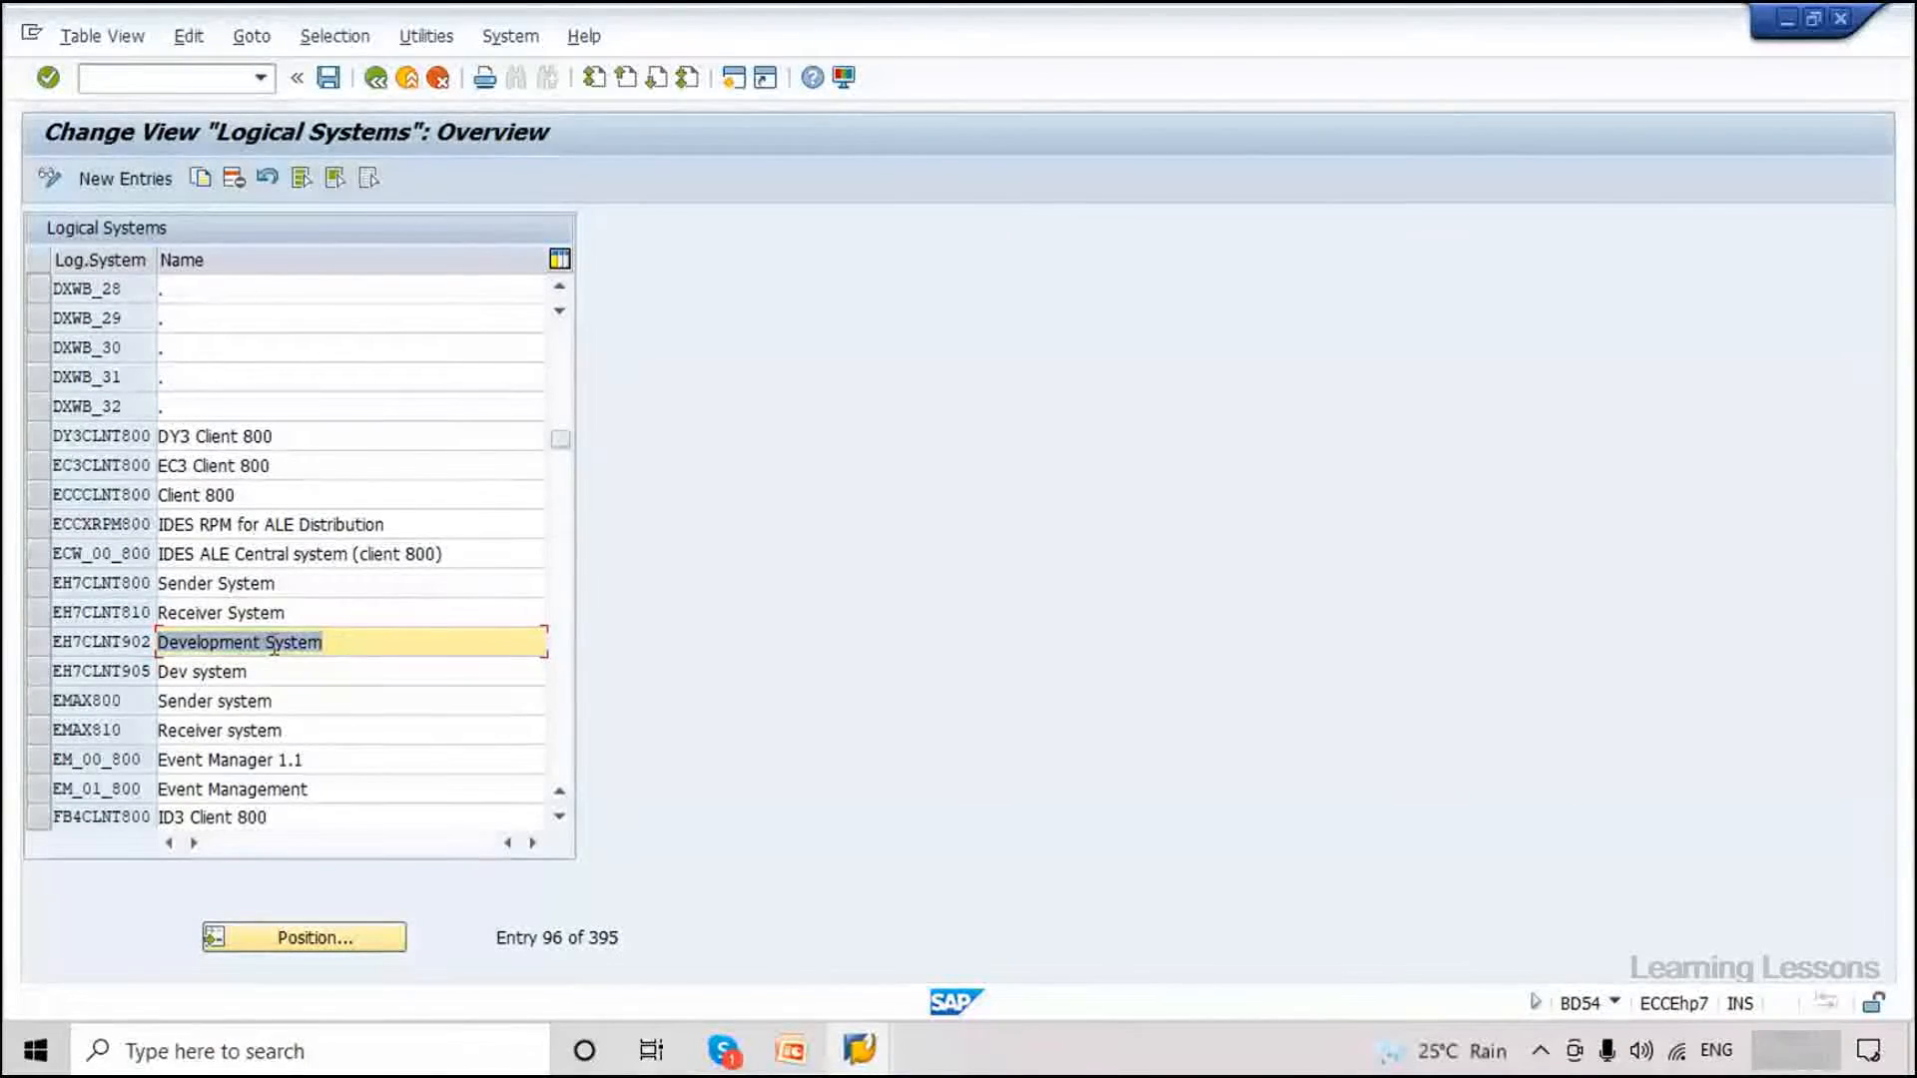
{"action": "left_click_drag", "start_coordinate": [318, 609], "coordinate": [62, 605]}
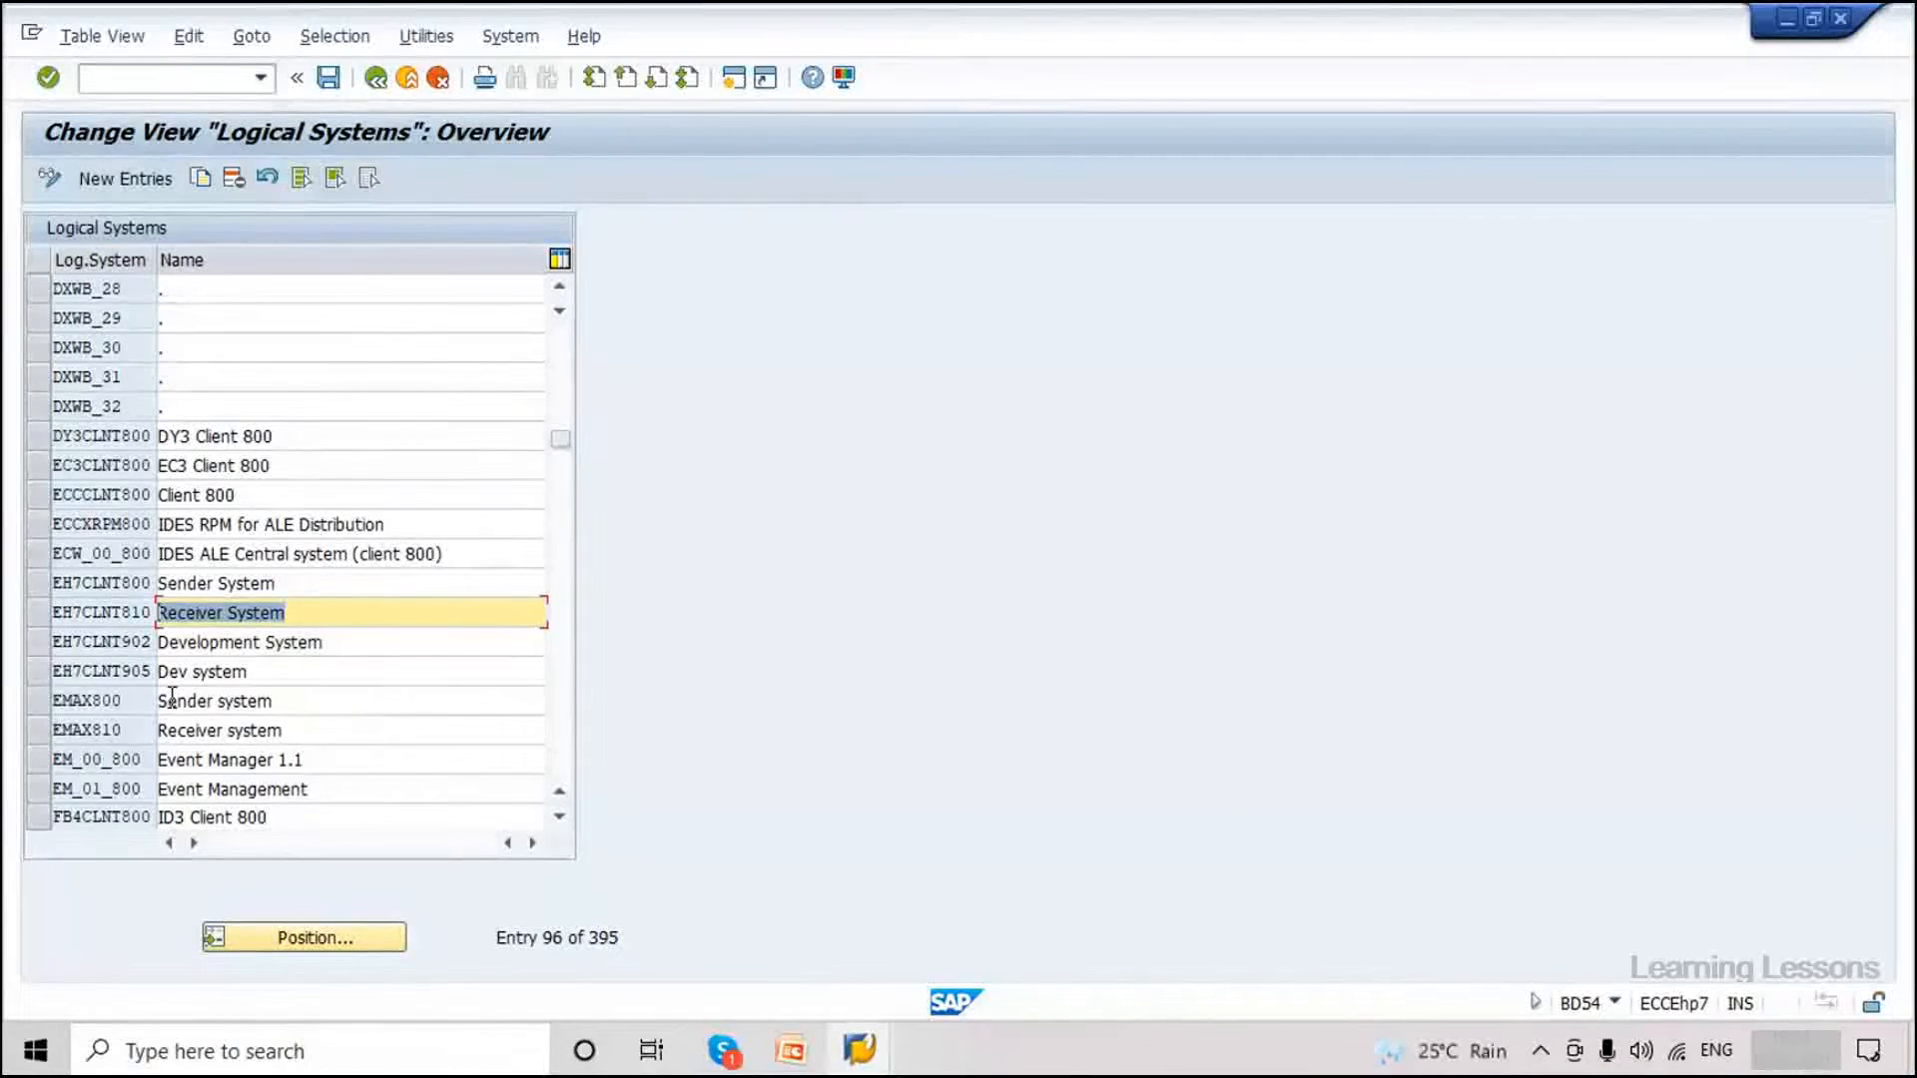
{"action": "left_click_drag", "start_coordinate": [337, 649], "coordinate": [5, 636]}
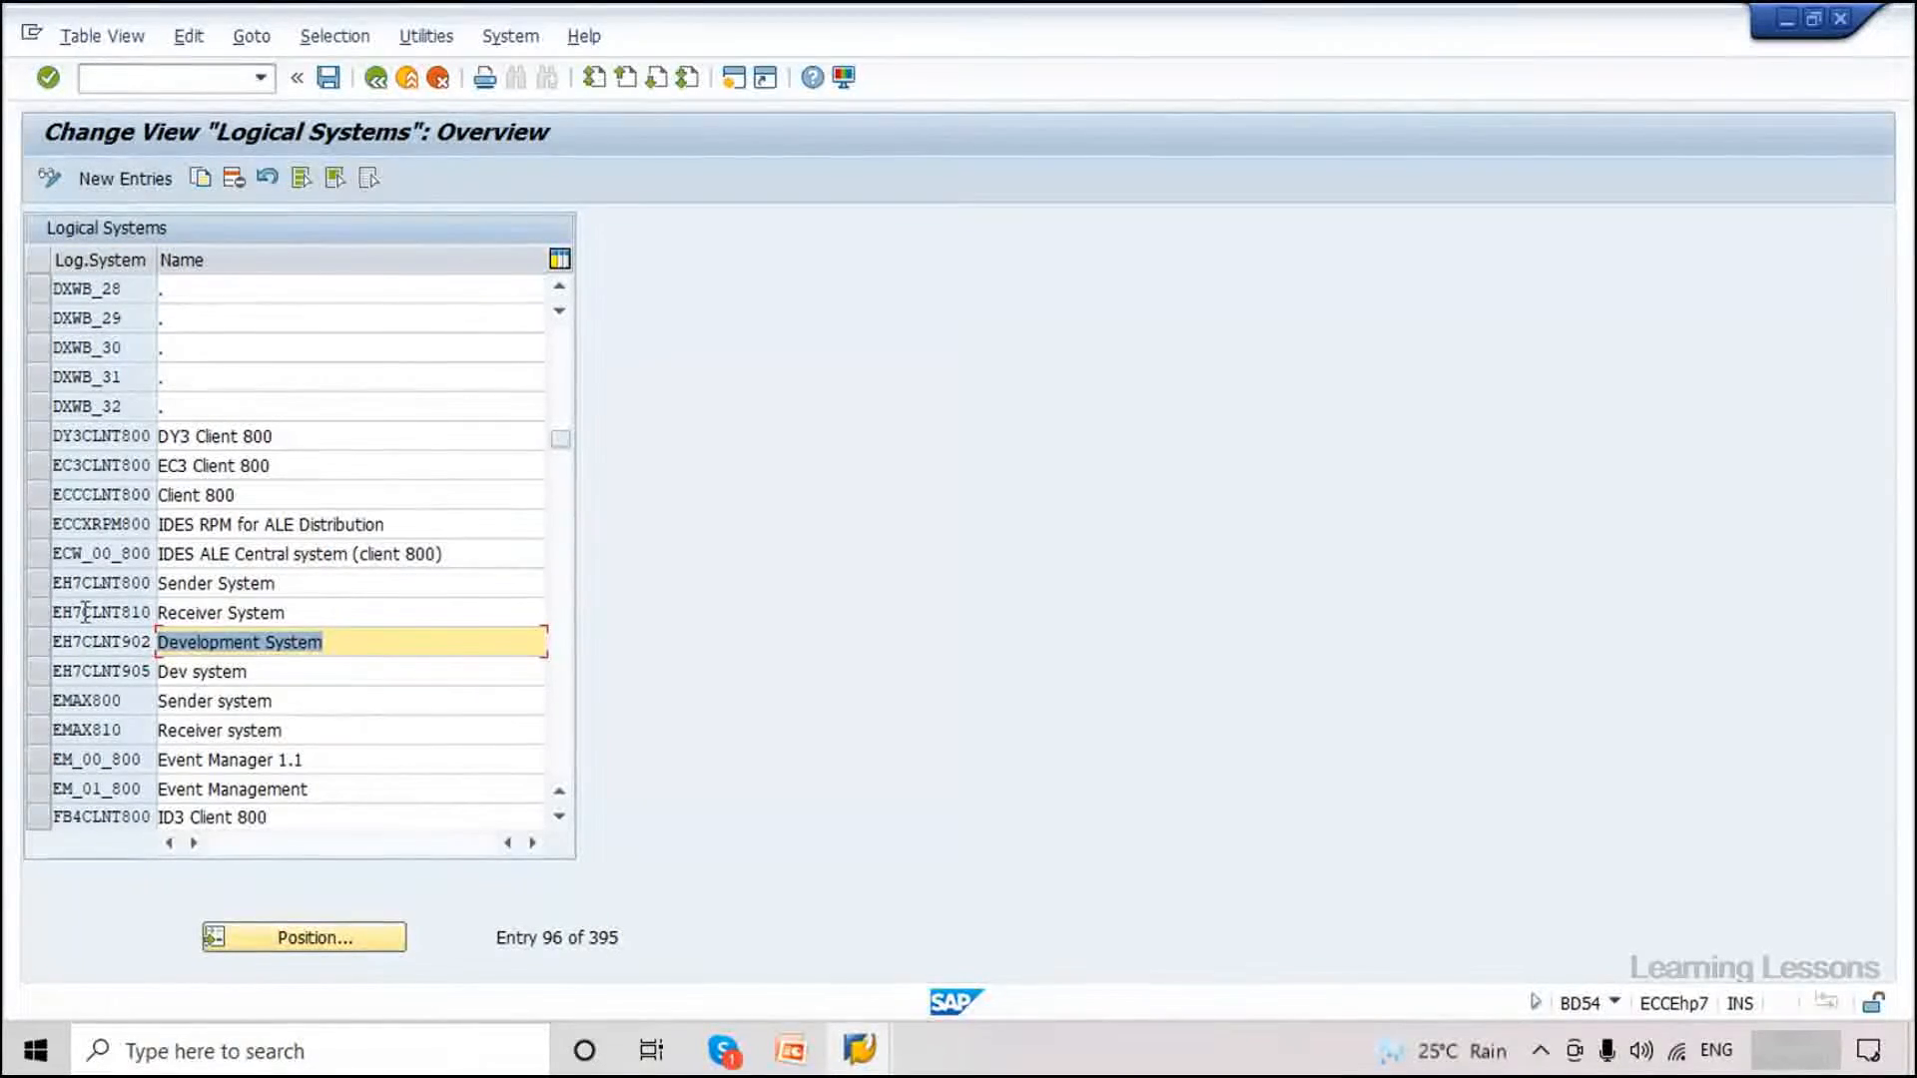
{"action": "left_click_drag", "start_coordinate": [58, 611], "coordinate": [149, 613]}
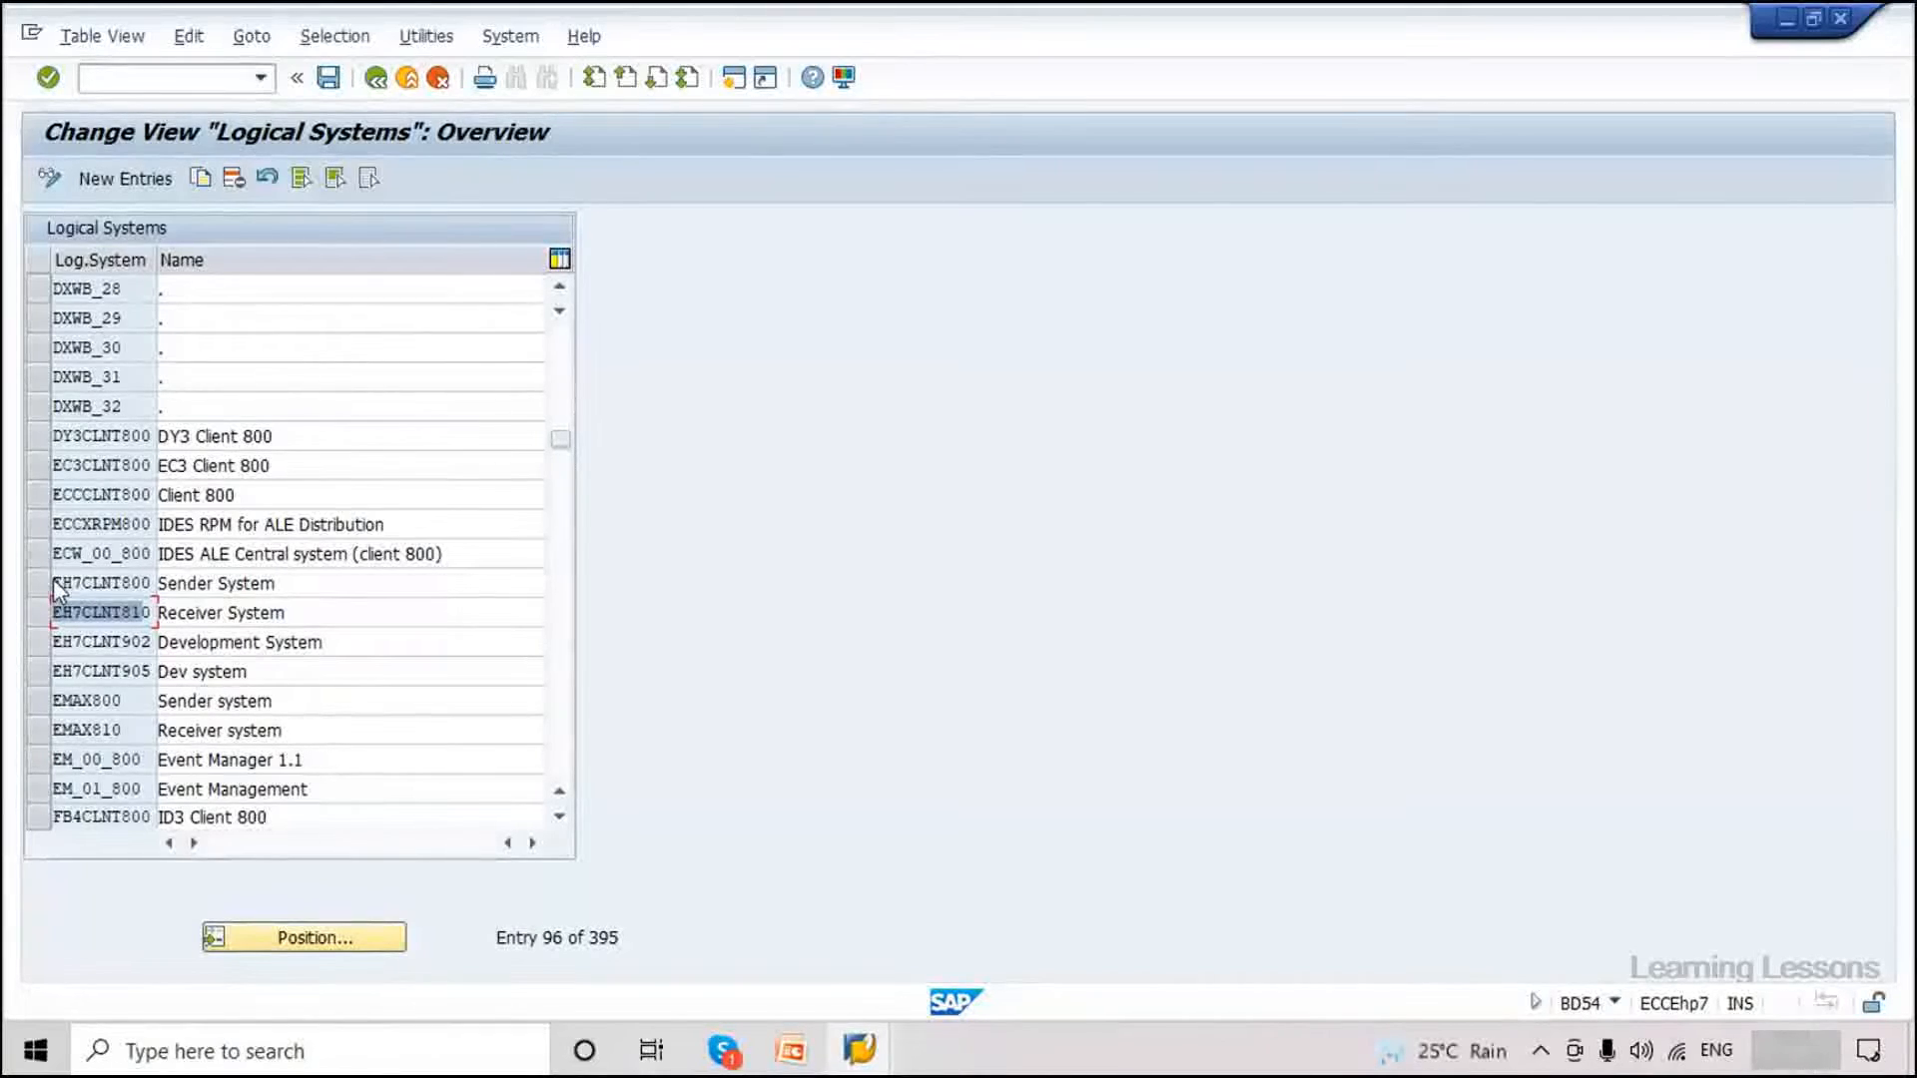
{"action": "left_click", "coordinate": [440, 582]}
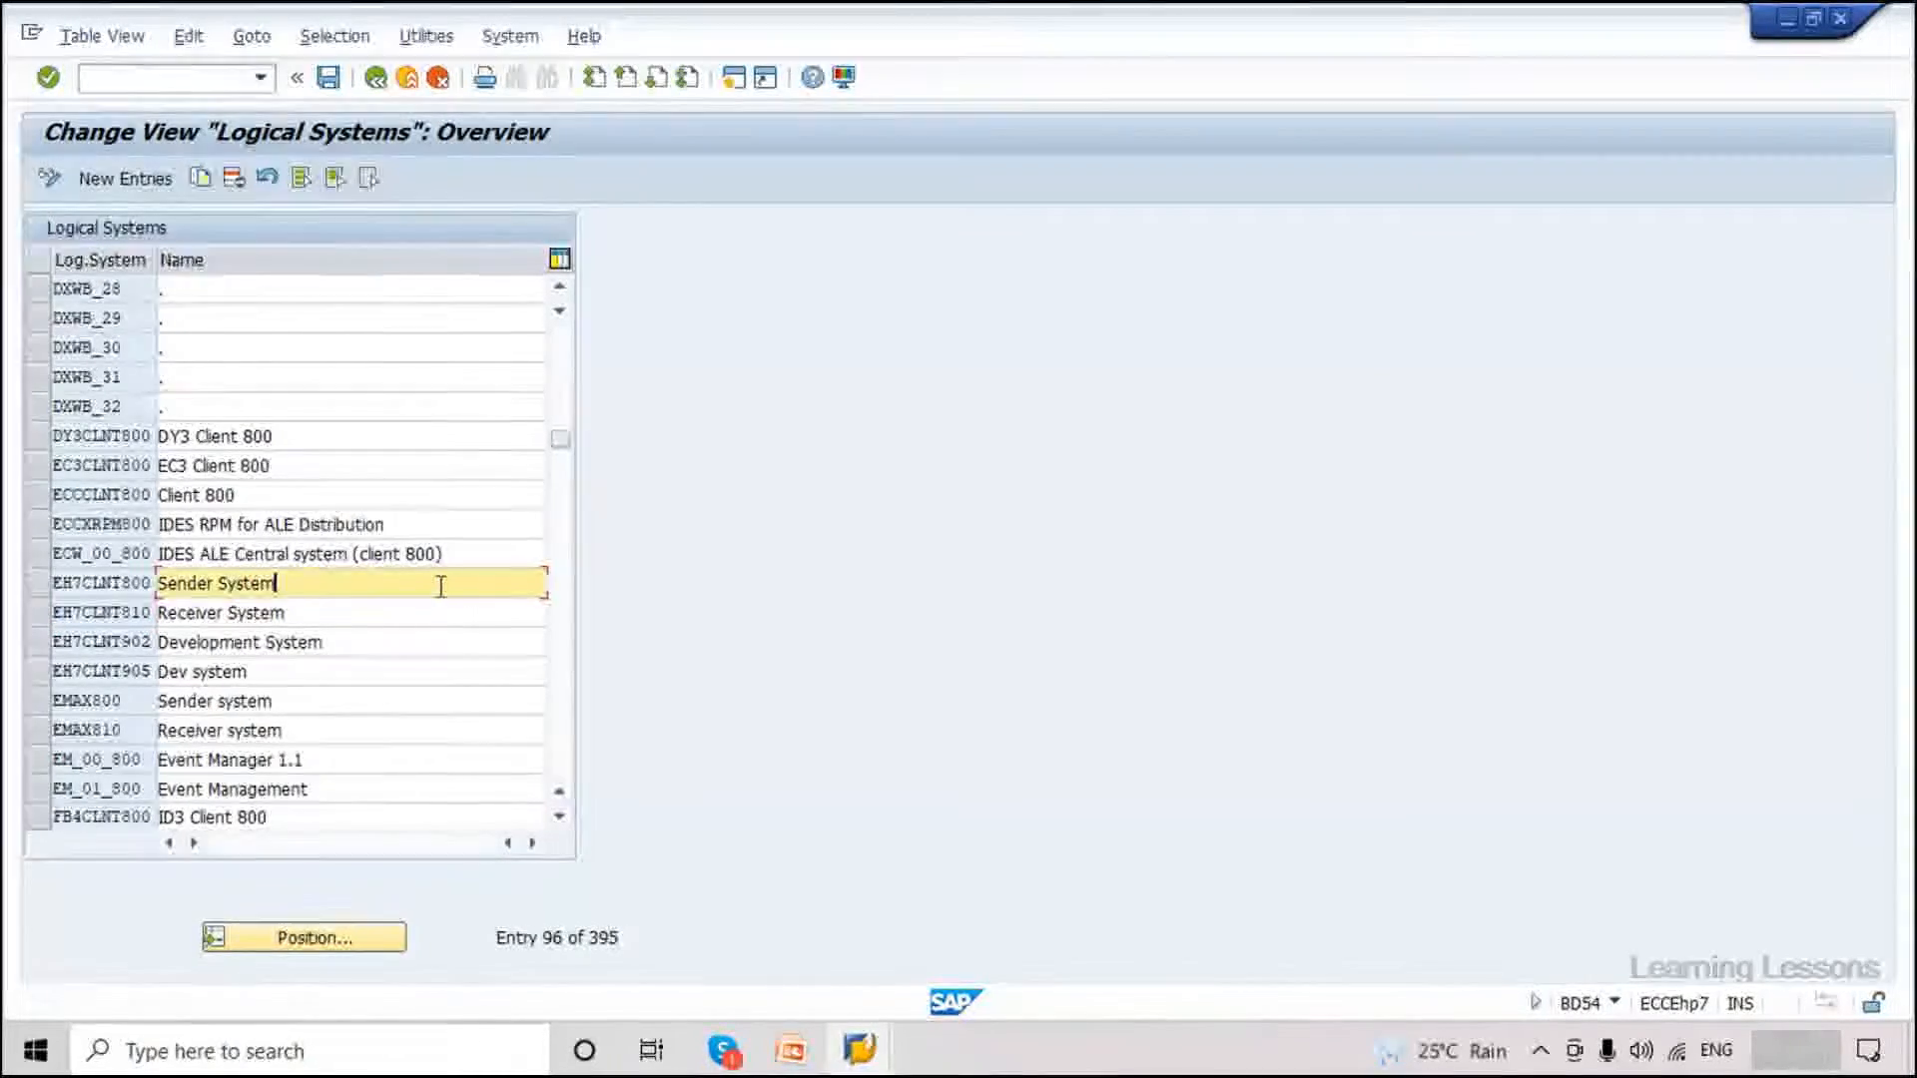
{"action": "left_click", "coordinate": [300, 608]}
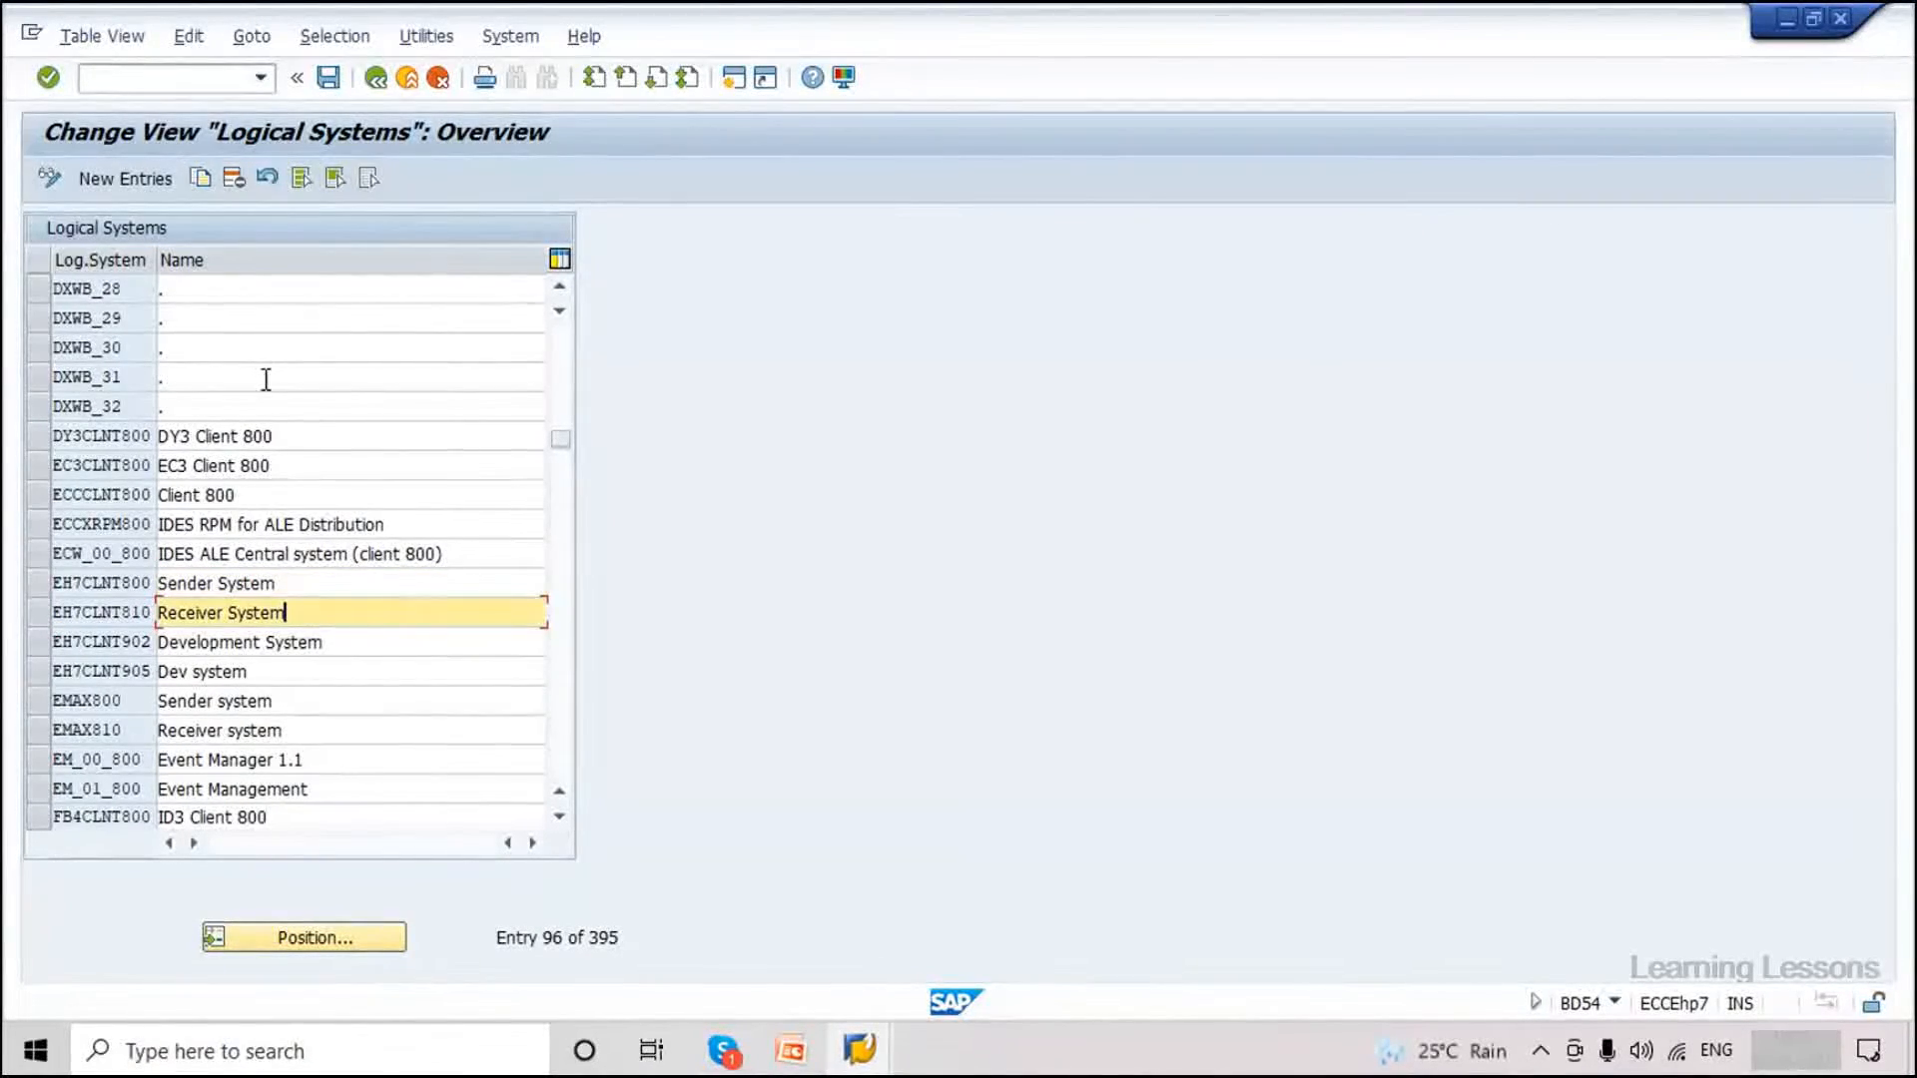
{"action": "left_click", "coordinate": [165, 80]}
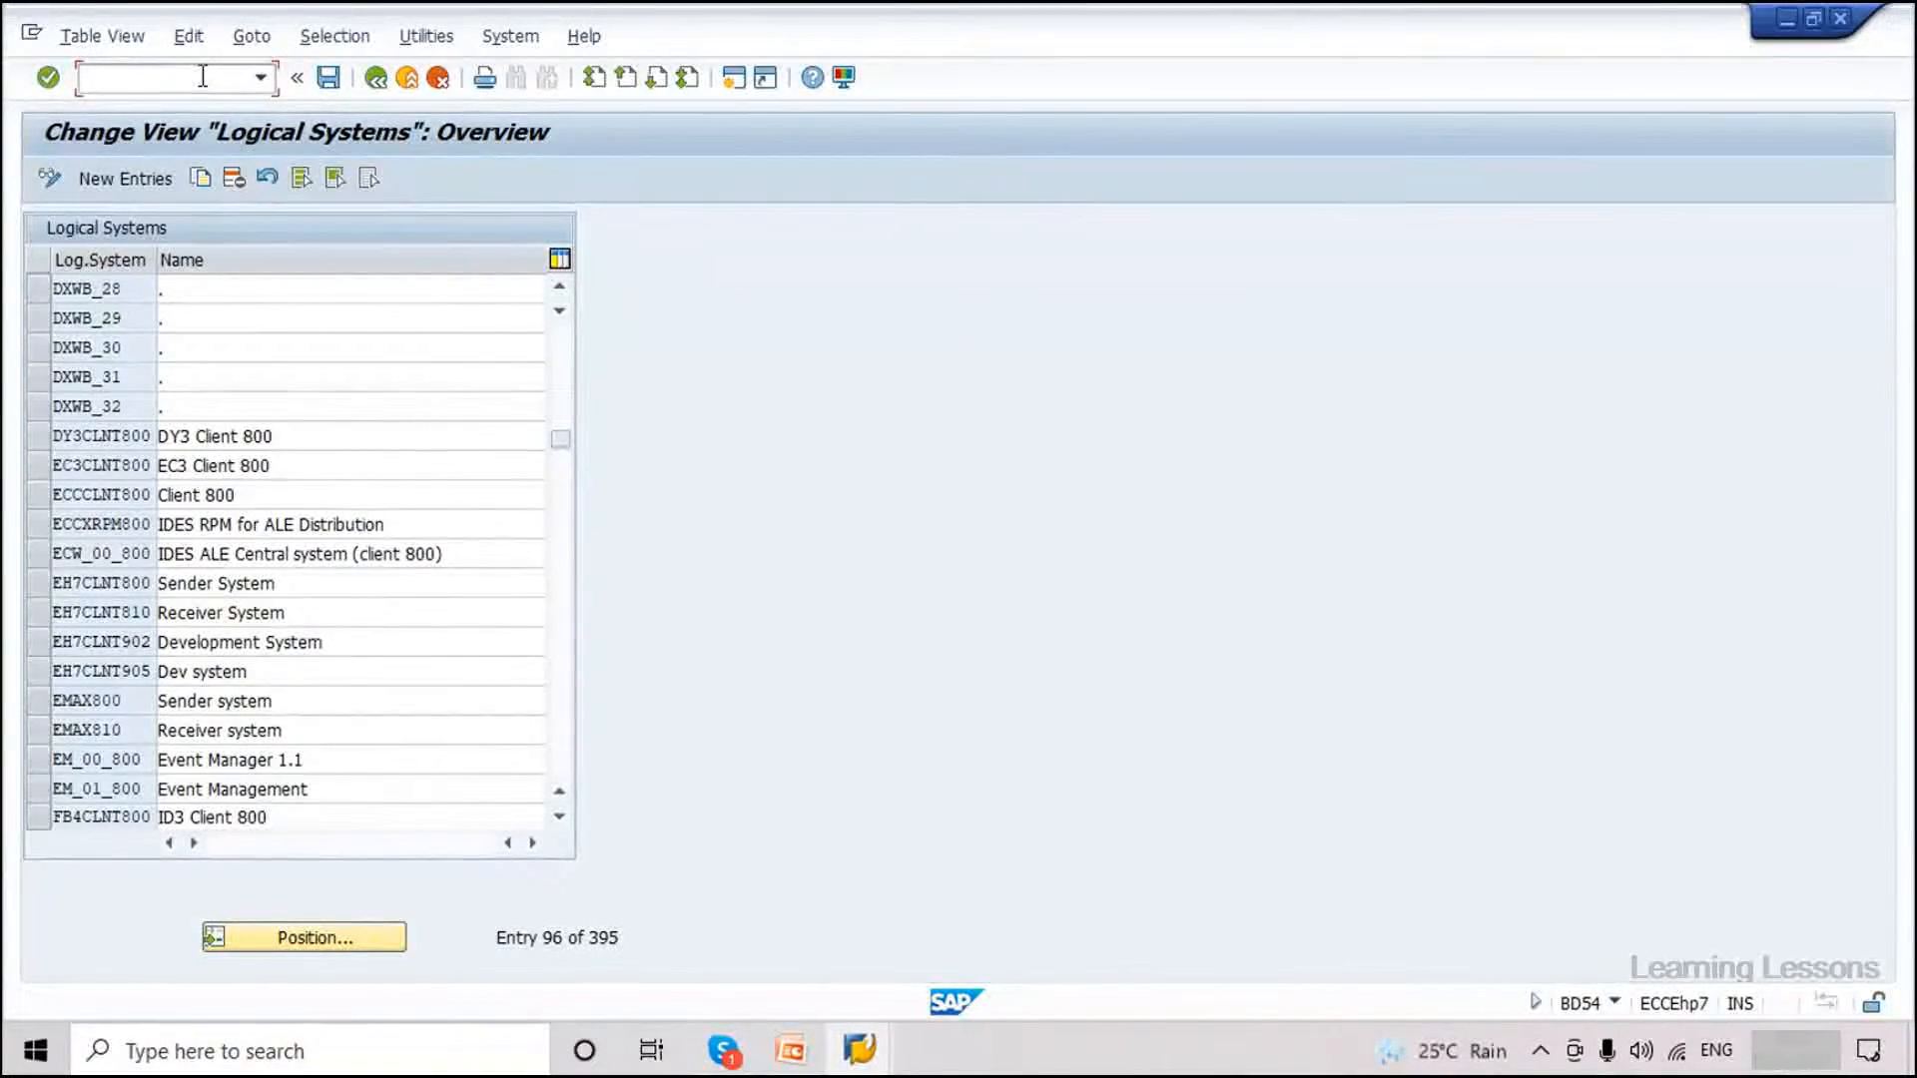
Check in SCC4 the logical systems of clients 800 and 810, then switch to PowerPoint.
{"action": "type", "text": "/nscc4"}
{"action": "key", "text": "Return"}
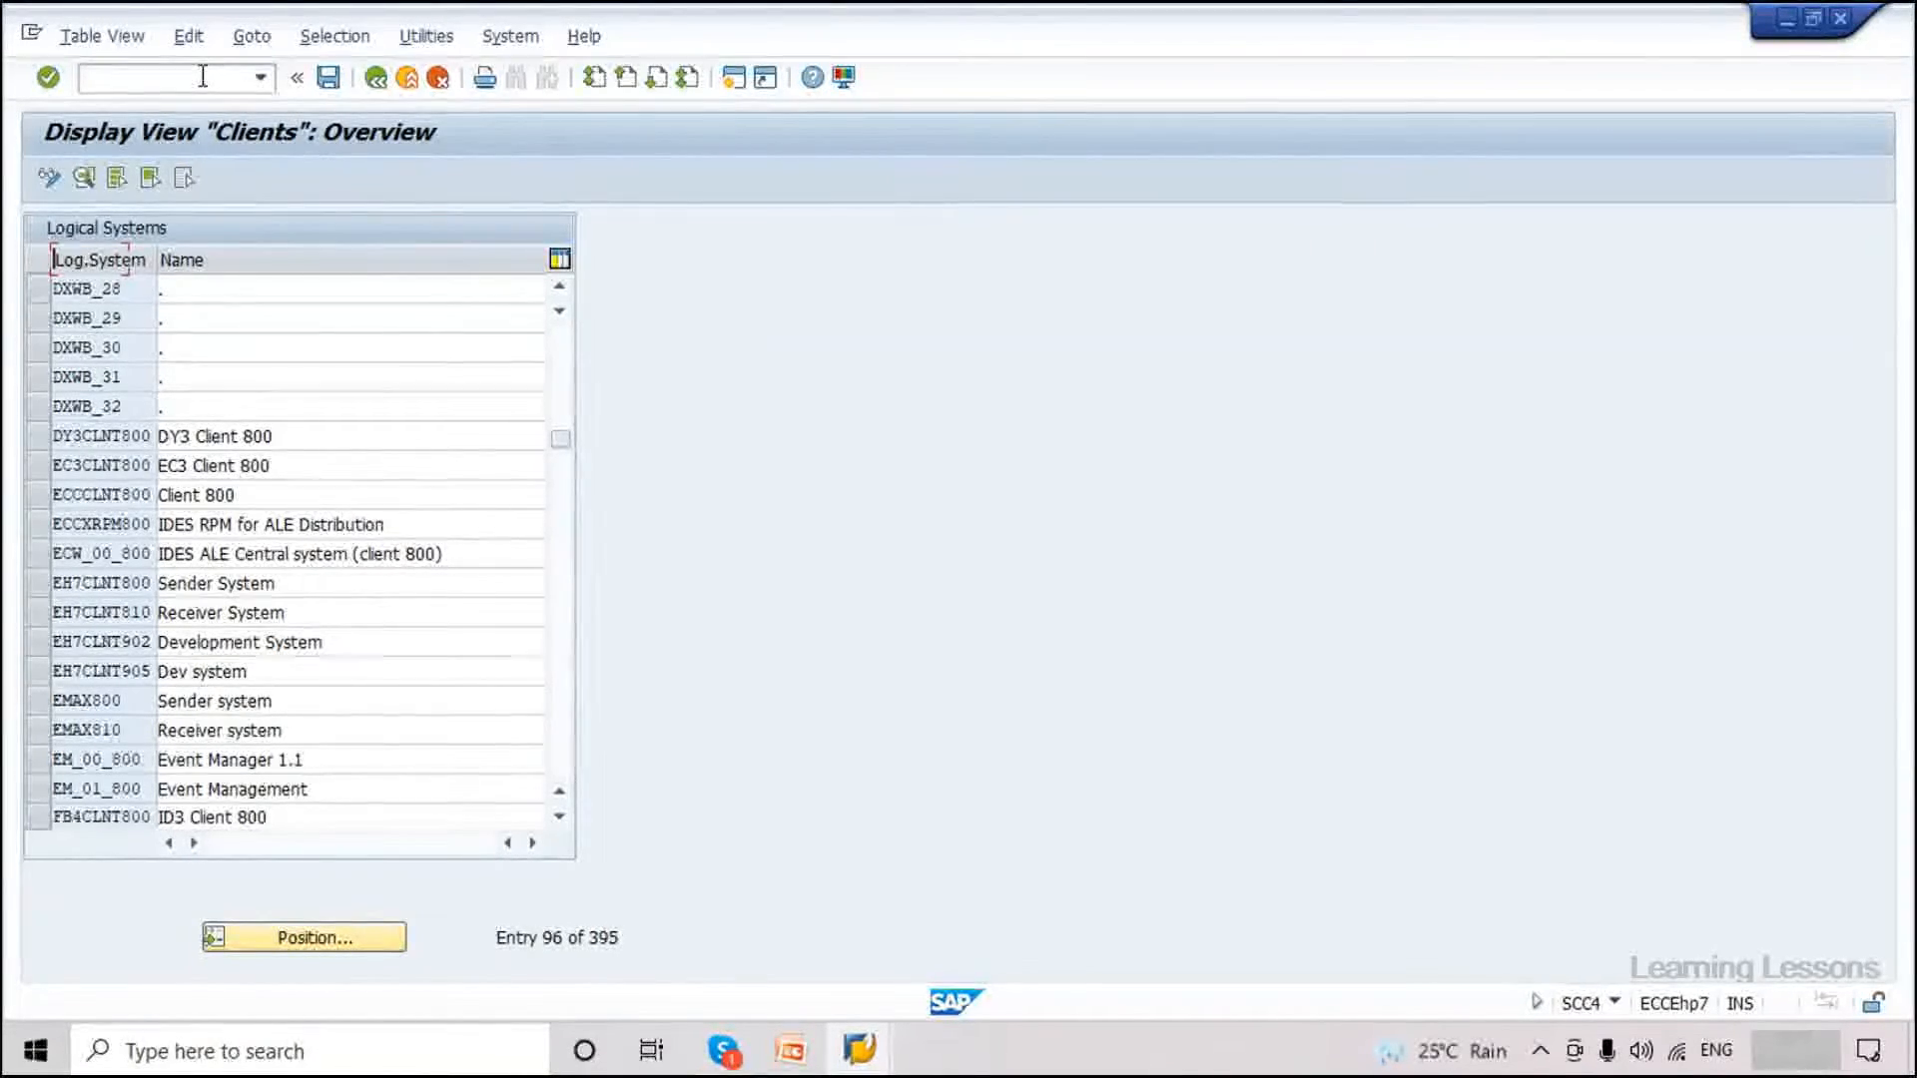
{"action": "double_click", "coordinate": [94, 439]}
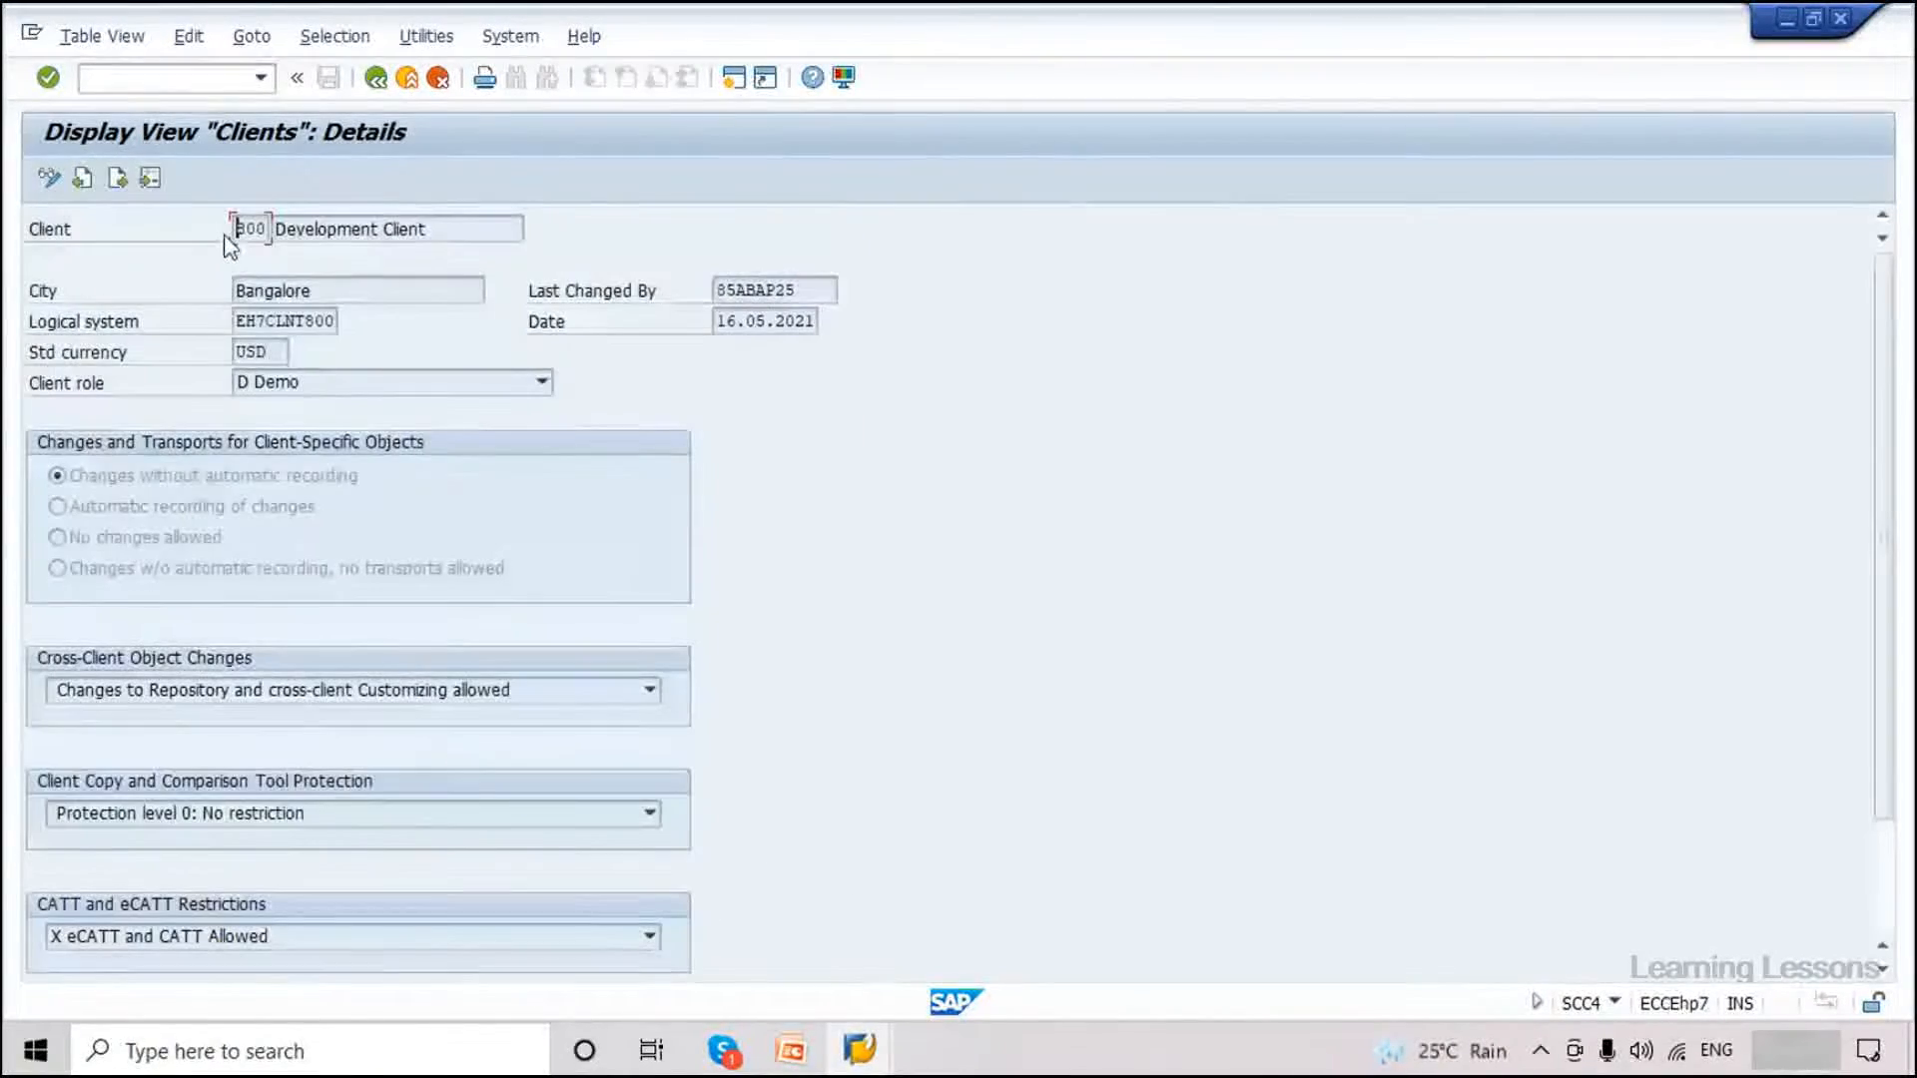
{"action": "key", "text": "F3"}
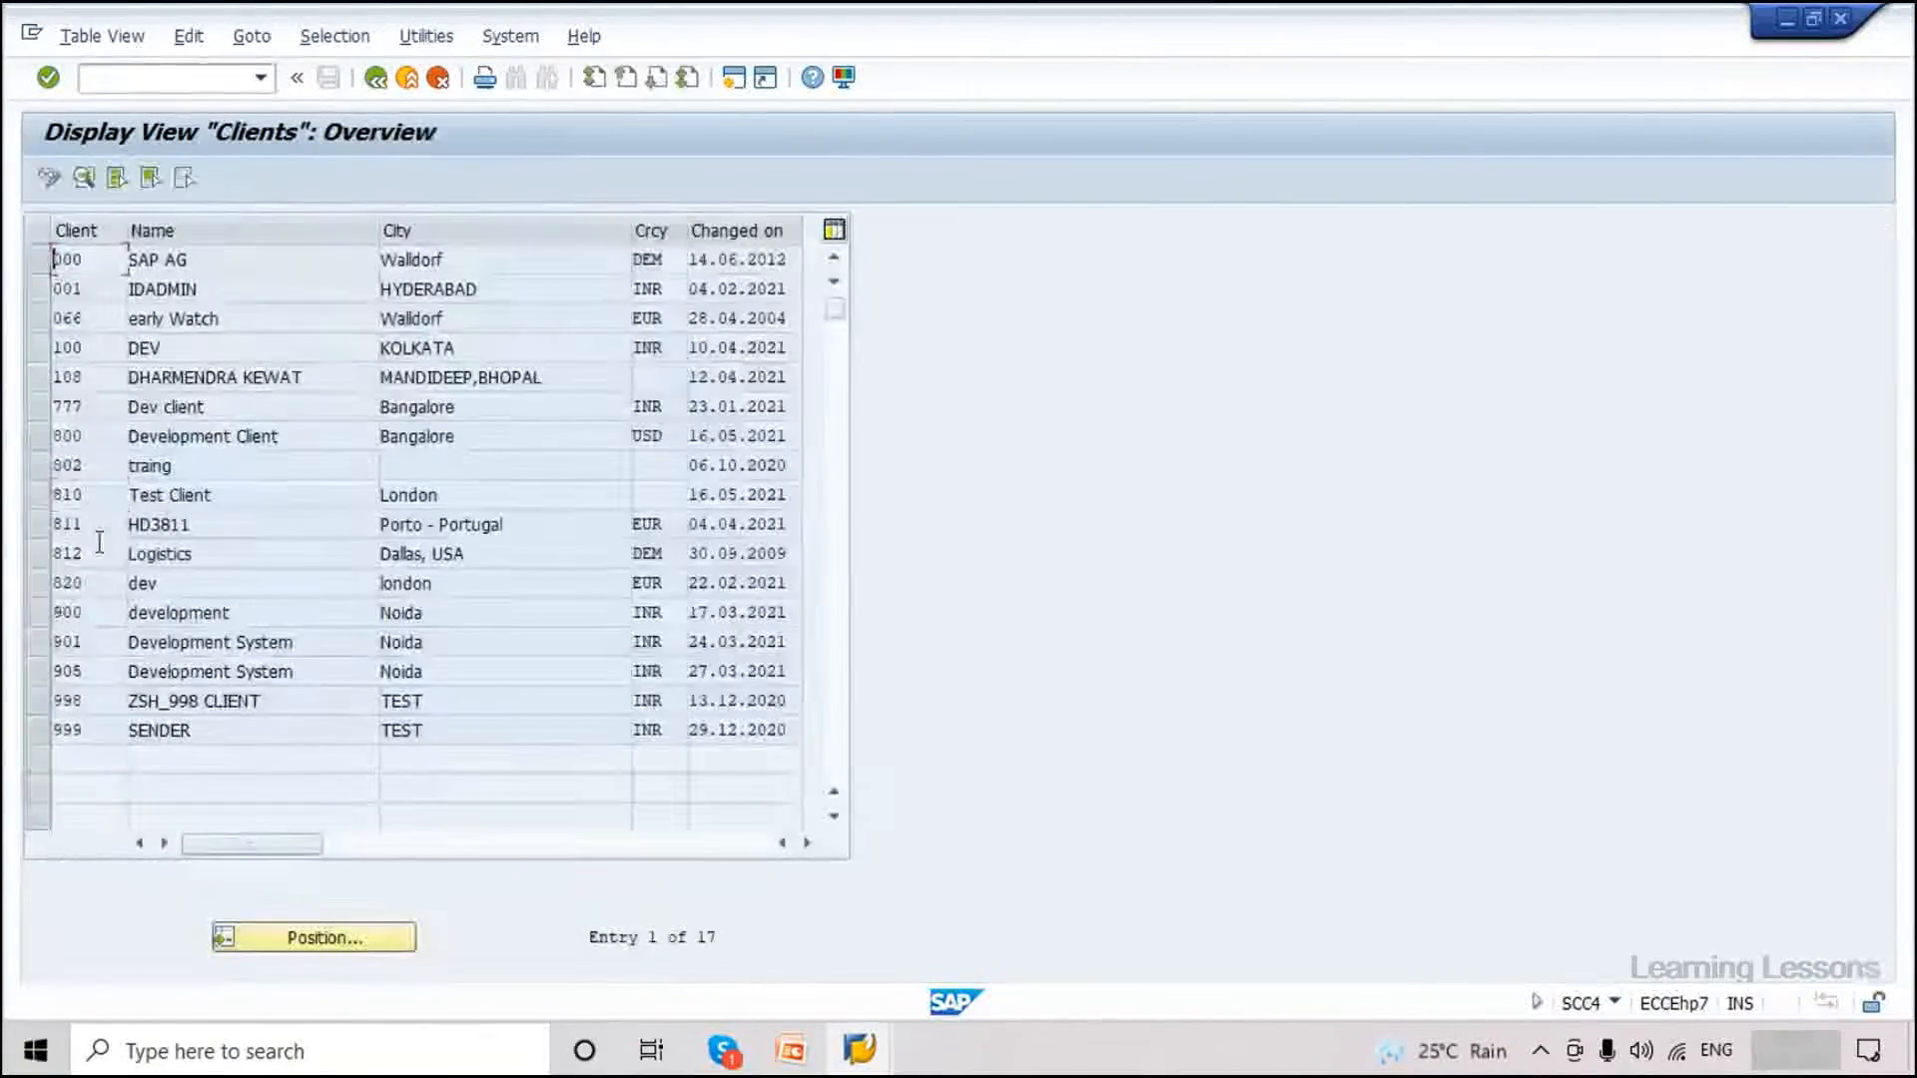
{"action": "double_click", "coordinate": [80, 497]}
{"action": "left_click_drag", "start_coordinate": [236, 320], "coordinate": [317, 333]}
{"action": "key", "text": "F3"}
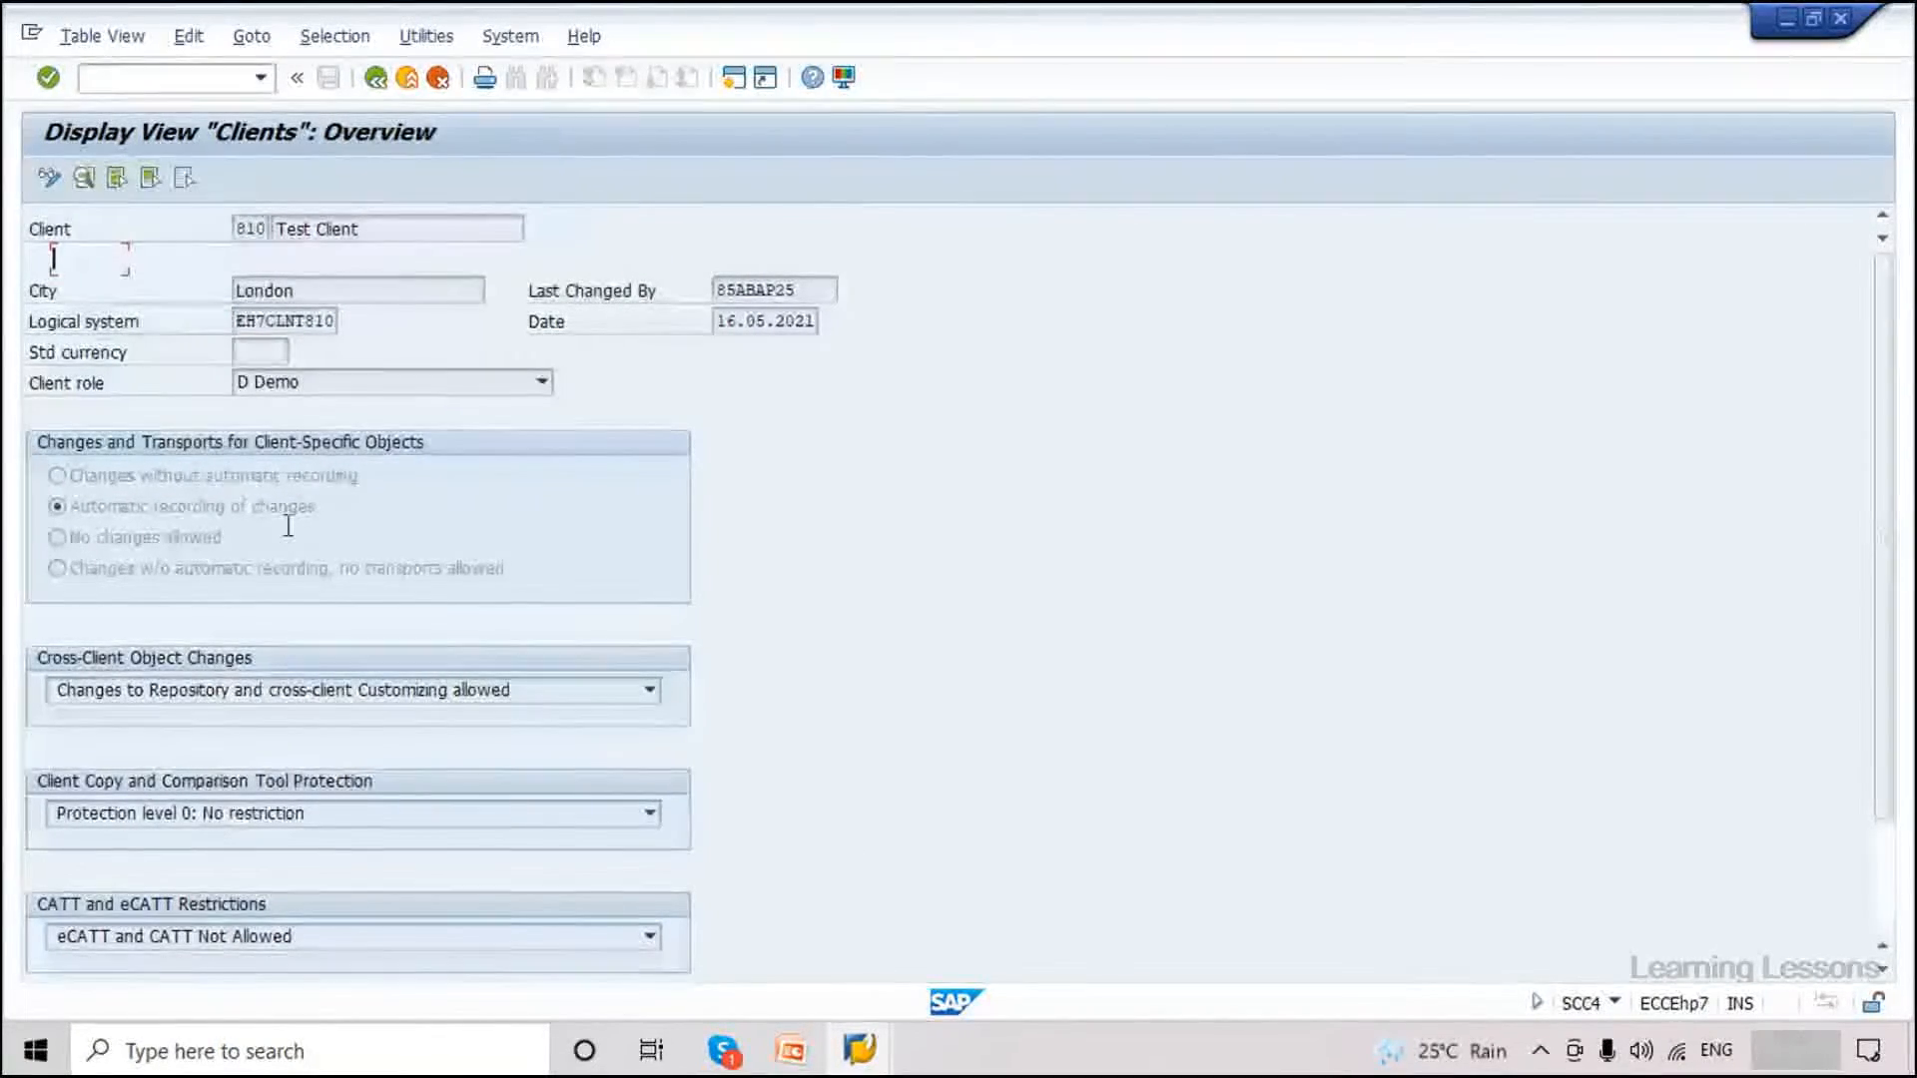
{"action": "left_click", "coordinate": [146, 80]}
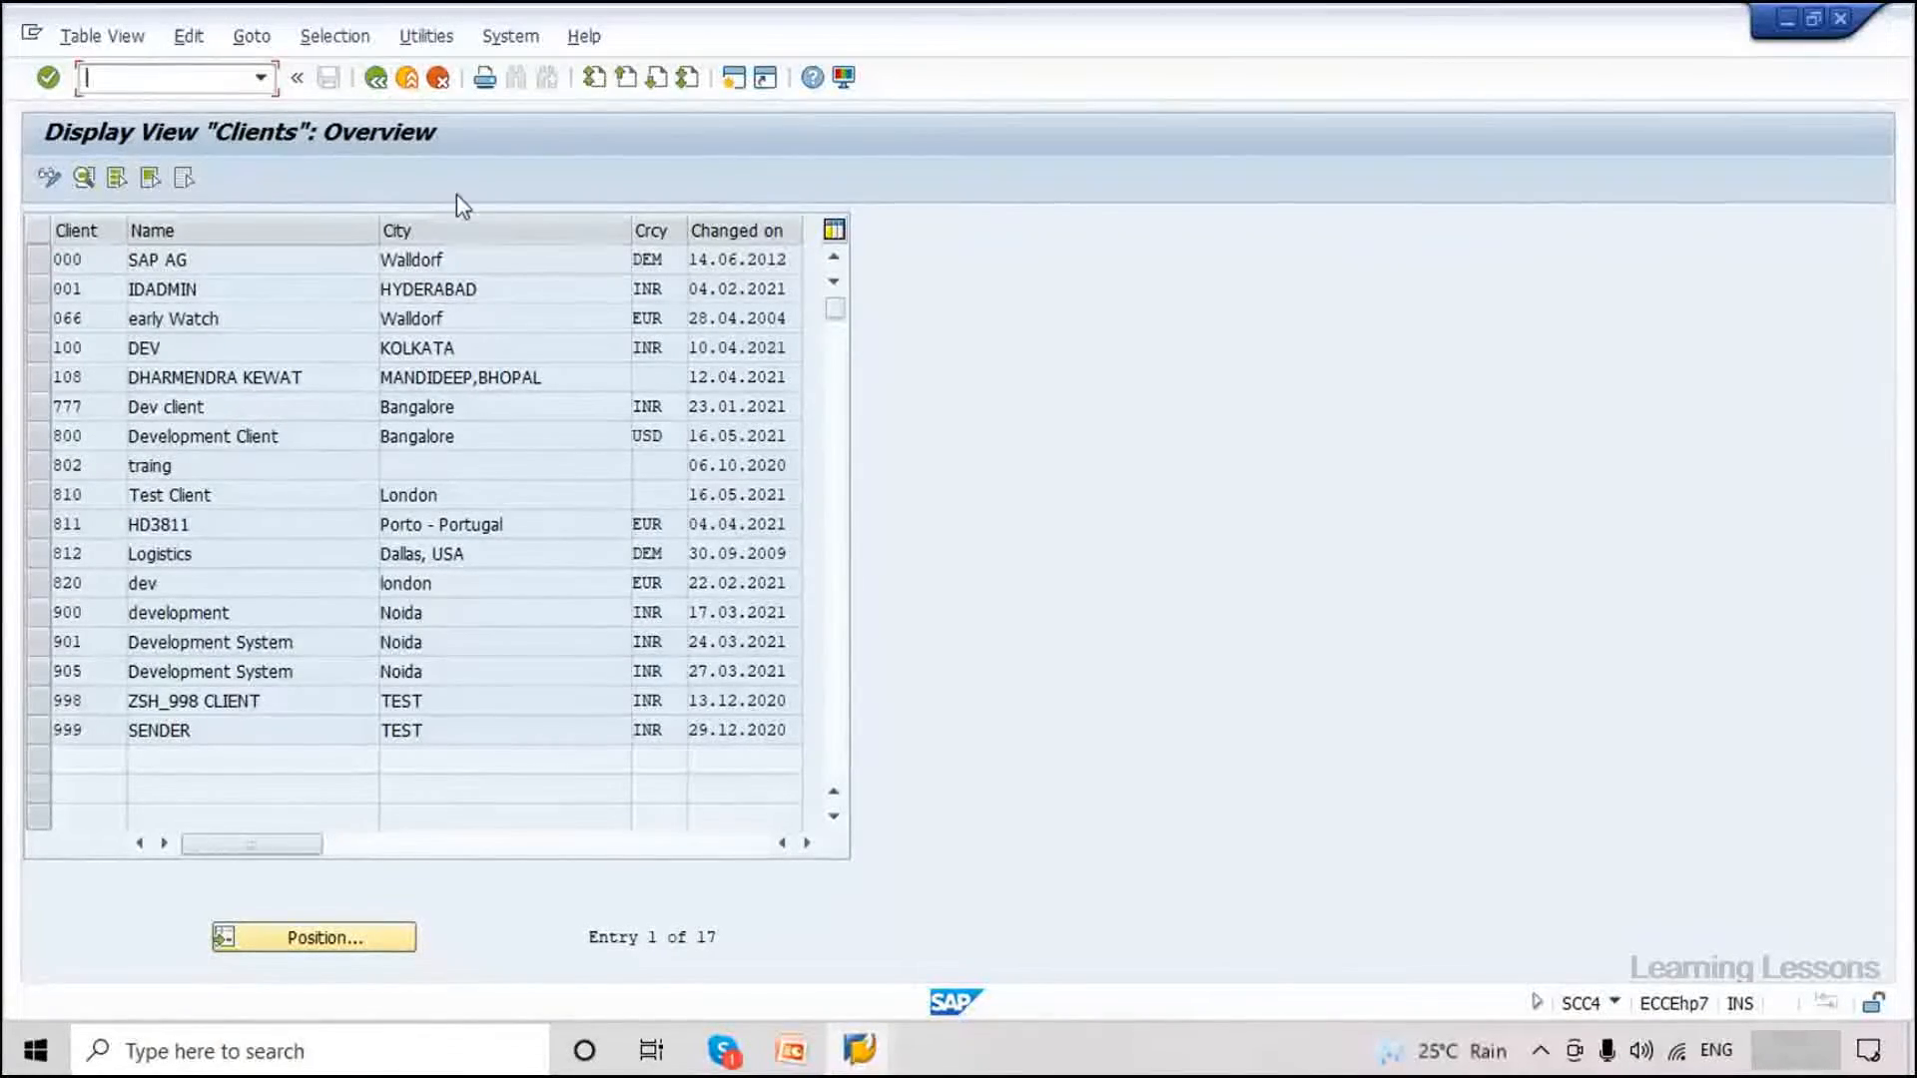
{"action": "left_click", "coordinate": [807, 1067]}
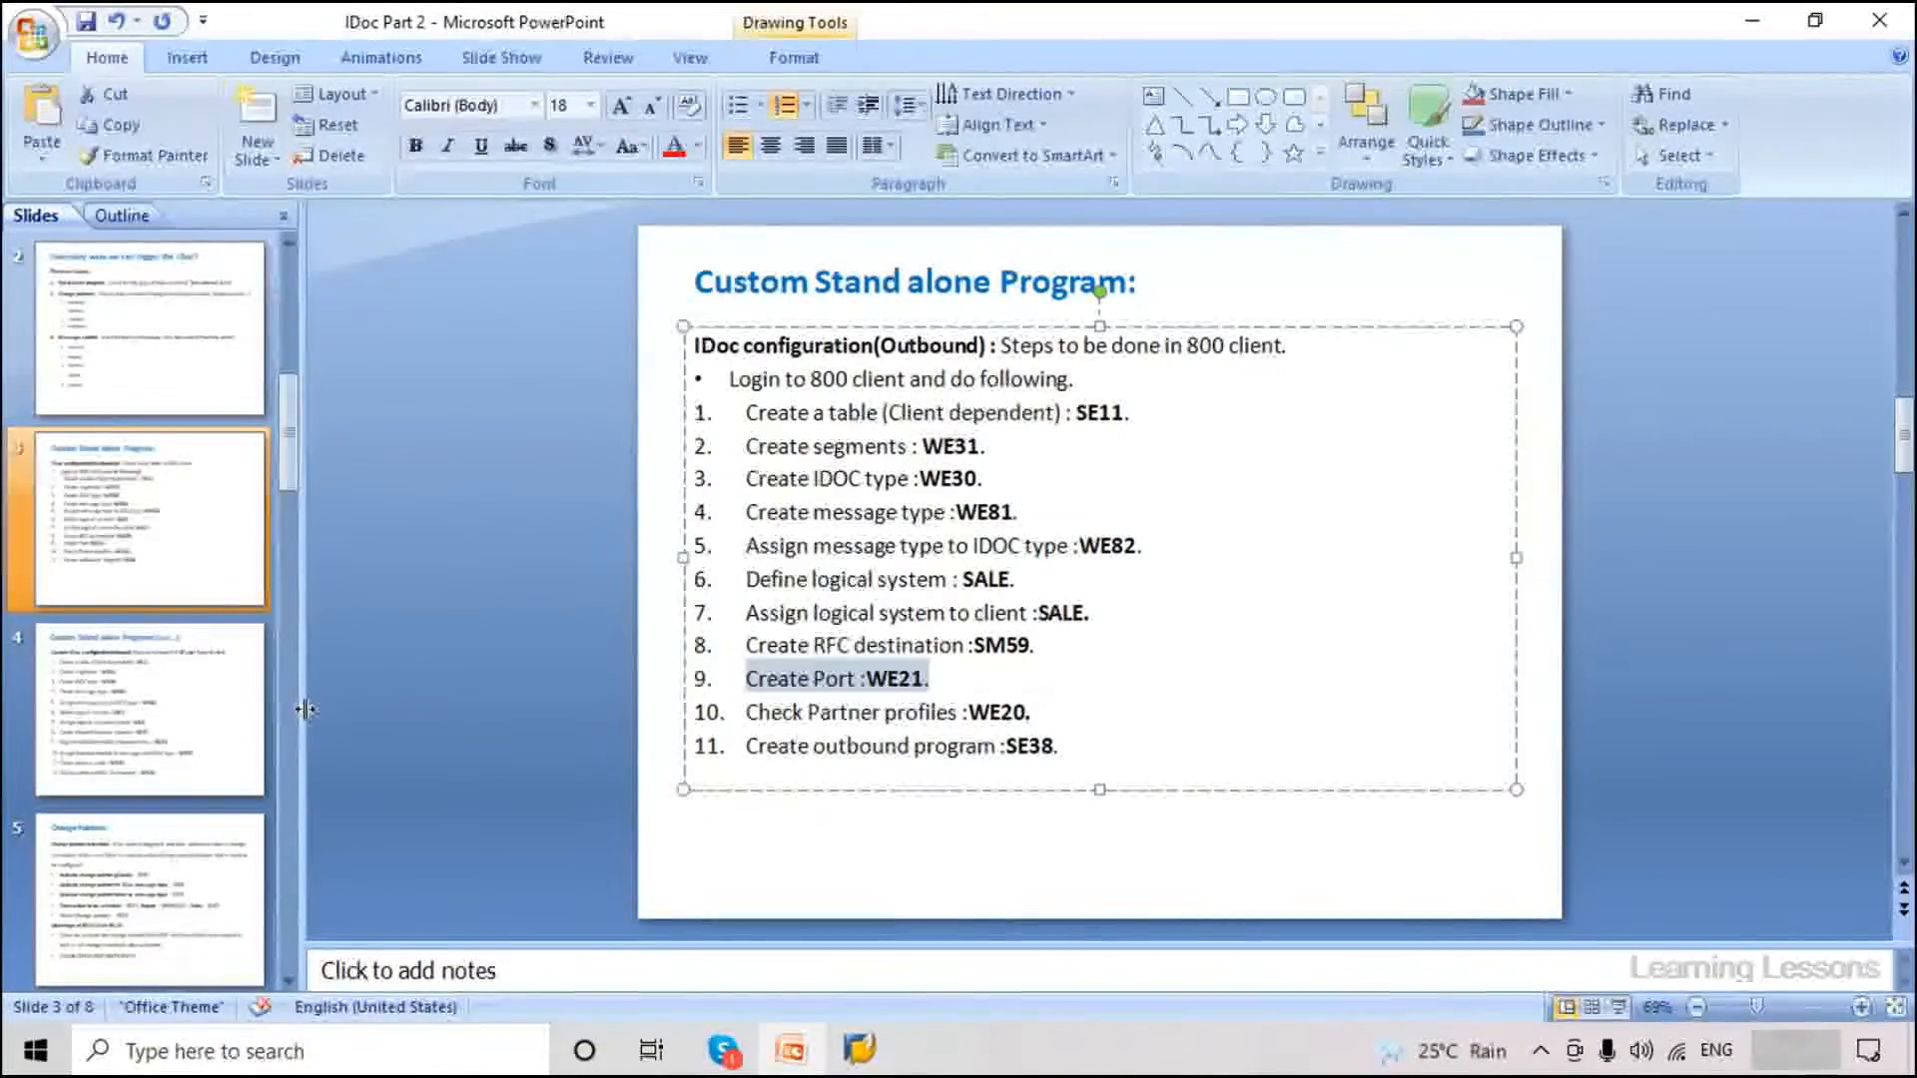
Review slide 4's inbound steps SALE, SE37, BD51, WE57, WE42 and inbound partner profiles, then return to SAP.
{"action": "left_click", "coordinate": [228, 696]}
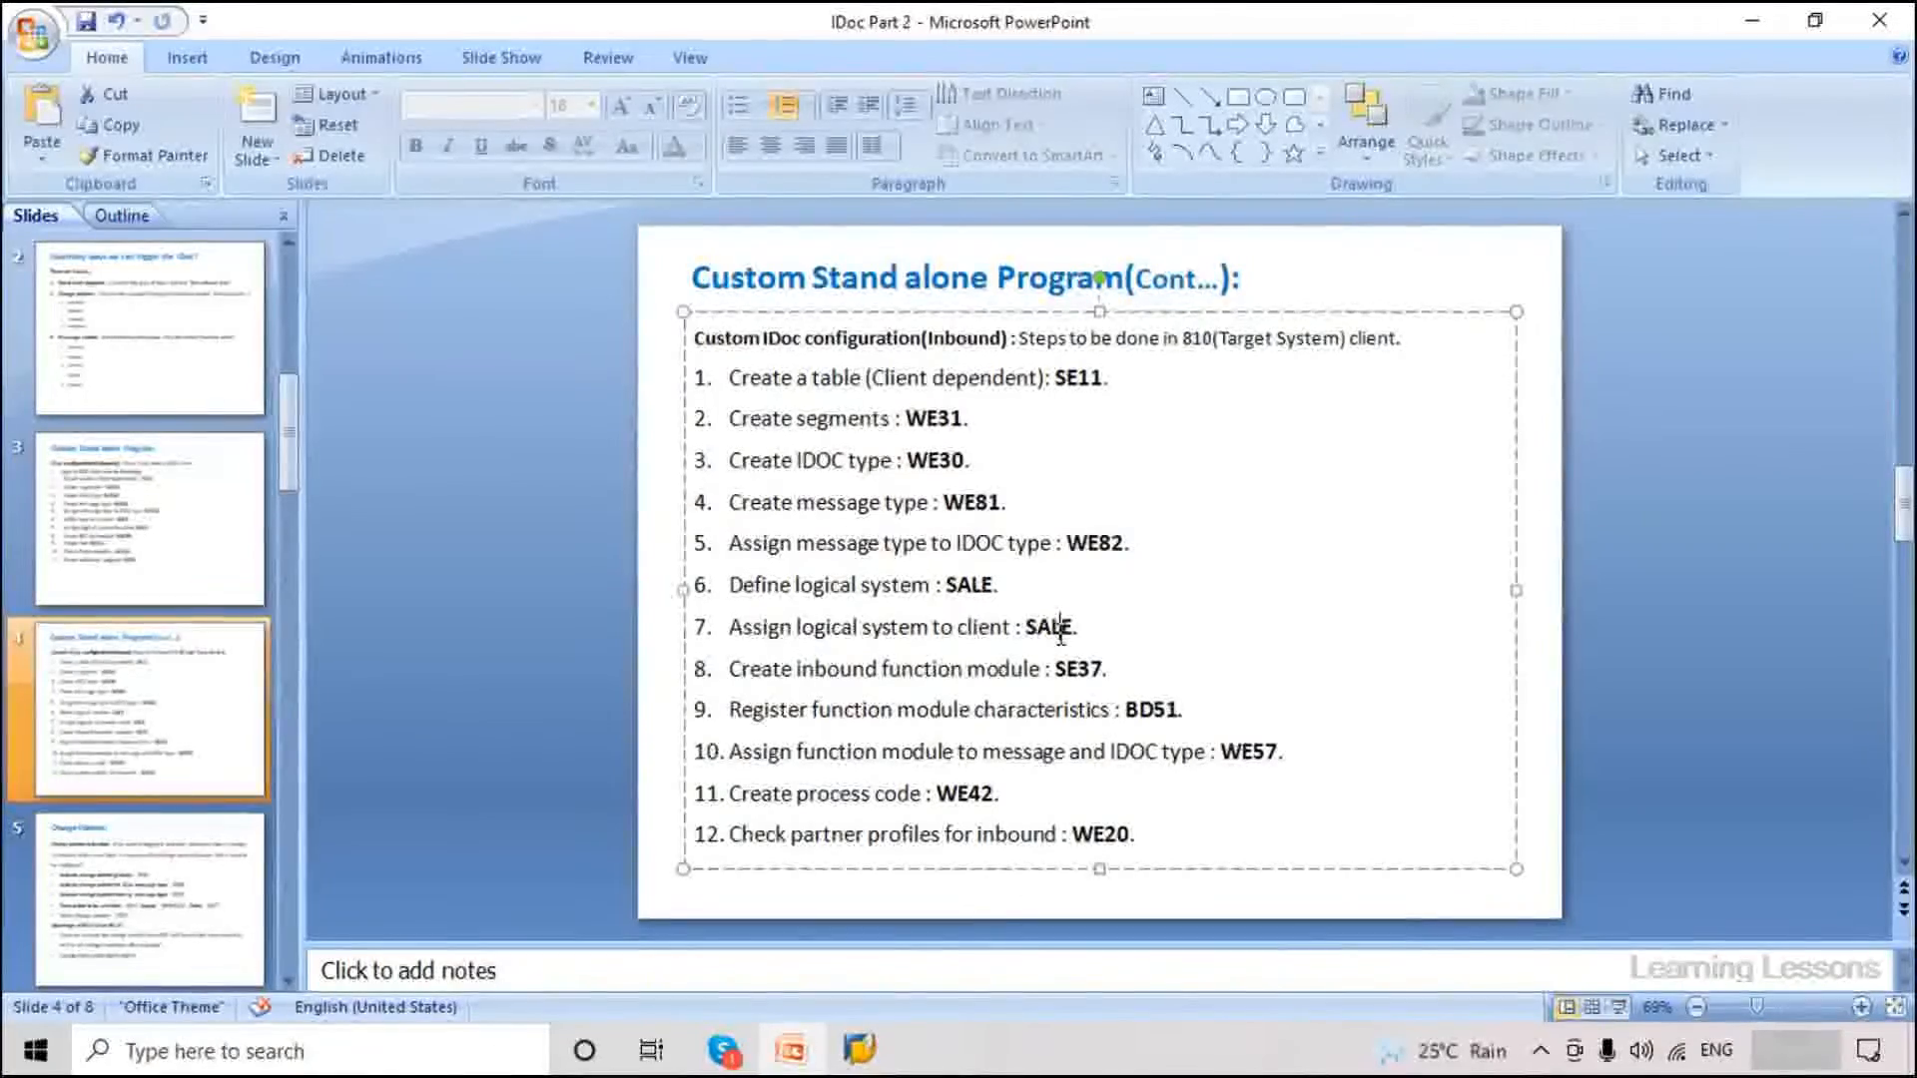
{"action": "left_click", "coordinate": [1060, 627]}
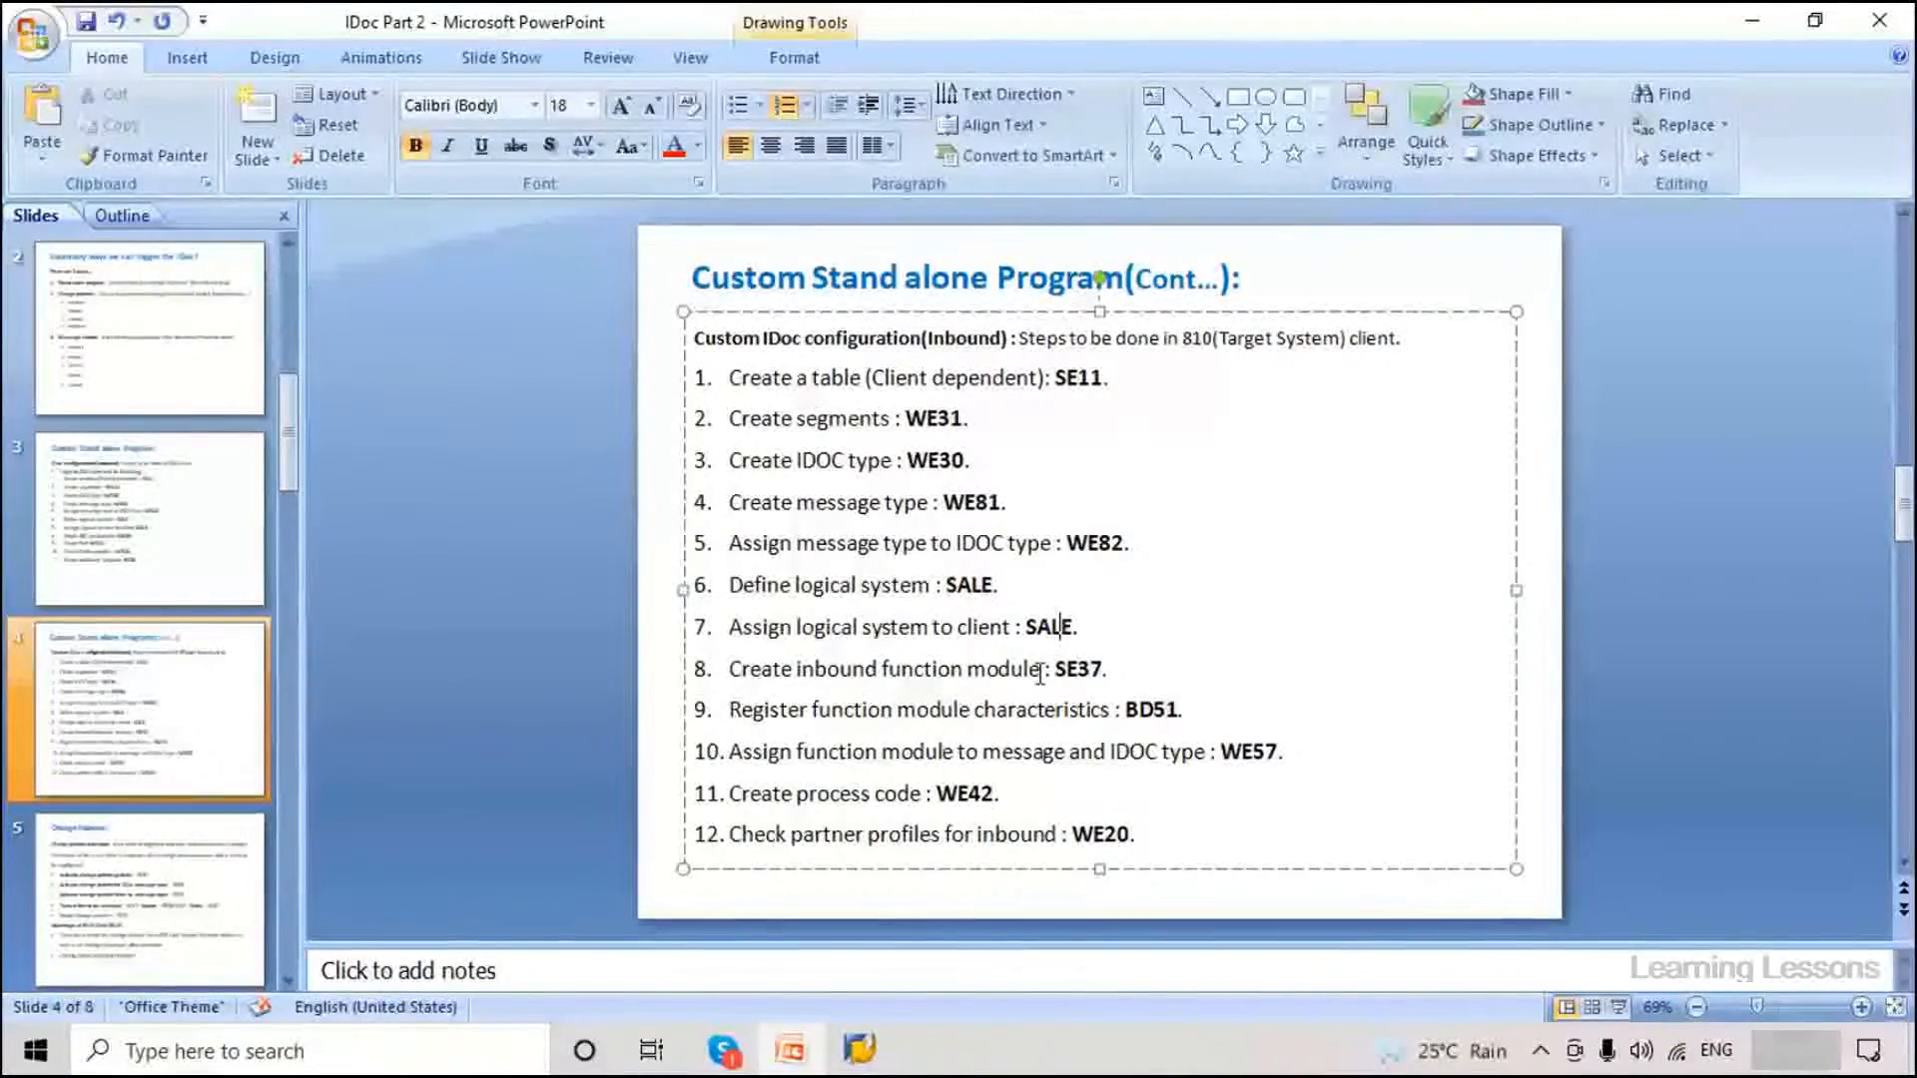
{"action": "double_click", "coordinate": [1051, 679]}
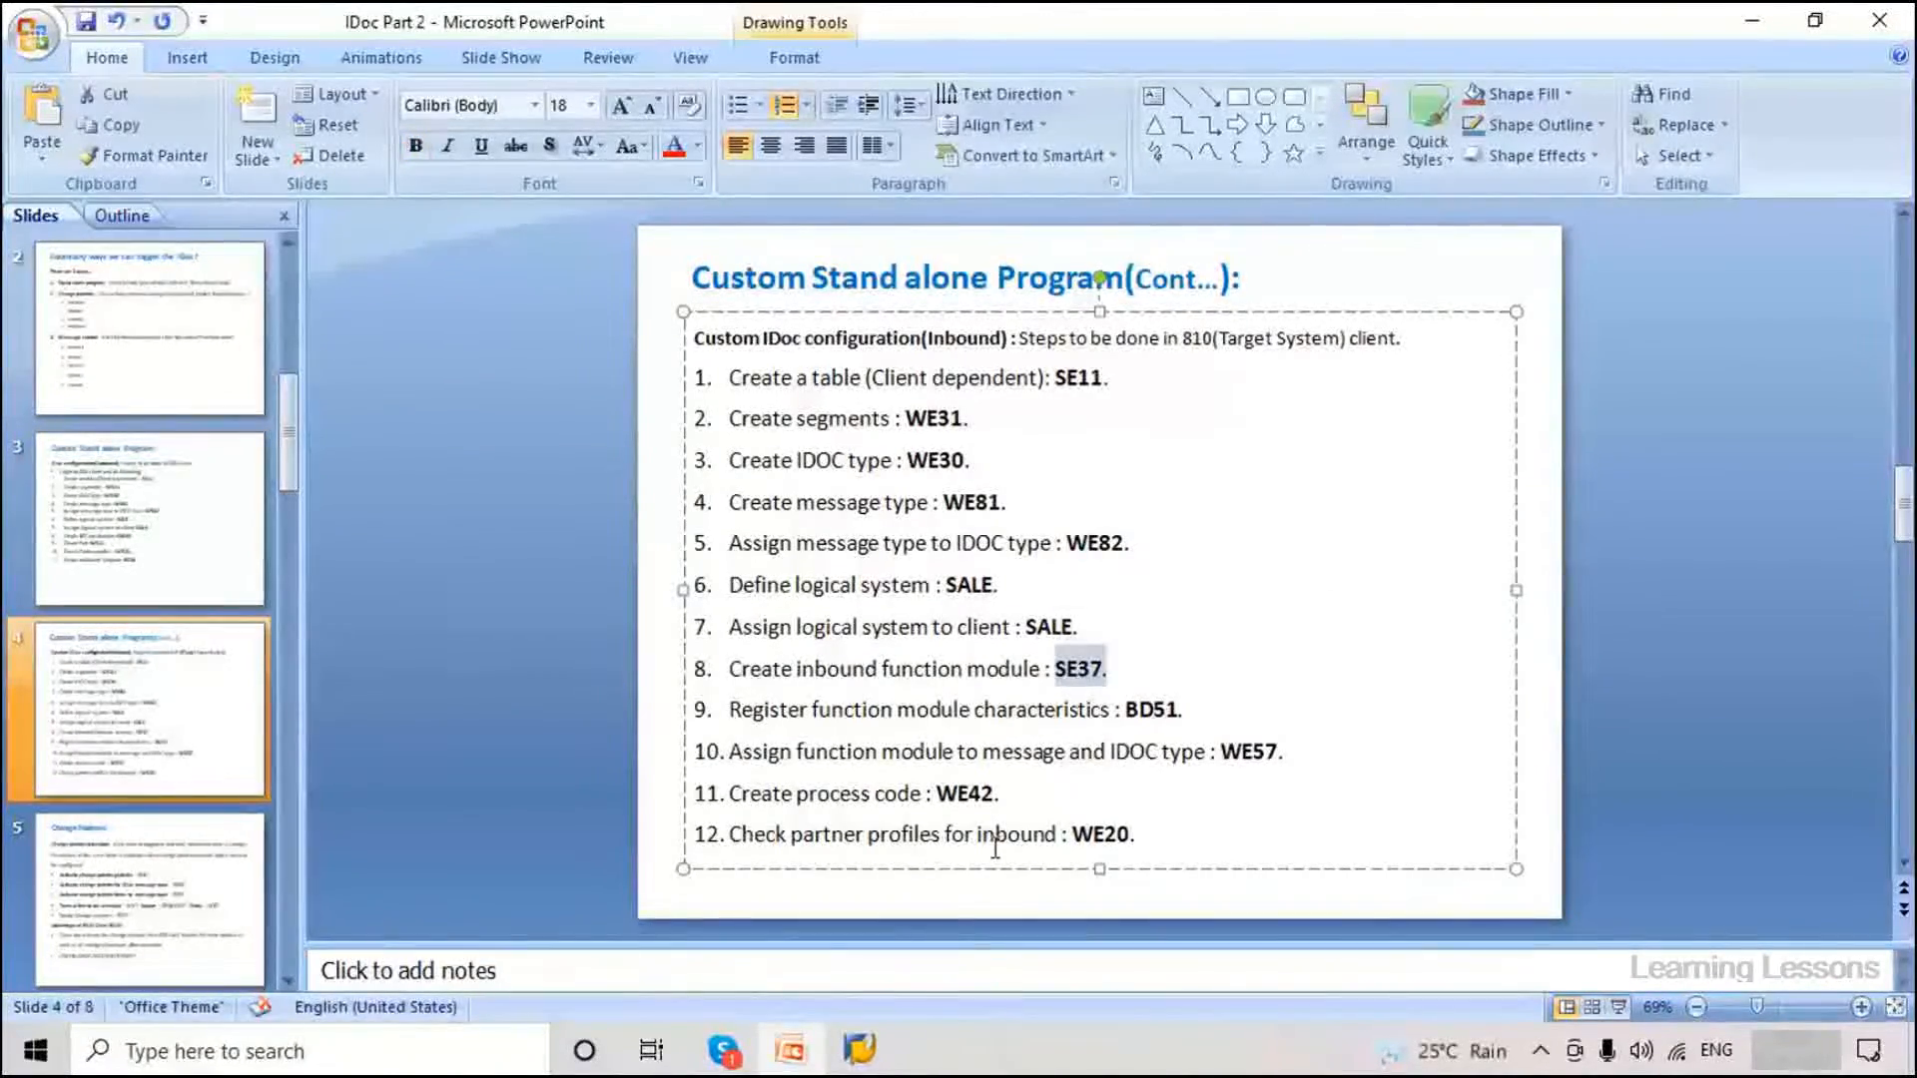
{"action": "left_click_drag", "start_coordinate": [1182, 711], "coordinate": [1125, 711]}
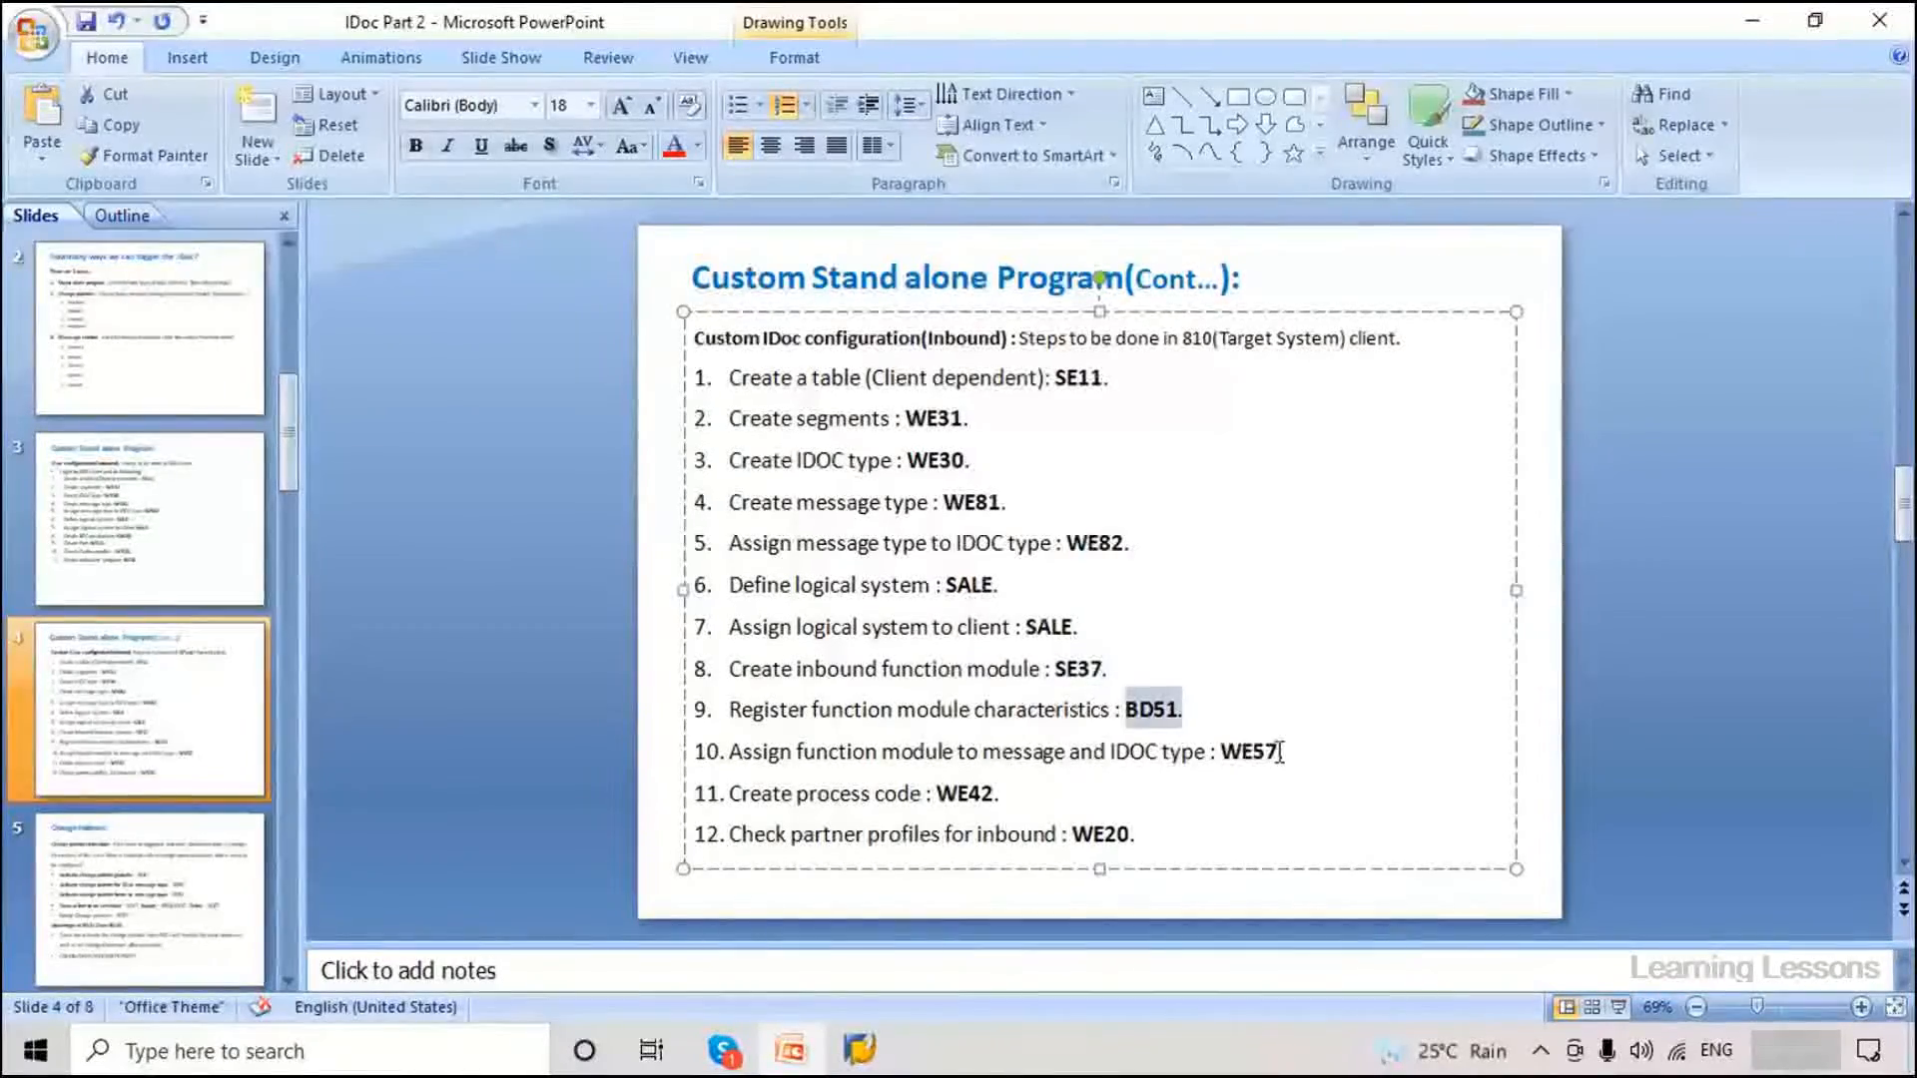
{"action": "left_click_drag", "start_coordinate": [1283, 754], "coordinate": [1162, 754]}
{"action": "left_click_drag", "start_coordinate": [999, 794], "coordinate": [927, 794]}
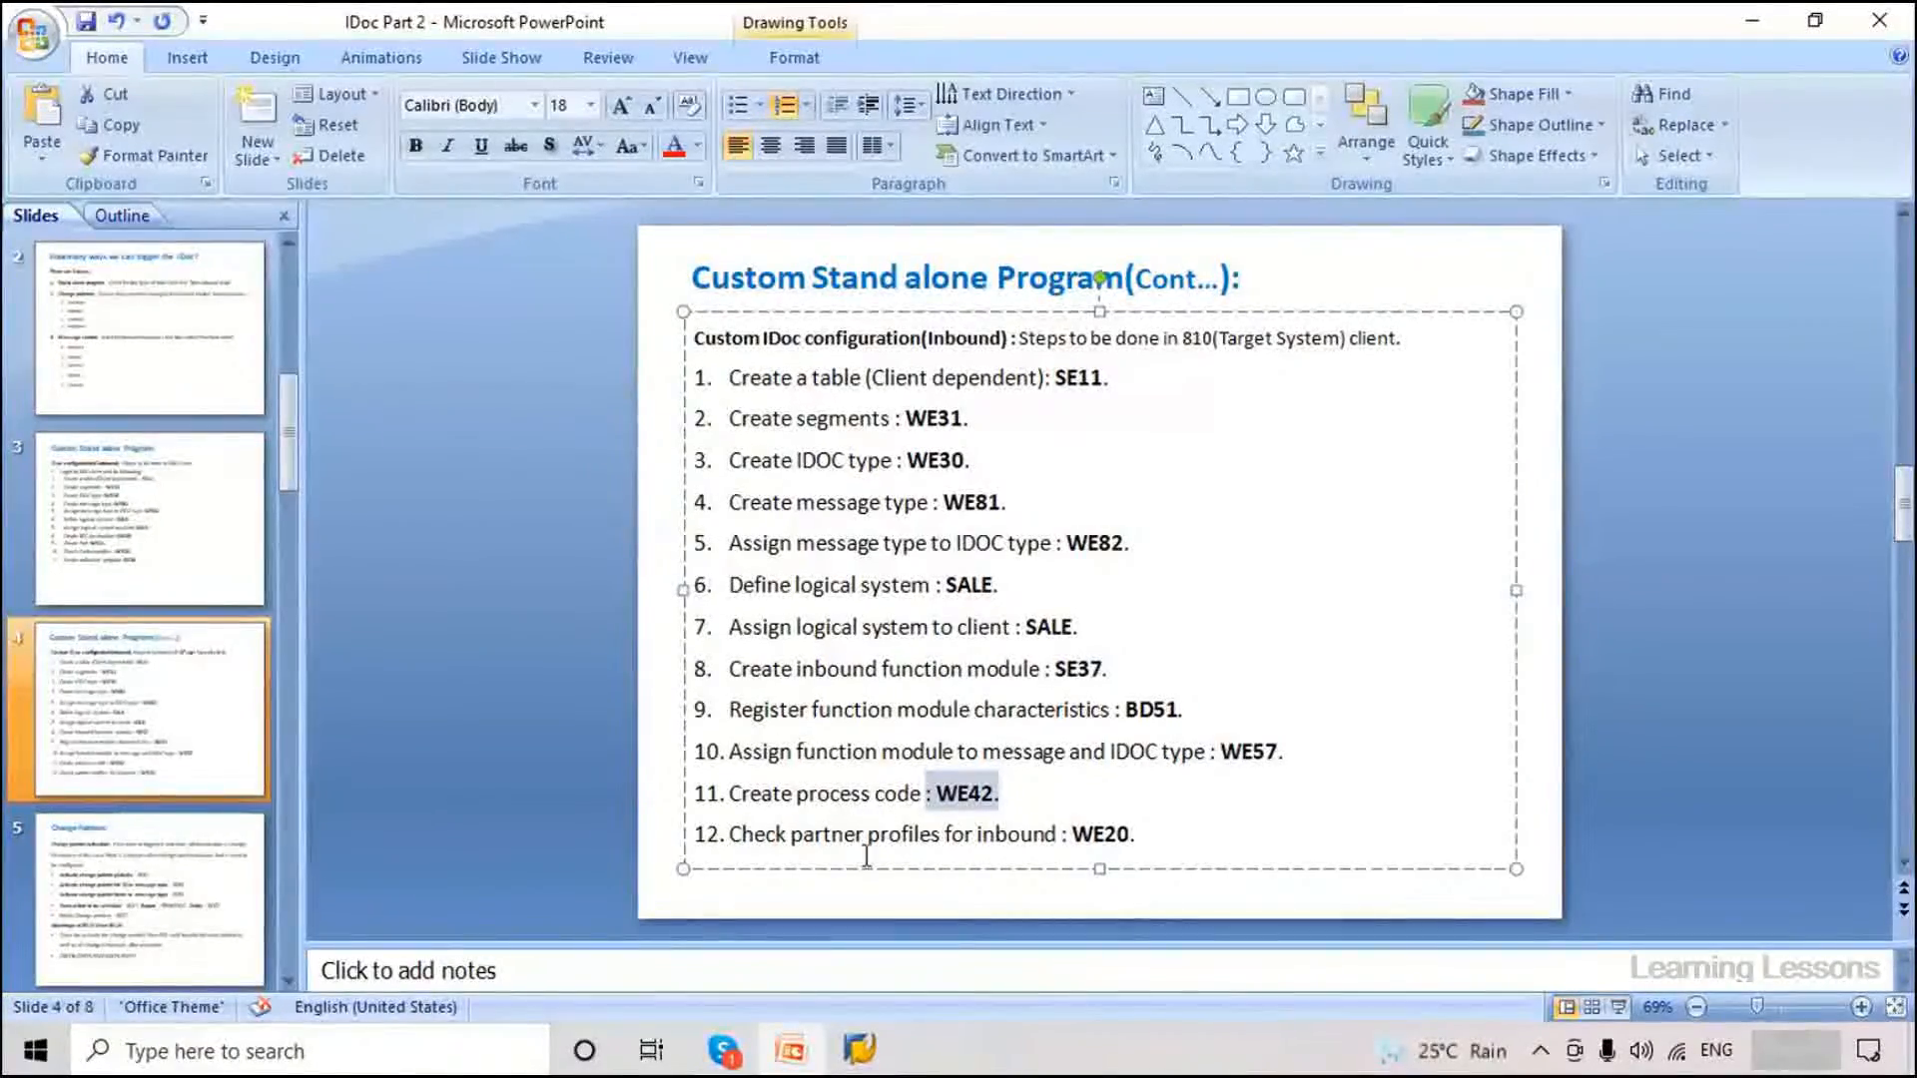
{"action": "left_click_drag", "start_coordinate": [852, 834], "coordinate": [1056, 834]}
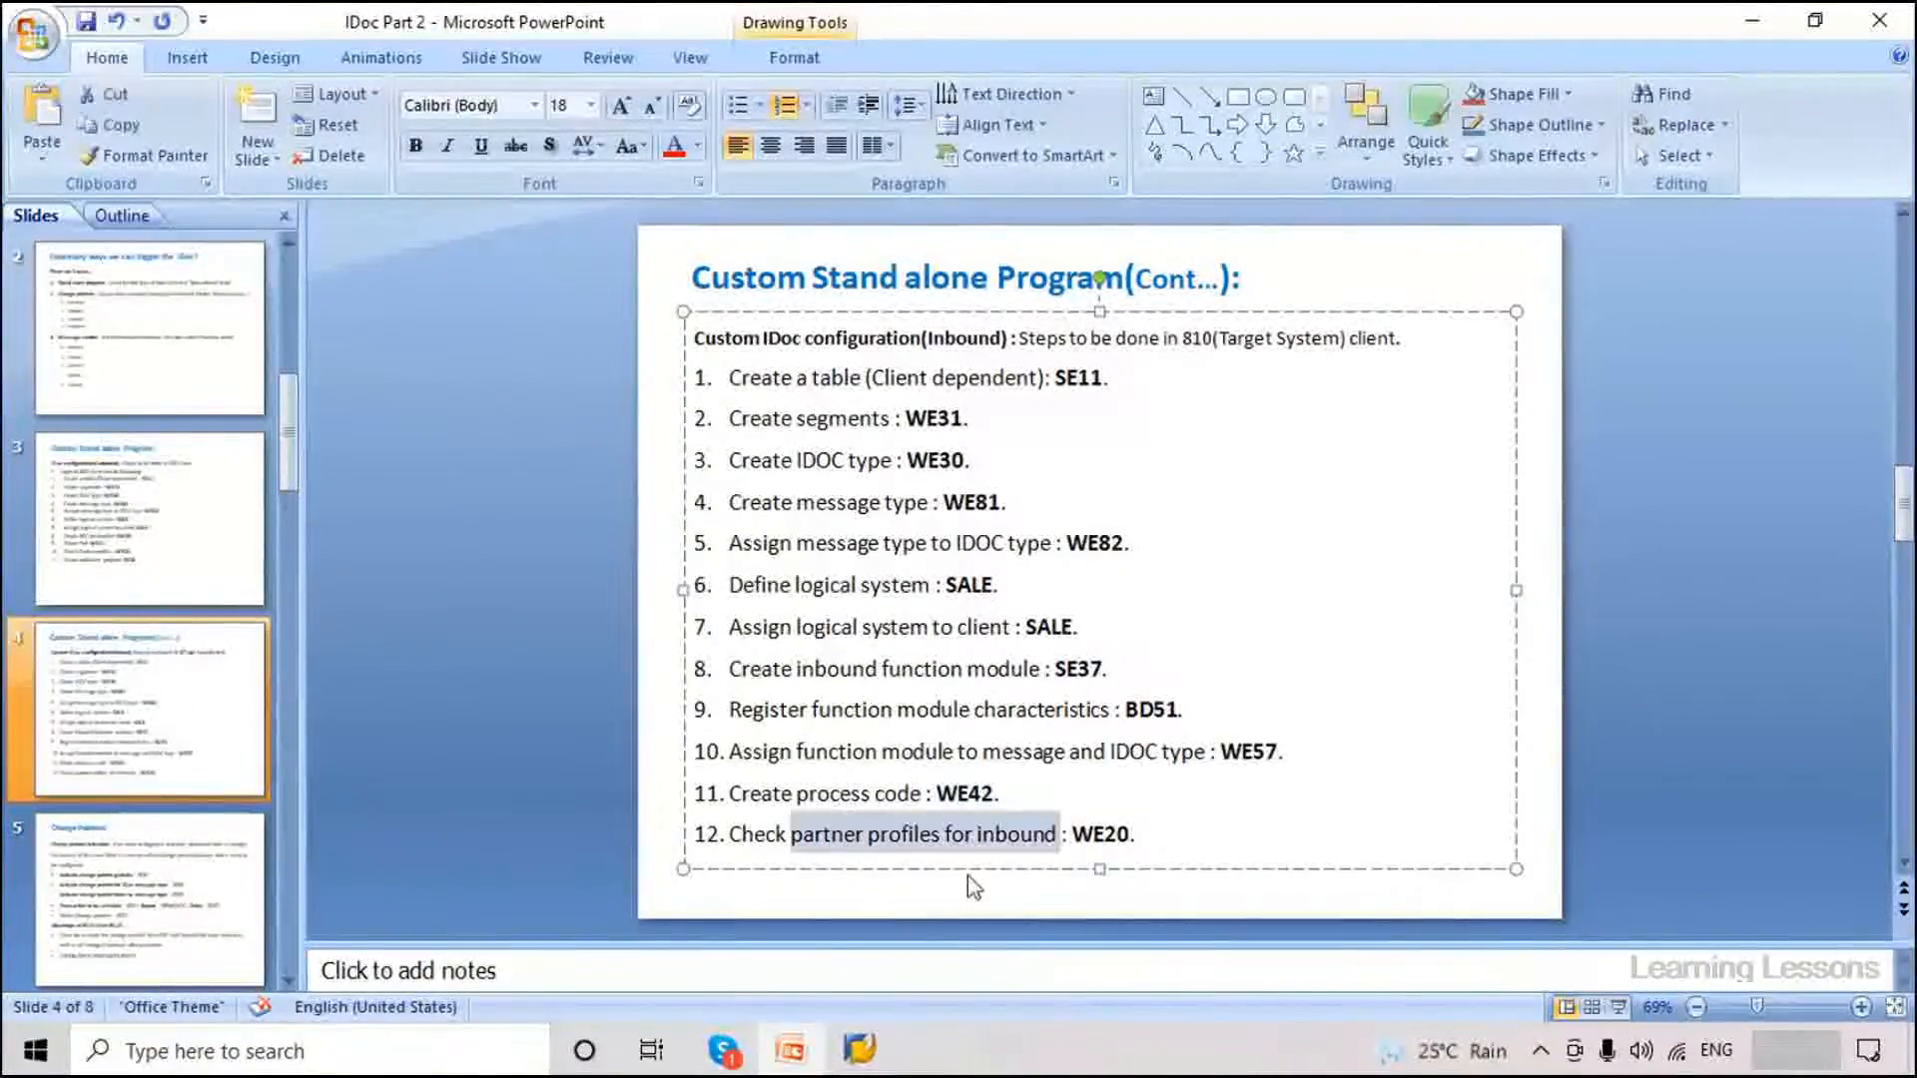
{"action": "mouse_move", "coordinate": [859, 1047]}
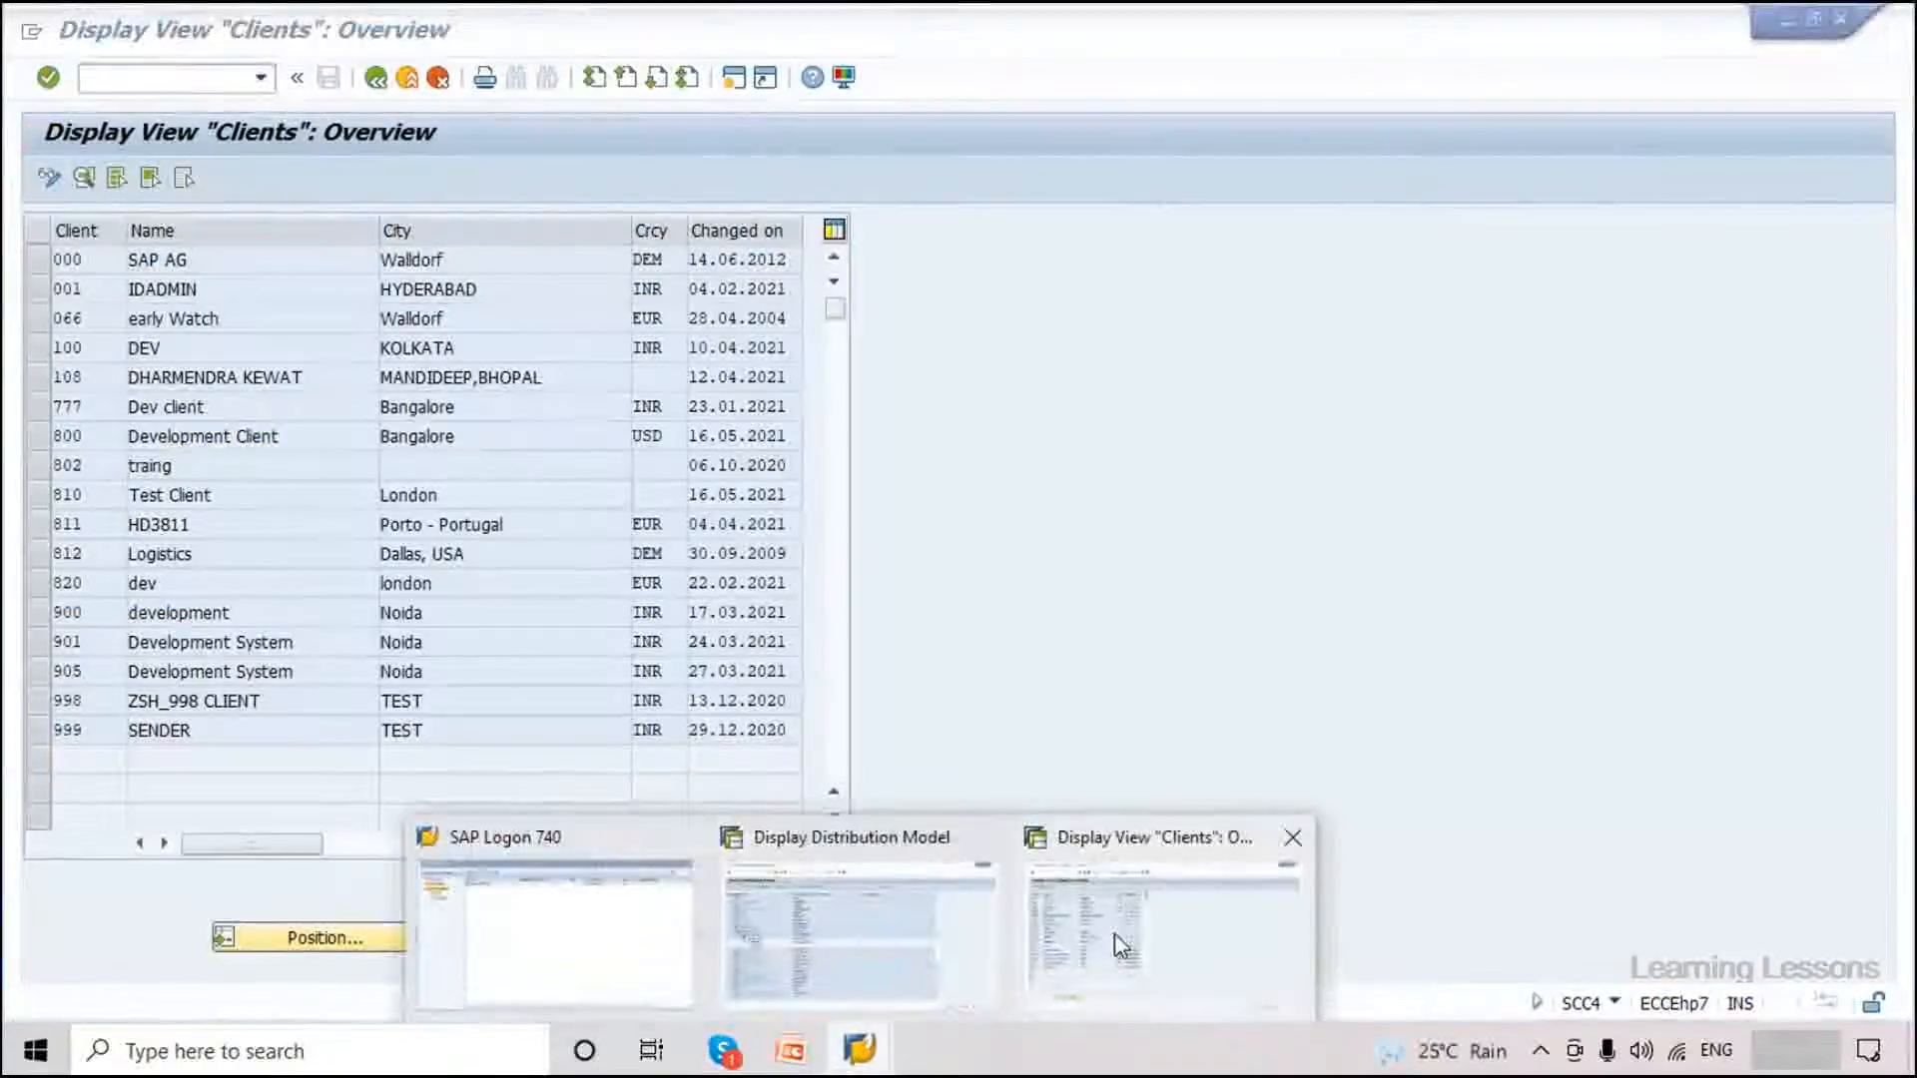
{"action": "left_click", "coordinate": [1121, 950]}
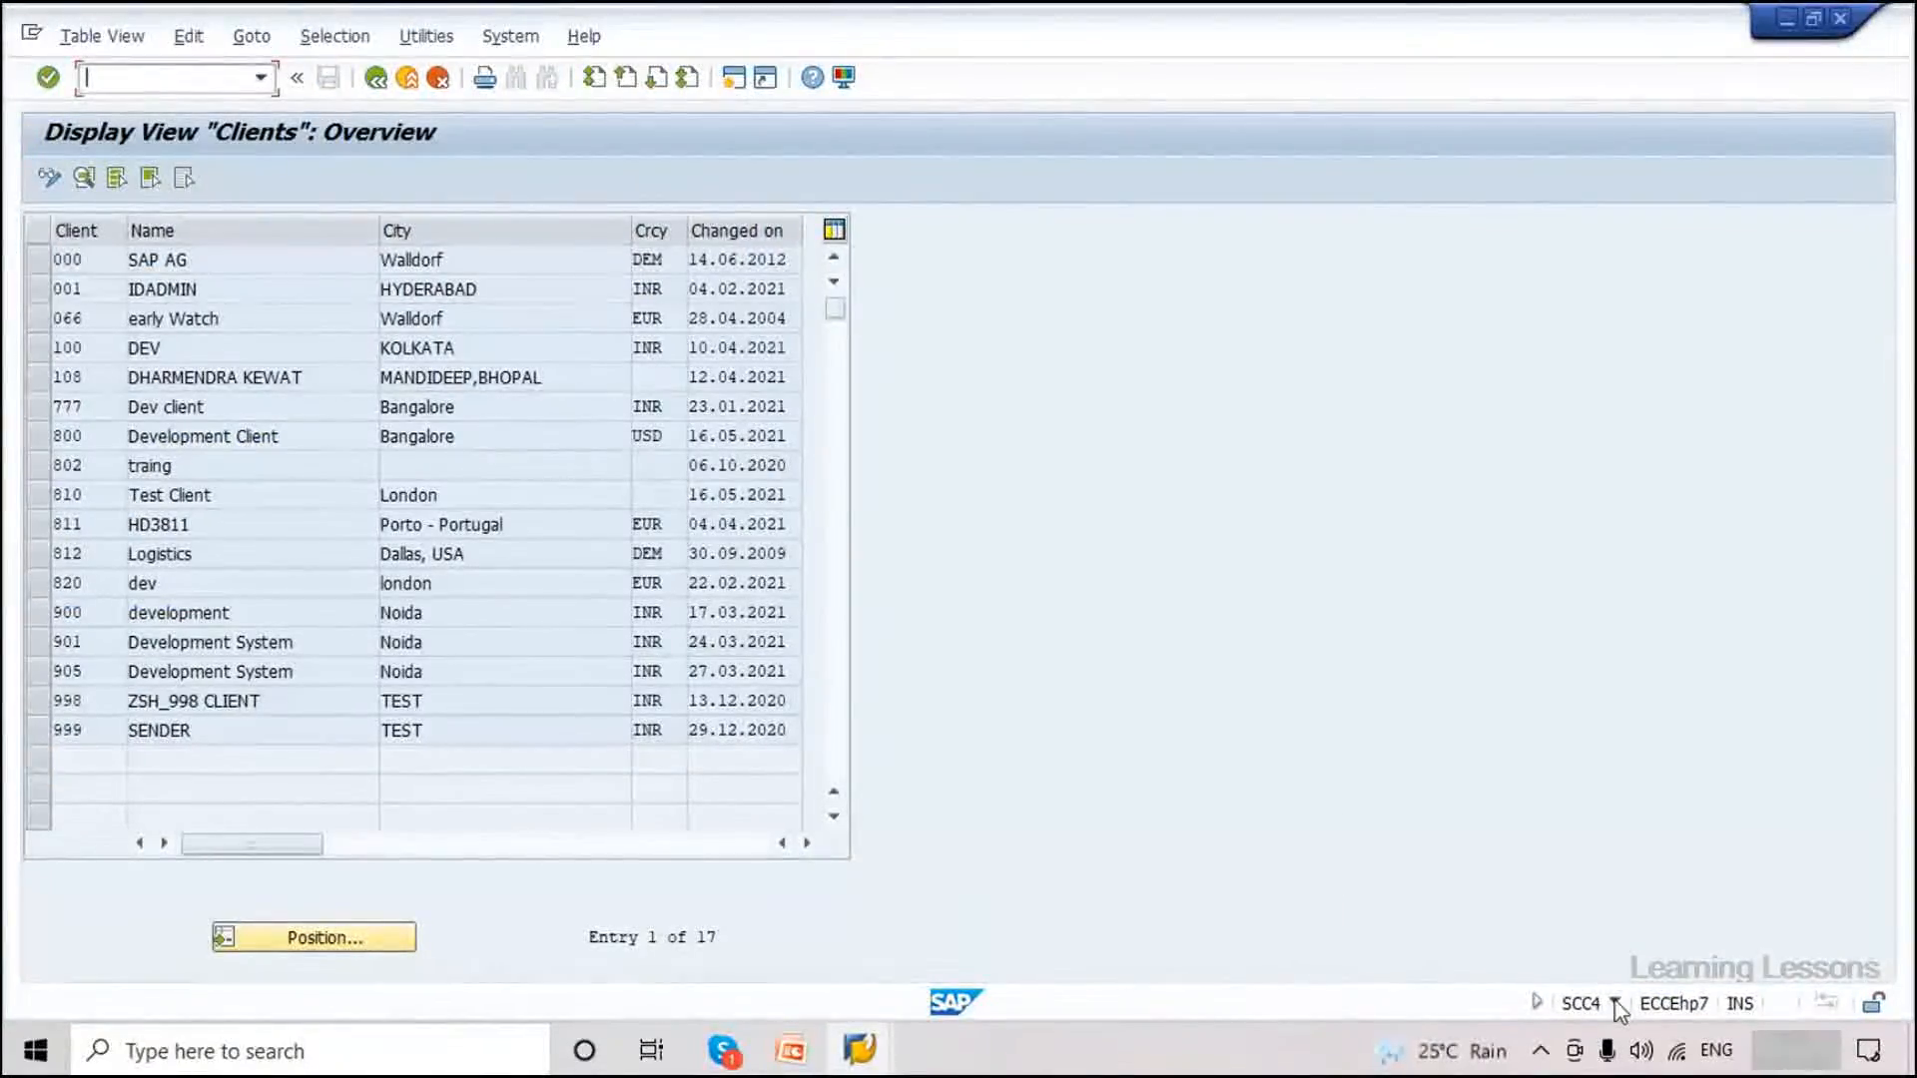
Show the logged-in client number in the status bar and open partner profiles with /nwe20.
{"action": "left_click", "coordinate": [1616, 1003]}
{"action": "left_click", "coordinate": [1638, 791]}
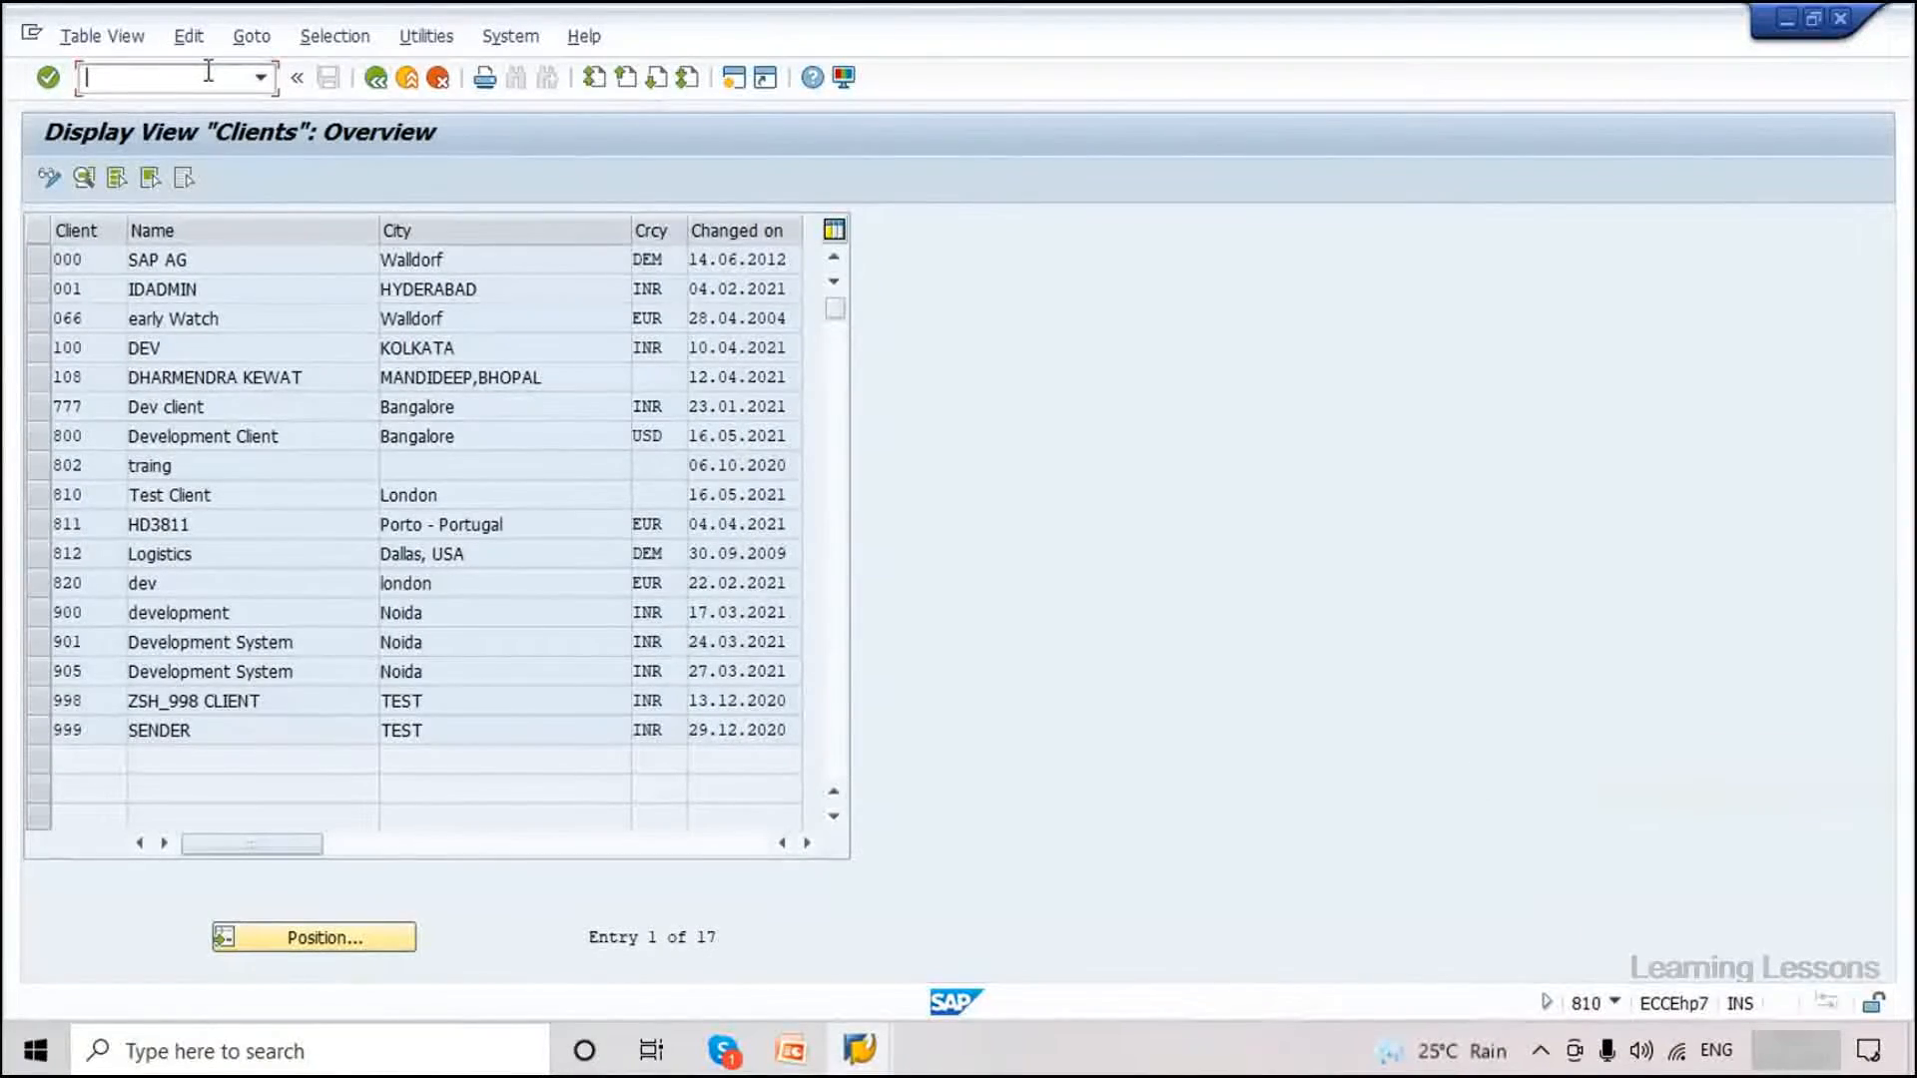
{"action": "type", "text": "/nwe20"}
{"action": "key", "text": "Return"}
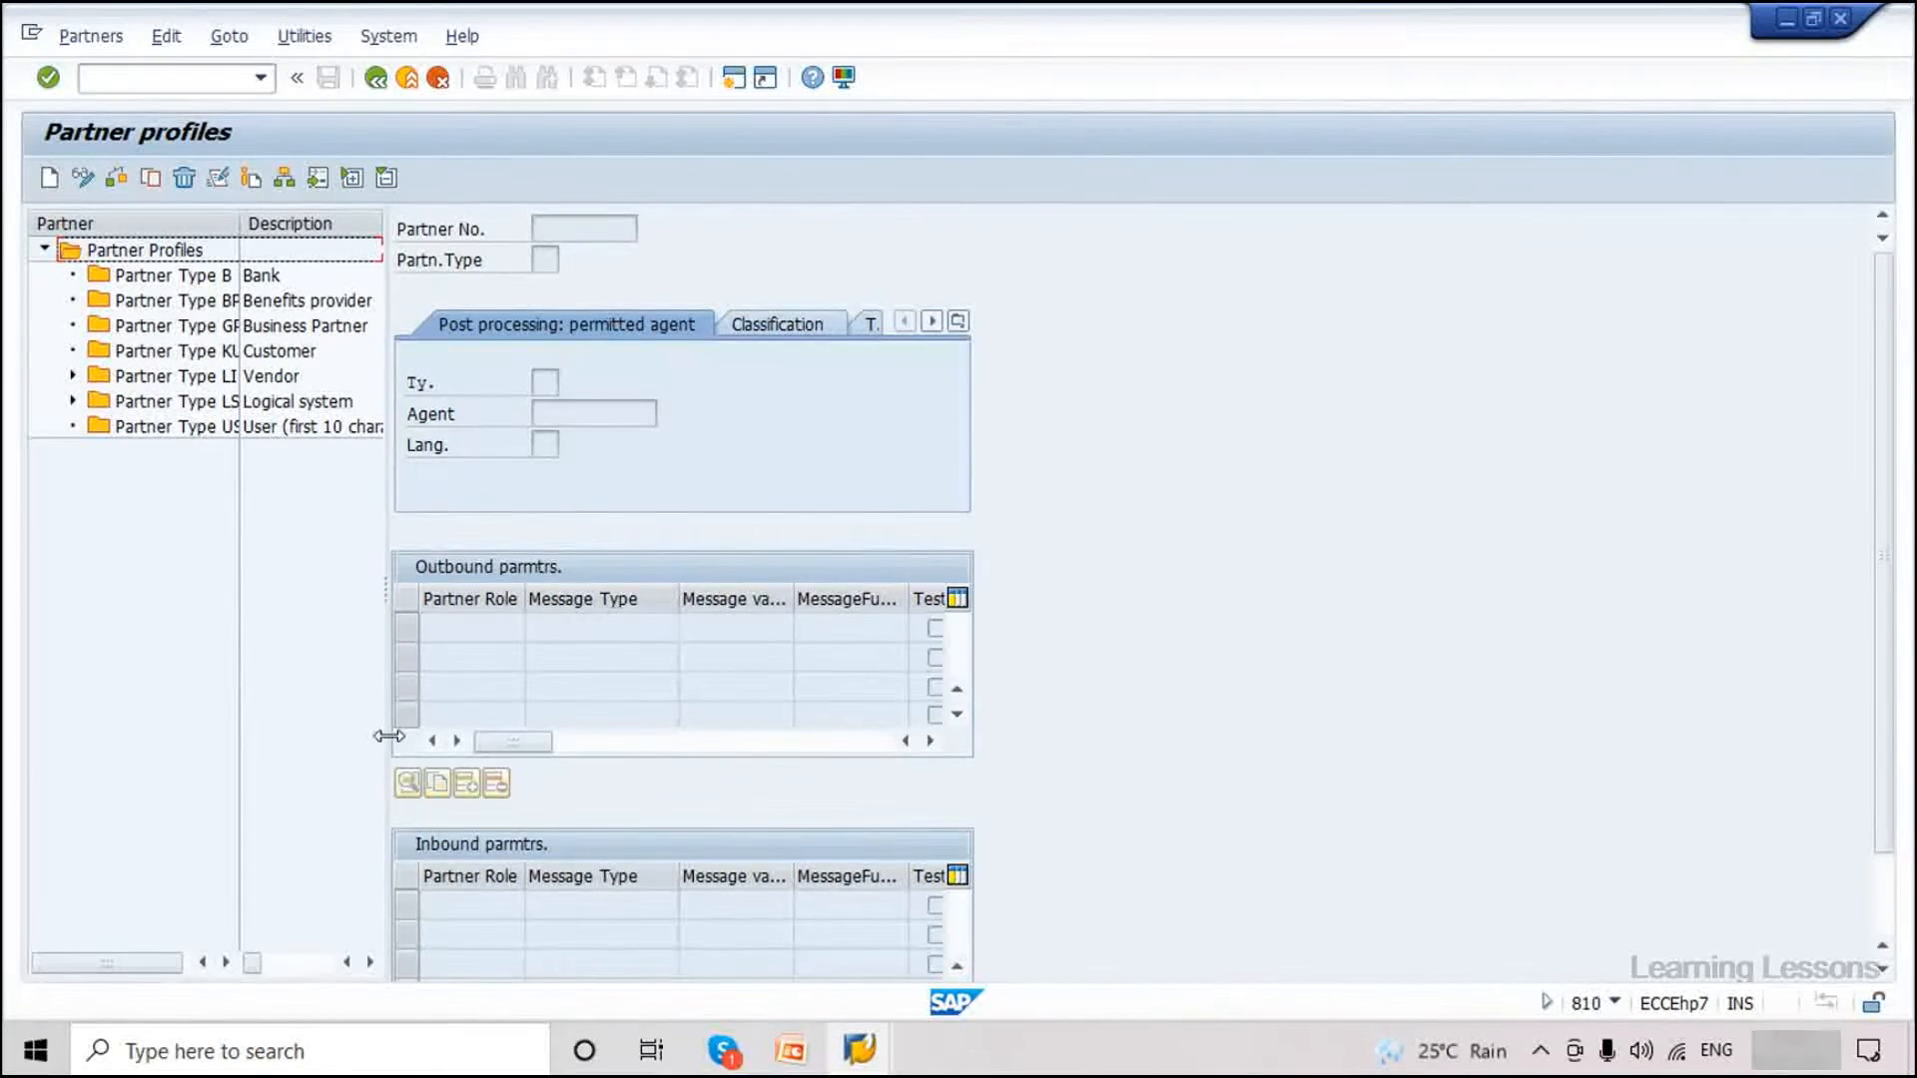
Expand Partner Type LS, select EH7CLNT800 and open its MATMAS inbound parameters.
{"action": "left_click_drag", "start_coordinate": [389, 736], "coordinate": [562, 736]}
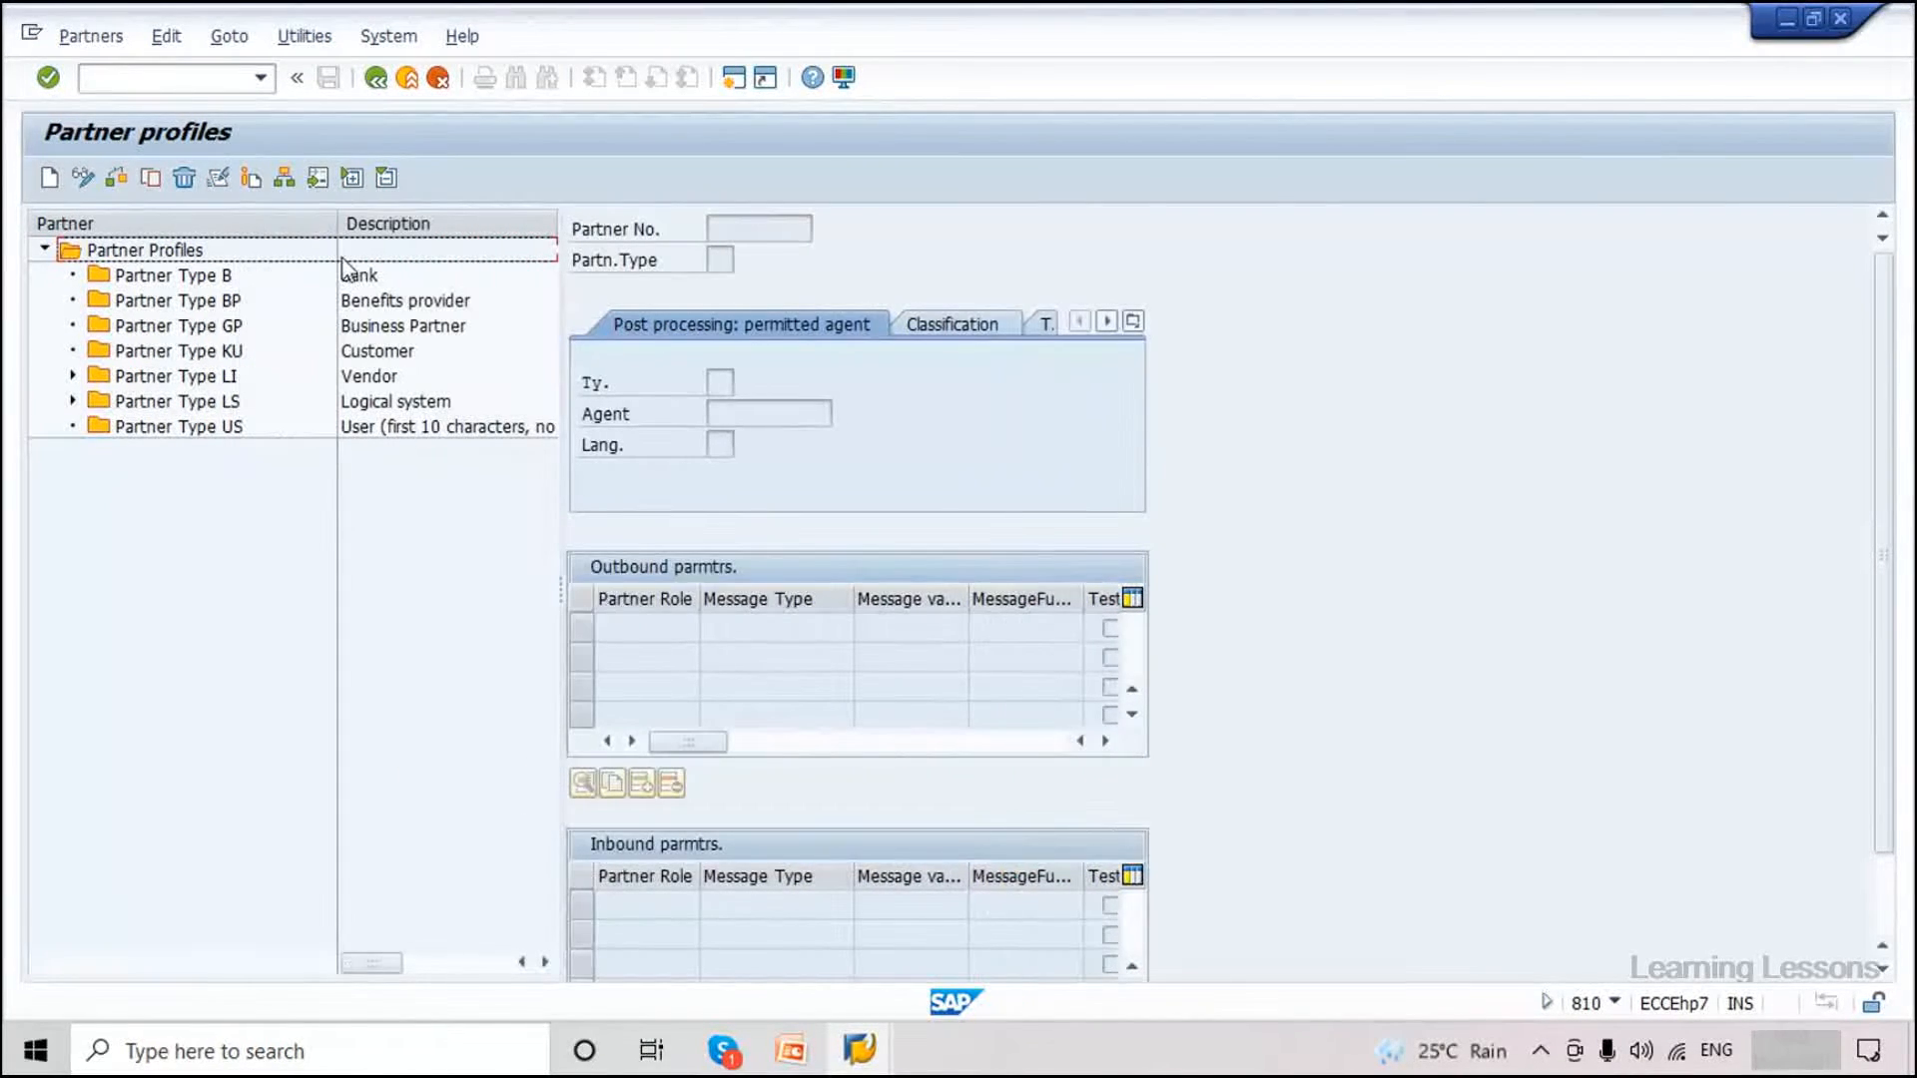
{"action": "left_click", "coordinate": [74, 401]}
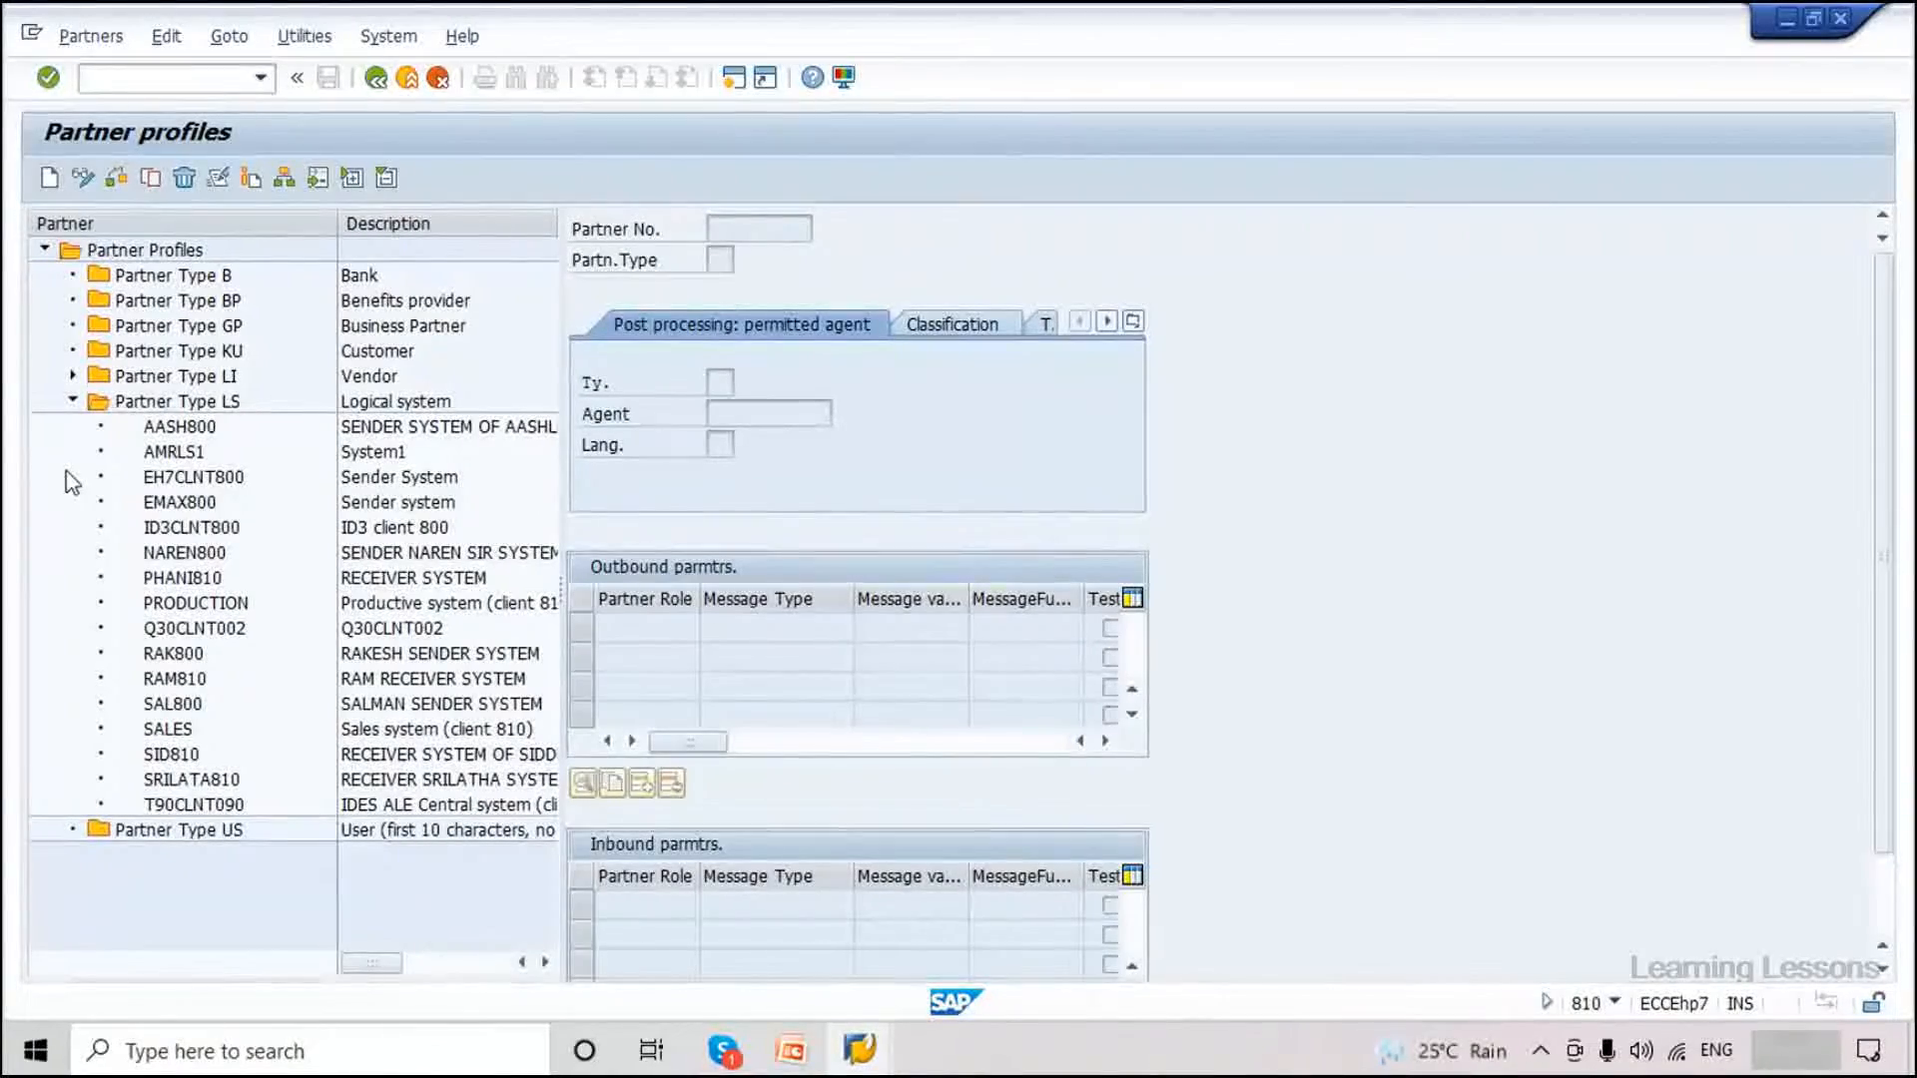
{"action": "left_click", "coordinate": [184, 479]}
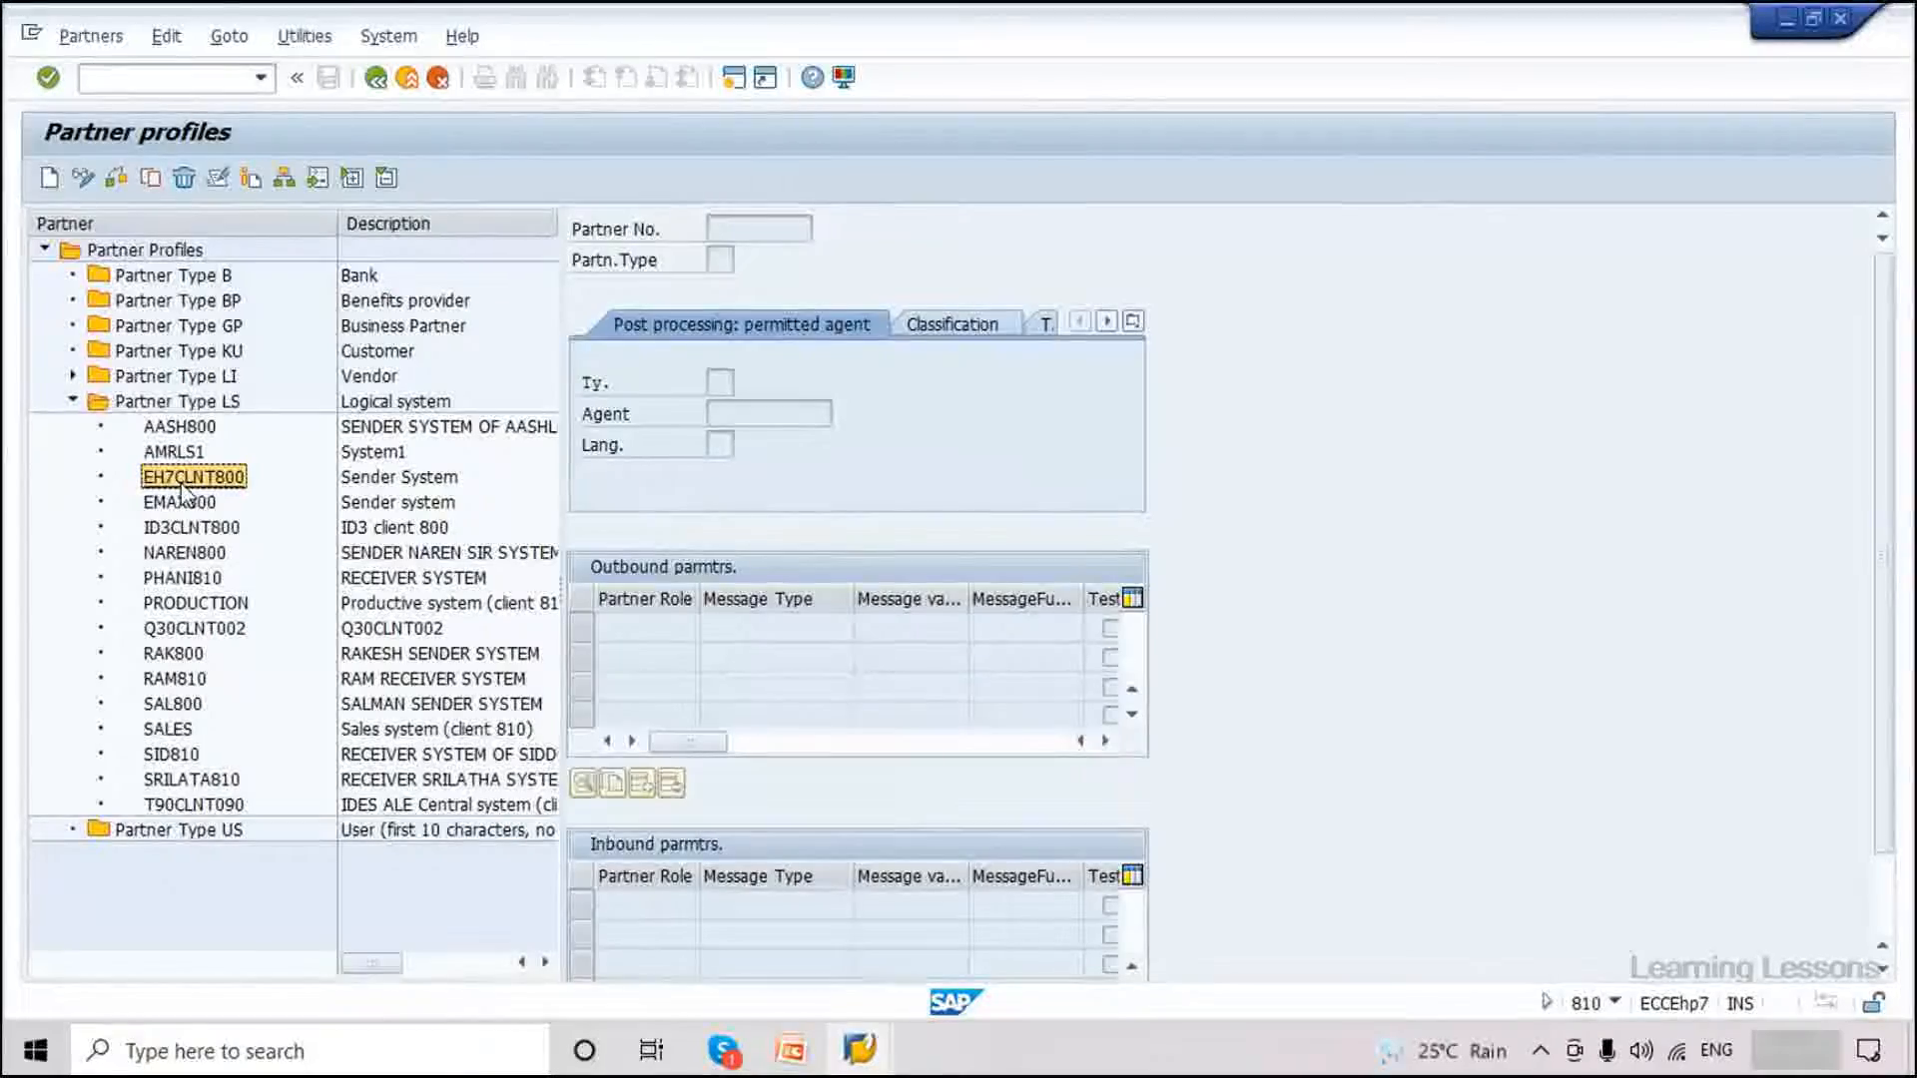
{"action": "double_click", "coordinate": [753, 935]}
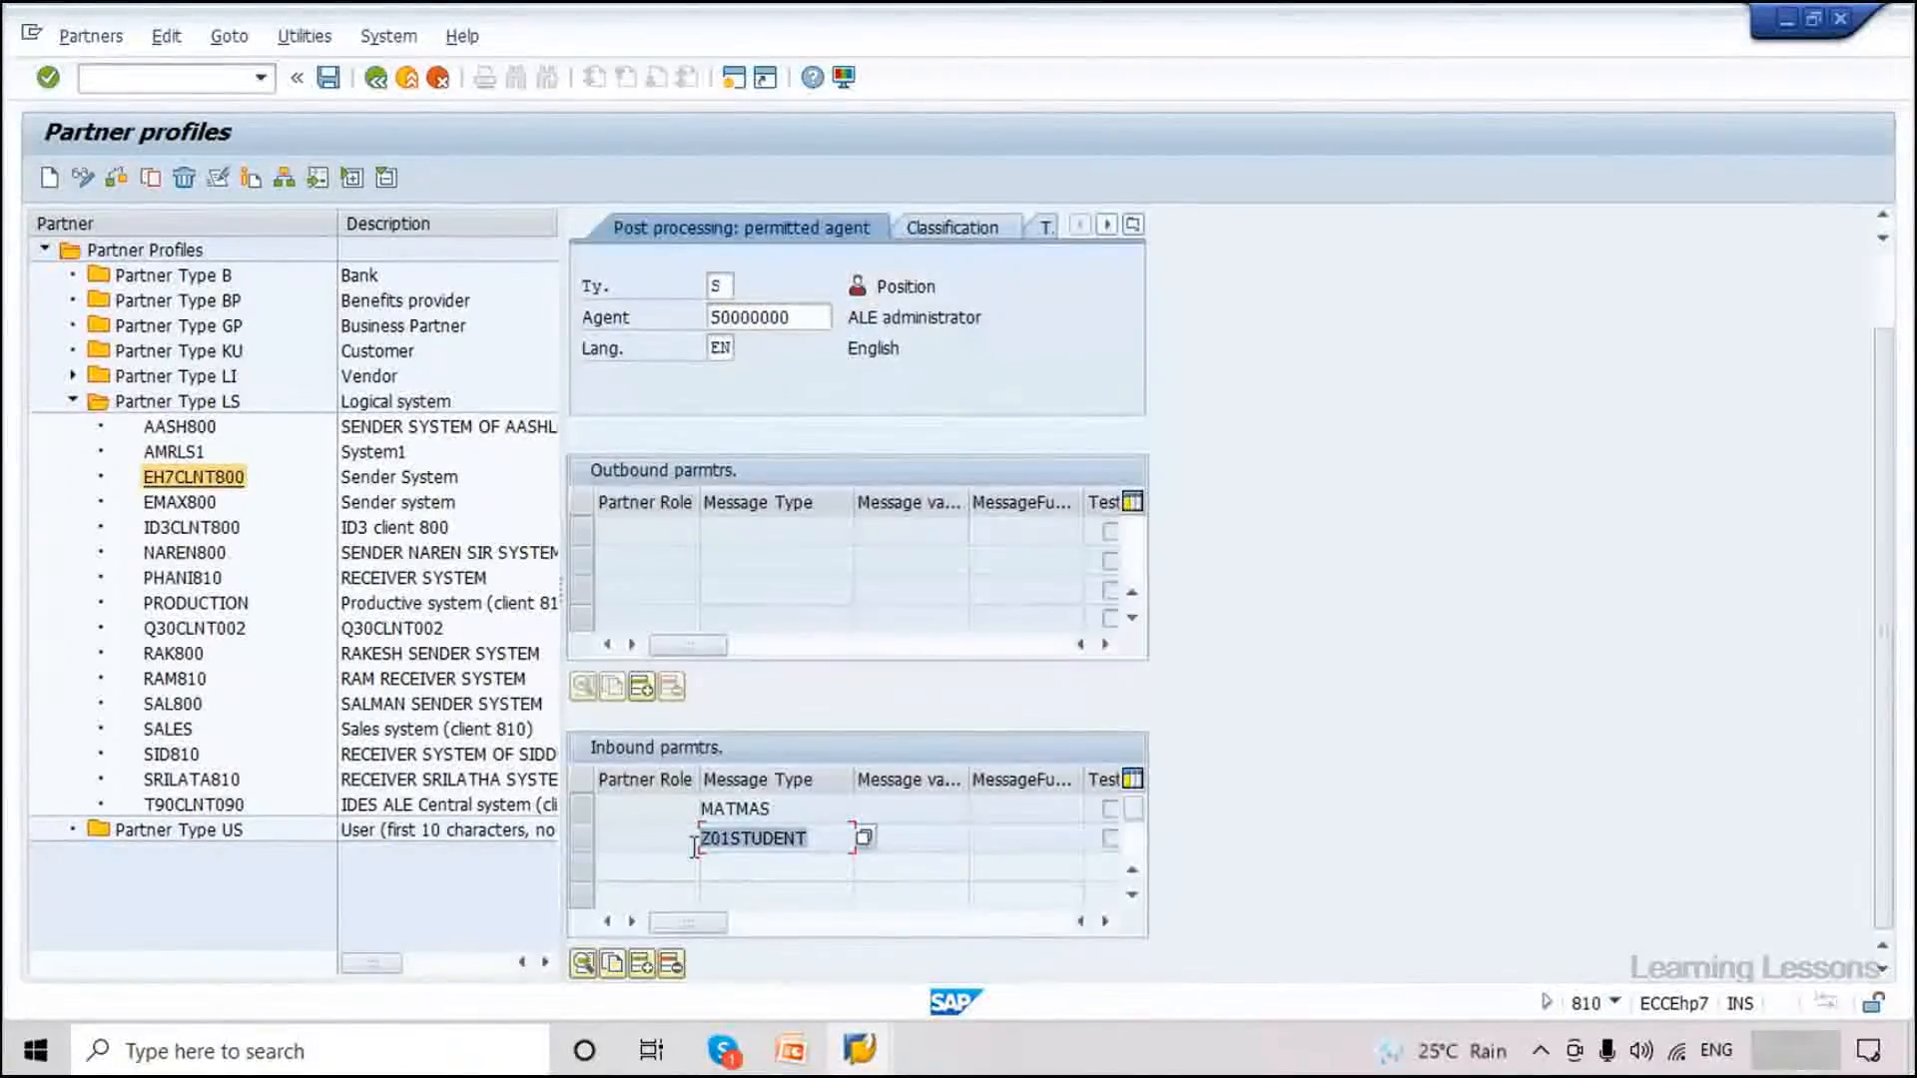
{"action": "left_click", "coordinate": [788, 805]}
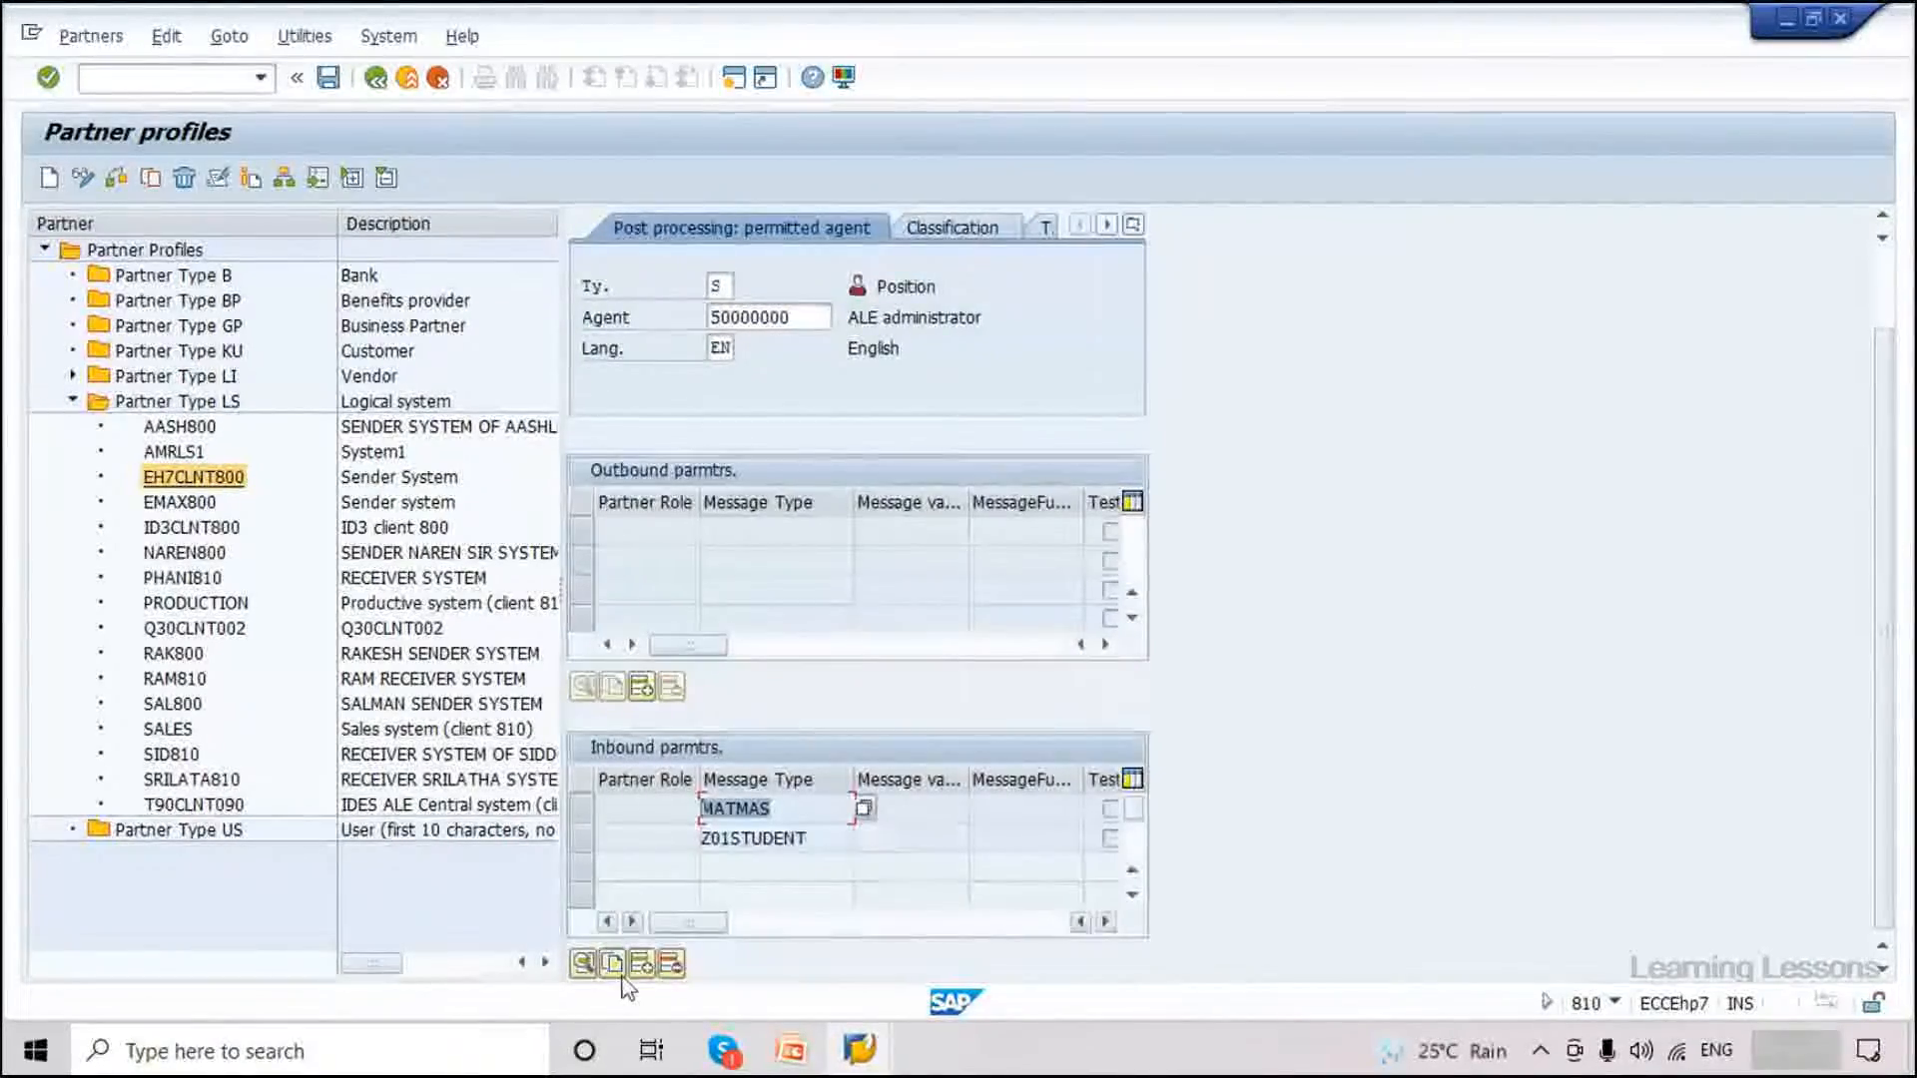
{"action": "double_click", "coordinate": [733, 811]}
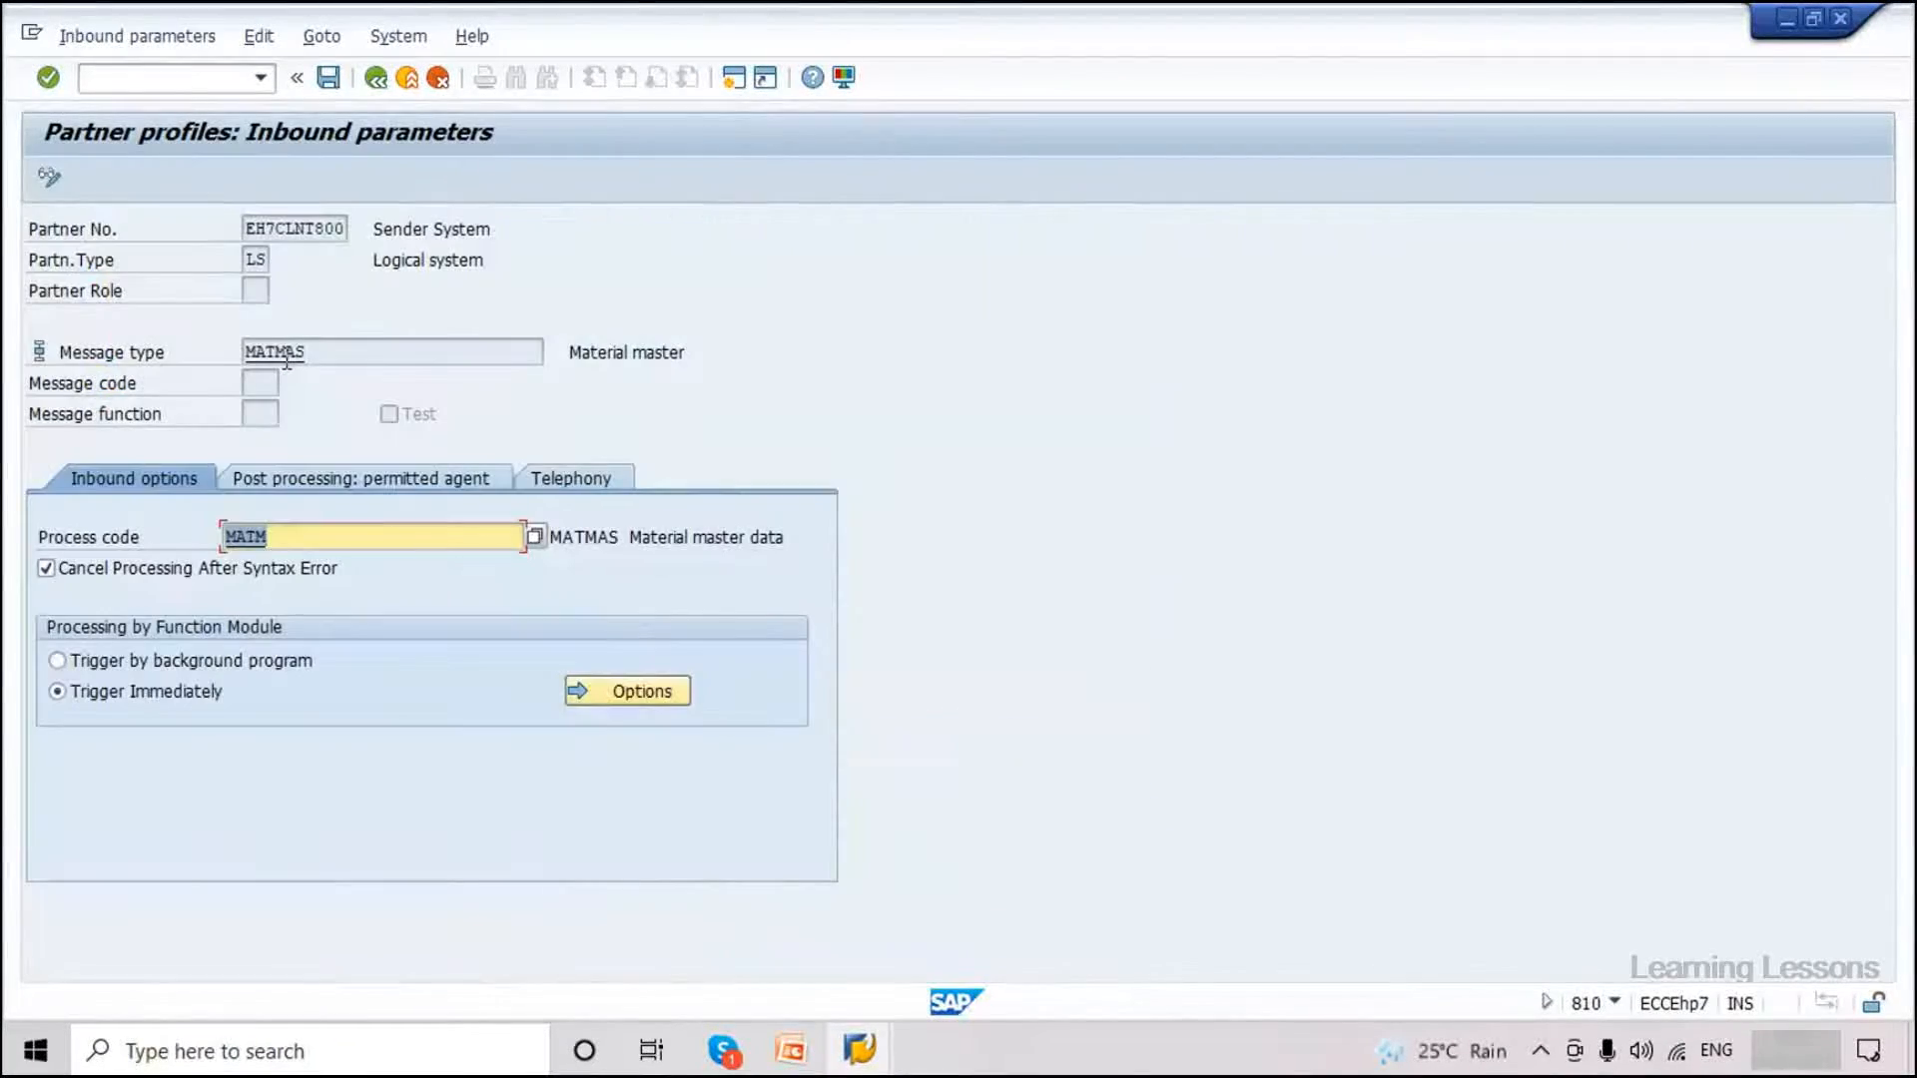
{"action": "double_click", "coordinate": [304, 355]}
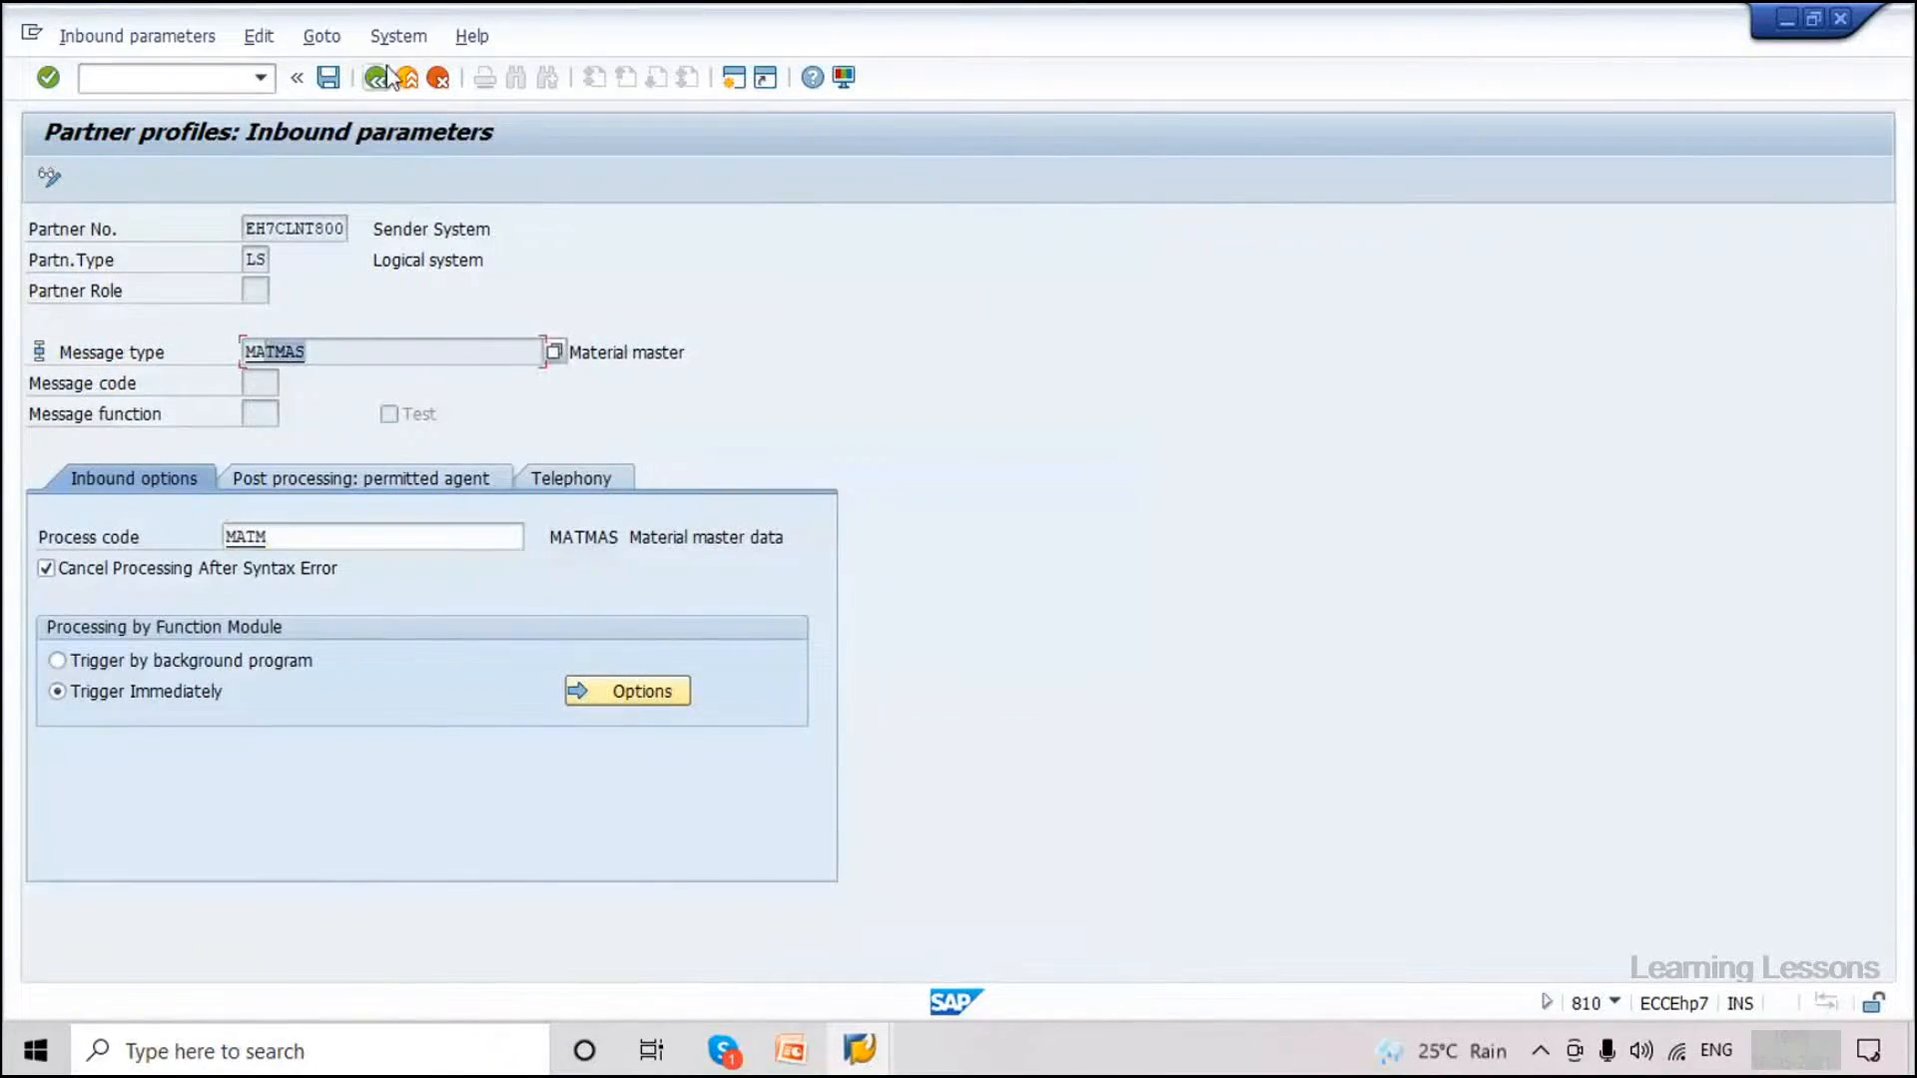
{"action": "left_click_drag", "start_coordinate": [331, 353], "coordinate": [244, 352]}
{"action": "left_click_drag", "start_coordinate": [294, 536], "coordinate": [210, 539]}
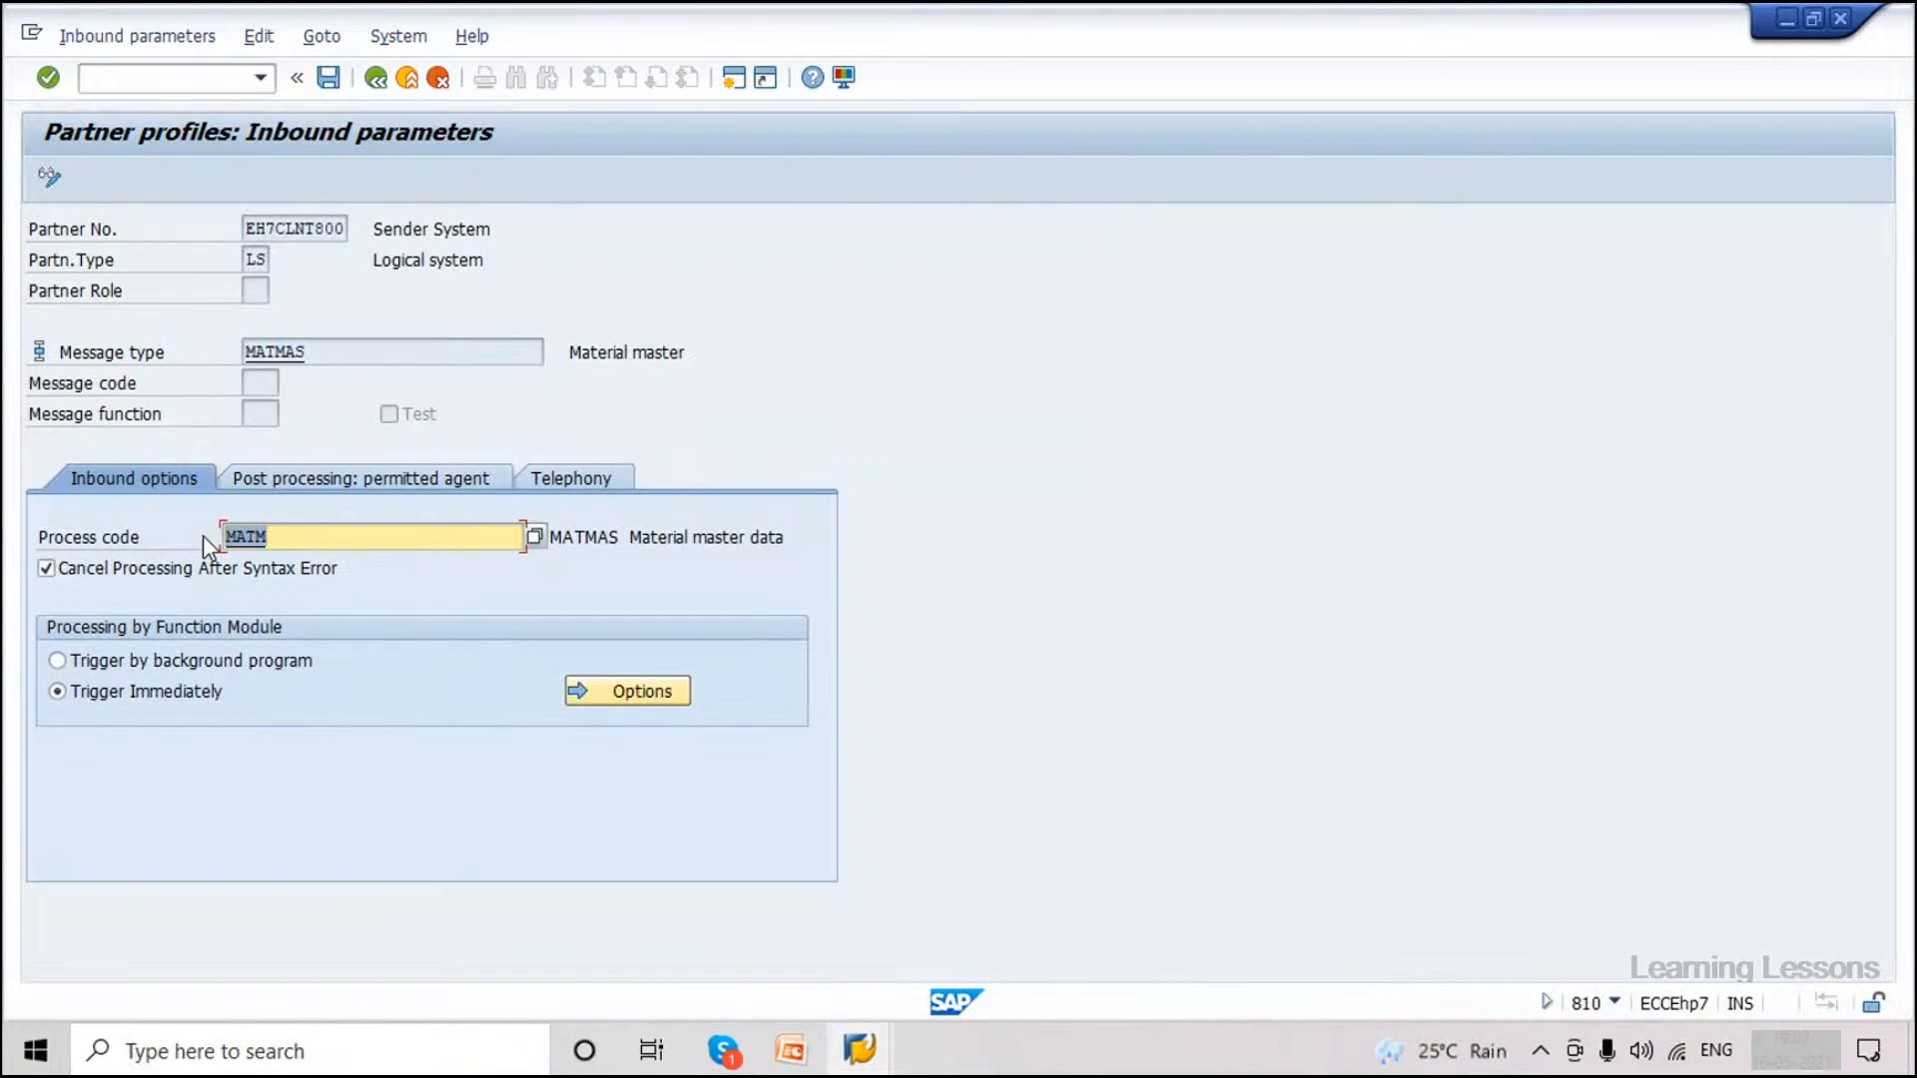
{"action": "left_click", "coordinate": [282, 539]}
{"action": "left_click_drag", "start_coordinate": [281, 539], "coordinate": [192, 538]}
{"action": "left_click", "coordinate": [148, 76]}
Open the inbound process codes with /owe42 and position the list at MATM.
{"action": "type", "text": "/owe42"}
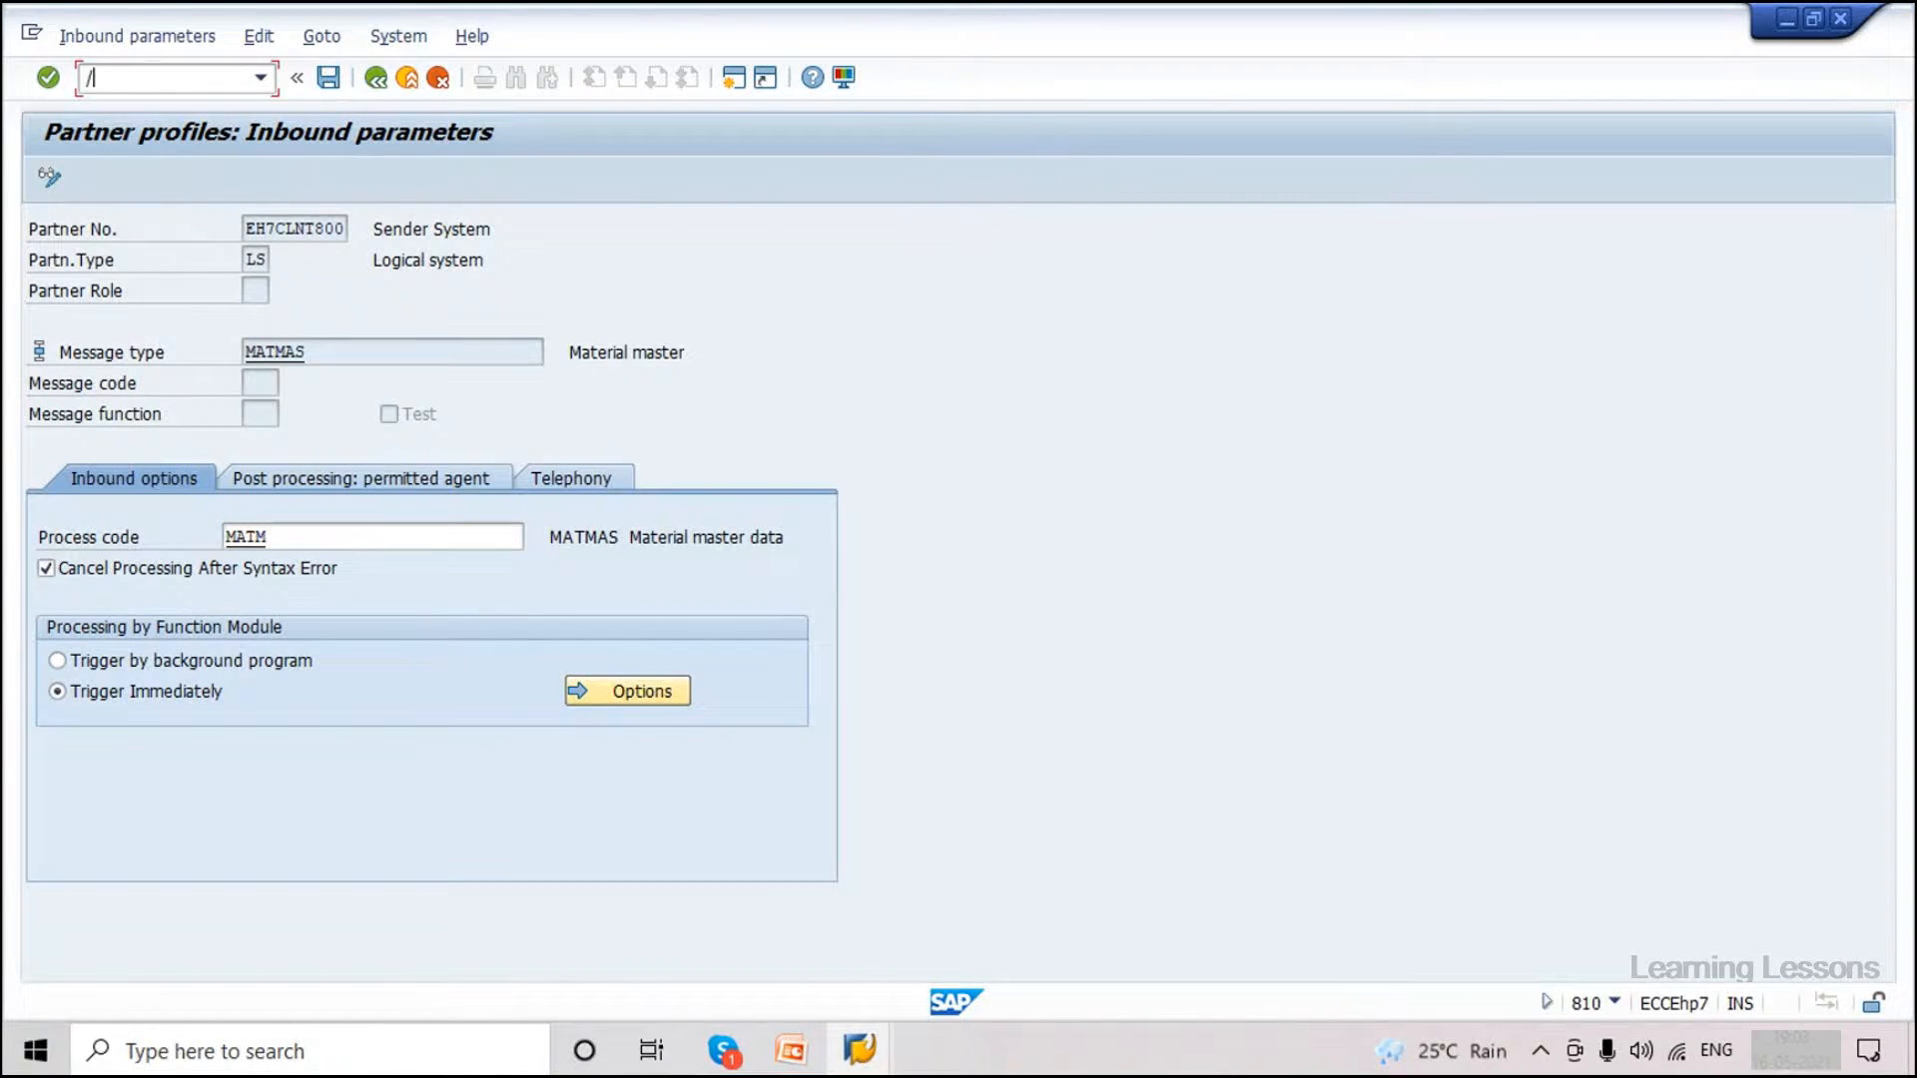
{"action": "key", "text": "Return"}
{"action": "double_click", "coordinate": [239, 537]}
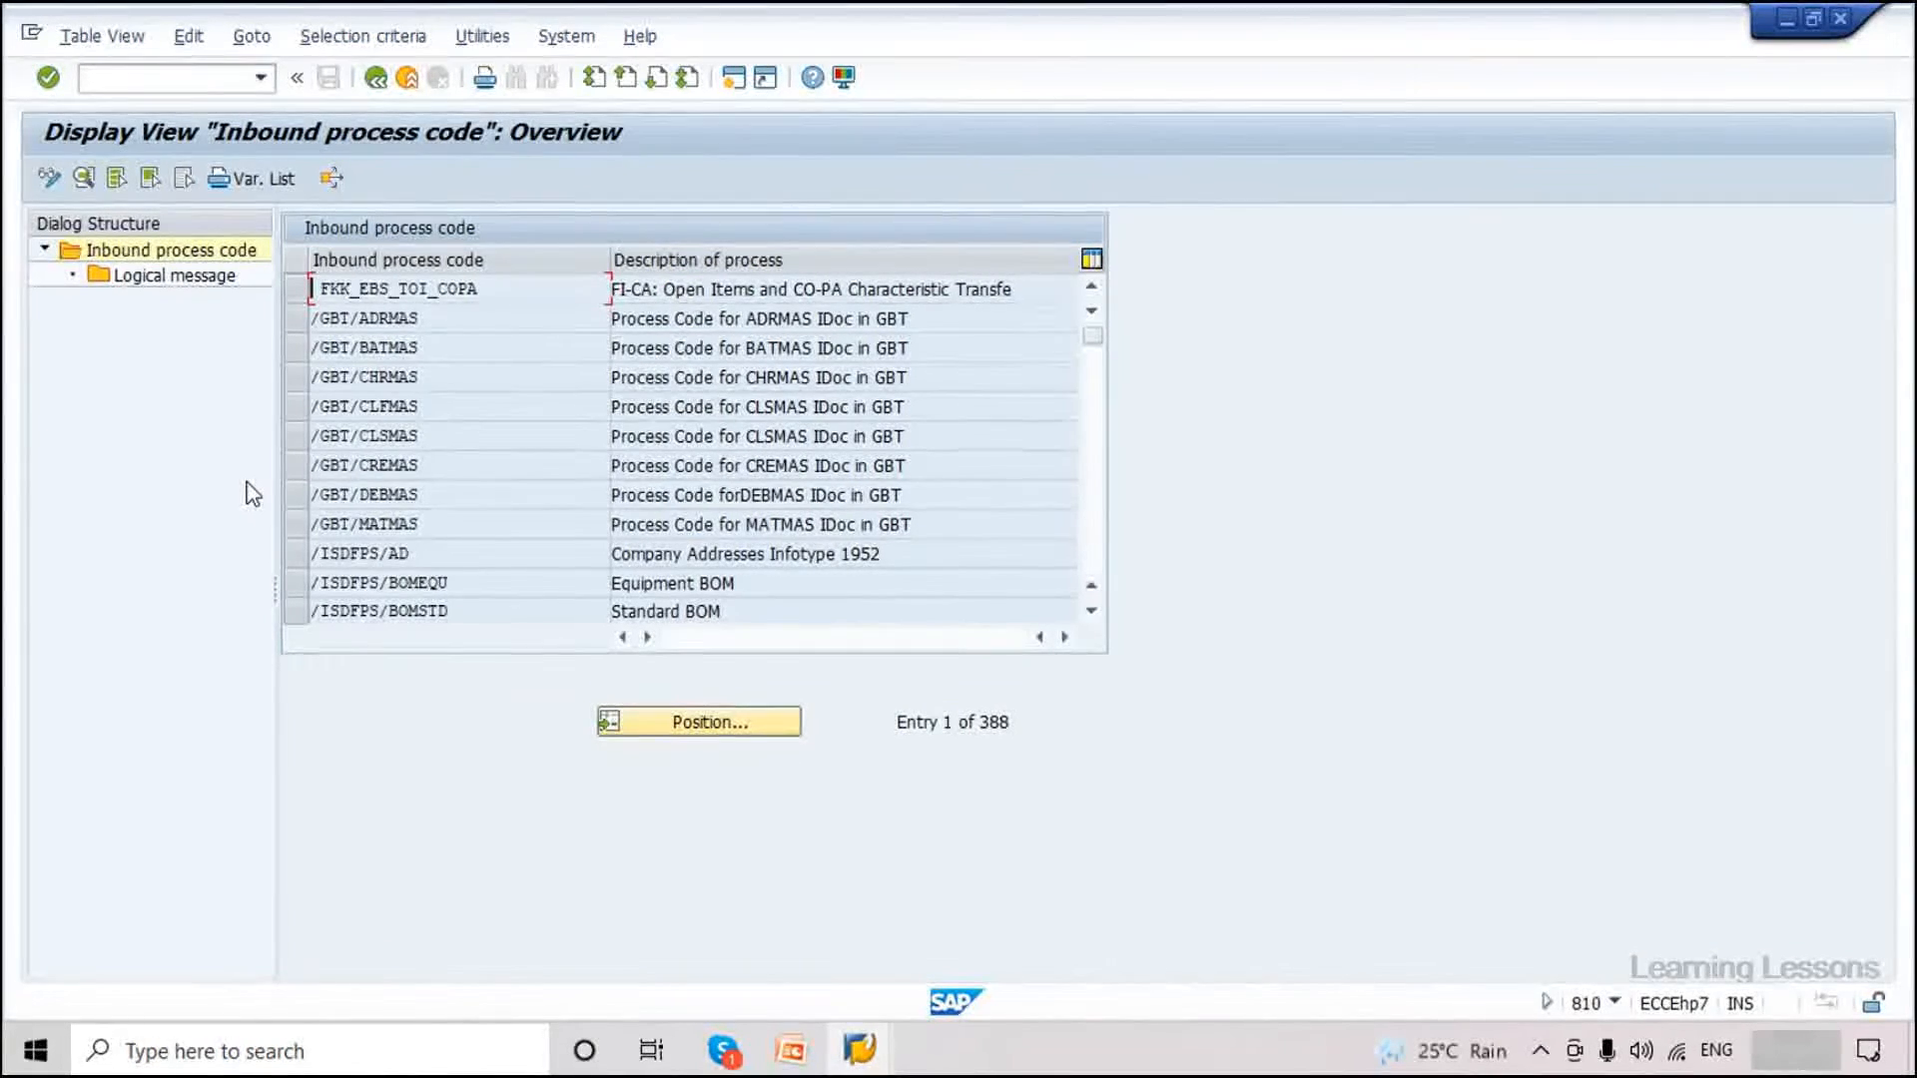
{"action": "left_click", "coordinate": [699, 722]}
{"action": "type", "text": "MATM"}
{"action": "key", "text": "Return"}
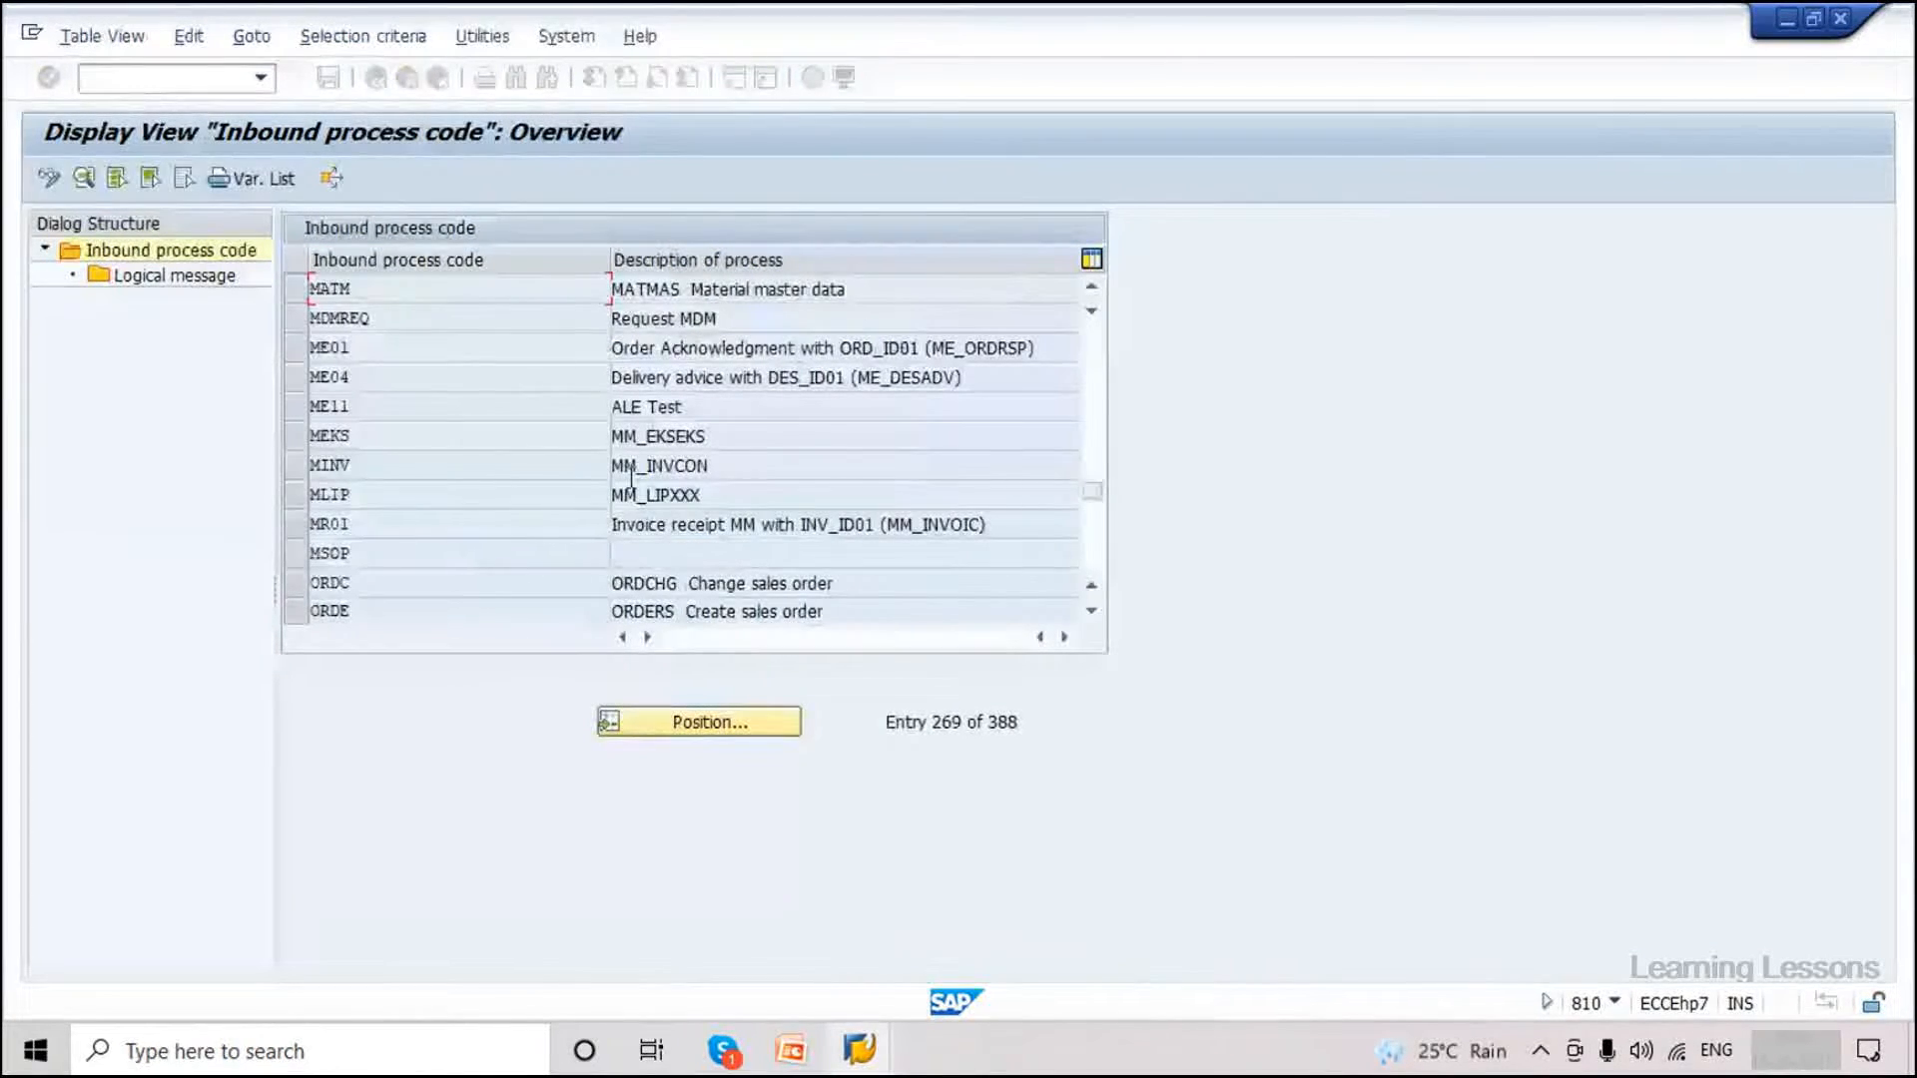
{"action": "key", "text": "Tab"}
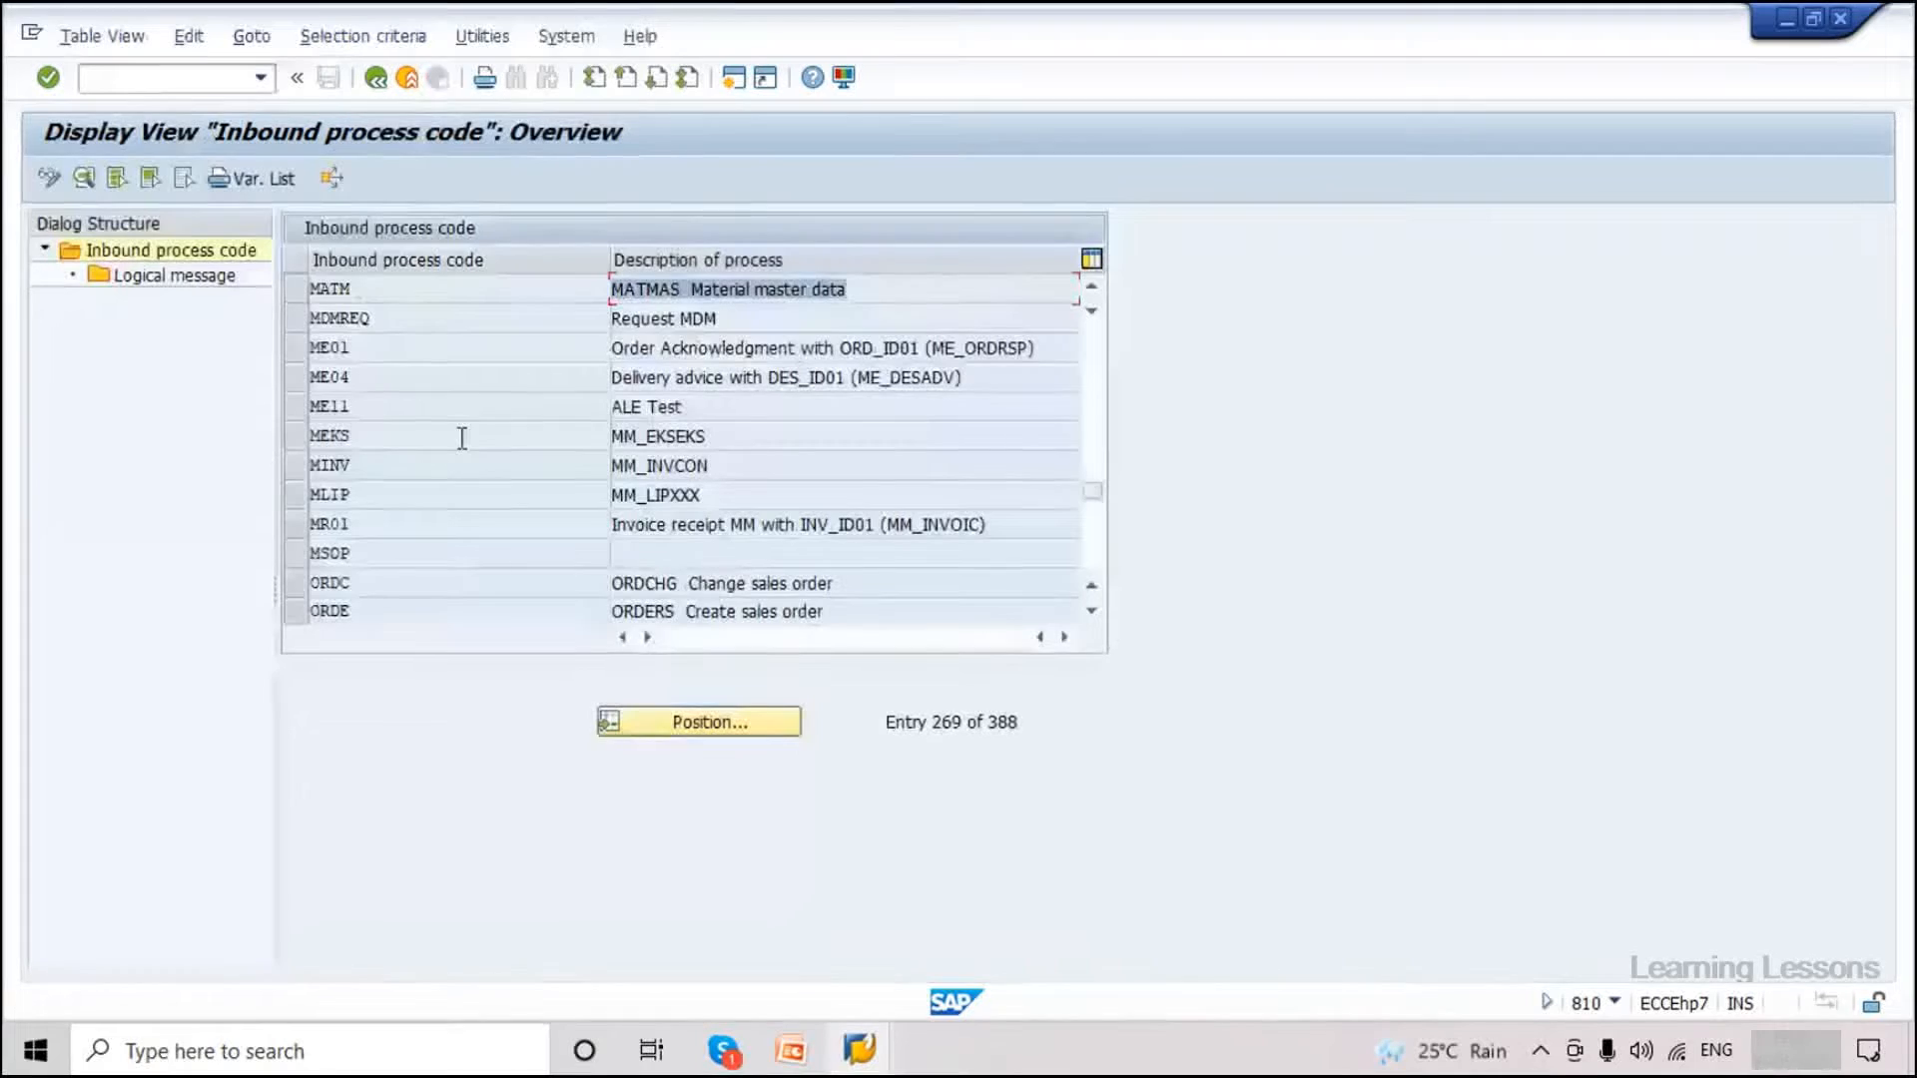
Open process code MATM's details and highlight its function module IDOC_INPUT_MATMAS01.
{"action": "double_click", "coordinate": [351, 288]}
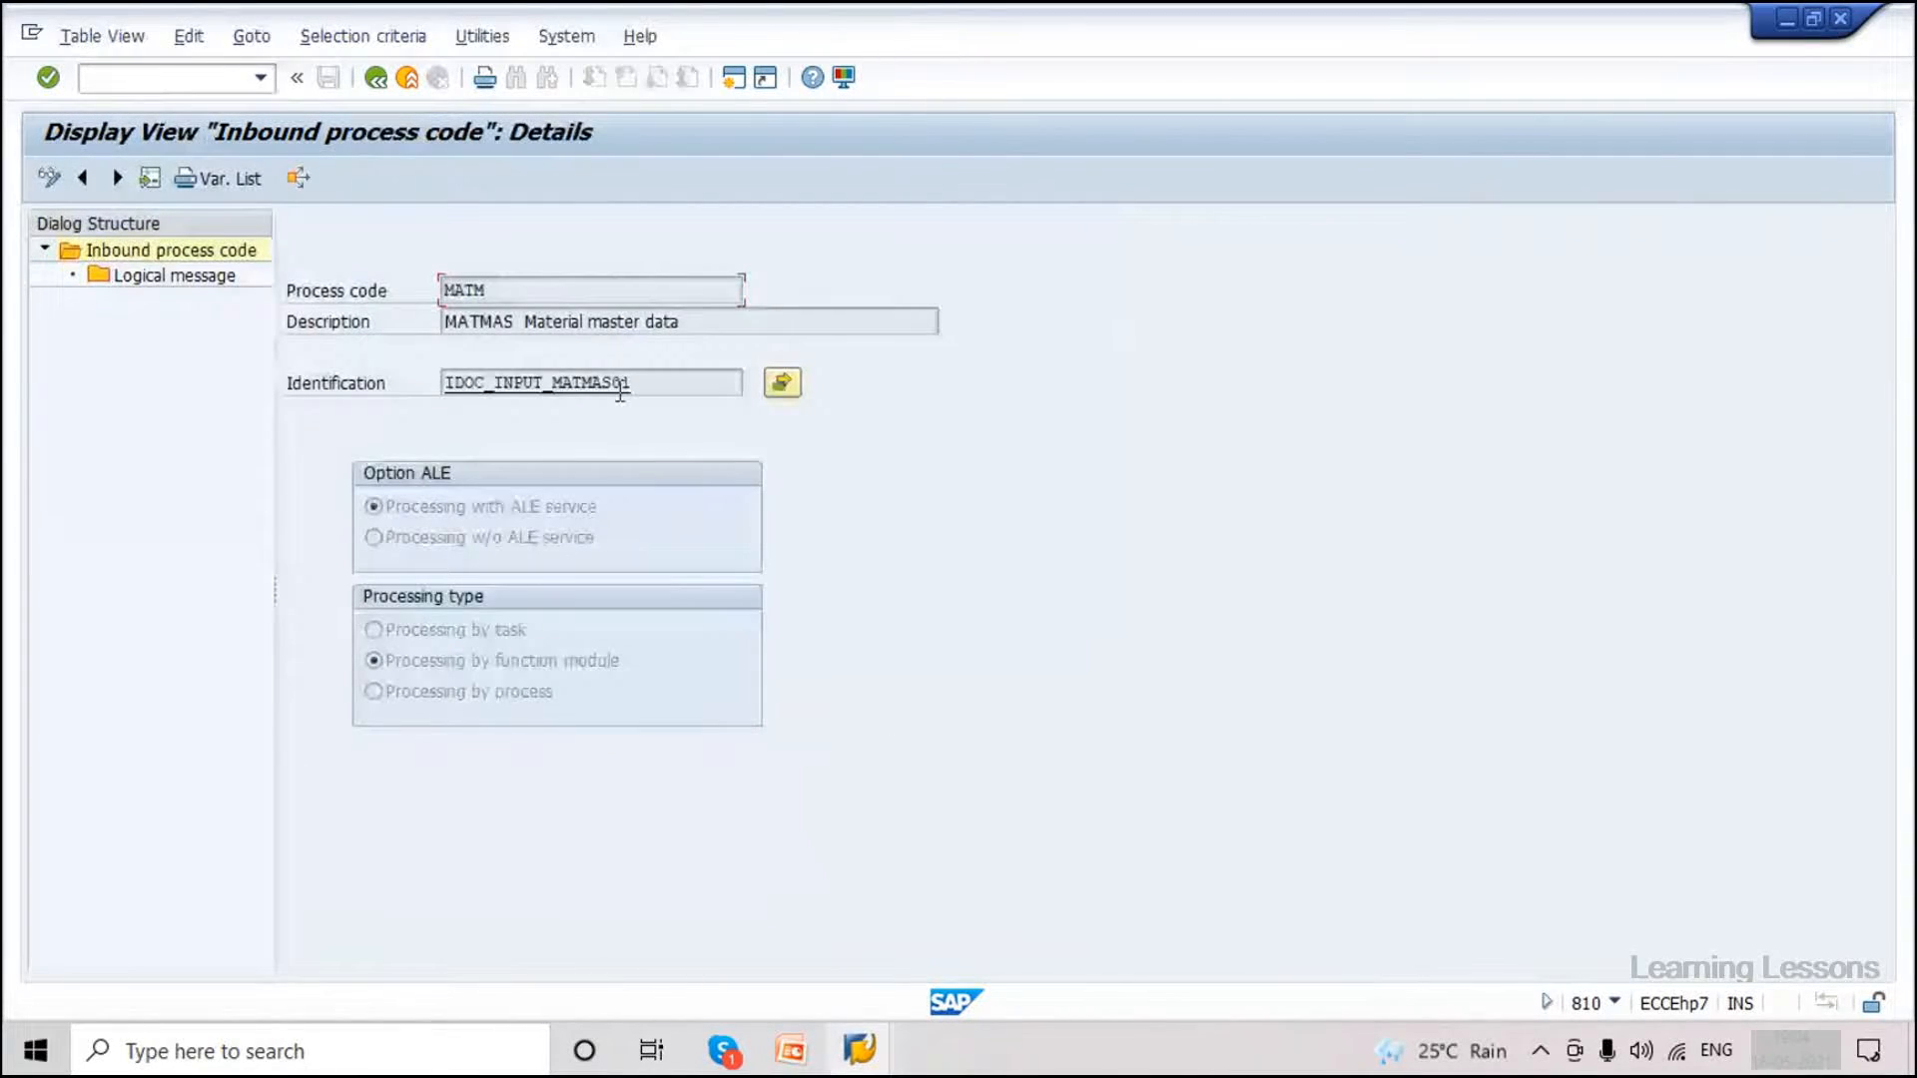
{"action": "double_click", "coordinate": [620, 392]}
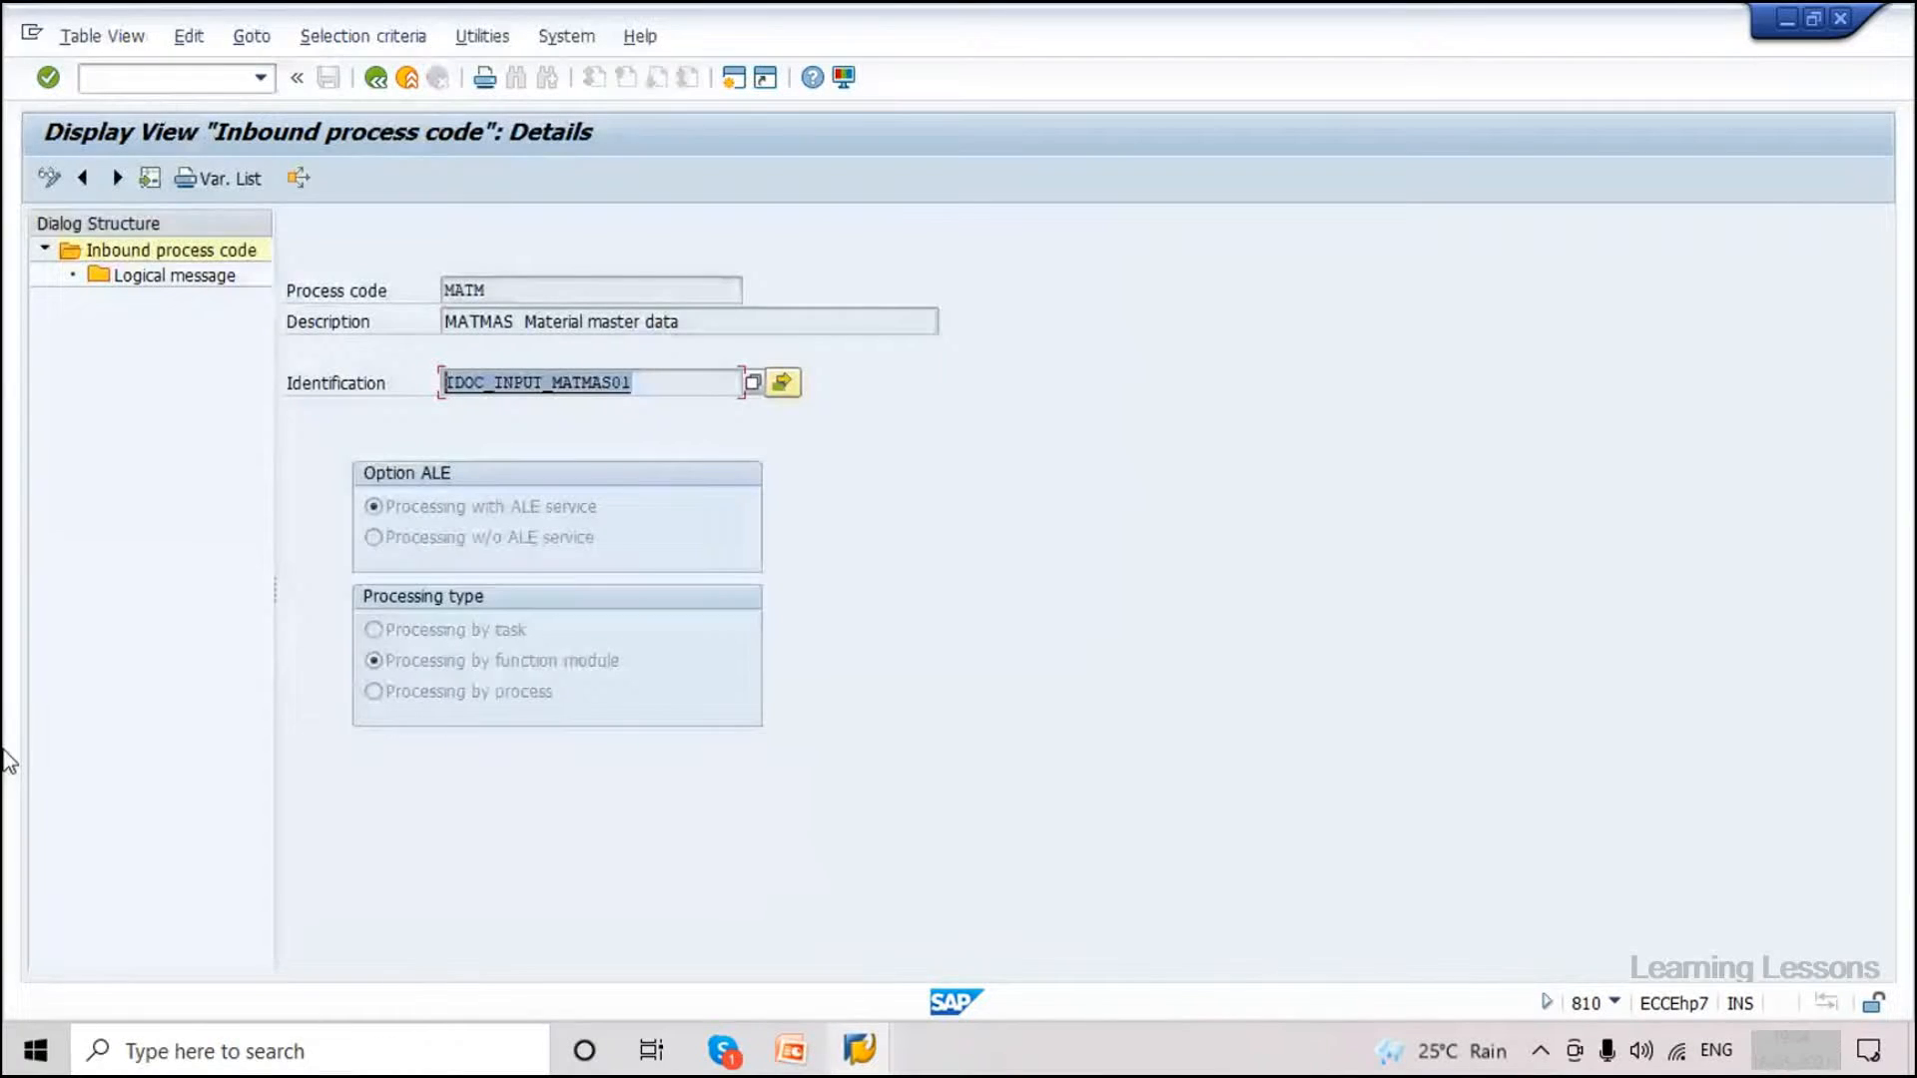
{"action": "left_click", "coordinate": [546, 386]}
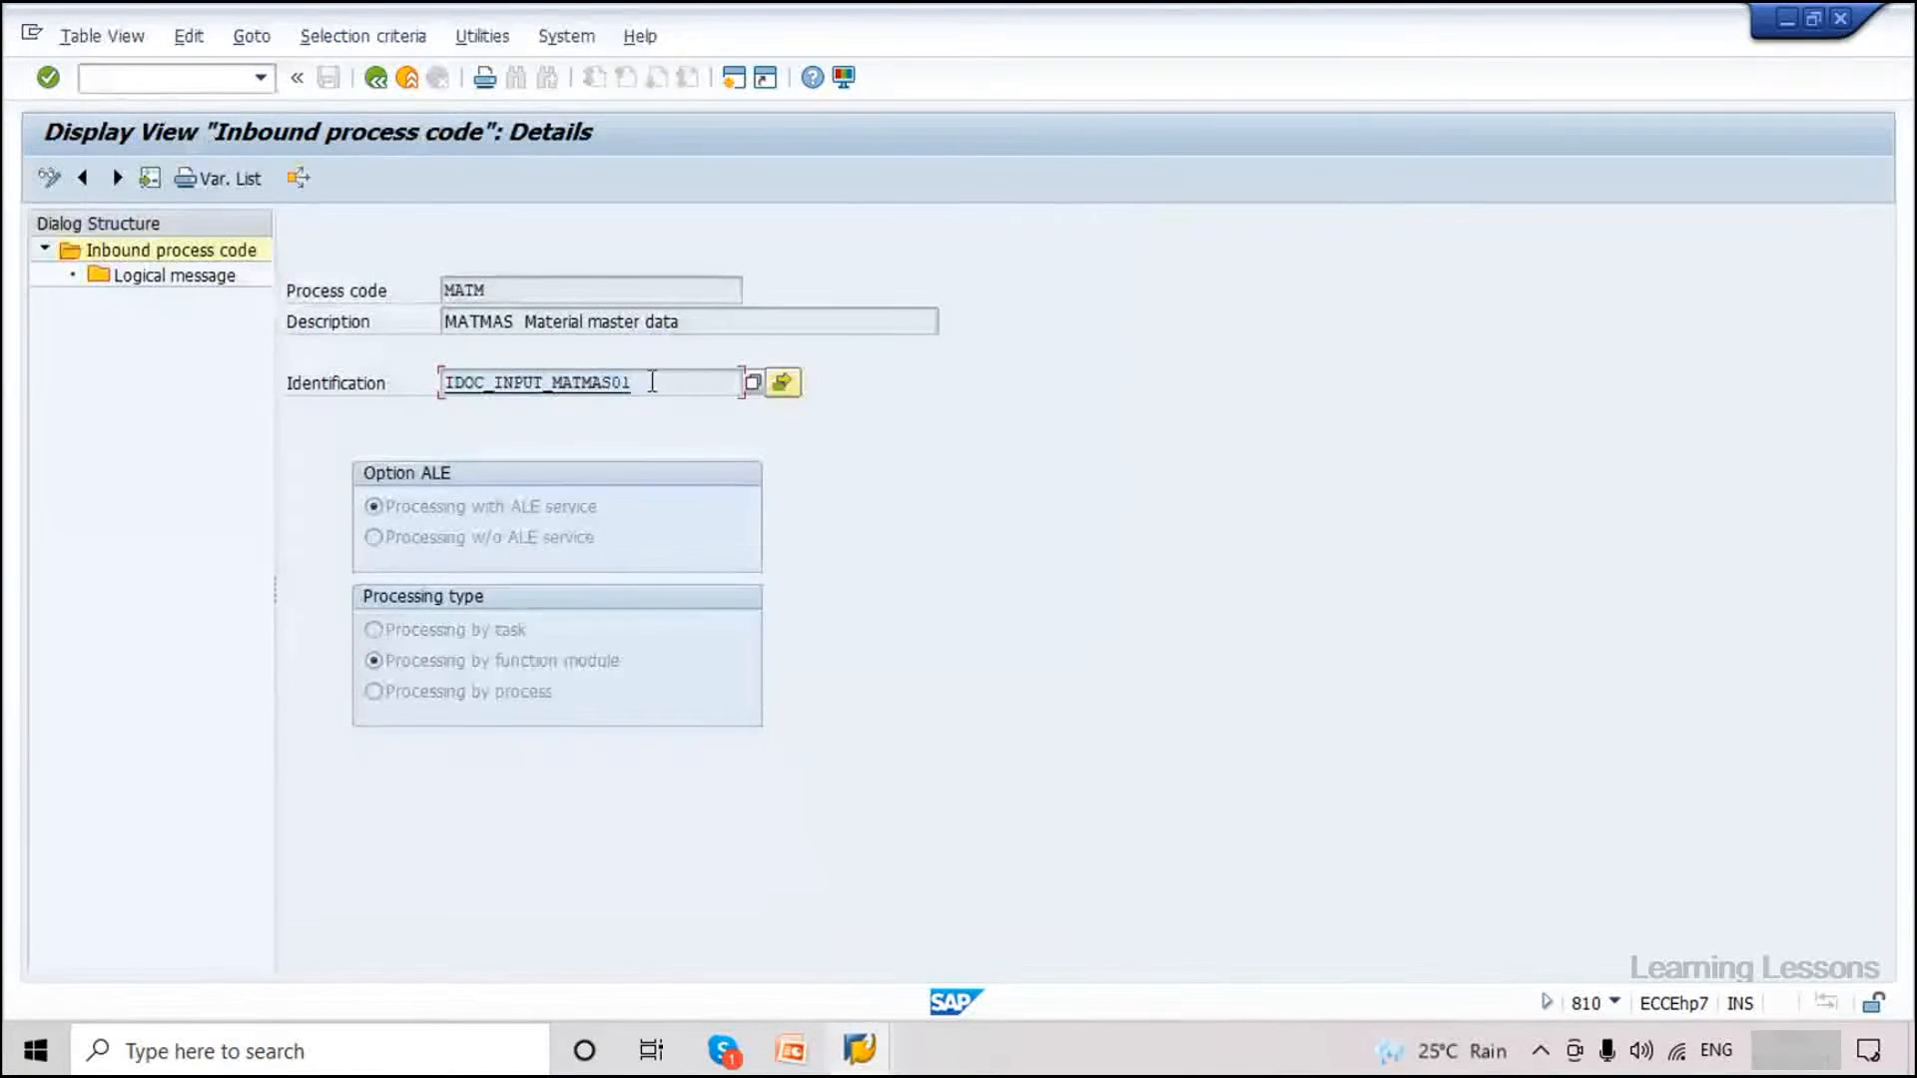
{"action": "left_click_drag", "start_coordinate": [652, 381], "coordinate": [433, 371]}
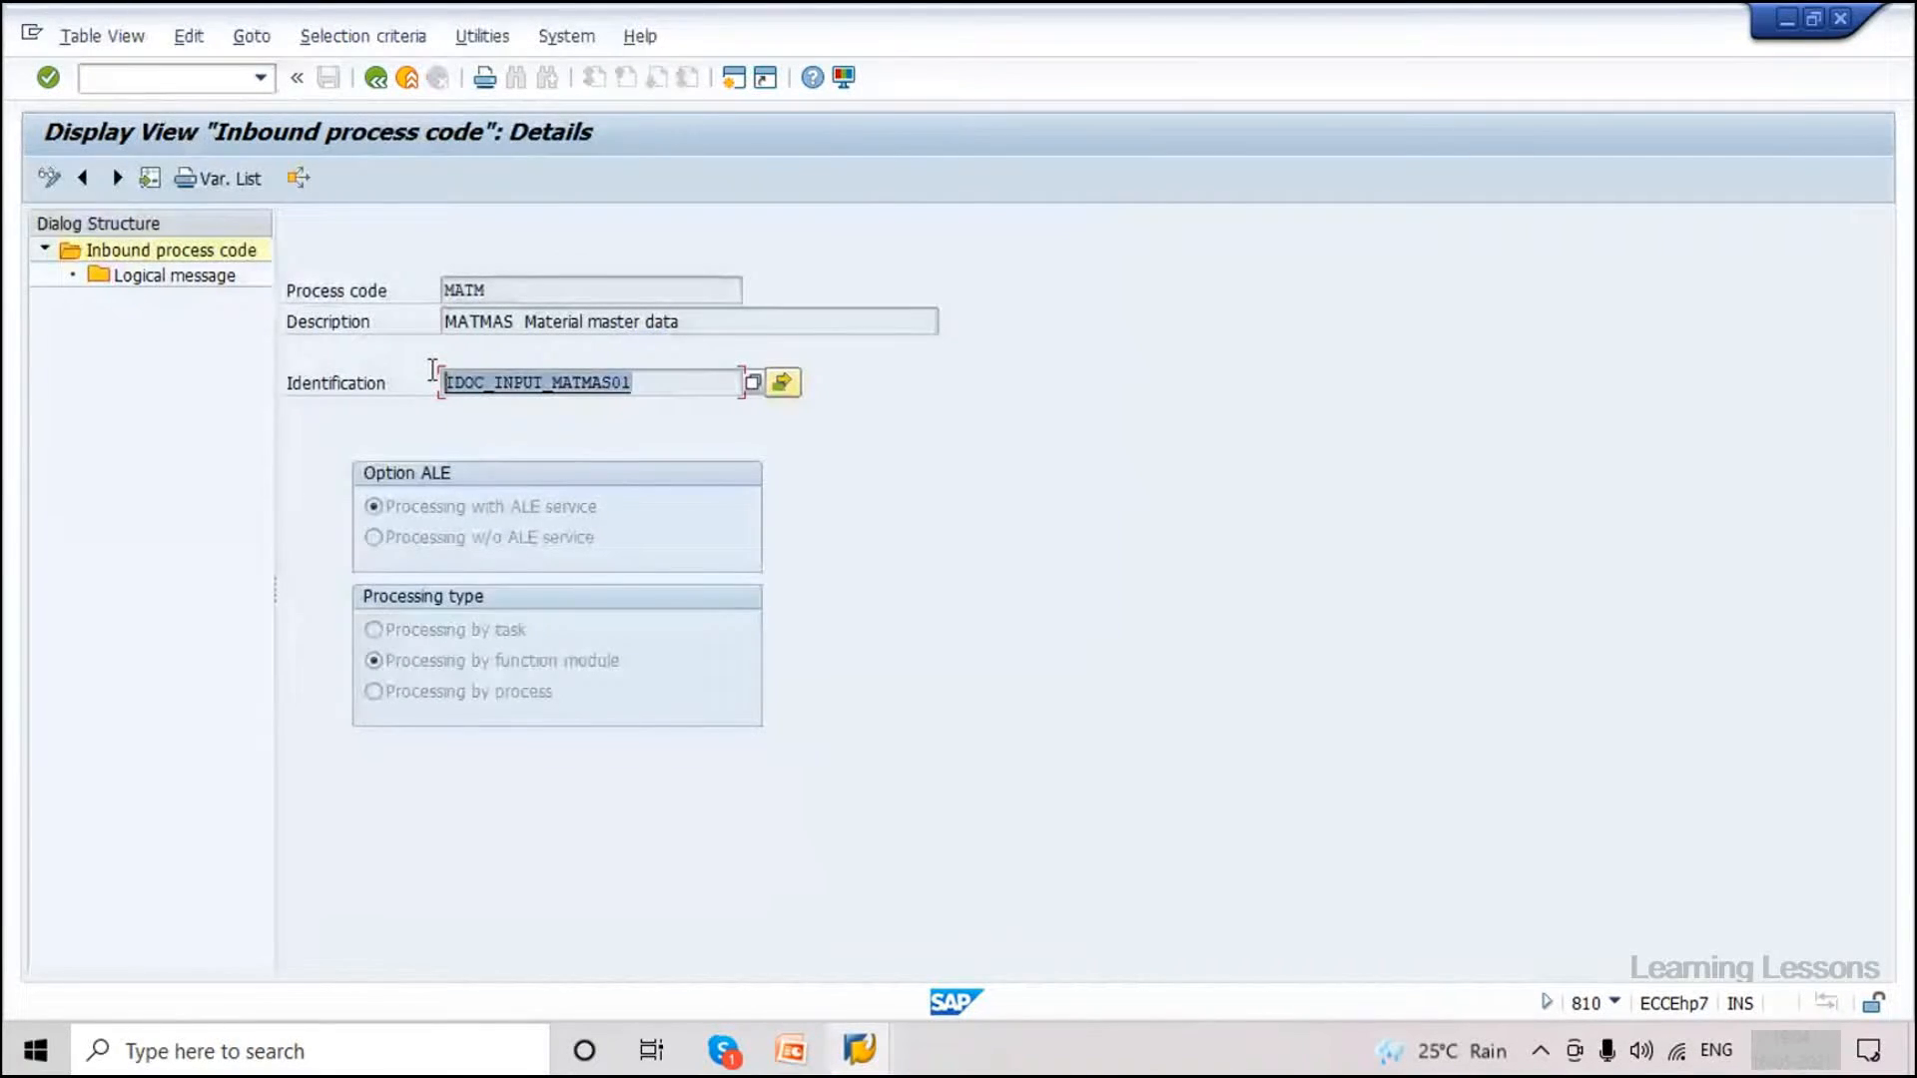
{"action": "left_click", "coordinate": [637, 383]}
{"action": "left_click_drag", "start_coordinate": [640, 383], "coordinate": [441, 385]}
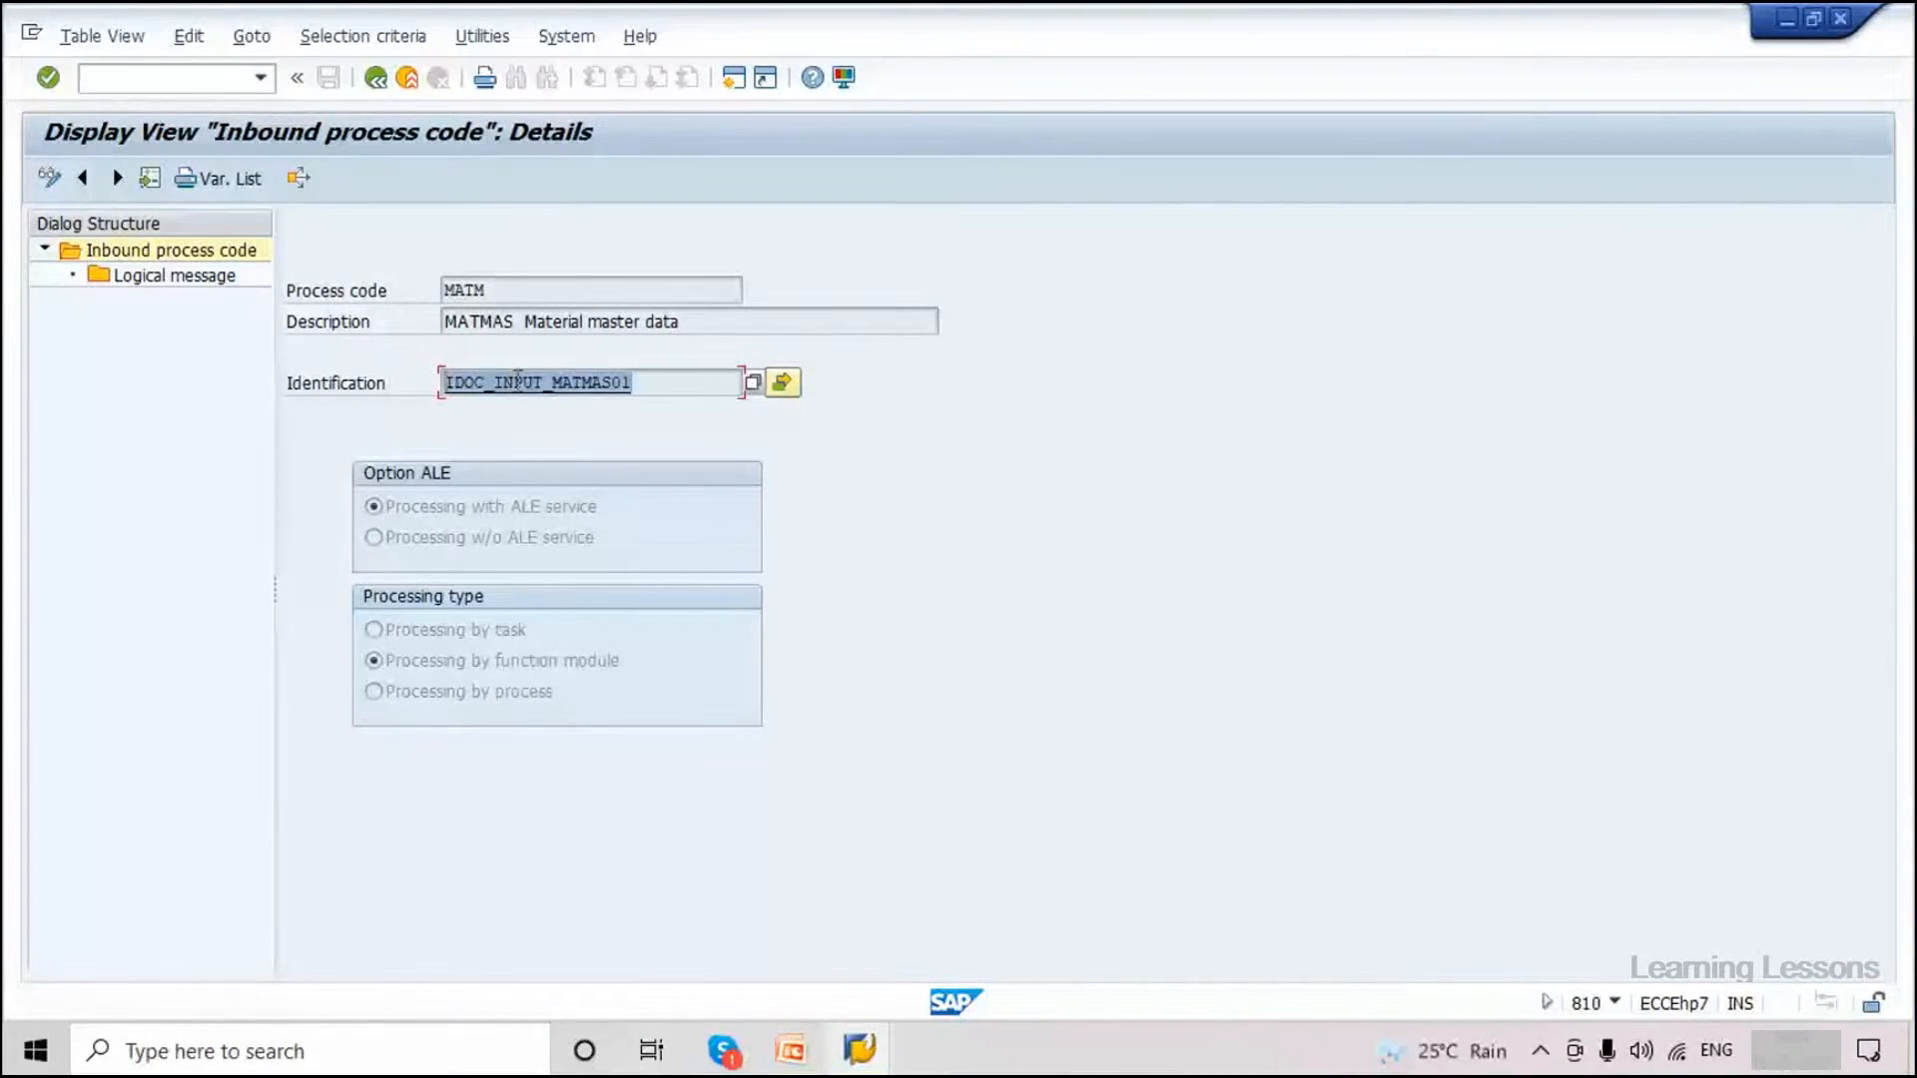
Inspect IDOC_INPUT_MATMAS01's IDoc control, data and status tables in Function Builder, then go back.
{"action": "double_click", "coordinate": [519, 382]}
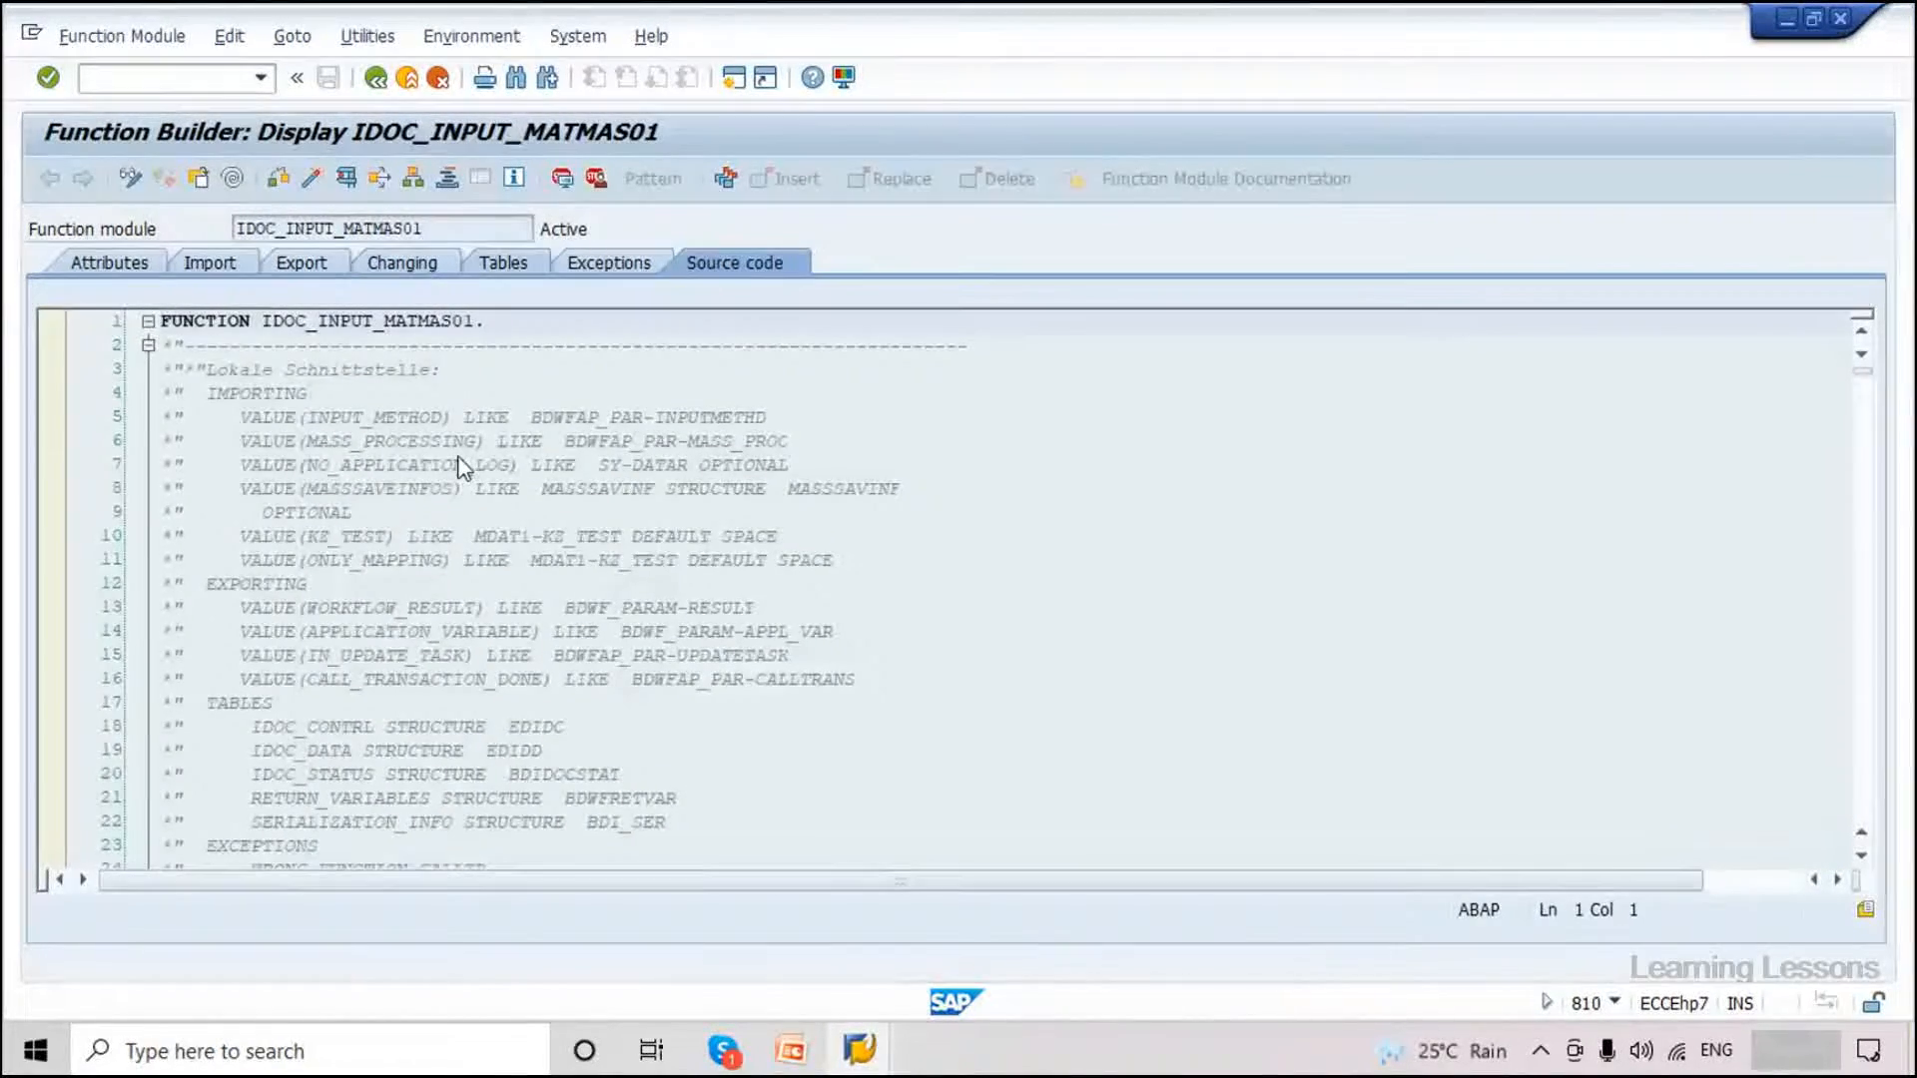
{"action": "left_click", "coordinate": [503, 262]}
{"action": "left_click_drag", "start_coordinate": [146, 385], "coordinate": [6, 414]}
{"action": "left_click_drag", "start_coordinate": [146, 441], "coordinate": [20, 442]}
{"action": "left_click", "coordinate": [375, 77]}
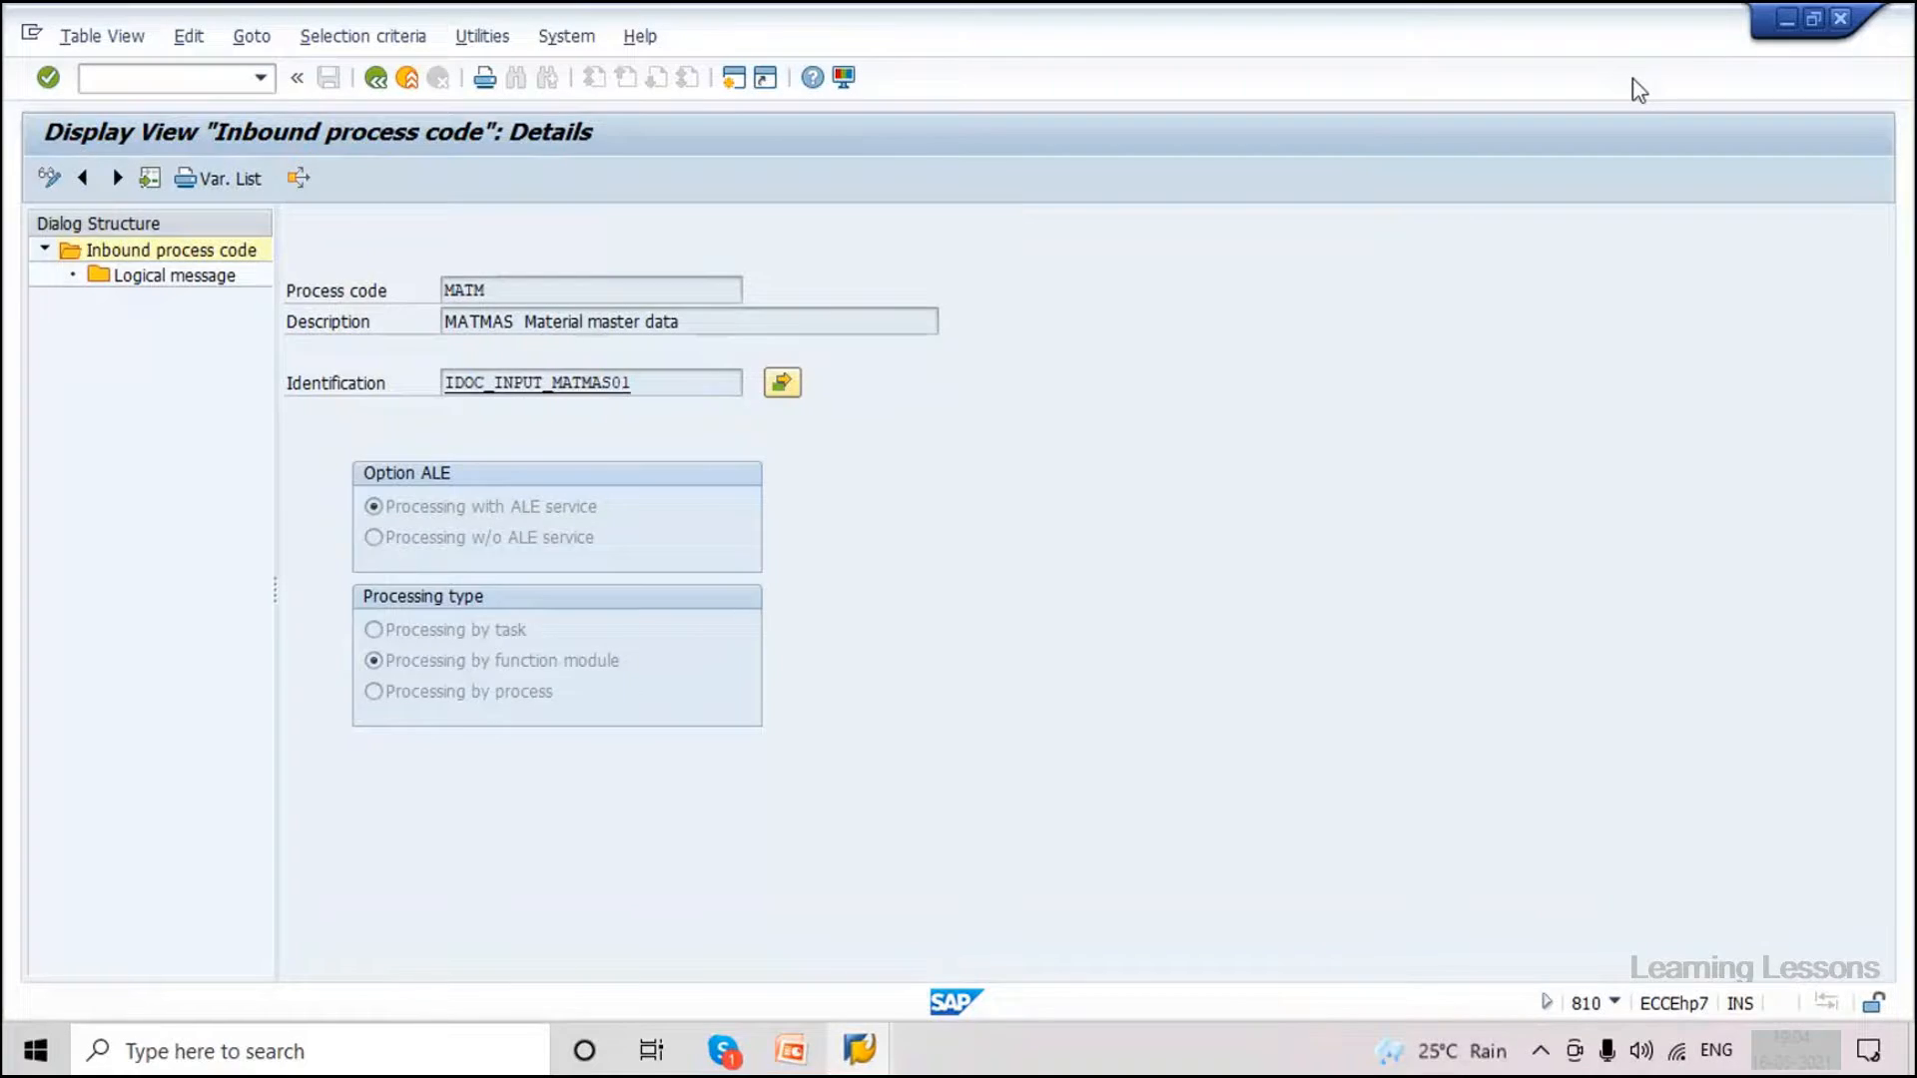
{"action": "key", "text": "F3"}
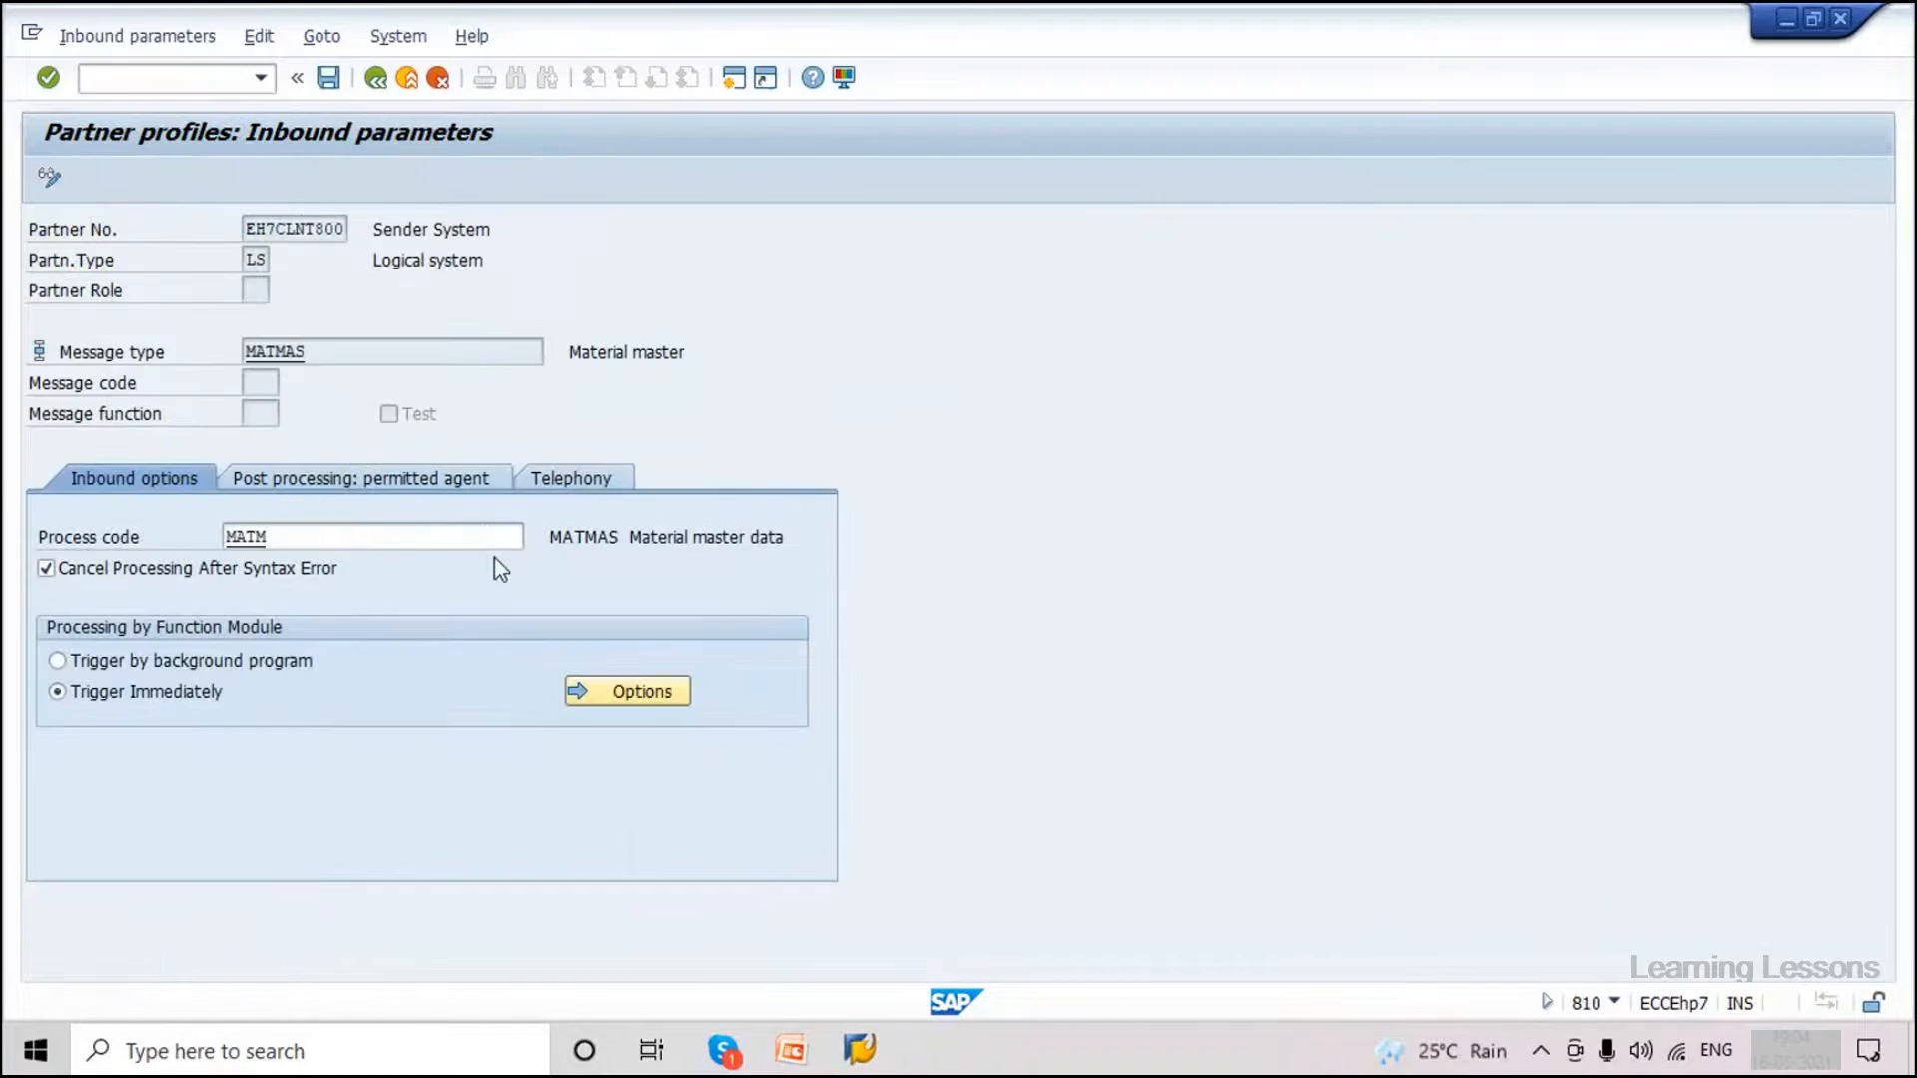
Go back to EH7CLNT800's partner profile and collapse the Partner Type LS list.
{"action": "left_click", "coordinate": [376, 80]}
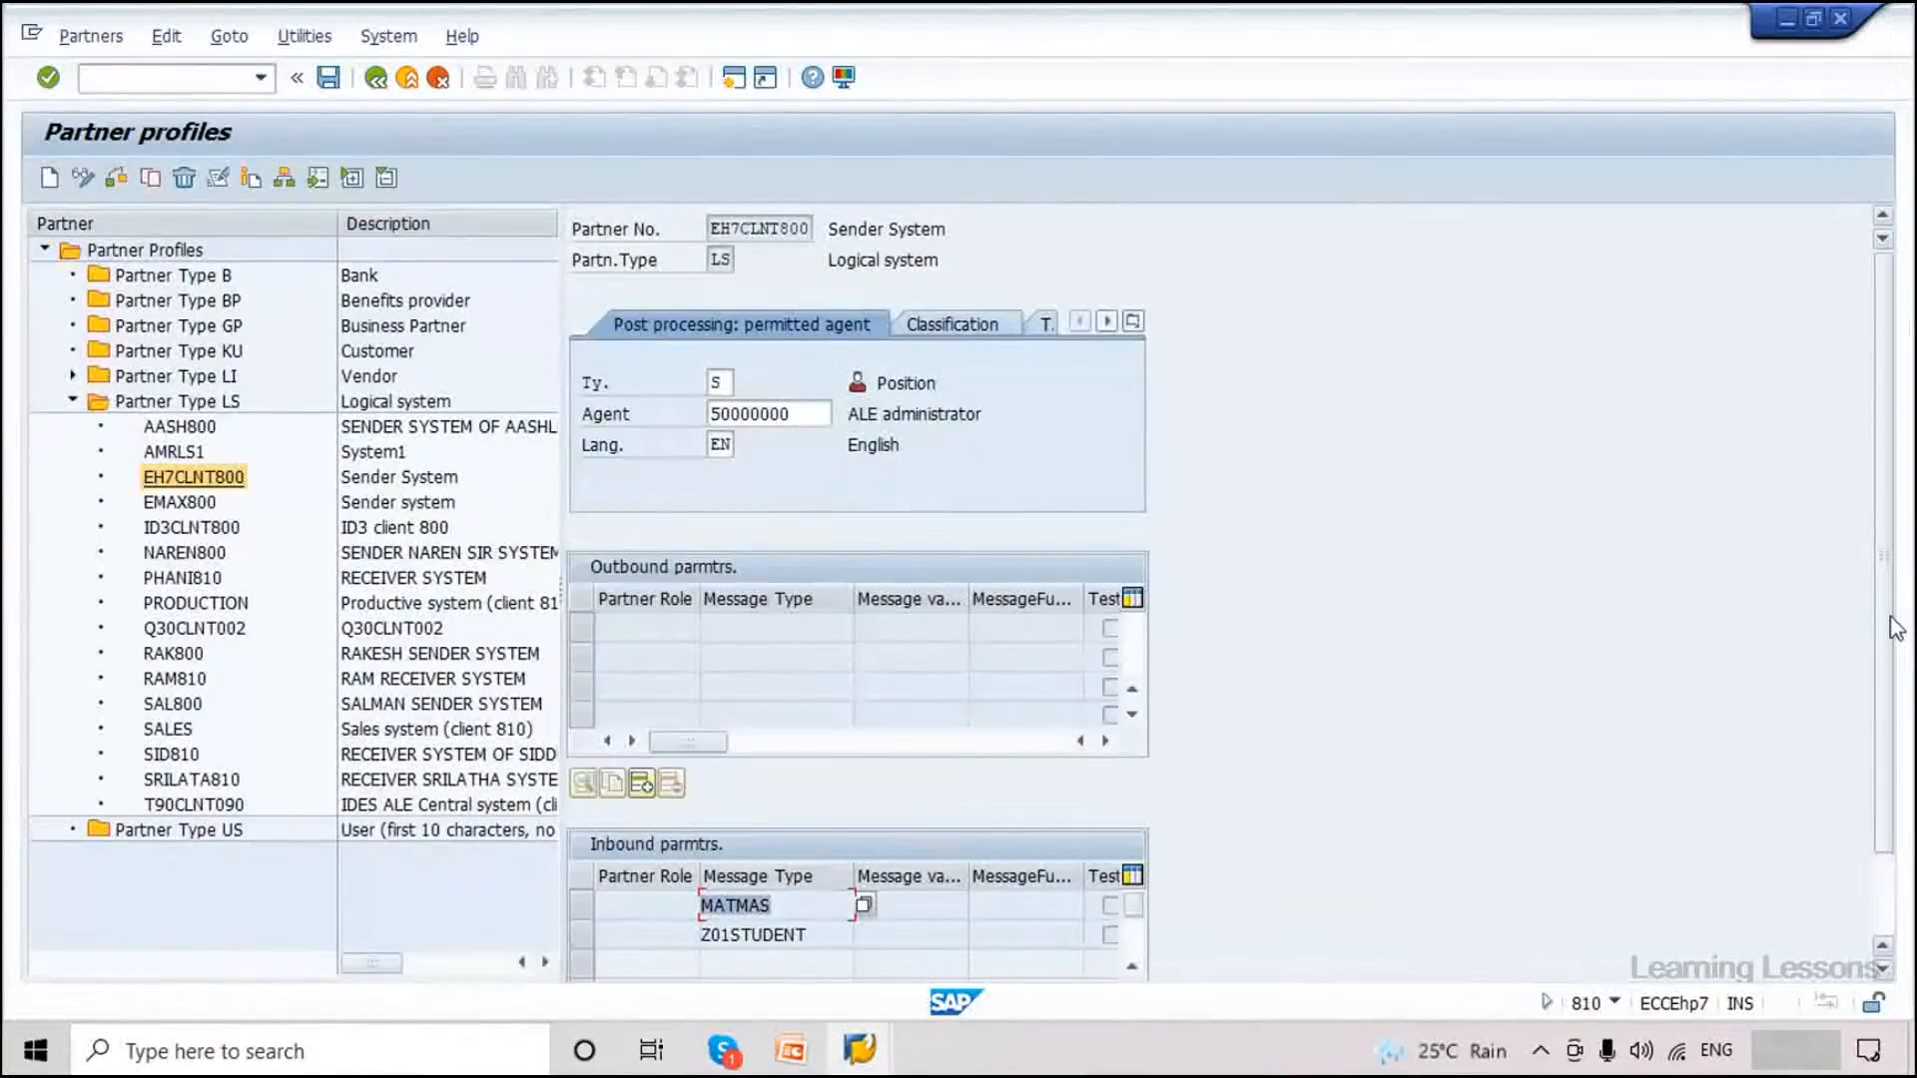
{"action": "scroll", "coordinate": [576, 855], "scroll_direction": "down", "scroll_amount": 2}
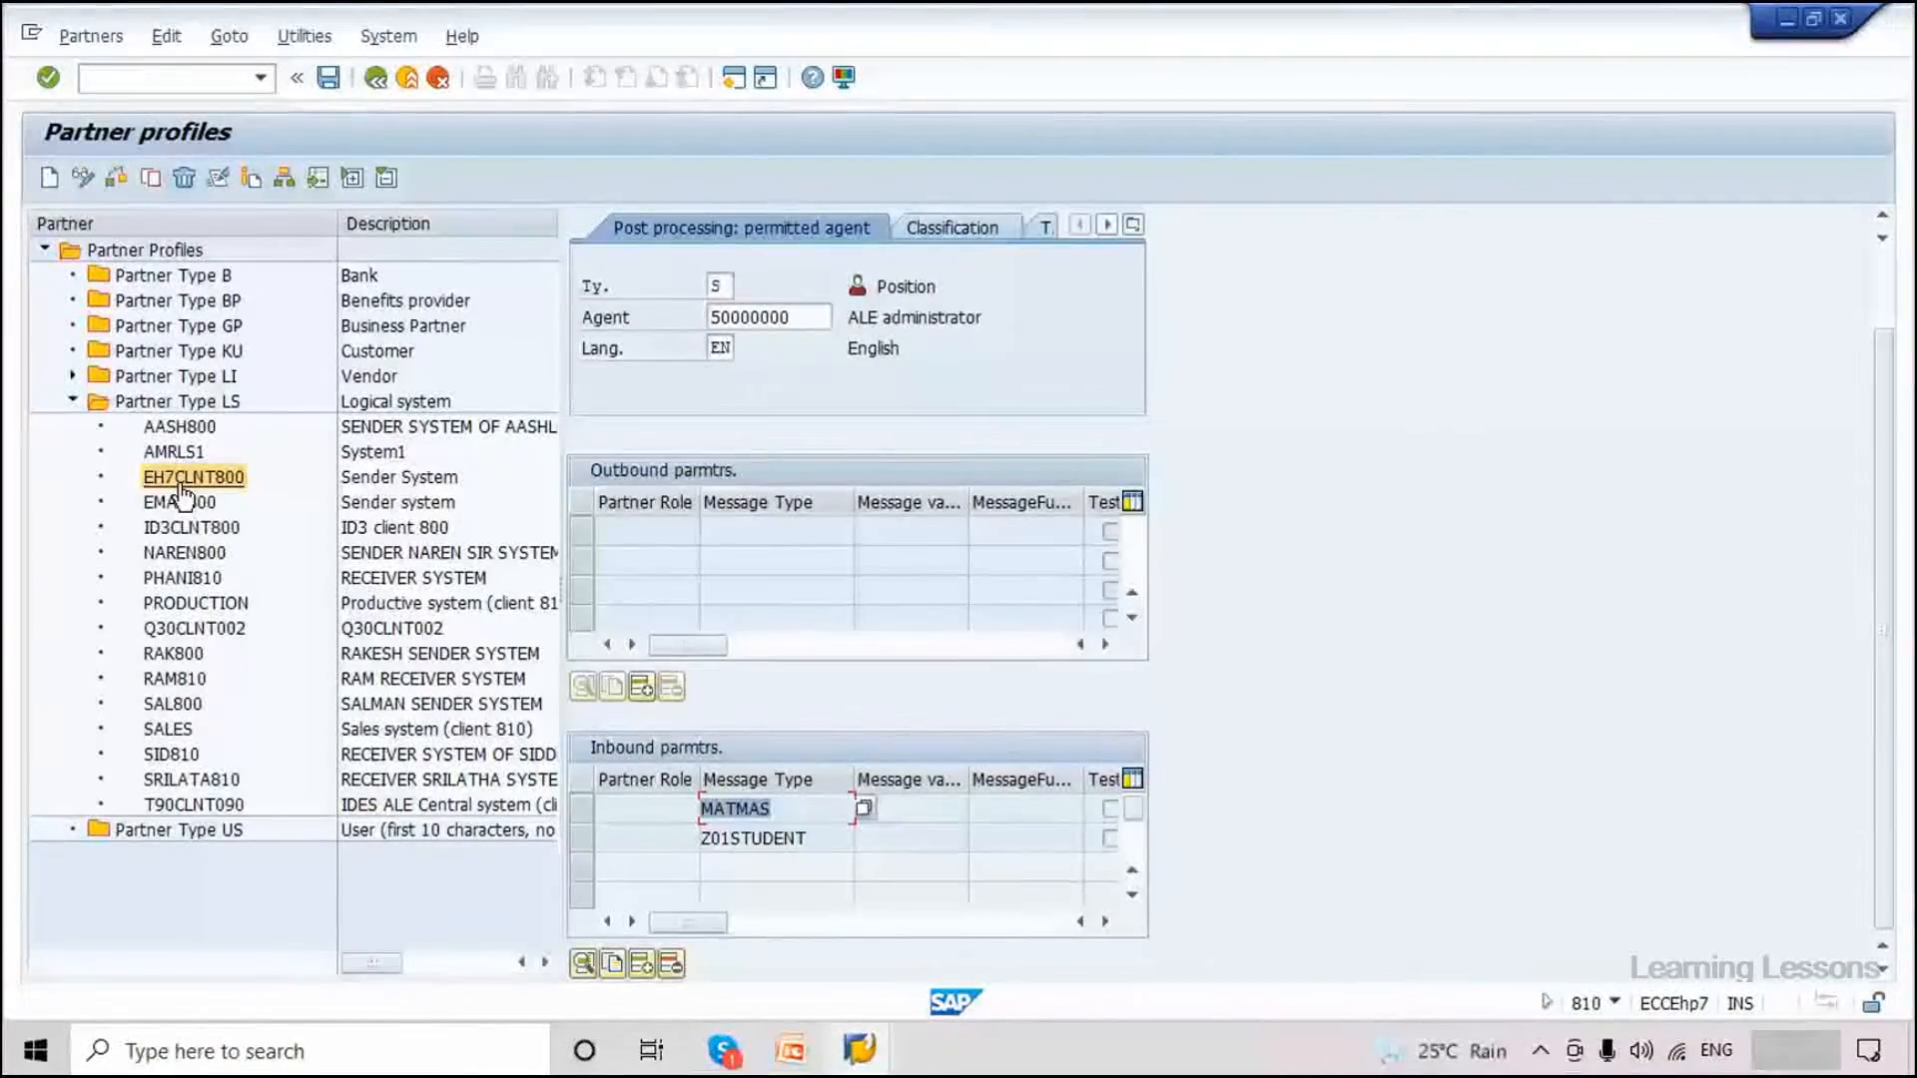
{"action": "double_click", "coordinate": [177, 401]}
Run /nbd64 and expand Material Master Data down to MATMAS from EH7CLNT800 to EH7CLNT810.
{"action": "left_click", "coordinate": [188, 88]}
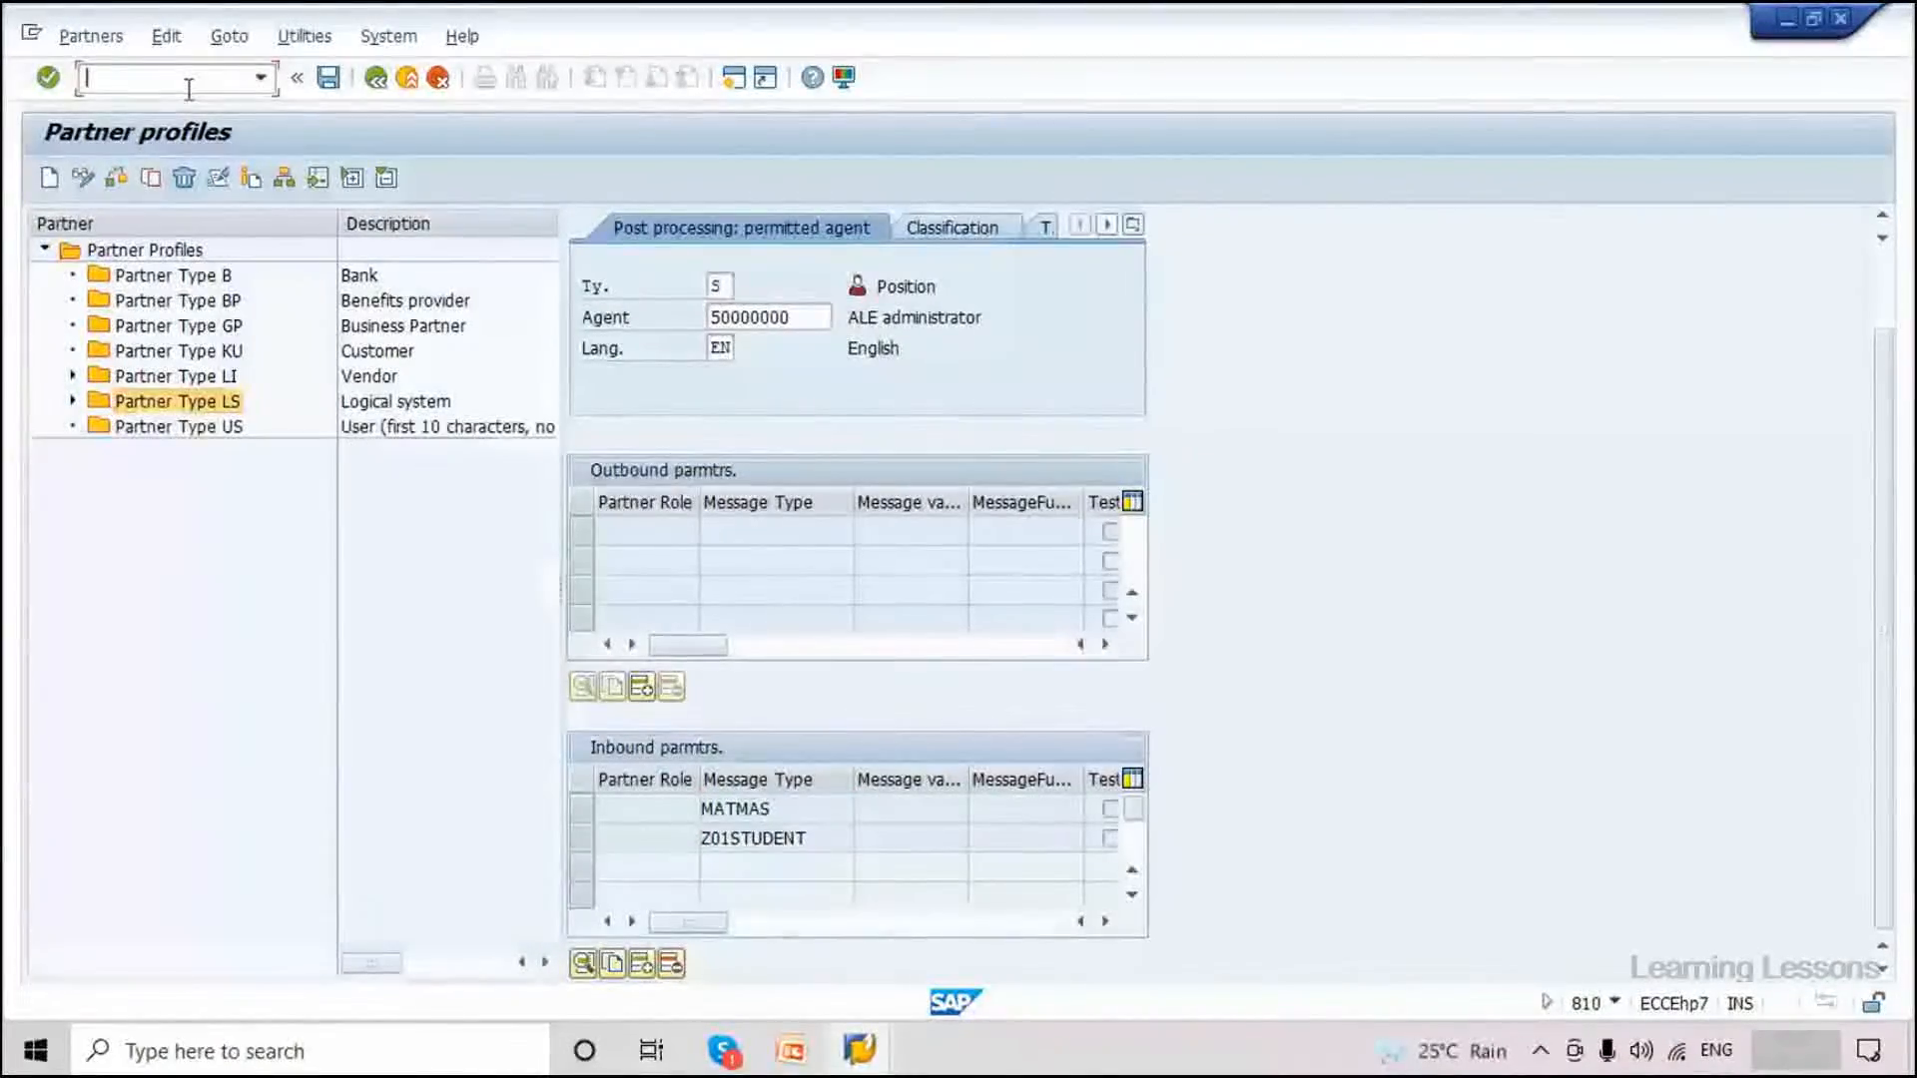
{"action": "type", "text": "/nbd64"}
{"action": "key", "text": "Return"}
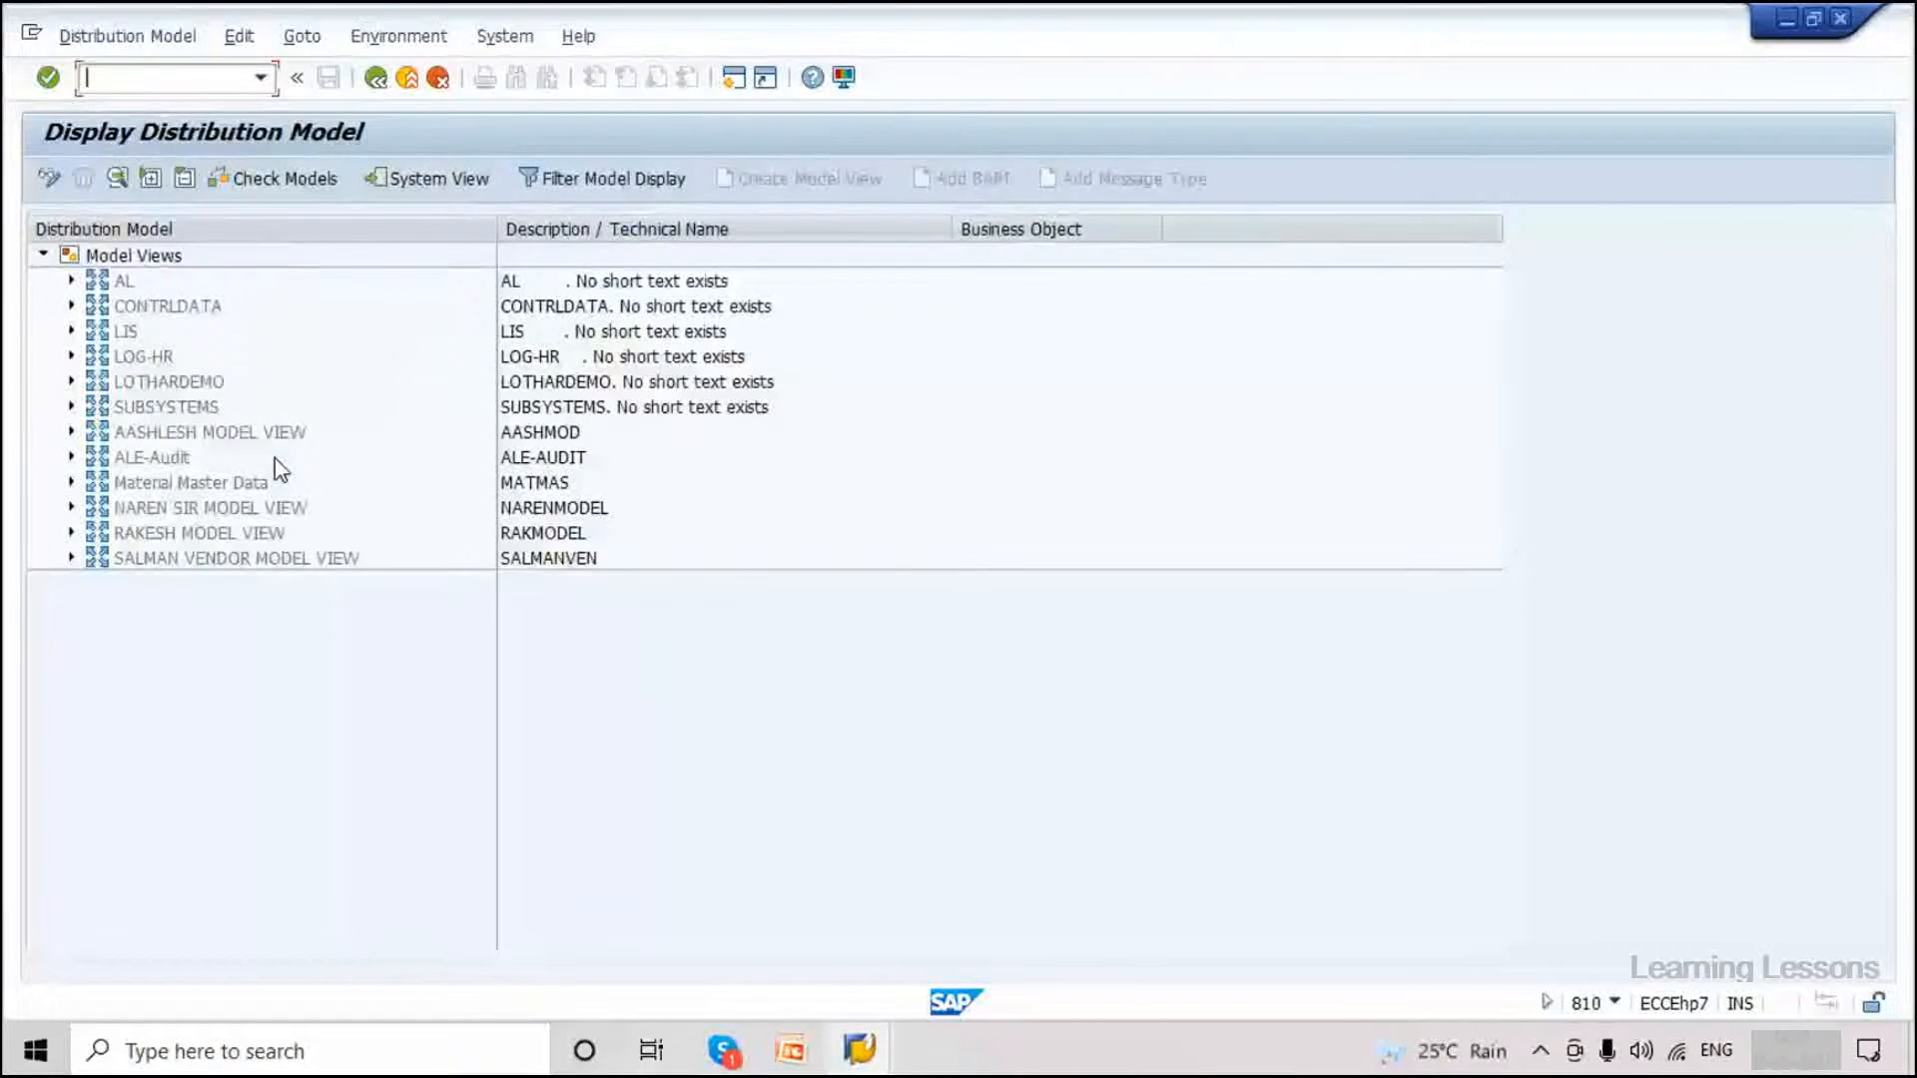
{"action": "left_click", "coordinate": [71, 483]}
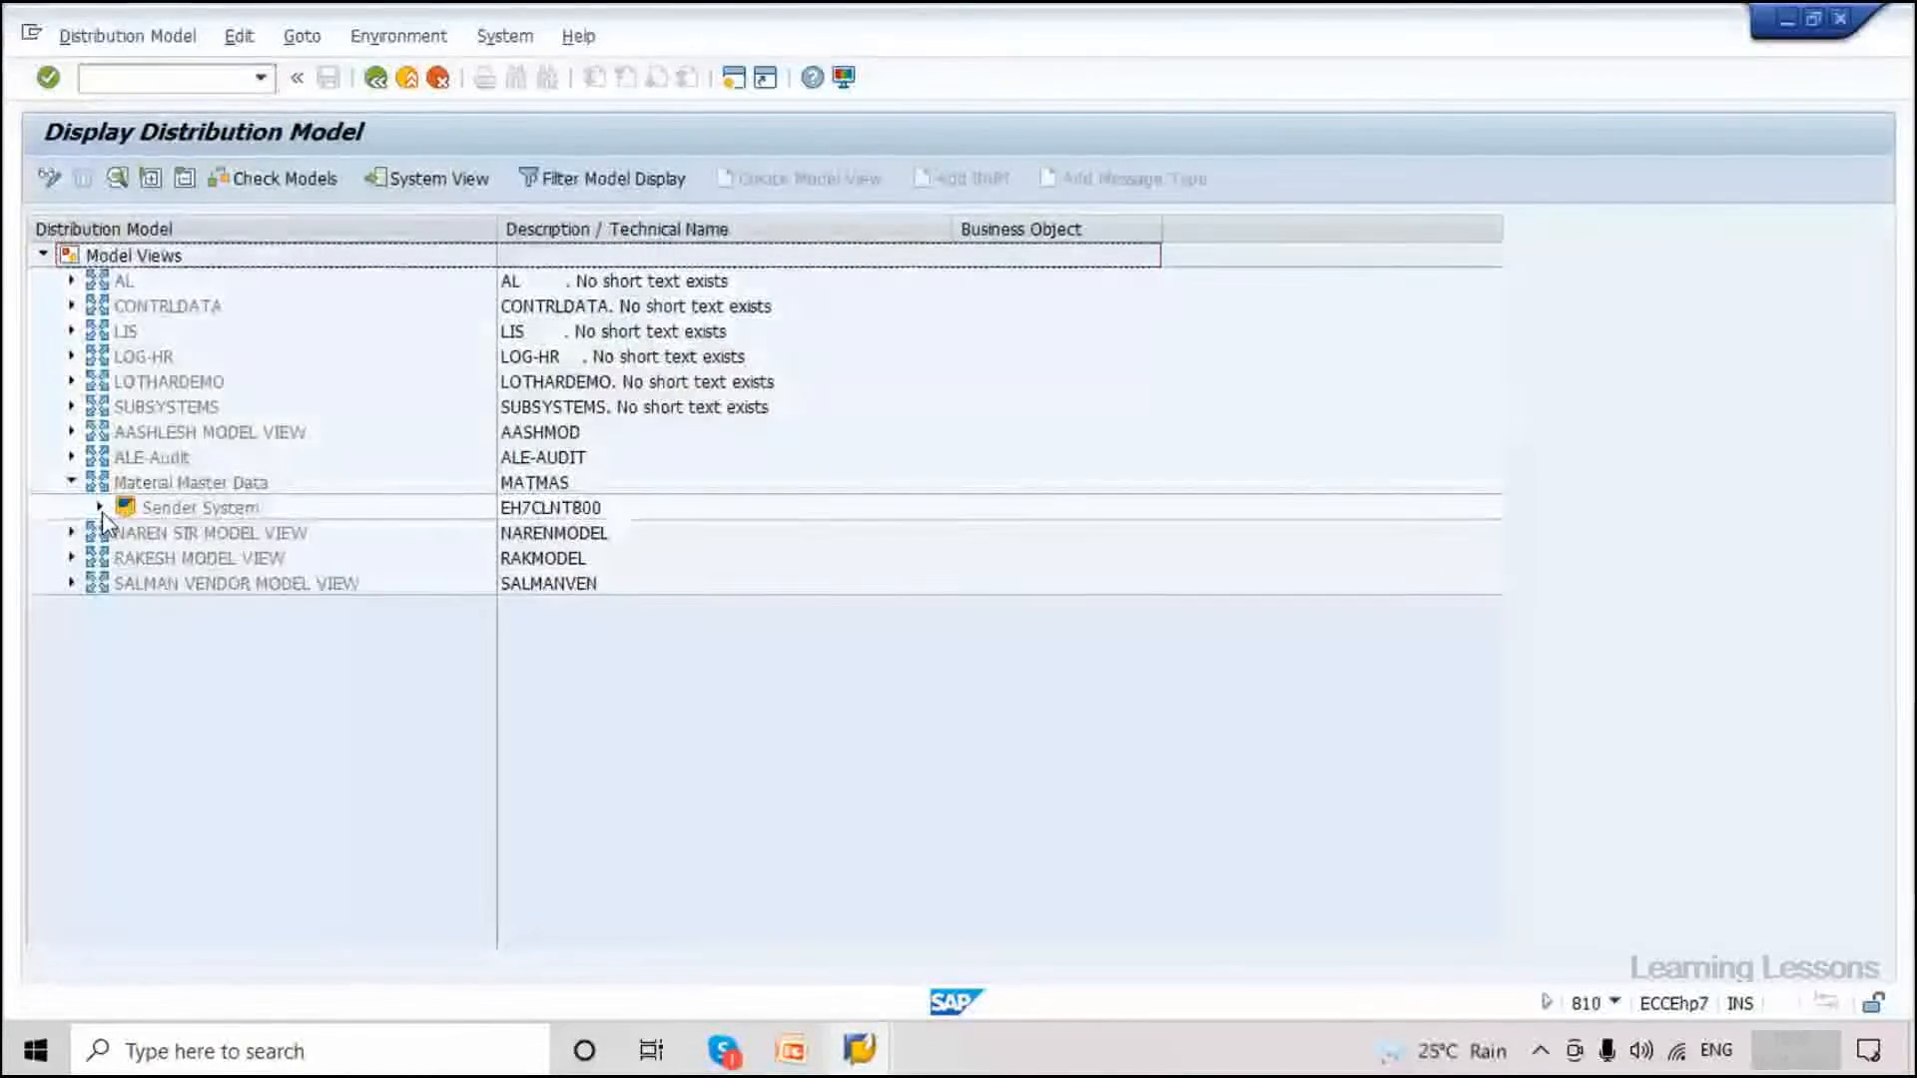
{"action": "left_click", "coordinate": [100, 507]}
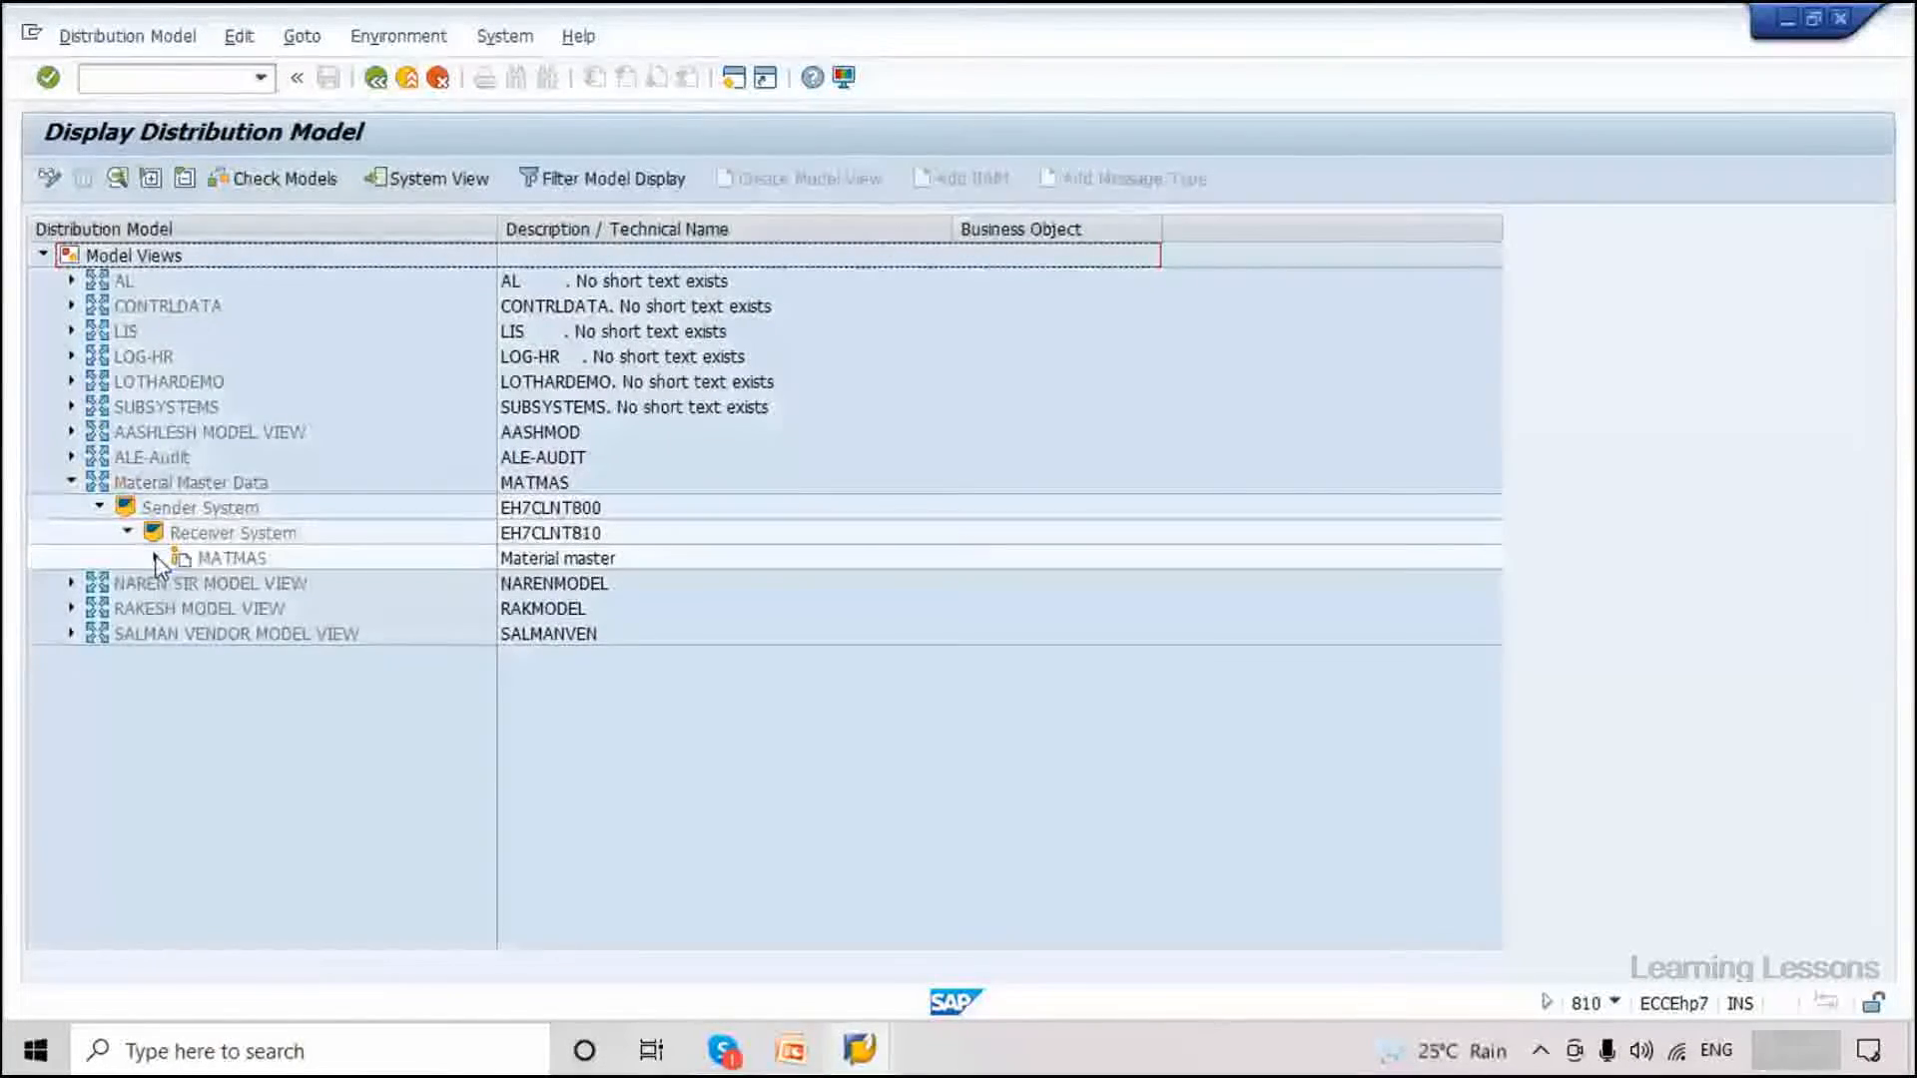
{"action": "left_click", "coordinate": [156, 557]}
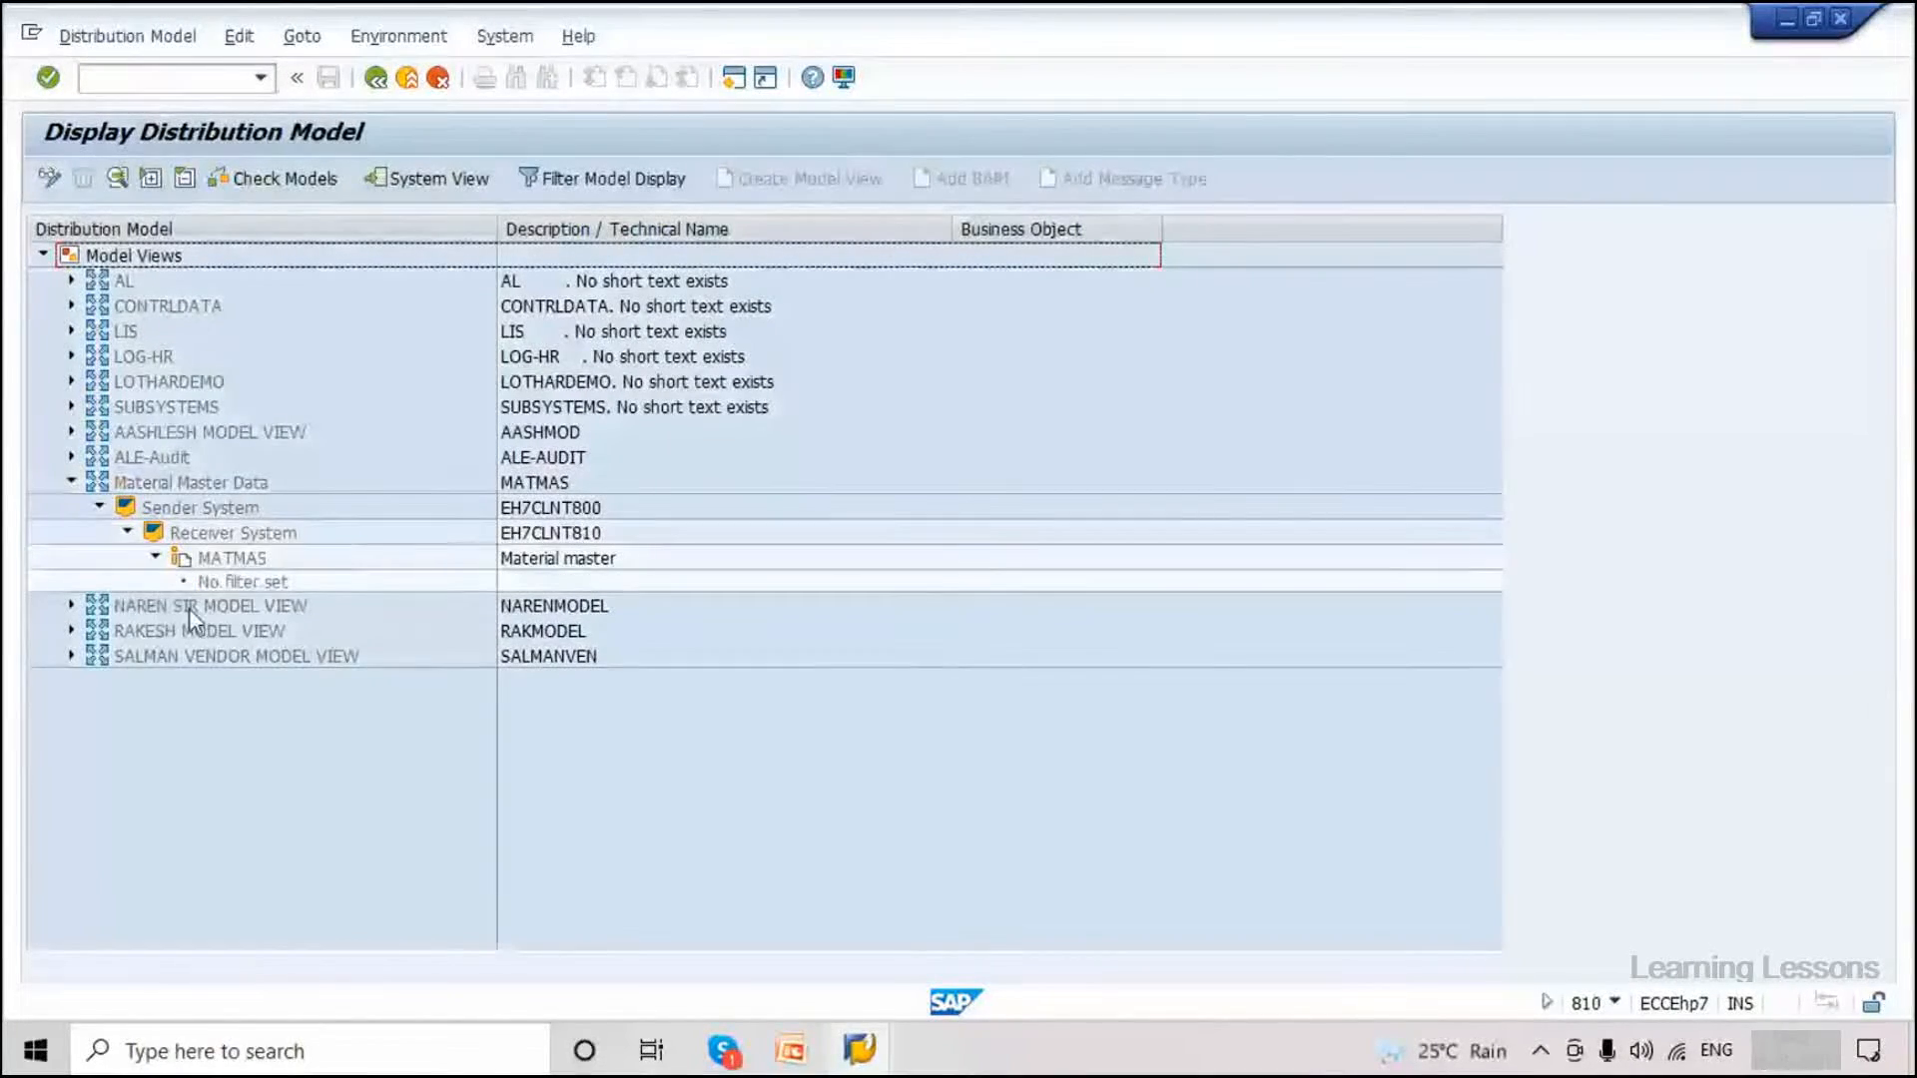
{"action": "left_click", "coordinate": [143, 481]}
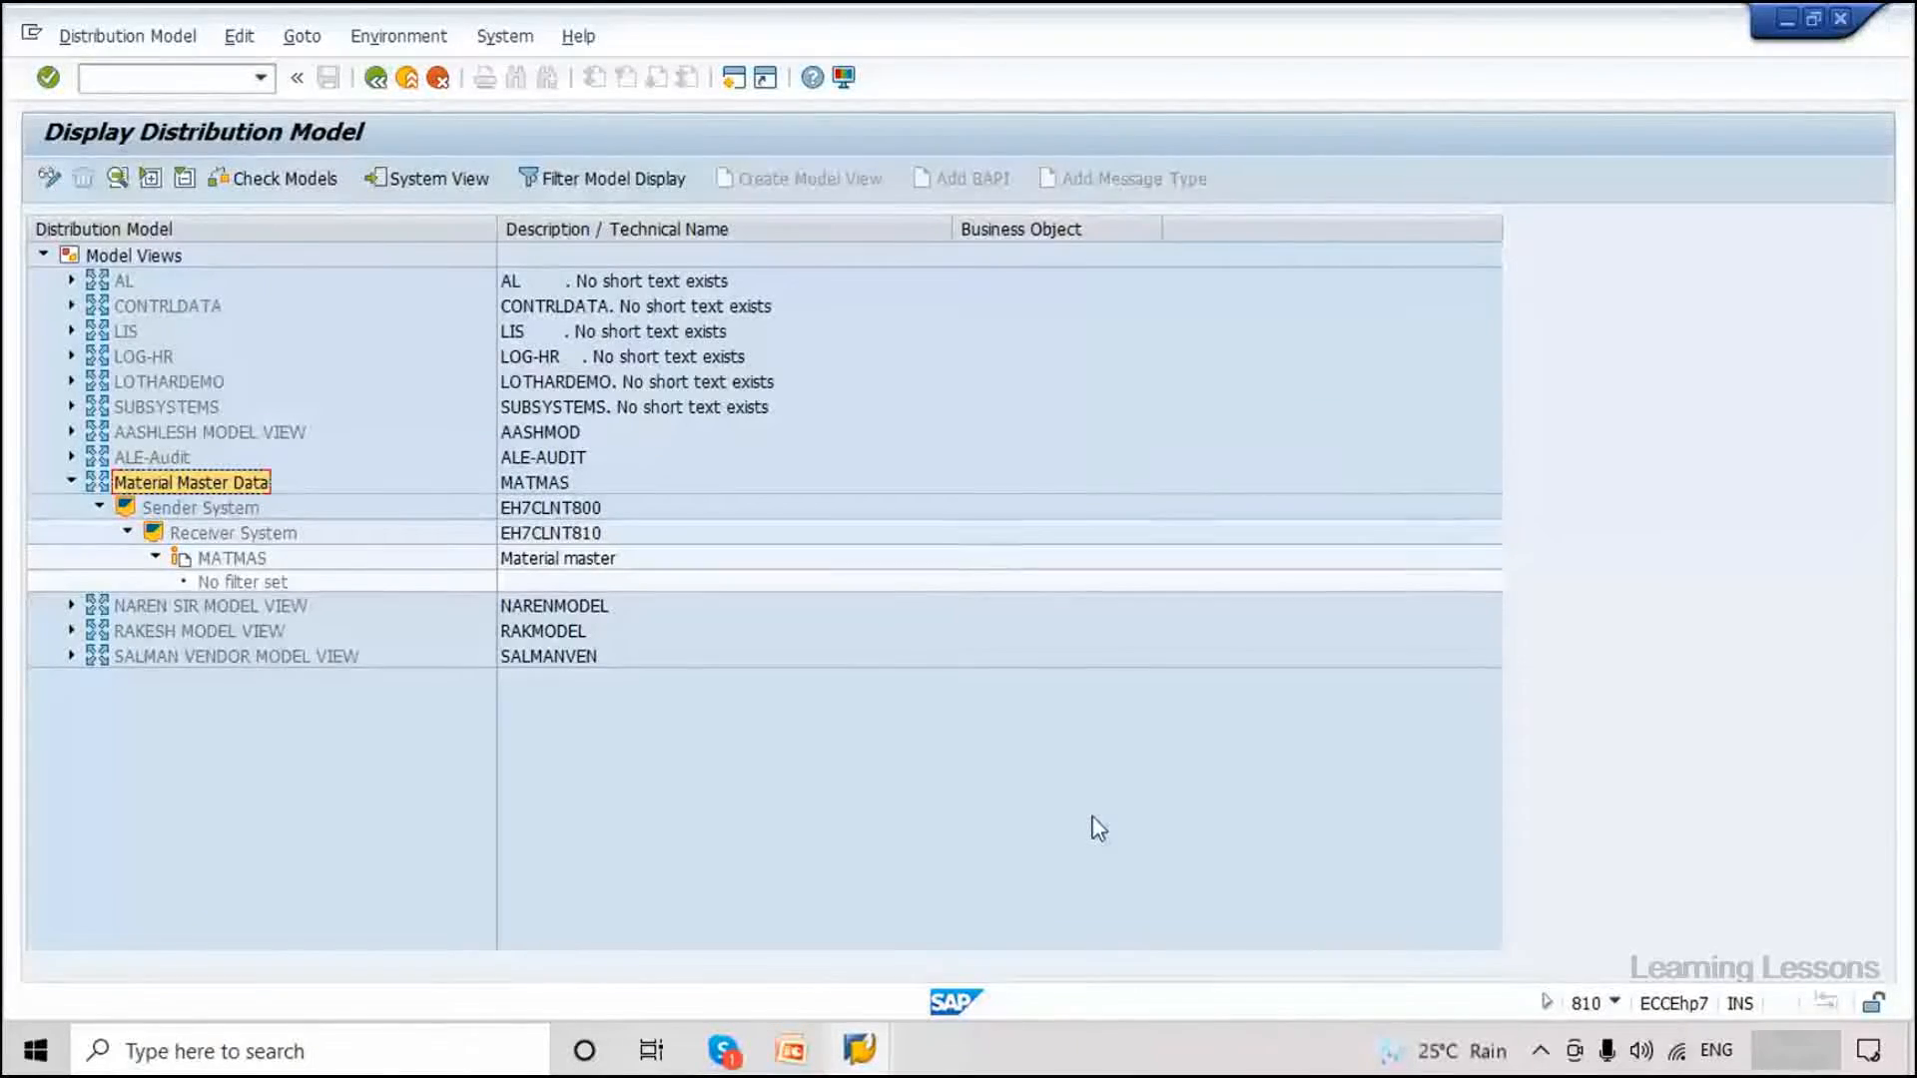
Check the logon client in the other distribution model window and collapse Material Master data.
{"action": "mouse_move", "coordinate": [875, 1029]}
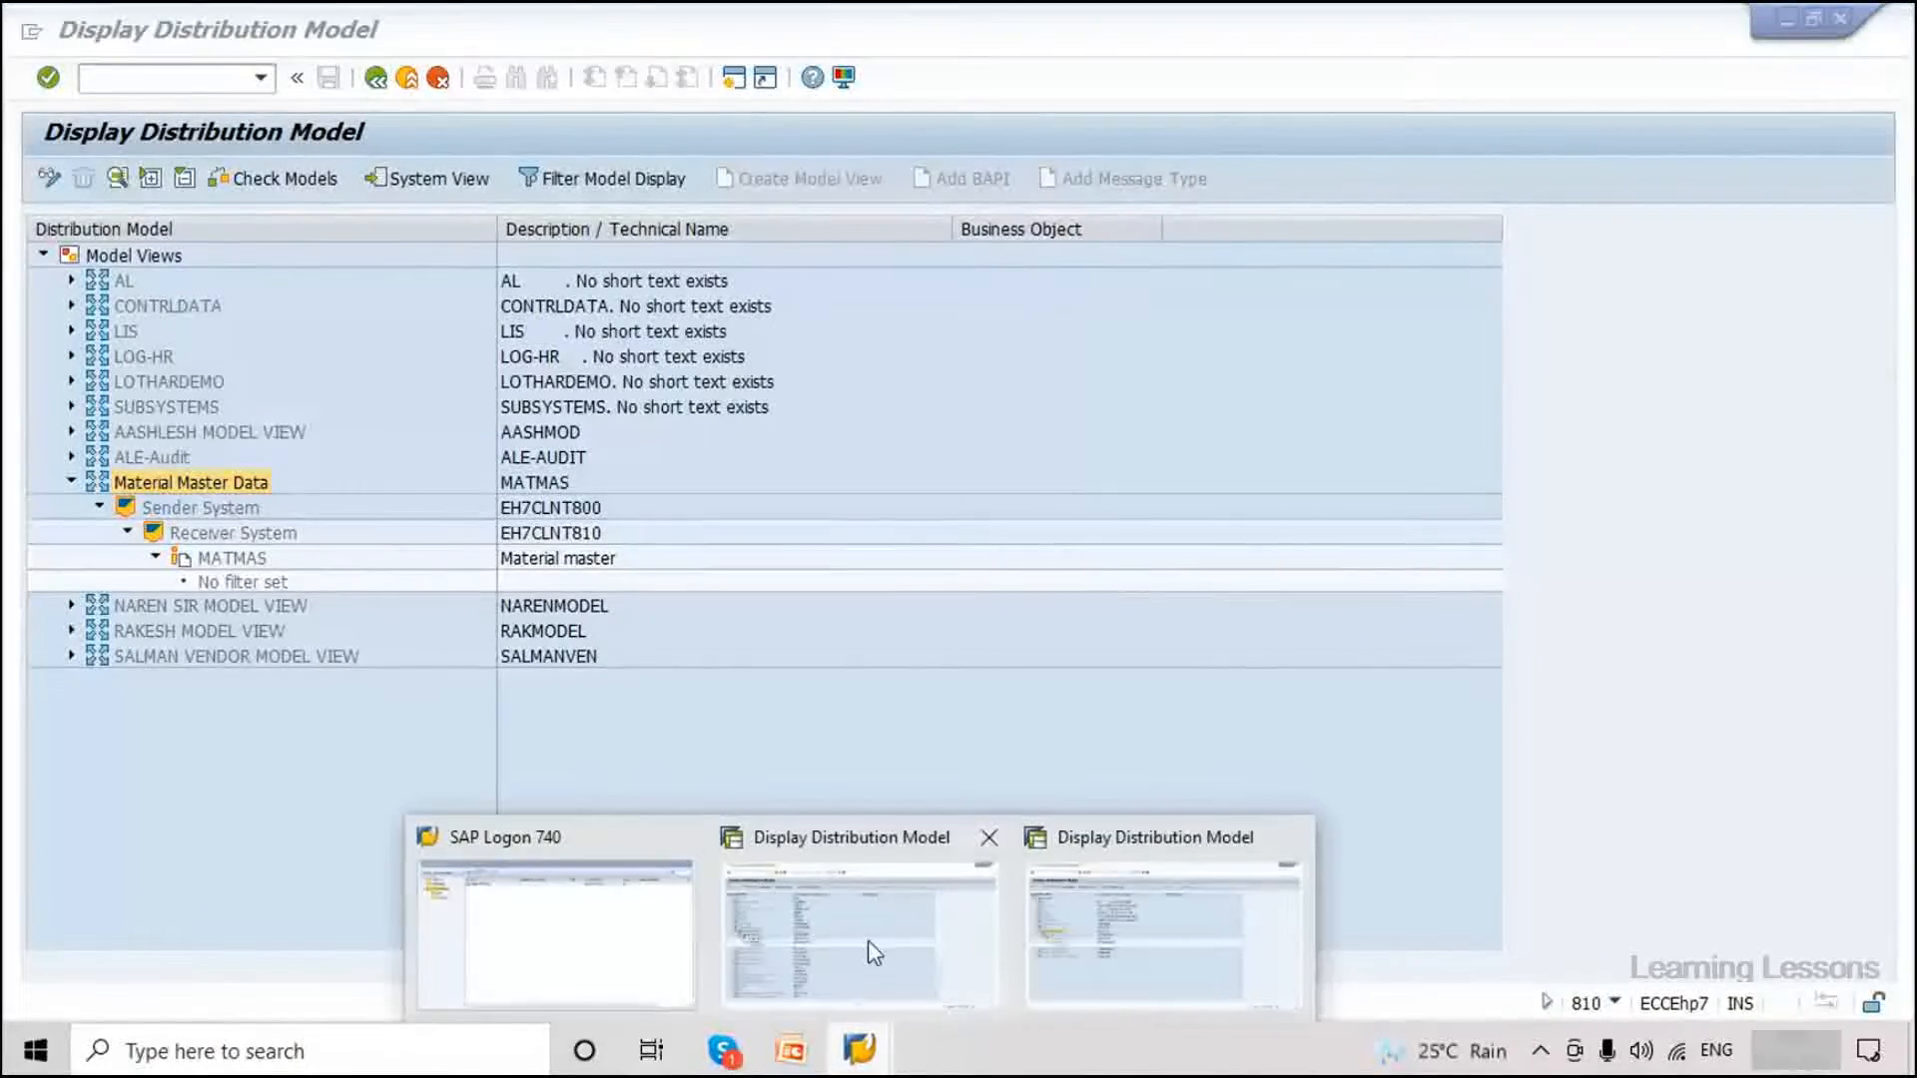
{"action": "left_click", "coordinate": [867, 939]}
{"action": "left_click", "coordinate": [1614, 1003]}
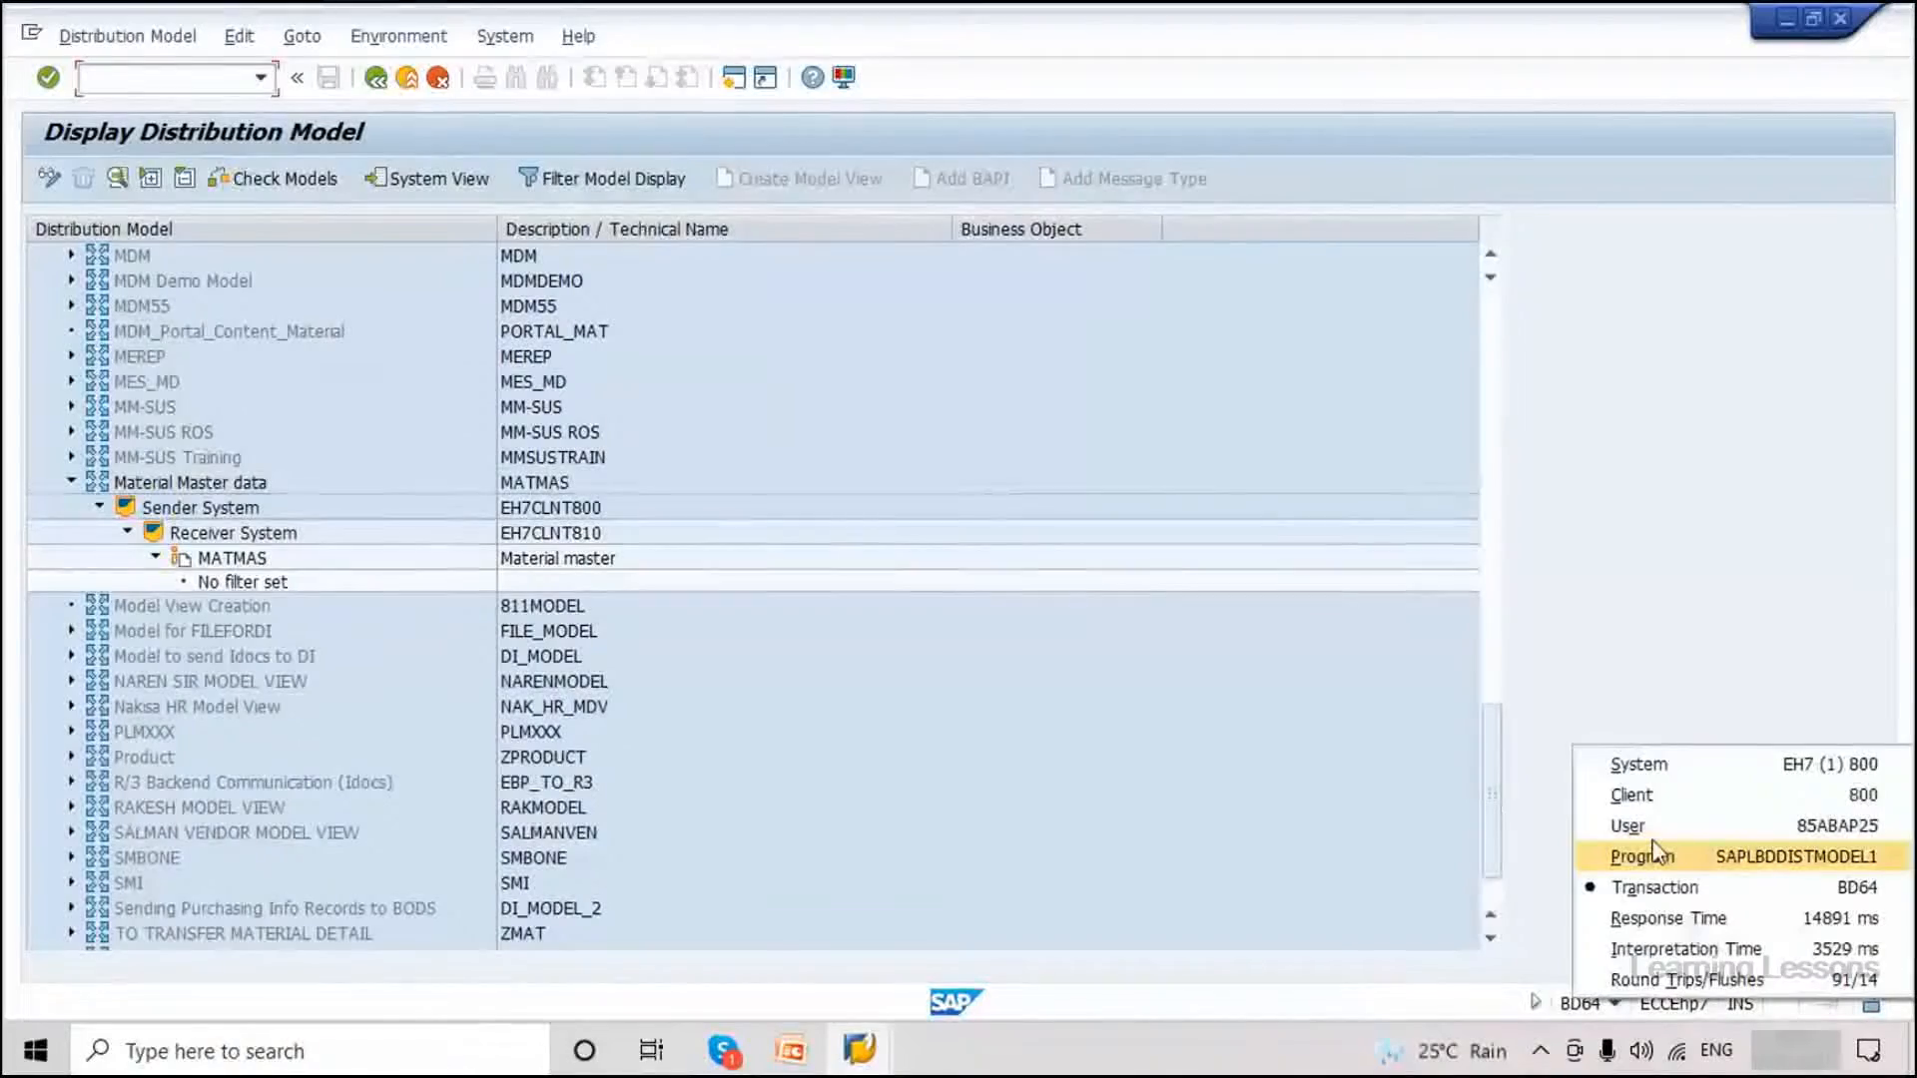
{"action": "left_click", "coordinate": [1646, 794]}
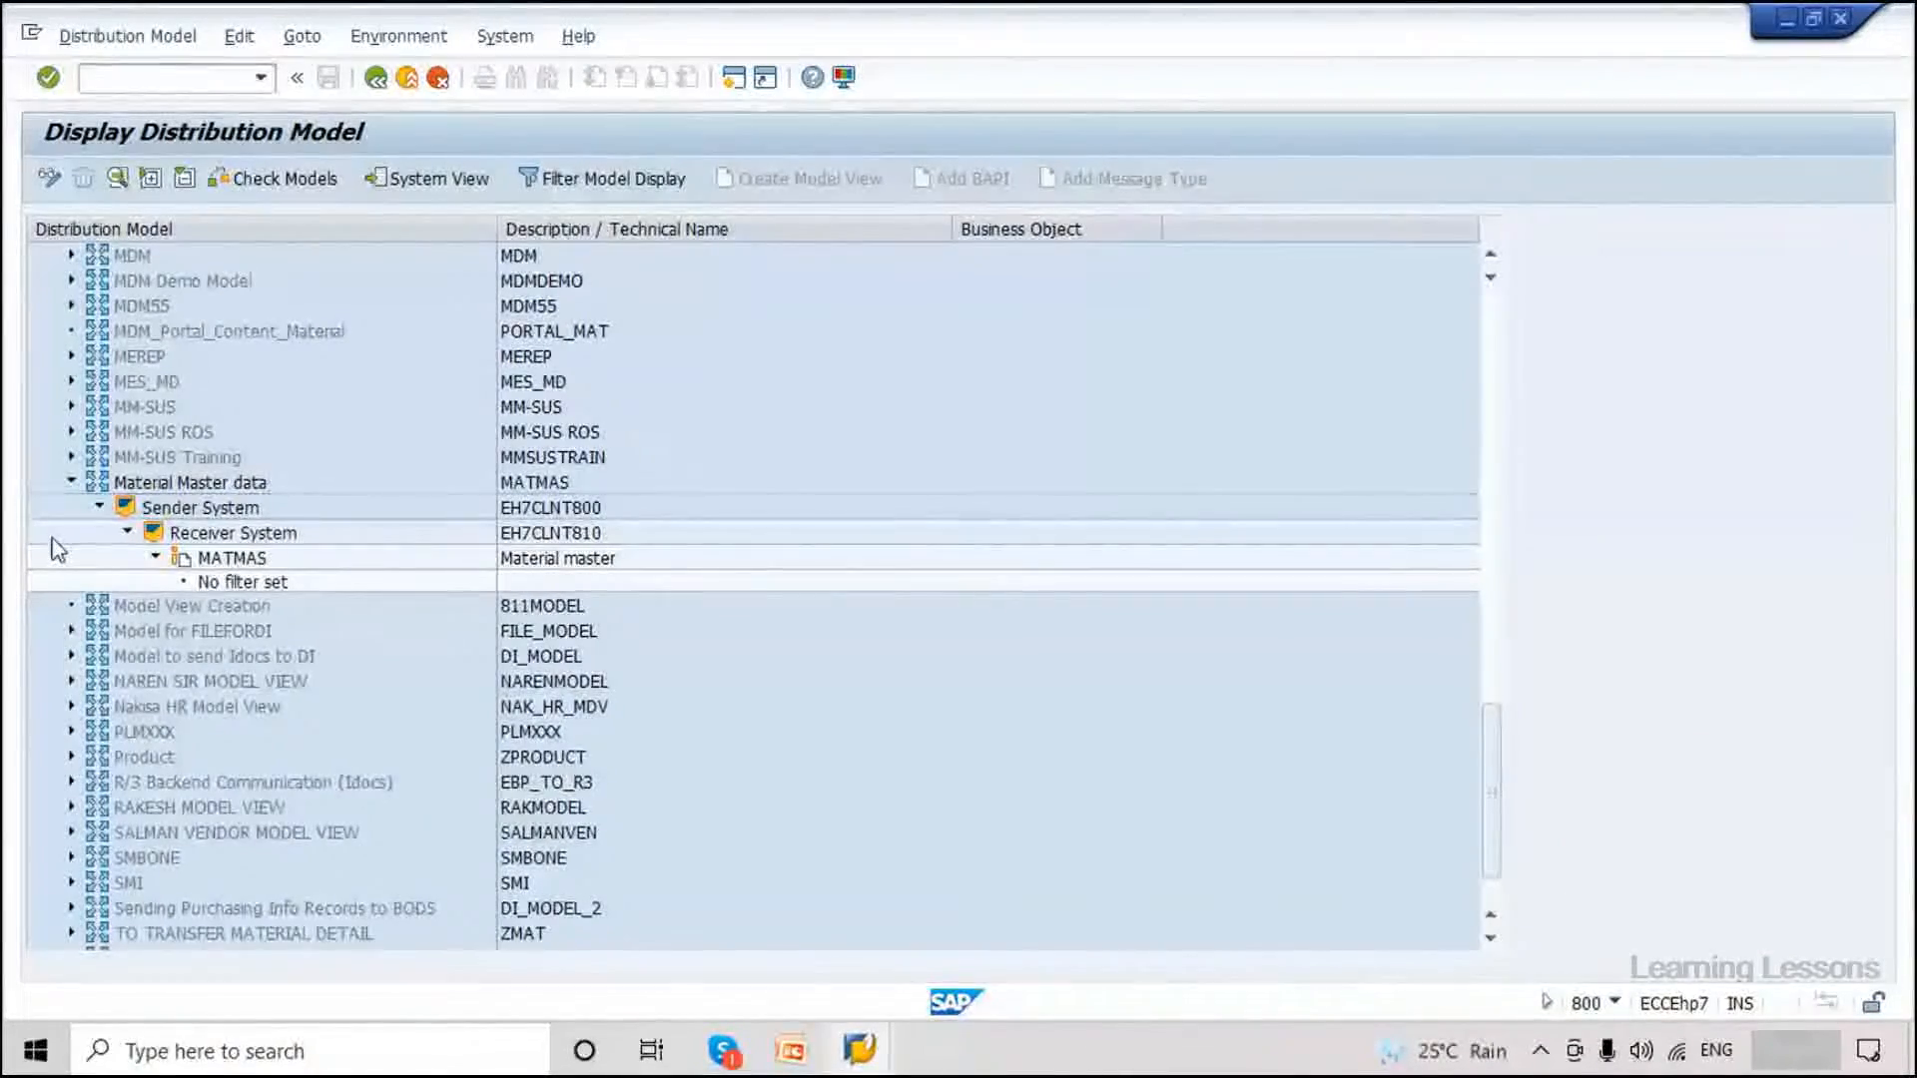
{"action": "left_click", "coordinate": [70, 482]}
{"action": "left_click", "coordinate": [165, 78]}
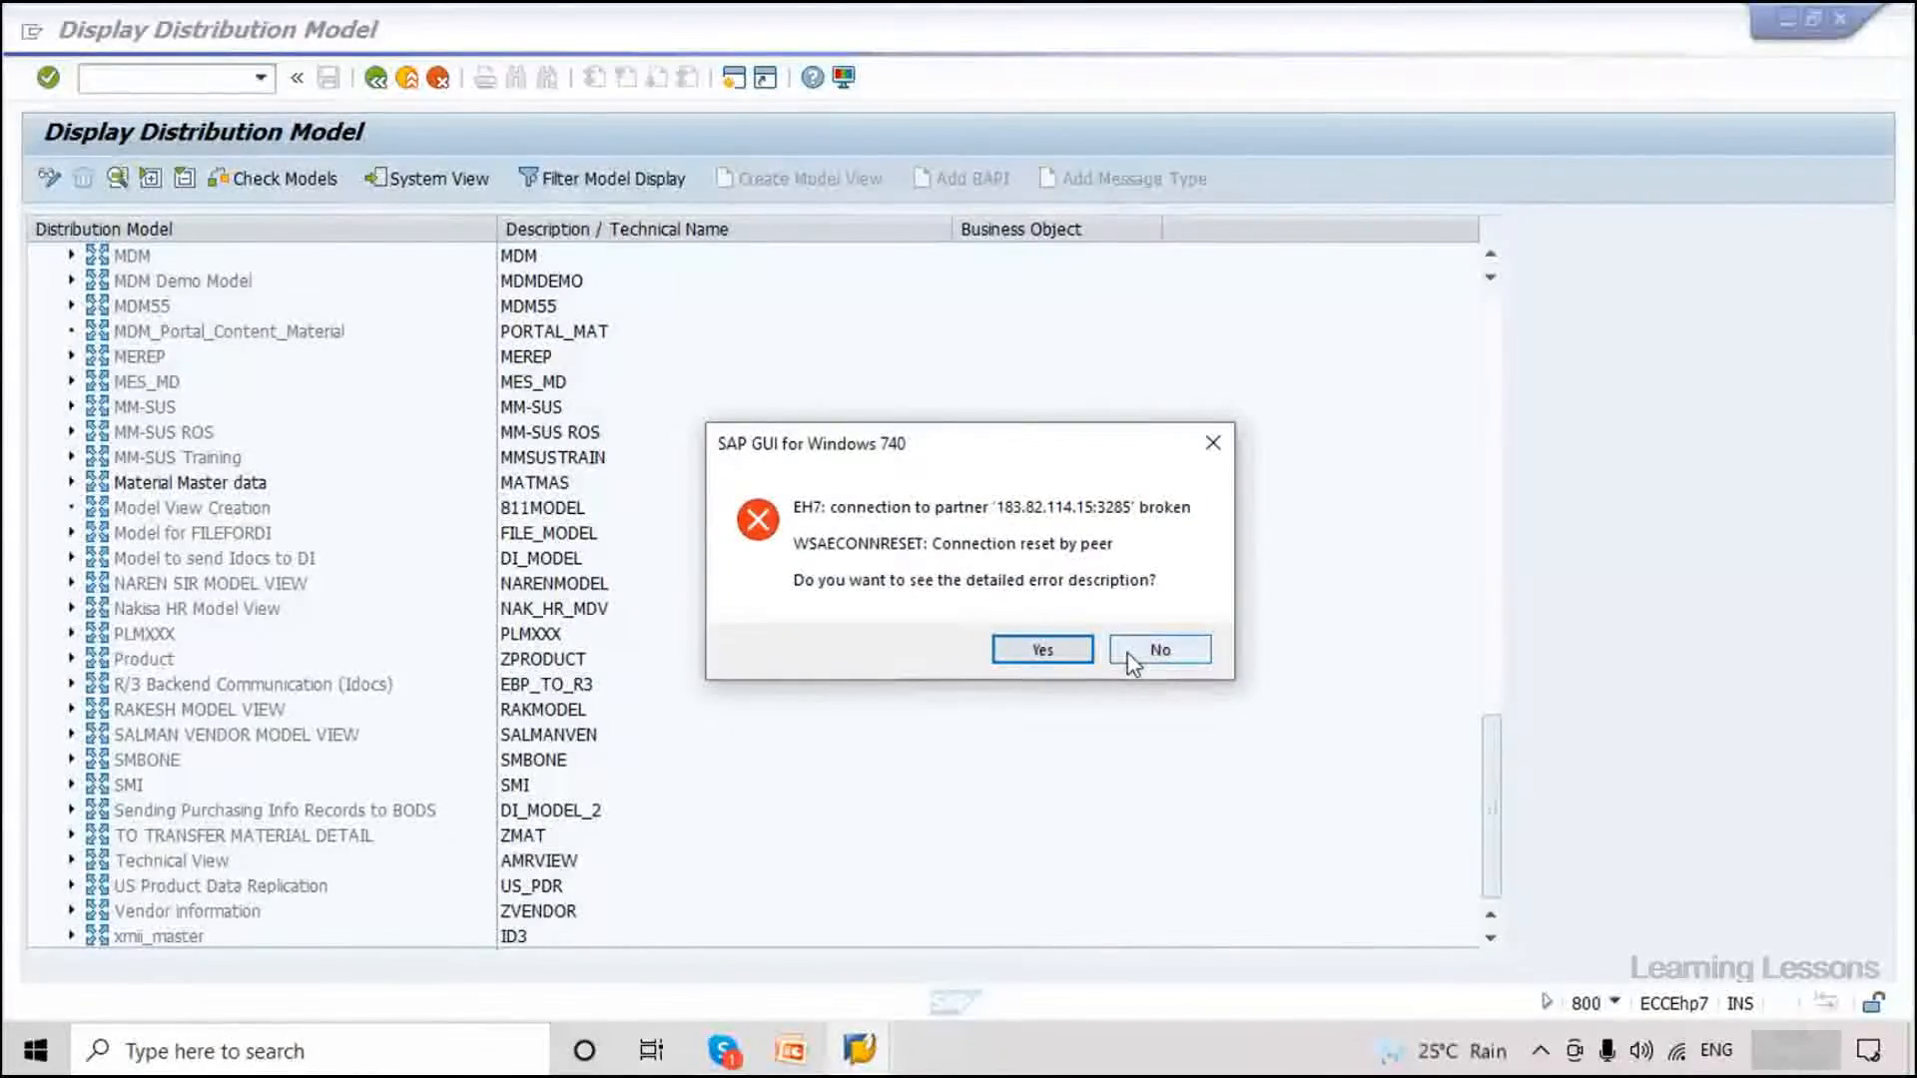
Dismiss the connection error, log back on to client 800 and open MM01 via /nmm01.
{"action": "left_click", "coordinate": [1131, 654]}
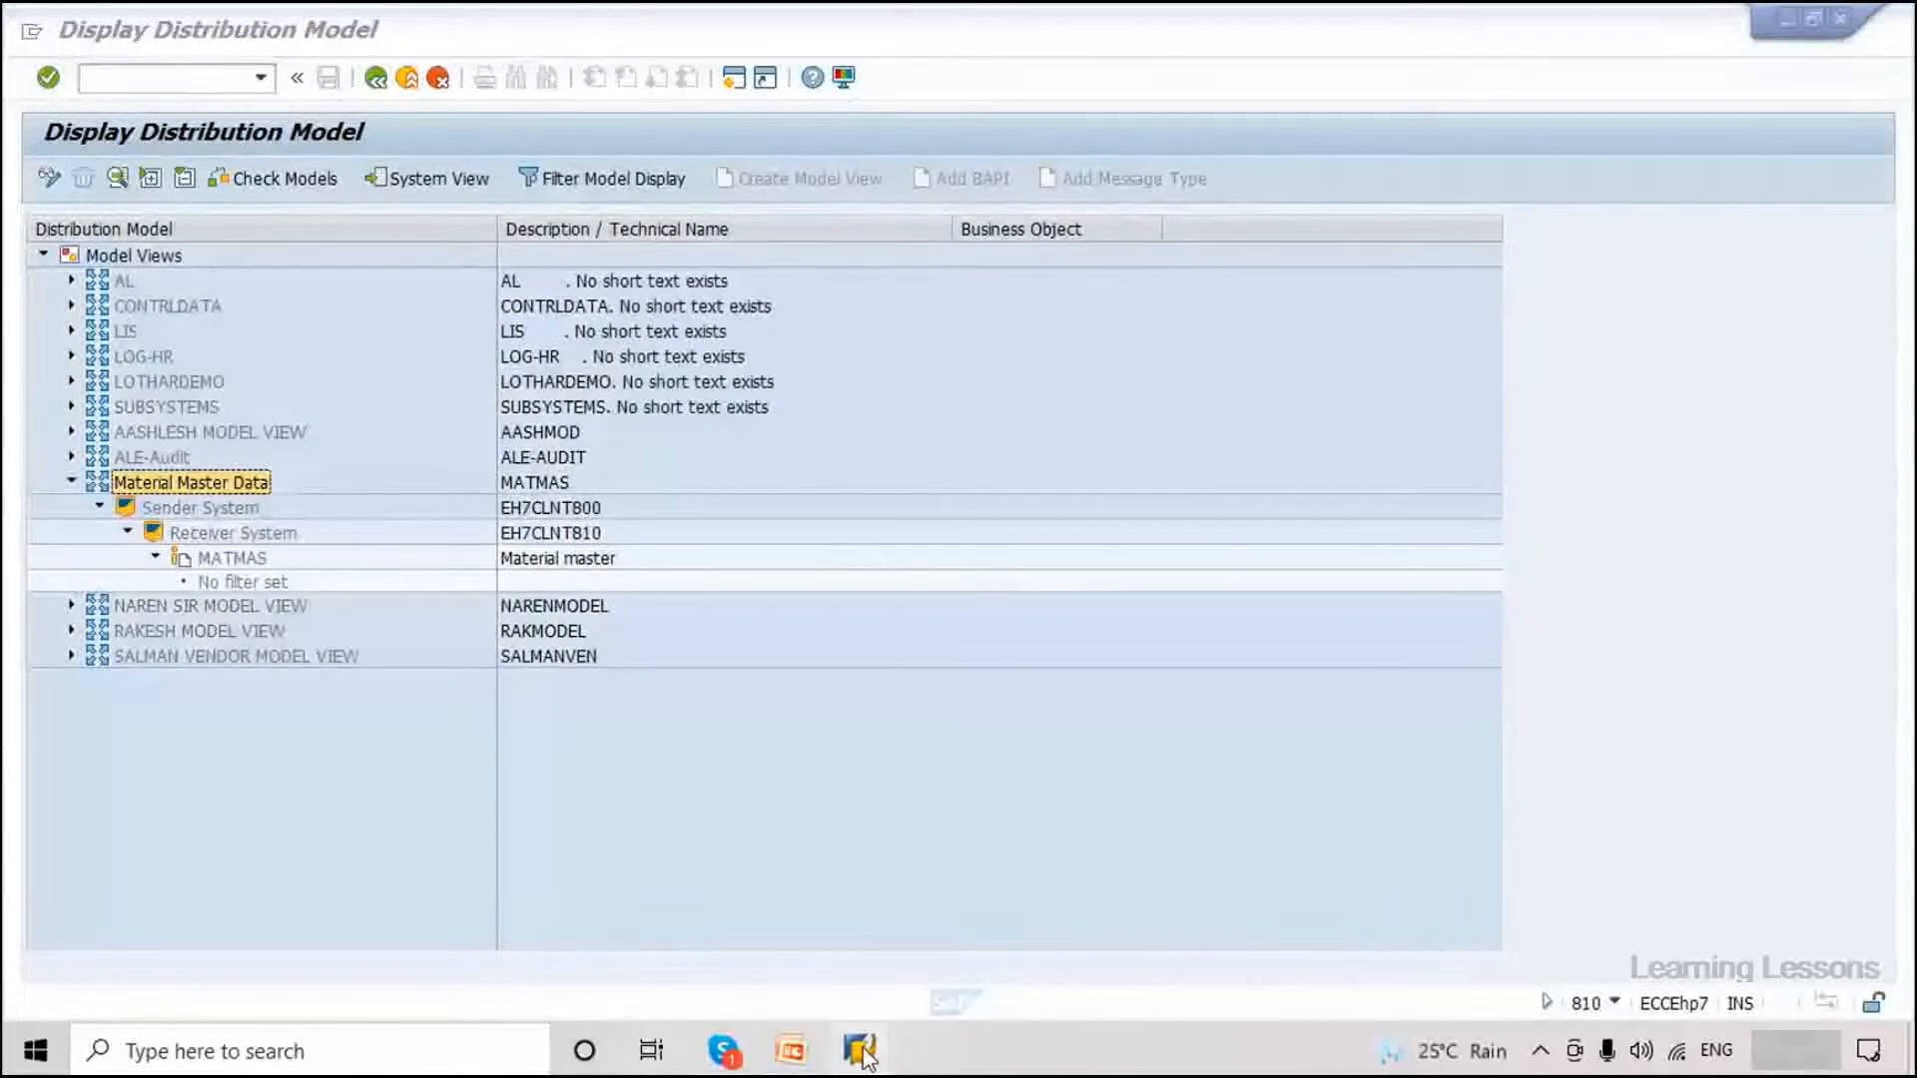
{"action": "mouse_move", "coordinate": [859, 1050]}
{"action": "left_click", "coordinate": [729, 932]}
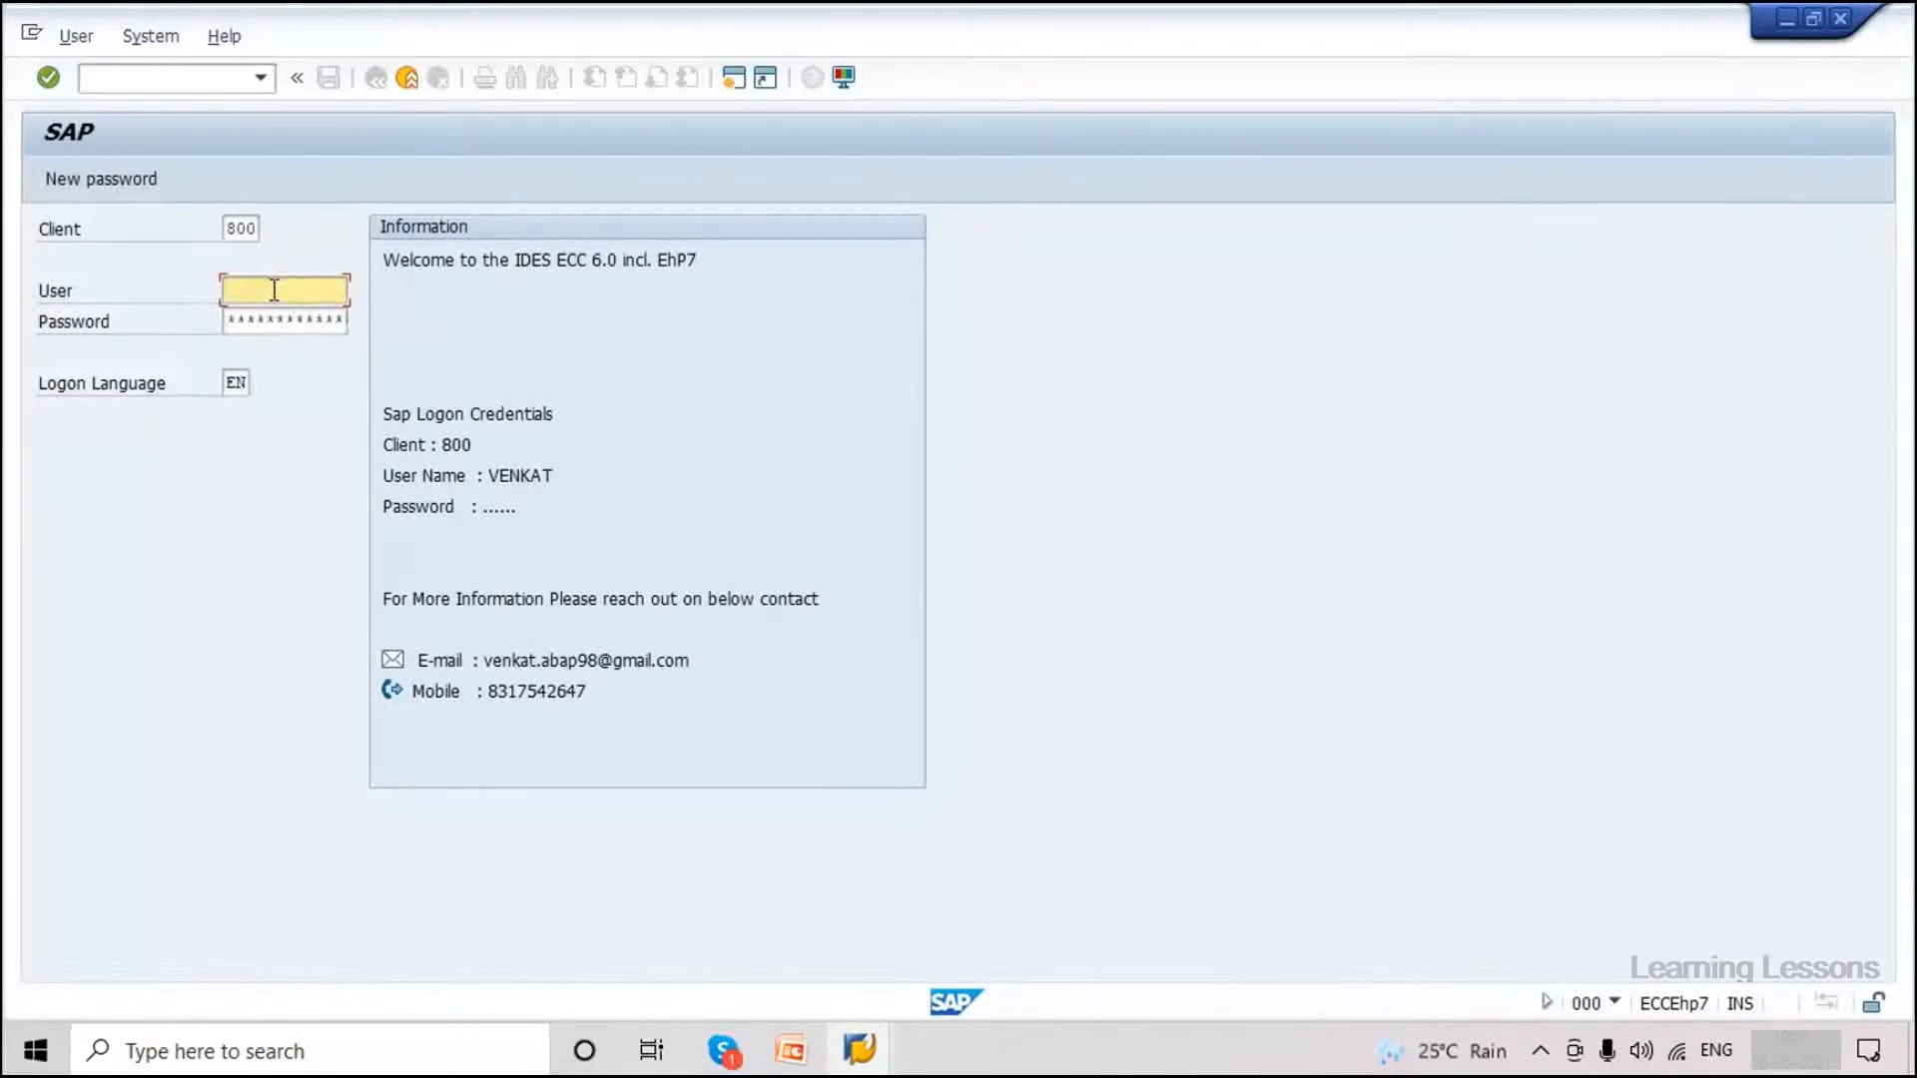
{"action": "left_click", "coordinate": [275, 289]}
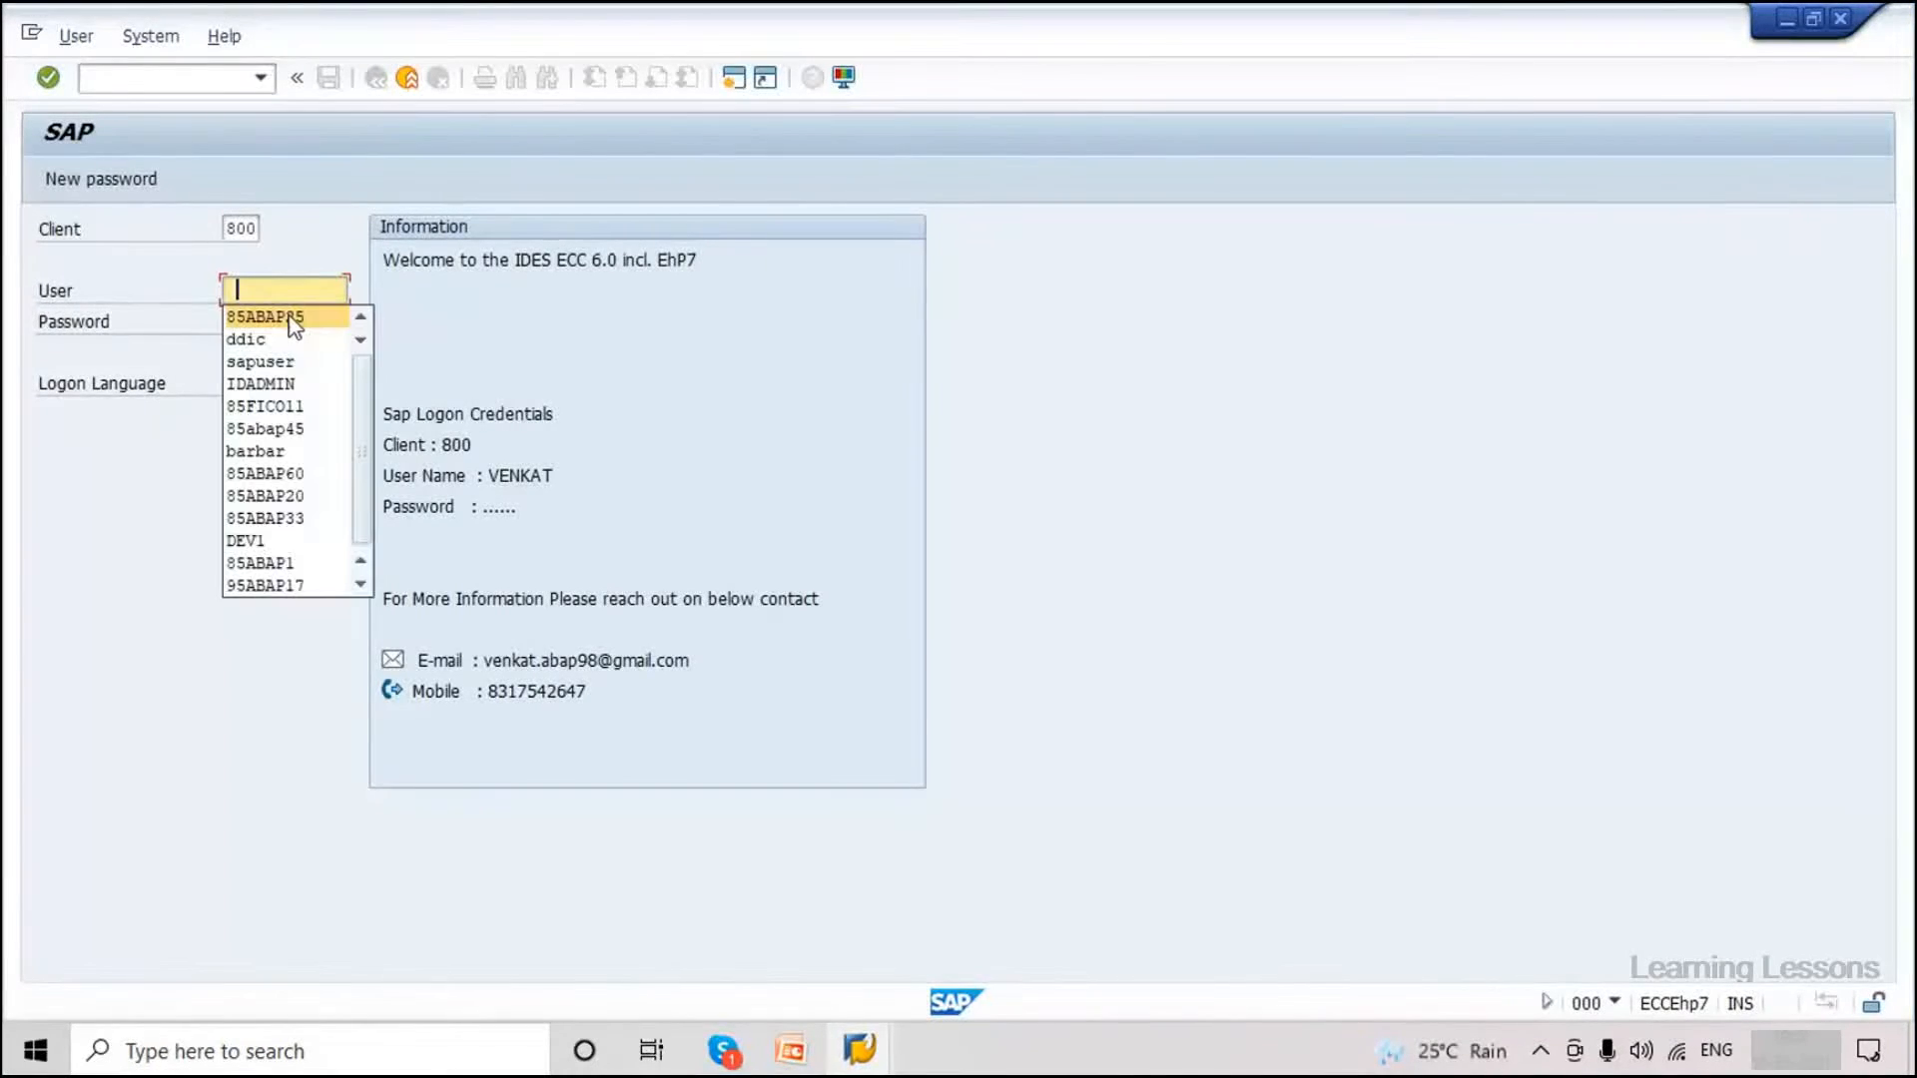
{"action": "left_click", "coordinate": [290, 317]}
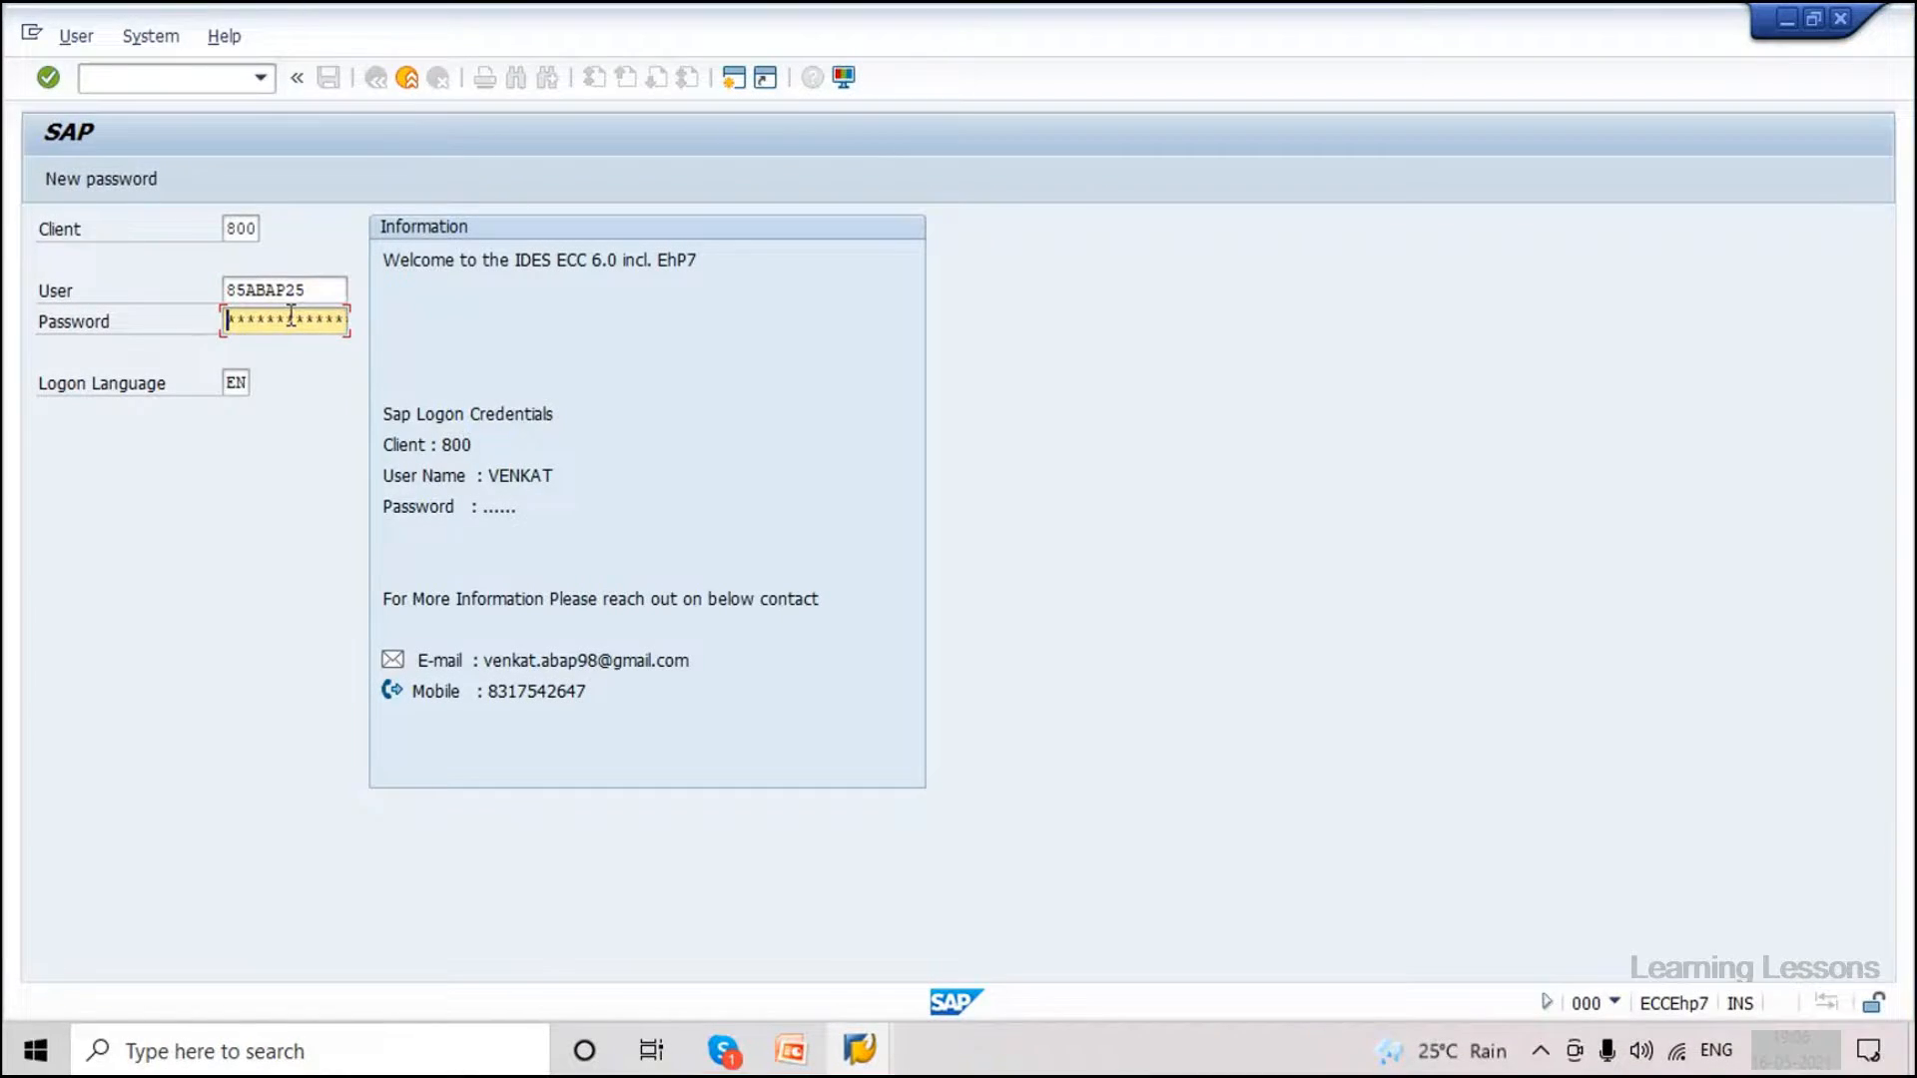
{"action": "type", "text": "****"}
{"action": "key", "text": "Return"}
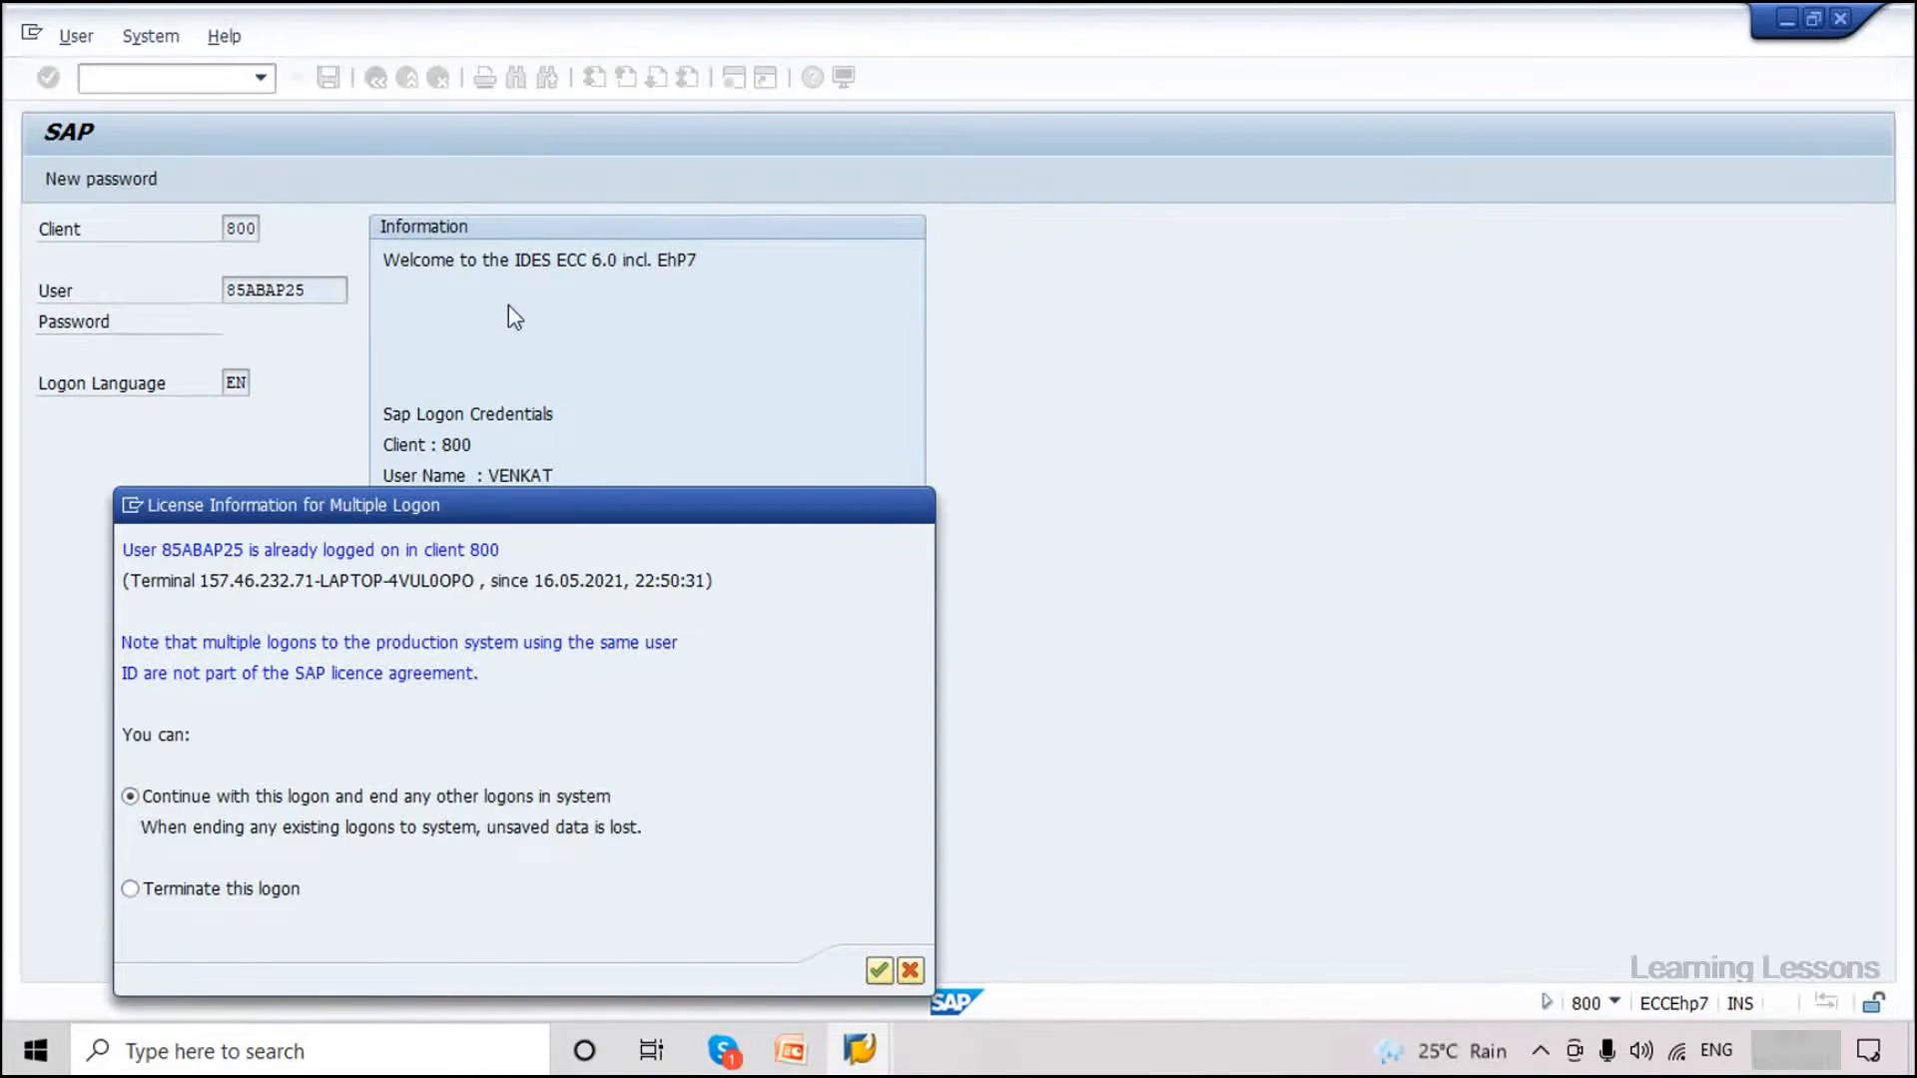
{"action": "key", "text": "Return"}
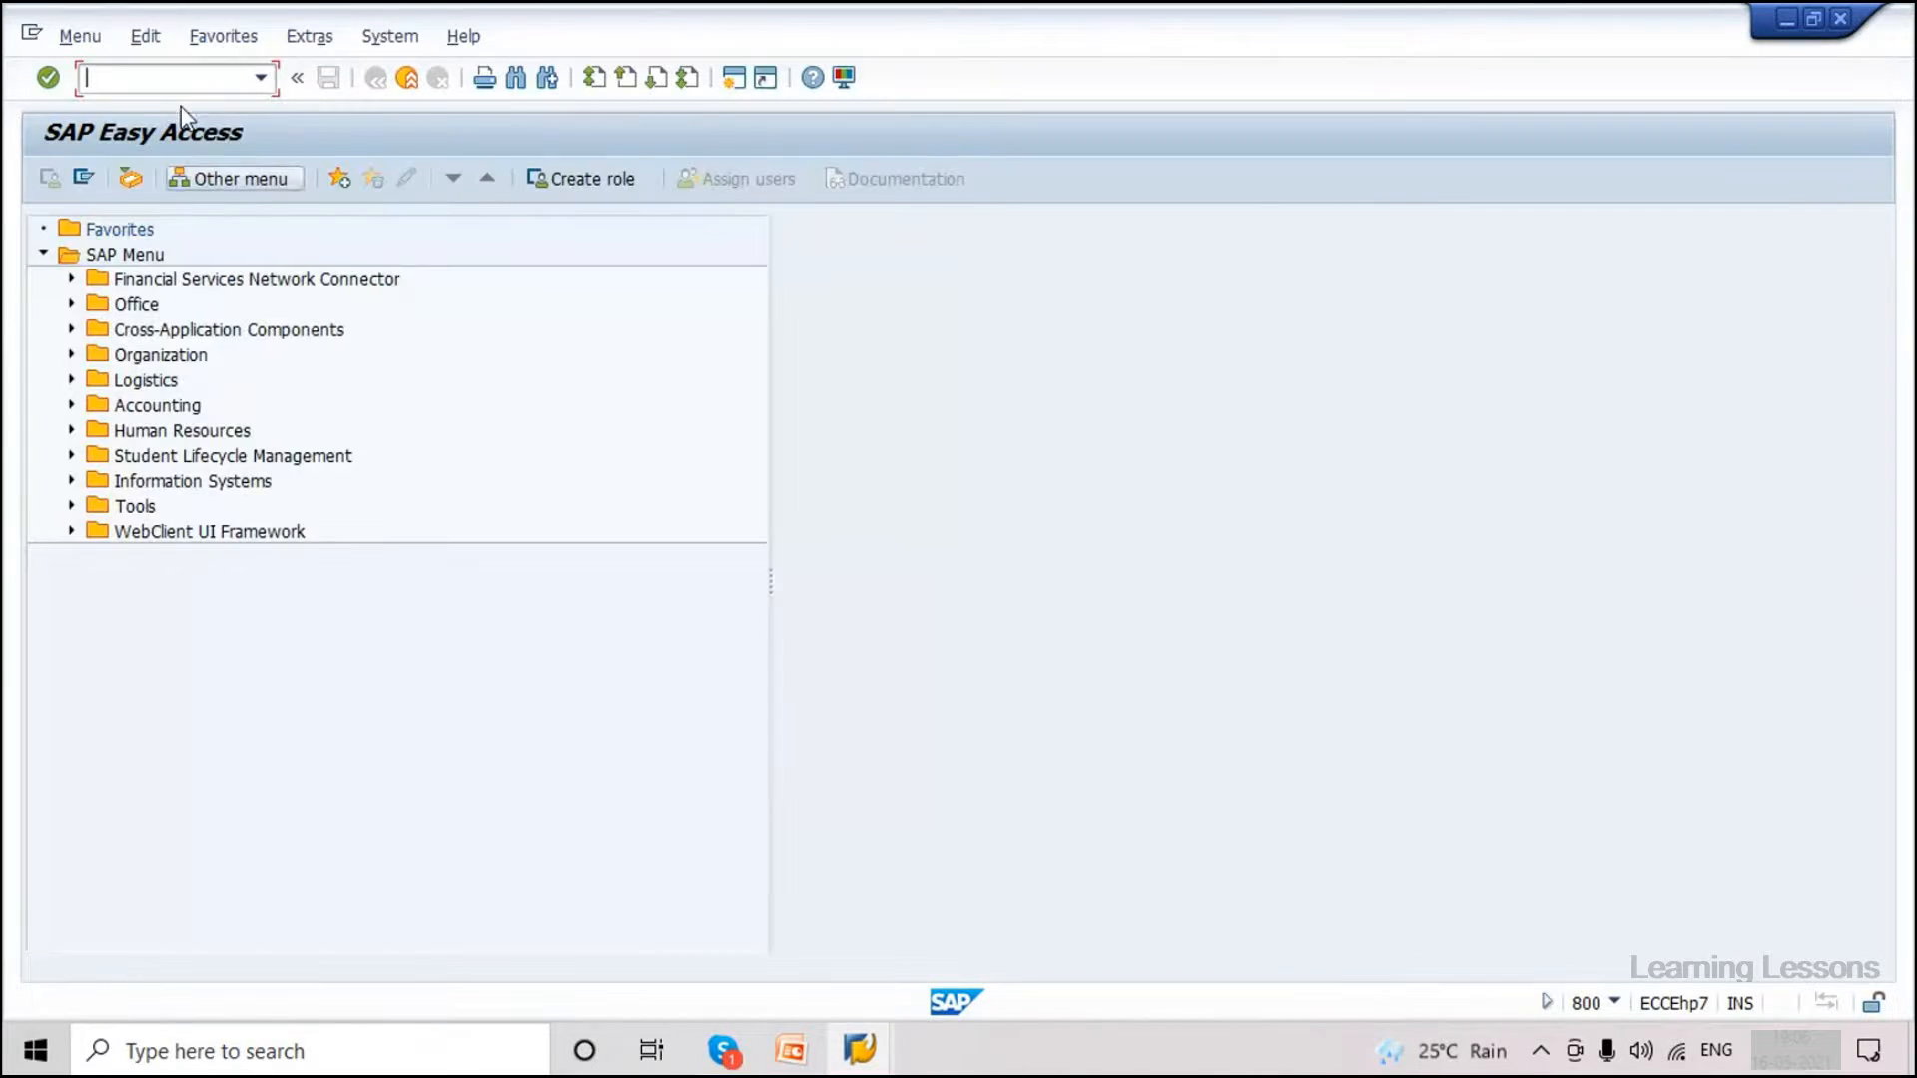
{"action": "type", "text": "/nmm01"}
{"action": "key", "text": "Return"}
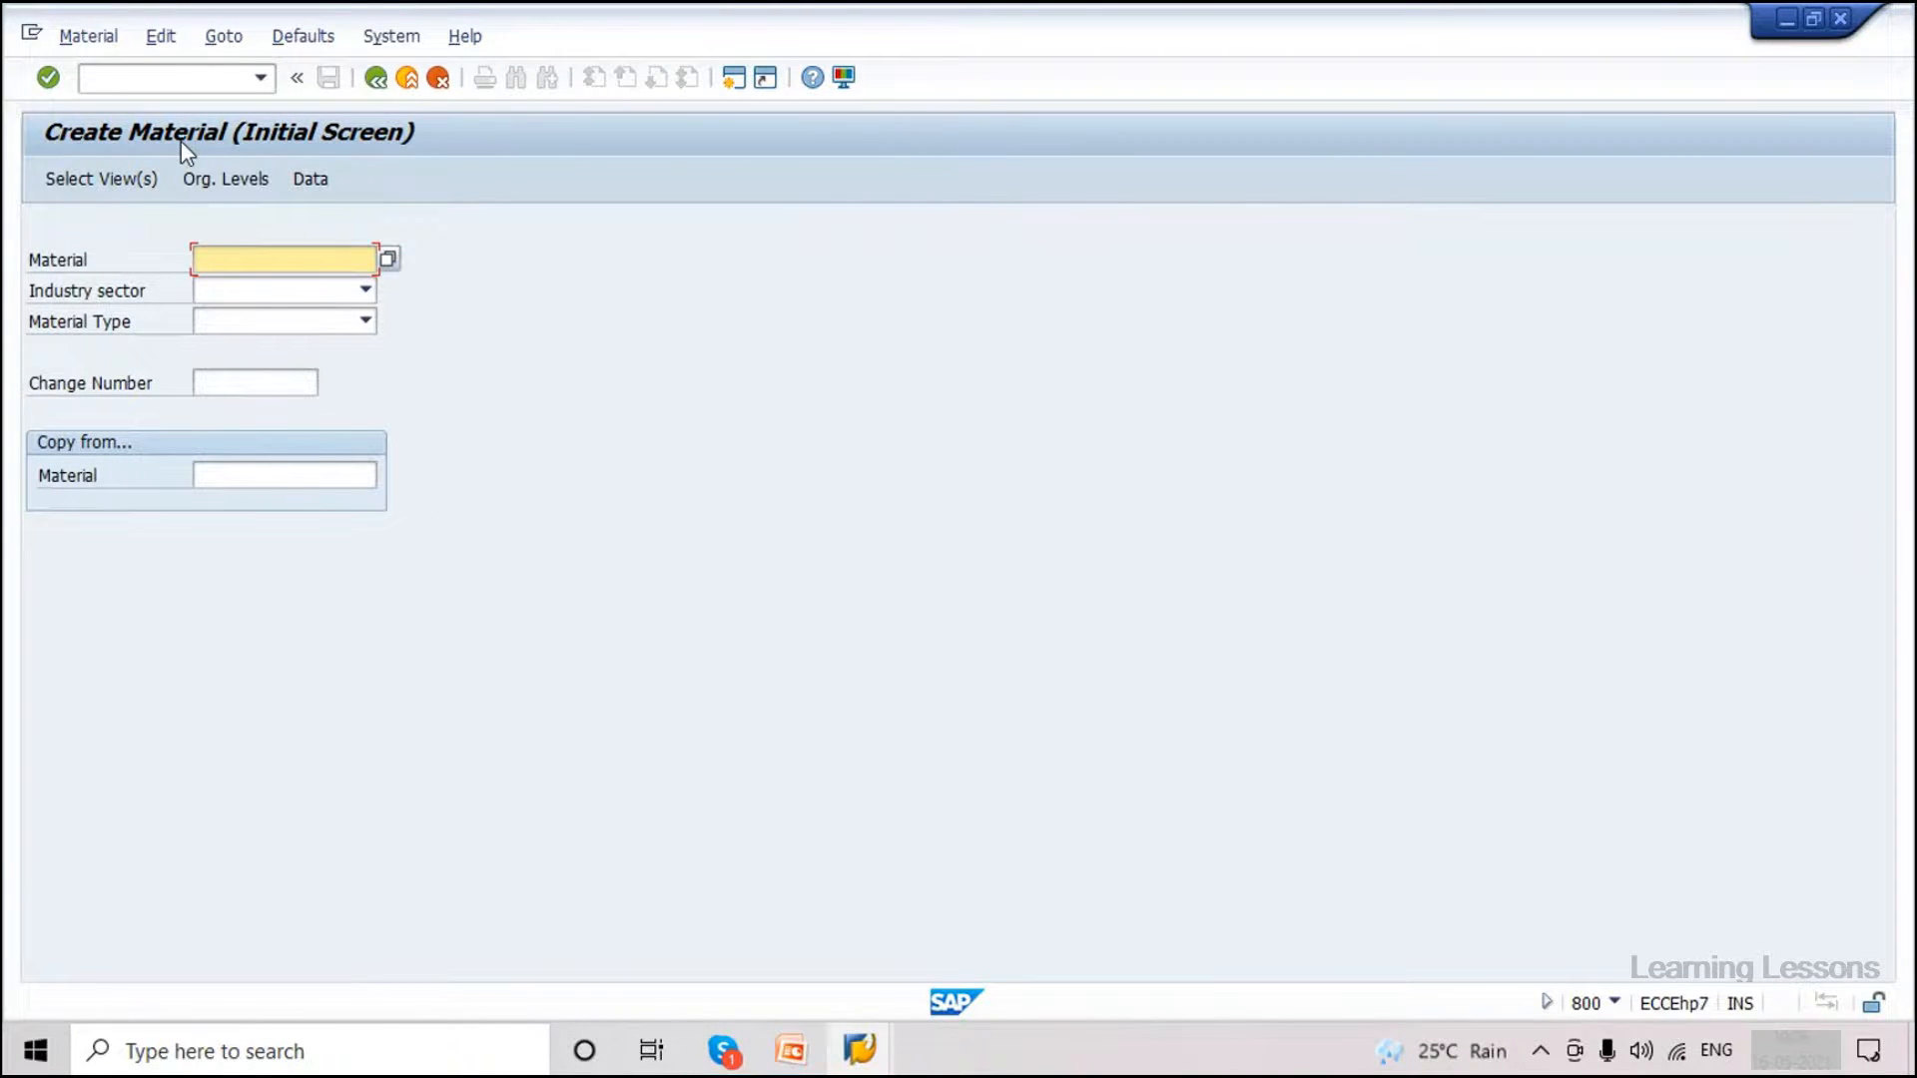
Display the current transaction code through the status bar's system information list.
{"action": "left_click", "coordinate": [1614, 1000]}
{"action": "left_click", "coordinate": [1638, 890]}
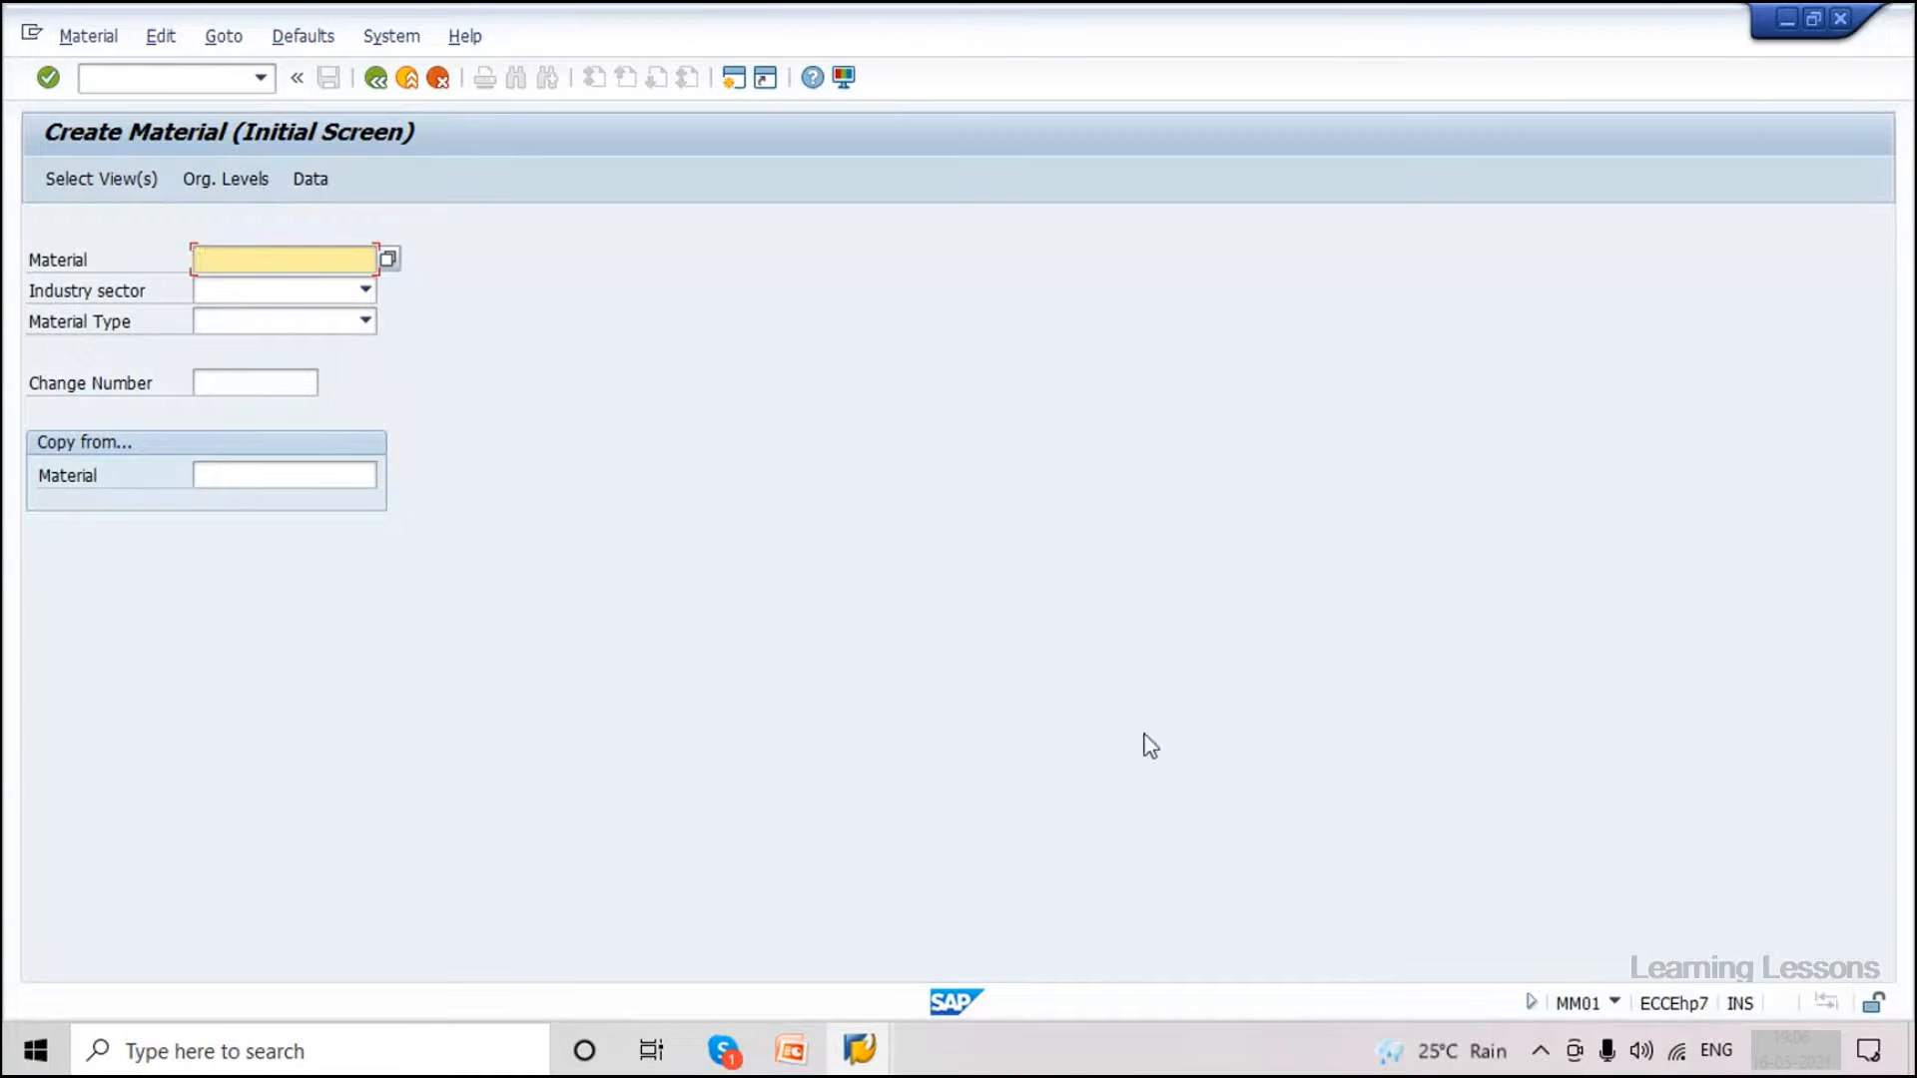
{"action": "left_click", "coordinate": [1615, 1003]}
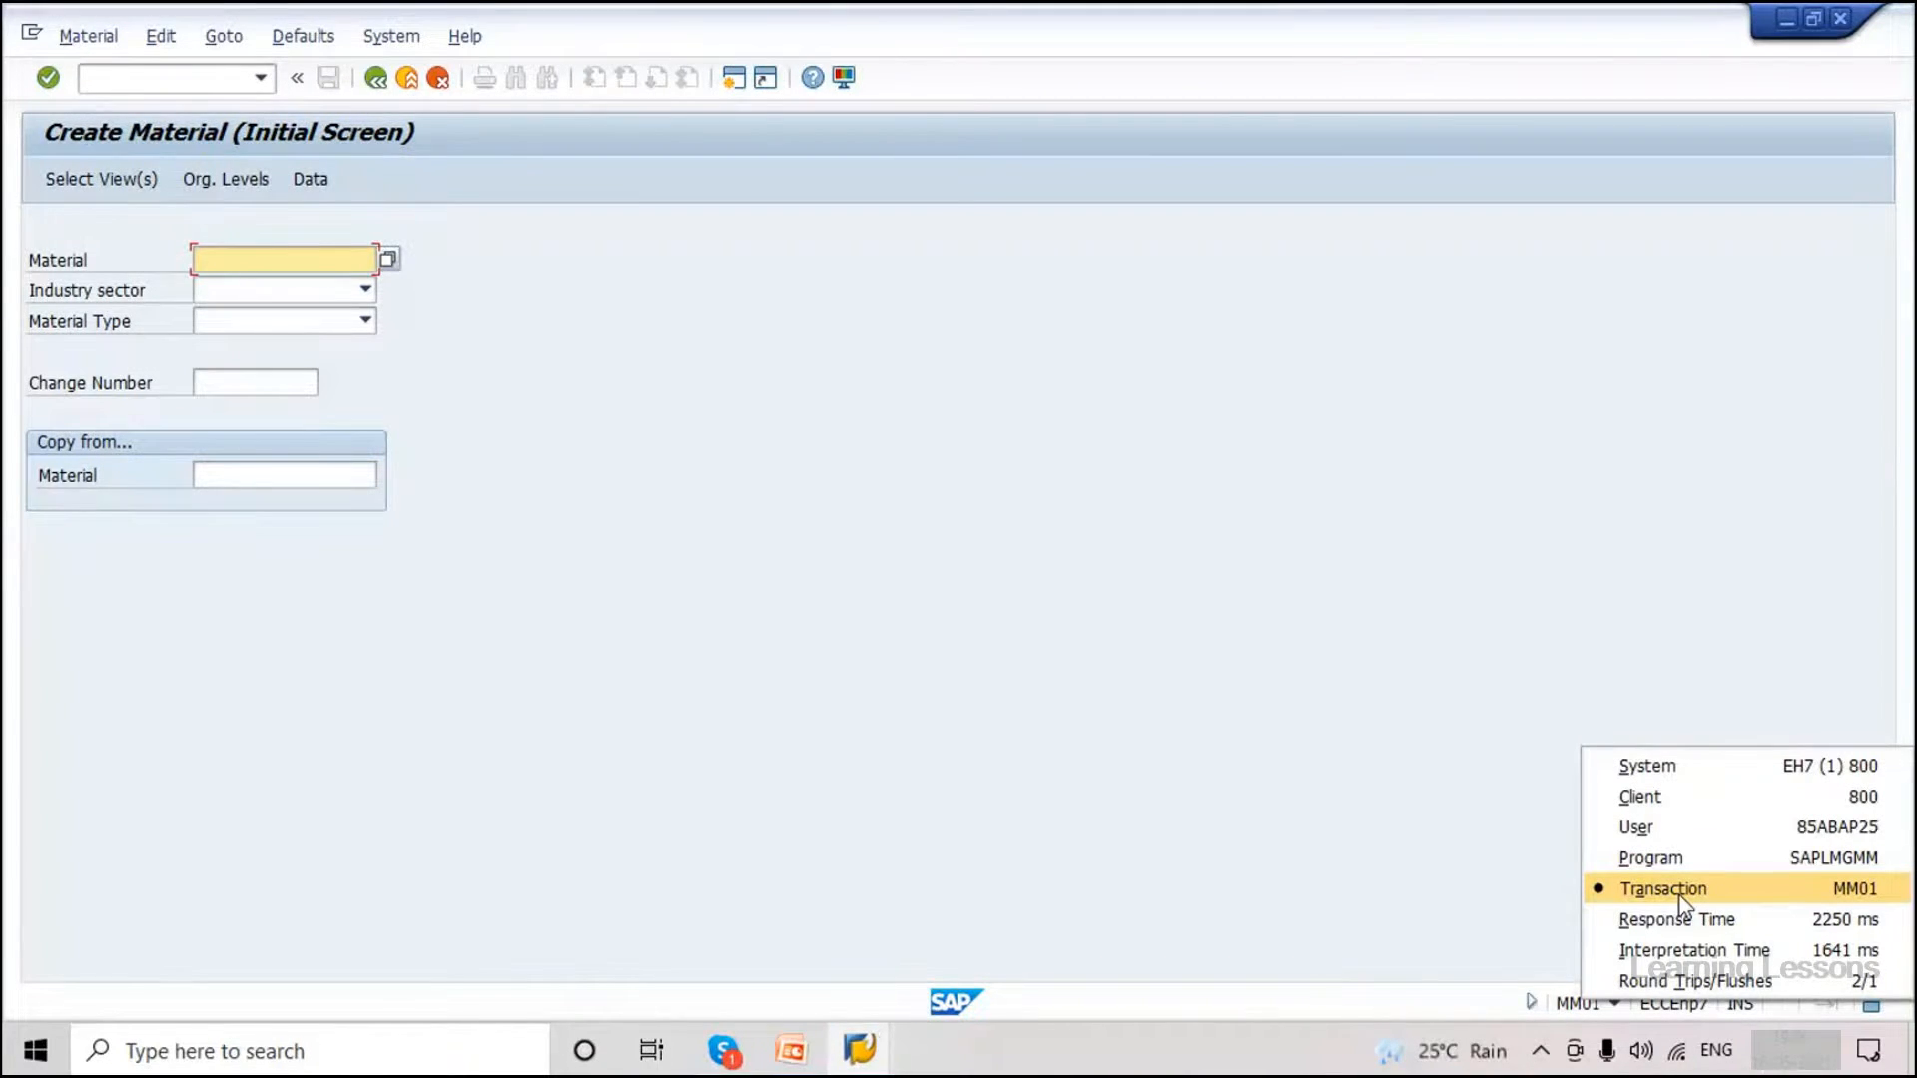
{"action": "left_click", "coordinate": [484, 454]}
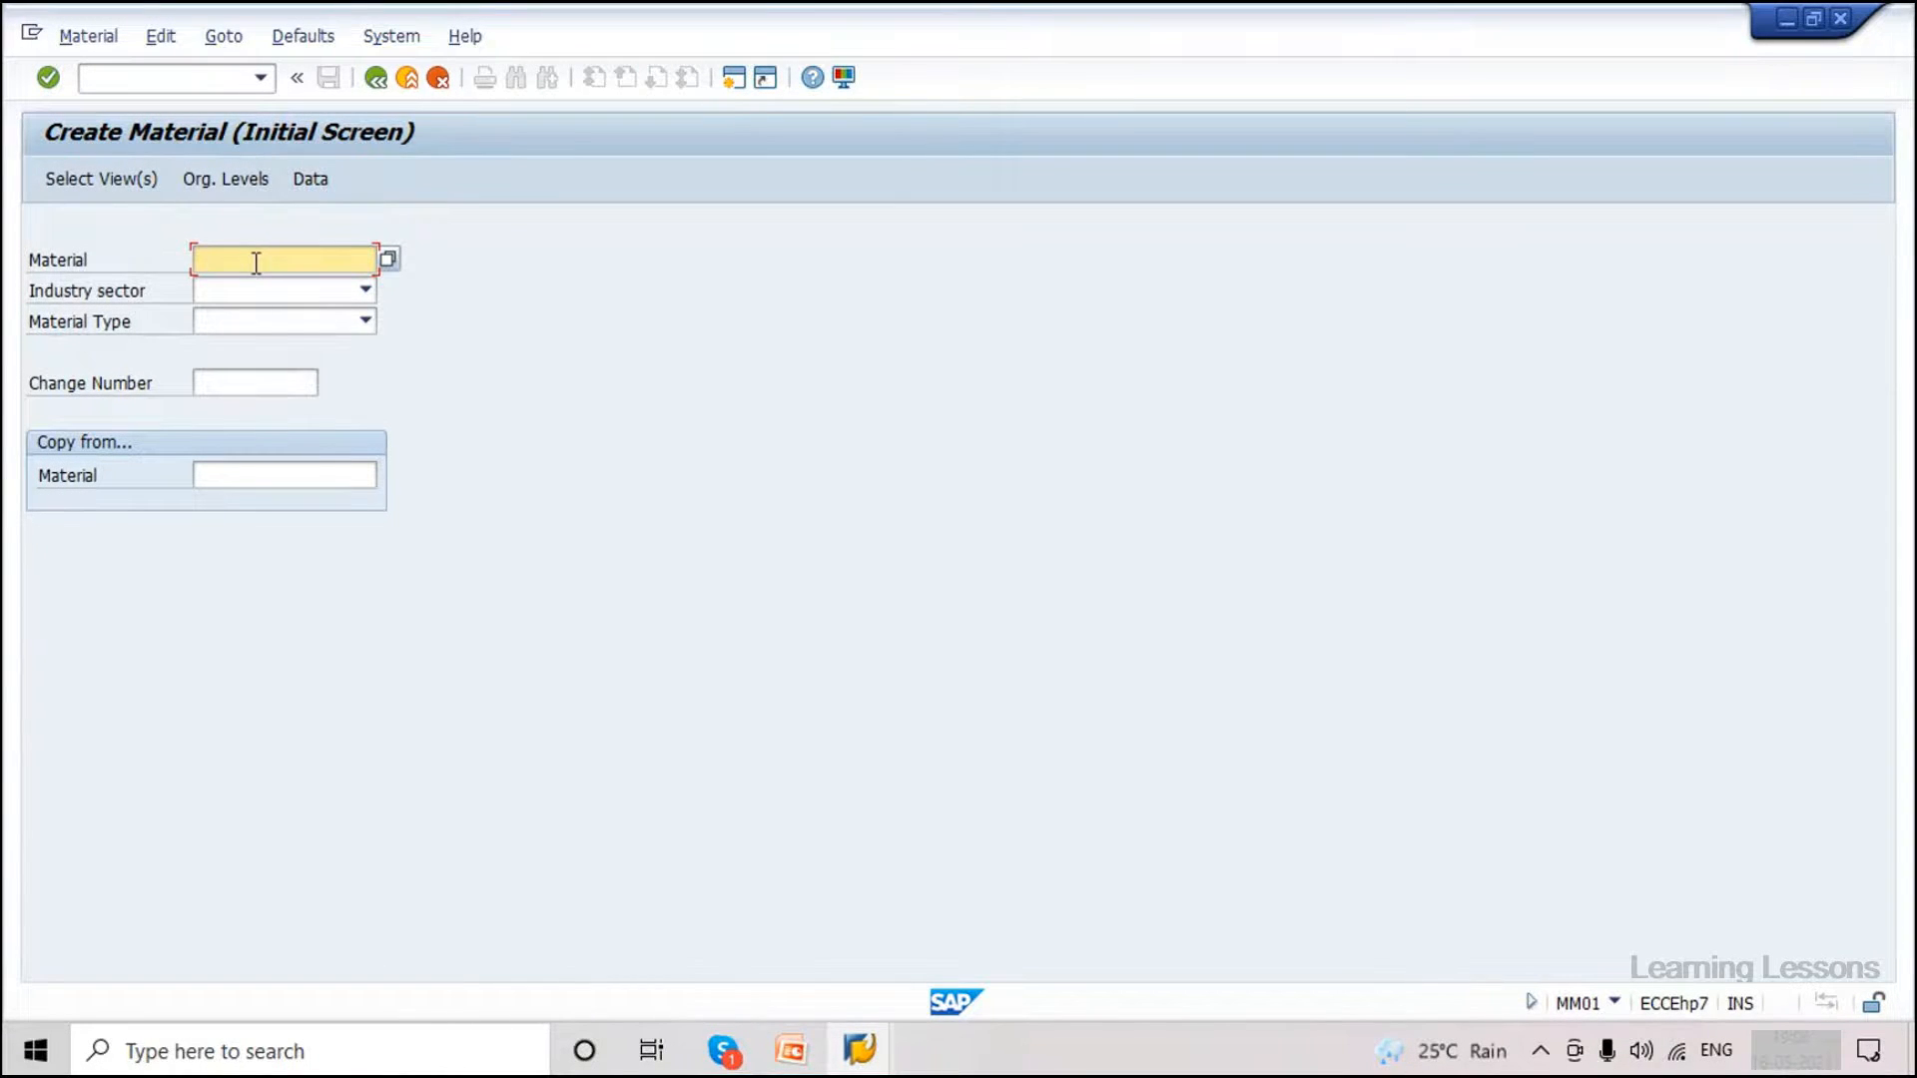
Set industry sector to Mechanical Engineering and browse the material types without choosing one.
{"action": "left_click", "coordinate": [366, 292]}
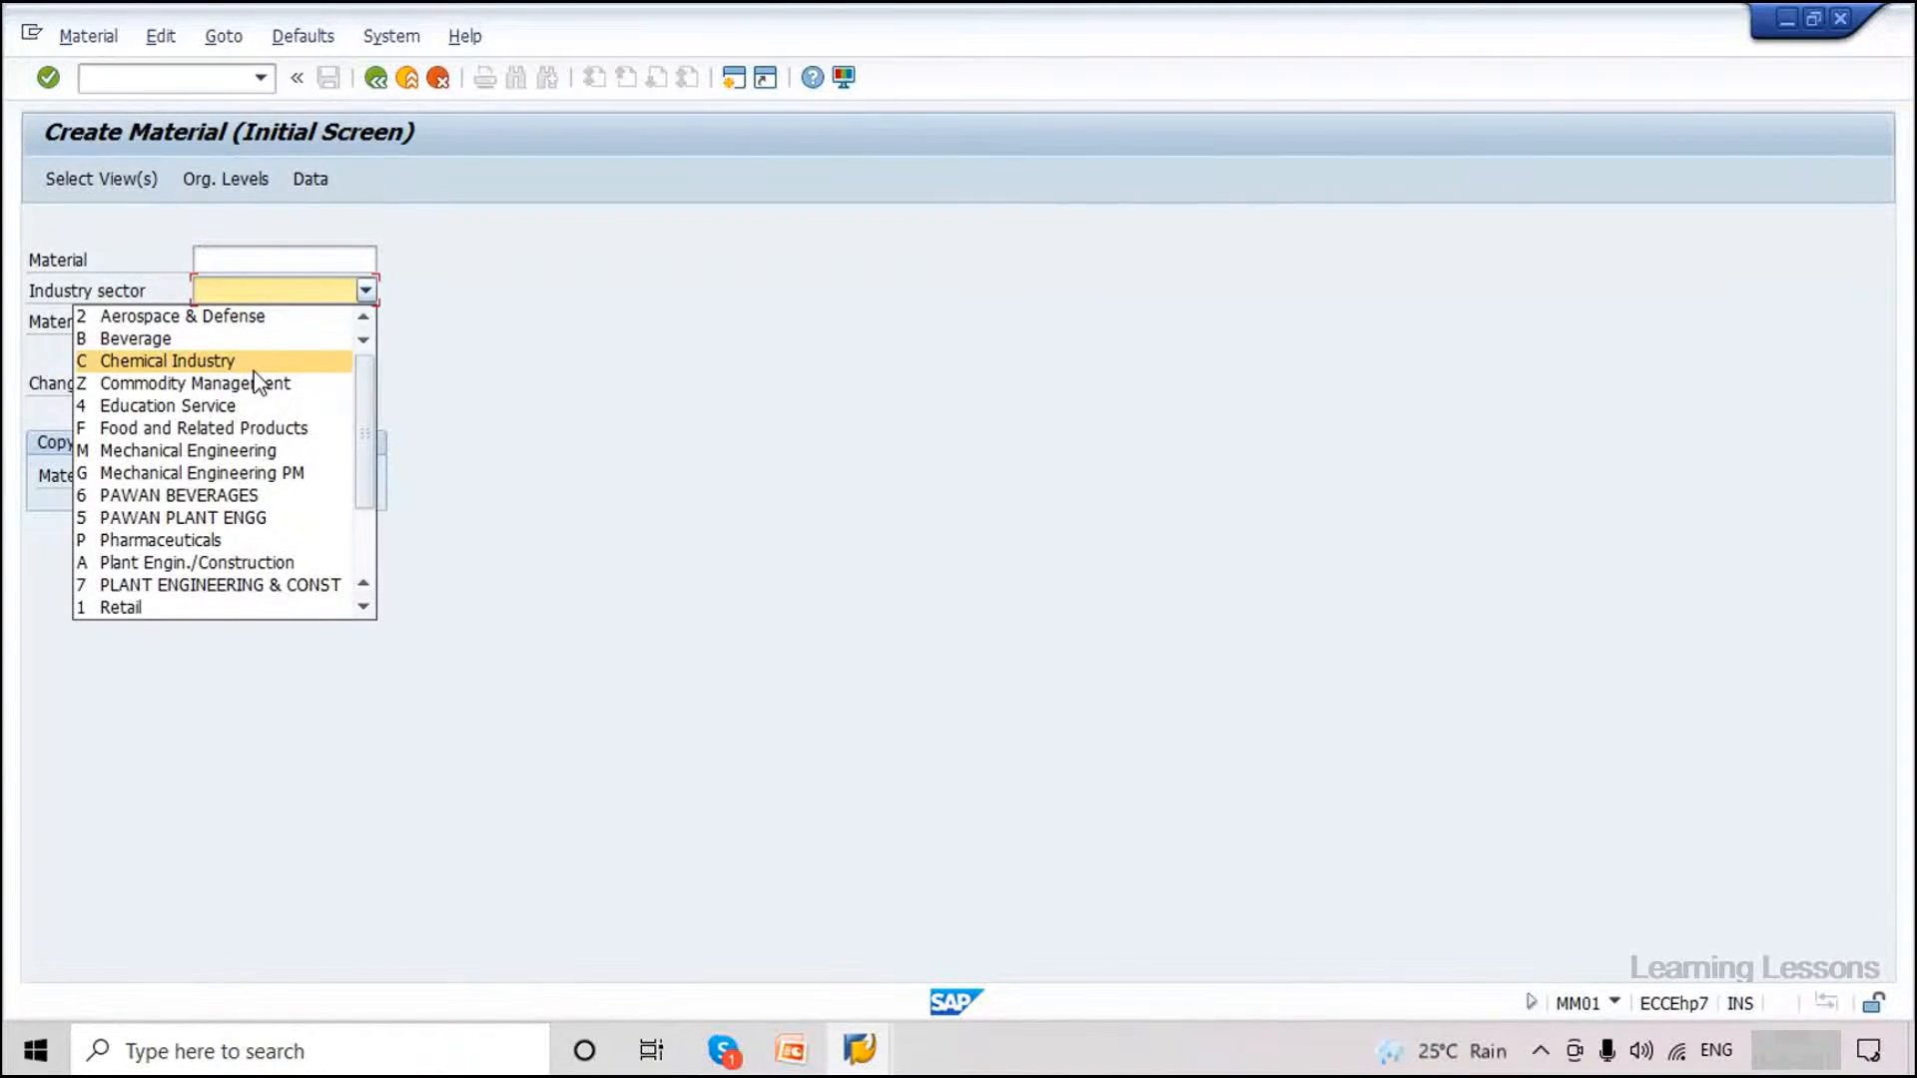
{"action": "left_click", "coordinate": [206, 455]}
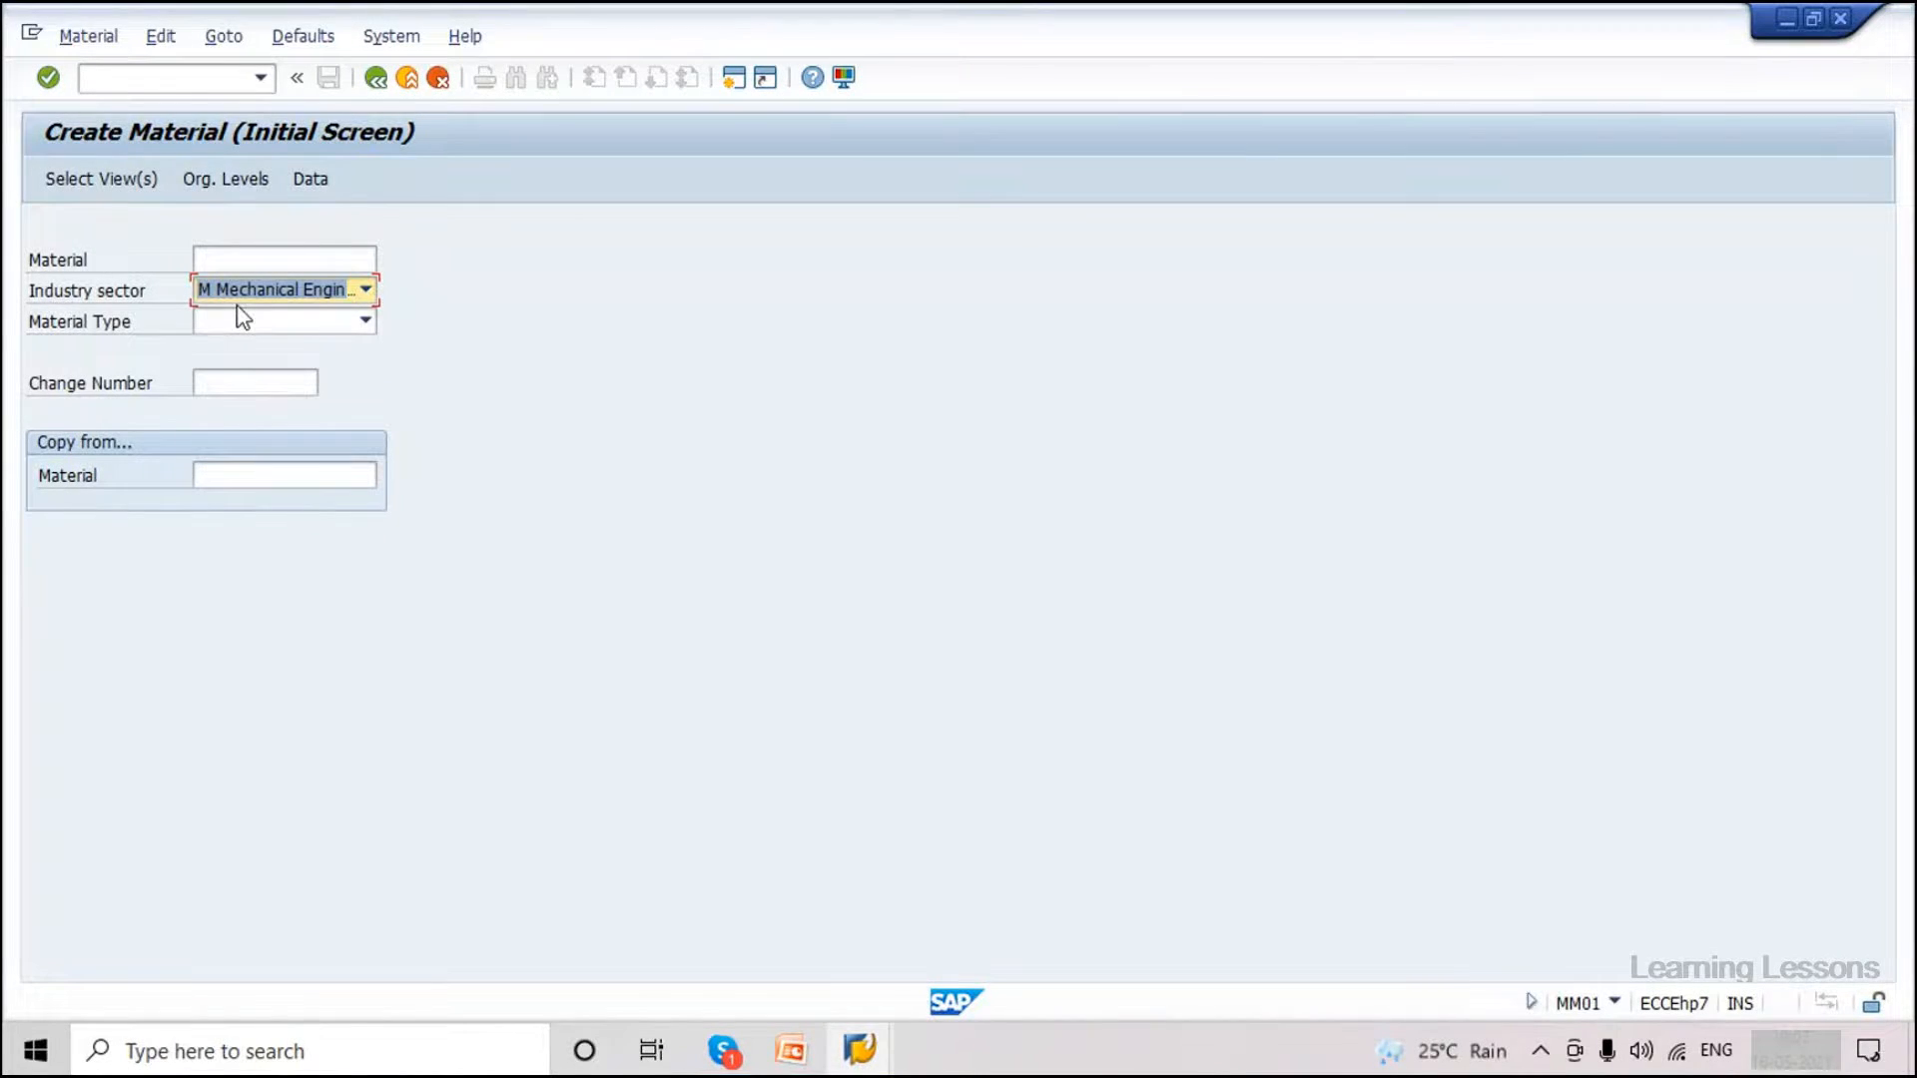
{"action": "left_click", "coordinate": [345, 320]}
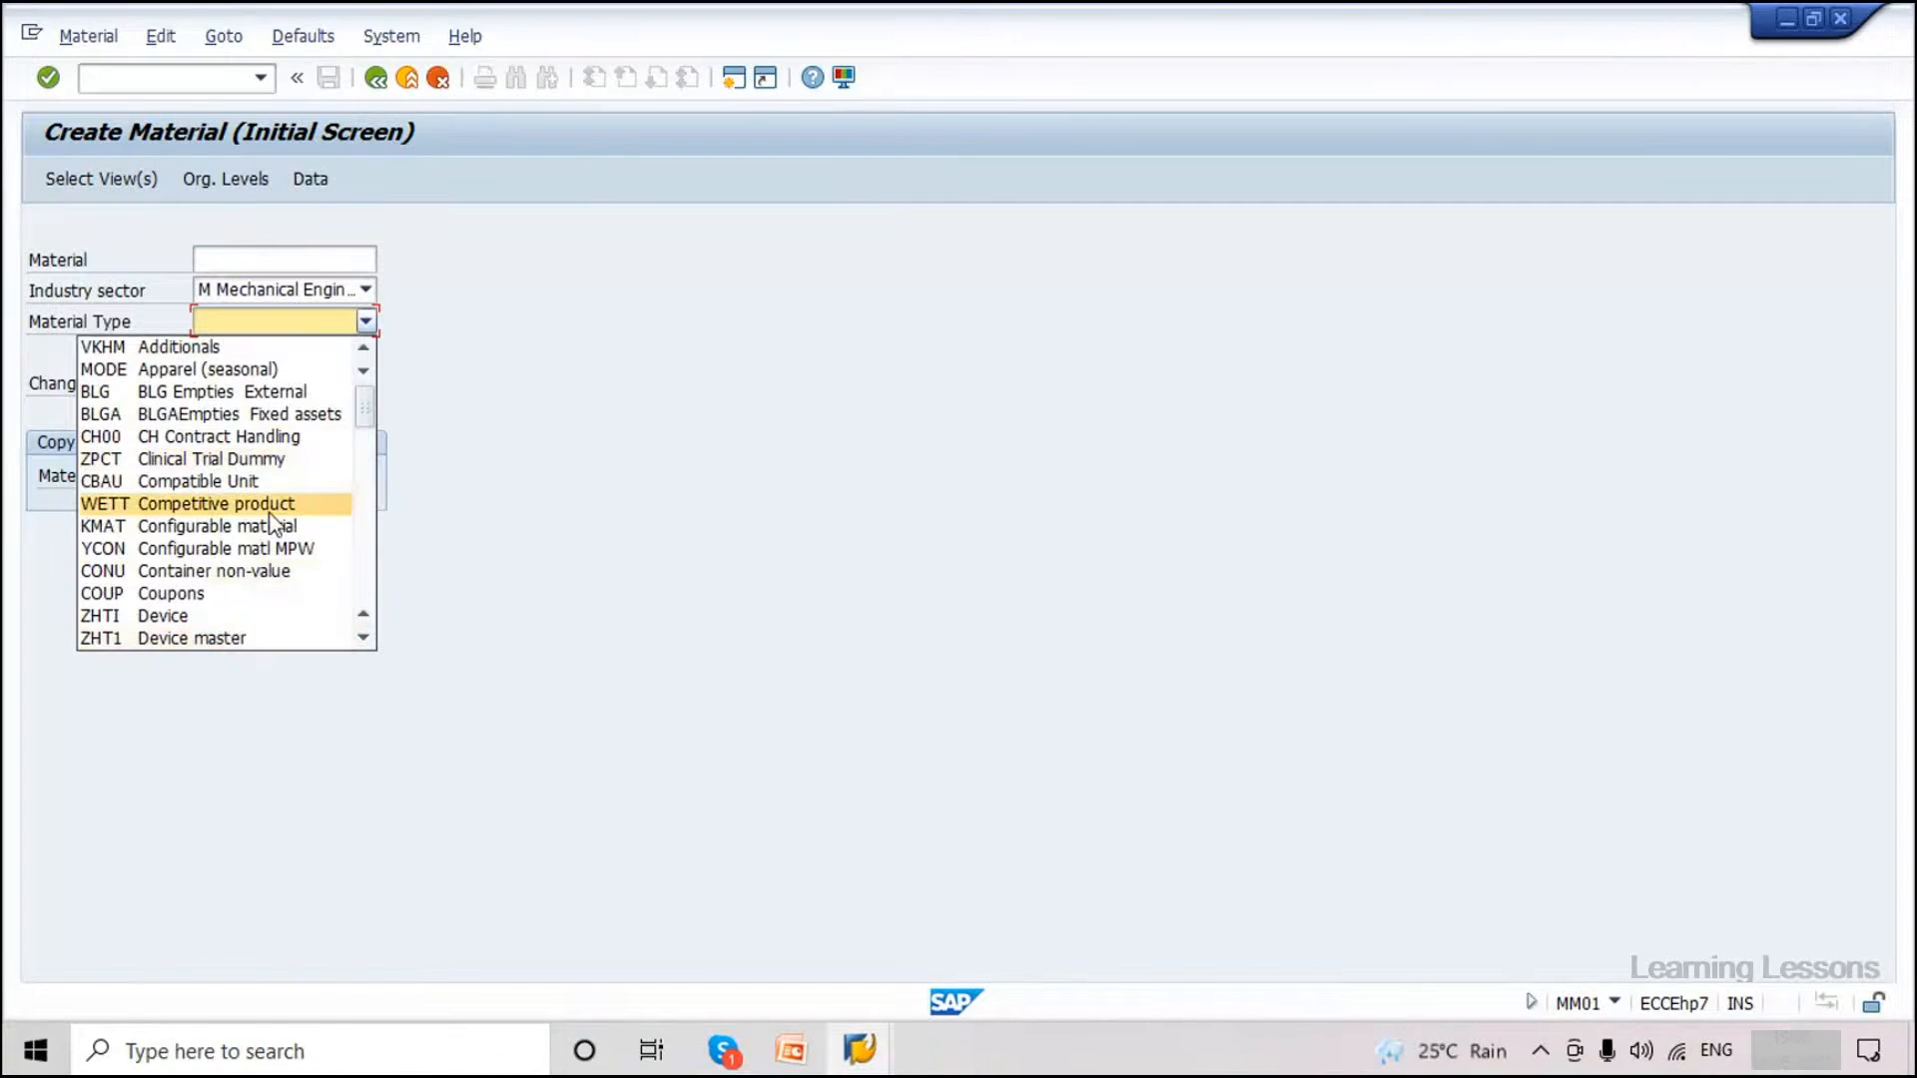
{"action": "scroll", "coordinate": [274, 519], "scroll_direction": "down", "scroll_amount": 1}
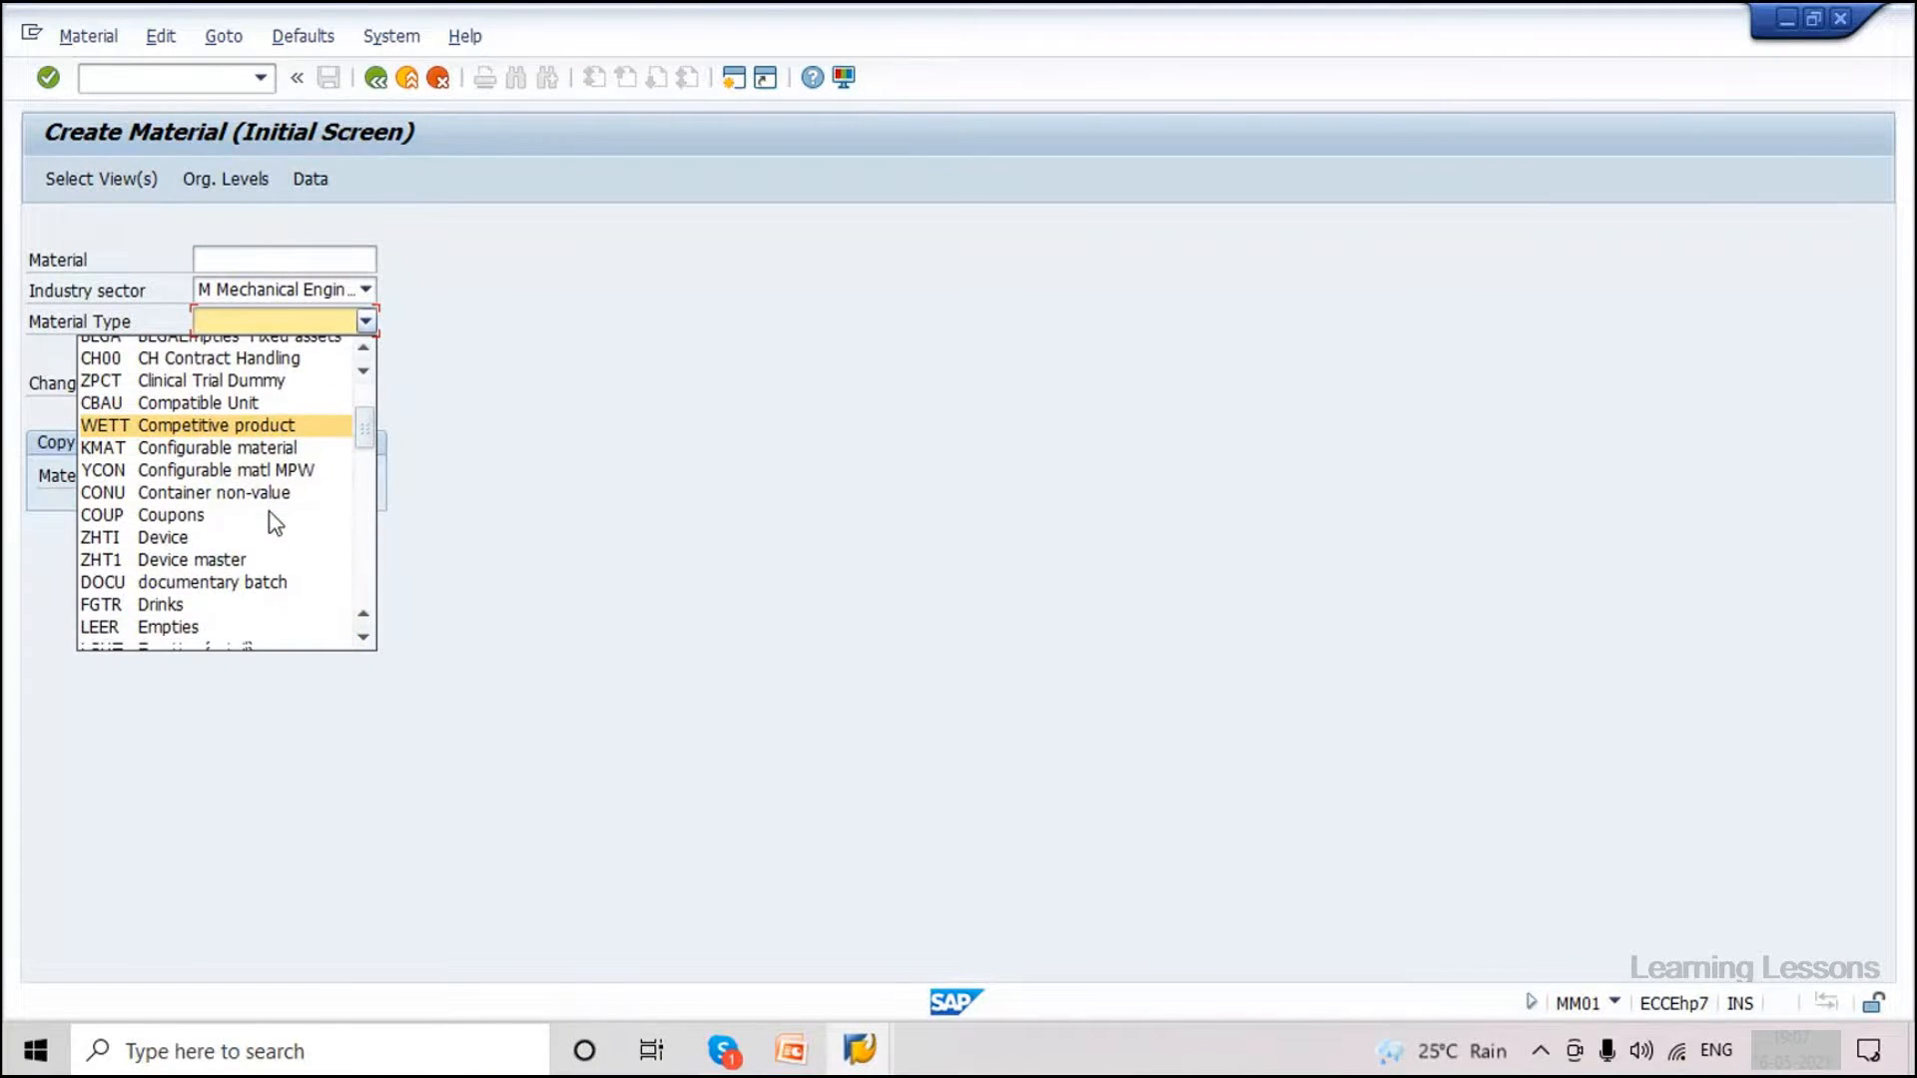
{"action": "scroll", "coordinate": [269, 513], "scroll_direction": "down", "scroll_amount": 2}
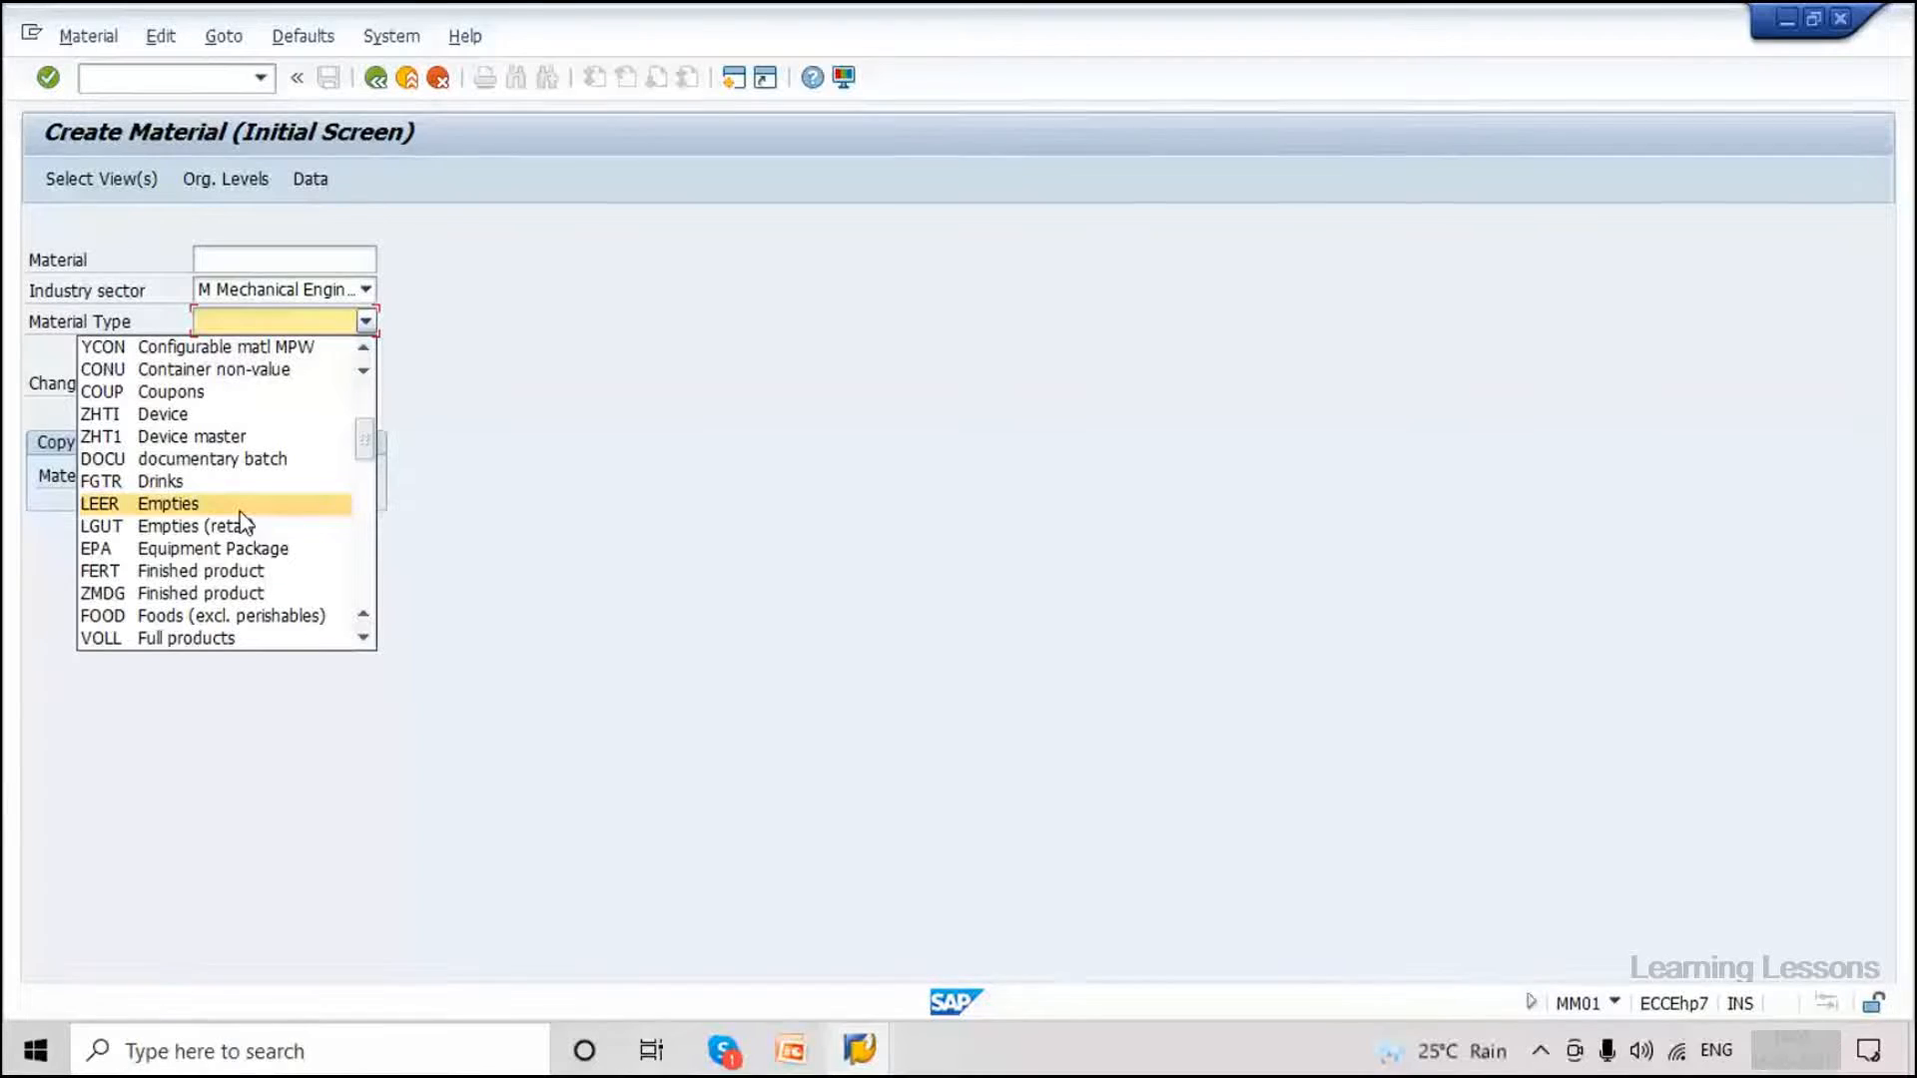
{"action": "scroll", "coordinate": [243, 520], "scroll_direction": "down", "scroll_amount": 4}
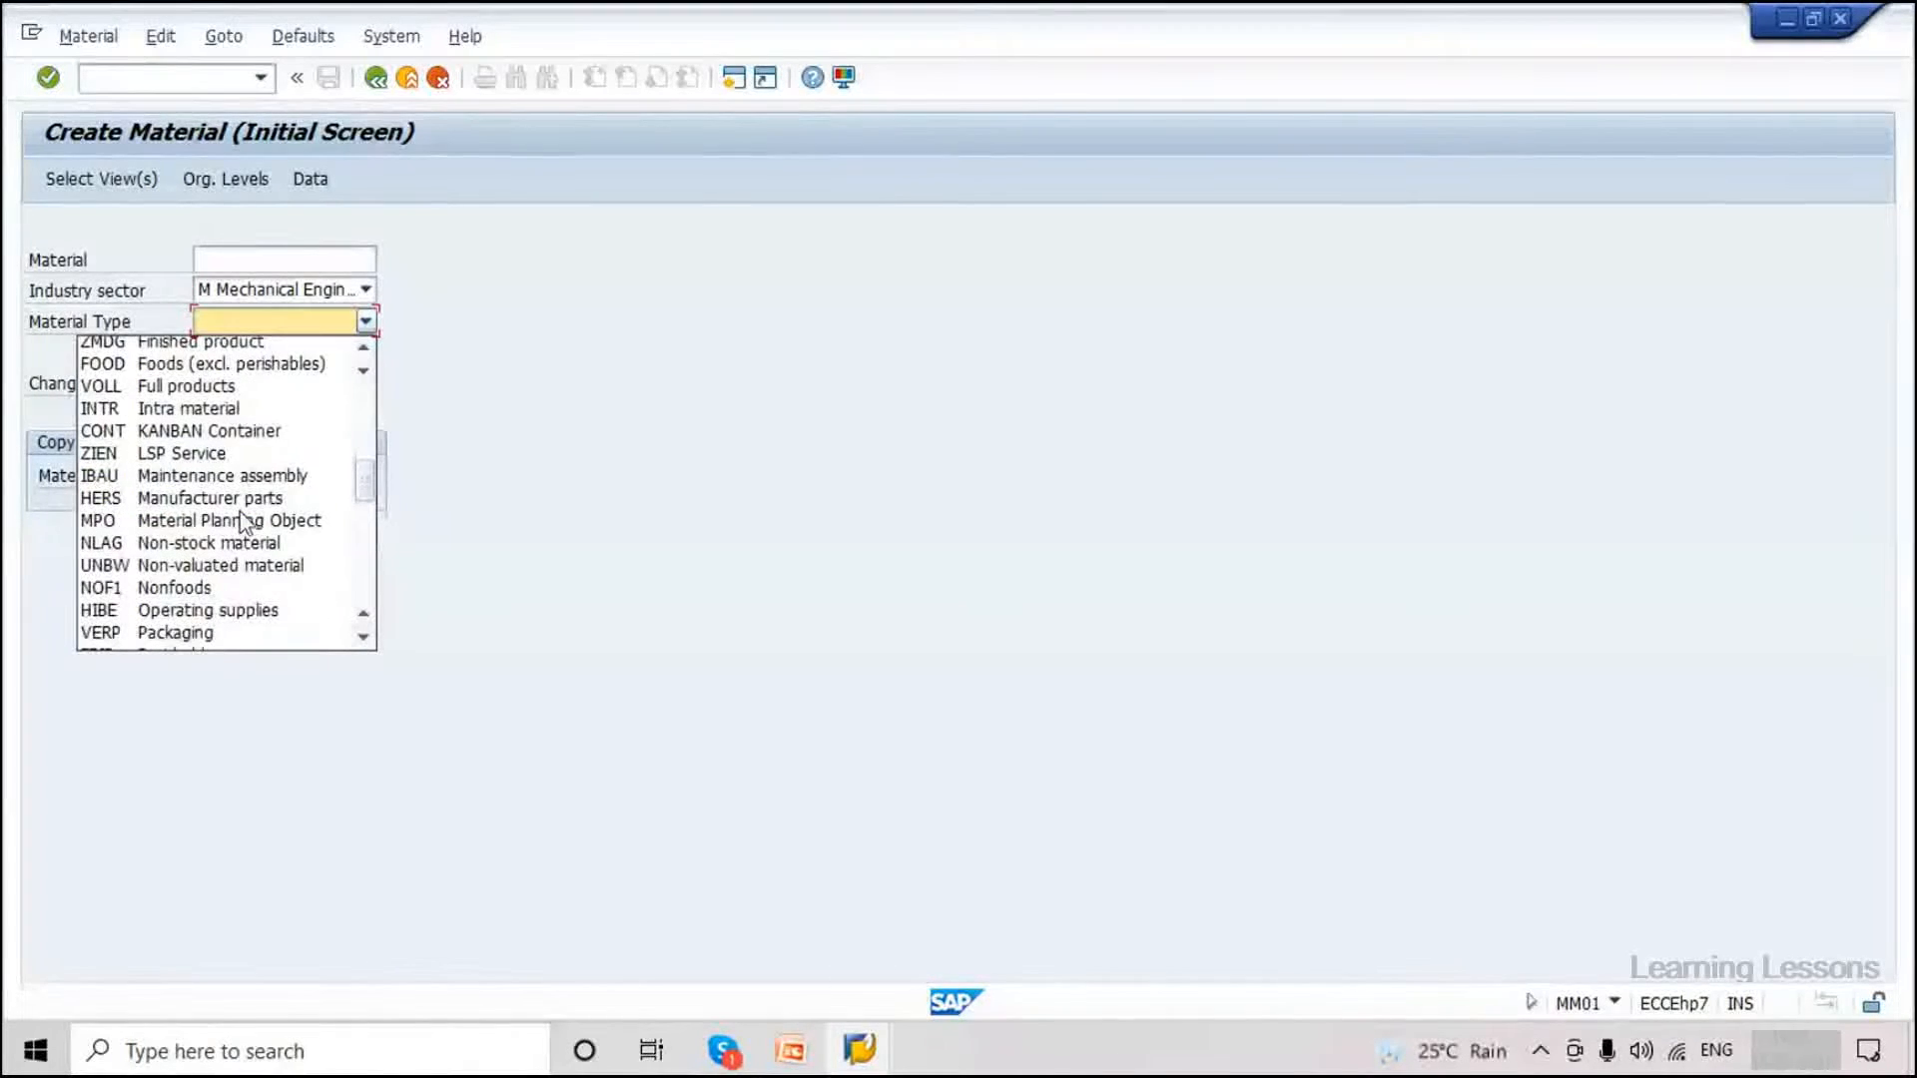
{"action": "scroll", "coordinate": [243, 520], "scroll_direction": "down", "scroll_amount": 2}
{"action": "scroll", "coordinate": [242, 520], "scroll_direction": "down", "scroll_amount": 1}
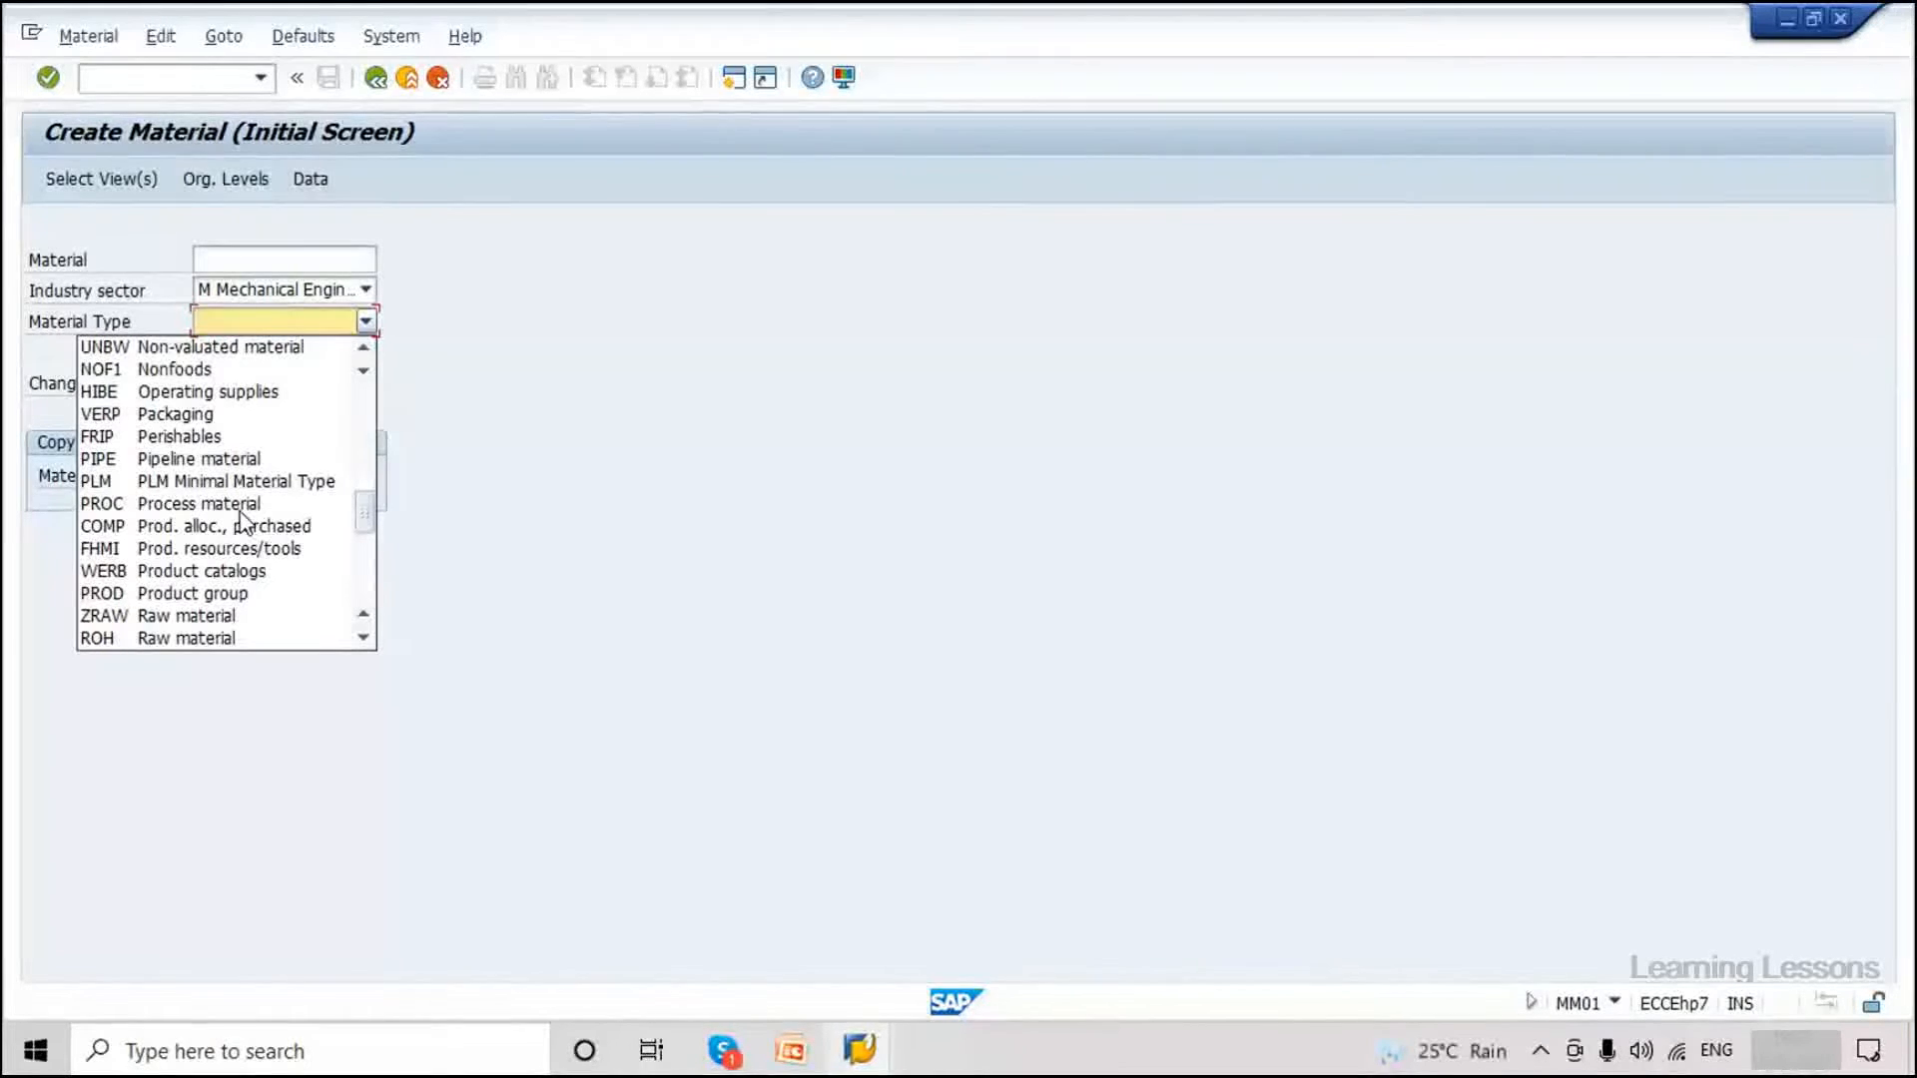
{"action": "scroll", "coordinate": [243, 520], "scroll_direction": "down", "scroll_amount": 2}
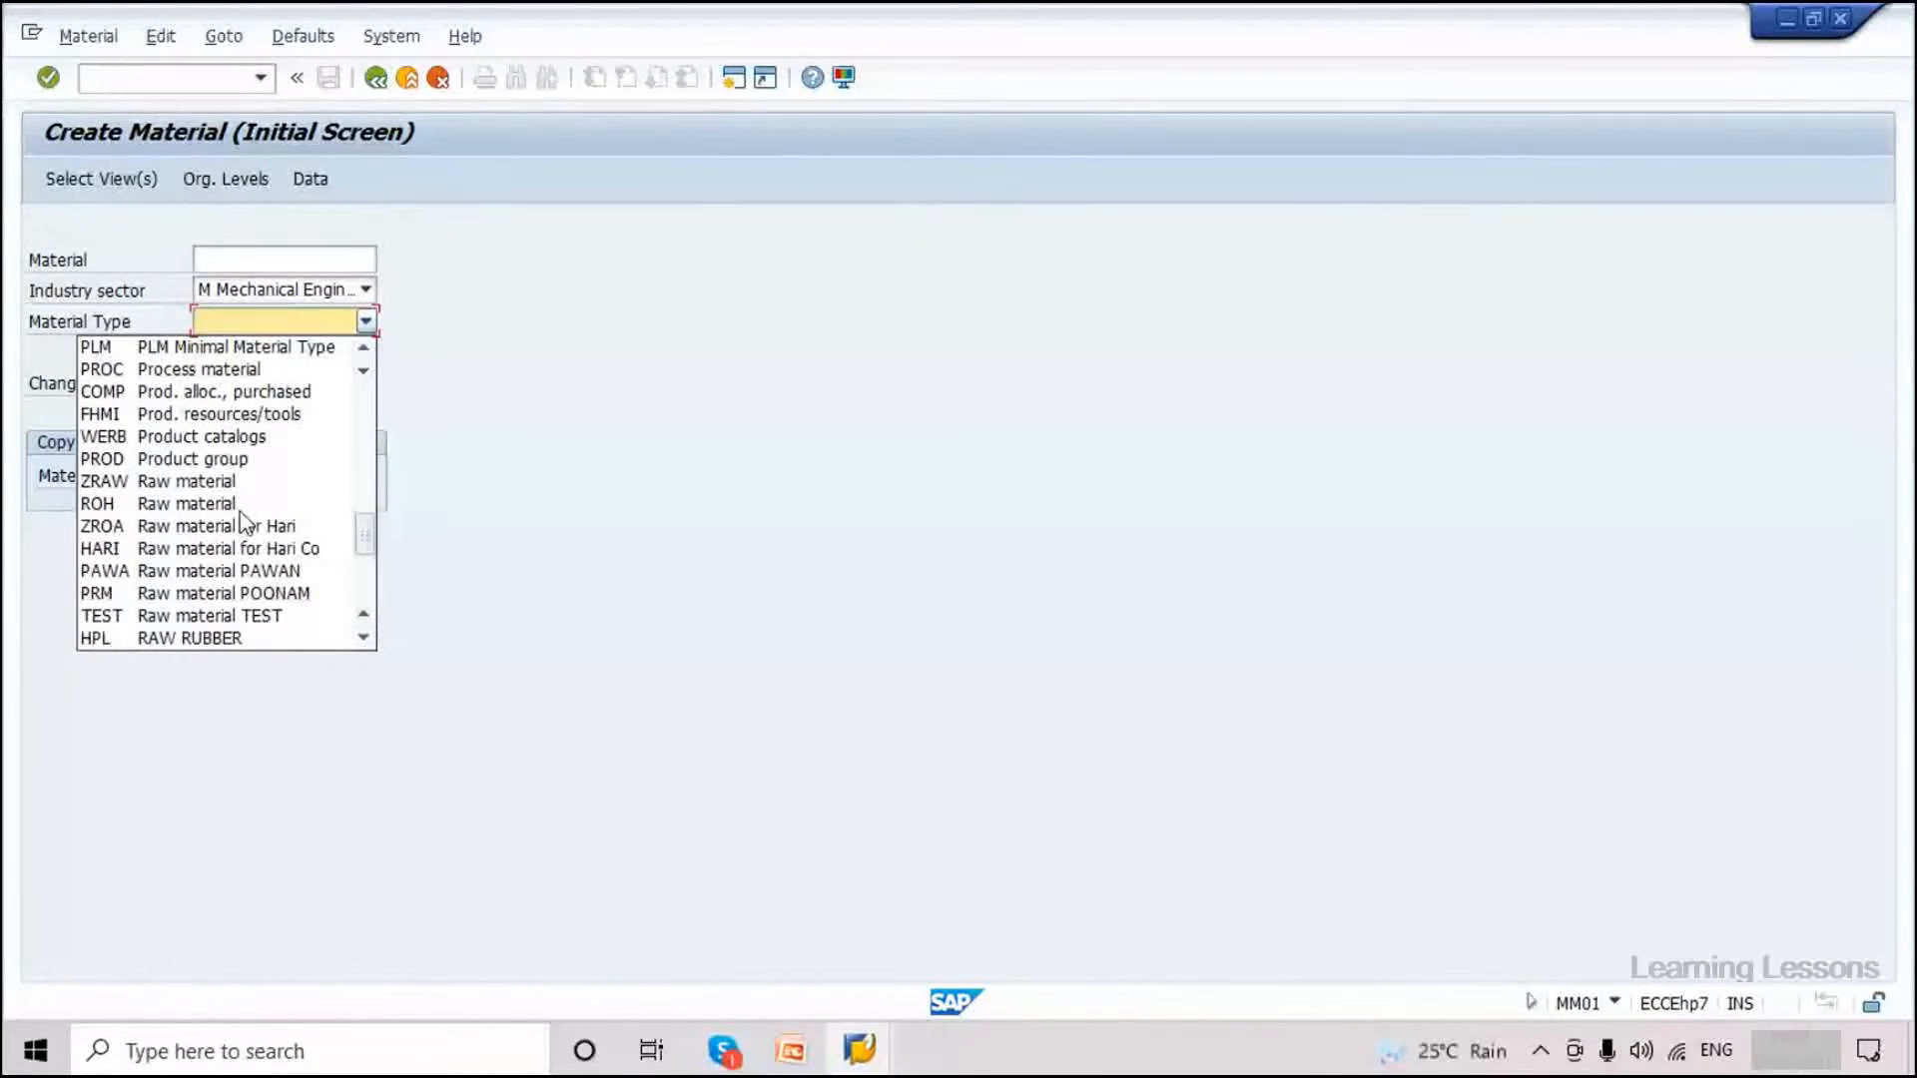
{"action": "scroll", "coordinate": [242, 520], "scroll_direction": "down", "scroll_amount": 1}
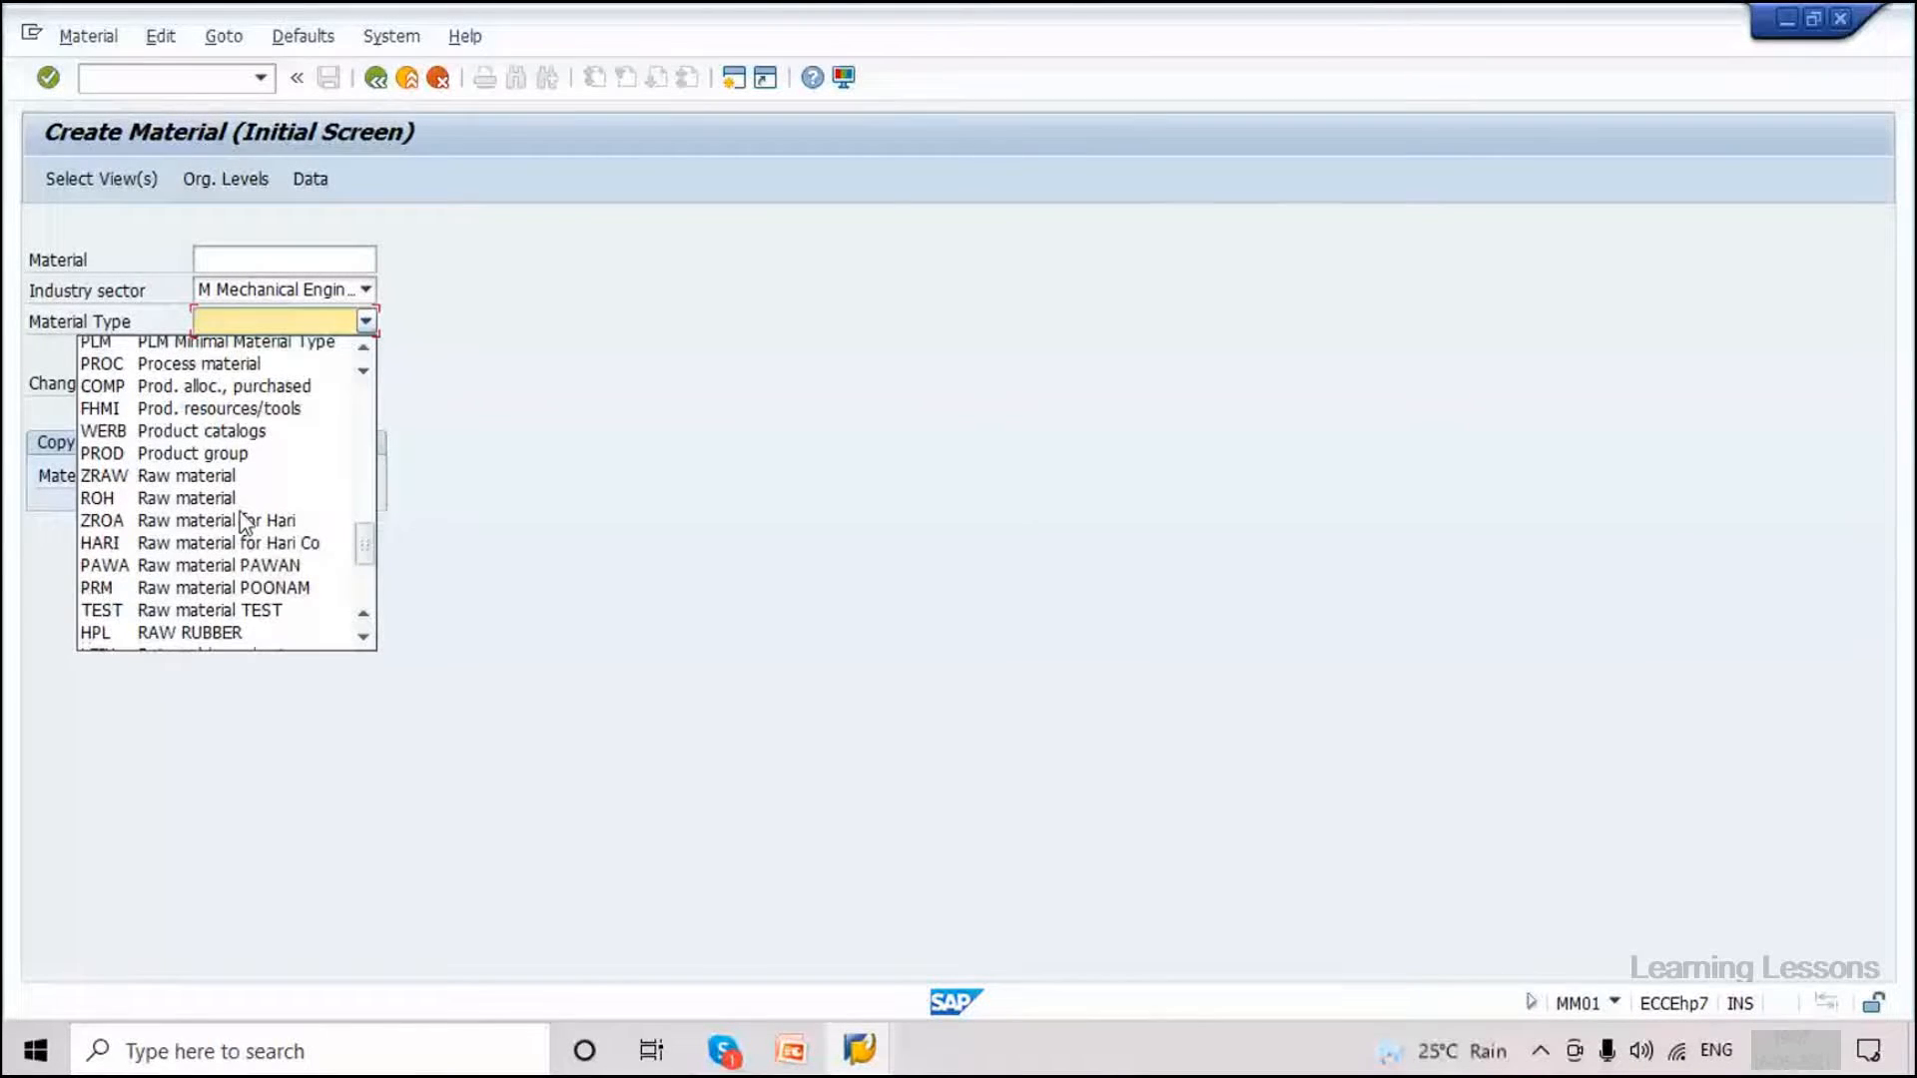
{"action": "scroll", "coordinate": [243, 520], "scroll_direction": "down", "scroll_amount": 2}
{"action": "scroll", "coordinate": [245, 522], "scroll_direction": "down", "scroll_amount": 2}
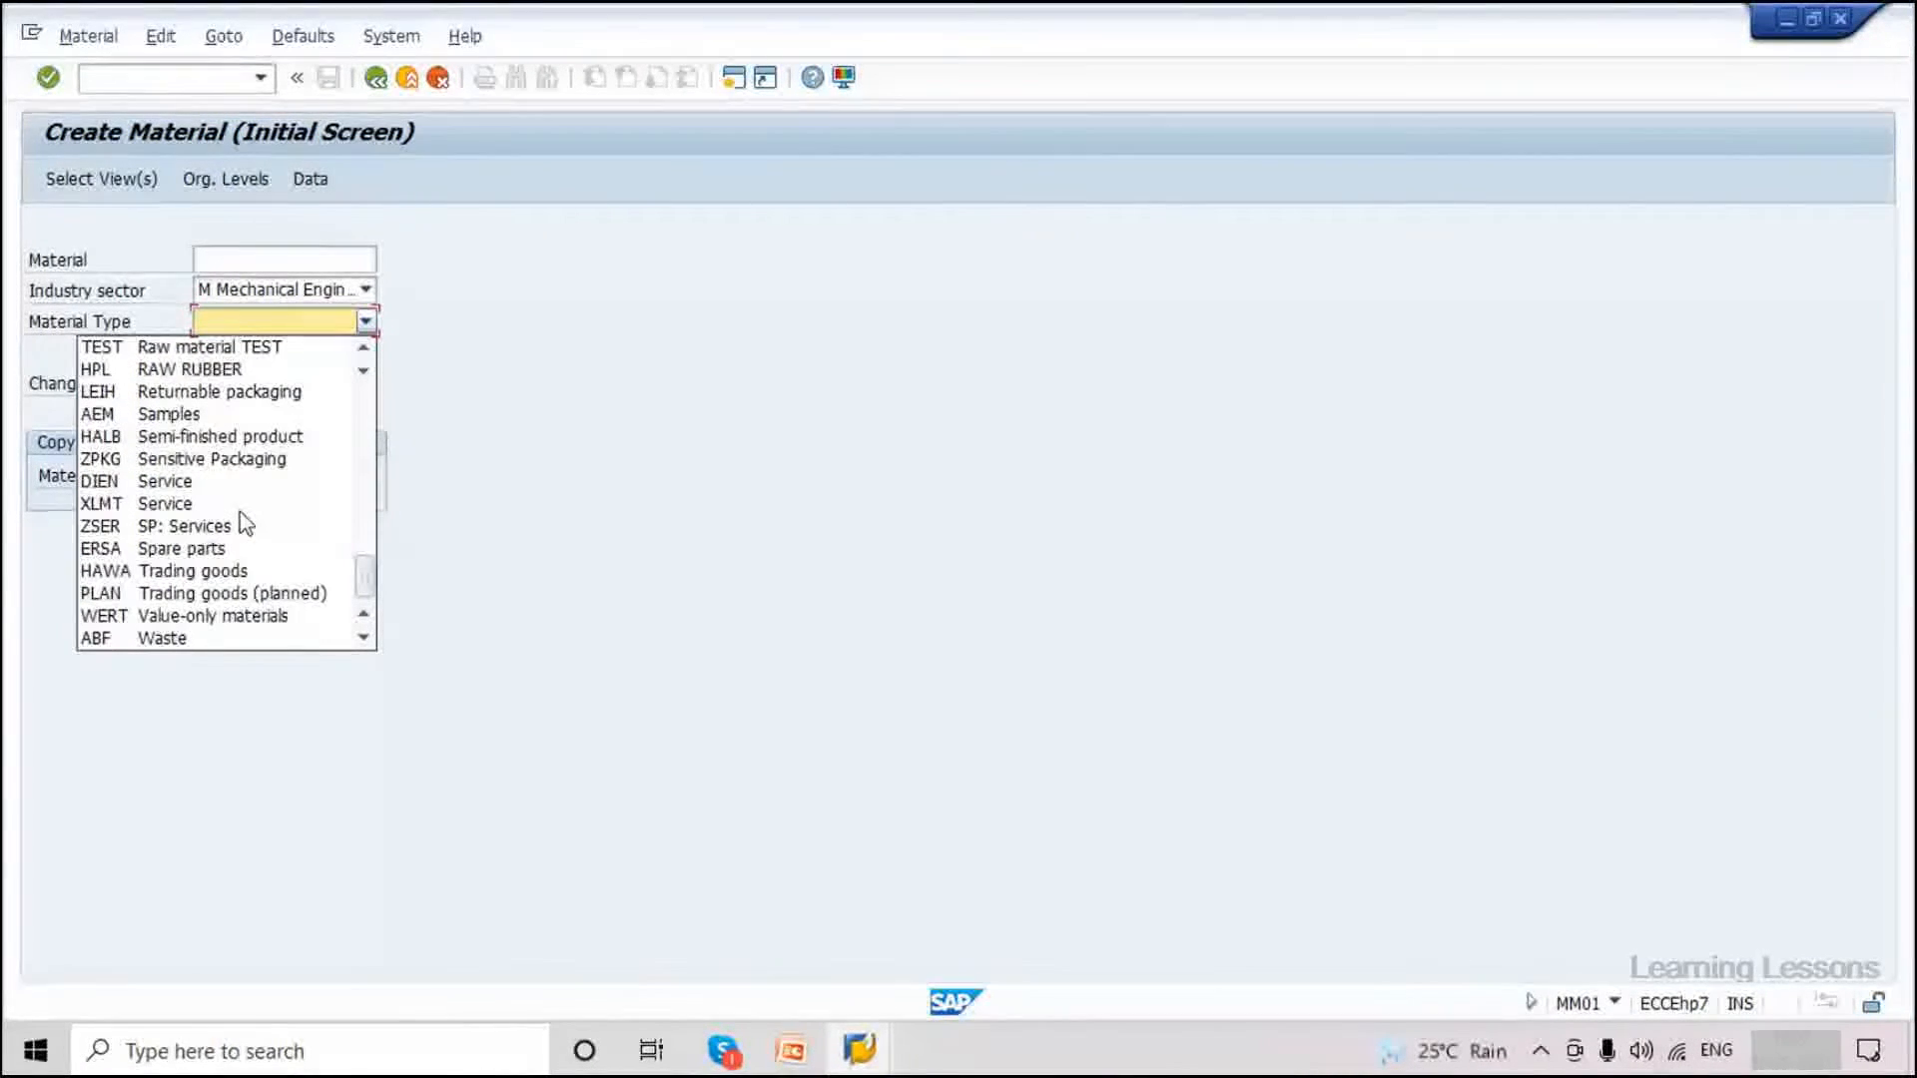
{"action": "scroll", "coordinate": [244, 522], "scroll_direction": "down", "scroll_amount": 1}
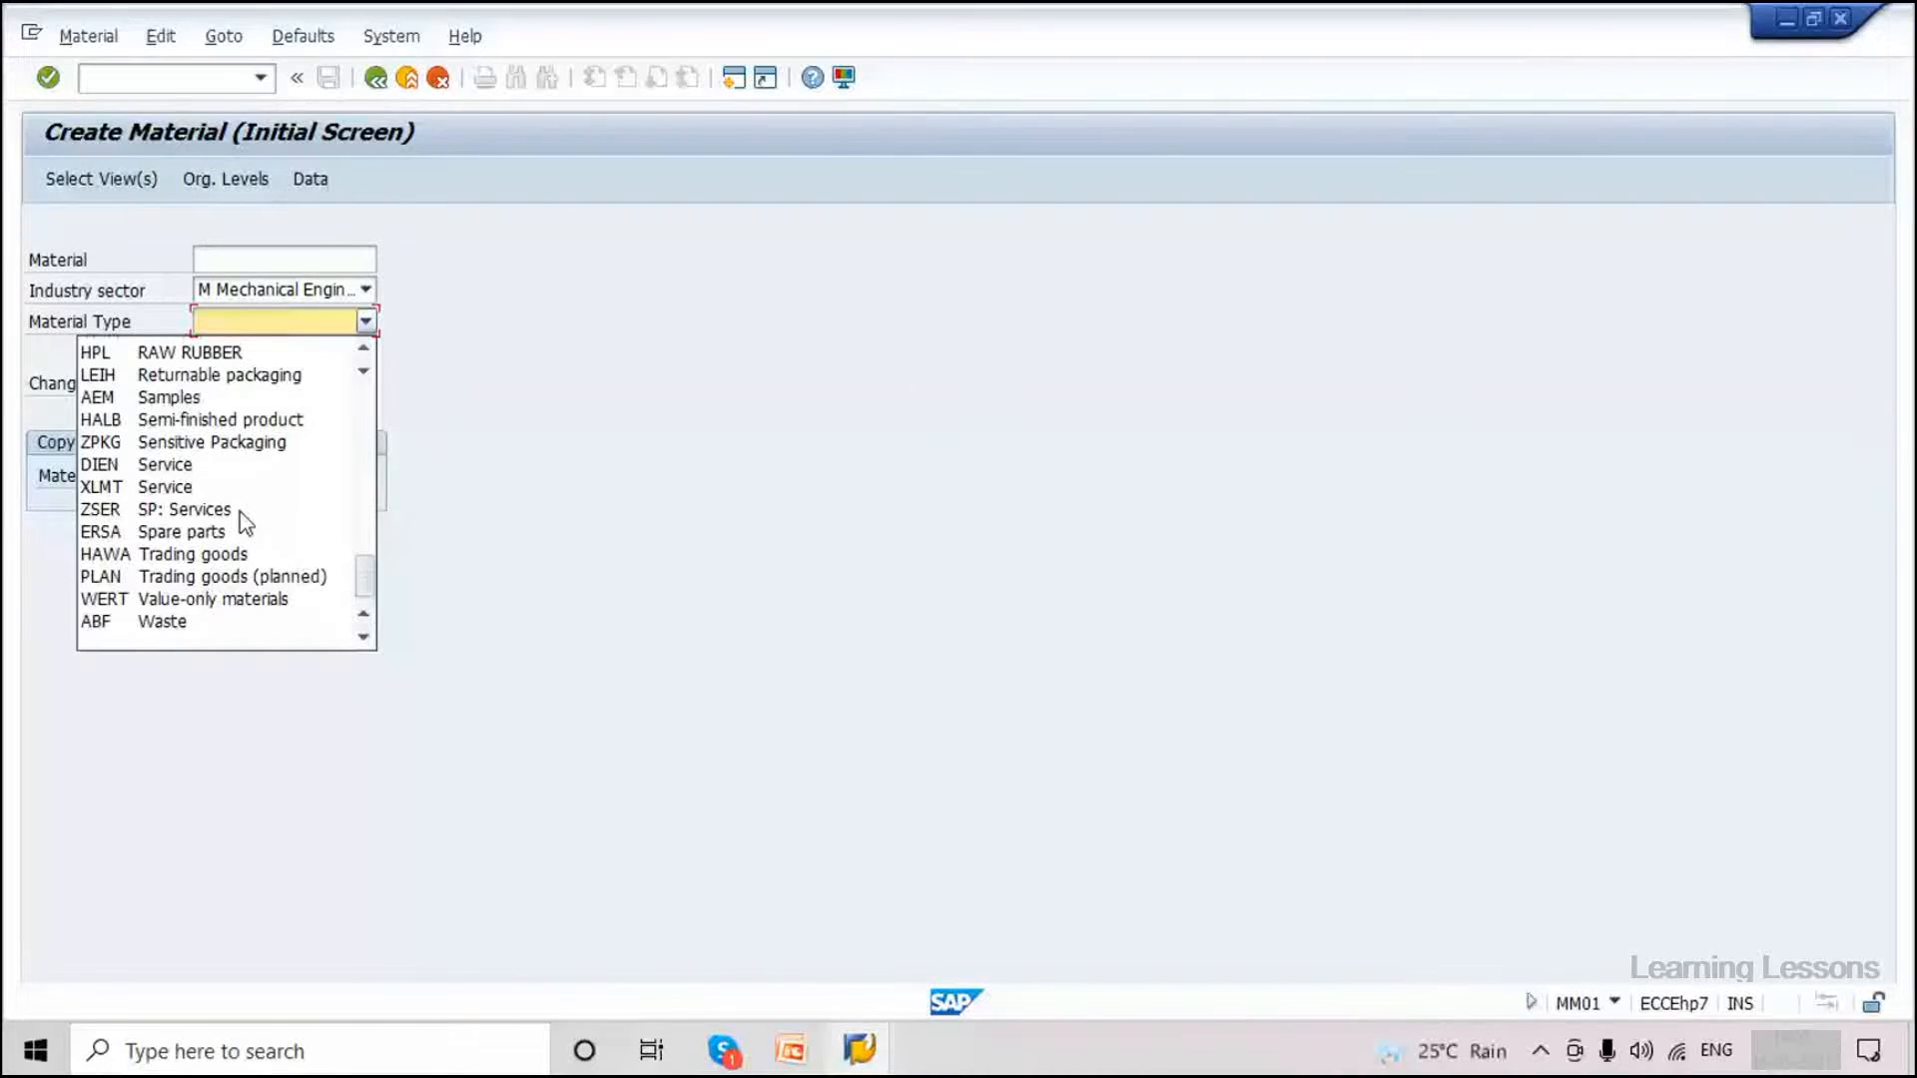
{"action": "scroll", "coordinate": [243, 521], "scroll_direction": "down", "scroll_amount": 1}
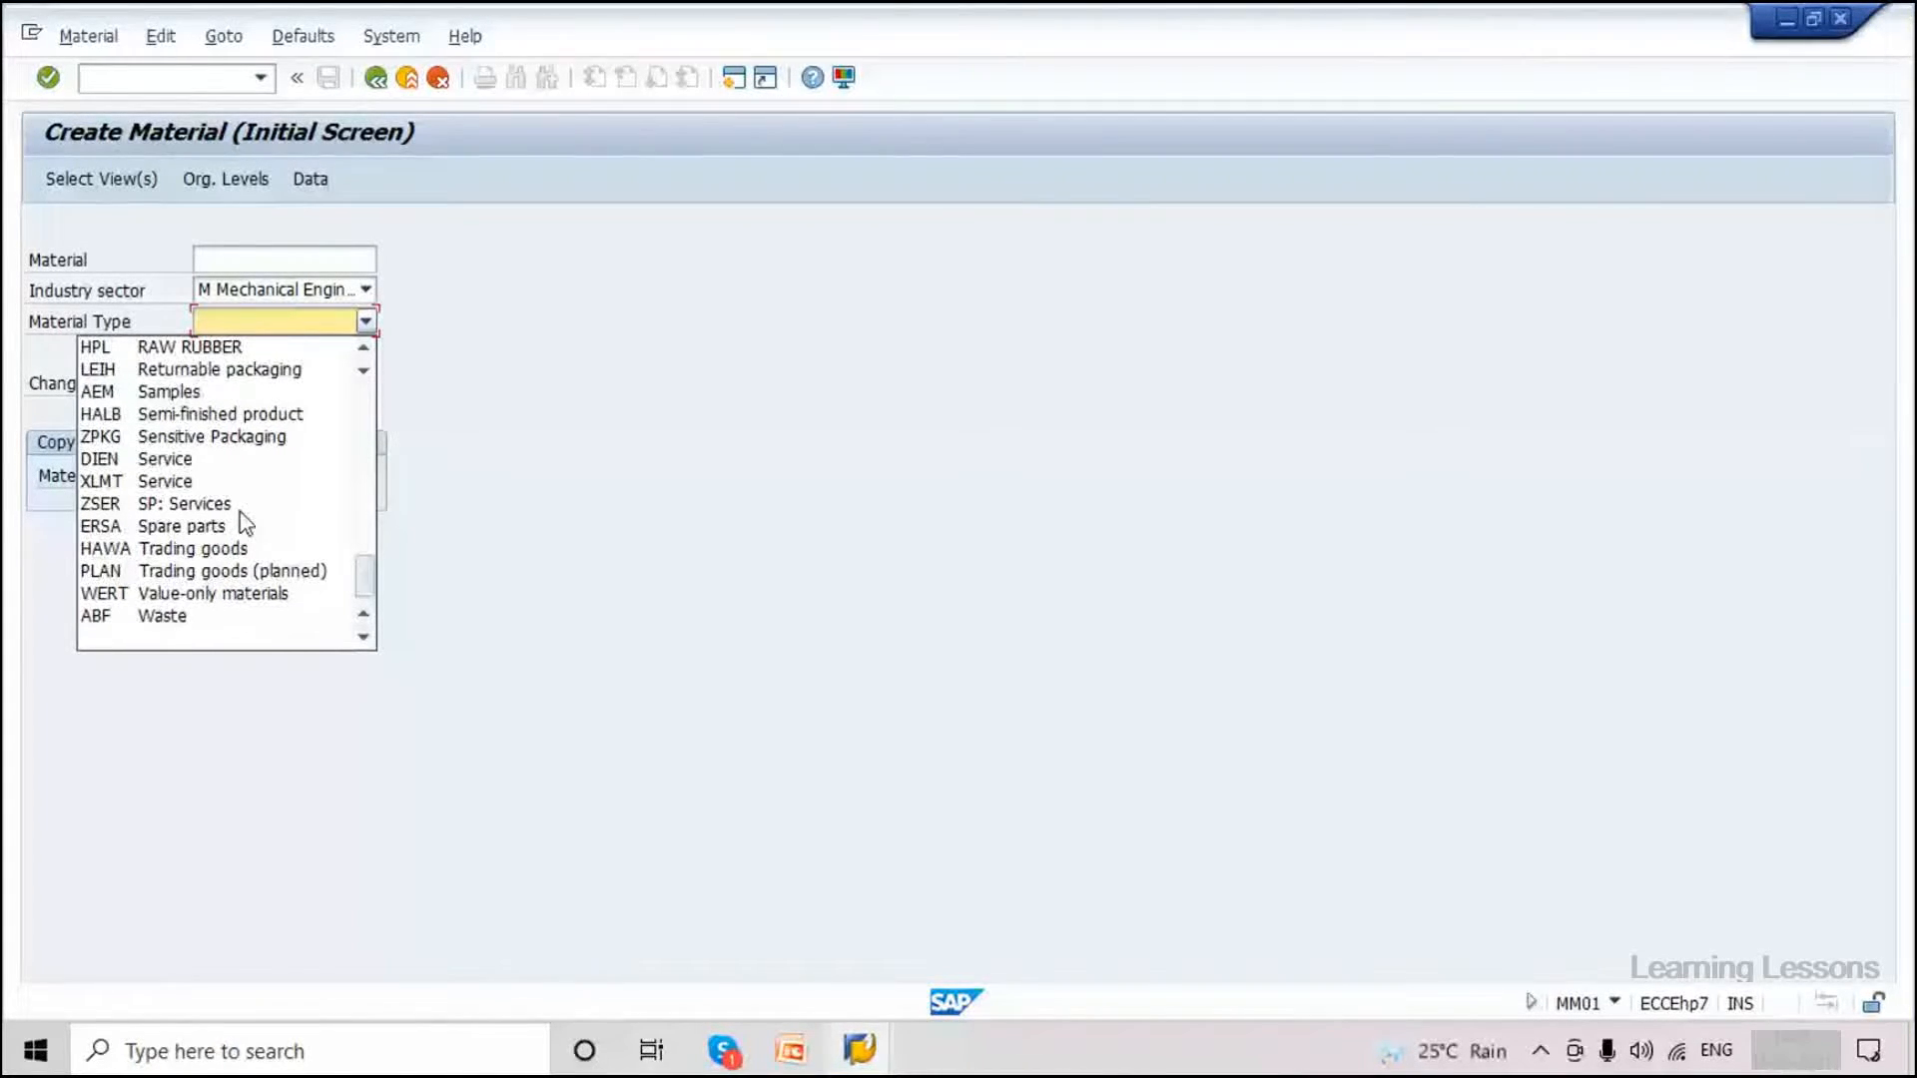
{"action": "scroll", "coordinate": [245, 523], "scroll_direction": "up", "scroll_amount": 1}
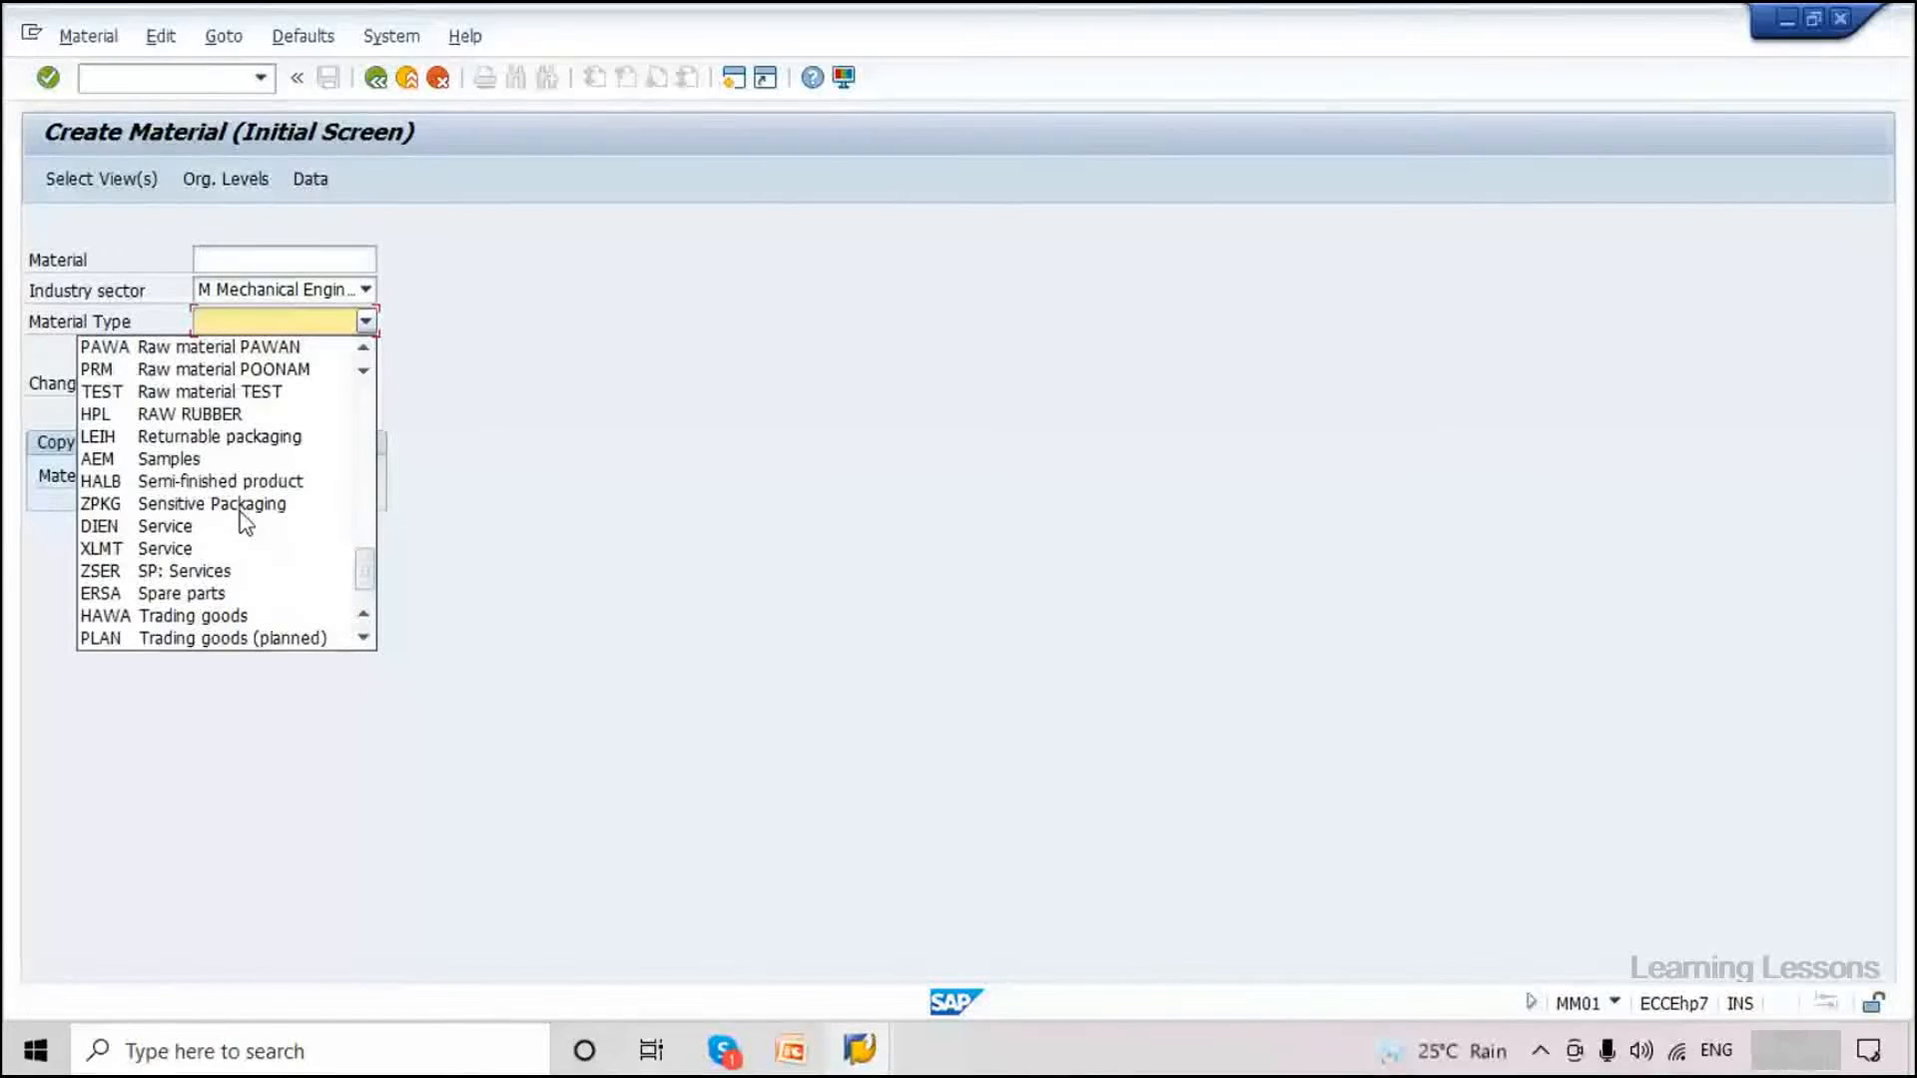
{"action": "scroll", "coordinate": [240, 513], "scroll_direction": "up", "scroll_amount": 2}
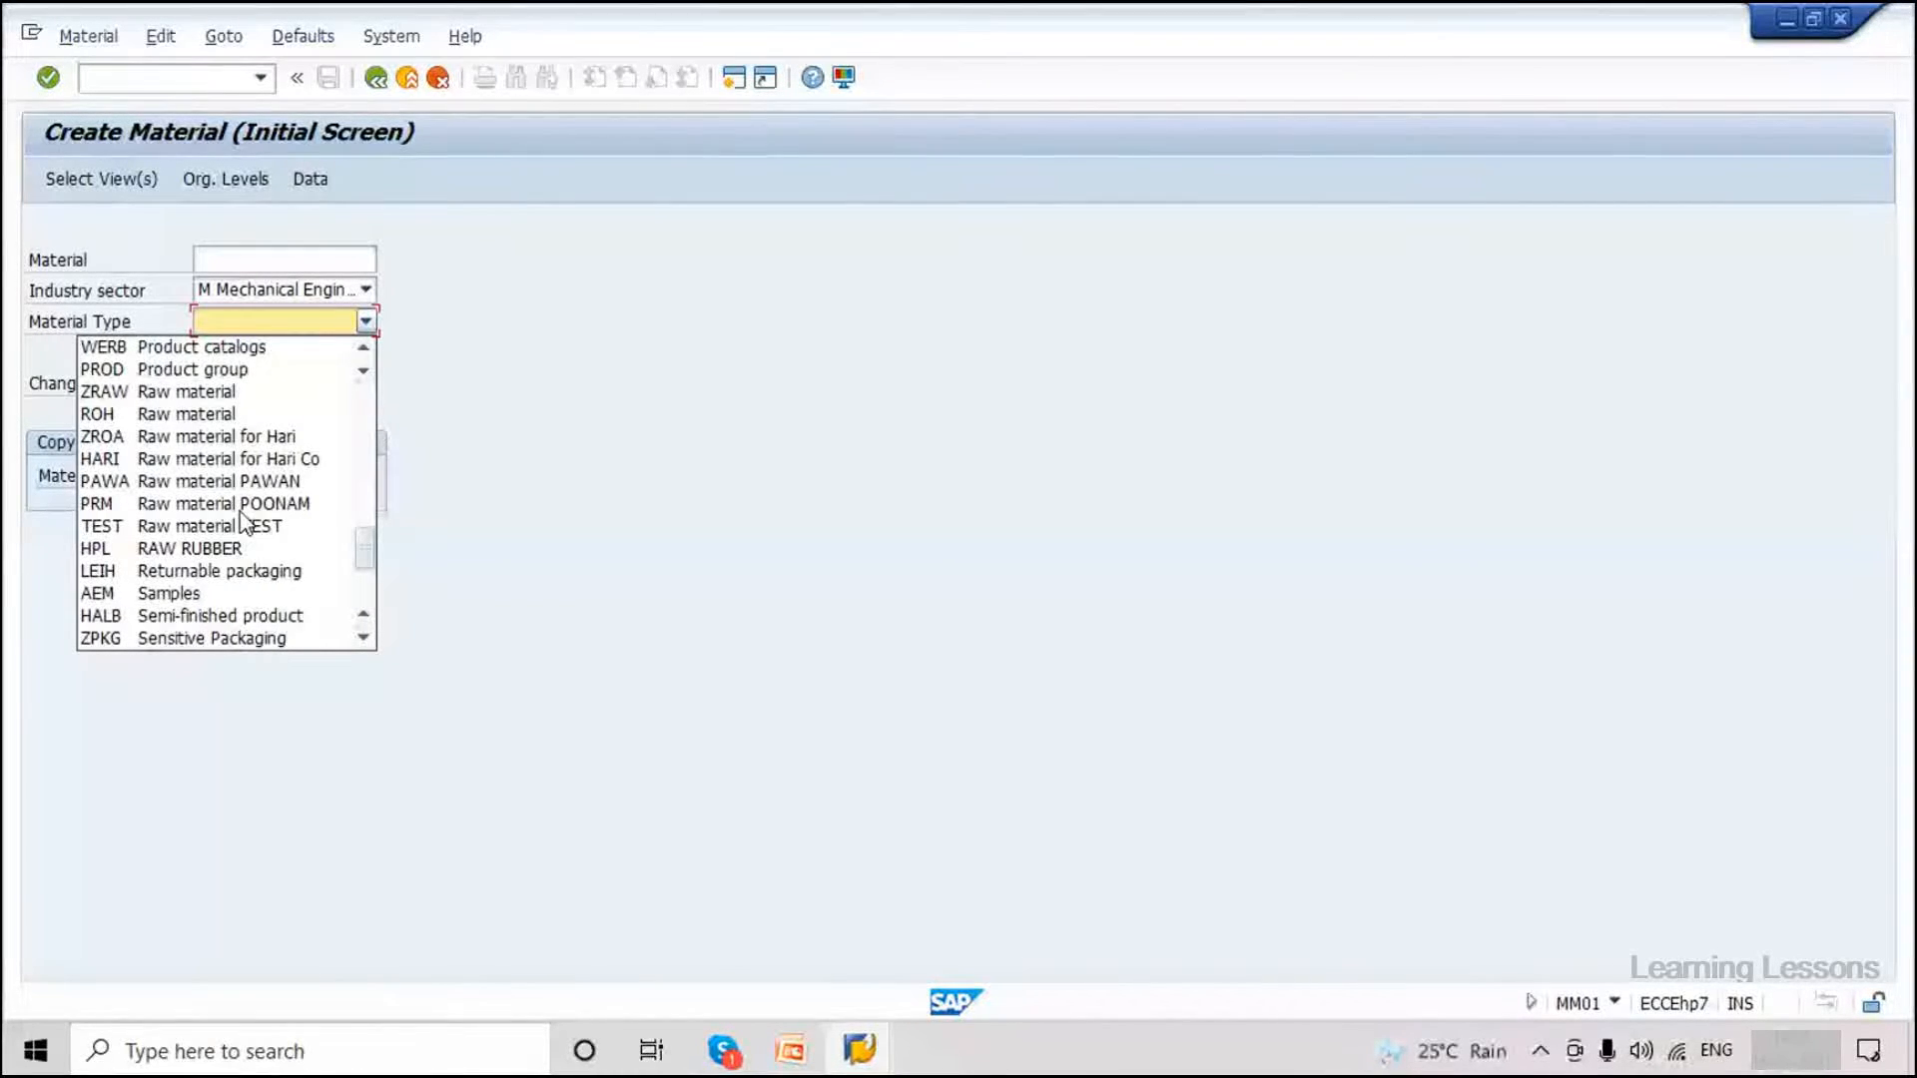
{"action": "scroll", "coordinate": [245, 520], "scroll_direction": "up", "scroll_amount": 1}
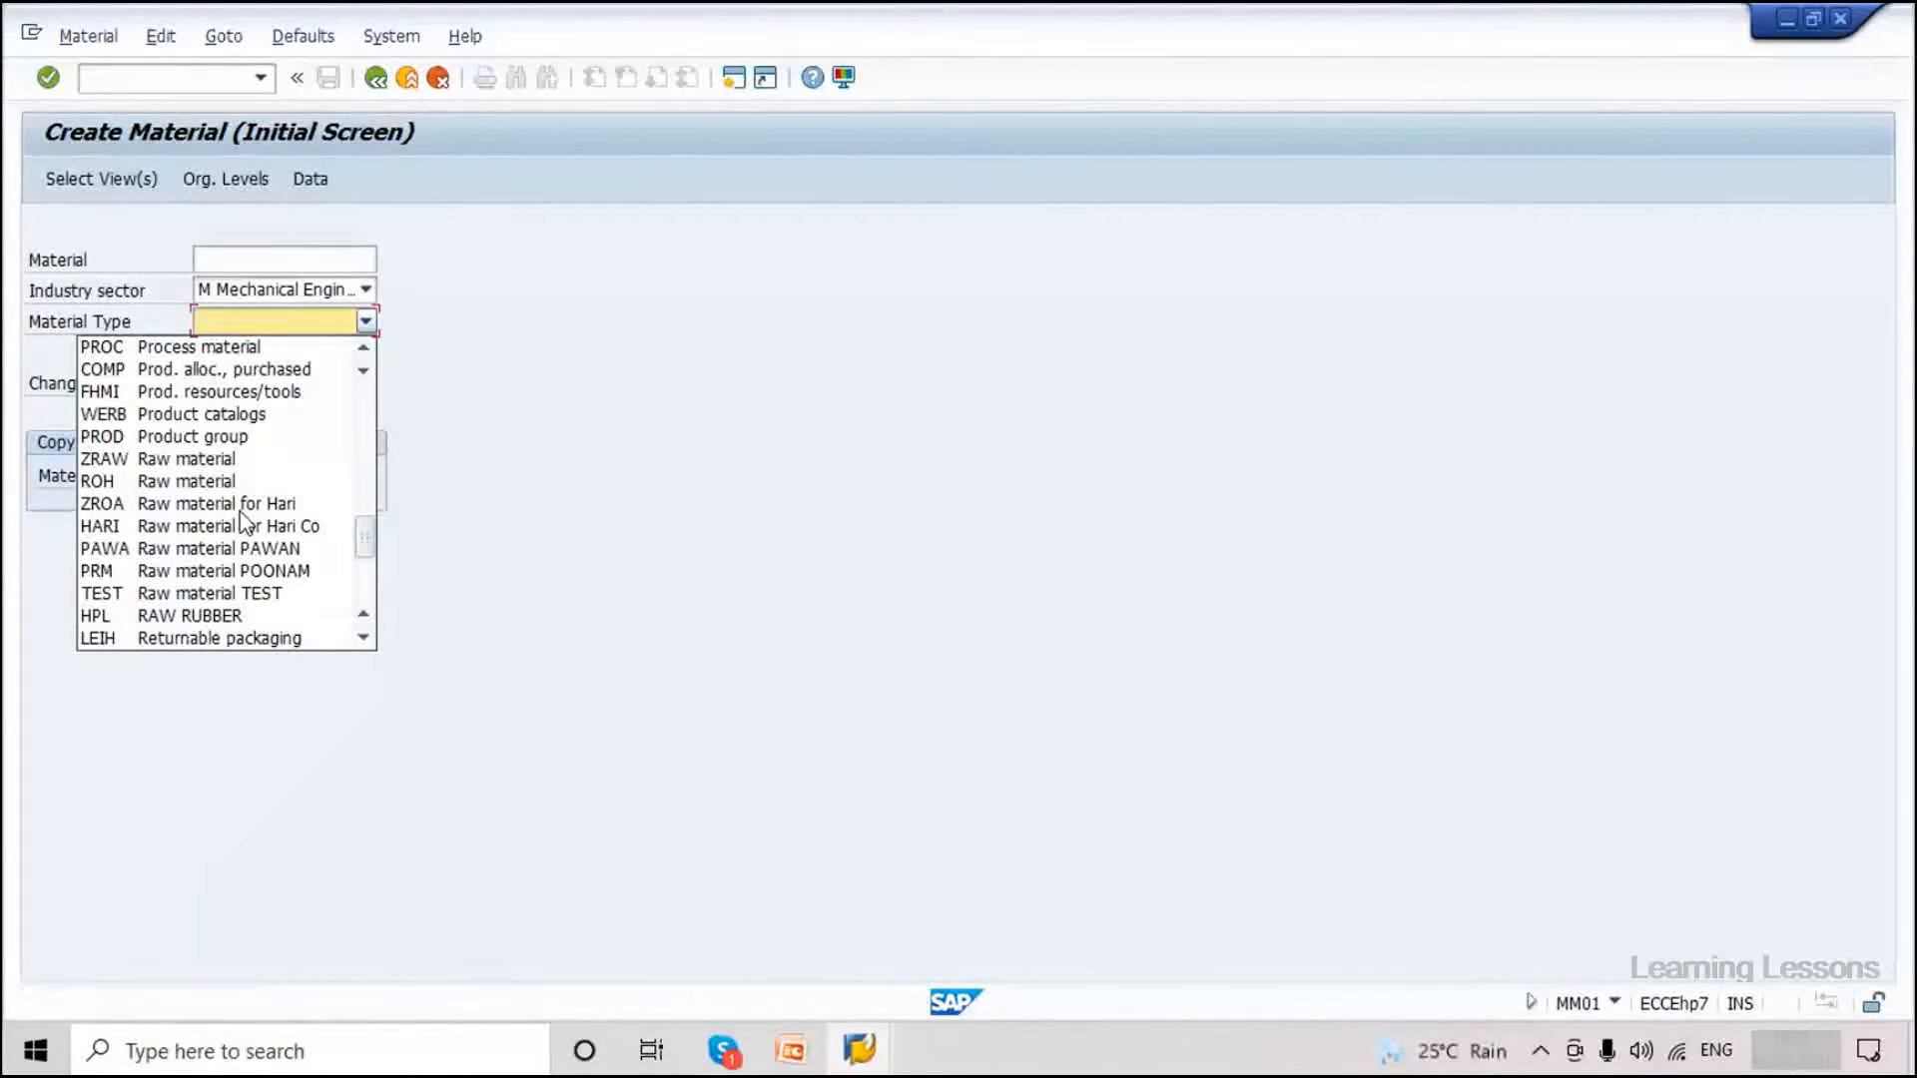
{"action": "scroll", "coordinate": [244, 522], "scroll_direction": "up", "scroll_amount": 1}
{"action": "left_click", "coordinate": [389, 405]}
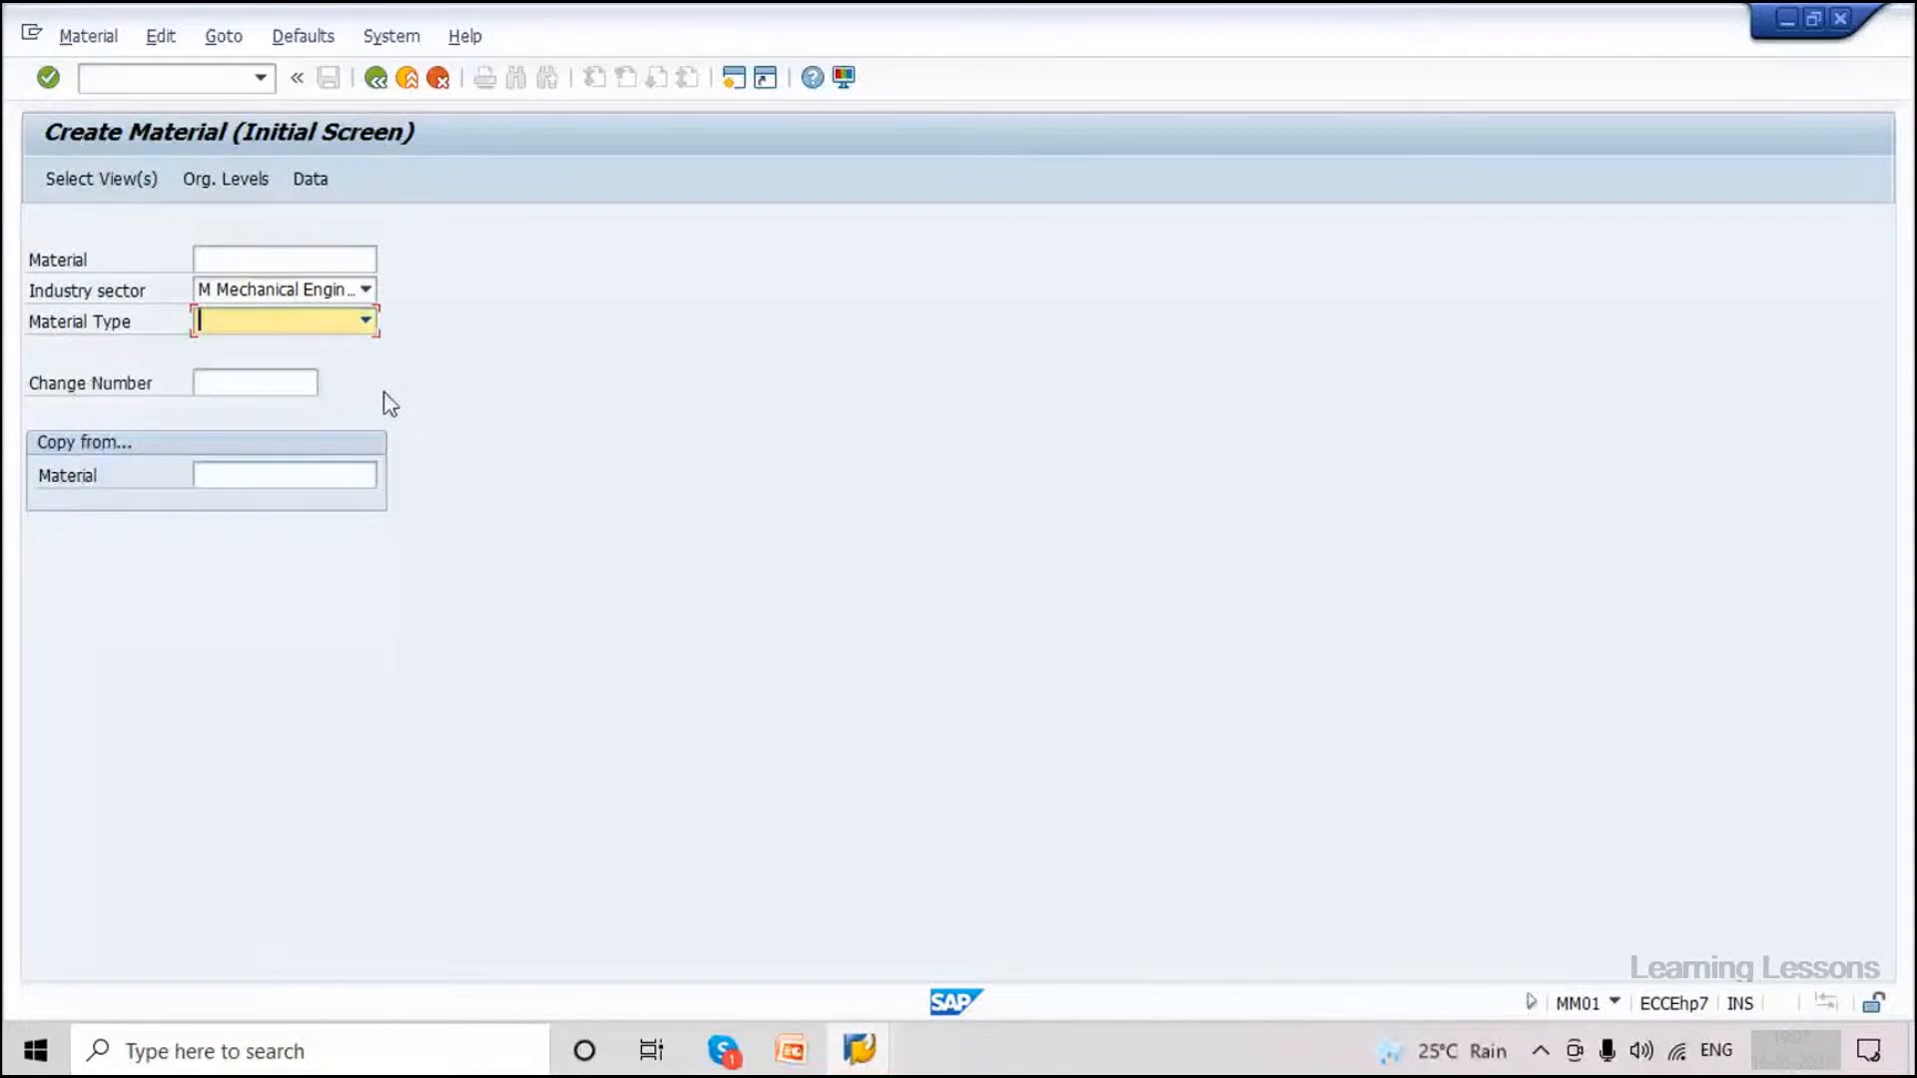
Change industry sector to Pharmaceuticals, pick material type ZPCT Clinical Trial Dummy, and select Basic Data 1.
{"action": "left_click", "coordinate": [365, 288]}
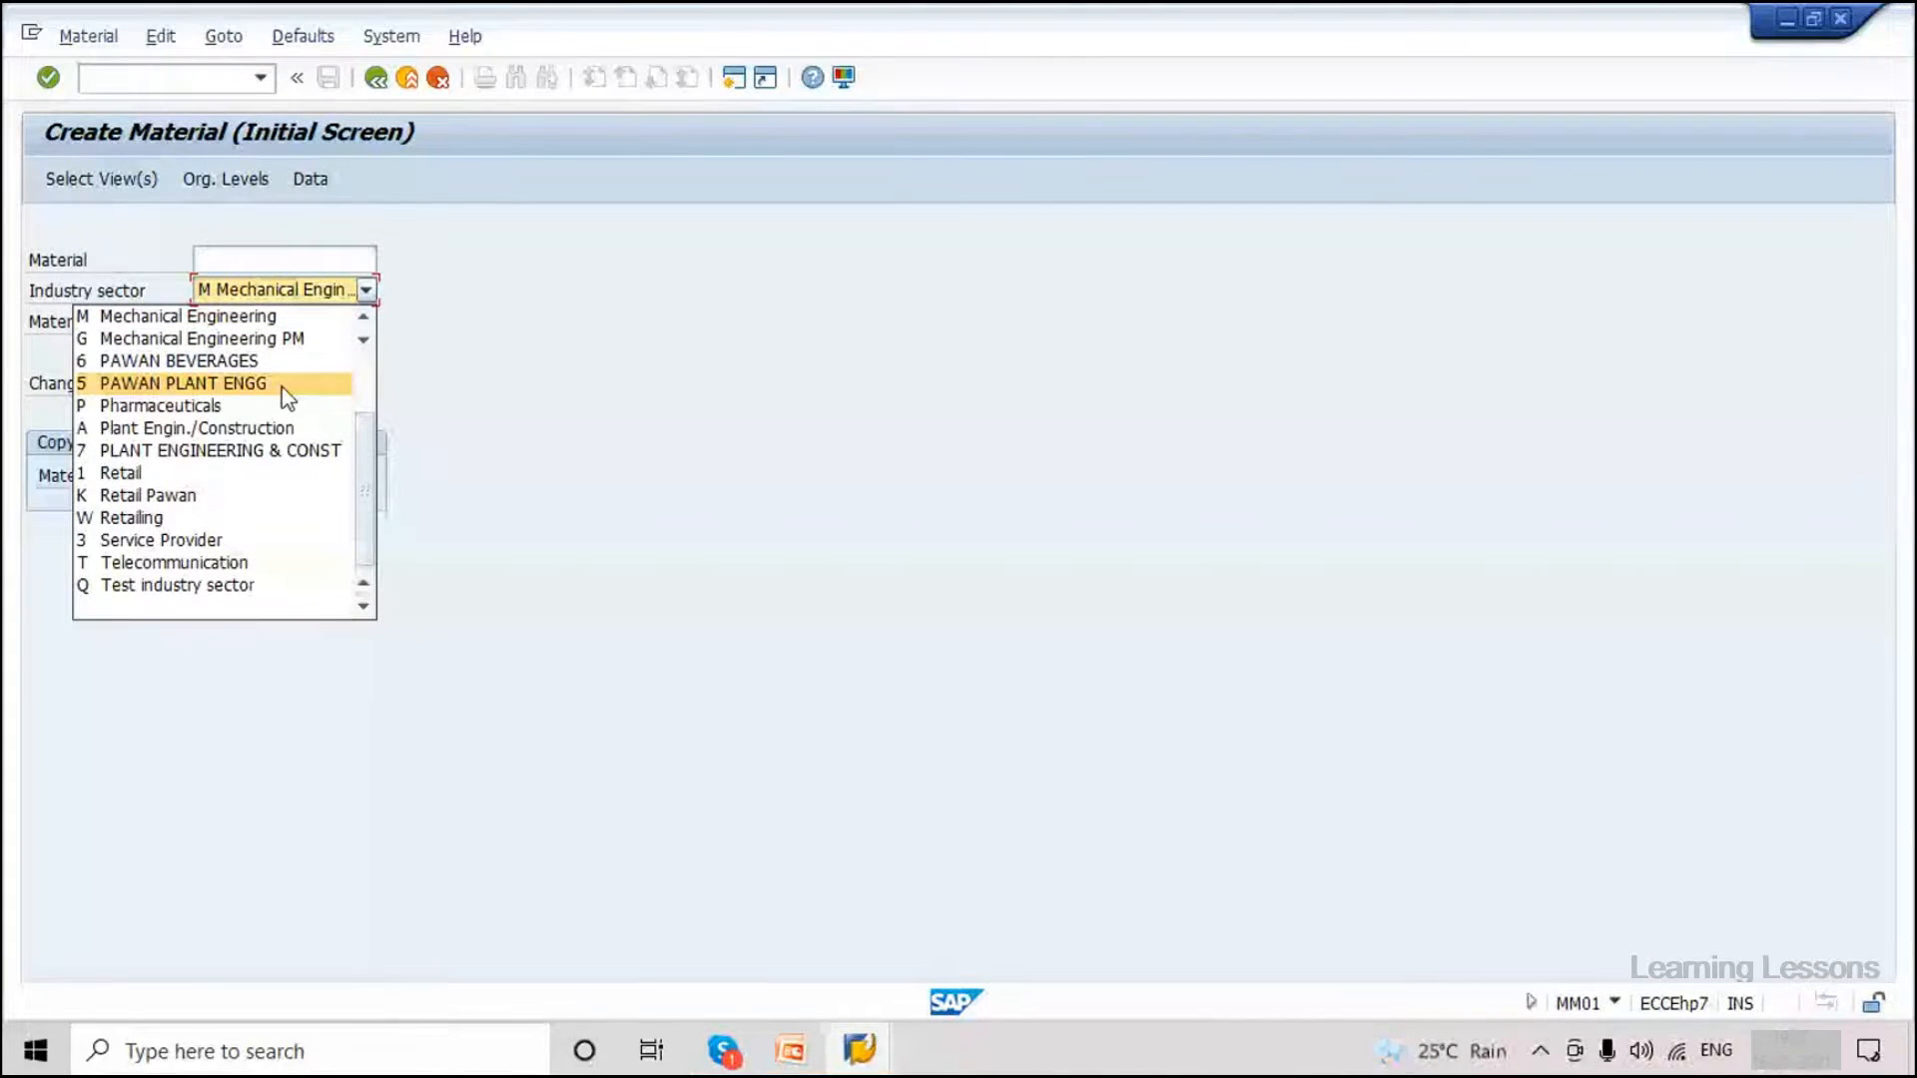
{"action": "scroll", "coordinate": [282, 386], "scroll_direction": "up", "scroll_amount": 2}
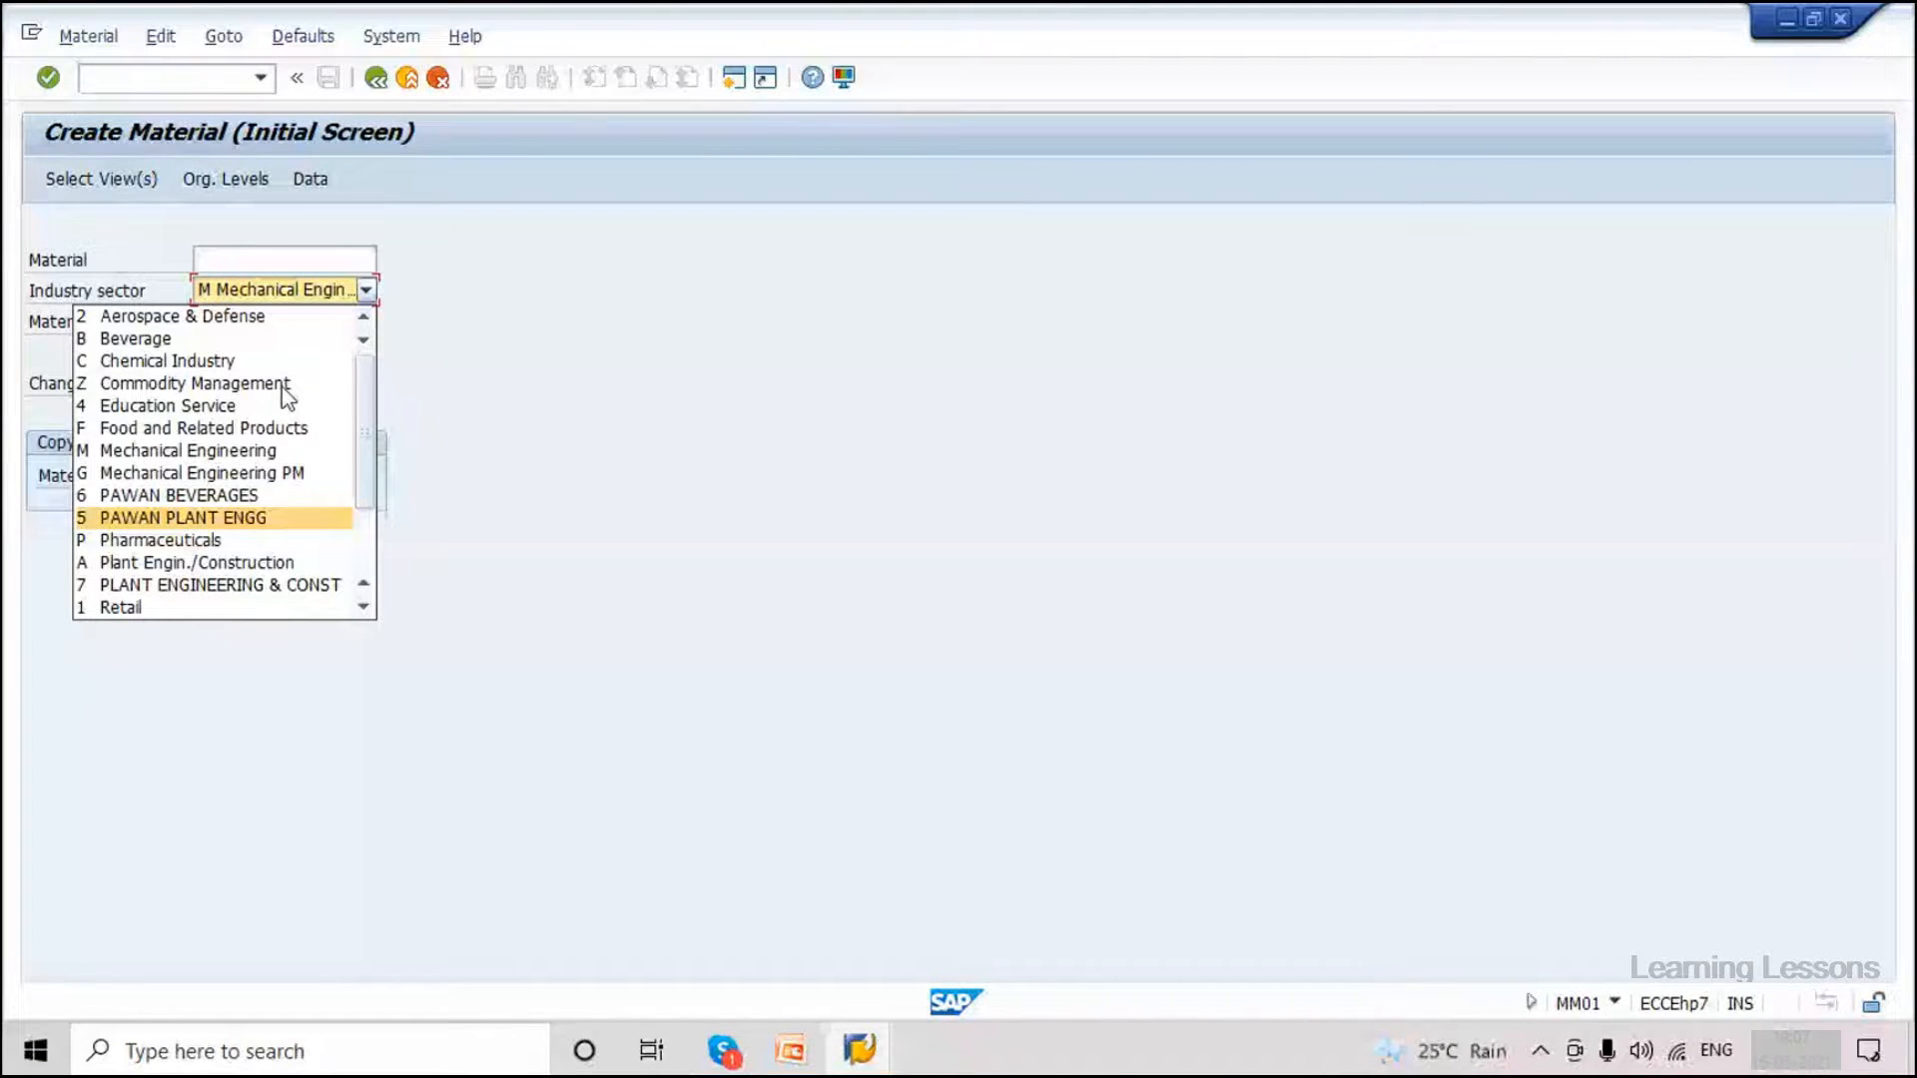
{"action": "scroll", "coordinate": [287, 397], "scroll_direction": "down", "scroll_amount": 1}
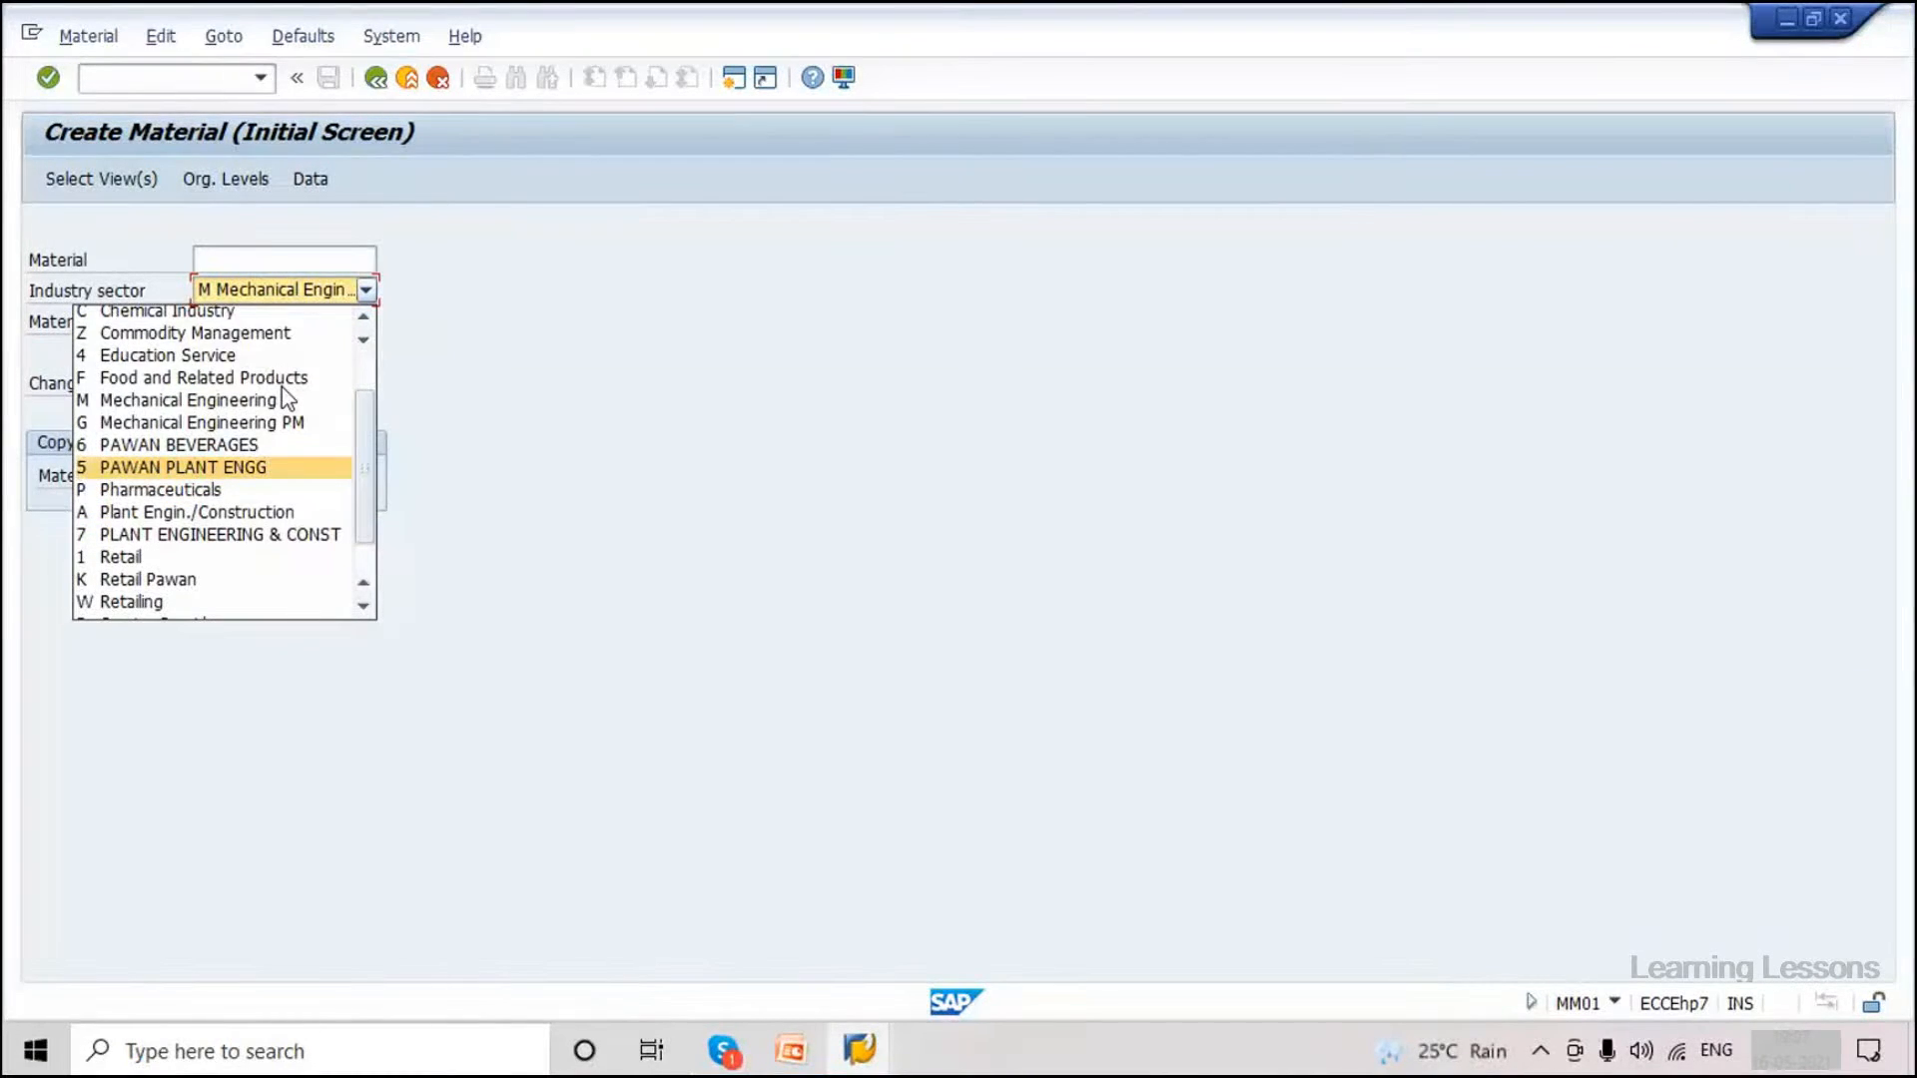
{"action": "scroll", "coordinate": [282, 386], "scroll_direction": "down", "scroll_amount": 2}
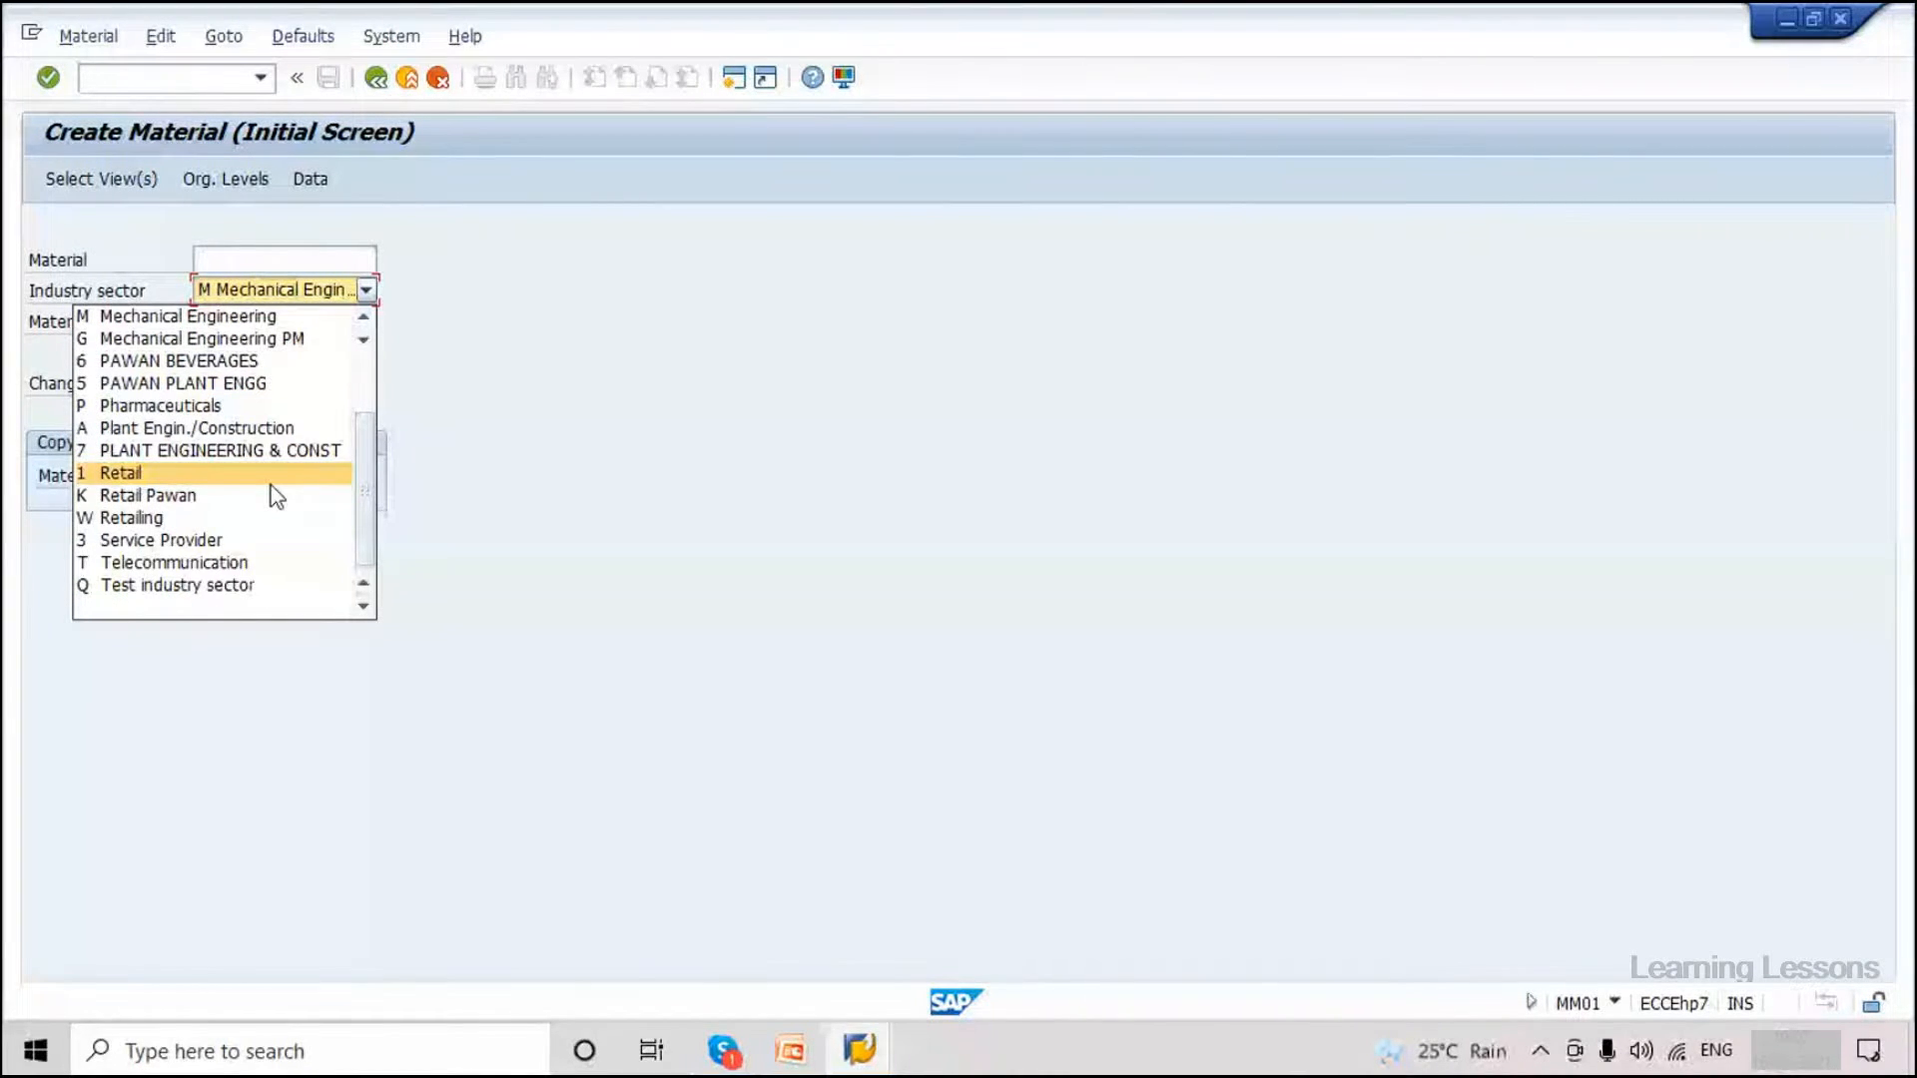
{"action": "scroll", "coordinate": [277, 496], "scroll_direction": "up", "scroll_amount": 1}
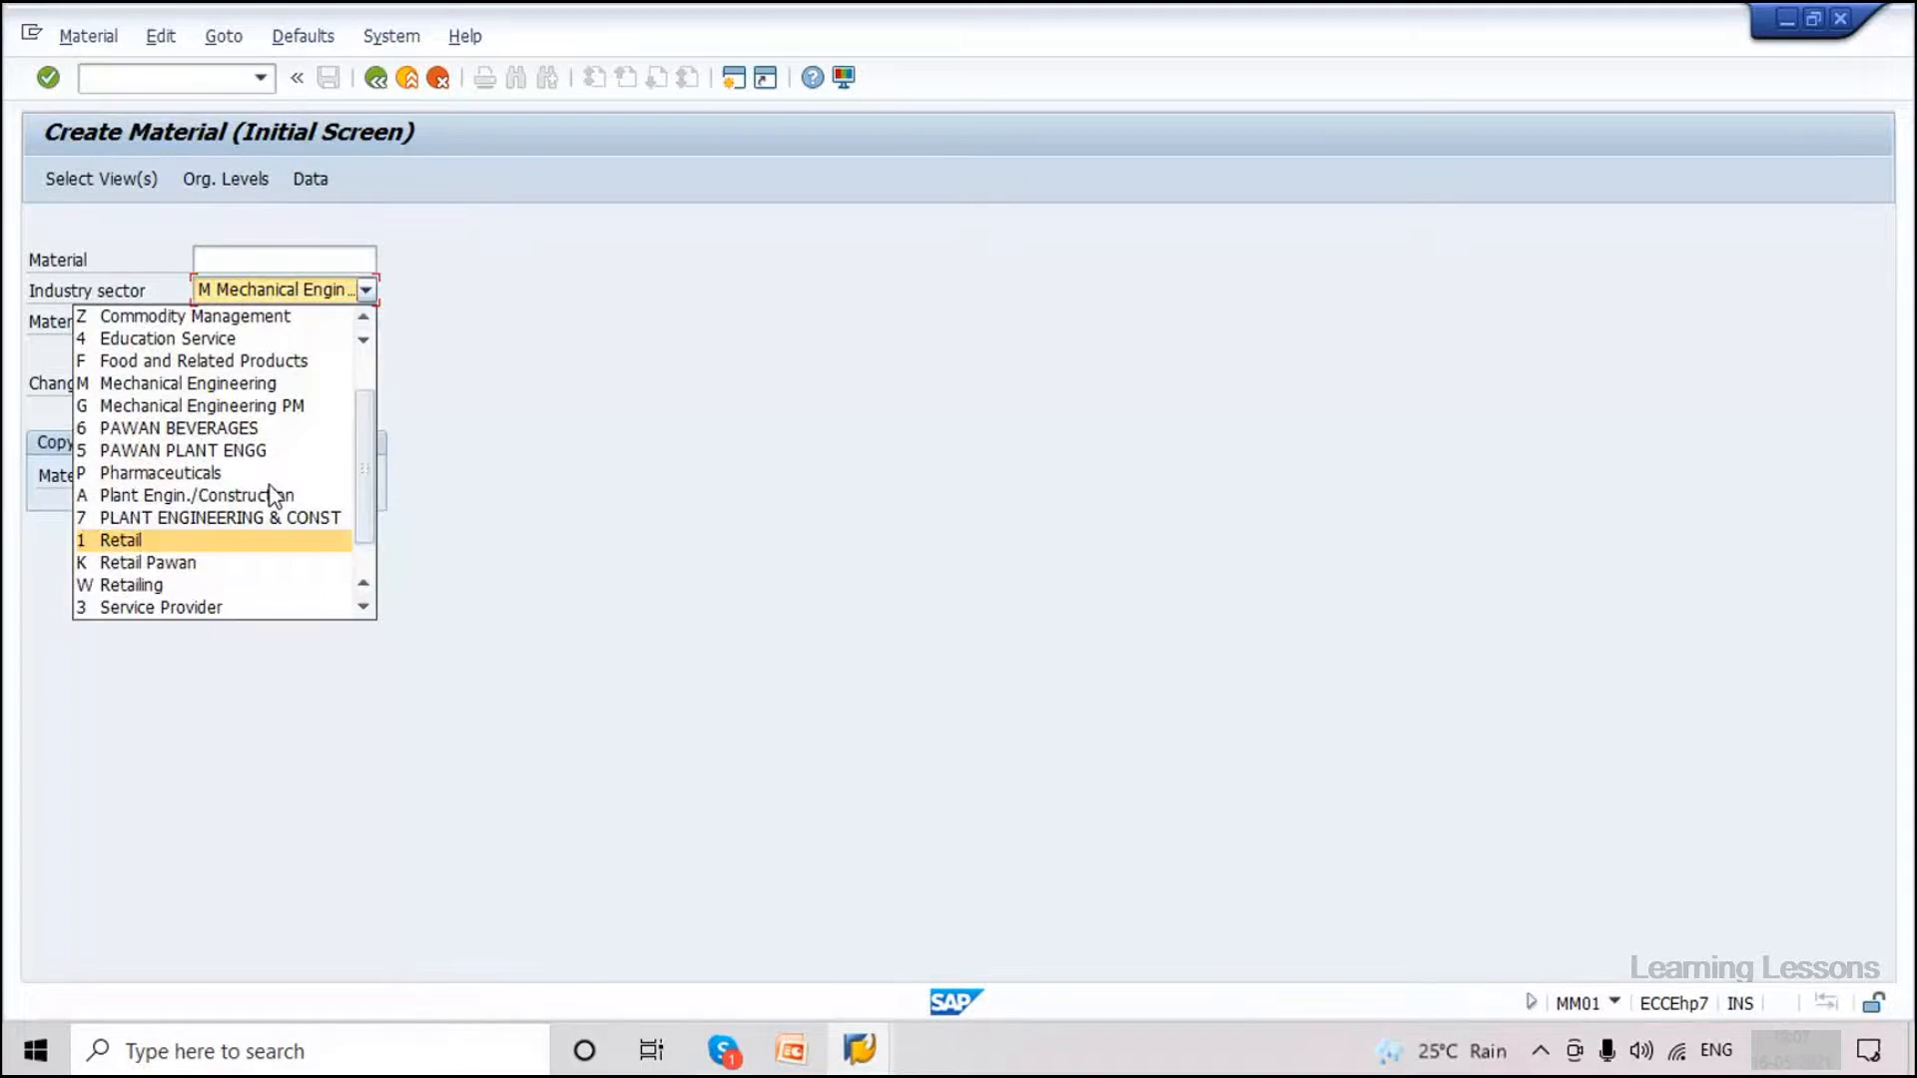
{"action": "left_click", "coordinate": [210, 475]}
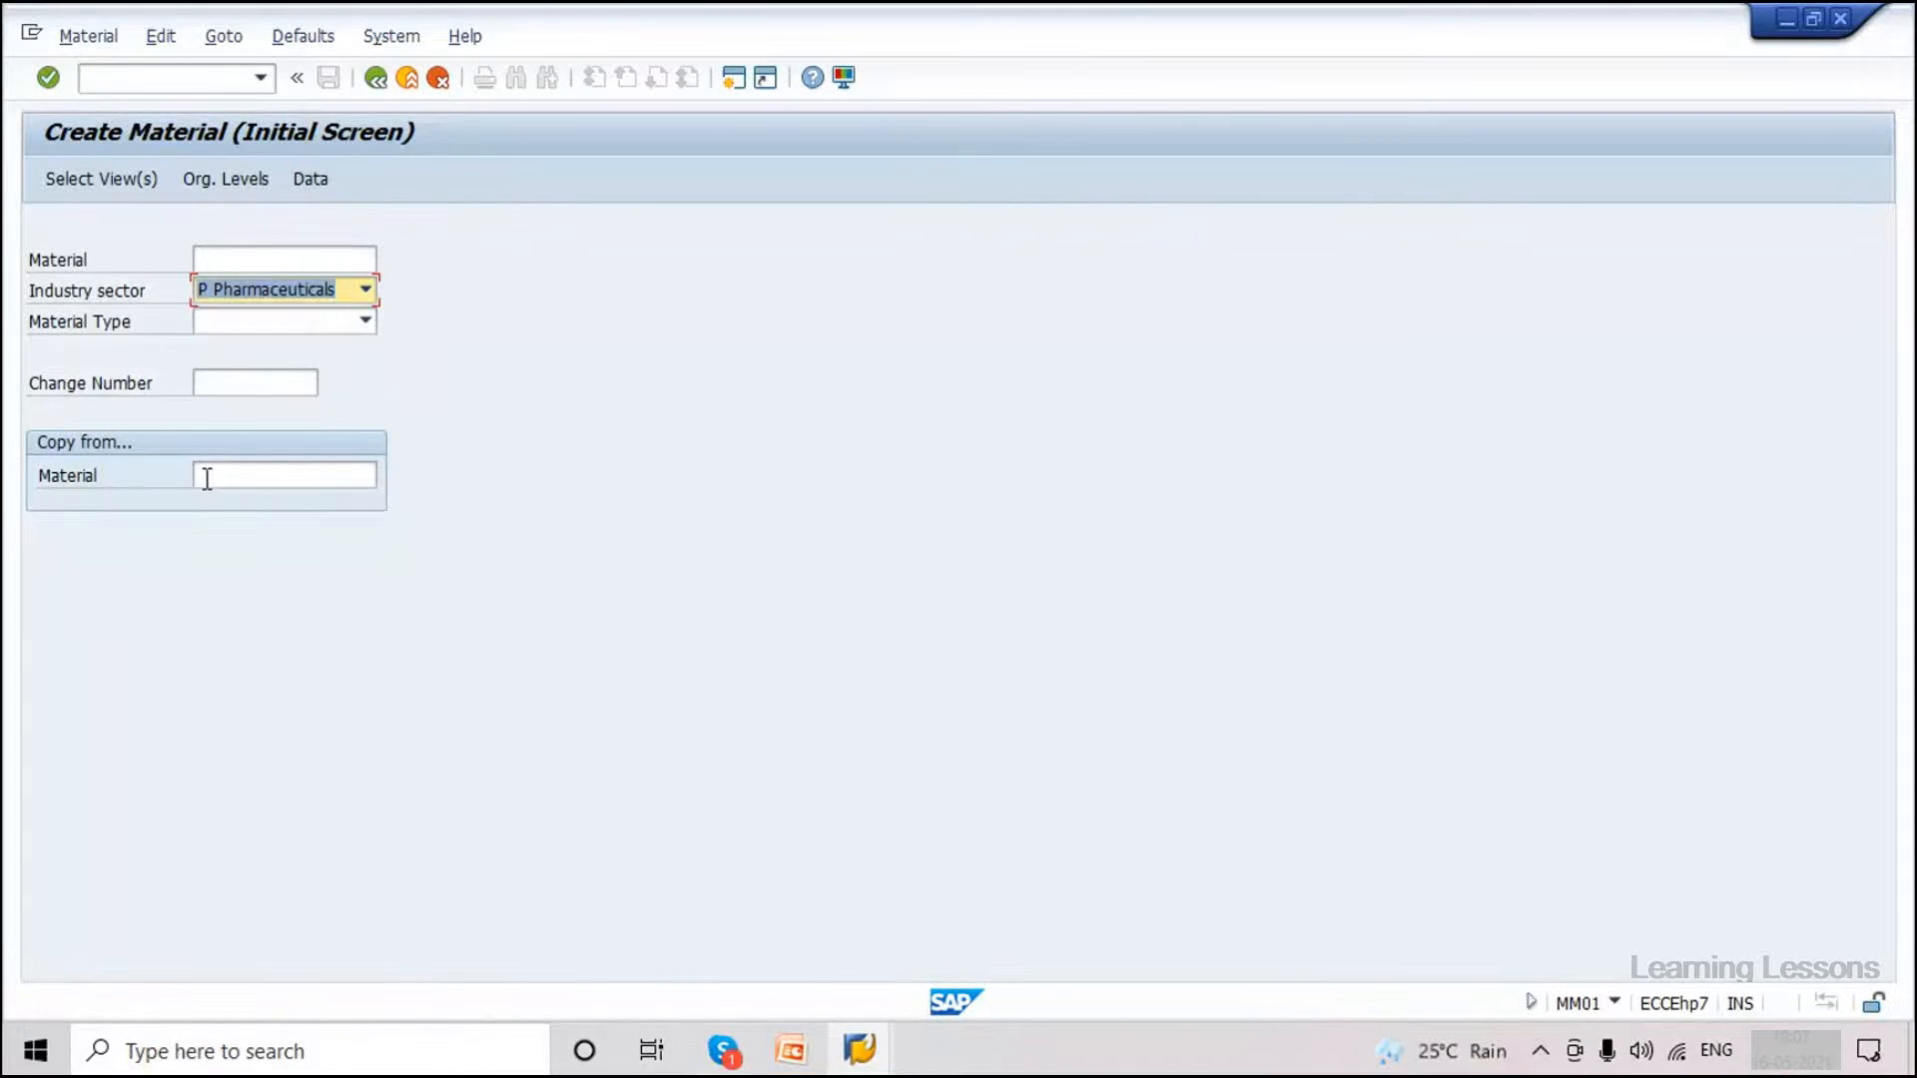
{"action": "left_click", "coordinate": [366, 321]}
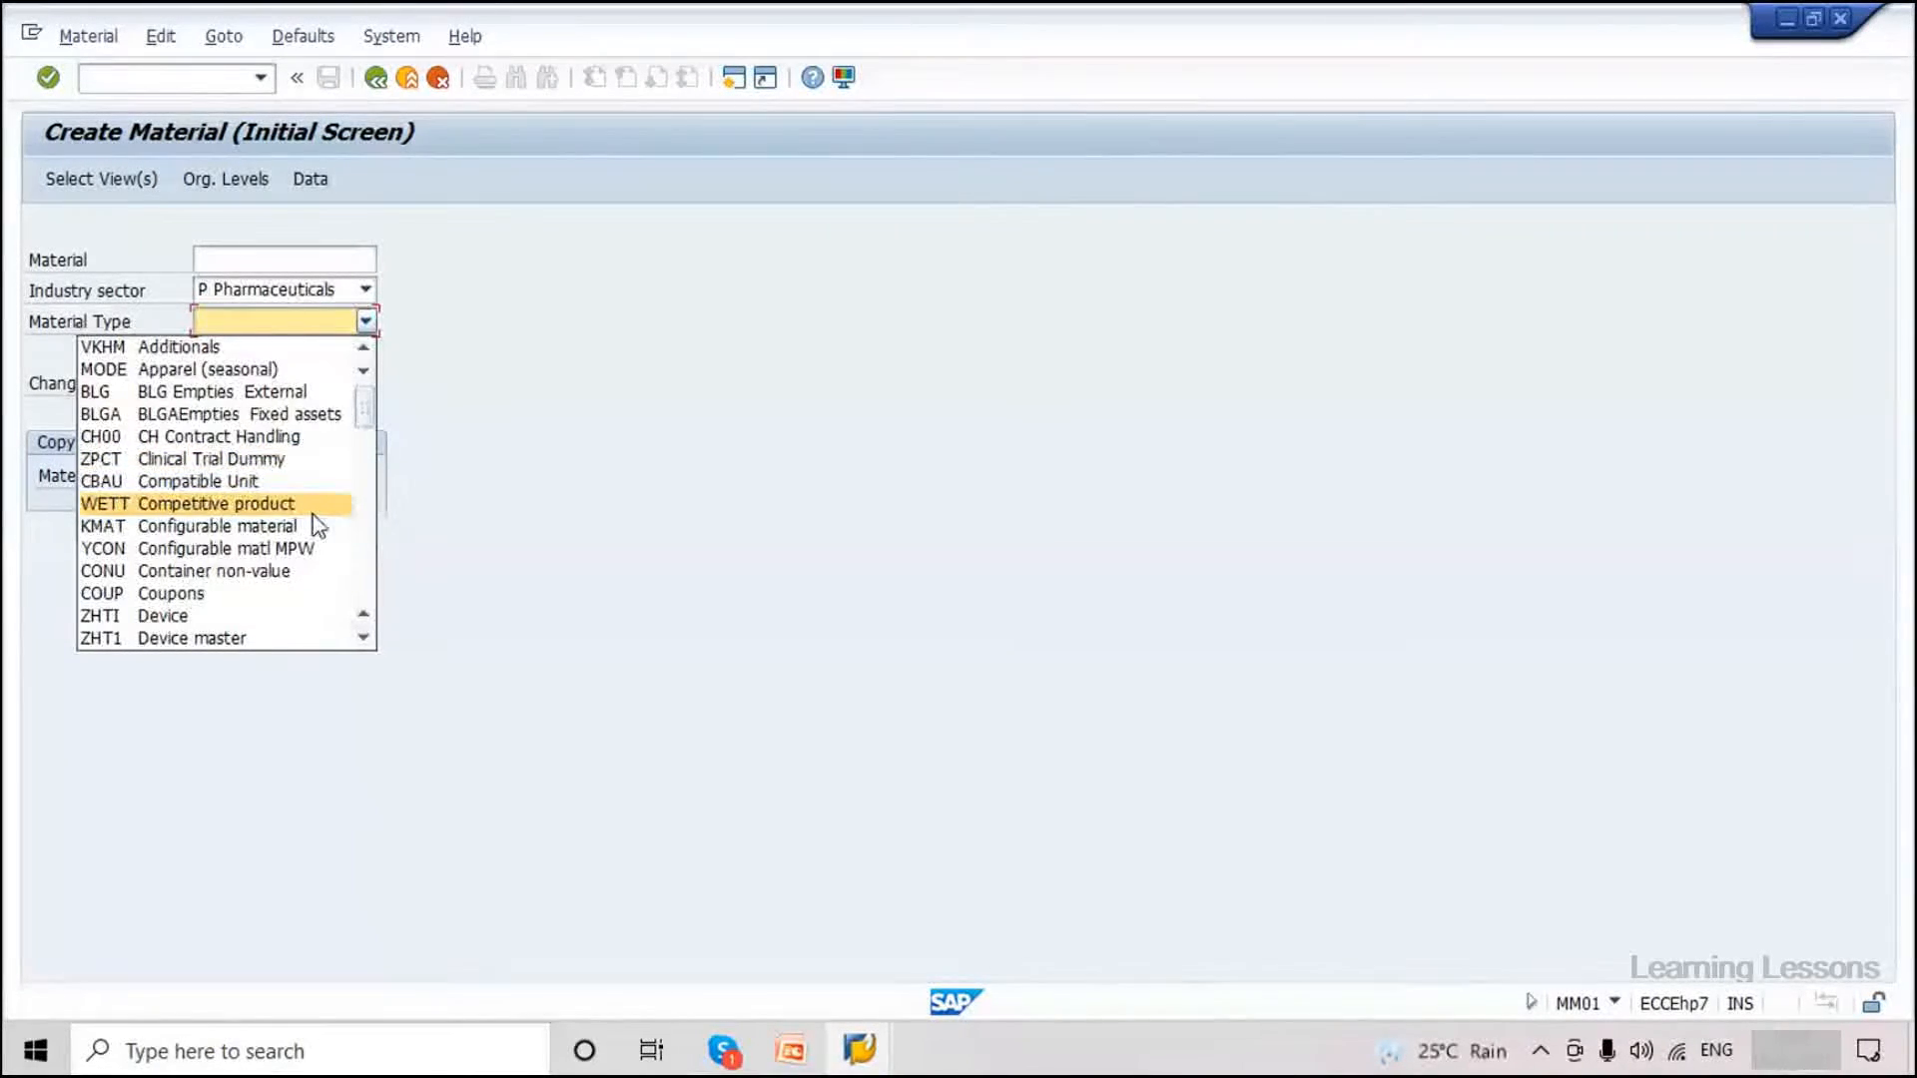
{"action": "left_click", "coordinate": [200, 458]}
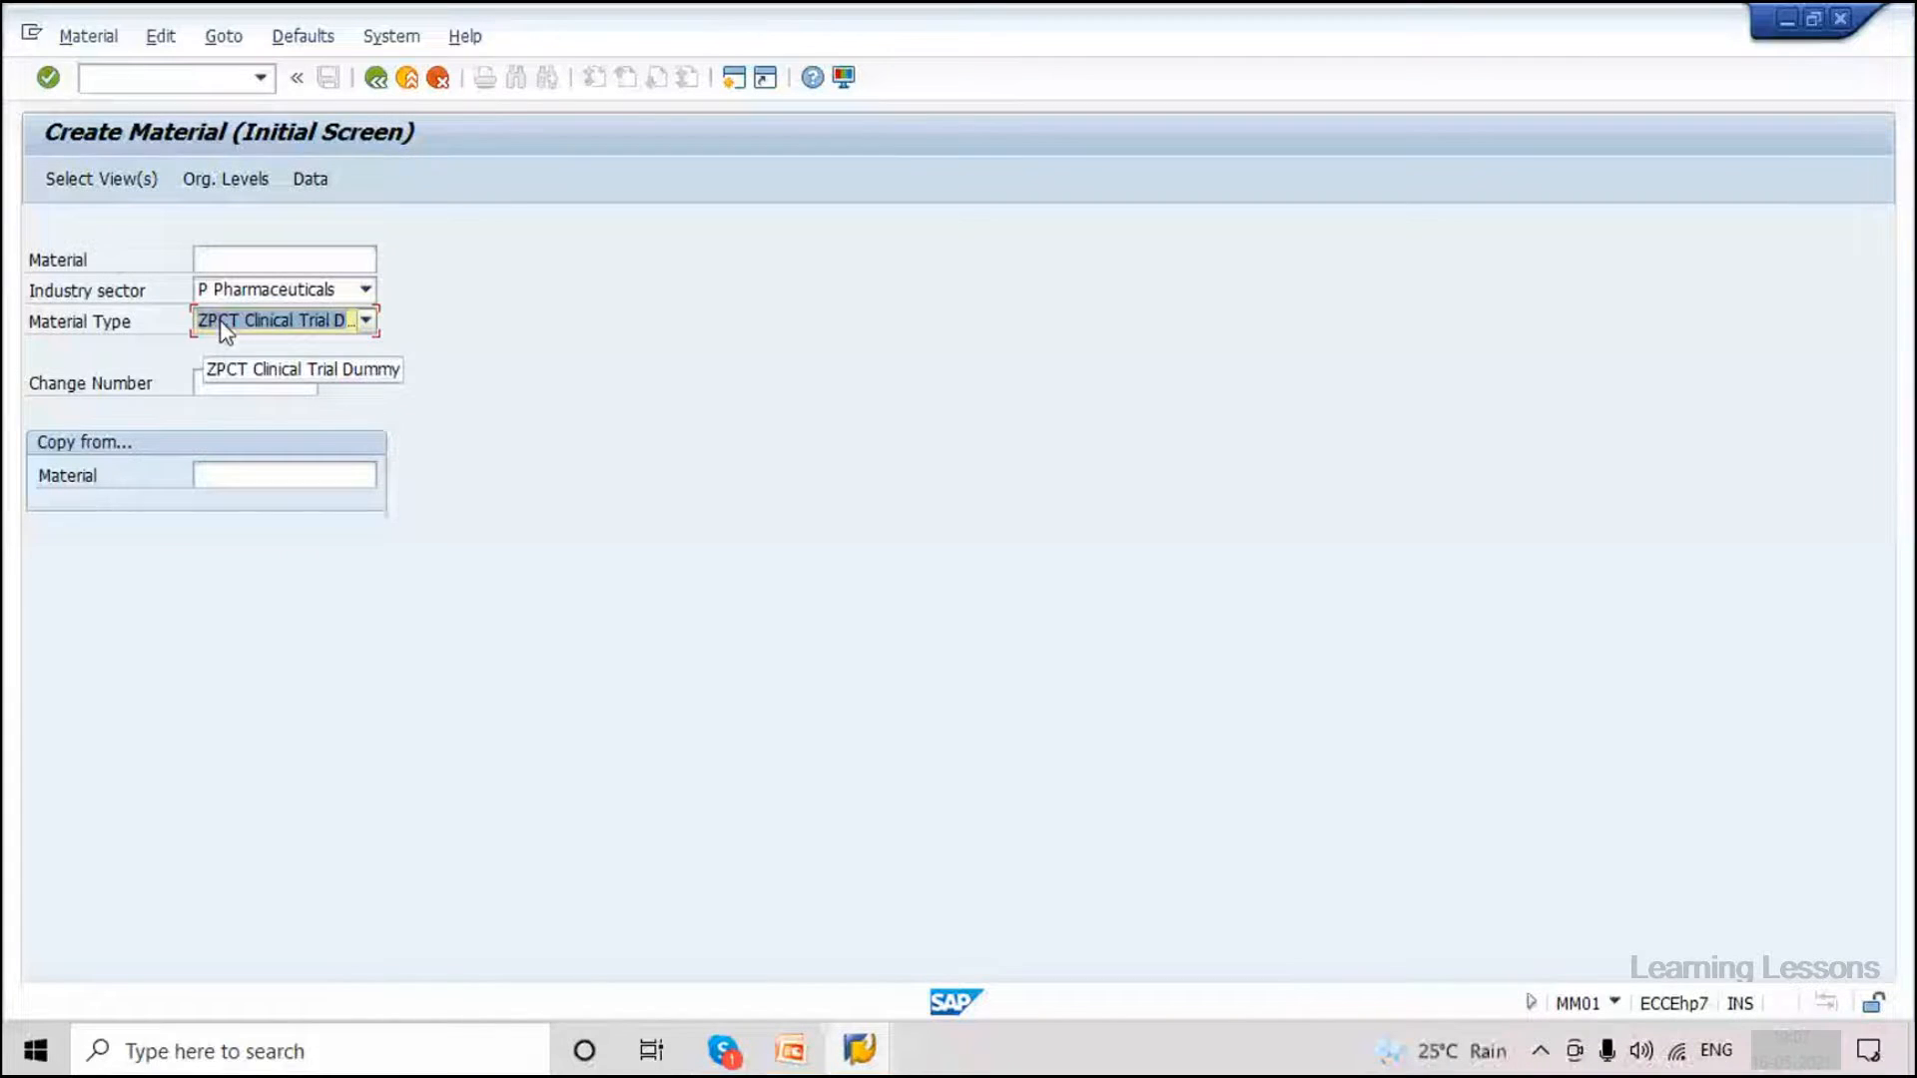
{"action": "key", "text": "Return"}
{"action": "scroll", "coordinate": [644, 534], "scroll_direction": "down", "scroll_amount": 2}
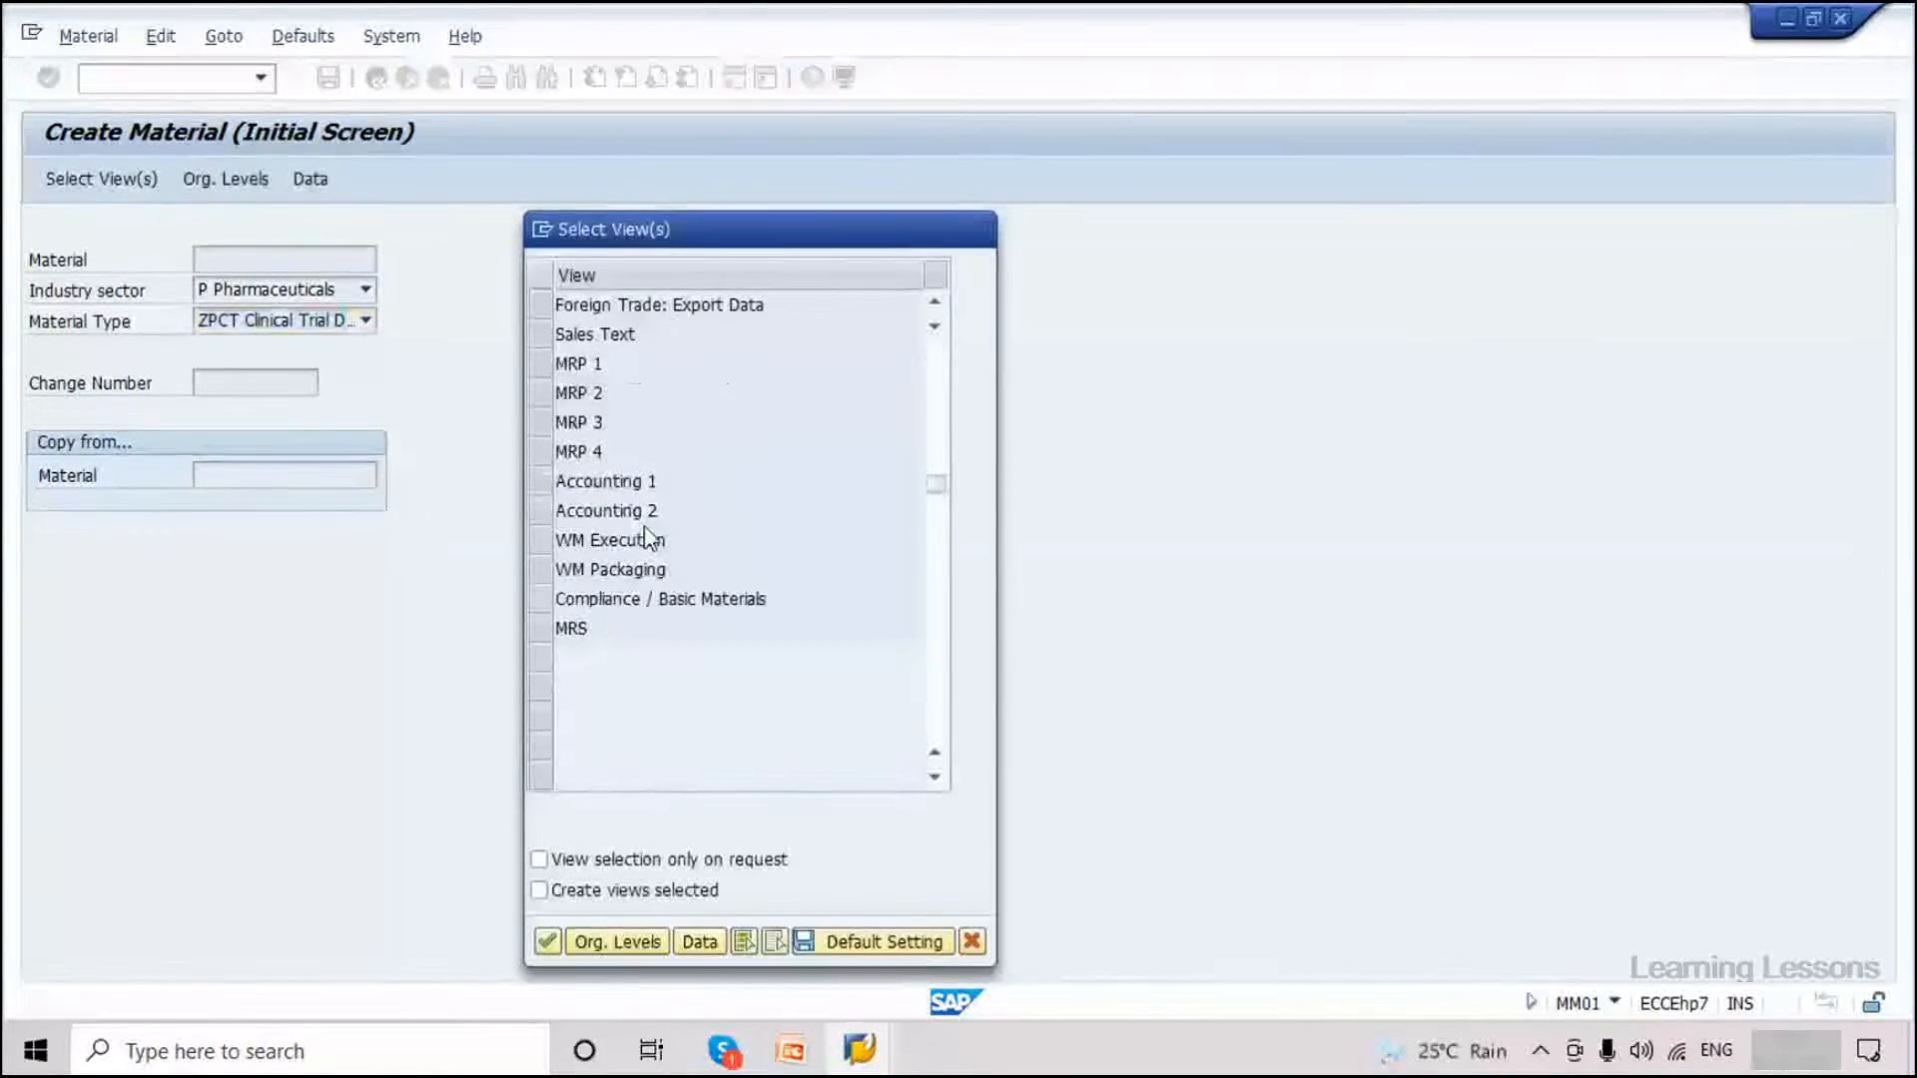
{"action": "scroll", "coordinate": [644, 534], "scroll_direction": "up", "scroll_amount": 2}
{"action": "left_click", "coordinate": [540, 306]}
Add the Basic Data 2 view and enter the description 'Test Material' for material 3362.
{"action": "left_click", "coordinate": [540, 335]}
{"action": "left_click", "coordinate": [547, 943]}
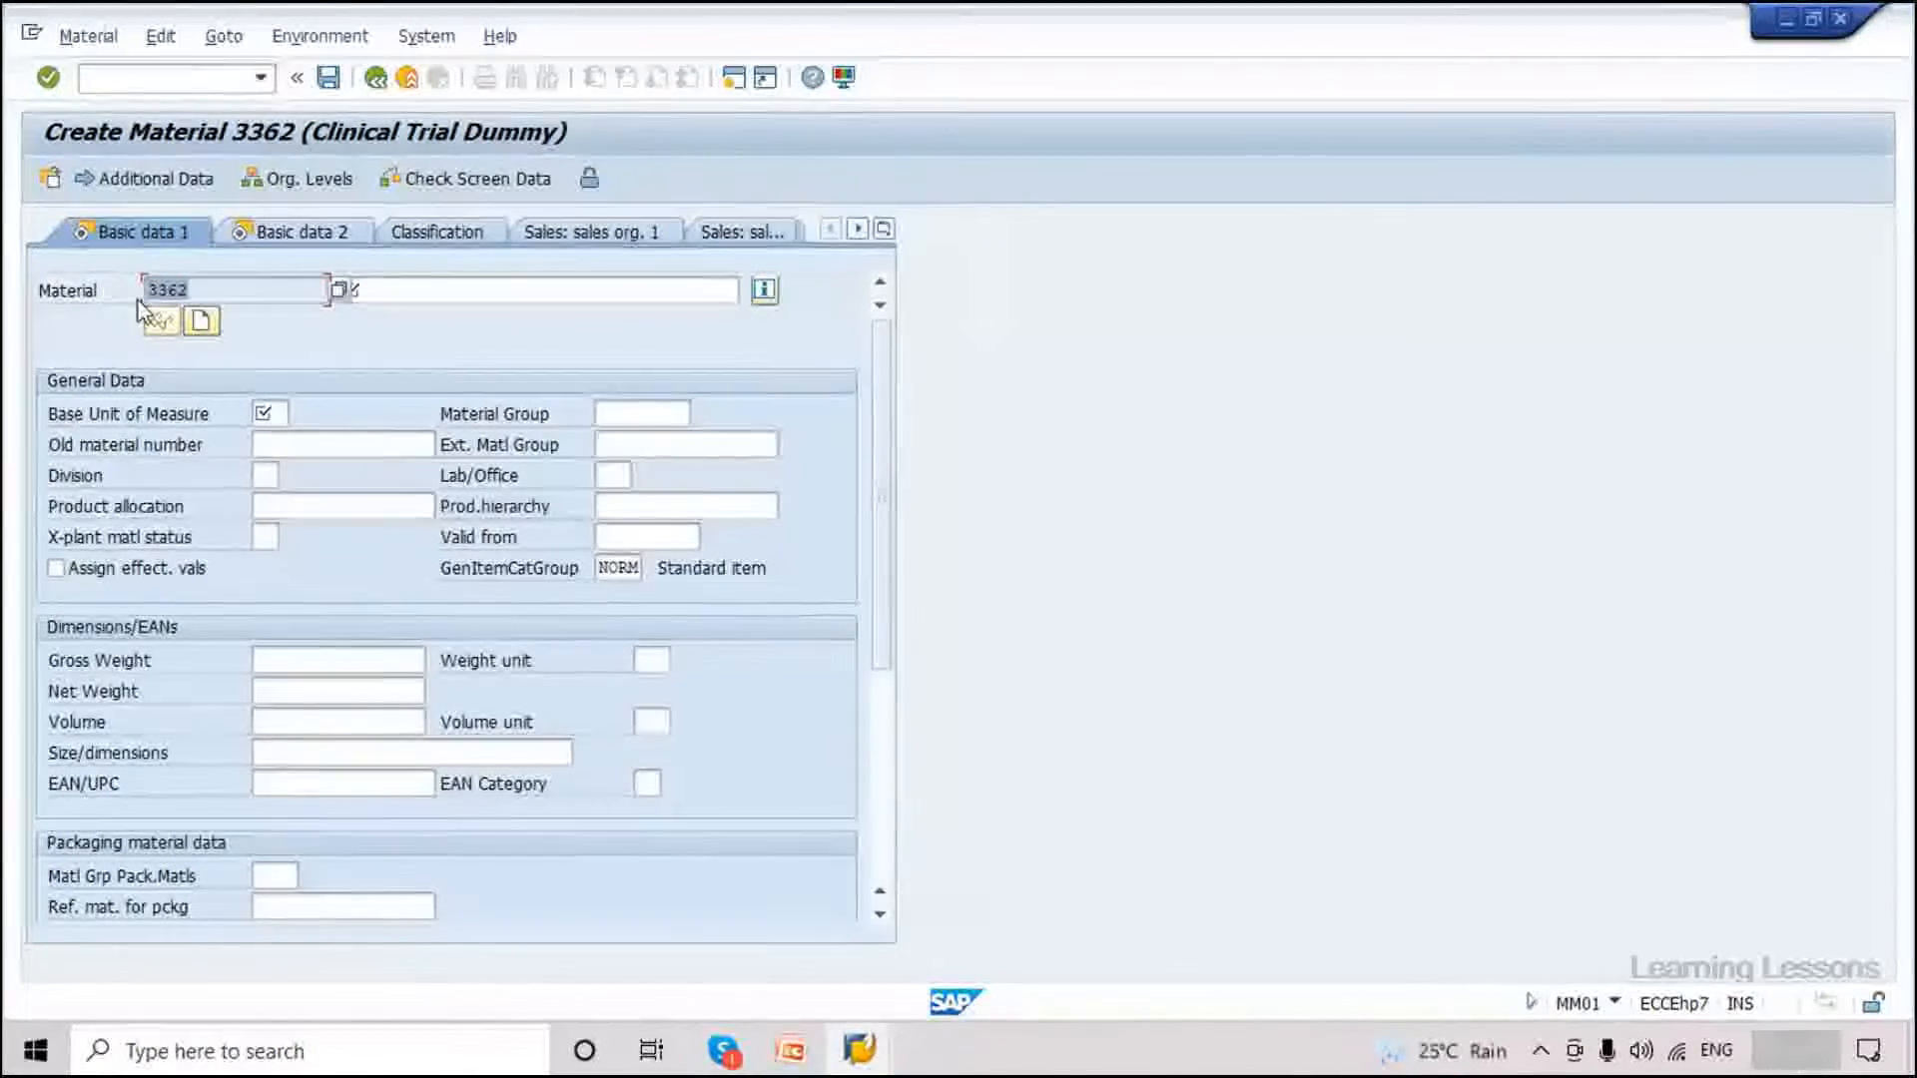
{"action": "left_click", "coordinate": [190, 290]}
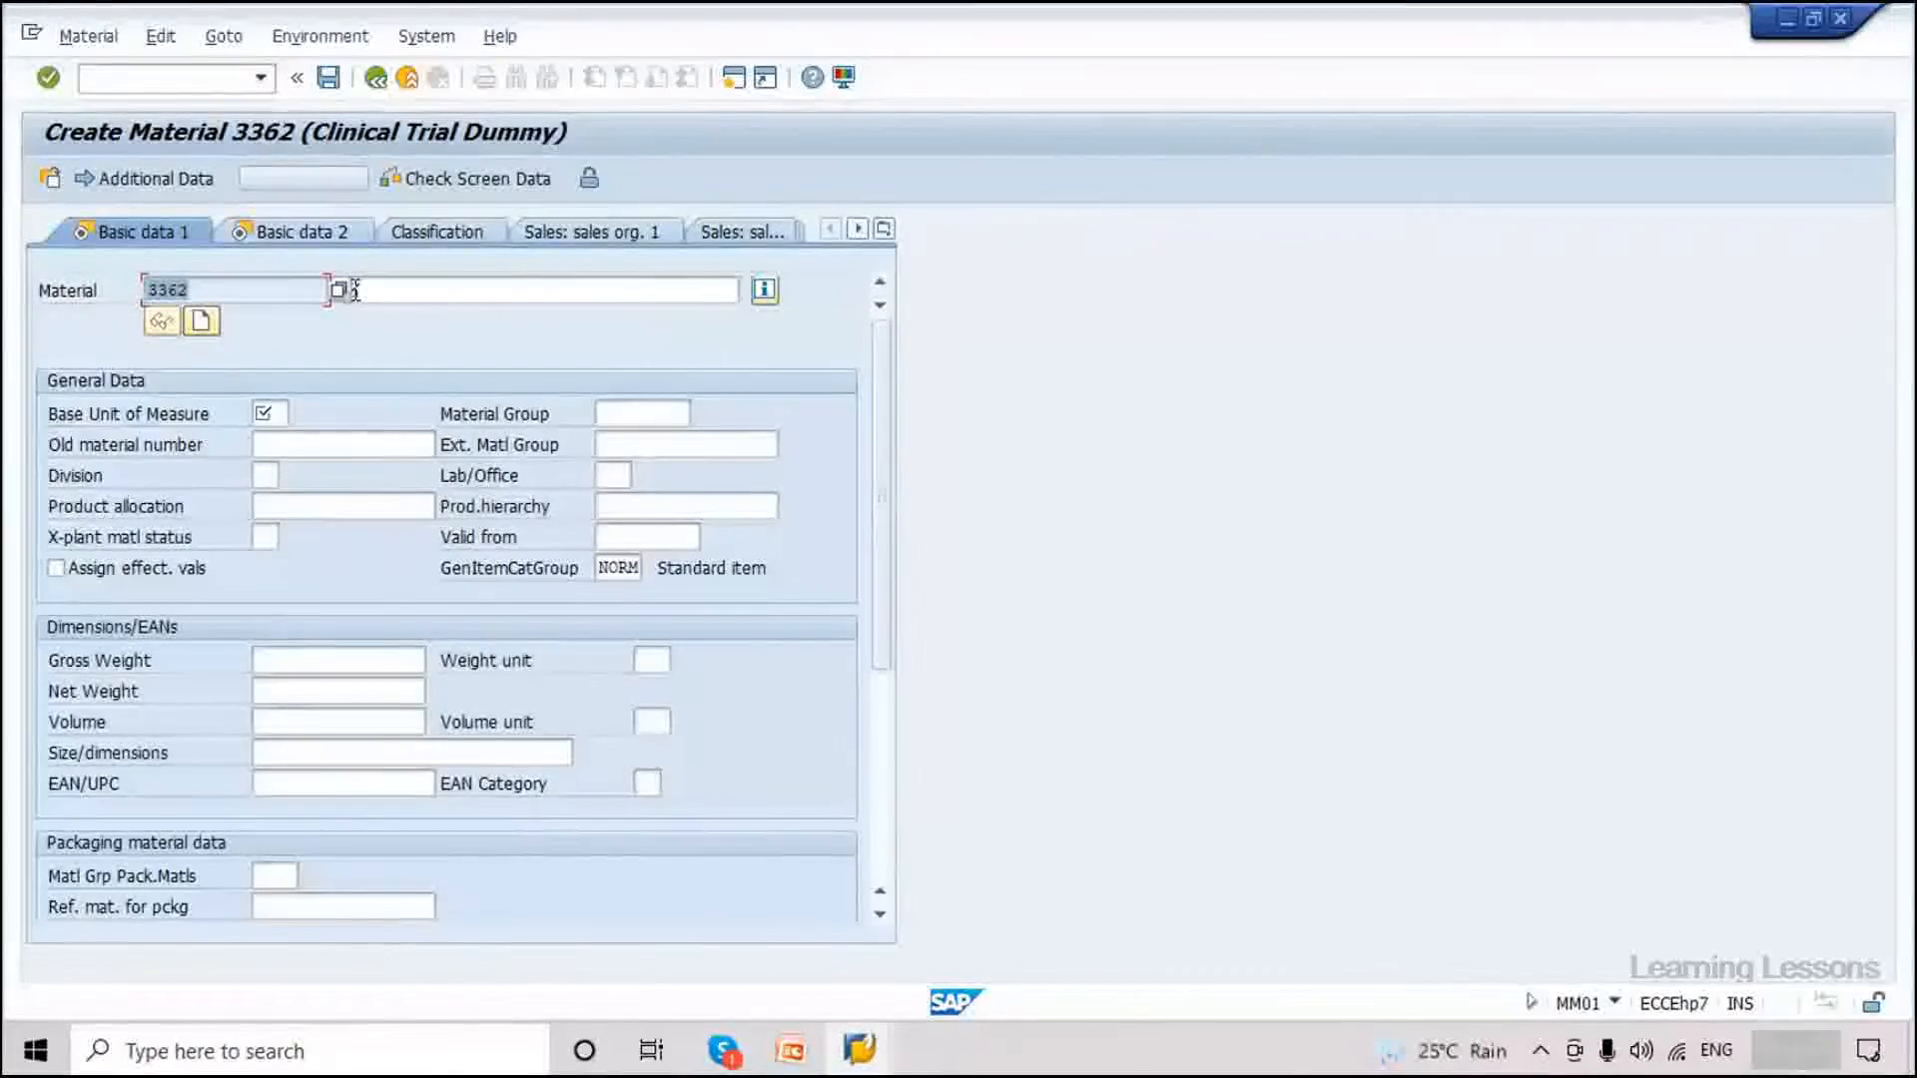
{"action": "left_click", "coordinate": [387, 288]}
{"action": "type", "text": "Test Material"}
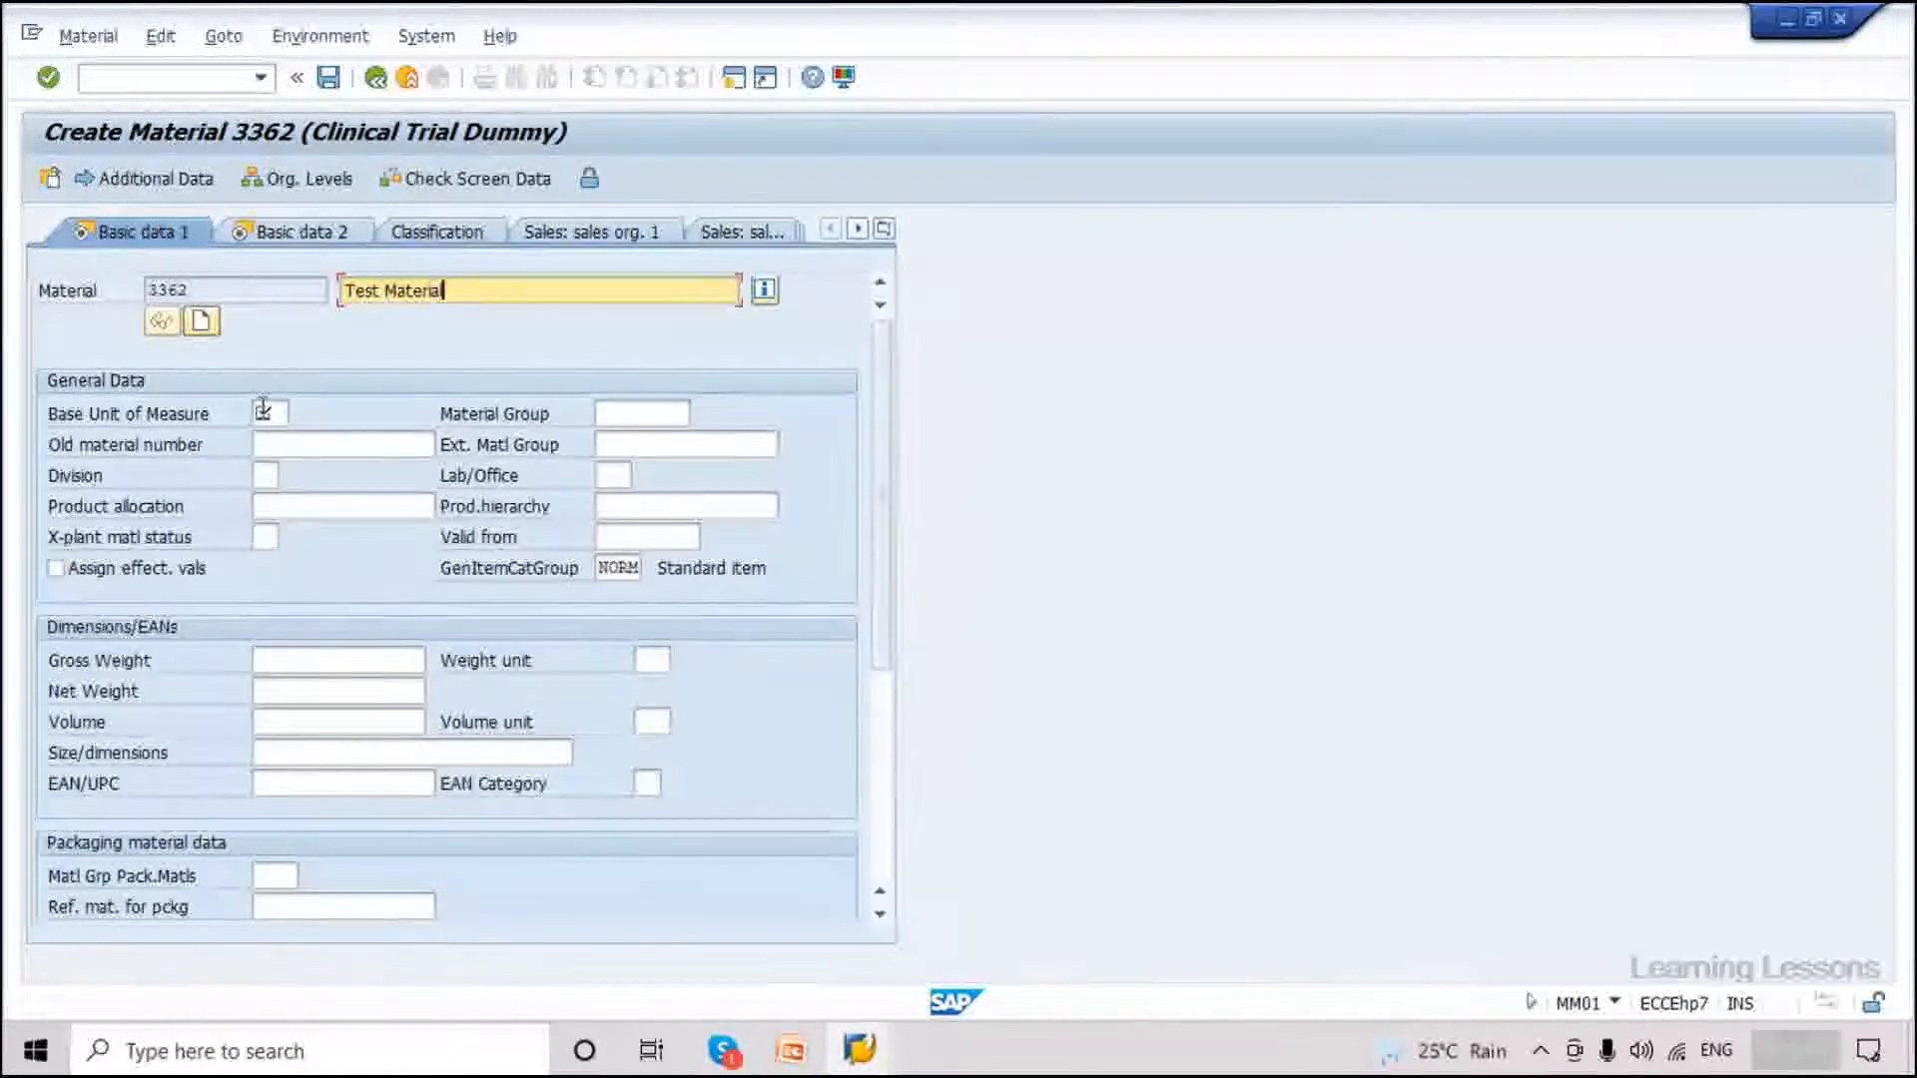
Pick PC (pieces) as base unit of measure from F4 and attempt to save.
{"action": "left_click", "coordinate": [273, 411]}
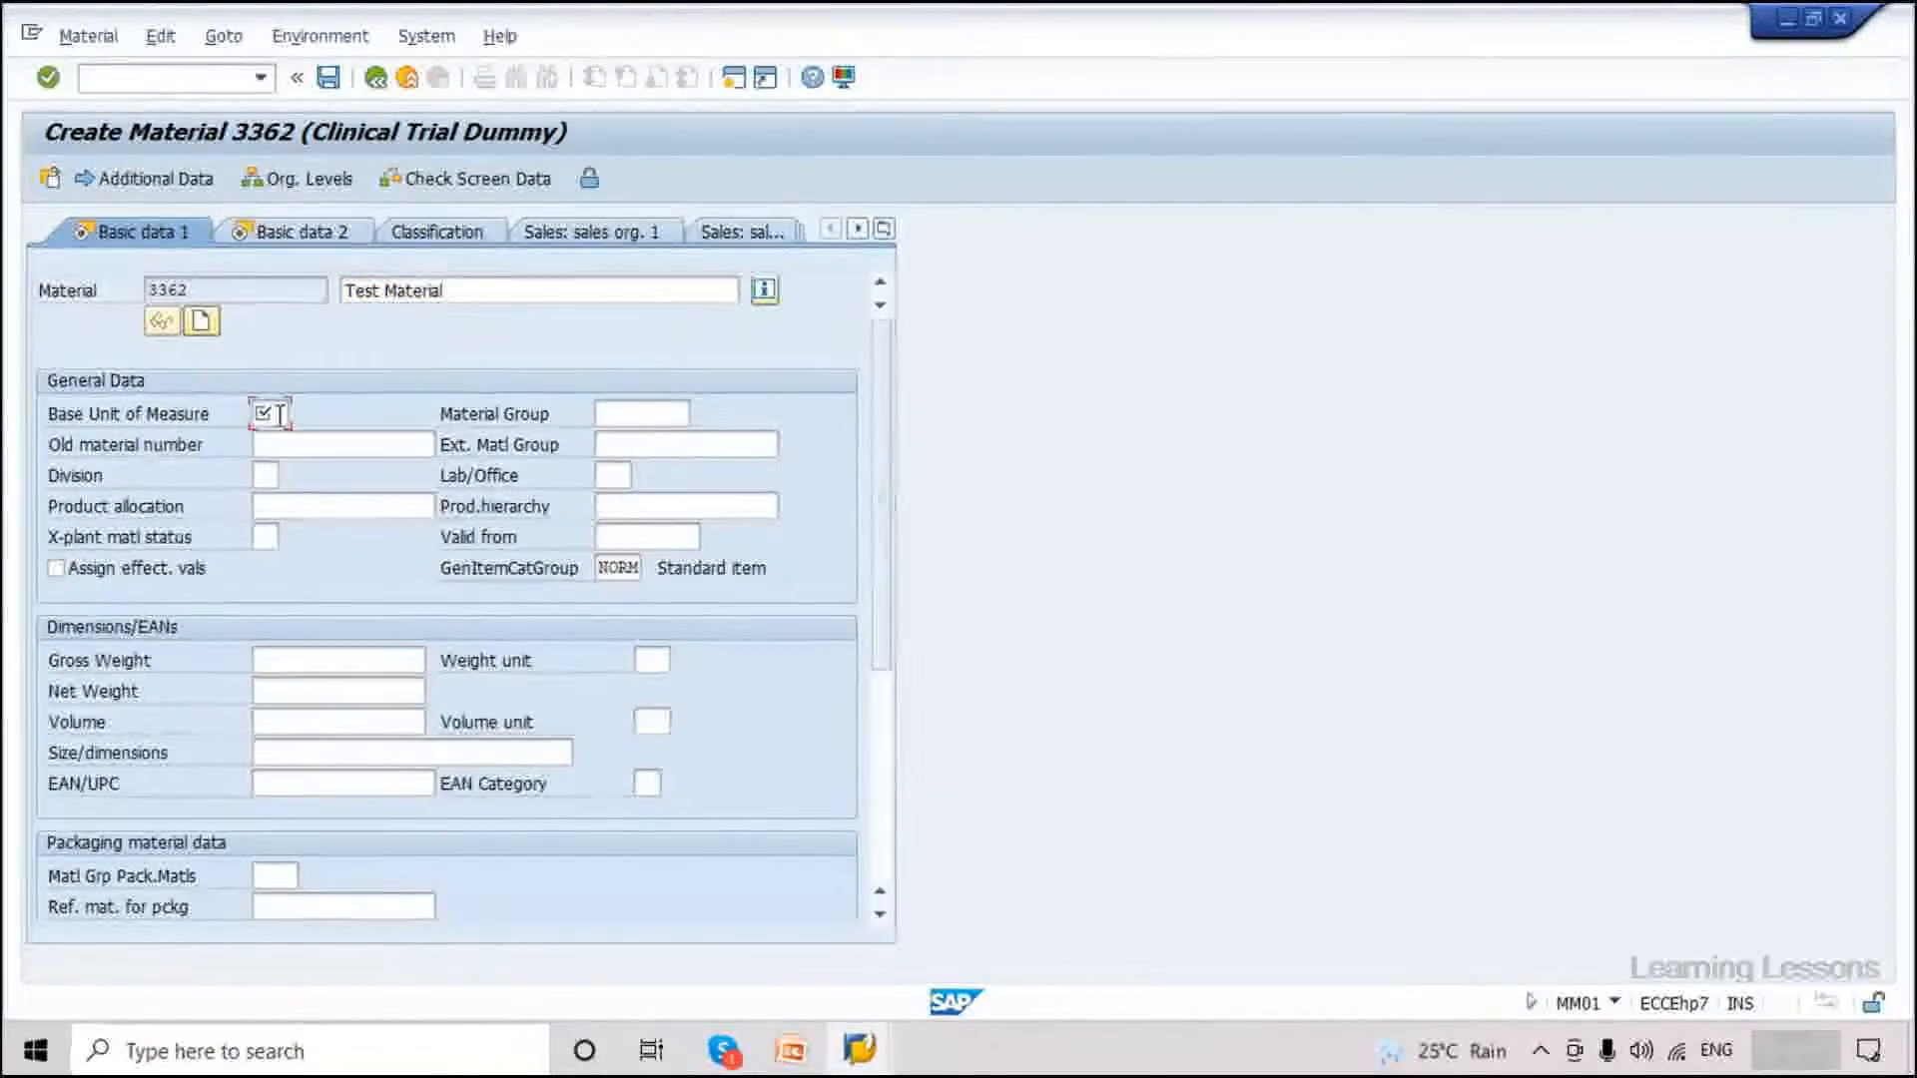
{"action": "left_click", "coordinate": [298, 421]}
{"action": "left_click", "coordinate": [283, 416]}
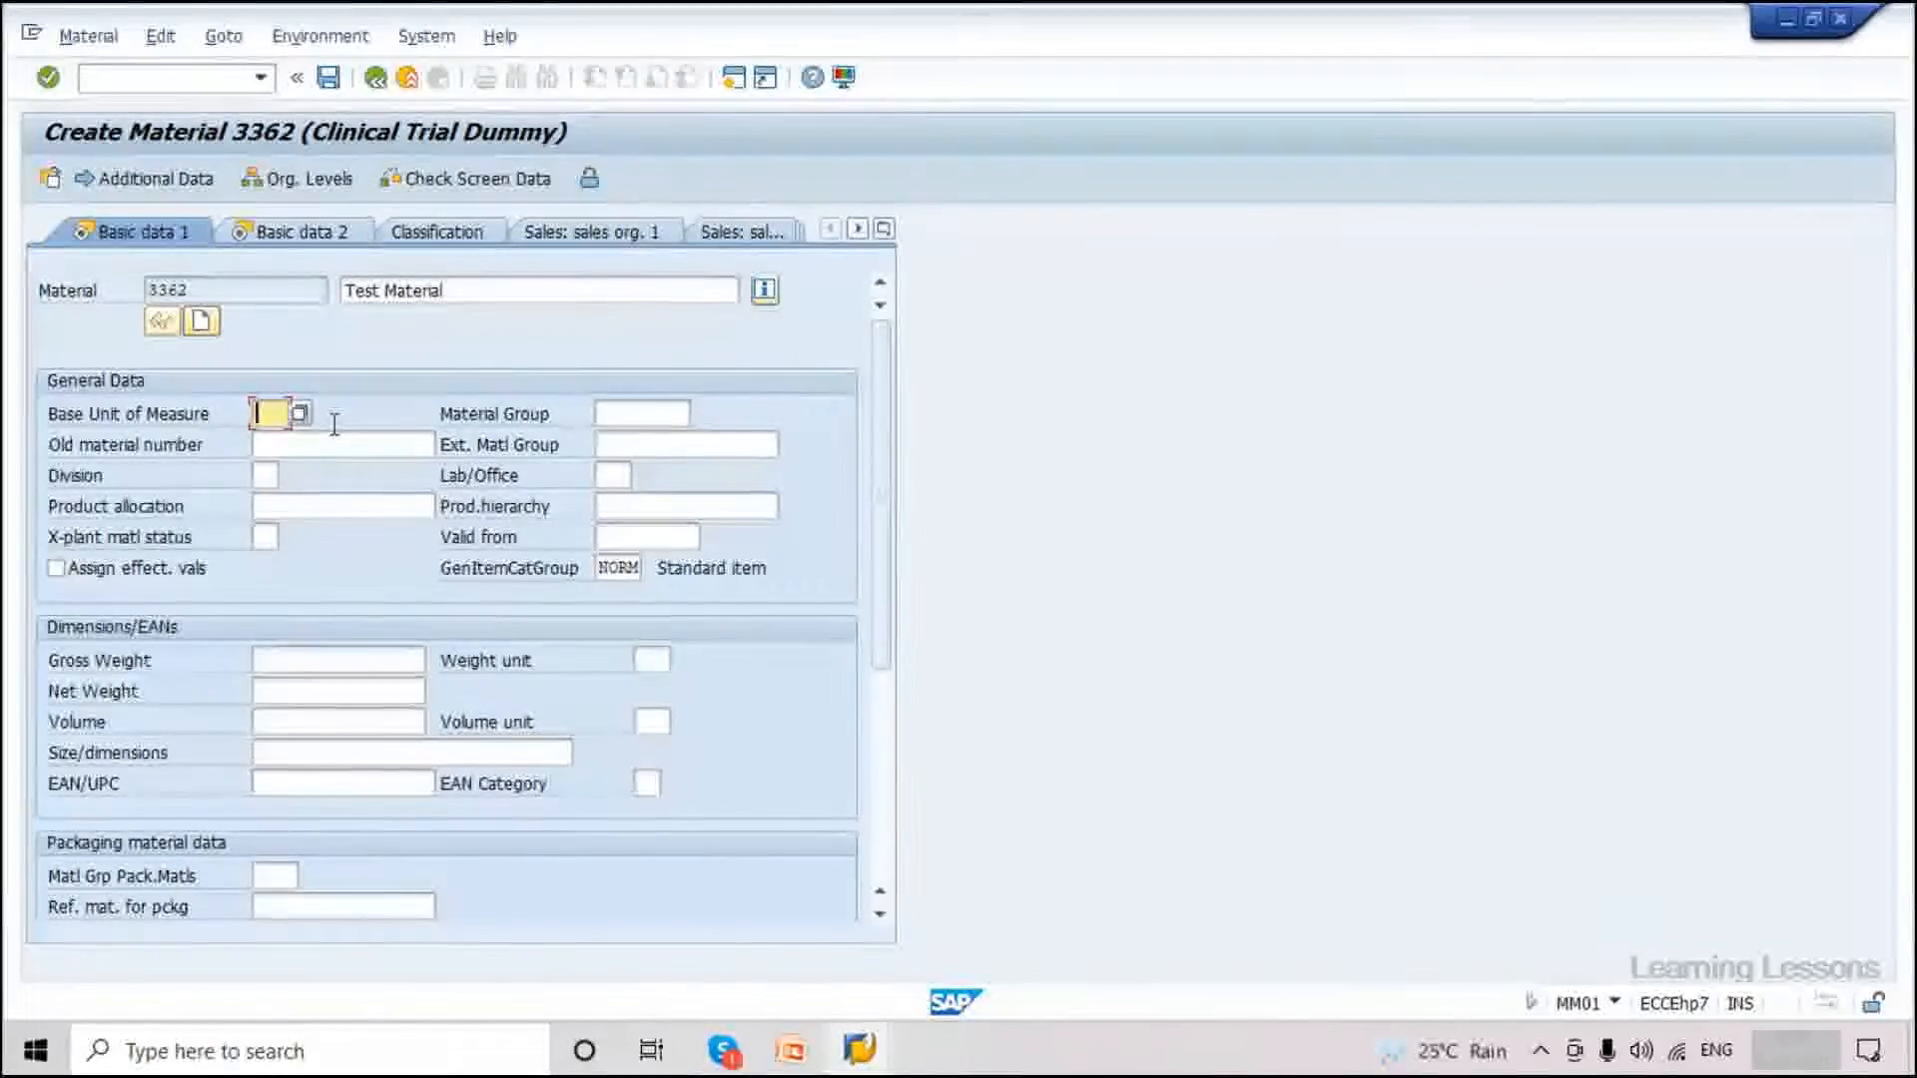
{"action": "left_click", "coordinate": [300, 413]}
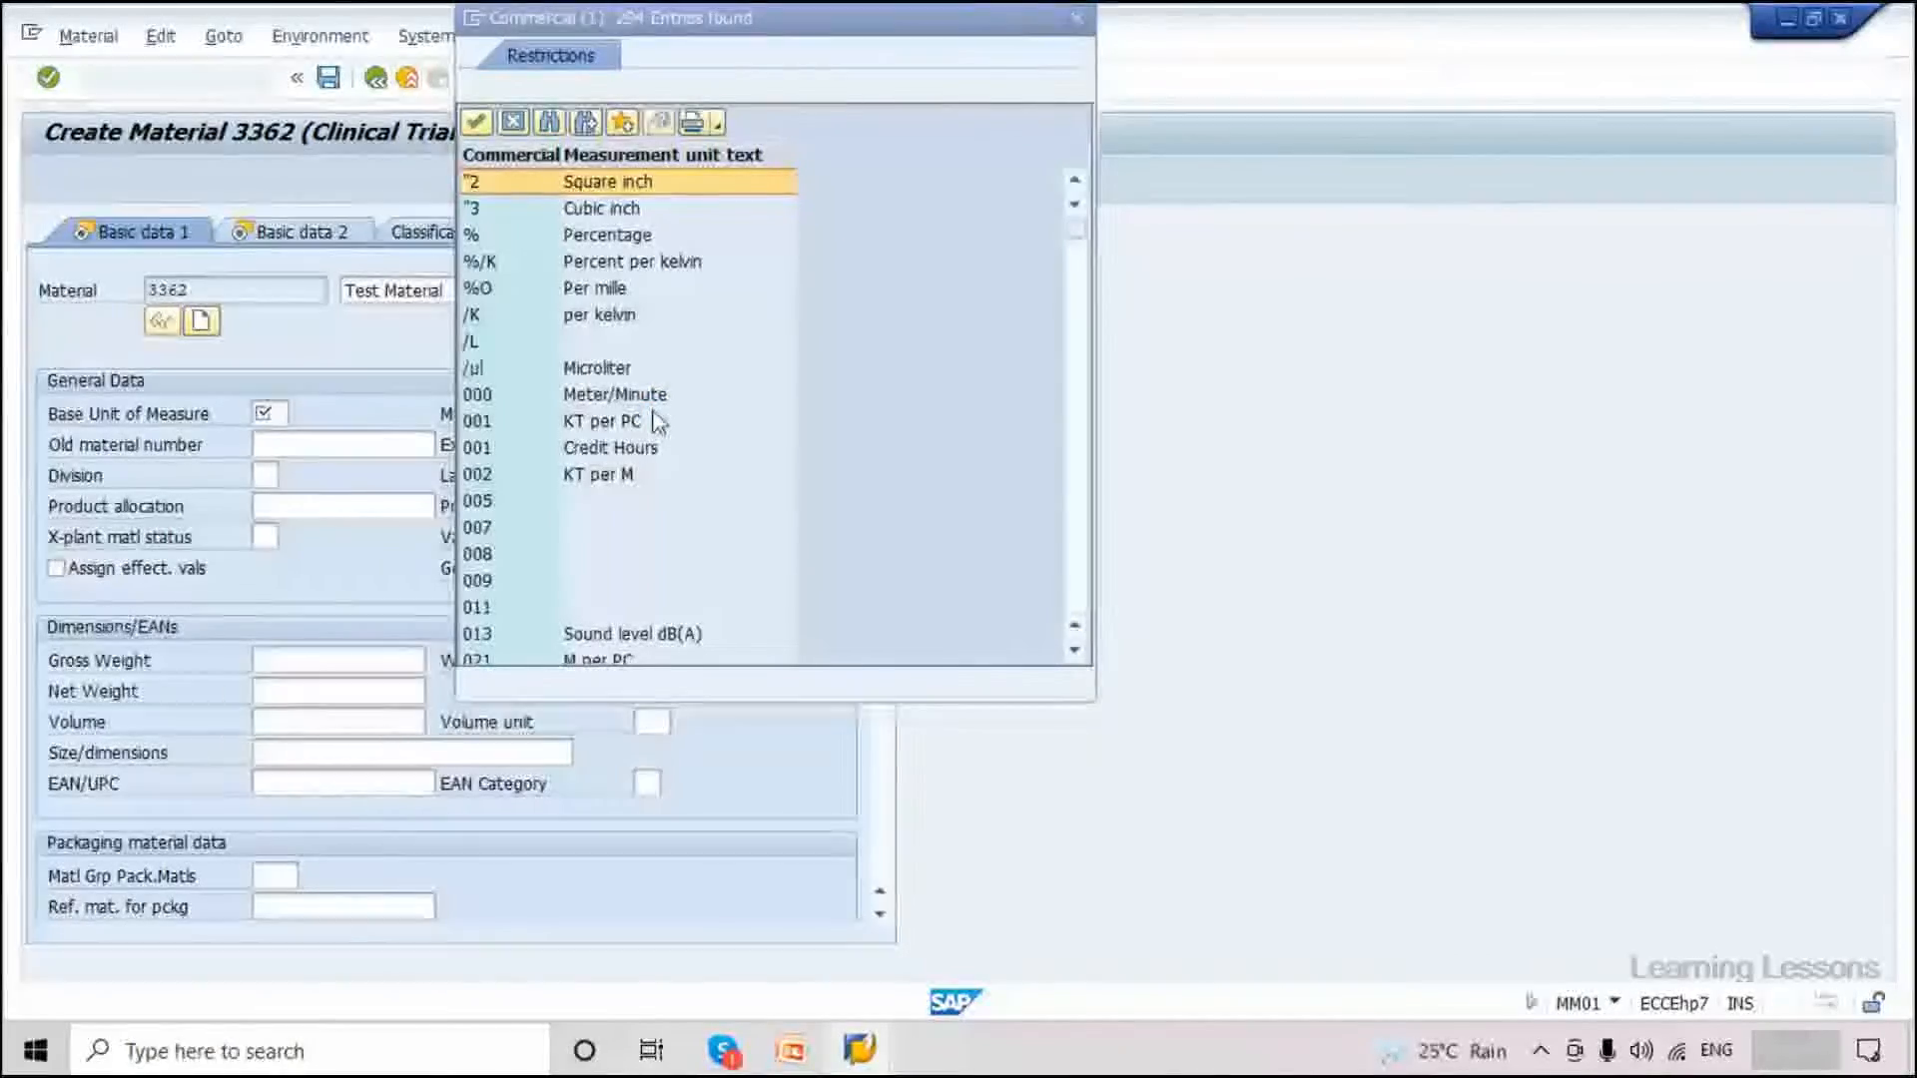
{"action": "scroll", "coordinate": [654, 419], "scroll_direction": "down", "scroll_amount": 8}
{"action": "scroll", "coordinate": [620, 483], "scroll_direction": "down", "scroll_amount": 10}
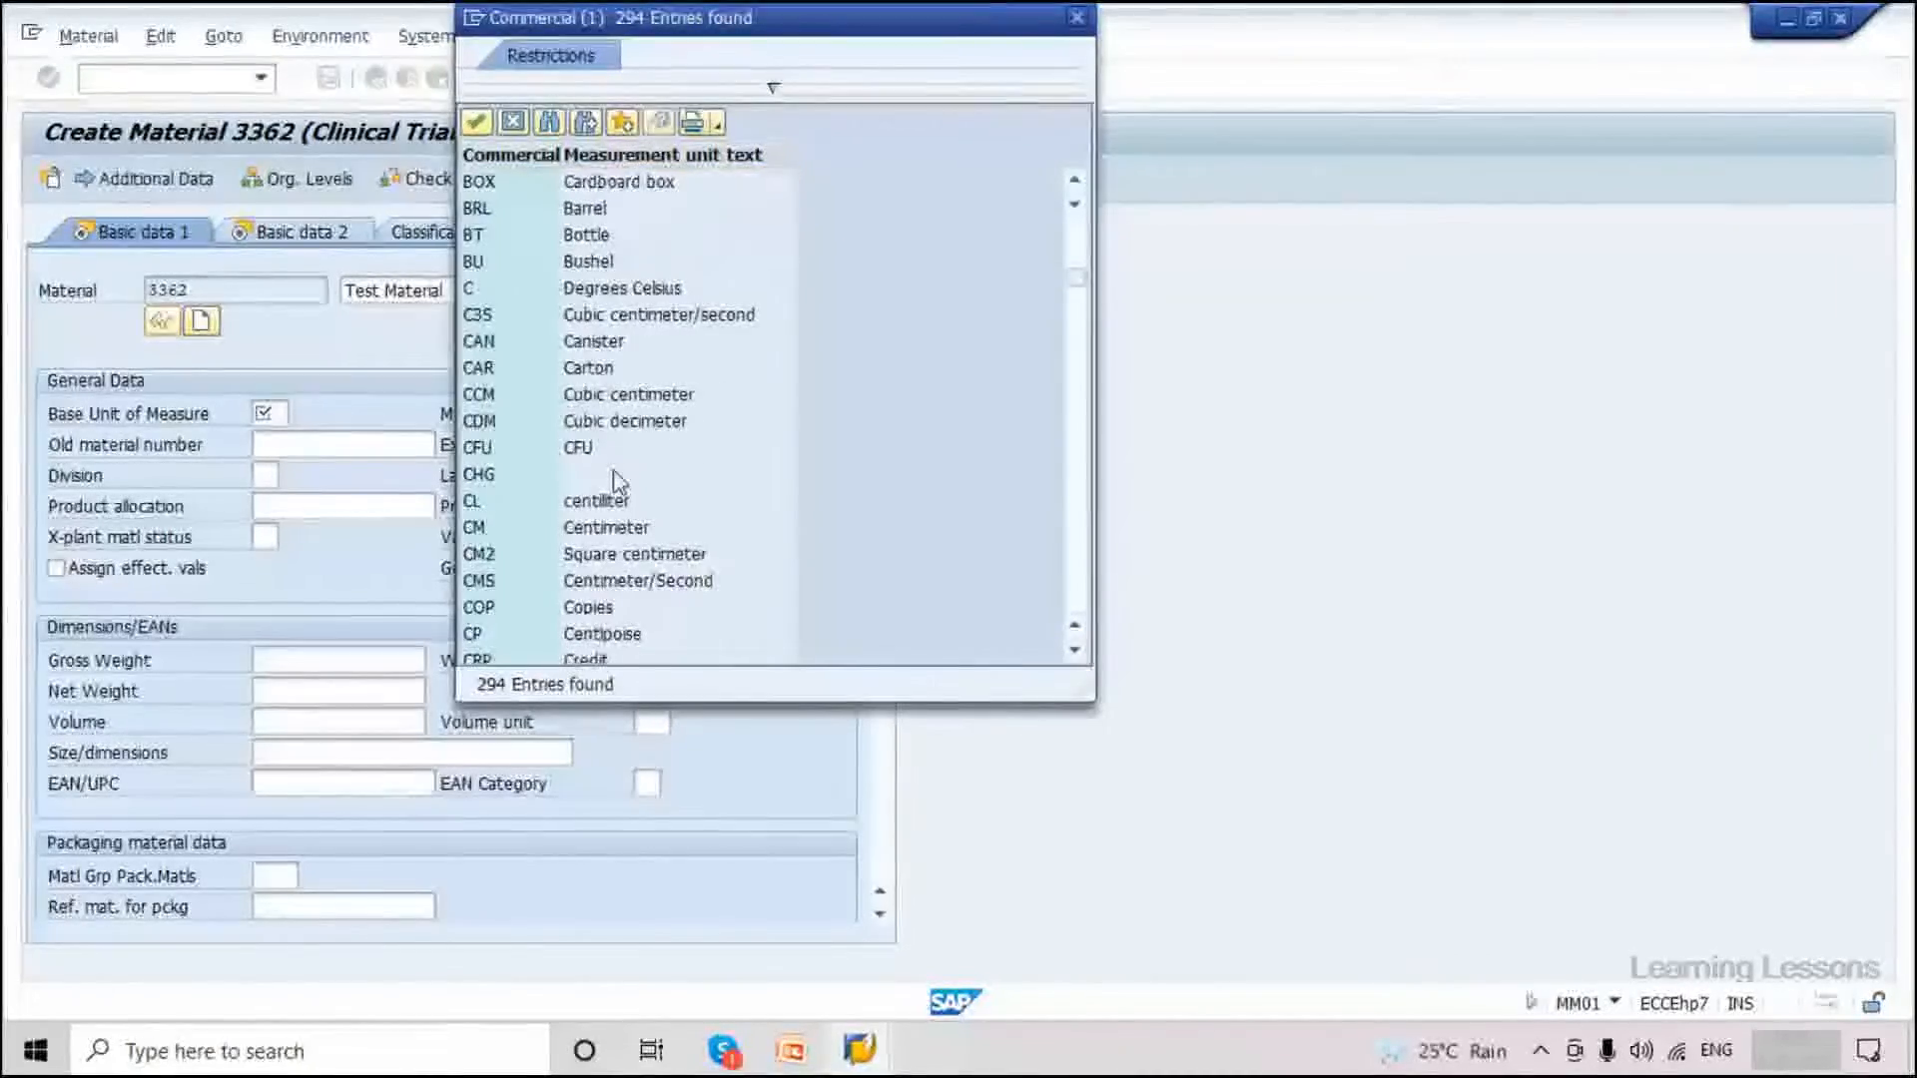
{"action": "scroll", "coordinate": [613, 471], "scroll_direction": "down", "scroll_amount": 20}
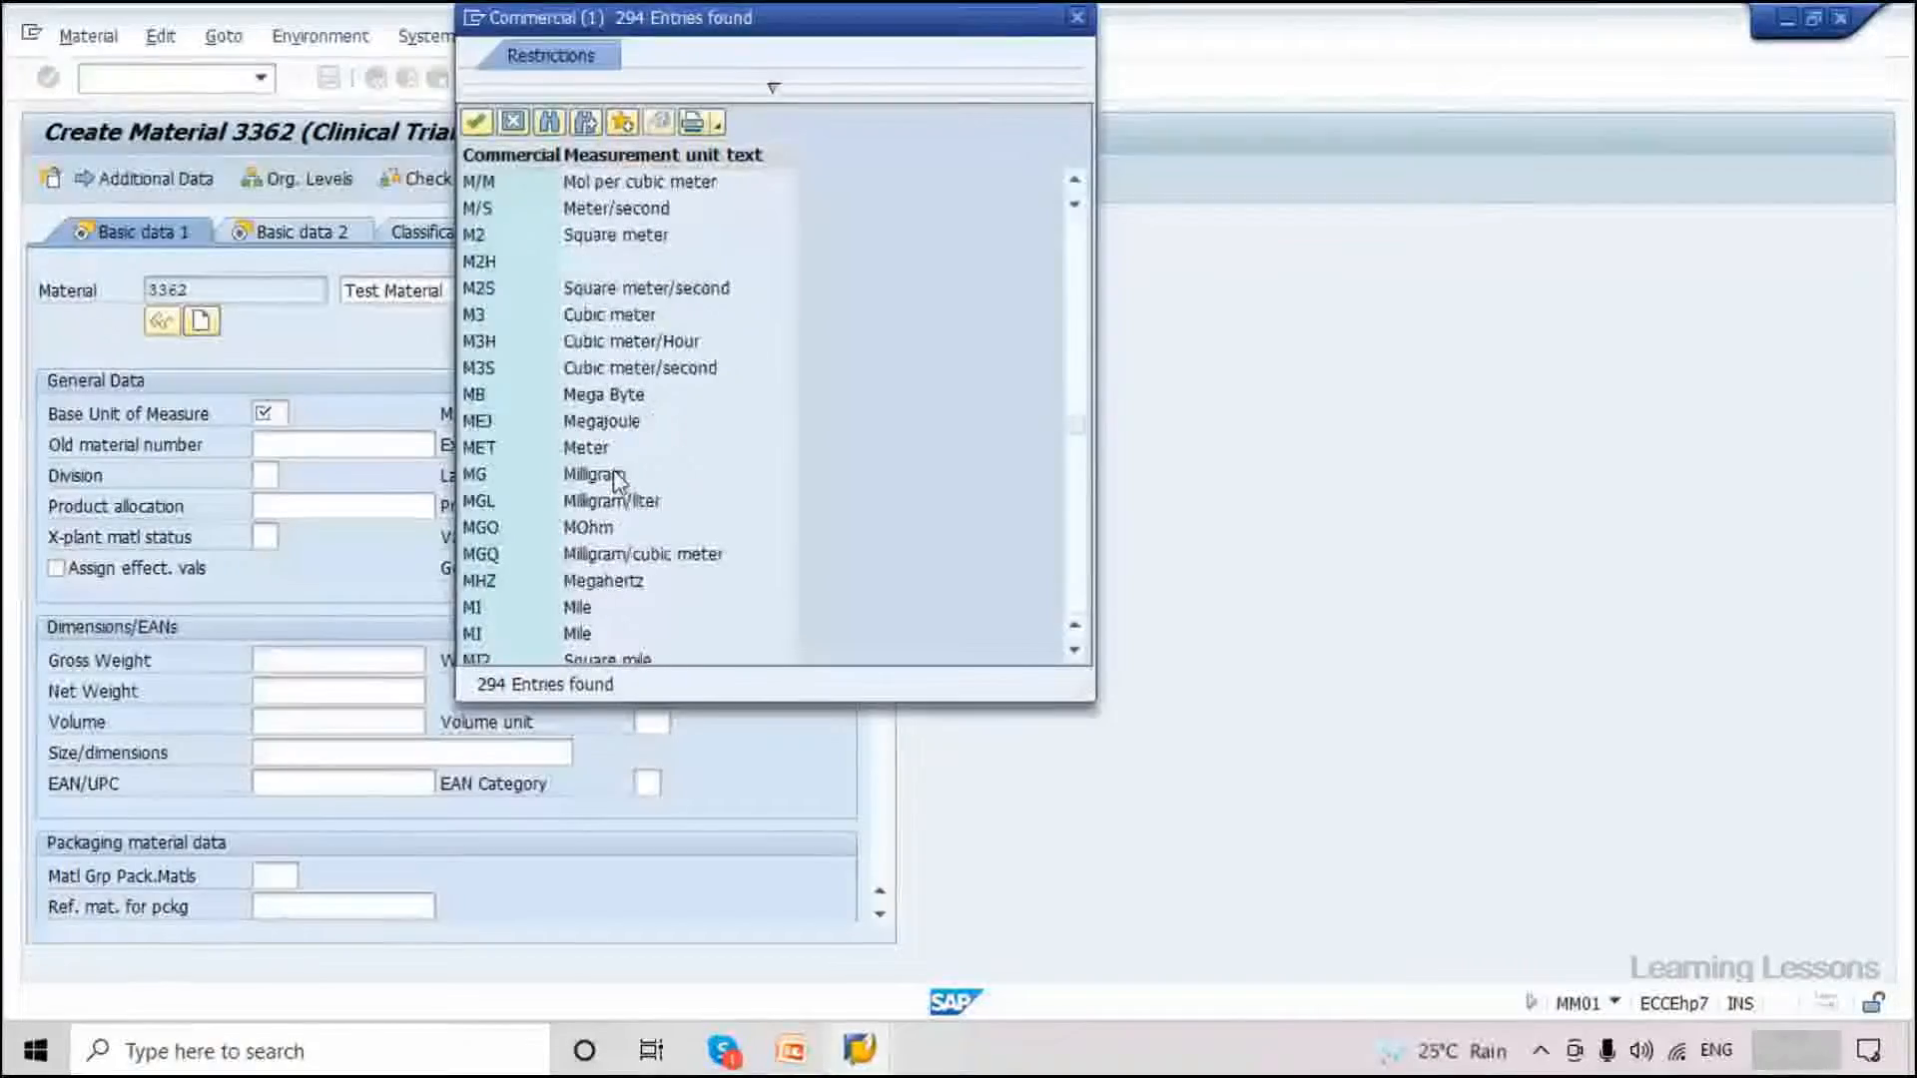
{"action": "left_click", "coordinate": [502, 502]}
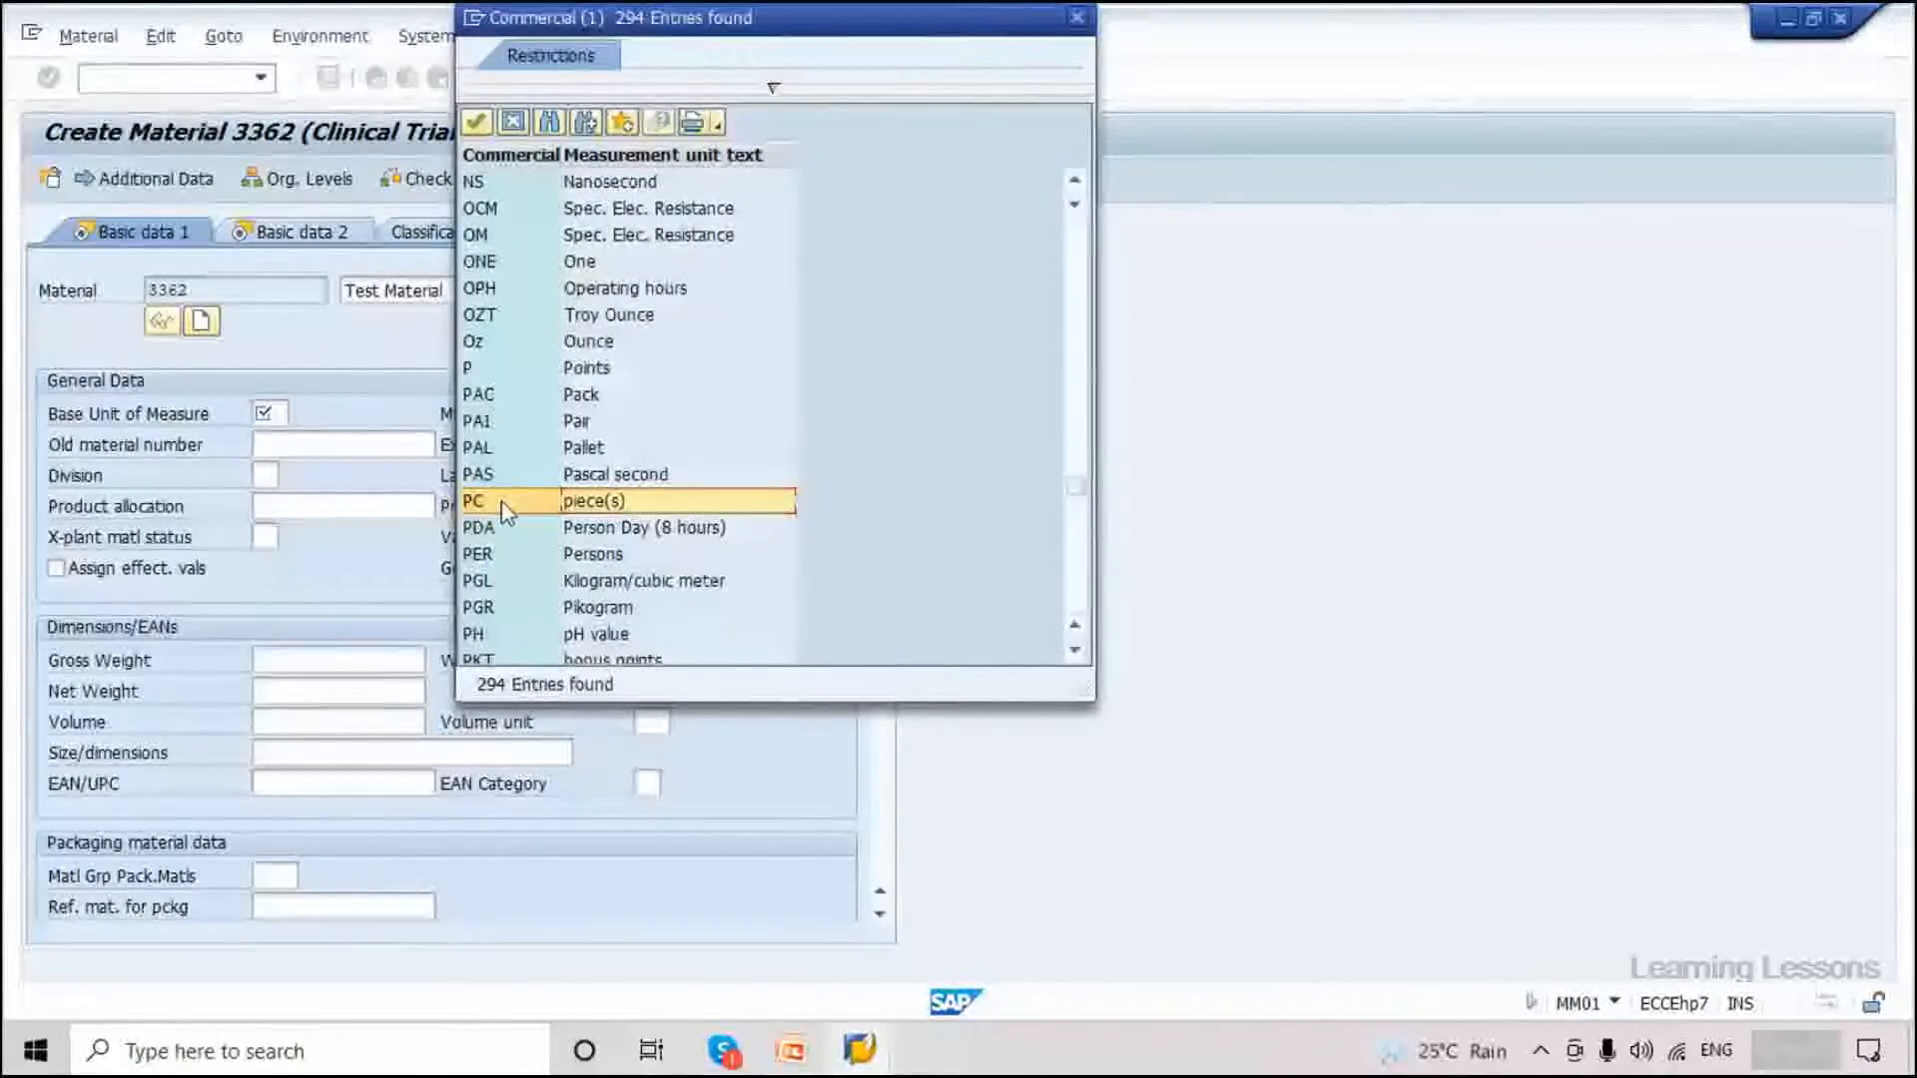
{"action": "double_click", "coordinate": [503, 503]}
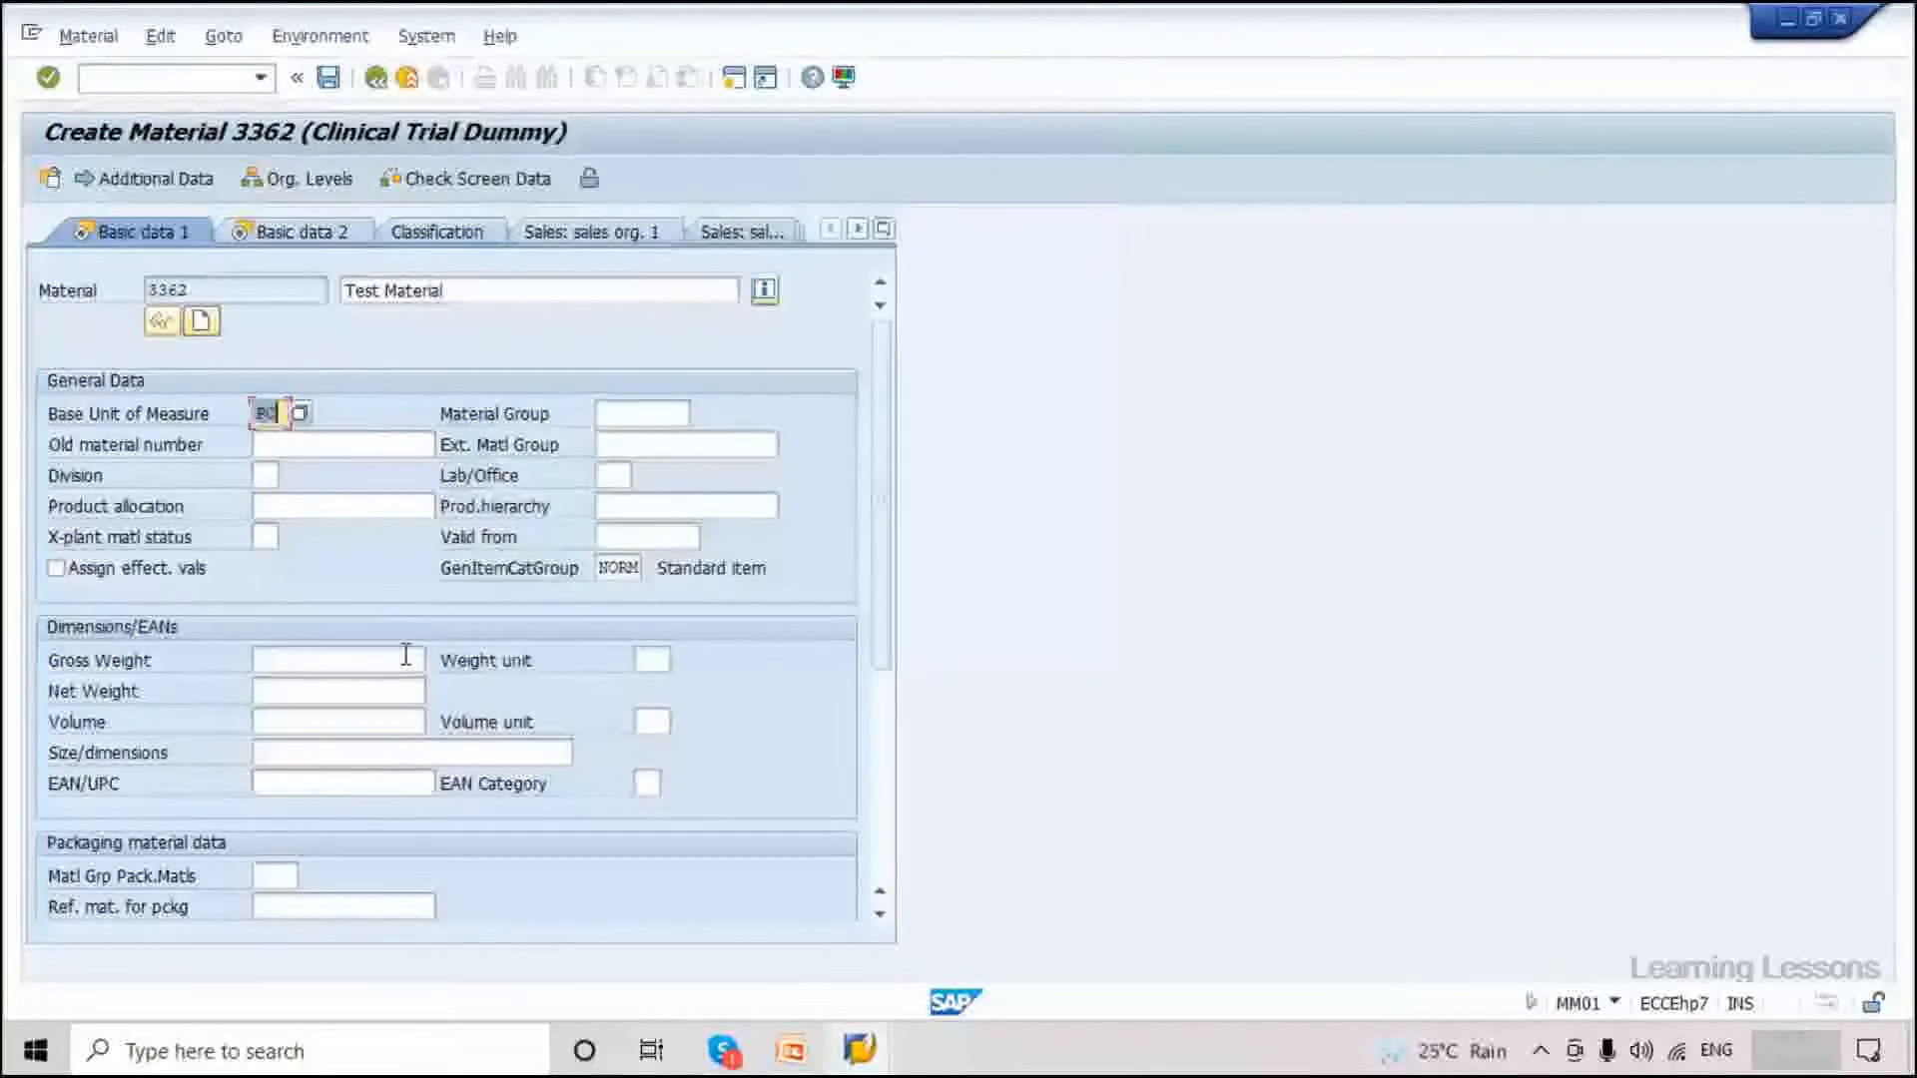
{"action": "left_click", "coordinate": [330, 80]}
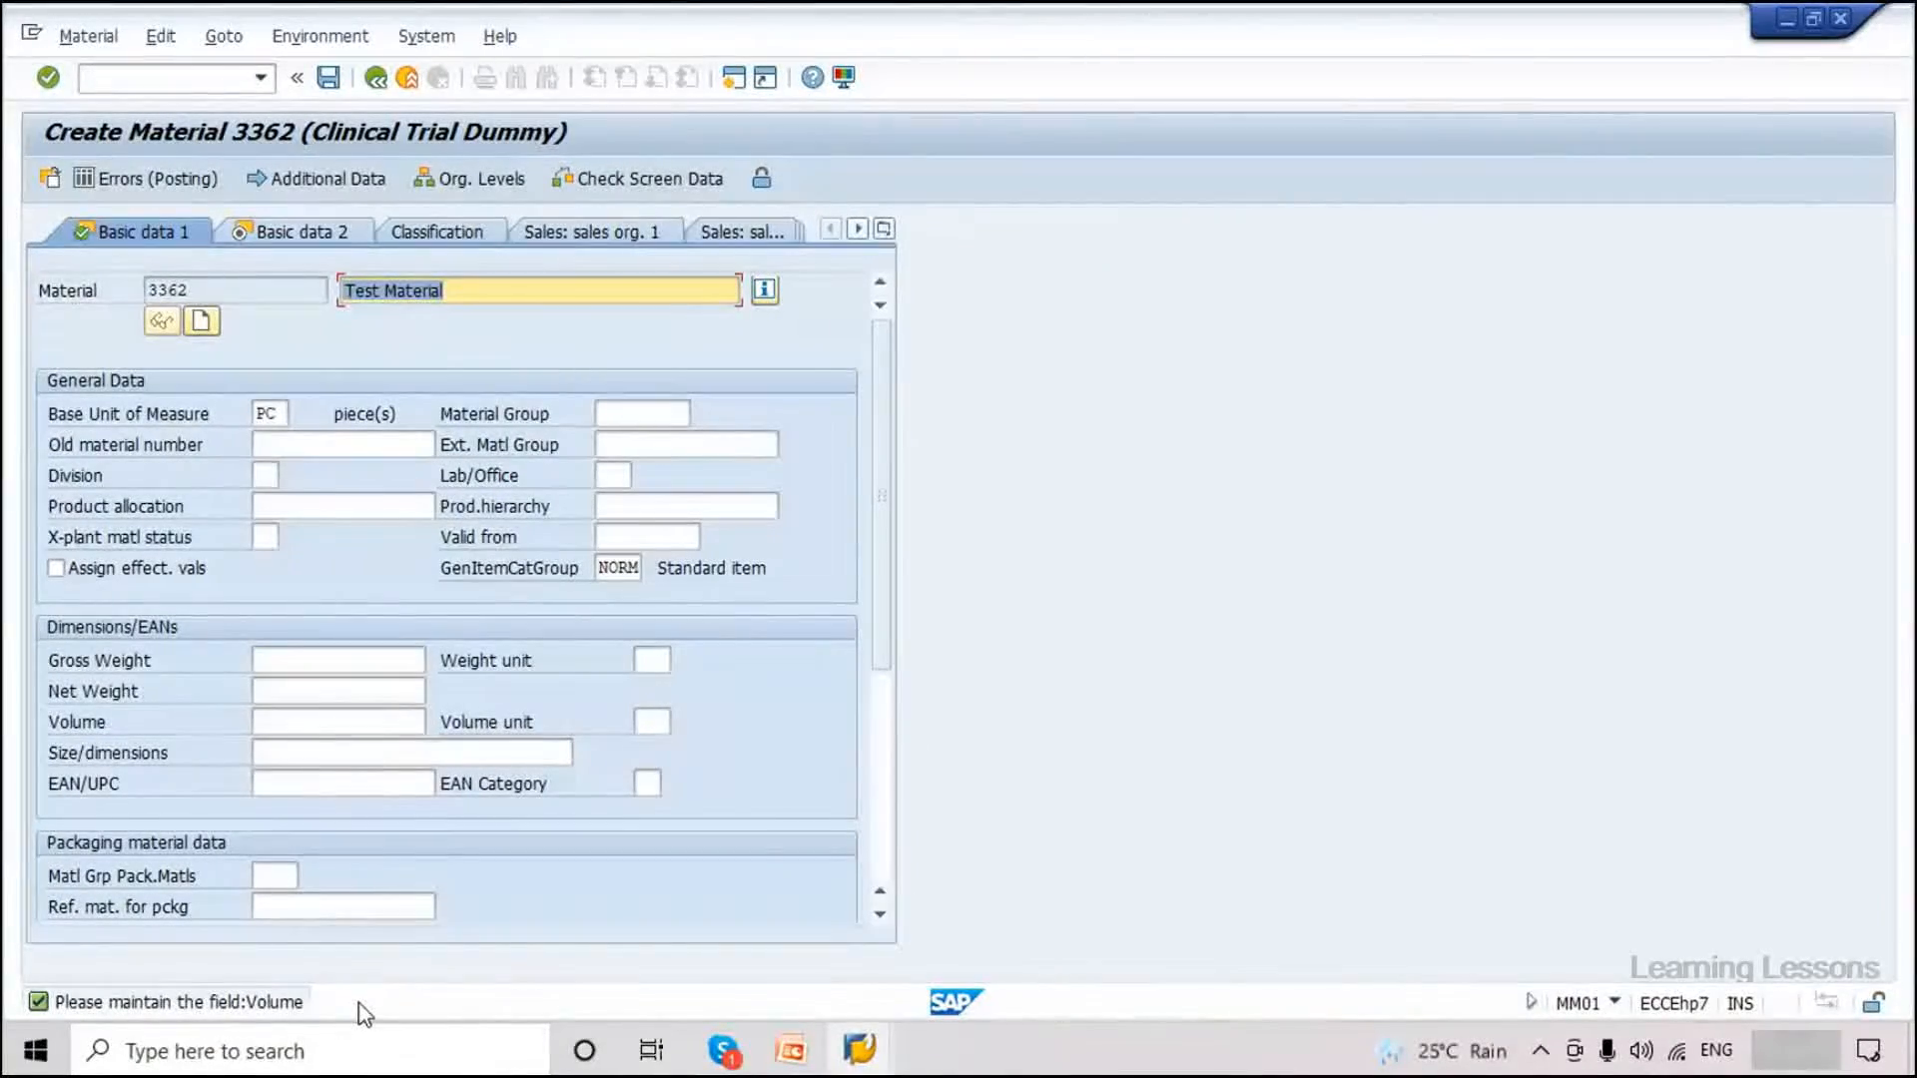
Enter volume 10 with volume unit CDM (cubic decimetre) and save, creating material 3362.
{"action": "left_click", "coordinate": [289, 723]}
{"action": "type", "text": "10"}
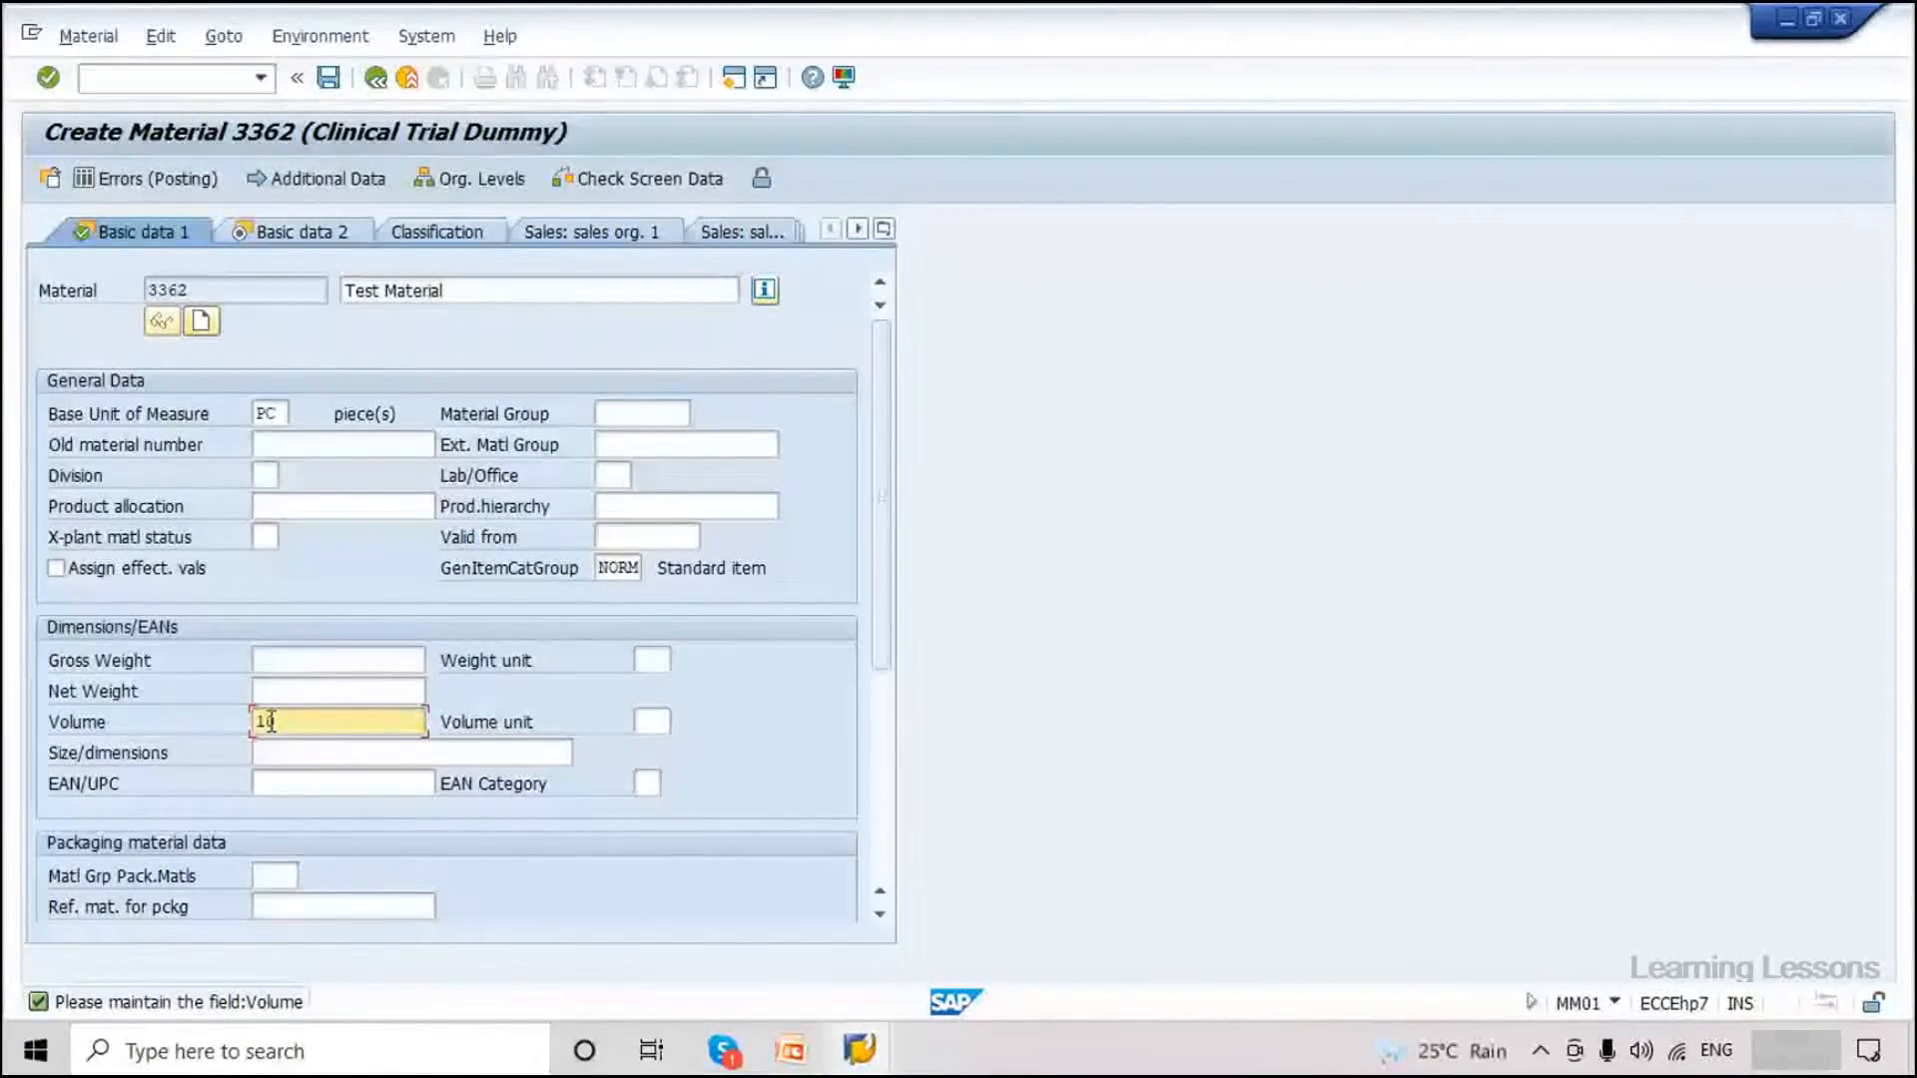
{"action": "left_click_drag", "start_coordinate": [283, 726], "coordinate": [115, 726]}
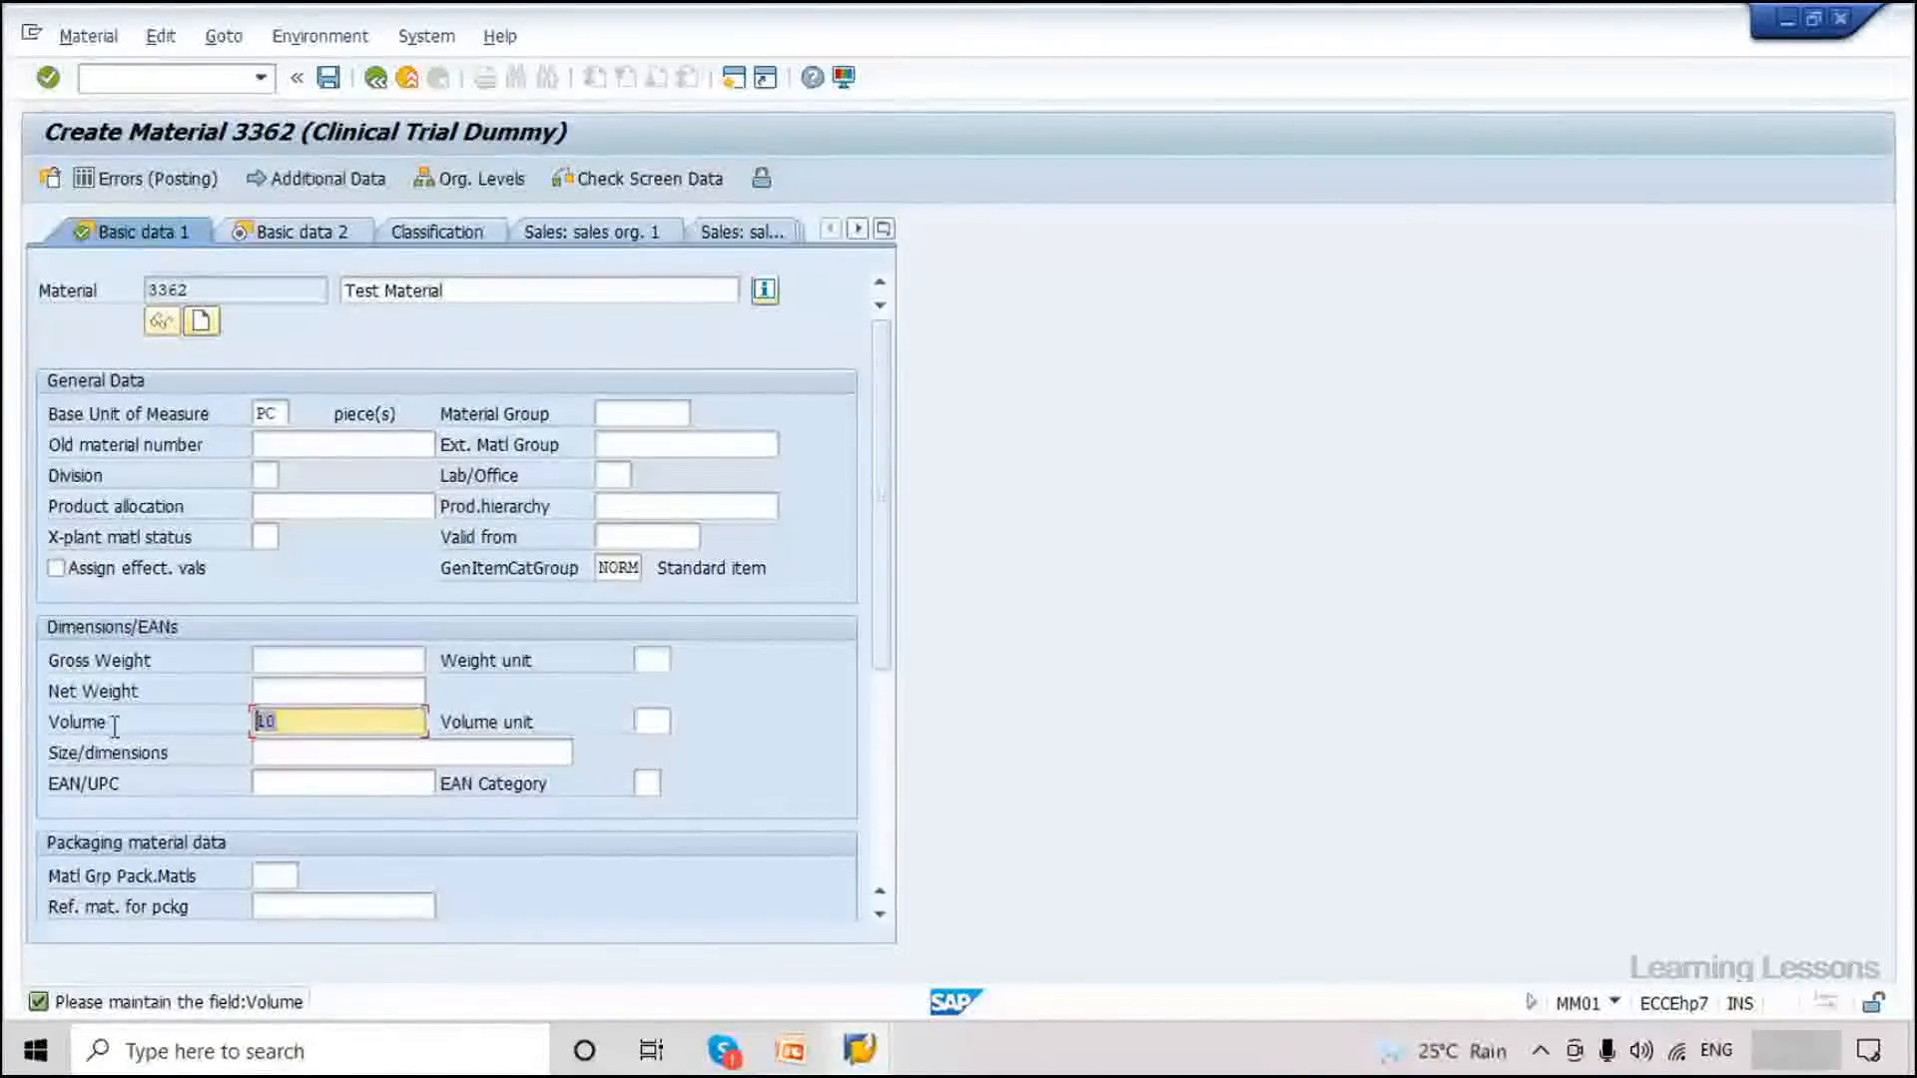
{"action": "left_click", "coordinate": [274, 728]}
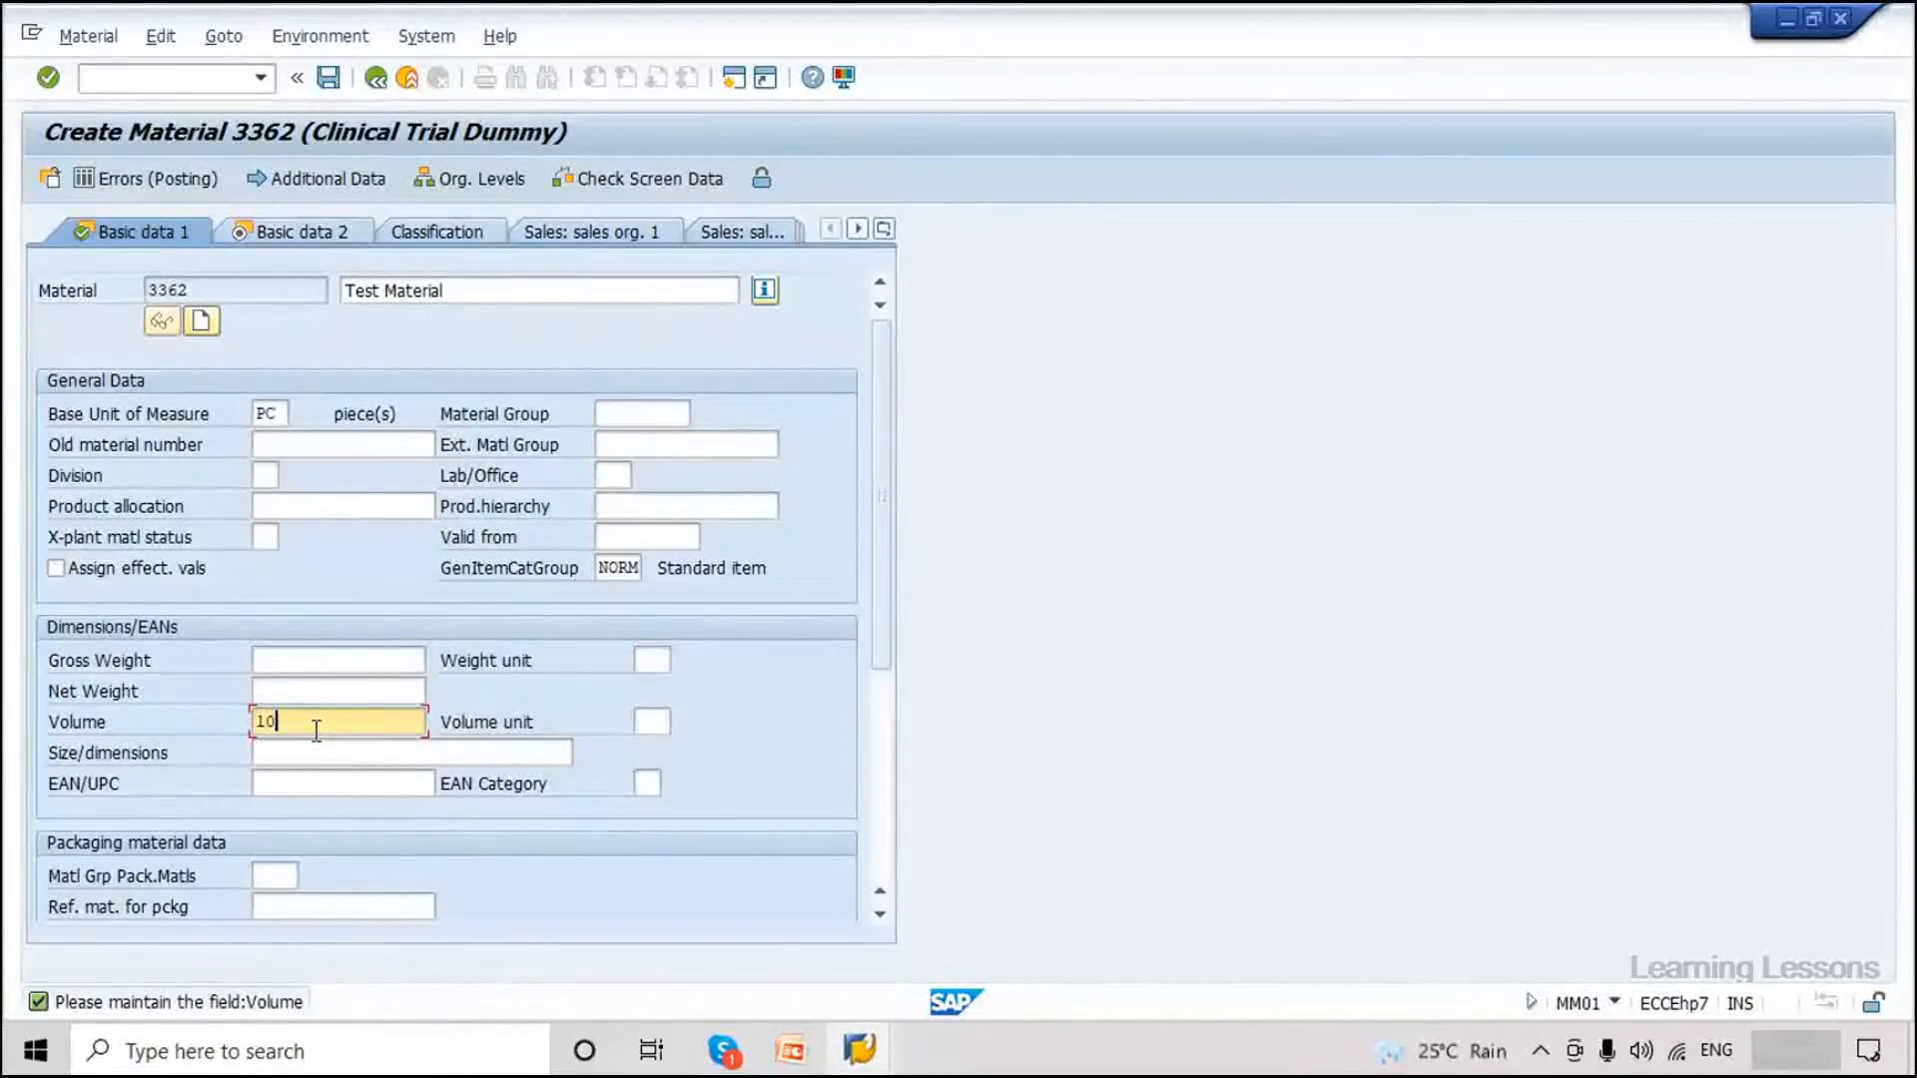
{"action": "left_click_drag", "start_coordinate": [304, 722], "coordinate": [264, 743]}
{"action": "left_click", "coordinate": [328, 85]}
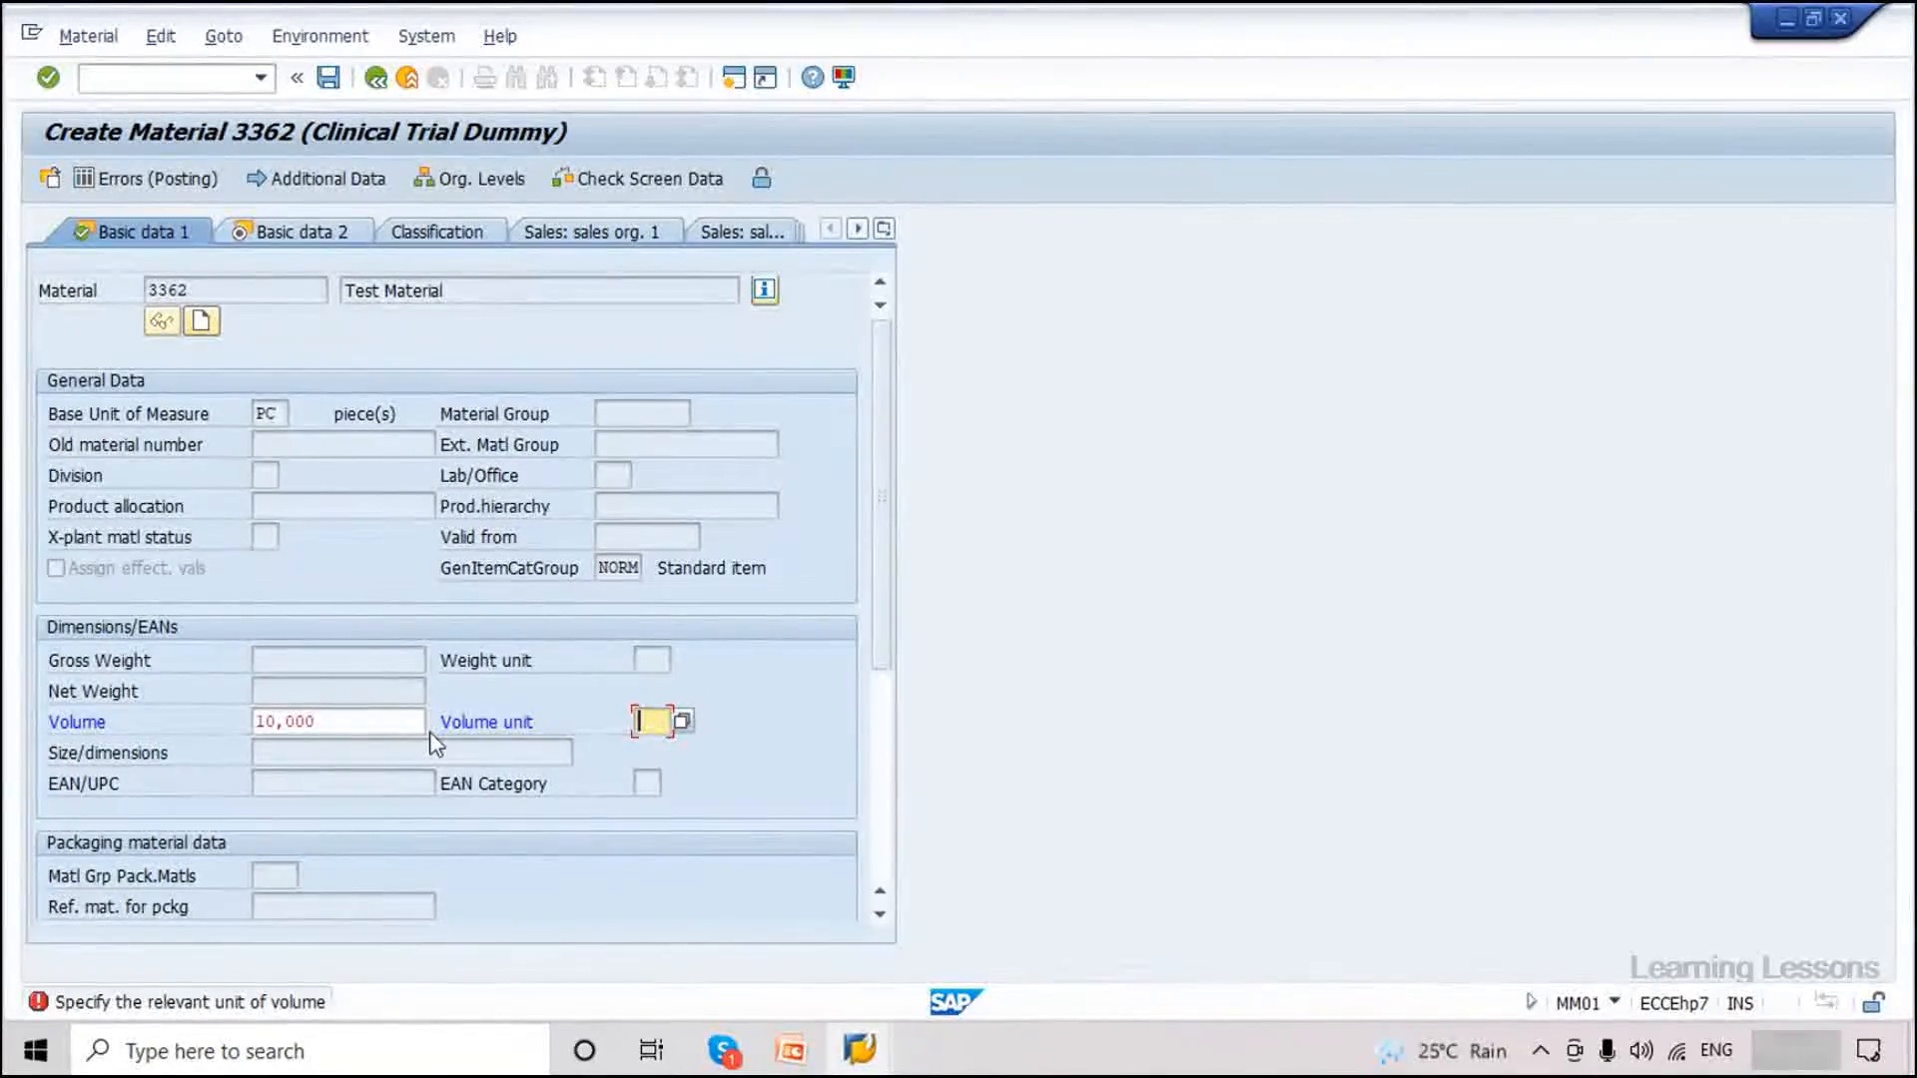
{"action": "left_click", "coordinate": [317, 732]}
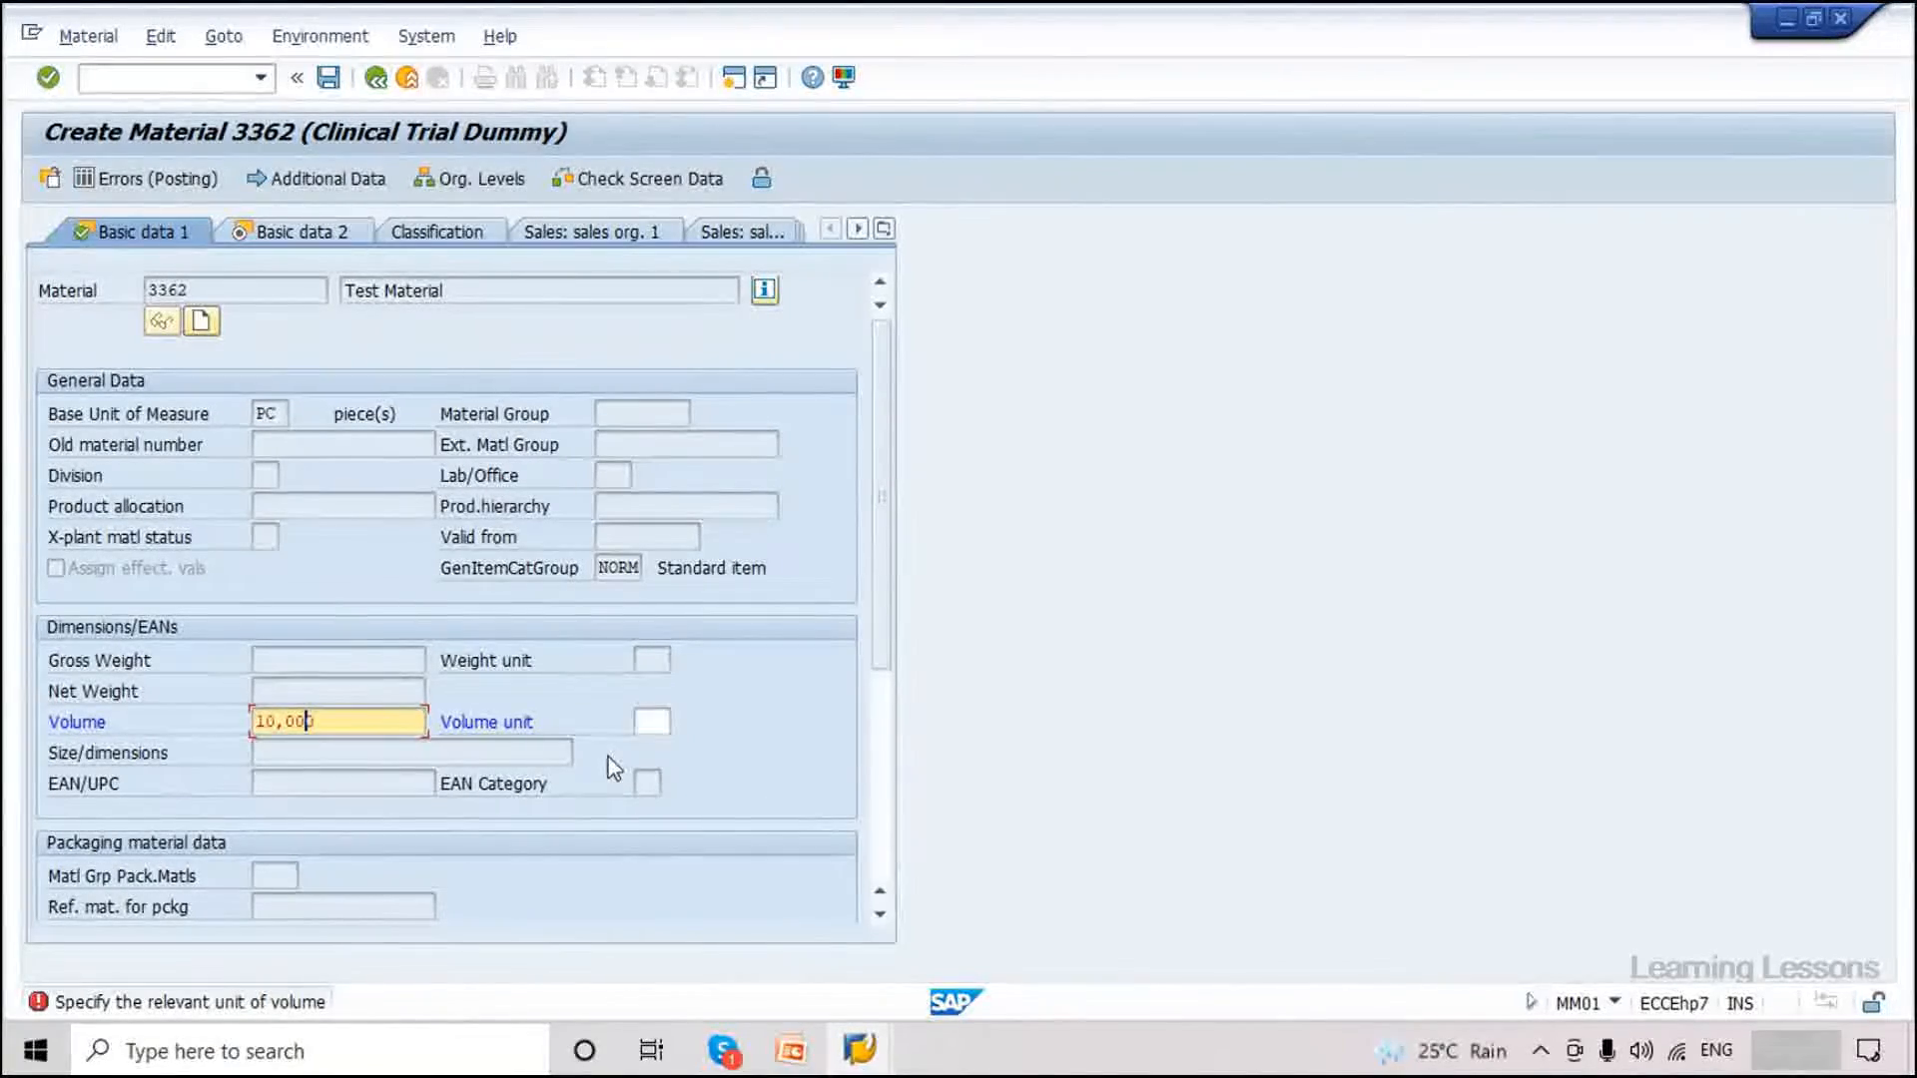
{"action": "left_click", "coordinate": [649, 721]}
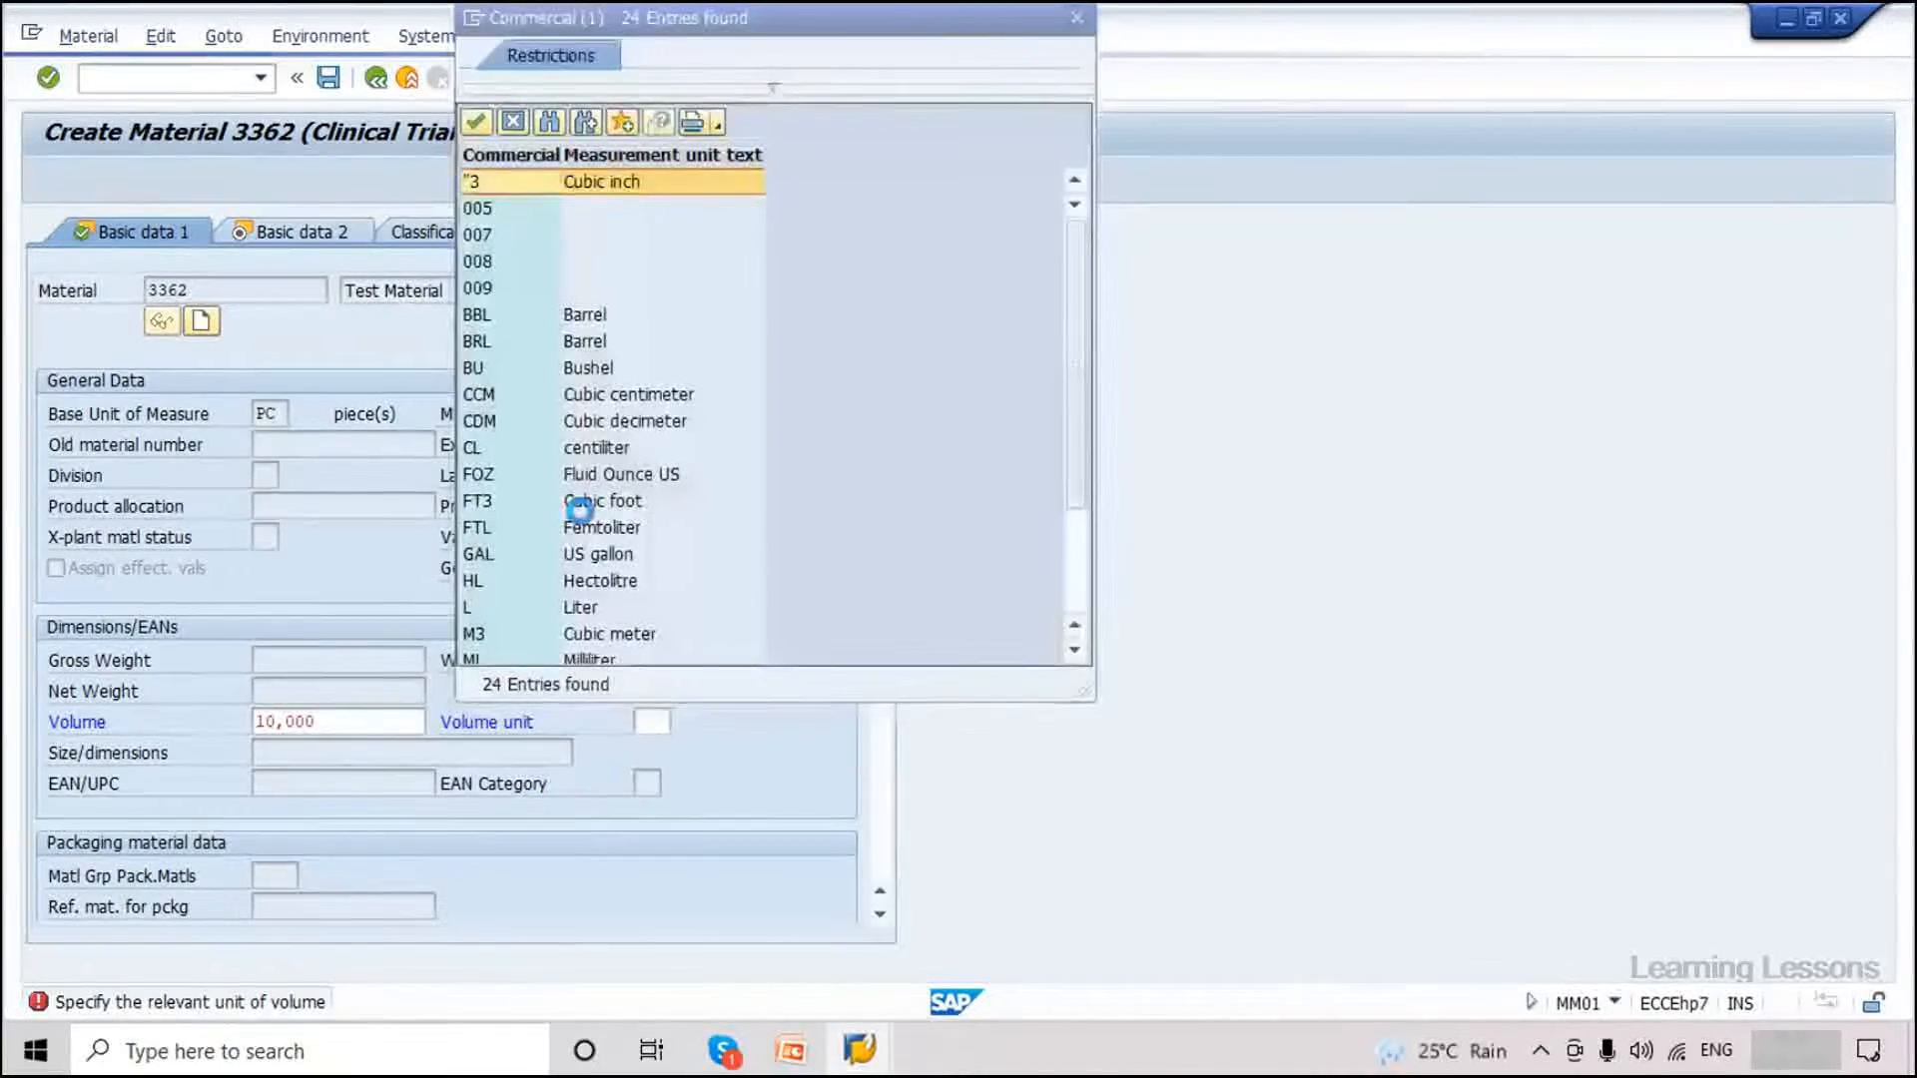
{"action": "double_click", "coordinate": [596, 420]}
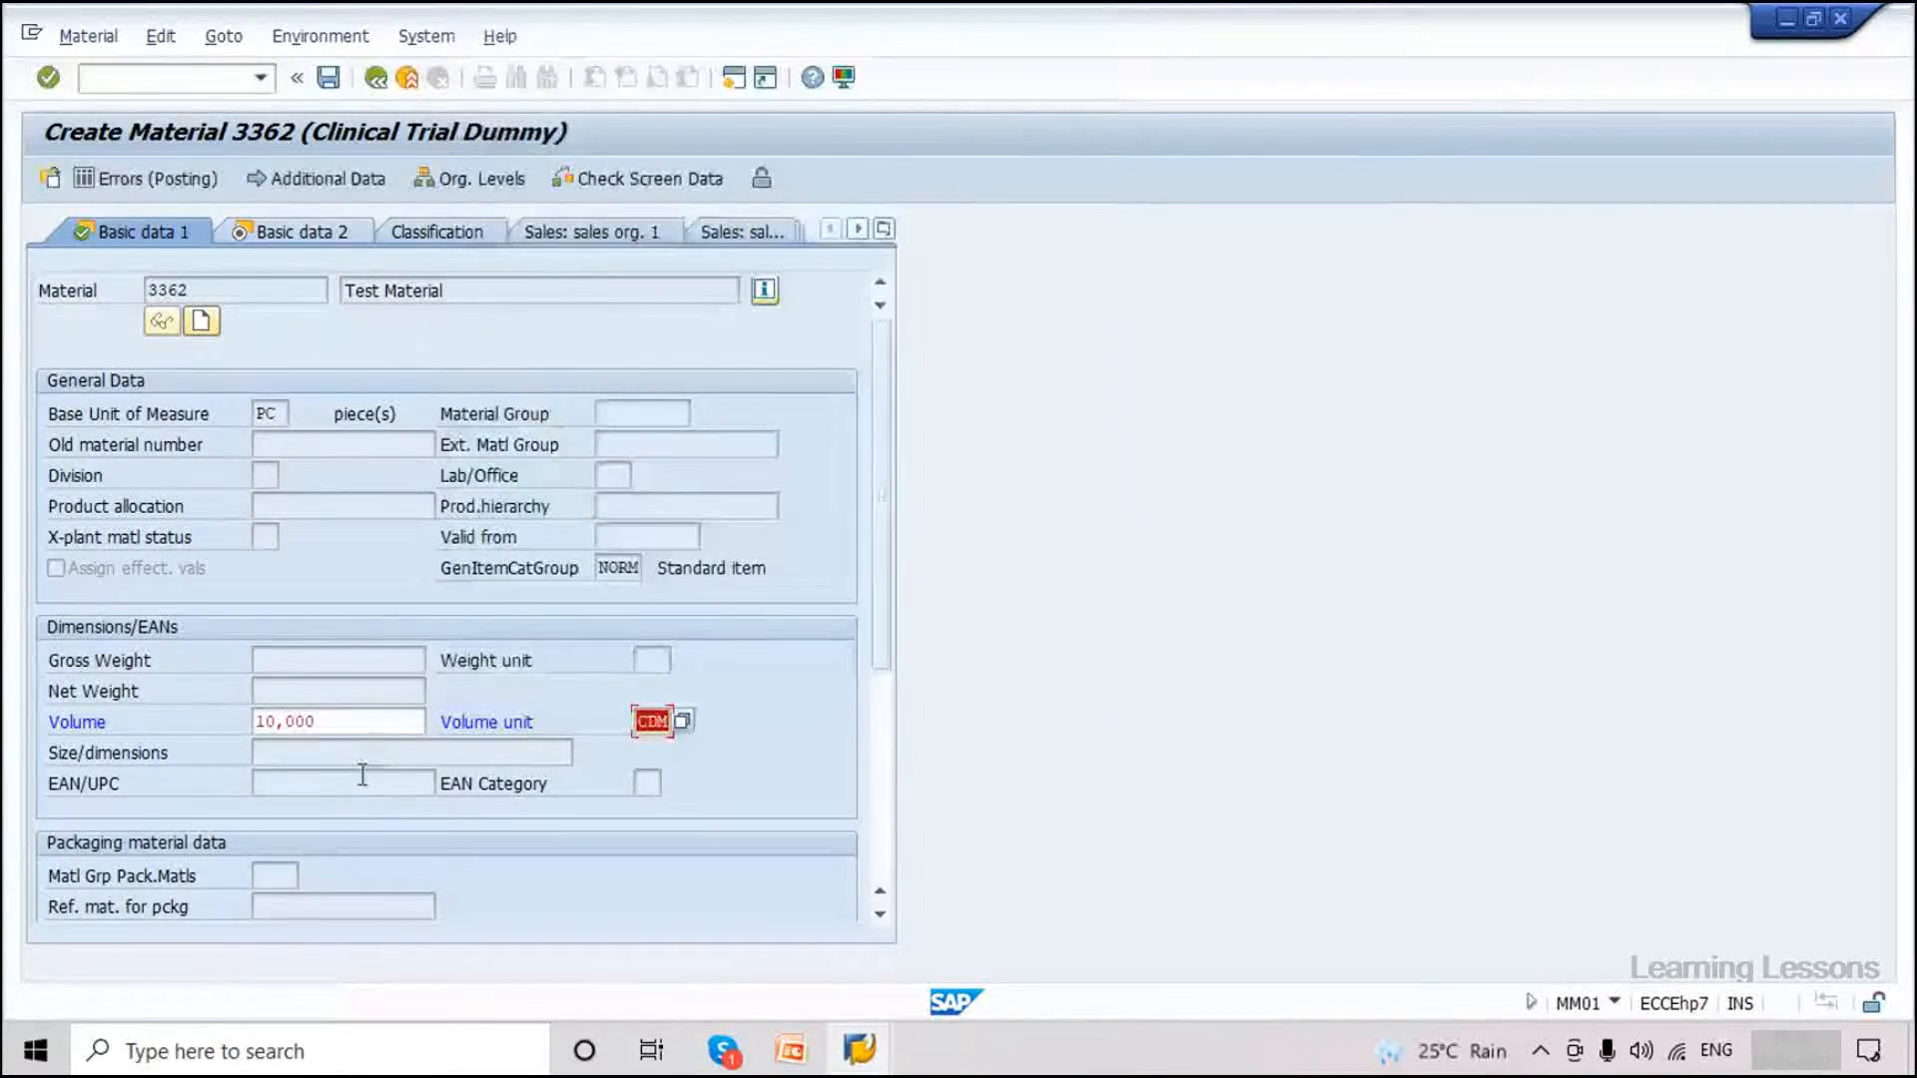
{"action": "left_click", "coordinate": [330, 79]}
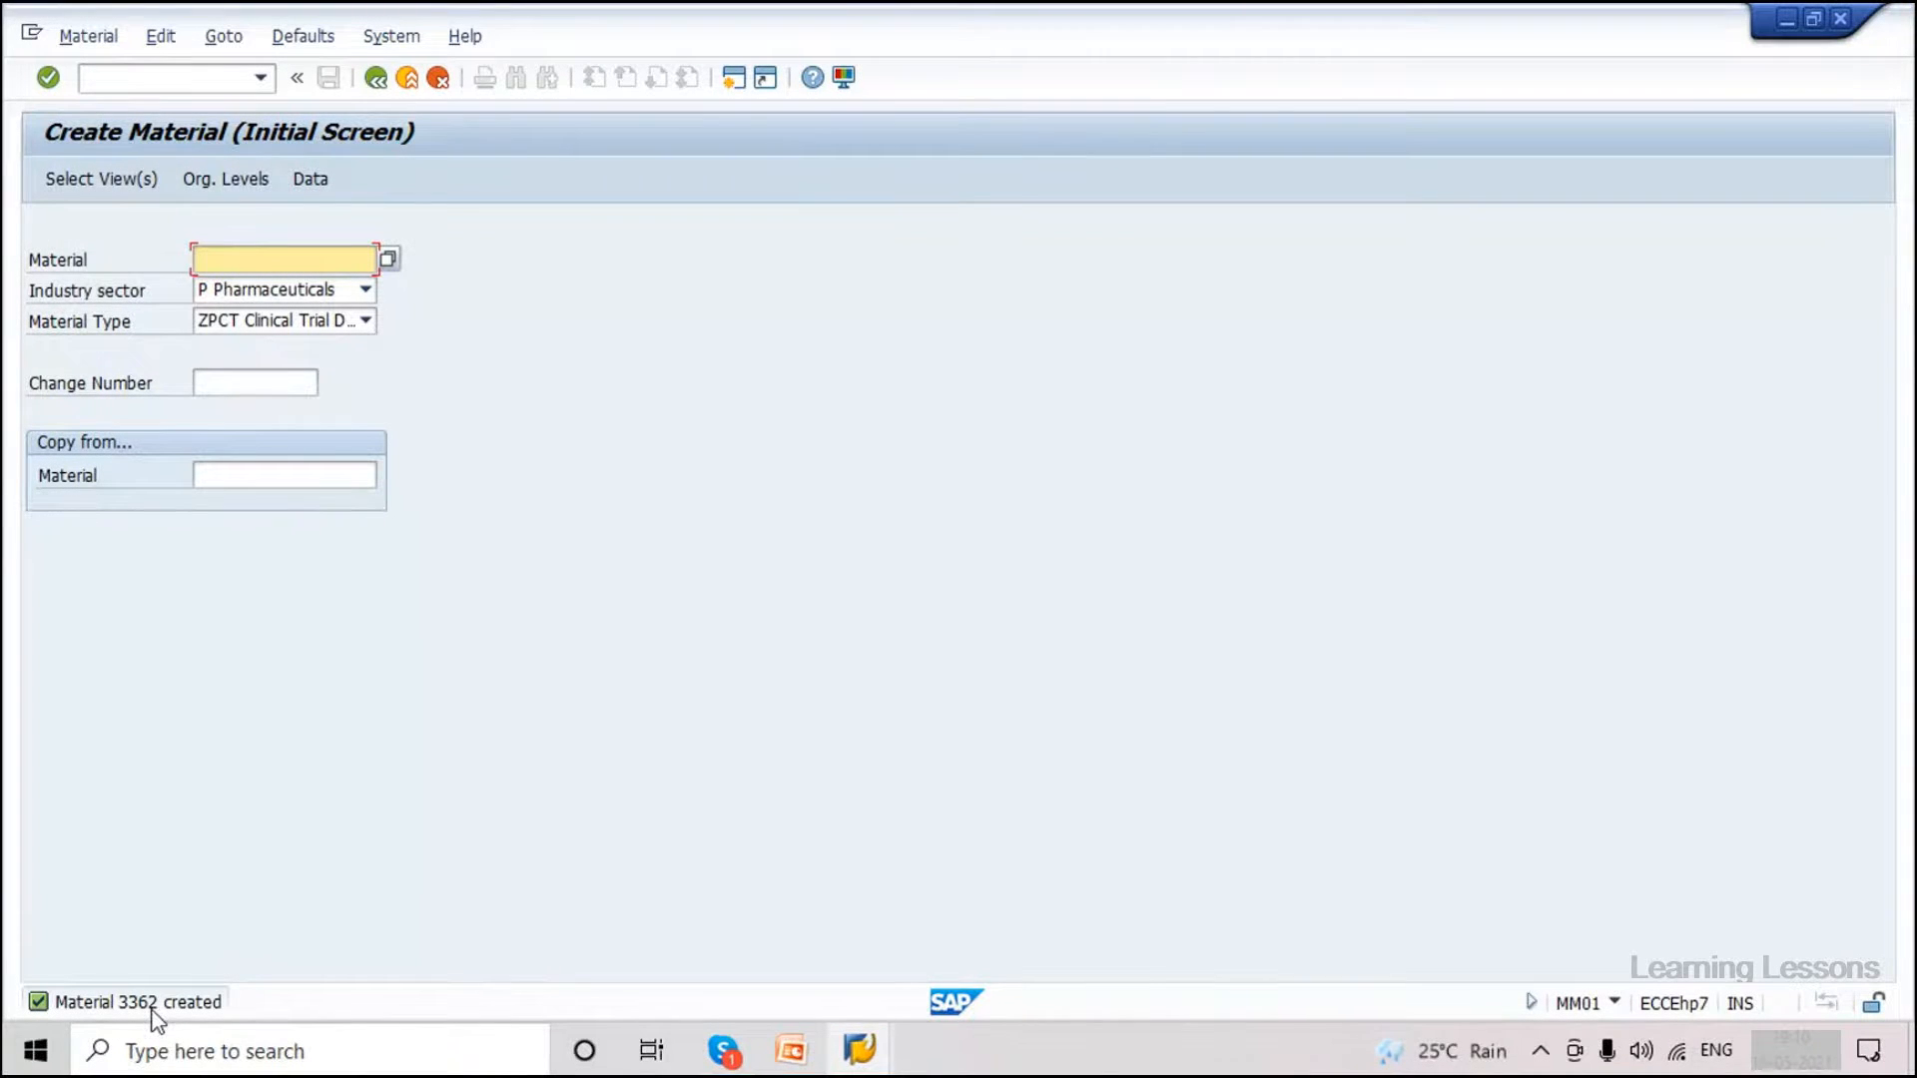
Switch to the client 810 session and open Display Material with /nmm03.
{"action": "left_click", "coordinate": [859, 1051]}
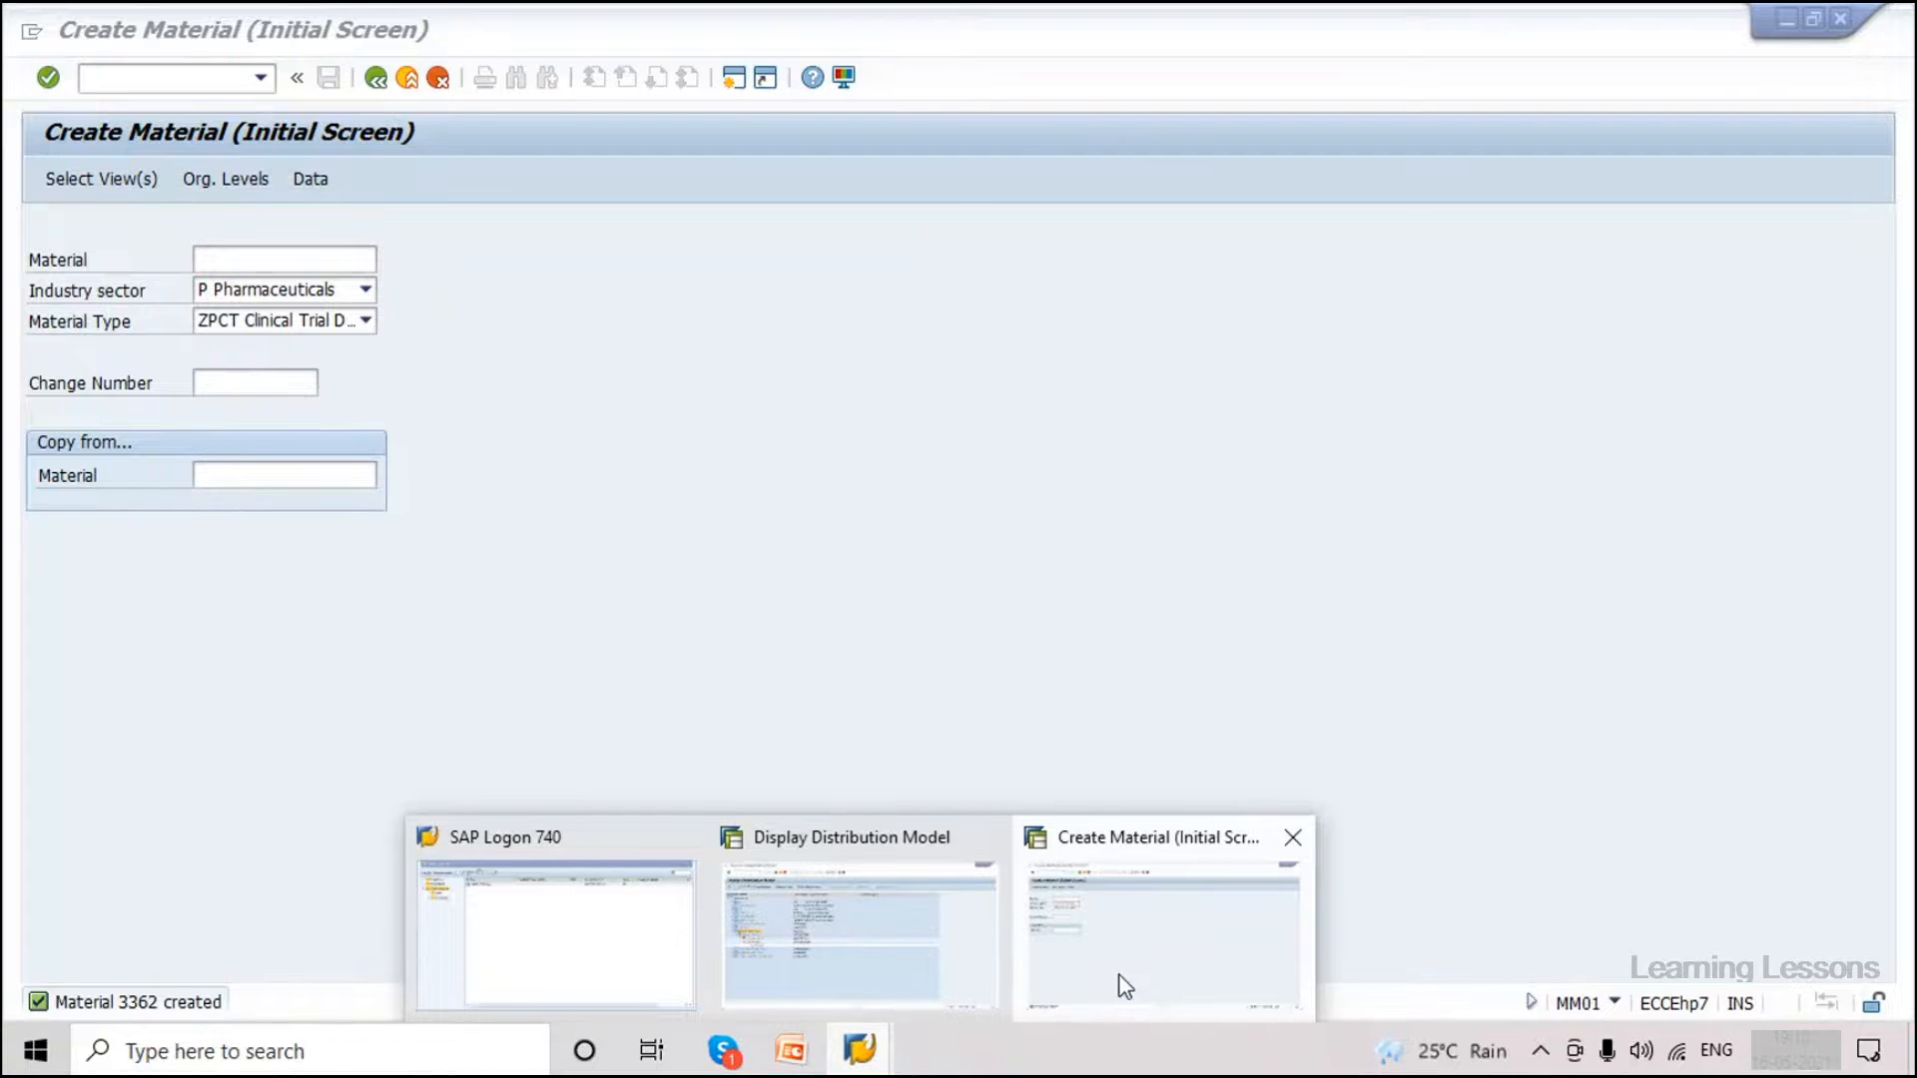
{"action": "left_click", "coordinate": [909, 939]}
{"action": "left_click", "coordinate": [376, 77]}
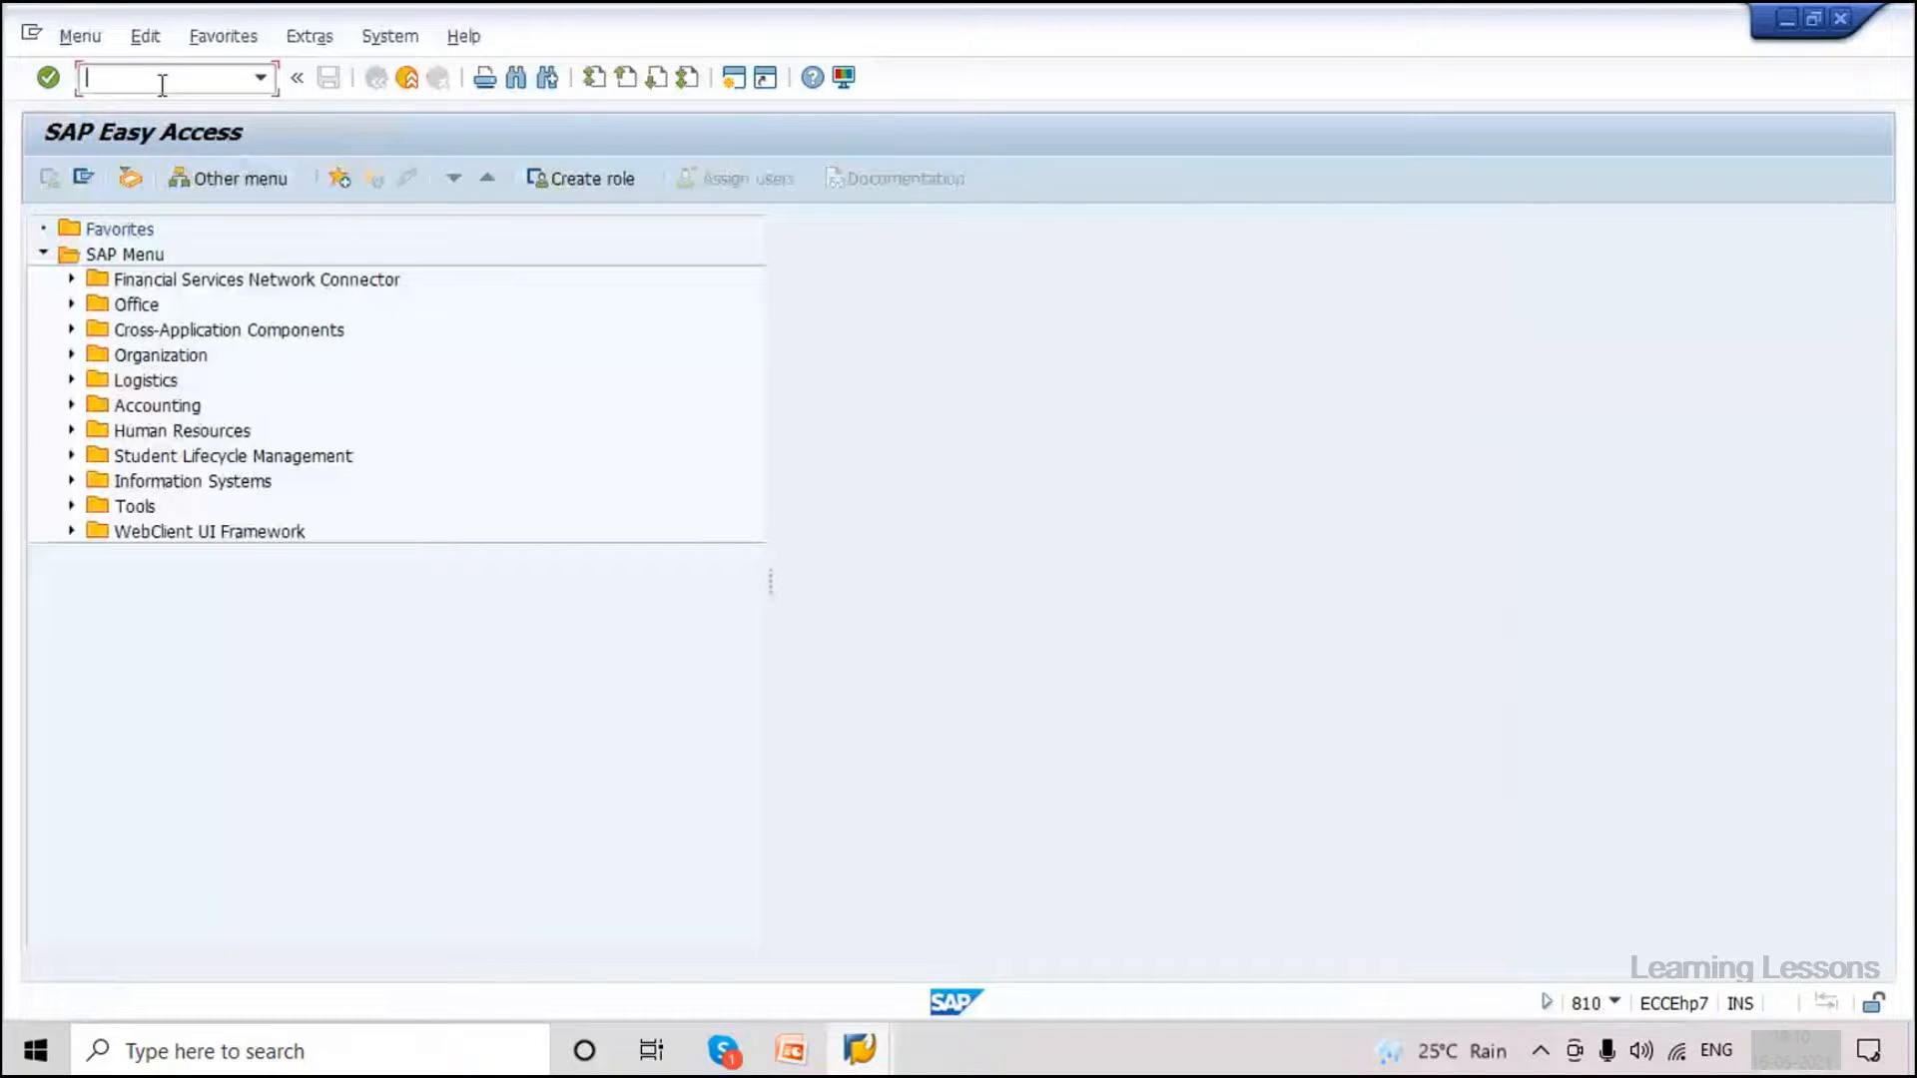
{"action": "type", "text": "/nmm02"}
{"action": "key", "text": "Return"}
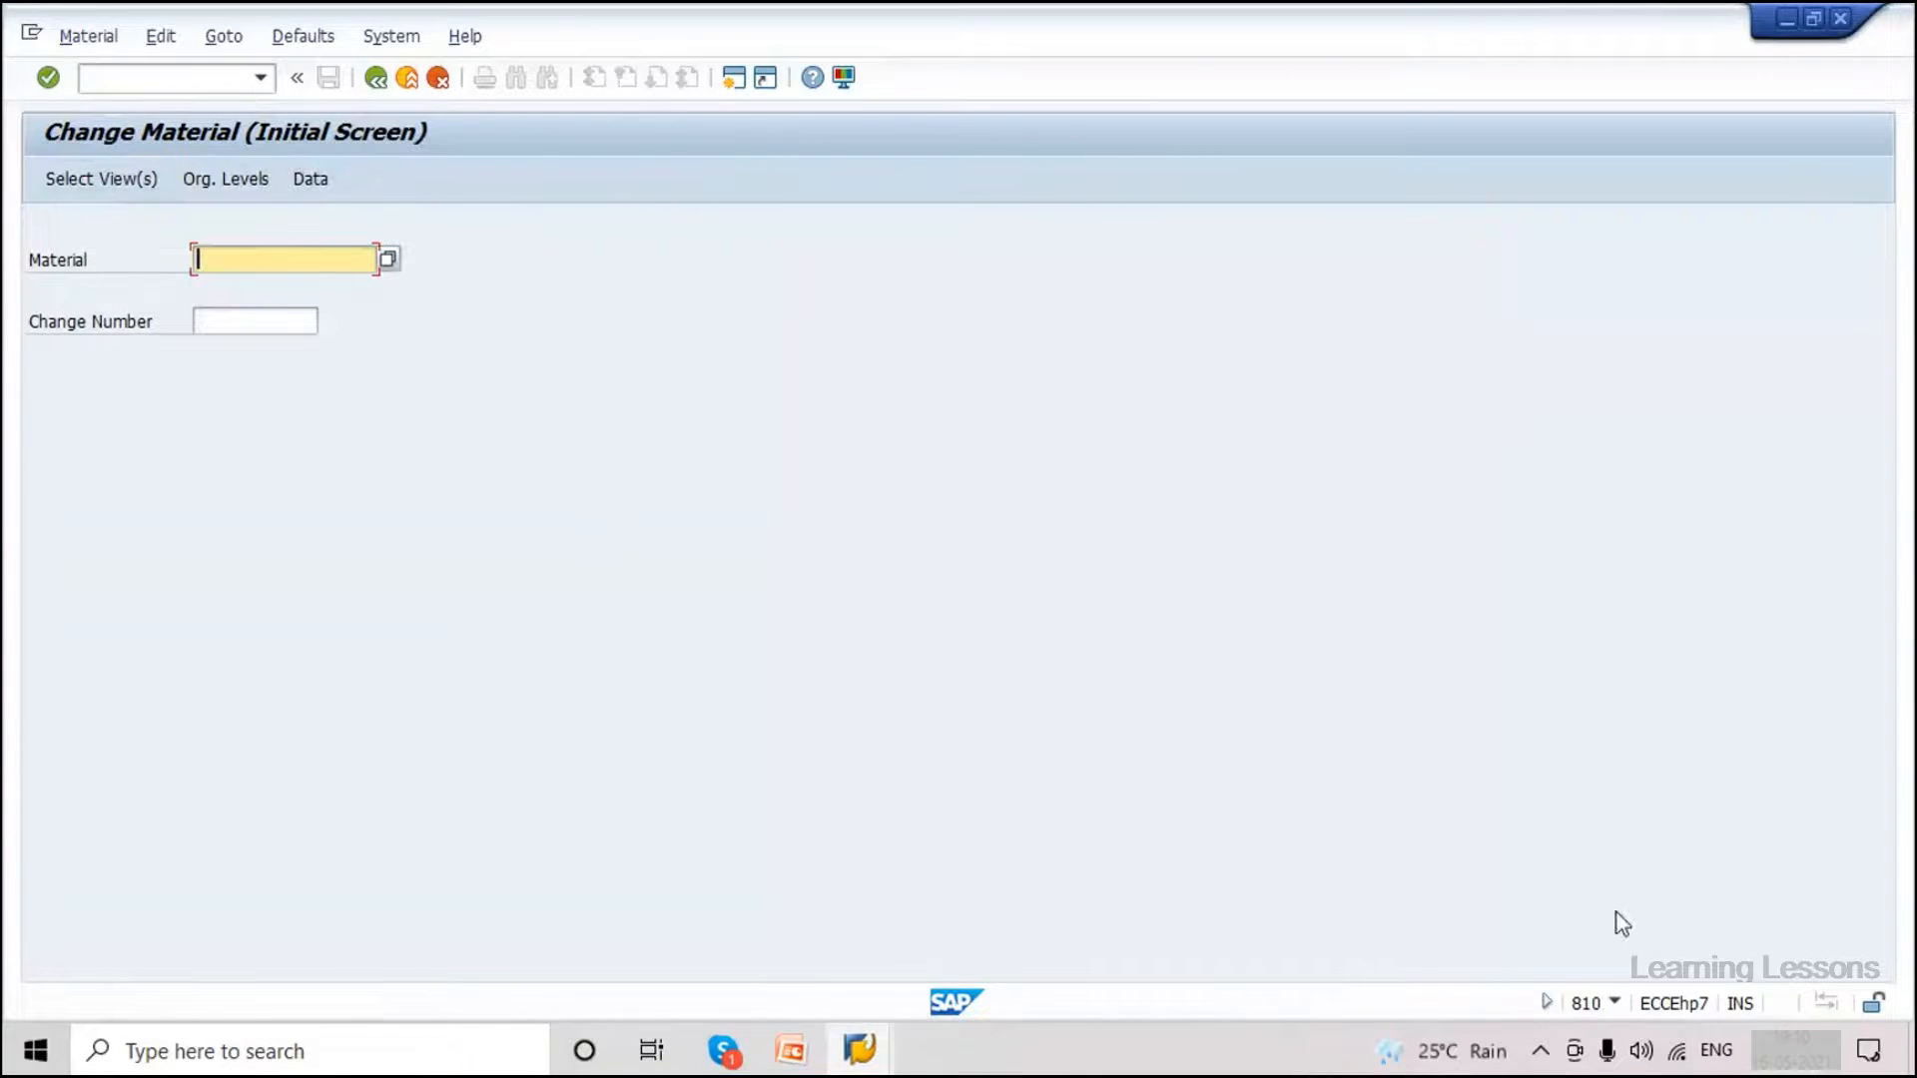
{"action": "left_click", "coordinate": [139, 80]}
{"action": "type", "text": "/nmm03"}
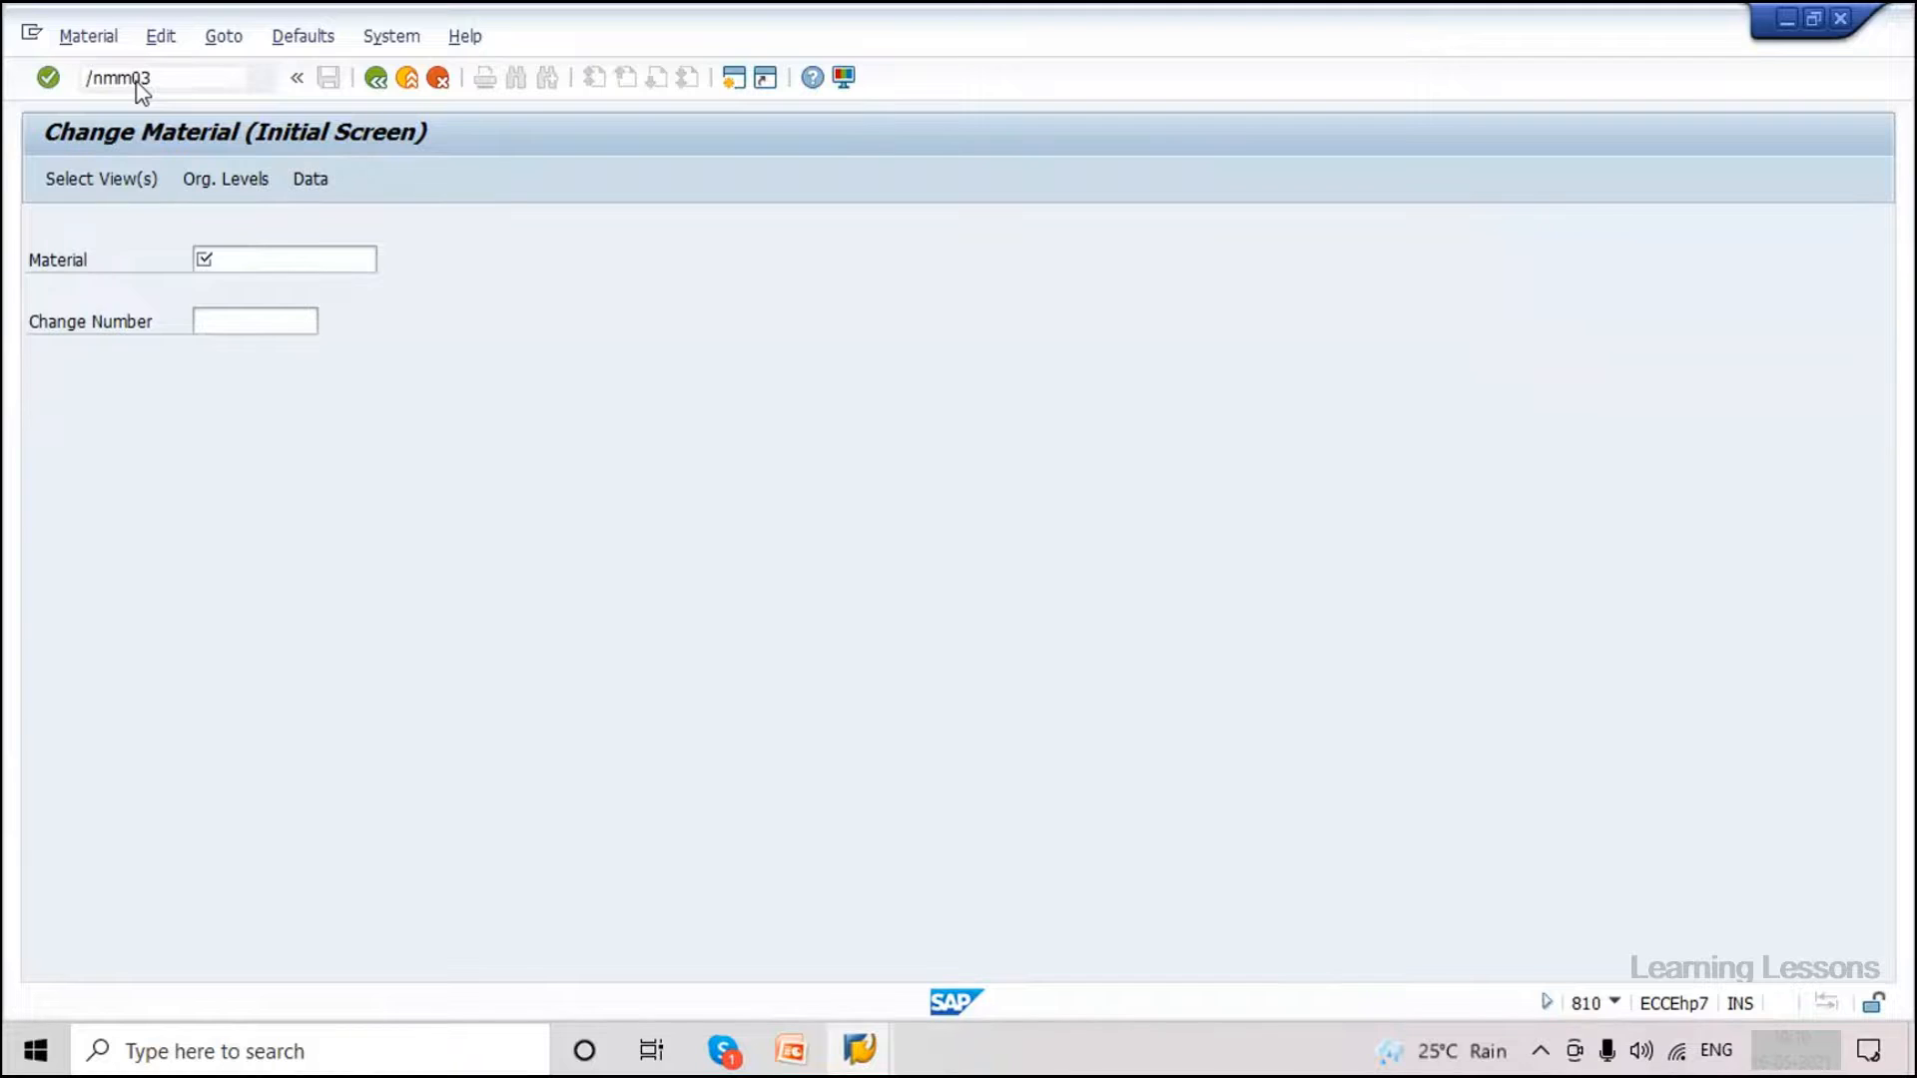
{"action": "key", "text": "Return"}
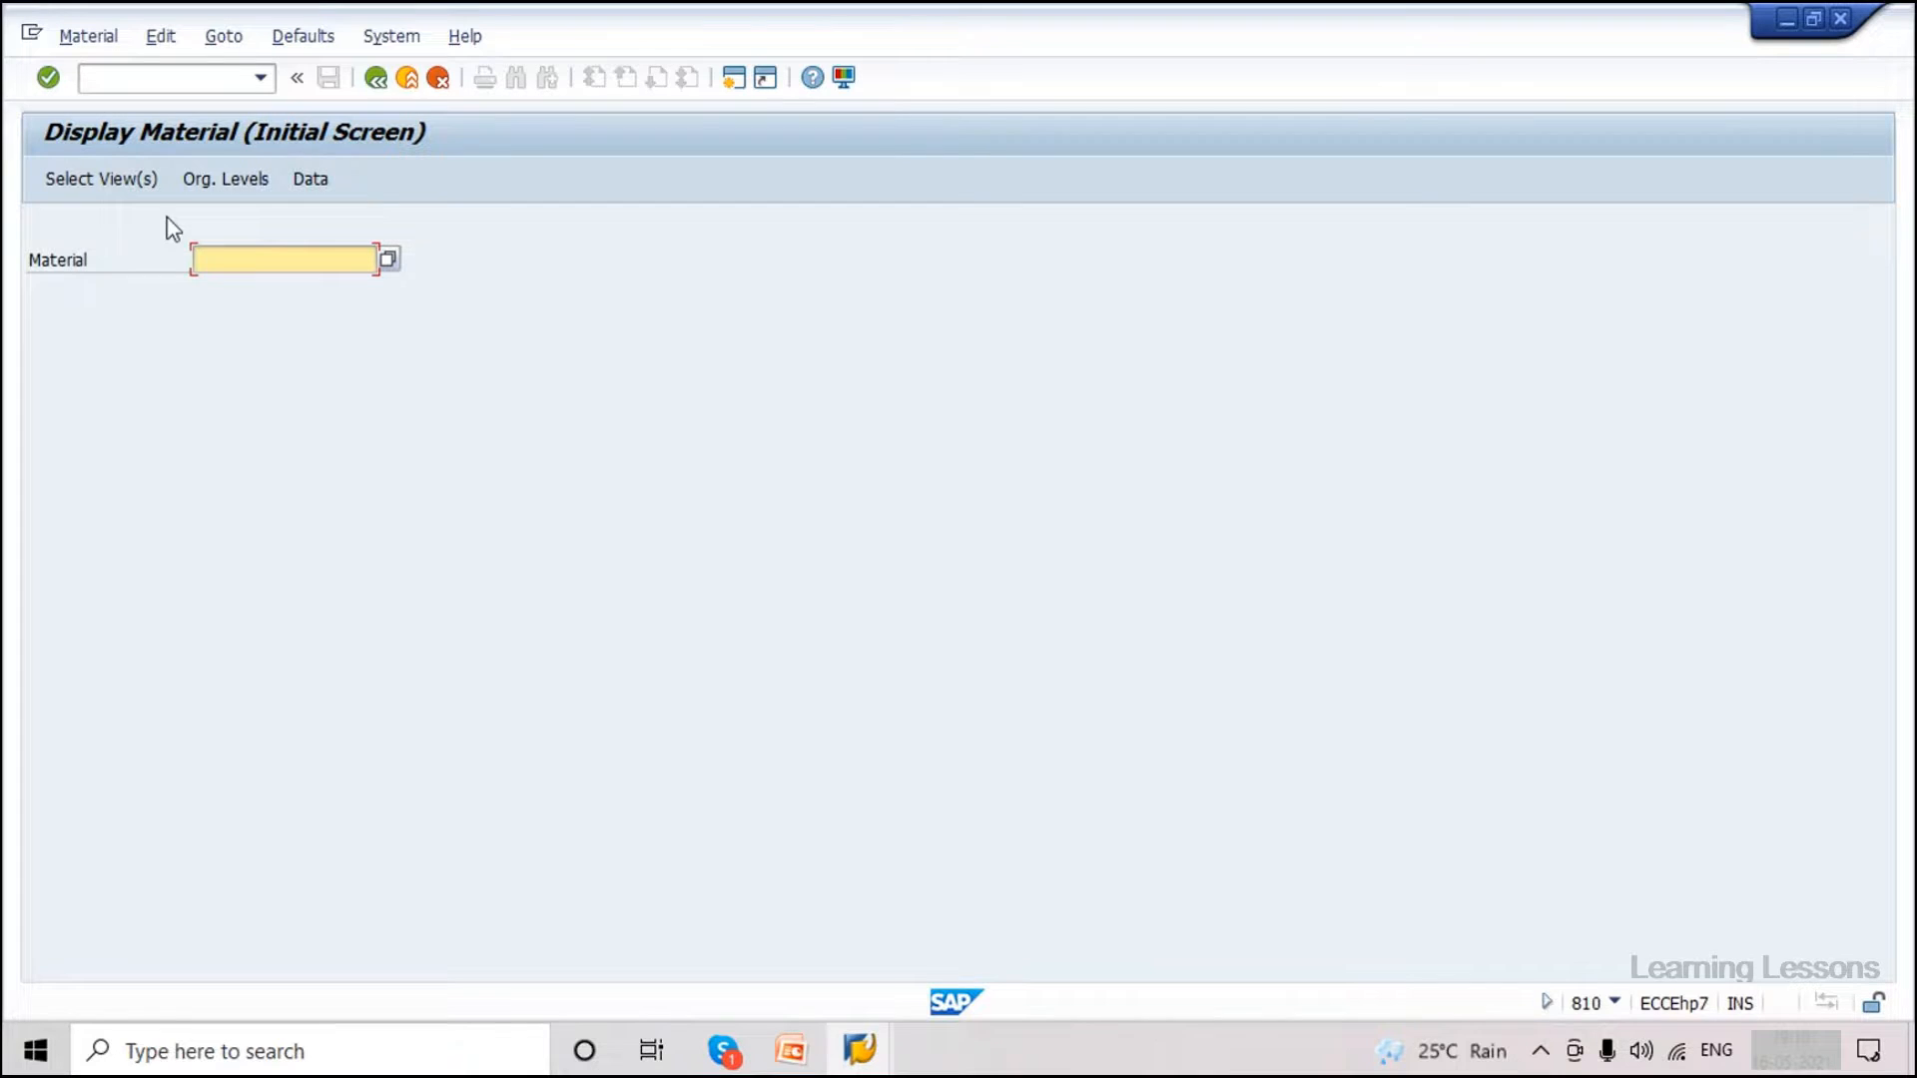
Look up material 3362, which client 810 reports as not existing.
{"action": "type", "text": "3362"}
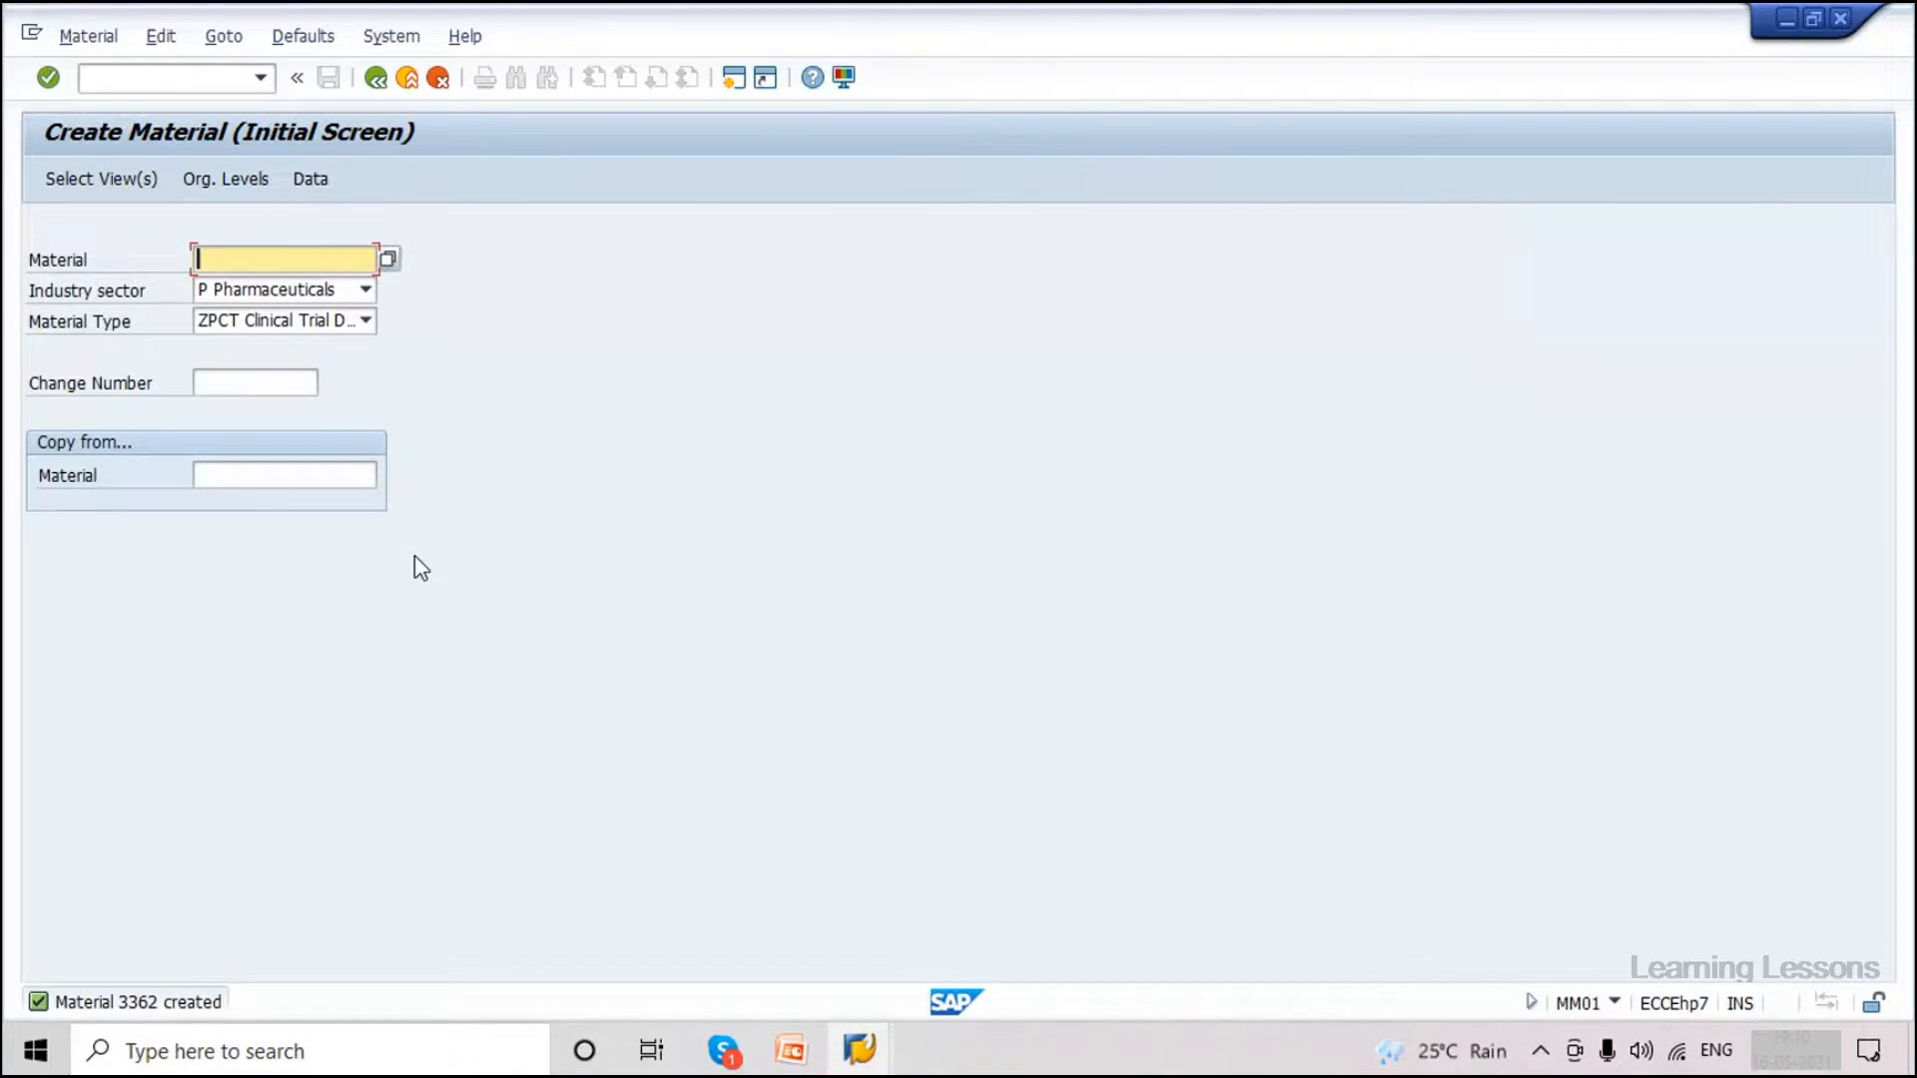
{"action": "key", "text": "alt+Tab"}
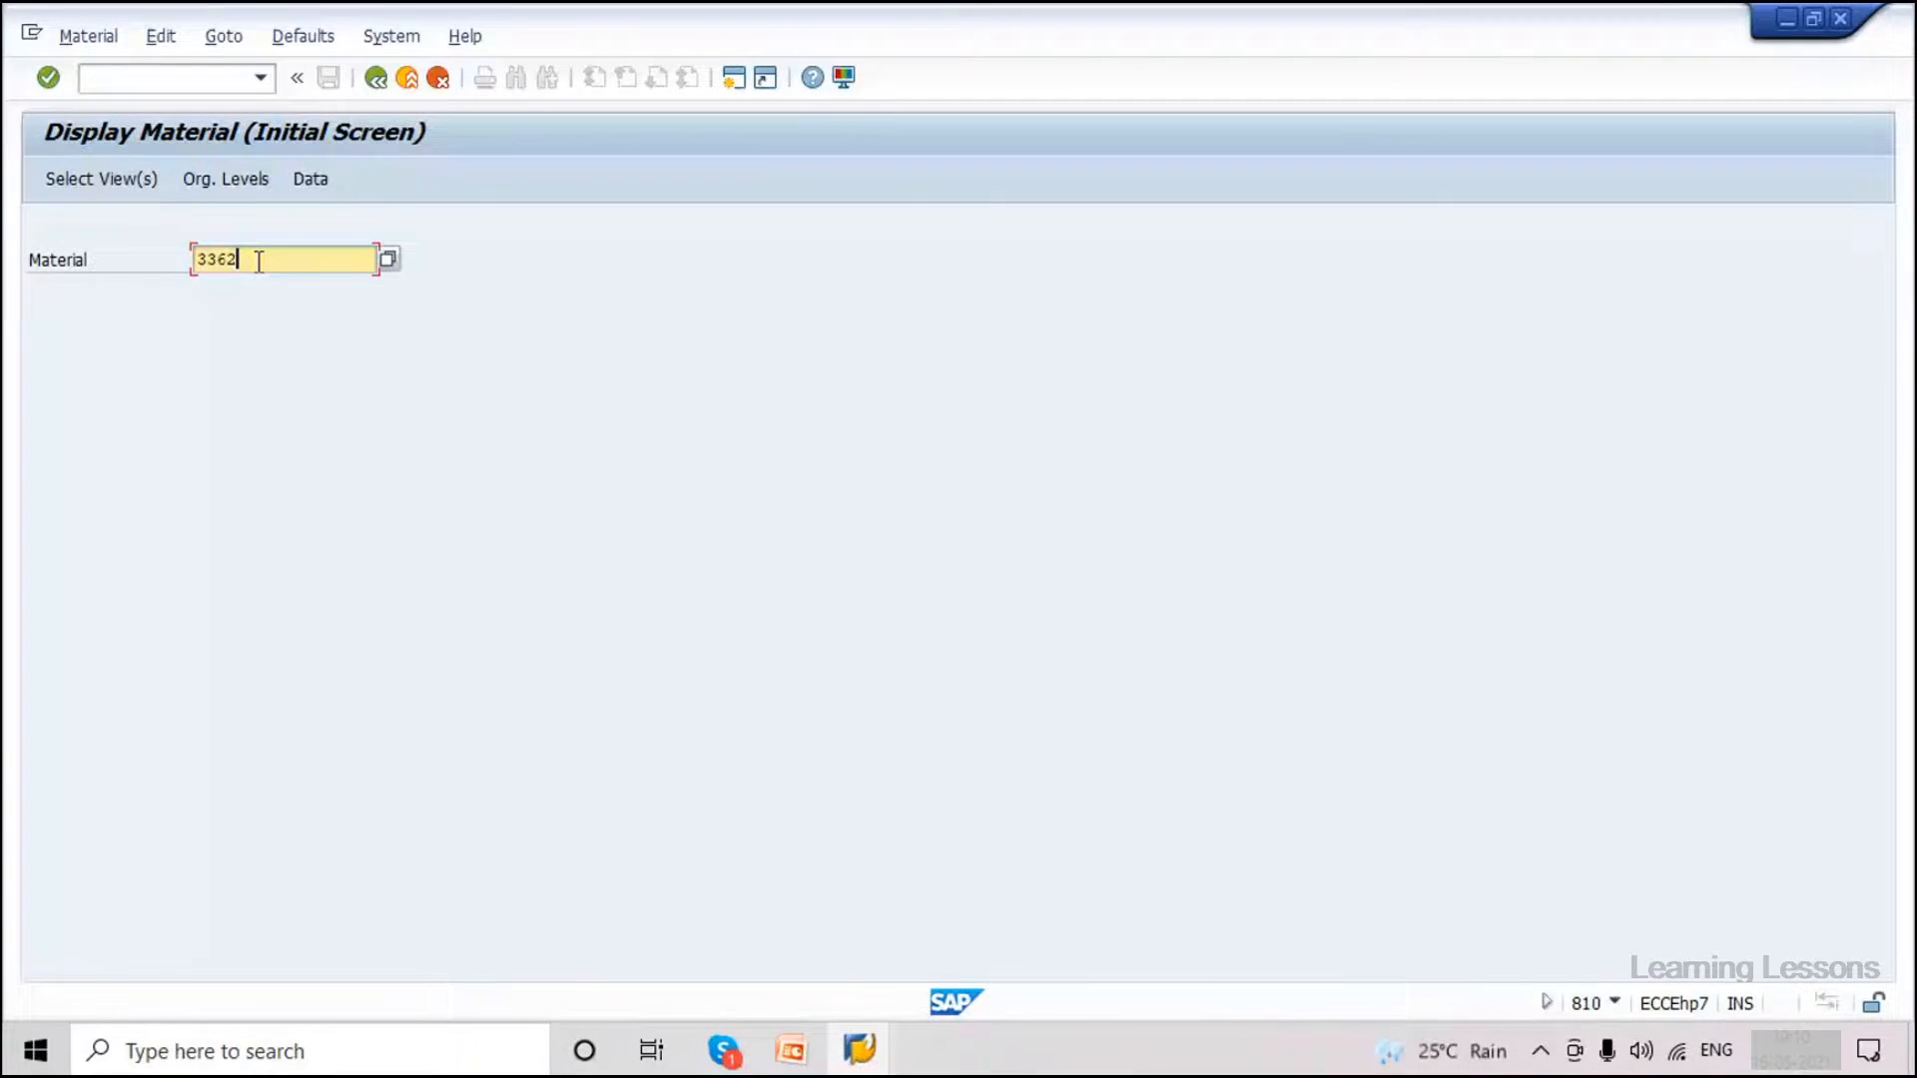
{"action": "key", "text": "Return"}
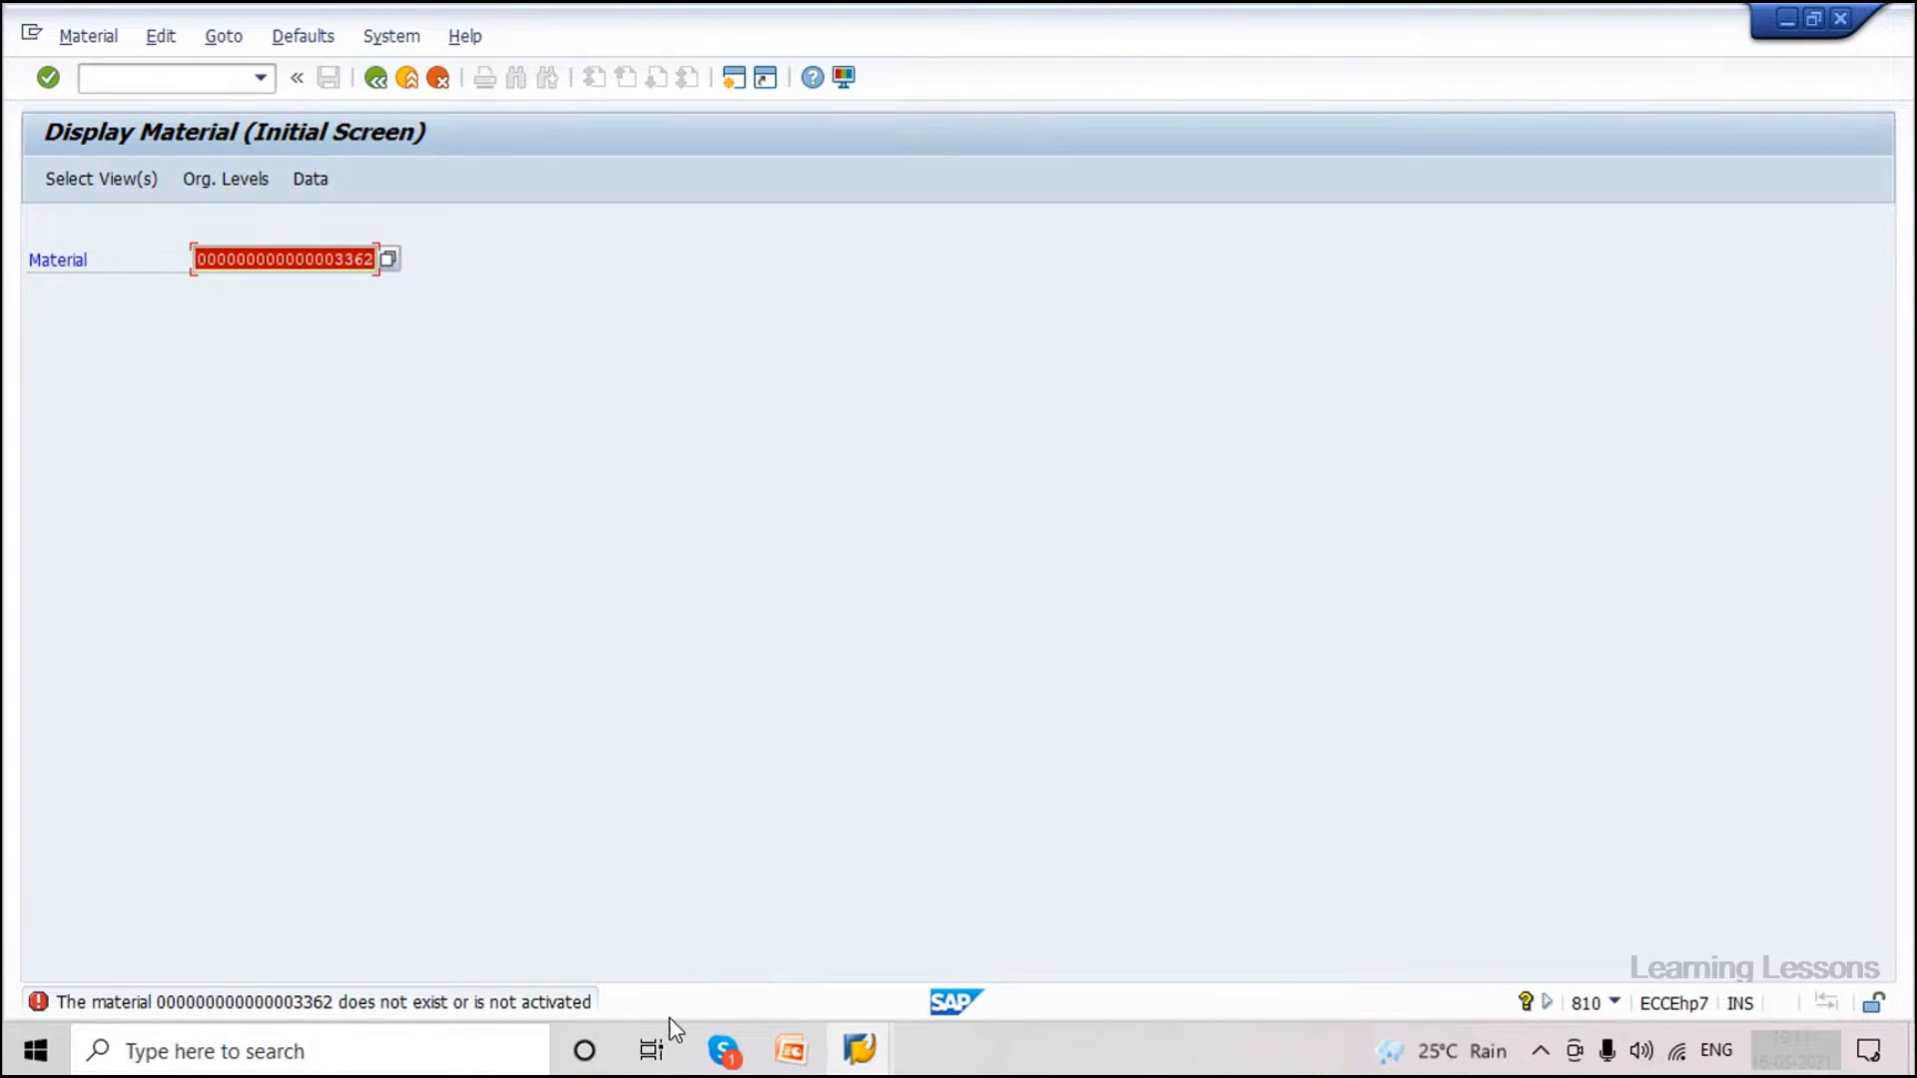
Open Send Material with /nbd10 and check the logged-in system and client.
{"action": "mouse_move", "coordinate": [726, 1057]}
{"action": "mouse_move", "coordinate": [792, 1057]}
{"action": "mouse_move", "coordinate": [868, 1049]}
{"action": "left_click", "coordinate": [1062, 1008]}
{"action": "left_click", "coordinate": [150, 77]}
{"action": "type", "text": "/nbd10"}
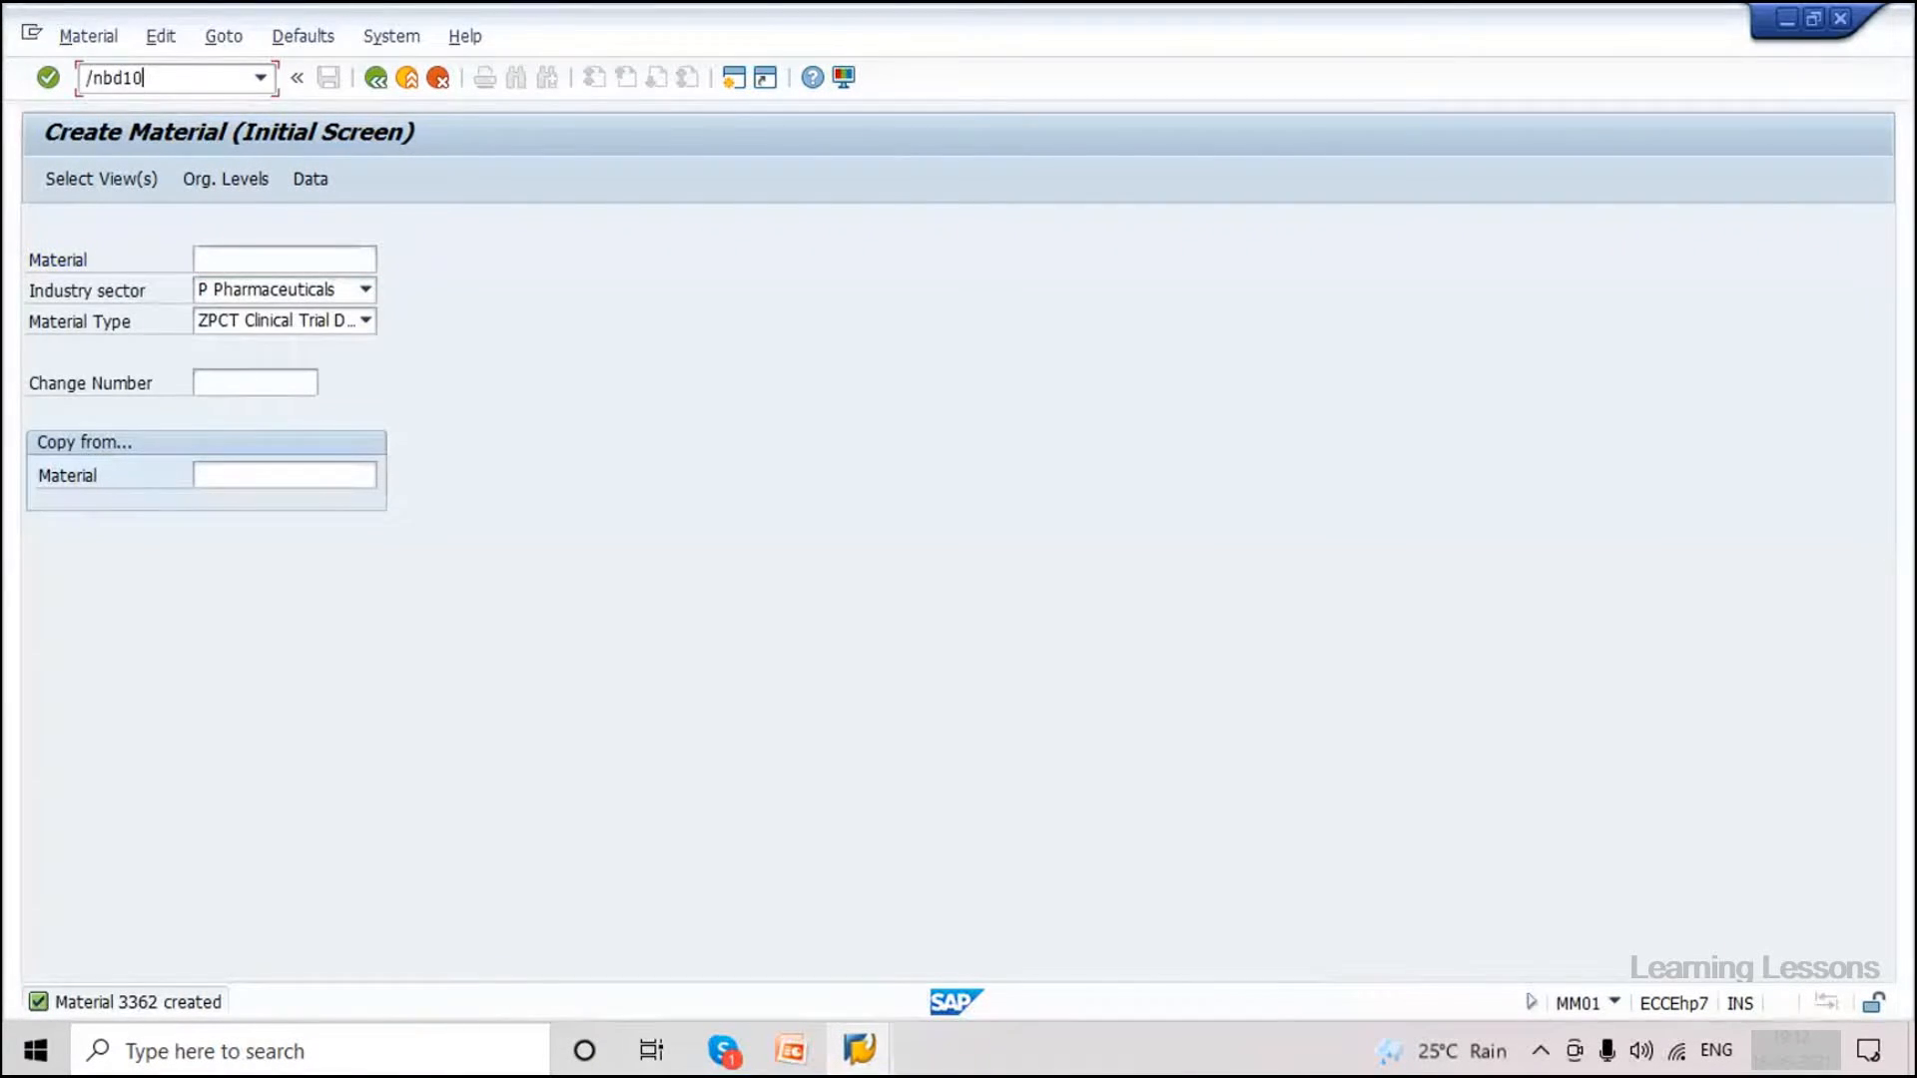
{"action": "key", "text": "Return"}
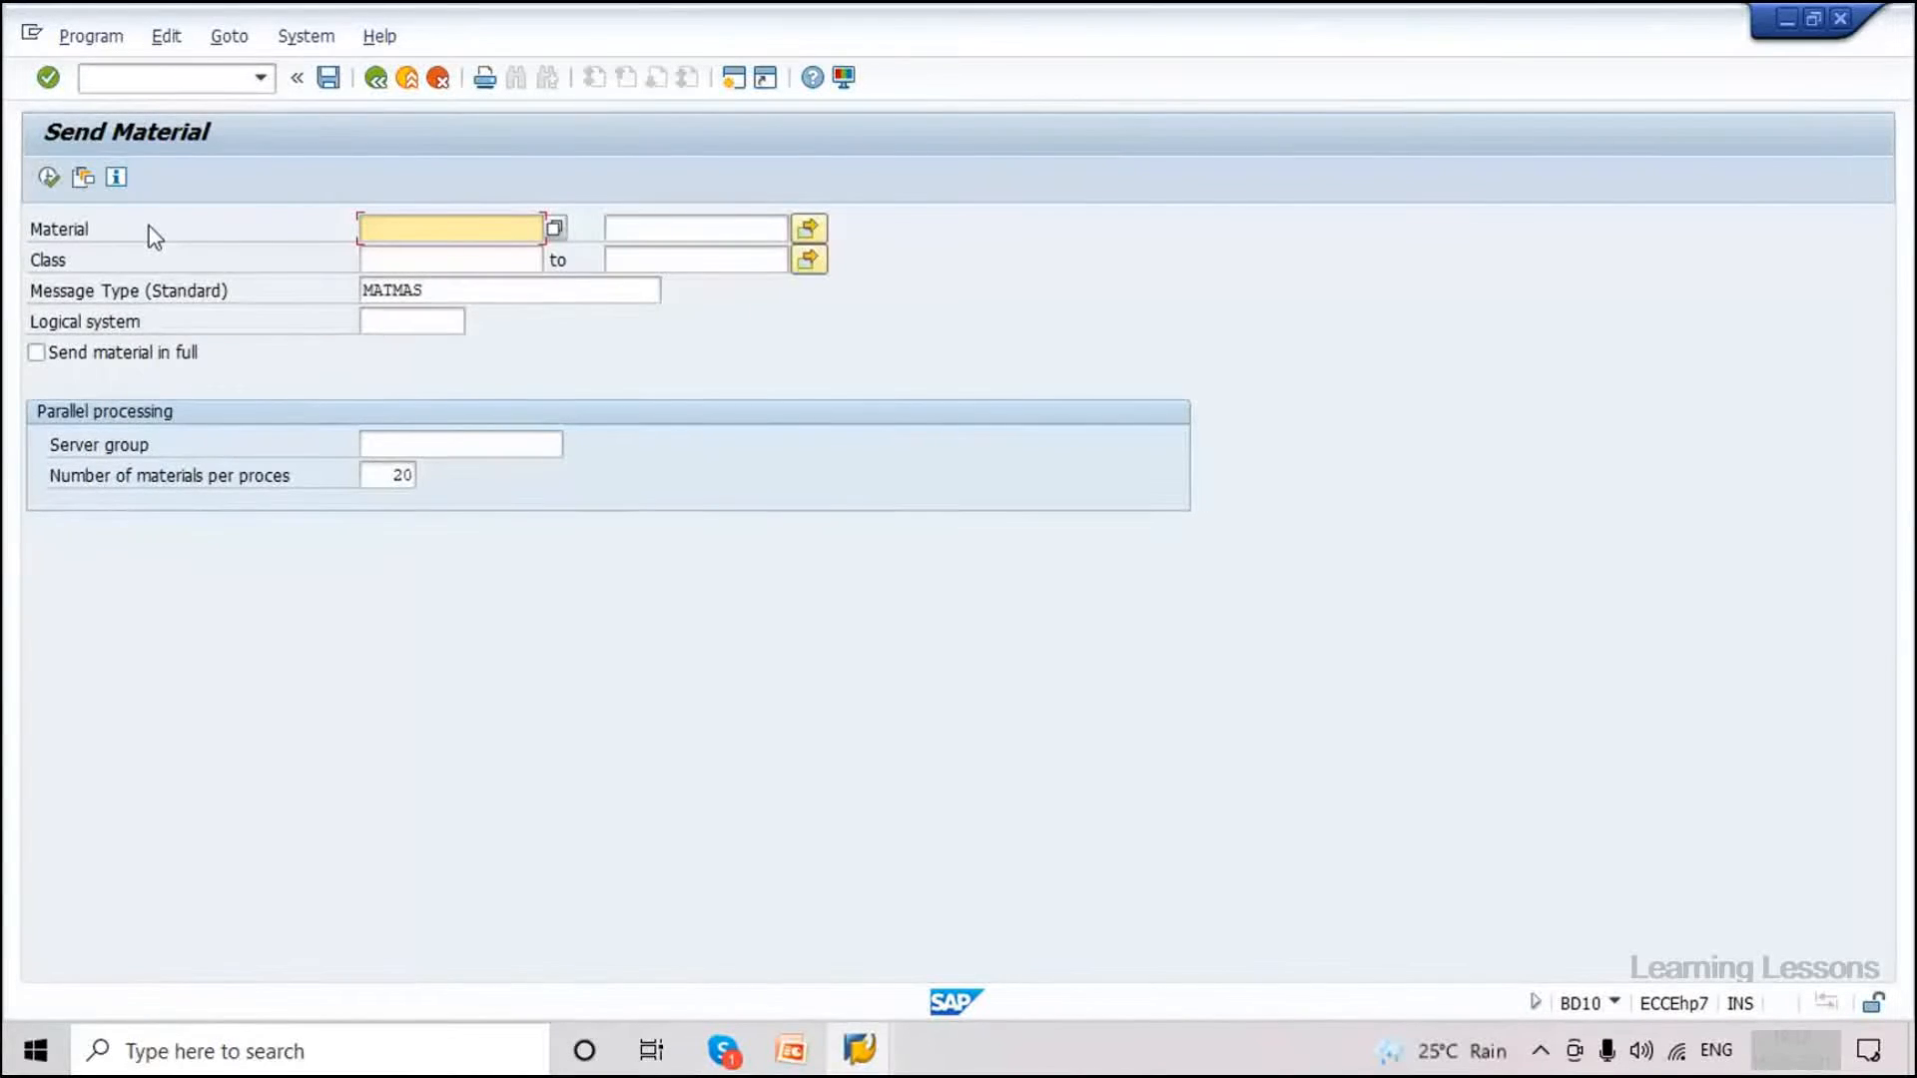
{"action": "left_click", "coordinate": [1617, 1003]}
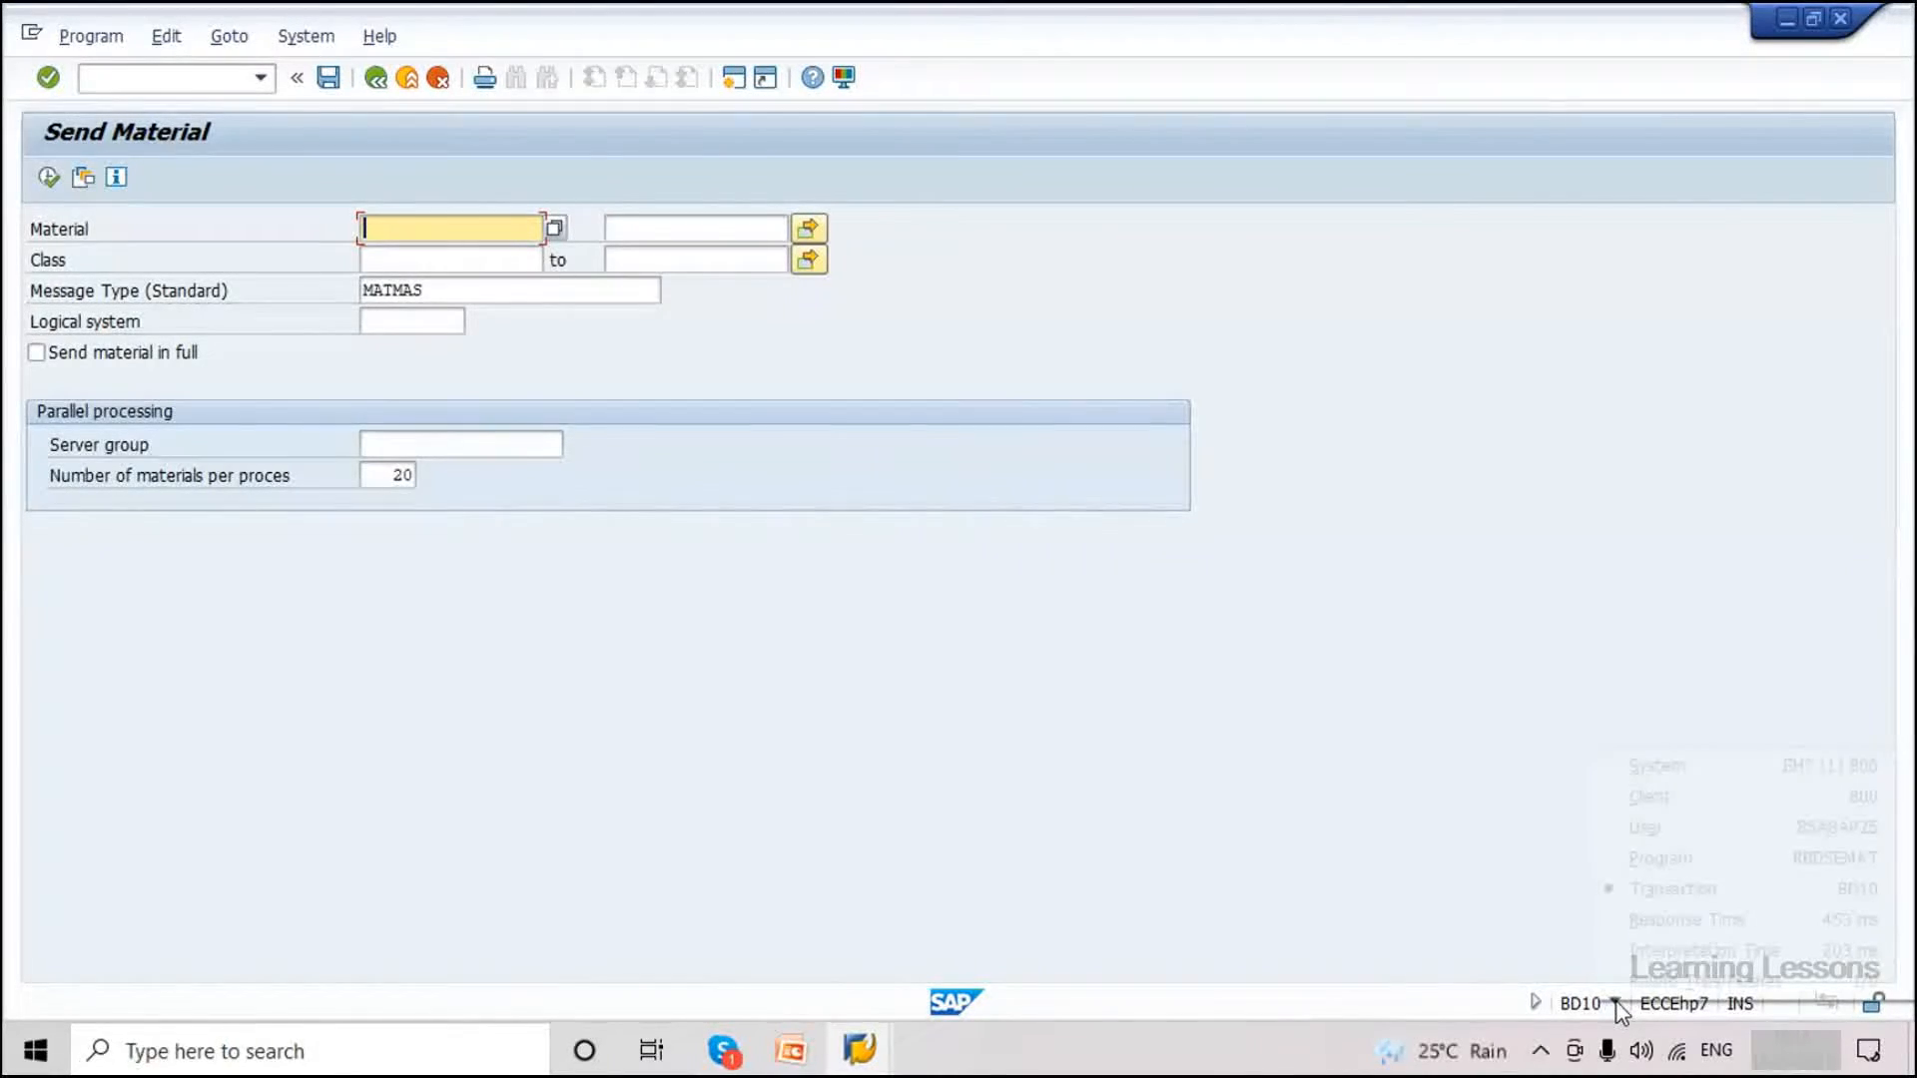
{"action": "left_click", "coordinate": [1639, 889]}
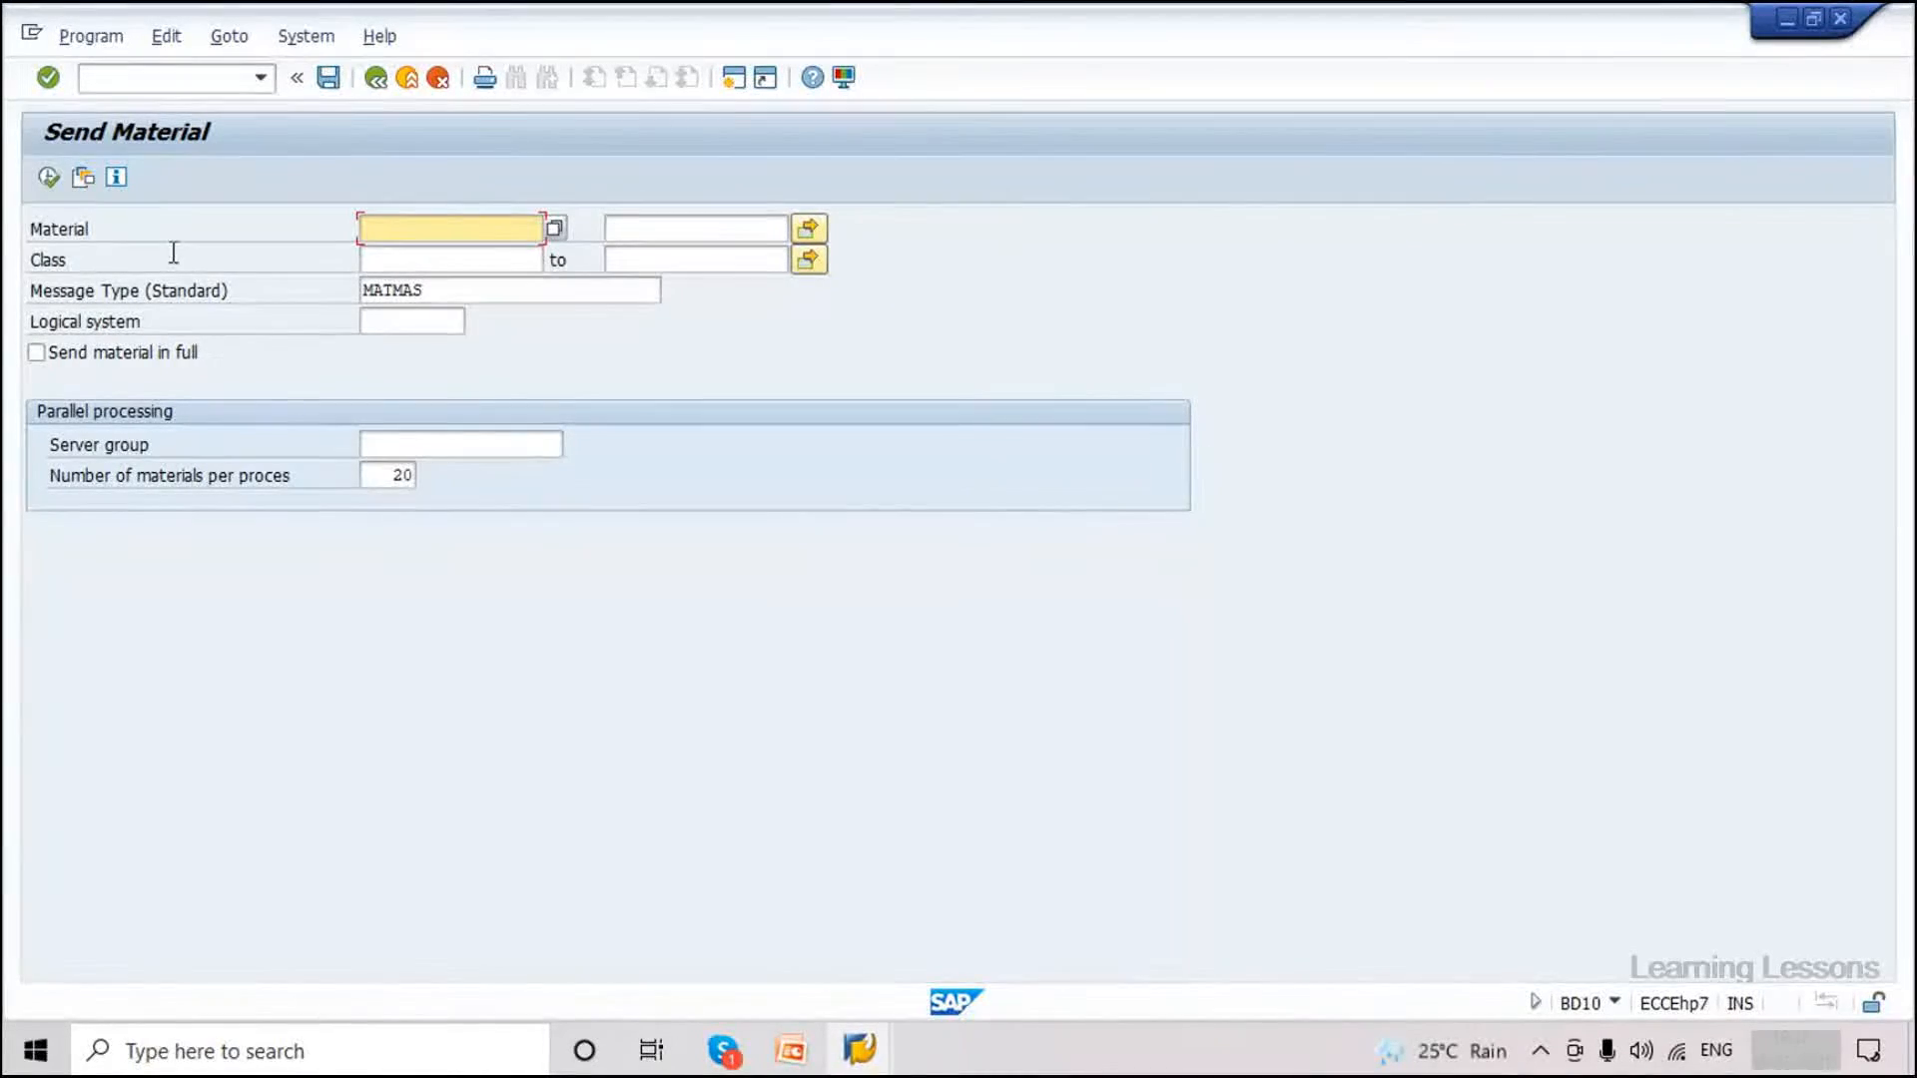
Enter material 3362 and confirm the session is client 800.
{"action": "left_click", "coordinate": [443, 233]}
{"action": "key", "text": "Tab"}
{"action": "left_click", "coordinate": [523, 228]}
{"action": "type", "text": "3362"}
{"action": "left_click", "coordinate": [1615, 1002]}
{"action": "left_click", "coordinate": [1648, 792]}
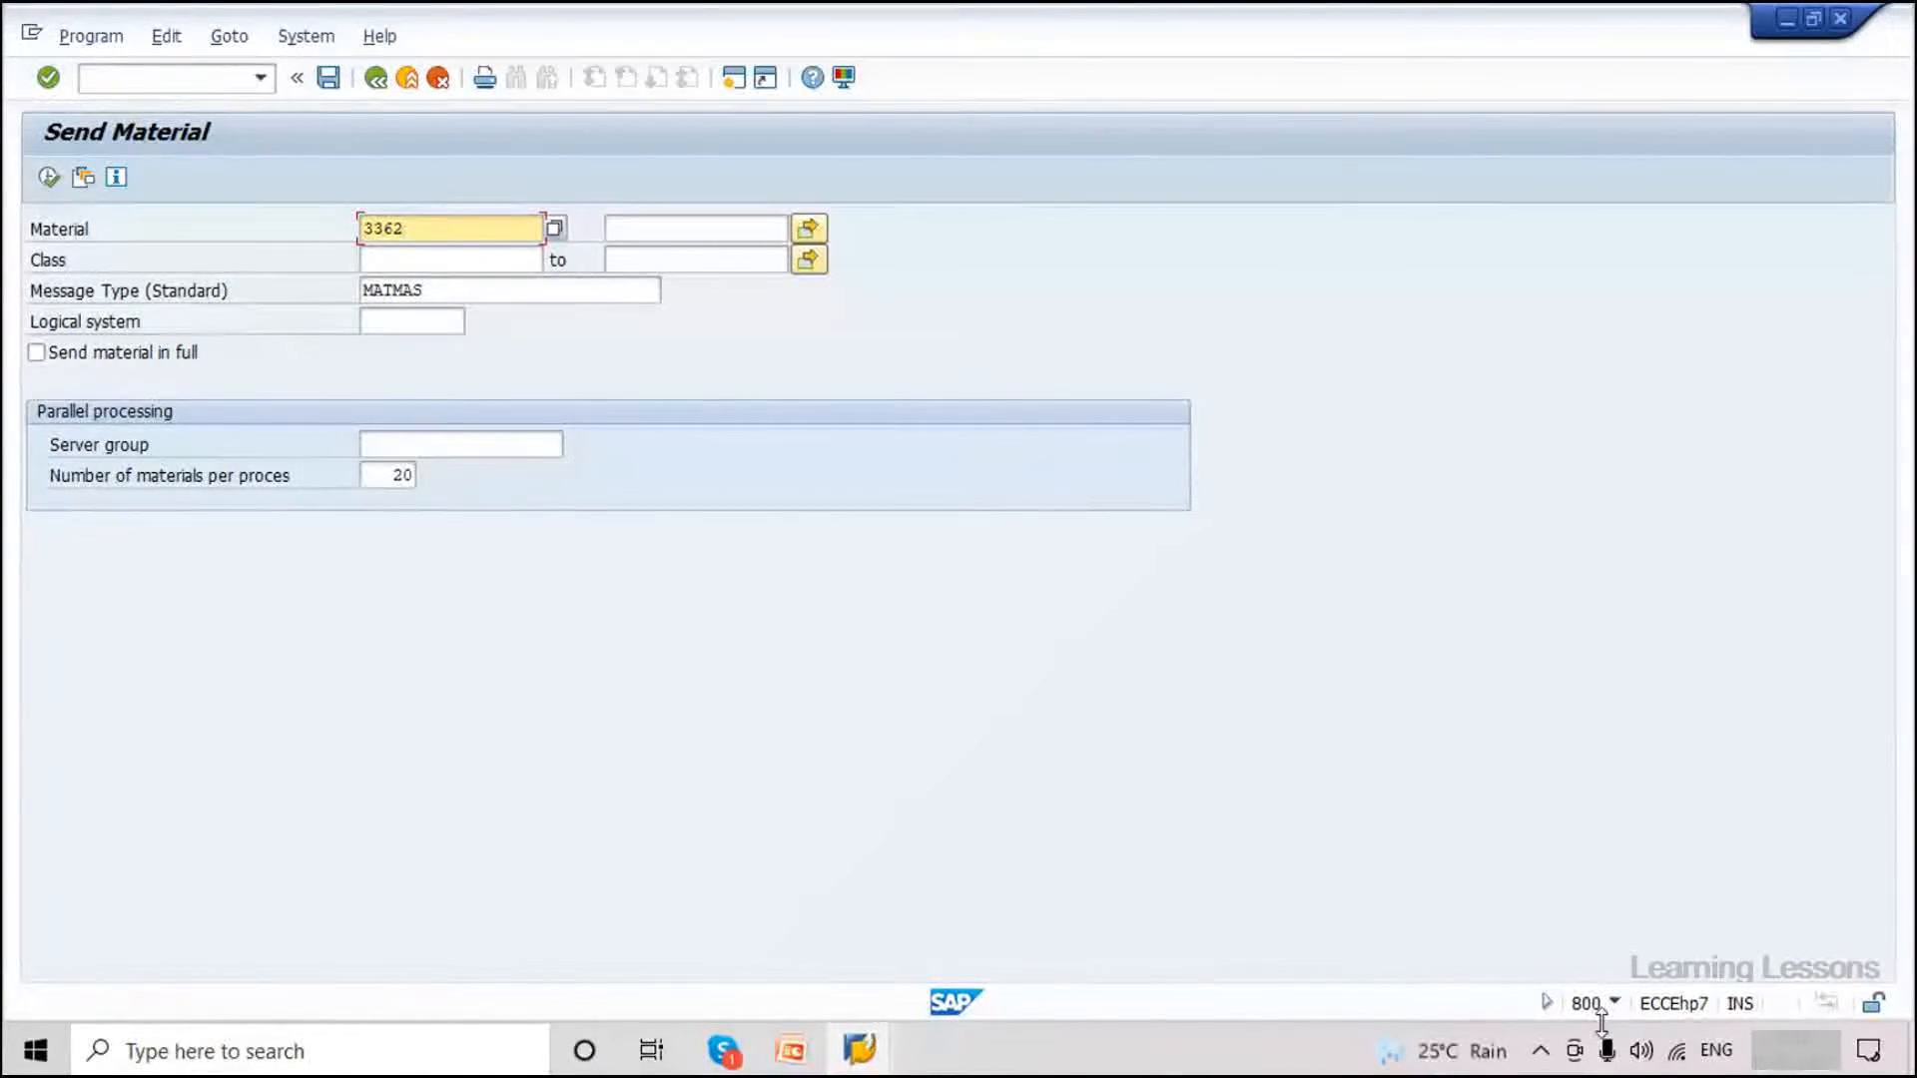
{"action": "left_click", "coordinate": [1614, 1002]}
{"action": "left_click", "coordinate": [1662, 799]}
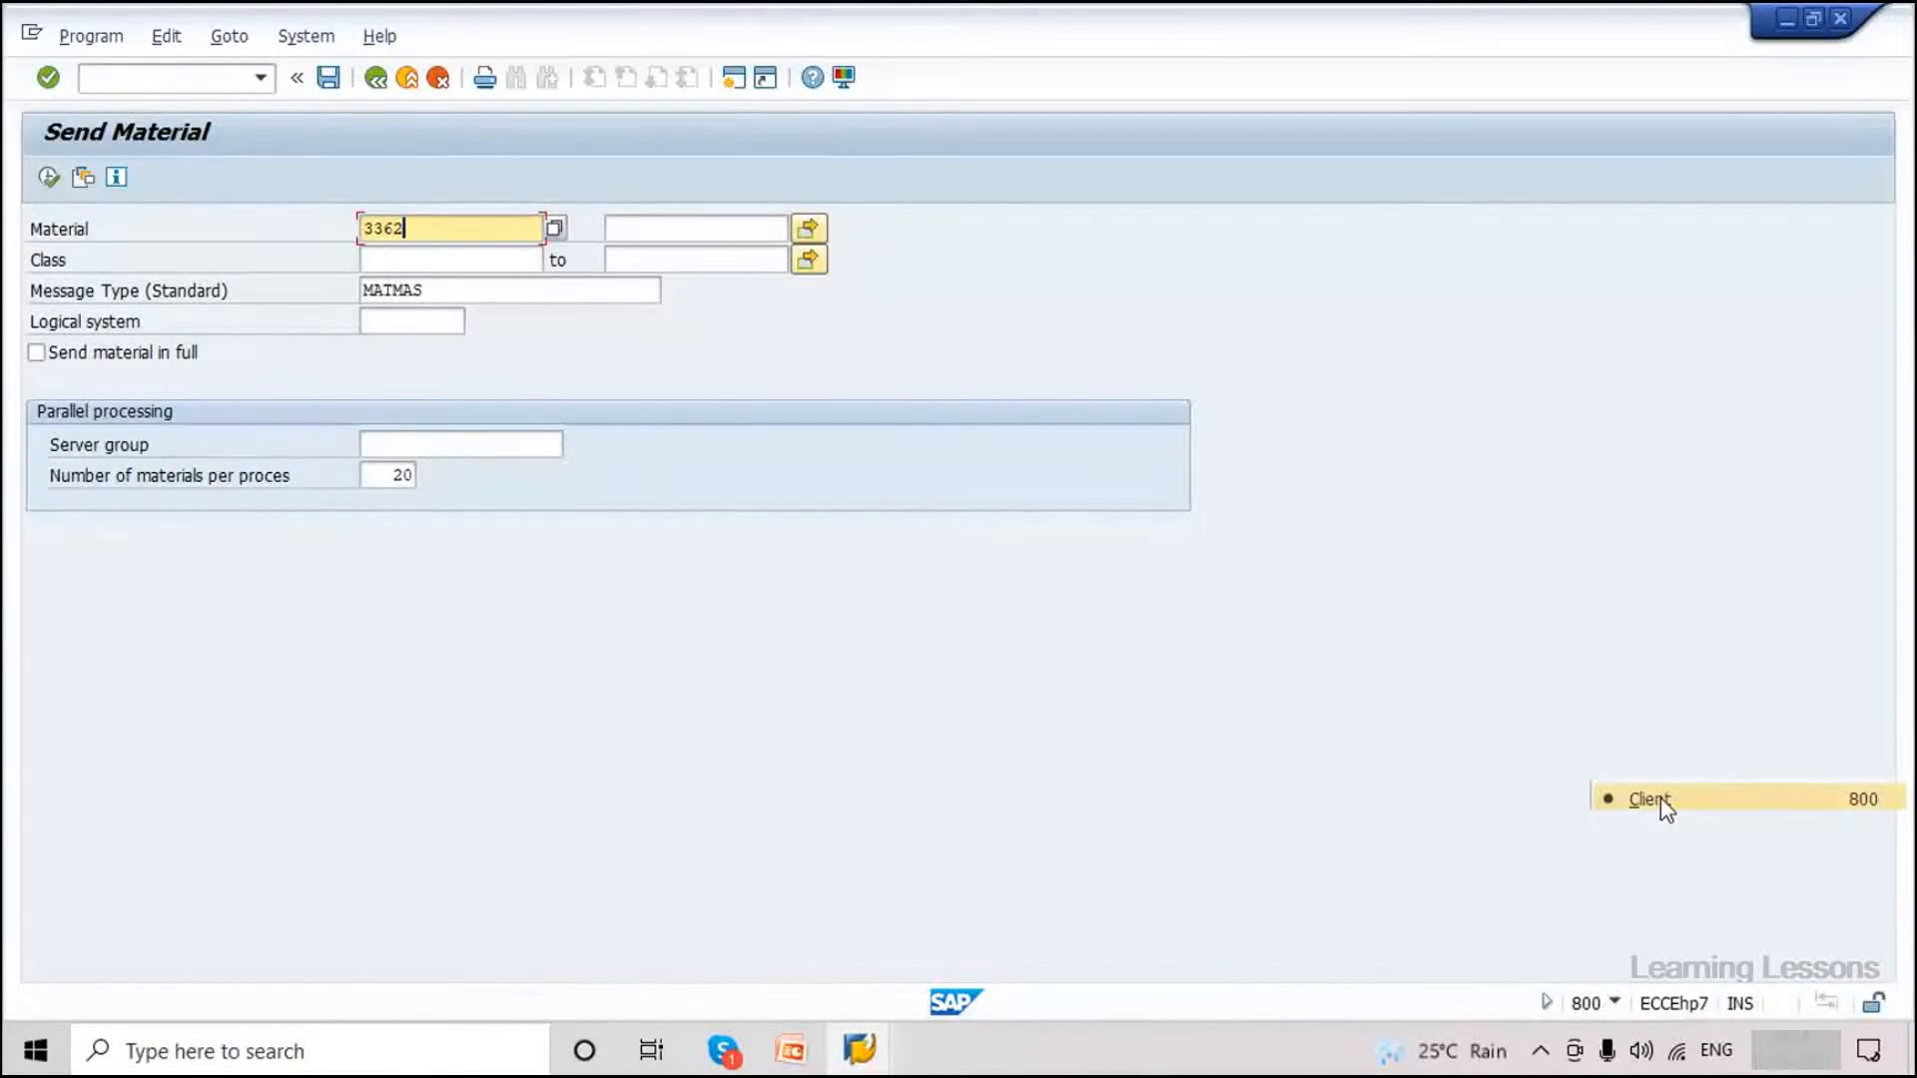
Choose EH7CLNT810 as receiving logical system and tick Send material in full.
{"action": "left_click", "coordinate": [450, 325]}
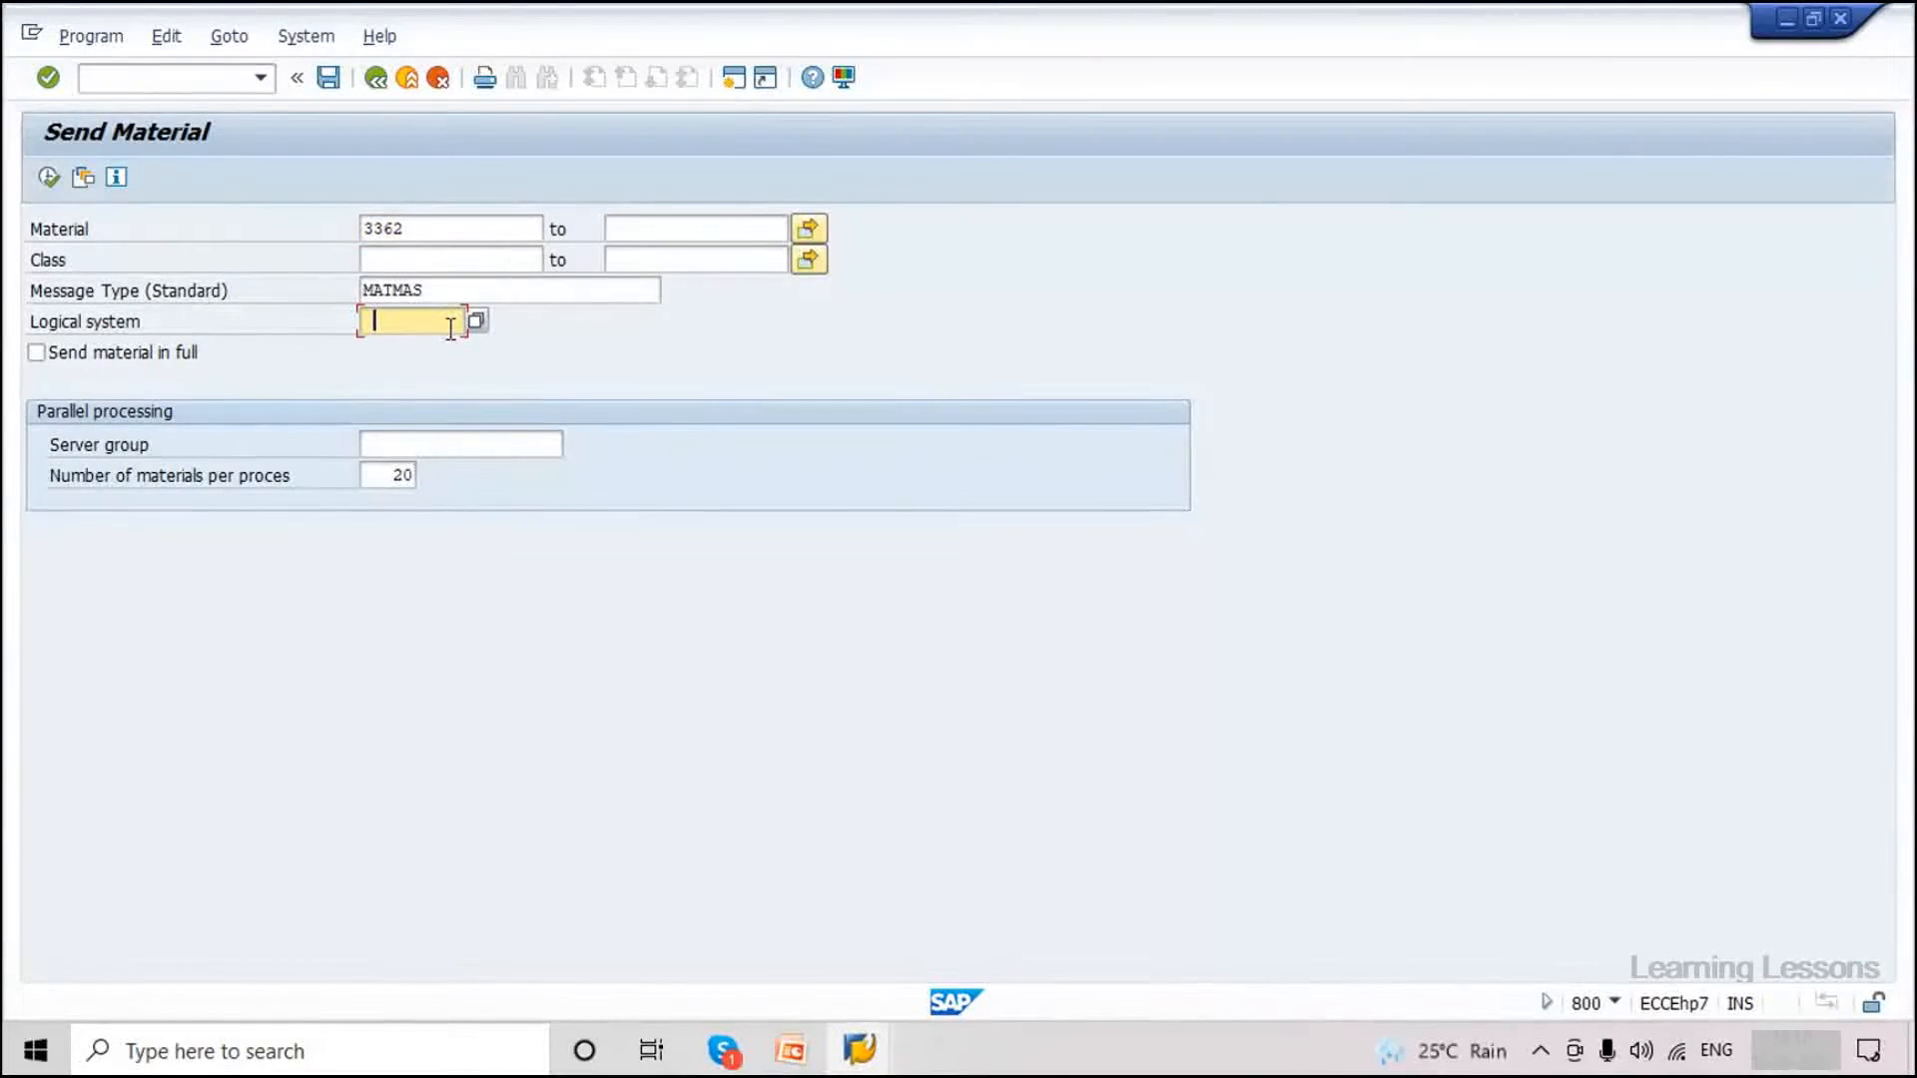
{"action": "left_click", "coordinate": [475, 322]}
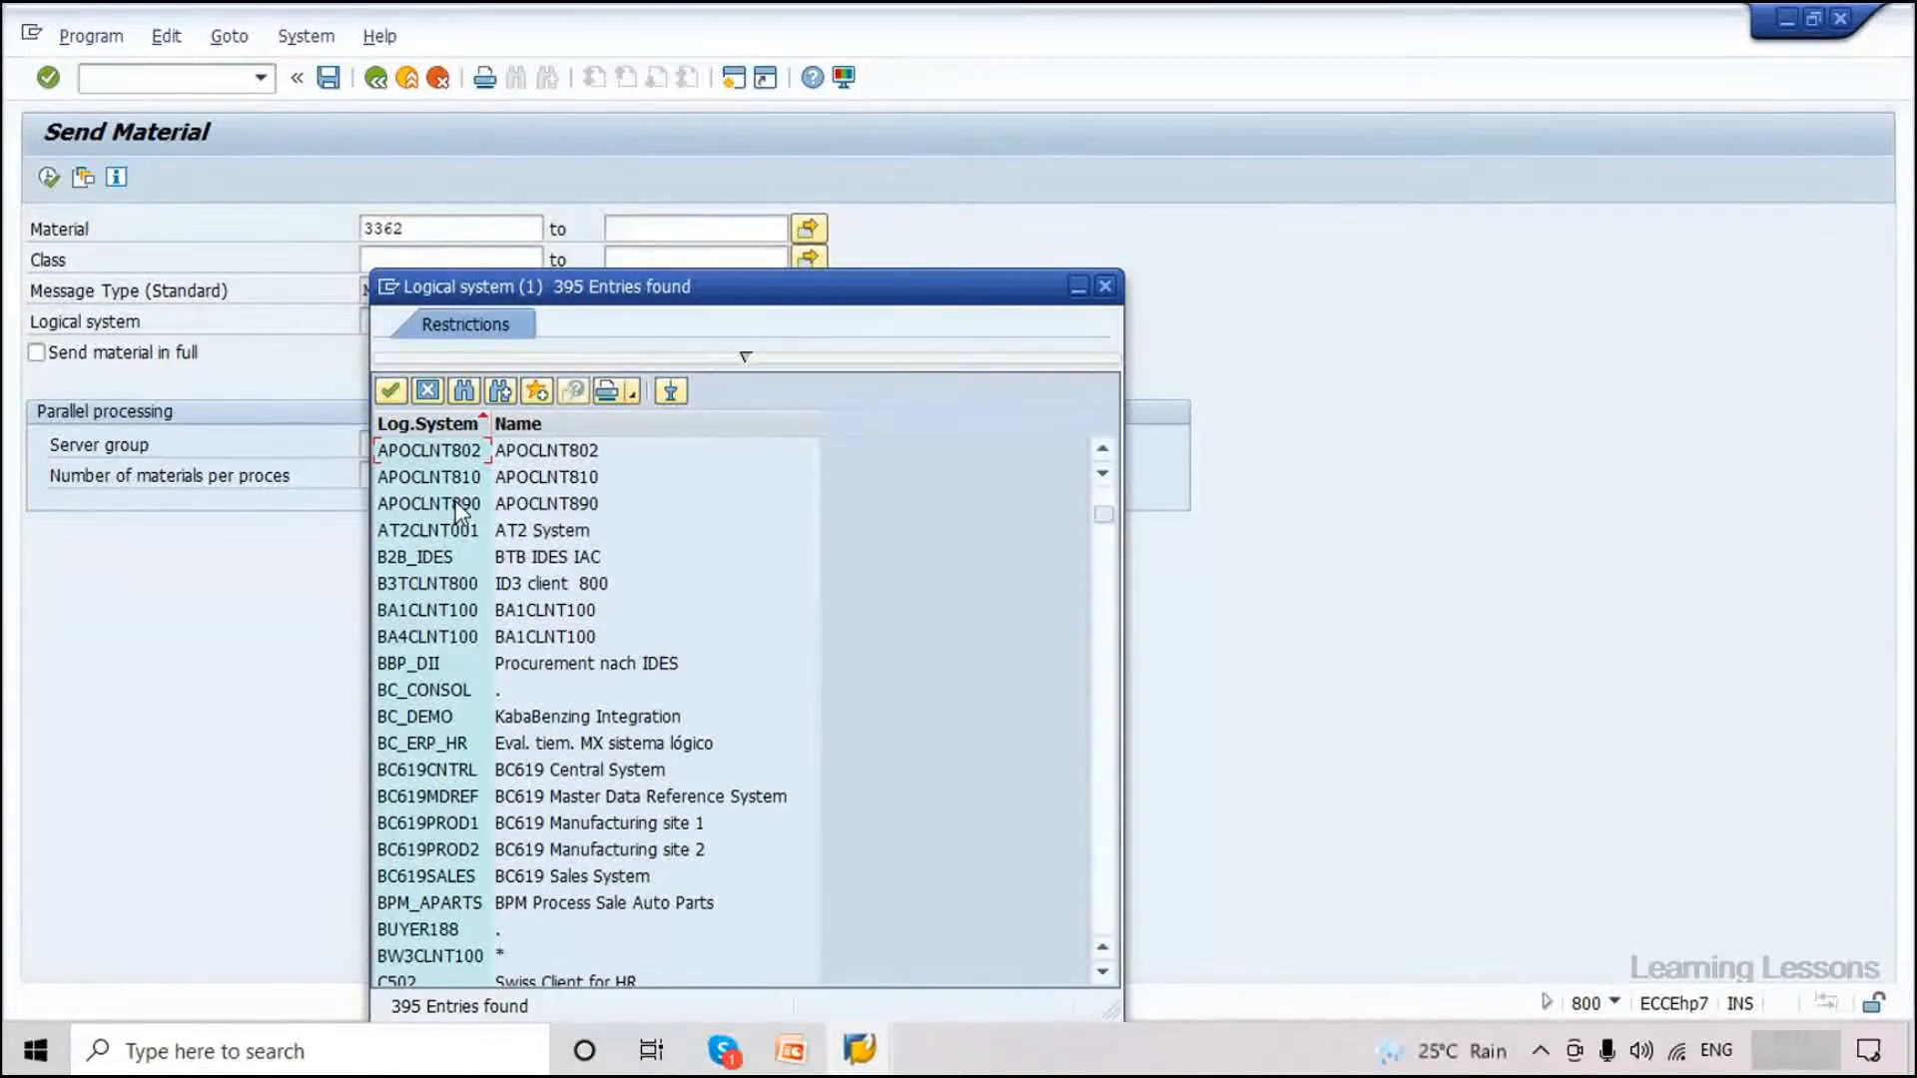
{"action": "scroll", "coordinate": [466, 571], "scroll_direction": "down", "scroll_amount": 15}
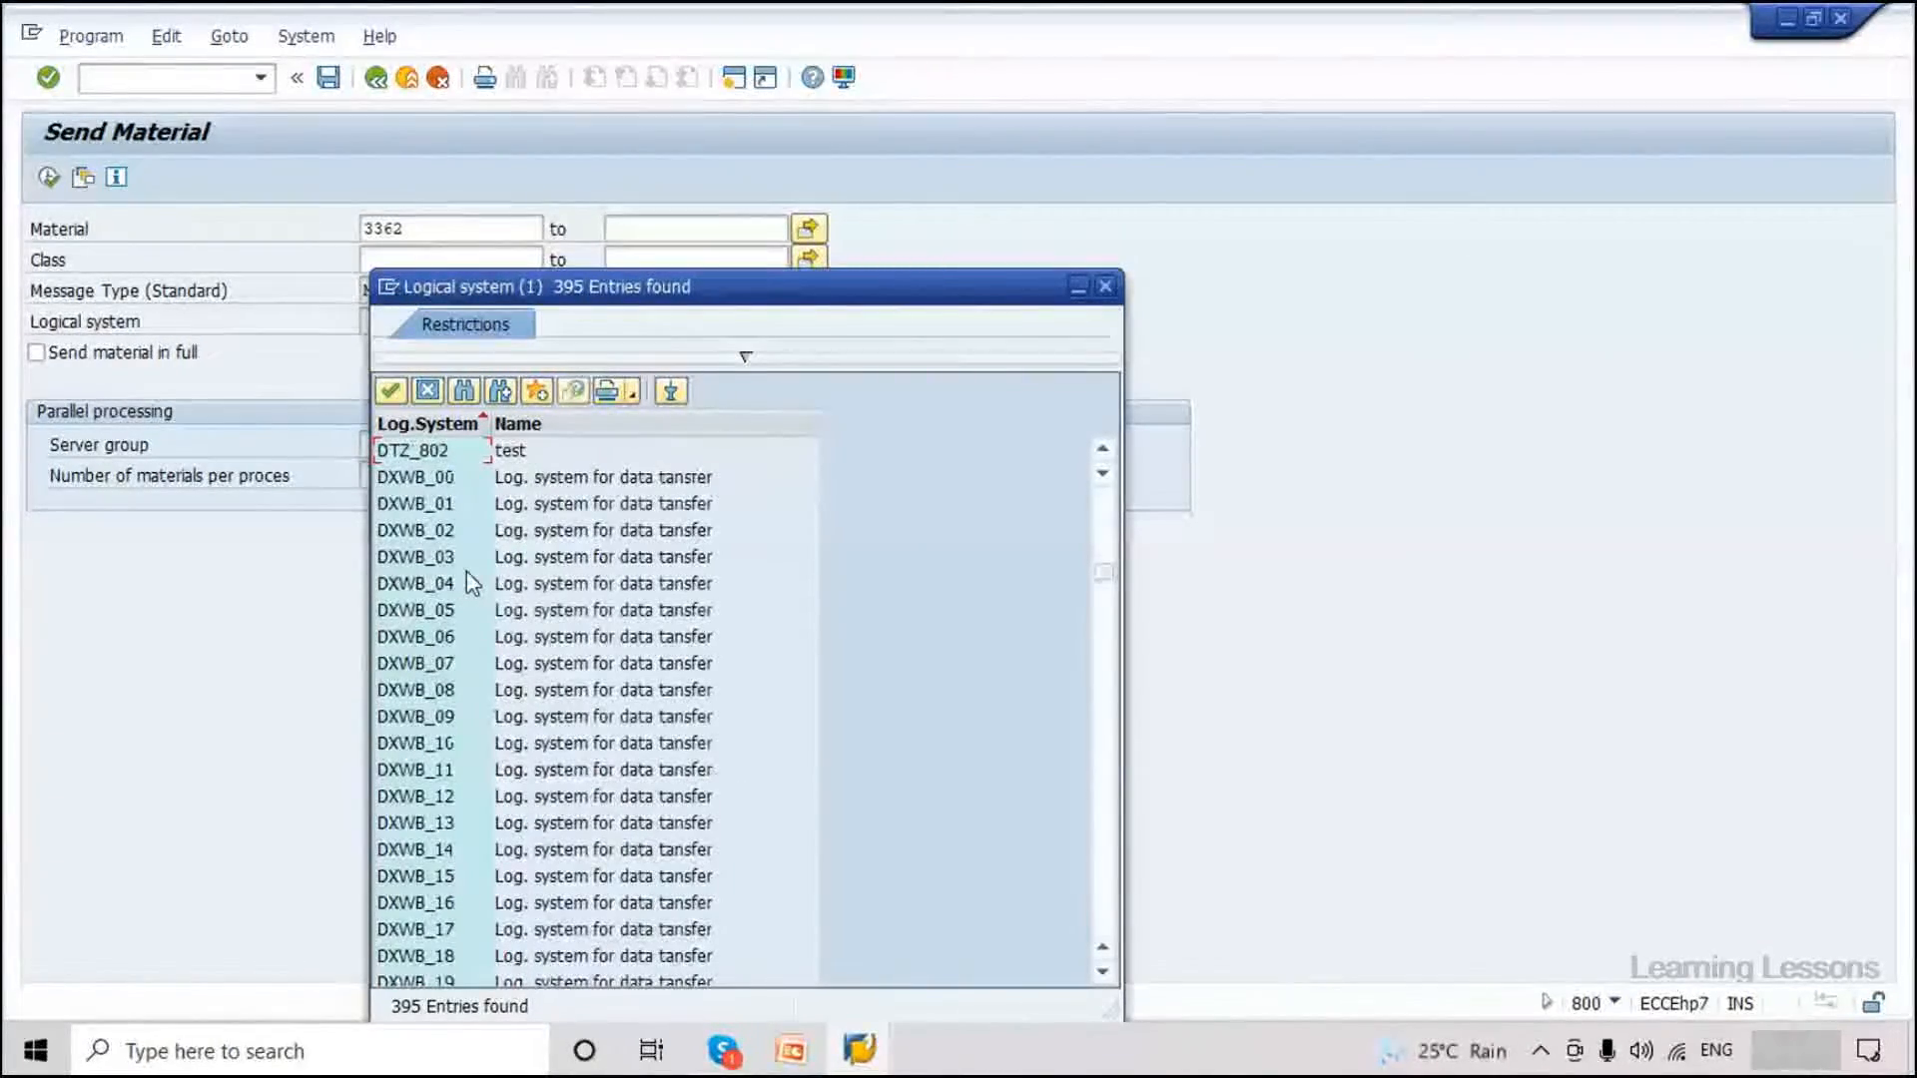
{"action": "scroll", "coordinate": [467, 574], "scroll_direction": "down", "scroll_amount": 9}
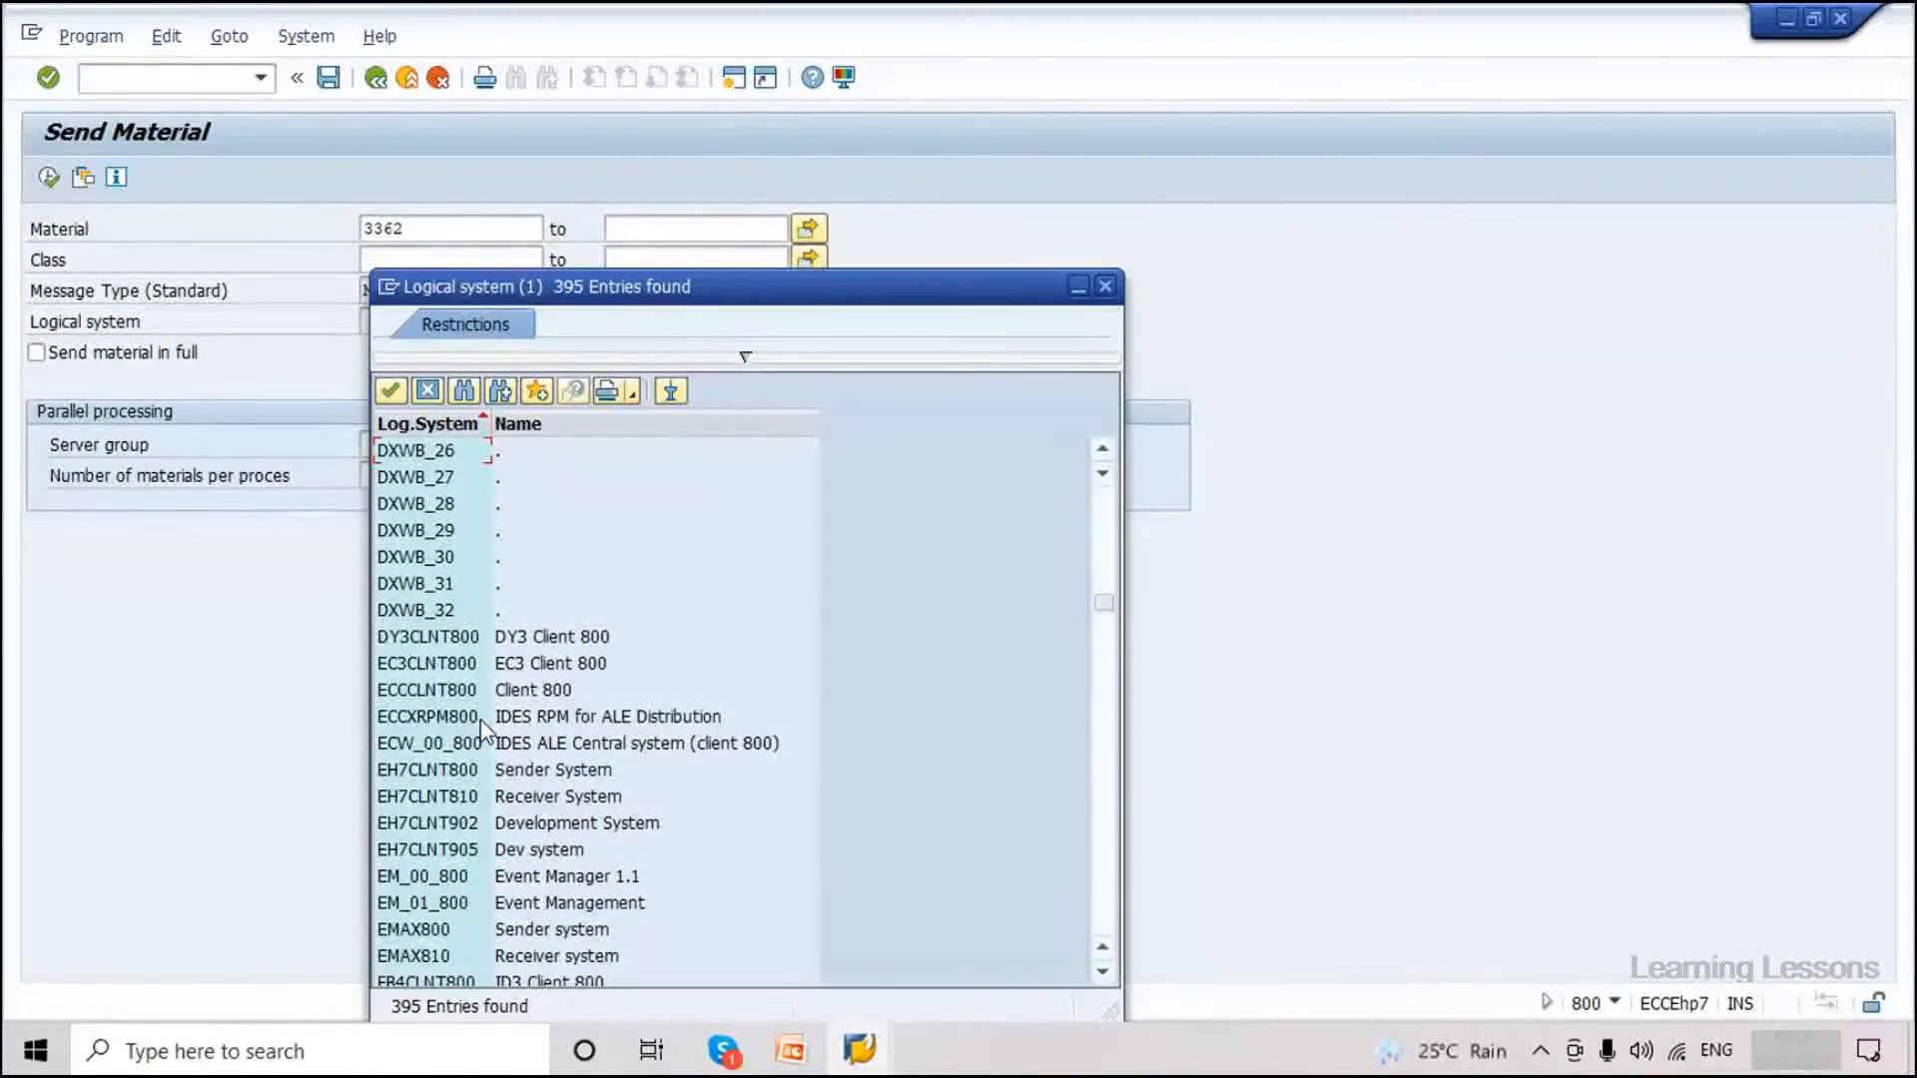
{"action": "double_click", "coordinate": [427, 796]}
{"action": "left_click", "coordinate": [48, 352]}
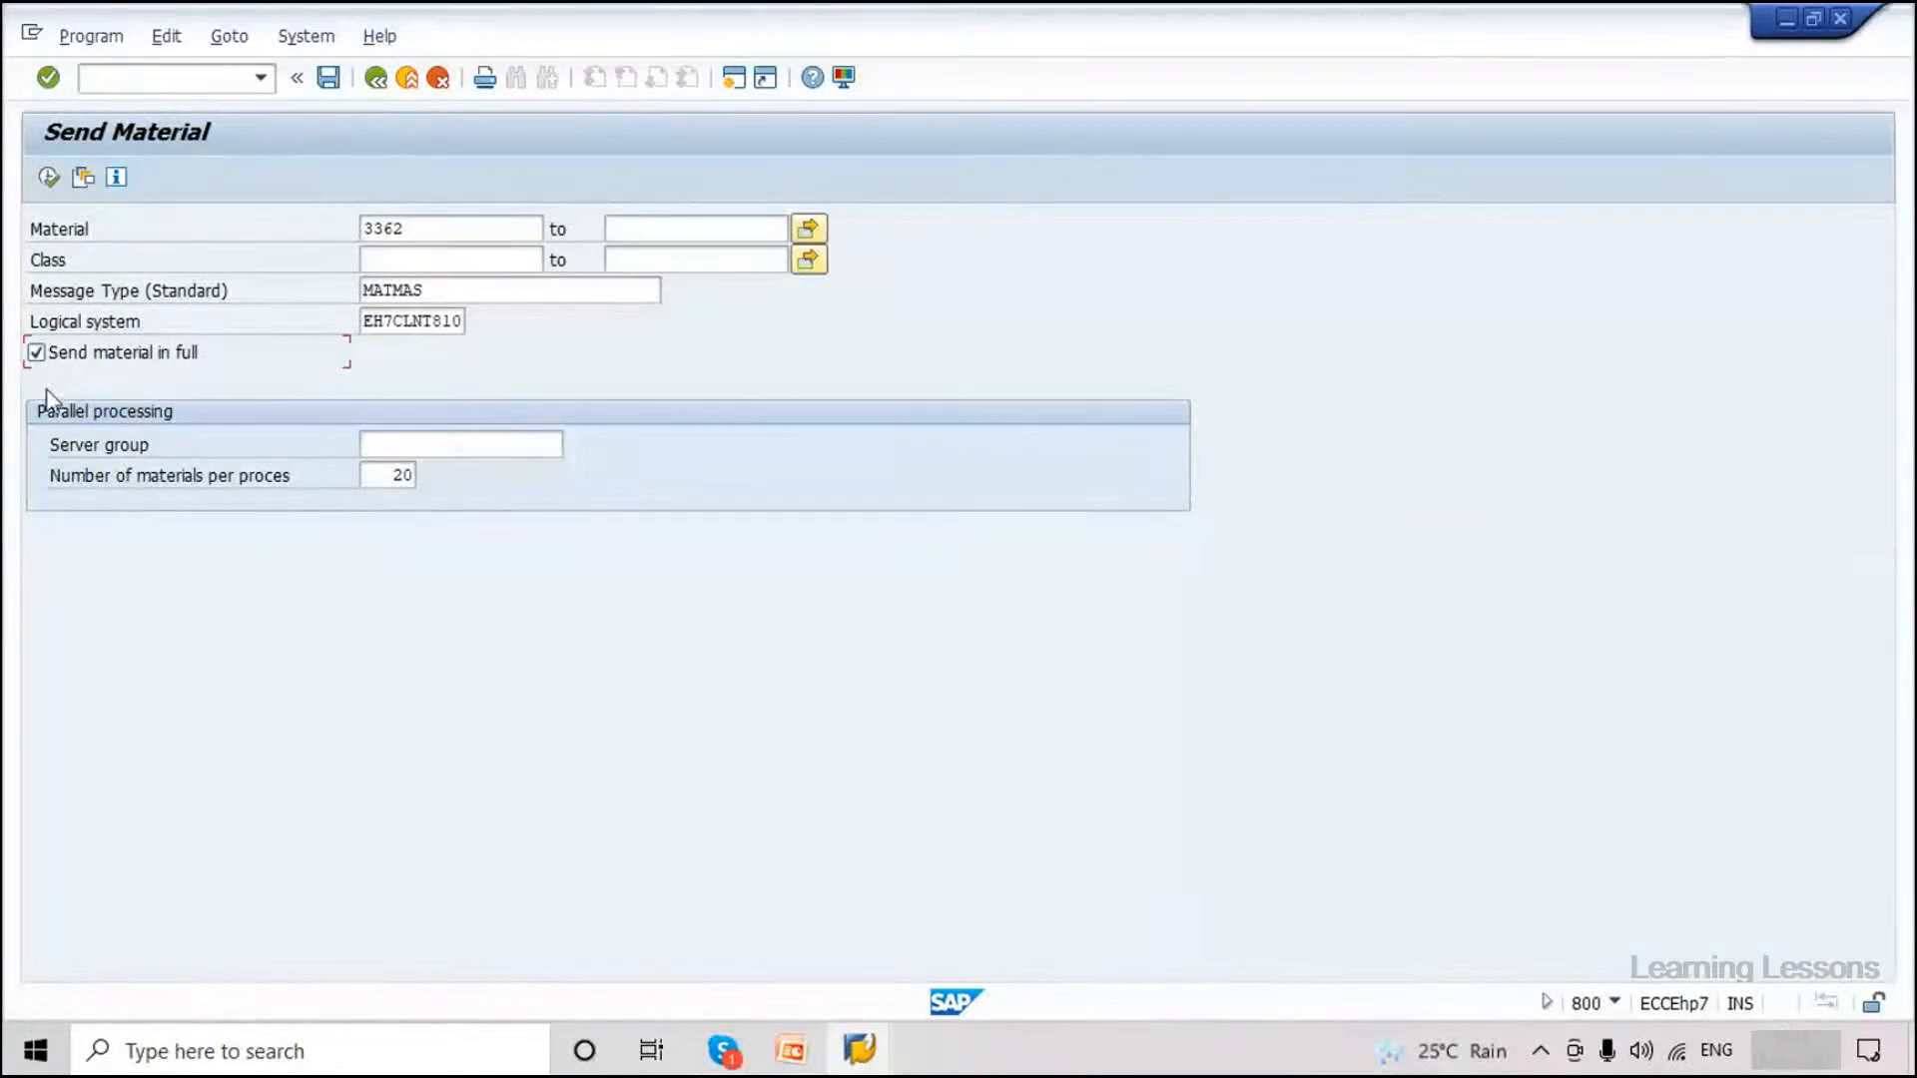
Execute the send and acknowledge the message reporting master IDocs created.
{"action": "left_click", "coordinate": [48, 177]}
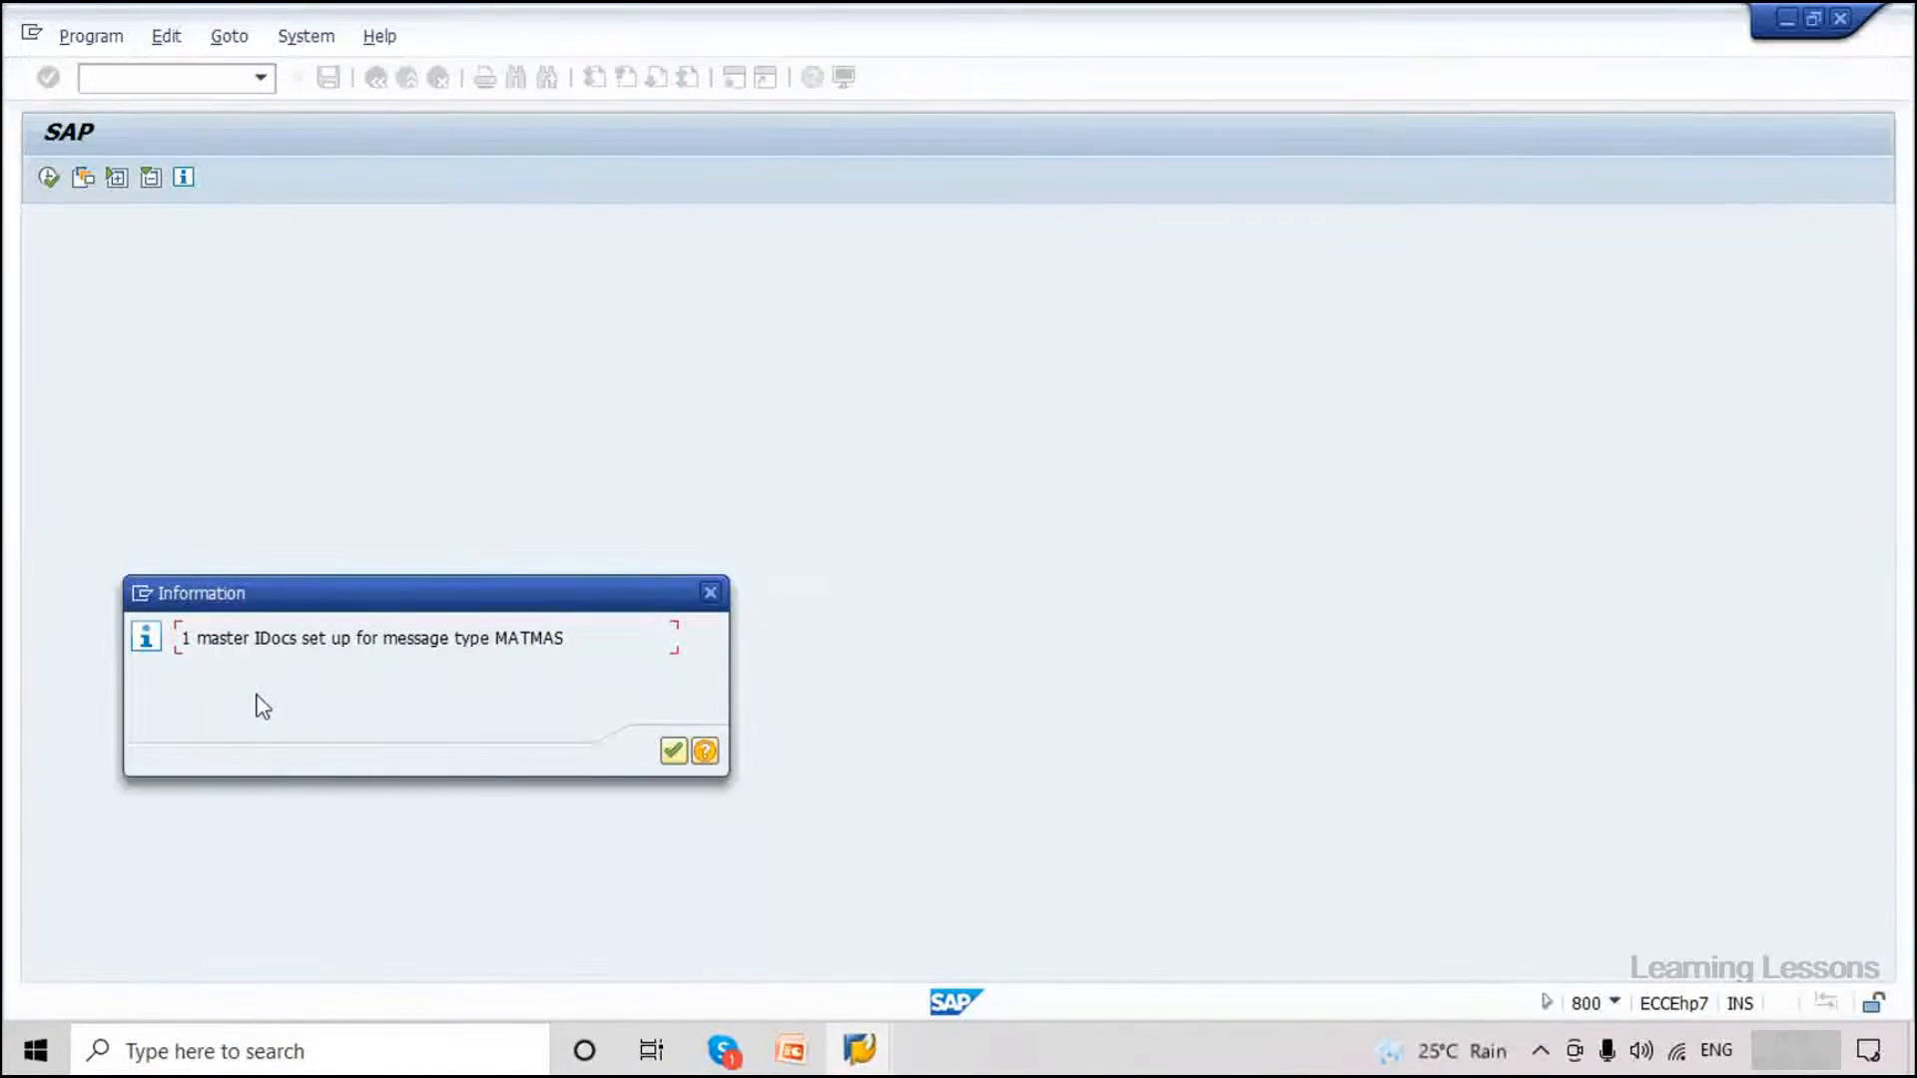
{"action": "double_click", "coordinate": [184, 636]}
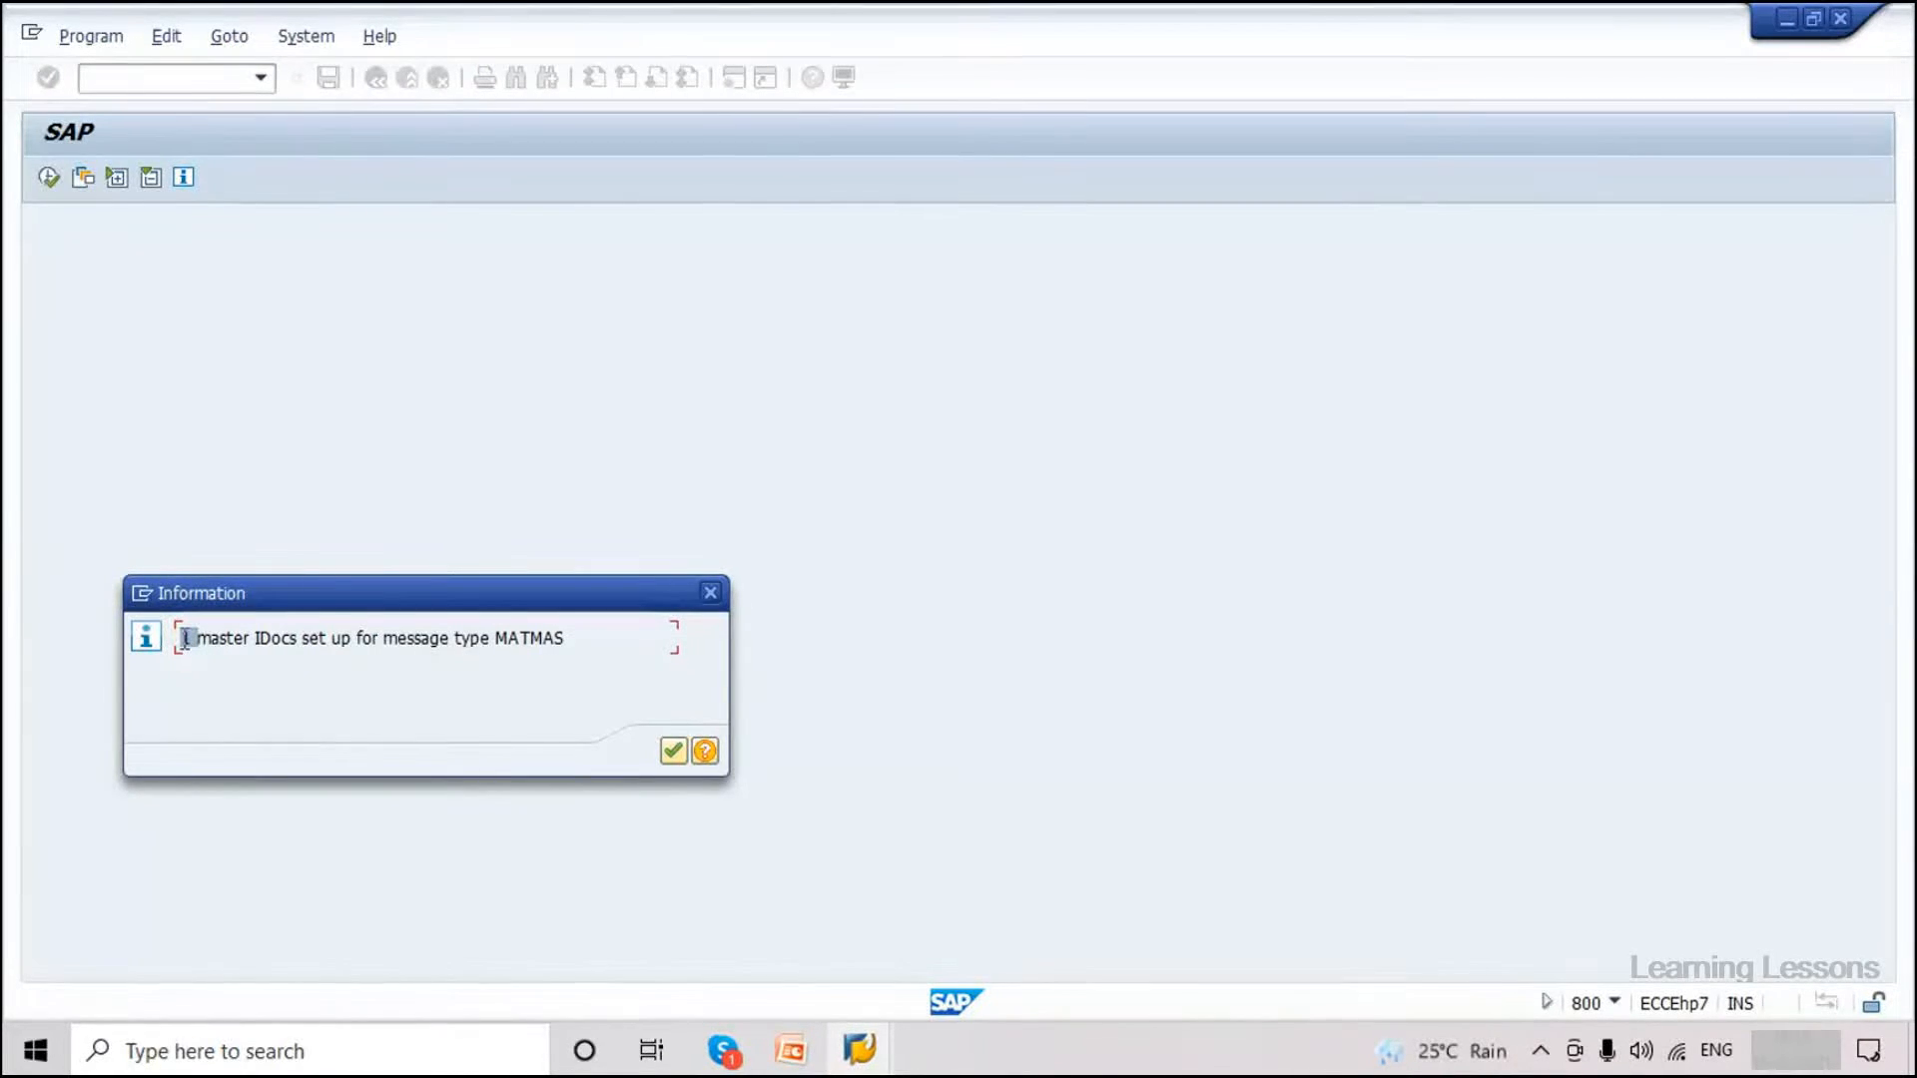
{"action": "left_click", "coordinate": [185, 637]}
{"action": "left_click_drag", "start_coordinate": [185, 637], "coordinate": [492, 710]}
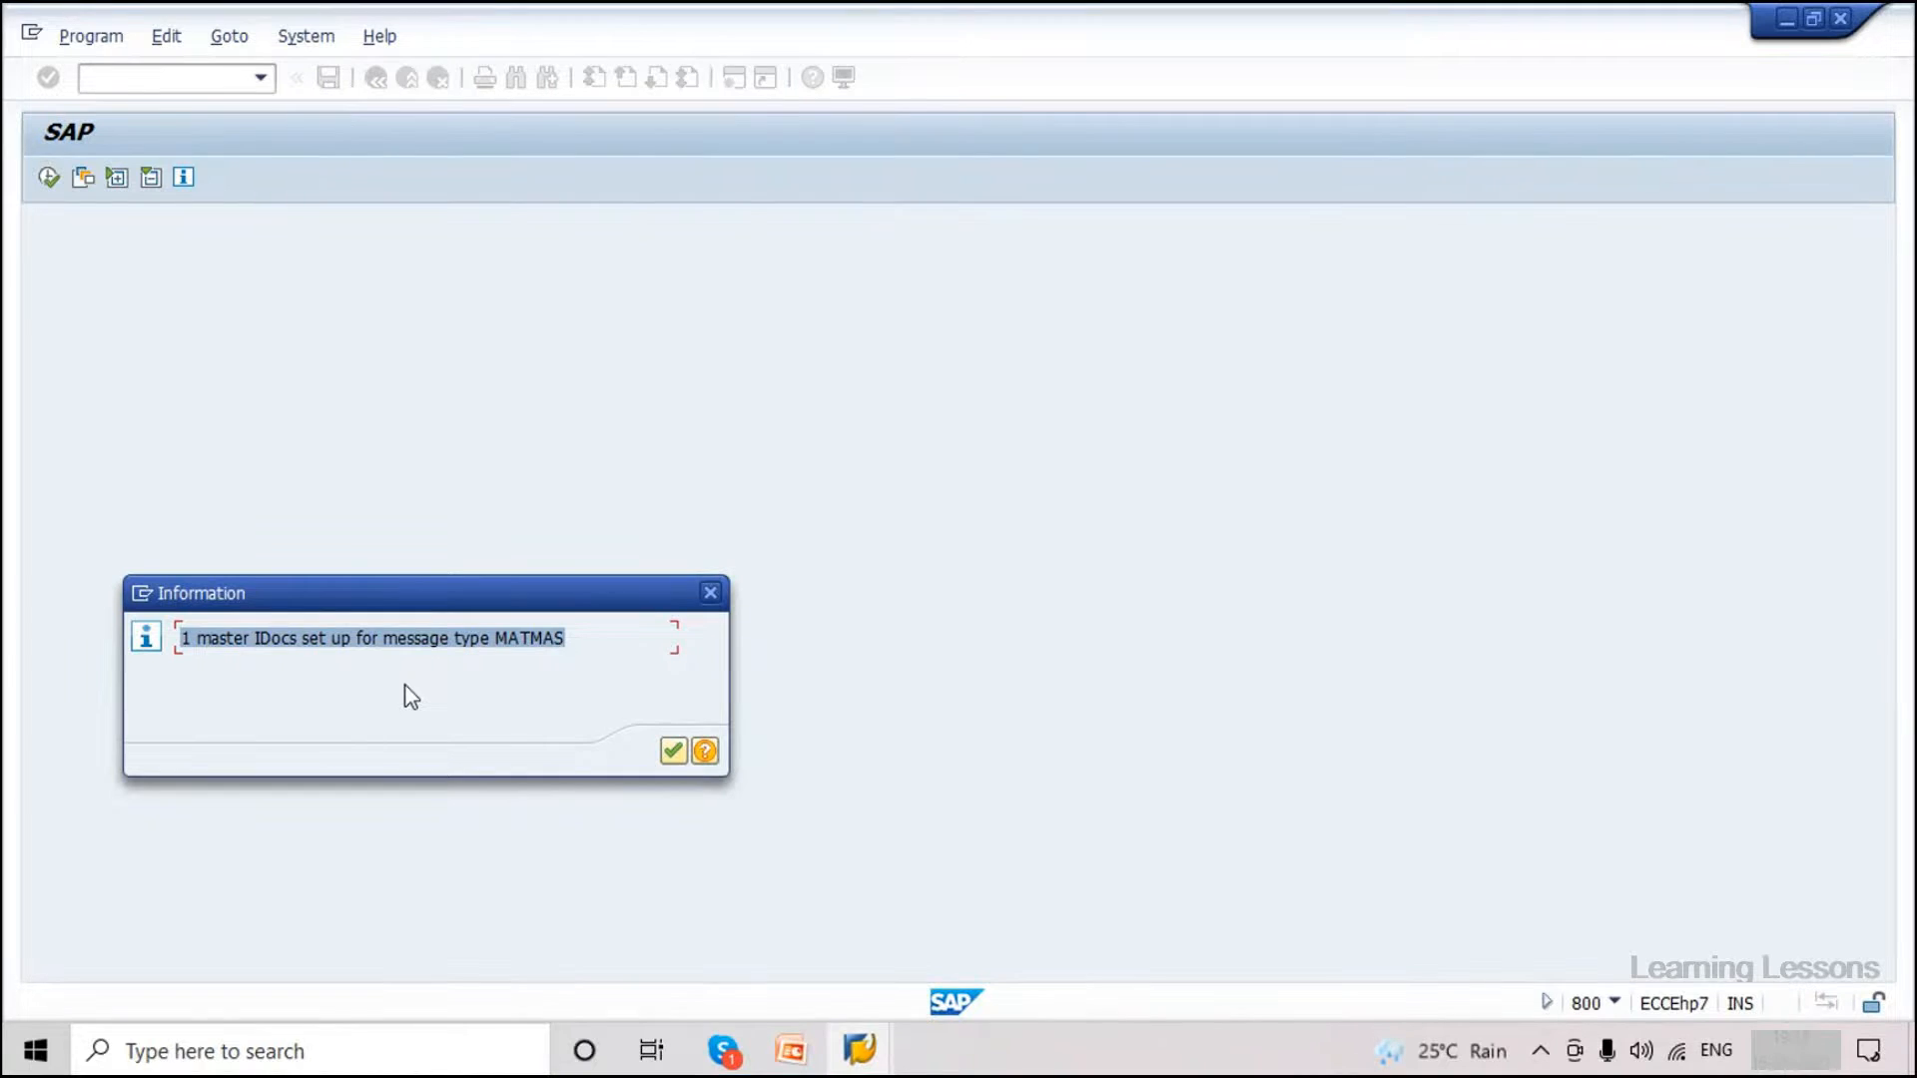
{"action": "left_click", "coordinate": [332, 639]}
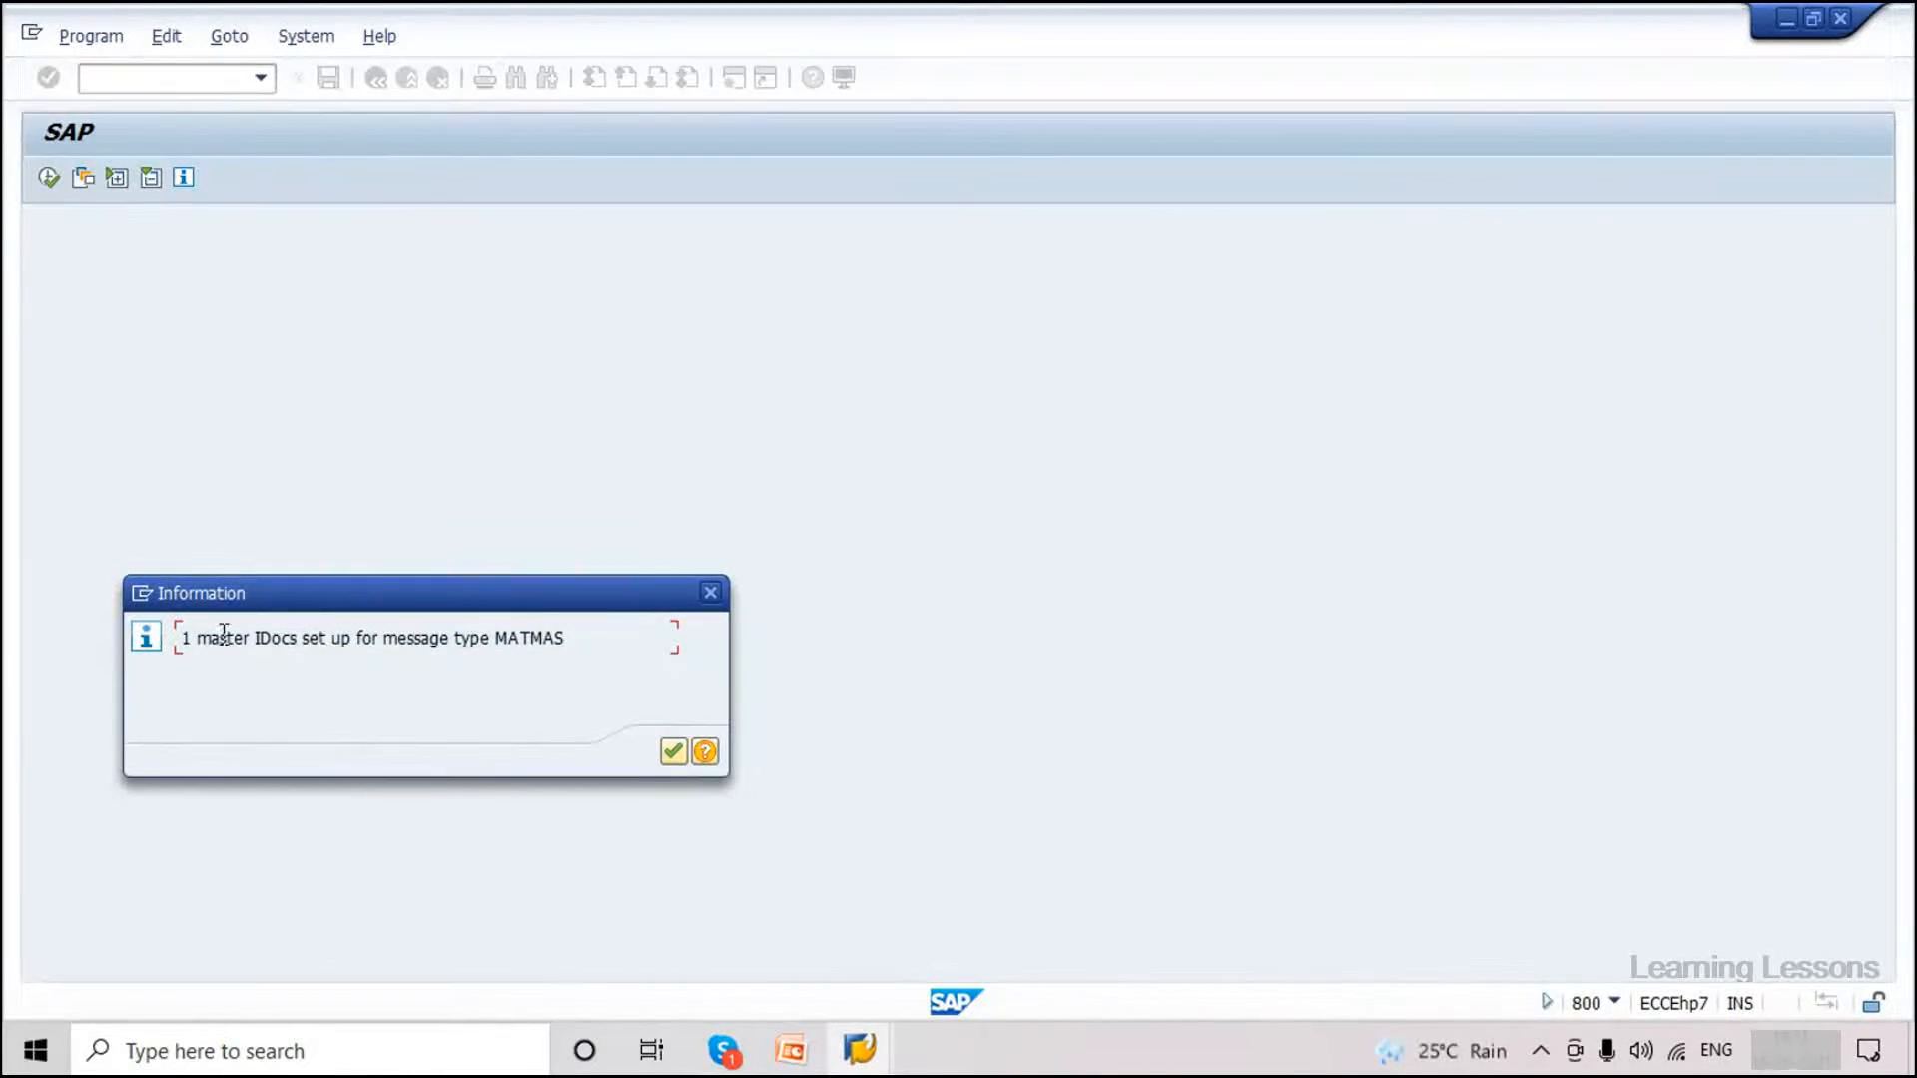
{"action": "left_click_drag", "start_coordinate": [184, 637], "coordinate": [565, 639]}
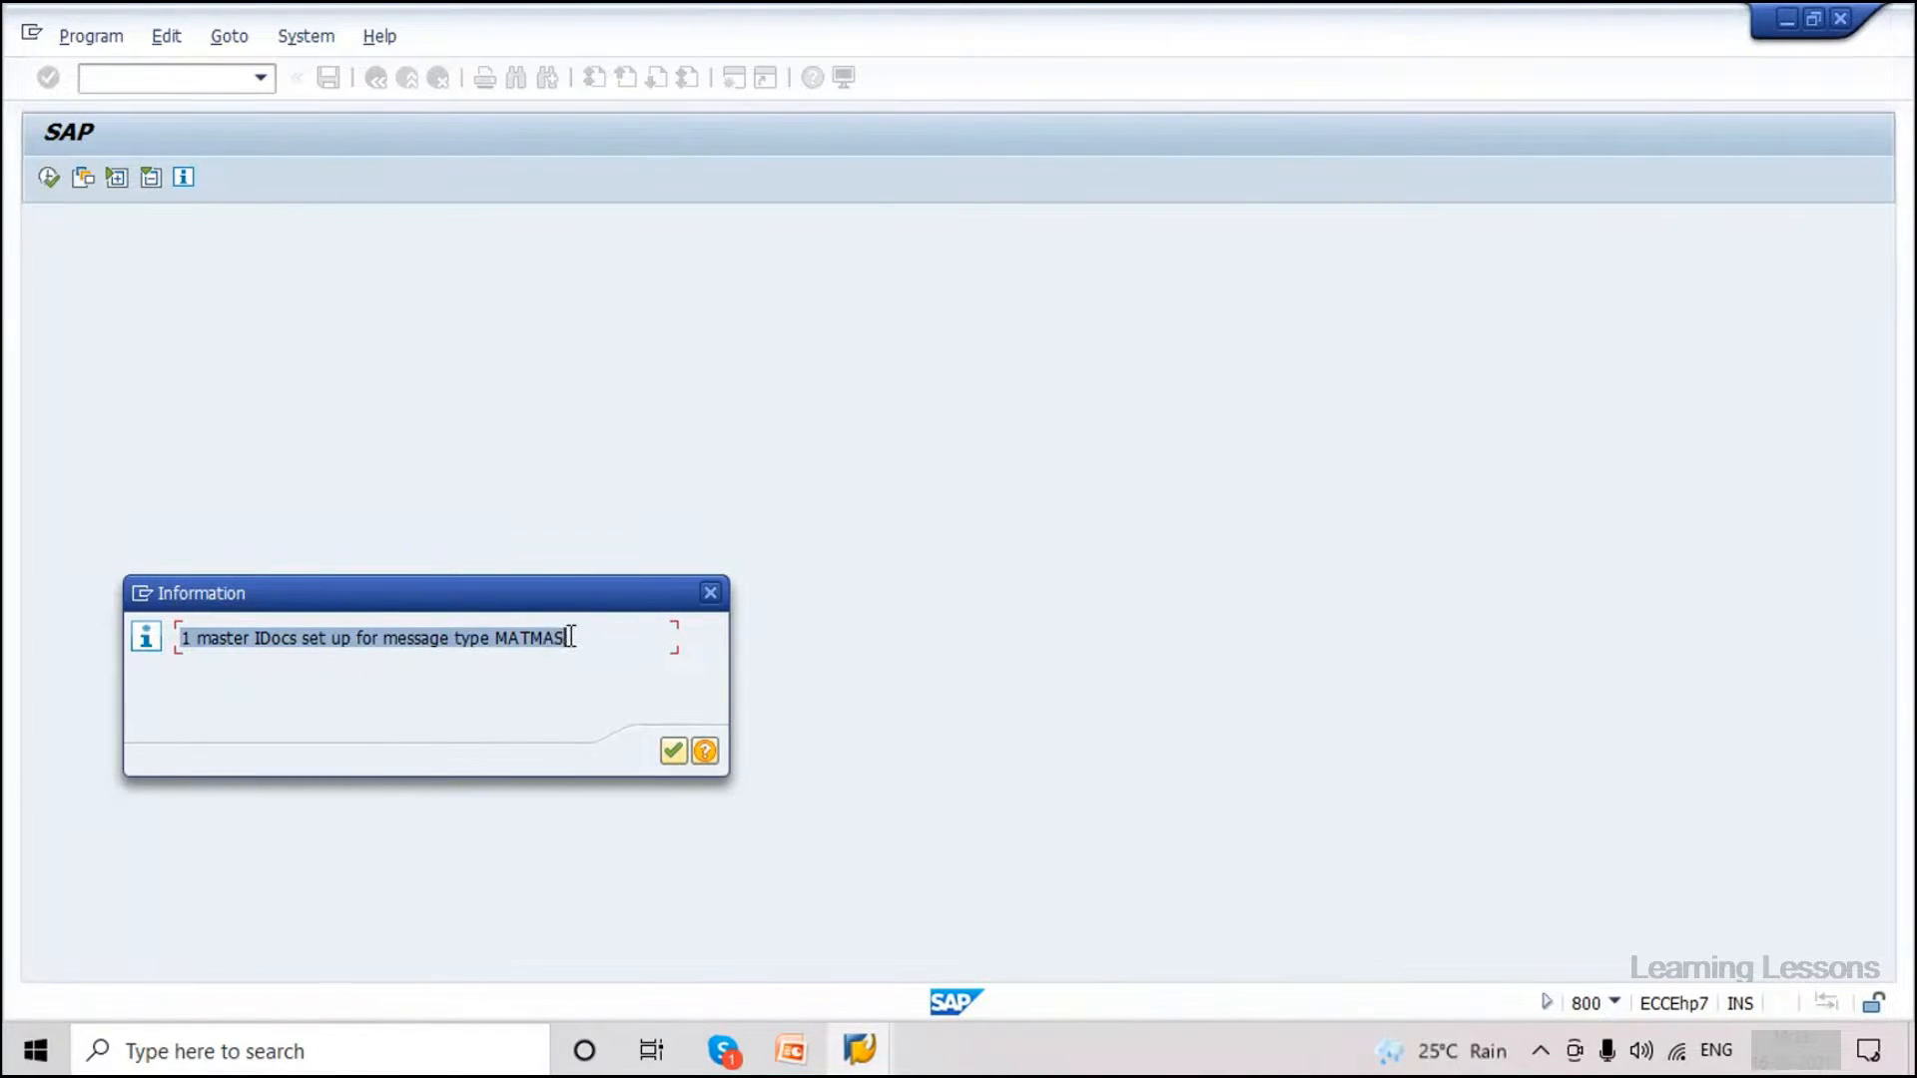
{"action": "left_click", "coordinate": [212, 638]}
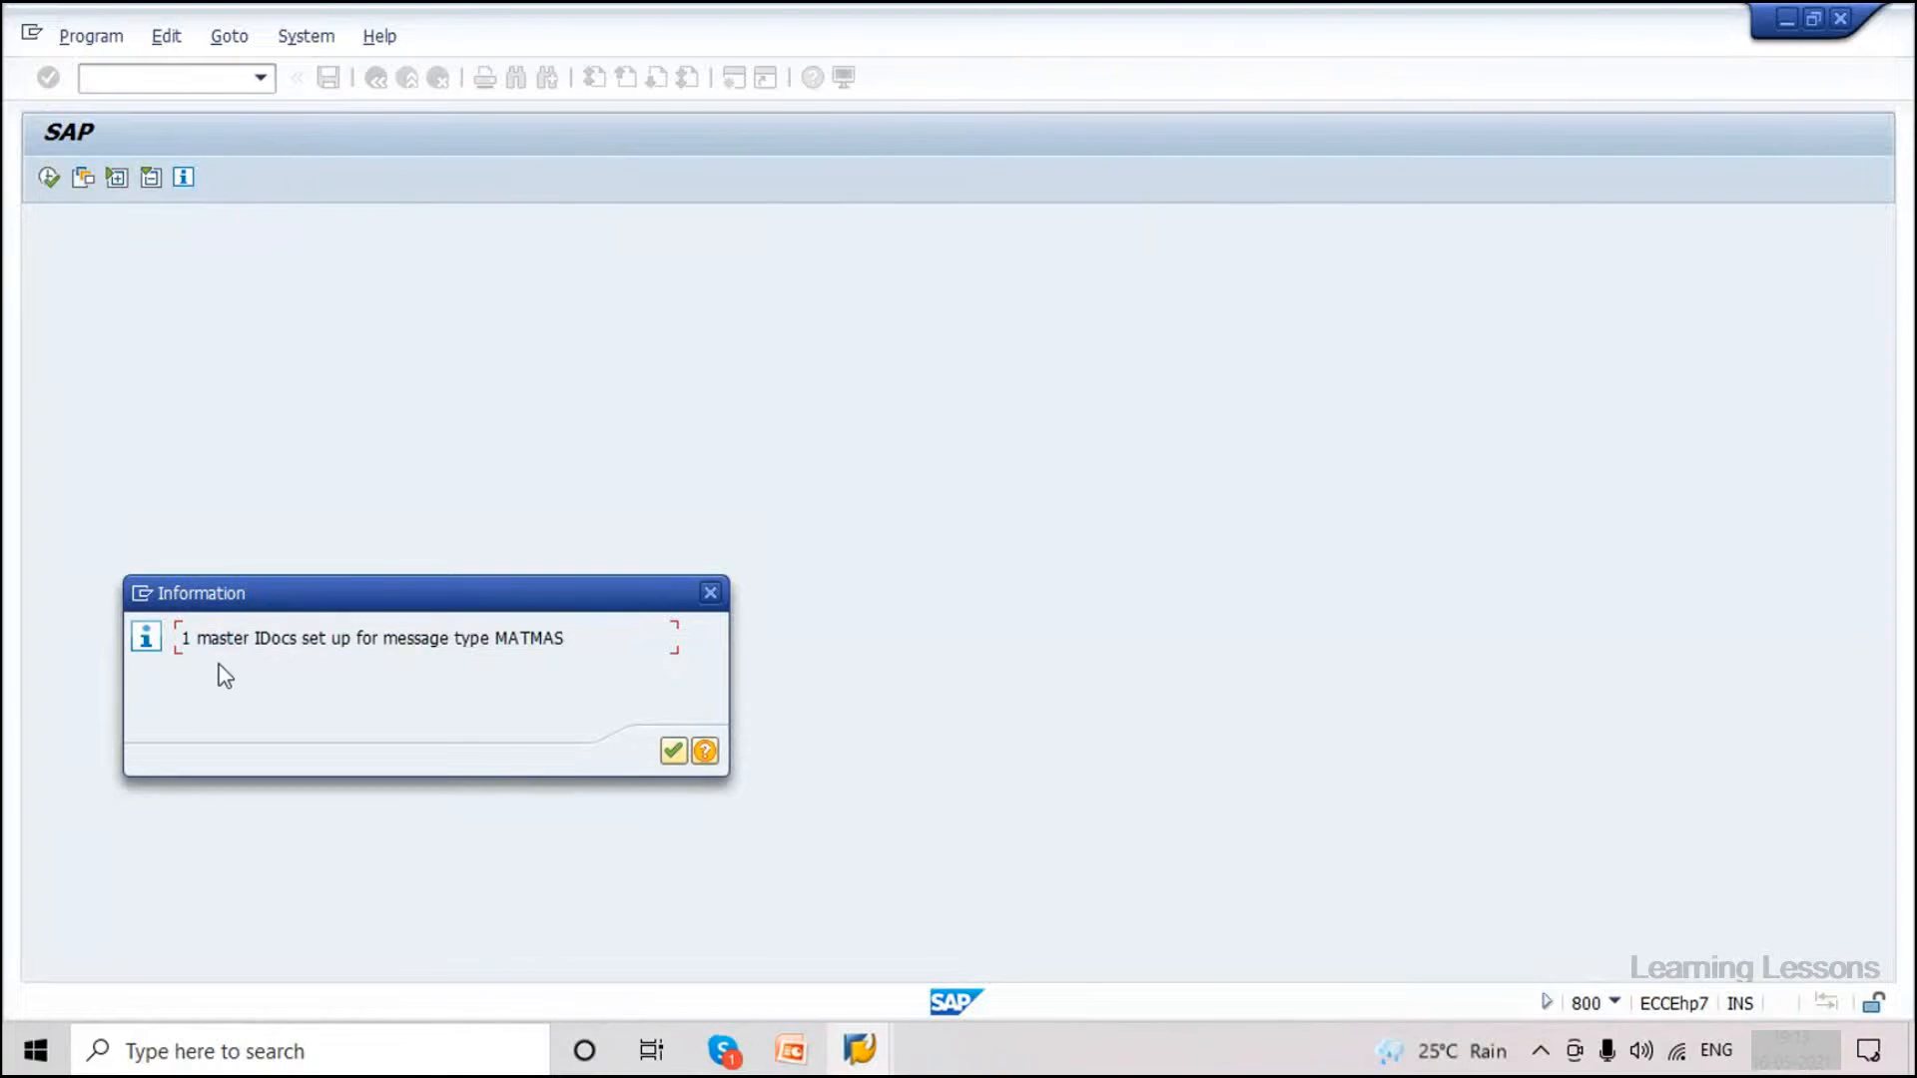
{"action": "left_click_drag", "start_coordinate": [185, 637], "coordinate": [565, 639]}
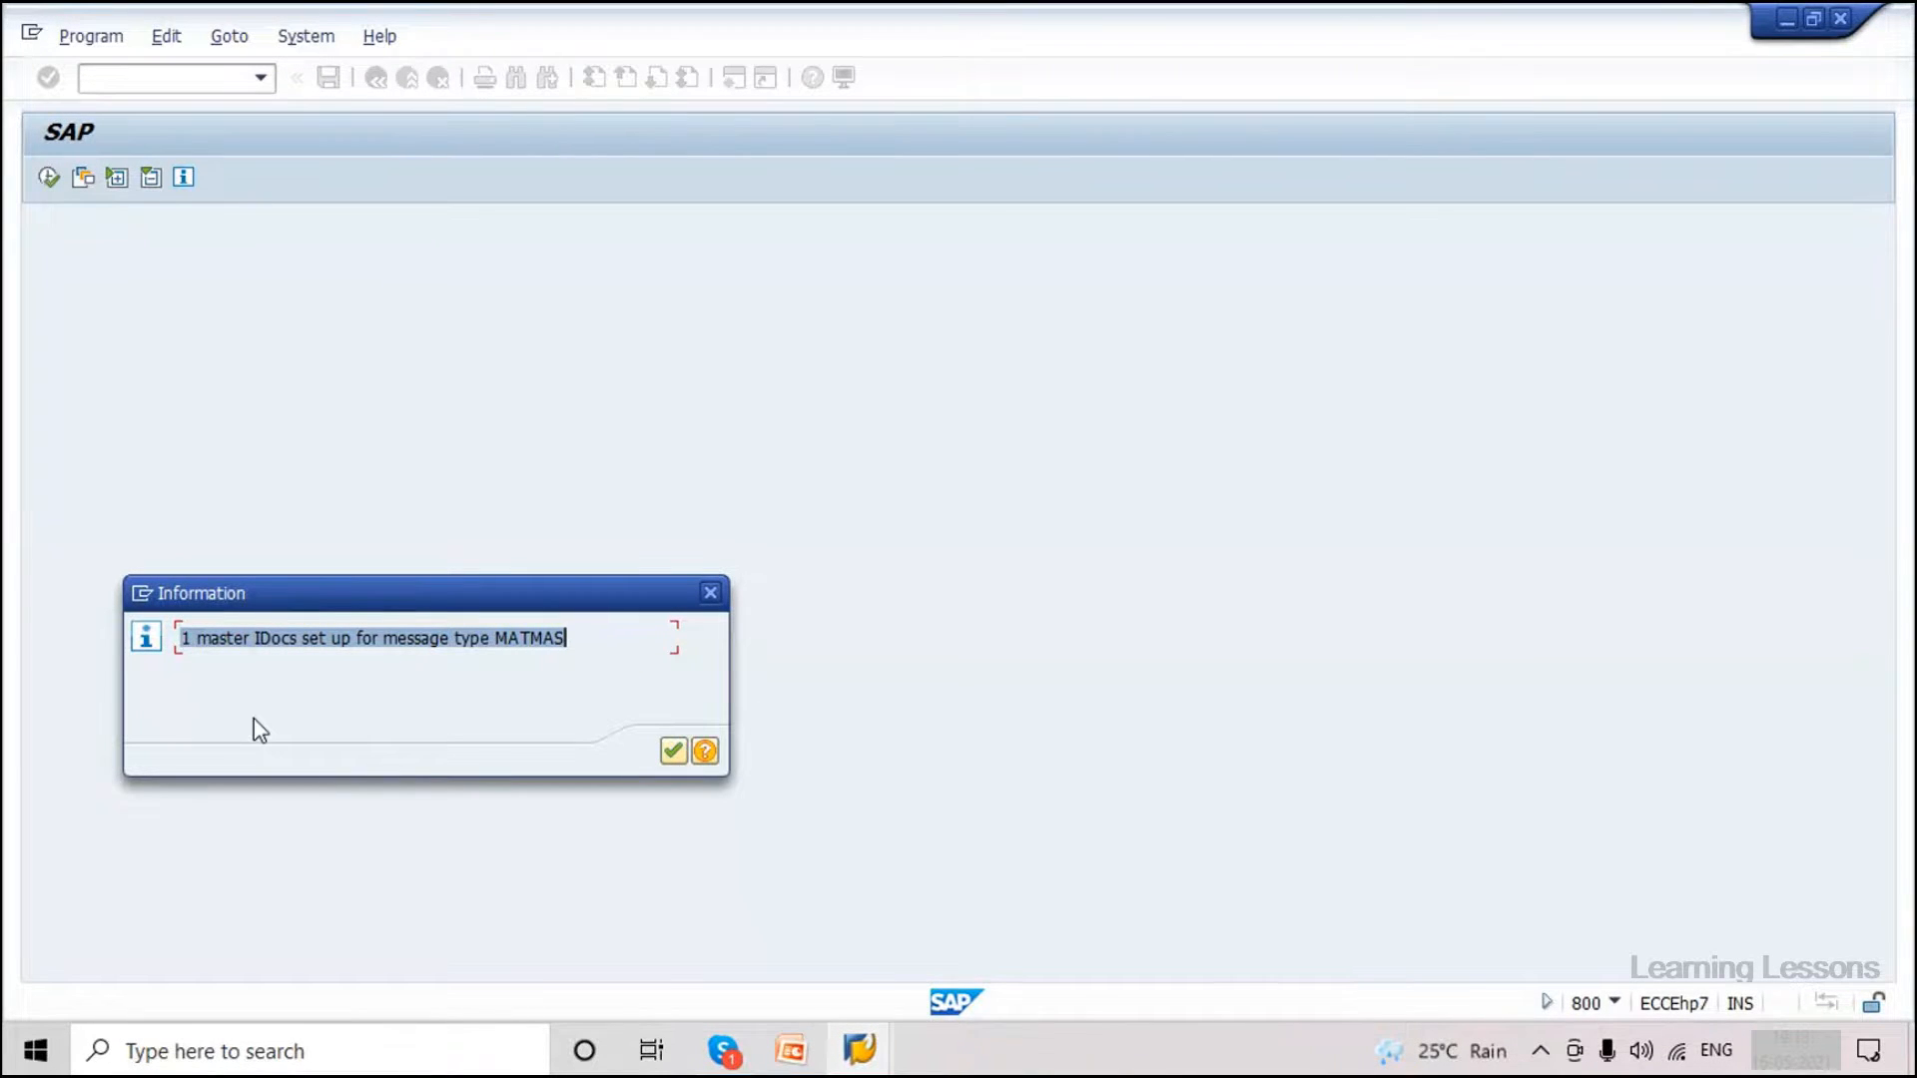
{"action": "left_click", "coordinate": [269, 637]}
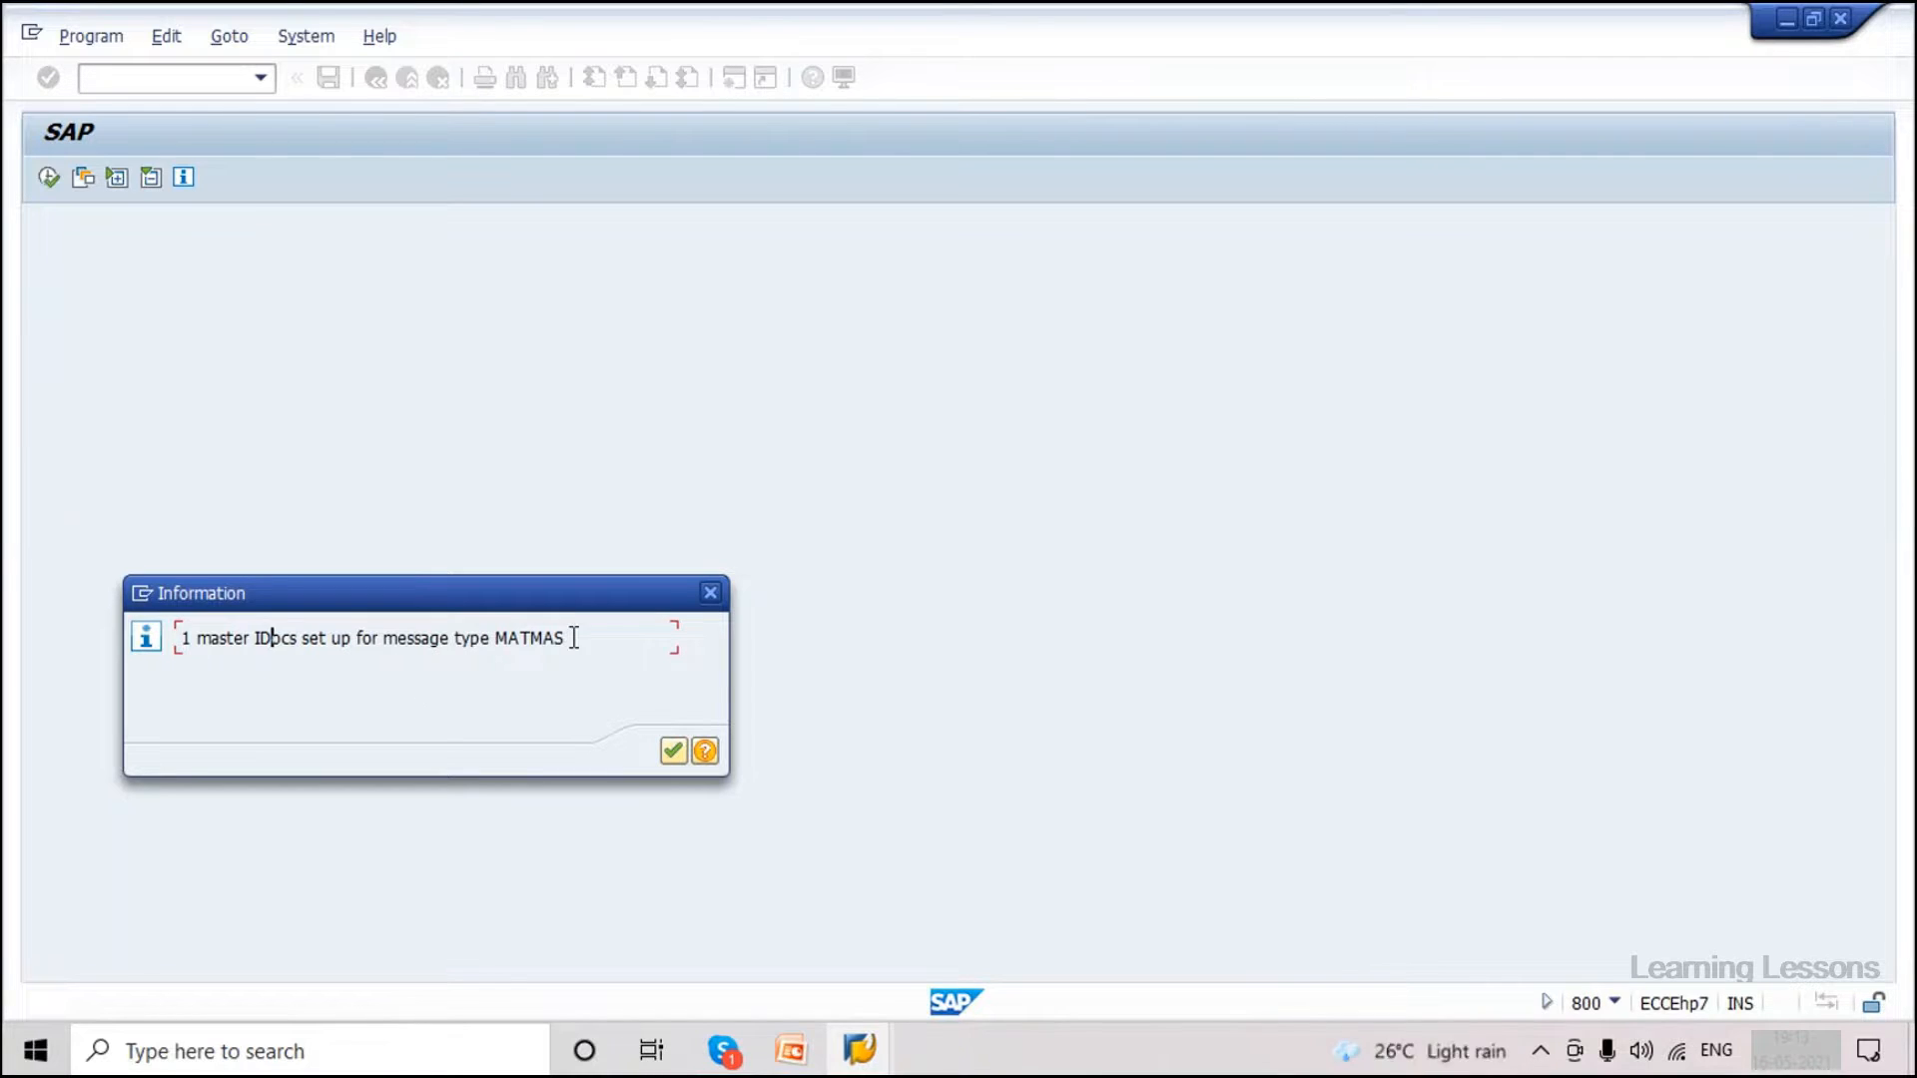
{"action": "left_click_drag", "start_coordinate": [574, 638], "coordinate": [191, 638]}
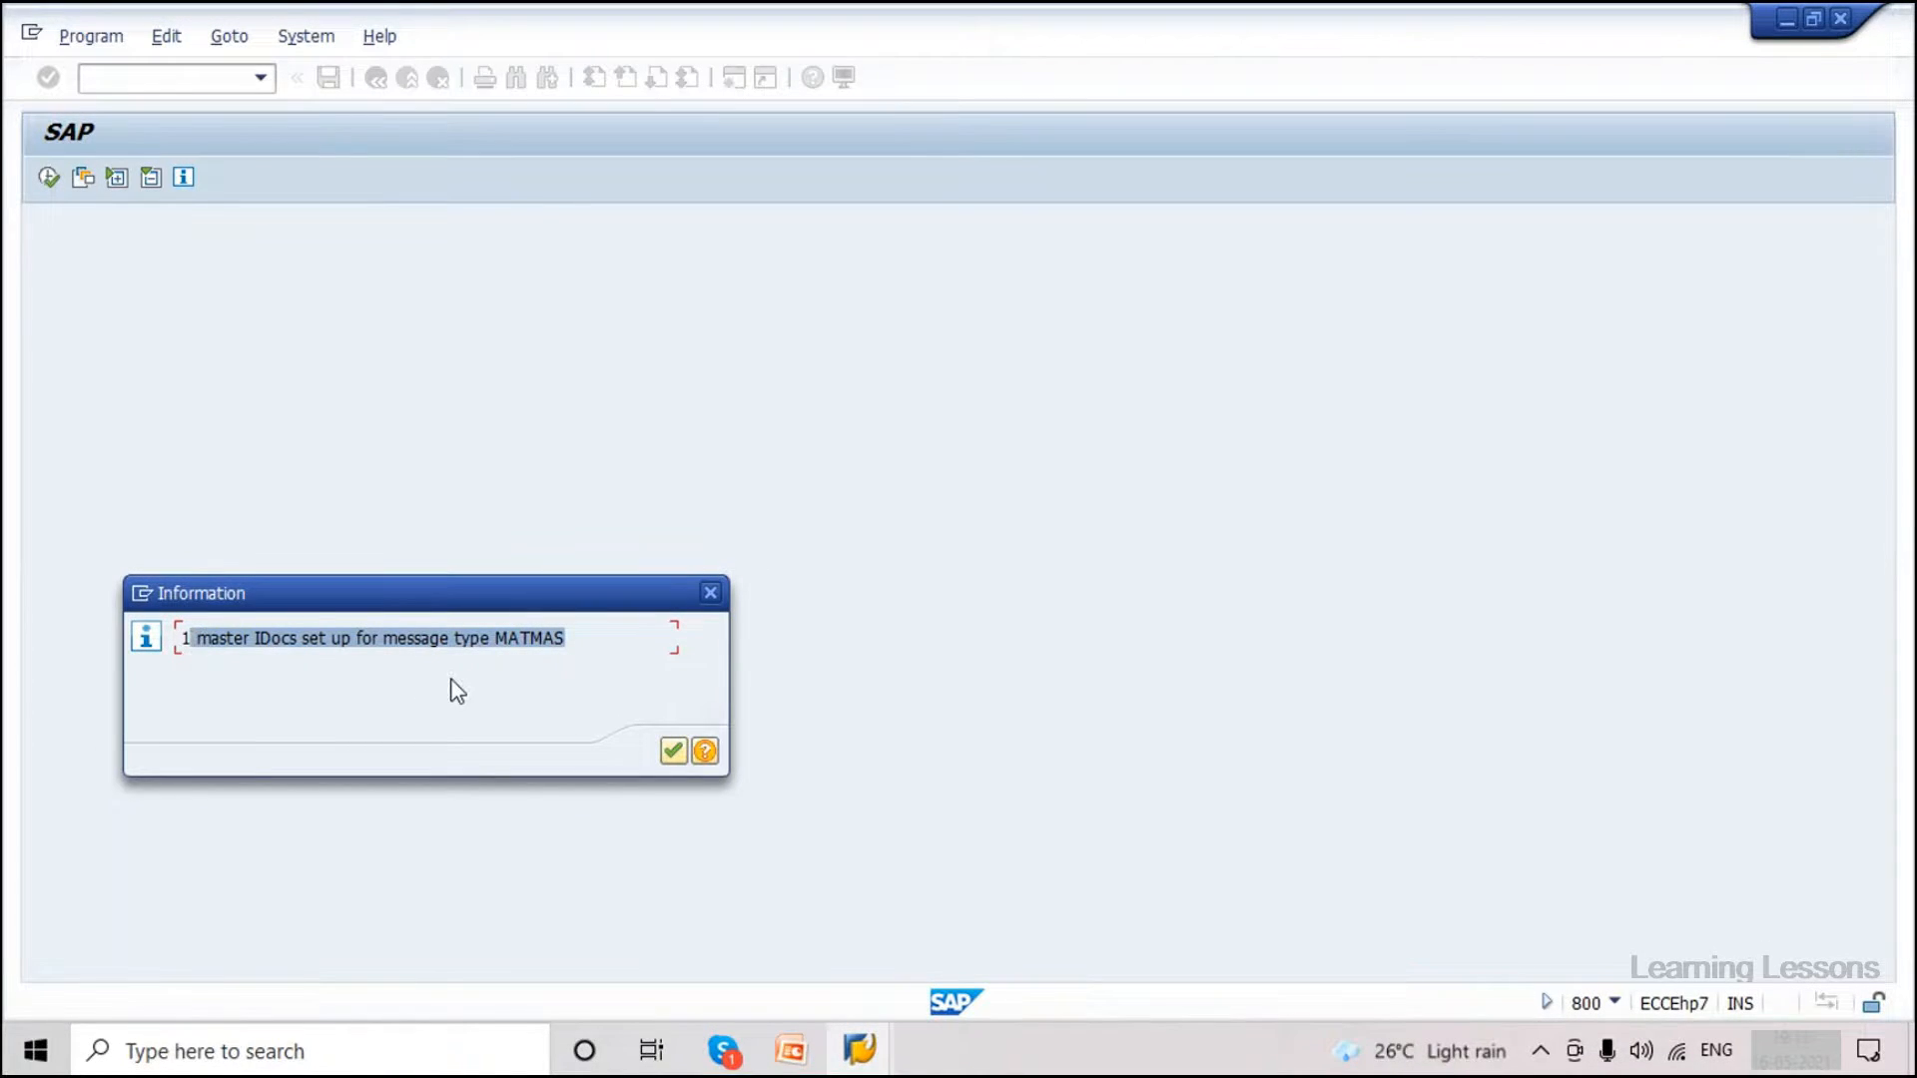
{"action": "left_click", "coordinate": [191, 638]}
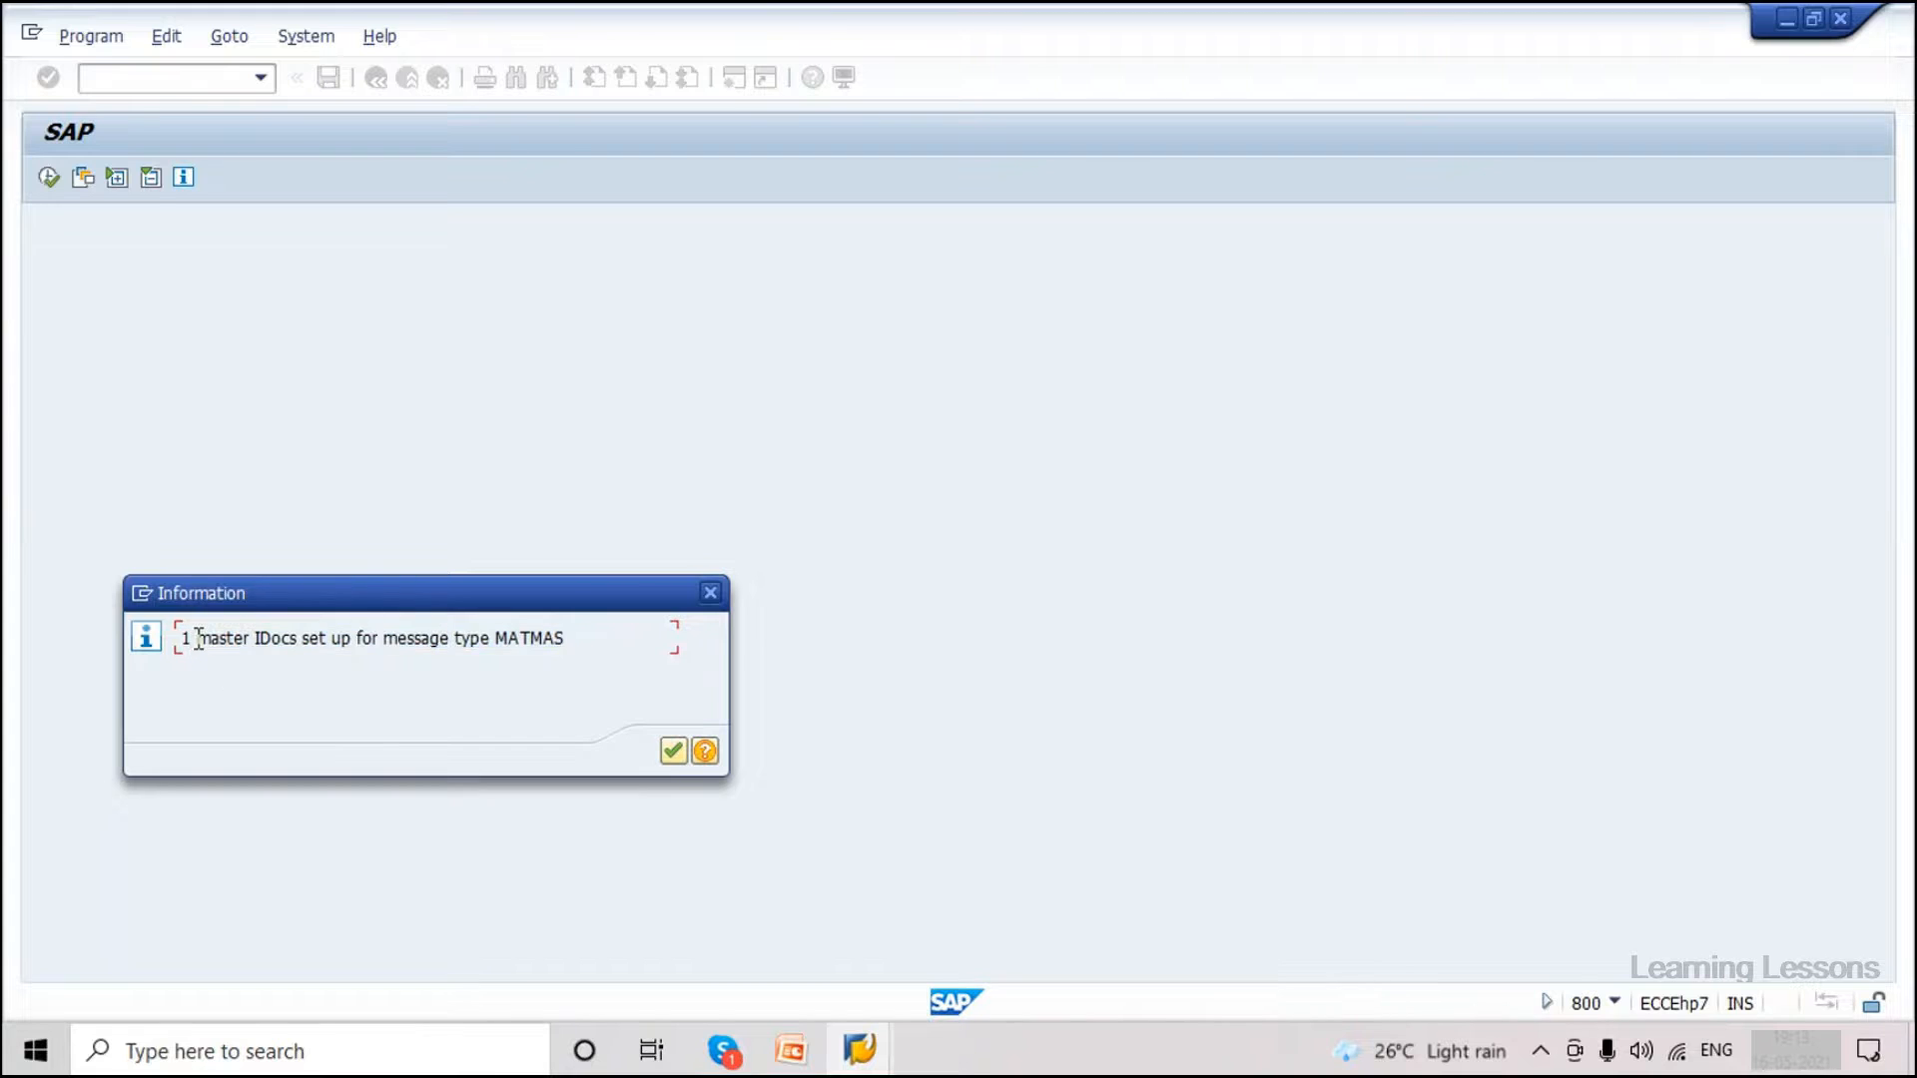
{"action": "left_click", "coordinate": [673, 755]}
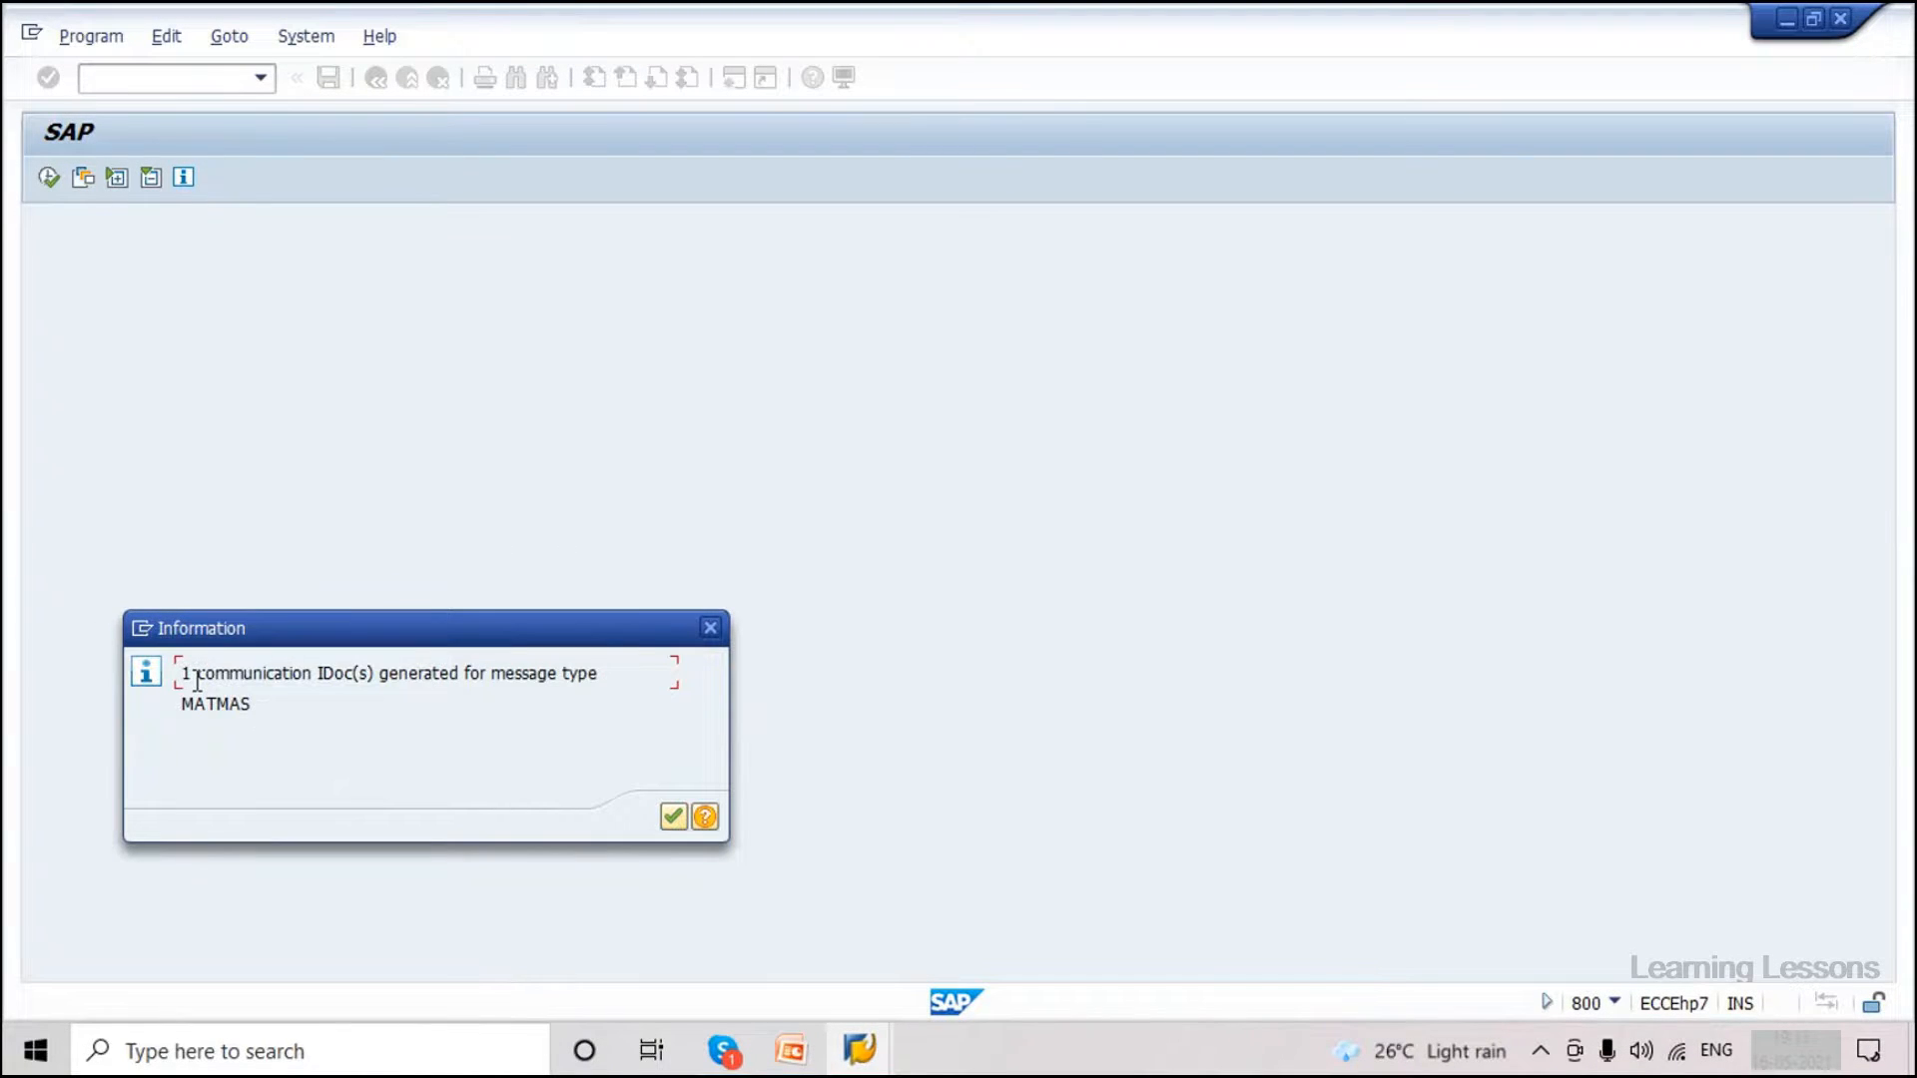
Read and acknowledge the message: 1 communication IDoc generated for MATMAS.
{"action": "mouse_move", "coordinate": [197, 682]}
{"action": "left_mouse_down"}
{"action": "mouse_move", "coordinate": [484, 685]}
{"action": "mouse_move", "coordinate": [199, 691]}
{"action": "left_mouse_up"}
{"action": "left_click", "coordinate": [186, 669]}
{"action": "left_click_drag", "start_coordinate": [185, 669], "coordinate": [257, 731]}
{"action": "left_click", "coordinate": [250, 710]}
{"action": "left_click", "coordinate": [673, 814]}
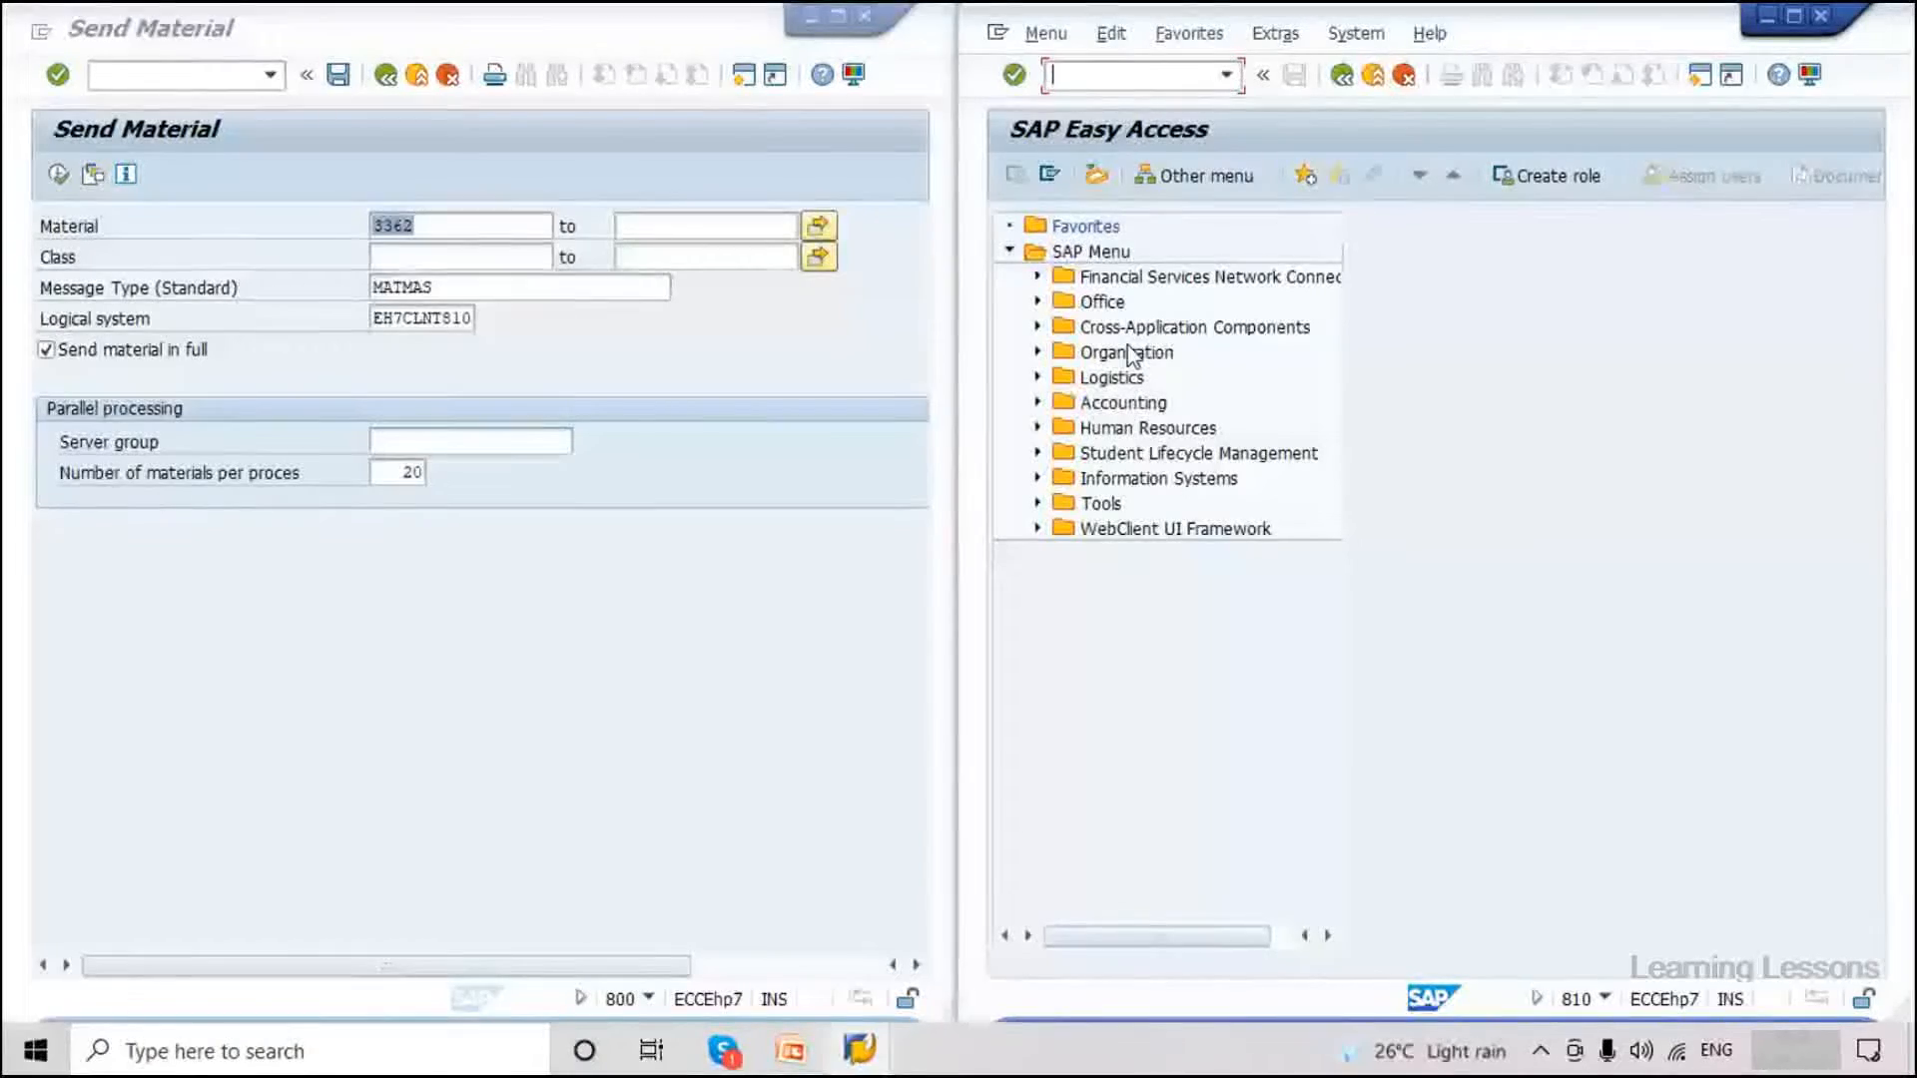
In the client 800 window, run /nwe02 to bring up the IDoc List selection.
{"action": "left_click", "coordinate": [605, 1002]}
{"action": "left_click", "coordinate": [180, 85]}
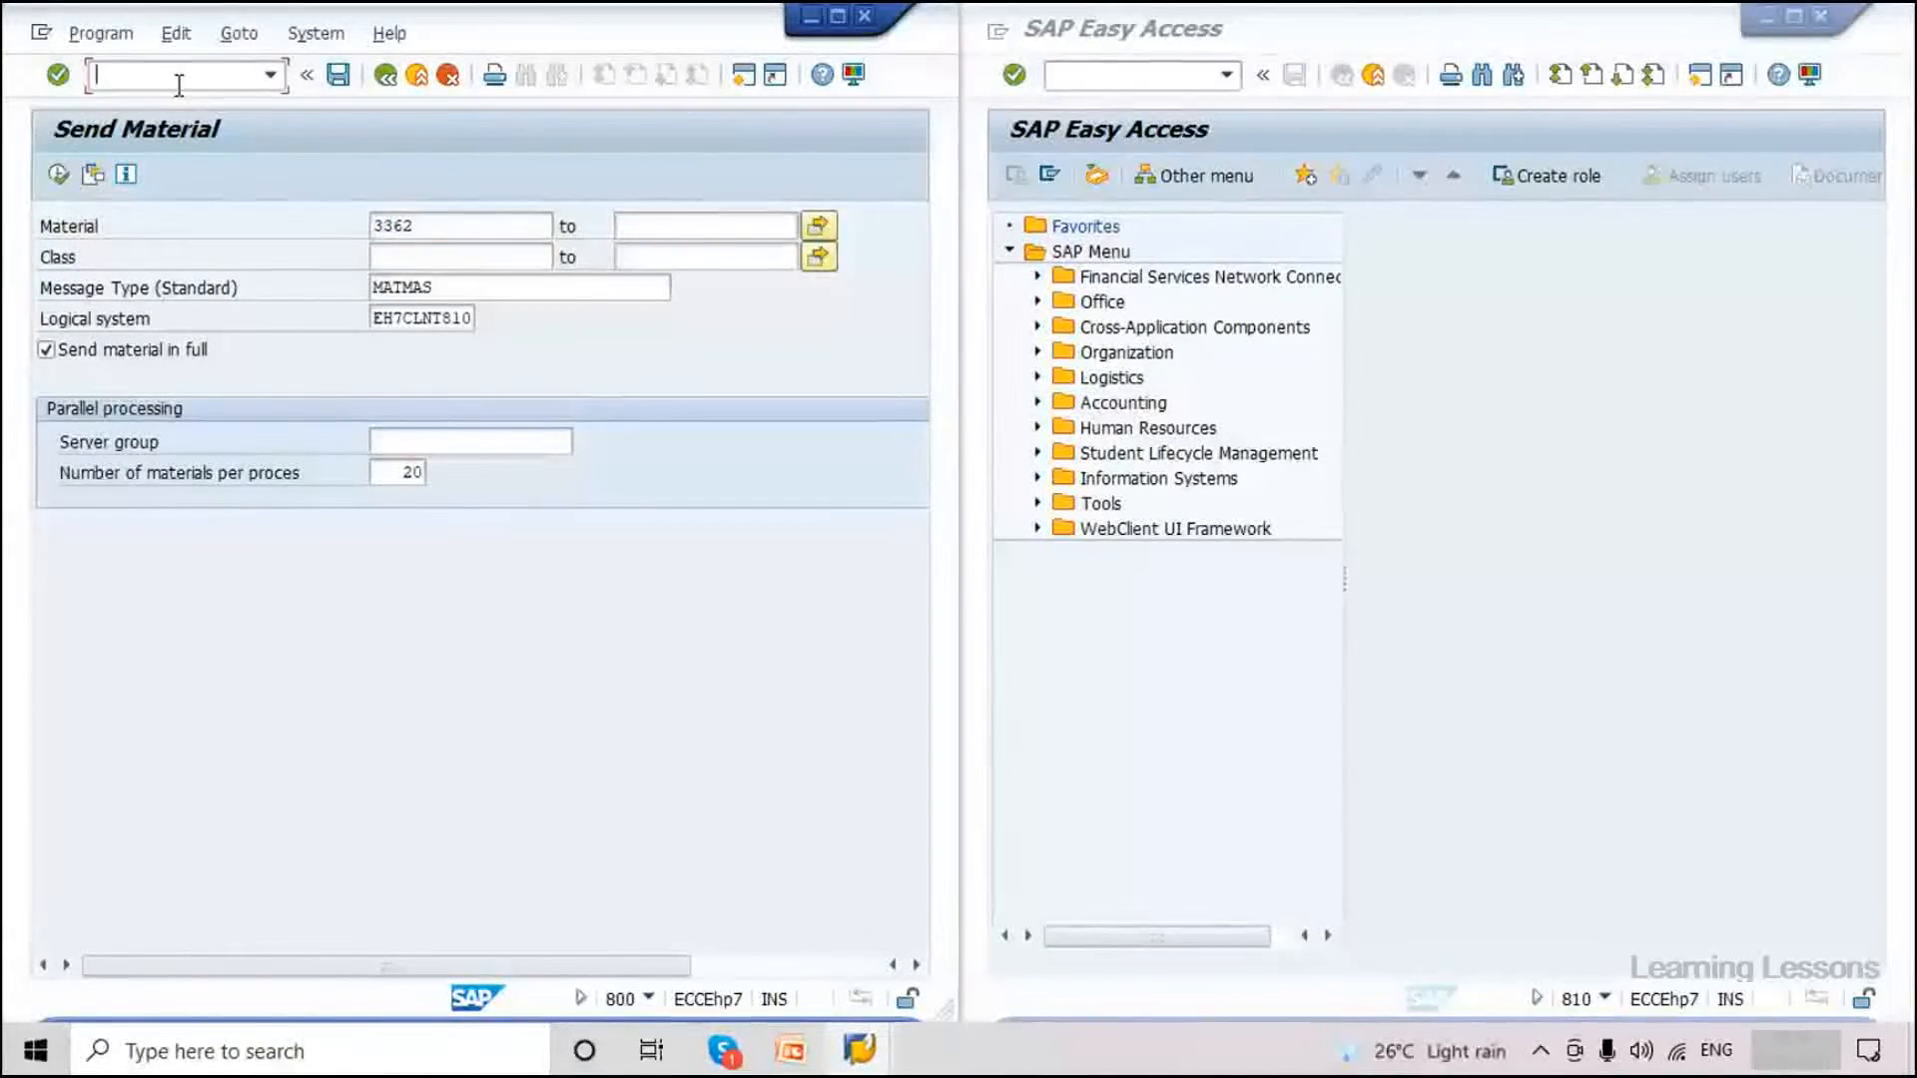
{"action": "type", "text": "/nwe02"}
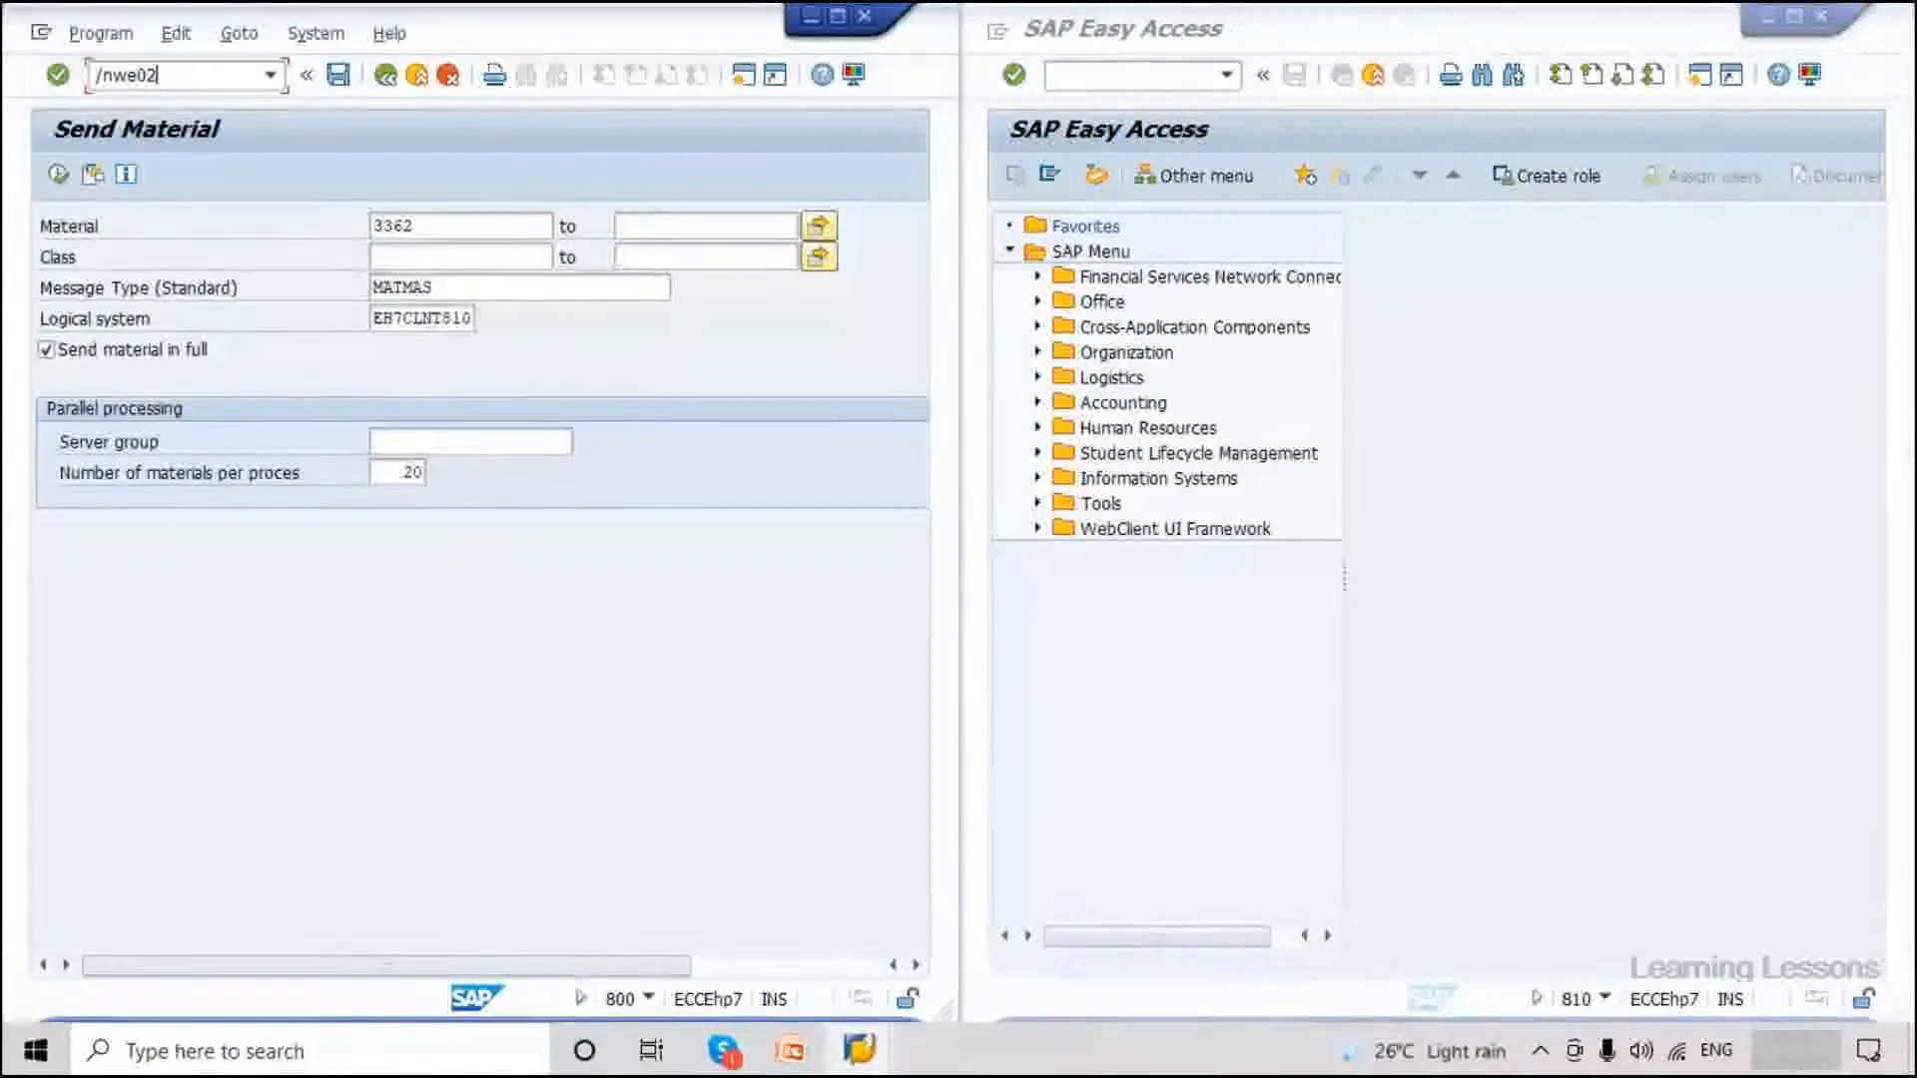
{"action": "key", "text": "Return"}
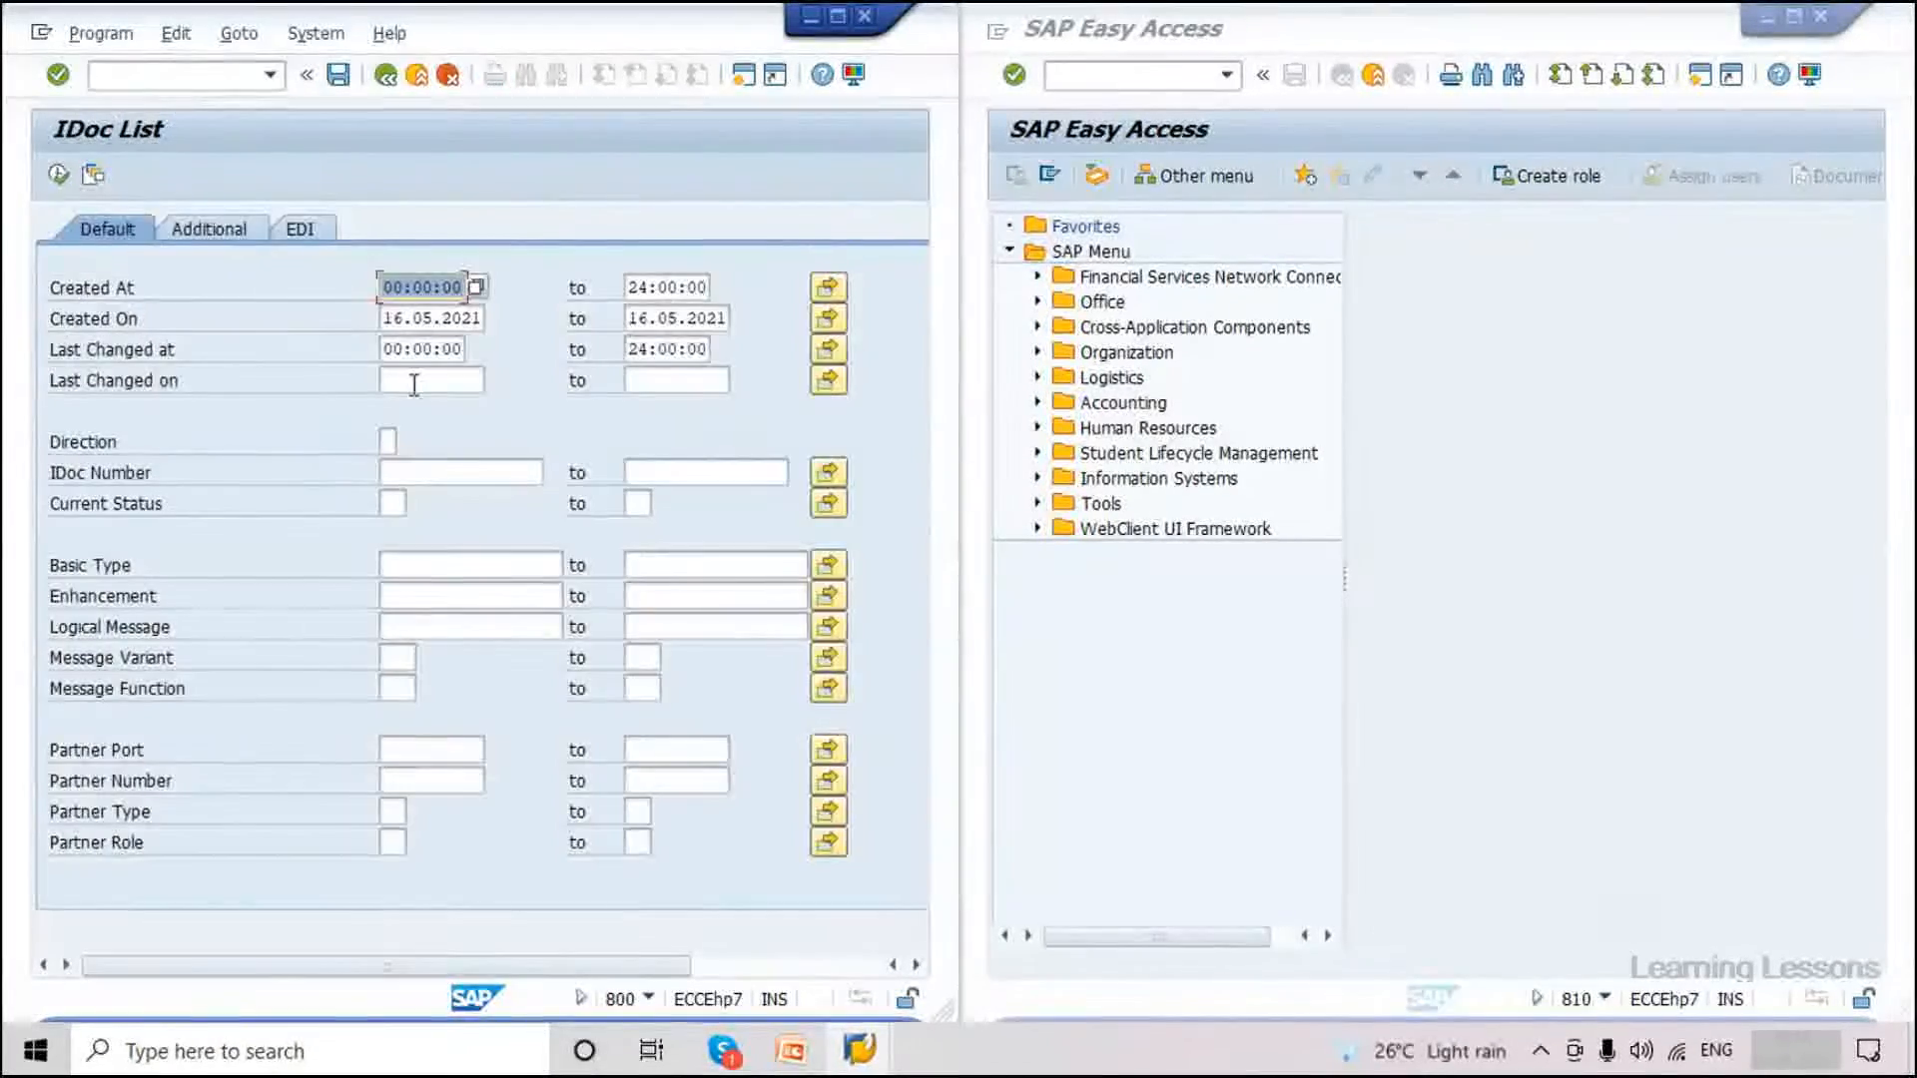
List the IDocs of basic type MATMAS05.
{"action": "left_click", "coordinate": [390, 569]}
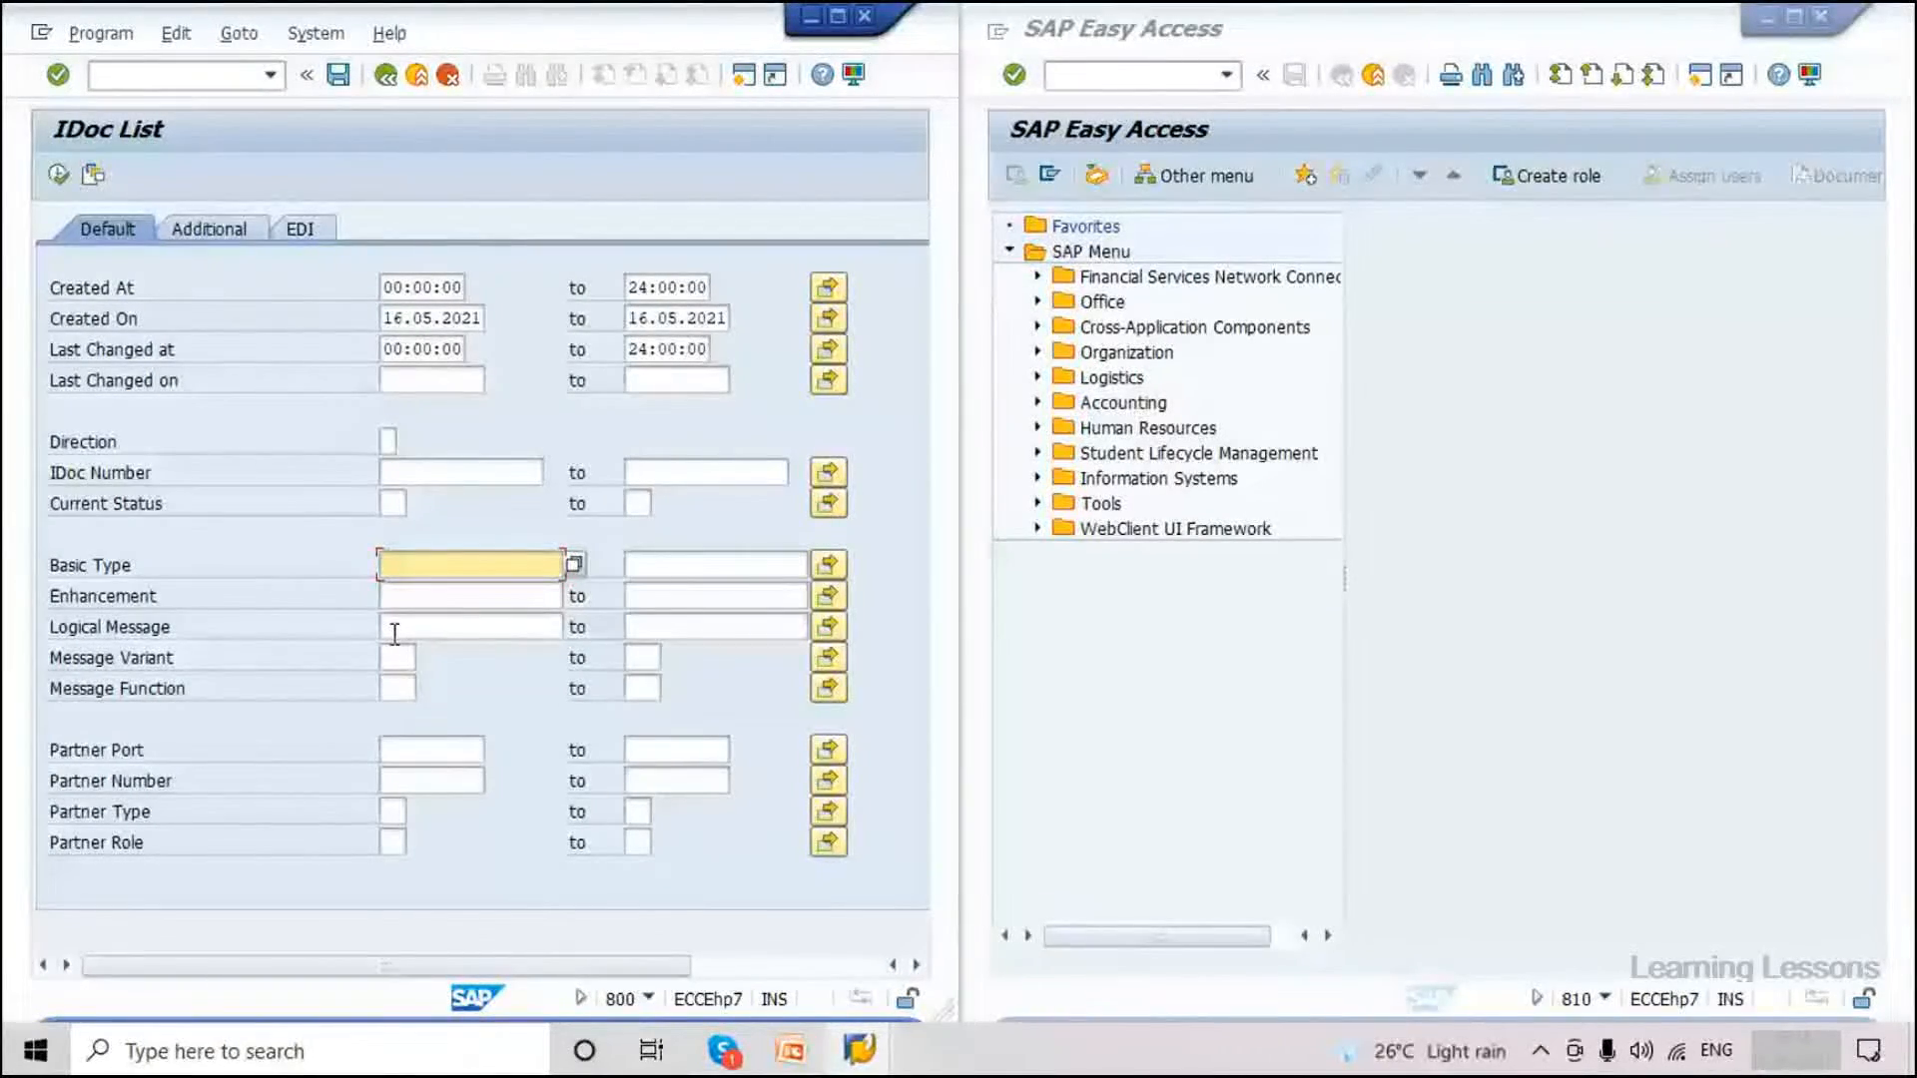
{"action": "type", "text": "MA"}
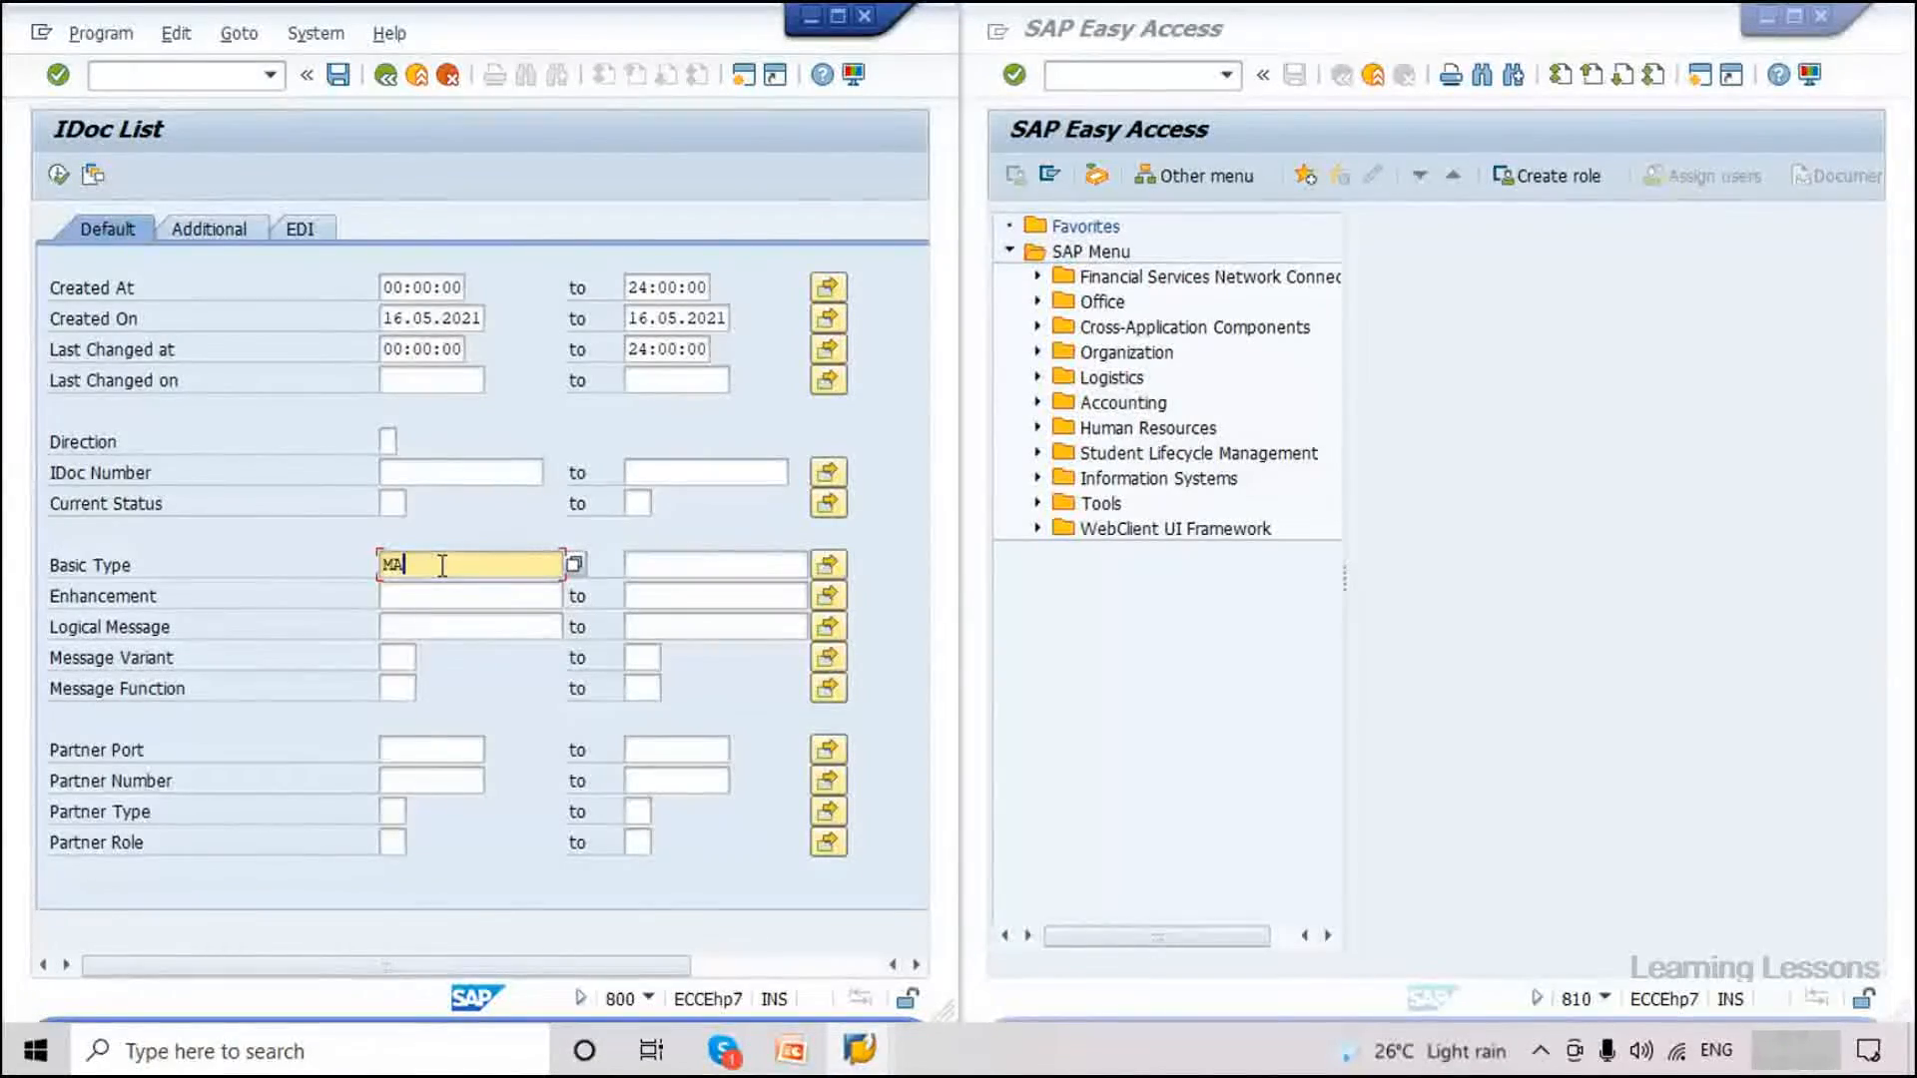
{"action": "type", "text": "TMAS05"}
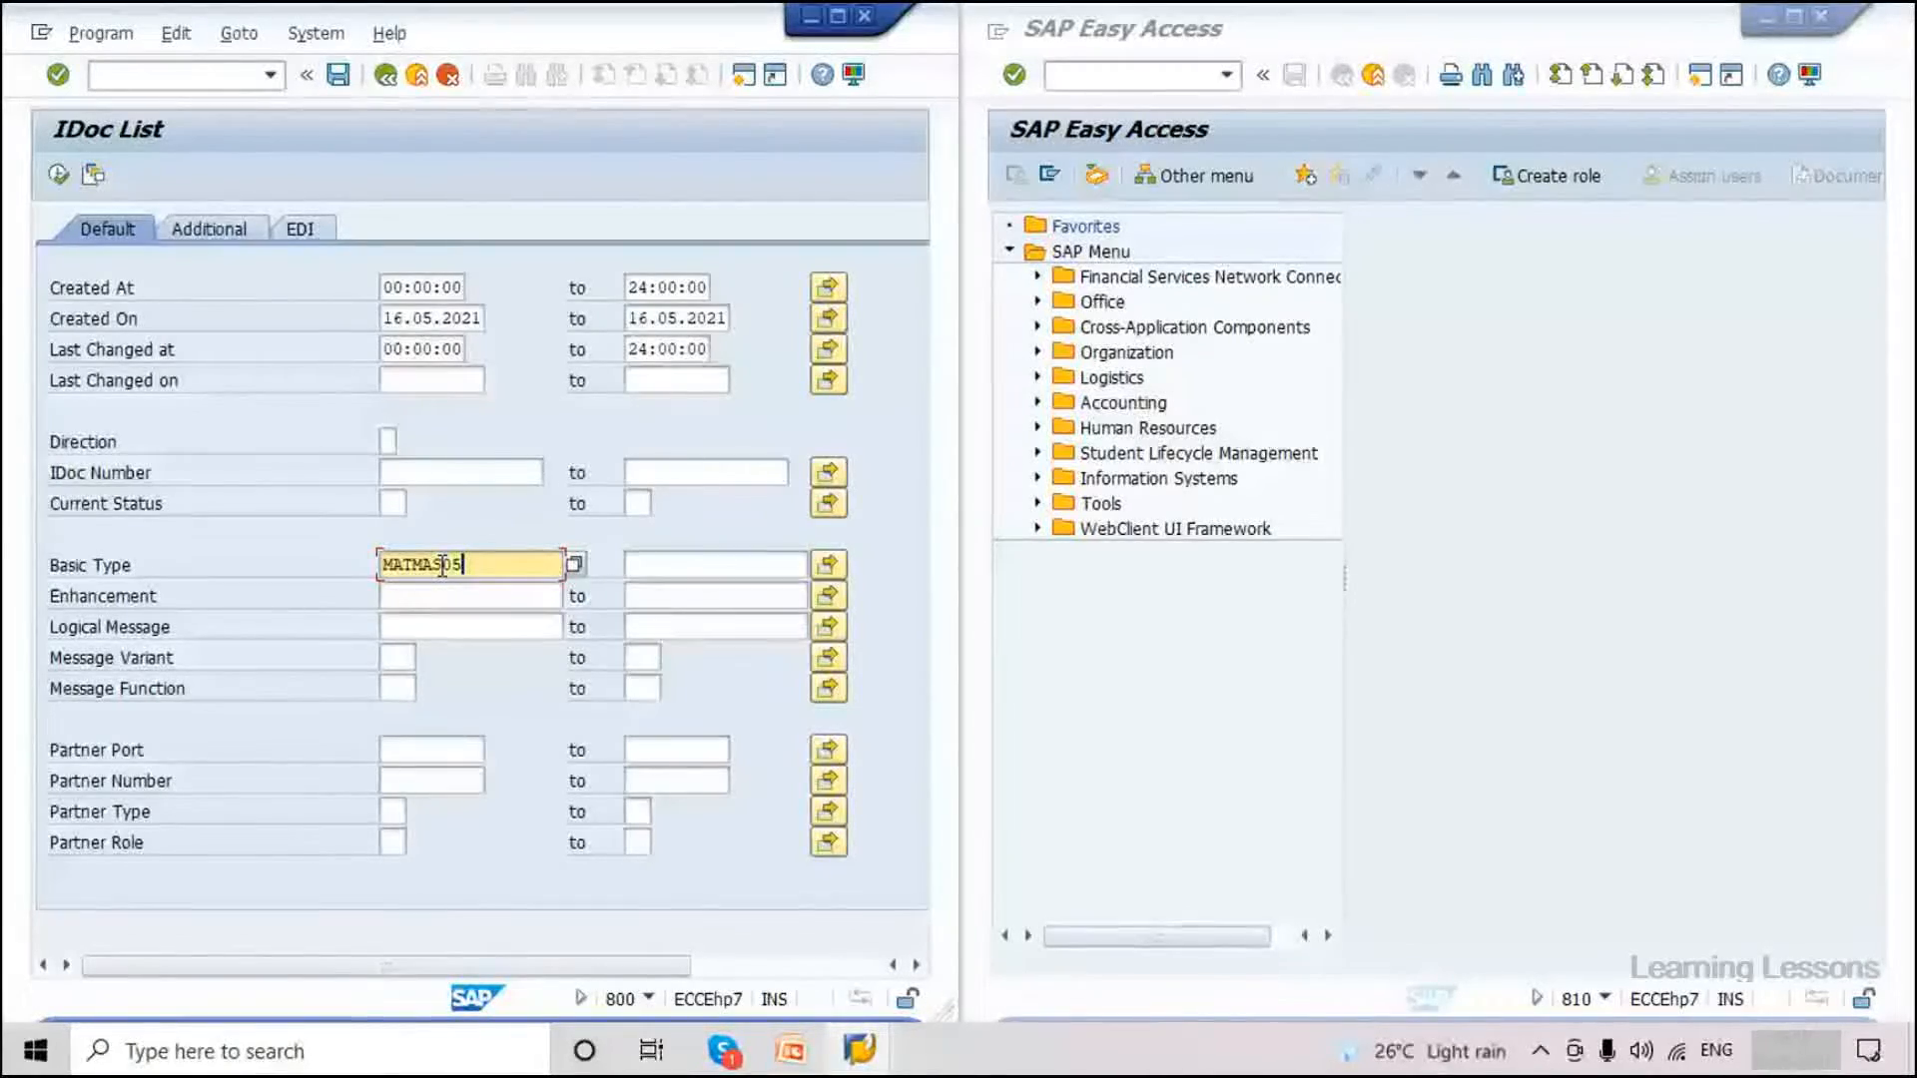
{"action": "key", "text": "Caps_Lock"}
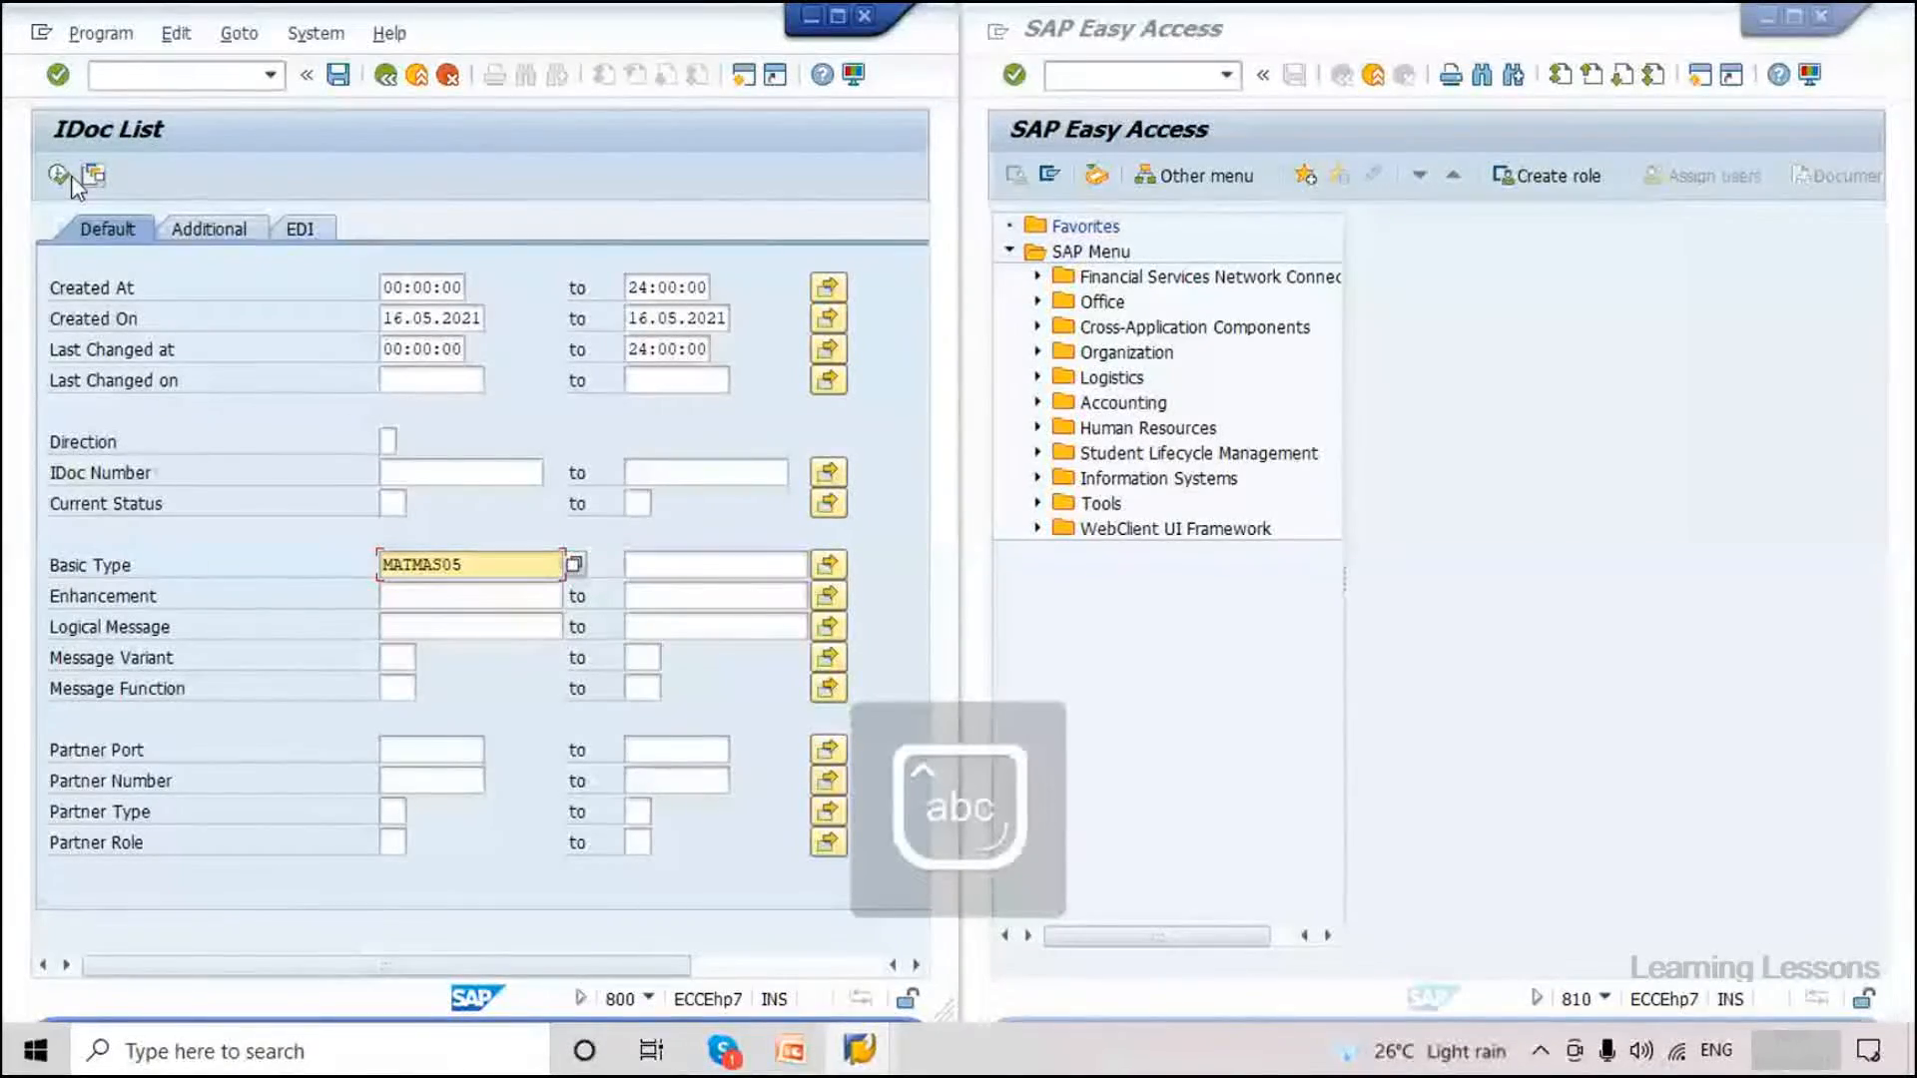
{"action": "left_click", "coordinate": [59, 175]}
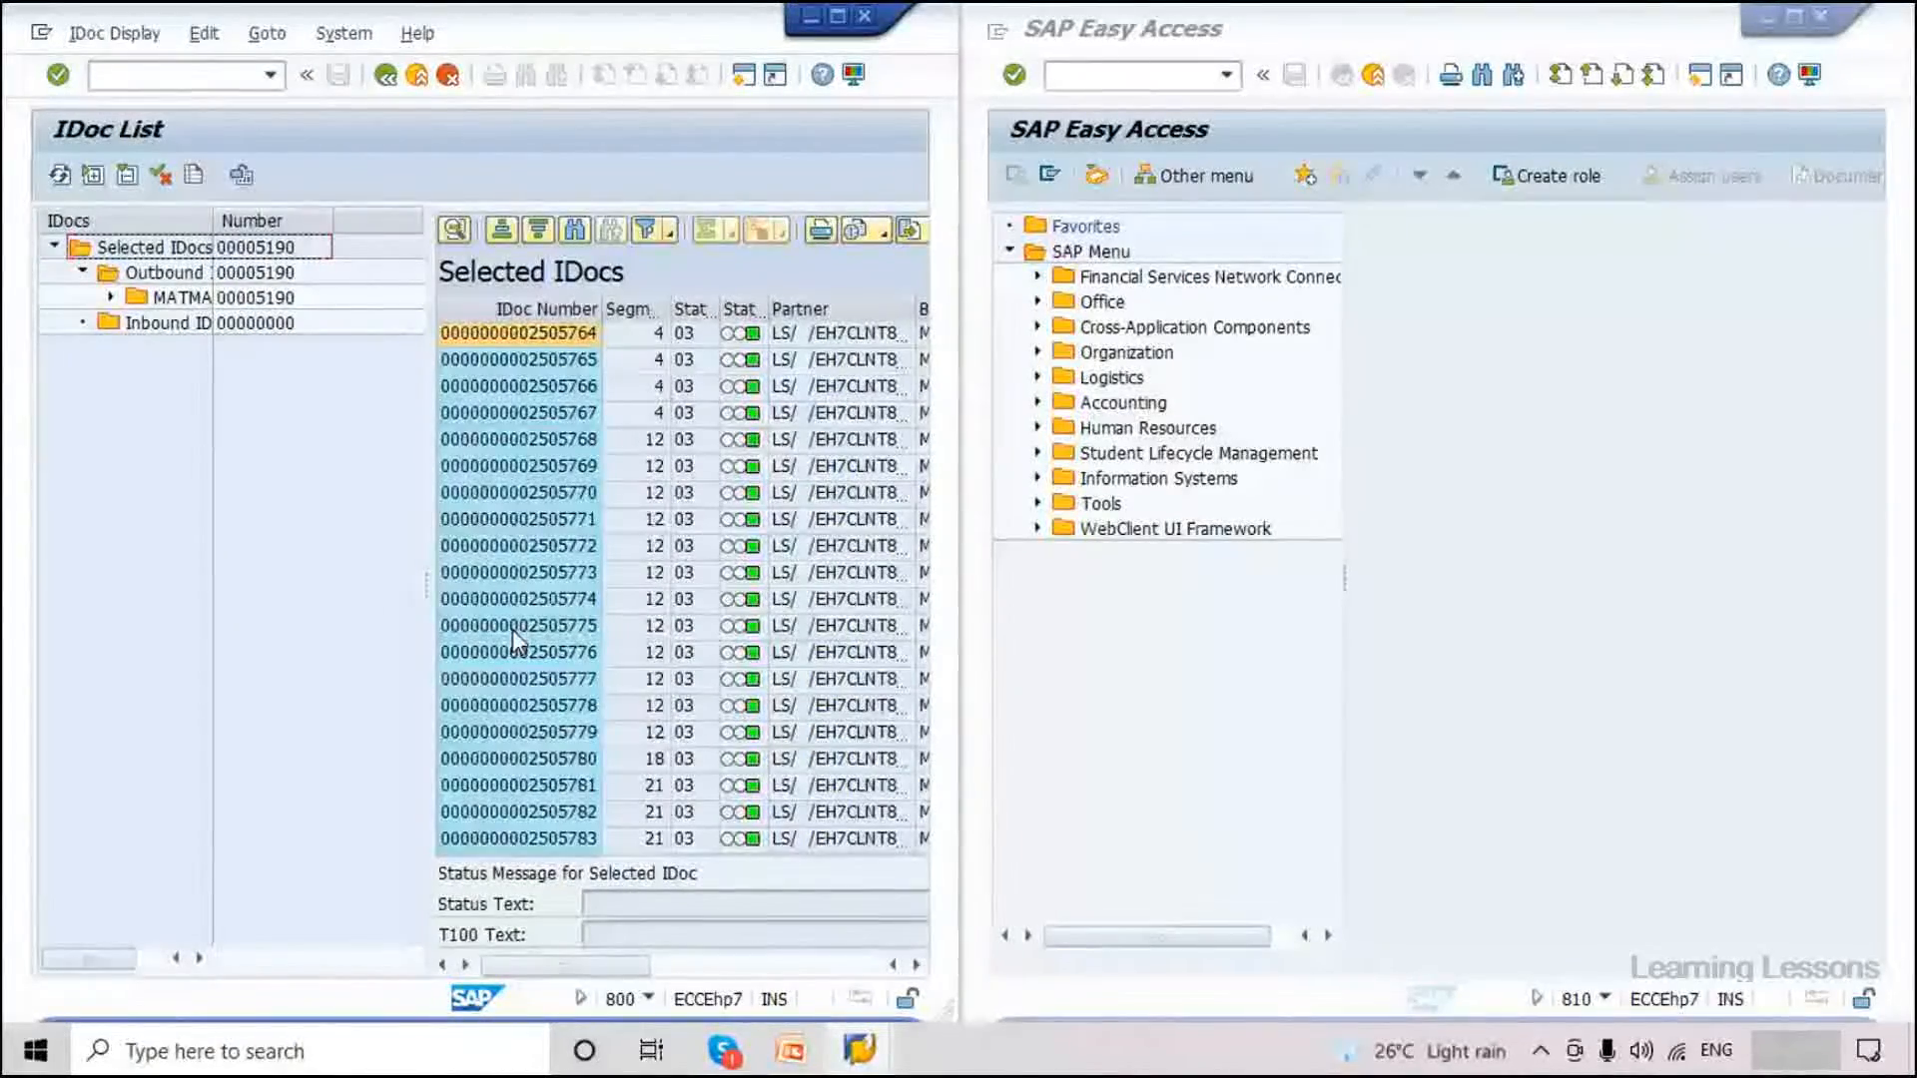
{"action": "left_click_drag", "start_coordinate": [428, 579], "coordinate": [344, 566]}
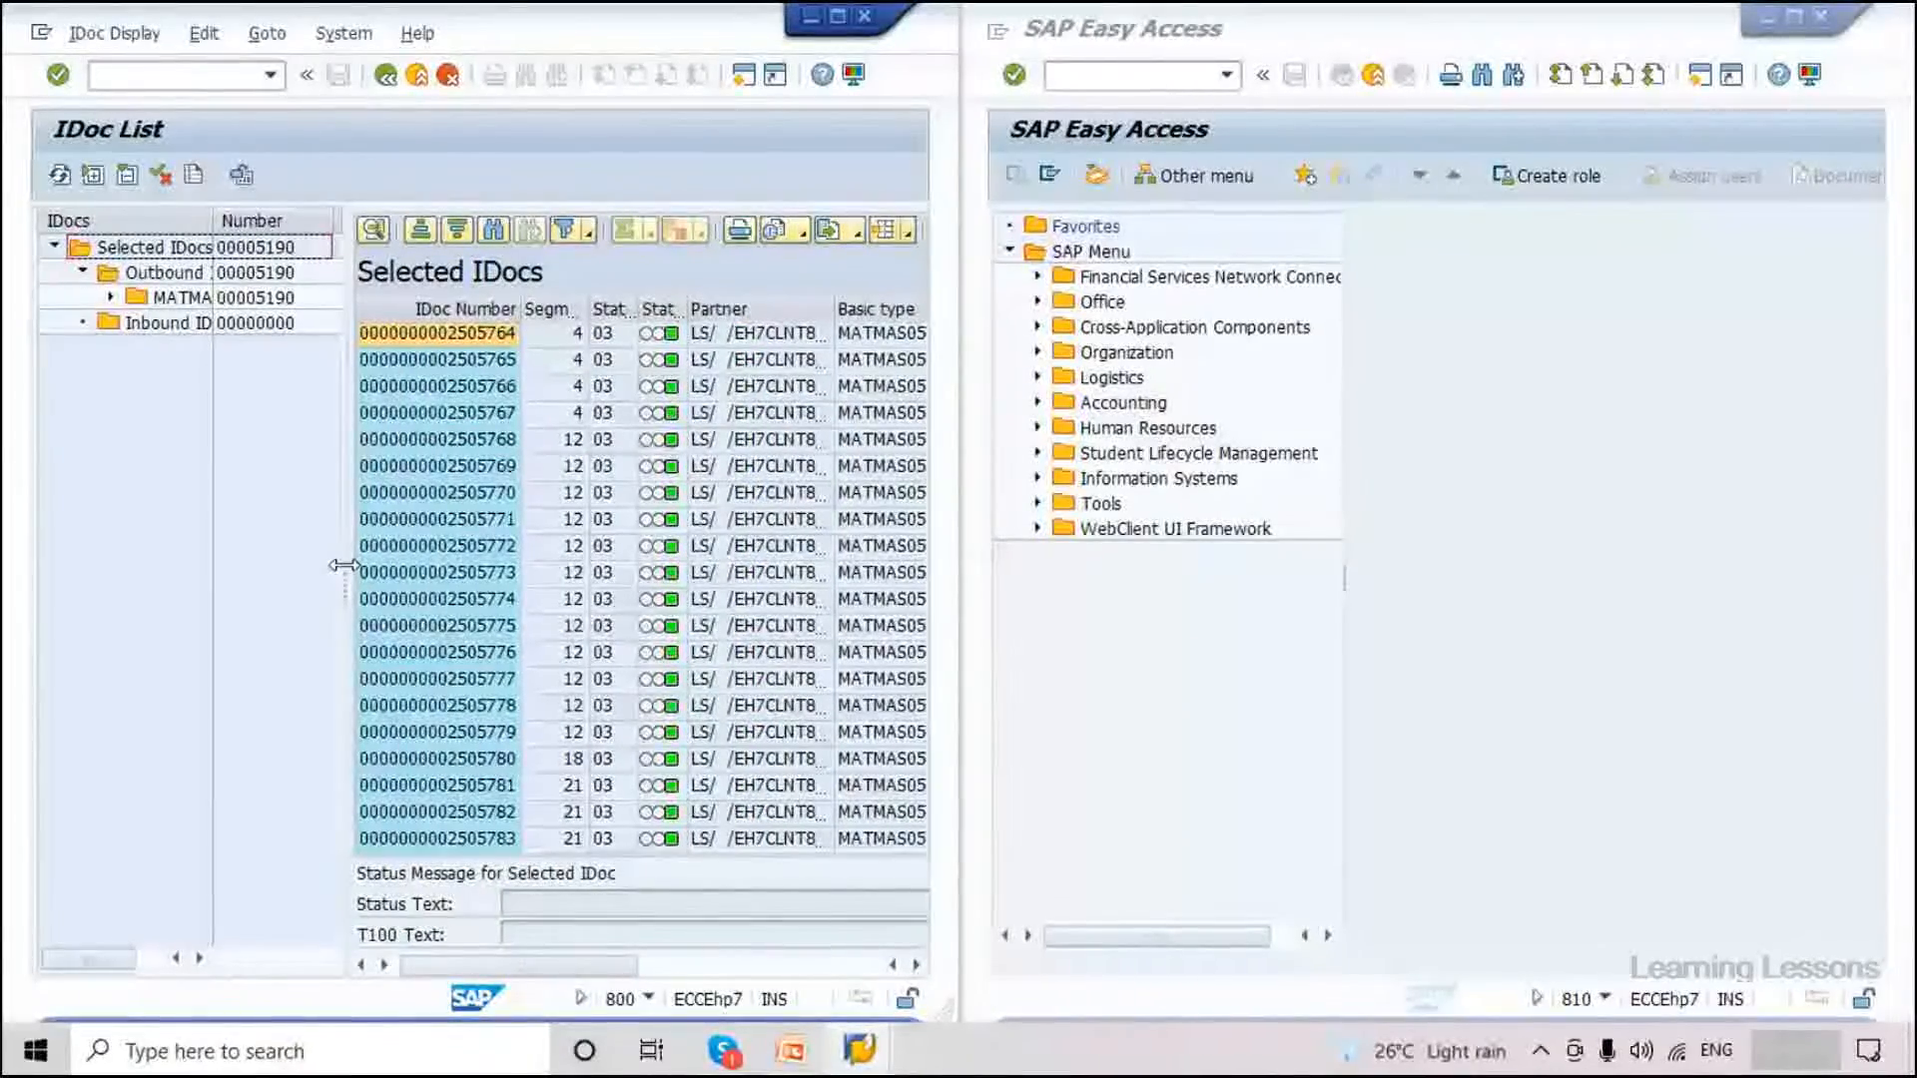
{"action": "left_click", "coordinate": [465, 308]}
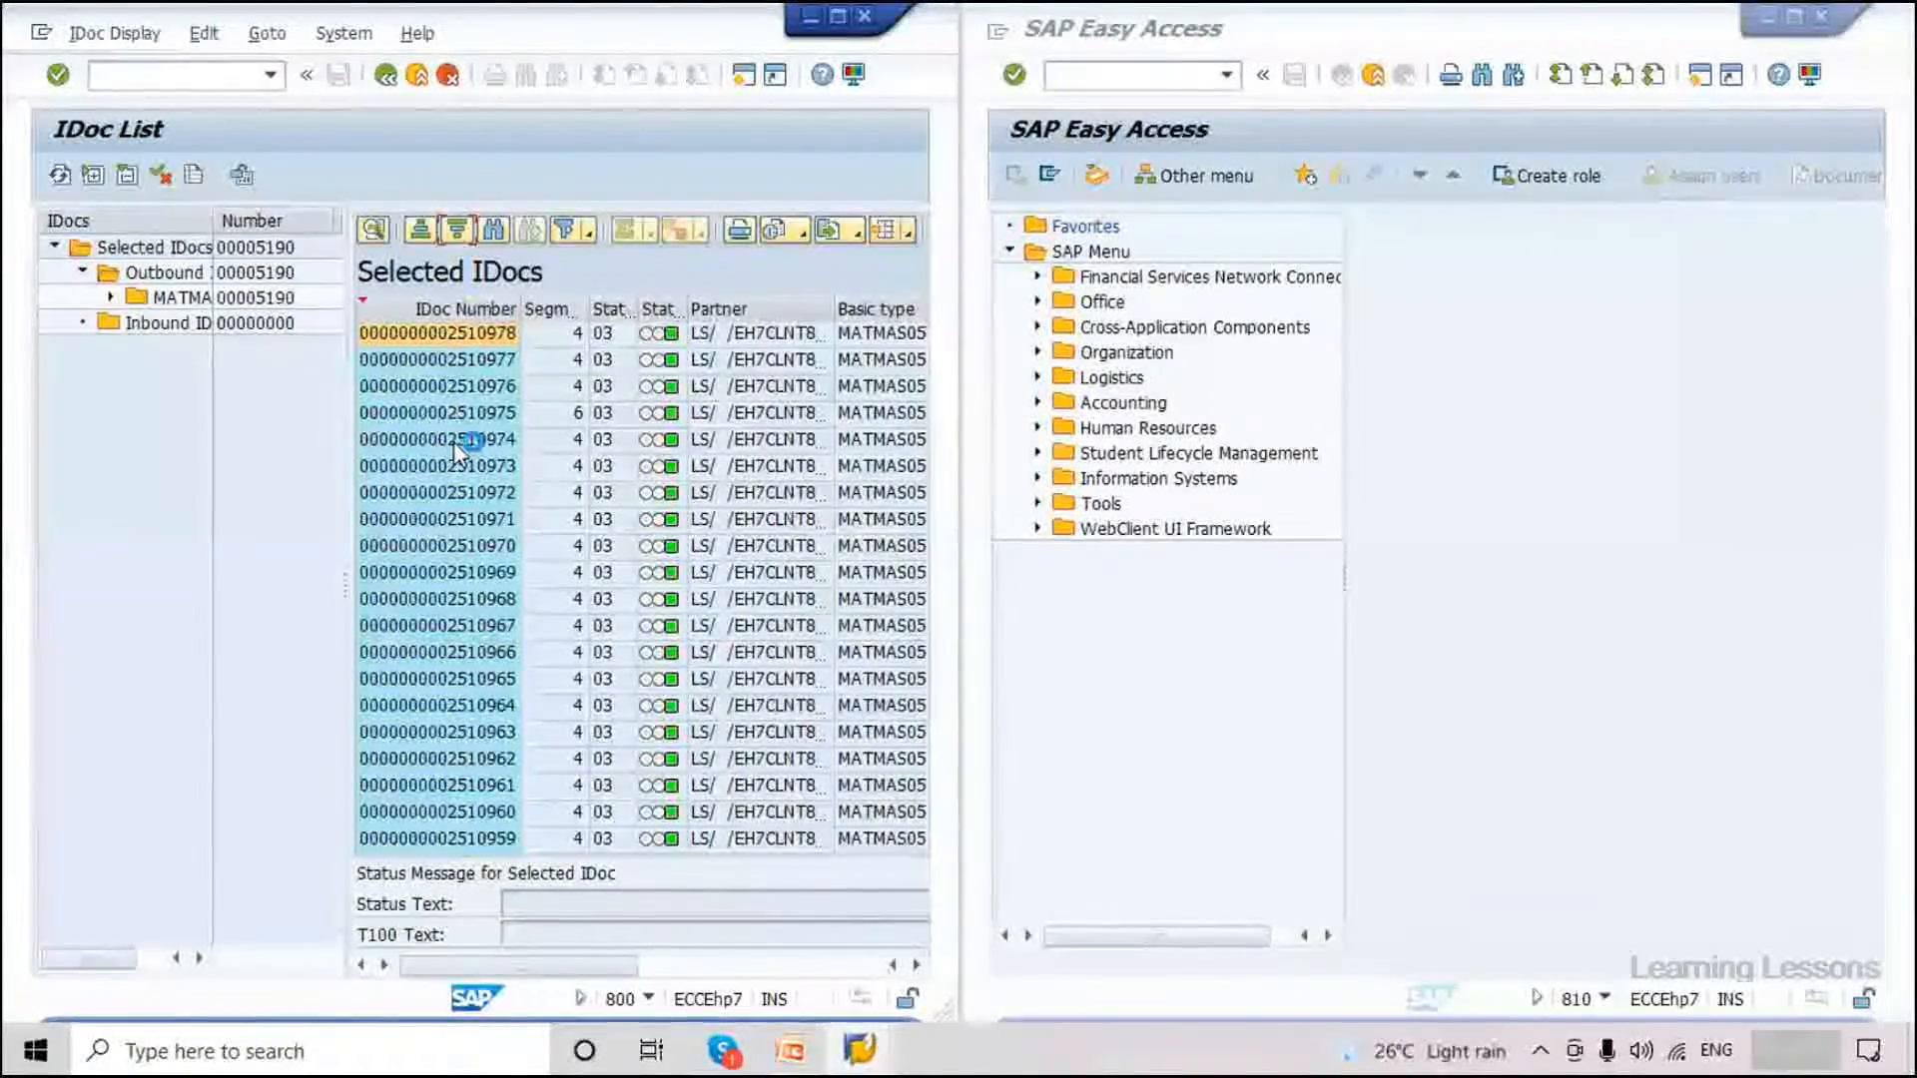
{"action": "left_click", "coordinate": [505, 340]}
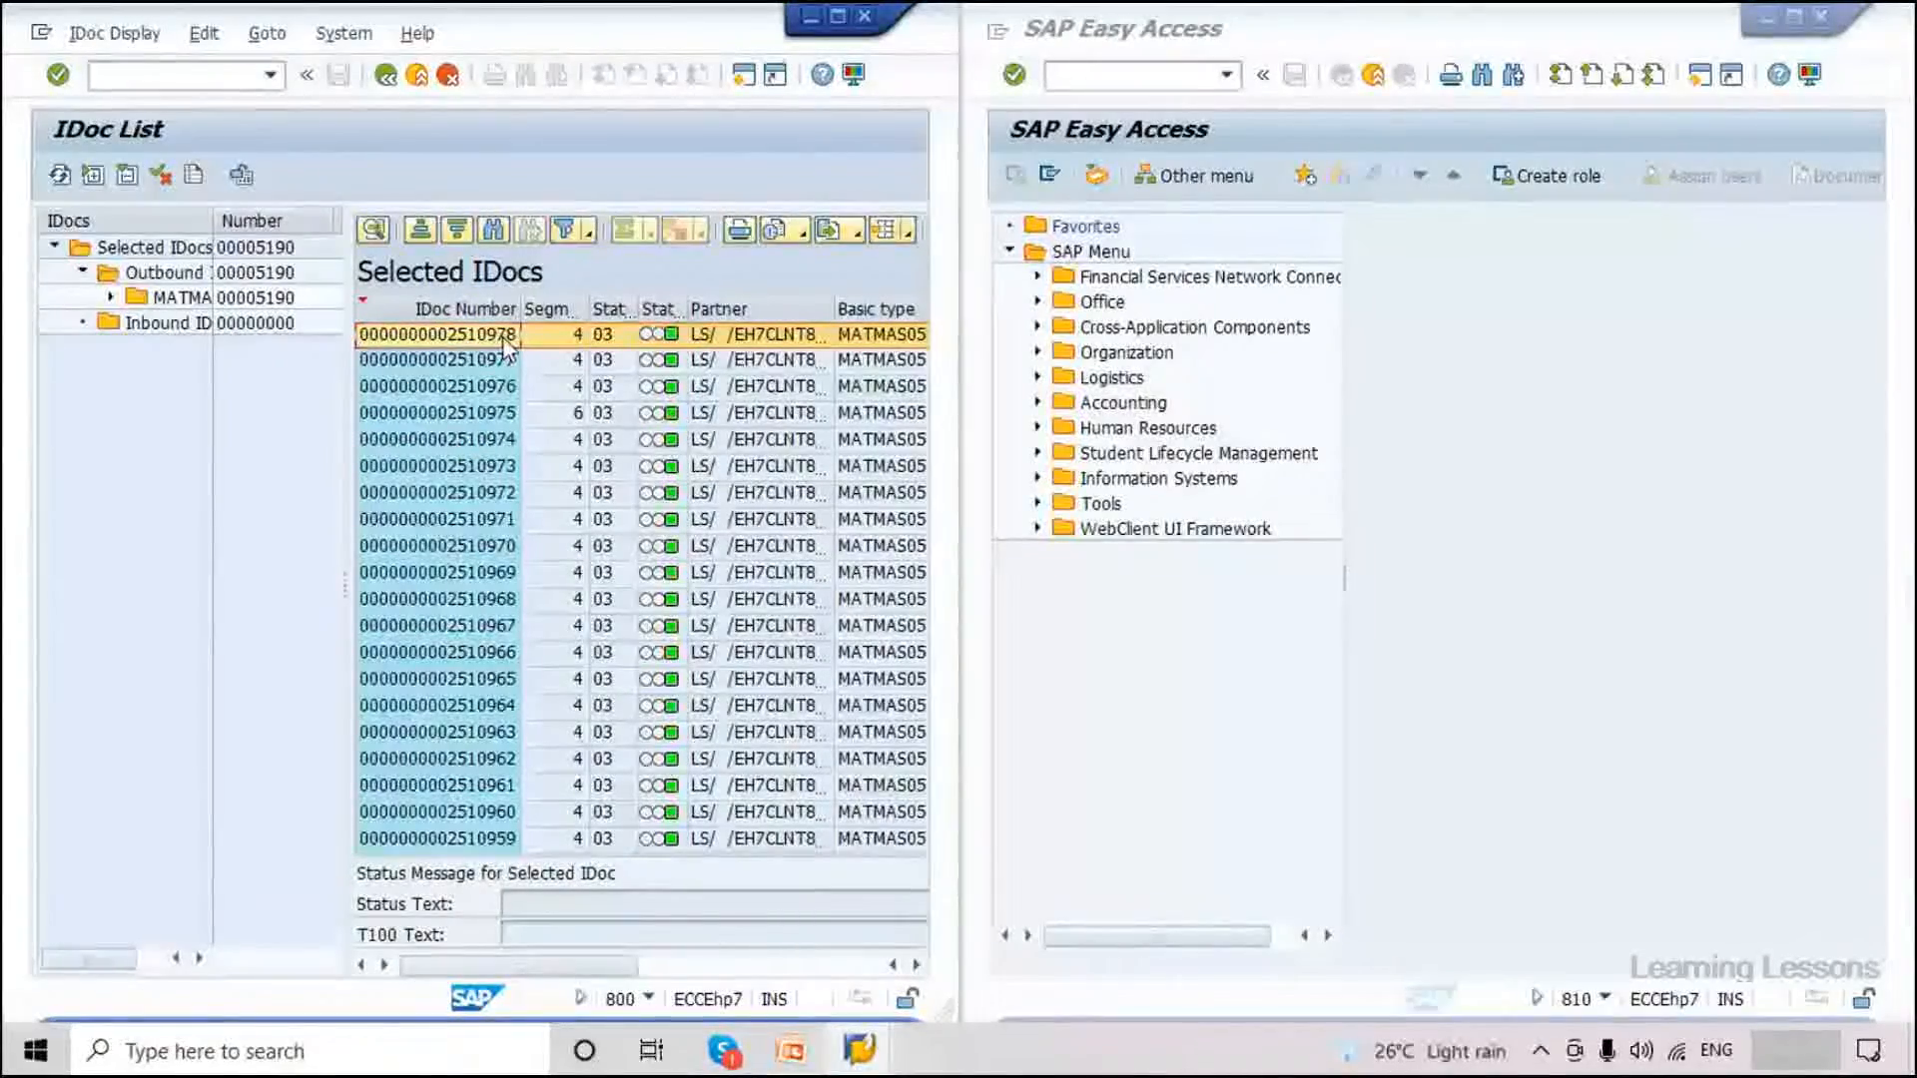
{"action": "double_click", "coordinate": [505, 339]}
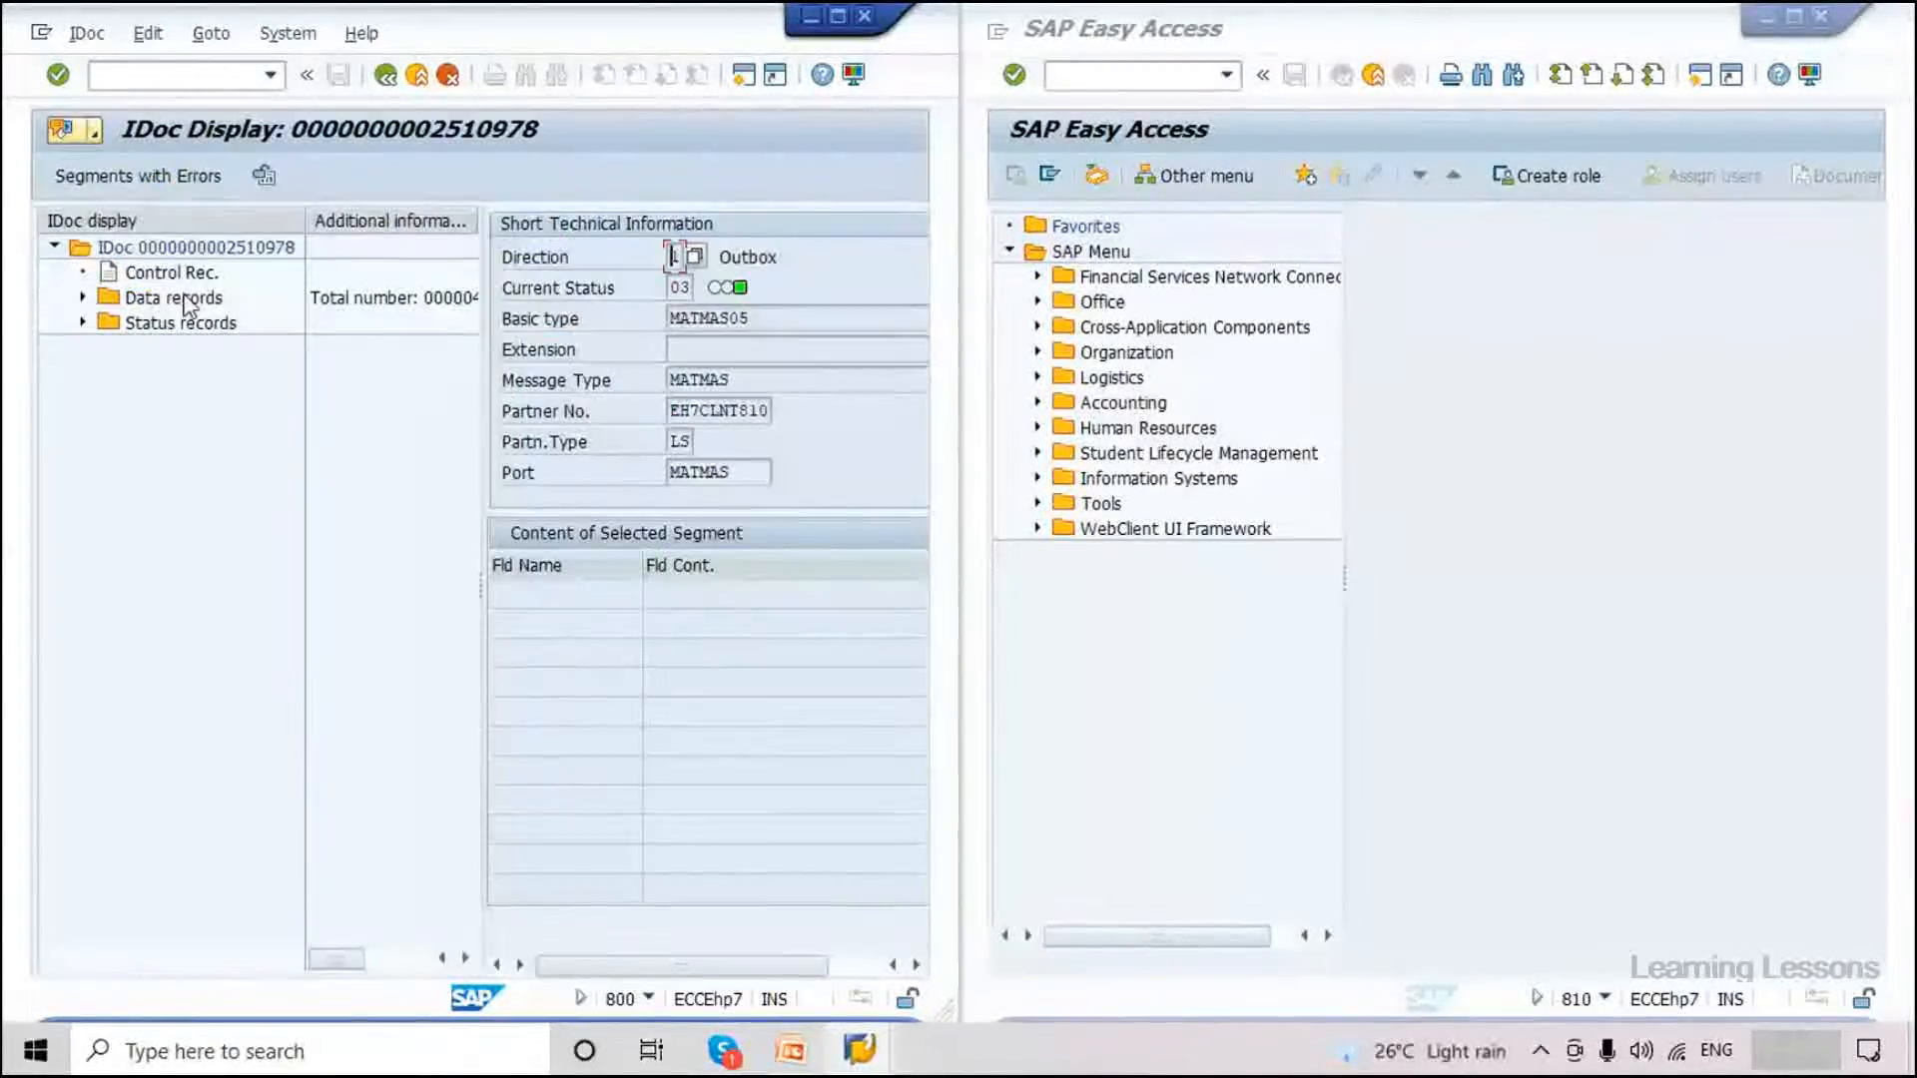
{"action": "left_click", "coordinate": [83, 298]}
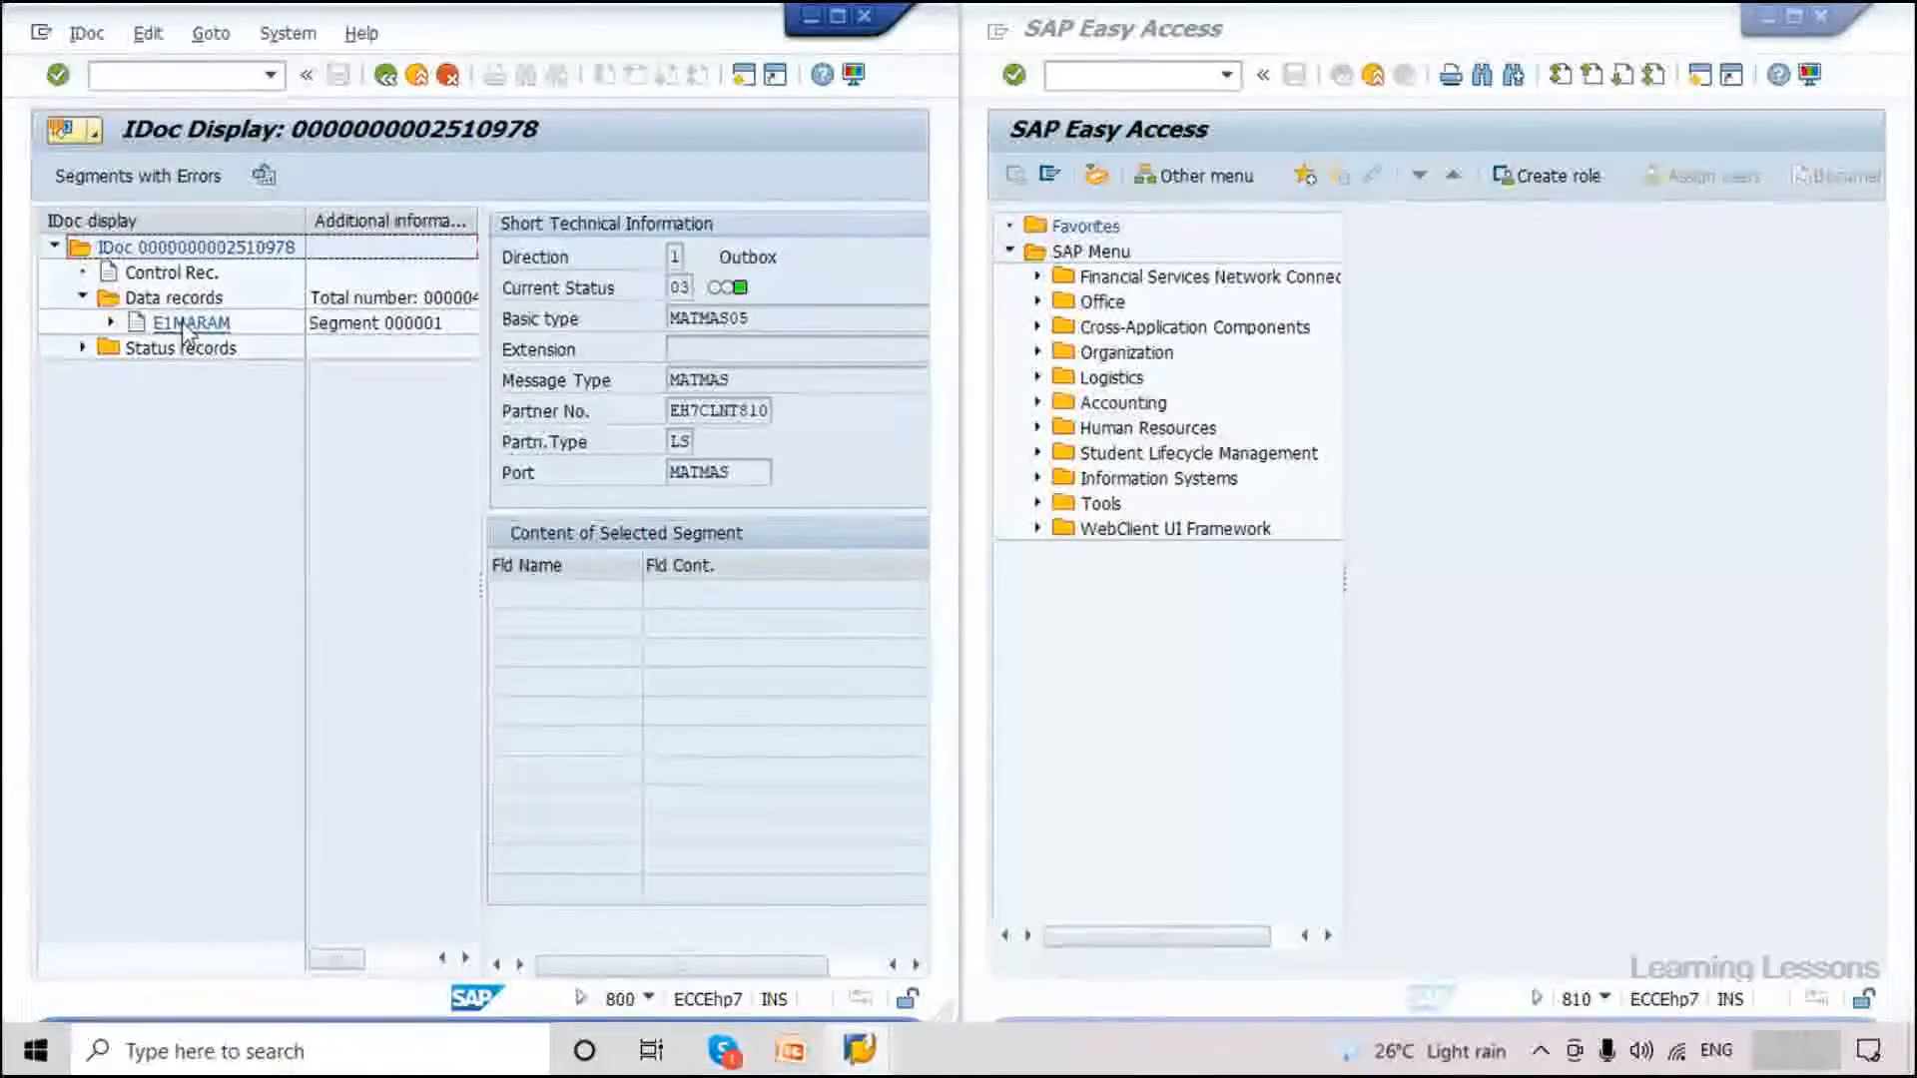
{"action": "double_click", "coordinate": [189, 324]}
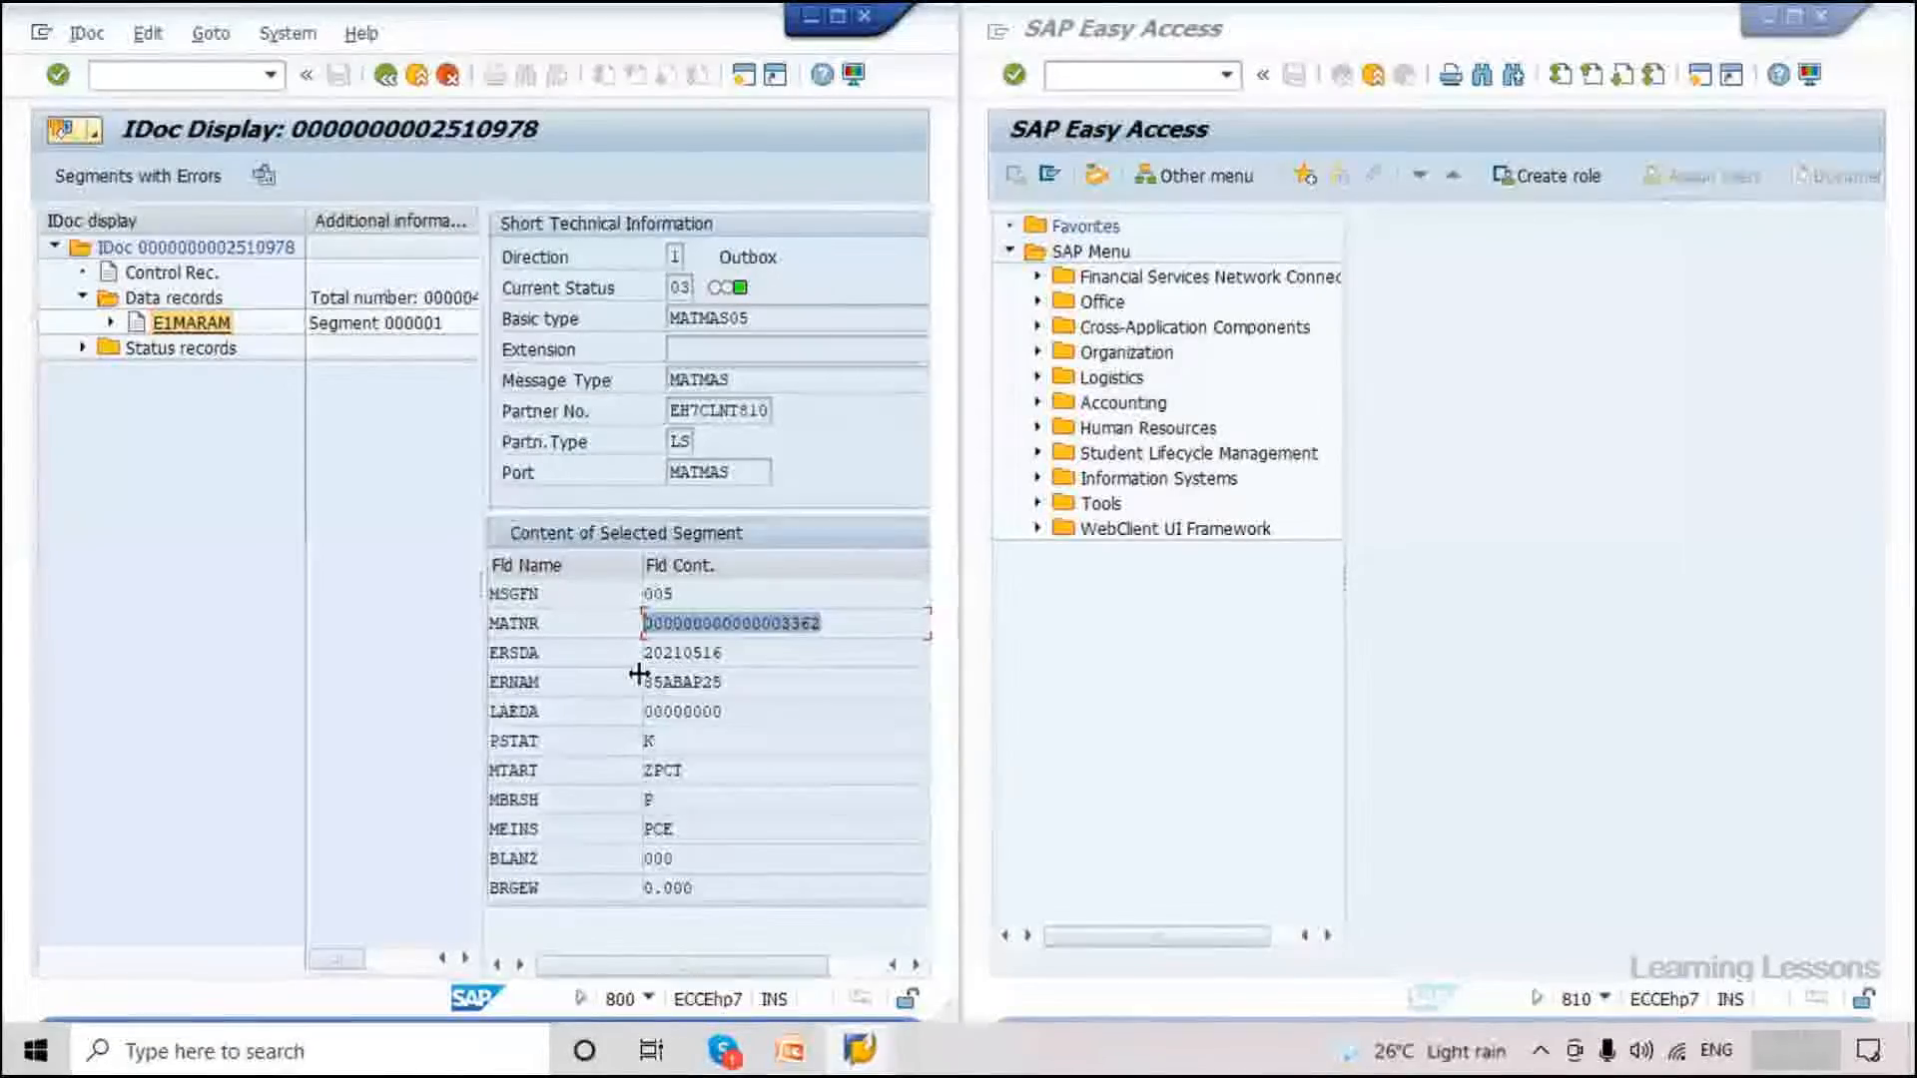
{"action": "left_click", "coordinate": [828, 624]}
{"action": "left_click", "coordinate": [728, 657]}
{"action": "left_click_drag", "start_coordinate": [782, 624], "coordinate": [623, 622]}
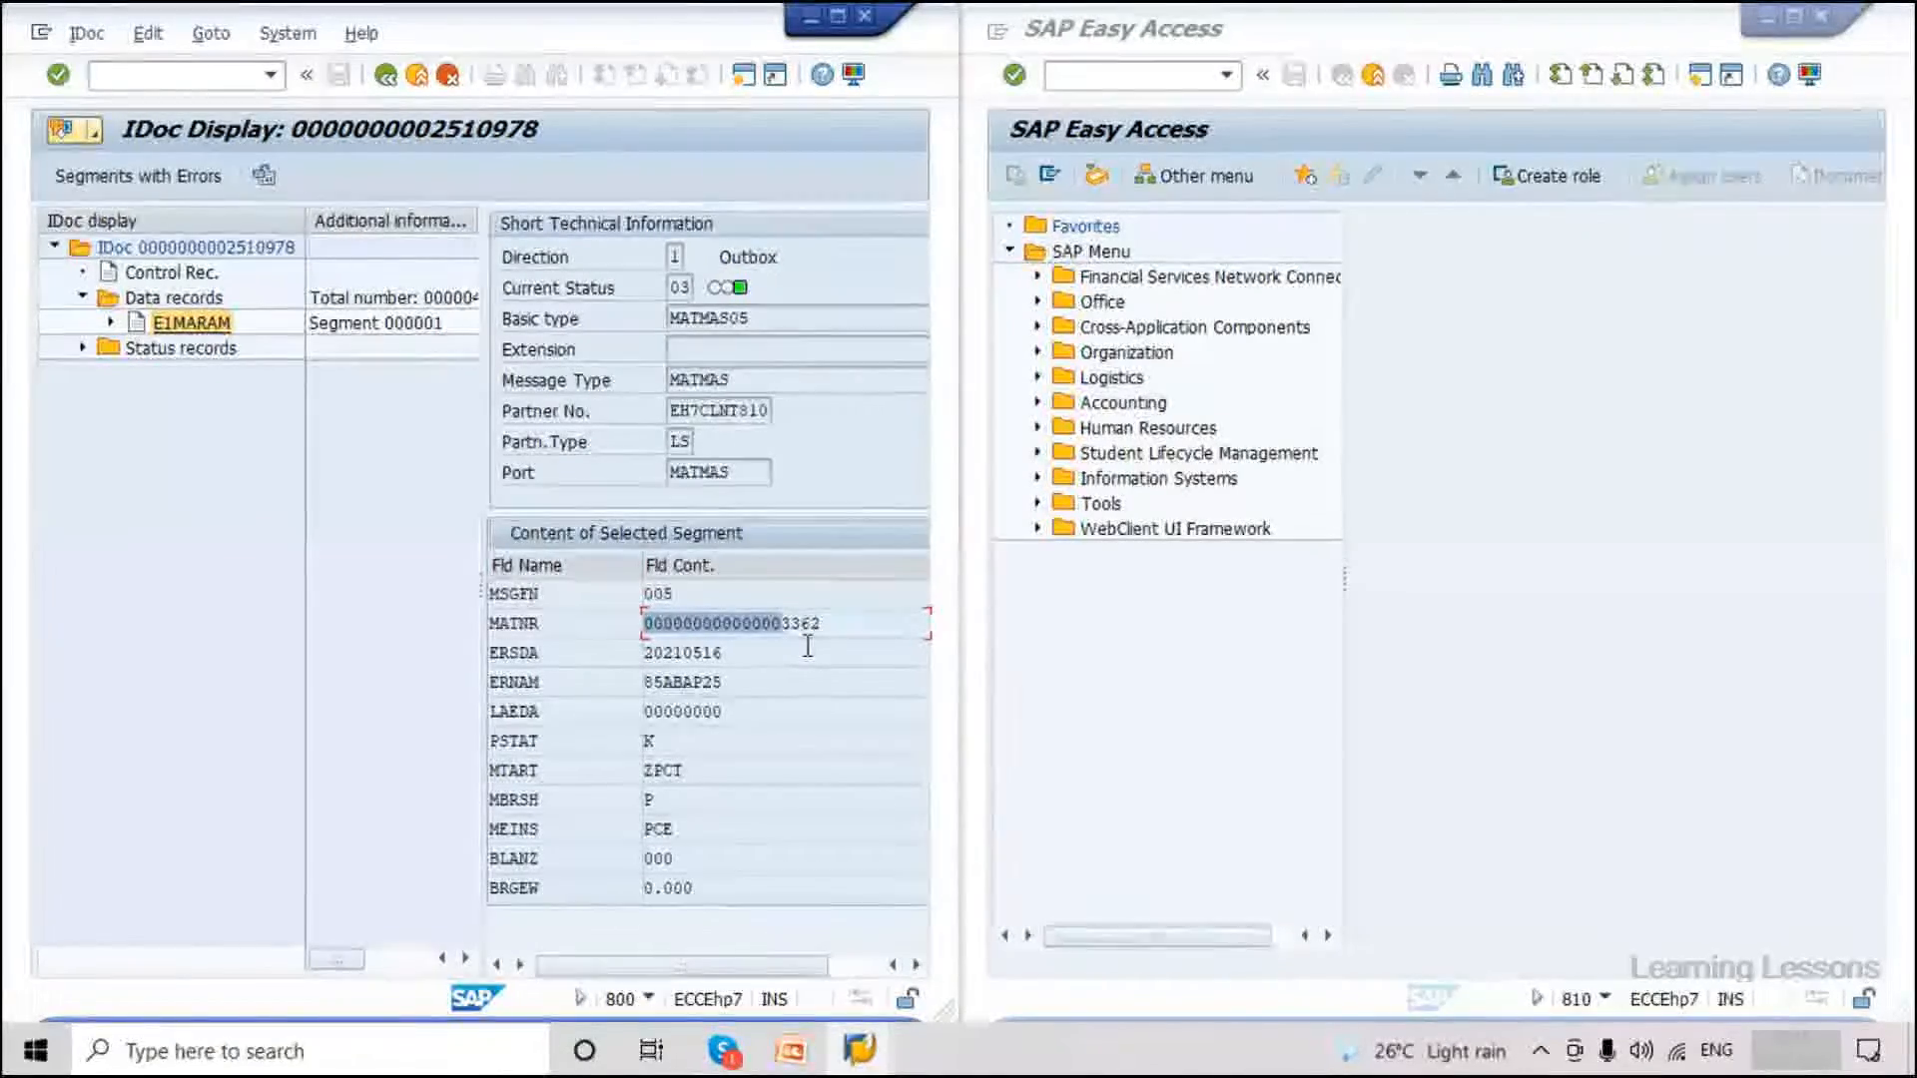
{"action": "left_click", "coordinate": [834, 622]}
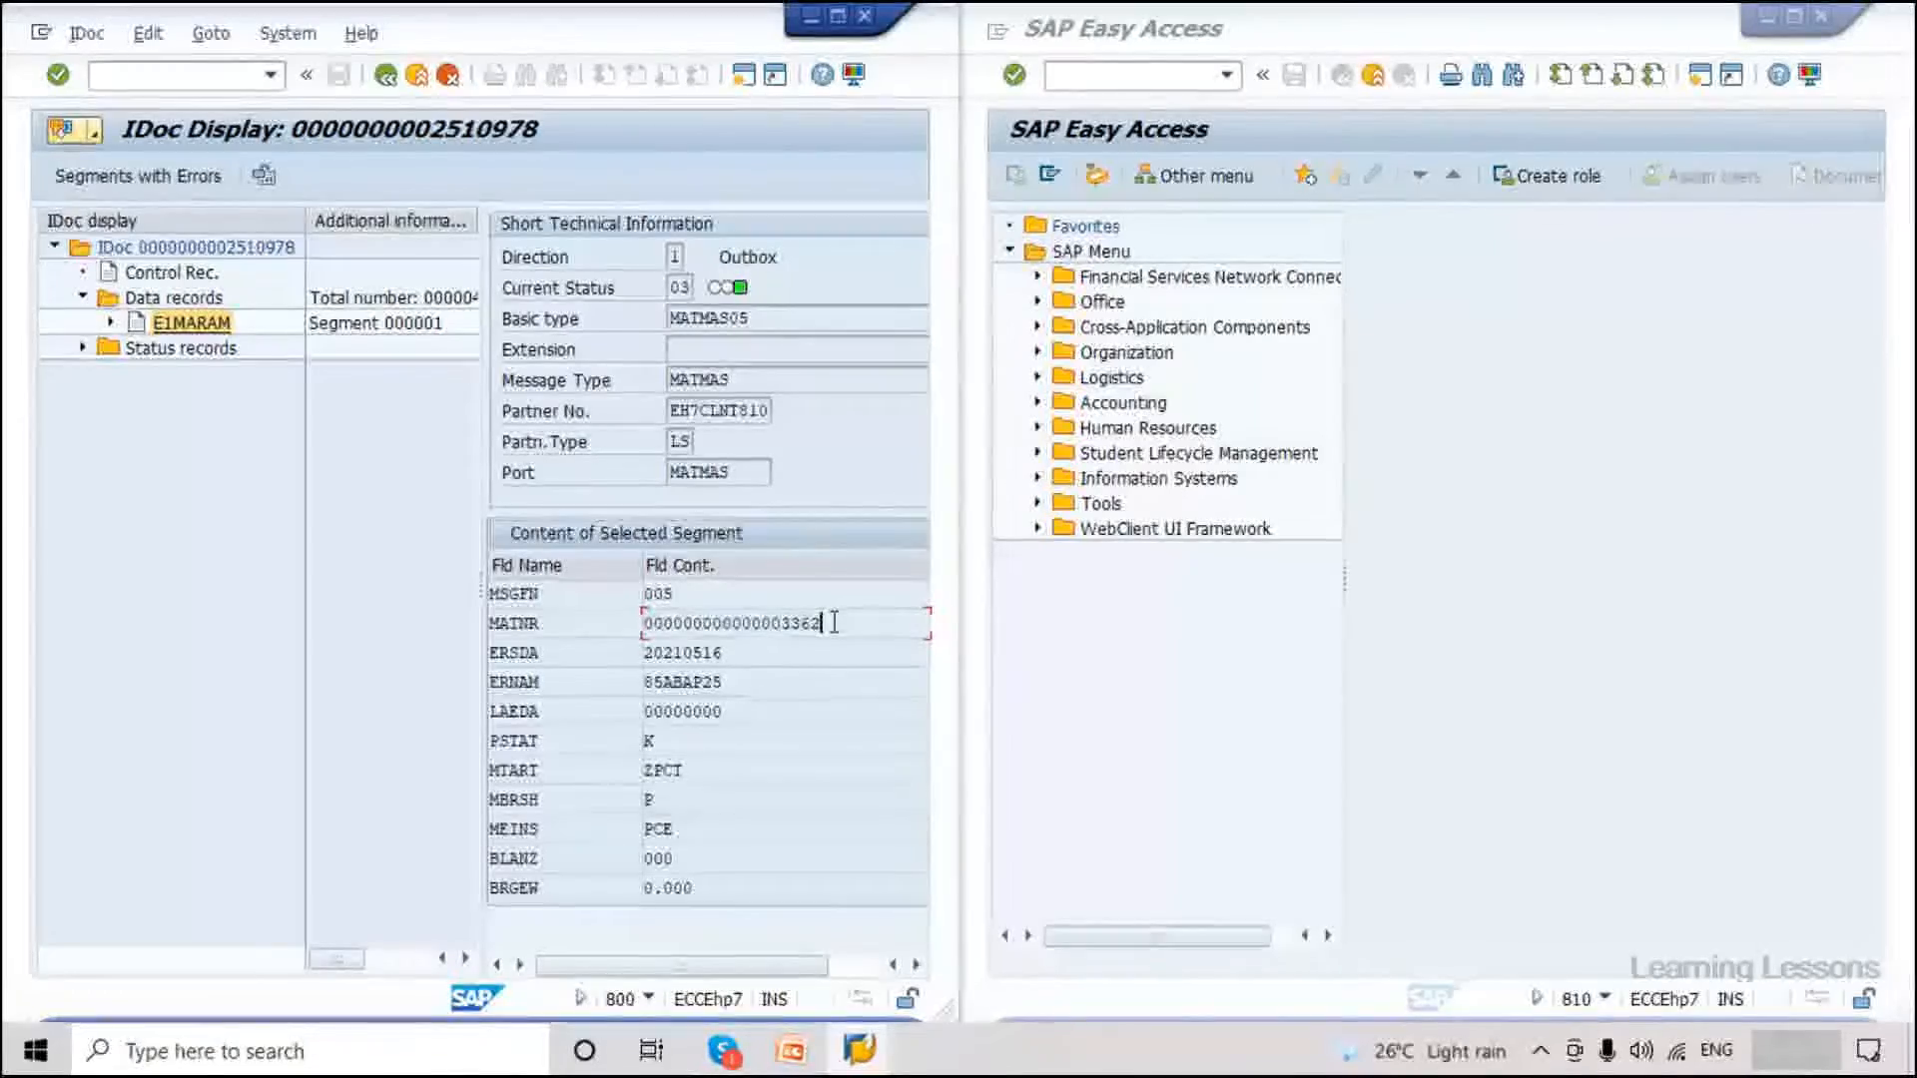
{"action": "left_click_drag", "start_coordinate": [834, 622], "coordinate": [782, 626]}
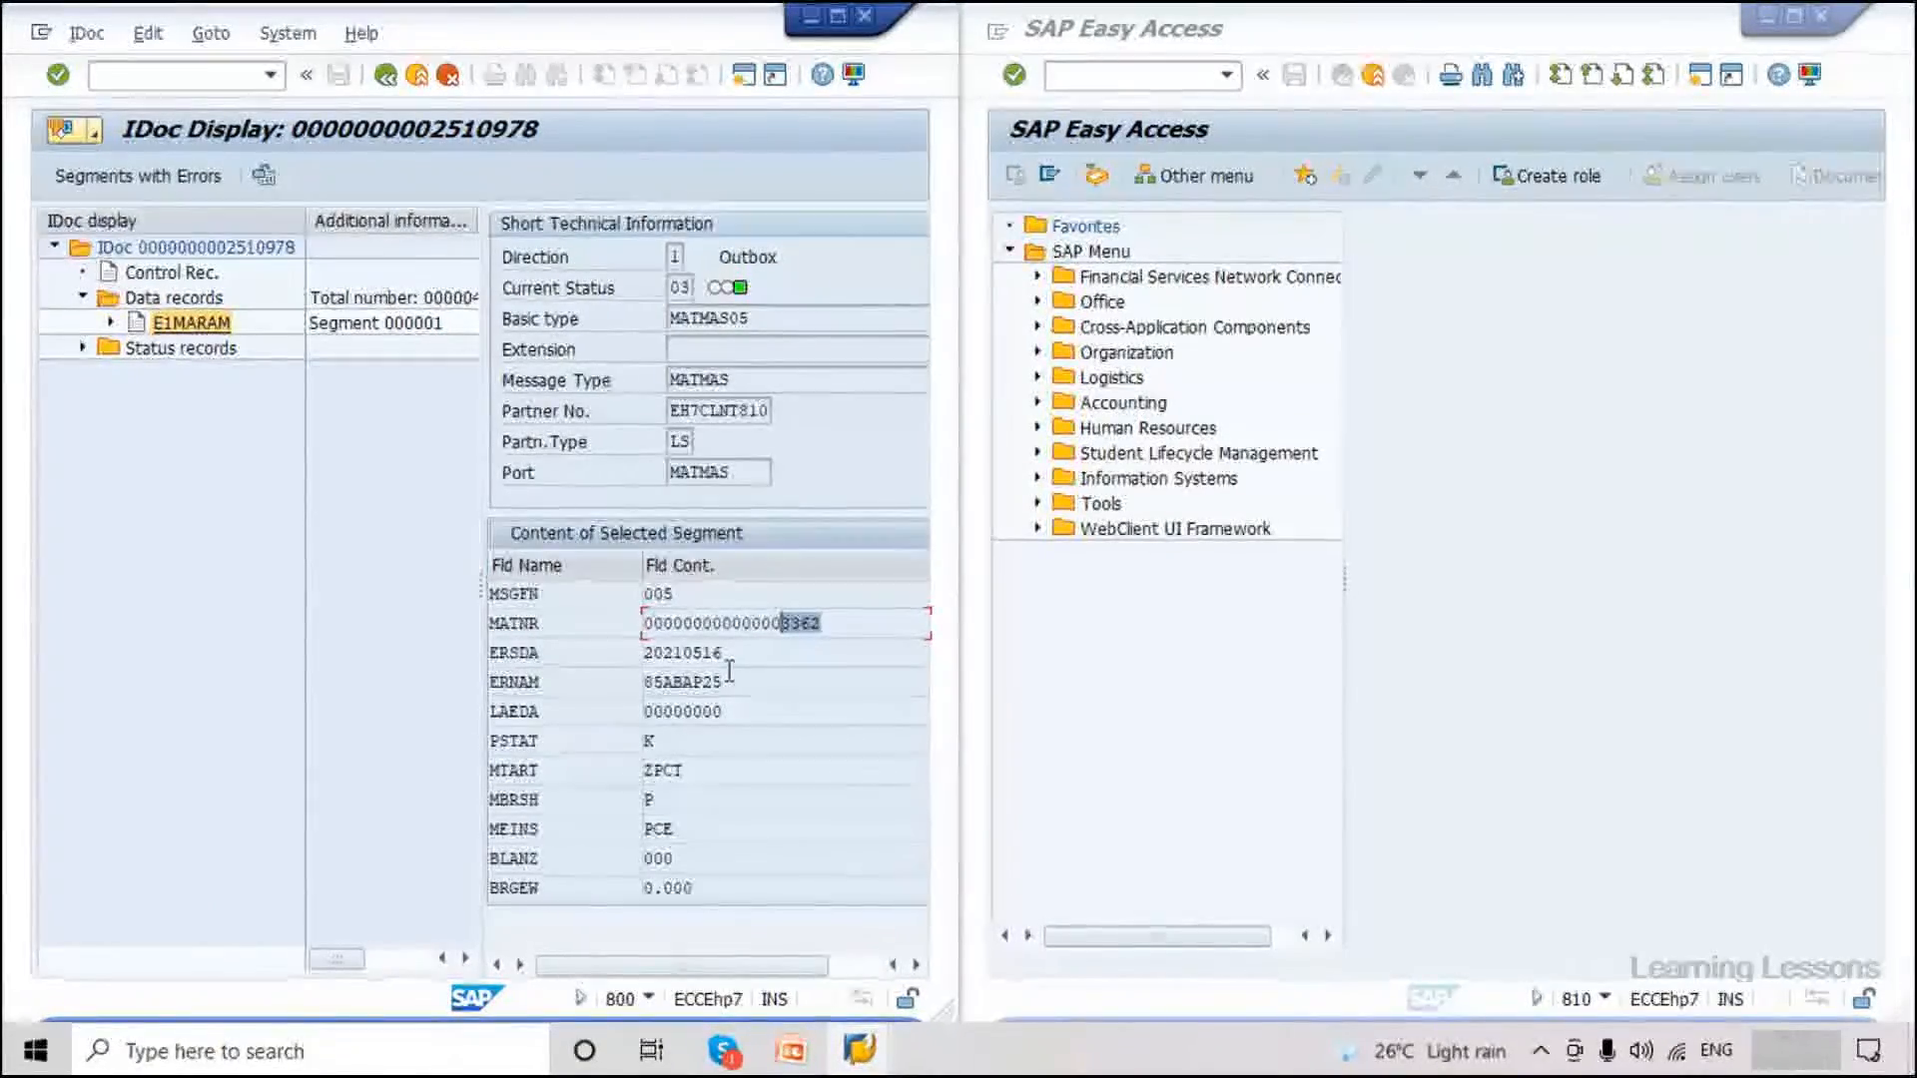
Mark creation date 20210516, its month 05, and material type ZPCT with sector P.
{"action": "left_click", "coordinate": [726, 654]}
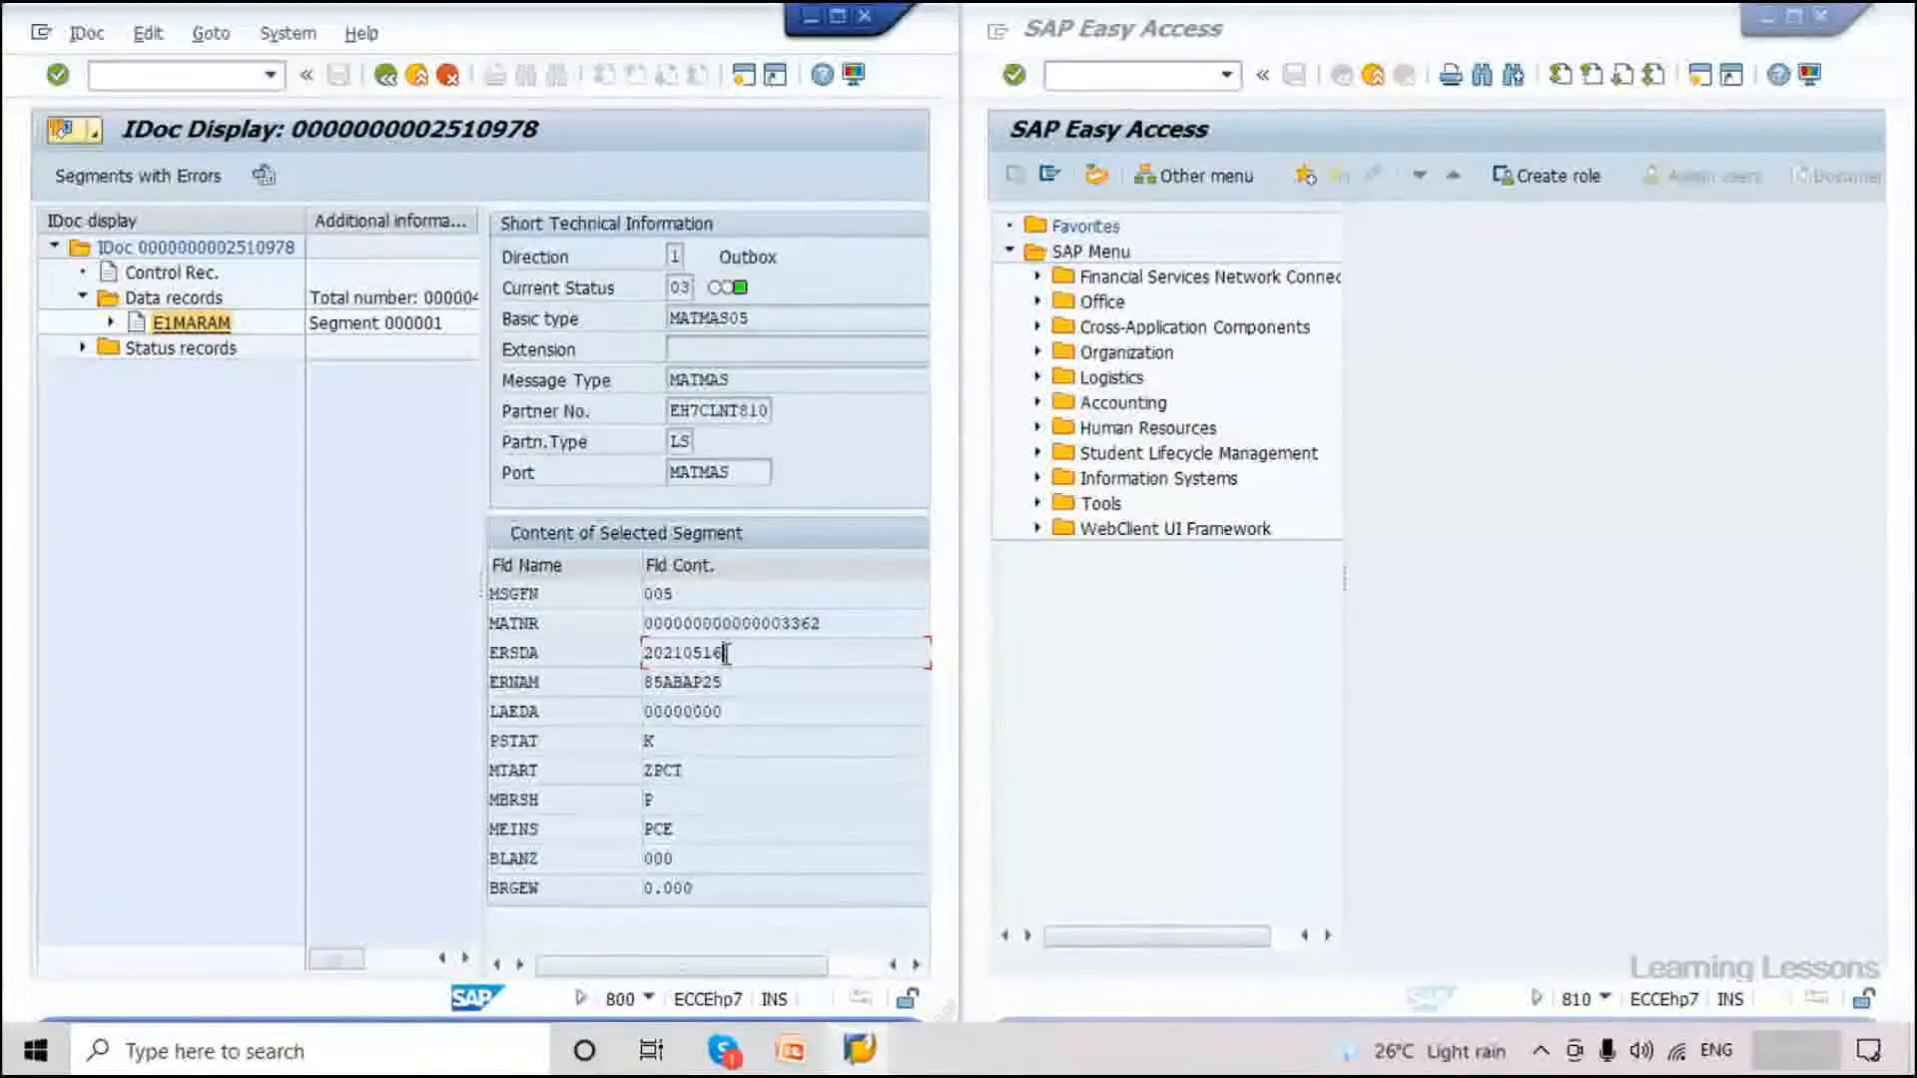
{"action": "left_click_drag", "start_coordinate": [726, 654], "coordinate": [649, 661]}
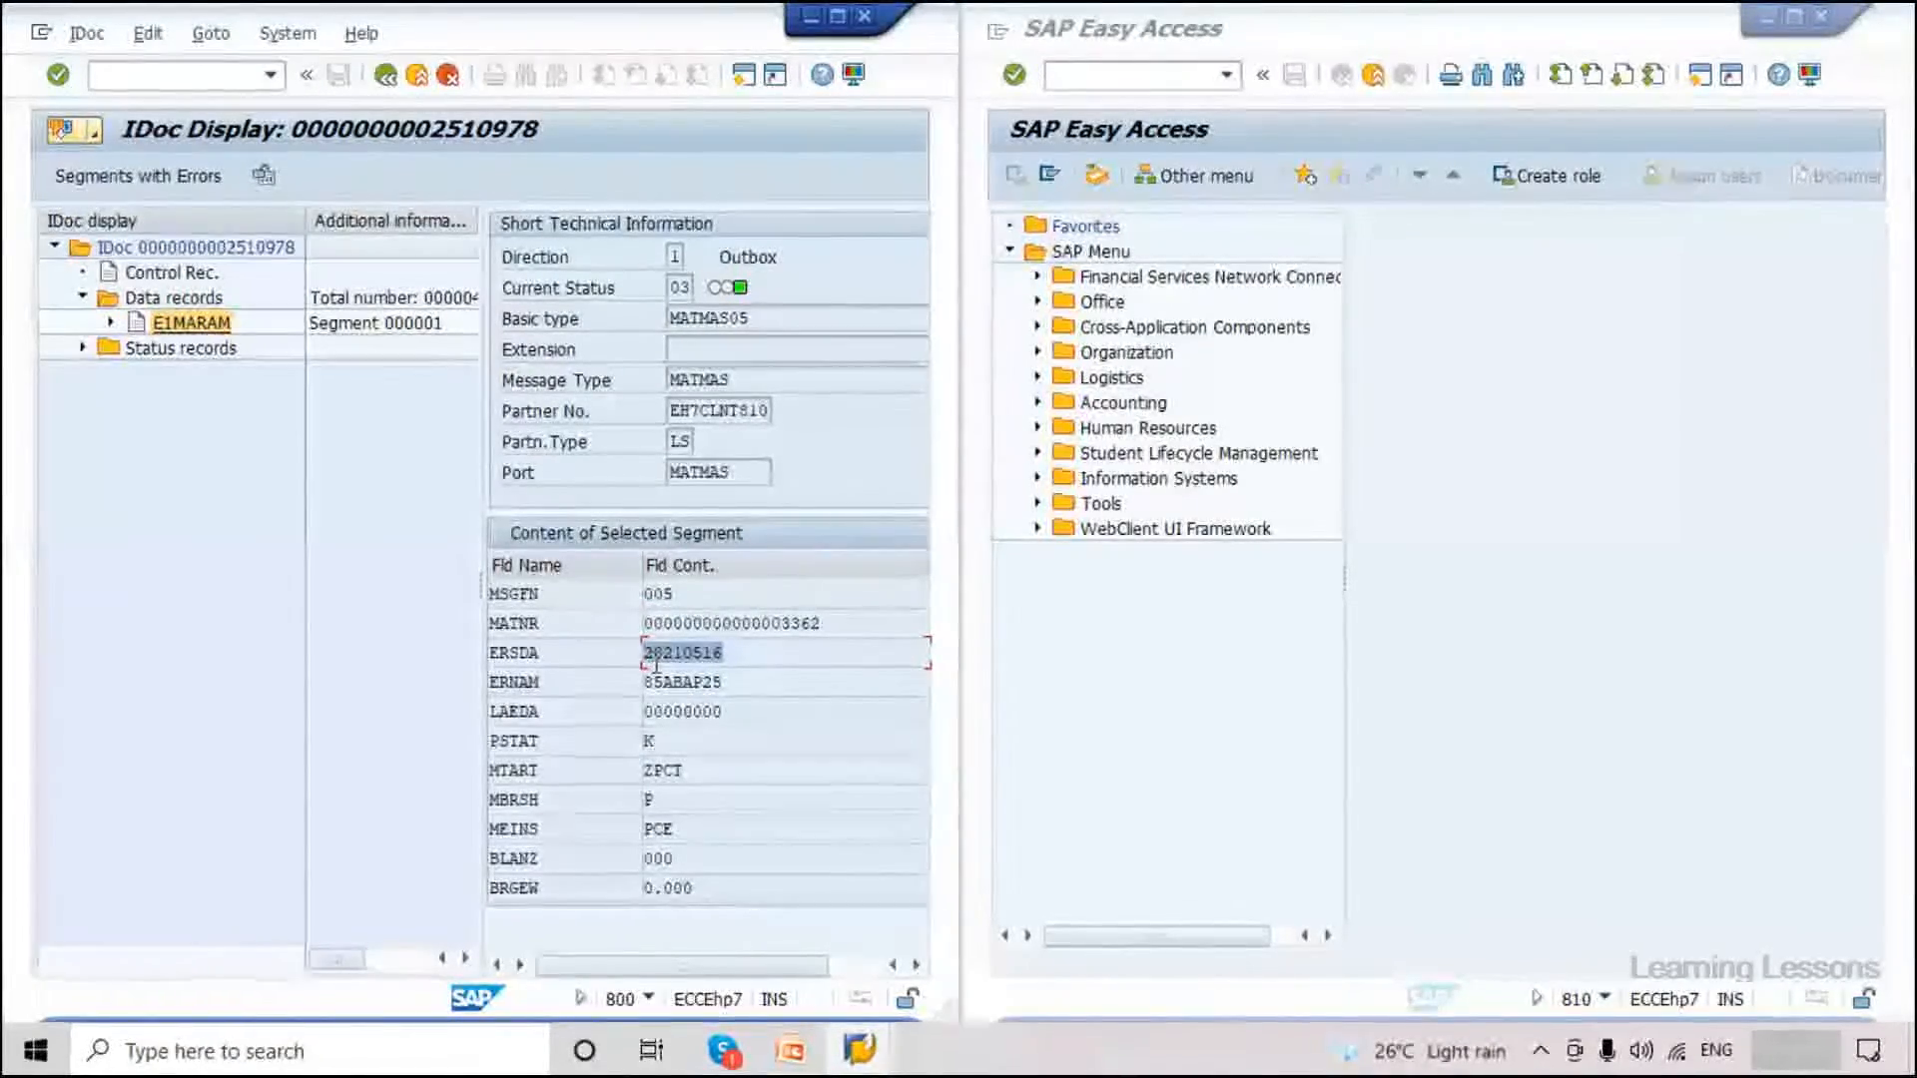
{"action": "left_click", "coordinate": [649, 652]}
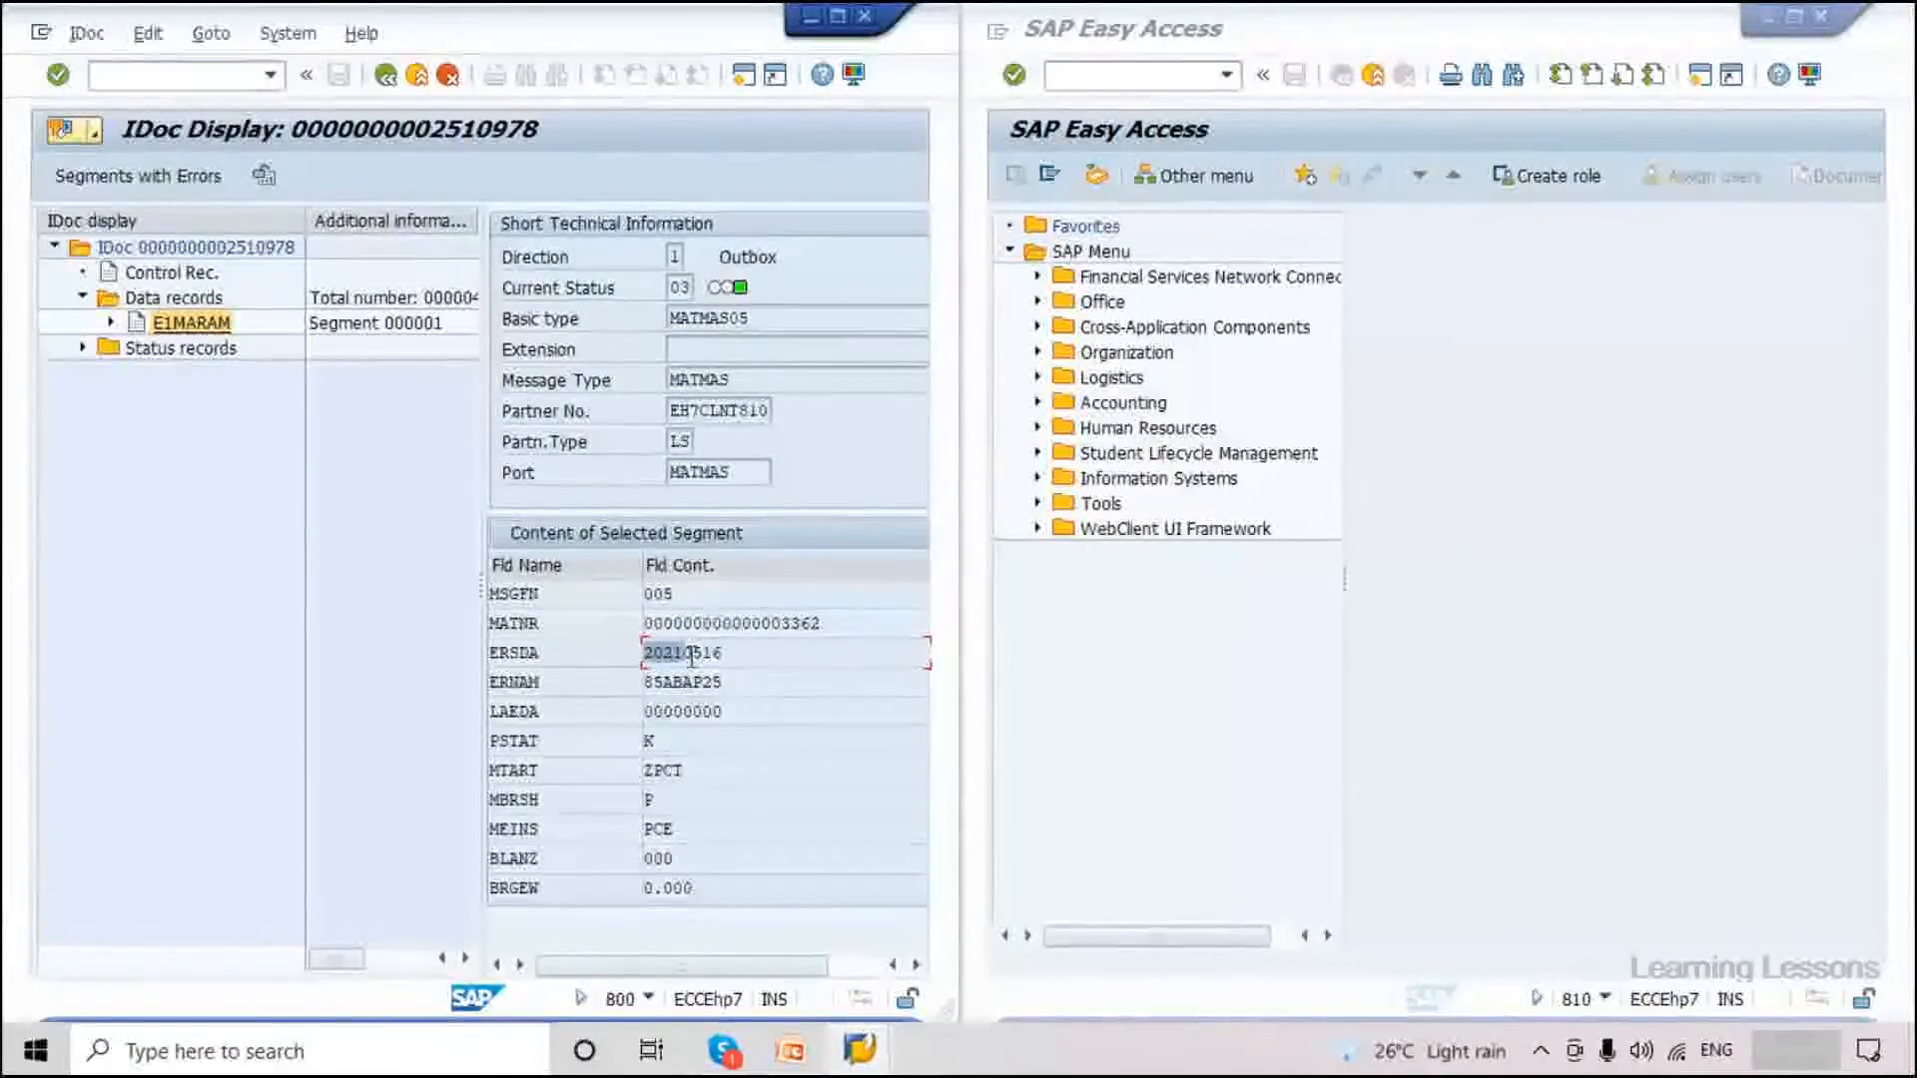
{"action": "left_click_drag", "start_coordinate": [684, 655], "coordinate": [693, 655]}
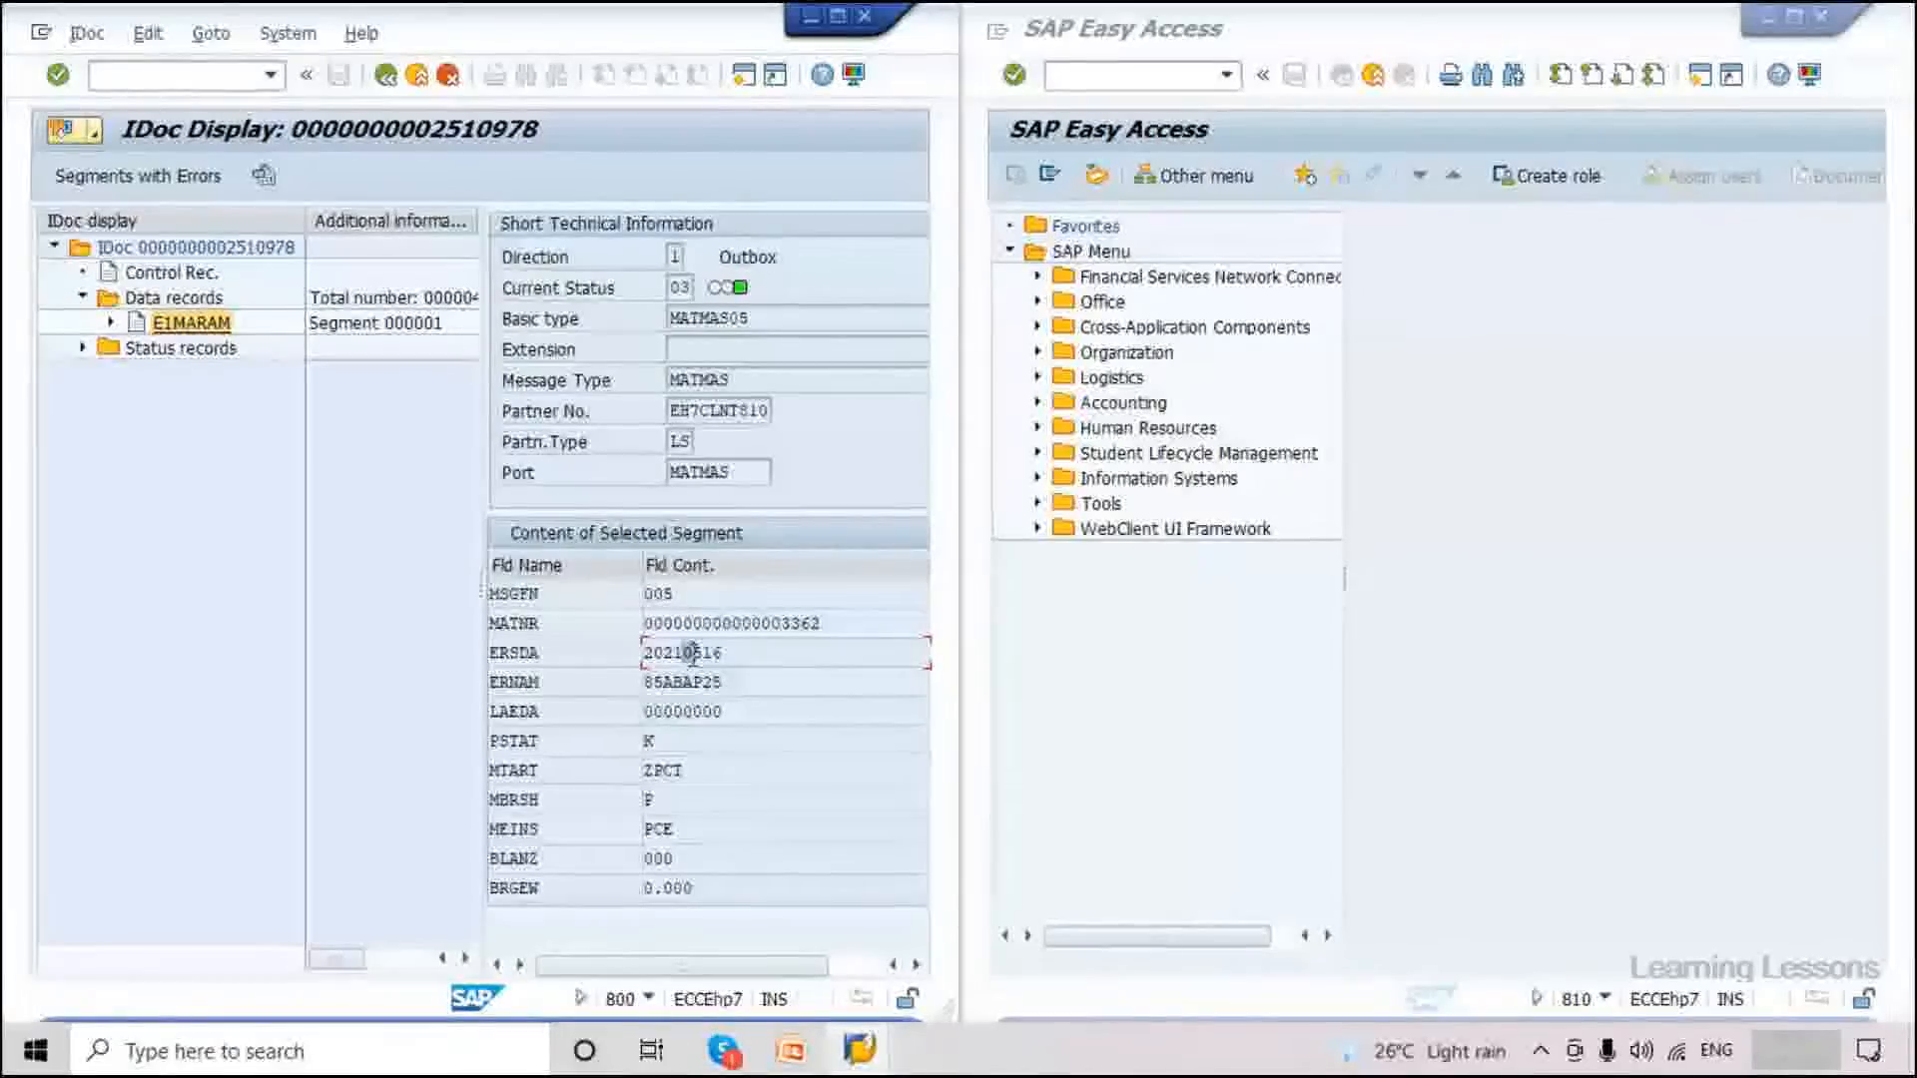
{"action": "left_click_drag", "start_coordinate": [693, 657], "coordinate": [709, 660]}
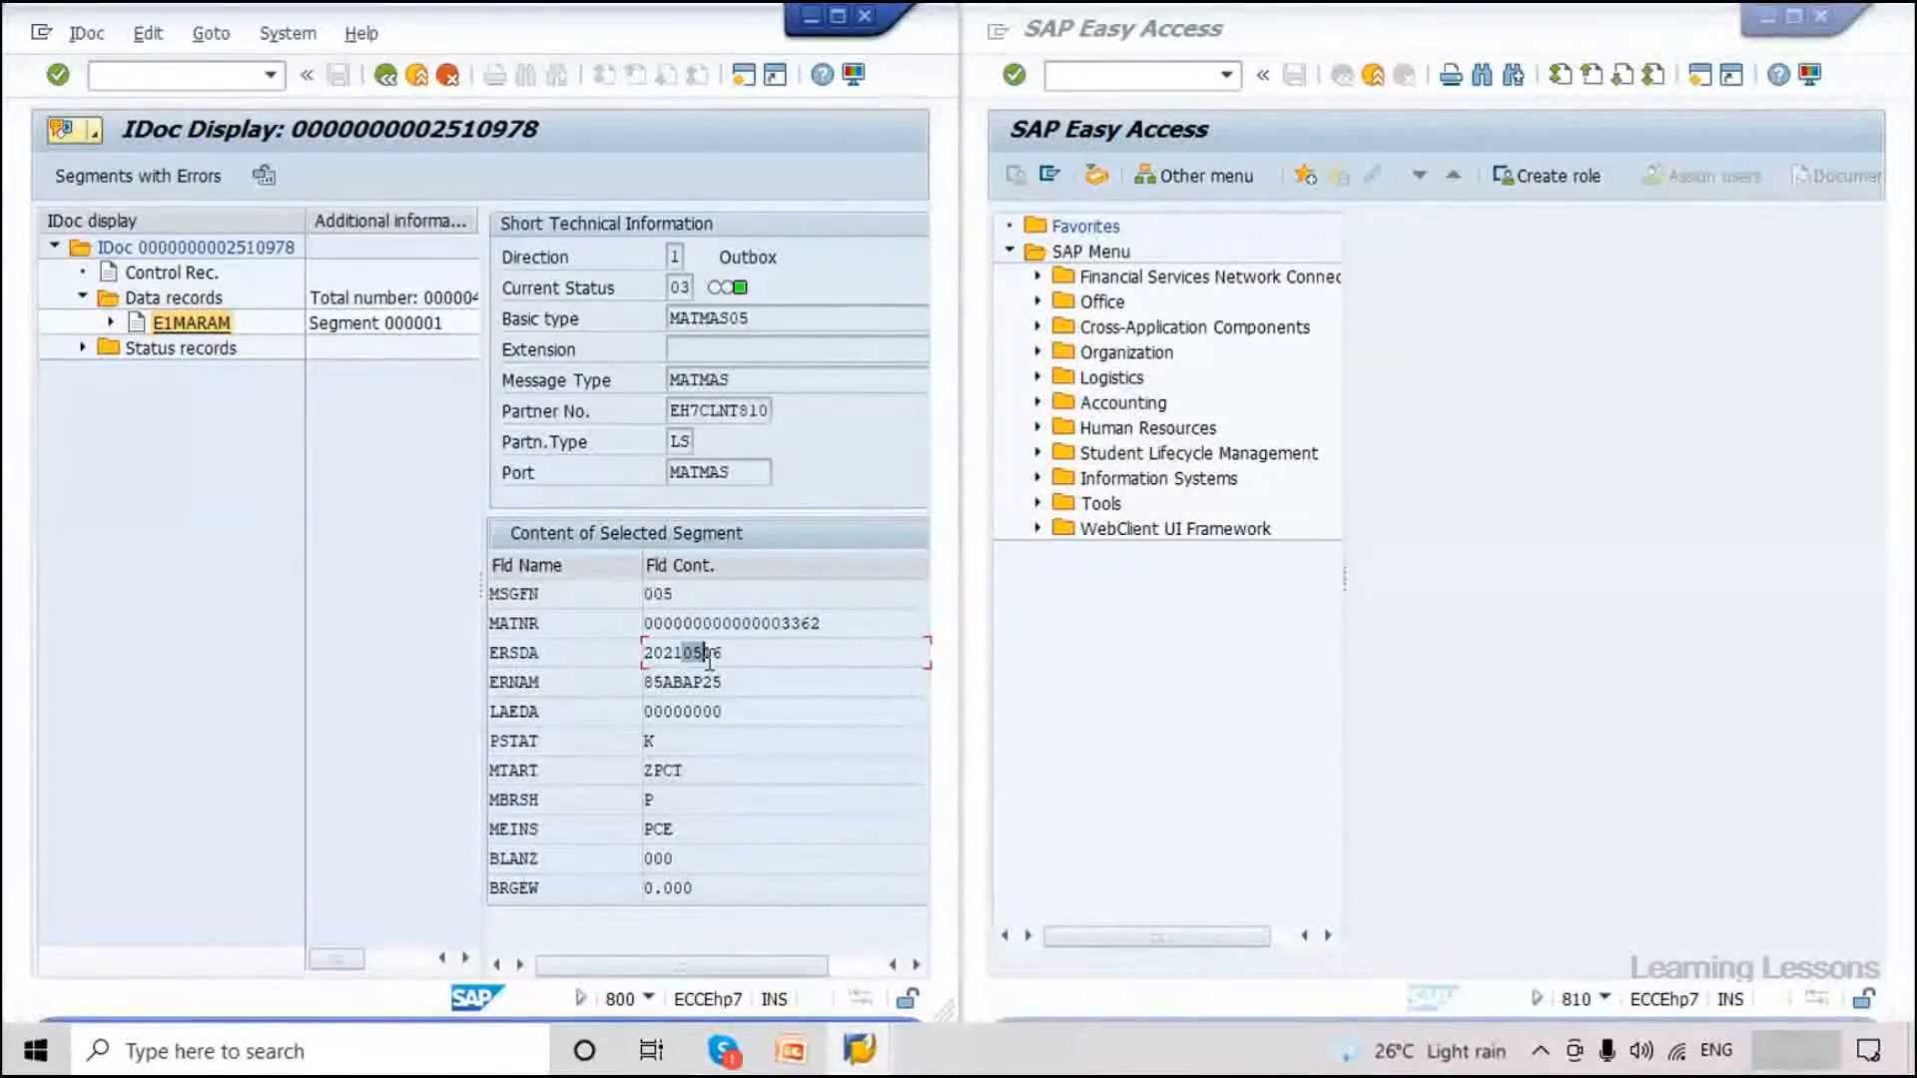
{"action": "left_click_drag", "start_coordinate": [684, 772], "coordinate": [639, 802]}
Mark volume 10.000 and unit DMQ, then widen the tree to show status records.
{"action": "scroll", "coordinate": [679, 813], "scroll_direction": "down", "scroll_amount": 2}
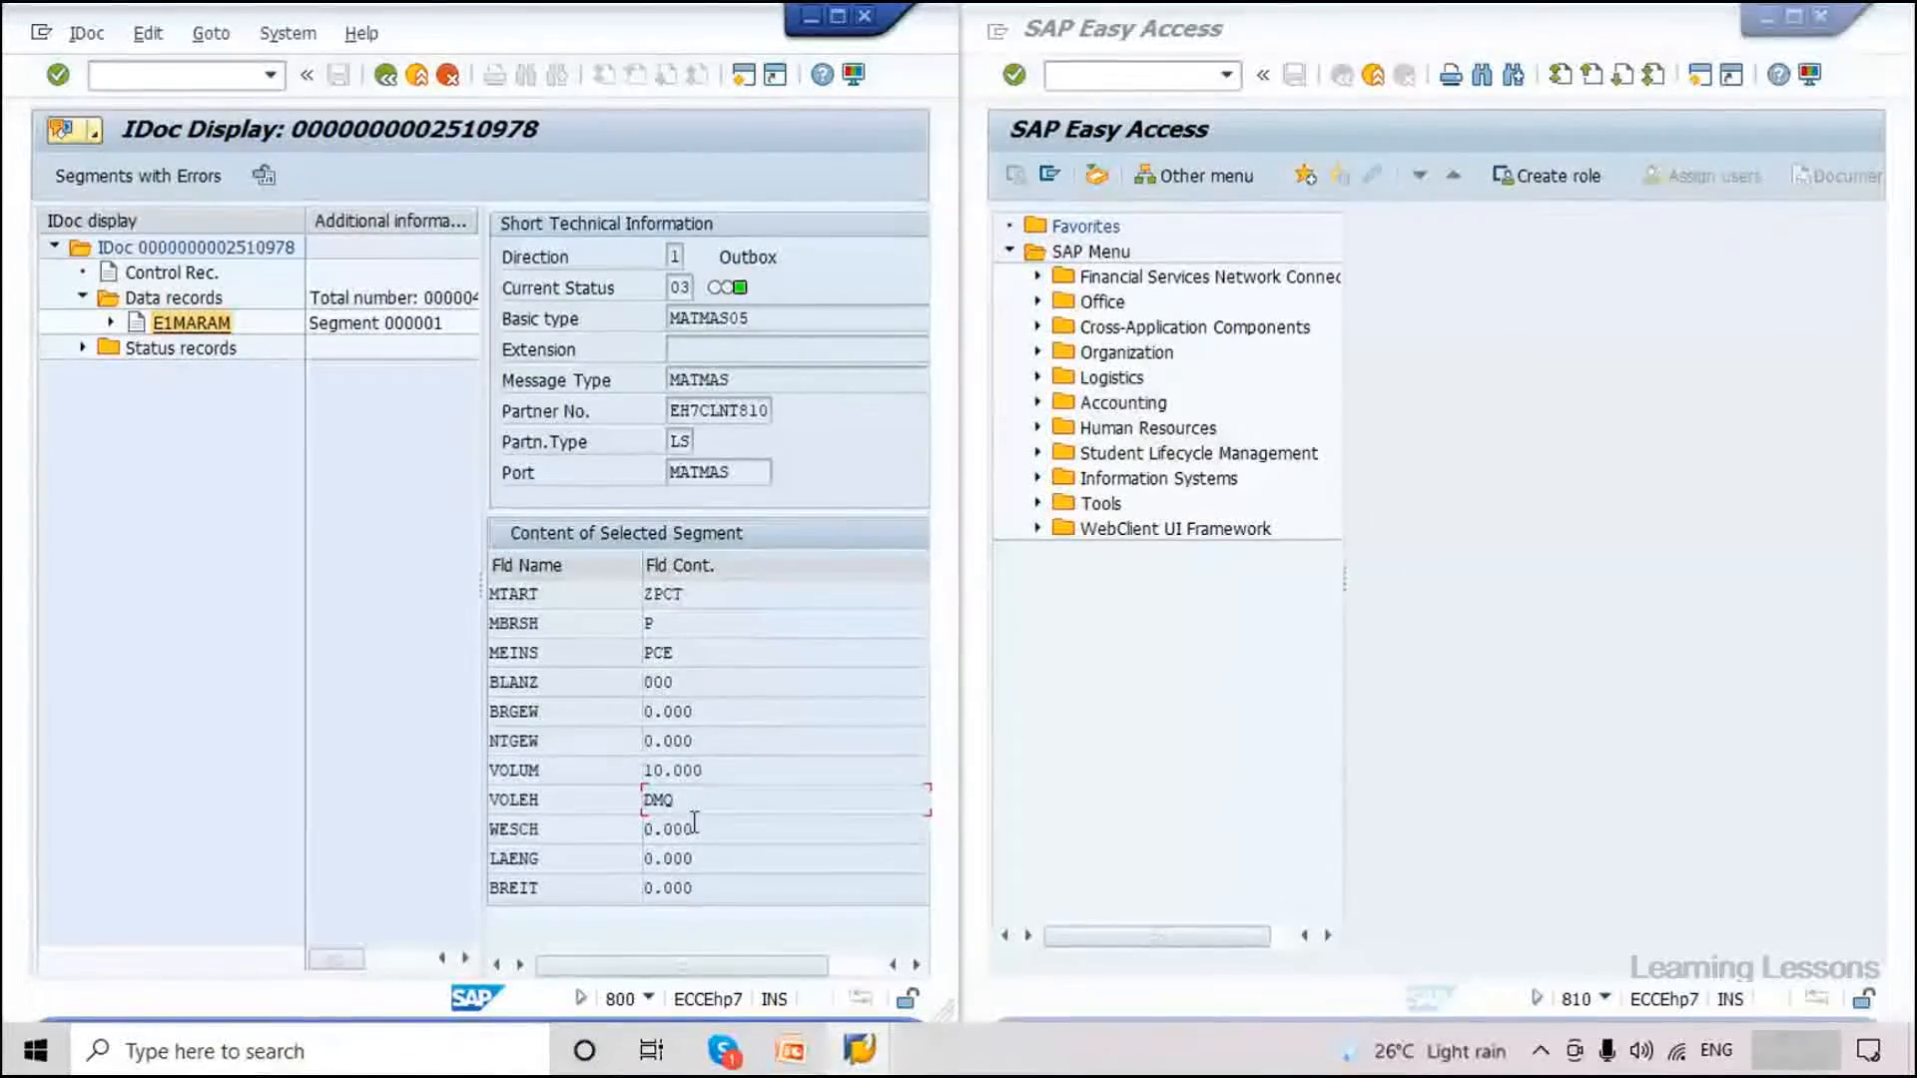
{"action": "left_click", "coordinate": [681, 803]}
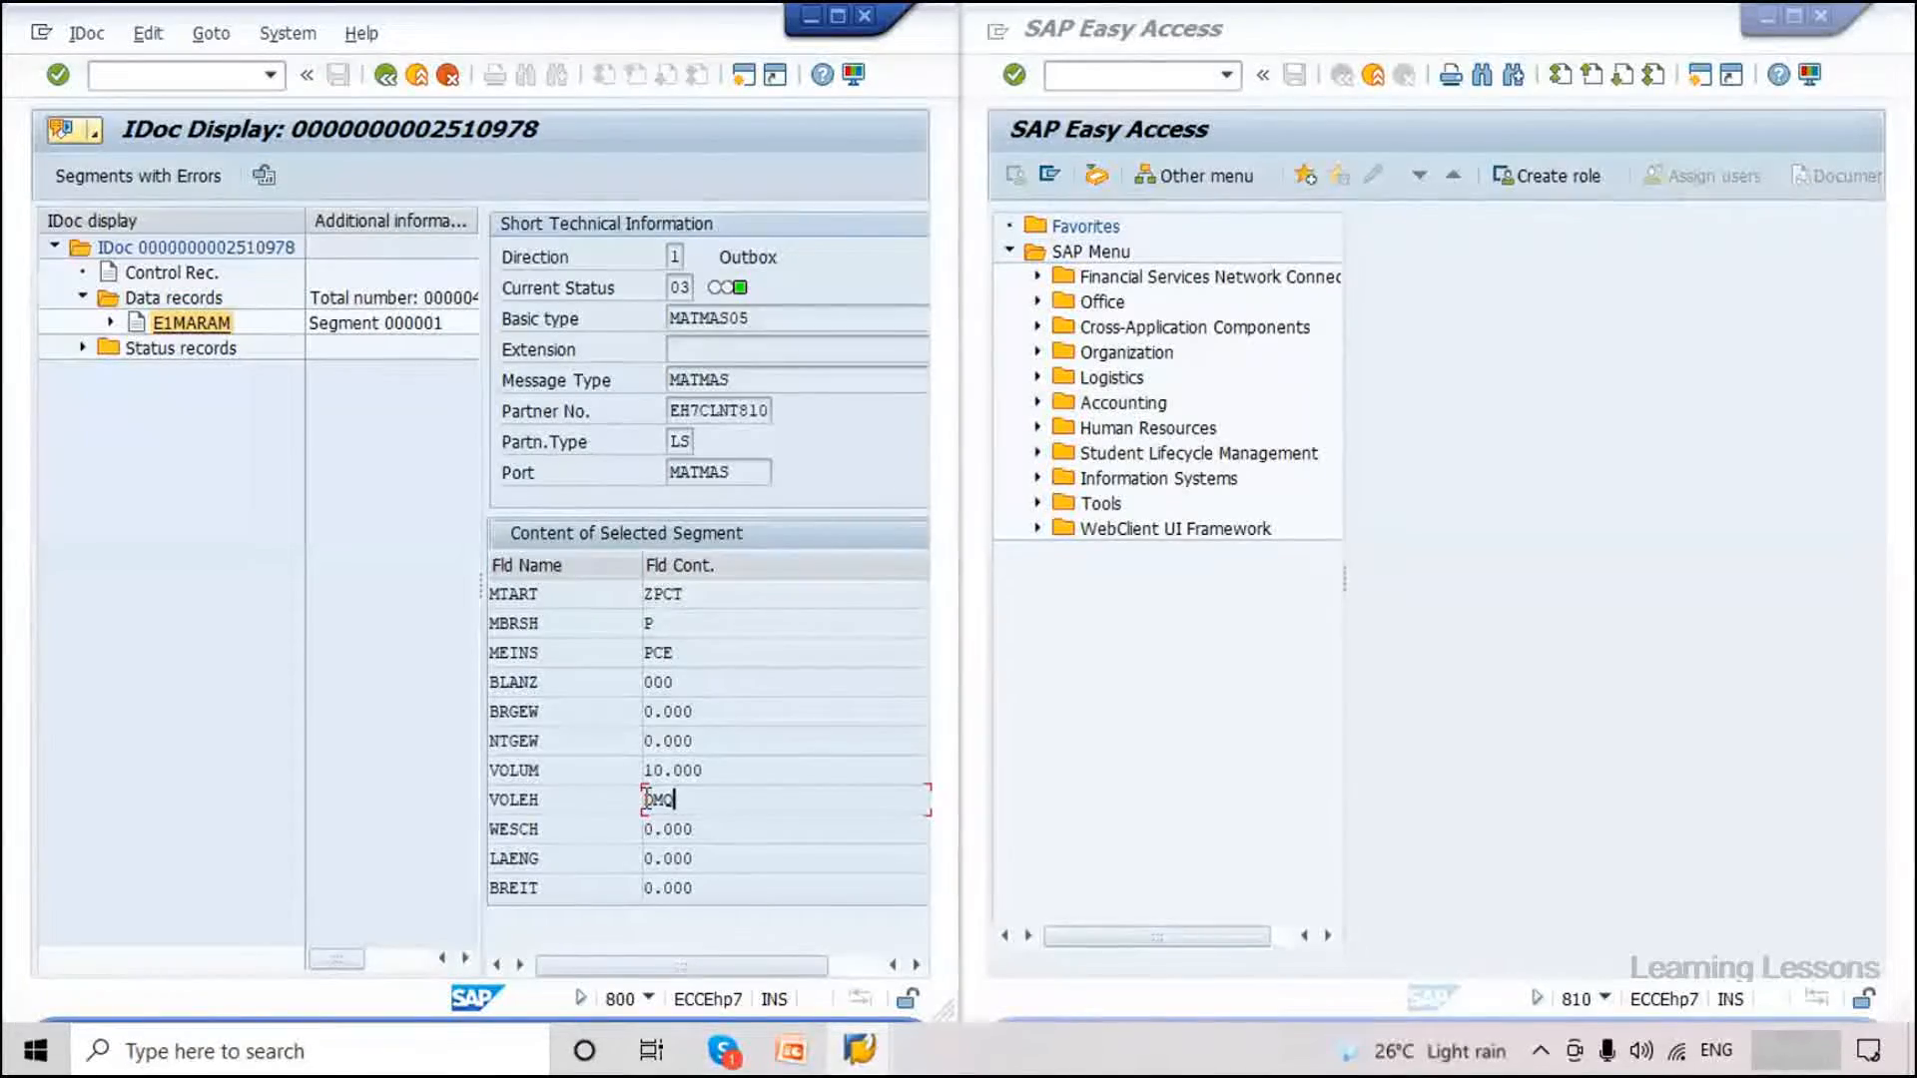
{"action": "double_click", "coordinate": [658, 805]}
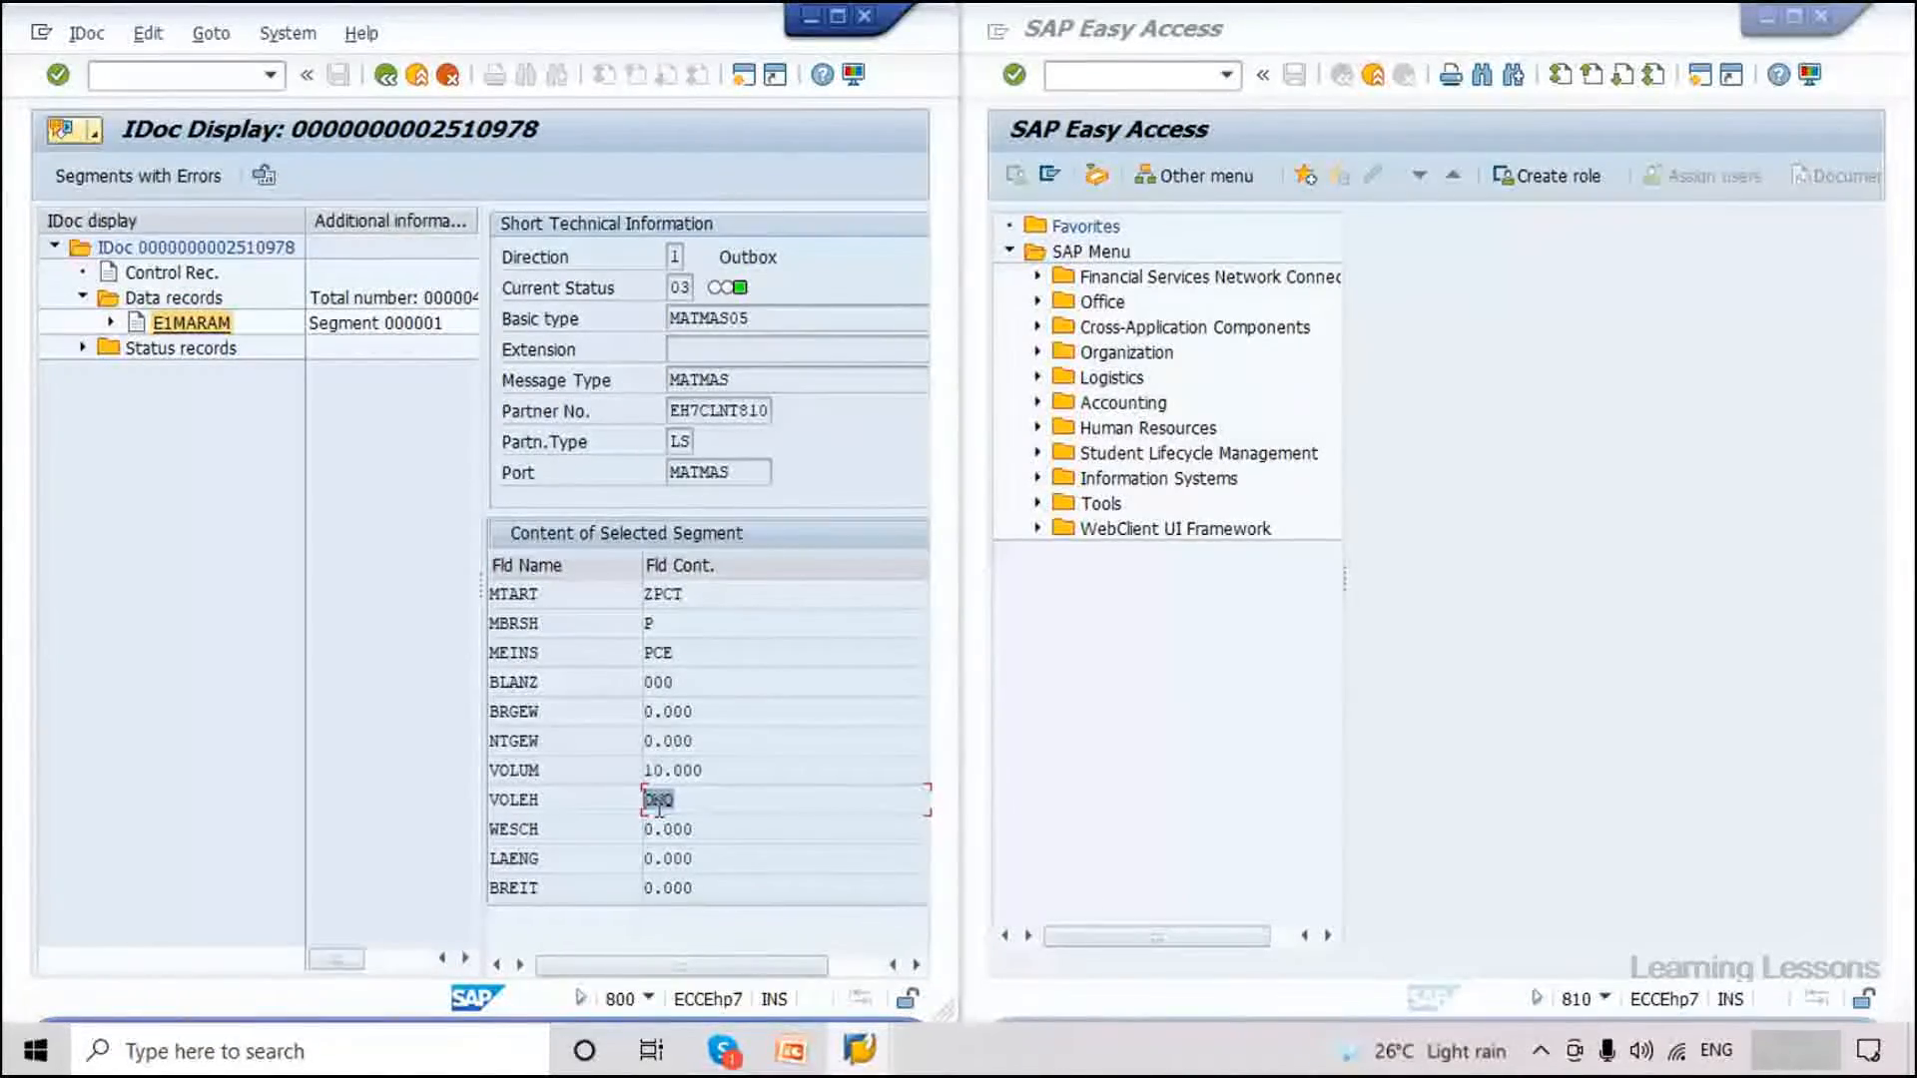
{"action": "left_click", "coordinate": [719, 771]}
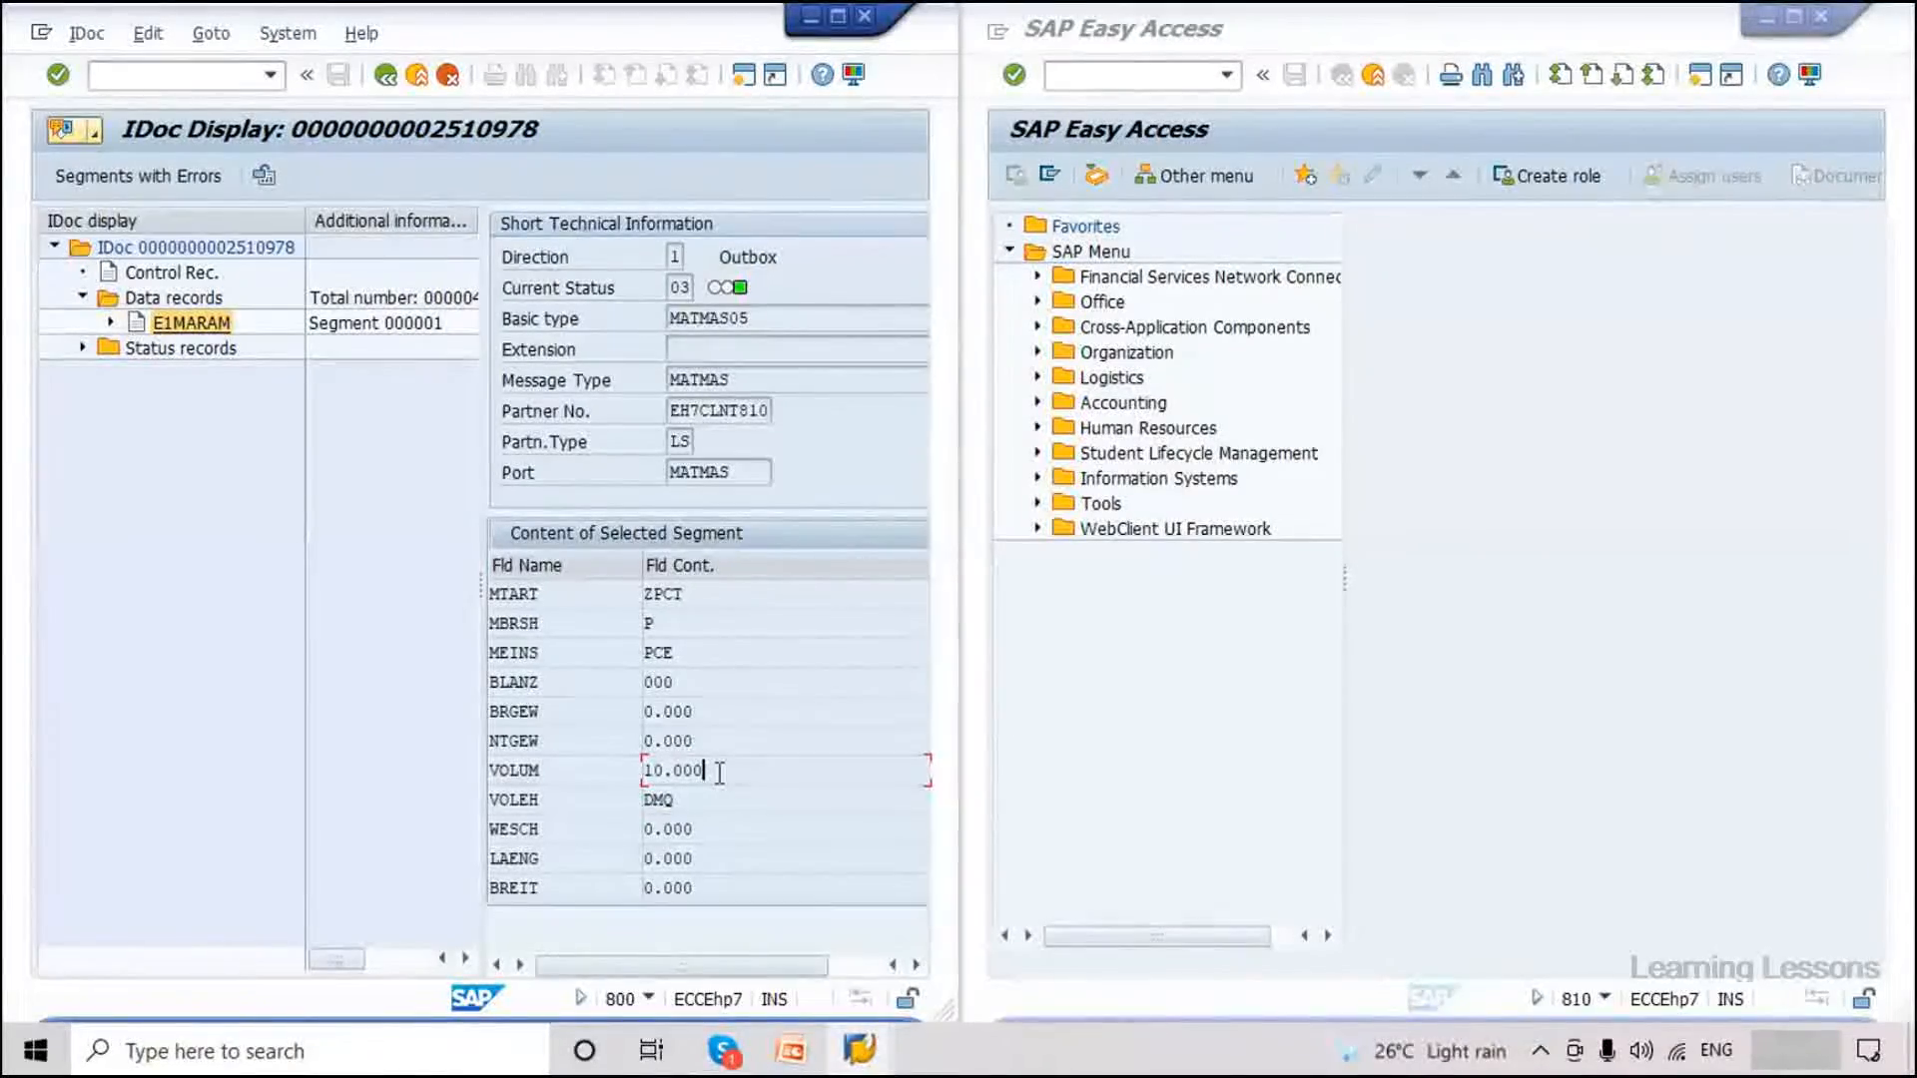
{"action": "left_click_drag", "start_coordinate": [719, 771], "coordinate": [627, 771]}
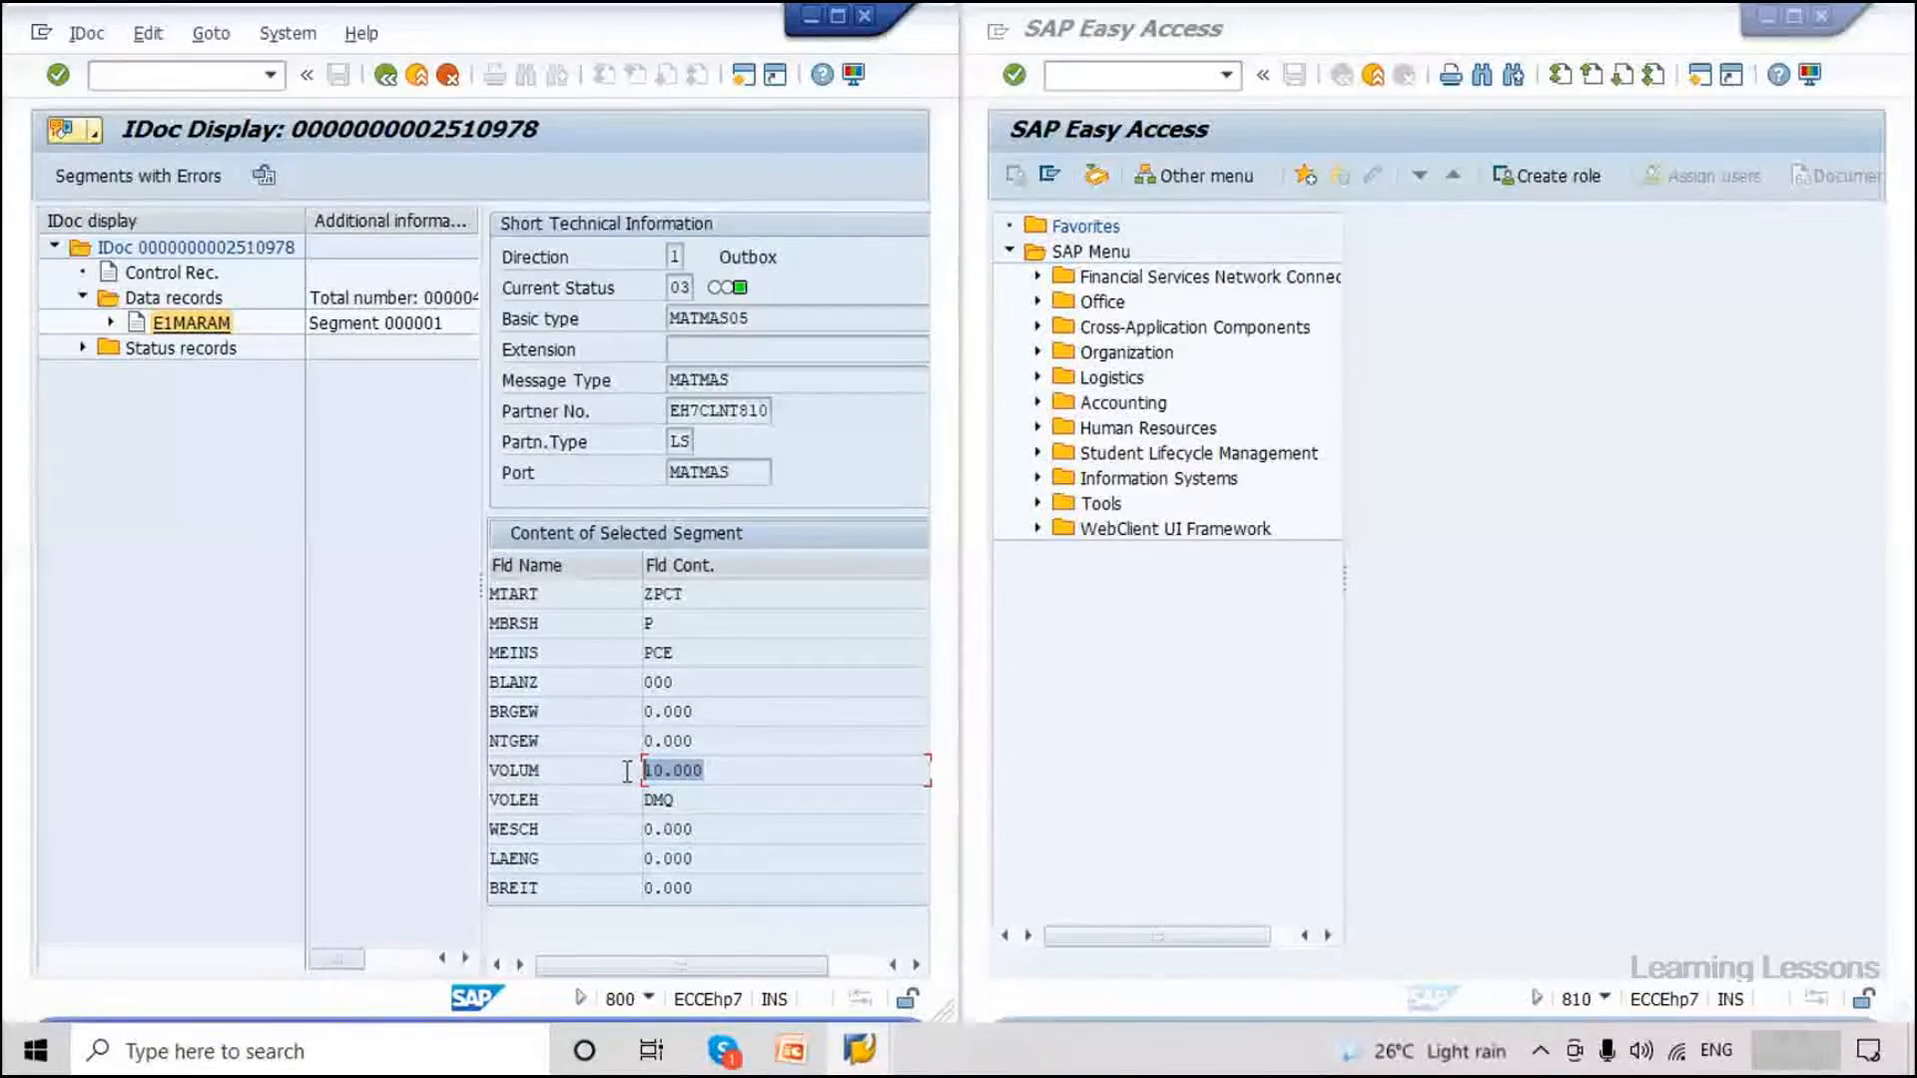
{"action": "left_click_drag", "start_coordinate": [701, 799], "coordinate": [561, 796]}
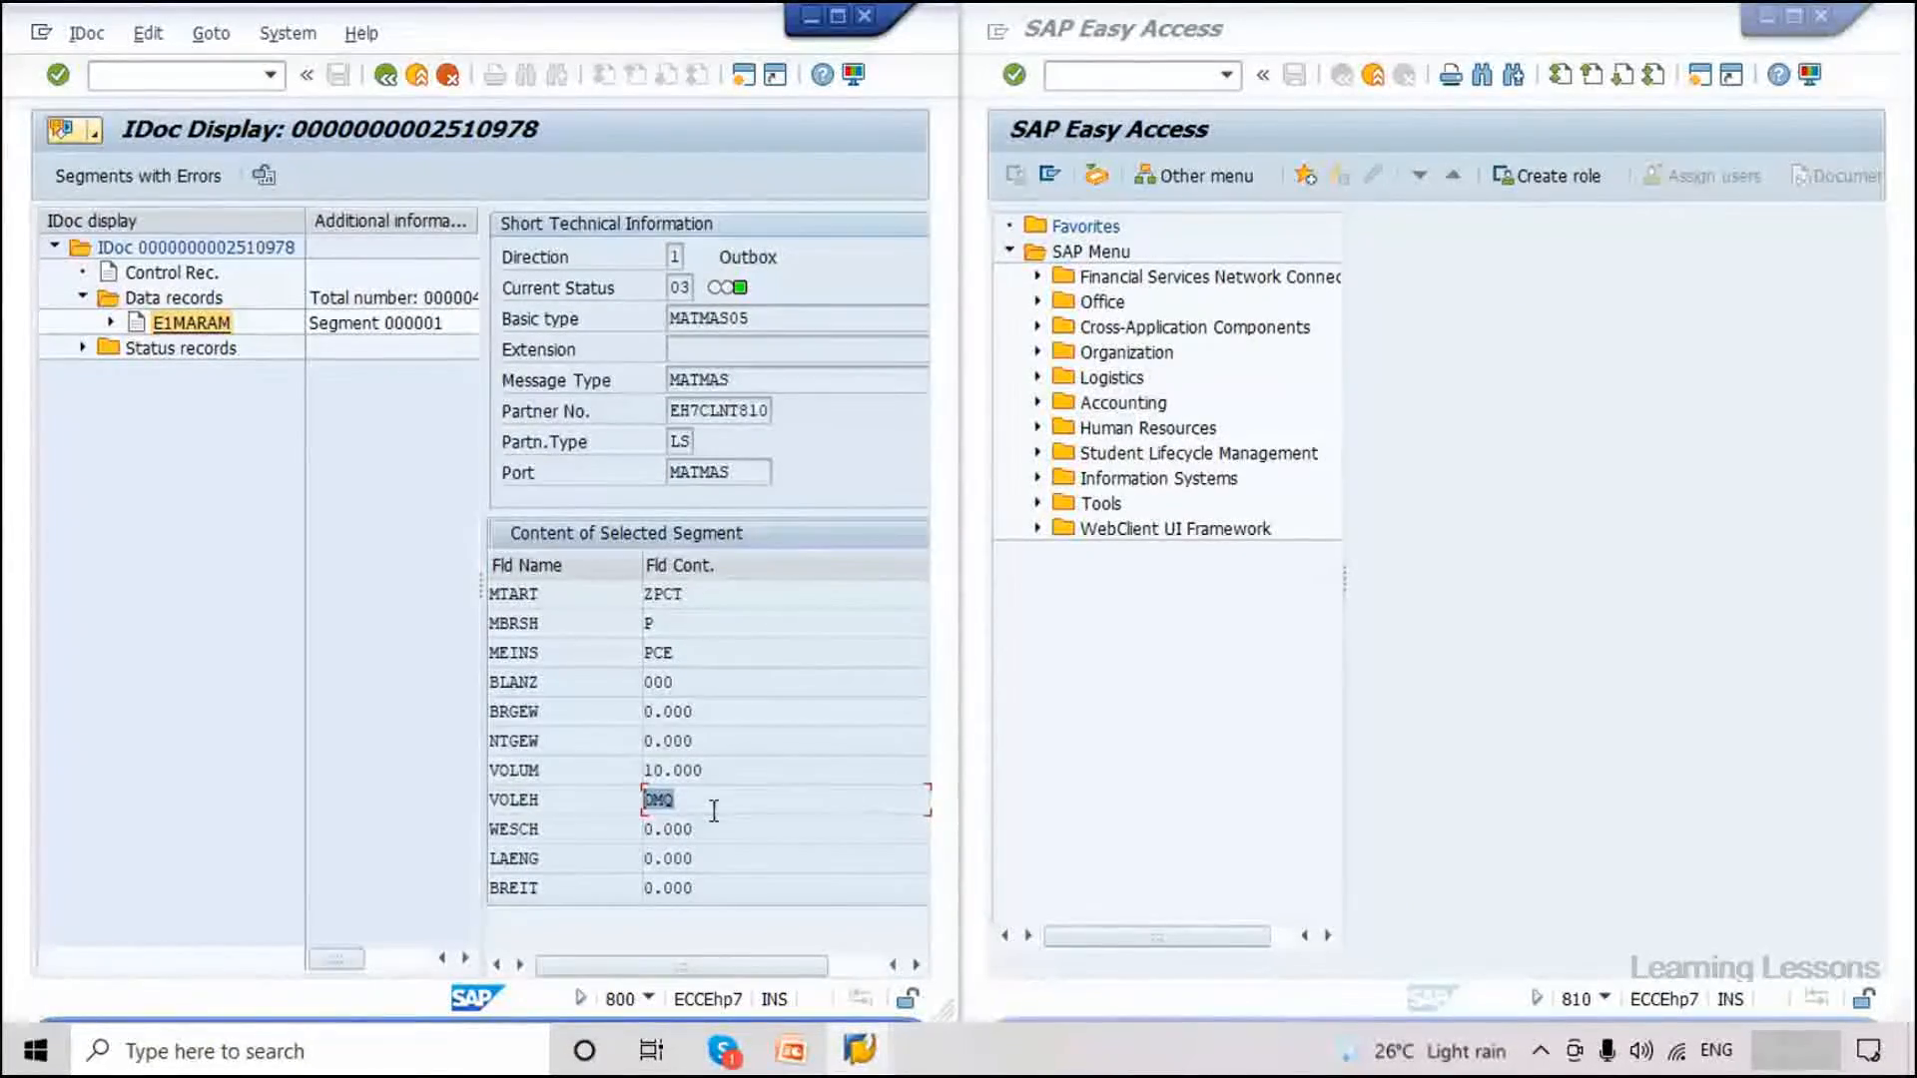
{"action": "left_click", "coordinate": [632, 807]}
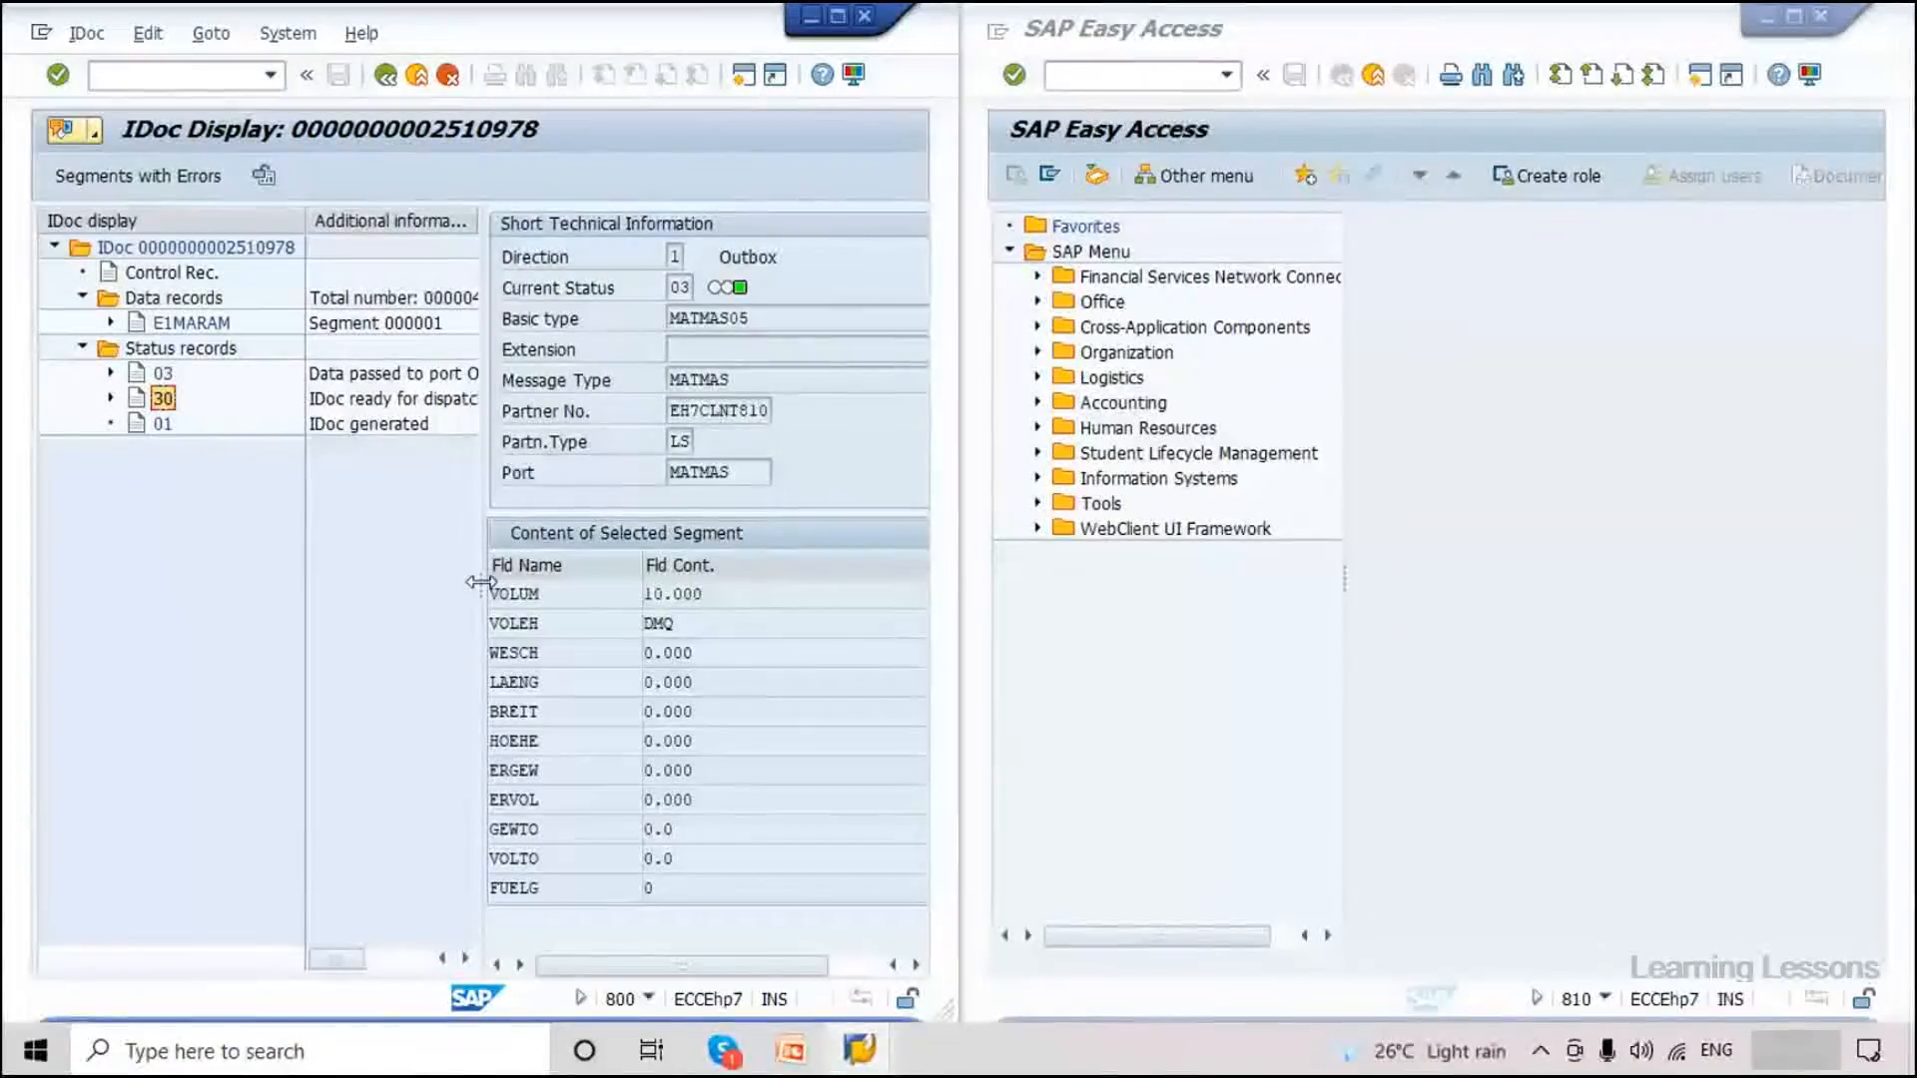
{"action": "left_click_drag", "start_coordinate": [481, 583], "coordinate": [614, 583]}
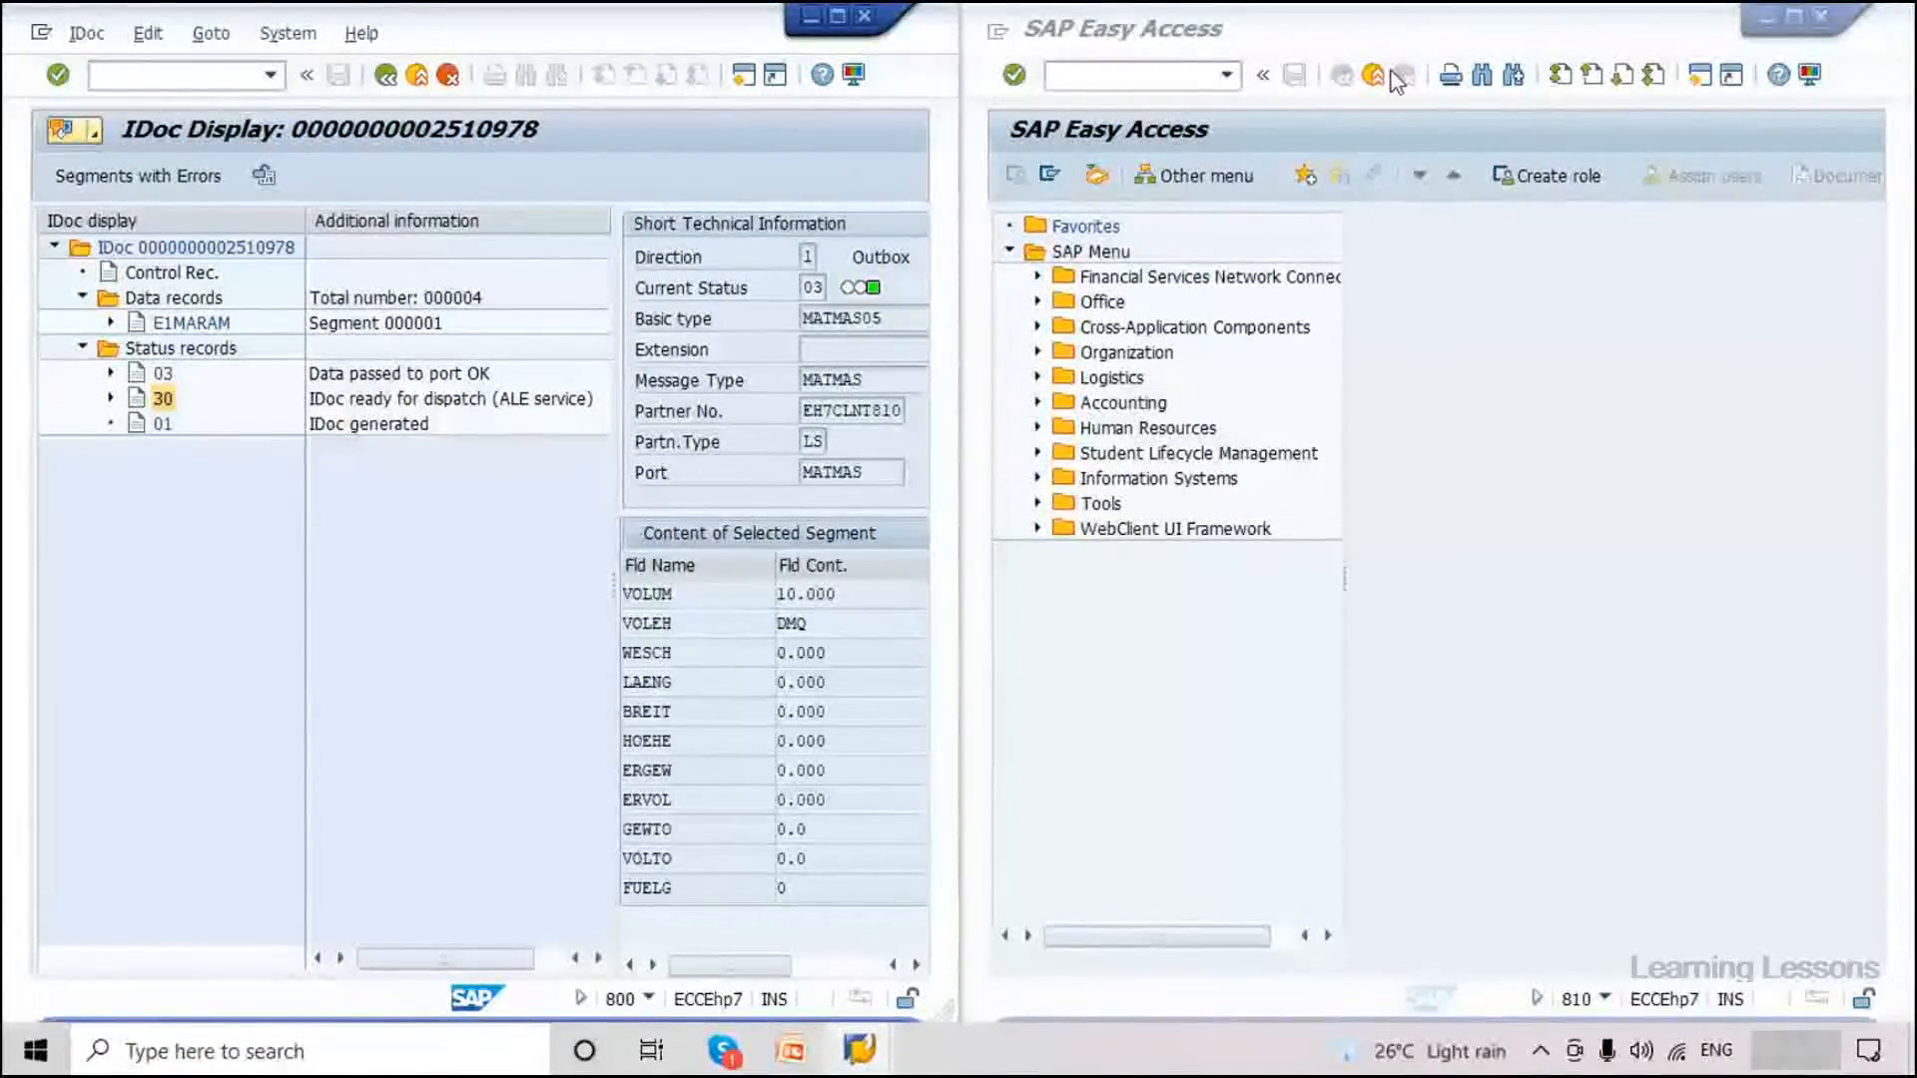
{"action": "left_click", "coordinate": [1395, 80]}
{"action": "type", "text": "/nw"}
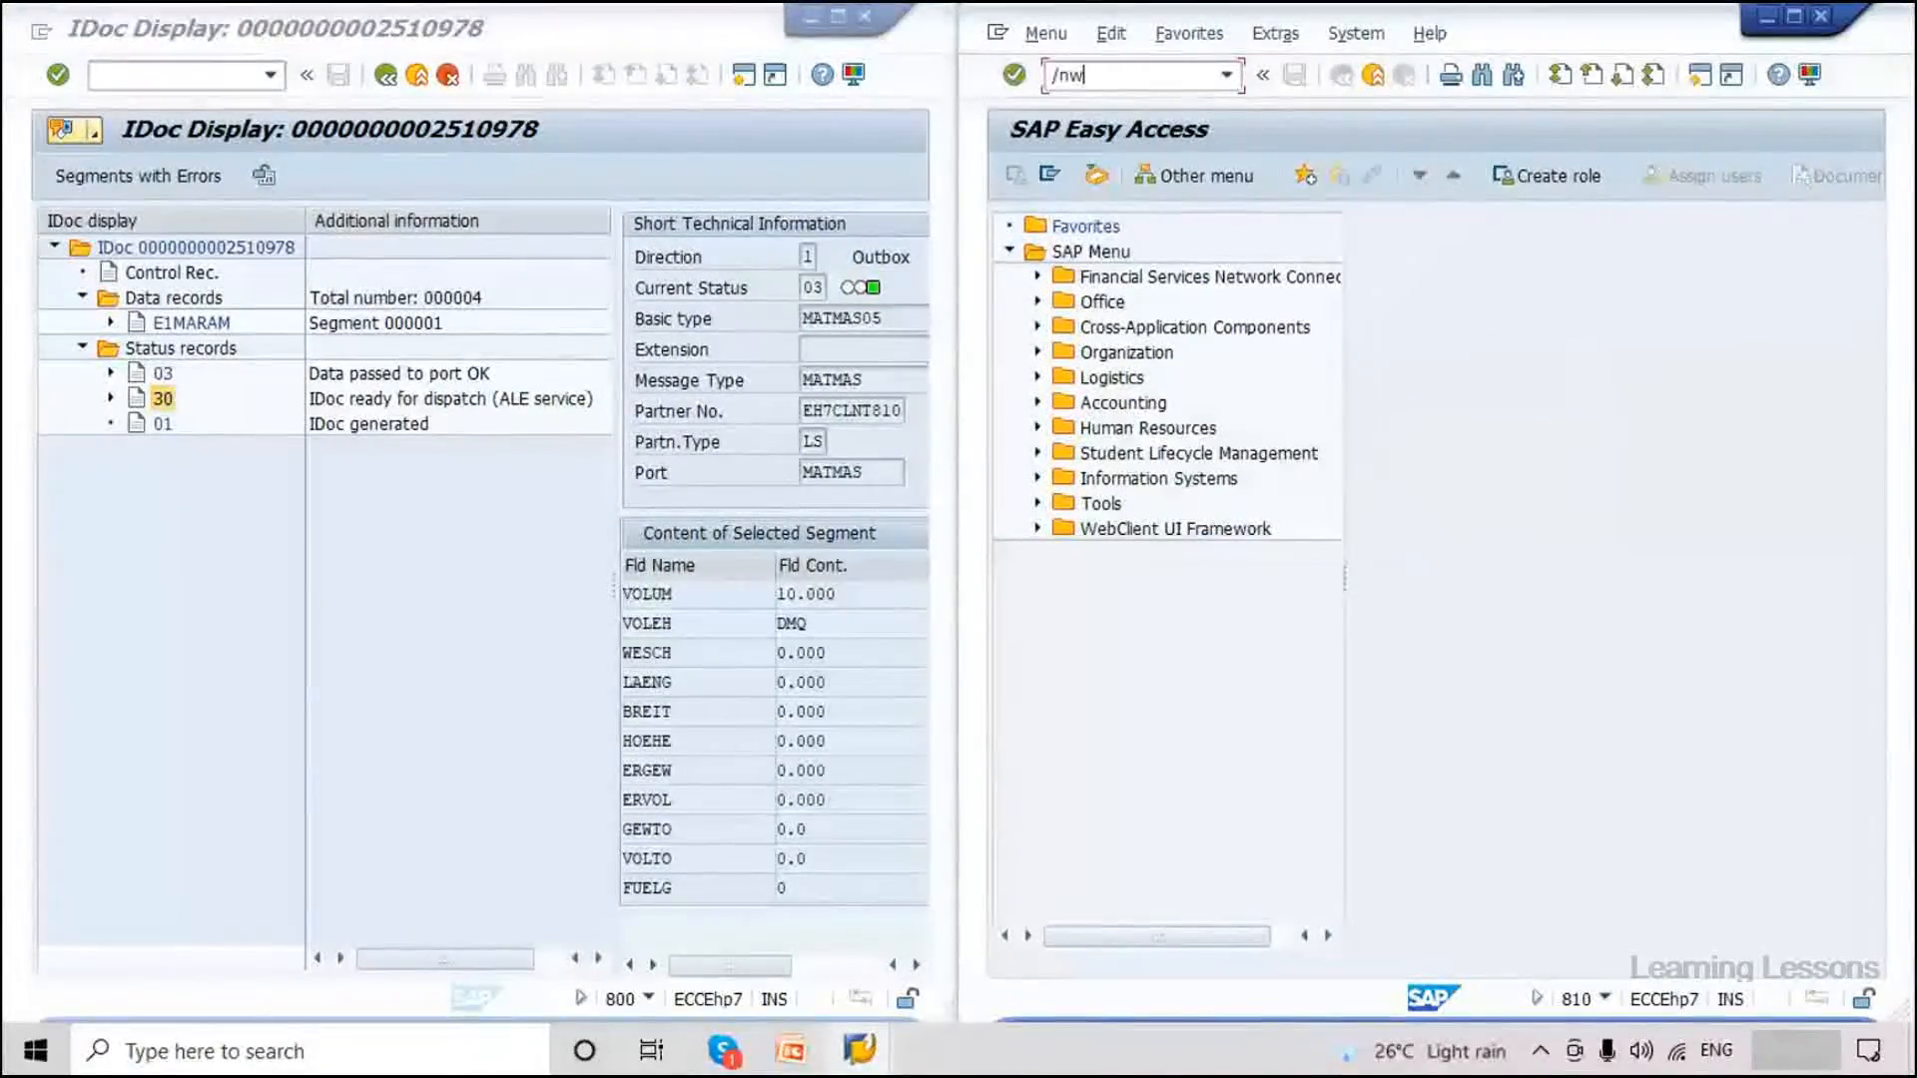
{"action": "type", "text": "e02"}
{"action": "key", "text": "Return"}
{"action": "left_click", "coordinate": [1398, 564]}
{"action": "left_click", "coordinate": [1398, 592]}
{"action": "key", "text": "F8"}
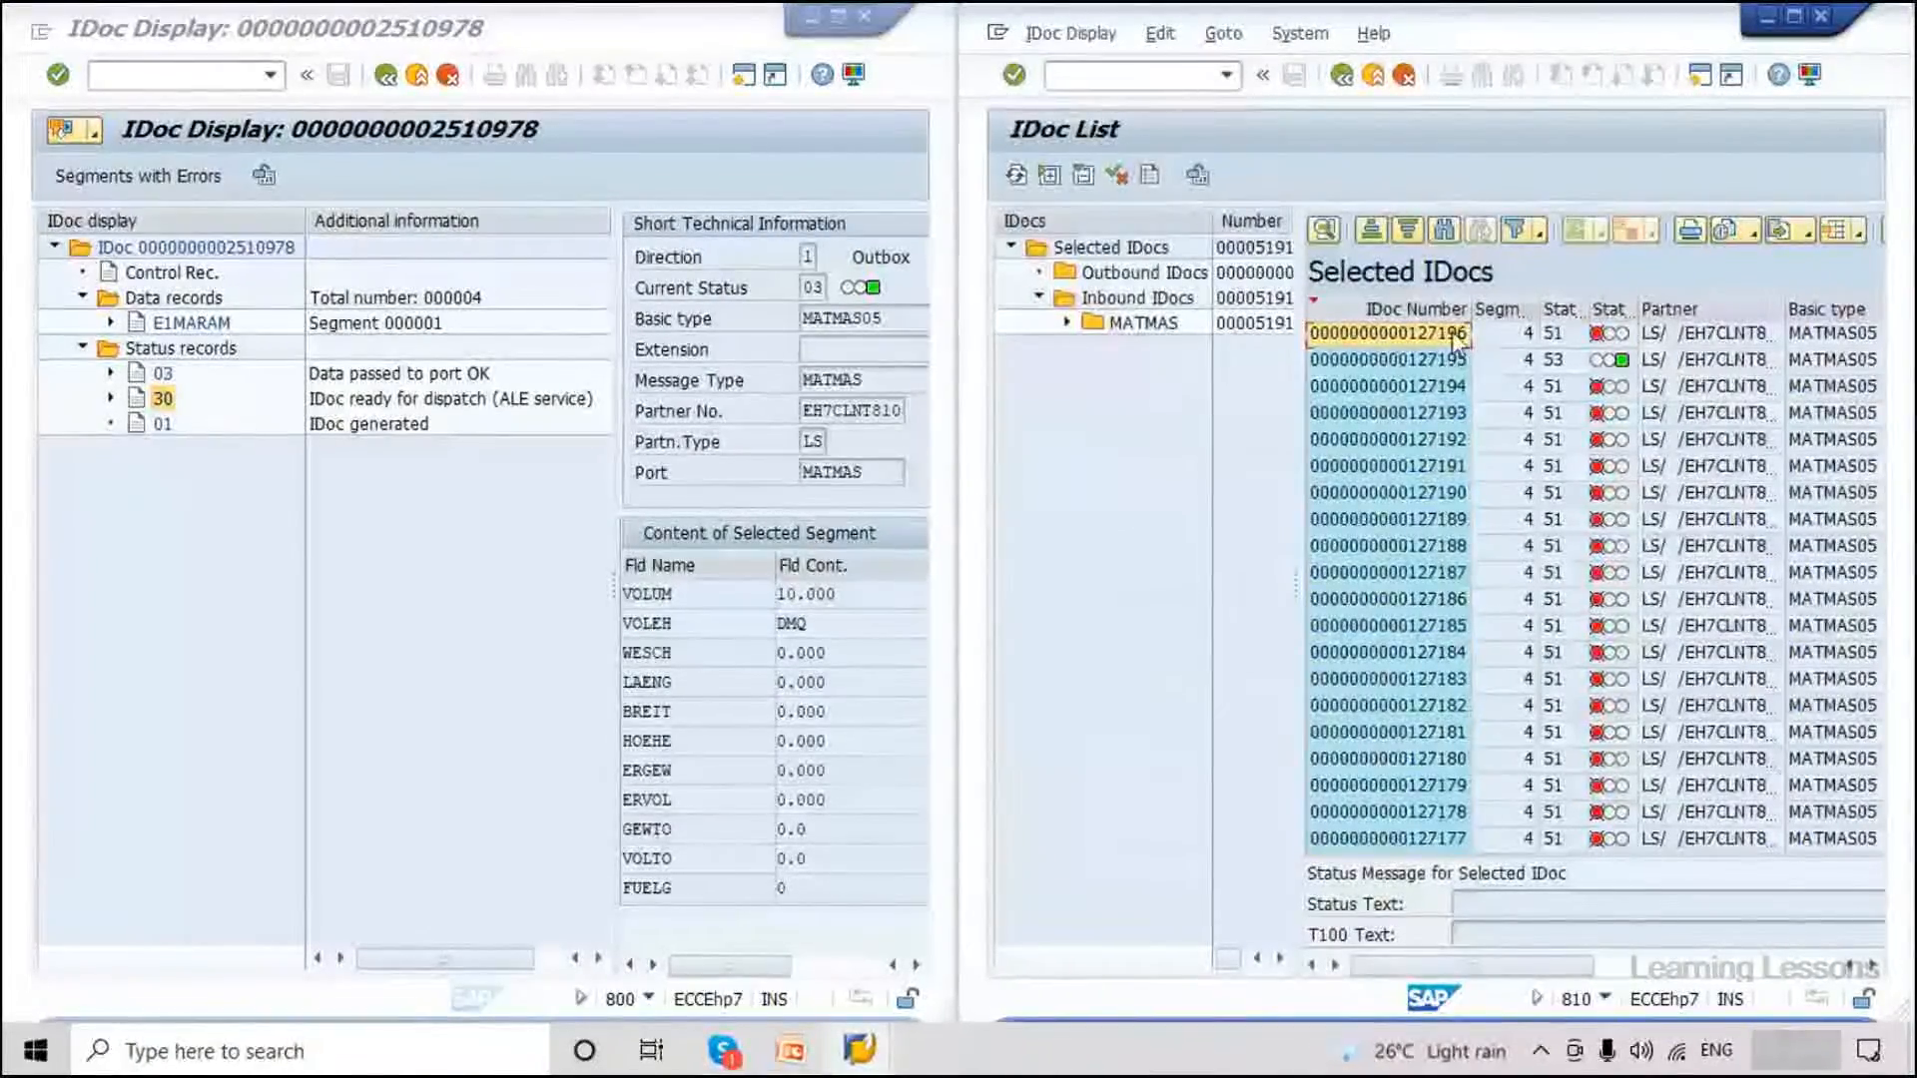
{"action": "left_click", "coordinate": [1450, 338]}
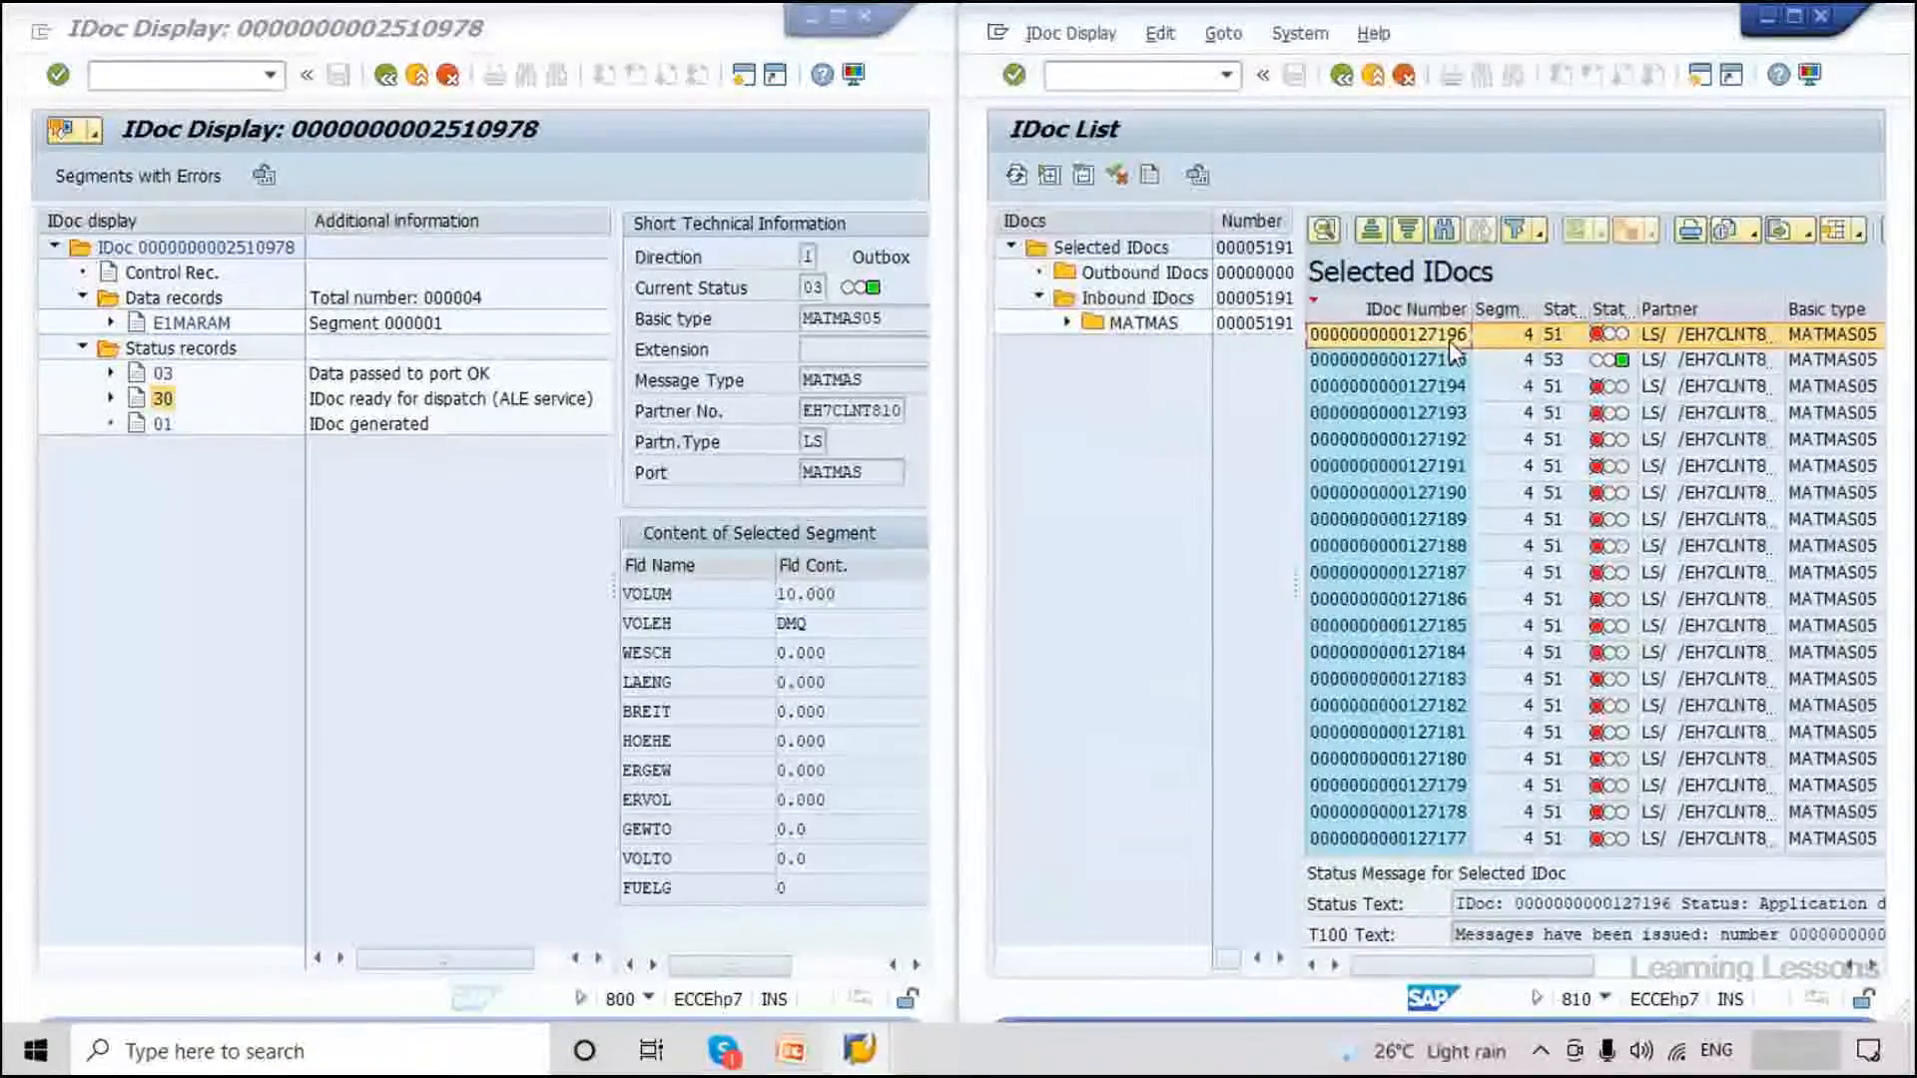
{"action": "double_click", "coordinate": [1416, 331]}
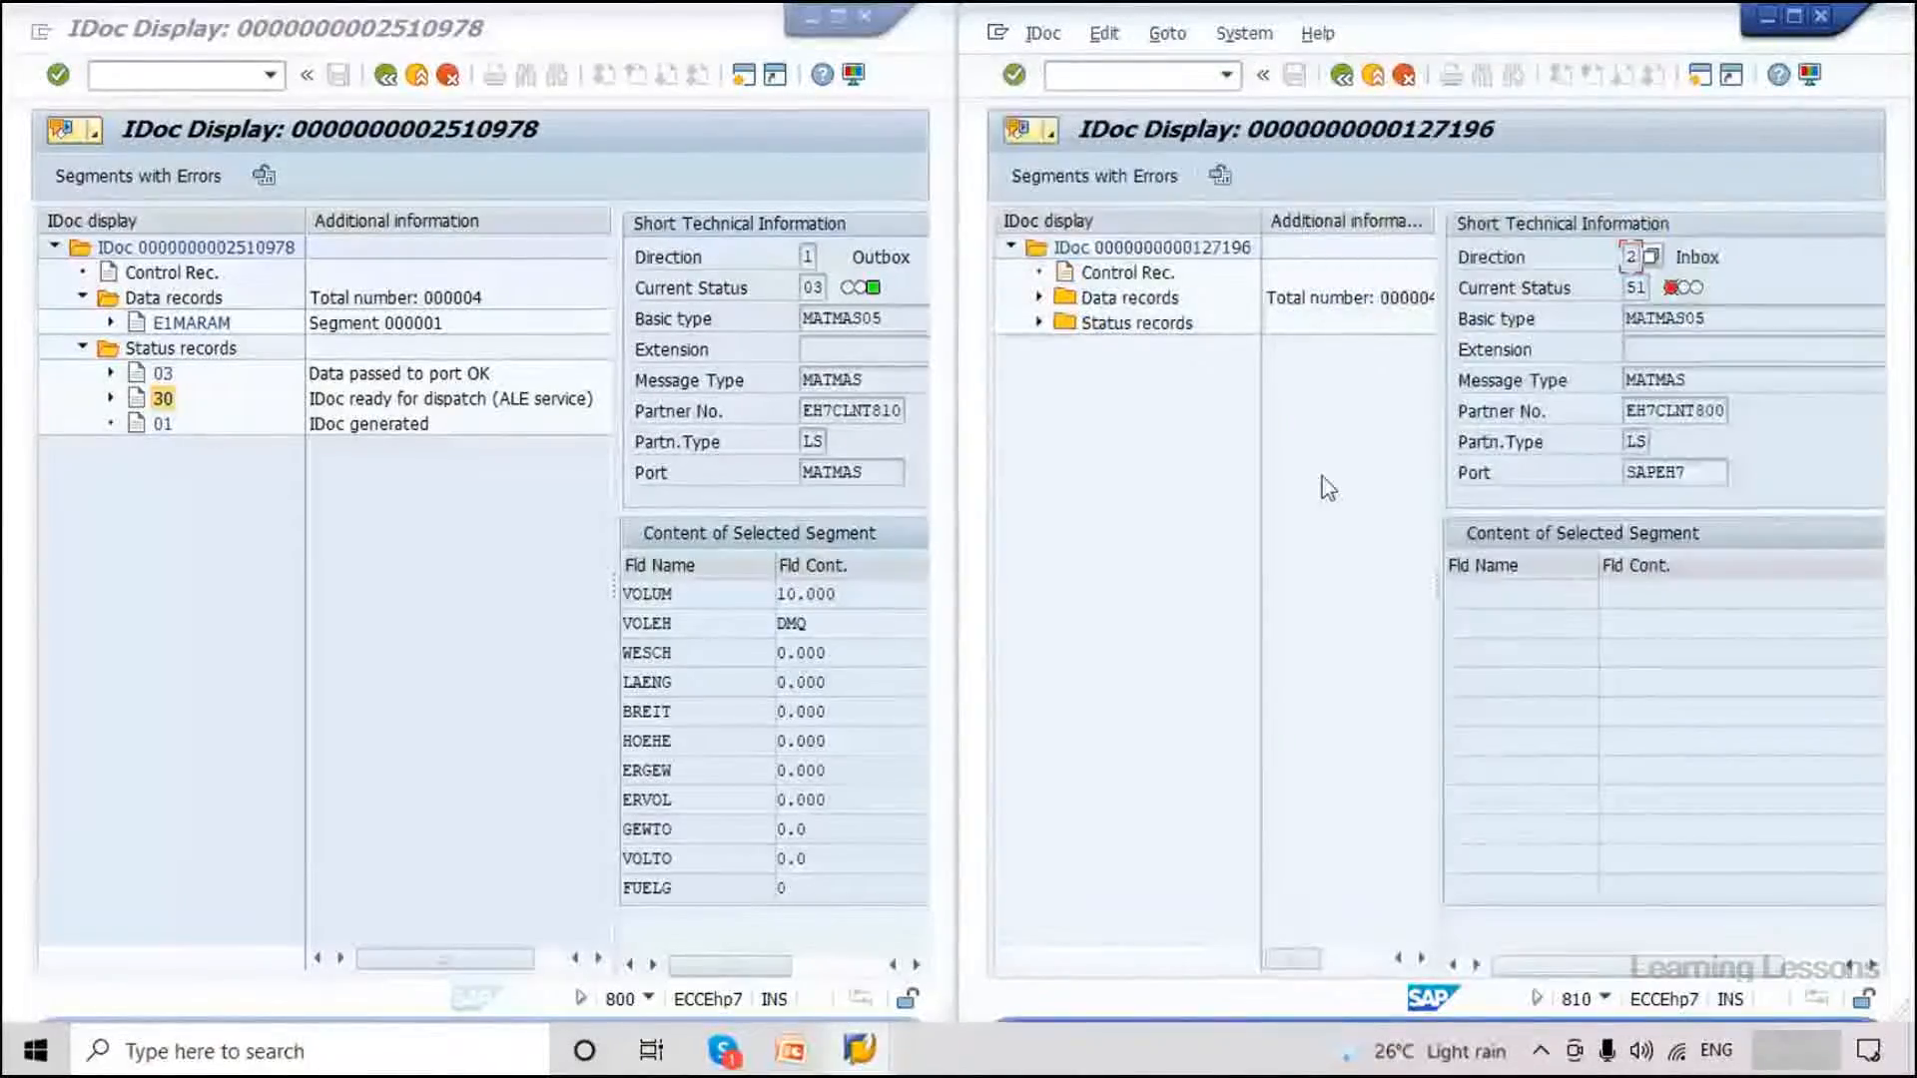
Expand IDoc 127196's status records and status 51, widening the tree to read its message.
{"action": "left_click_drag", "start_coordinate": [1252, 220], "coordinate": [1235, 219]}
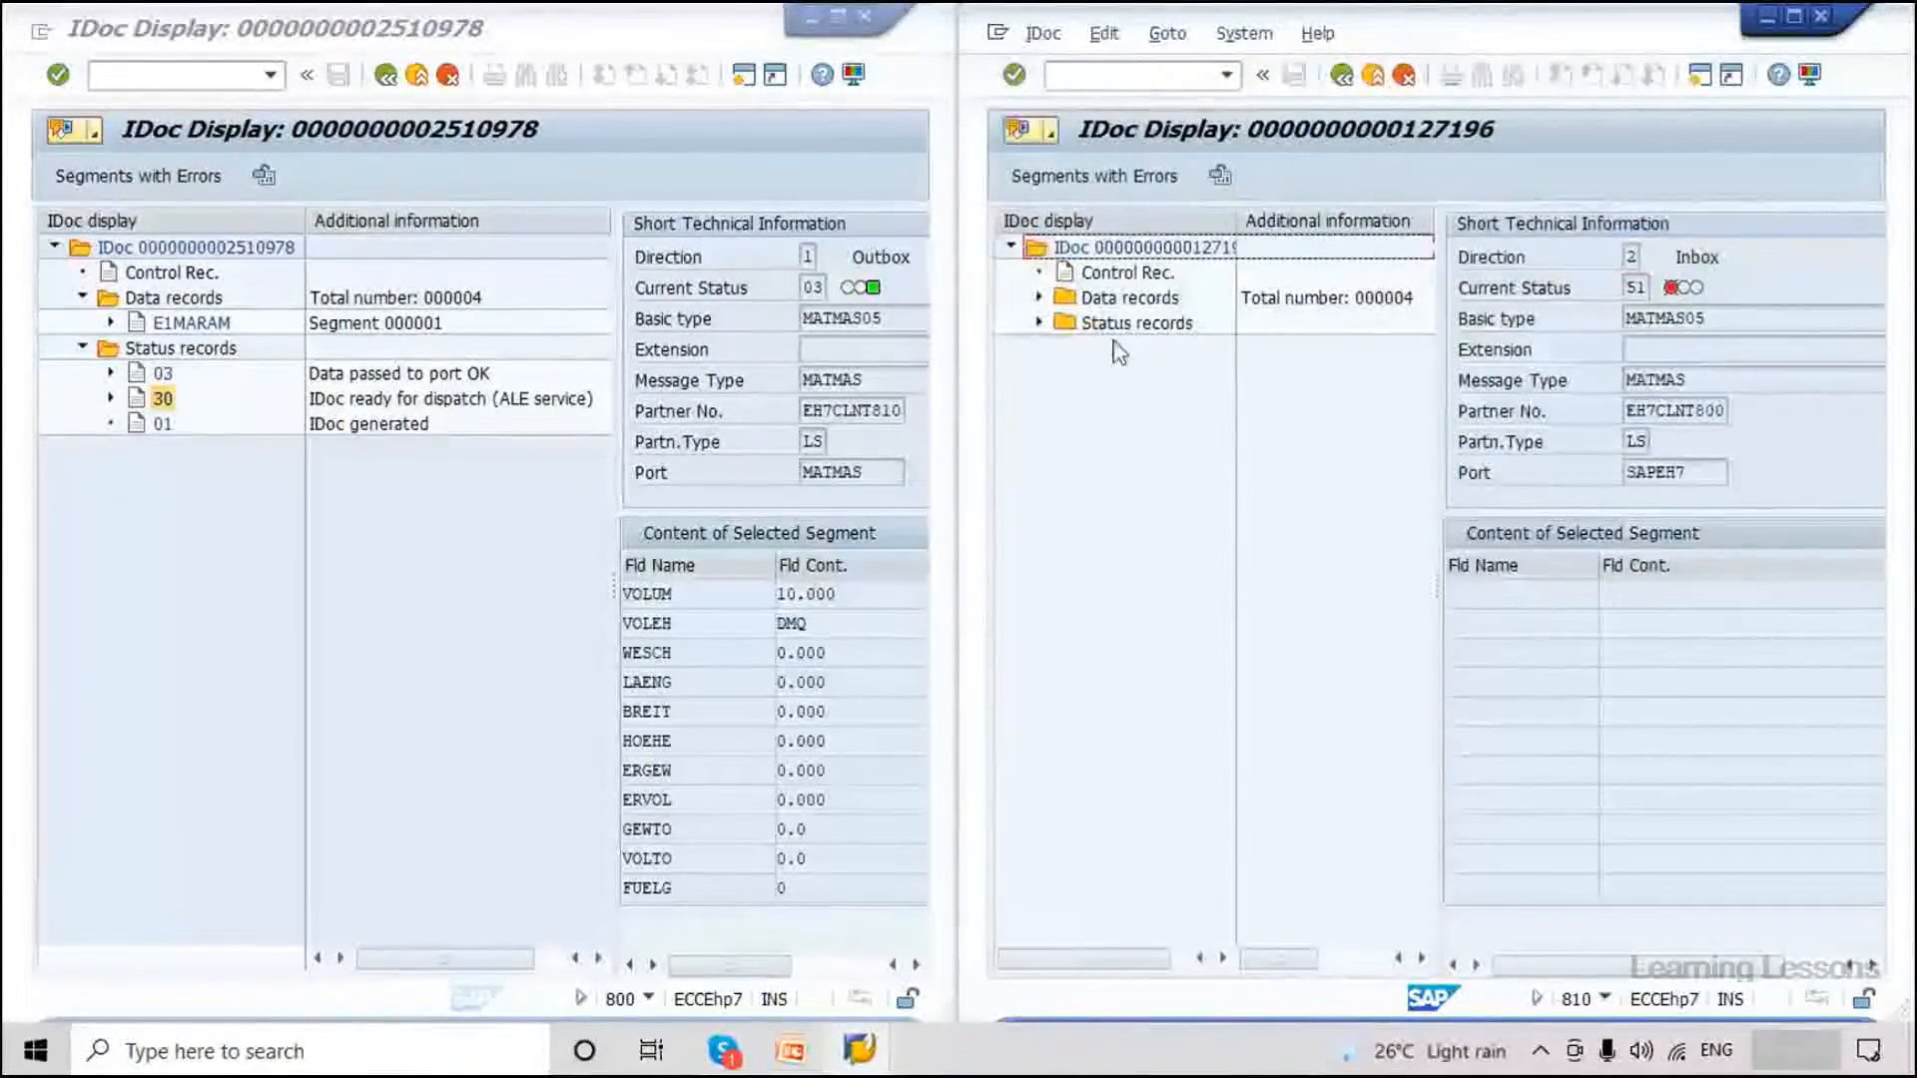
{"action": "left_click", "coordinate": [1040, 323]}
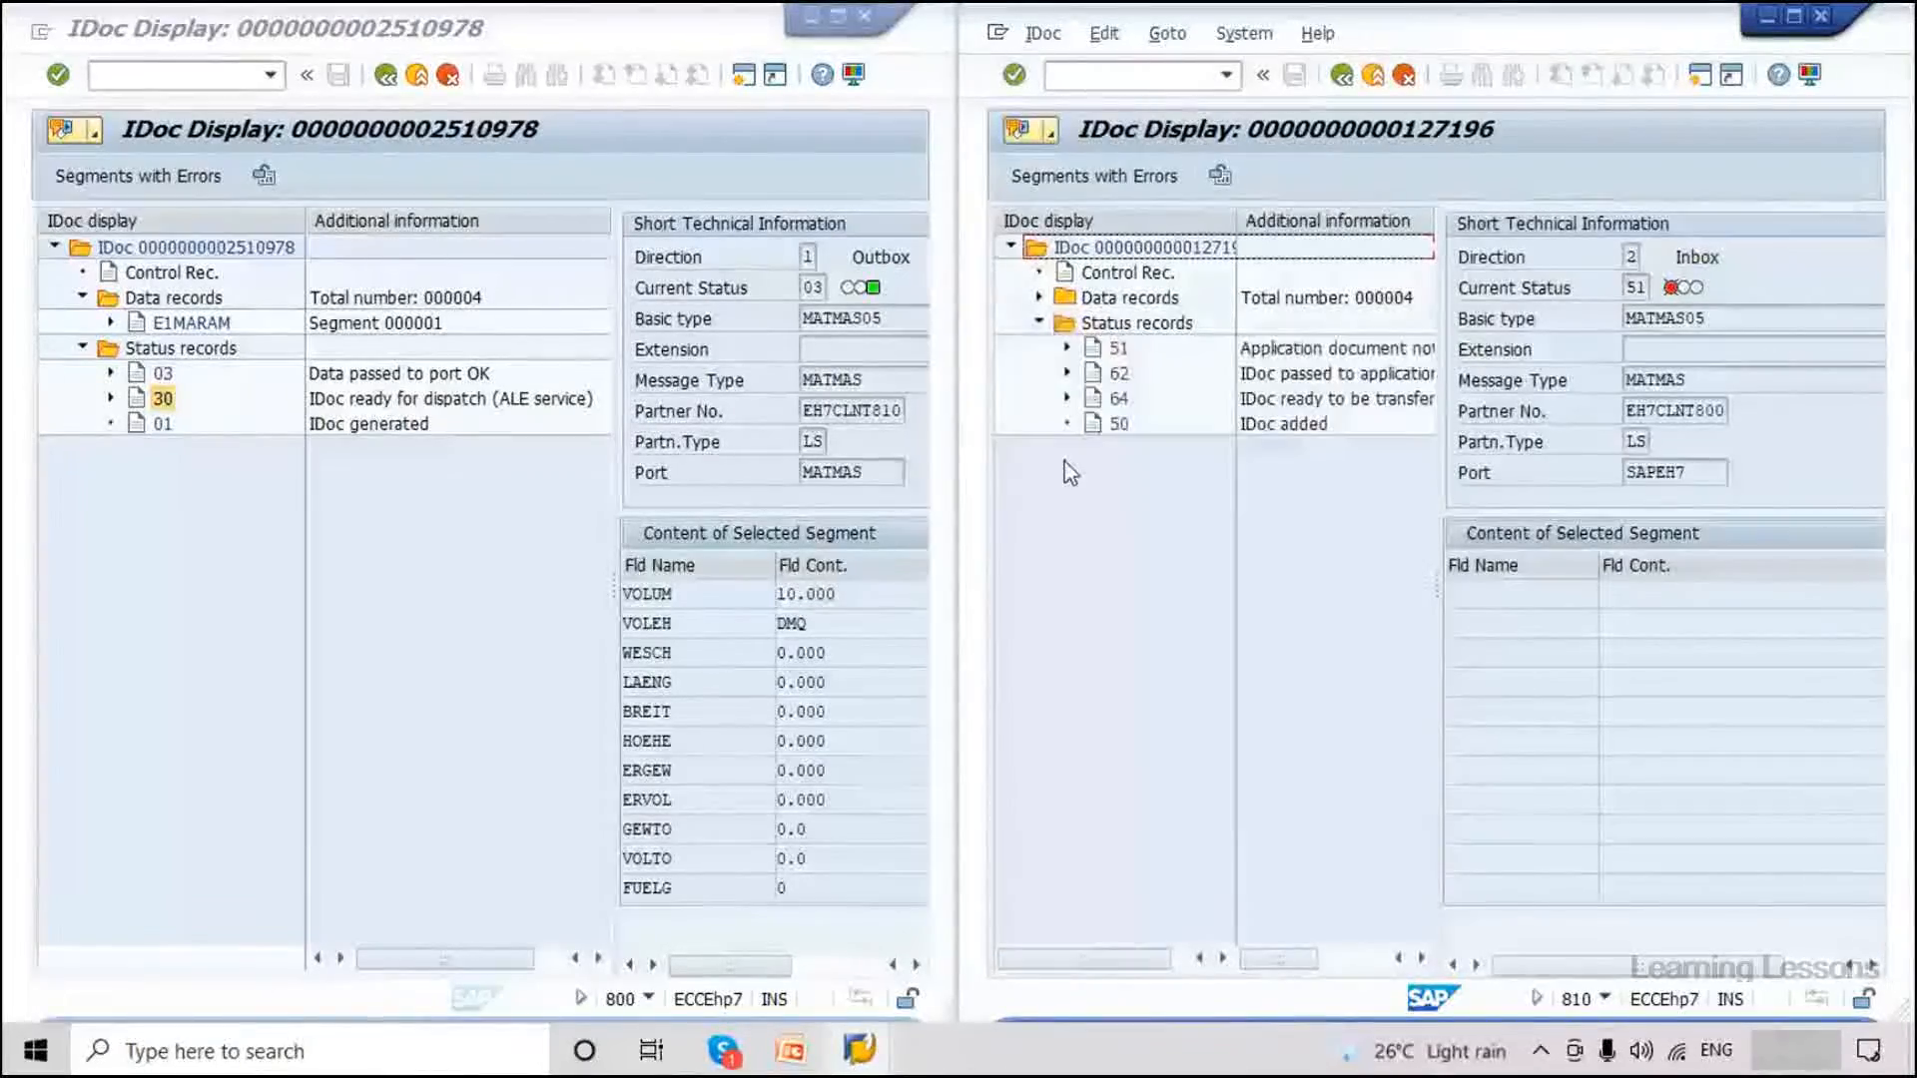
{"action": "left_click_drag", "start_coordinate": [1438, 571], "coordinate": [1668, 572]}
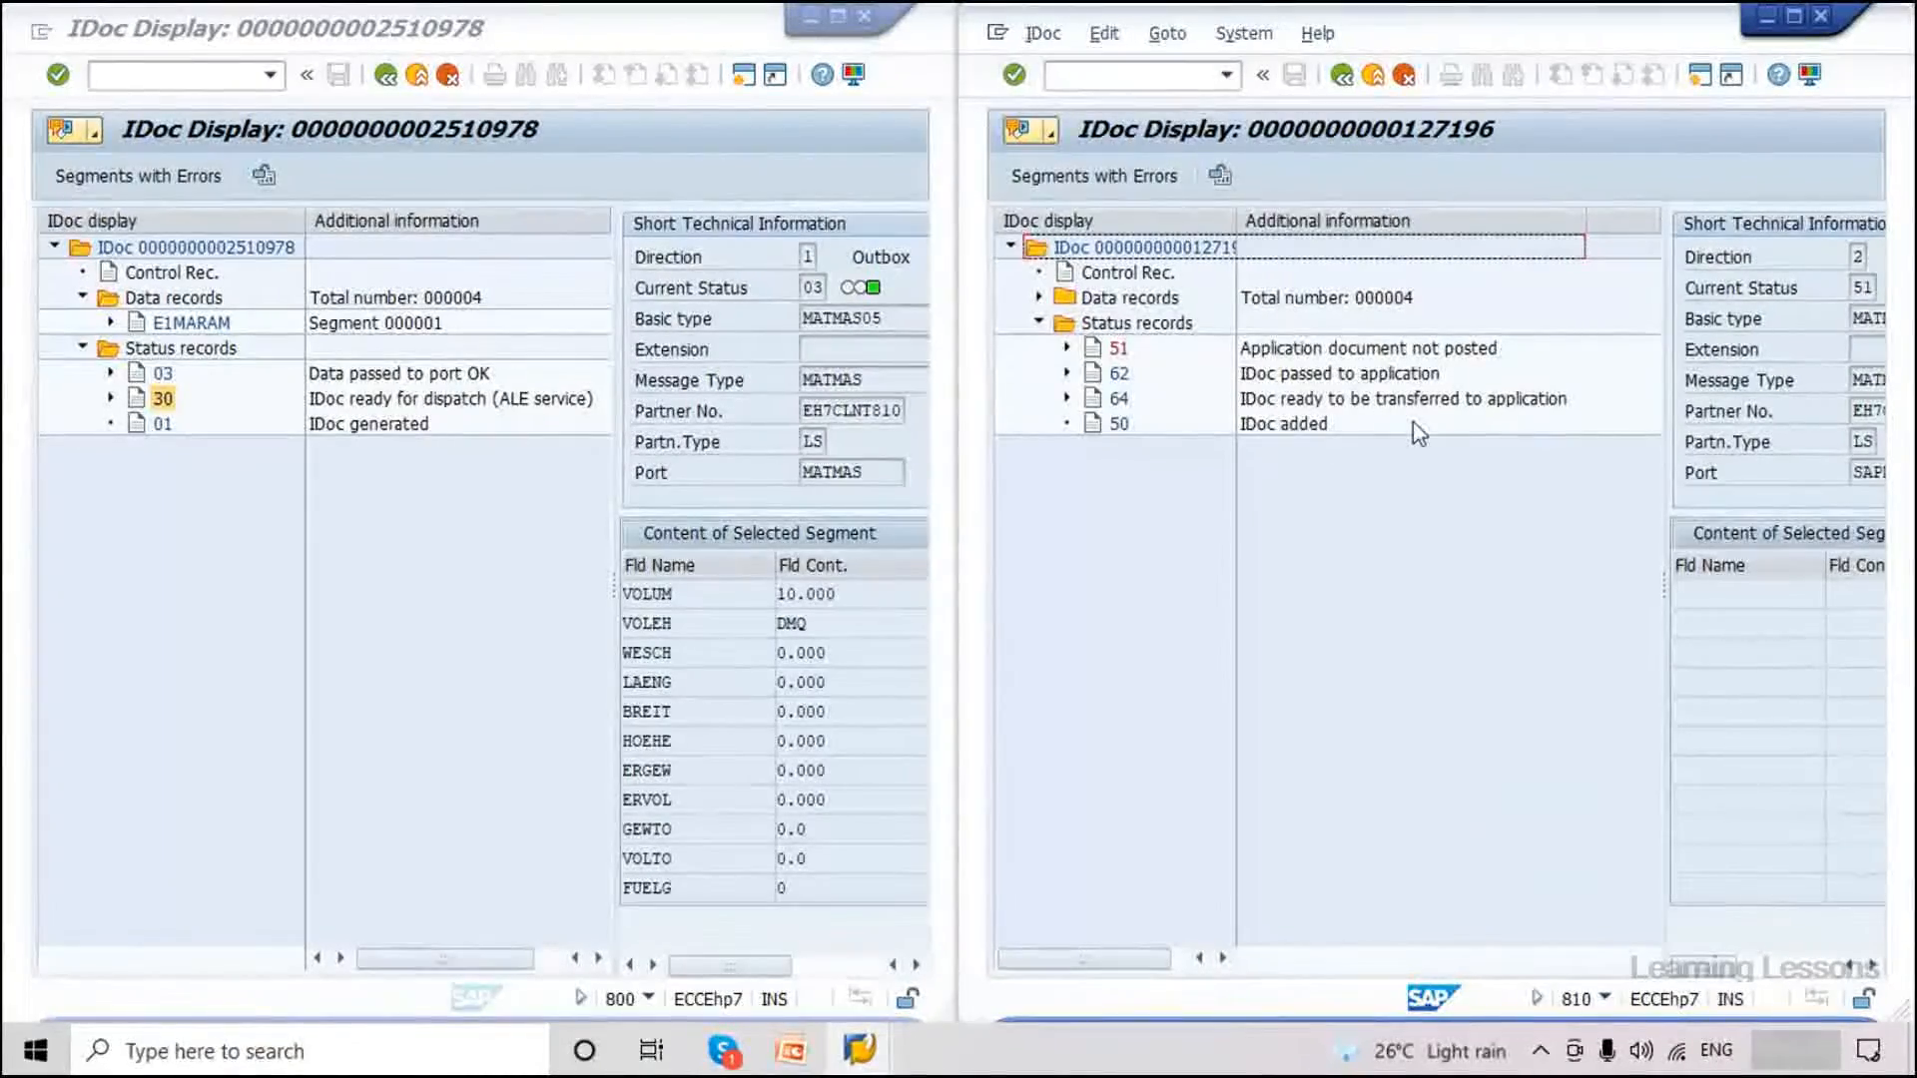
{"action": "left_click", "coordinate": [1424, 380]}
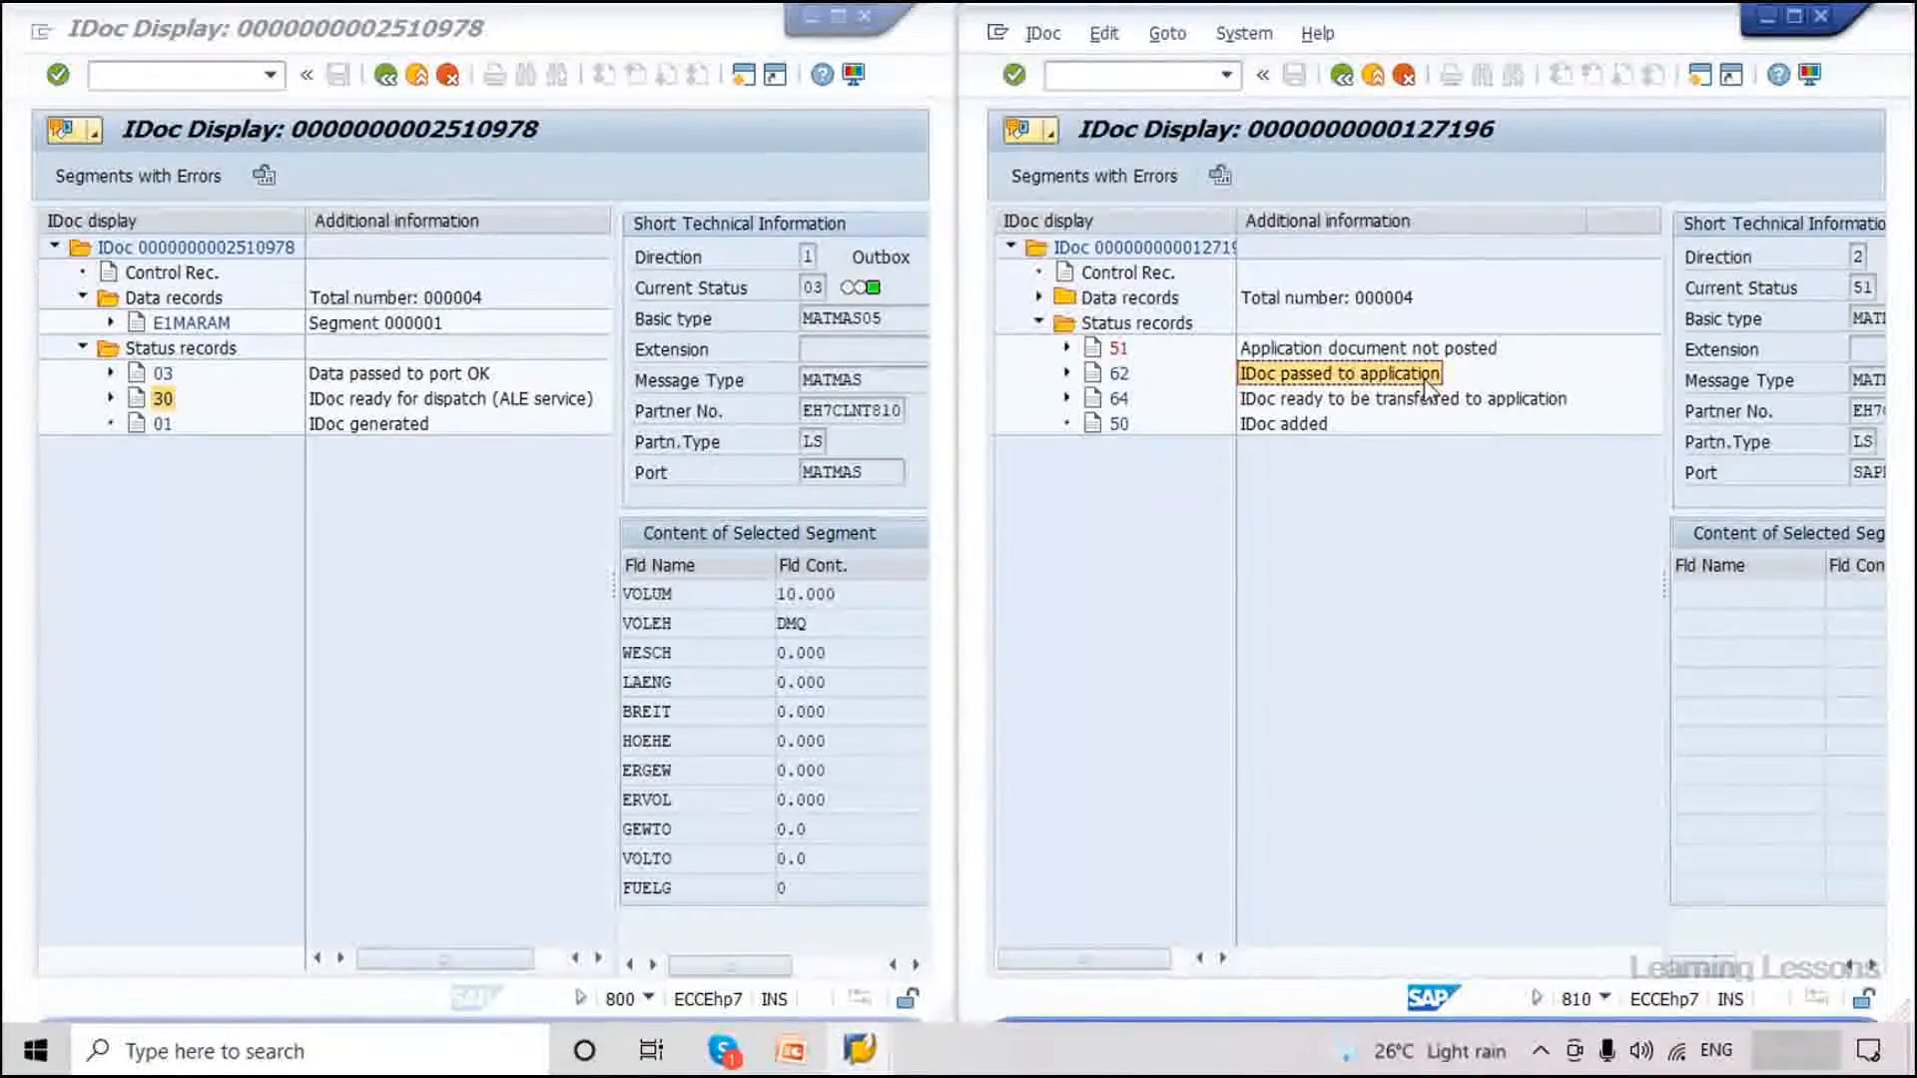
{"action": "key", "text": "Up"}
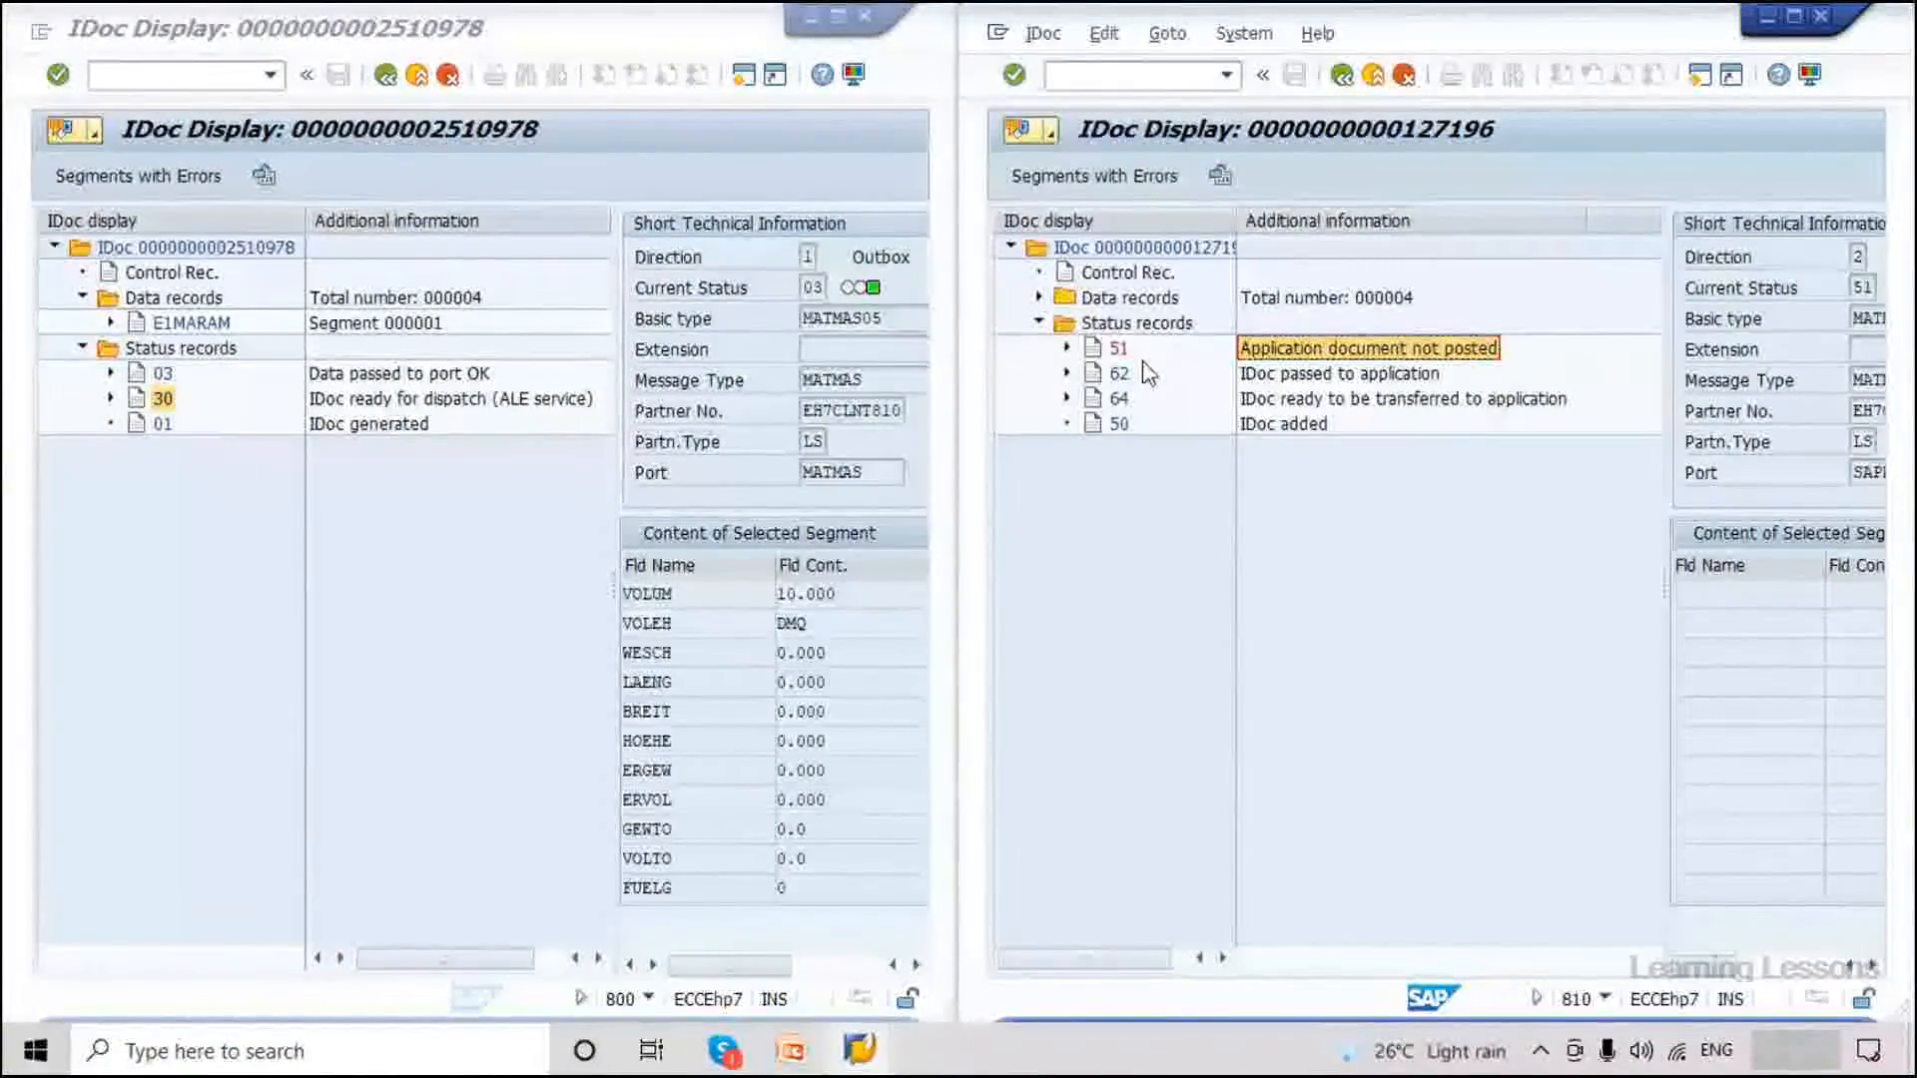
{"action": "left_click", "coordinate": [1067, 347]}
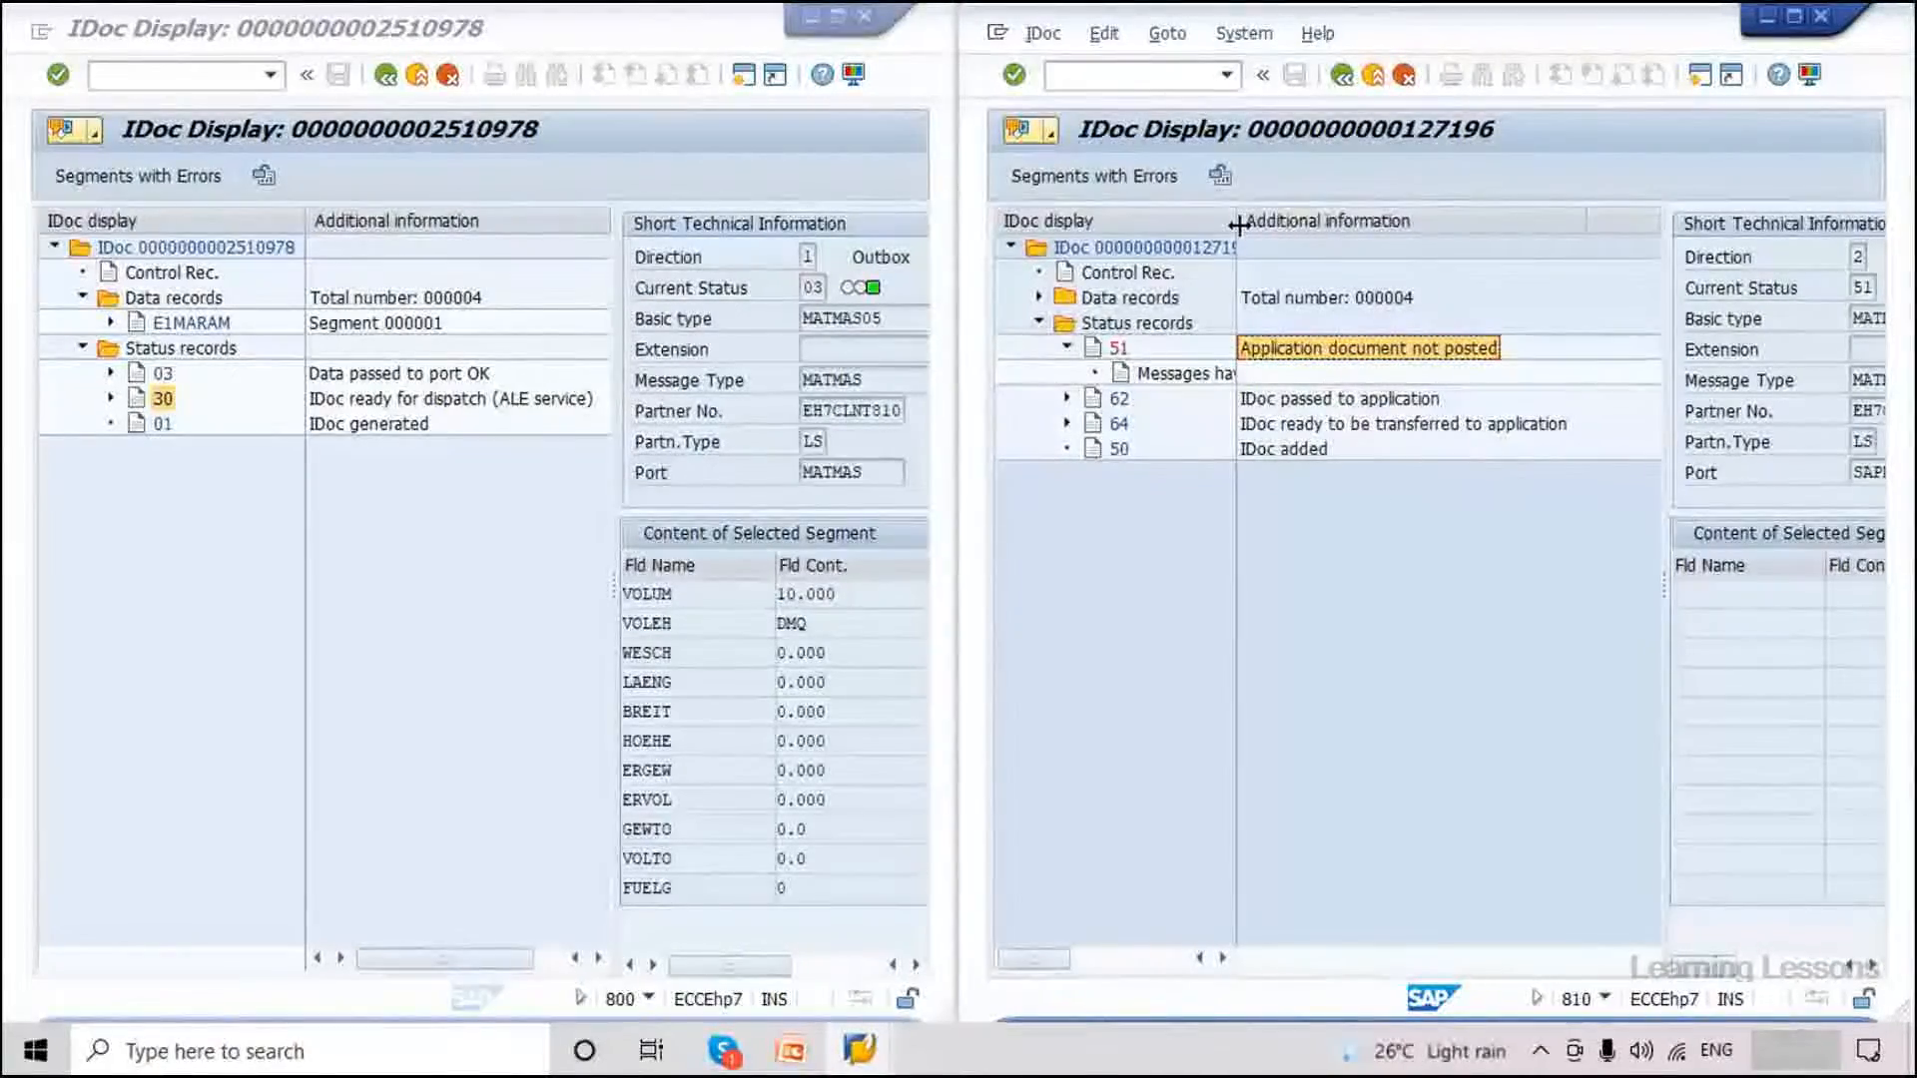
{"action": "left_click_drag", "start_coordinate": [1239, 224], "coordinate": [1324, 225]}
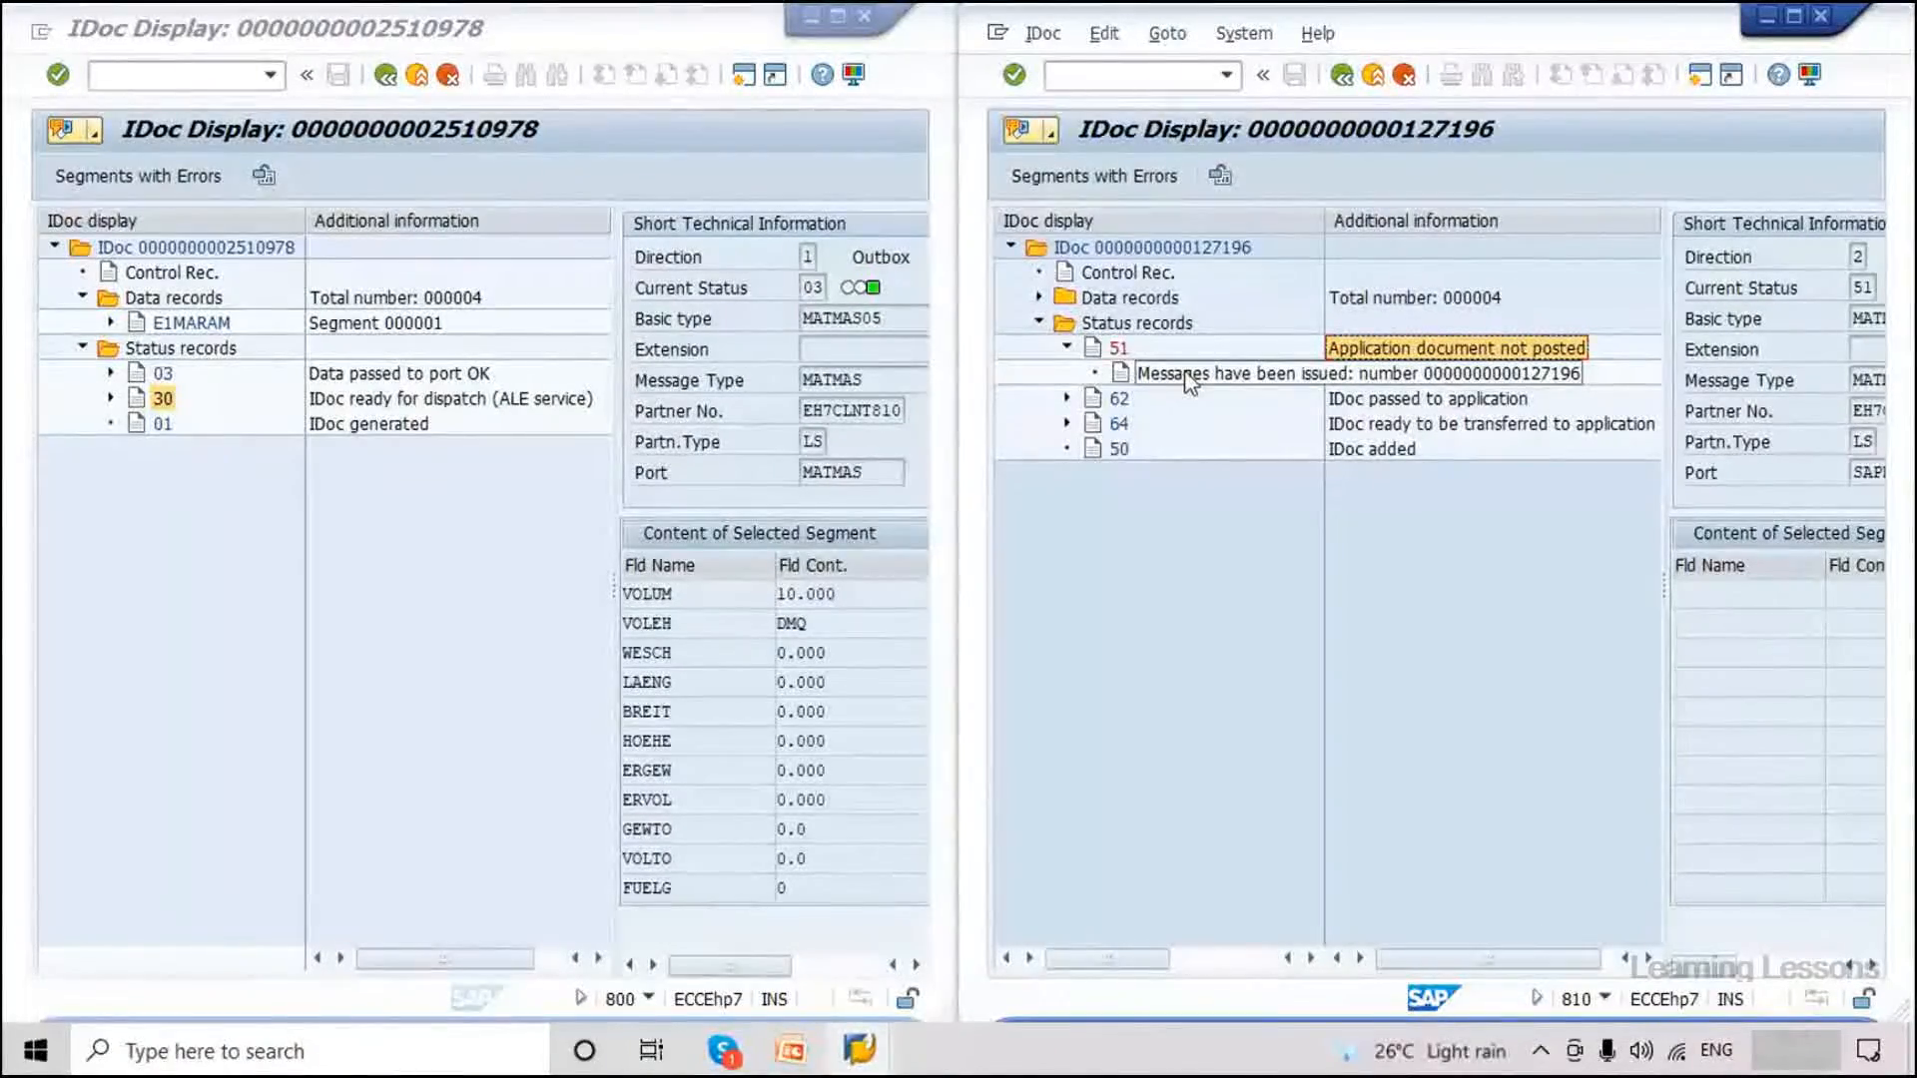
{"action": "left_click_drag", "start_coordinate": [1408, 230], "coordinate": [1559, 245]}
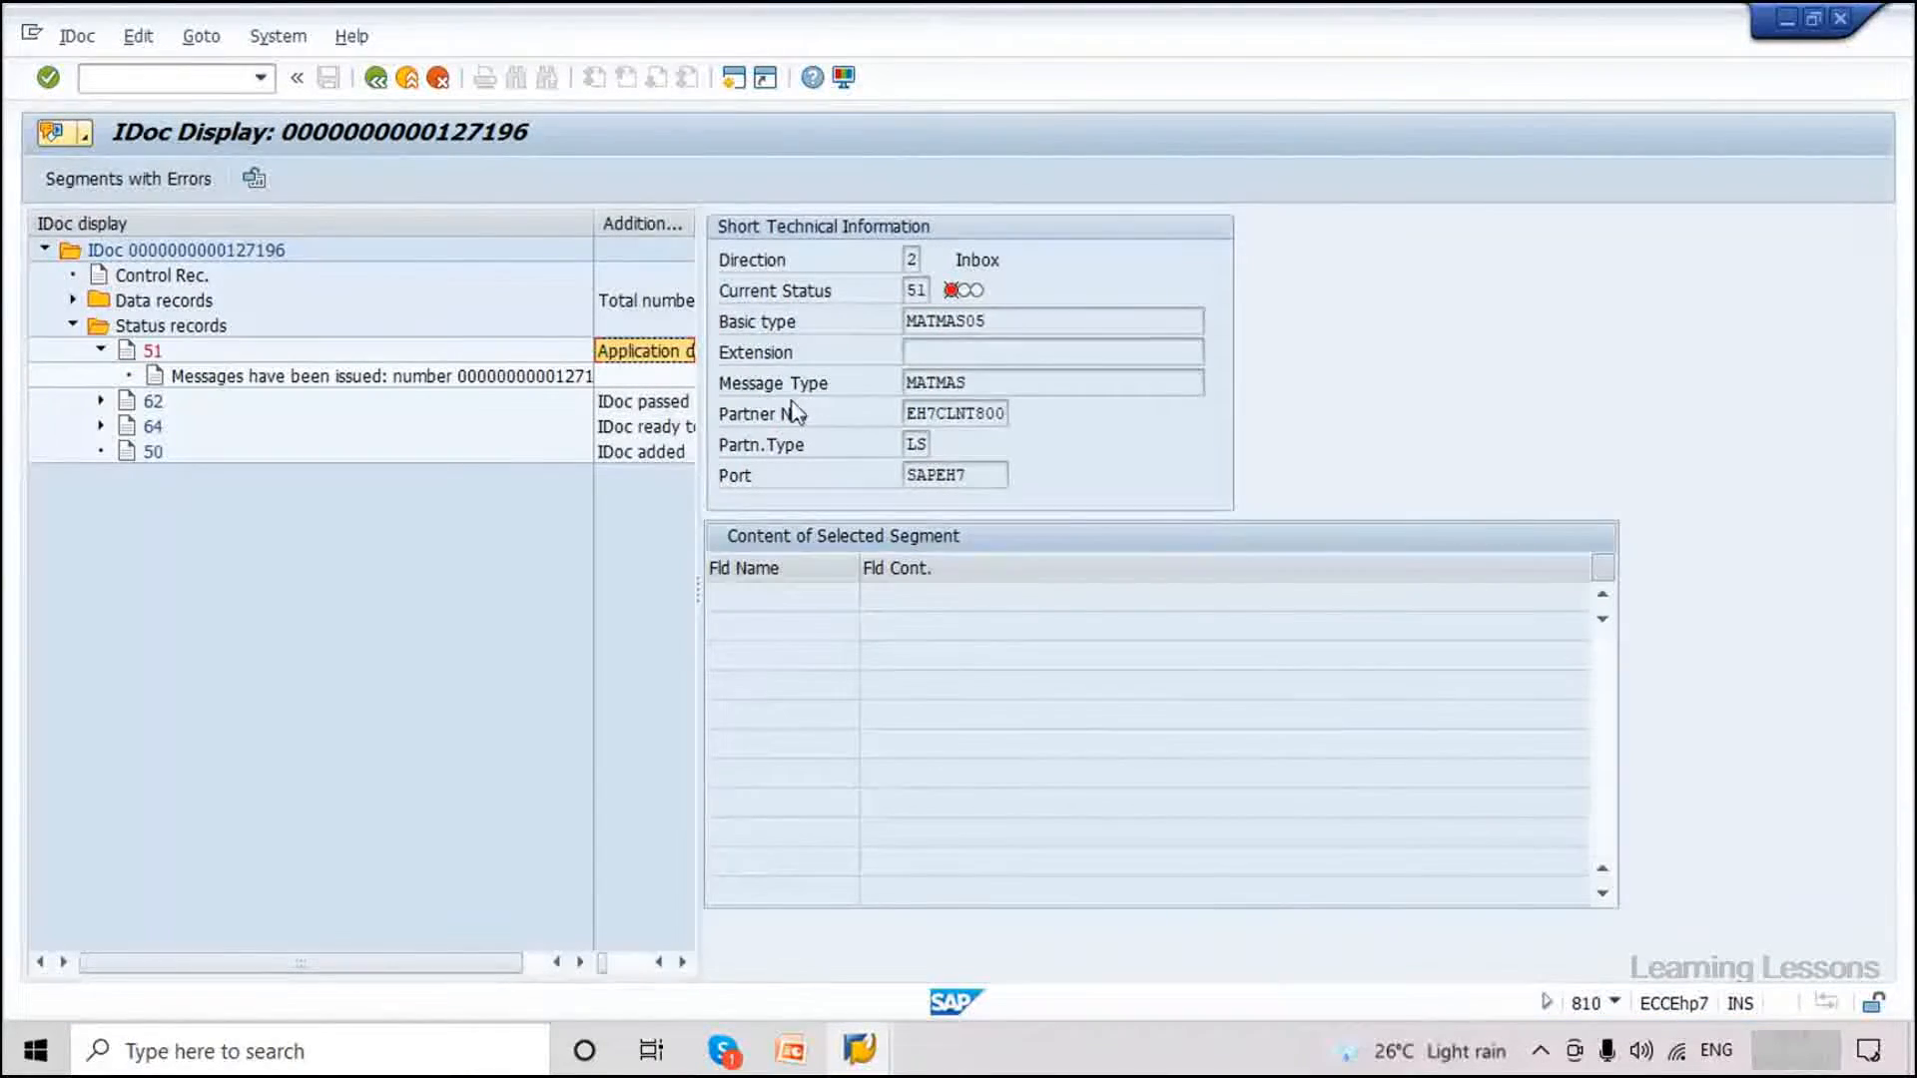
Widen the IDoc tree pane and open the explanation of the 'Messages have been issued' status.
{"action": "left_click_drag", "start_coordinate": [697, 589], "coordinate": [1045, 581]}
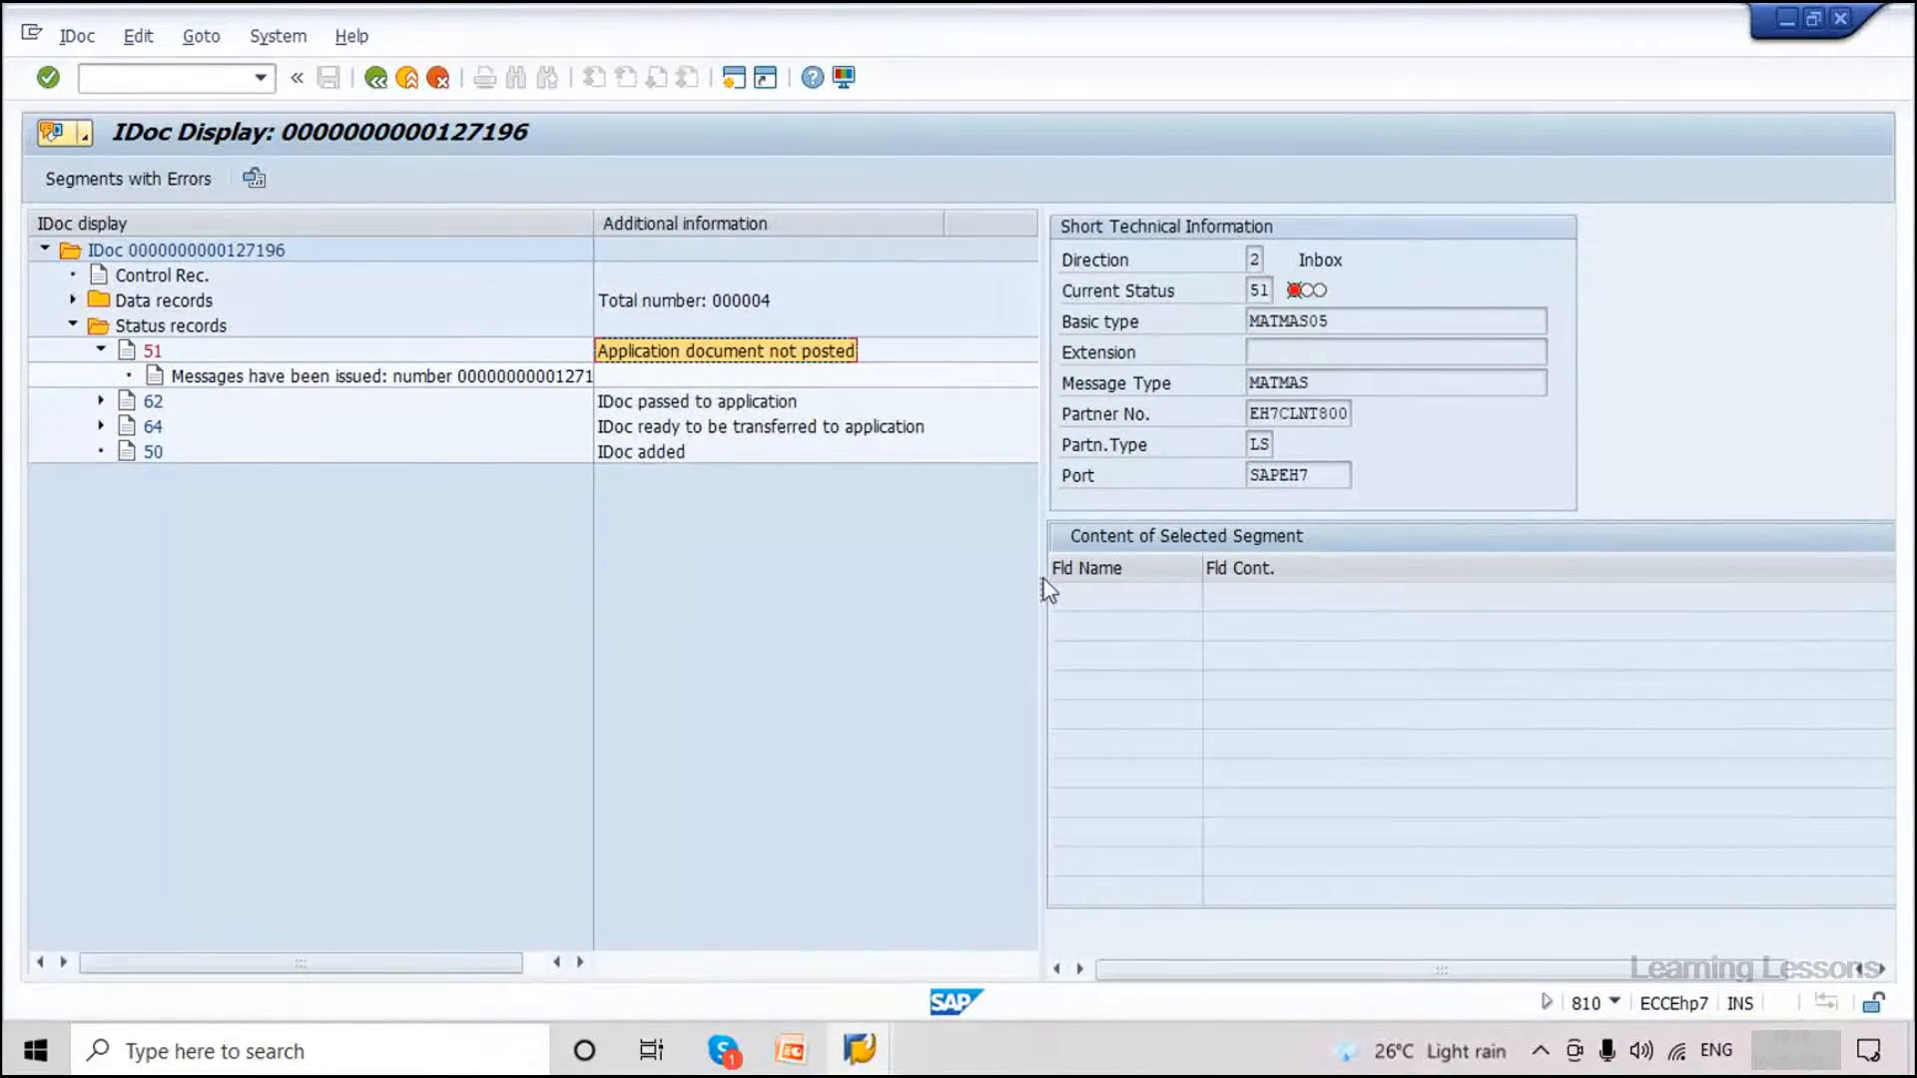
{"action": "left_click", "coordinate": [354, 379]}
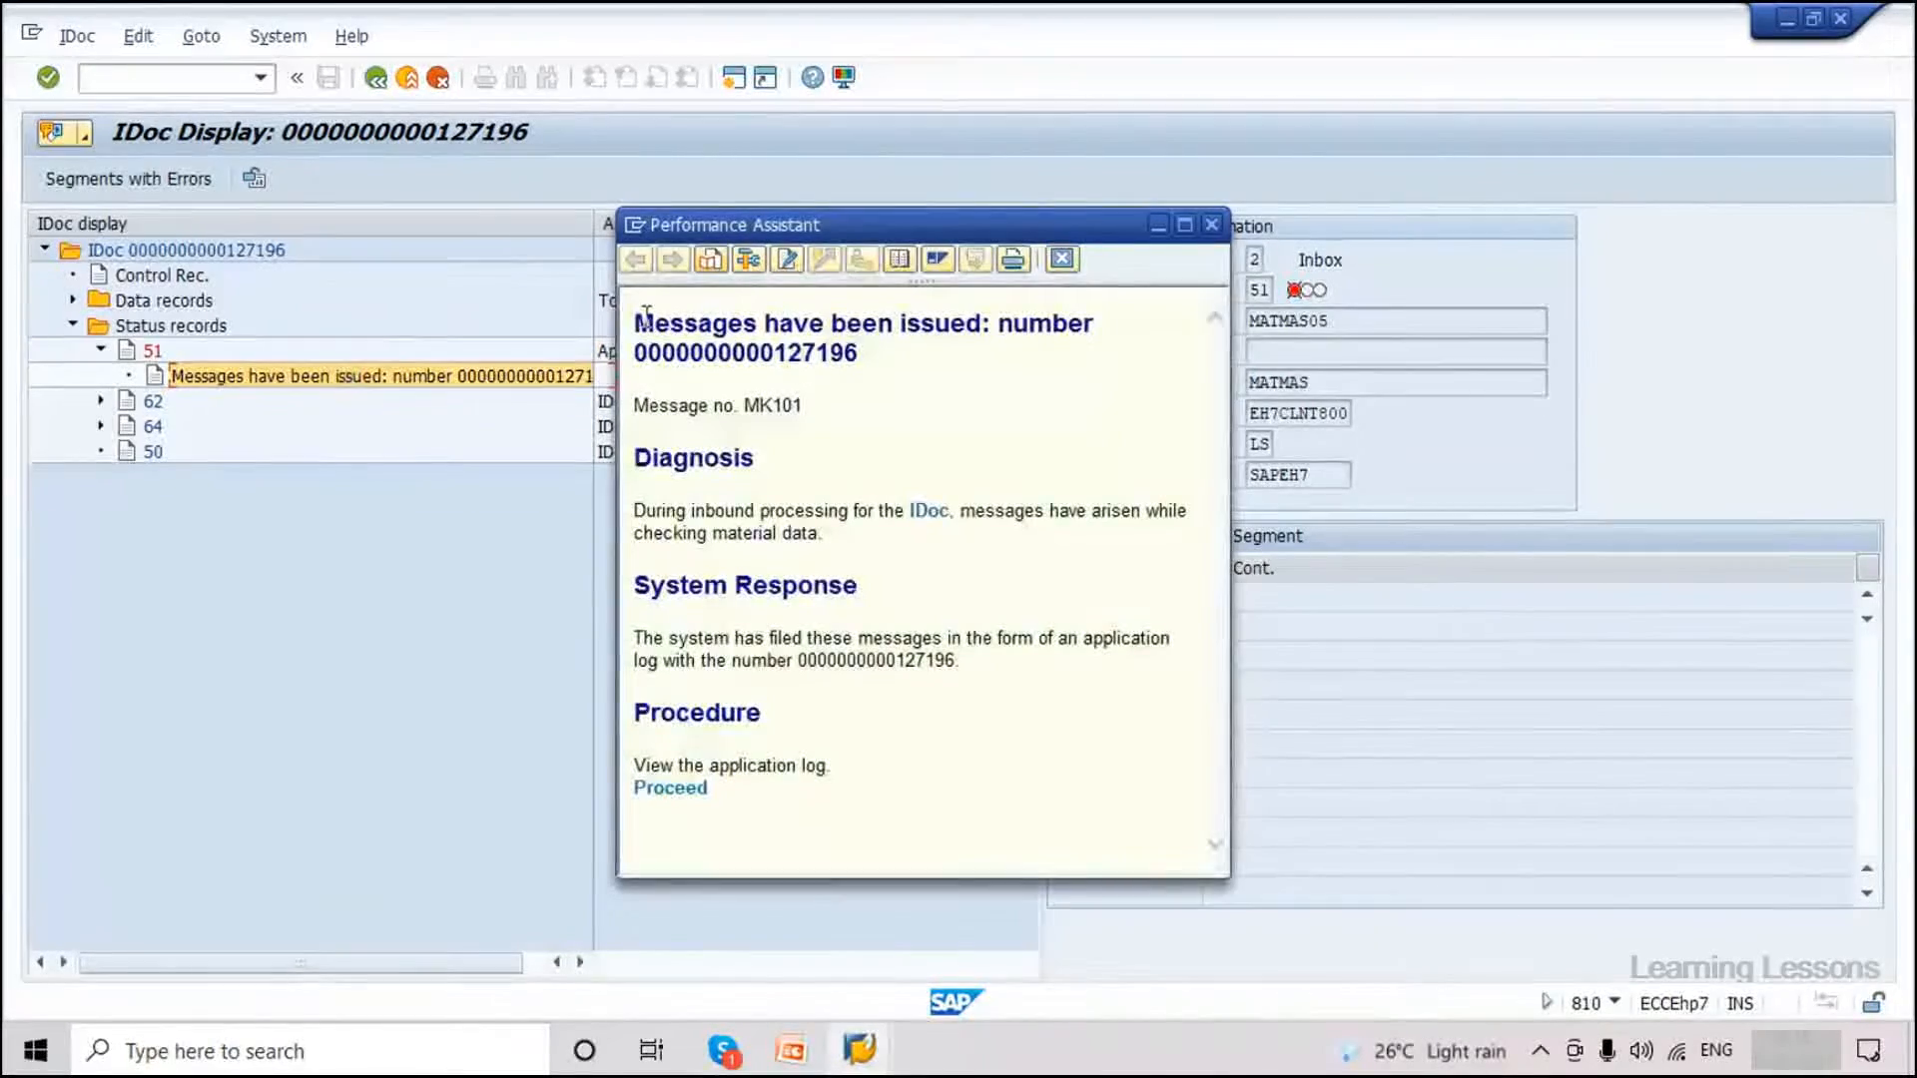
{"action": "left_click_drag", "start_coordinate": [647, 316], "coordinate": [920, 371]}
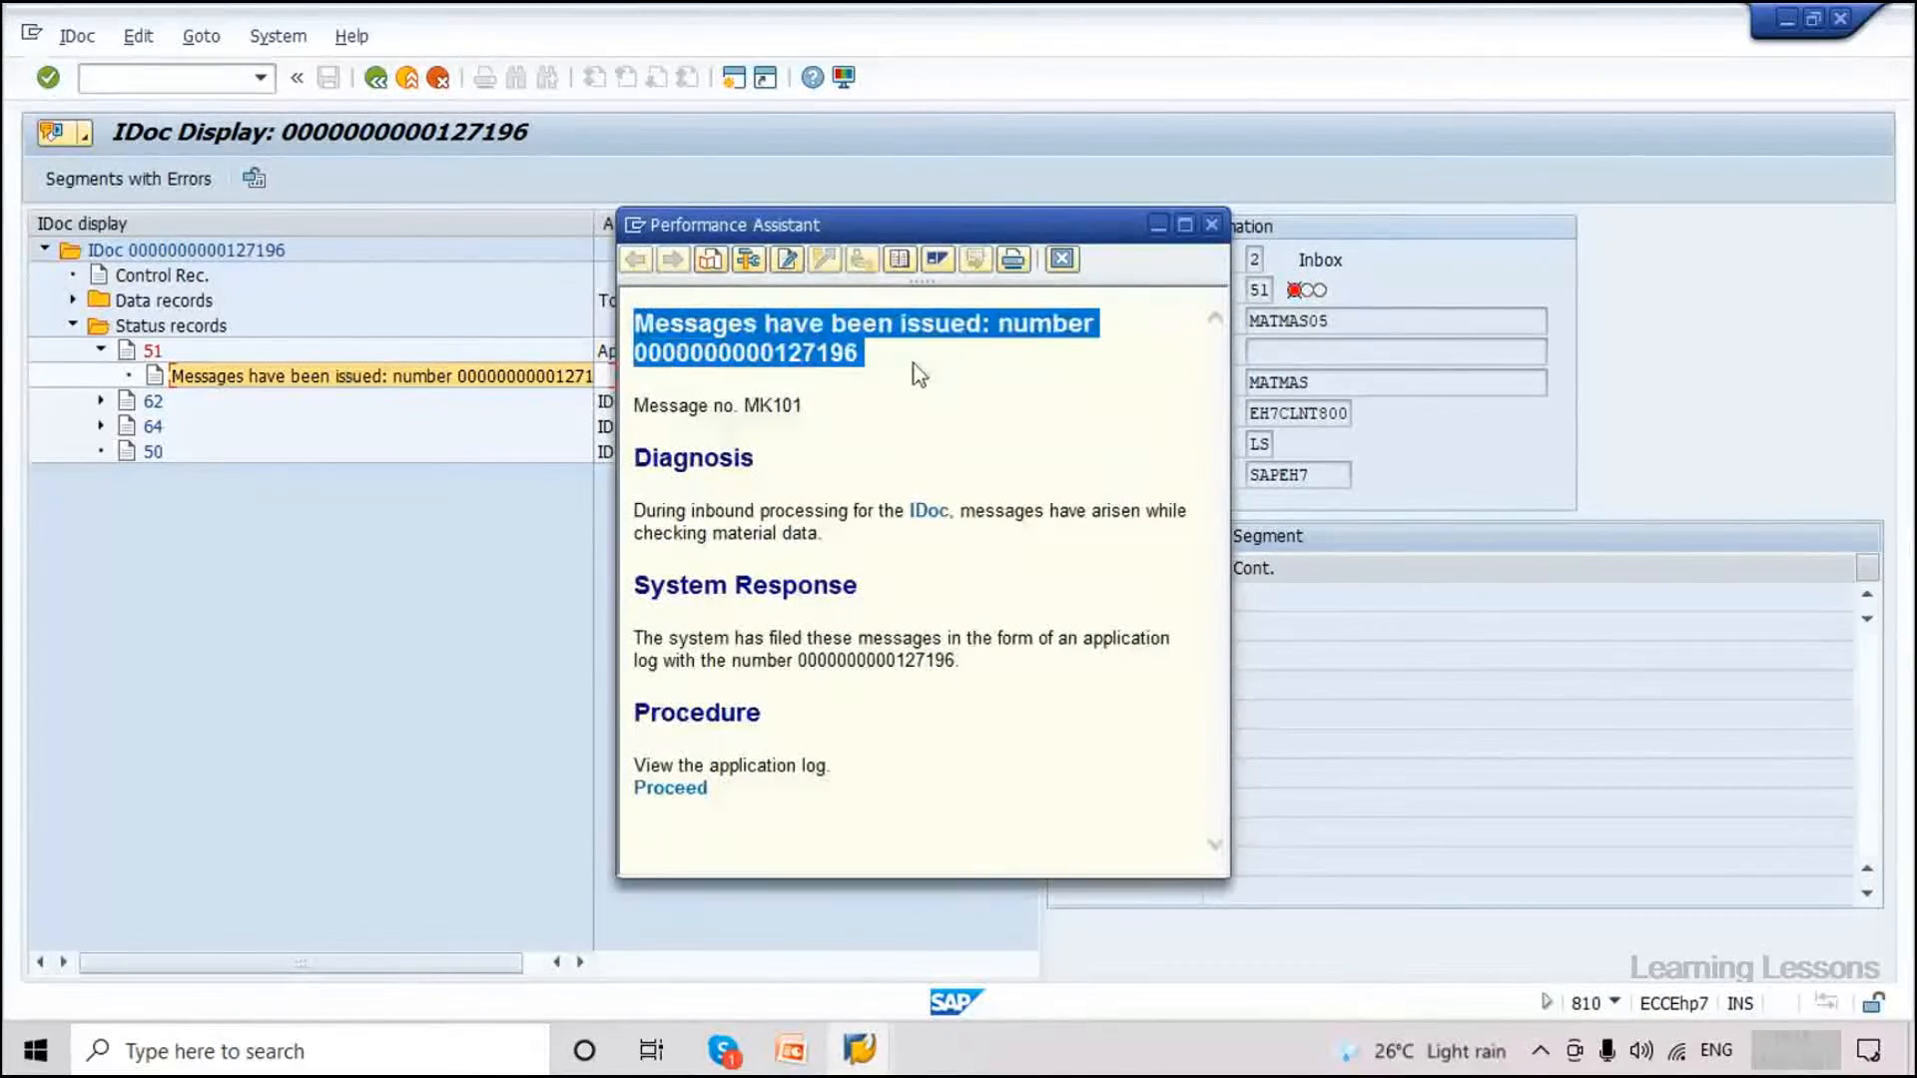
{"action": "left_click", "coordinate": [822, 354]}
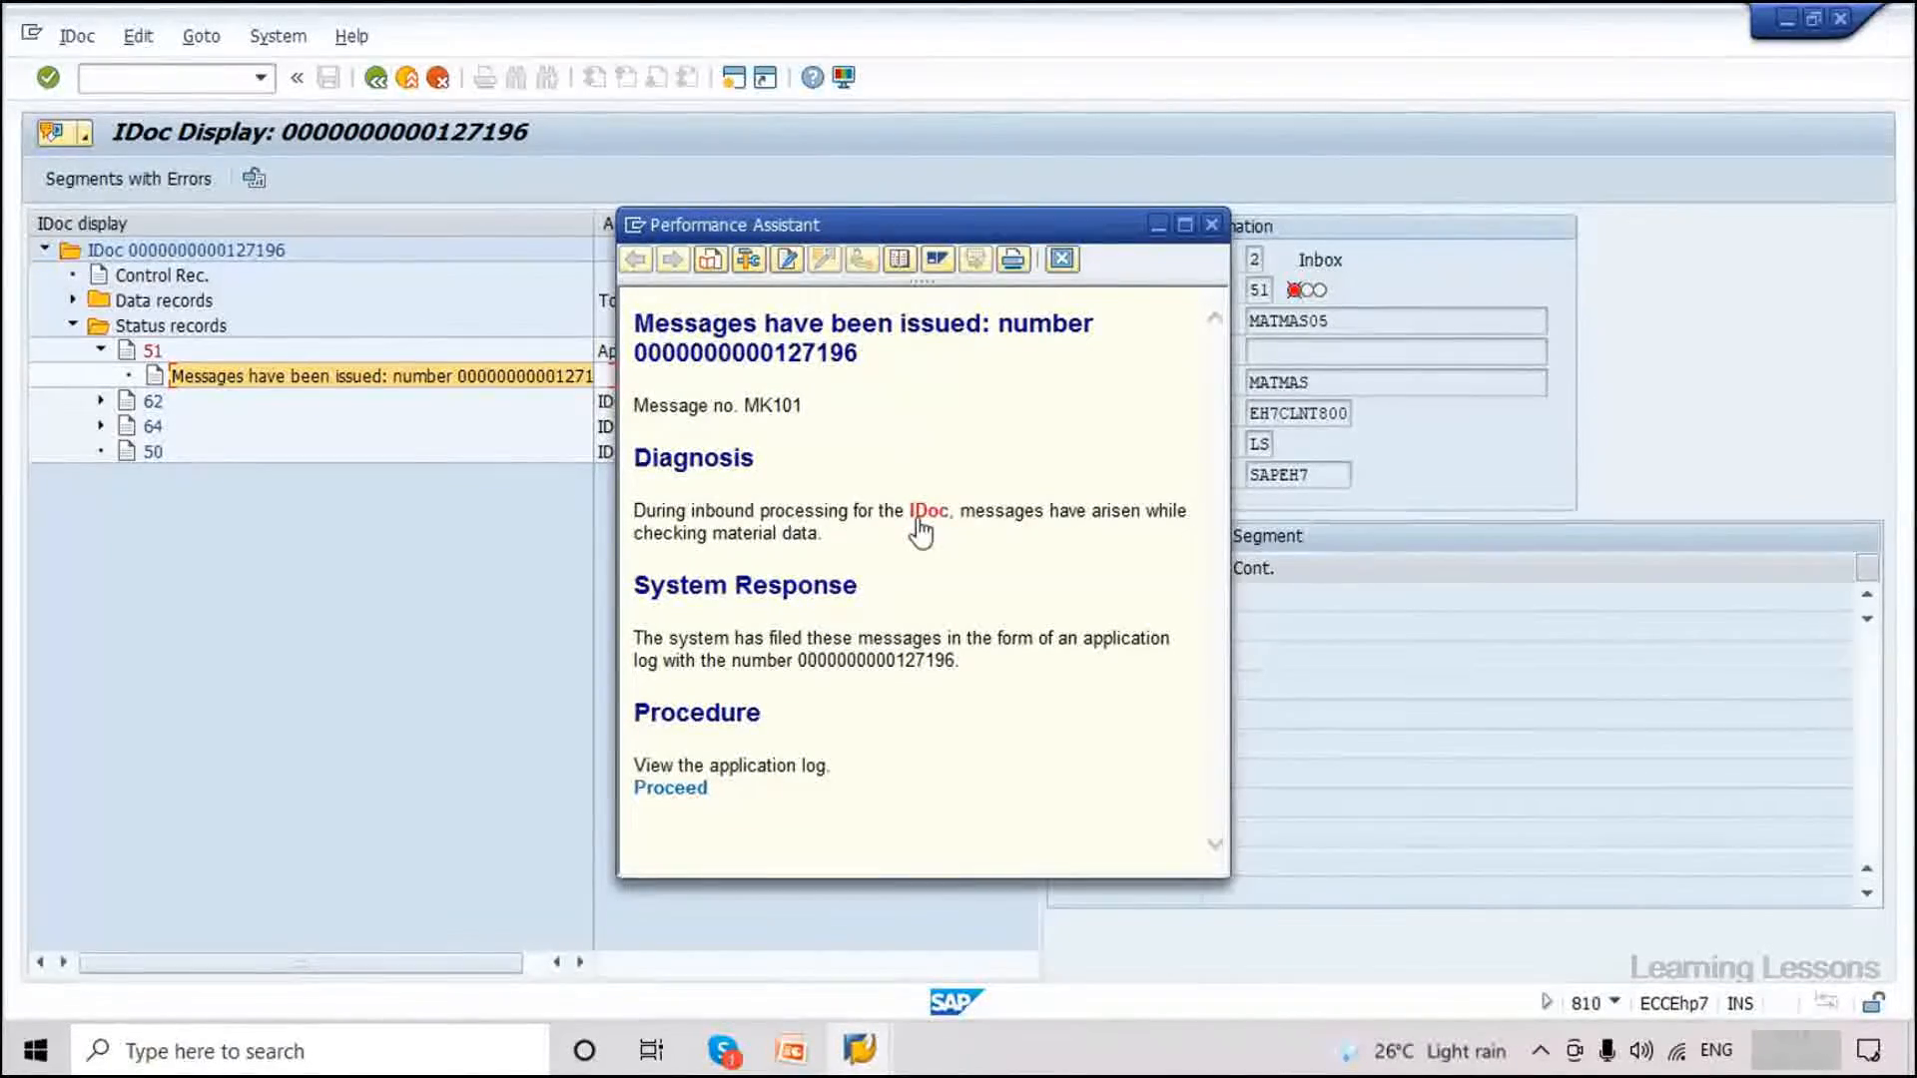
{"action": "left_click_drag", "start_coordinate": [708, 533], "coordinate": [853, 530]}
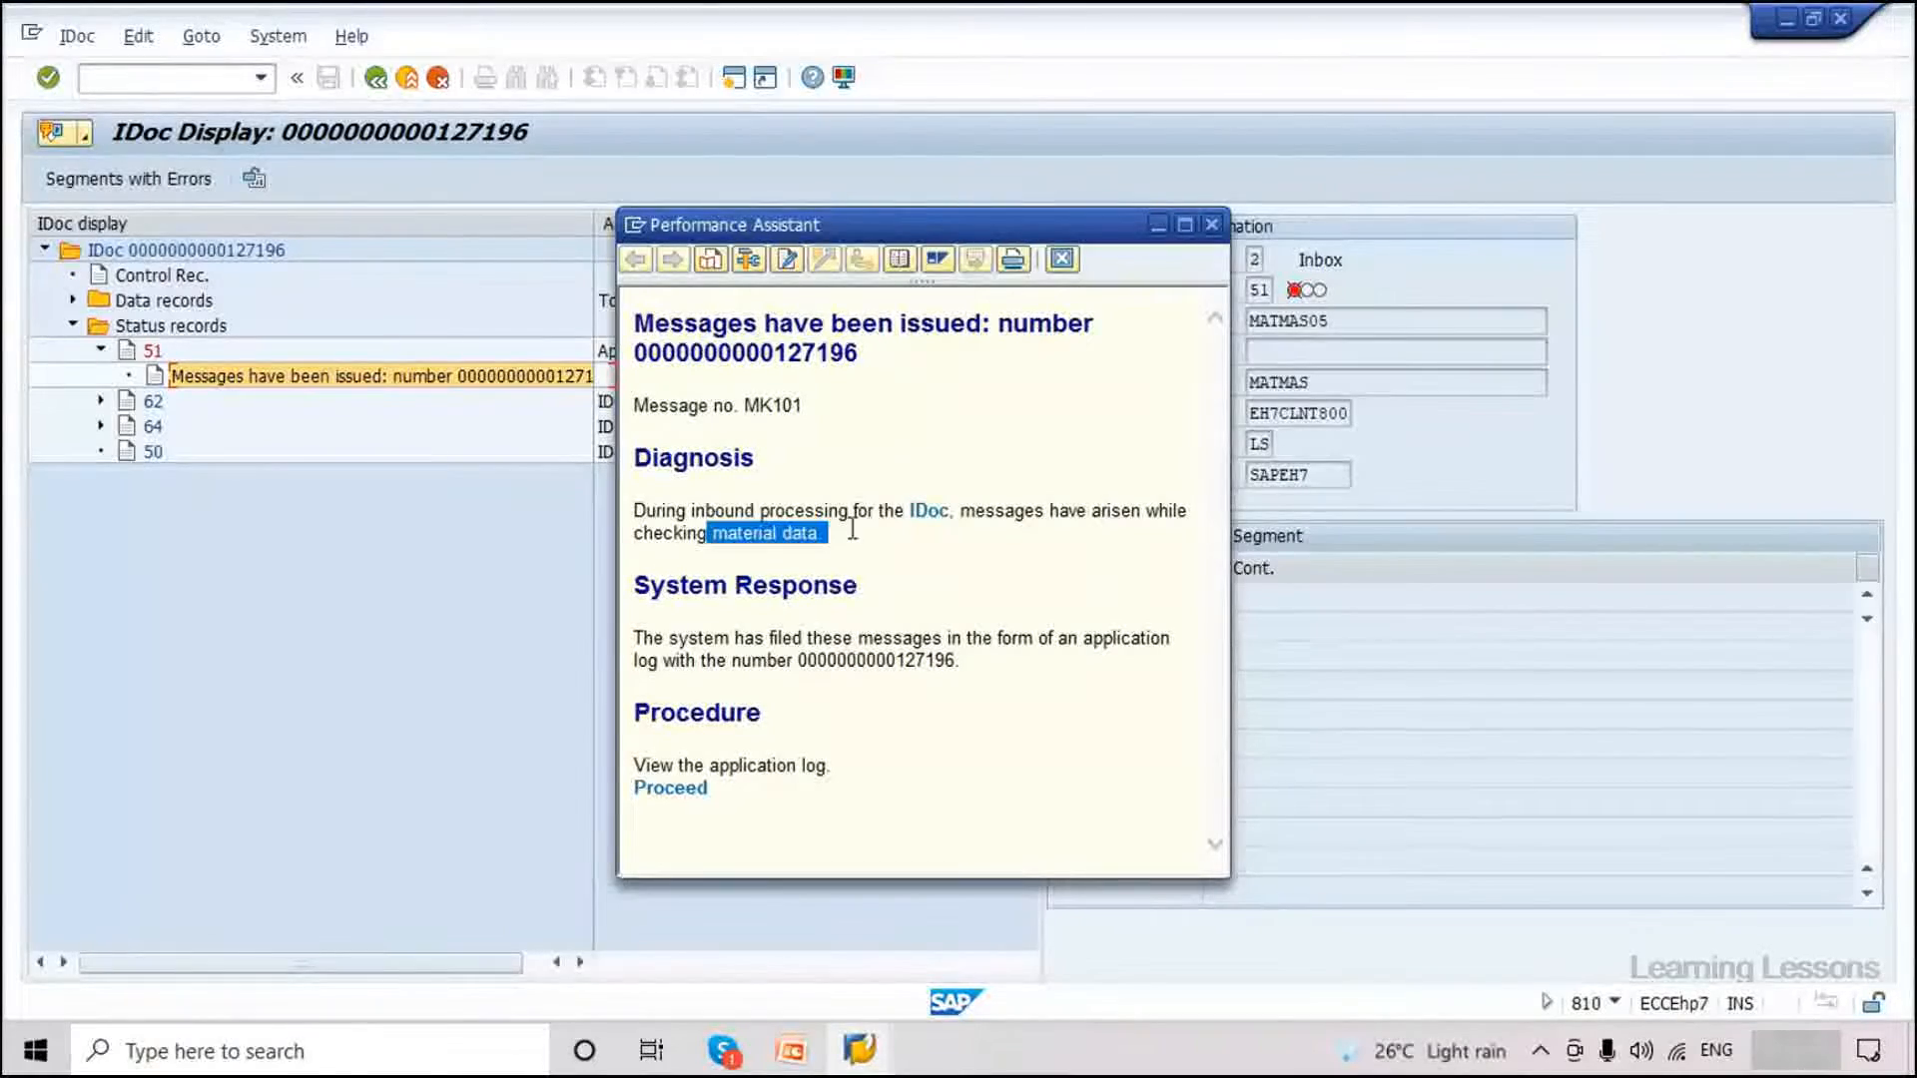
{"action": "left_click_drag", "start_coordinate": [735, 638], "coordinate": [806, 638]}
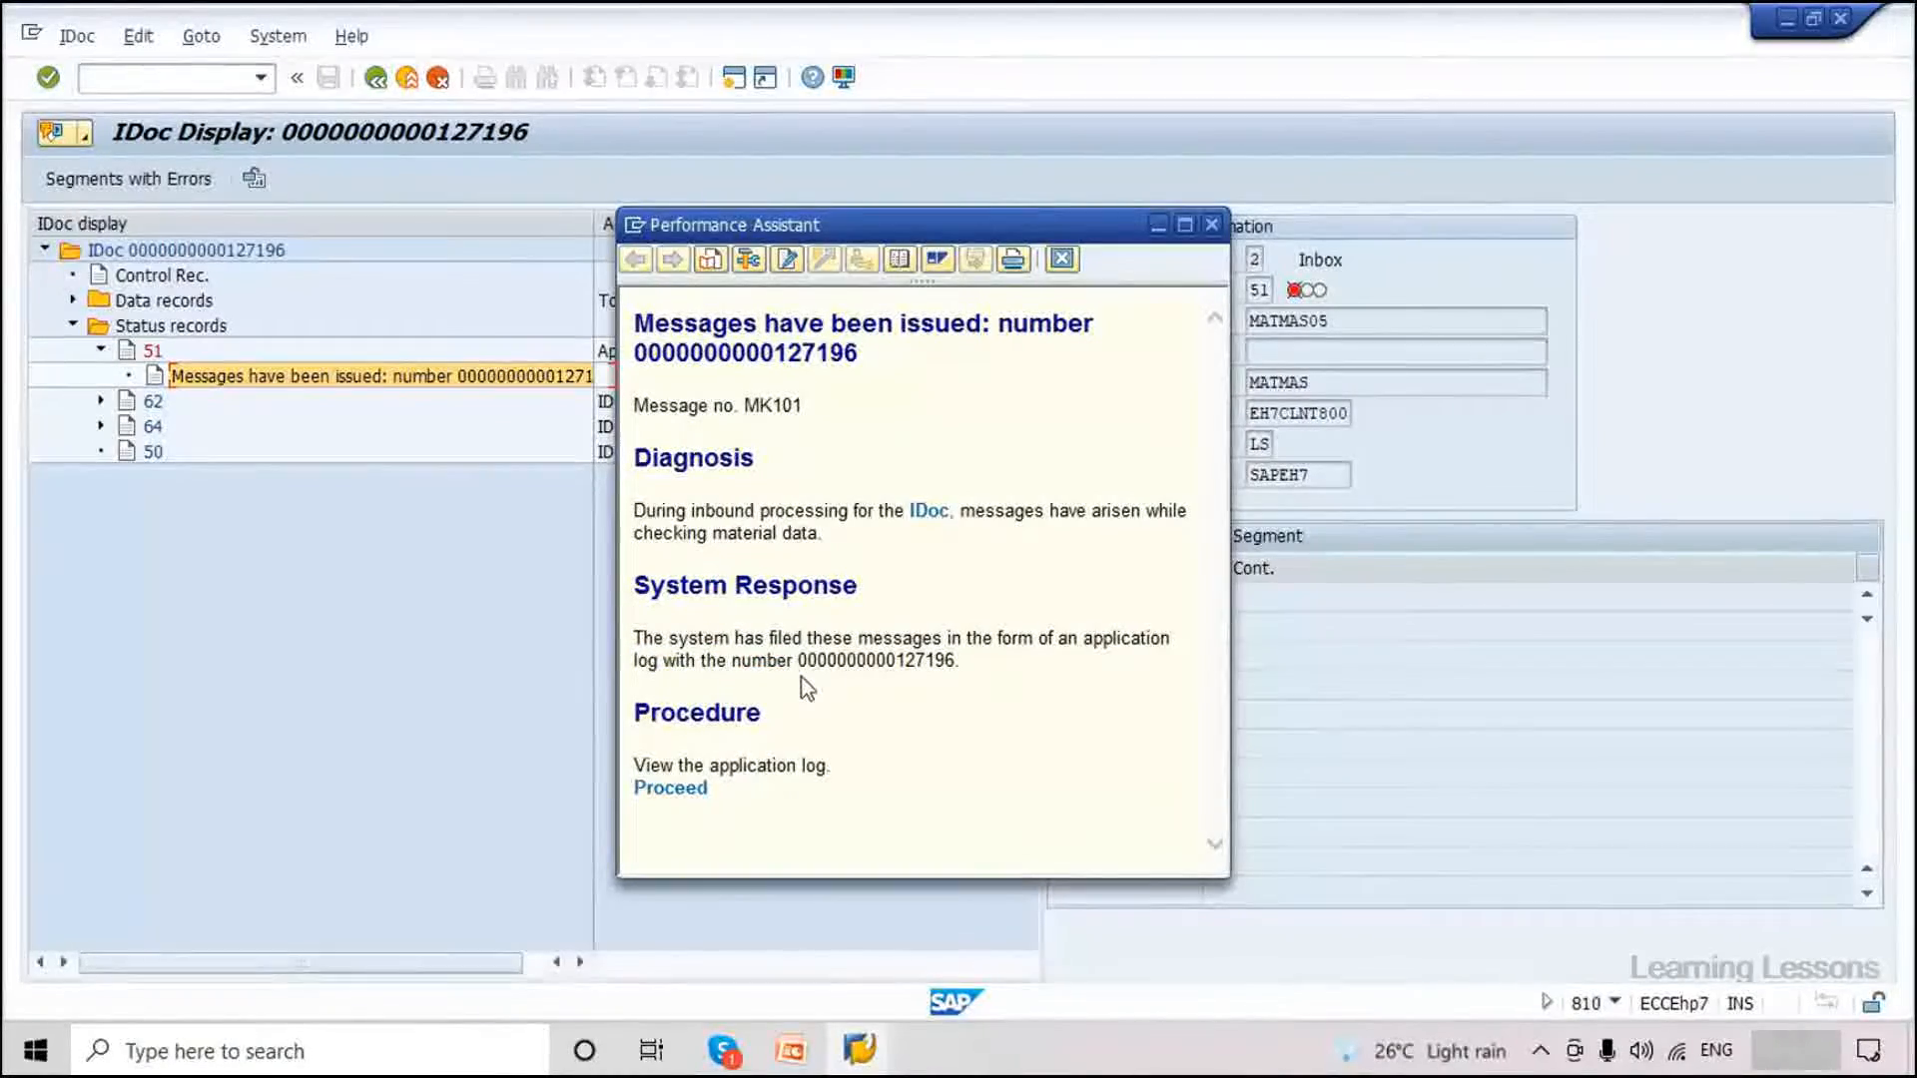
{"action": "left_click_drag", "start_coordinate": [908, 649], "coordinate": [955, 661]}
{"action": "key", "text": "ctrl+c"}
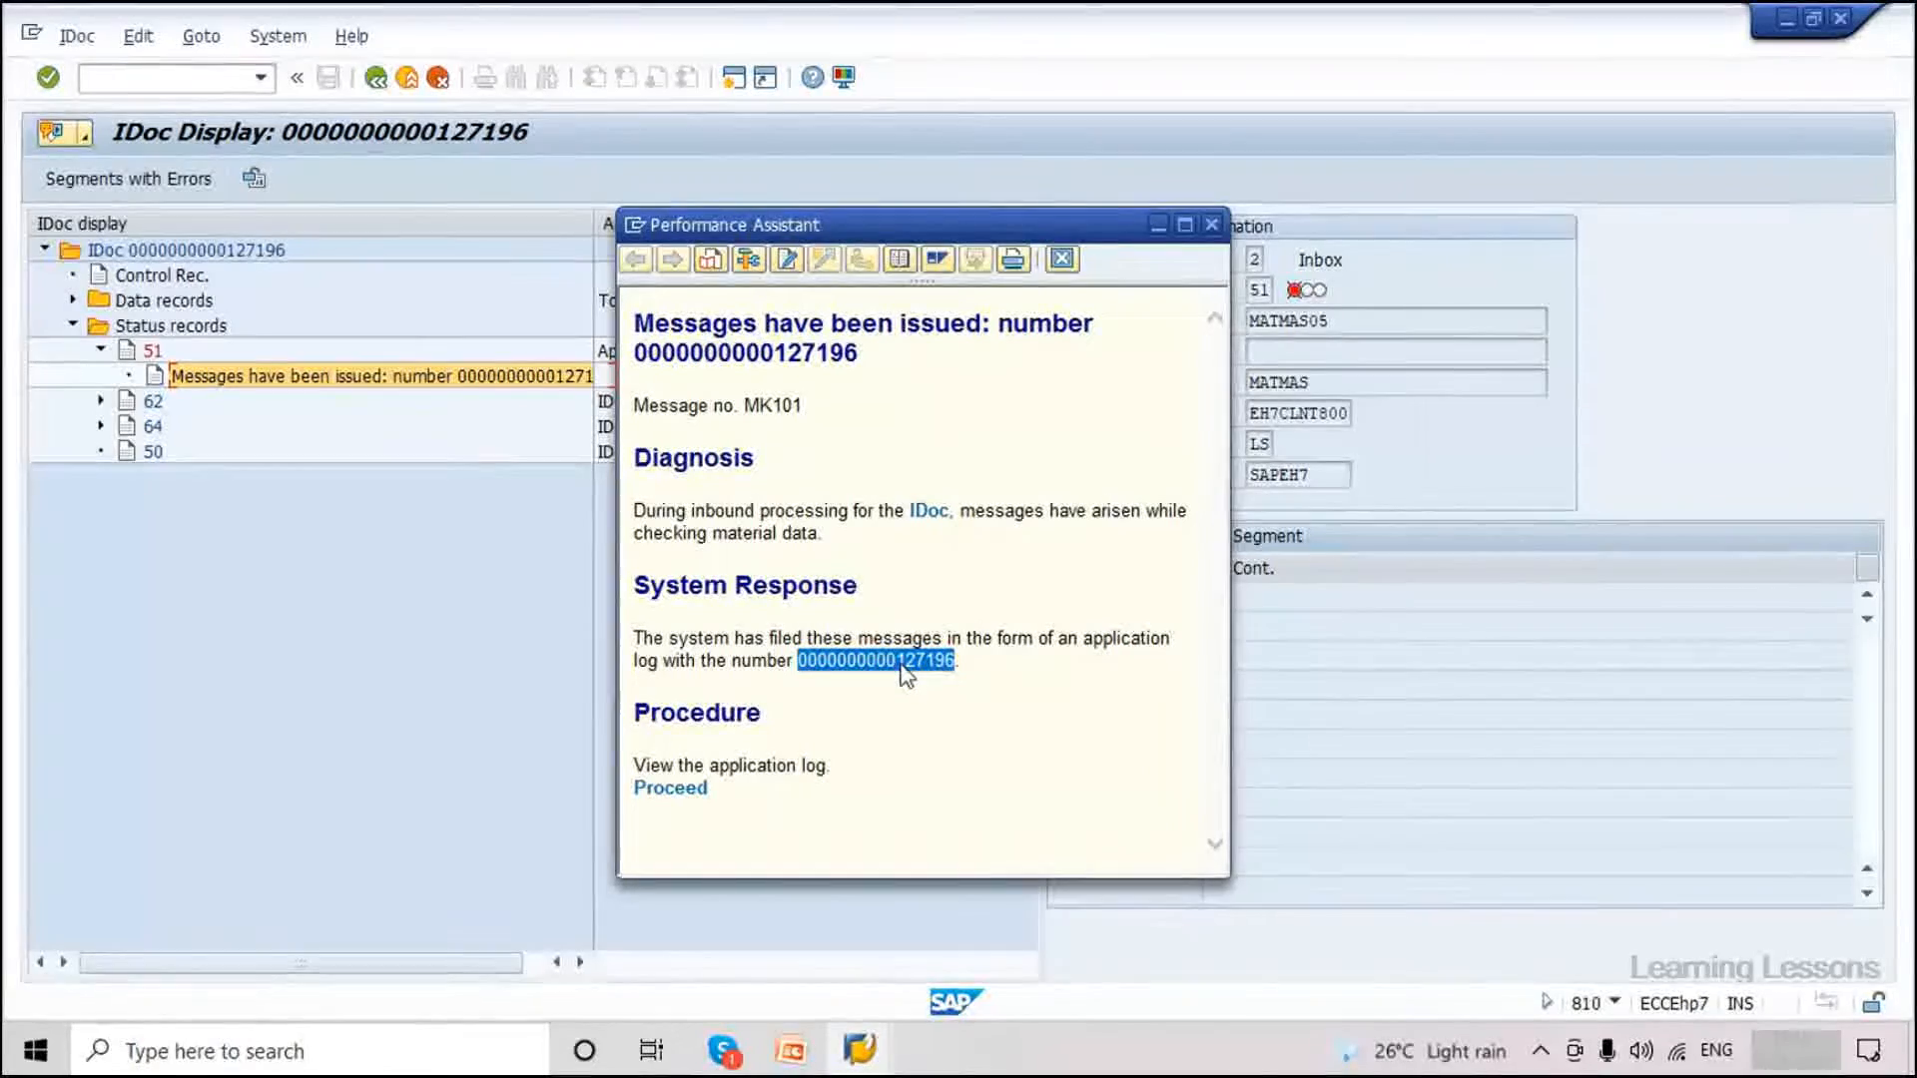
{"action": "left_click", "coordinate": [666, 794]}
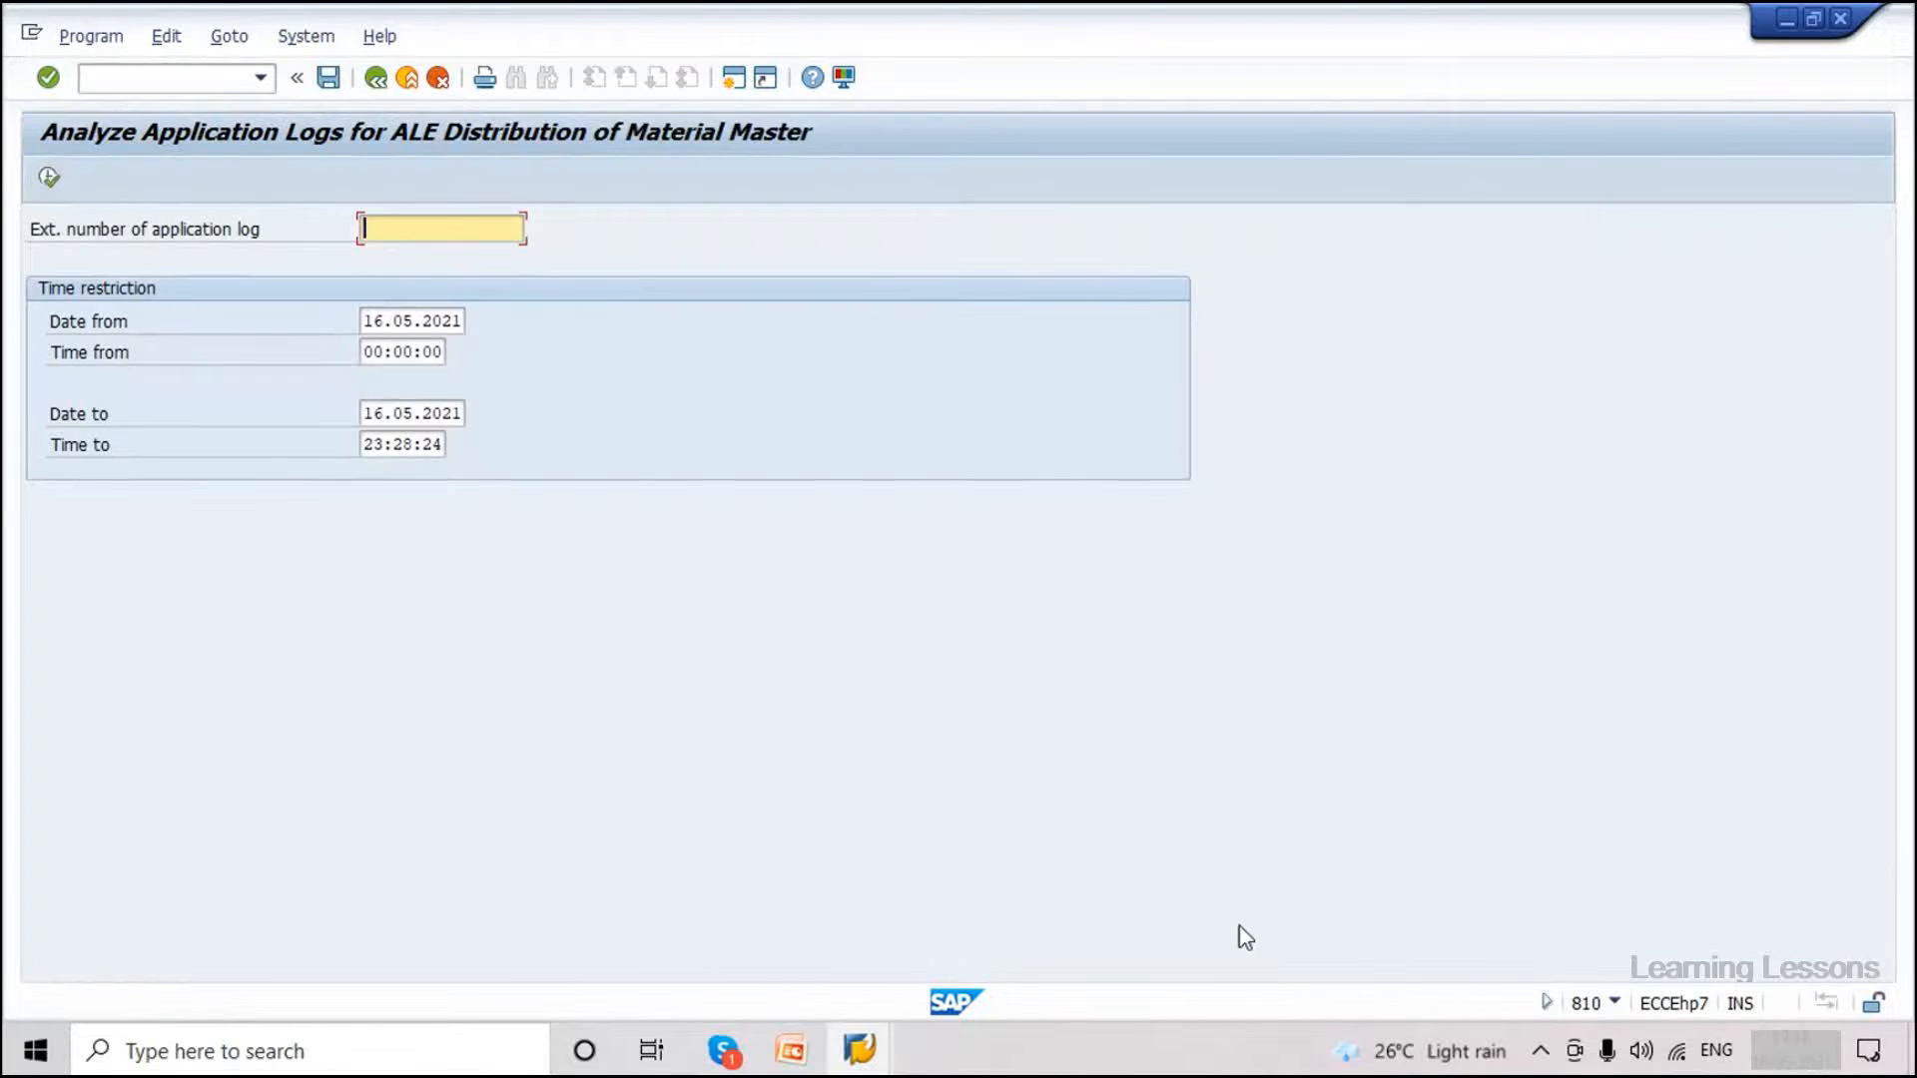
{"action": "left_click", "coordinate": [1615, 1004]}
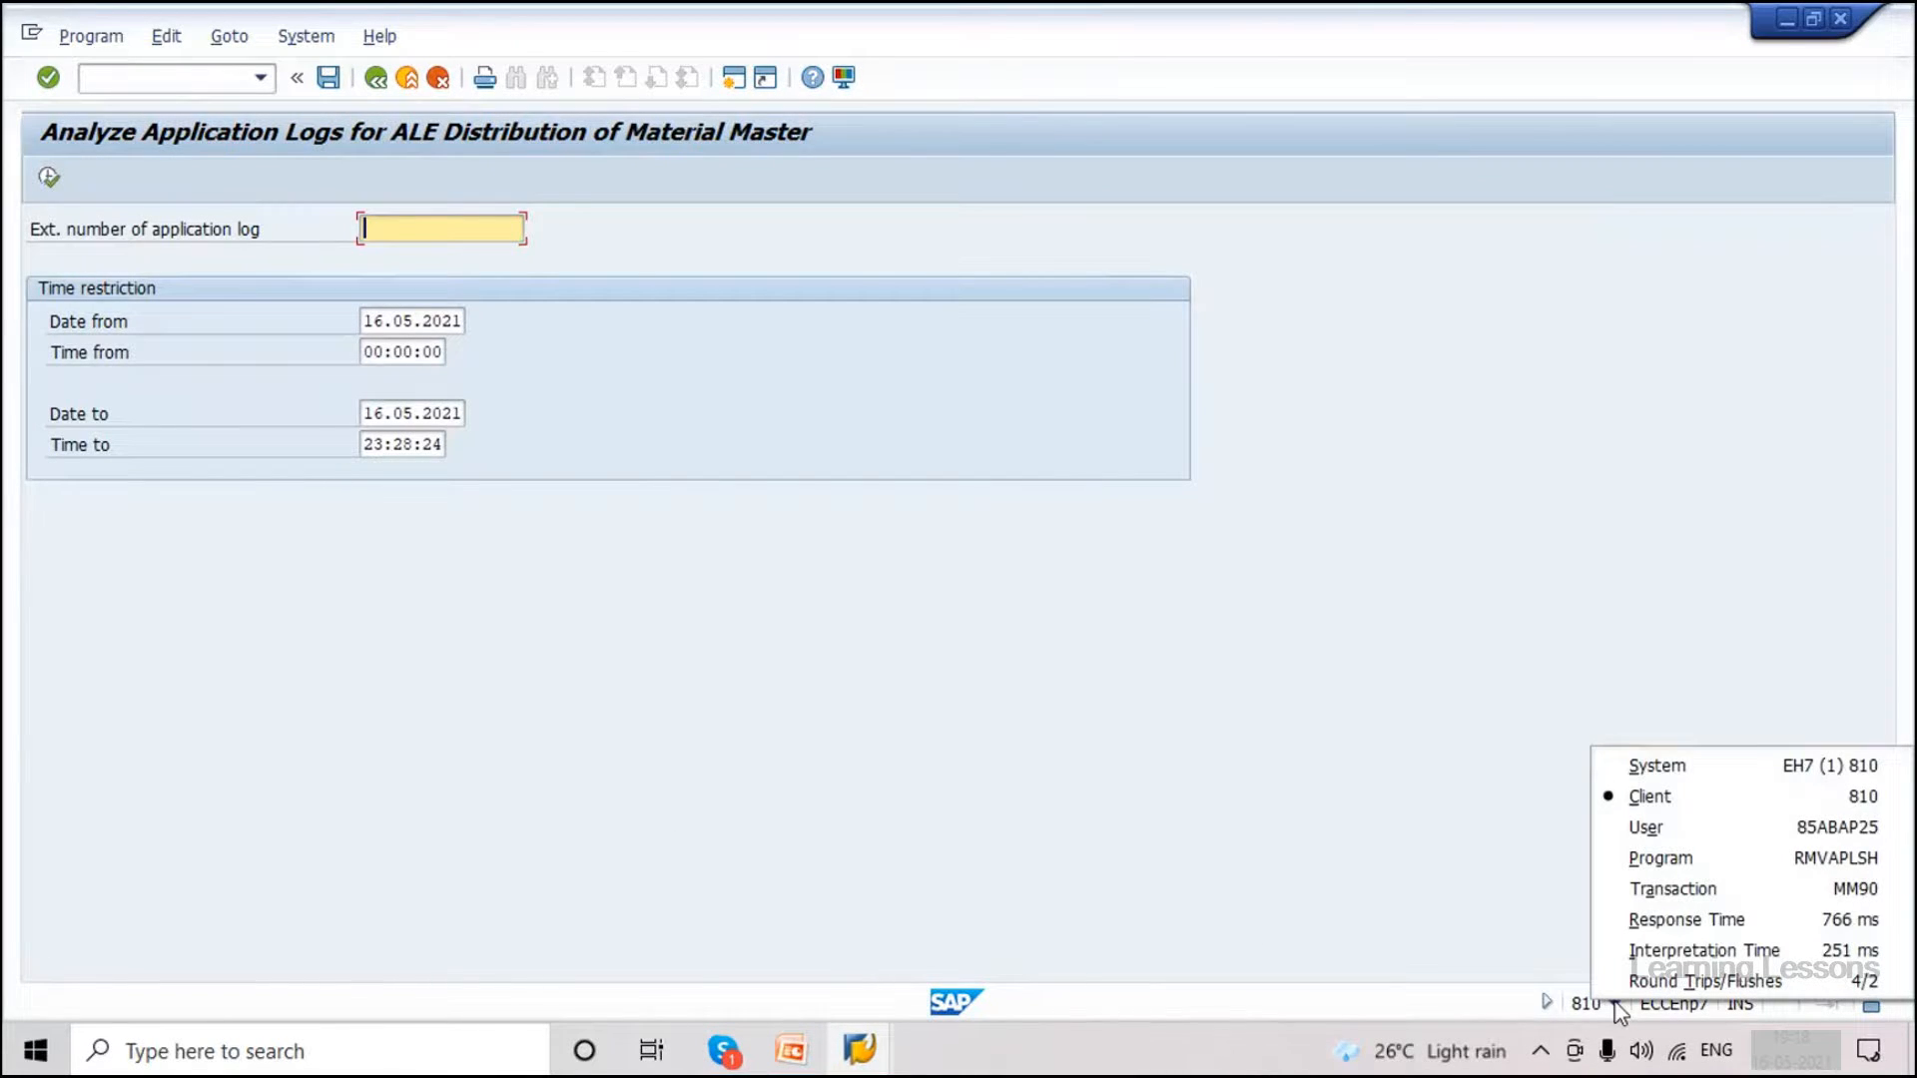
{"action": "left_click", "coordinate": [1673, 888]}
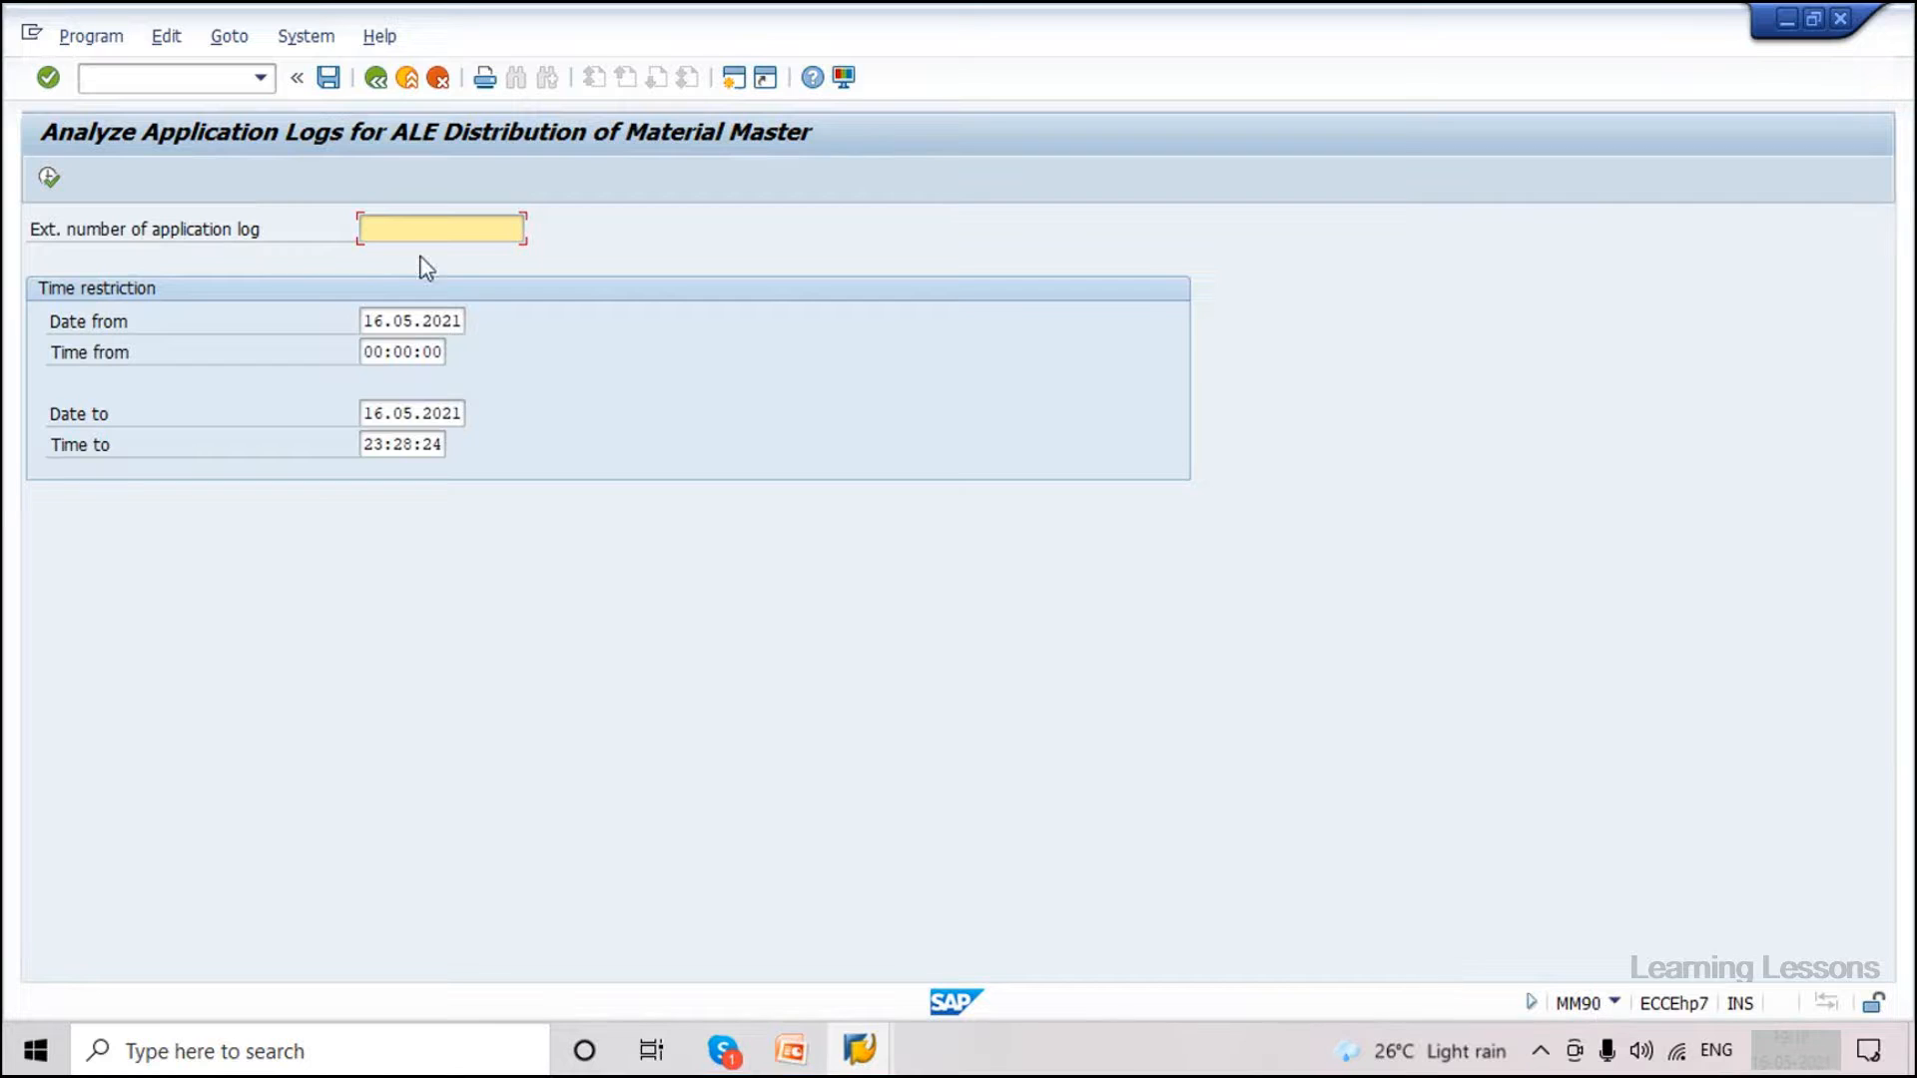
{"action": "key", "text": "ctrl+v"}
{"action": "left_click_drag", "start_coordinate": [366, 228], "coordinate": [521, 234]}
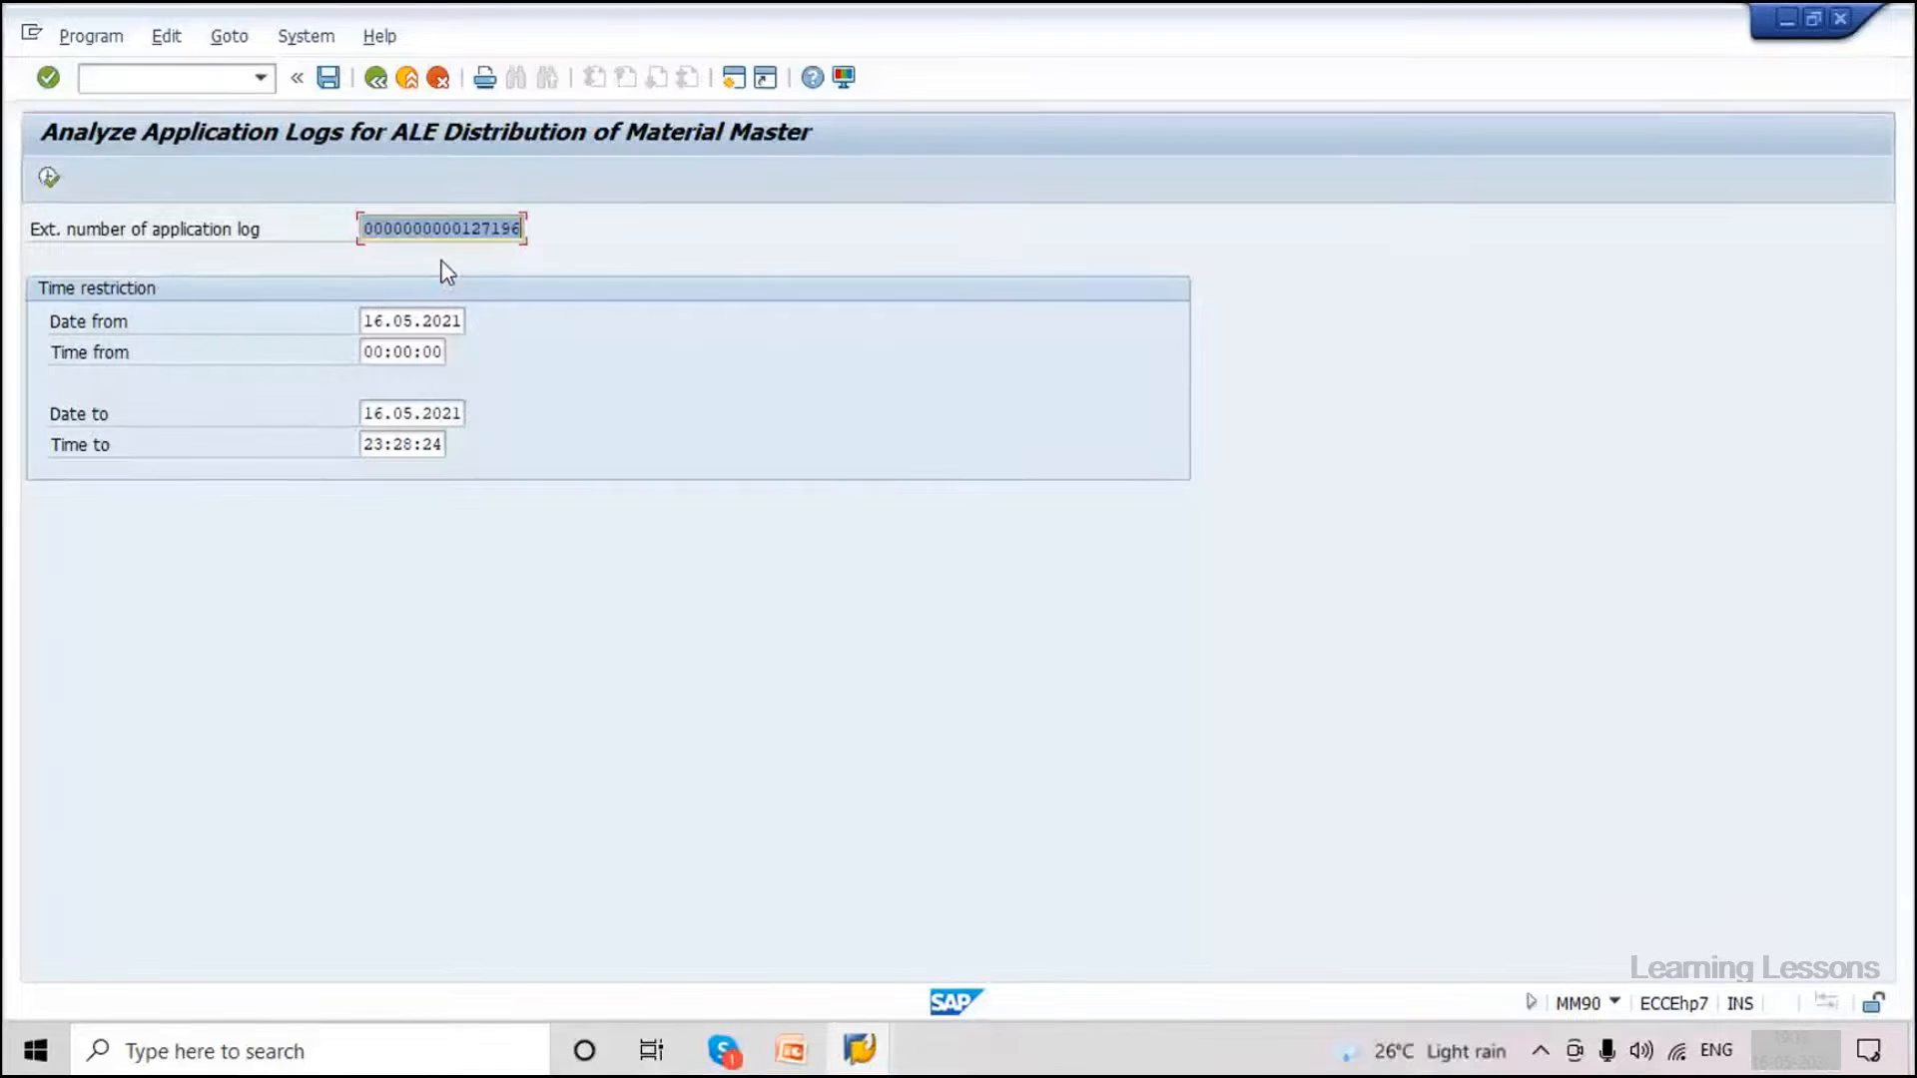
{"action": "left_click", "coordinate": [44, 170]}
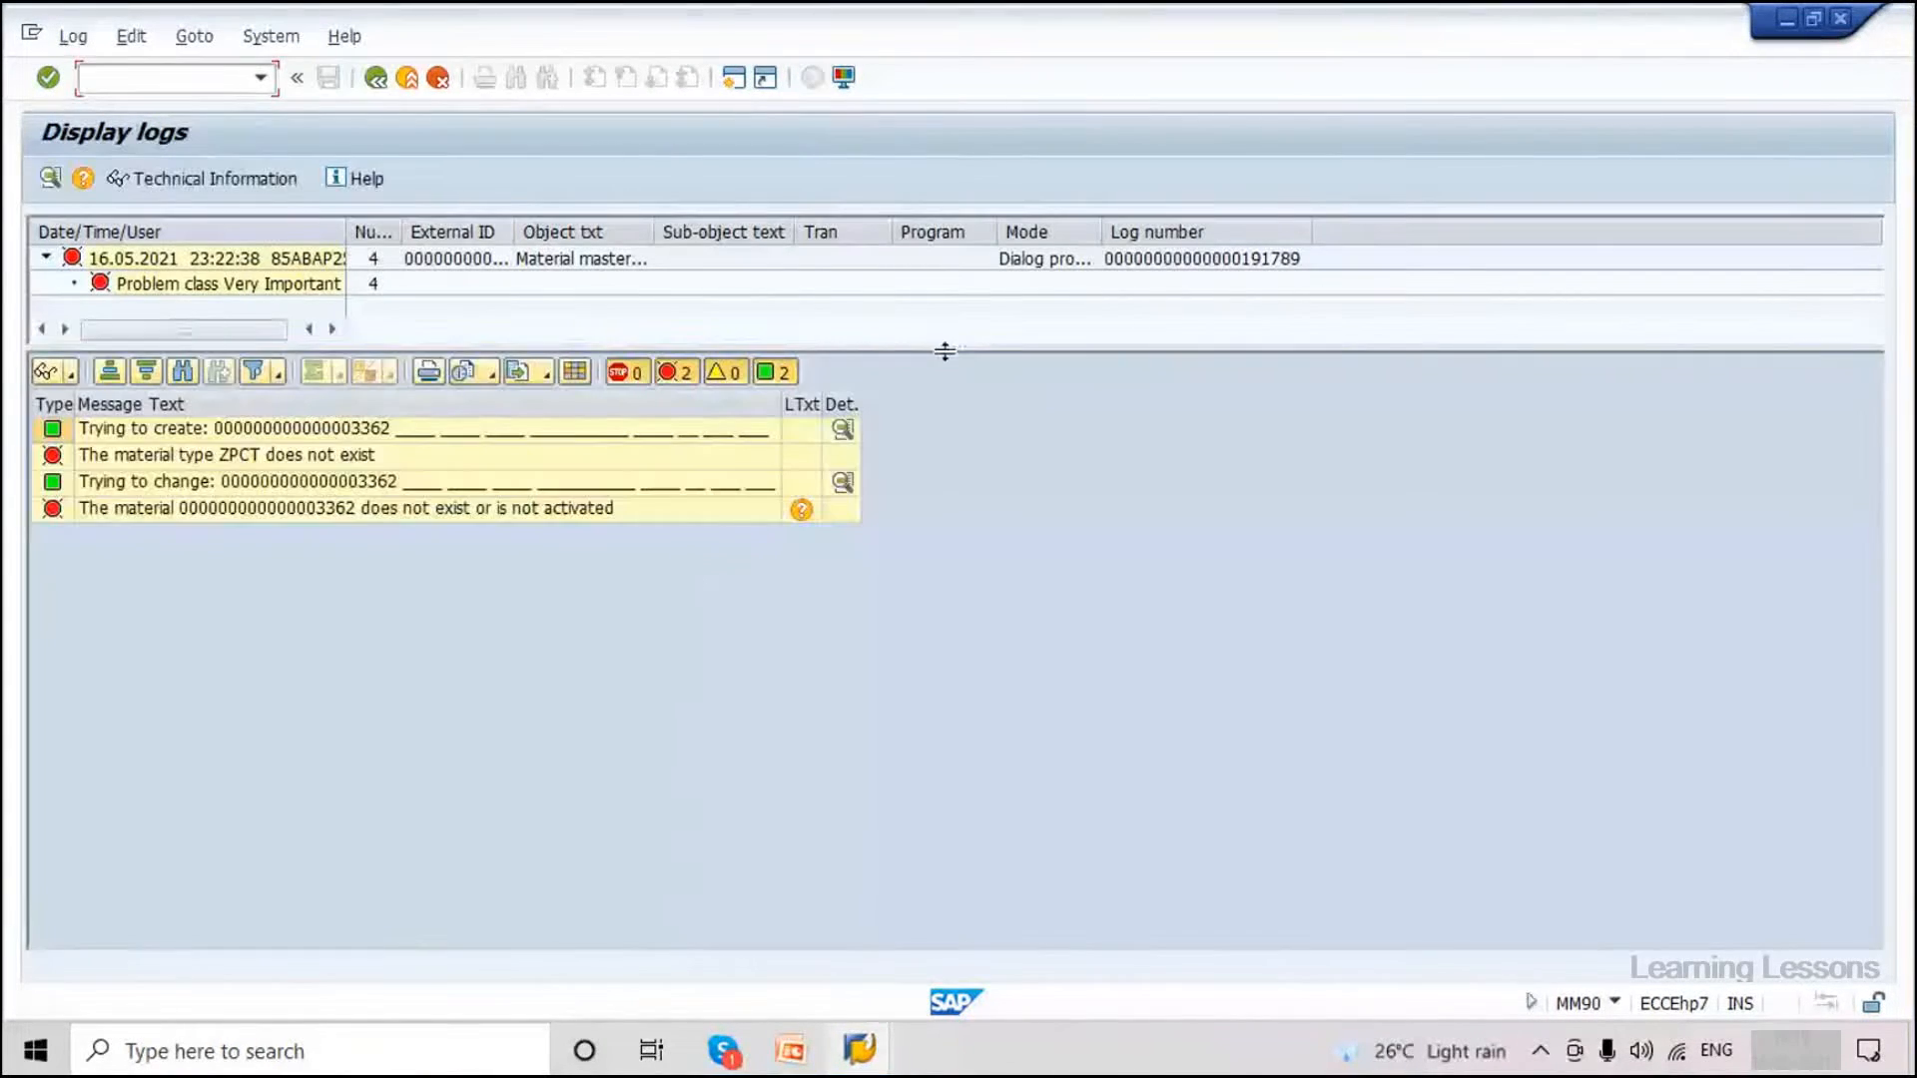
Review the four log messages, ending on 'The material type ZPCT does not exist'.
{"action": "left_click_drag", "start_coordinate": [944, 351], "coordinate": [953, 499]}
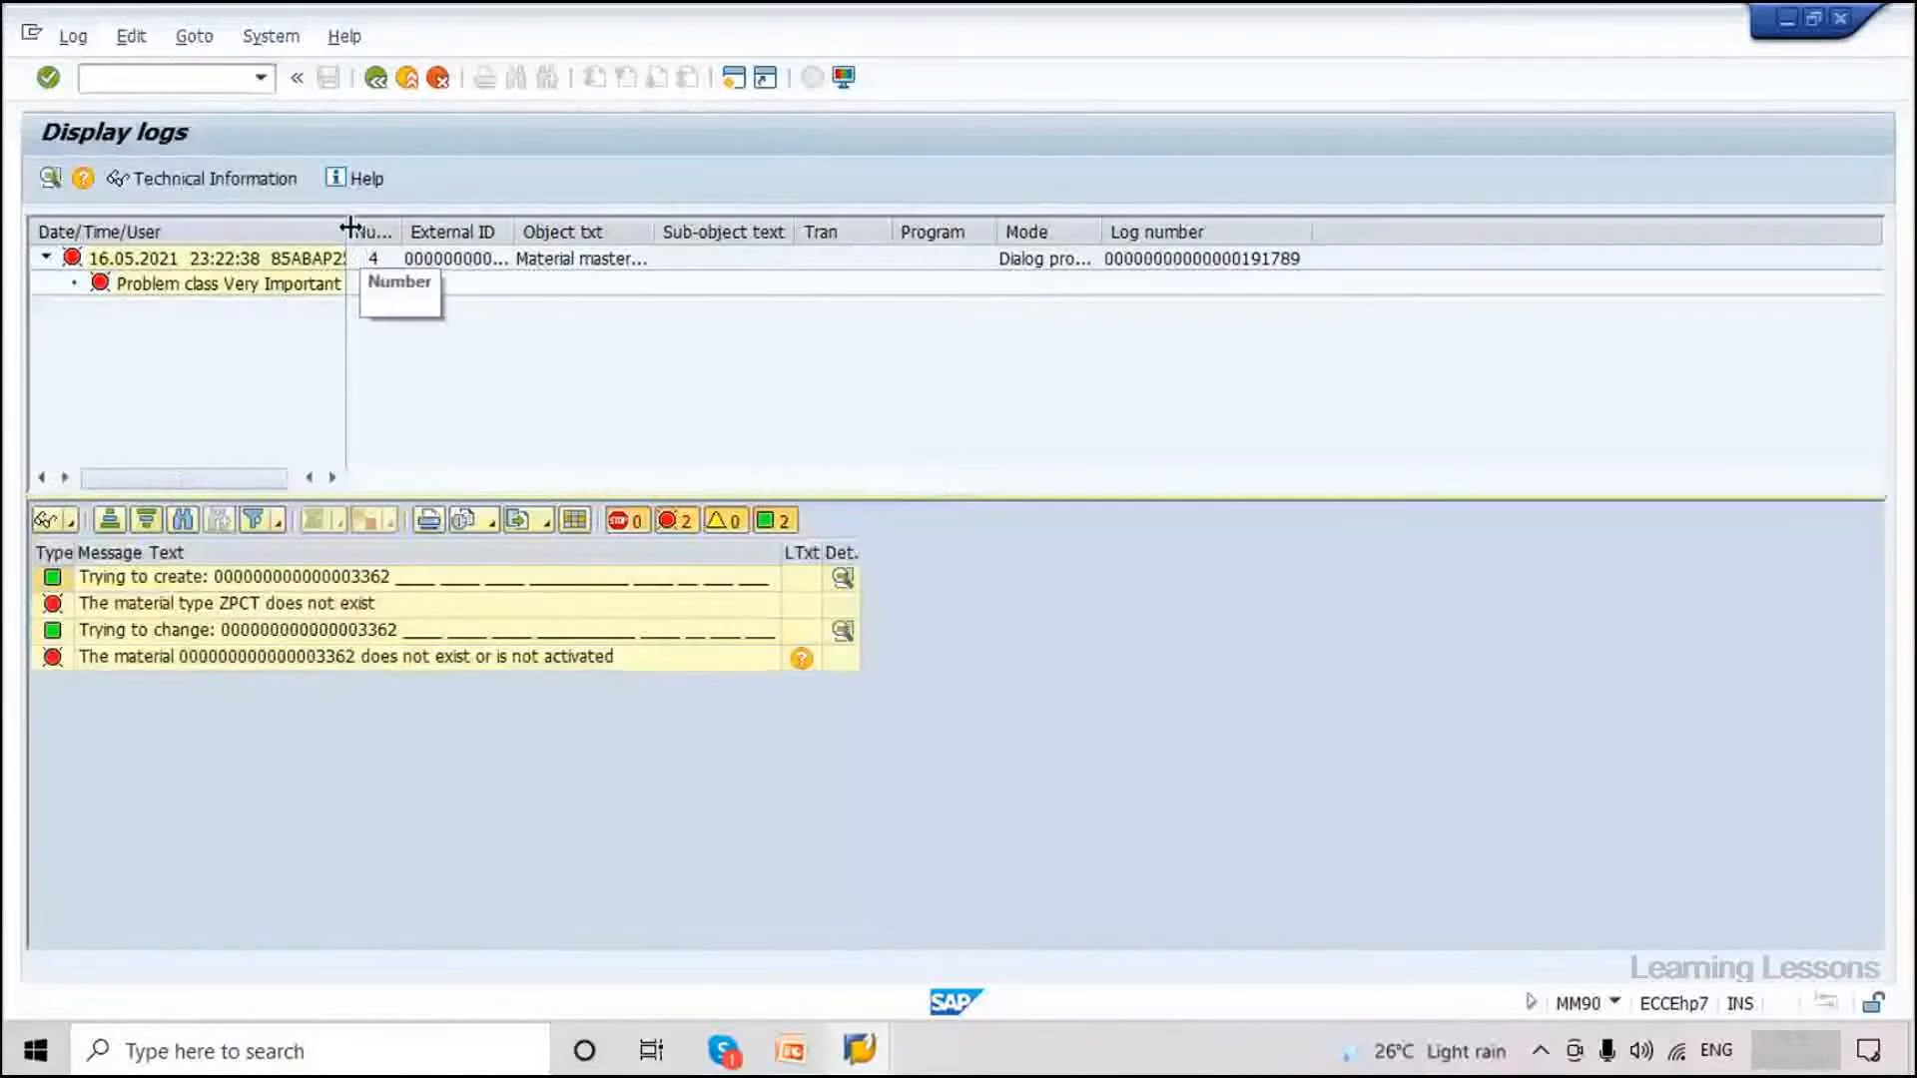
{"action": "double_click", "coordinate": [349, 228]}
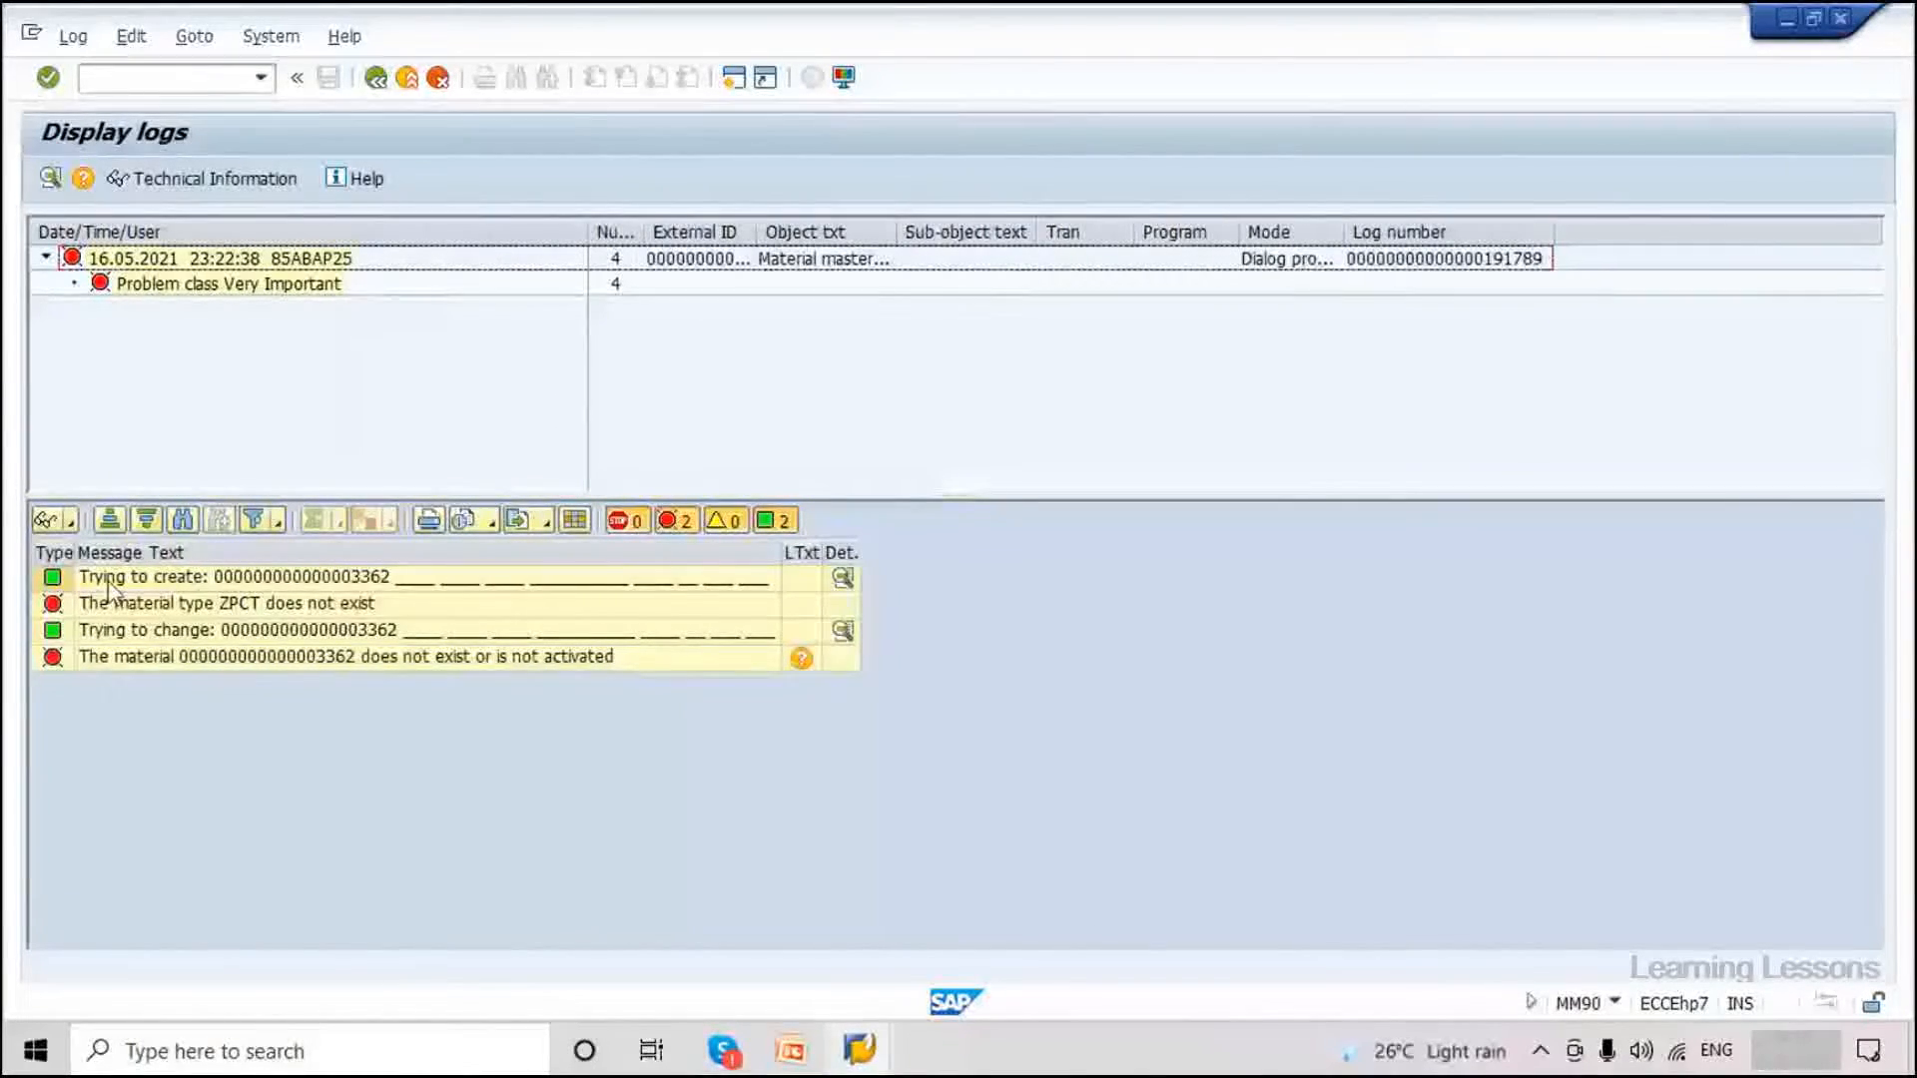
{"action": "left_click", "coordinate": [165, 583]}
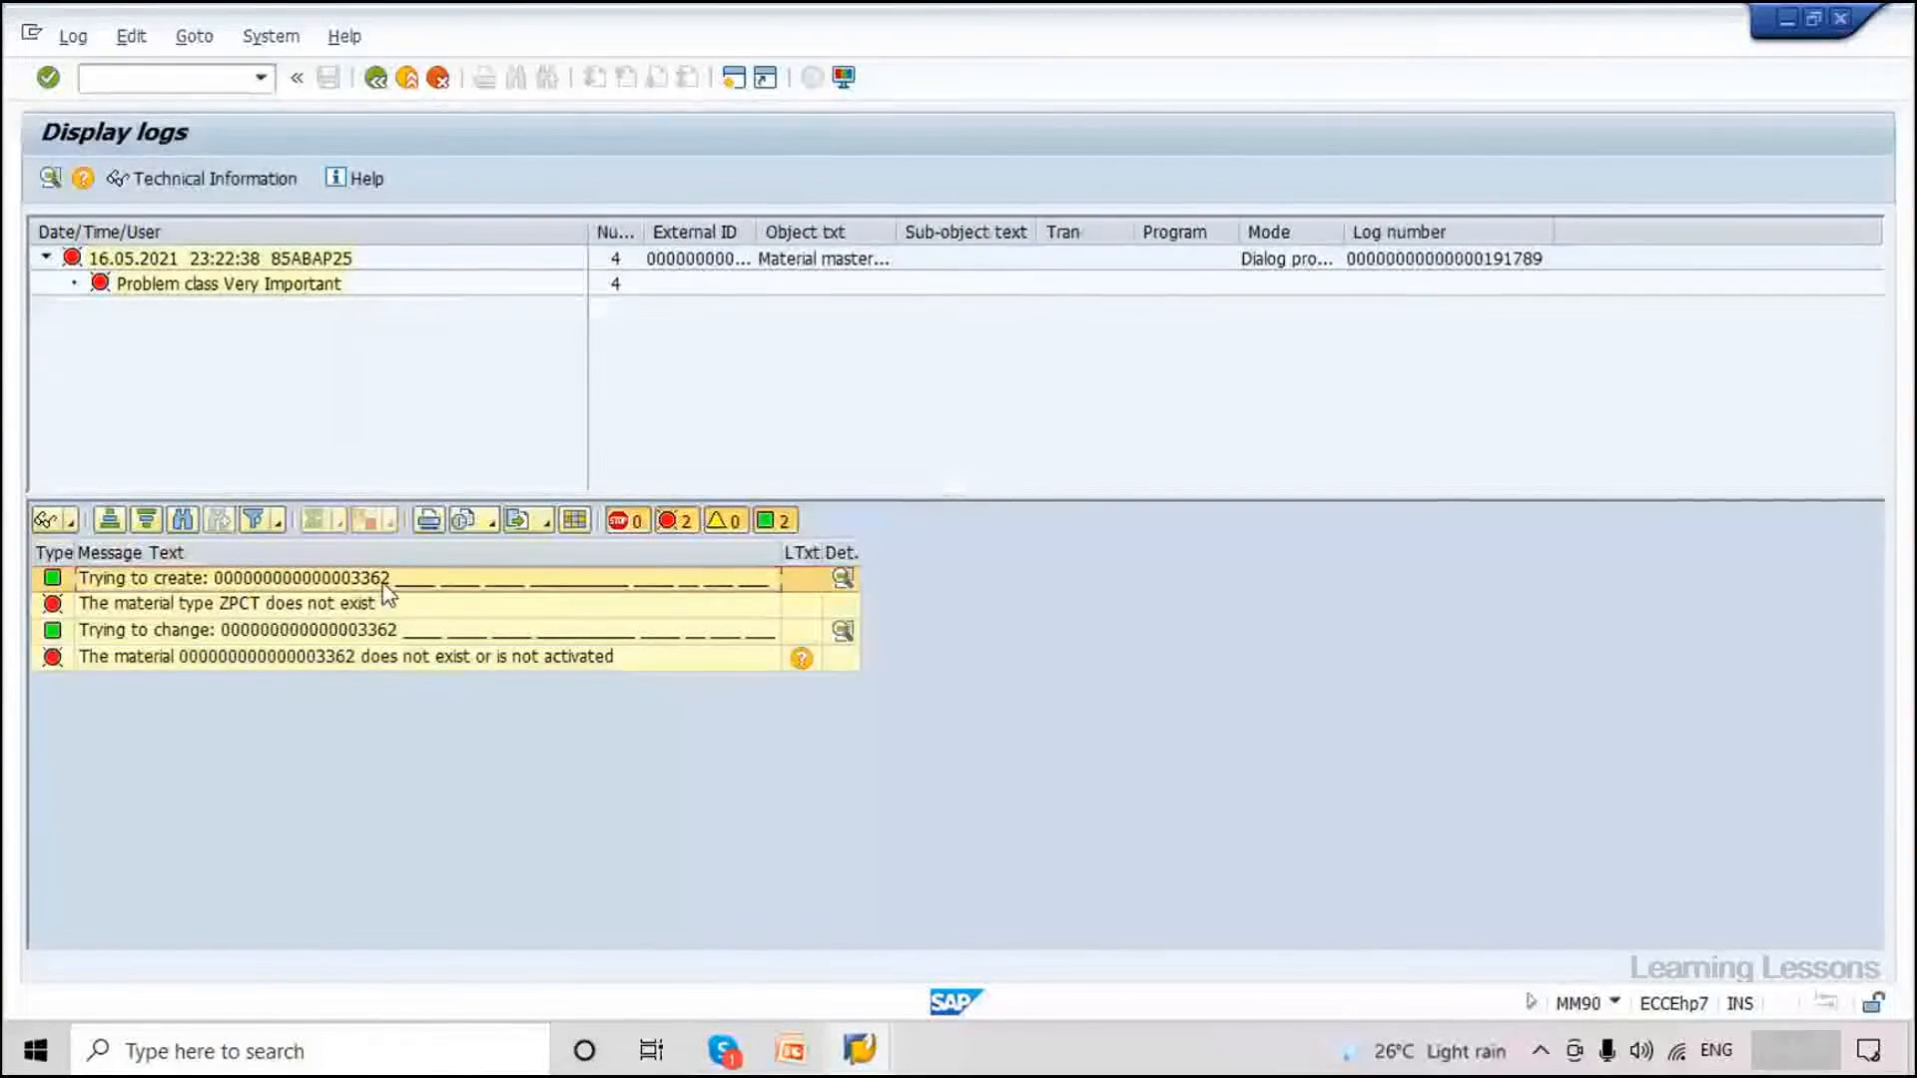
{"action": "left_click", "coordinate": [97, 605]}
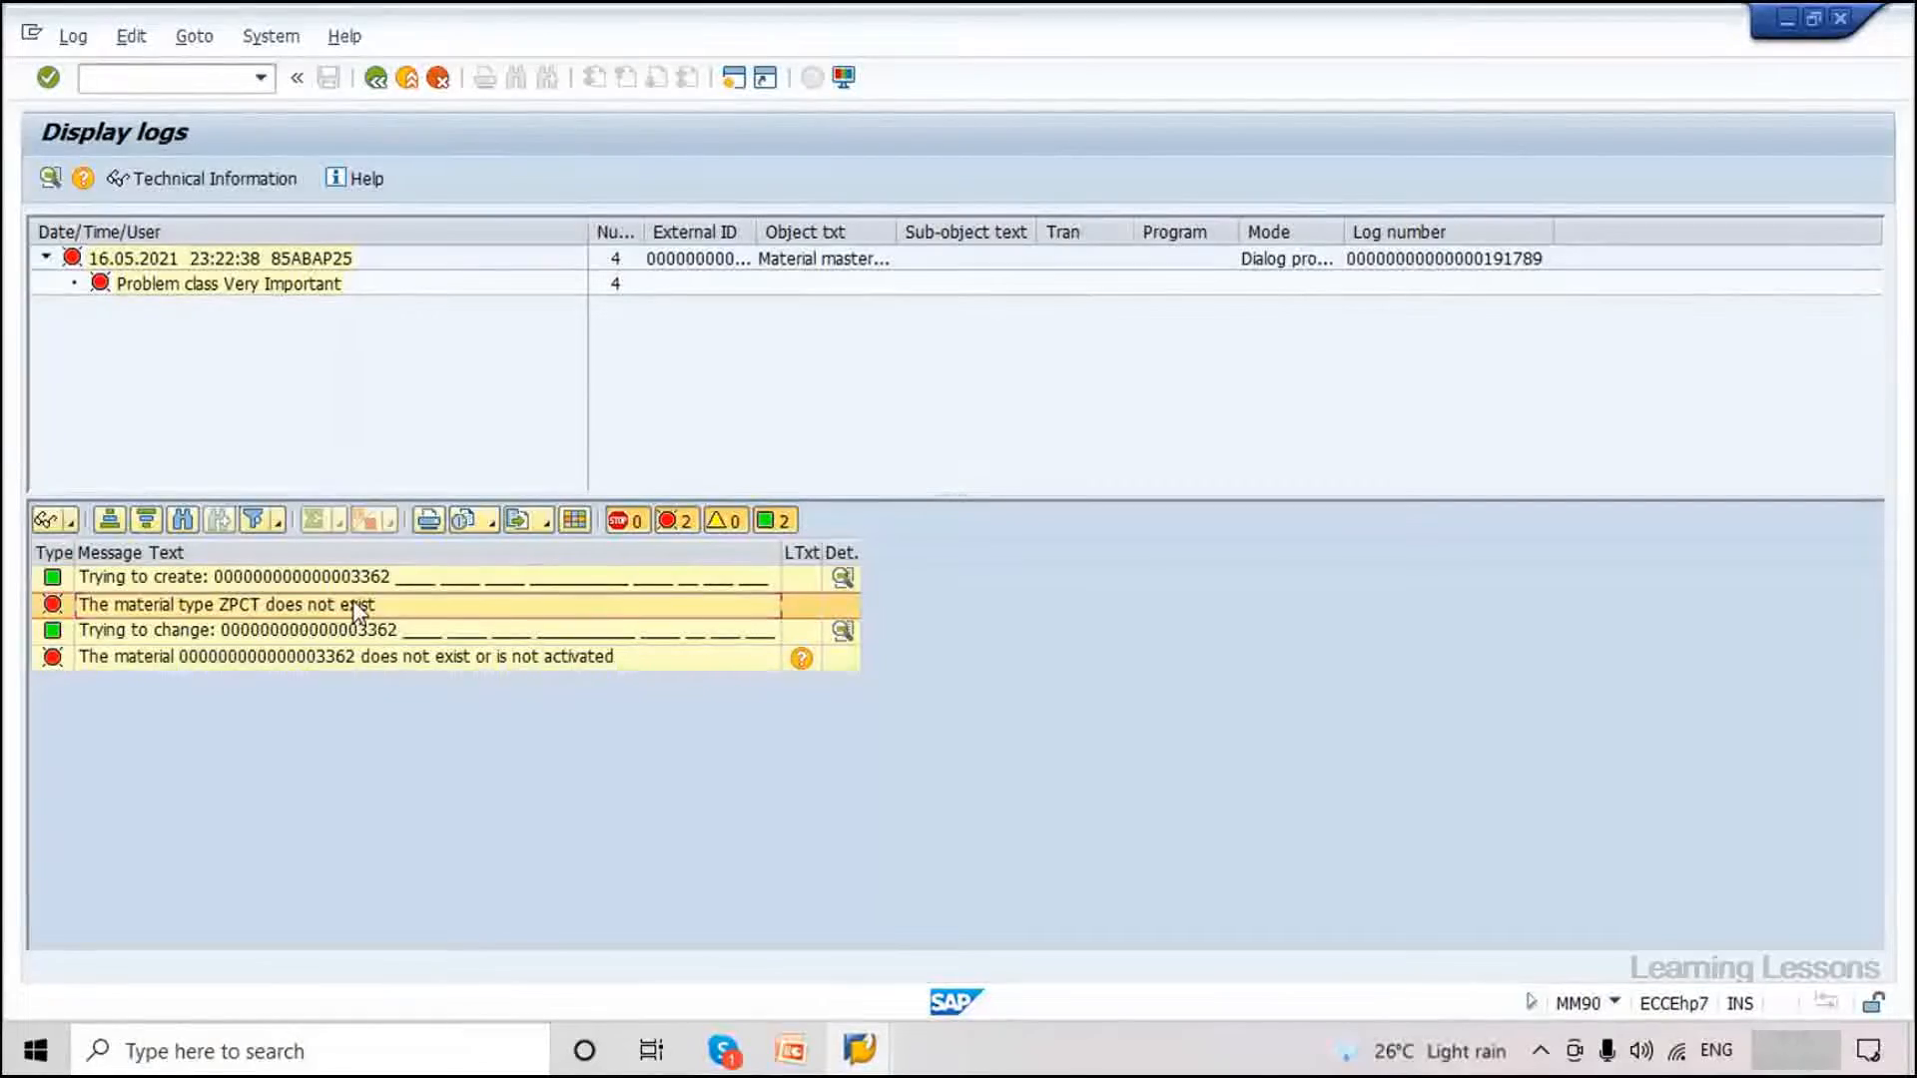
{"action": "left_click", "coordinate": [174, 637]}
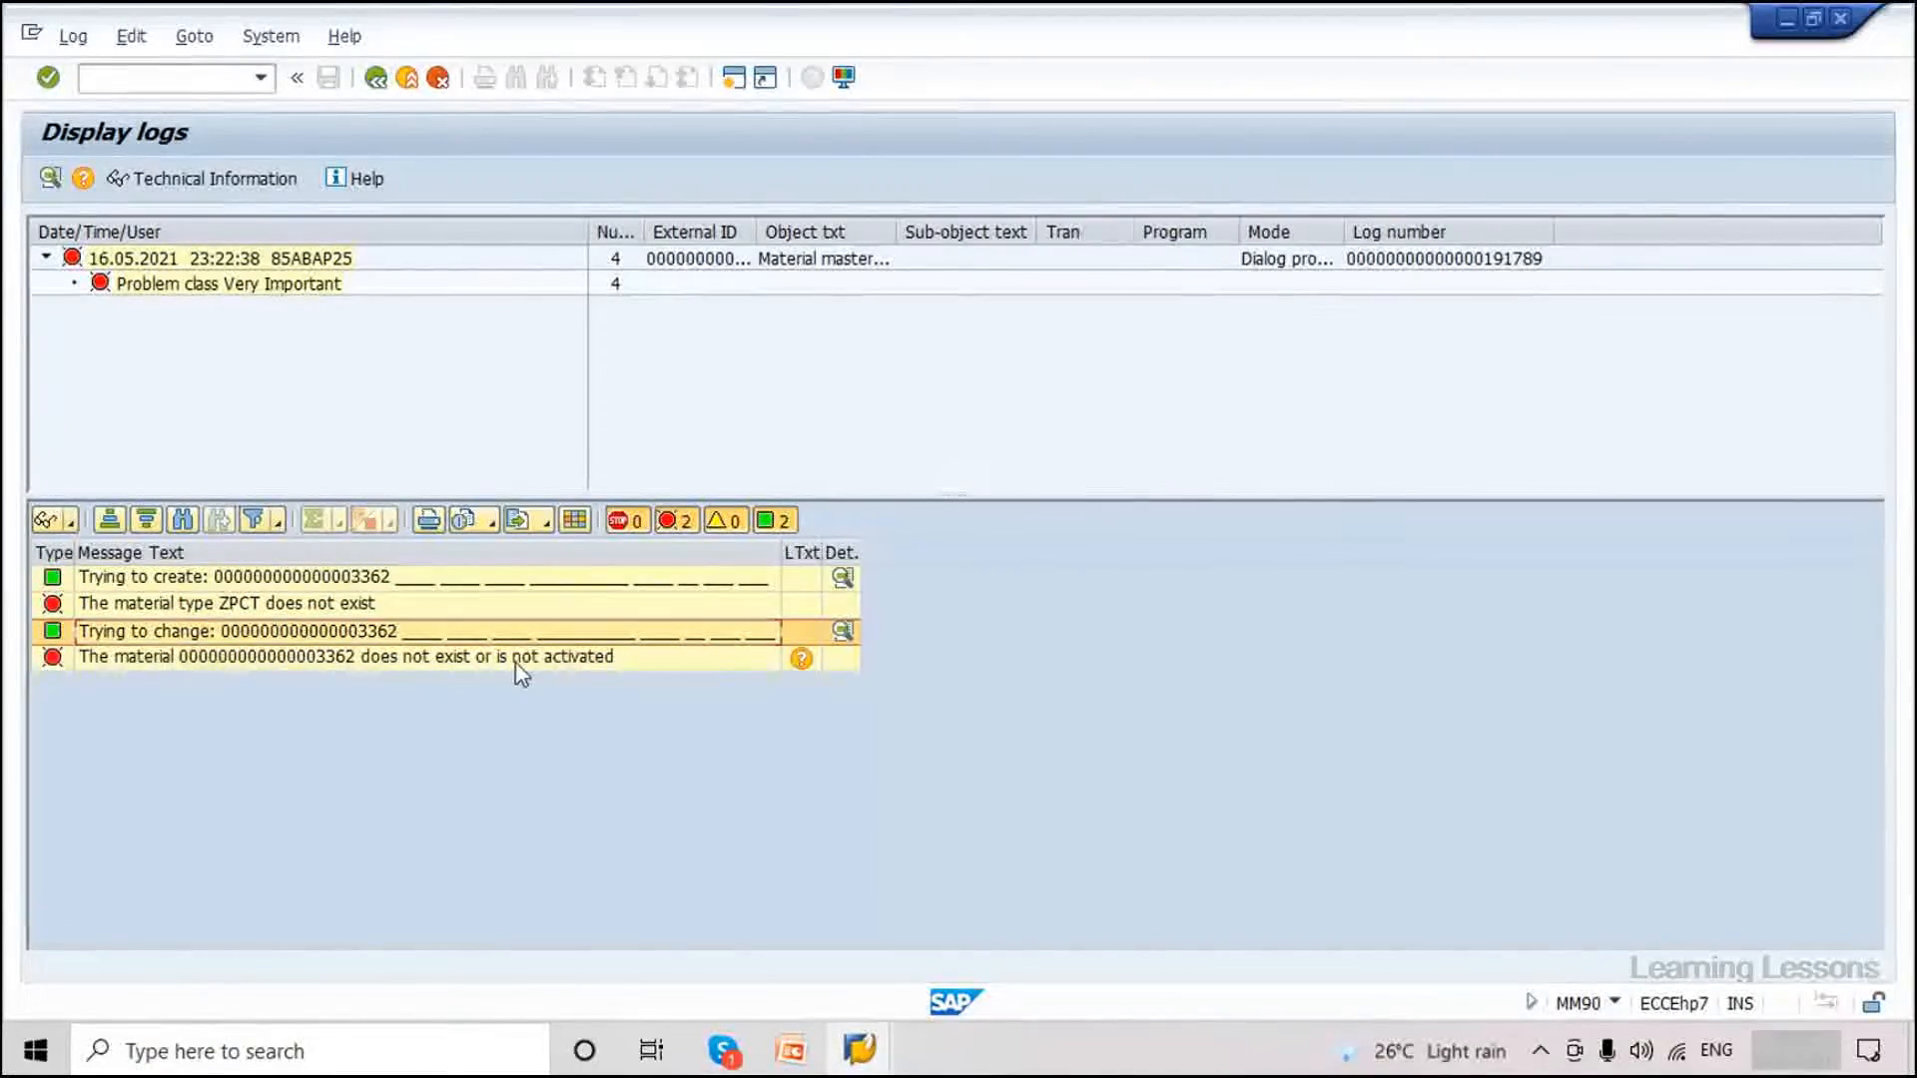
{"action": "left_click", "coordinate": [348, 659]}
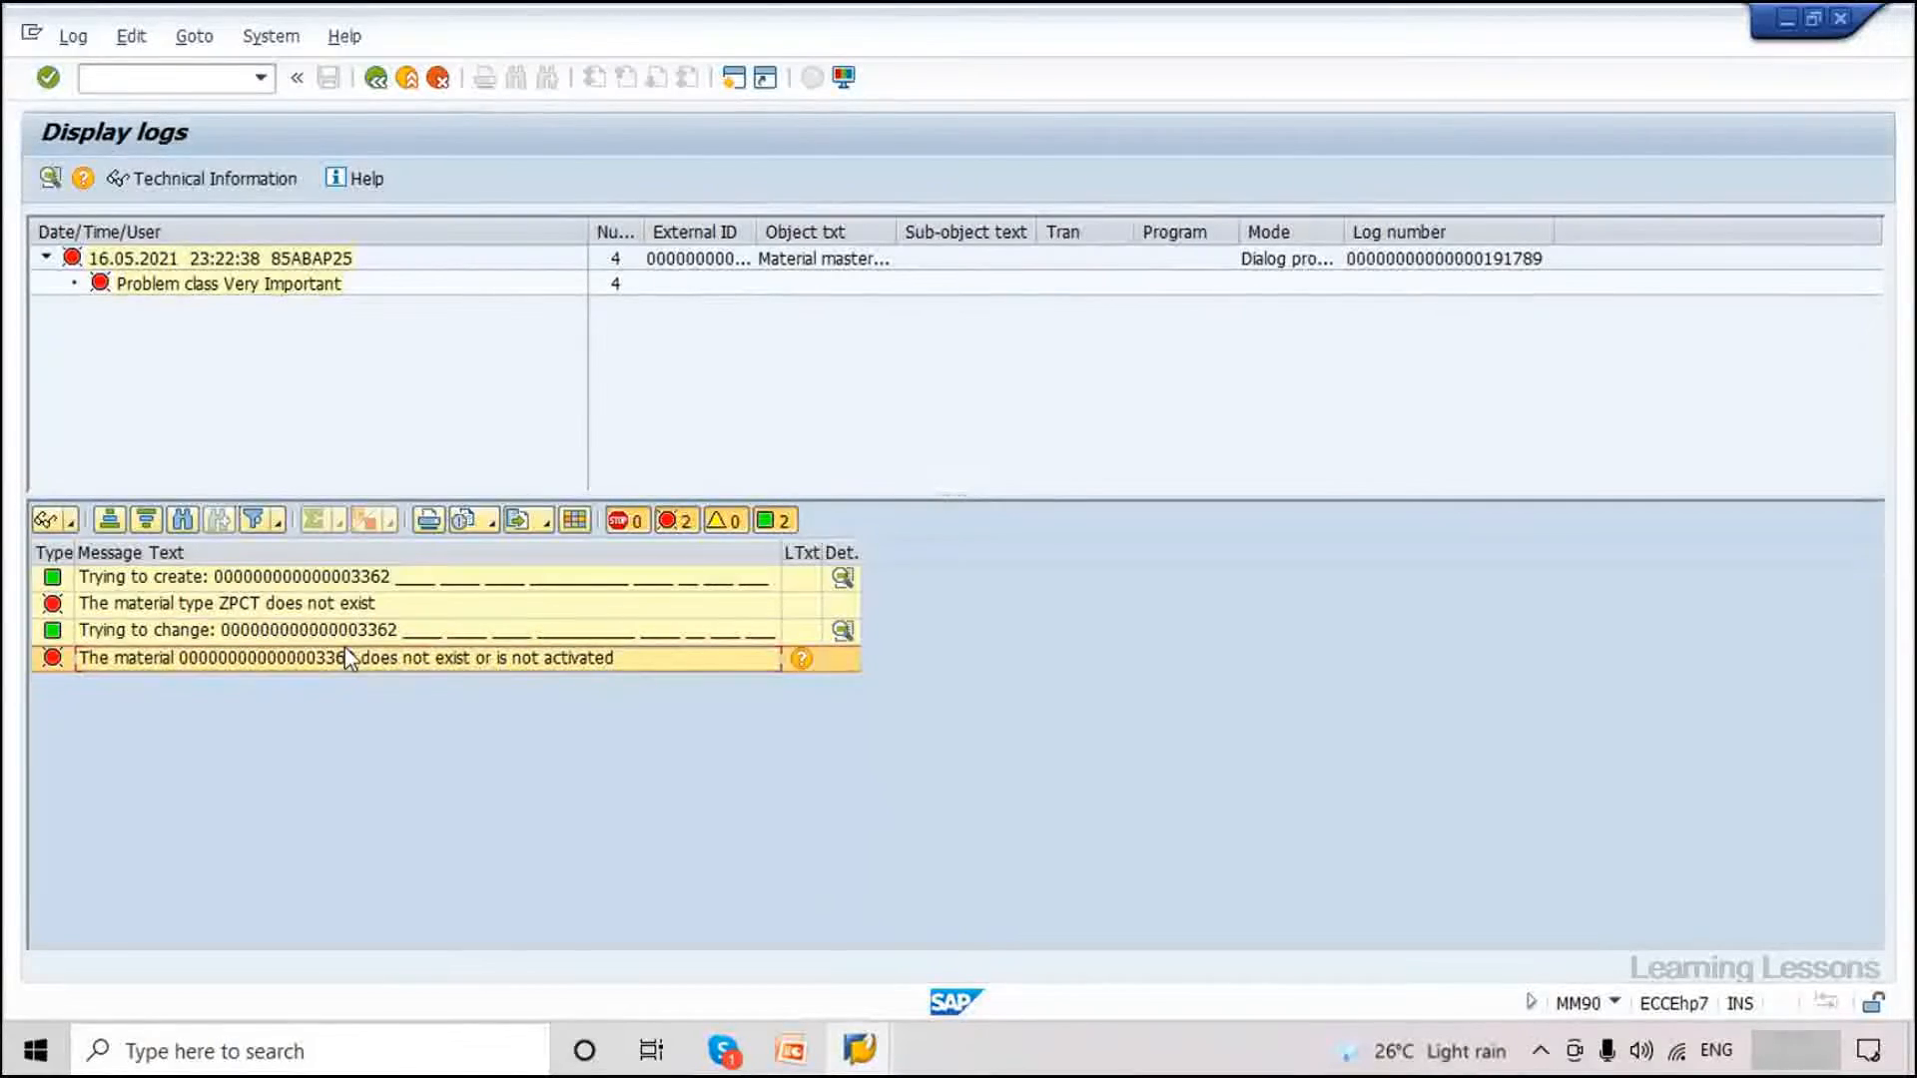
{"action": "left_click", "coordinate": [249, 606]}
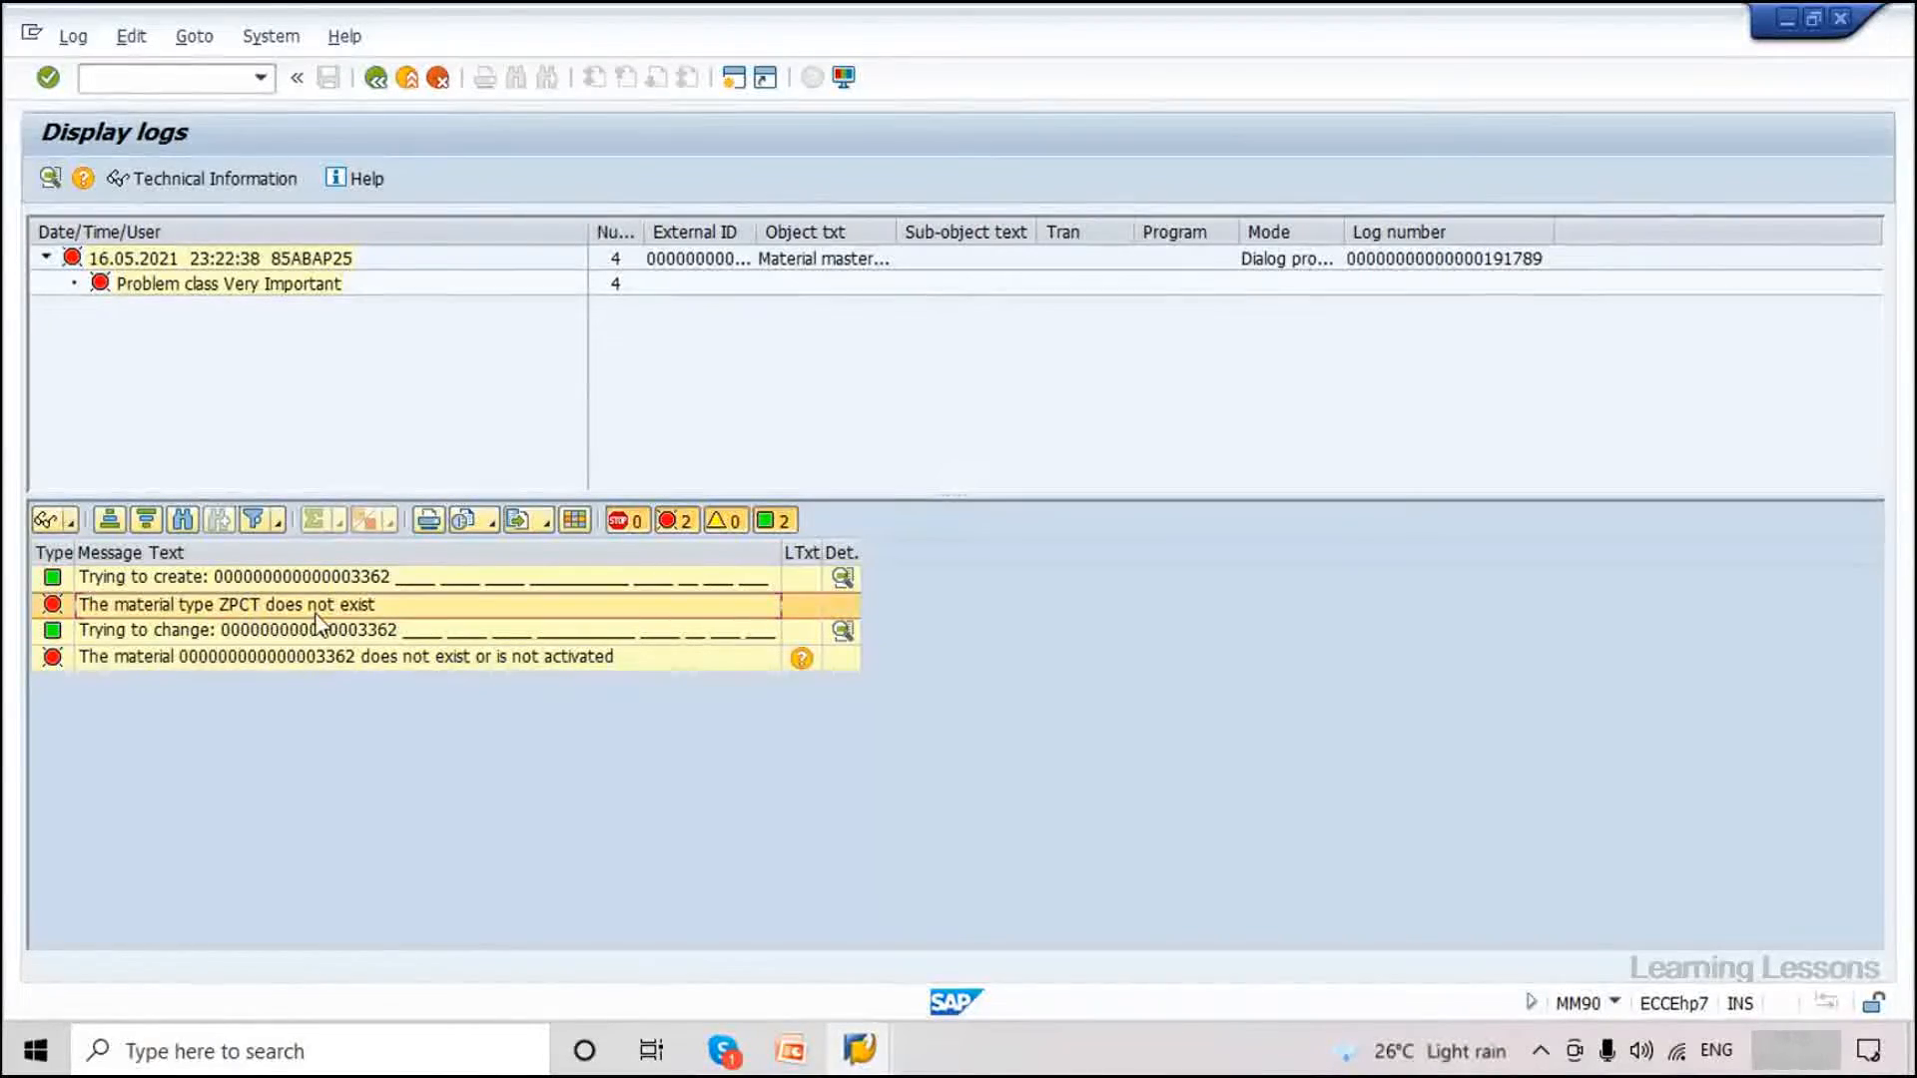
{"action": "left_click", "coordinate": [160, 80]}
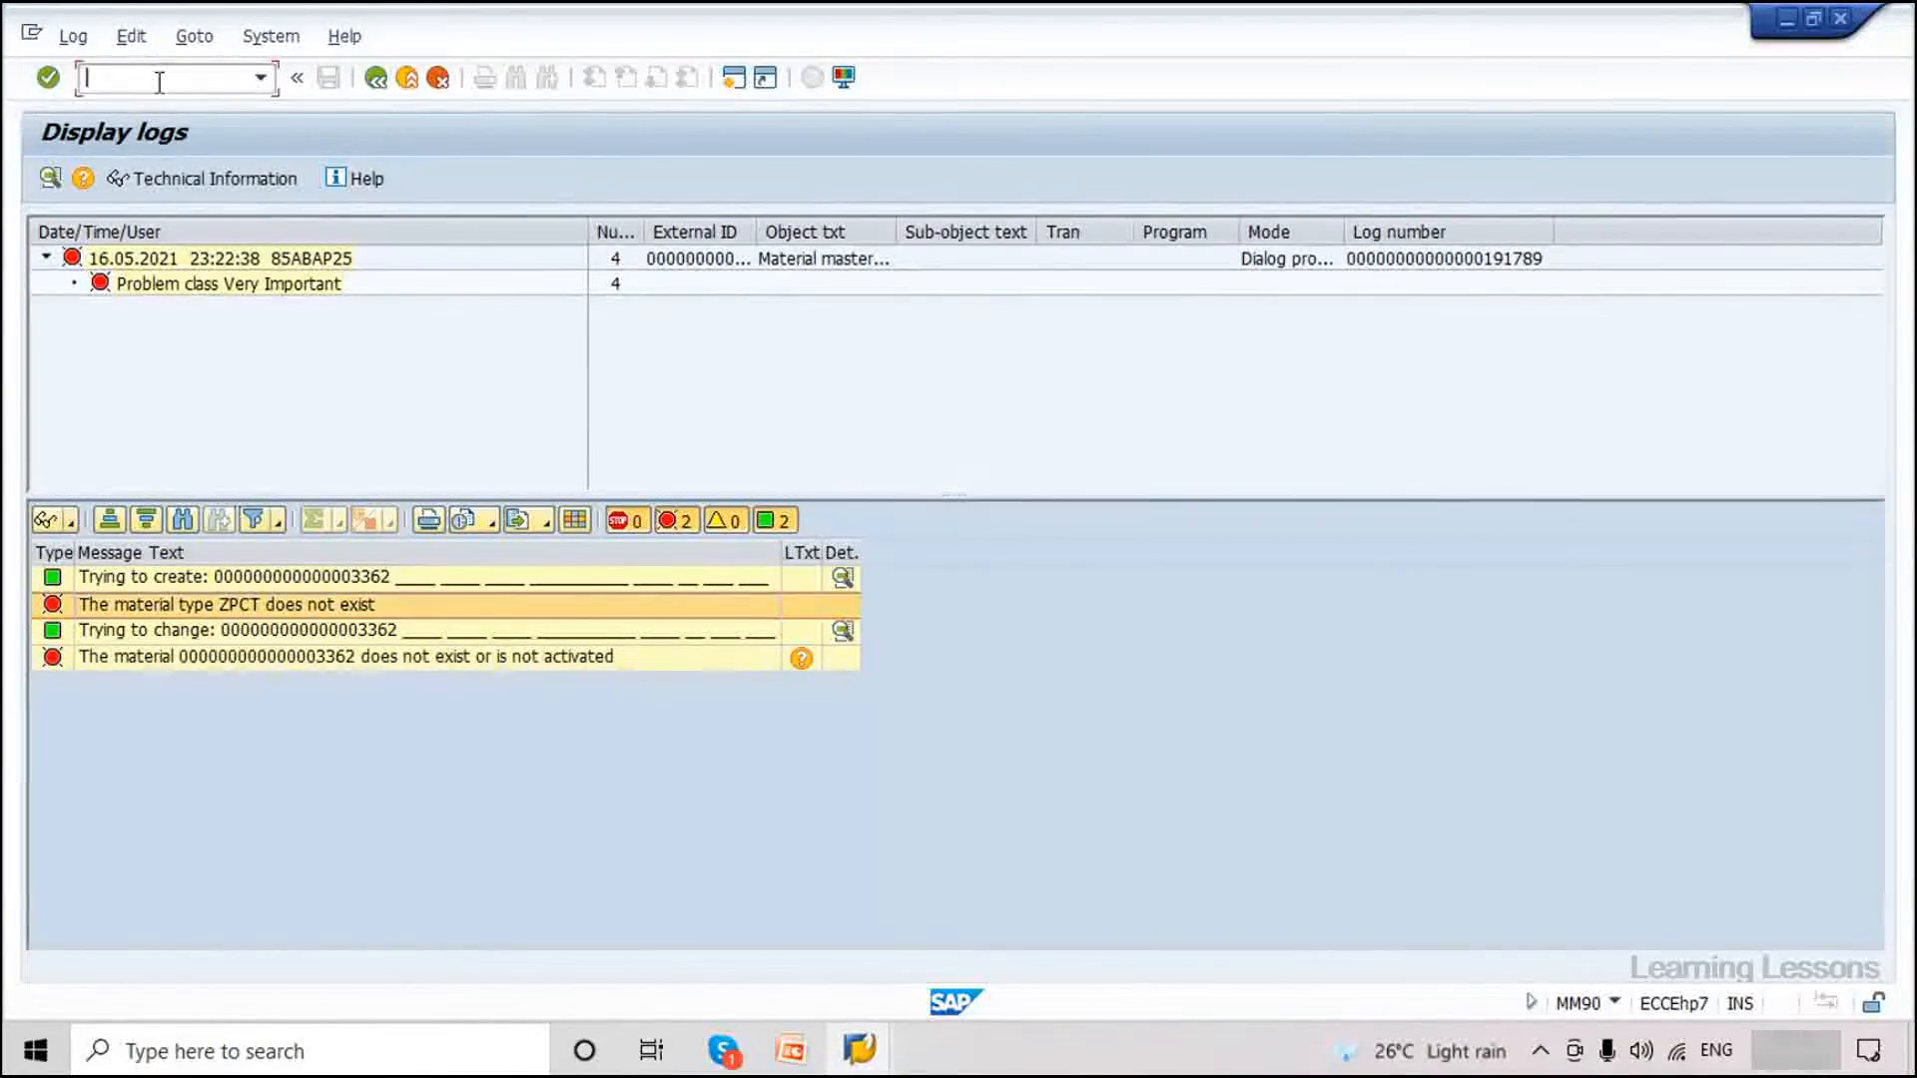
Start MM01 in a new session with /omm01 and browse the Material Type dropdown entries.
{"action": "type", "text": "/omm01"}
{"action": "key", "text": "Return"}
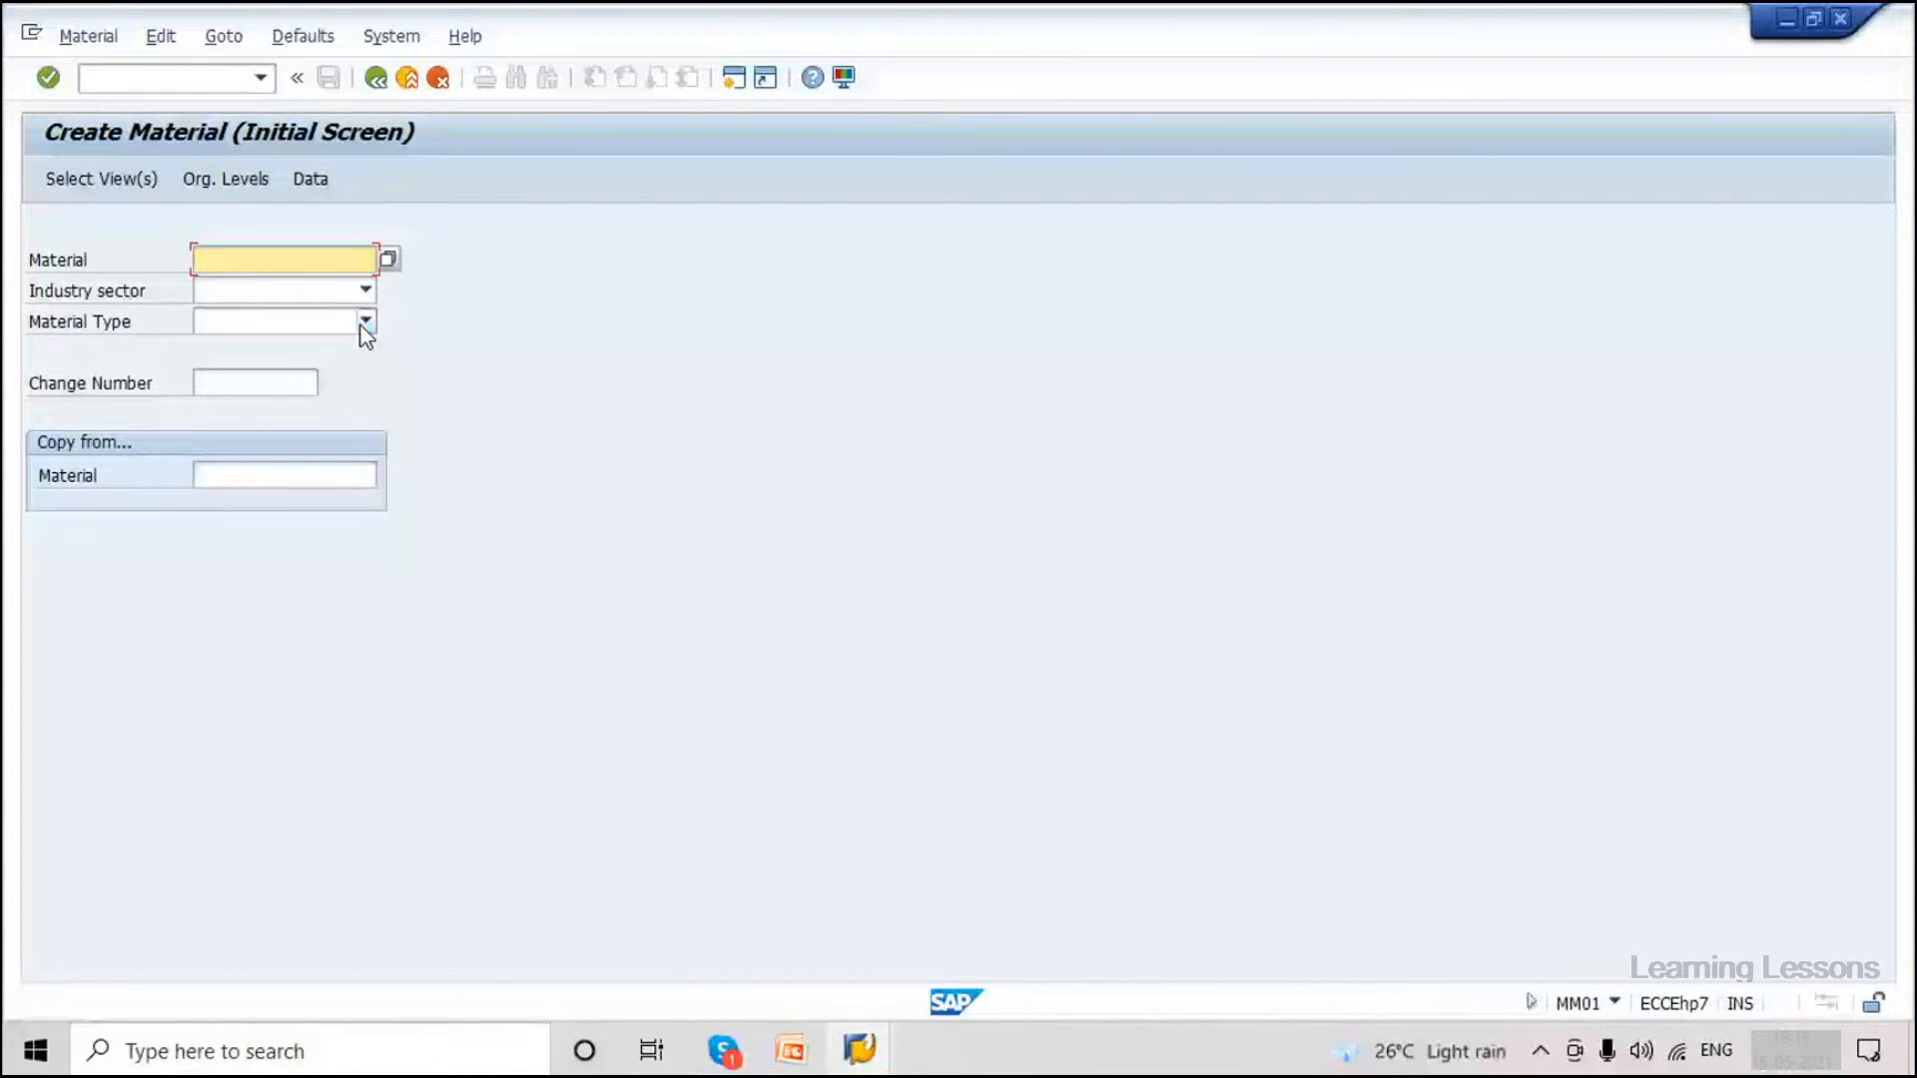
{"action": "left_click", "coordinate": [365, 321]}
{"action": "scroll", "coordinate": [250, 550], "scroll_direction": "down", "scroll_amount": 5}
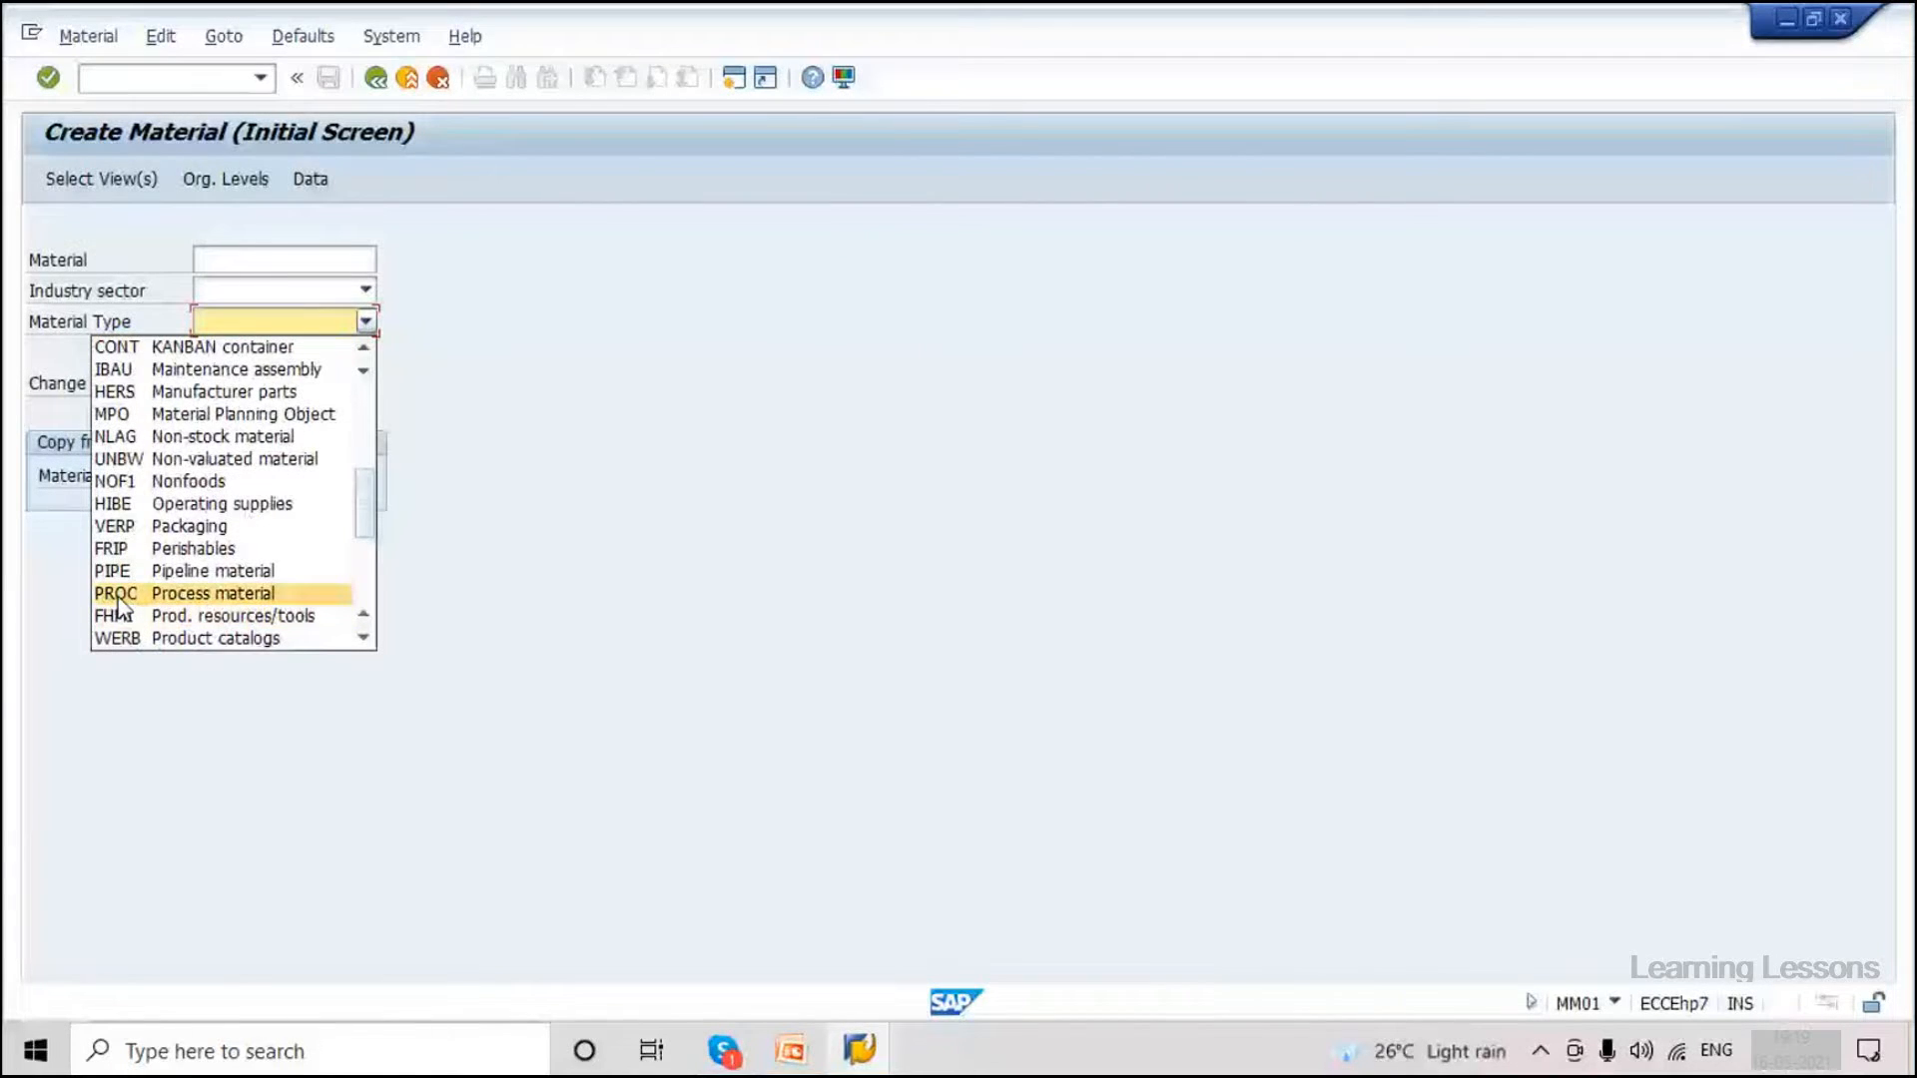
{"action": "scroll", "coordinate": [118, 603], "scroll_direction": "down", "scroll_amount": 4}
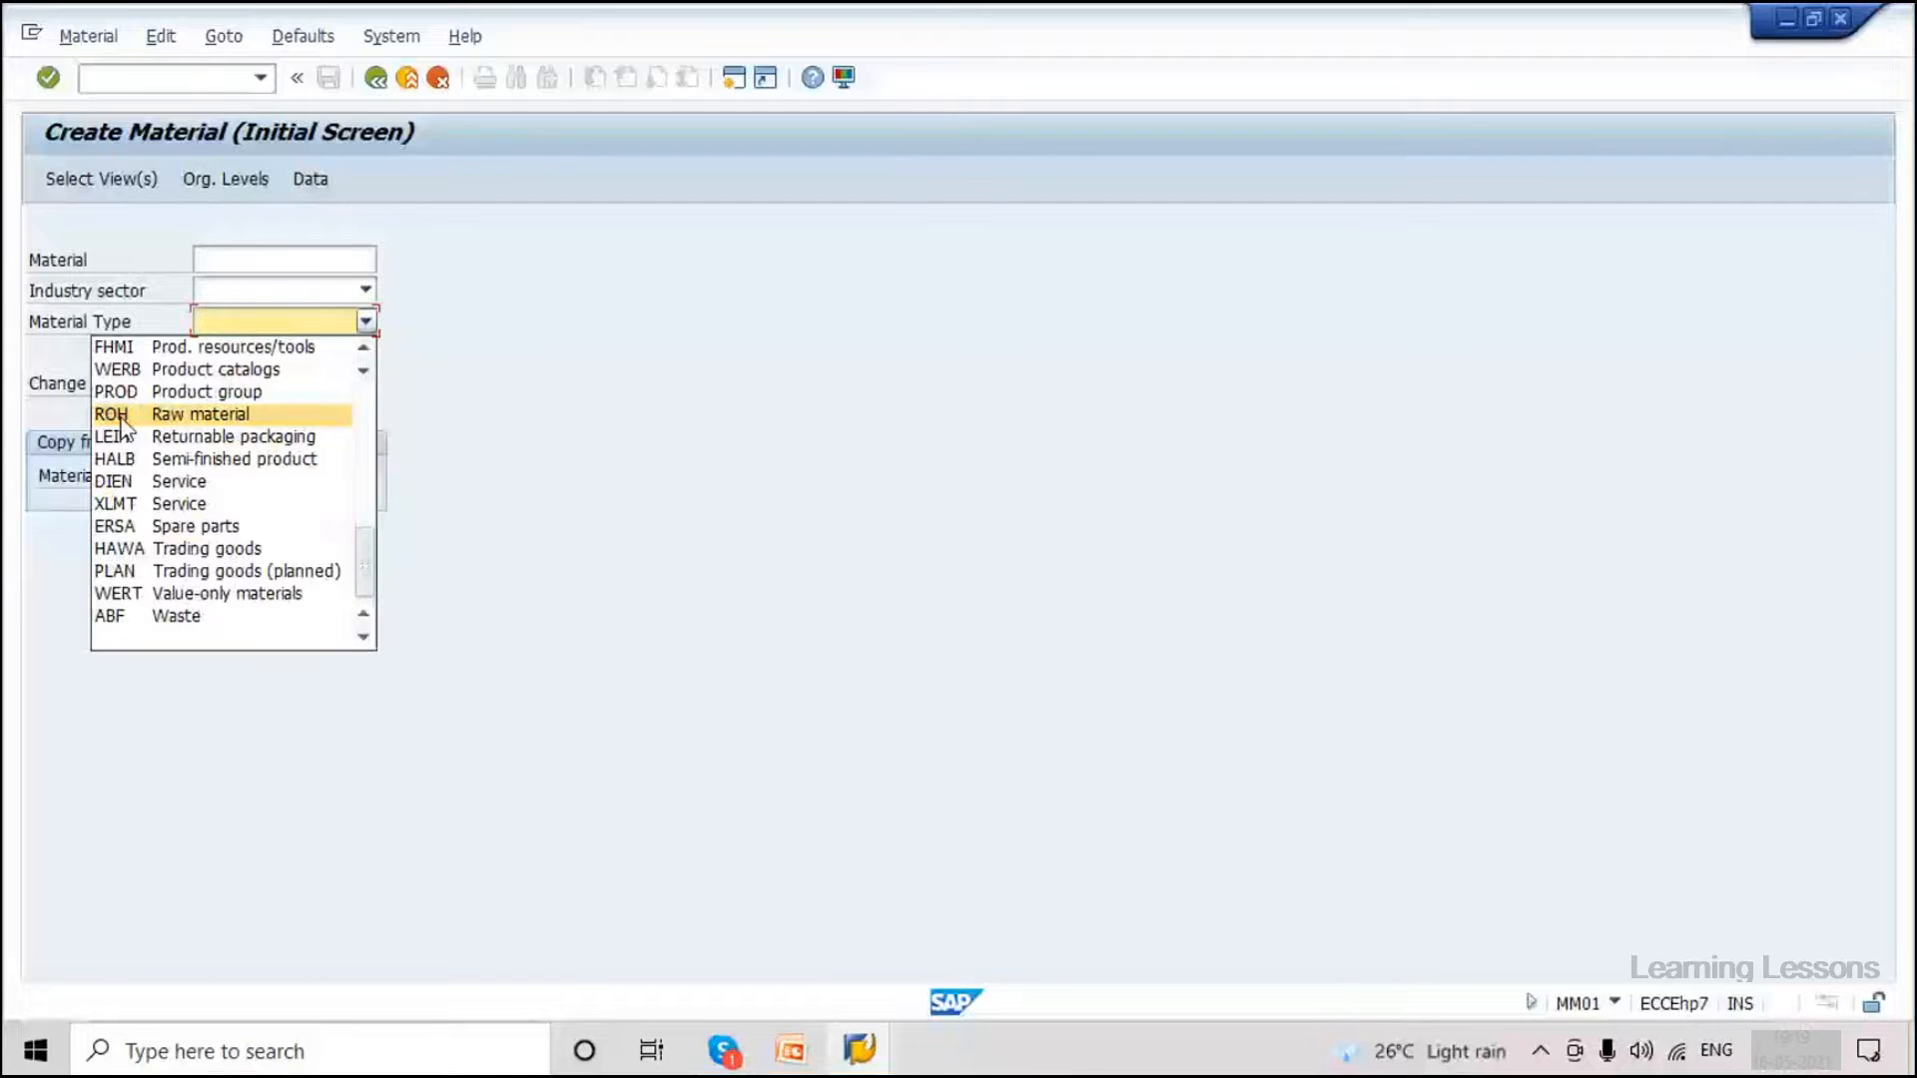
{"action": "scroll", "coordinate": [122, 425], "scroll_direction": "up", "scroll_amount": 5}
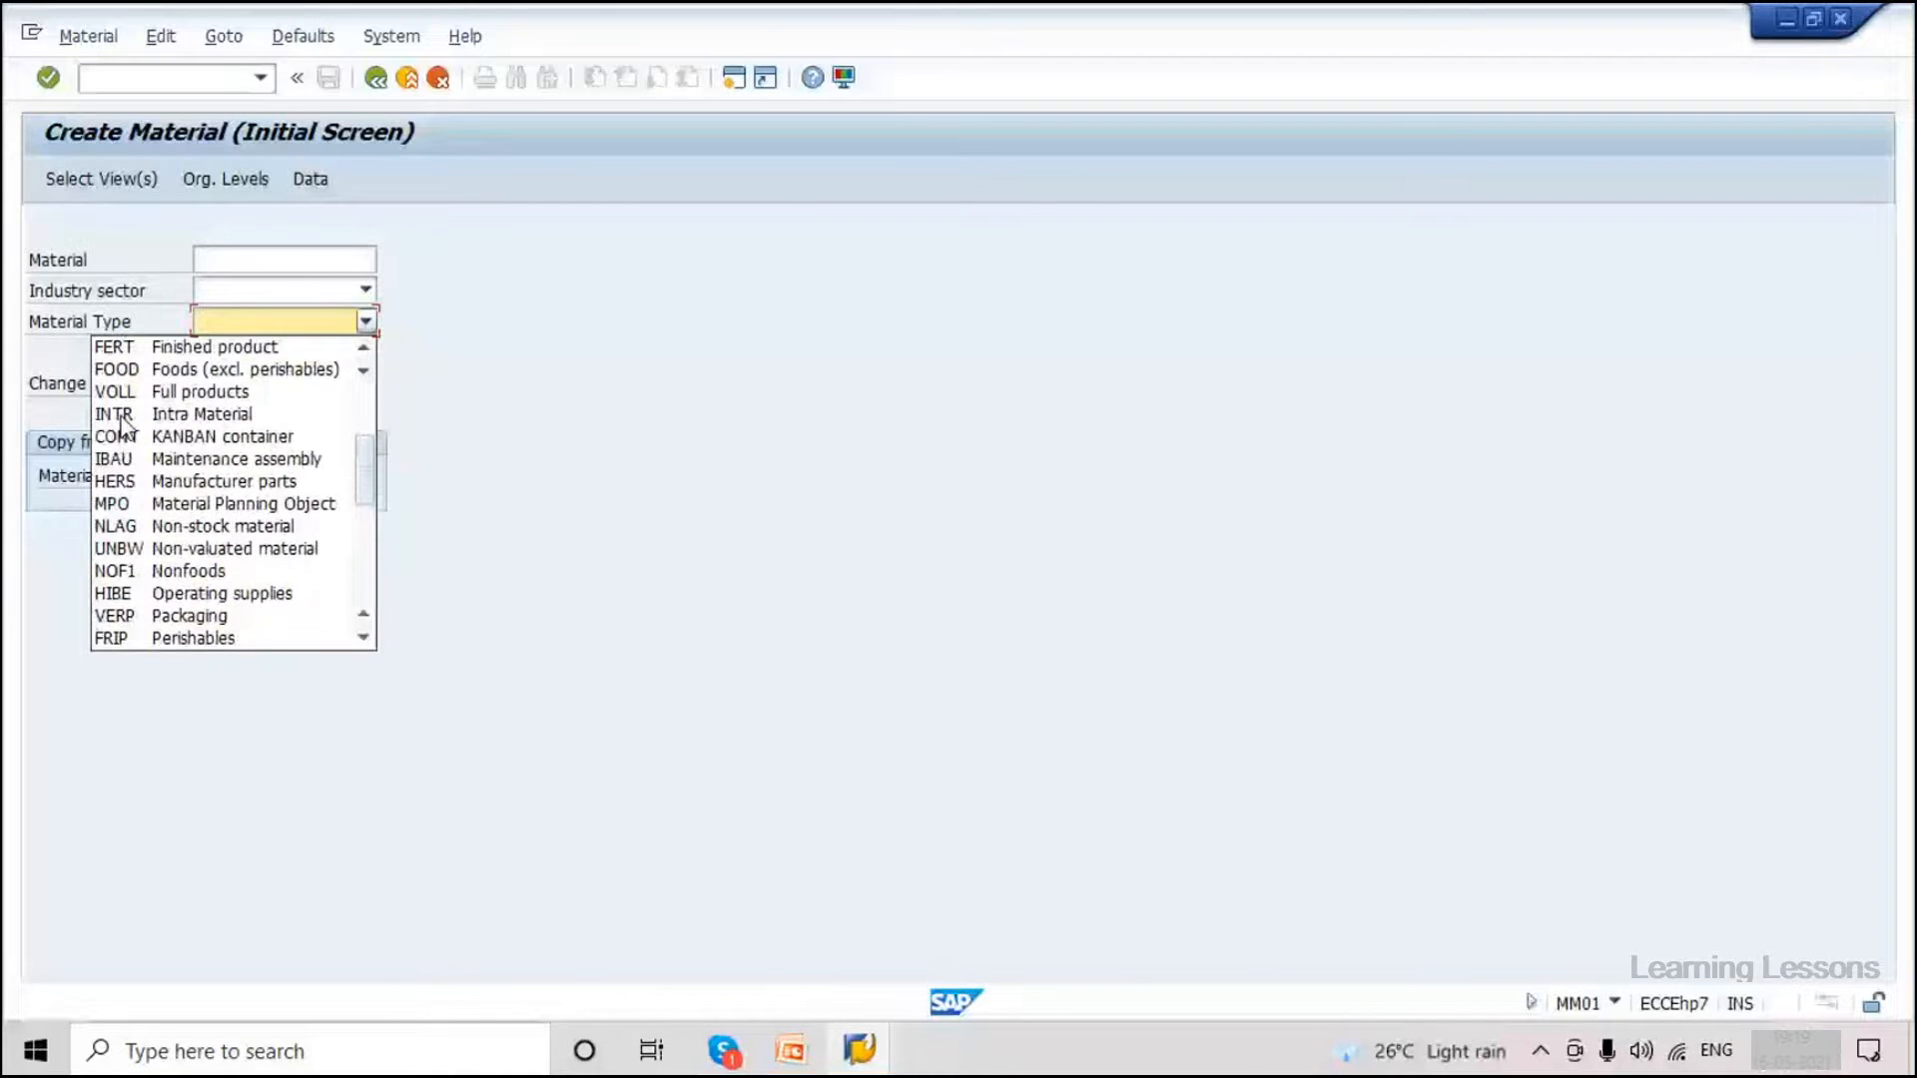
{"action": "scroll", "coordinate": [122, 424], "scroll_direction": "up", "scroll_amount": 4}
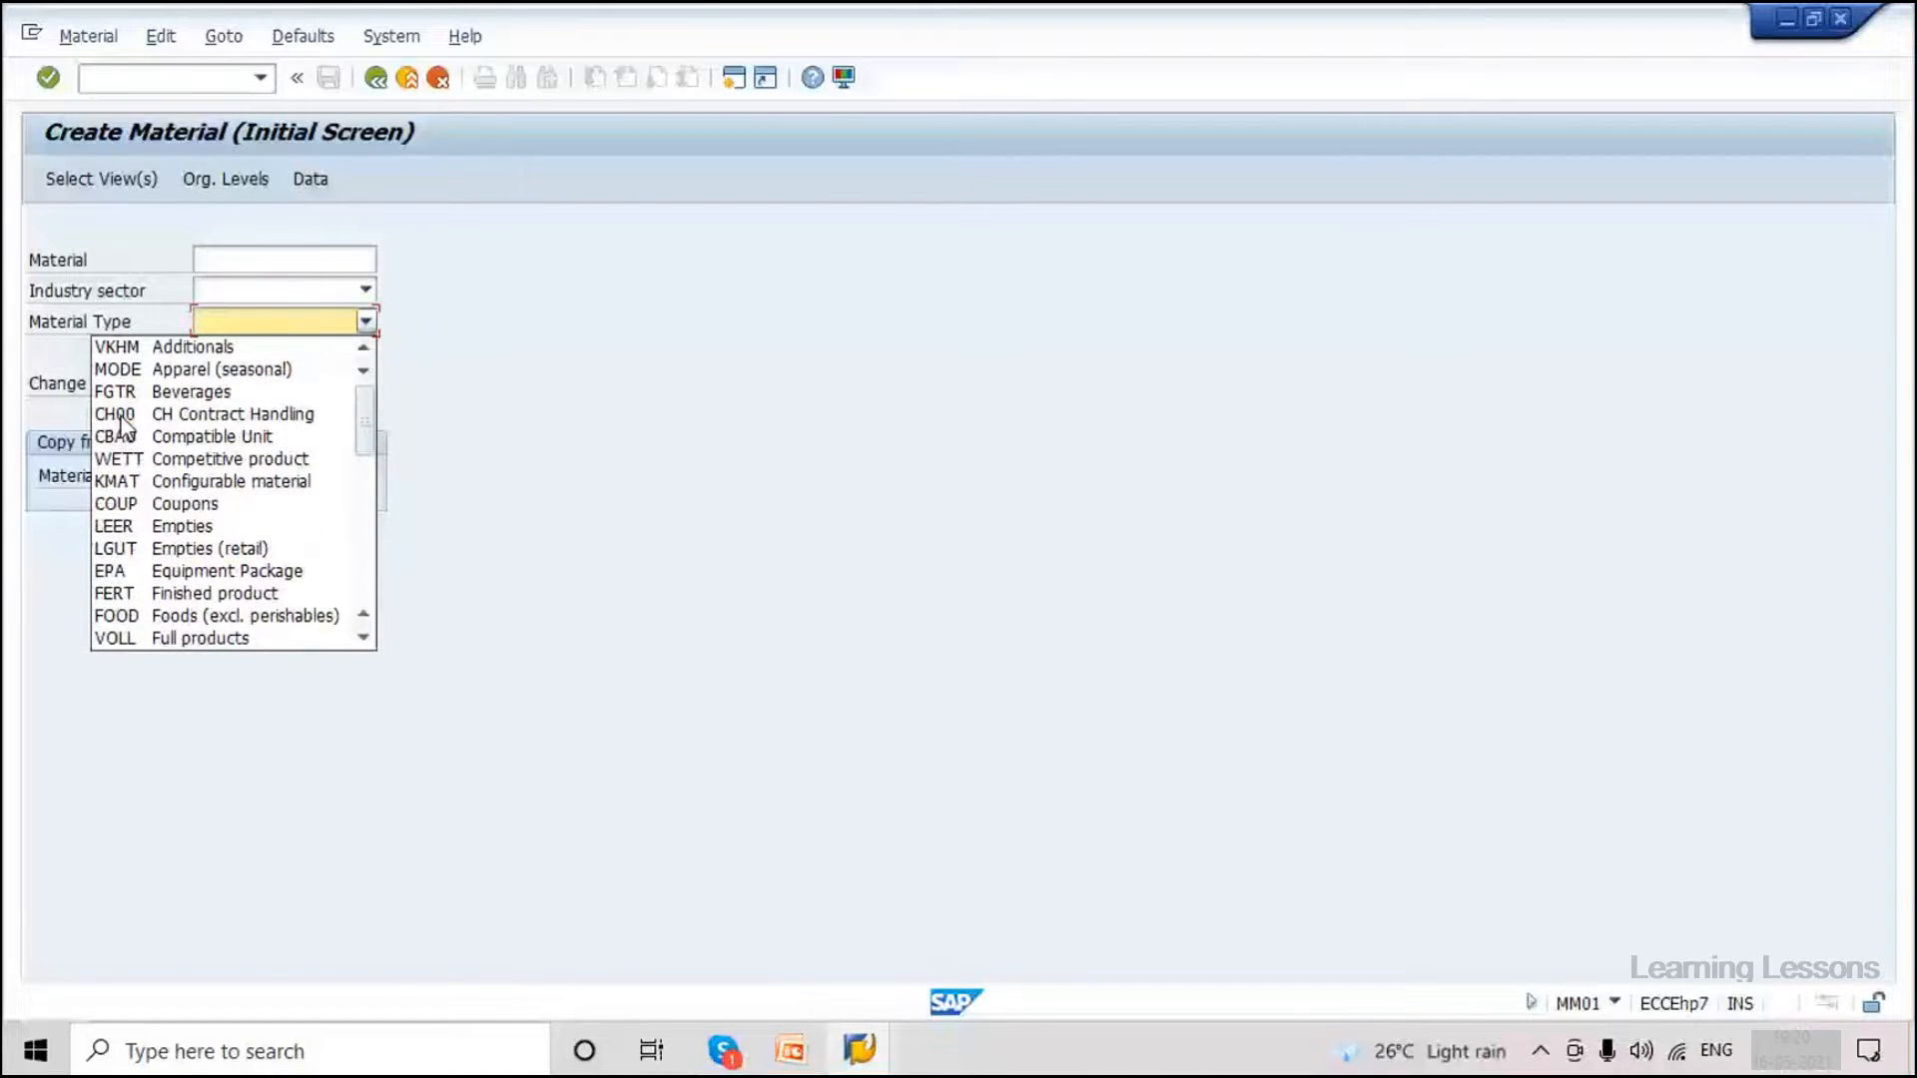
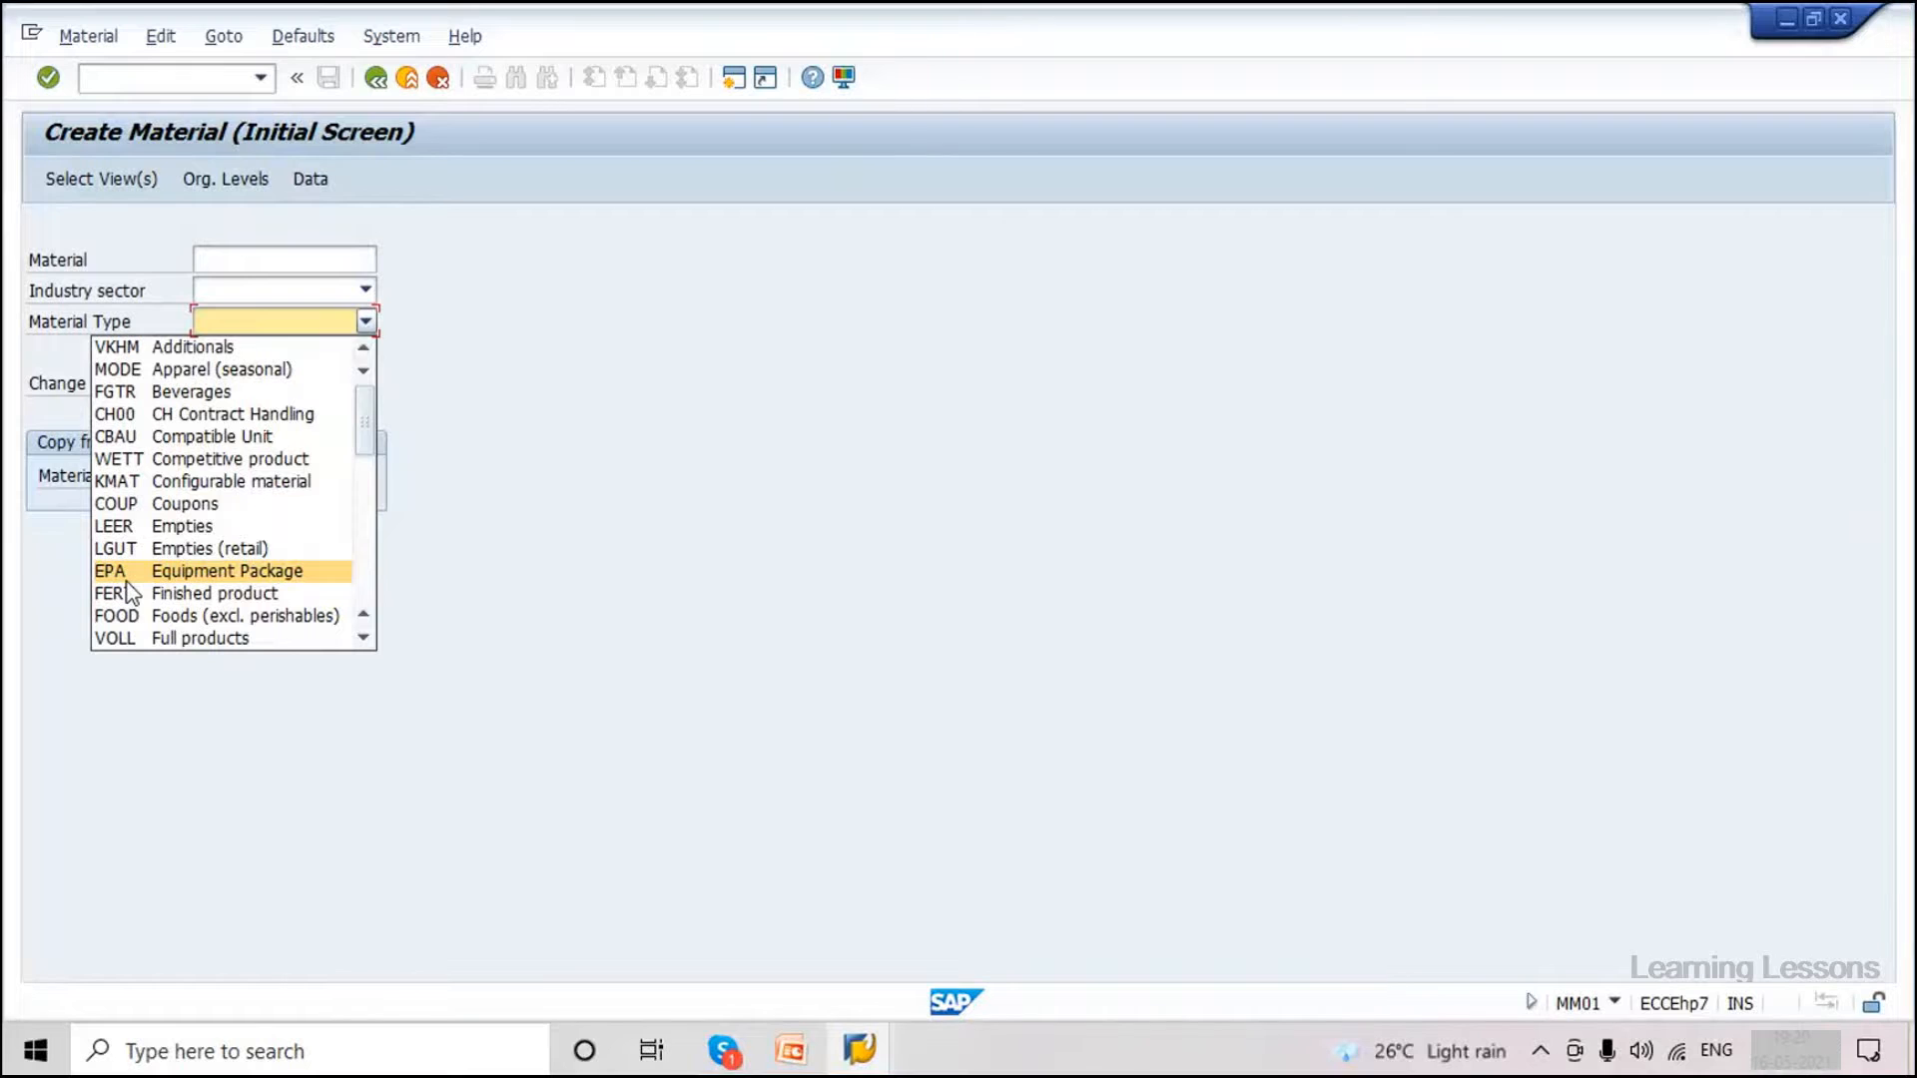
Dismiss the Material Type list without a value, leaving material, industry sector and type blank in MM01.
{"action": "left_click", "coordinate": [244, 325]}
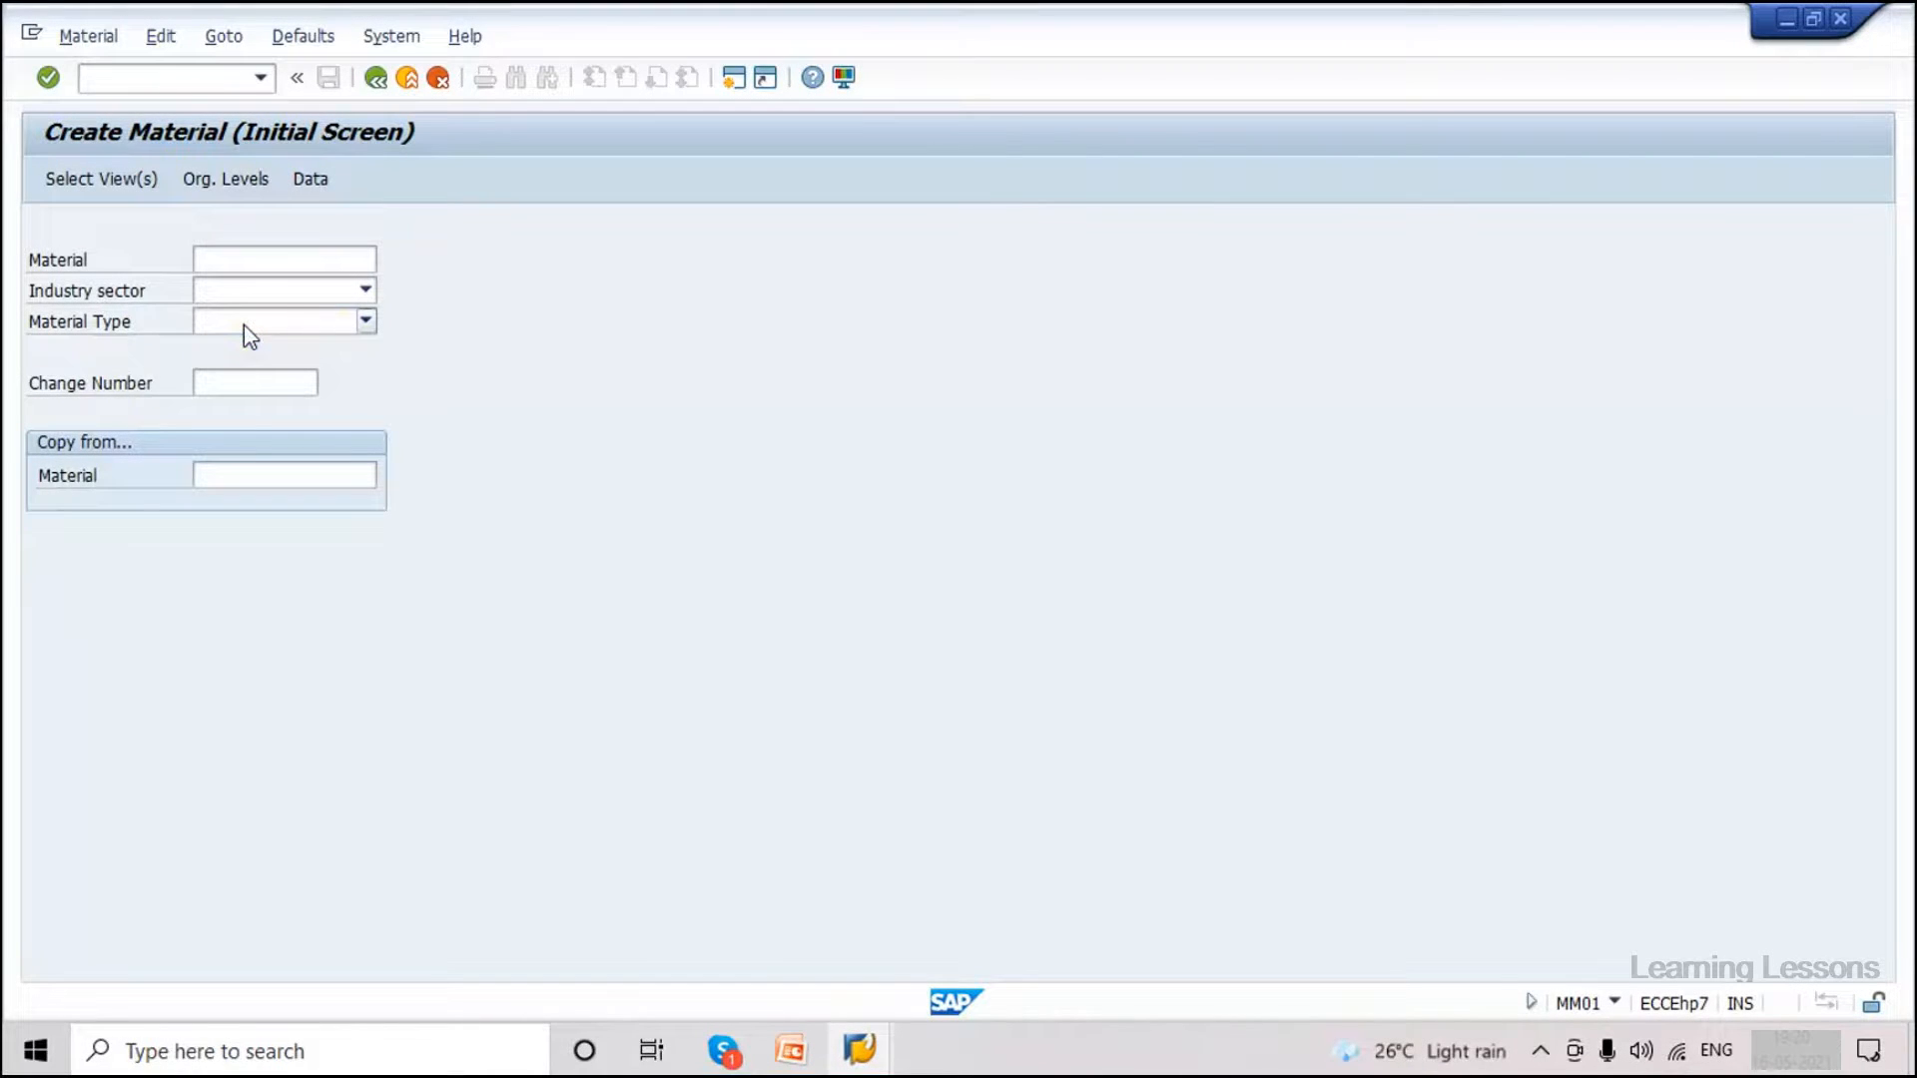
Trace Material Type via F1 technical info through data element and domain MTART to value table T134.
{"action": "key", "text": "F1"}
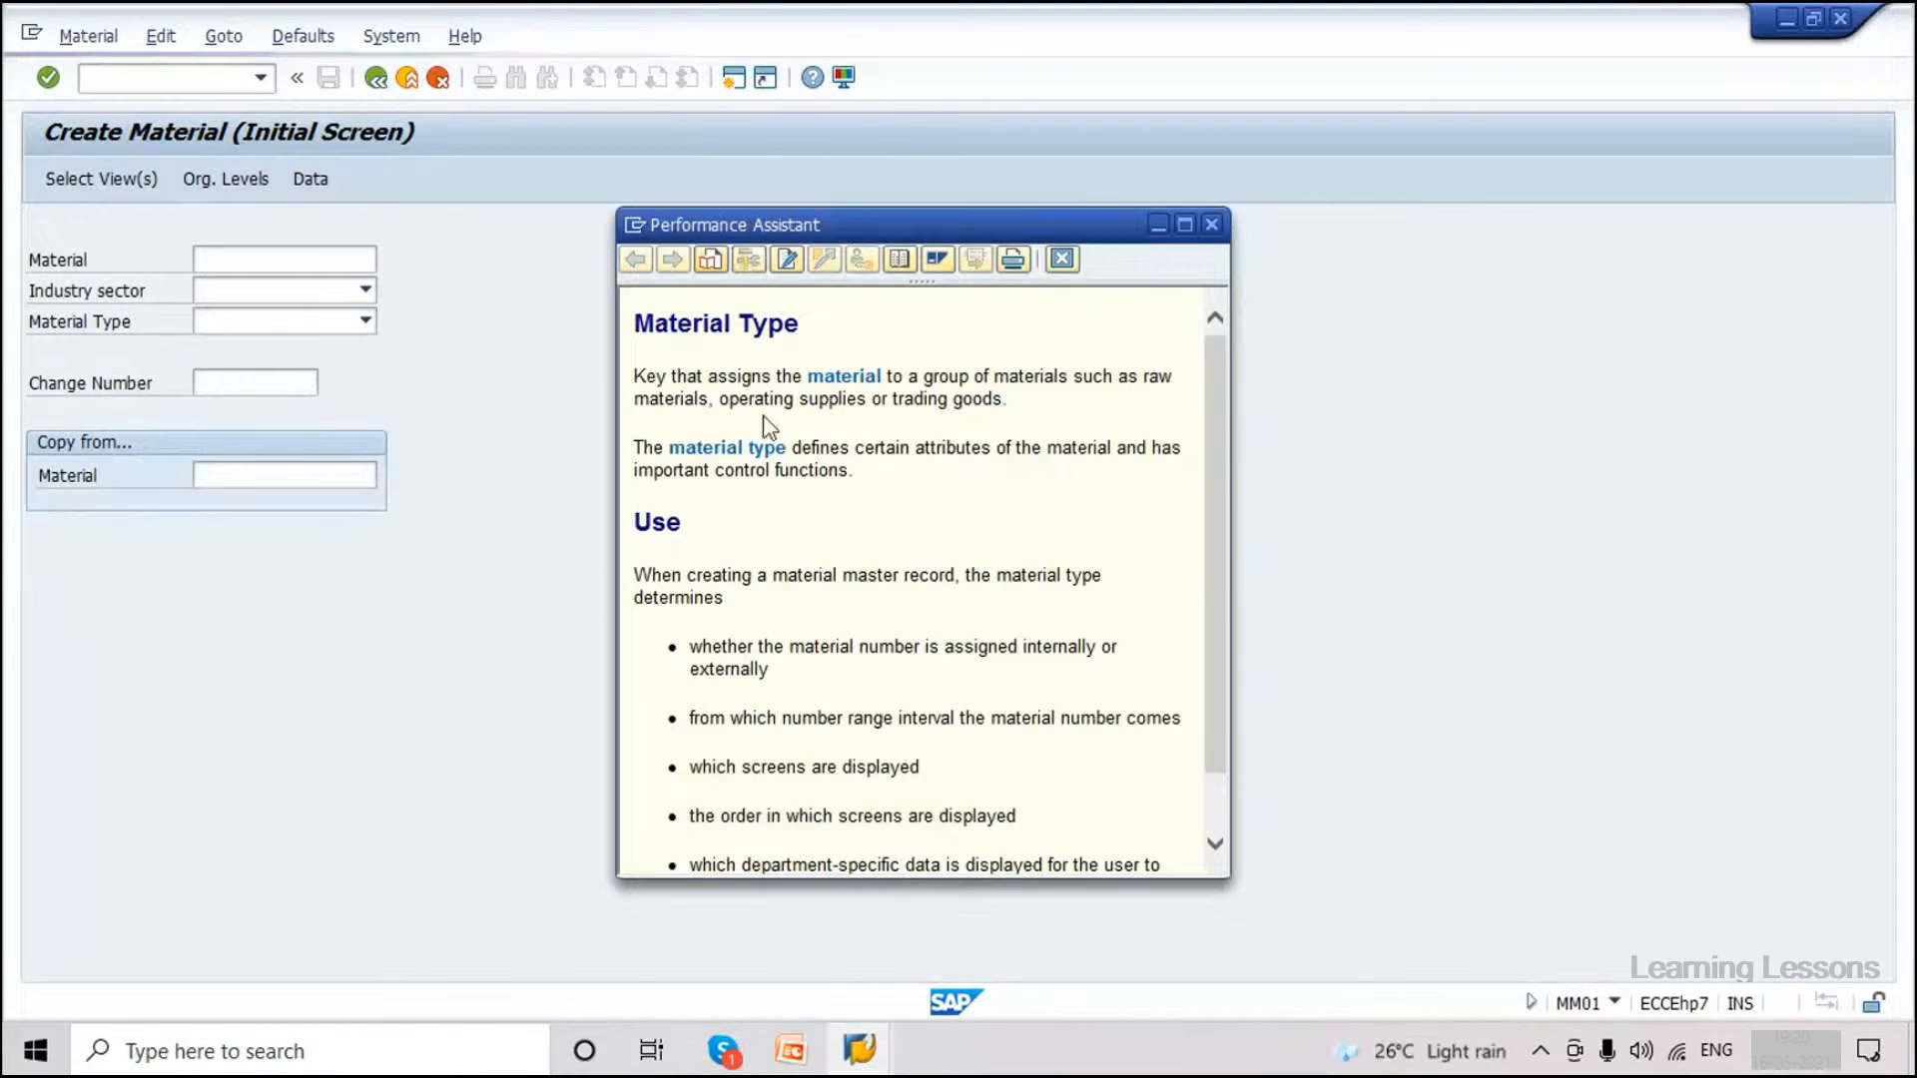
{"action": "key", "text": "F9"}
{"action": "left_click_drag", "start_coordinate": [441, 367], "coordinate": [988, 197]}
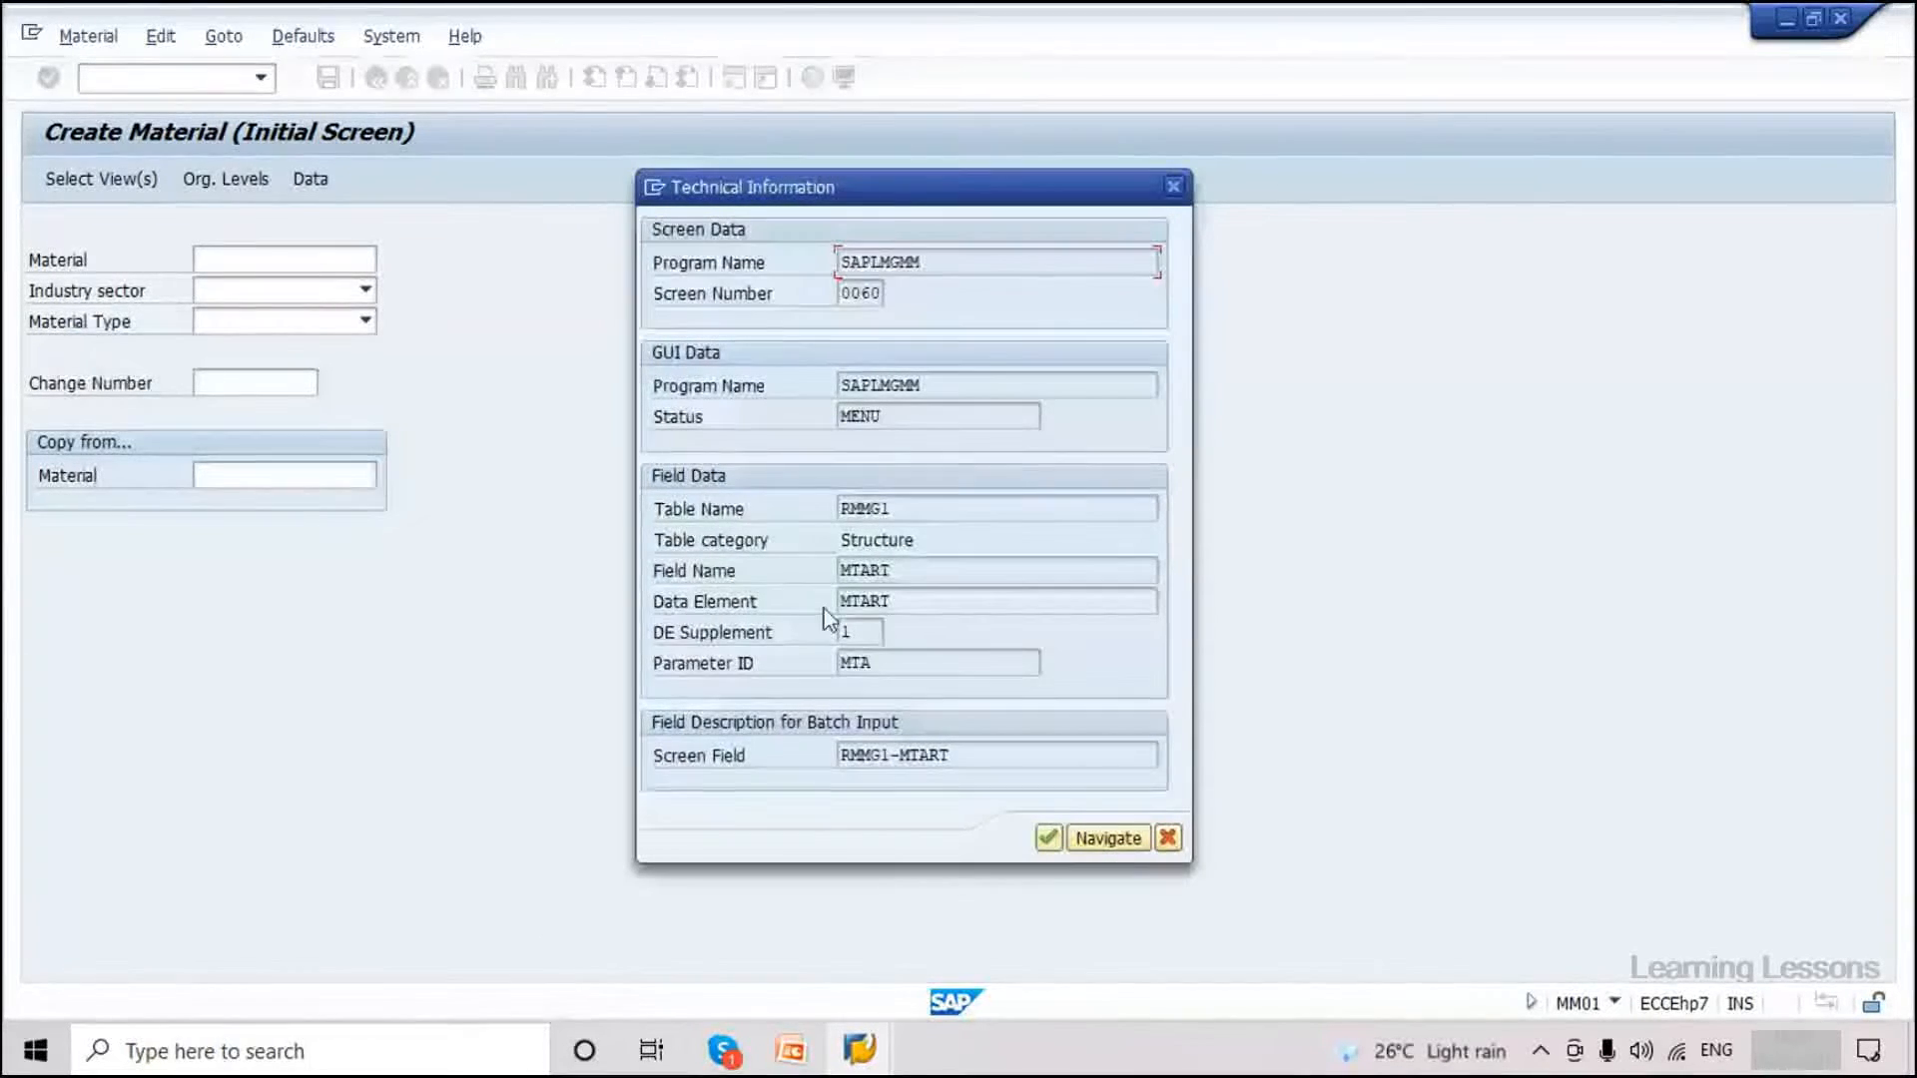
{"action": "double_click", "coordinate": [867, 601]}
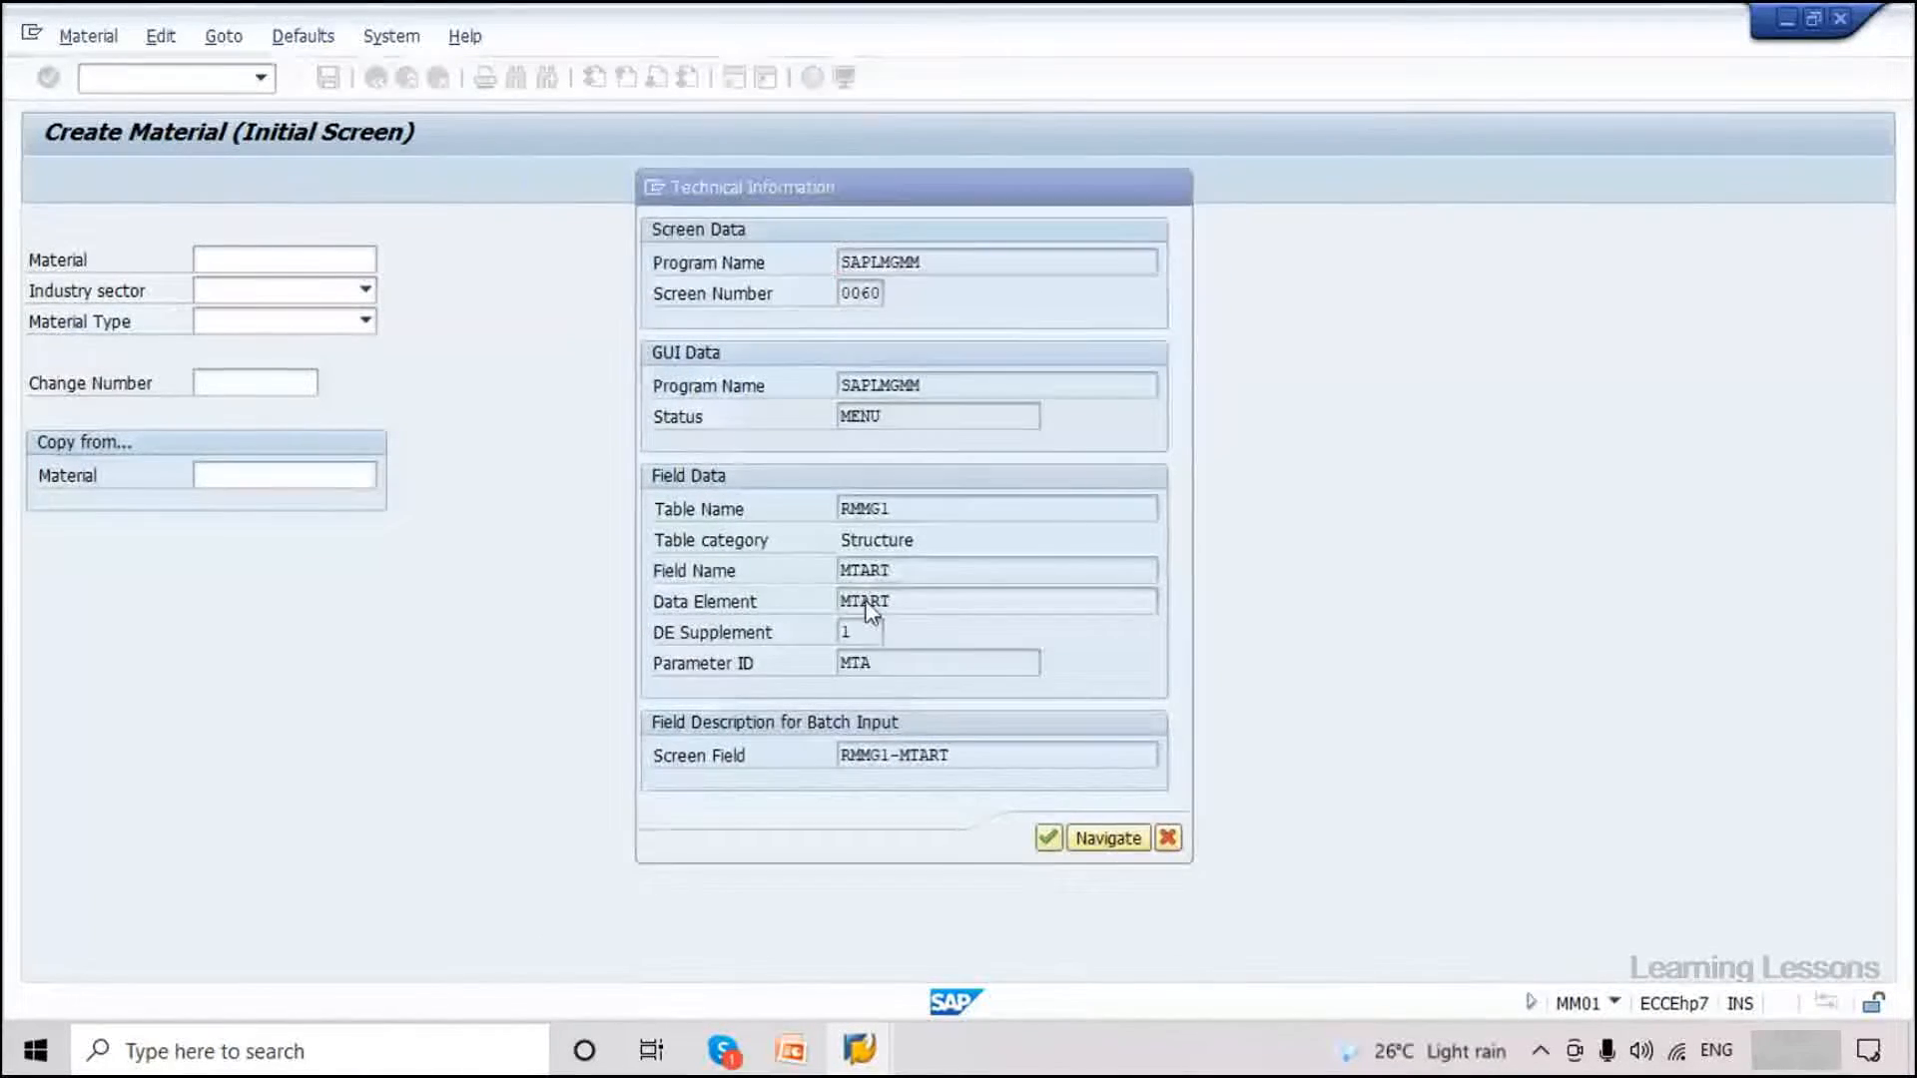
{"action": "double_click", "coordinate": [342, 381]}
{"action": "left_click", "coordinate": [343, 299]}
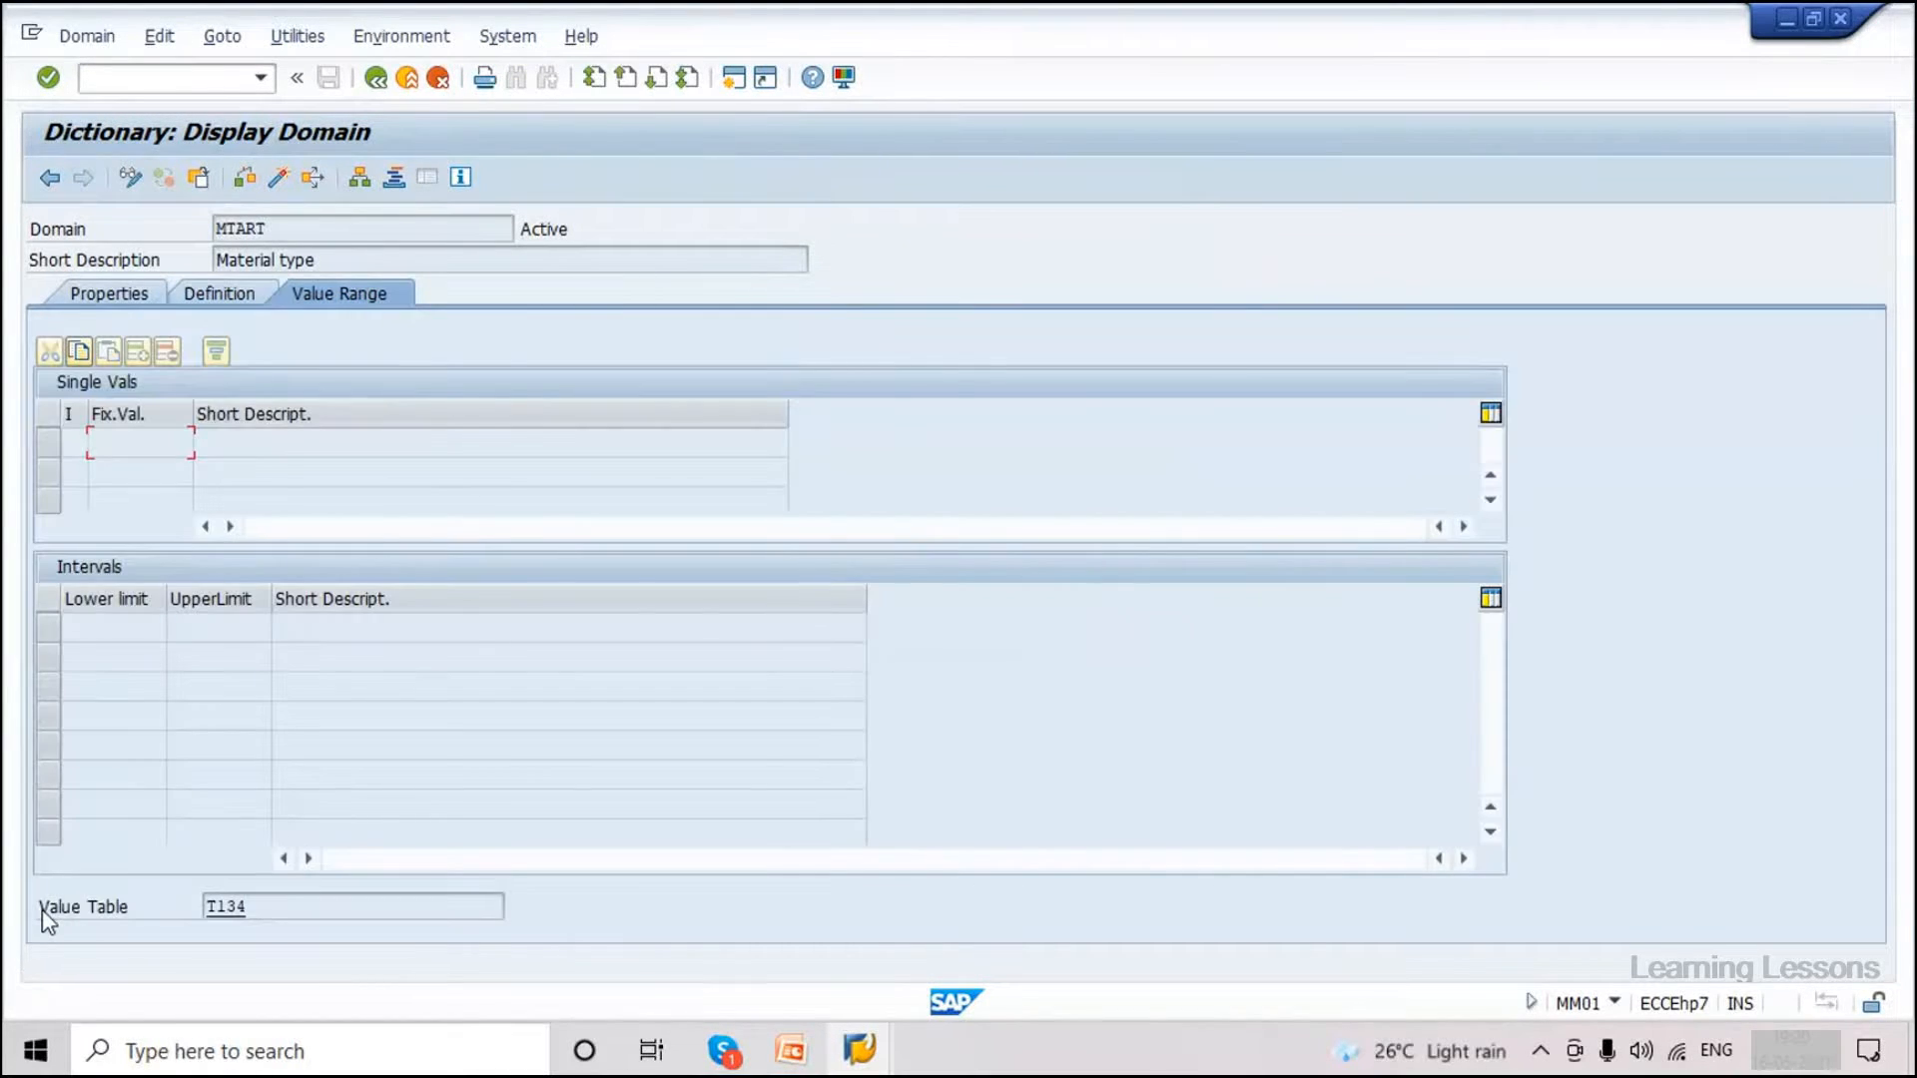
{"action": "left_click_drag", "start_coordinate": [250, 907], "coordinate": [210, 906]}
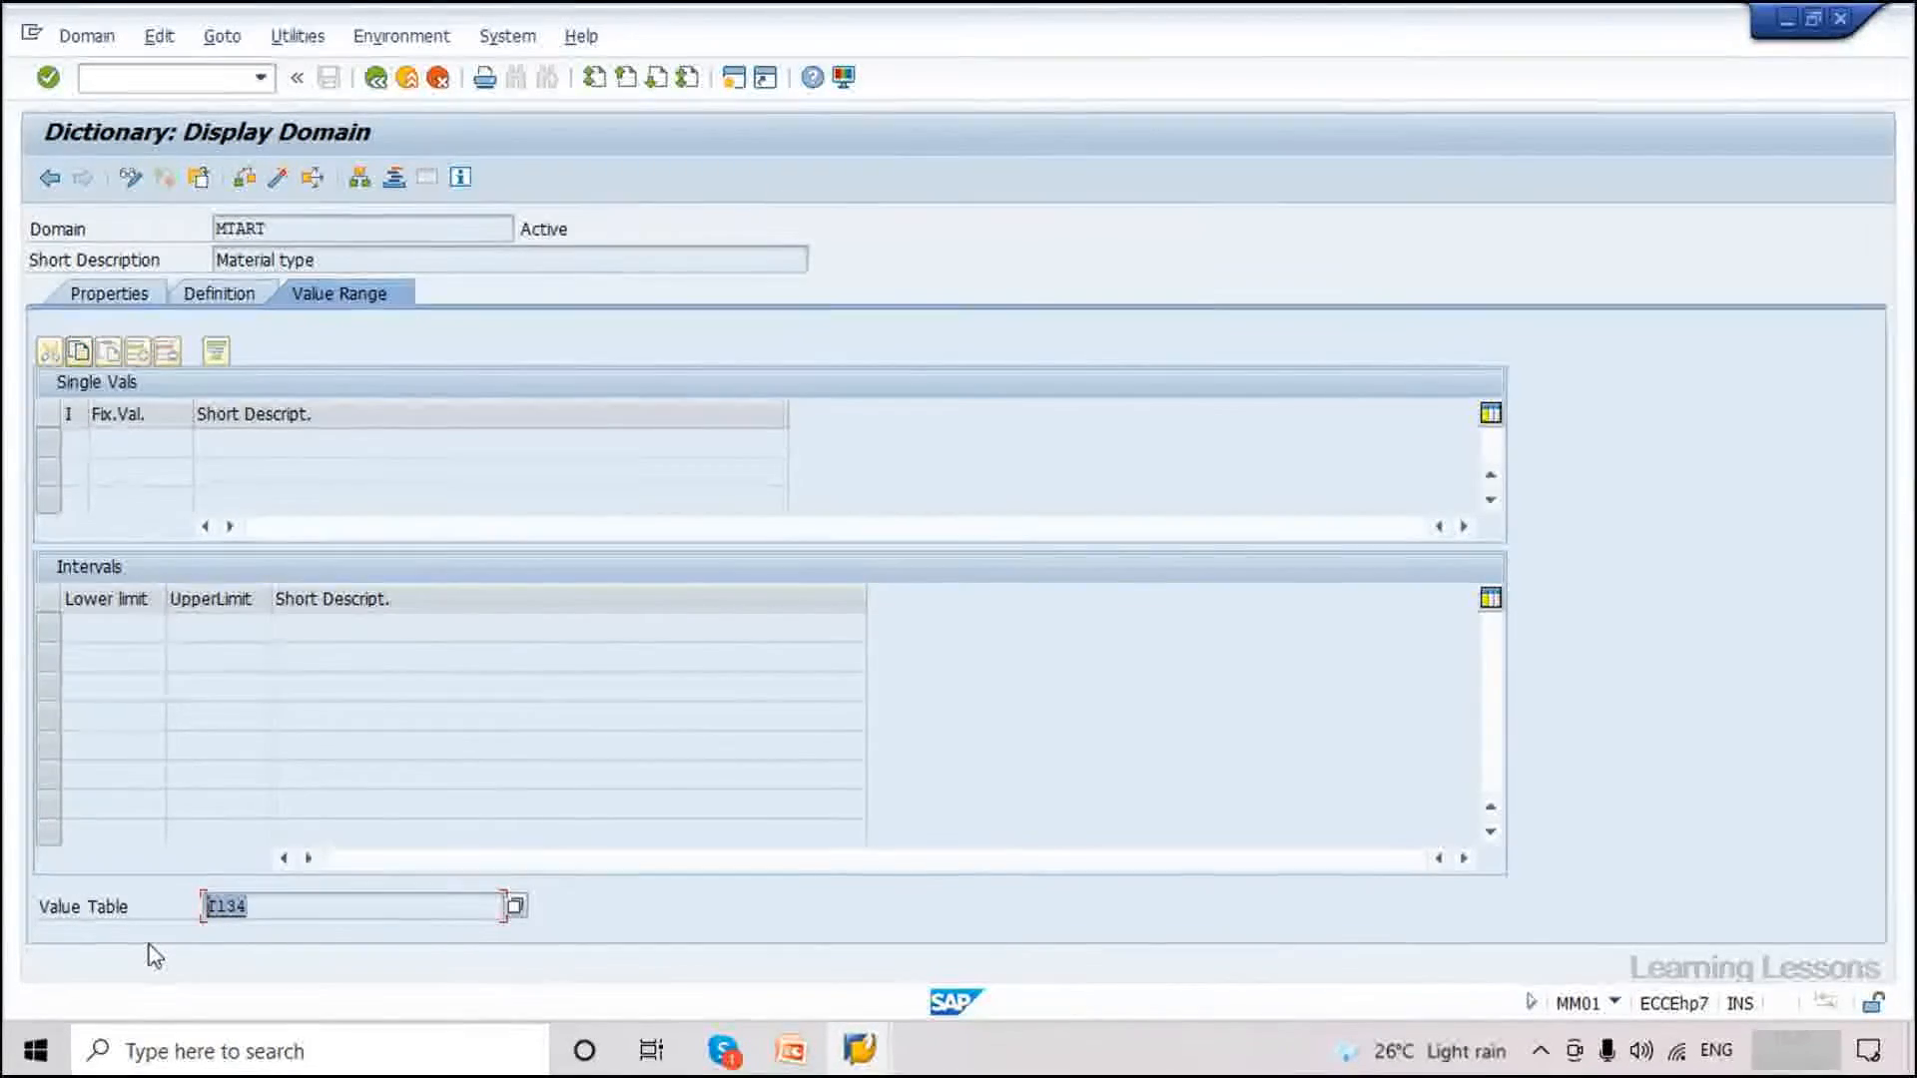
{"action": "double_click", "coordinate": [237, 908]}
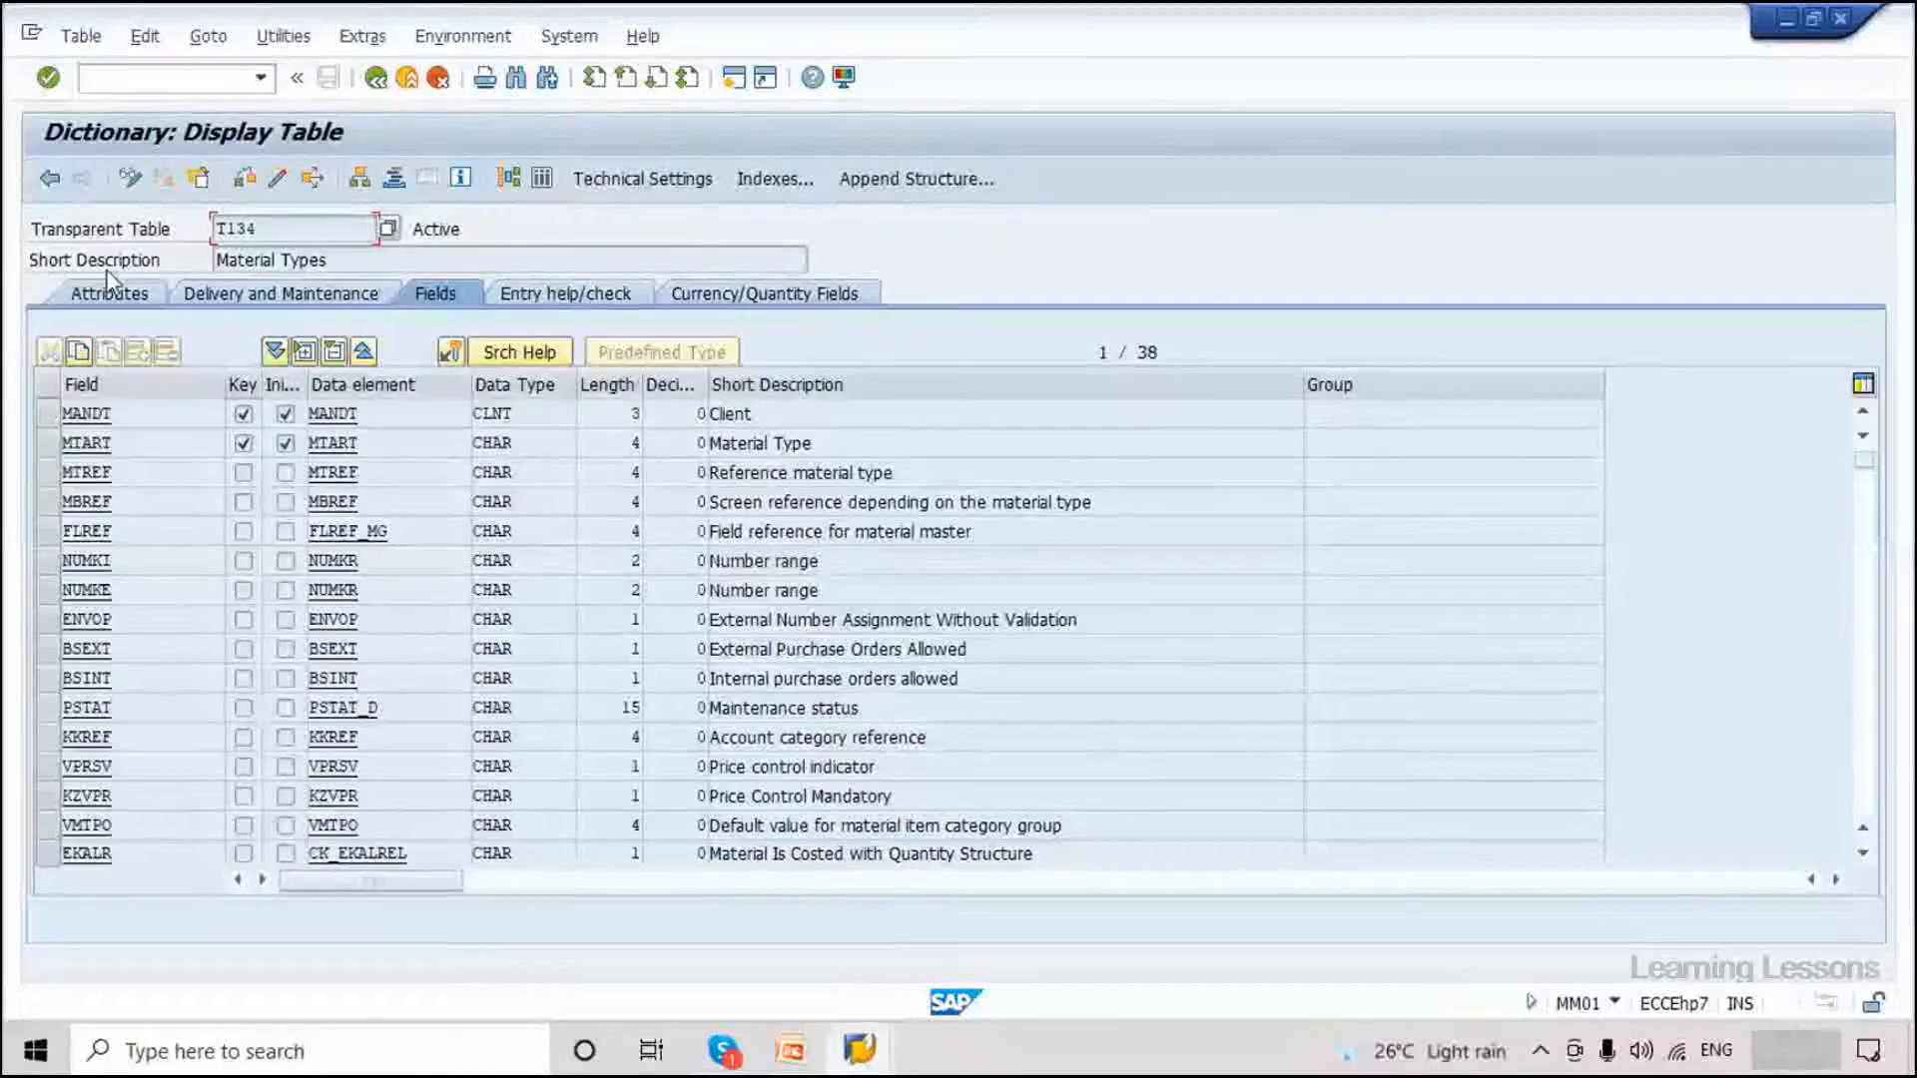
Search the contents of table T134 for material type ZPCT.
{"action": "left_click_drag", "start_coordinate": [55, 228], "coordinate": [174, 229]}
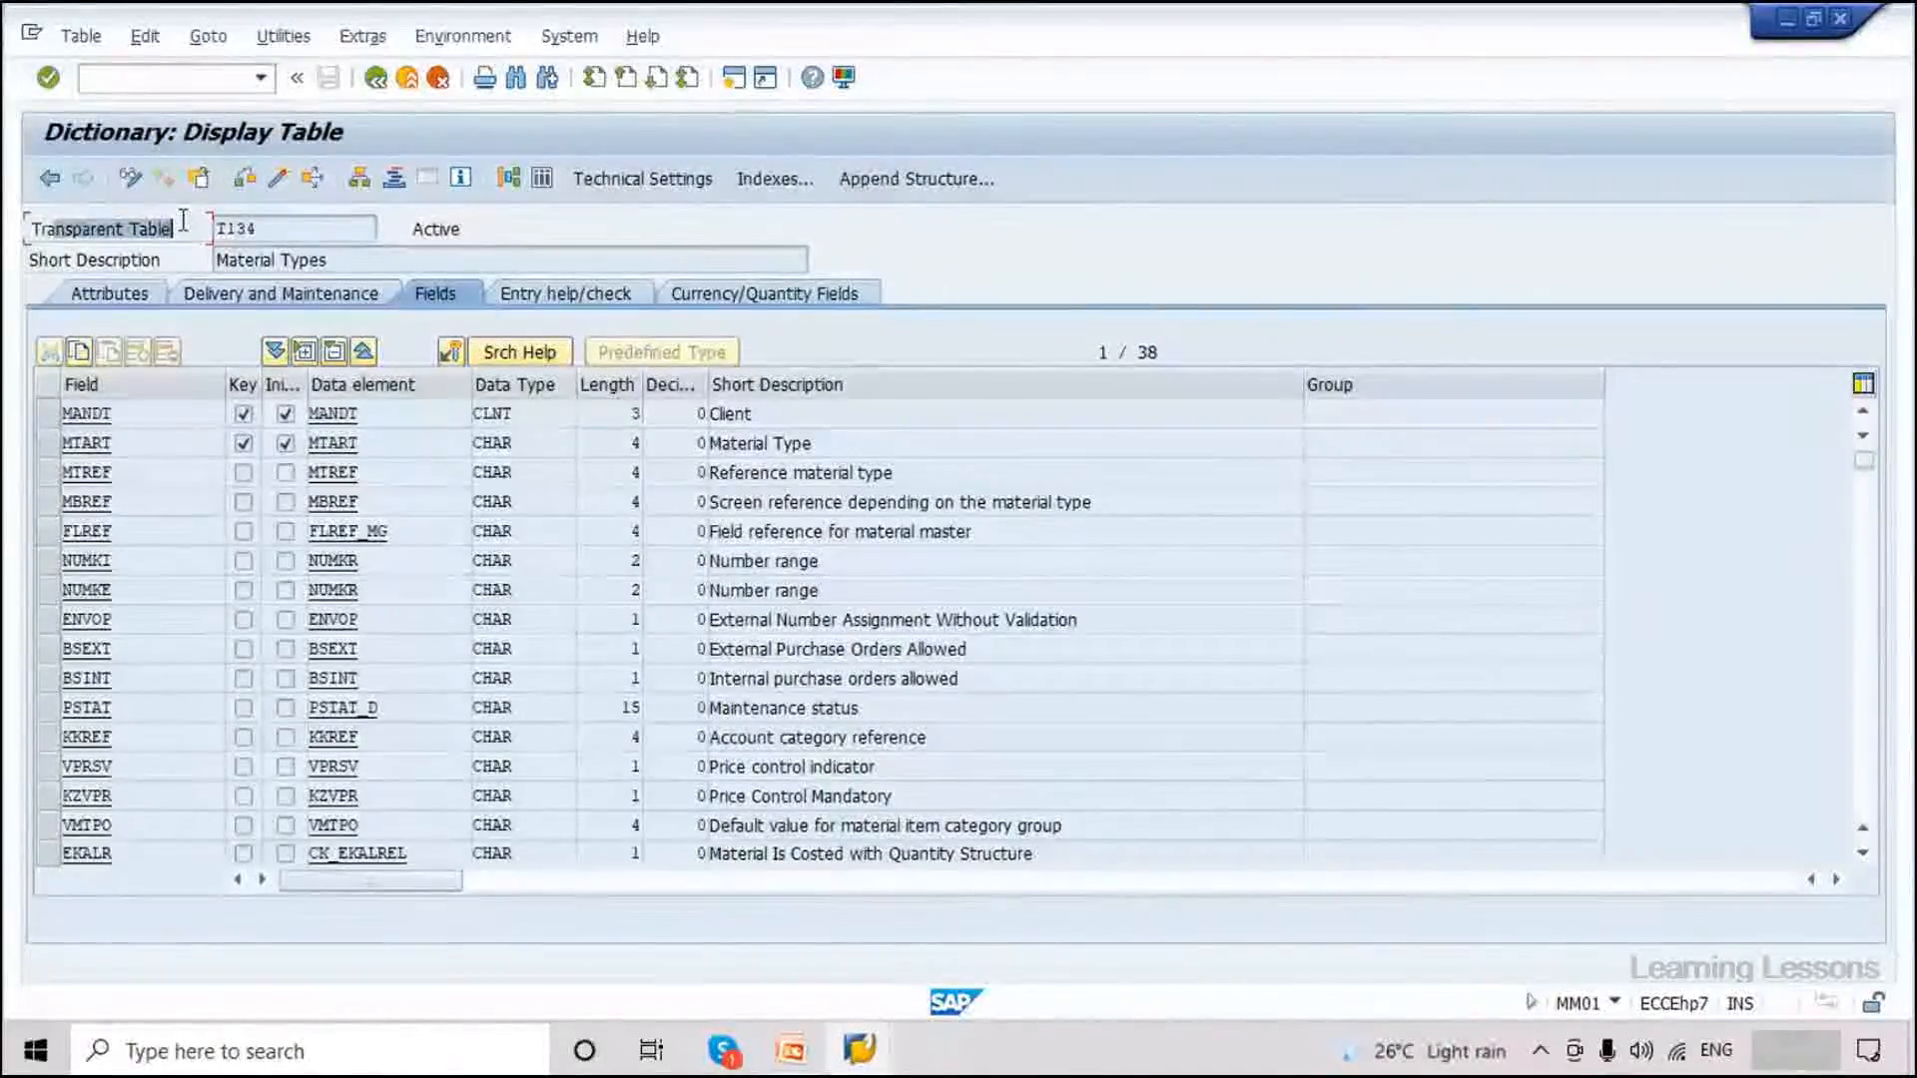
{"action": "left_click", "coordinate": [549, 298]}
{"action": "type", "text": "zpct"}
{"action": "left_click", "coordinate": [48, 179]}
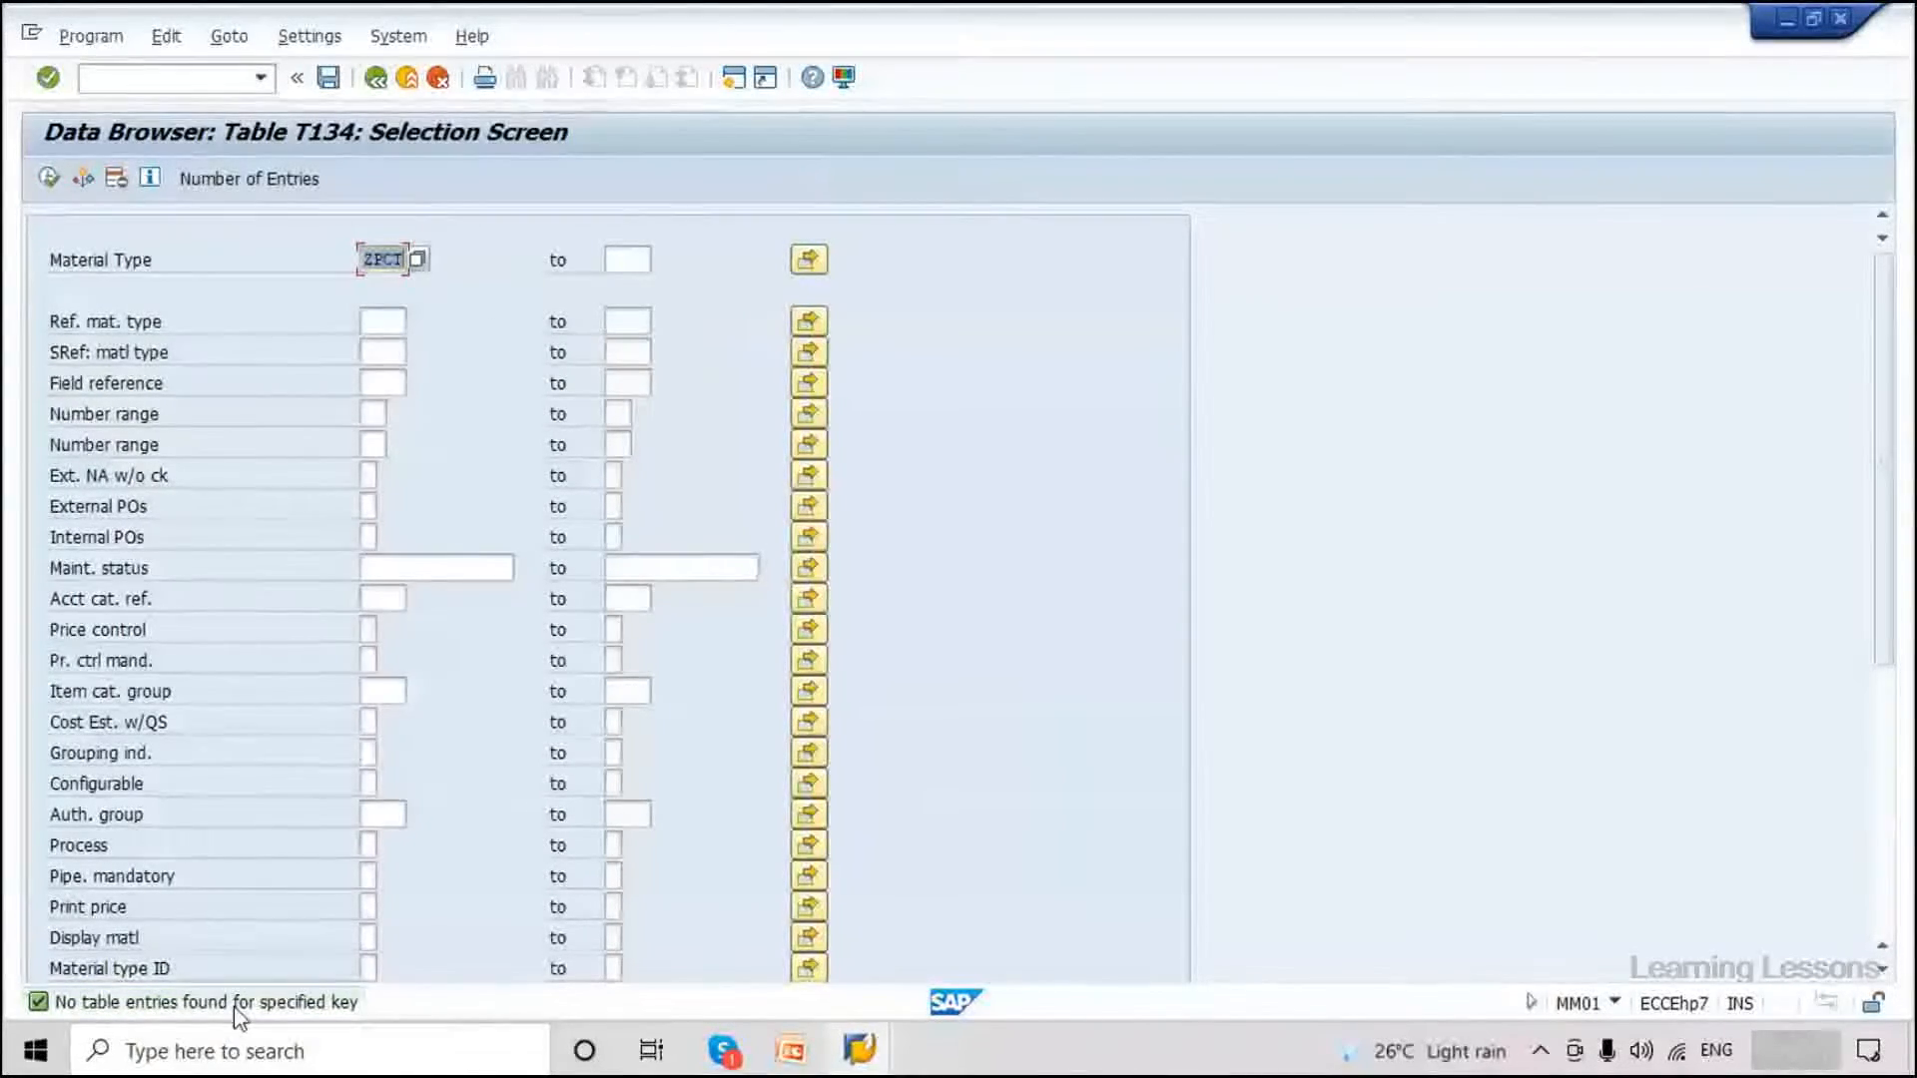
Back out through the data browser, T134, domain and data element screens and close leftover help windows.
{"action": "left_click", "coordinate": [383, 84]}
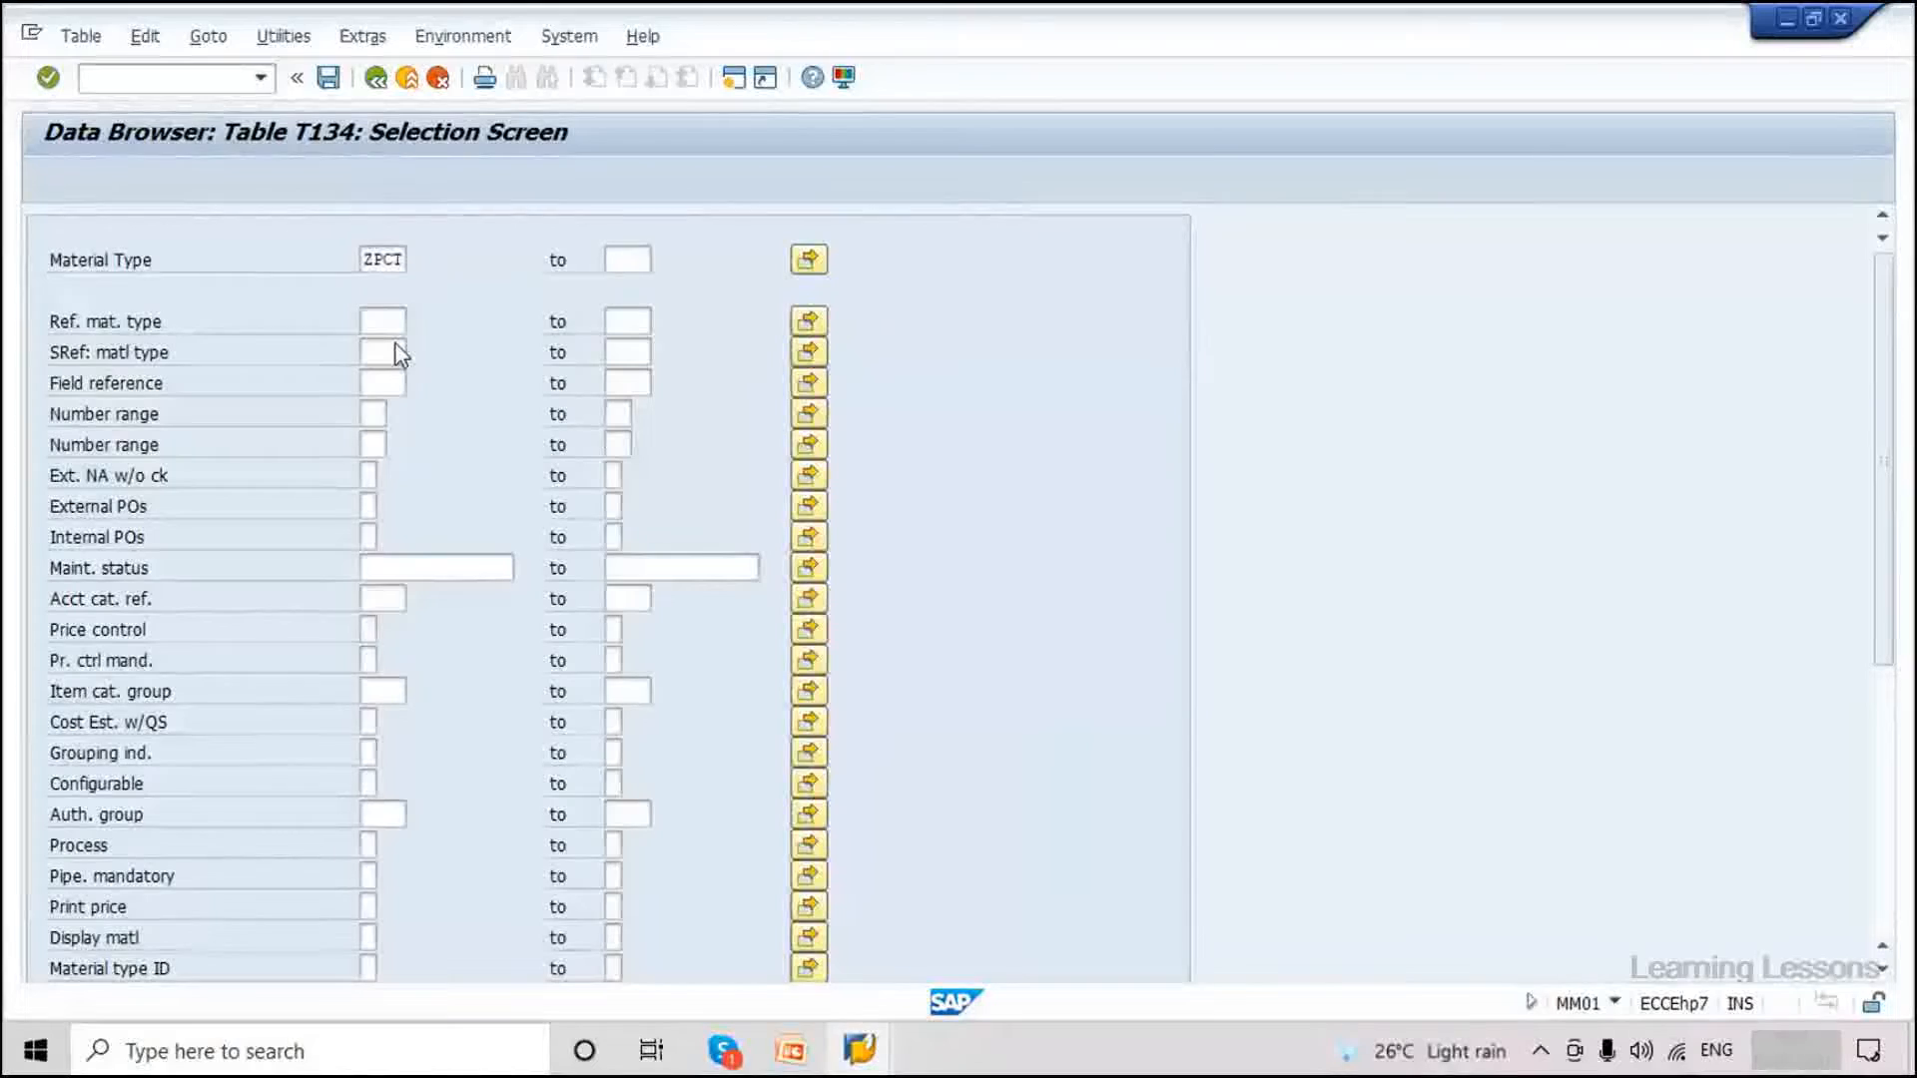
{"action": "left_click", "coordinate": [385, 84]}
{"action": "left_click", "coordinate": [386, 84]}
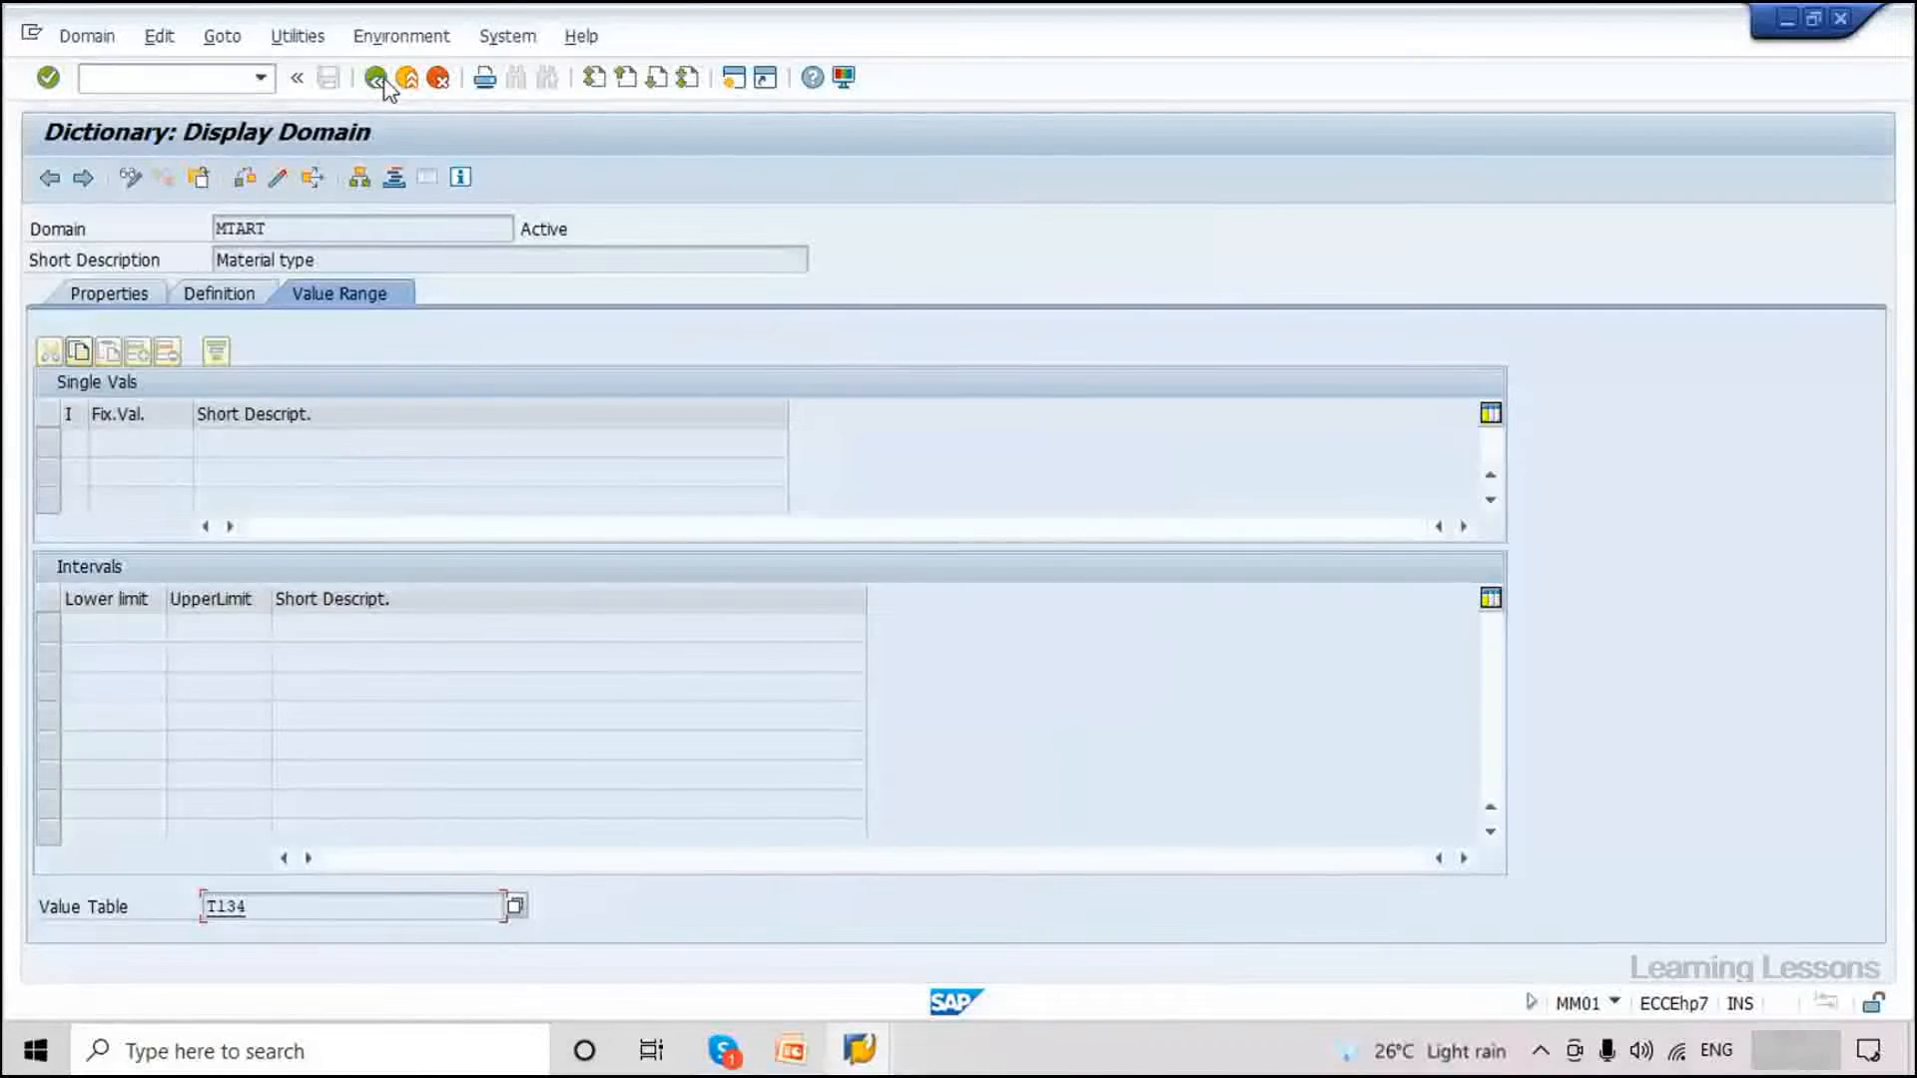
{"action": "left_click", "coordinate": [385, 84]}
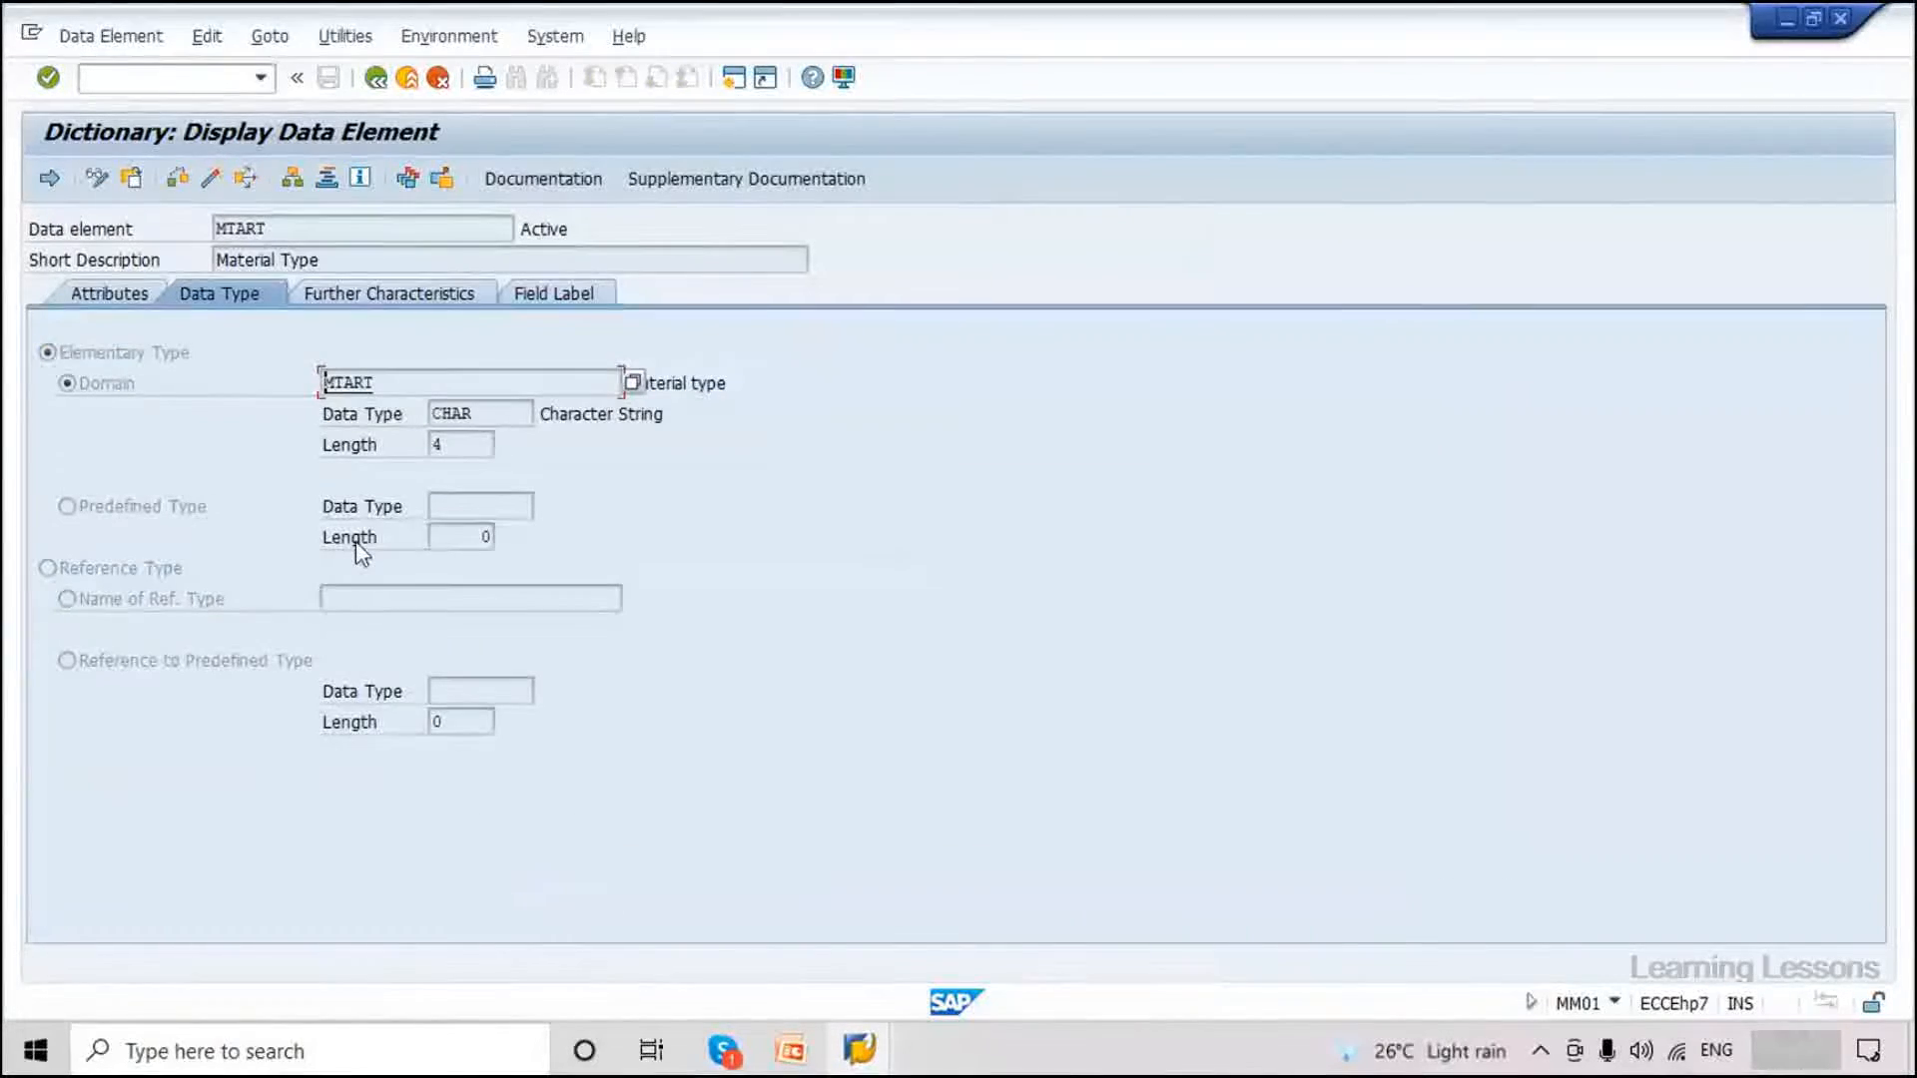
{"action": "left_click", "coordinate": [379, 82]}
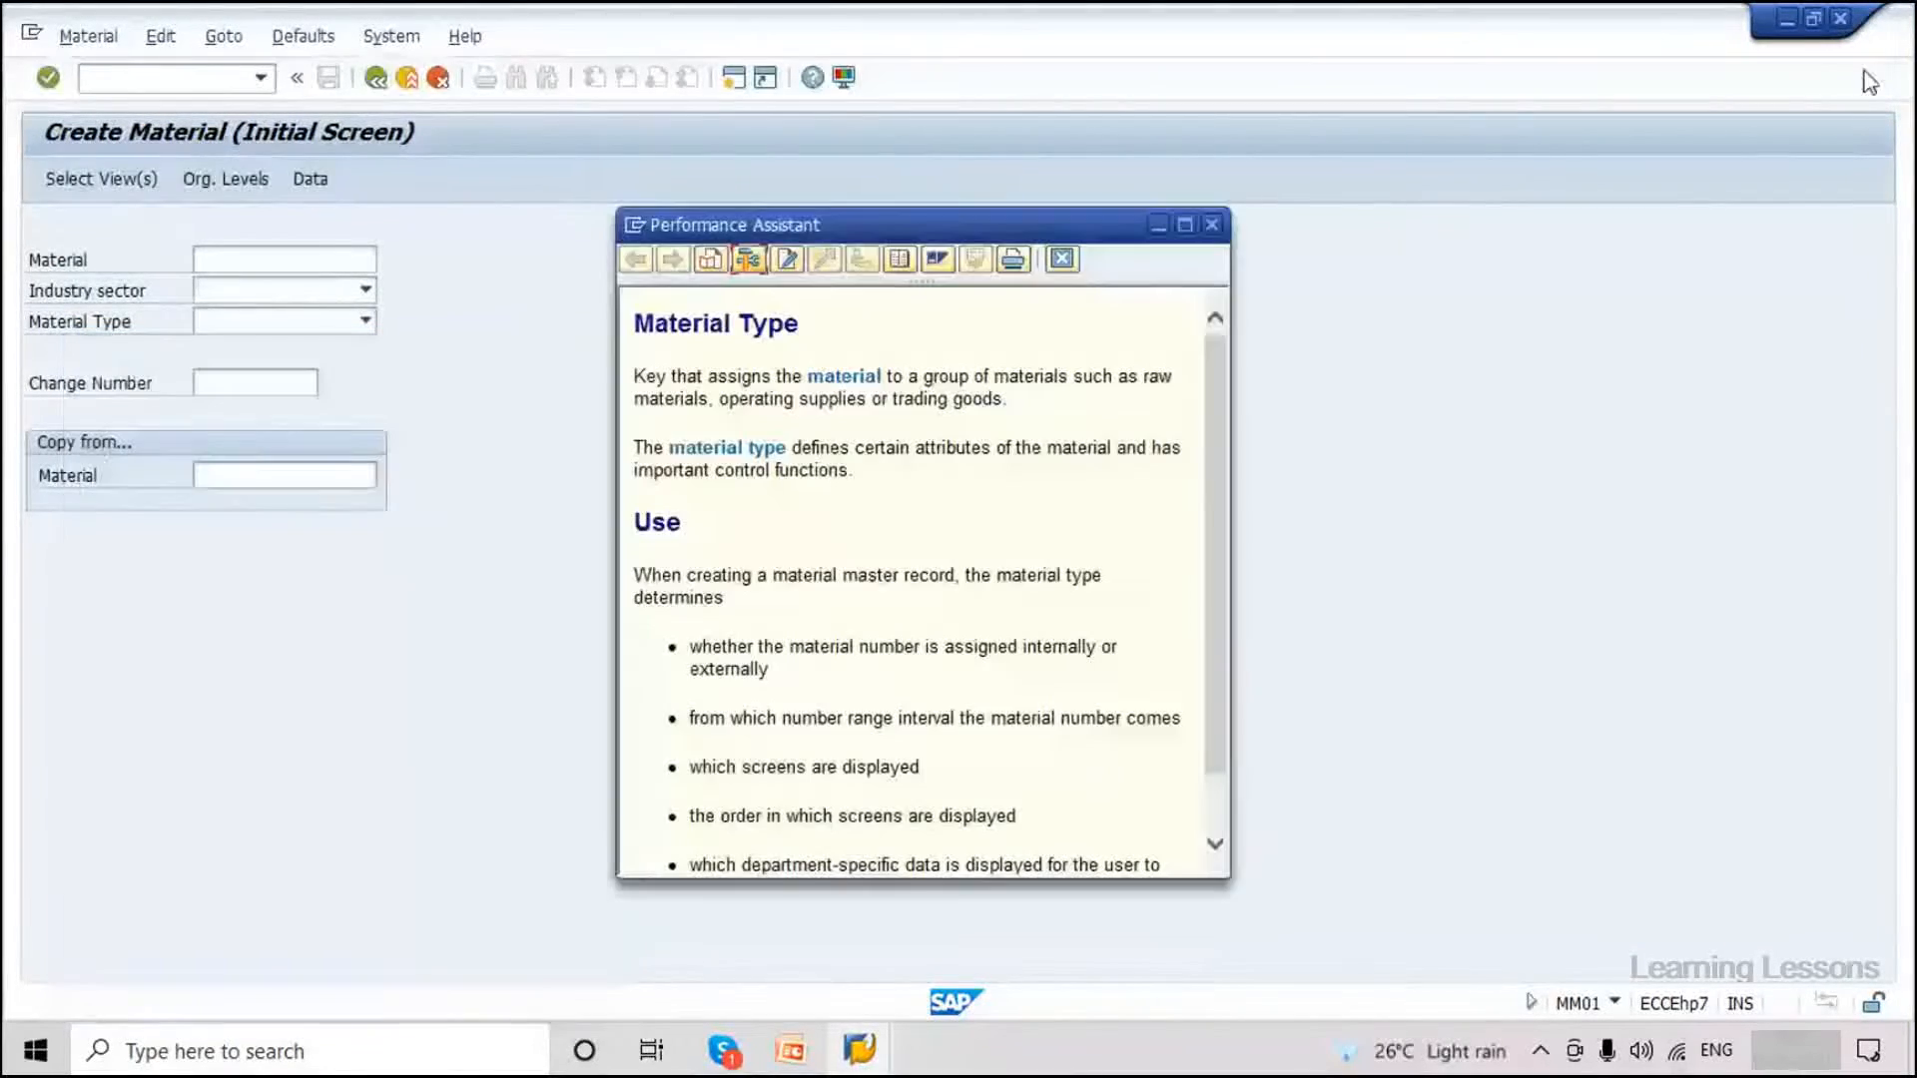
{"action": "left_click", "coordinate": [1212, 223]}
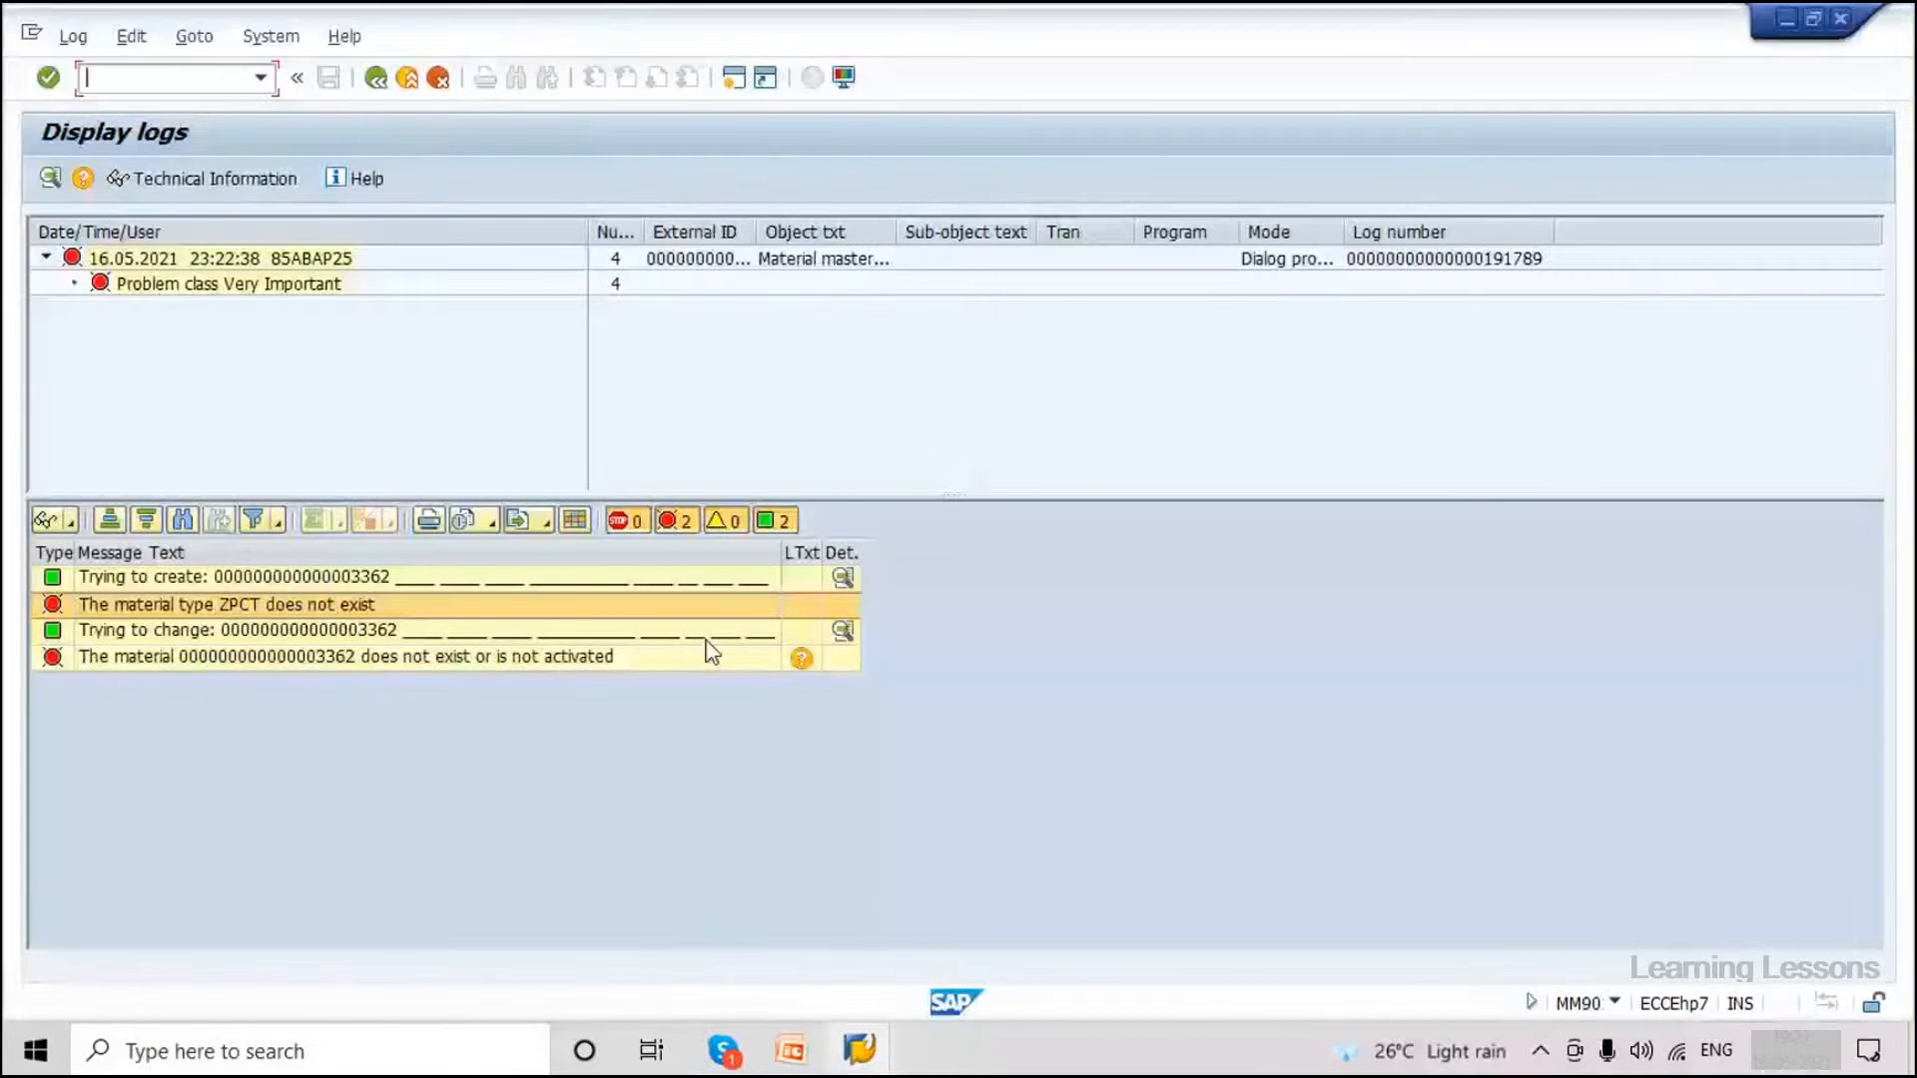
Leave the MM90 log, close the field help, and expand the IDoc's data records and E1MARAM segment.
{"action": "left_click", "coordinate": [382, 79]}
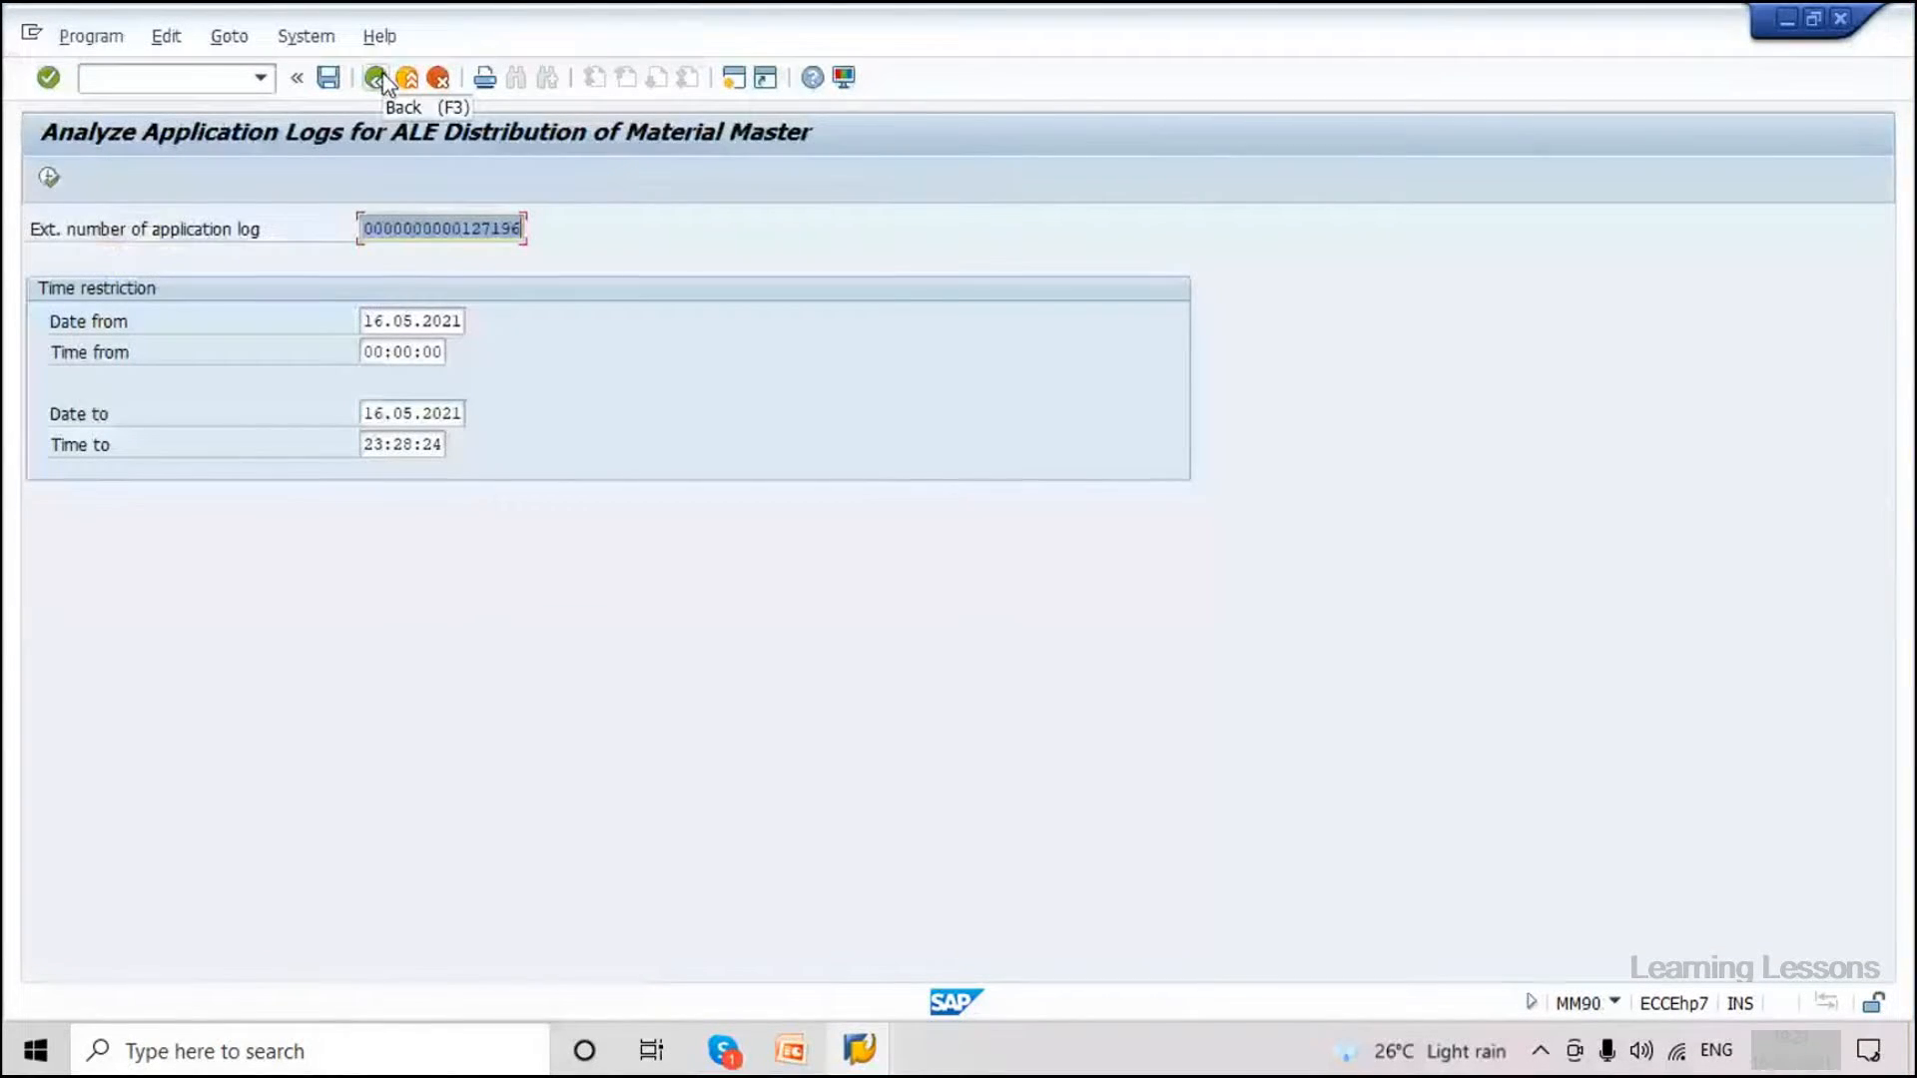
{"action": "left_click", "coordinate": [384, 80]}
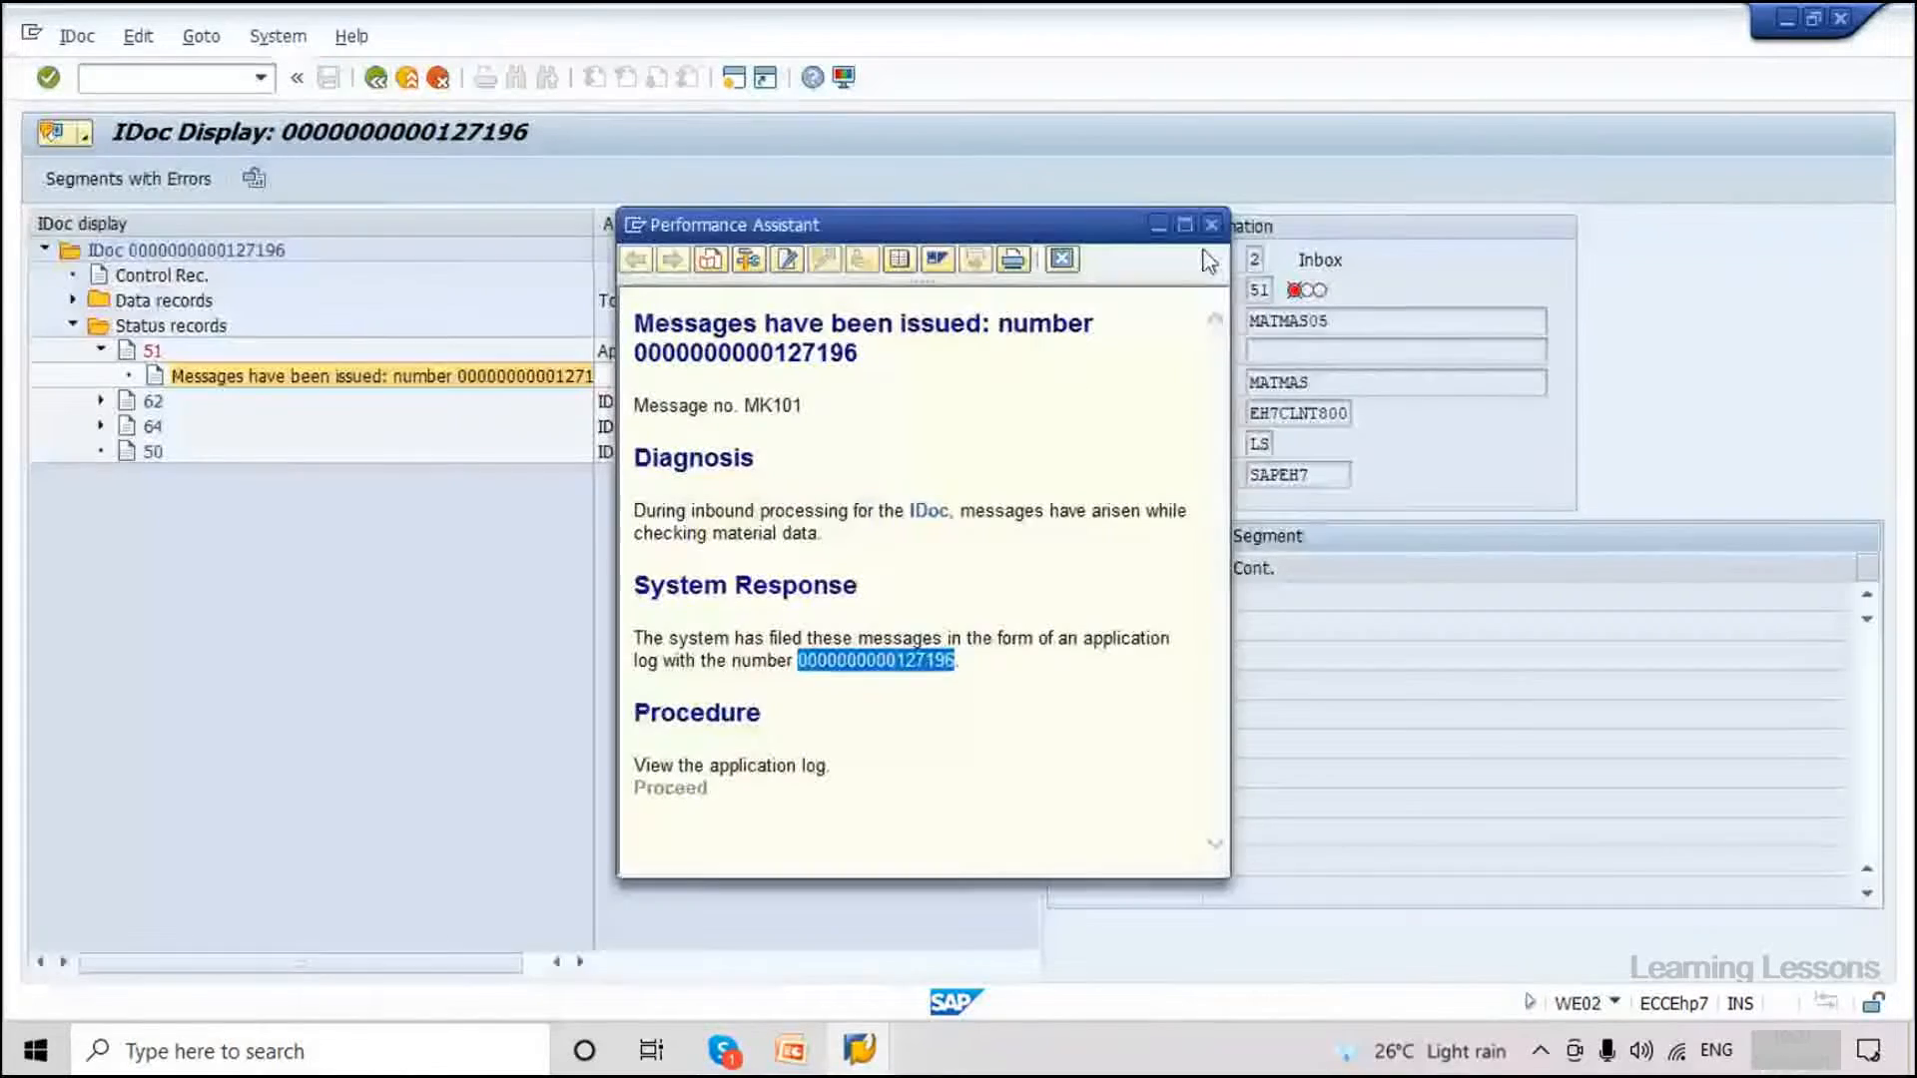
{"action": "left_click", "coordinate": [1211, 222]}
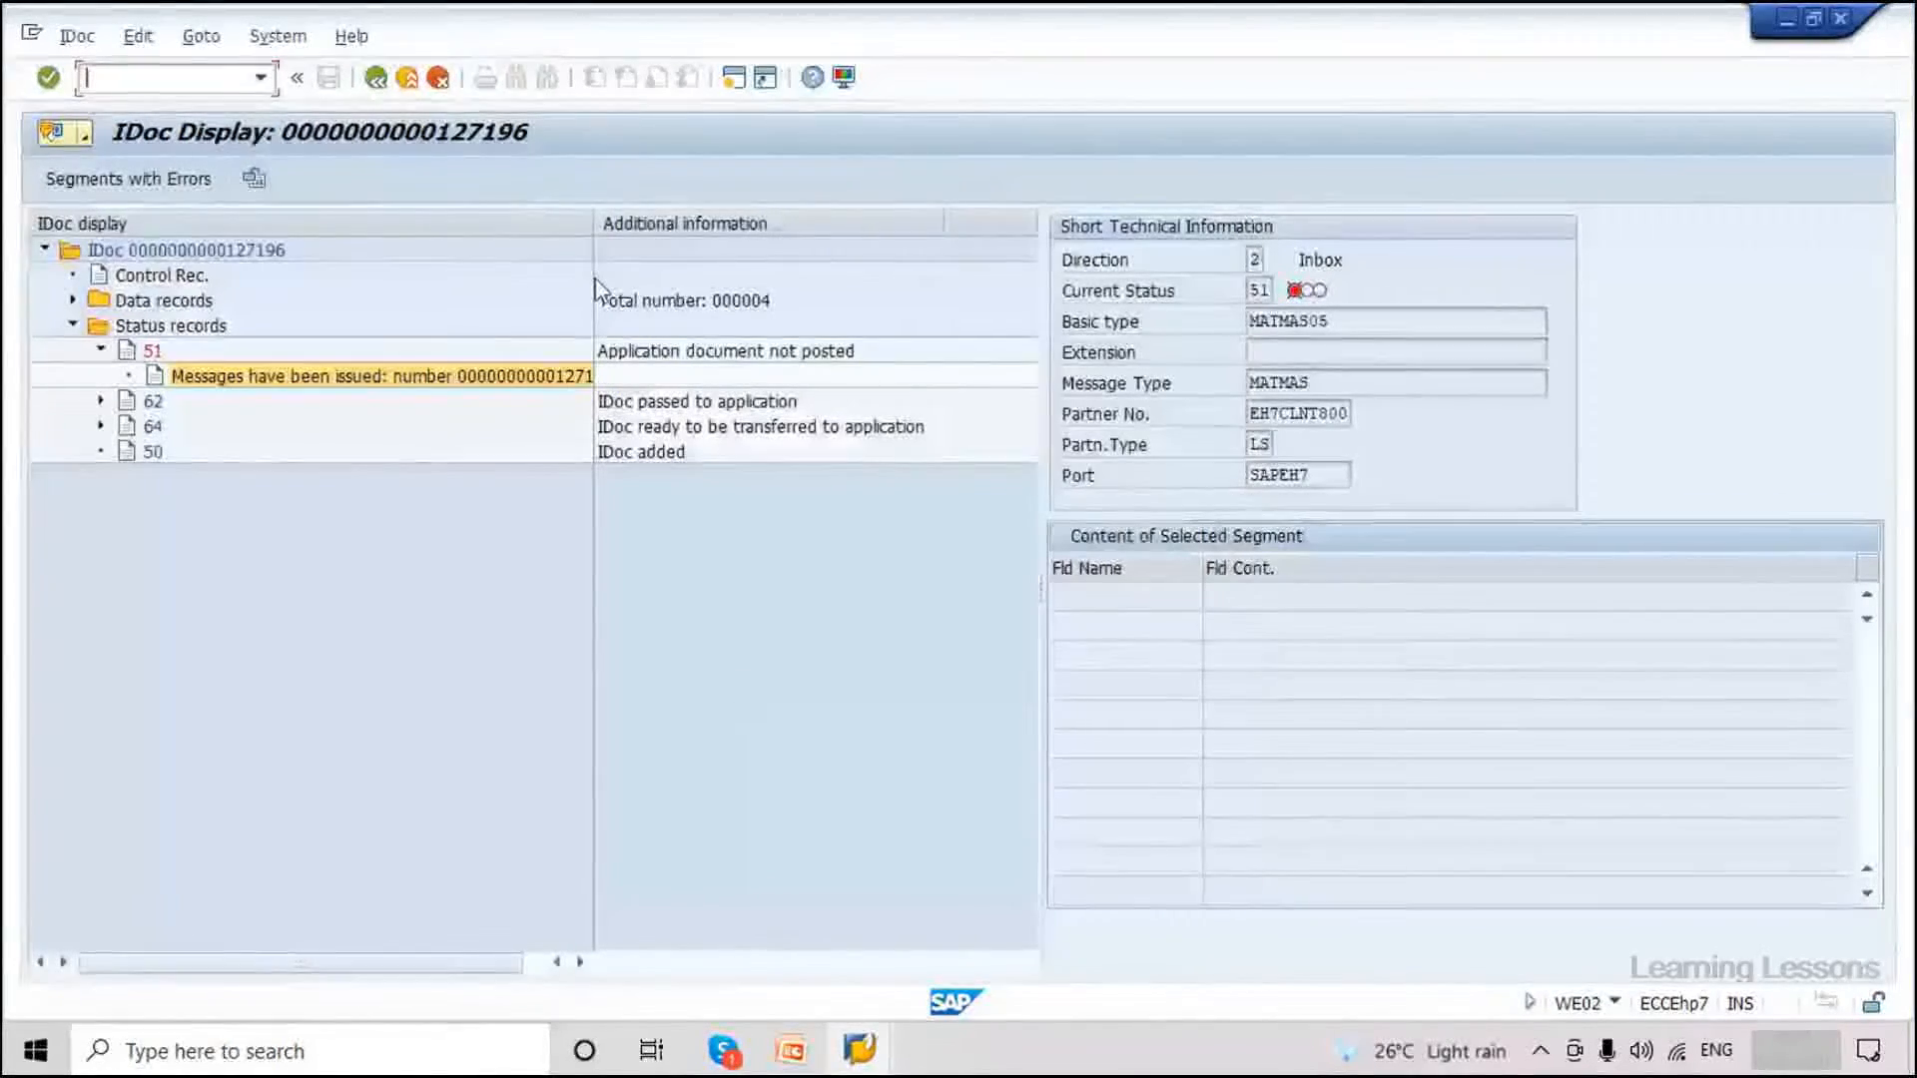
{"action": "left_click_drag", "start_coordinate": [593, 224], "coordinate": [634, 224]}
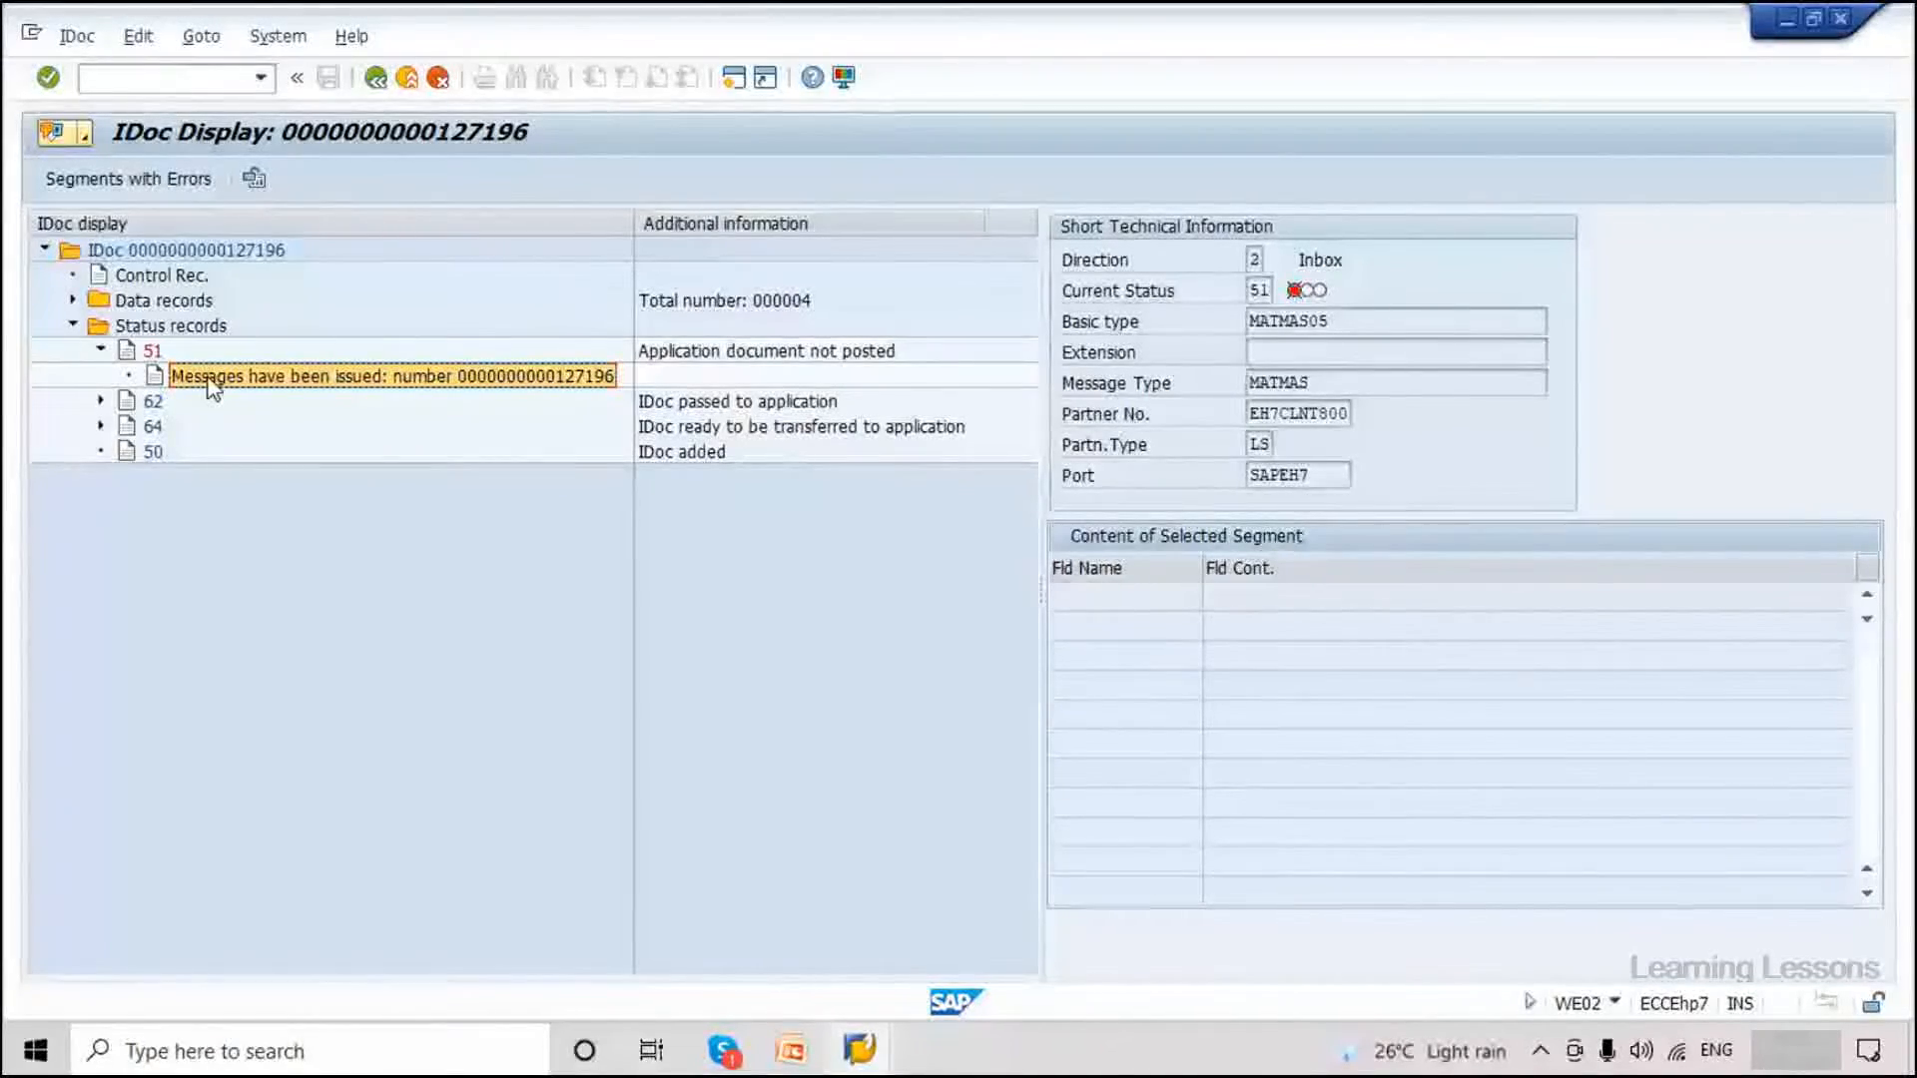
{"action": "left_click", "coordinate": [73, 300]}
{"action": "left_click", "coordinate": [101, 326]}
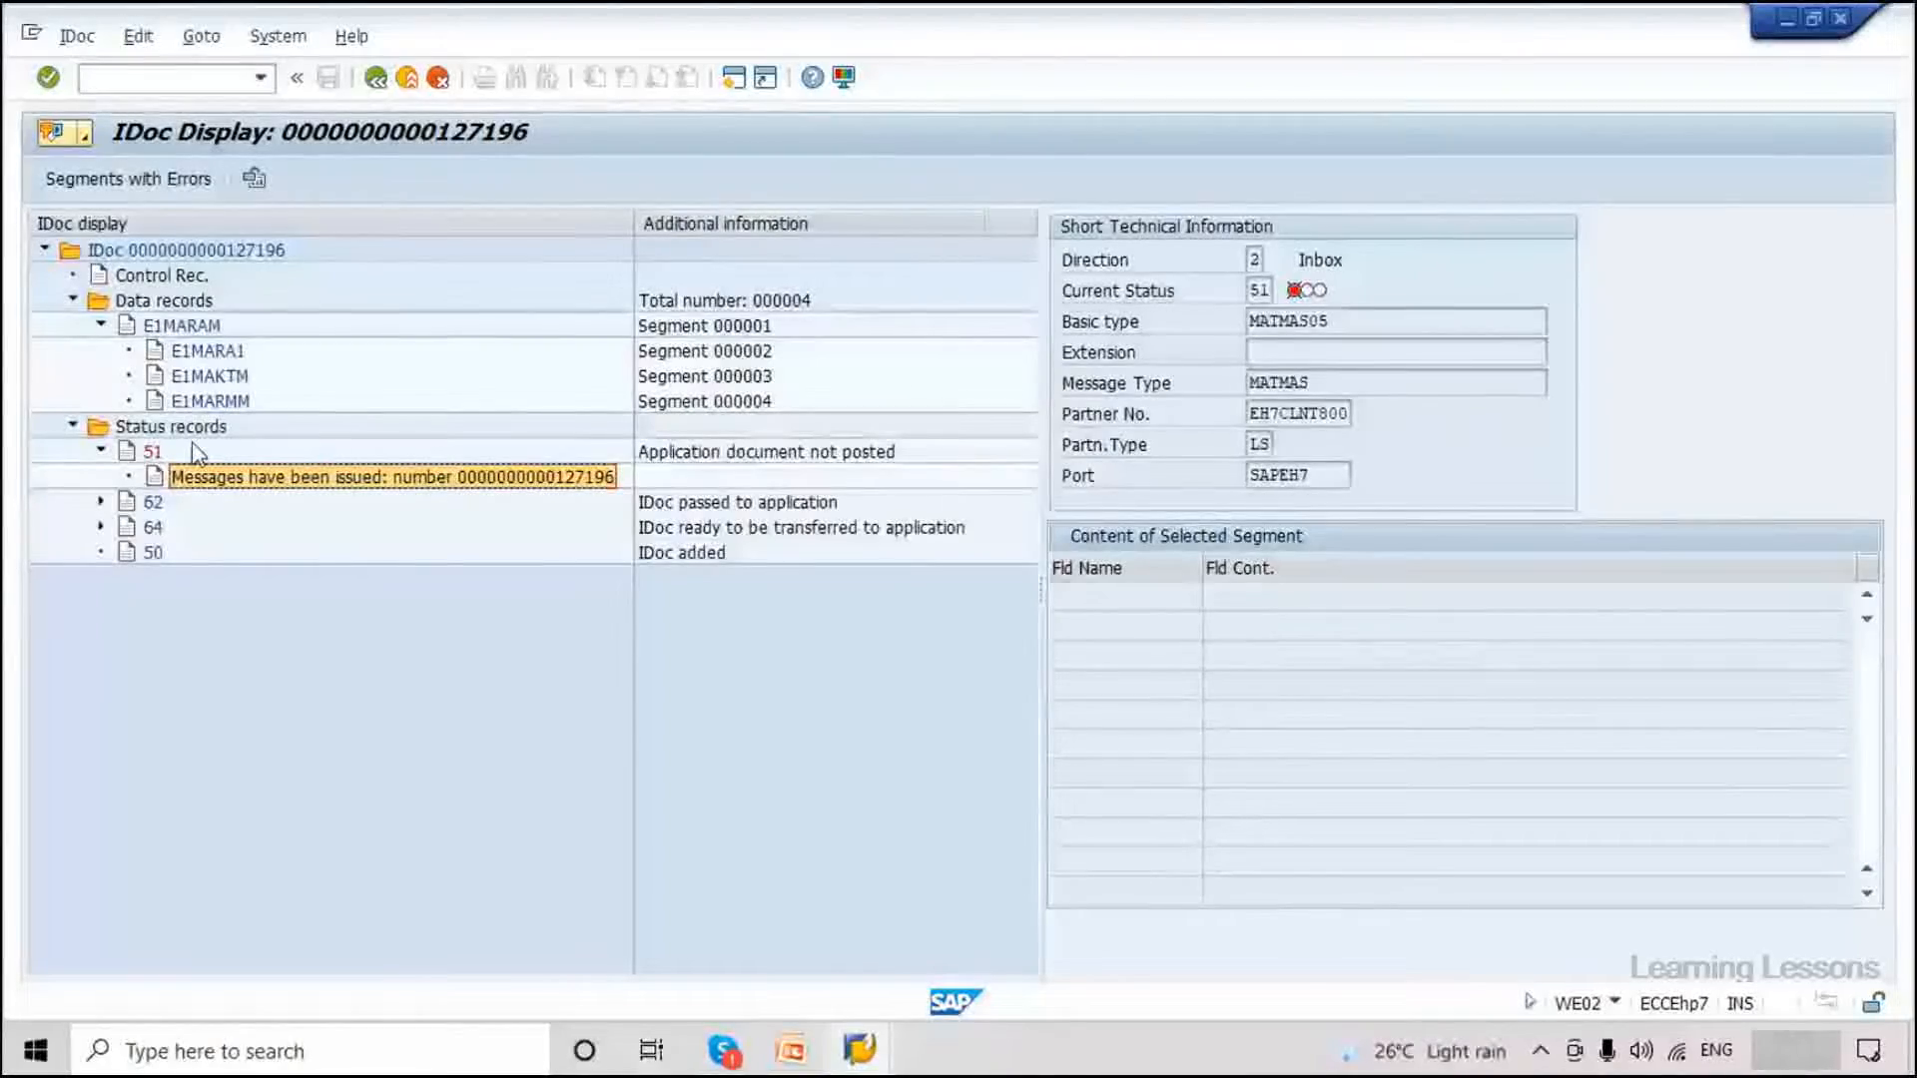
Display the IDoc's control record and copy IDoc number 127196.
{"action": "double_click", "coordinate": [224, 252]}
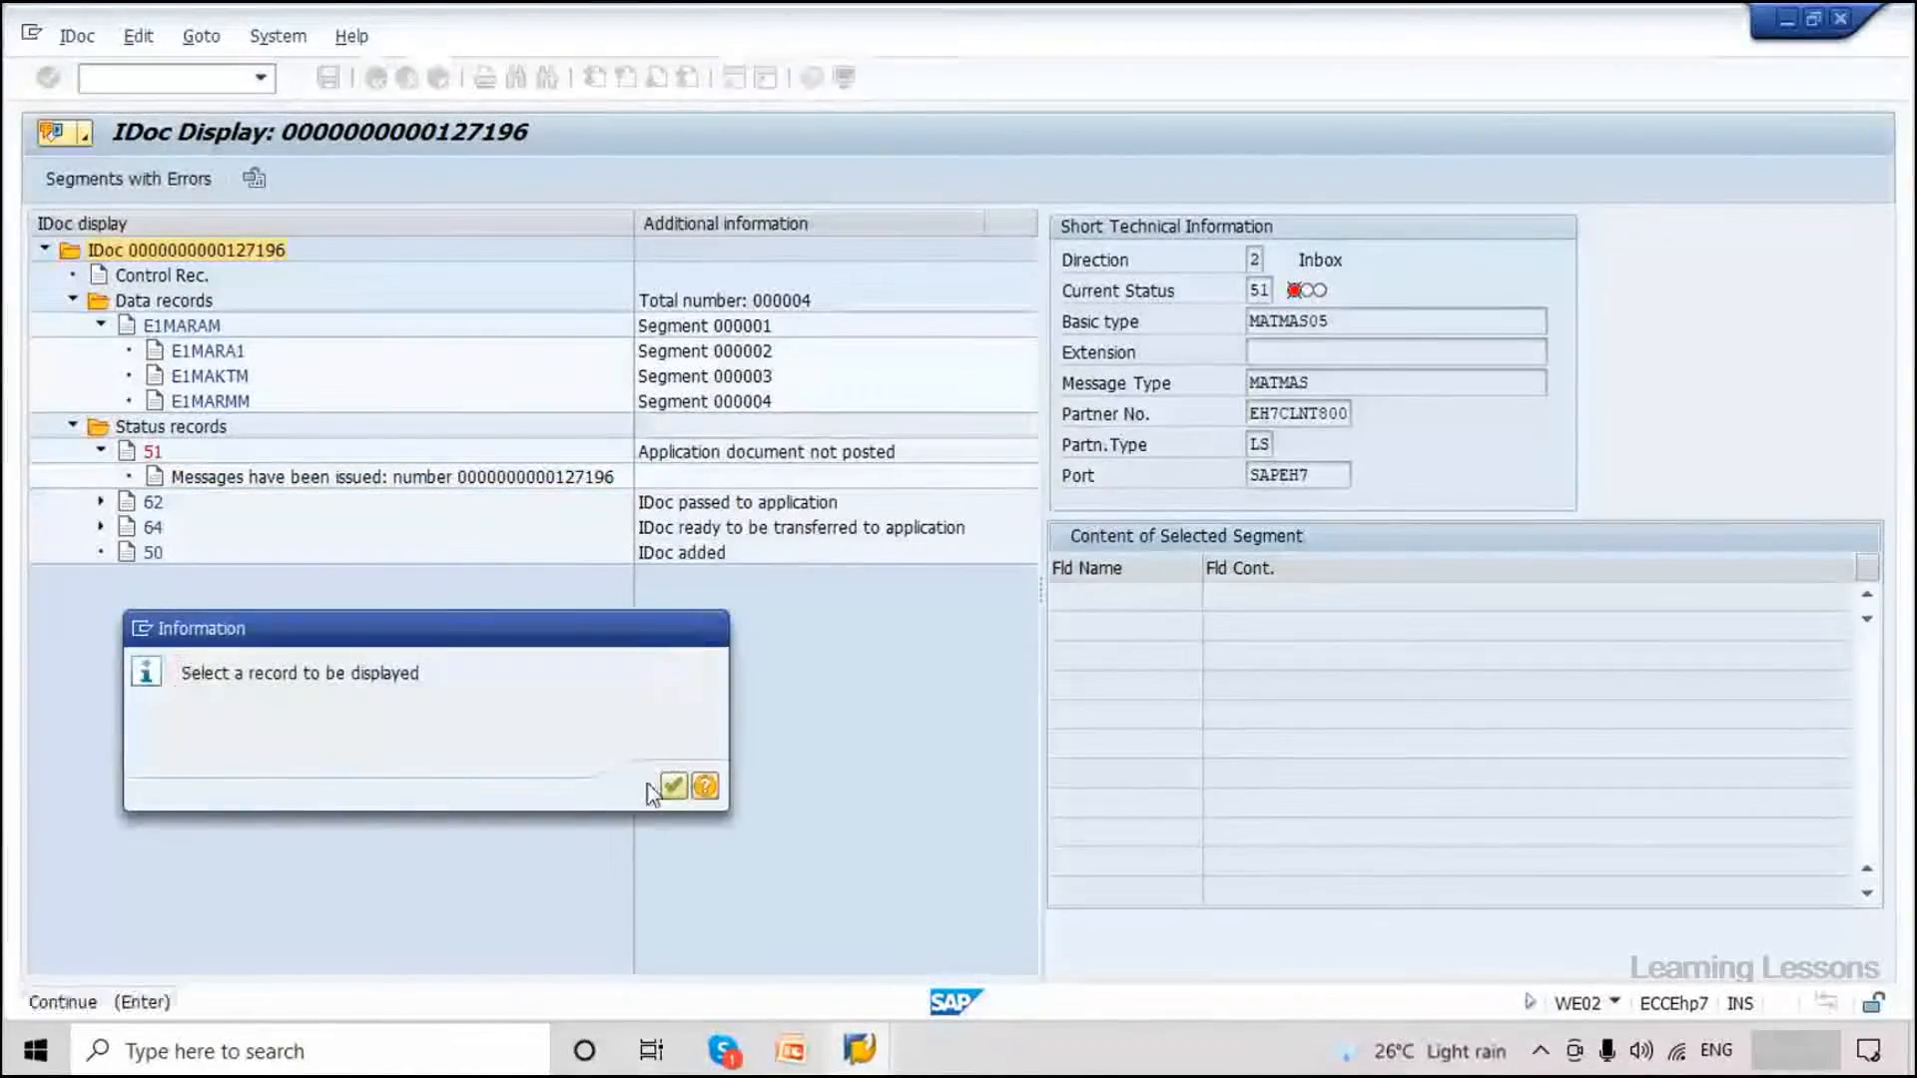
{"action": "left_click", "coordinate": [673, 787]}
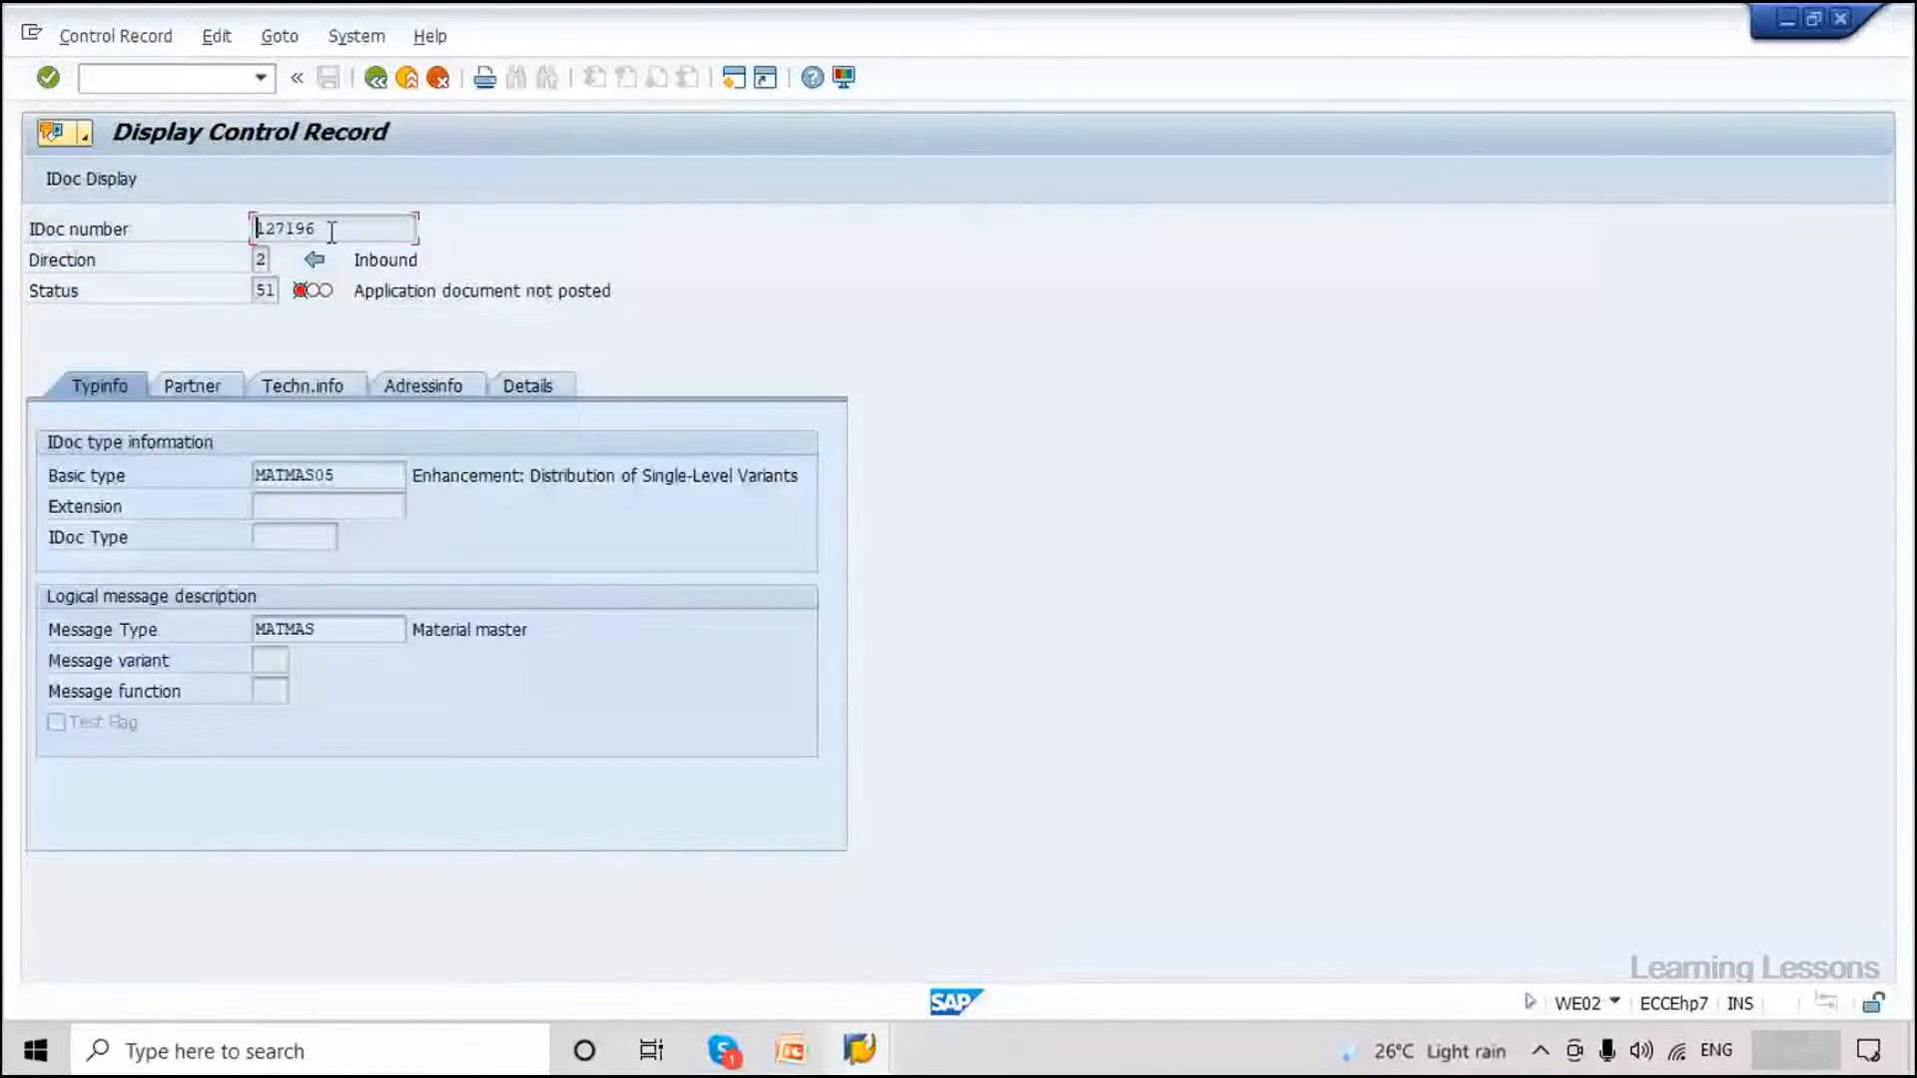
{"action": "left_click_drag", "start_coordinate": [332, 229], "coordinate": [158, 355]}
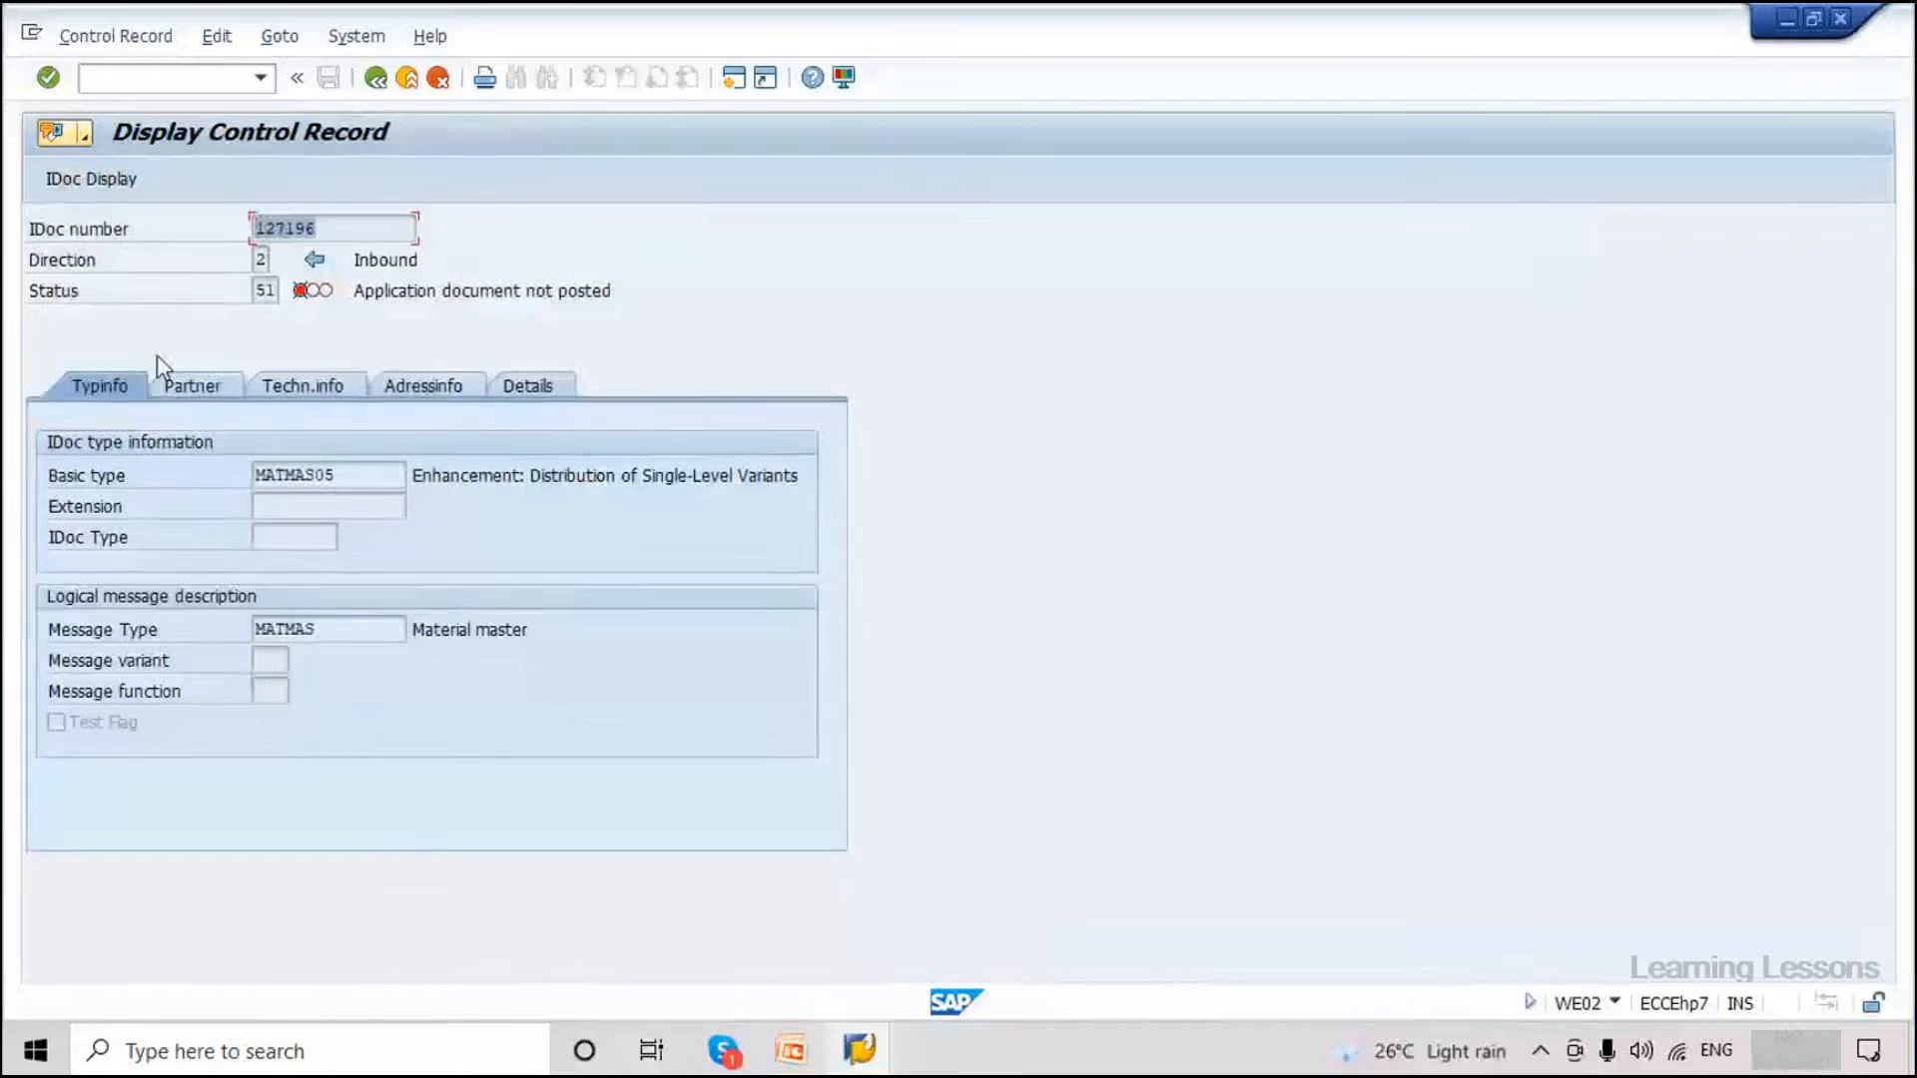
{"action": "key", "text": "ctrl+c"}
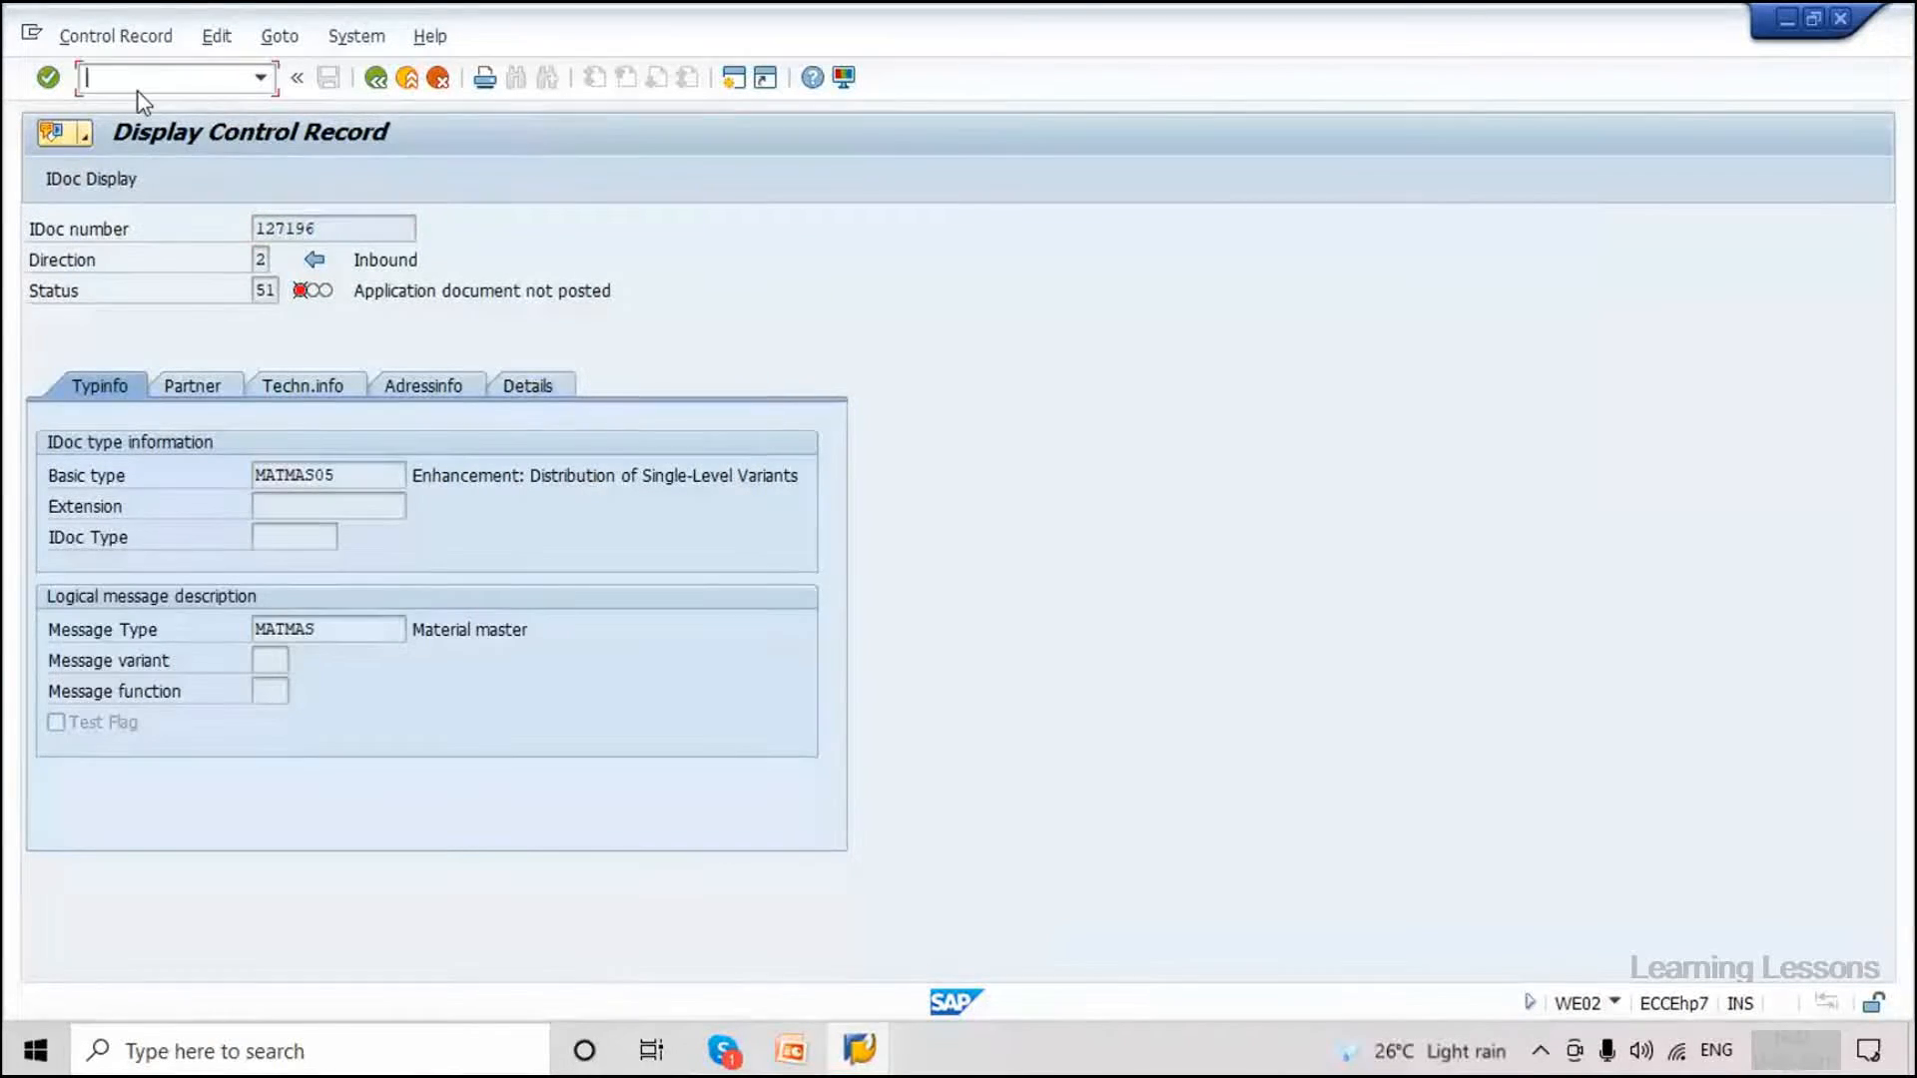
Open BD87 in a new session with /obd87 and select IDoc 127196's failed message entry.
{"action": "left_click", "coordinate": [138, 80]}
{"action": "type", "text": "/obd87"}
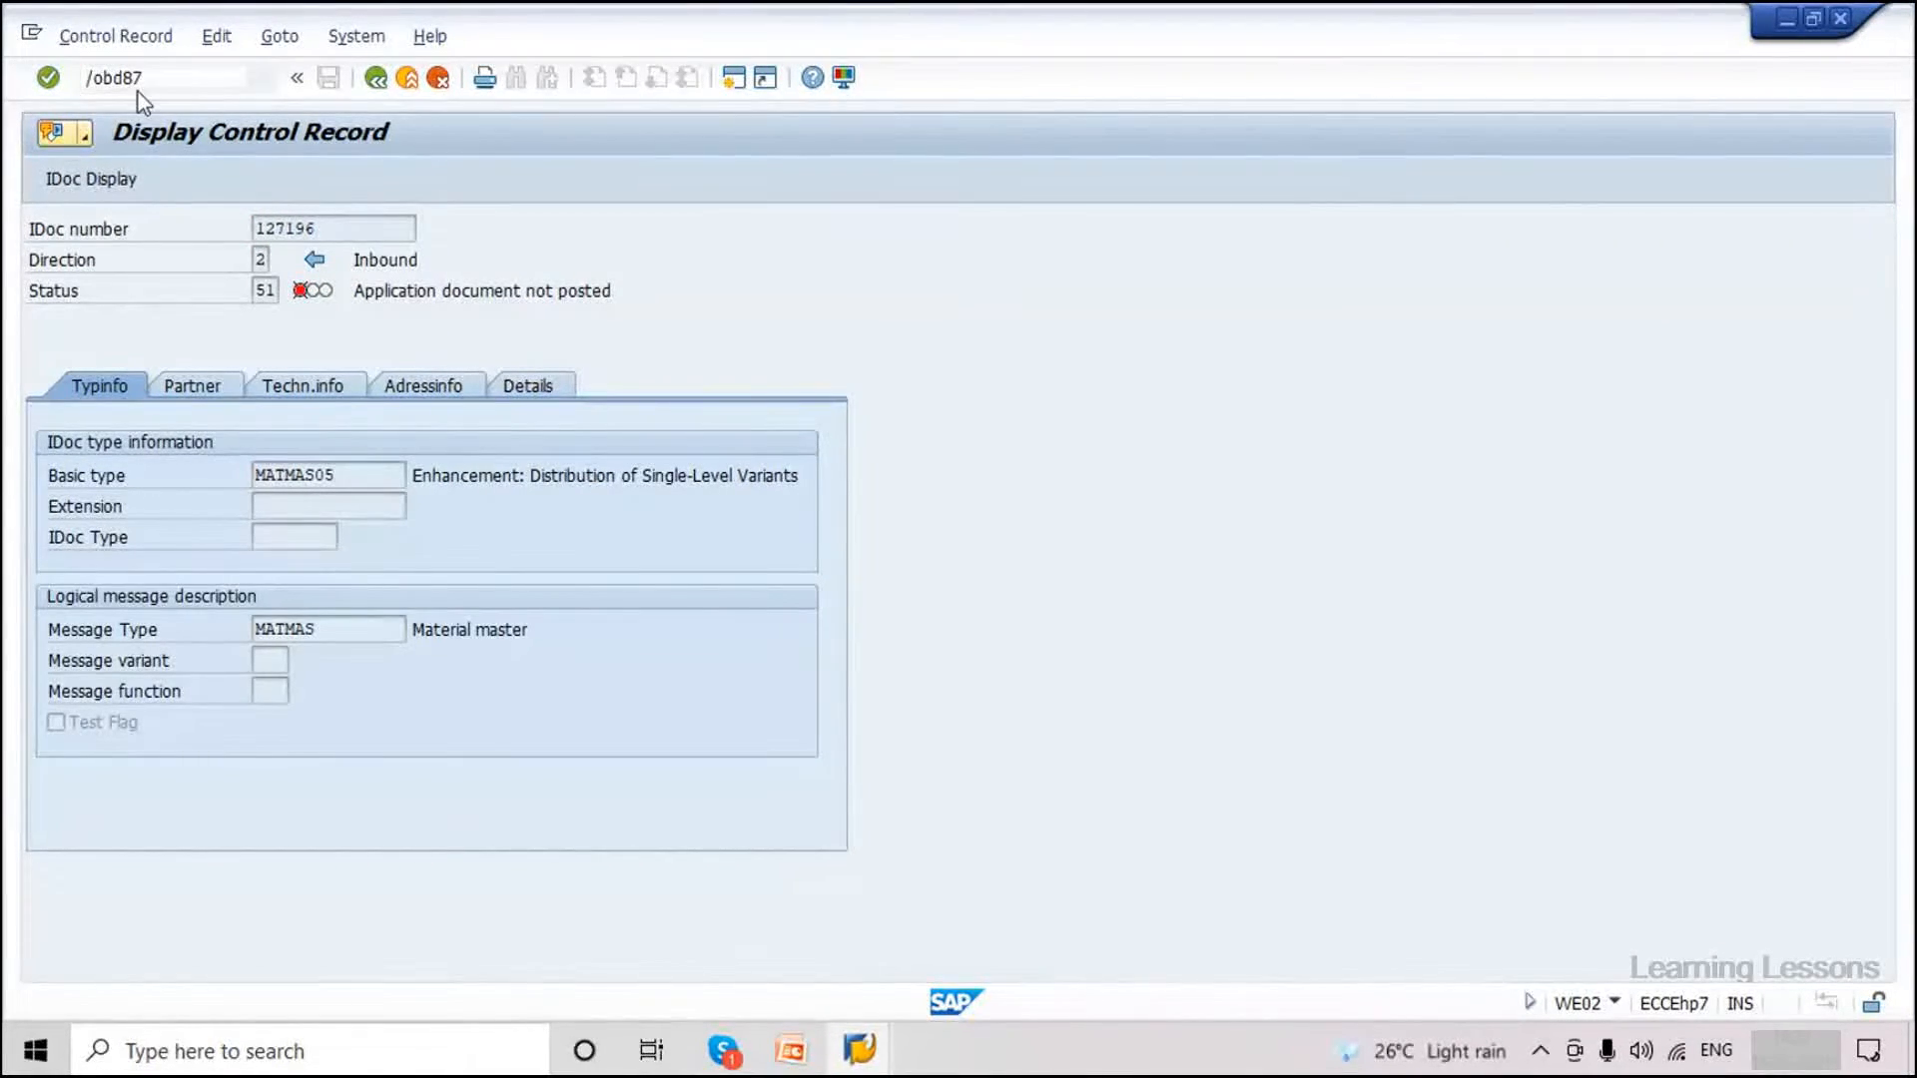
{"action": "key", "text": "Return"}
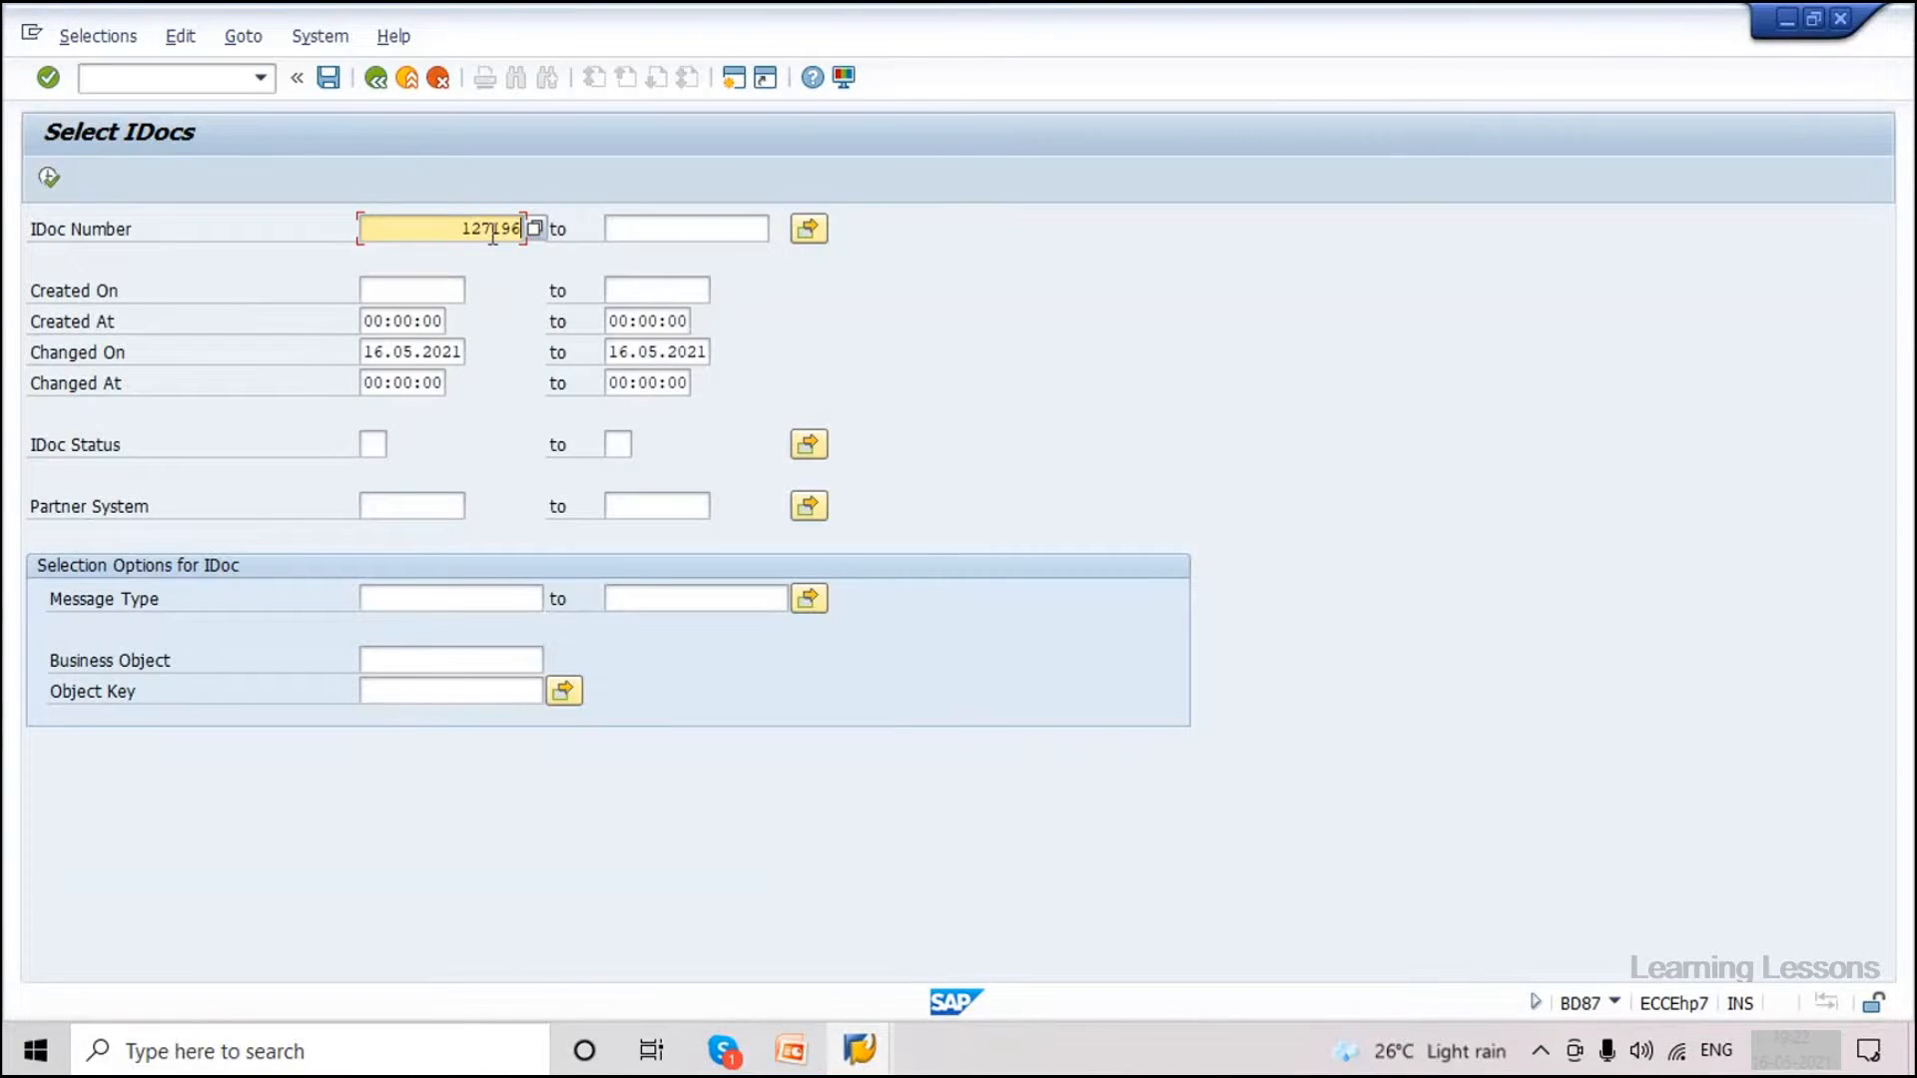
{"action": "left_click", "coordinate": [49, 178]}
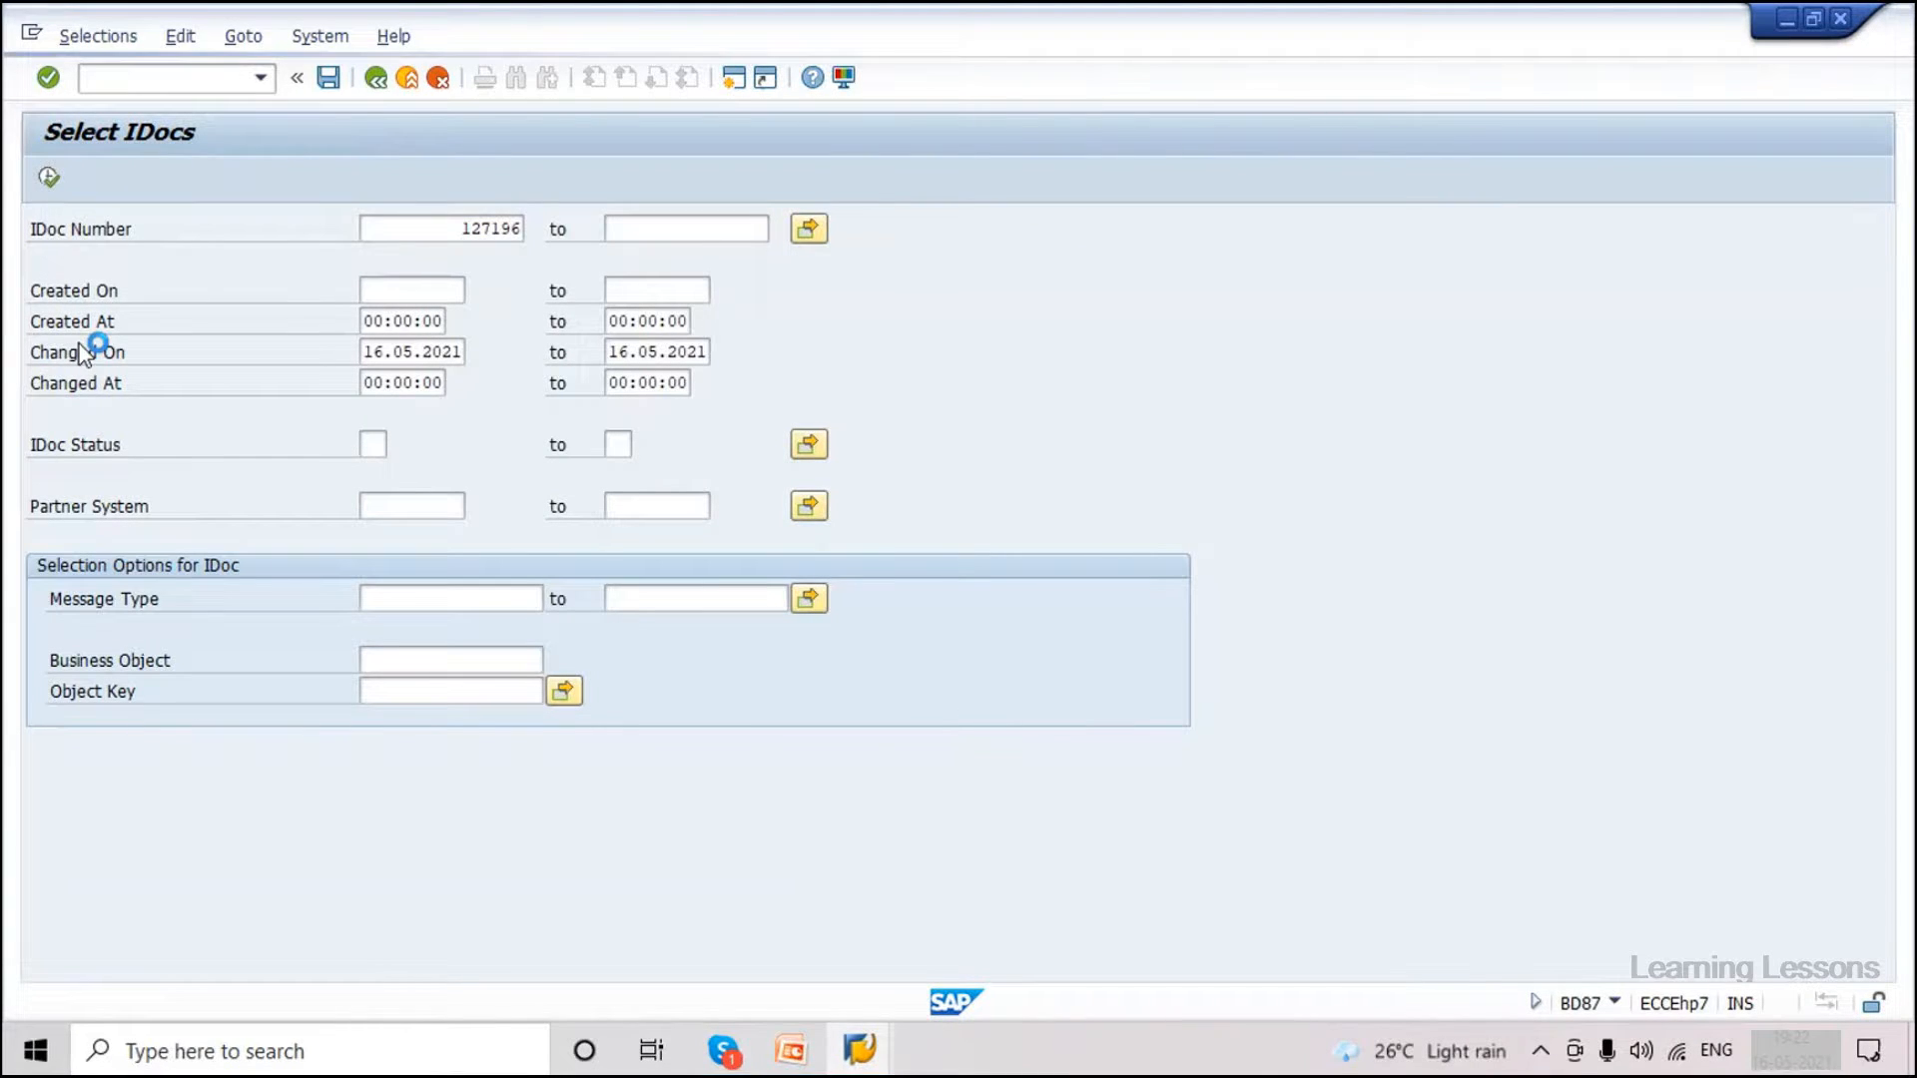
{"action": "left_click", "coordinate": [100, 382]}
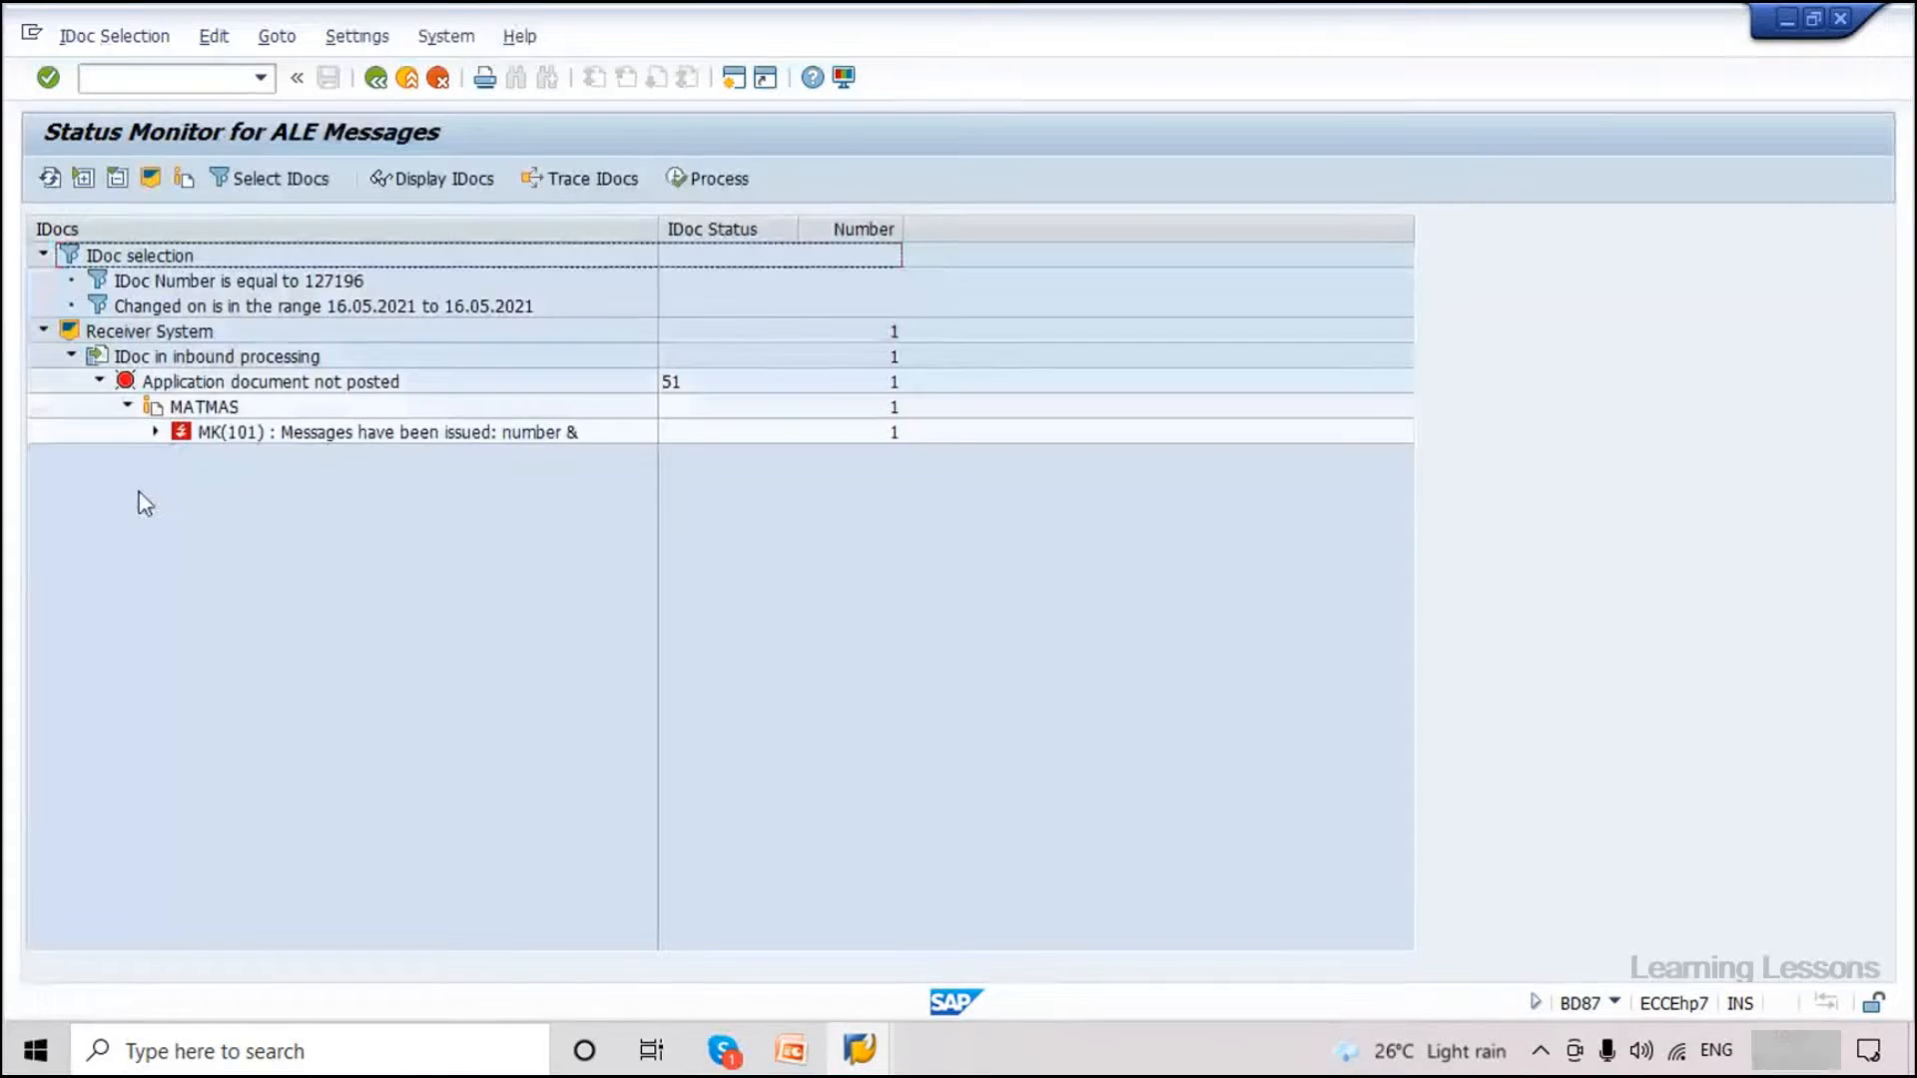
{"action": "left_click", "coordinate": [157, 433]}
{"action": "left_click", "coordinate": [320, 461]}
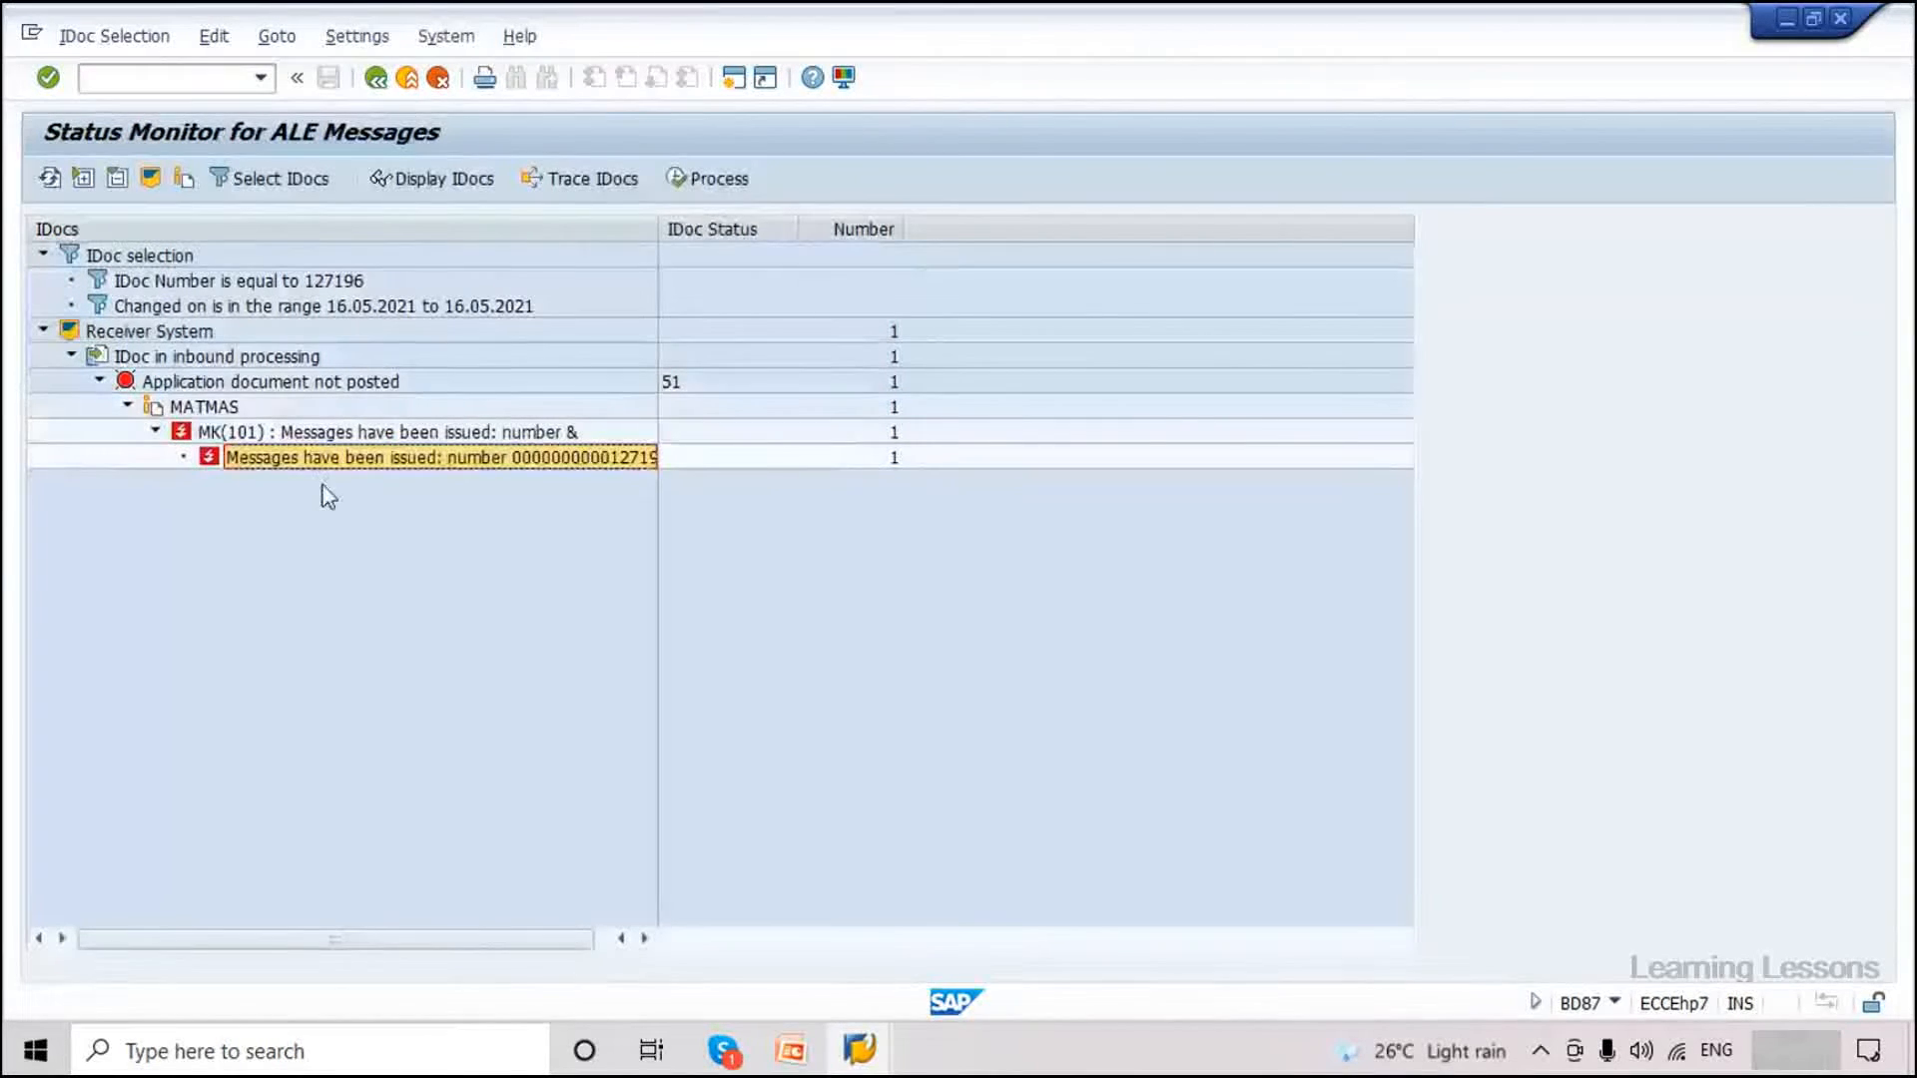
Reprocess IDoc 127196 and check its old and new status remain 51.
{"action": "left_click", "coordinate": [683, 184]}
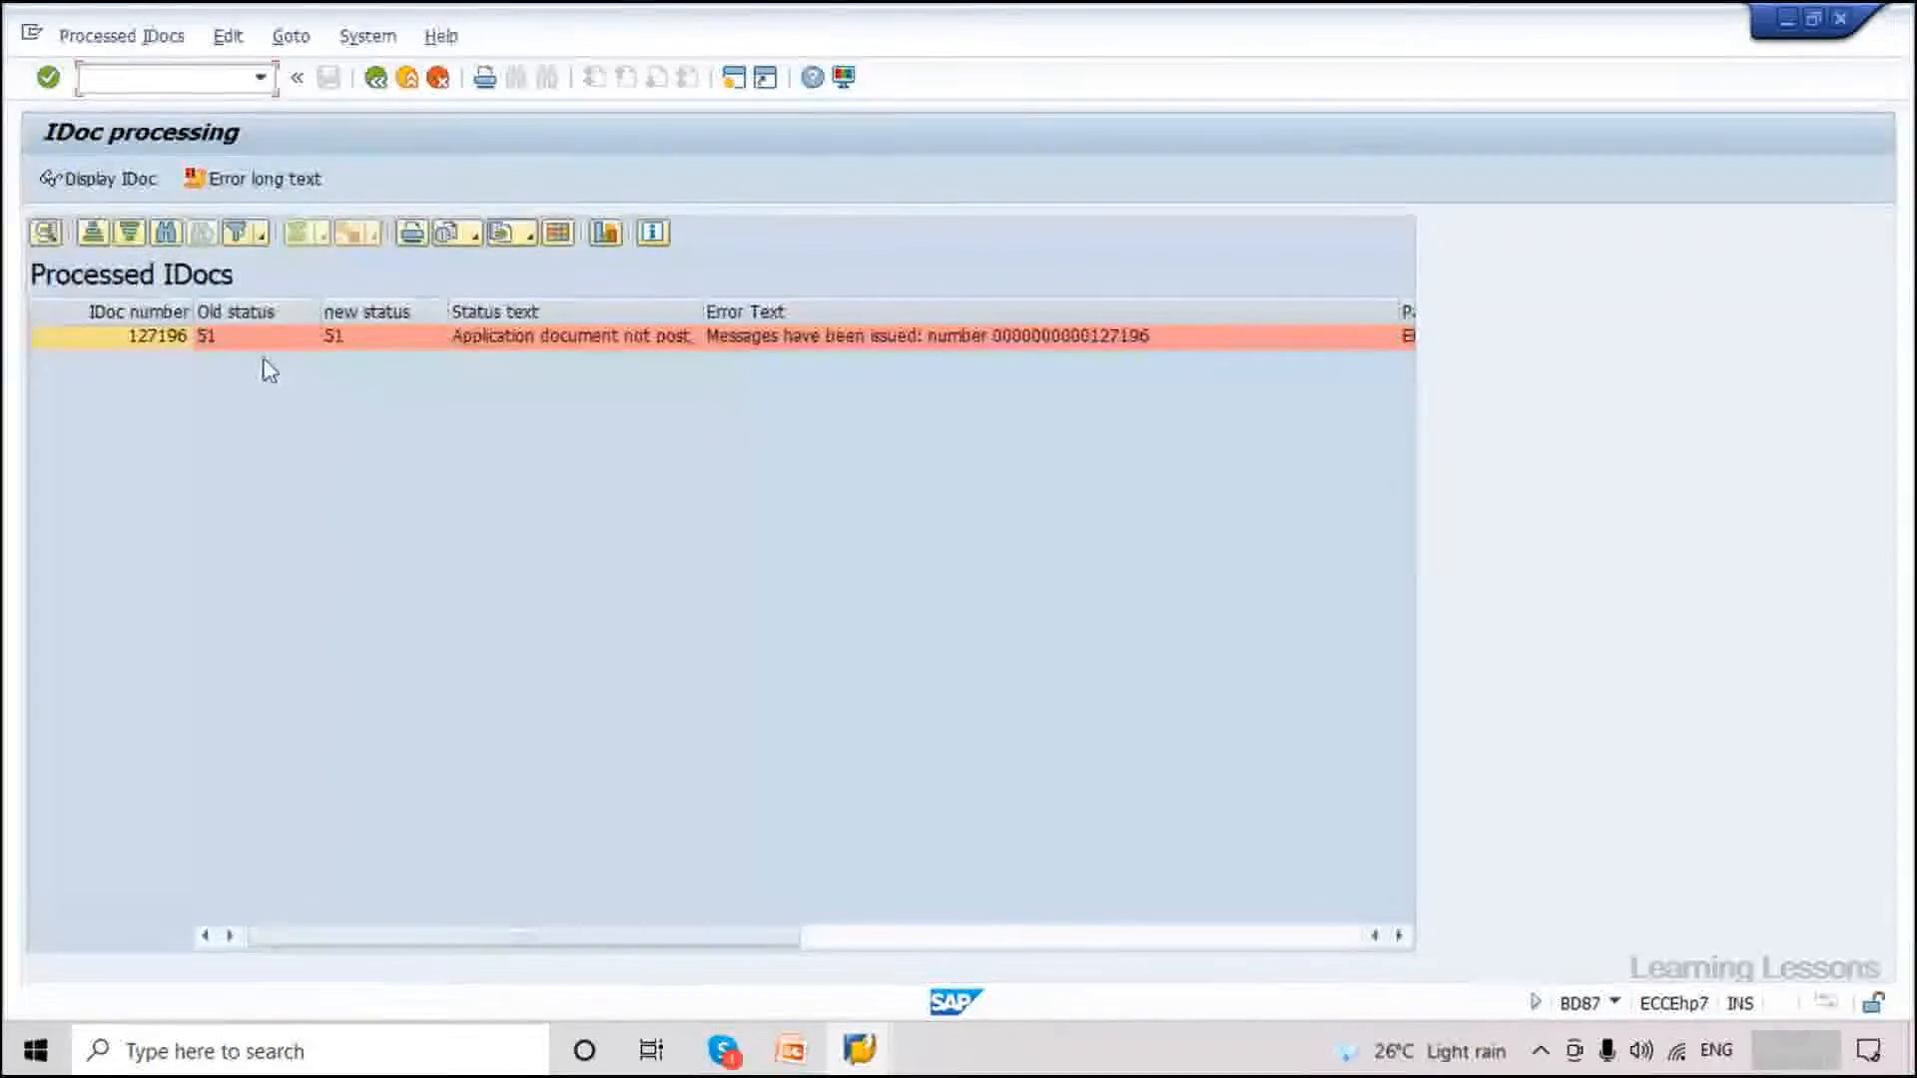
{"action": "left_click", "coordinate": [243, 333]}
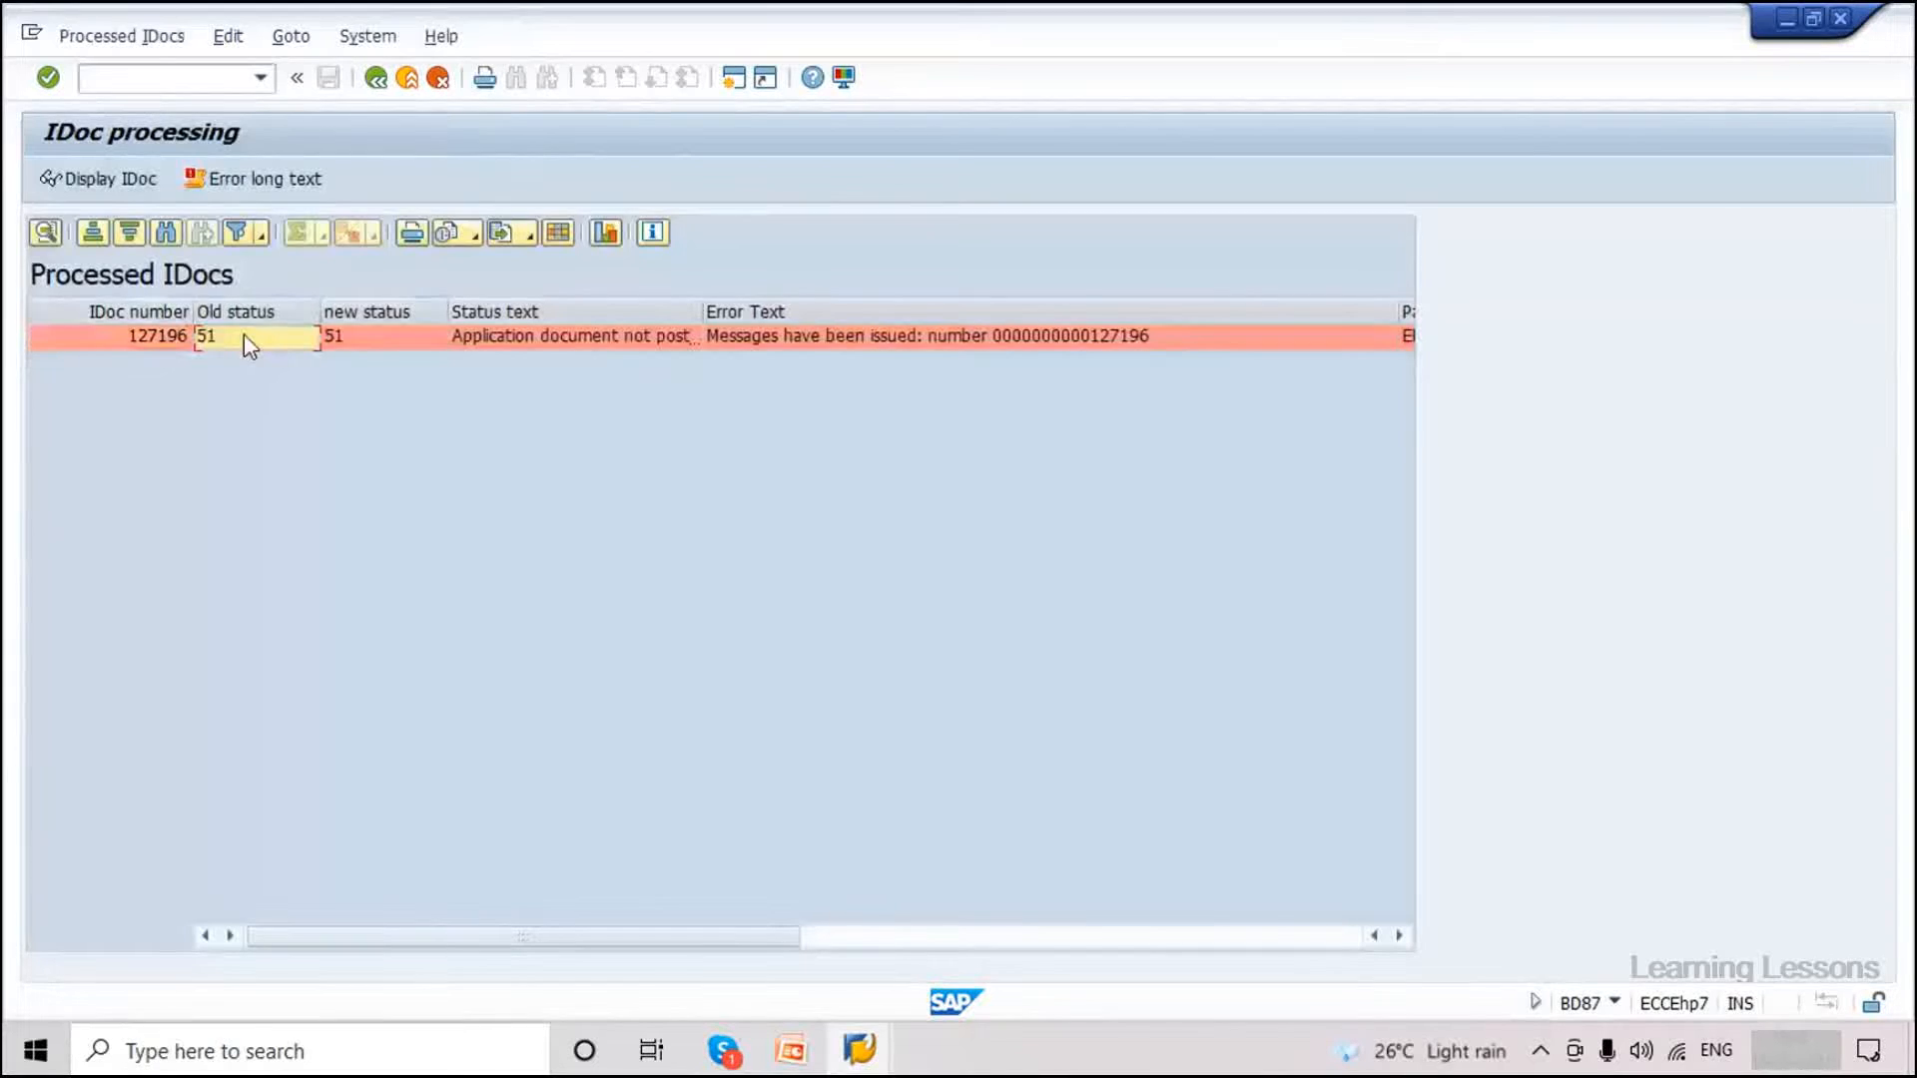
{"action": "left_click", "coordinate": [363, 339]}
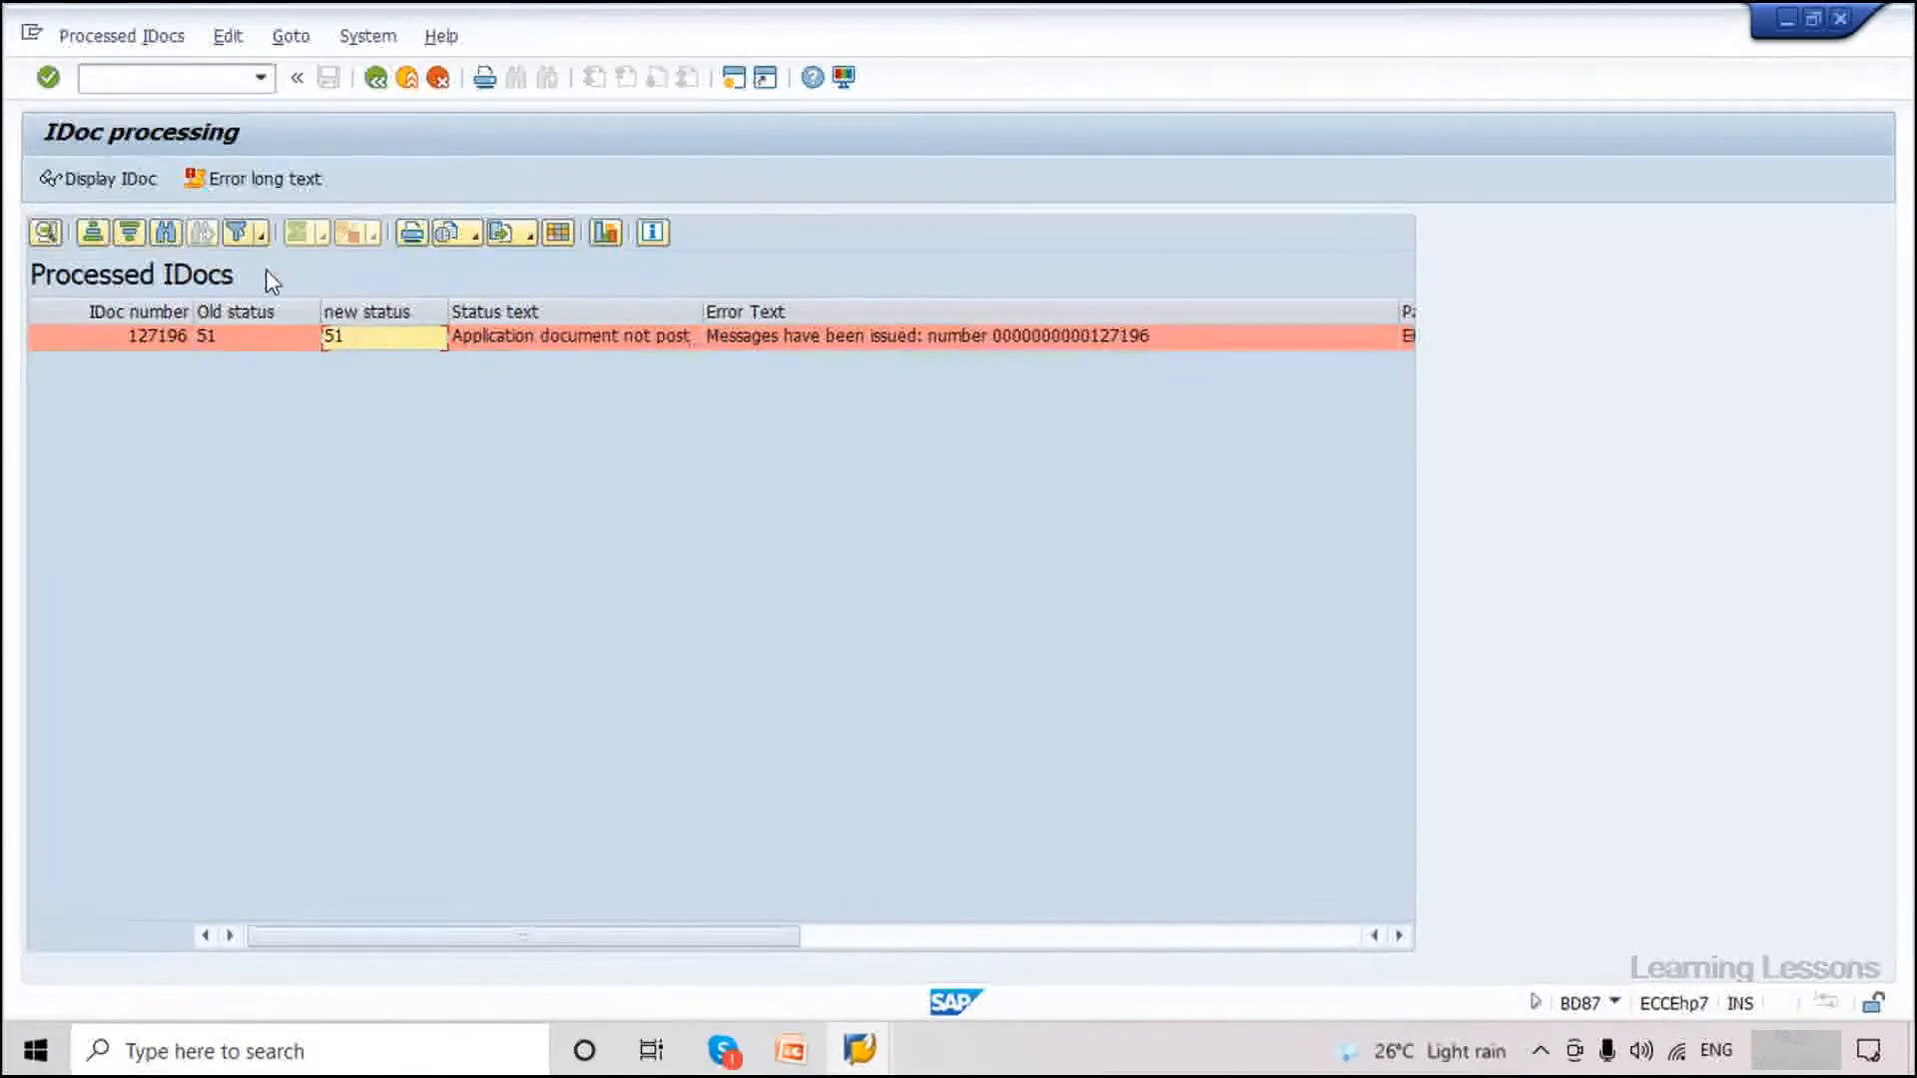
Copy IDoc number 127196 from the list and enter /nwe09 in the command field.
{"action": "right_click", "coordinate": [150, 342]}
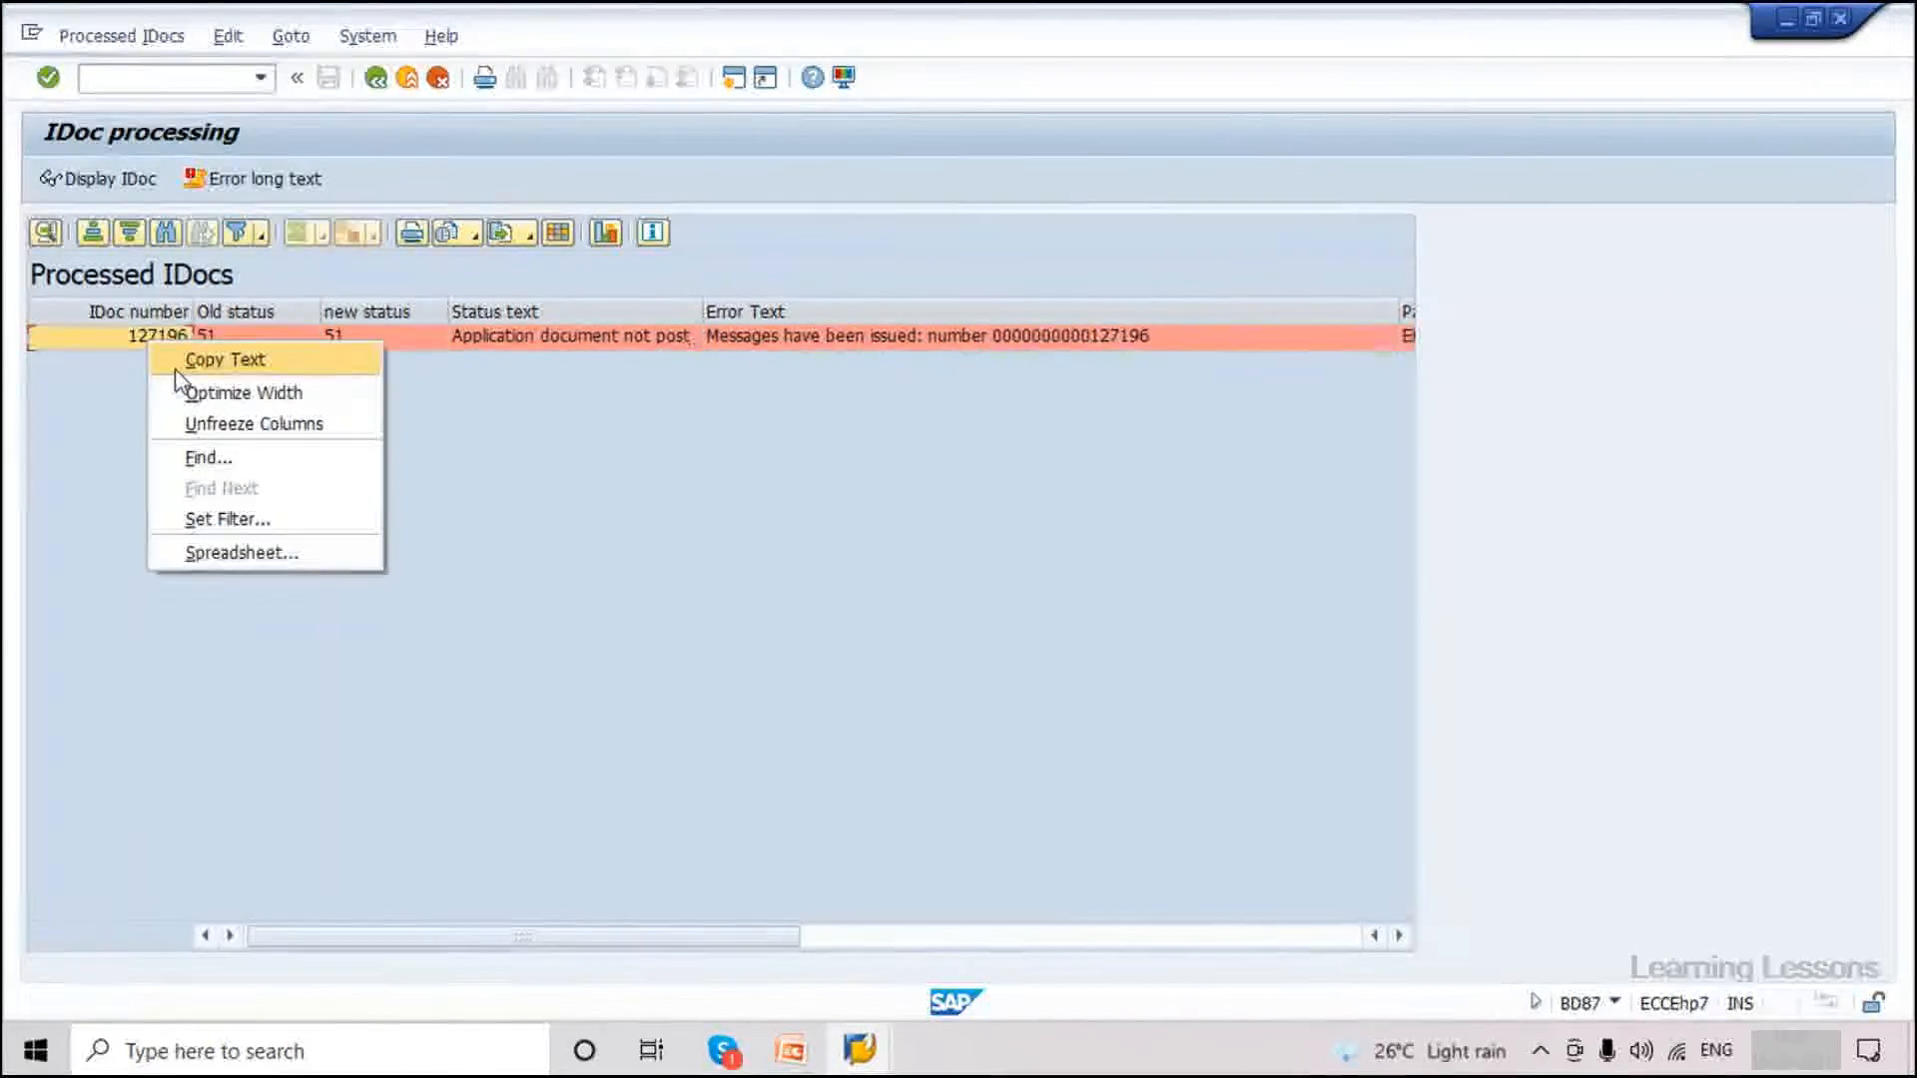
{"action": "left_click", "coordinate": [215, 359]}
{"action": "left_click", "coordinate": [145, 78]}
{"action": "type", "text": "/nwe09"}
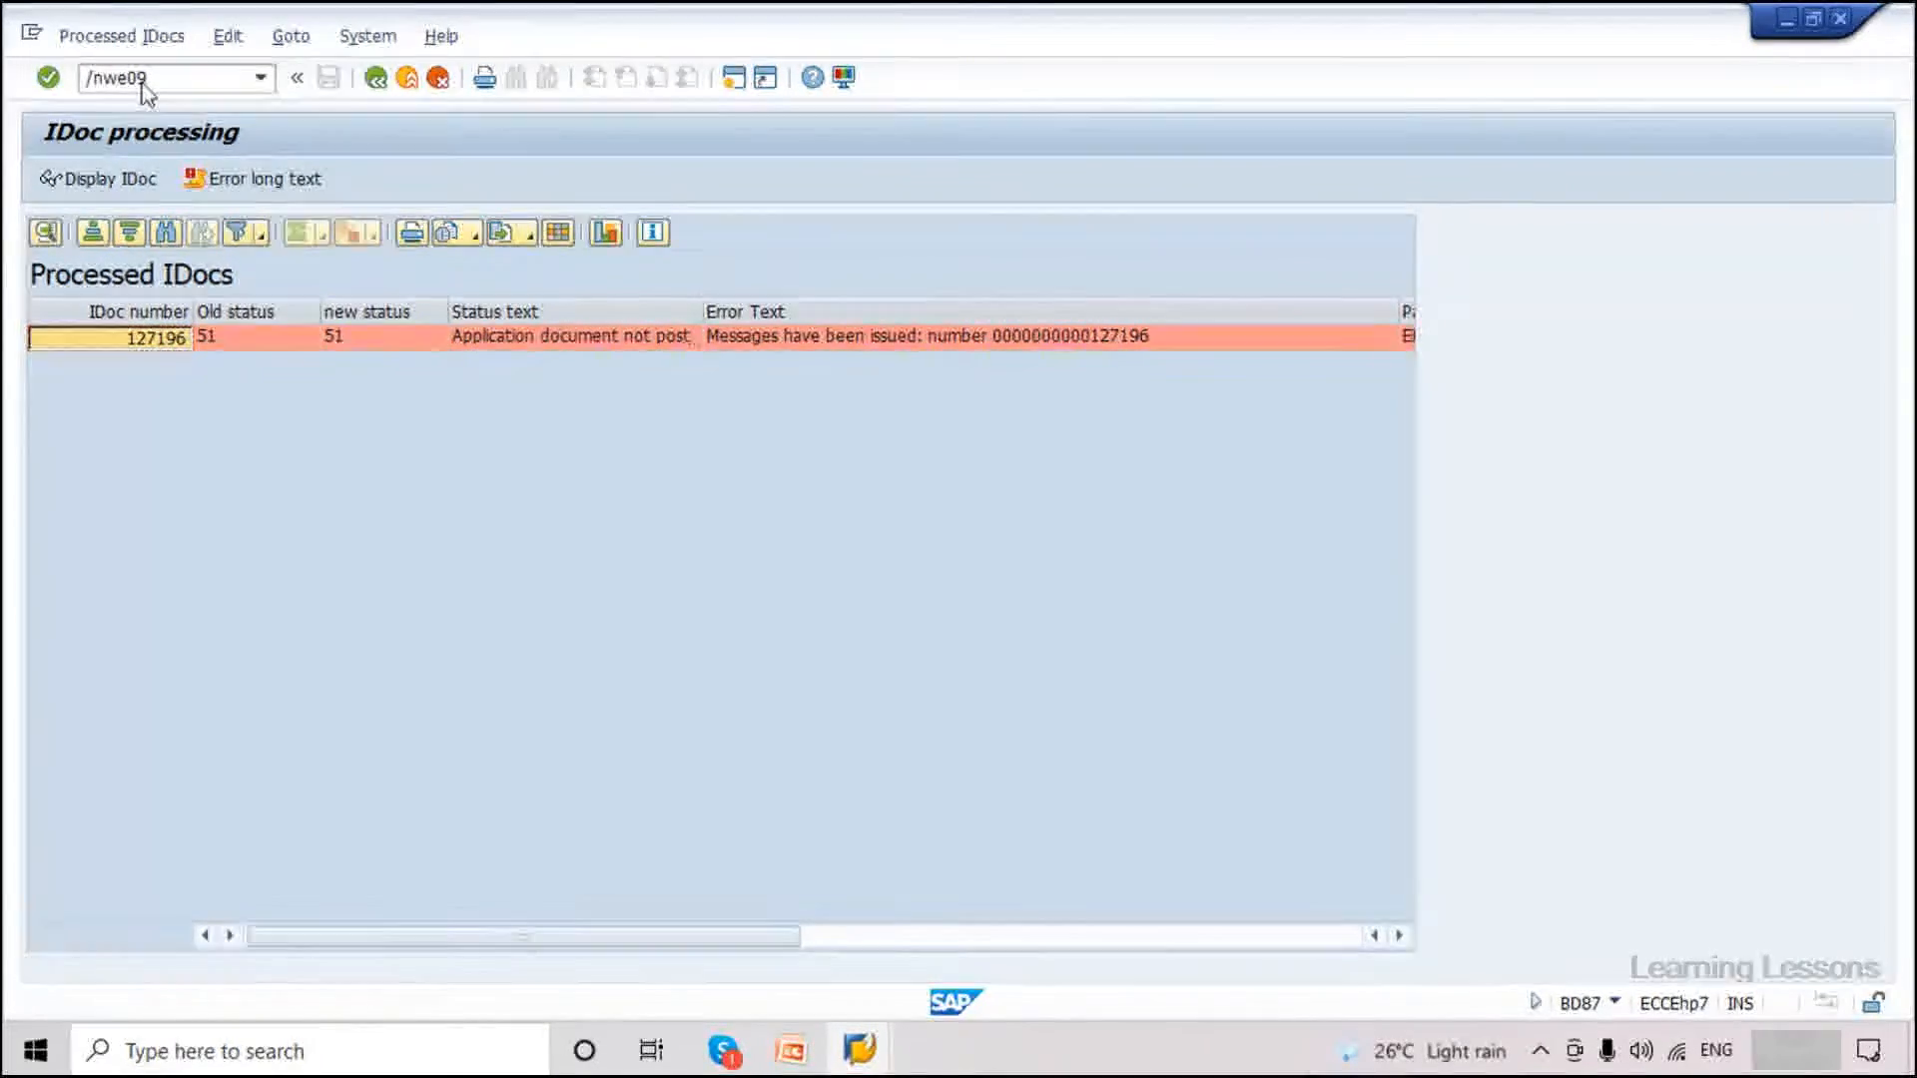
Search WE09 by IDoc Number 127196 and expand the result to list its segments.
{"action": "key", "text": "Return"}
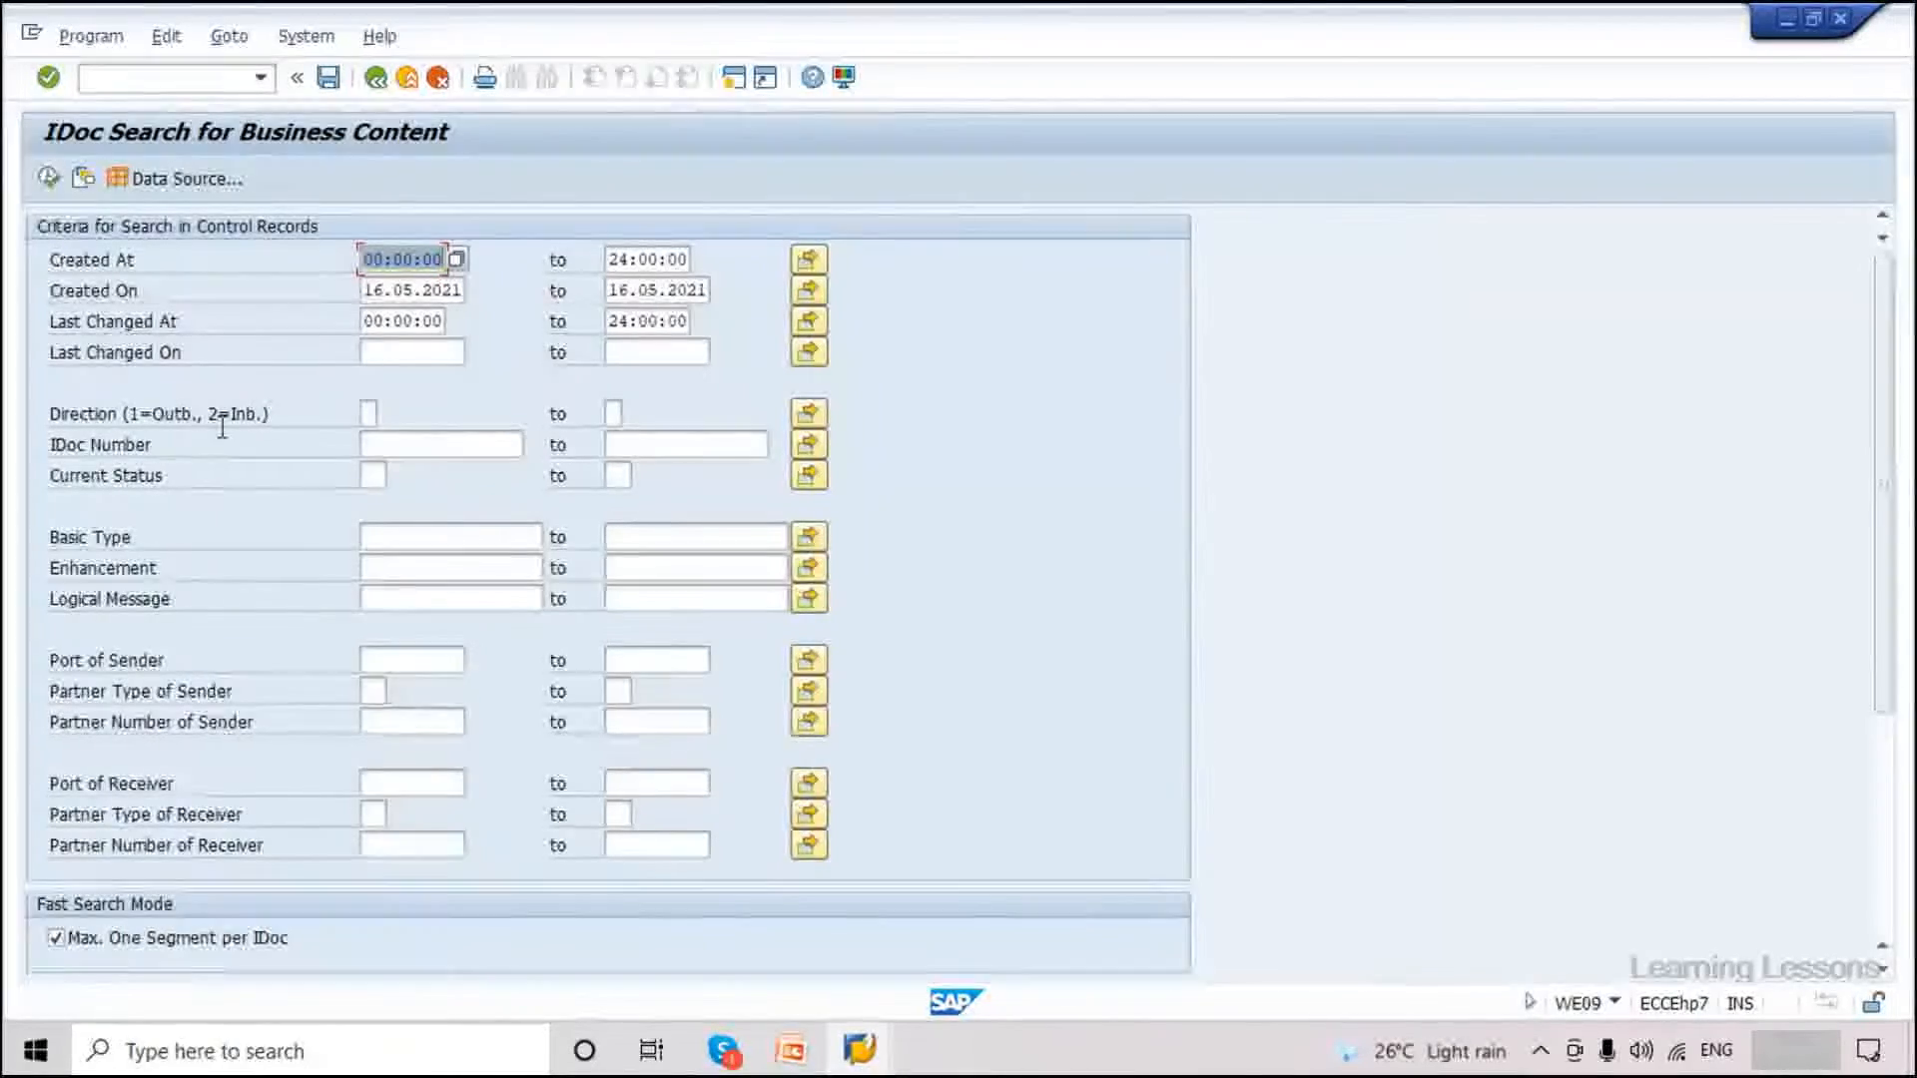
{"action": "left_click", "coordinate": [442, 444]}
{"action": "type", "text": "127196"}
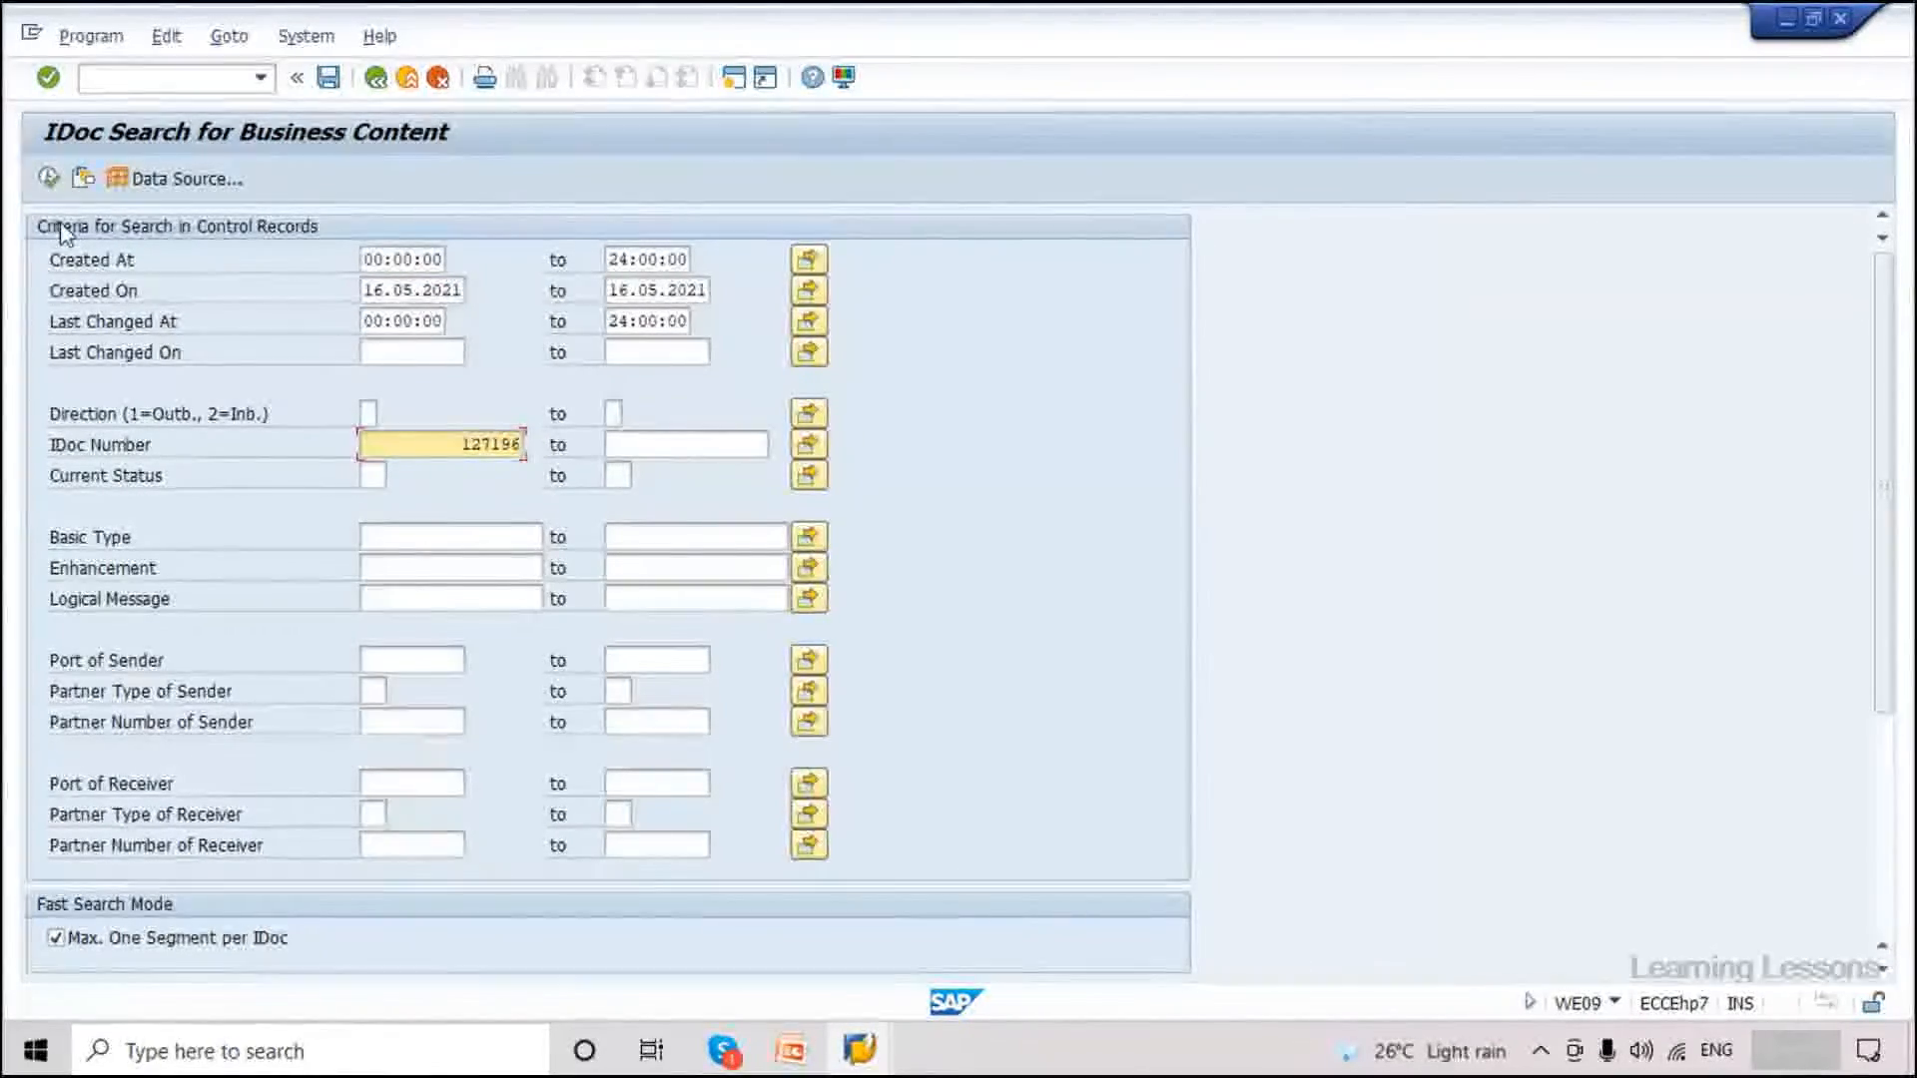
{"action": "key", "text": "F8"}
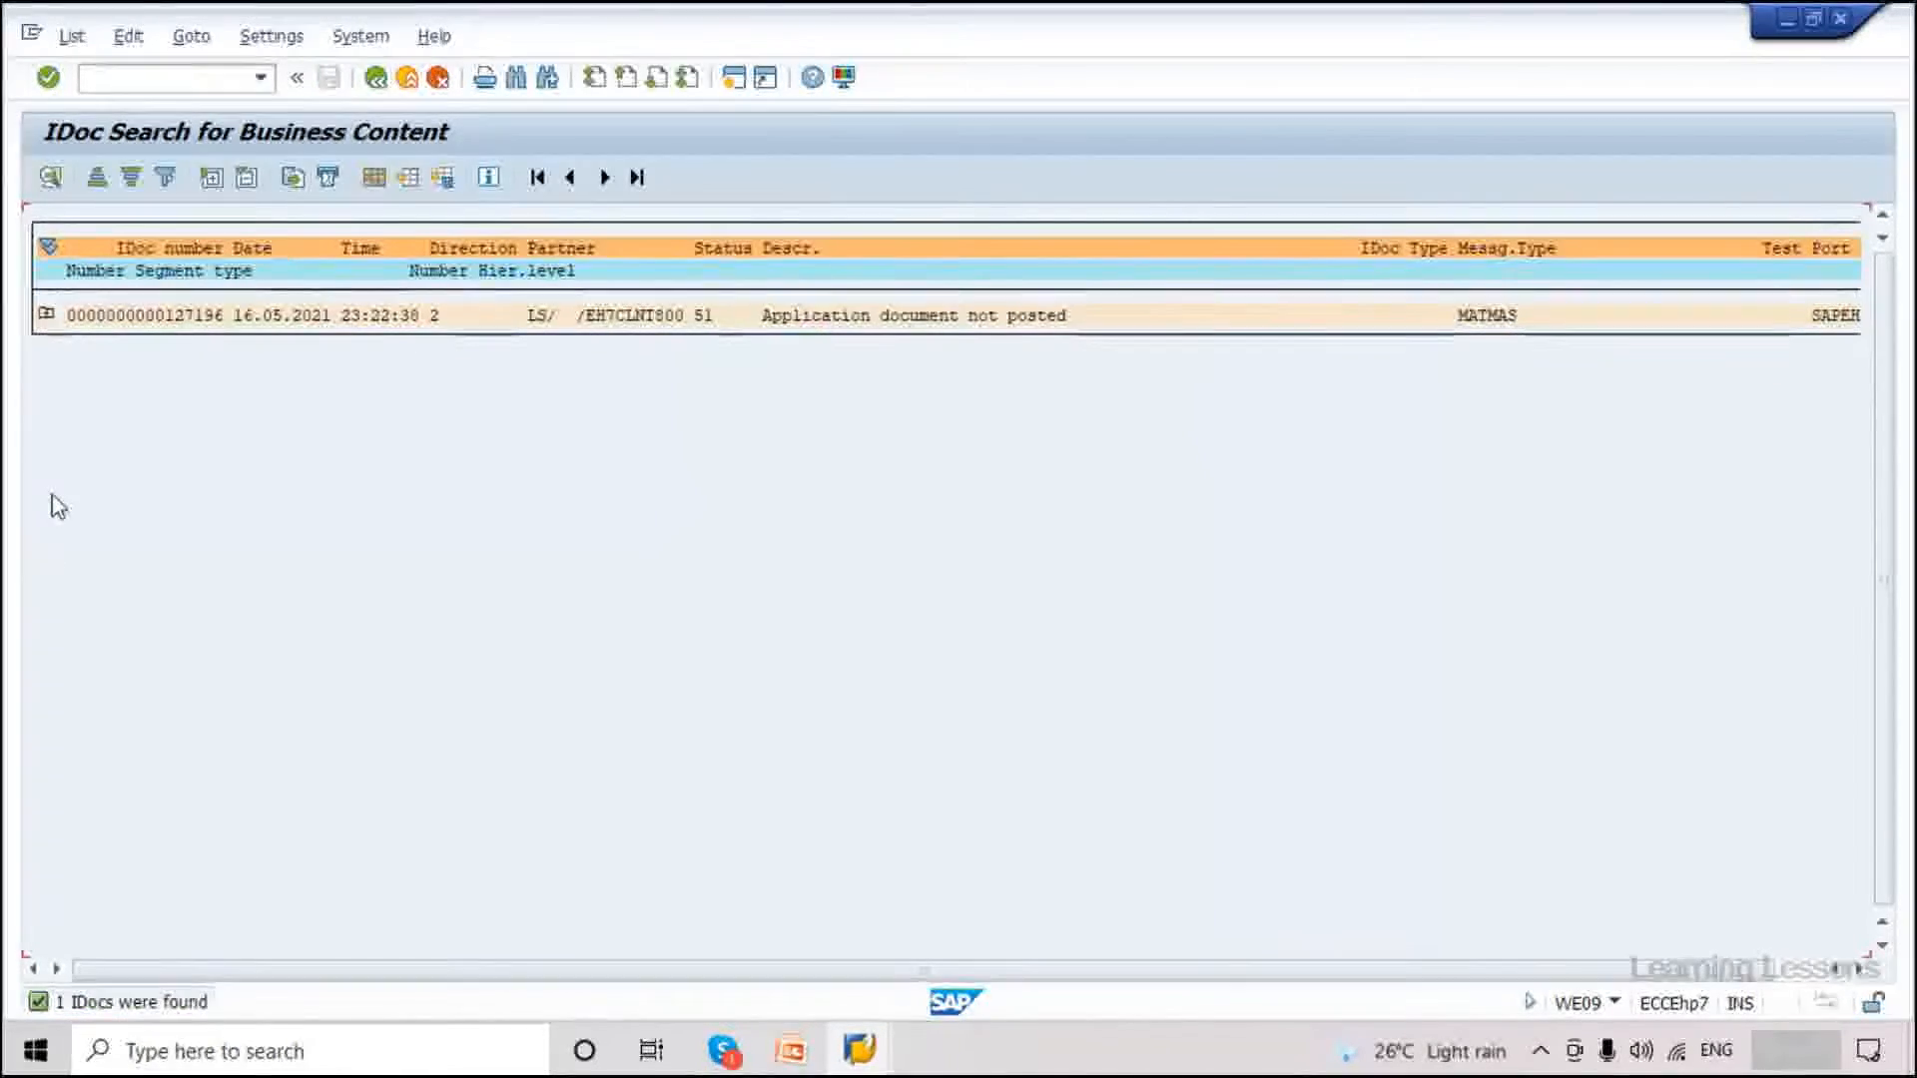
{"action": "left_click", "coordinate": [46, 313]}
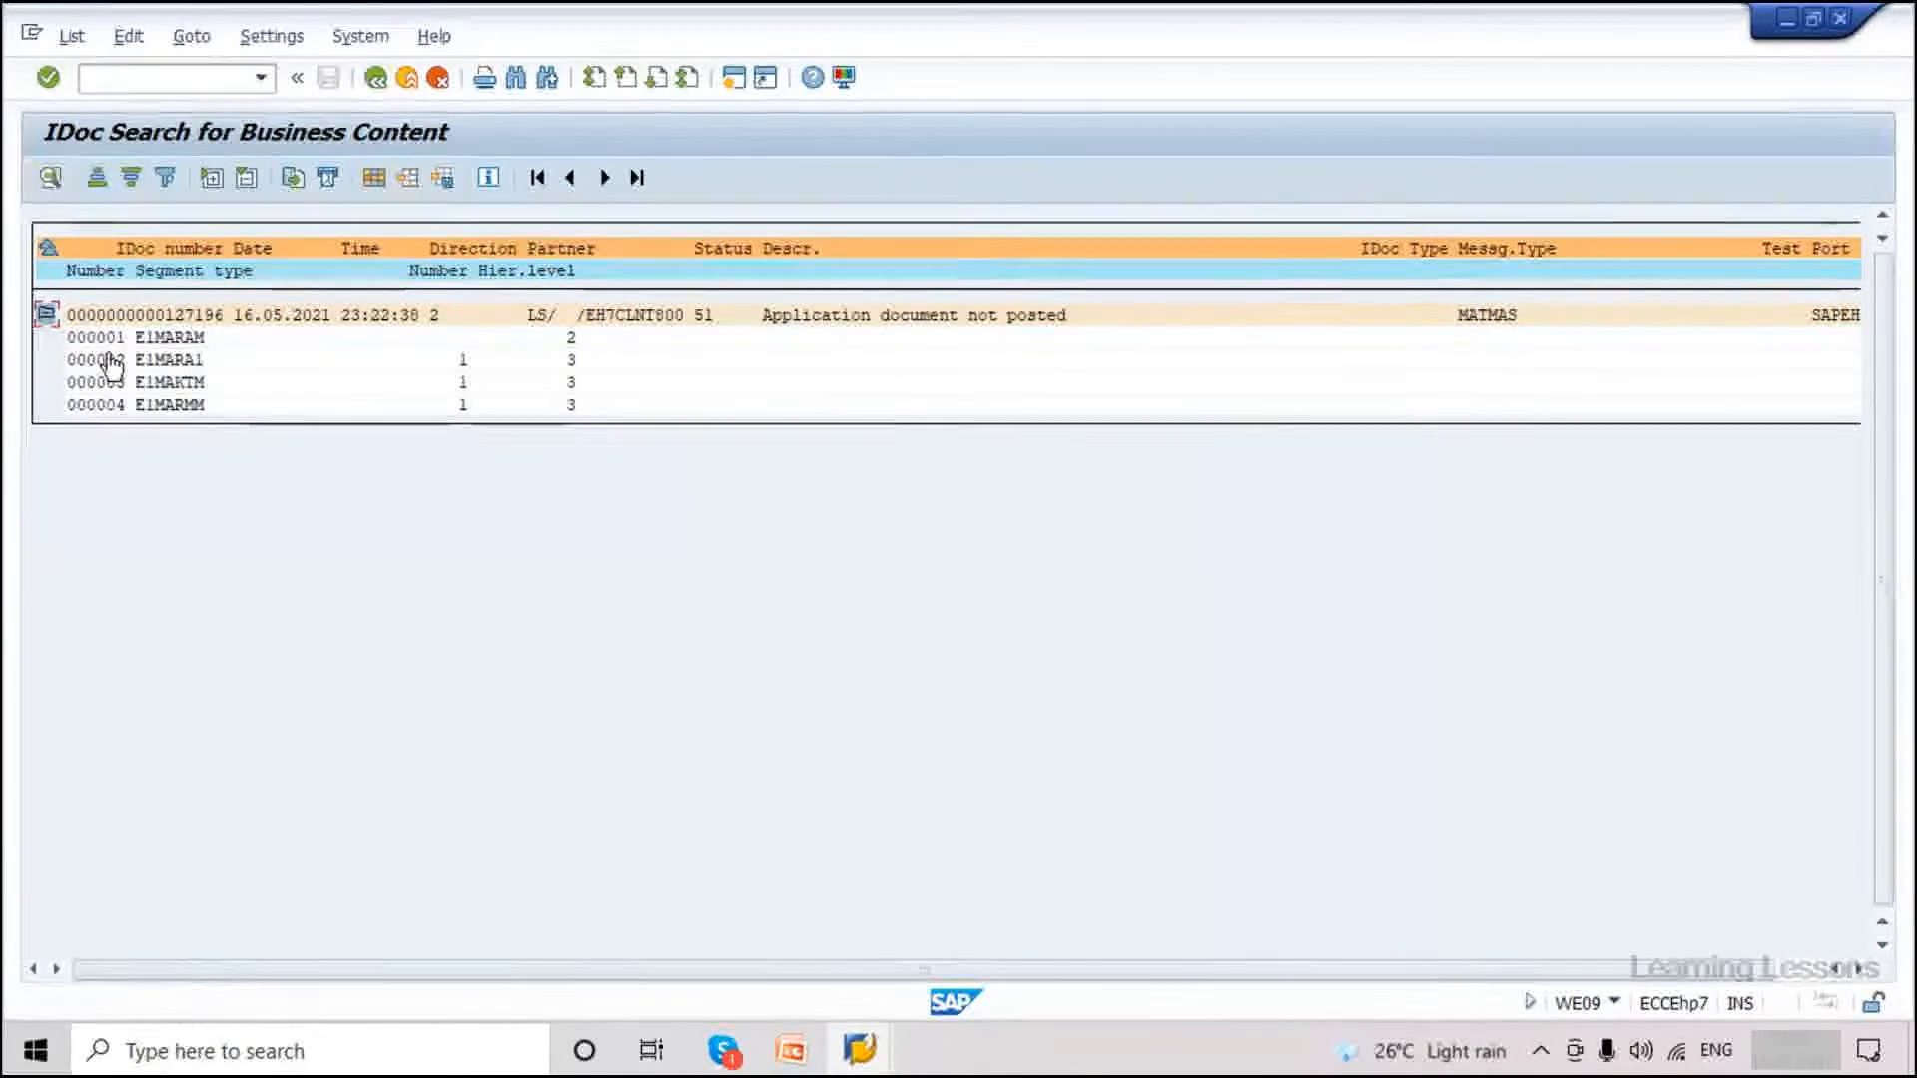
Select the E1MARAM segment and look over the menu functions without choosing one.
{"action": "left_click", "coordinate": [163, 334]}
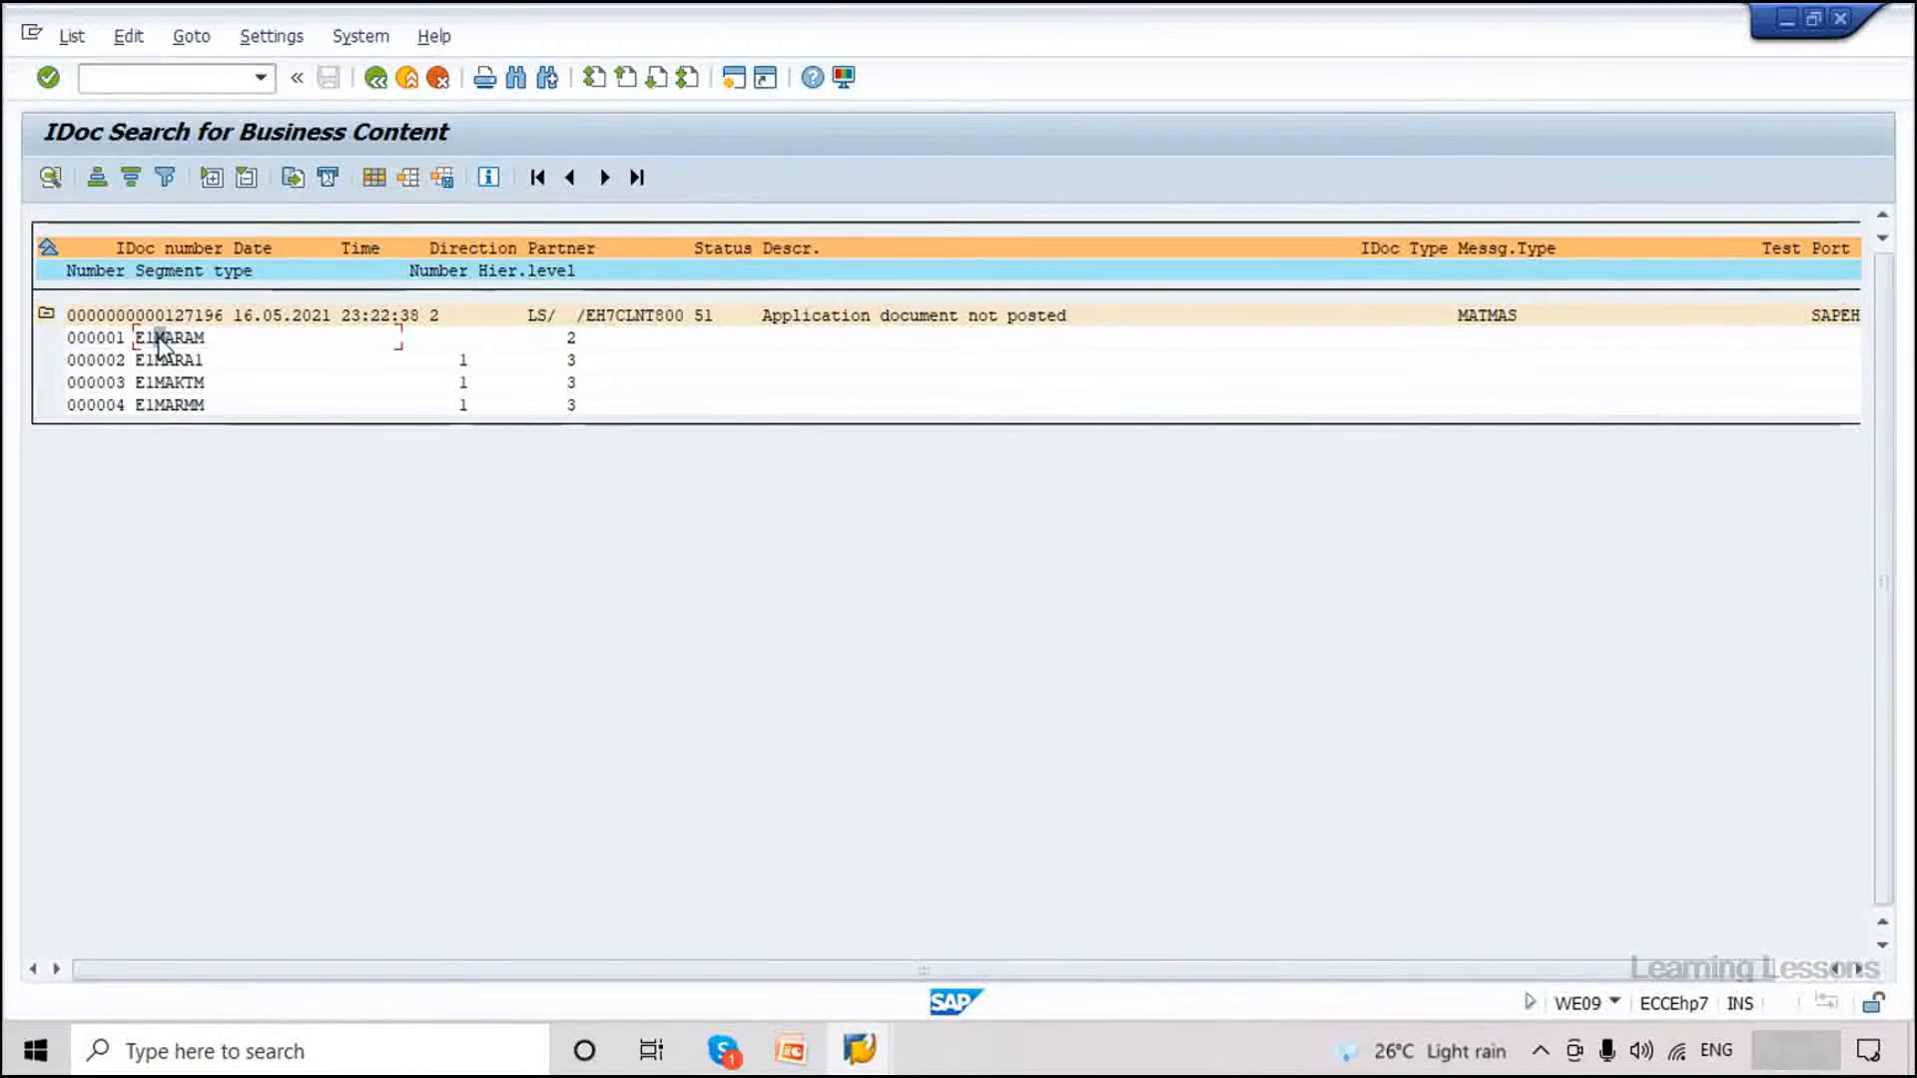
{"action": "left_click", "coordinate": [70, 38]}
{"action": "mouse_move", "coordinate": [120, 45]}
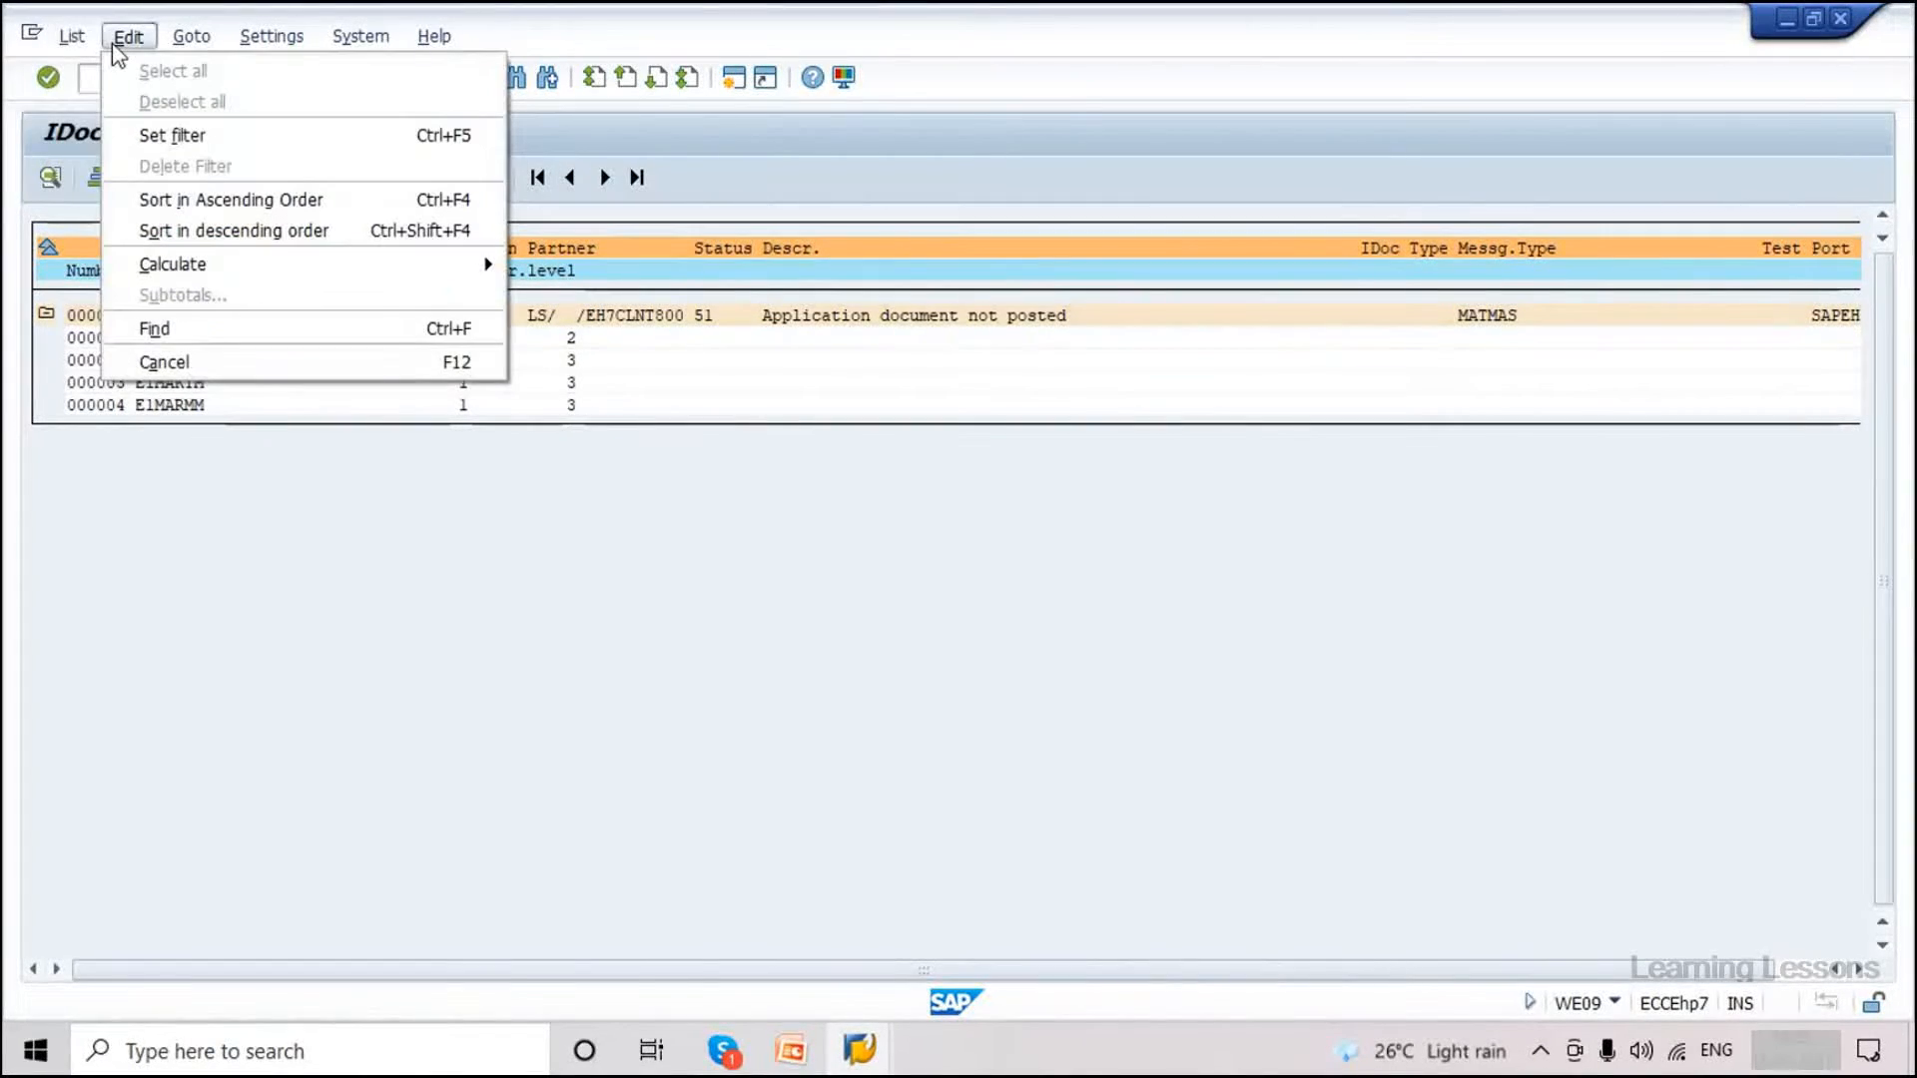
{"action": "mouse_move", "coordinate": [188, 46]}
{"action": "left_click", "coordinate": [143, 457]}
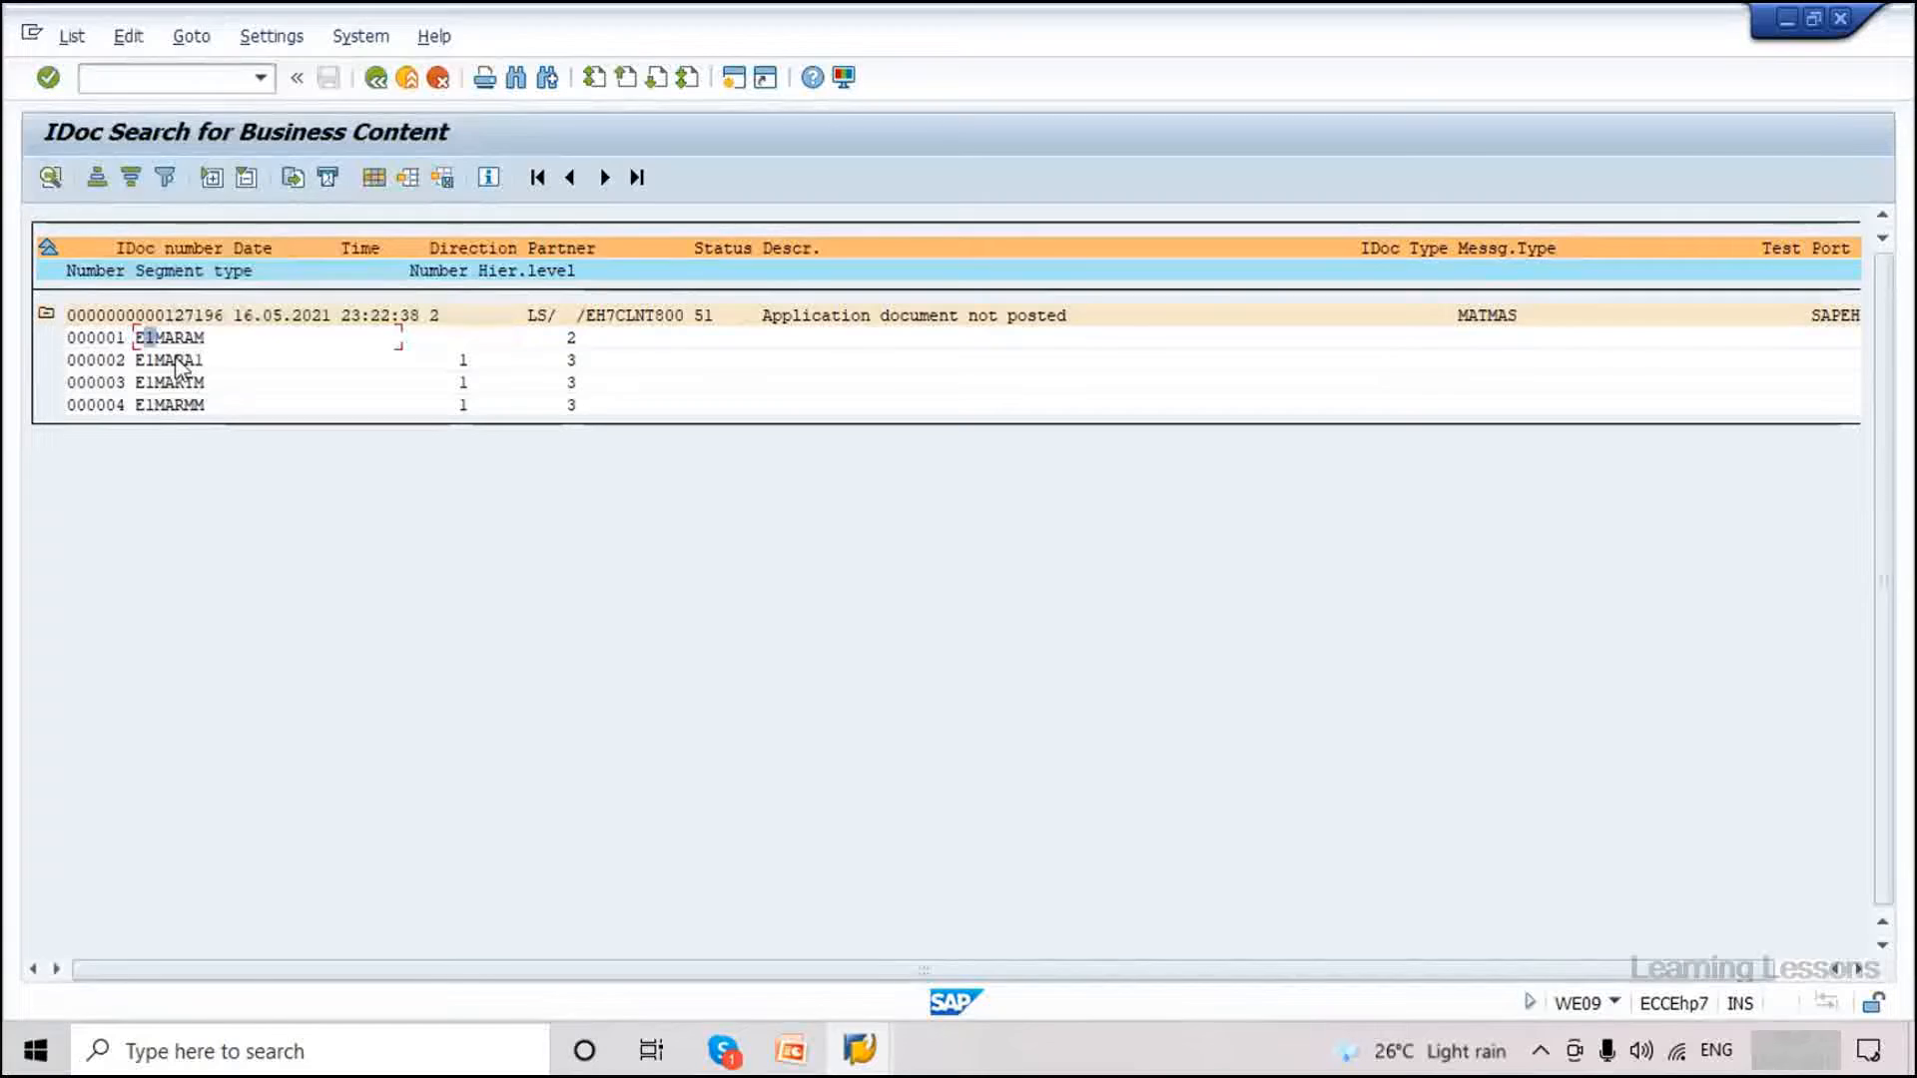
{"action": "double_click", "coordinate": [155, 316]}
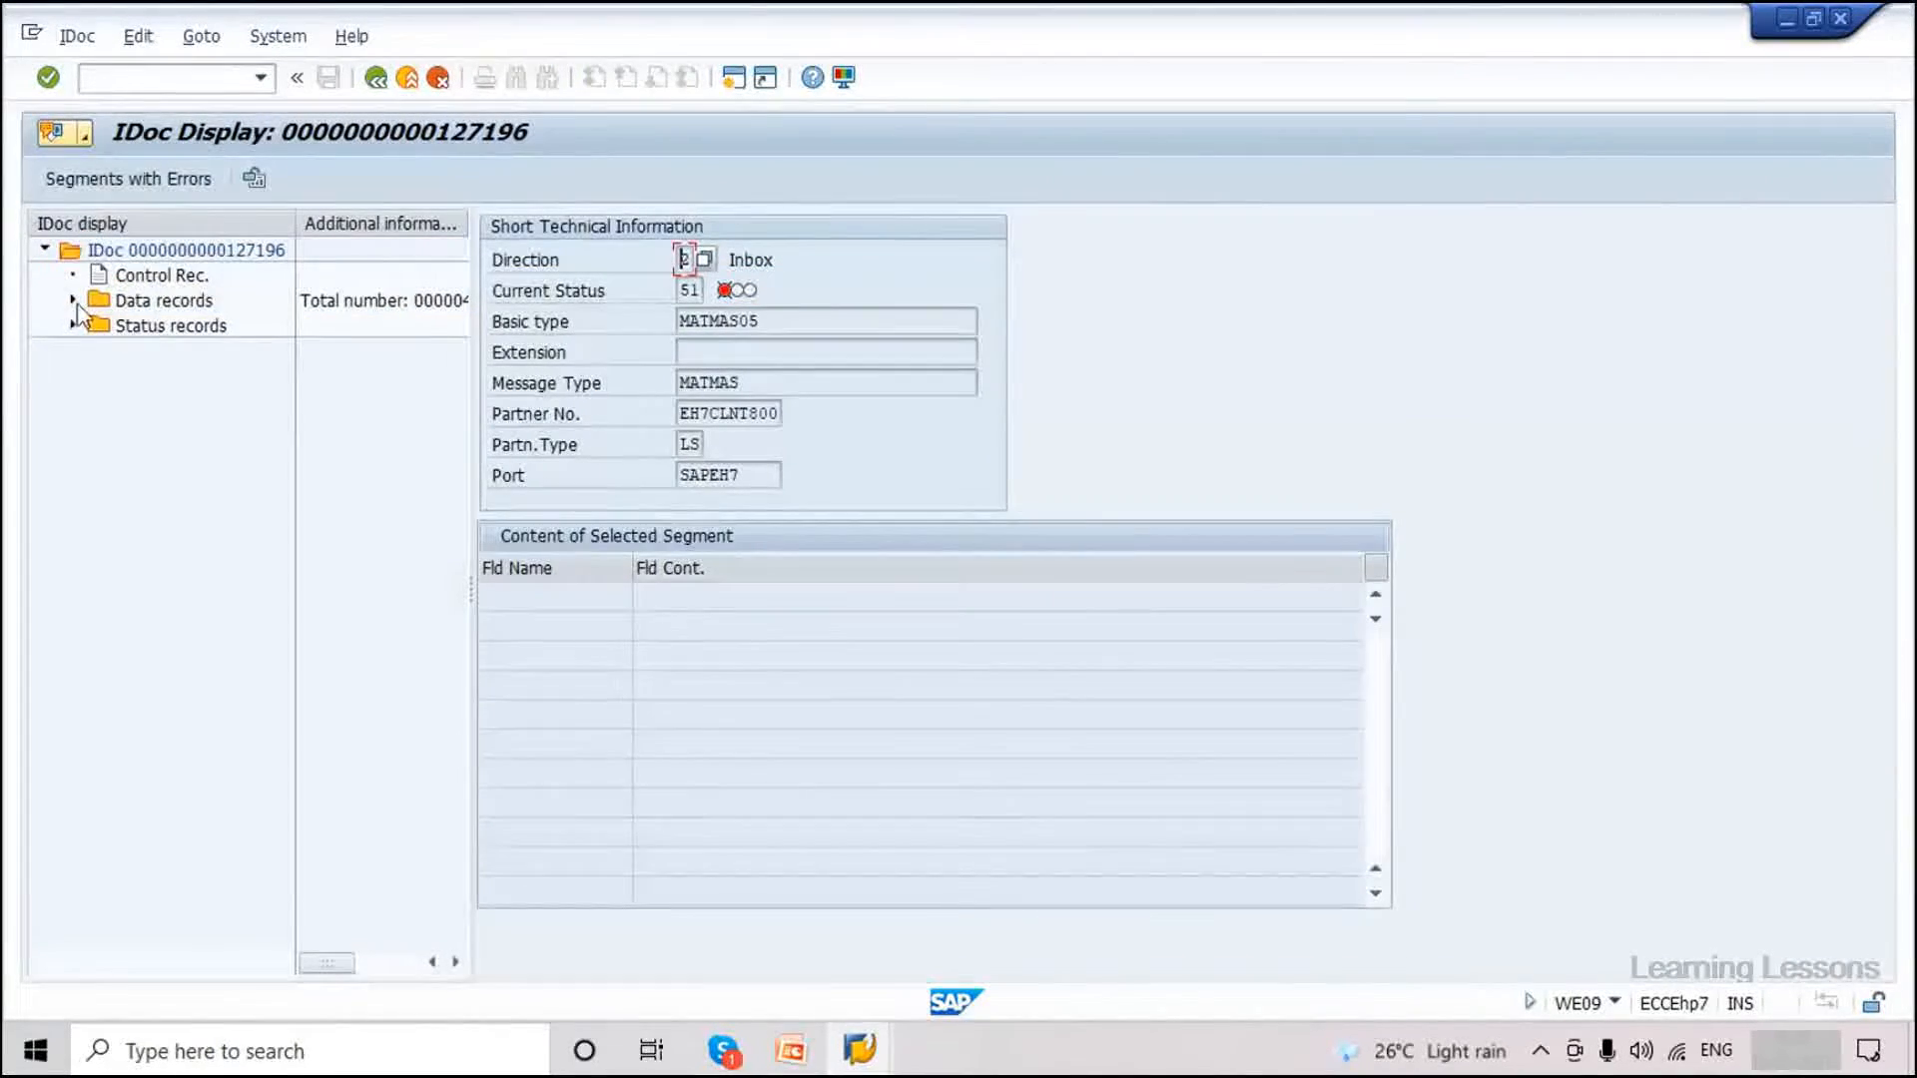
{"action": "left_click", "coordinate": [180, 326]}
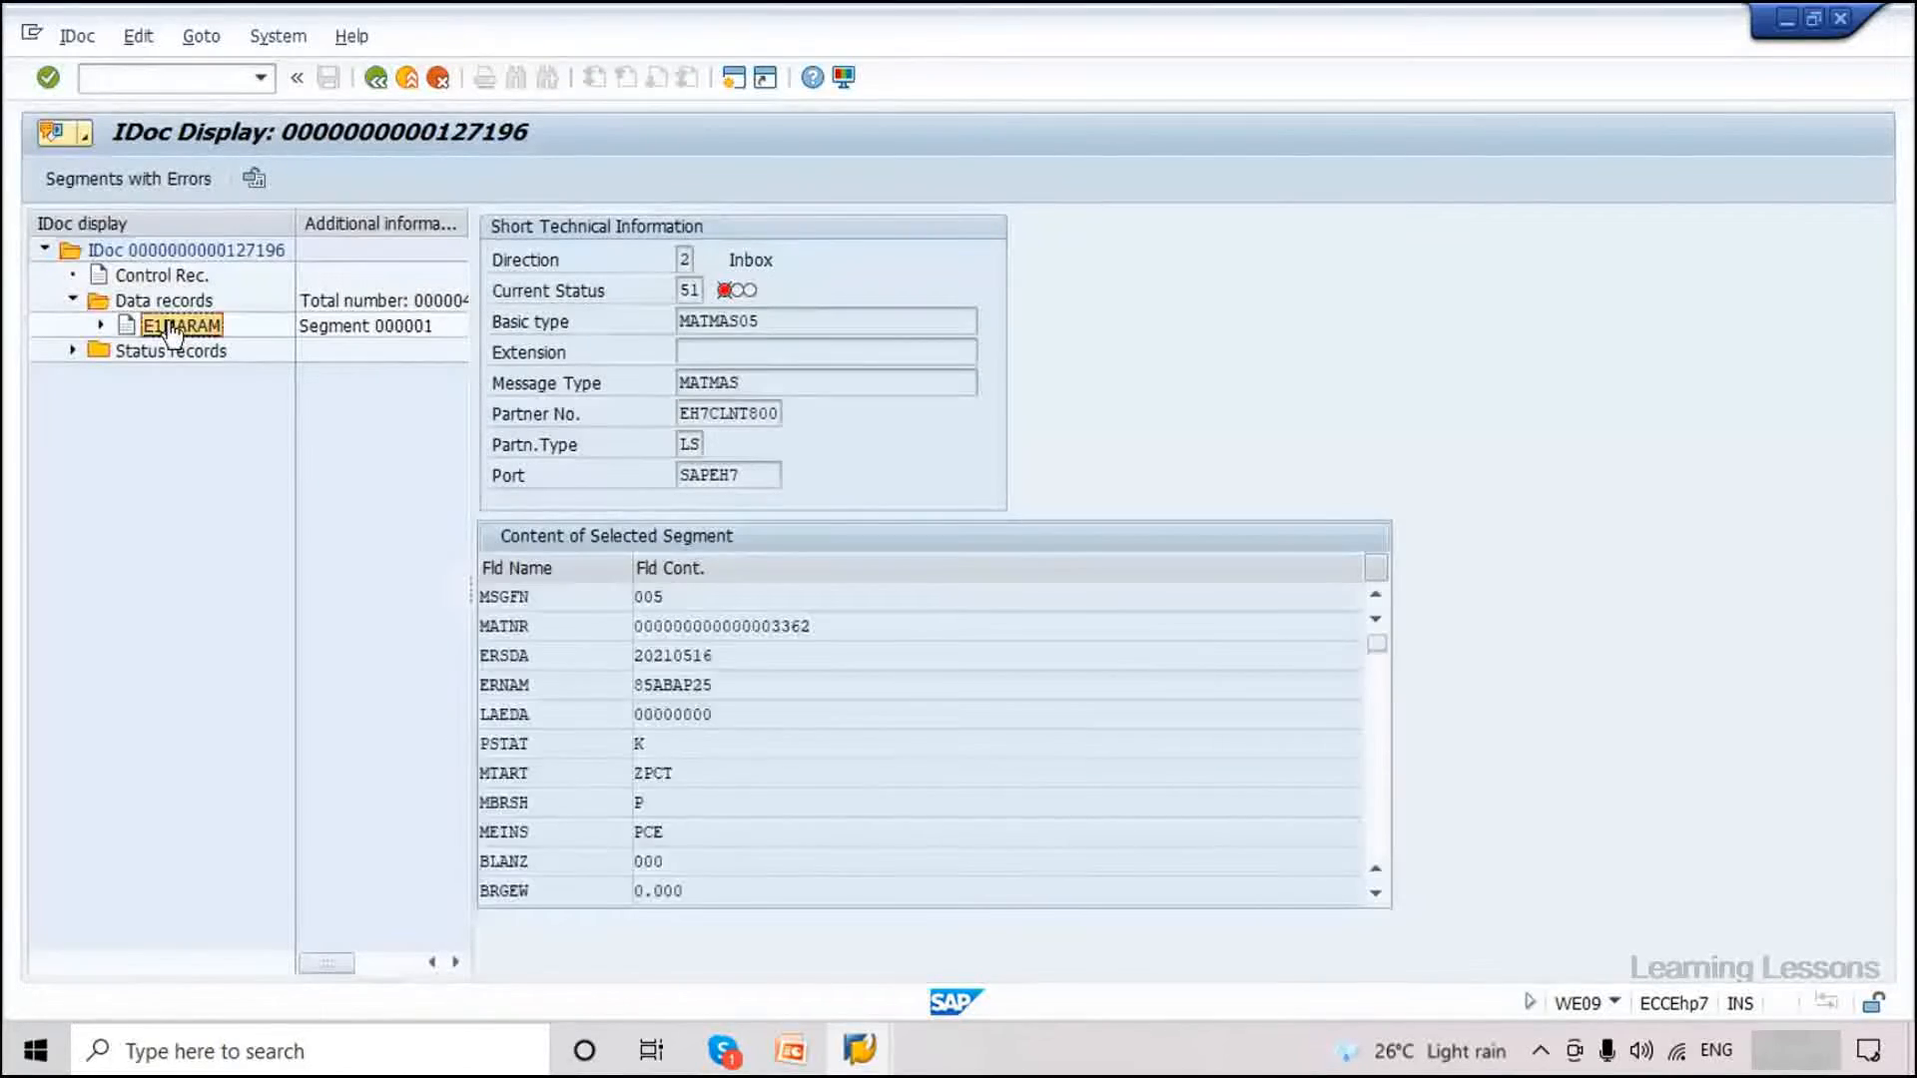
{"action": "left_click", "coordinate": [75, 36]}
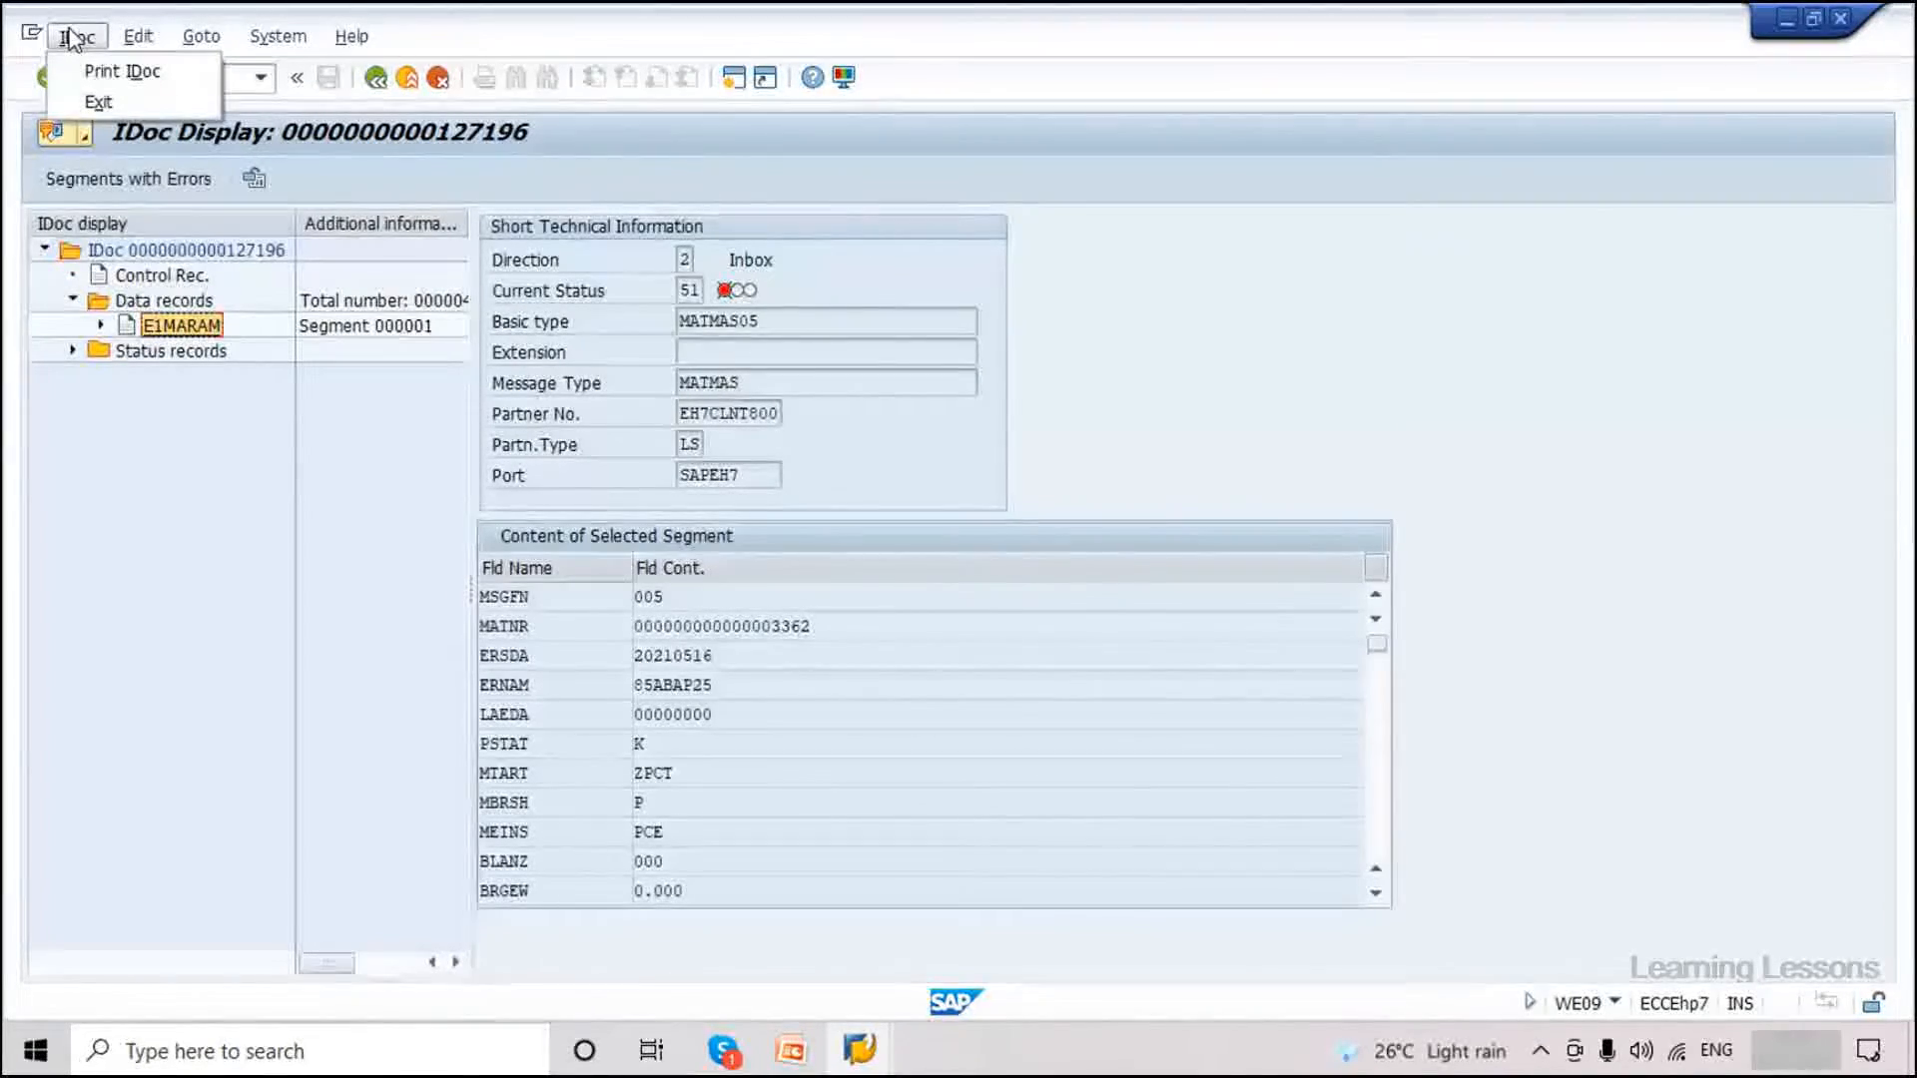
{"action": "left_click", "coordinate": [406, 84]}
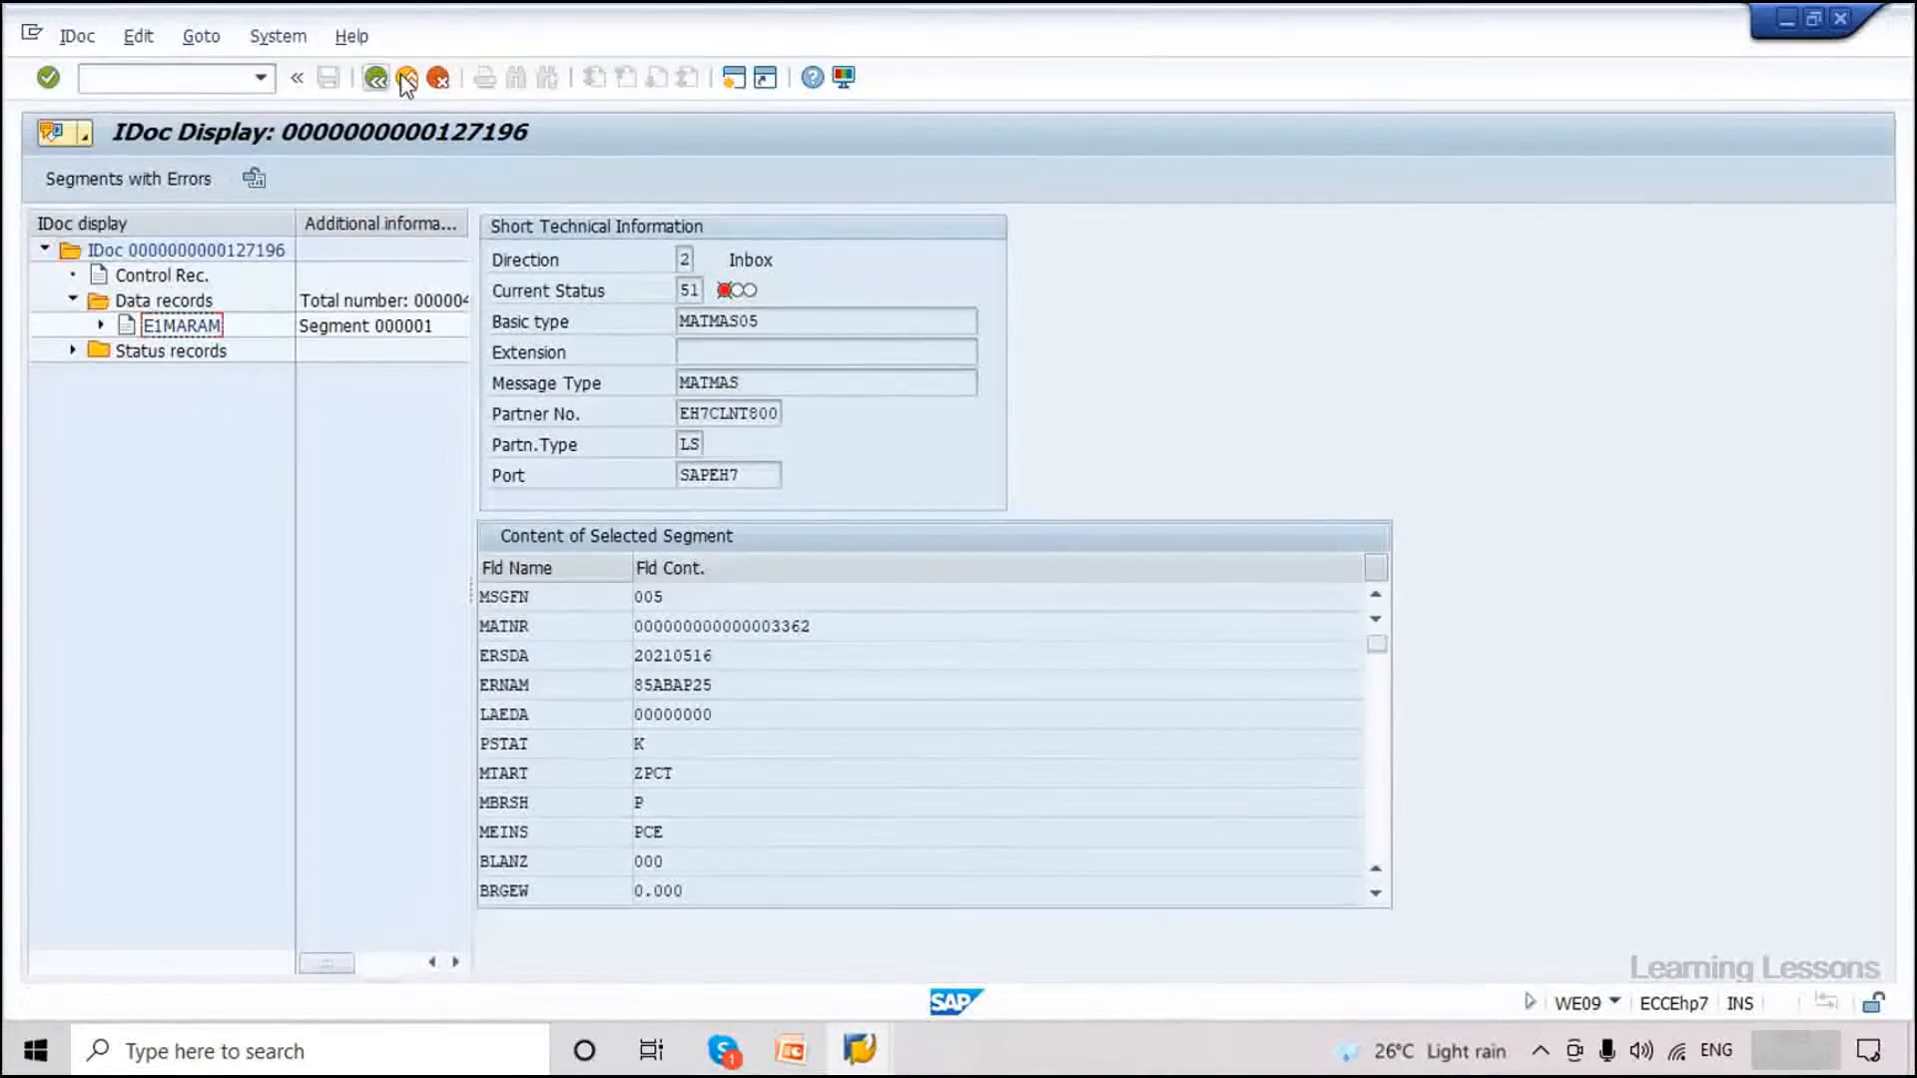
{"action": "left_click", "coordinate": [375, 79]}
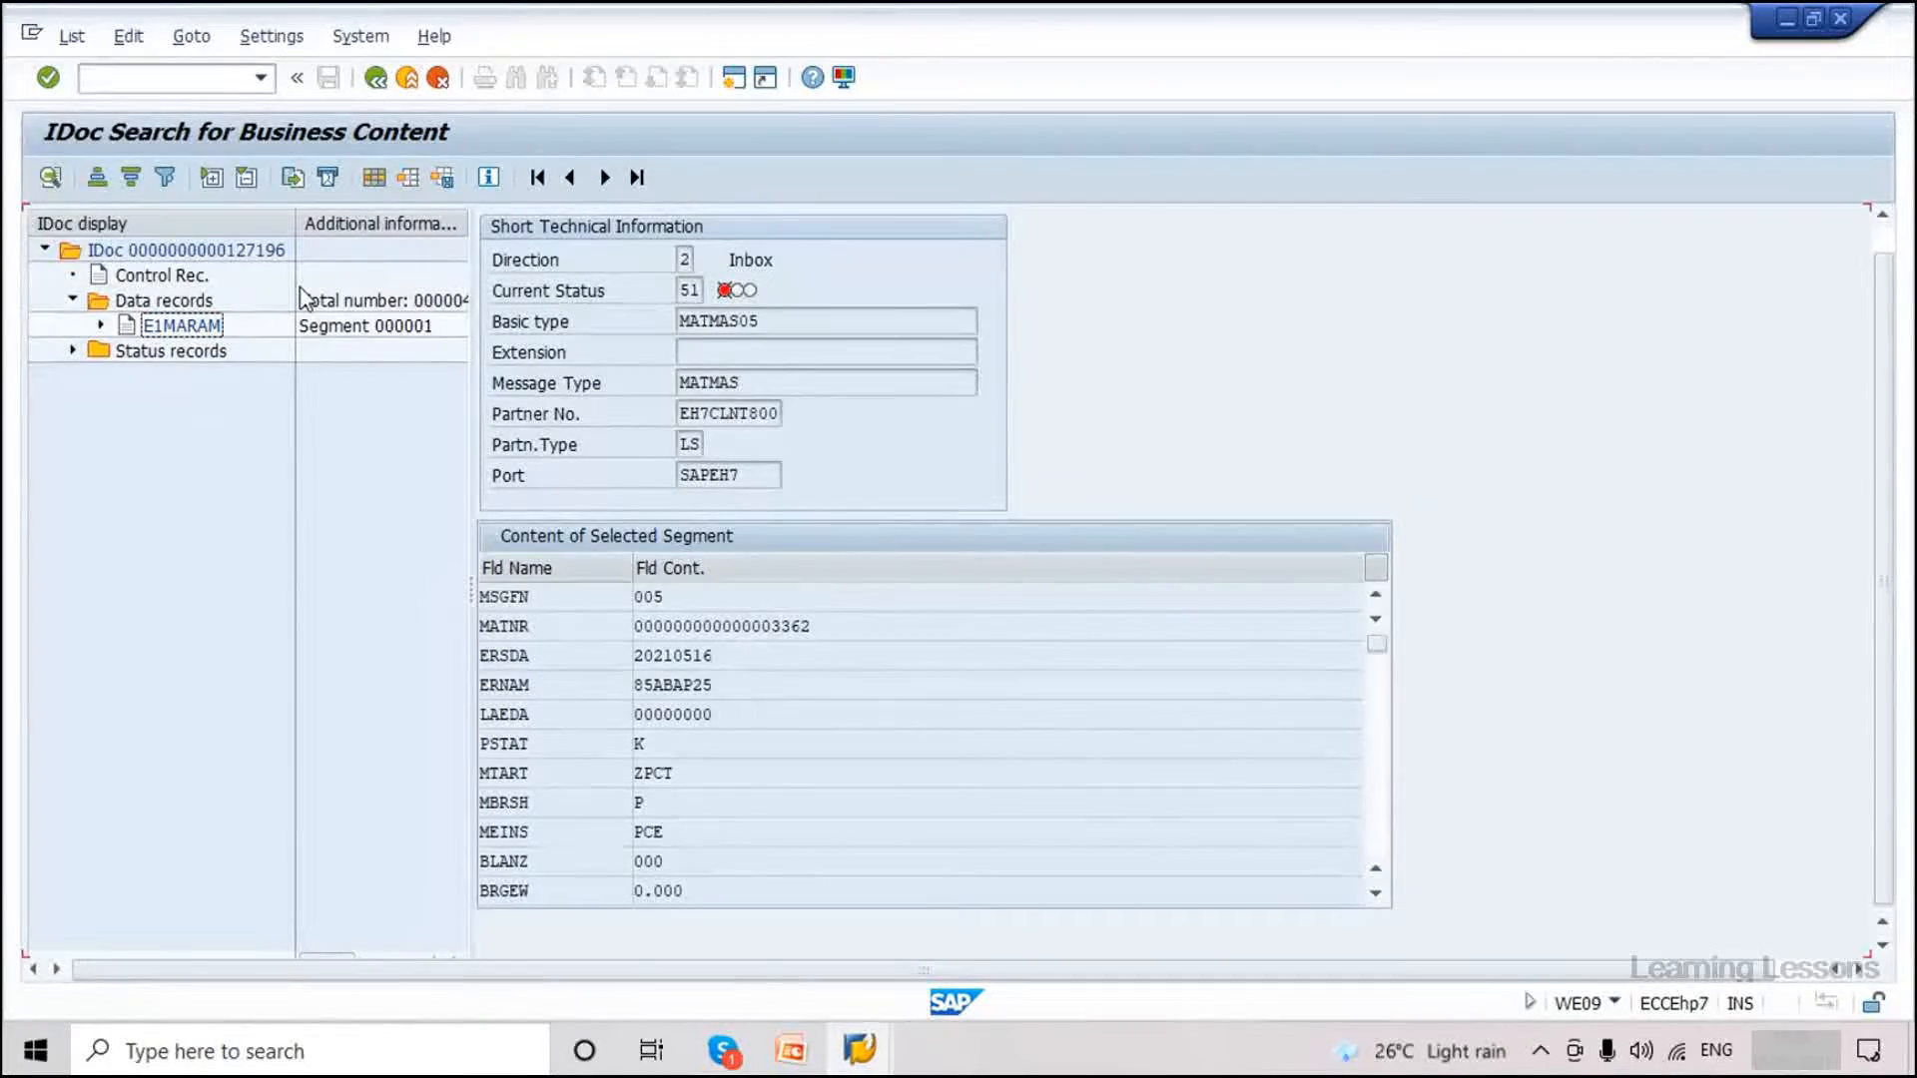
{"action": "left_click", "coordinate": [150, 338]}
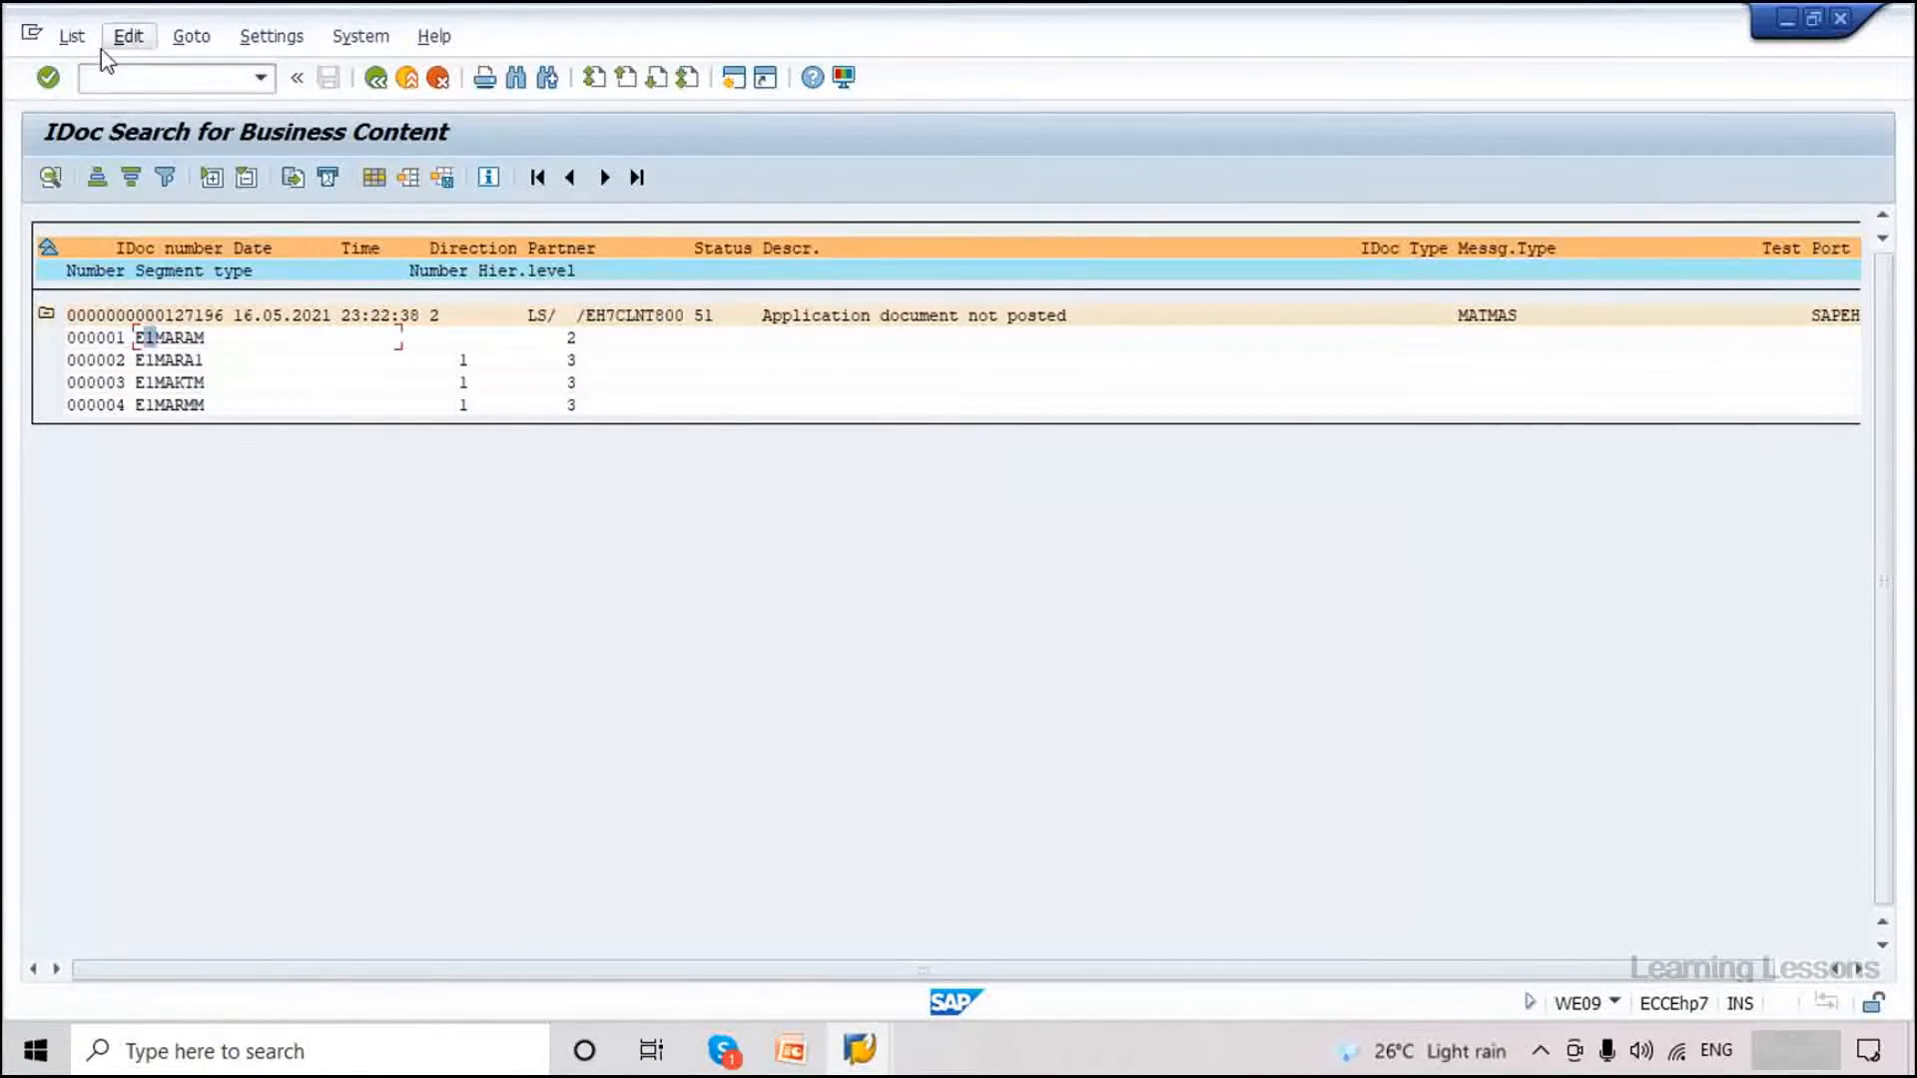
{"action": "left_click", "coordinate": [72, 36]}
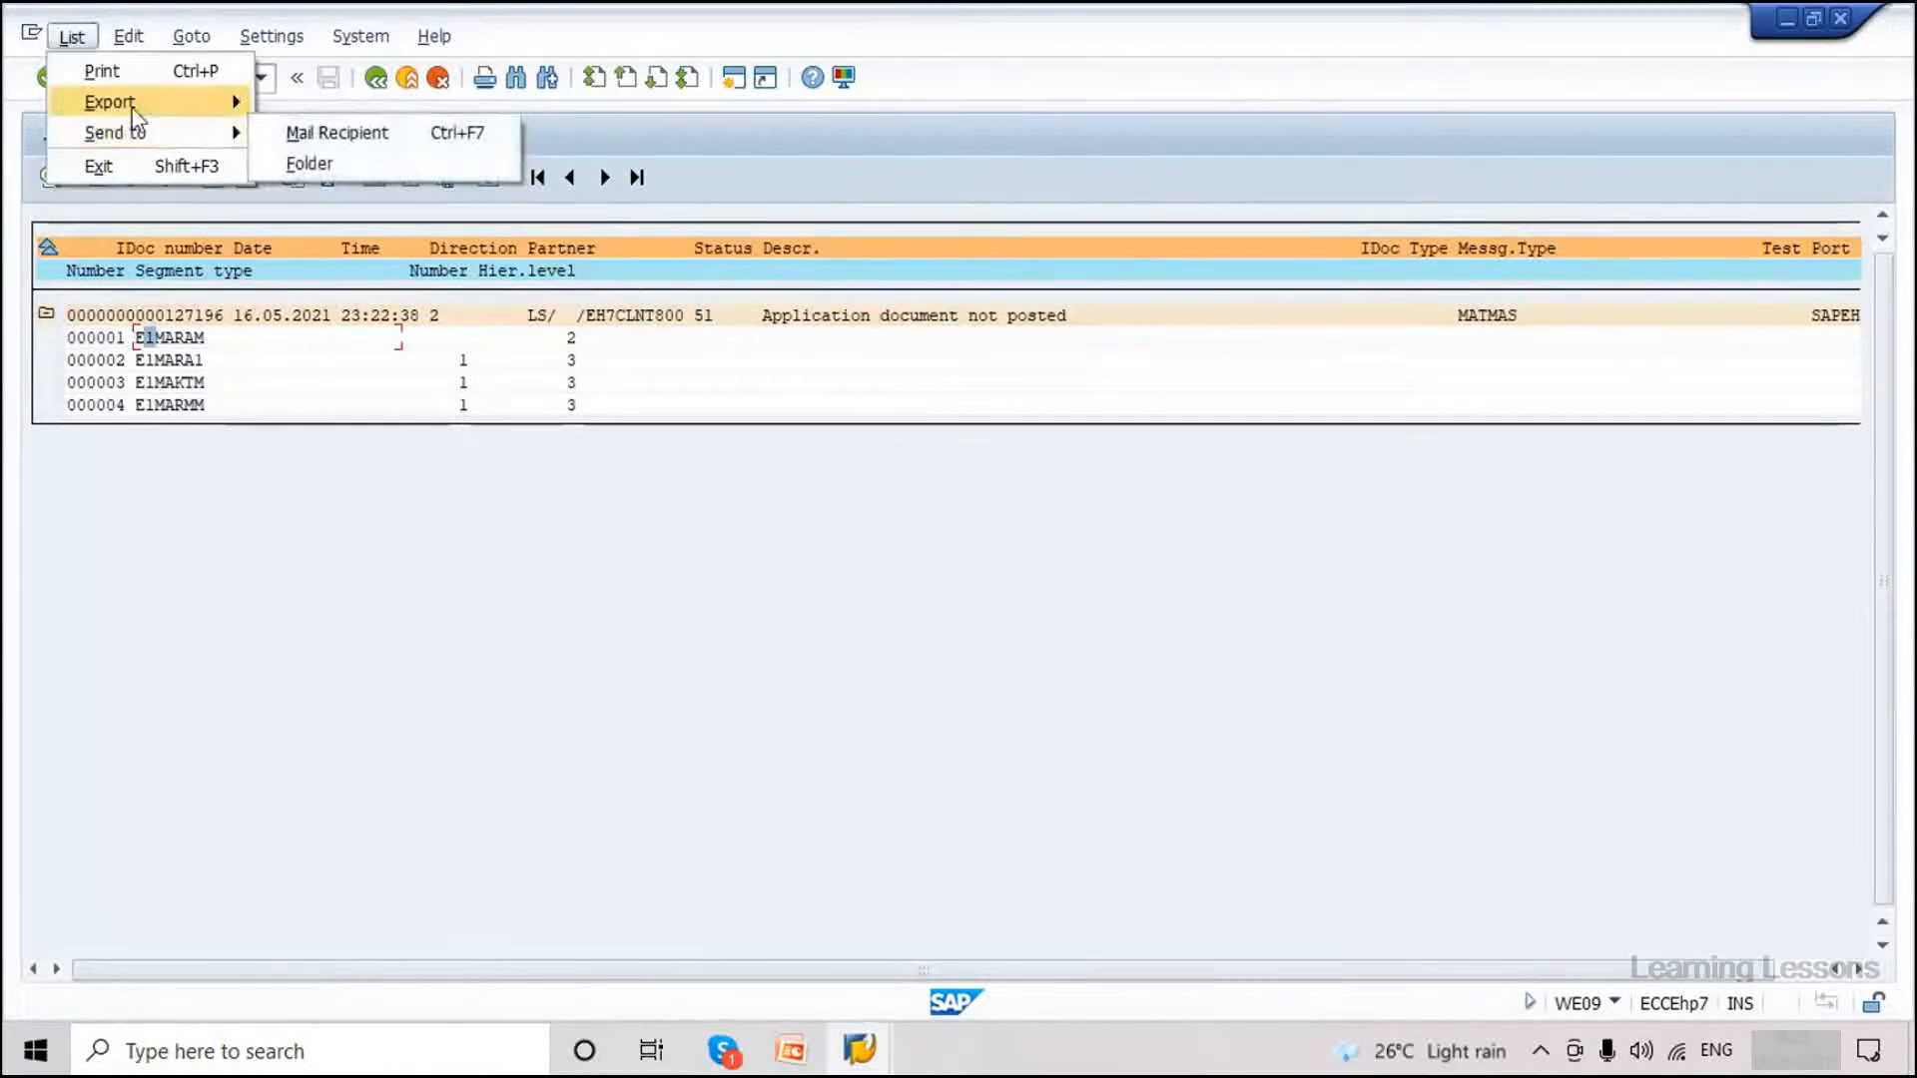
{"action": "left_click", "coordinate": [127, 37]}
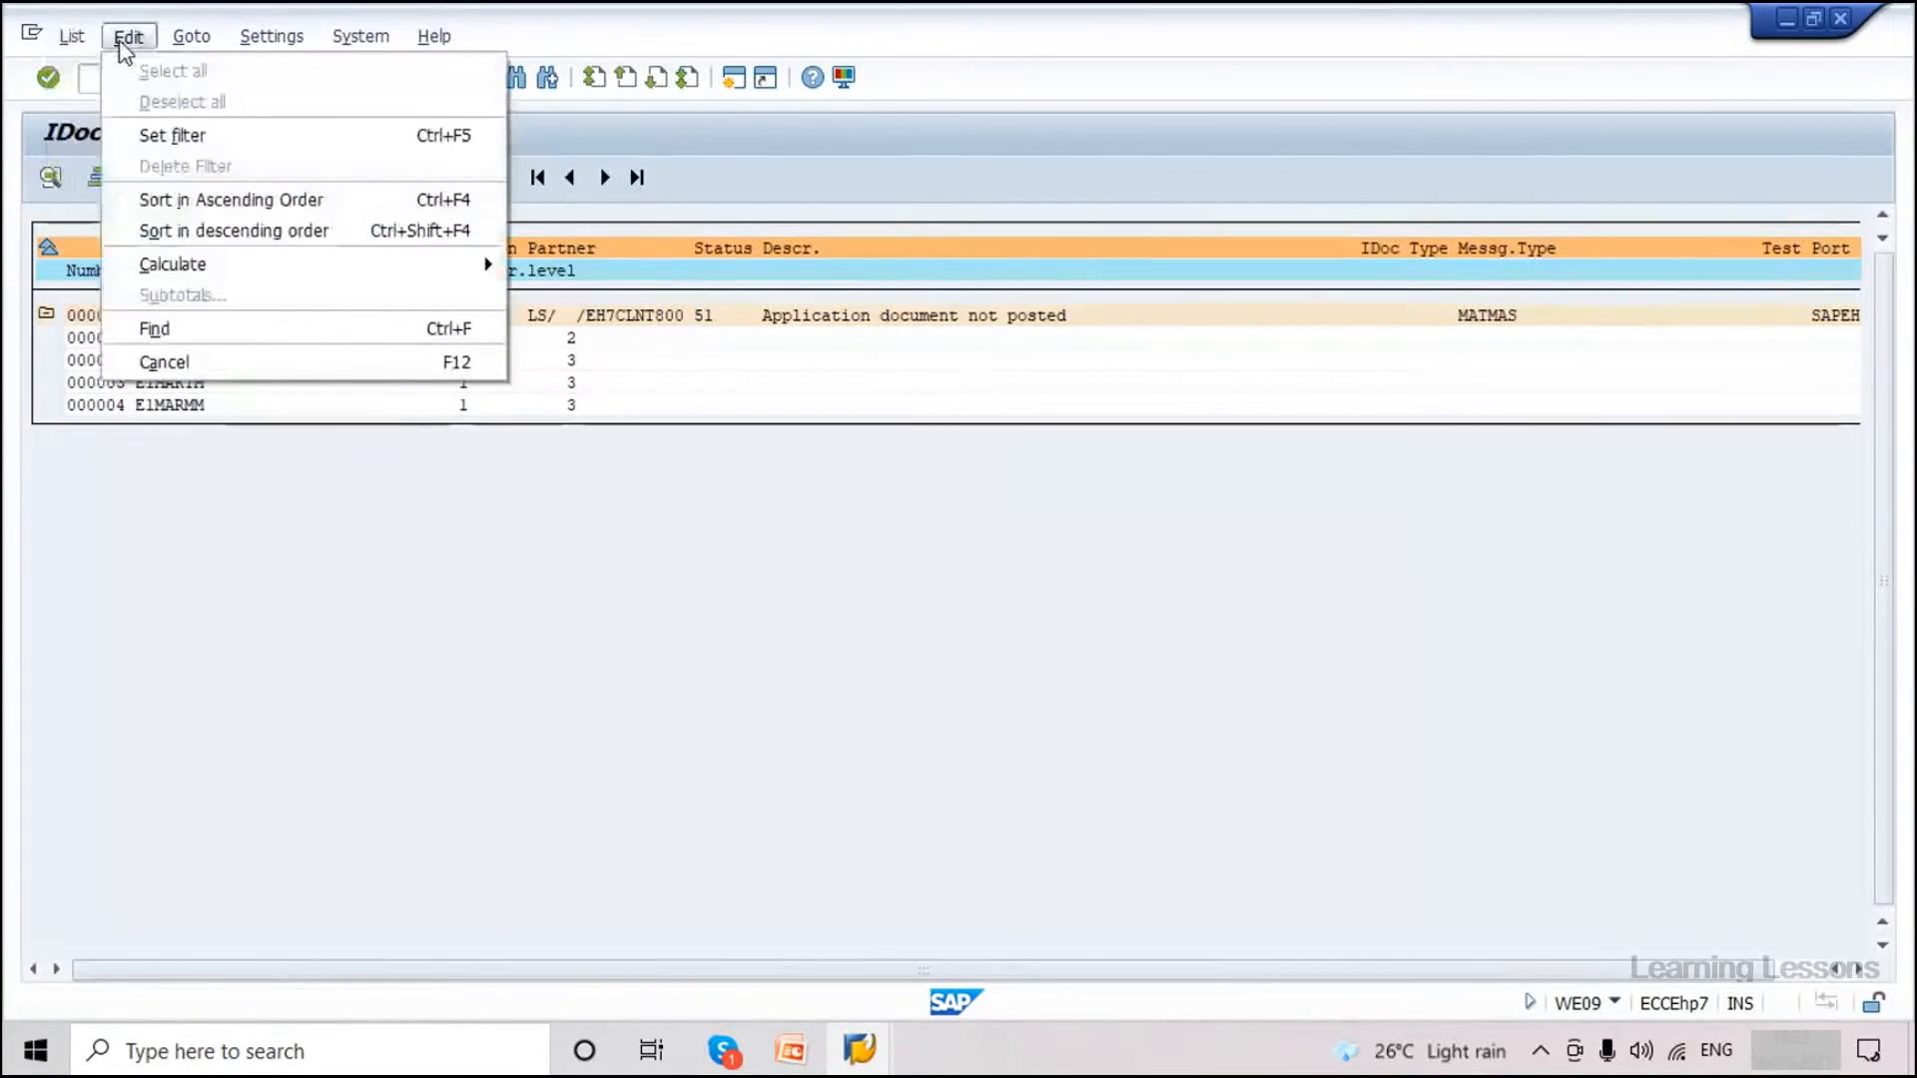
{"action": "mouse_move", "coordinate": [176, 45]}
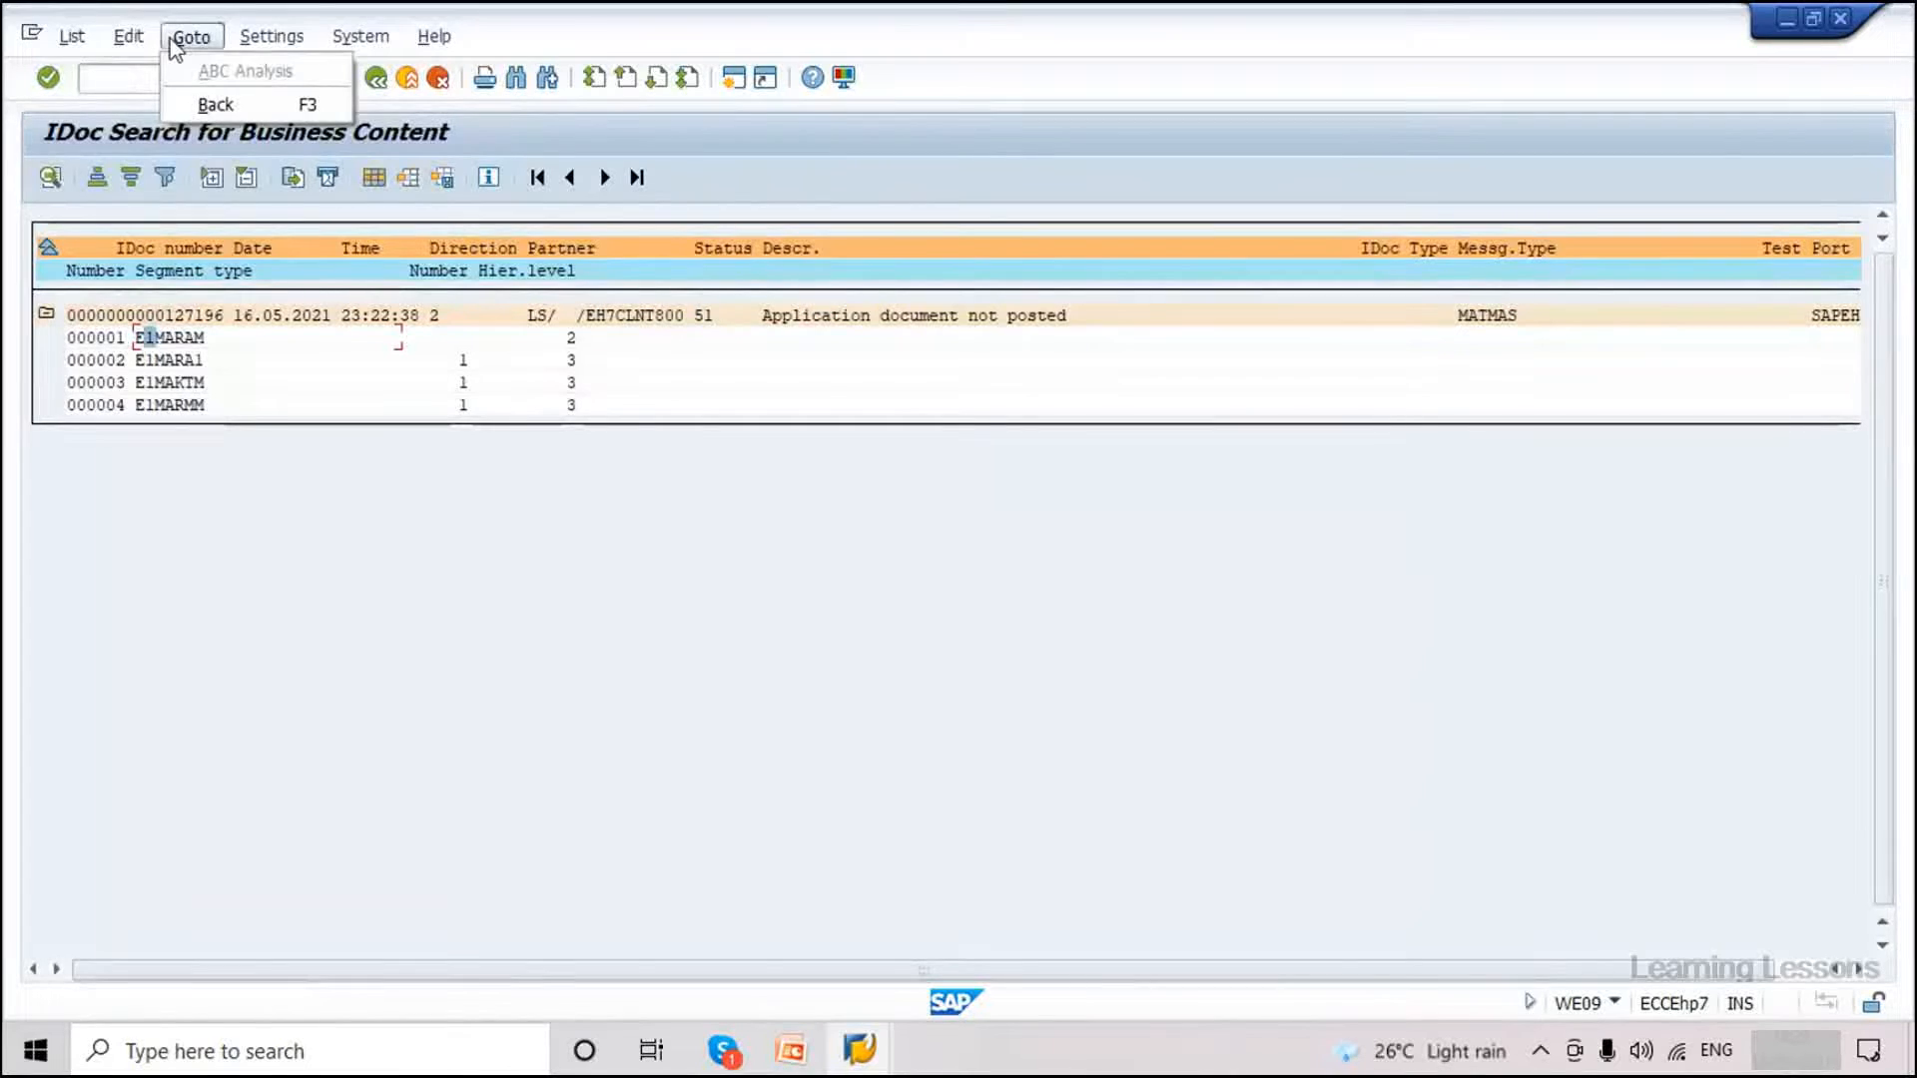
{"action": "left_click", "coordinate": [190, 458]}
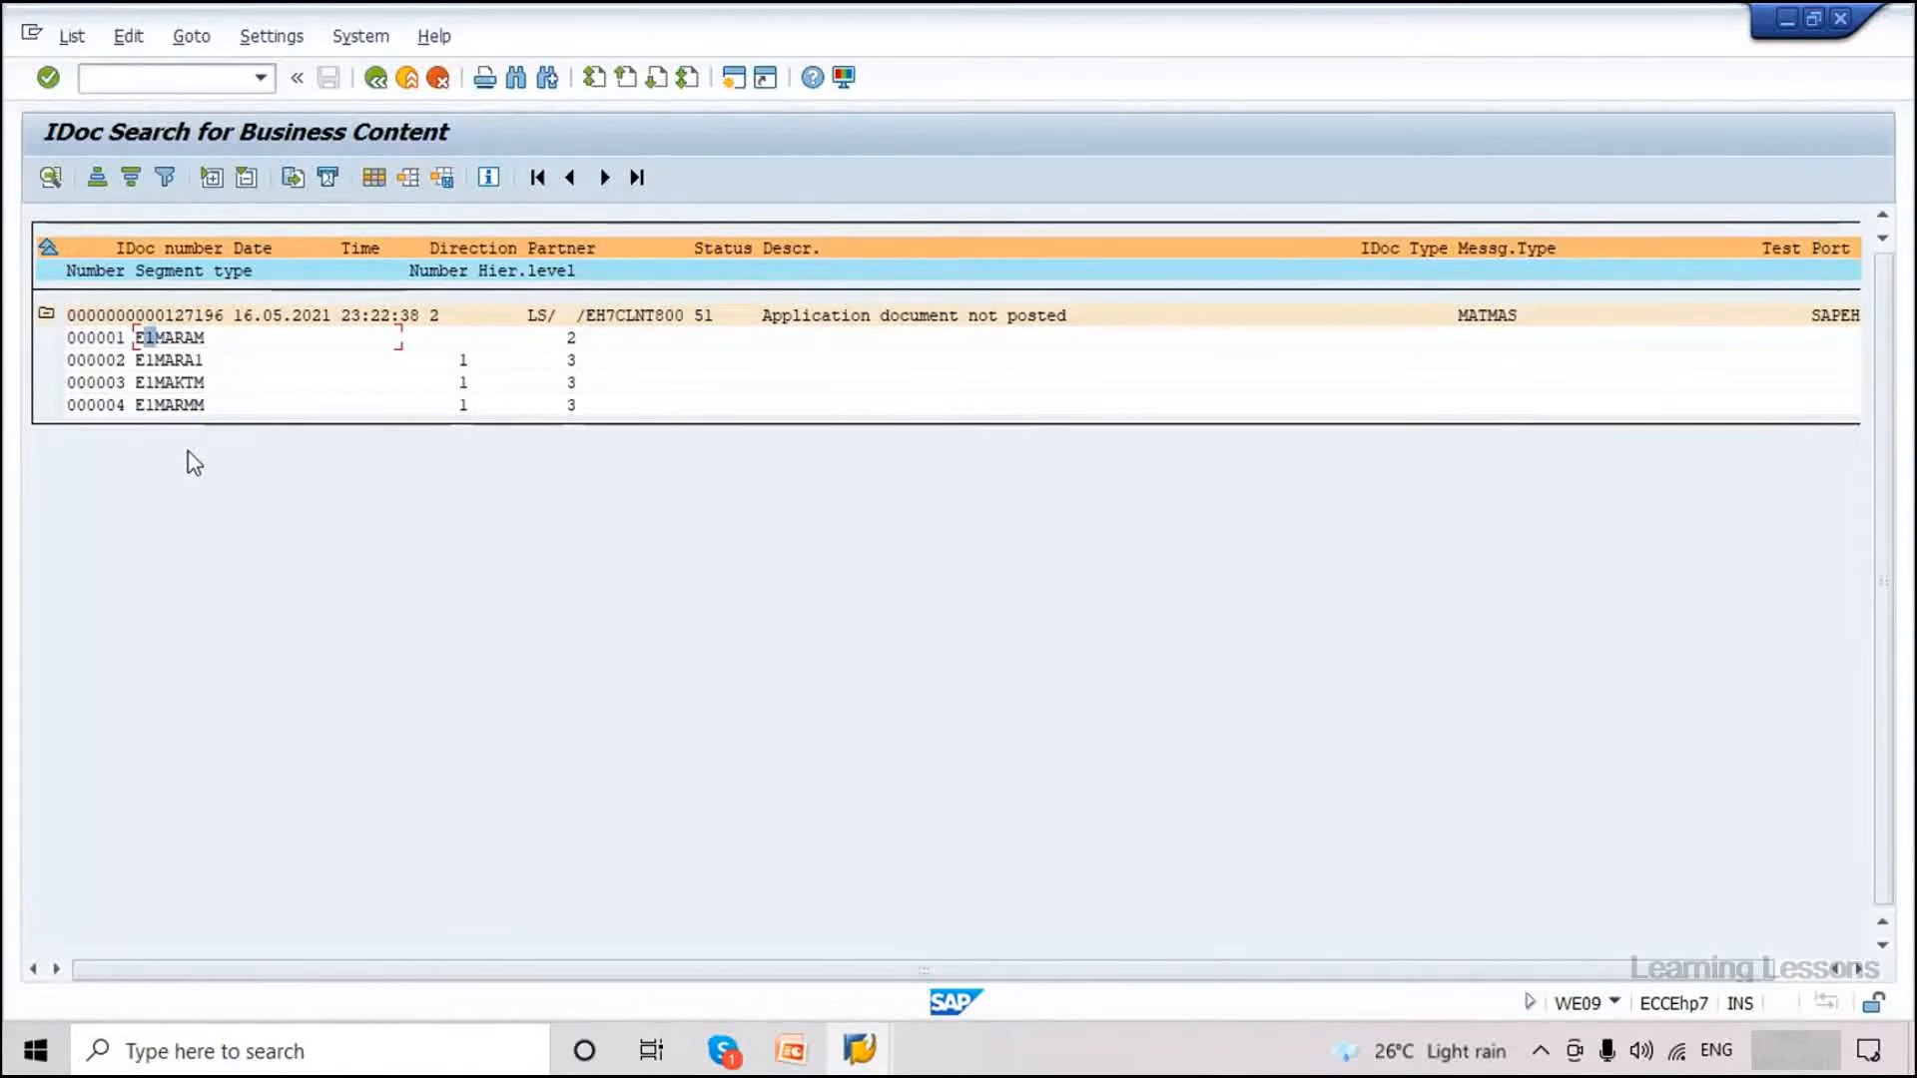
Open the E1MARAM data record of IDoc 127196 and mark its ZPCT material type value.
{"action": "left_click", "coordinate": [118, 344]}
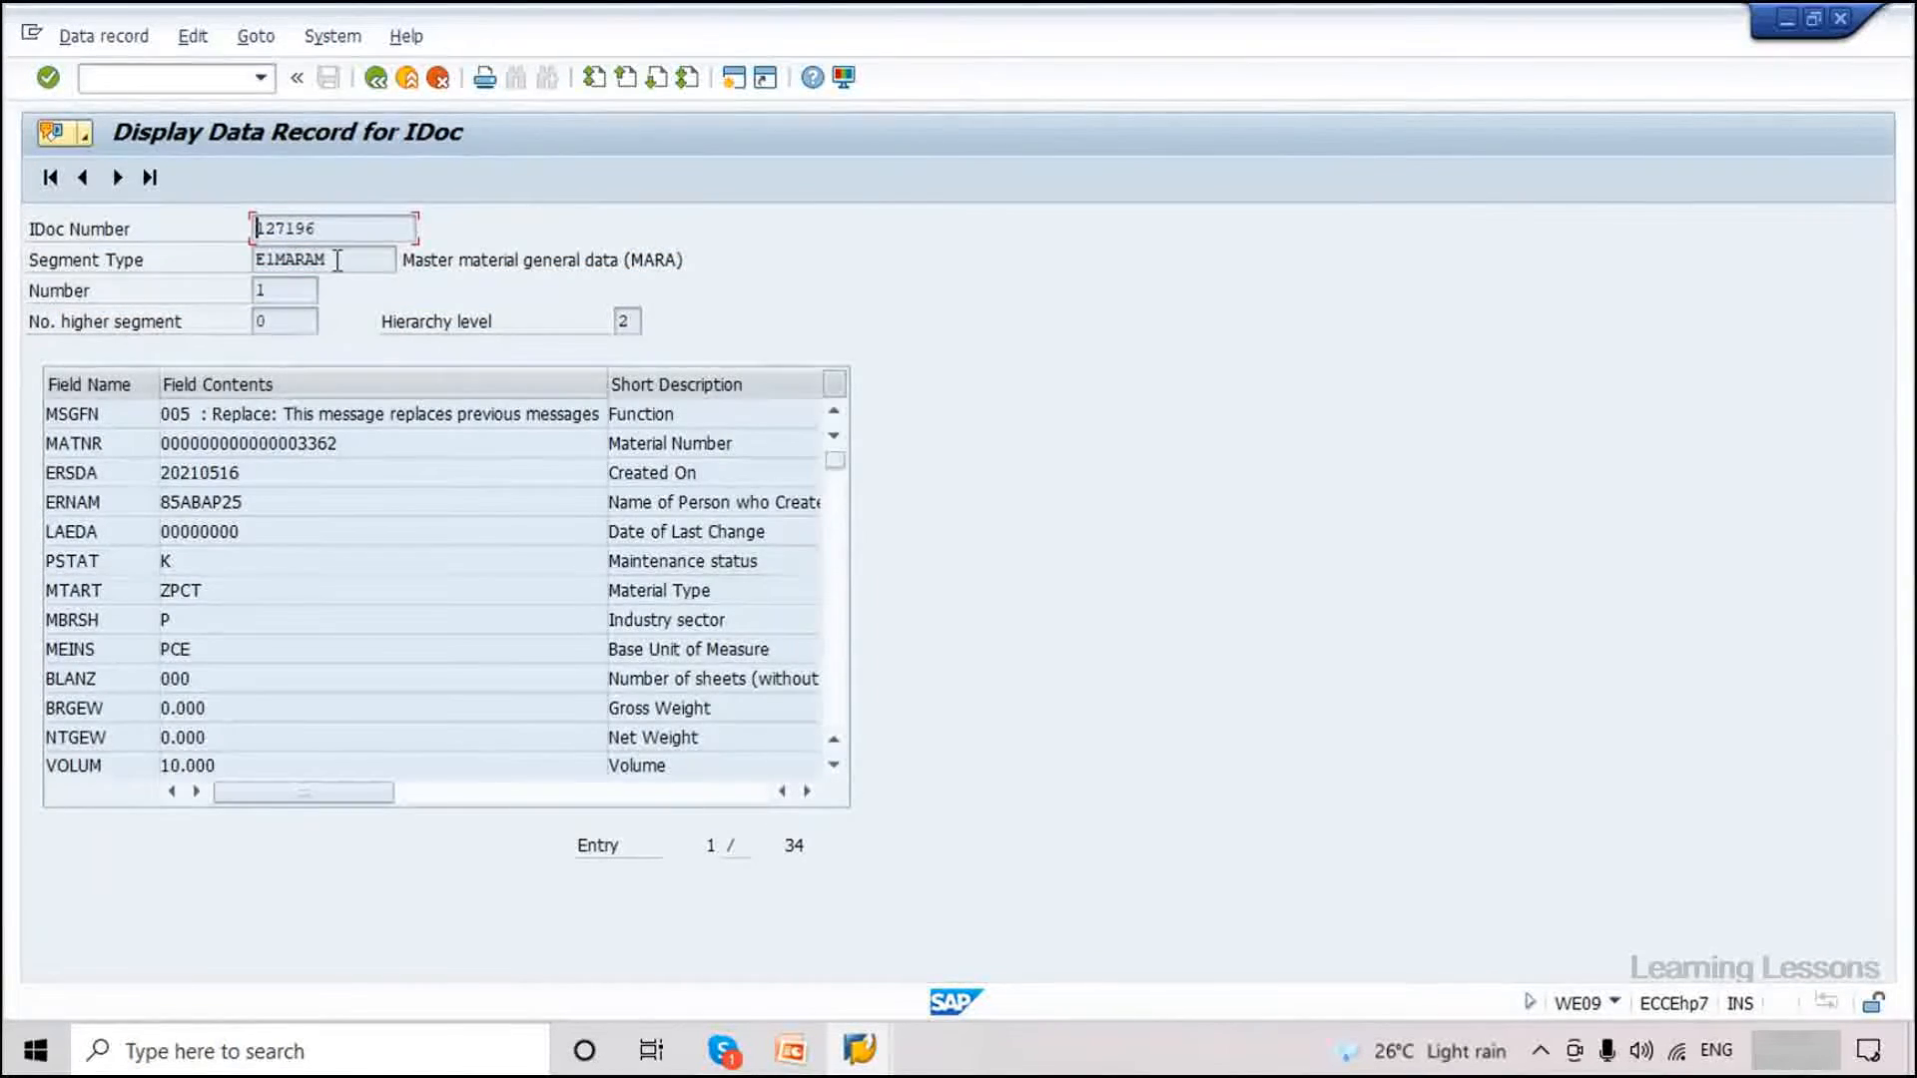
{"action": "left_click", "coordinate": [374, 80]}
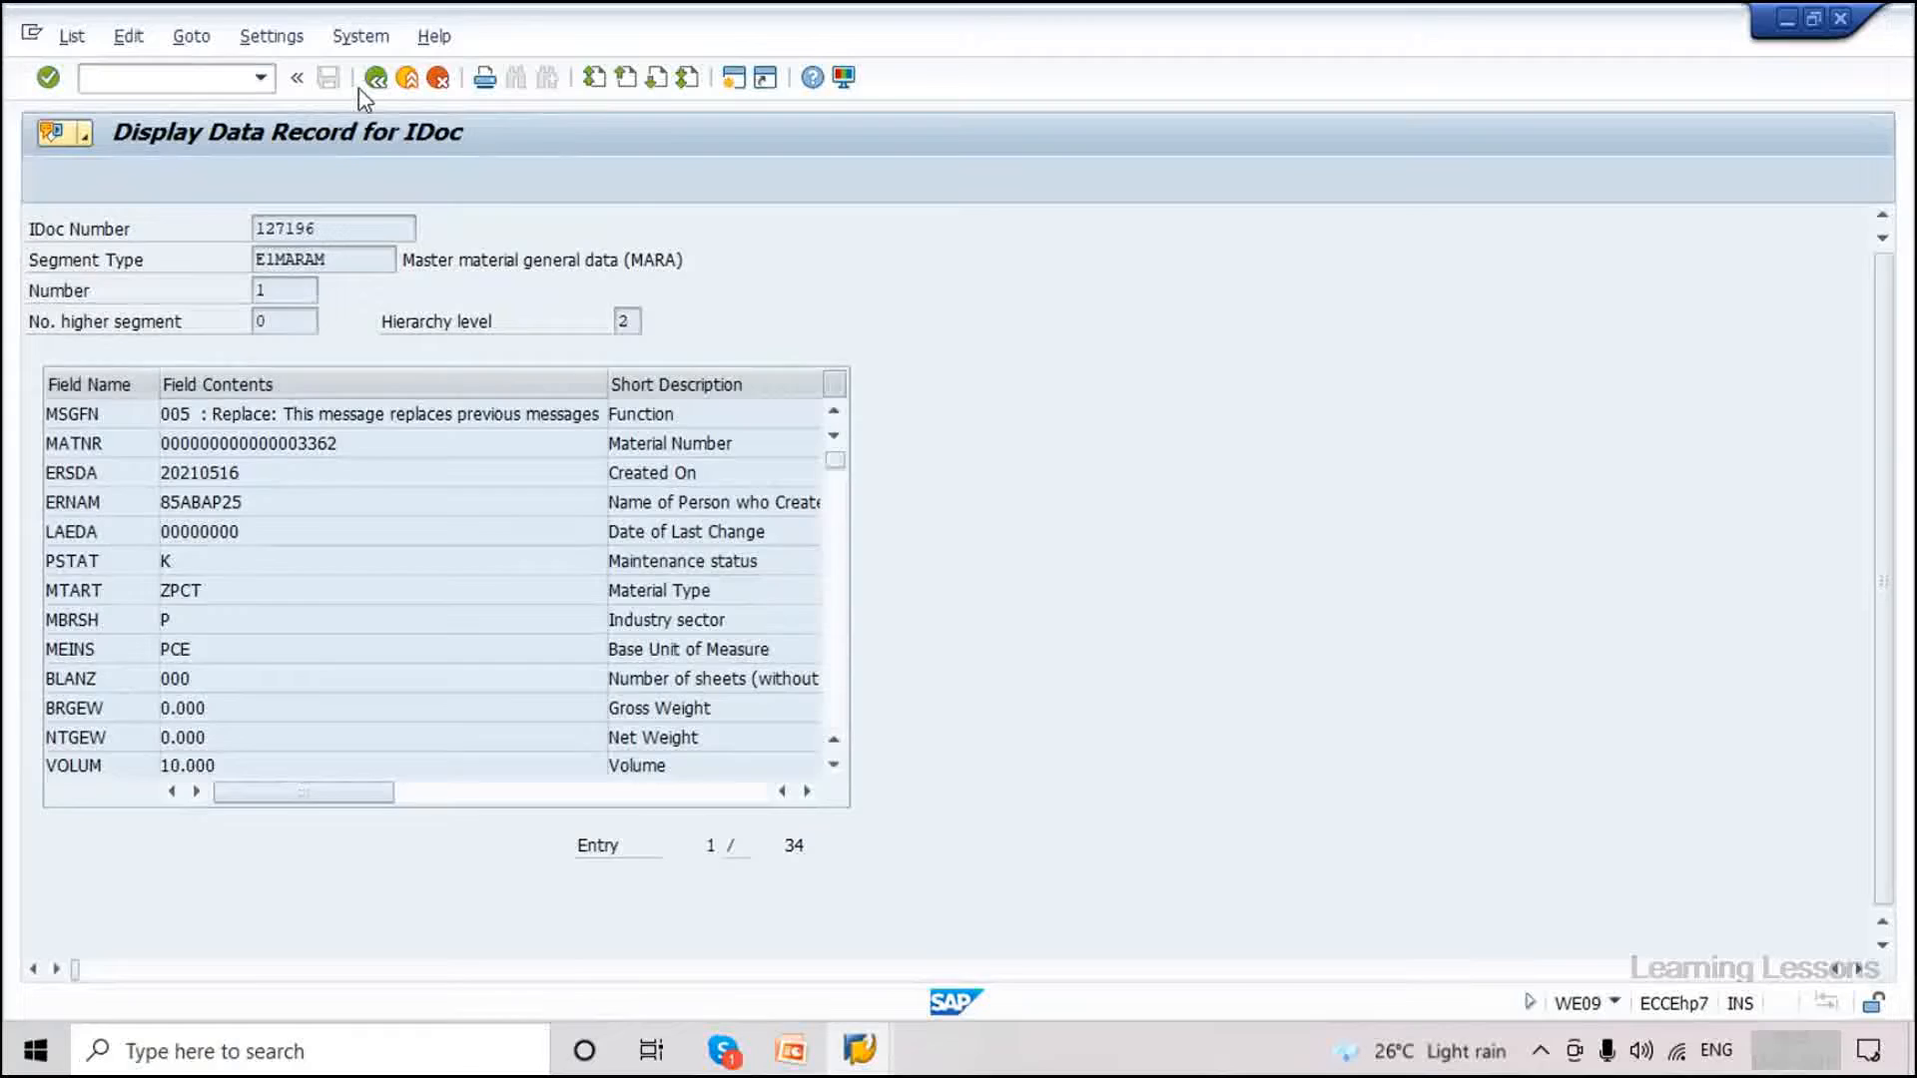
{"action": "left_click", "coordinate": [100, 339]}
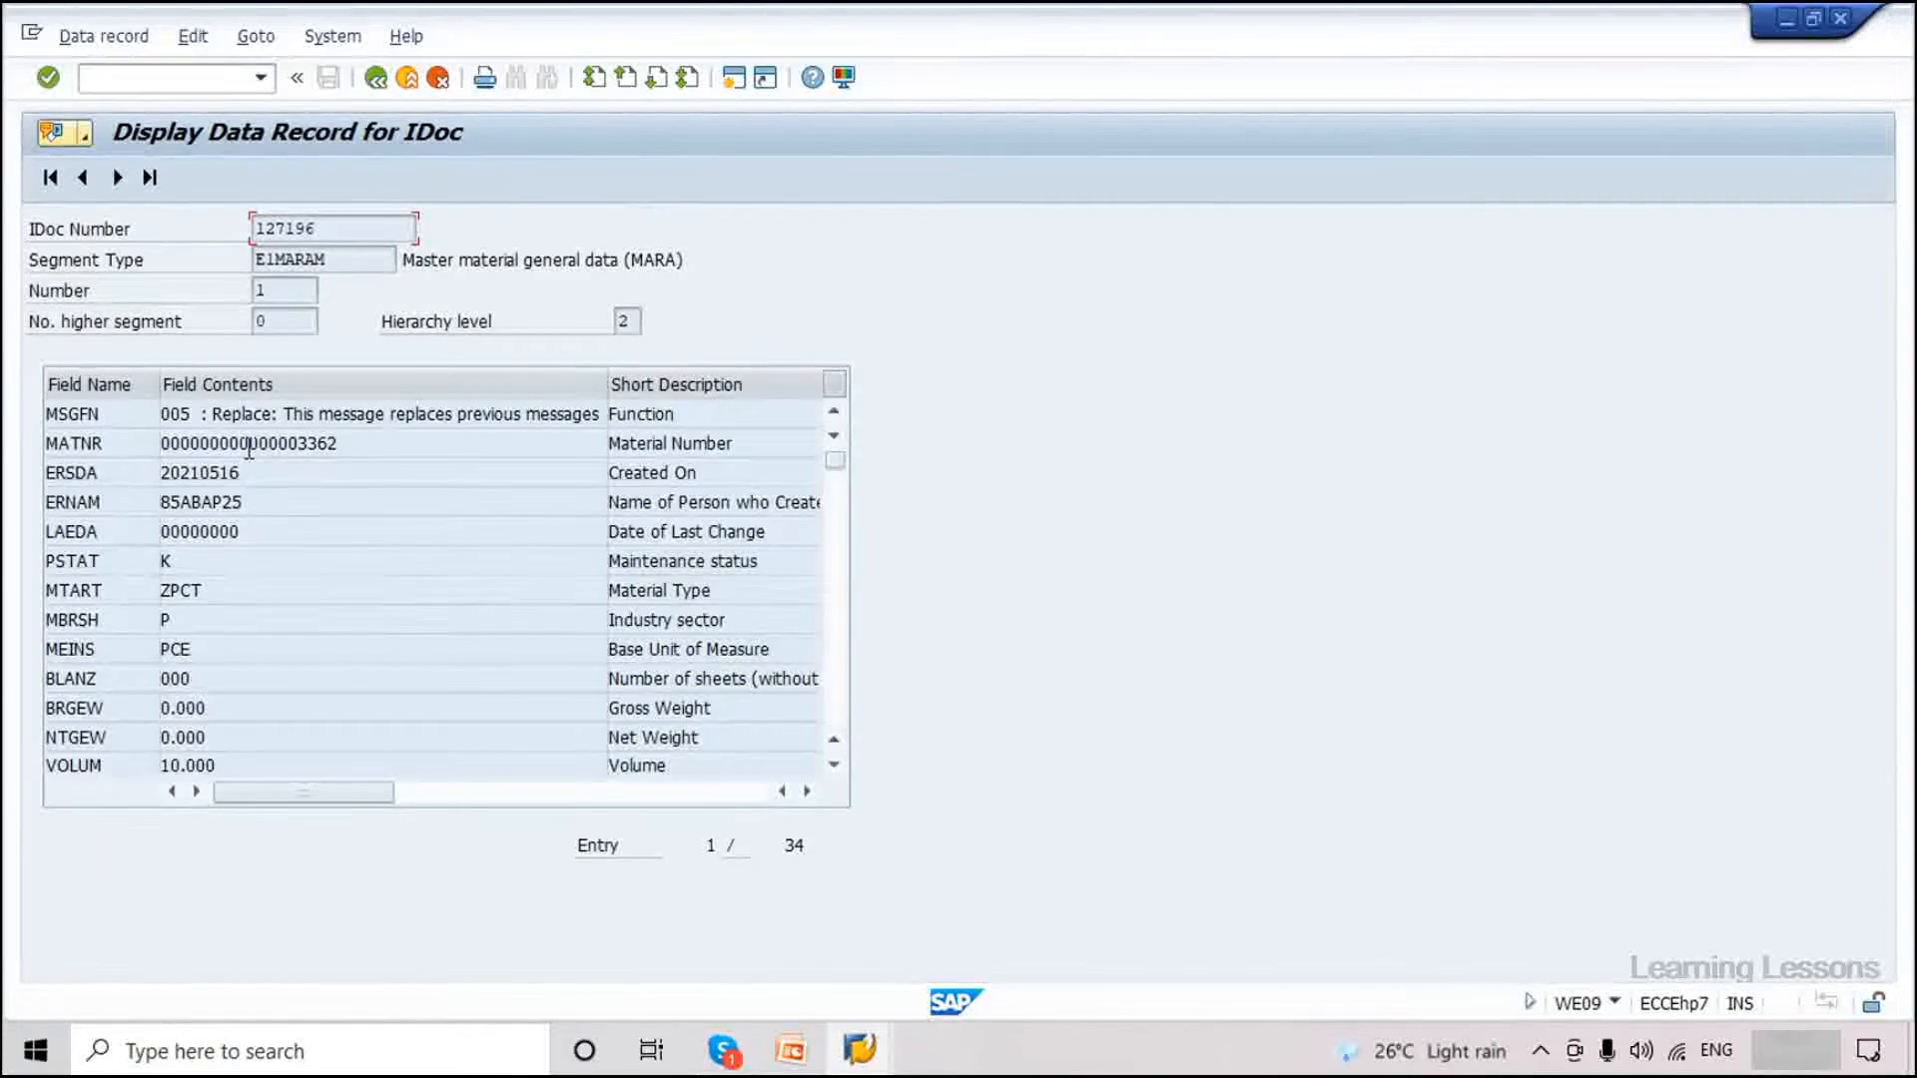
{"action": "left_click_drag", "start_coordinate": [328, 260], "coordinate": [251, 261]}
{"action": "left_click_drag", "start_coordinate": [203, 592], "coordinate": [152, 592]}
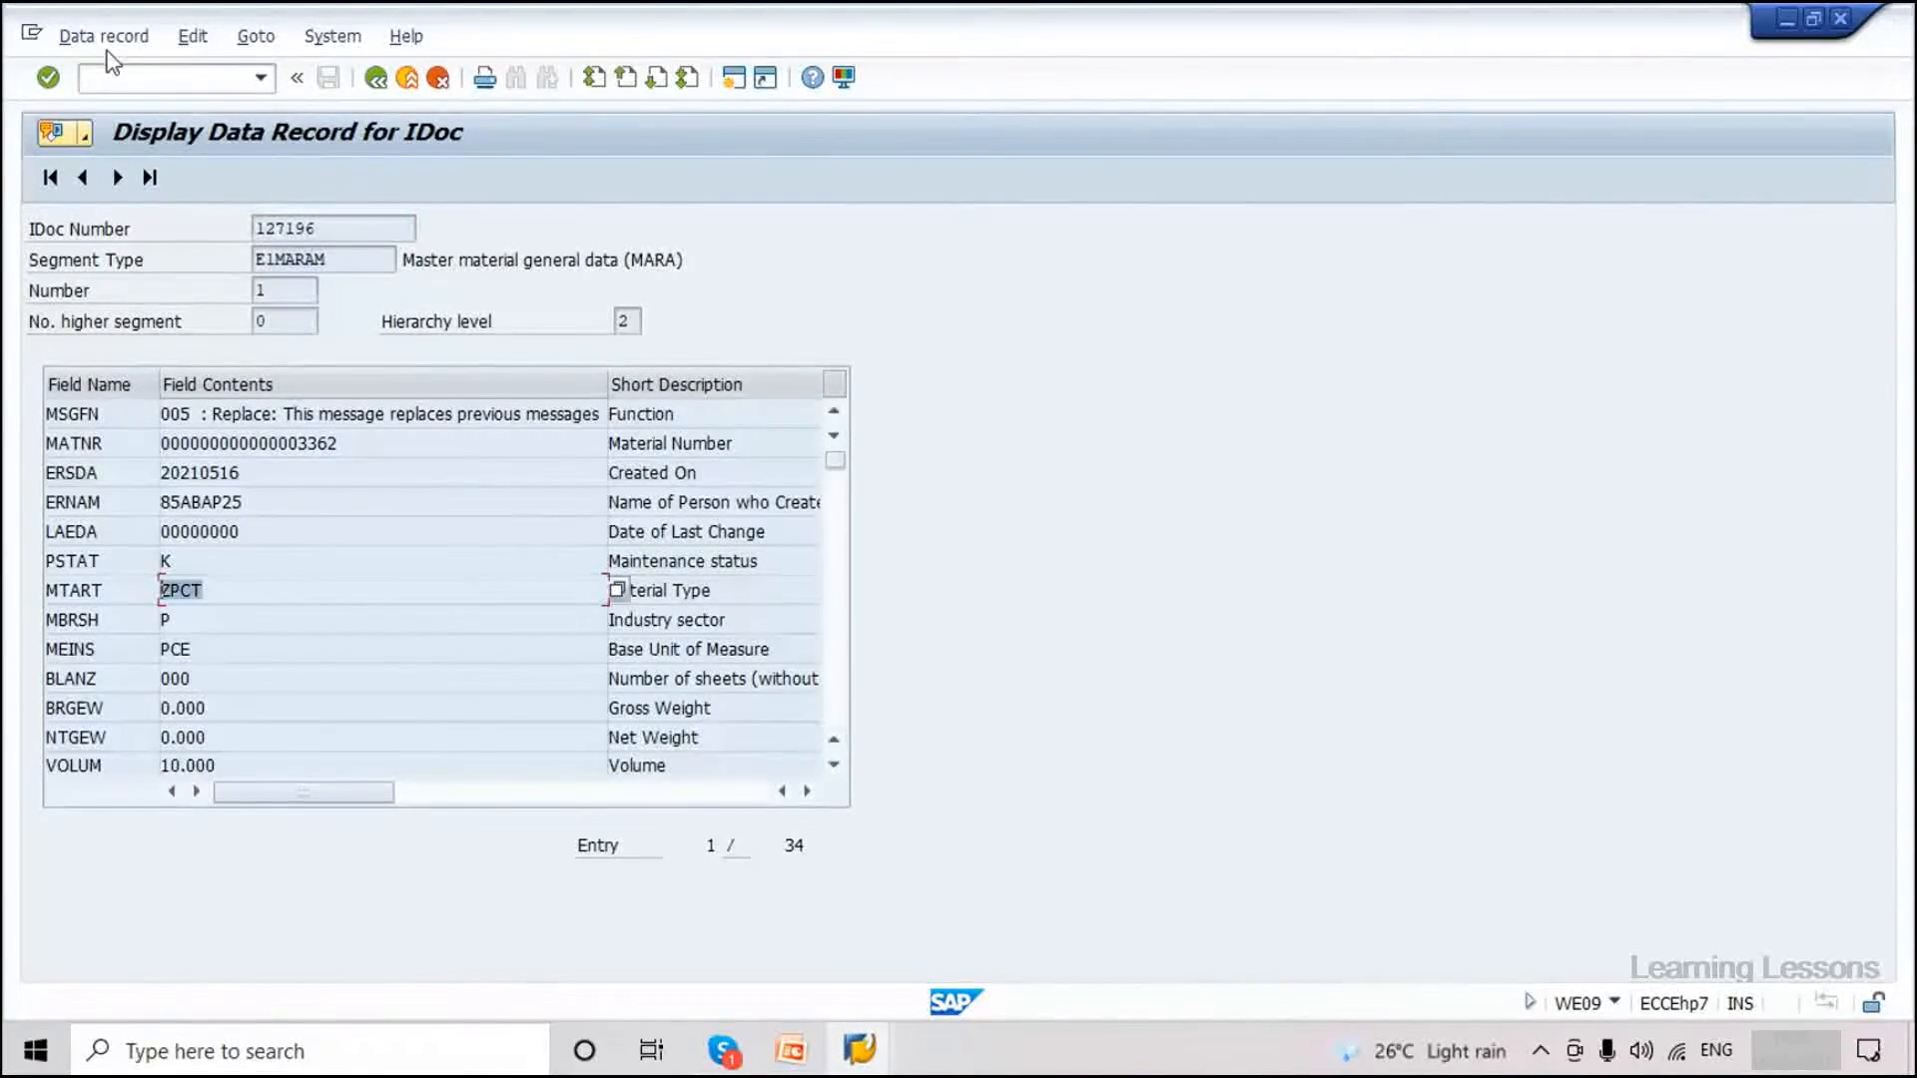
Switch the data record to change mode via Data record > Display -> Change and confirm the message.
{"action": "left_click", "coordinate": [104, 37]}
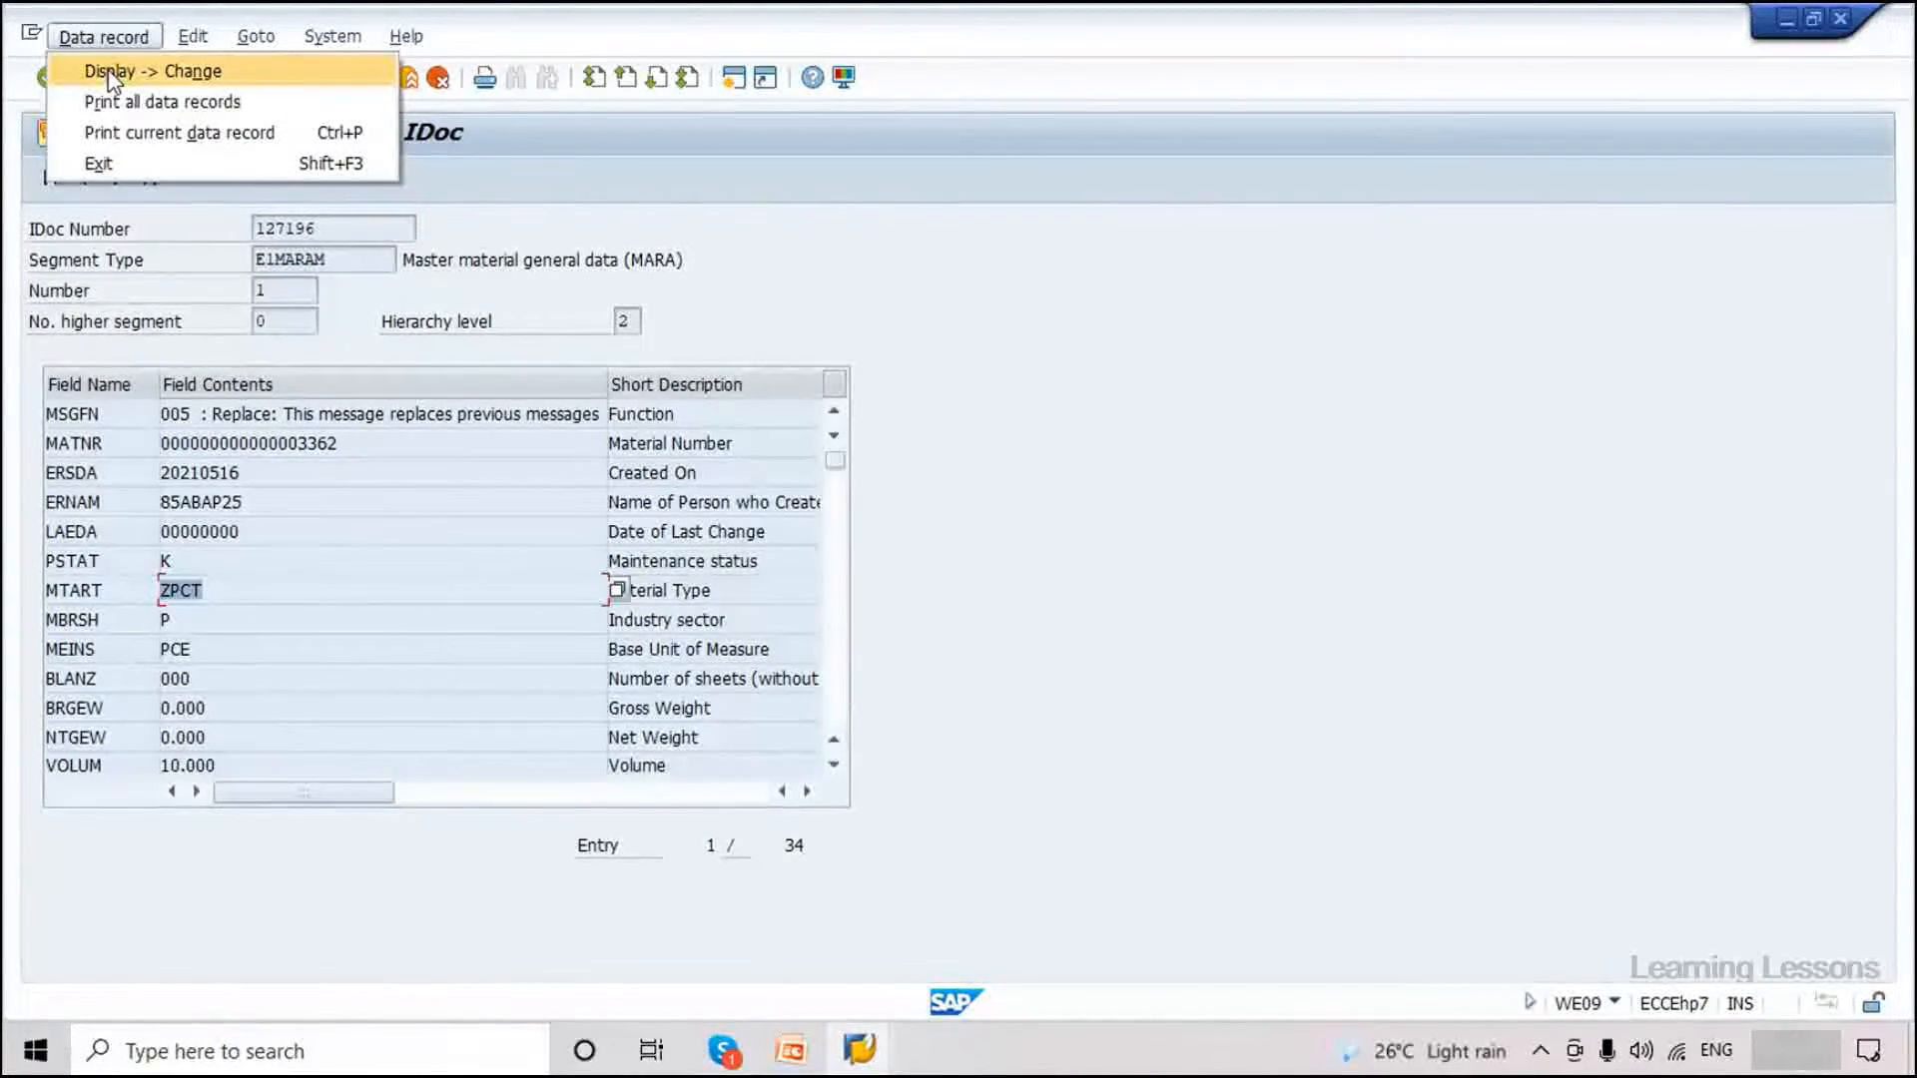
{"action": "left_click", "coordinate": [109, 74]}
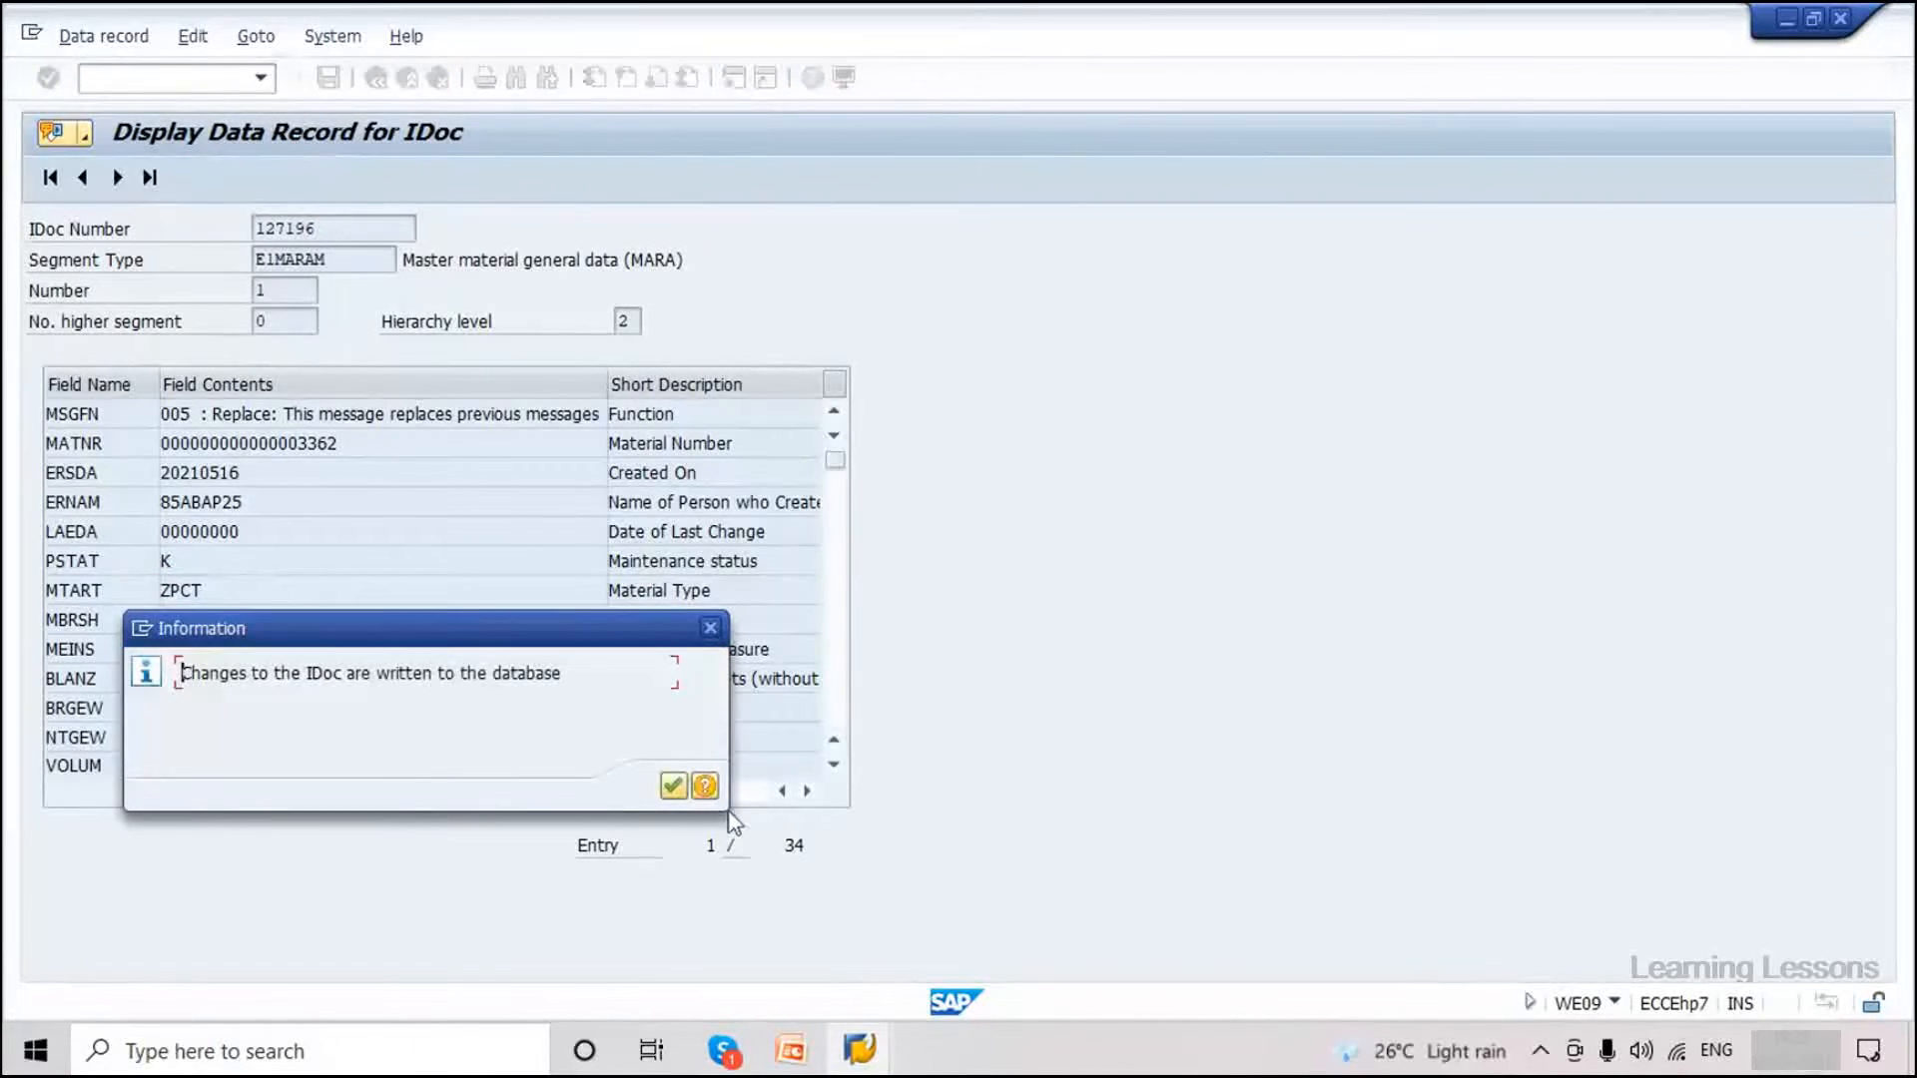
{"action": "left_click", "coordinate": [673, 787]}
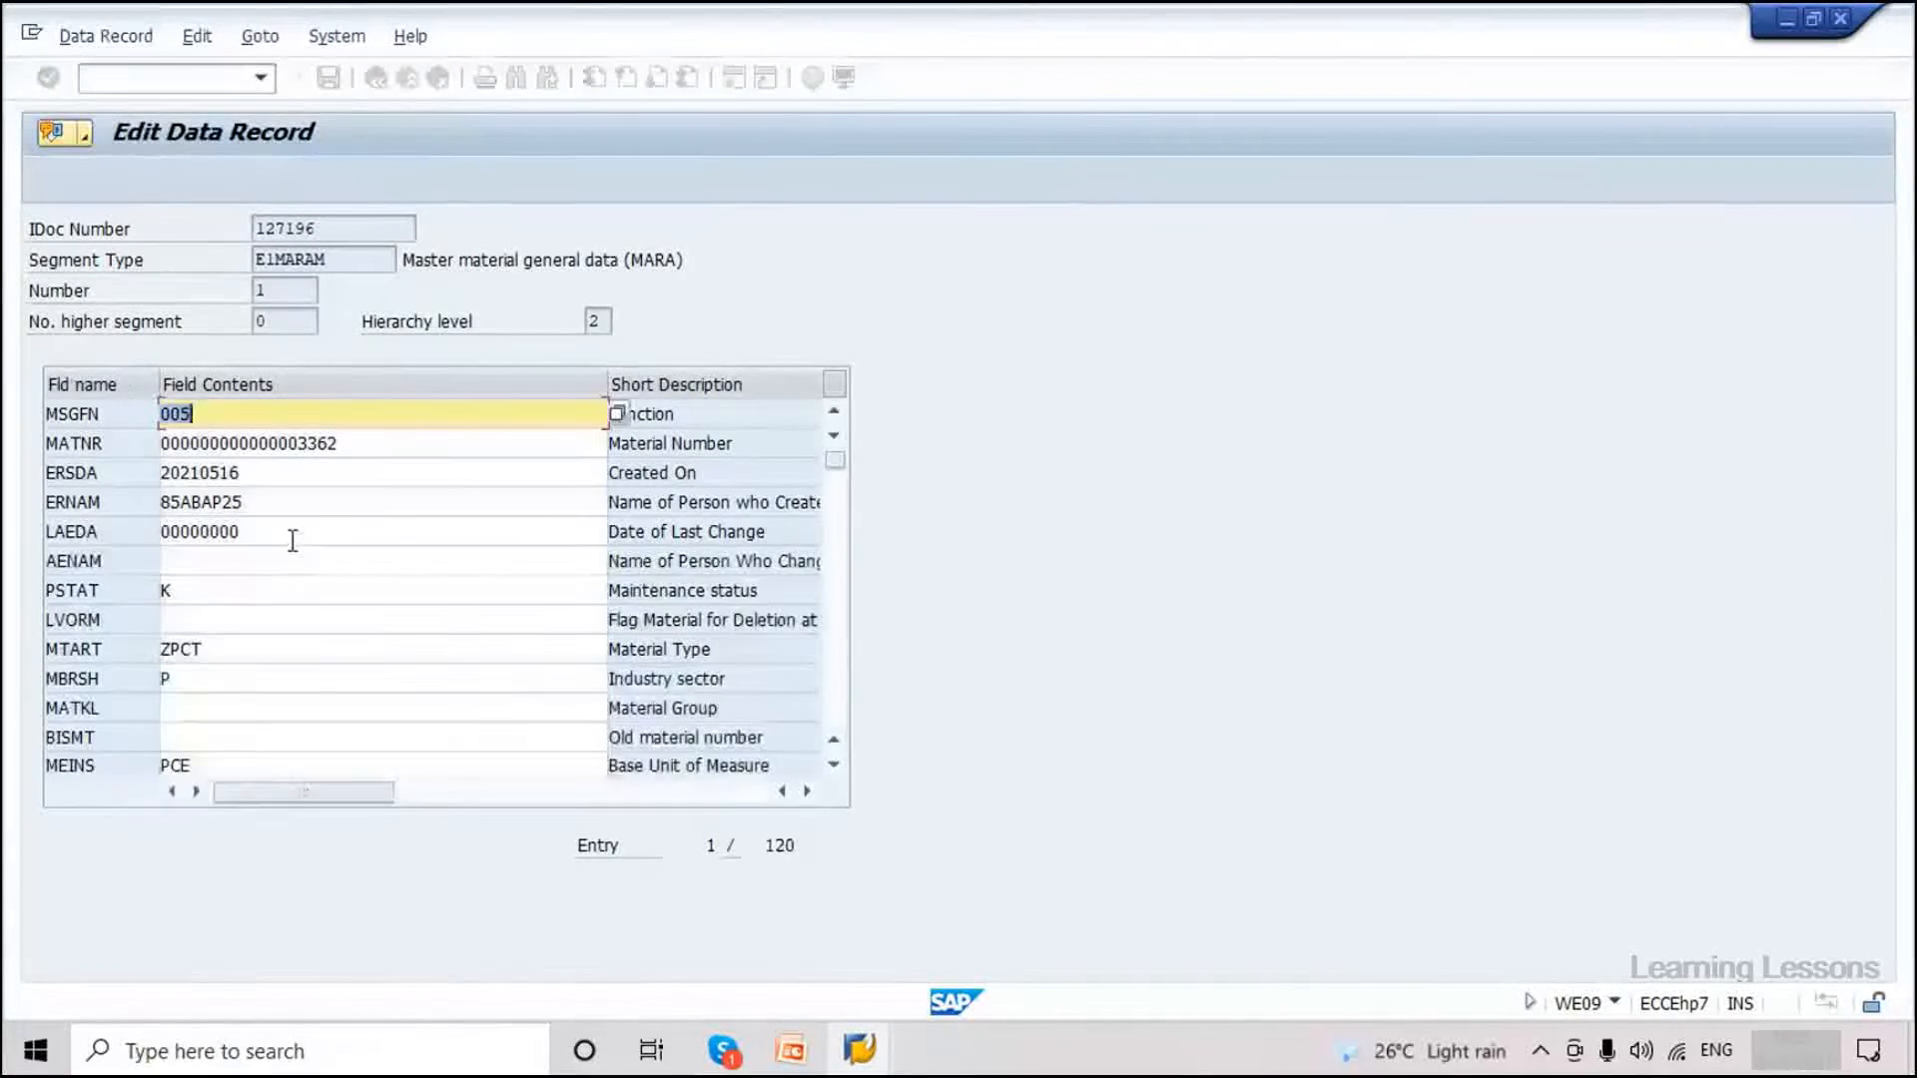
Replace MTART ZPCT with FERT (Finished product), save the record, and return to display mode.
{"action": "left_click_drag", "start_coordinate": [209, 649], "coordinate": [160, 647]}
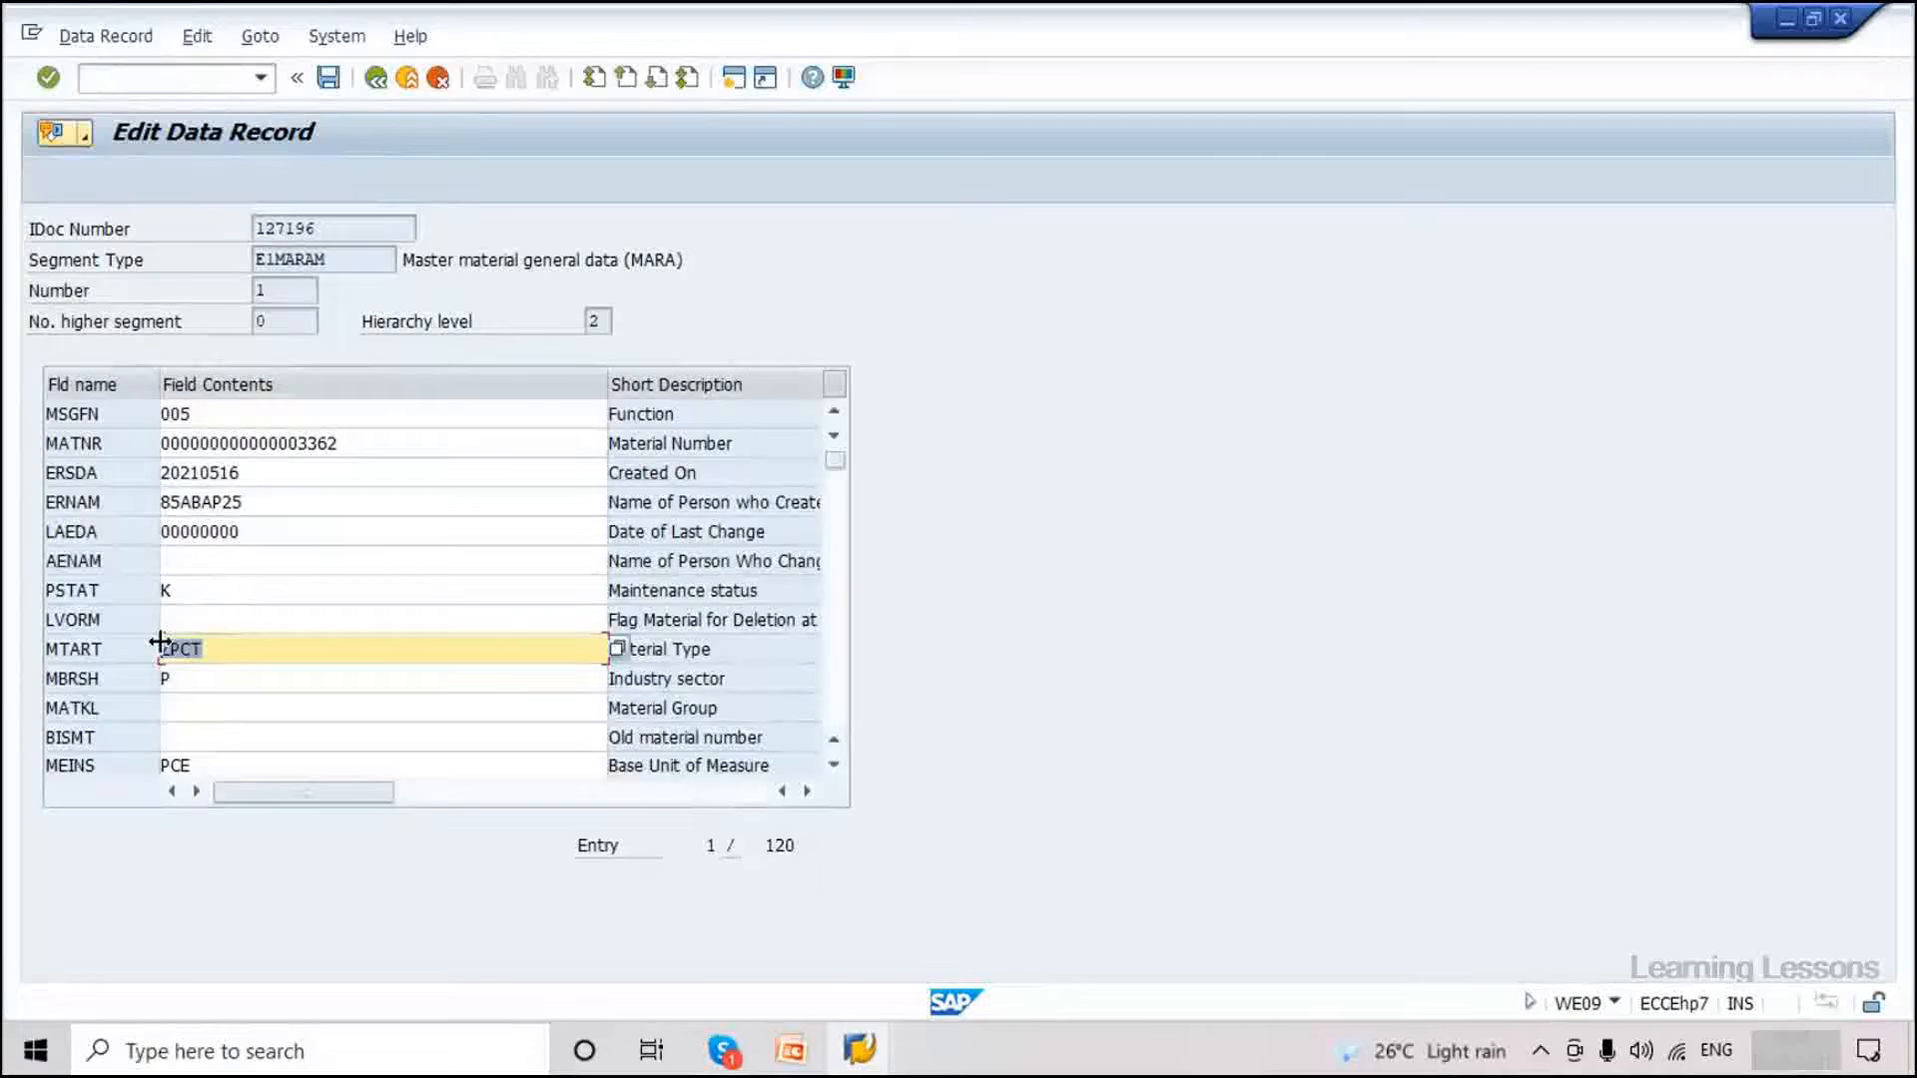
{"action": "key", "text": "Delete"}
{"action": "key", "text": "Caps_Lock"}
{"action": "type", "text": "FERT"}
{"action": "key", "text": "Caps_Lock"}
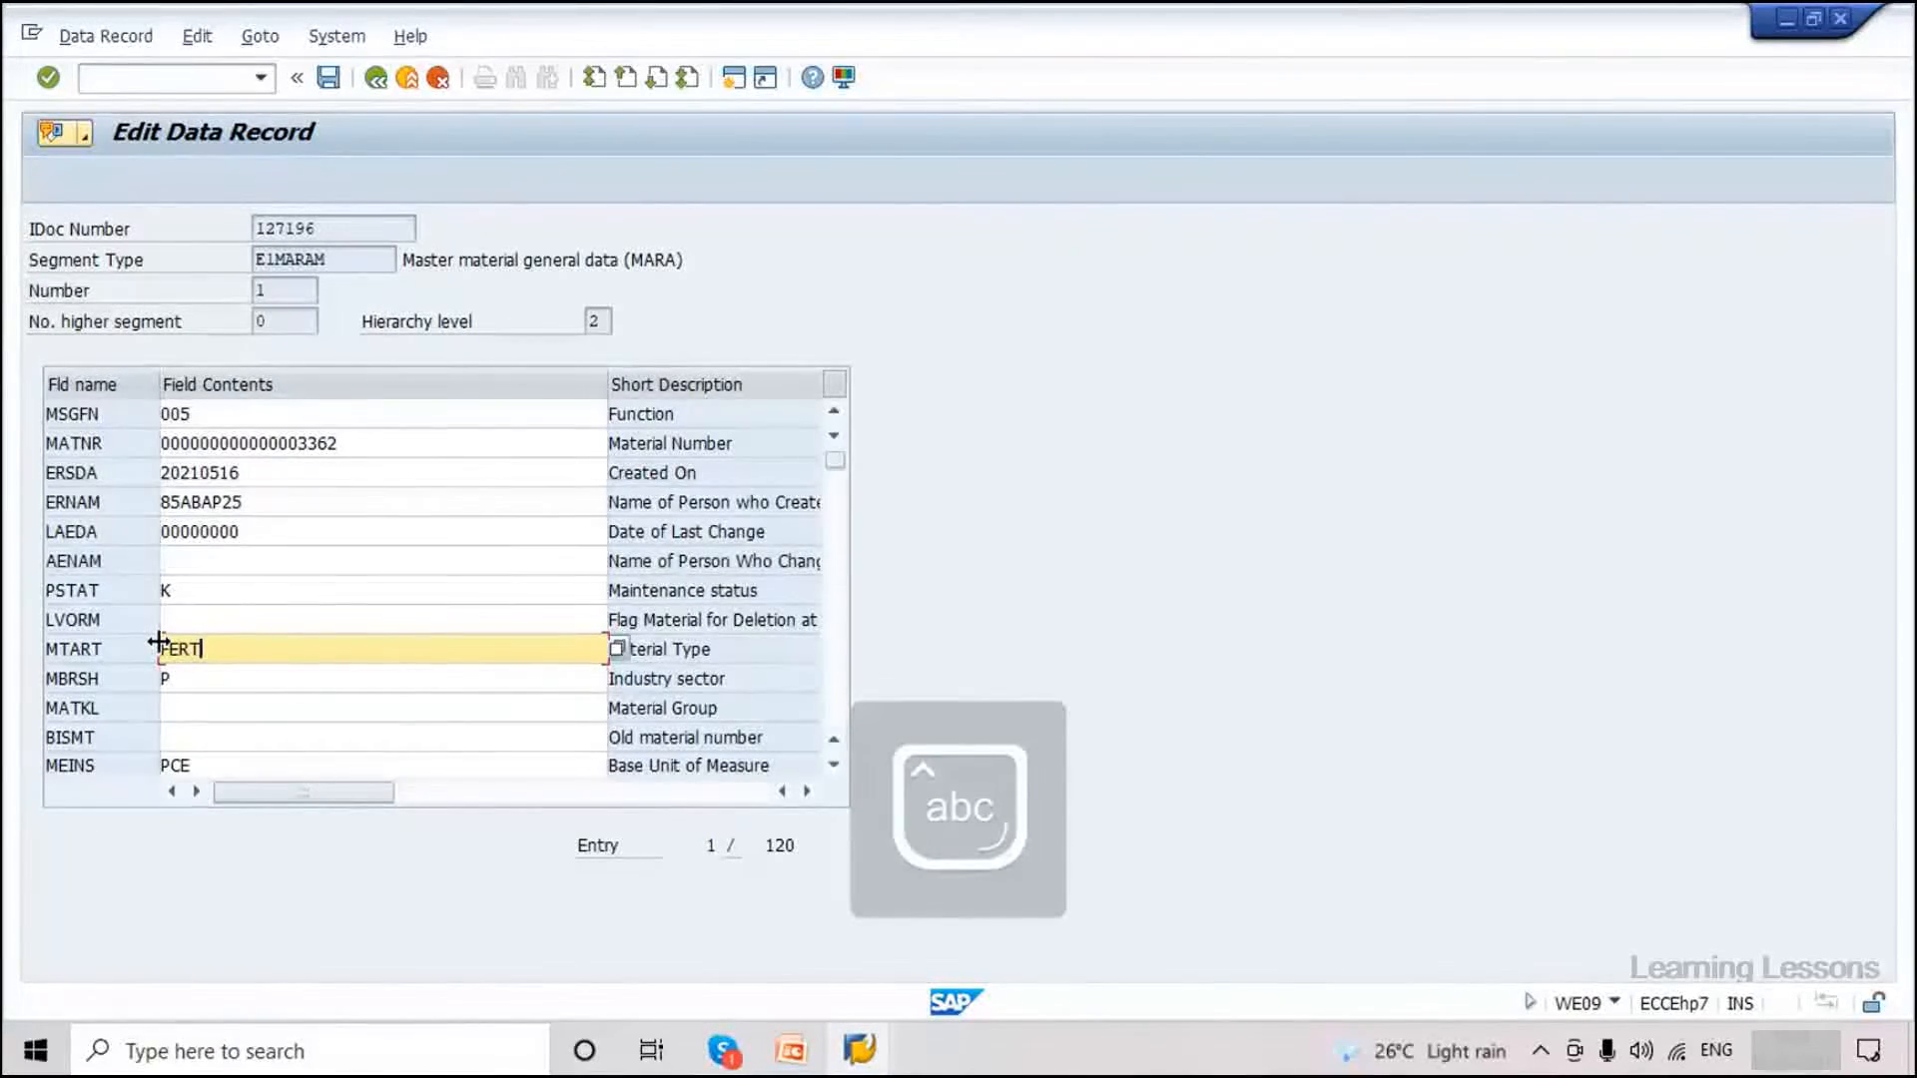
{"action": "left_click", "coordinate": [620, 649]}
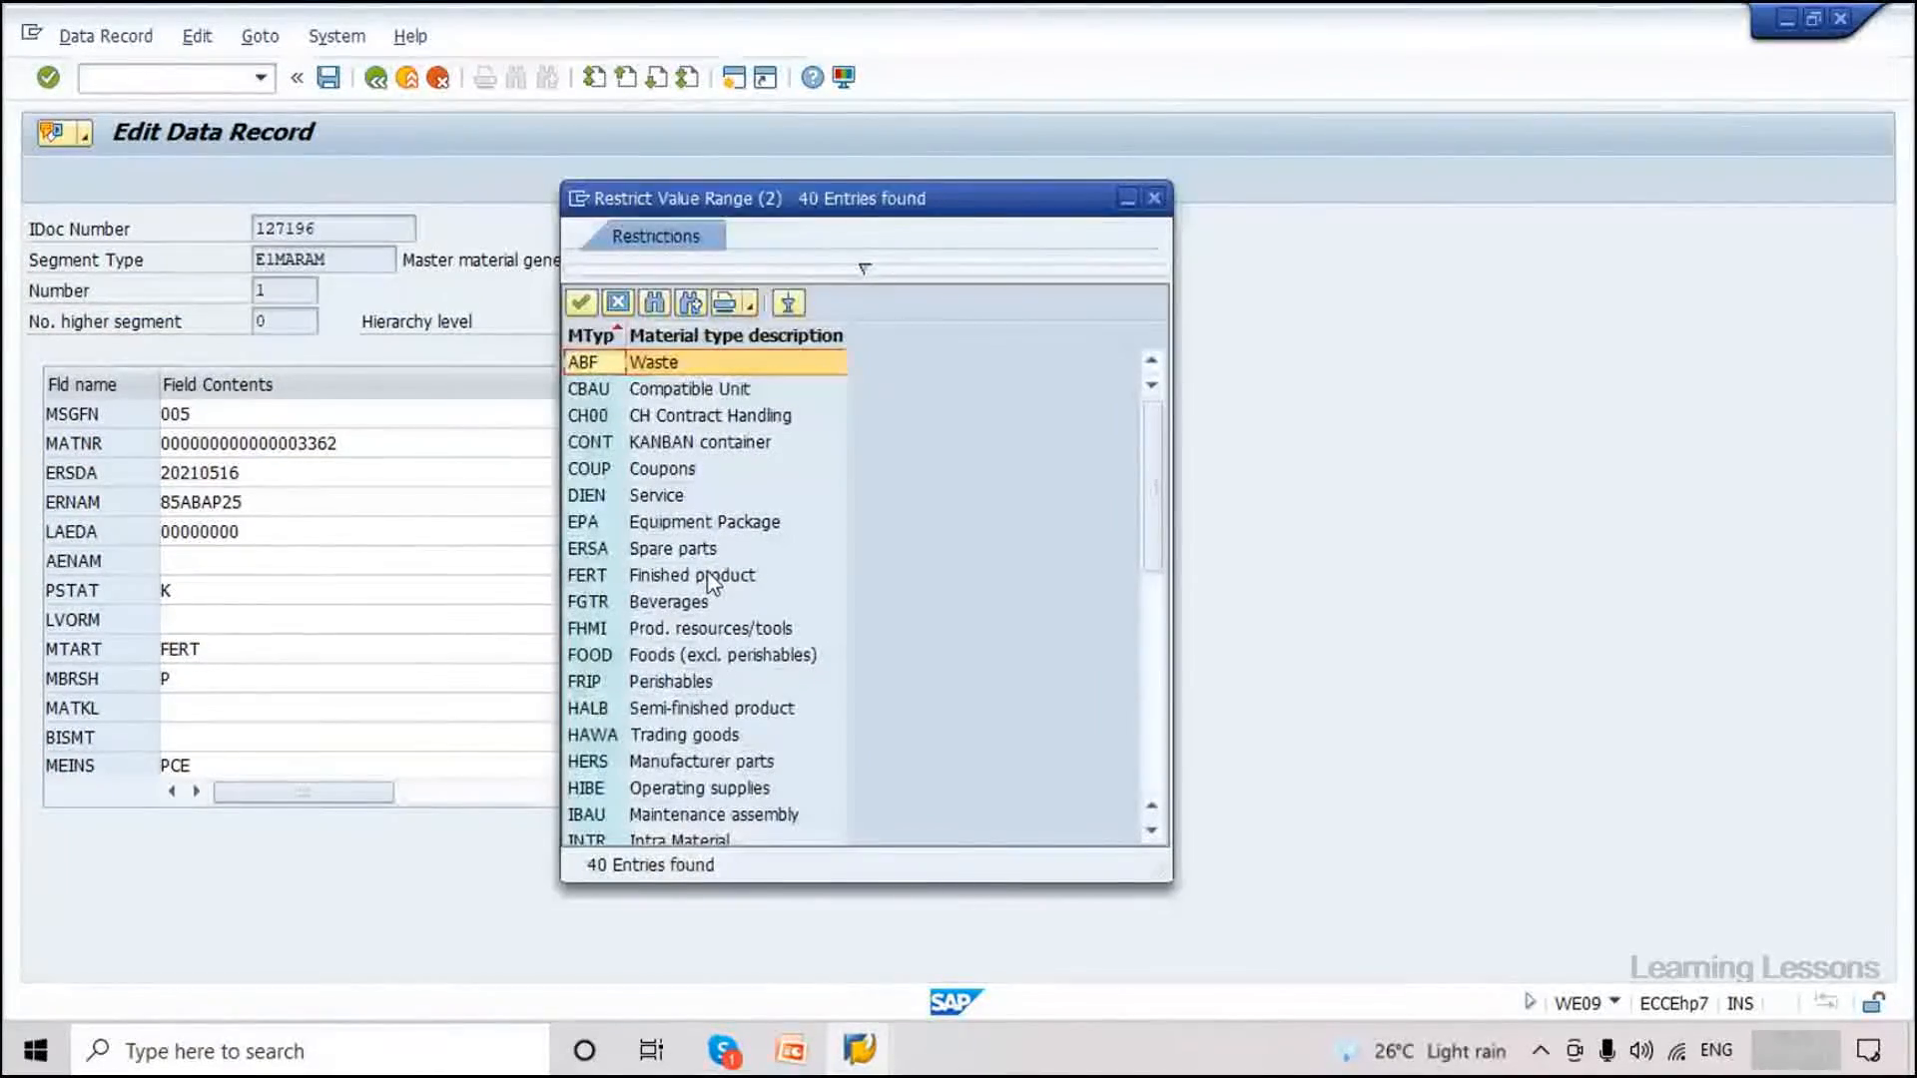
{"action": "double_click", "coordinate": [642, 584]}
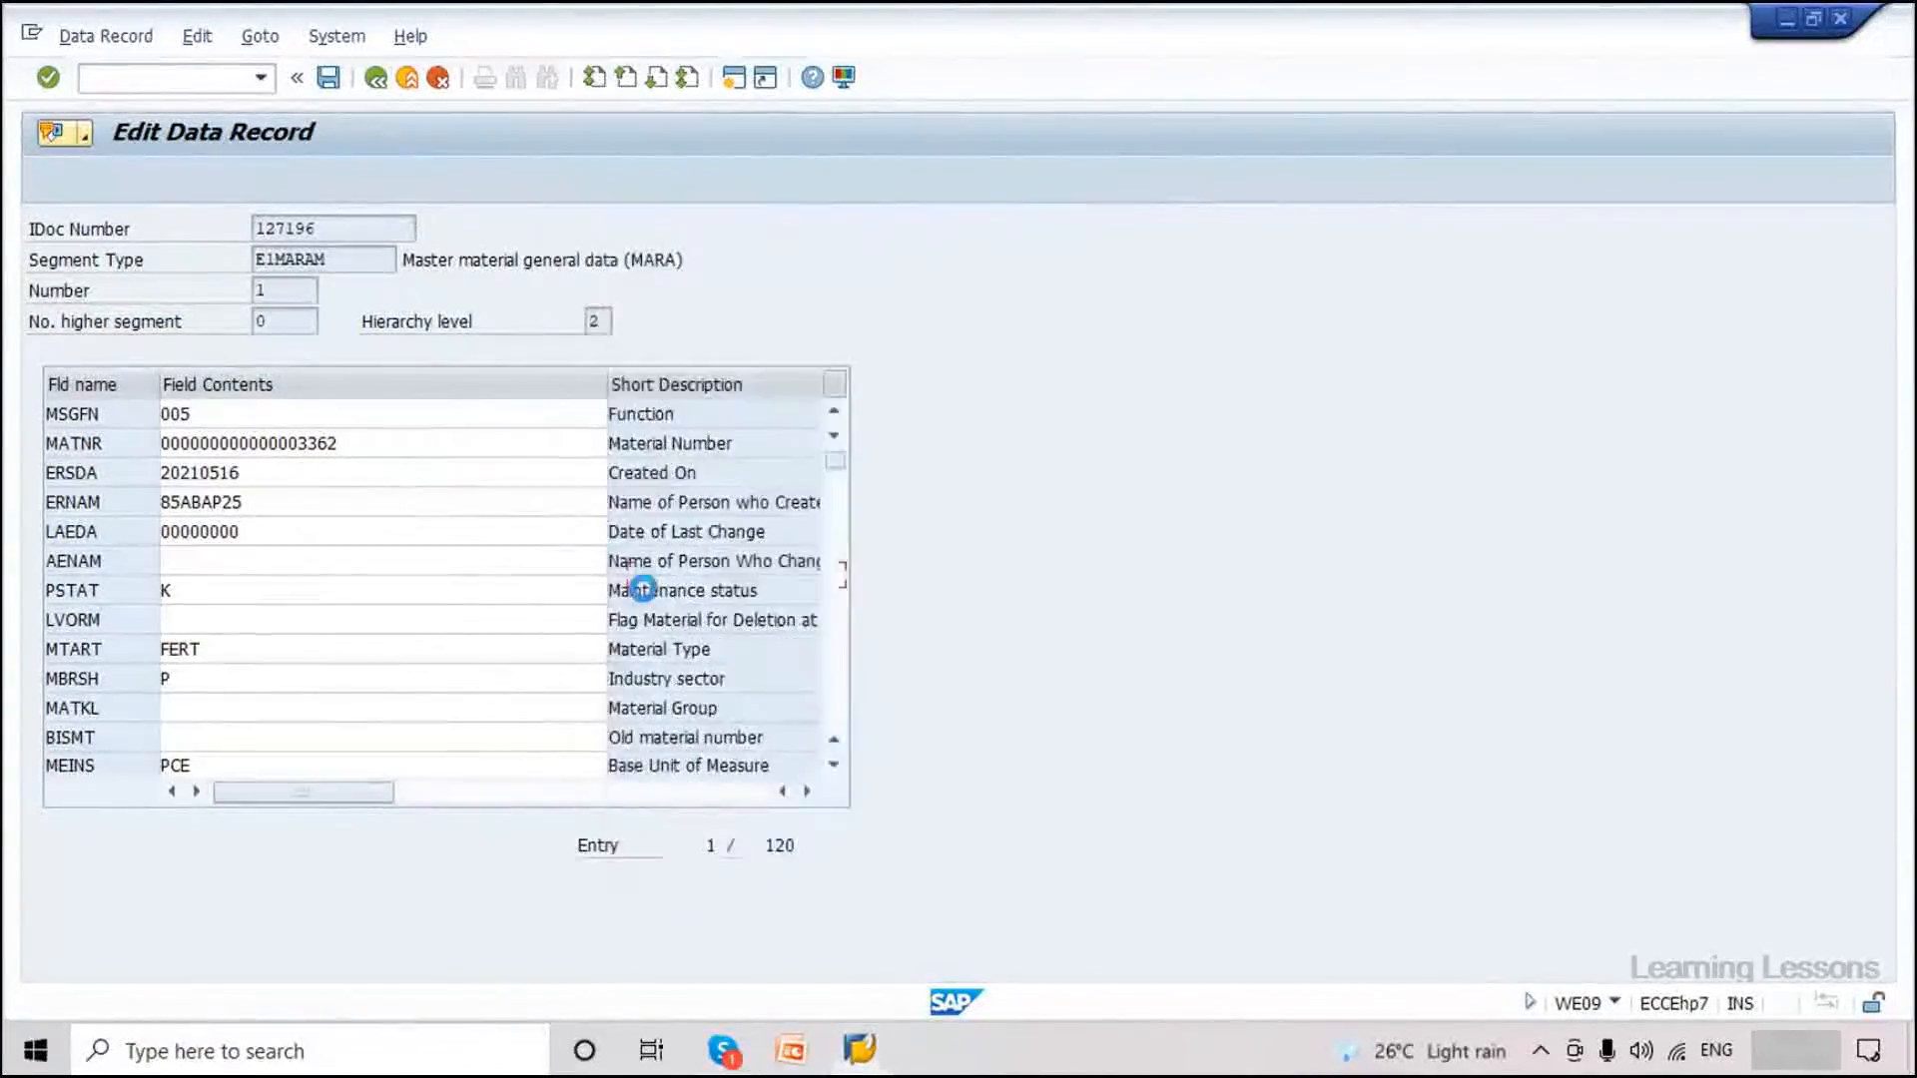
{"action": "left_click", "coordinate": [337, 76]}
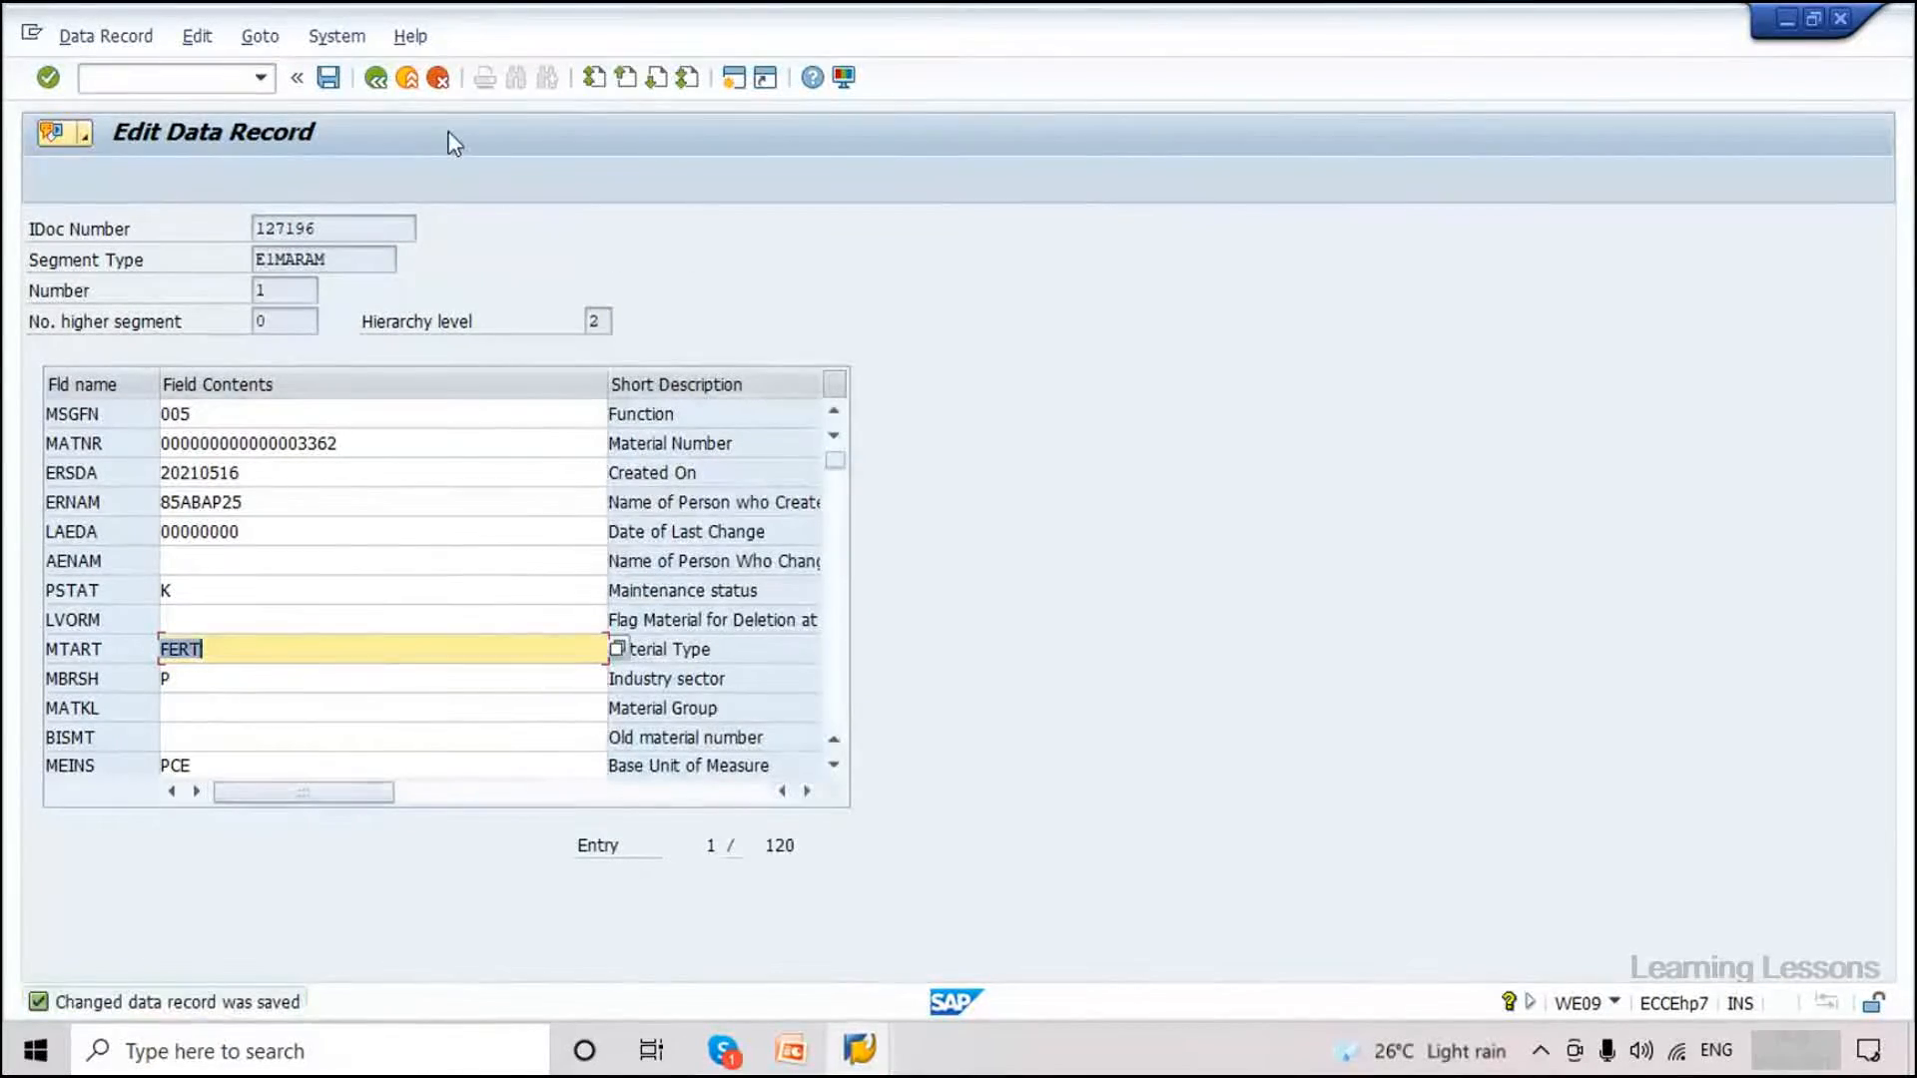
{"action": "left_click", "coordinate": [375, 77]}
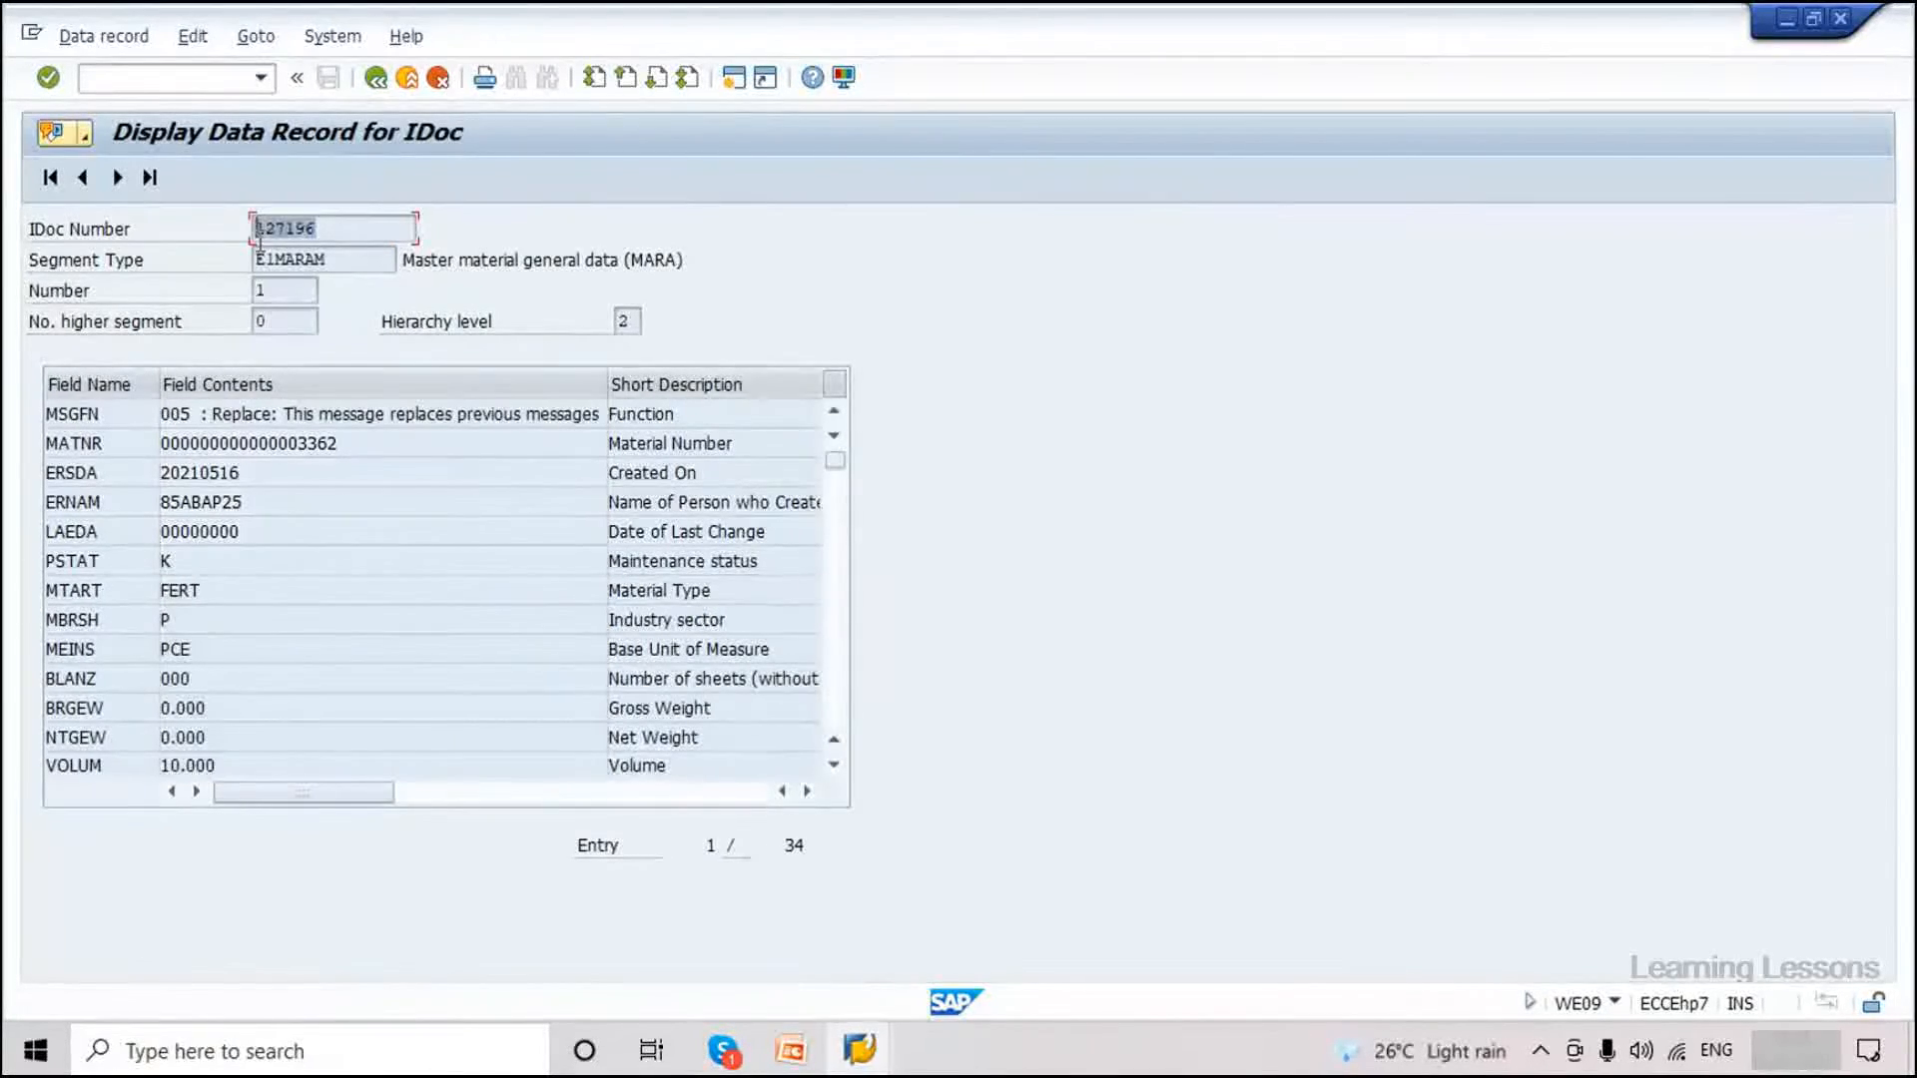
Close the data record window and run the BD87 selection for IDoc 127196 via /nbd87.
{"action": "left_click", "coordinate": [1840, 19]}
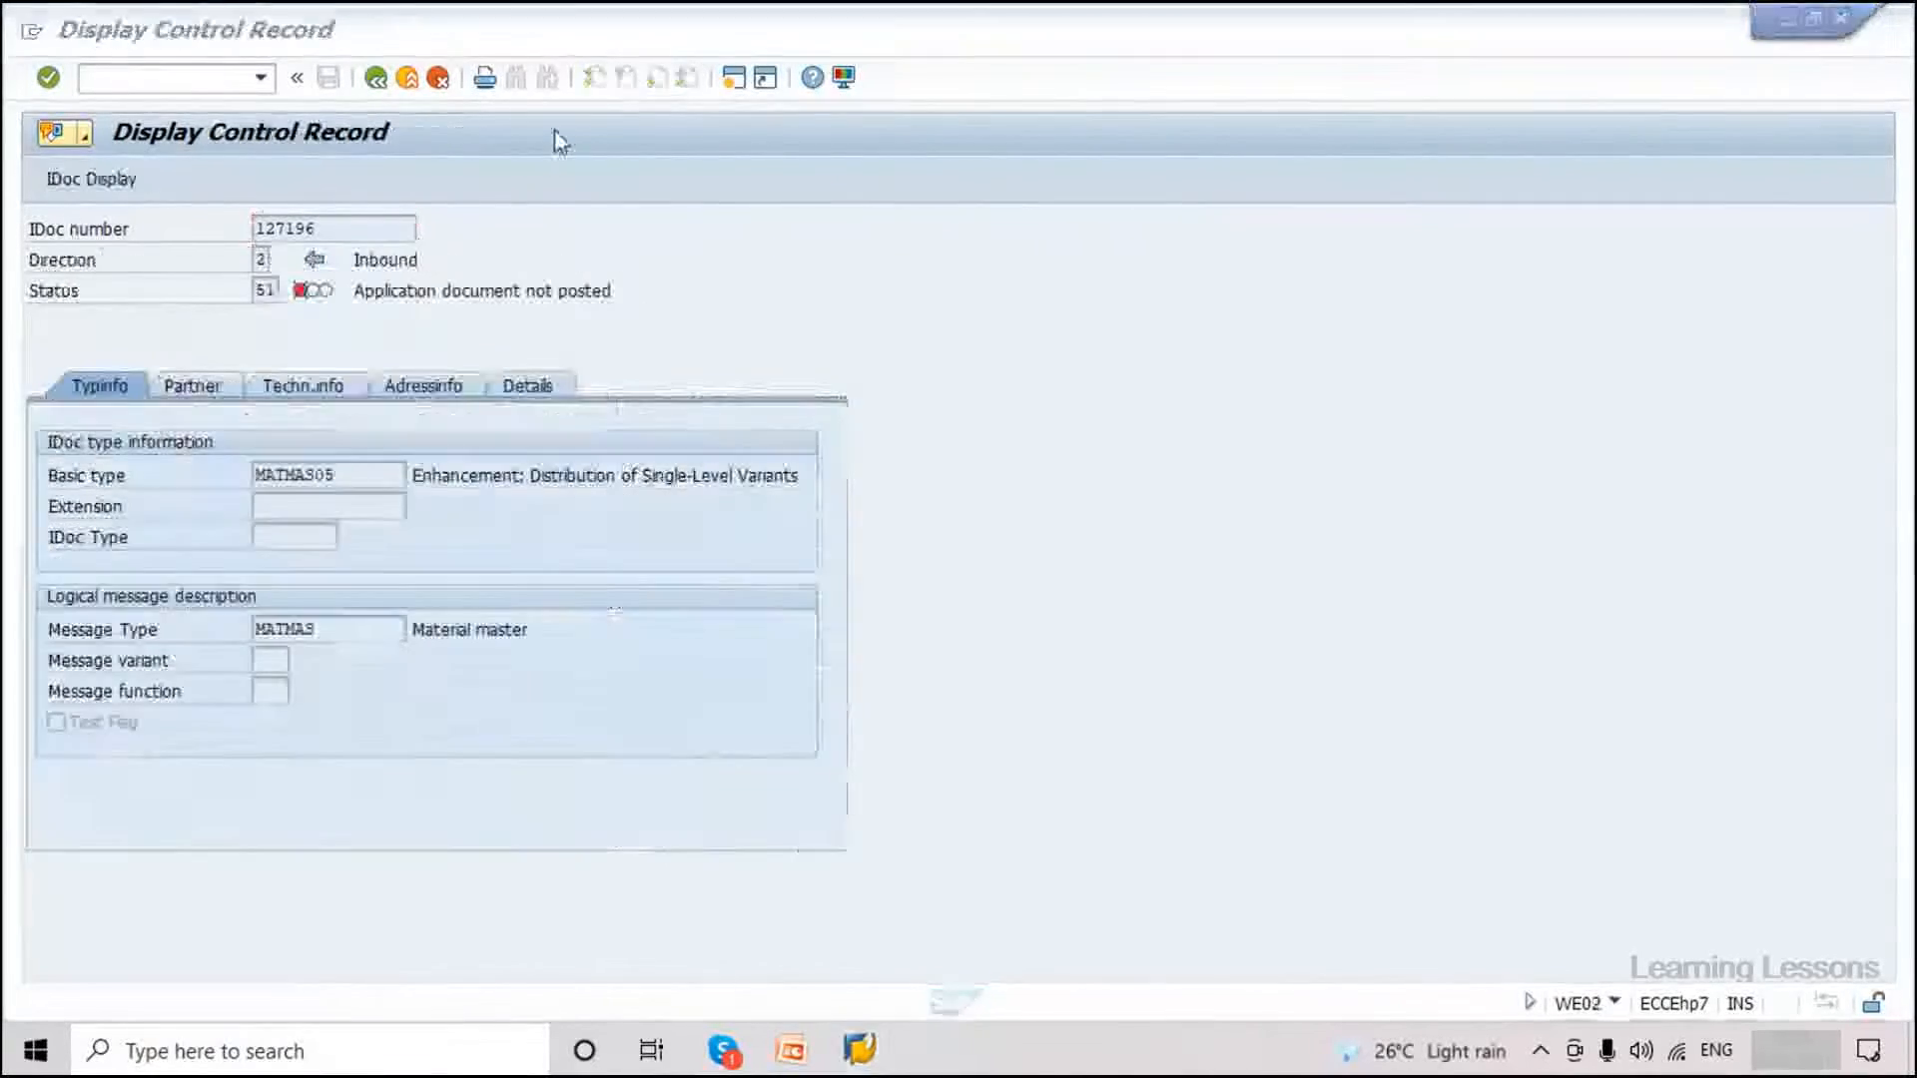
{"action": "left_click", "coordinate": [195, 77]}
{"action": "type", "text": "/nbd87"}
{"action": "key", "text": "Return"}
{"action": "type", "text": "127196"}
{"action": "key", "text": "F8"}
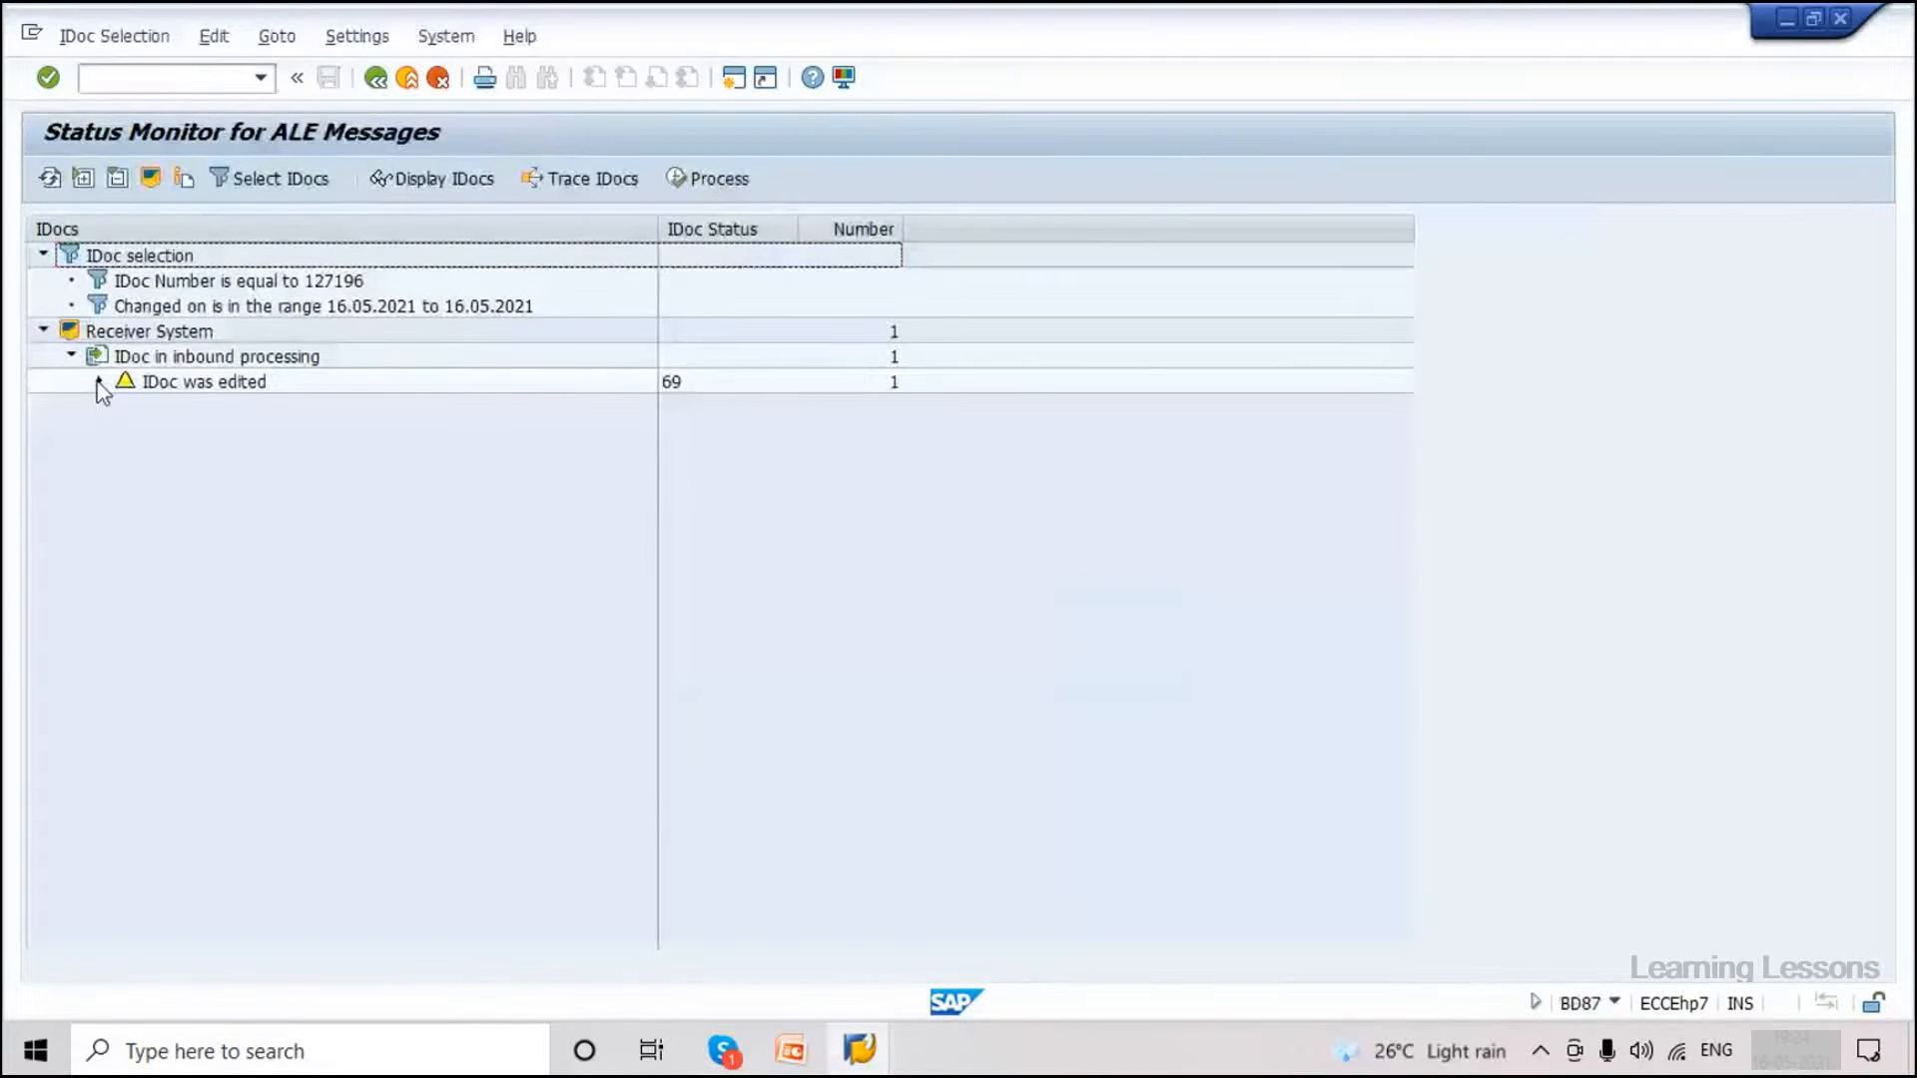
Expand the IDoc was edited group, select the status 69 entry, and expand its MATMAS node.
{"action": "left_click", "coordinate": [99, 381]}
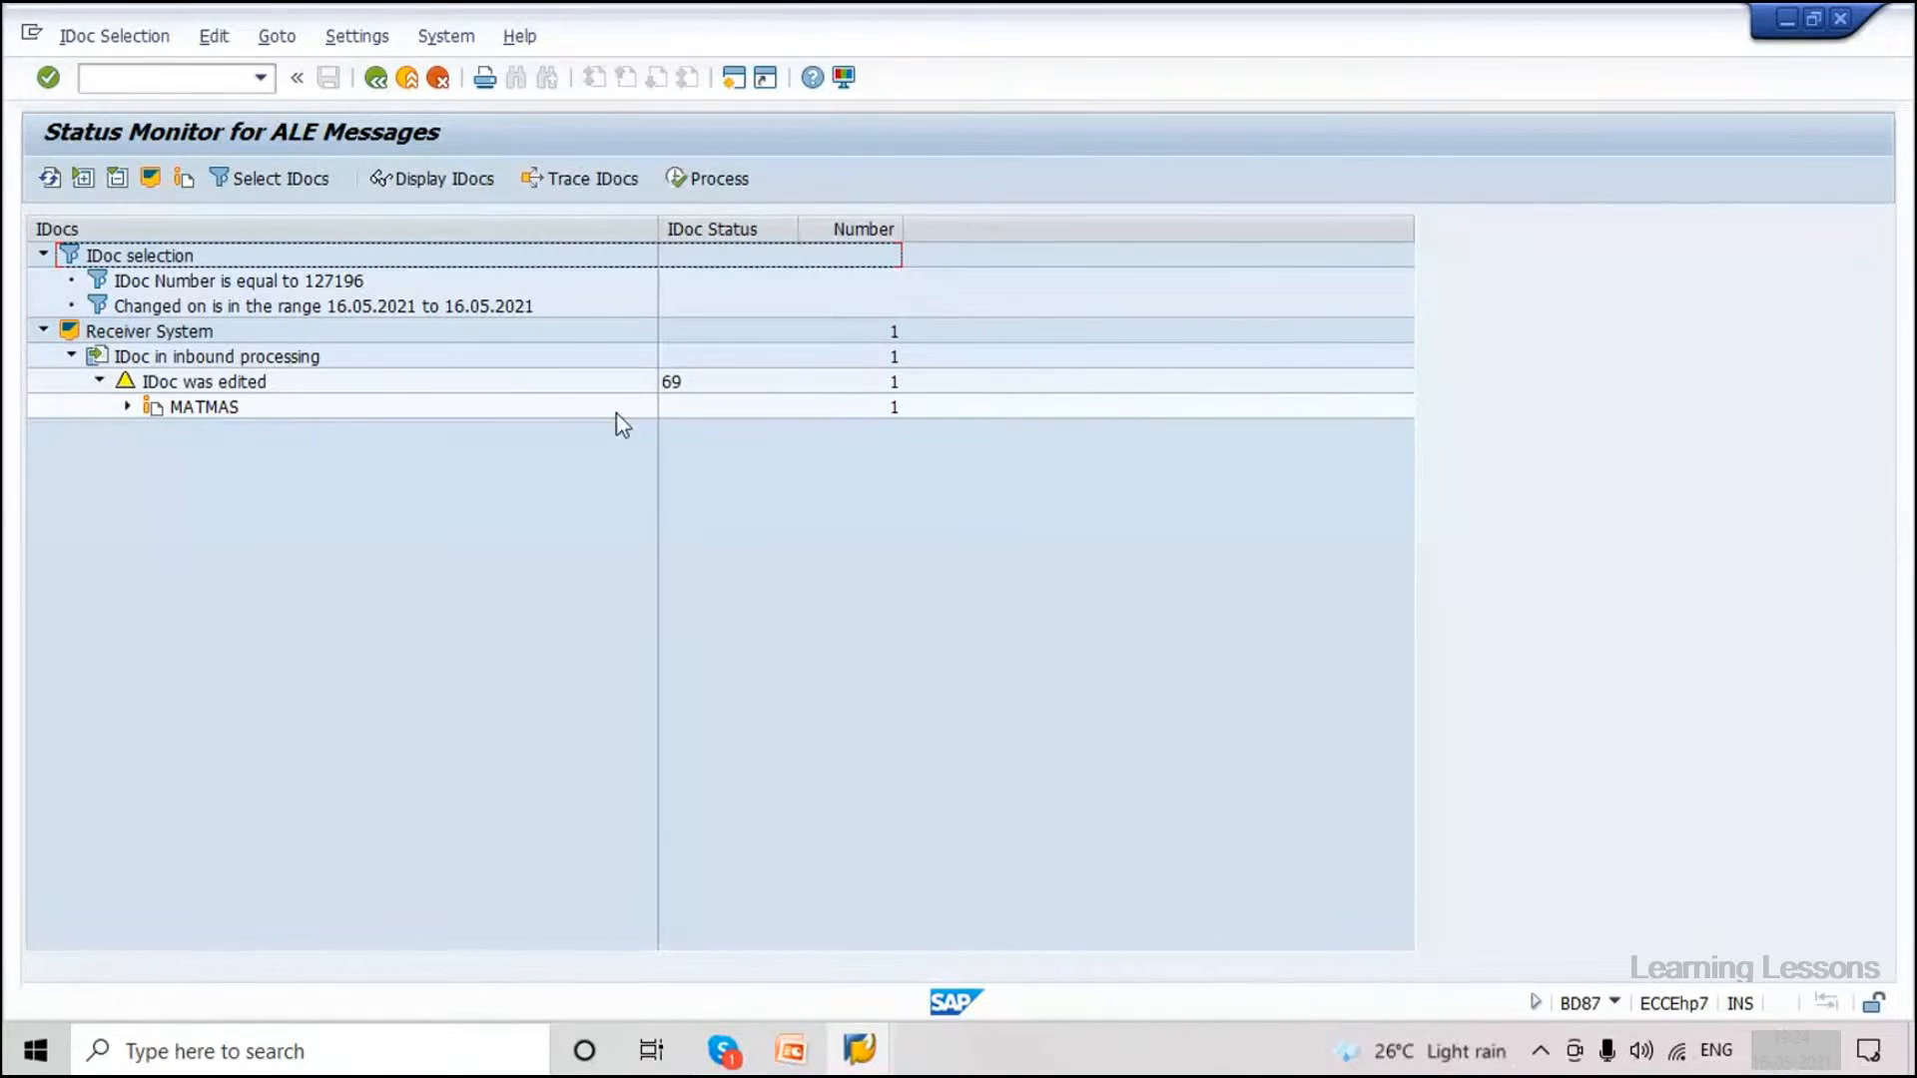
{"action": "left_click", "coordinate": [673, 386]}
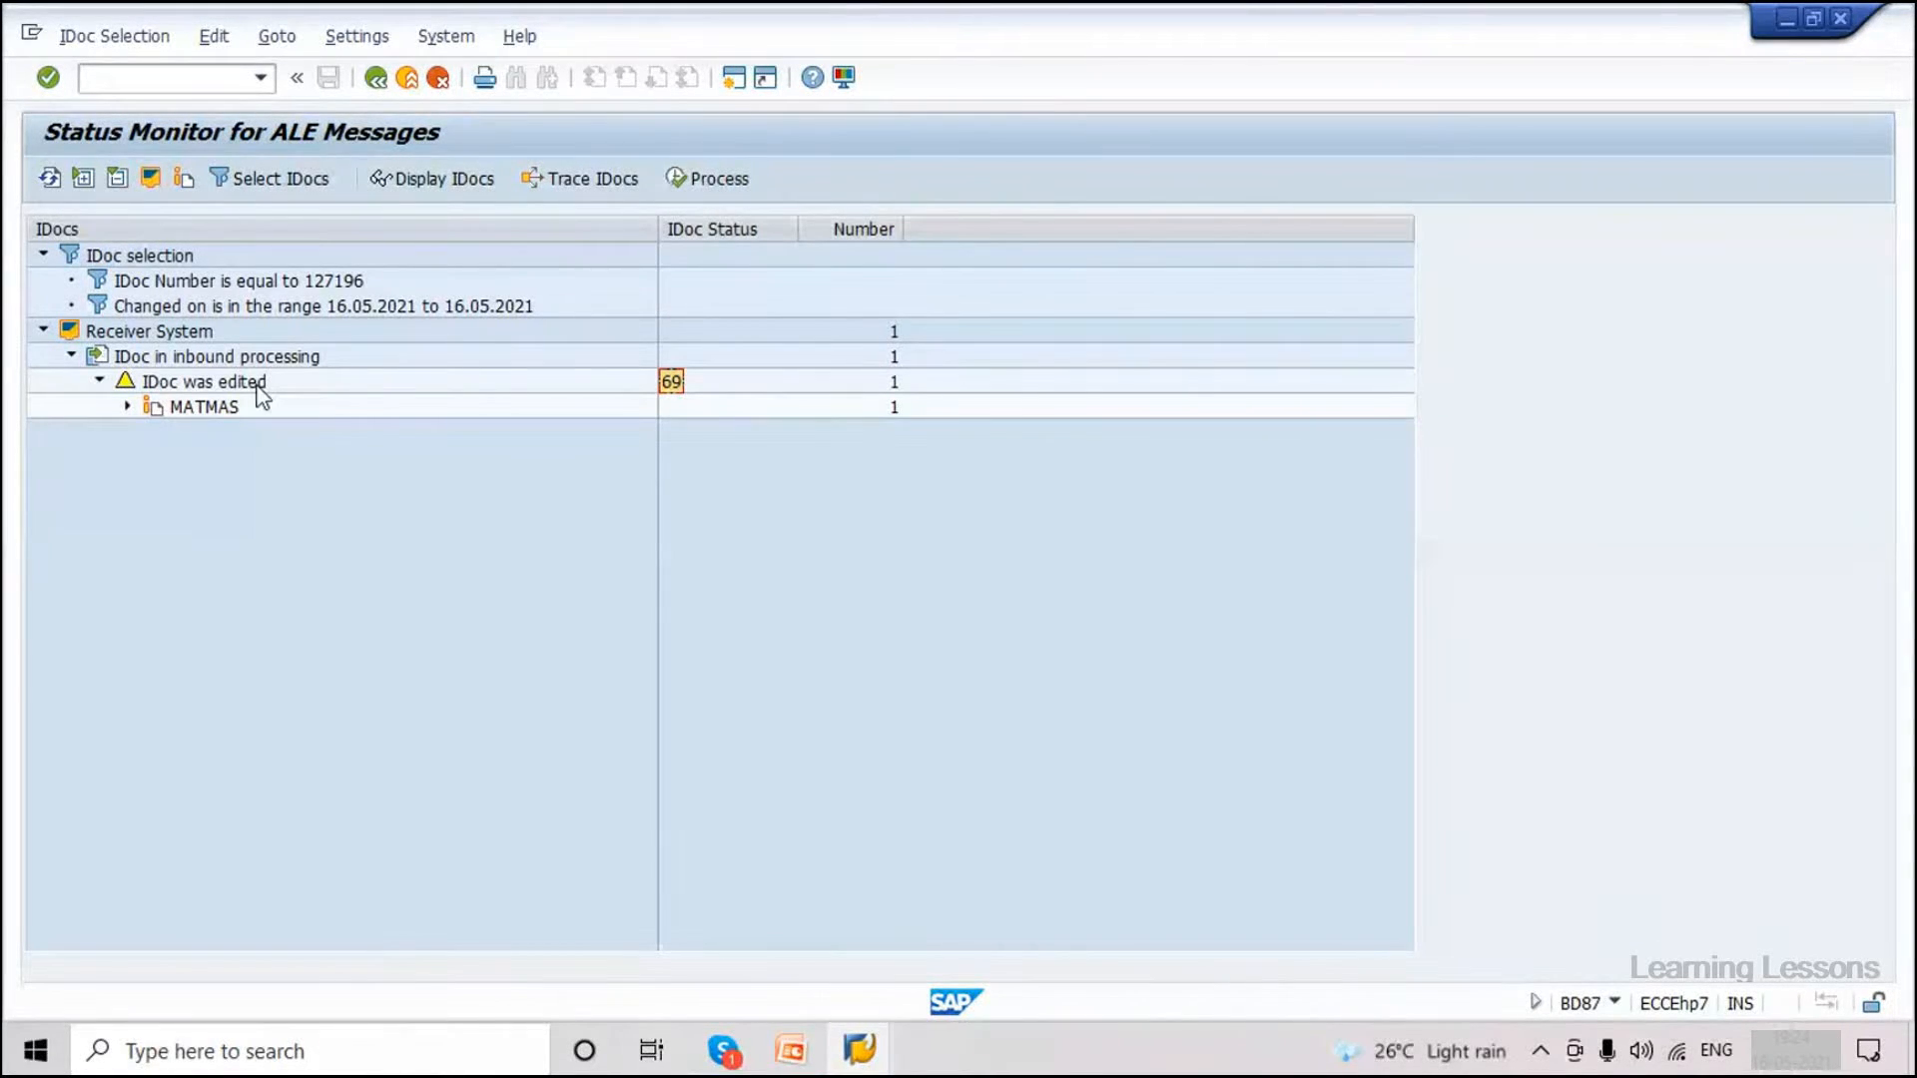
{"action": "left_click", "coordinate": [128, 407]}
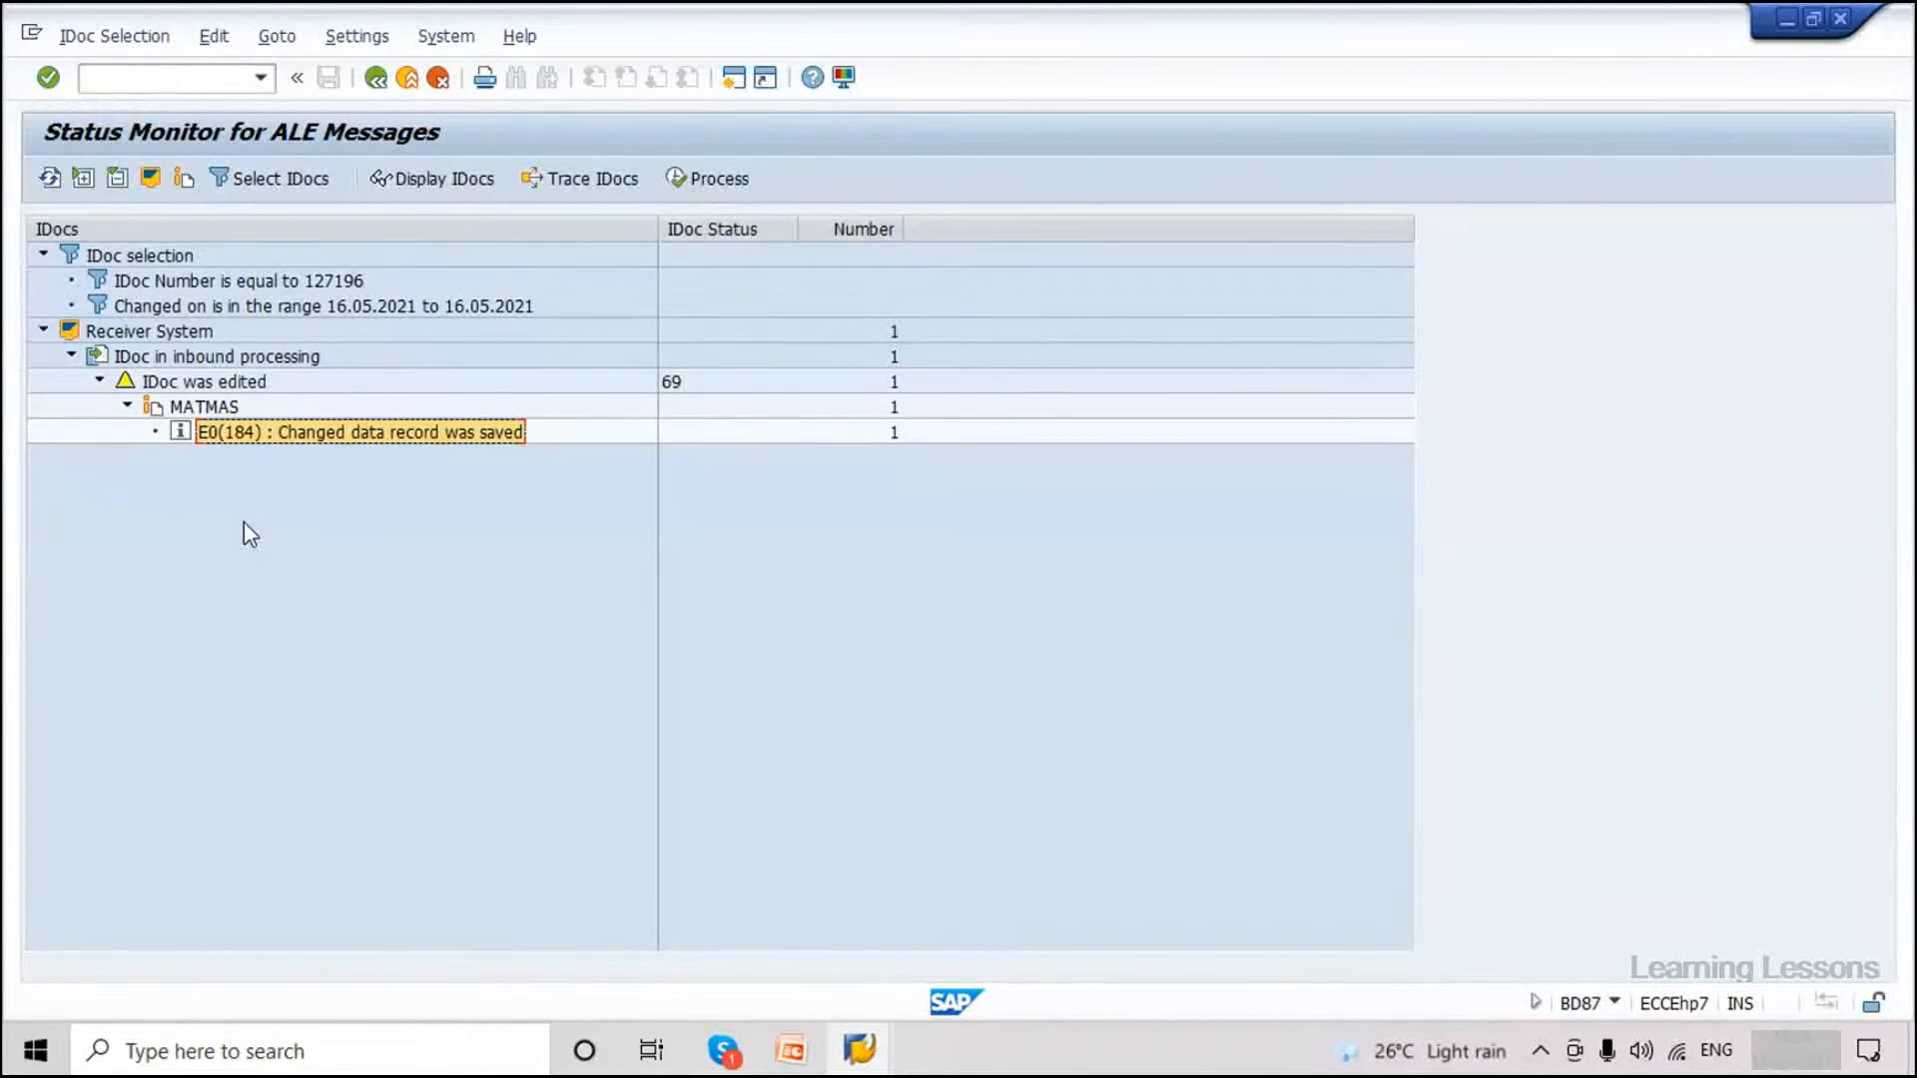
Process edited IDoc 127196 and confirm its new status 53, Application document posted.
{"action": "left_click", "coordinate": [679, 190]}
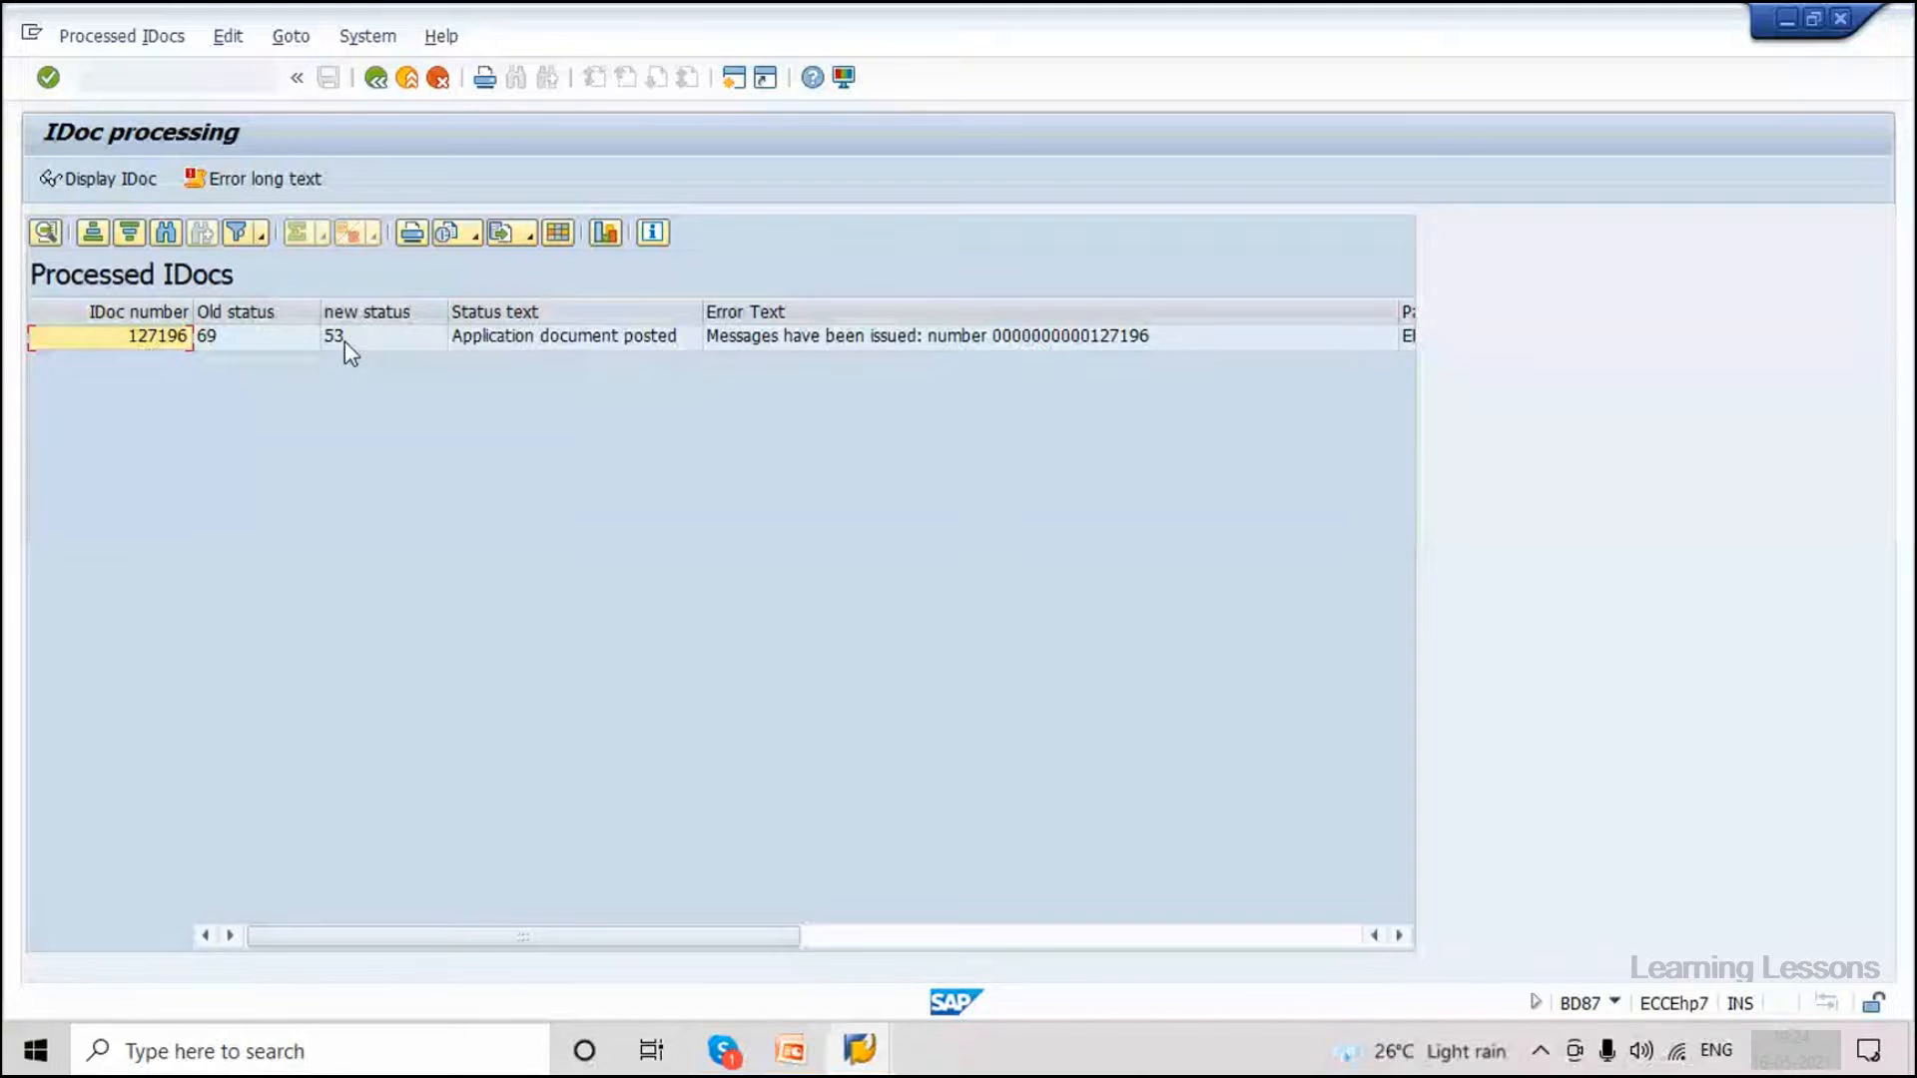
{"action": "left_click", "coordinate": [344, 339]}
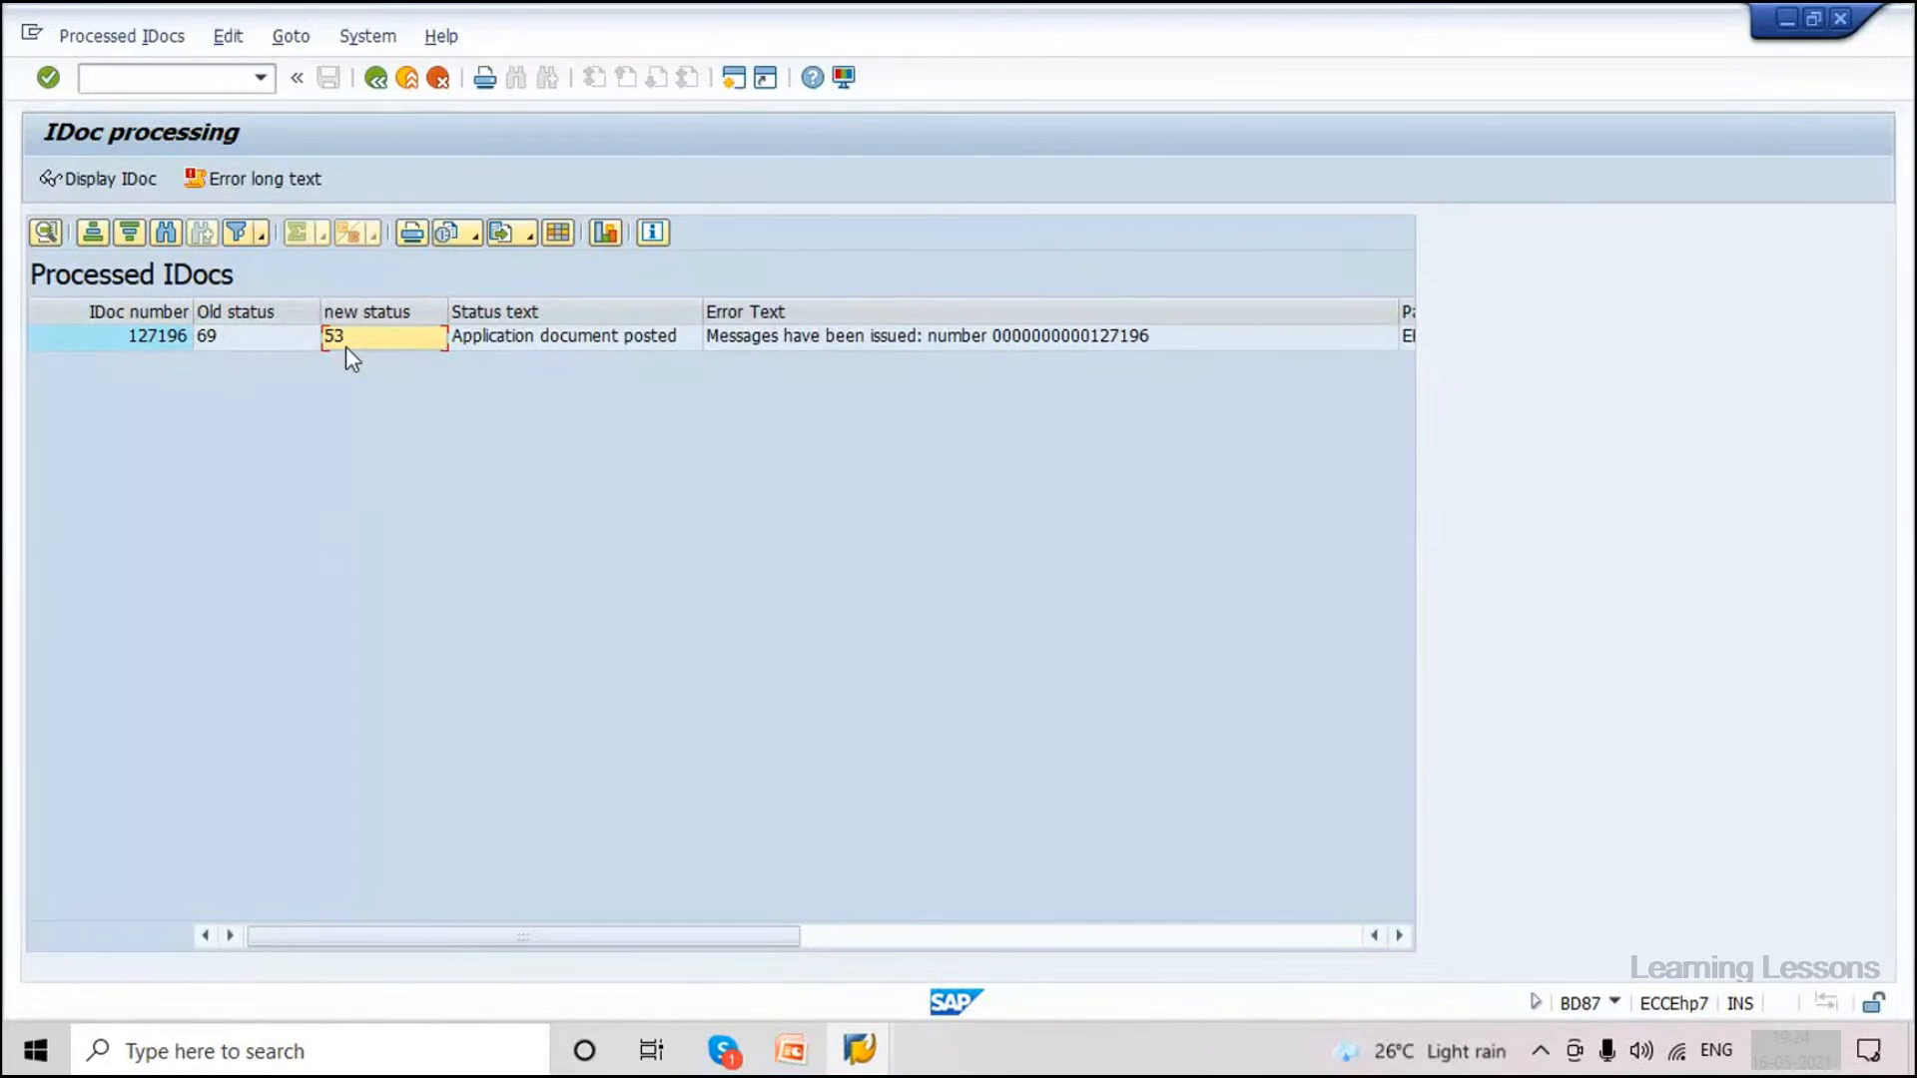
Open material 3362 in MM03 with the Basic Data 1 and Basic Data 2 views.
{"action": "left_click", "coordinate": [172, 90]}
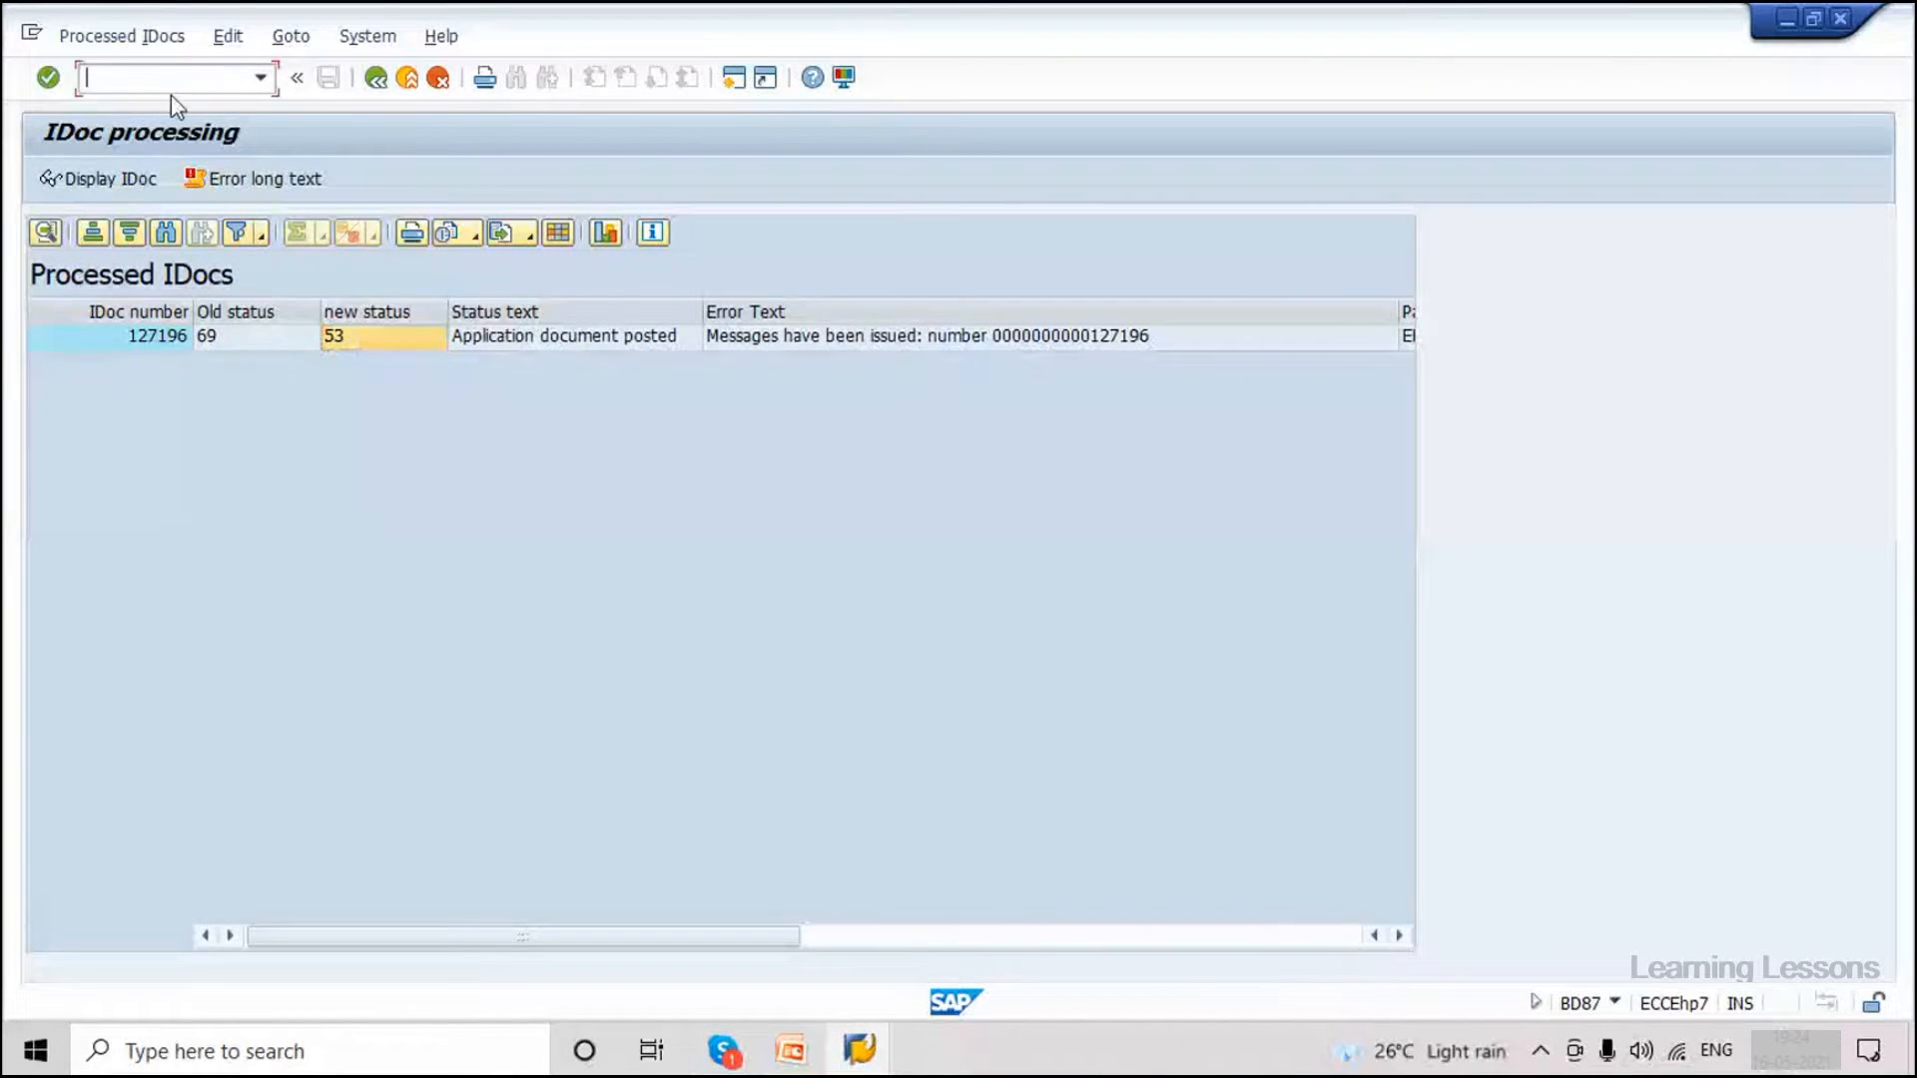
{"action": "type", "text": "/nmm03"}
{"action": "key", "text": "Return"}
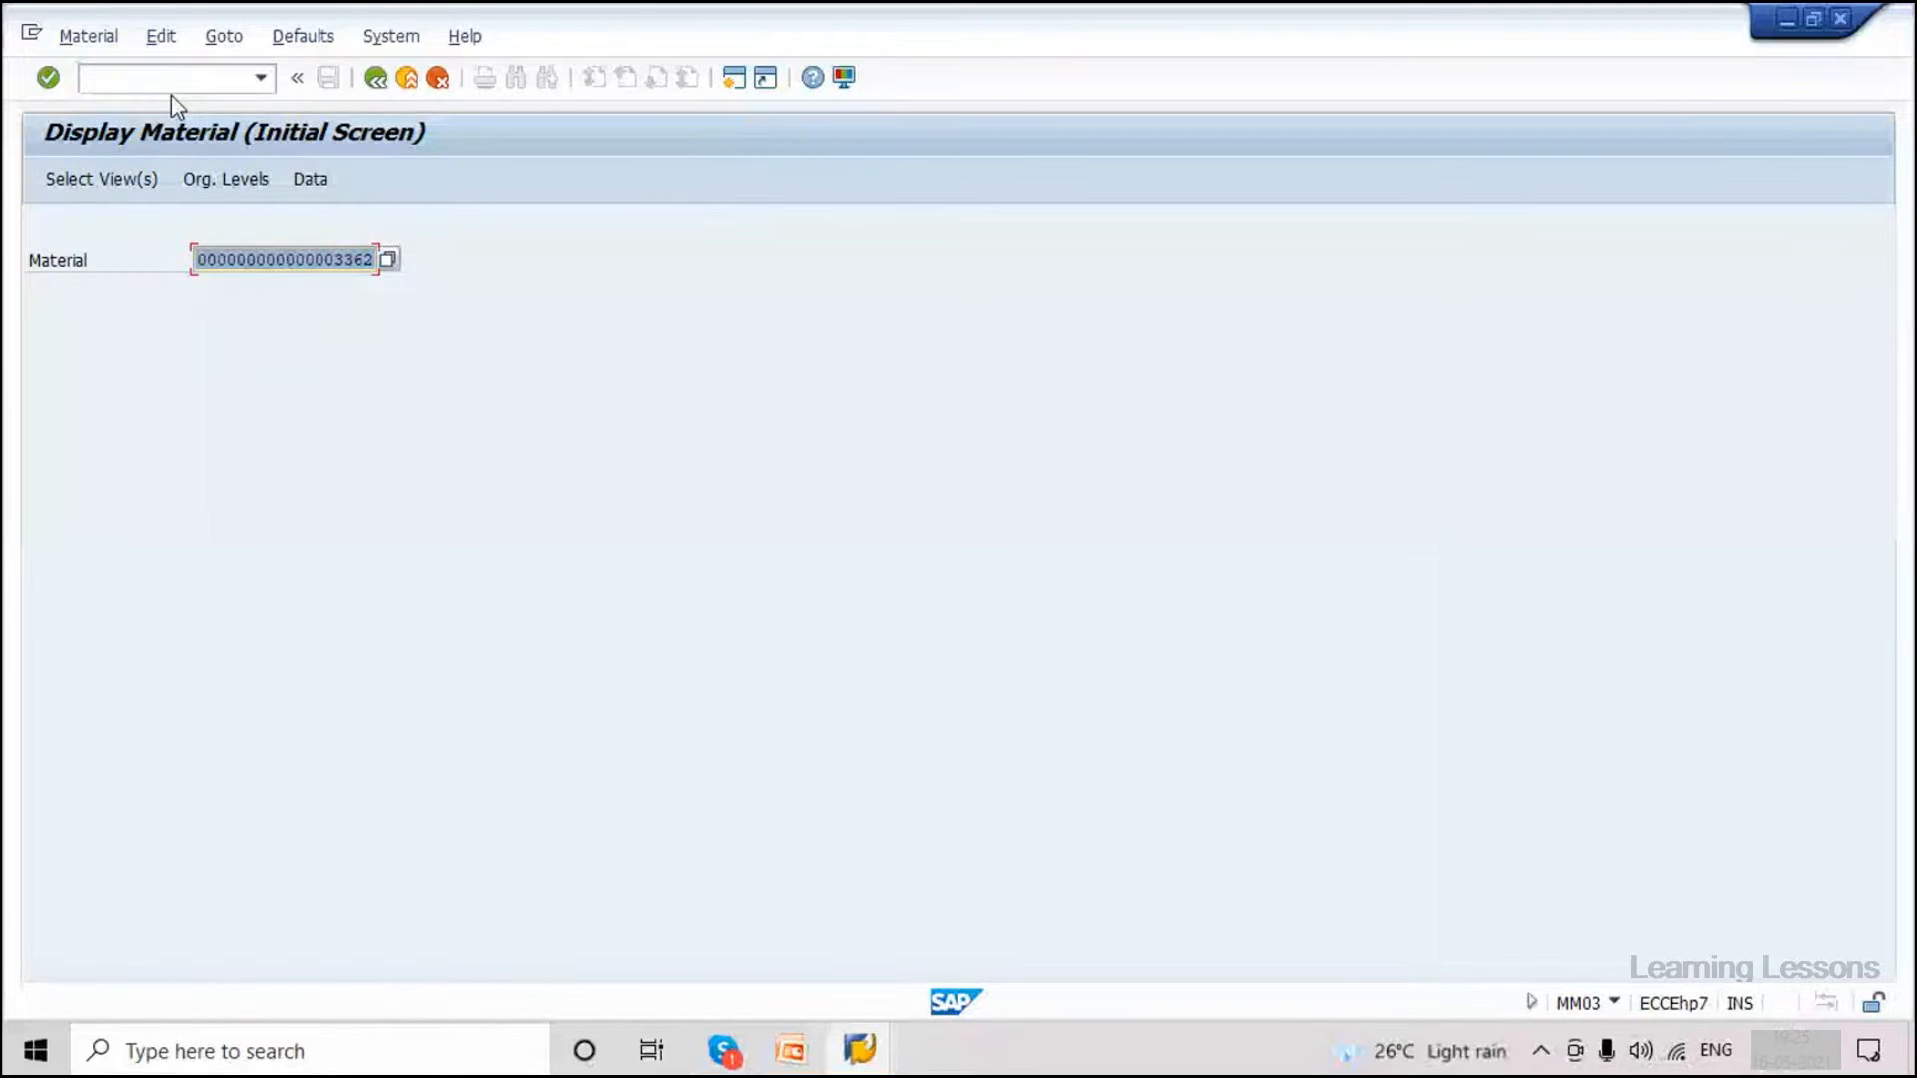
{"action": "key", "text": "Return"}
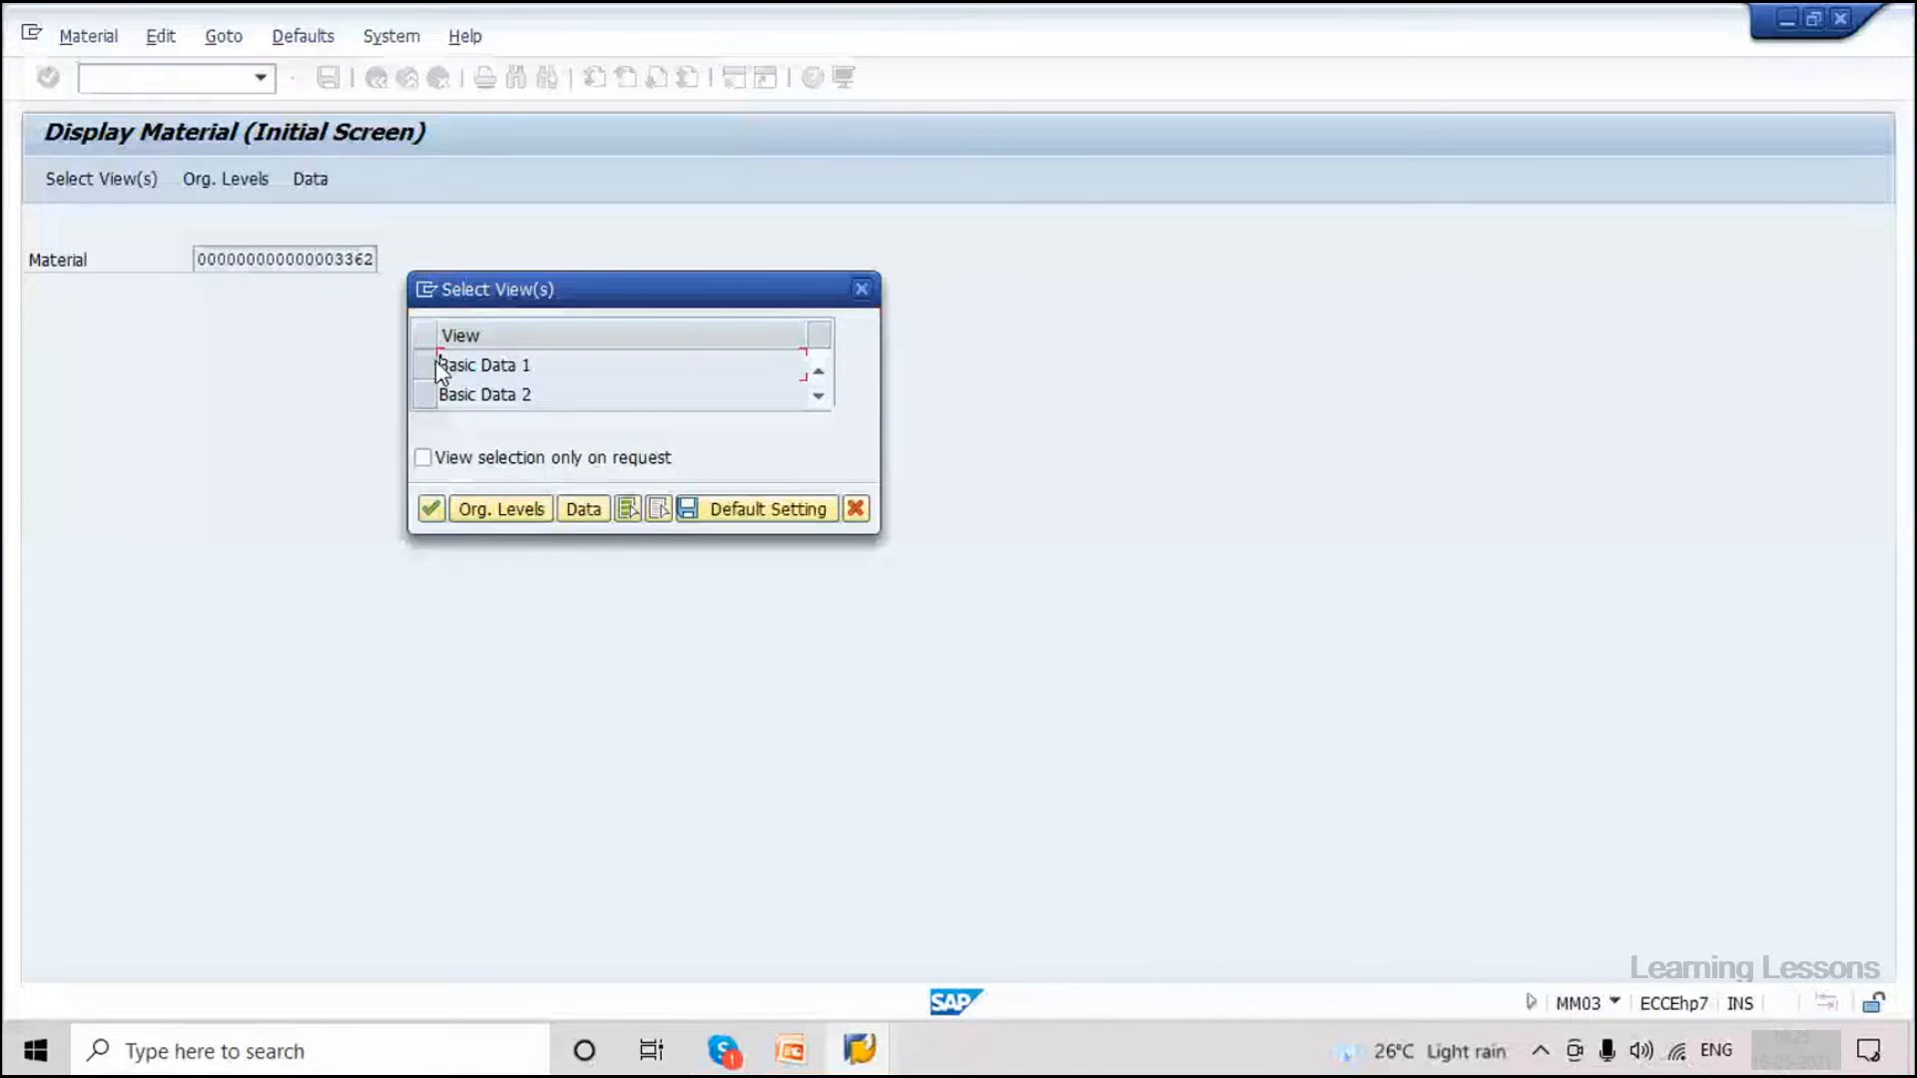
{"action": "left_click", "coordinate": [435, 362]}
{"action": "left_click", "coordinate": [419, 394]}
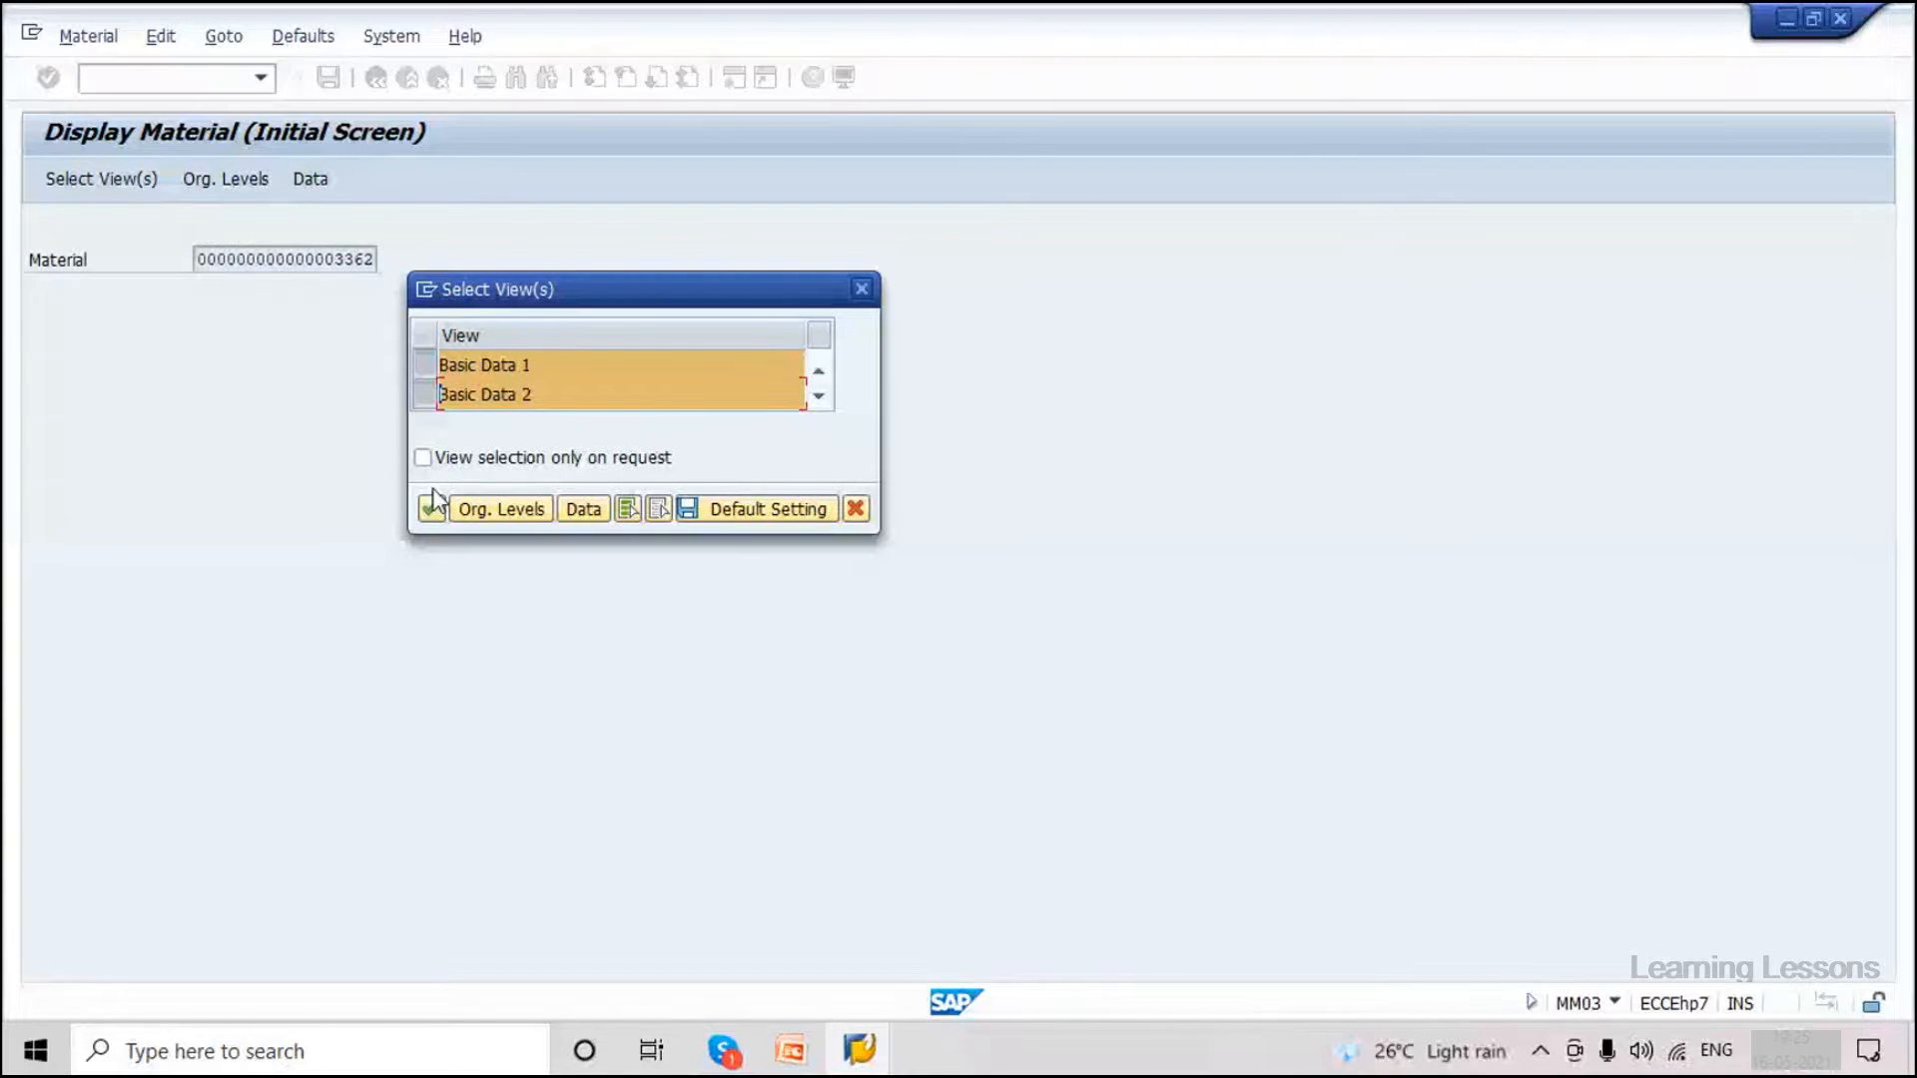
{"action": "left_click", "coordinate": [432, 507]}
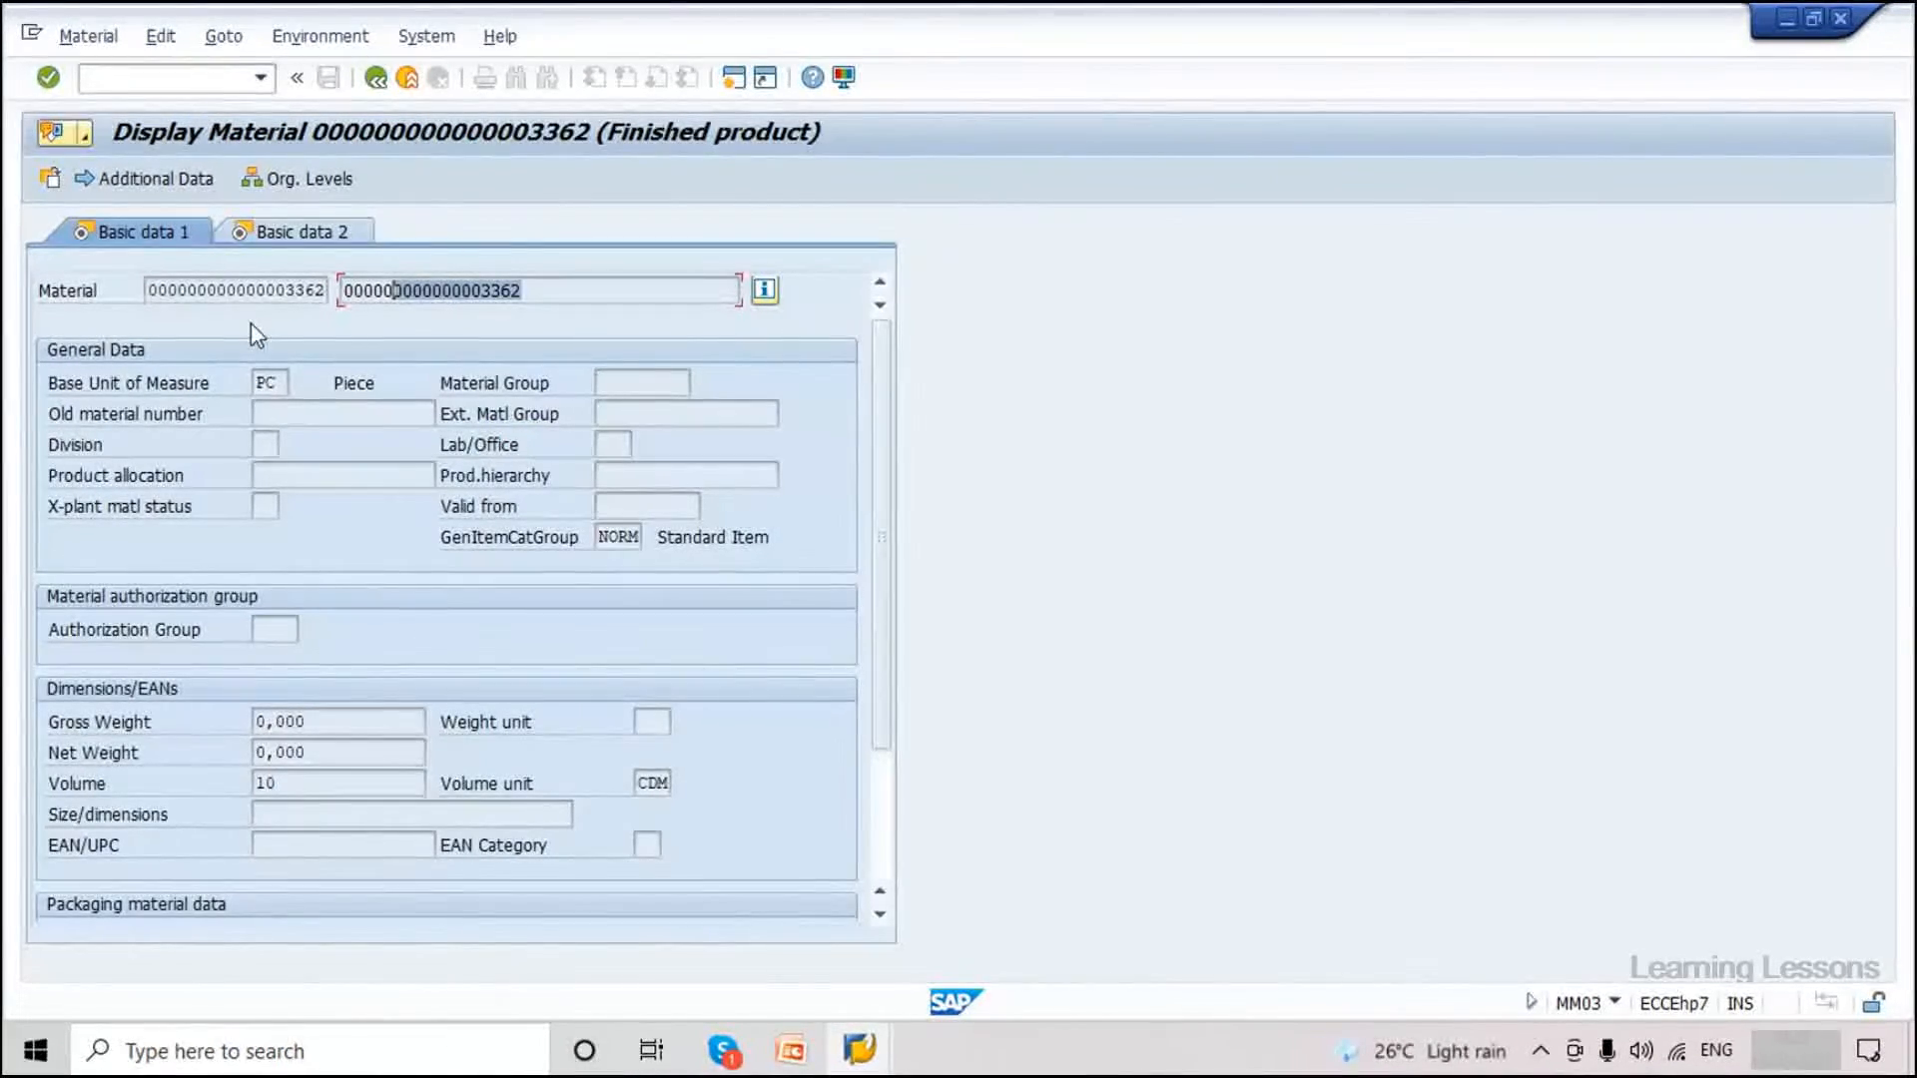
Check that material 3362 is a finished product with base unit PC and volume 10 CDM.
{"action": "left_click", "coordinate": [307, 289]}
{"action": "left_click", "coordinate": [654, 783]}
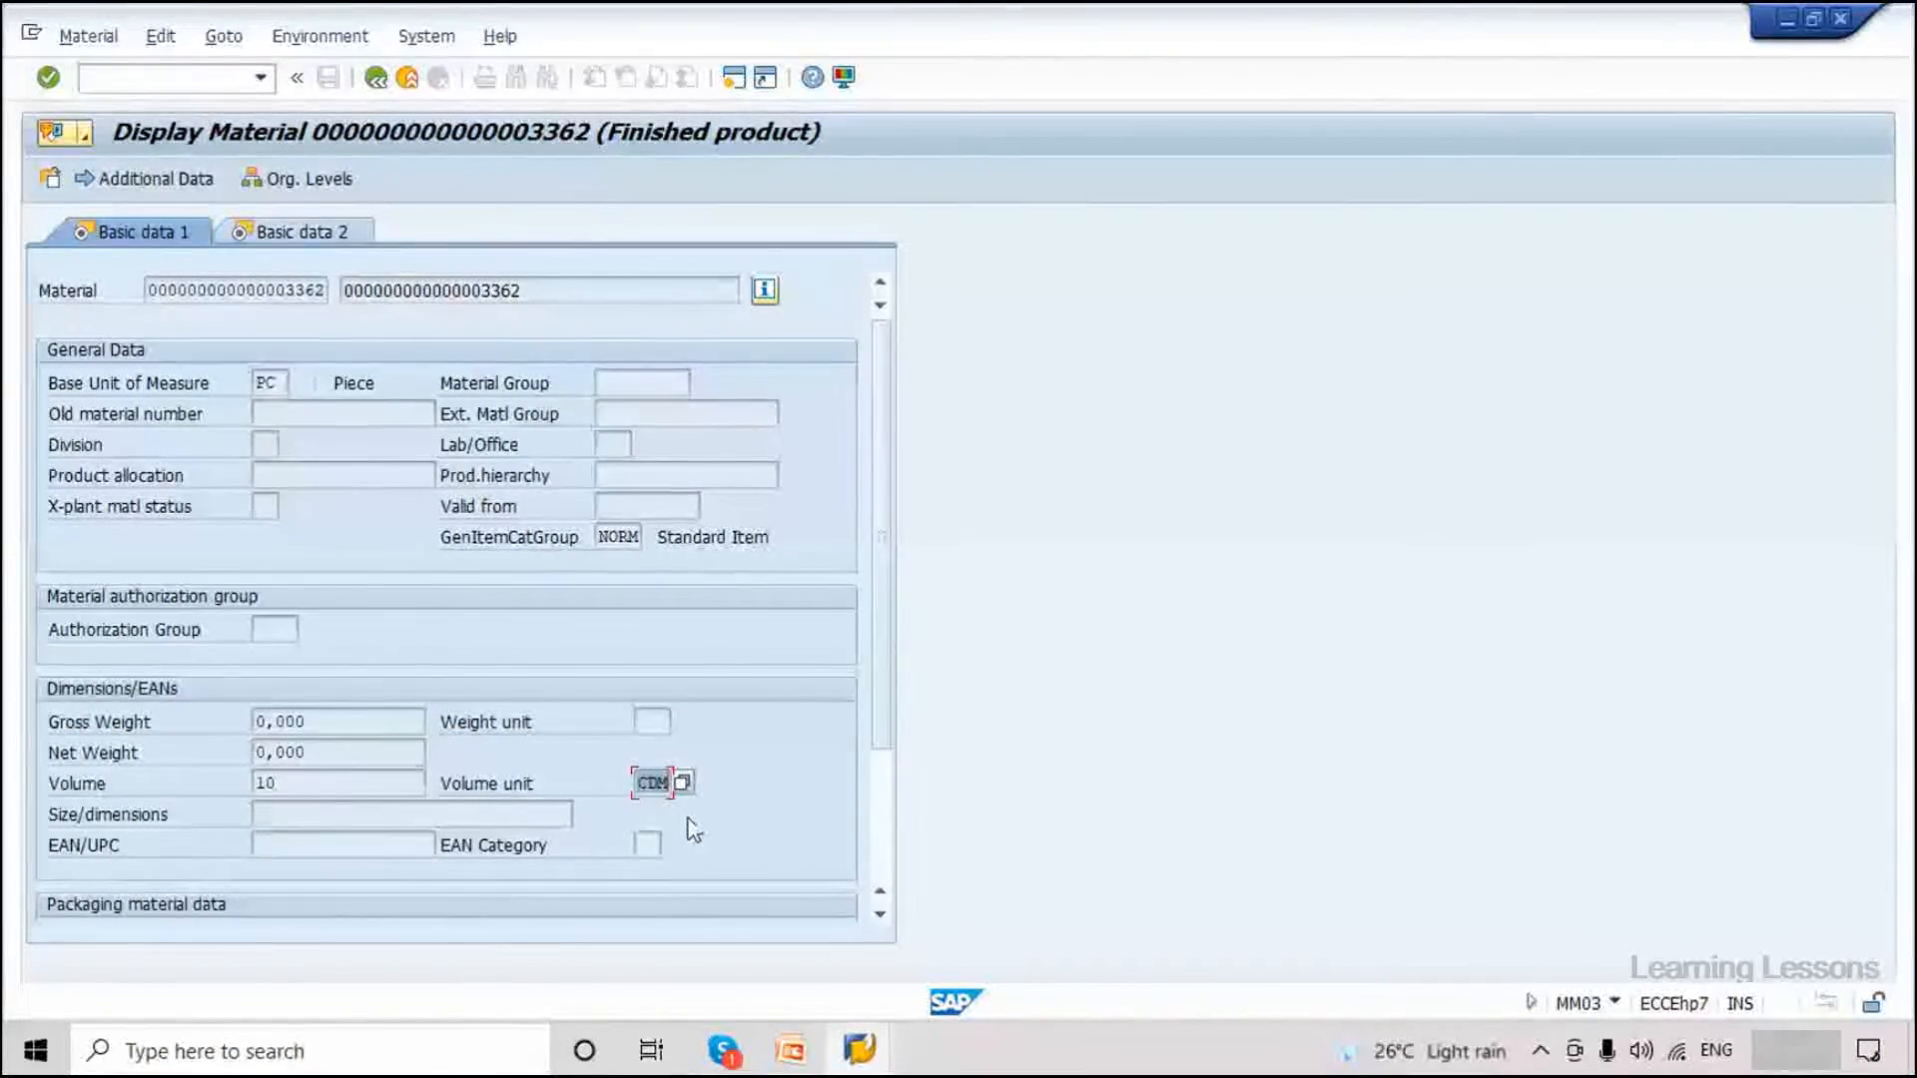
{"action": "left_click", "coordinate": [376, 78]}
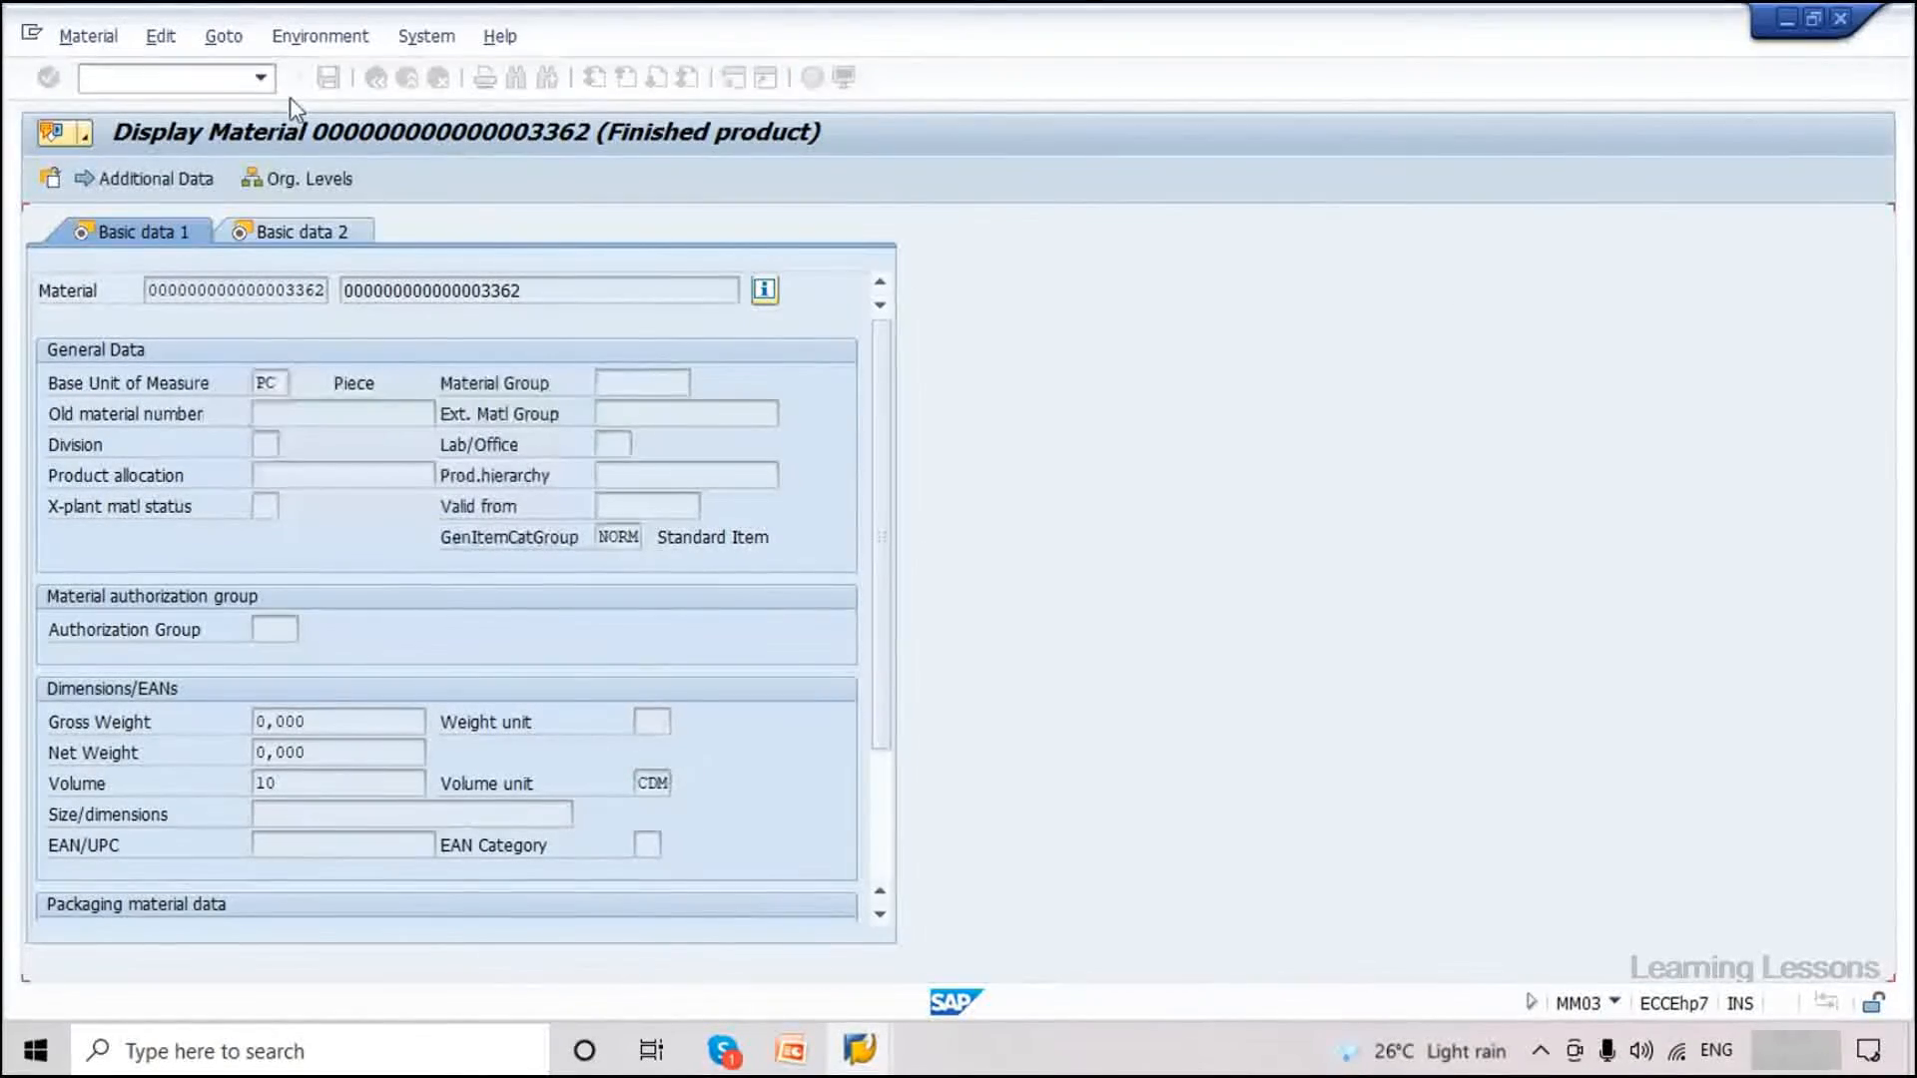
{"action": "left_click", "coordinate": [192, 80]}
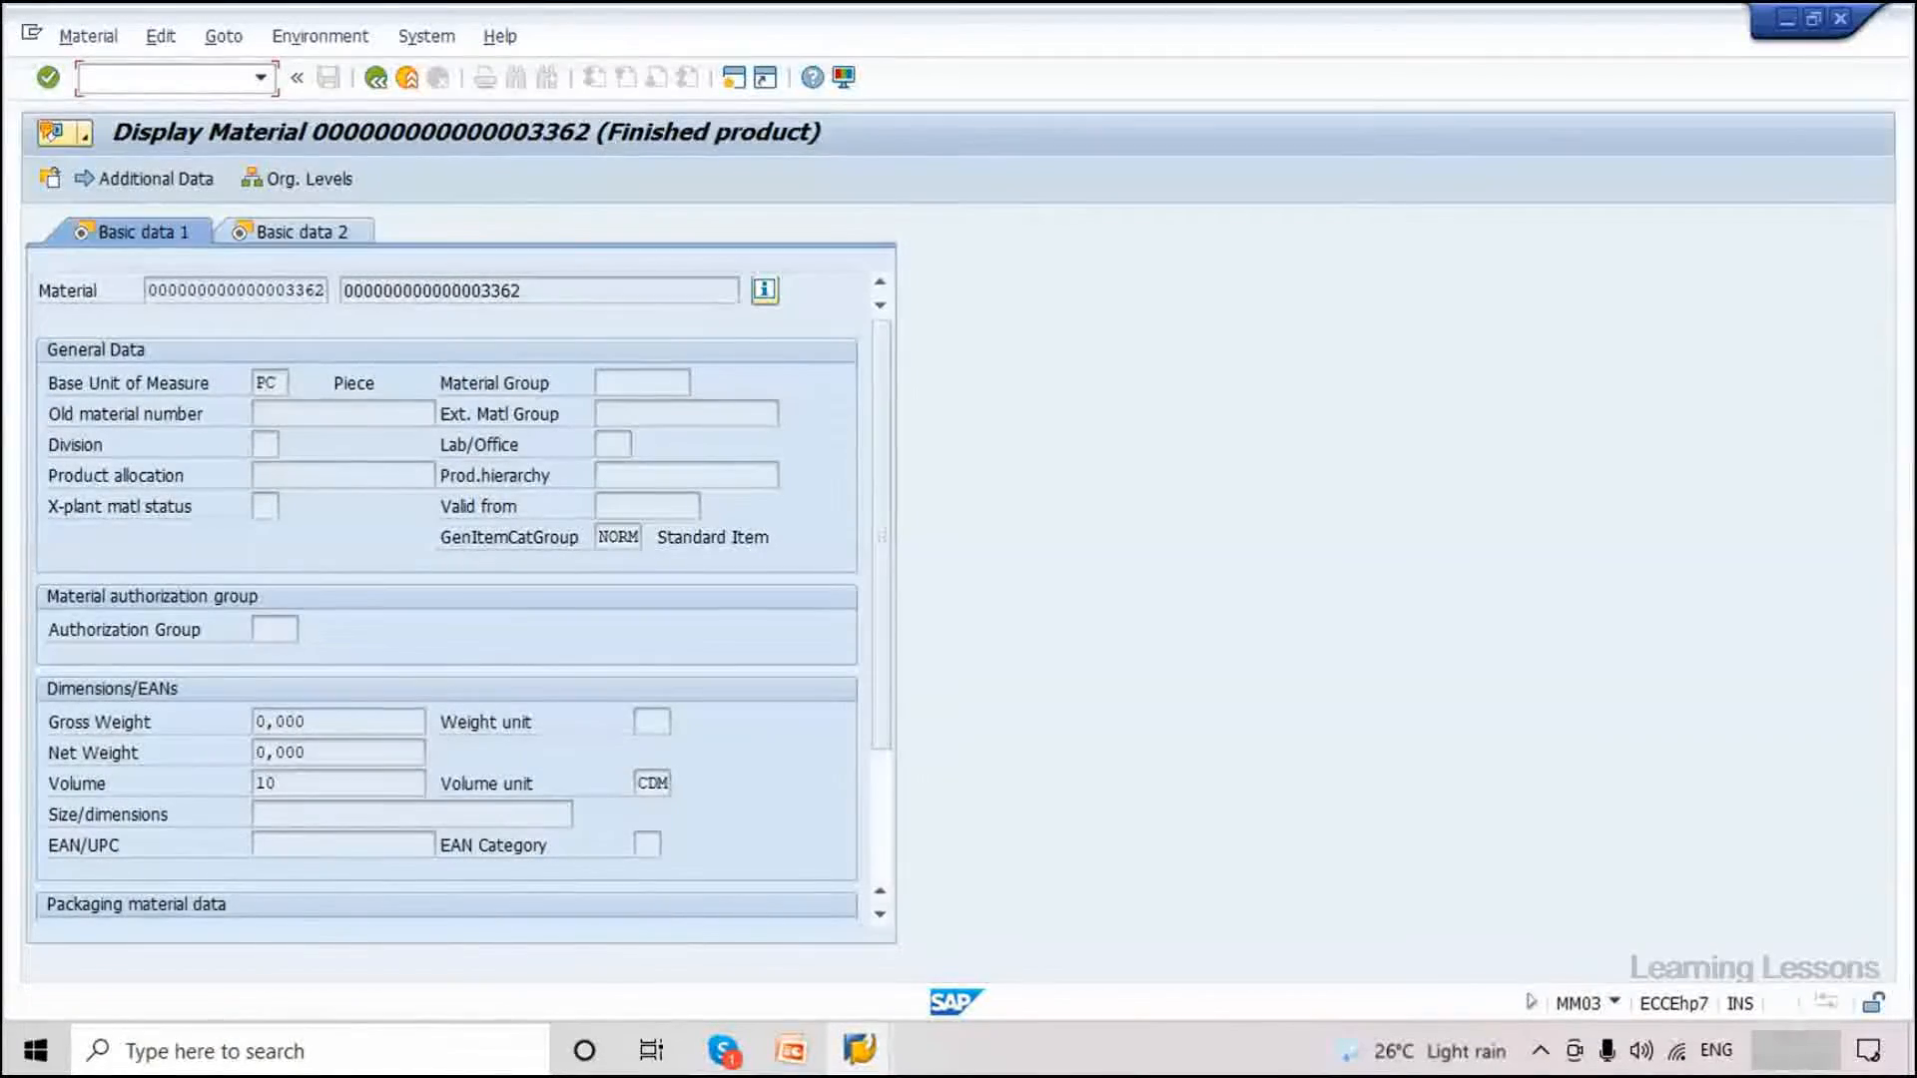
Return to the Easy Access menu with /n and bring the IDoc display session forward.
{"action": "type", "text": "/n"}
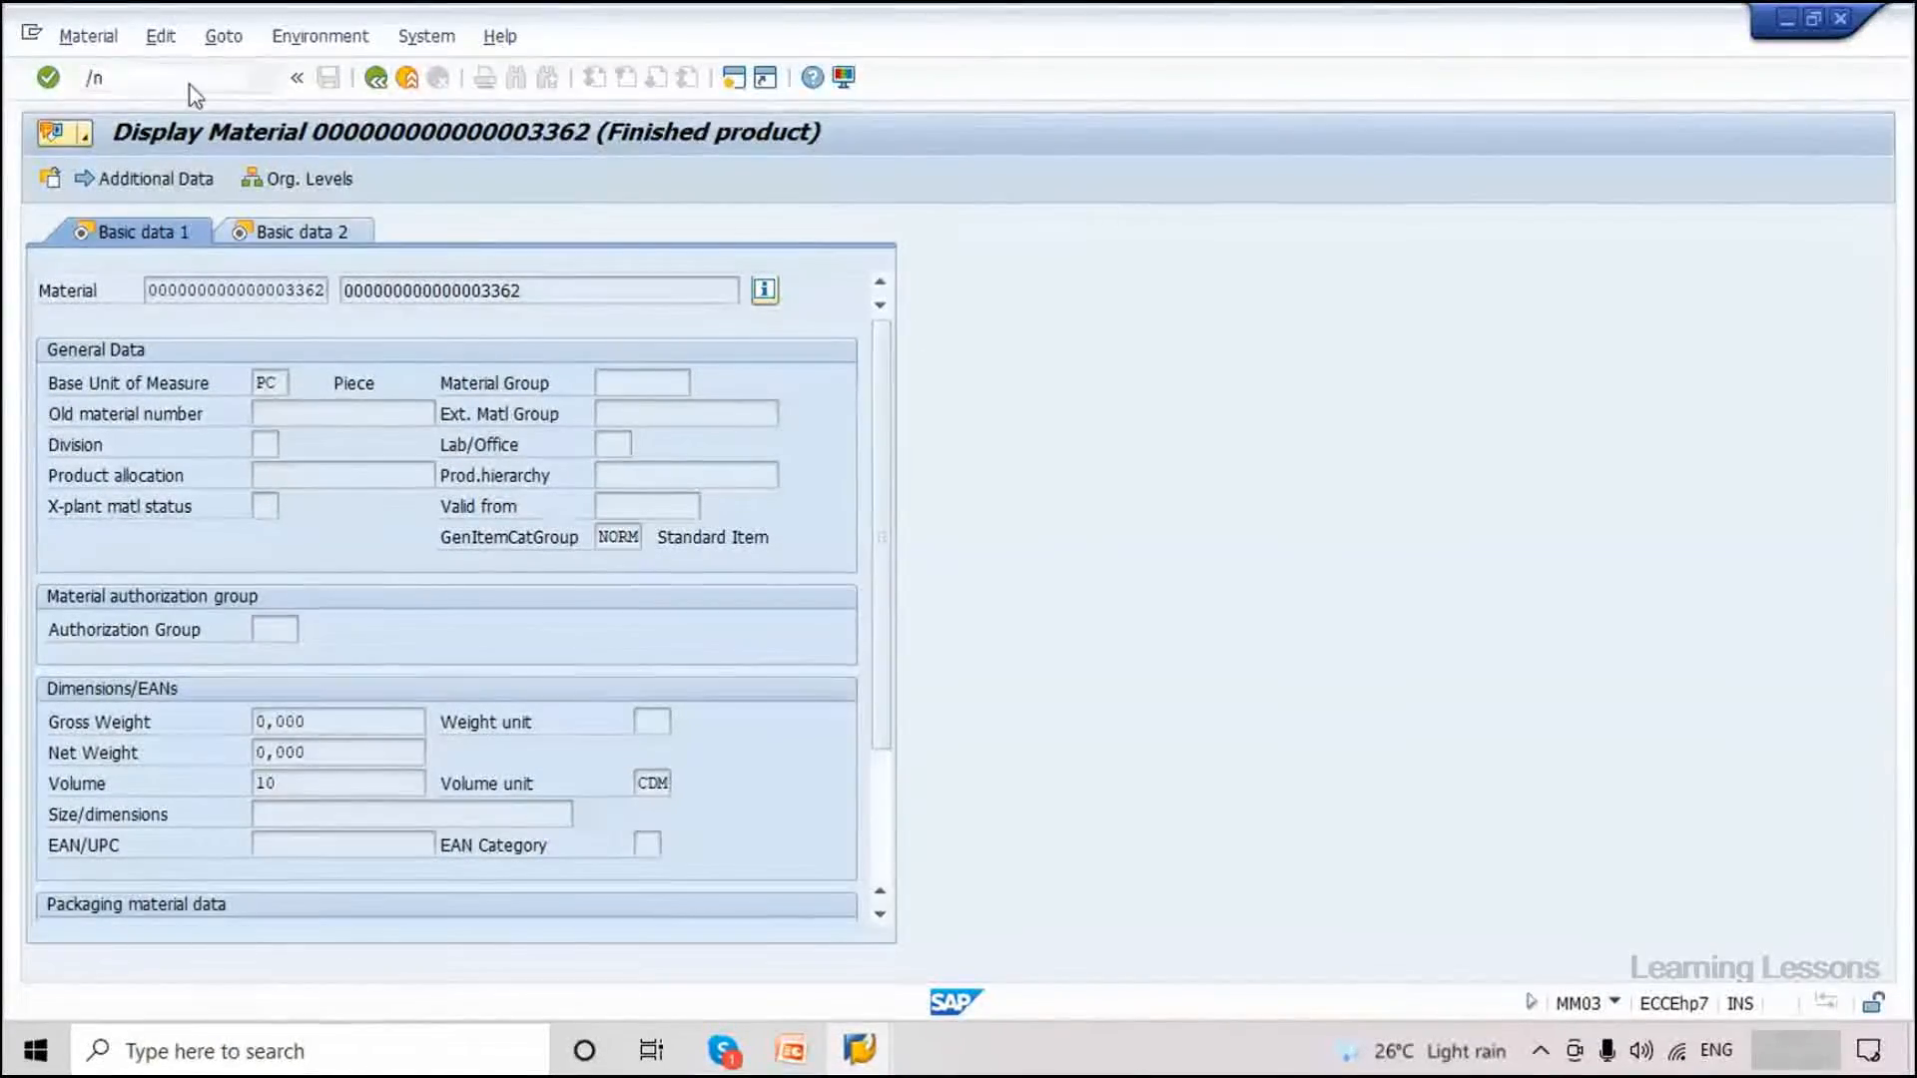
{"action": "key", "text": "Return"}
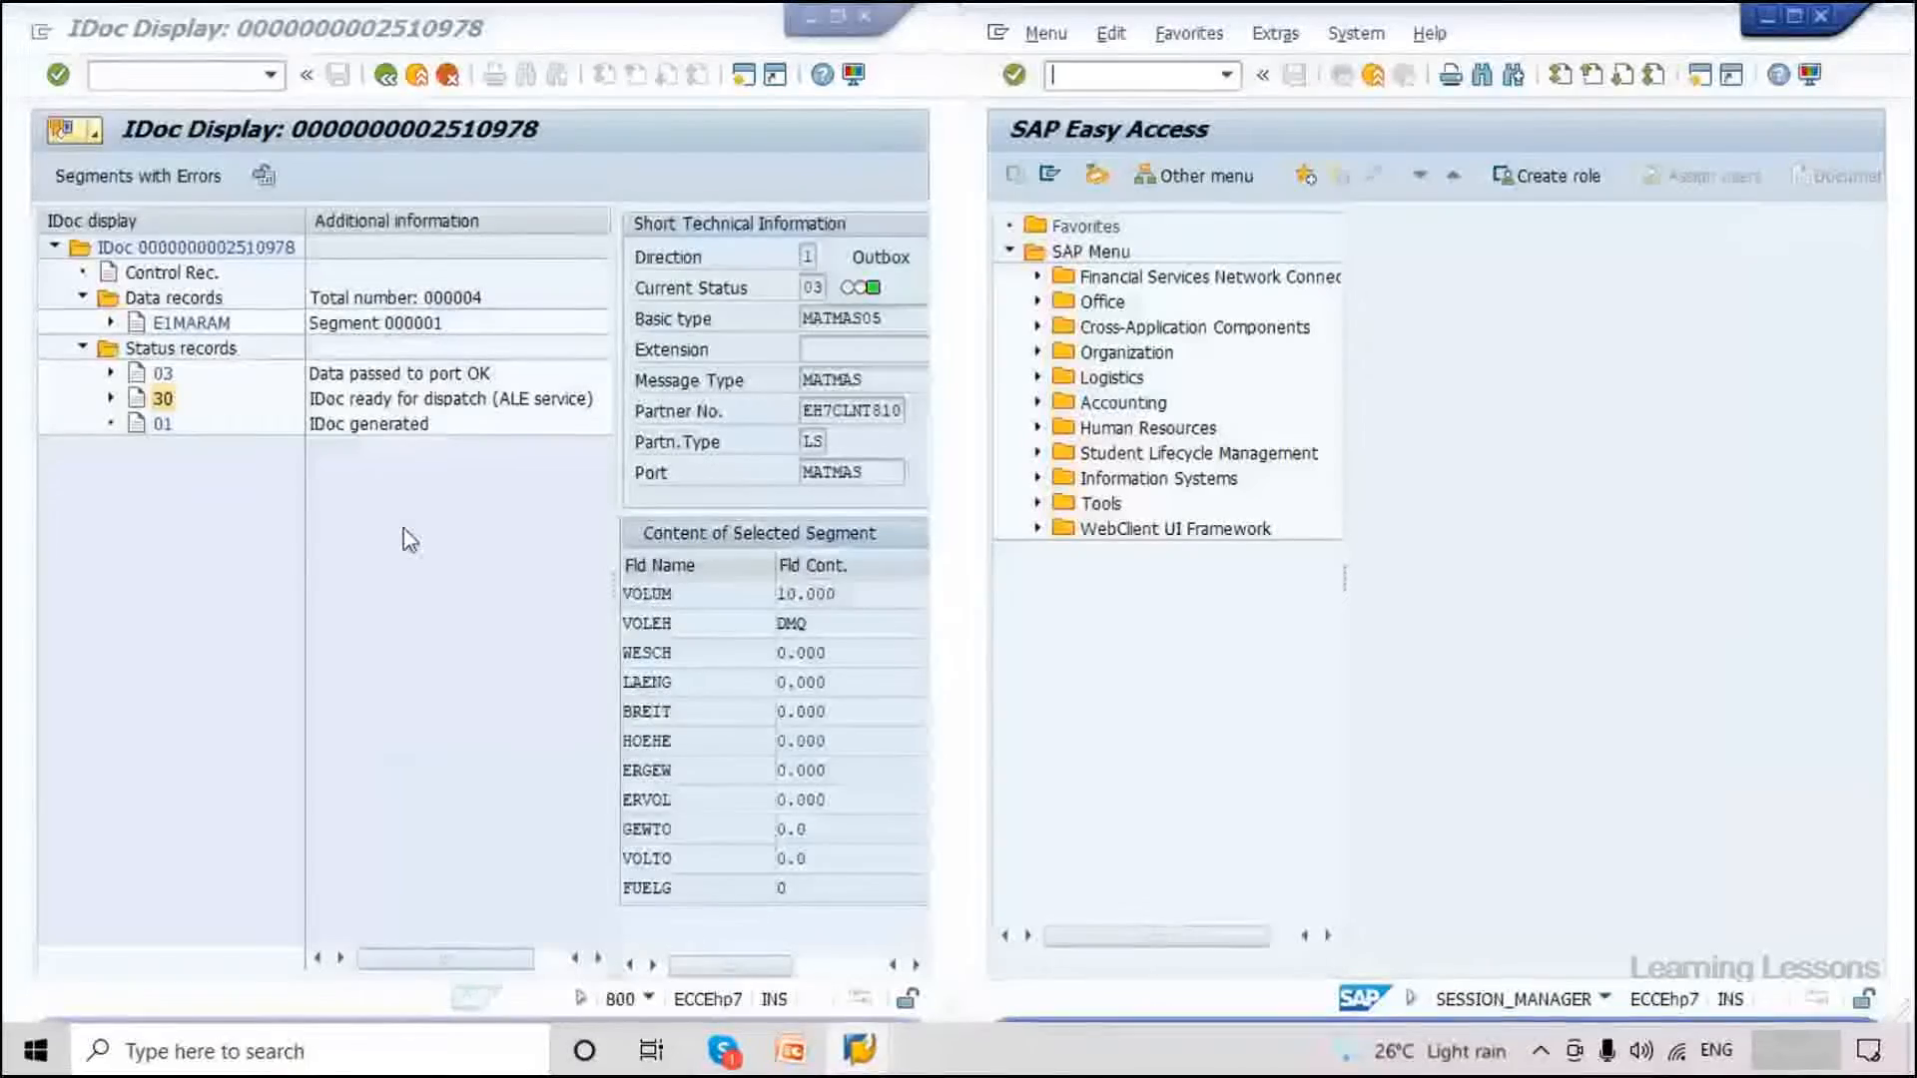
{"action": "left_click", "coordinate": [390, 84]}
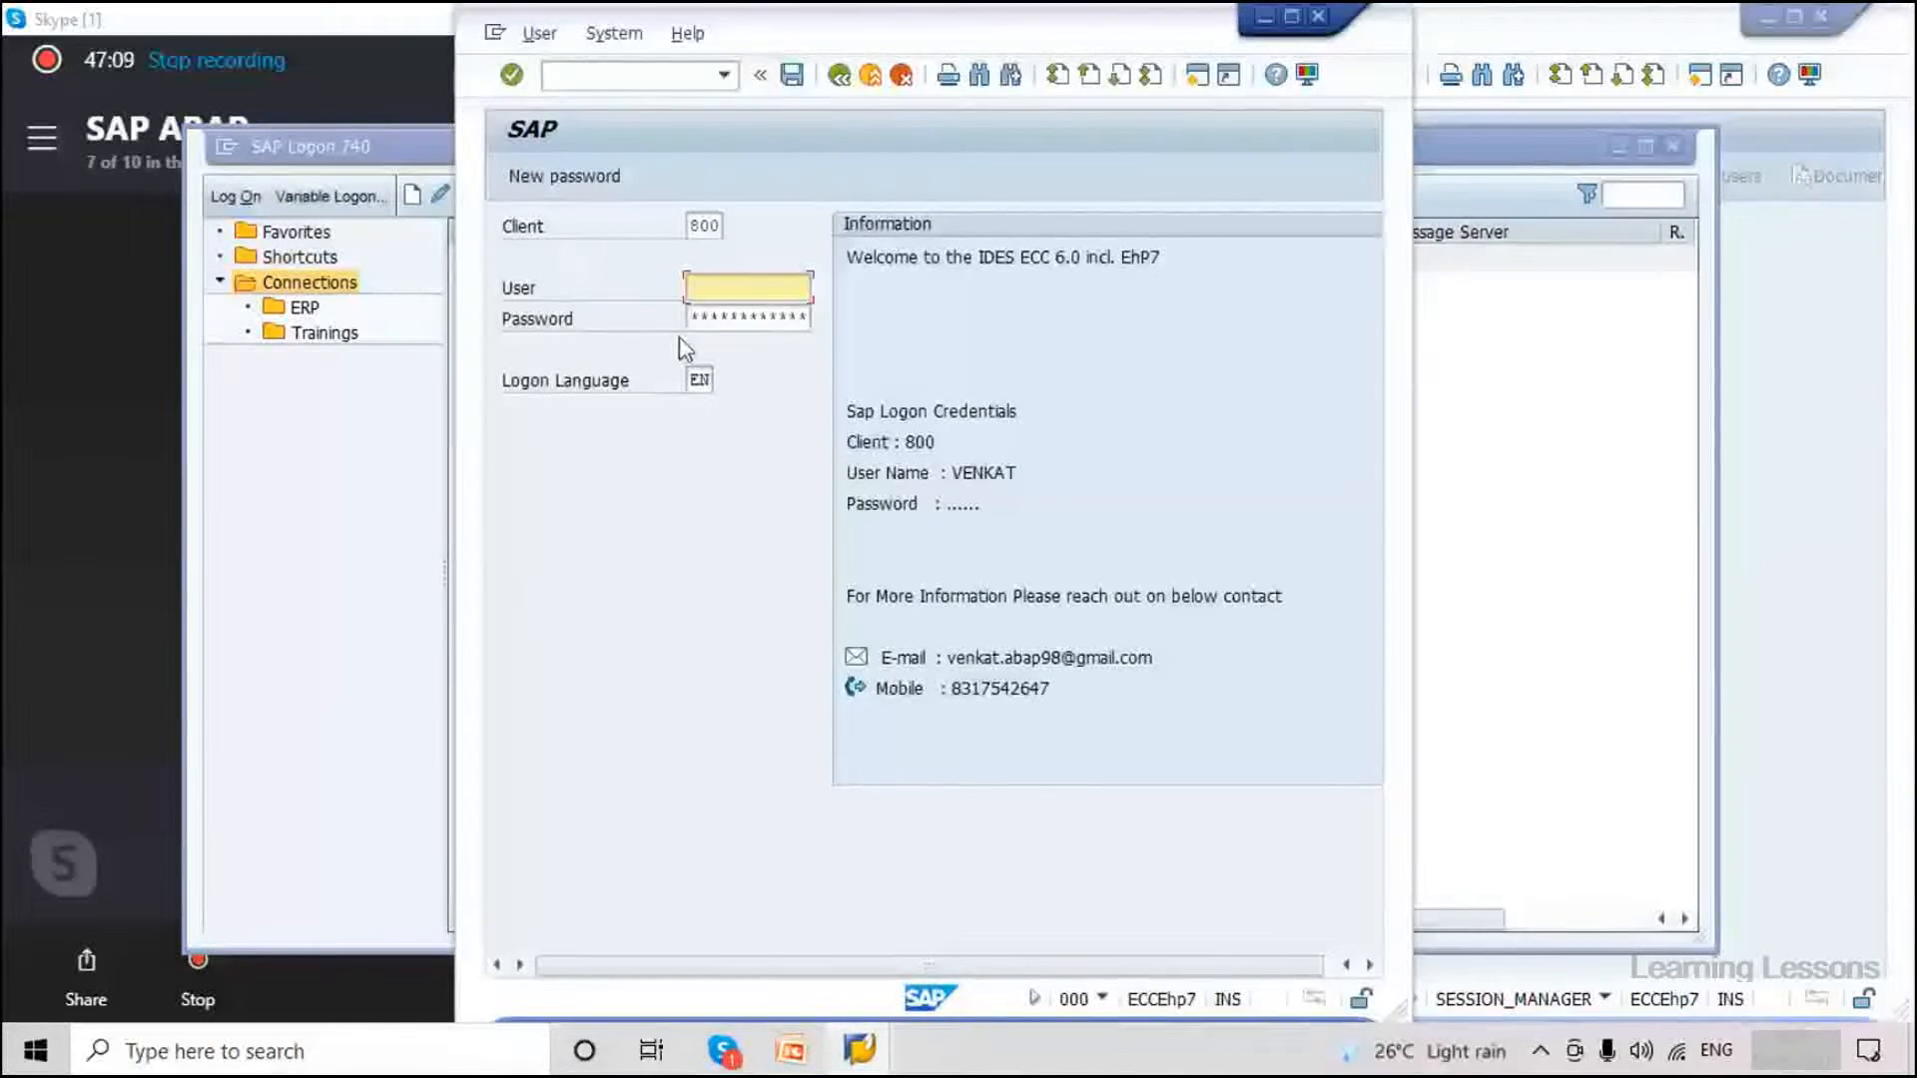
Log on to client 800 with the user ID and password, accepting the multiple logon notice.
{"action": "key", "text": "Tab"}
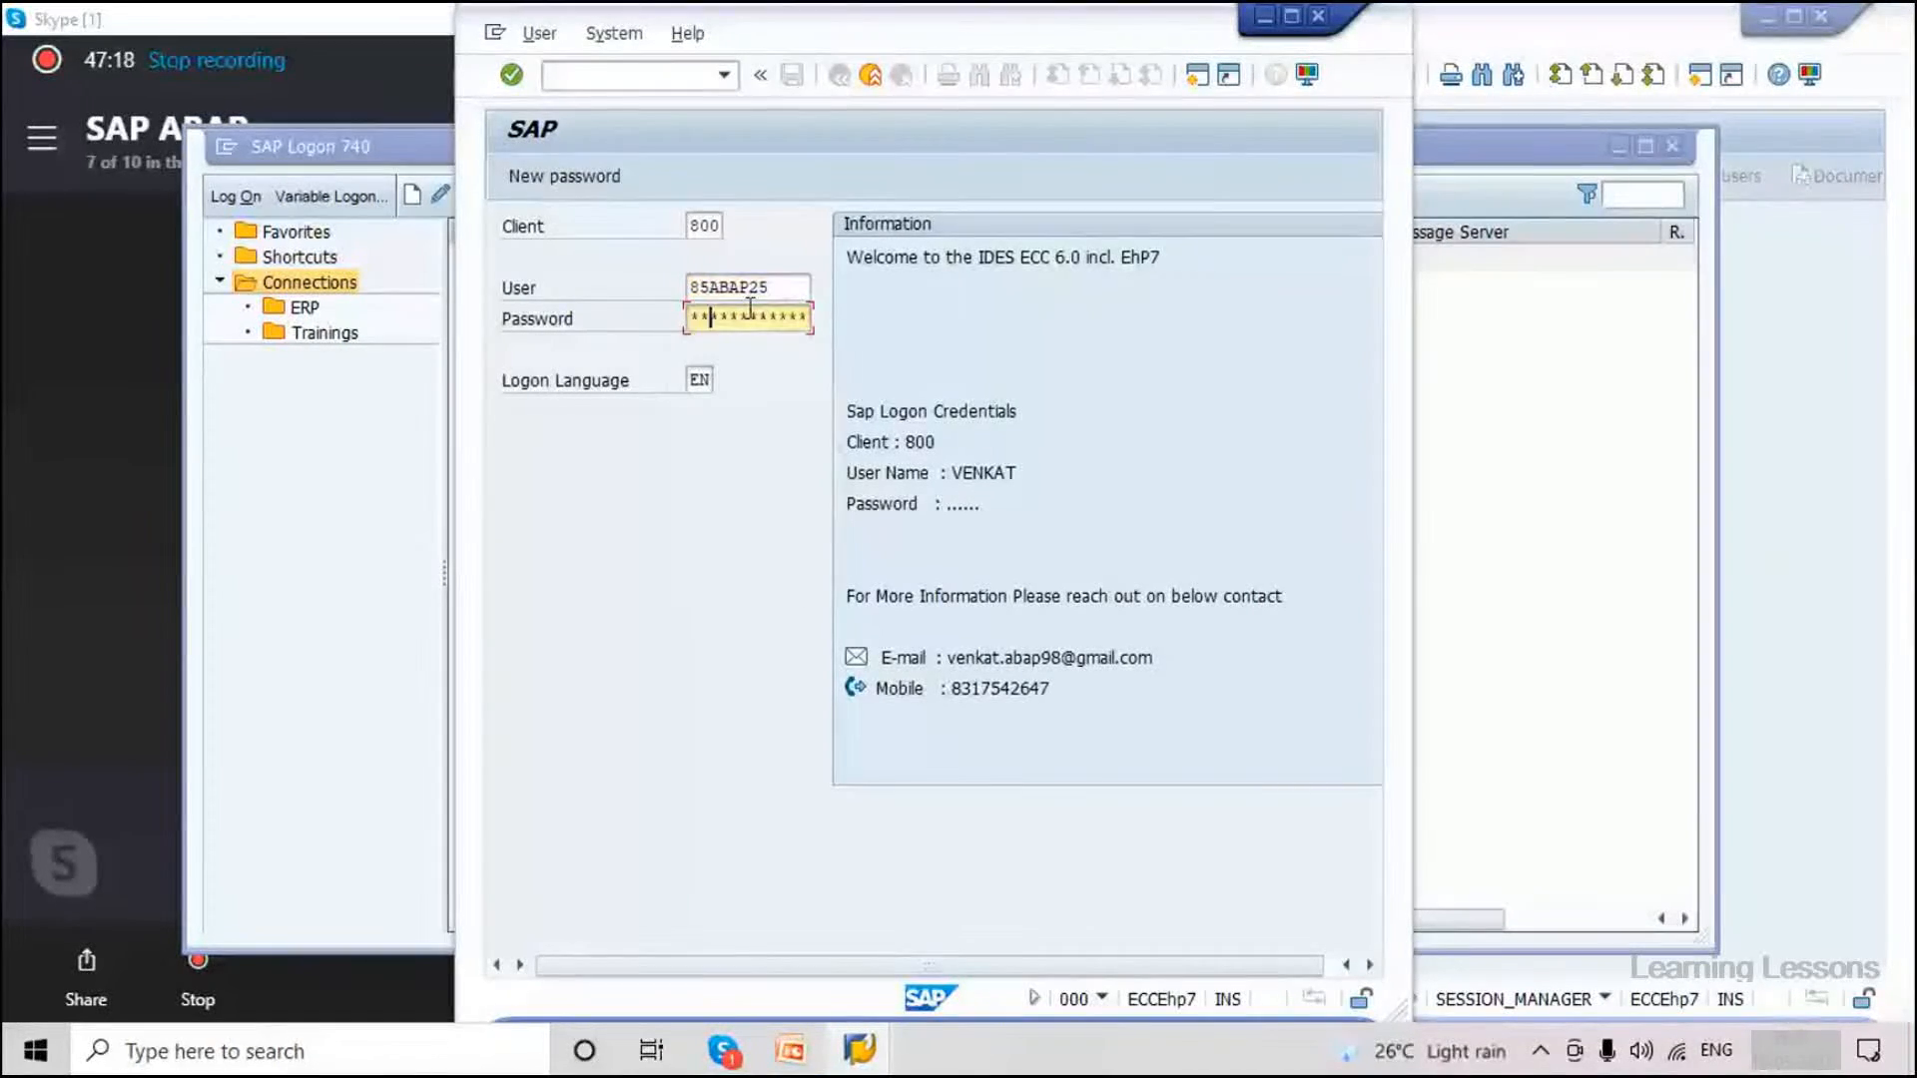
{"action": "key", "text": "Return"}
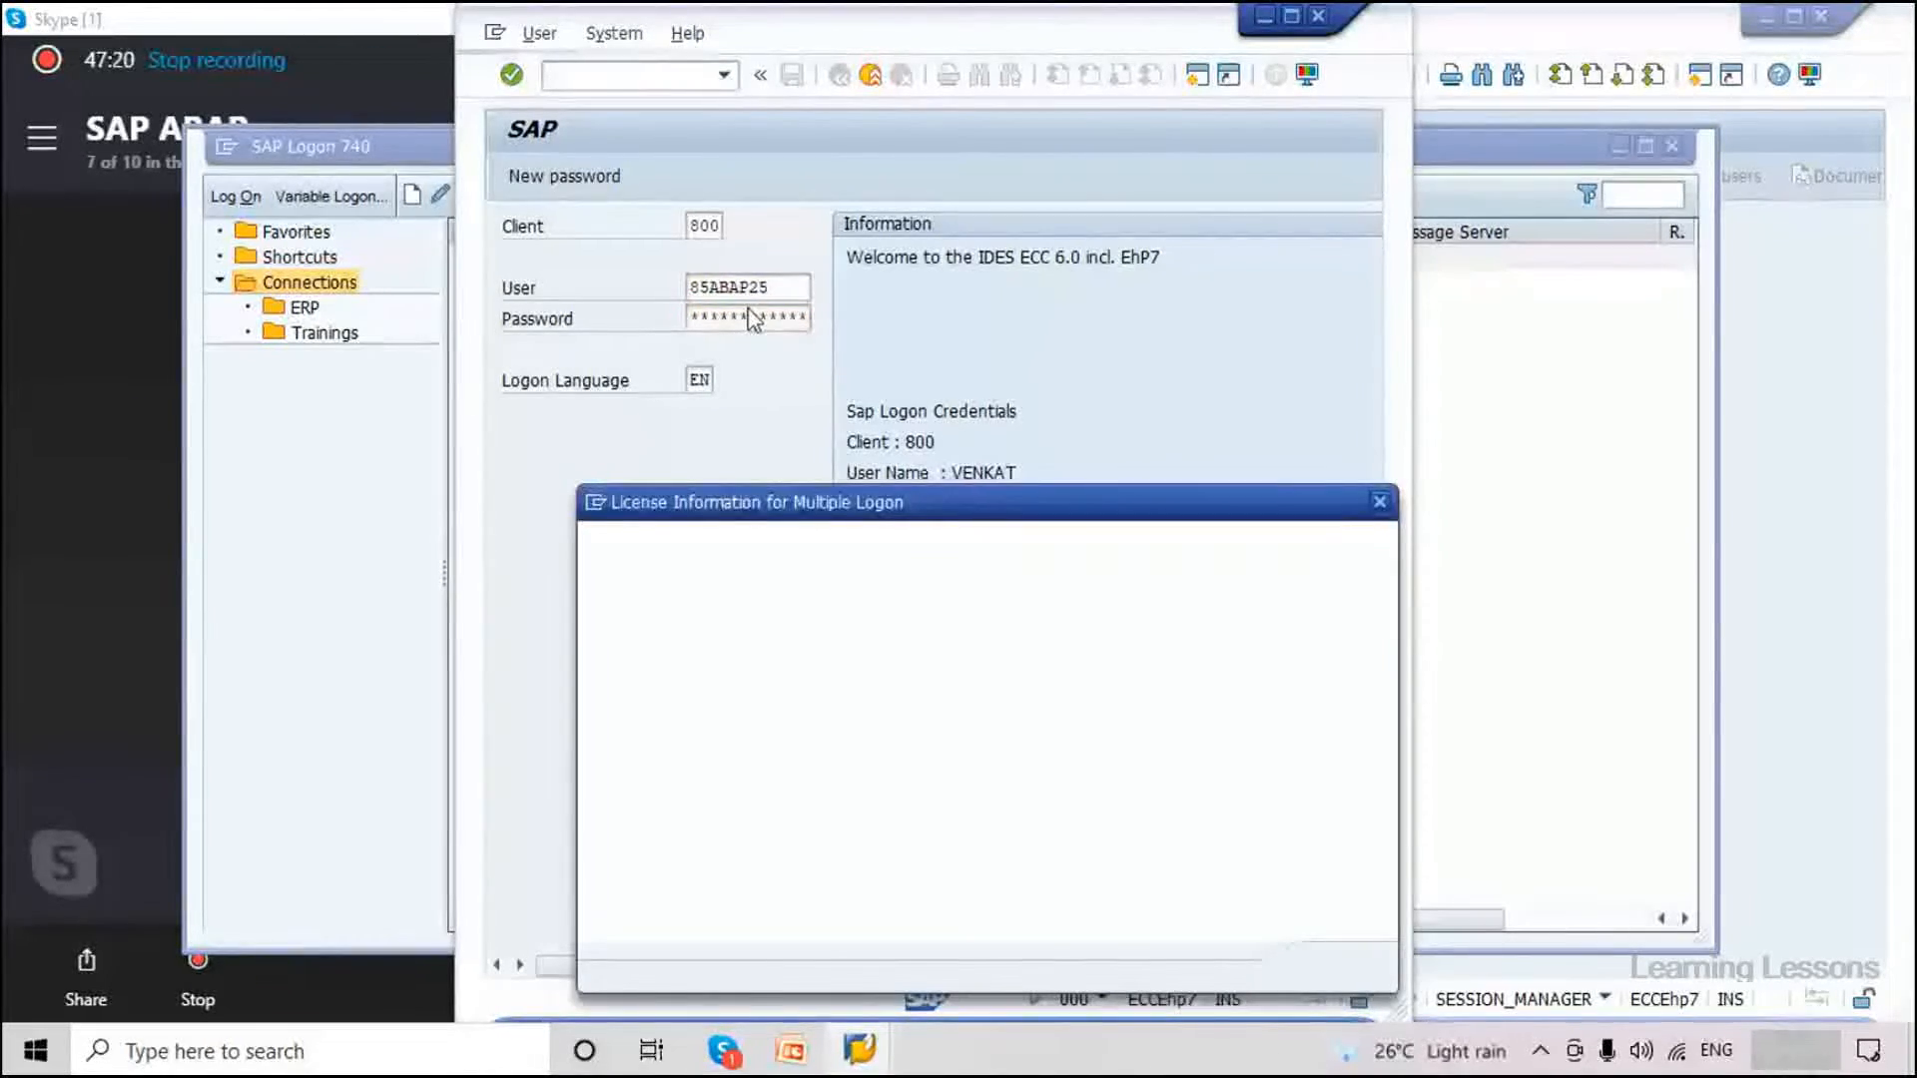
{"action": "key", "text": "Return"}
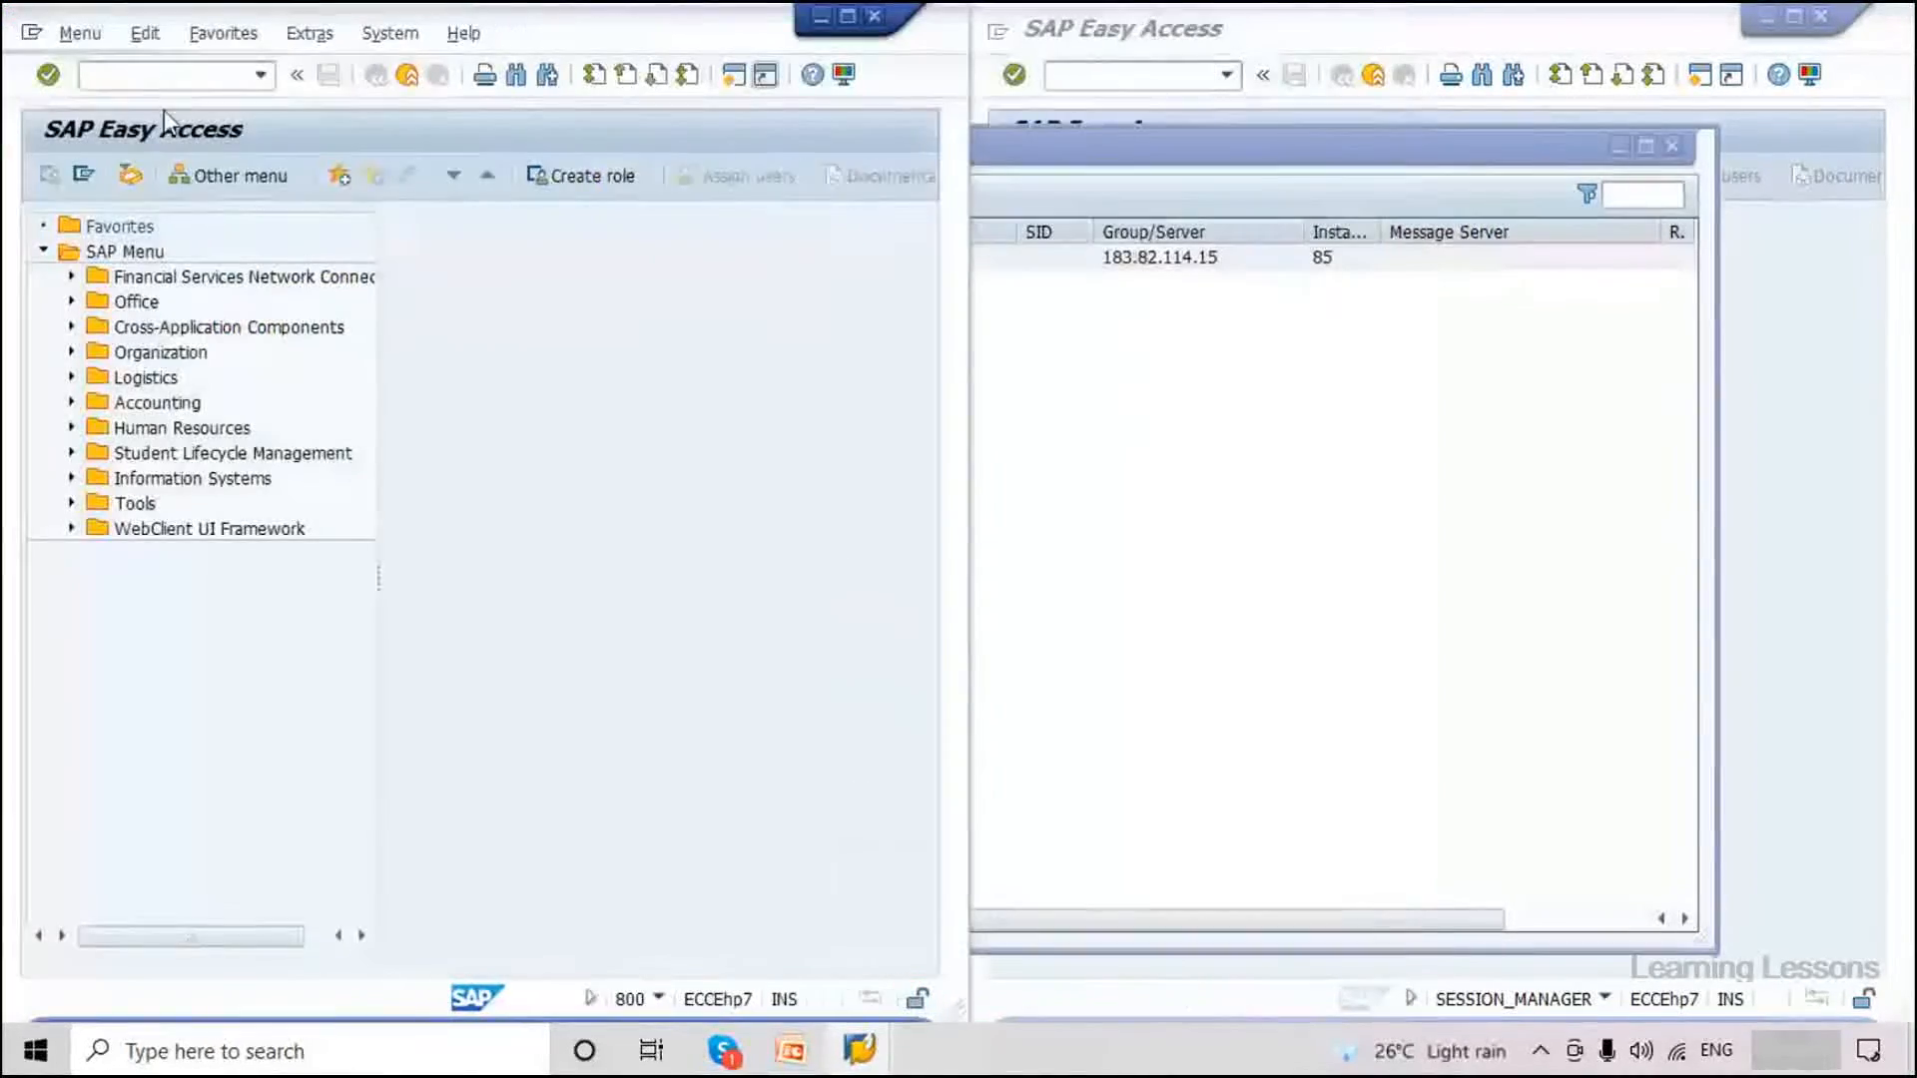
Run BD10 Send Material for MATMAS and open the Material multiple selection.
{"action": "type", "text": "/nbd10"}
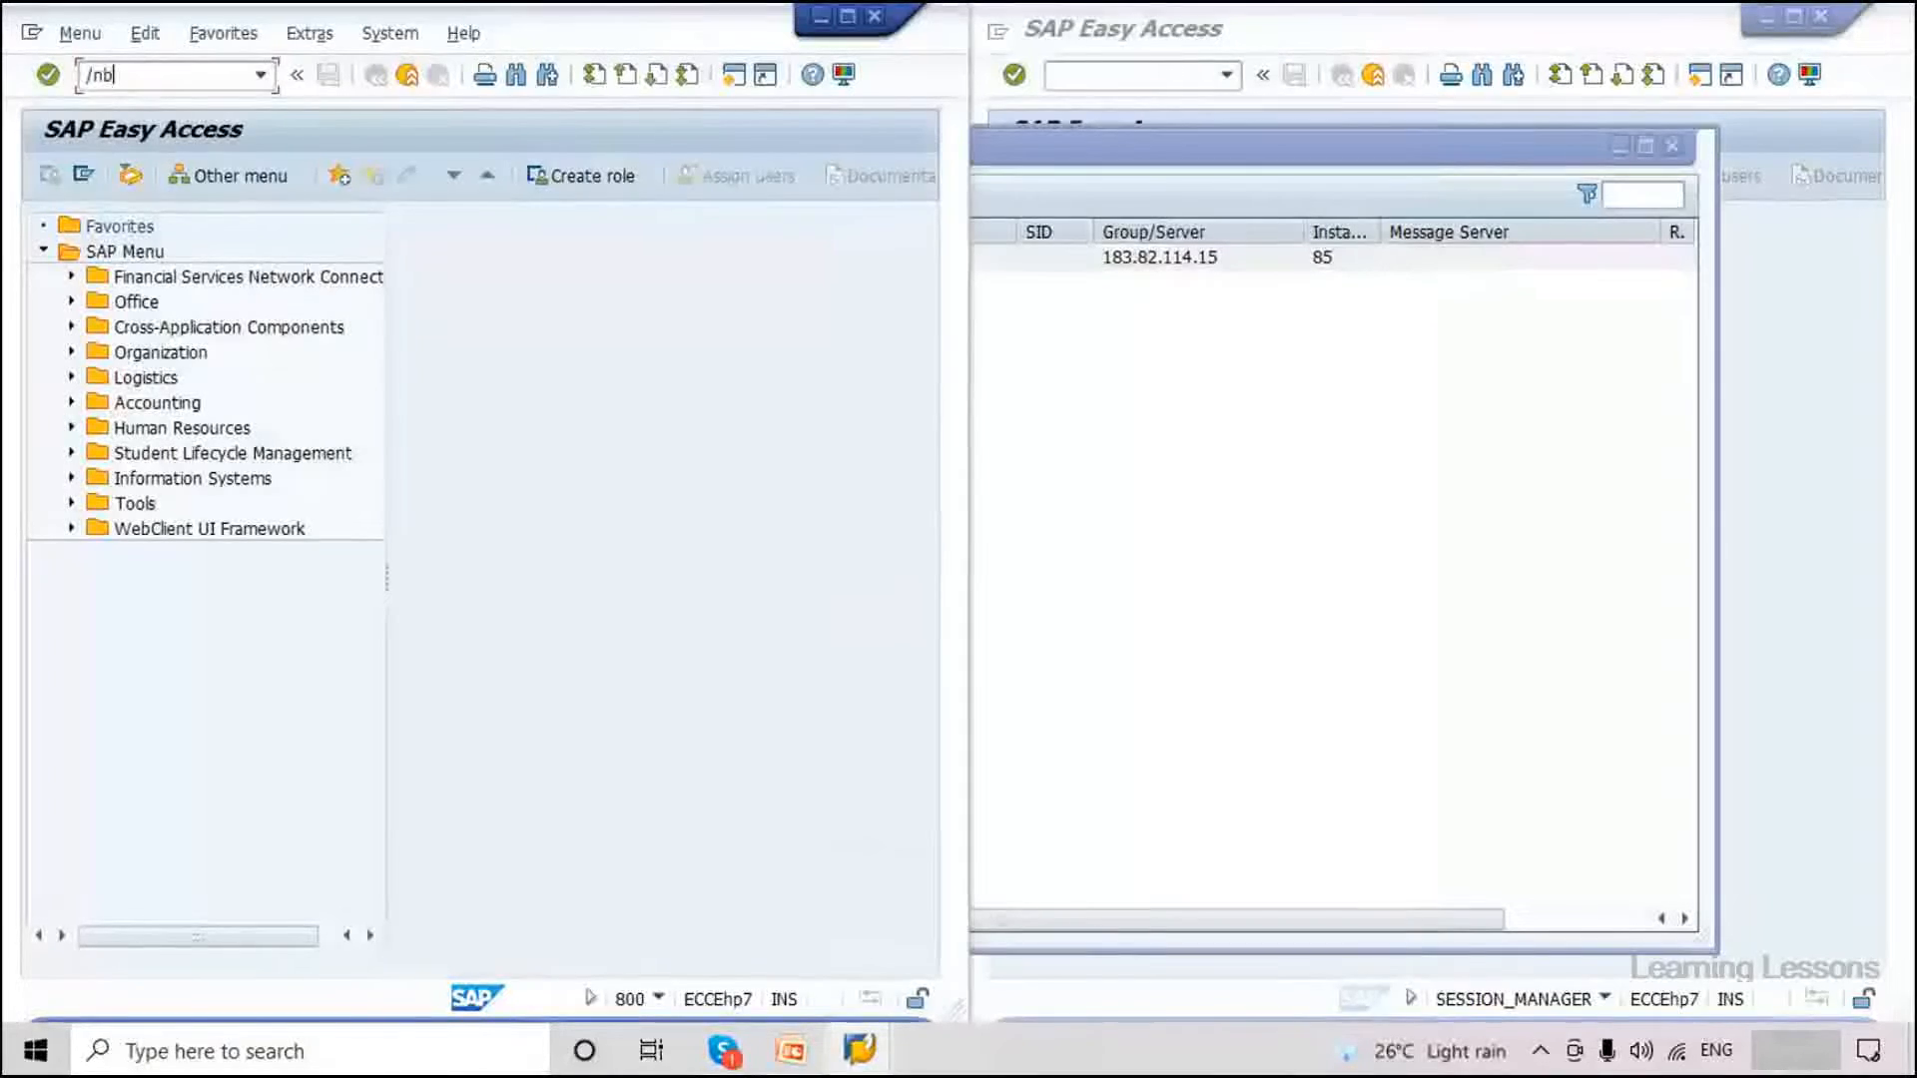
{"action": "key", "text": "Return"}
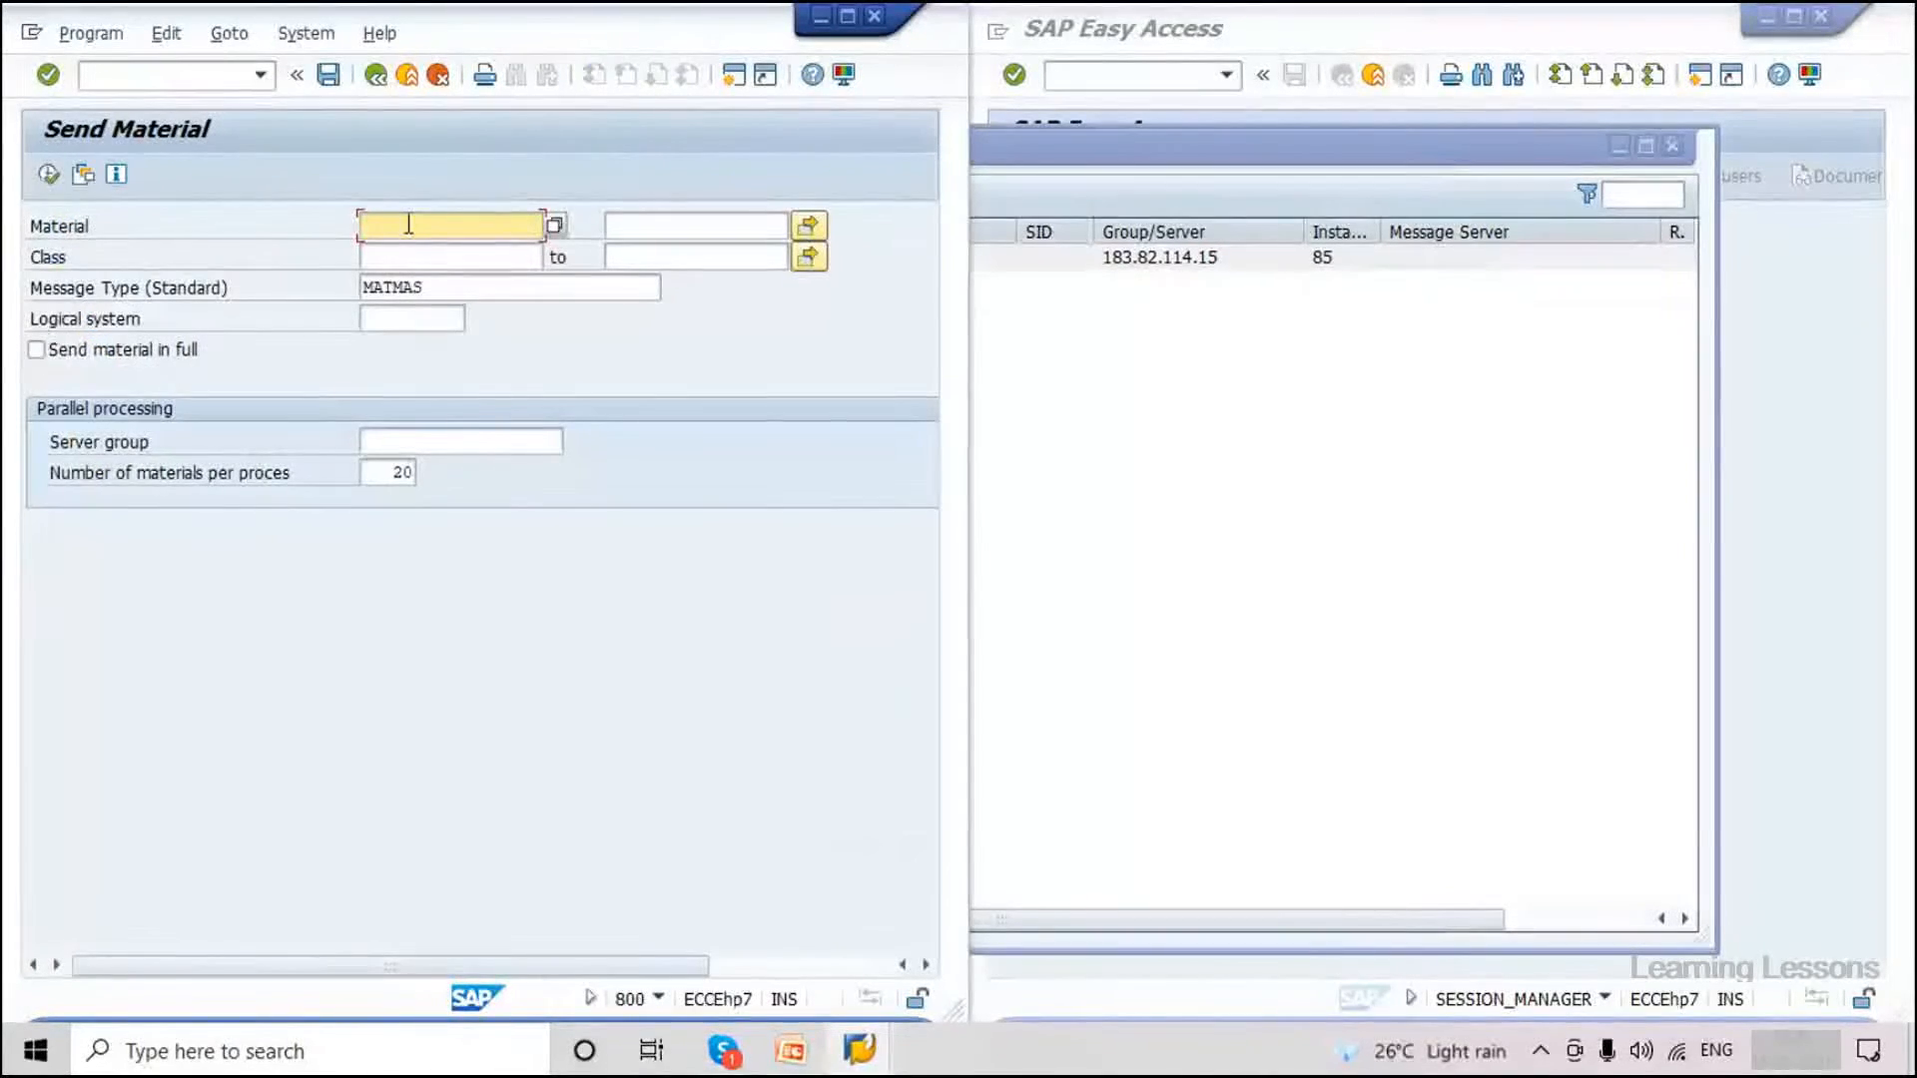
{"action": "left_click", "coordinate": [639, 227]}
{"action": "left_click", "coordinate": [814, 231]}
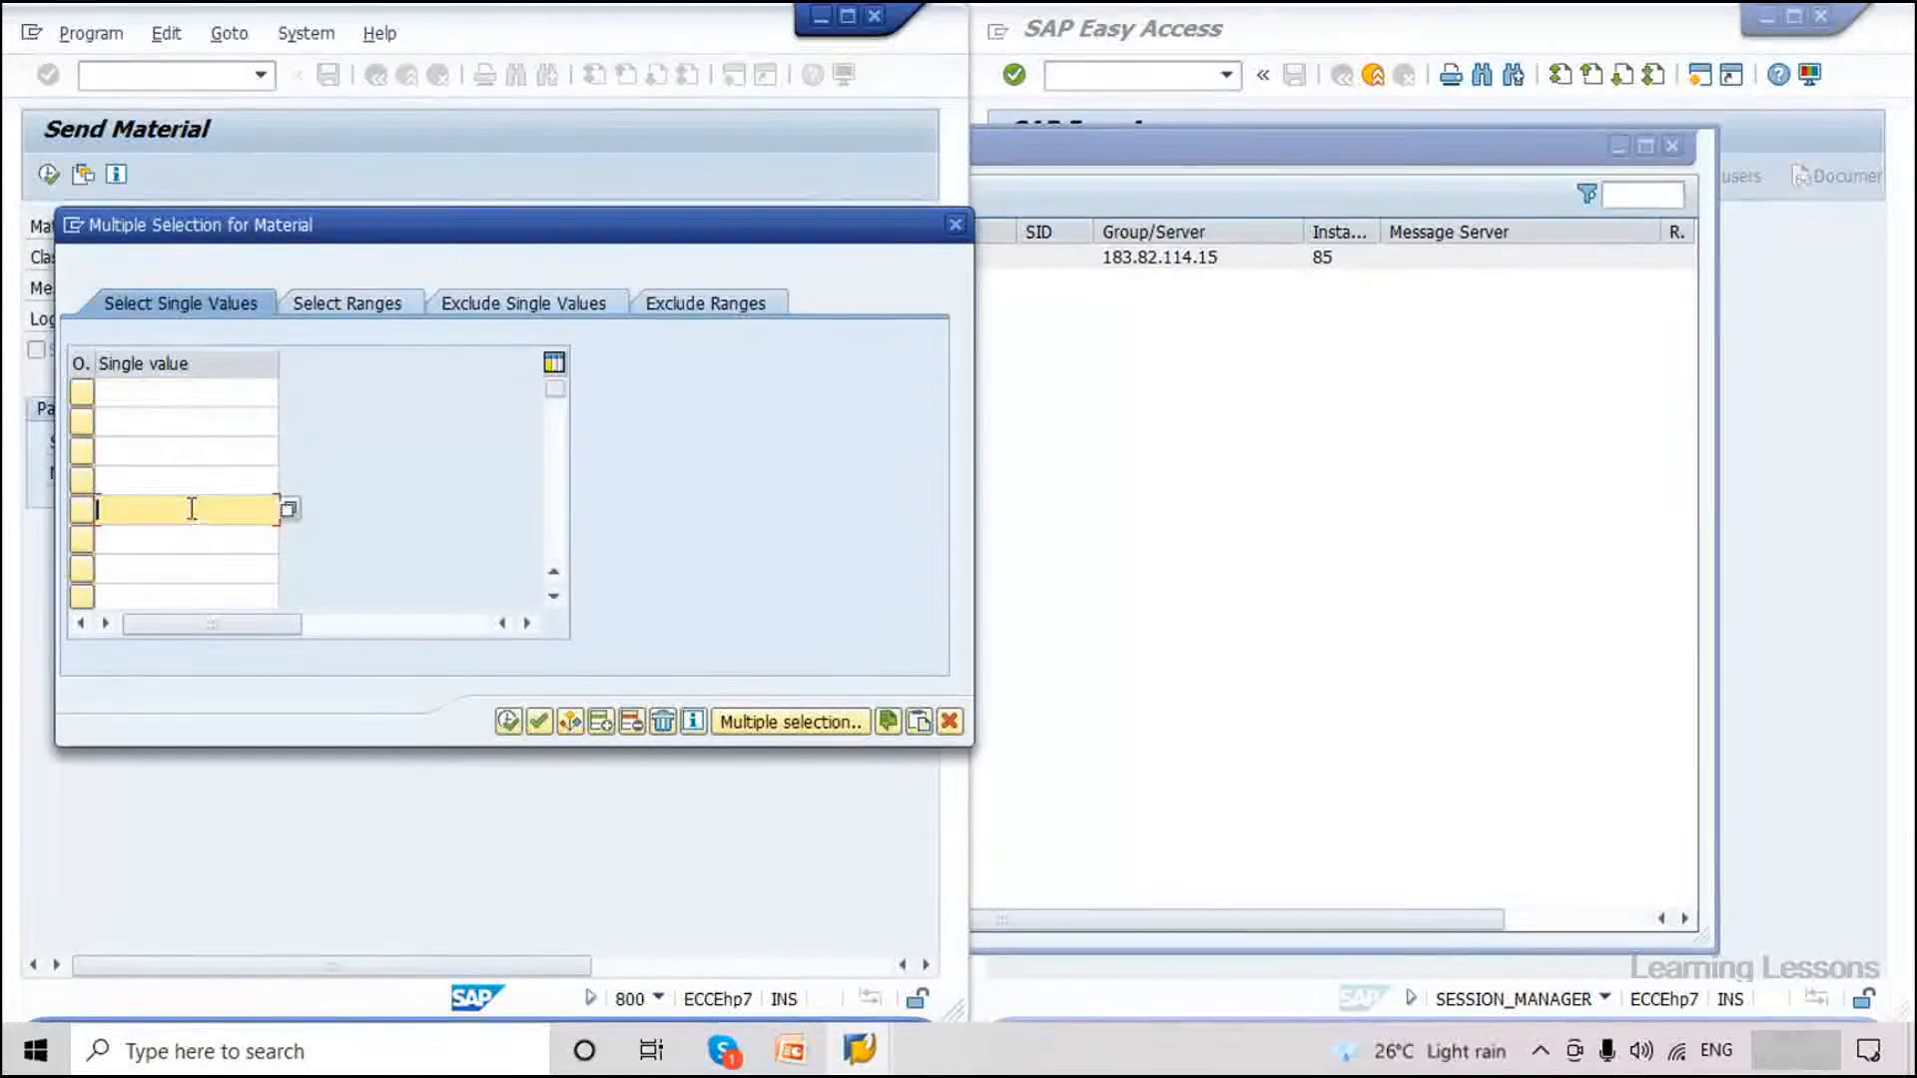
Look through the single value rows, then cancel the multiple selection without entering materials.
{"action": "scroll", "coordinate": [190, 512], "scroll_direction": "up", "scroll_amount": 1}
{"action": "left_click", "coordinate": [162, 415]}
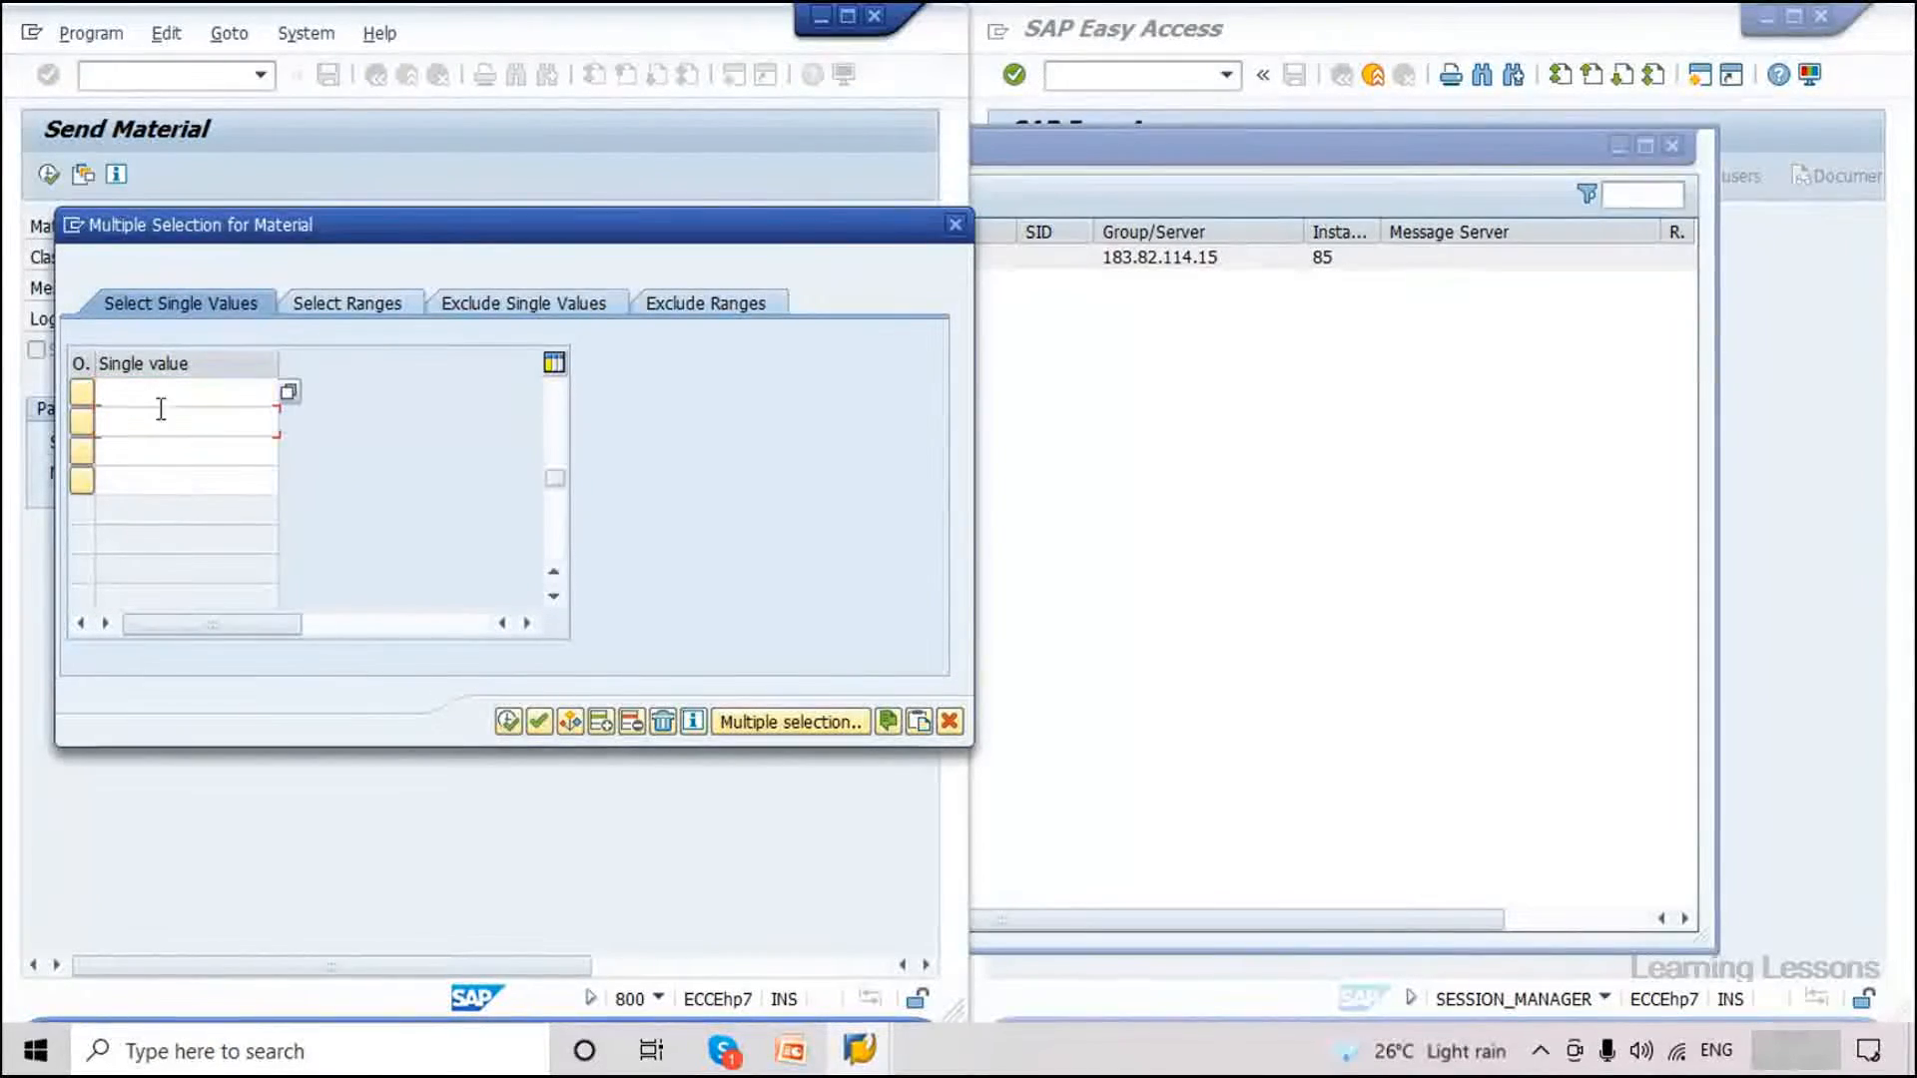
{"action": "left_click", "coordinate": [171, 481]}
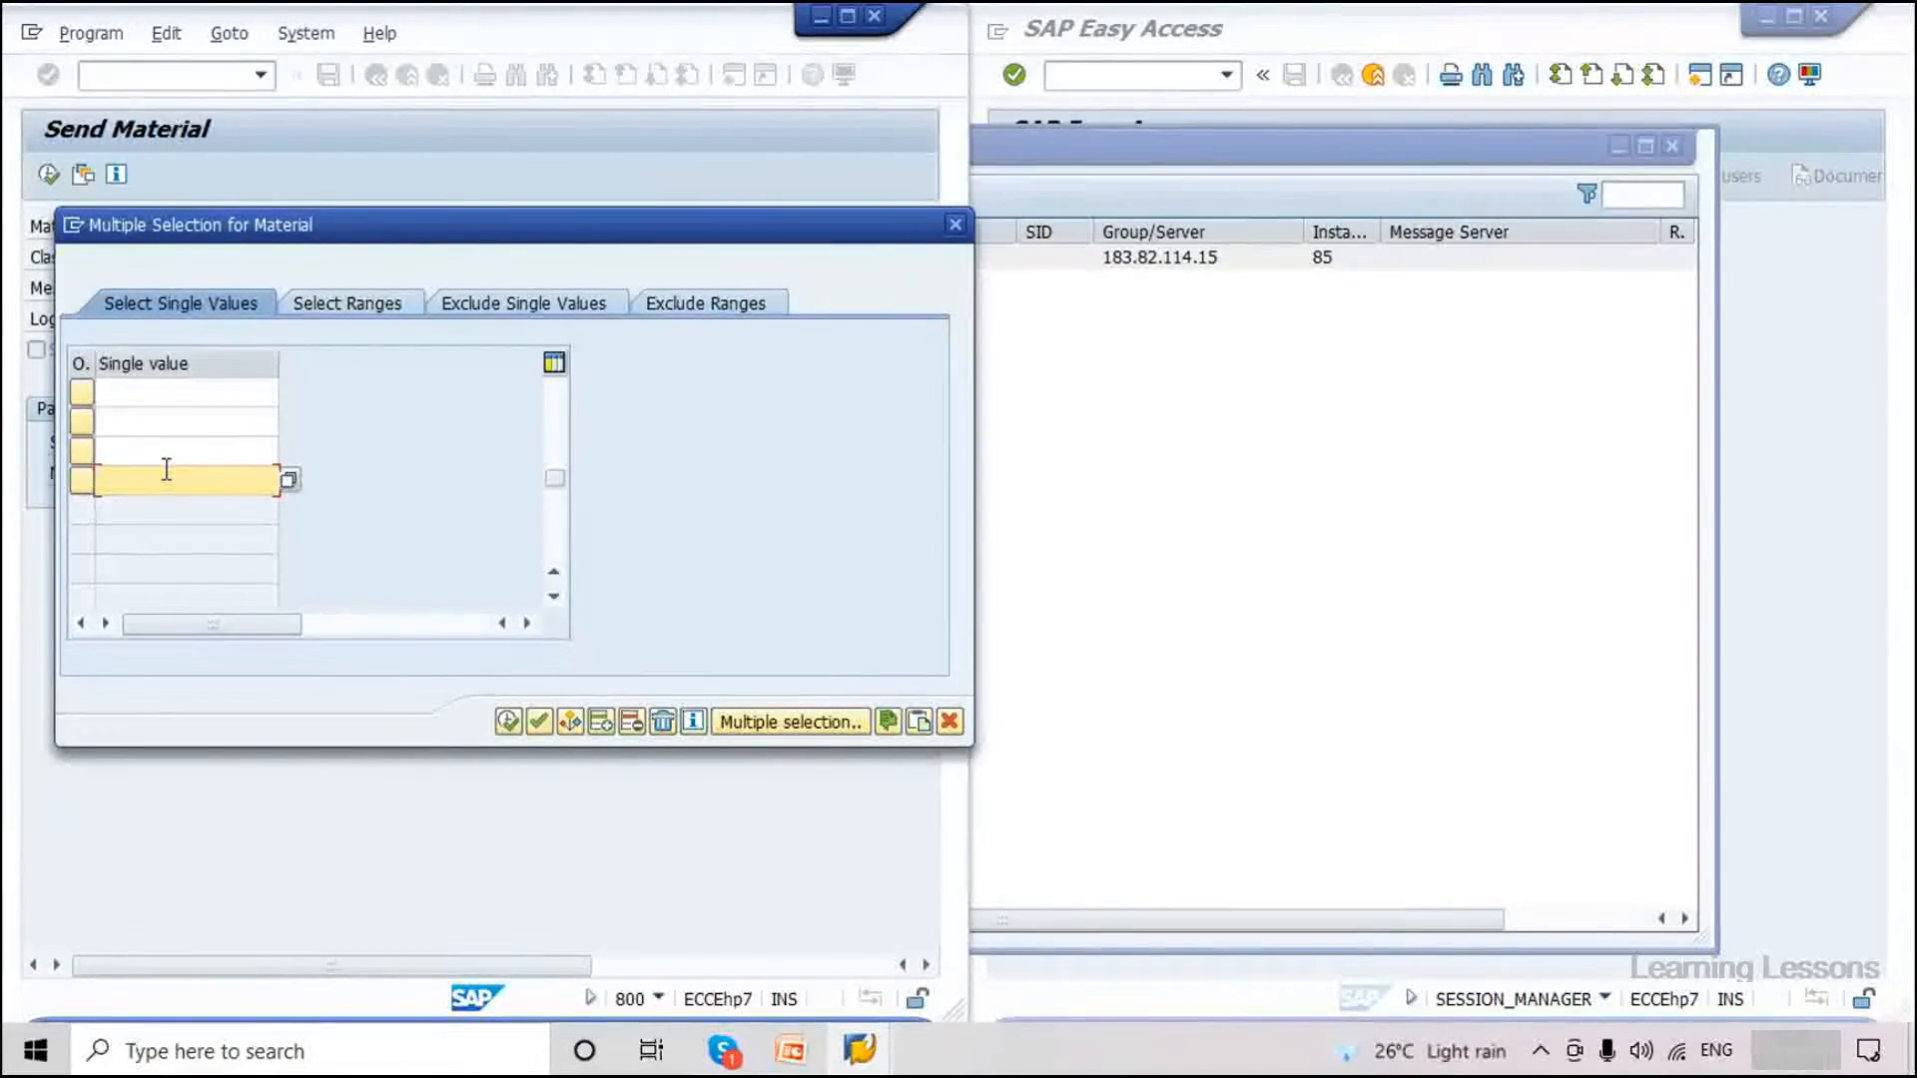
{"action": "left_click", "coordinate": [165, 448]}
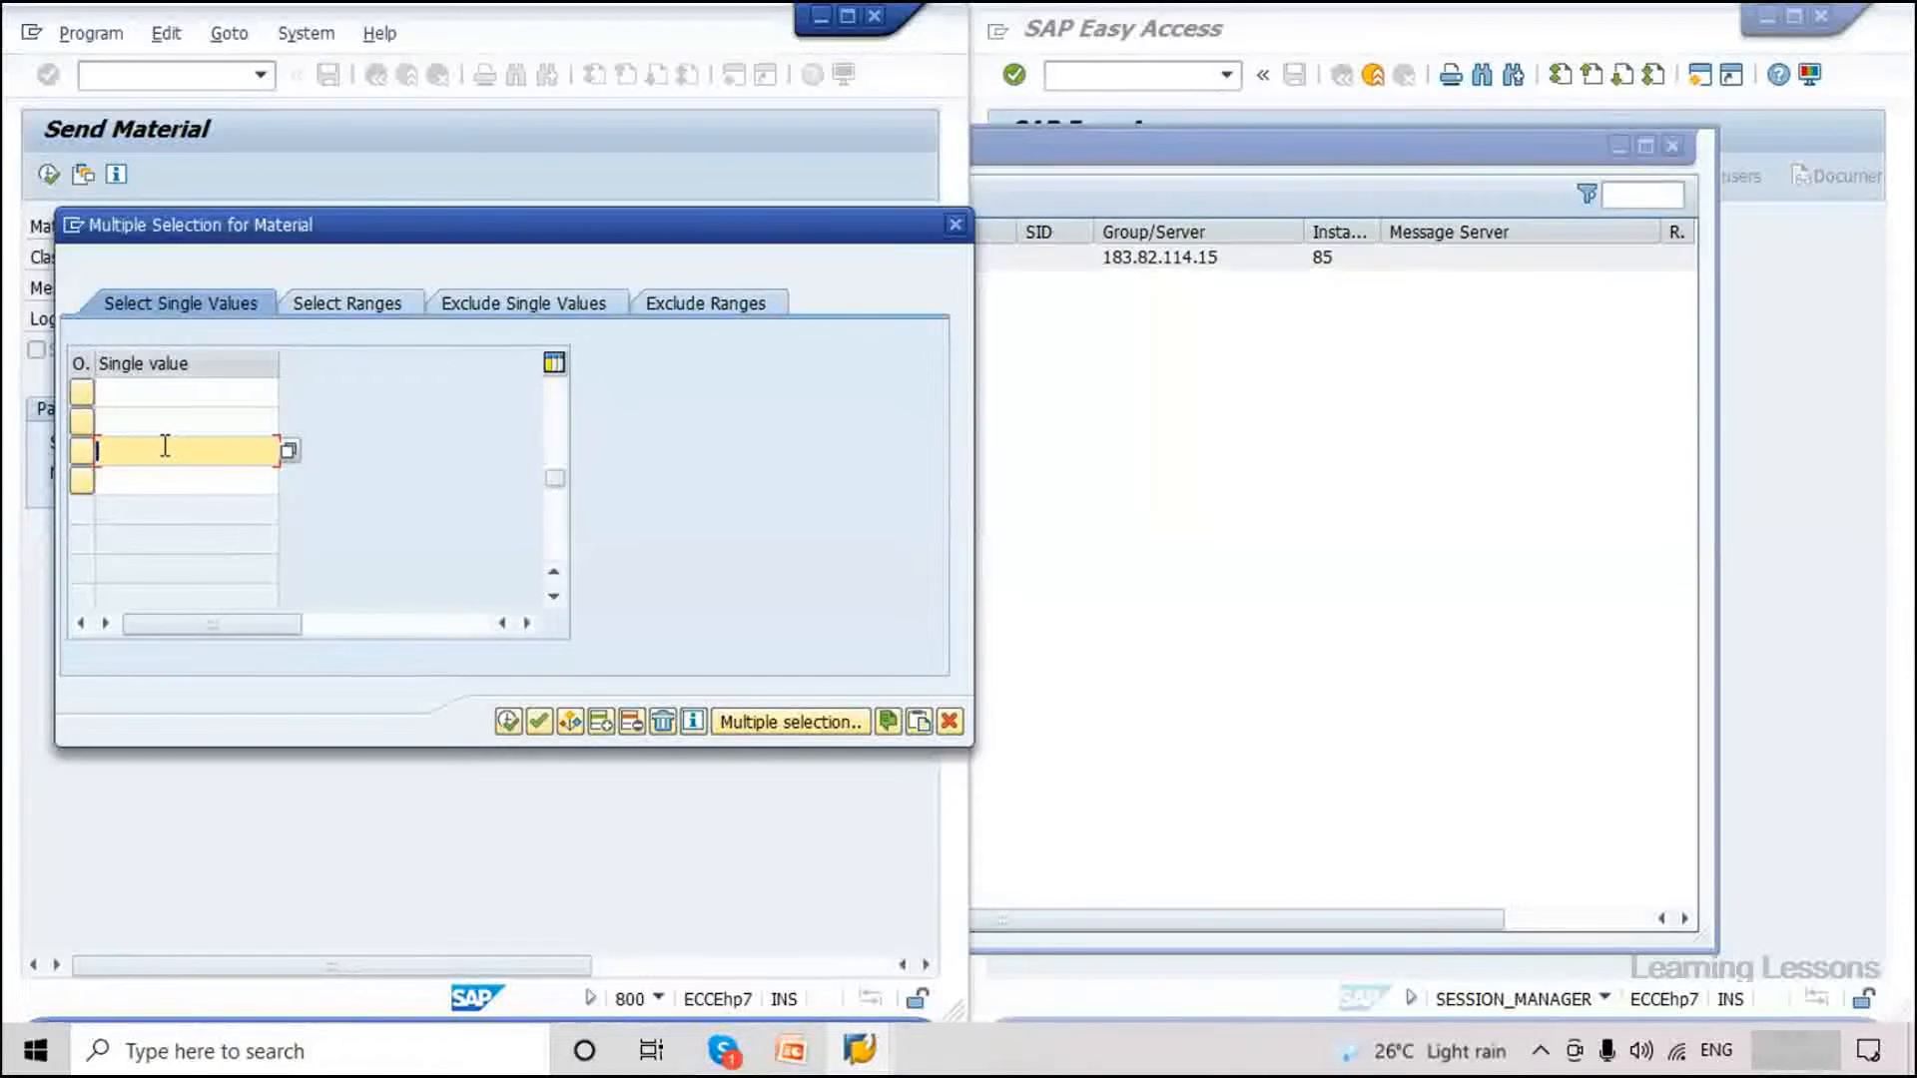
{"action": "left_click", "coordinate": [162, 392]}
{"action": "left_click", "coordinate": [160, 479]}
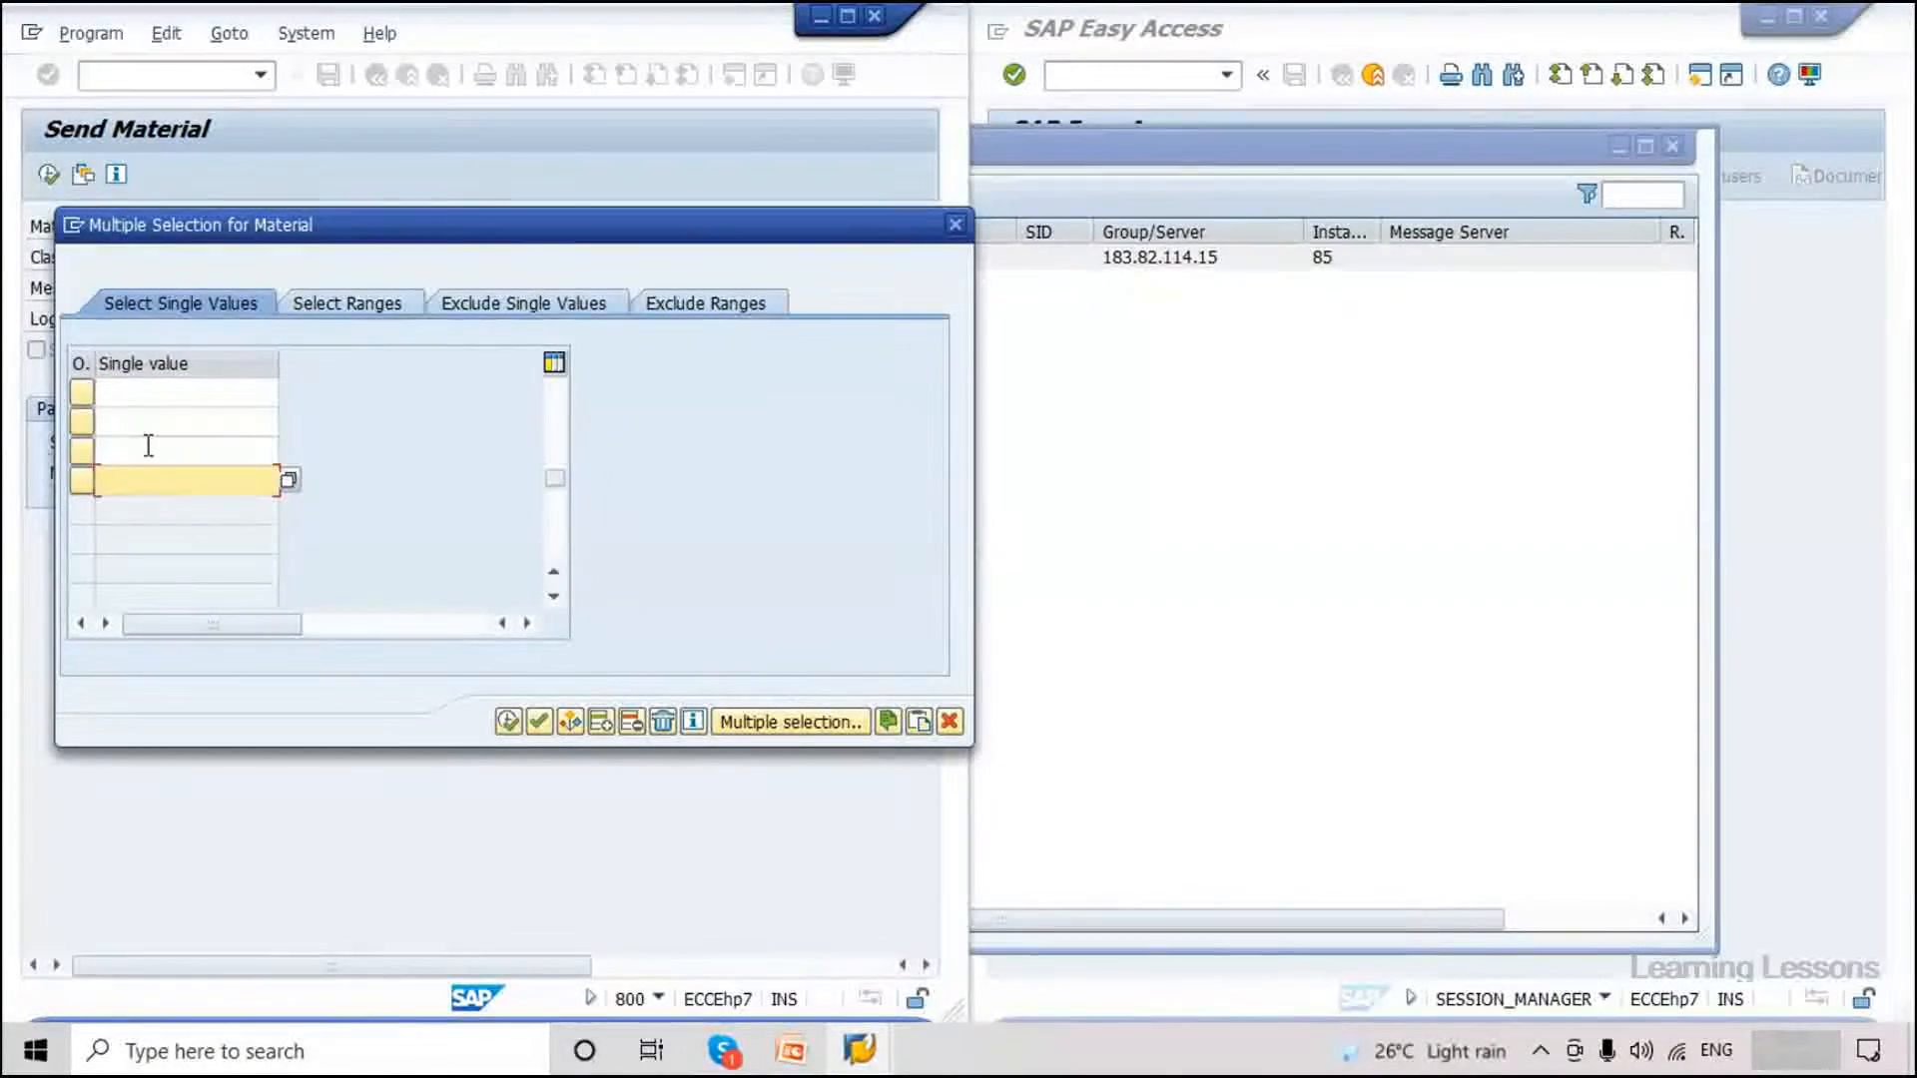
{"action": "left_click", "coordinate": [149, 394]}
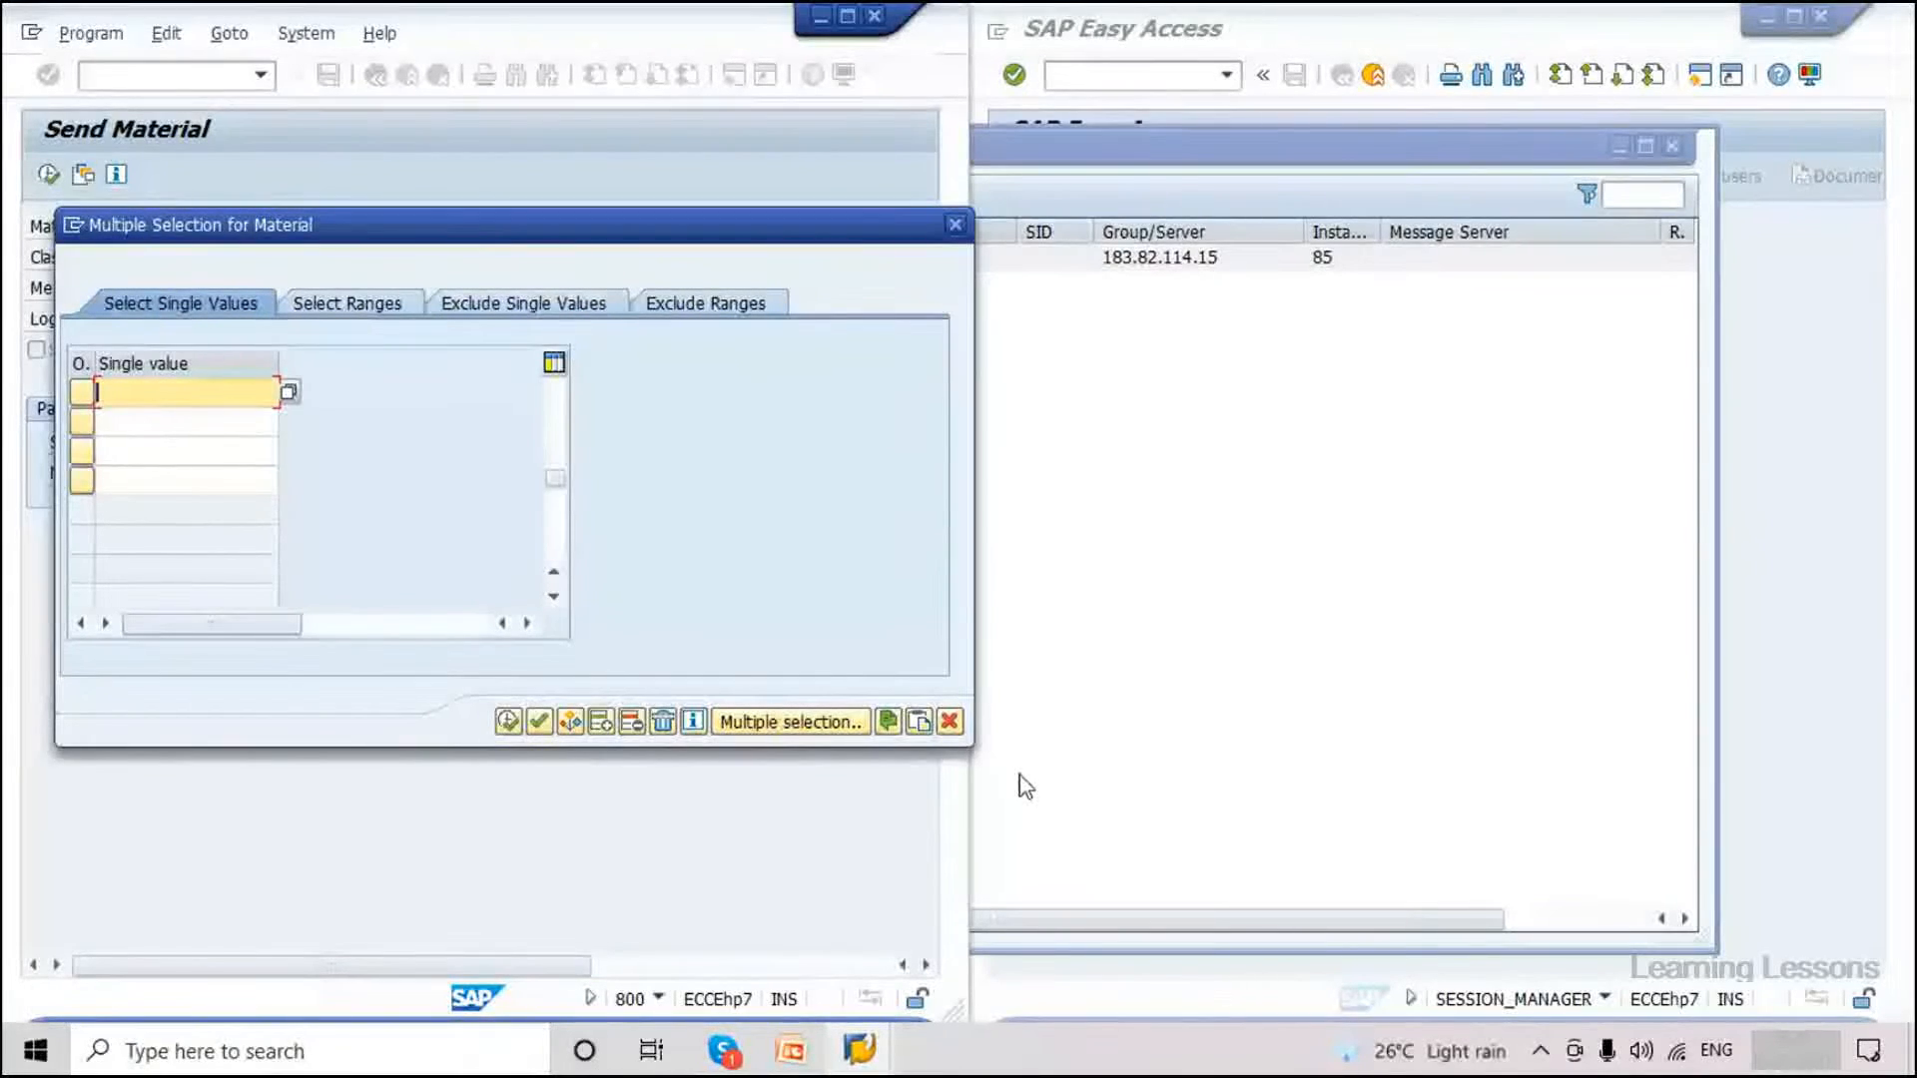
{"action": "left_click", "coordinate": [950, 729]}
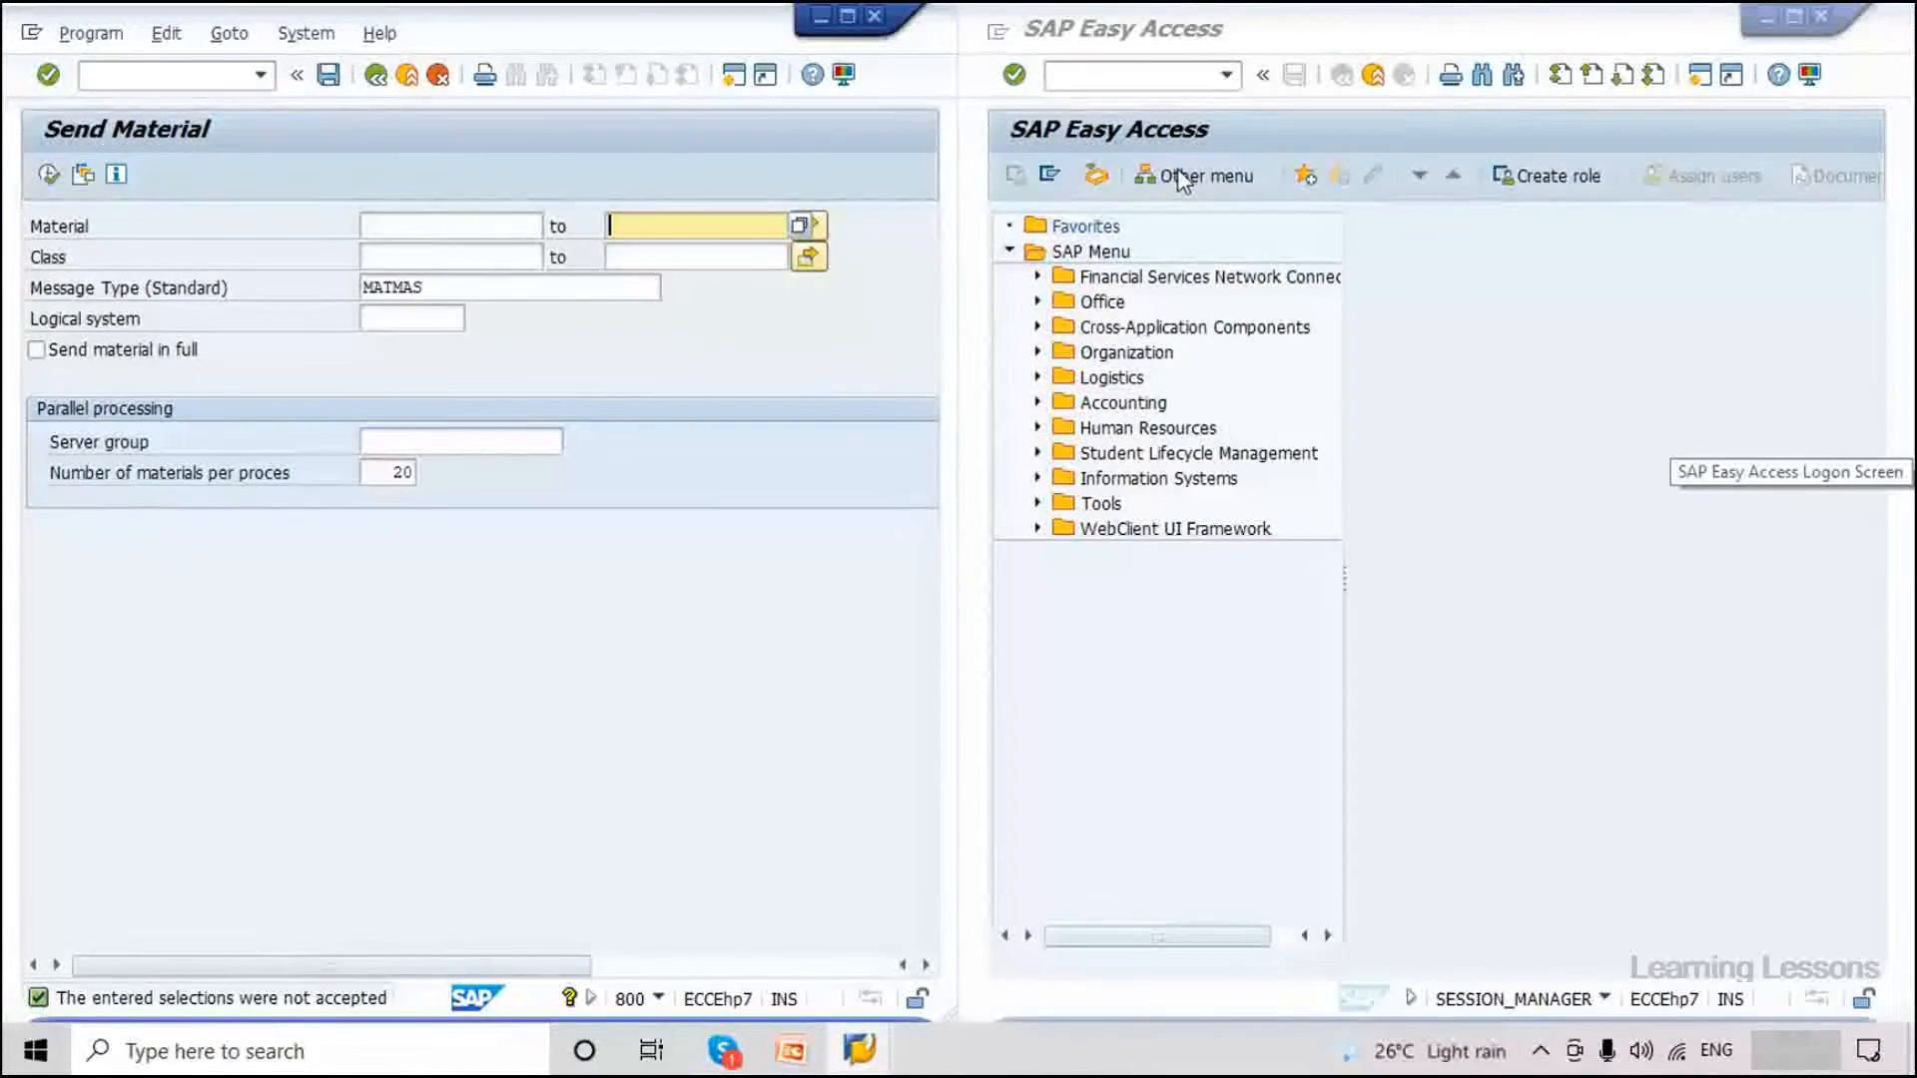
Leave the Send Material fields empty and show the IDoc Part 2 presentation alongside.
{"action": "left_click", "coordinate": [421, 230]}
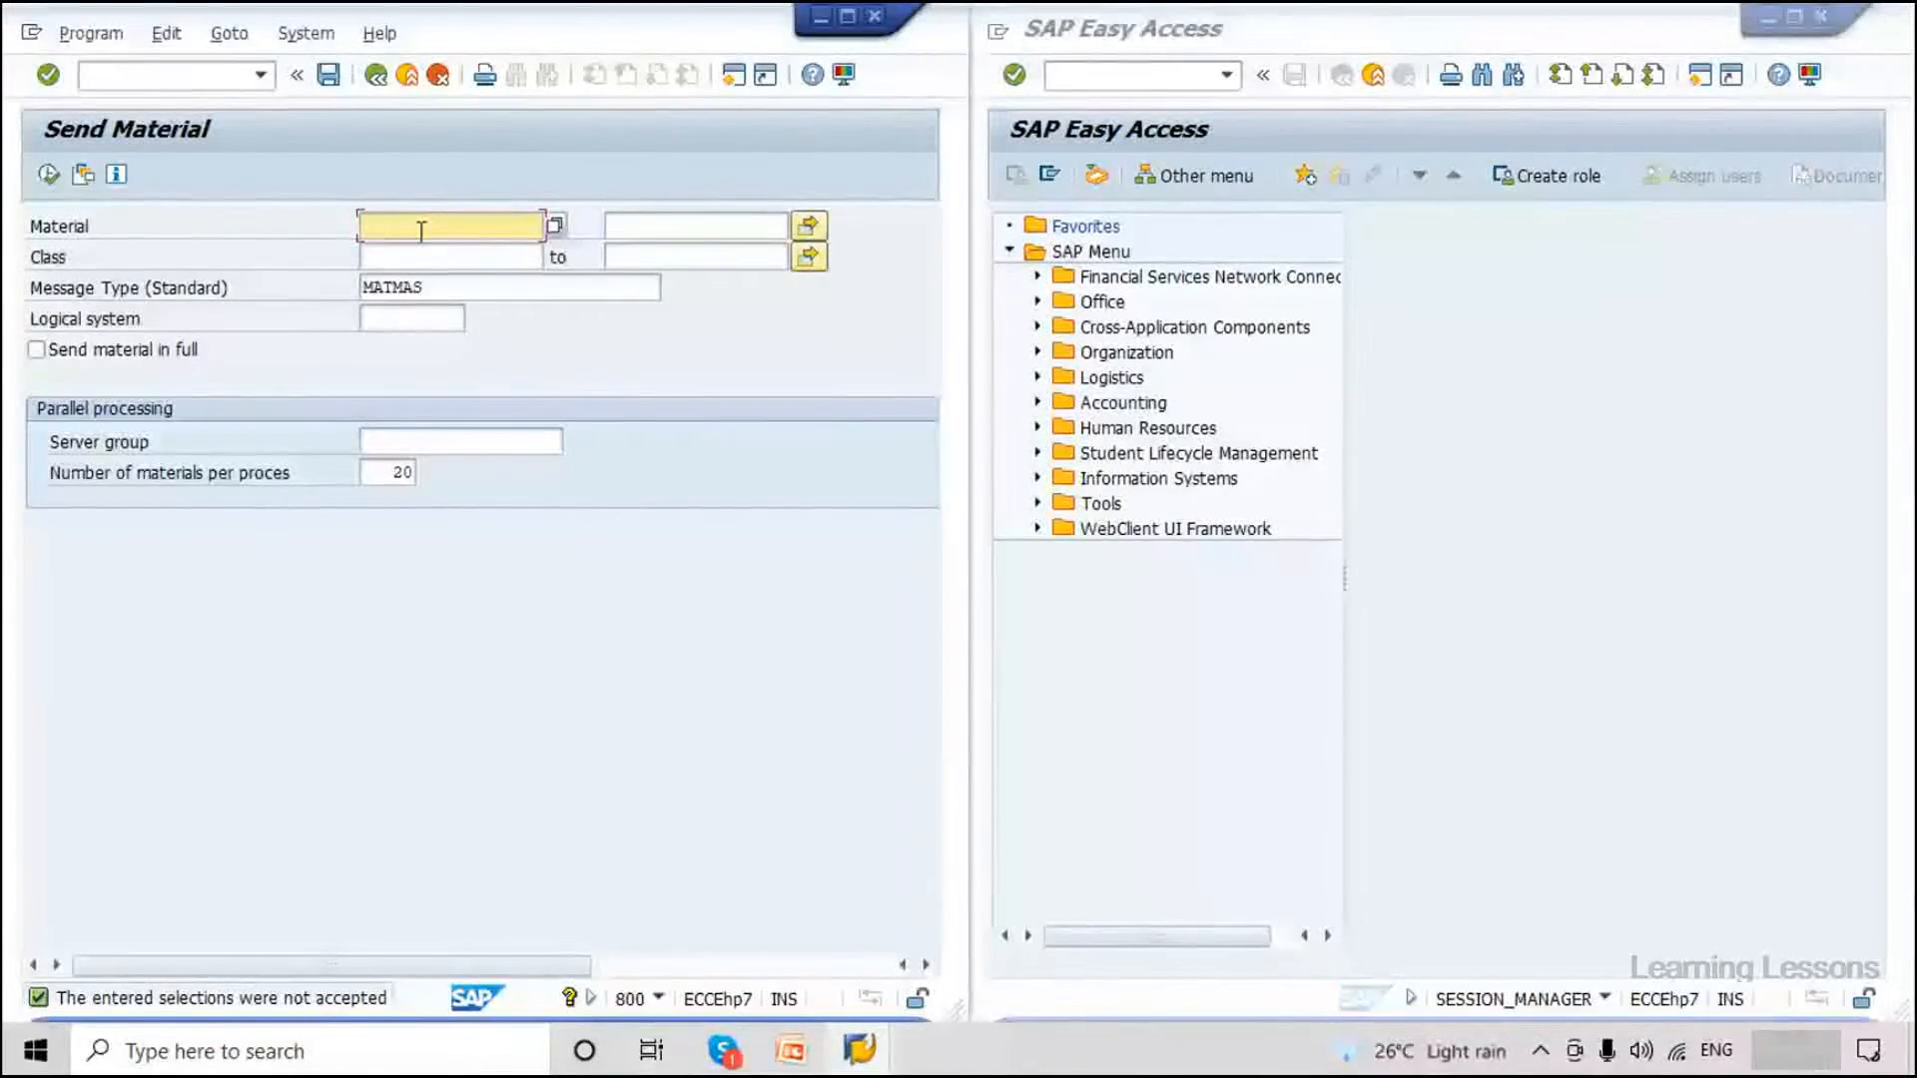
{"action": "left_click", "coordinate": [418, 254]}
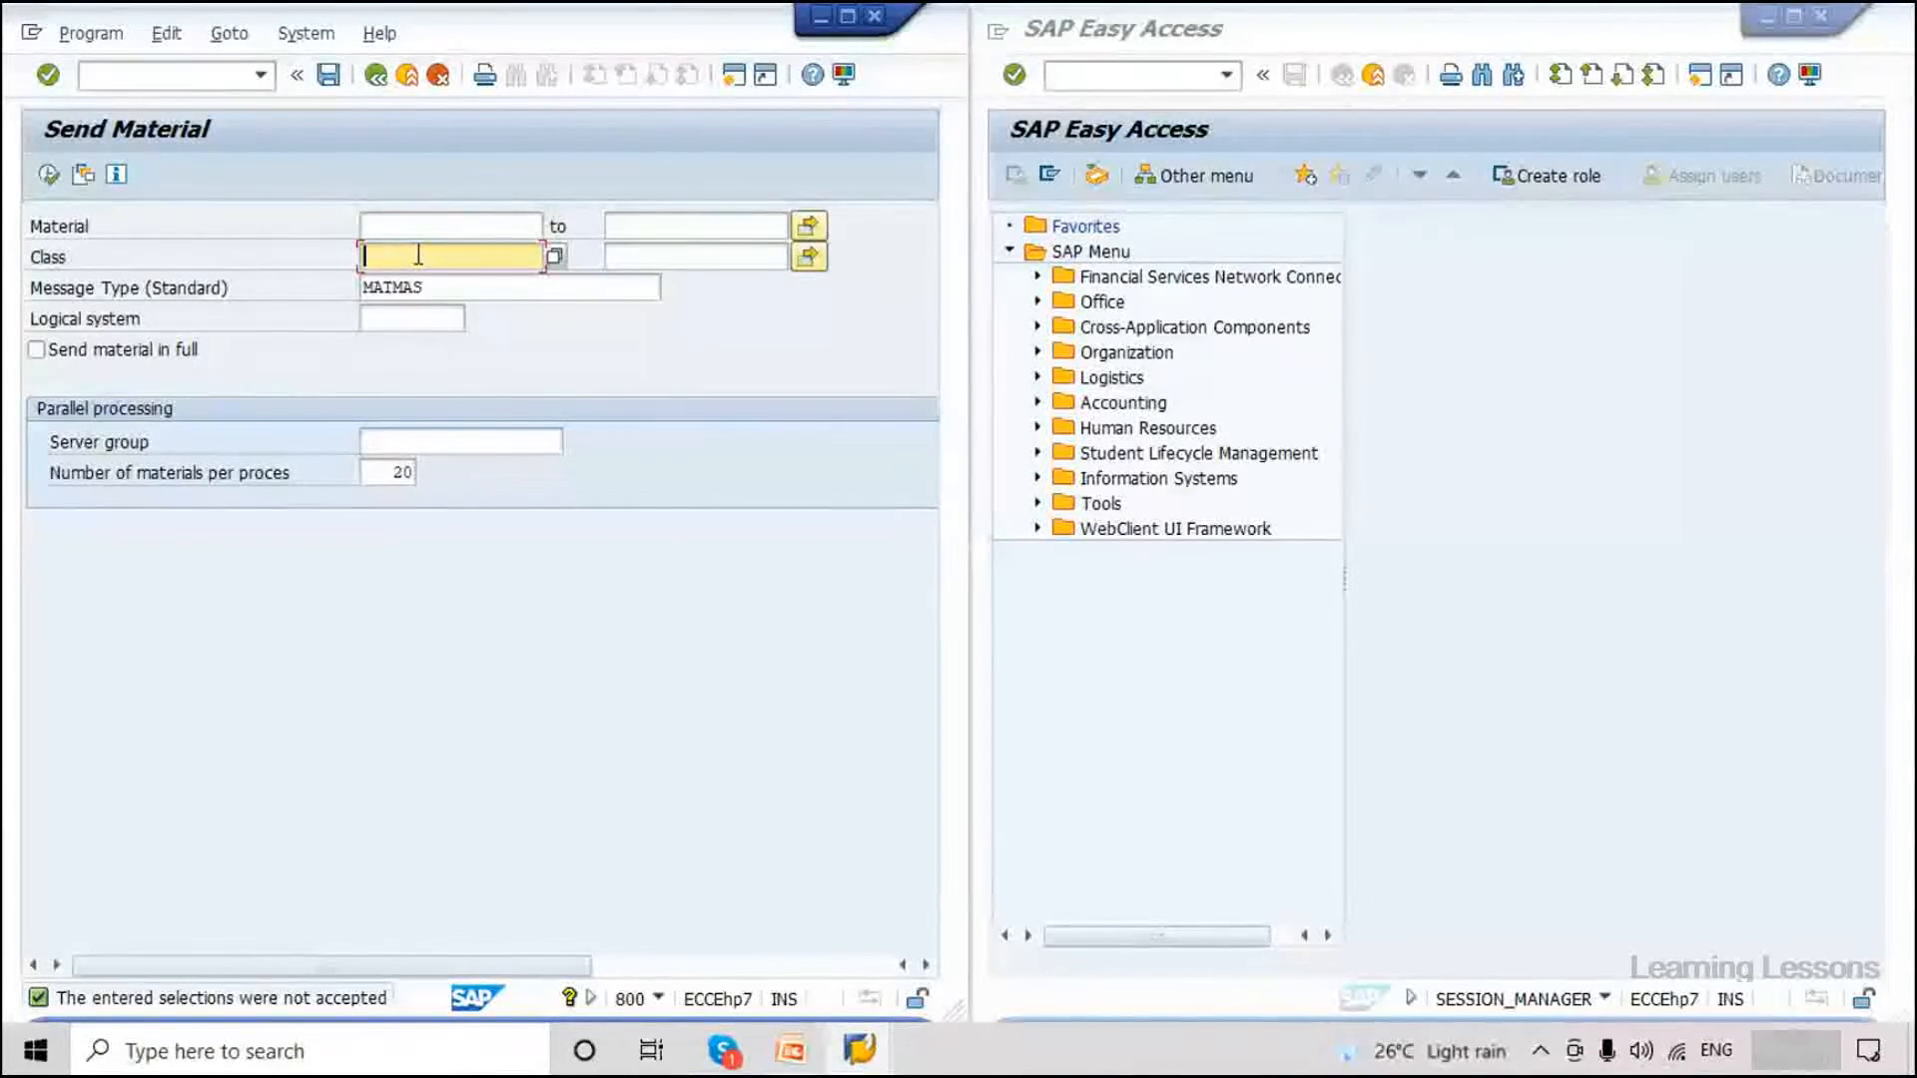
{"action": "key", "text": "Up"}
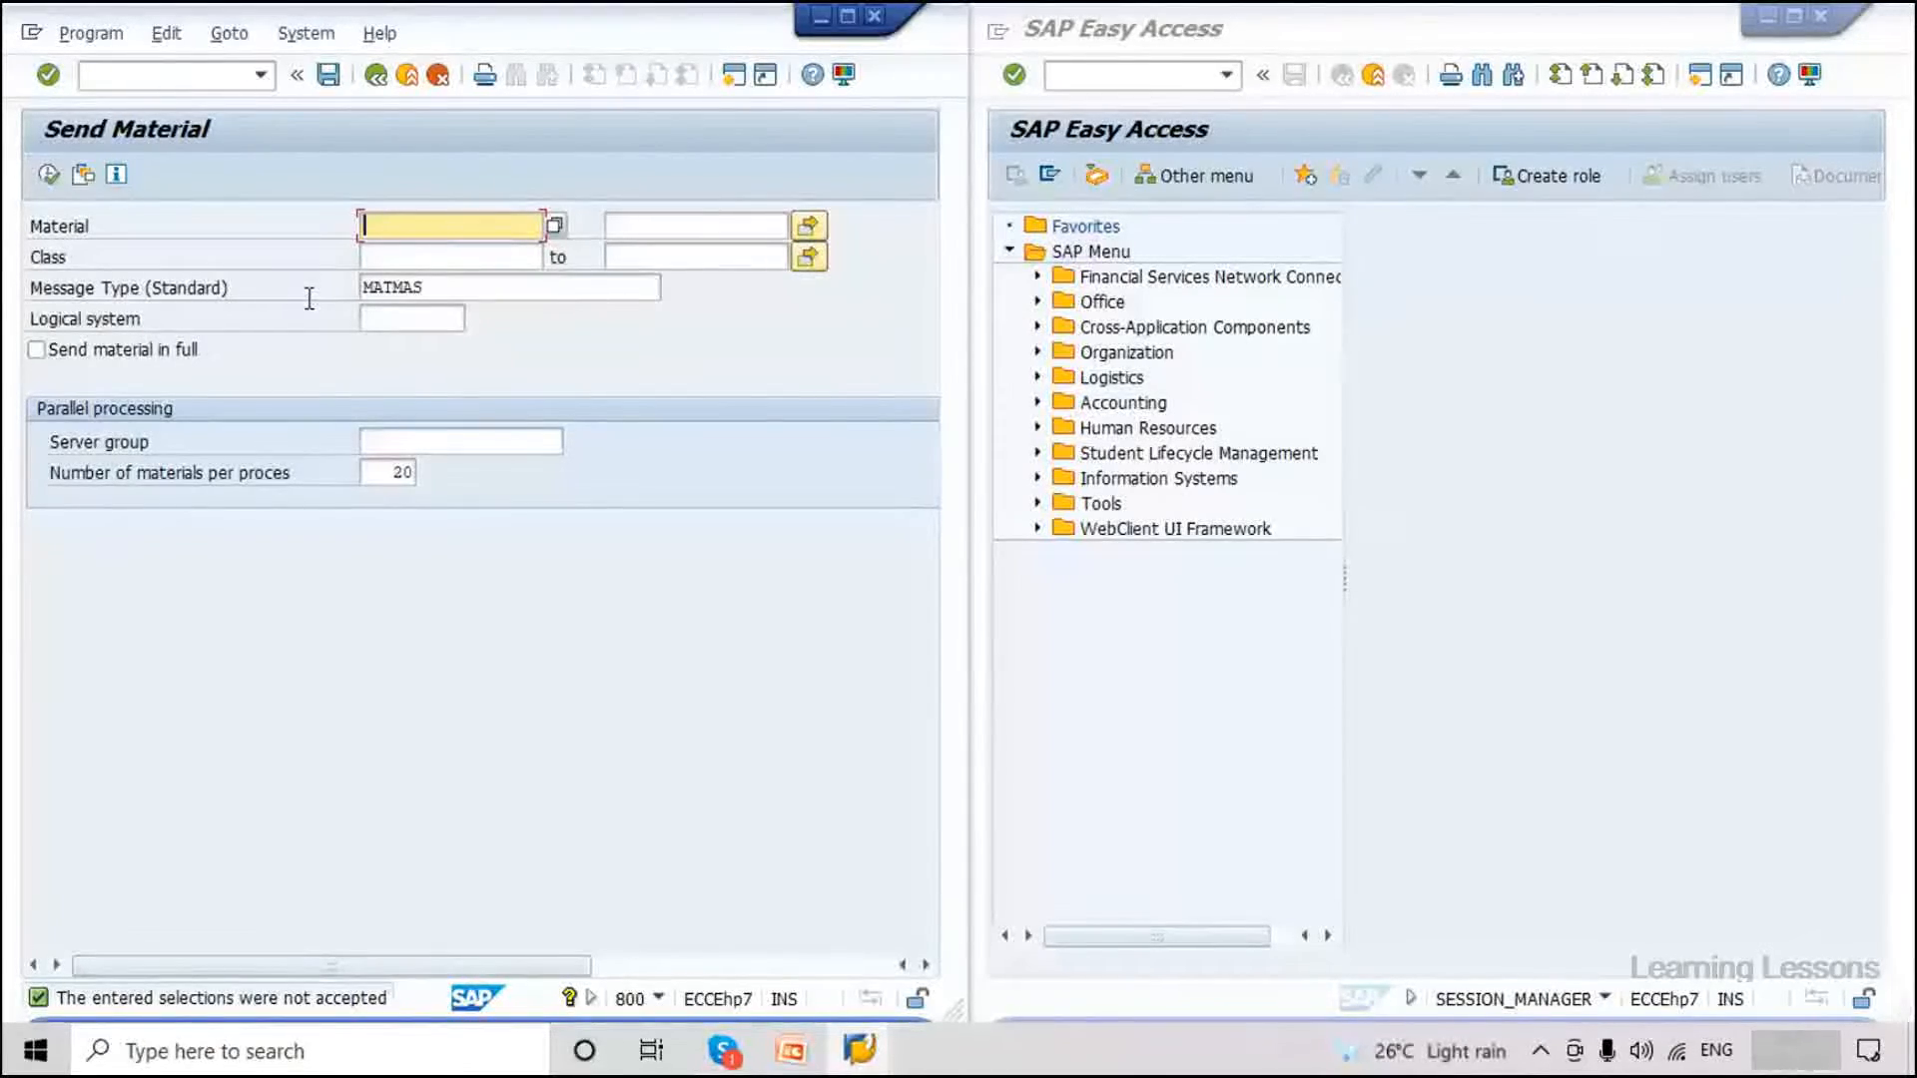
{"action": "left_click", "coordinate": [815, 1053]}
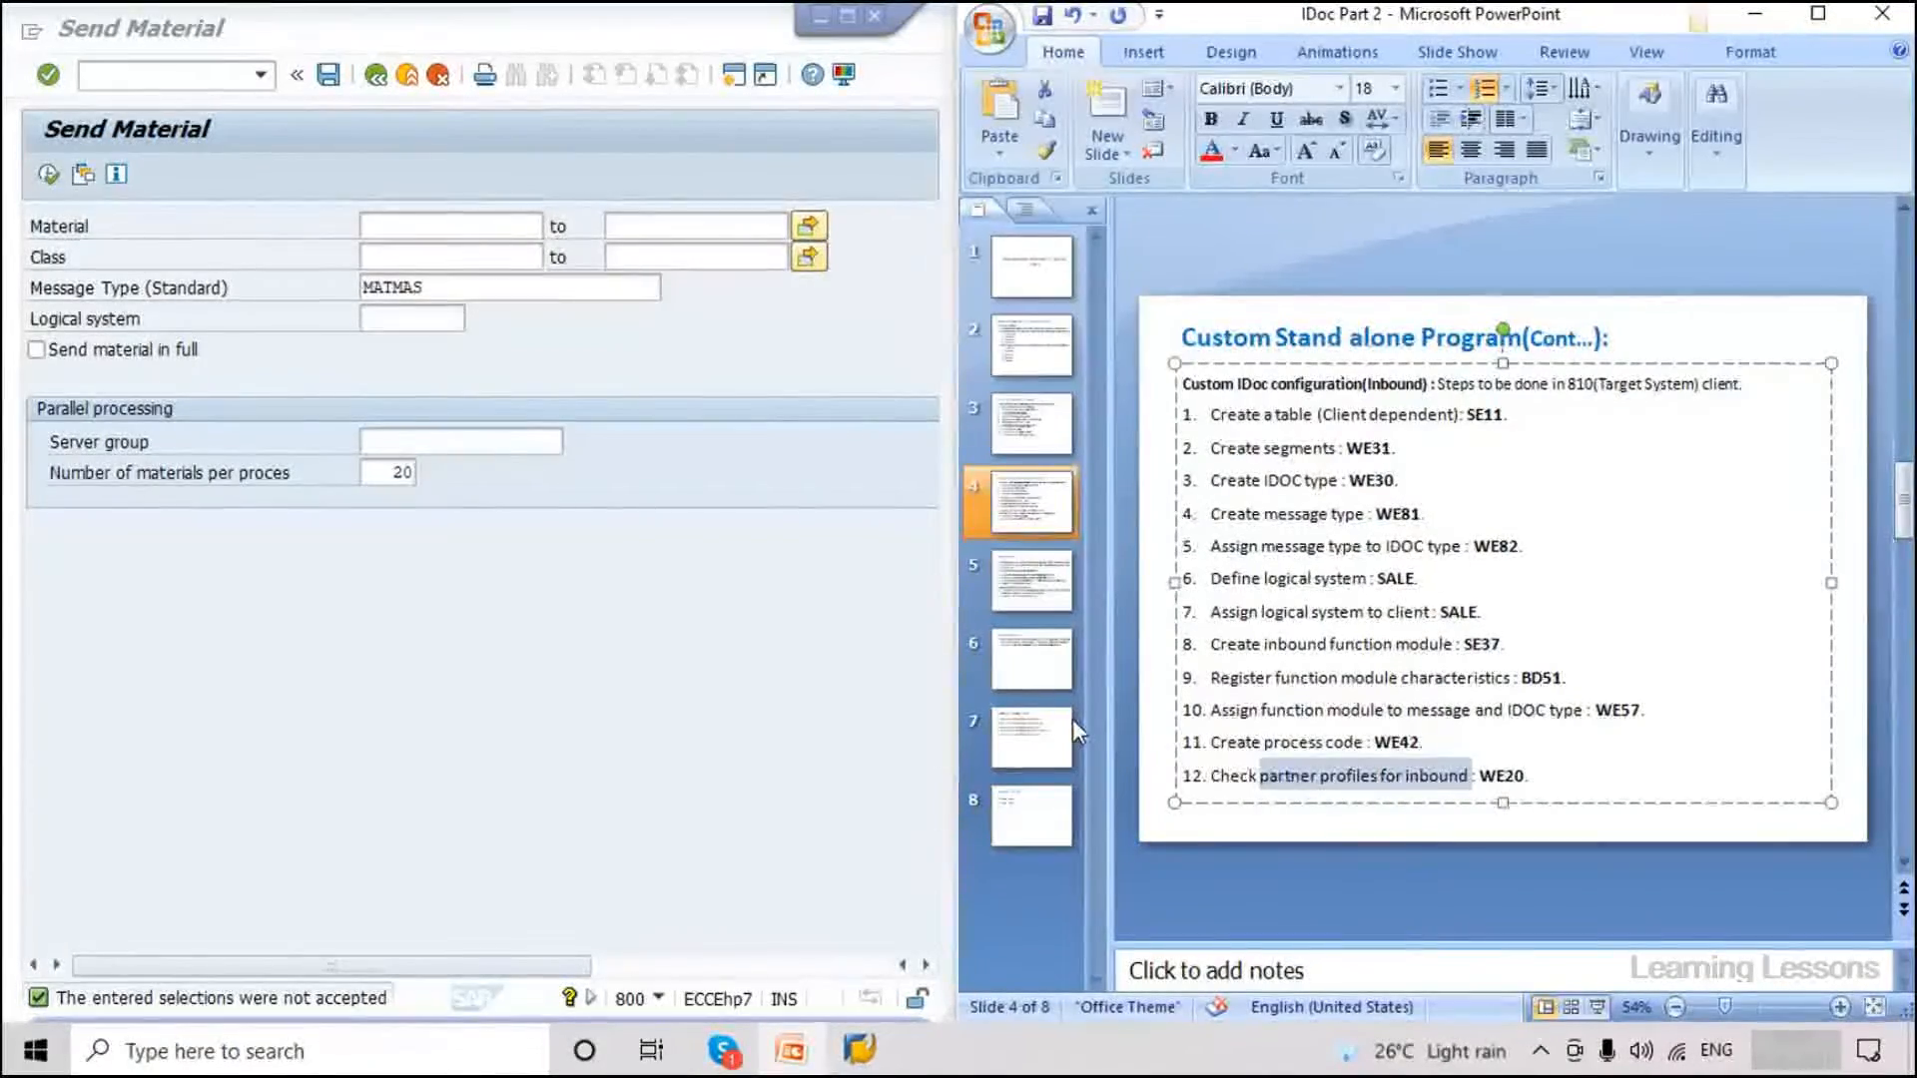
Review slide 7's sending transaction codes BD10–BD19, then go back from Send Material.
{"action": "left_click", "coordinate": [1069, 724]}
{"action": "left_click", "coordinate": [1334, 403]}
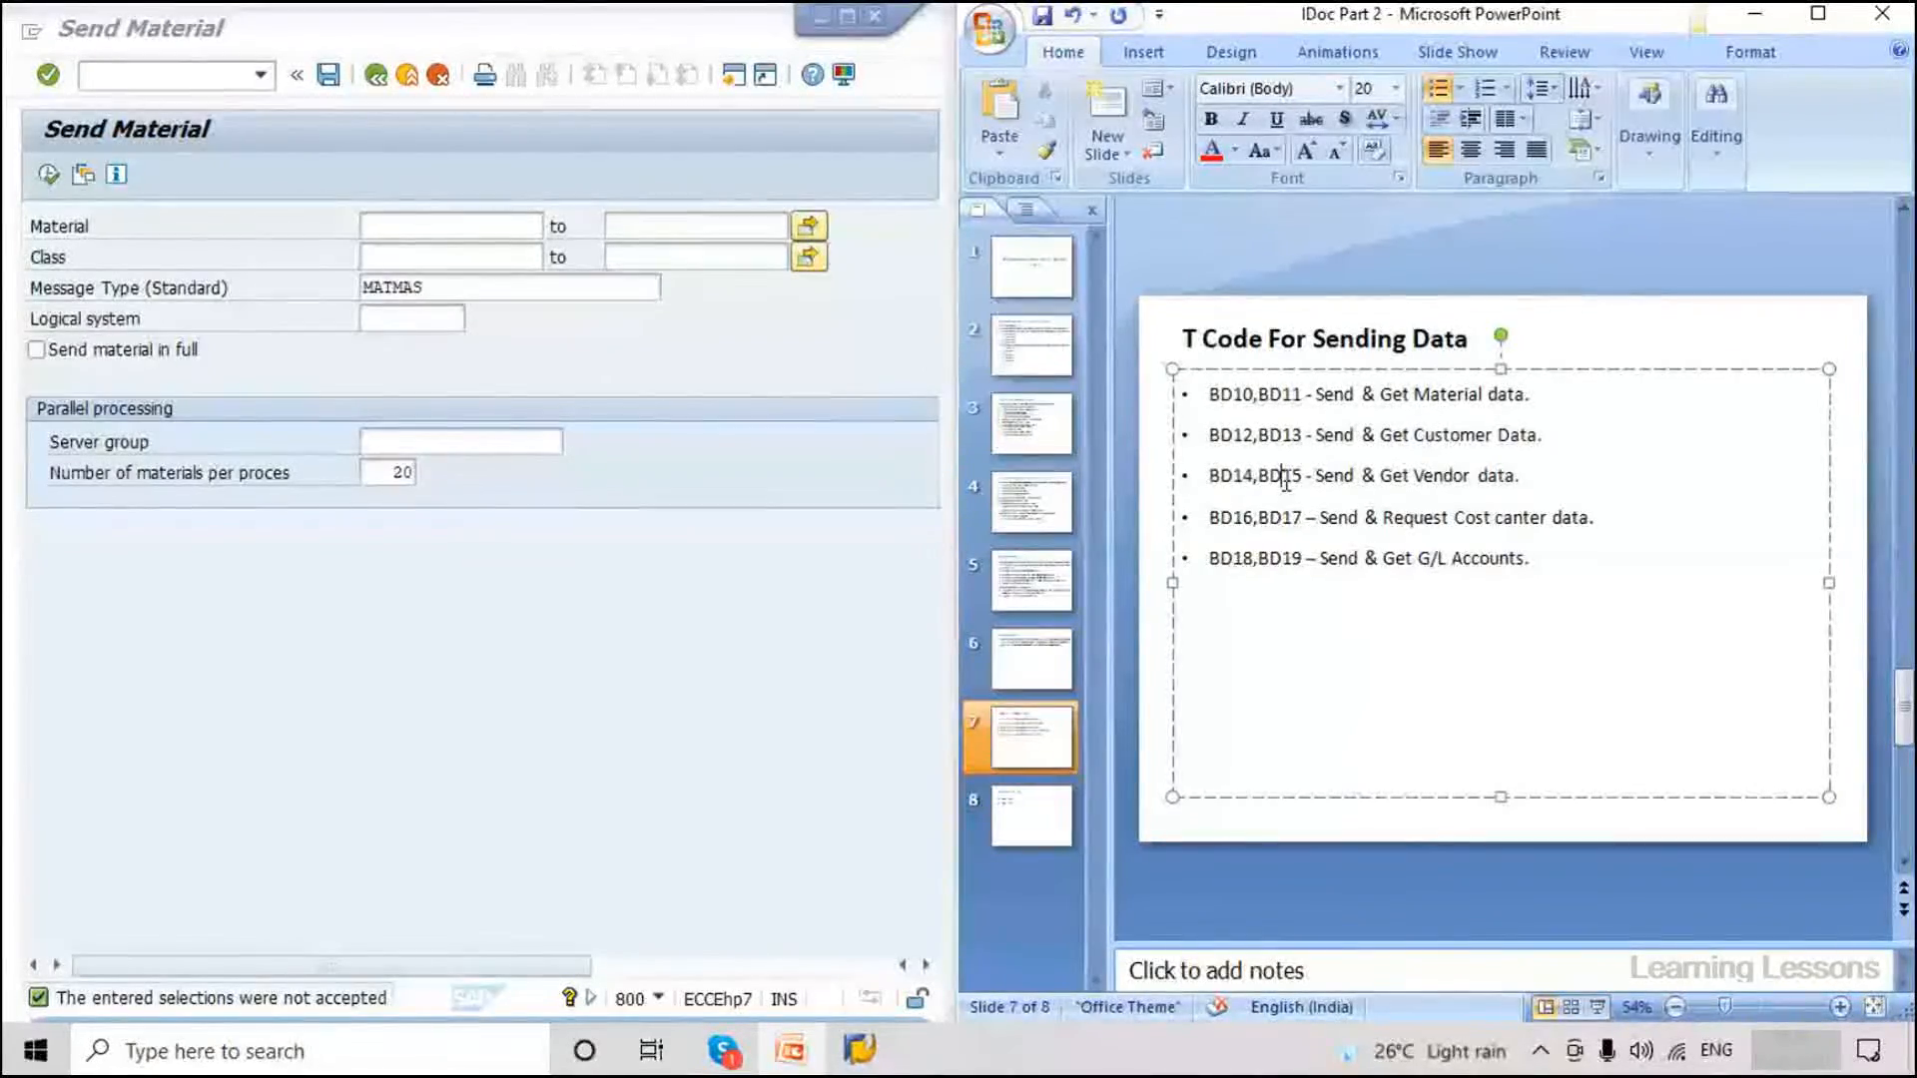
{"action": "left_click", "coordinate": [1469, 559]}
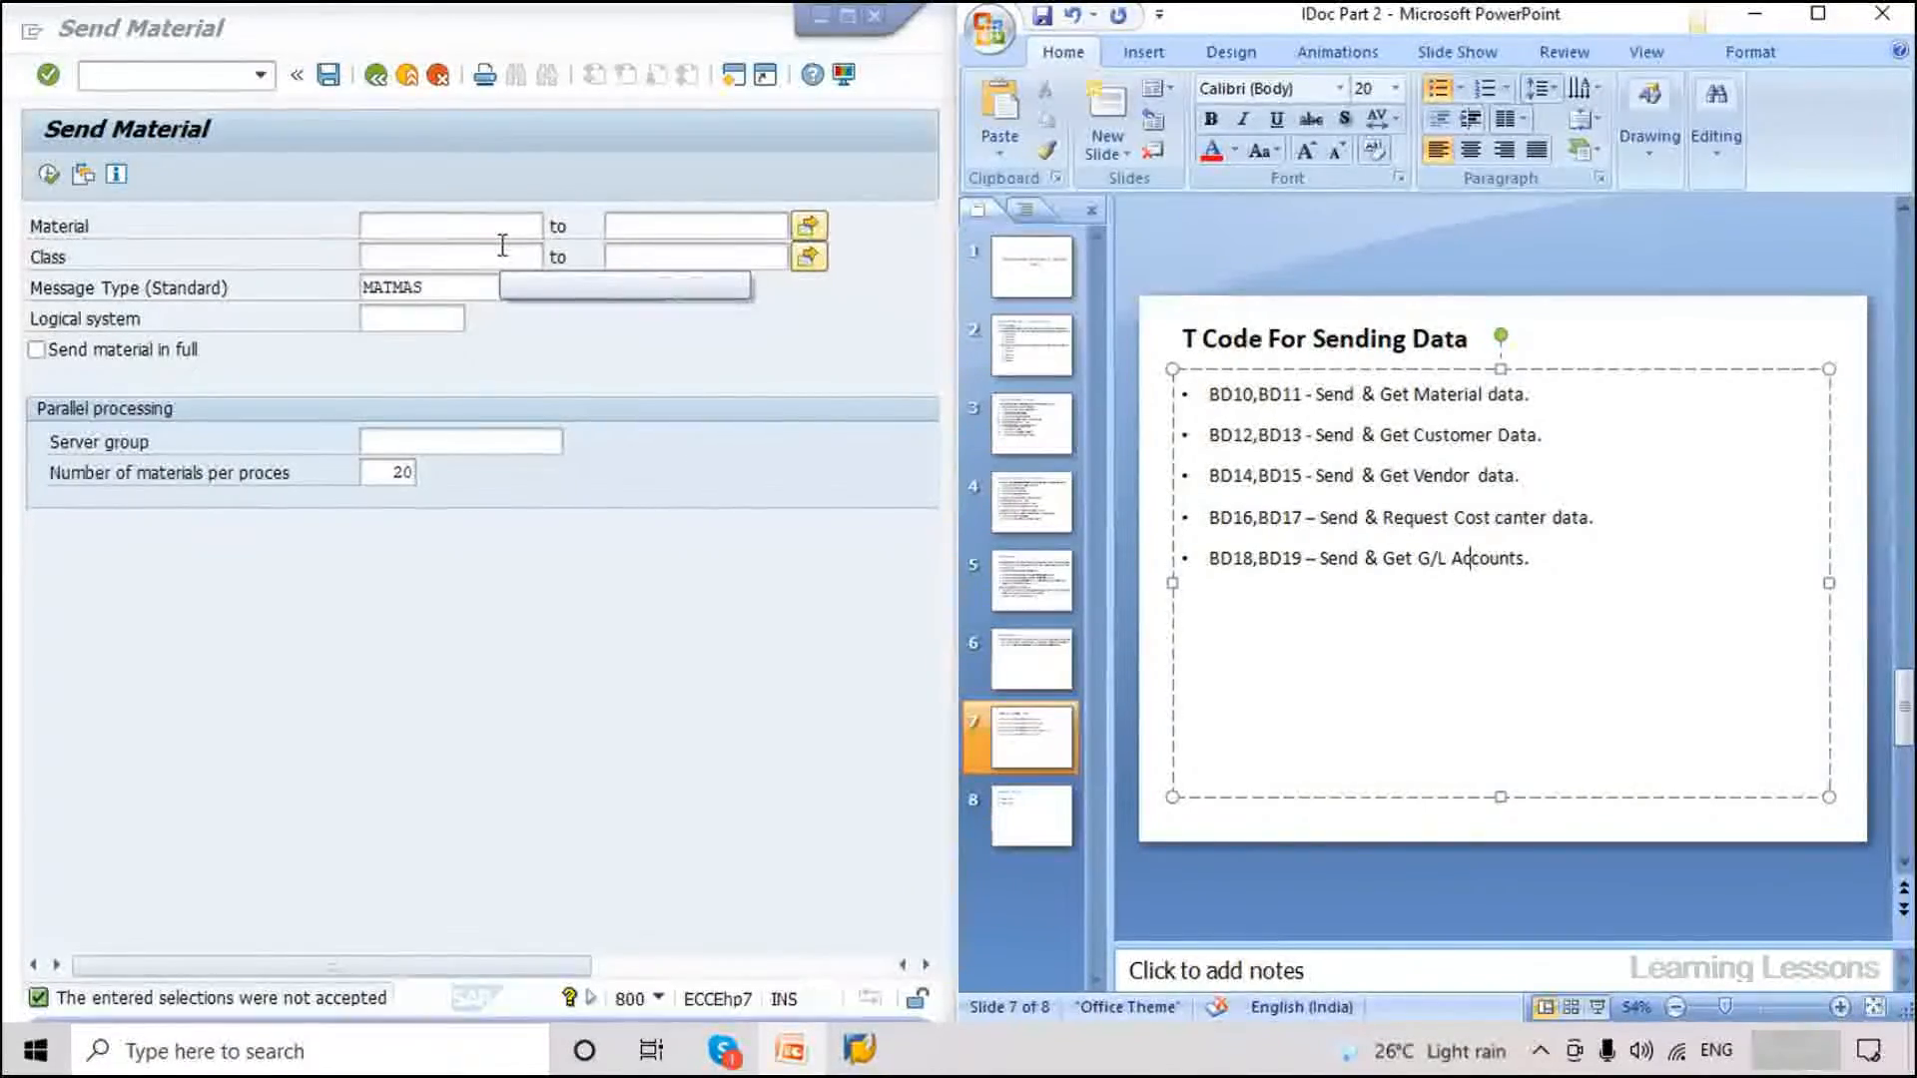
{"action": "left_click", "coordinate": [512, 344]}
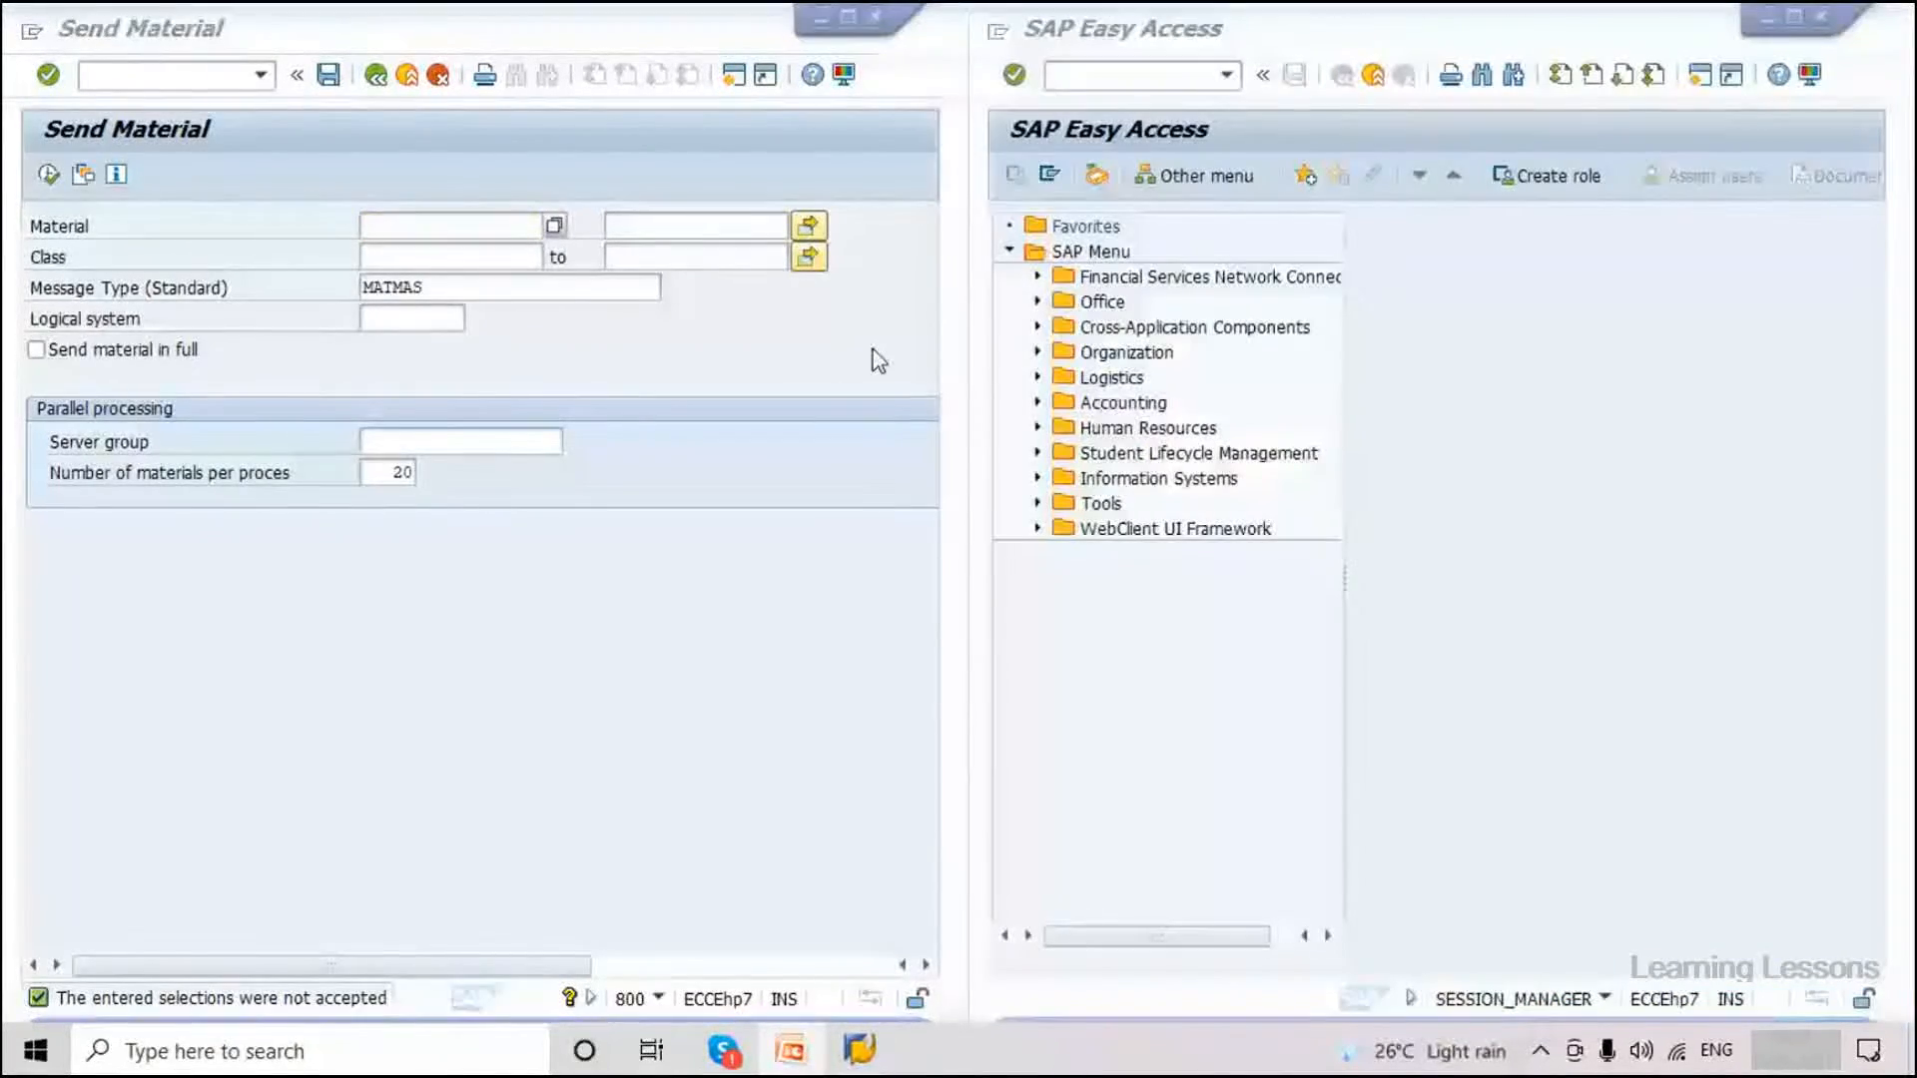
{"action": "left_click", "coordinate": [375, 75]}
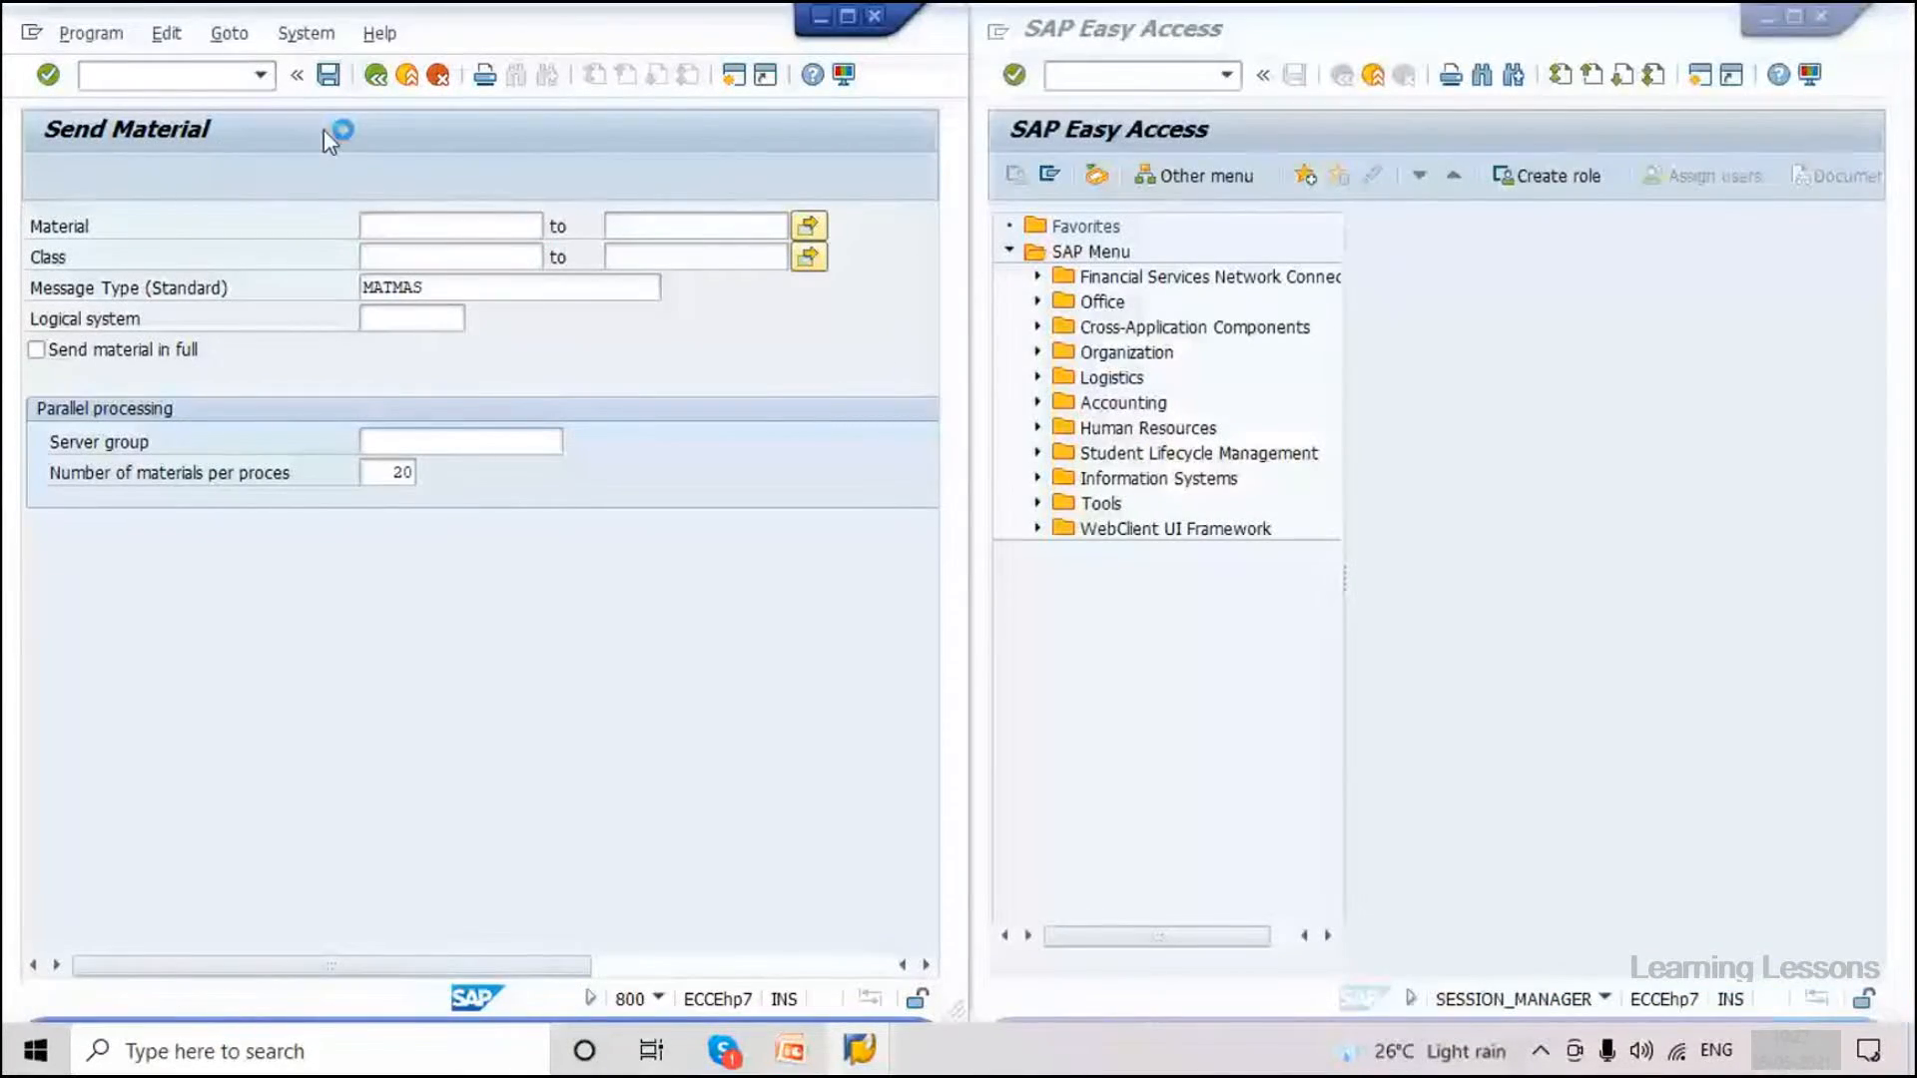
Enter /n in the command field to return to the Easy Access menu.
{"action": "left_click", "coordinate": [158, 75]}
{"action": "type", "text": "/n"}
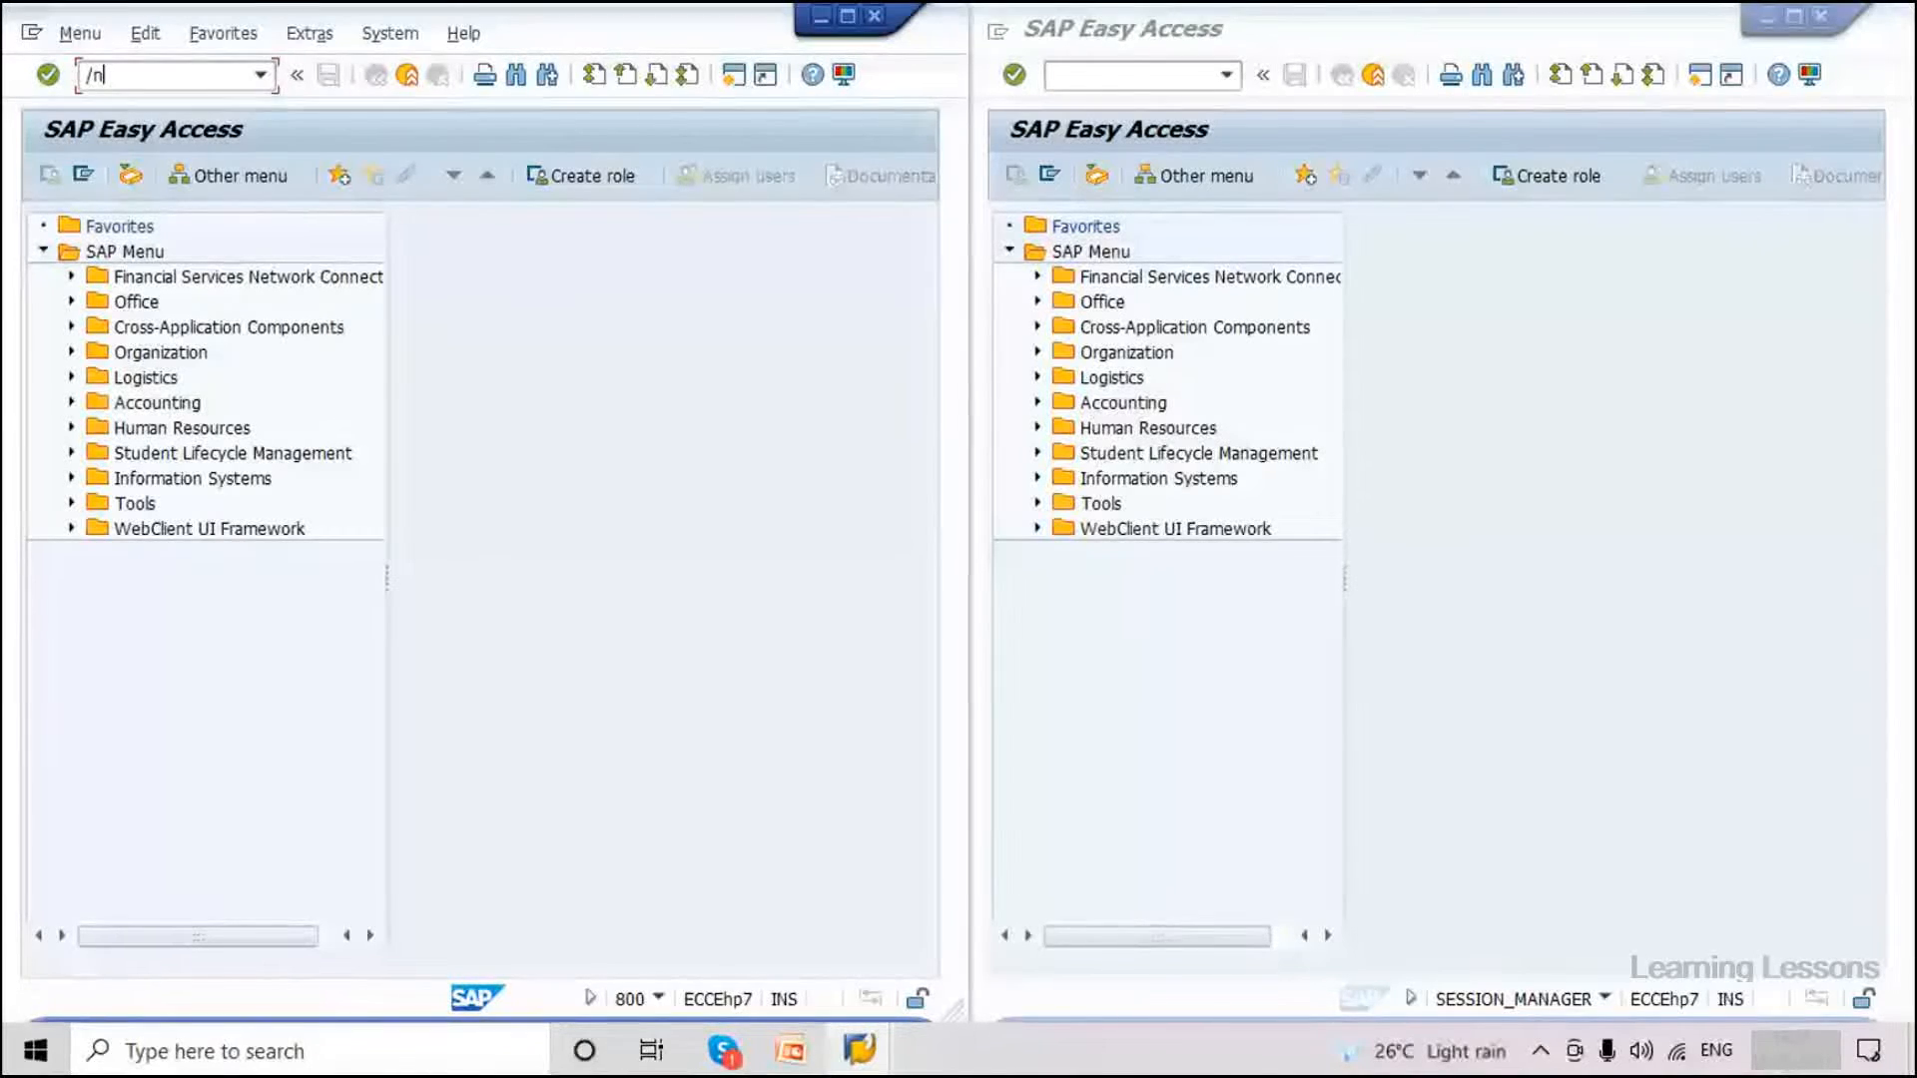
Start MM01 for material 3363 with industry sector M, type ROH, and Basic Data 1 and 2 views.
{"action": "type", "text": "mm01"}
{"action": "key", "text": "Return"}
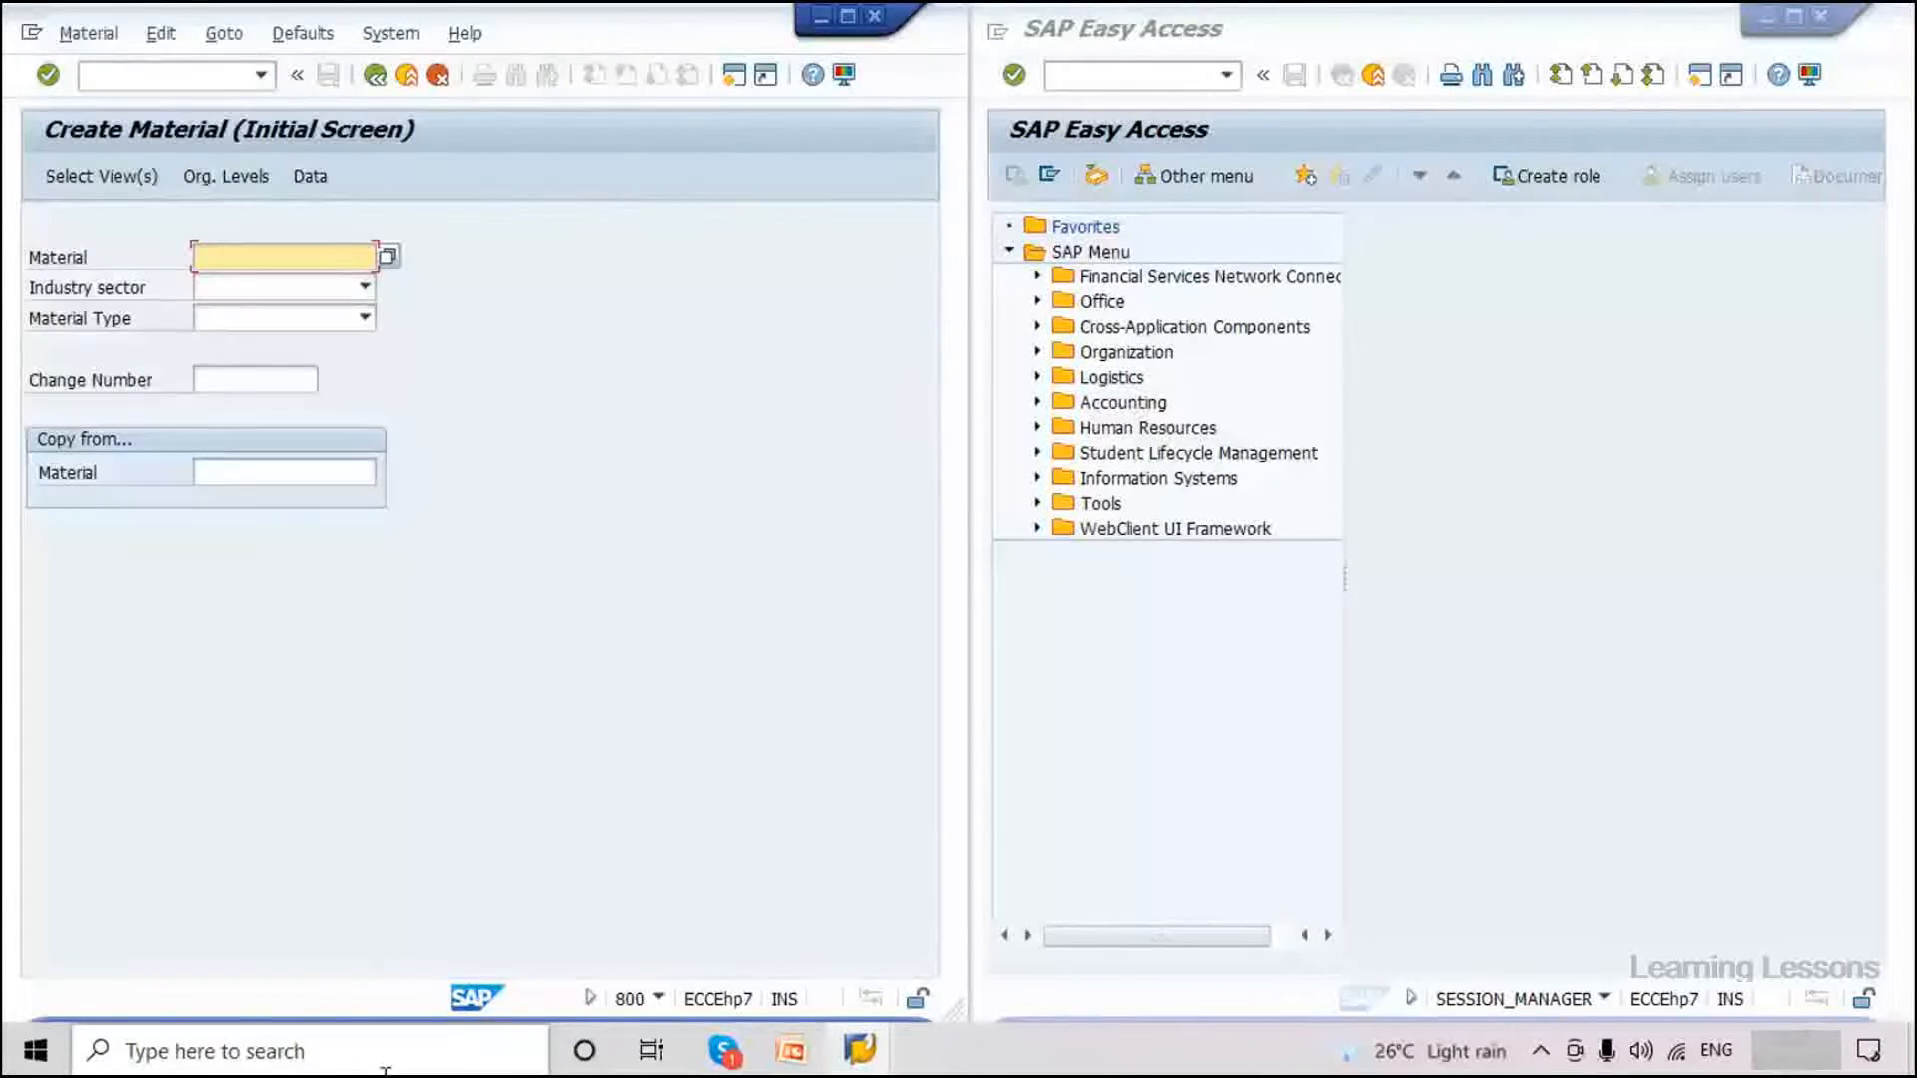
{"action": "left_click", "coordinate": [360, 290]}
{"action": "left_click", "coordinate": [240, 446]}
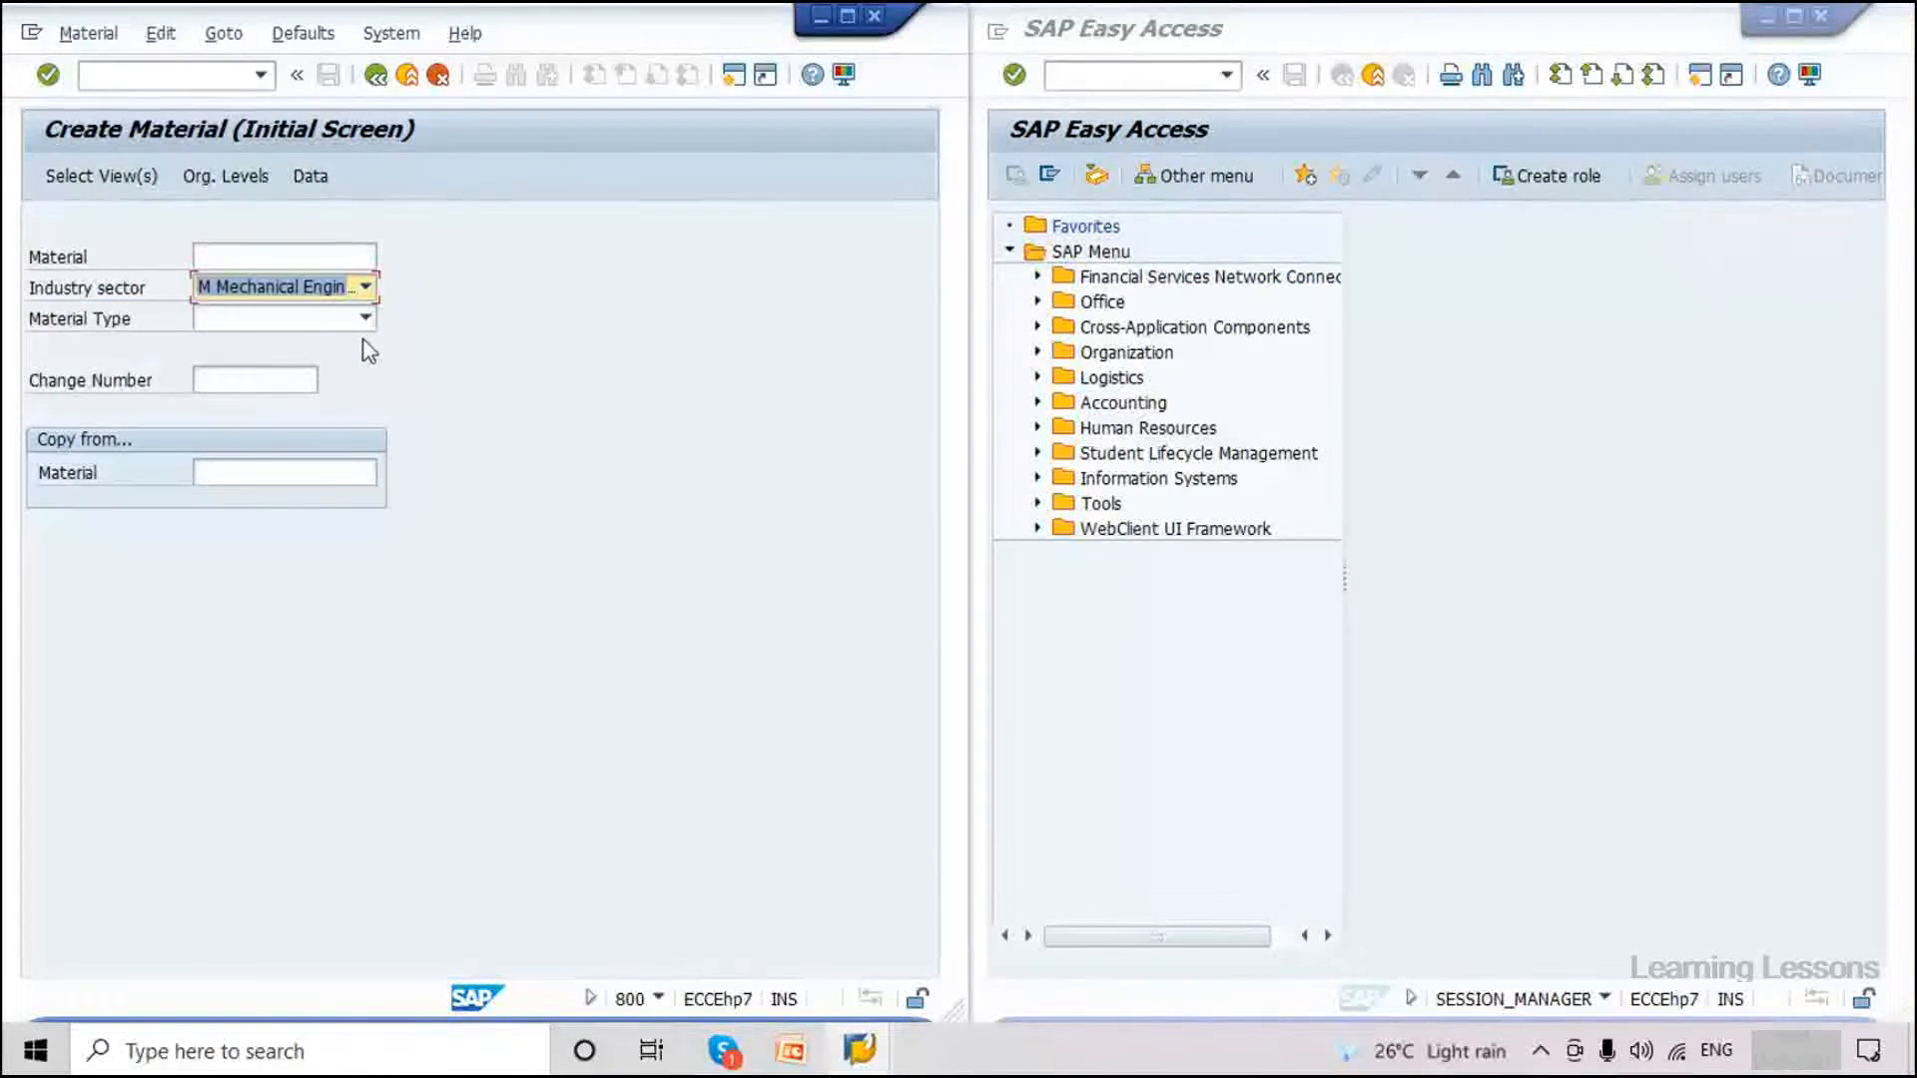
{"action": "left_click", "coordinate": [365, 317]}
{"action": "scroll", "coordinate": [143, 639], "scroll_direction": "down", "scroll_amount": 6}
{"action": "left_click", "coordinate": [143, 639]}
{"action": "key", "text": "Return"}
{"action": "left_click_drag", "start_coordinate": [424, 362], "coordinate": [431, 402]}
{"action": "key", "text": "Return"}
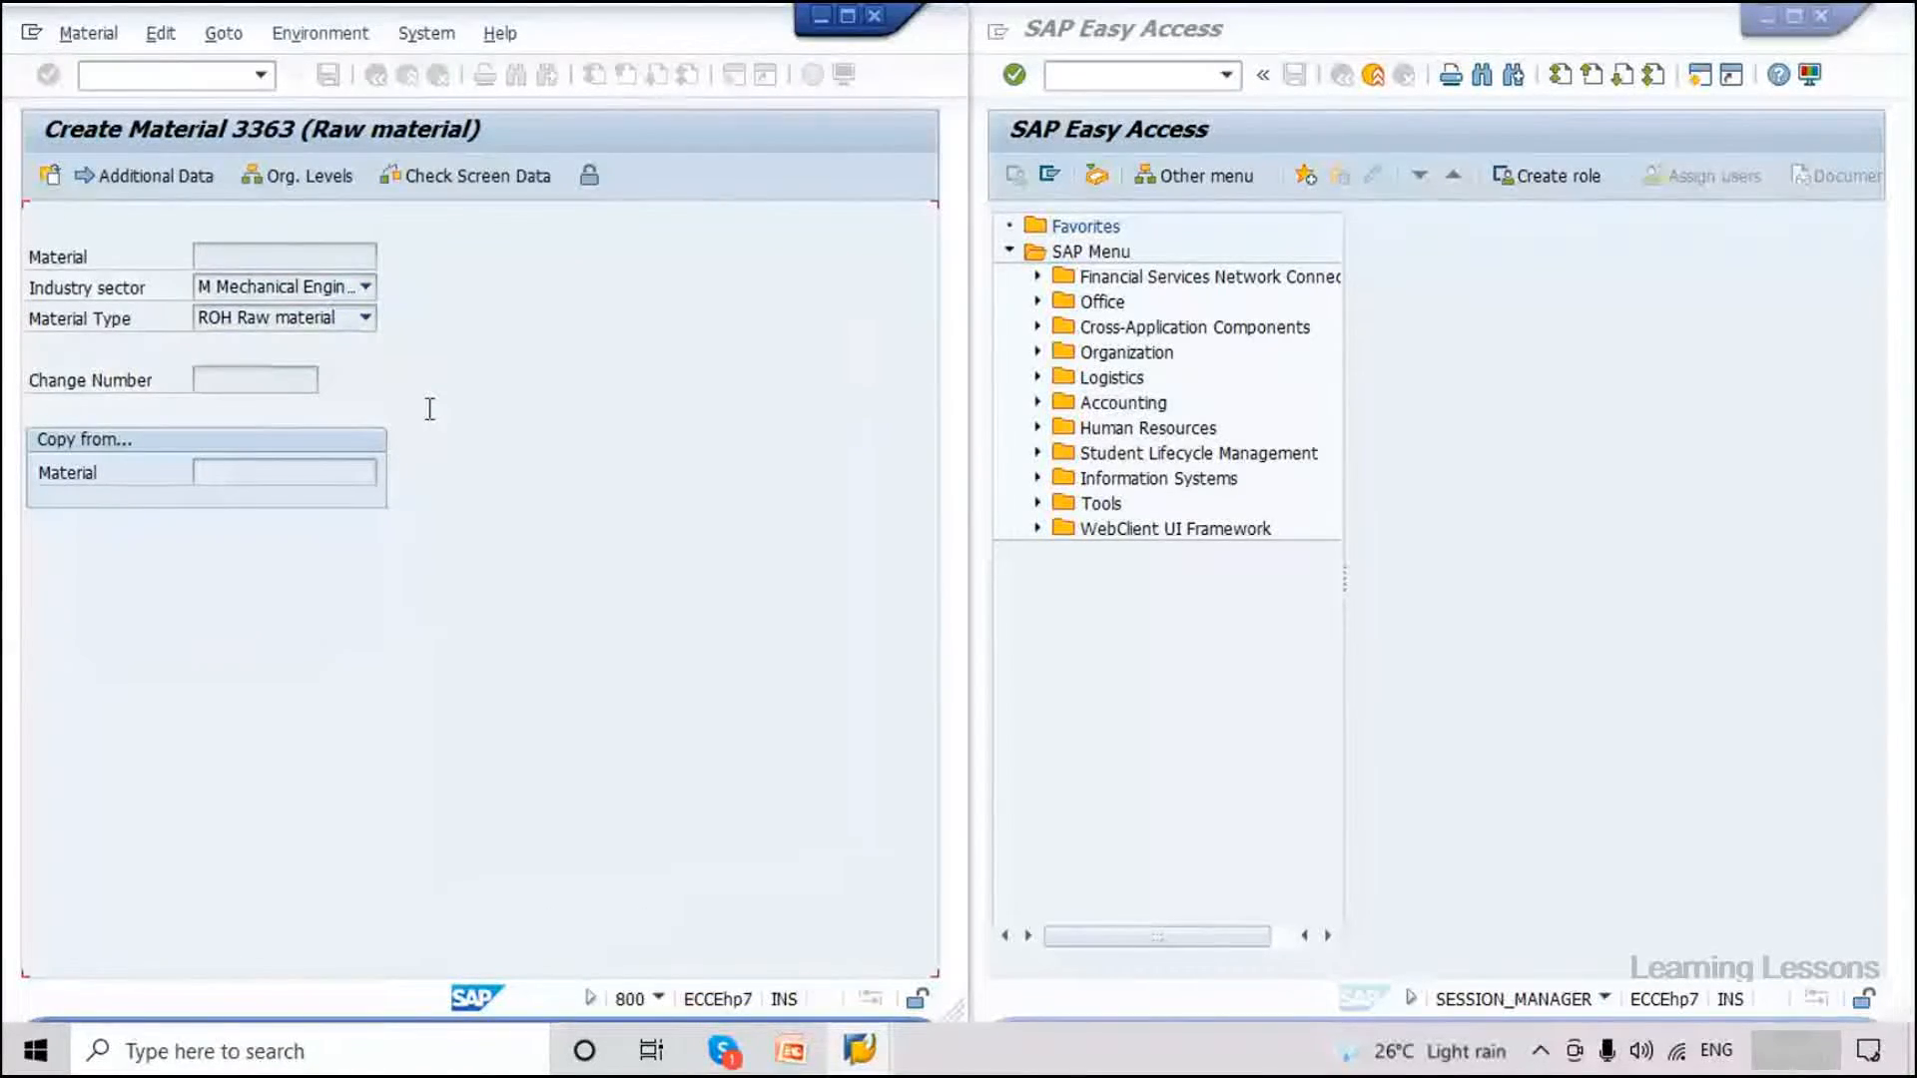
Describe it as 'Material Test' with base unit PC and volume 10 CDM, and save.
{"action": "type", "text": "Material Test"}
{"action": "left_click", "coordinate": [267, 411]}
{"action": "left_click", "coordinate": [288, 438]}
{"action": "left_click", "coordinate": [299, 719]}
{"action": "left_click", "coordinate": [287, 746]}
{"action": "left_click", "coordinate": [652, 719]}
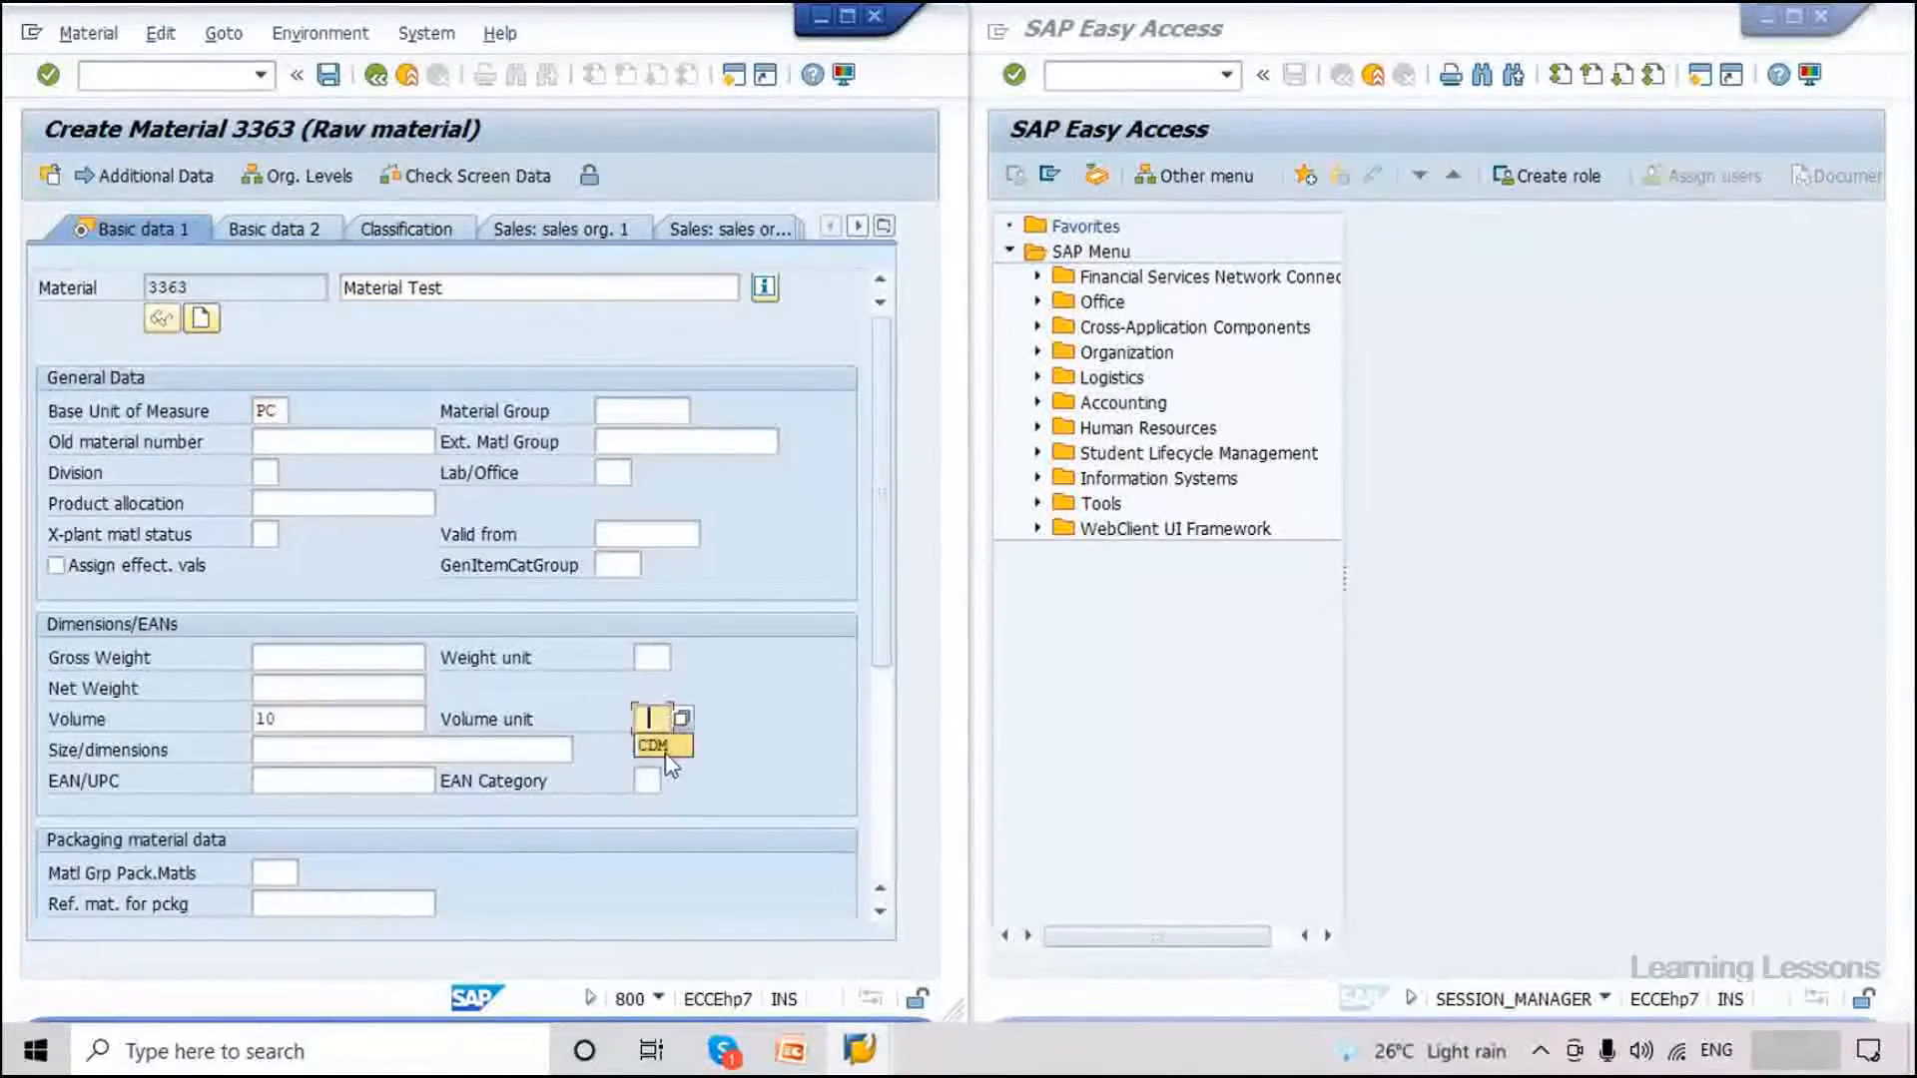
{"action": "left_click", "coordinate": [663, 751]}
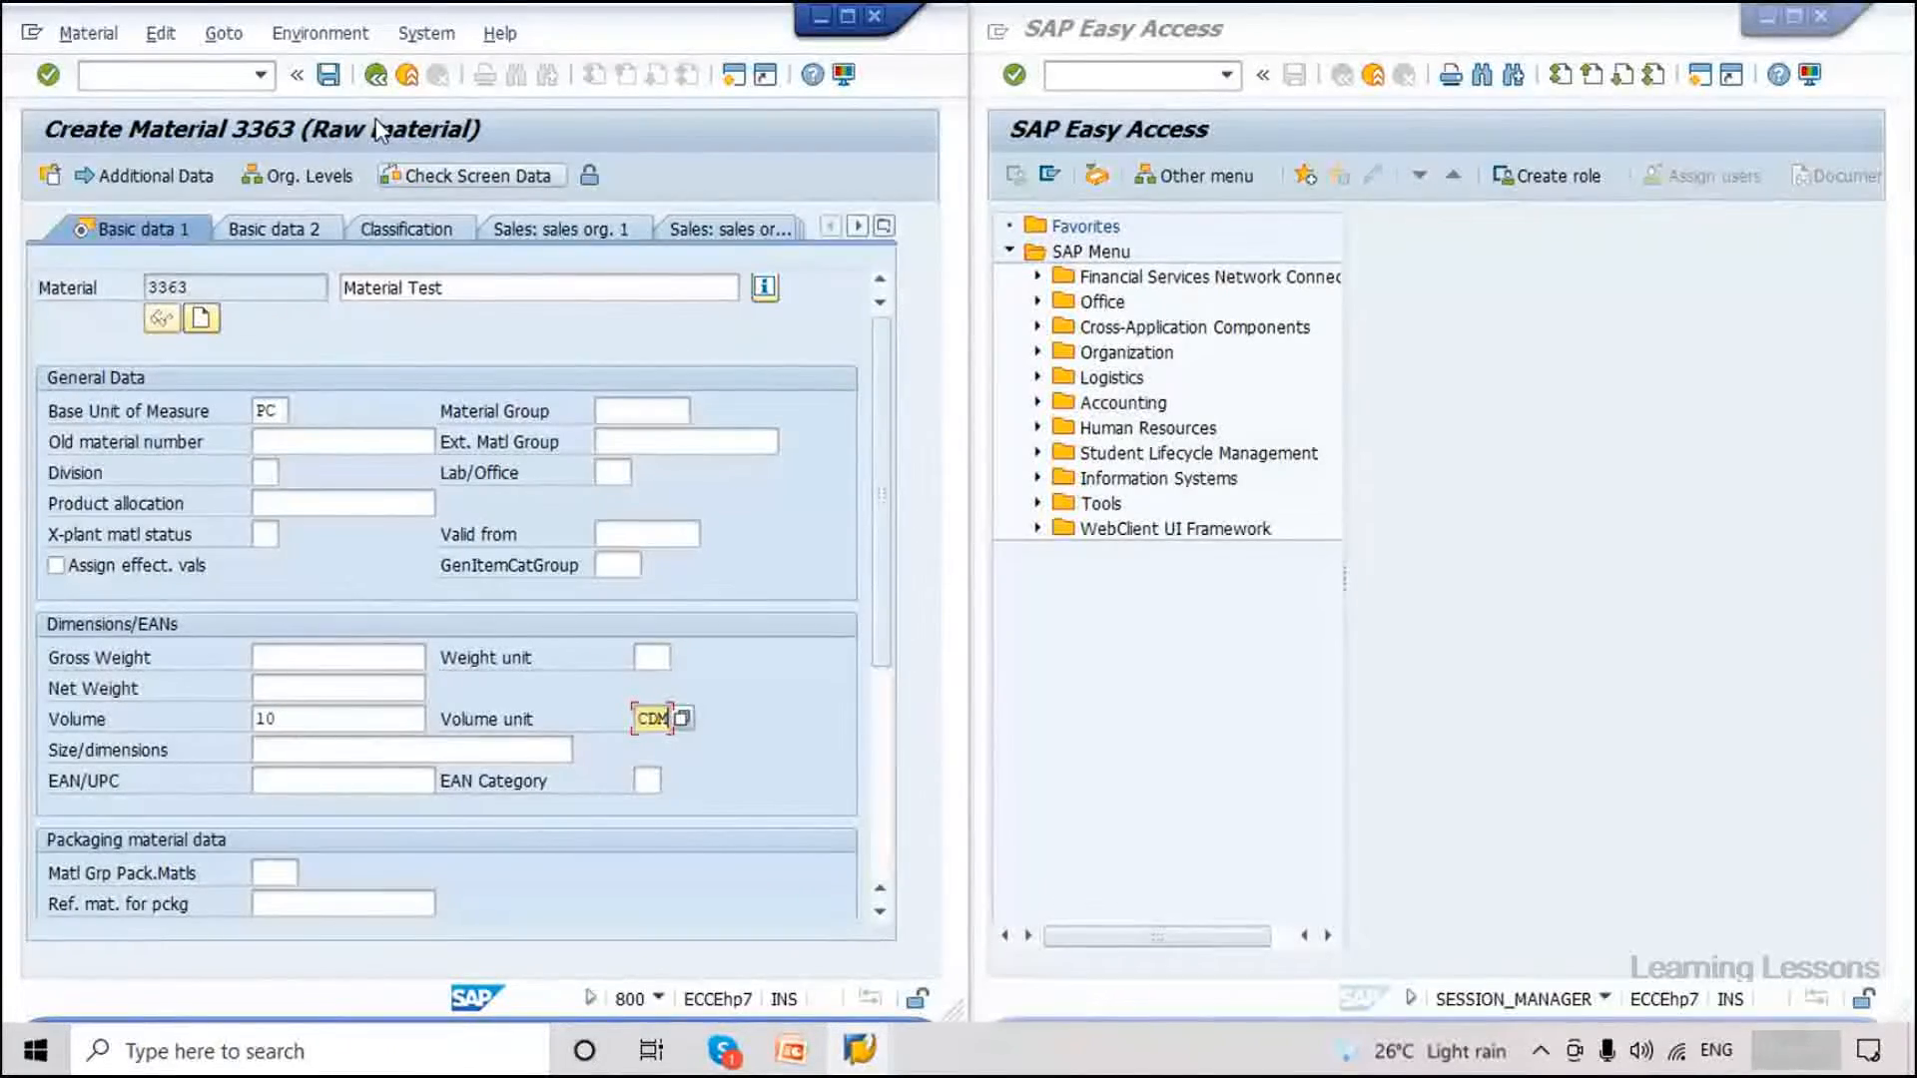
{"action": "key", "text": "ctrl+s"}
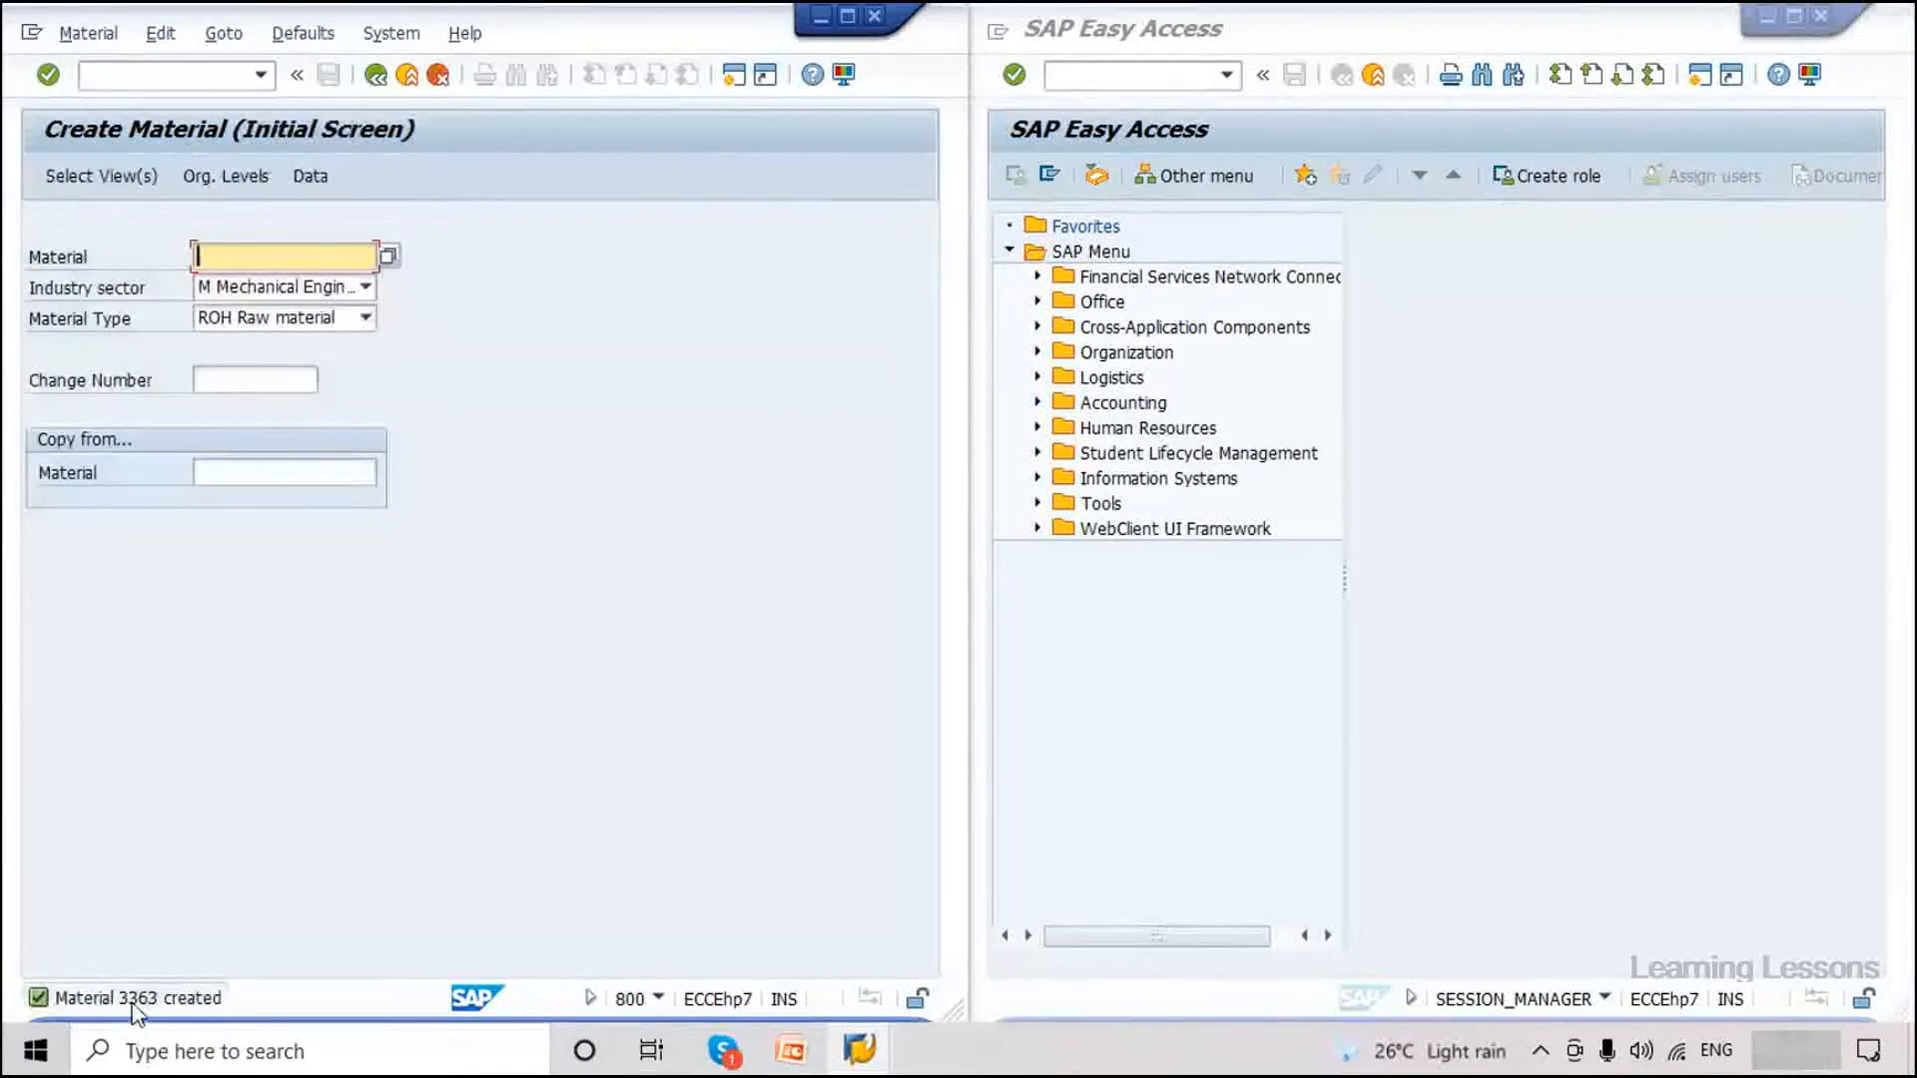
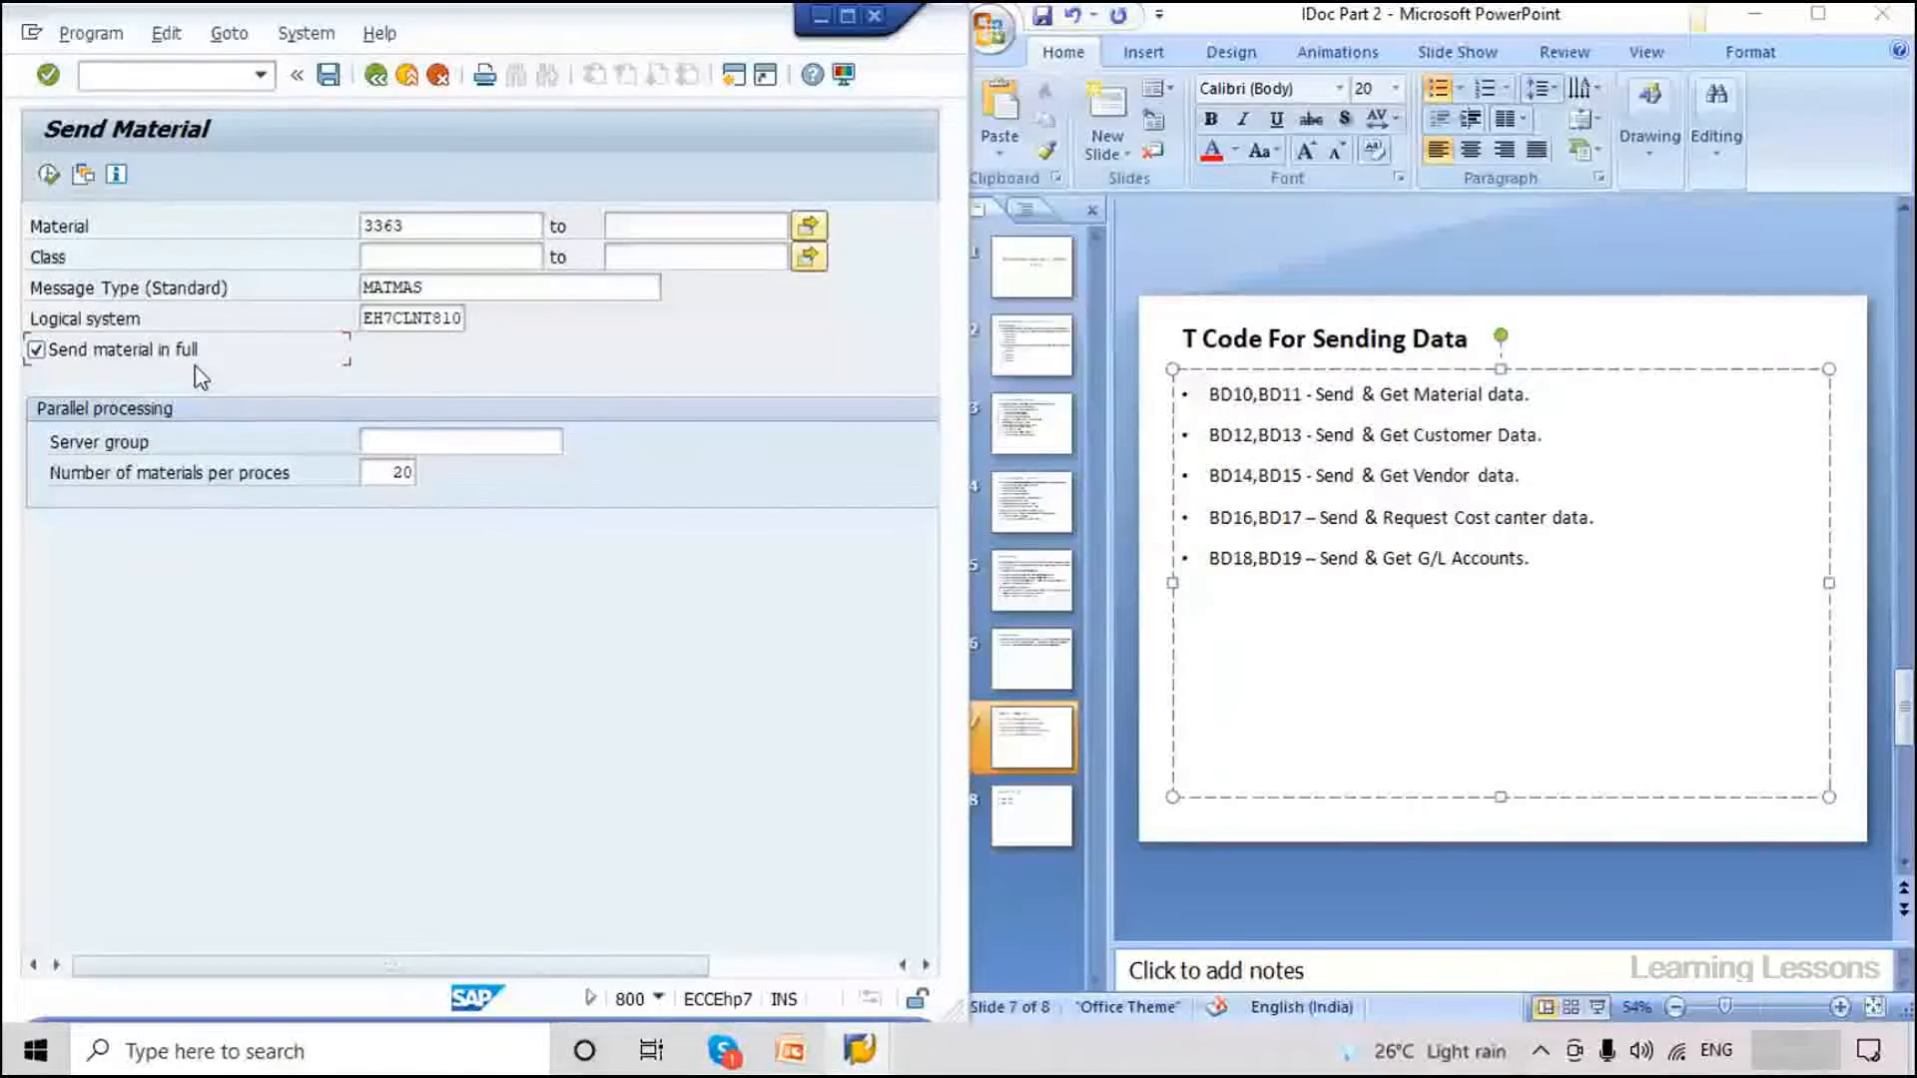
Send material 3363 as MATMAS to EH7CLNT810 in BD10 and confirm the generated IDoc message.
{"action": "key", "text": "shift+Tab"}
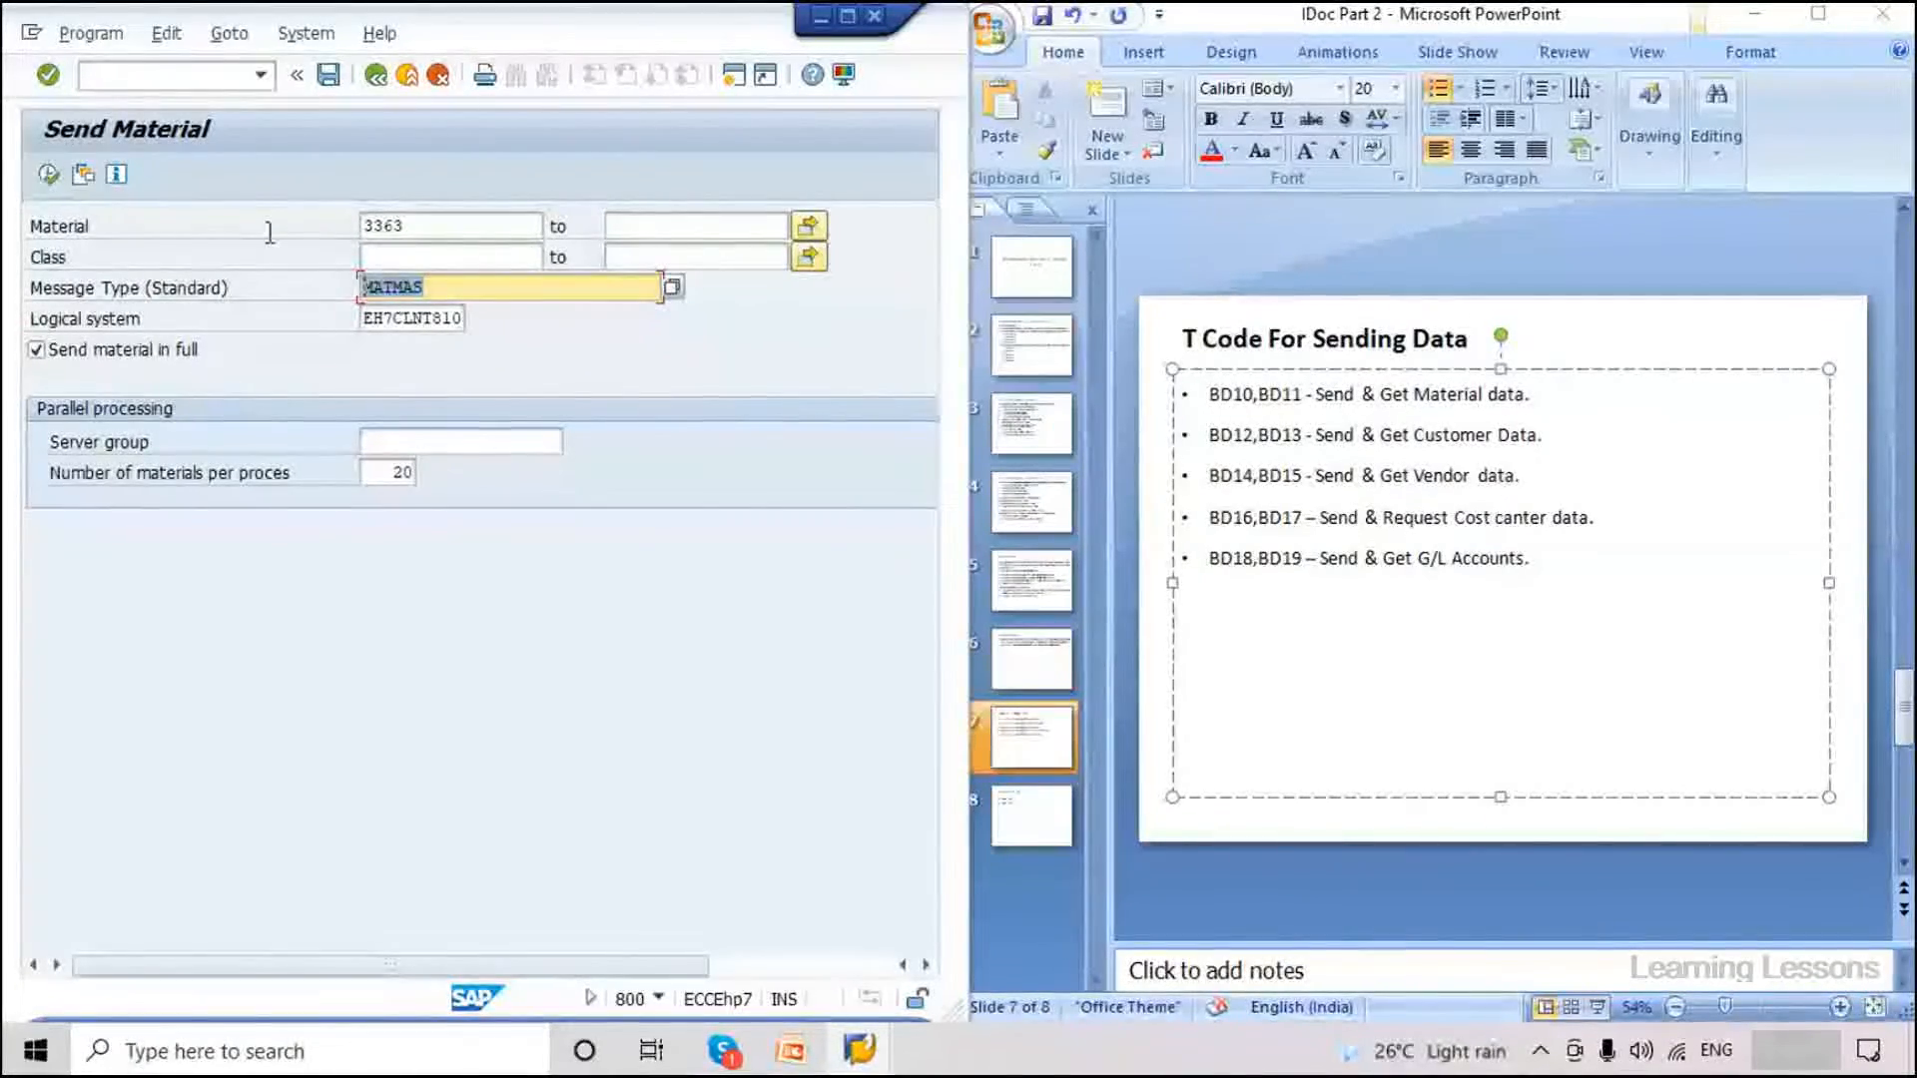
{"action": "left_click", "coordinate": [49, 175]}
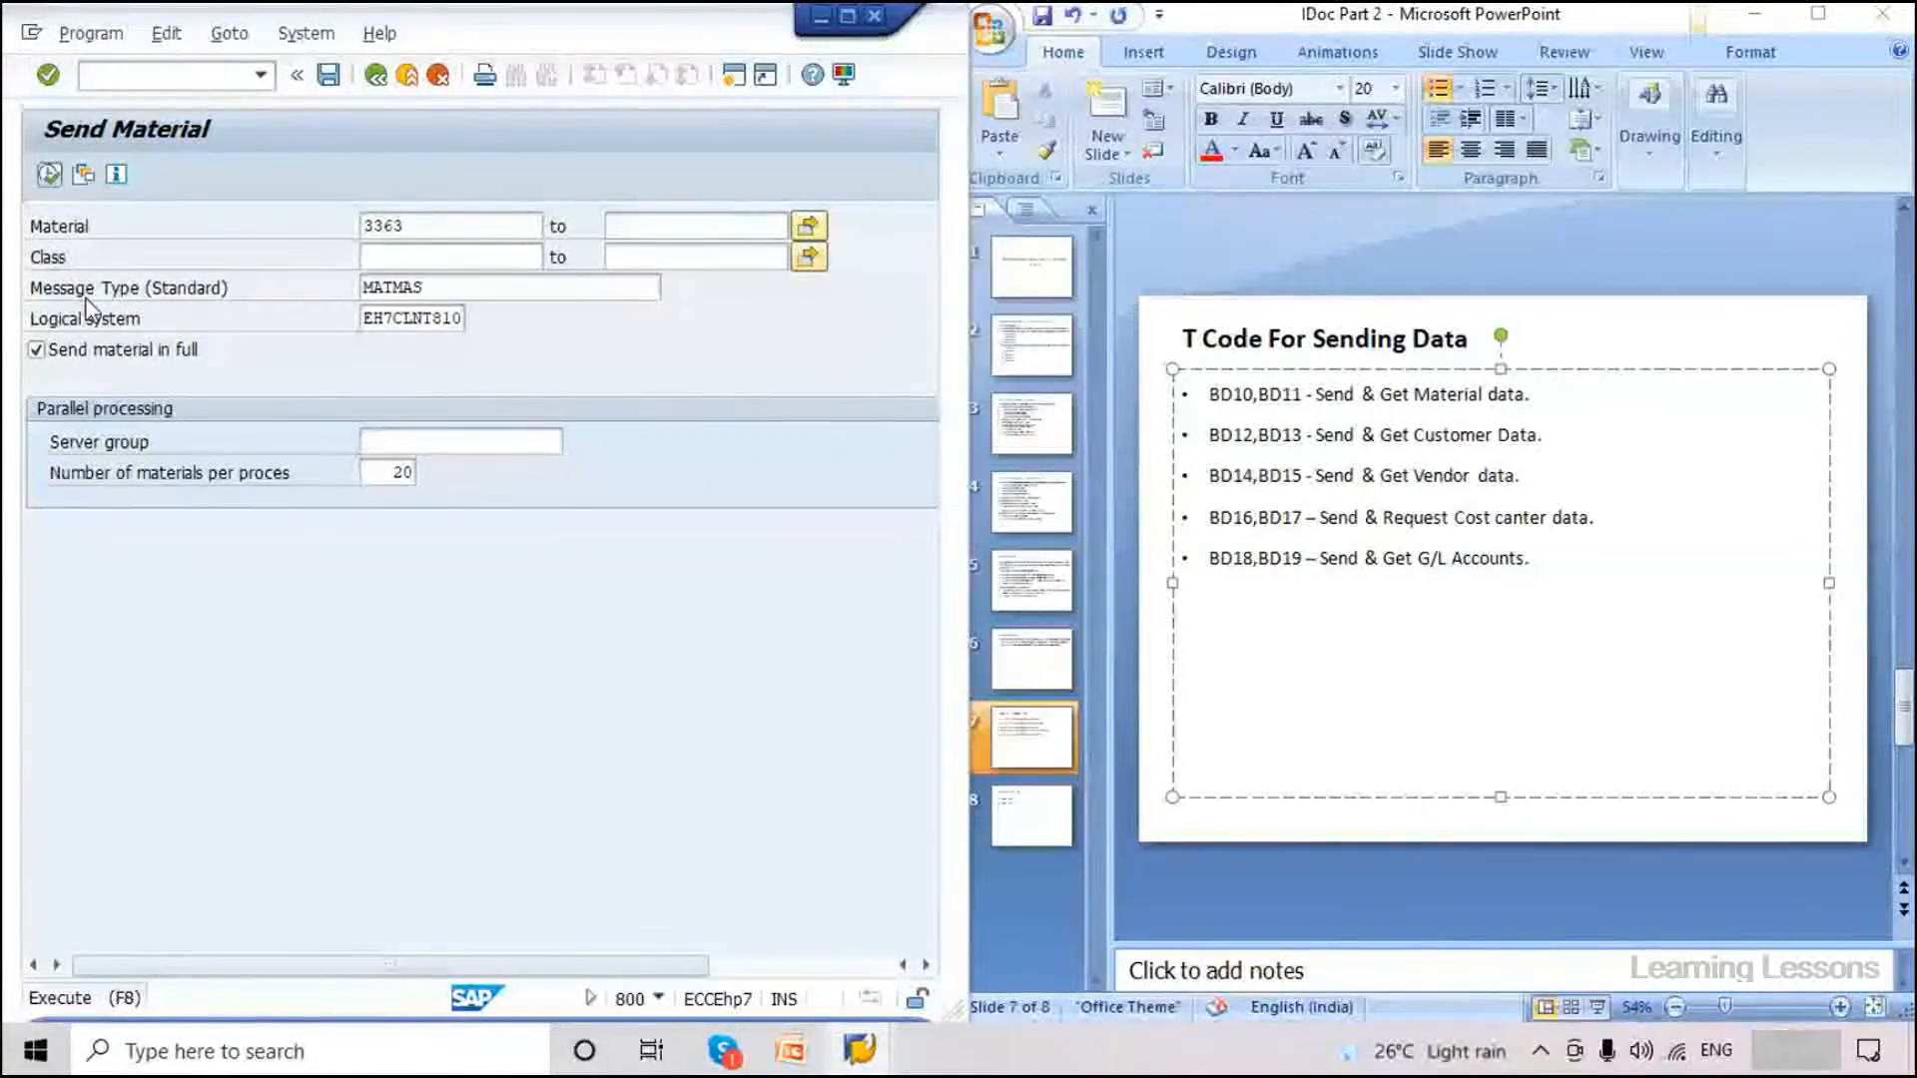
{"action": "key", "text": "F8"}
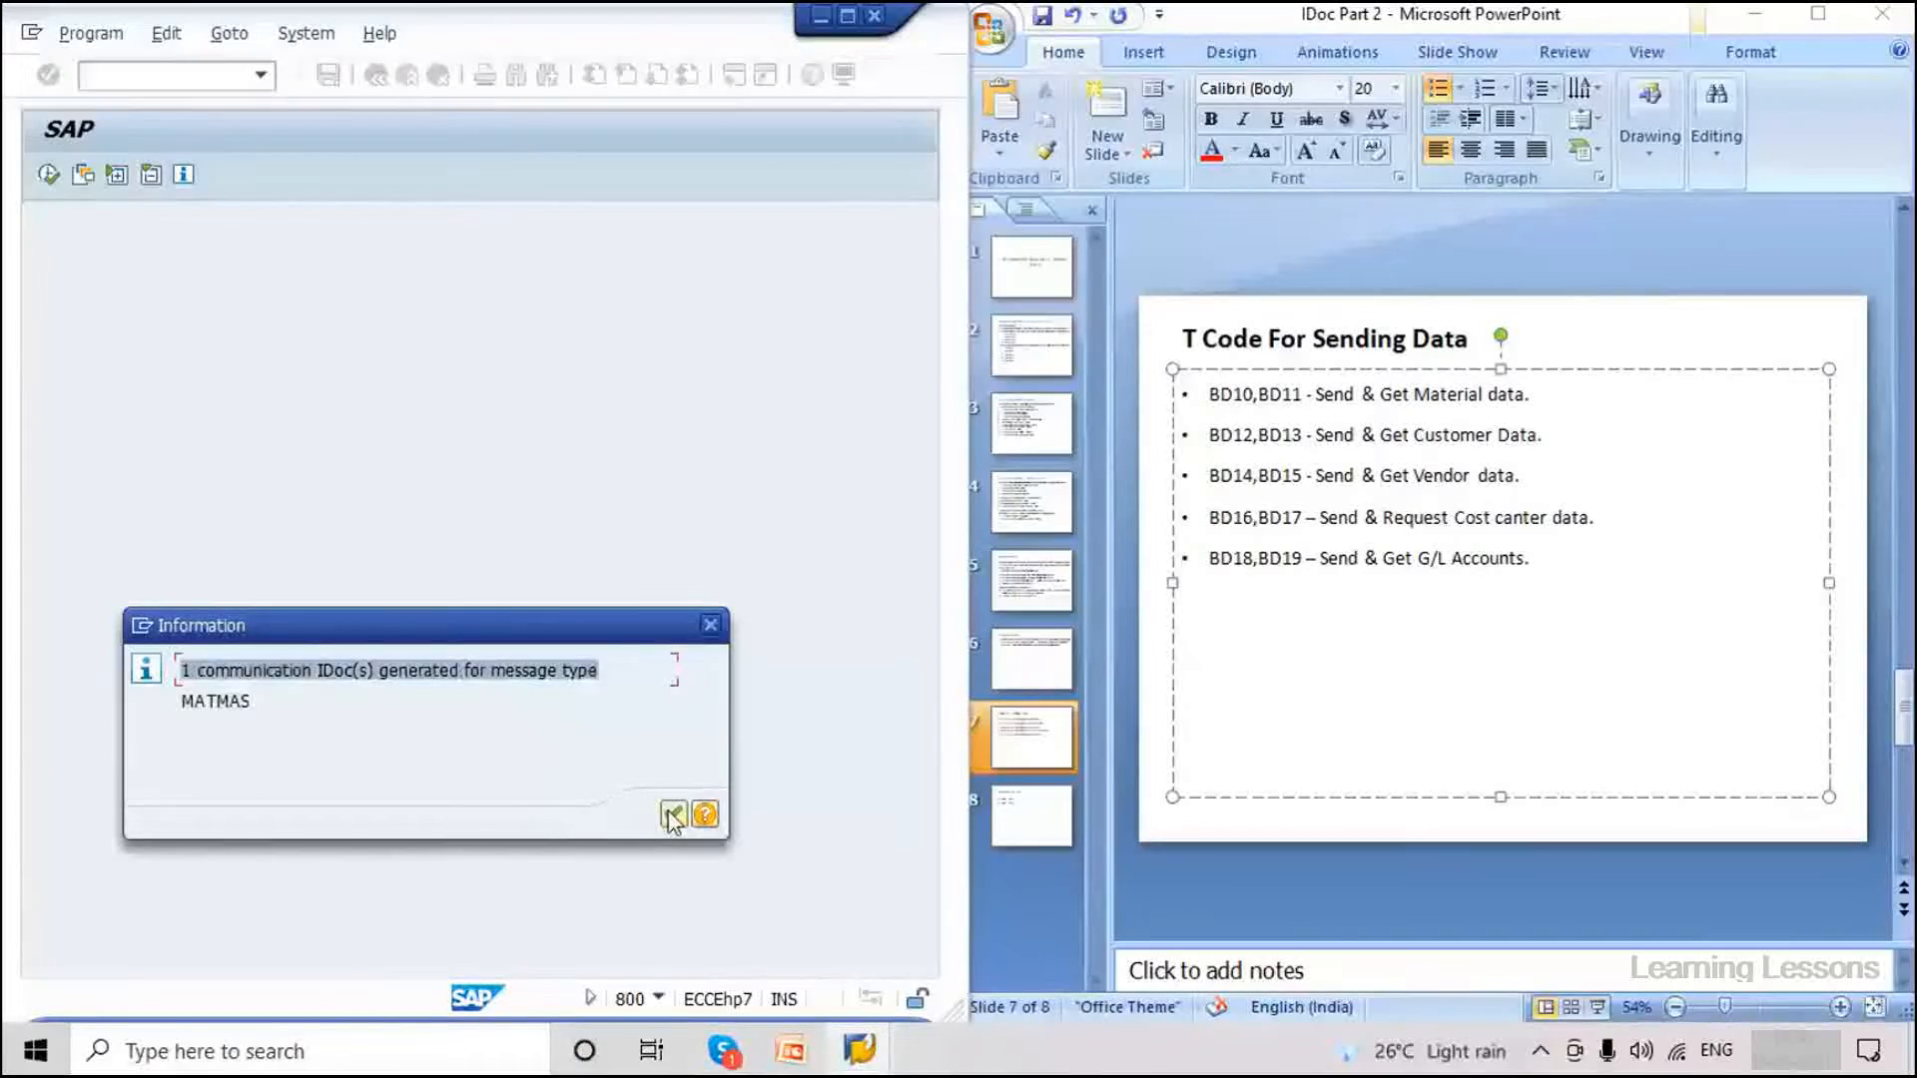
{"action": "left_click", "coordinate": [672, 815]}
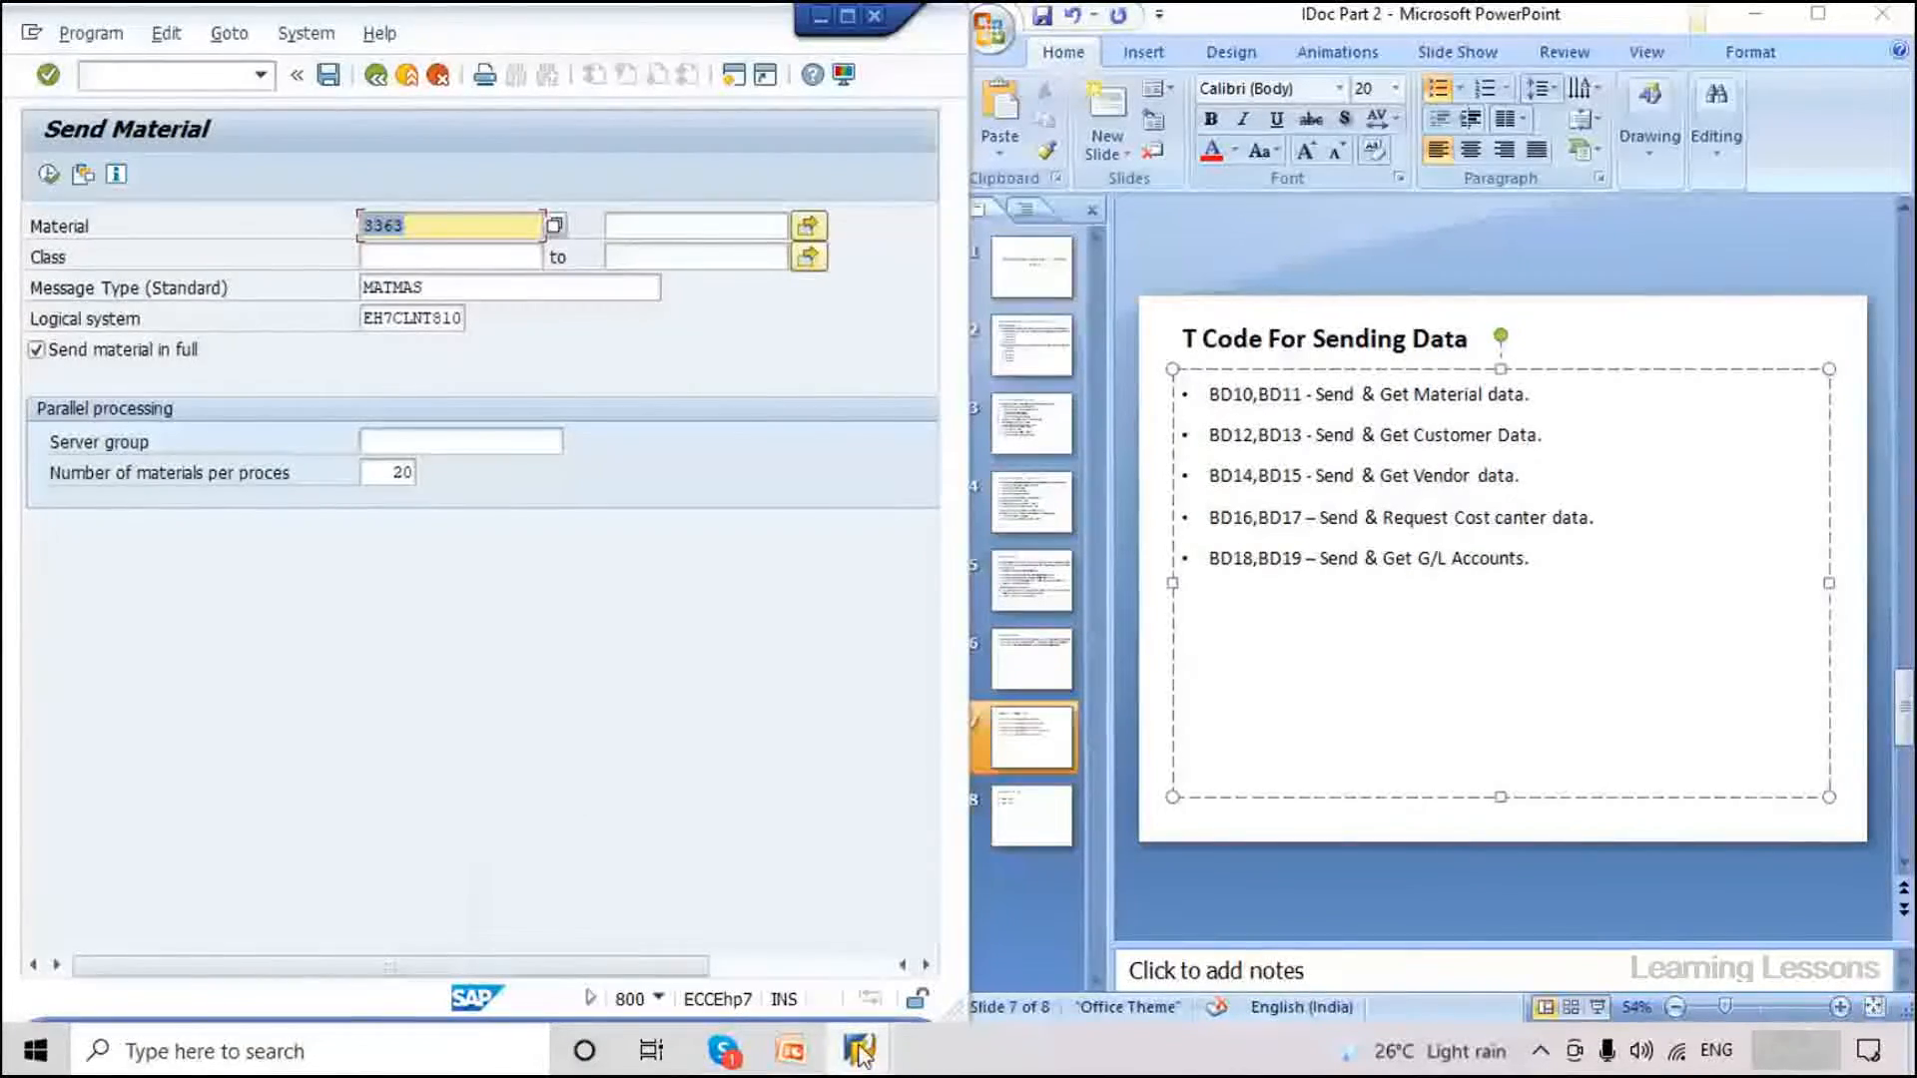
Run WE02, list the IDocs and open the newest outbound MATMAS IDoc.
{"action": "left_click", "coordinate": [169, 79]}
{"action": "type", "text": "/nwe02"}
{"action": "key", "text": "Return"}
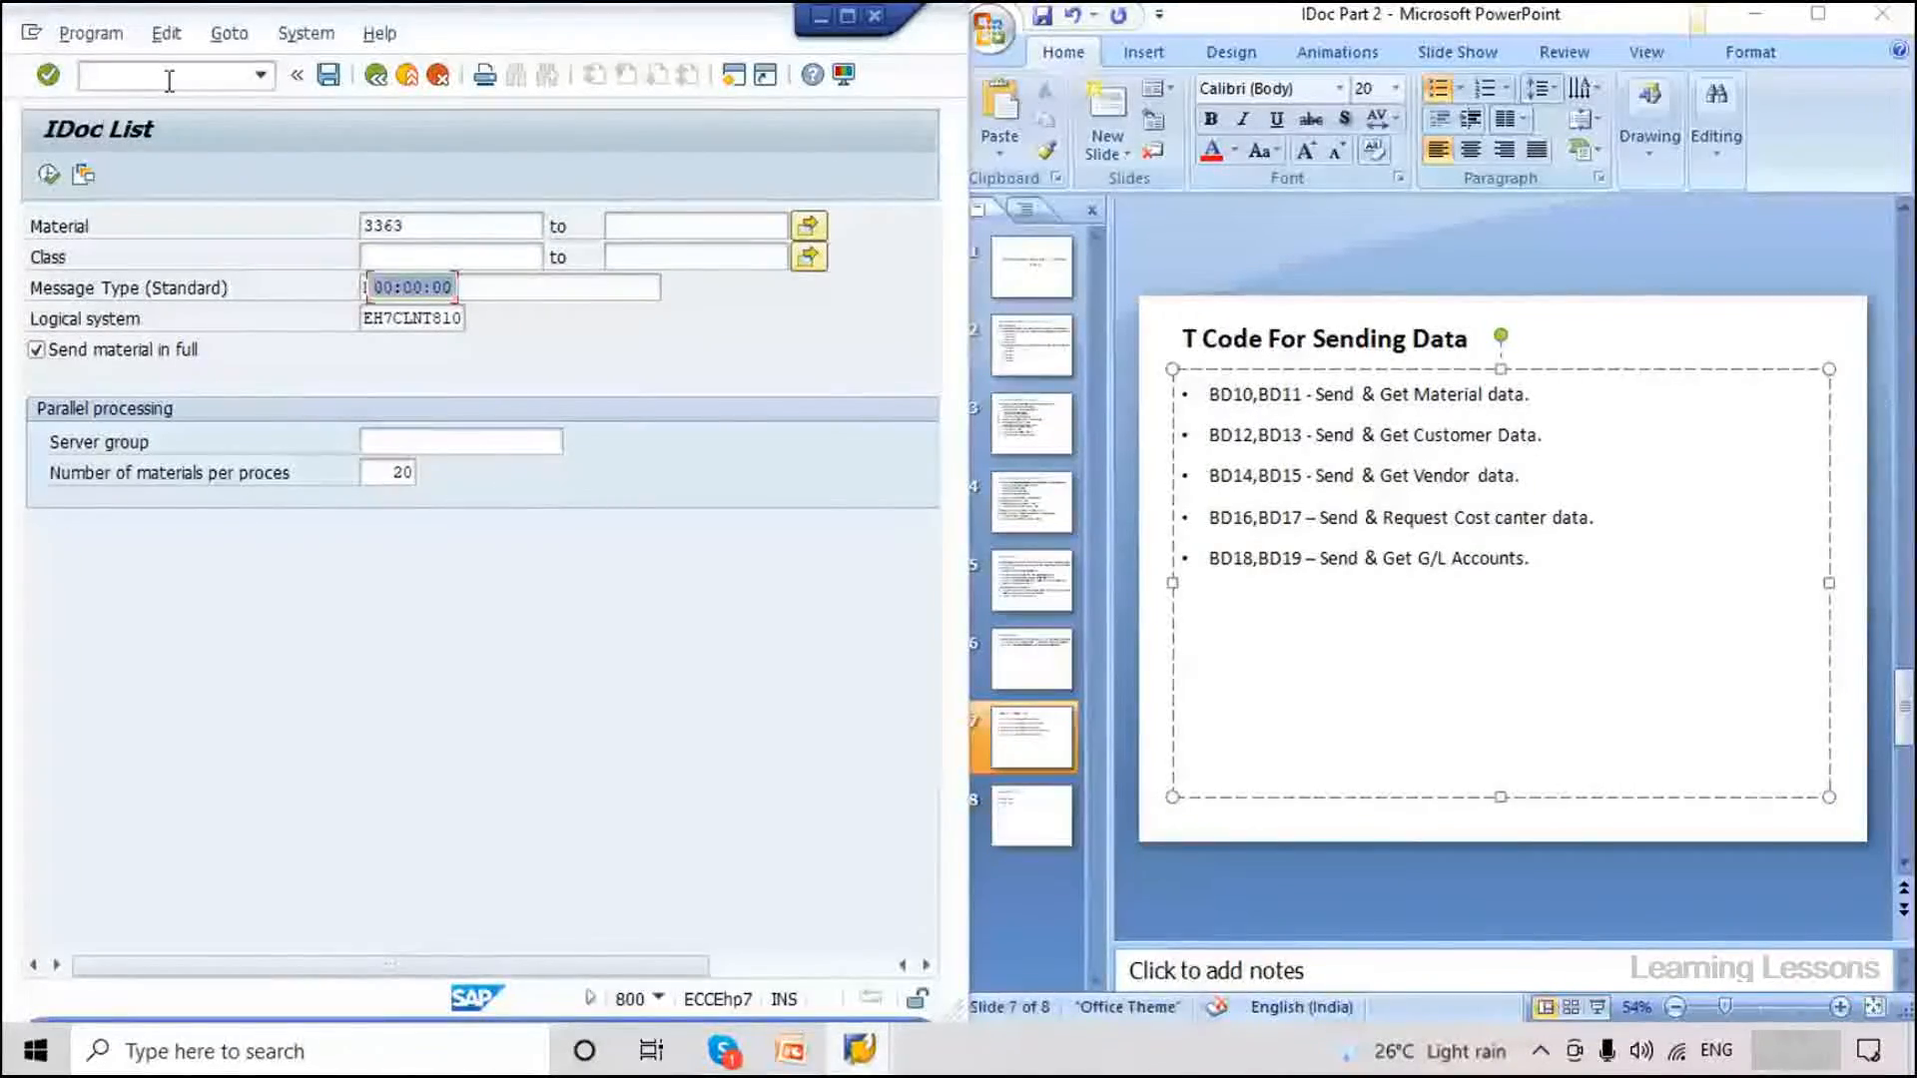
{"action": "left_click", "coordinate": [439, 561]}
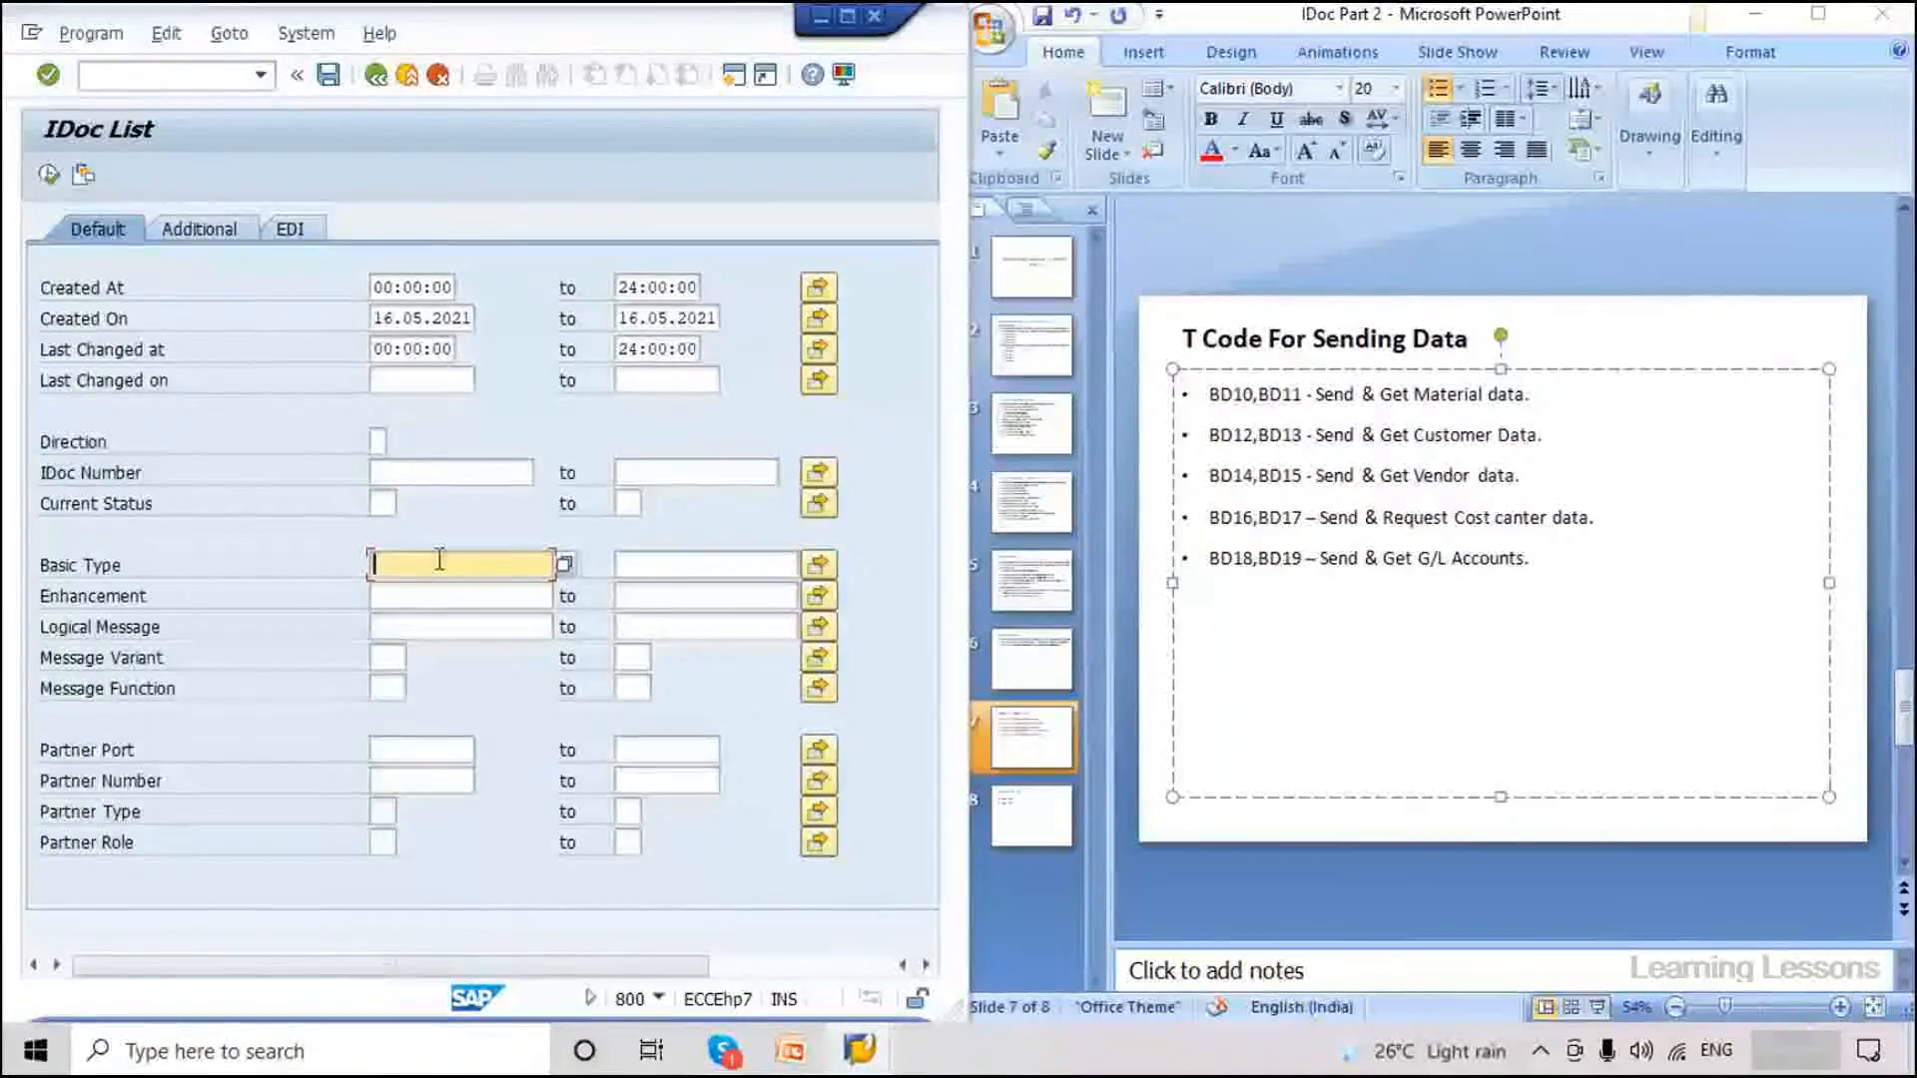
{"action": "key", "text": "F8"}
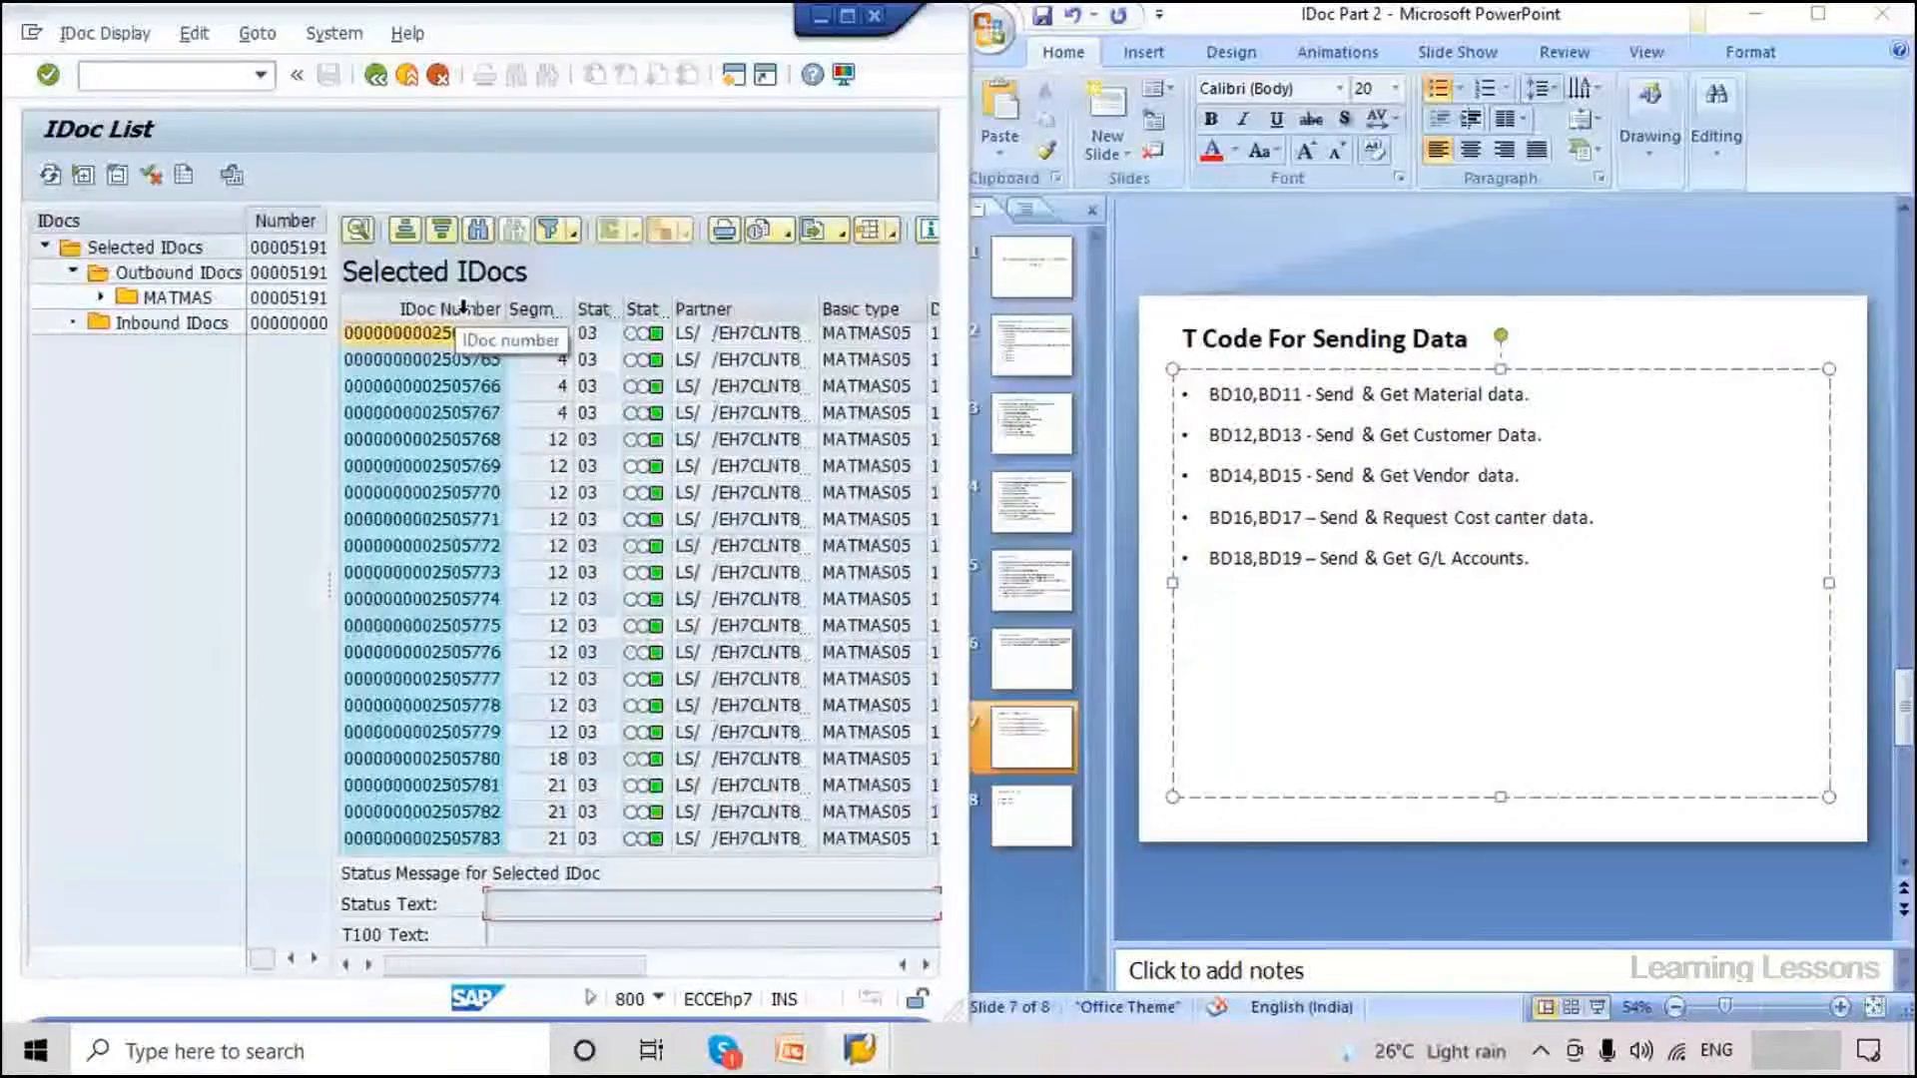
{"action": "double_click", "coordinate": [498, 336]}
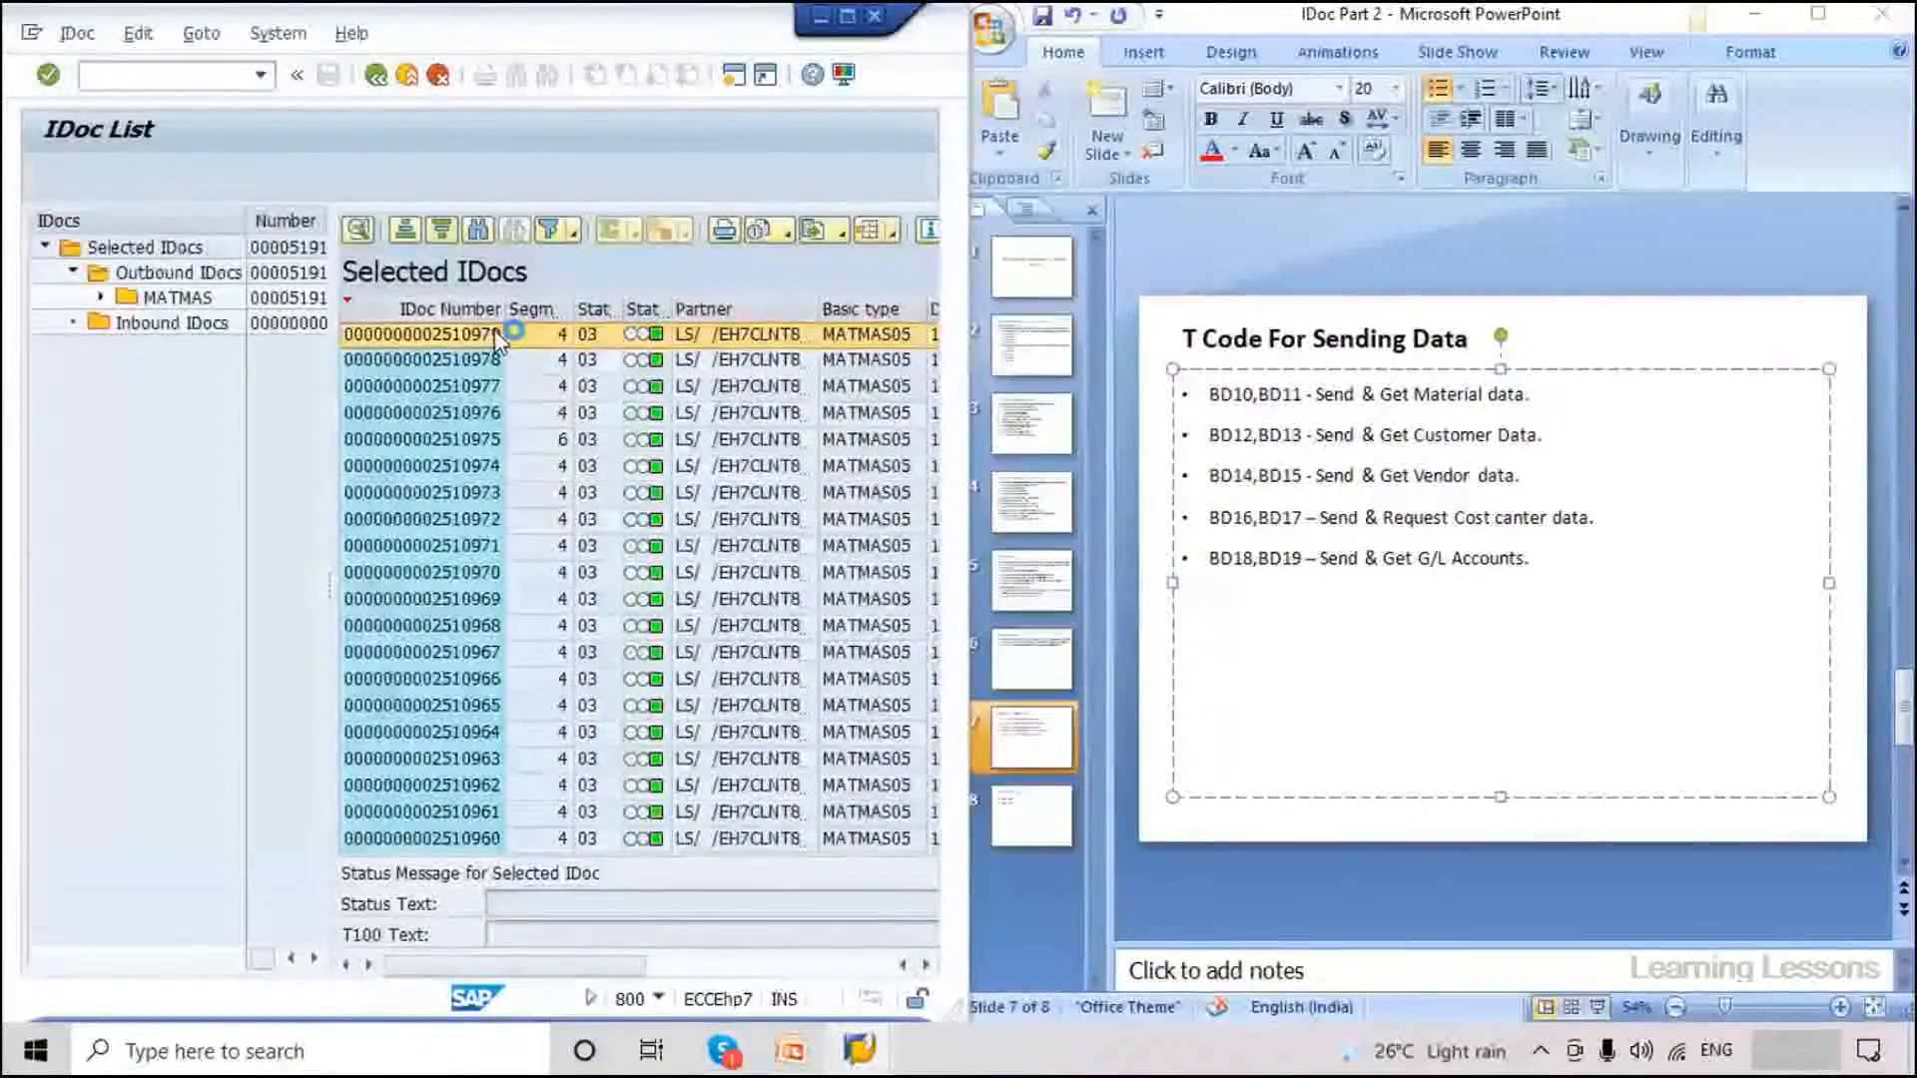
Check the E1MARAM fields: material 3363, industry sector, created-by, unit PCE, and status 03.
{"action": "left_click_drag", "start_coordinate": [771, 625], "coordinate": [818, 629]}
{"action": "left_click", "coordinate": [643, 800]}
{"action": "left_click_drag", "start_coordinate": [715, 683], "coordinate": [432, 677]}
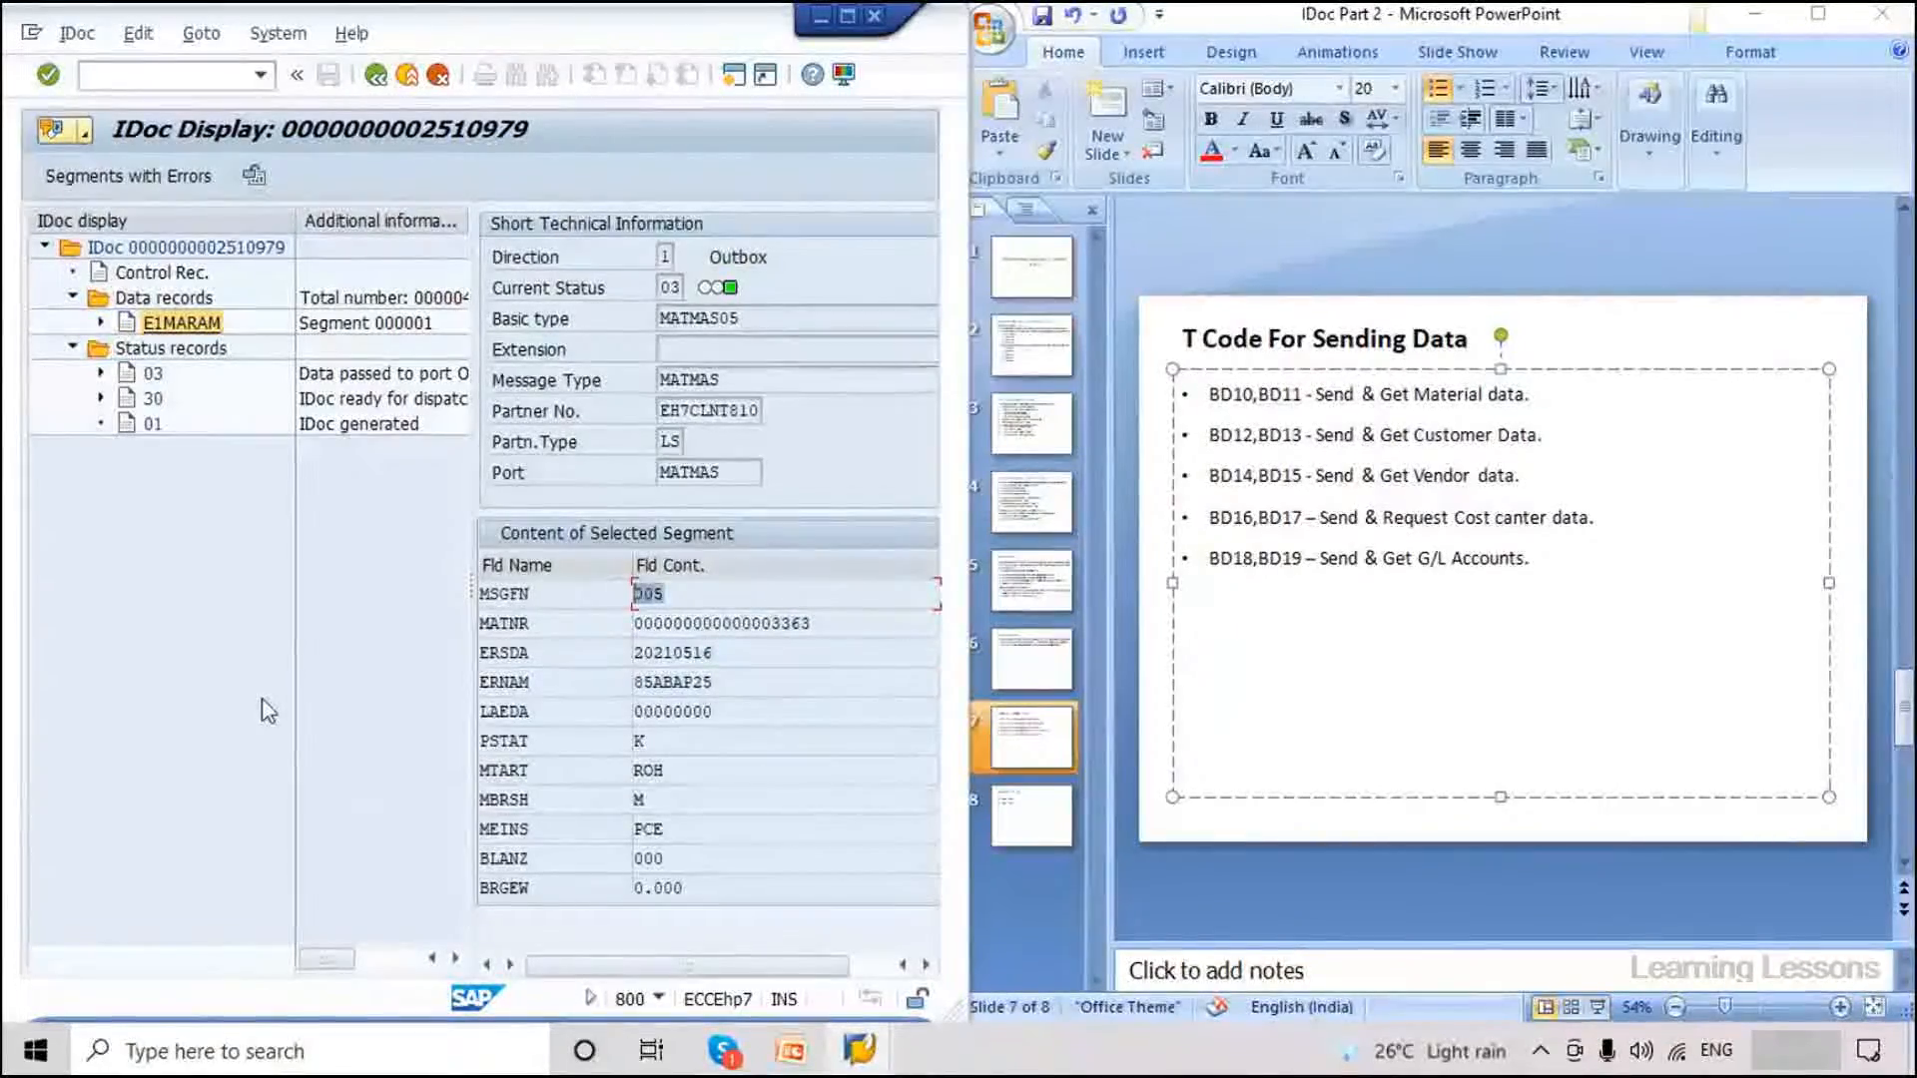
{"action": "left_click", "coordinate": [491, 829]}
{"action": "left_click", "coordinate": [642, 827]}
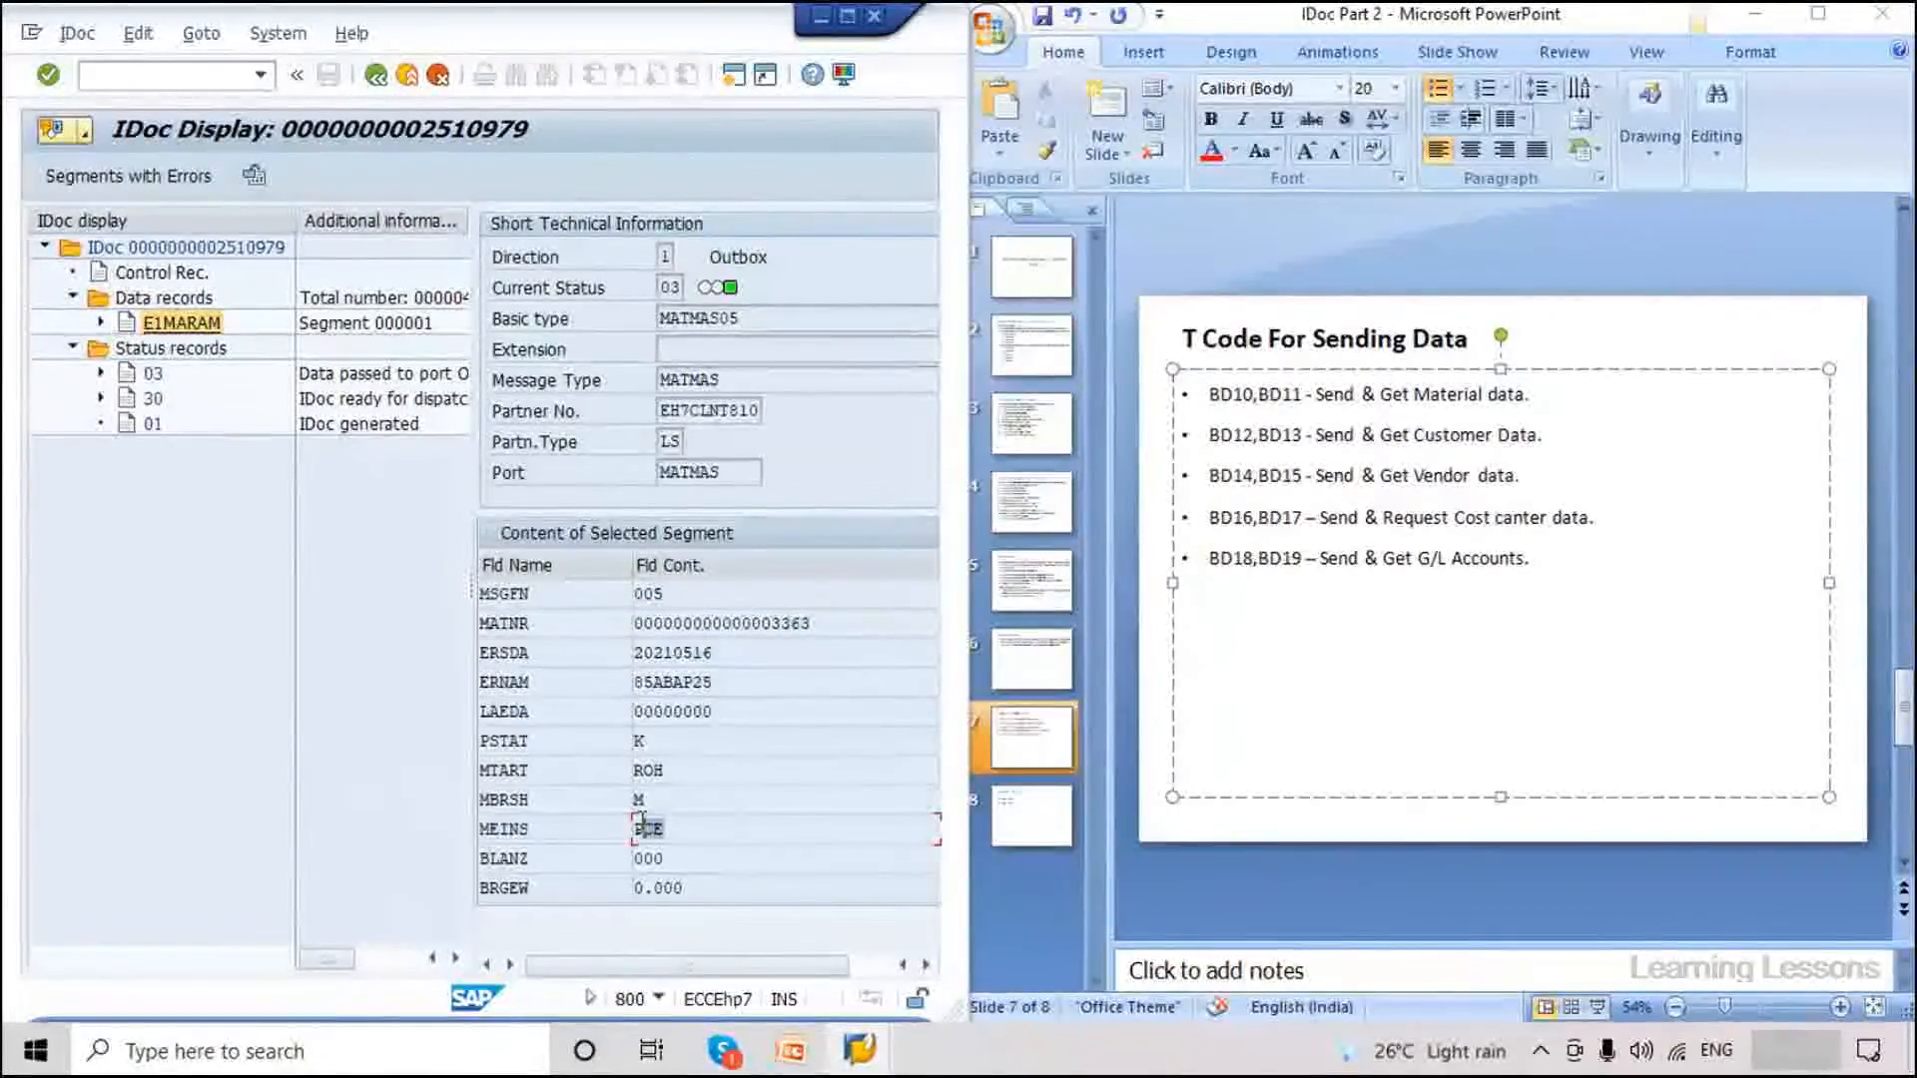
{"action": "left_click_drag", "start_coordinate": [642, 824], "coordinate": [635, 828]}
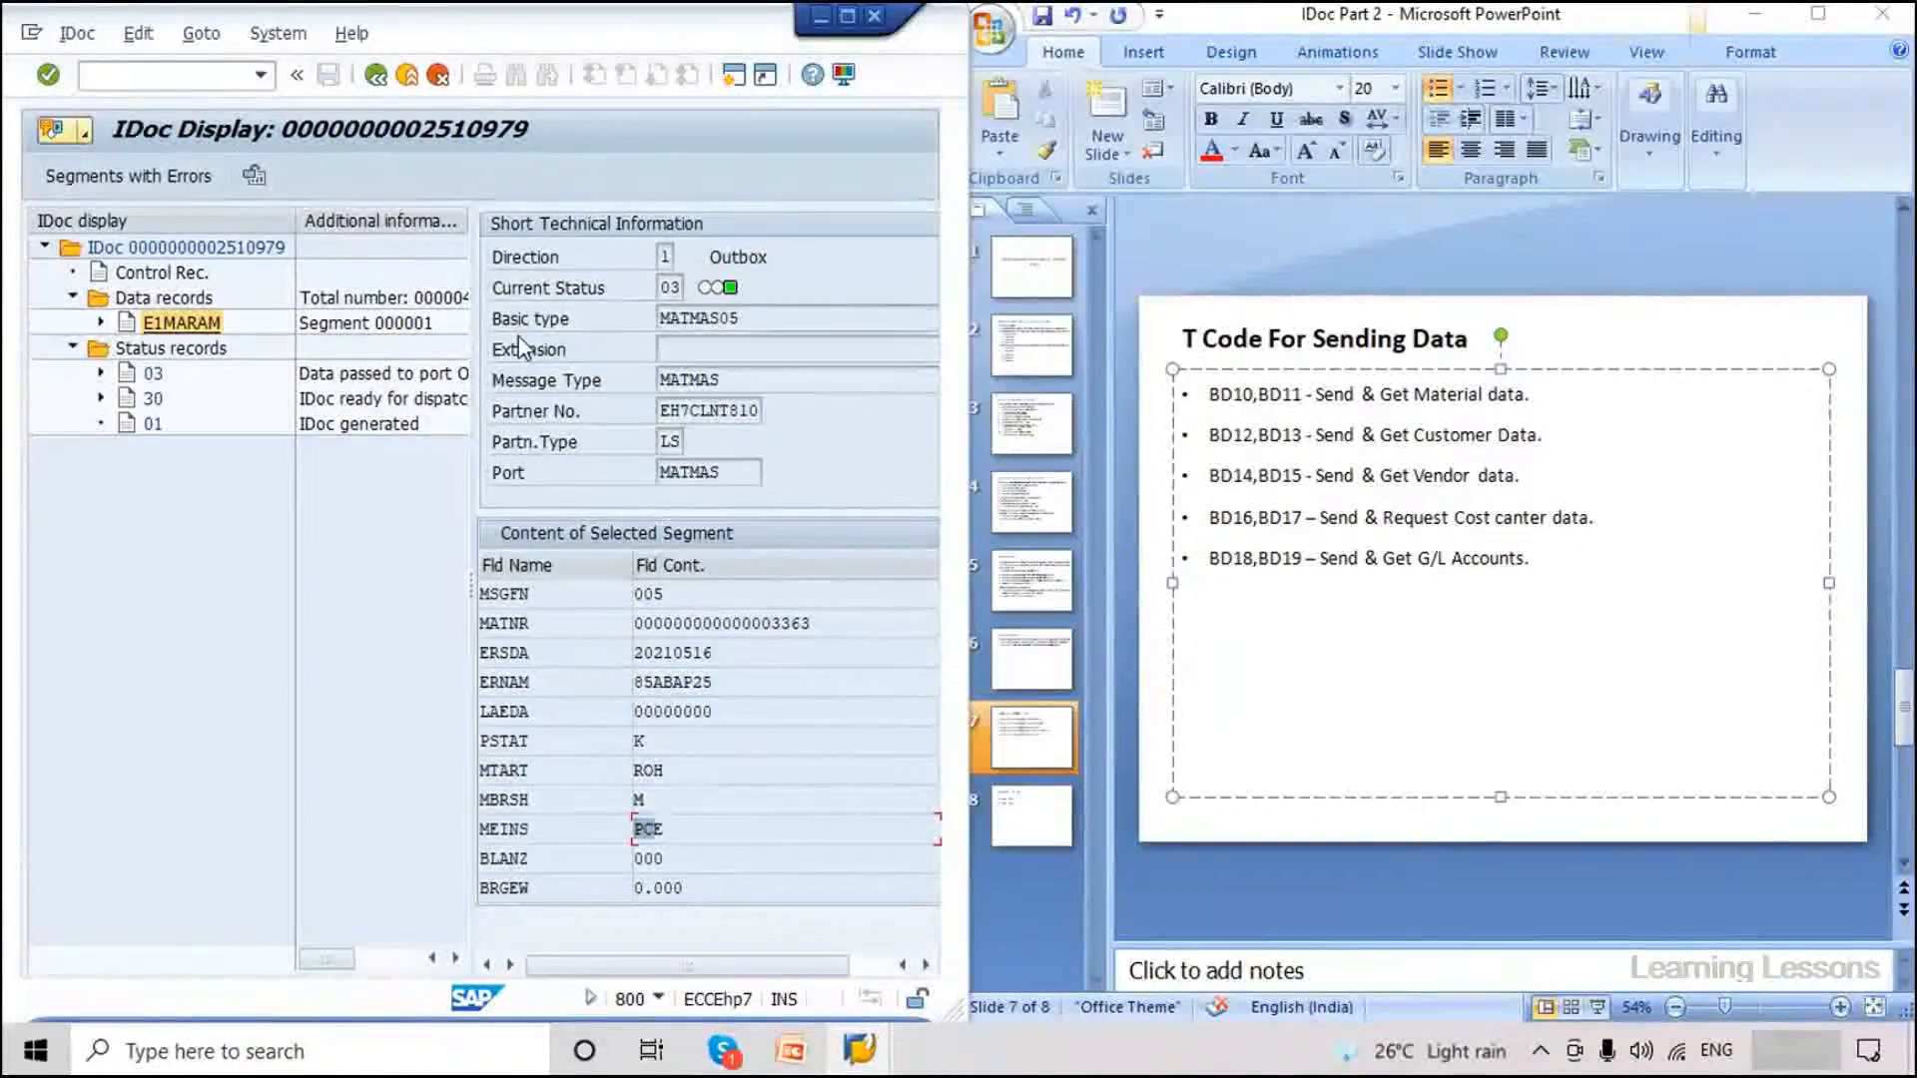
{"action": "left_click_drag", "start_coordinate": [661, 288], "coordinate": [682, 288]}
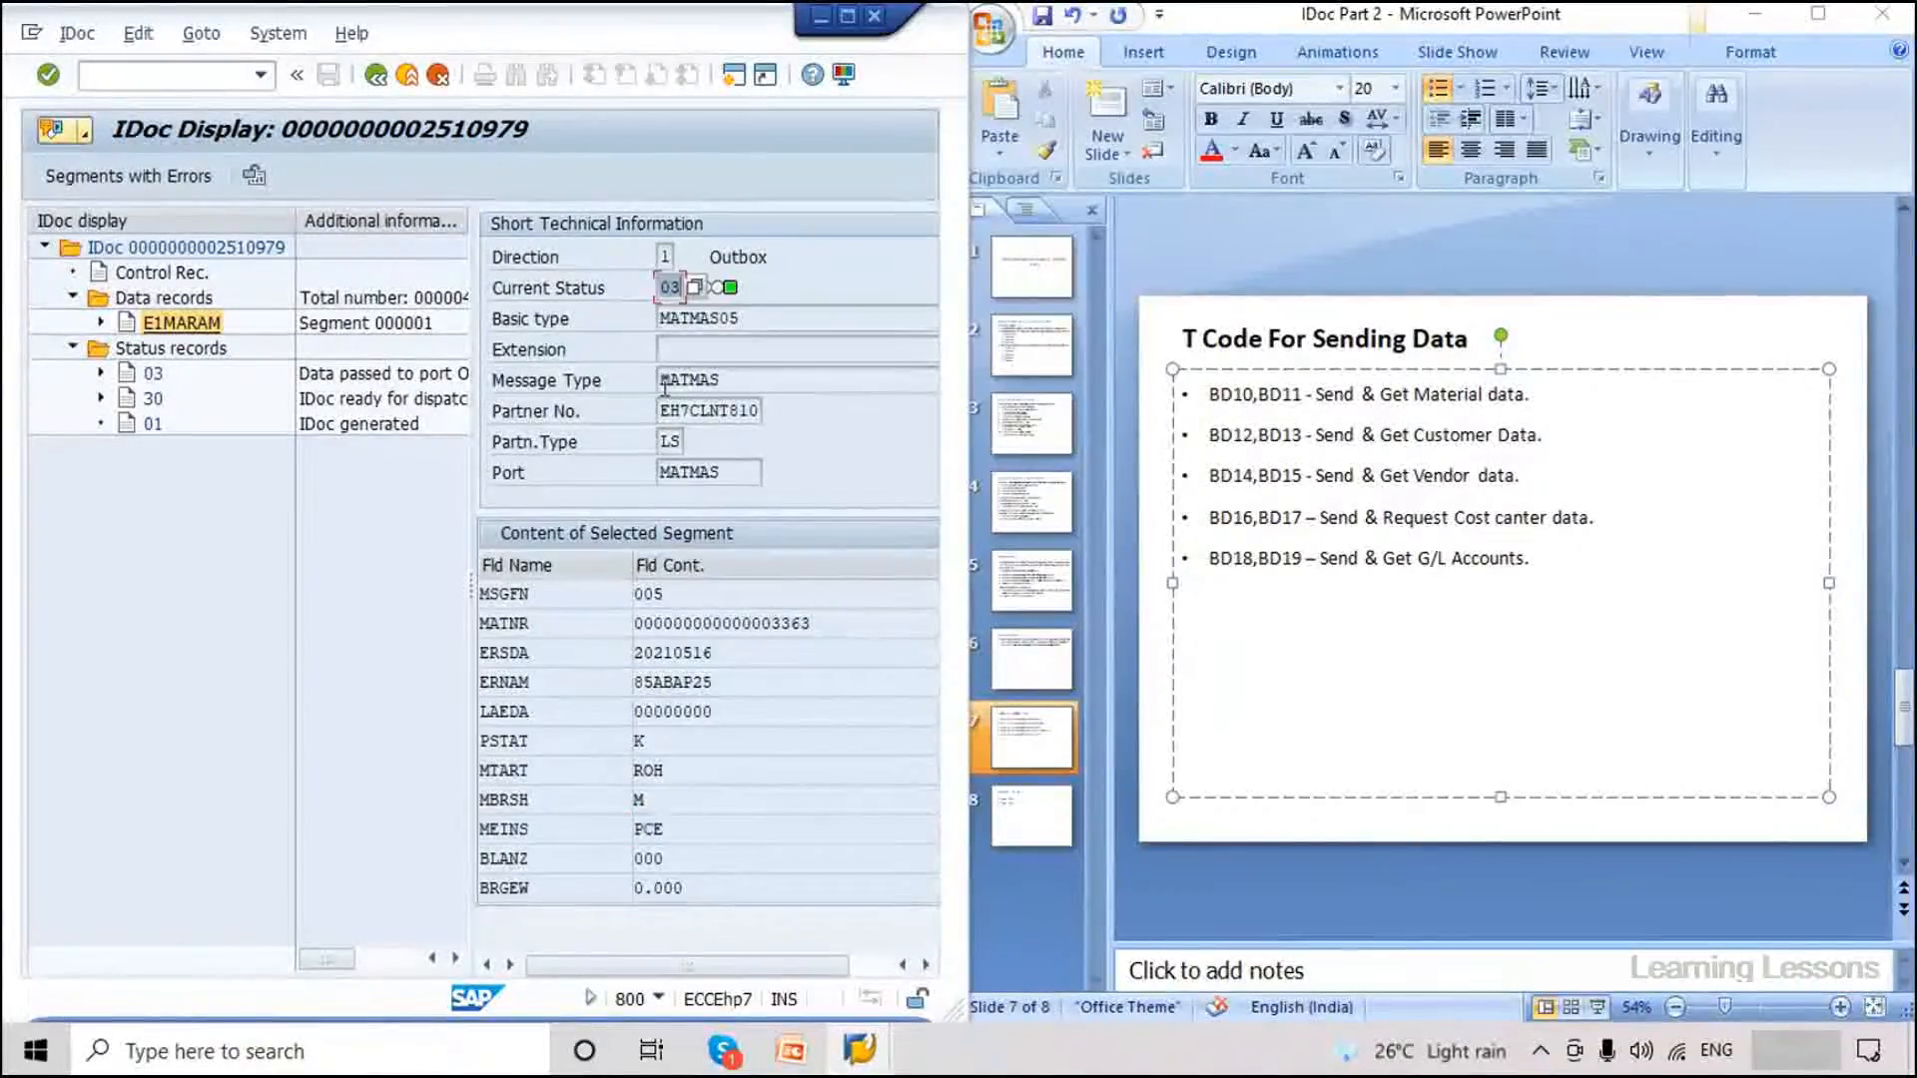
{"action": "left_click", "coordinate": [857, 1046]}
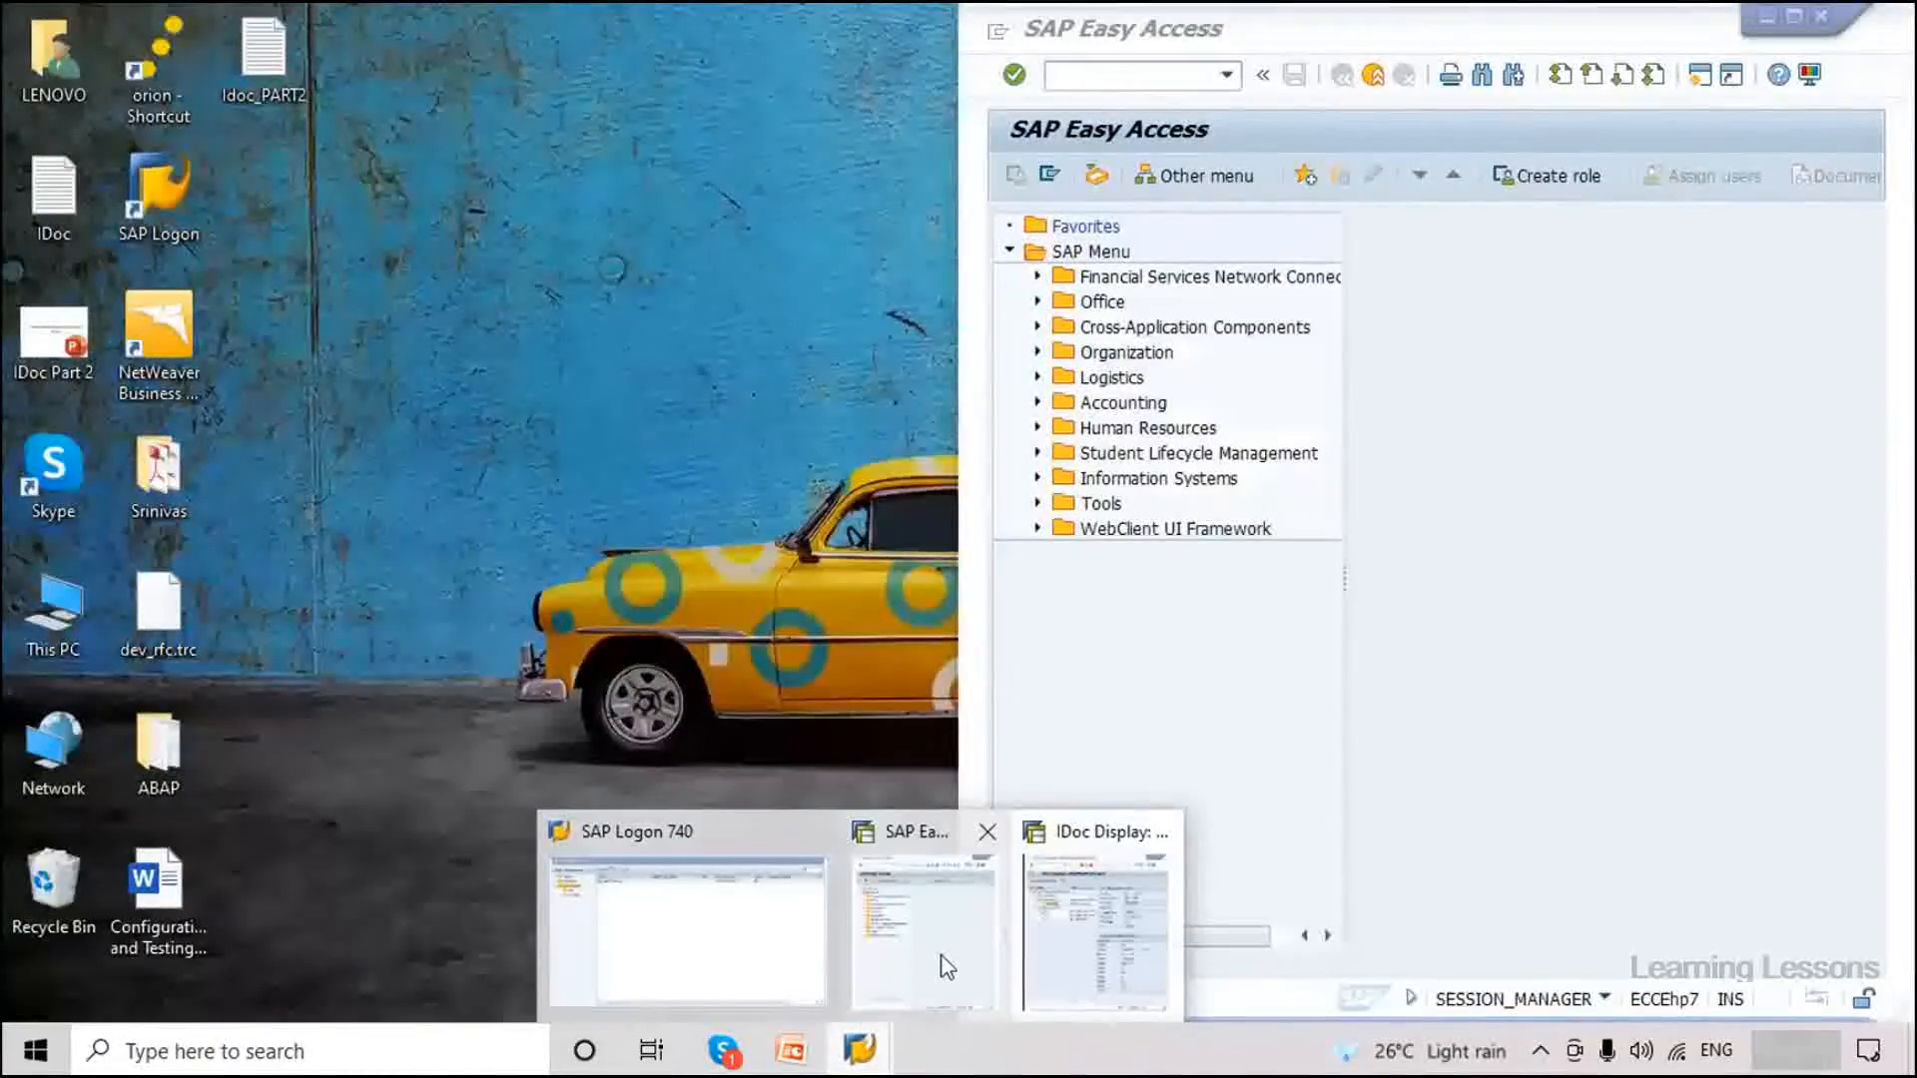
Place both SAP windows side by side and submit /nwe in the Easy Access window.
{"action": "left_click", "coordinate": [944, 965]}
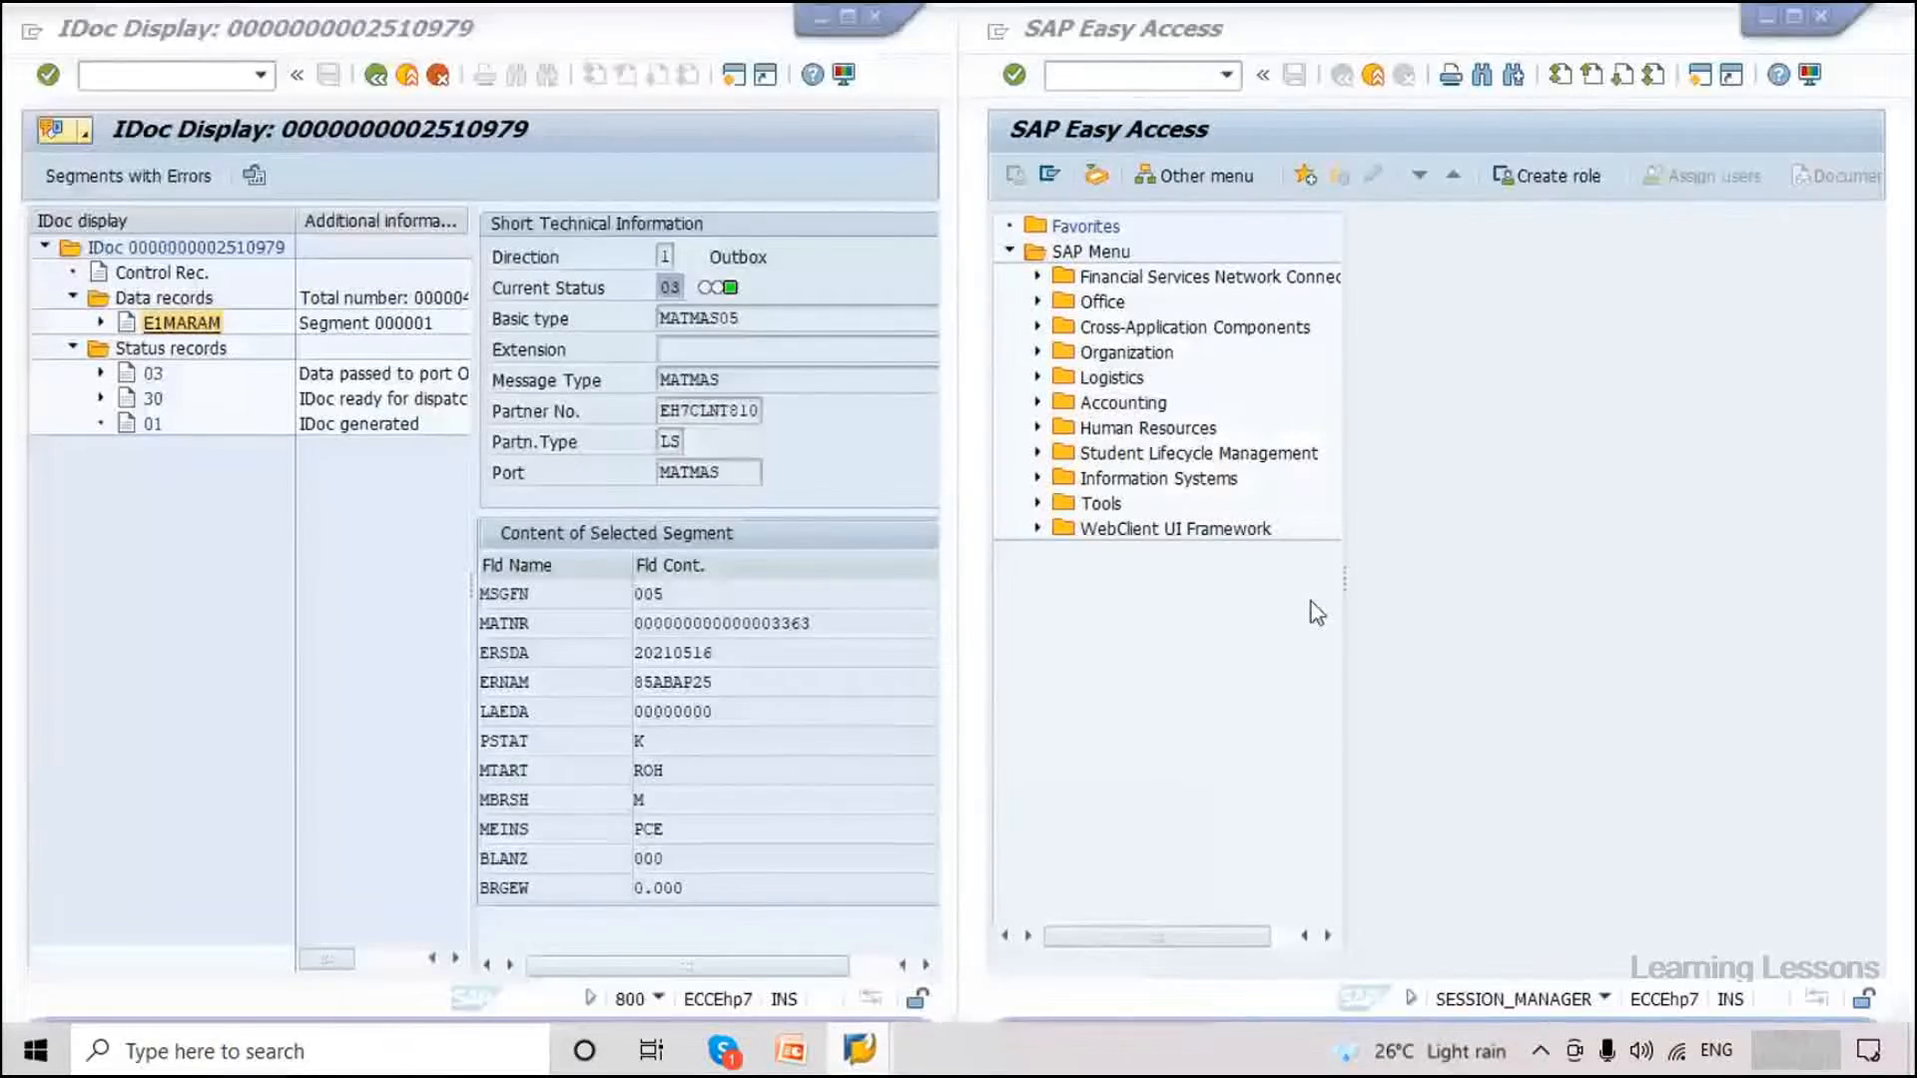
{"action": "left_click", "coordinate": [1310, 602]}
{"action": "type", "text": "/"}
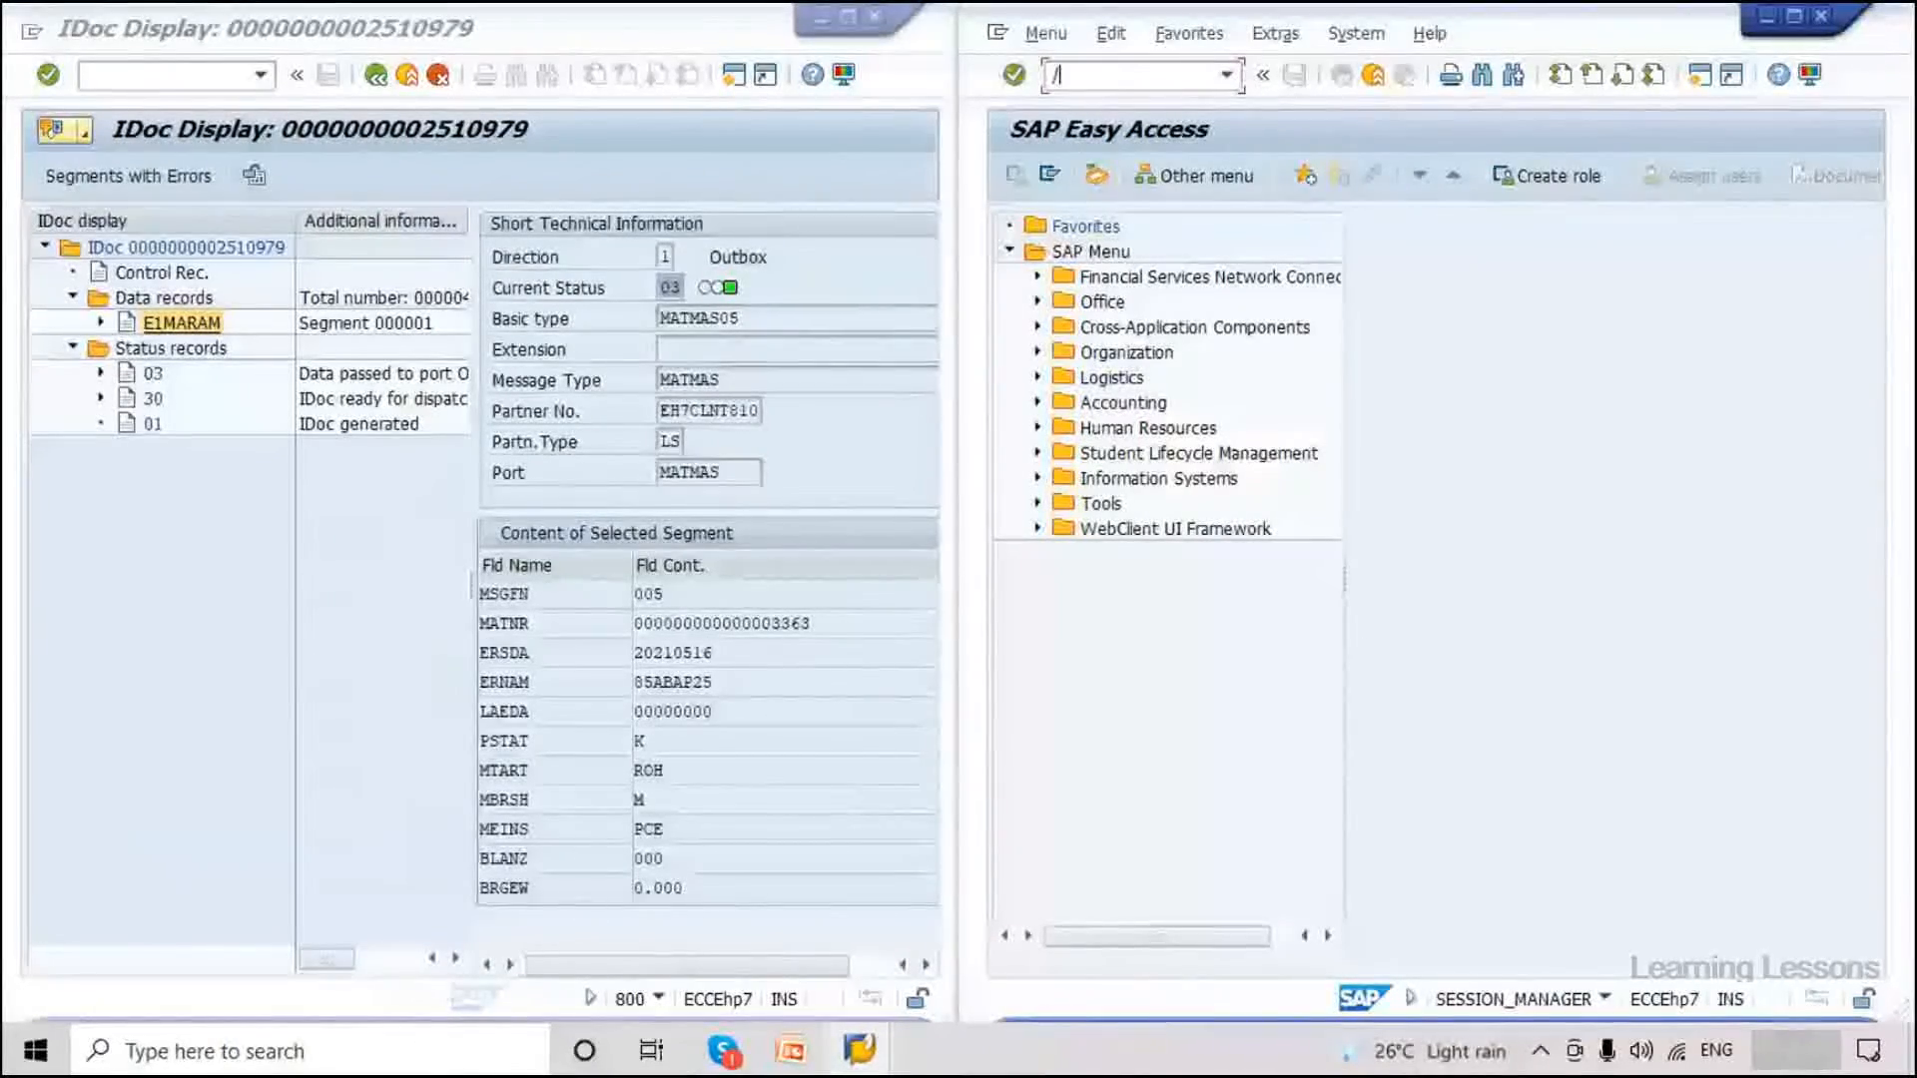
{"action": "type", "text": "nwe"}
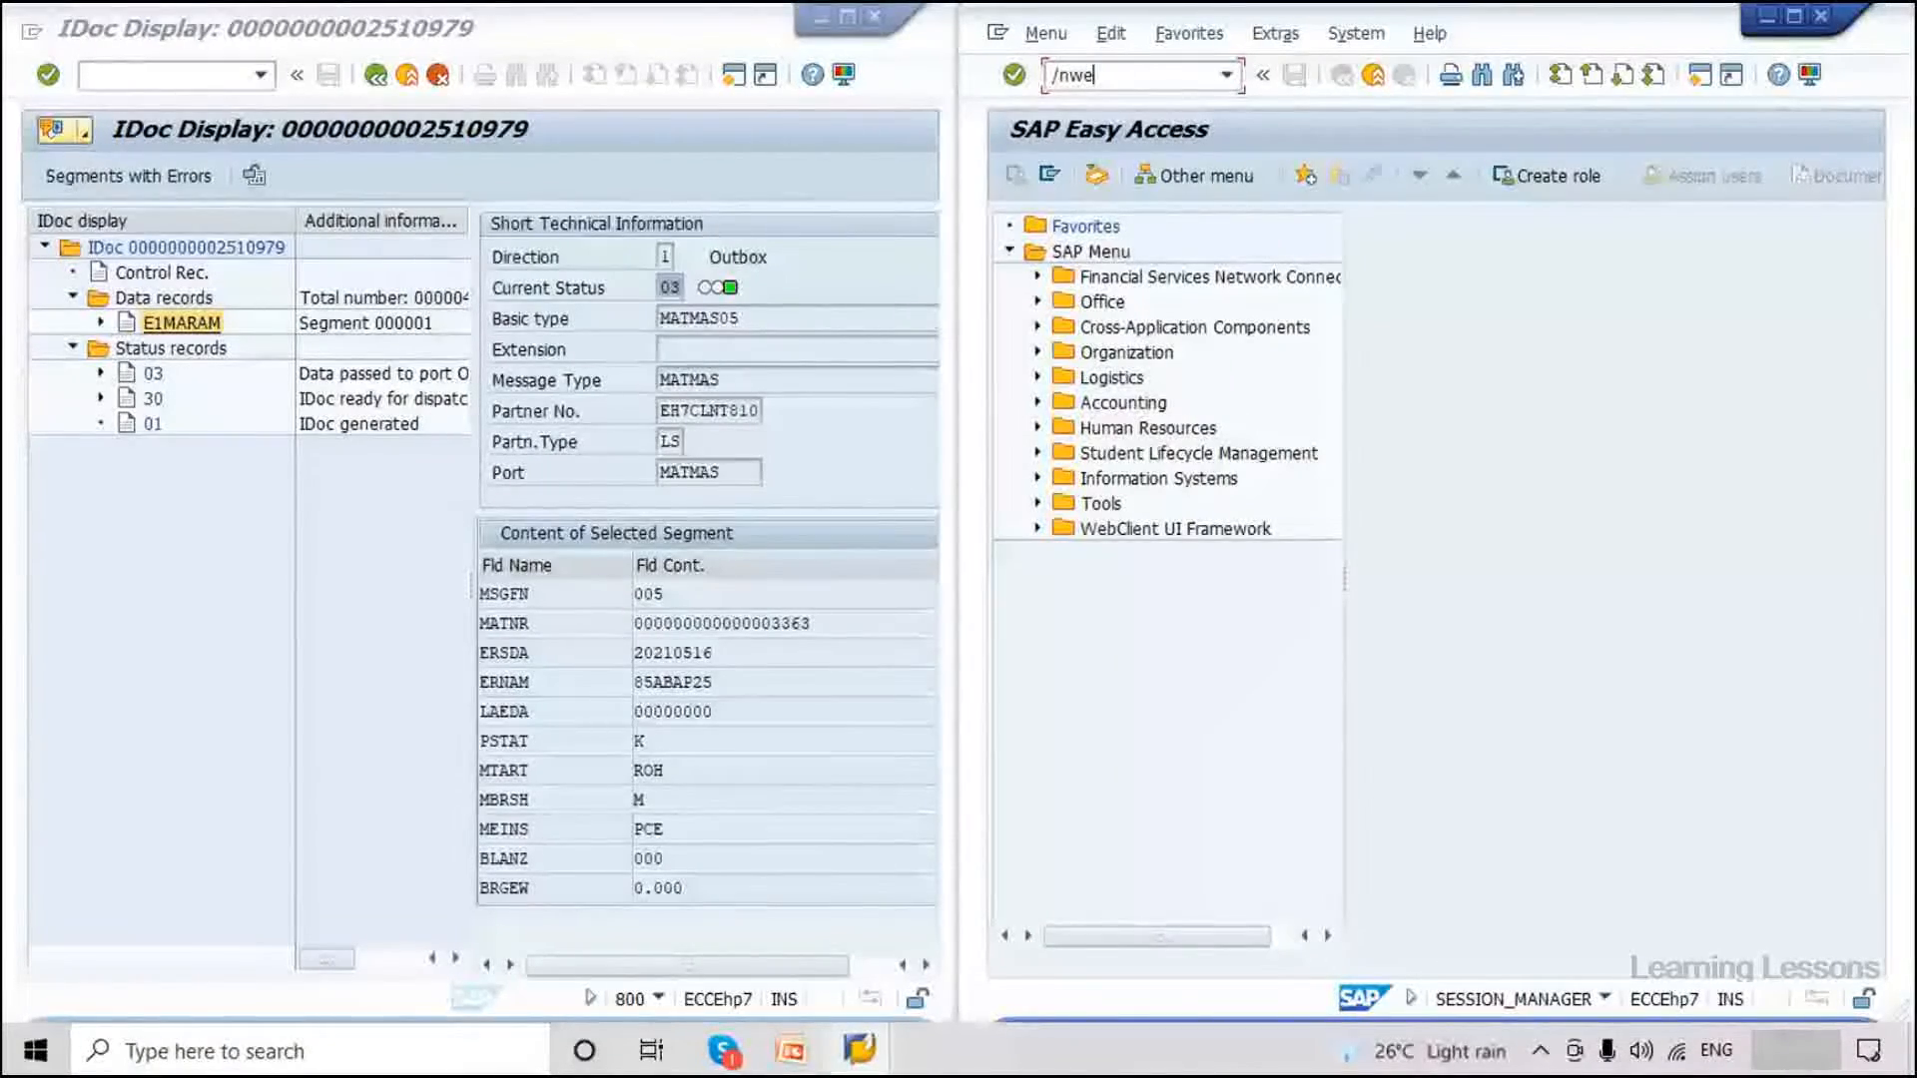
{"action": "key", "text": "Return"}
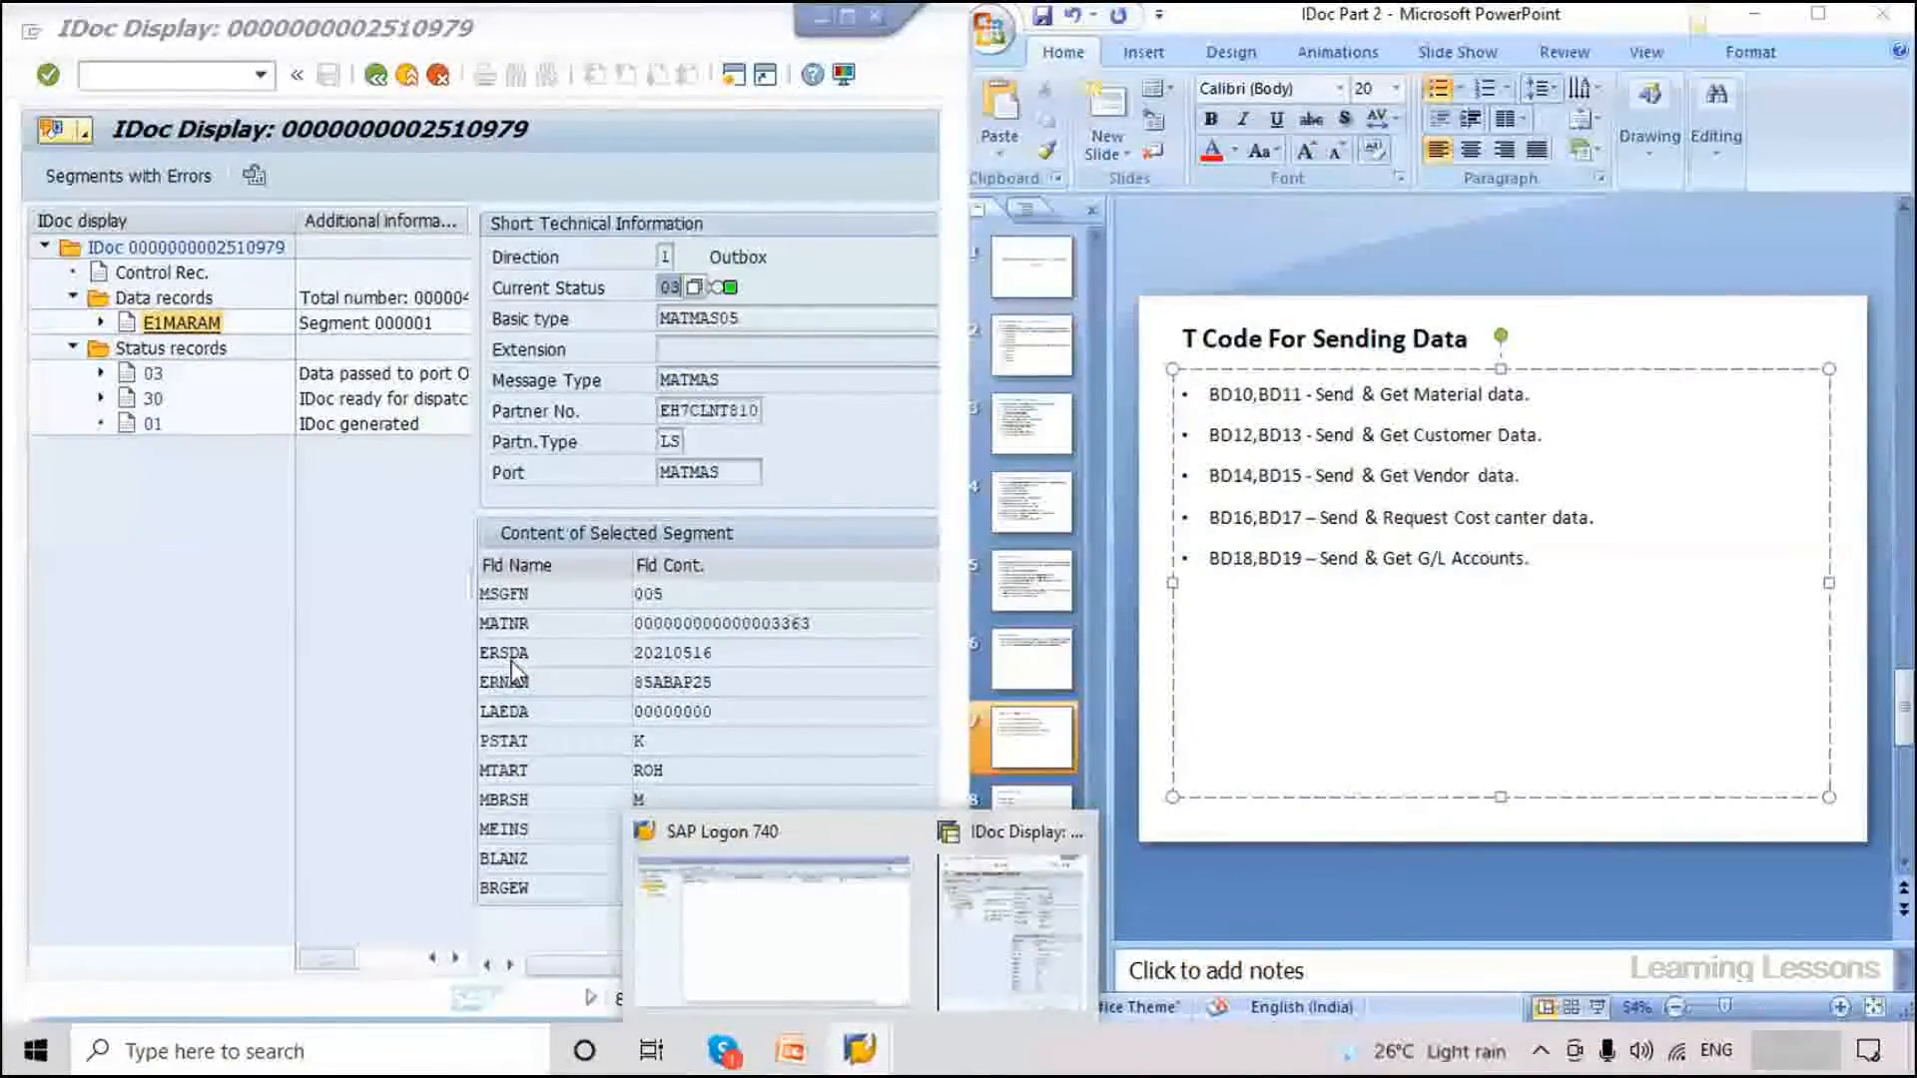
Log on to client 810 of ABAP Training, accept the multiple-logon prompt, and minimize SAP Logon.
{"action": "left_click", "coordinate": [774, 929]}
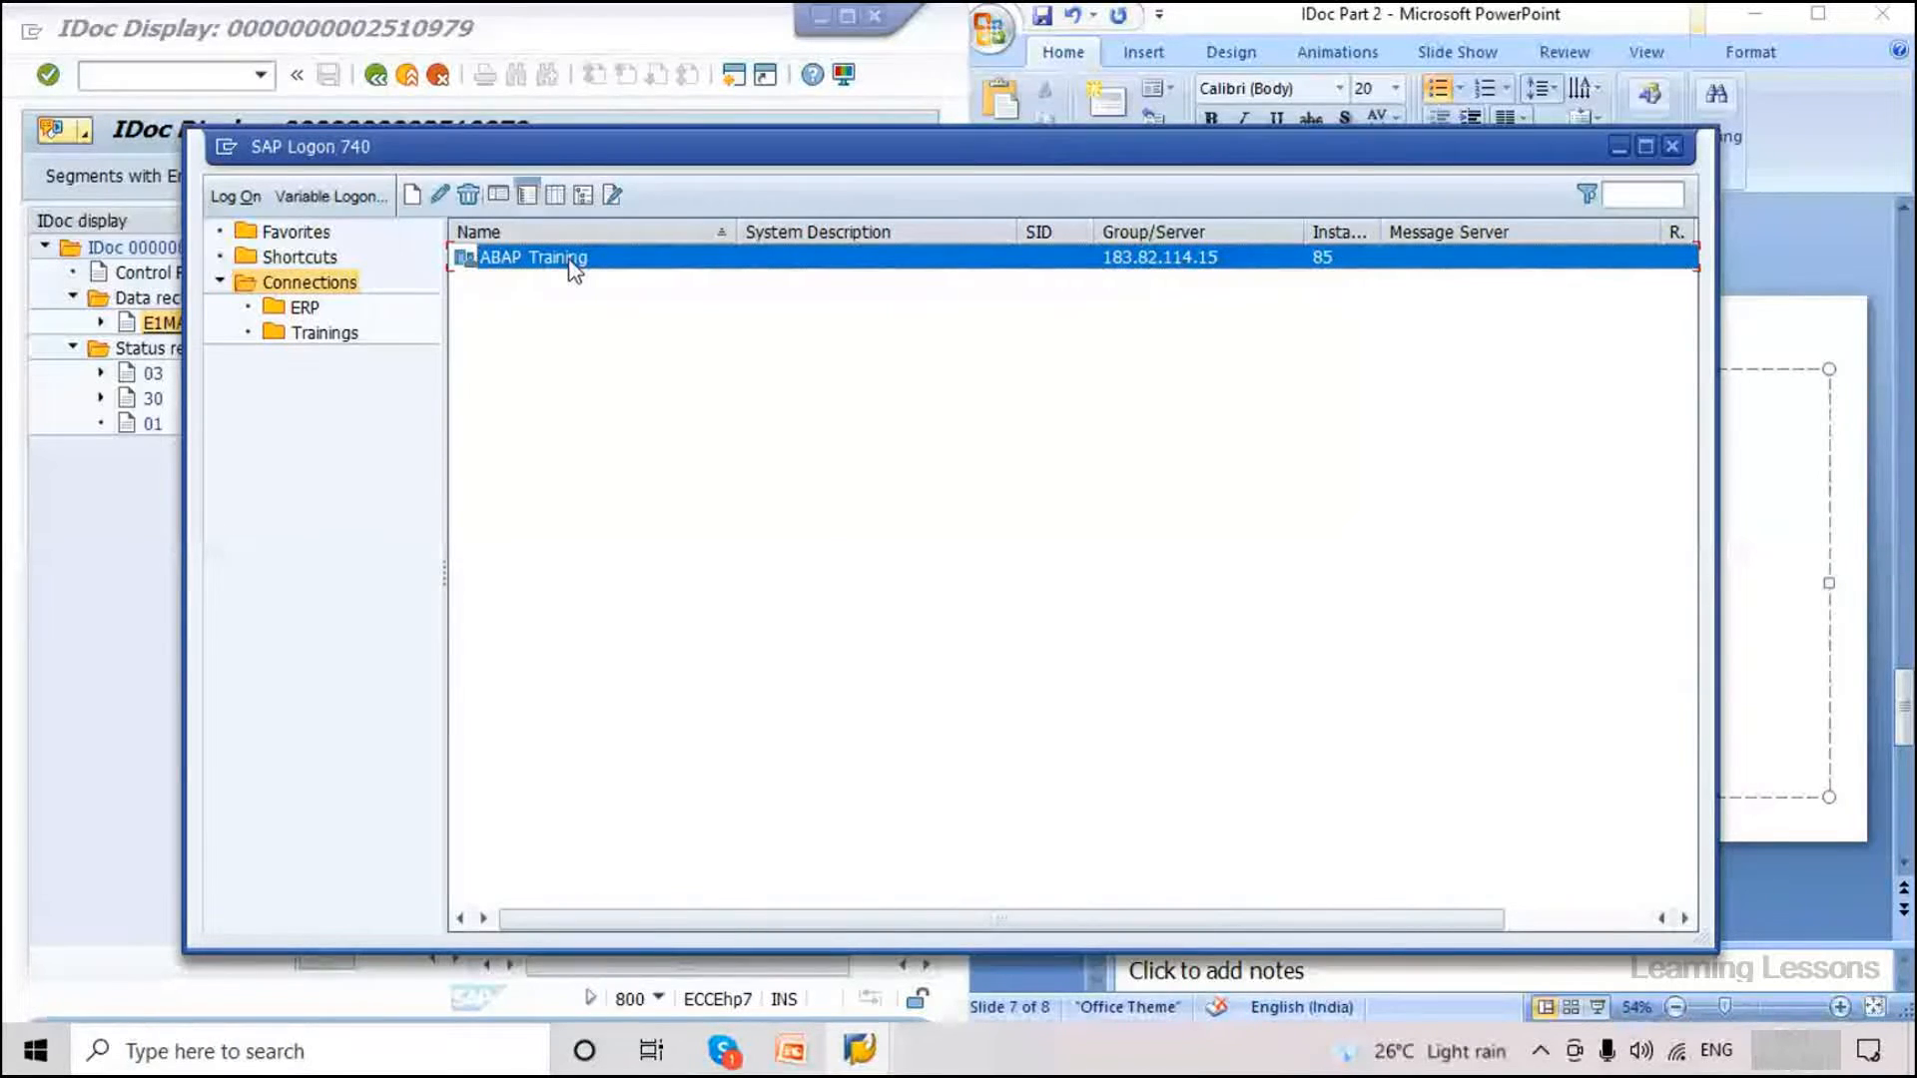
{"action": "double_click", "coordinate": [575, 259]}
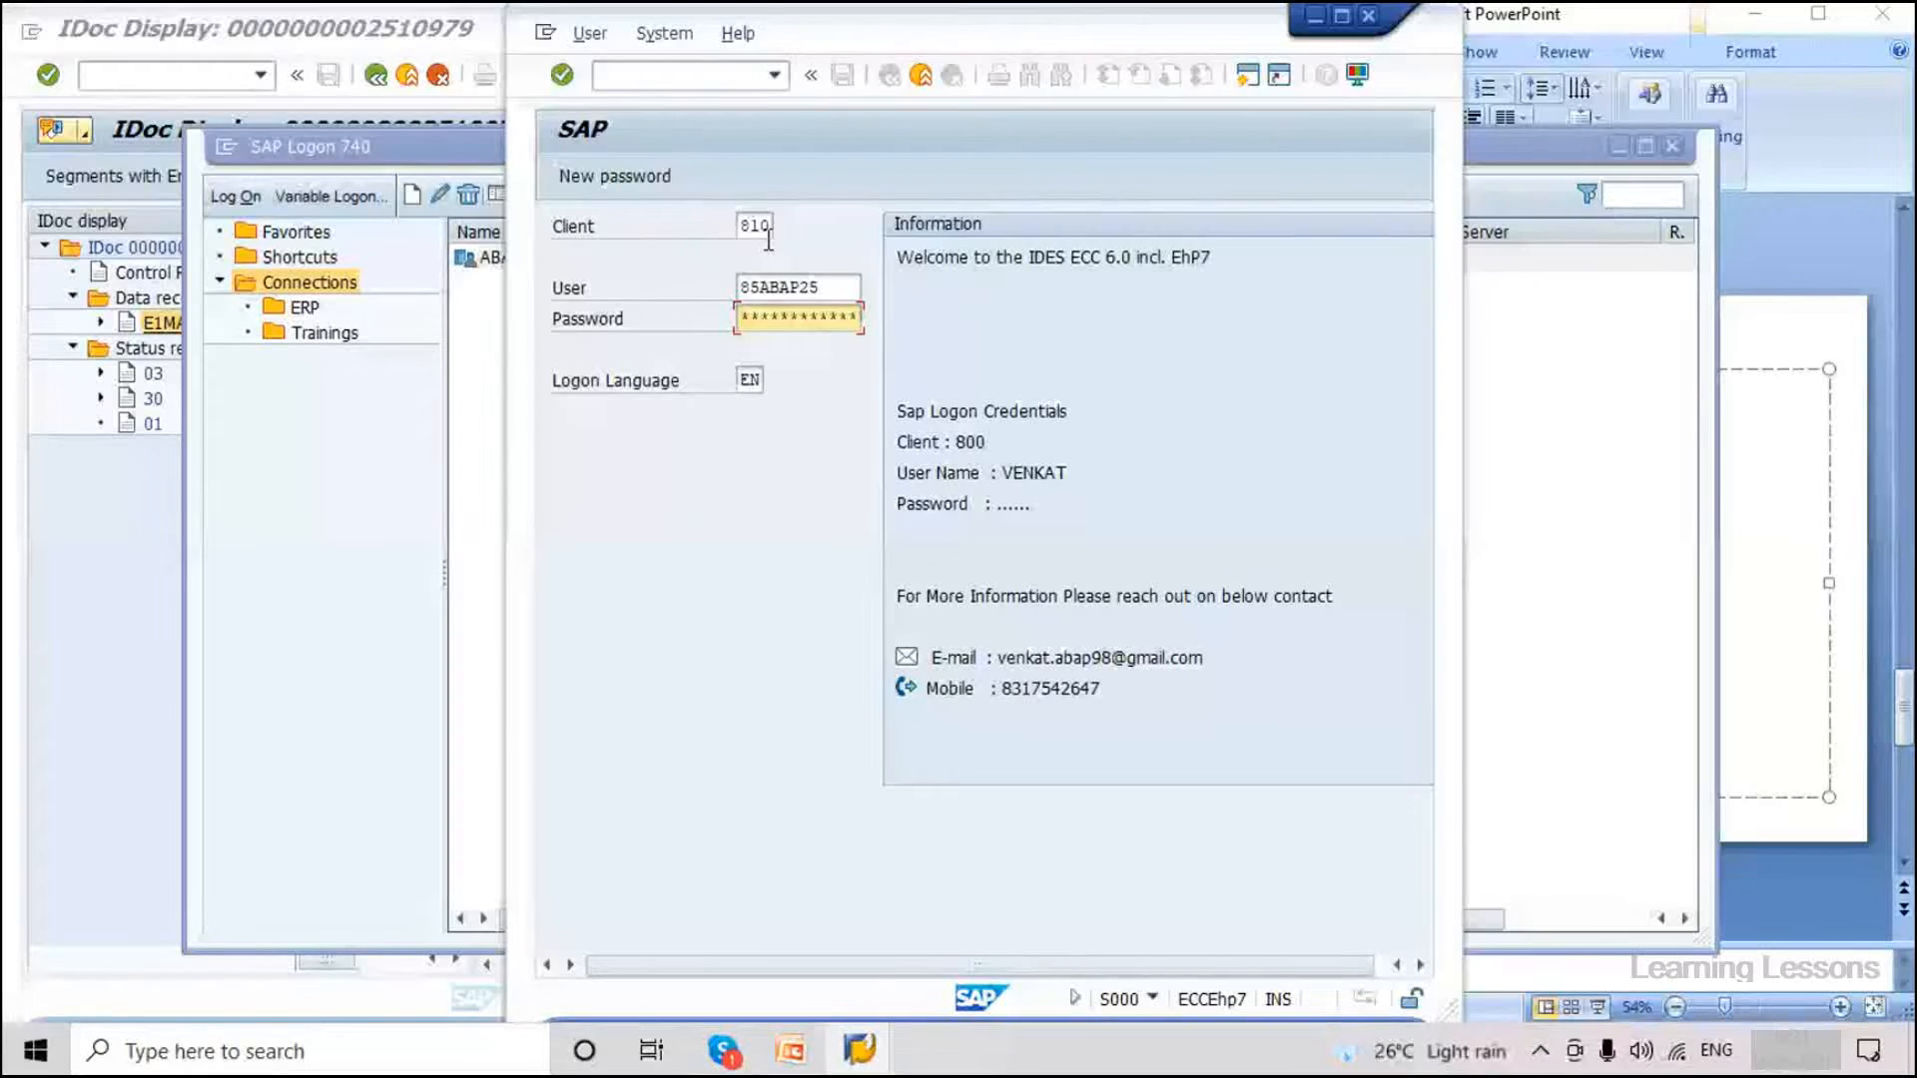
{"action": "key", "text": "Return"}
{"action": "left_click", "coordinate": [1393, 969]}
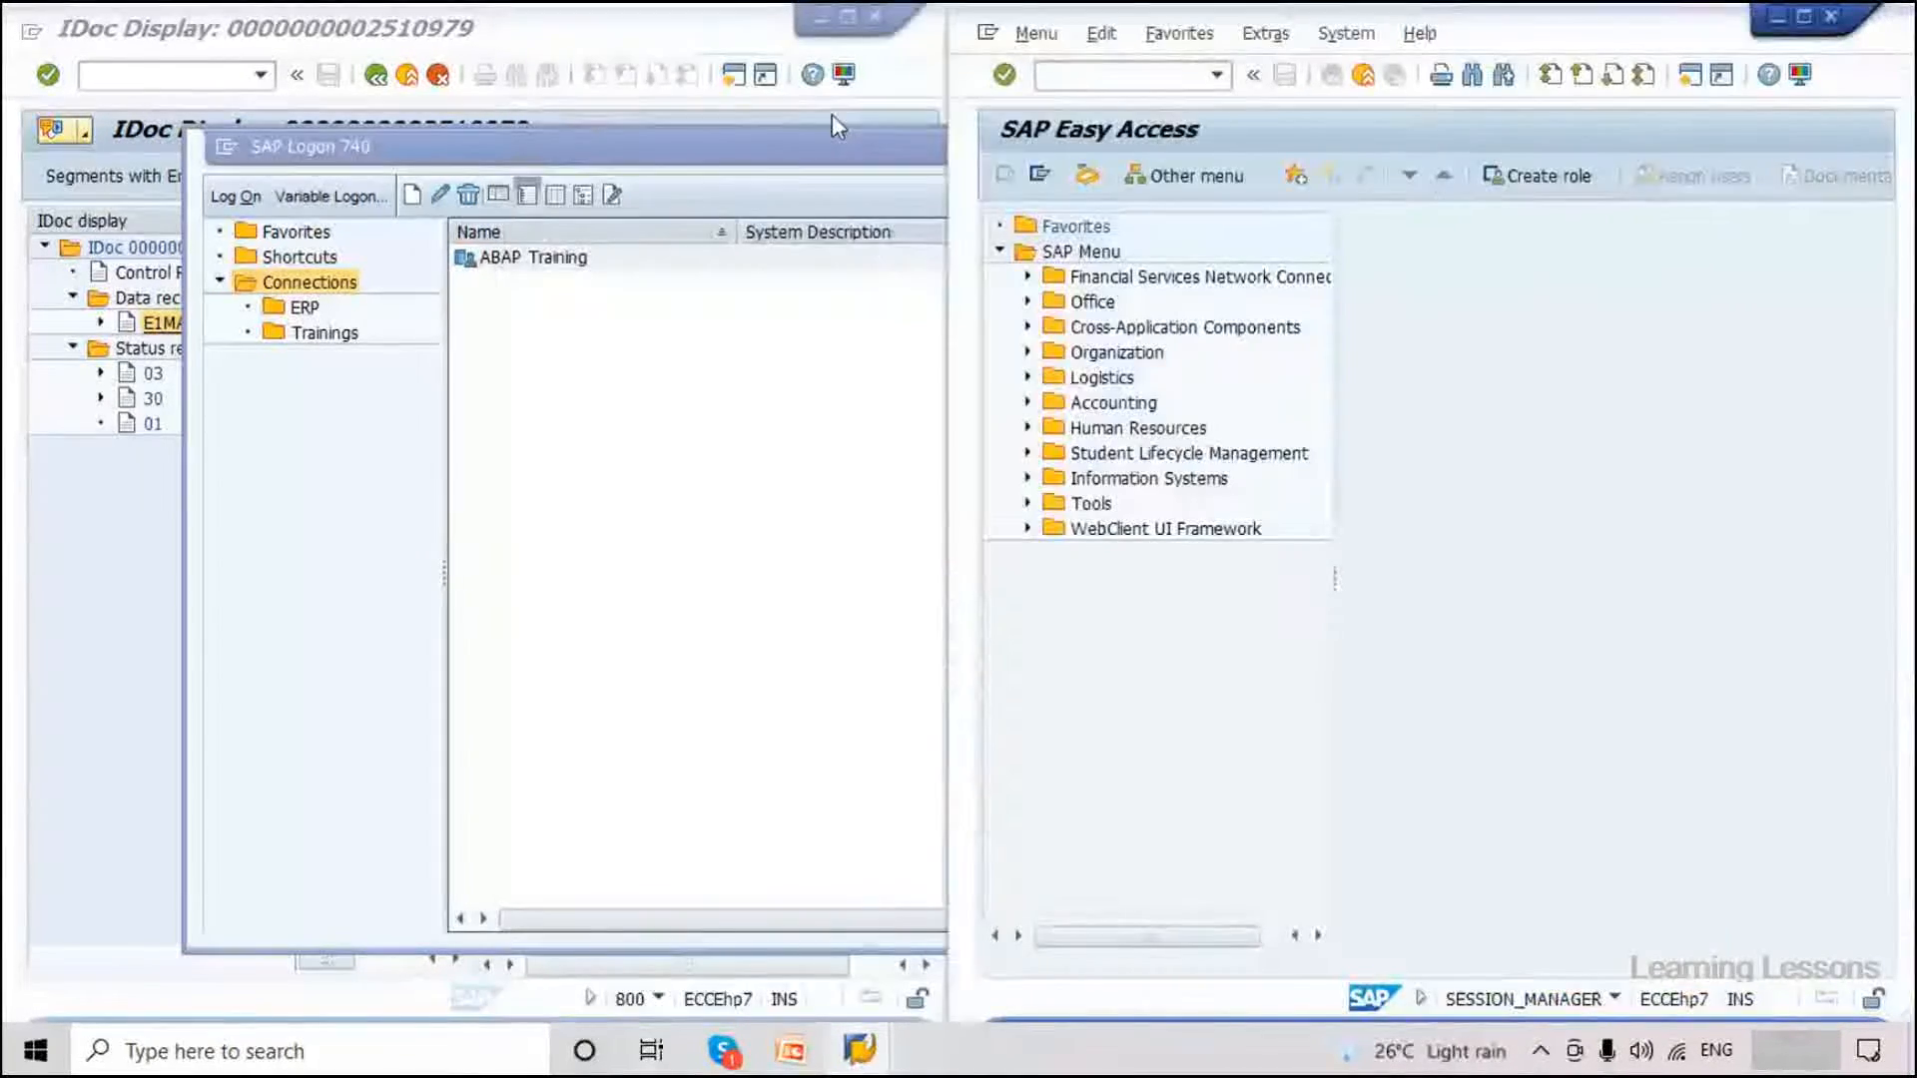
{"action": "left_click", "coordinate": [837, 130]}
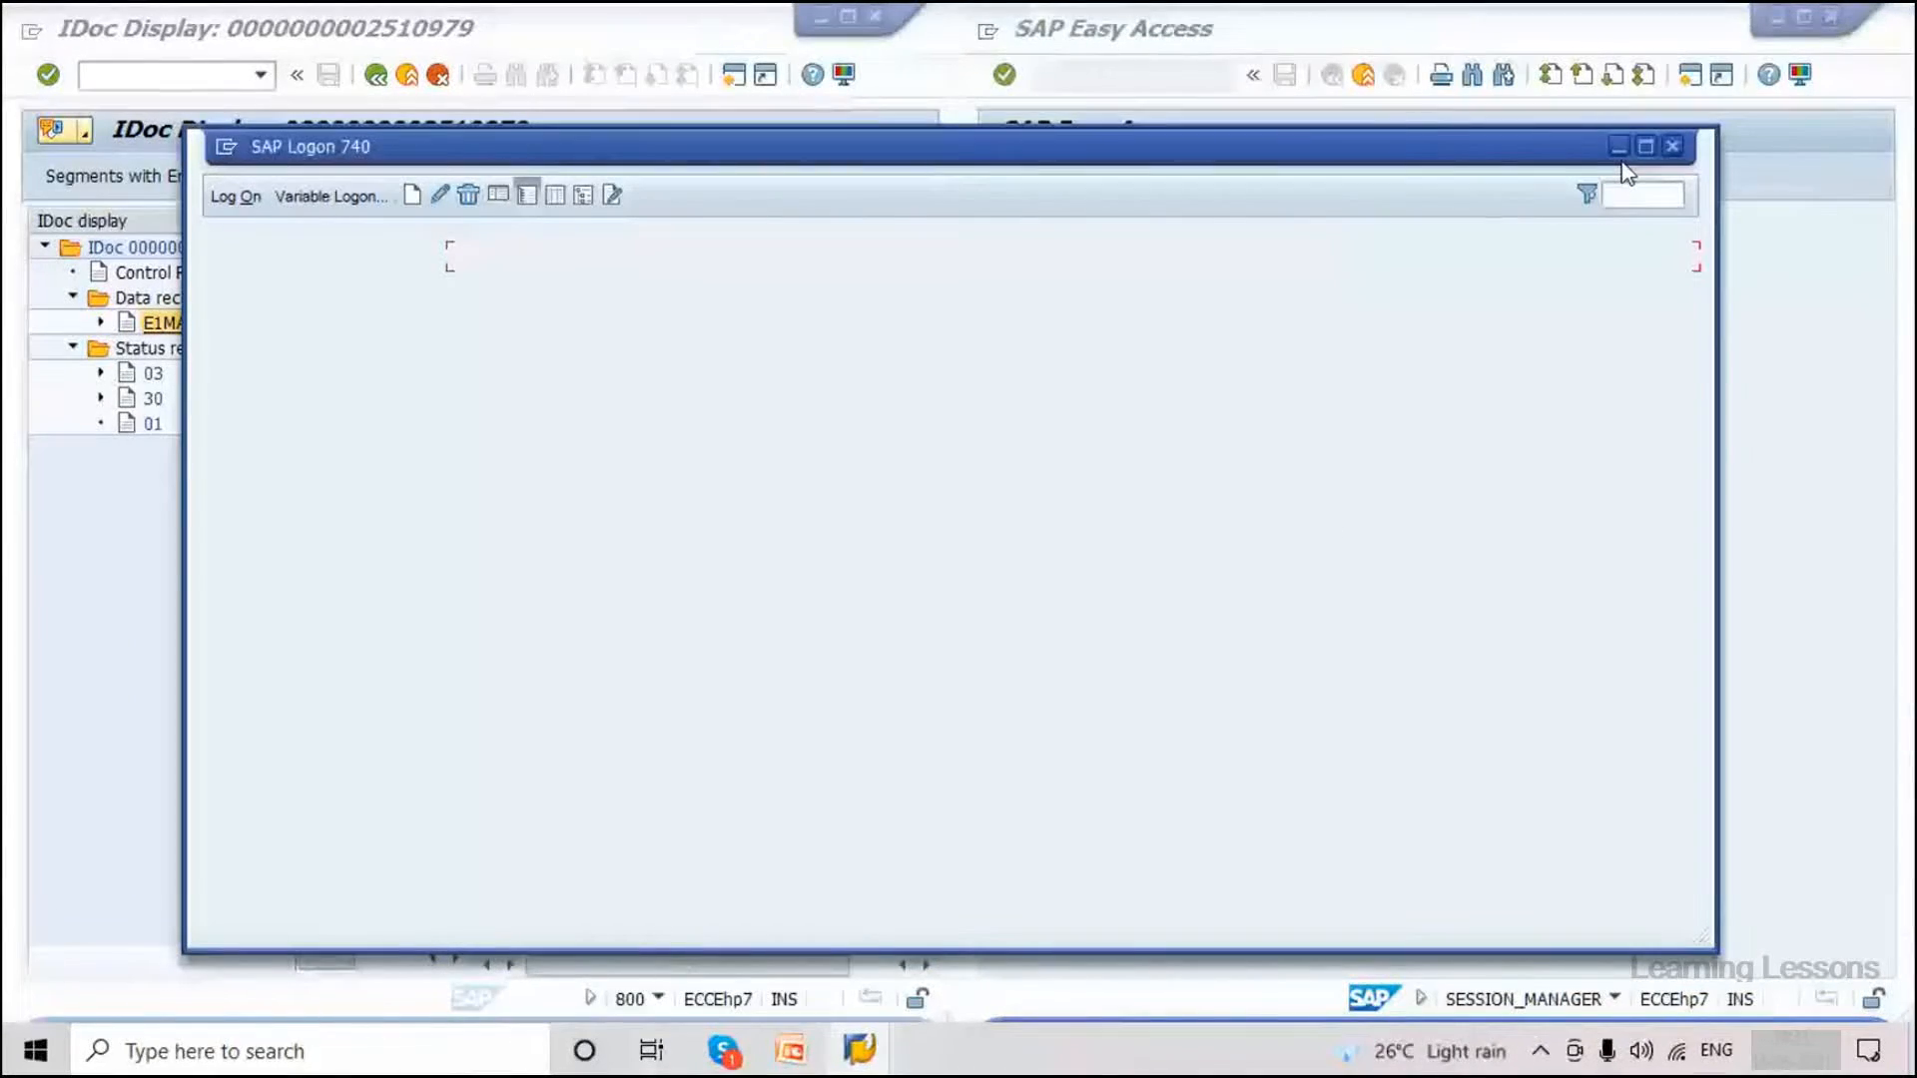
{"action": "left_click", "coordinate": [1619, 146]}
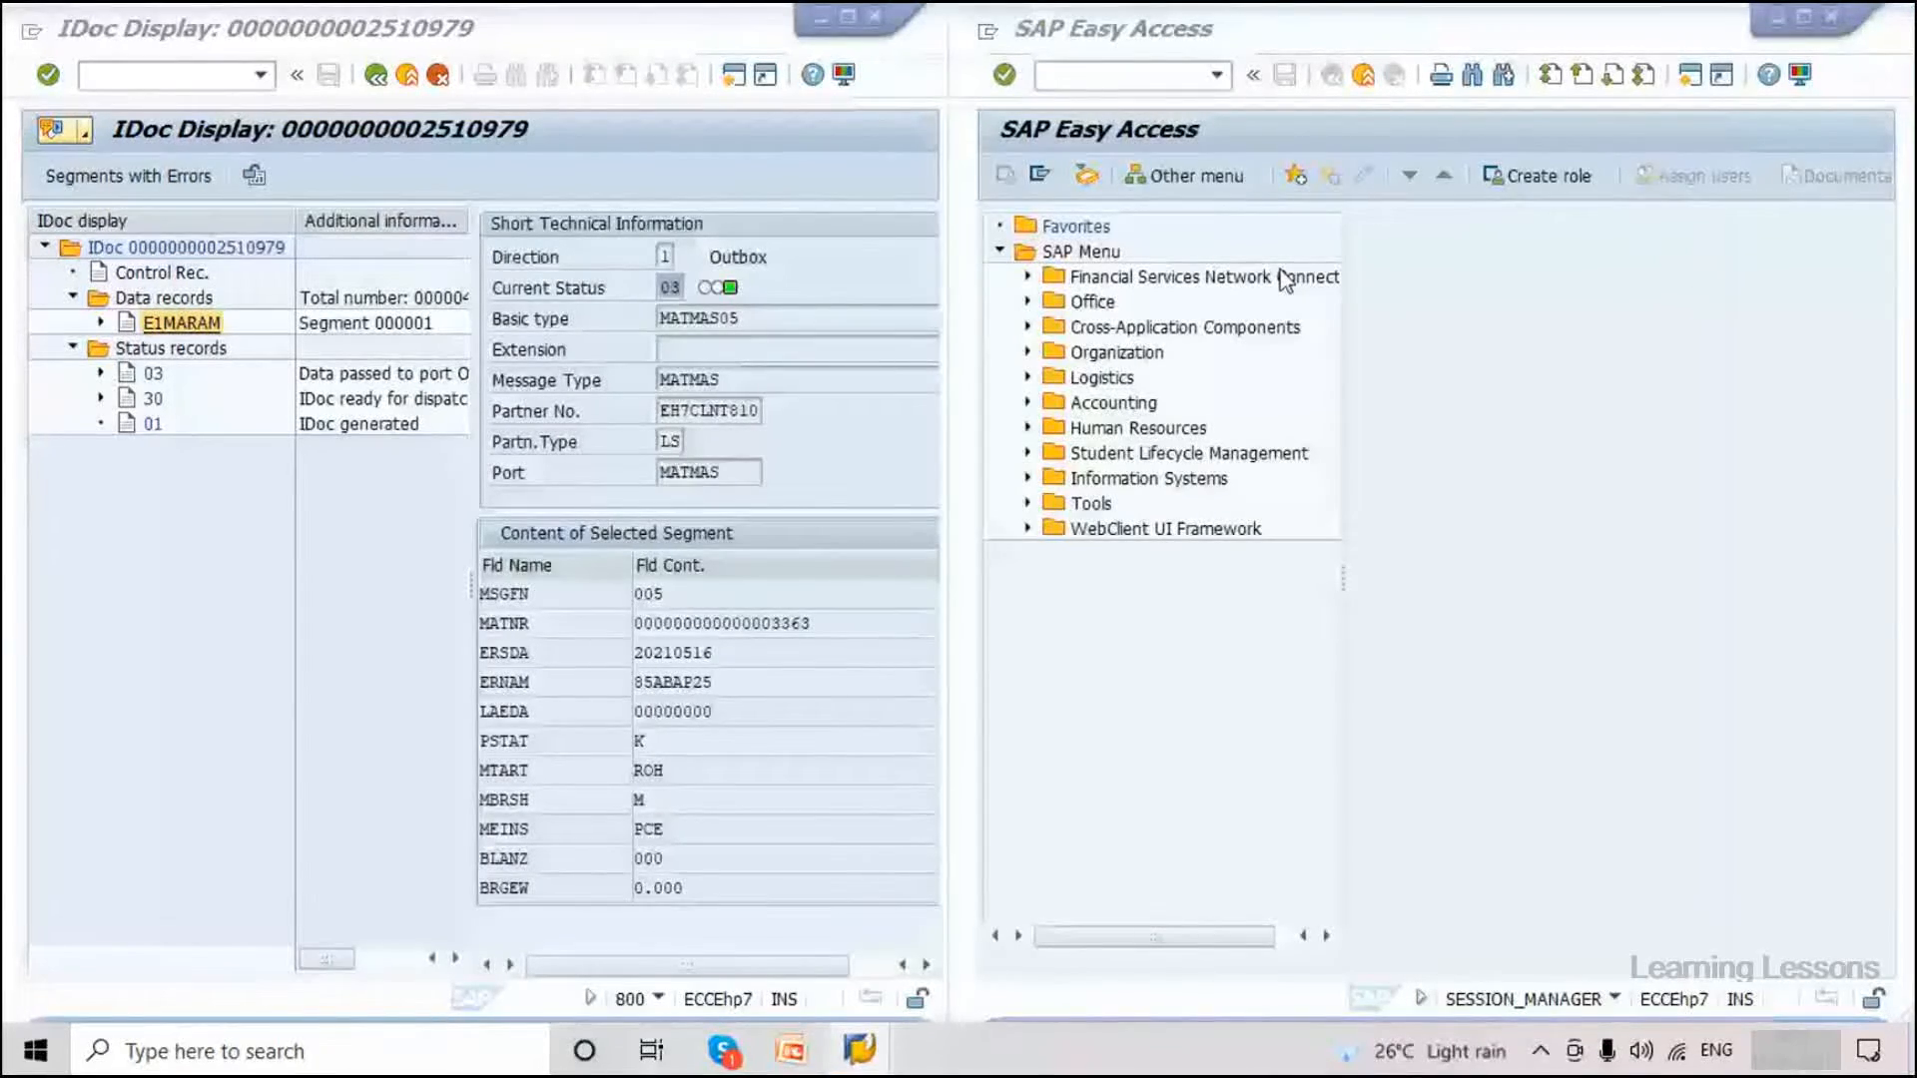
In client 810, list MATMAS05 IDocs in WE02 and open inbound IDoc 127198 from EH7CLNT800.
{"action": "left_click", "coordinate": [1093, 74]}
{"action": "type", "text": "we02"}
{"action": "key", "text": "Return"}
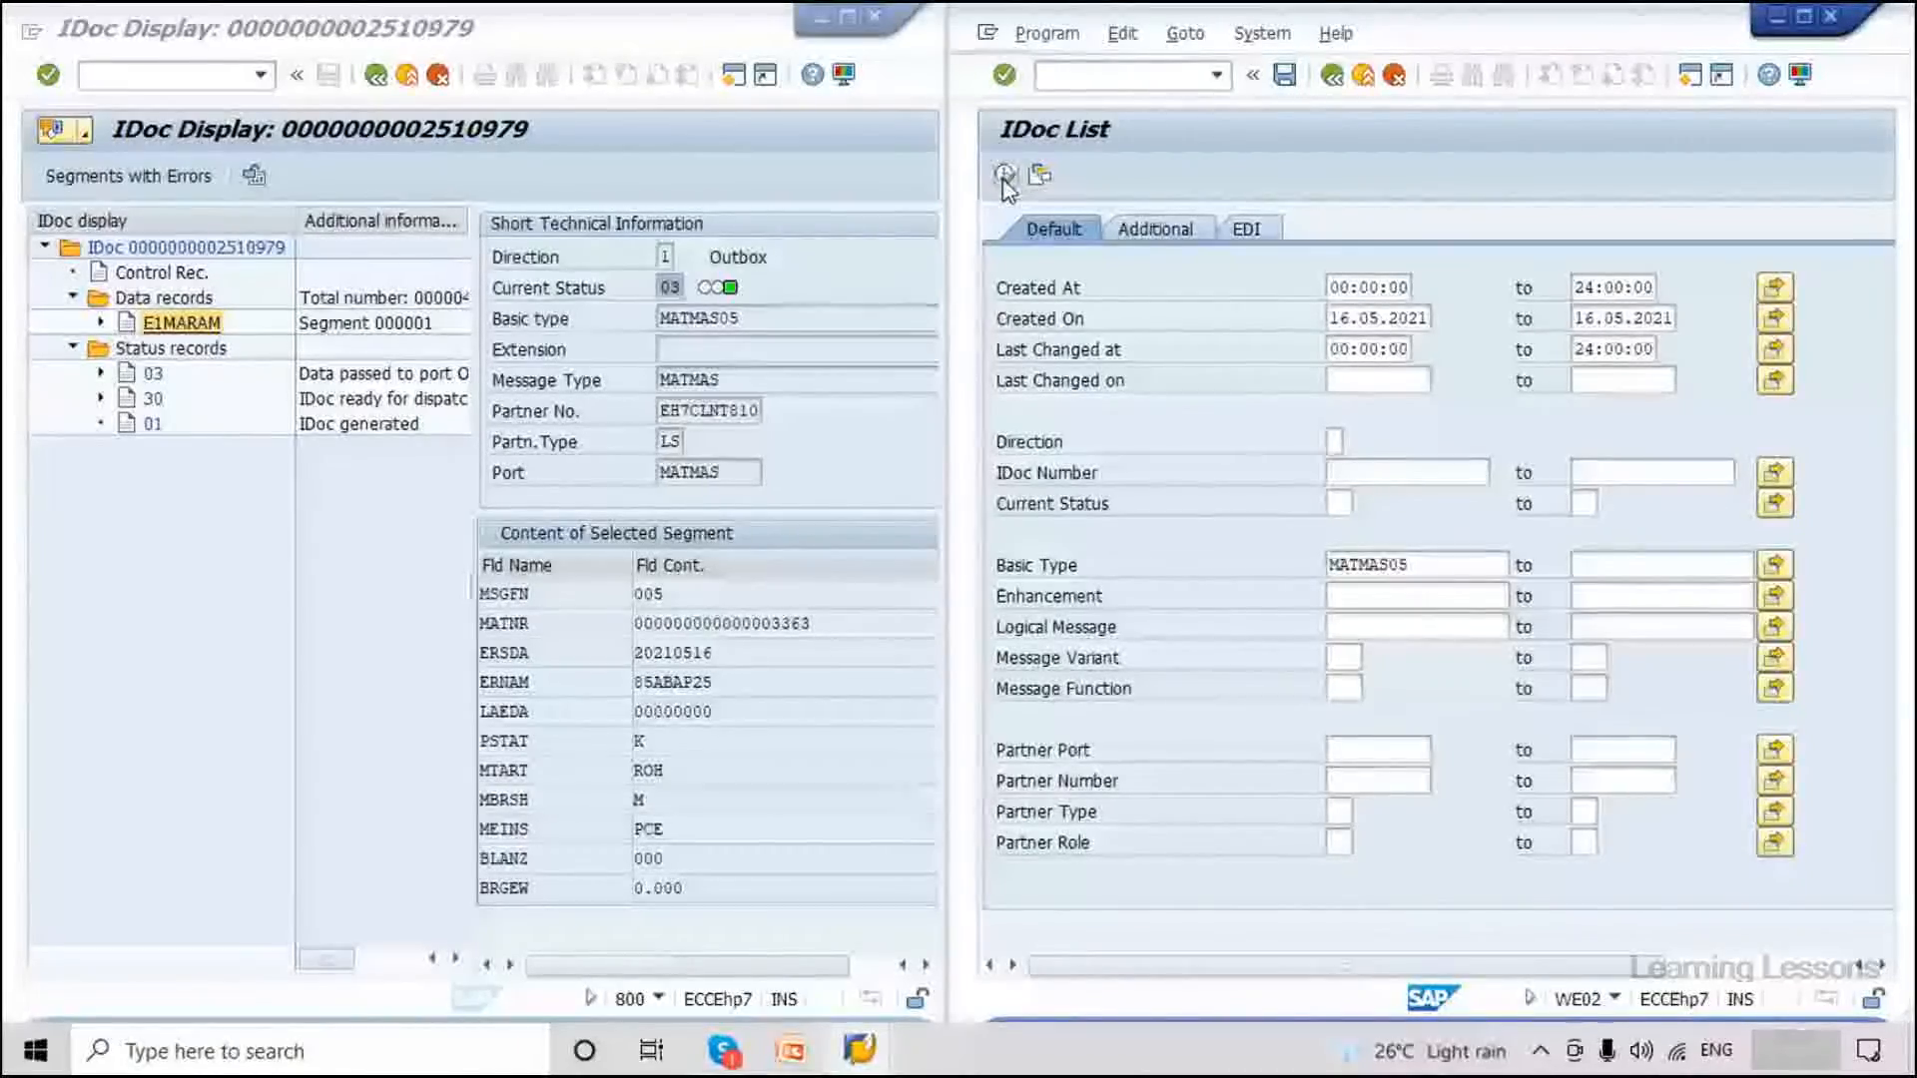
{"action": "left_click", "coordinate": [1006, 176]}
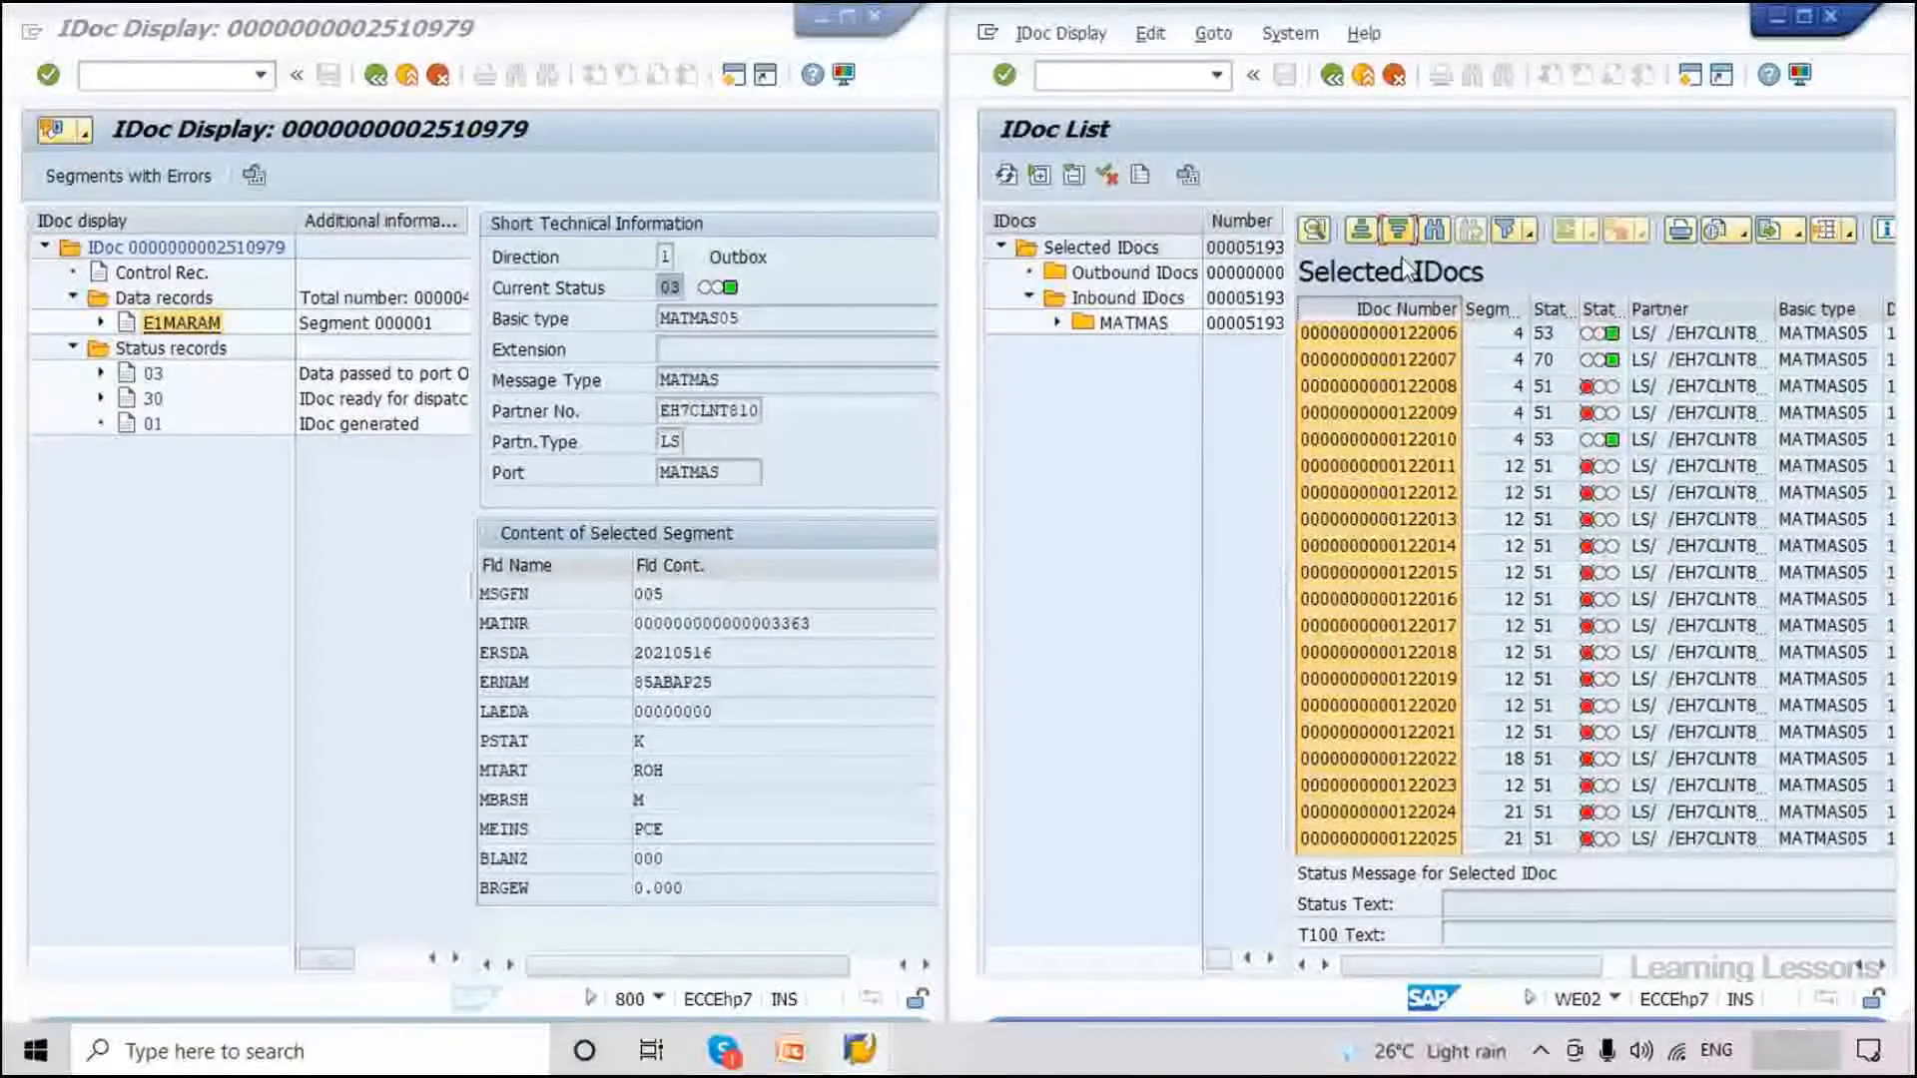
{"action": "double_click", "coordinate": [1416, 335]}
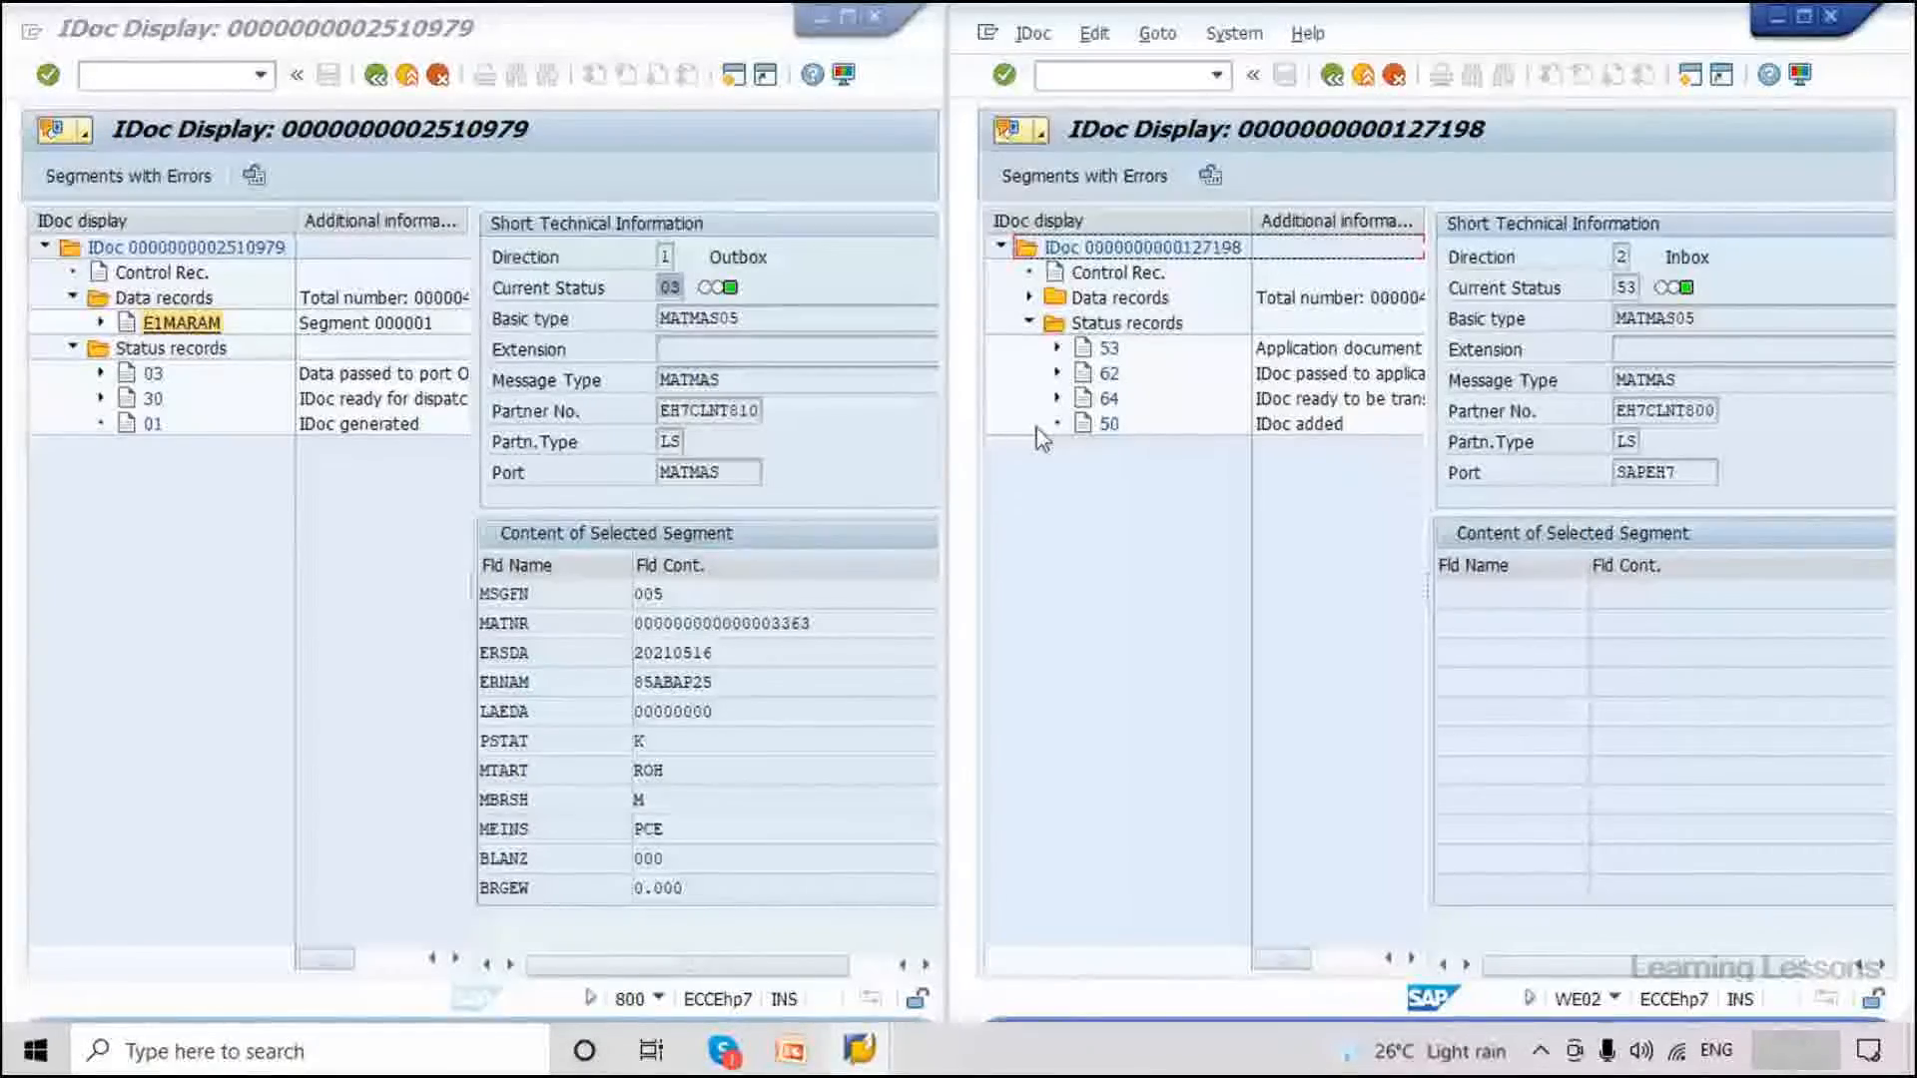
Open and read the application log messages behind status 53 of IDoc 127198.
{"action": "left_click_drag", "start_coordinate": [1428, 604], "coordinate": [1692, 600]}
{"action": "left_click", "coordinate": [1109, 347]}
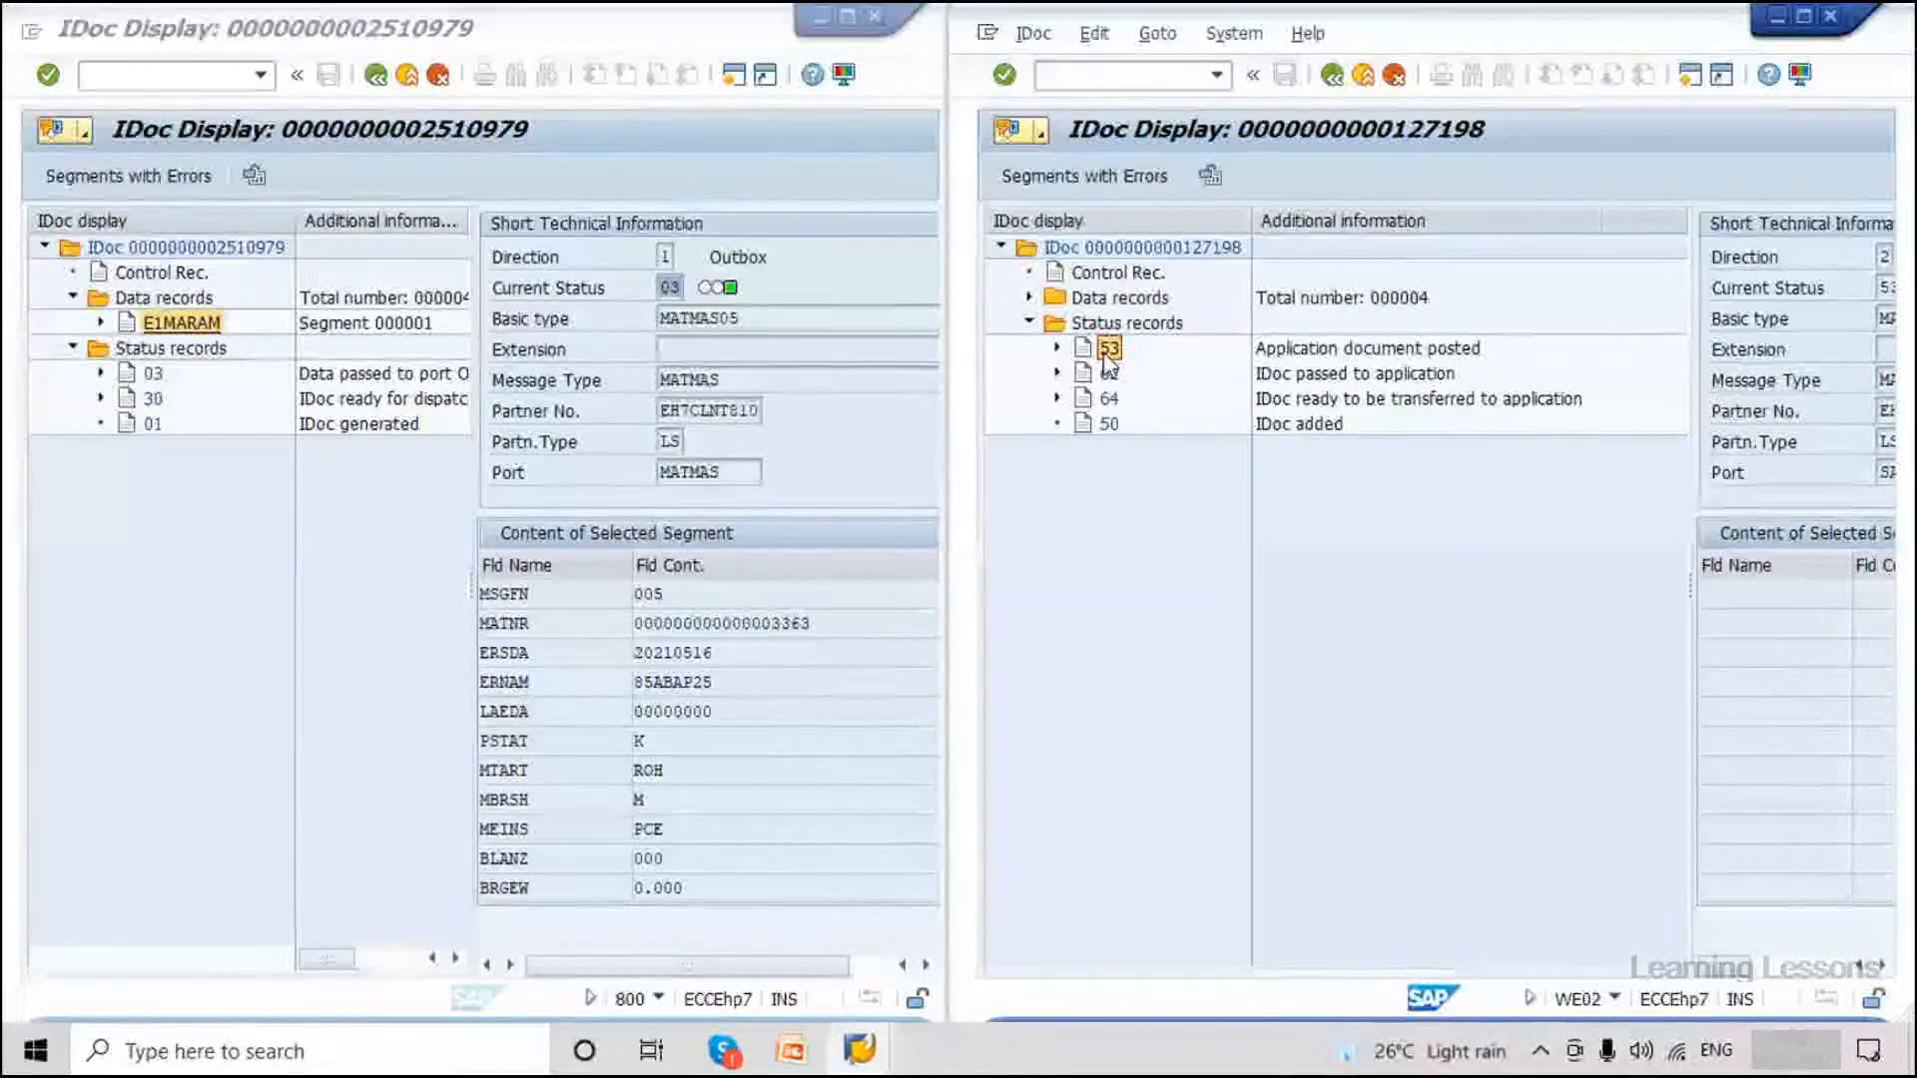
{"action": "double_click", "coordinate": [1108, 351]}
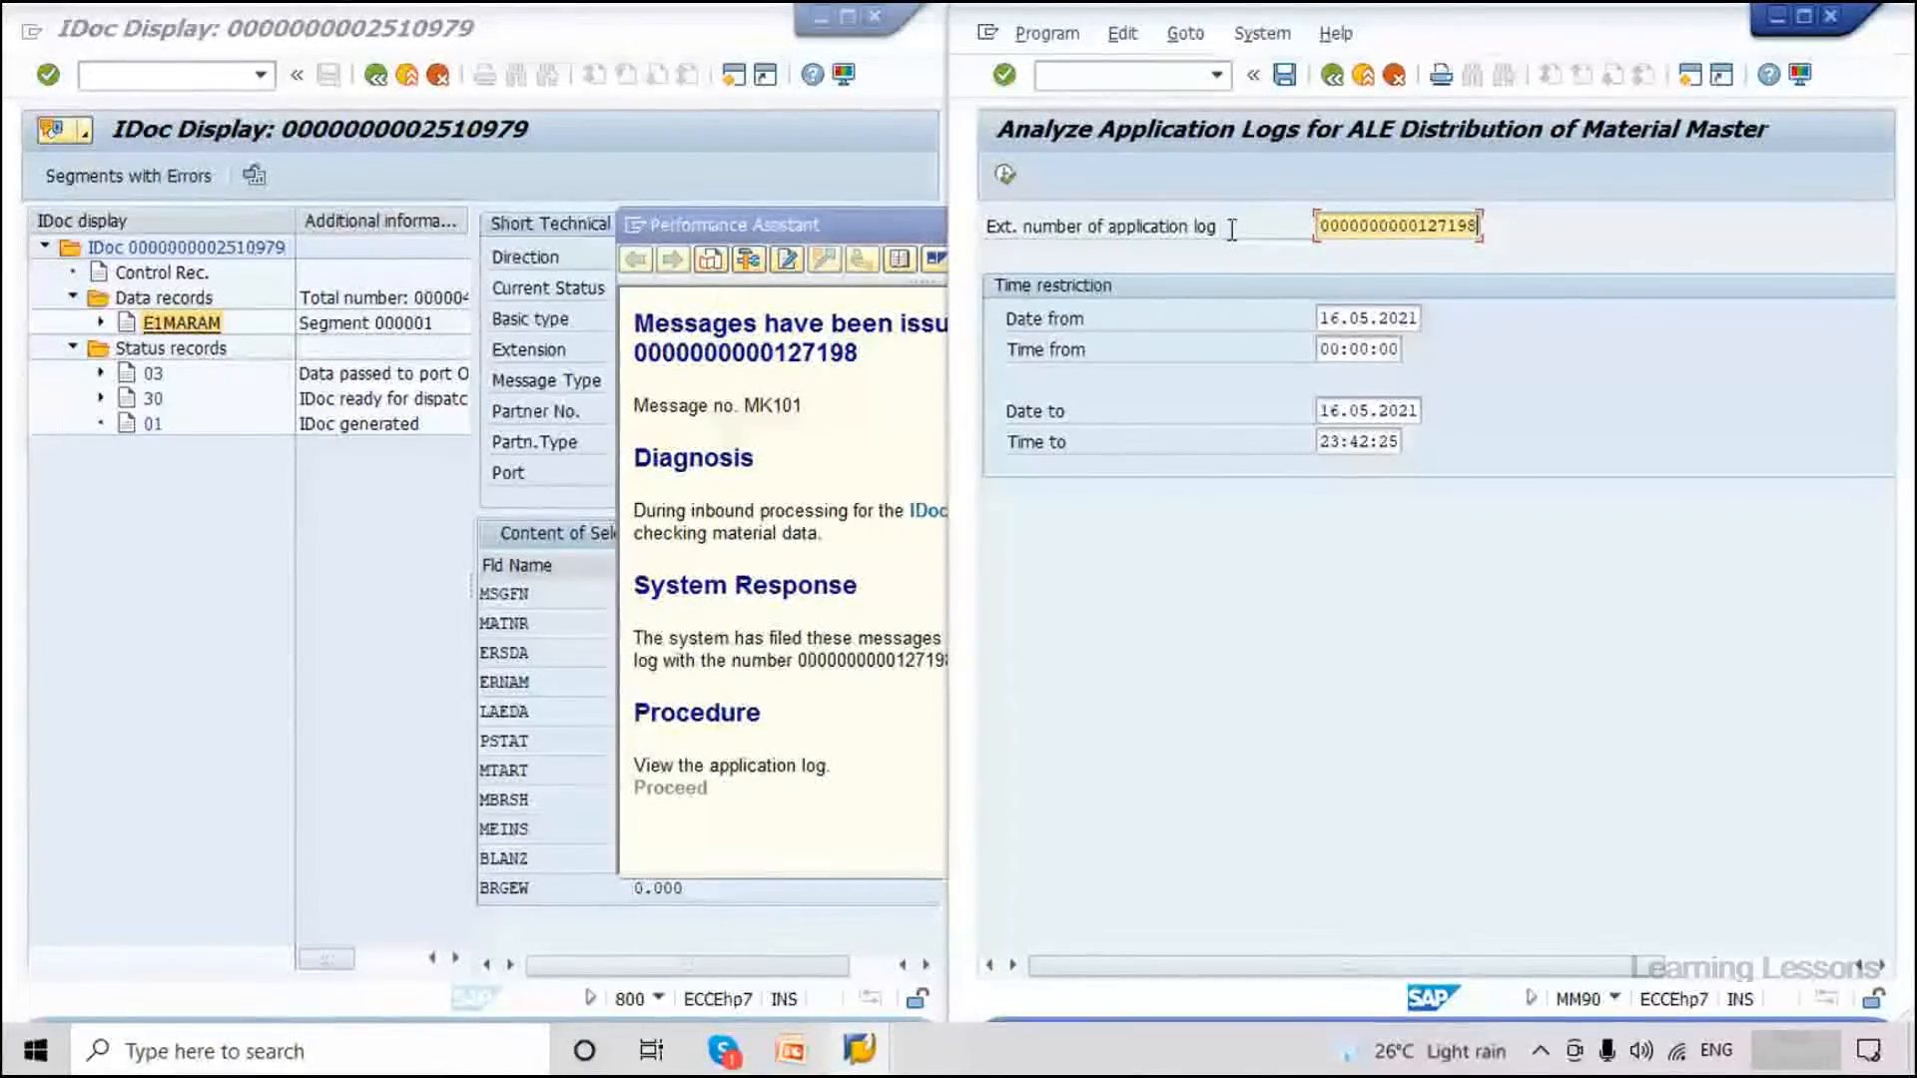
{"action": "key", "text": "F8"}
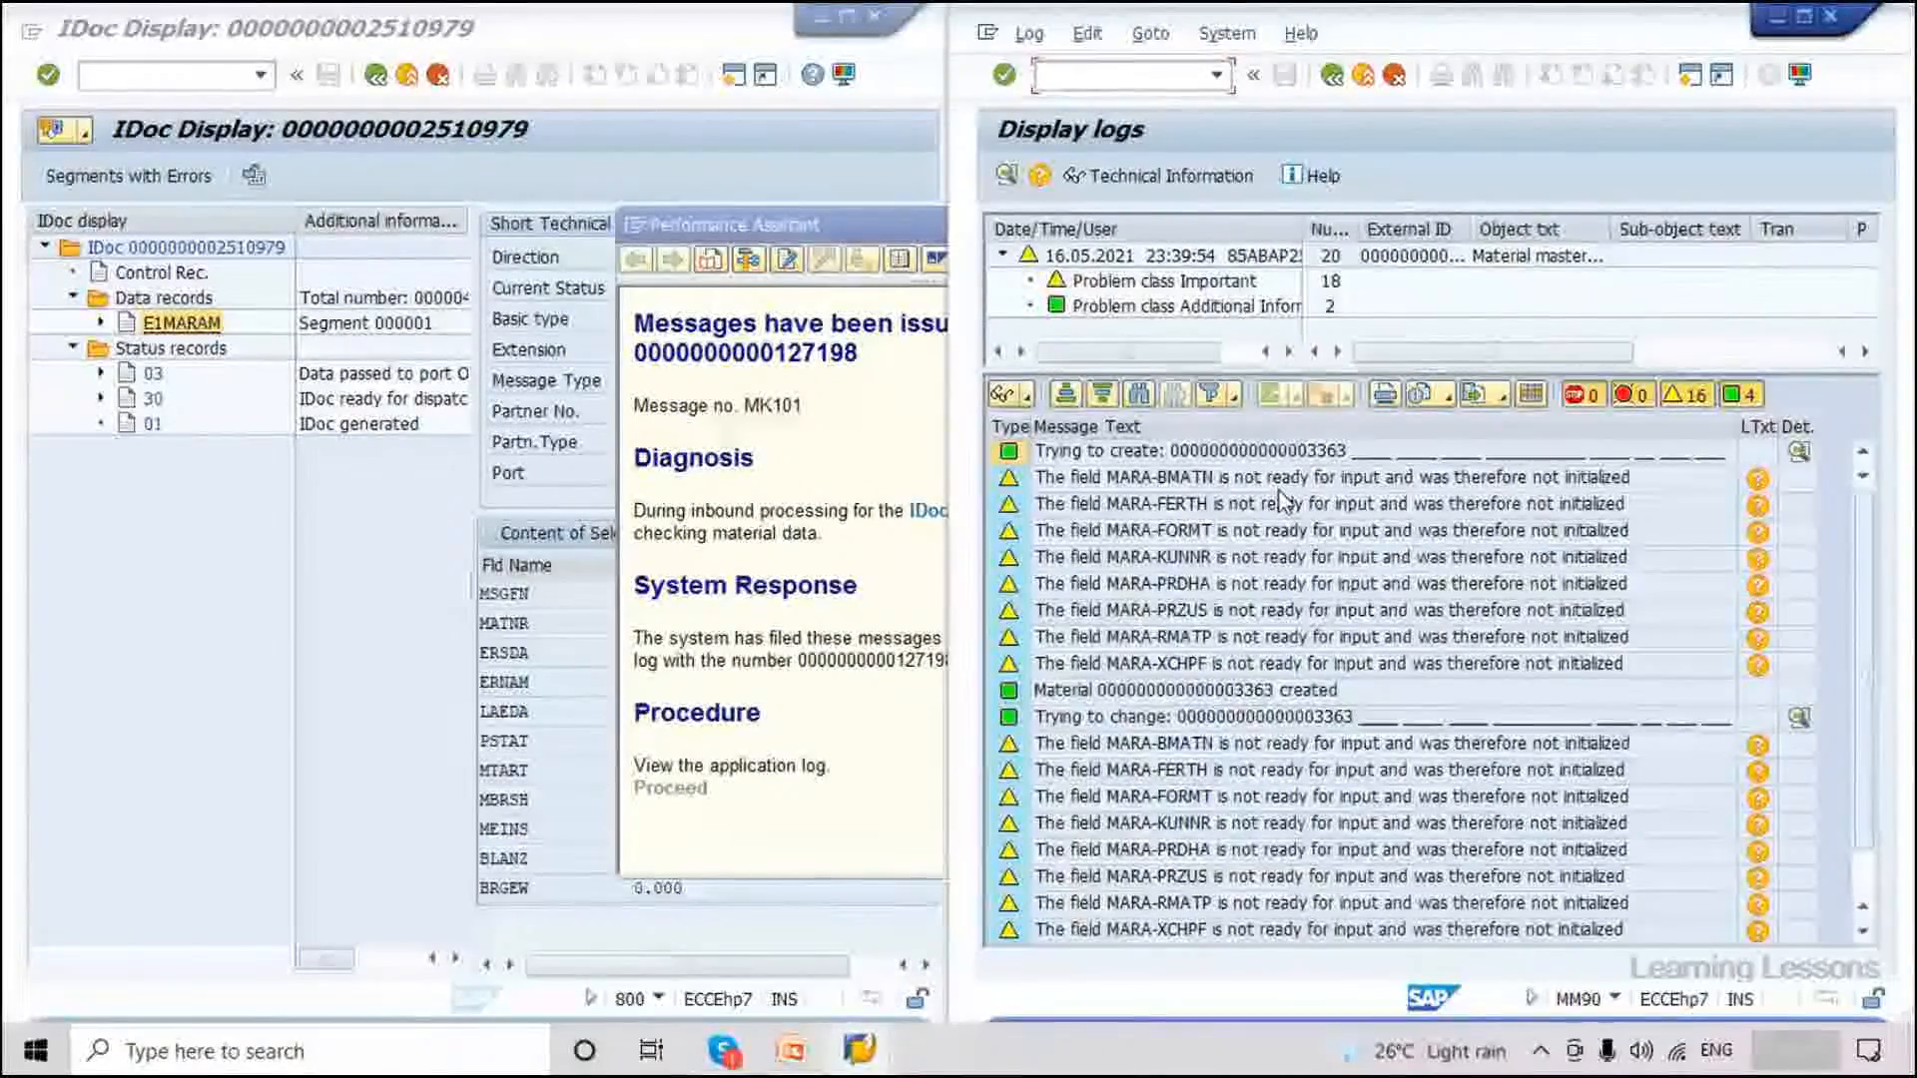
{"action": "scroll", "coordinate": [1109, 898], "scroll_direction": "down", "scroll_amount": 1}
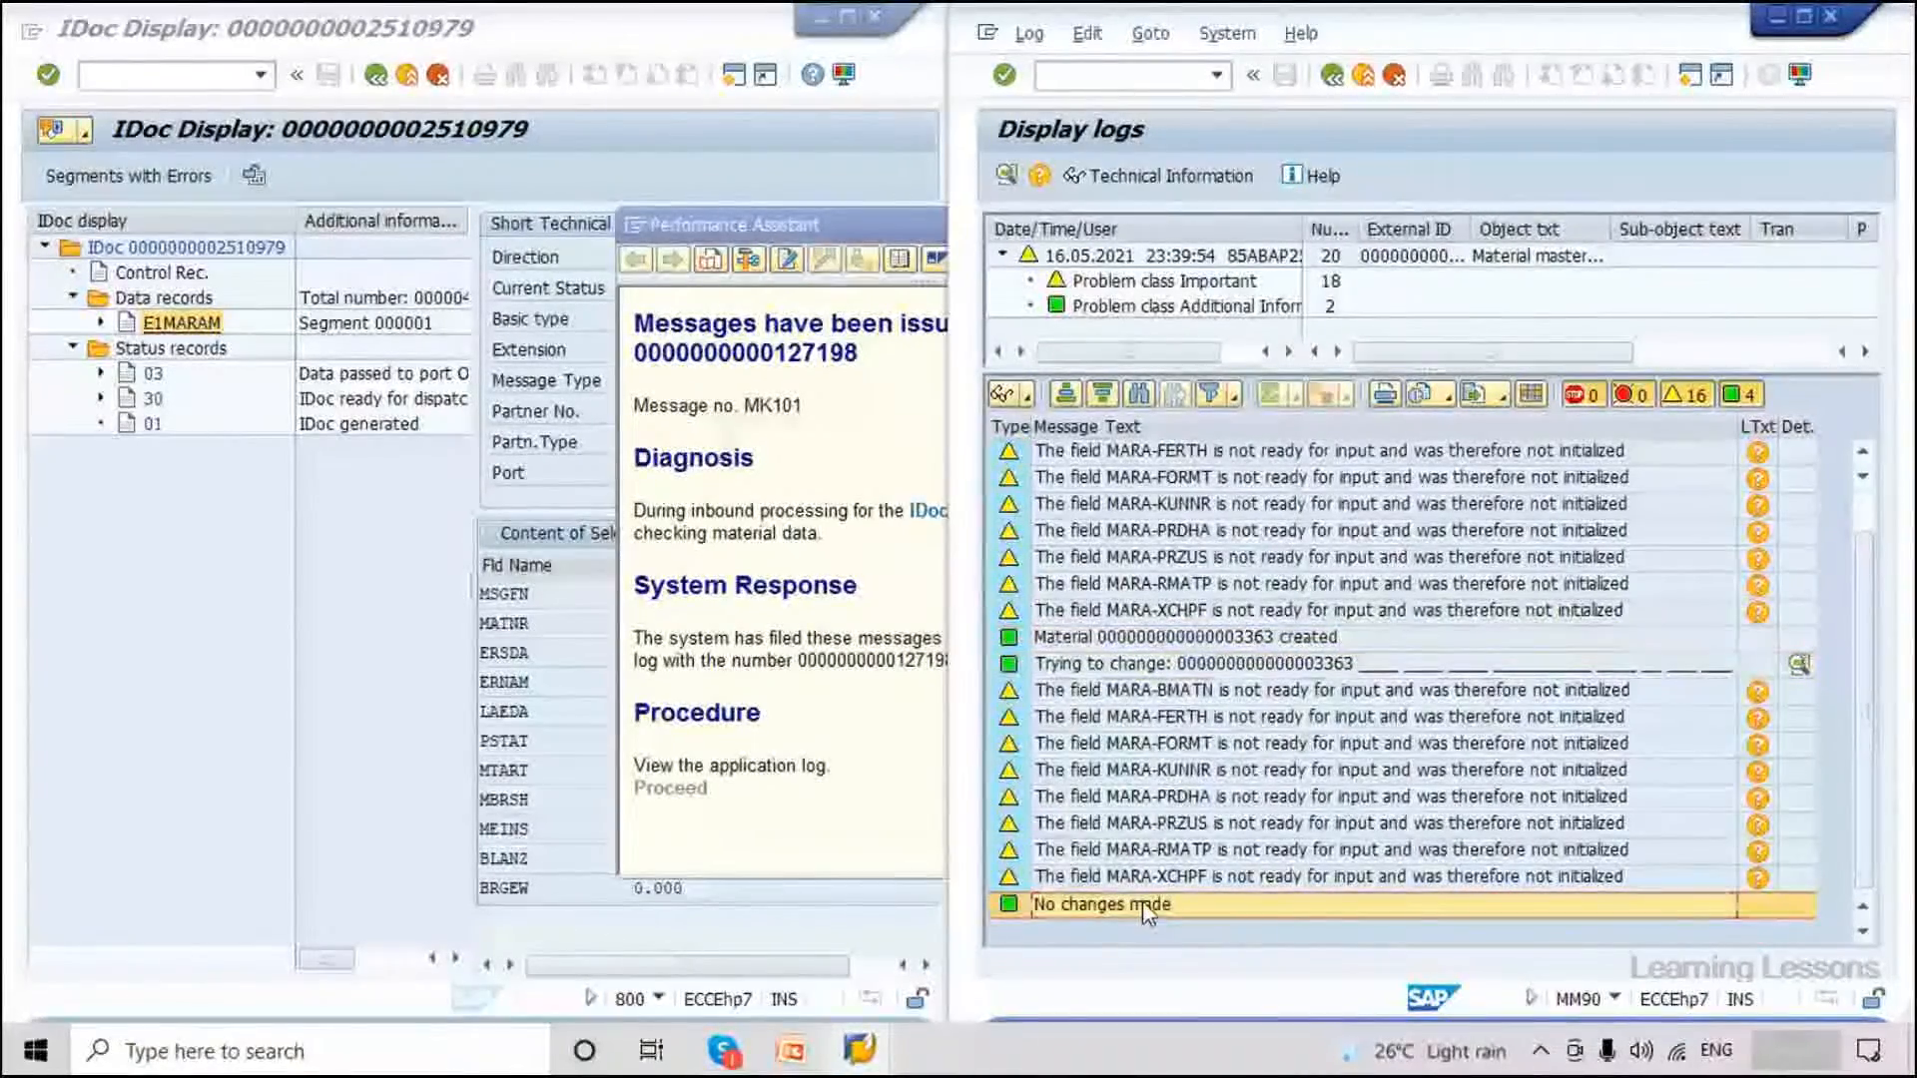
{"action": "scroll", "coordinate": [1288, 644], "scroll_direction": "up", "scroll_amount": 1}
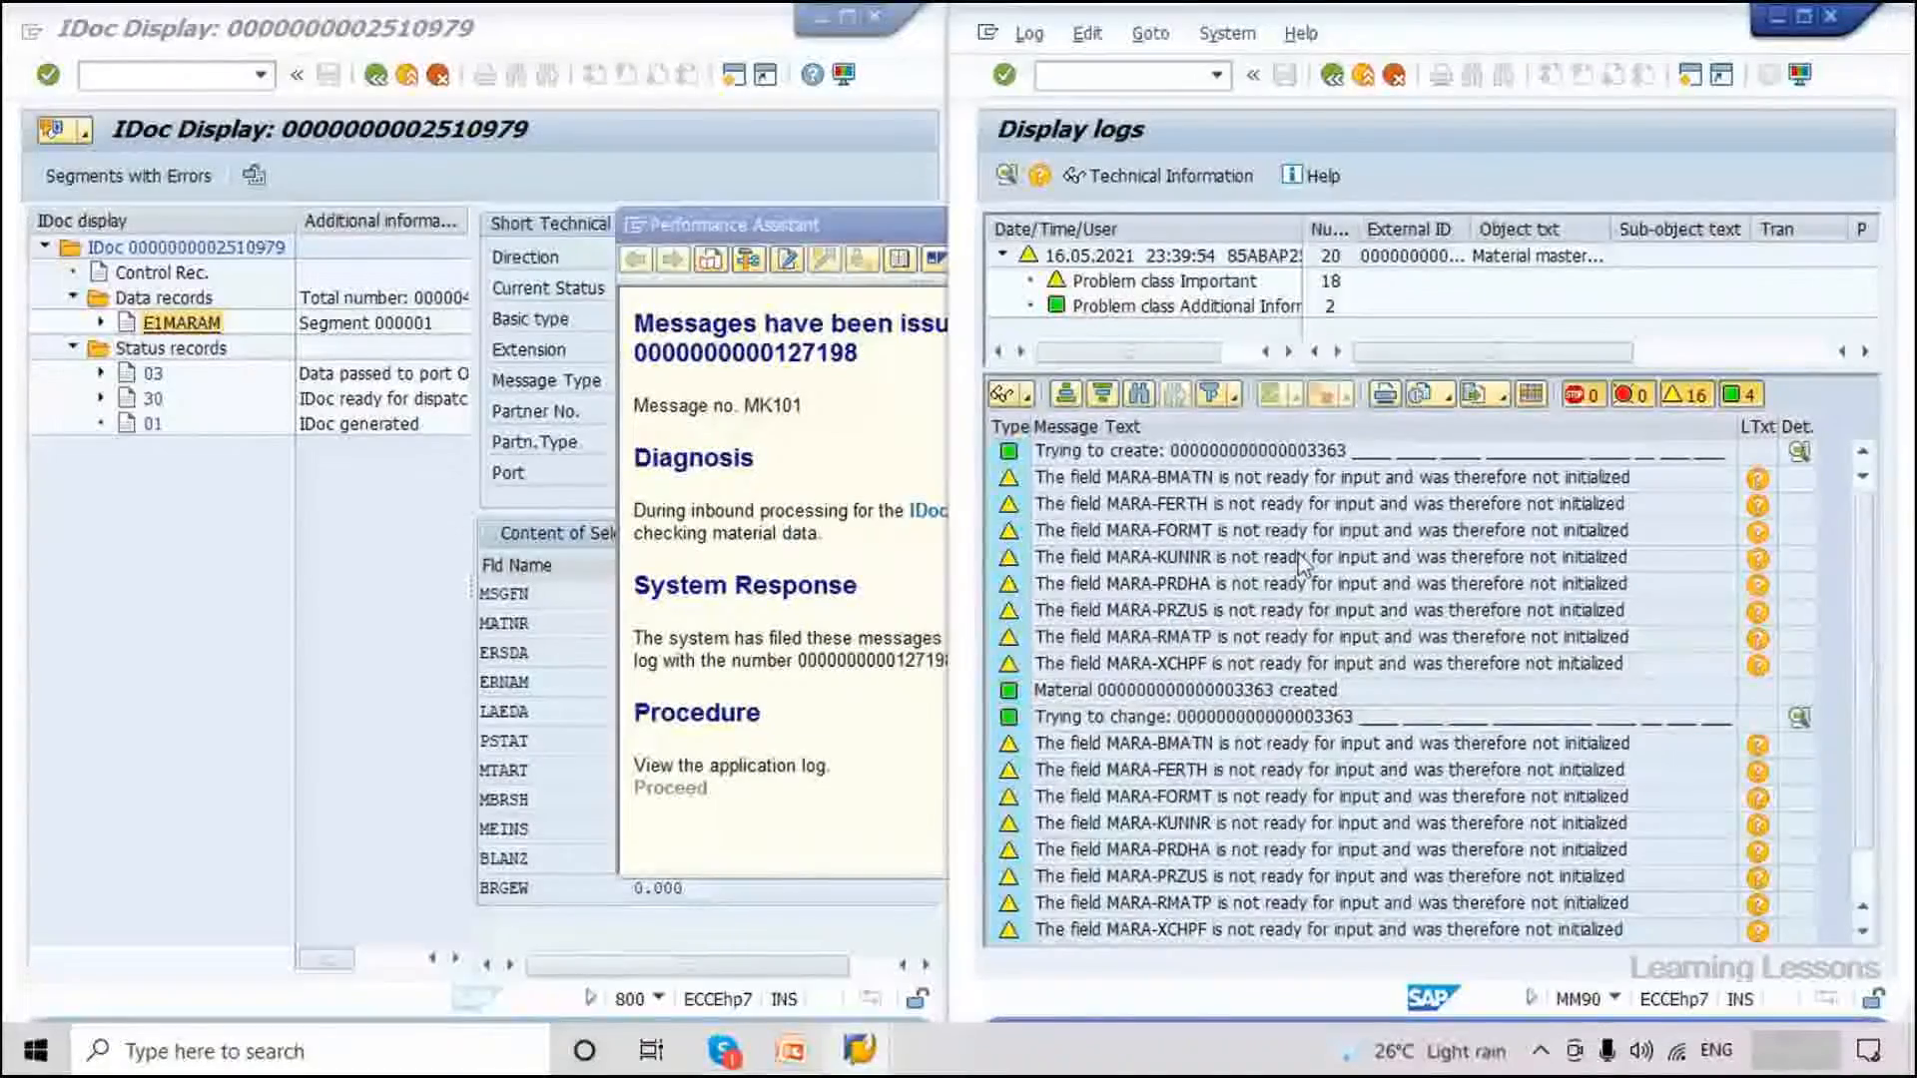
{"action": "left_click_drag", "start_coordinate": [1303, 278], "coordinate": [1455, 277]}
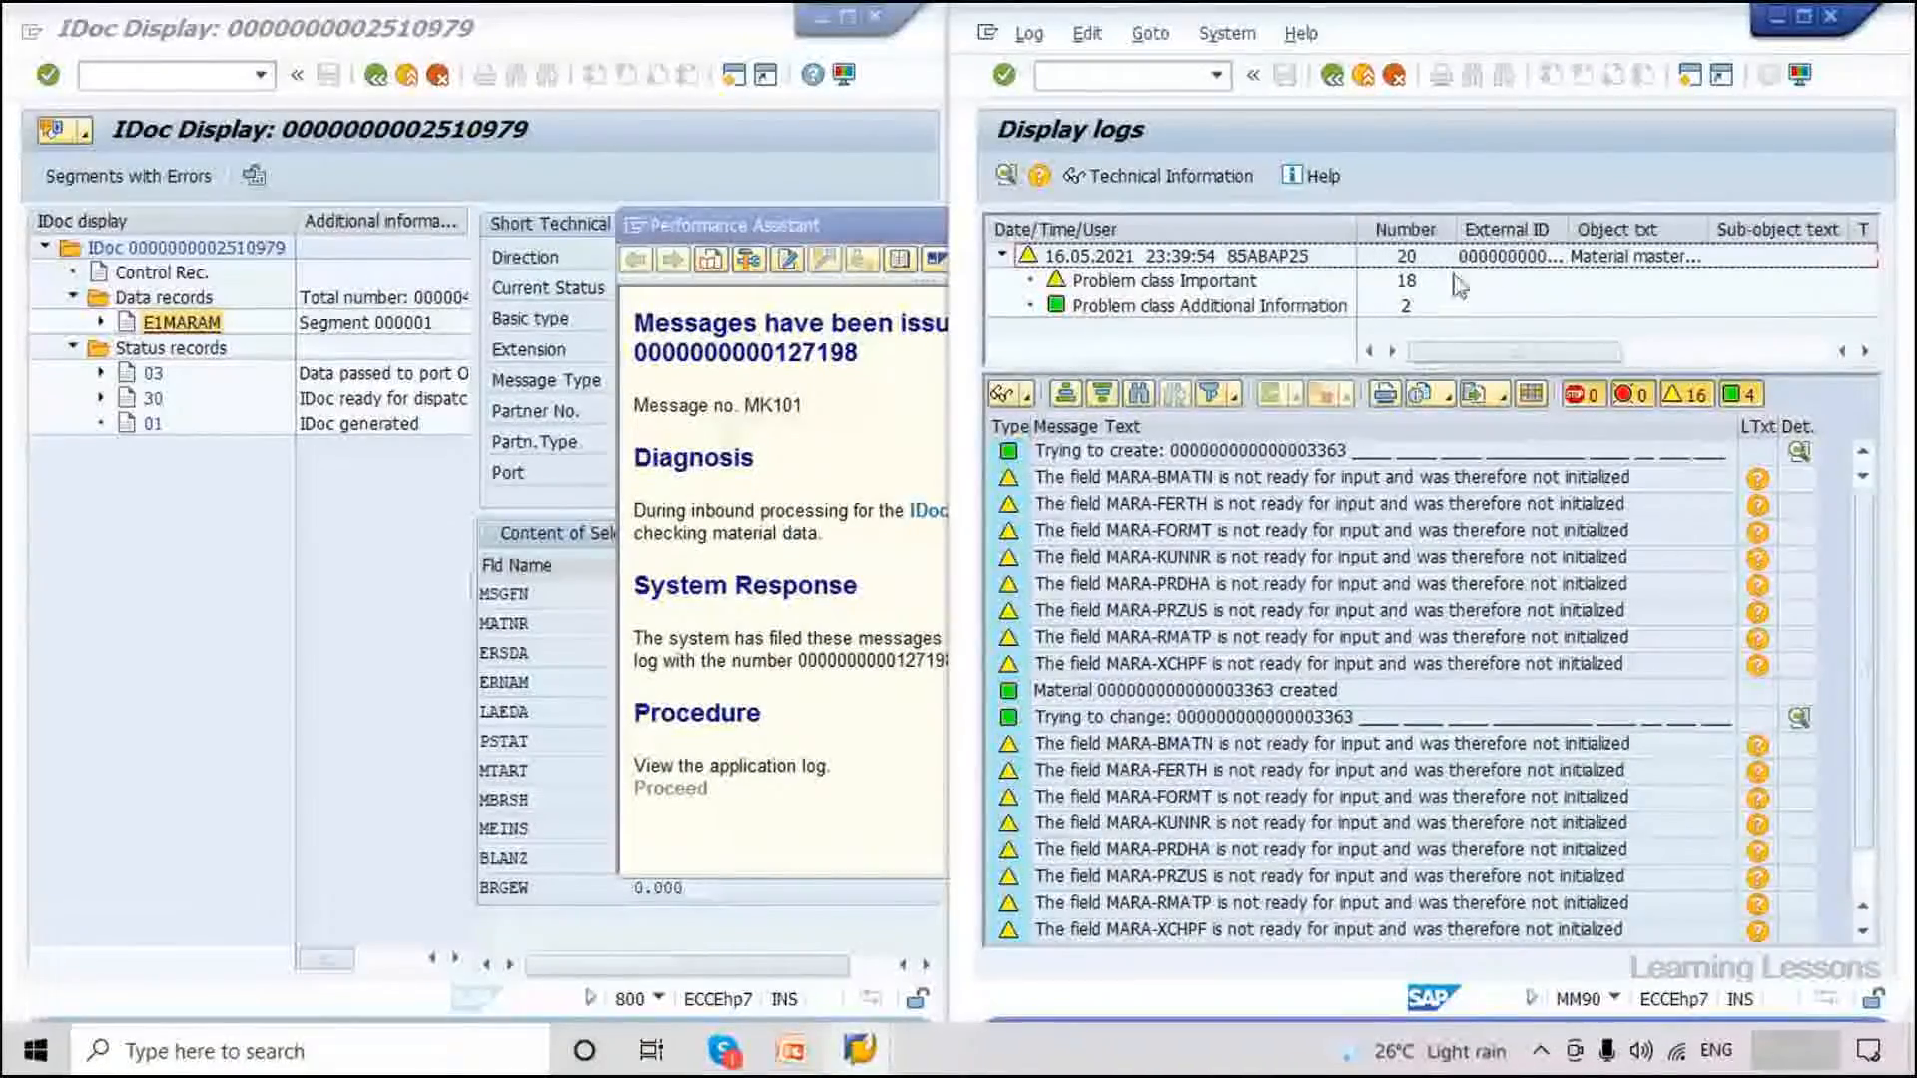
Back out to the MATMAS05 IDoc selection screen, closing Performance Assistant and cancelling Log Off.
{"action": "key", "text": "F3"}
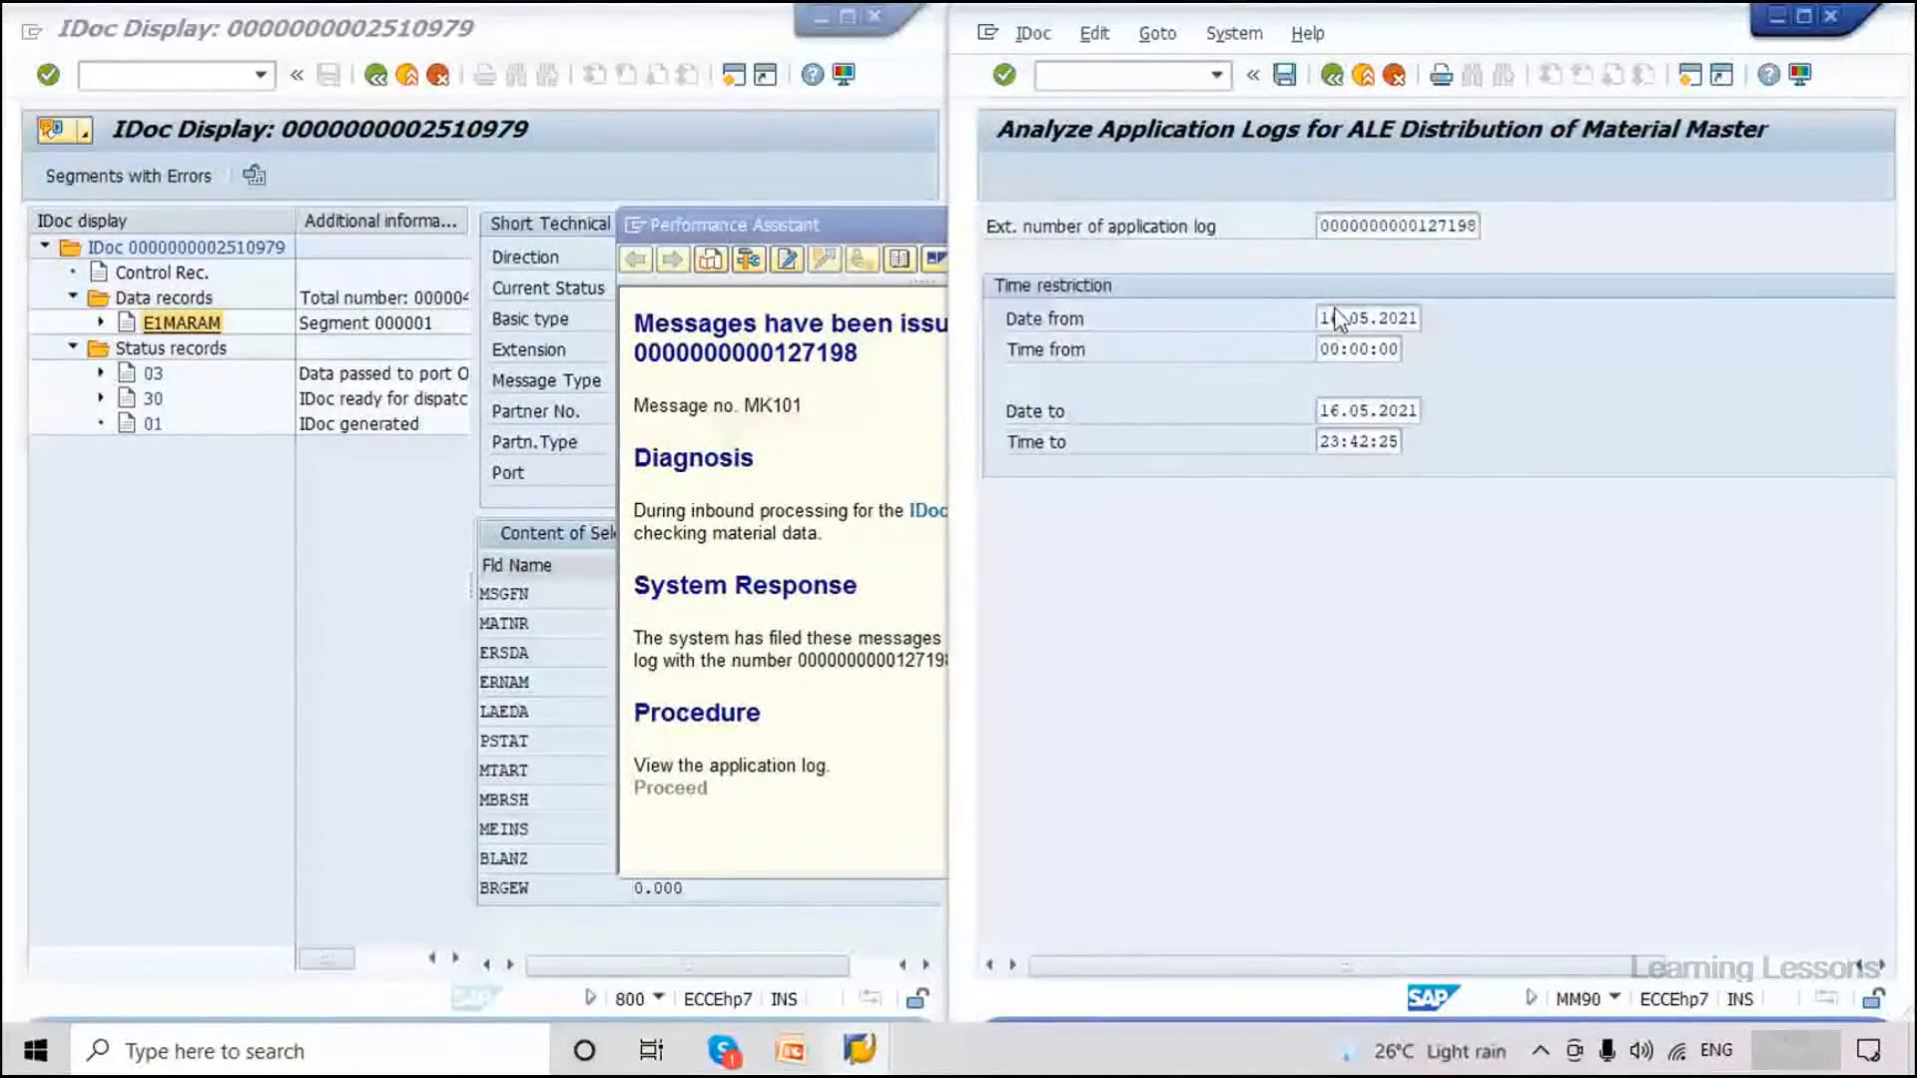
{"action": "key", "text": "F3"}
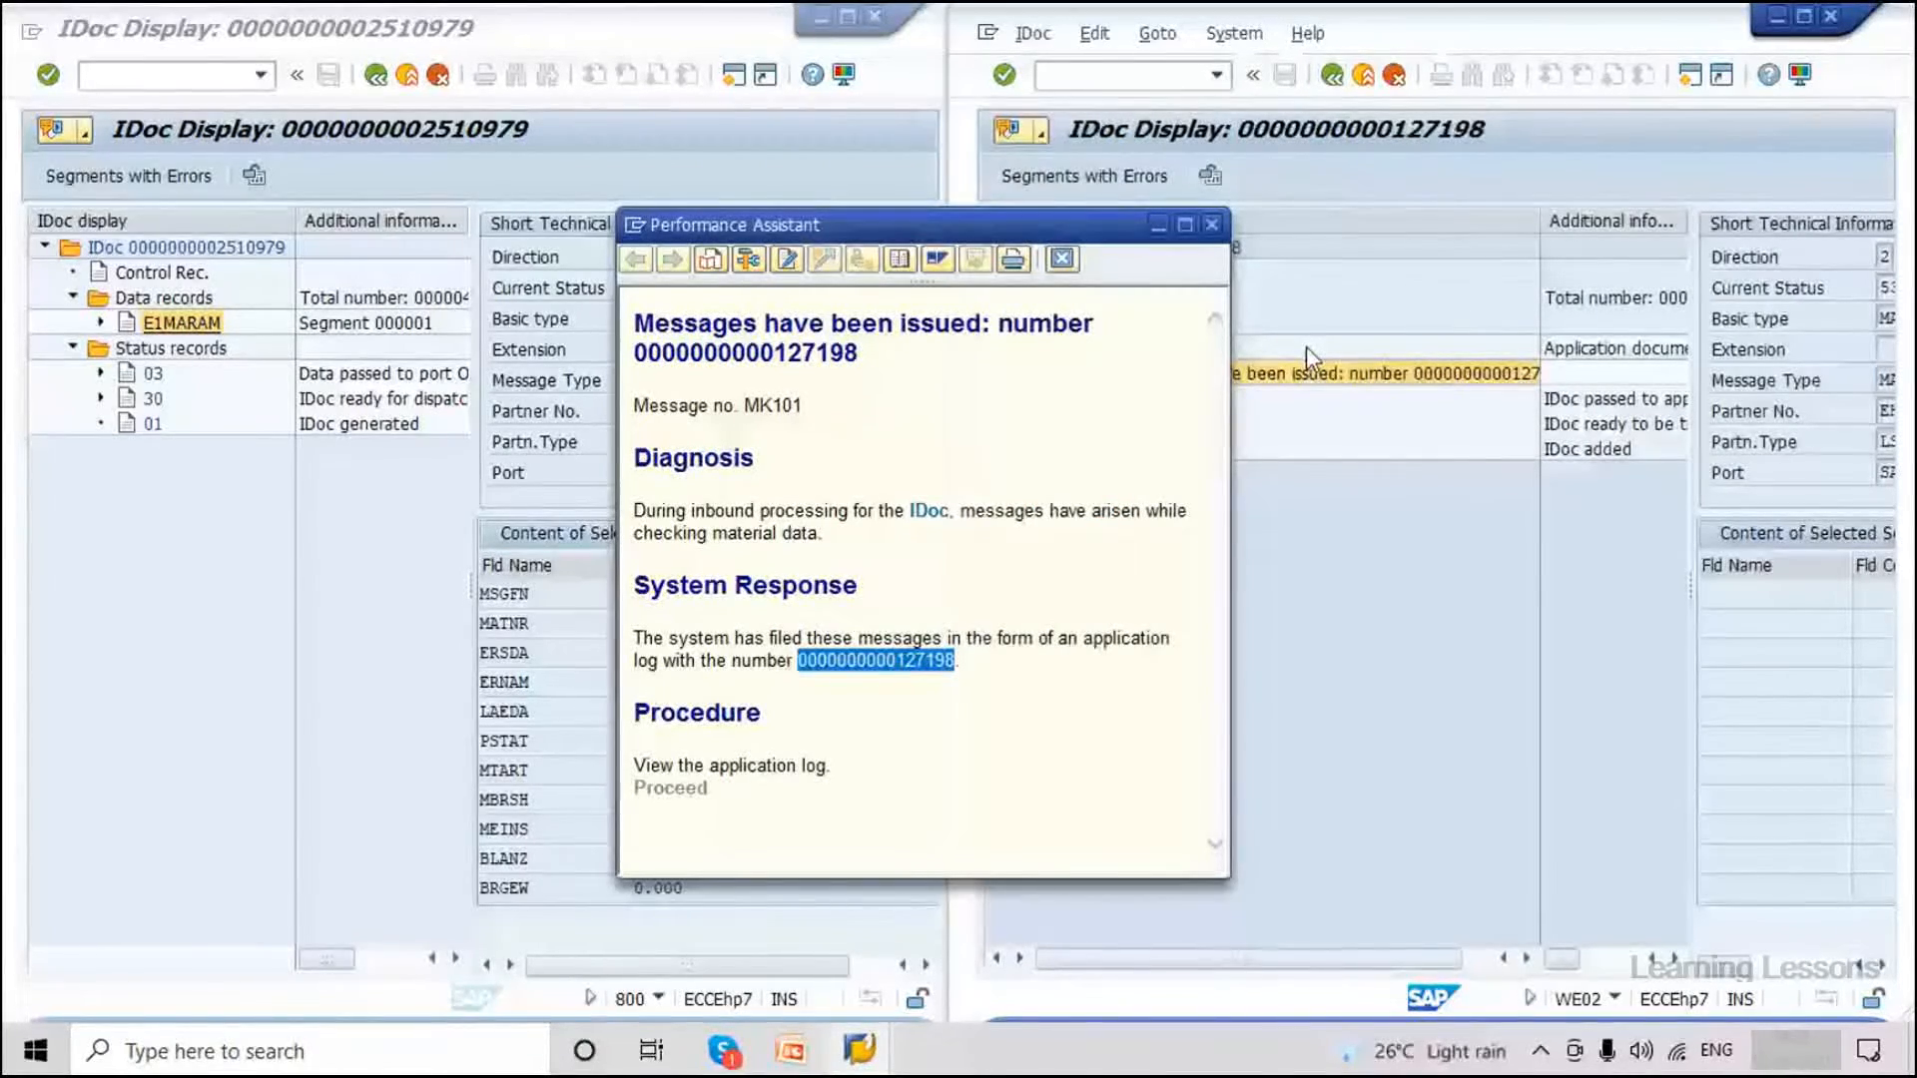
{"action": "left_click", "coordinate": [1213, 225]}
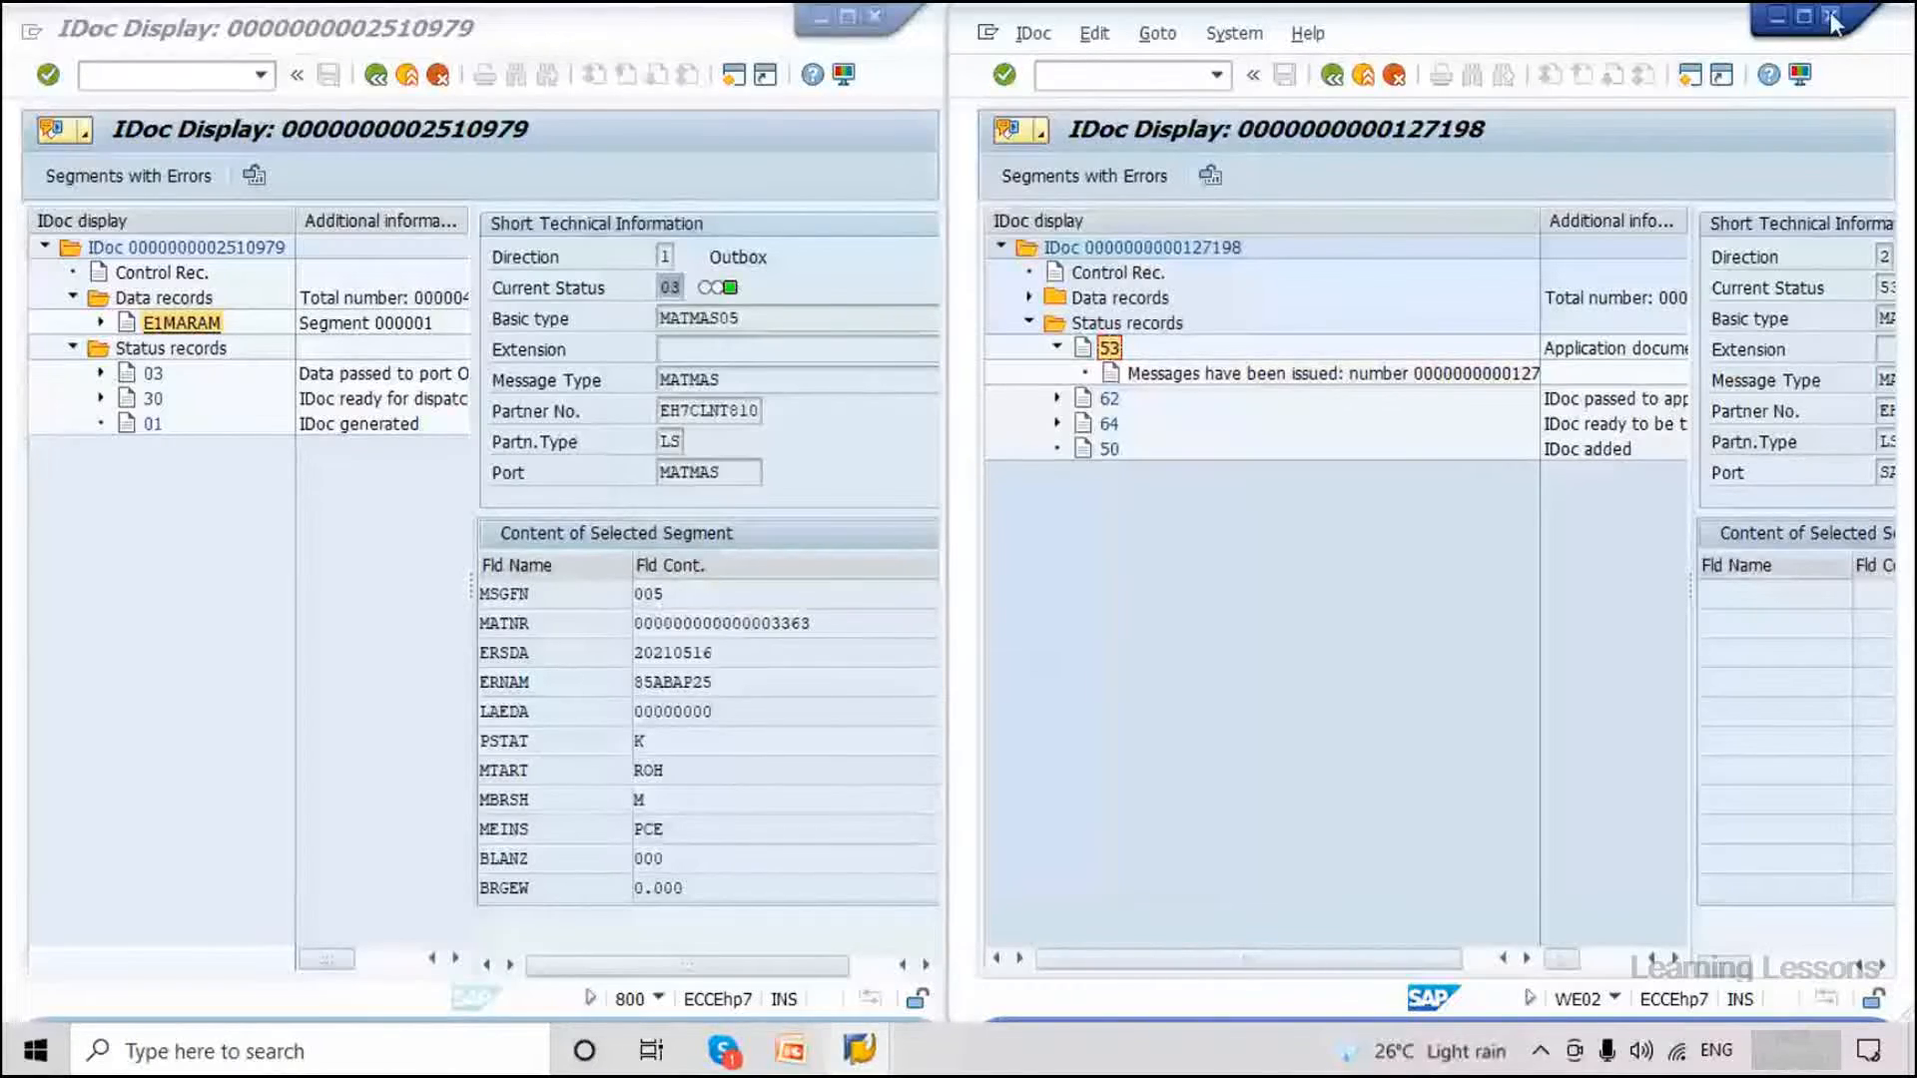
{"action": "key", "text": "alt+F4"}
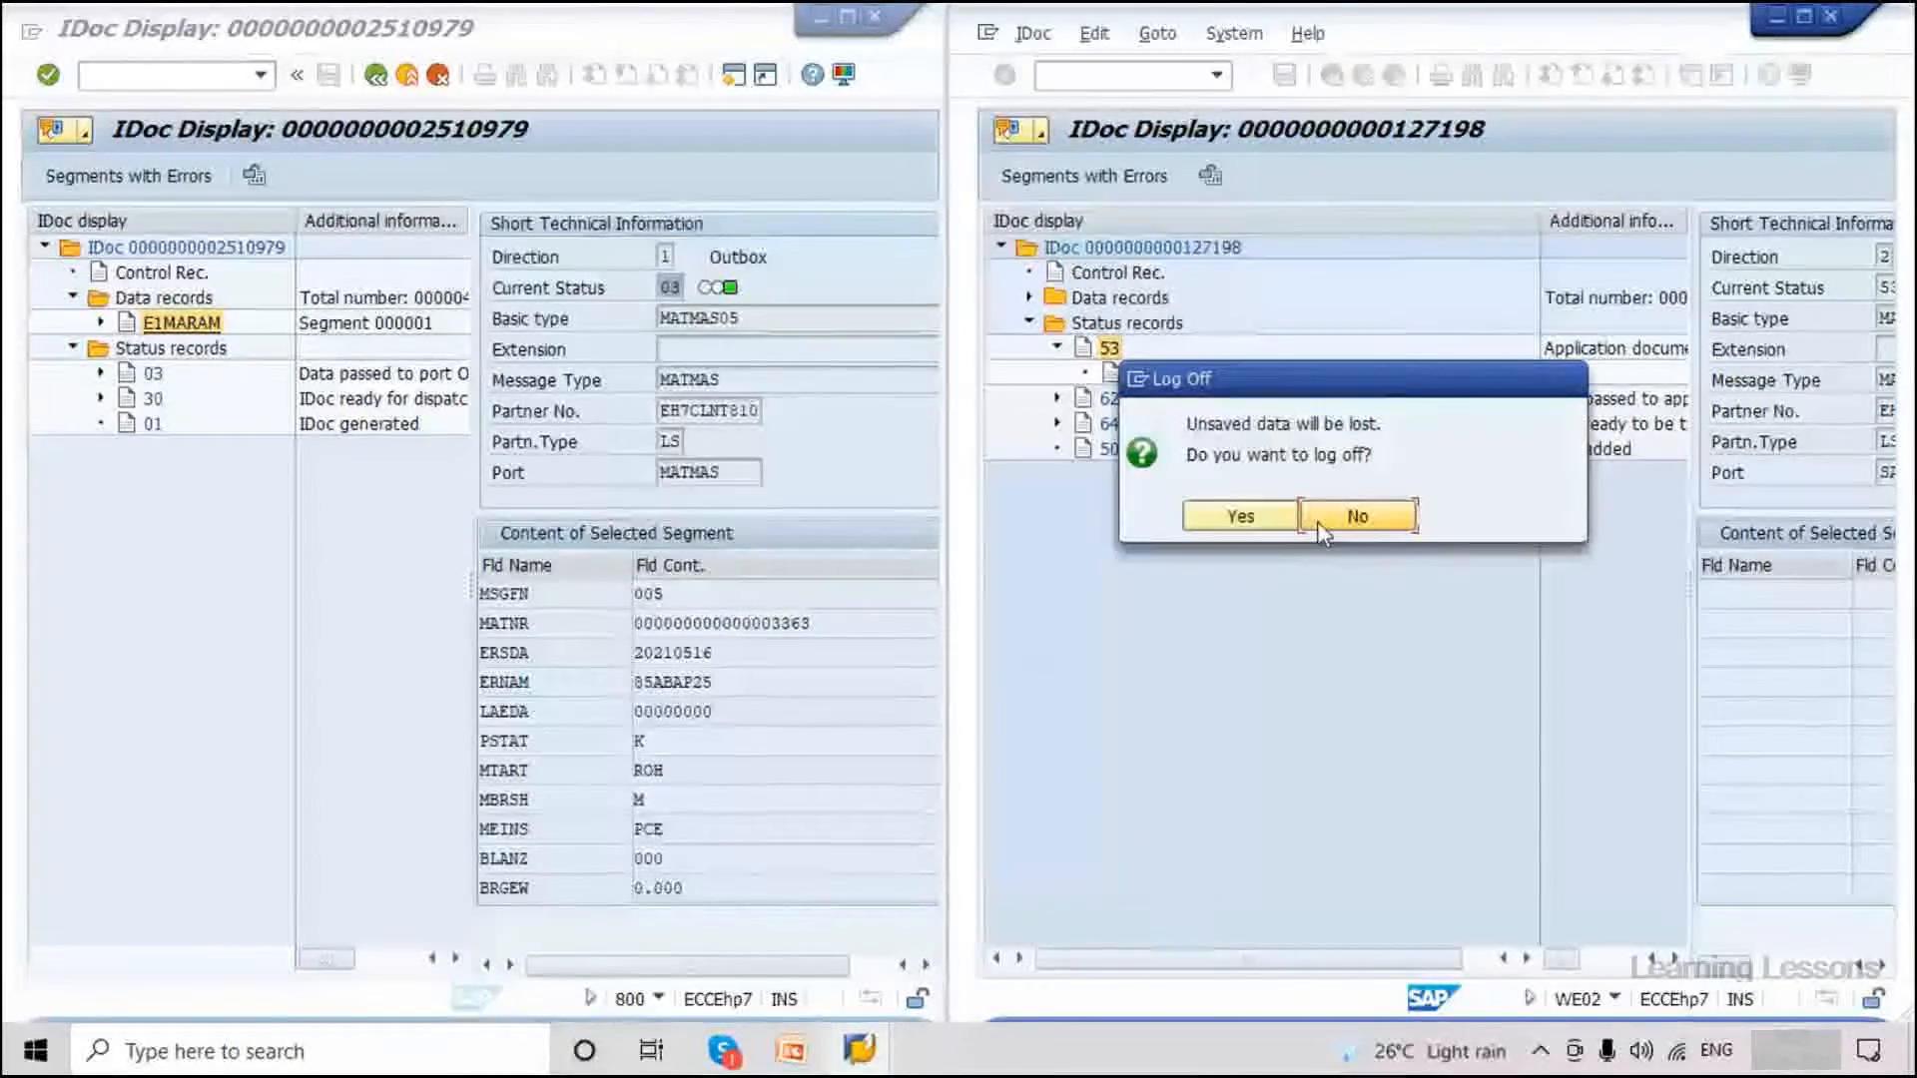
{"action": "left_click", "coordinate": [1344, 516]}
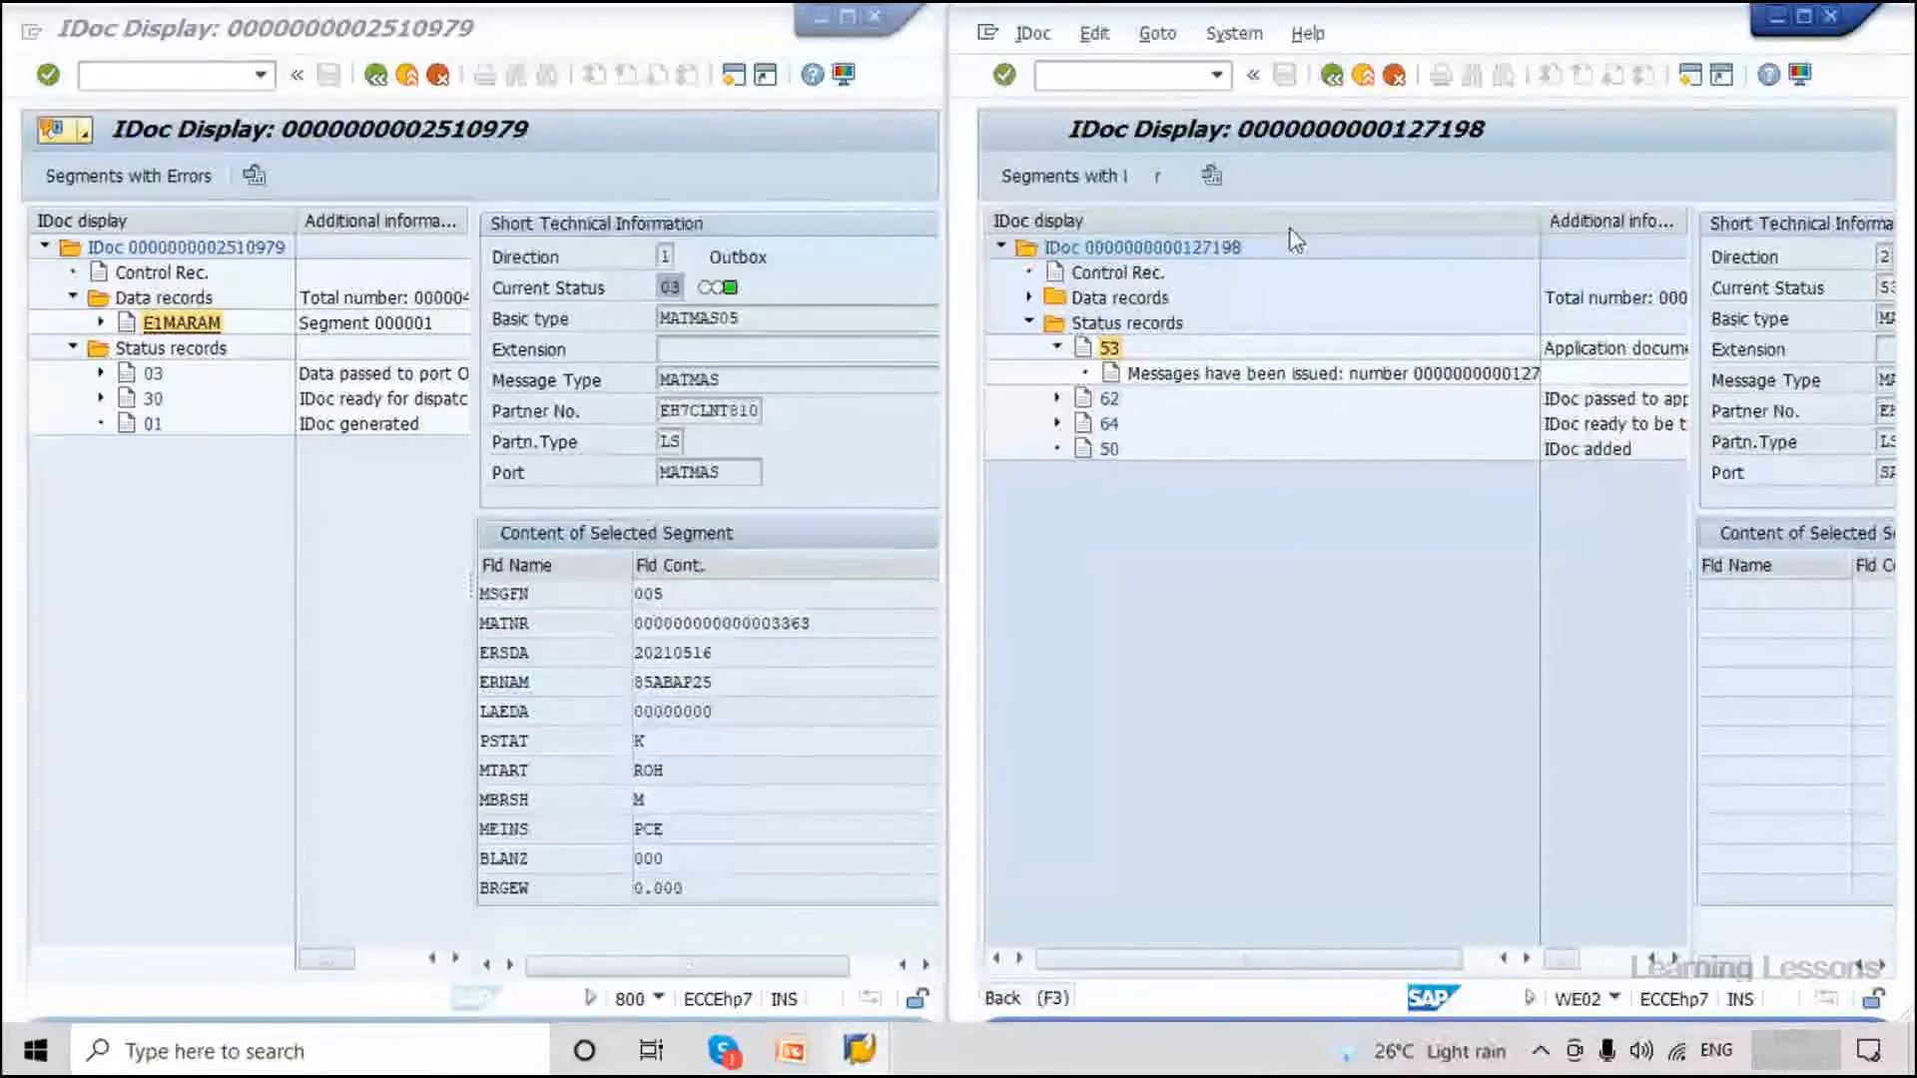
{"action": "key", "text": "F3"}
{"action": "left_click", "coordinate": [1332, 76]}
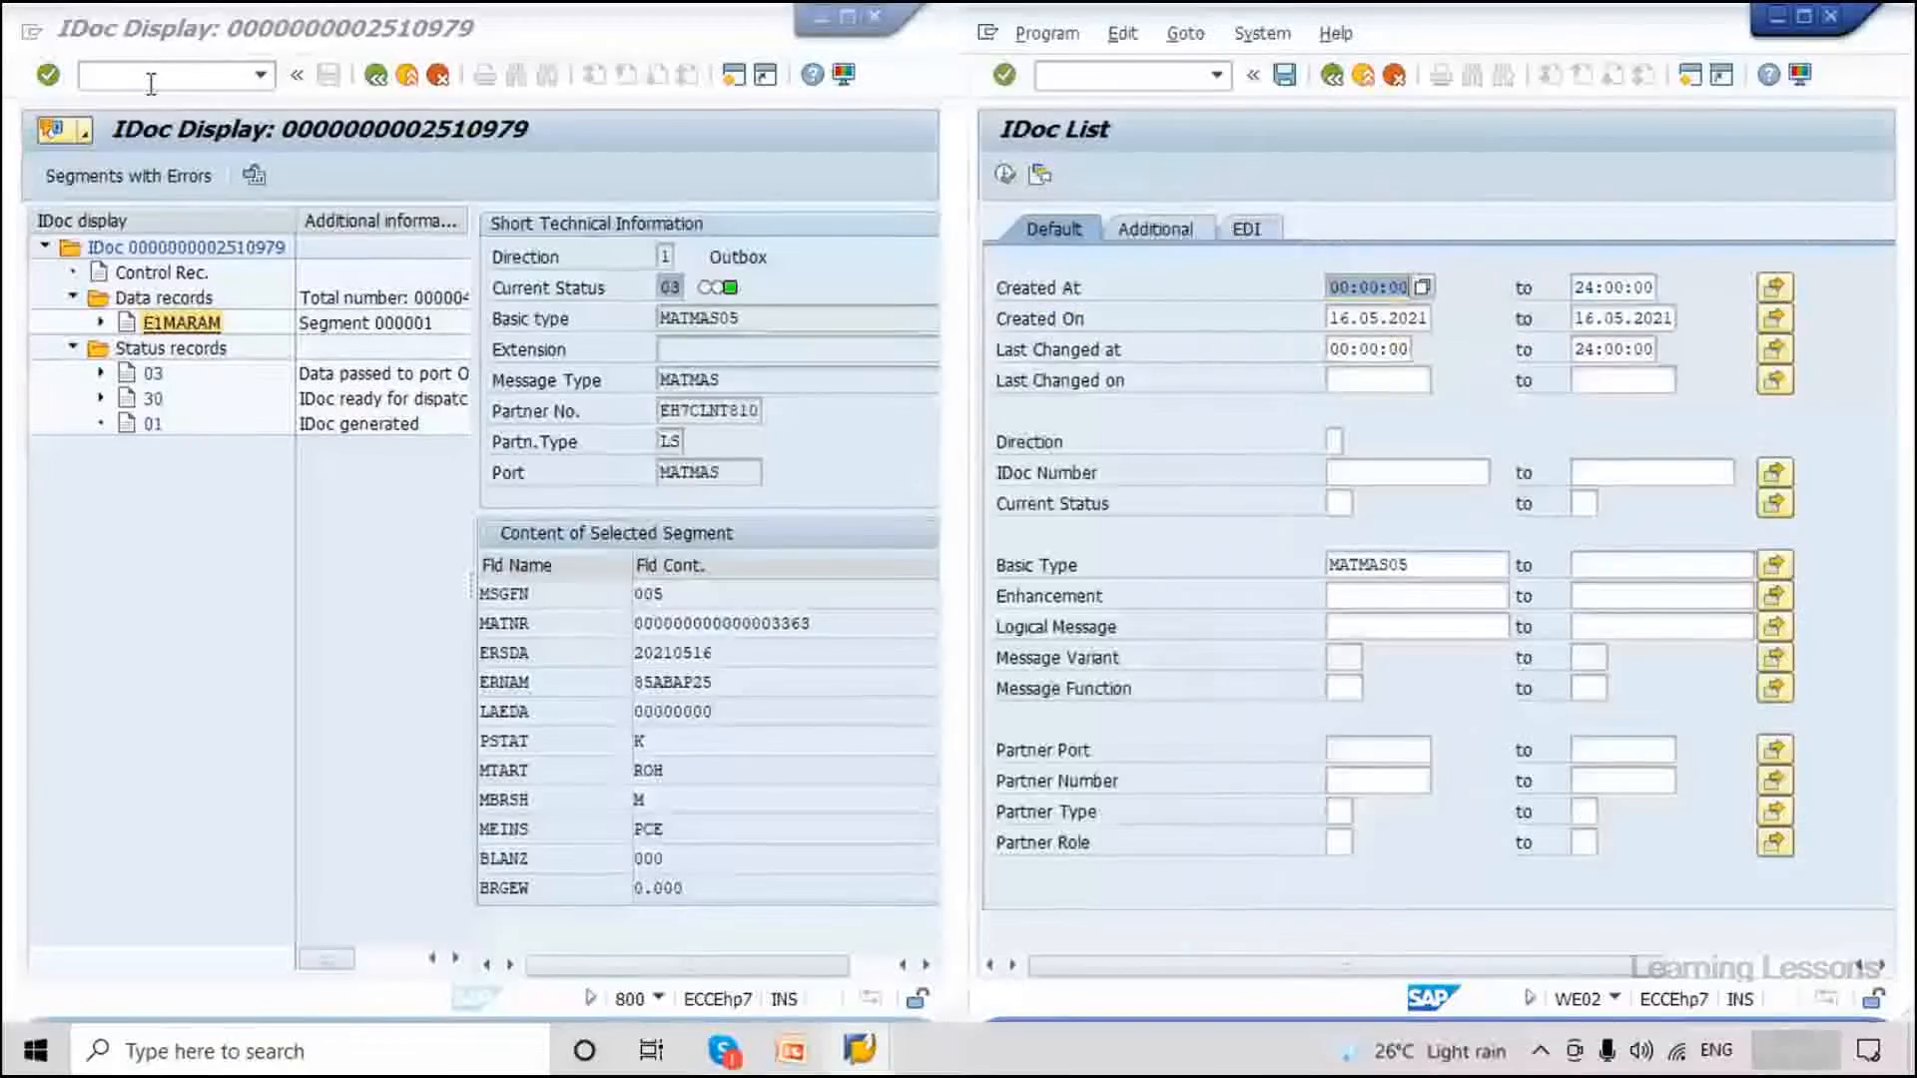
{"action": "left_click", "coordinate": [169, 74]}
Open BD50 to activate change pointers per message type.
{"action": "type", "text": "/nbd50"}
{"action": "key", "text": "Return"}
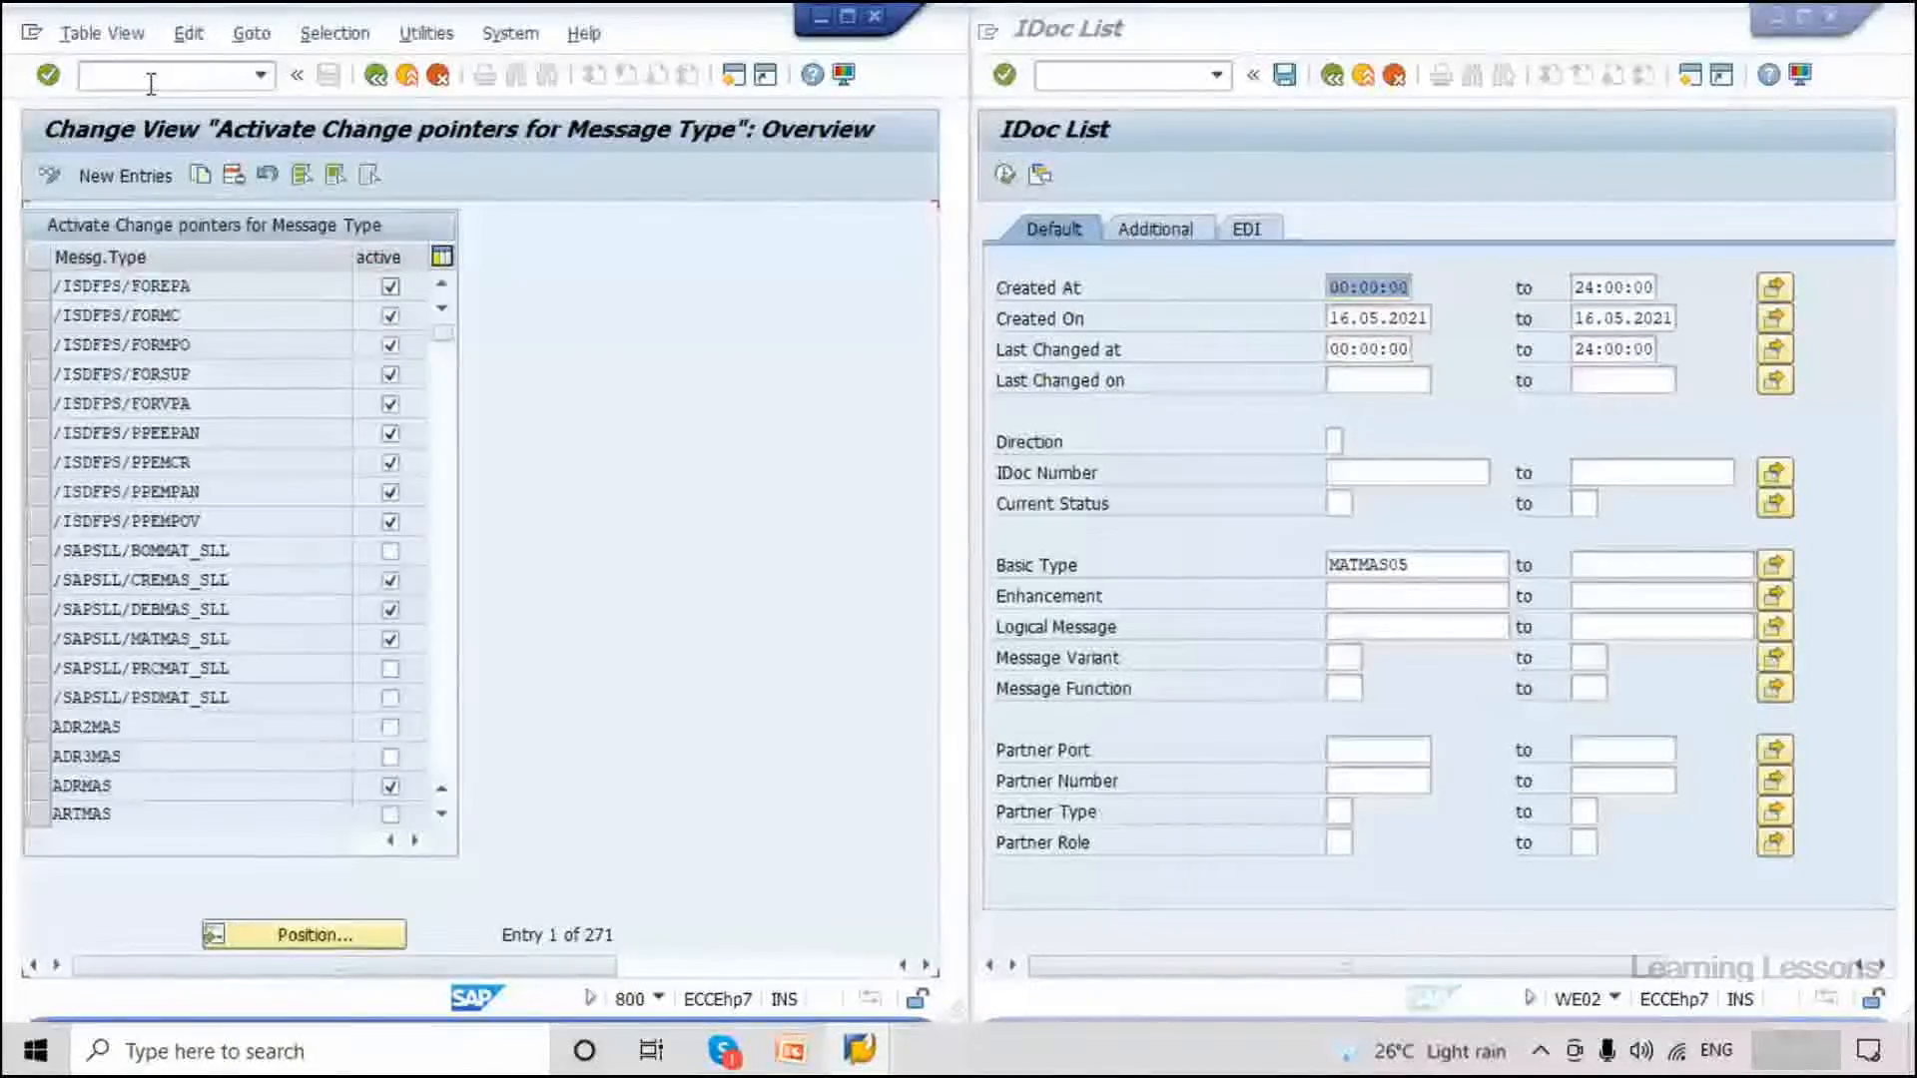
{"action": "left_click", "coordinate": [660, 999]}
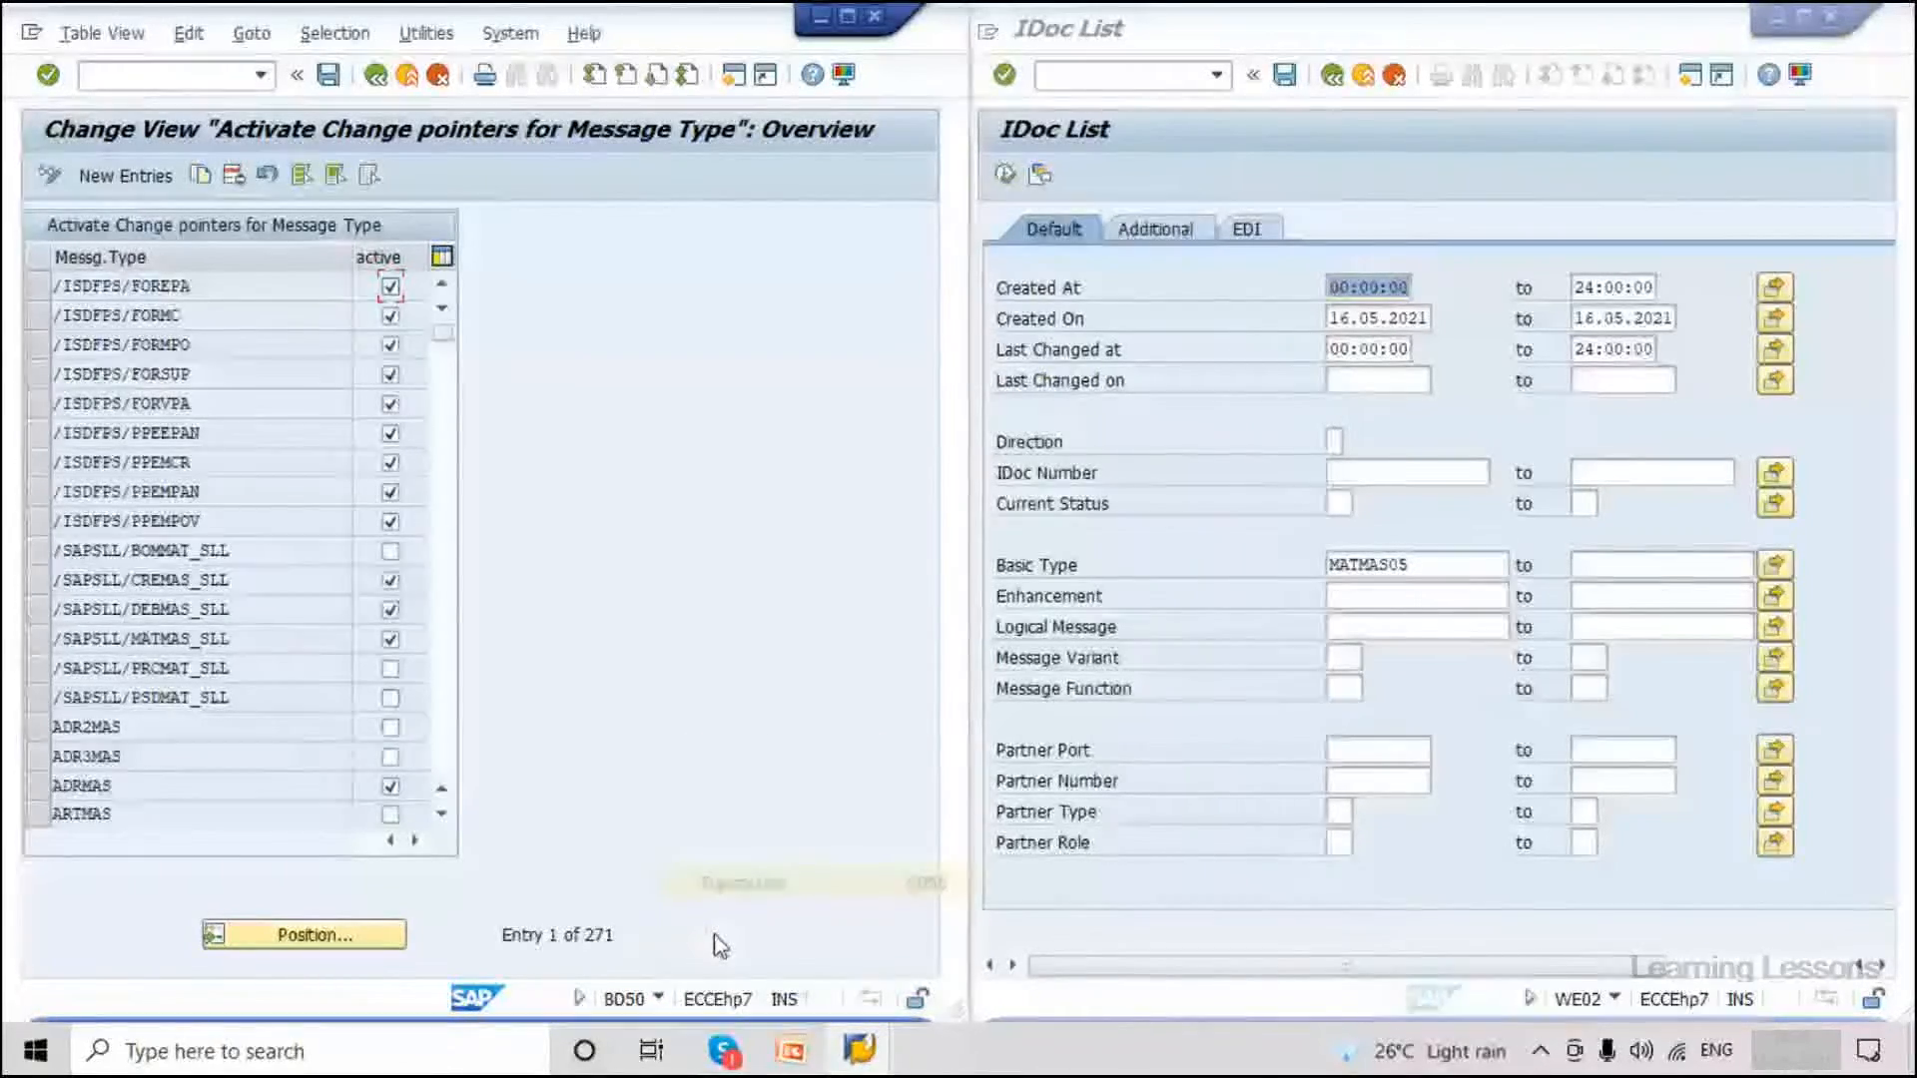
Show the Change Pointers slide in PowerPoint with the thumbnail pane hidden.
{"action": "left_click", "coordinate": [791, 1050]}
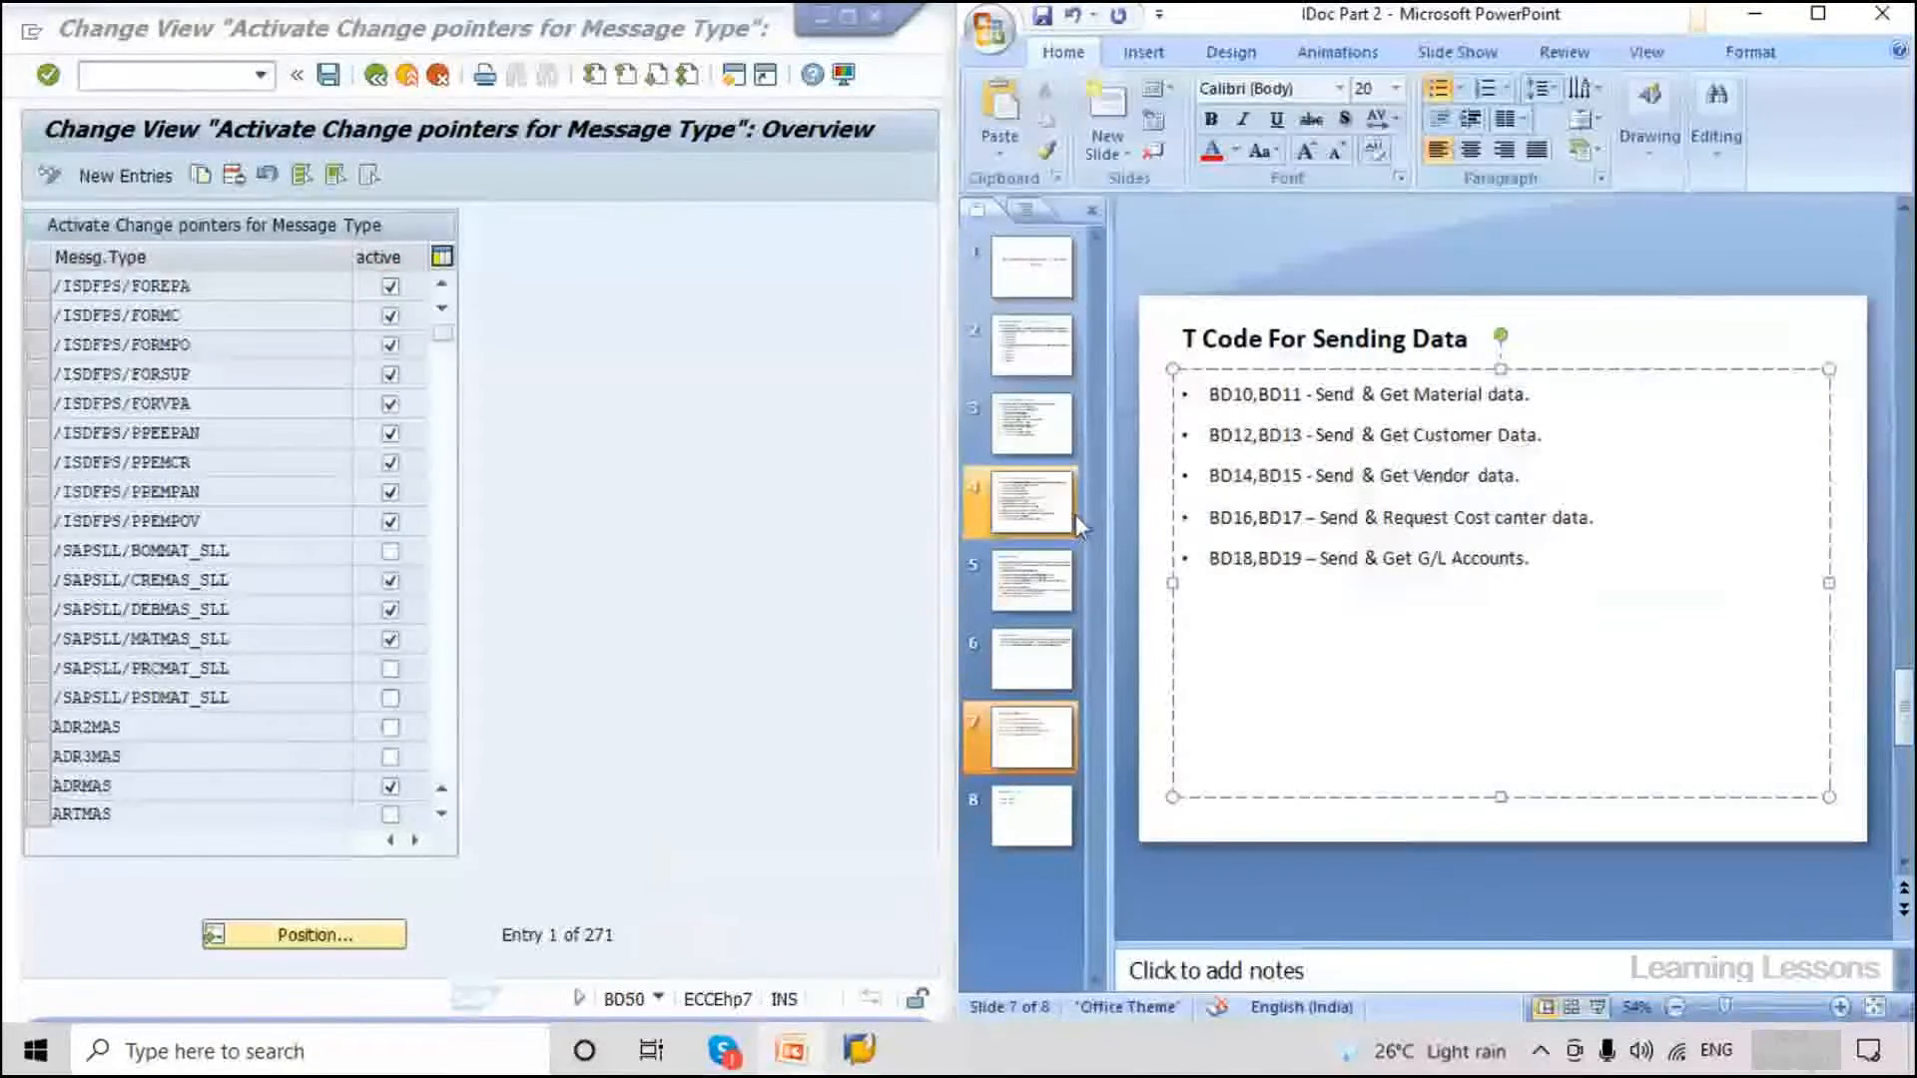
{"action": "left_click", "coordinate": [1033, 597]}
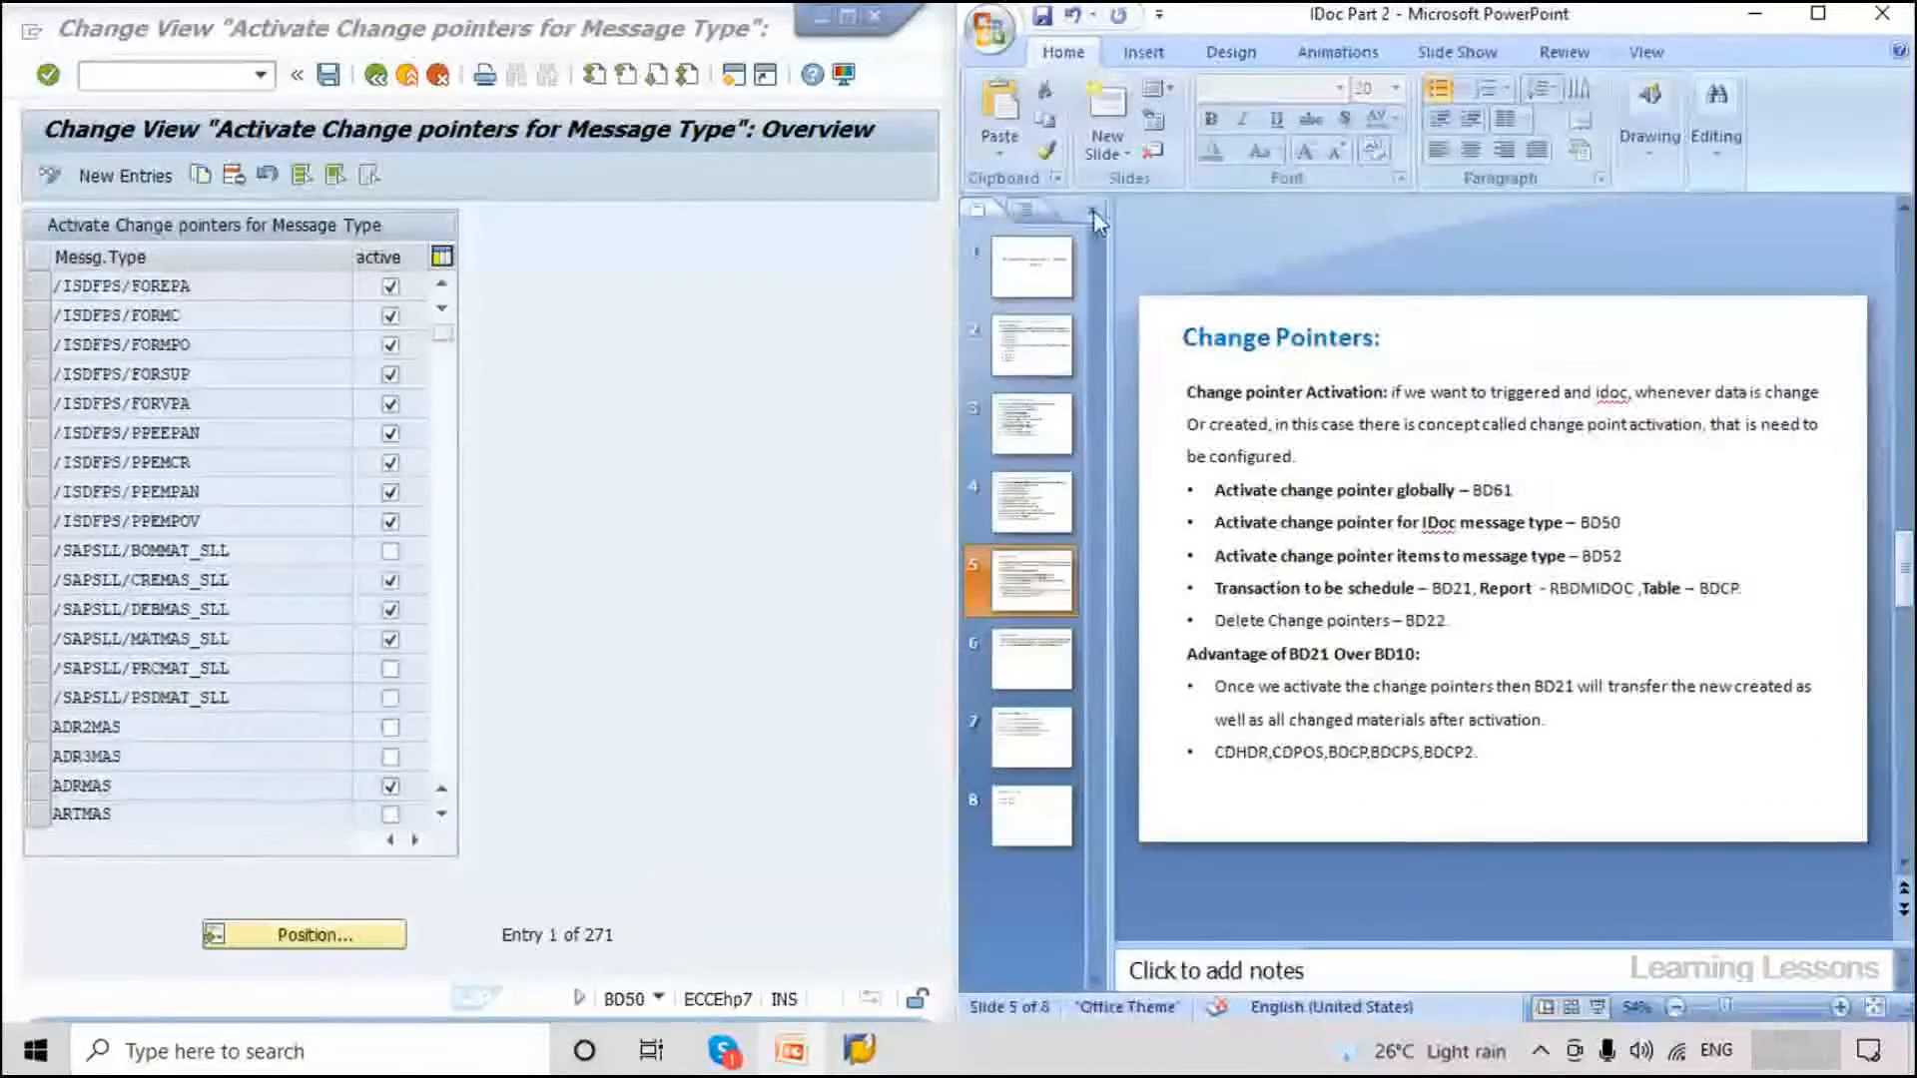
{"action": "left_click", "coordinate": [1094, 212]}
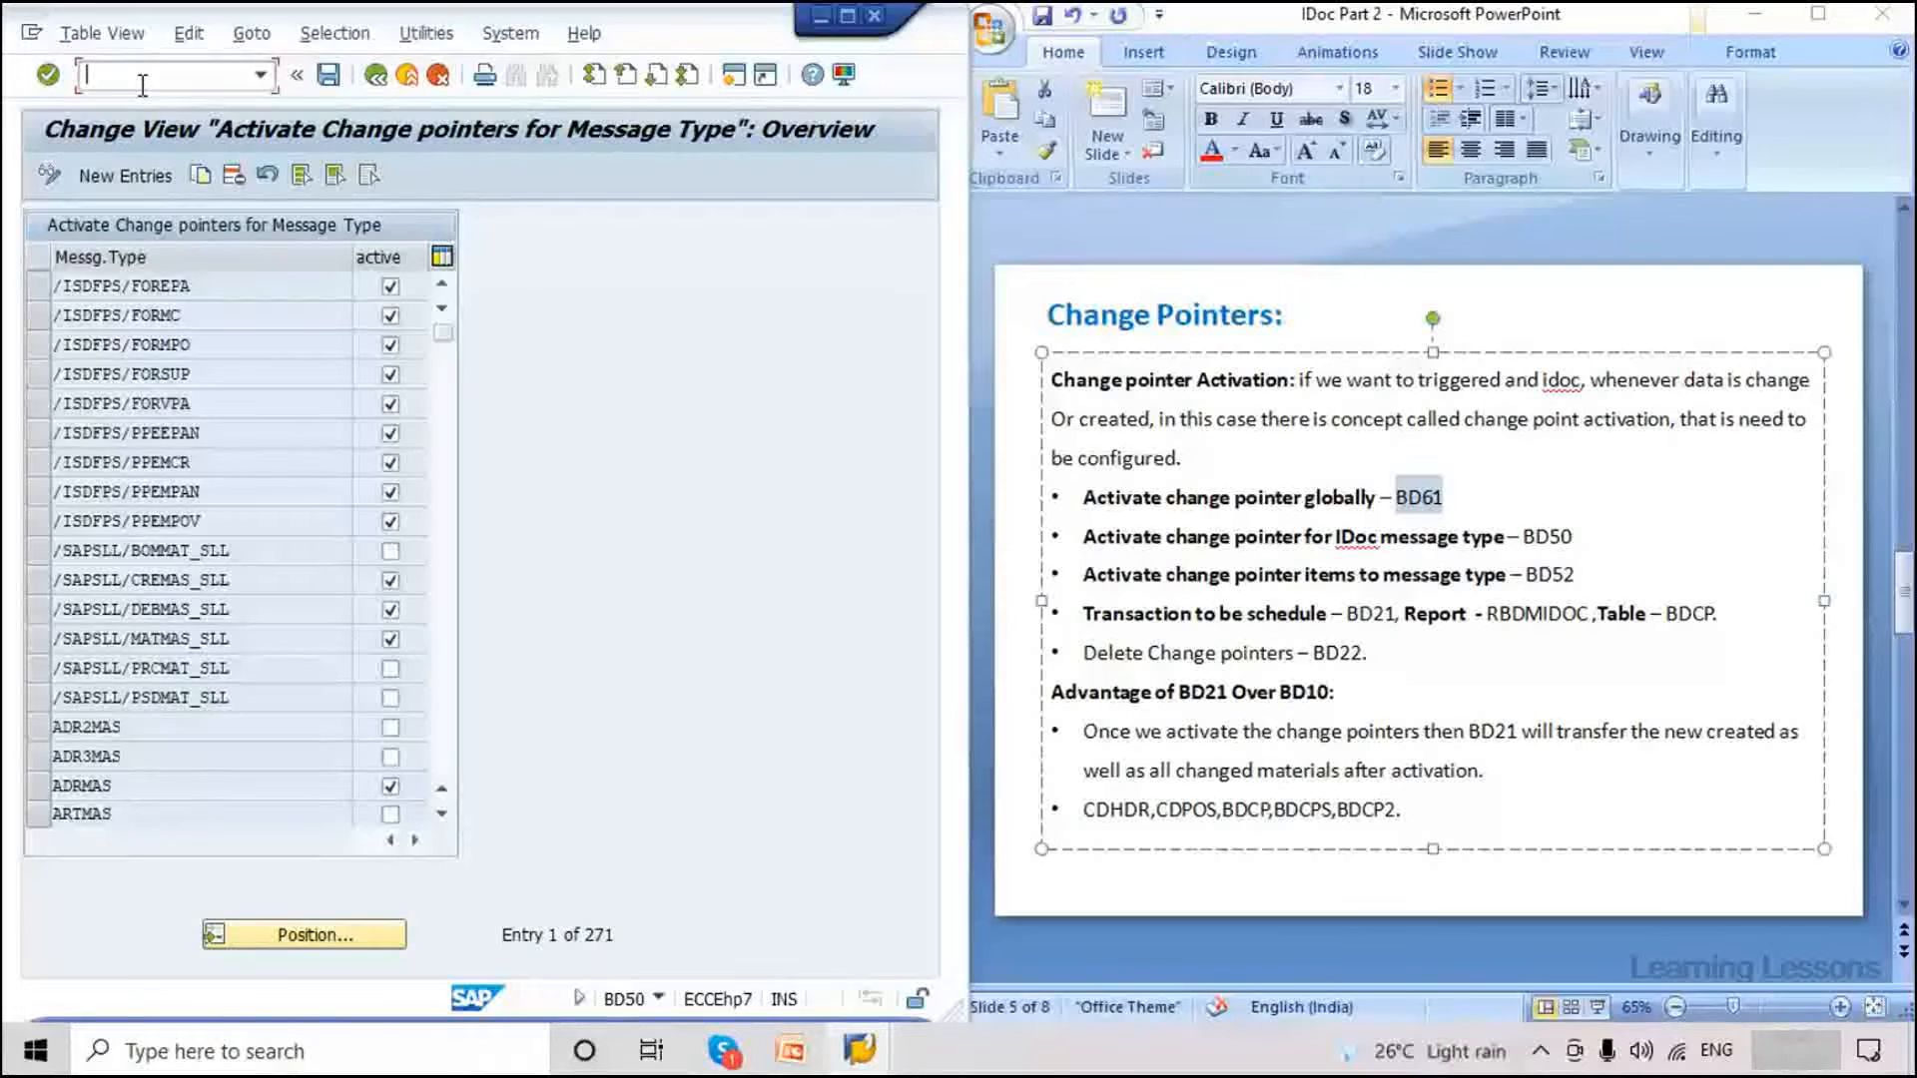
In BD61, activate change pointers generally and save.
{"action": "type", "text": "/nbd61"}
{"action": "key", "text": "Return"}
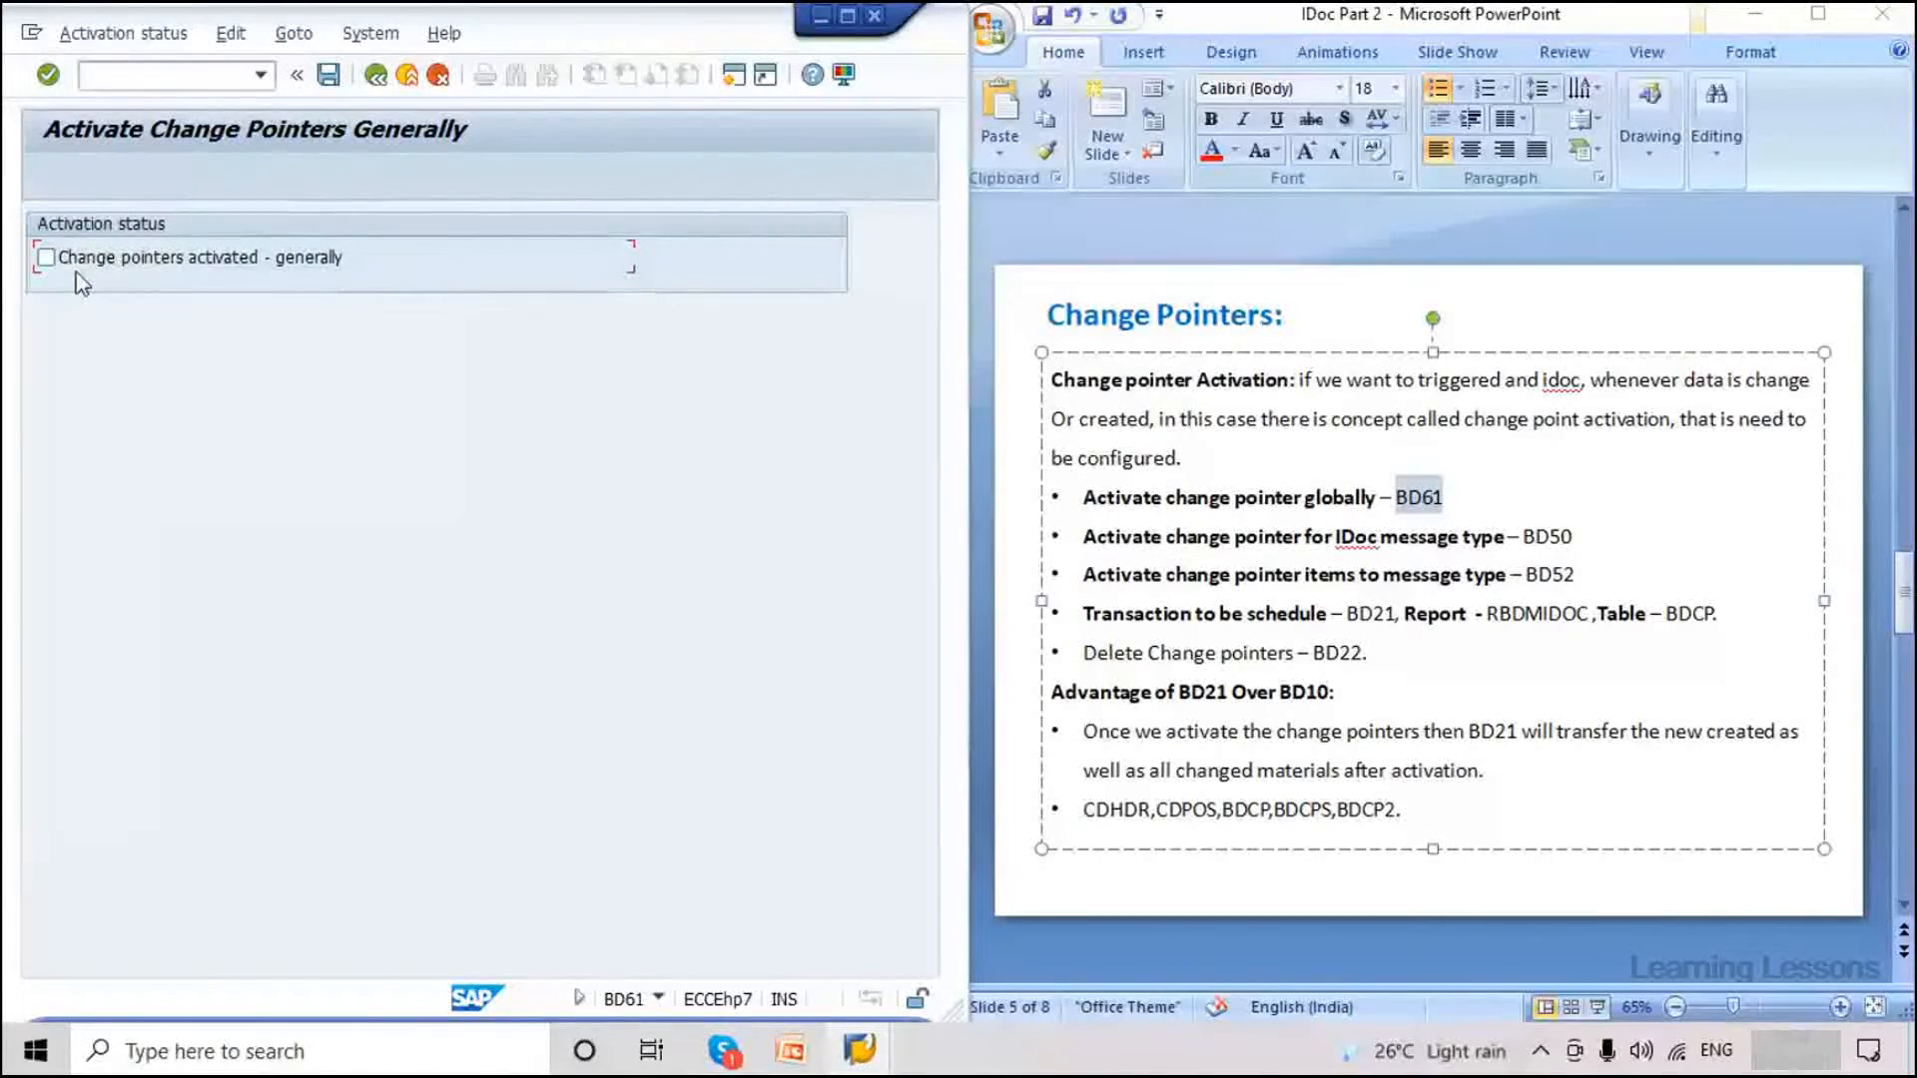
{"action": "left_click", "coordinate": [46, 257]}
{"action": "left_click", "coordinate": [330, 75]}
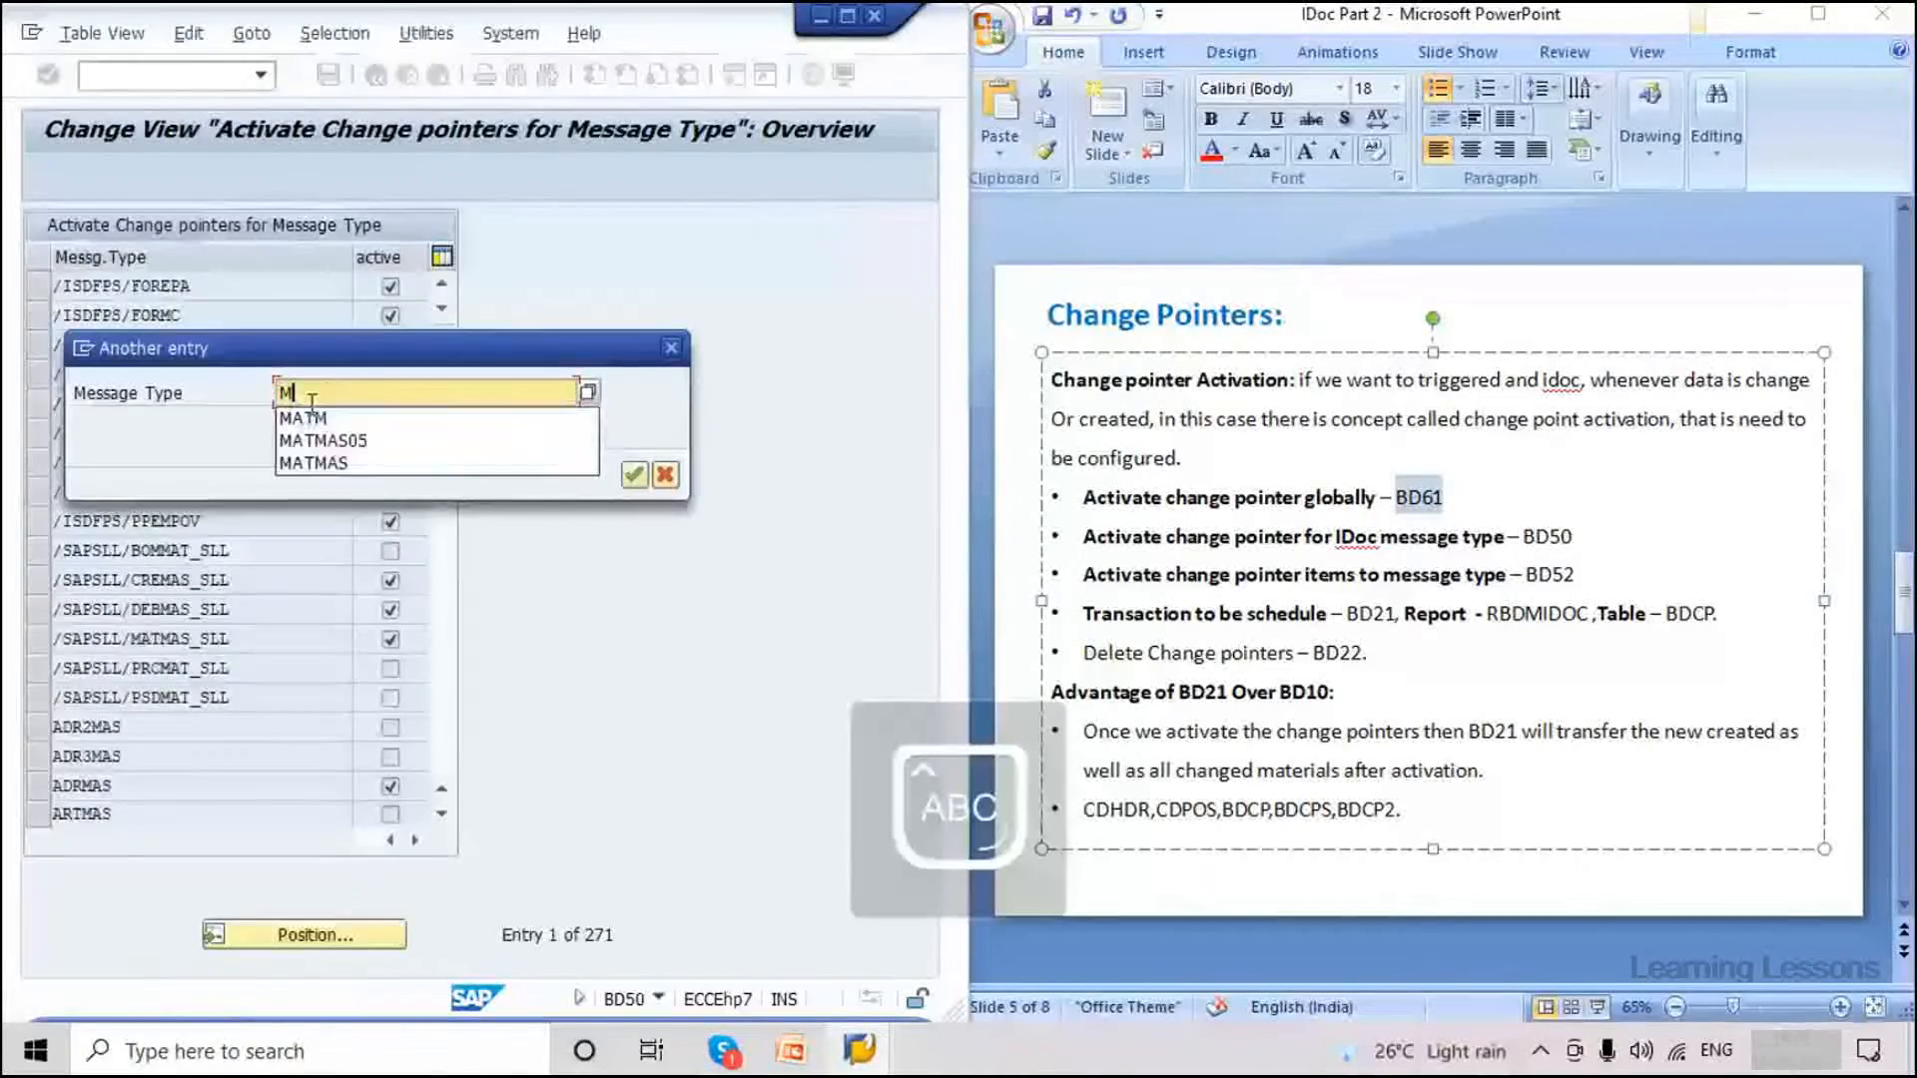
Enter MATMAS as the message type to locate in the BD50 list.
{"action": "type", "text": "ATA"}
{"action": "key", "text": "BackSpace"}
{"action": "type", "text": "MAS"}
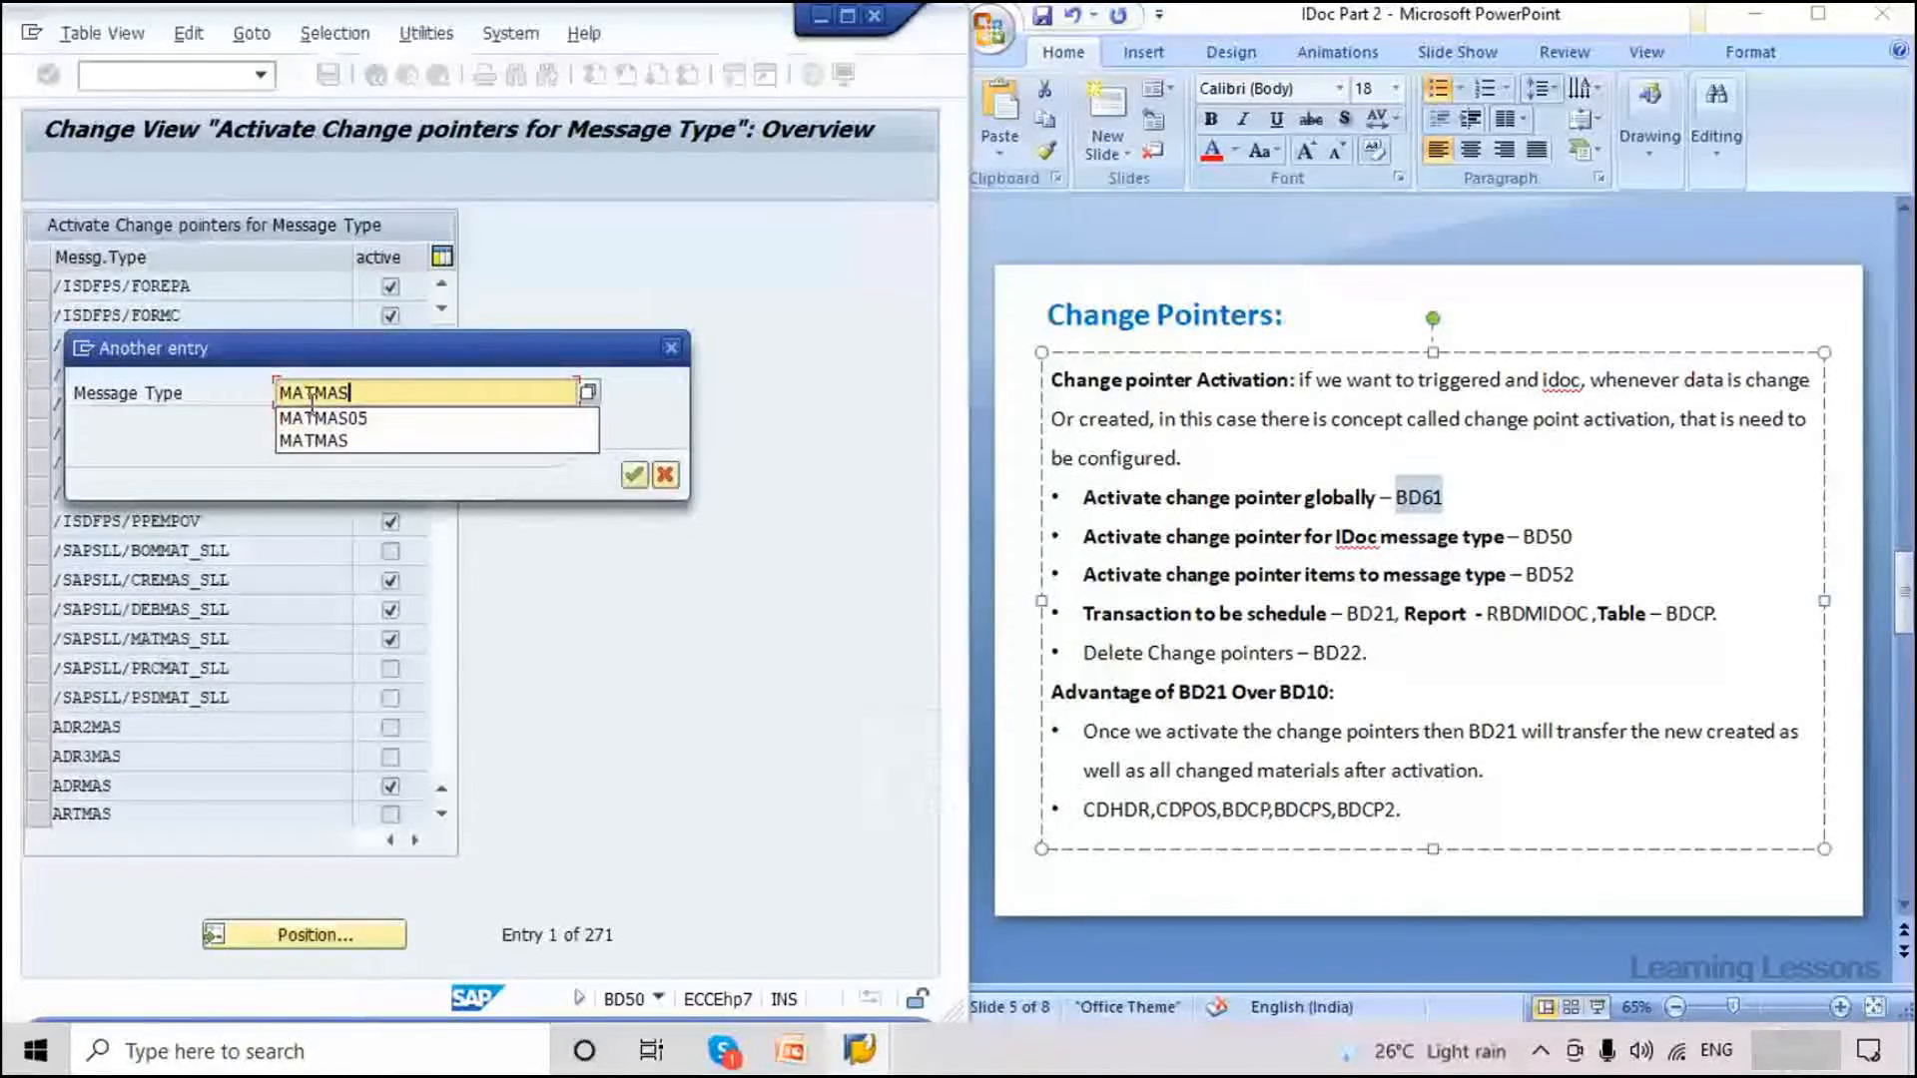
Jump to MATMAS in BD50, tick its active checkbox and save.
{"action": "left_click", "coordinate": [388, 441]}
{"action": "left_click", "coordinate": [636, 475]}
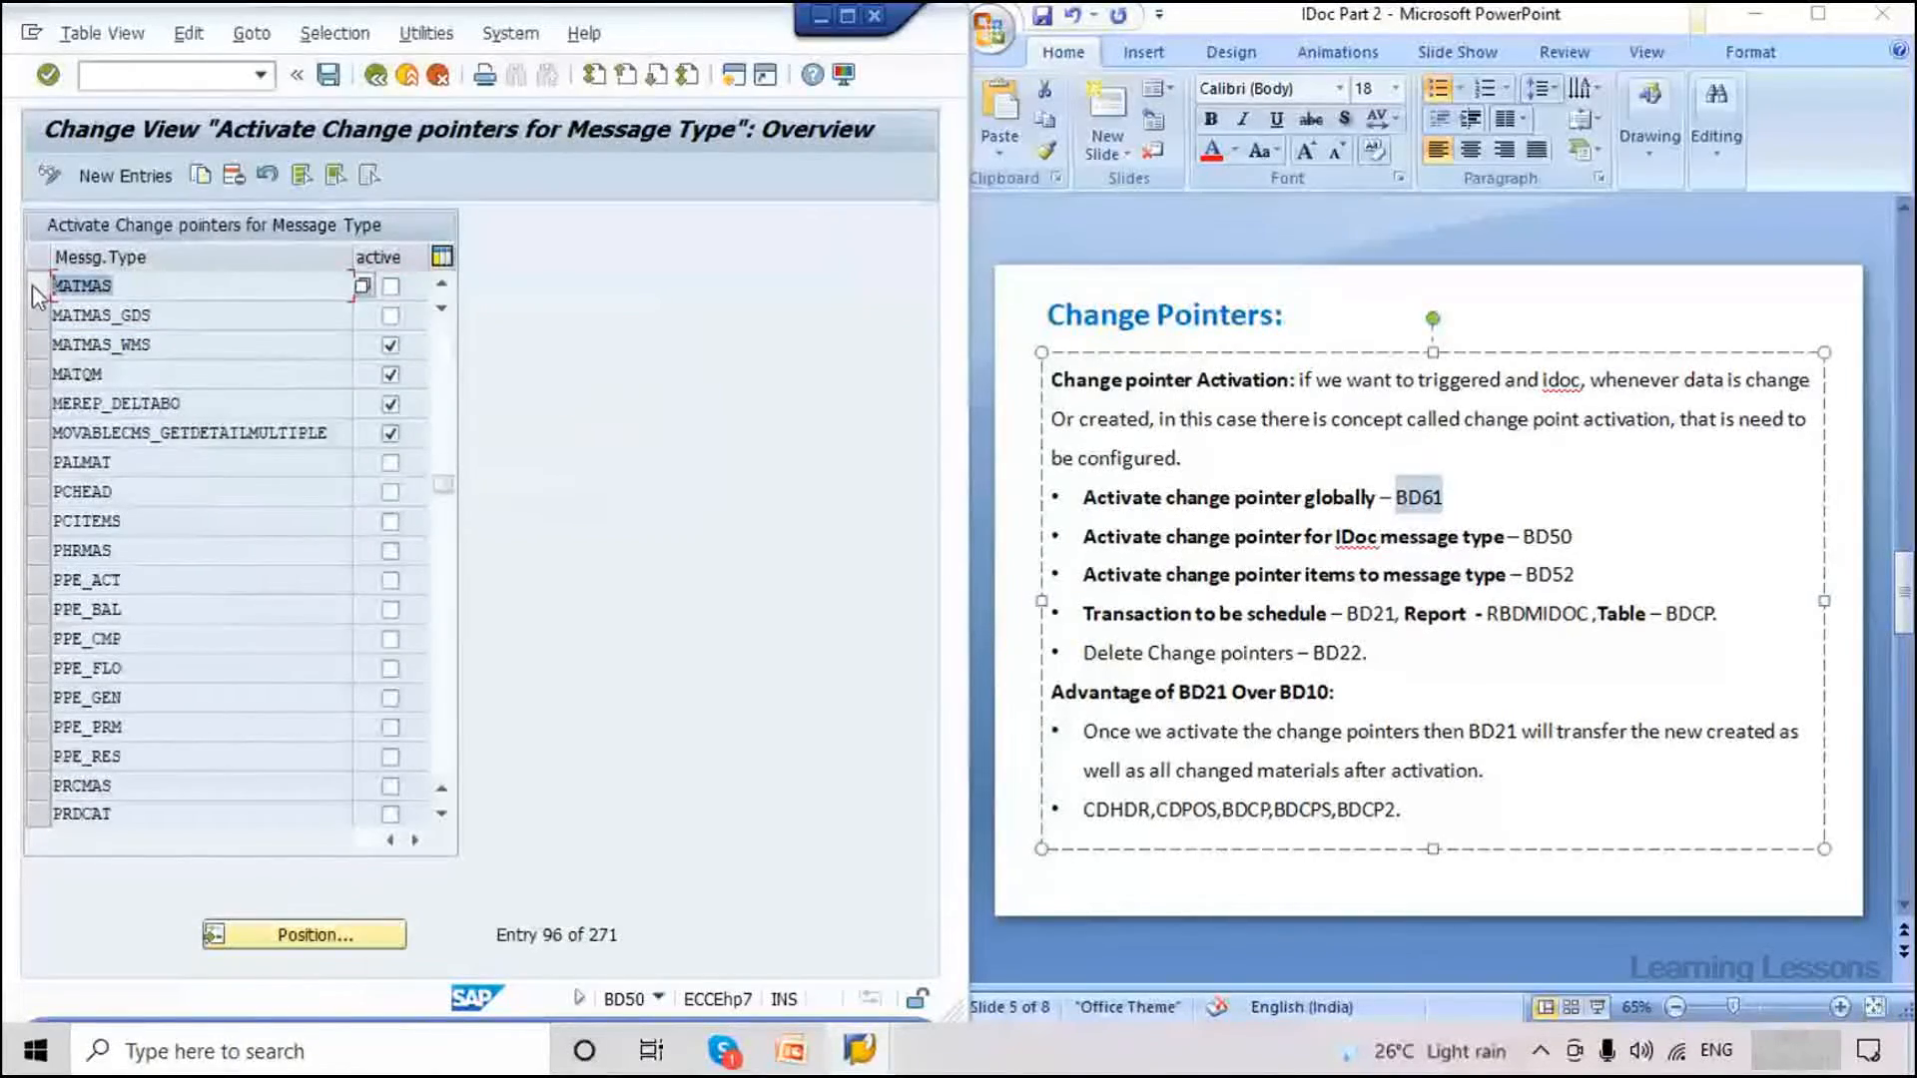
{"action": "left_click", "coordinate": [391, 286]}
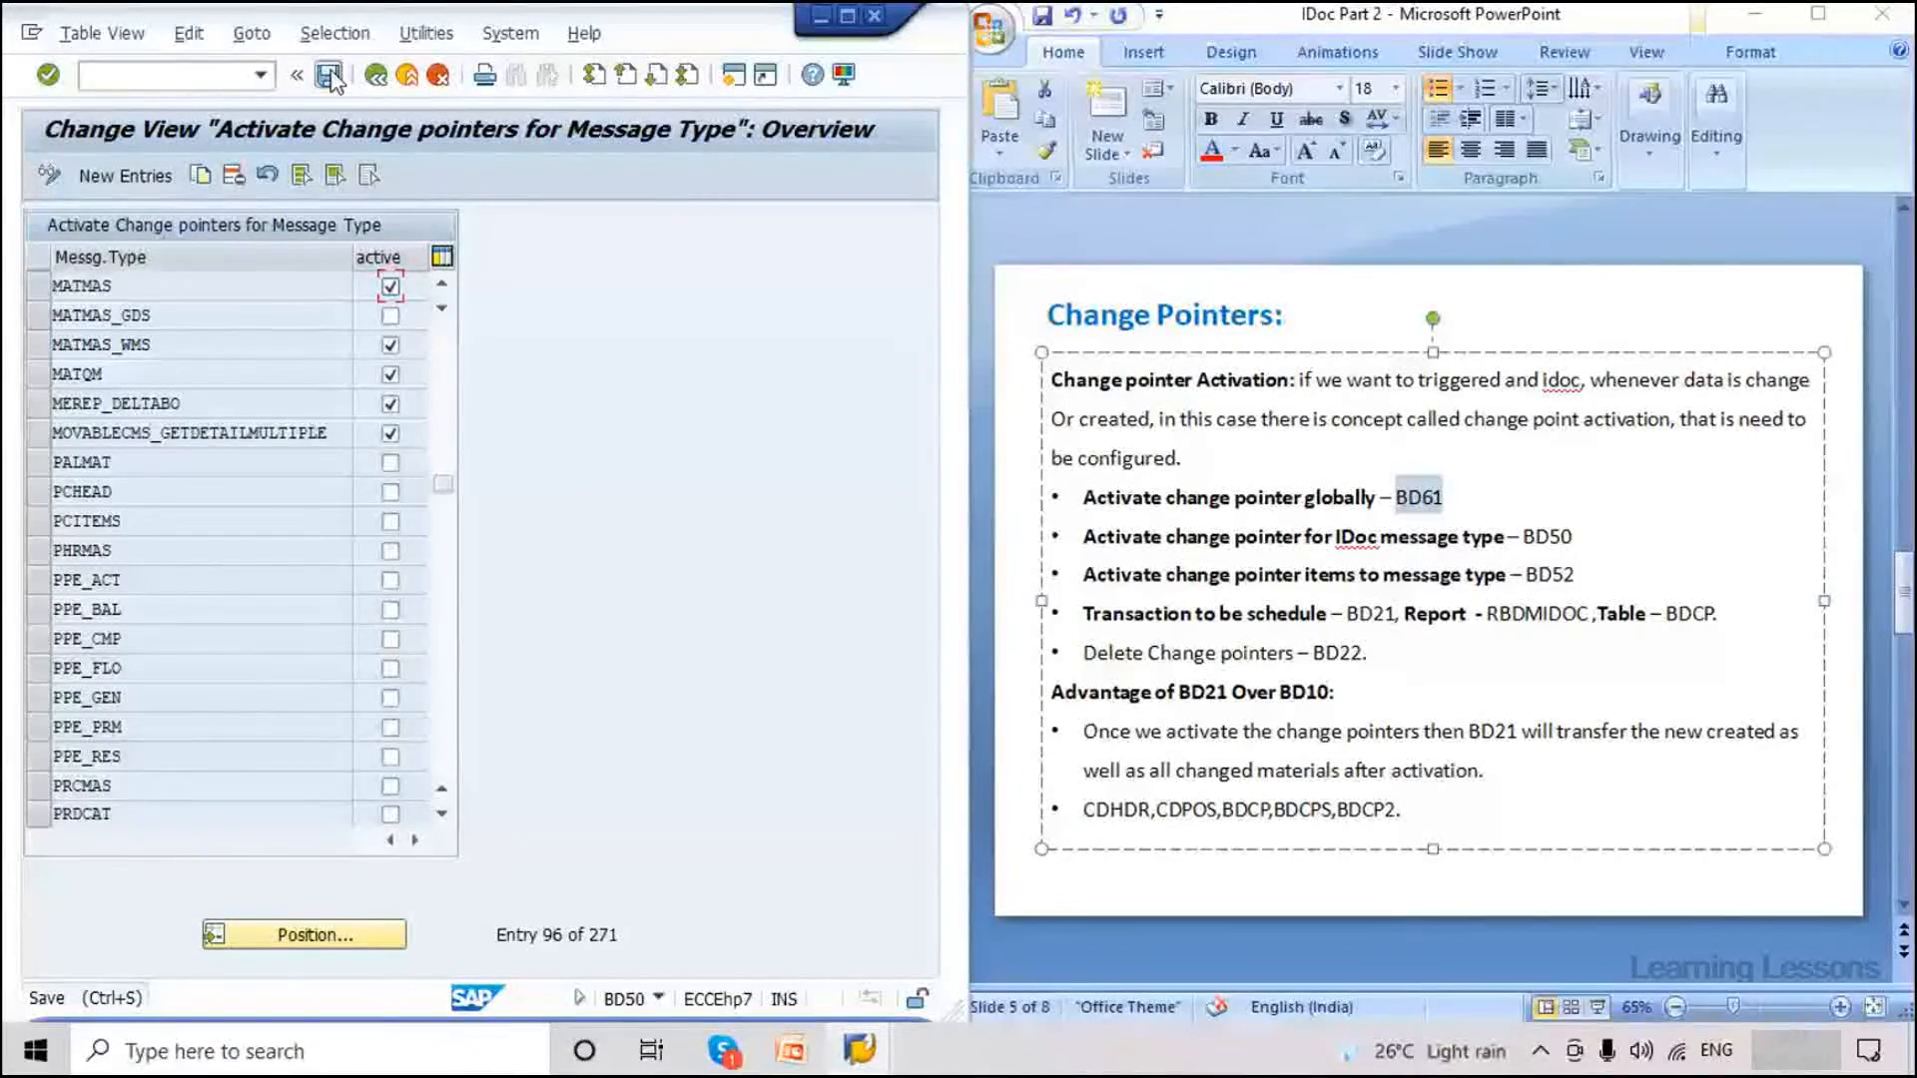
{"action": "left_click", "coordinate": [330, 78]}
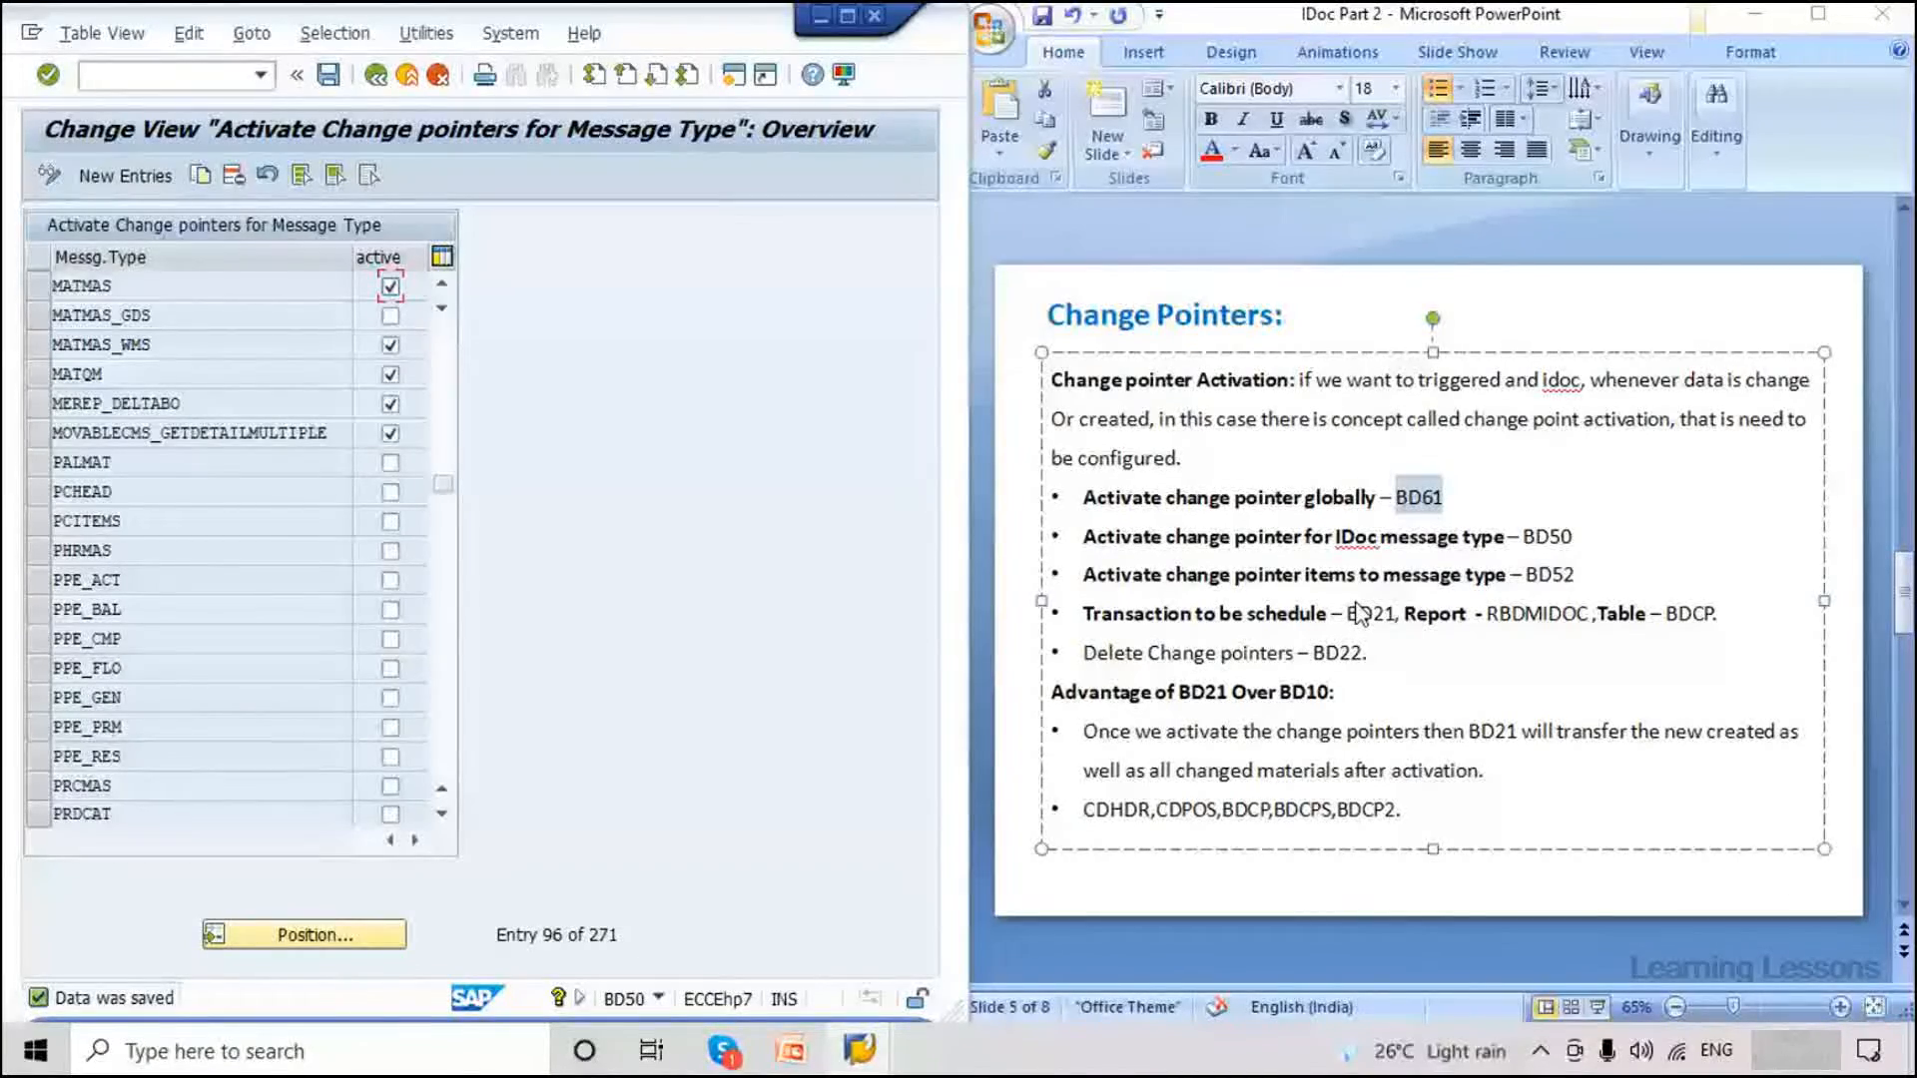
{"action": "left_click", "coordinate": [240, 80]}
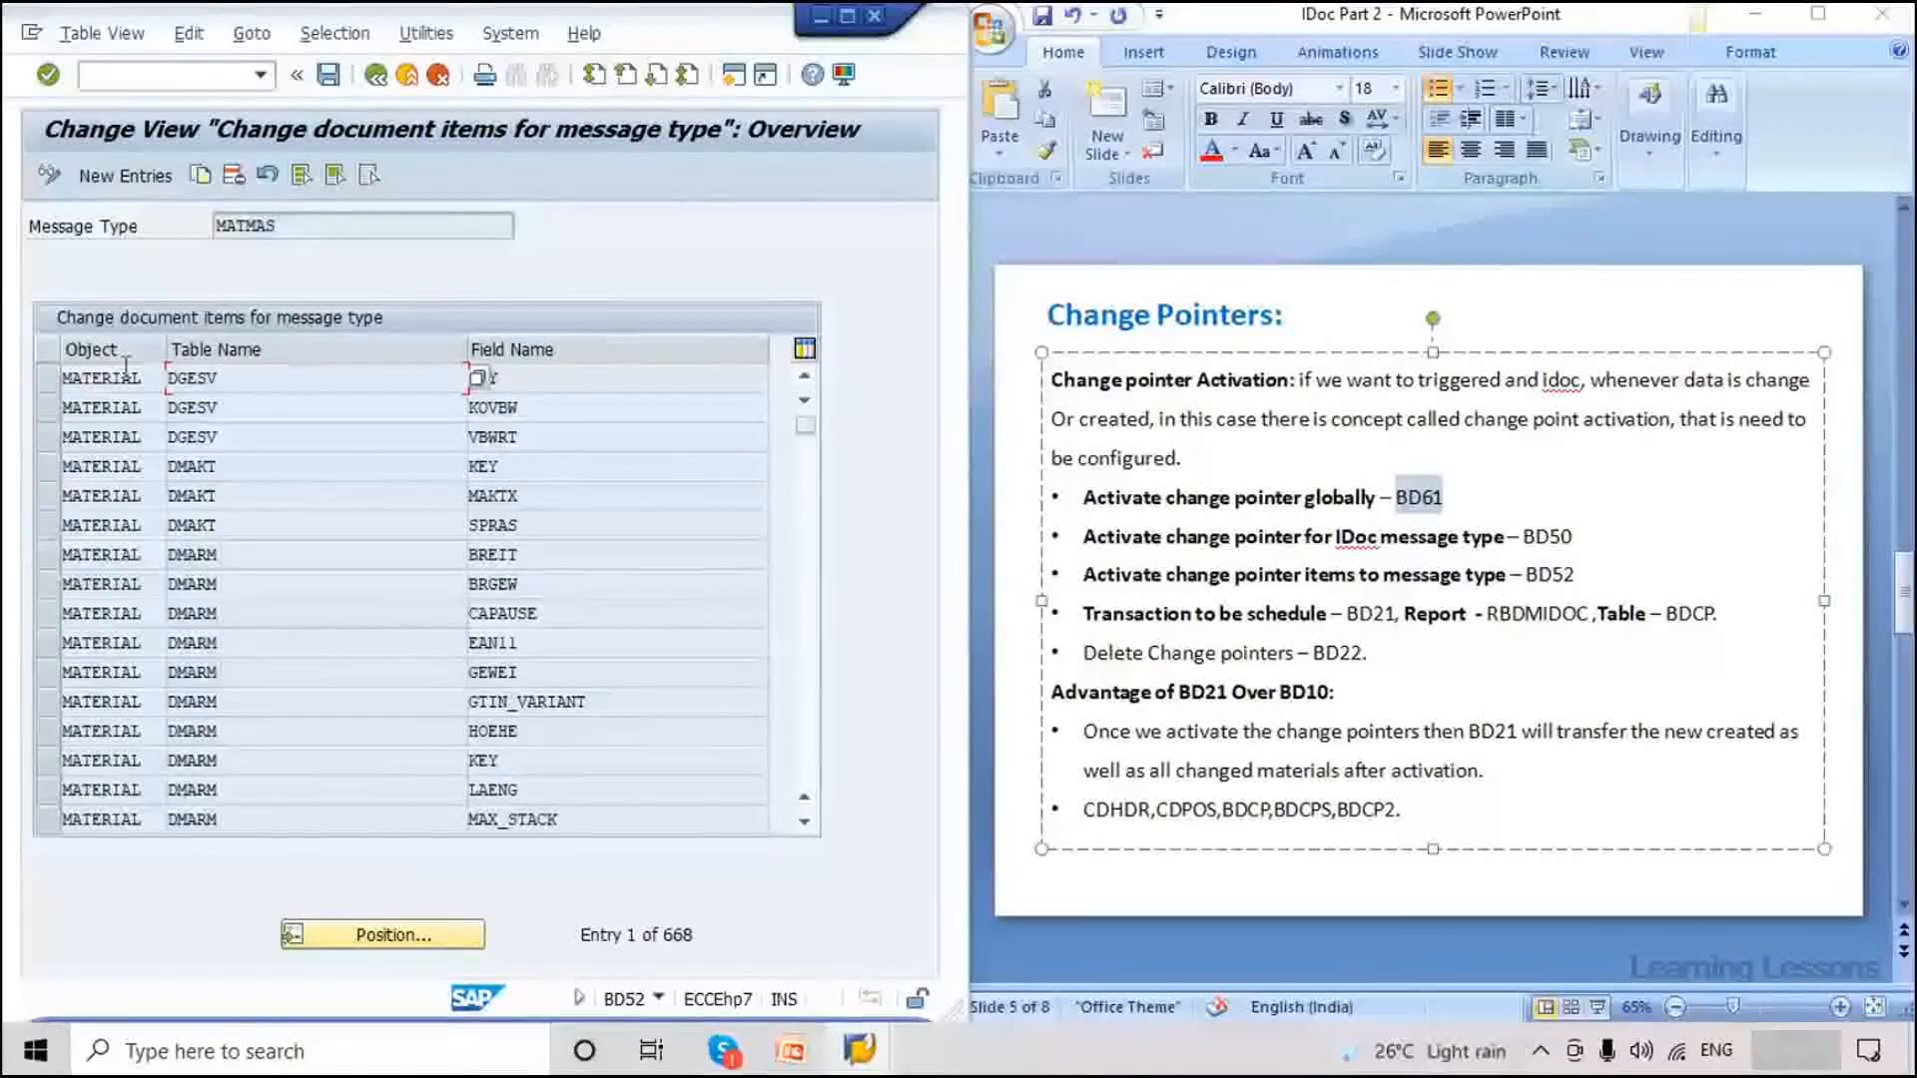
Scroll the 668 MATMAS change-document items down past MARA and MARC to the MBEW/MFHM entries near 481.
{"action": "scroll", "coordinate": [807, 764], "scroll_direction": "down", "scroll_amount": 3}
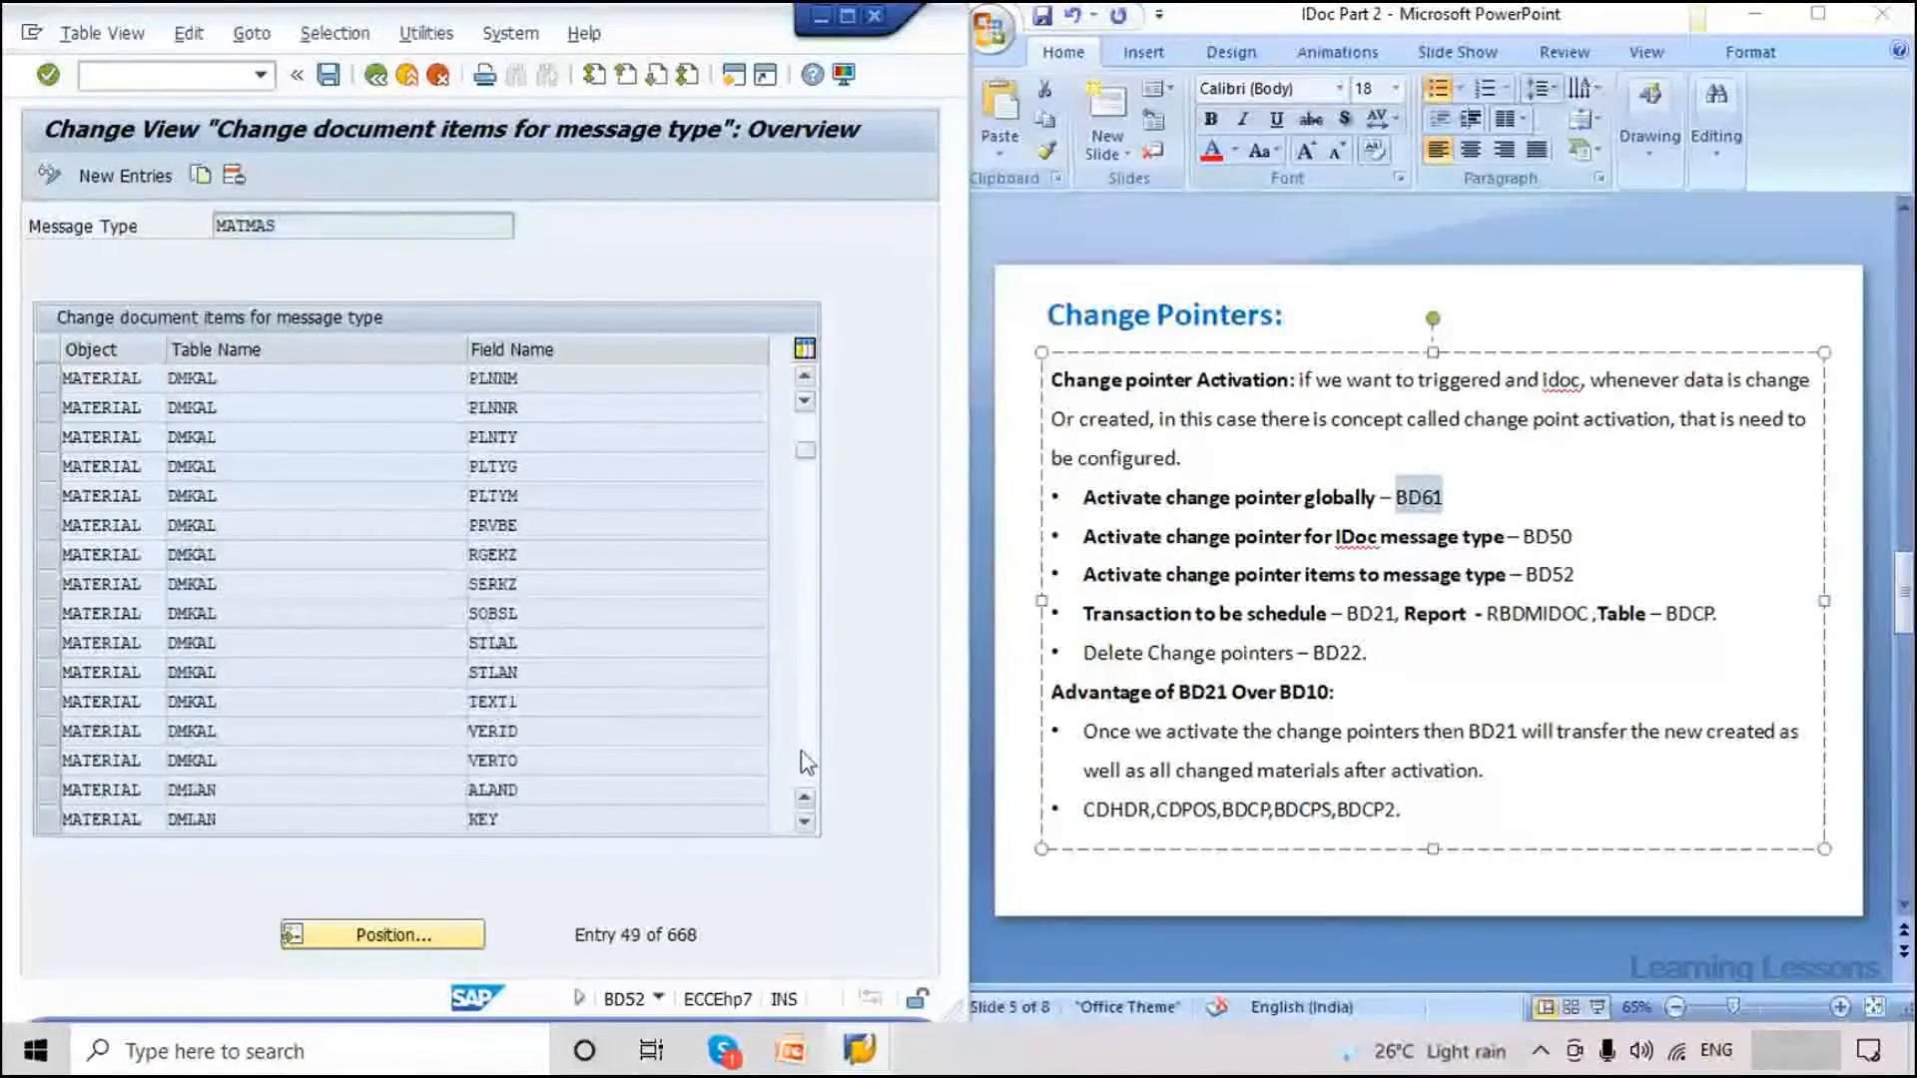
{"action": "scroll", "coordinate": [806, 764], "scroll_direction": "down", "scroll_amount": 10}
{"action": "scroll", "coordinate": [807, 764], "scroll_direction": "down", "scroll_amount": 10}
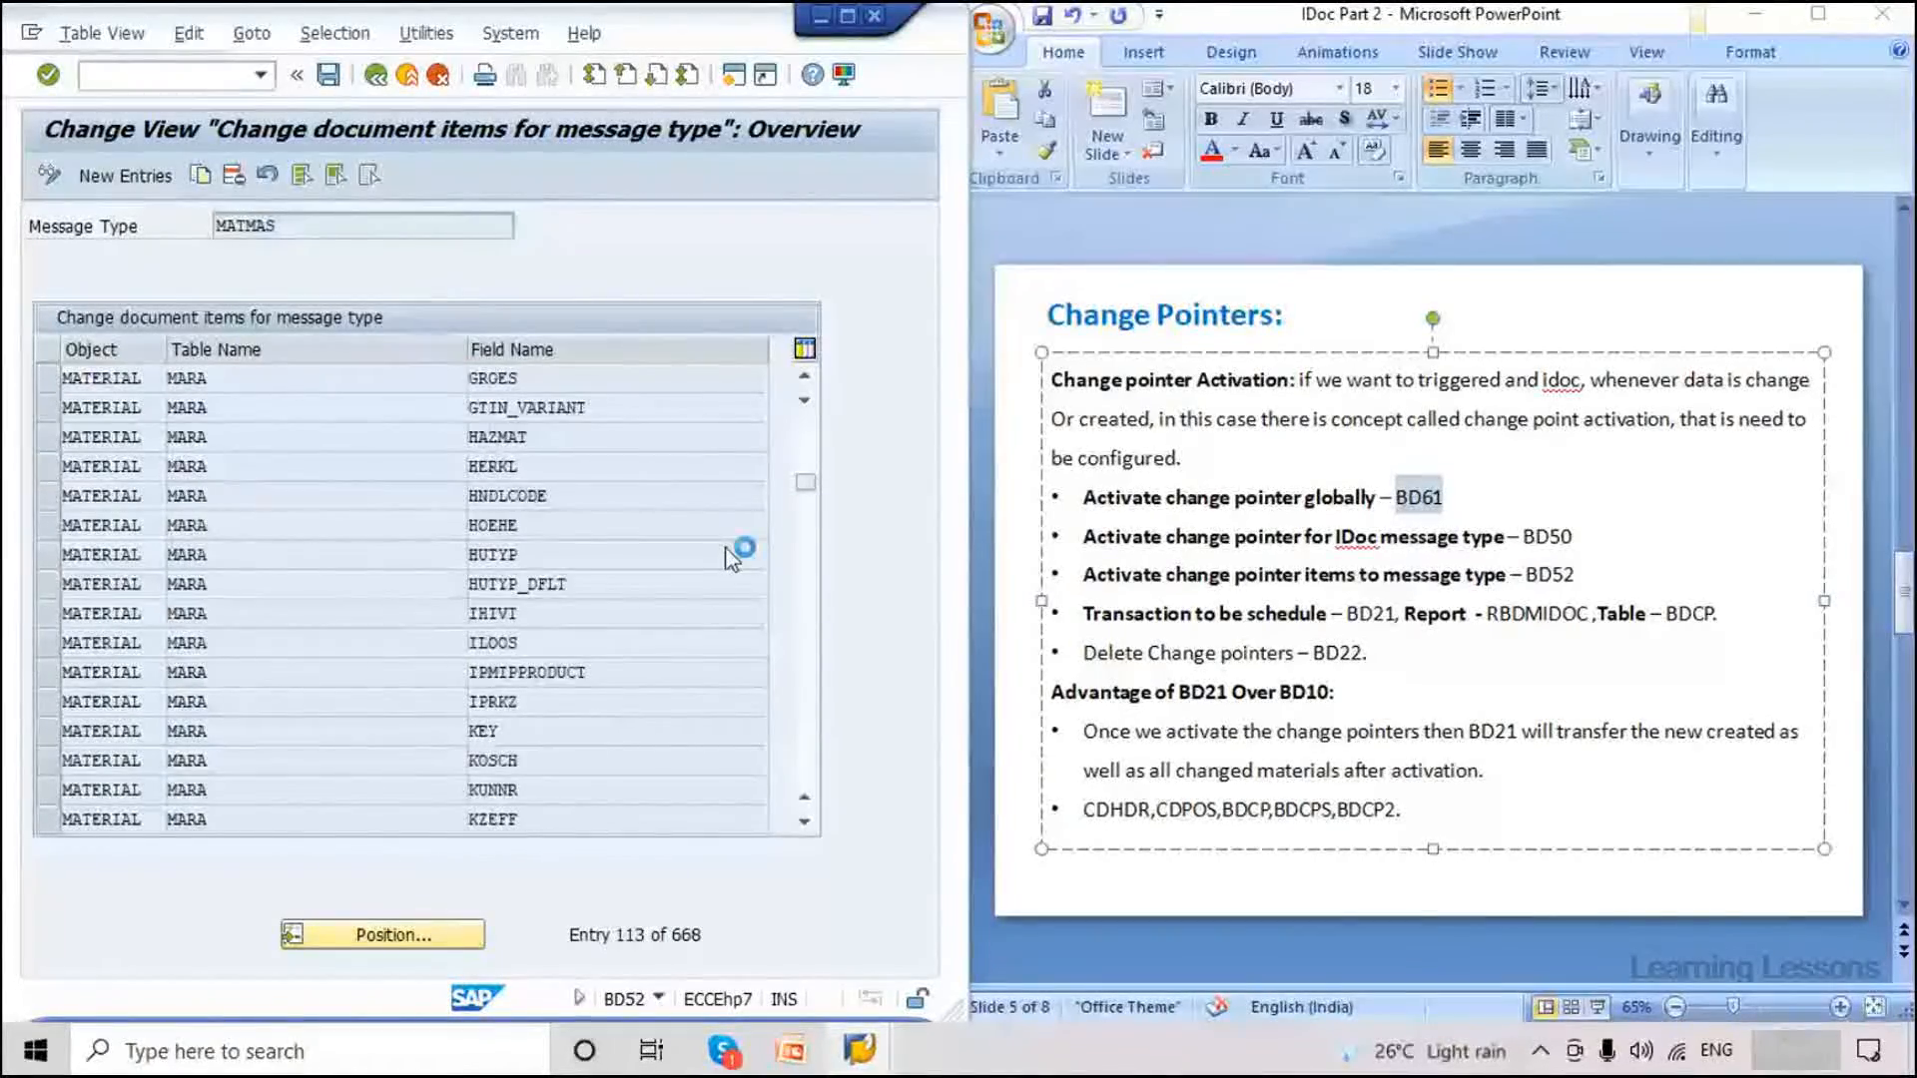
{"action": "left_click", "coordinate": [343, 378]}
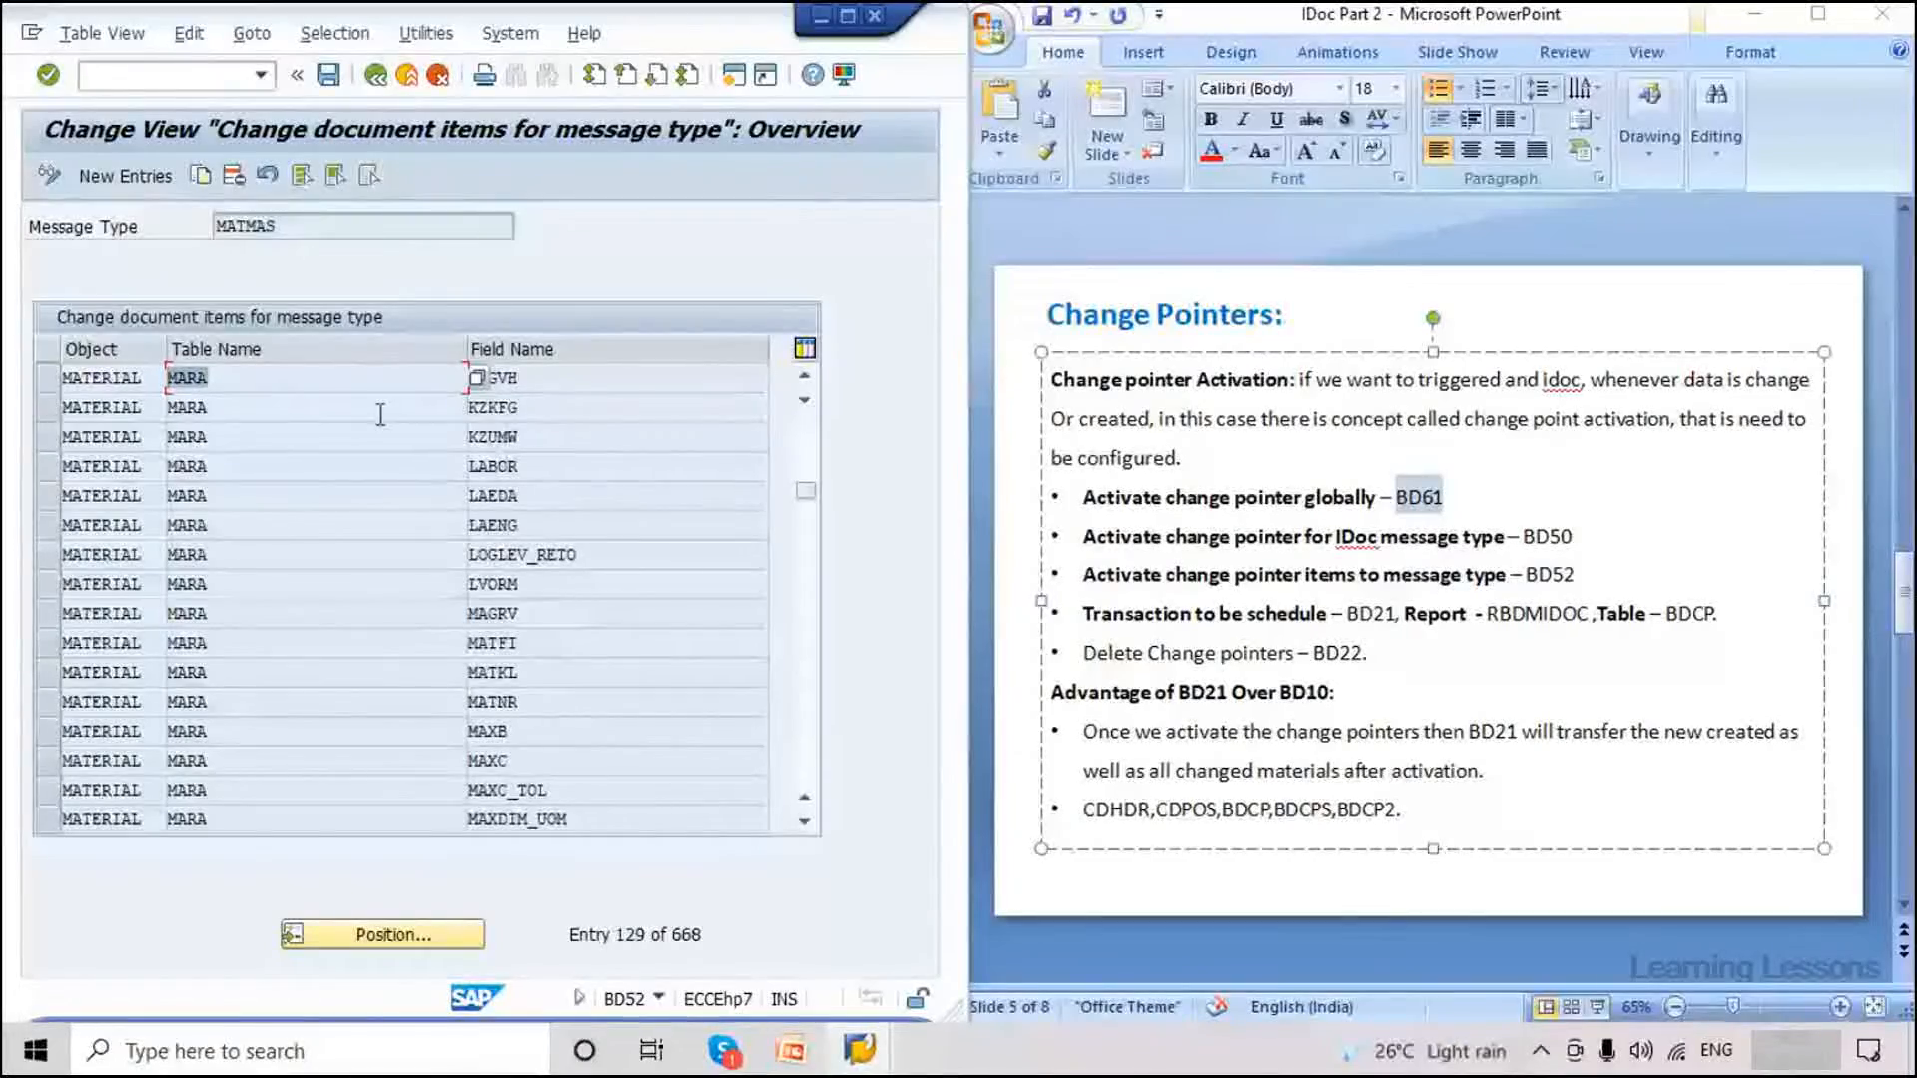
{"action": "scroll", "coordinate": [809, 763], "scroll_direction": "down", "scroll_amount": 3}
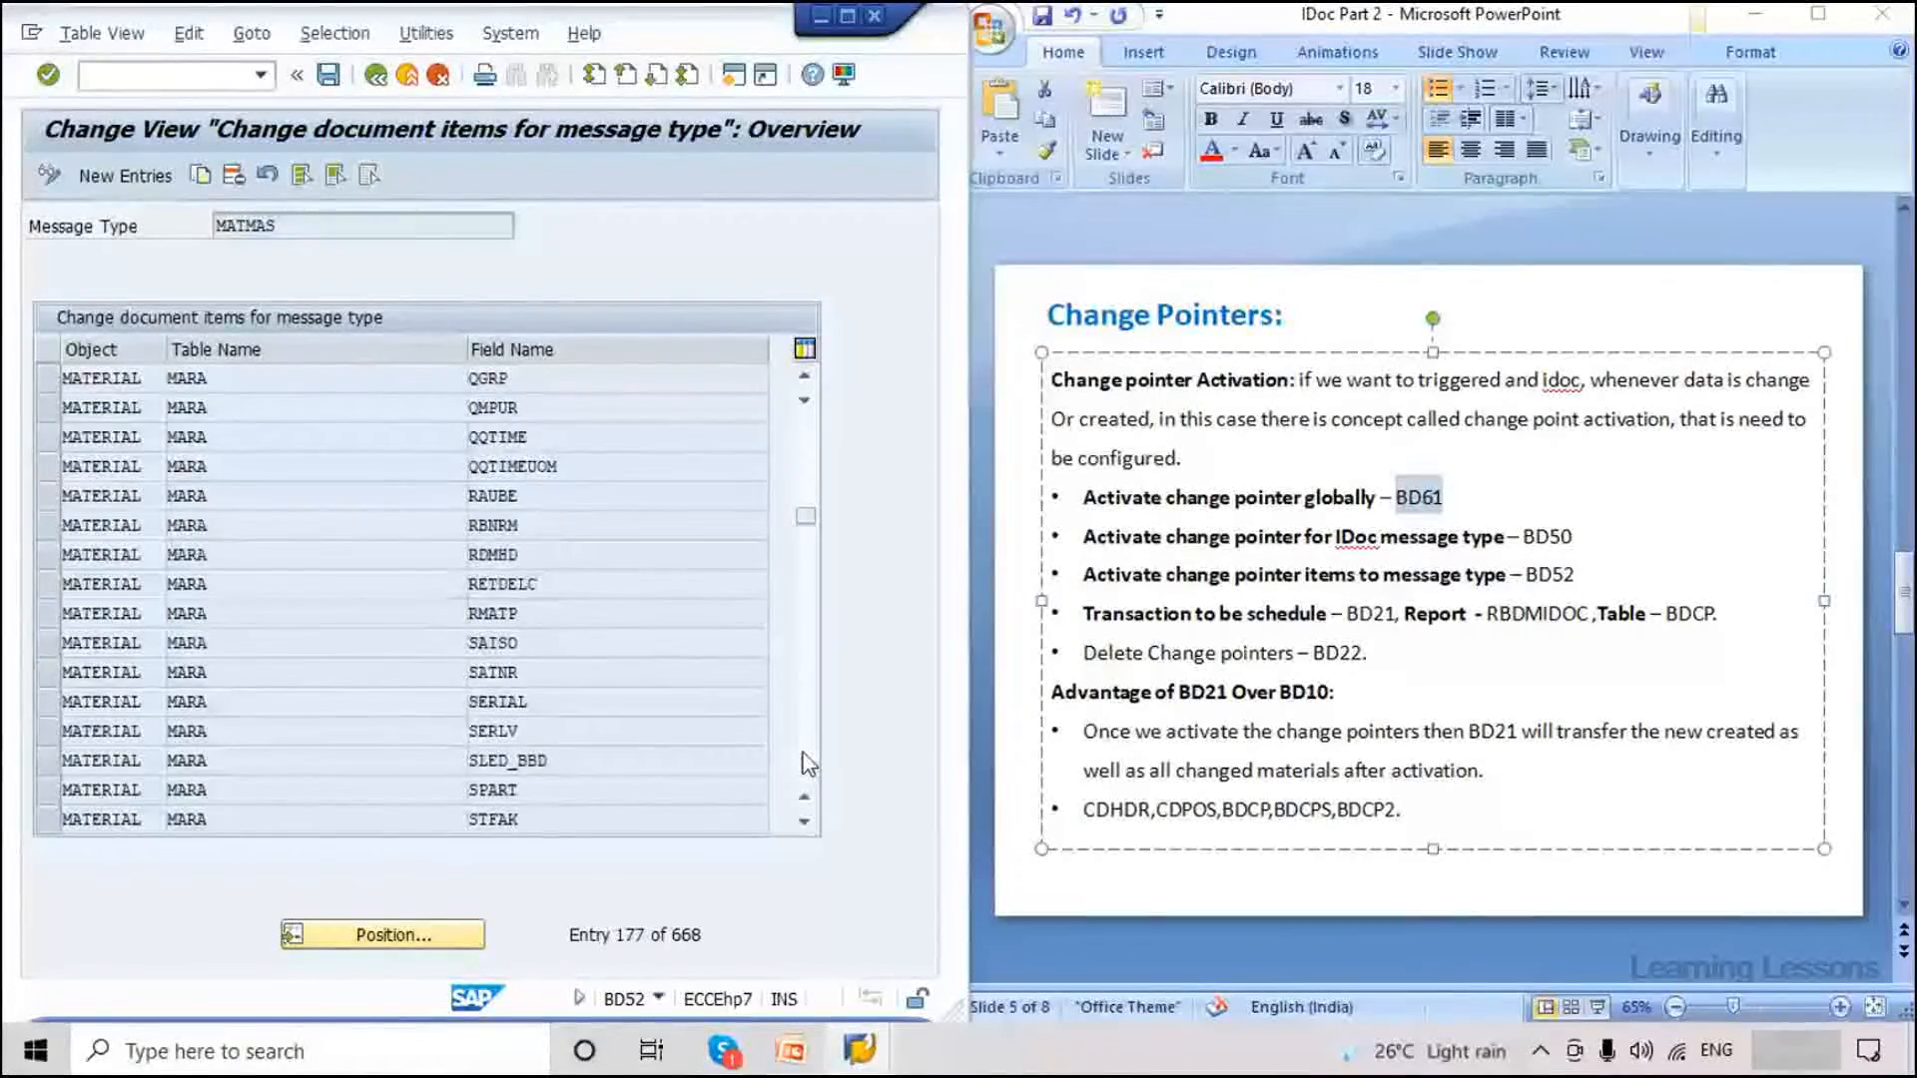
{"action": "scroll", "coordinate": [804, 748], "scroll_direction": "down", "scroll_amount": 1}
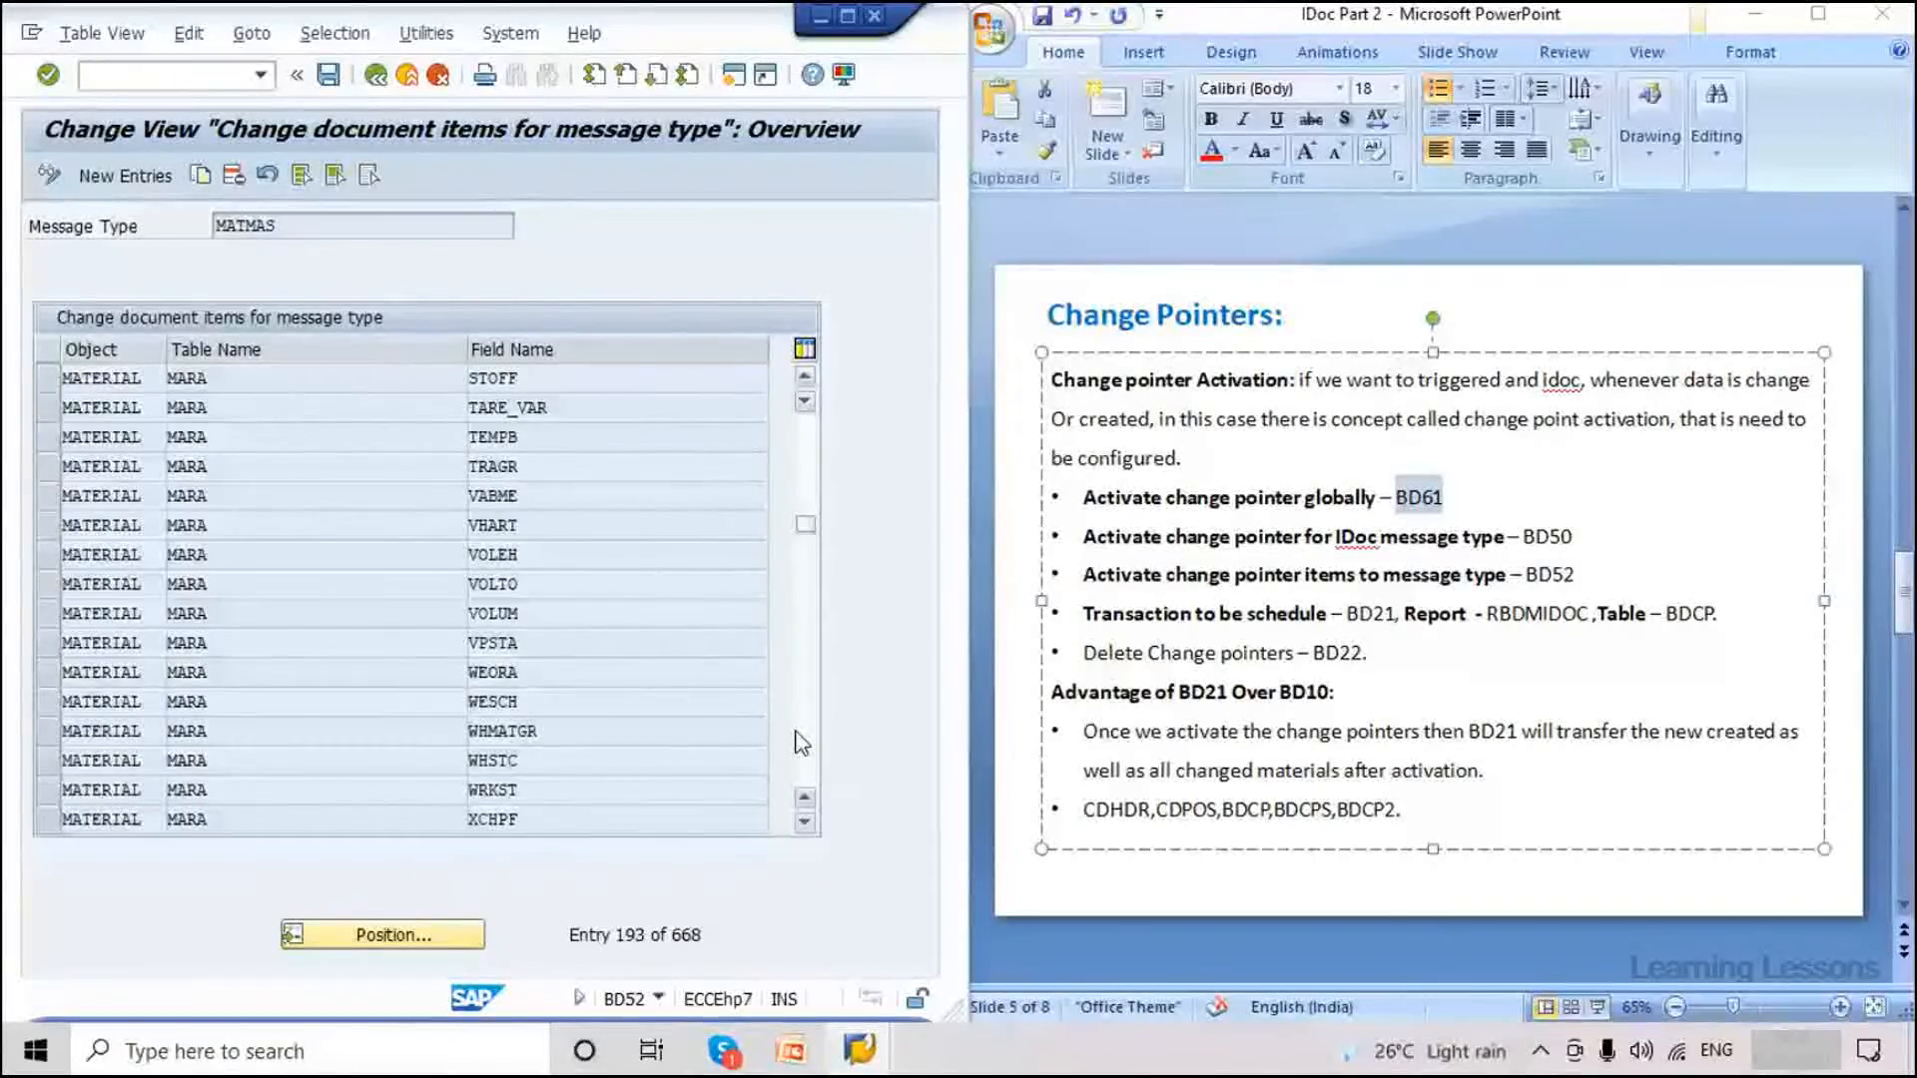
{"action": "scroll", "coordinate": [804, 744], "scroll_direction": "down", "scroll_amount": 1}
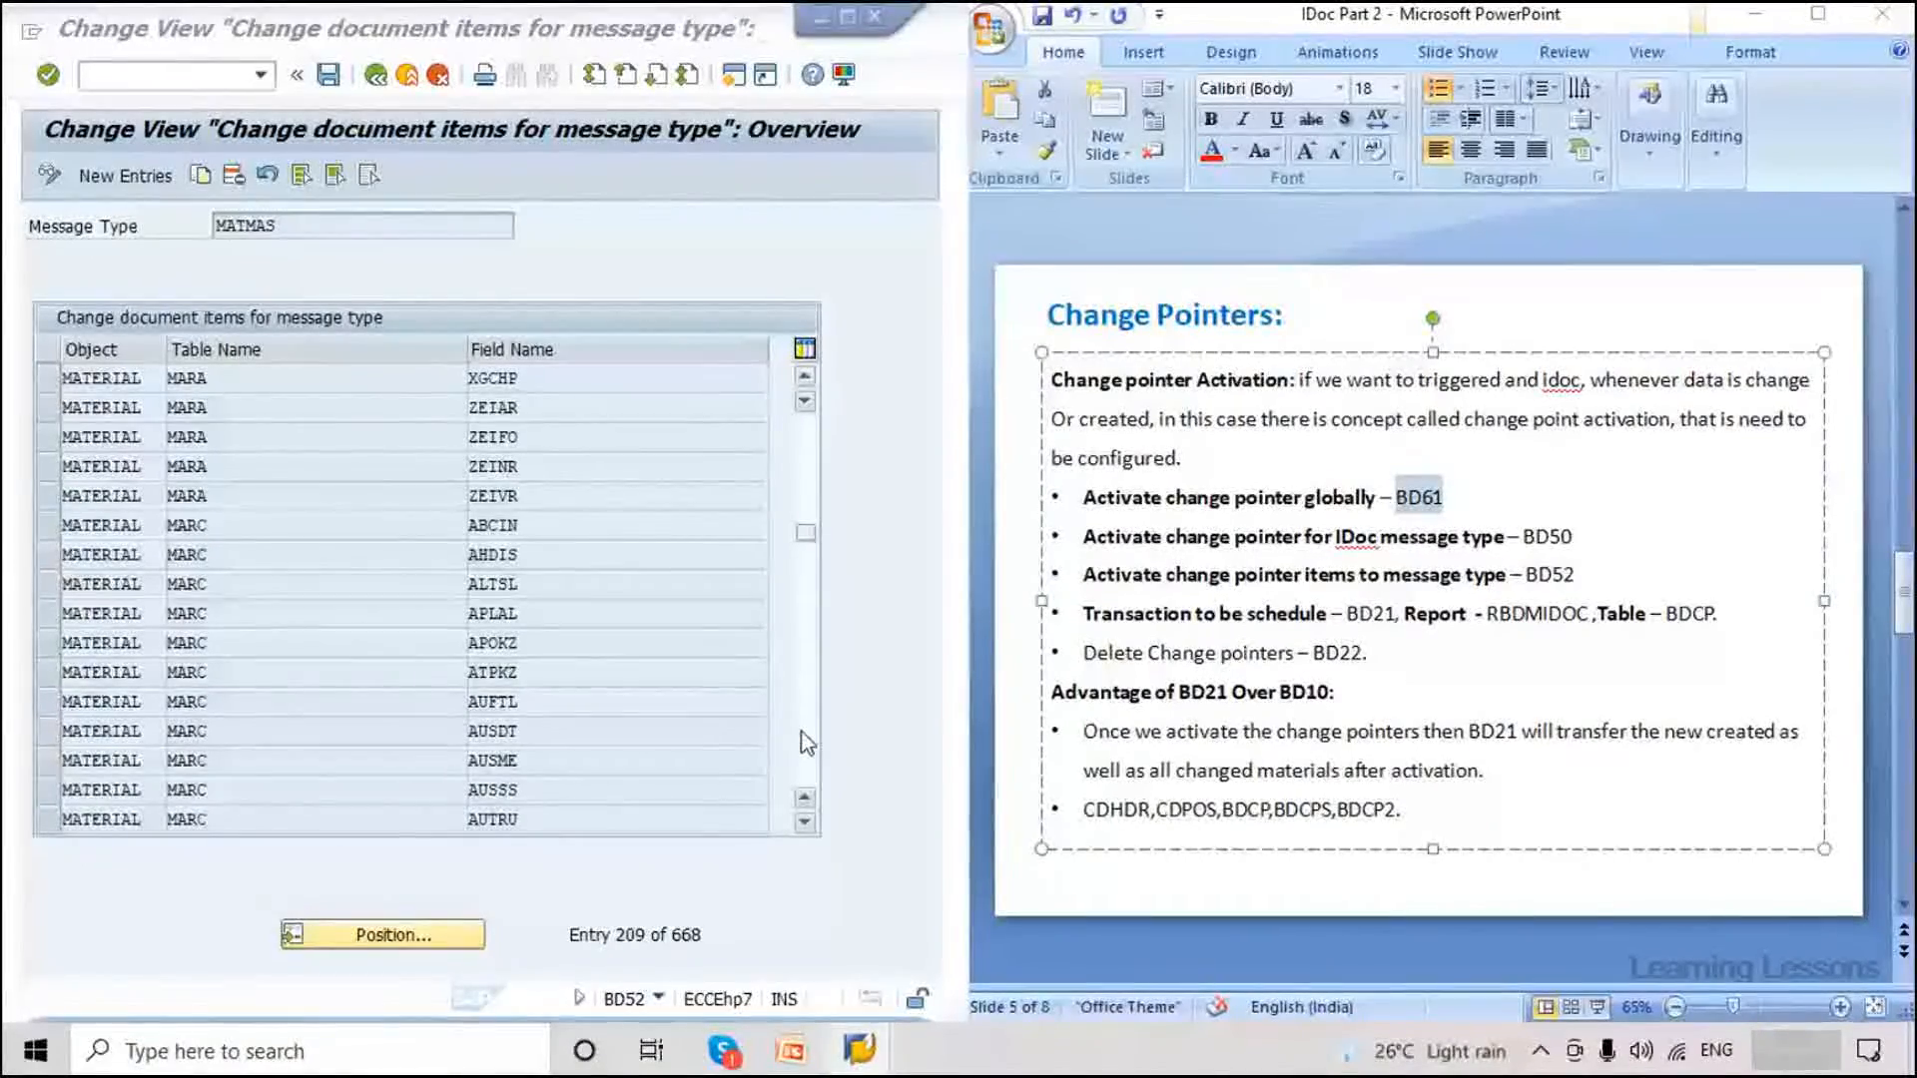
{"action": "scroll", "coordinate": [804, 744], "scroll_direction": "down", "scroll_amount": 1}
{"action": "left_click", "coordinate": [187, 525]}
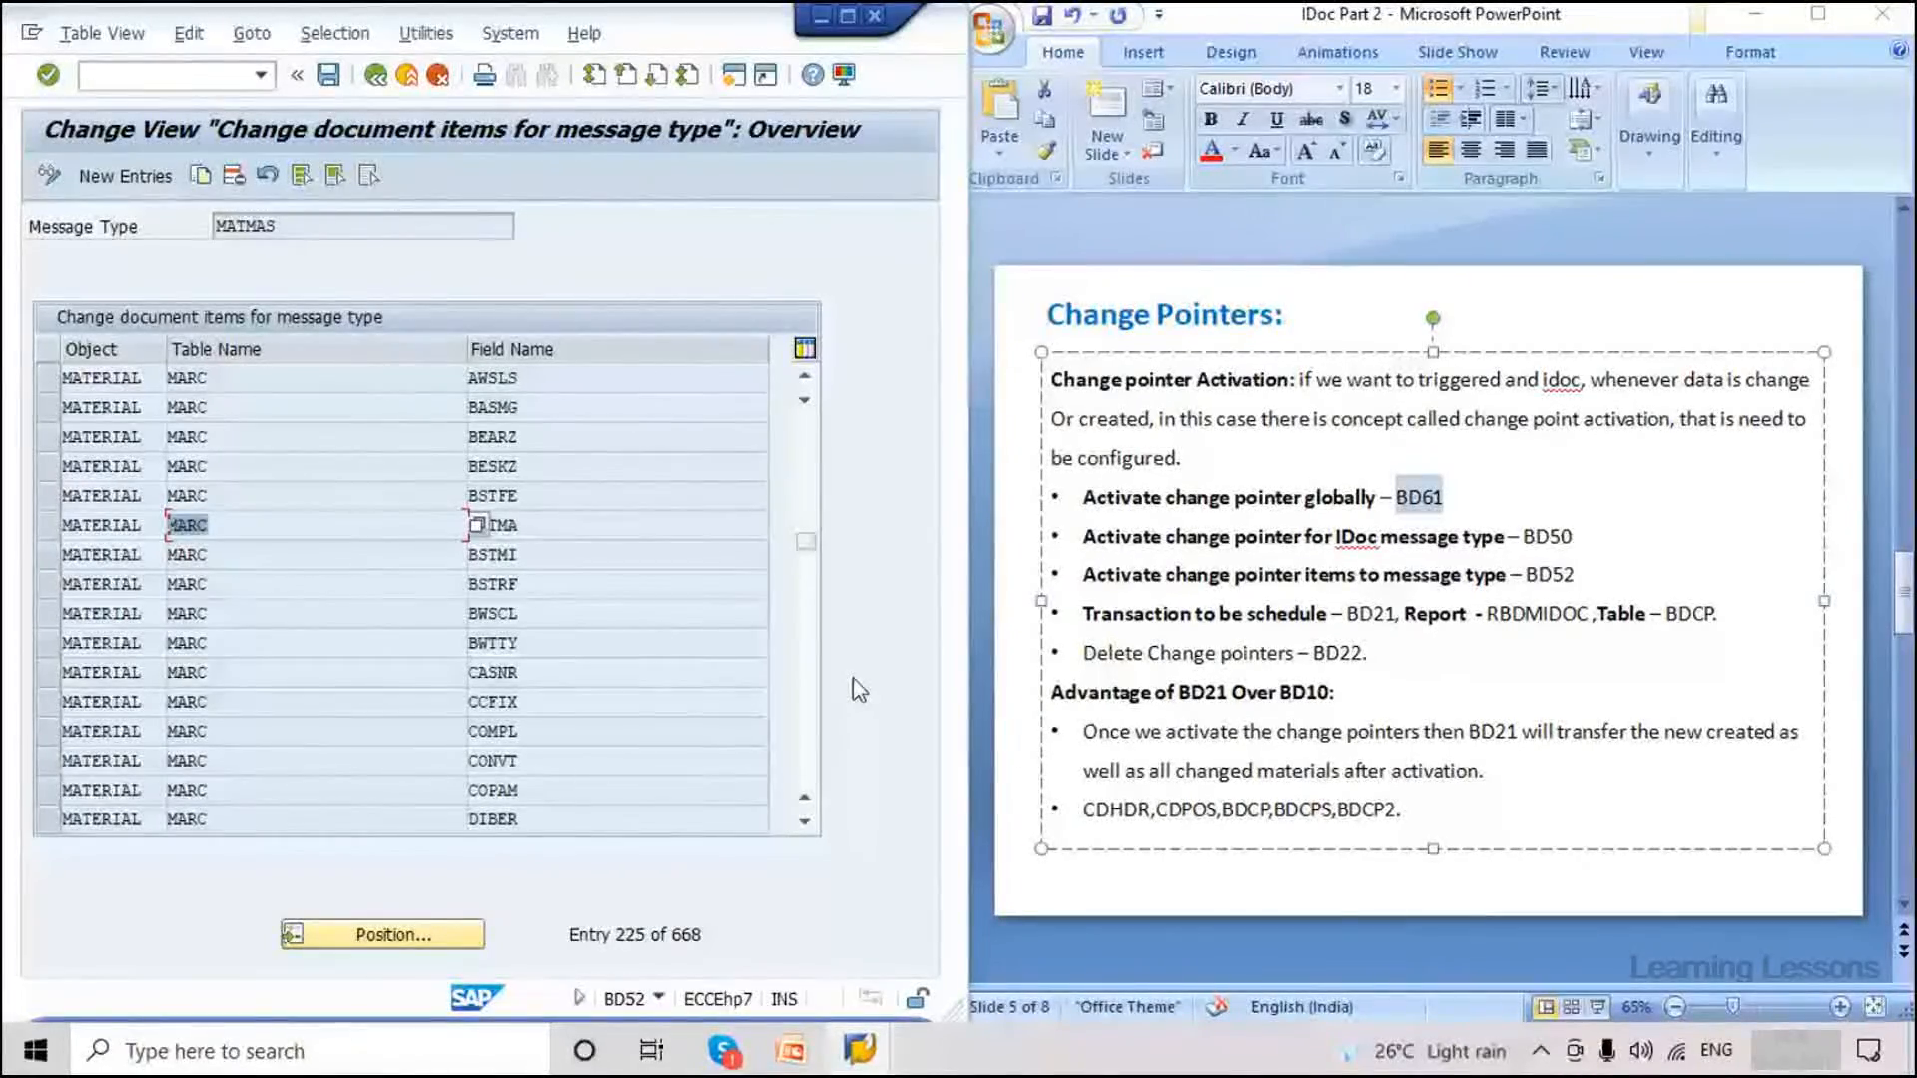
{"action": "scroll", "coordinate": [813, 765], "scroll_direction": "down", "scroll_amount": 6}
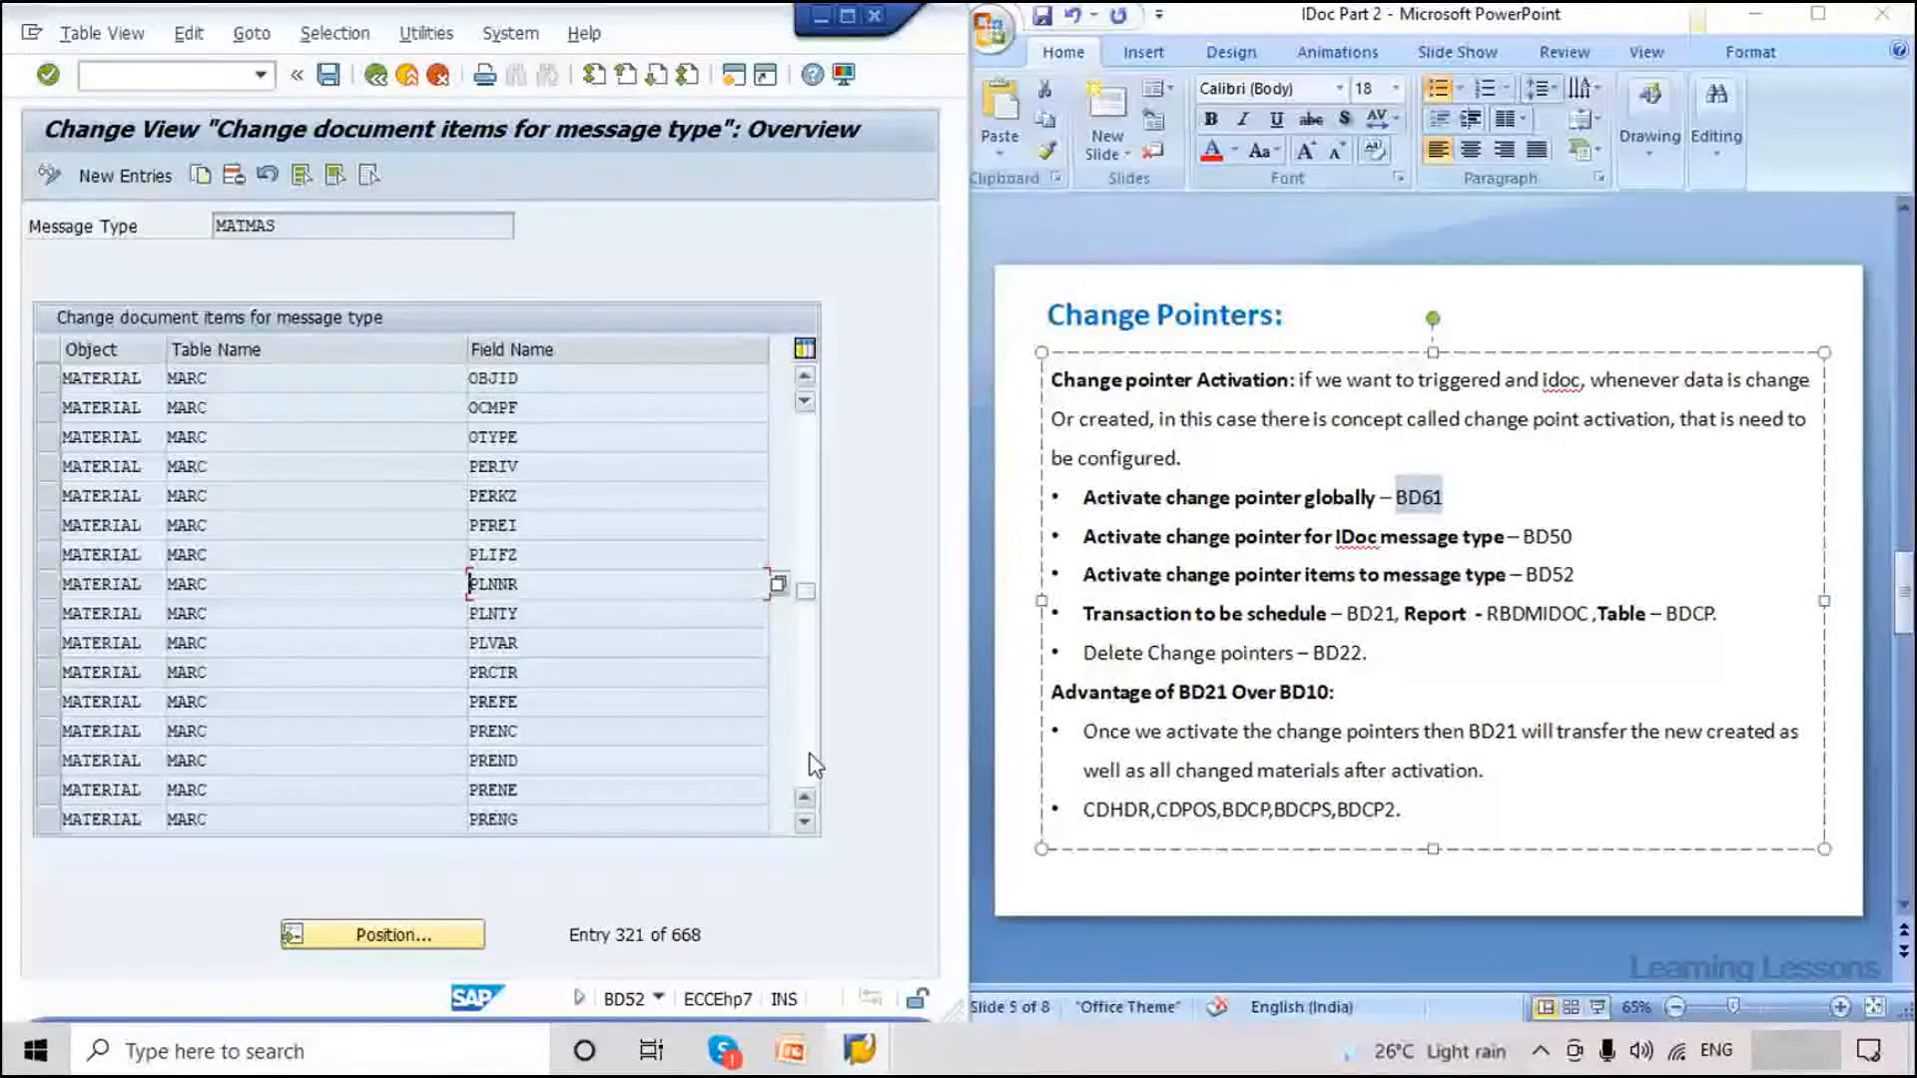
{"action": "scroll", "coordinate": [214, 684], "scroll_direction": "down", "scroll_amount": 10}
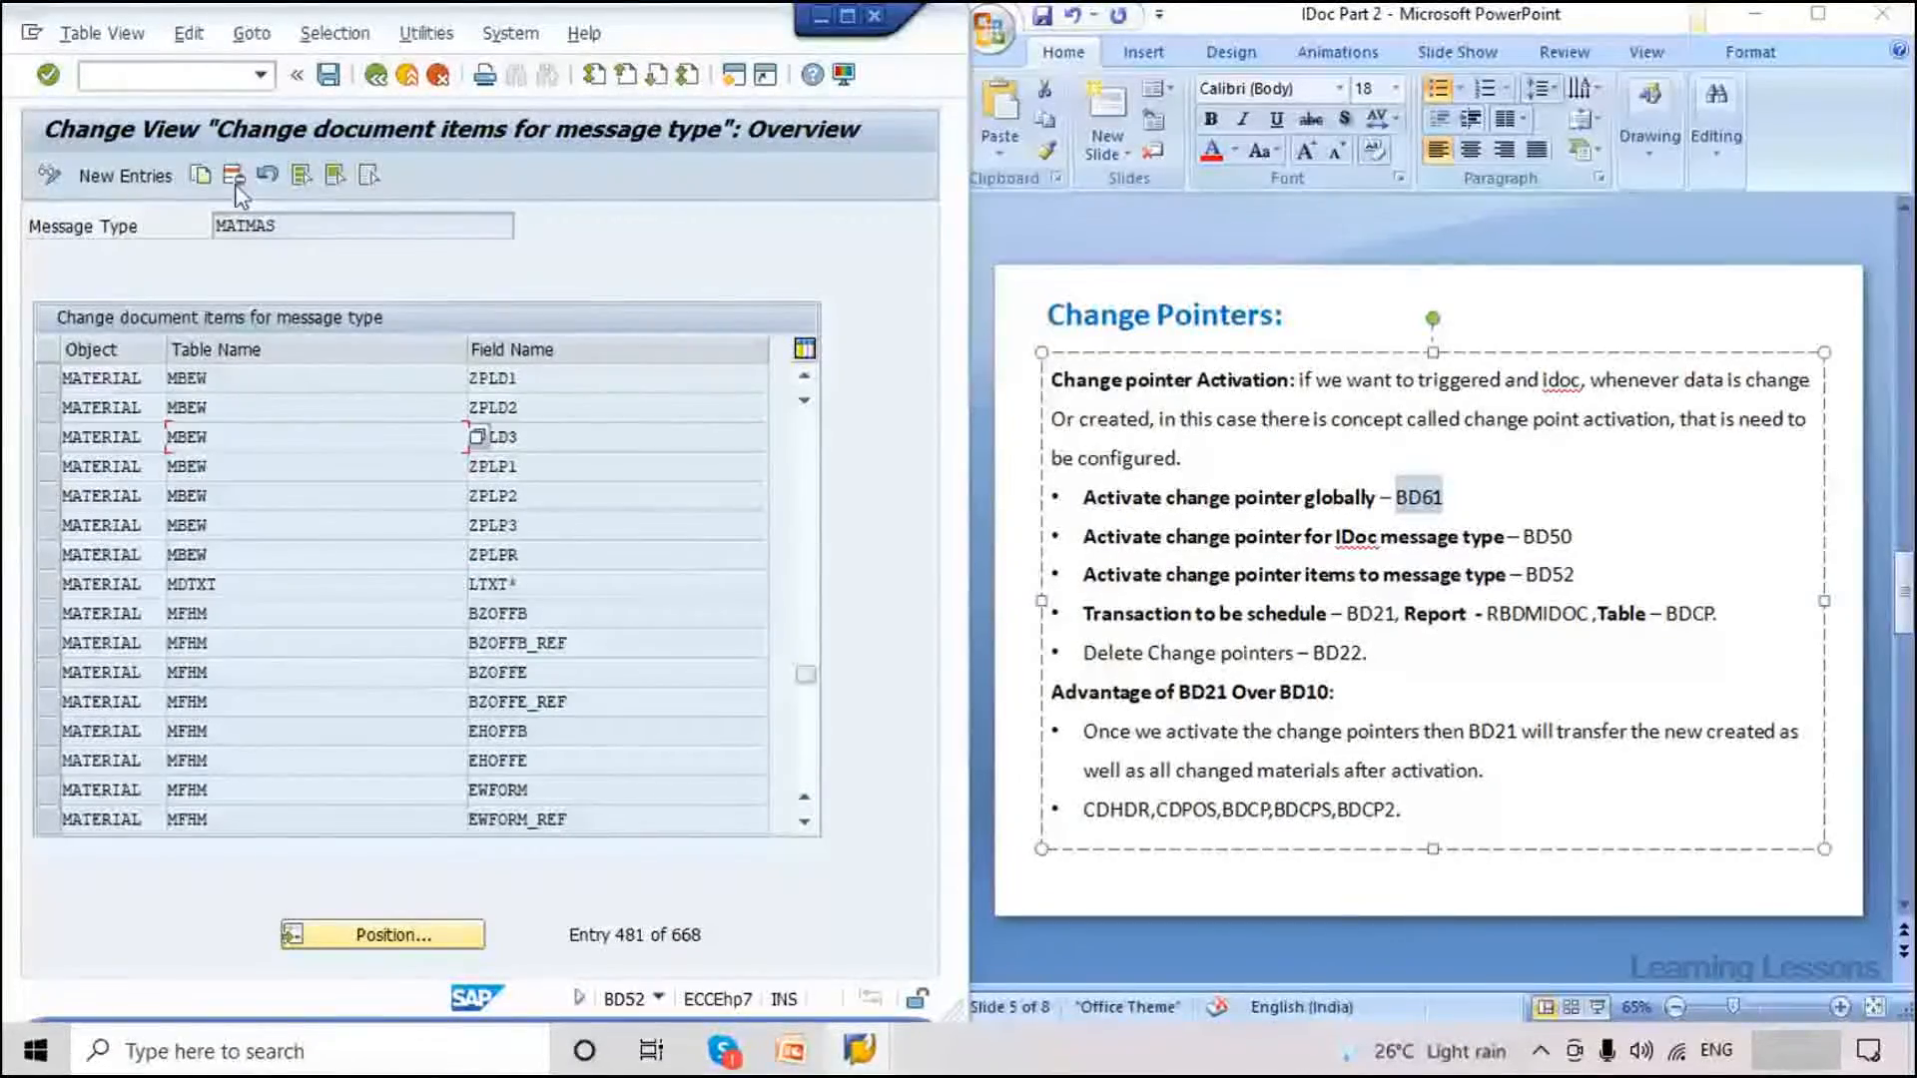
{"action": "left_click", "coordinate": [48, 378]}
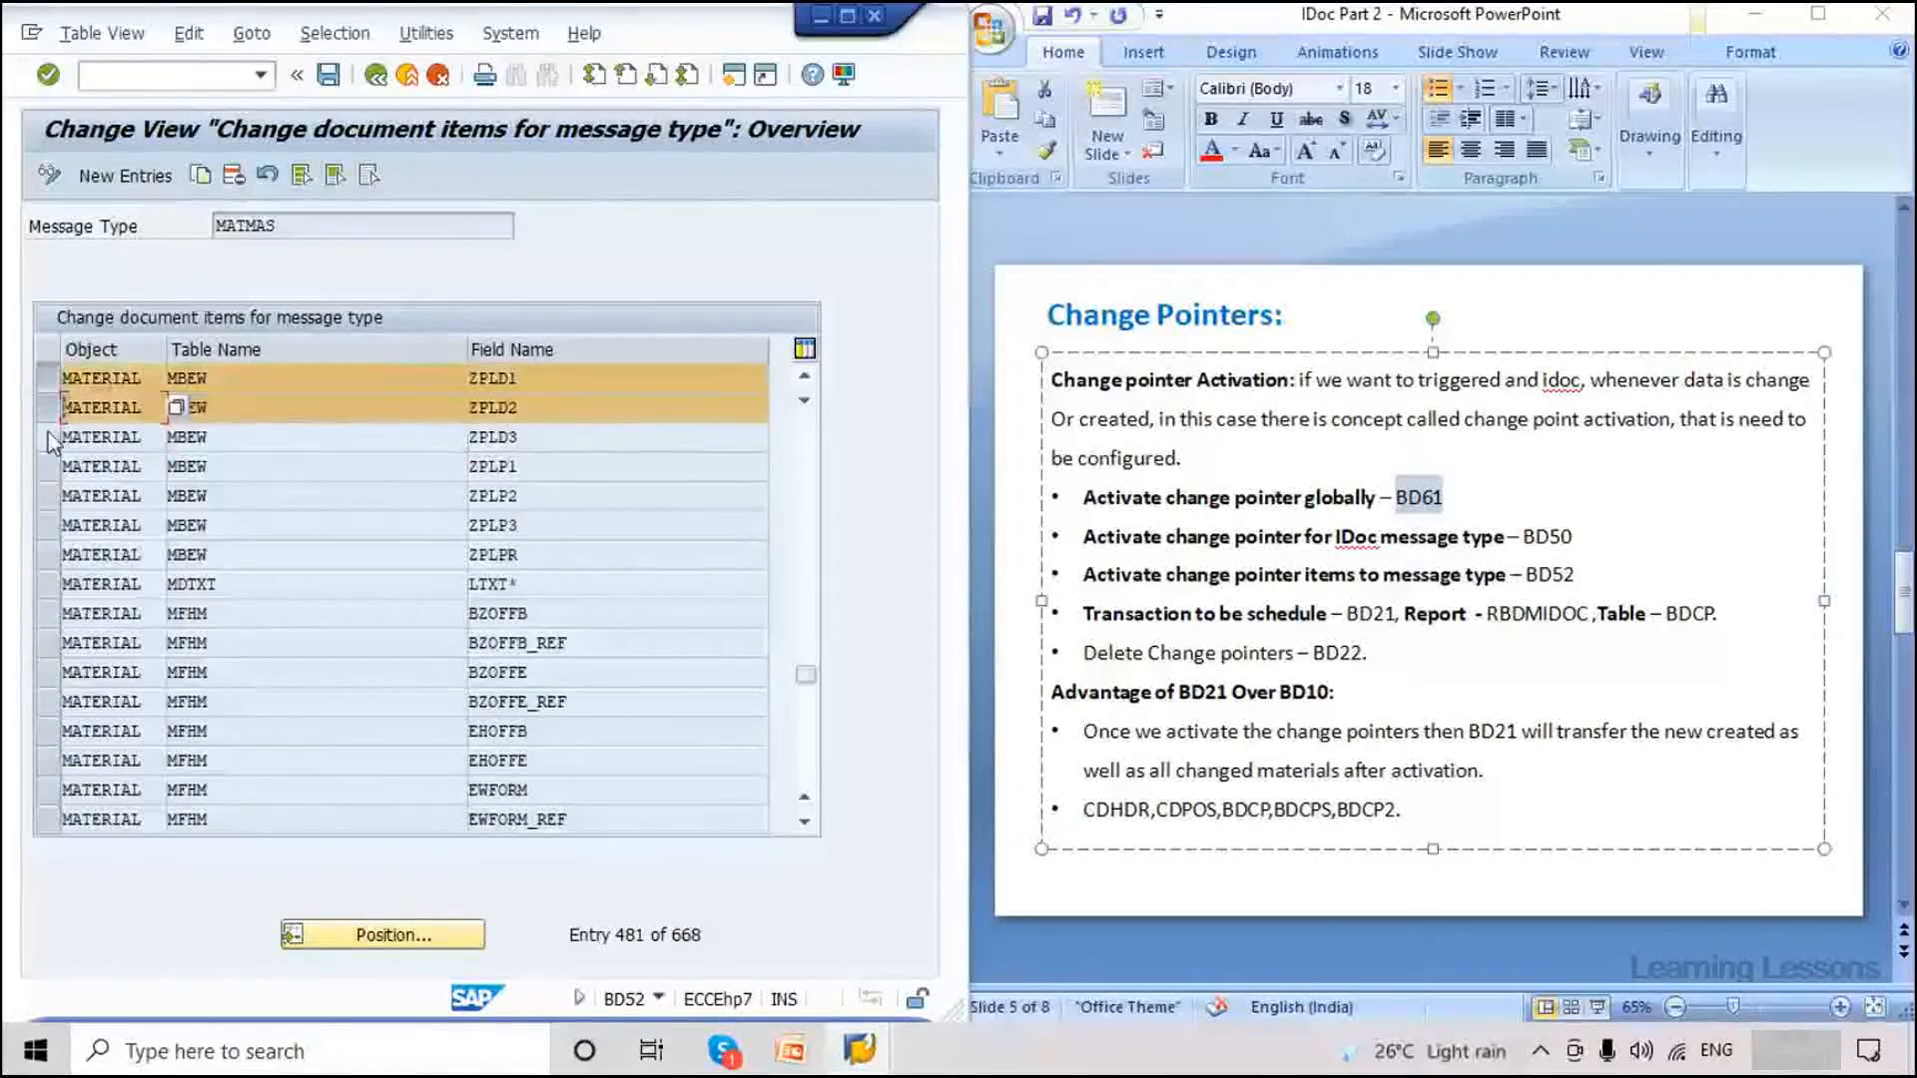
Select the ZPLD1 through ZPLP1 MBEW rows in the BD52 change-item list.
{"action": "left_click", "coordinate": [48, 407], "text": "ctrl"}
{"action": "left_click", "coordinate": [48, 436], "text": "ctrl"}
{"action": "left_click", "coordinate": [48, 495], "text": "ctrl"}
{"action": "left_click", "coordinate": [50, 526], "text": "ctrl"}
{"action": "left_click", "coordinate": [50, 466], "text": "ctrl"}
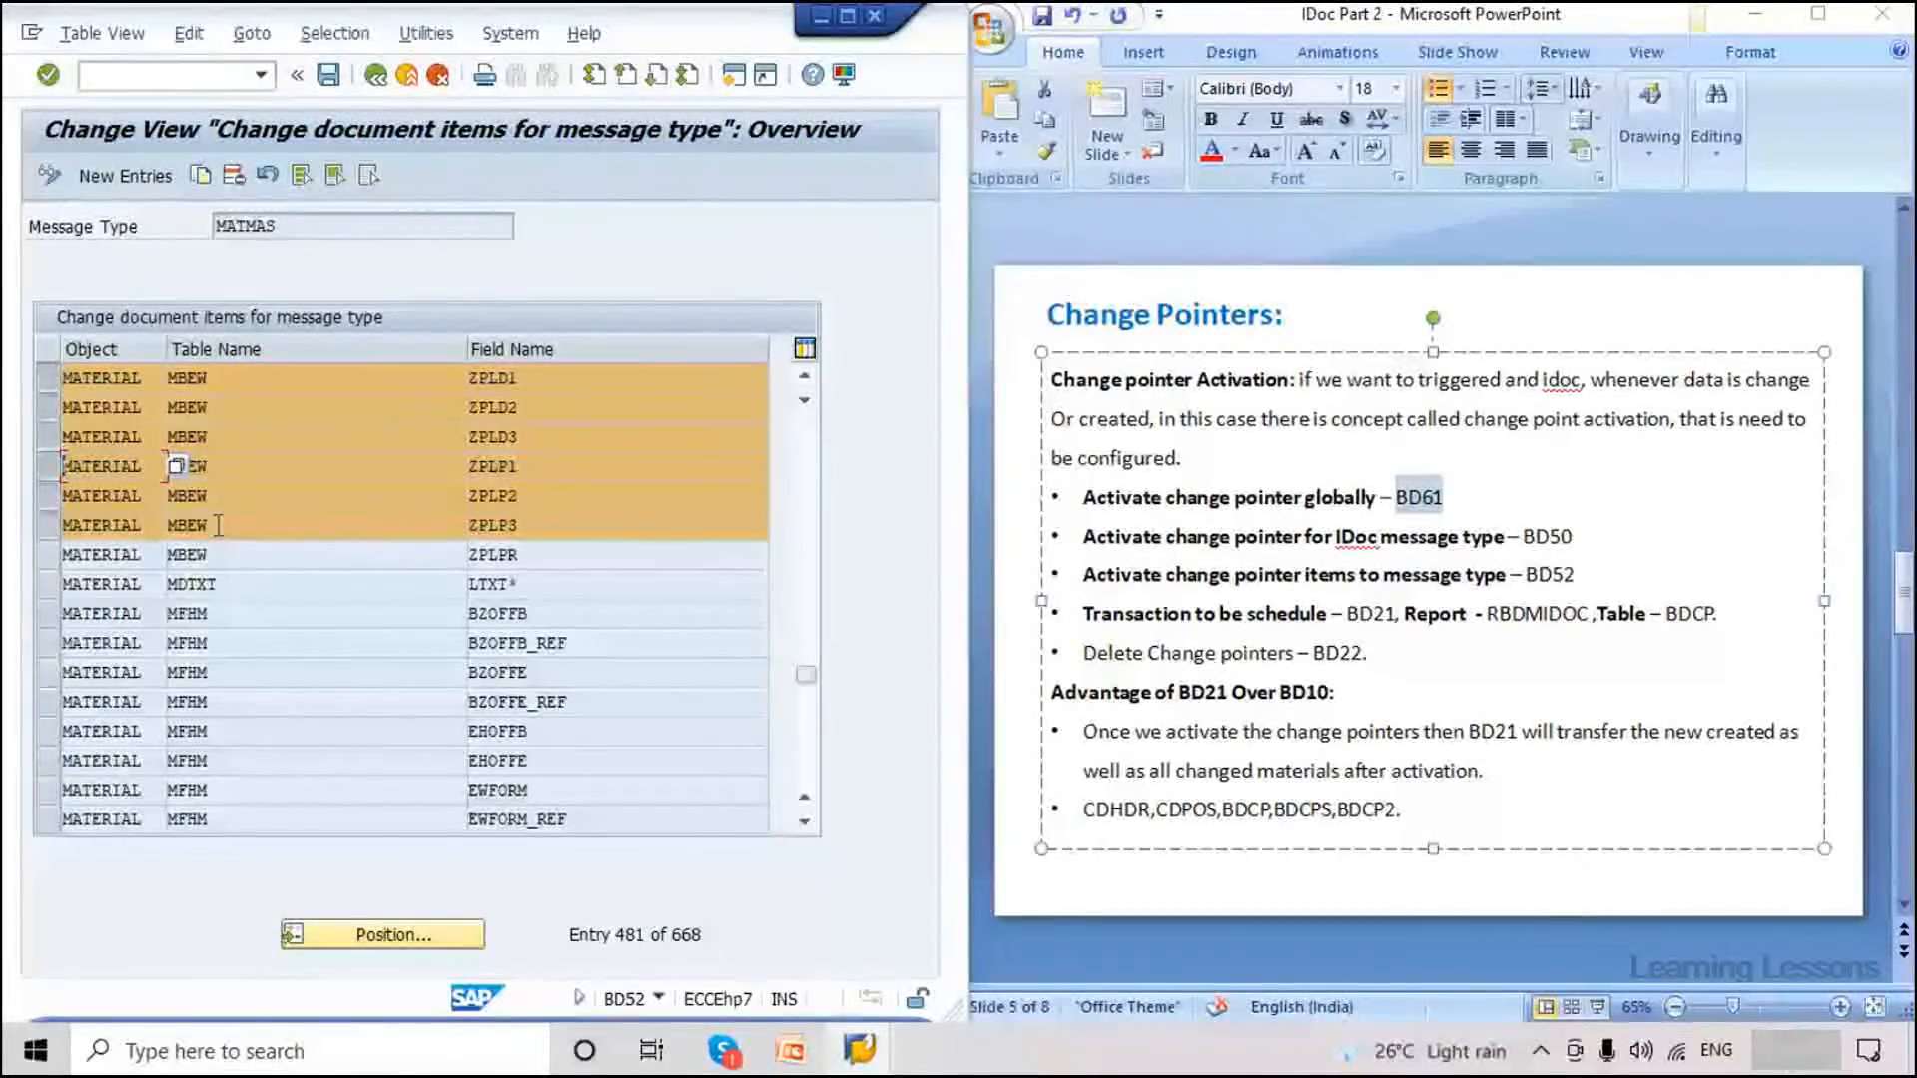
{"action": "left_click_drag", "start_coordinate": [218, 525], "coordinate": [57, 425]}
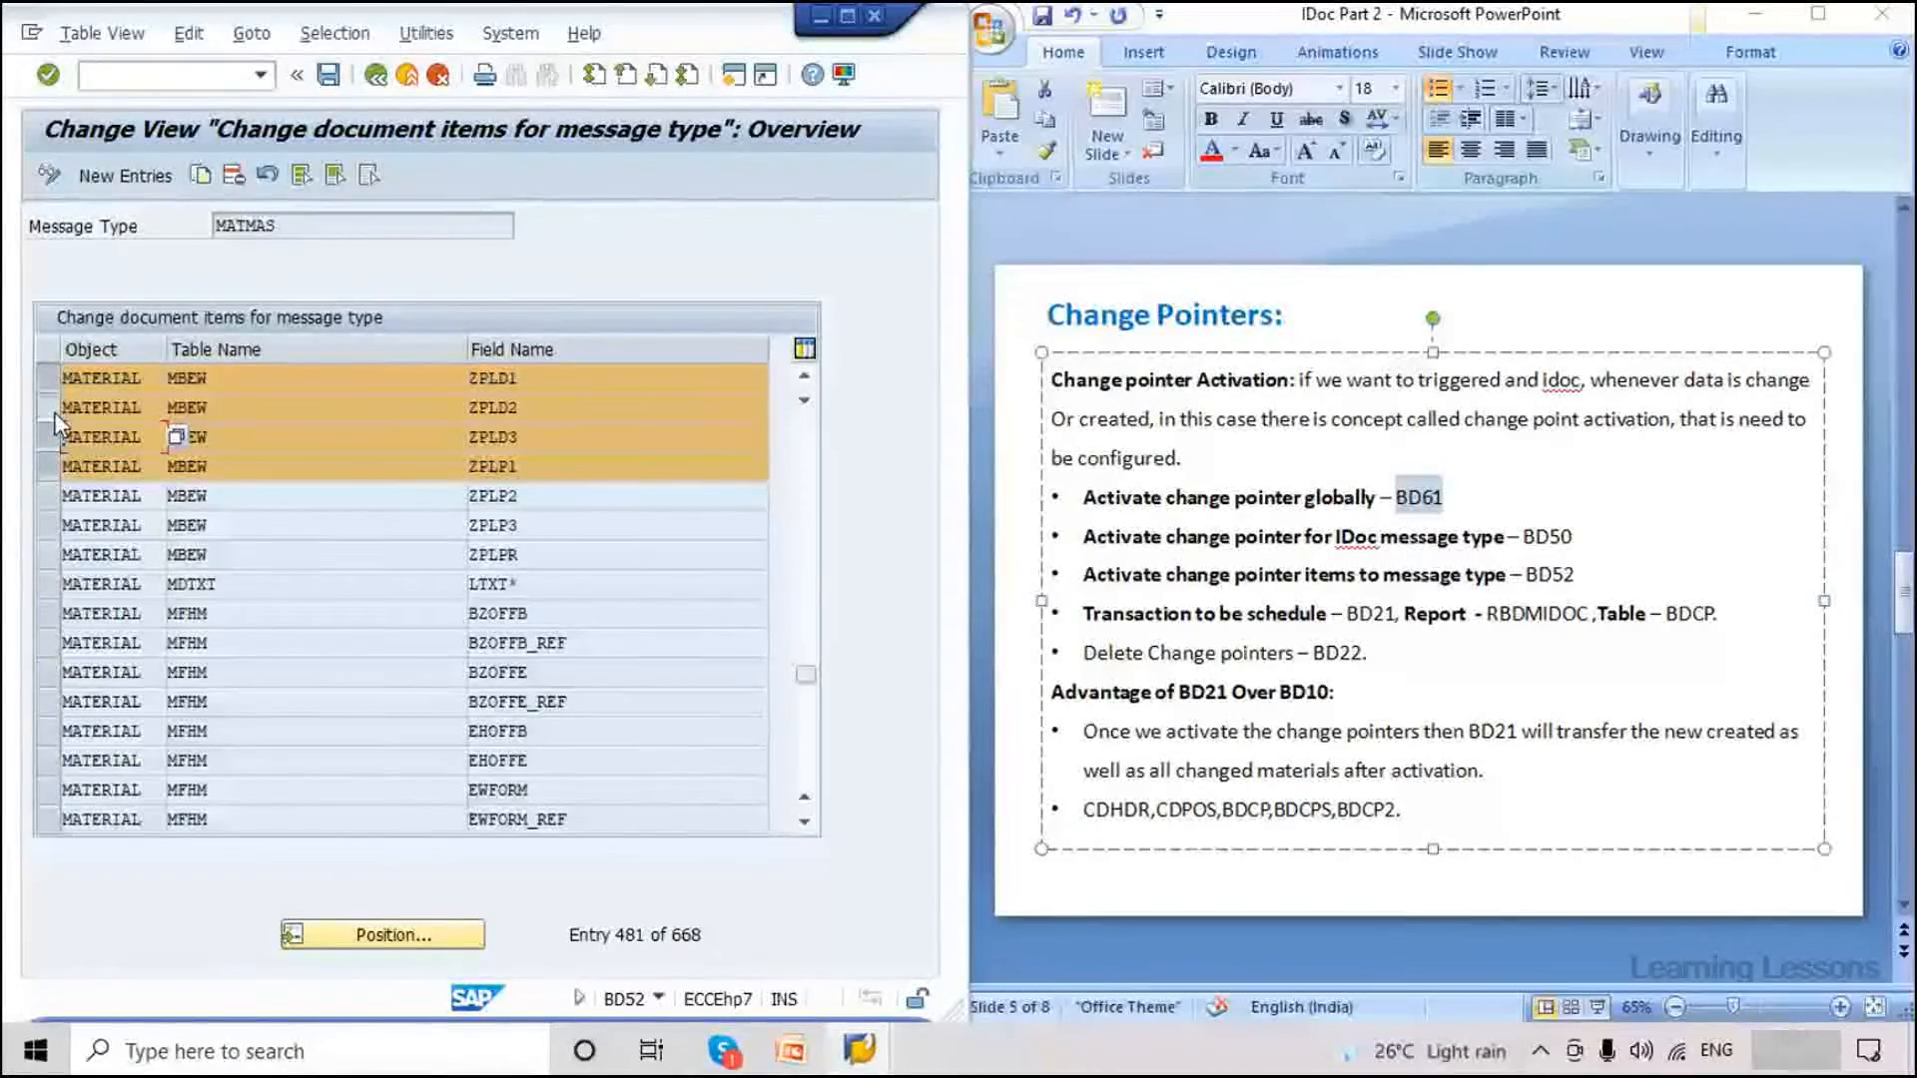
{"action": "scroll", "coordinate": [59, 429], "scroll_direction": "down", "scroll_amount": 1}
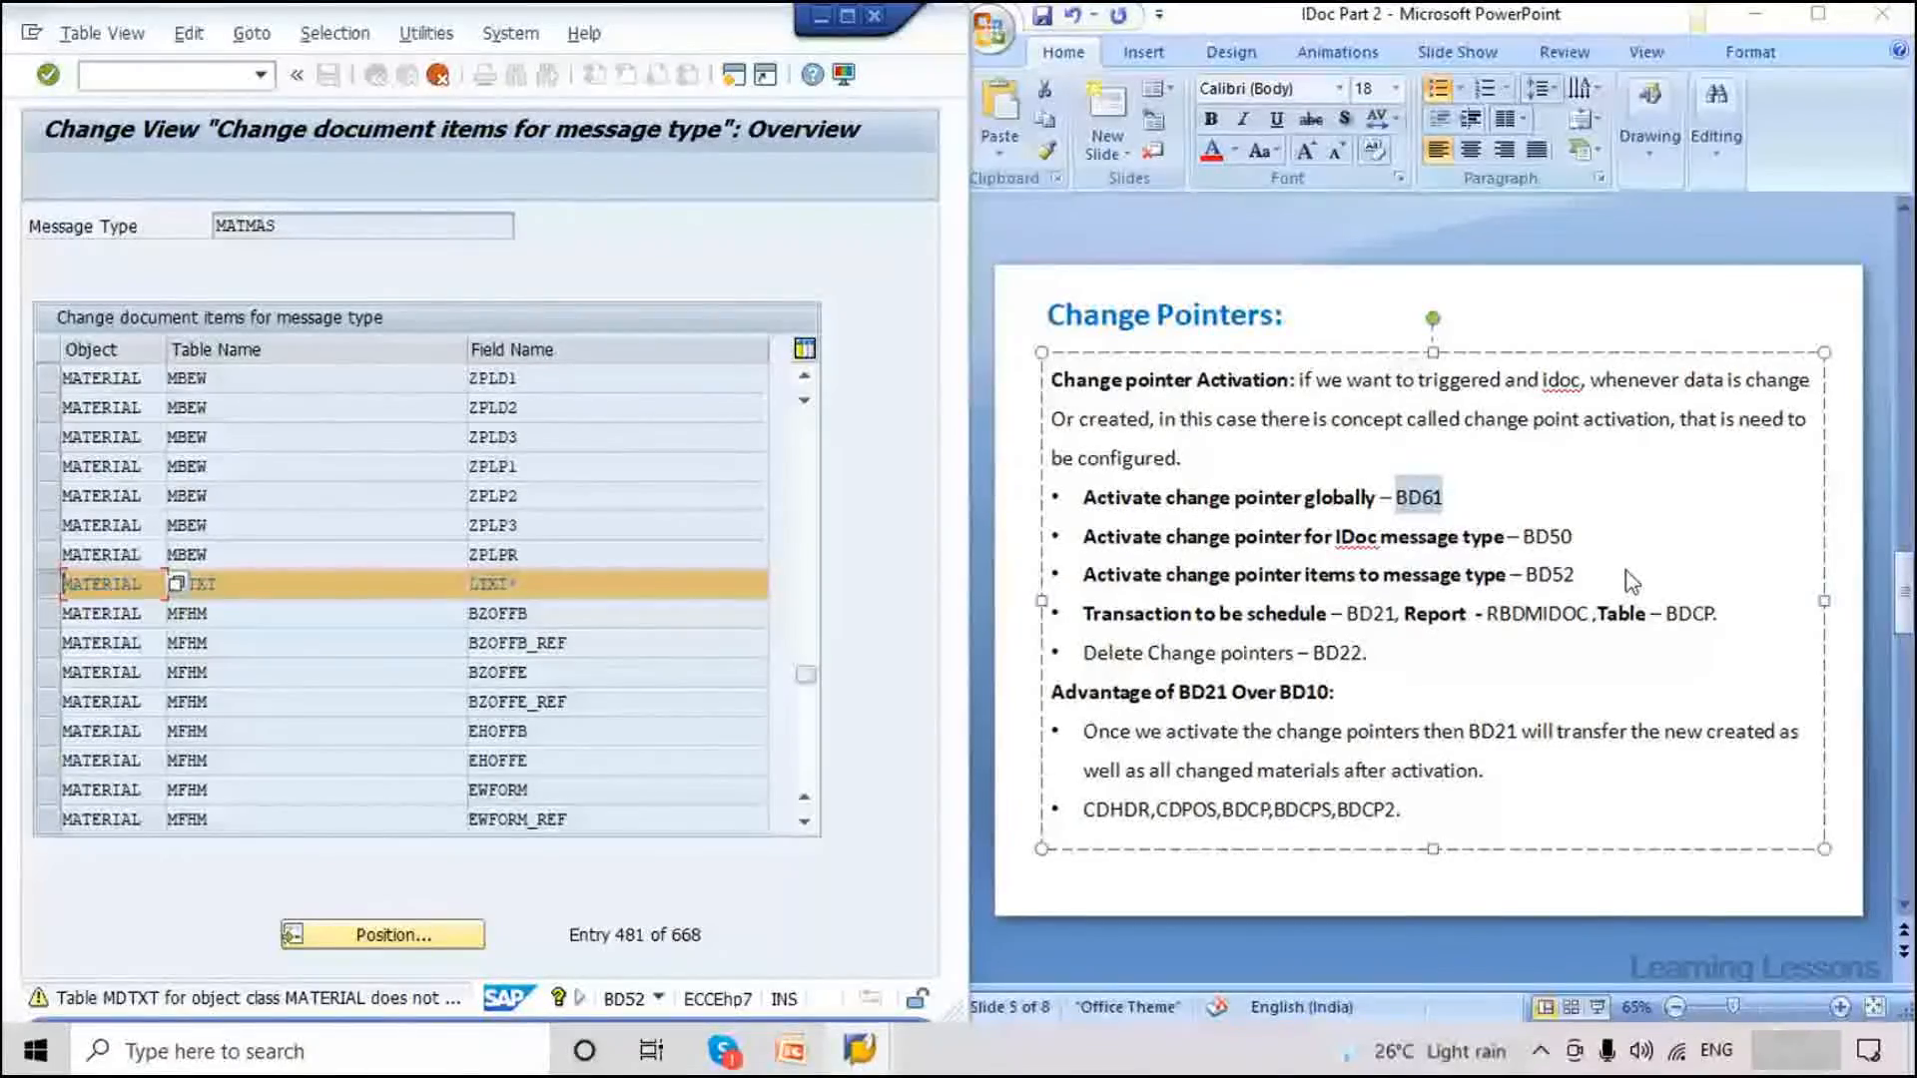
{"action": "left_click", "coordinate": [197, 73]}
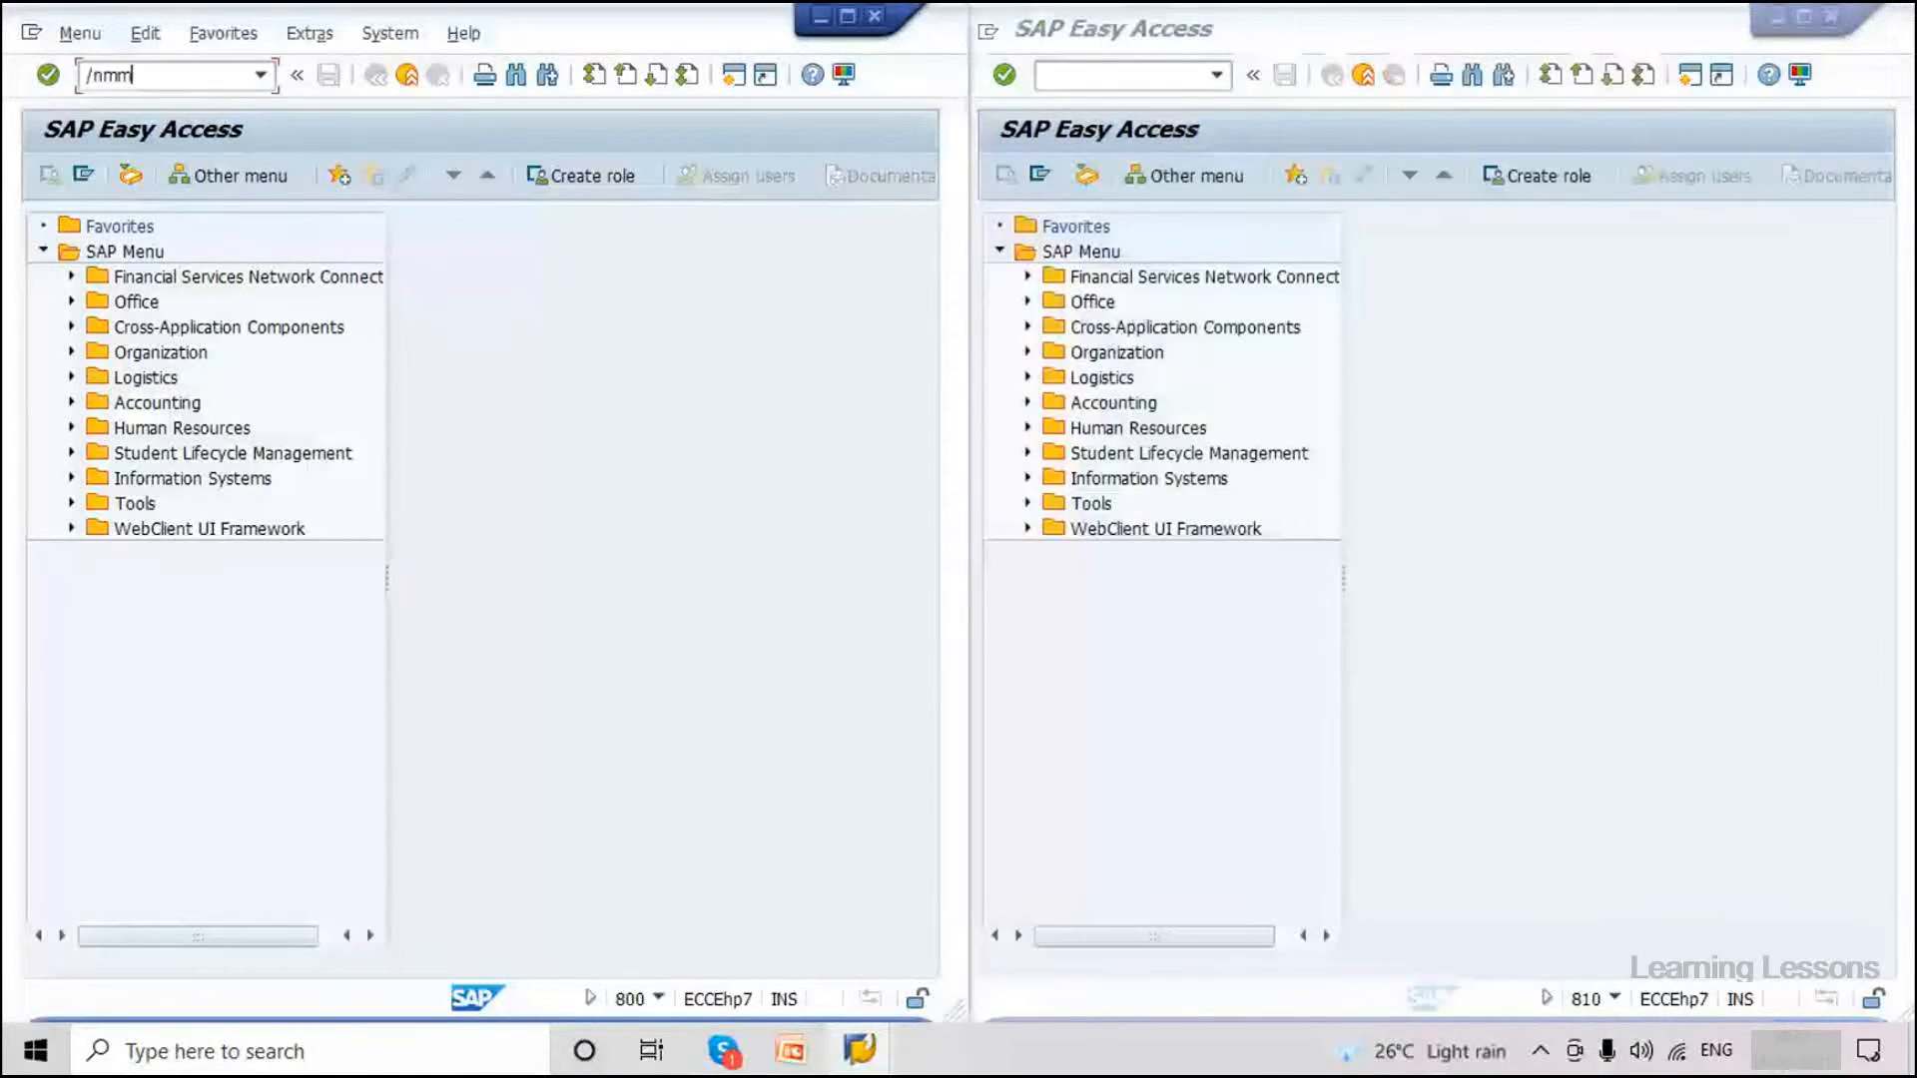
Start creating a new material in MM01 with the Basic Data 1 view selected.
{"action": "type", "text": "01"}
{"action": "key", "text": "Return"}
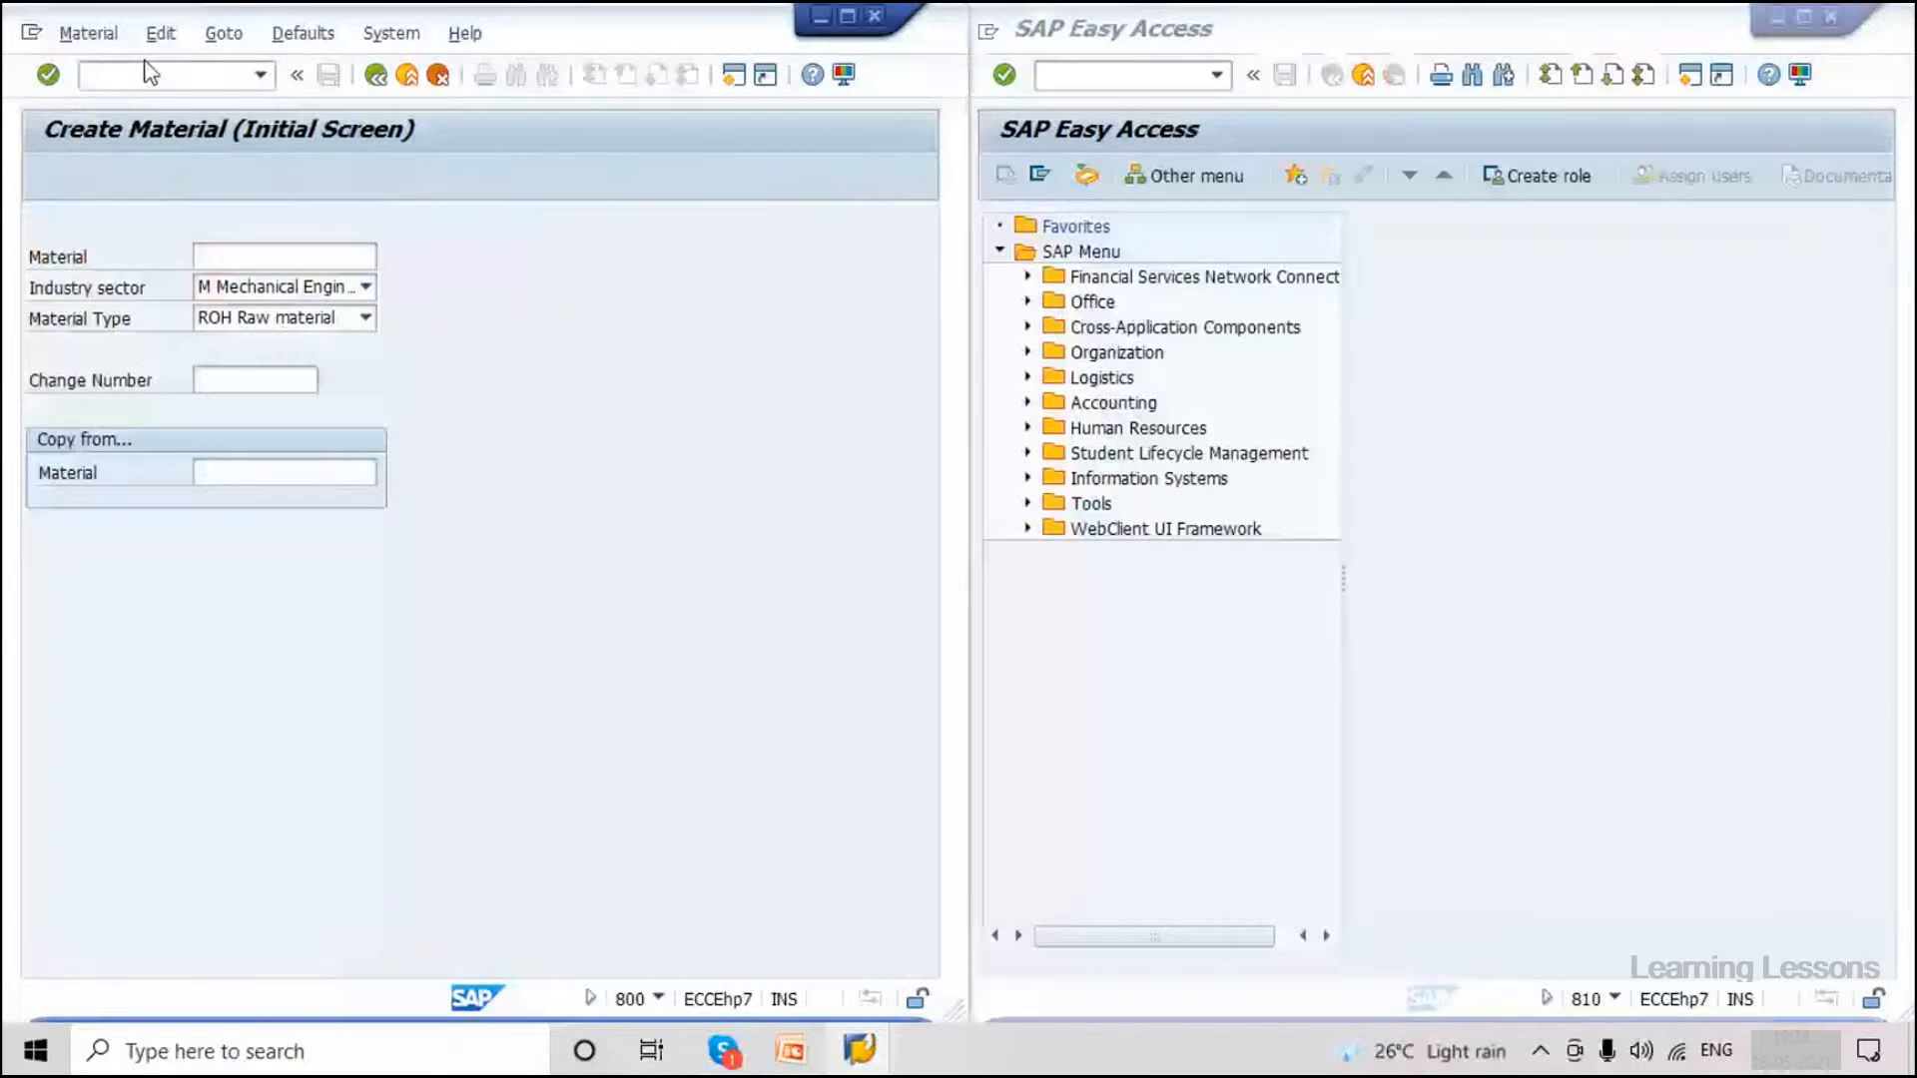
{"action": "key", "text": "Return"}
{"action": "left_click", "coordinate": [479, 363]}
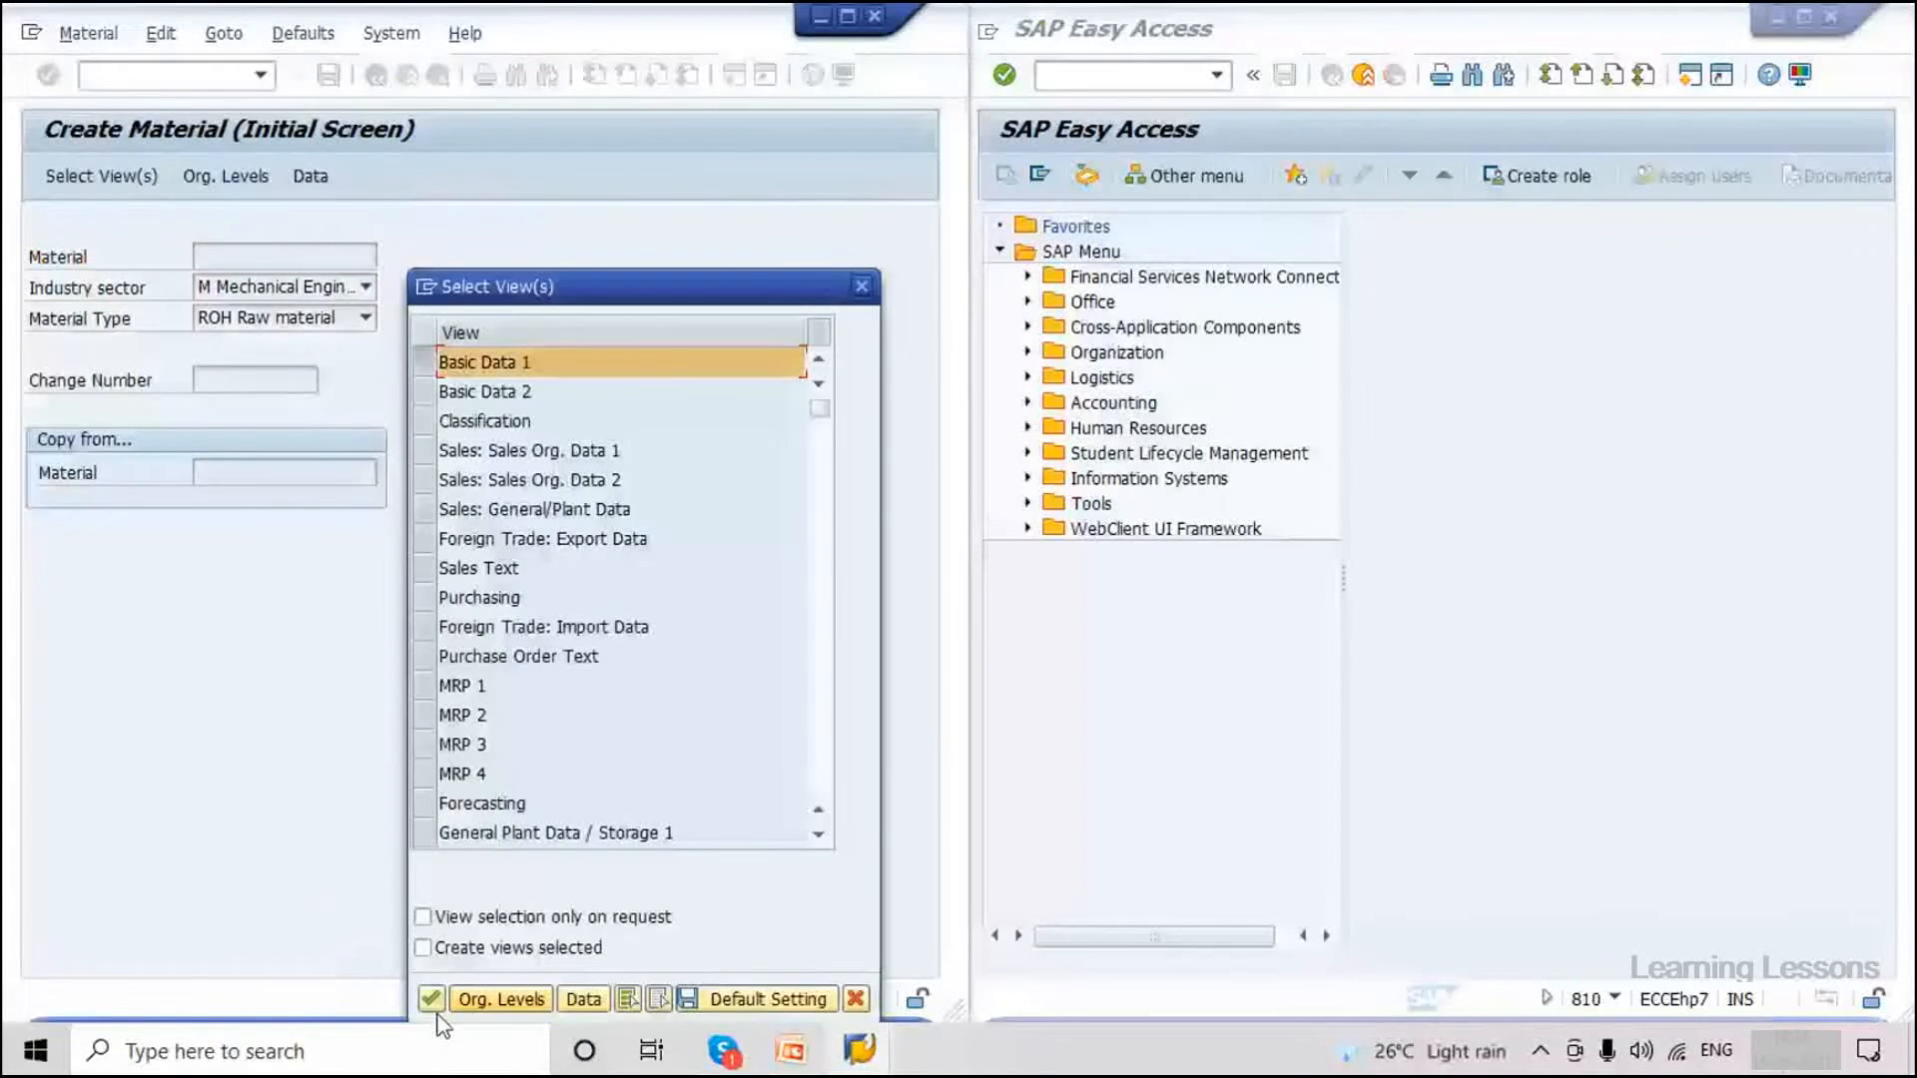
{"action": "key", "text": "Return"}
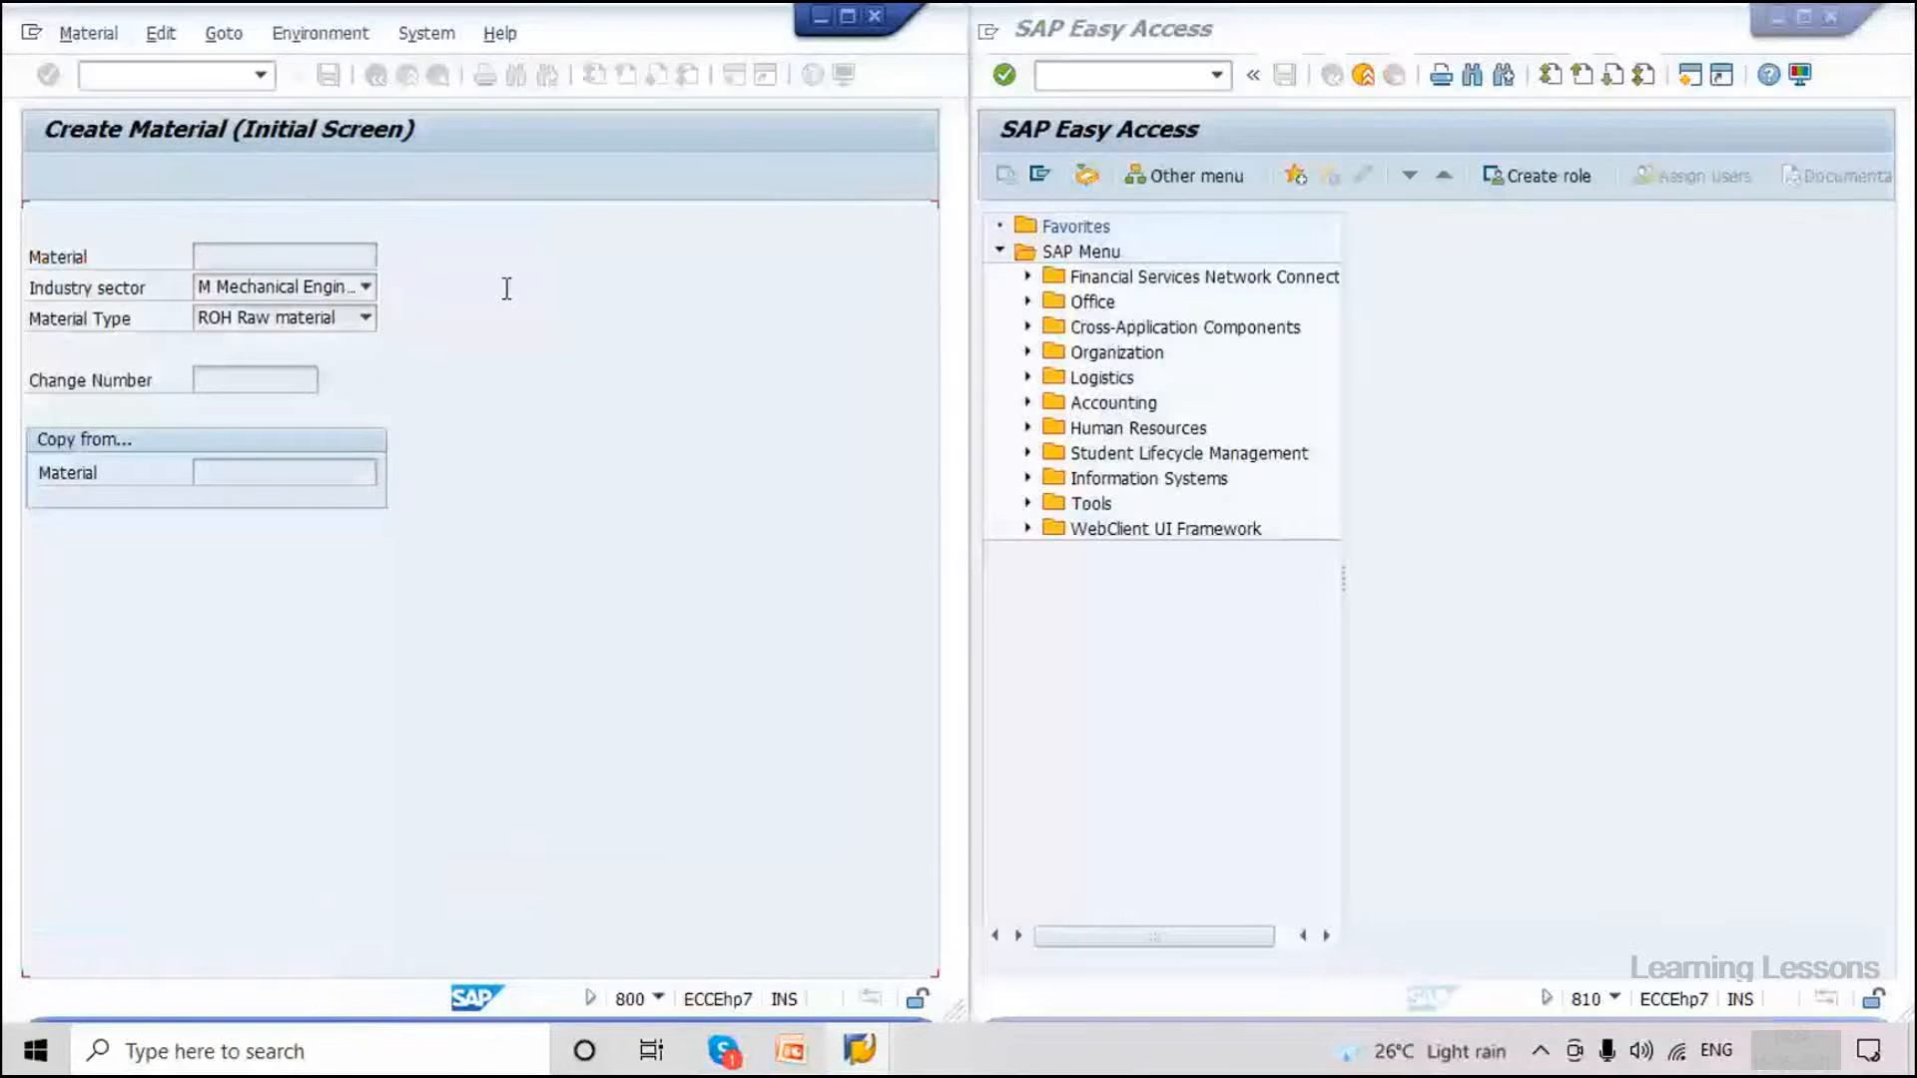
Enter description 'Material Test', base unit PC and volume 10 CDM, then save material 3364.
{"action": "left_click", "coordinate": [507, 288]}
{"action": "left_click", "coordinate": [489, 314]}
{"action": "left_click", "coordinate": [272, 409]}
{"action": "left_click", "coordinate": [280, 442]}
{"action": "left_click", "coordinate": [299, 717]}
{"action": "type", "text": "10"}
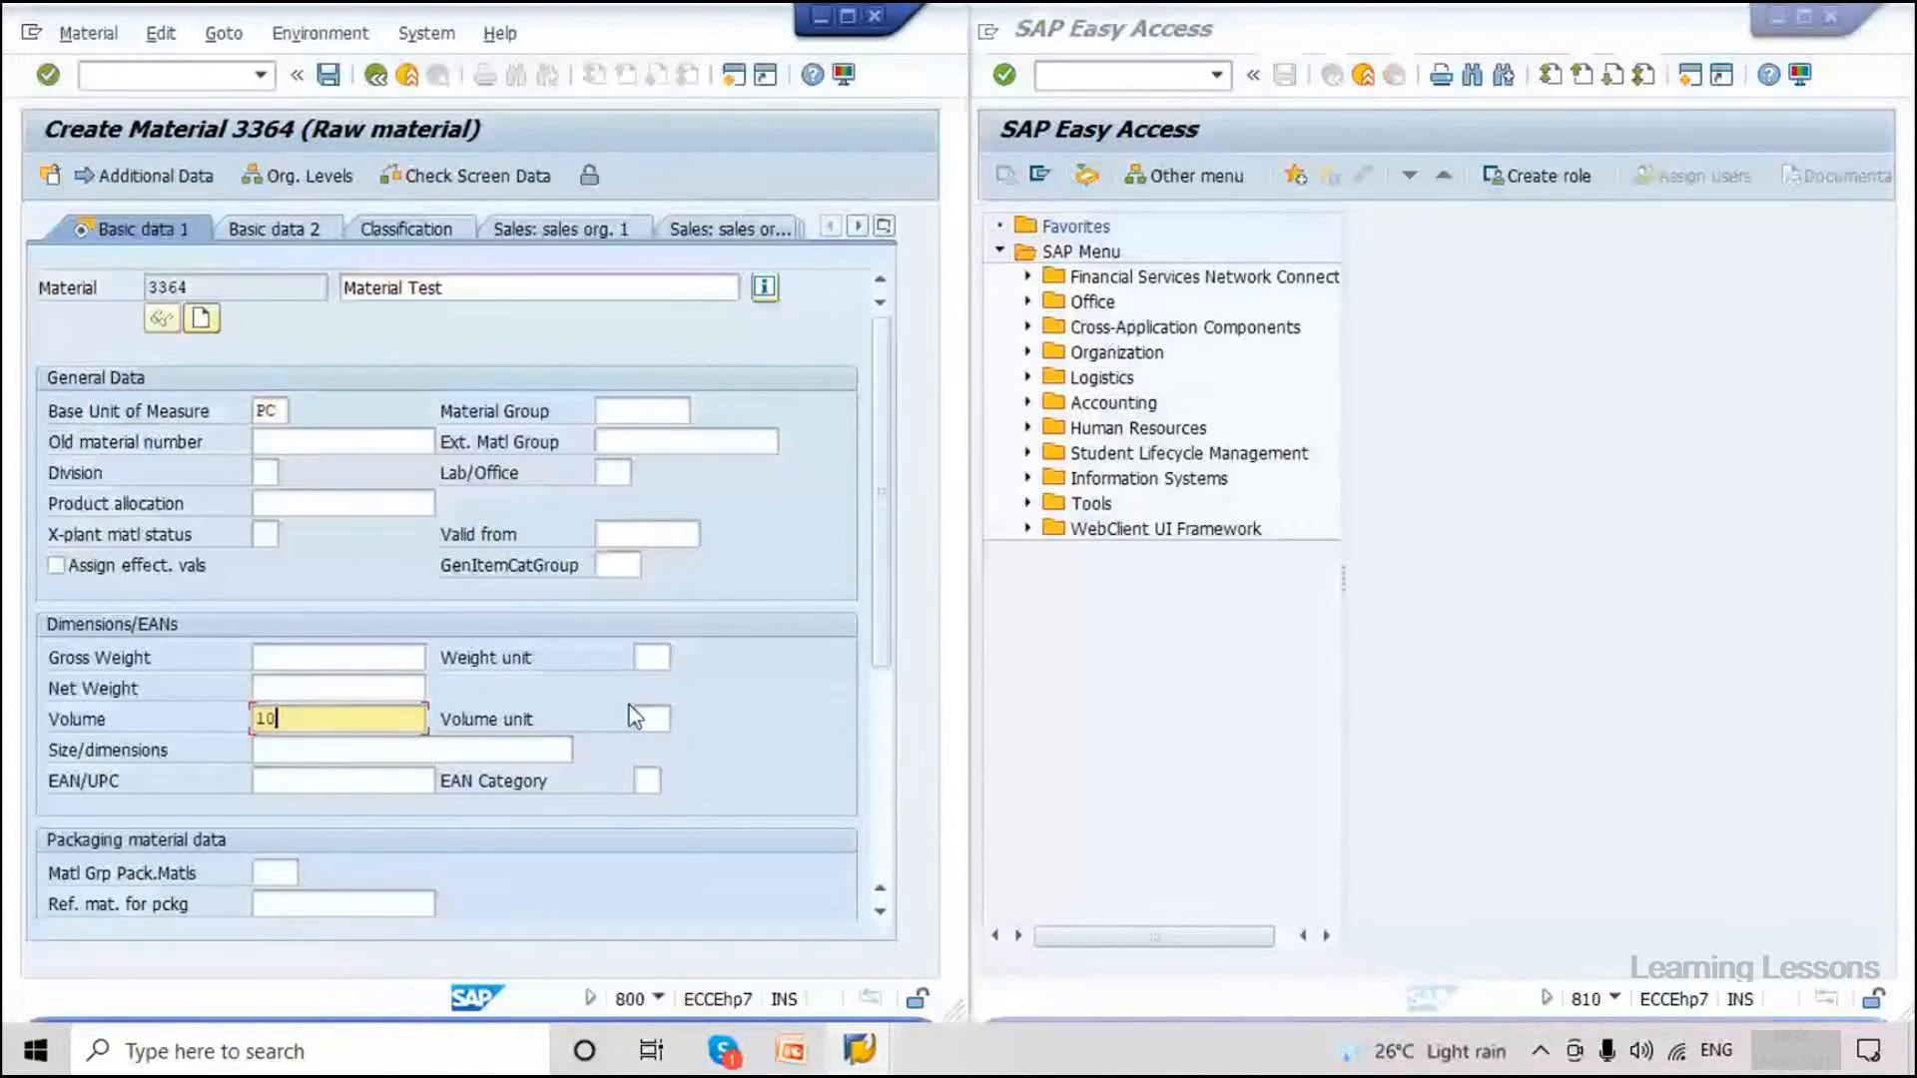
{"action": "left_click", "coordinate": [644, 718]}
{"action": "left_click", "coordinate": [654, 749]}
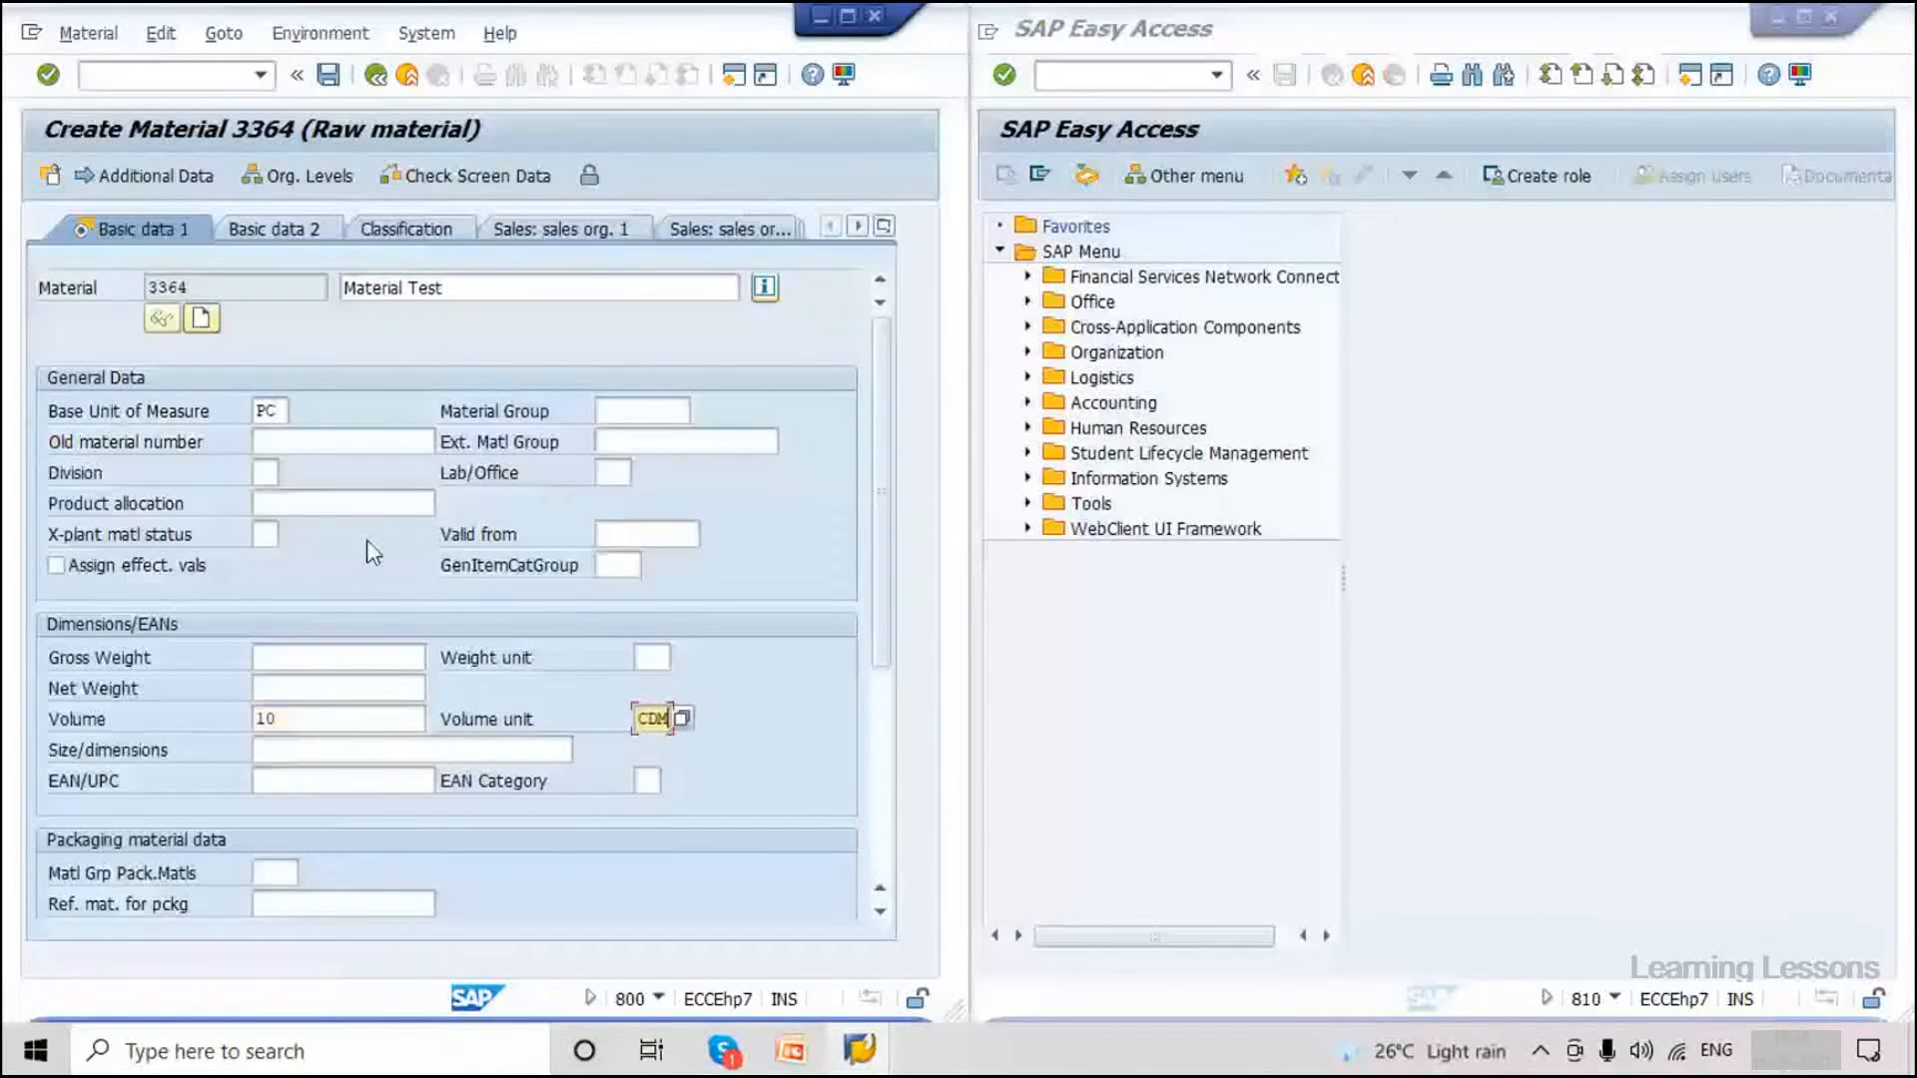
{"action": "left_click_drag", "start_coordinate": [206, 292], "coordinate": [145, 291]}
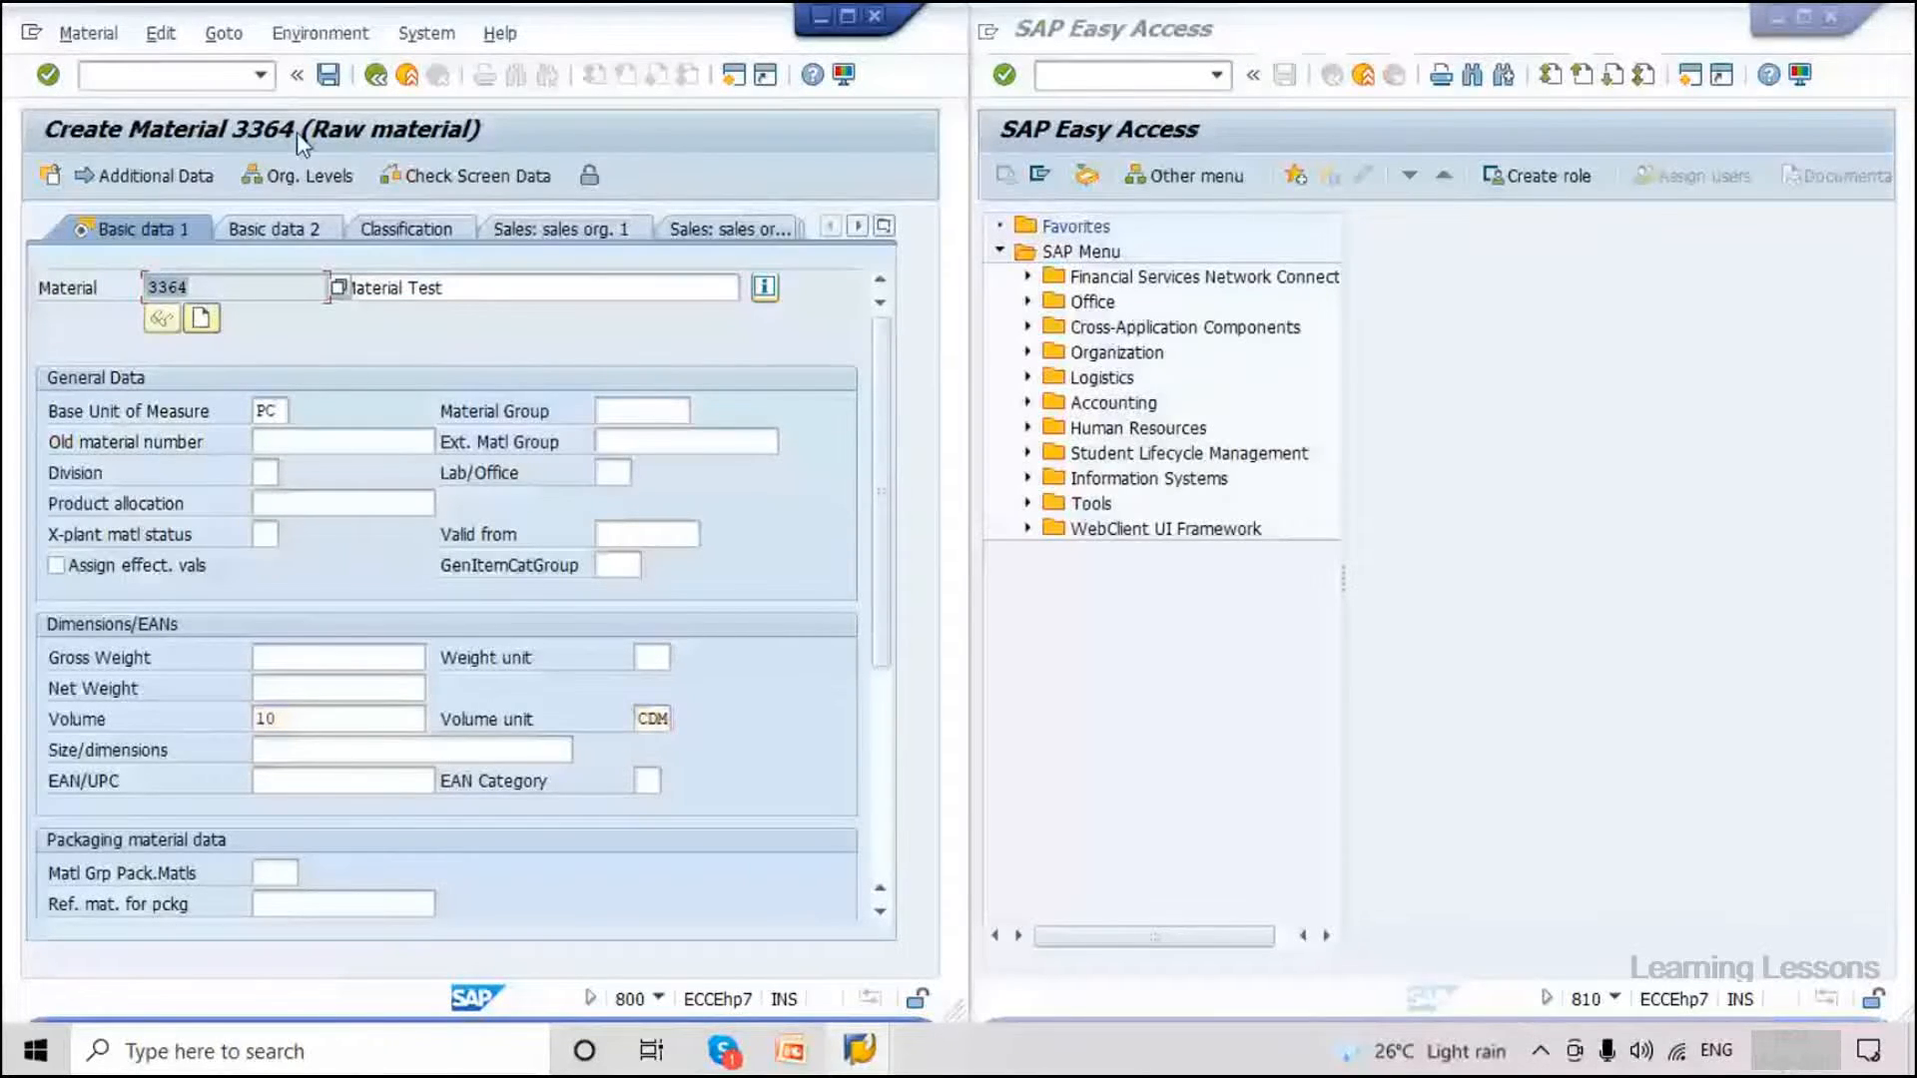
{"action": "left_click", "coordinate": [327, 76]}
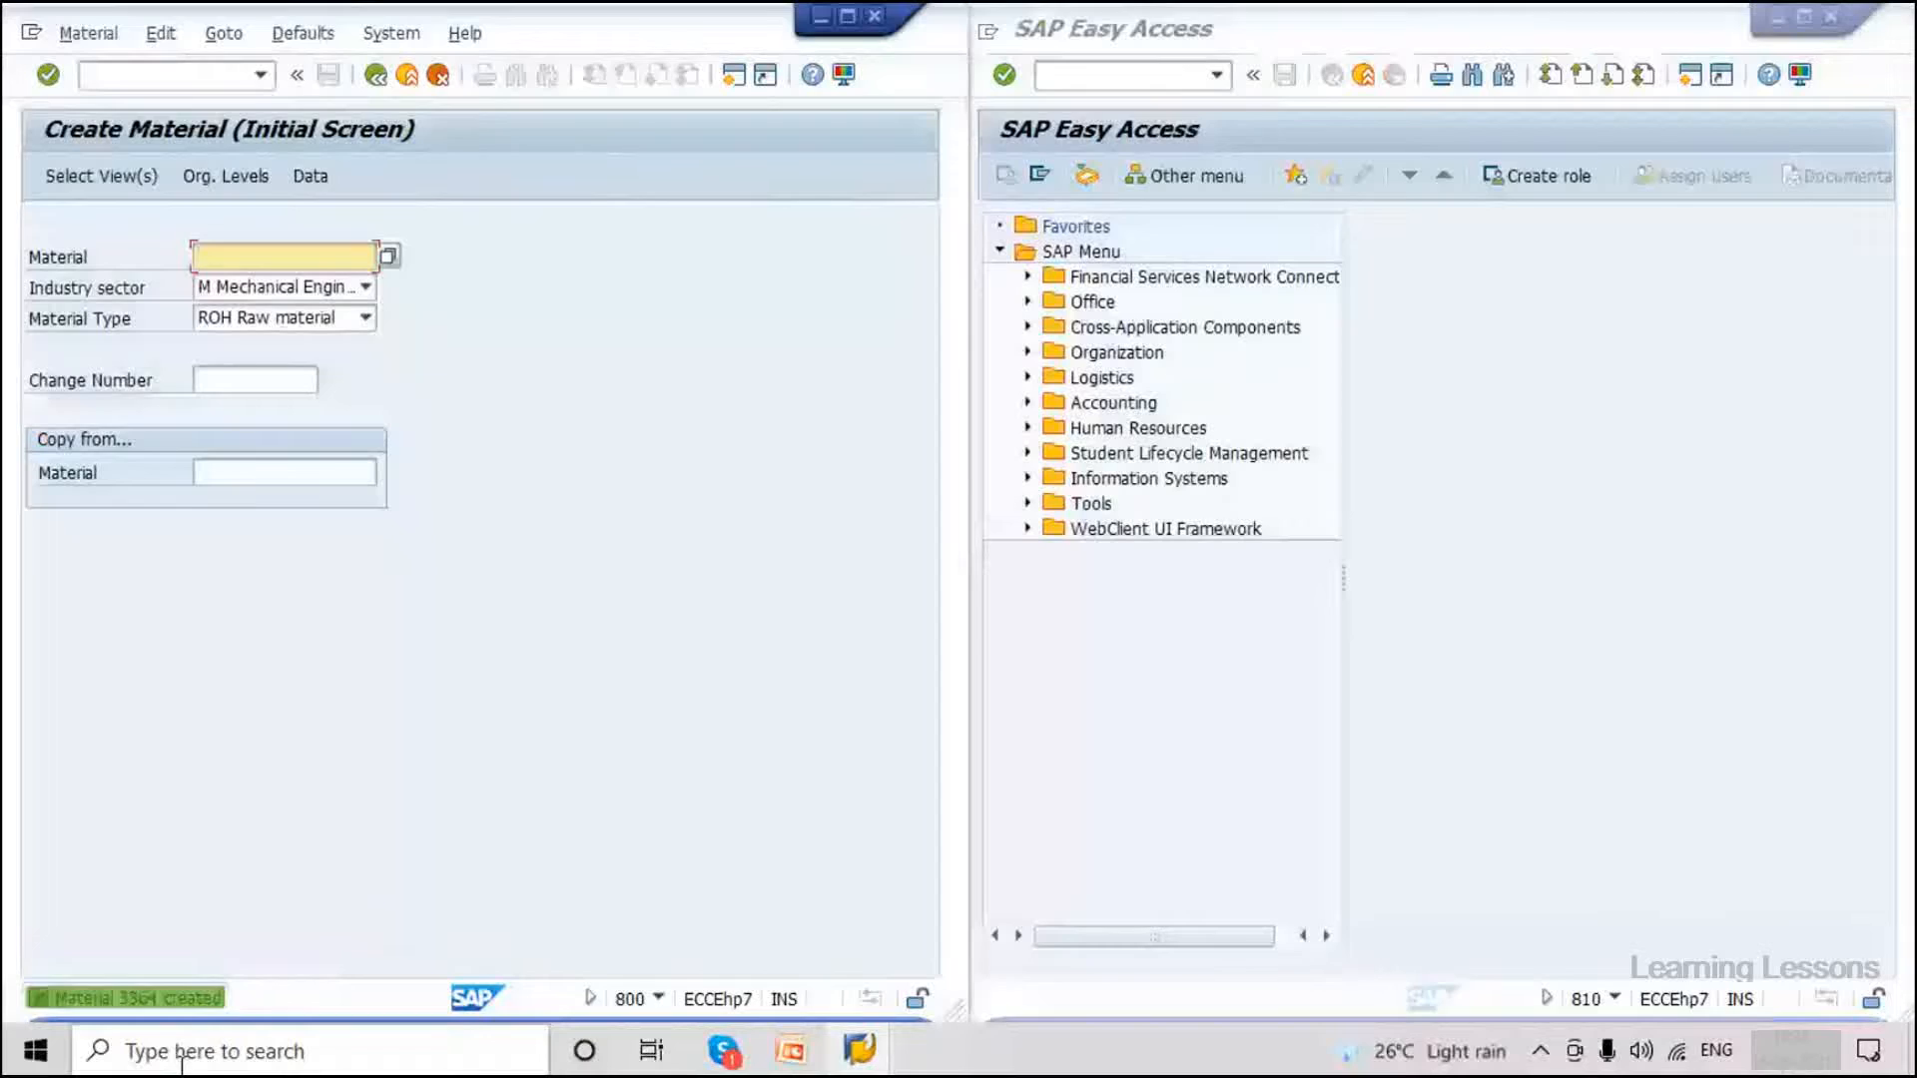
Create material 3365 'Material Test' with base unit PC and volume 10 CDM, and save it.
{"action": "key", "text": "Return"}
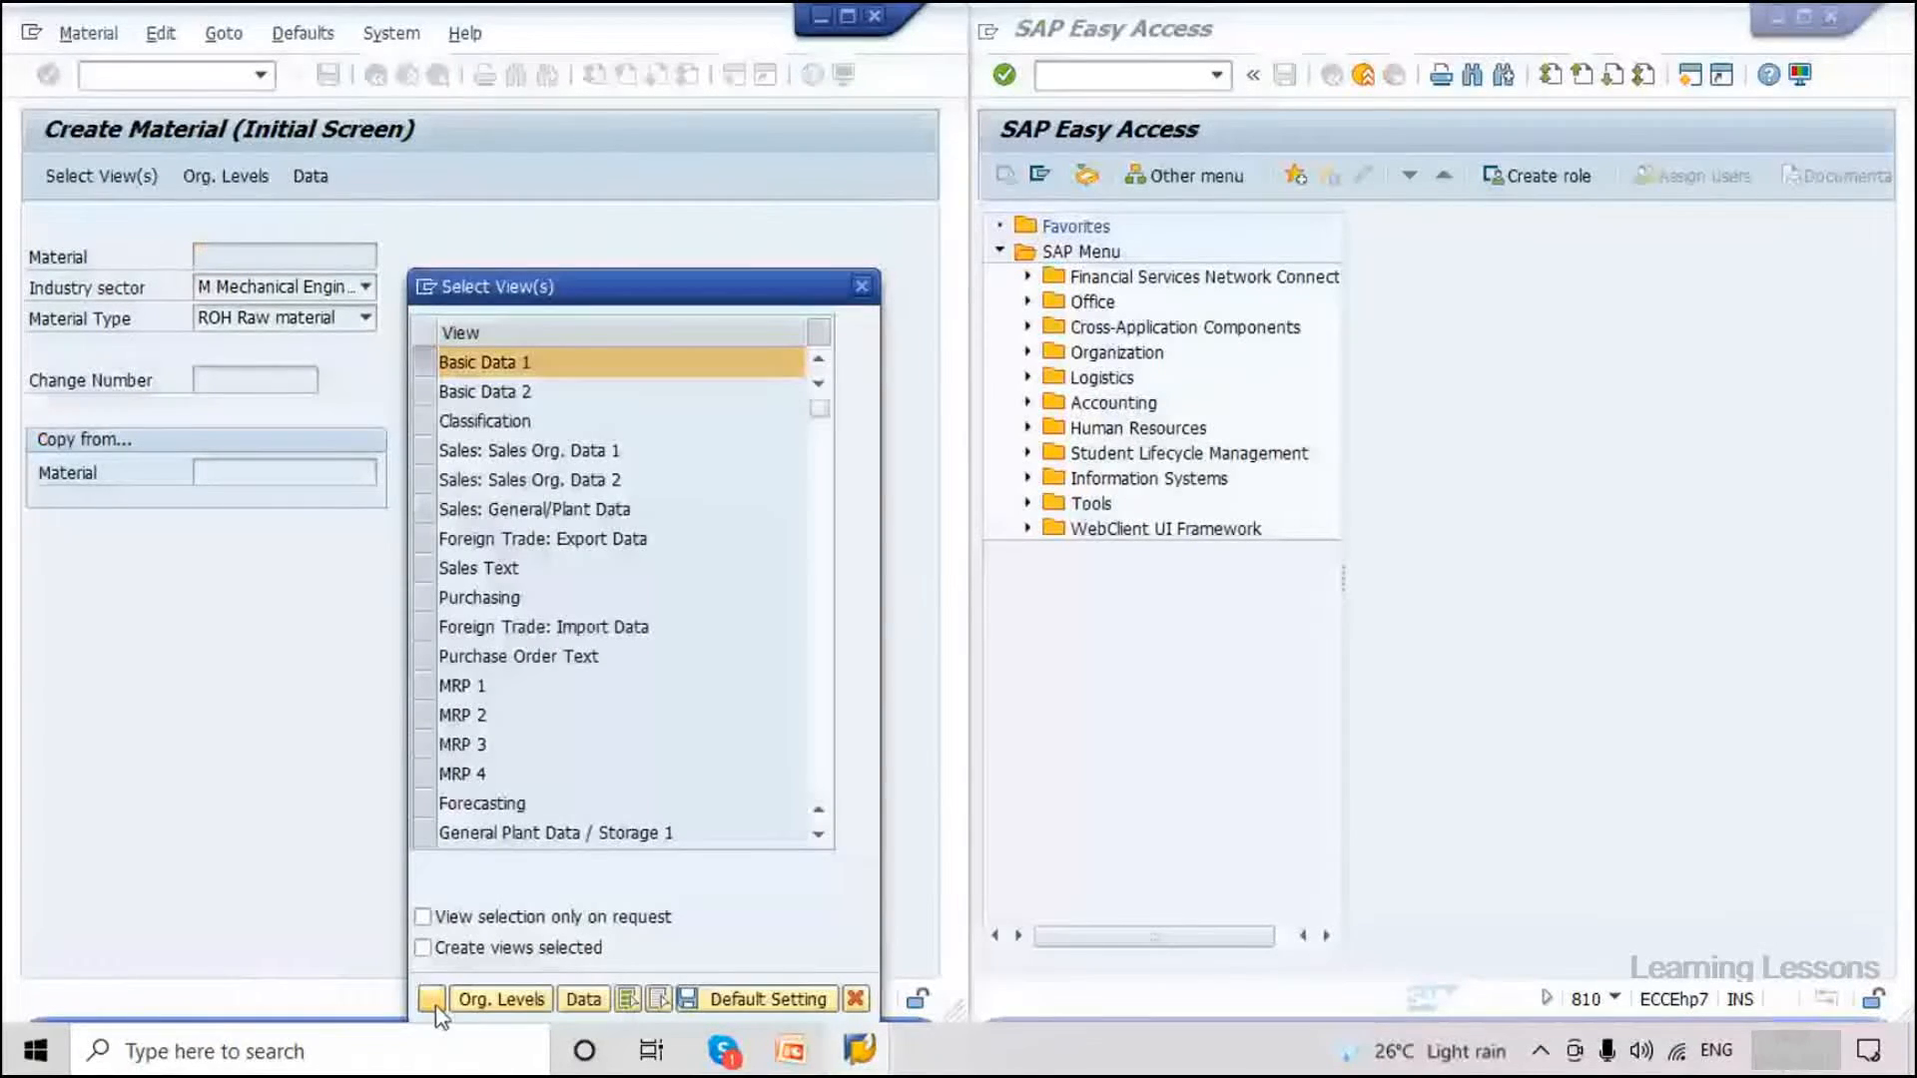
{"action": "key", "text": "Return"}
{"action": "left_click", "coordinate": [441, 288]}
{"action": "left_click", "coordinate": [474, 310]}
{"action": "type", "text": "3"}
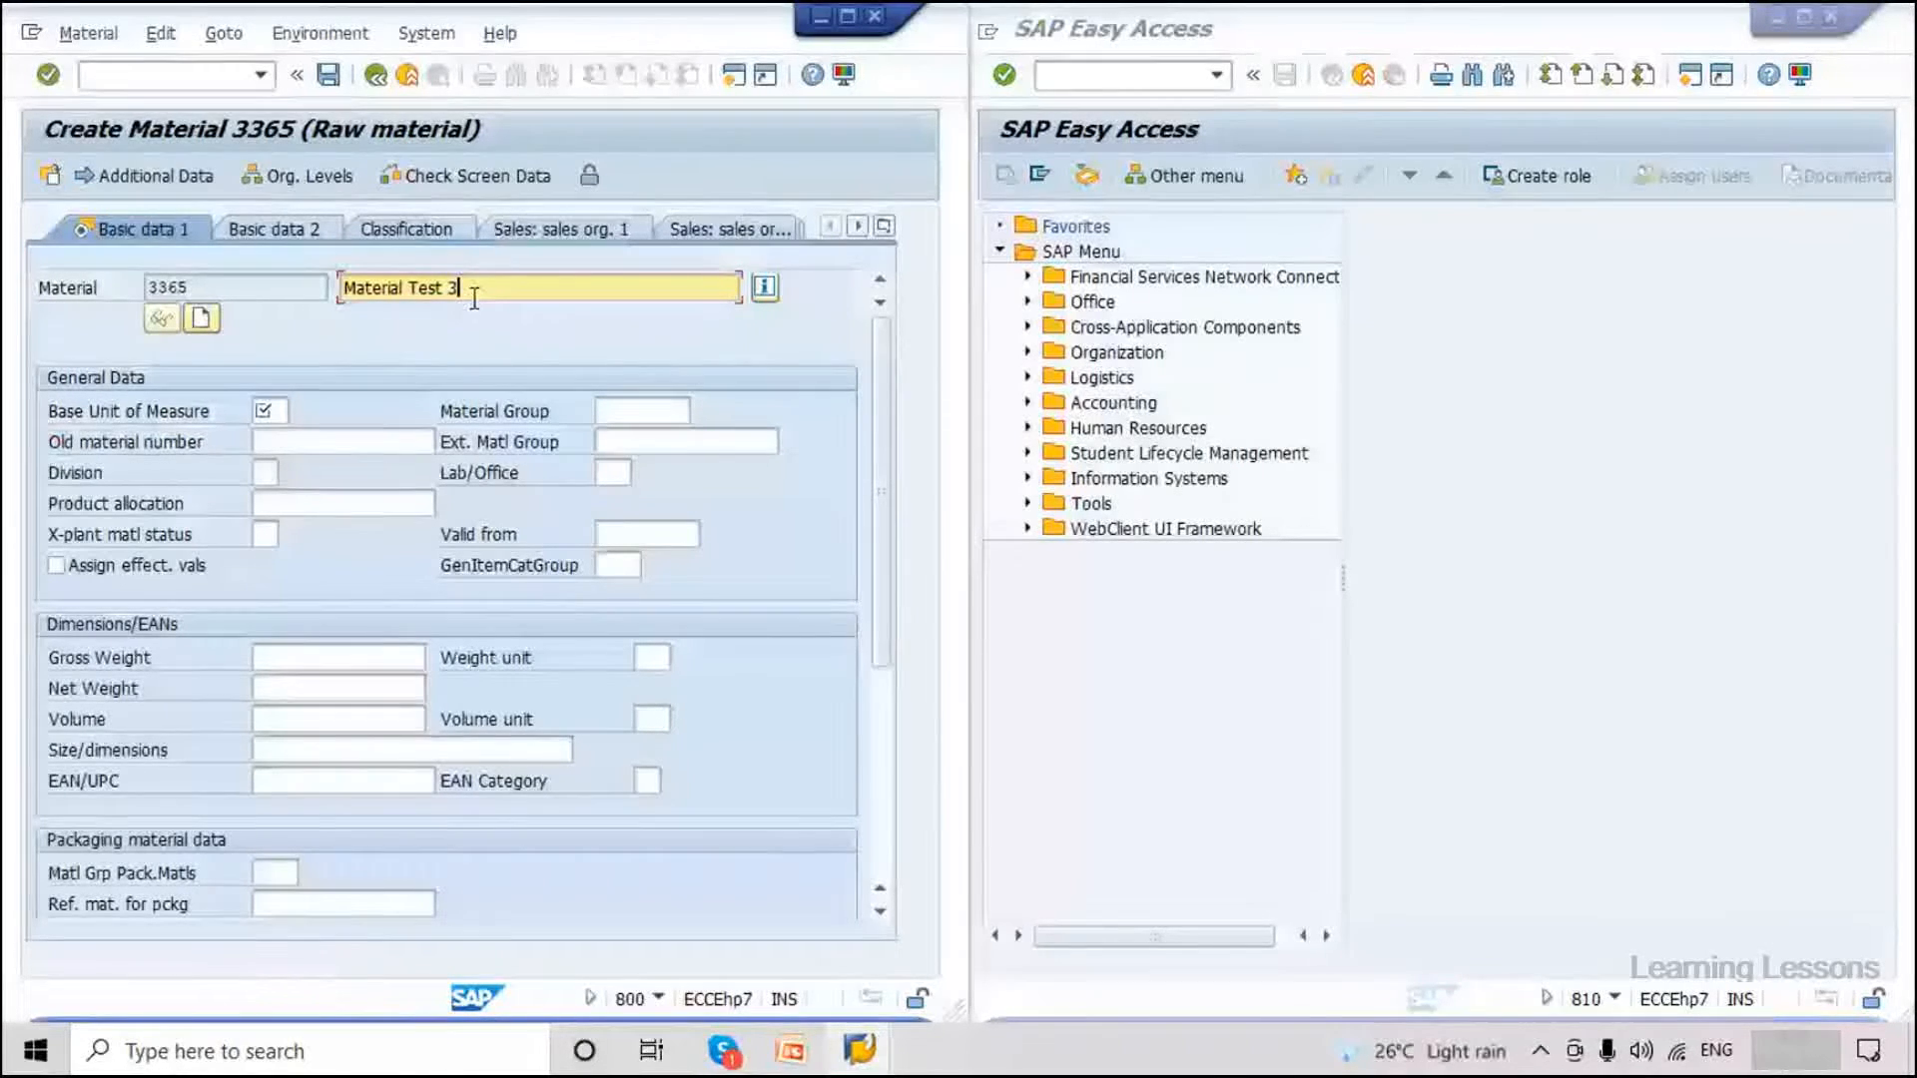
{"action": "type", "text": "365"}
{"action": "left_click", "coordinate": [266, 410]}
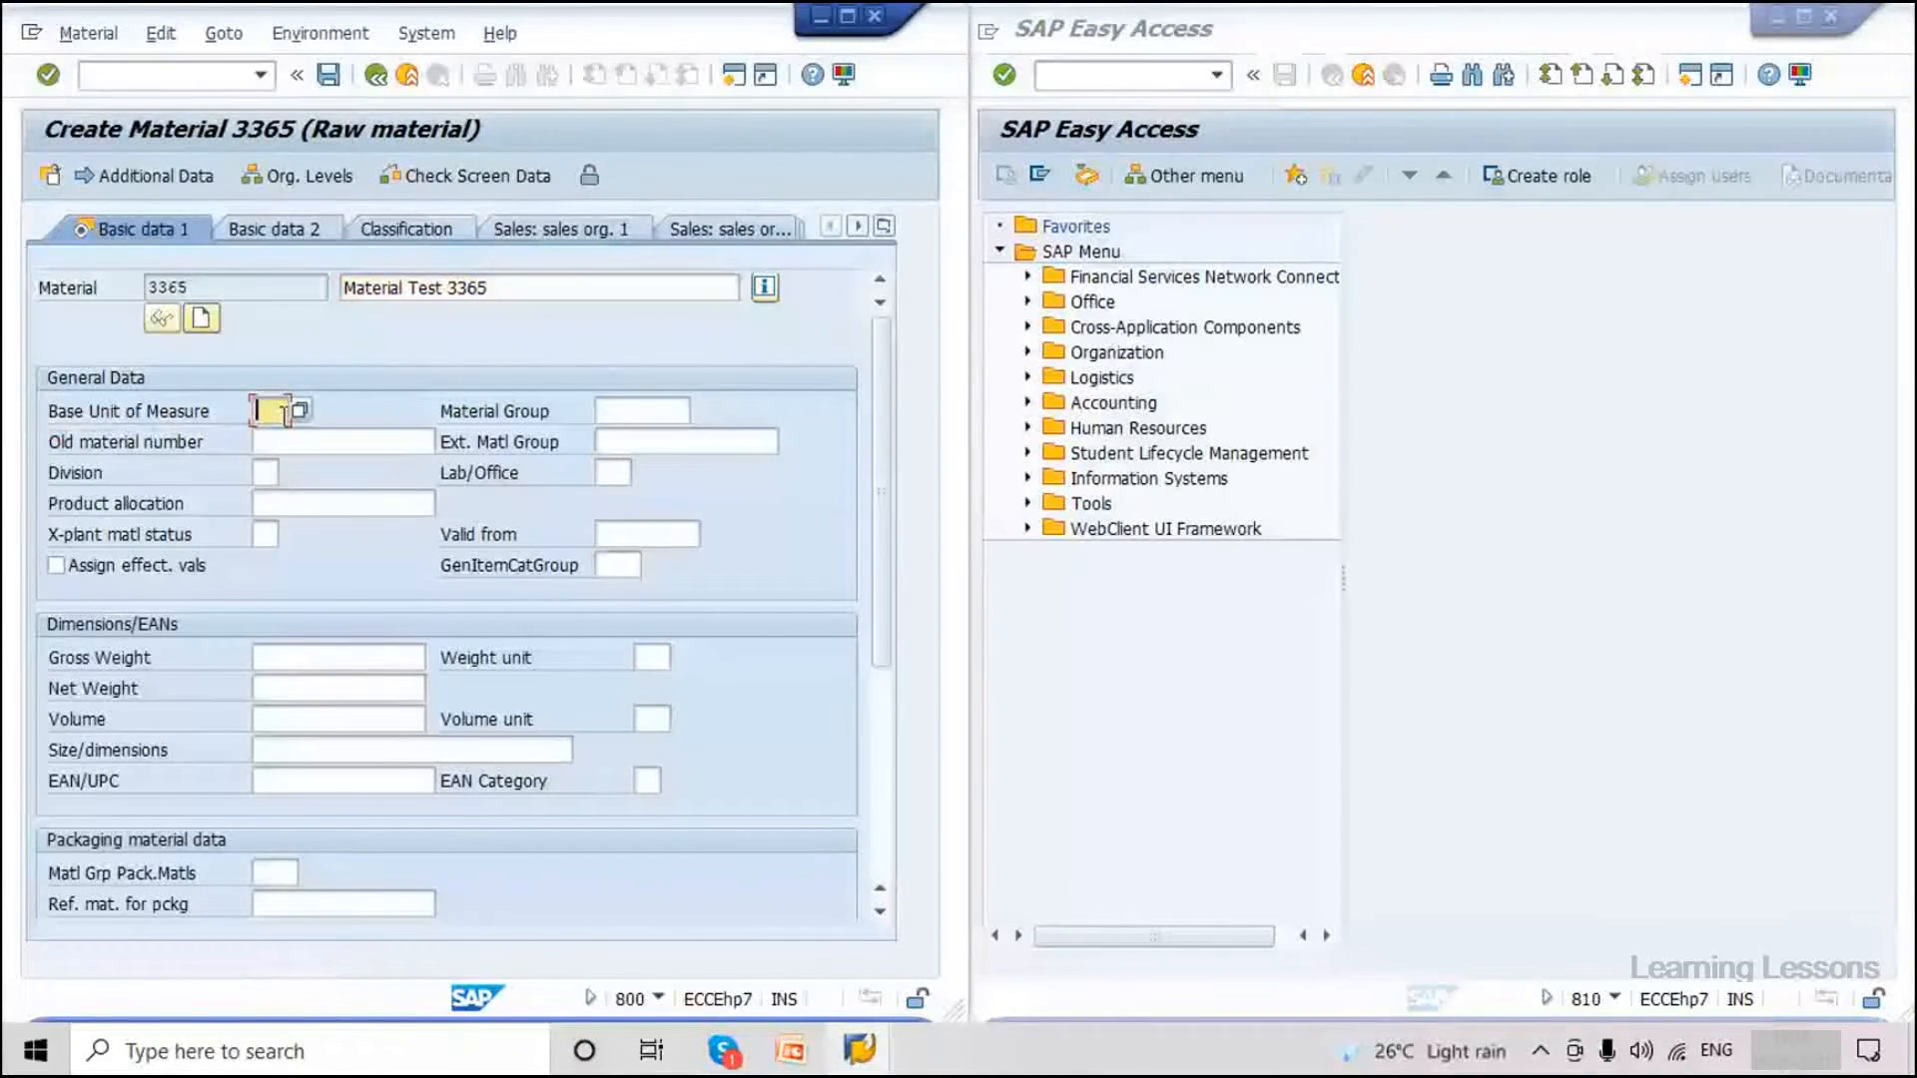
{"action": "left_click", "coordinate": [265, 438]}
{"action": "left_click", "coordinate": [330, 719]}
{"action": "type", "text": "10"}
{"action": "left_click", "coordinate": [649, 719]}
{"action": "type", "text": "CDM"}
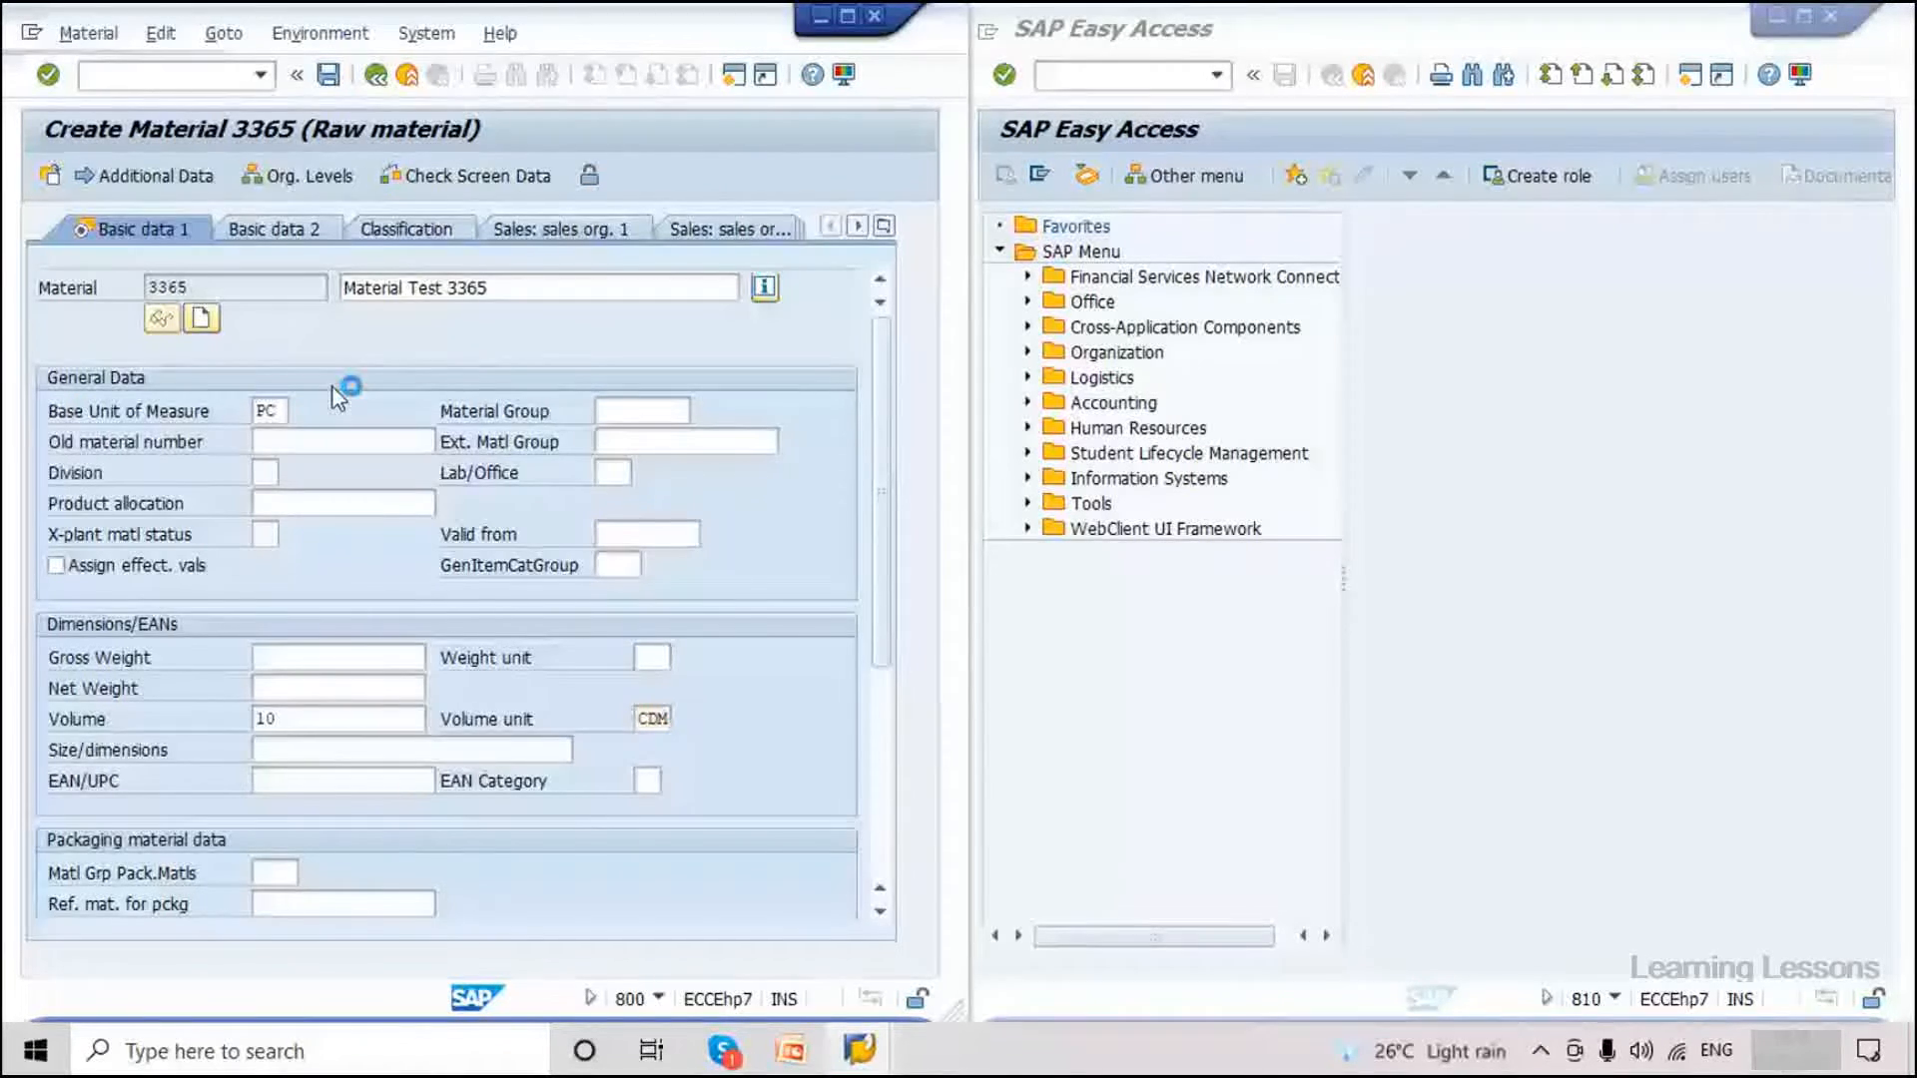
{"action": "key", "text": "ctrl+s"}
Create material 3366 'Material Test 3366' with base unit PC and volume 10 CDM, and save it.
{"action": "key", "text": "Return"}
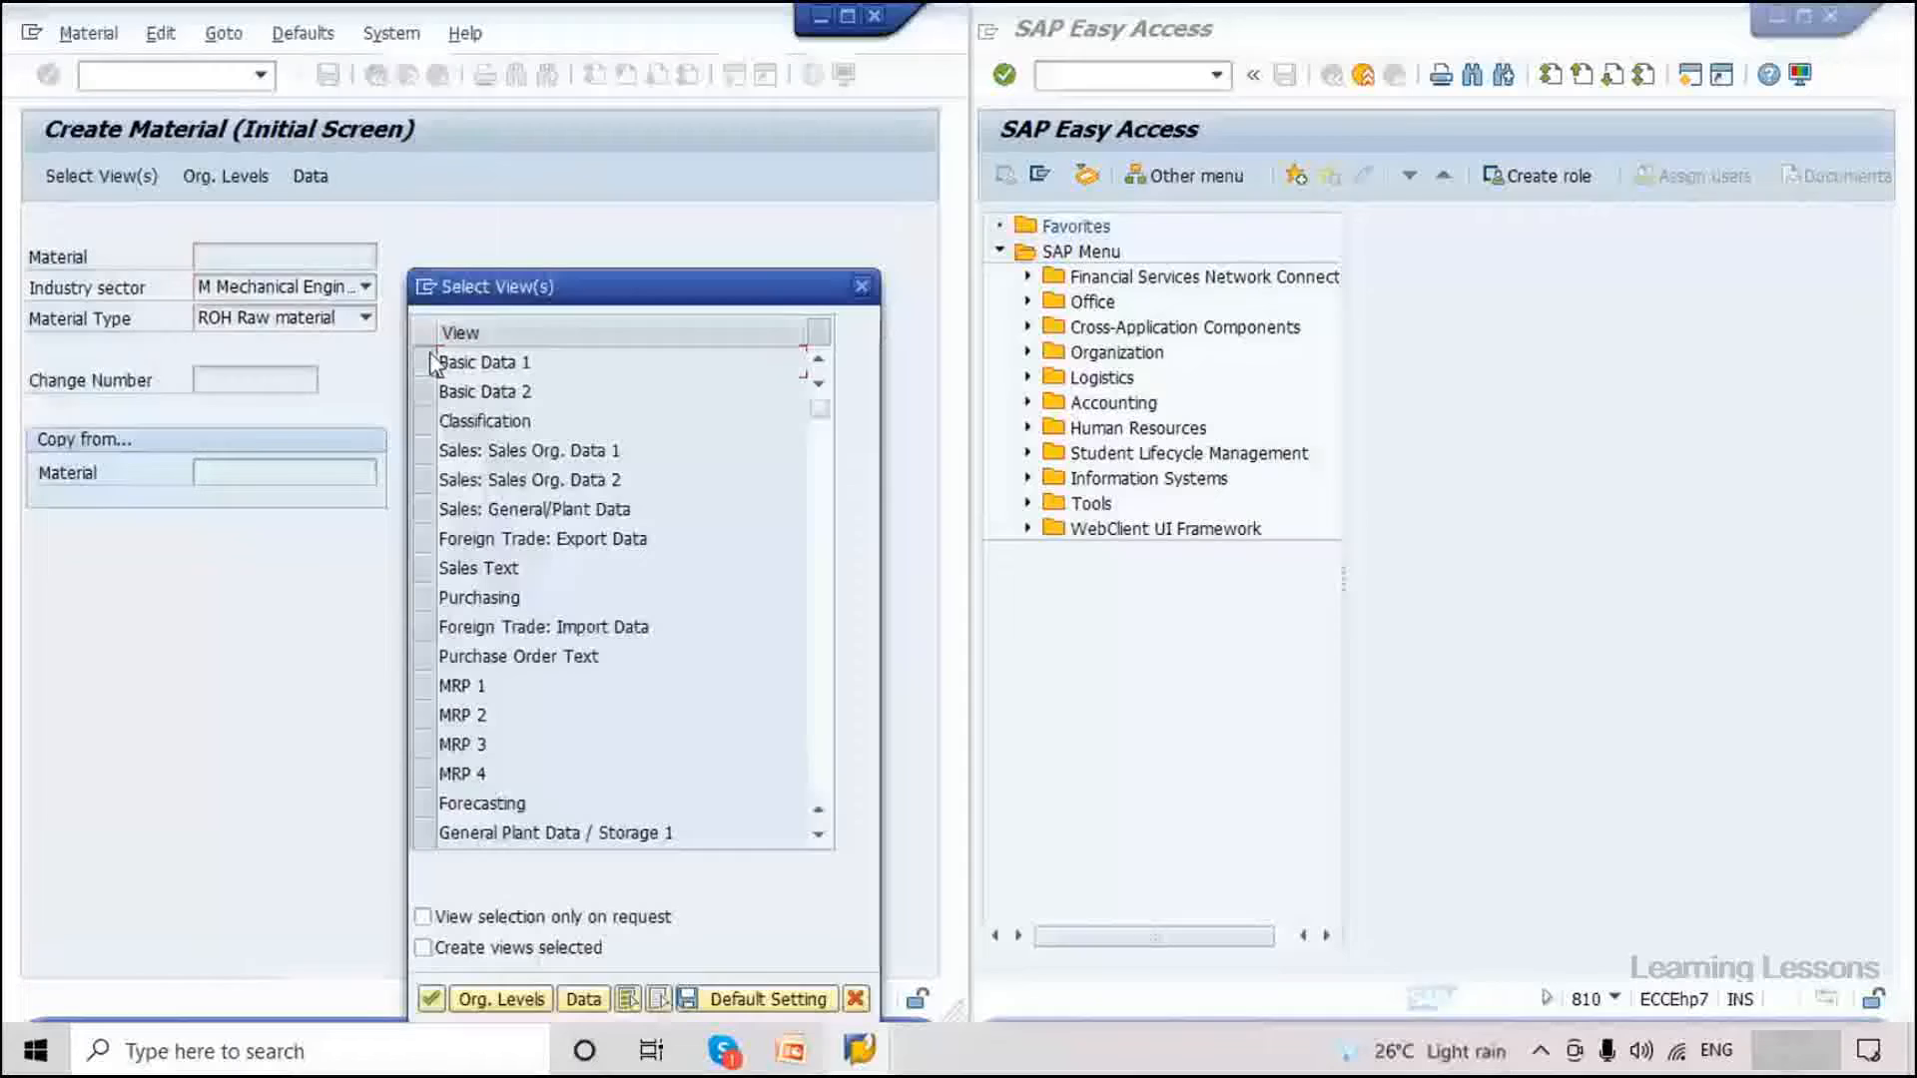
{"action": "left_click", "coordinate": [430, 364]}
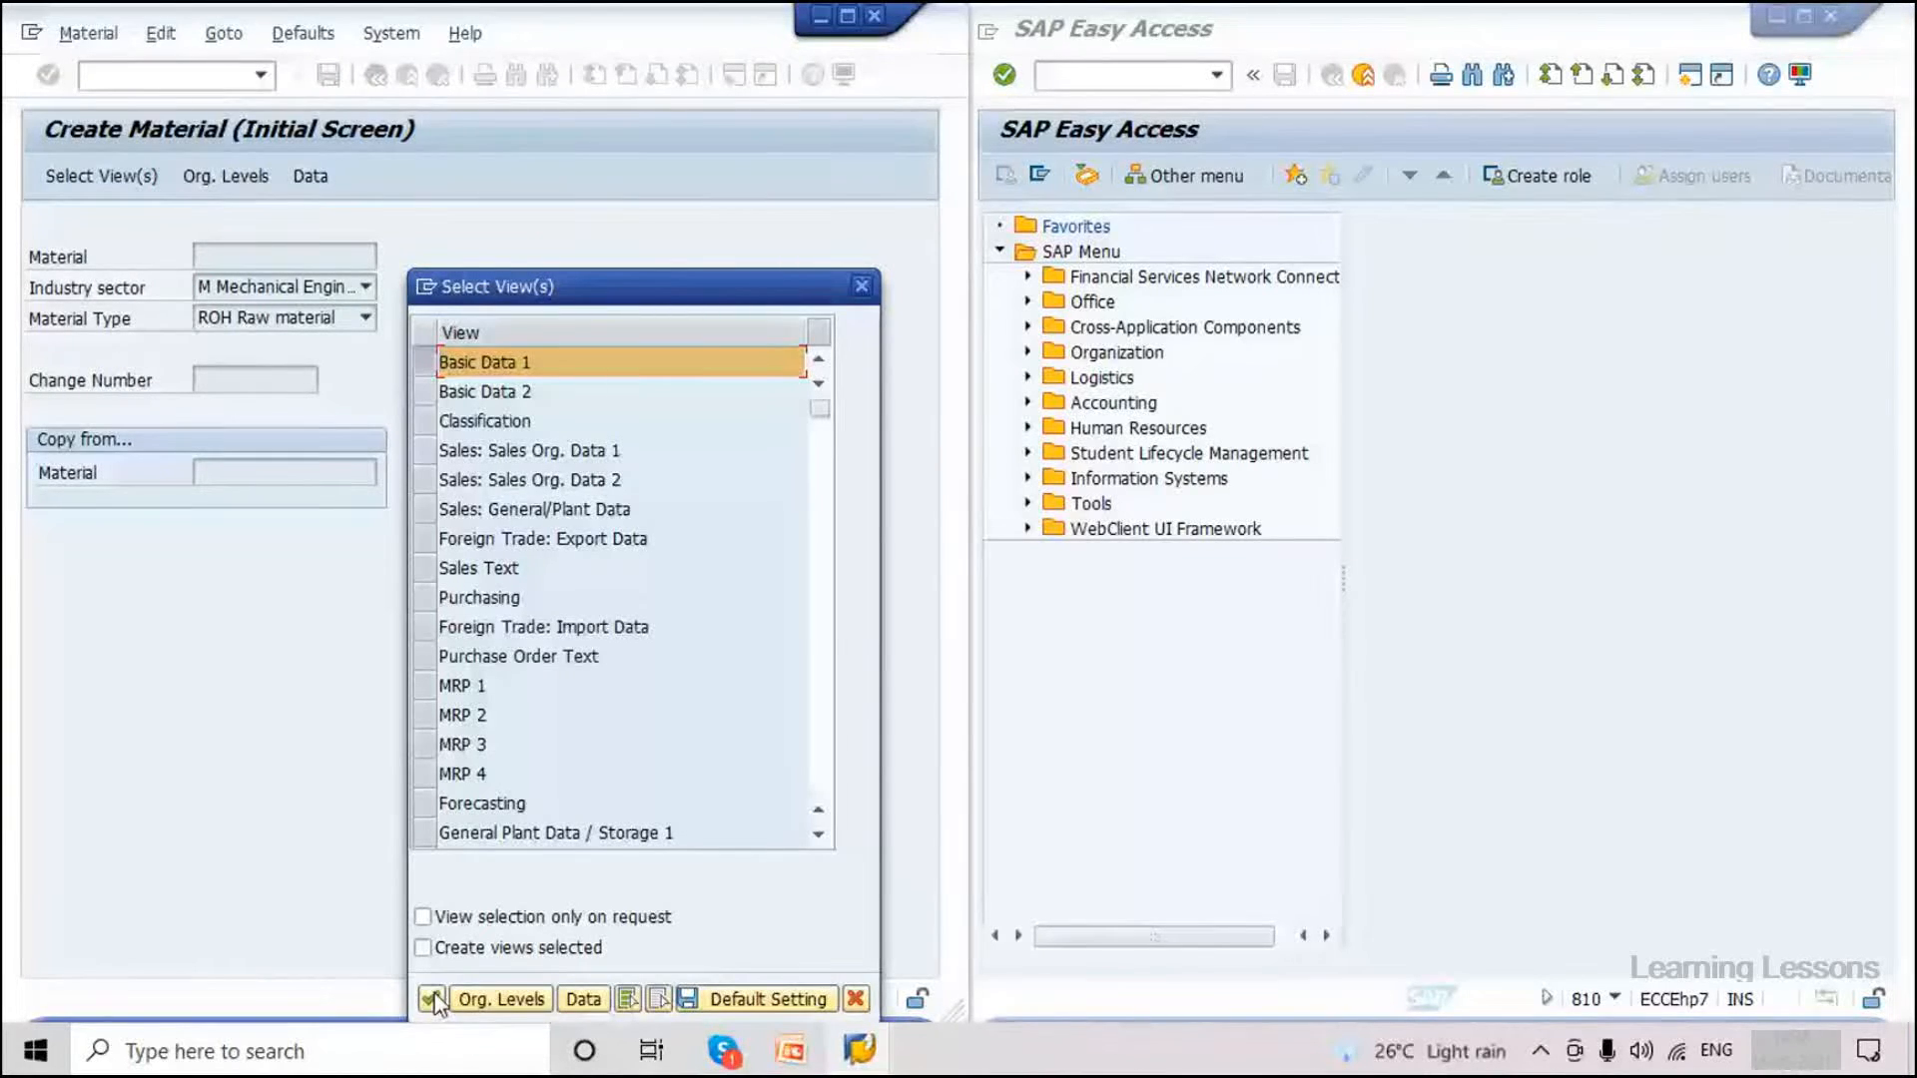
{"action": "left_click", "coordinate": [433, 999]}
{"action": "type", "text": "Material Test 3366"}
{"action": "left_click", "coordinate": [267, 411]}
{"action": "type", "text": "PC"}
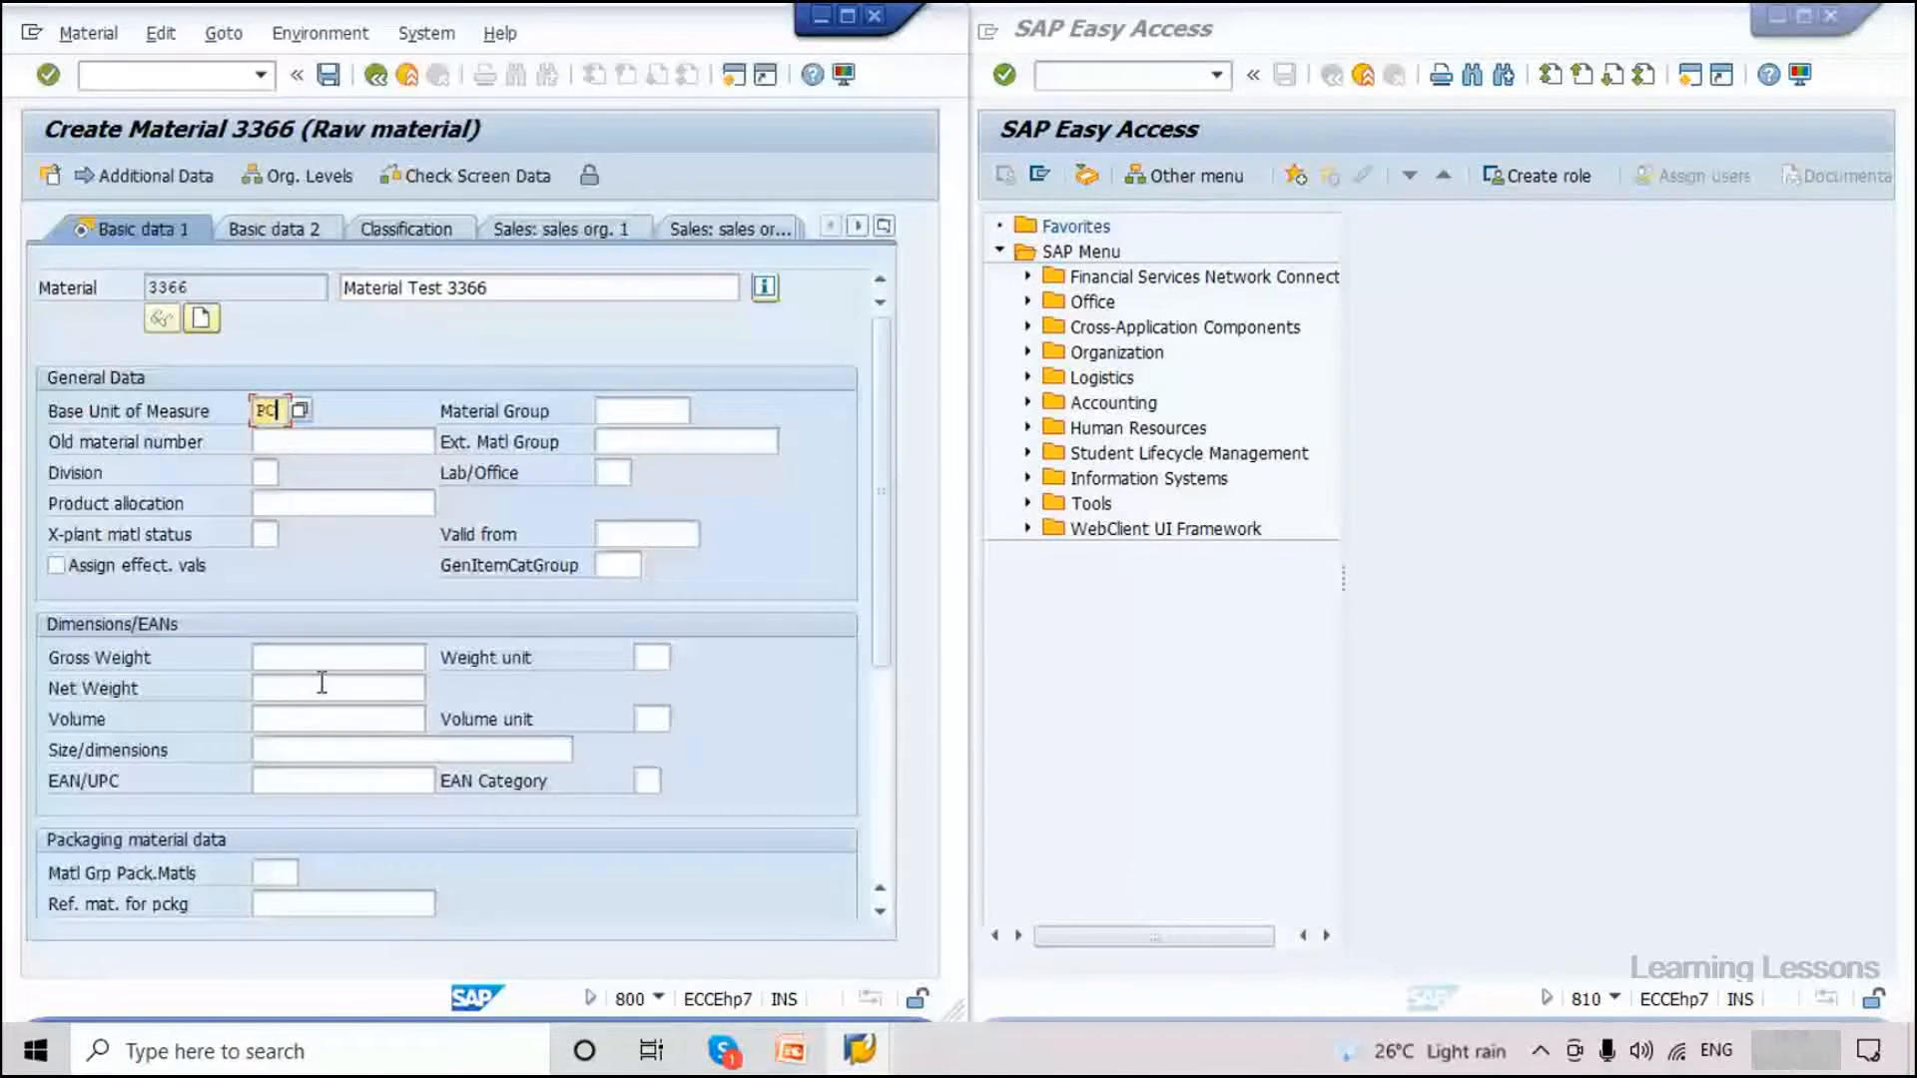
{"action": "left_click", "coordinate": [319, 719]}
{"action": "type", "text": "10"}
{"action": "left_click", "coordinate": [317, 747]}
{"action": "left_click", "coordinate": [651, 719]}
{"action": "type", "text": "CDM"}
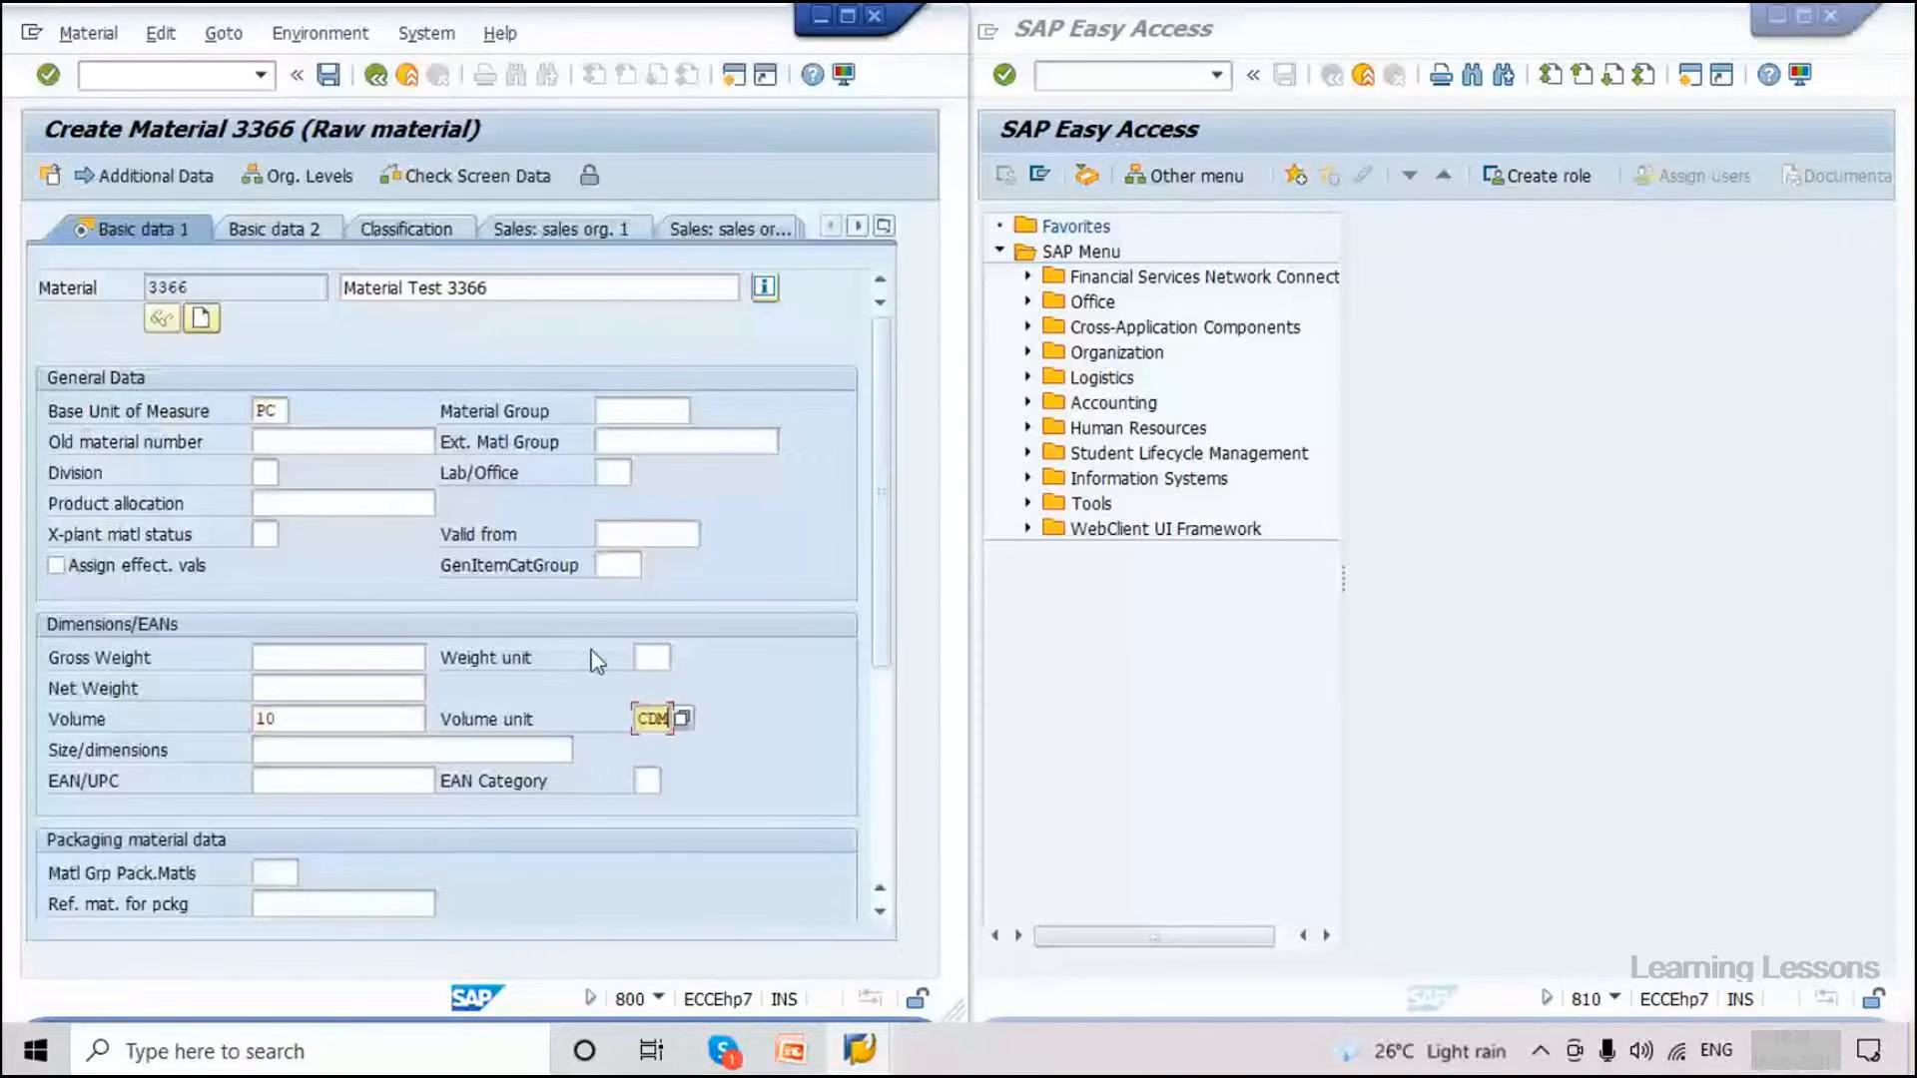
{"action": "left_click", "coordinate": [329, 76]}
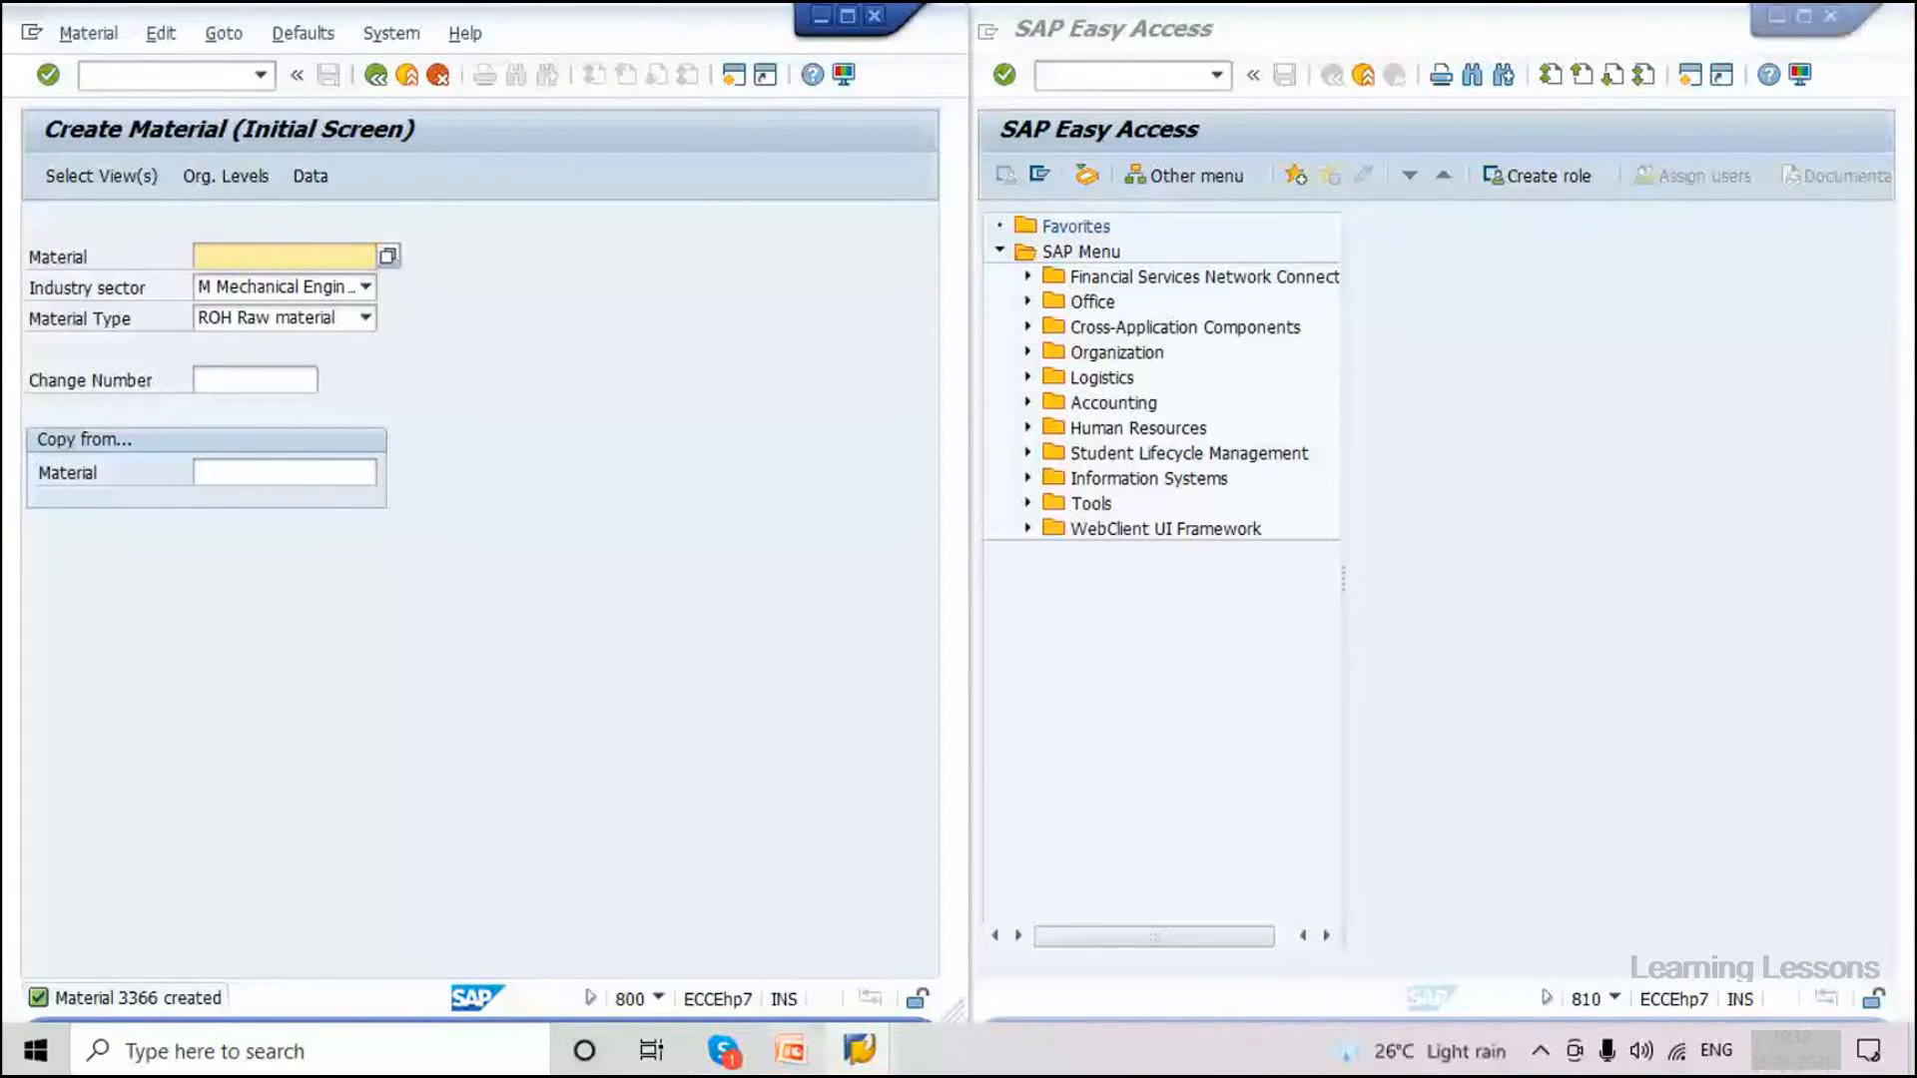
Log off the client 810 Easy Access session and return to BD21 on the Change Pointers slide.
{"action": "left_click", "coordinate": [790, 1049]}
{"action": "mouse_move", "coordinate": [859, 1048]}
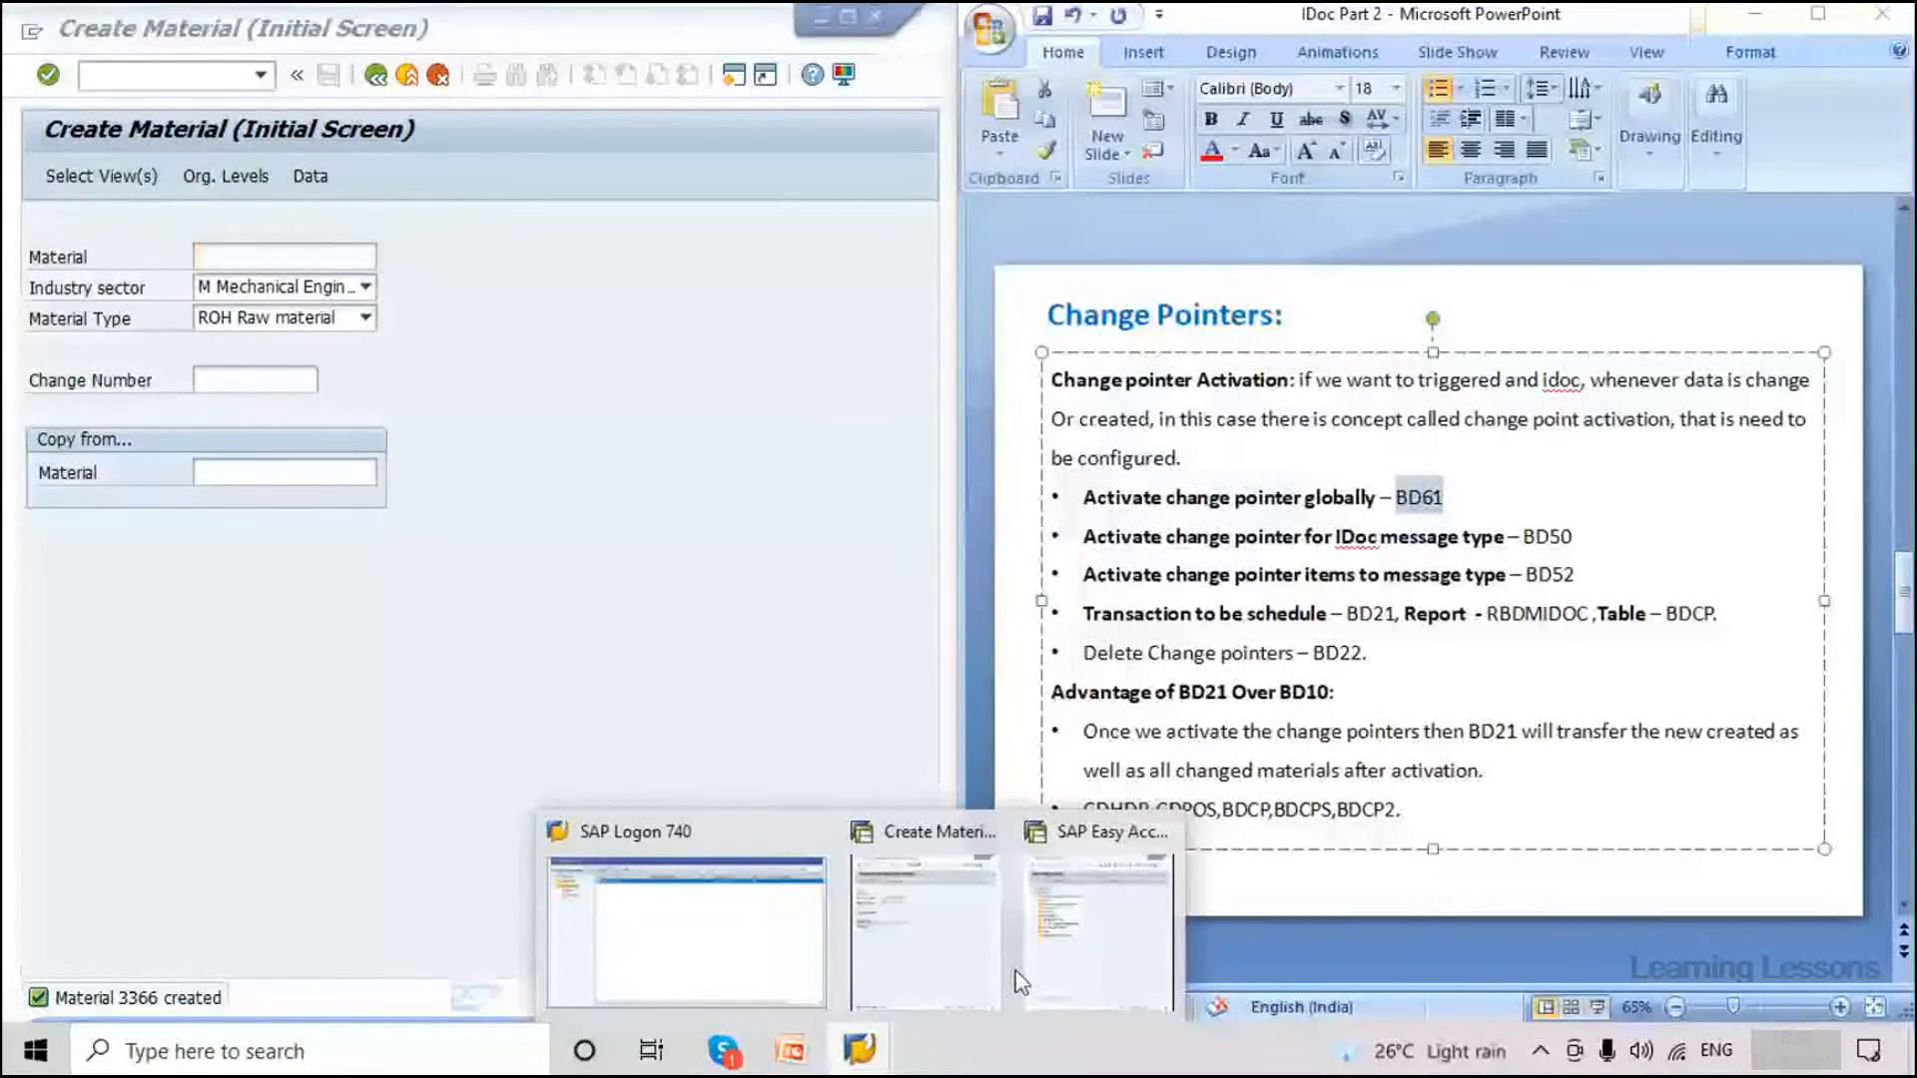
{"action": "mouse_move", "coordinate": [1087, 951]}
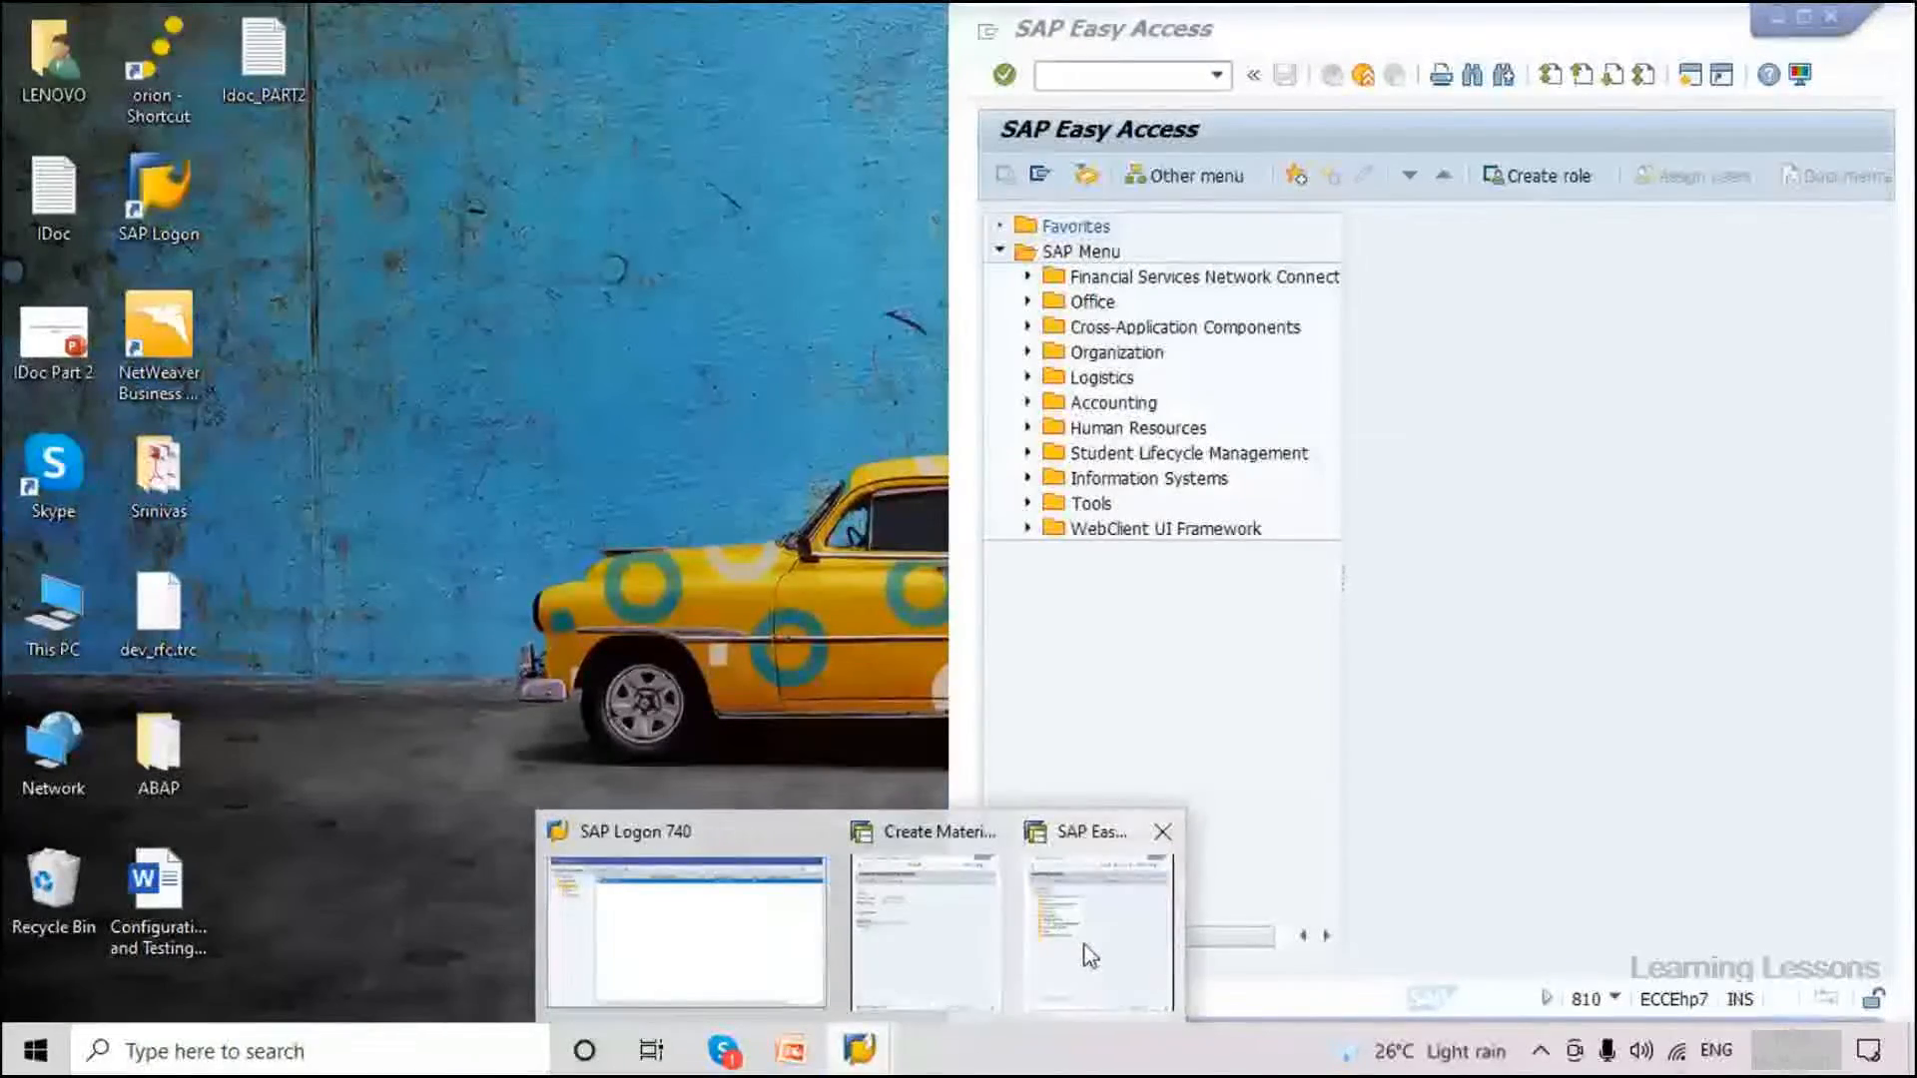
{"action": "left_click", "coordinate": [1088, 954]}
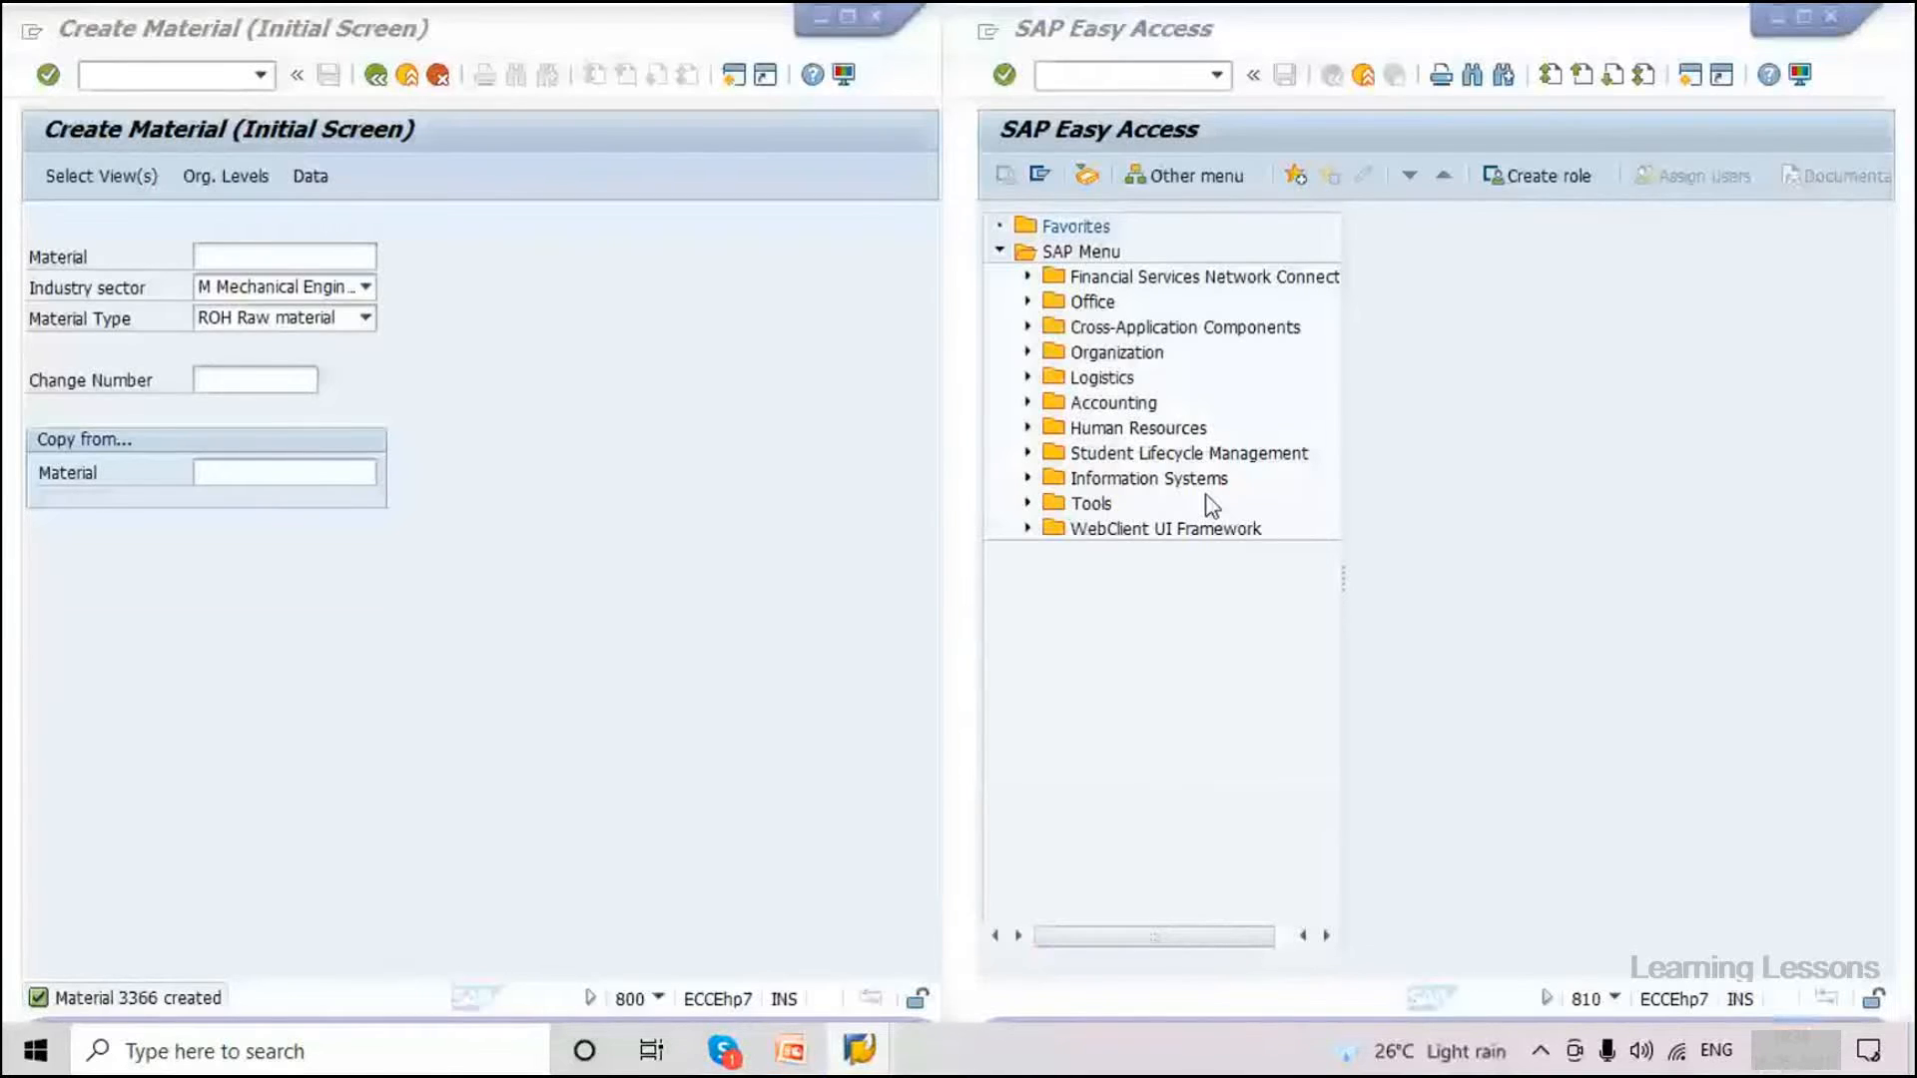
{"action": "key", "text": "alt+F4"}
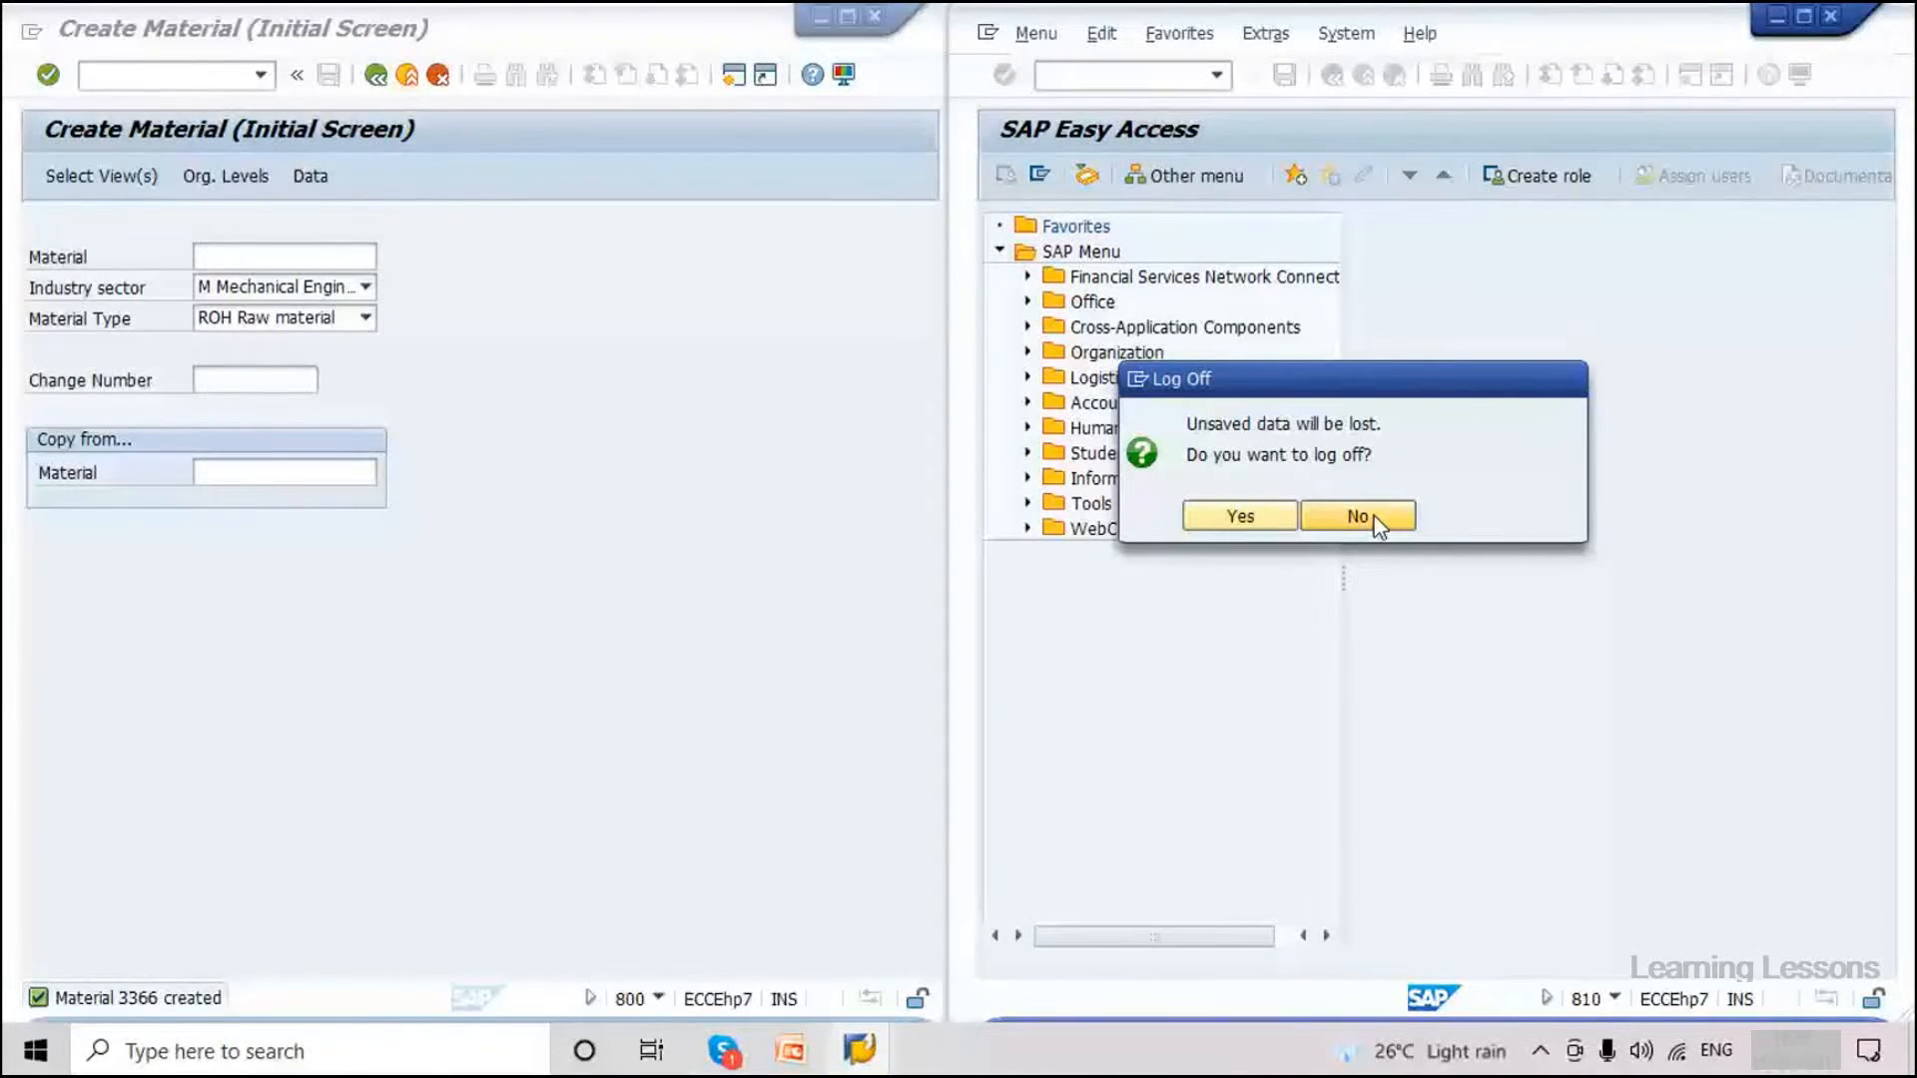
{"action": "left_click", "coordinate": [1252, 517]}
{"action": "left_click", "coordinate": [1434, 629]}
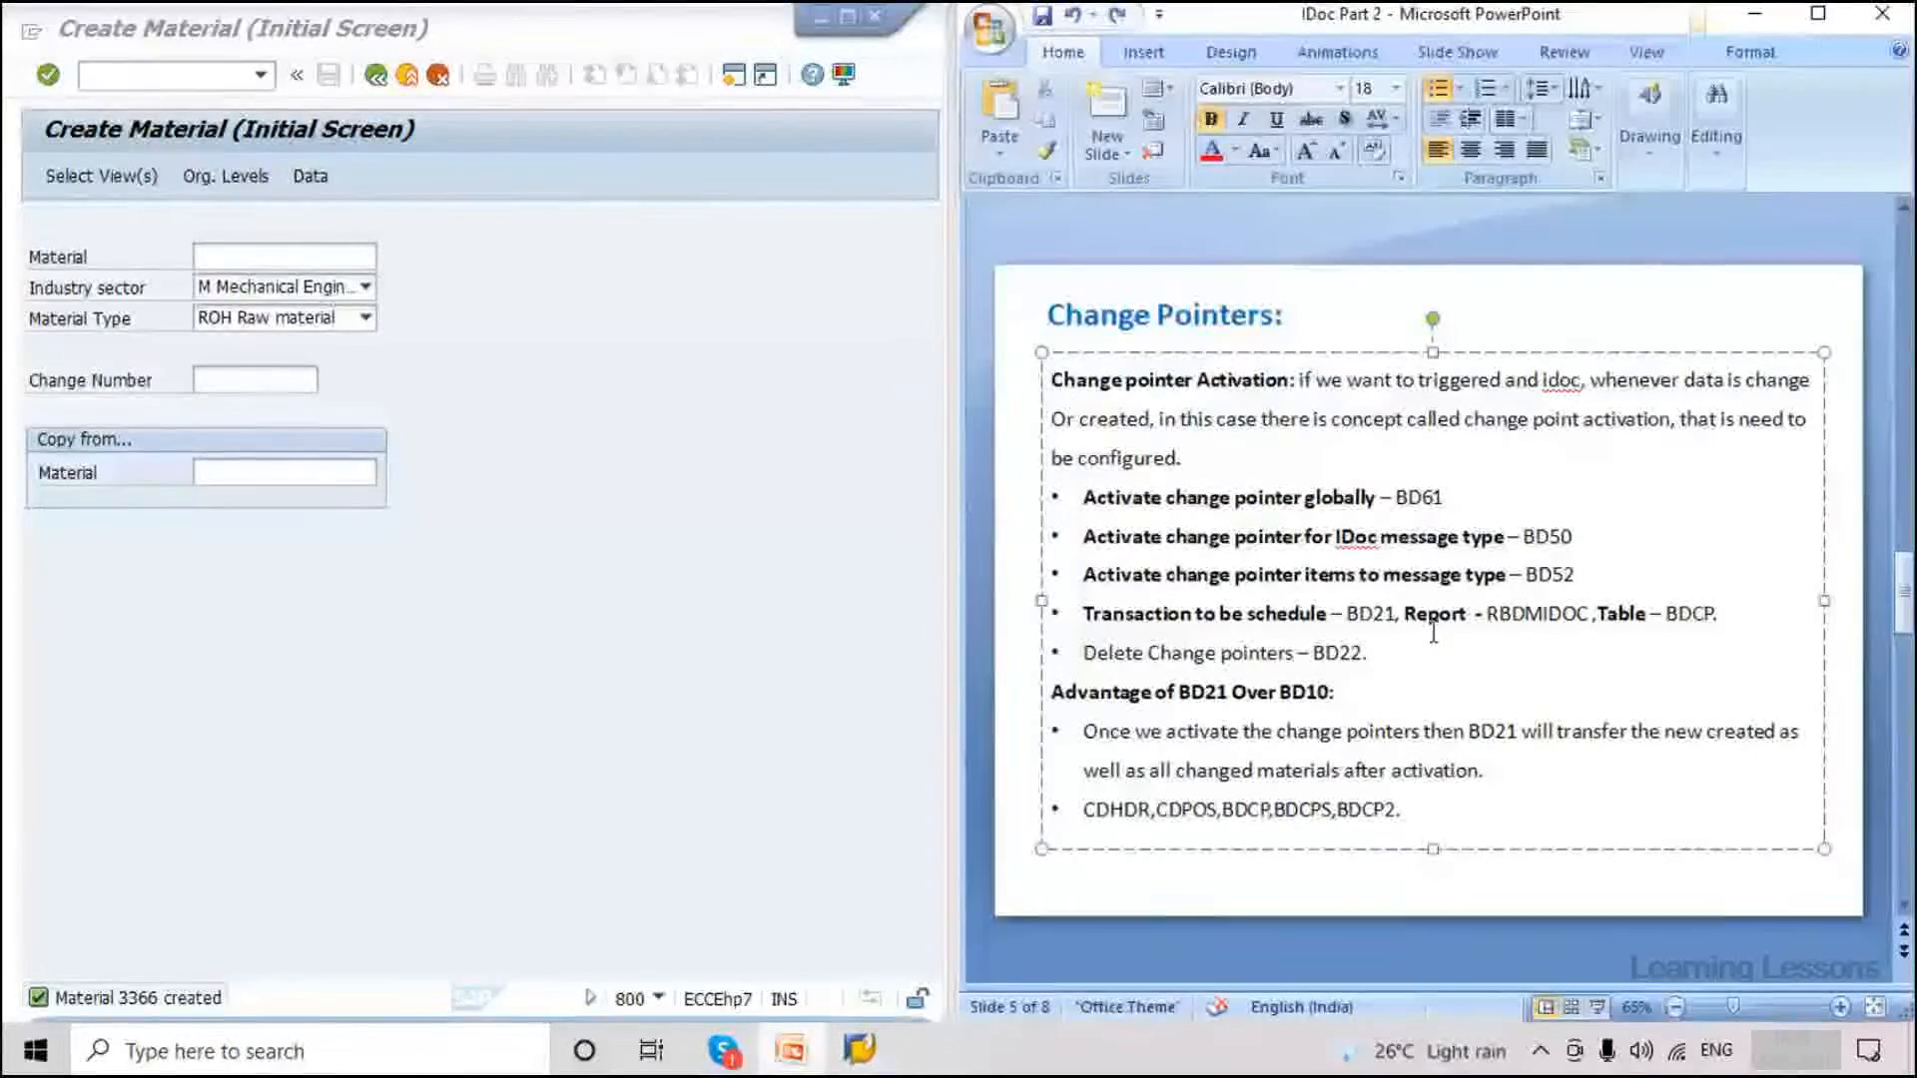
{"action": "left_click", "coordinate": [1354, 616]}
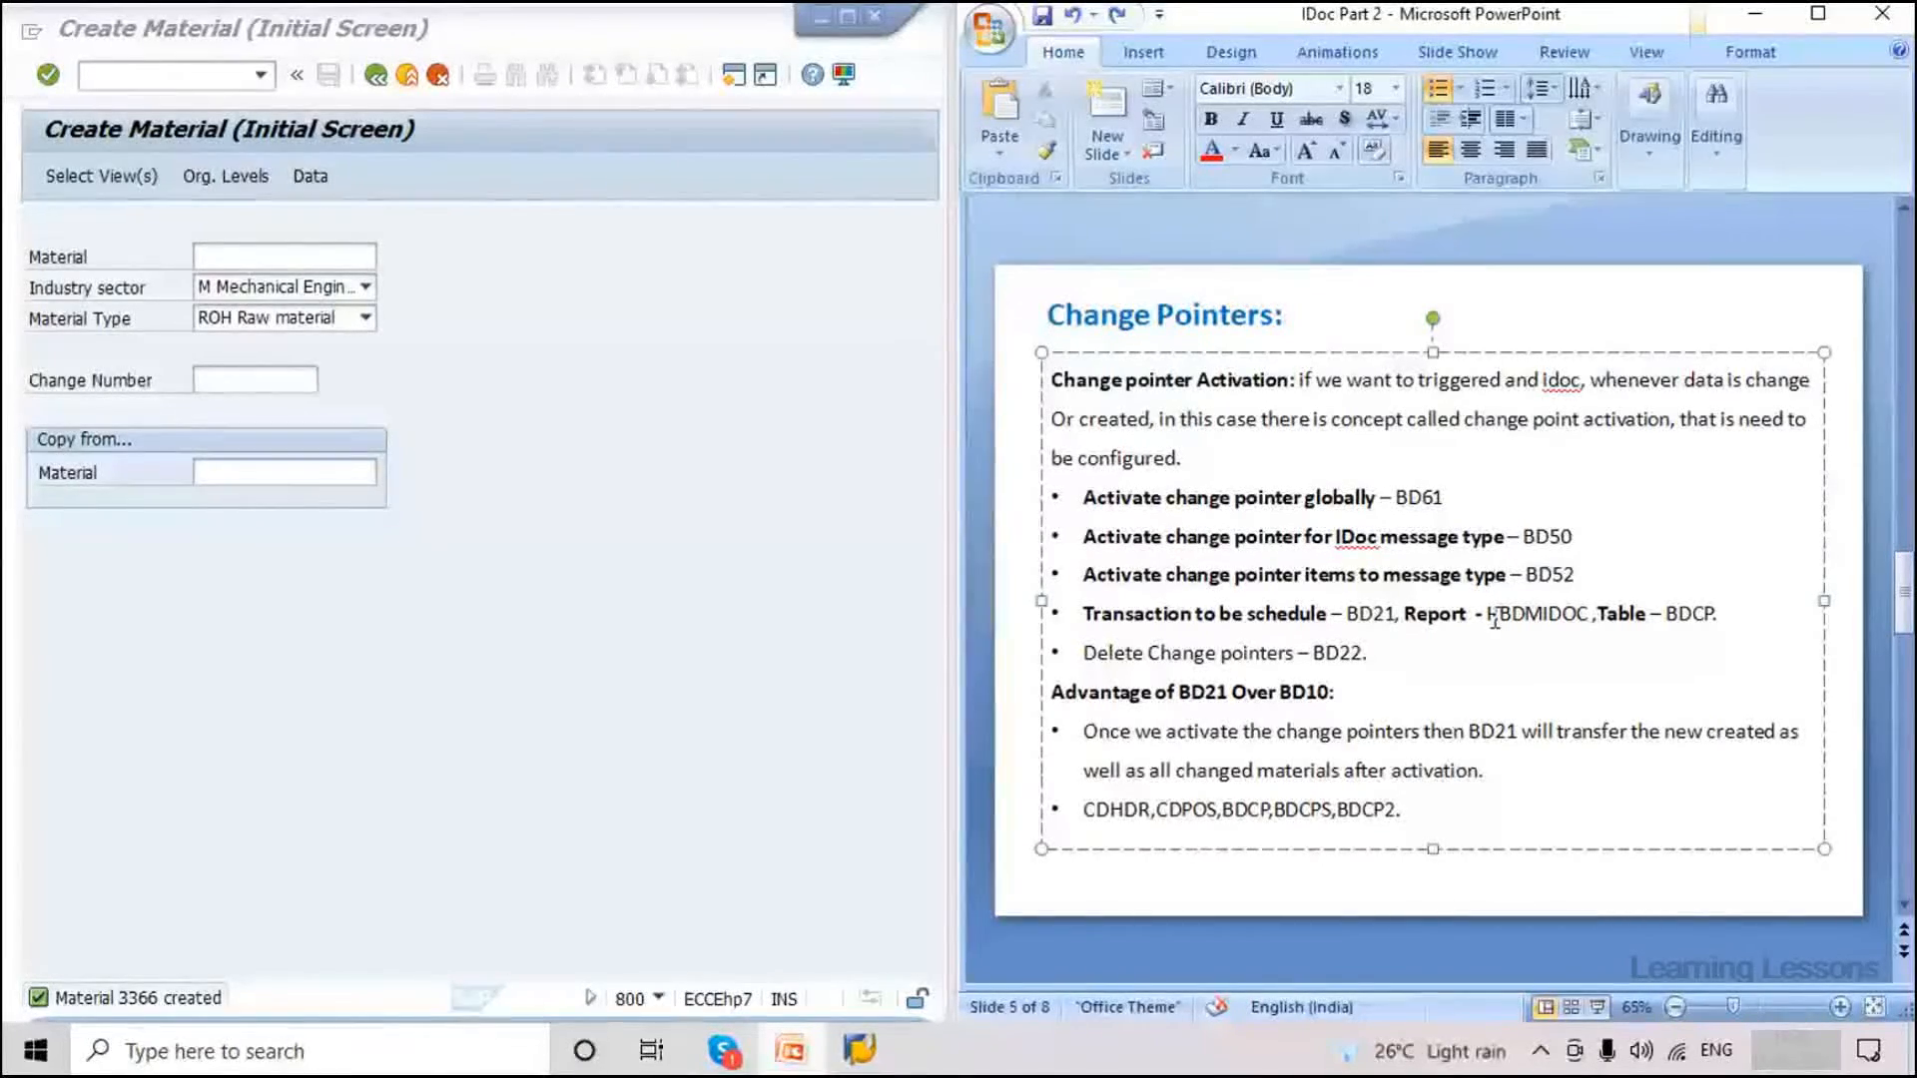
Copy table name BDCP from the slide and launch SE16N in SAP.
{"action": "left_click_drag", "start_coordinate": [1679, 614], "coordinate": [1710, 617]}
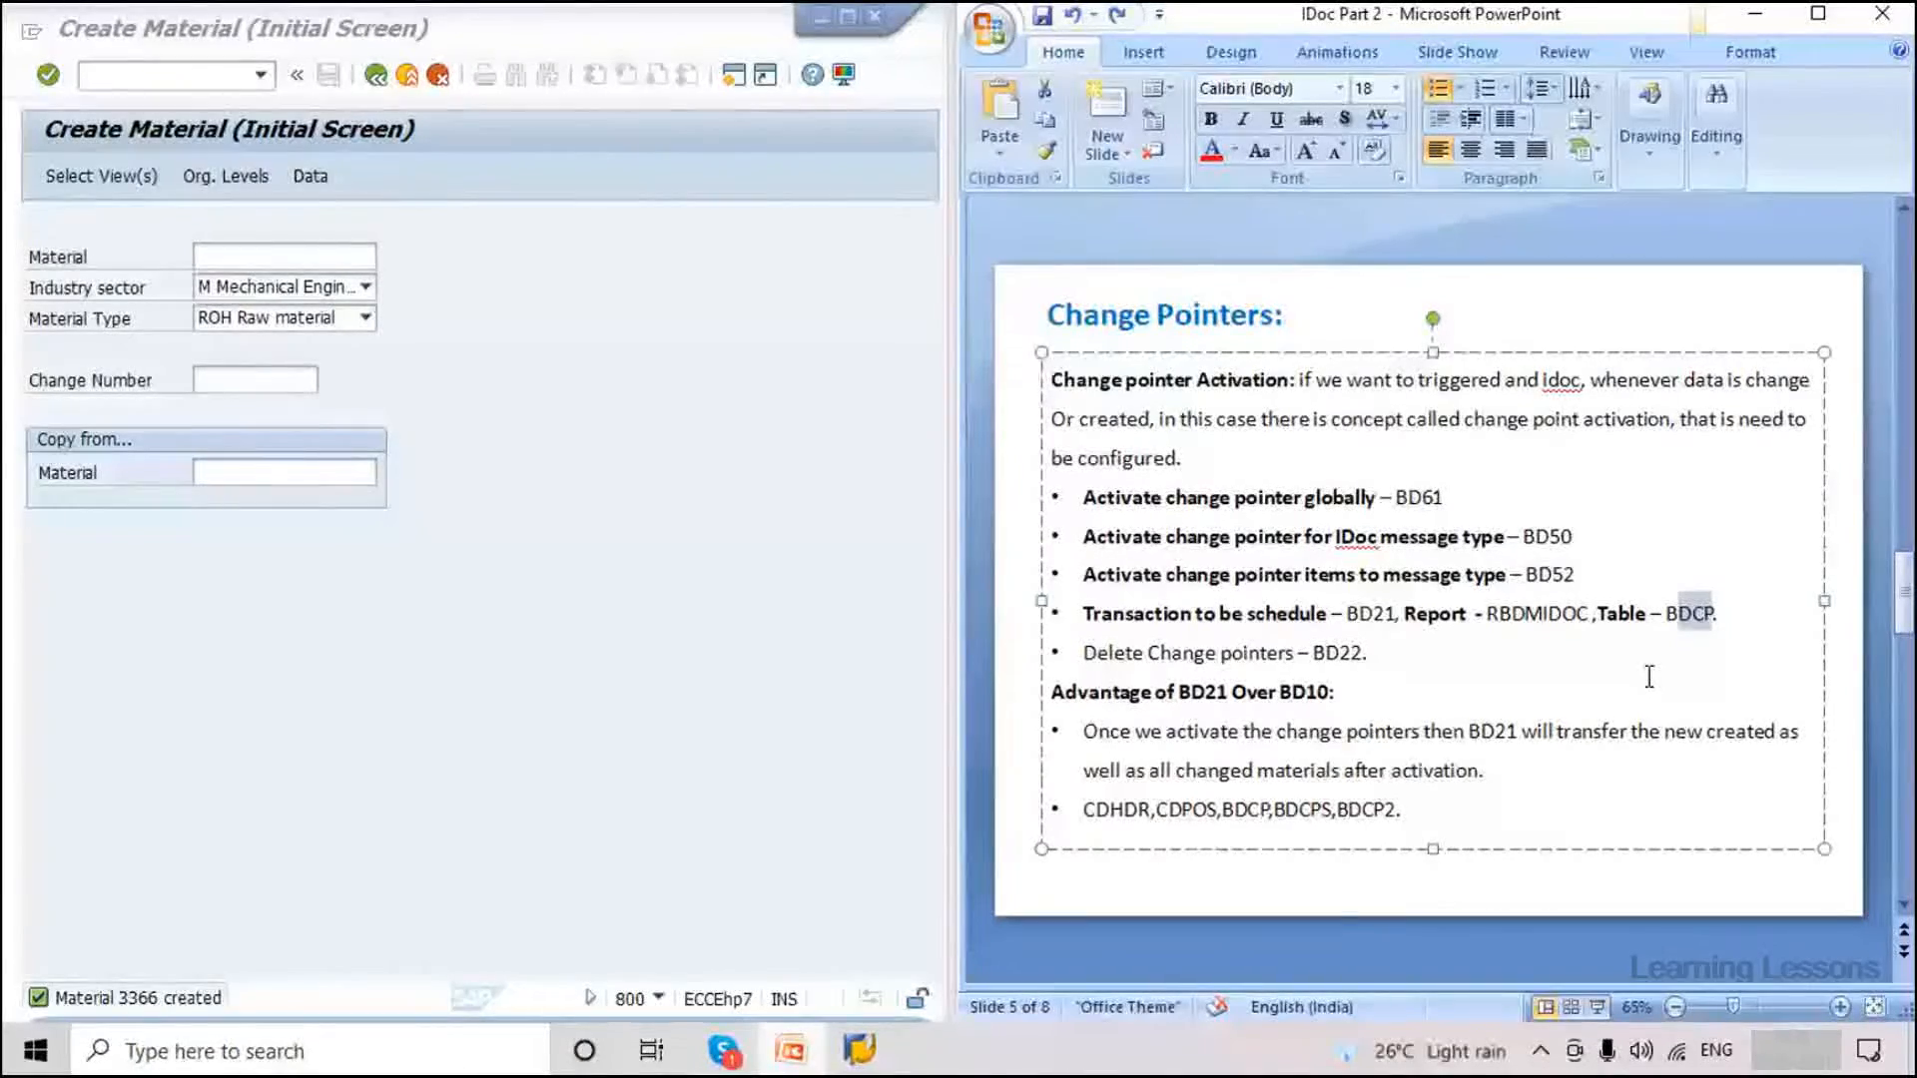
{"action": "key", "text": "shift+Left"}
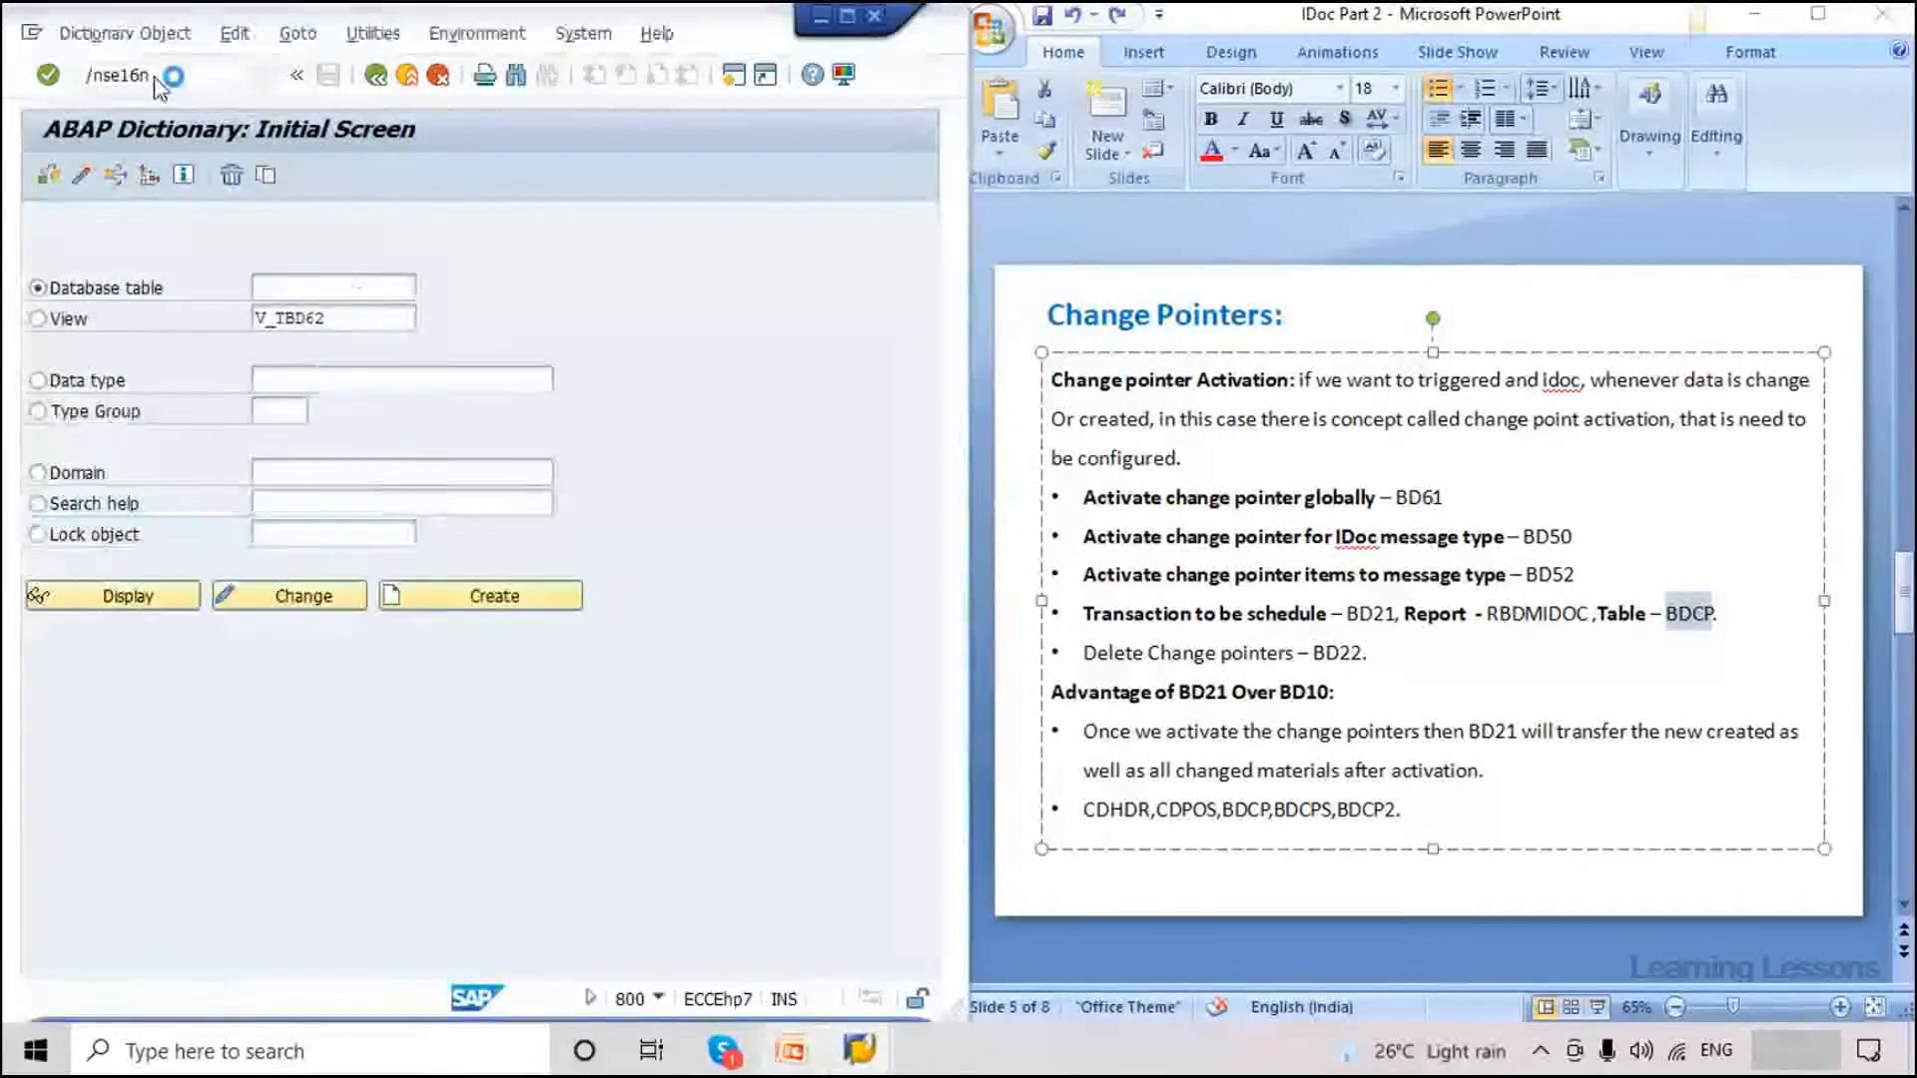
{"action": "key", "text": "Return"}
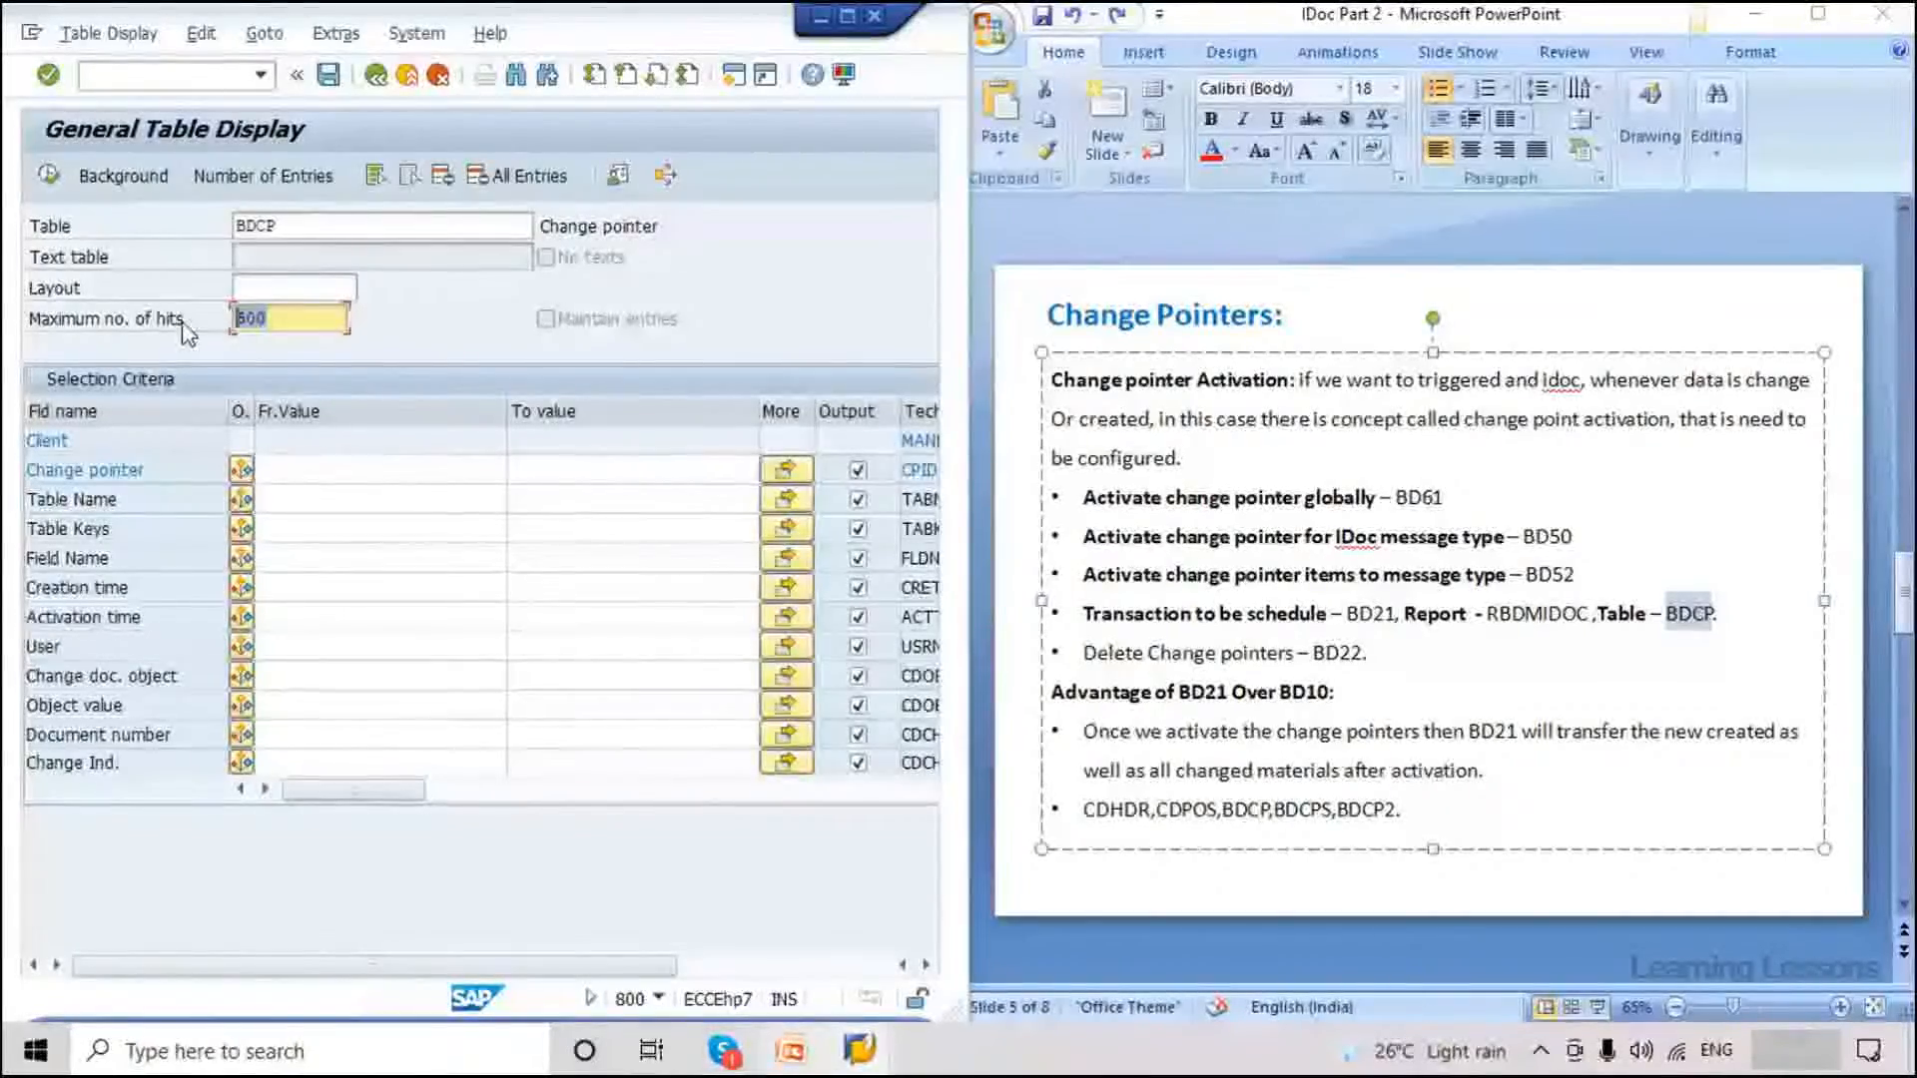
Remove the Maximum no. of hits limit for BDCP and place both SAP windows side by side.
{"action": "key", "text": "Delete"}
{"action": "left_click", "coordinate": [105, 526]}
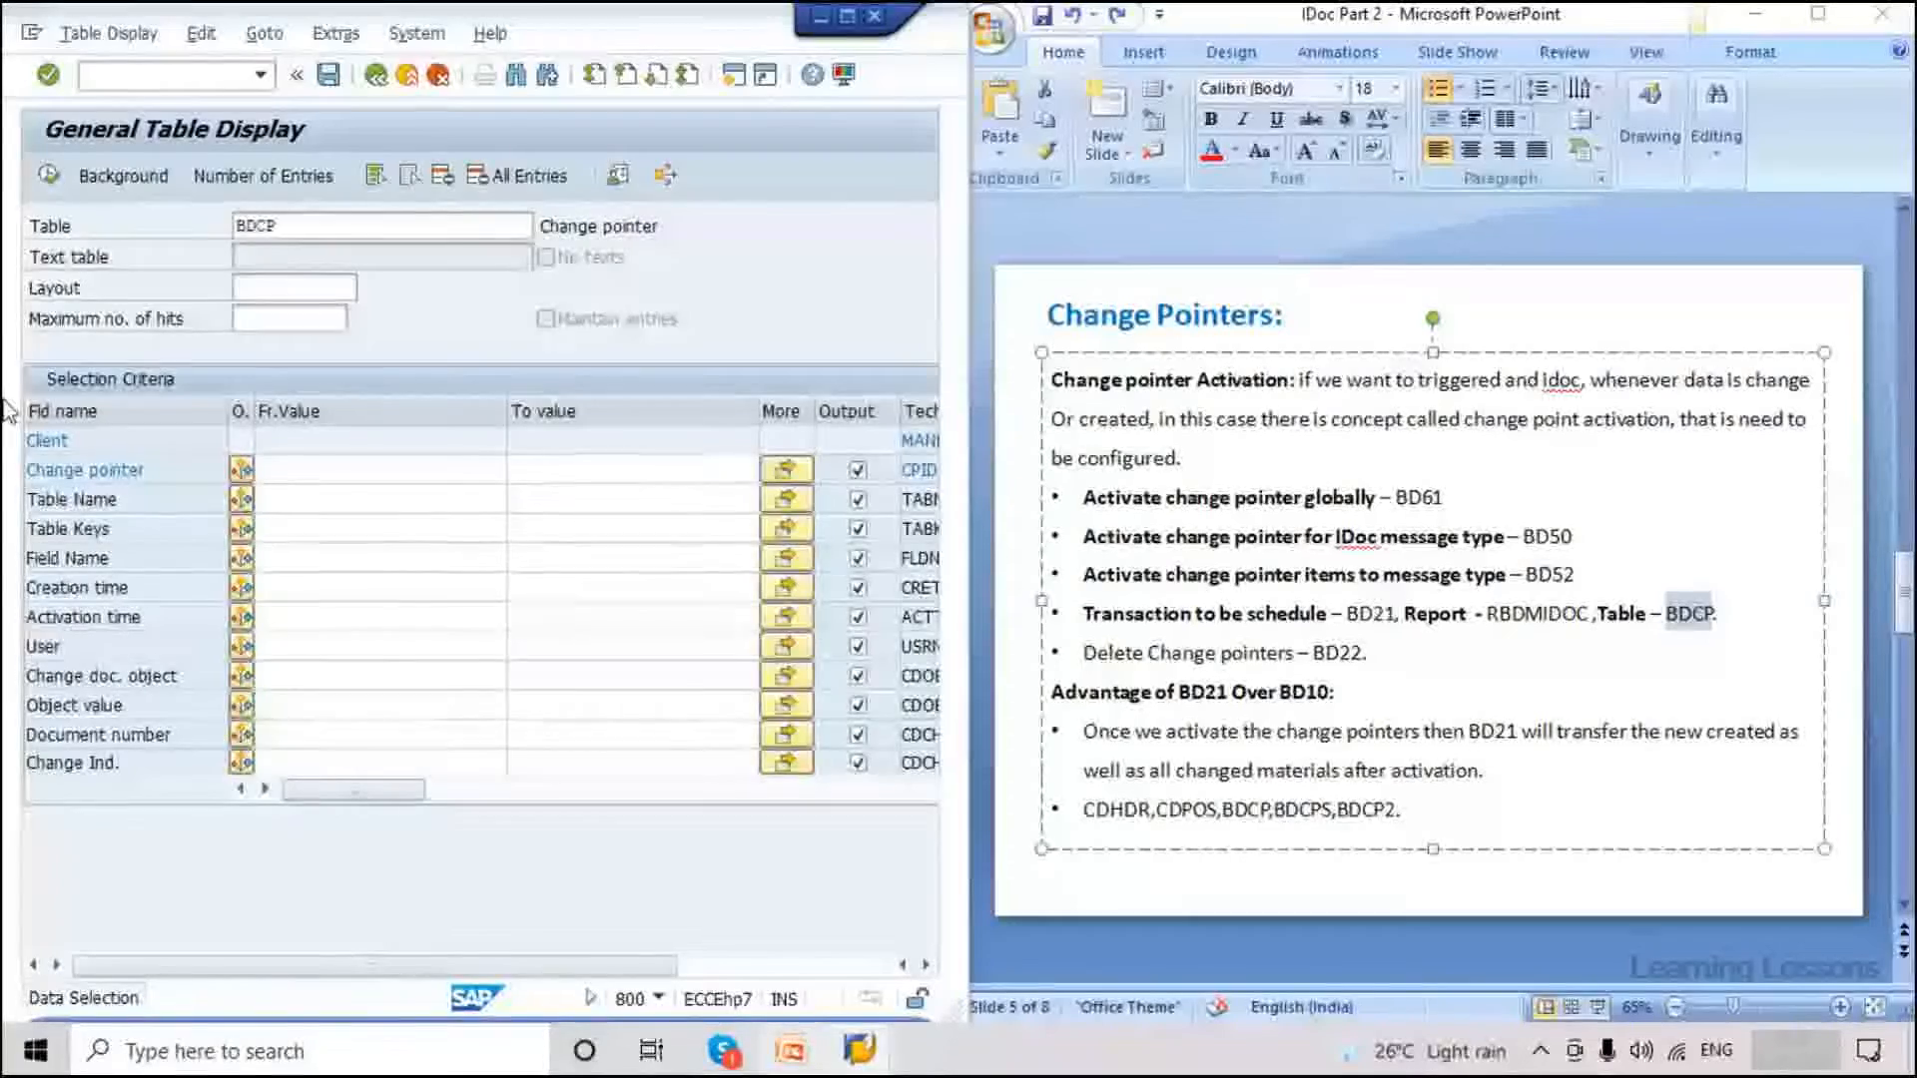
{"action": "mouse_move", "coordinate": [967, 984]}
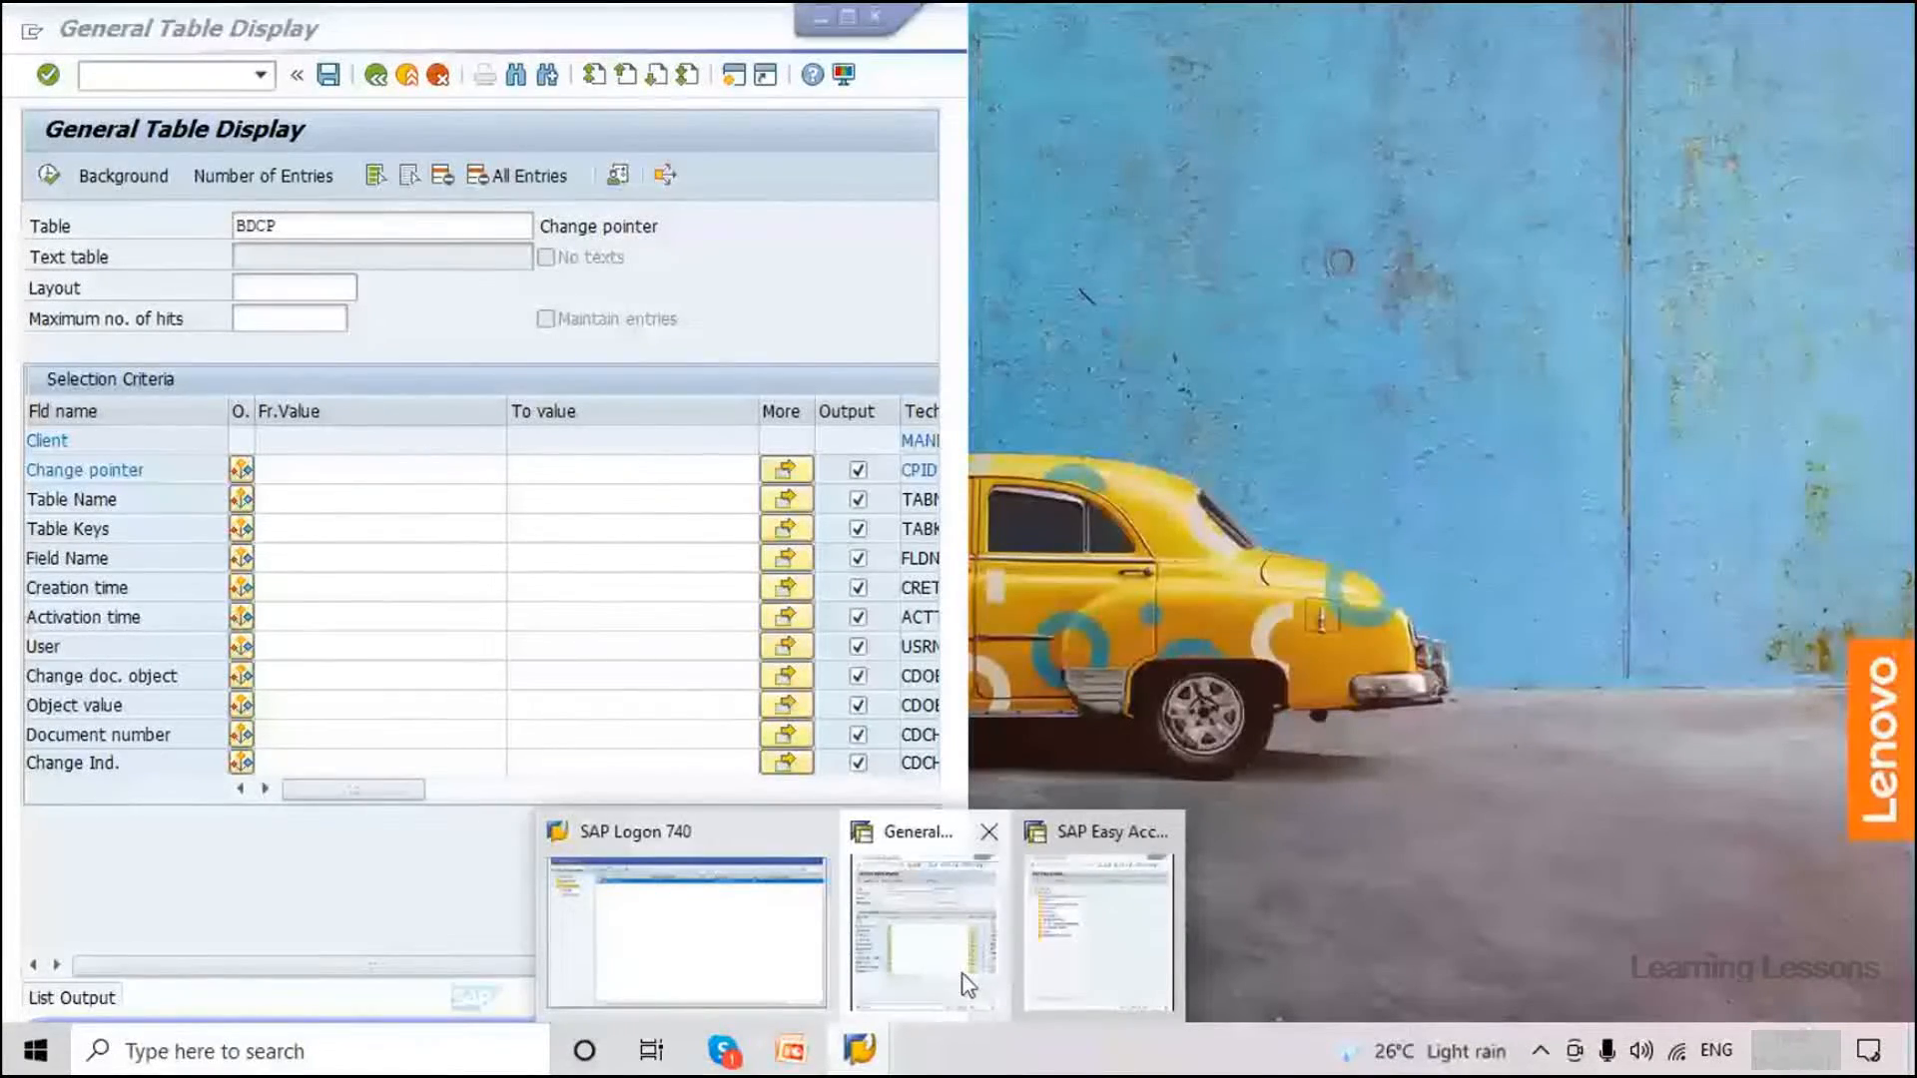
{"action": "mouse_move", "coordinate": [1078, 977]}
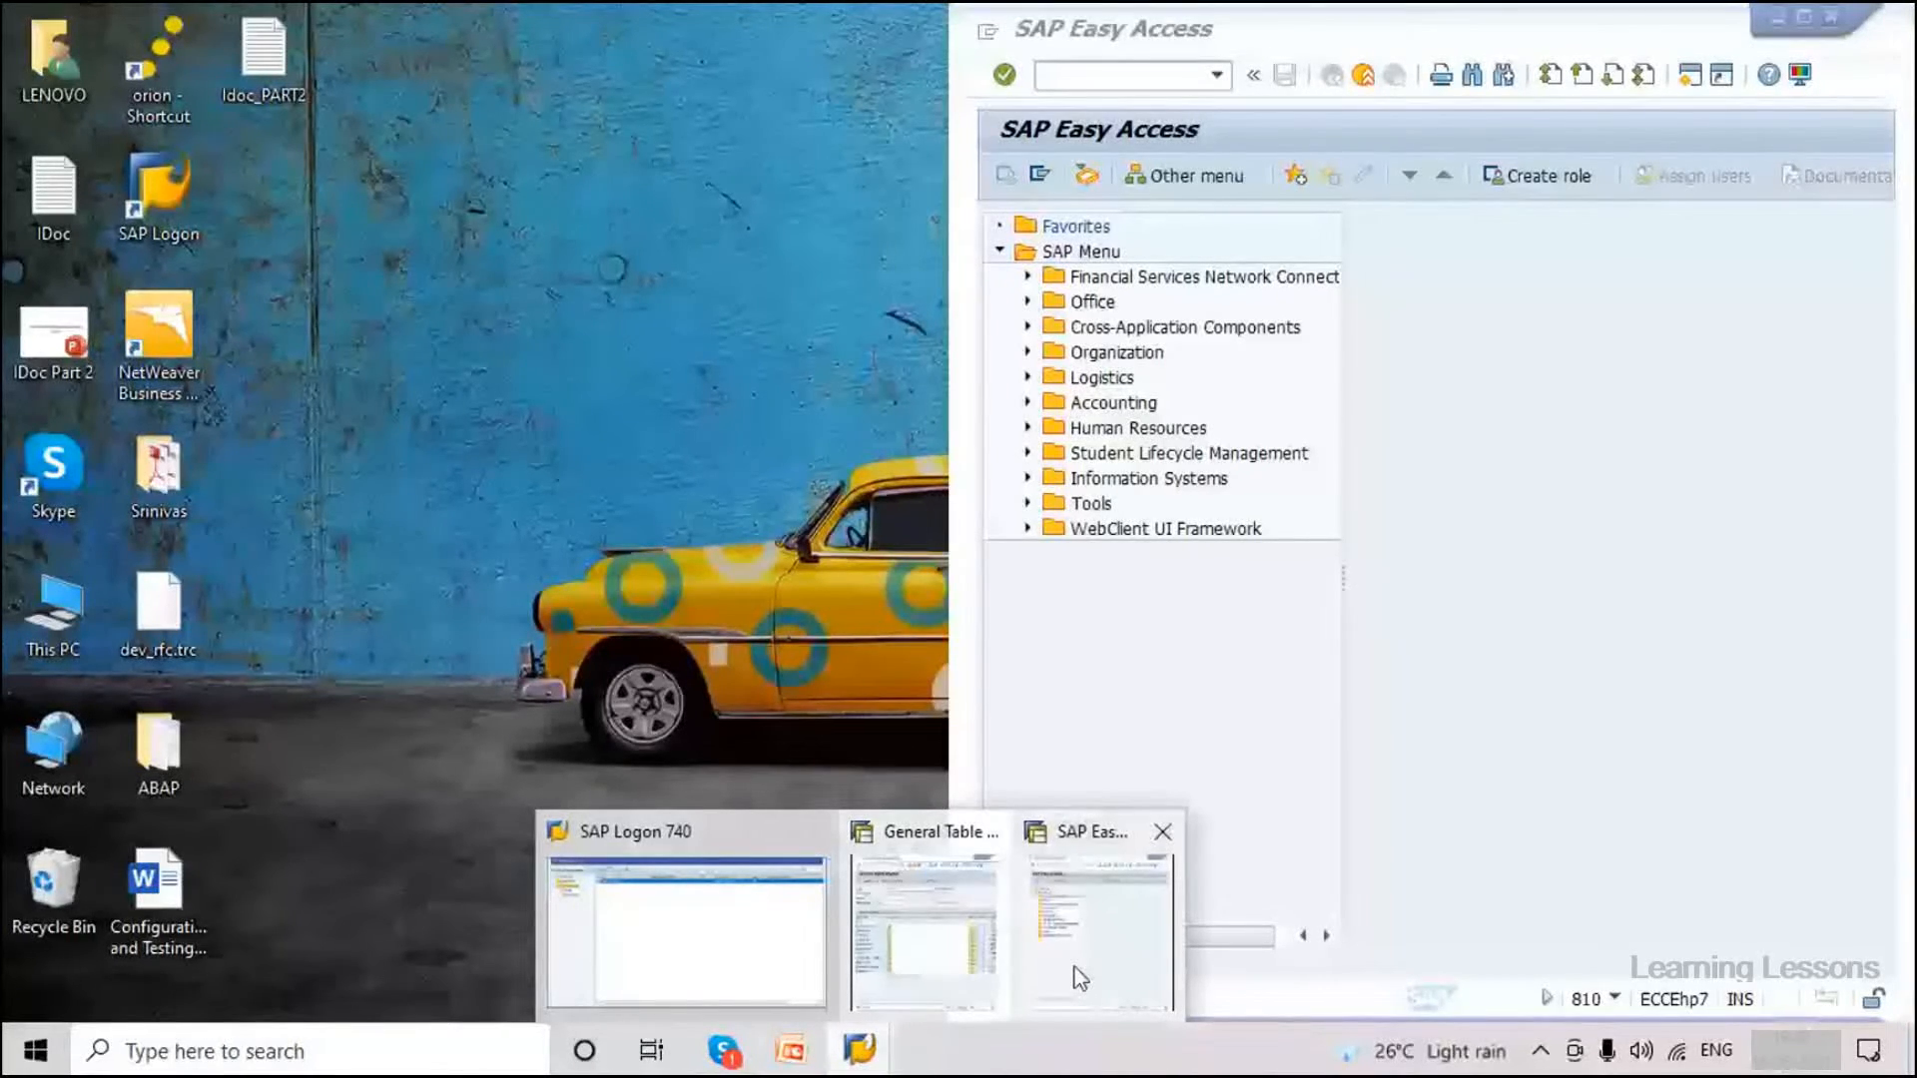
{"action": "left_click", "coordinate": [1080, 976]}
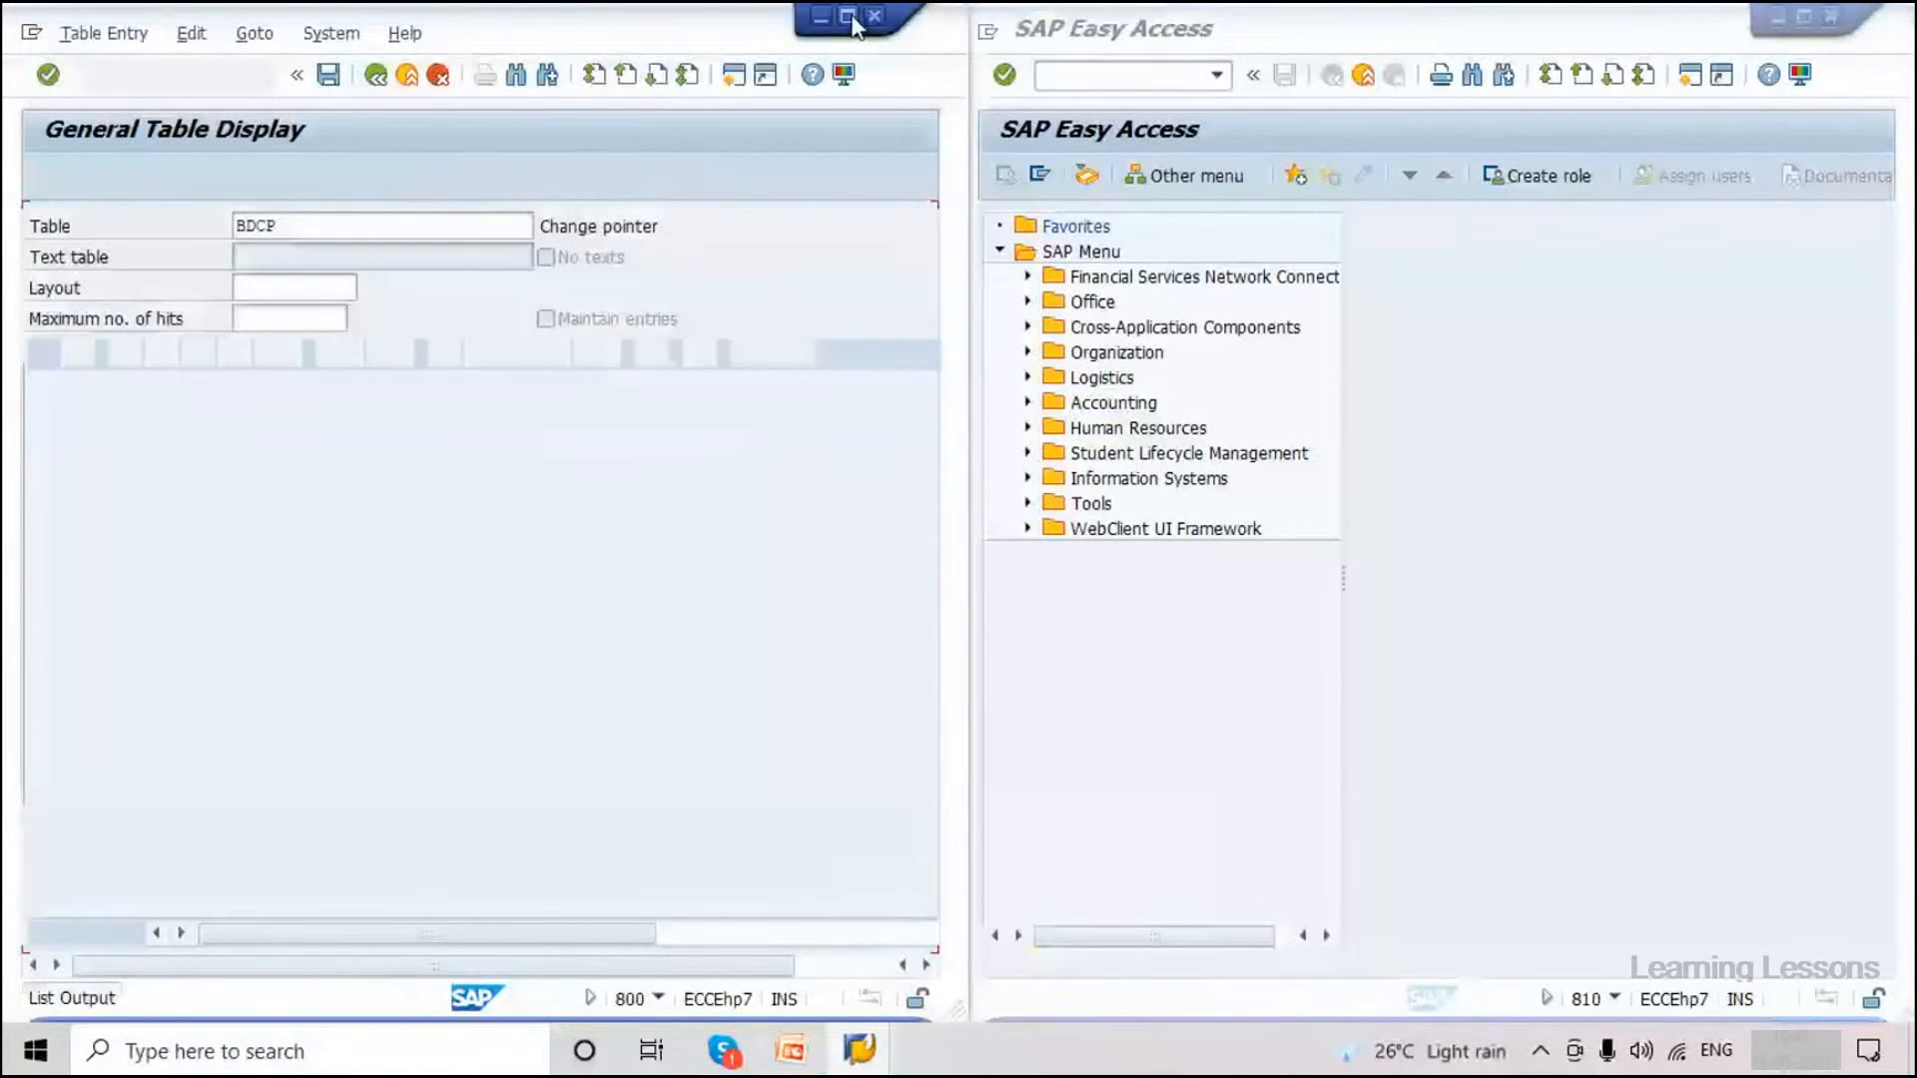
Maximize the result window and display BDCP2's 52,013 change pointers, with material 3366's MARA key on top.
{"action": "left_click", "coordinate": [851, 19]}
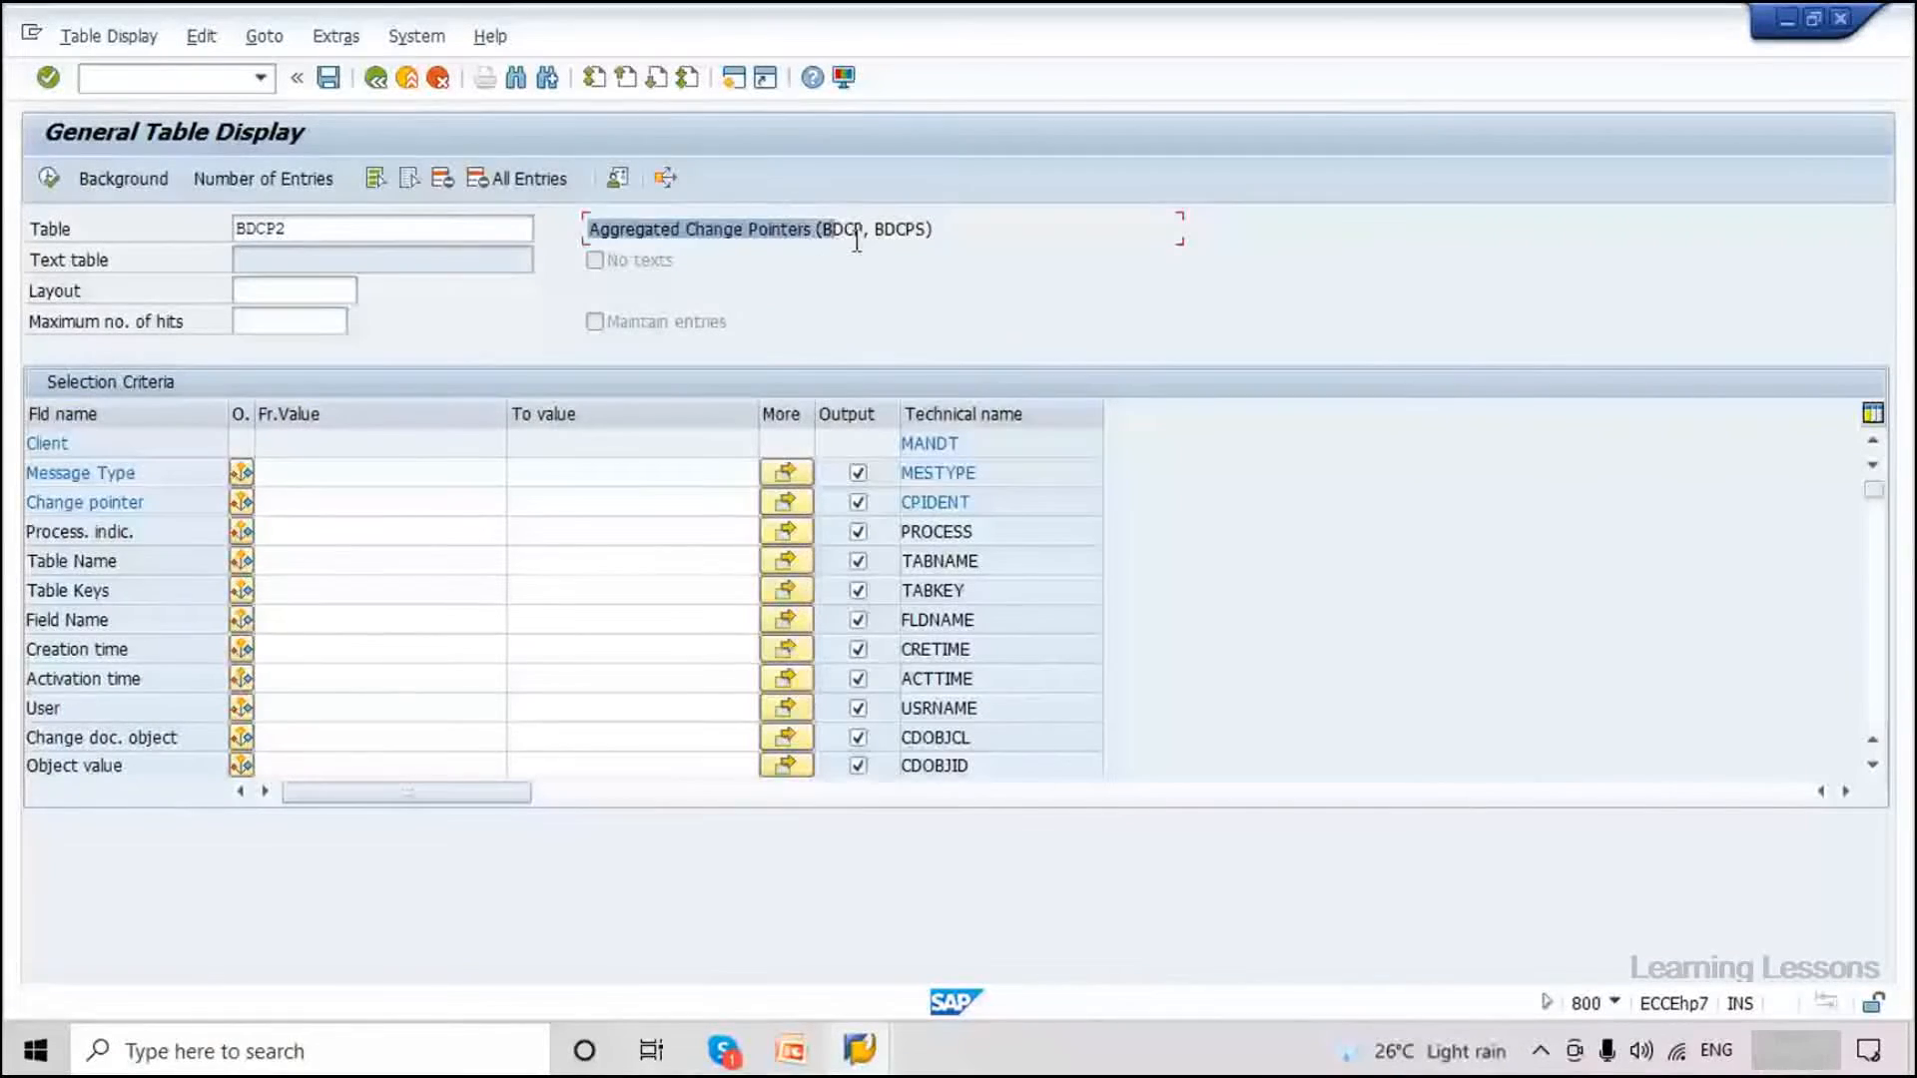
{"action": "left_click", "coordinate": [836, 227]}
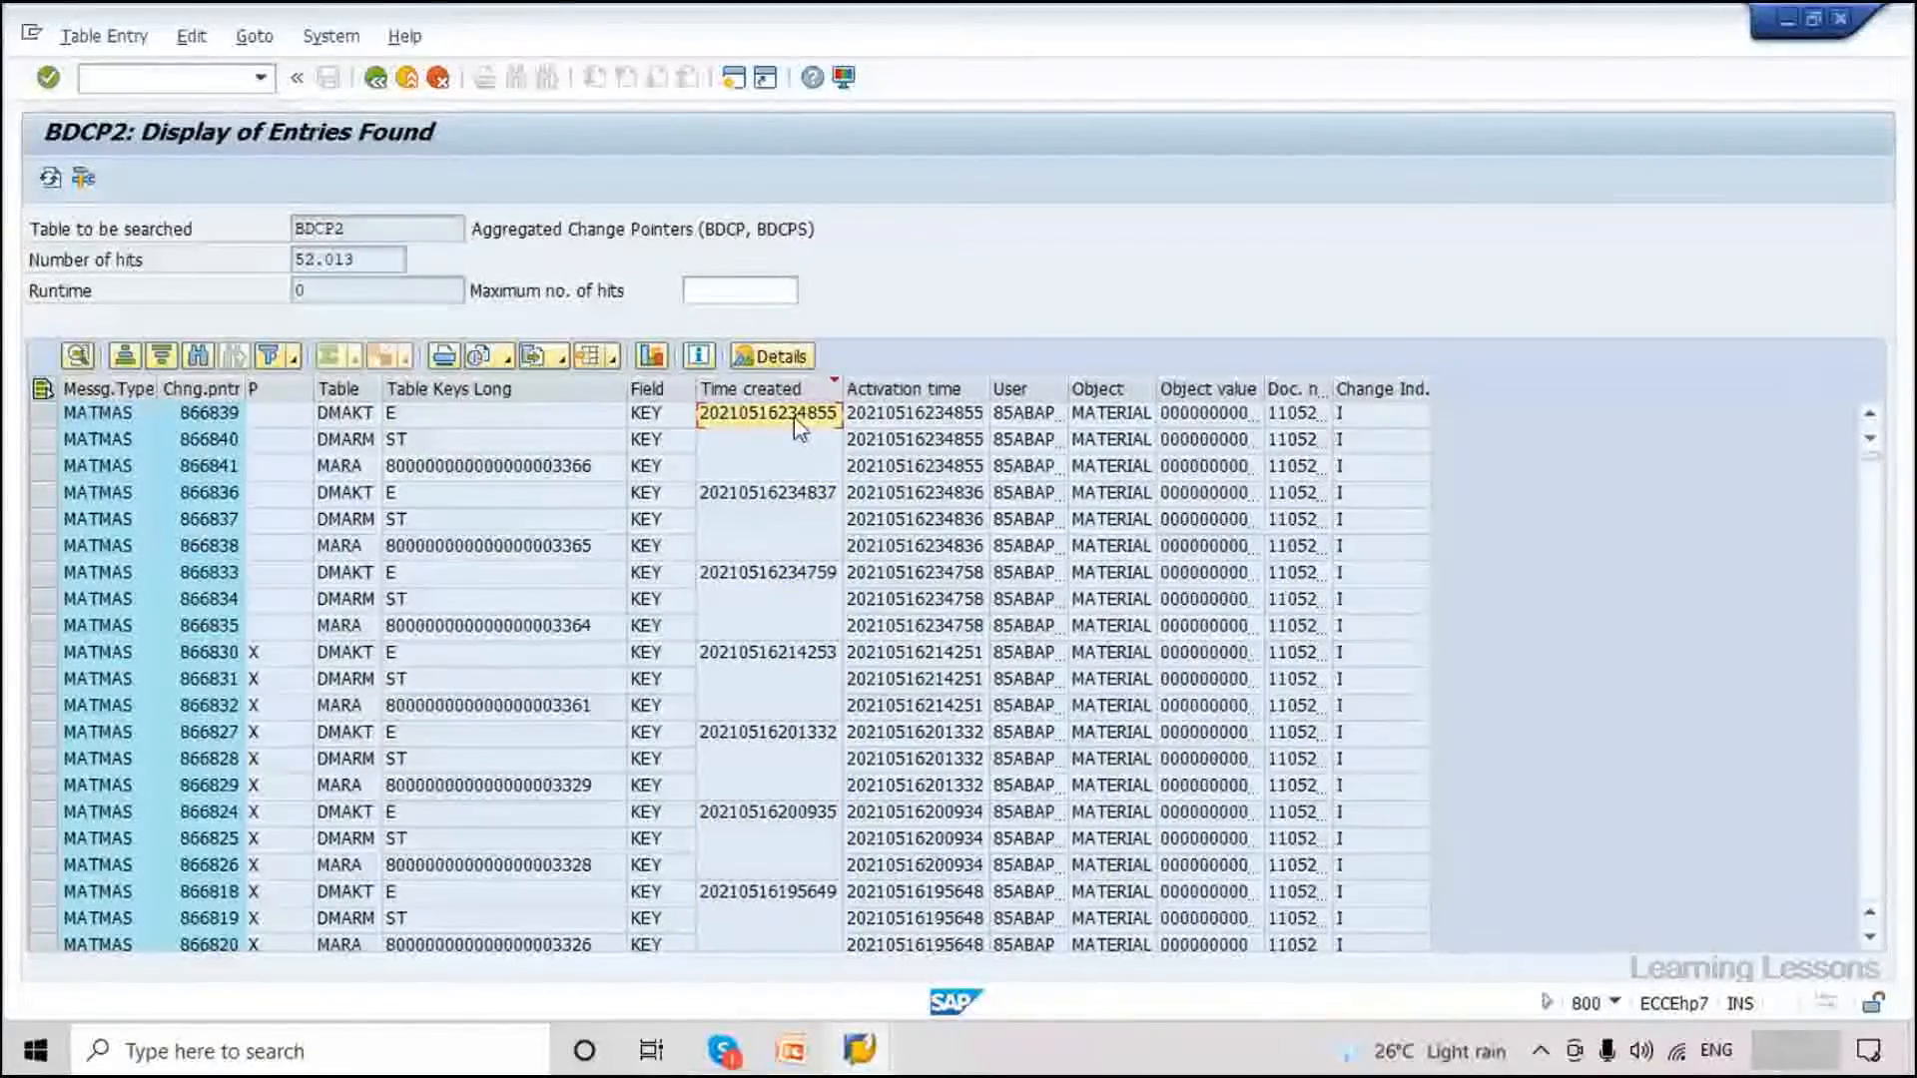
{"action": "left_click", "coordinate": [584, 470]}
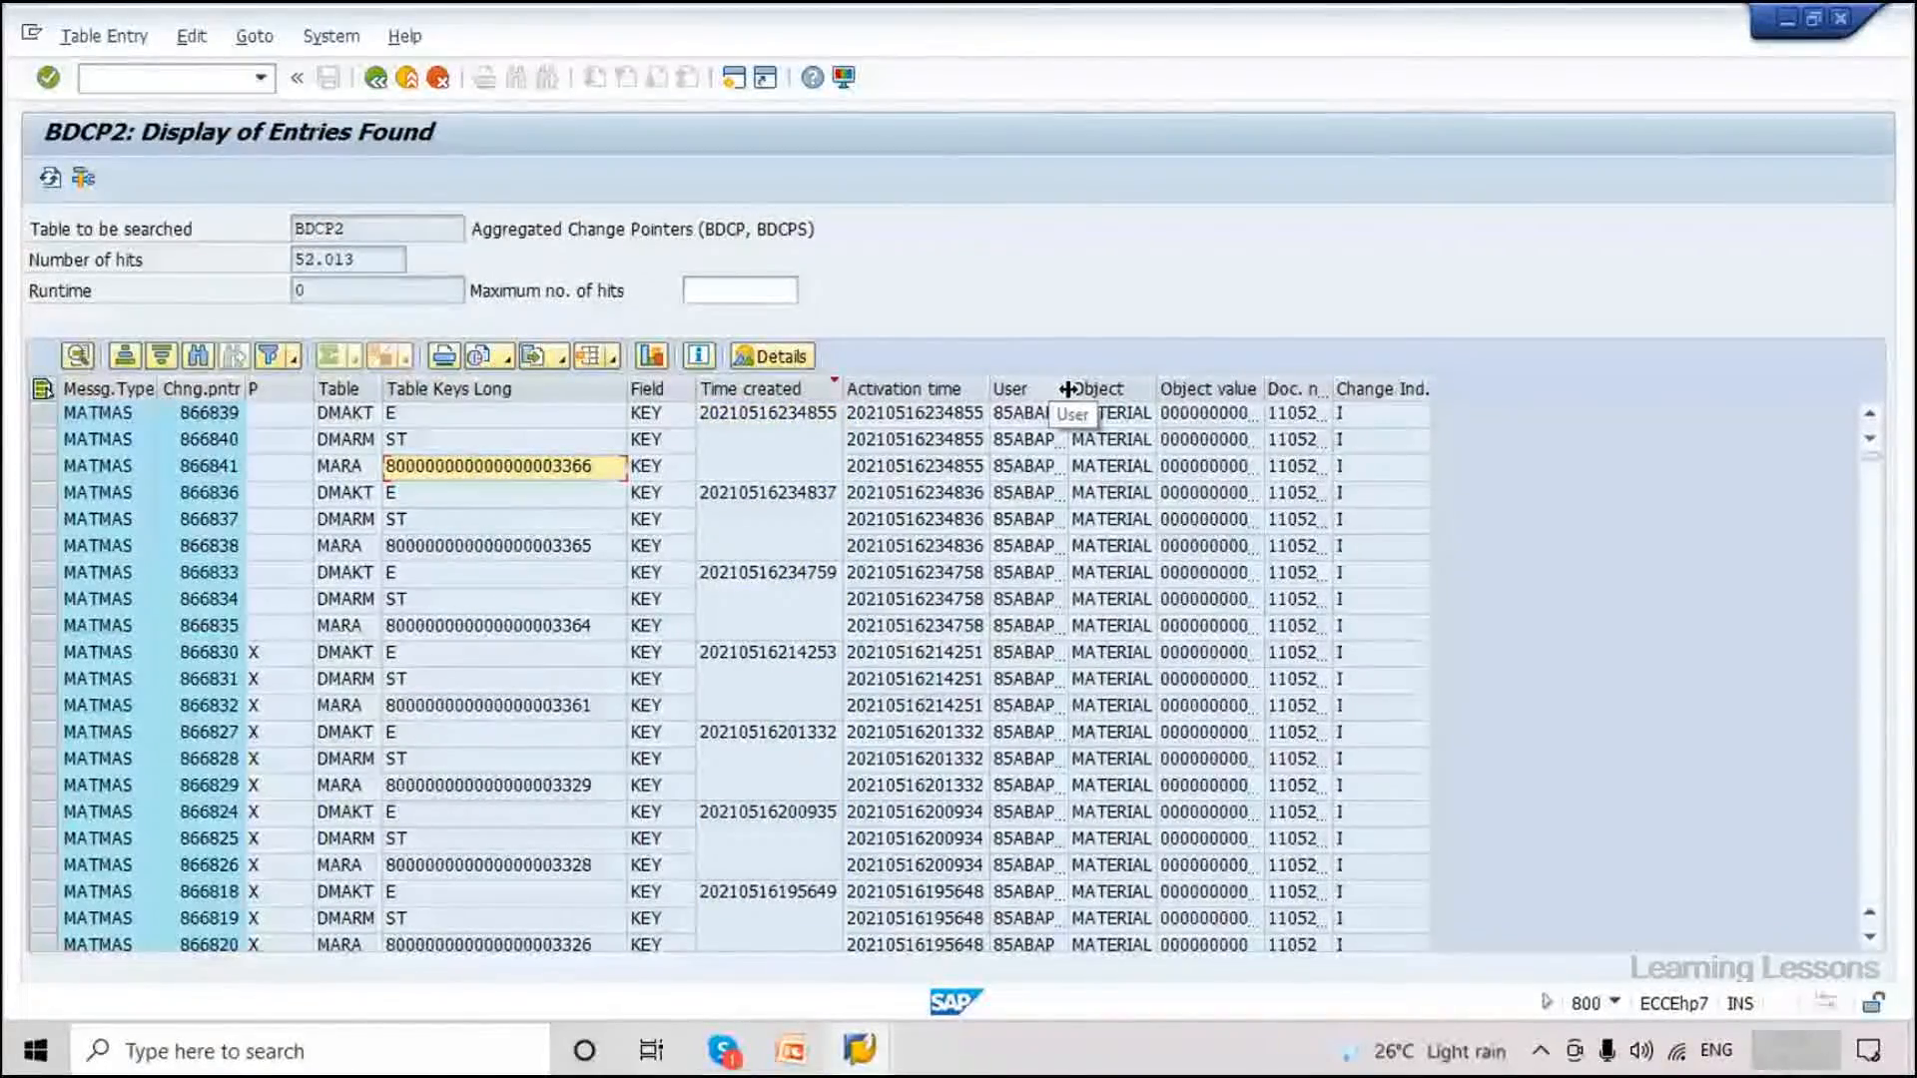
Widen the User and Activation time columns of the BDCP2 list.
{"action": "left_click_drag", "start_coordinate": [1066, 389], "coordinate": [1123, 390]}
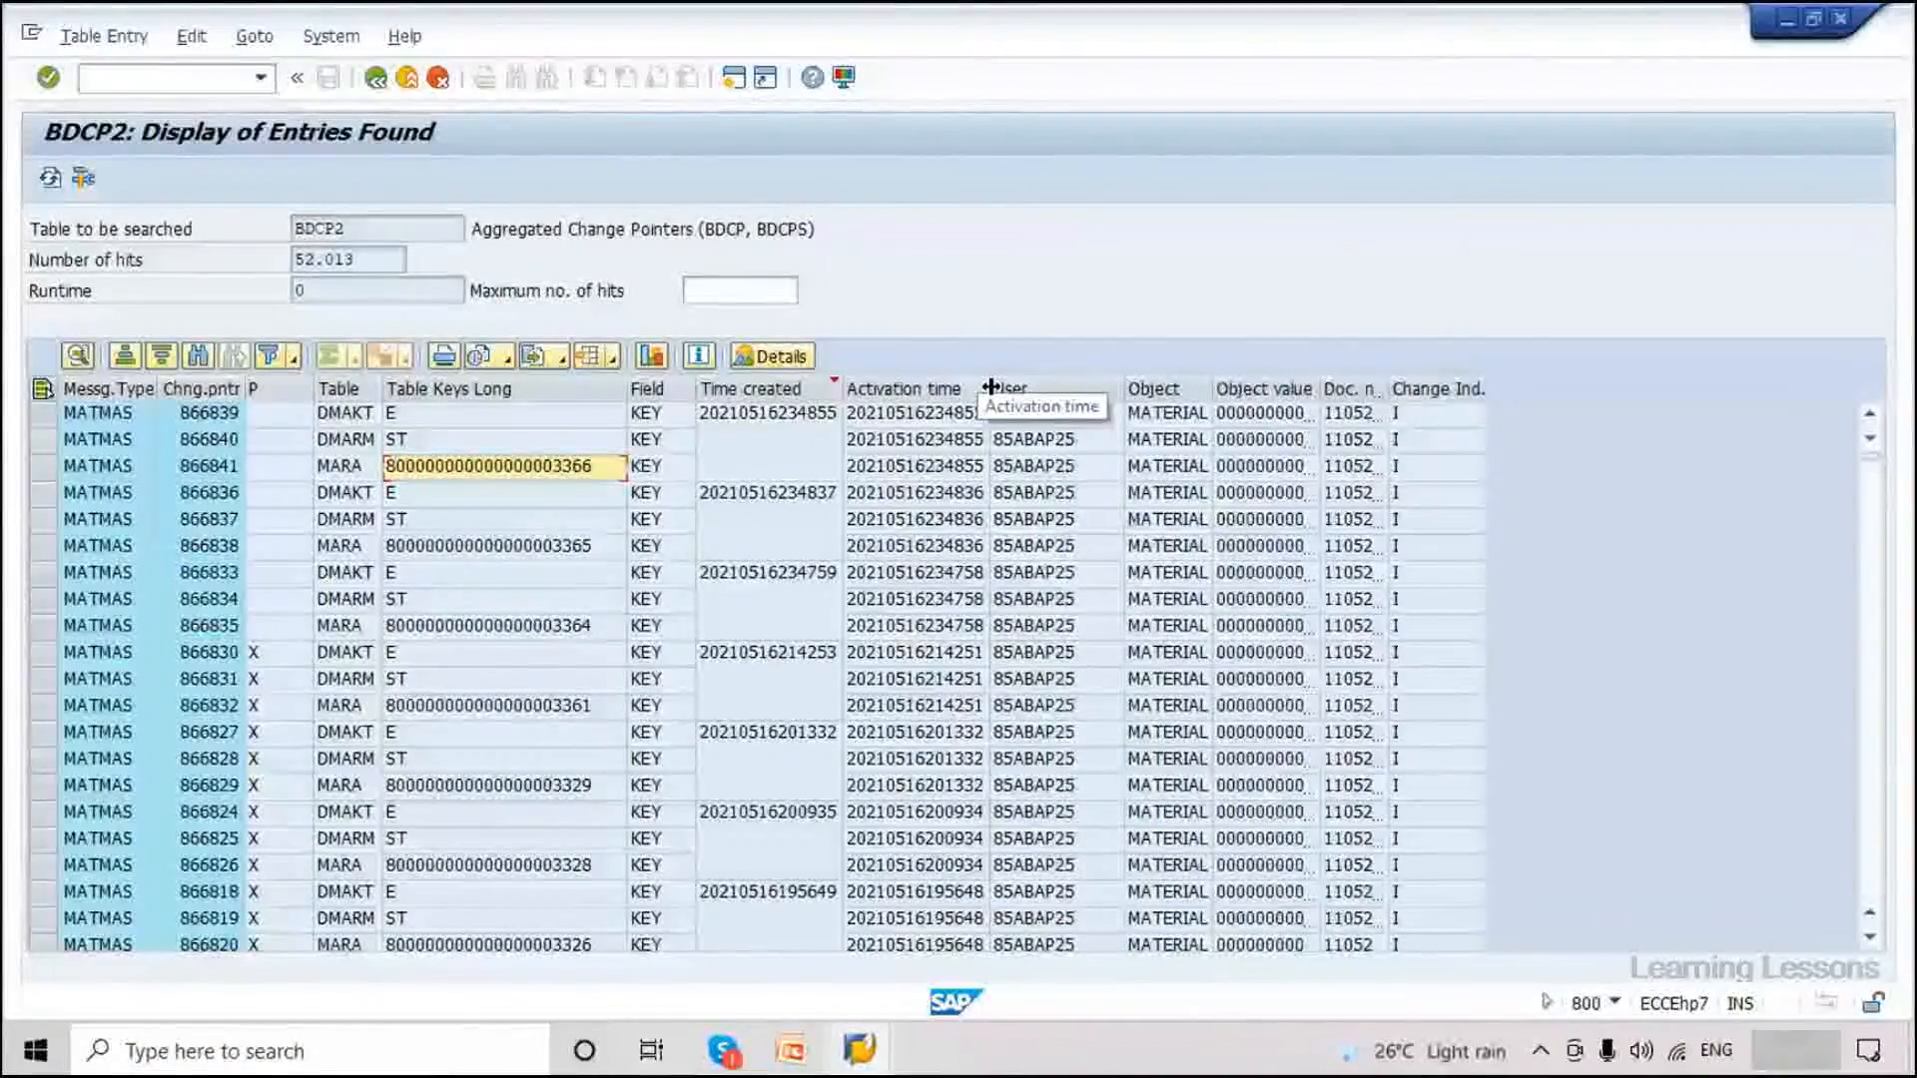
{"action": "left_click_drag", "start_coordinate": [990, 387], "coordinate": [1052, 394]}
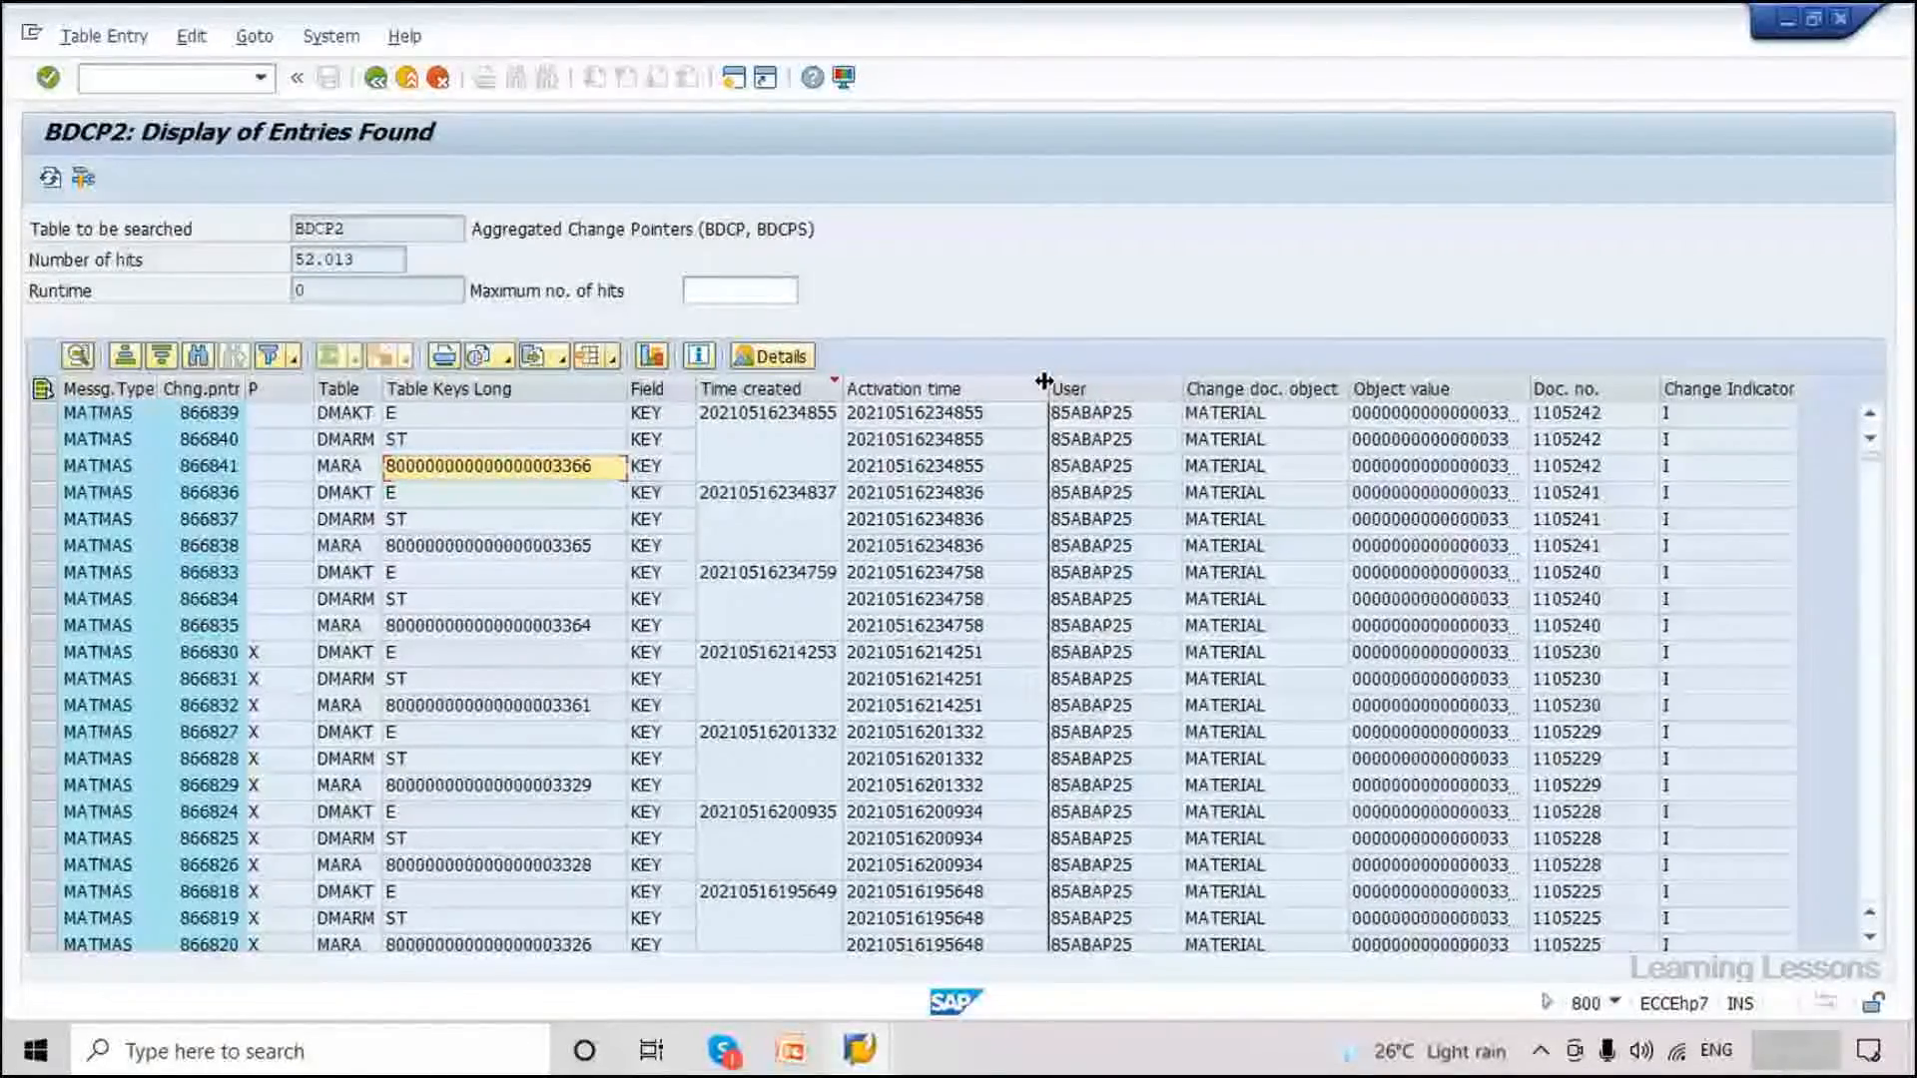
{"action": "left_click_drag", "start_coordinate": [1044, 382], "coordinate": [1026, 381]}
{"action": "left_click", "coordinate": [279, 388]}
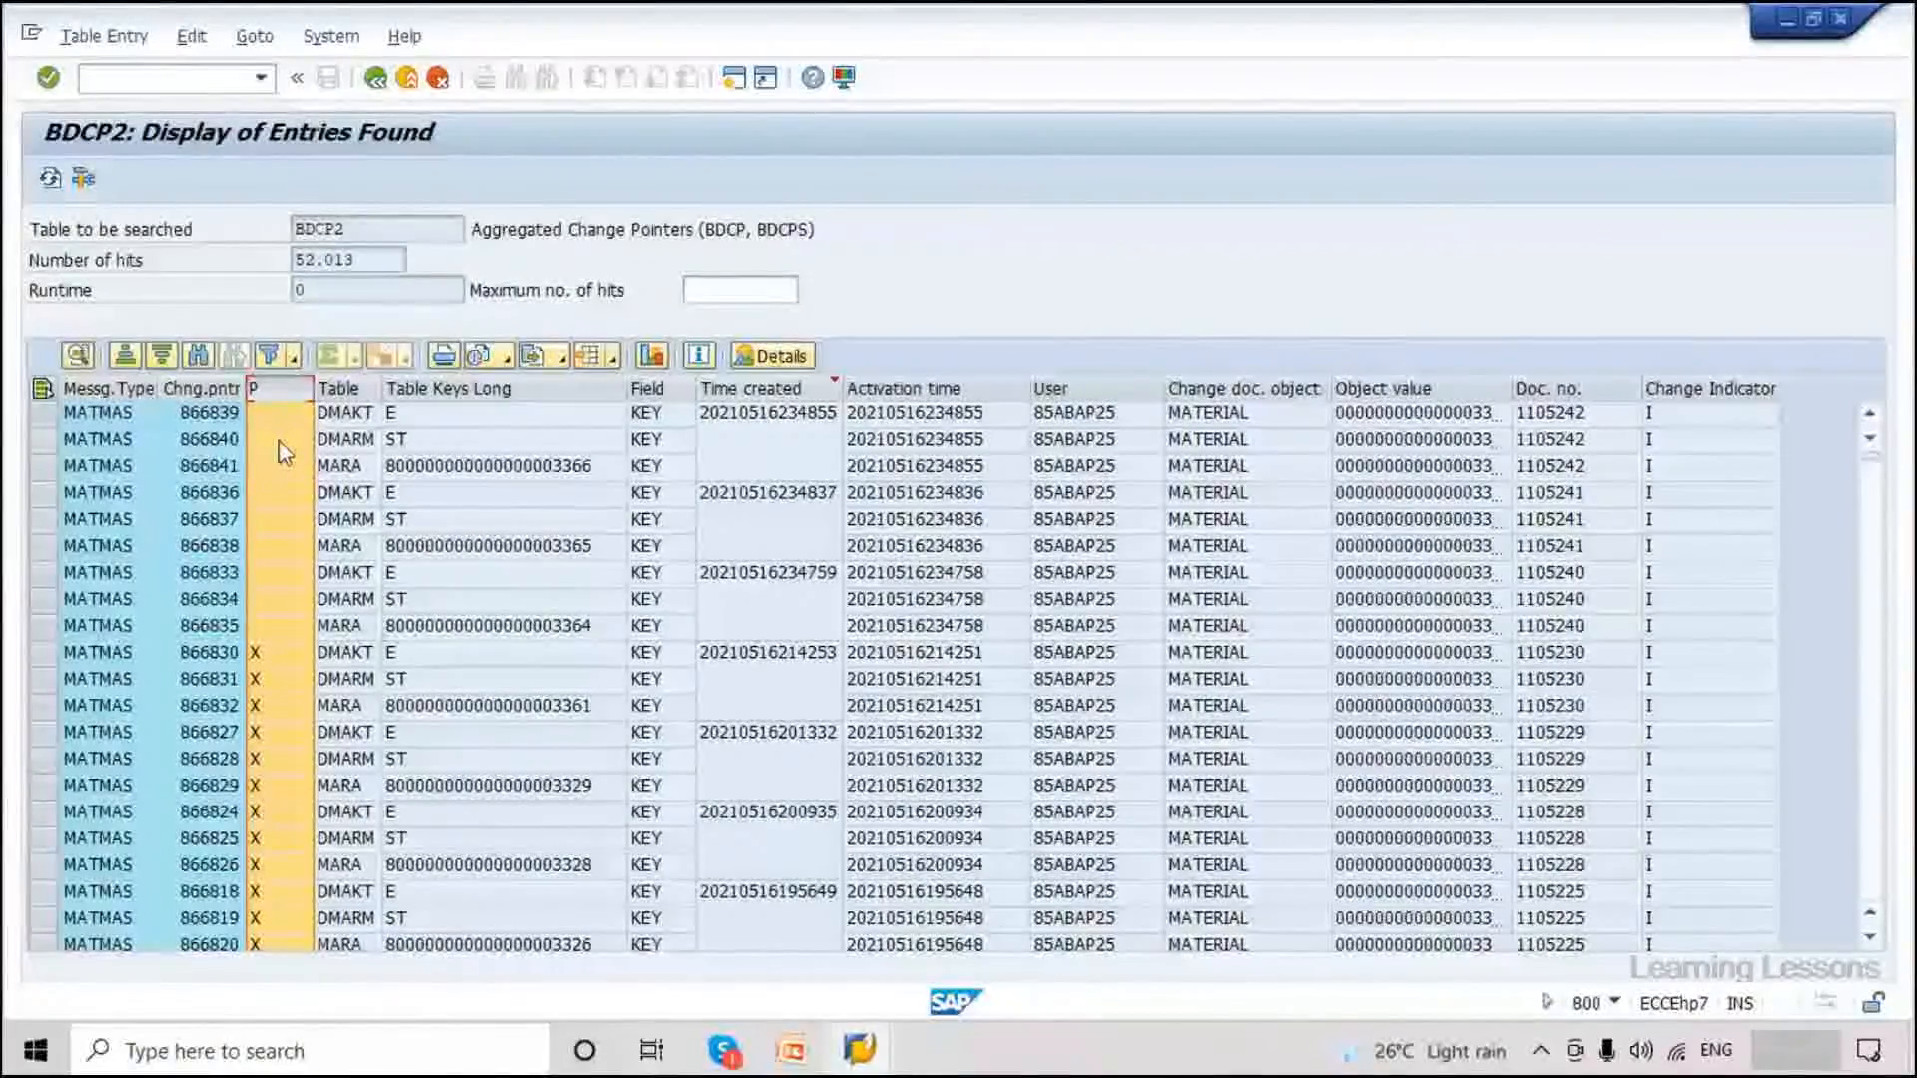
{"action": "left_click", "coordinate": [261, 625]}
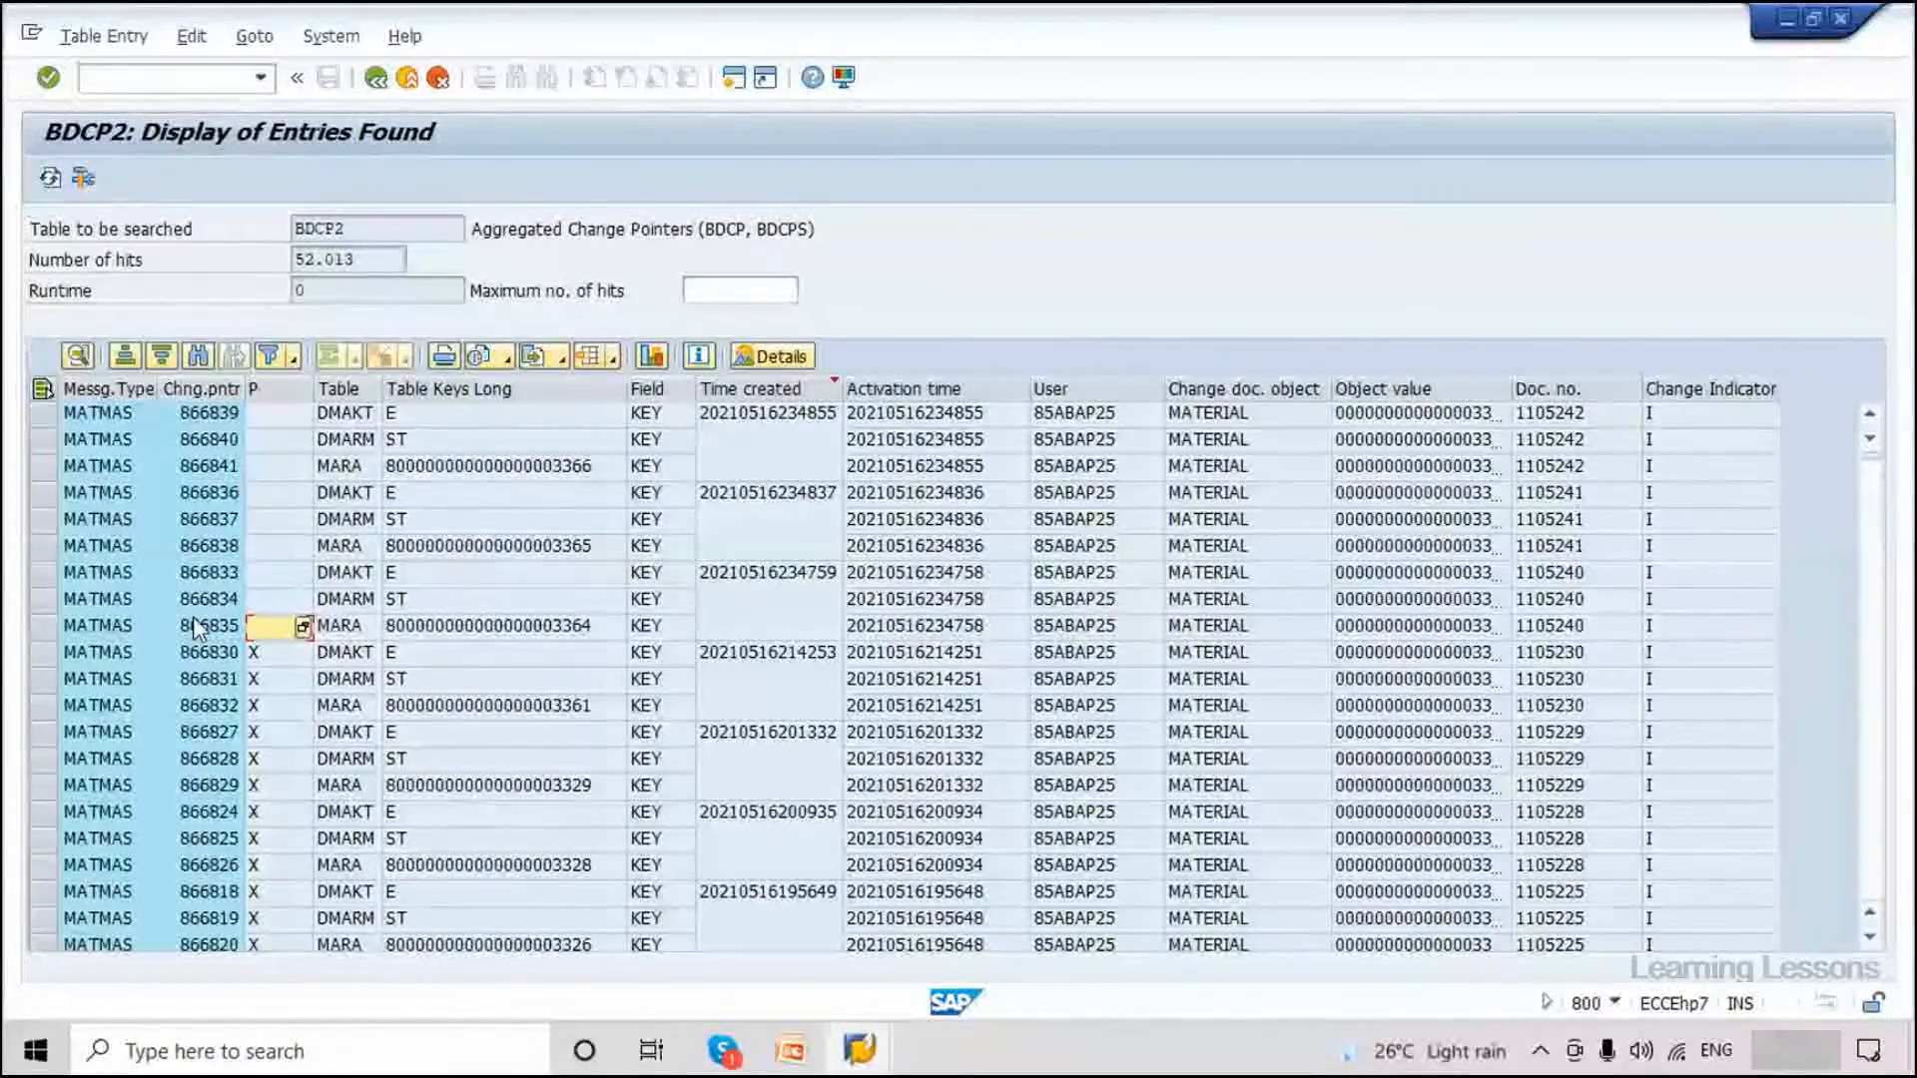
{"action": "left_click", "coordinate": [349, 604]}
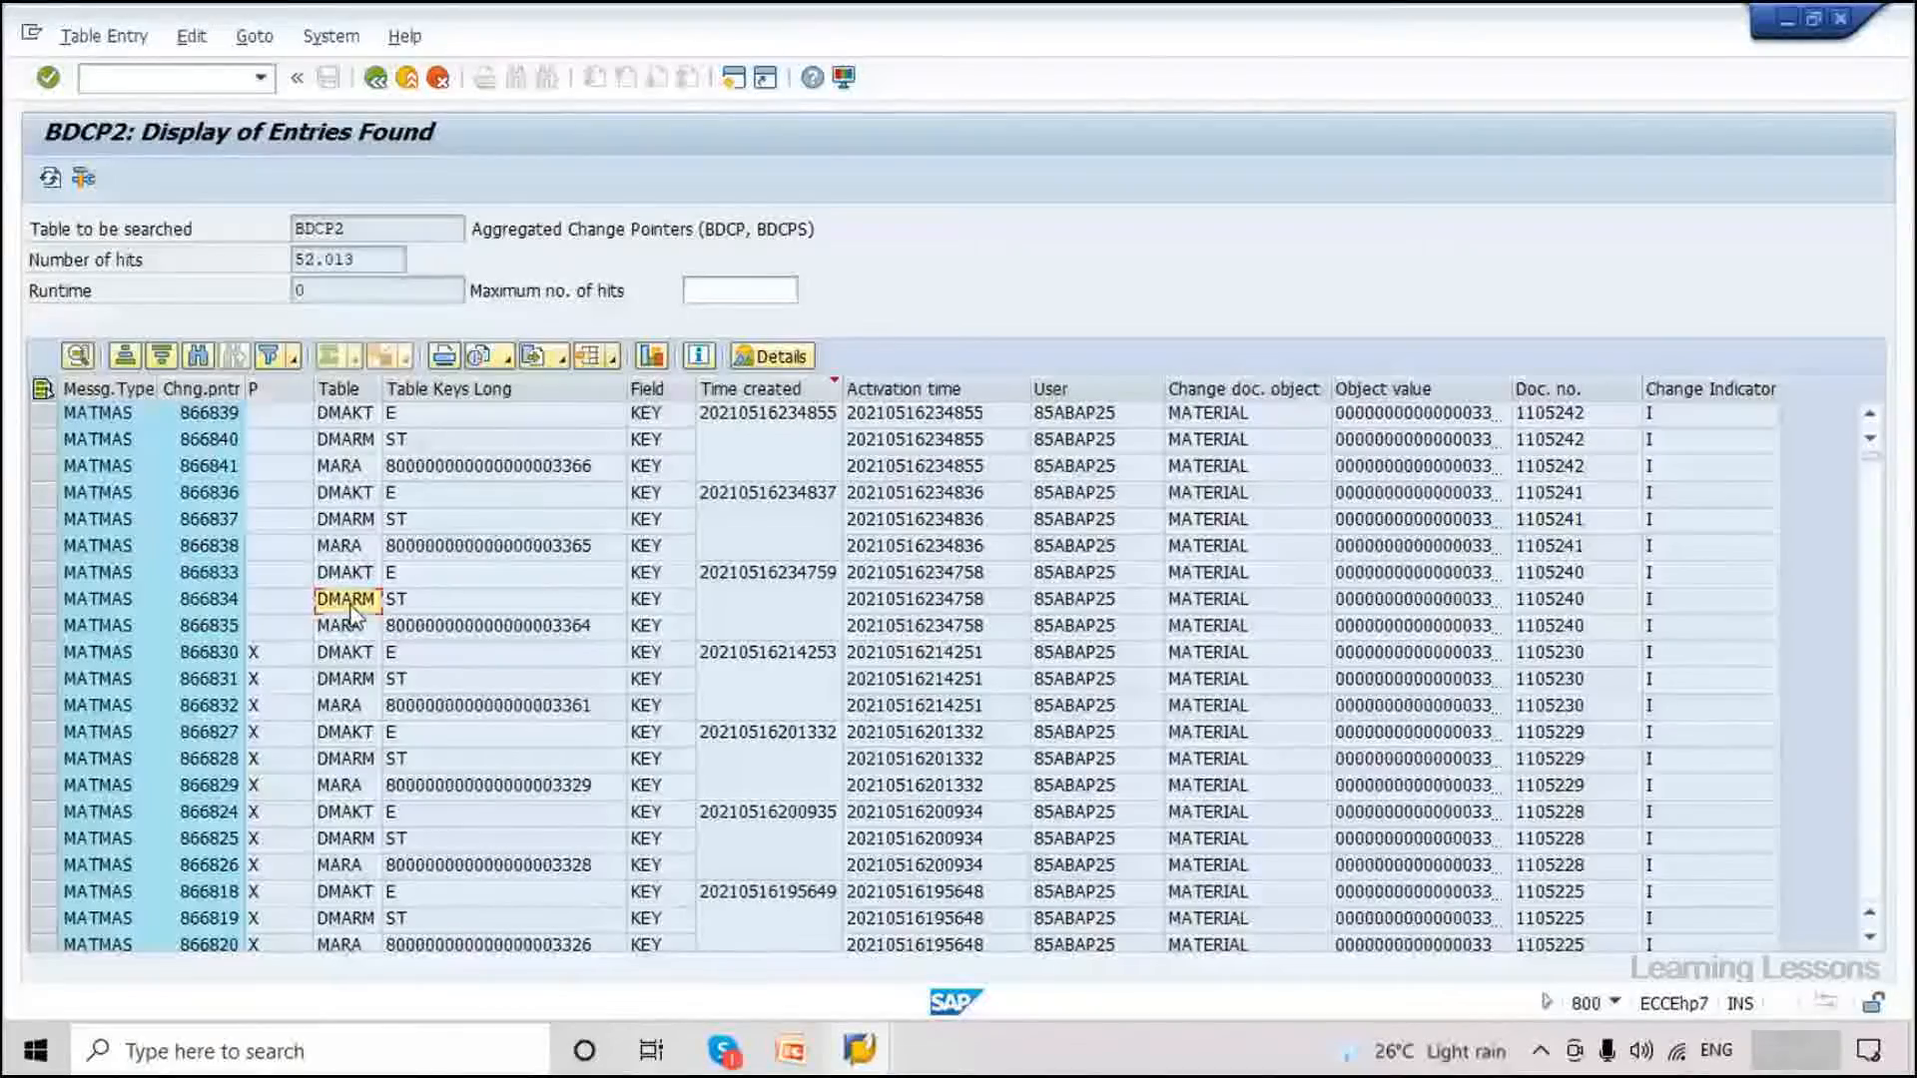
{"action": "left_click", "coordinate": [350, 579]}
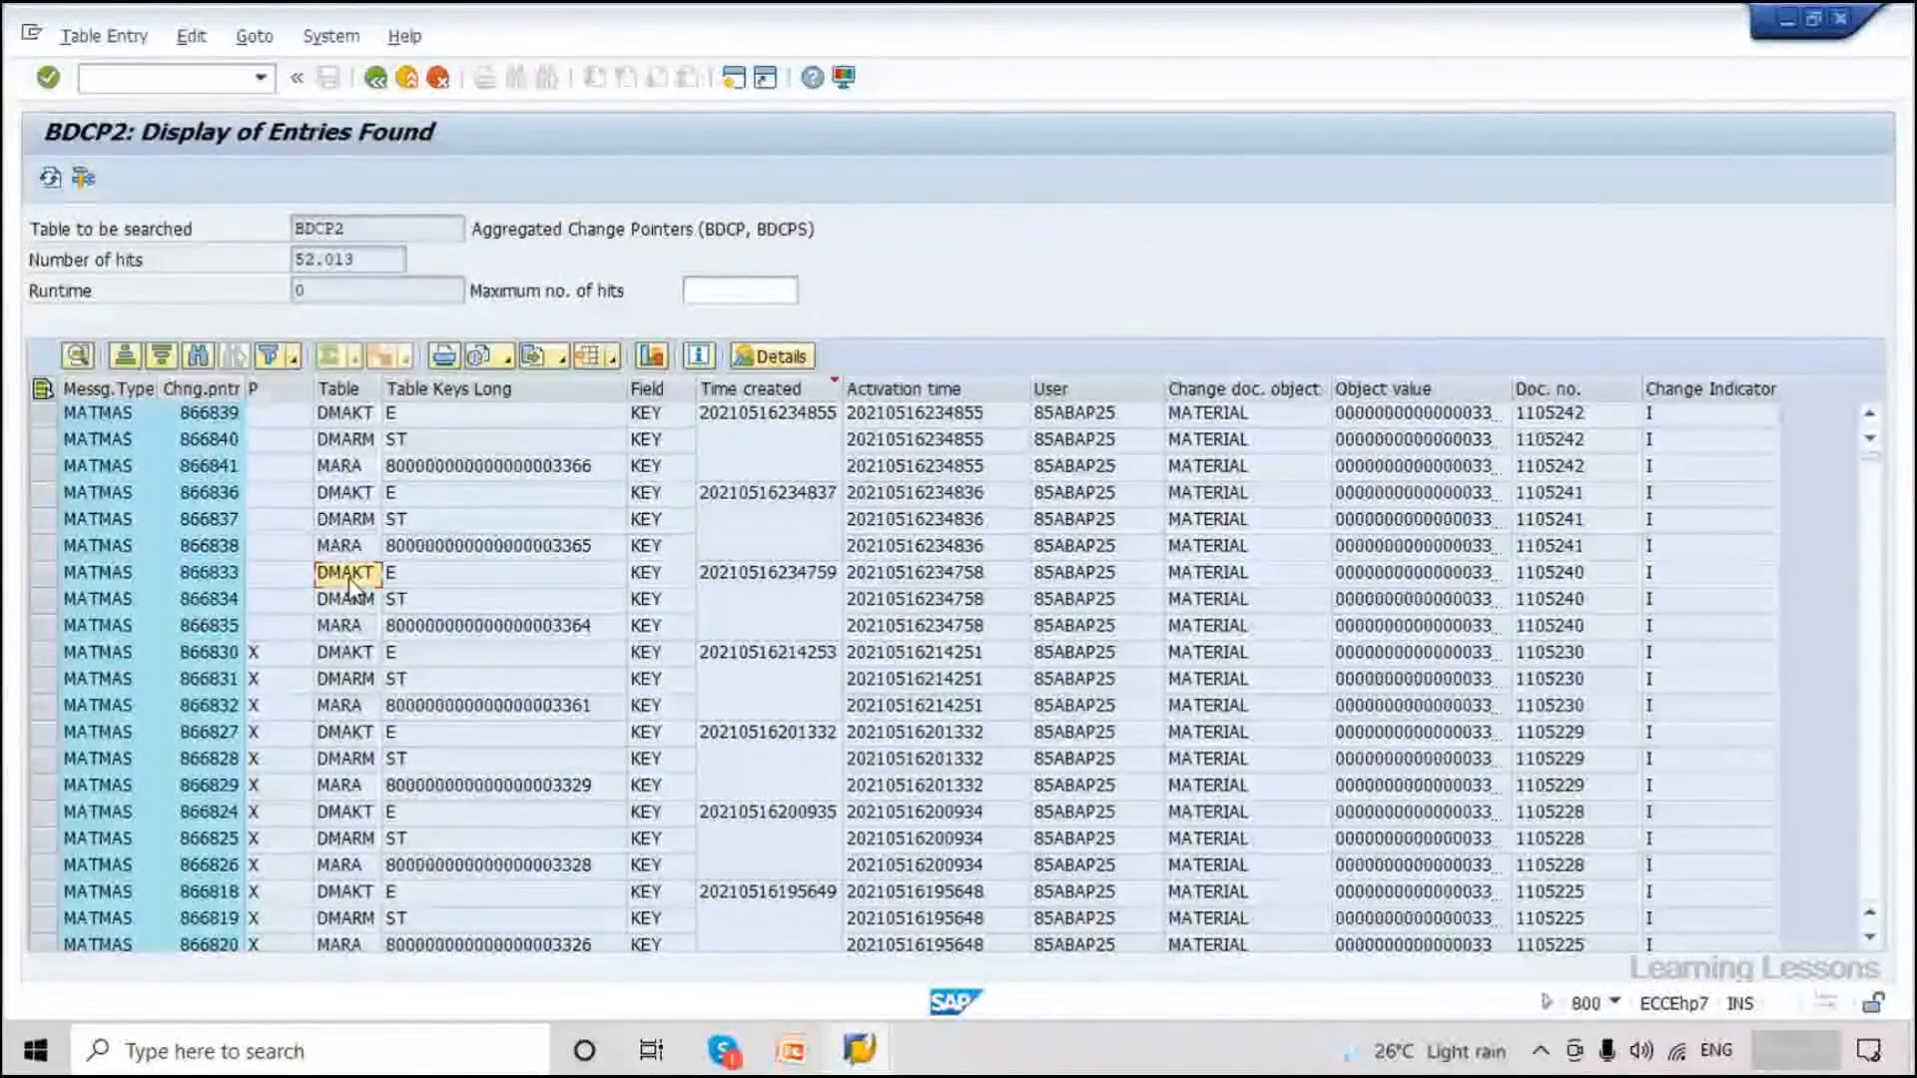
{"action": "left_click", "coordinate": [345, 415]}
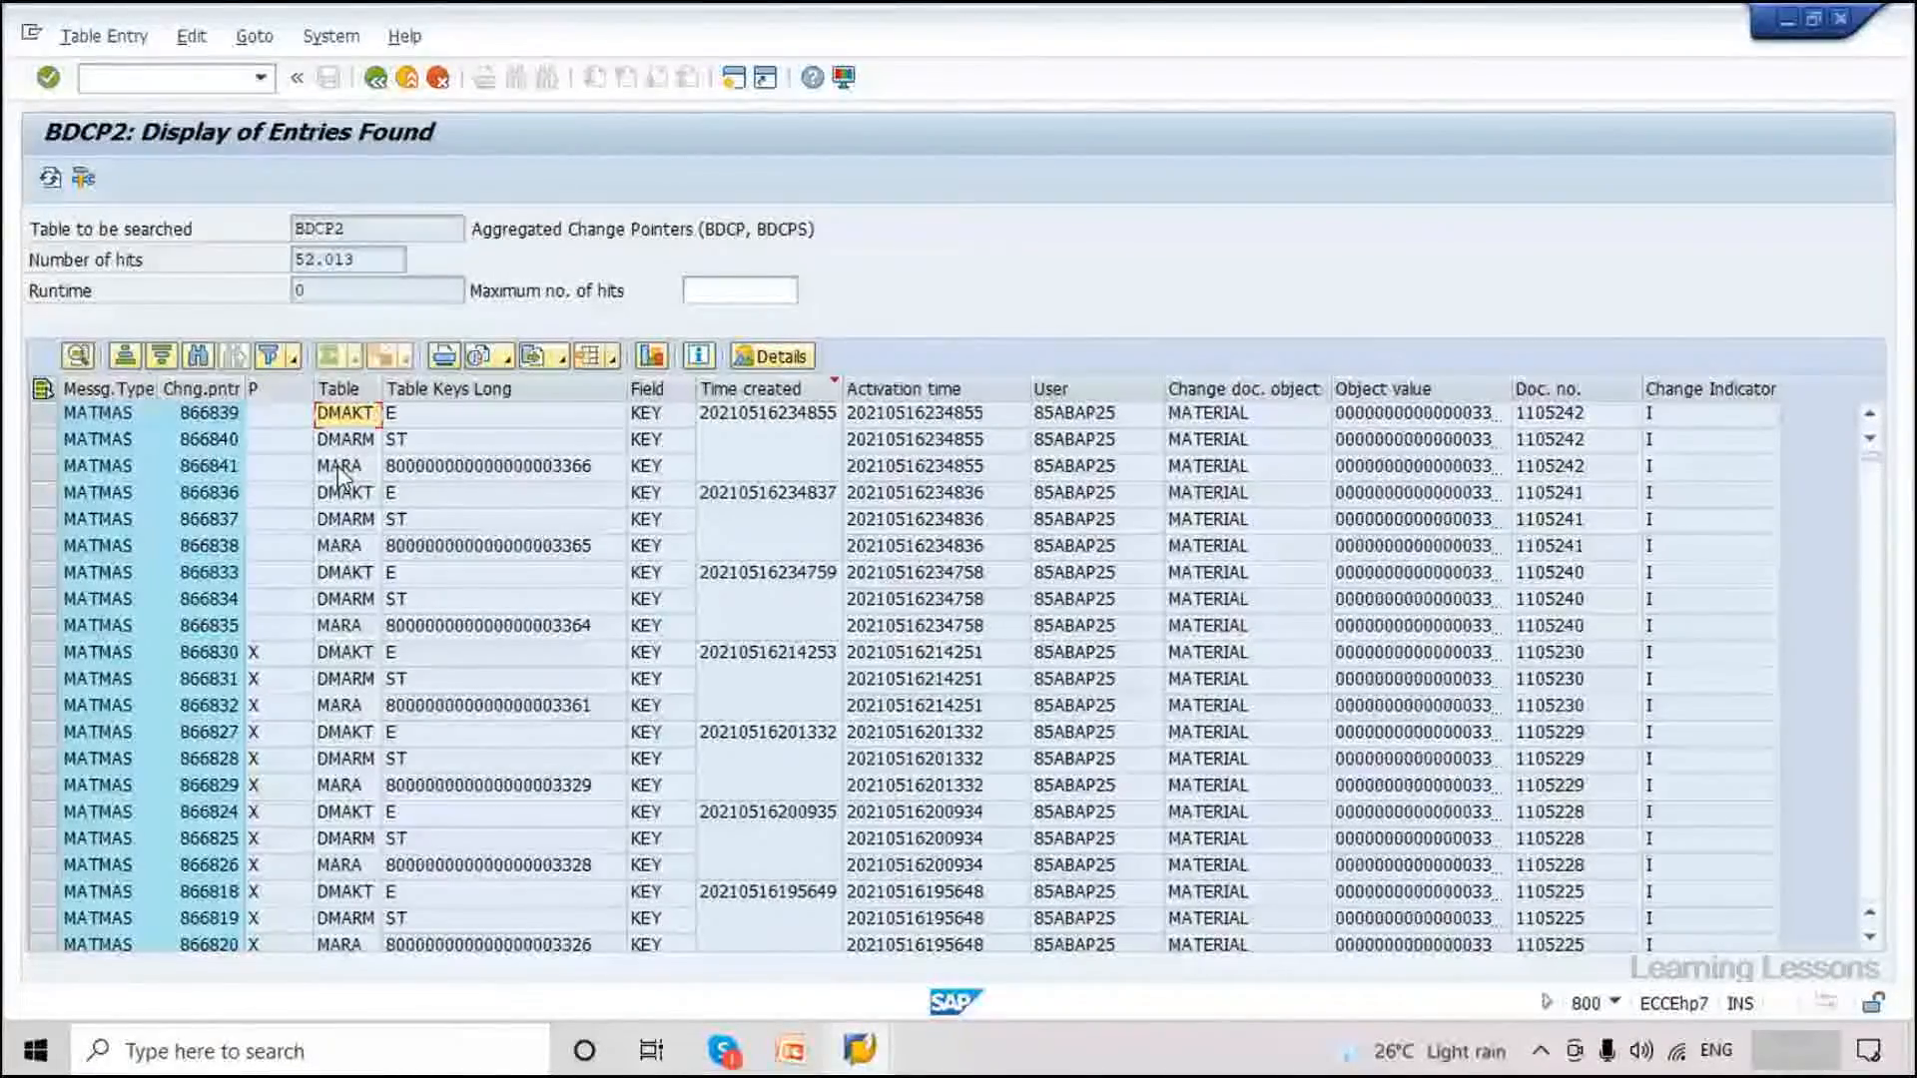
{"action": "left_click", "coordinate": [290, 440]}
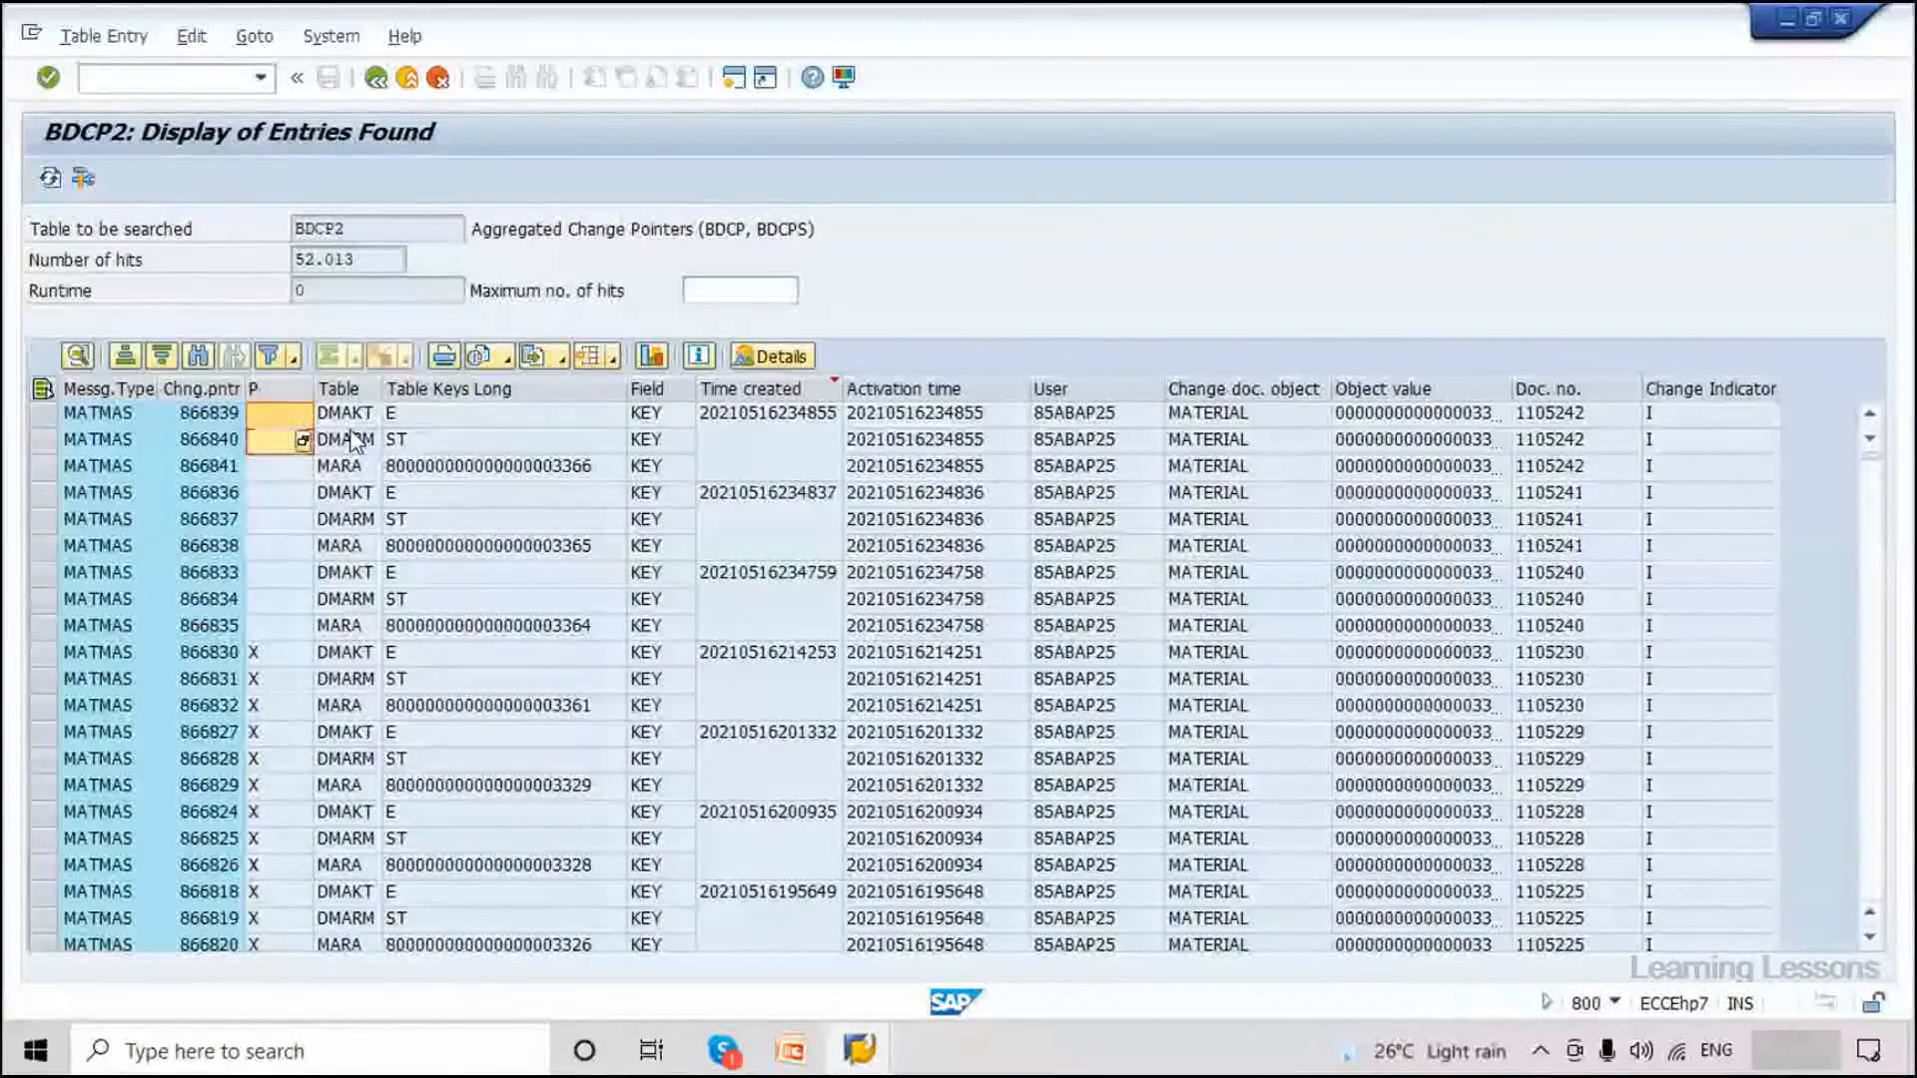
{"action": "left_click", "coordinate": [266, 597]}
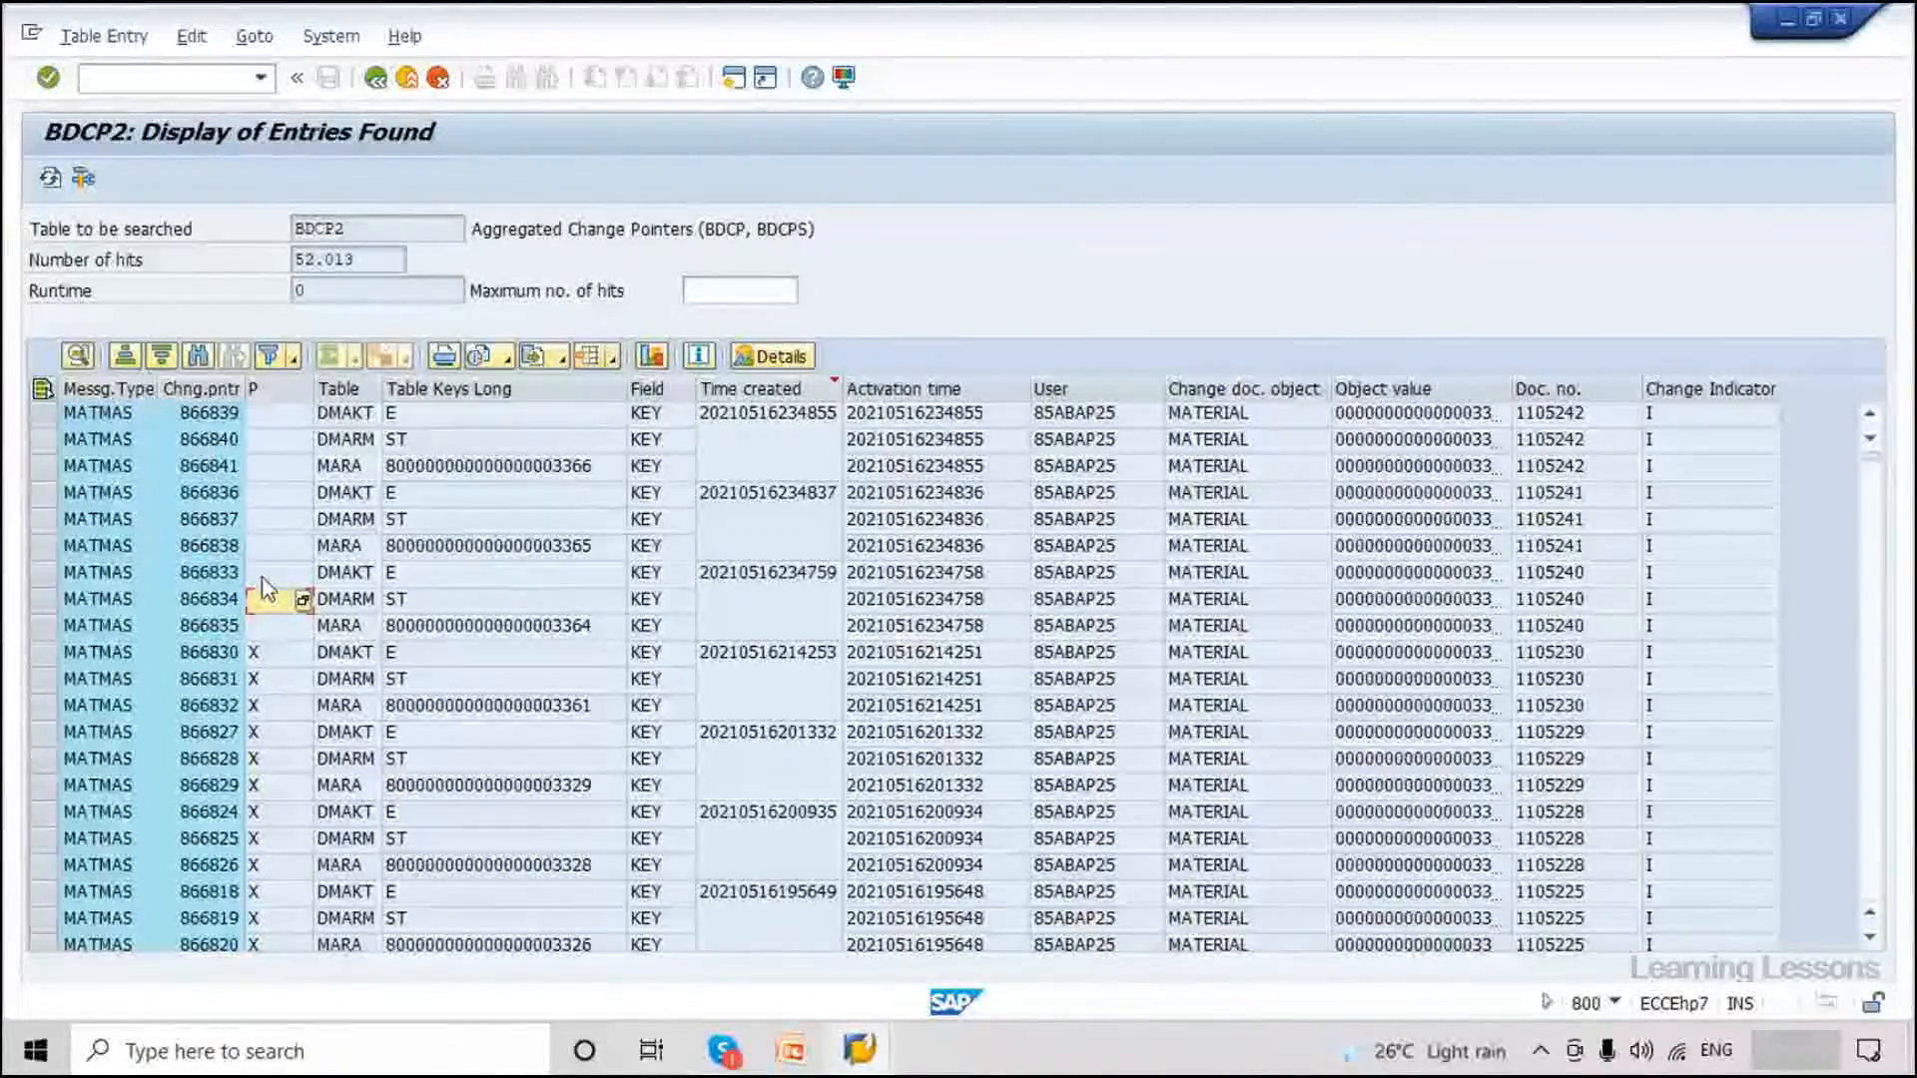
{"action": "left_click", "coordinate": [272, 415]}
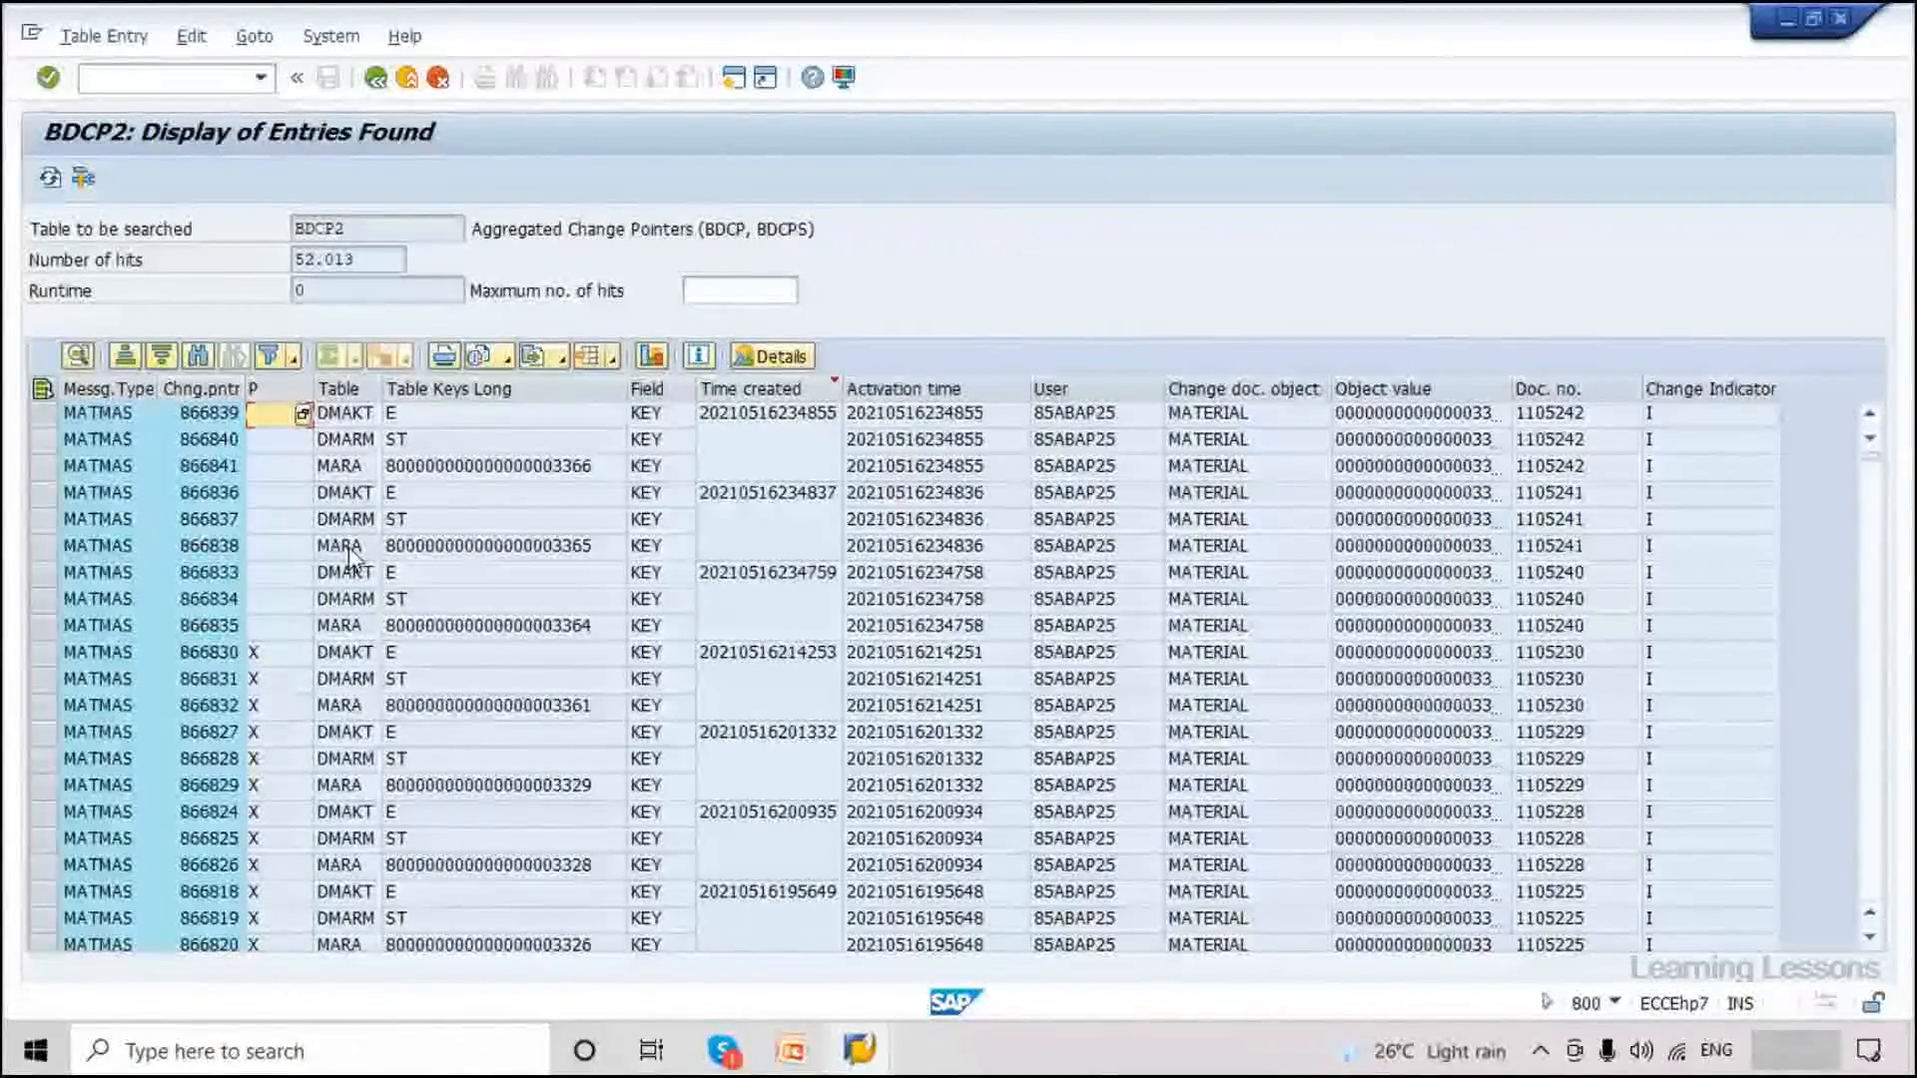
{"action": "left_click", "coordinate": [1698, 440]}
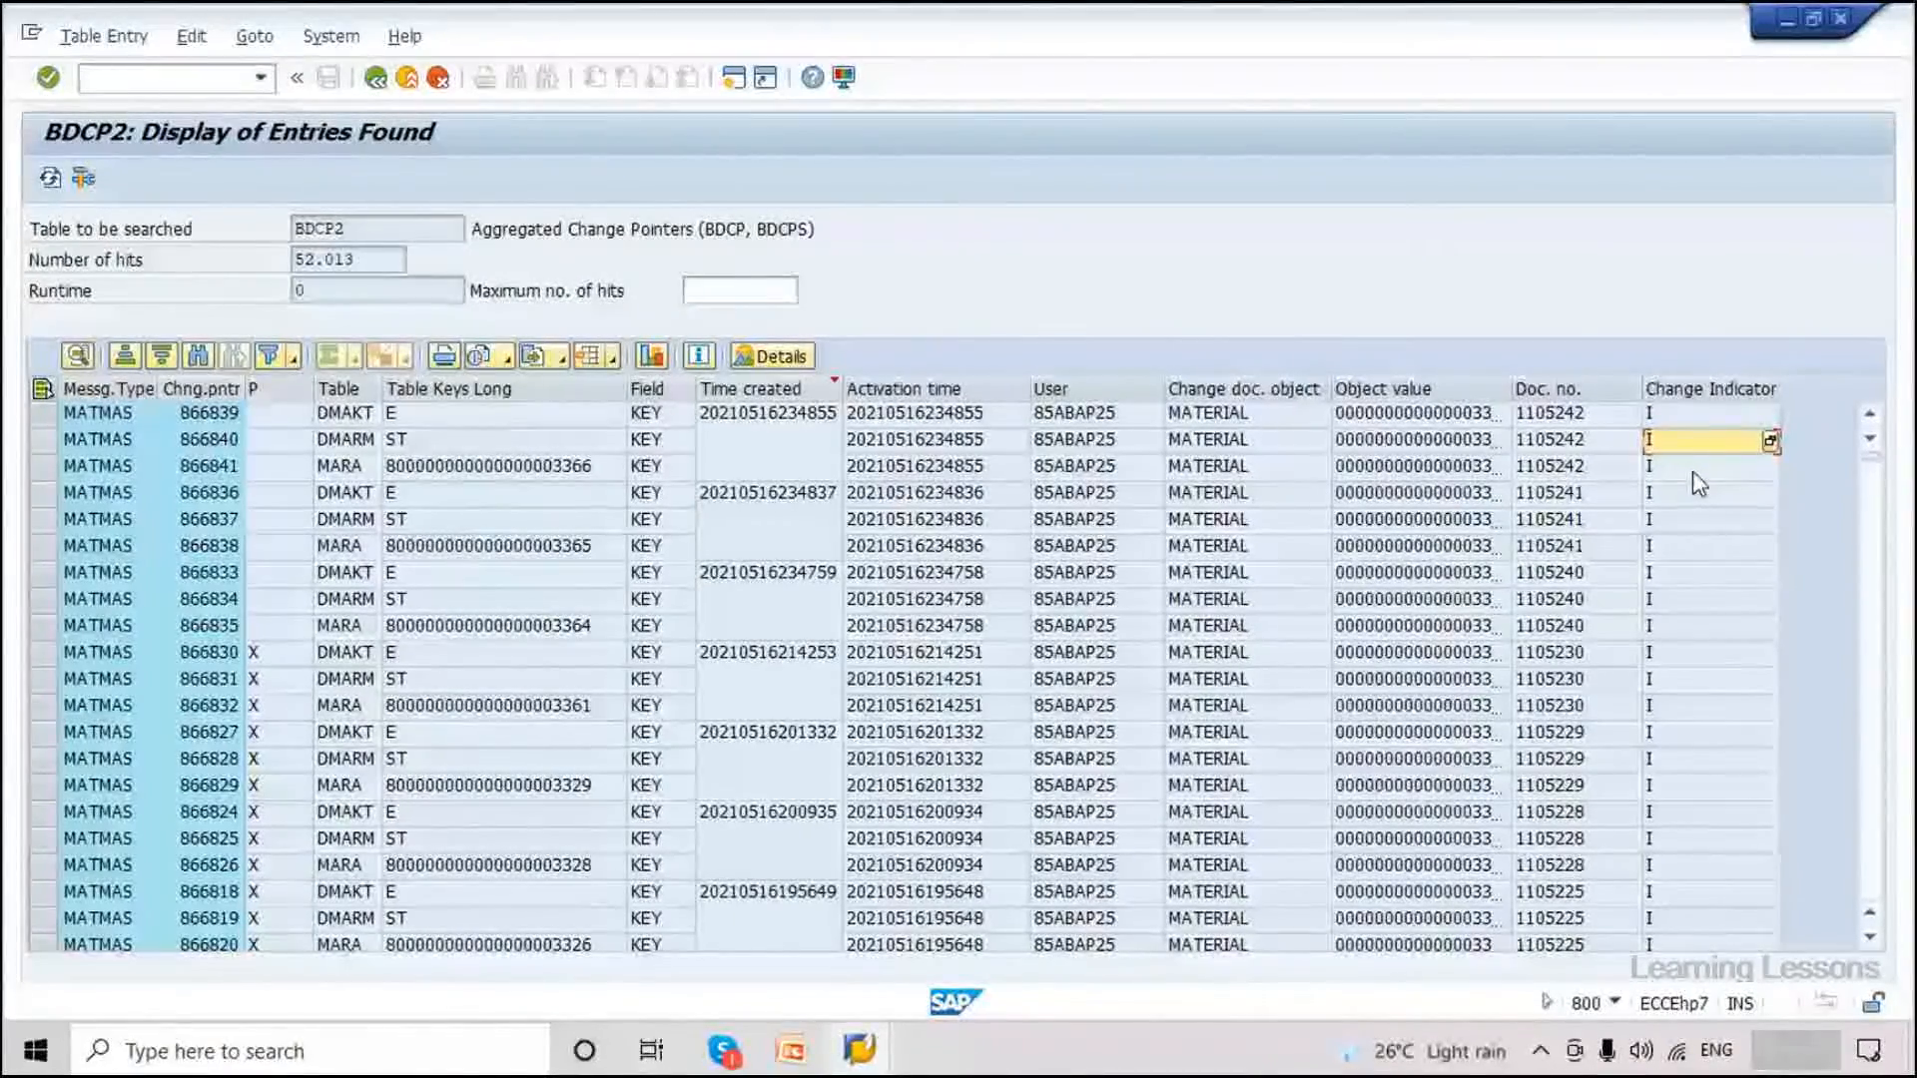
{"action": "key", "text": "Up"}
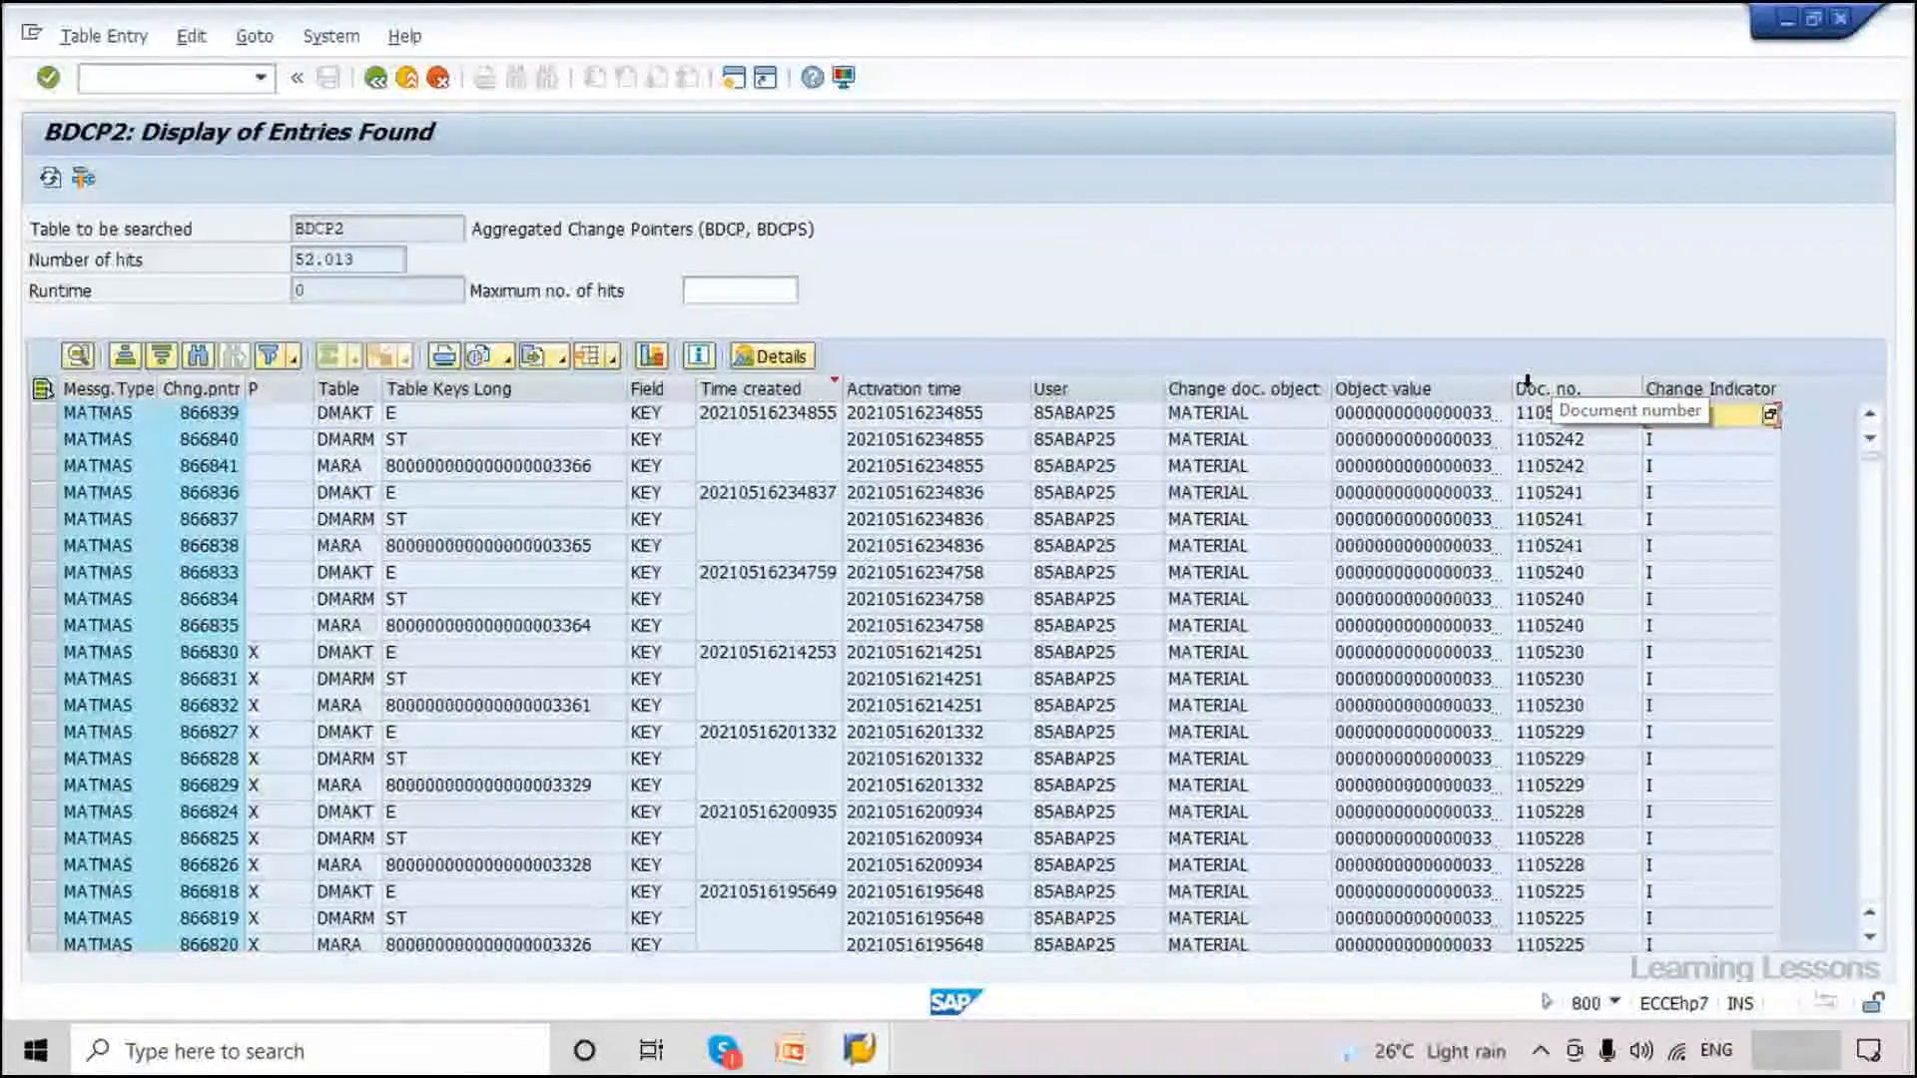
List the possible values of the BDCP2 Change Indicator field.
{"action": "key", "text": "F4"}
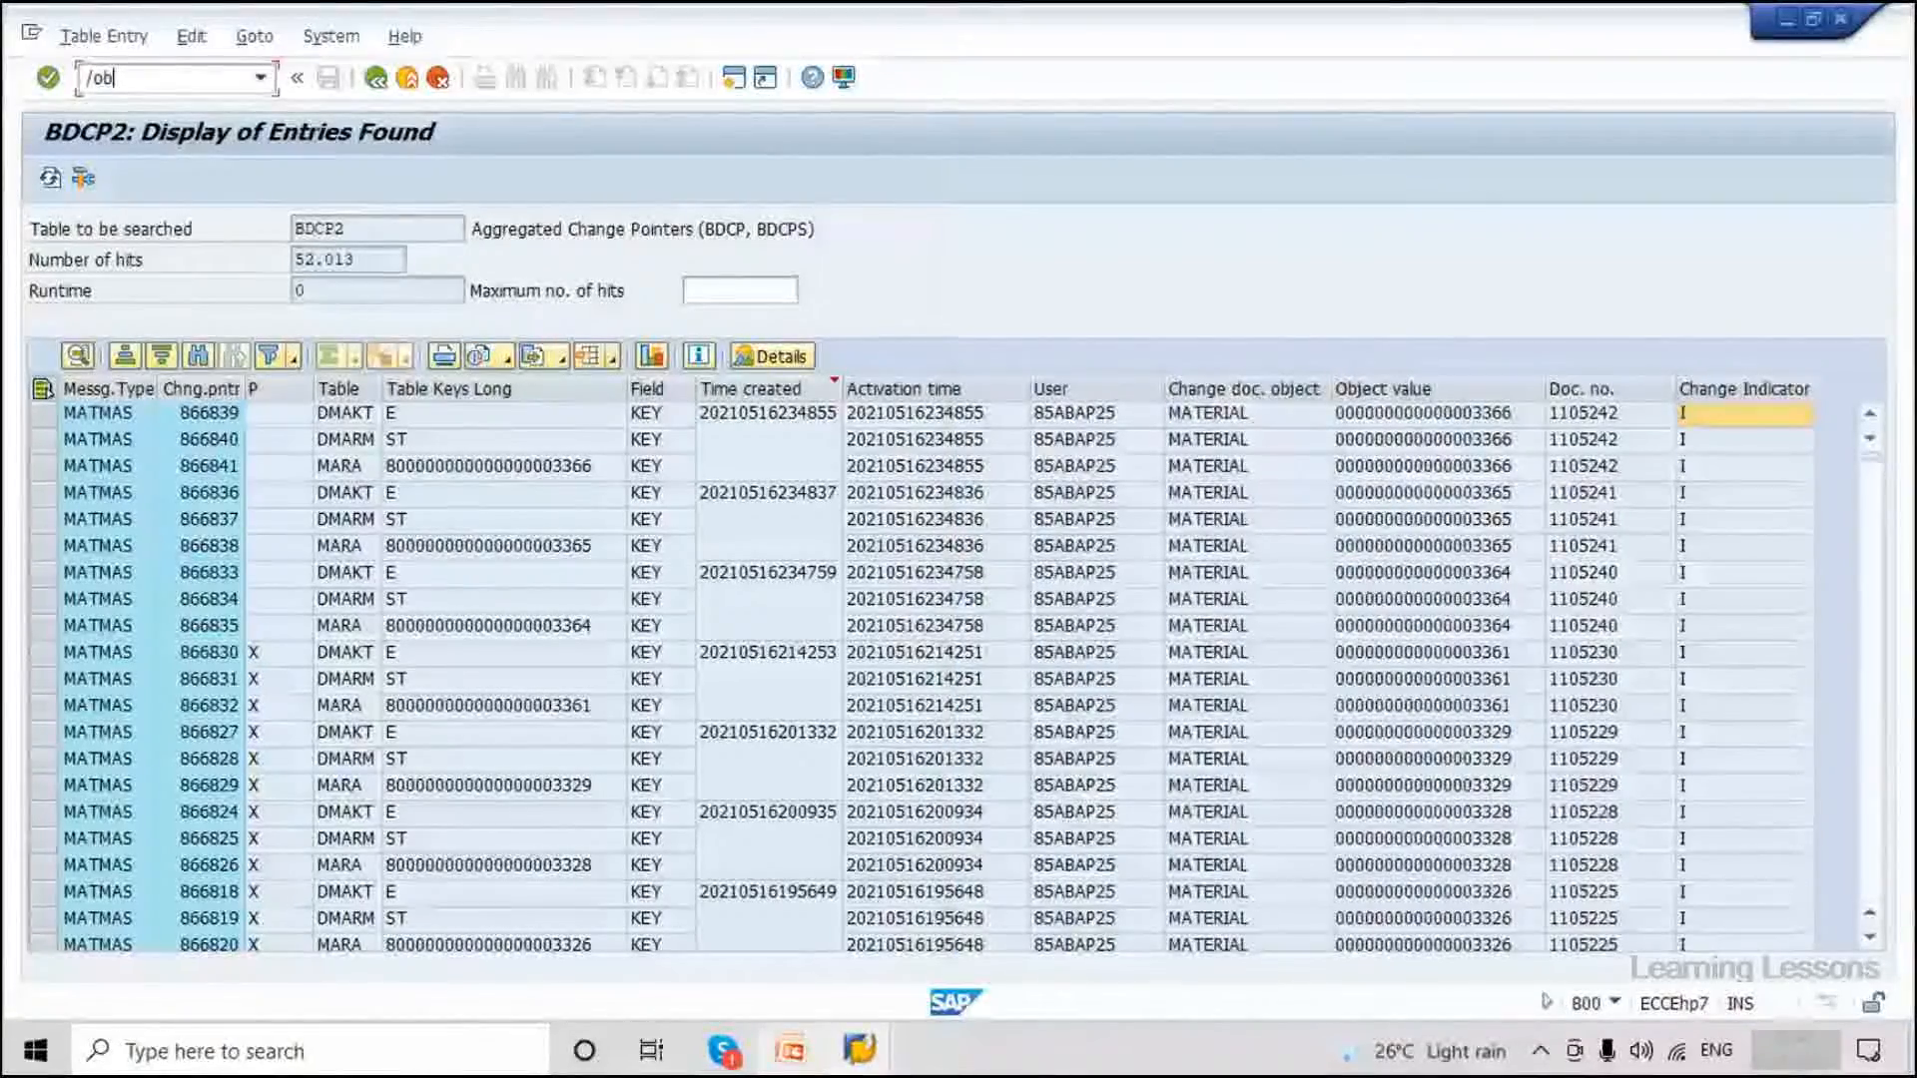
Enter message type MATMAS on the BD21 Creating IDoc Type from Change Pointers screen.
{"action": "key", "text": "Return"}
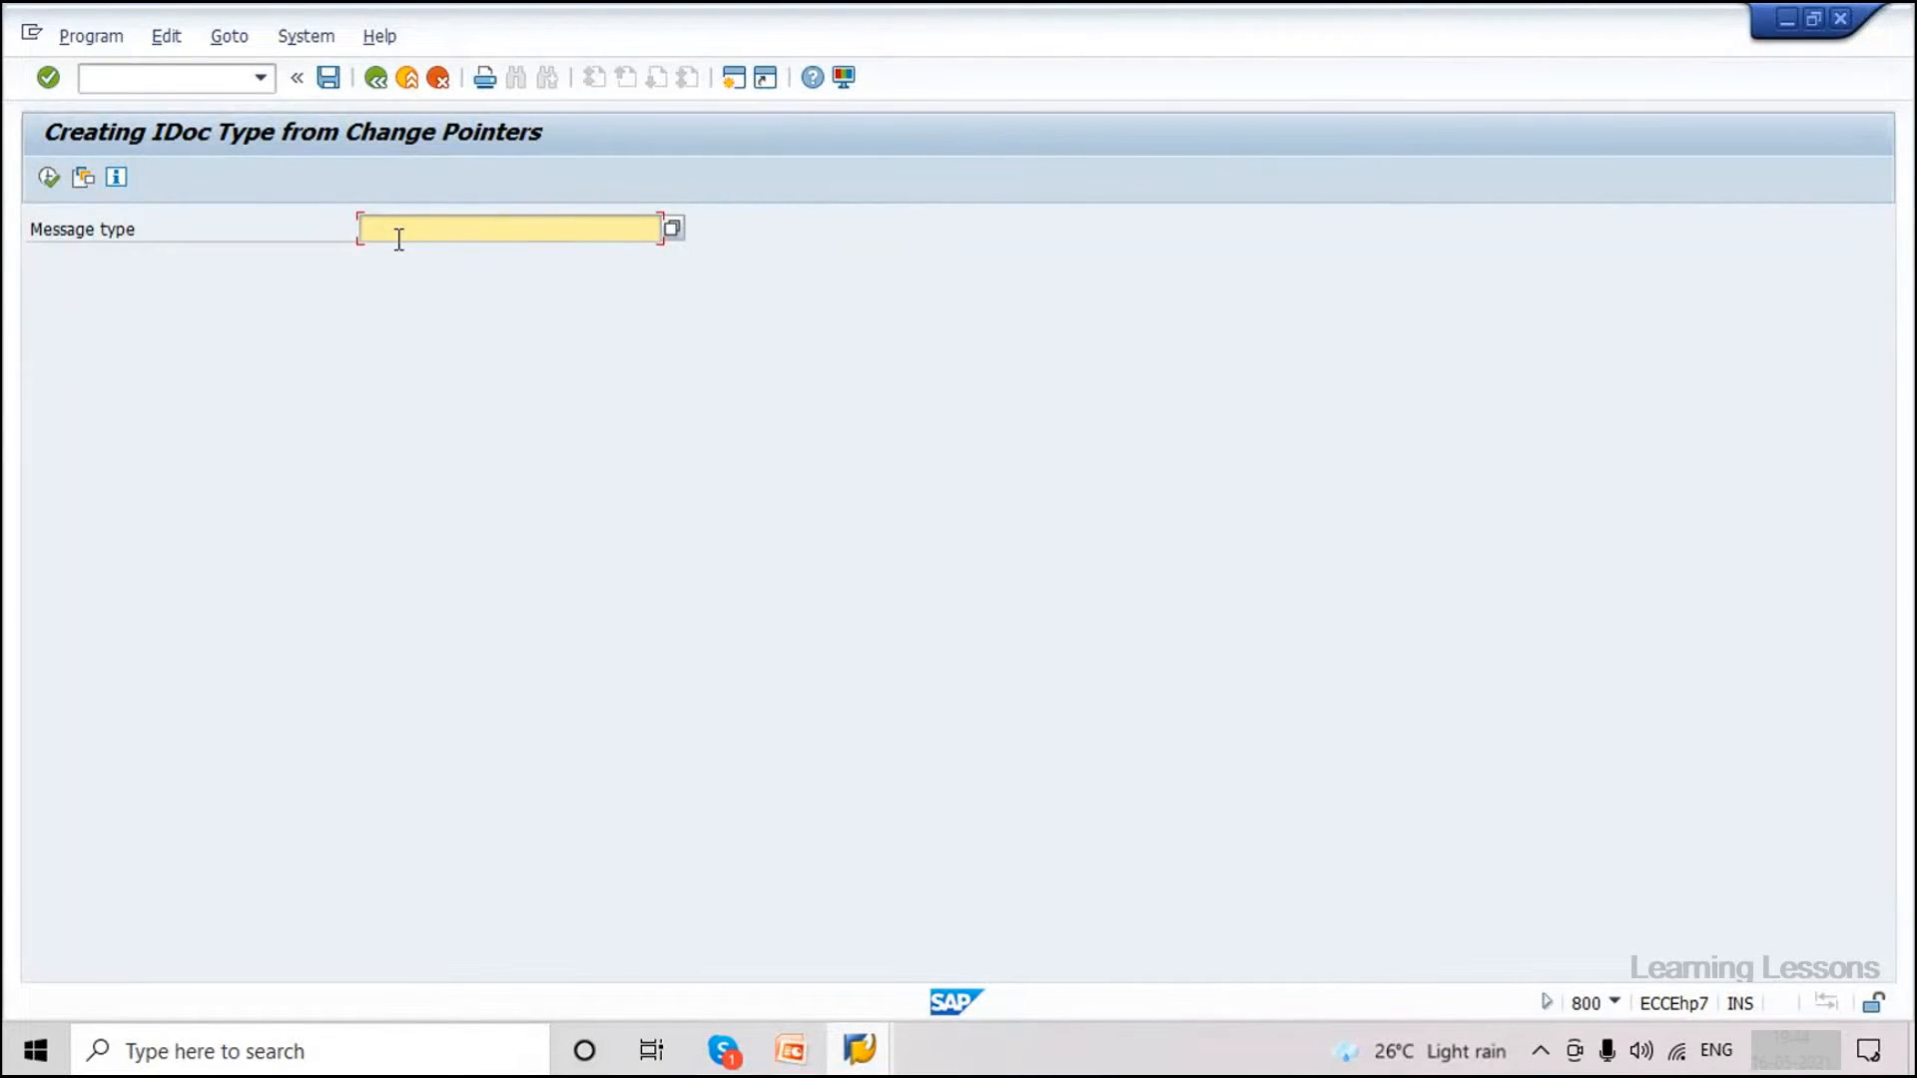
{"action": "key", "text": "Caps_Lock"}
{"action": "type", "text": "MATMAS"}
{"action": "key", "text": "Caps_Lock"}
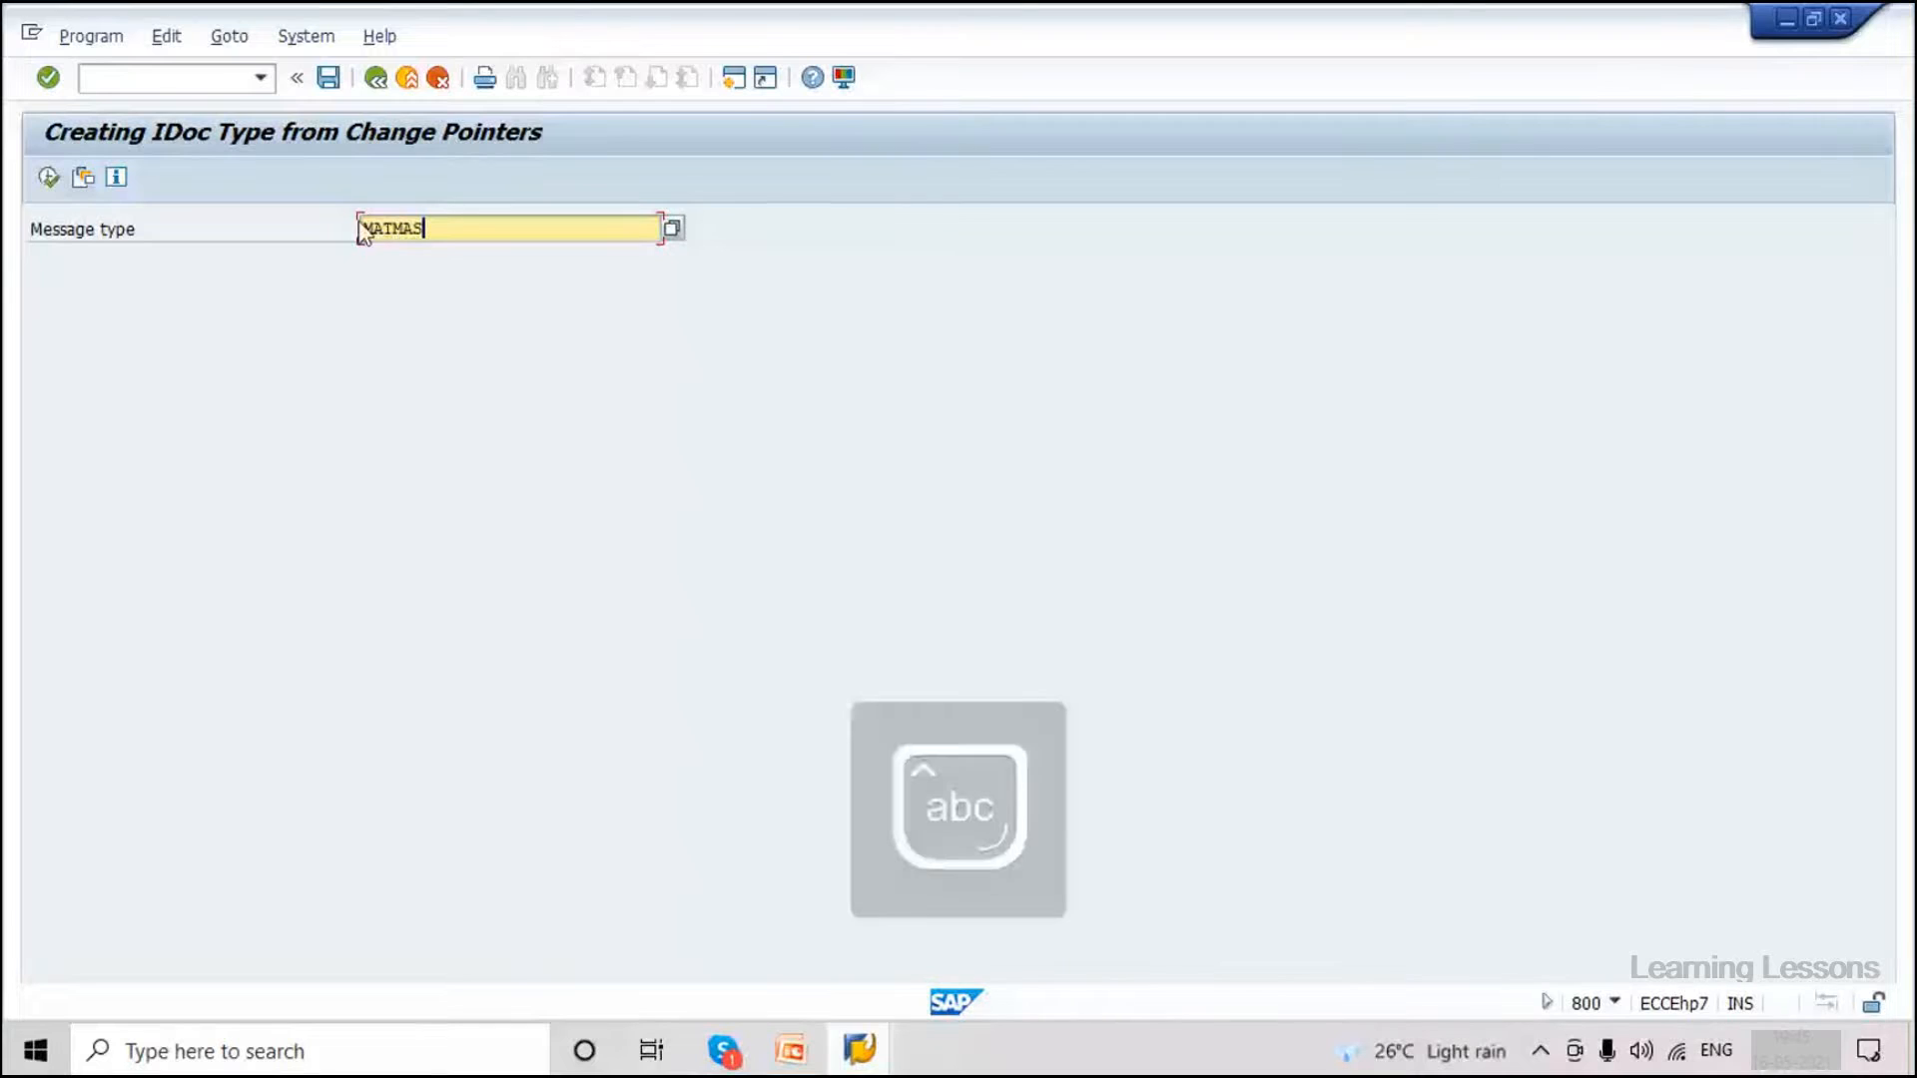
{"action": "left_click", "coordinate": [859, 1048]}
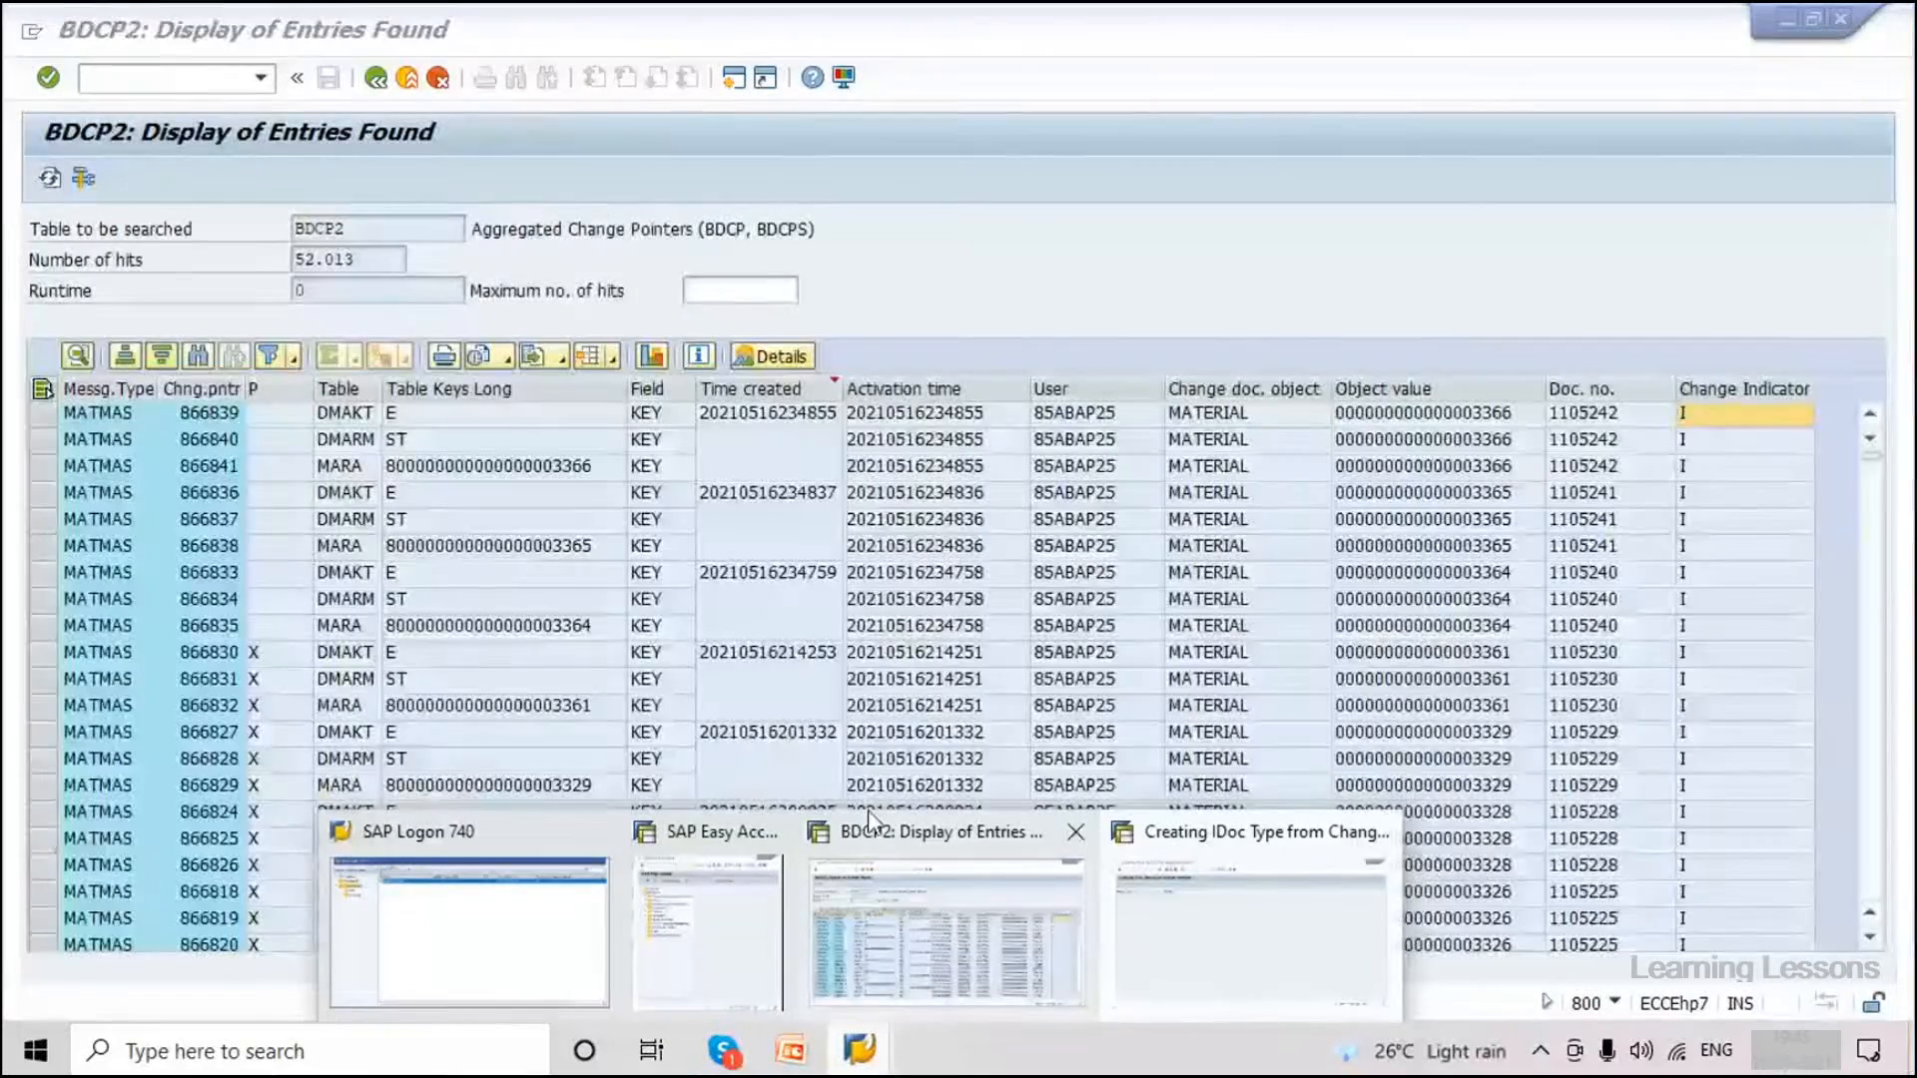
Review BDCP2 pointers' unprocessed flags and documents 1105242/1105241, viewing pointer 866836's full details.
{"action": "left_click", "coordinate": [870, 819]}
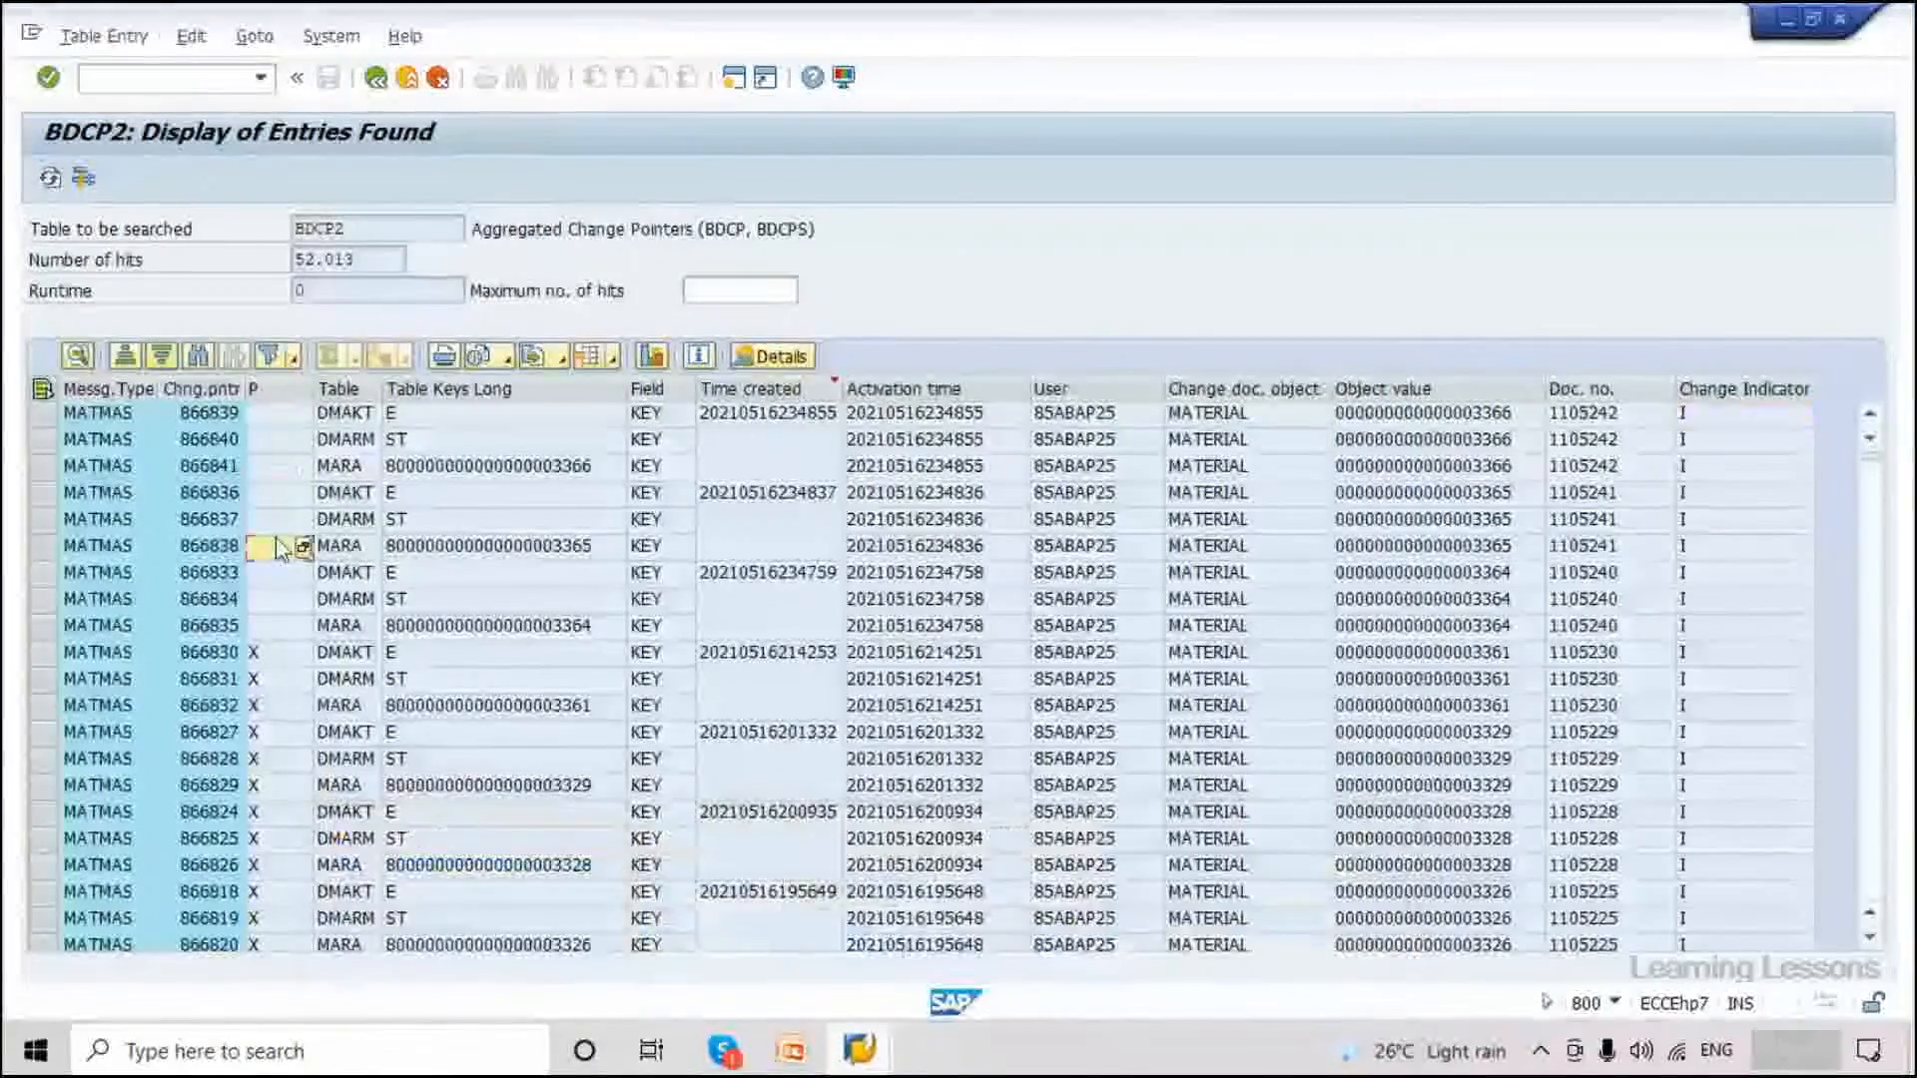
{"action": "left_click", "coordinate": [276, 442]}
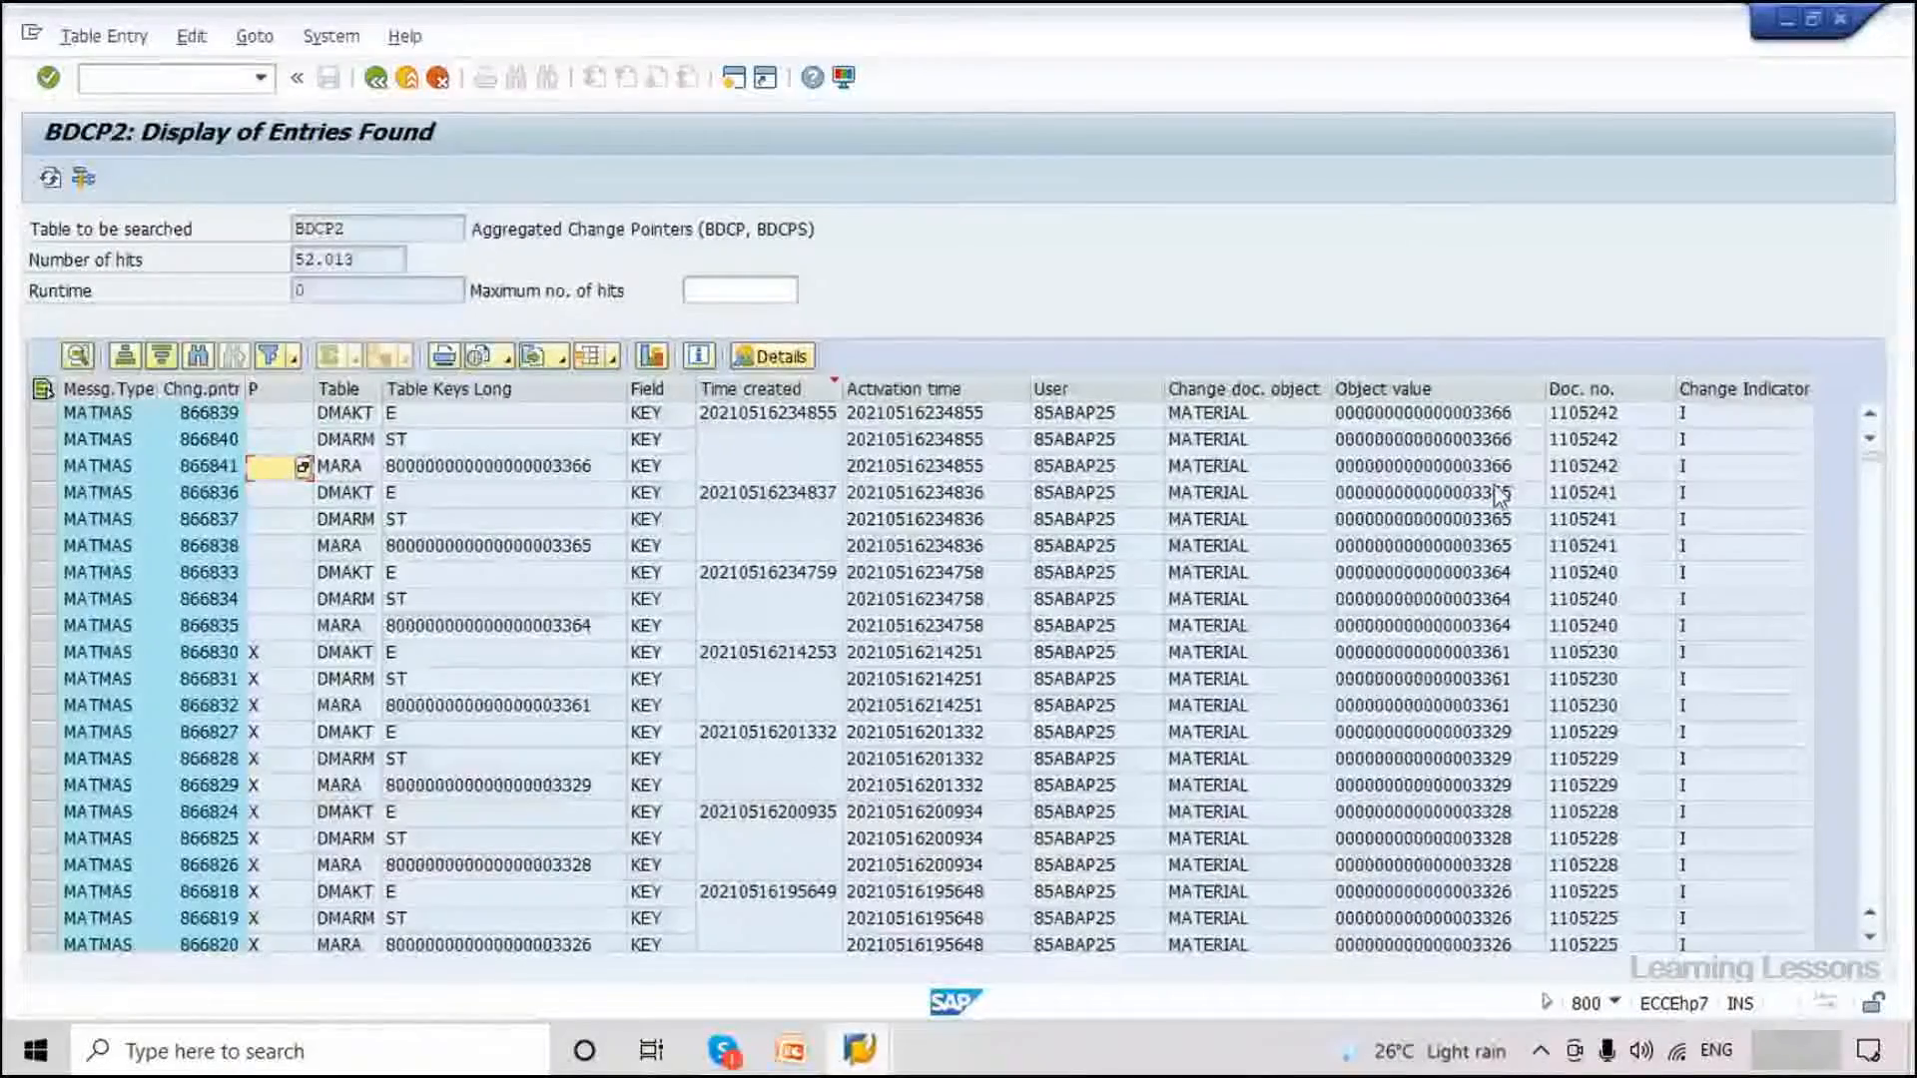
{"action": "left_click", "coordinate": [1716, 422]}
{"action": "left_click", "coordinate": [1598, 439]}
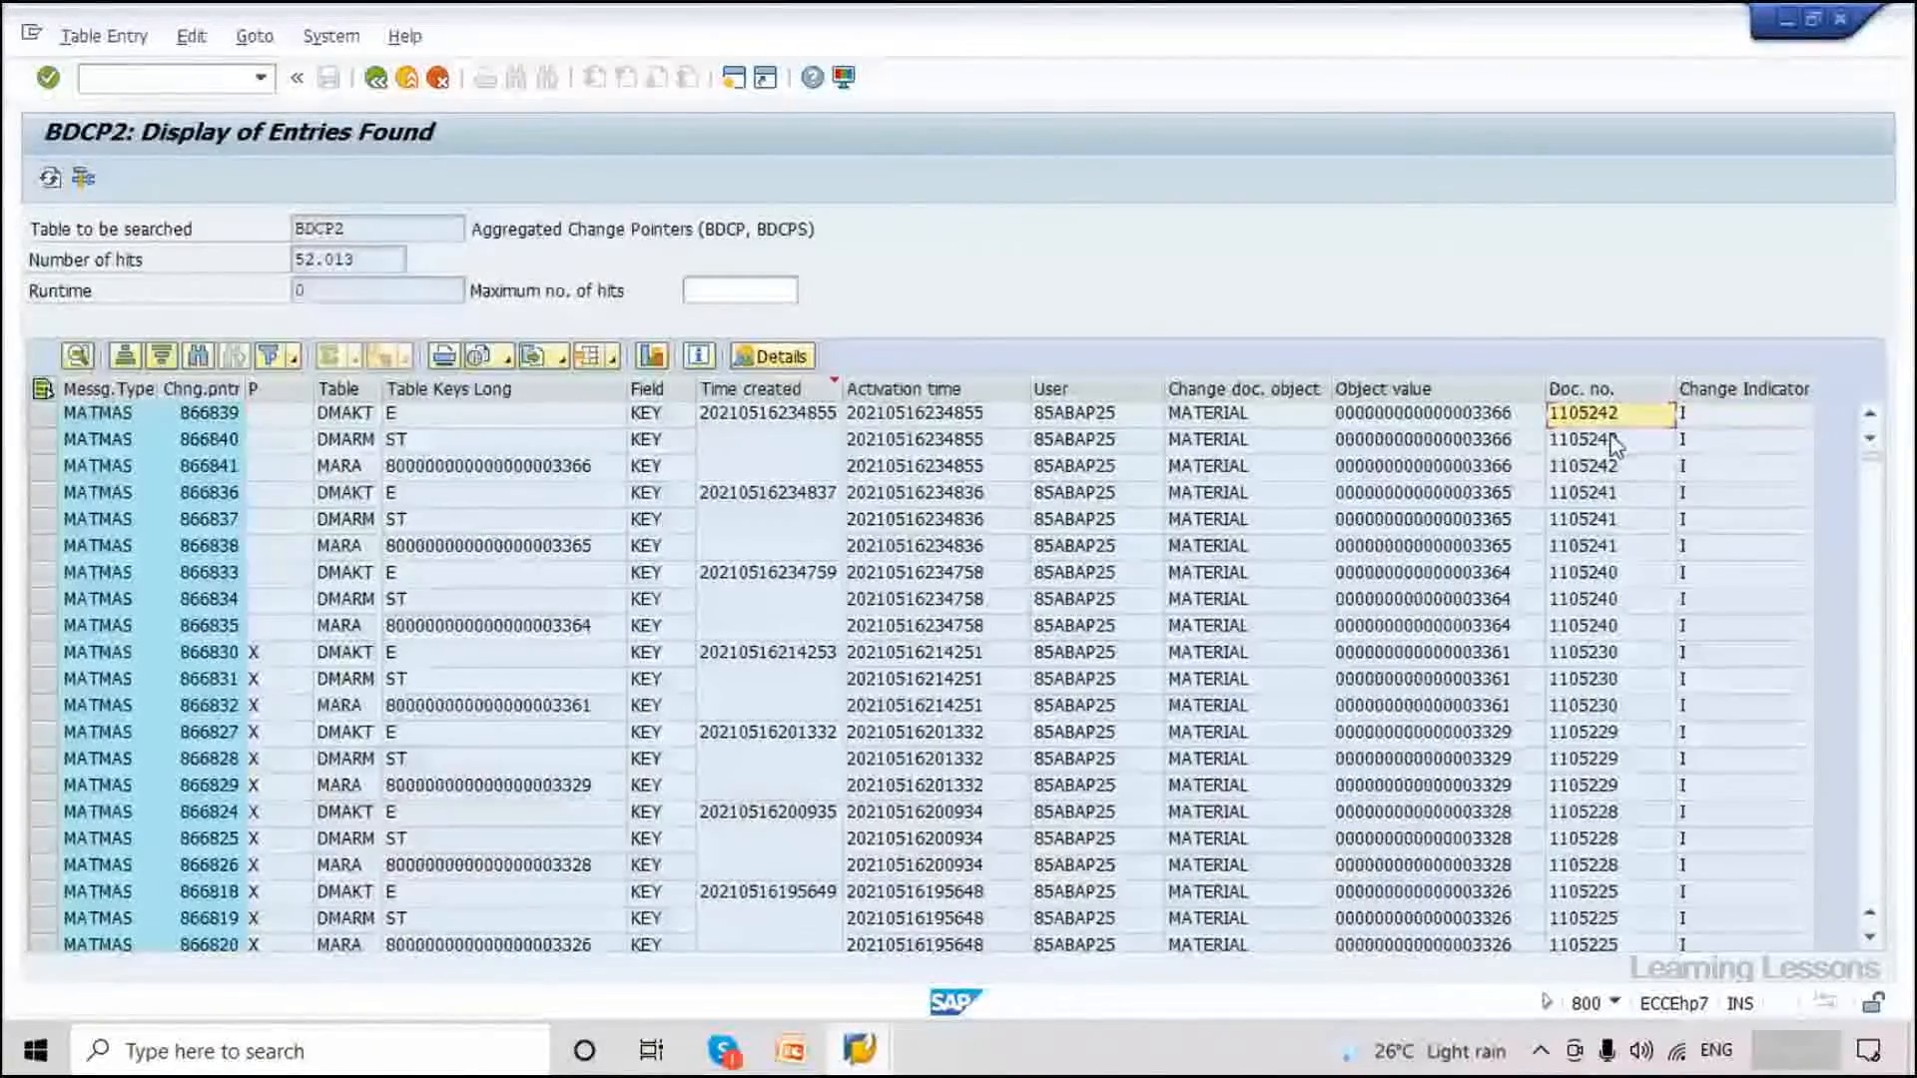
{"action": "left_click", "coordinate": [1606, 494]}
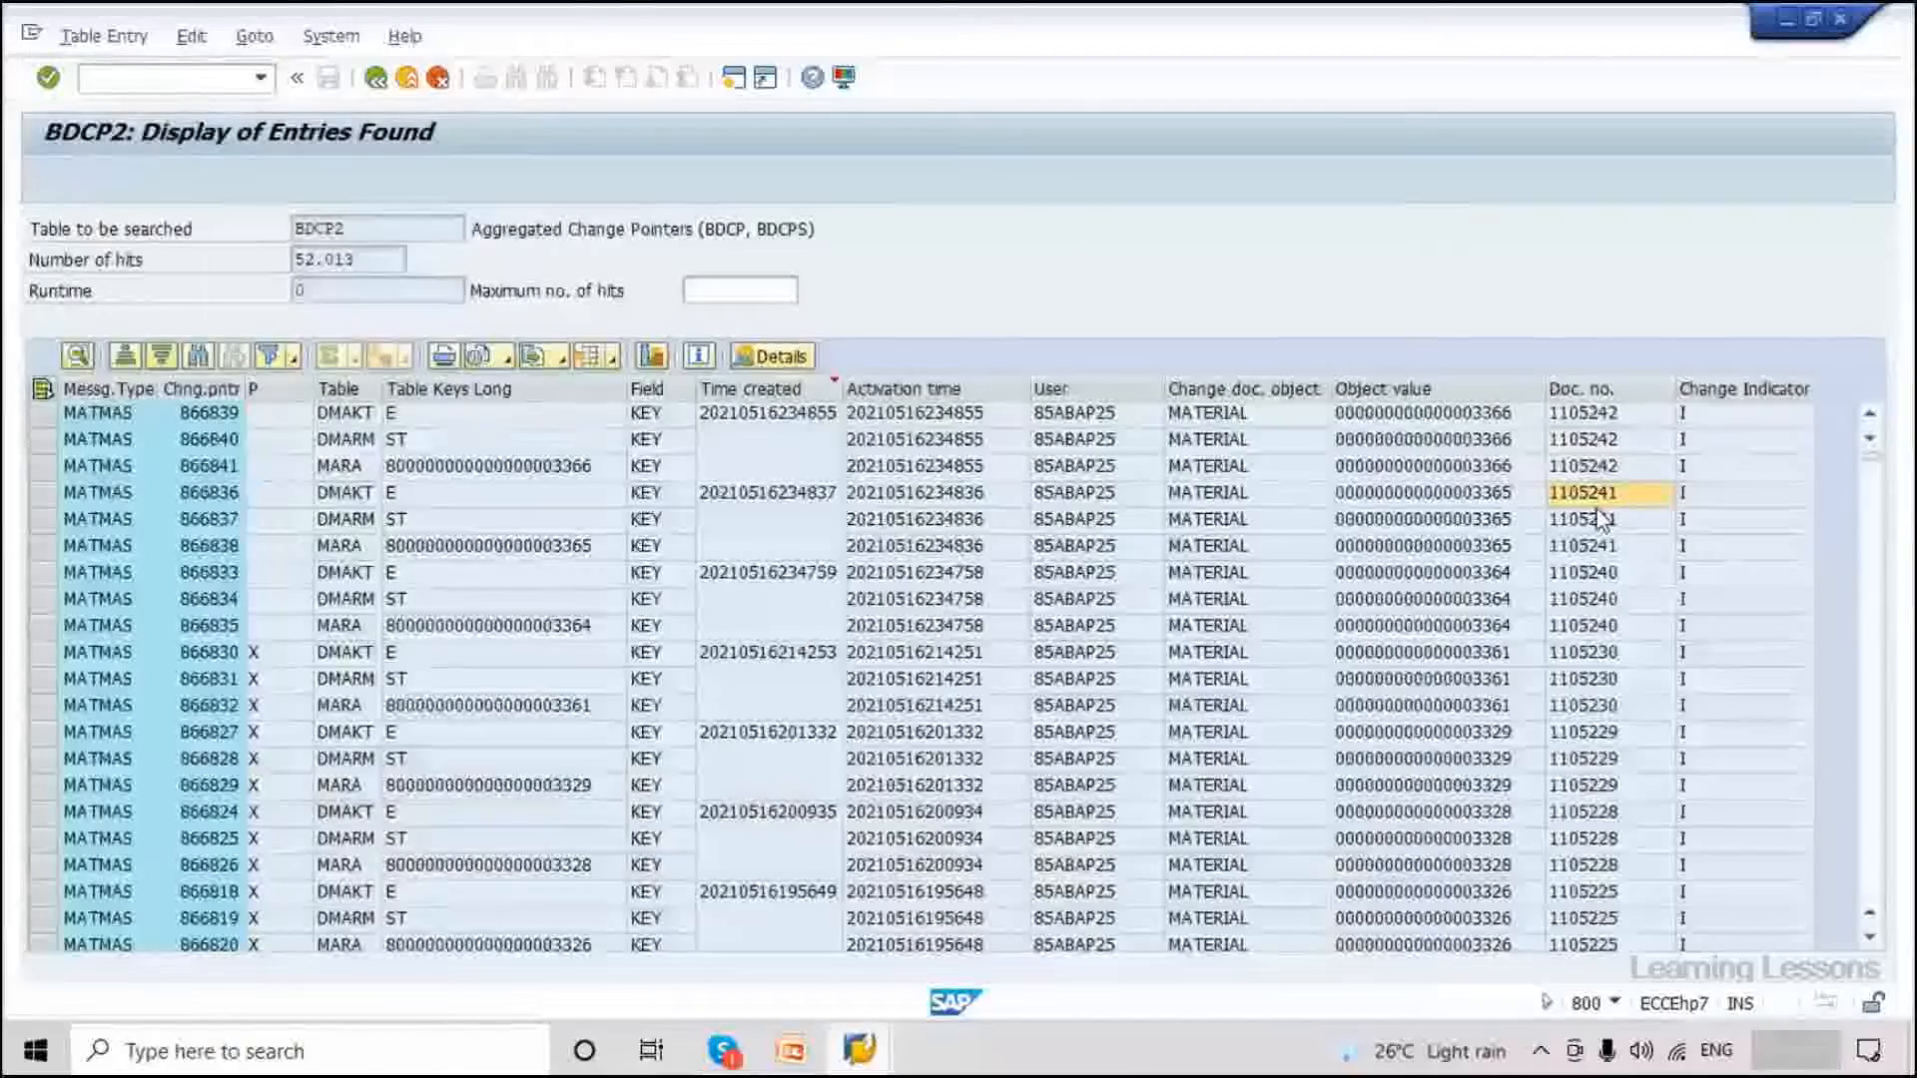
{"action": "double_click", "coordinate": [1599, 505]}
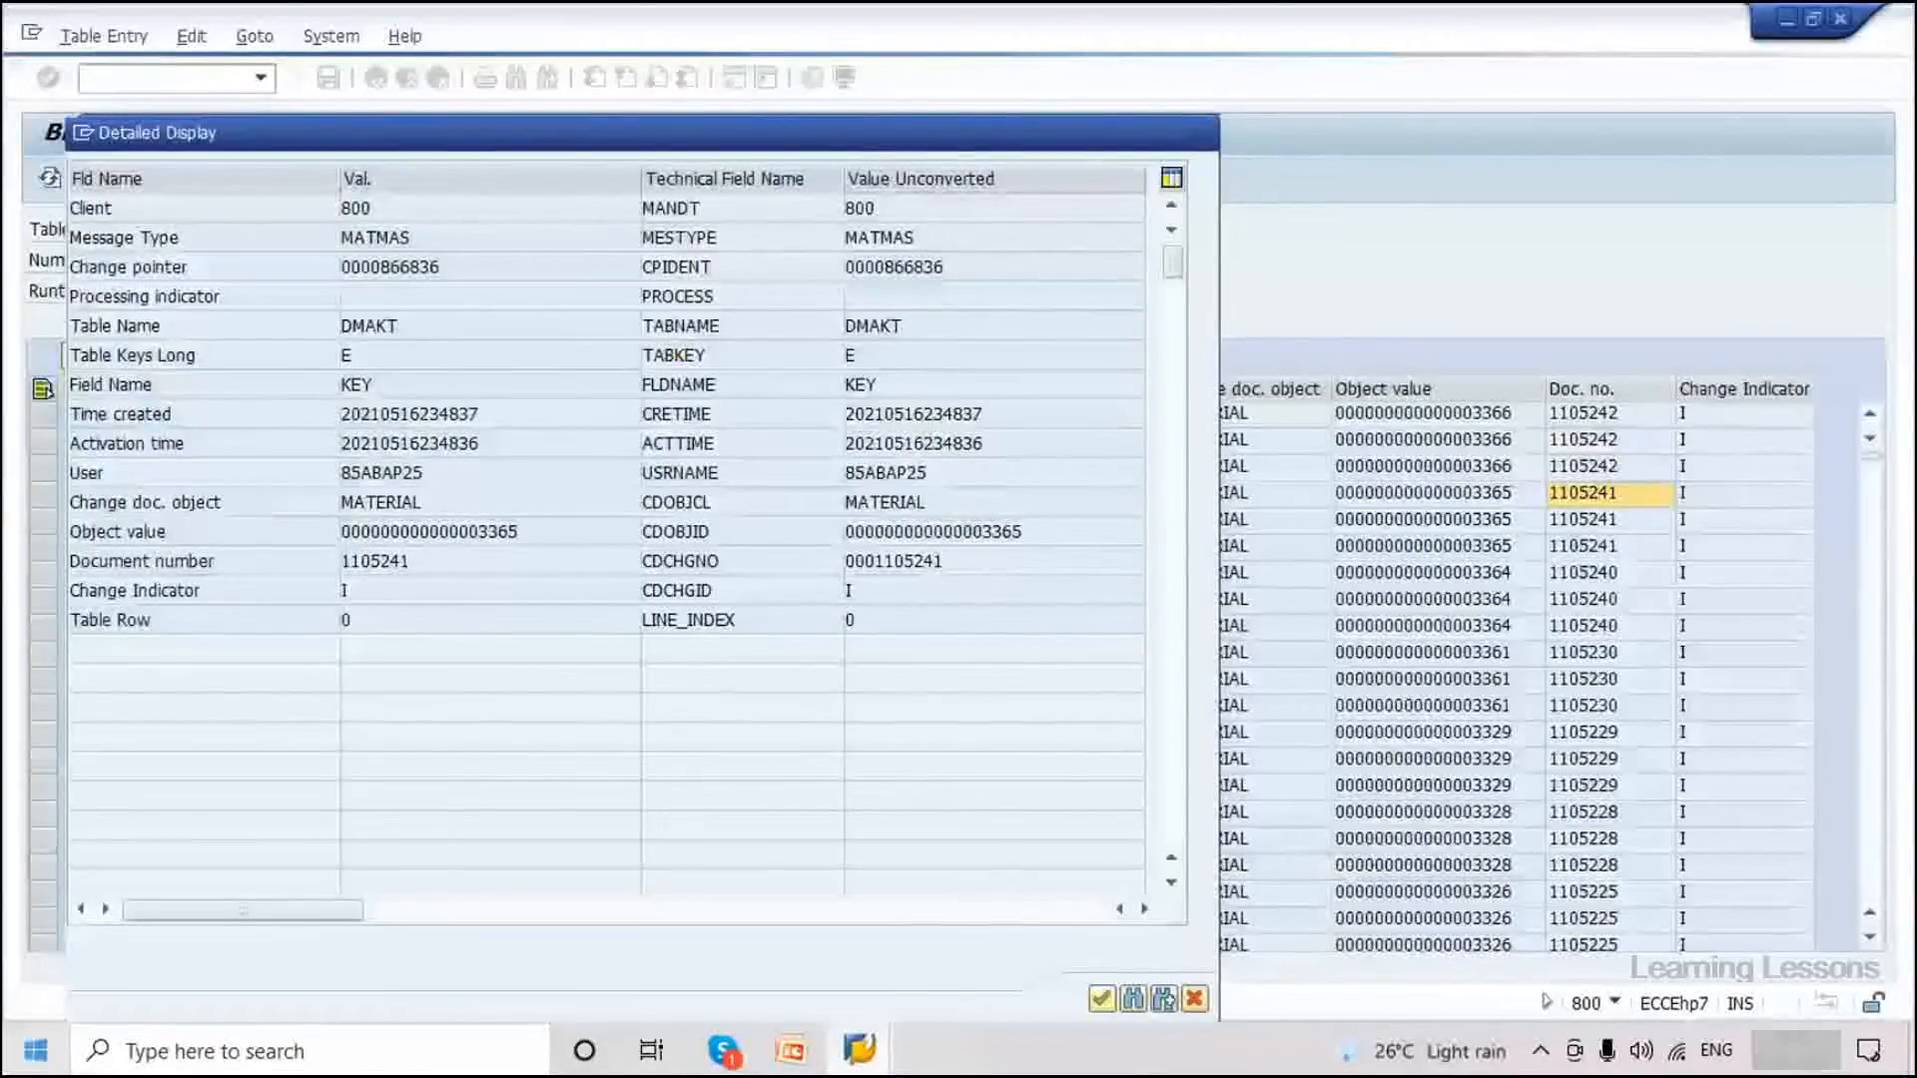
{"action": "key", "text": "Return"}
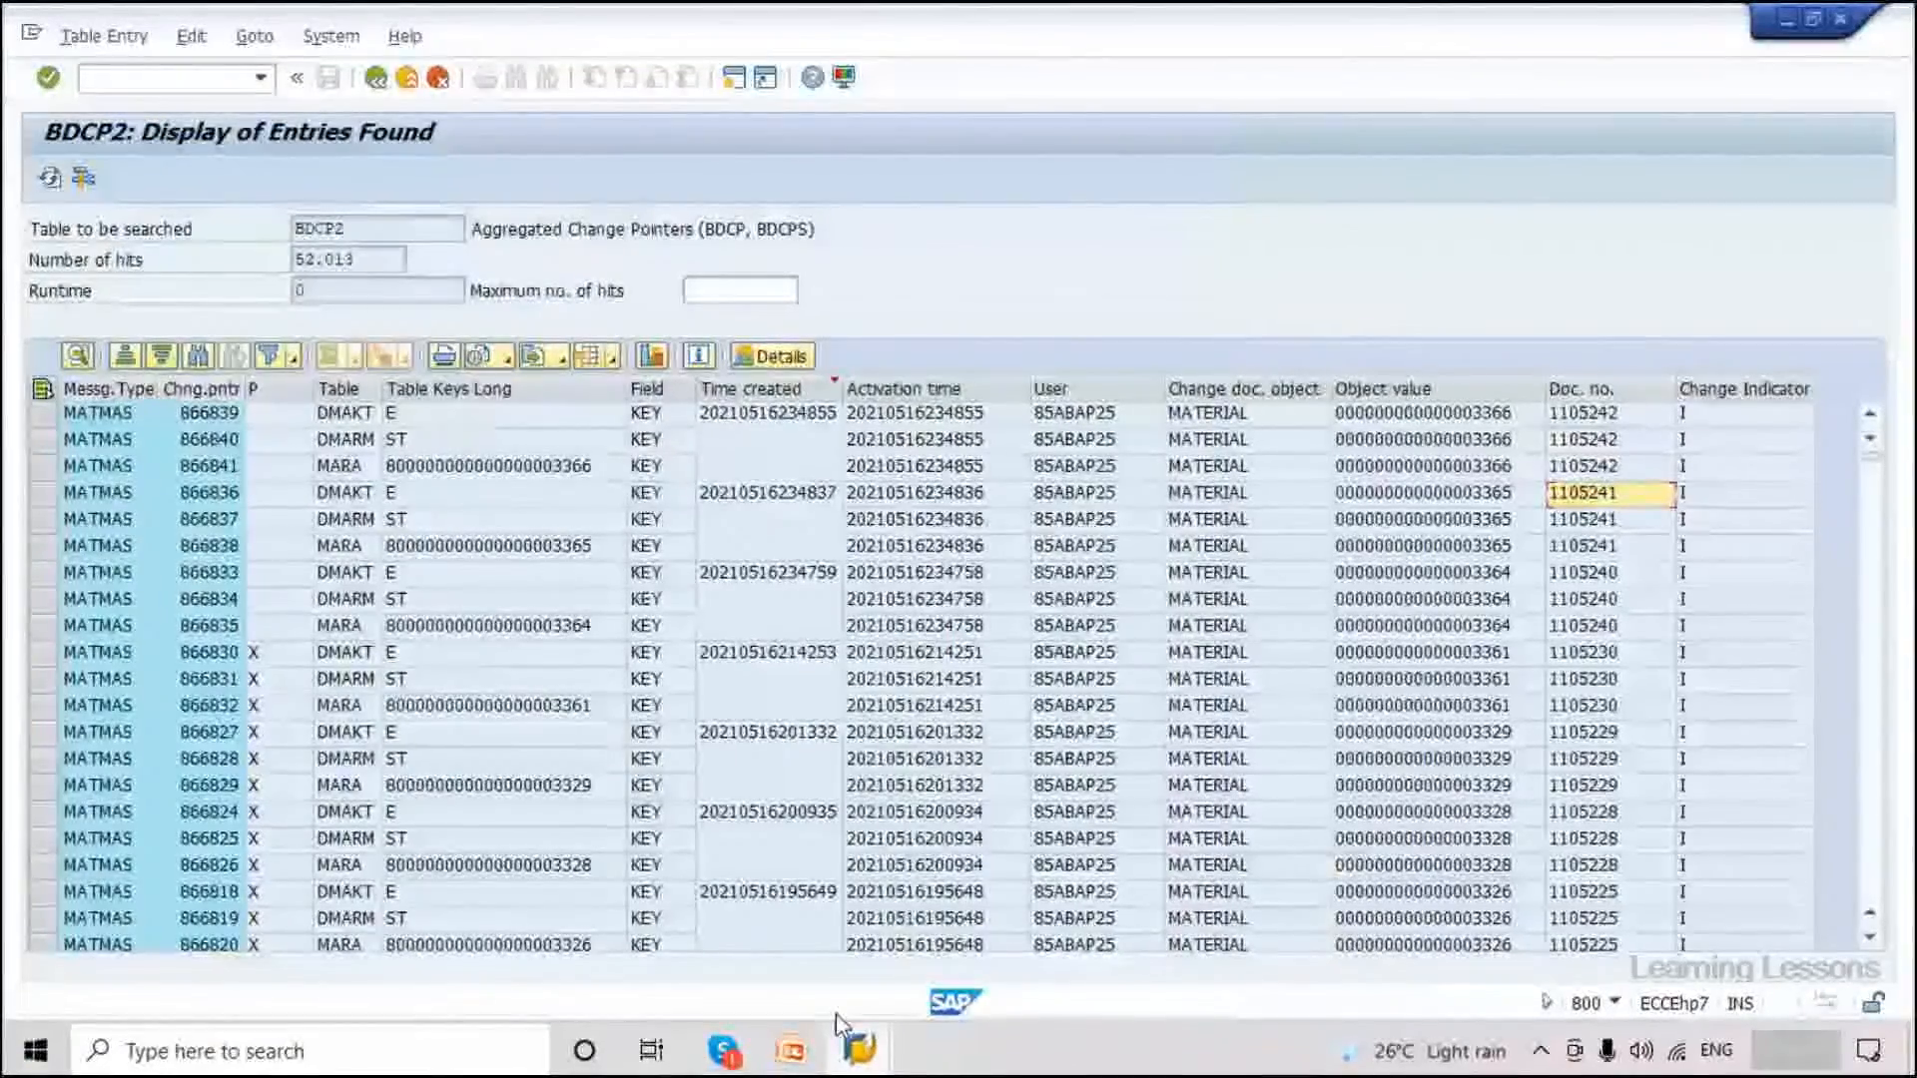
Switch to the MATMAS IDoc-creation window, then bring up the Change Pointers slide.
{"action": "mouse_move", "coordinate": [861, 1055]}
{"action": "left_click", "coordinate": [1183, 847]}
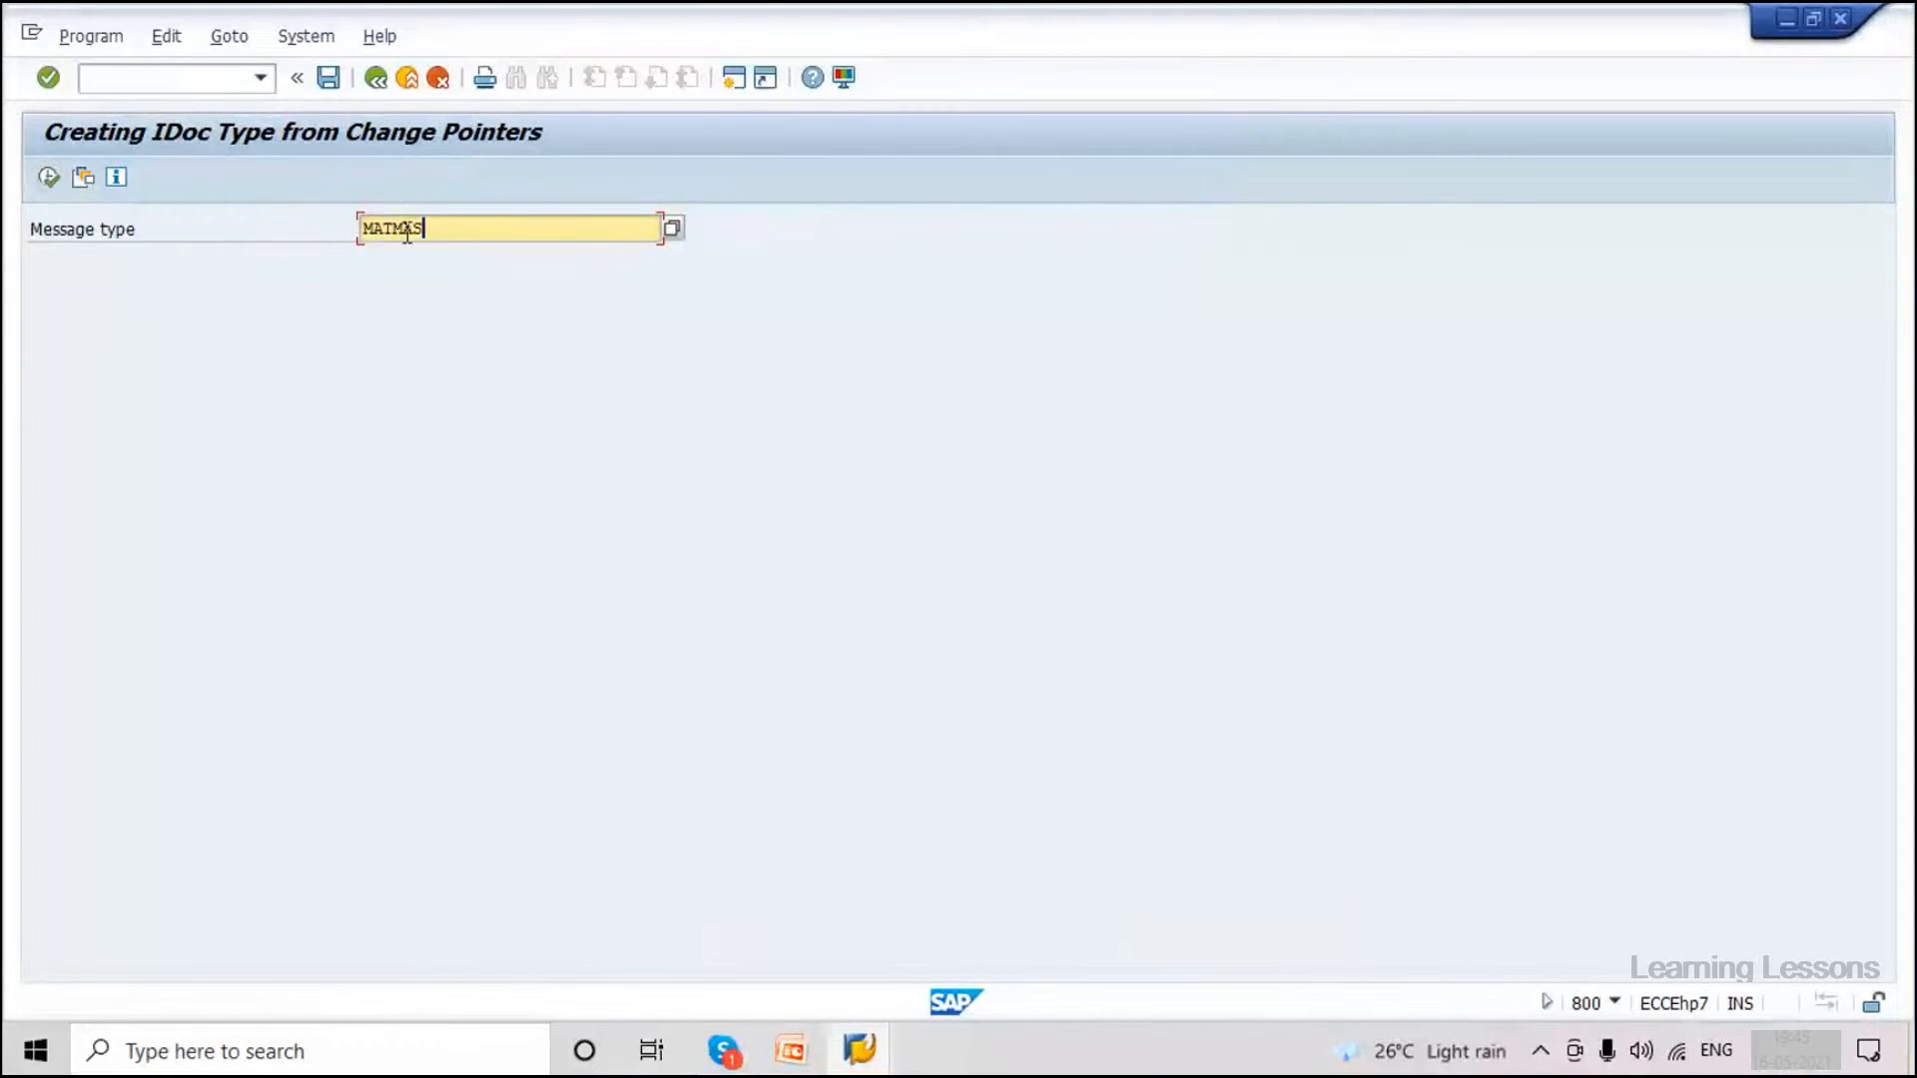
{"action": "double_click", "coordinate": [437, 223]}
{"action": "left_click", "coordinate": [445, 238]}
{"action": "mouse_move", "coordinate": [804, 1061]}
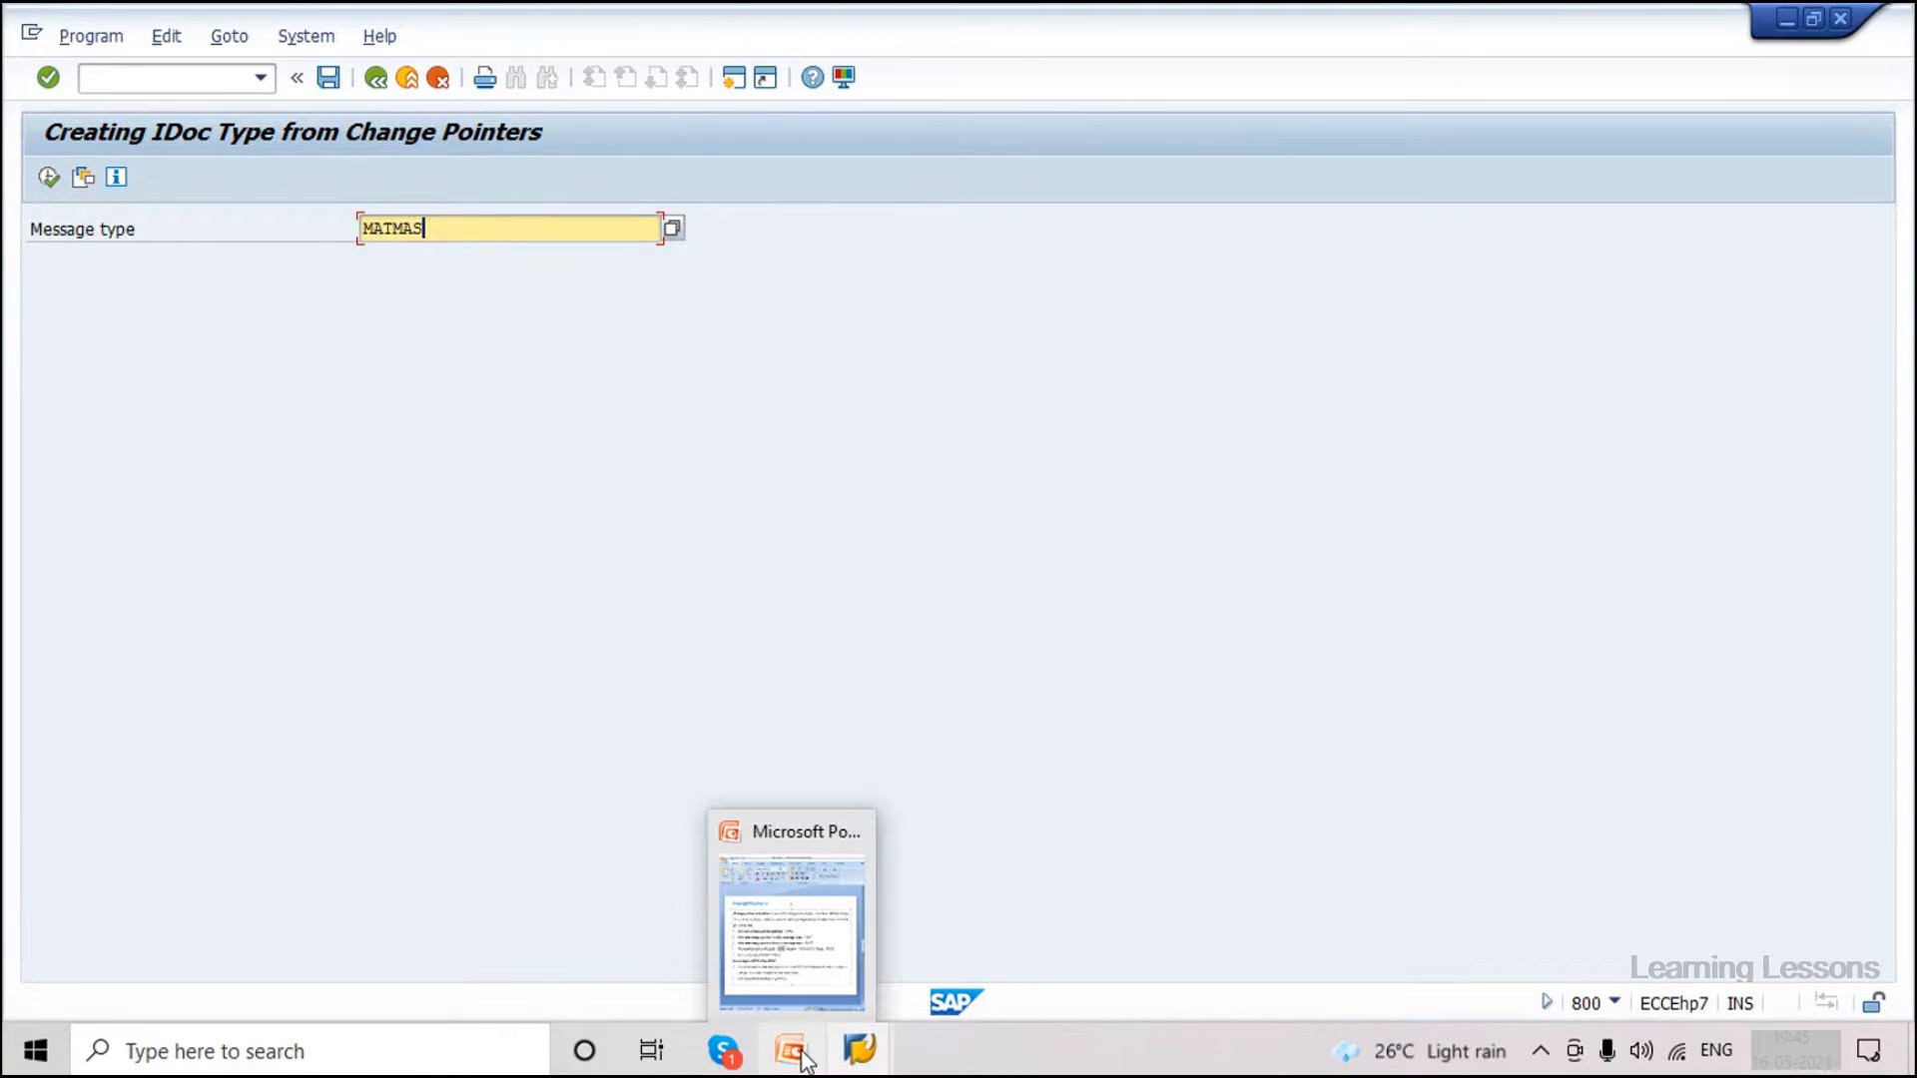
{"action": "left_click", "coordinate": [805, 1060]}
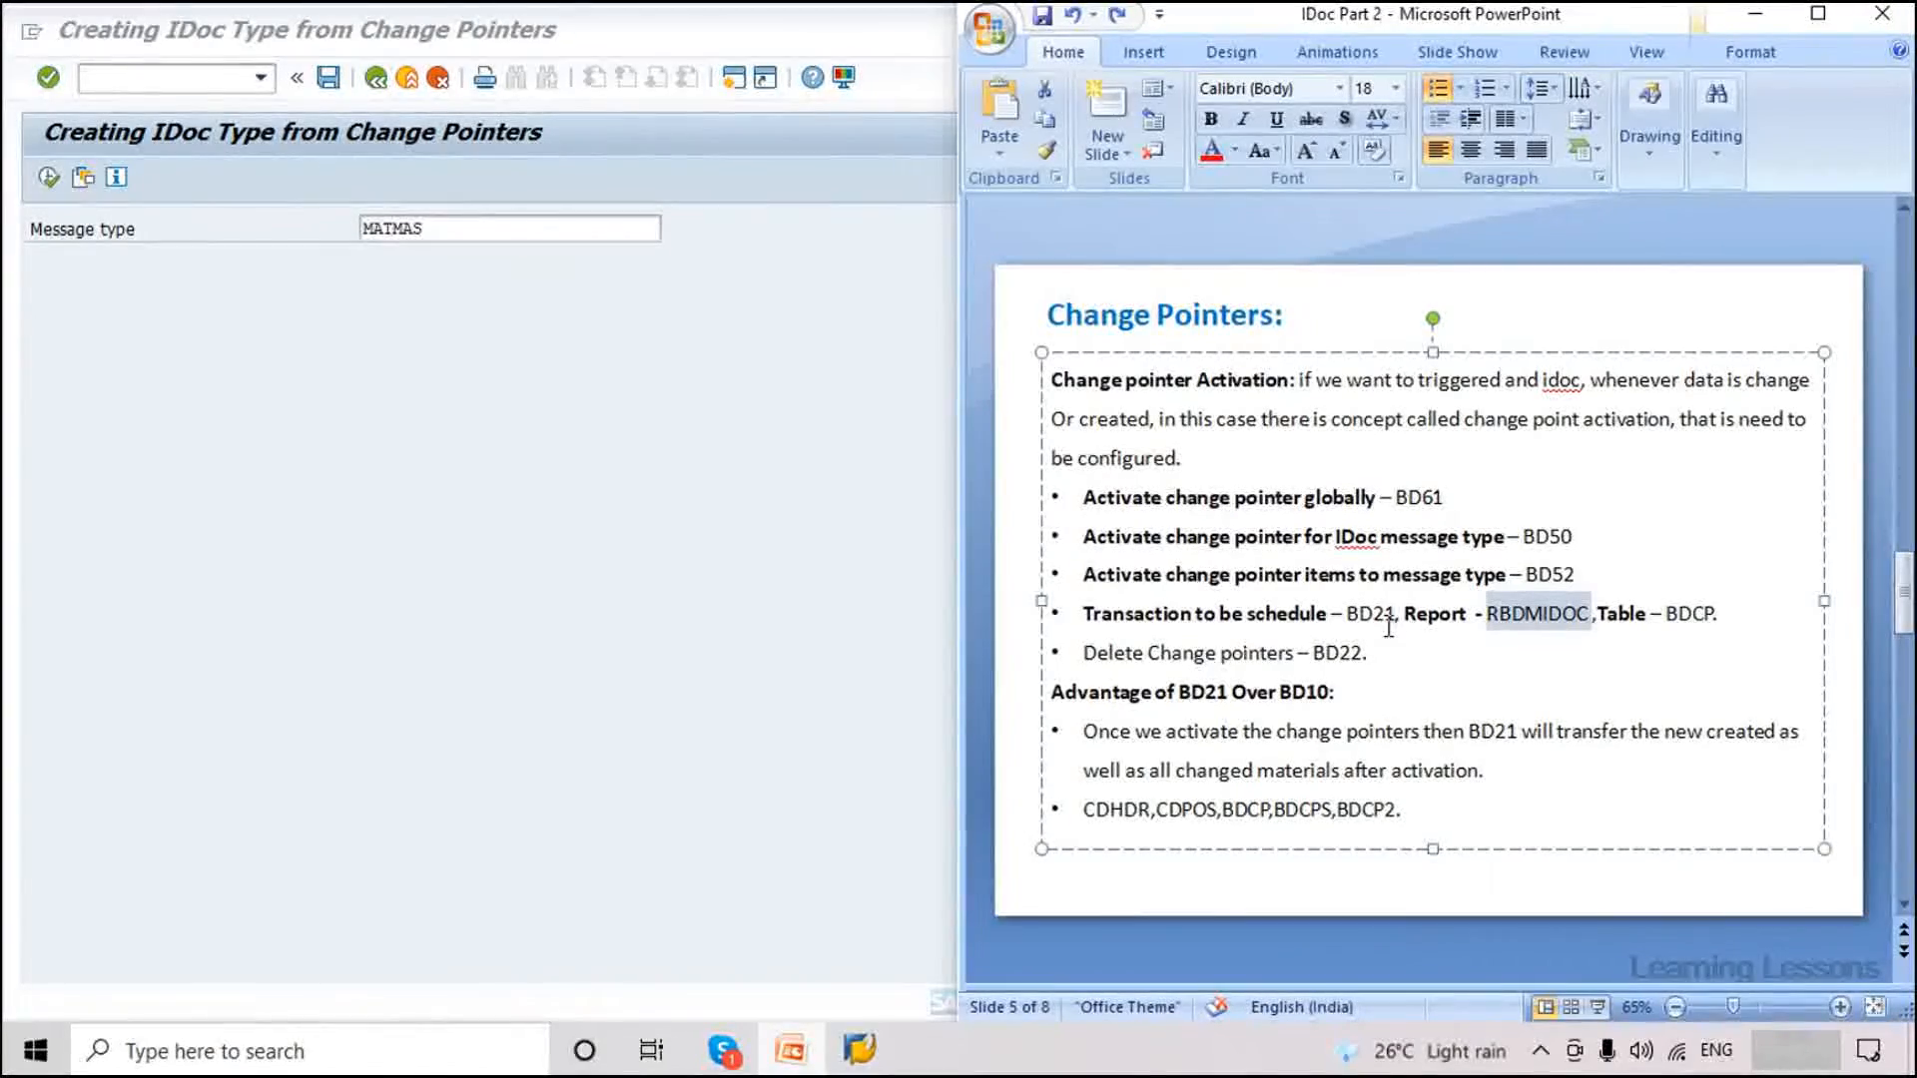
Highlight report name RBDMIDOC on the slide, then bring back the SAP MATMAS IDoc-creation screen.
{"action": "left_click", "coordinate": [1490, 611]}
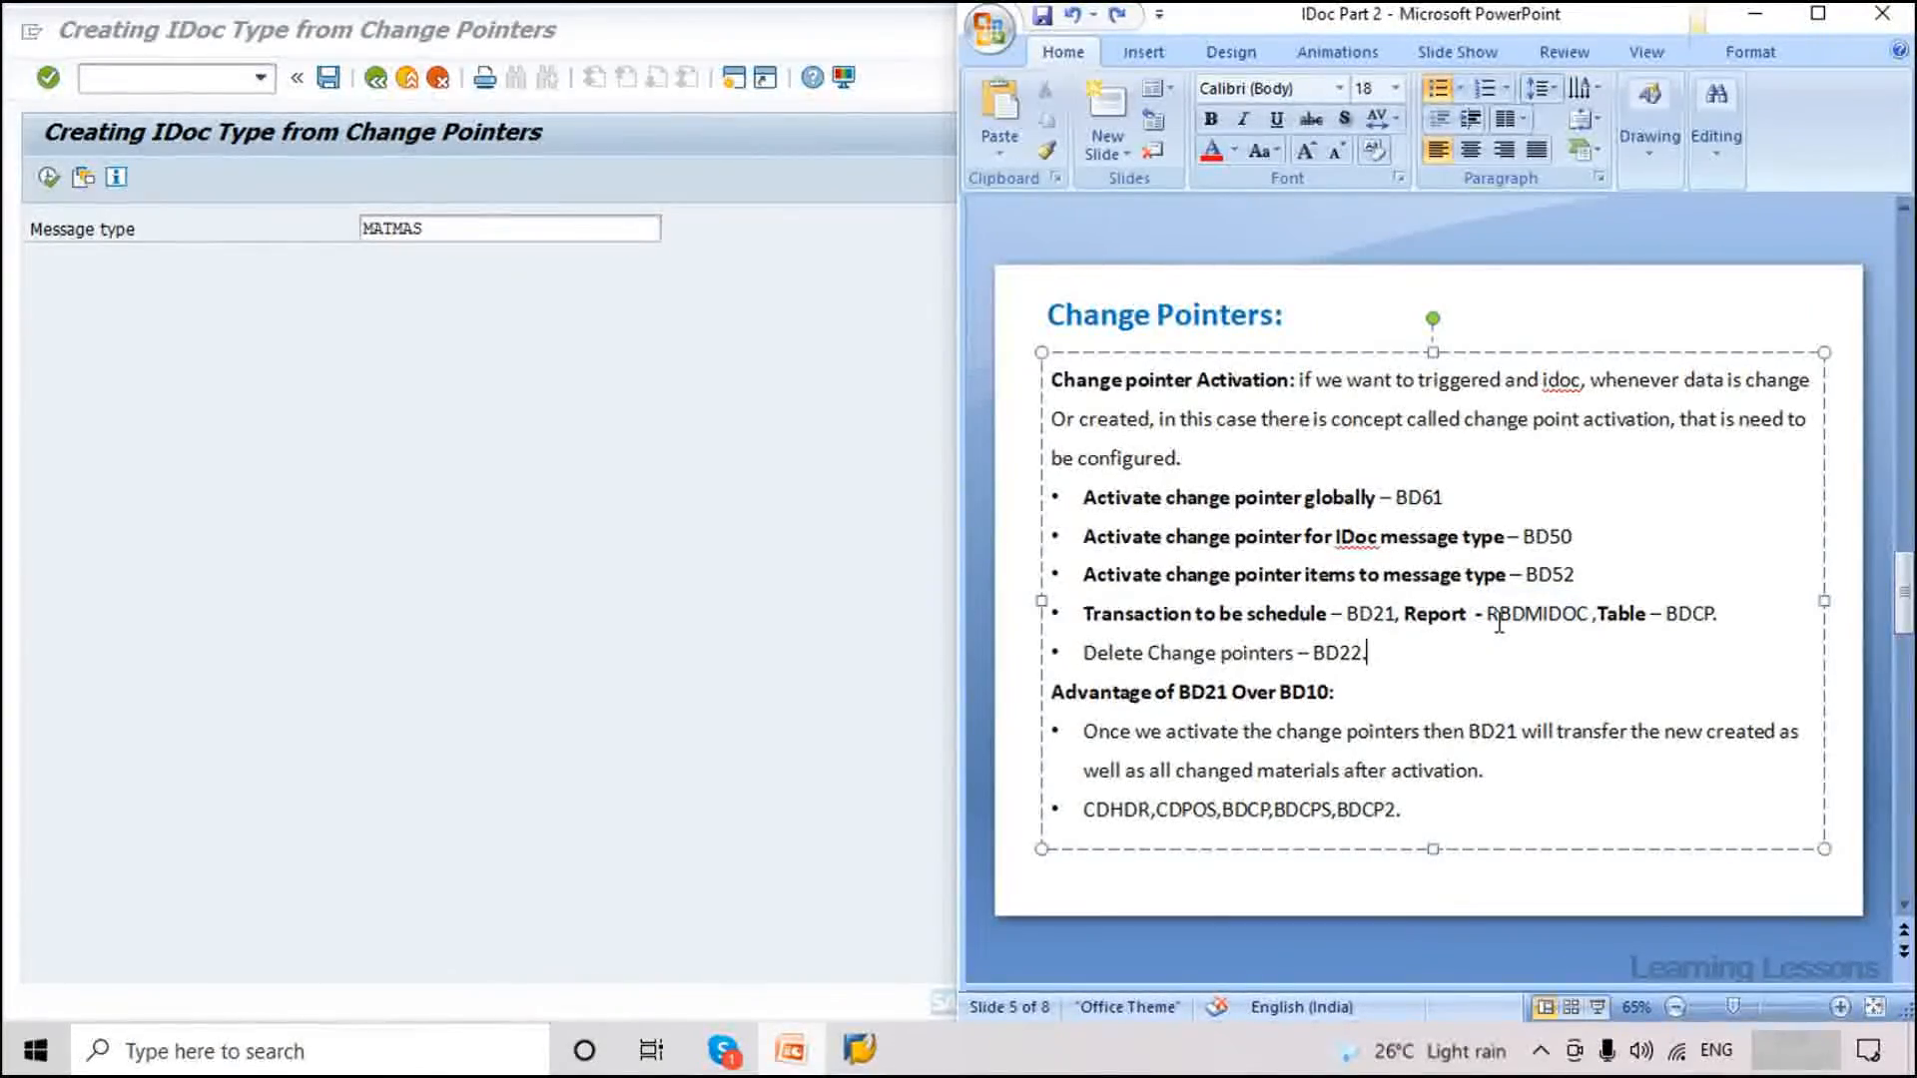
{"action": "left_click_drag", "start_coordinate": [1488, 612], "coordinate": [1588, 614]}
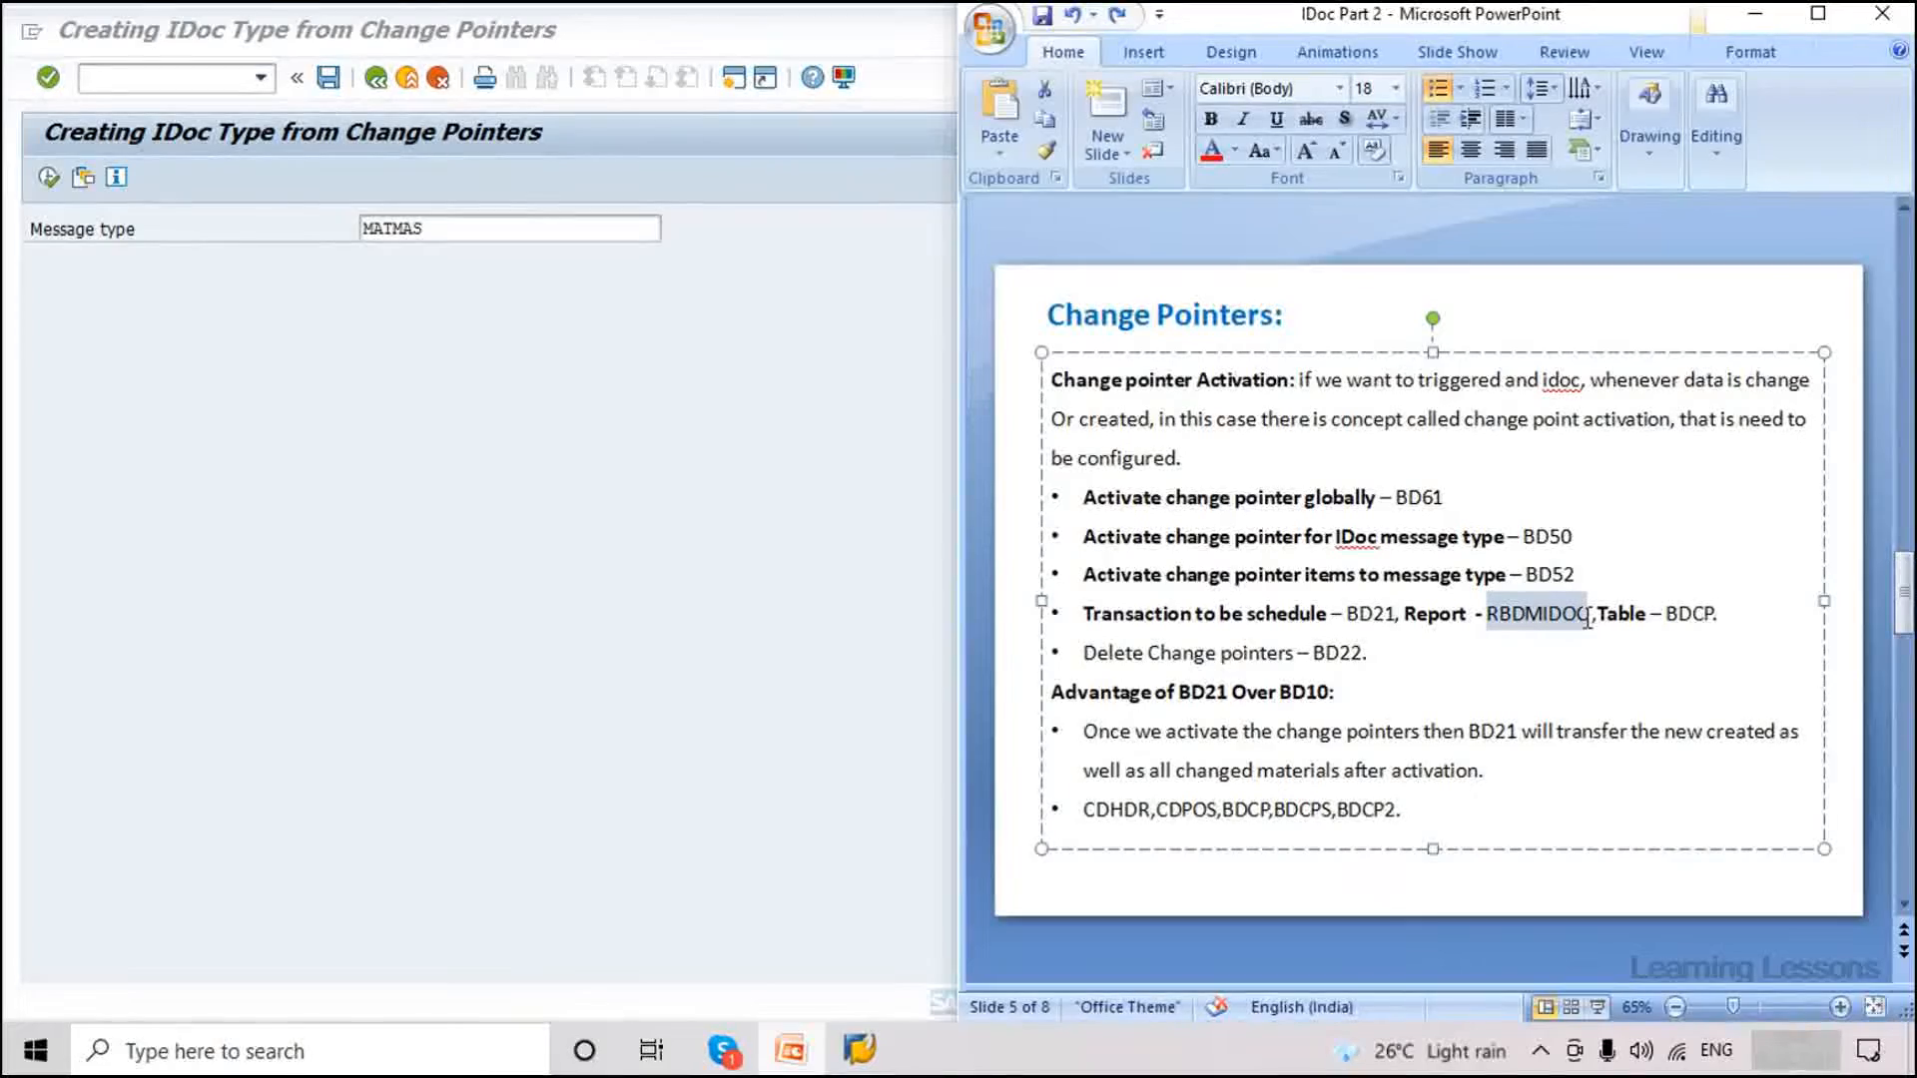
{"action": "left_click", "coordinate": [1519, 617]}
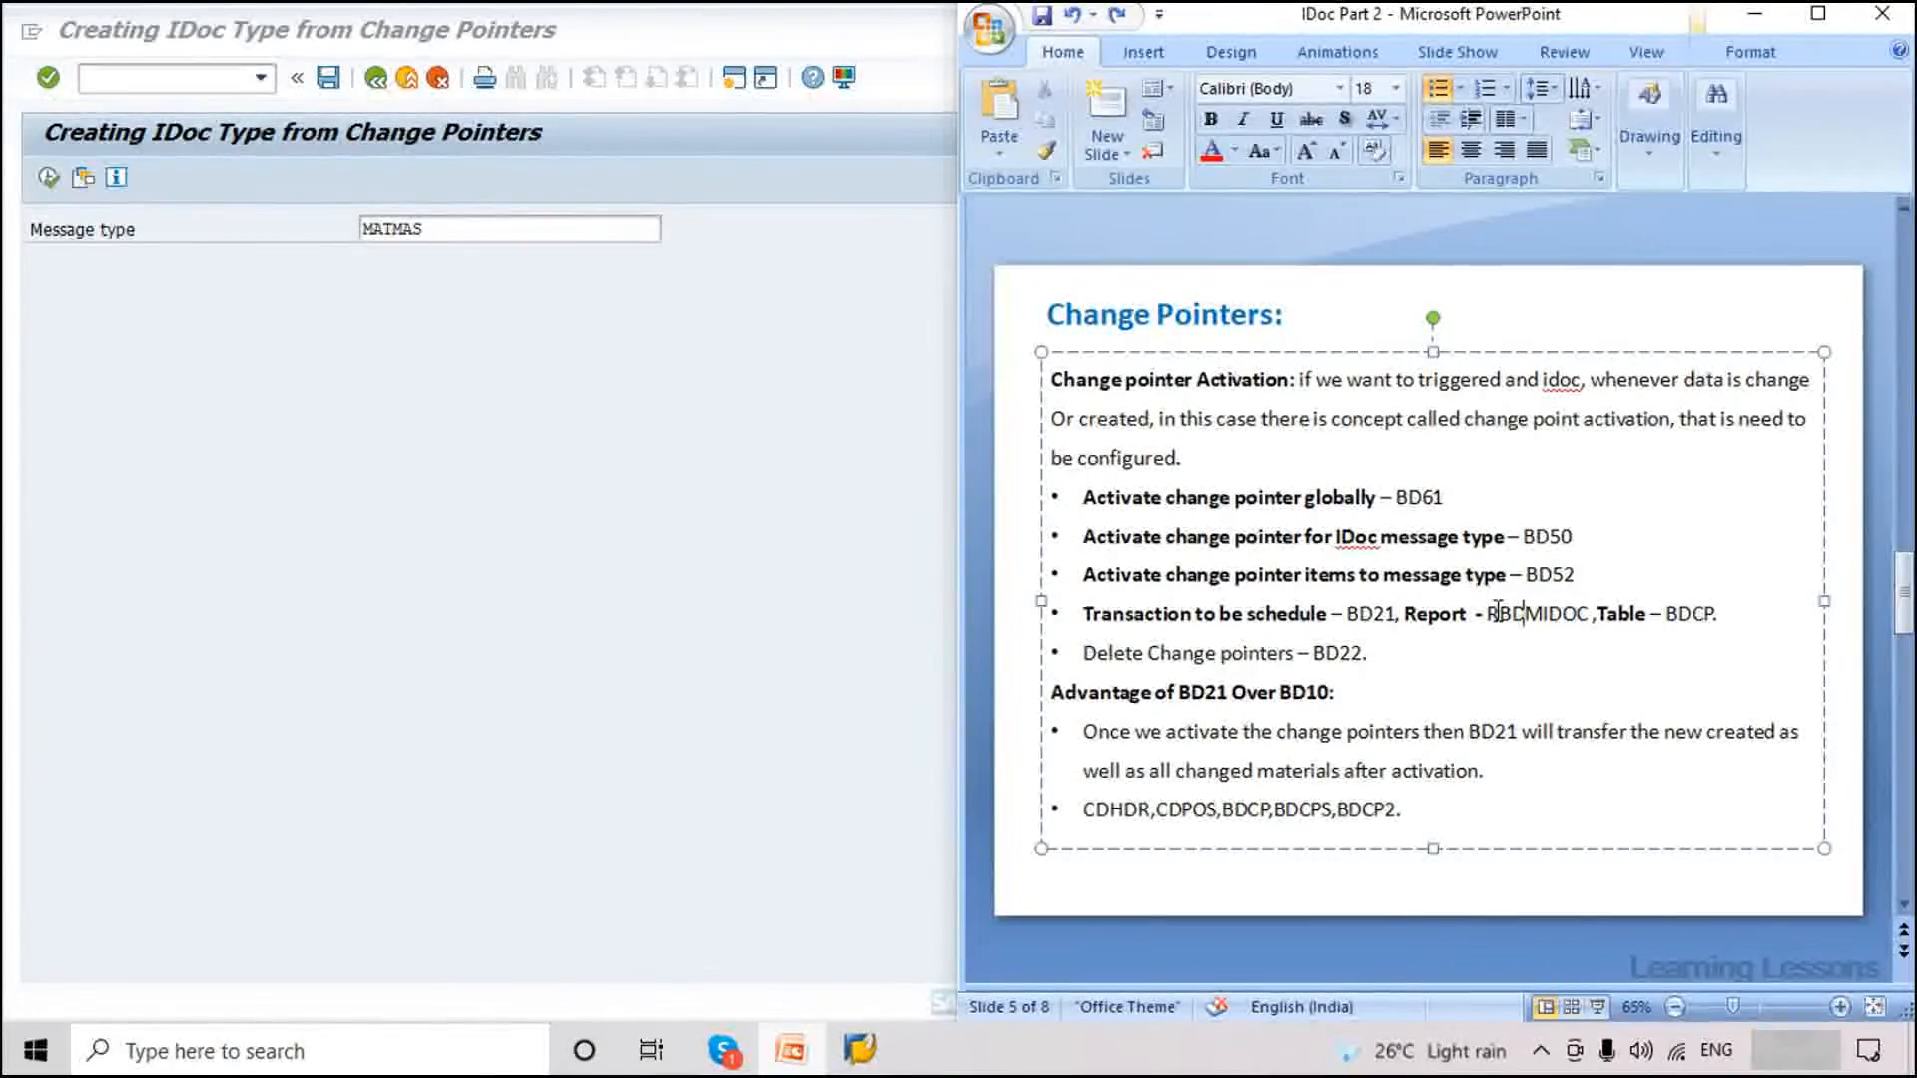
{"action": "left_click_drag", "start_coordinate": [1496, 609], "coordinate": [1576, 613]}
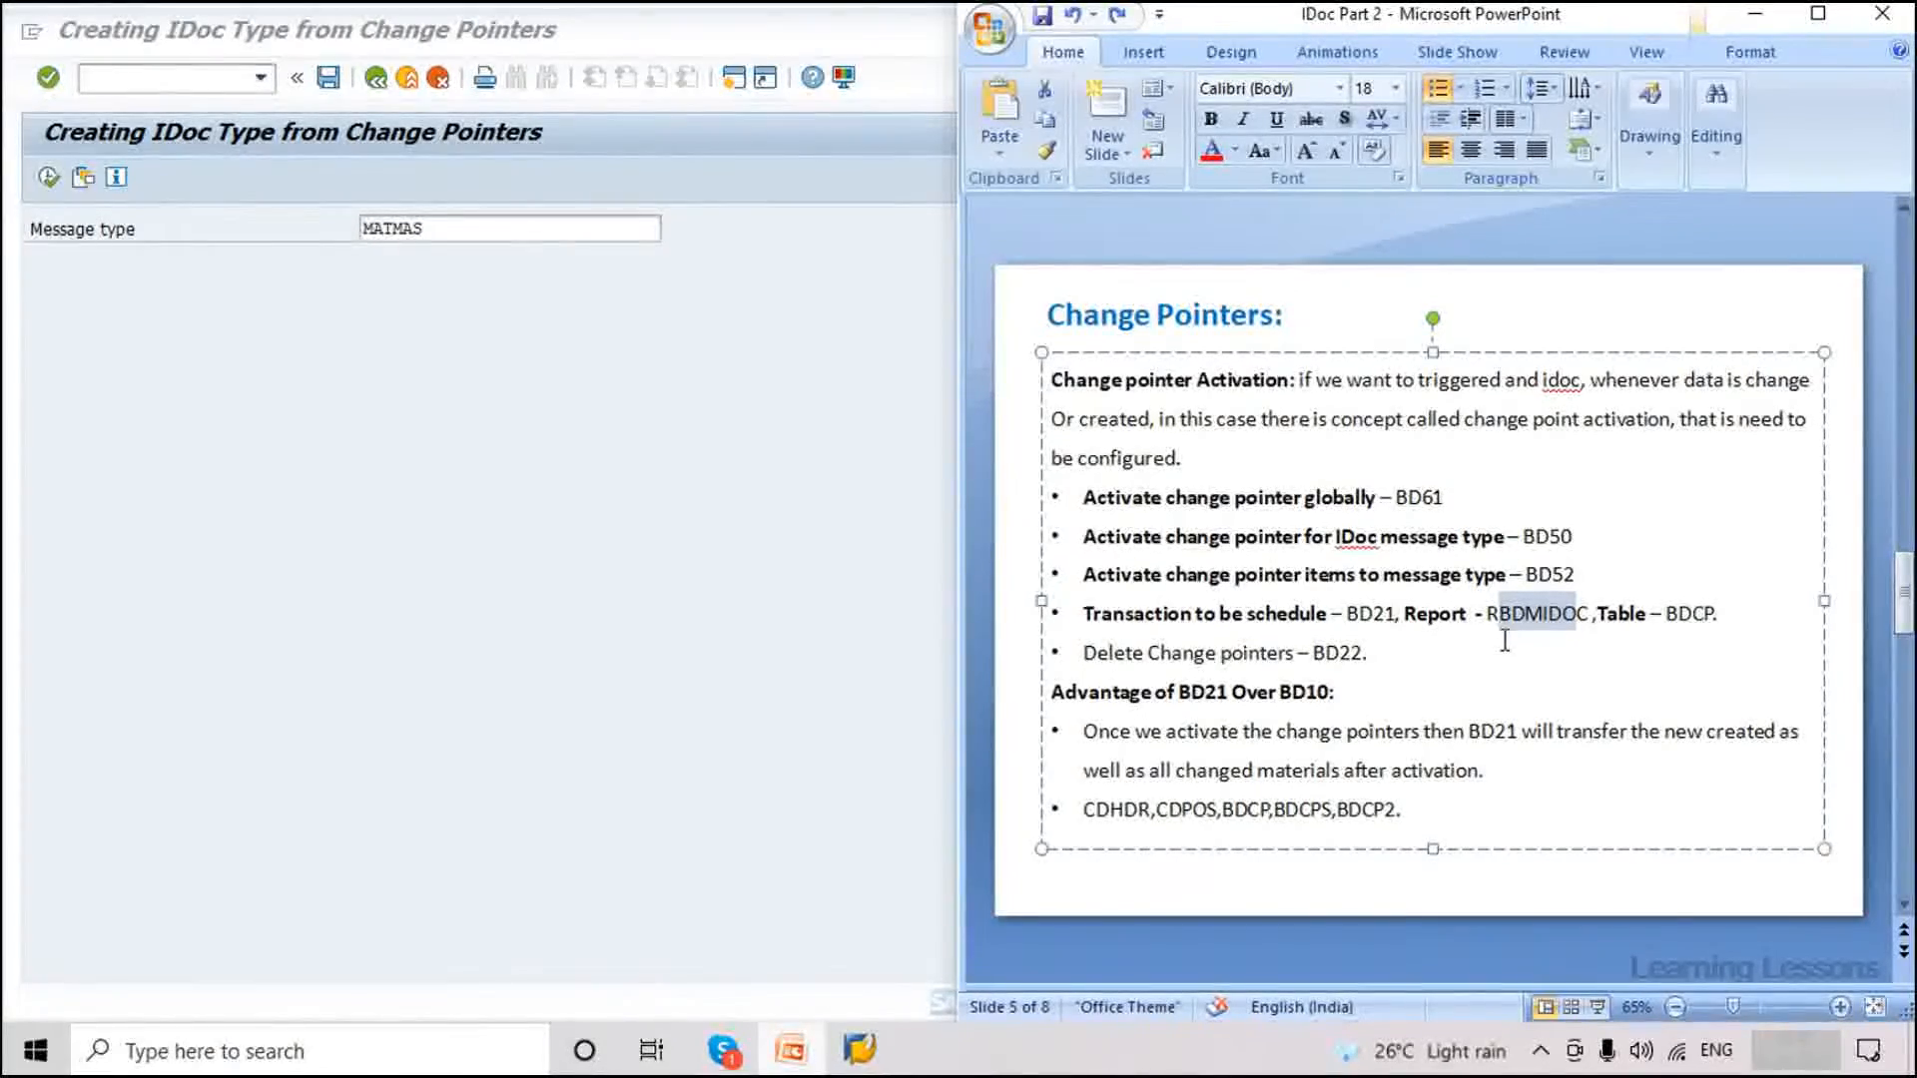
{"action": "left_click_drag", "start_coordinate": [1498, 613], "coordinate": [1563, 606]}
{"action": "left_click", "coordinate": [455, 223]}
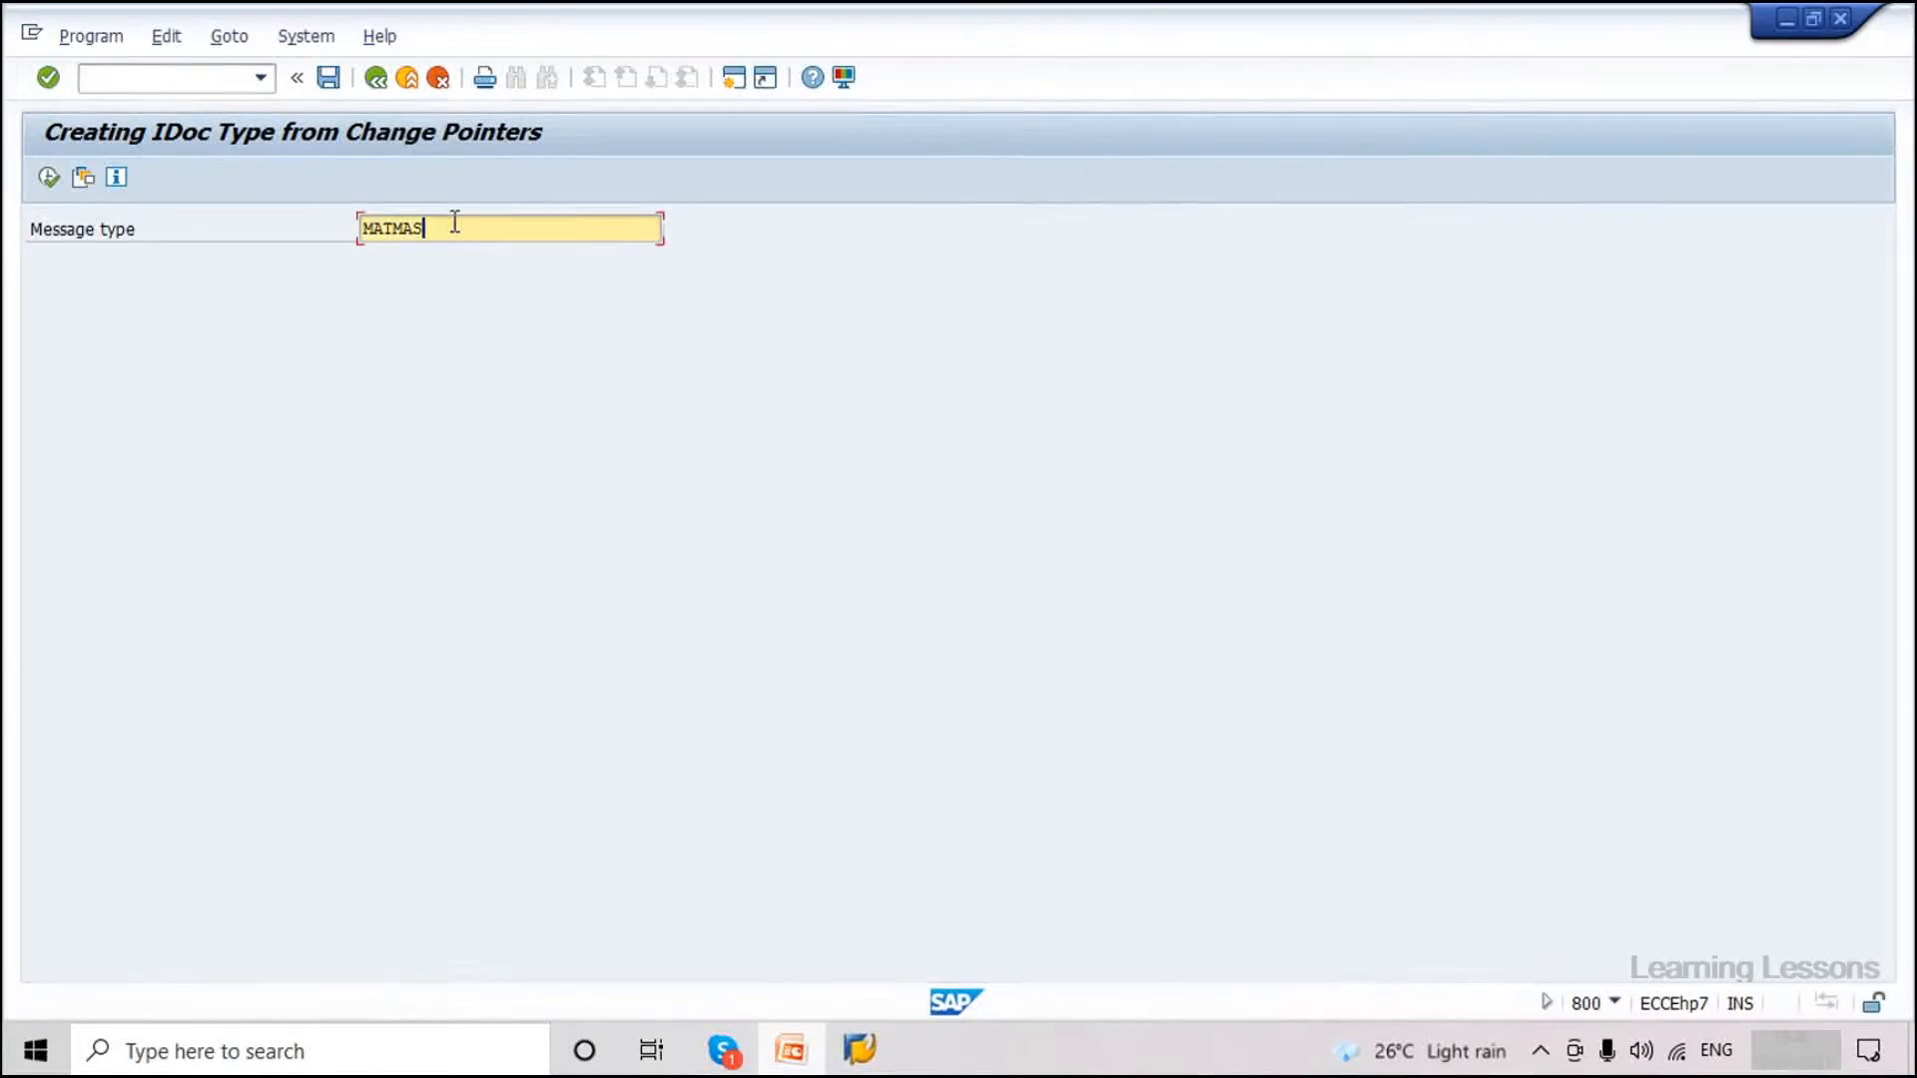
Run BD21 for MATMAS and acknowledge the 3 master IDocs and 3 communication IDocs messages.
{"action": "left_click_drag", "start_coordinate": [464, 226], "coordinate": [360, 232]}
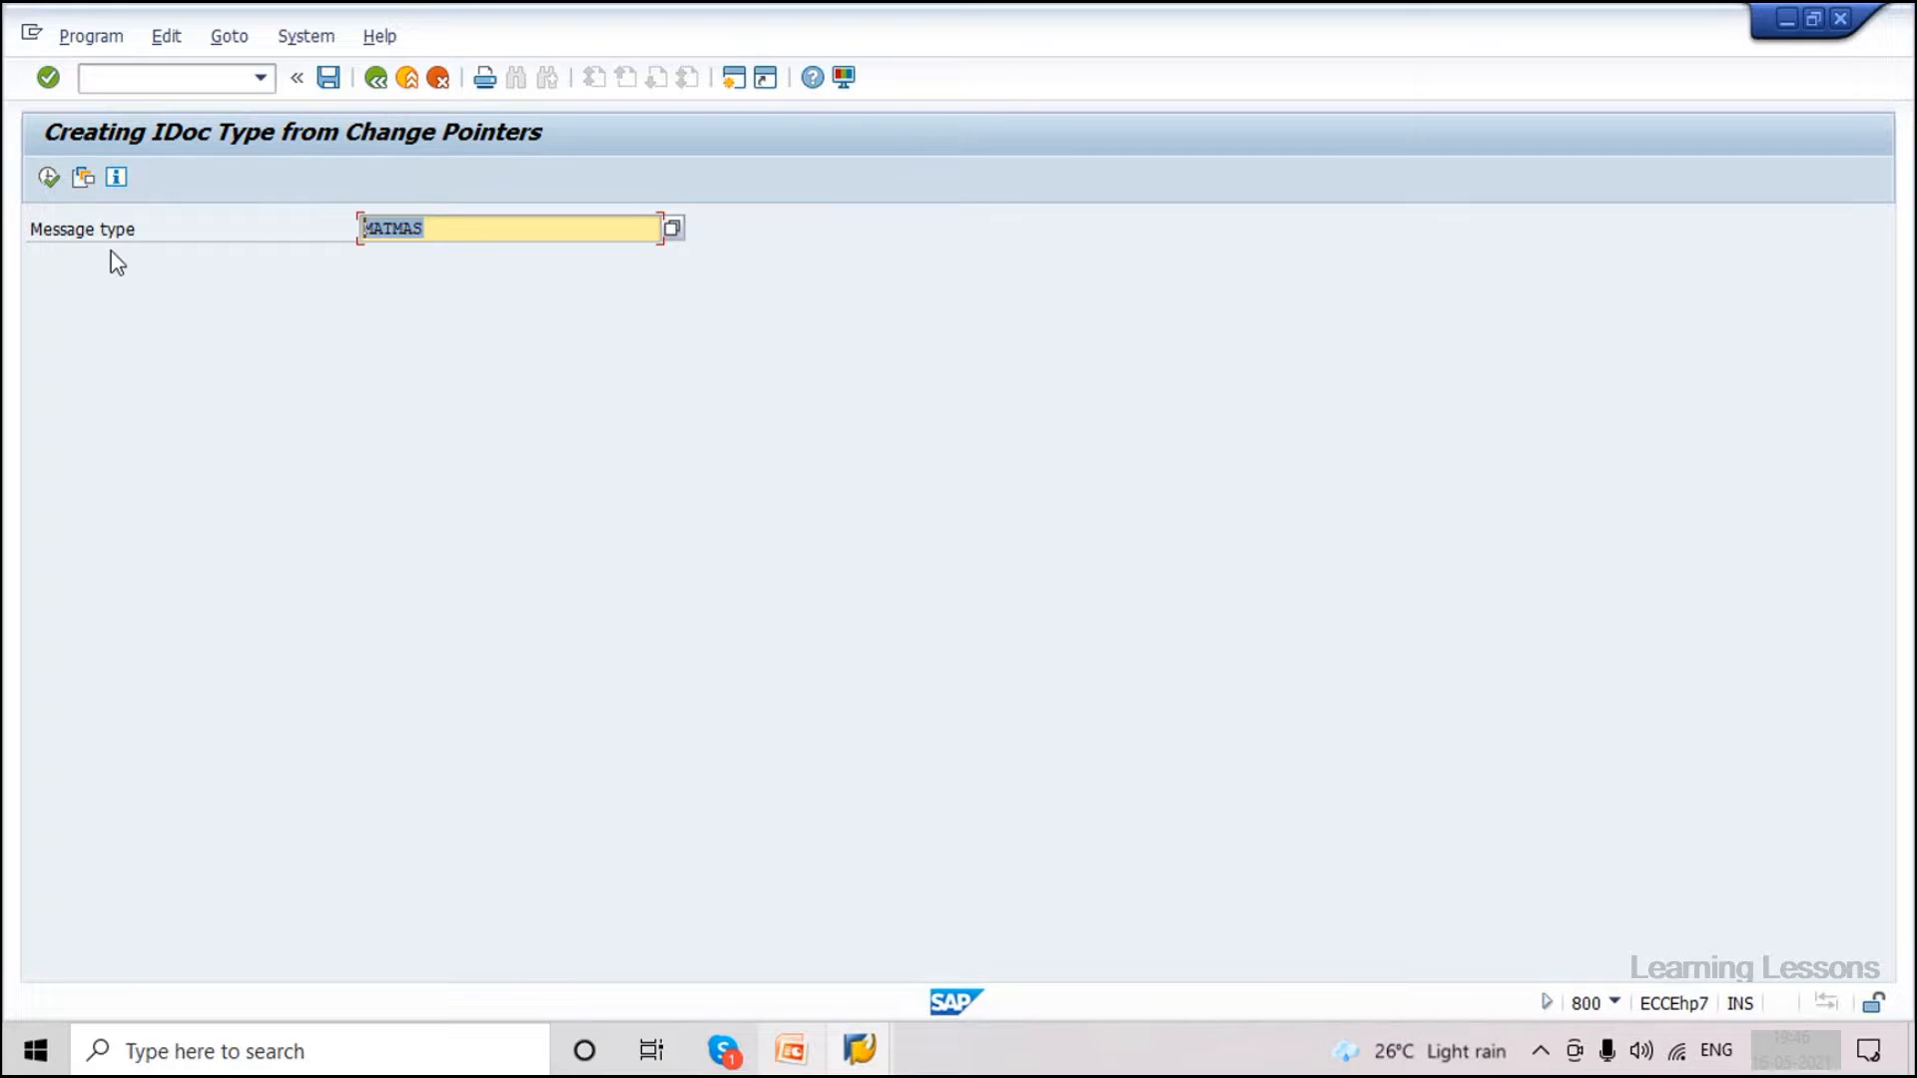
{"action": "left_click", "coordinate": [48, 178]}
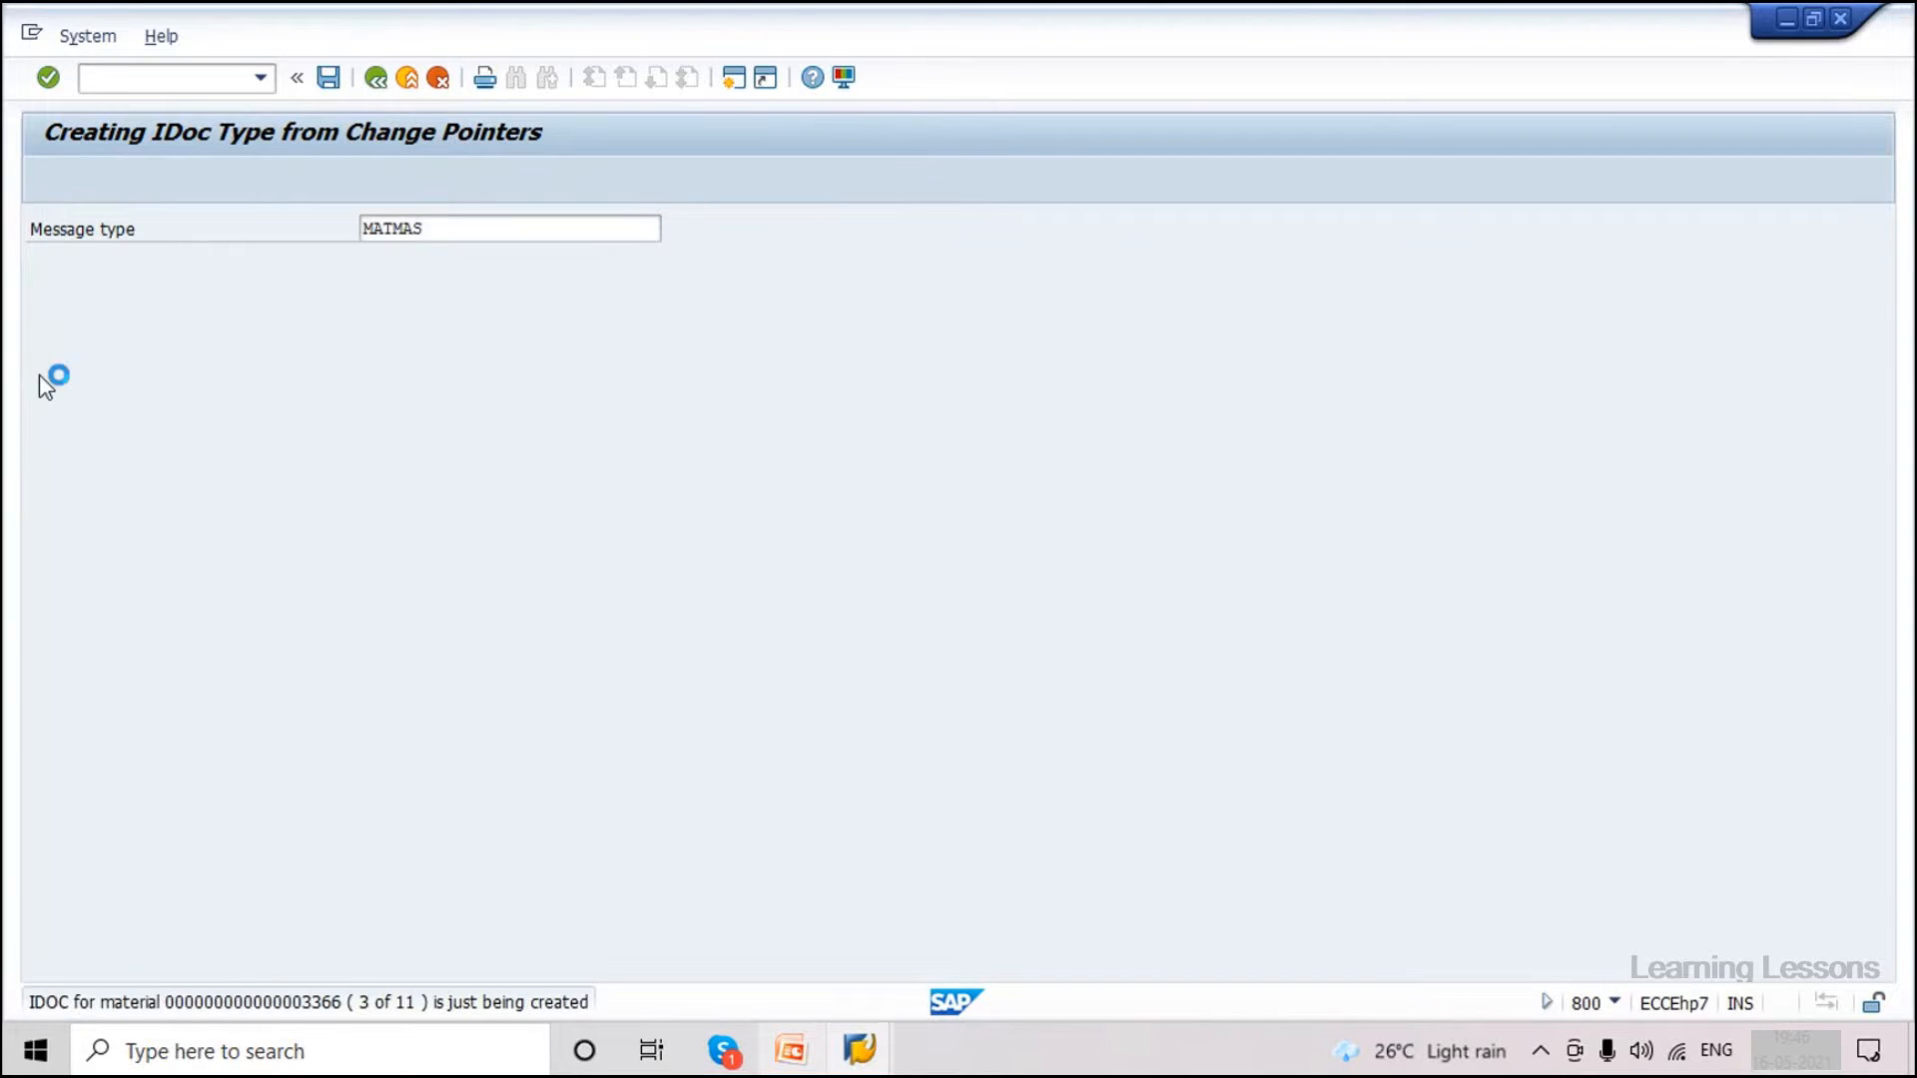
{"action": "left_click_drag", "start_coordinate": [185, 673], "coordinate": [558, 705]}
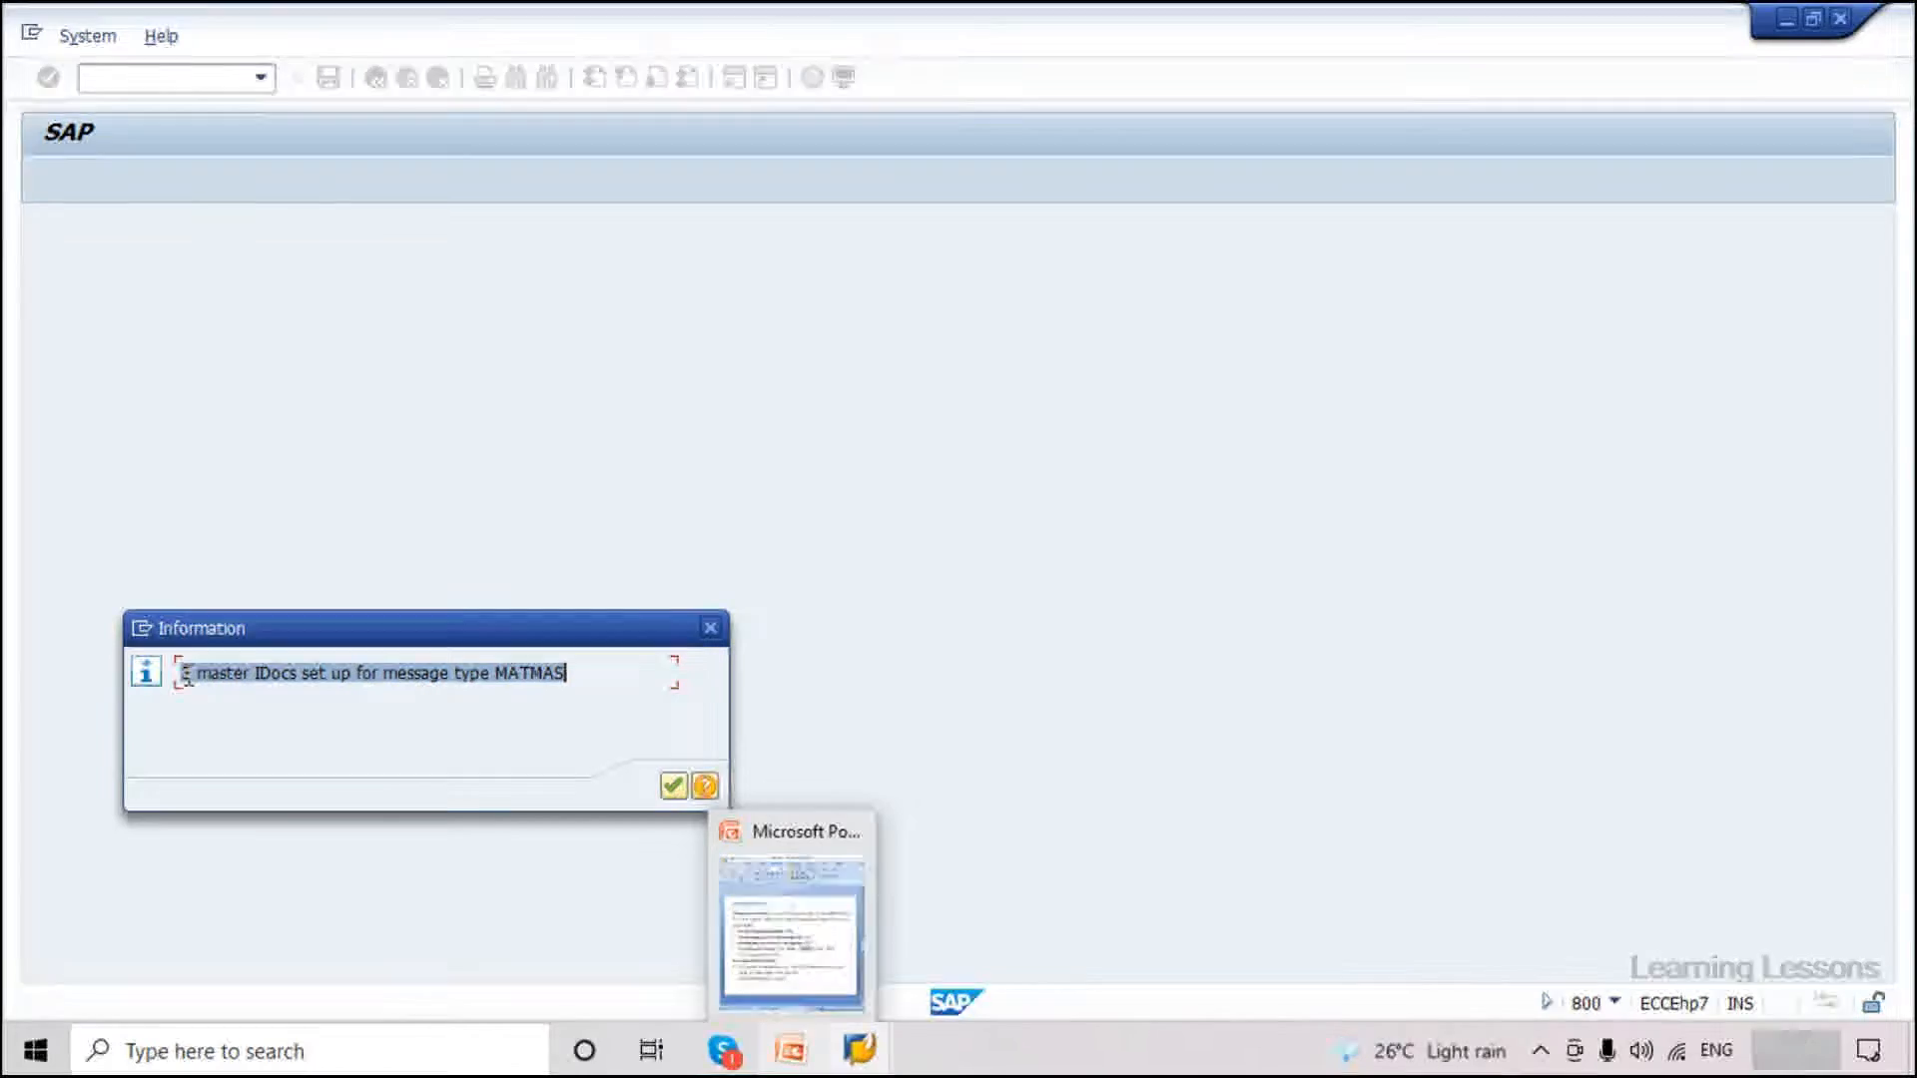
{"action": "left_click", "coordinate": [675, 789]}
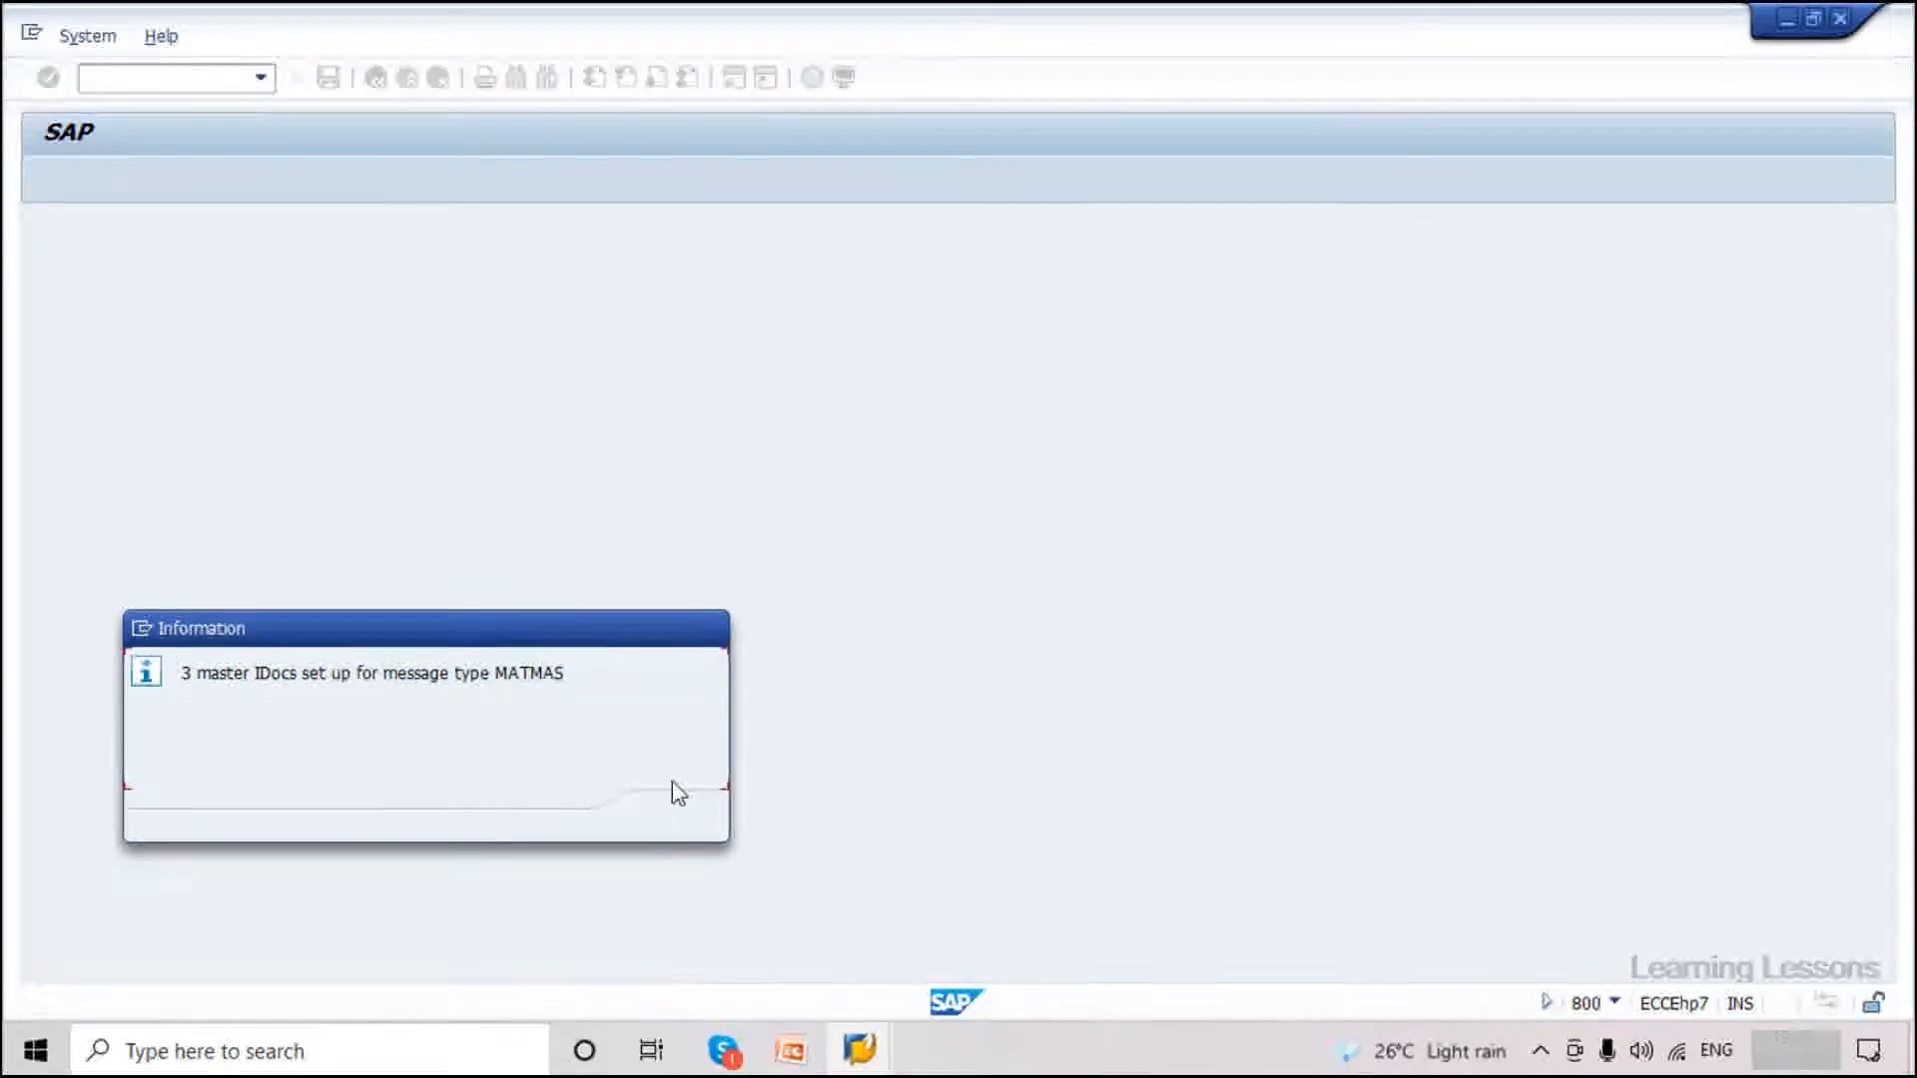
{"action": "left_click_drag", "start_coordinate": [181, 673], "coordinate": [424, 673]}
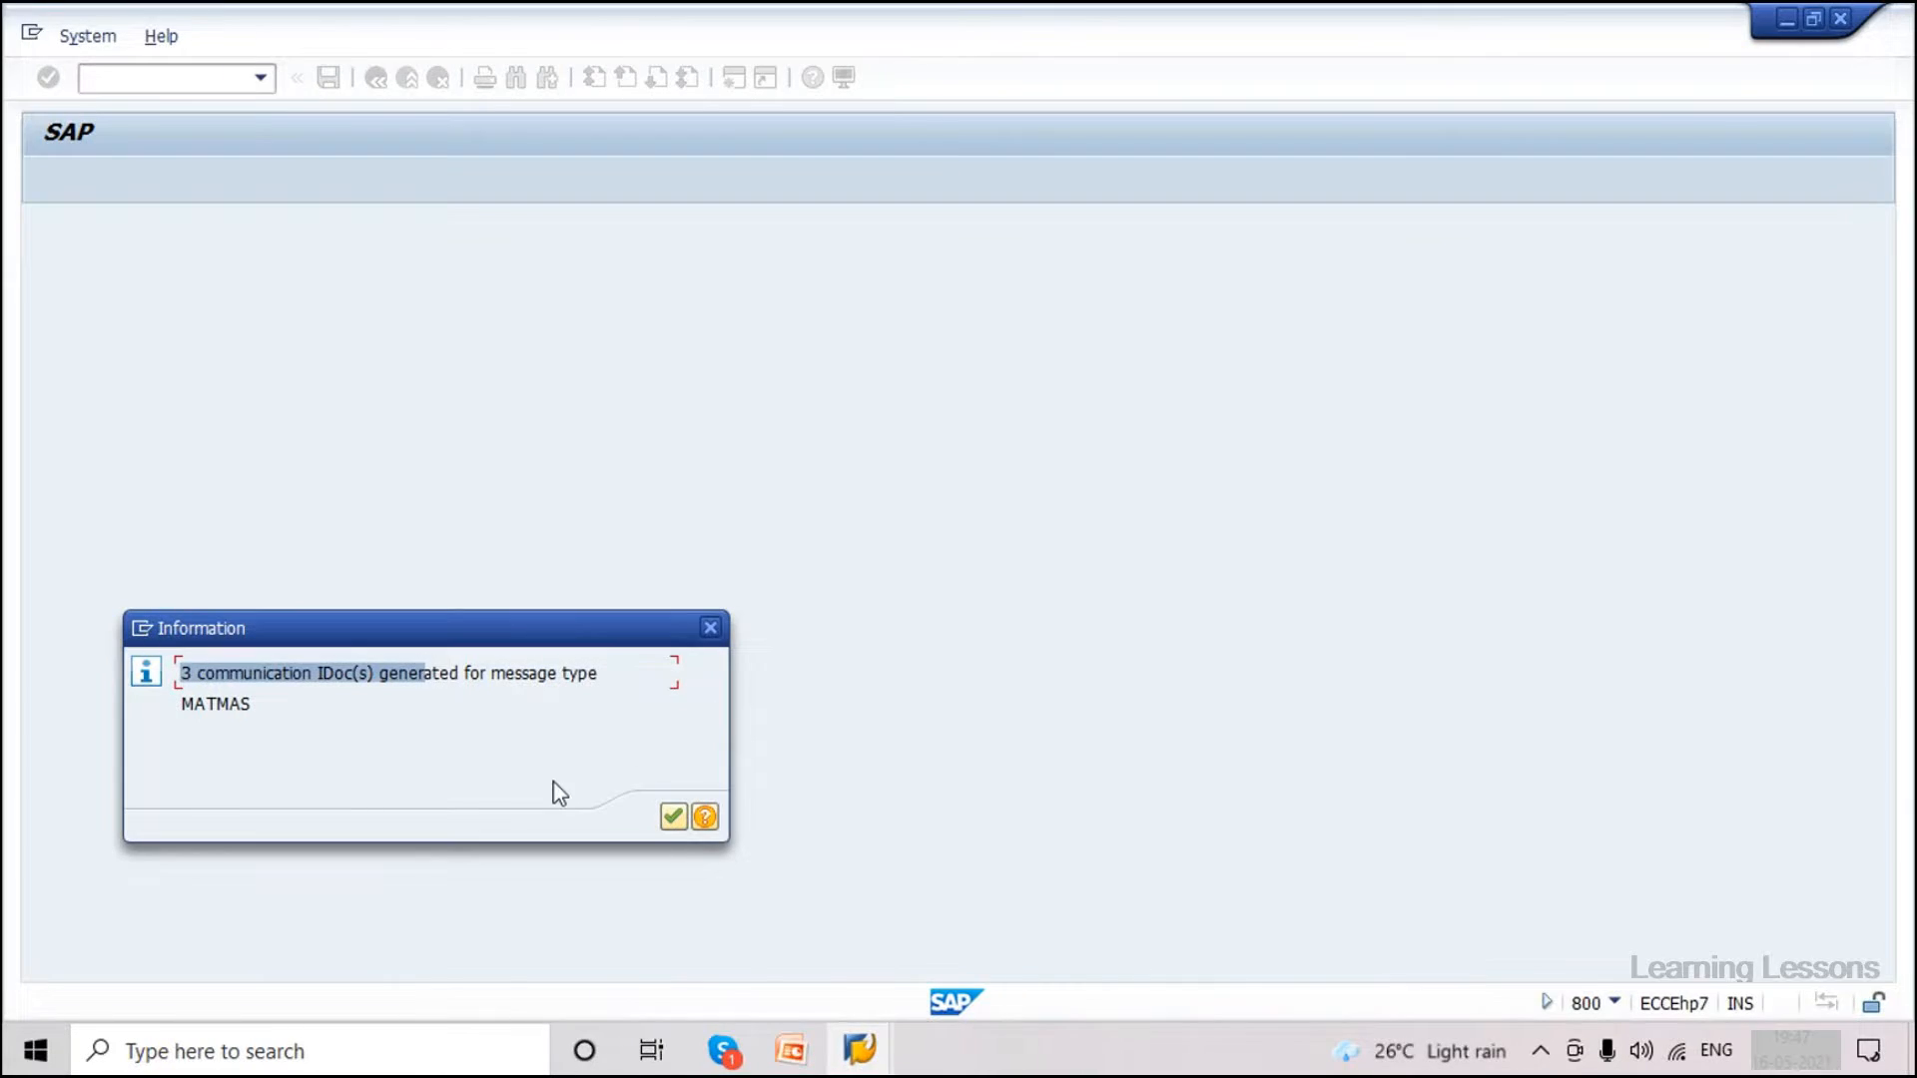
{"action": "left_click", "coordinate": [673, 820]}
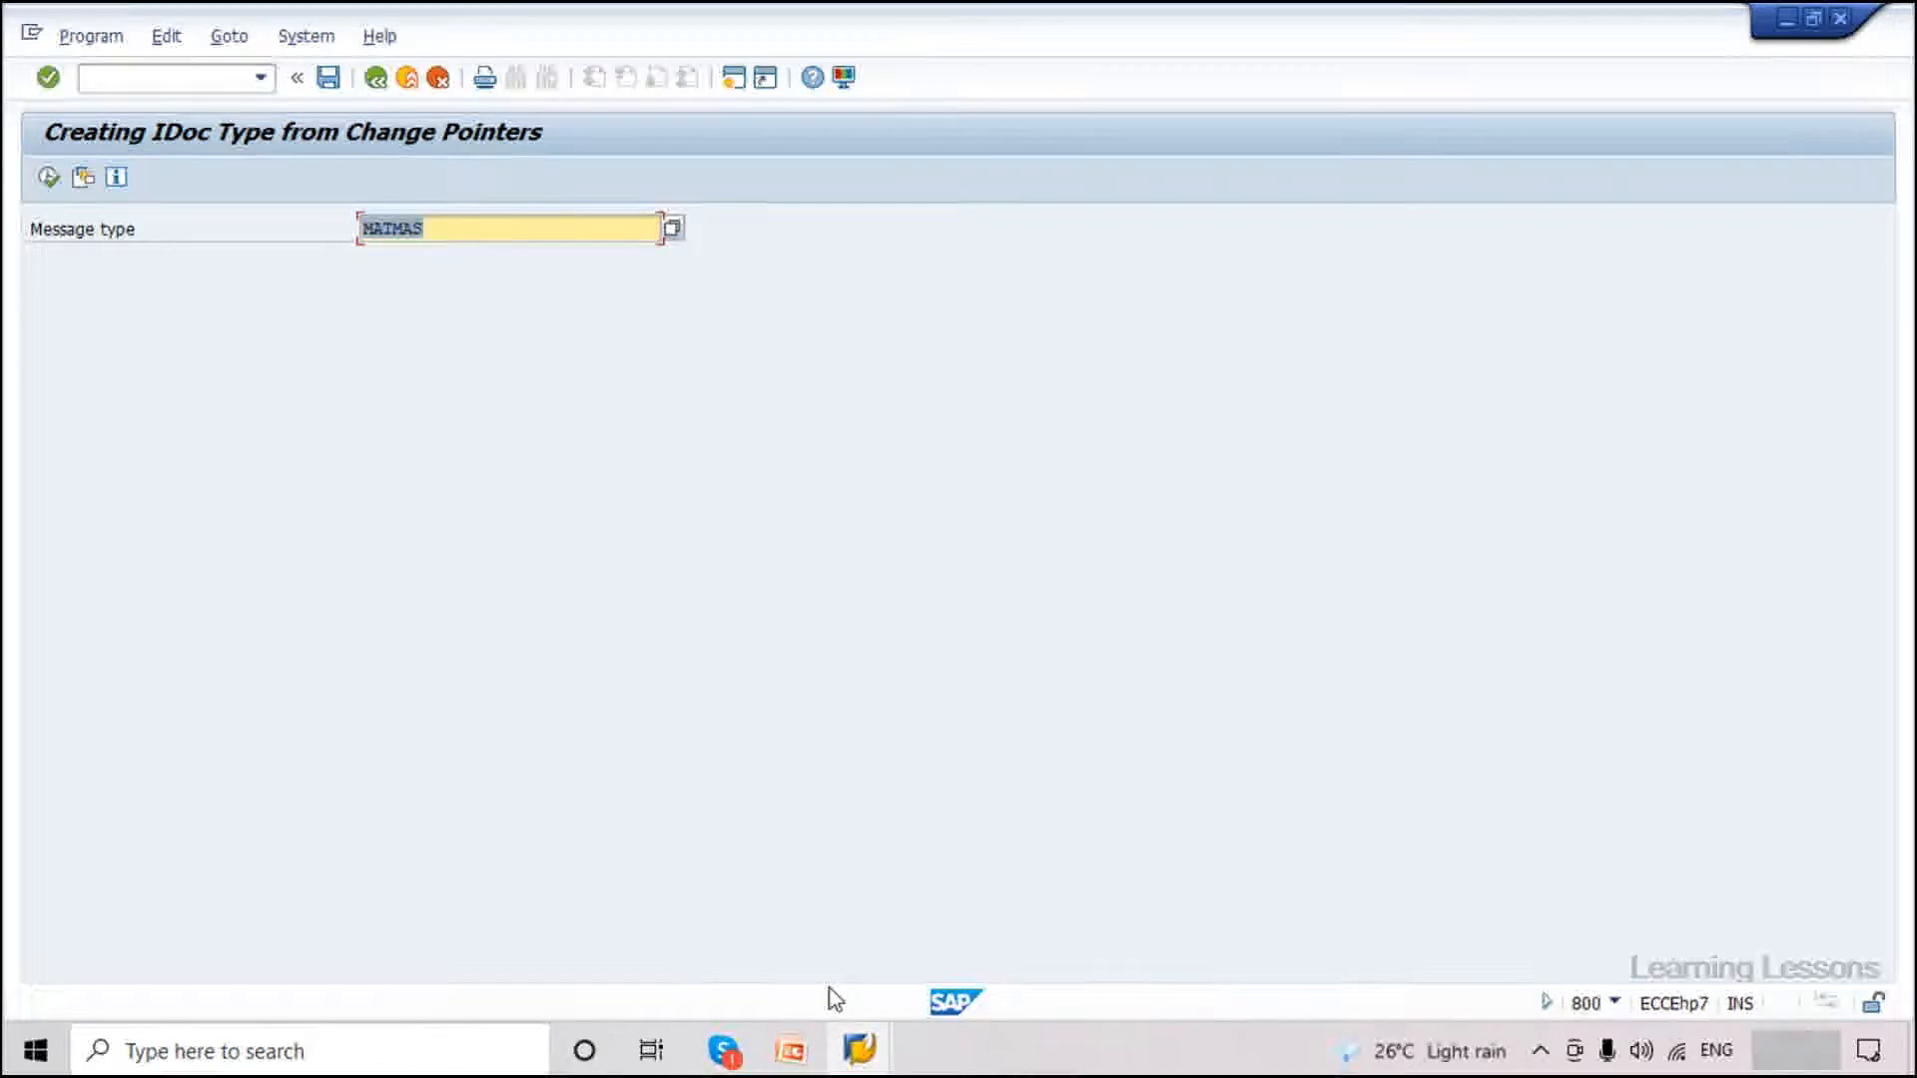
{"action": "left_click", "coordinate": [861, 1049]}
Log on to client 810 as an additional logon, choosing to continue with it.
{"action": "left_click", "coordinate": [692, 912]}
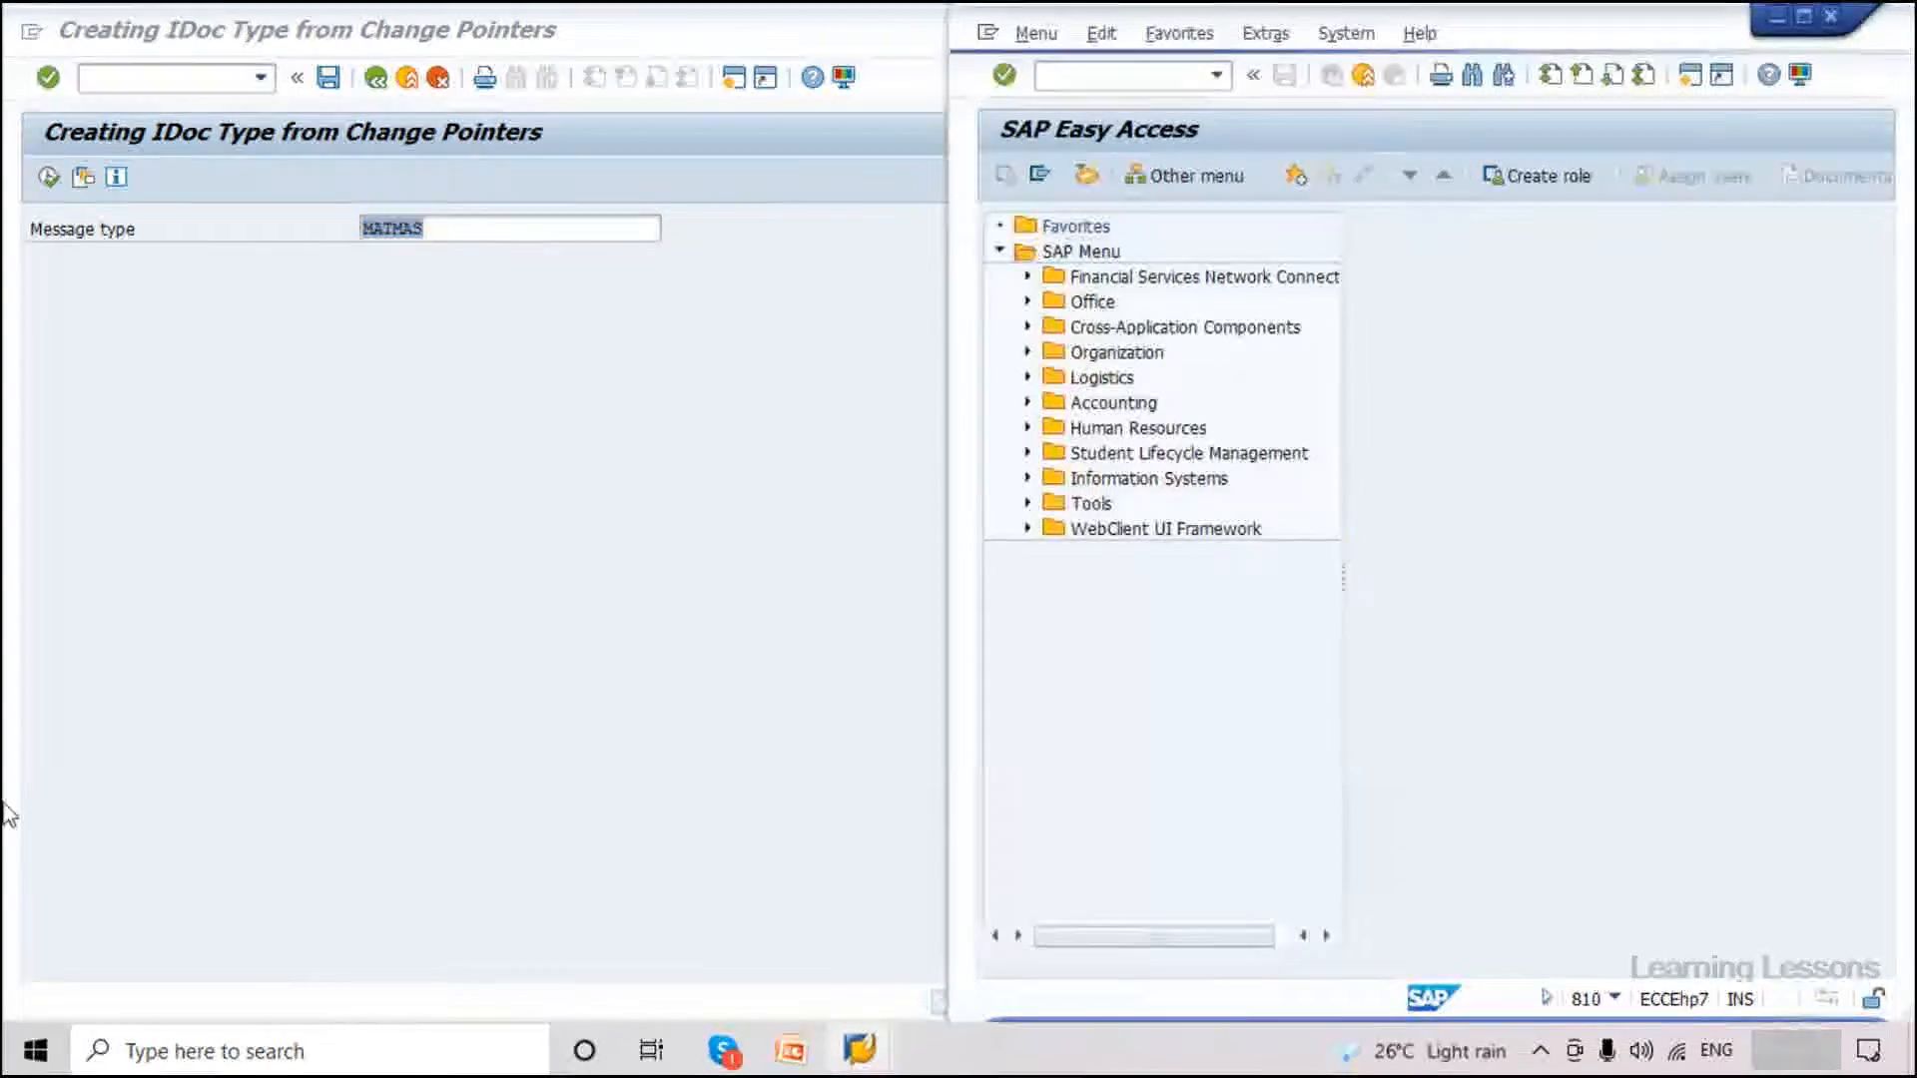
{"action": "left_click", "coordinate": [850, 1029]}
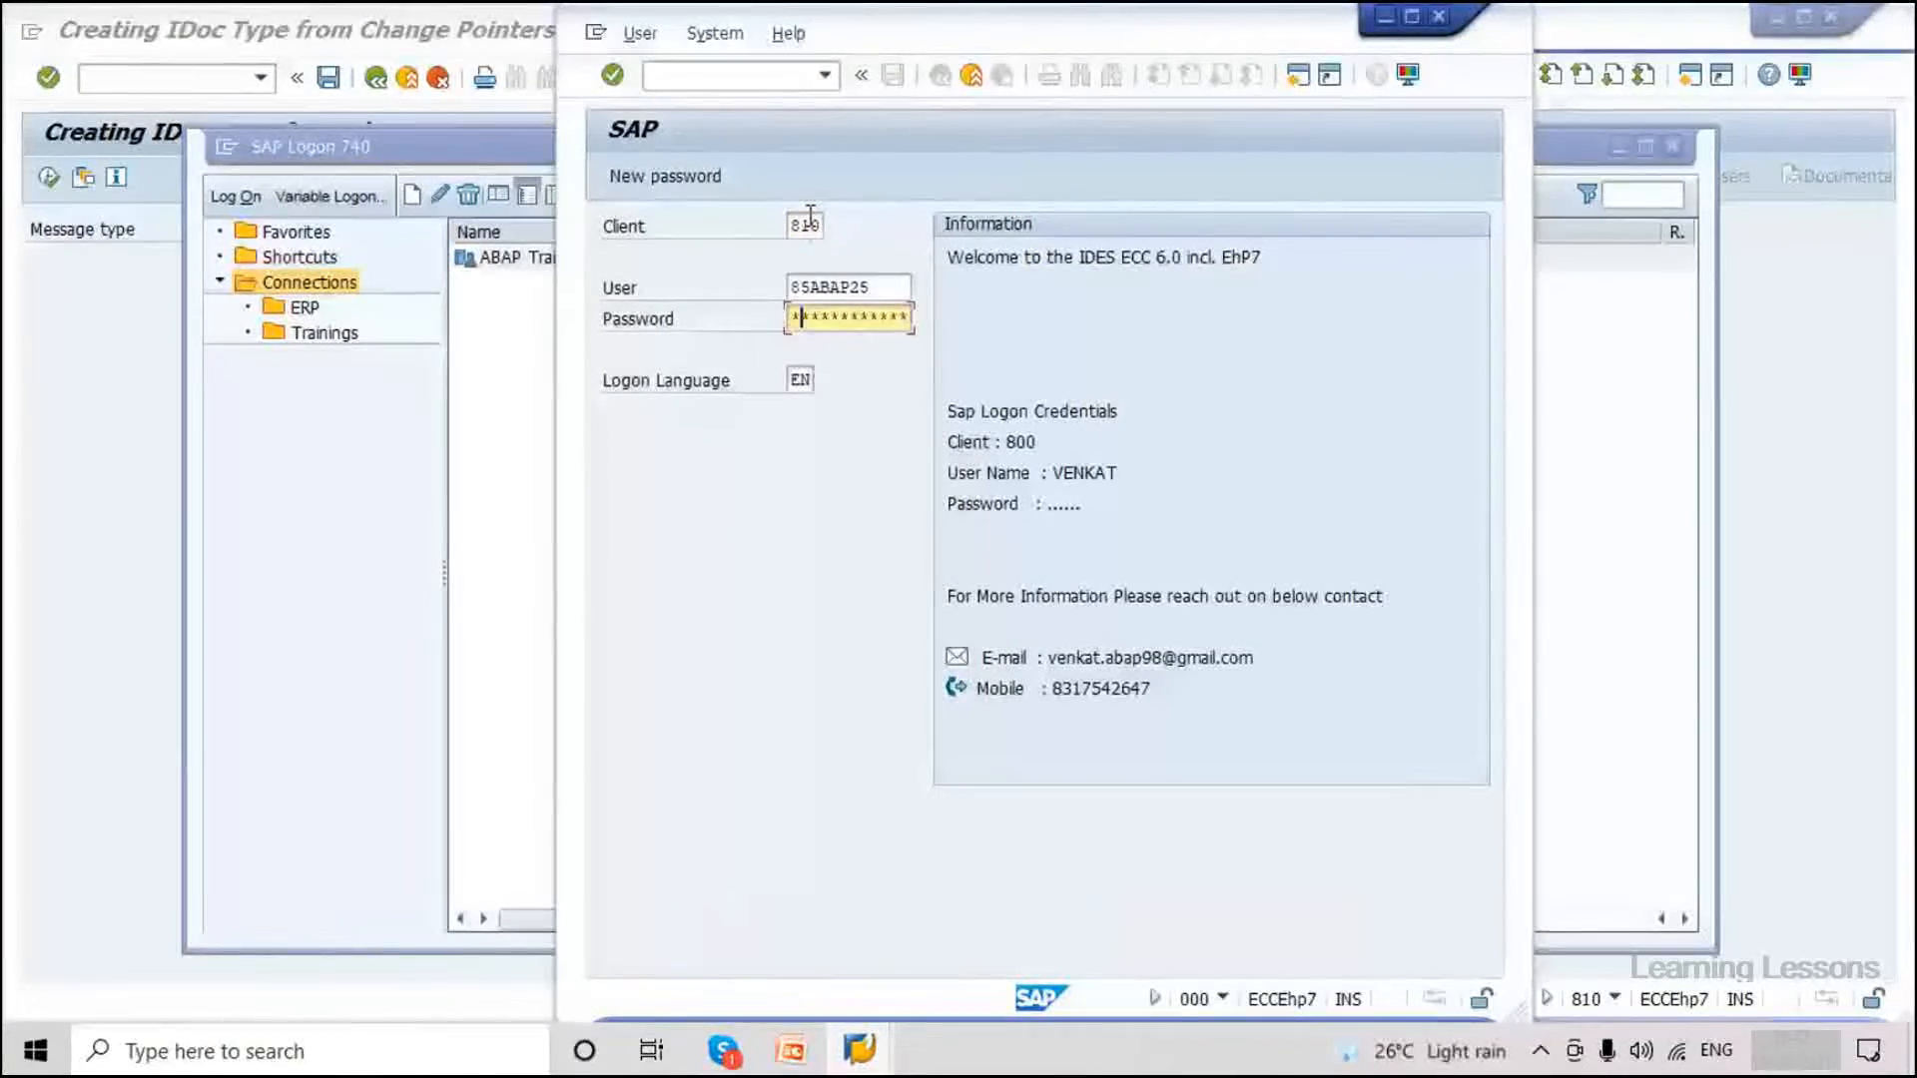
{"action": "key", "text": "Return"}
{"action": "left_click", "coordinate": [911, 794]}
{"action": "left_click", "coordinate": [1443, 969]}
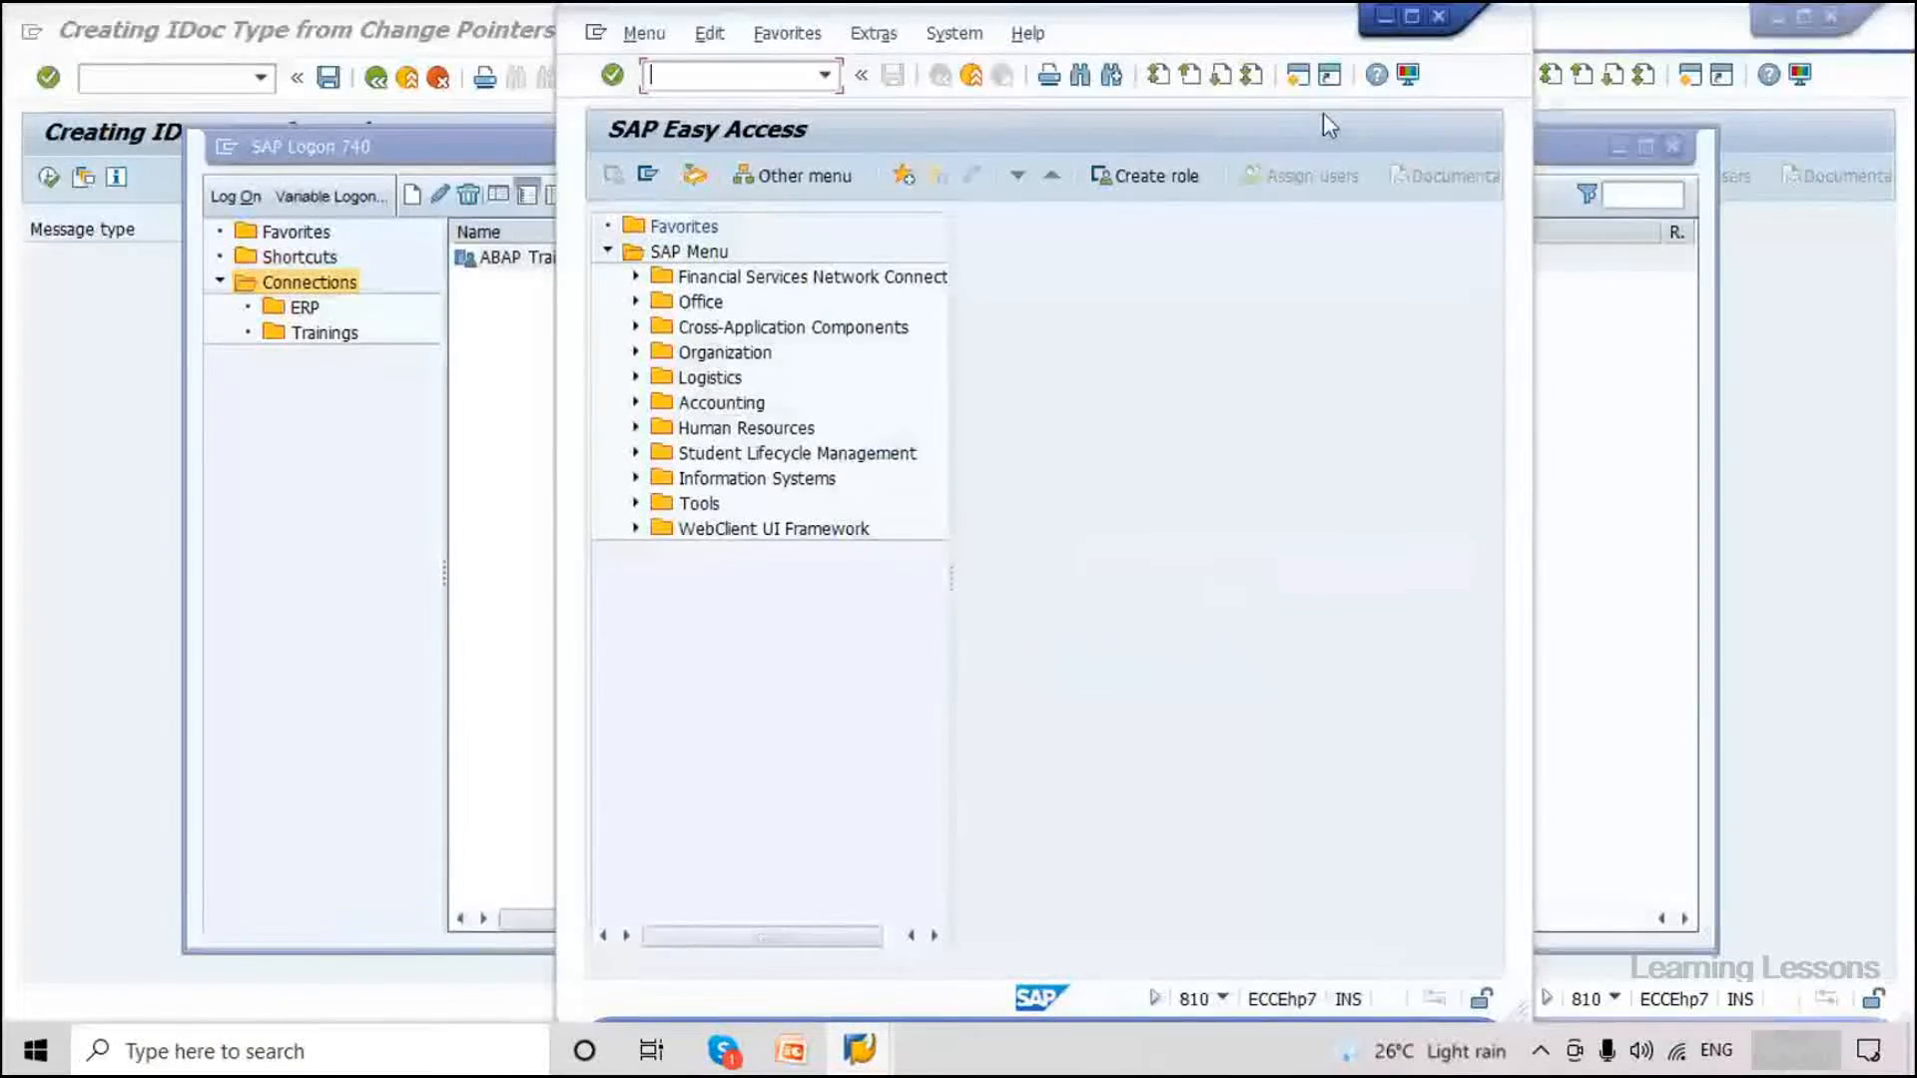
Snap client 810 Easy Access to the right half and client 800 to the left.
{"action": "key", "text": "super+Right"}
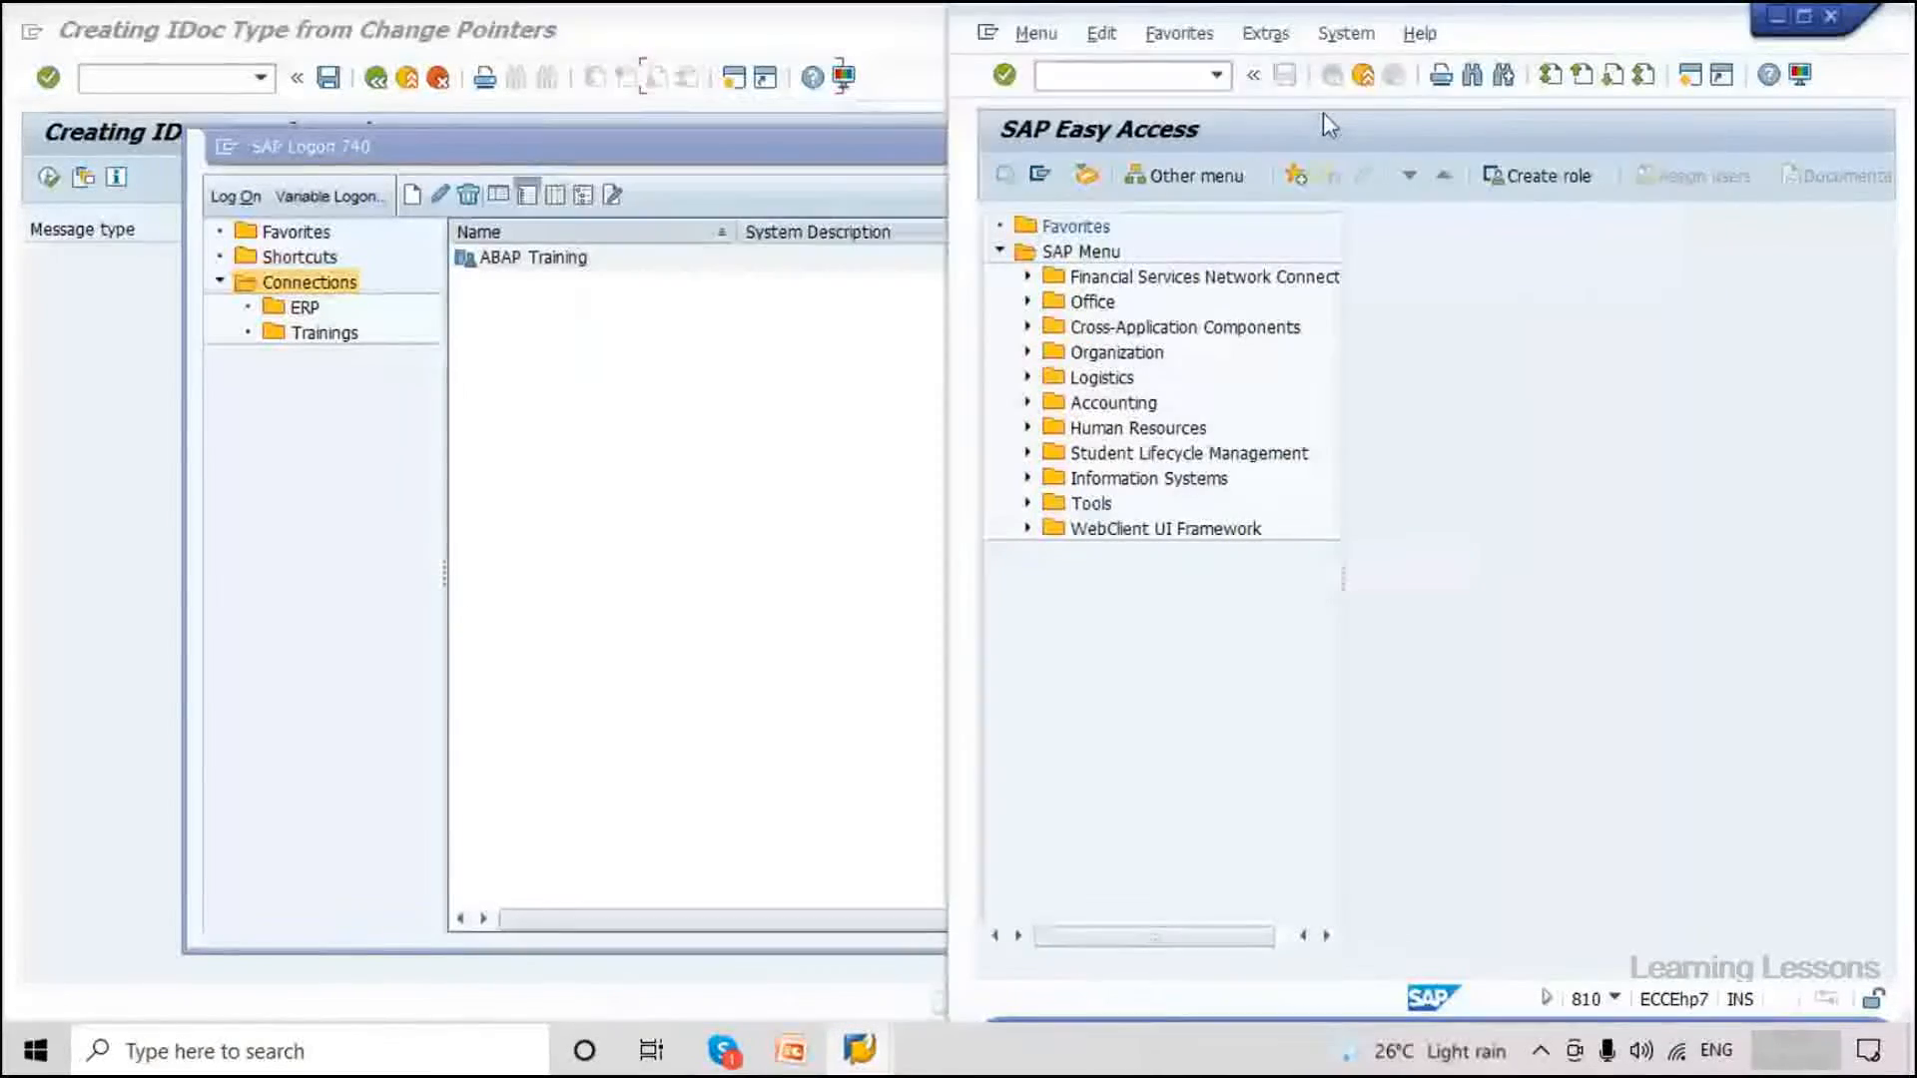
{"action": "left_click", "coordinate": [712, 303]}
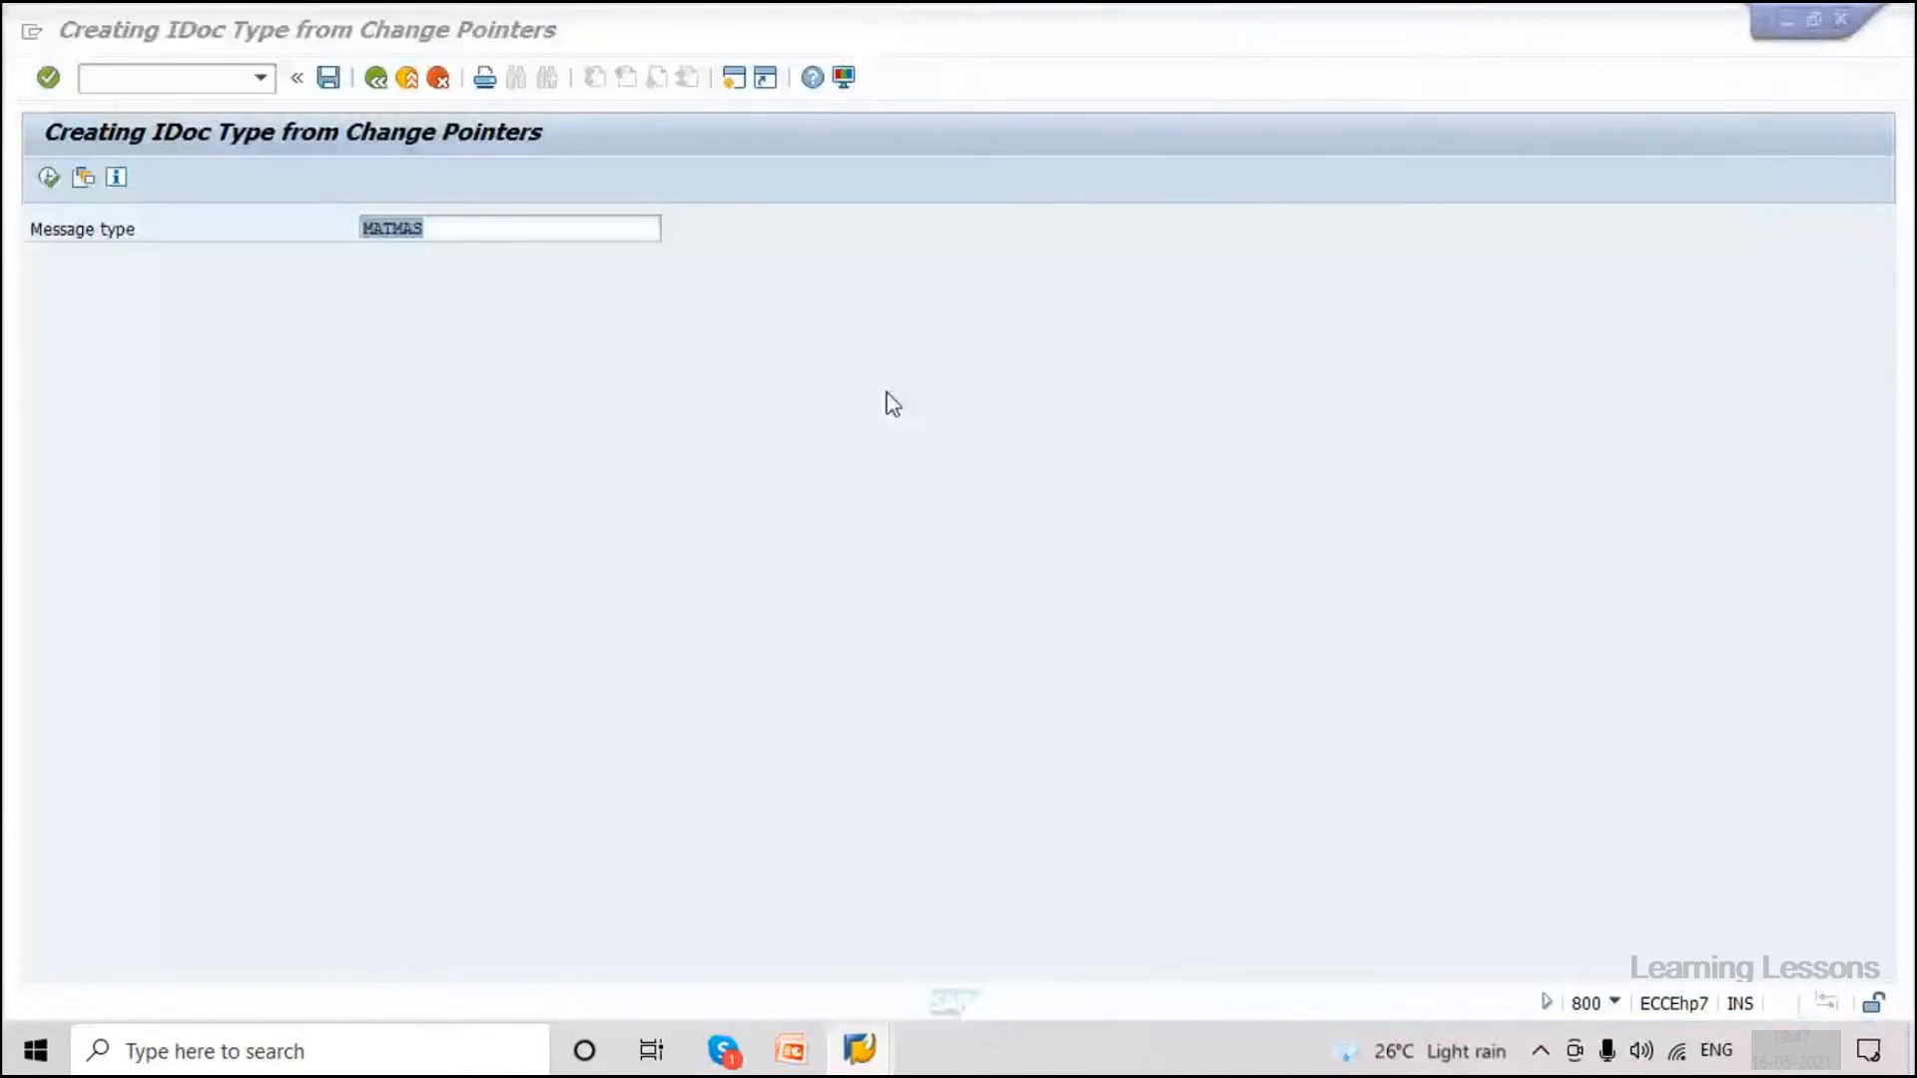
{"action": "key", "text": "super+Left"}
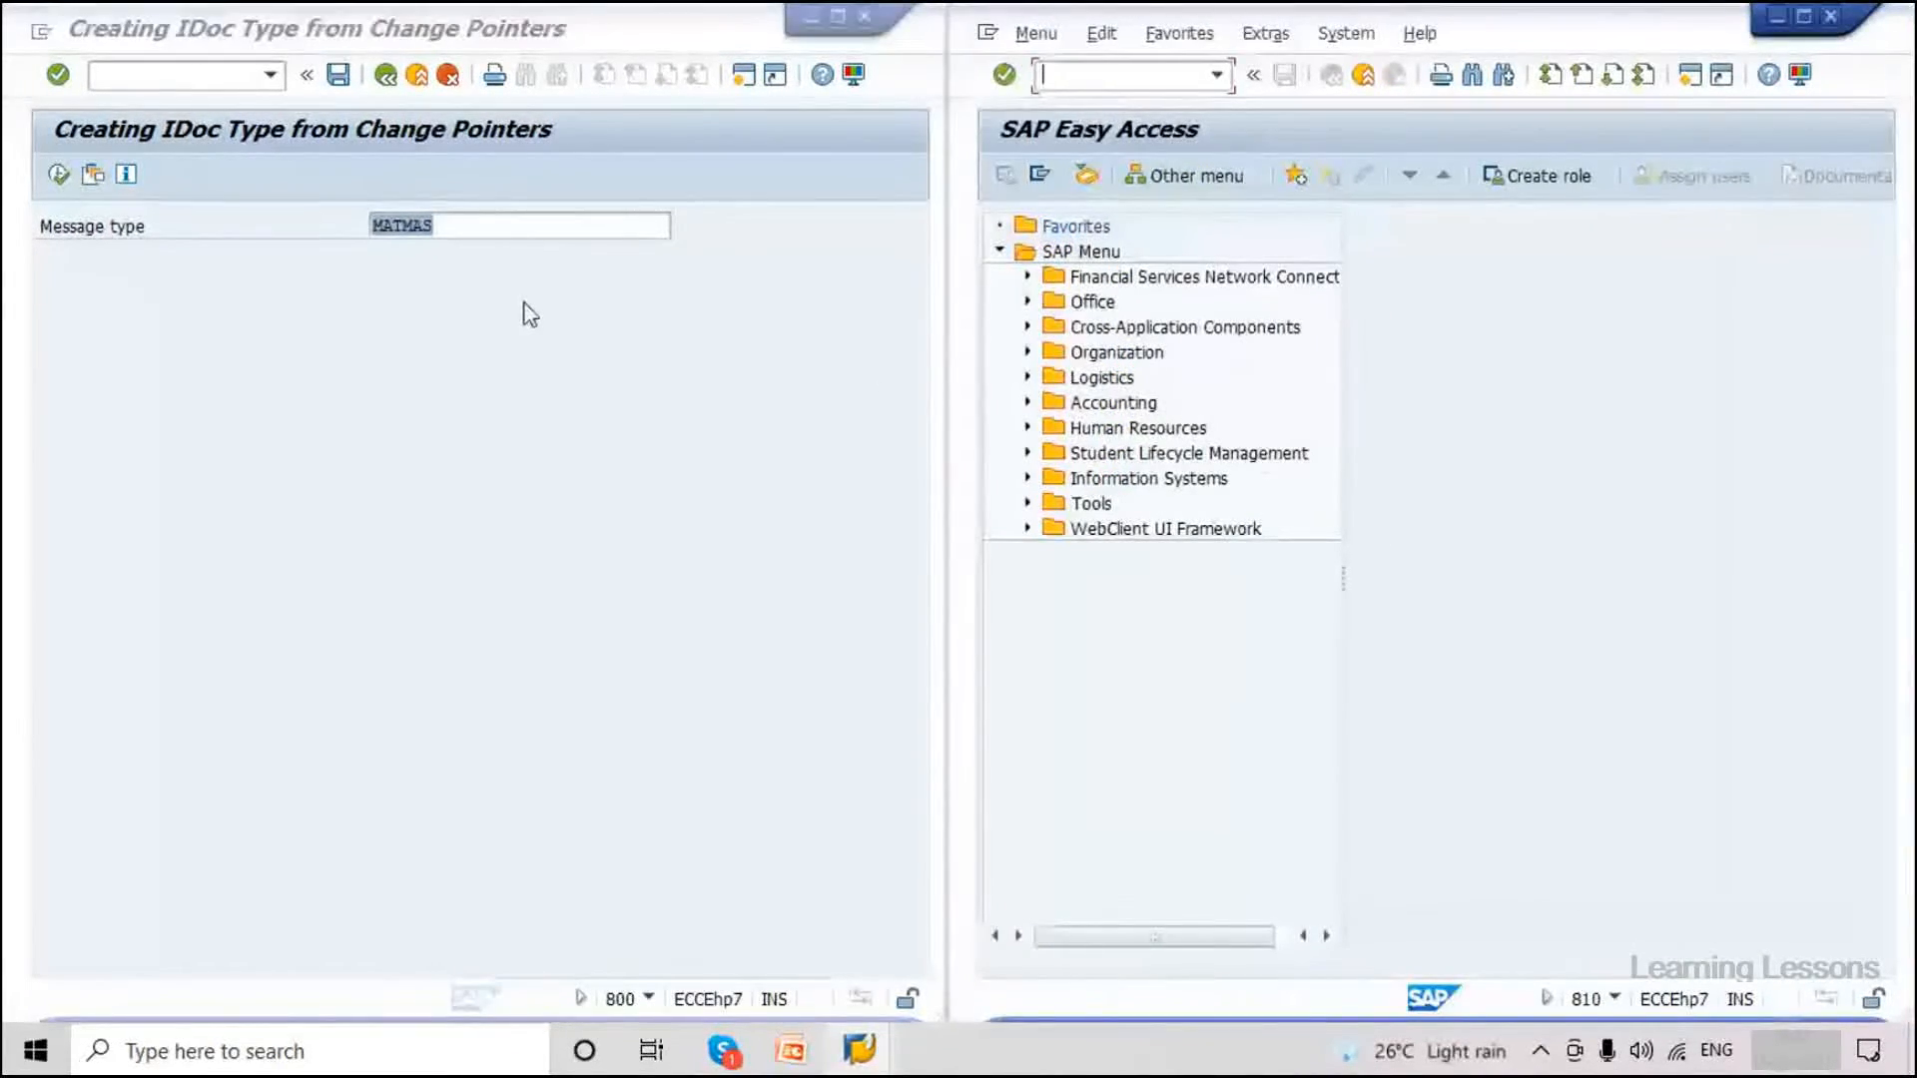
In client 800, list IDocs of basic type MATMAS05 via /nWE02.
{"action": "left_click", "coordinate": [186, 79]}
{"action": "type", "text": "/nwe02"}
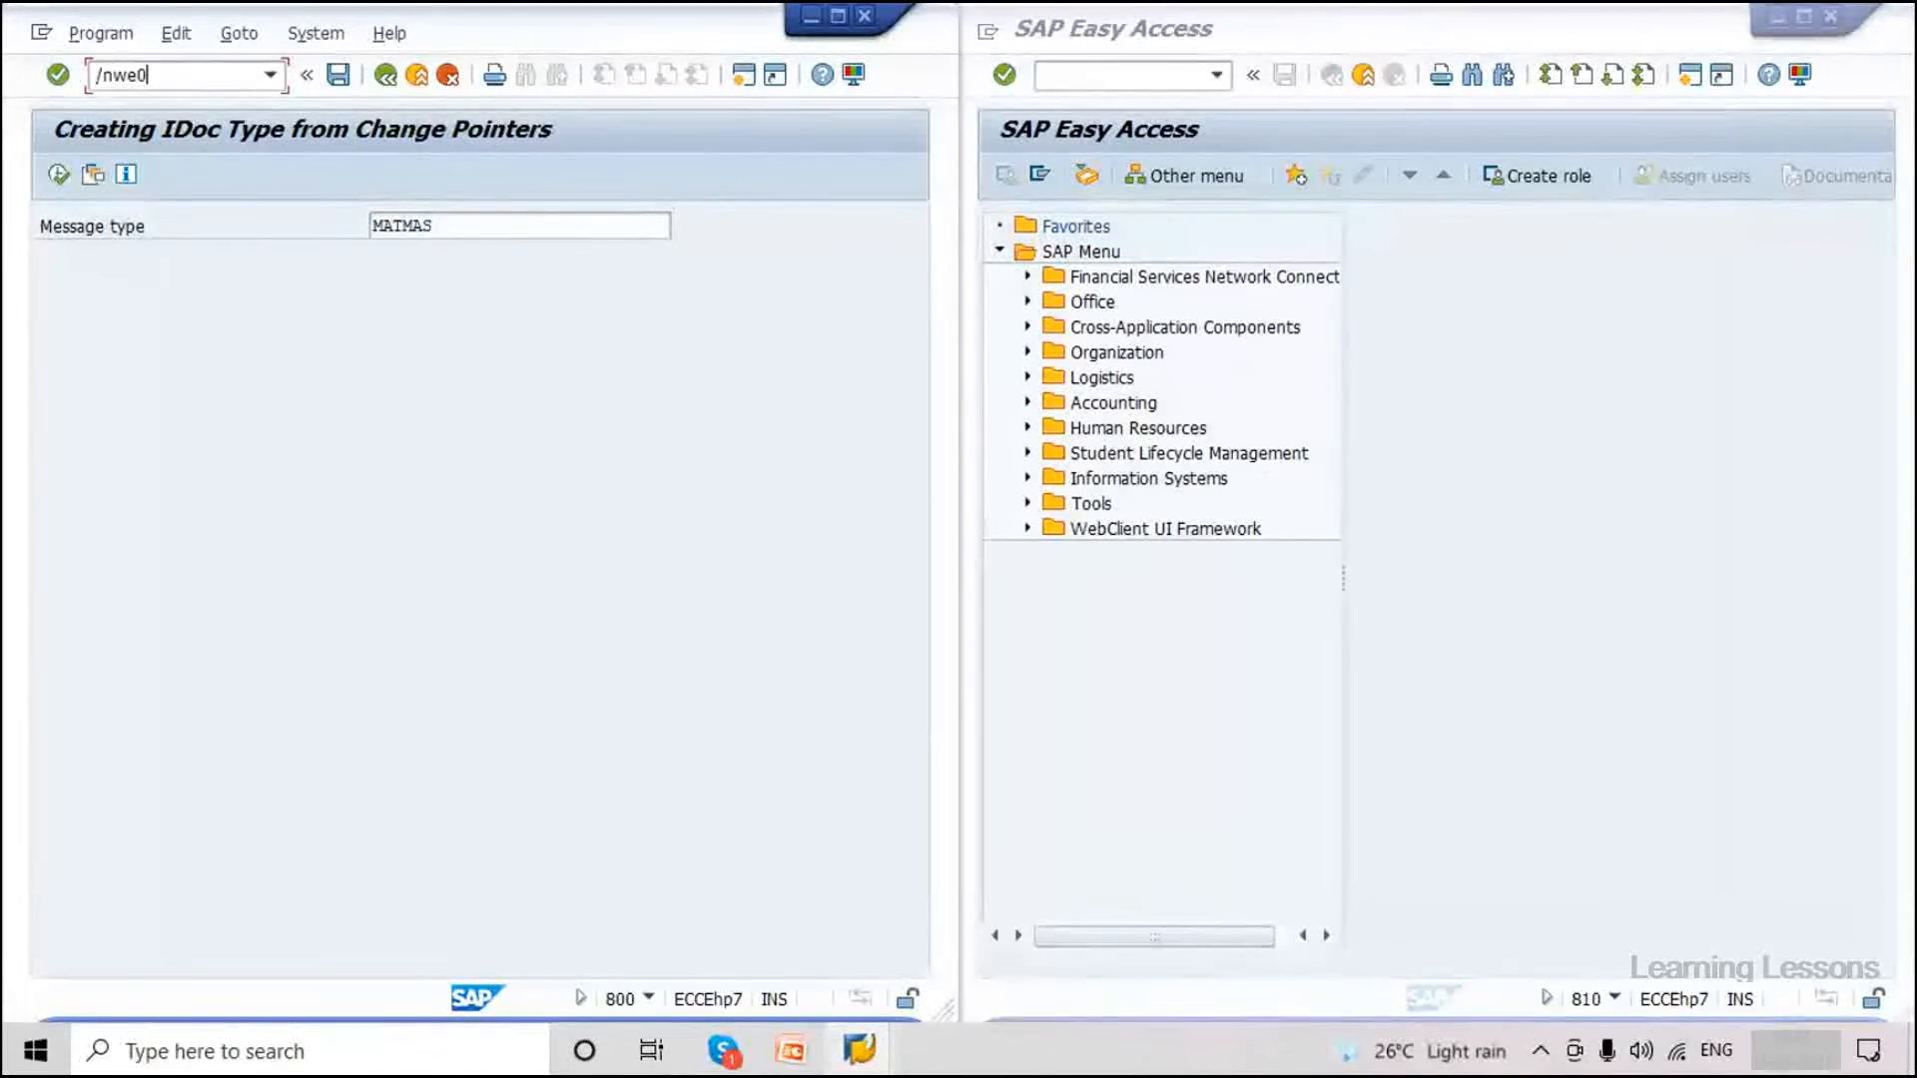
{"action": "key", "text": "Return"}
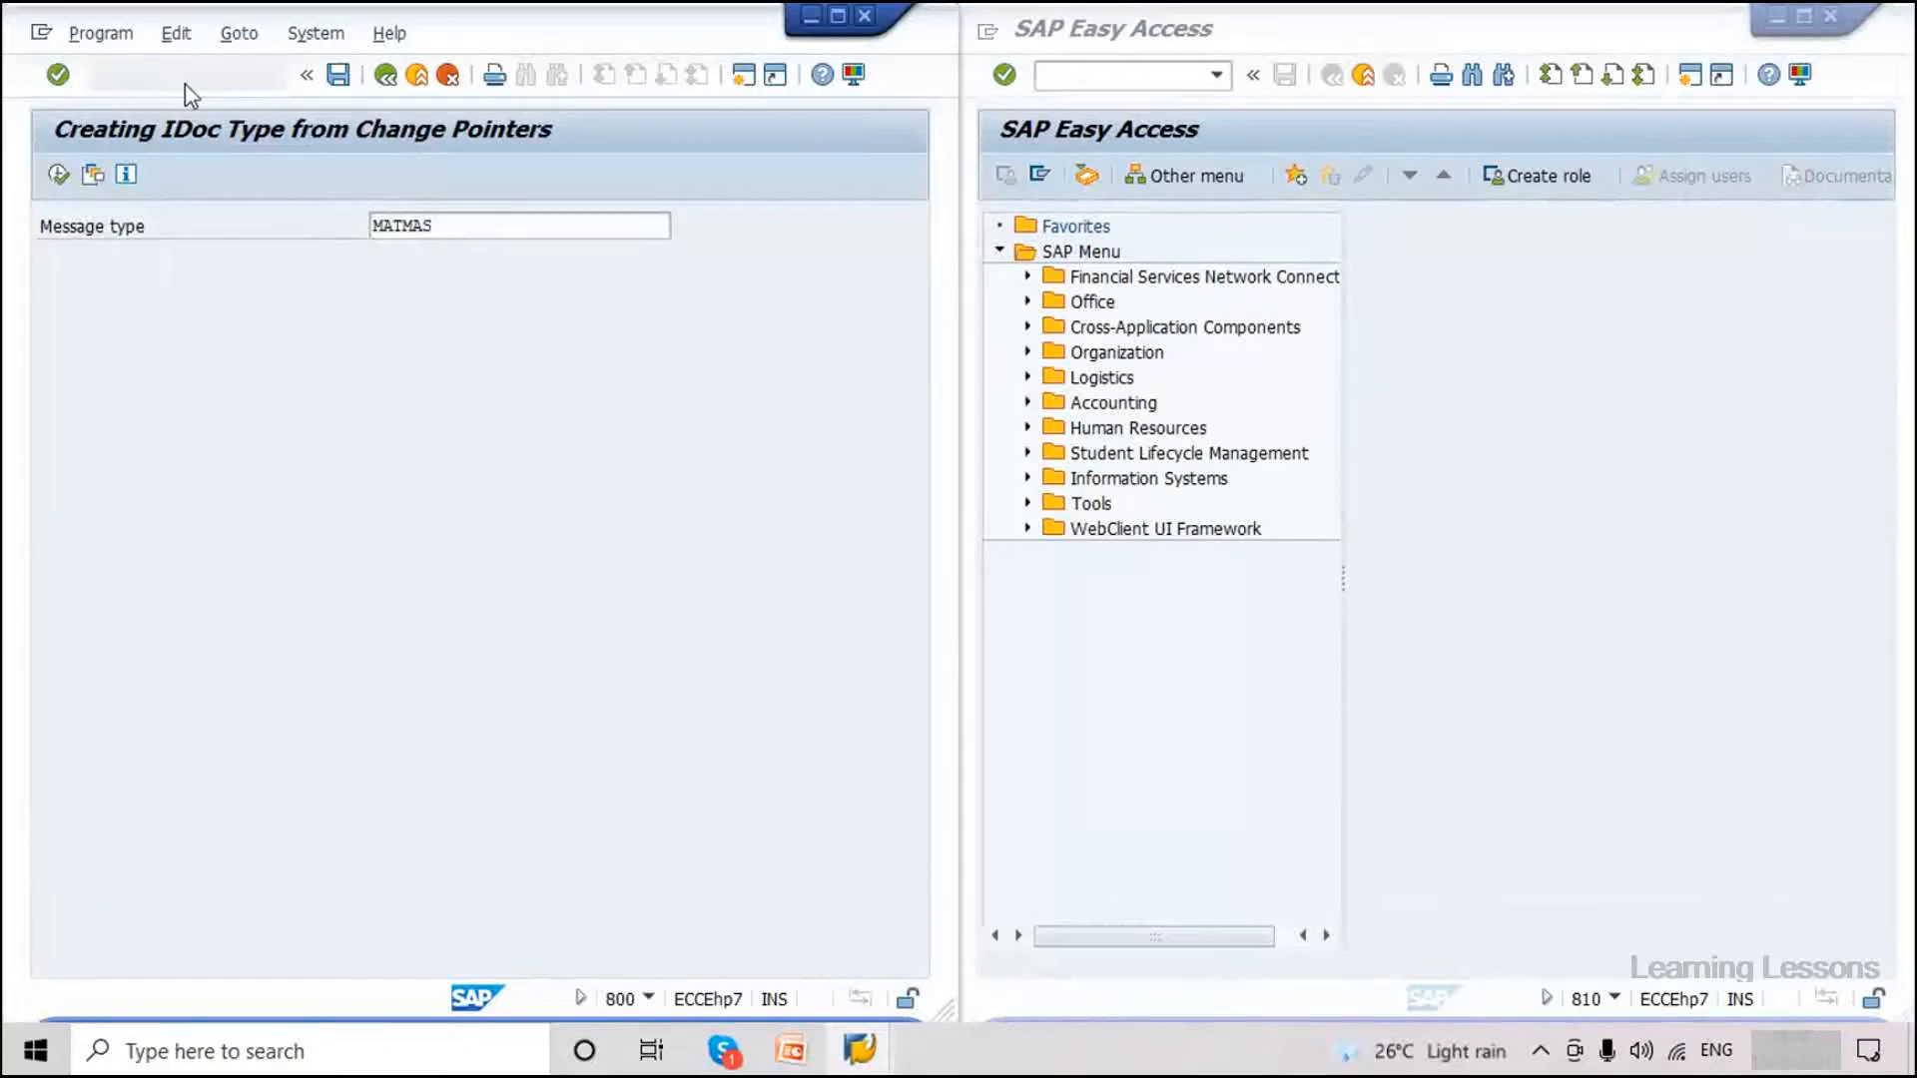
{"action": "left_click", "coordinate": [425, 561]}
{"action": "type", "text": "MATMAS05"}
{"action": "left_click", "coordinate": [60, 175]}
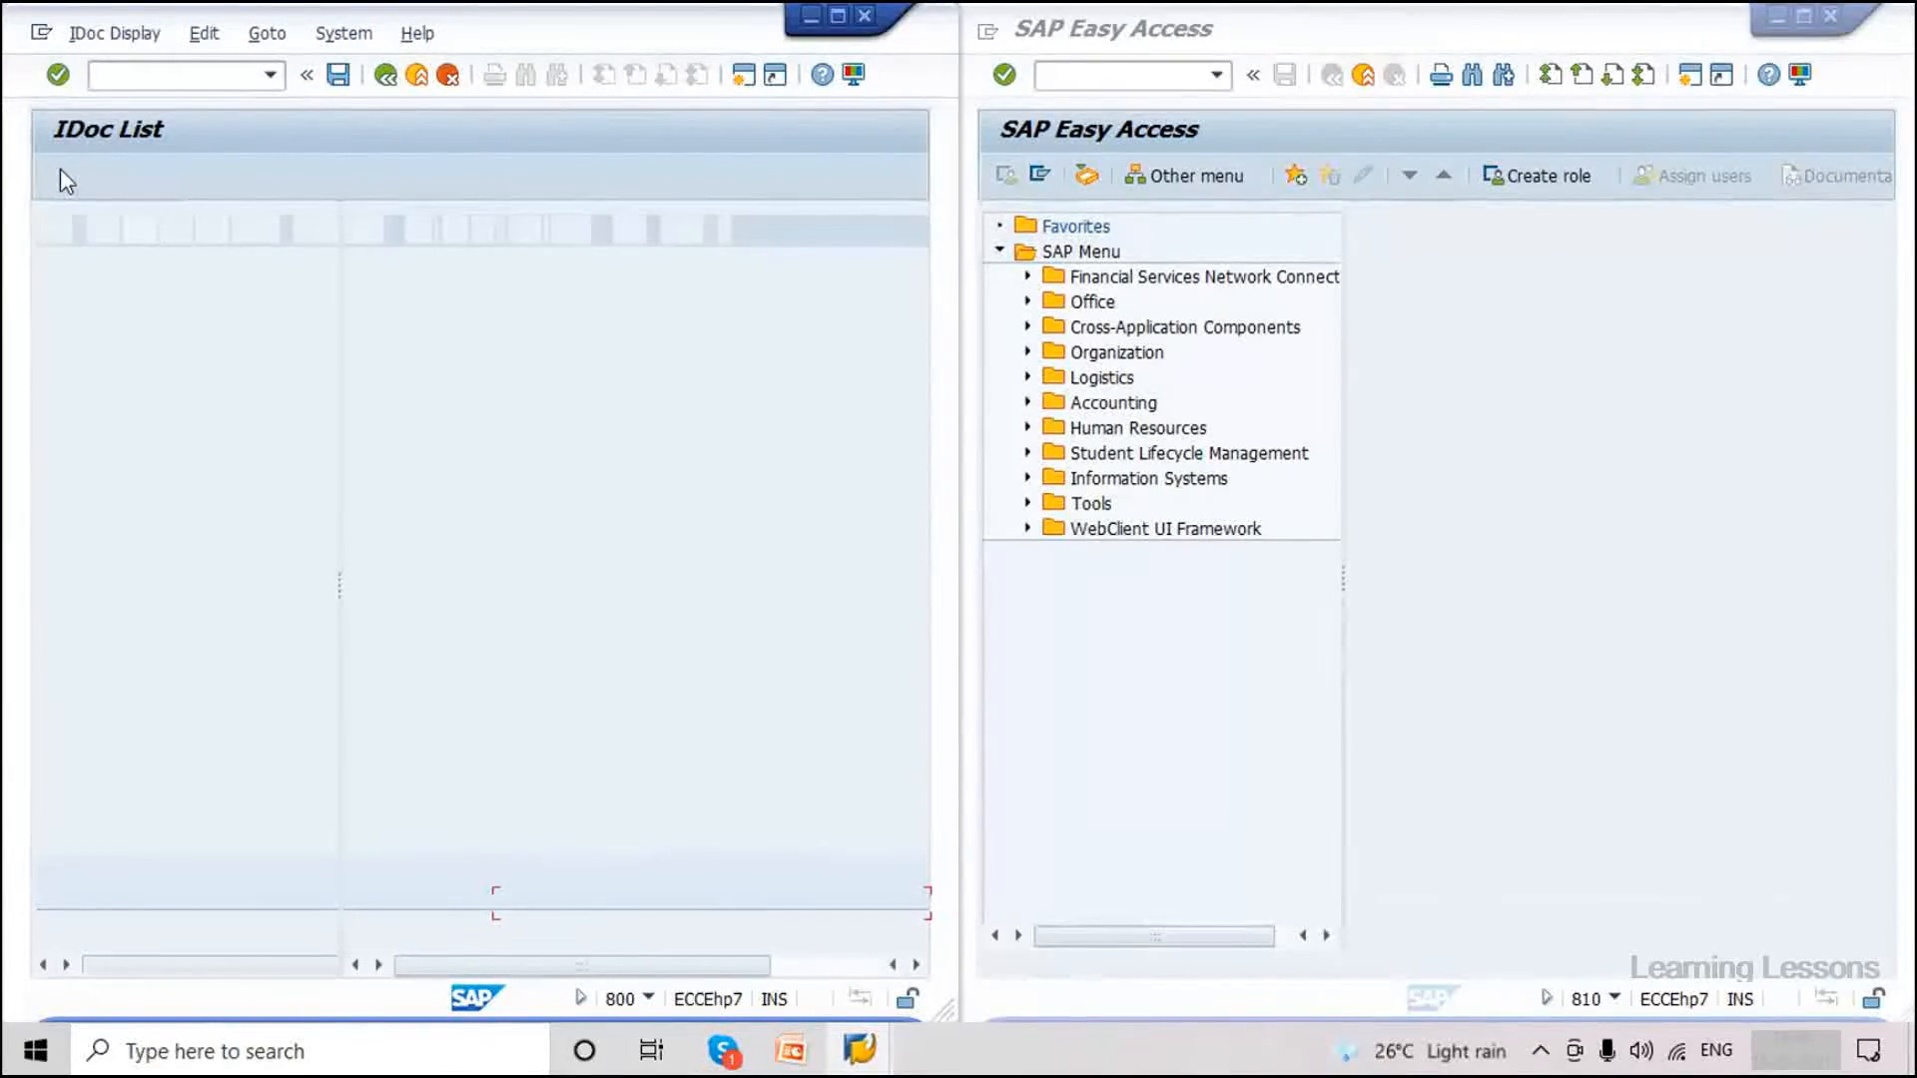
{"action": "double_click", "coordinate": [477, 309]}
{"action": "left_click", "coordinate": [483, 383]}
{"action": "left_click", "coordinate": [468, 392]}
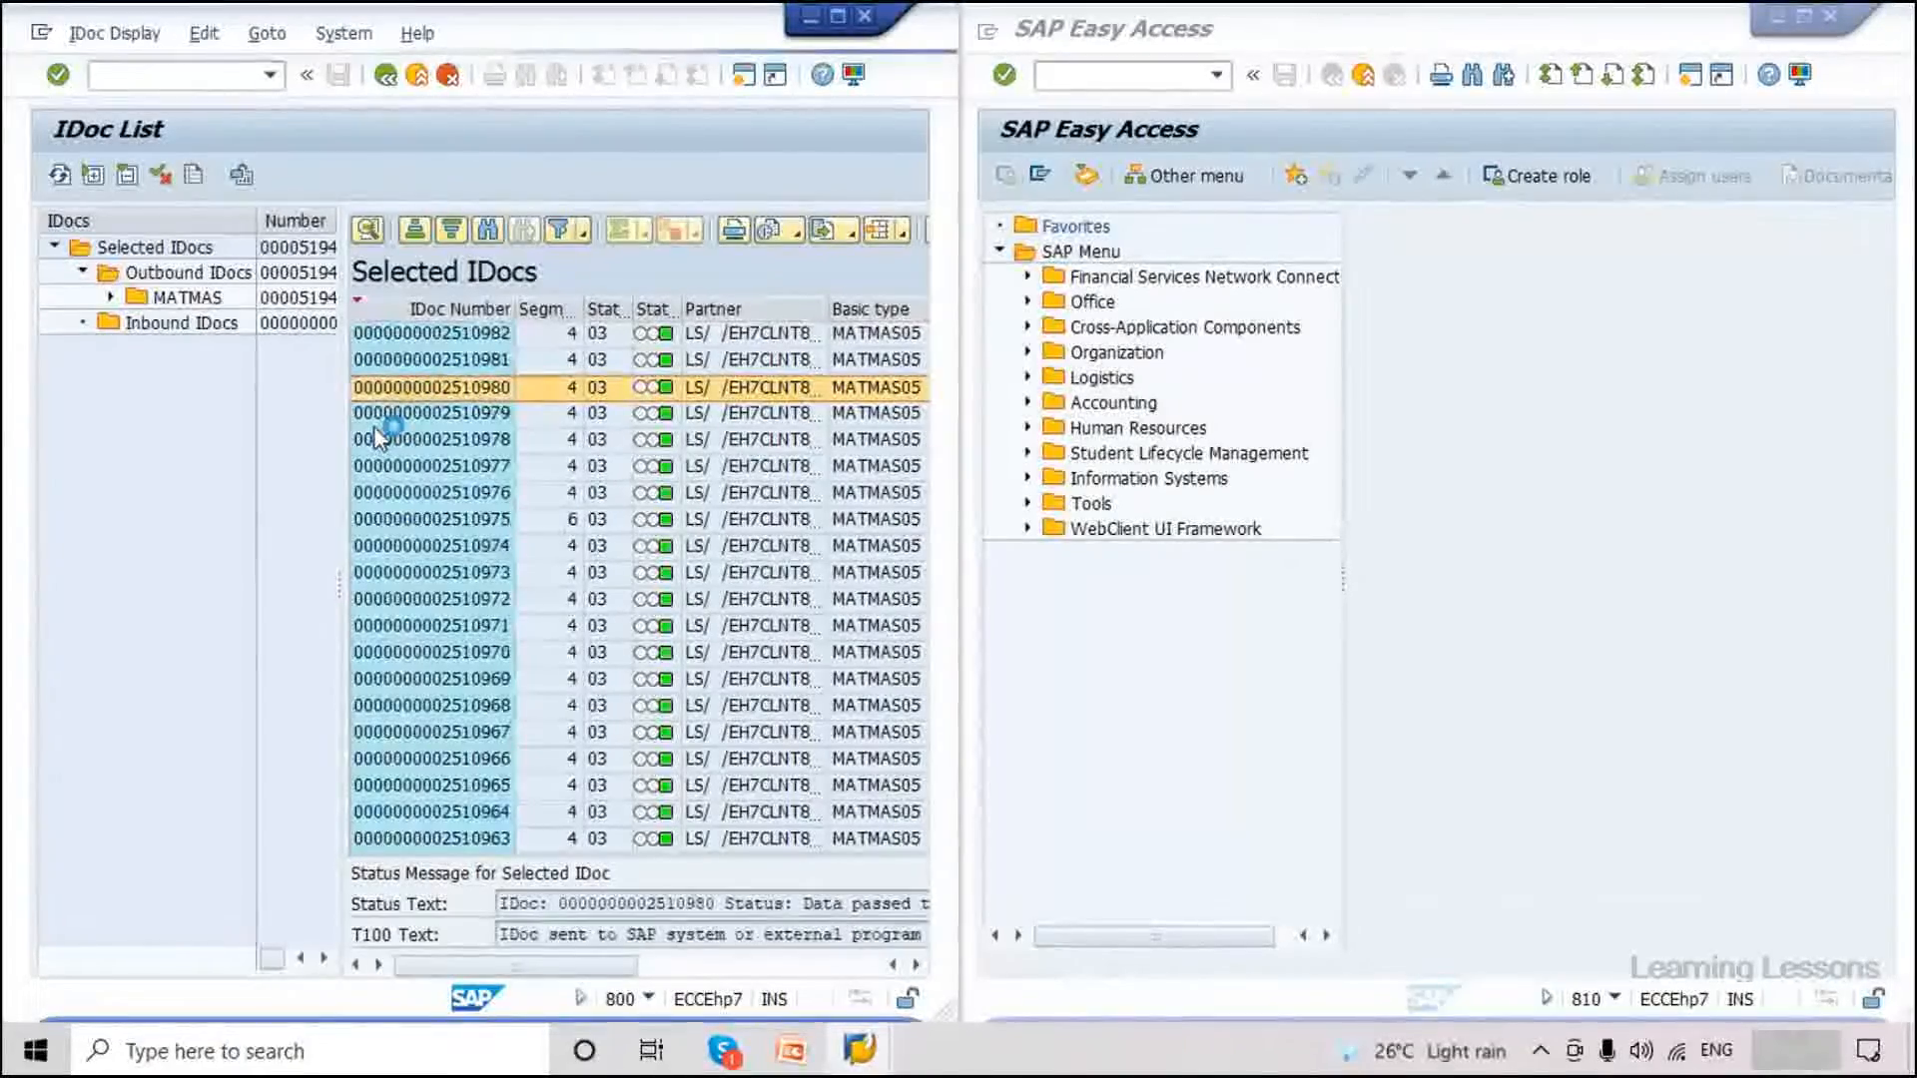
{"action": "left_click", "coordinate": [82, 298]}
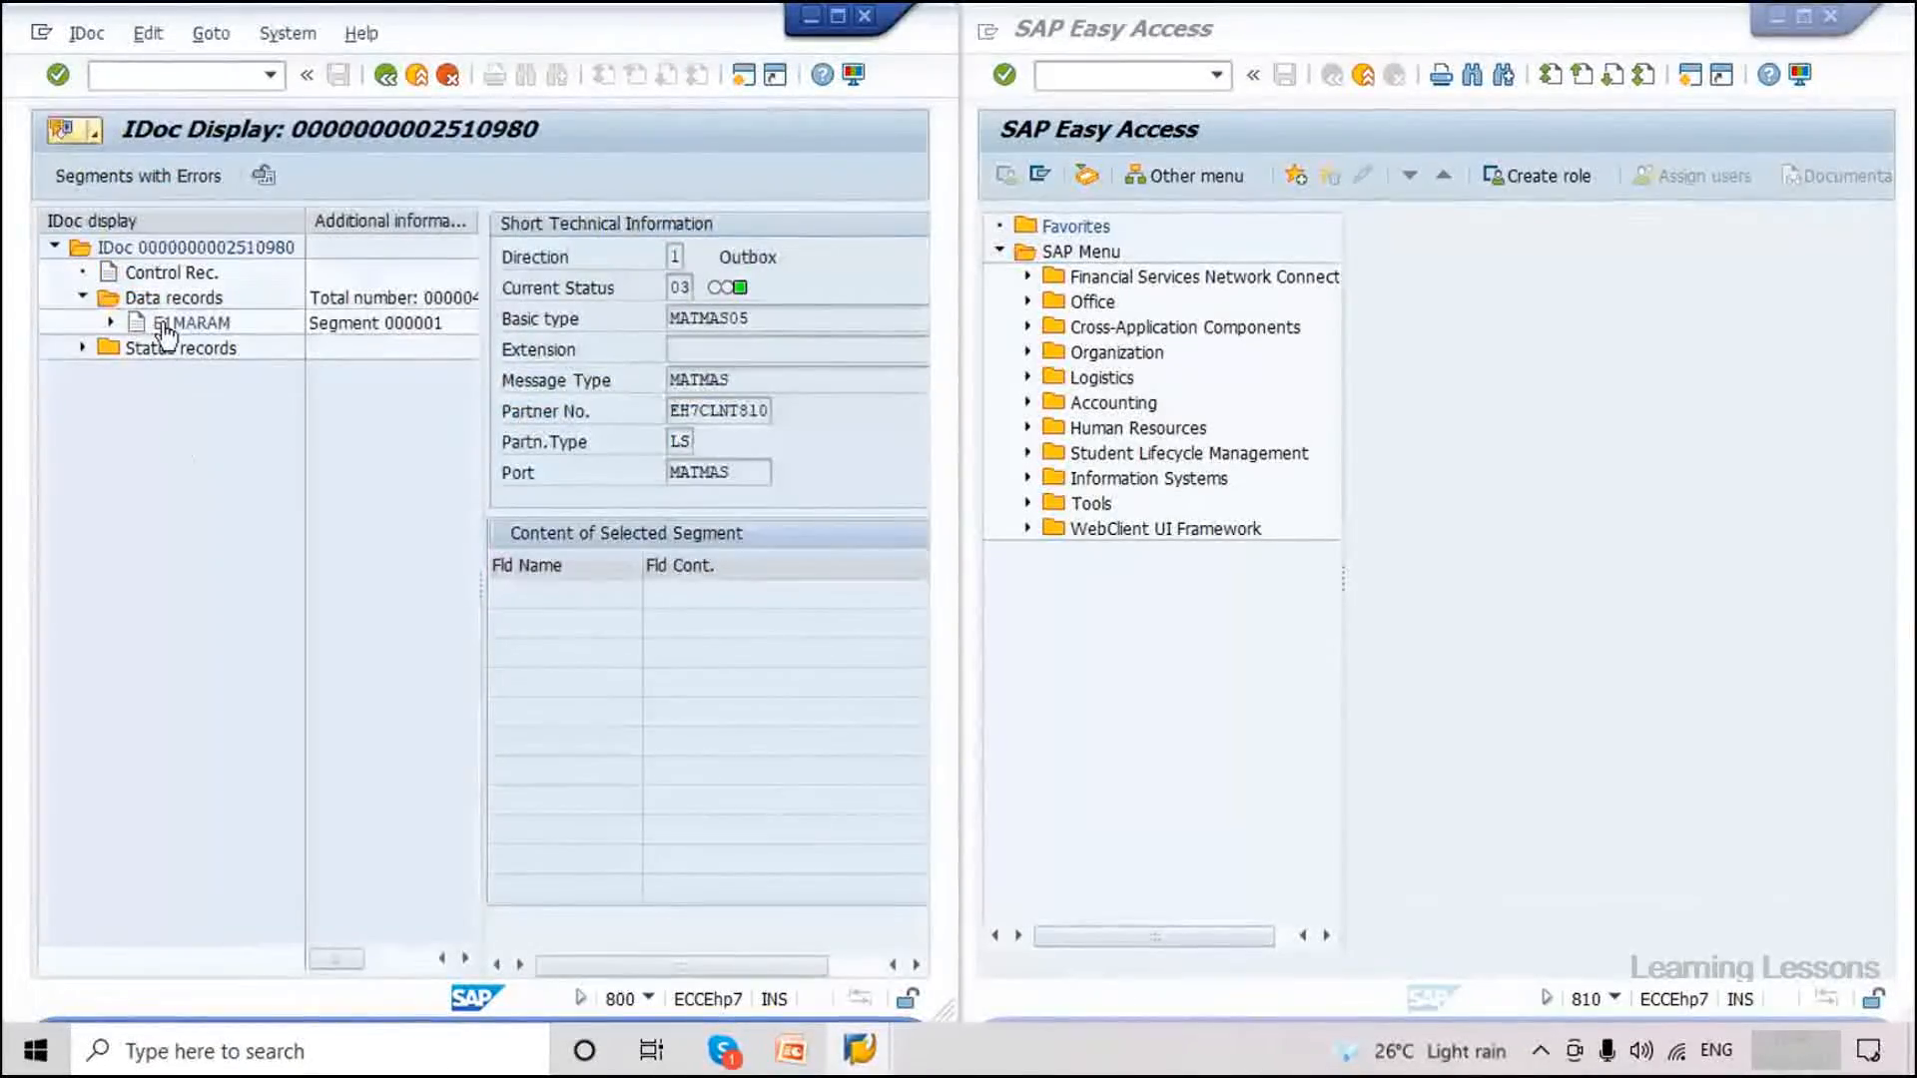
{"action": "left_click_drag", "start_coordinate": [821, 624], "coordinate": [777, 626]}
{"action": "left_click", "coordinate": [793, 652]}
{"action": "left_click_drag", "start_coordinate": [836, 624], "coordinate": [780, 624]}
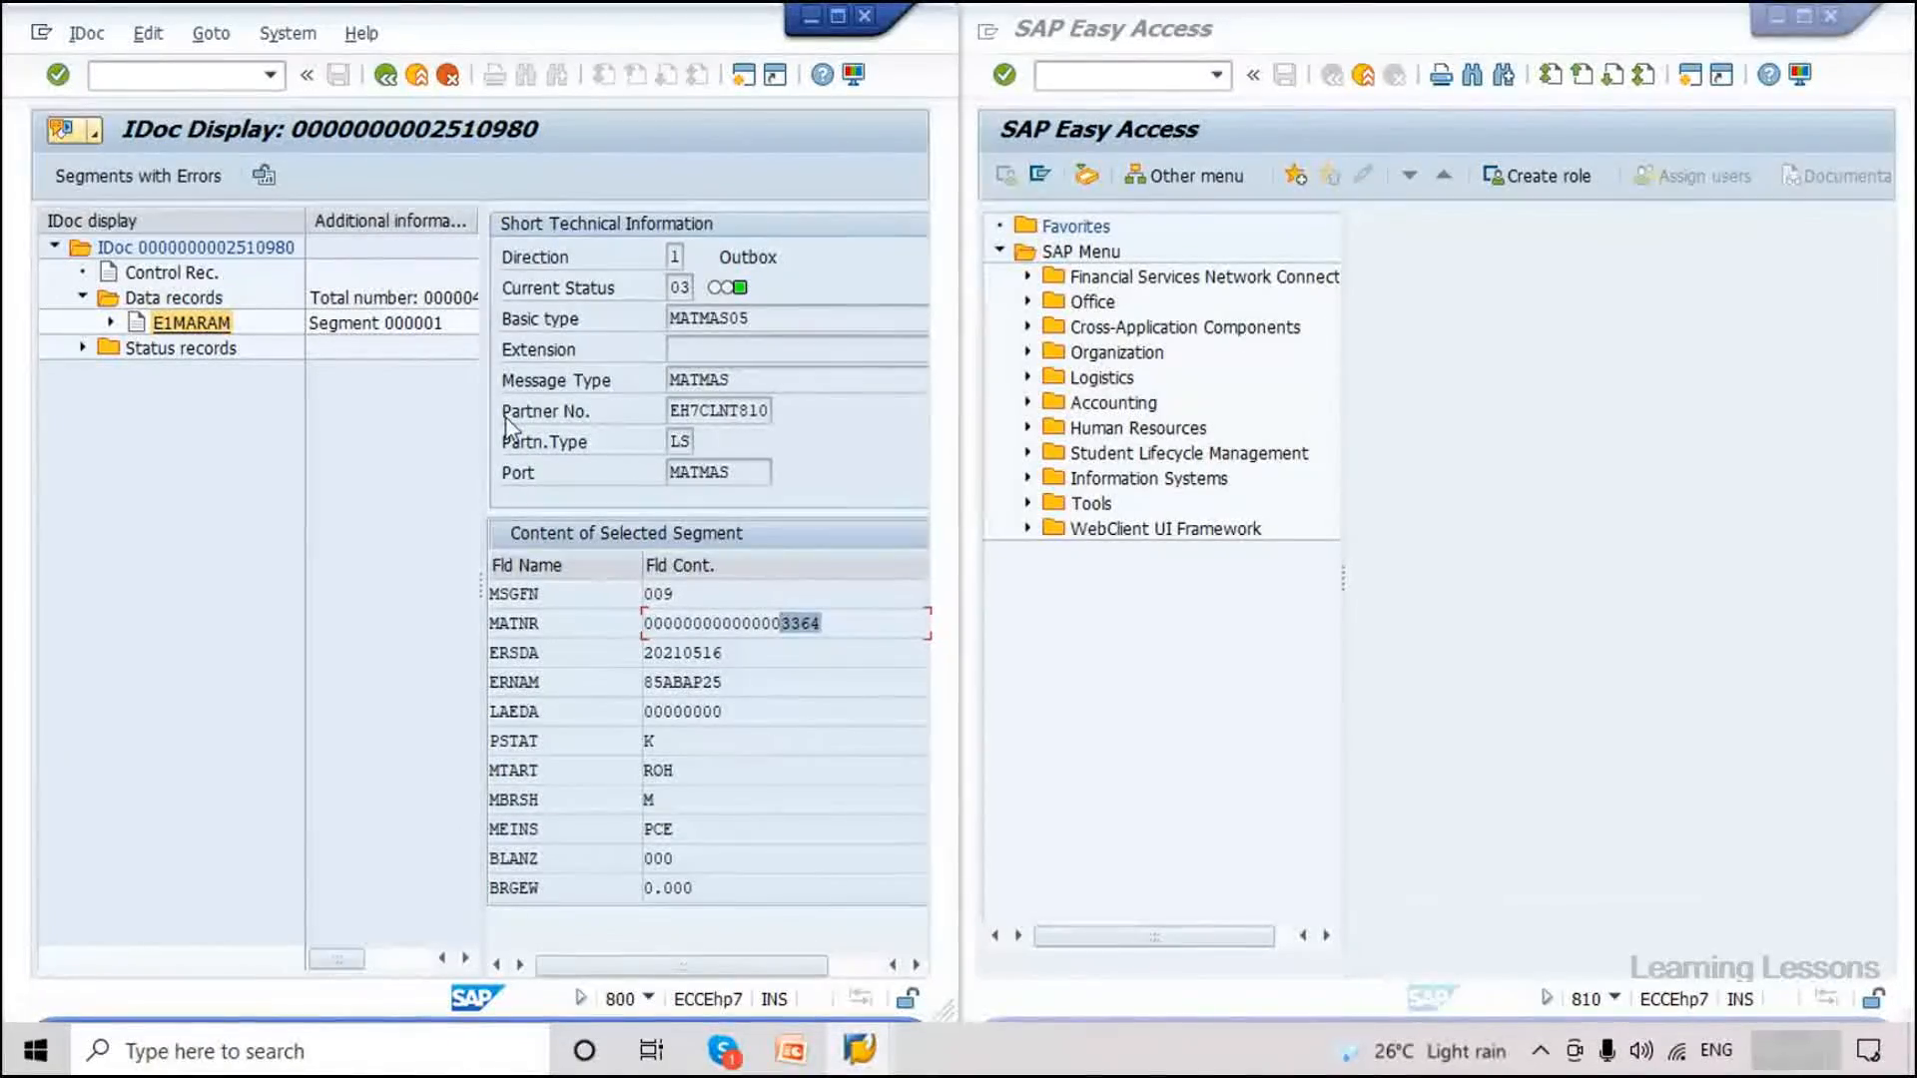
{"action": "left_click", "coordinate": [386, 76]}
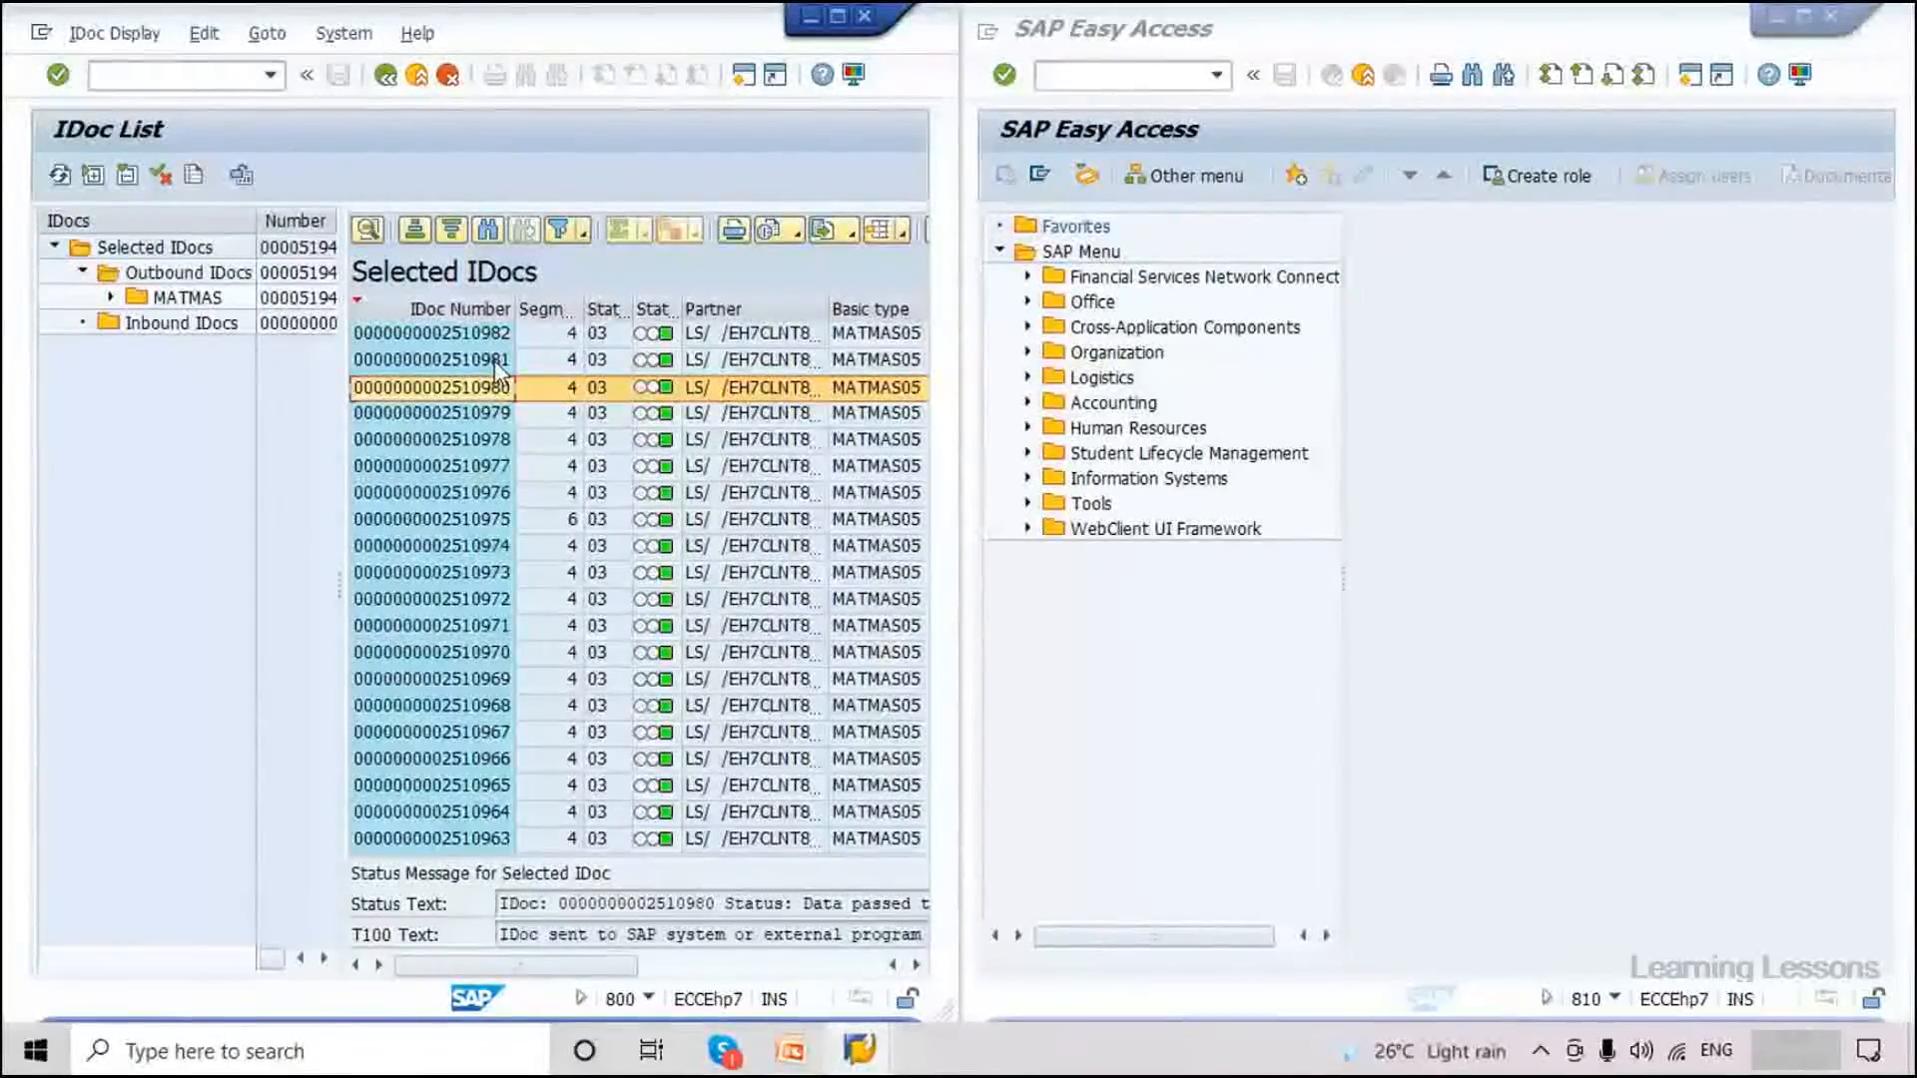
{"action": "double_click", "coordinate": [494, 361]}
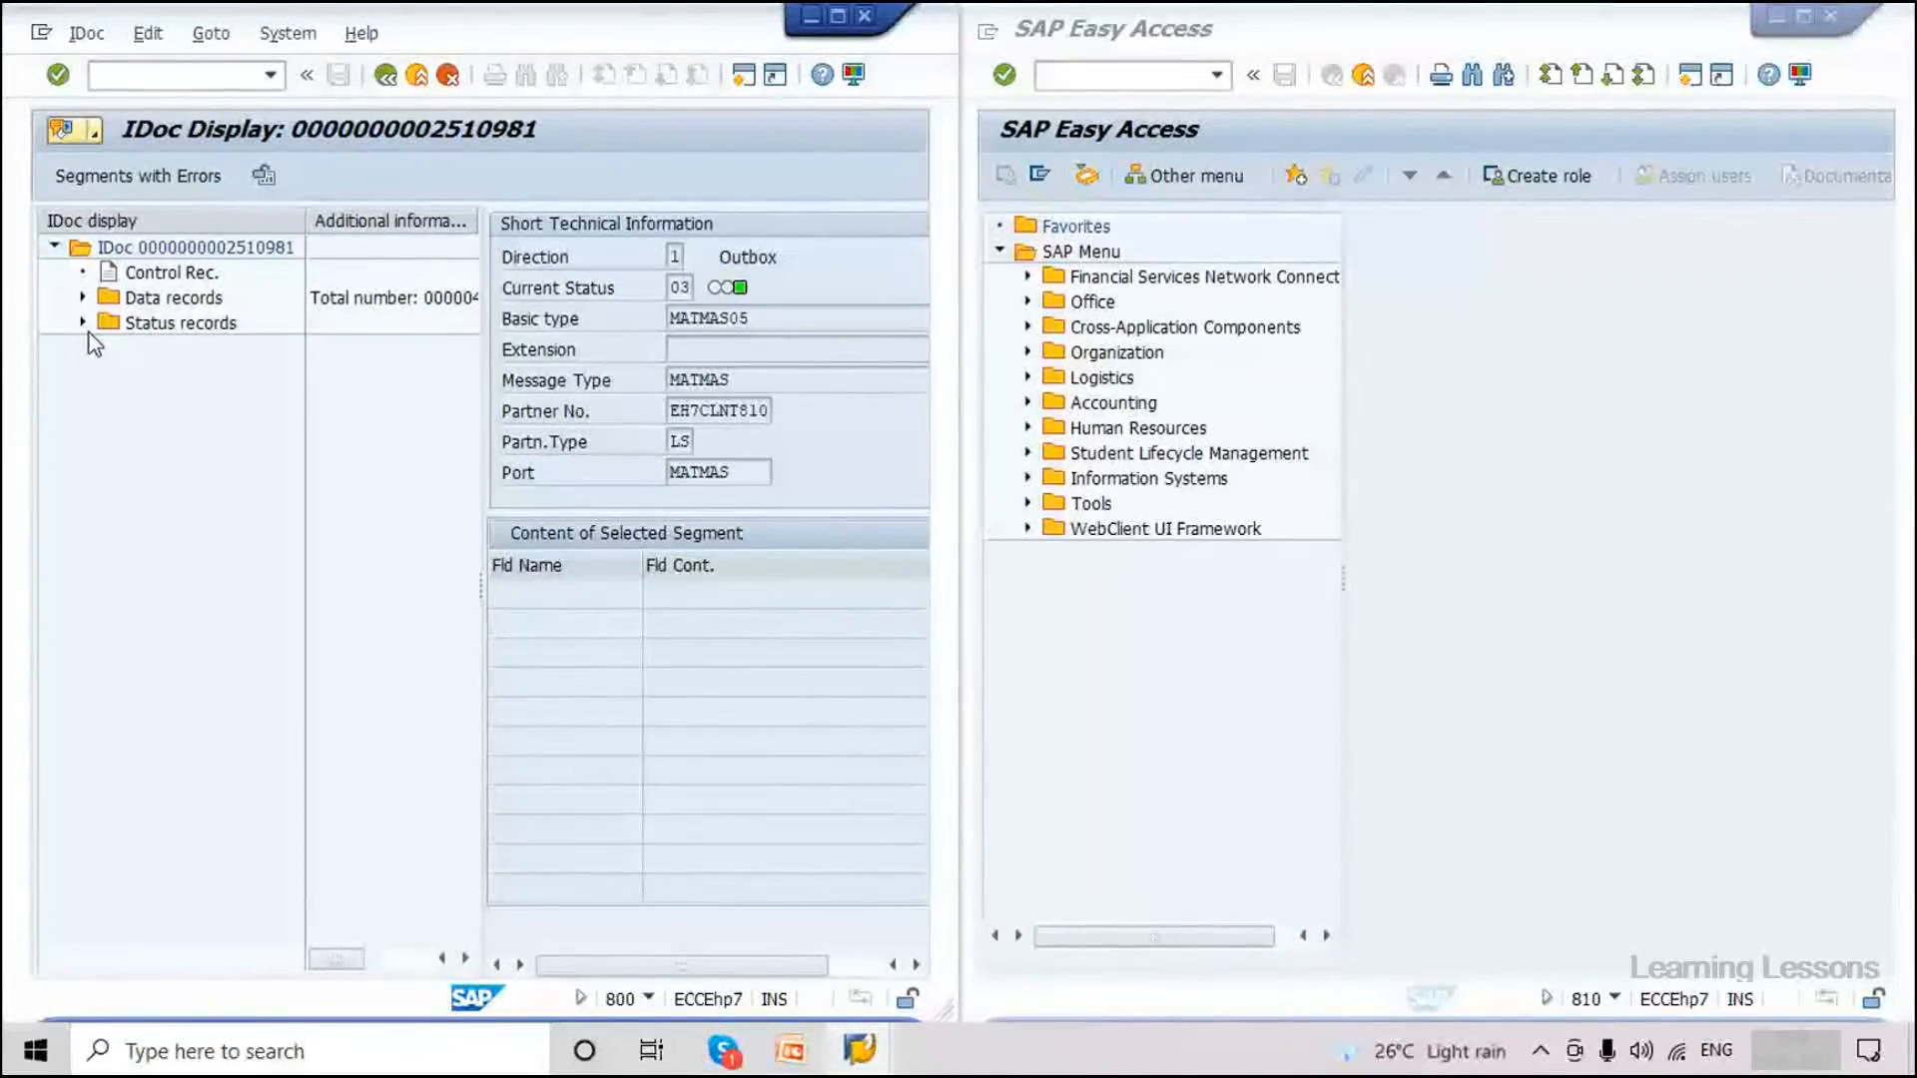
{"action": "left_click", "coordinate": [83, 297]}
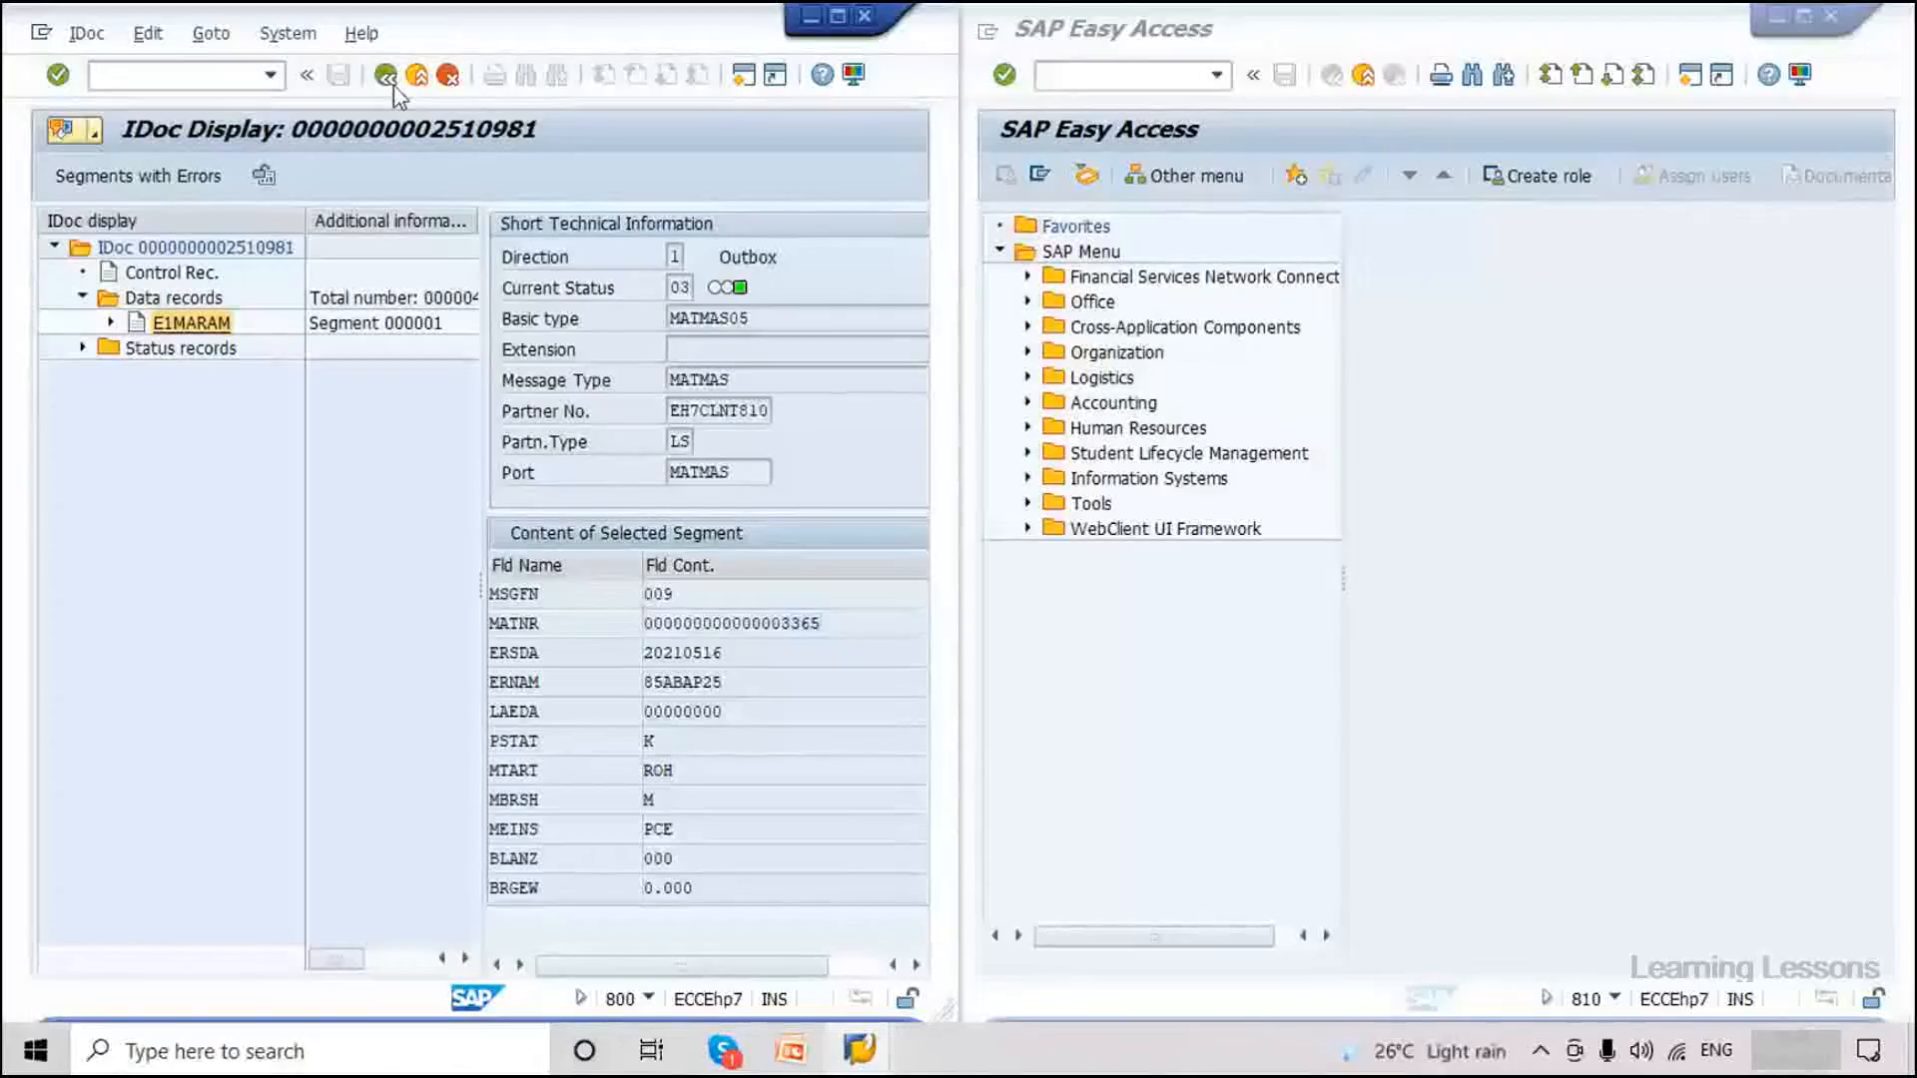
{"action": "left_click", "coordinate": [389, 82]}
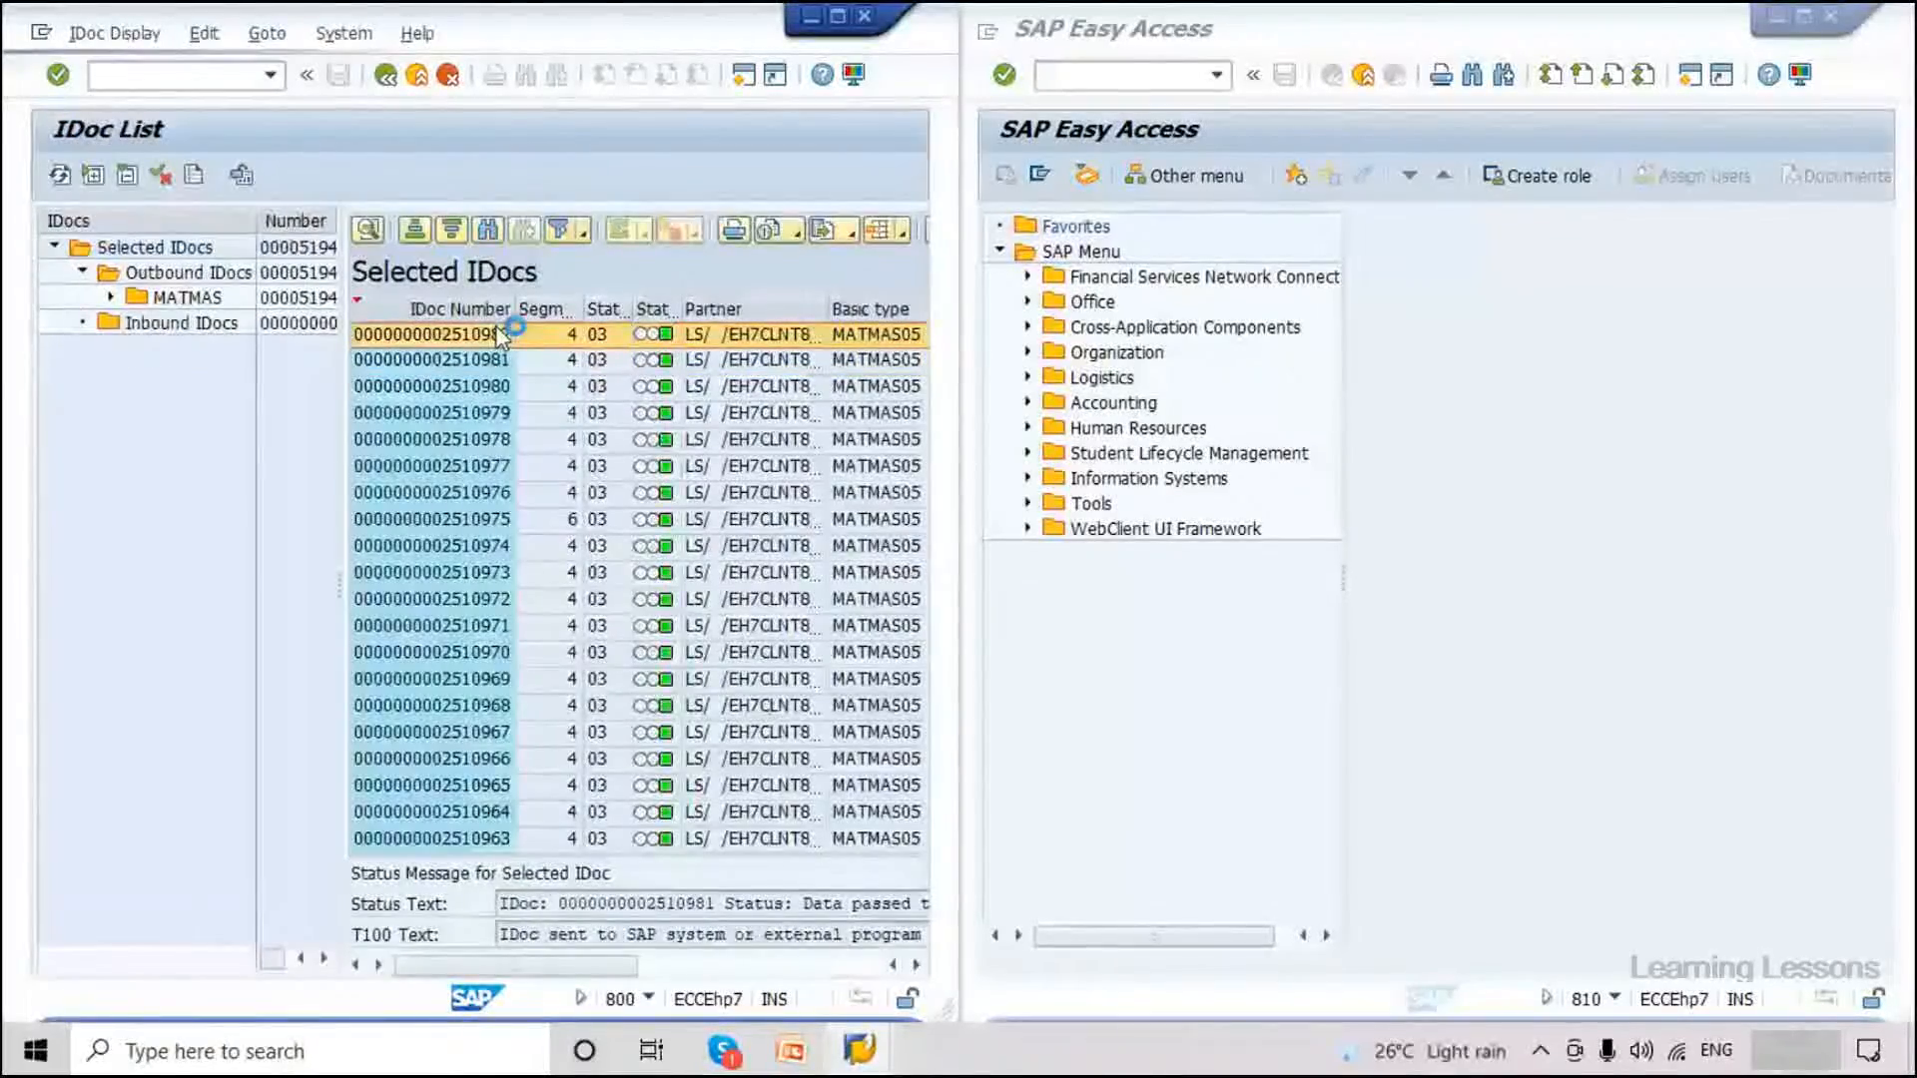
{"action": "double_click", "coordinate": [500, 334]}
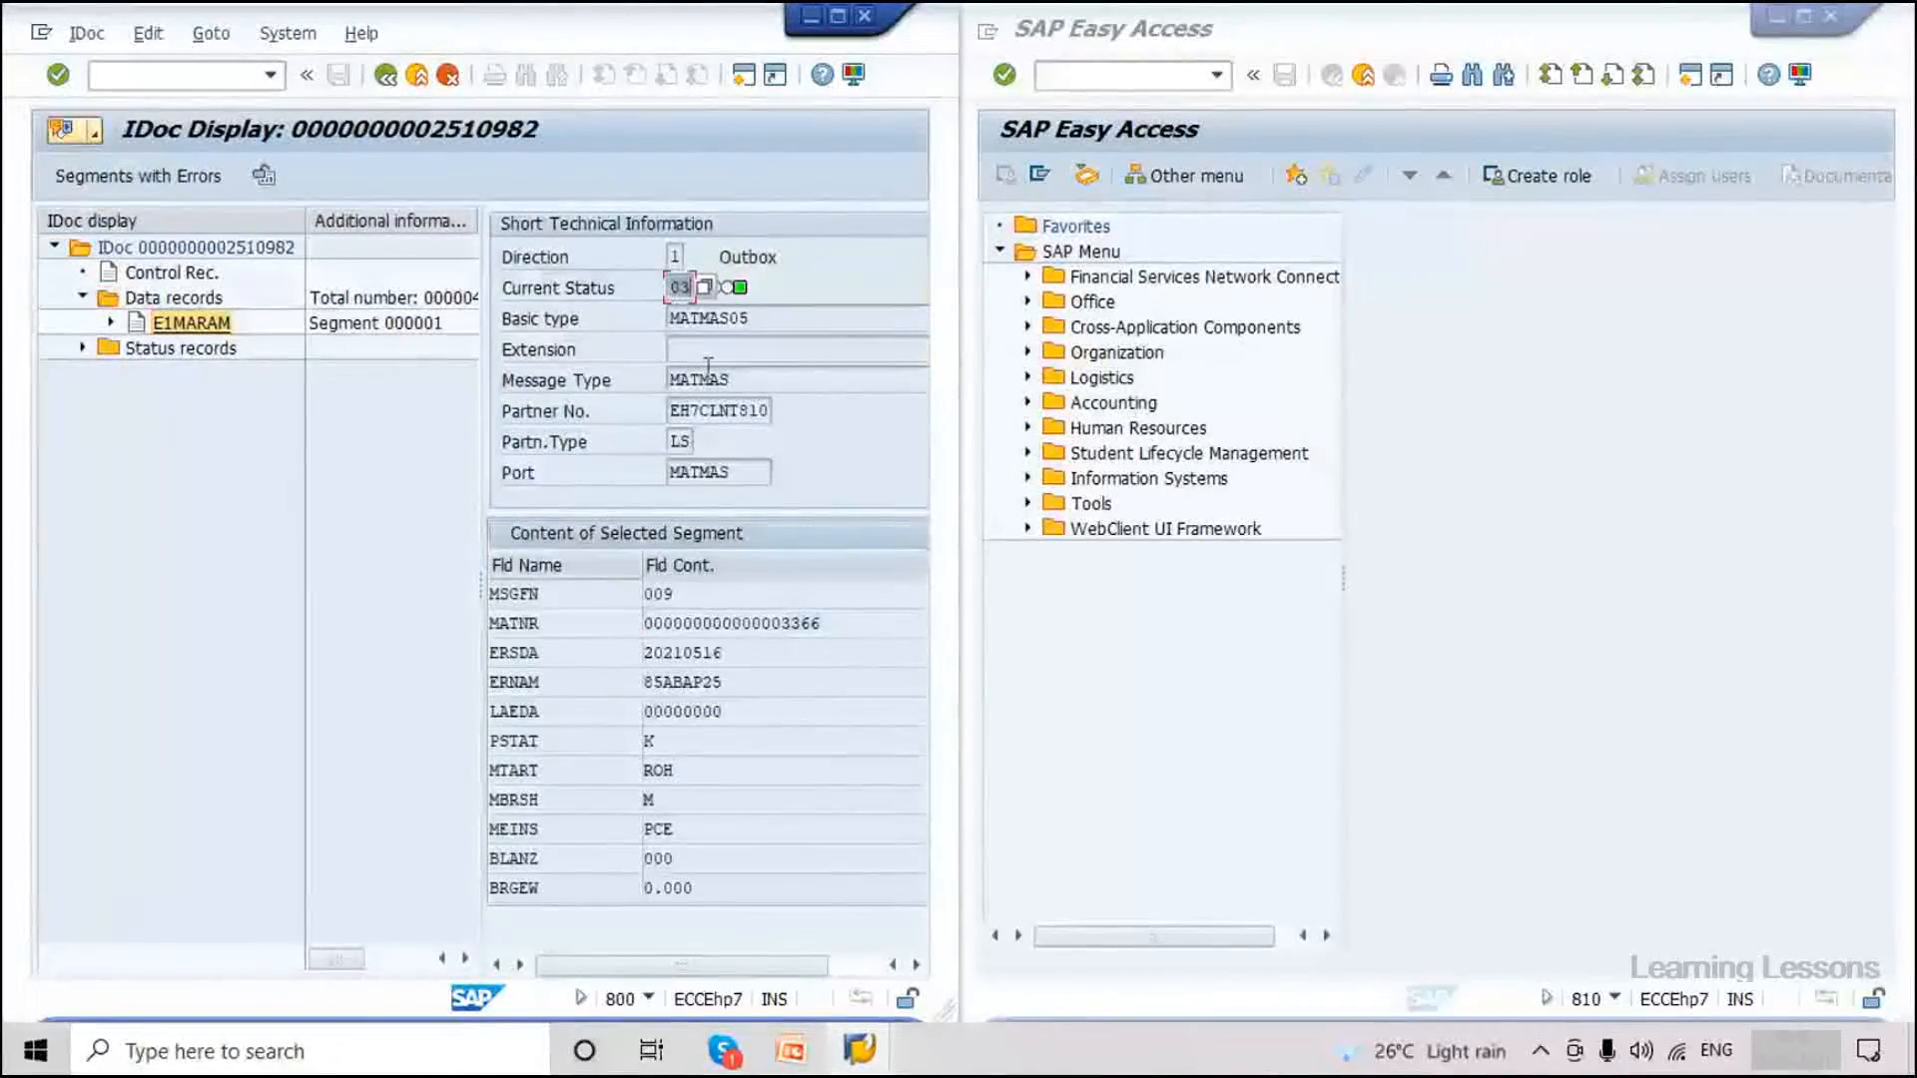
{"action": "left_click", "coordinate": [1168, 77]}
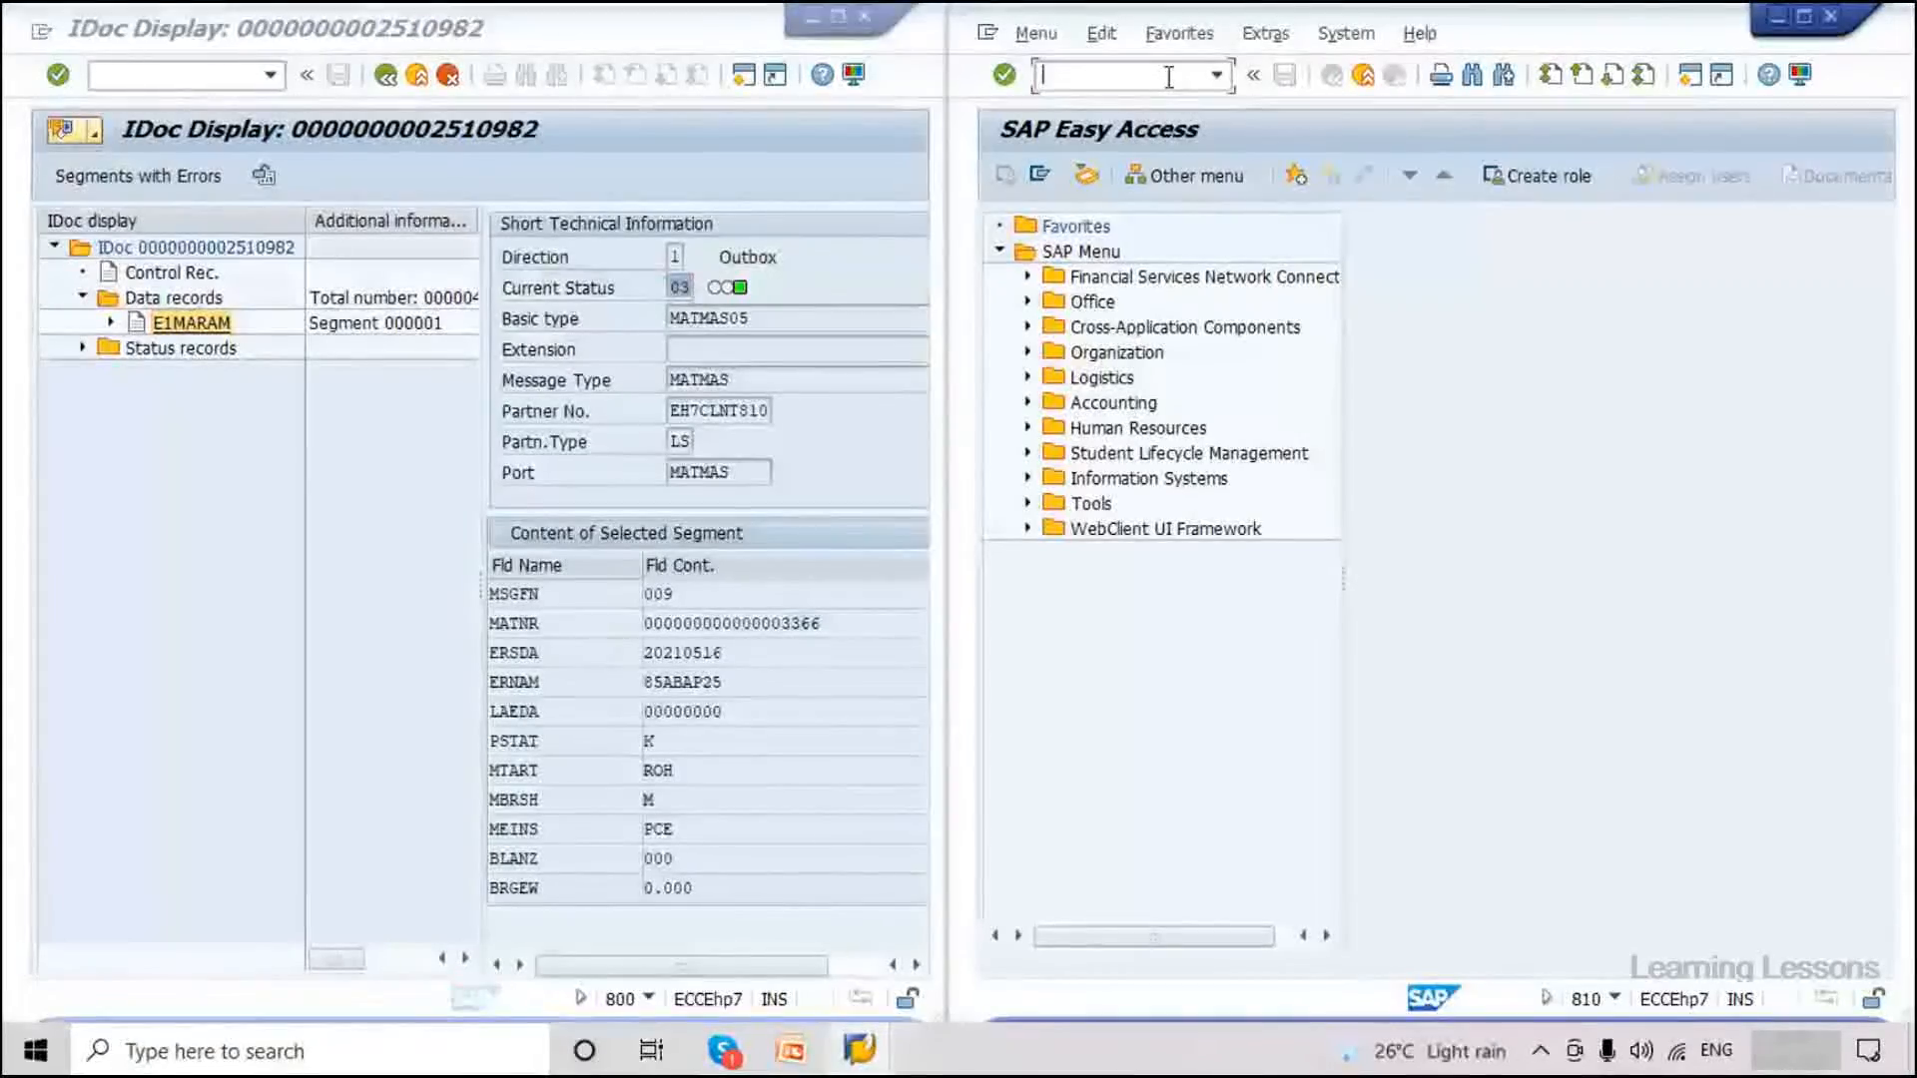
In client 810, run WE02 for basic type MATMAS05.
{"action": "type", "text": "/nwe"}
{"action": "key", "text": "Return"}
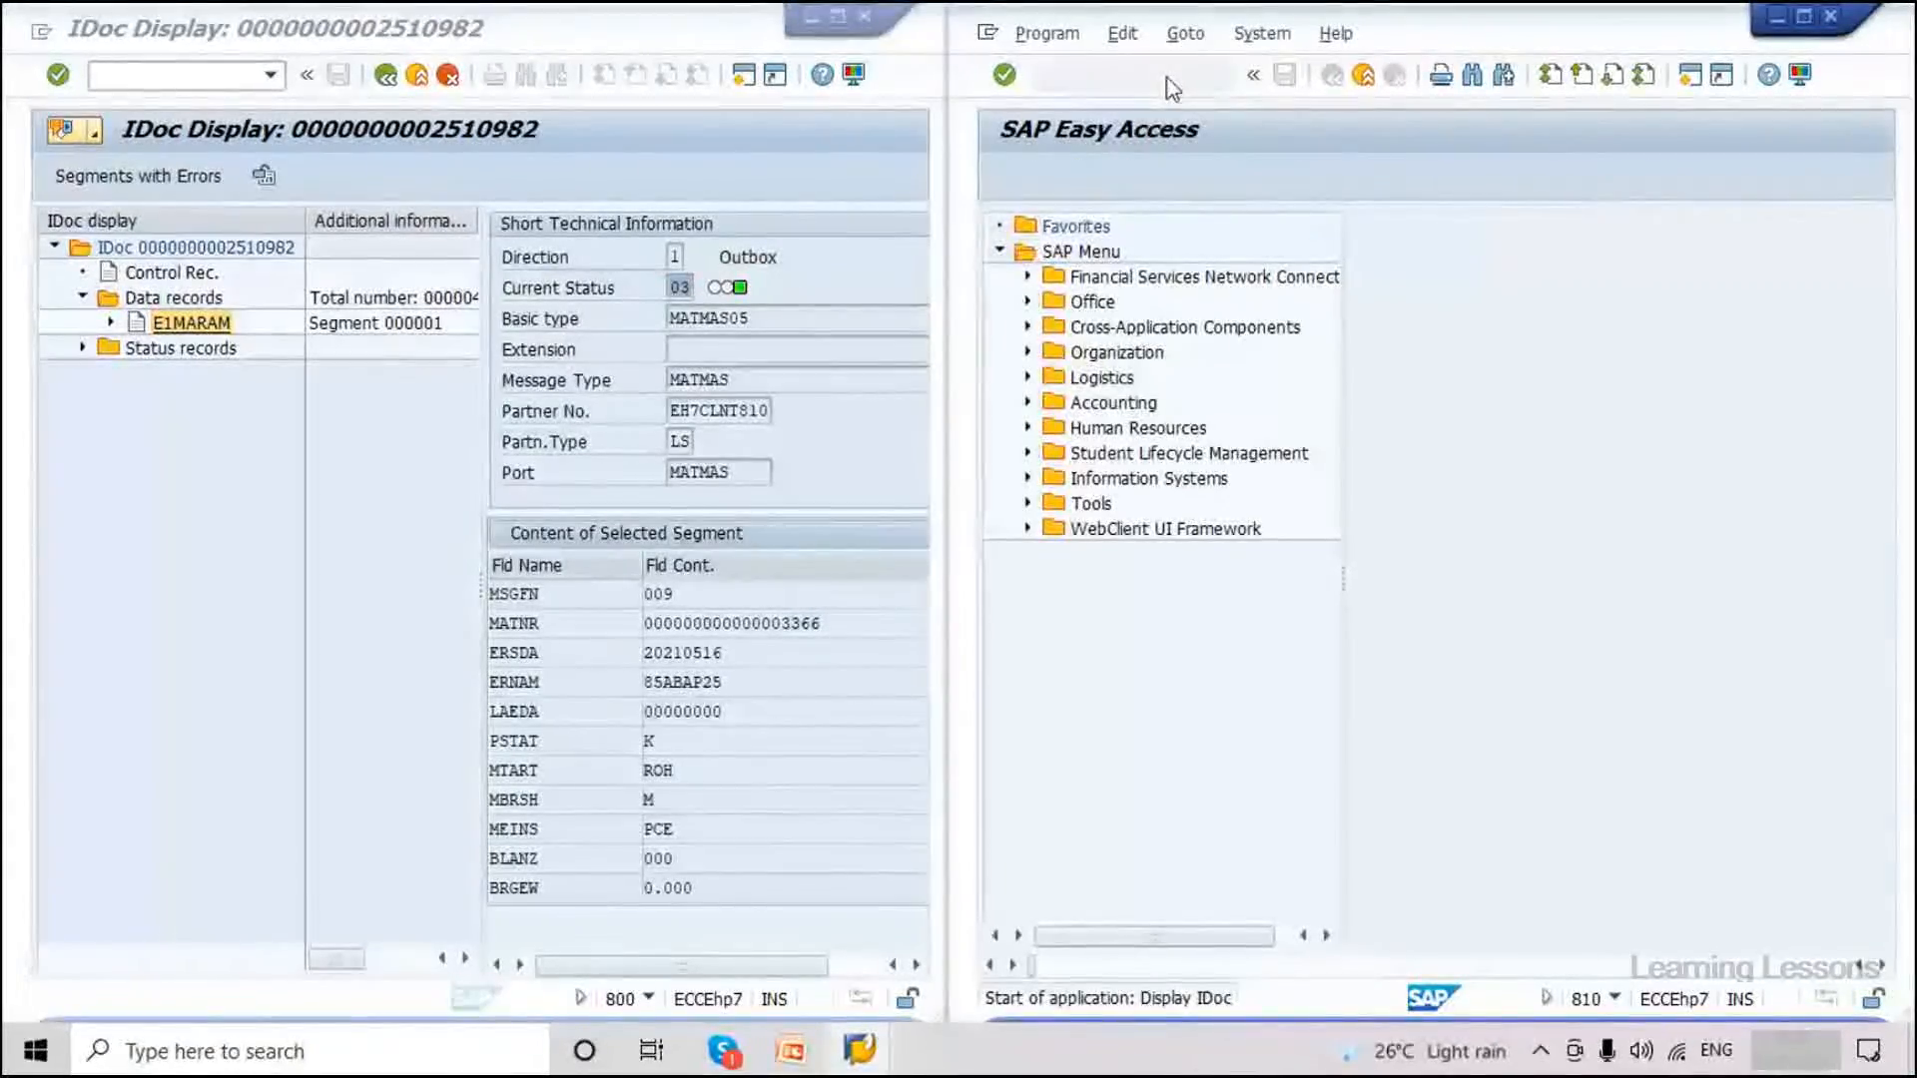
{"action": "left_click", "coordinate": [1369, 567]}
{"action": "left_click", "coordinate": [1418, 595]}
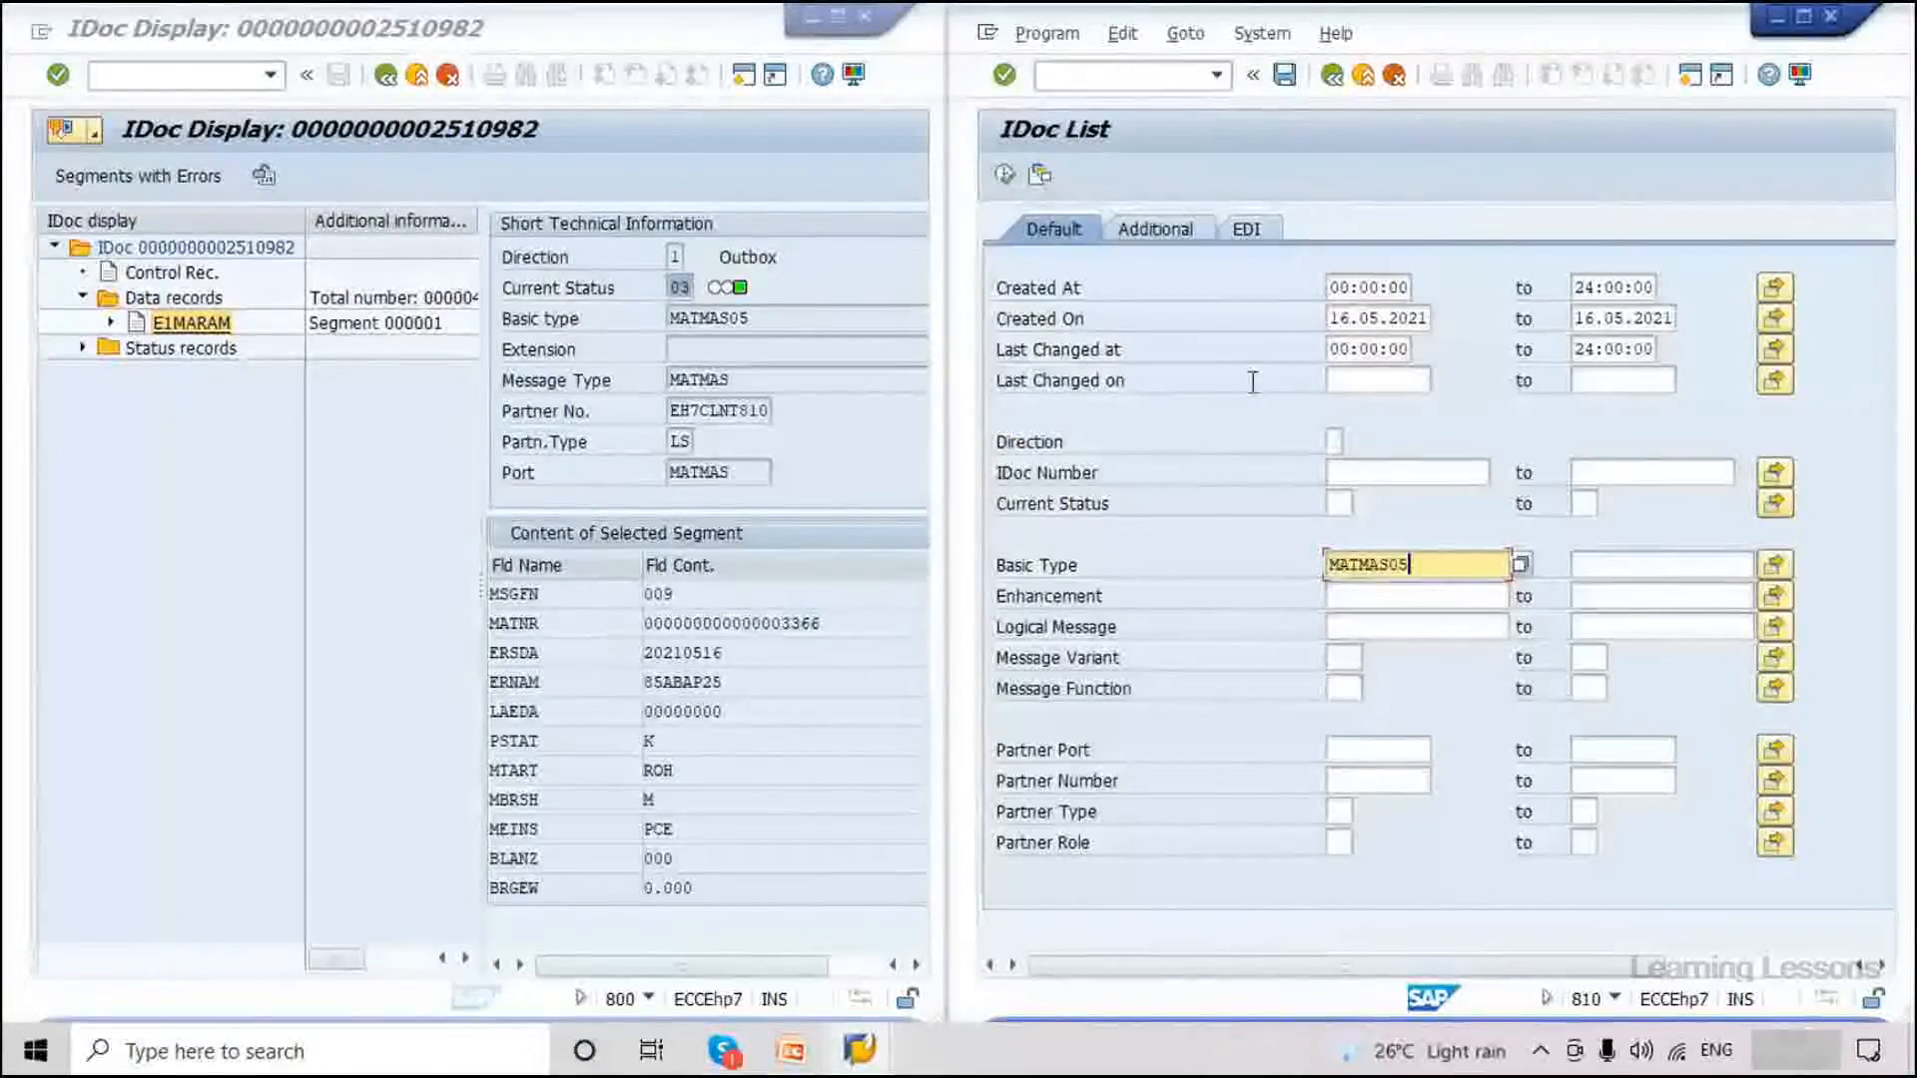
{"action": "left_click", "coordinate": [1005, 175]}
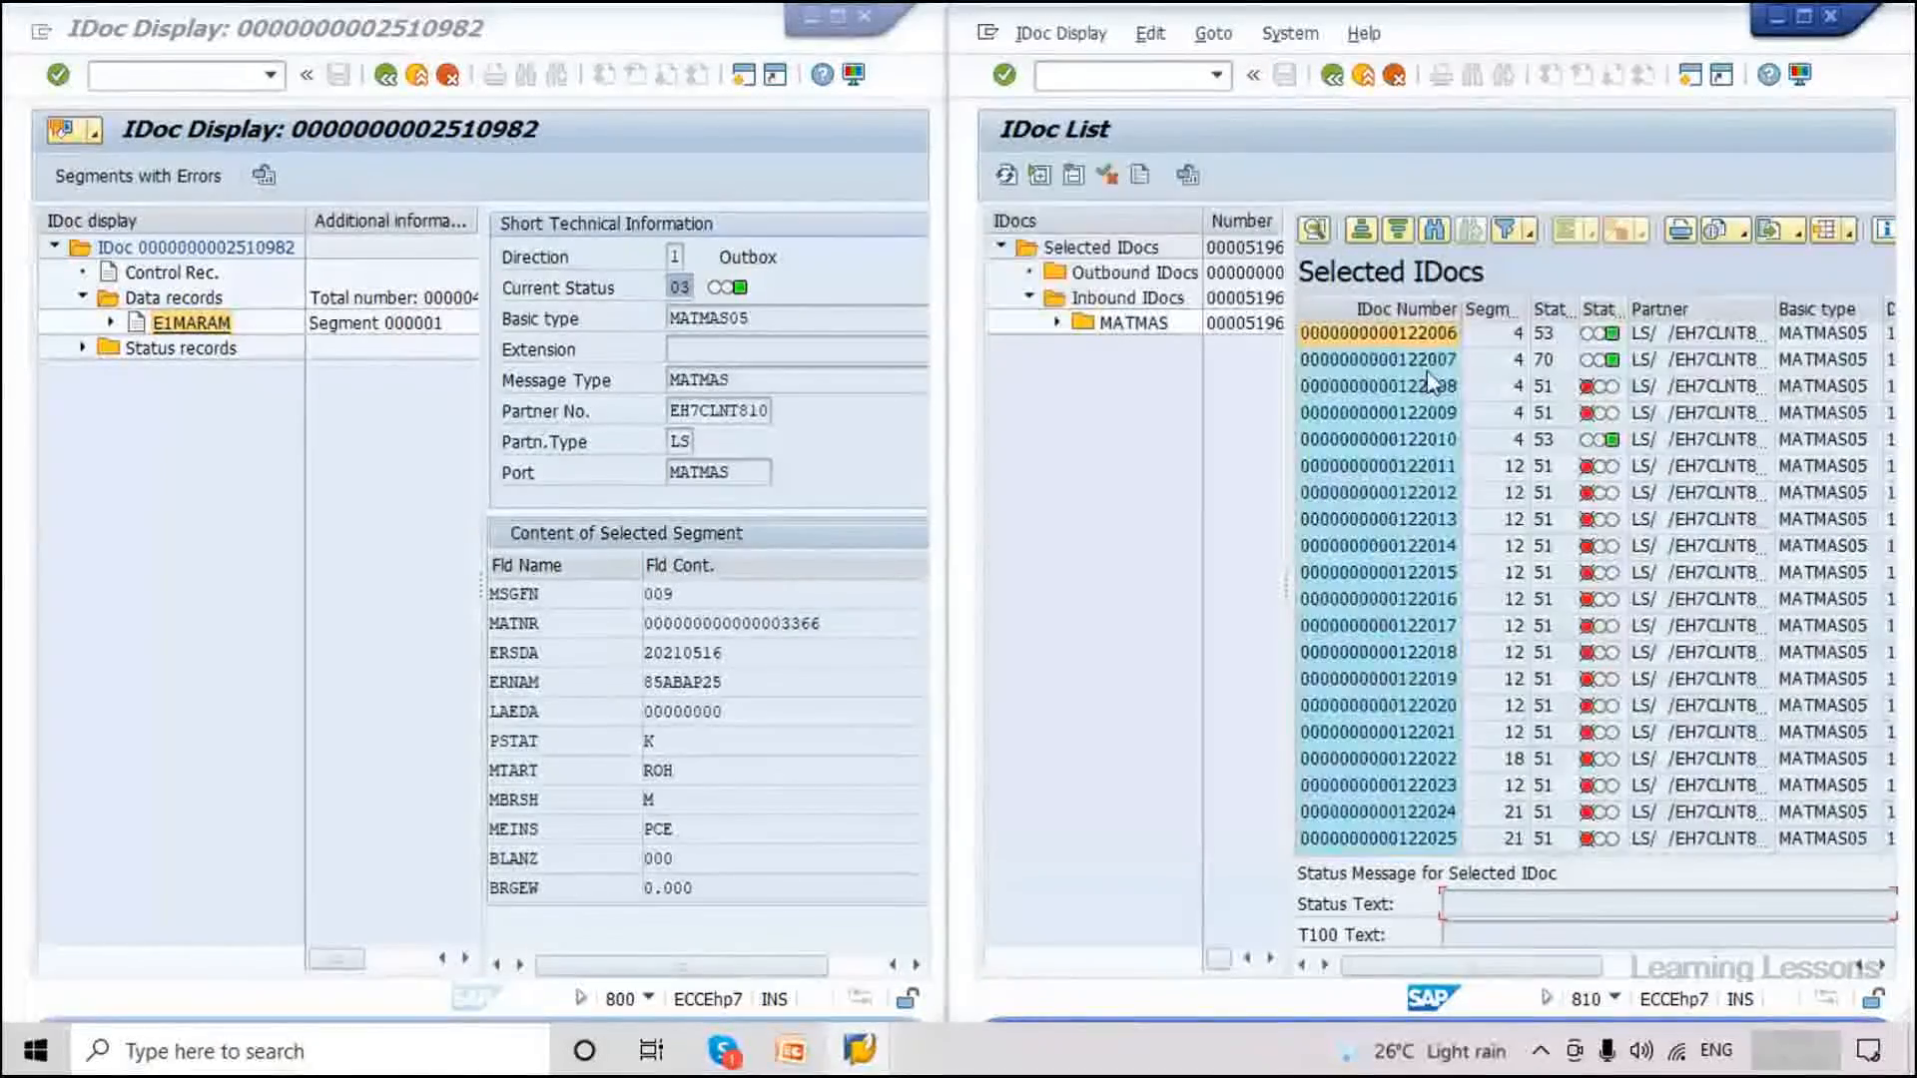
Review inbound IDocs 127198–127201 and open IDoc 127199's E1MARAM data record.
{"action": "left_click", "coordinate": [1438, 413]}
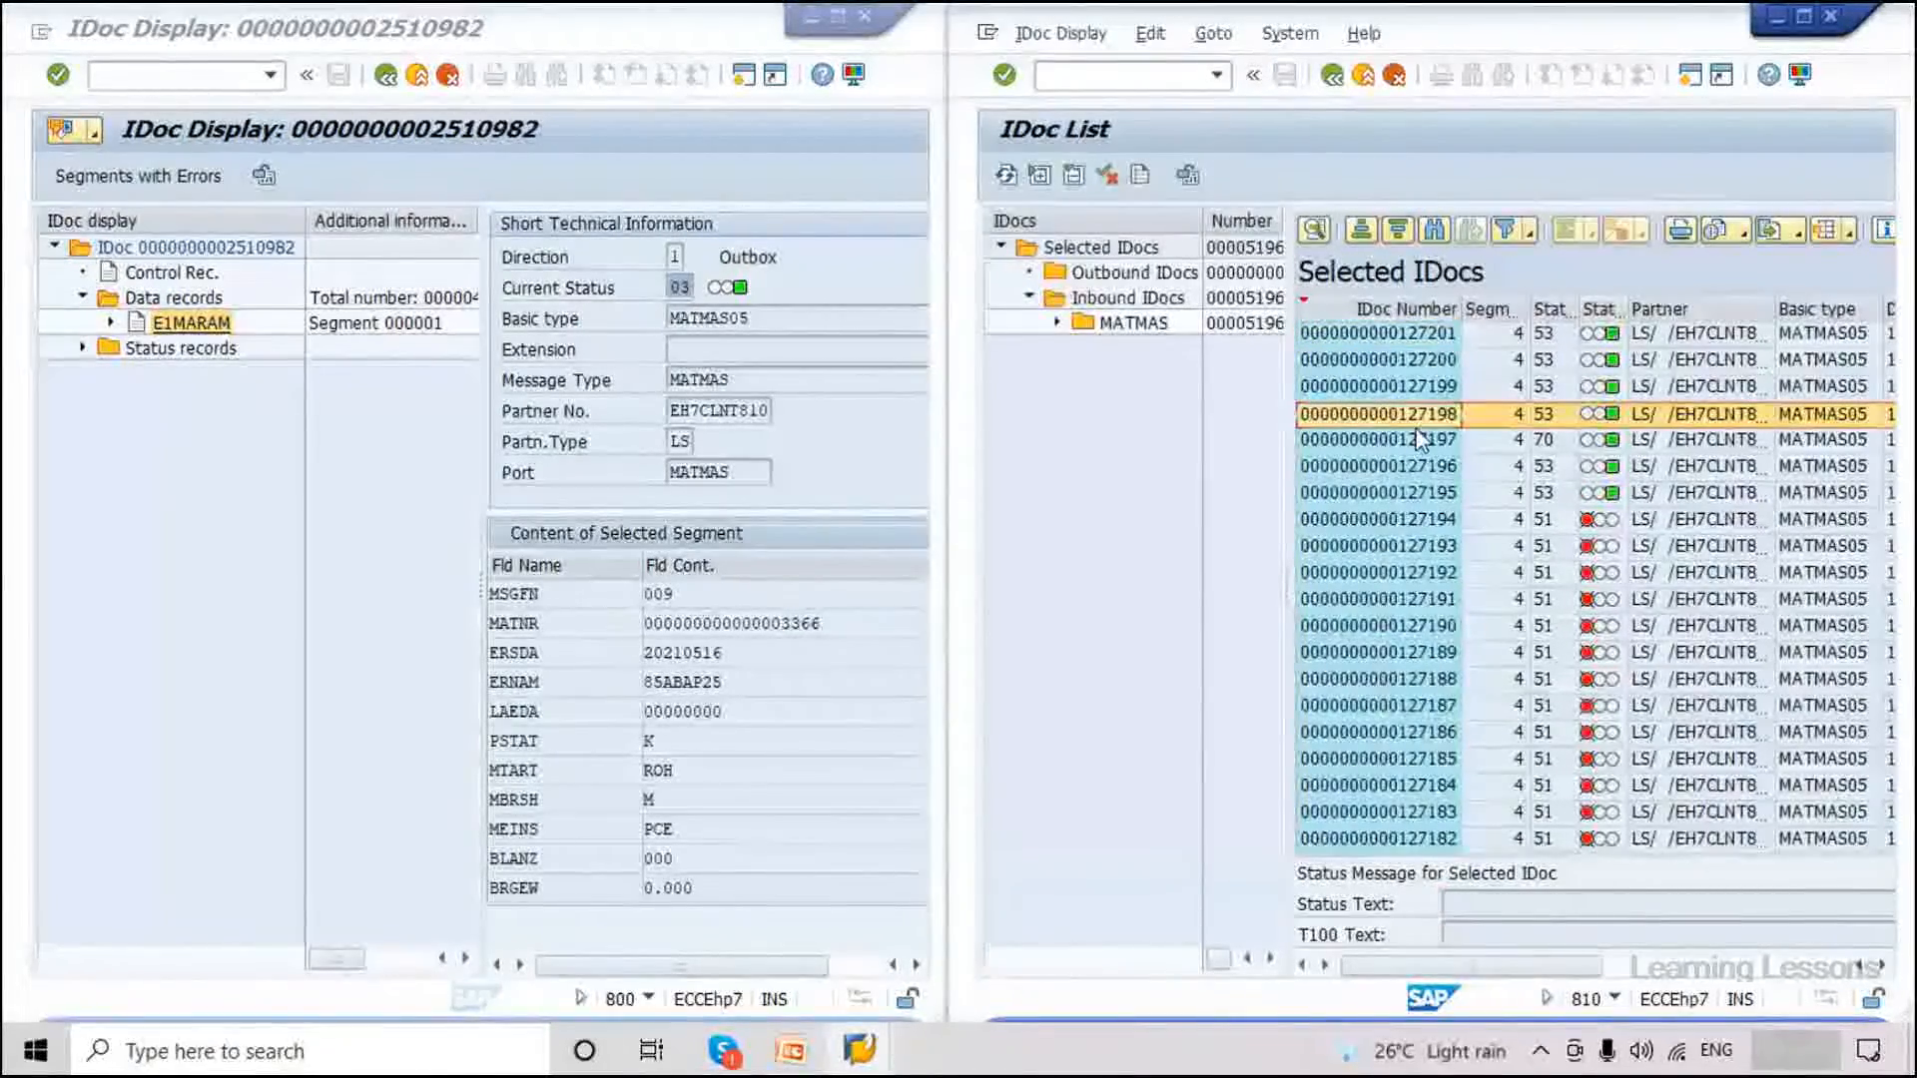
{"action": "left_click", "coordinate": [1450, 358]}
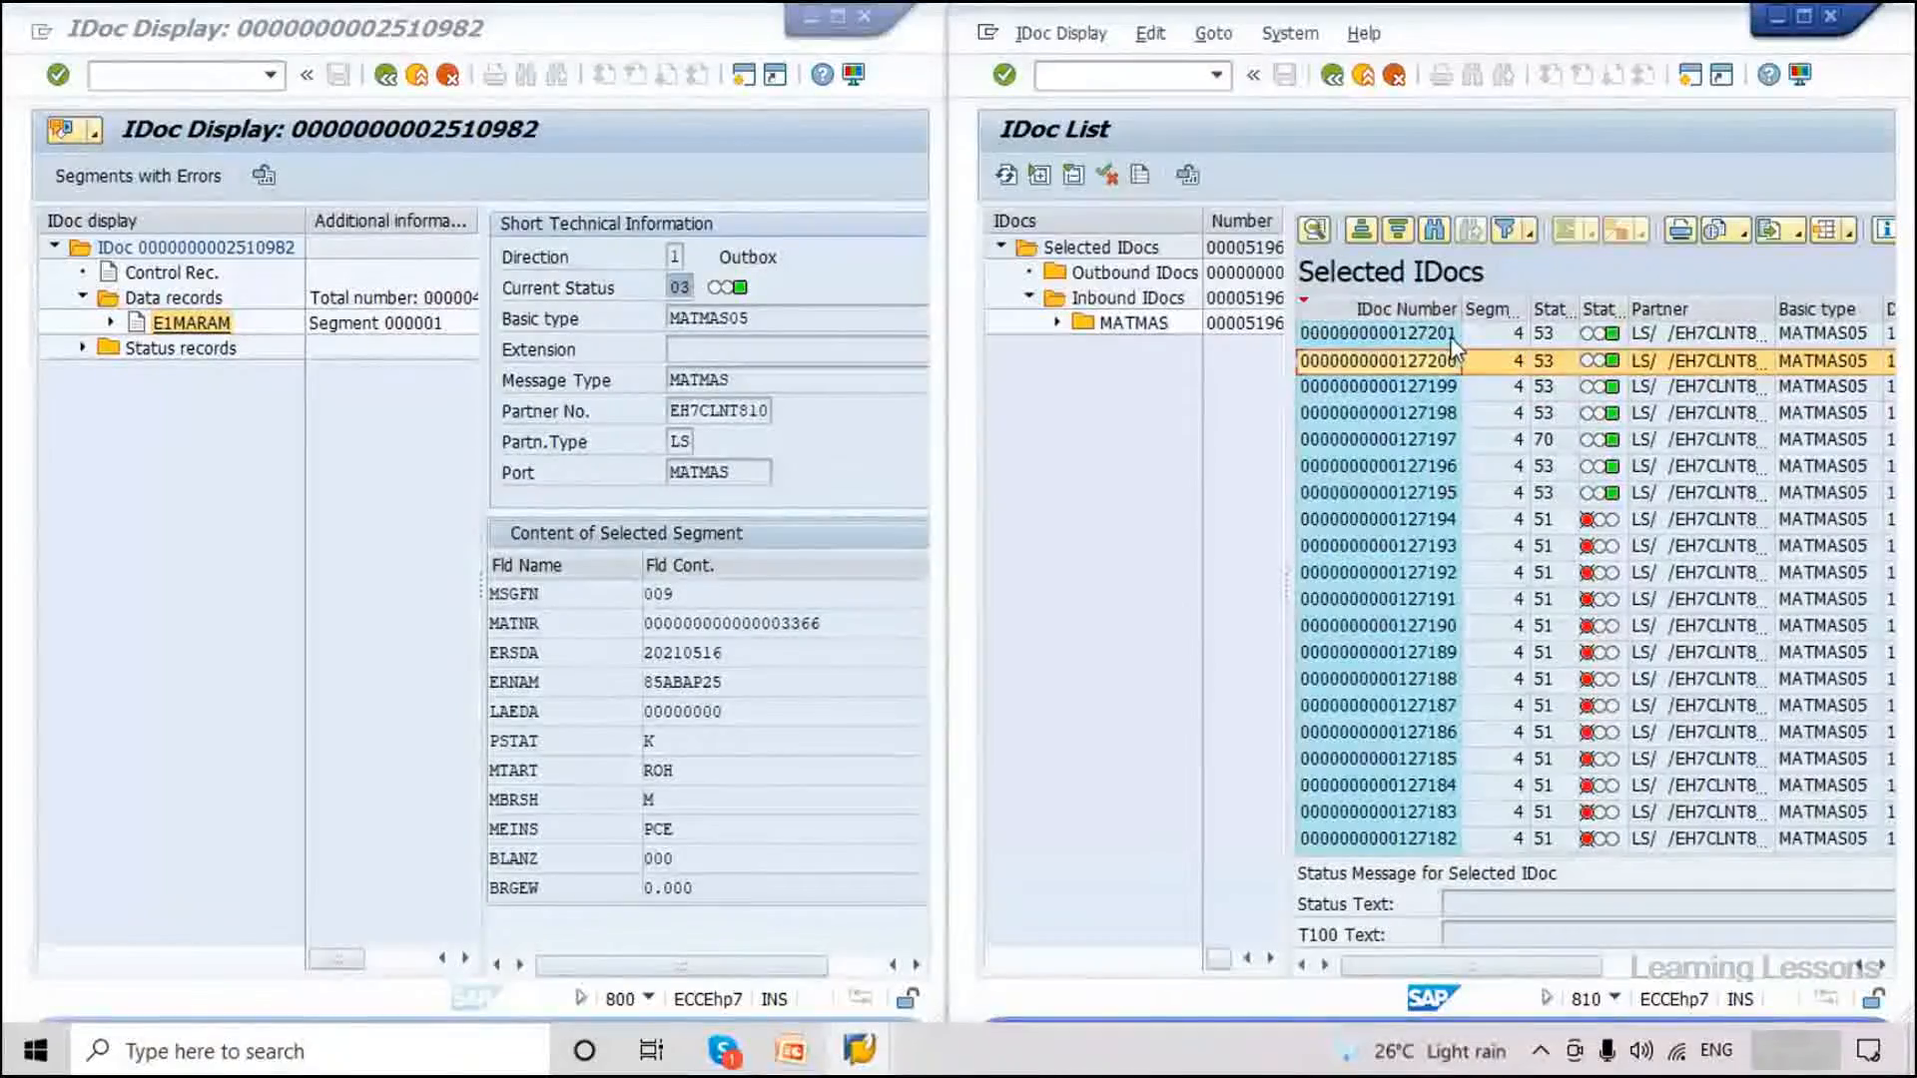
{"action": "left_click", "coordinate": [1450, 337]}
{"action": "left_click", "coordinate": [1406, 388]}
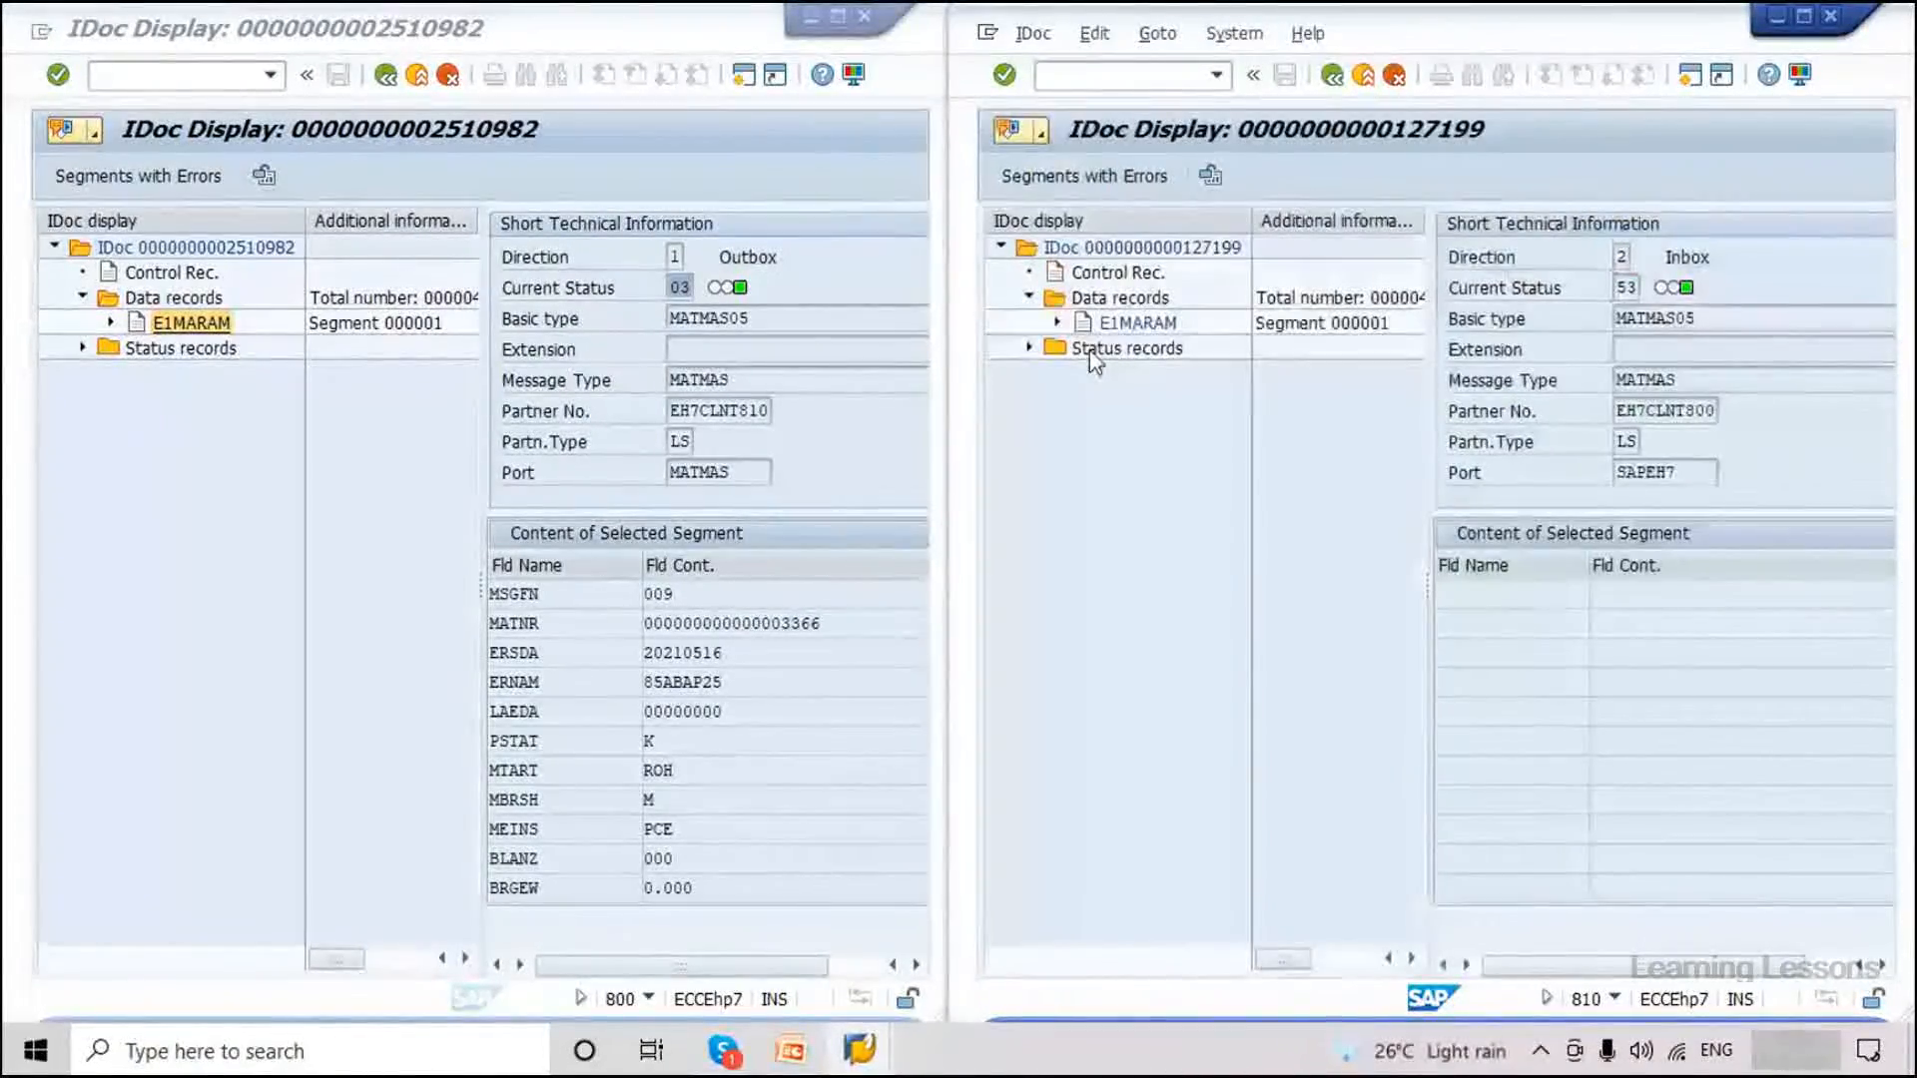
{"action": "left_click", "coordinate": [1119, 324]}
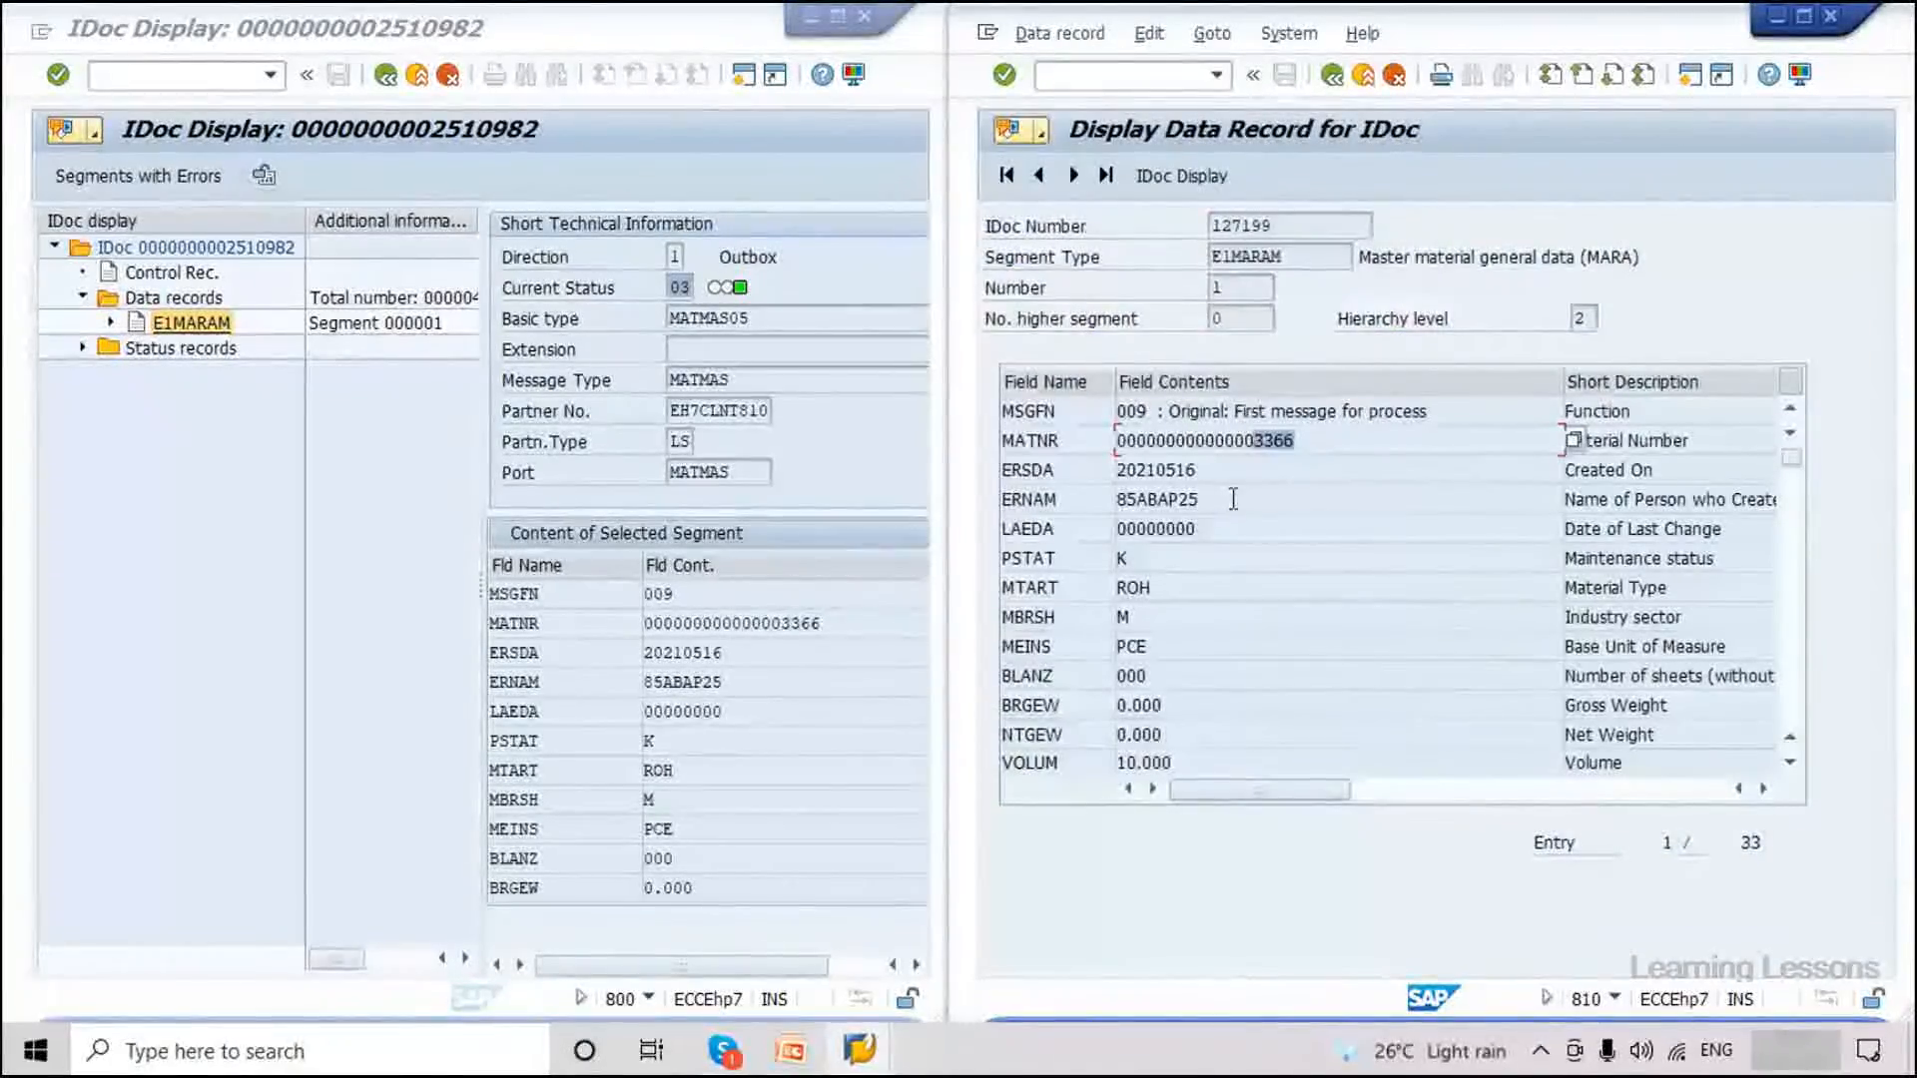
{"action": "left_click", "coordinate": [1338, 80]}
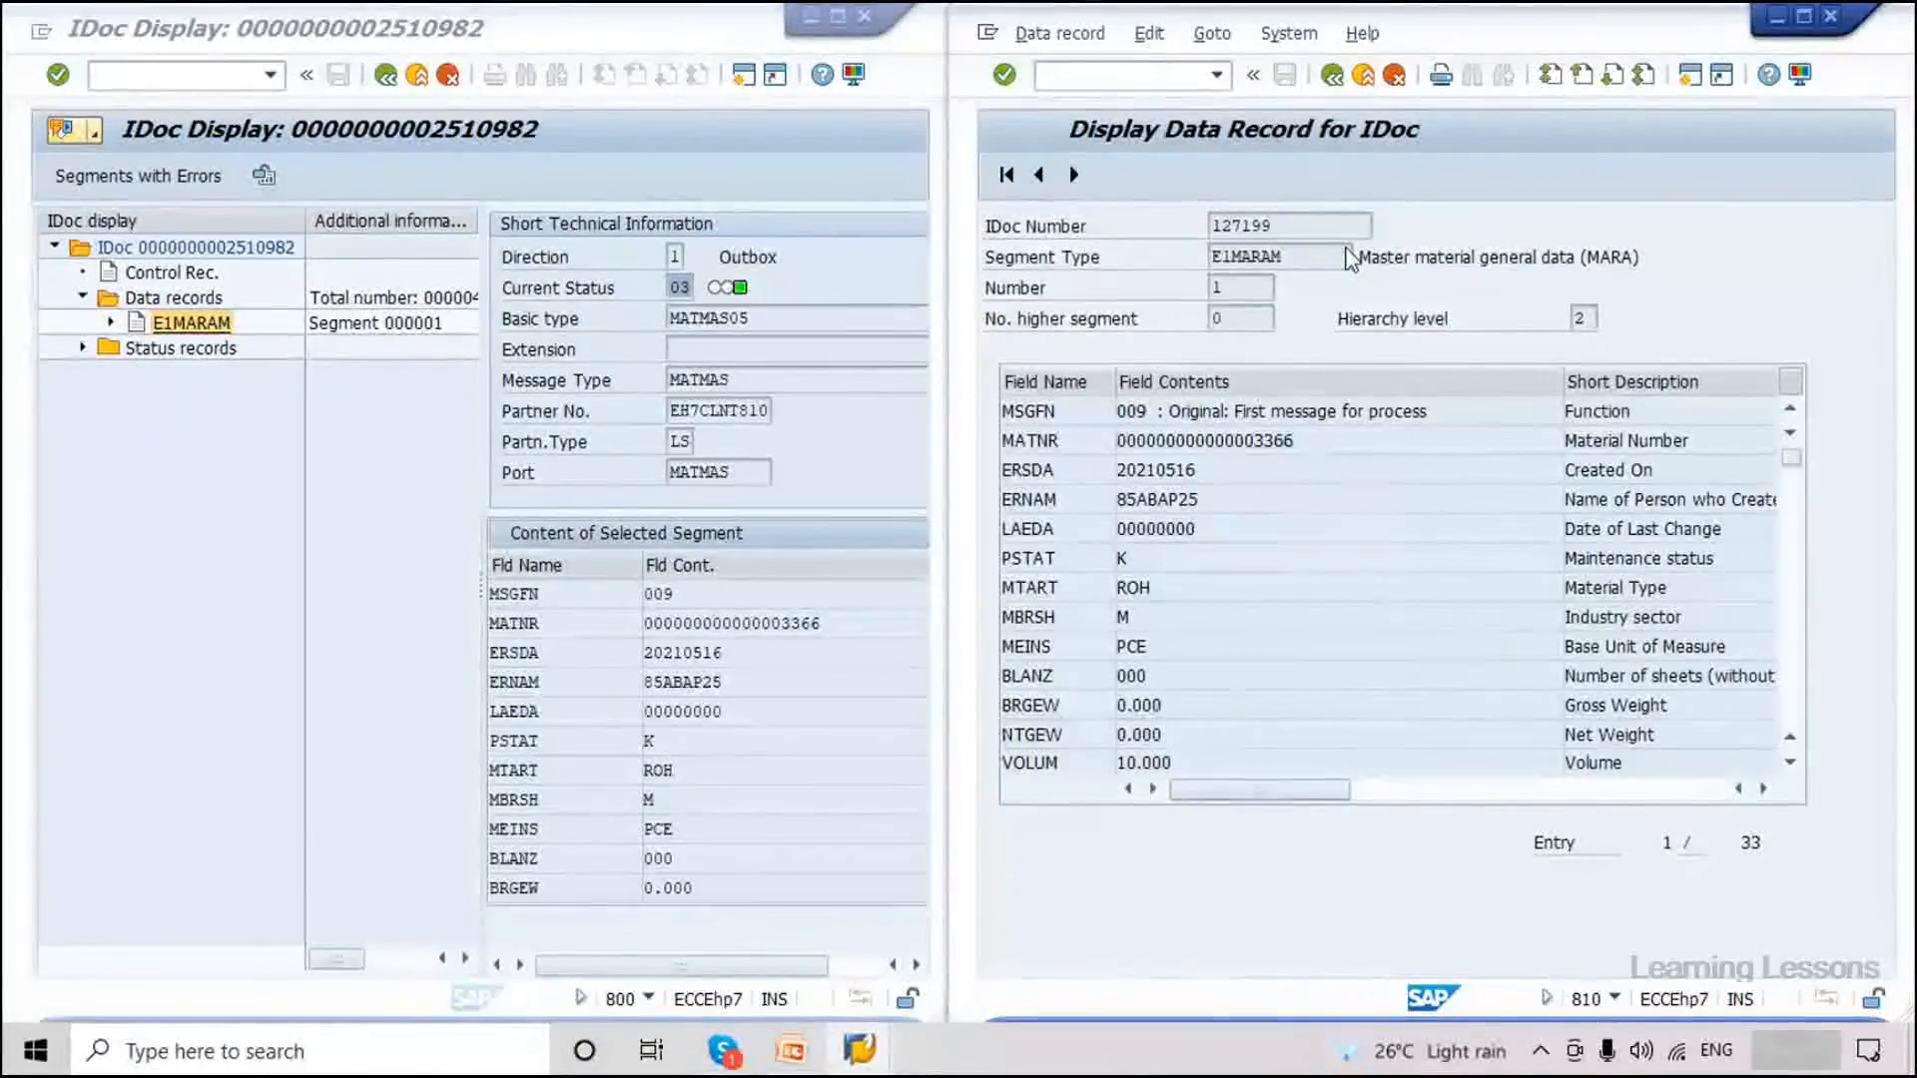
{"action": "left_click", "coordinate": [1332, 75]}
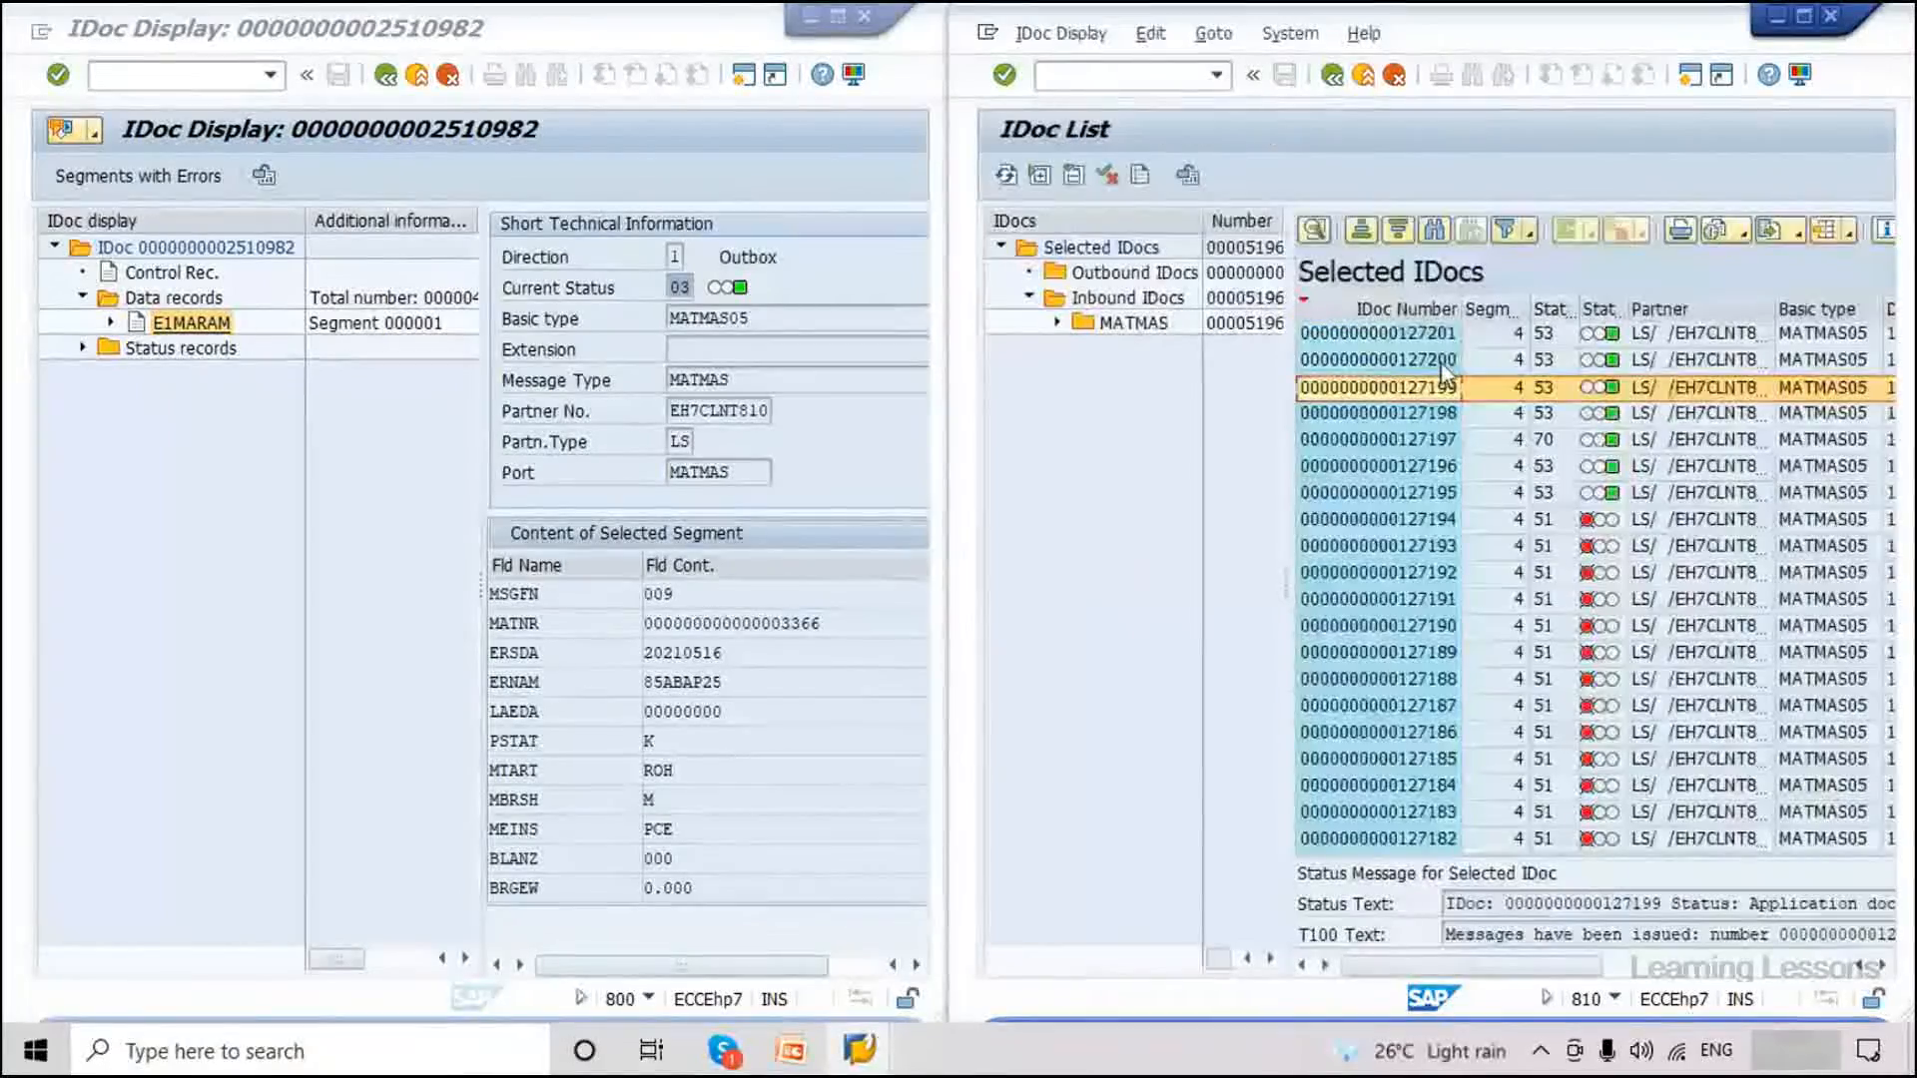
Compare another inbound IDoc's E1MARAM material number, then bring up the PowerPoint notes.
{"action": "double_click", "coordinate": [1456, 370]}
{"action": "left_click", "coordinate": [1111, 330]}
{"action": "left_click_drag", "start_coordinate": [1773, 626], "coordinate": [1653, 626]}
{"action": "left_click", "coordinate": [1339, 77]}
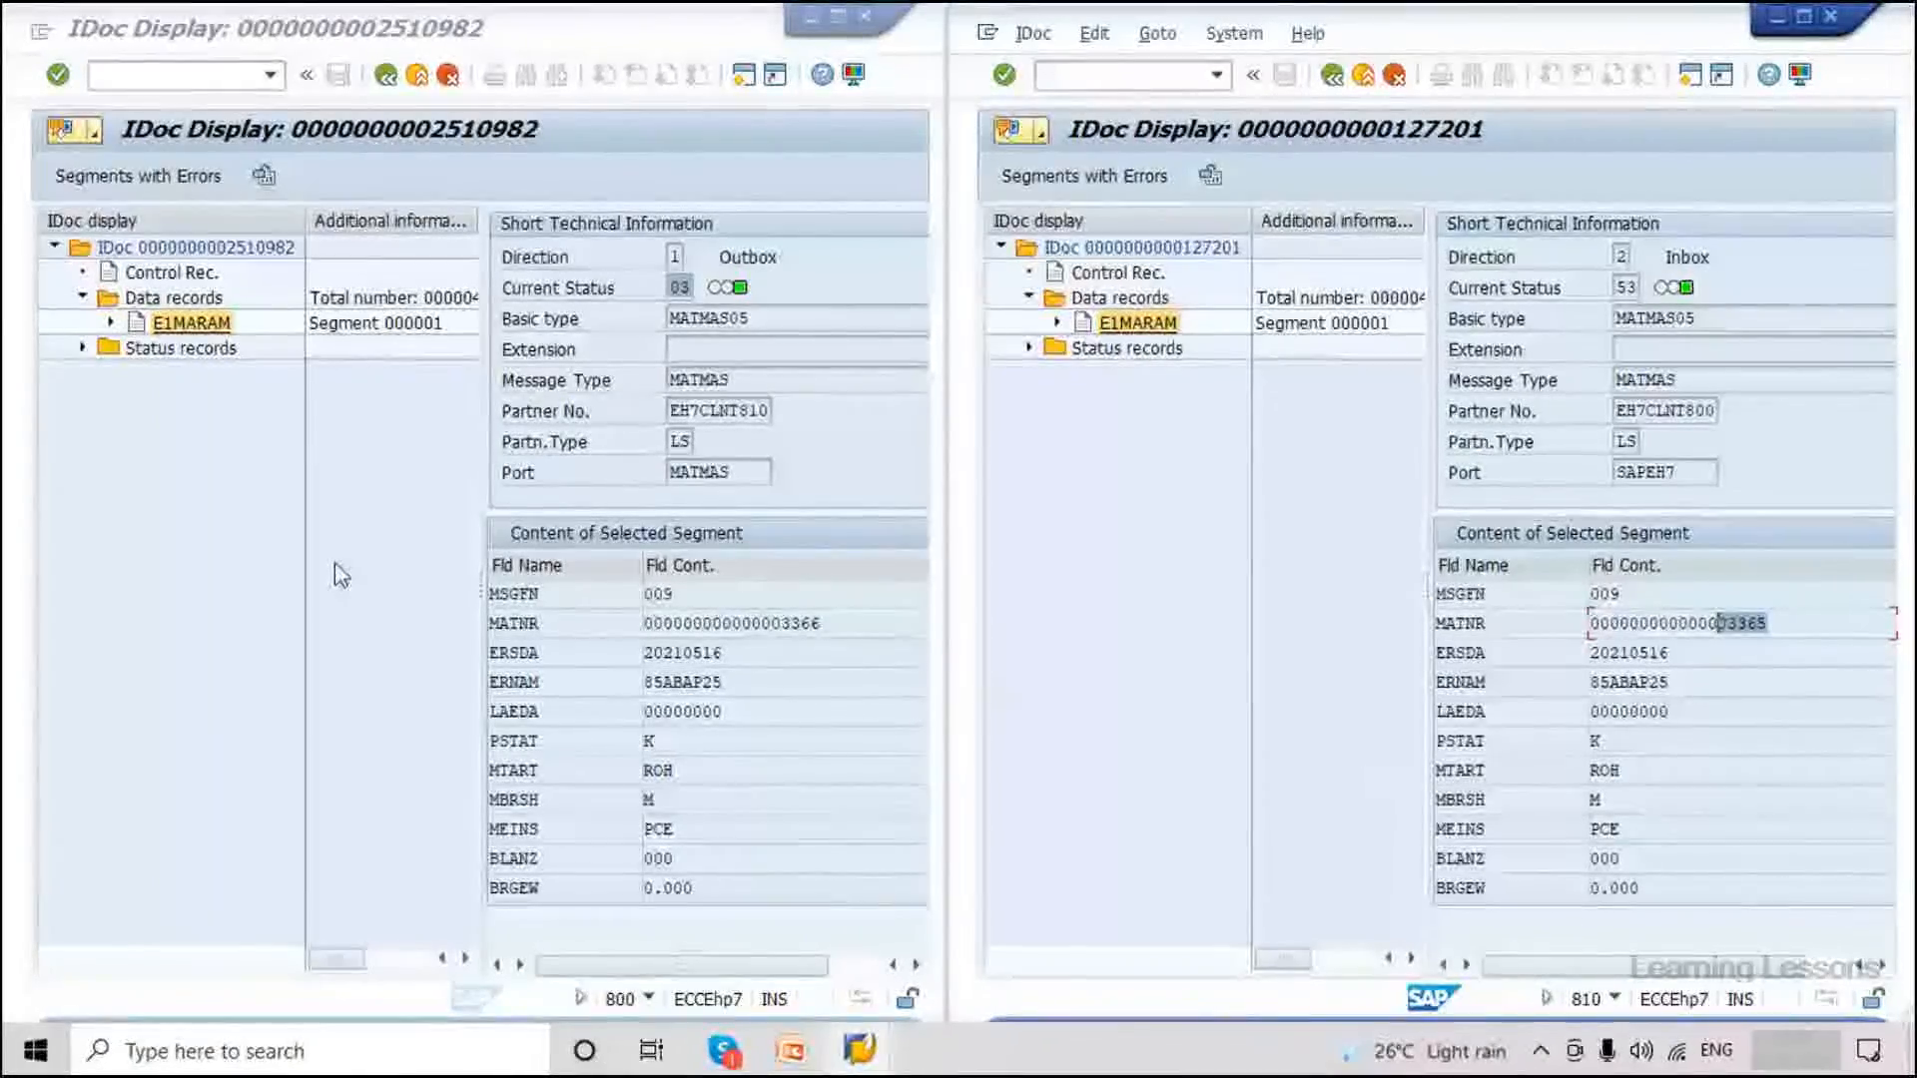
{"action": "left_click", "coordinate": [315, 248]}
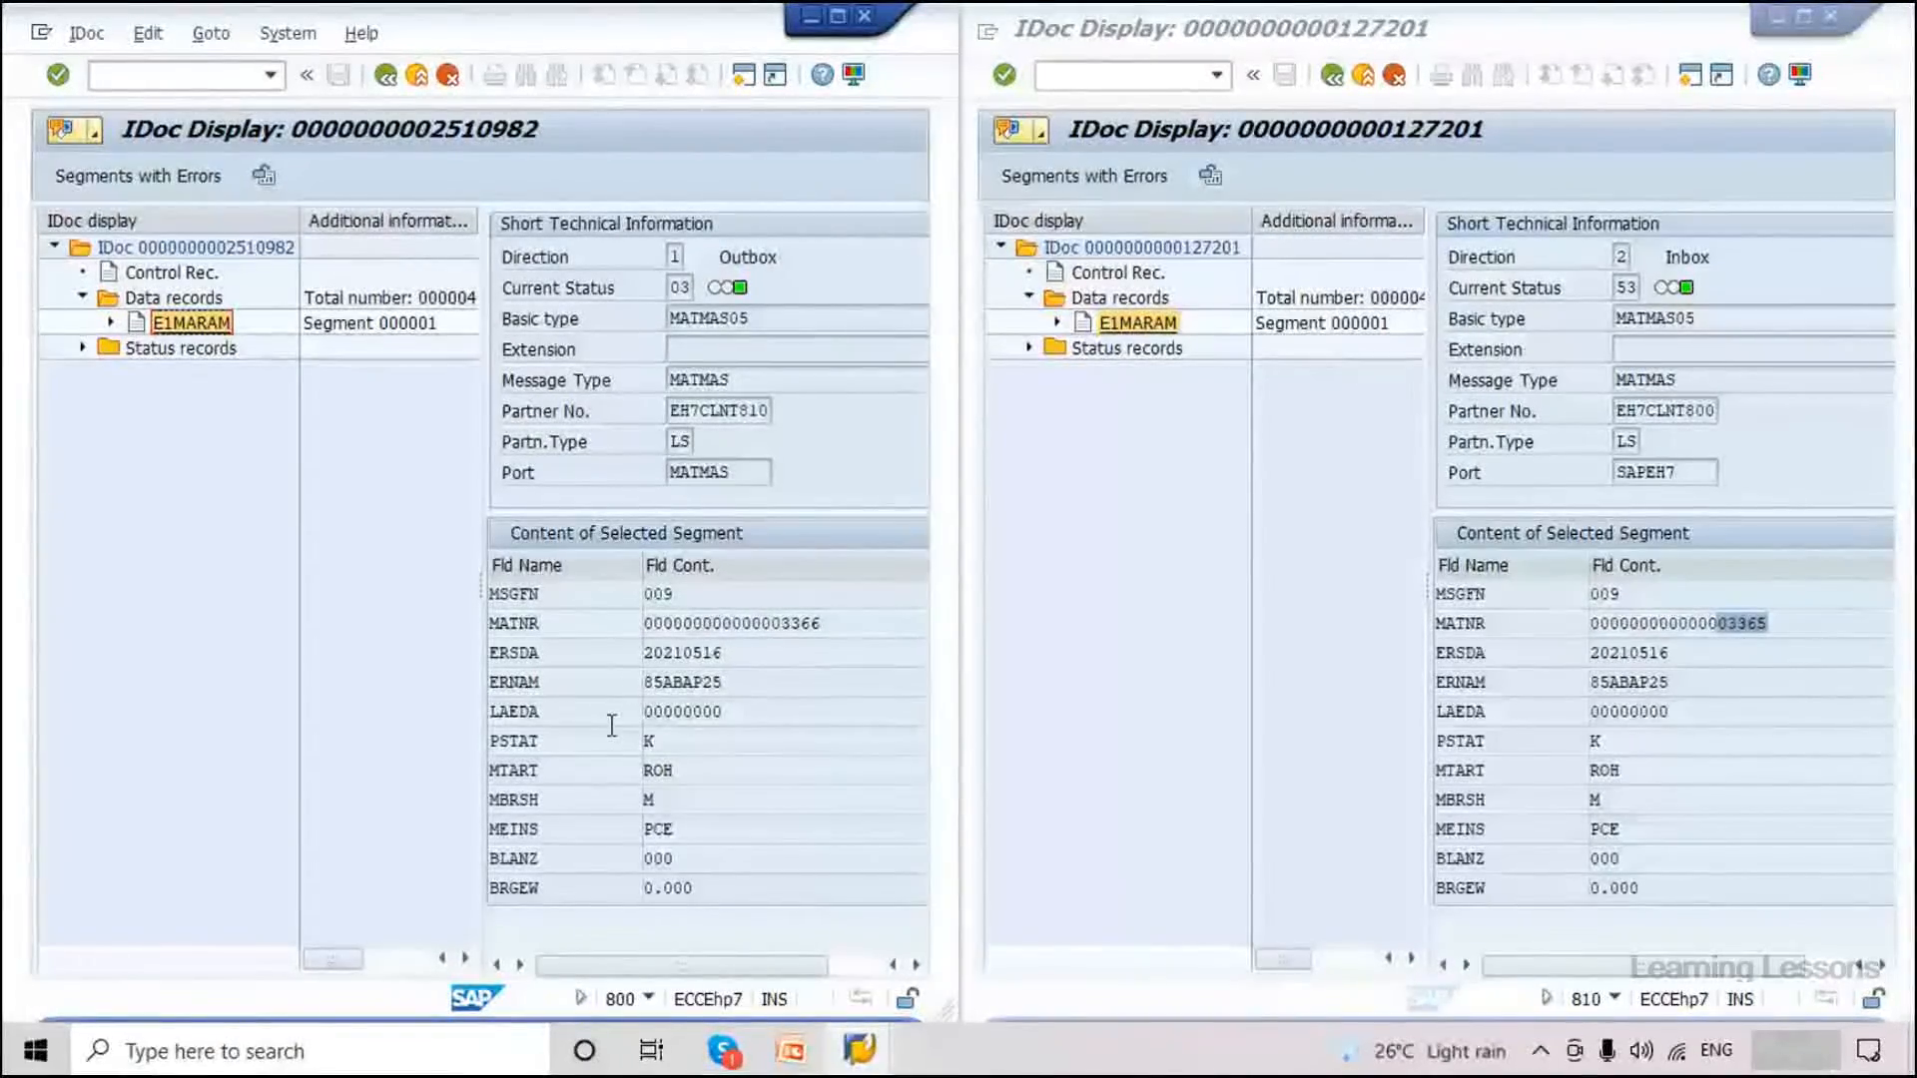
{"action": "key", "text": "alt+Tab"}
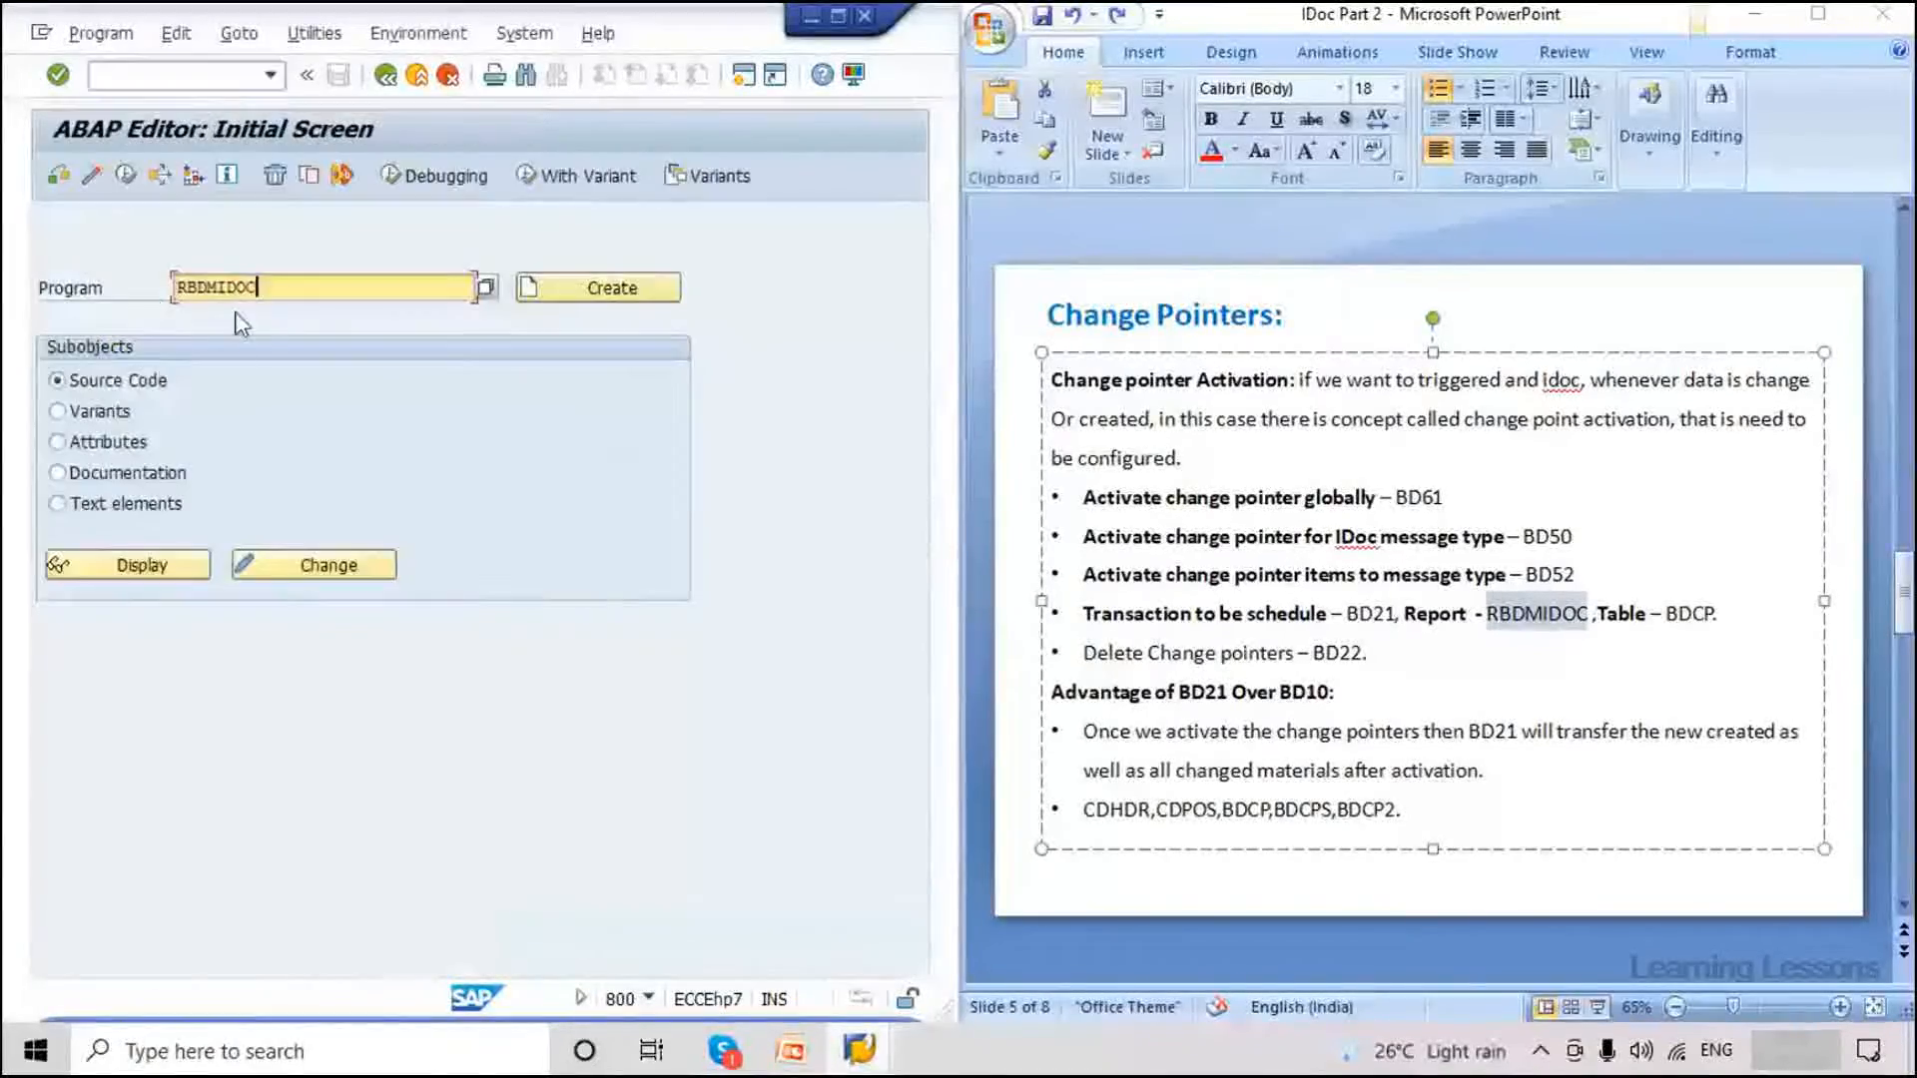
Open BD21's Creating IDoc Type from Change Pointers screen and check the running transaction and client.
{"action": "left_click", "coordinate": [159, 177]}
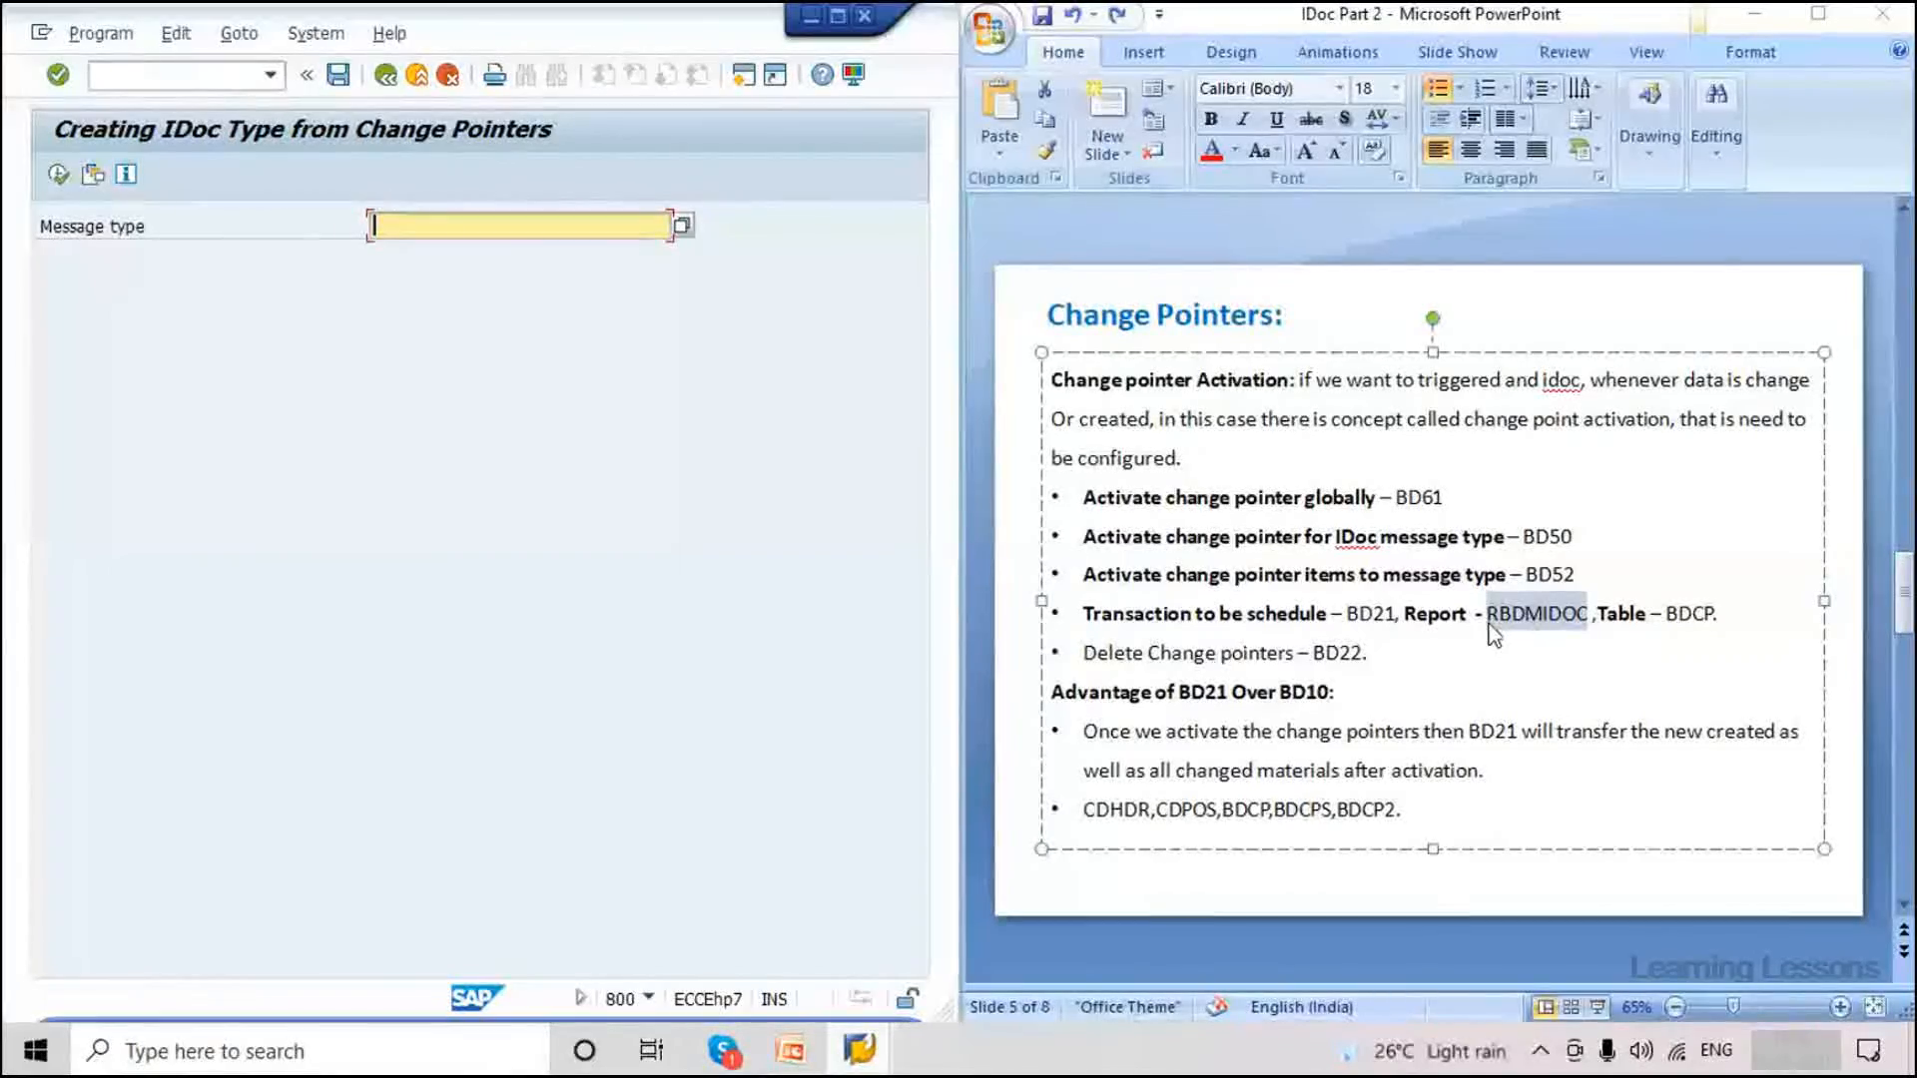
{"action": "left_click", "coordinate": [647, 998]}
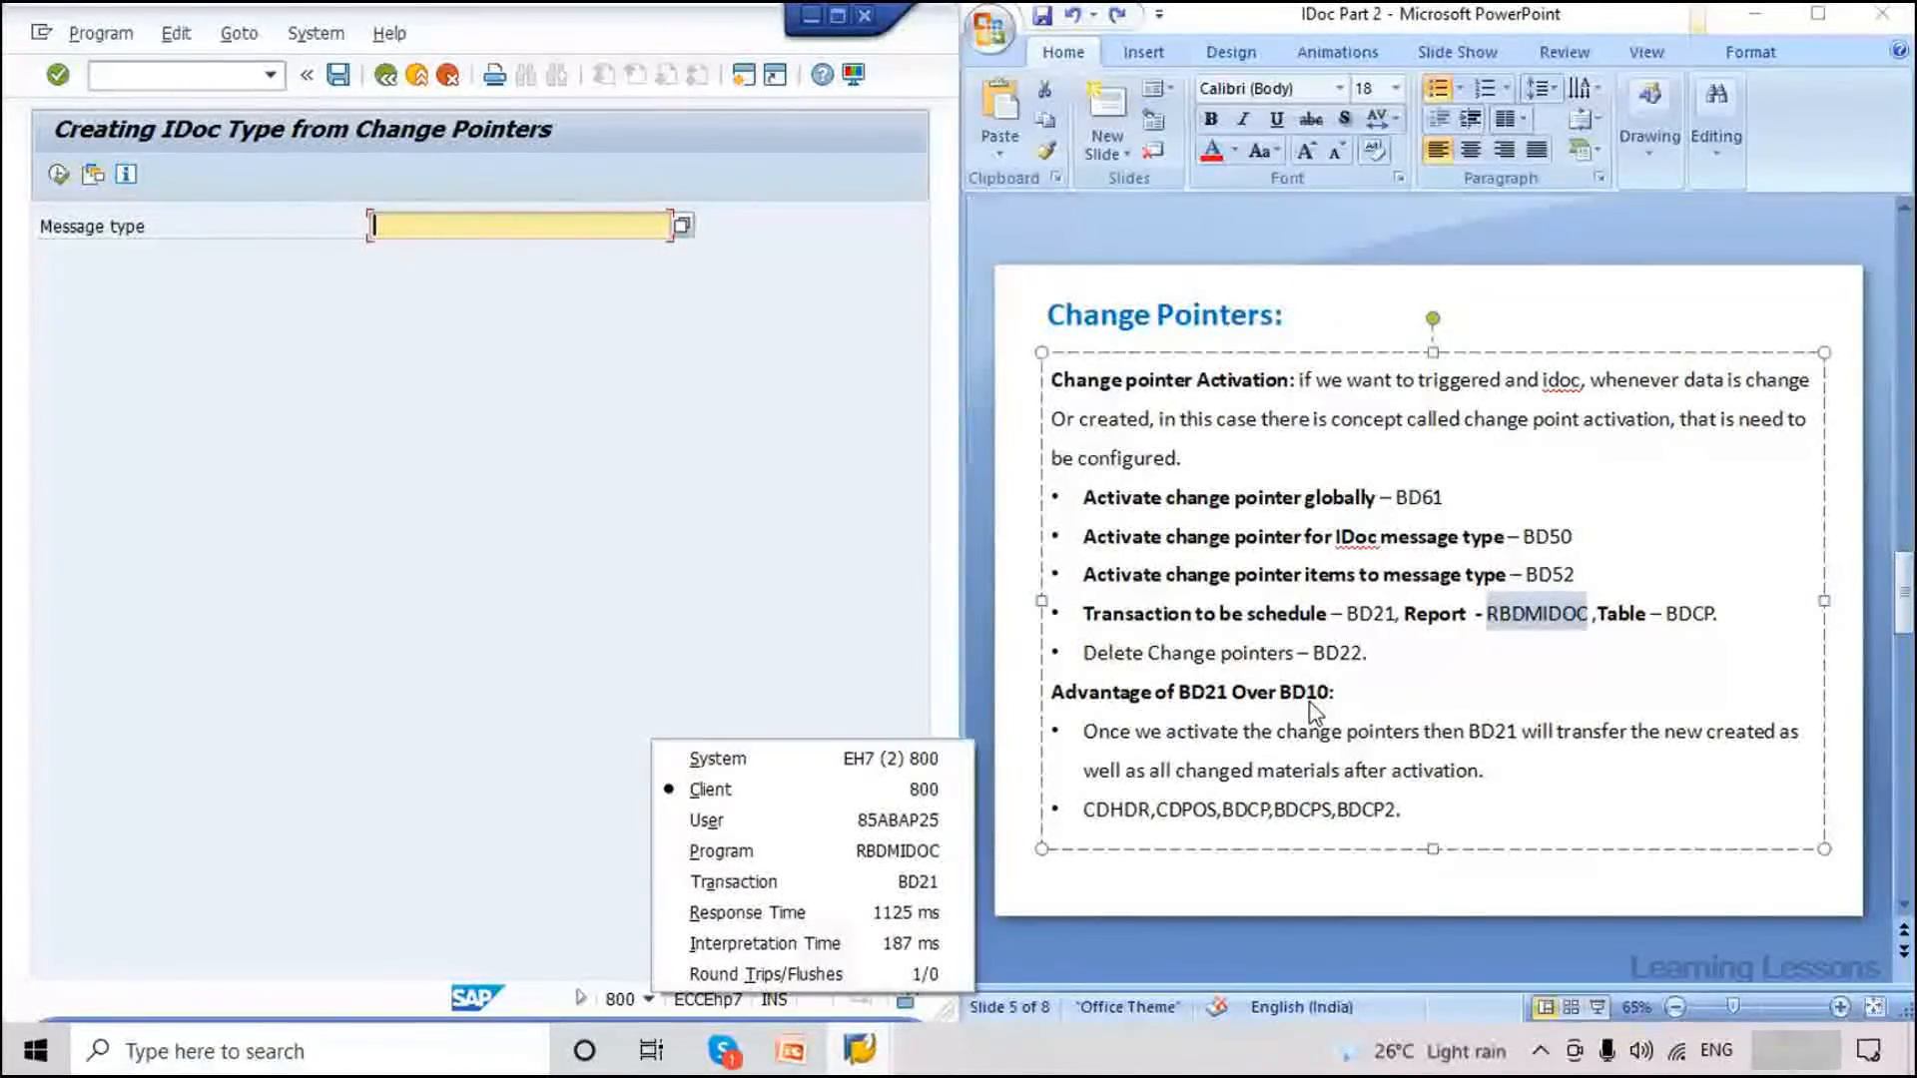
Highlight the slide's change-pointer tables list, then return to SAP and list its open windows.
{"action": "triple_click", "coordinate": [1395, 819]}
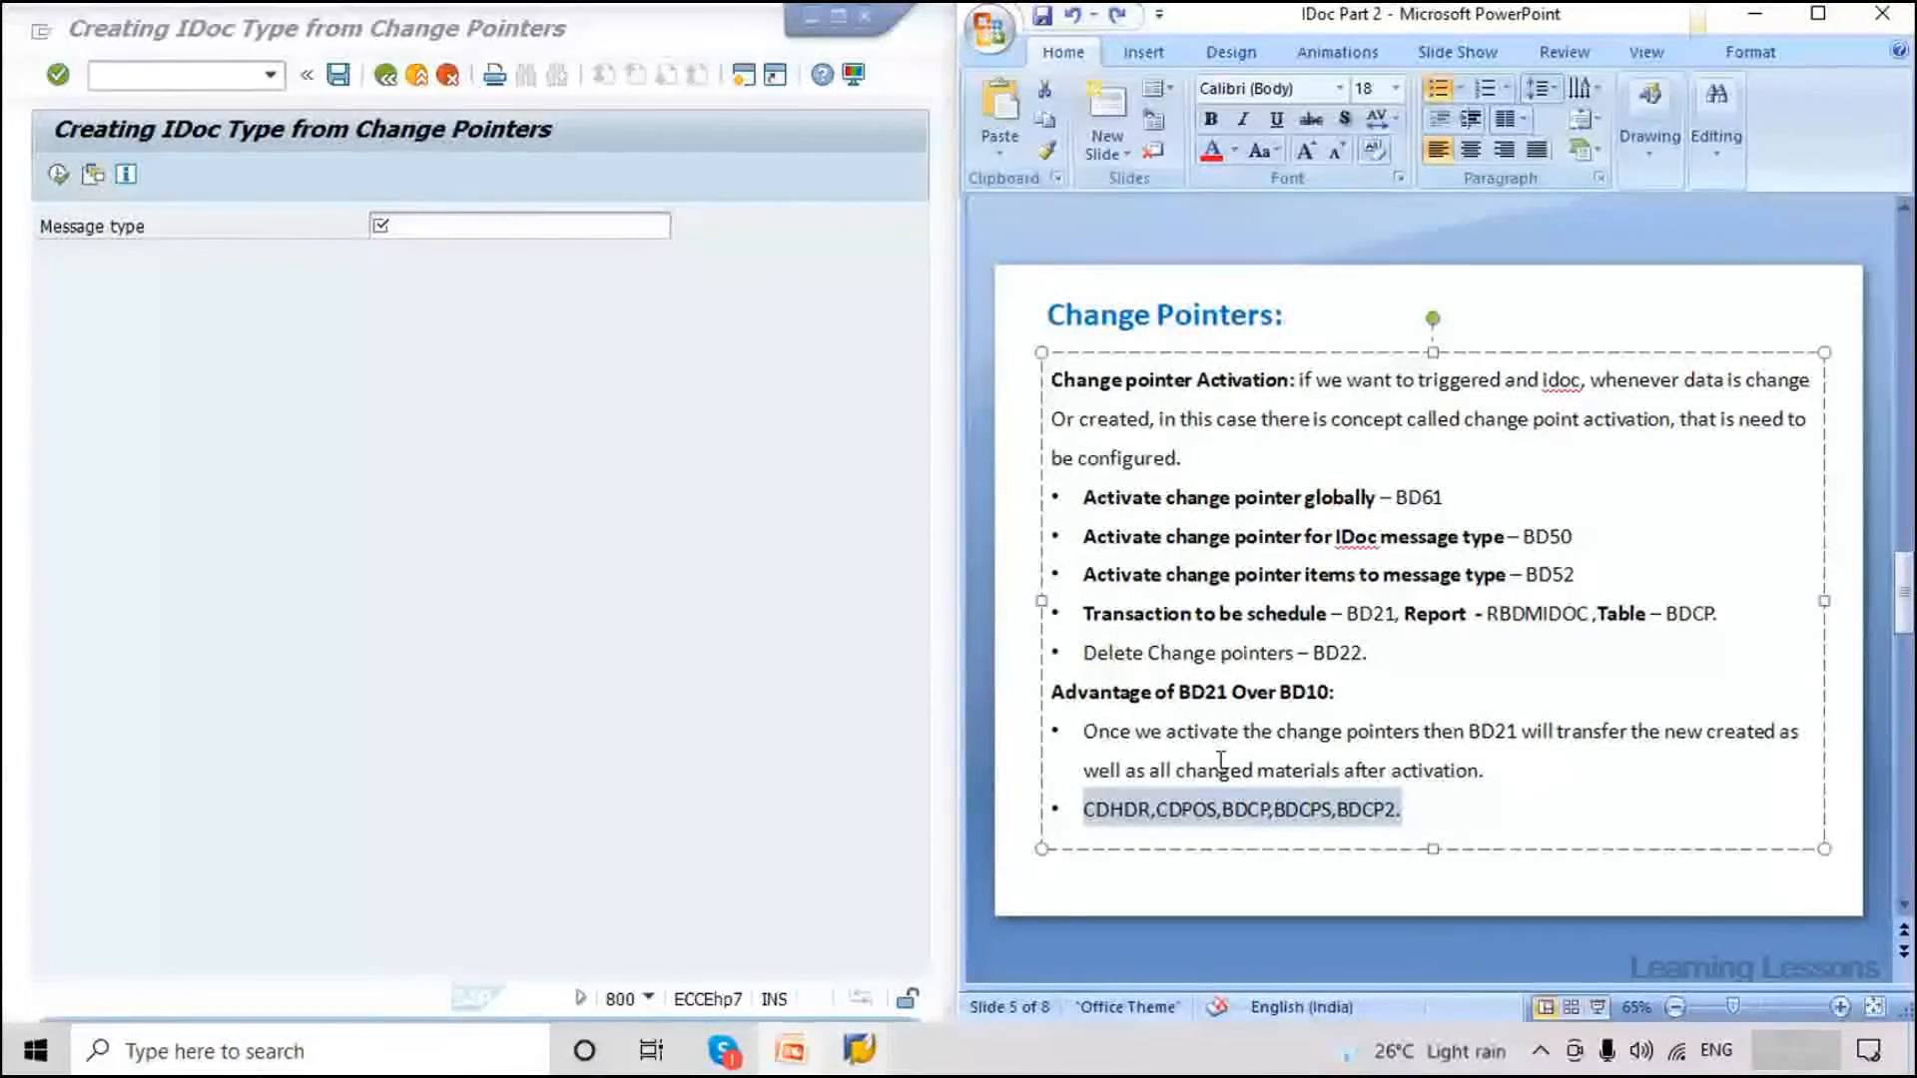
{"action": "left_click", "coordinate": [813, 885]}
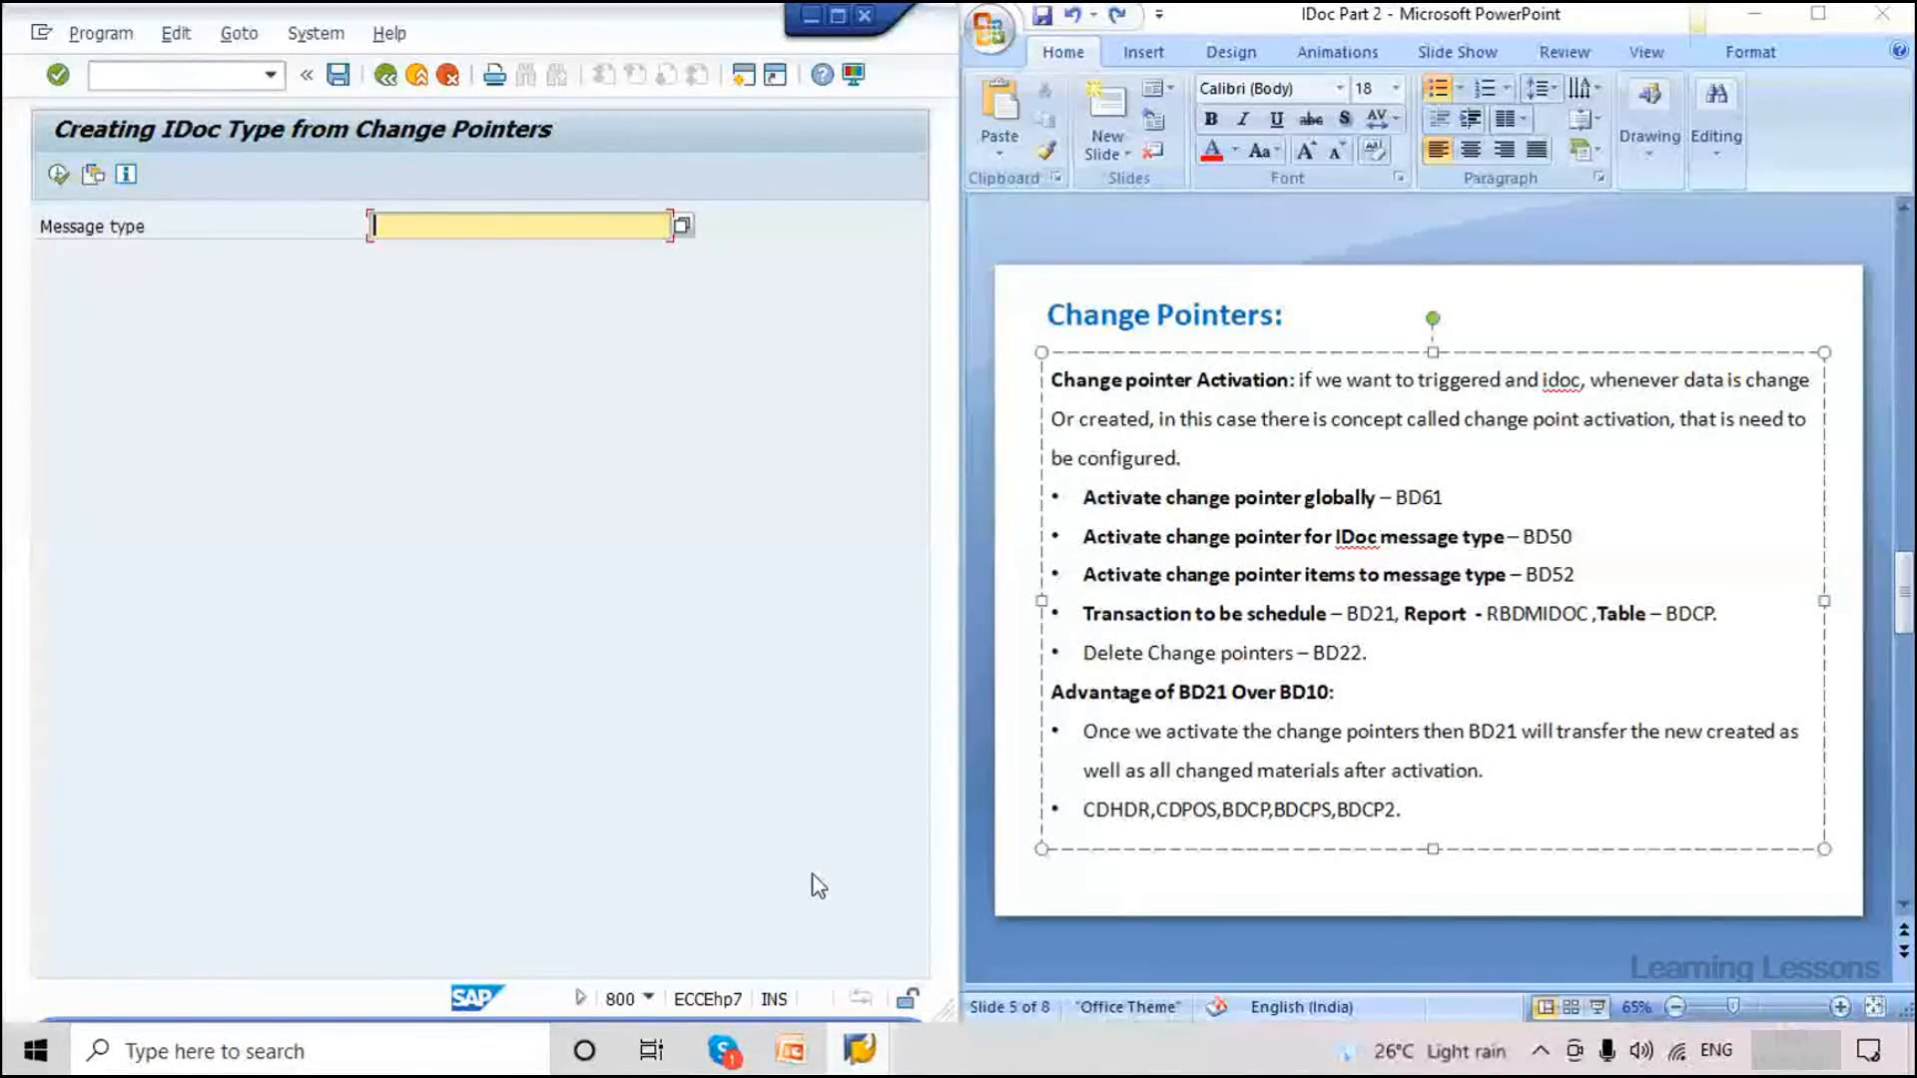
{"action": "left_click", "coordinate": [859, 1051]}
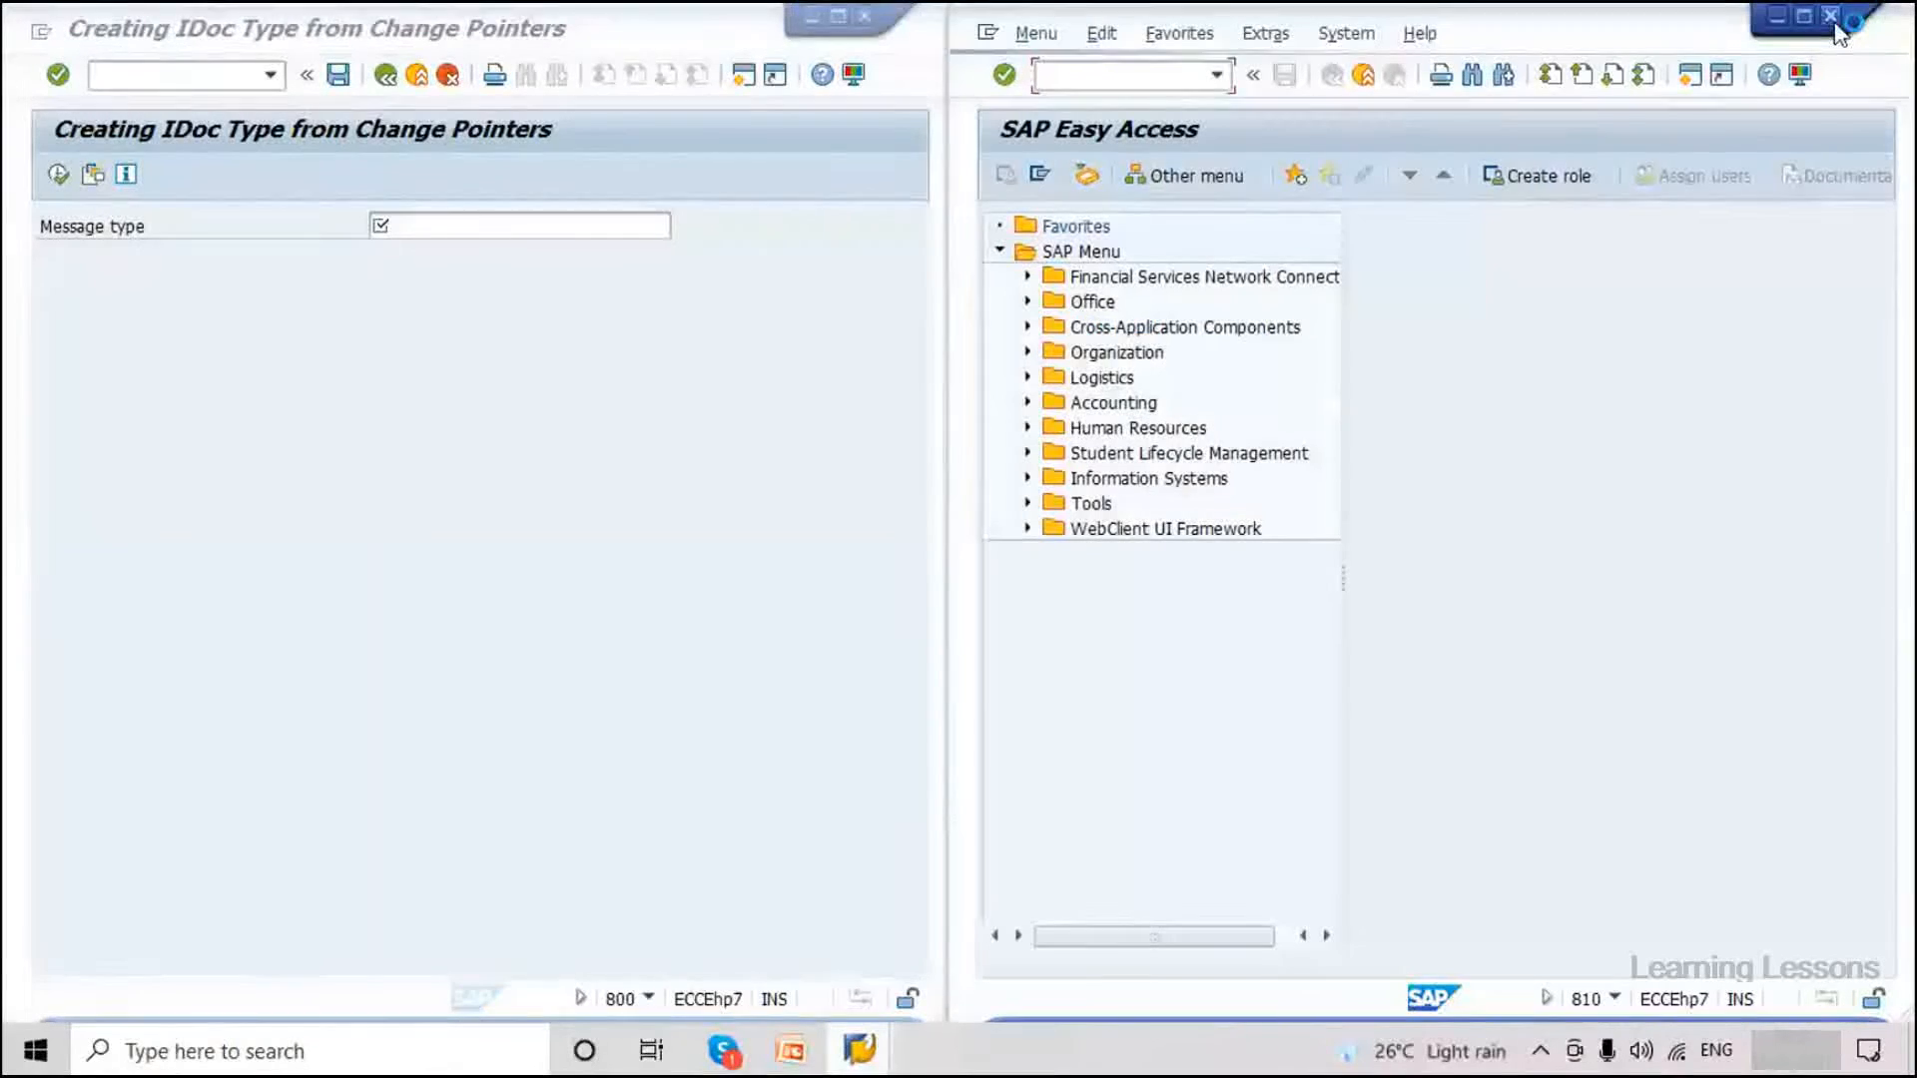
{"action": "left_click", "coordinate": [861, 1050]}
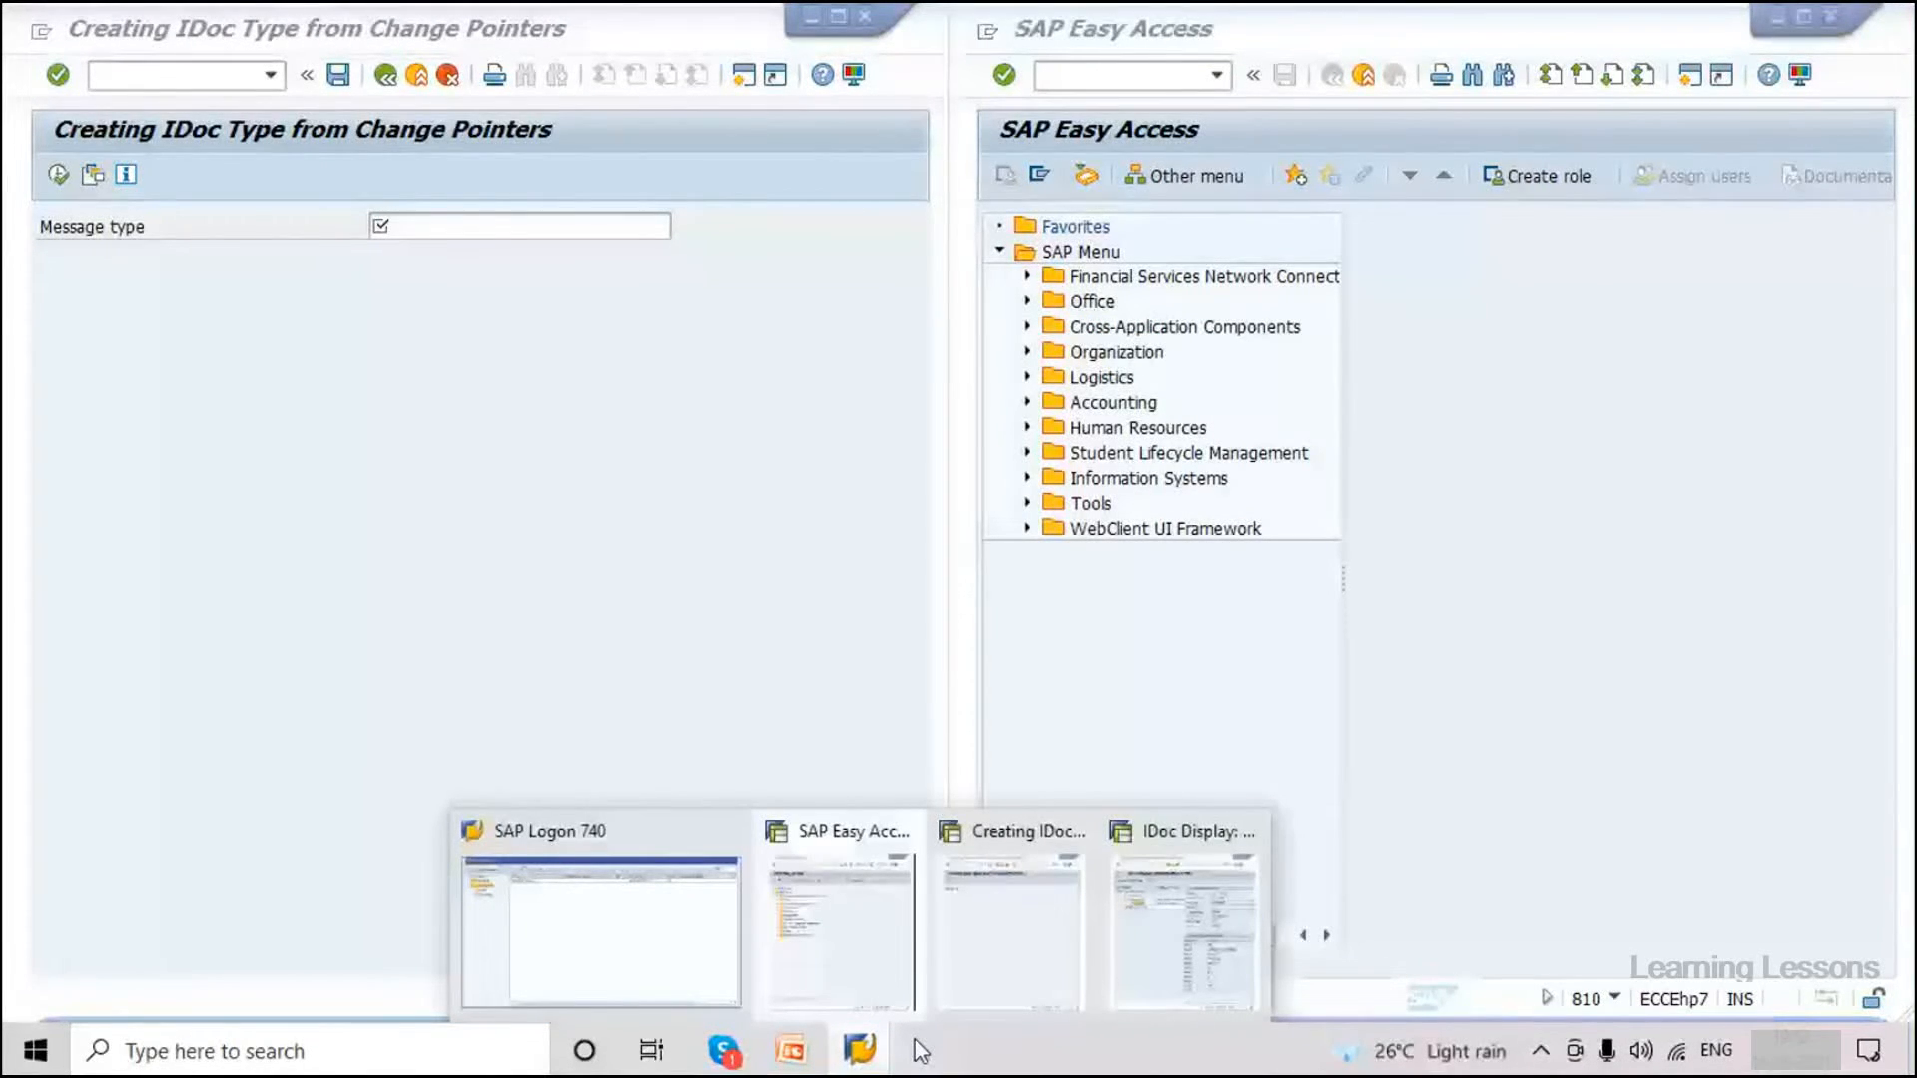
Close the IDoc Display window and confirm the remaining session is client 800.
{"action": "left_click", "coordinate": [1185, 928]}
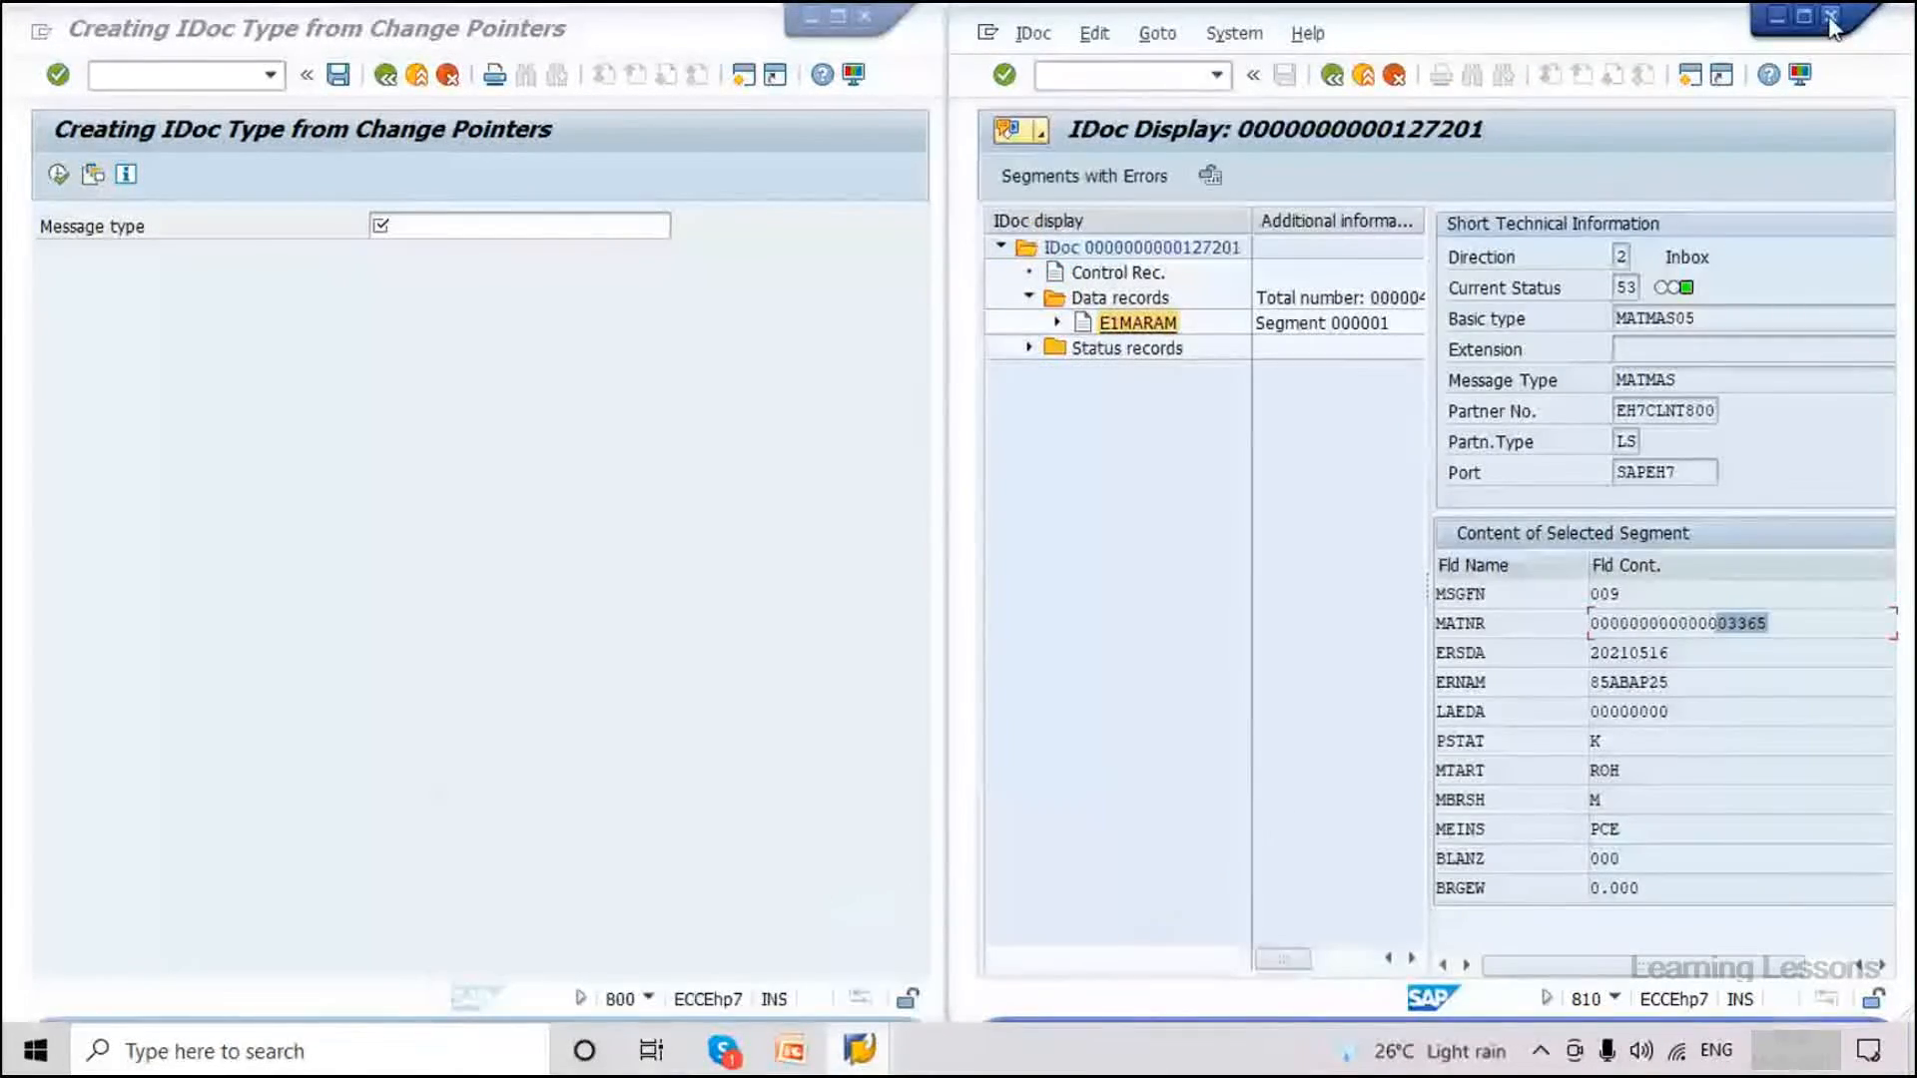
{"action": "left_click", "coordinate": [1831, 16]}
{"action": "left_click", "coordinate": [1242, 516]}
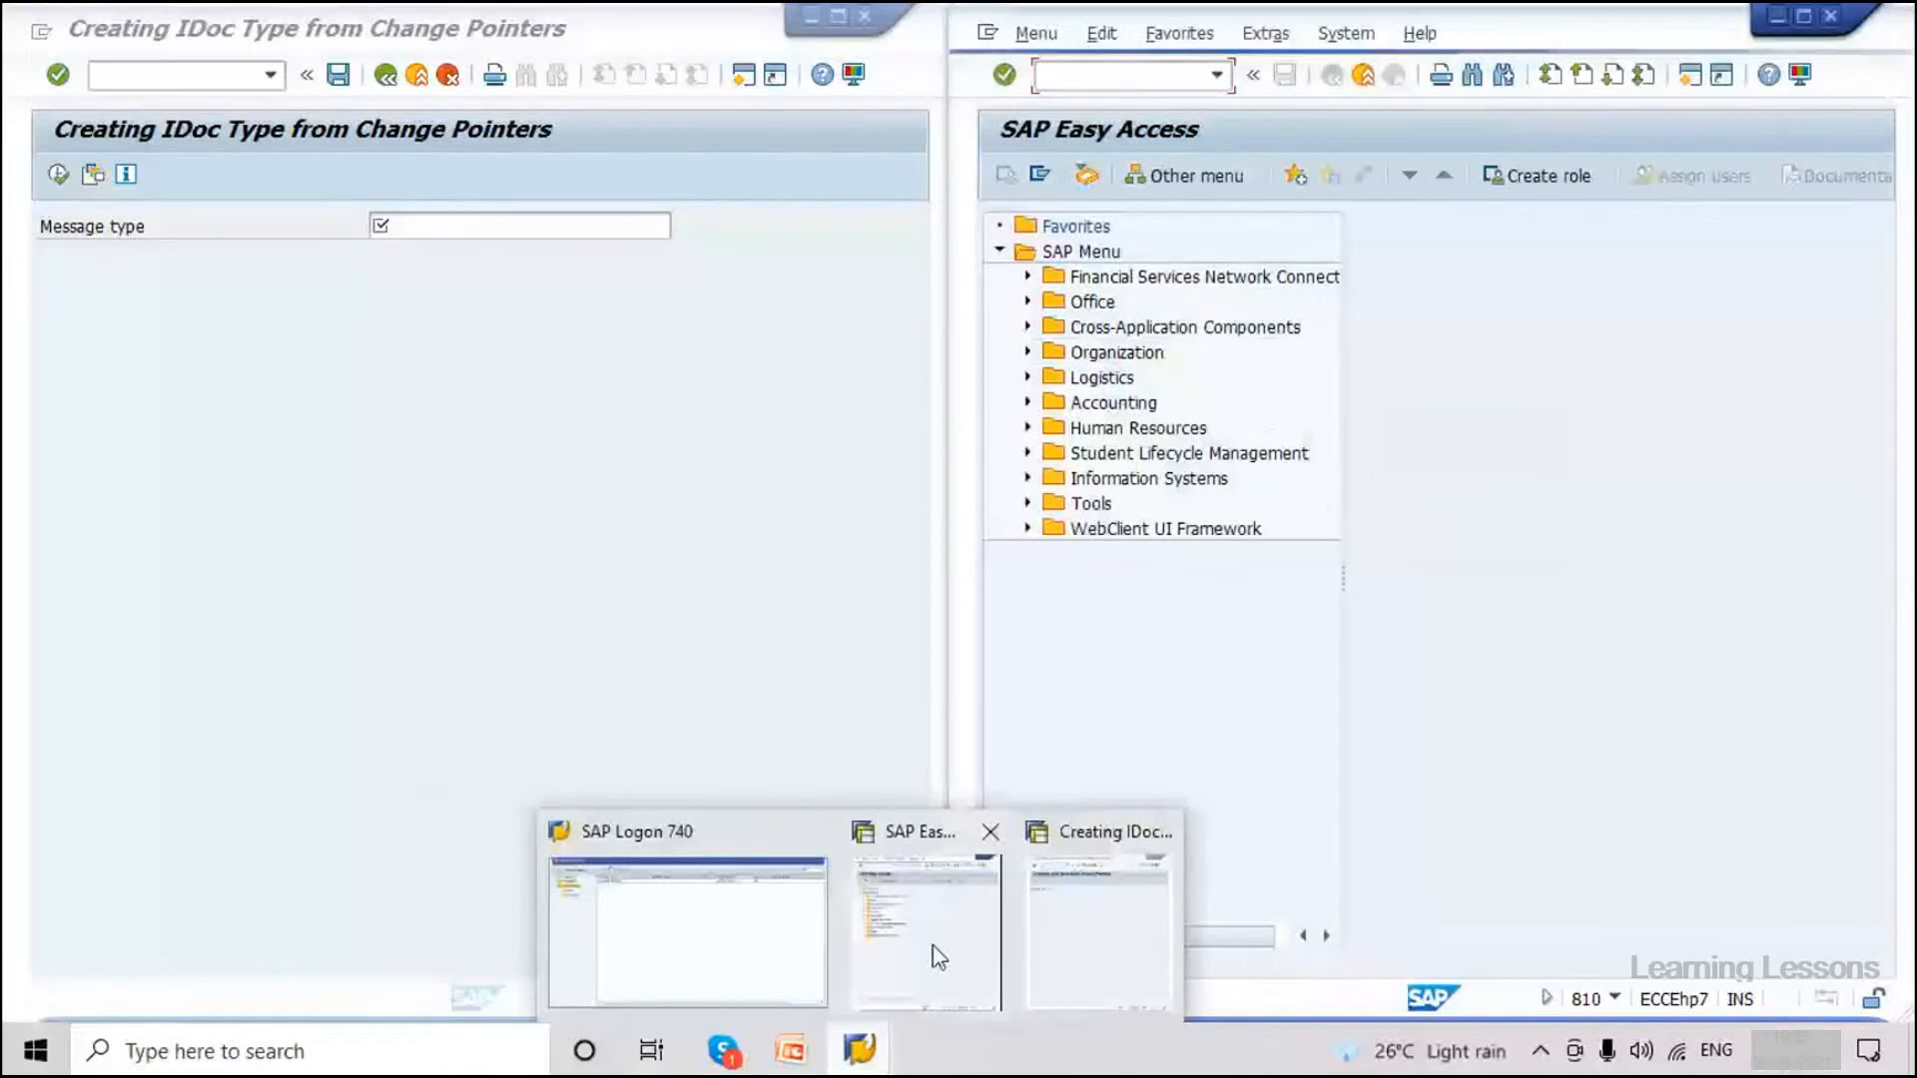
{"action": "mouse_move", "coordinate": [936, 957]}
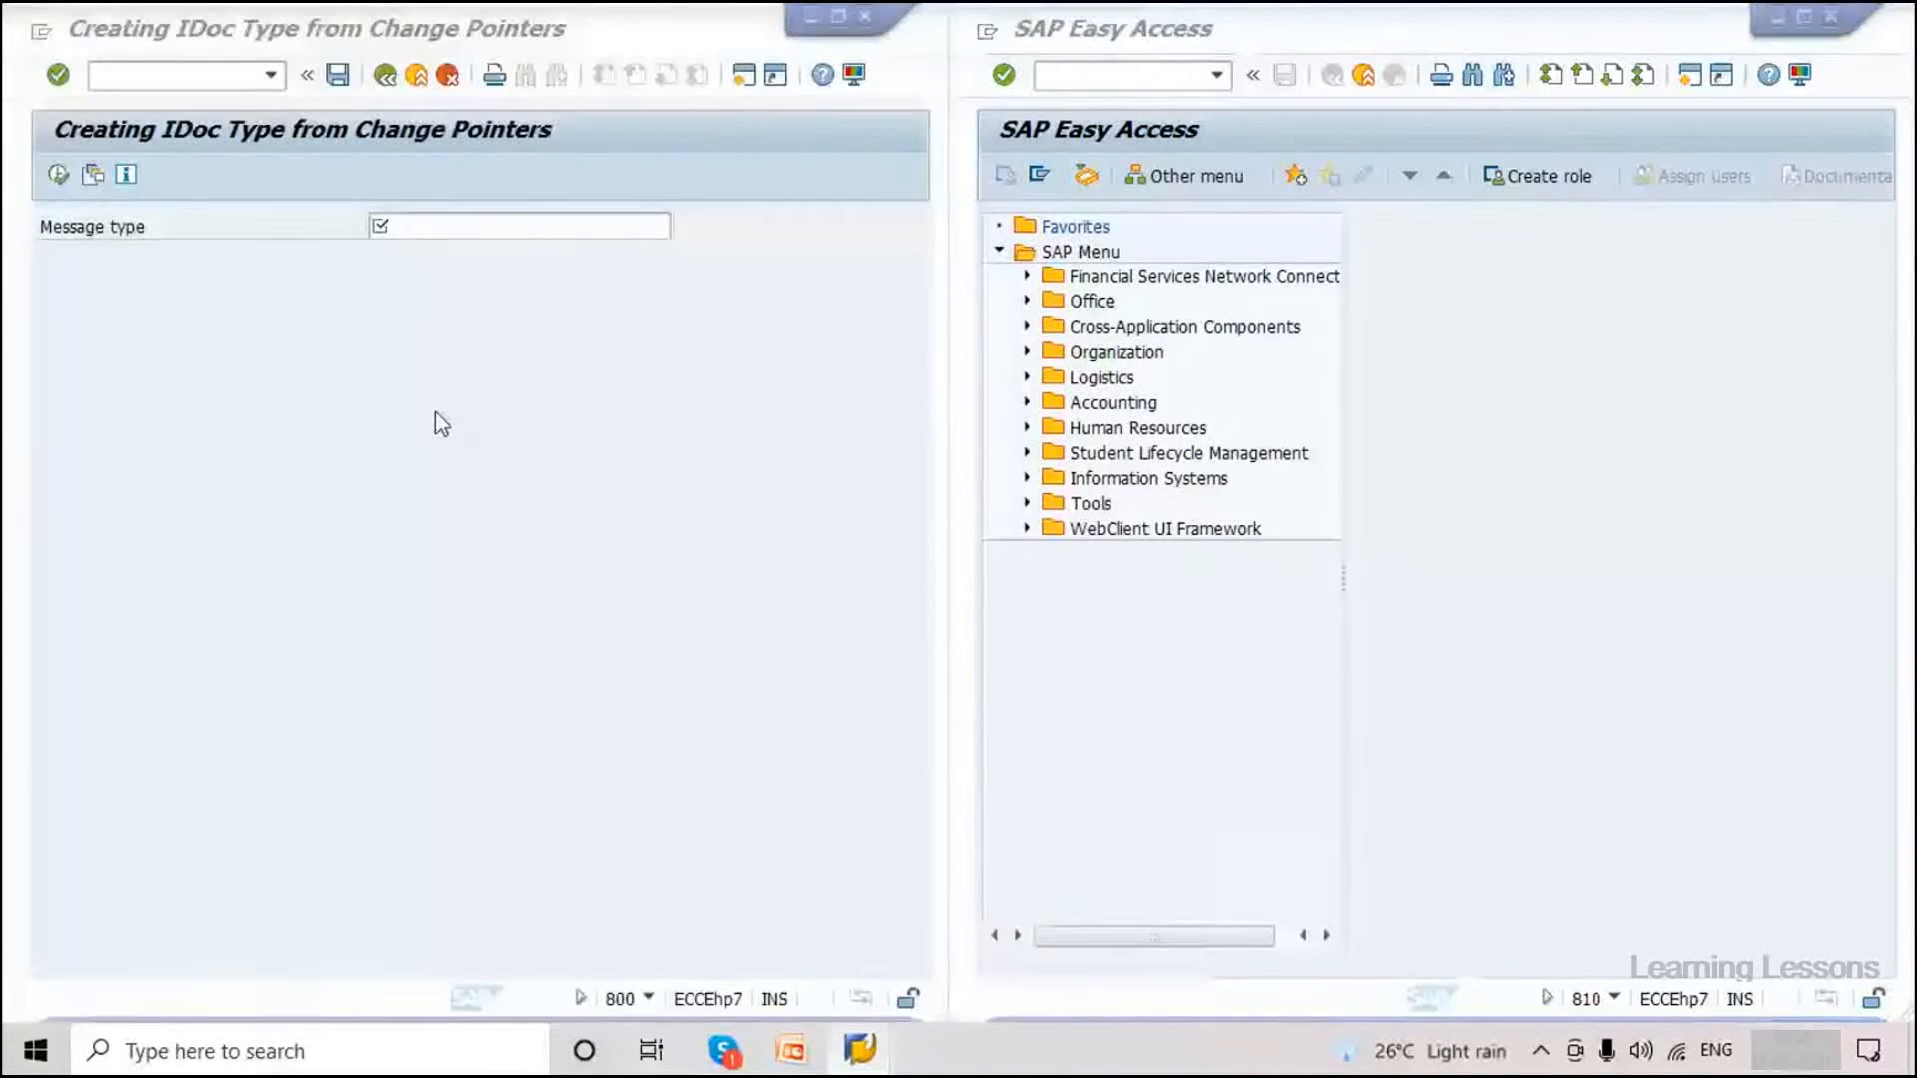
{"action": "left_click", "coordinate": [436, 411]}
{"action": "left_click", "coordinate": [650, 1000]}
{"action": "left_click", "coordinate": [711, 791]}
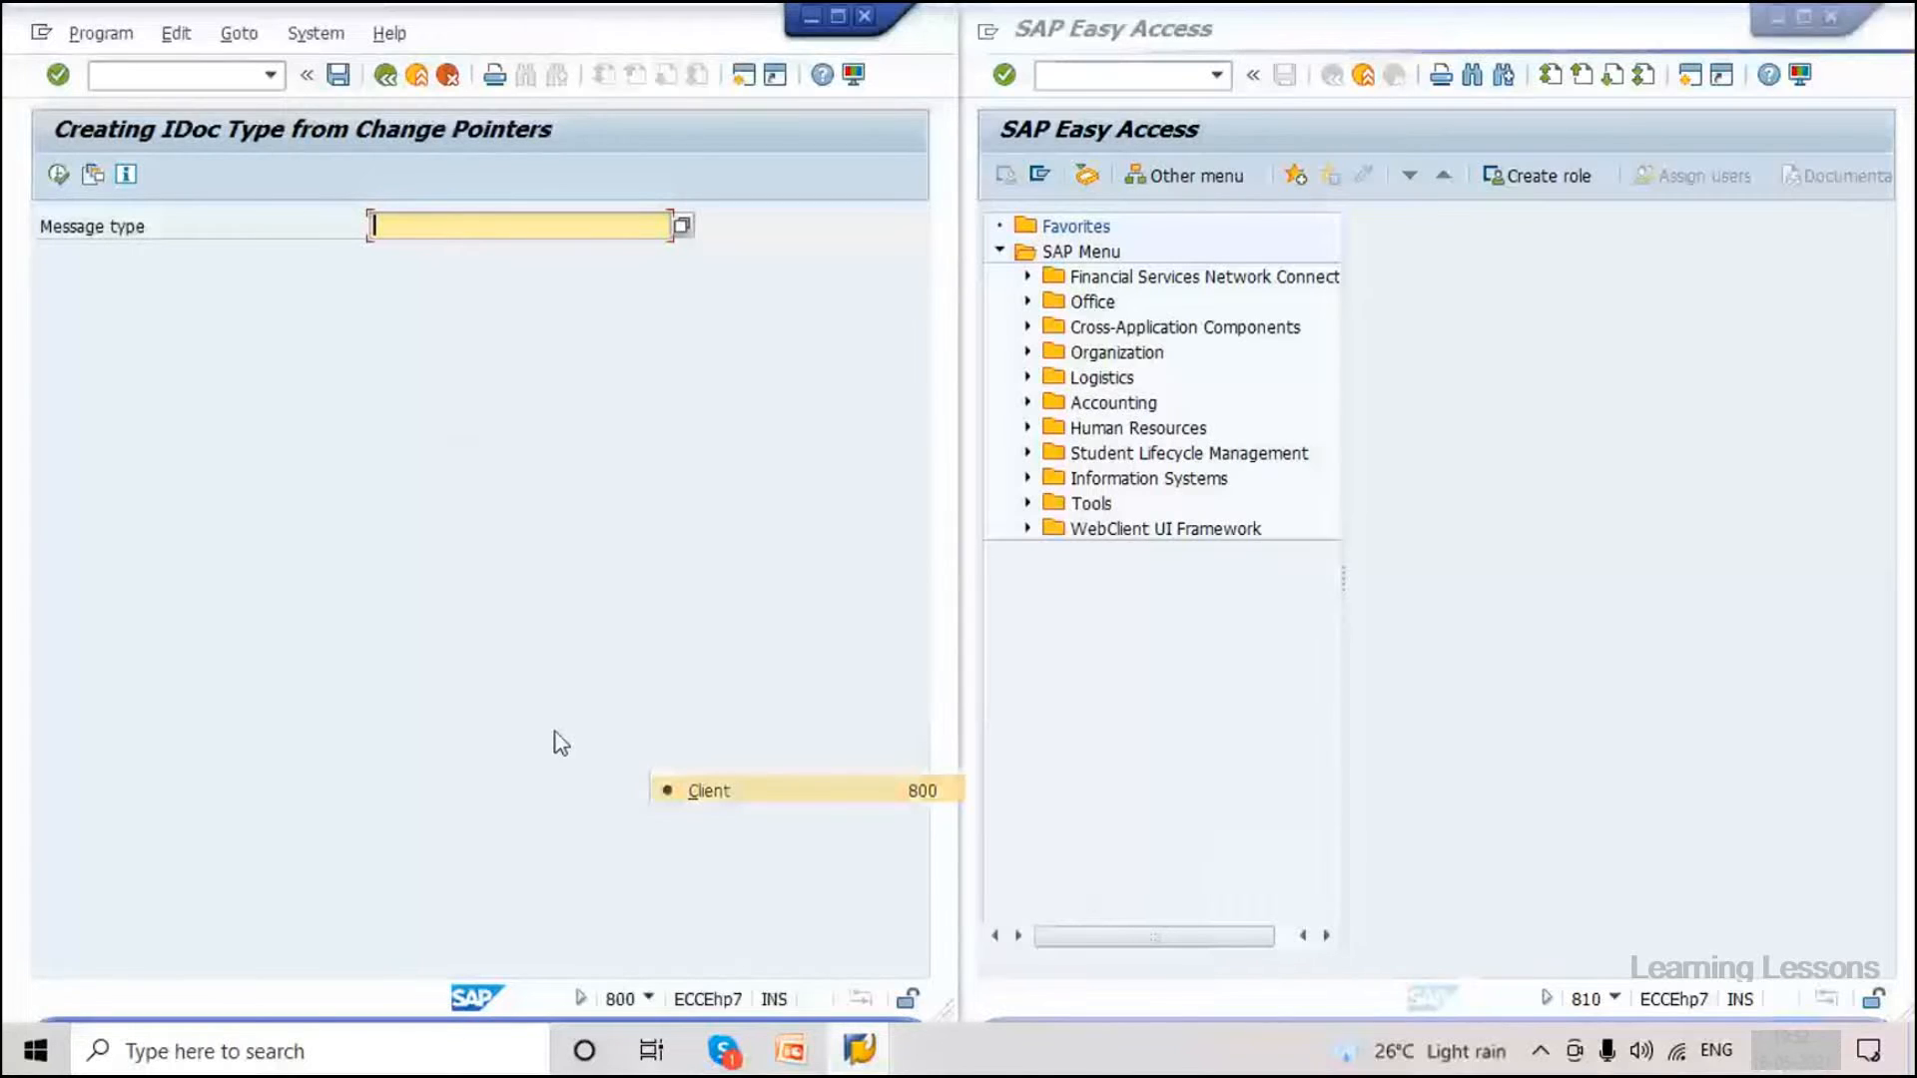
Stop the running transaction and launch BD64 in client 800.
{"action": "left_click", "coordinate": [176, 75]}
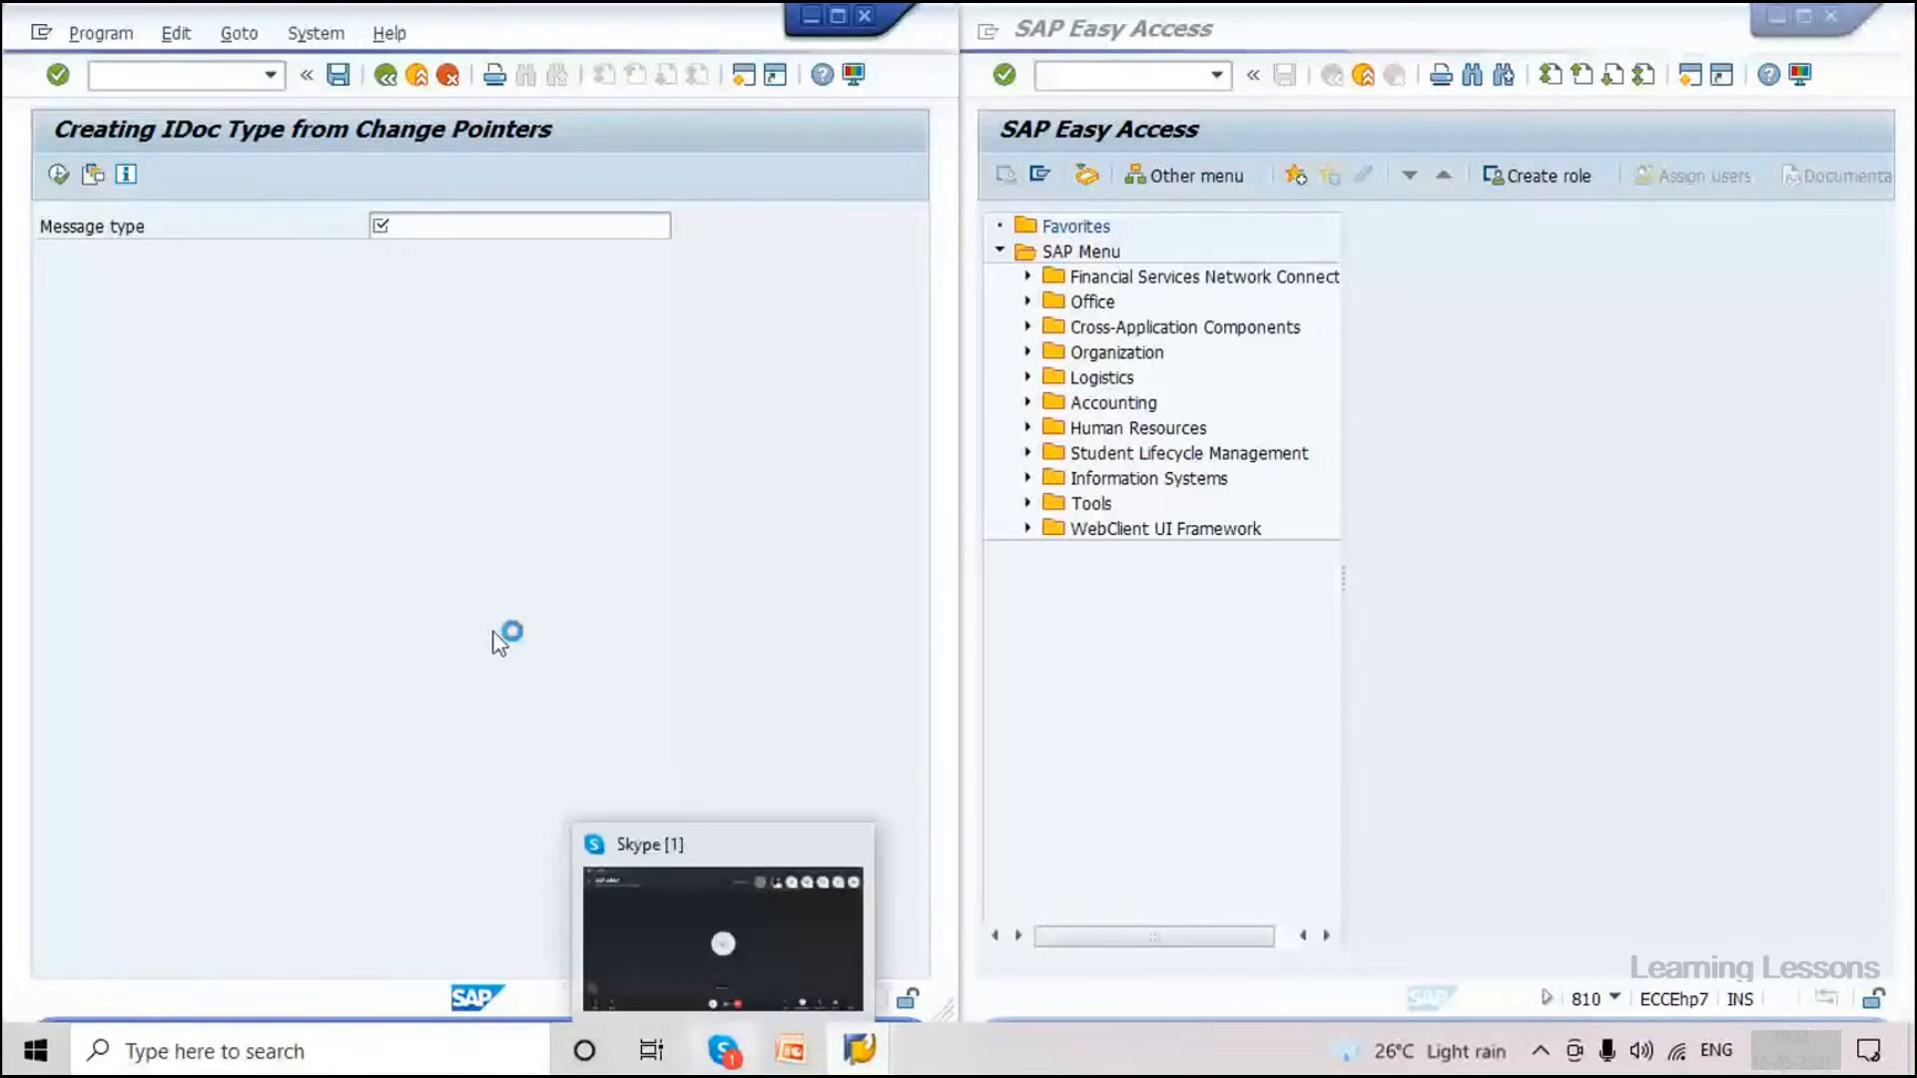
{"action": "left_click", "coordinate": [42, 37]}
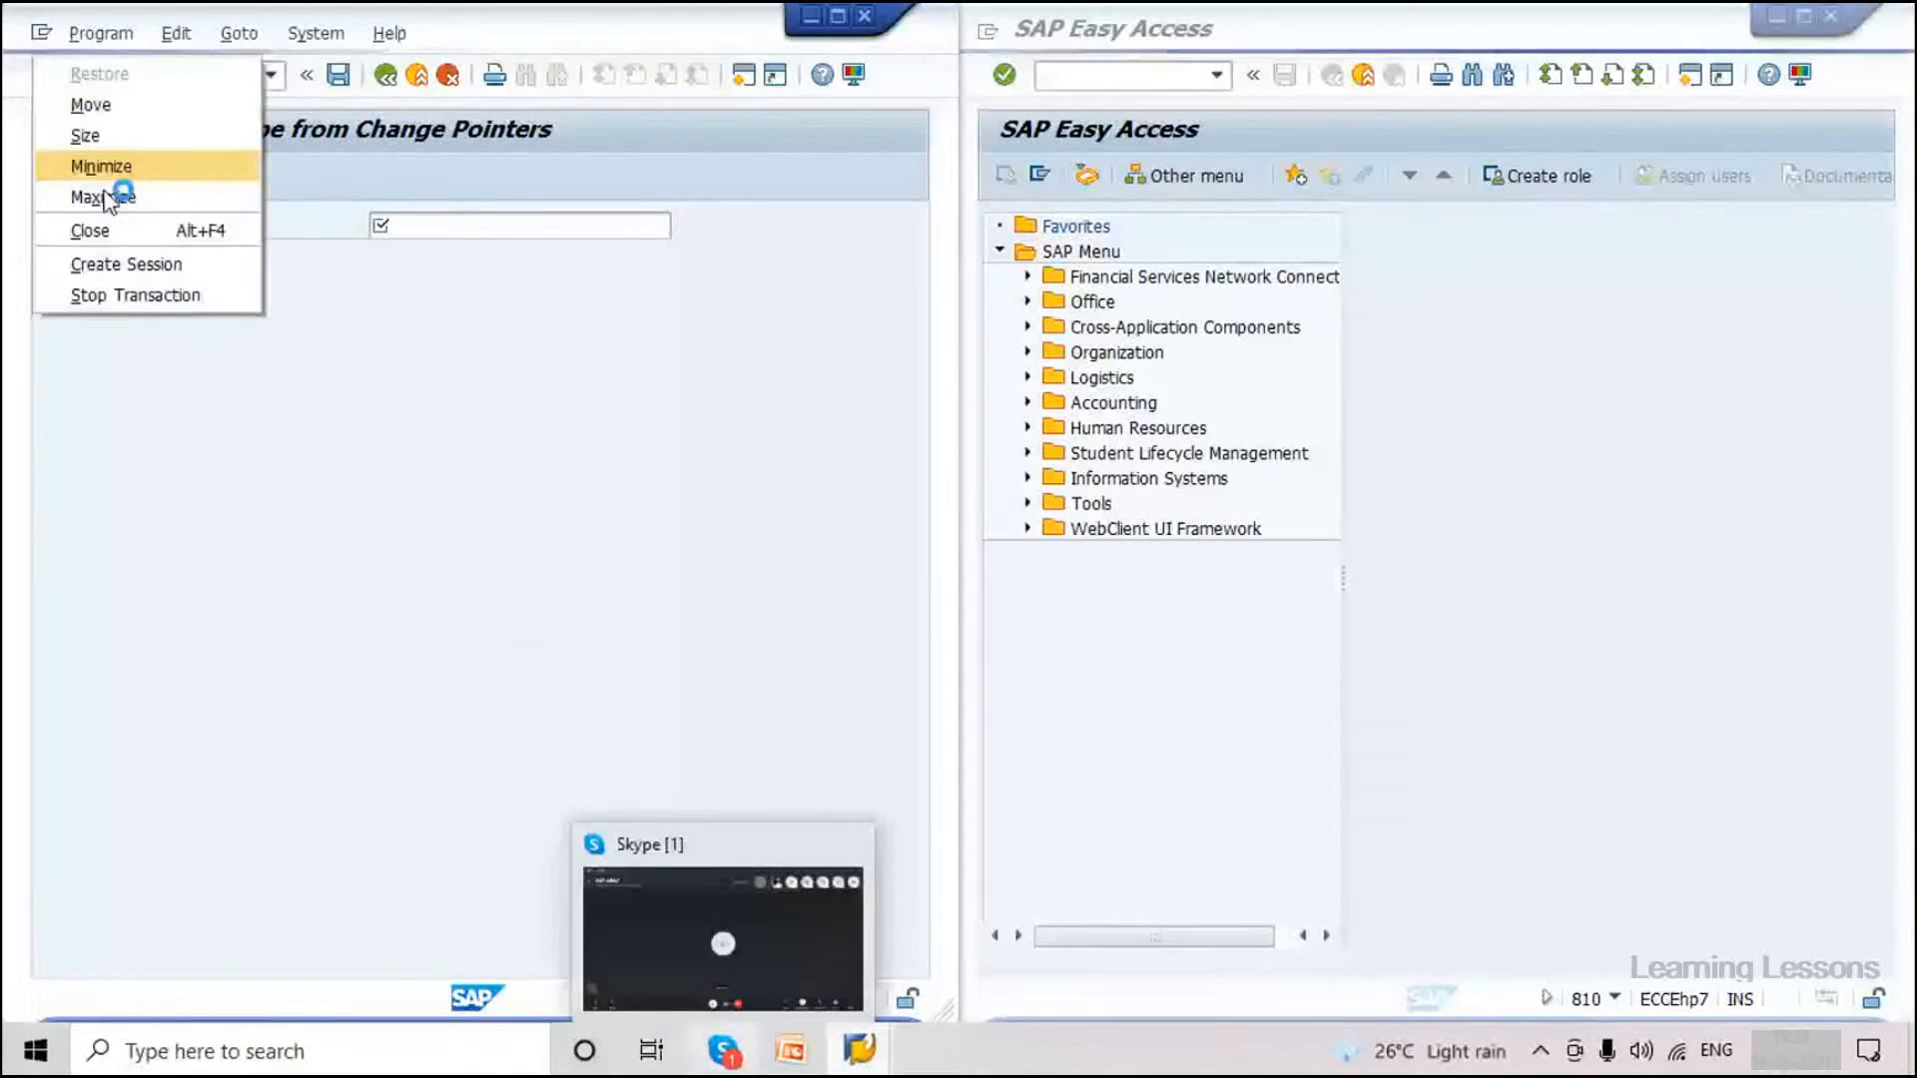
{"action": "left_click", "coordinate": [112, 298]}
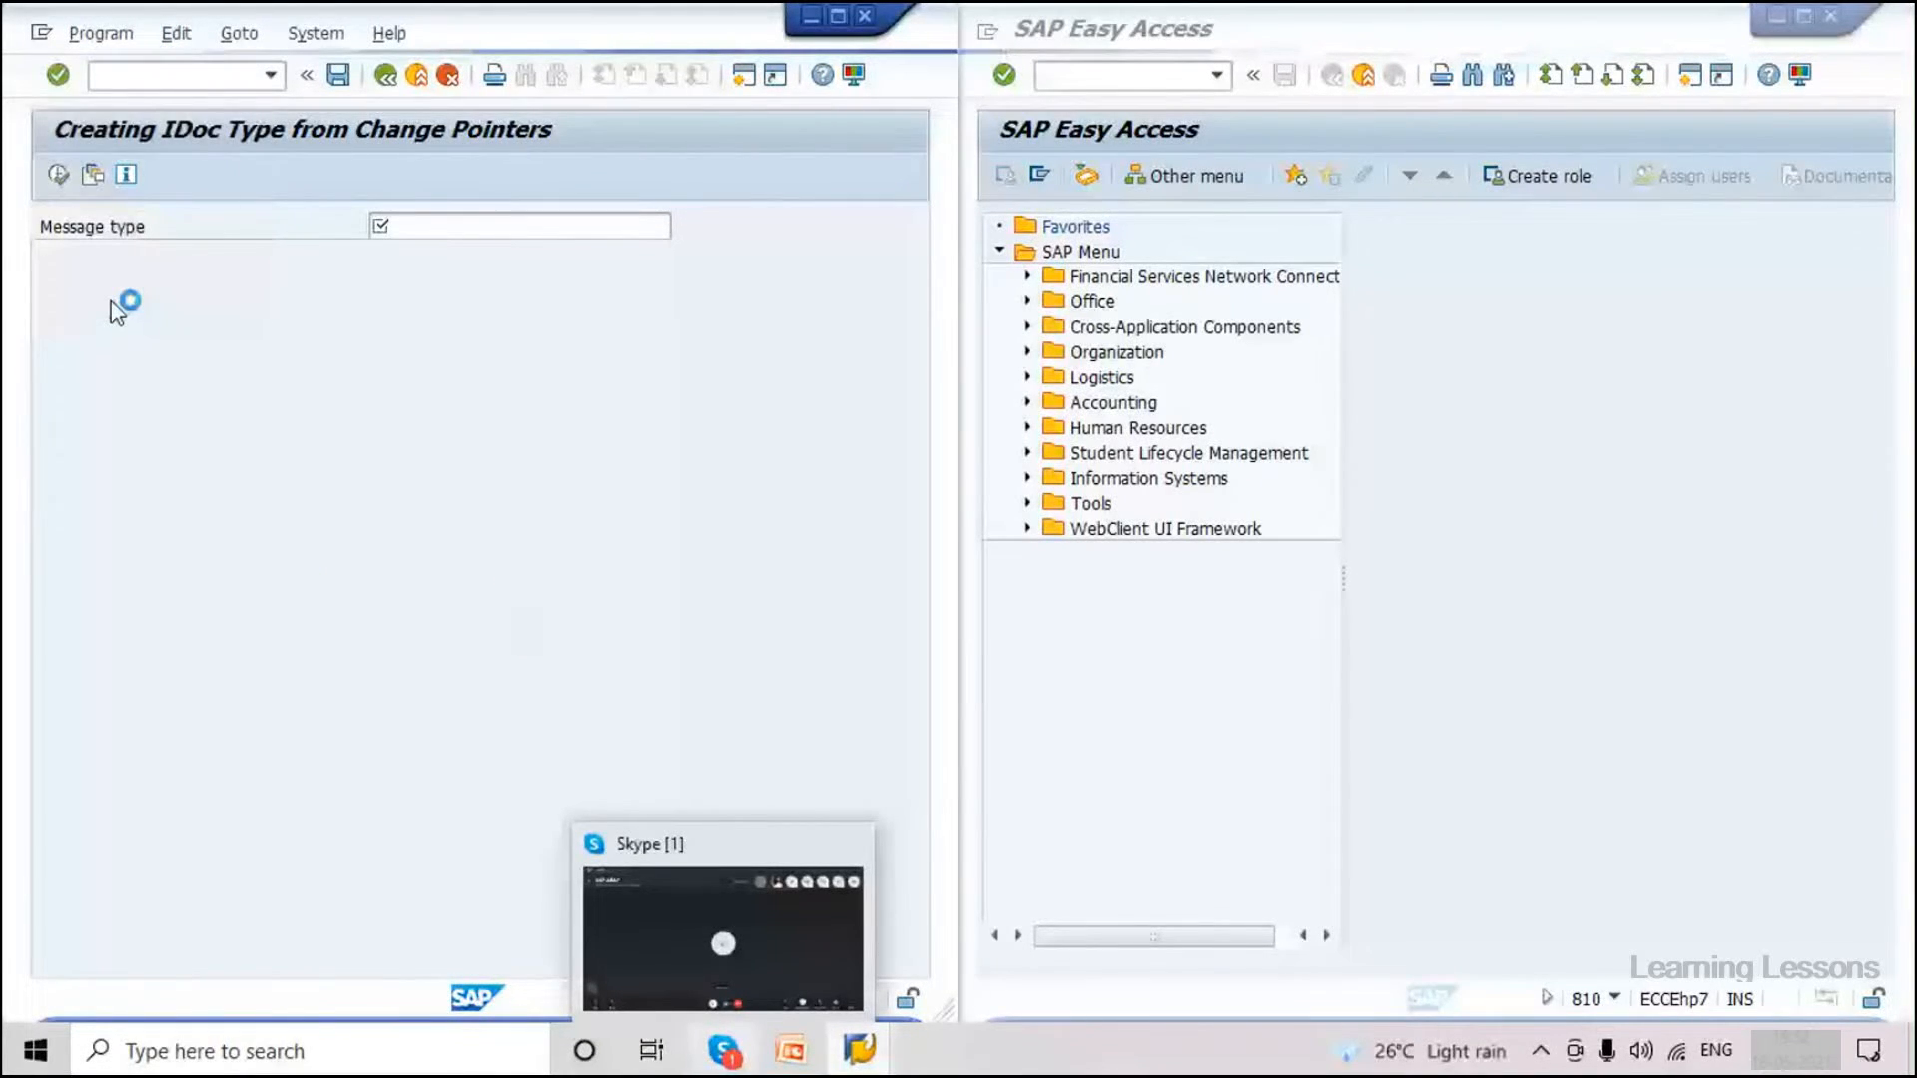
{"action": "left_click", "coordinate": [137, 78]}
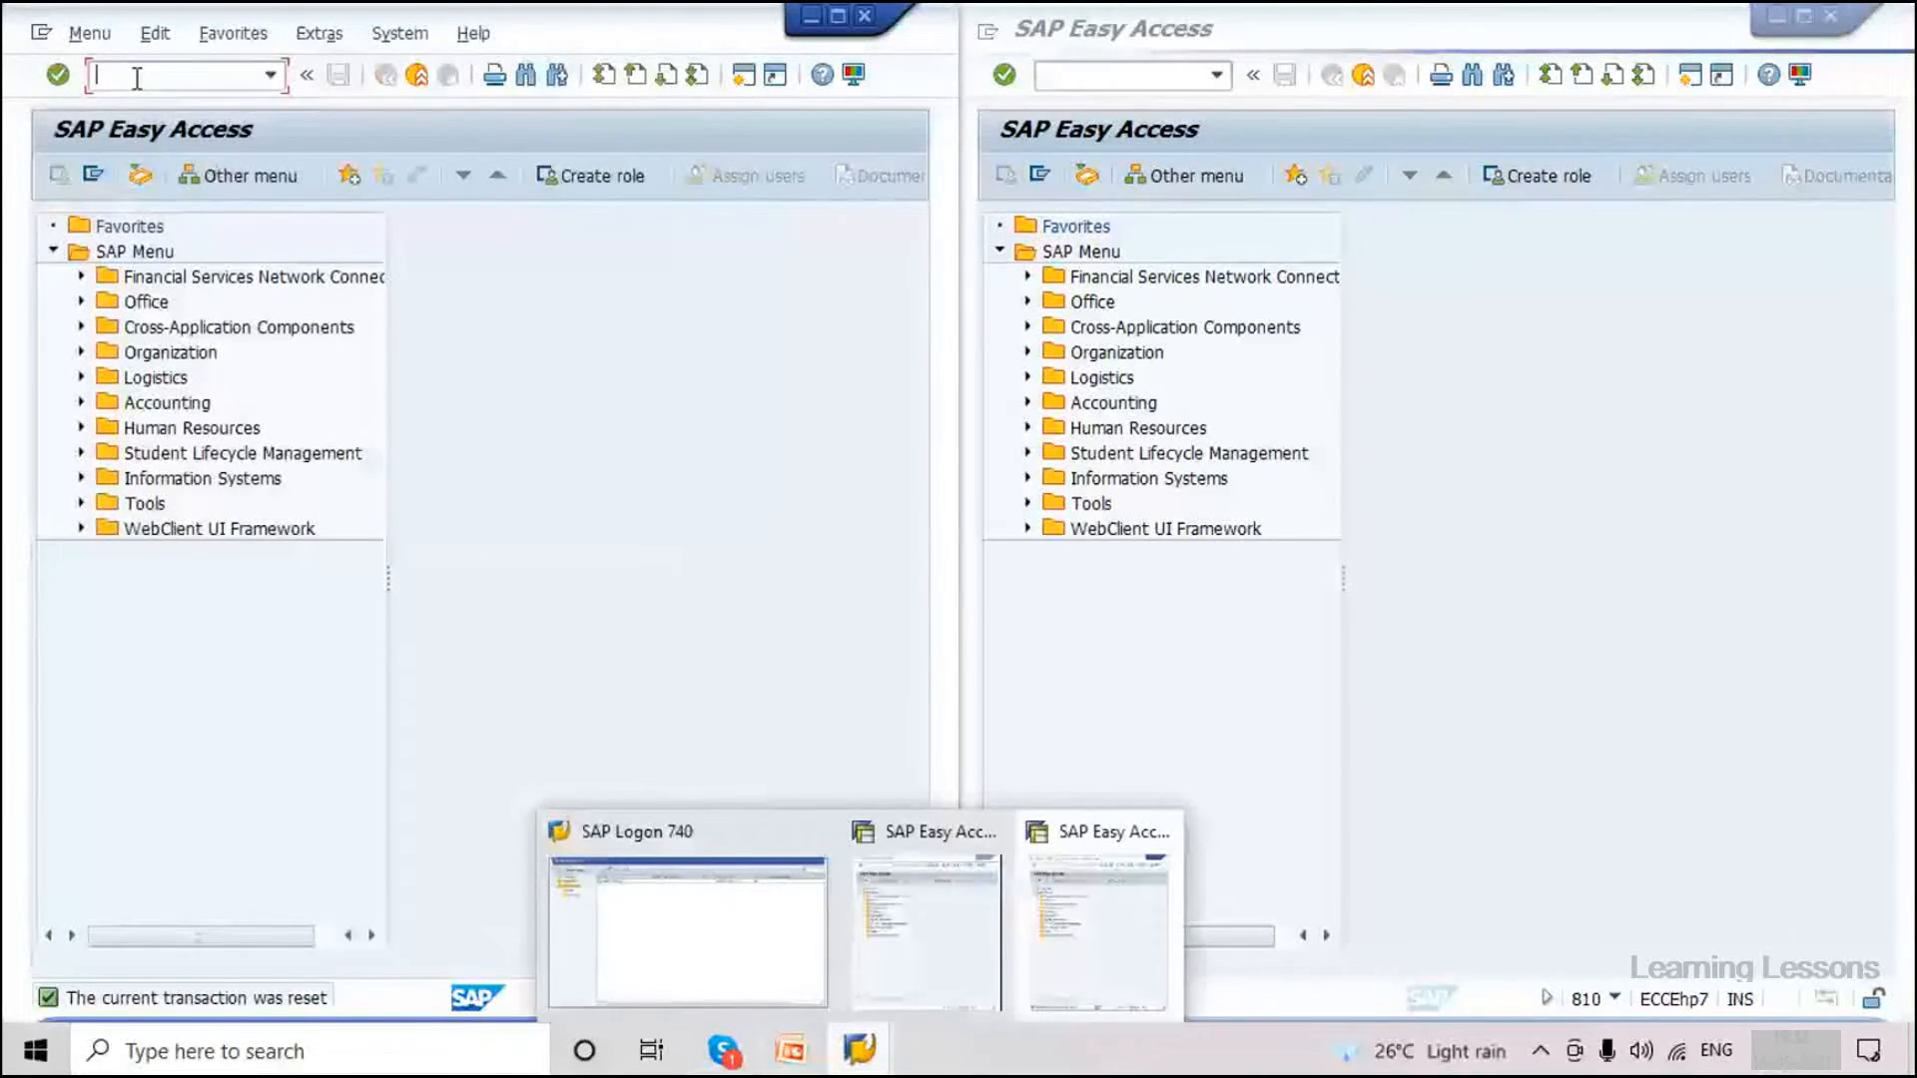
{"action": "type", "text": "bd64"}
{"action": "key", "text": "Return"}
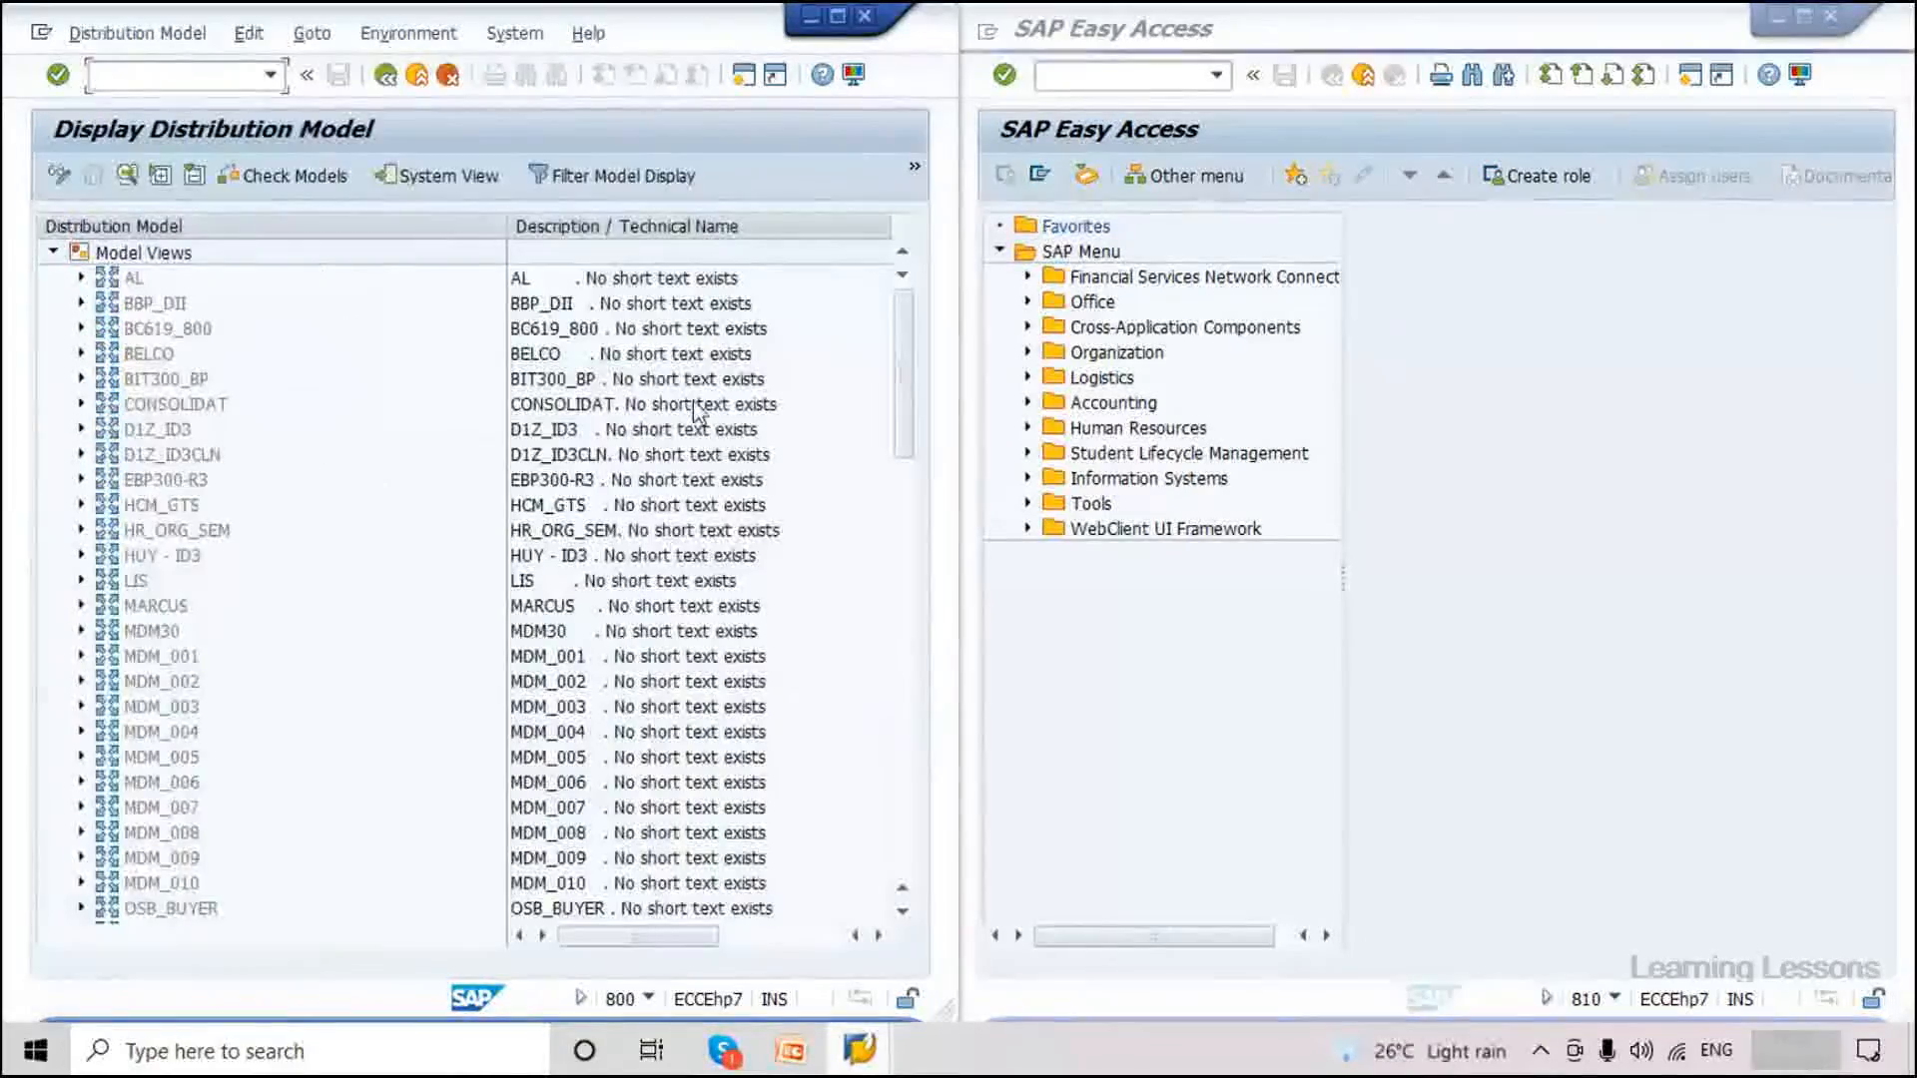
Expand the Material Master data (MATMAS) model view, EH7CLNT800 to EH7CLNT810.
{"action": "scroll", "coordinate": [376, 476], "scroll_direction": "up", "scroll_amount": 1}
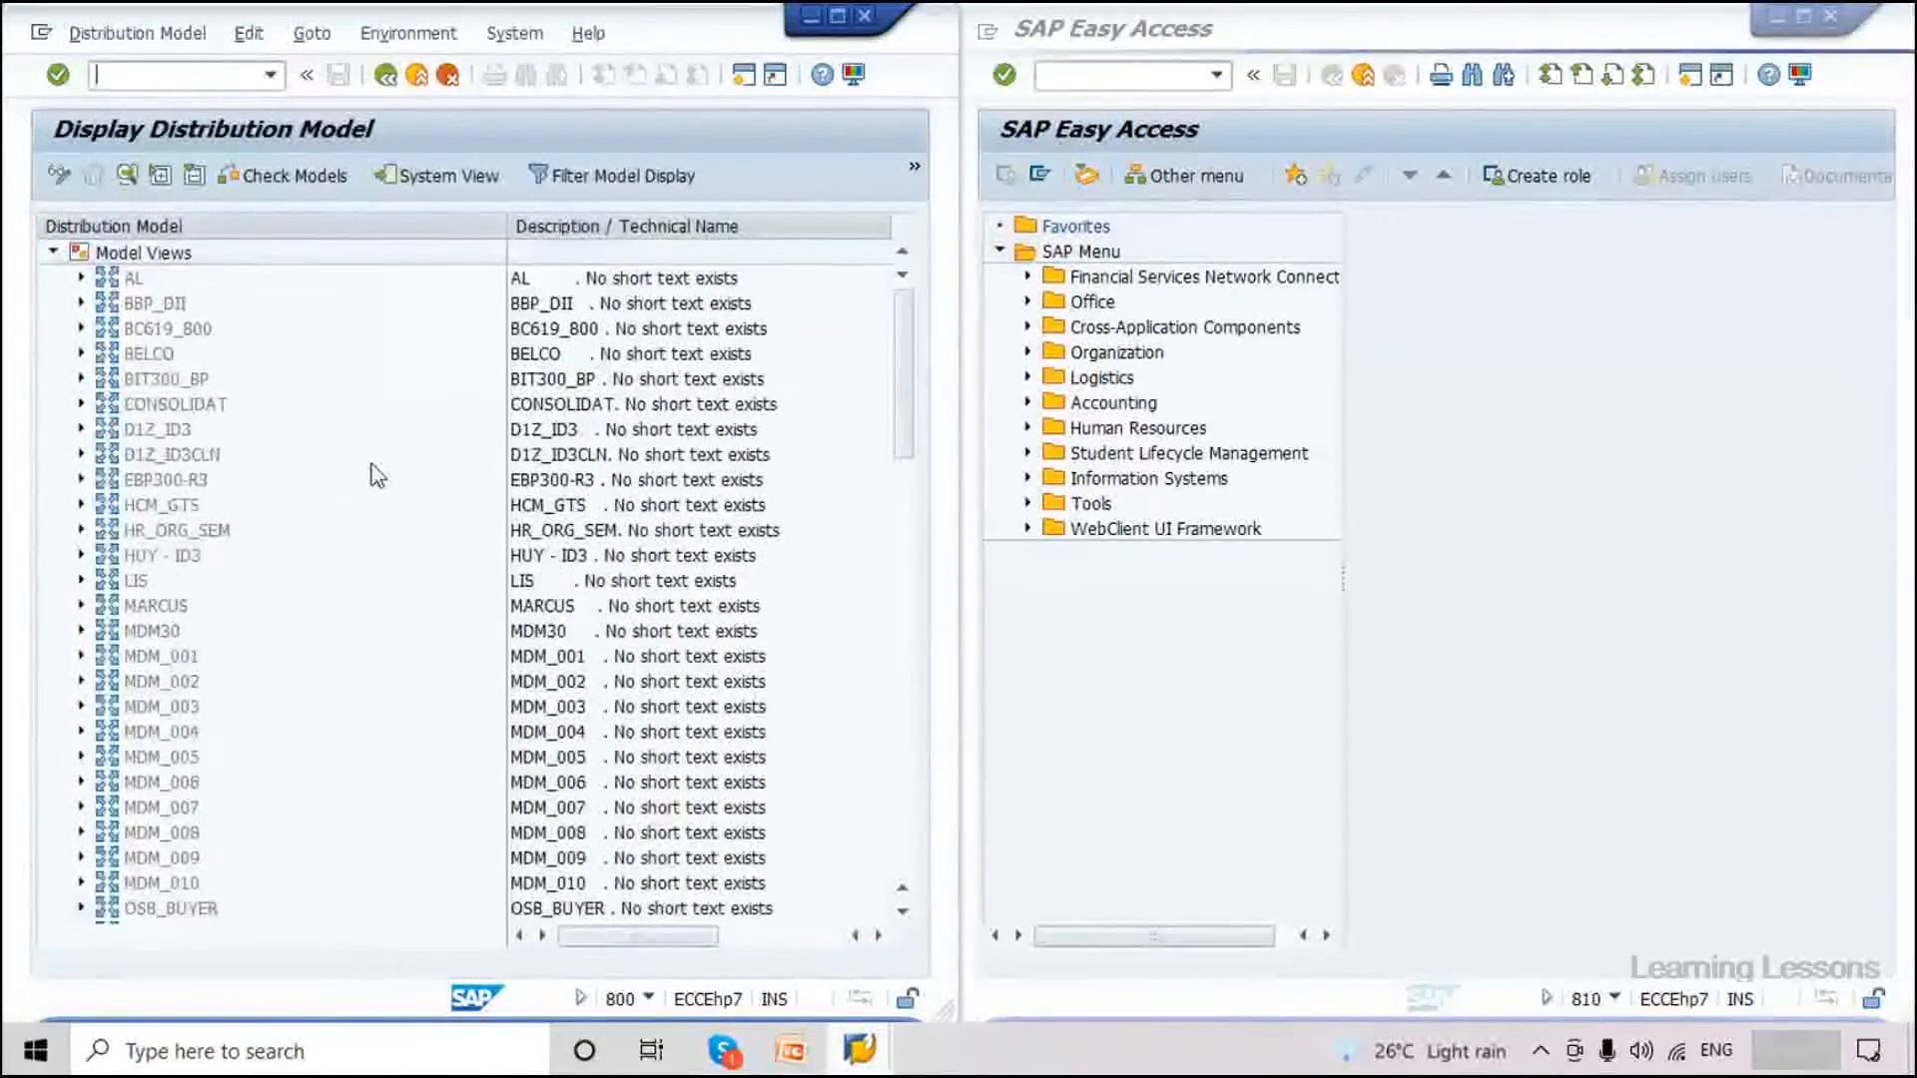
{"action": "scroll", "coordinate": [377, 475], "scroll_direction": "down", "scroll_amount": 5}
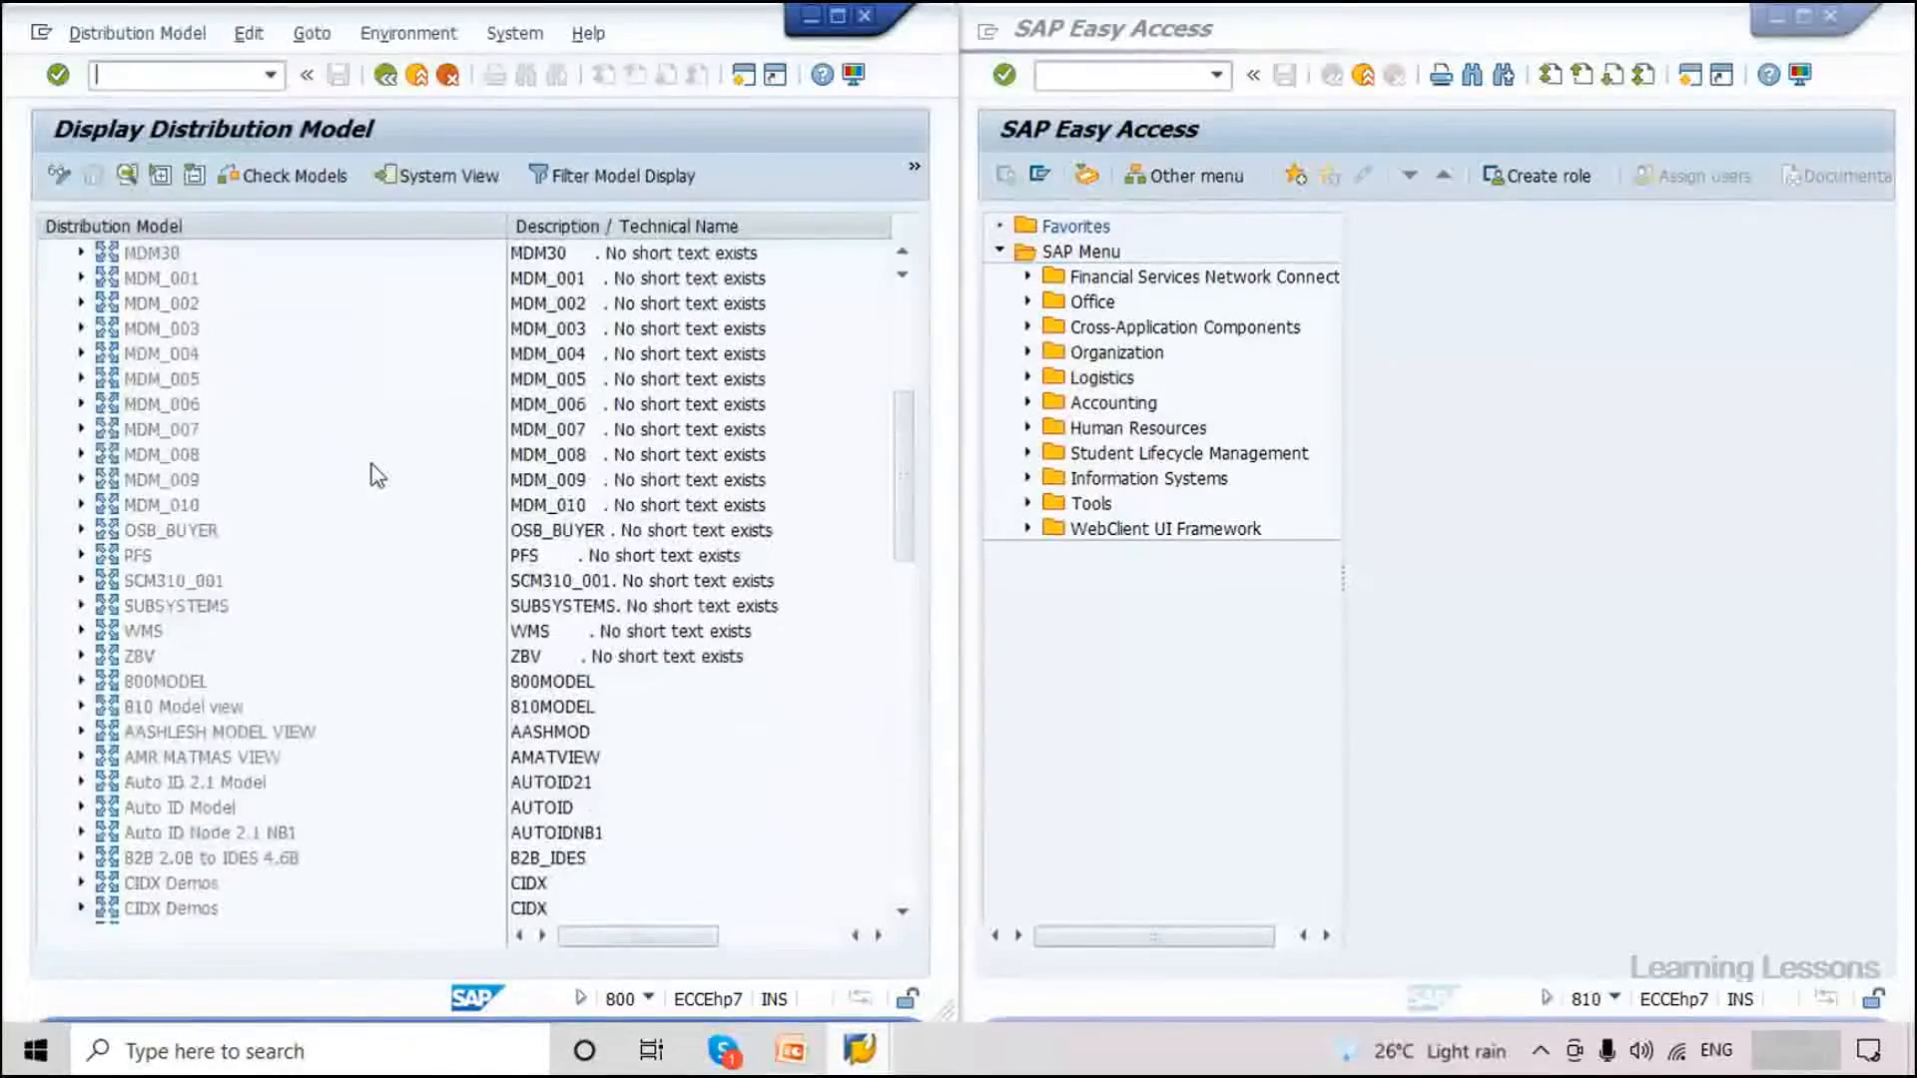
{"action": "scroll", "coordinate": [377, 475], "scroll_direction": "down", "scroll_amount": 4}
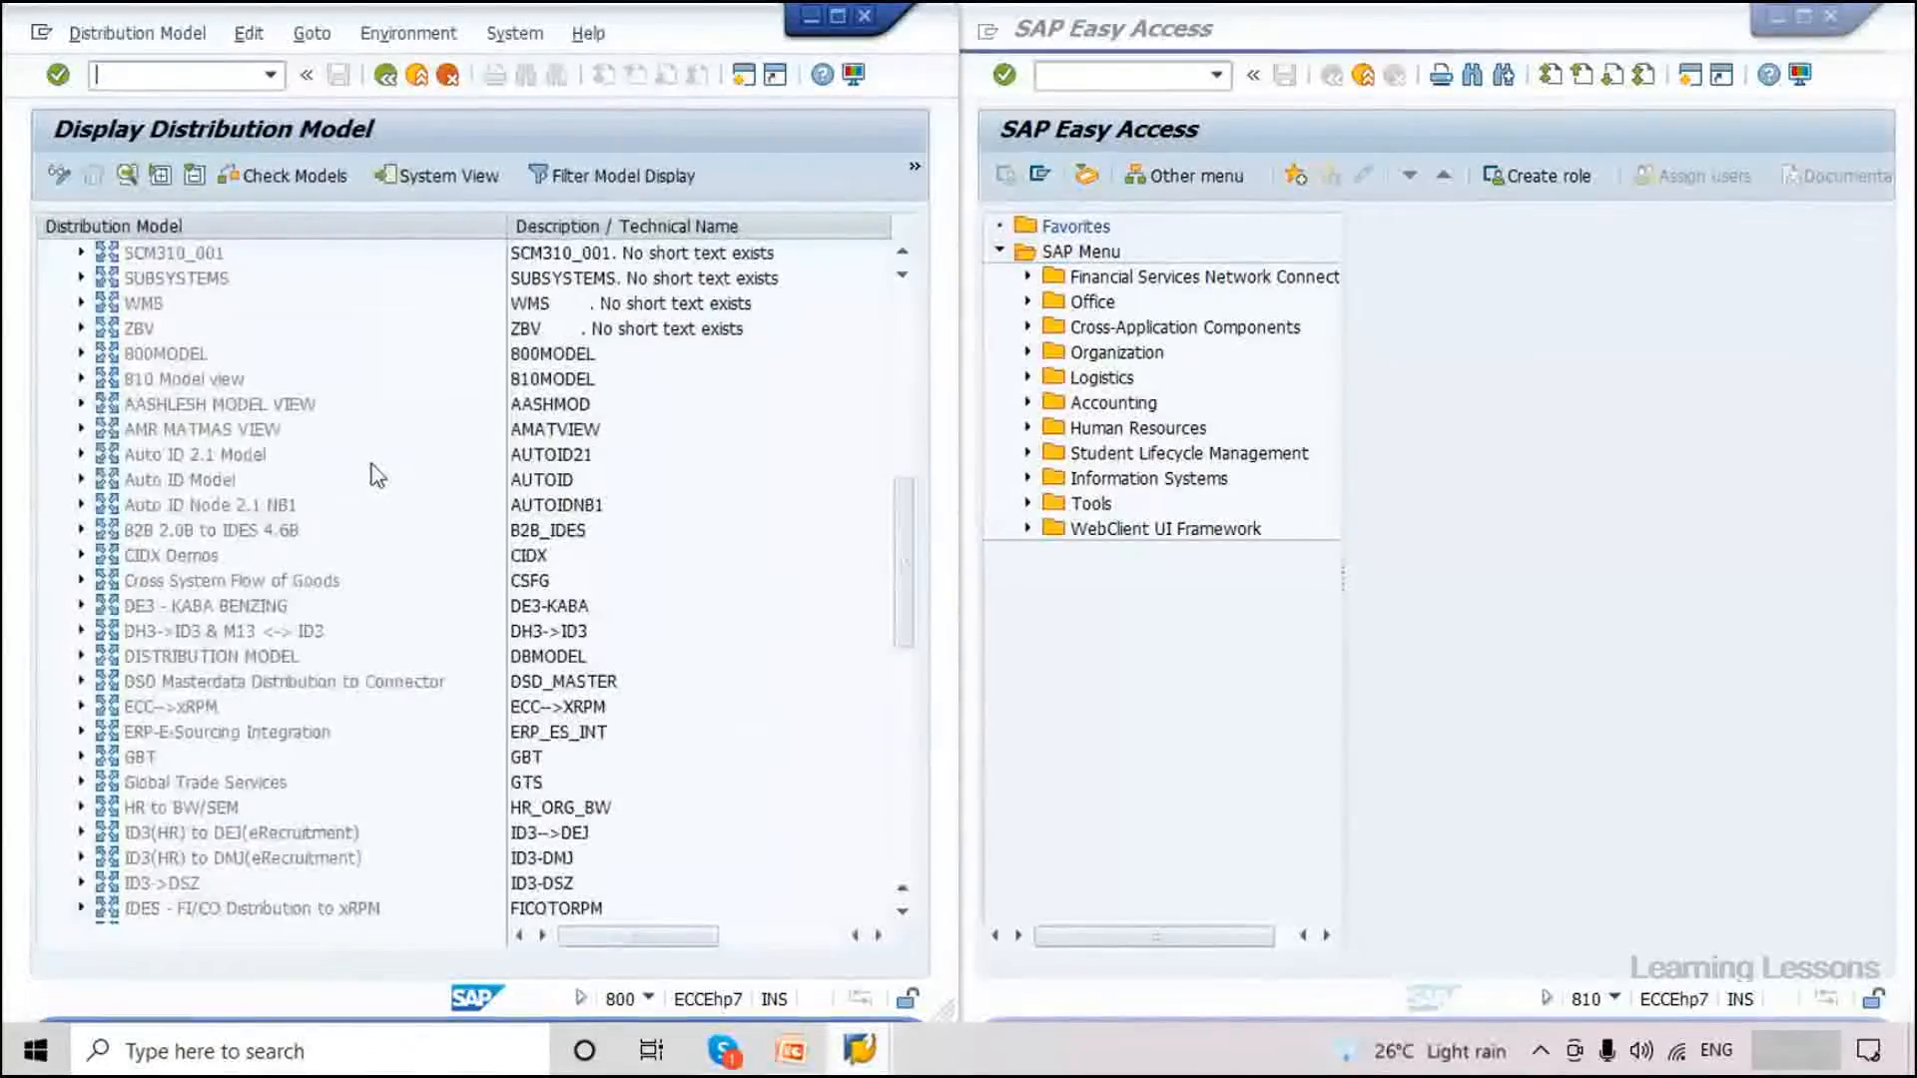
{"action": "scroll", "coordinate": [376, 475], "scroll_direction": "down", "scroll_amount": 1}
{"action": "scroll", "coordinate": [376, 475], "scroll_direction": "down", "scroll_amount": 1}
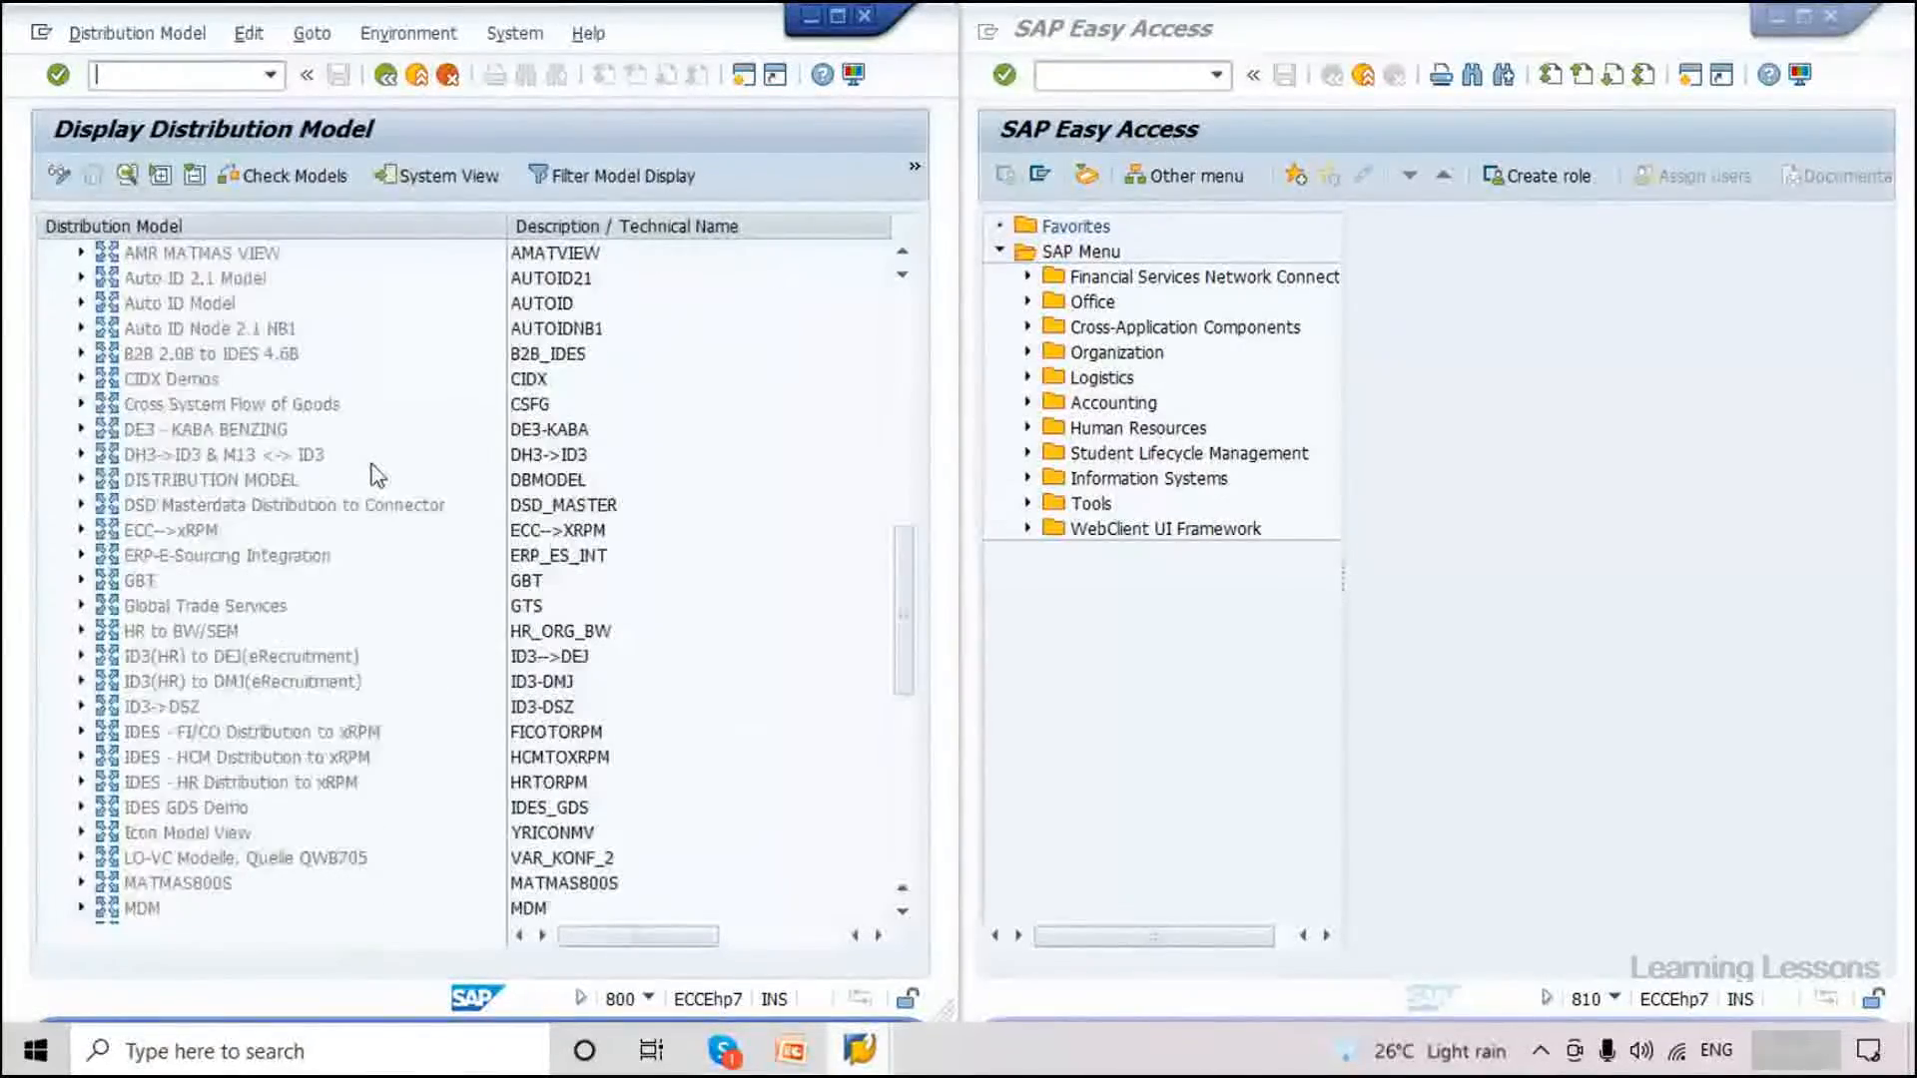
{"action": "scroll", "coordinate": [377, 475], "scroll_direction": "down", "scroll_amount": 2}
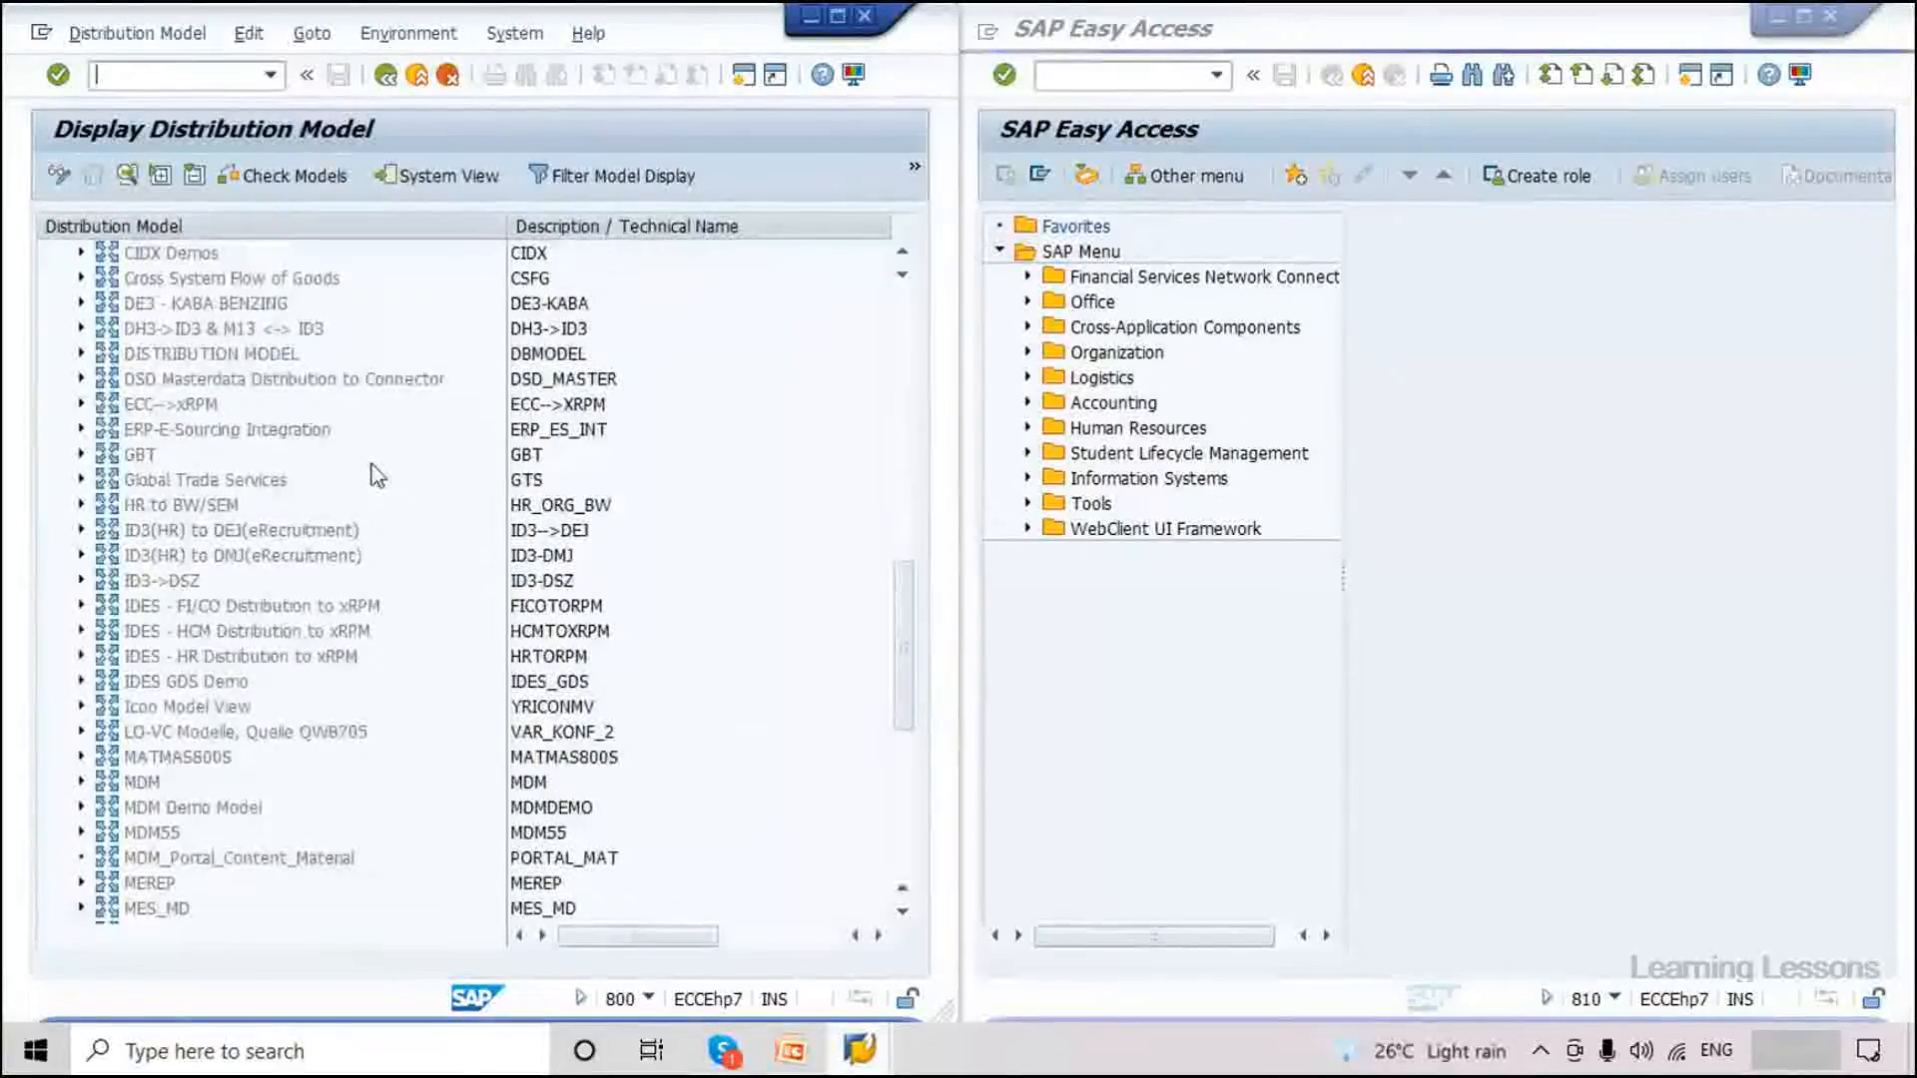
{"action": "scroll", "coordinate": [377, 476], "scroll_direction": "down", "scroll_amount": 2}
{"action": "scroll", "coordinate": [377, 475], "scroll_direction": "down", "scroll_amount": 2}
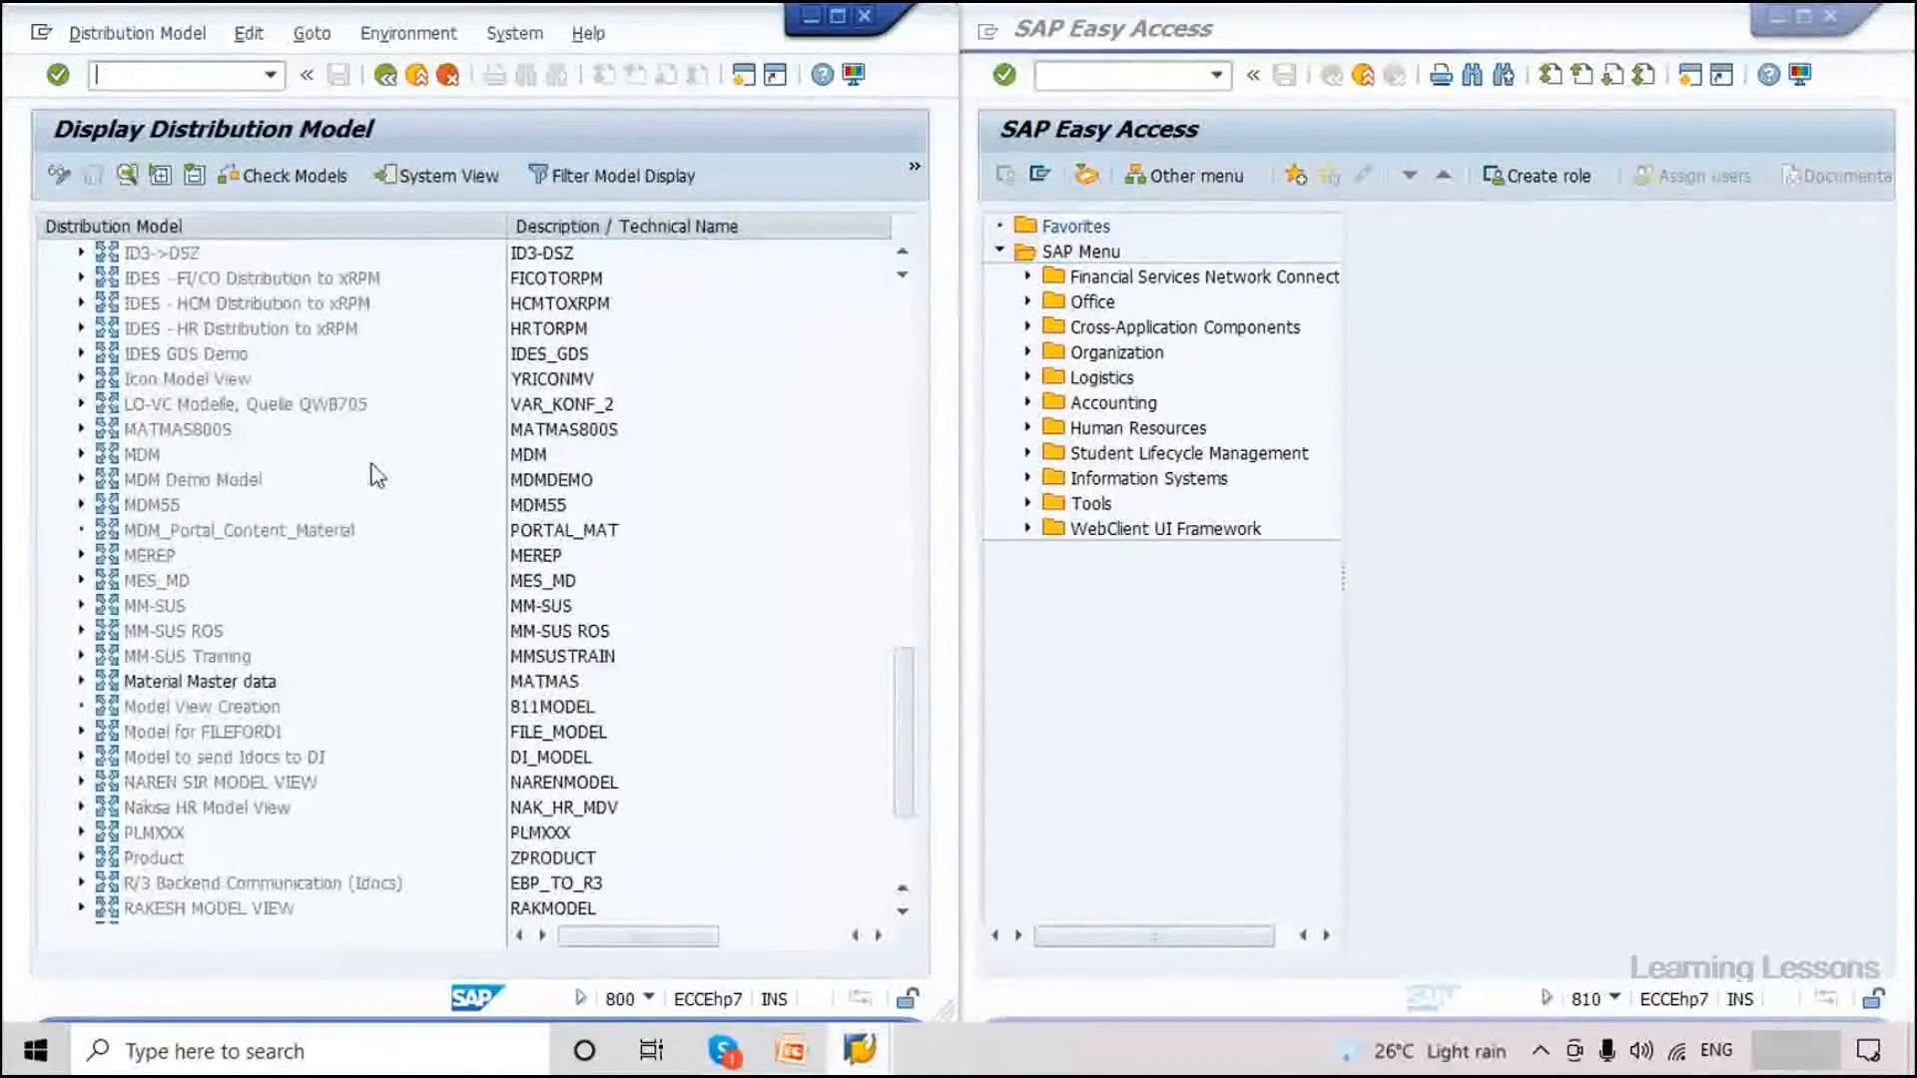
{"action": "scroll", "coordinate": [377, 475], "scroll_direction": "down", "scroll_amount": 3}
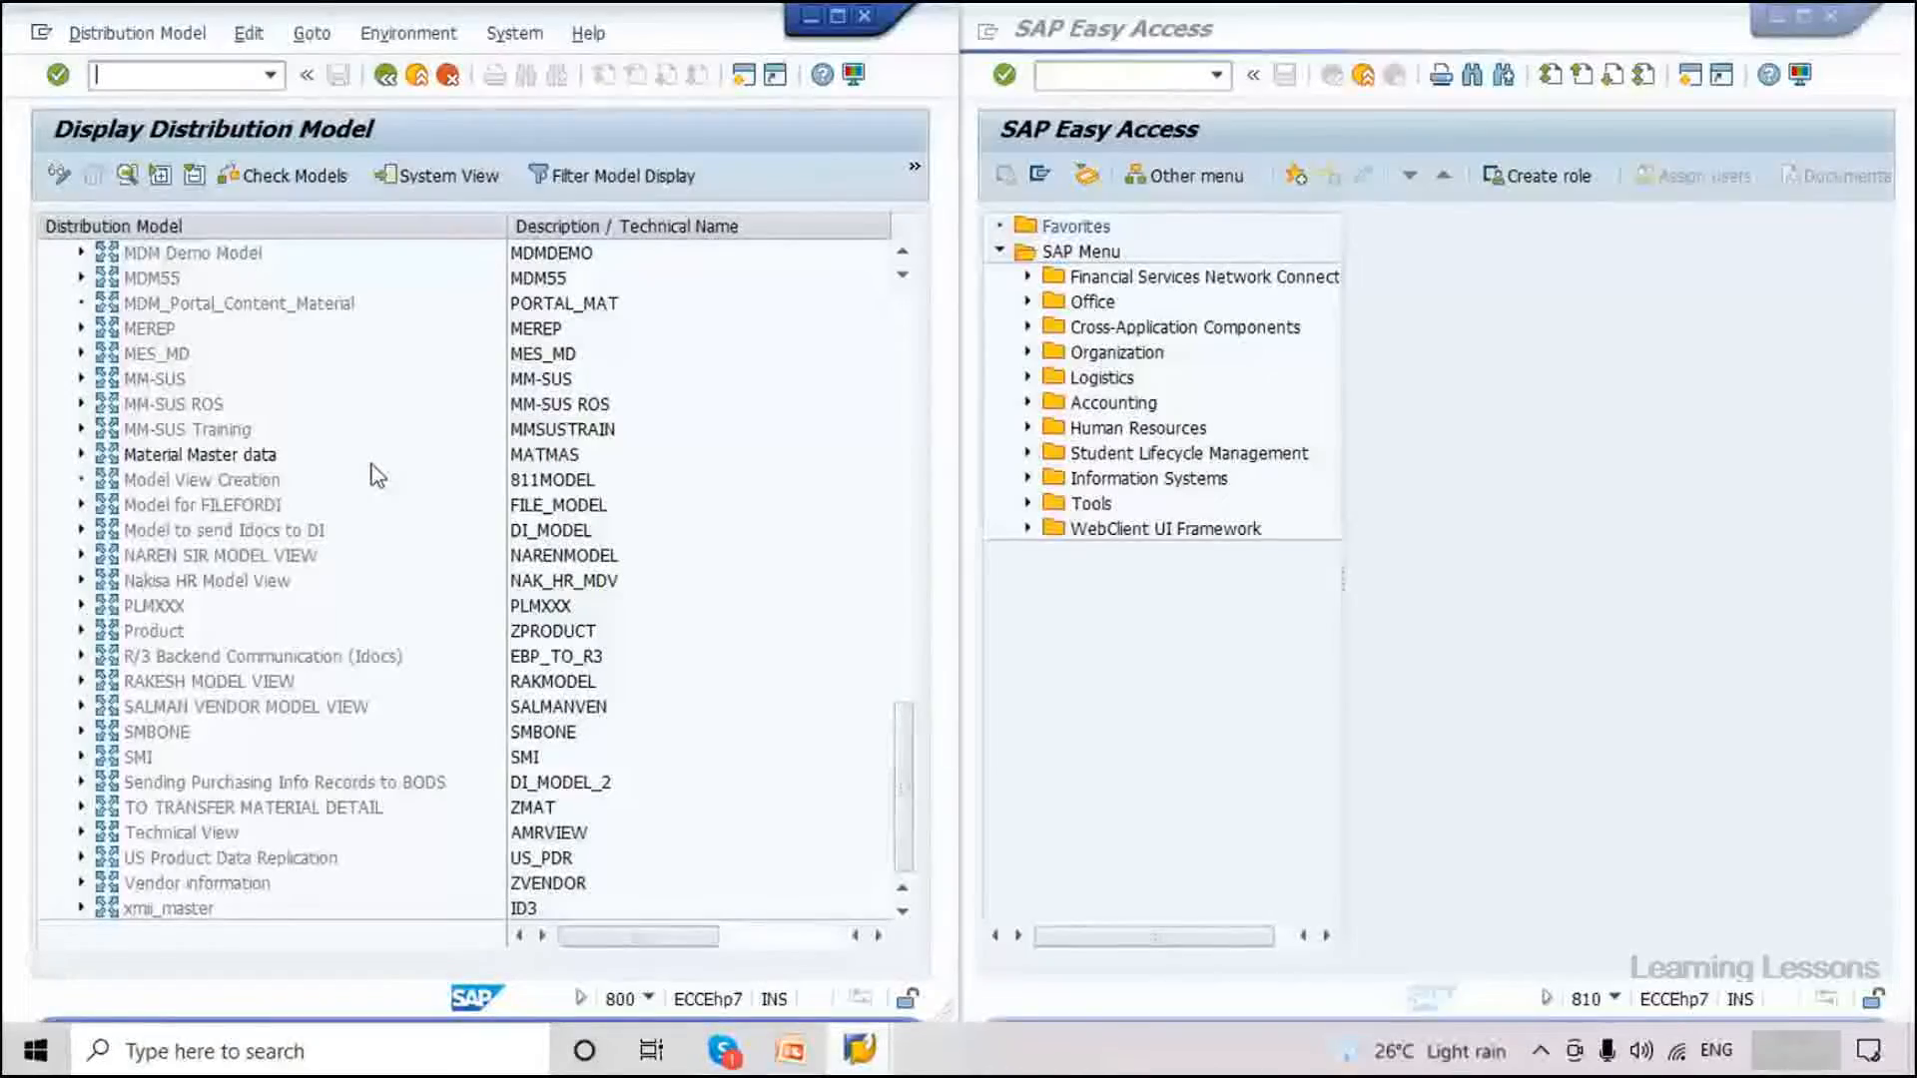
{"action": "double_click", "coordinate": [236, 462]}
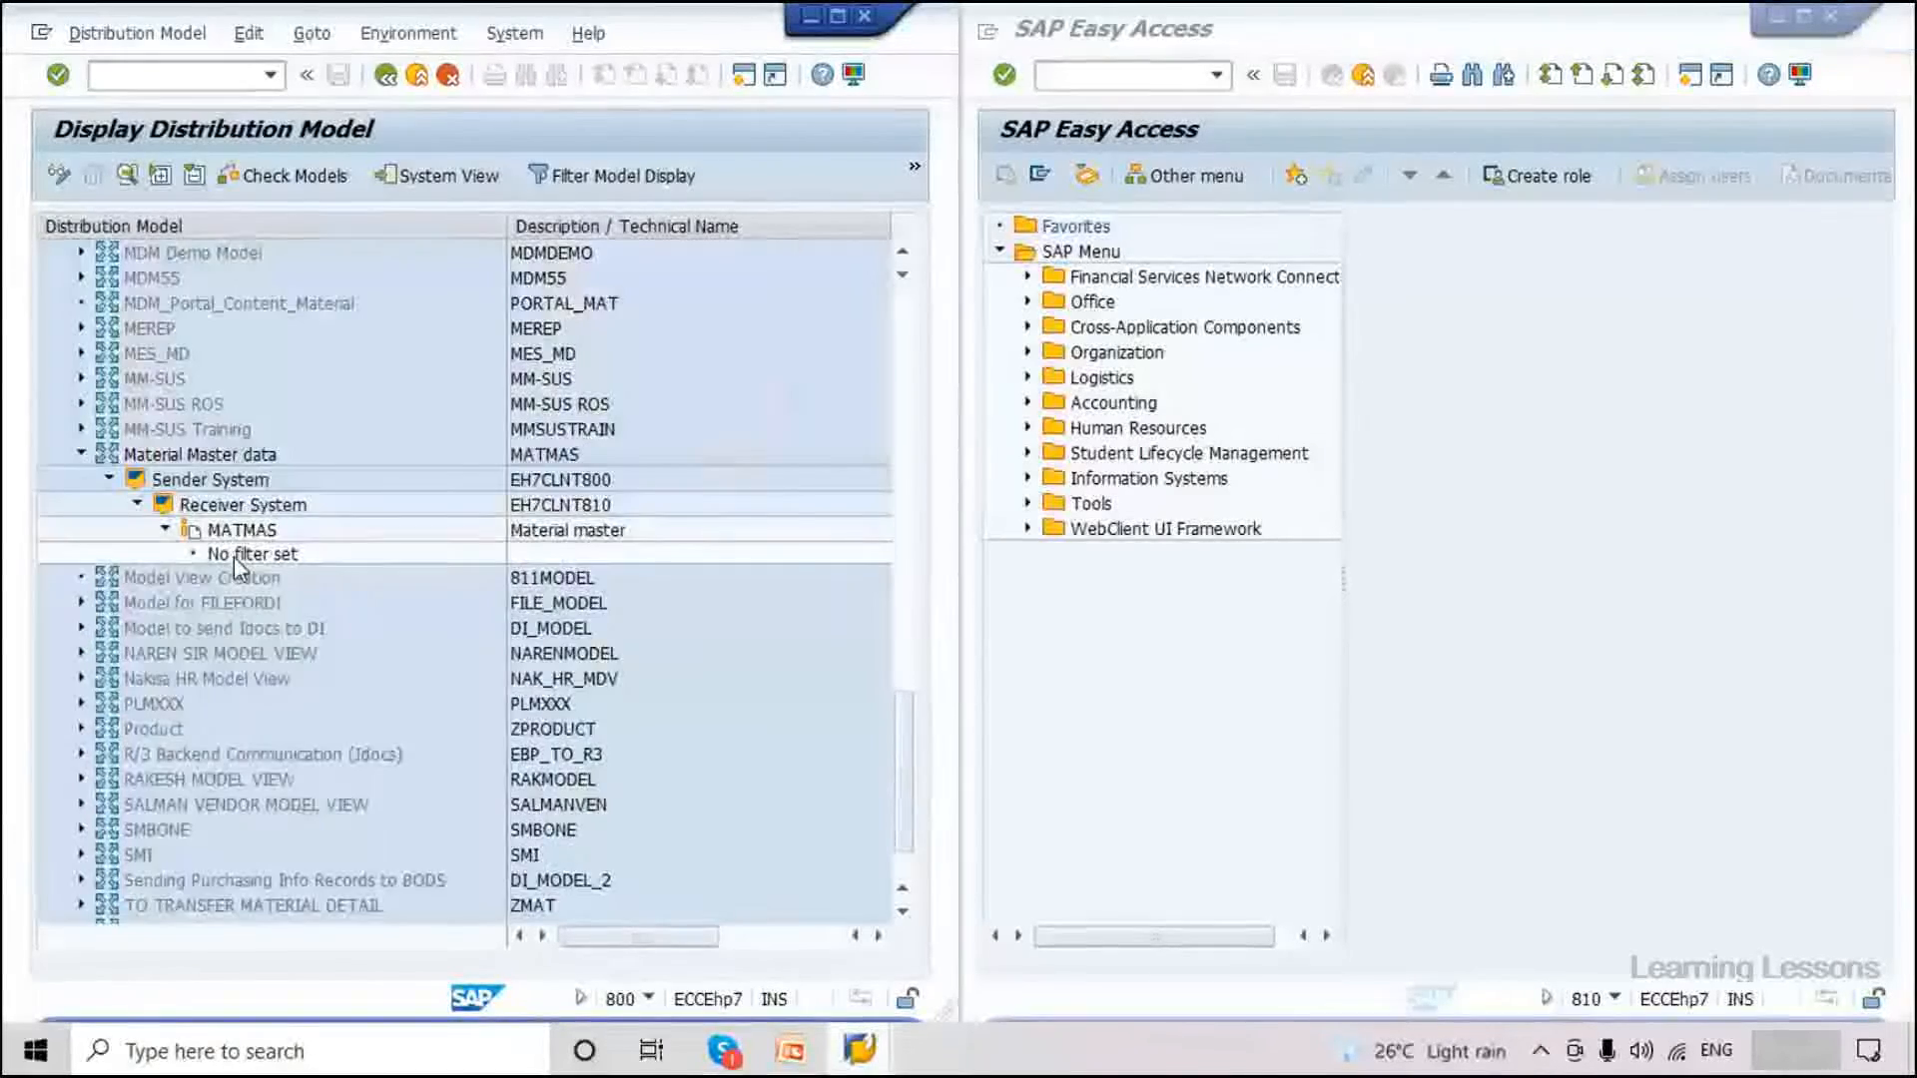
View the MATMAS filter (none set), close it, and switch the model to change mode.
{"action": "double_click", "coordinate": [234, 556]}
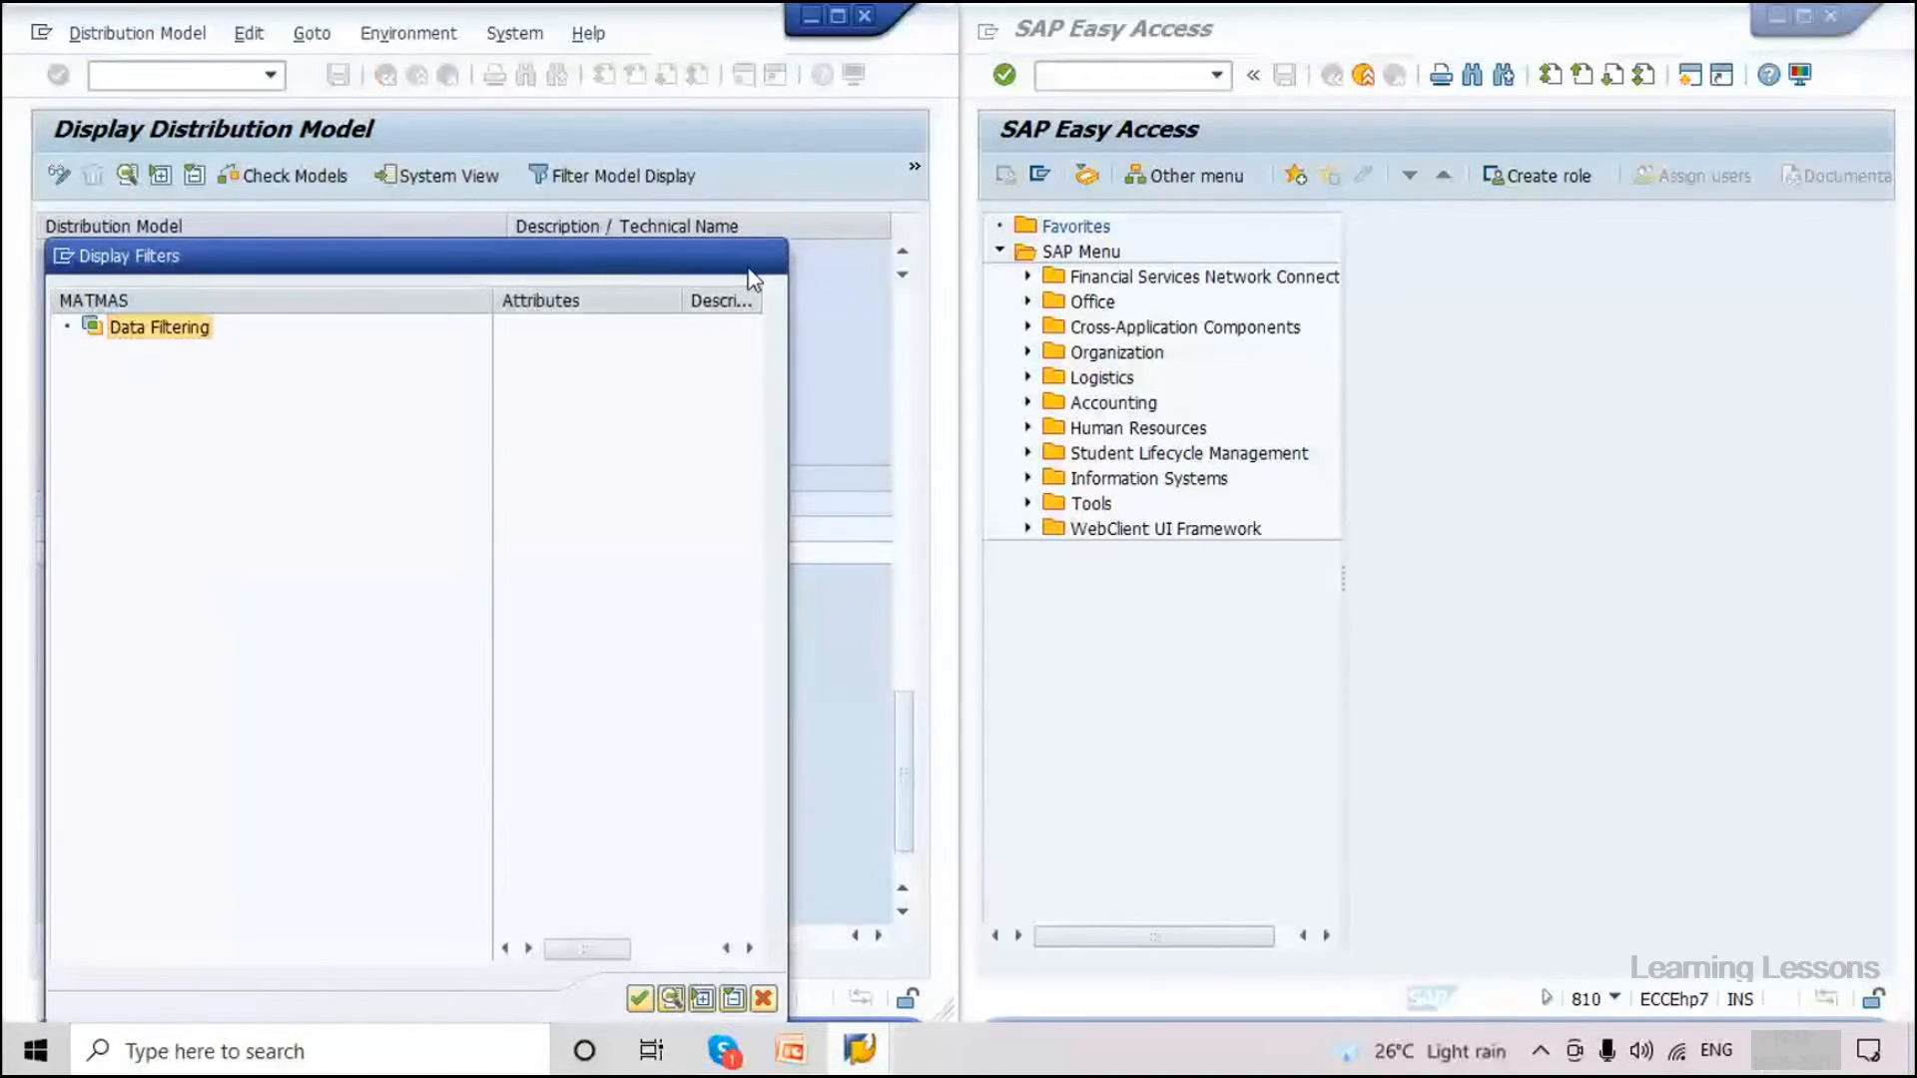
{"action": "key", "text": "Escape"}
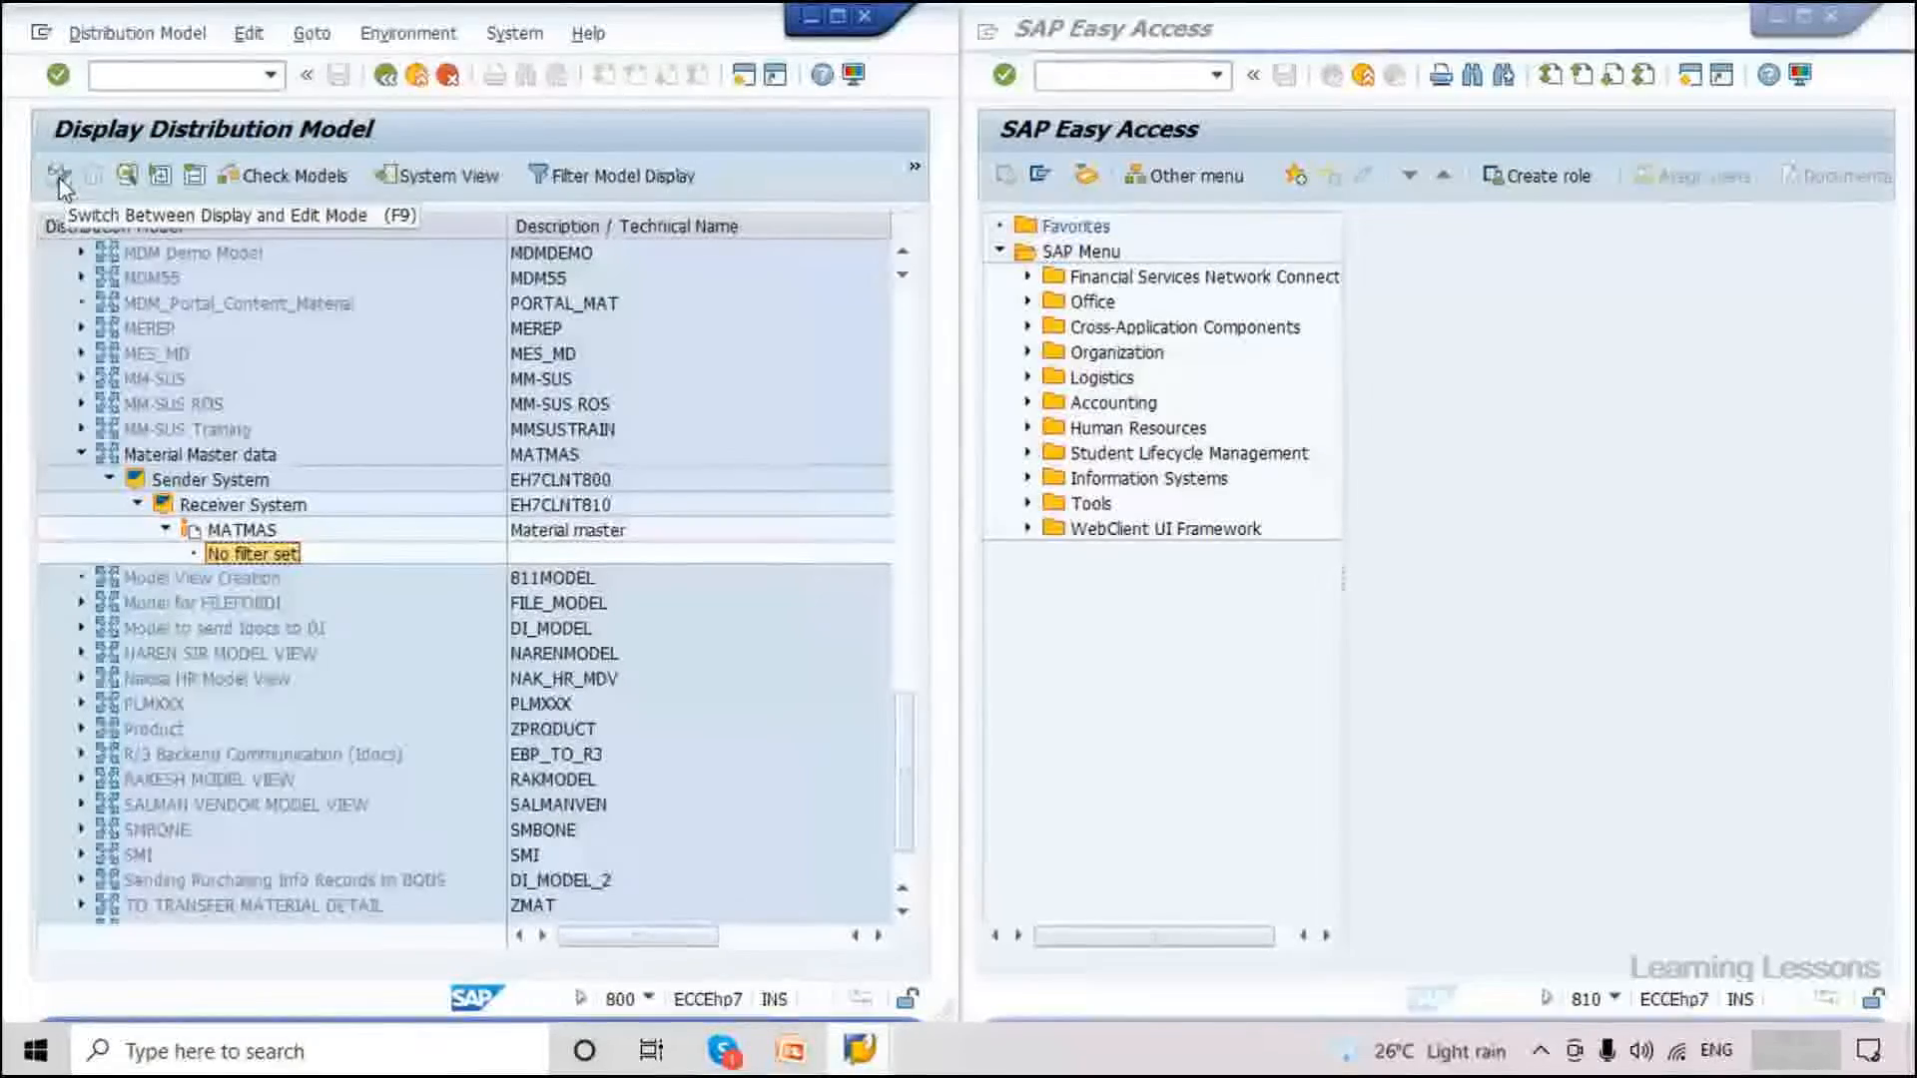
{"action": "left_click", "coordinate": [58, 177]}
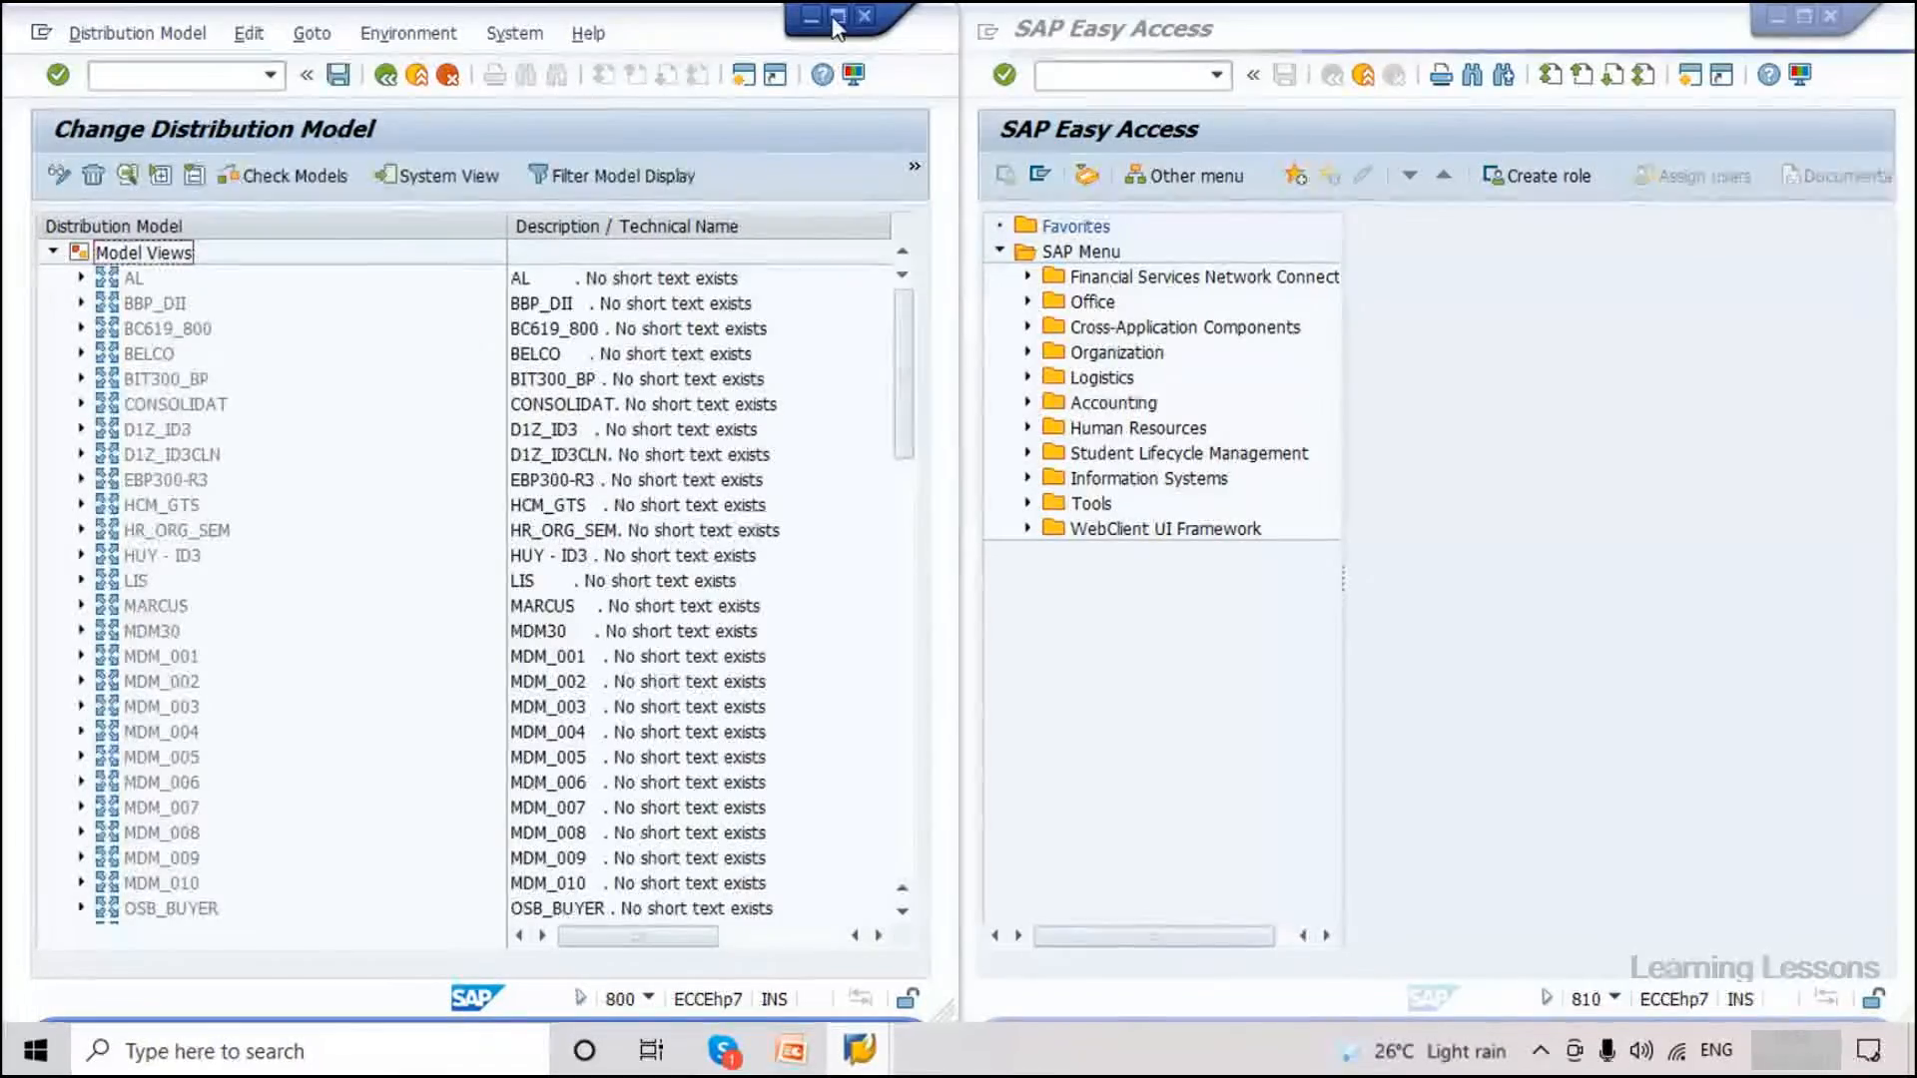
In the editable model, expand Material Master data and its sender system to reach MATMAS.
{"action": "scroll", "coordinate": [352, 571], "scroll_direction": "down", "scroll_amount": 2}
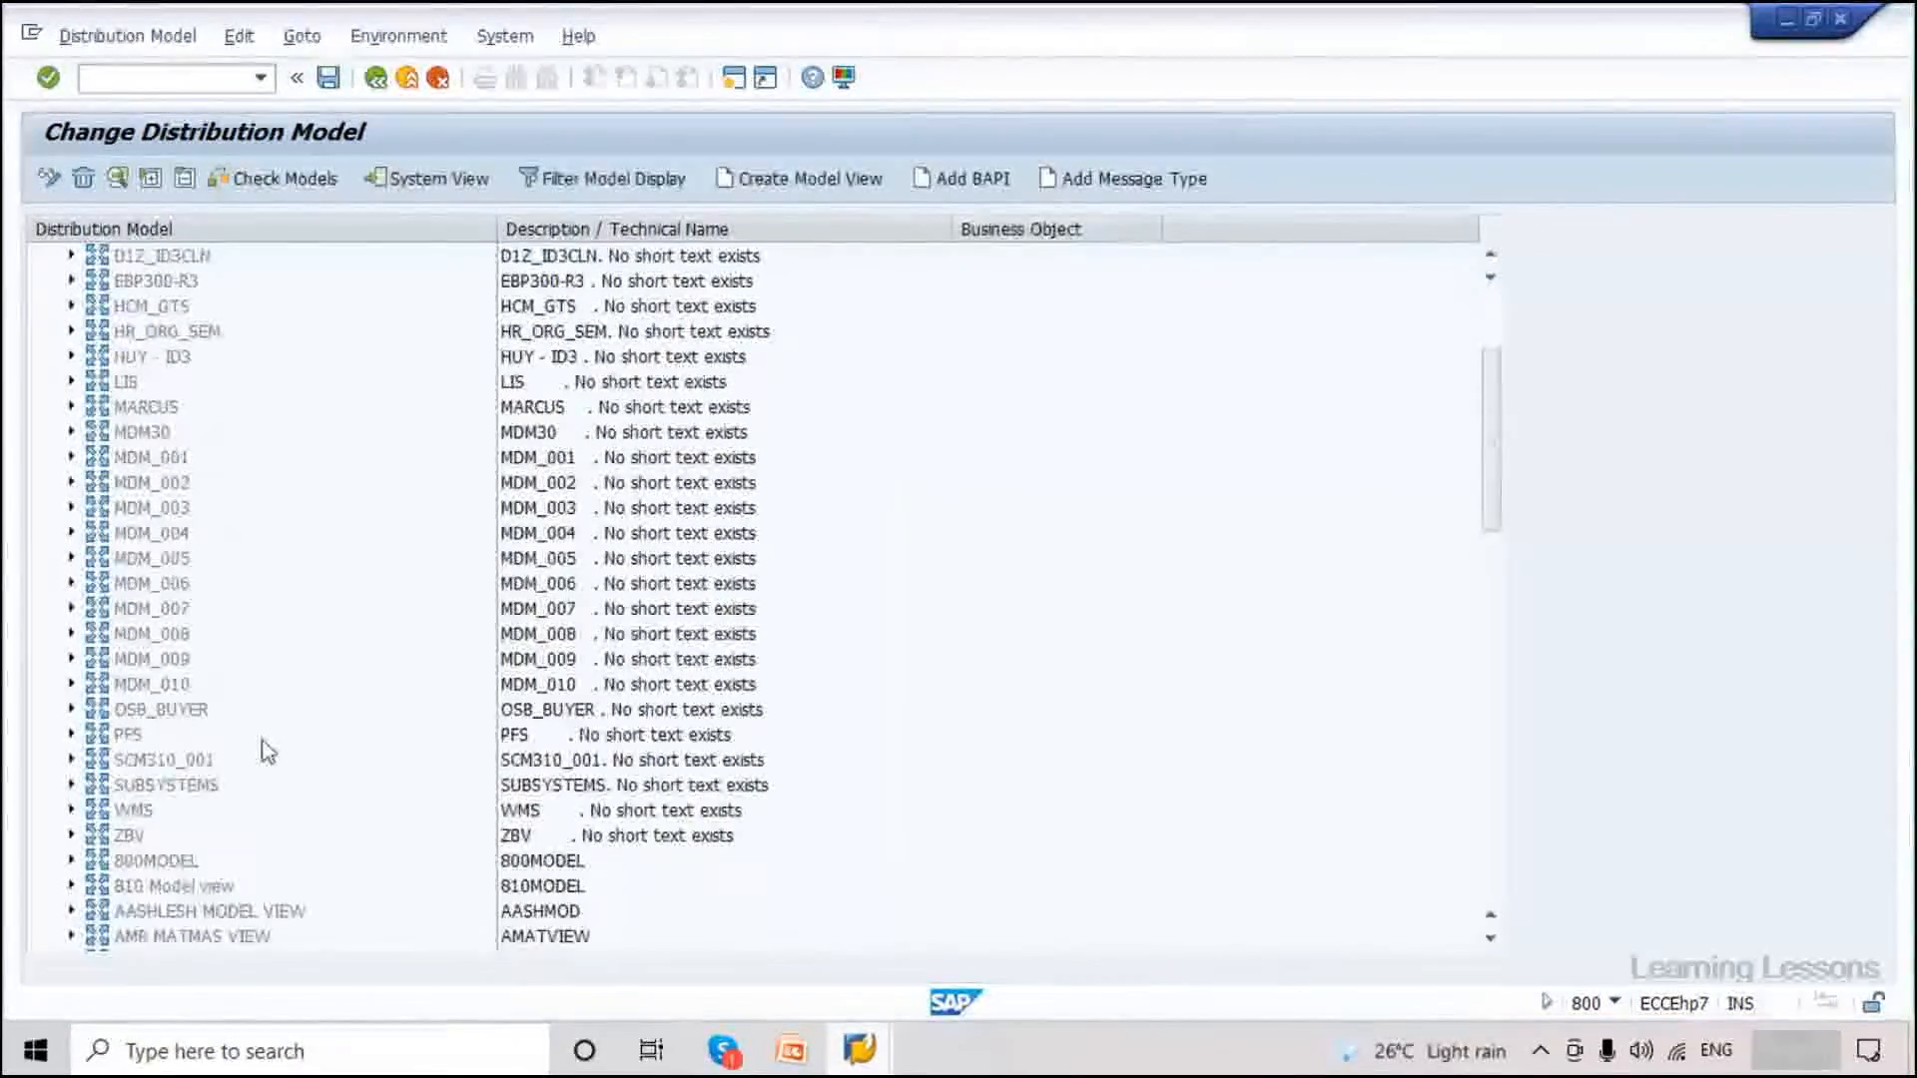
{"action": "scroll", "coordinate": [265, 748], "scroll_direction": "down", "scroll_amount": 2}
{"action": "scroll", "coordinate": [265, 748], "scroll_direction": "down", "scroll_amount": 2}
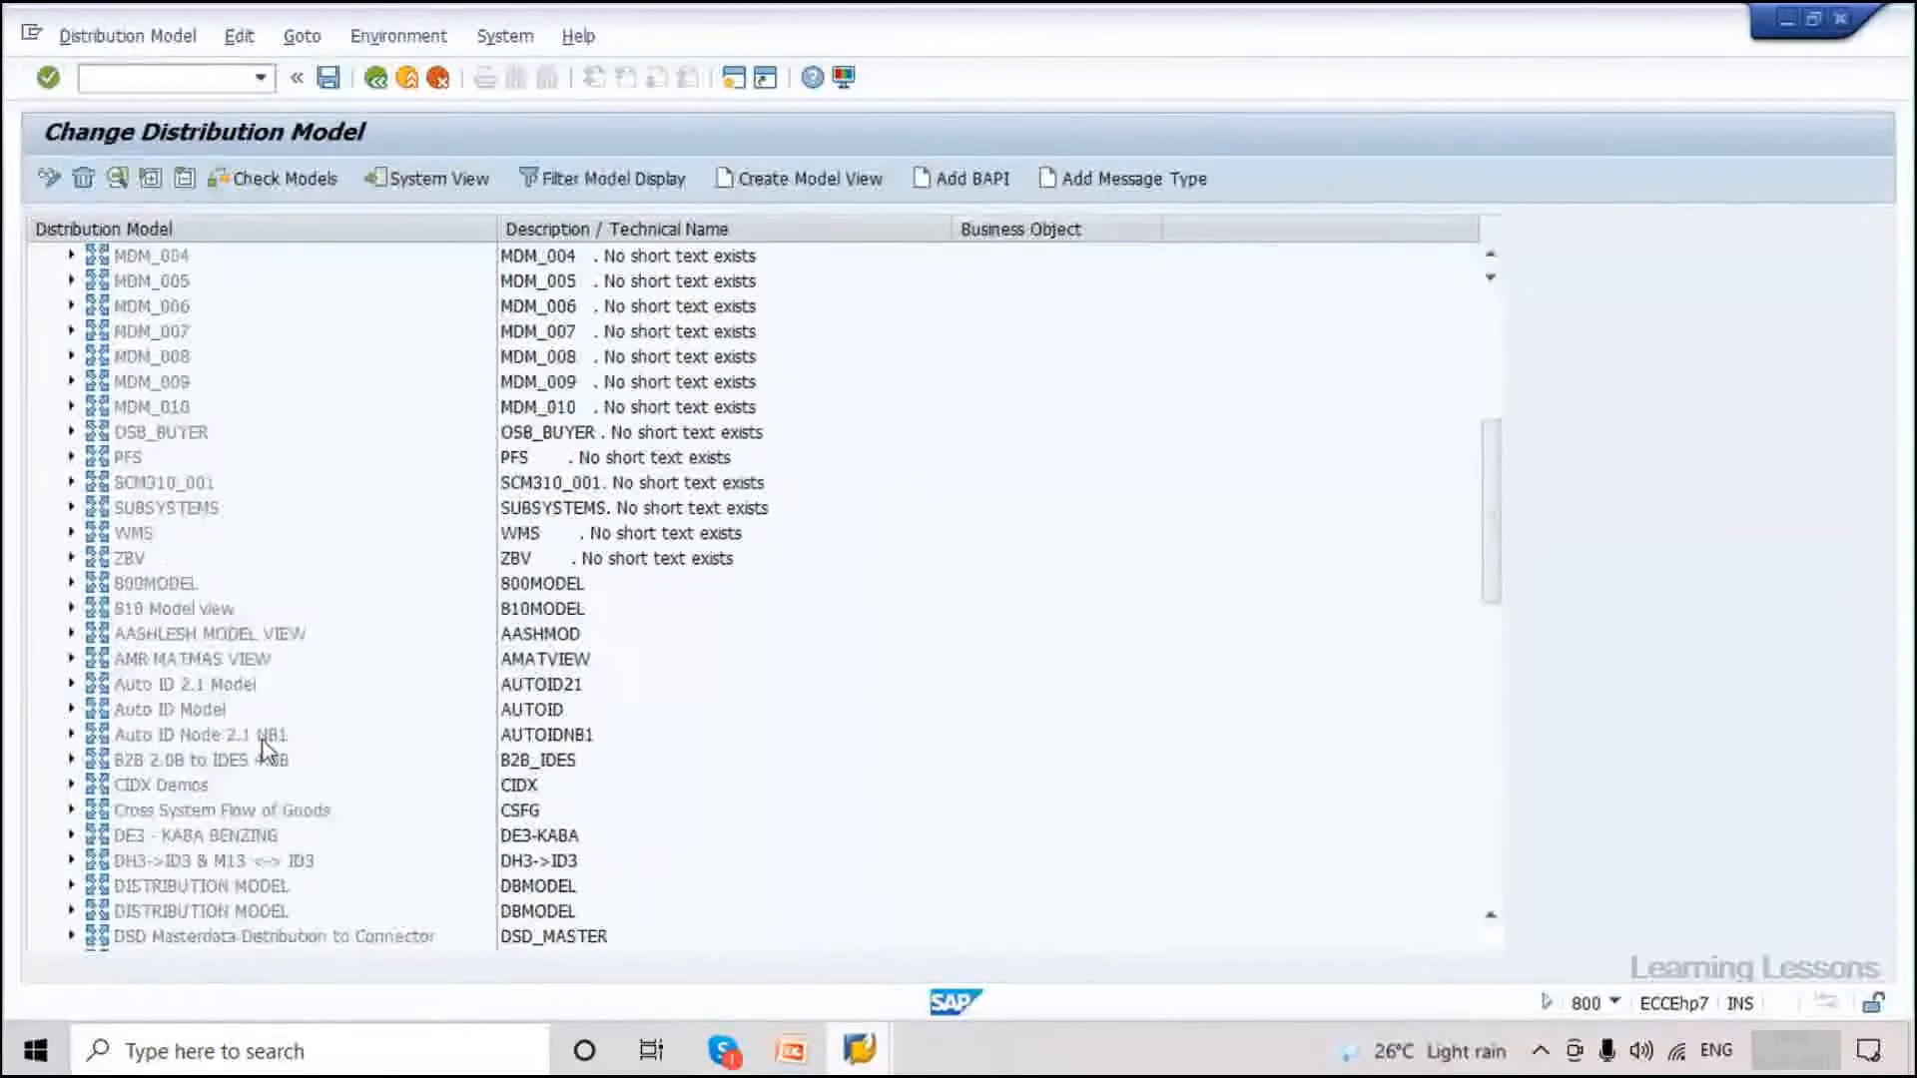
{"action": "scroll", "coordinate": [265, 749], "scroll_direction": "down", "scroll_amount": 5}
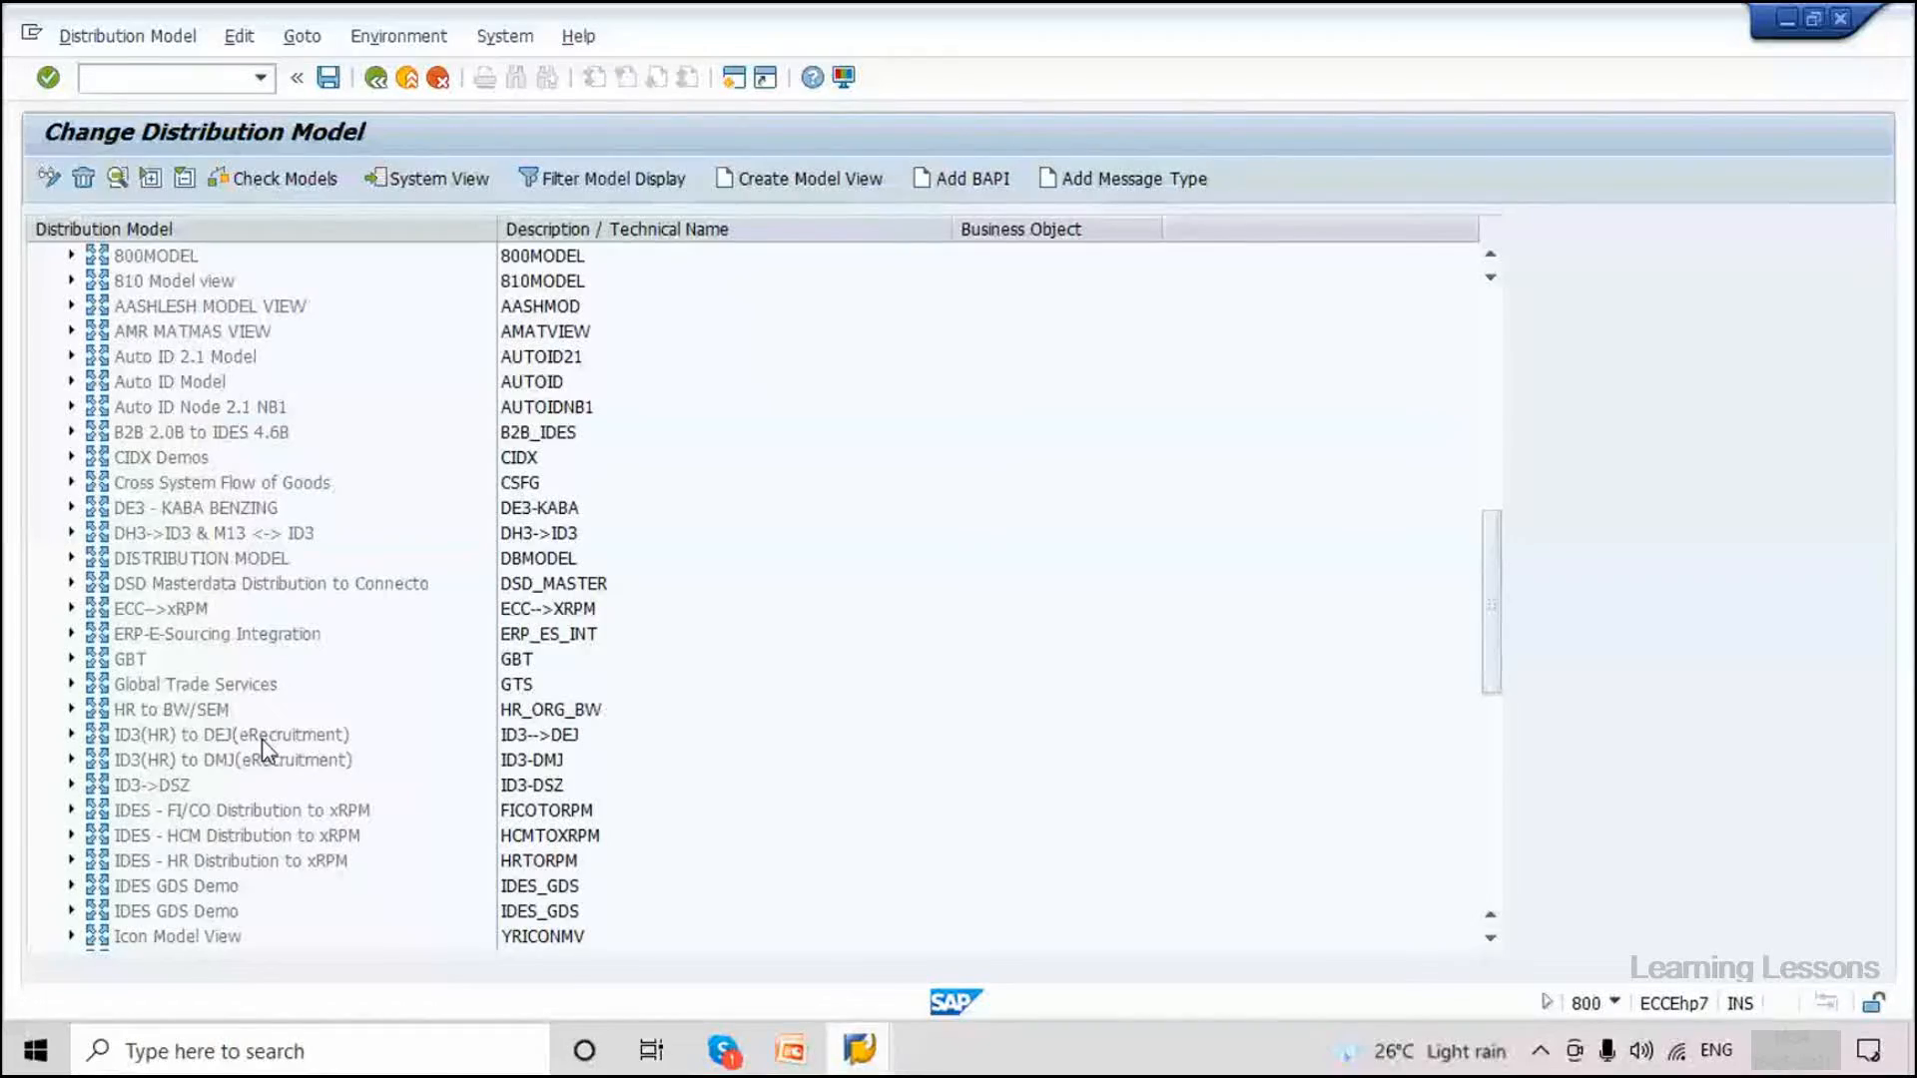
{"action": "scroll", "coordinate": [265, 749], "scroll_direction": "down", "scroll_amount": 2}
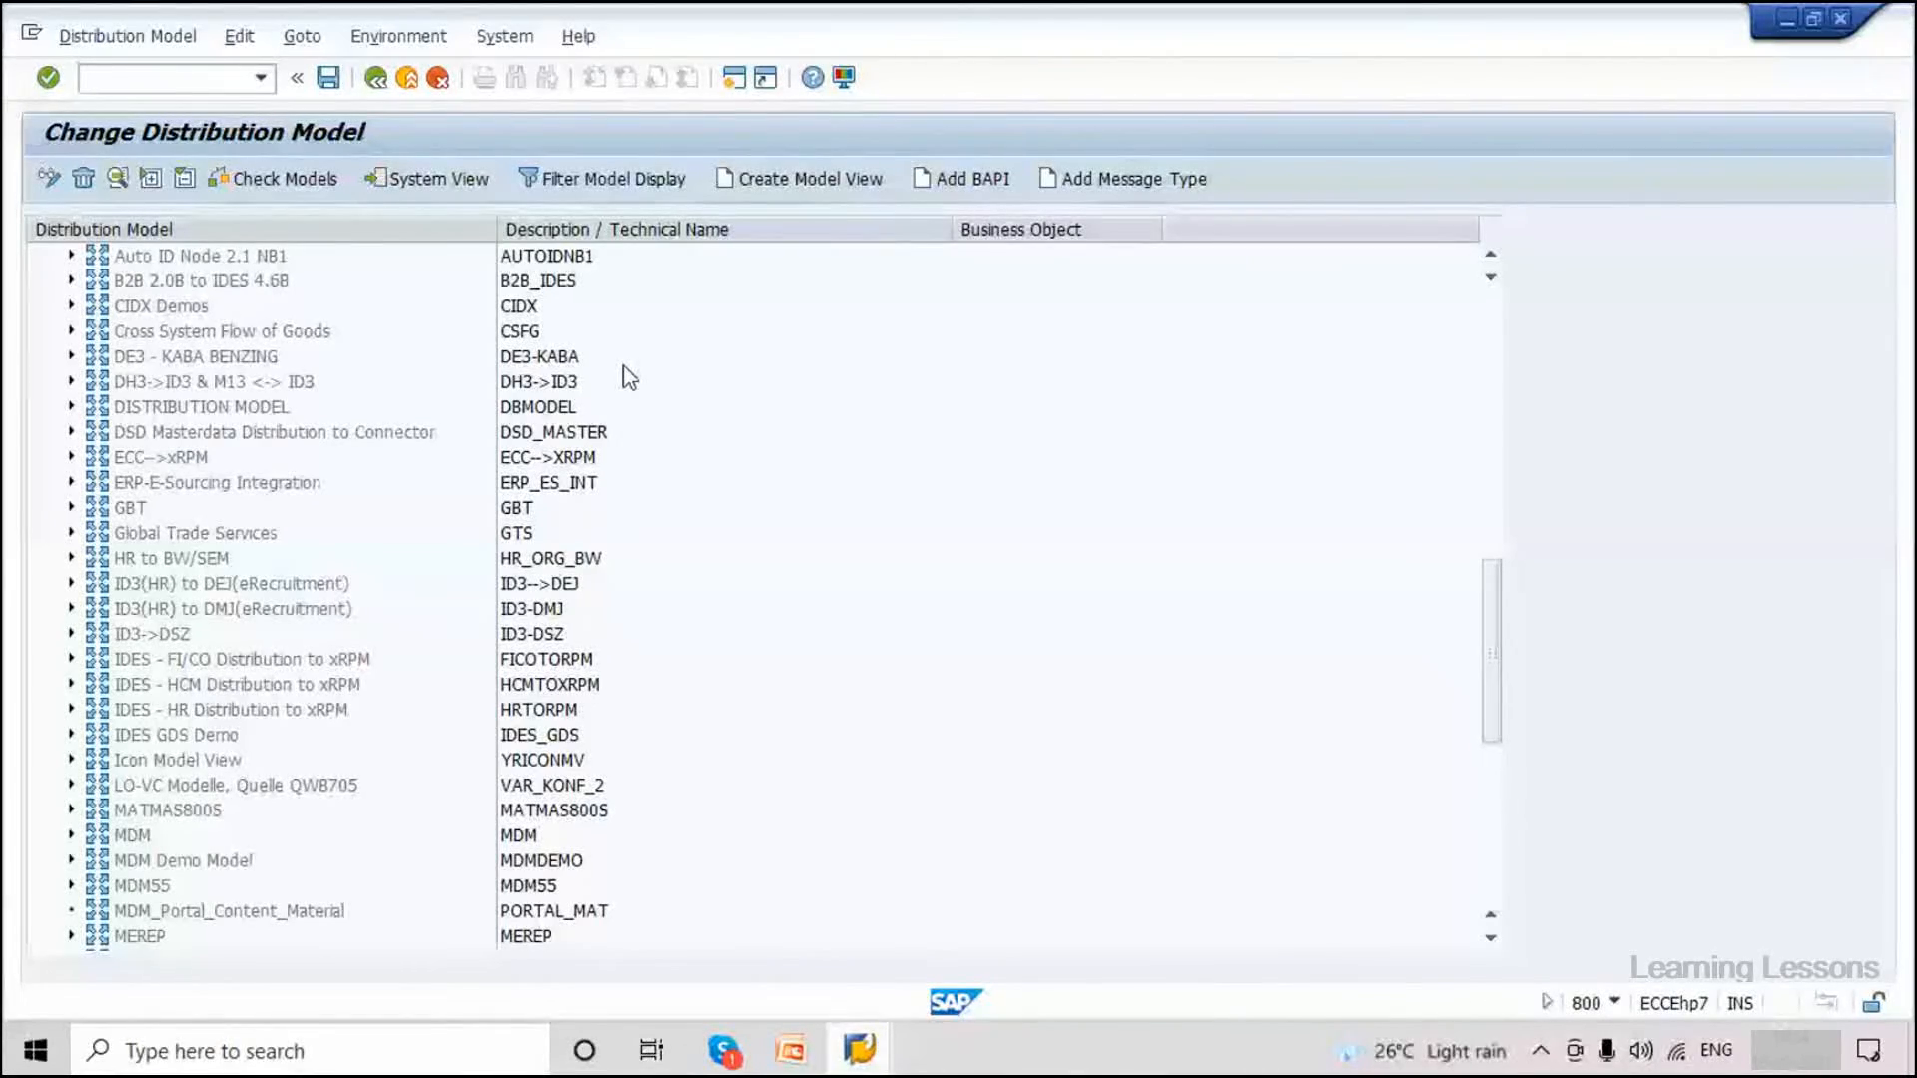
{"action": "scroll", "coordinate": [68, 671], "scroll_direction": "down", "scroll_amount": 5}
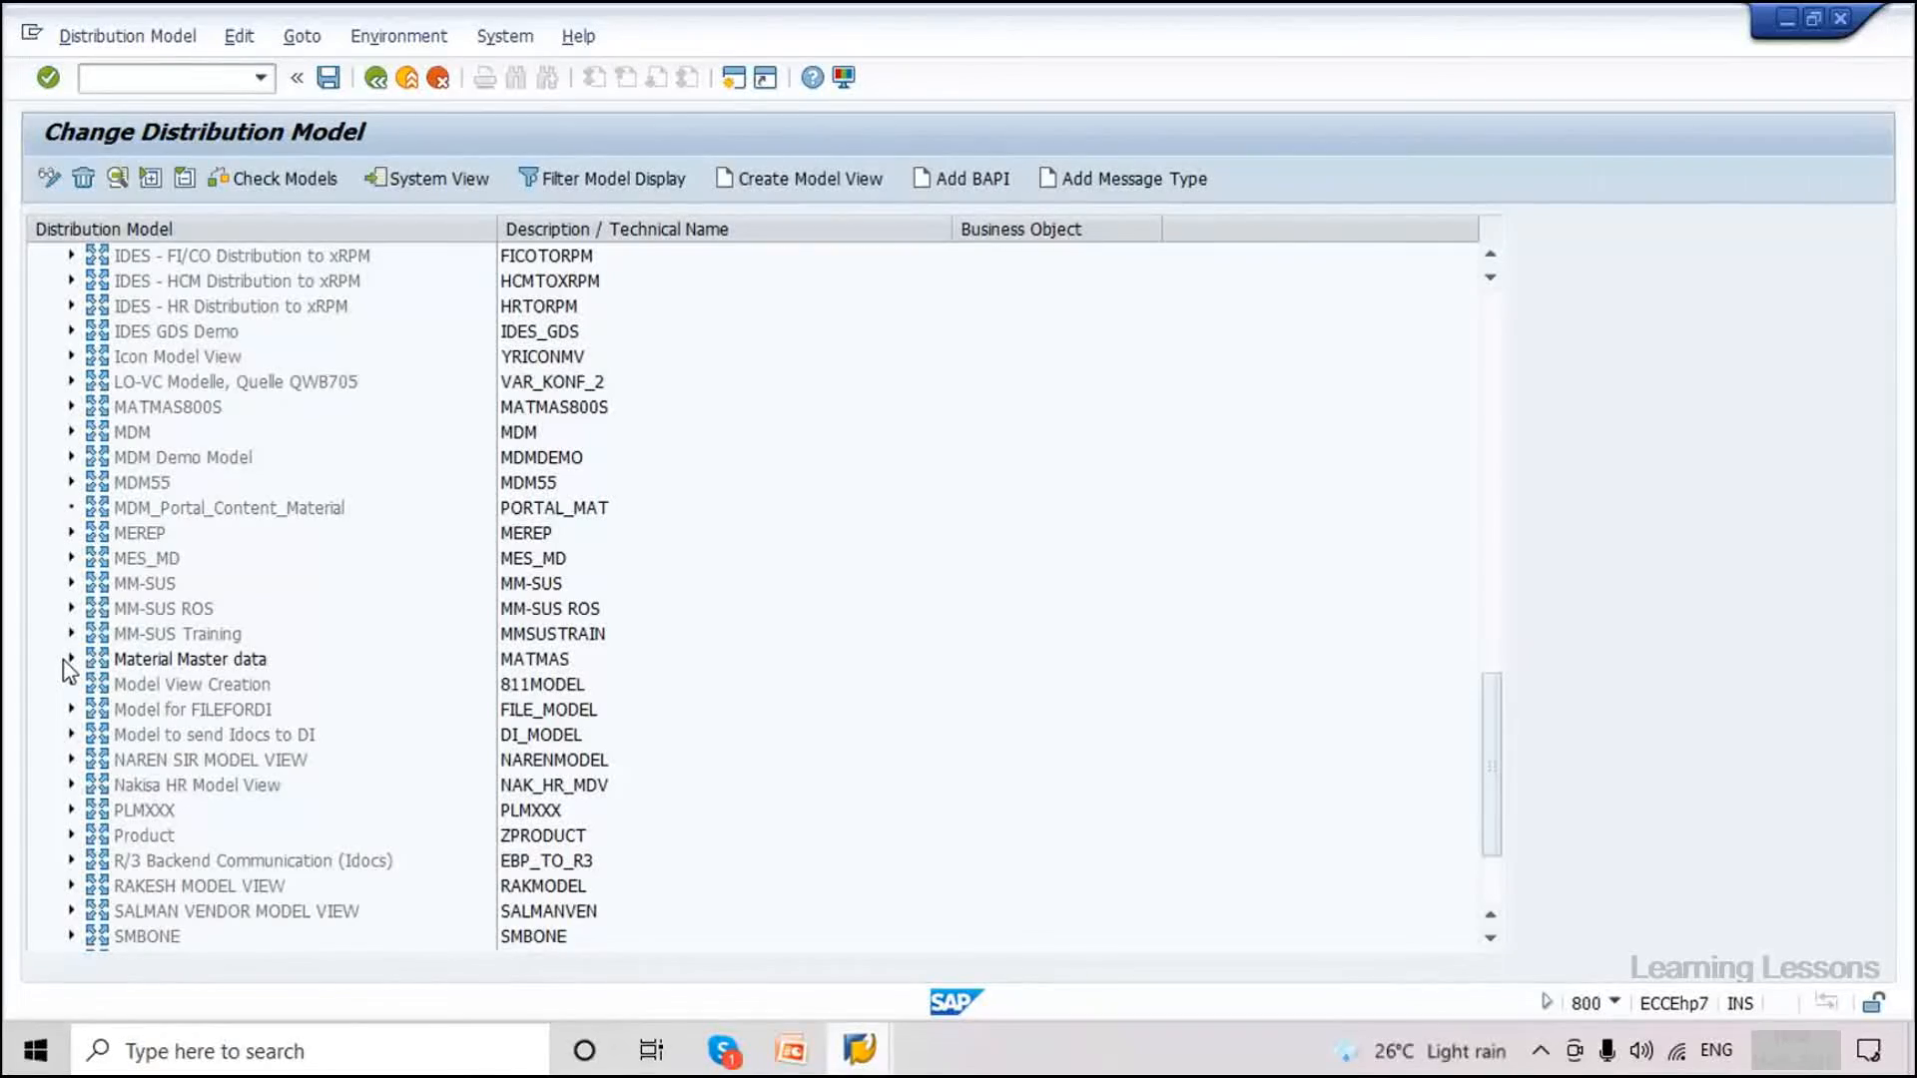
{"action": "left_click", "coordinate": [70, 660]}
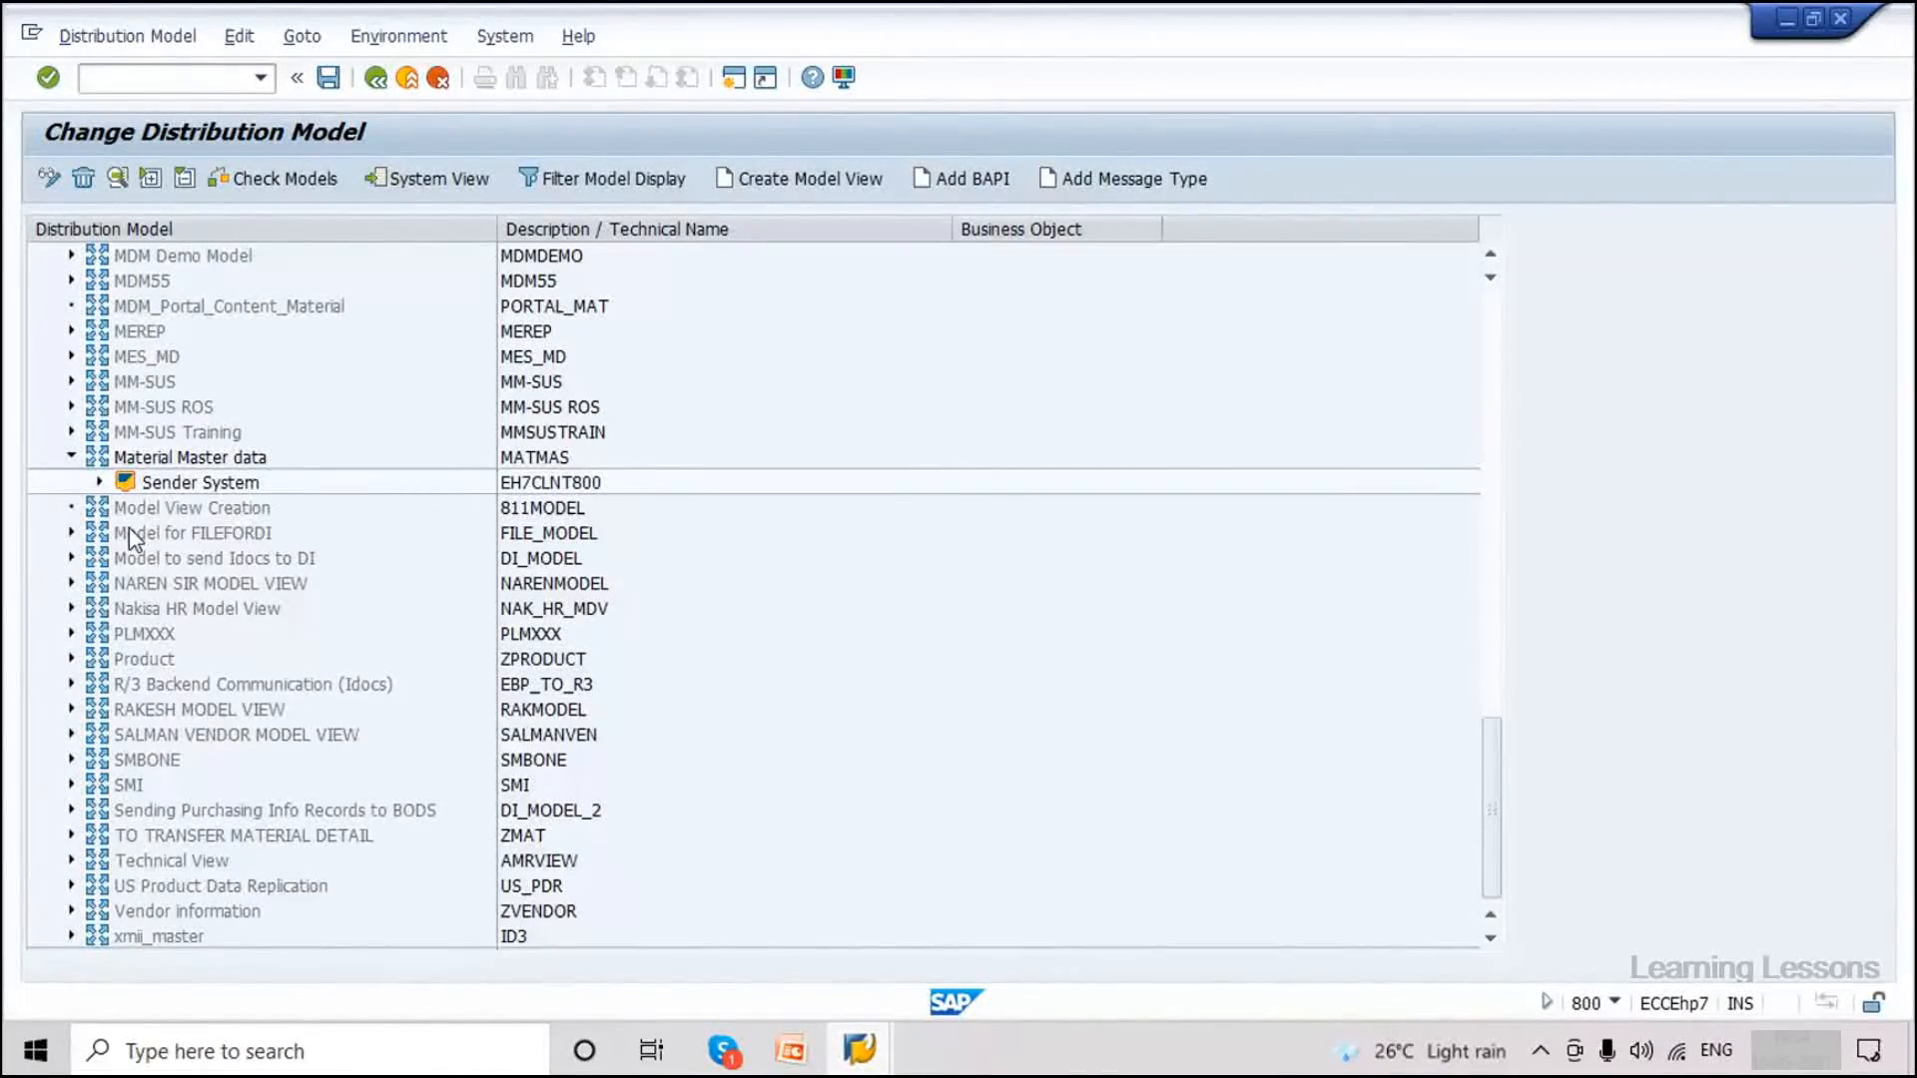
{"action": "left_click", "coordinate": [99, 482]}
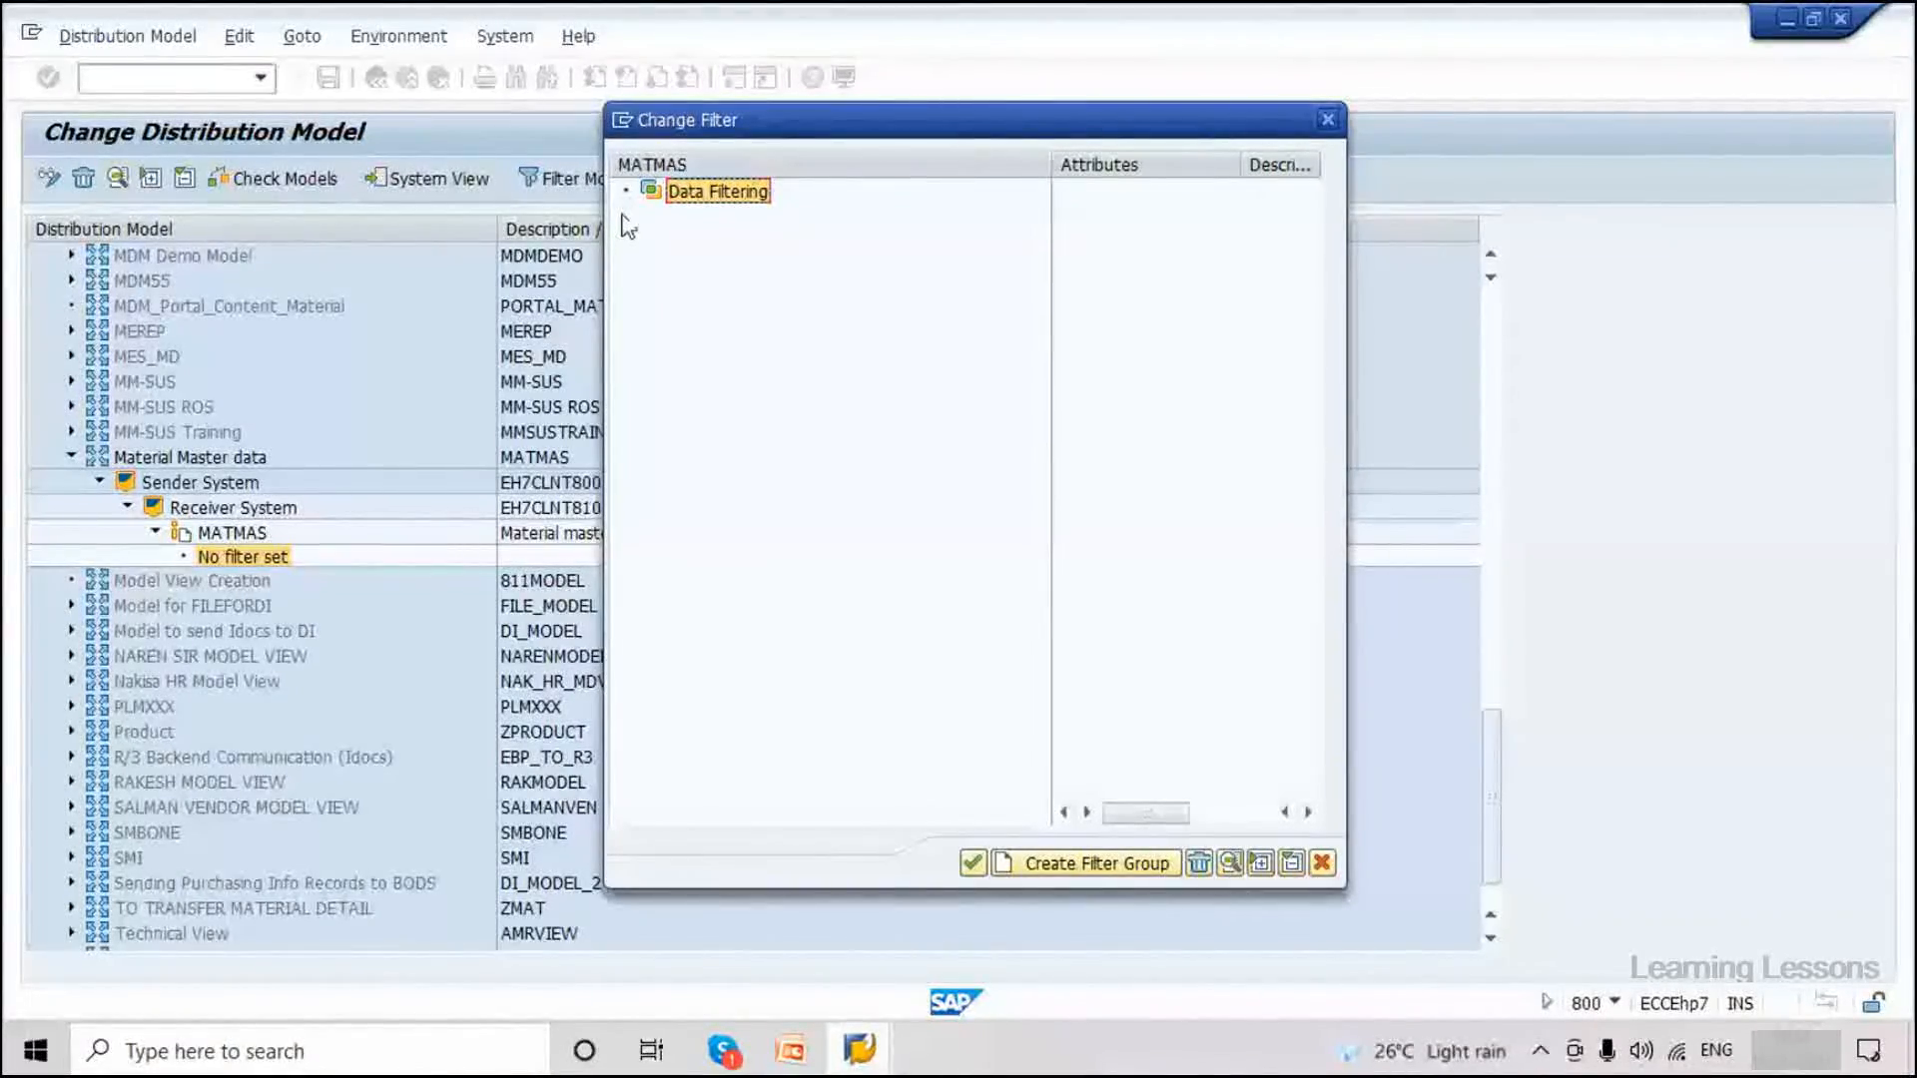
Add a new filter group to the MATMAS filter and reveal it under Data Filtering.
{"action": "left_click_drag", "start_coordinate": [796, 133], "coordinate": [865, 237]}
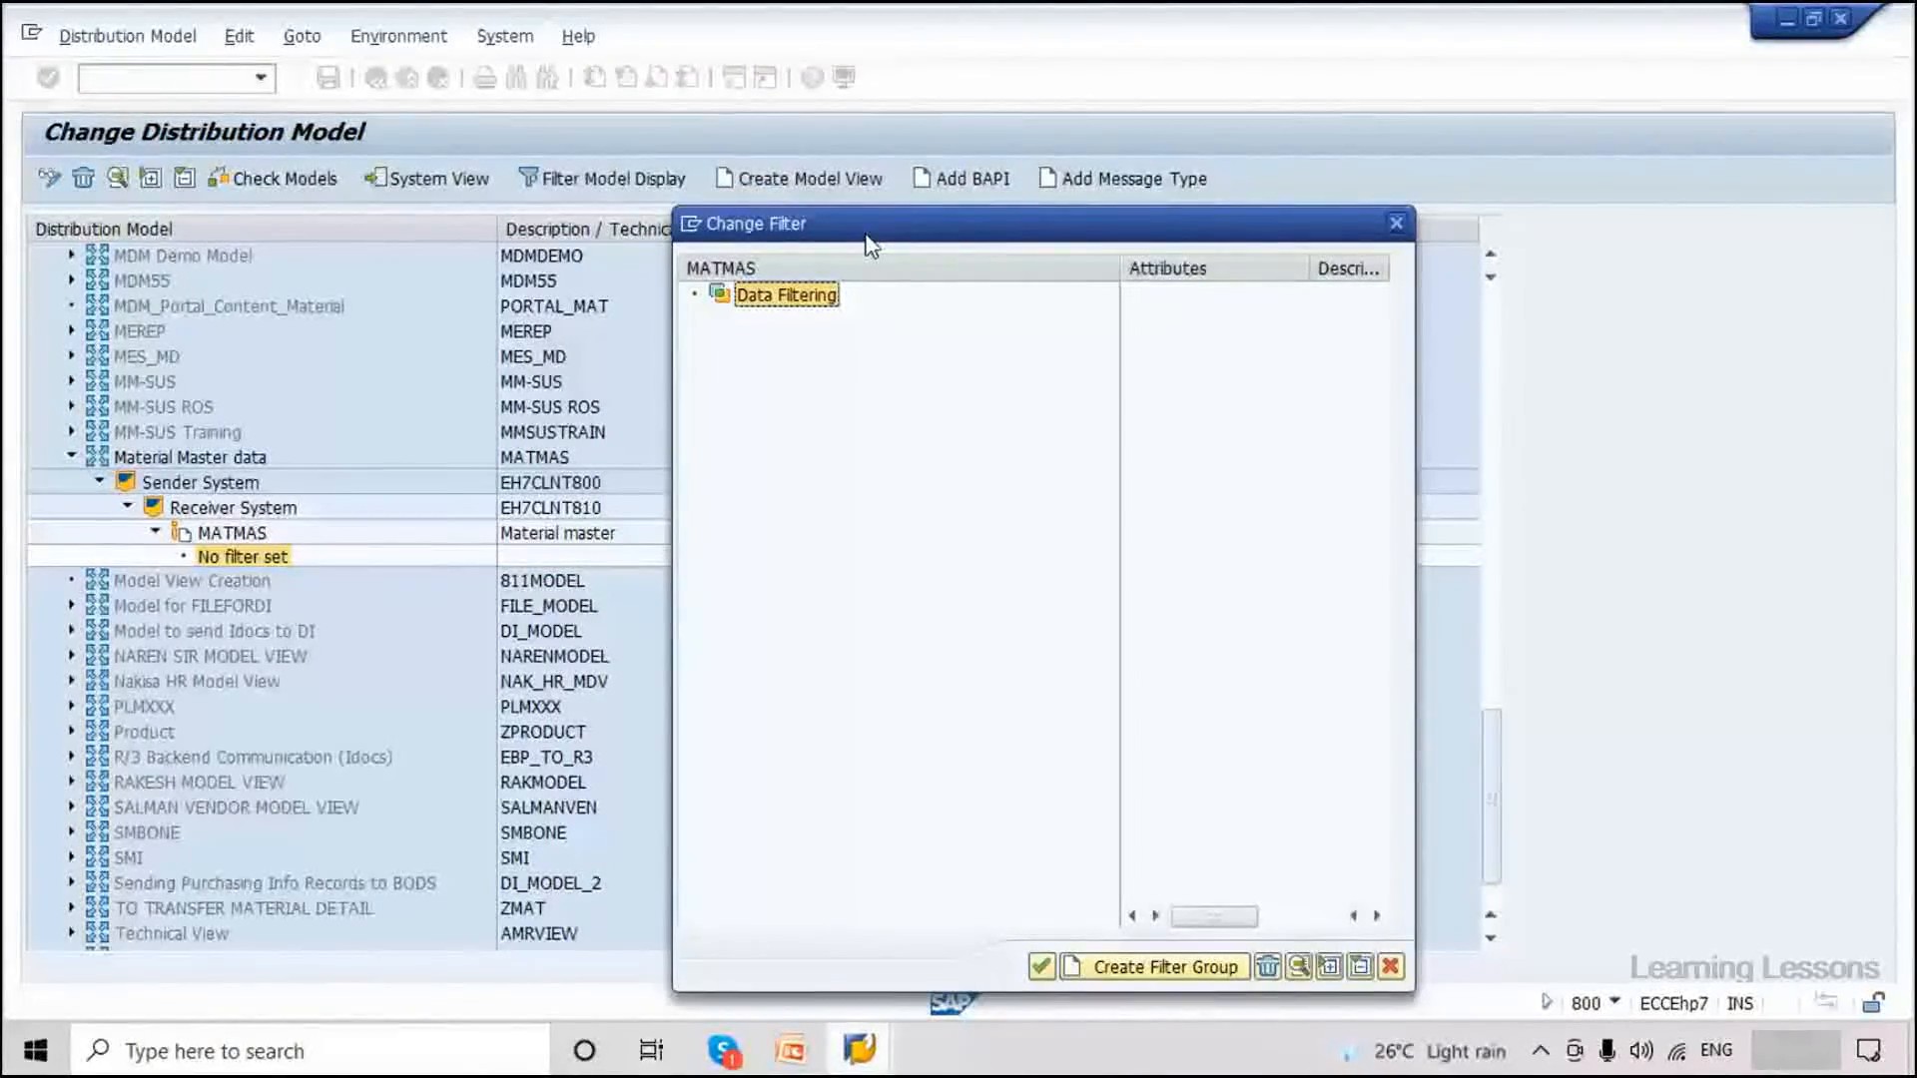
{"action": "left_click_drag", "start_coordinate": [865, 236], "coordinate": [859, 208]}
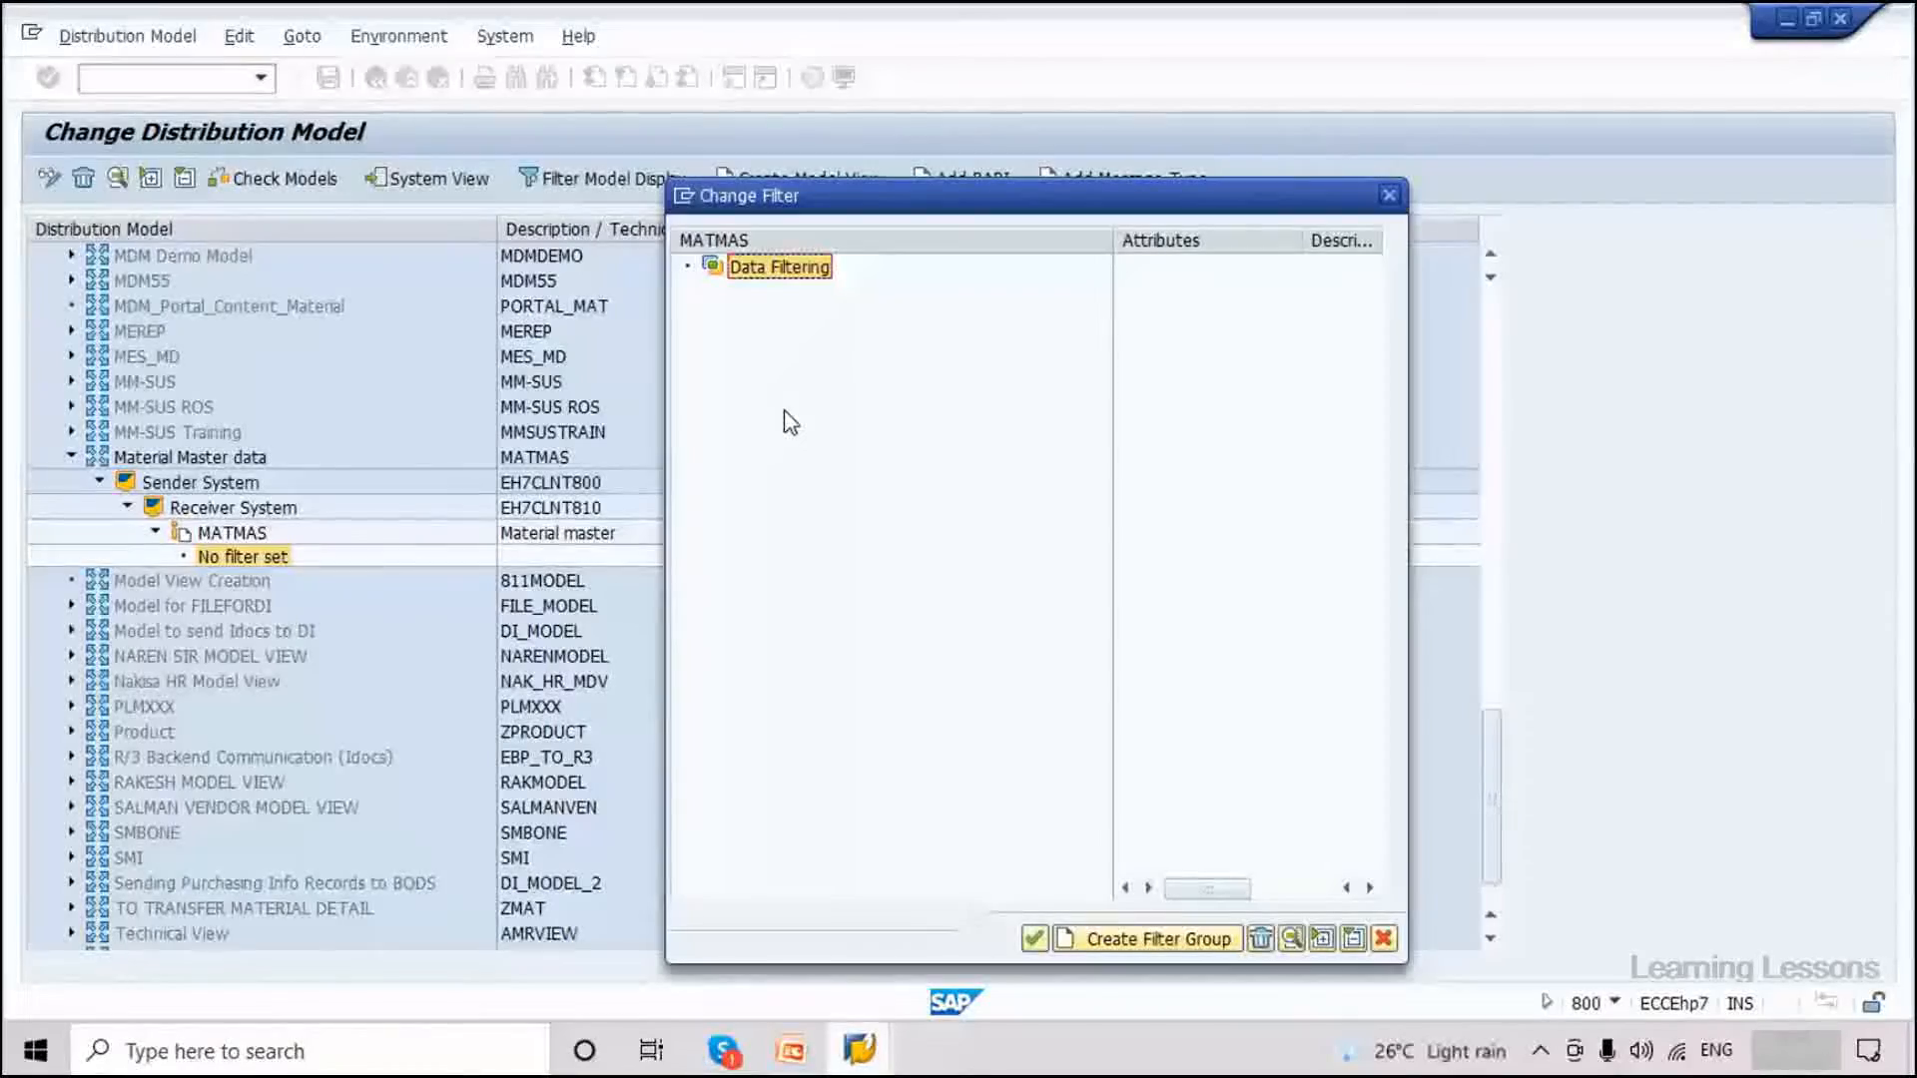
{"action": "left_click", "coordinate": [1126, 949]}
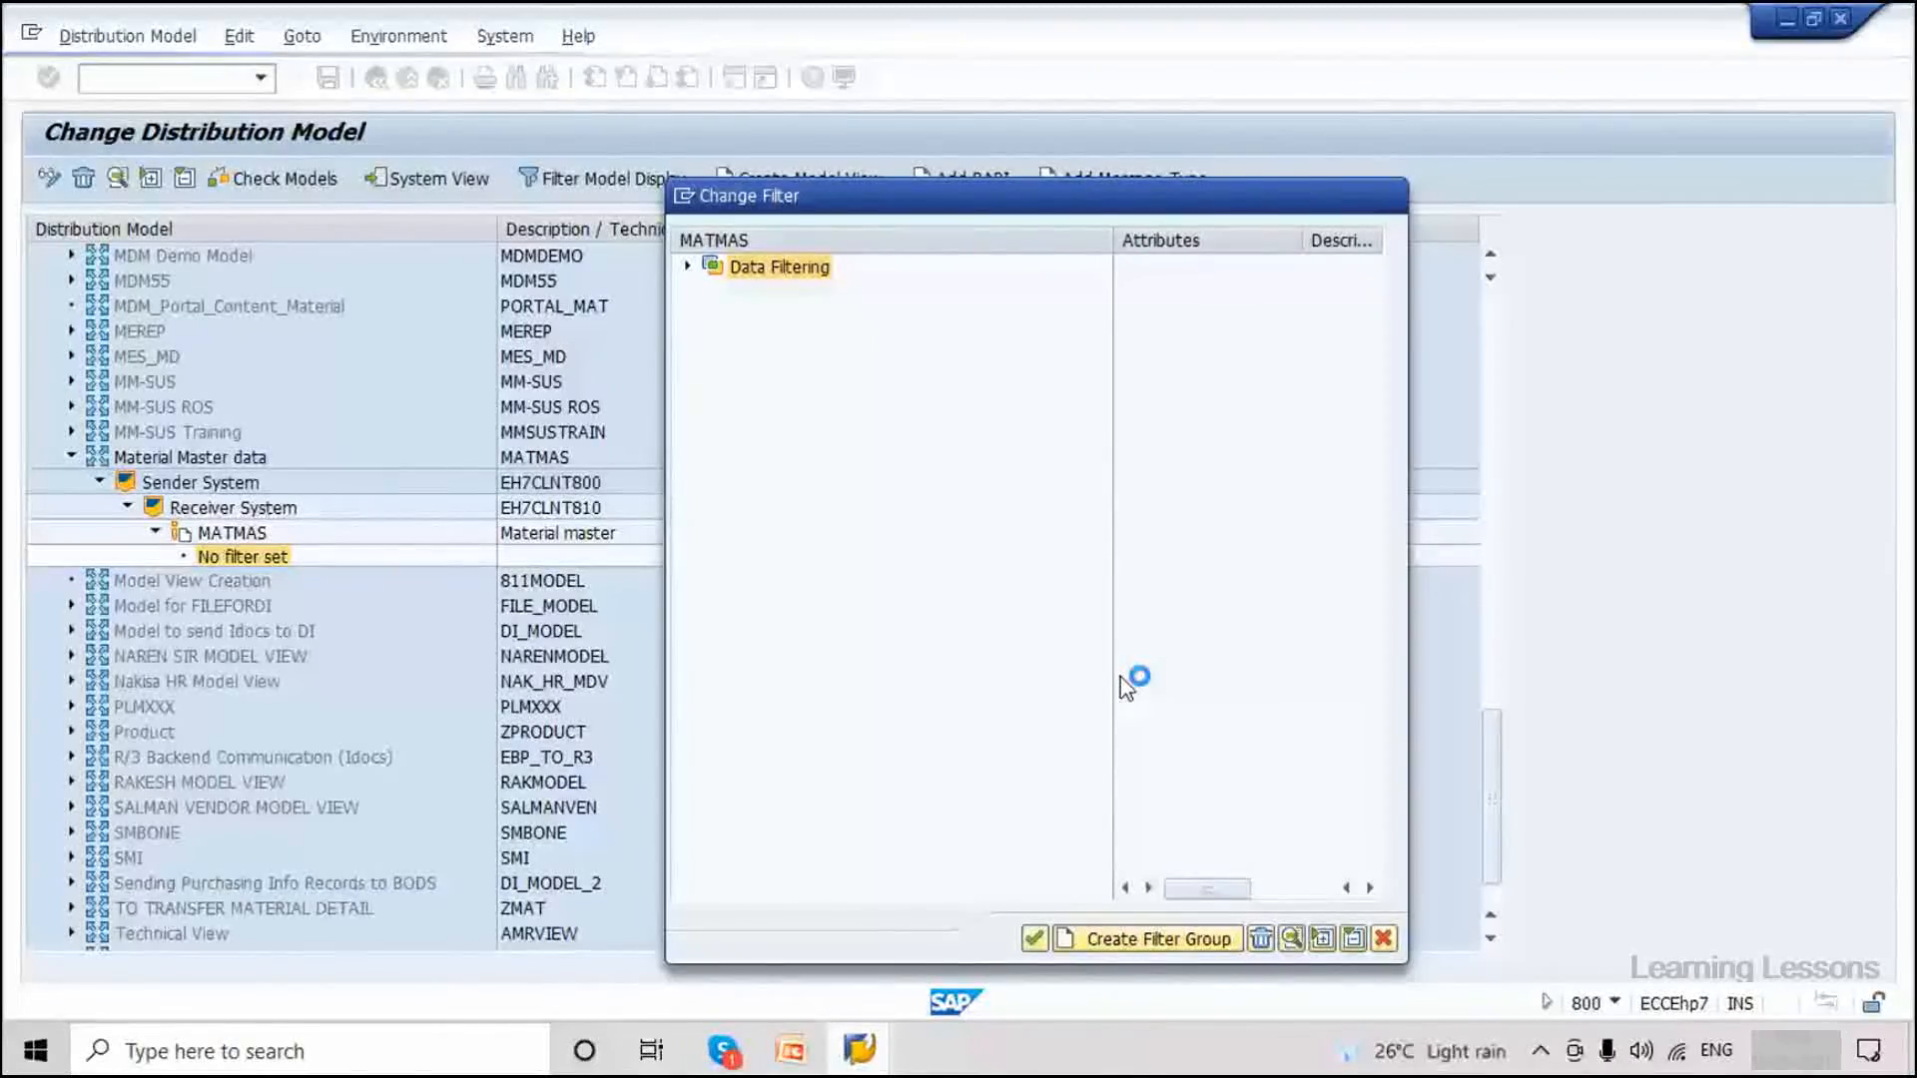
{"action": "left_click", "coordinate": [687, 267]}
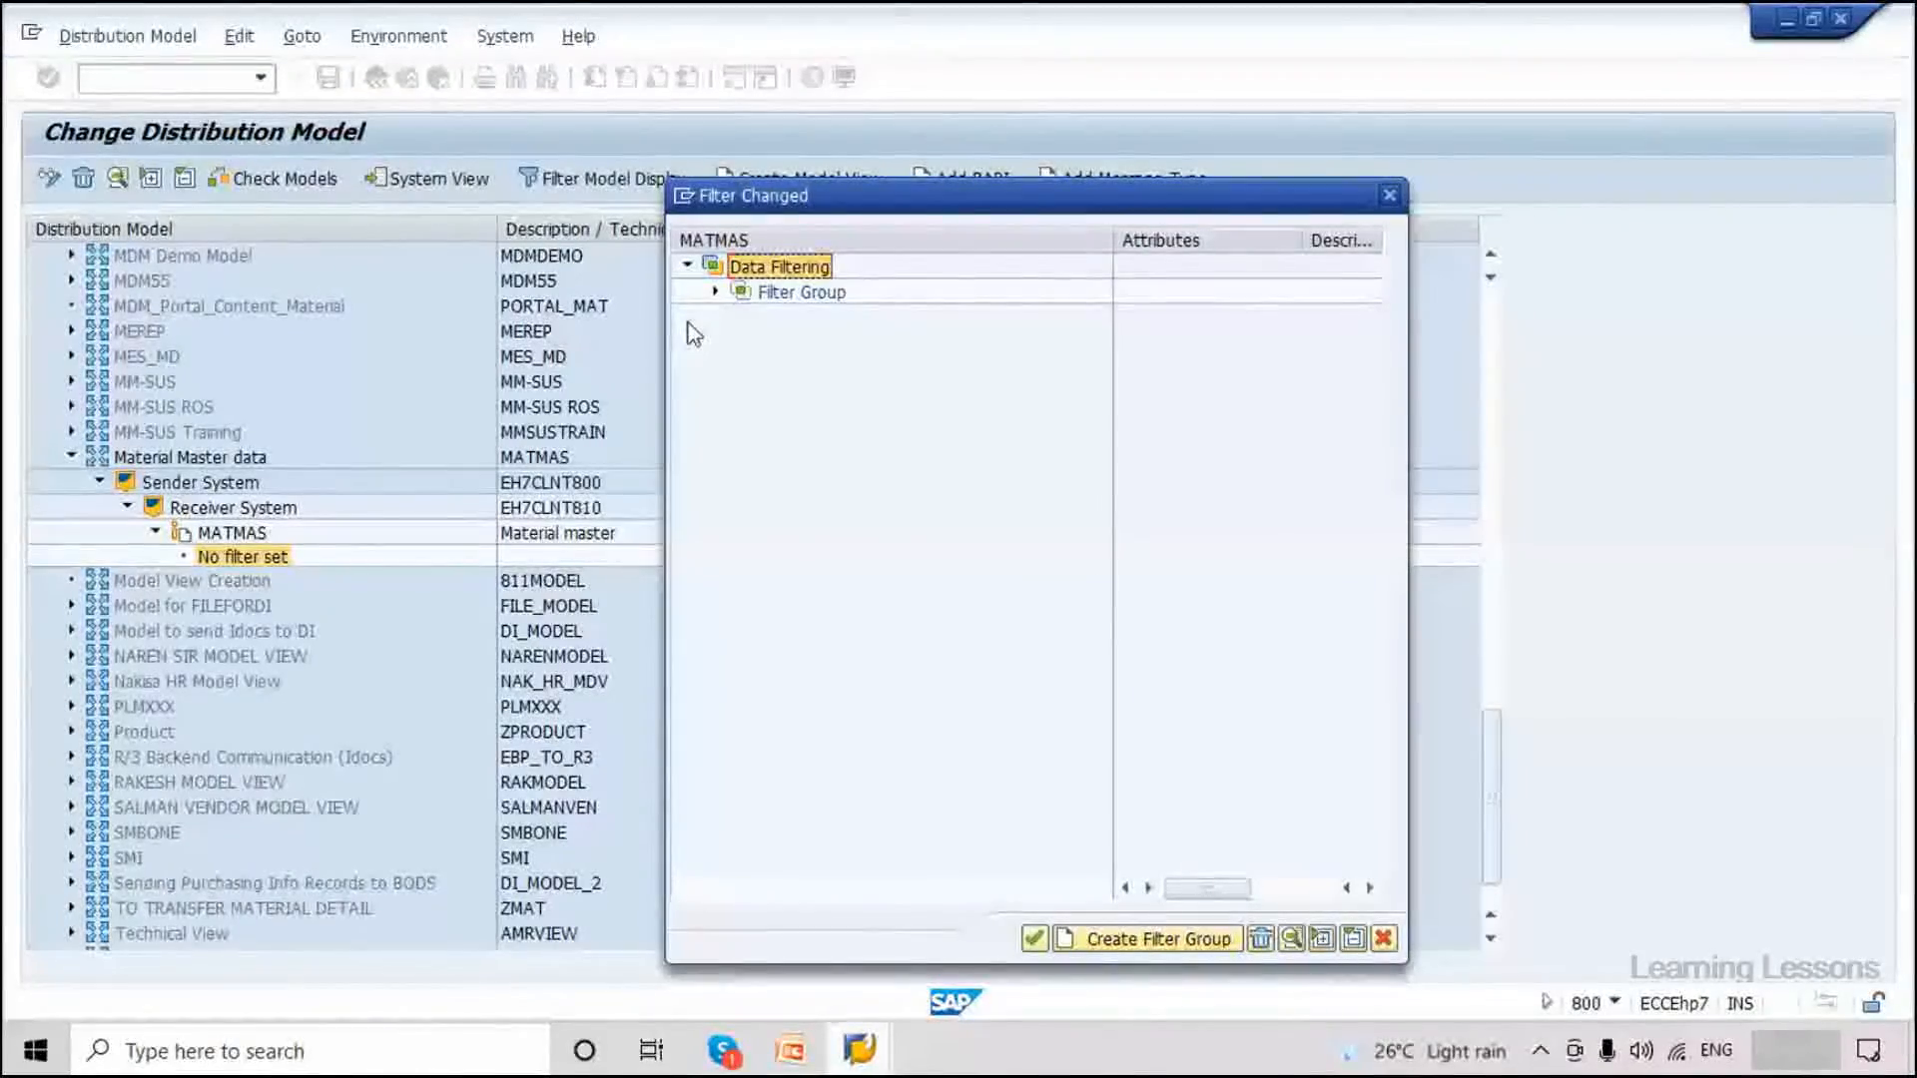
Set the filter group's Material Type value to ROH (Raw material).
{"action": "left_click", "coordinate": [715, 292]}
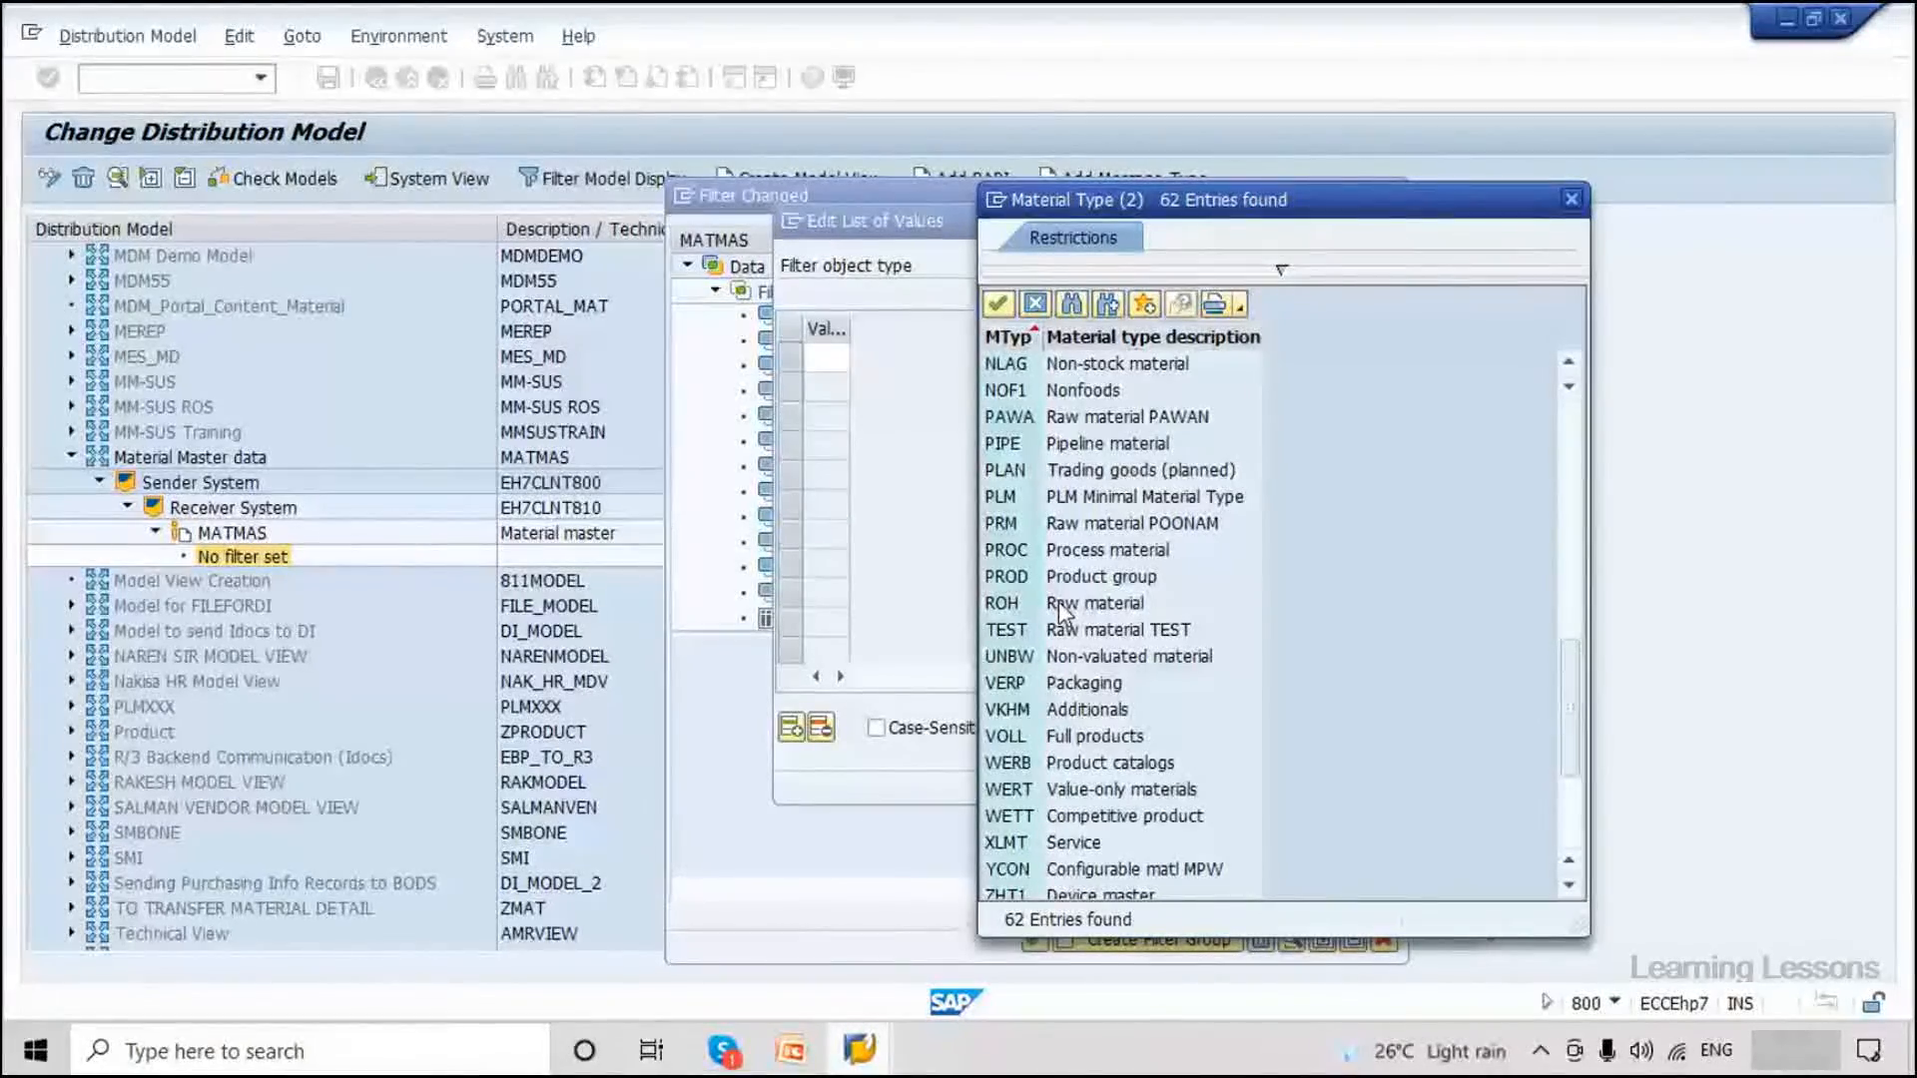
{"action": "double_click", "coordinate": [1058, 601]}
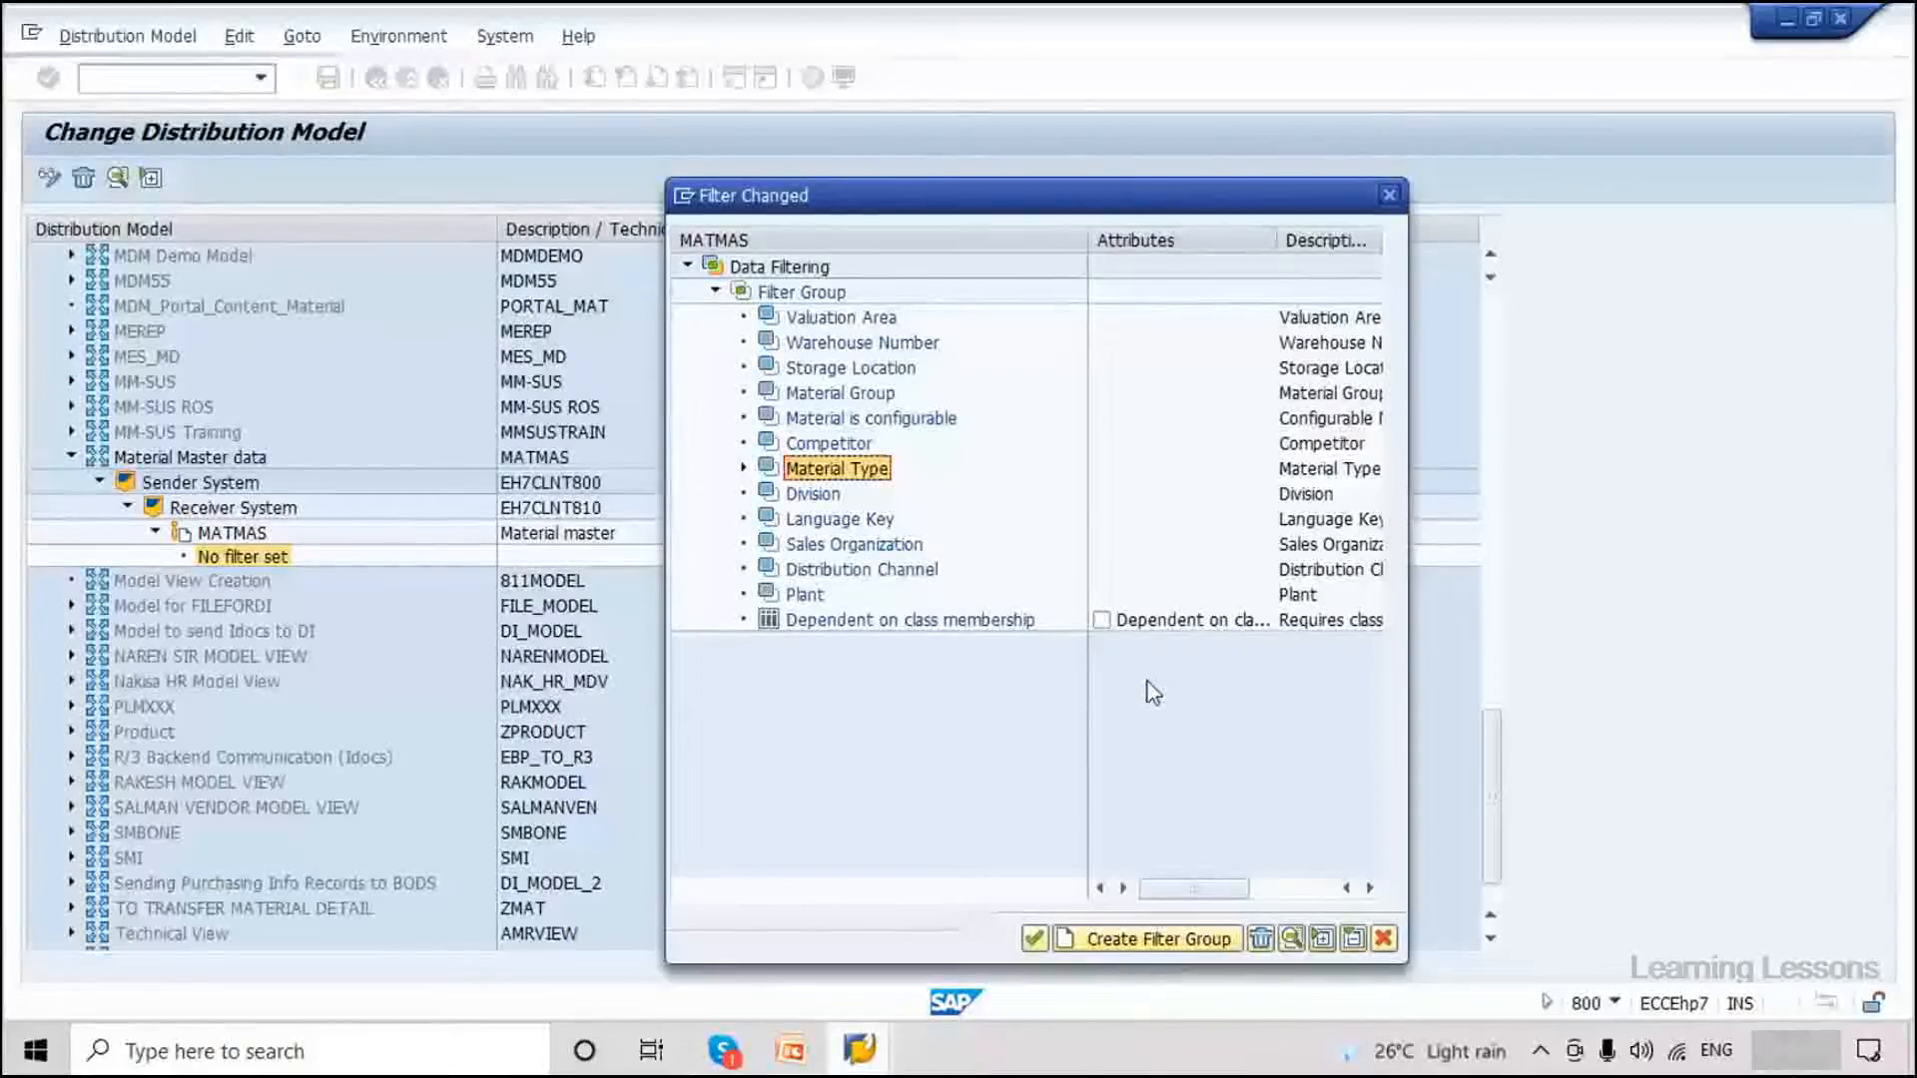
{"action": "left_click", "coordinate": [744, 468]}
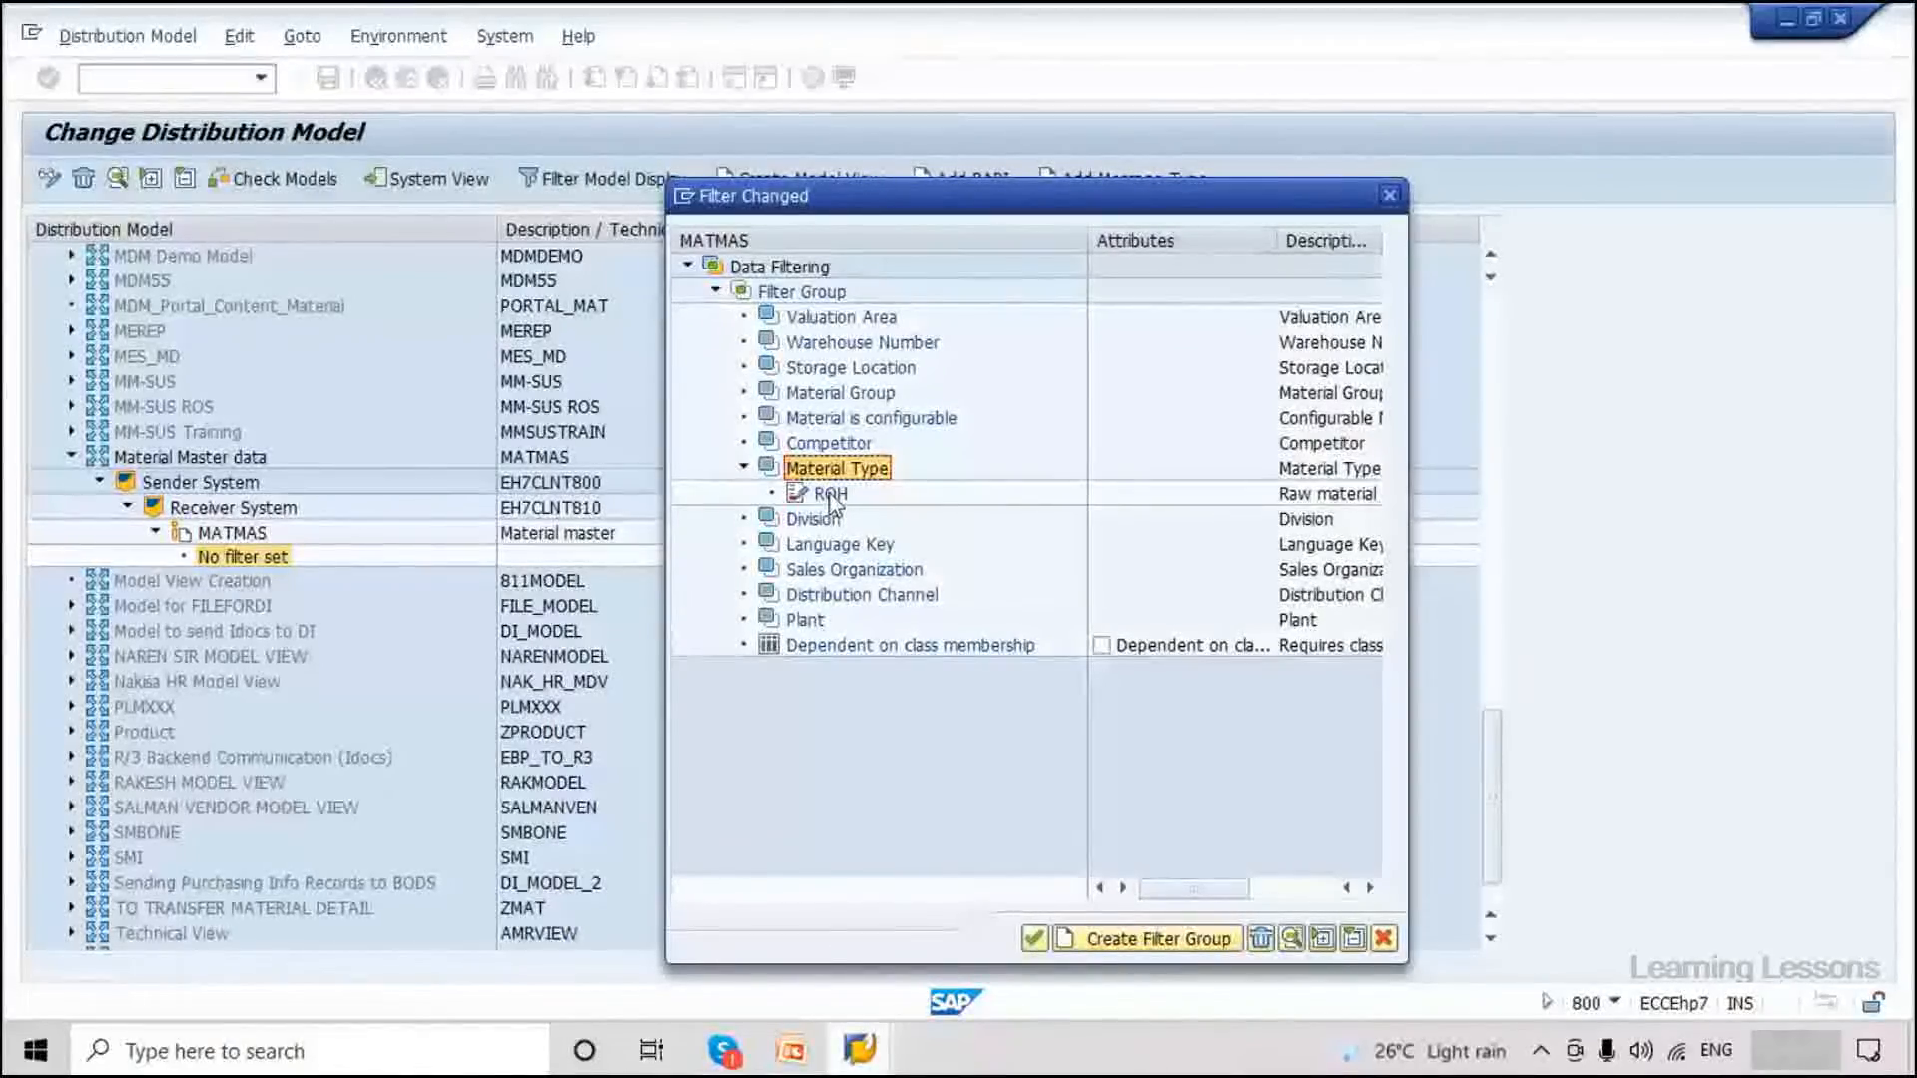
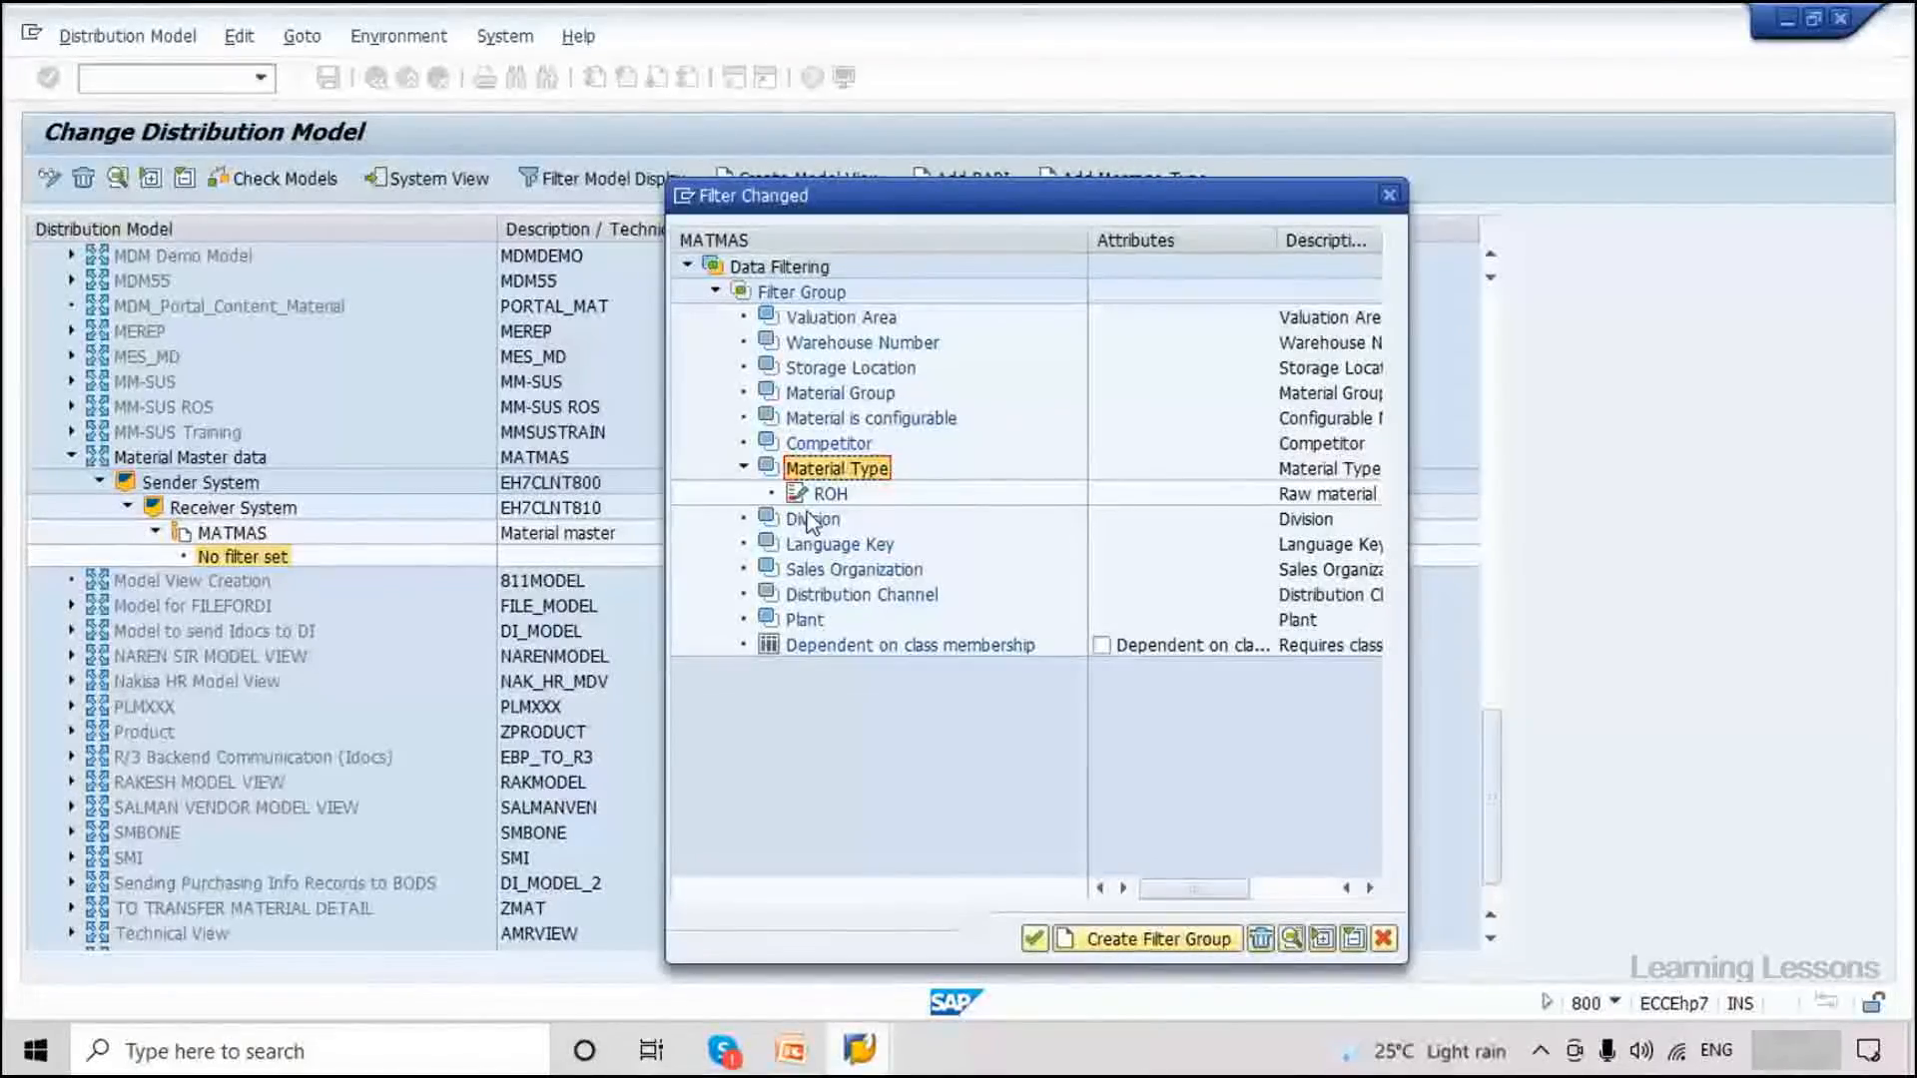
Confirm the ROH Material Type filter and save the distribution model.
{"action": "left_click", "coordinate": [1033, 941]}
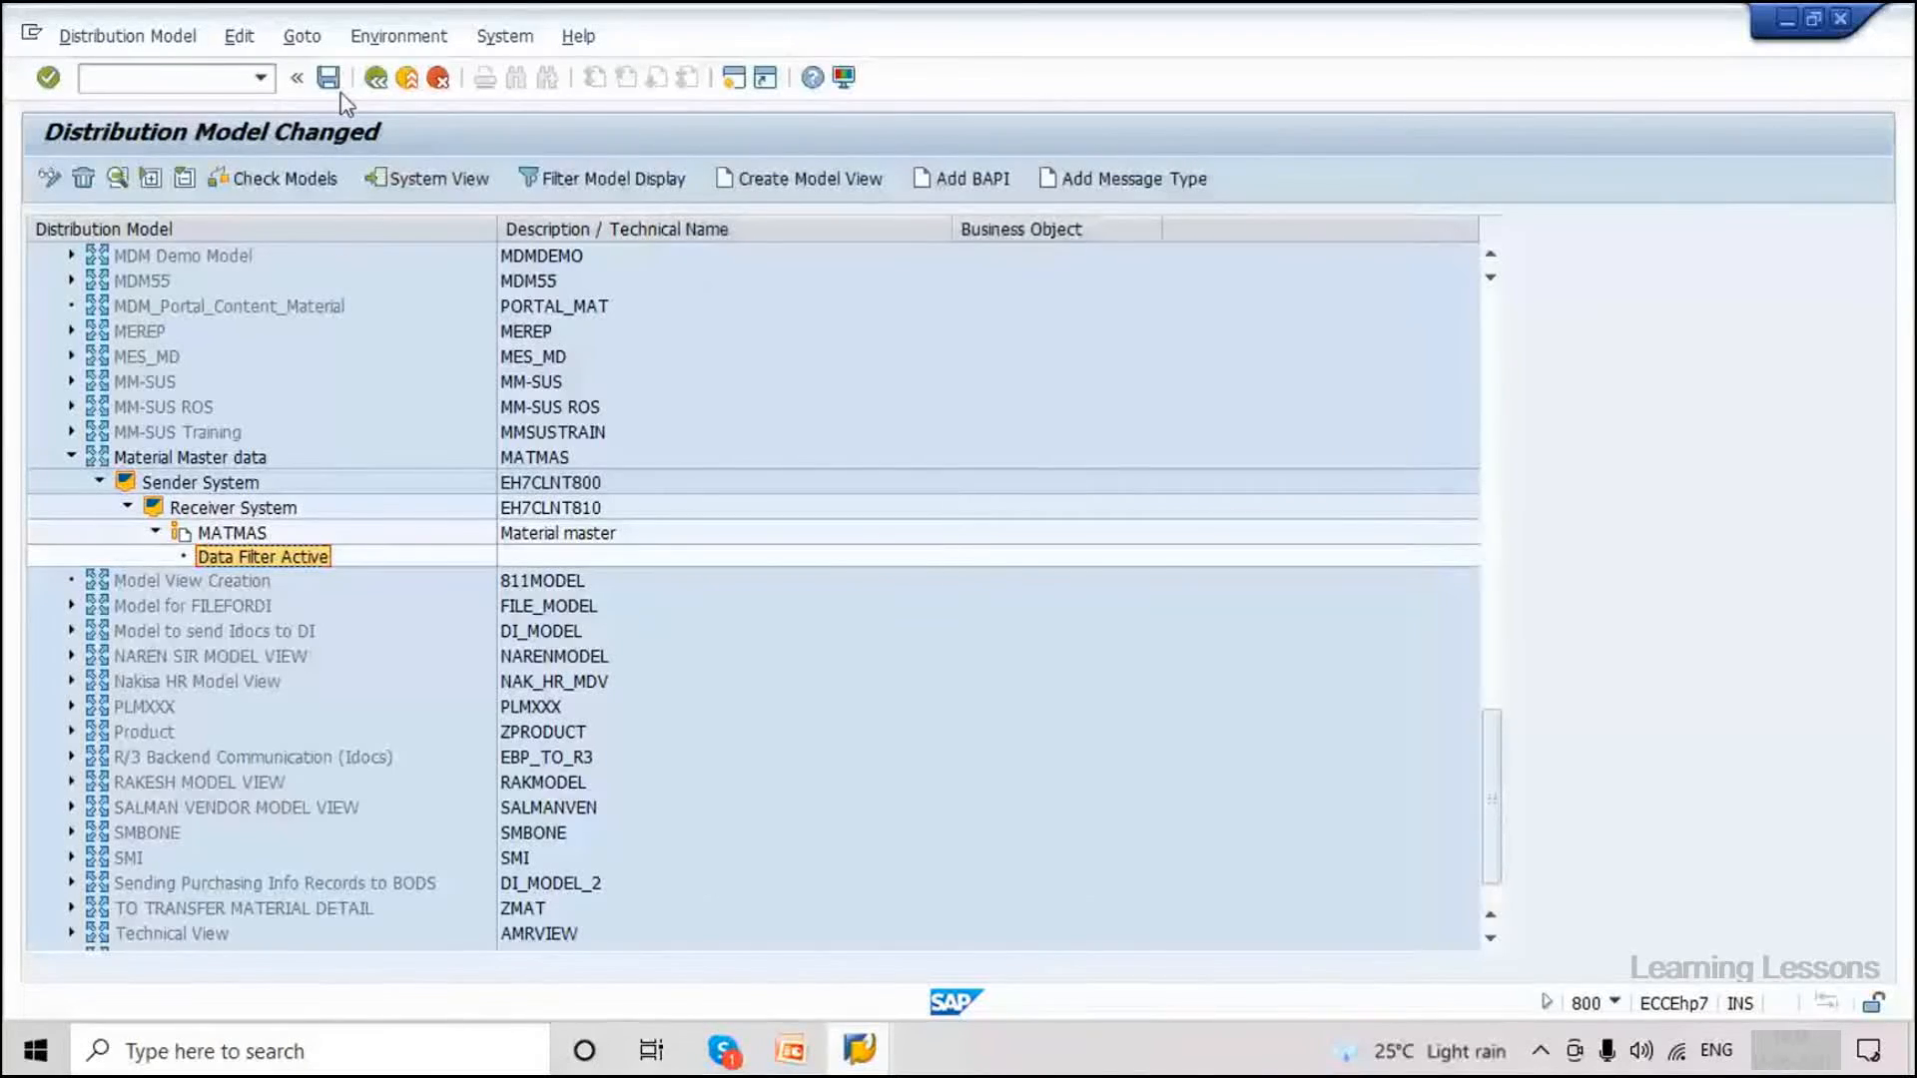
{"action": "left_click", "coordinate": [328, 78]}
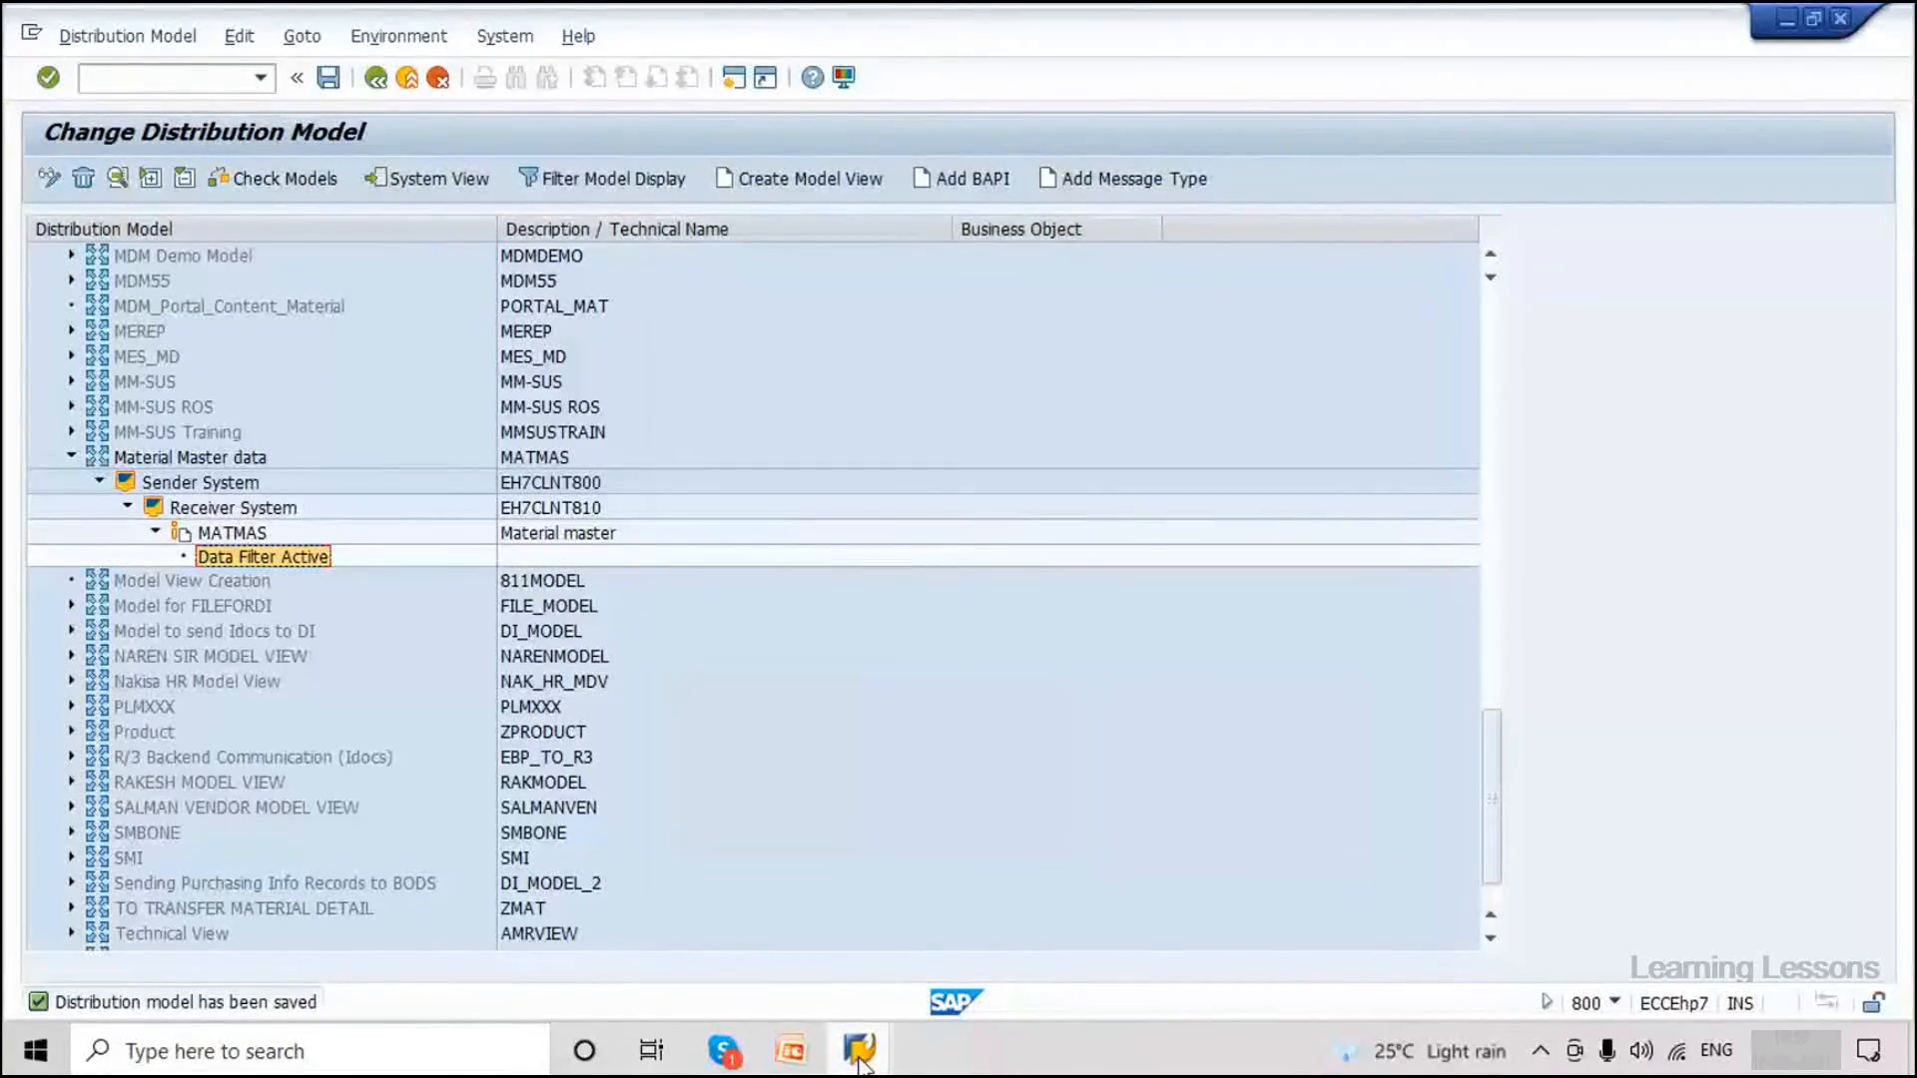
{"action": "left_click", "coordinate": [143, 87]}
{"action": "type", "text": "/nm0"}
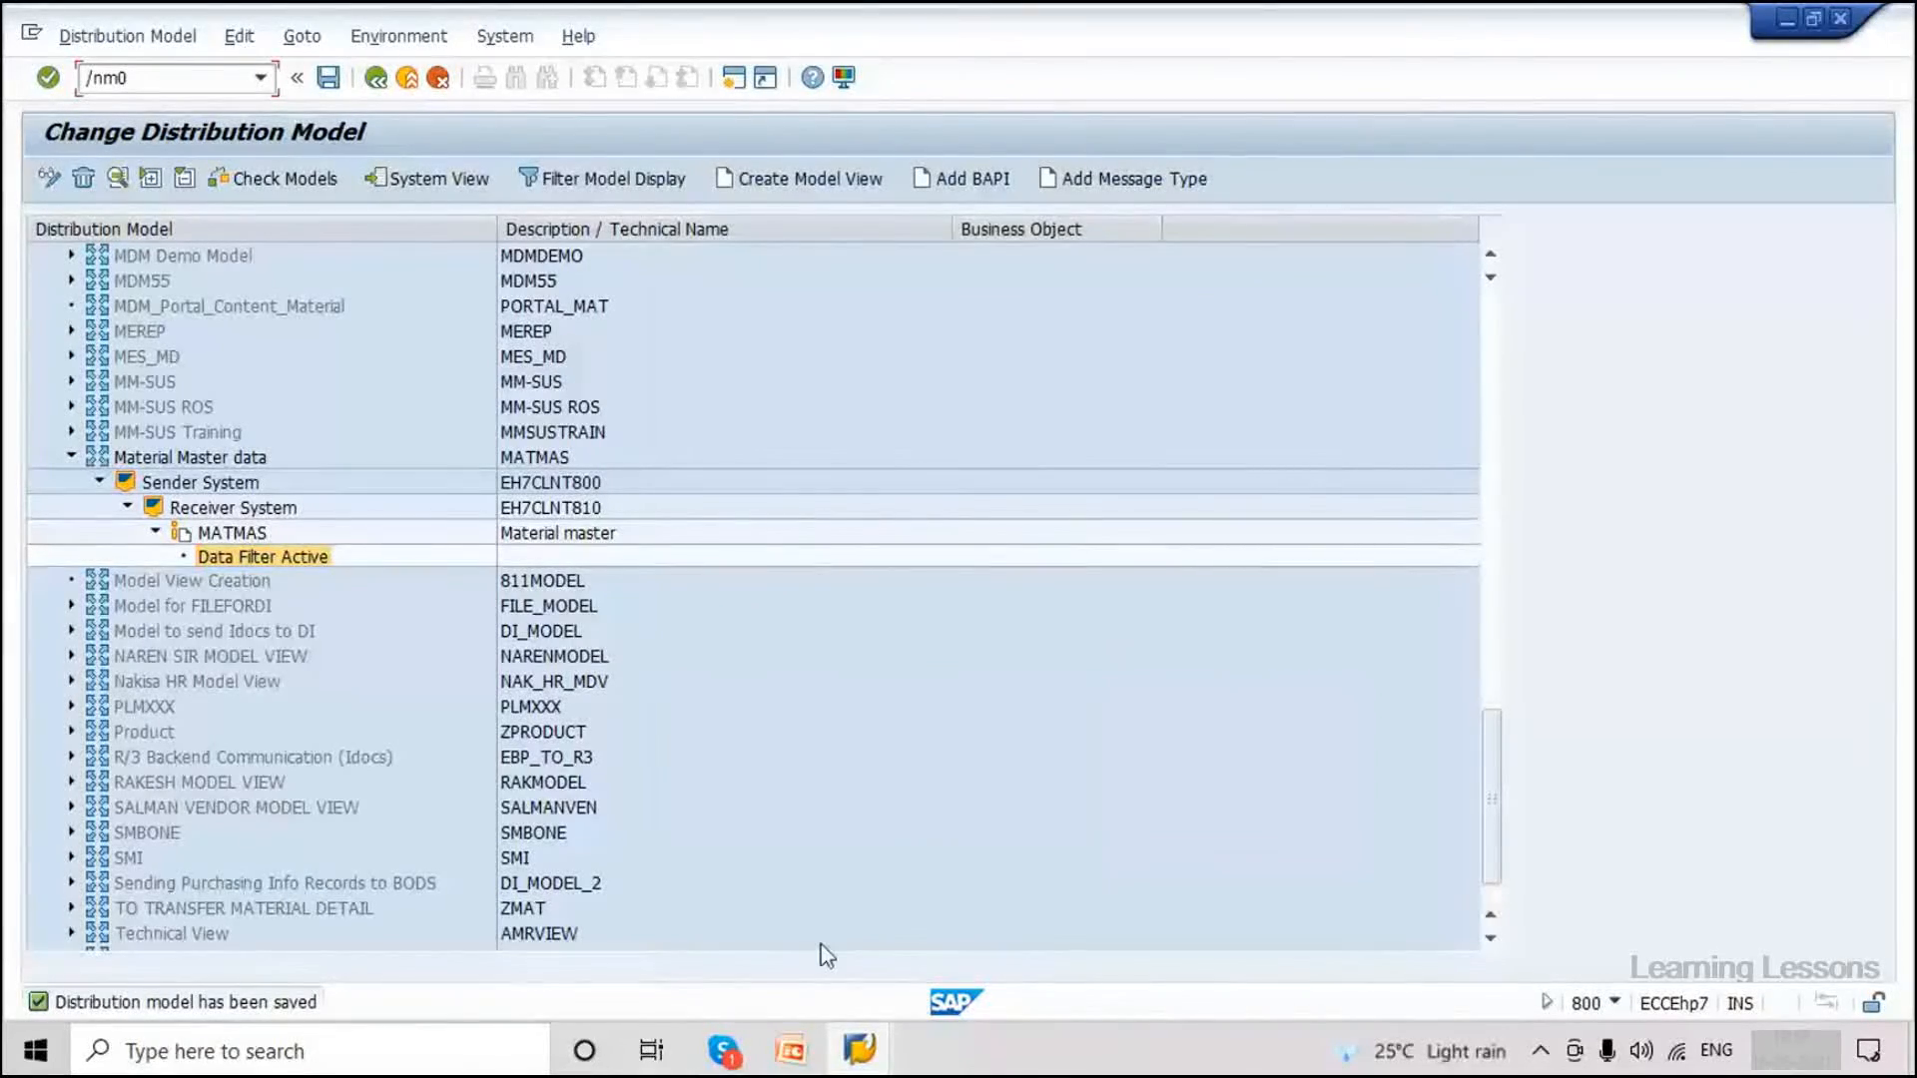
Correct the mistyped transaction code to /nmm01 and start Create Material (MM01).
{"action": "key", "text": "Return"}
{"action": "mouse_move", "coordinate": [865, 1054]}
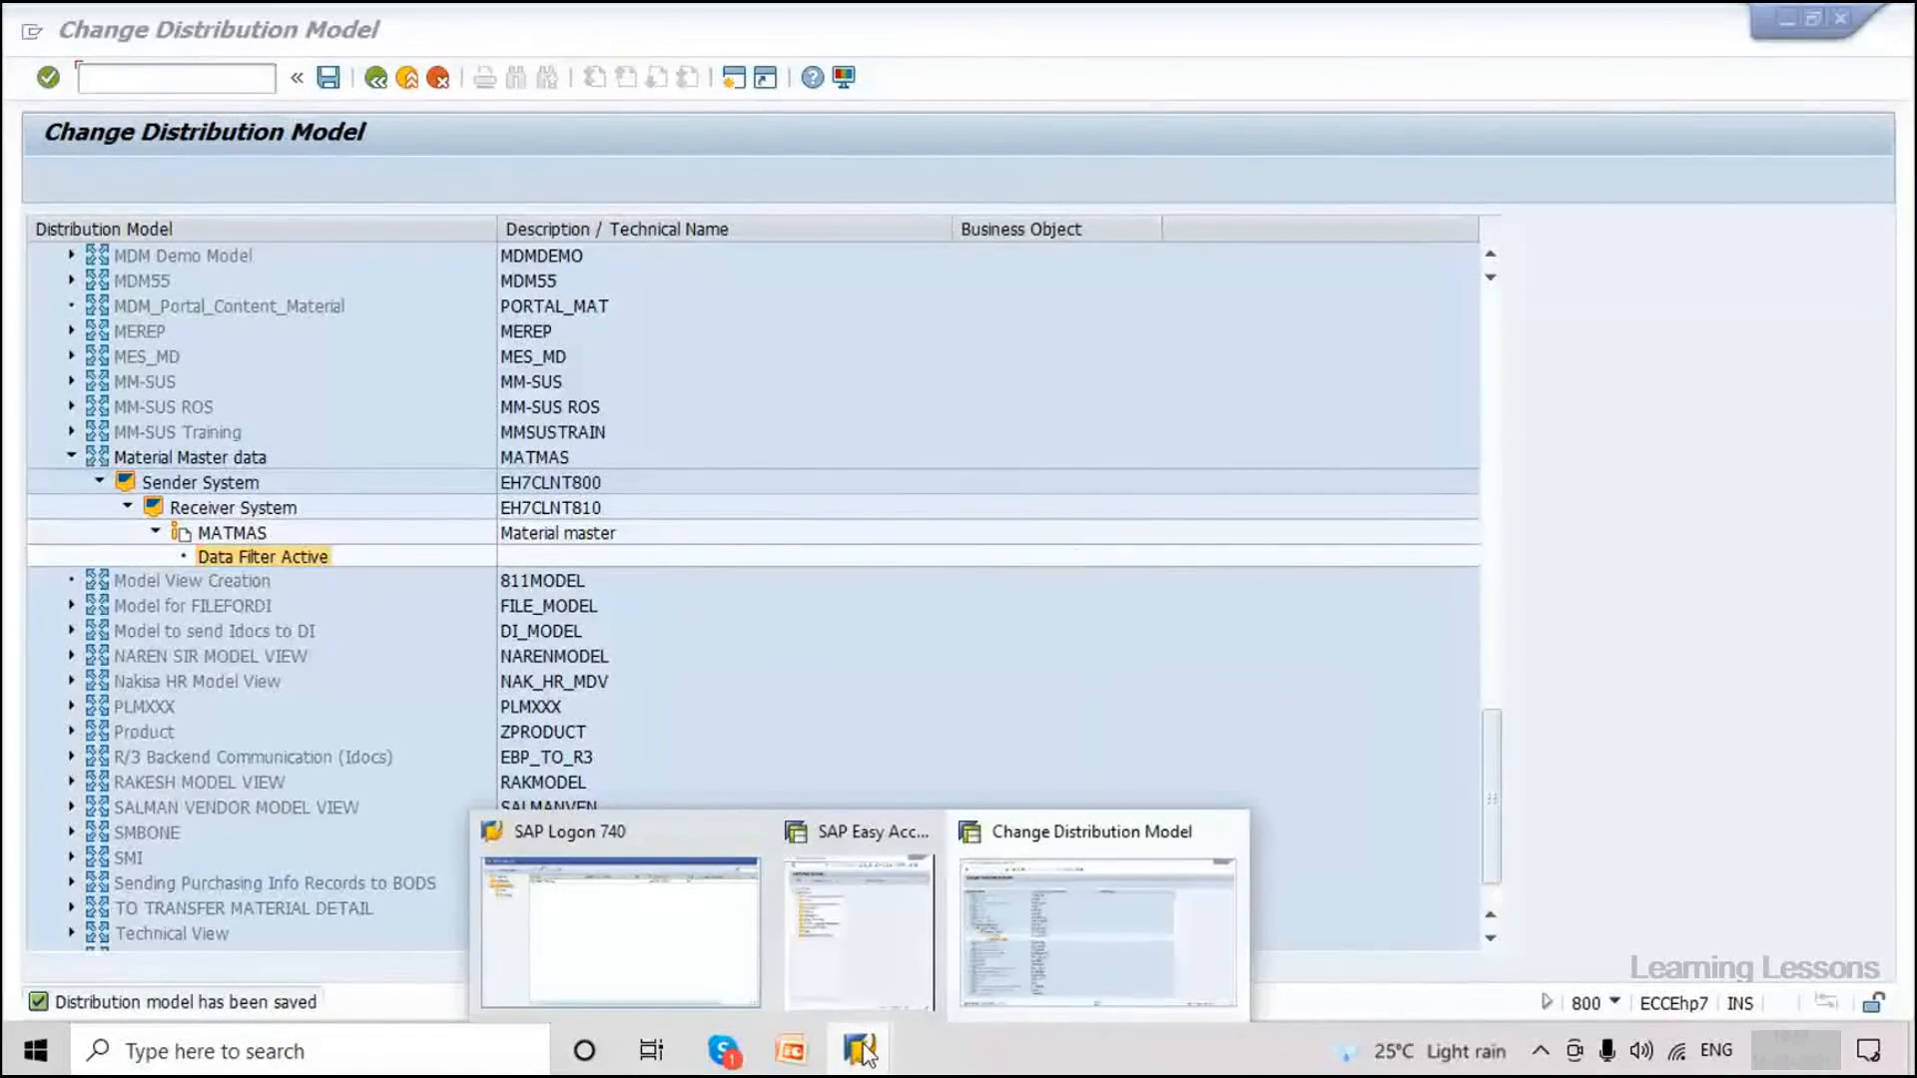
{"action": "left_click", "coordinate": [1069, 878]}
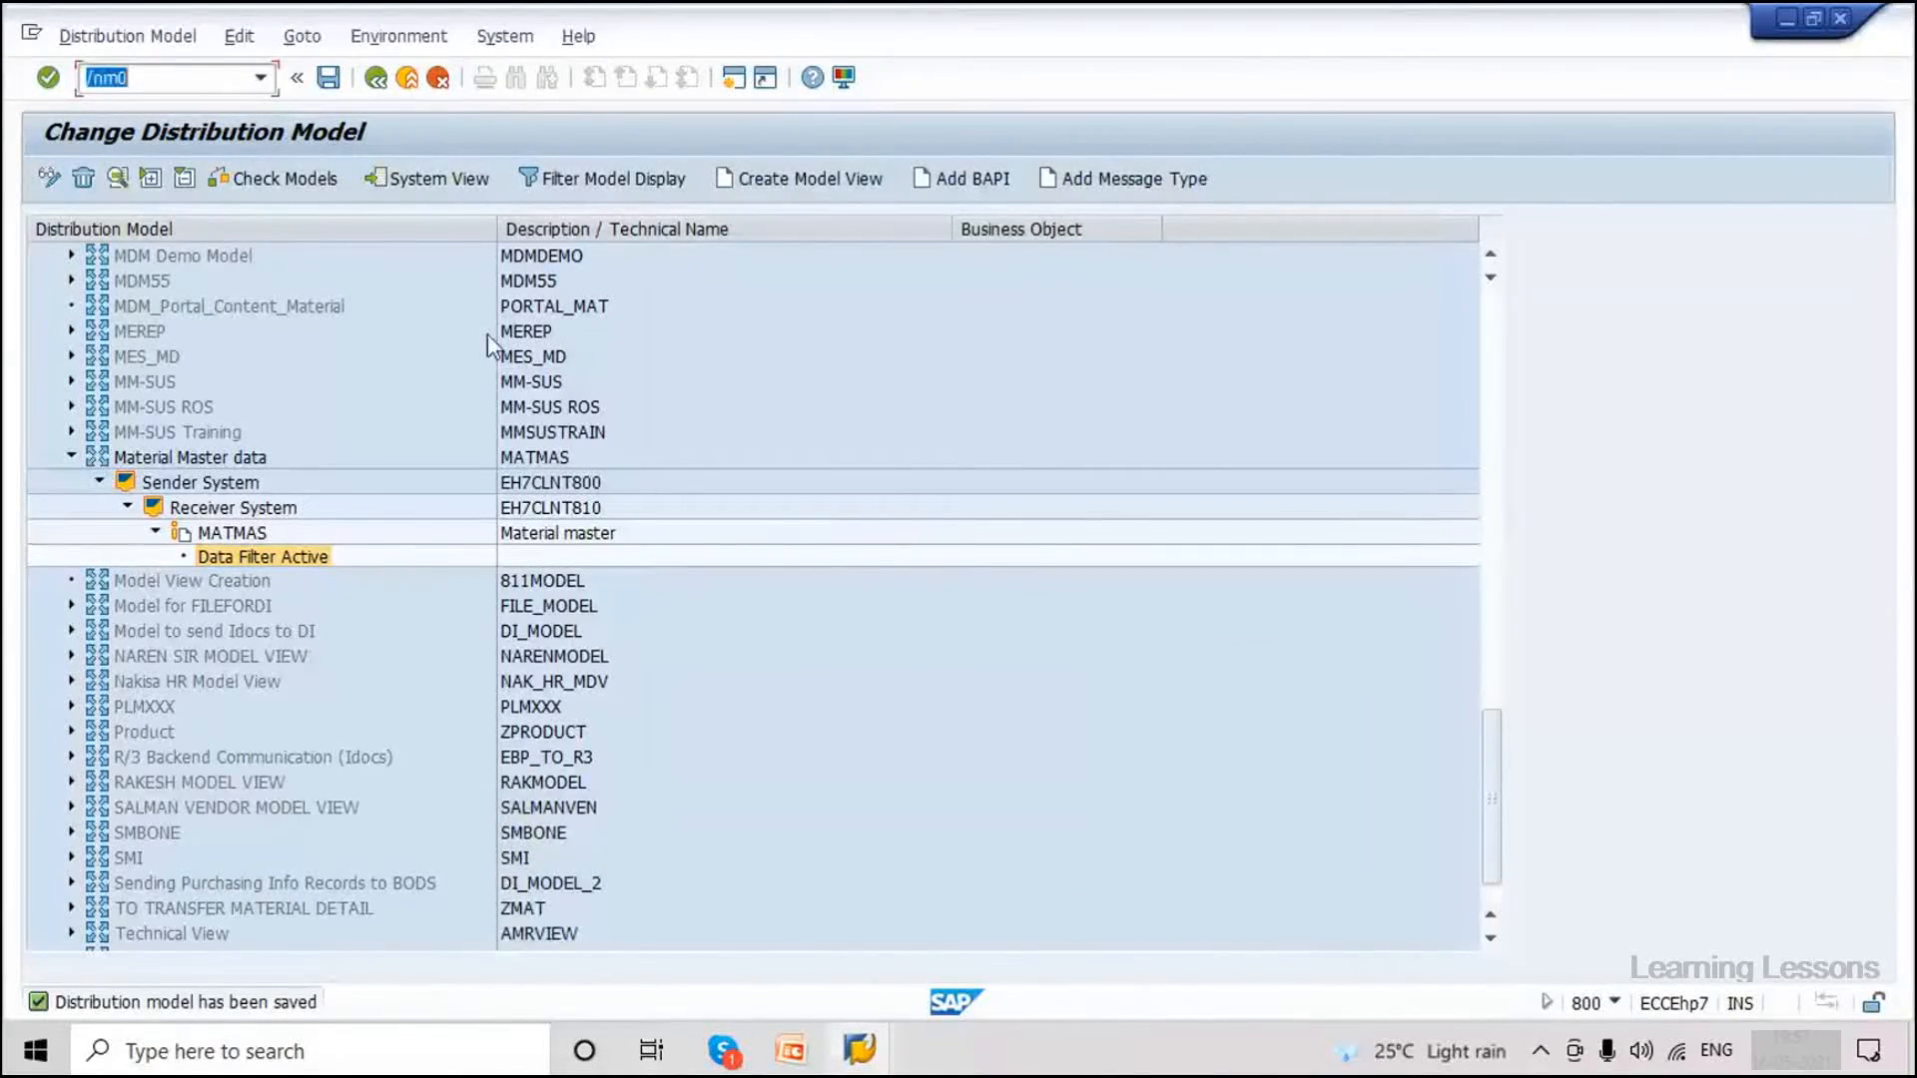
{"action": "left_click", "coordinate": [159, 74]}
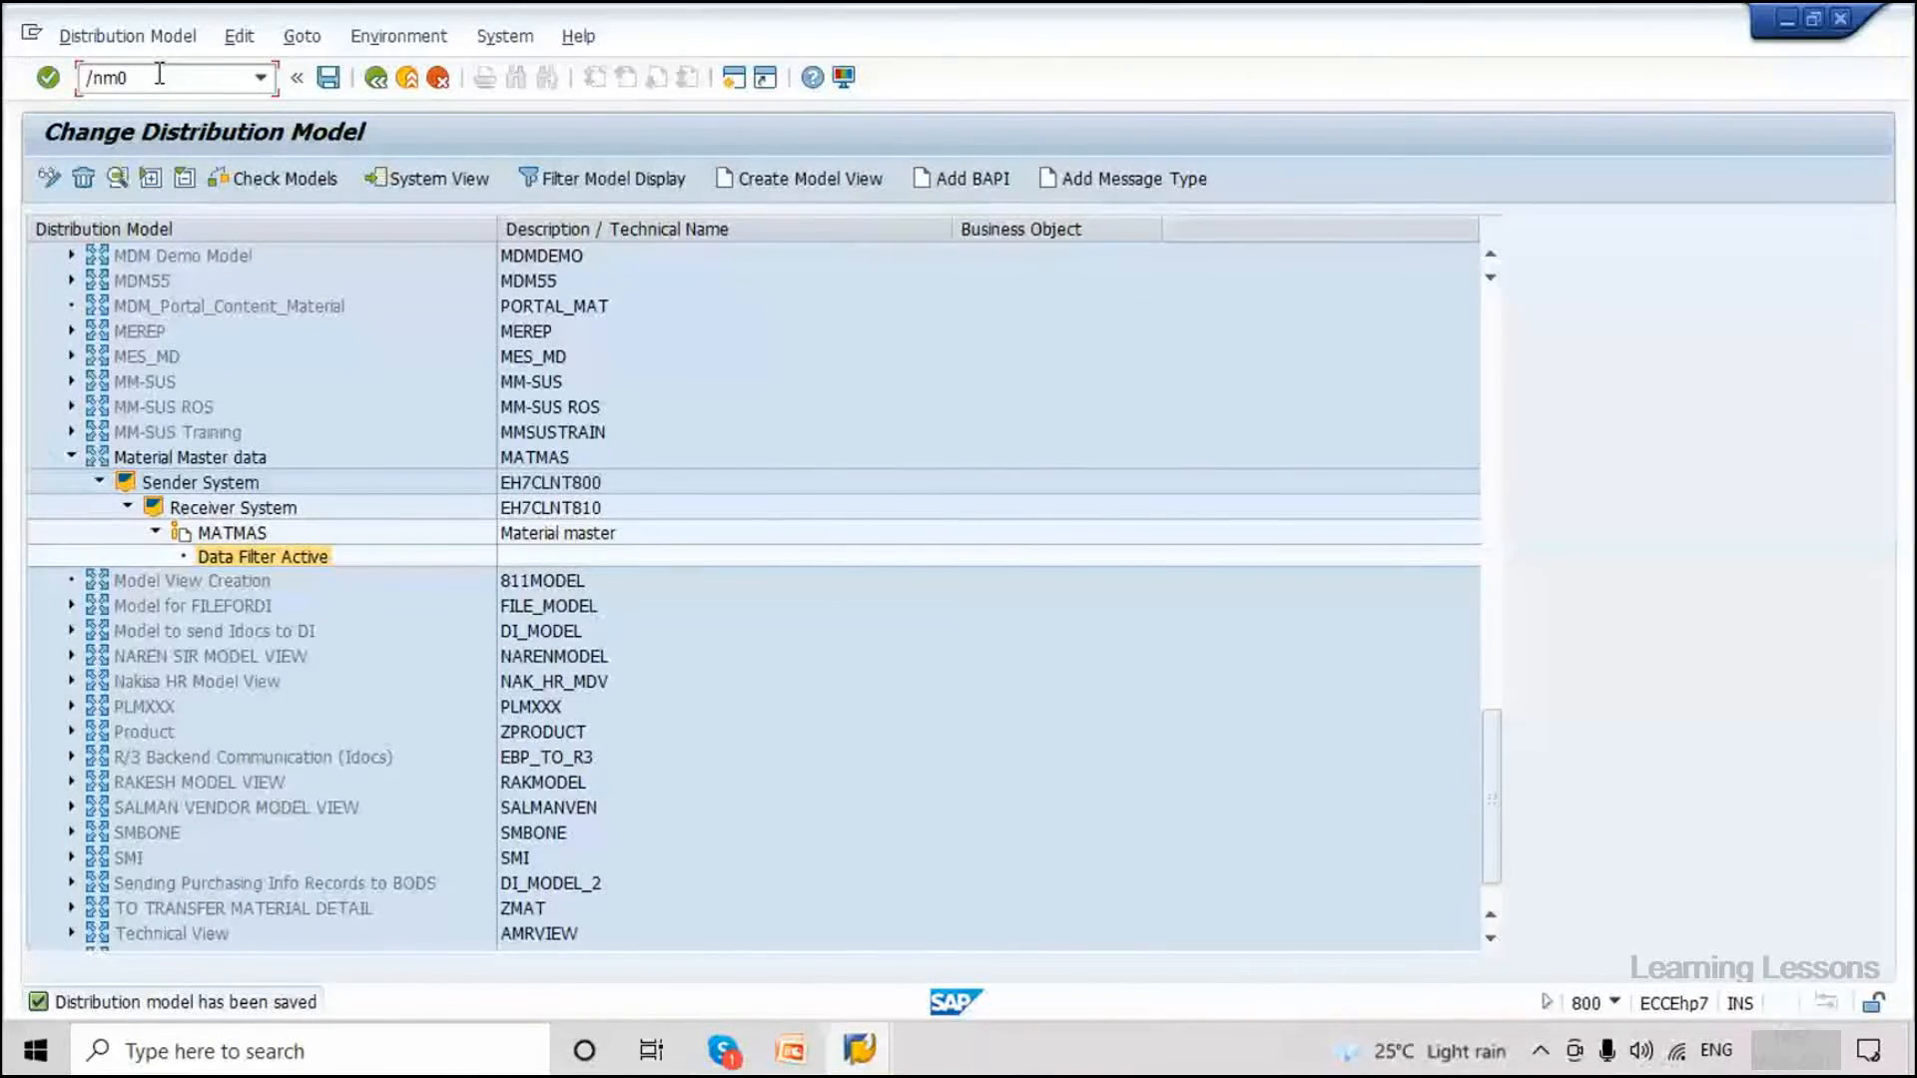
{"action": "key", "text": "BackSpace"}
{"action": "type", "text": "m"}
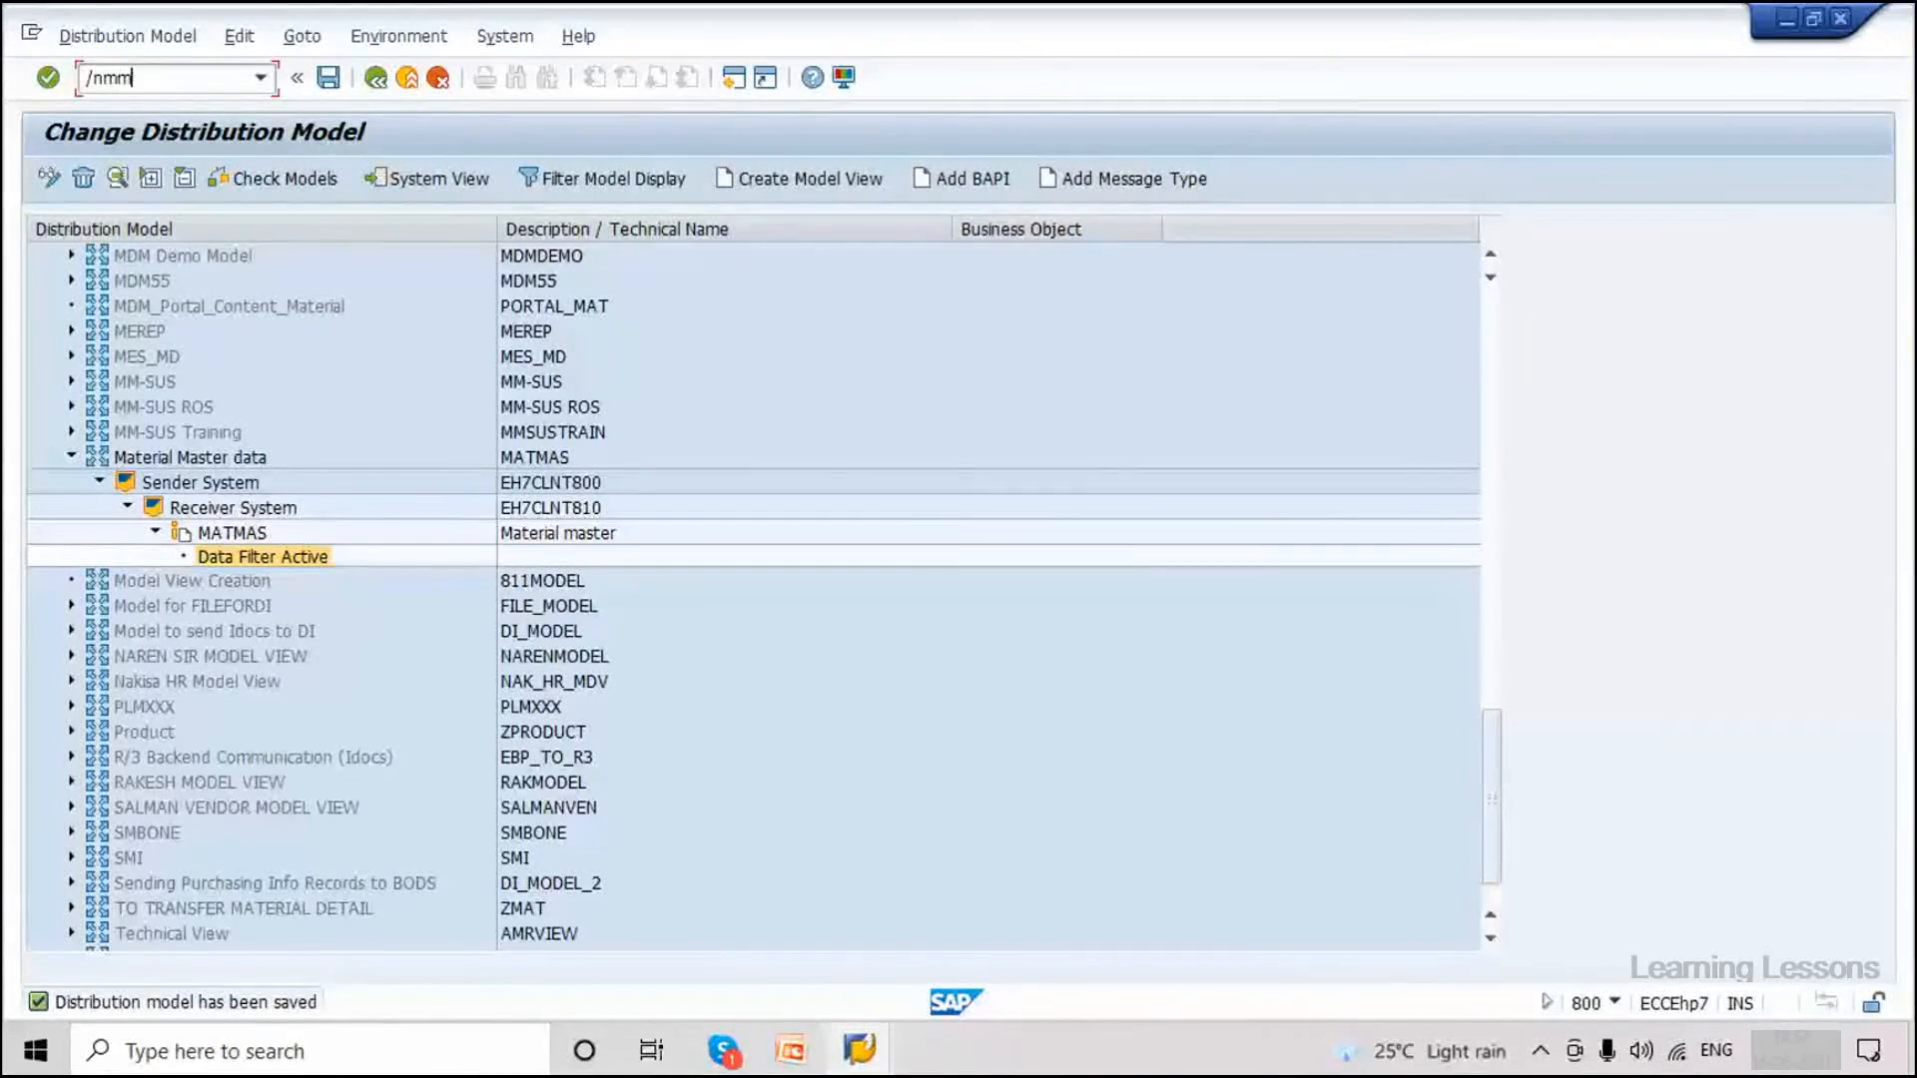
{"action": "type", "text": "01"}
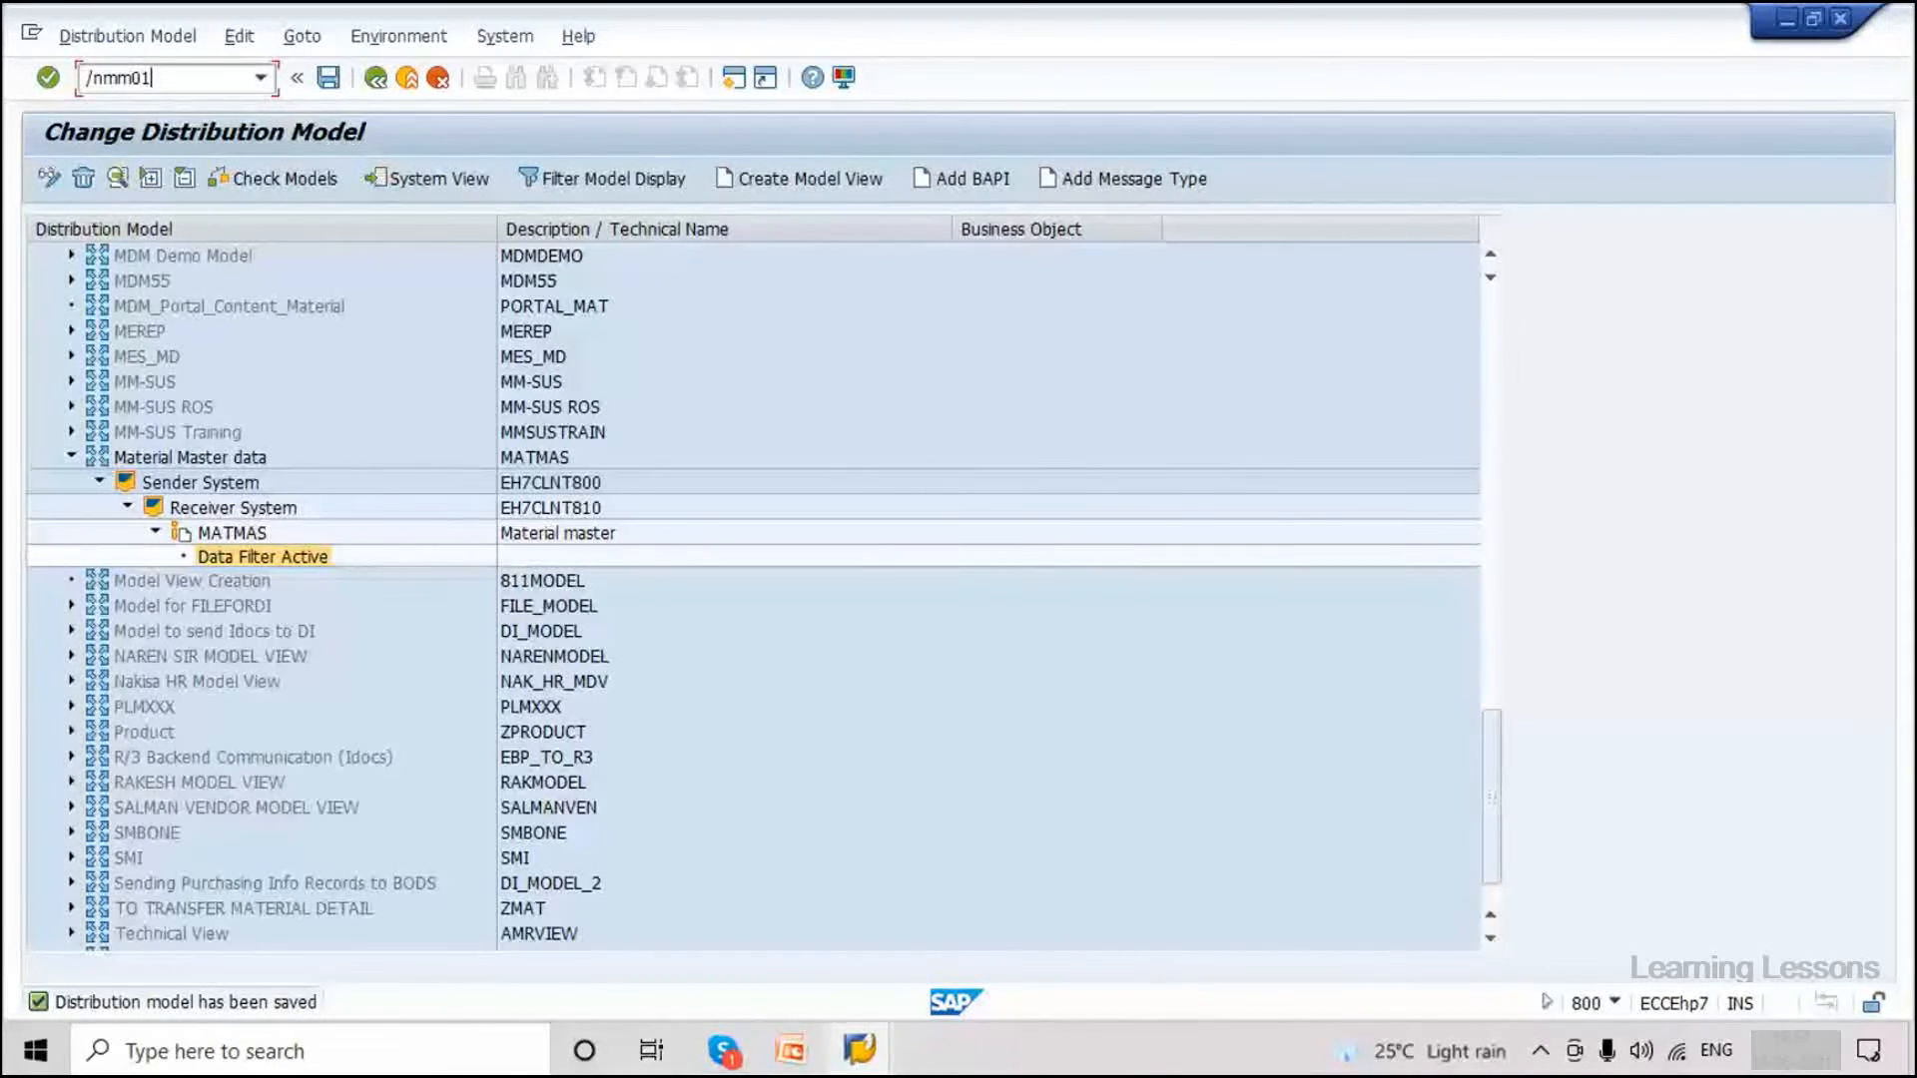
{"action": "key", "text": "Return"}
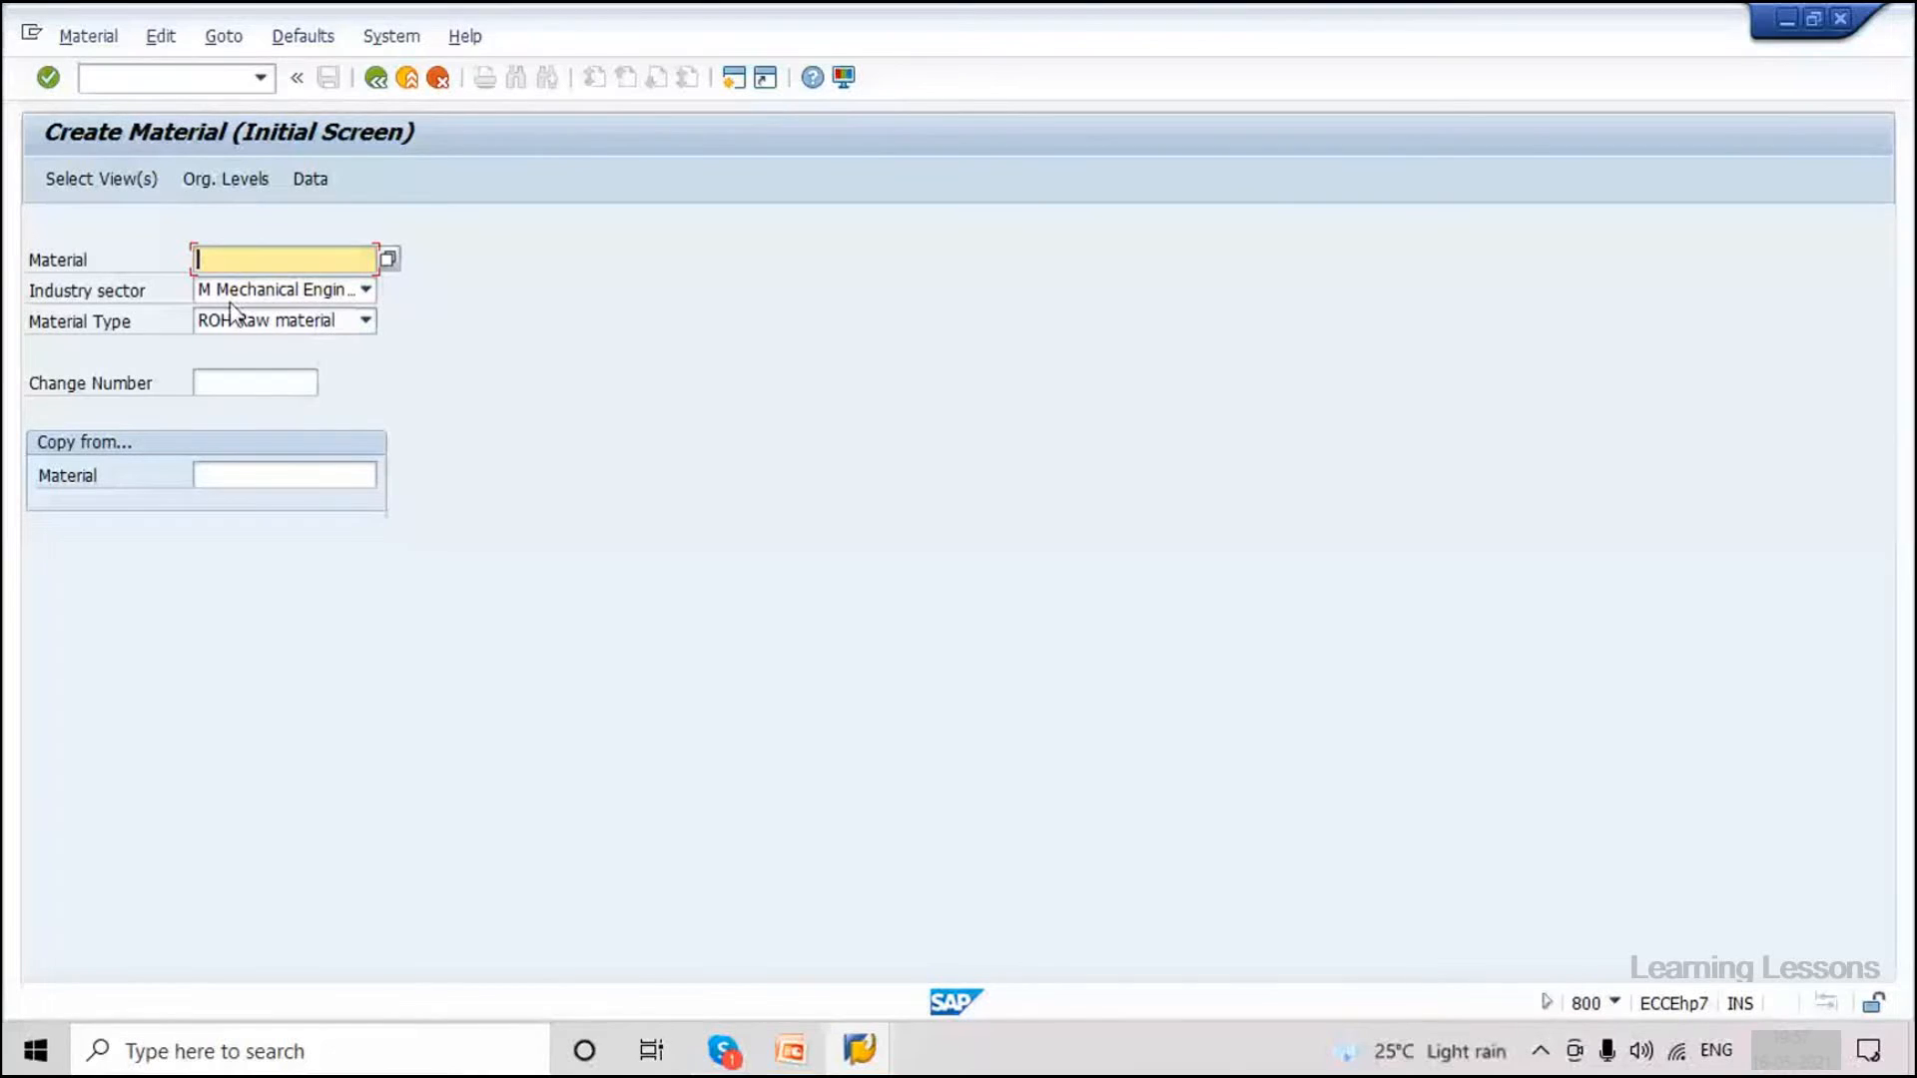
Create and save material 3367 as ROH Raw material with the selected views.
{"action": "left_click", "coordinate": [252, 328]}
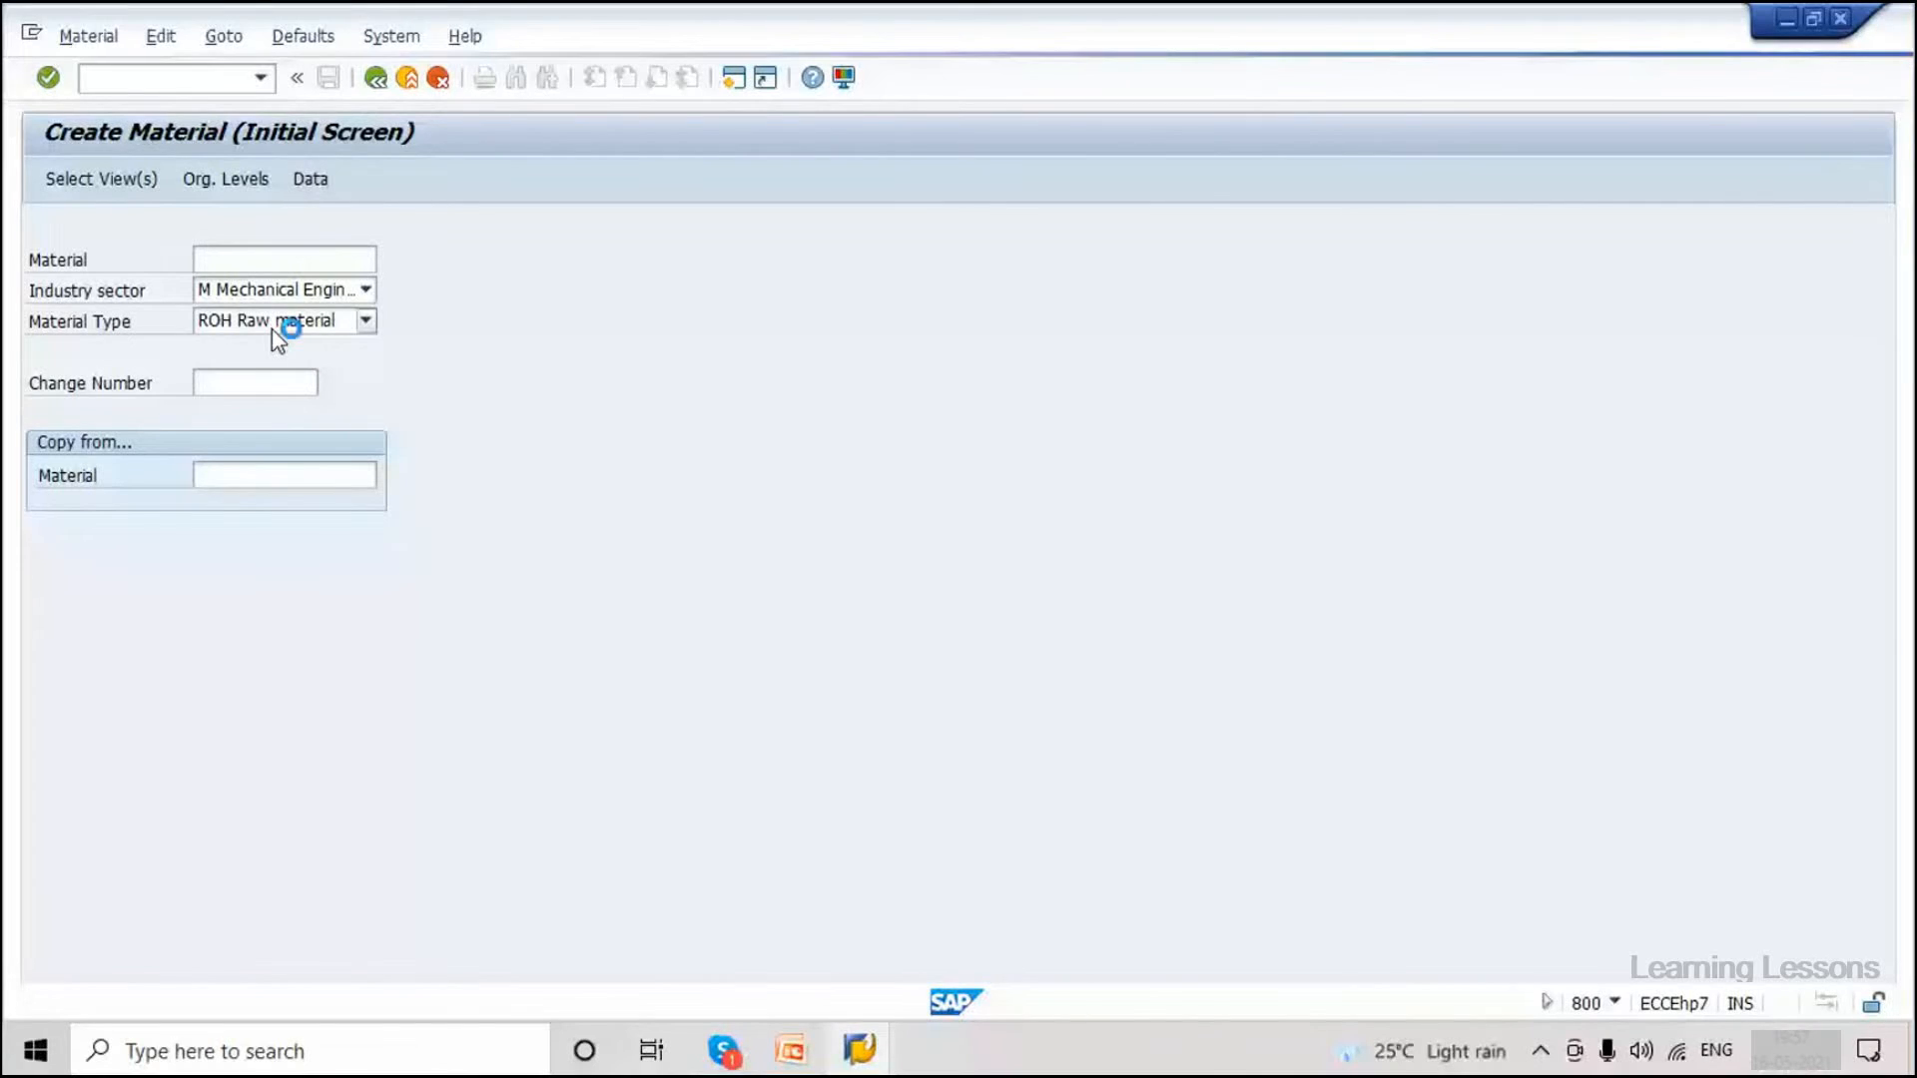
{"action": "left_click", "coordinate": [495, 1000]}
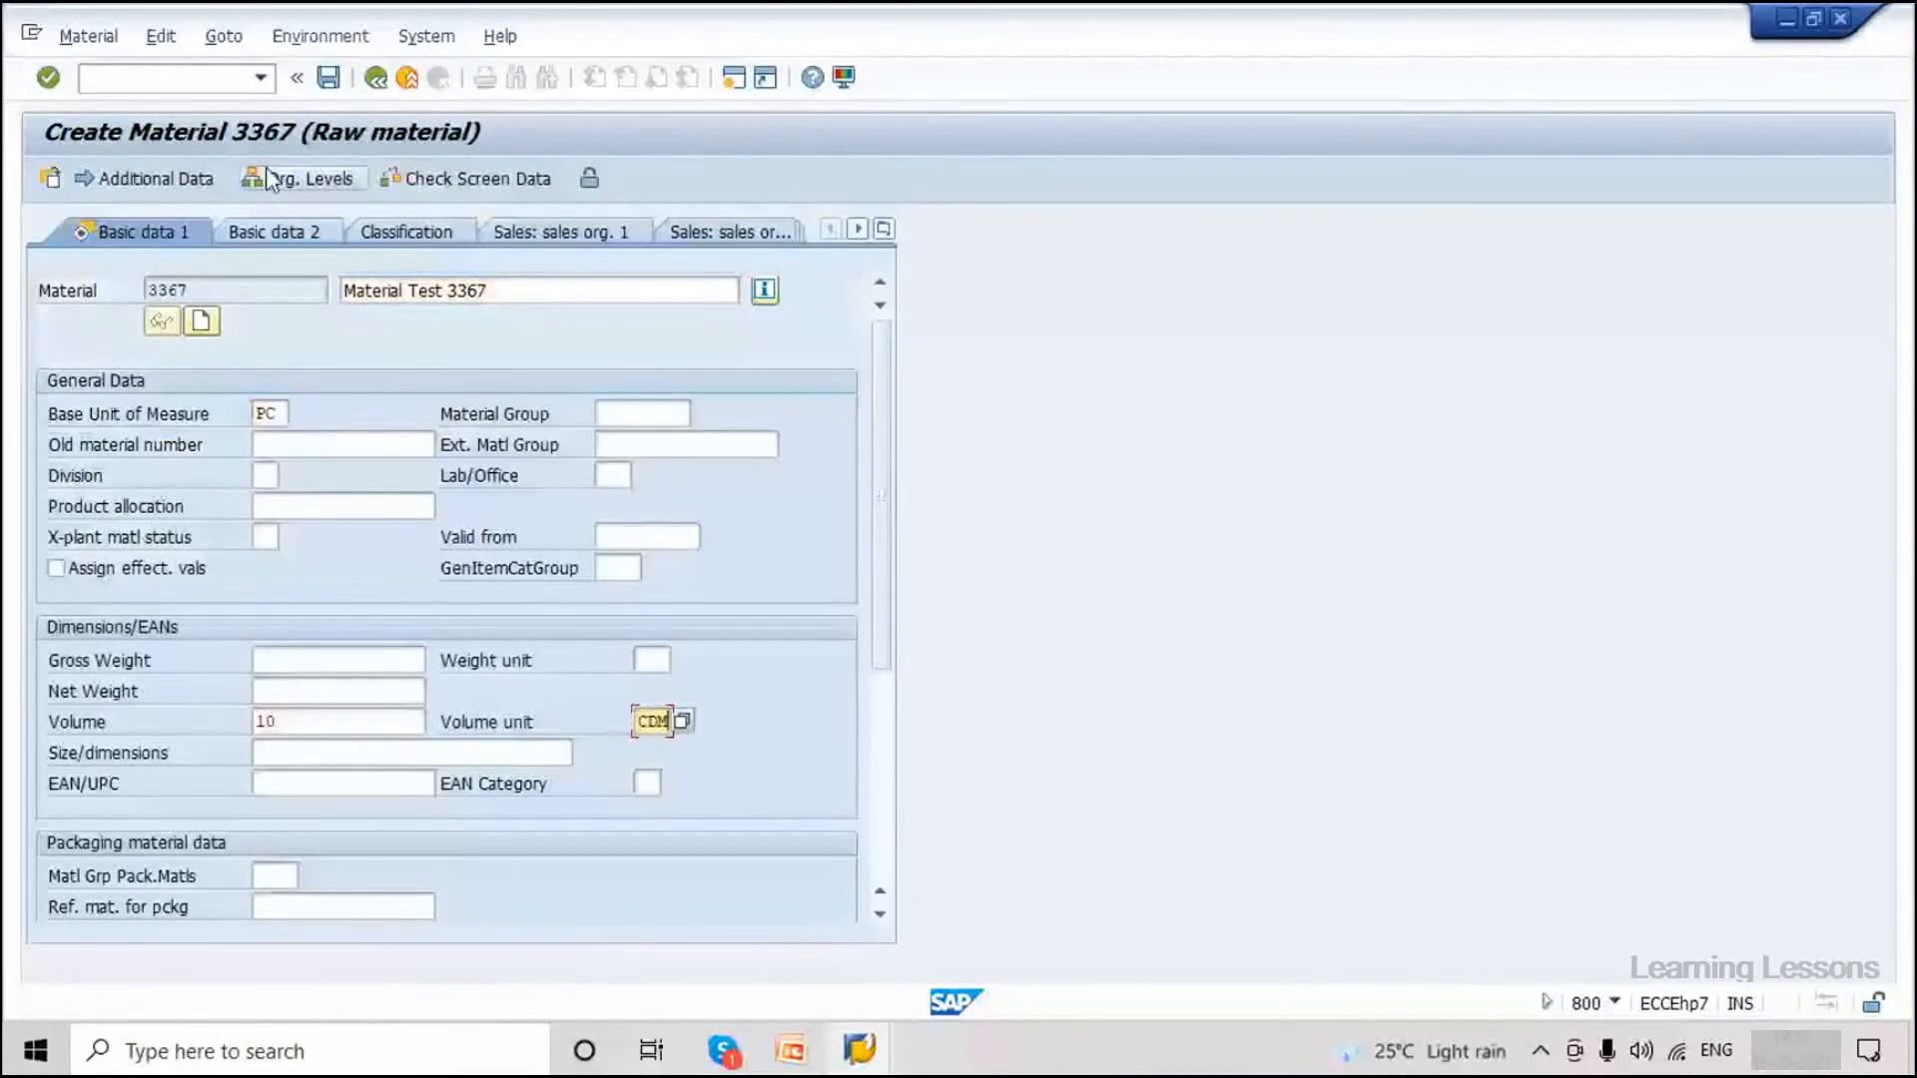
{"action": "key", "text": "ctrl+s"}
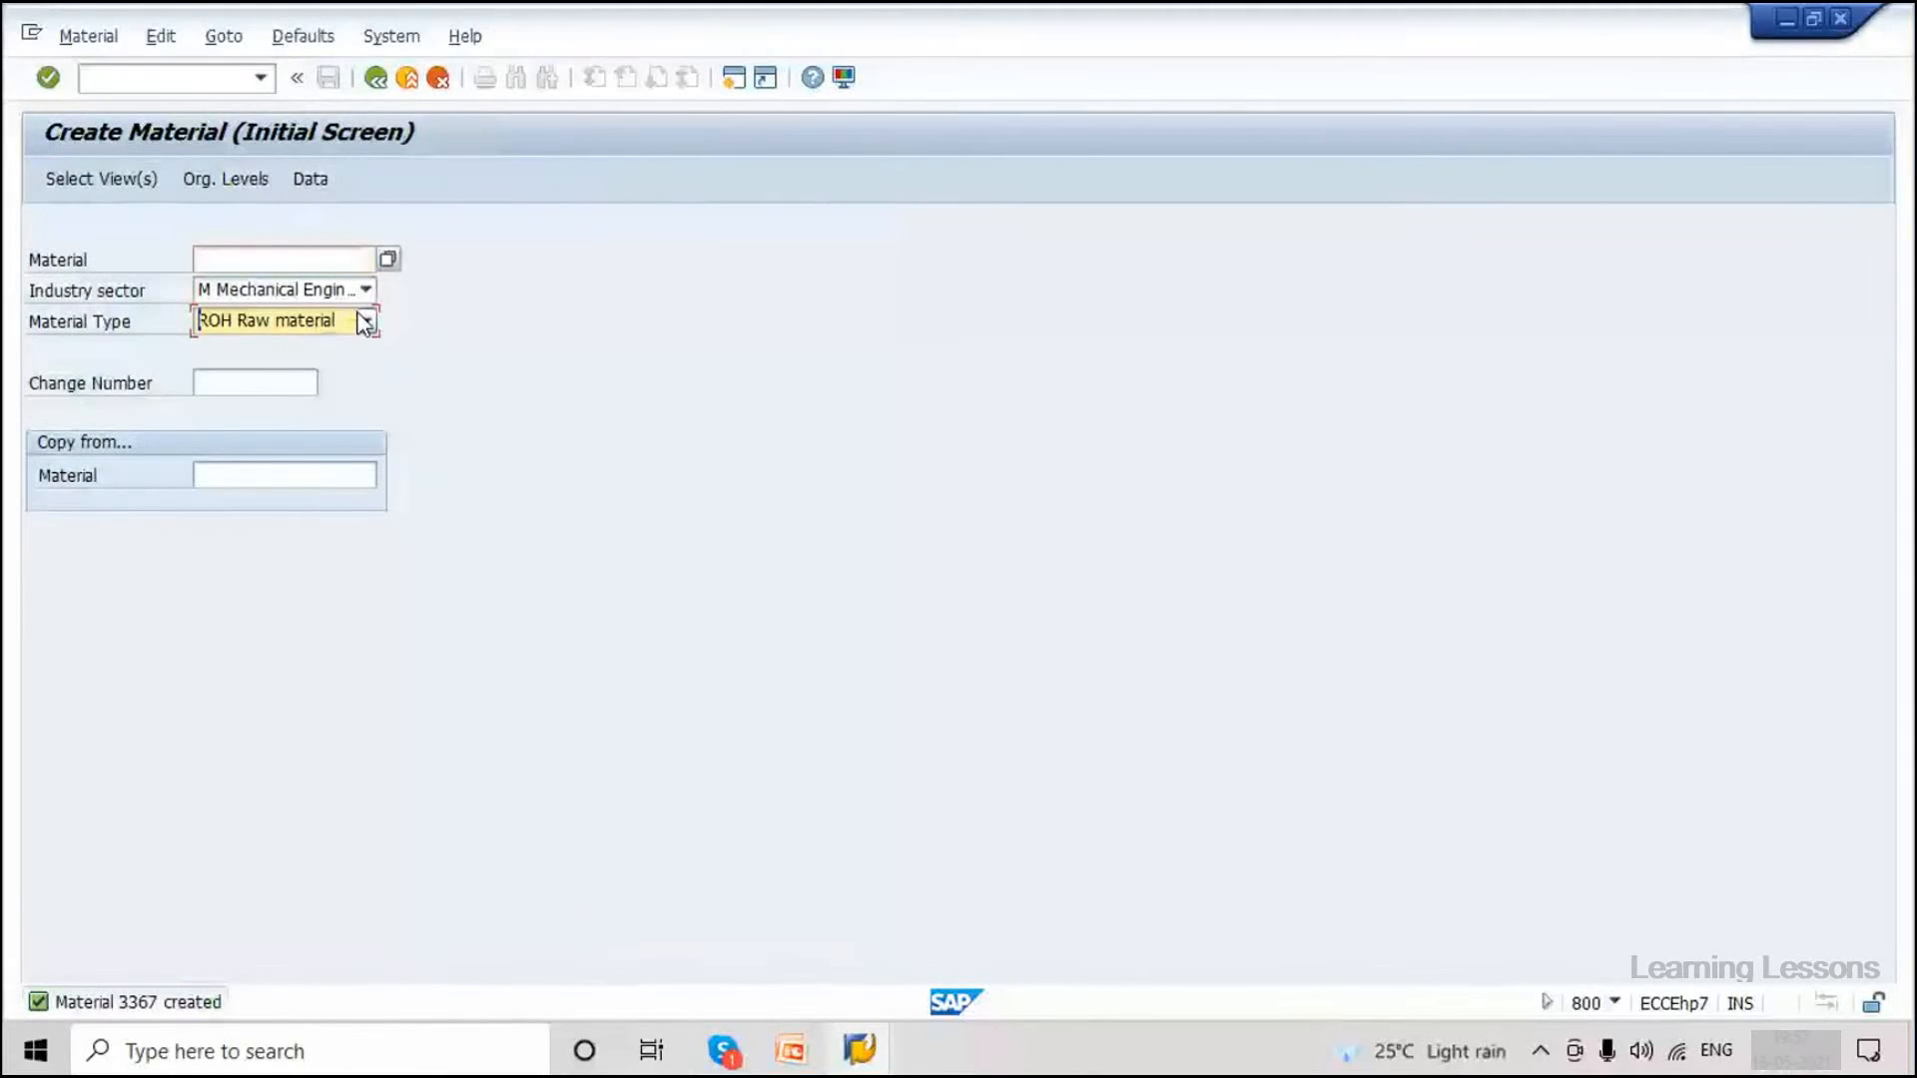
Start the next material with type AEM Samples and accept the selected views.
{"action": "left_click", "coordinate": [365, 322]}
{"action": "left_click", "coordinate": [282, 531]}
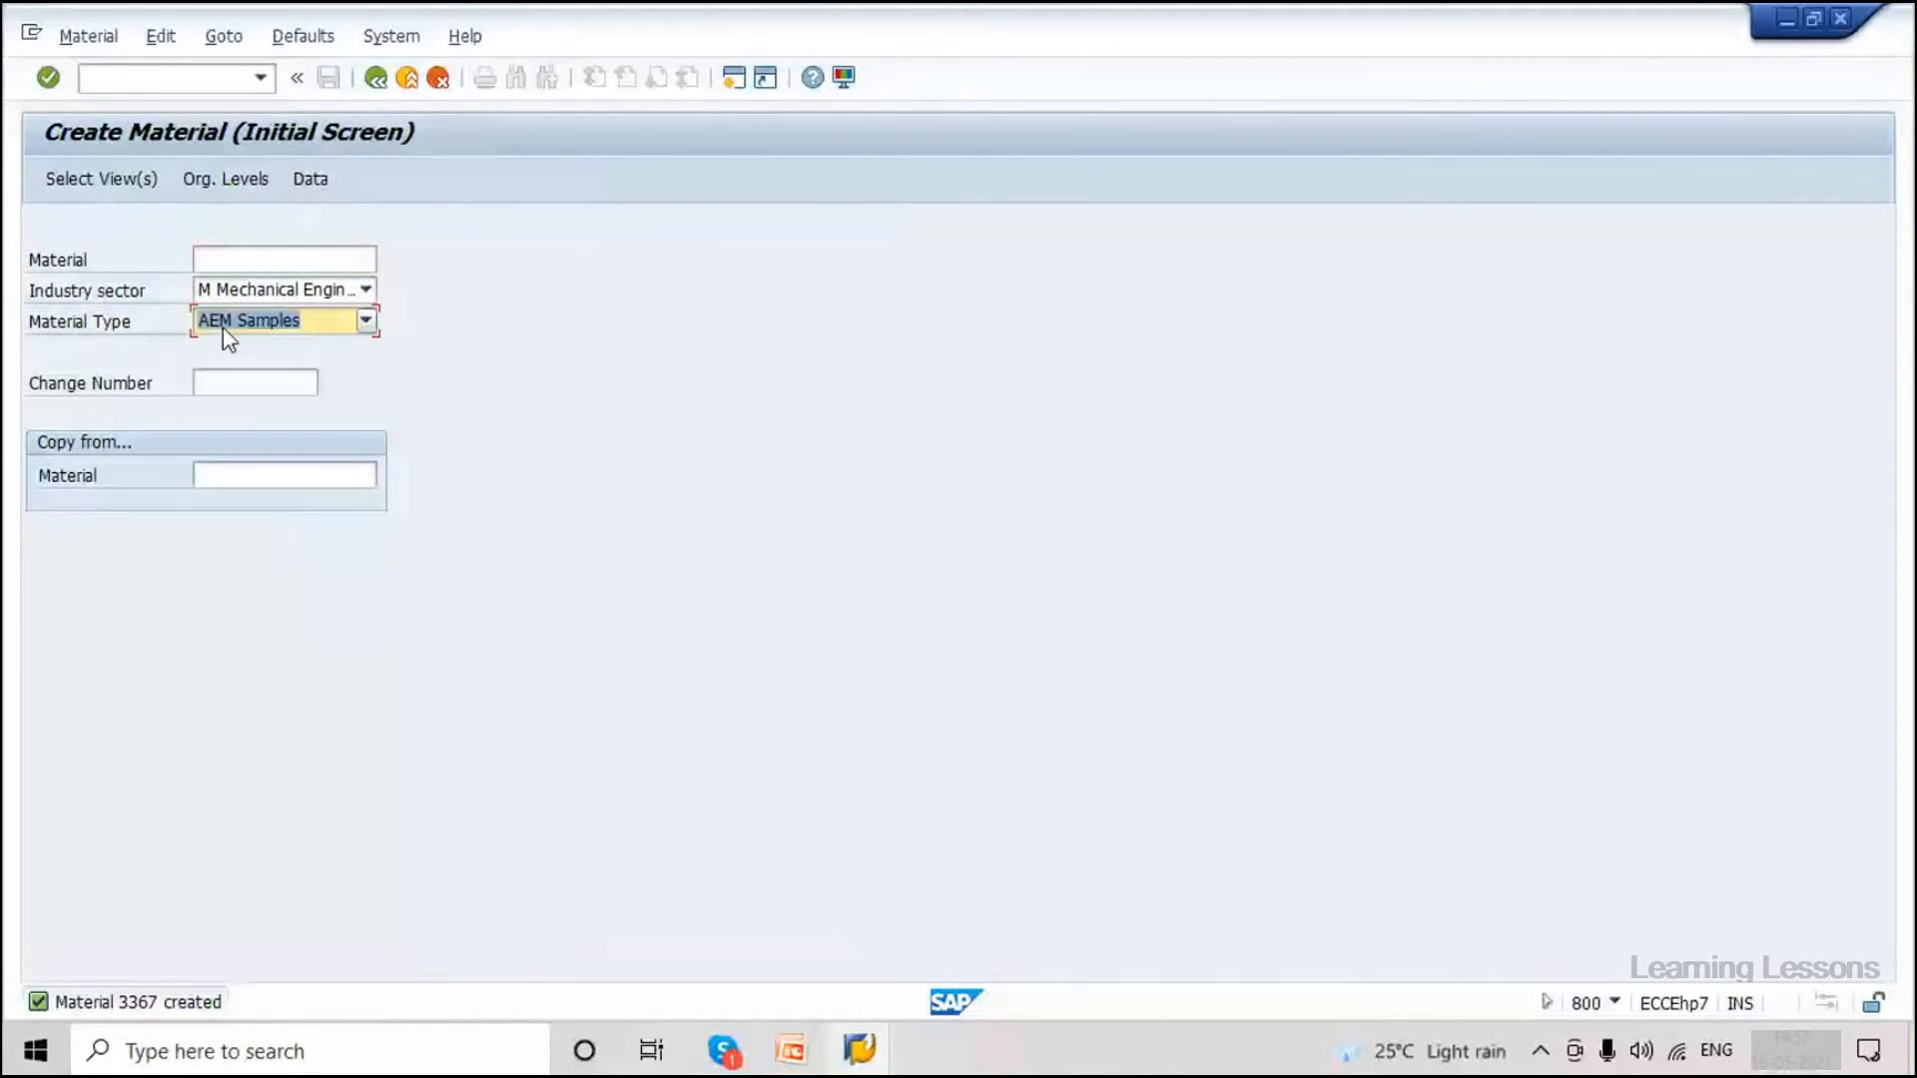
{"action": "key", "text": "Return"}
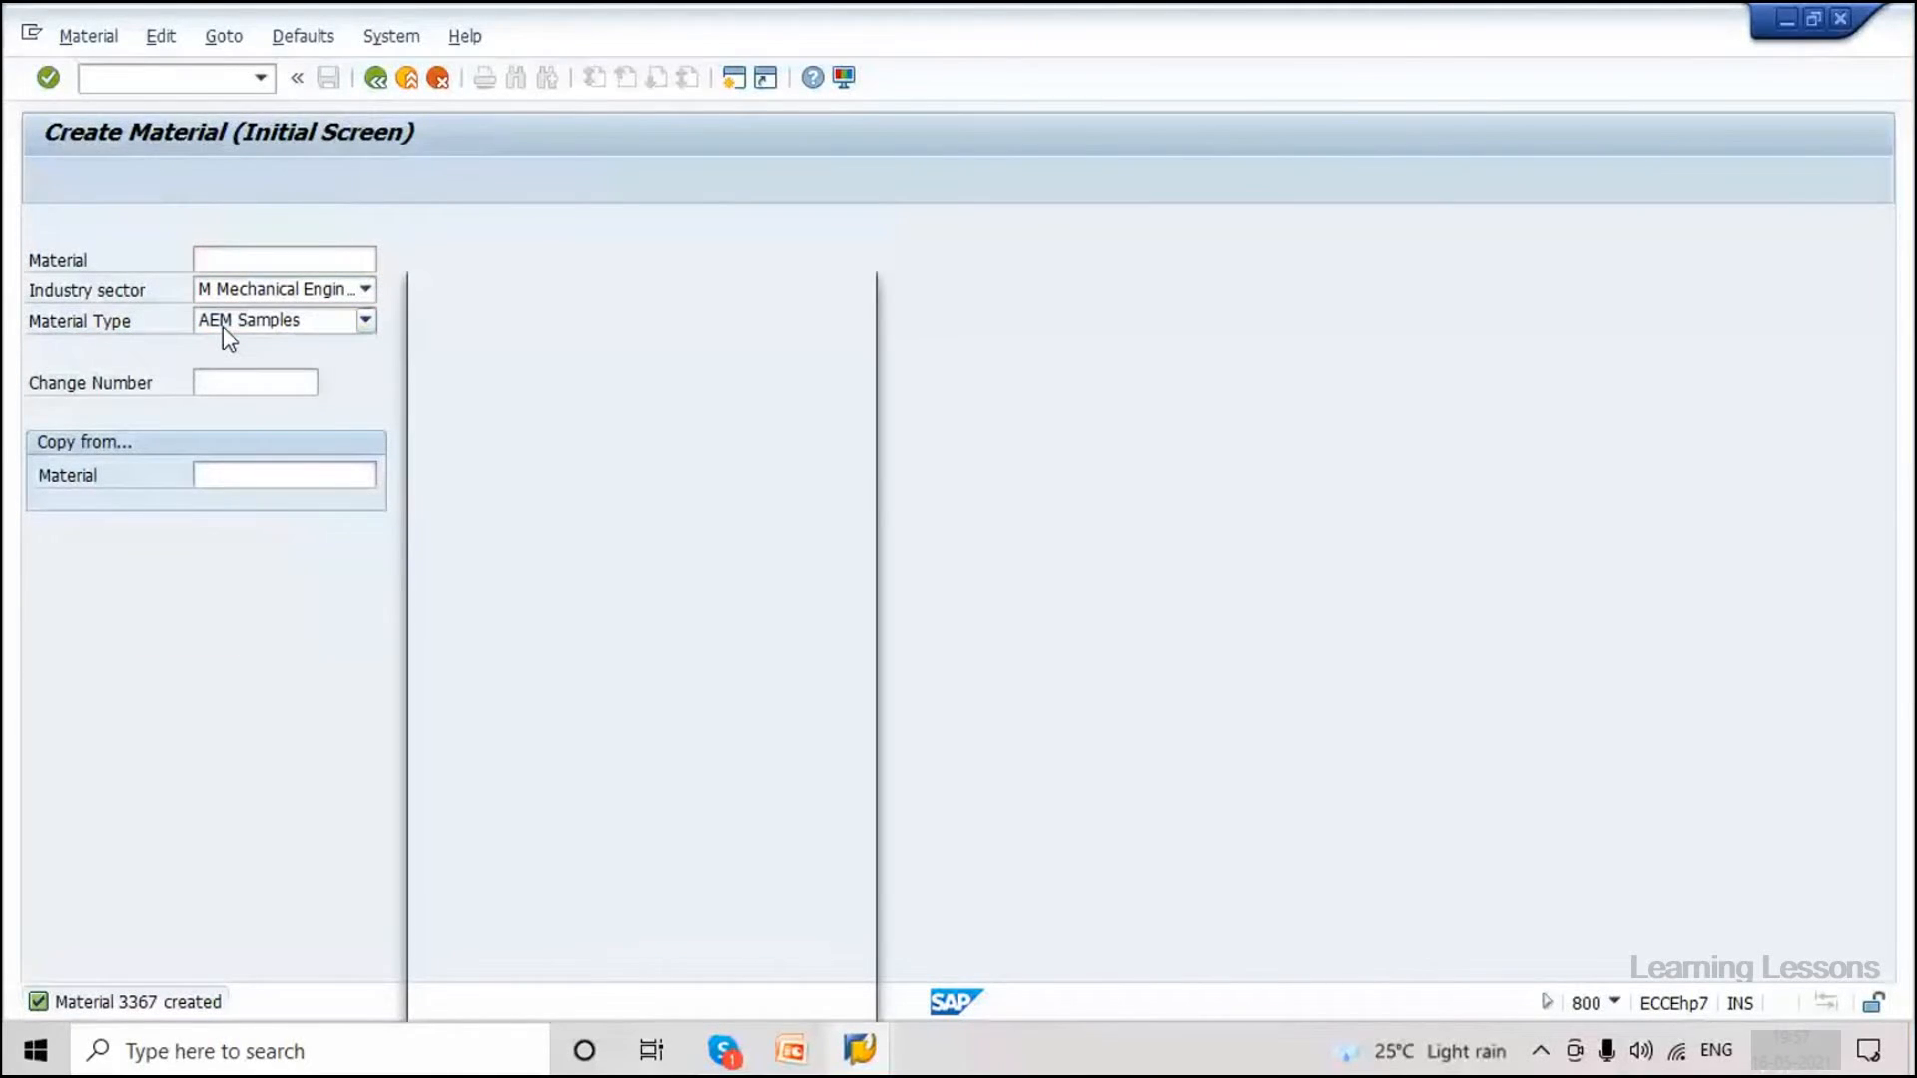
{"action": "key", "text": "Return"}
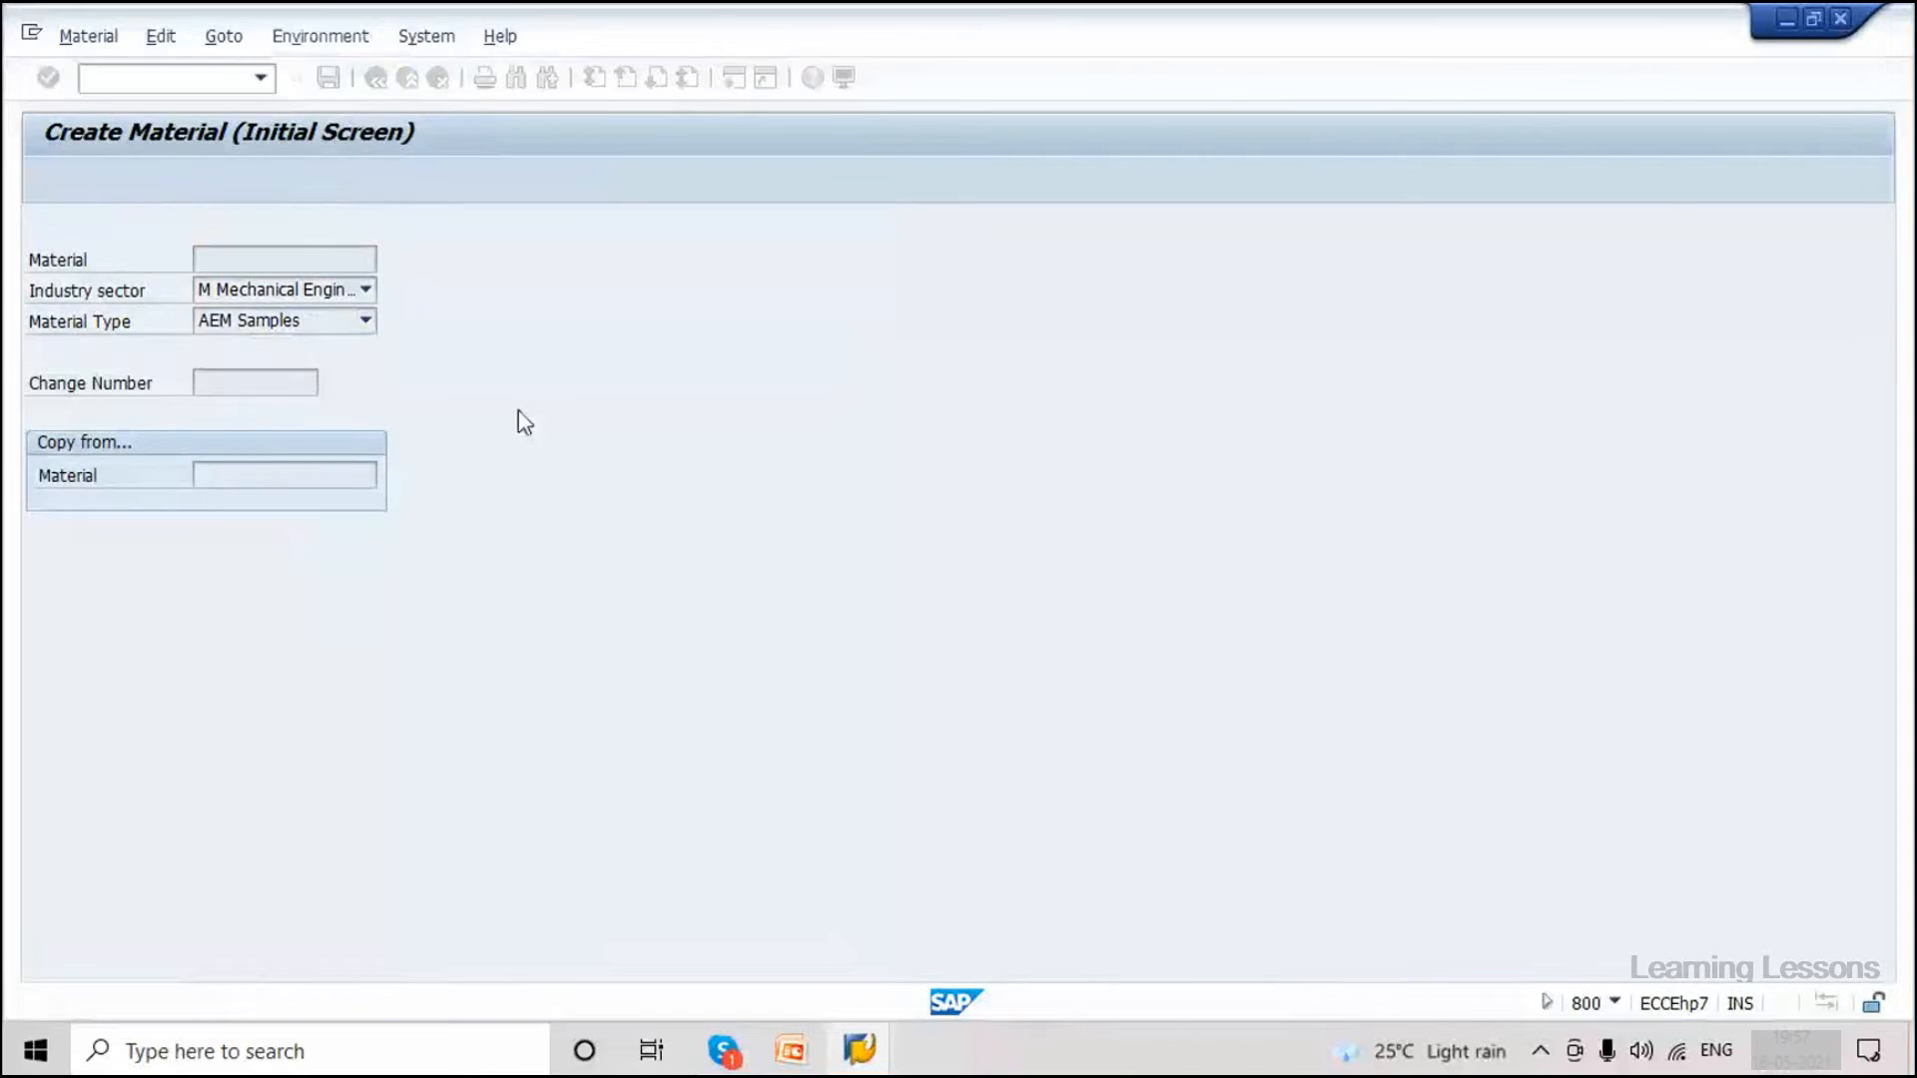
Enter description 'Material Test 3368', base unit PC, volume 10 CDM, and save material 3368.
{"action": "left_click", "coordinate": [483, 292]}
{"action": "left_click", "coordinate": [482, 314]}
{"action": "key", "text": "BackSpace"}
{"action": "type", "text": "8"}
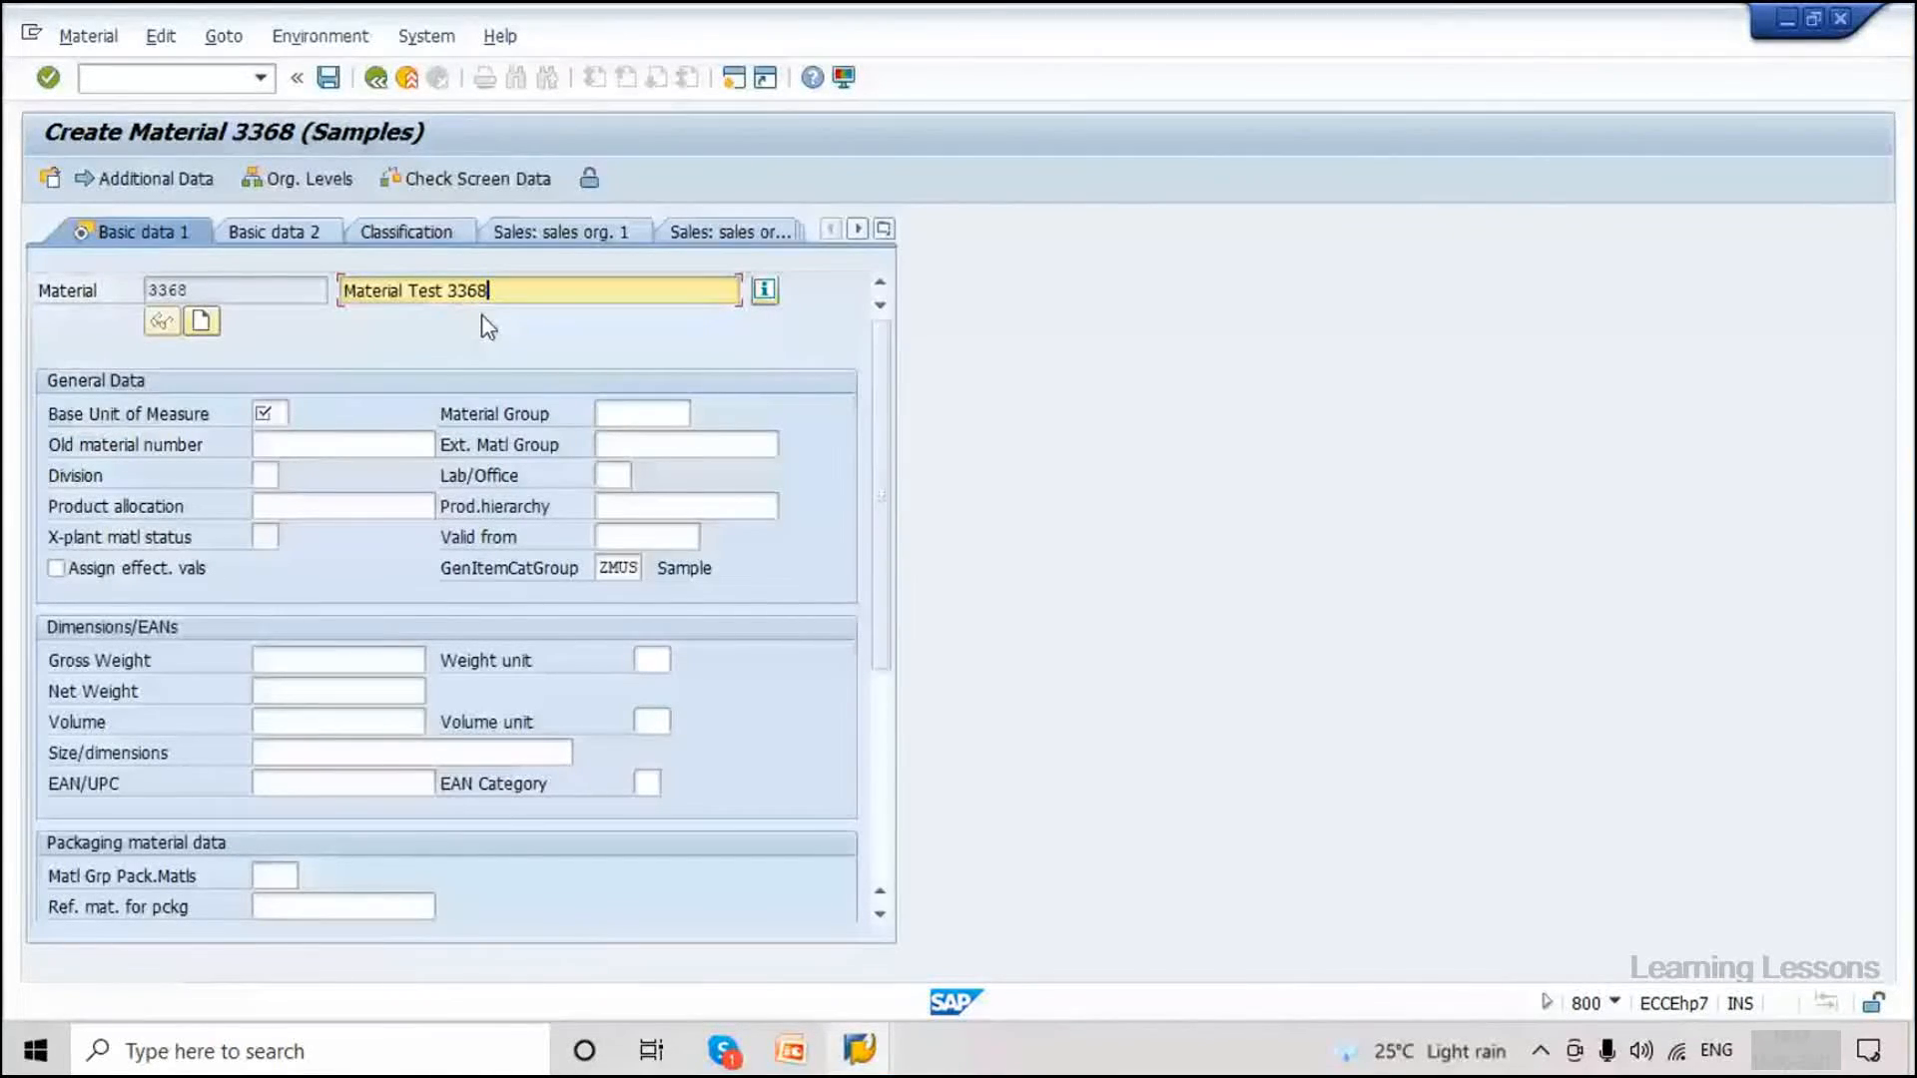
{"action": "left_click", "coordinate": [268, 413]}
{"action": "type", "text": "PC"}
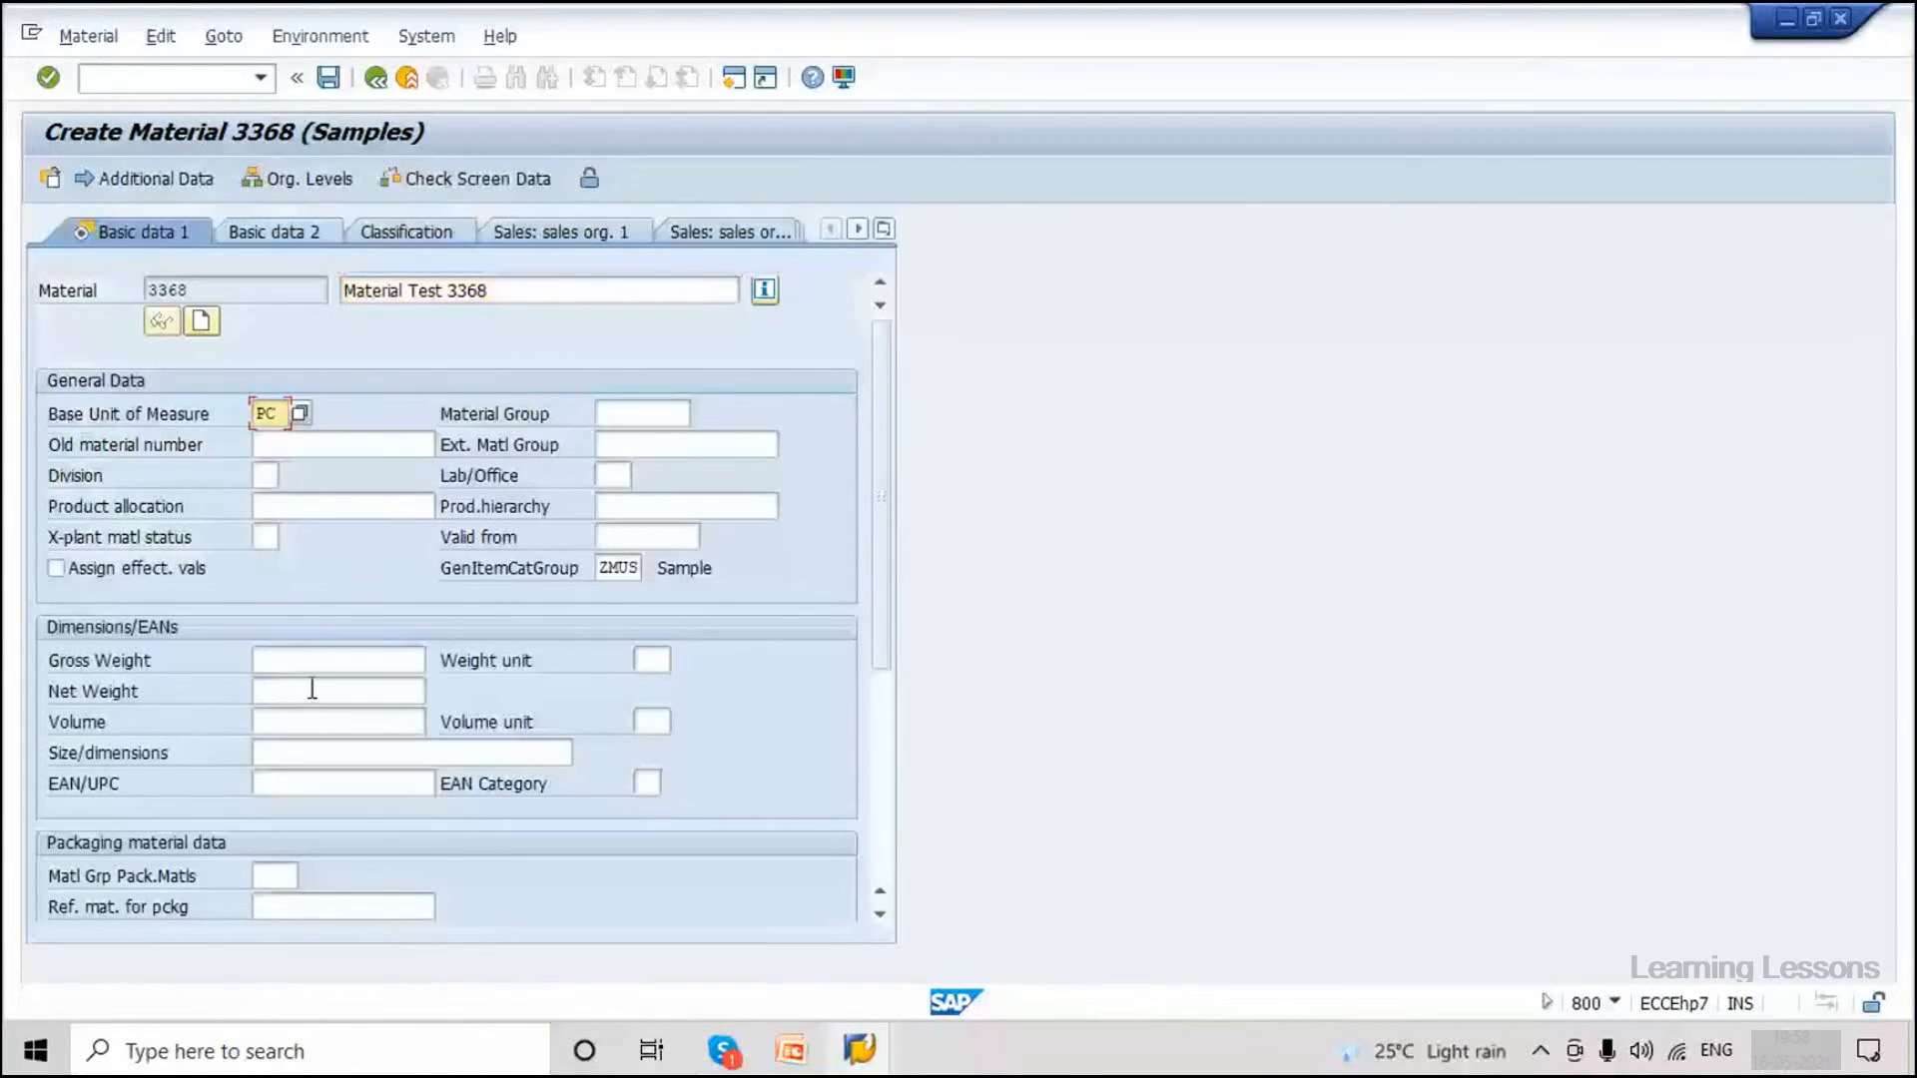
{"action": "left_click", "coordinate": [309, 721]}
{"action": "left_click", "coordinate": [319, 749]}
{"action": "left_click", "coordinate": [651, 721]}
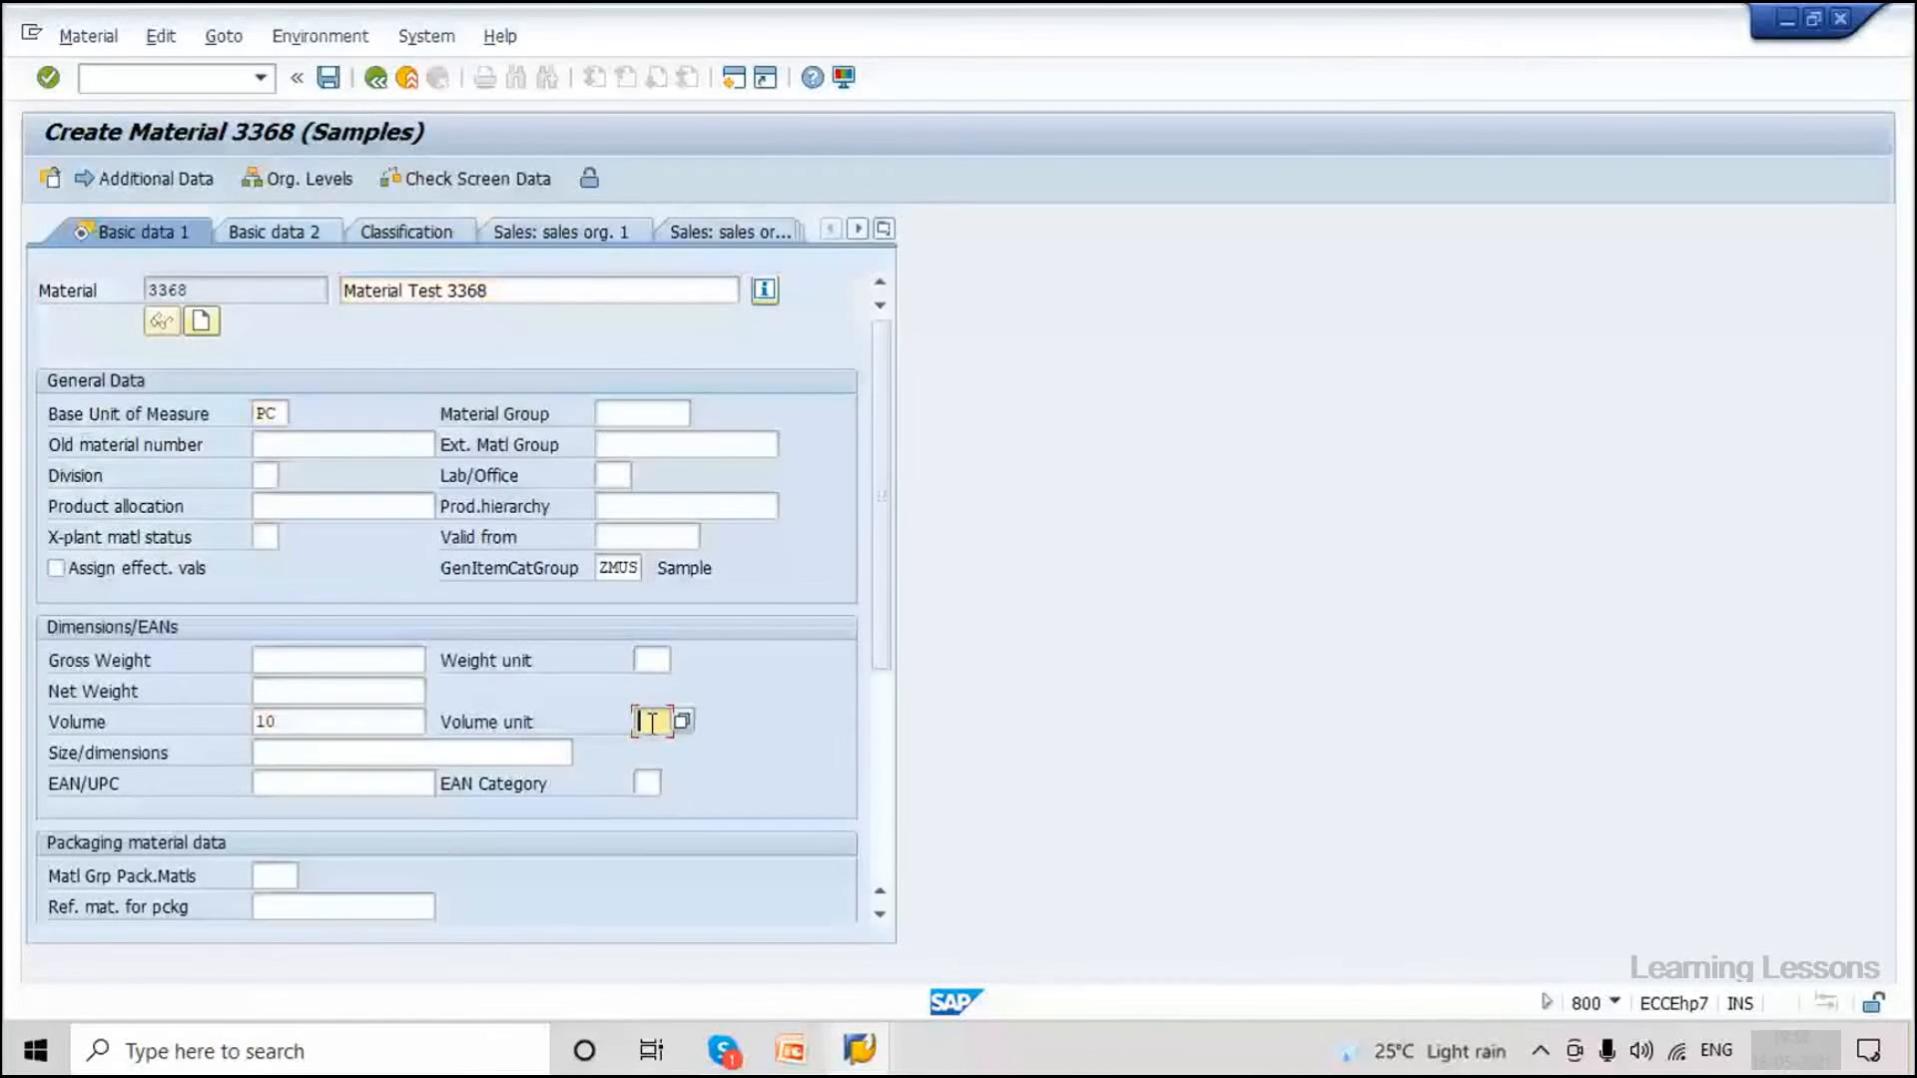
{"action": "left_click", "coordinate": [654, 748]}
{"action": "left_click", "coordinate": [328, 77]}
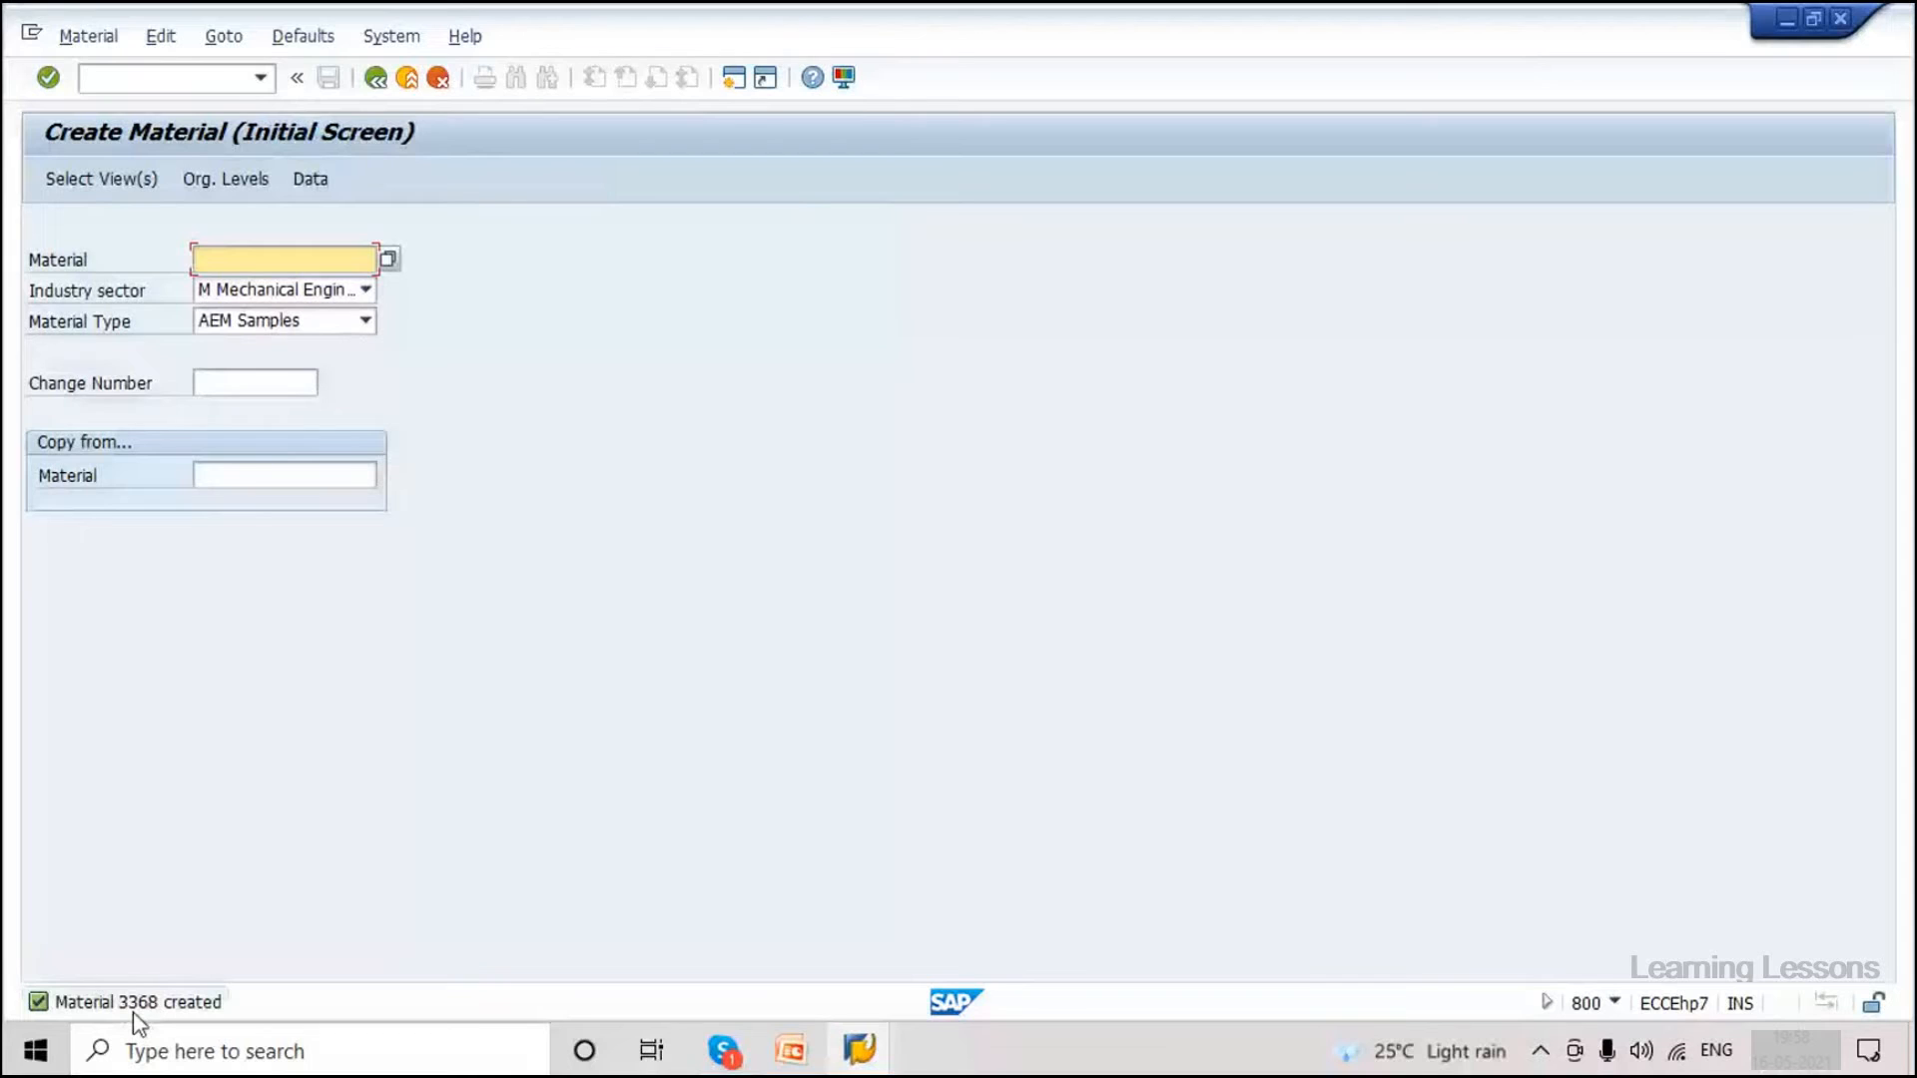
Open transaction BD21 to generate IDocs from change pointers.
{"action": "left_click", "coordinate": [145, 88]}
{"action": "type", "text": "/b"}
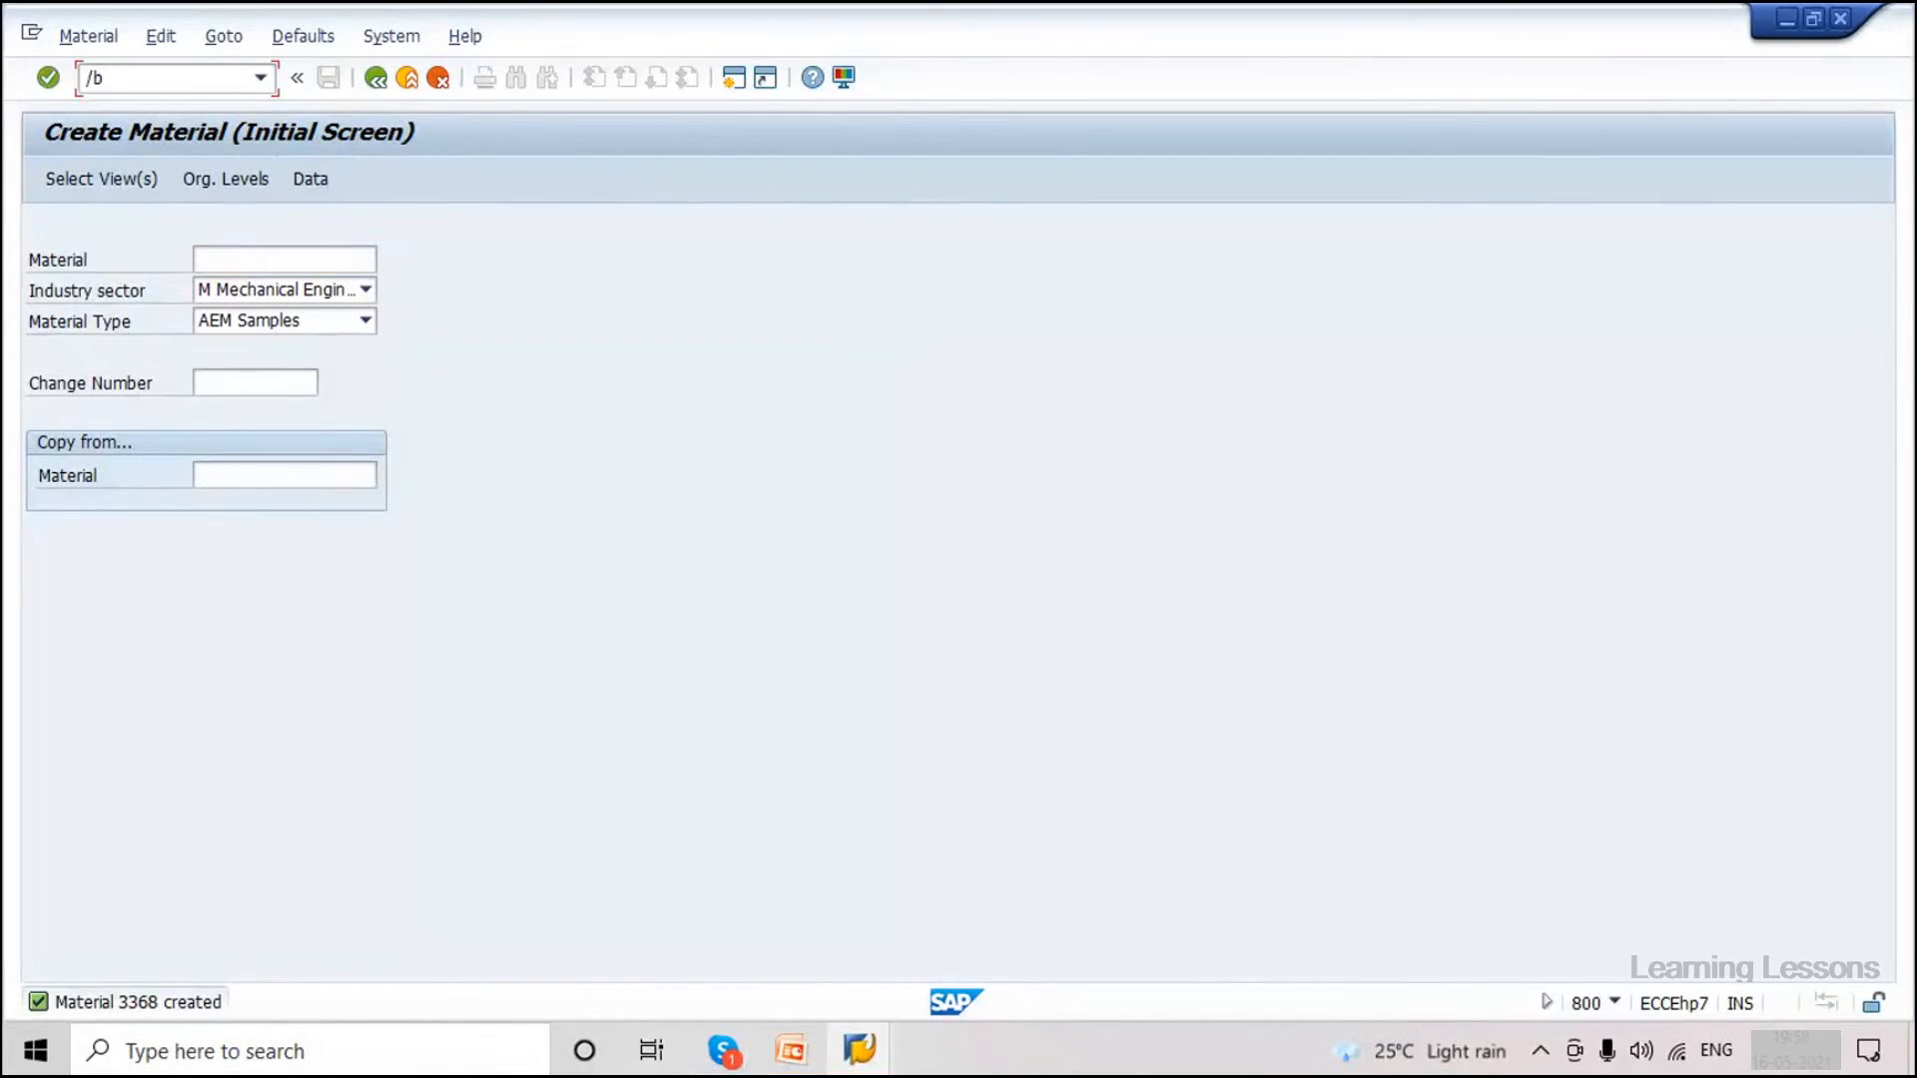
{"action": "key", "text": "Num_Lock"}
{"action": "key", "text": "BackSpace"}
{"action": "type", "text": "n"}
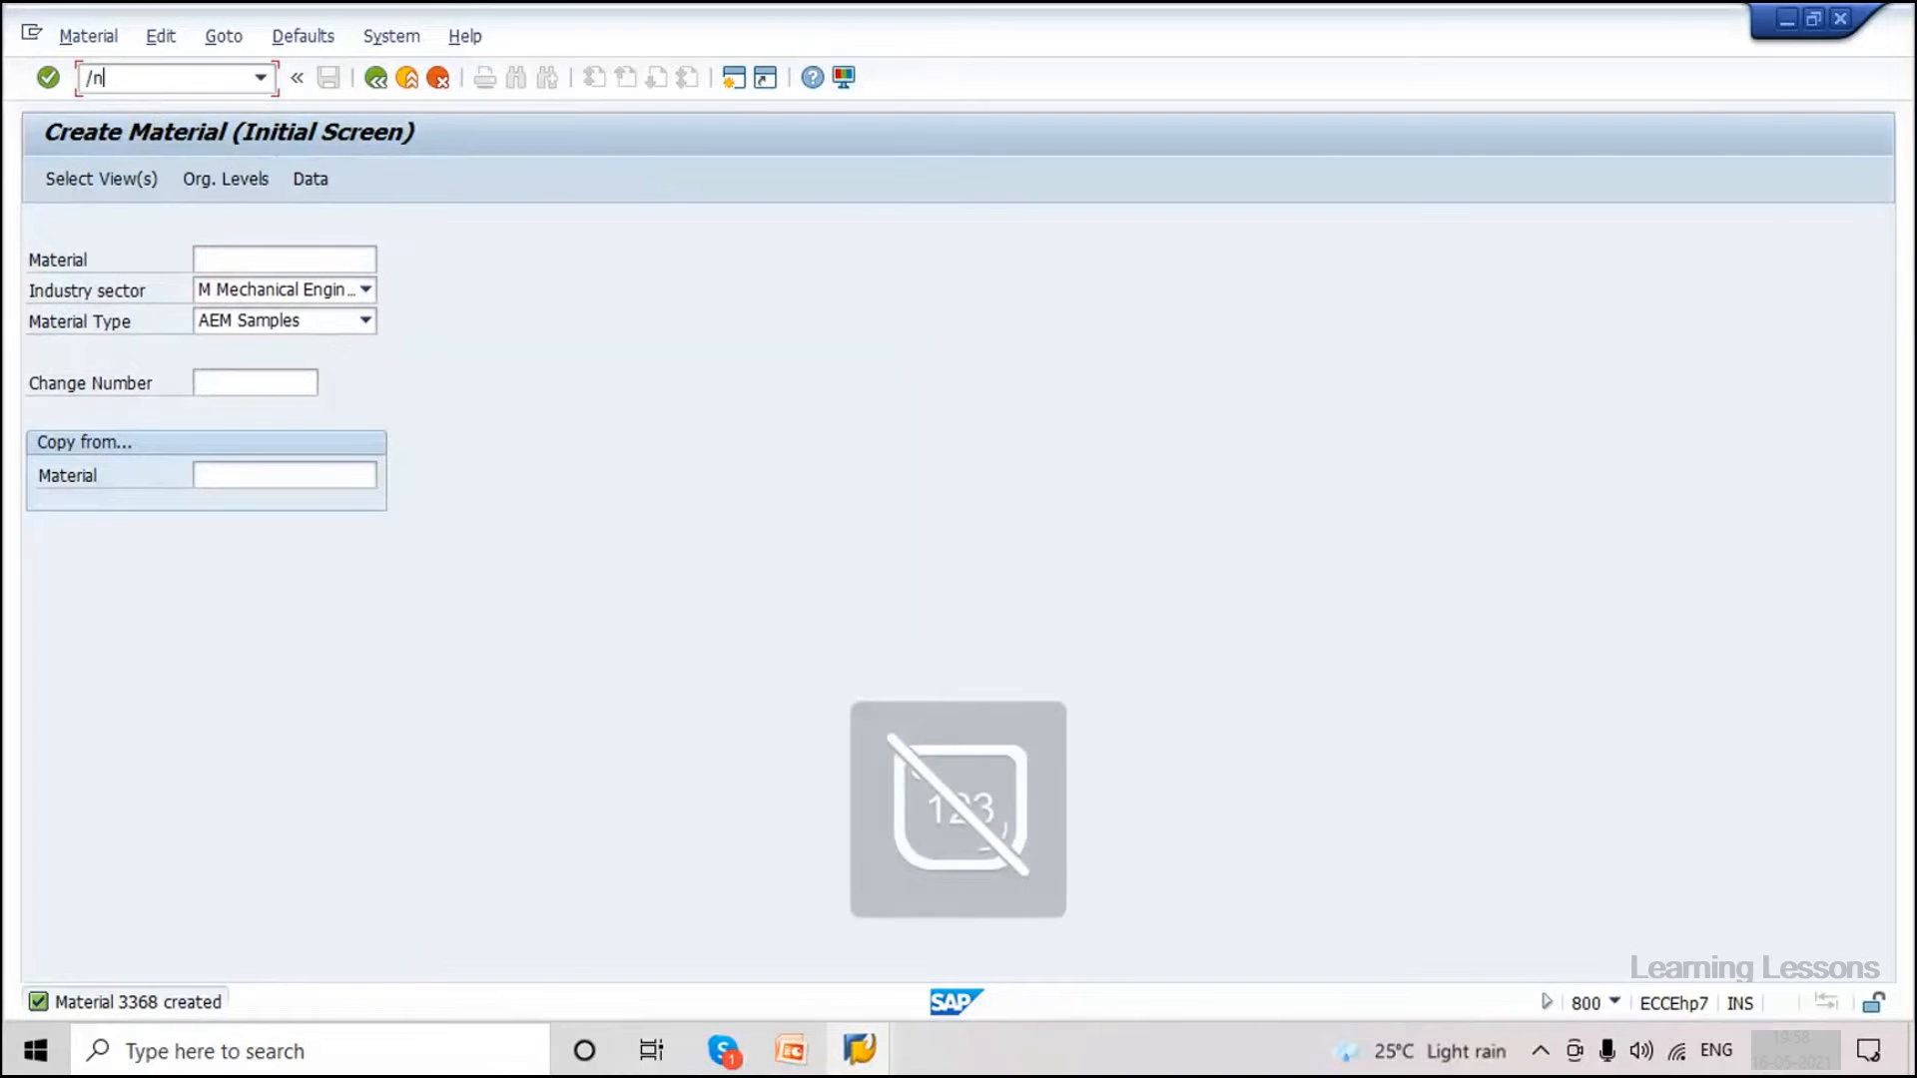
{"action": "type", "text": "bd21"}
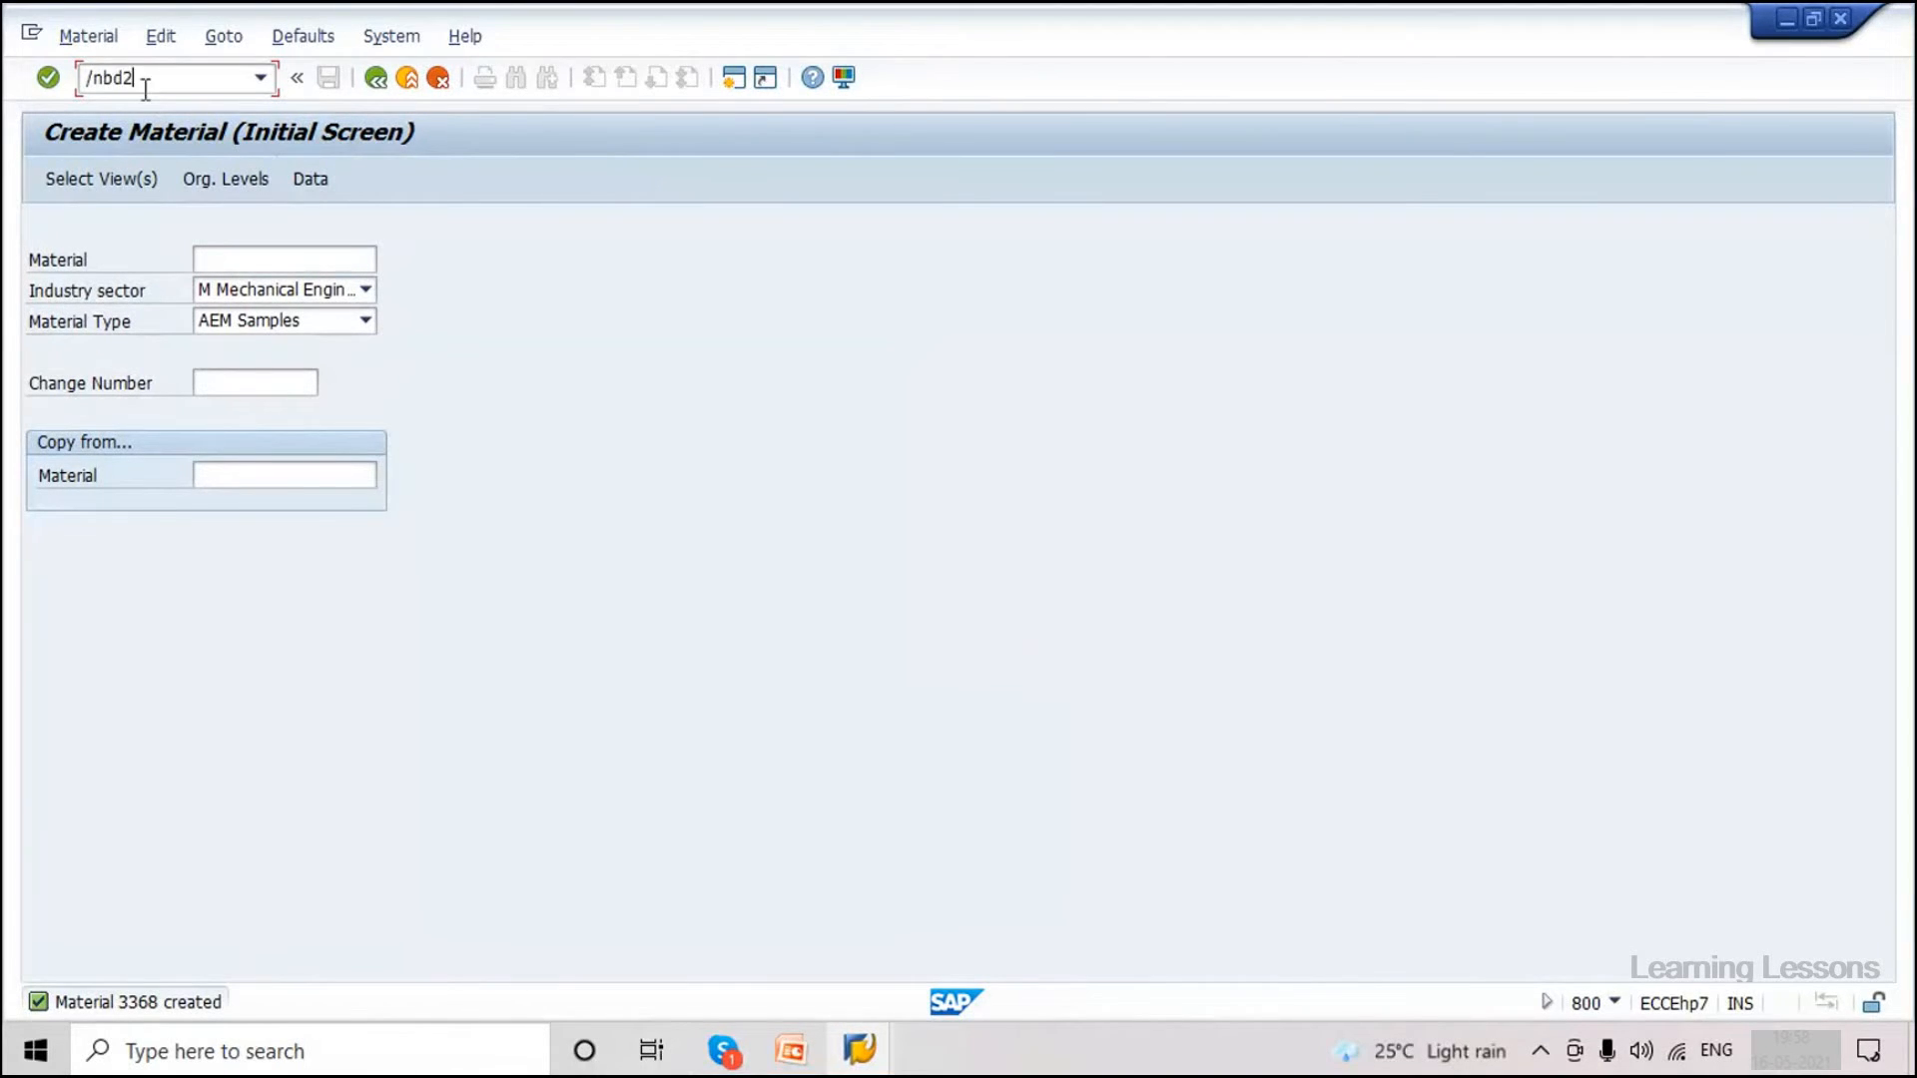
{"action": "key", "text": "Return"}
Run BD21 for message type MATMAS and acknowledge the master and communication IDoc messages.
{"action": "left_click", "coordinate": [373, 223]}
{"action": "left_click", "coordinate": [399, 253]}
{"action": "key", "text": "F8"}
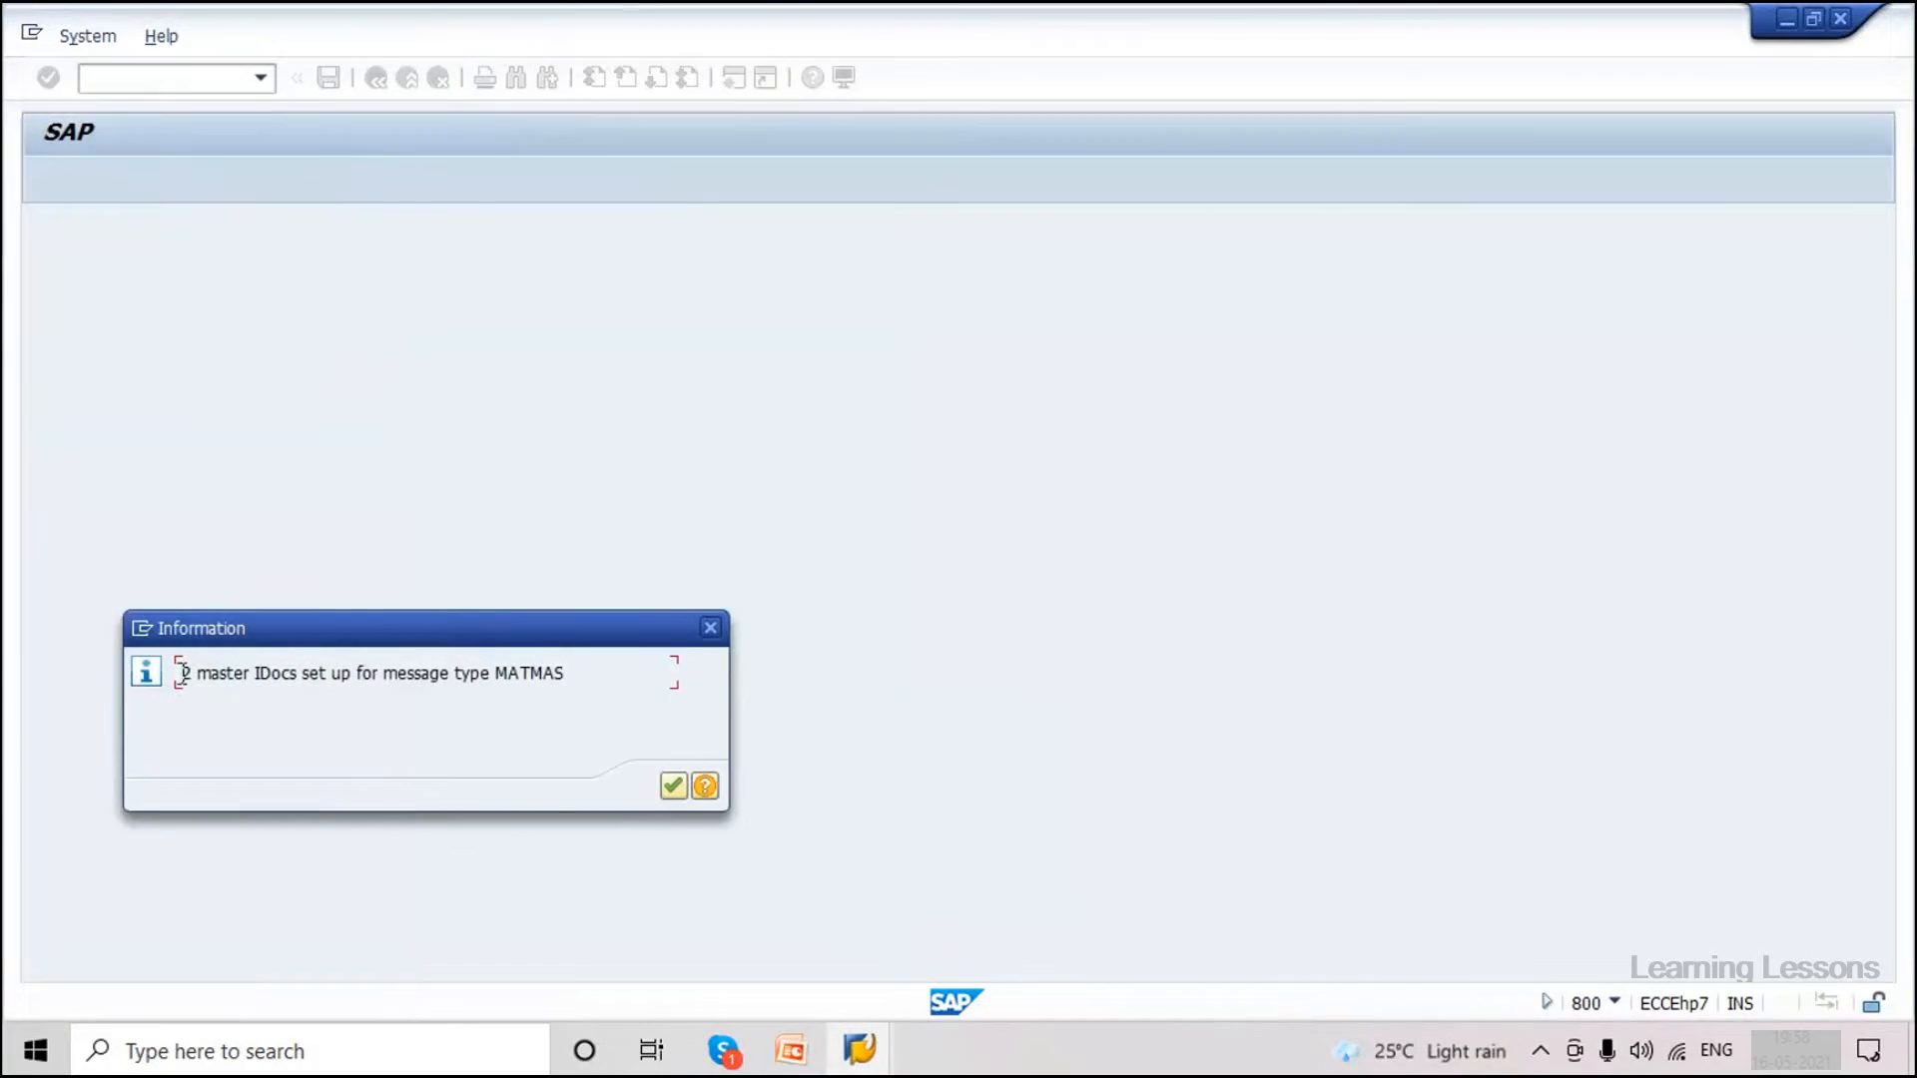
{"action": "left_click_drag", "start_coordinate": [184, 673], "coordinate": [556, 732]}
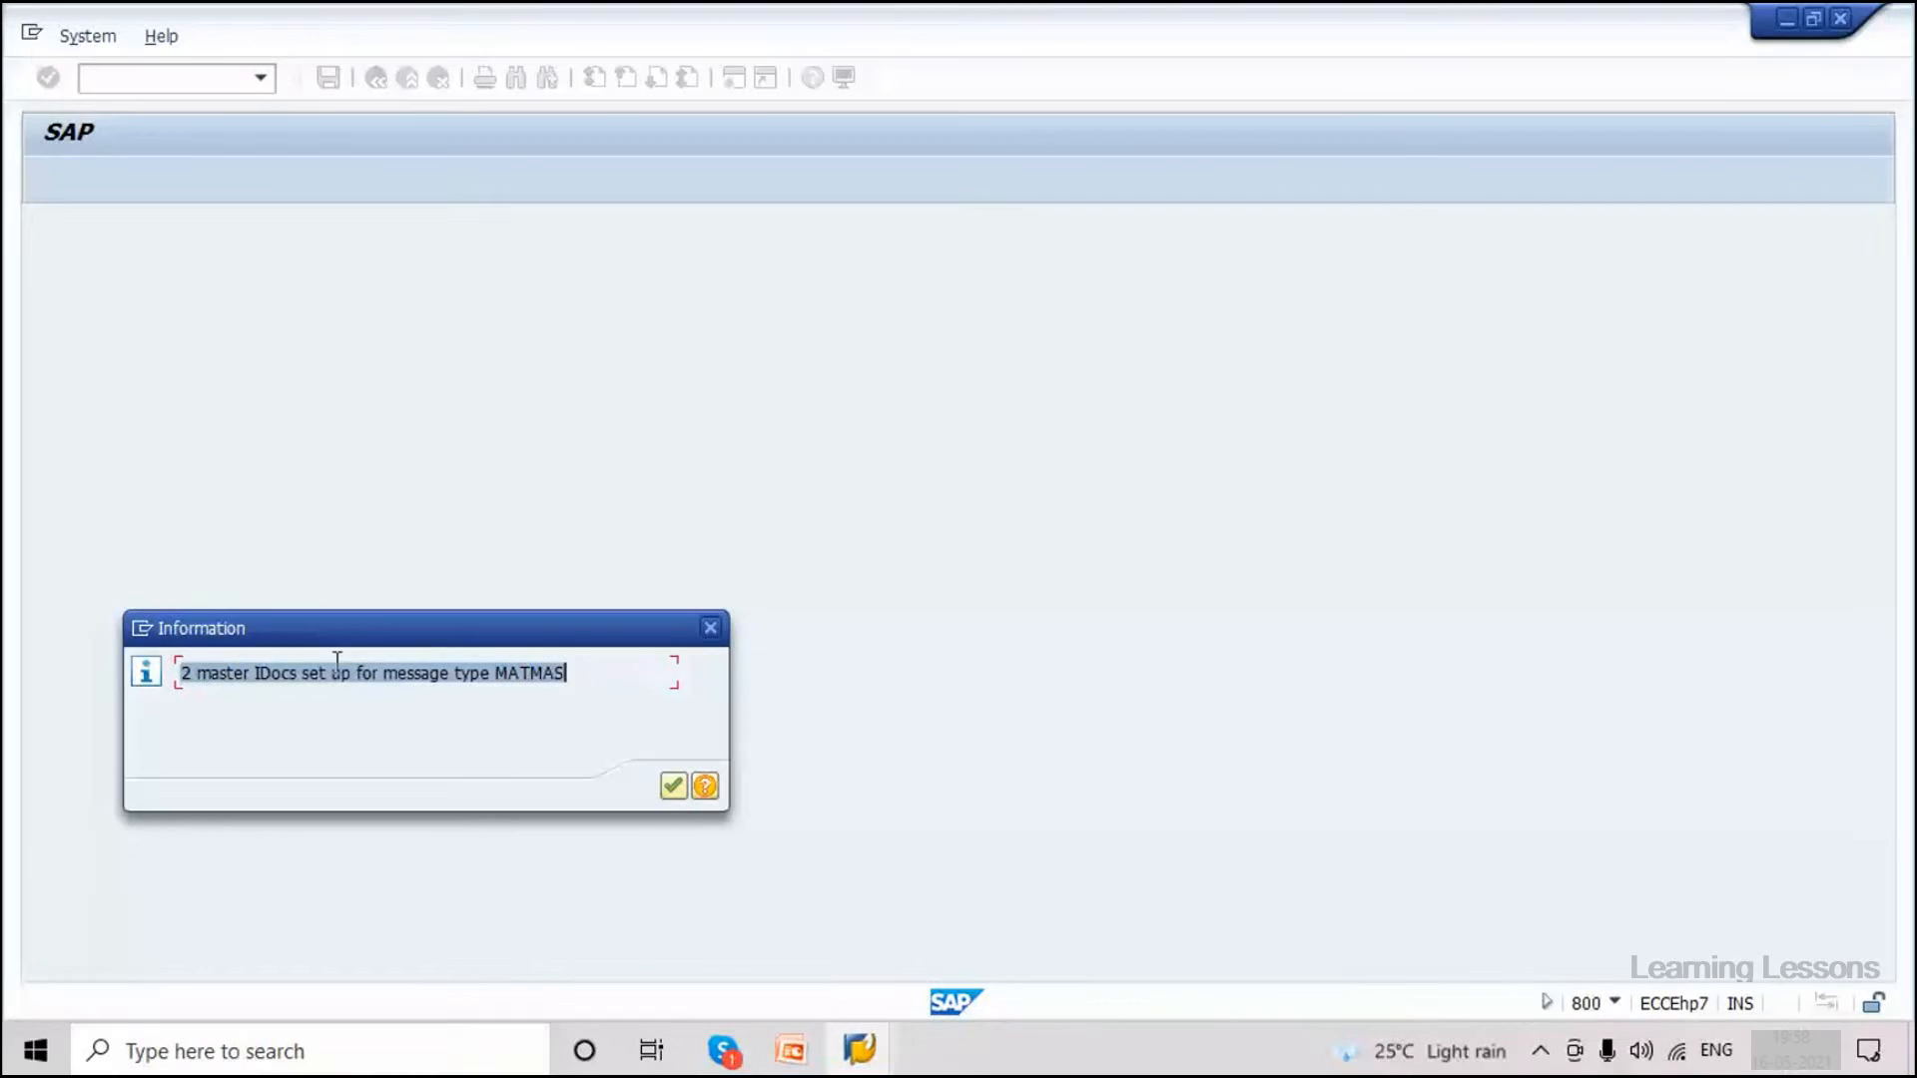
{"action": "left_click", "coordinate": [673, 787]}
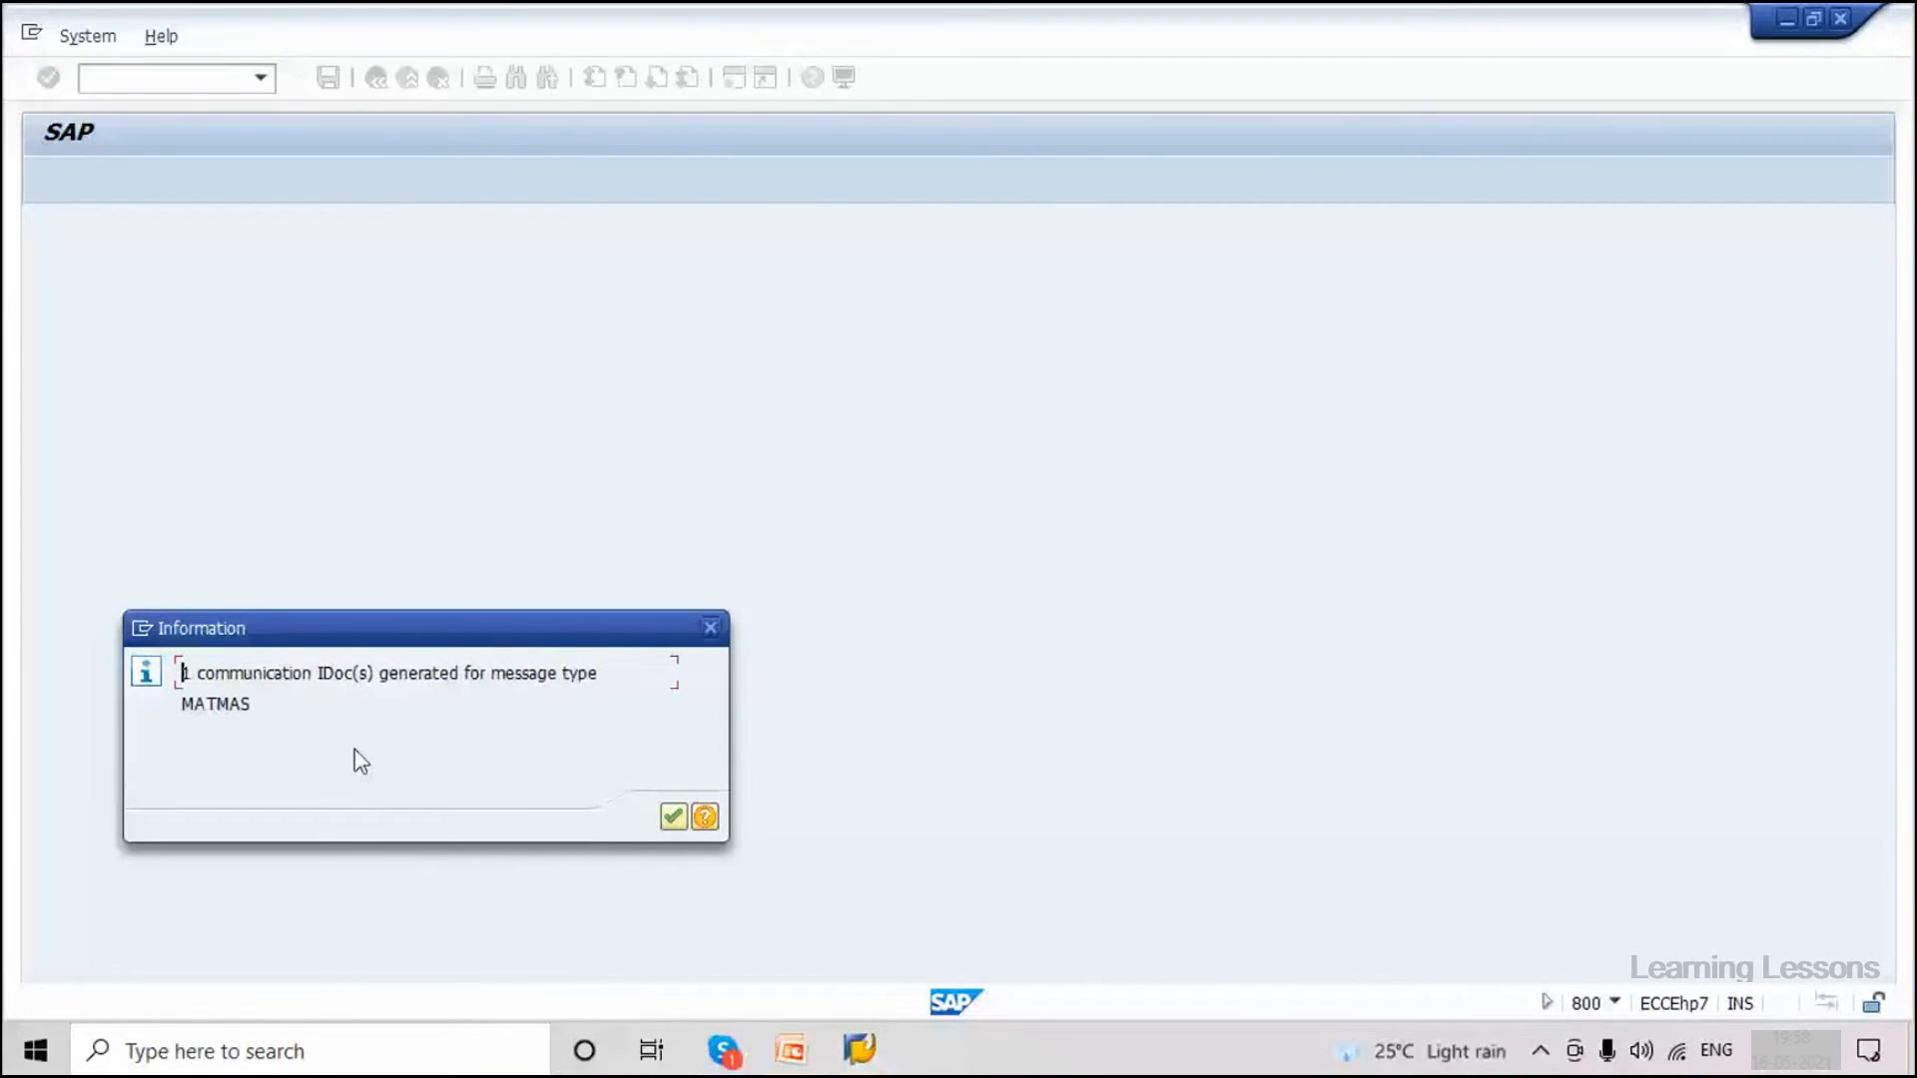
{"action": "left_click_drag", "start_coordinate": [180, 671], "coordinate": [278, 697]}
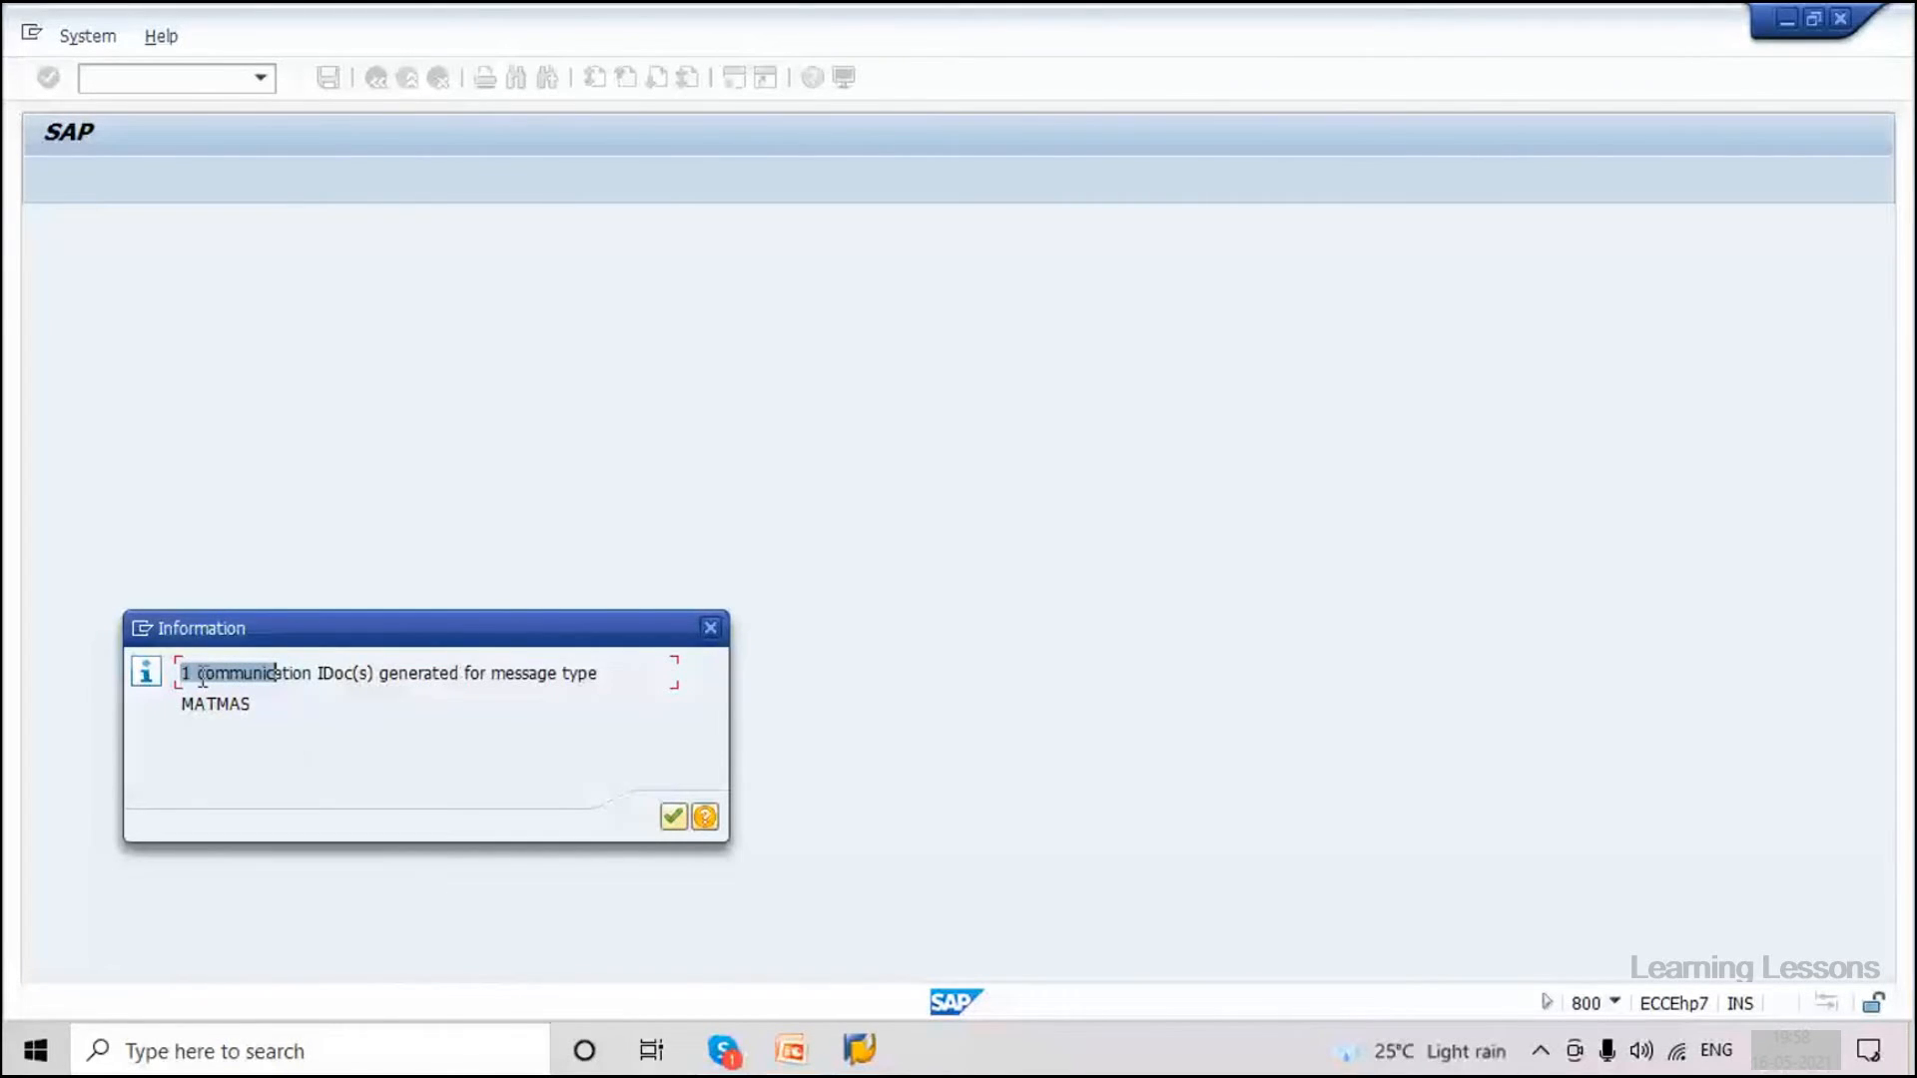
{"action": "left_click", "coordinate": [274, 698]}
{"action": "left_click", "coordinate": [675, 819]}
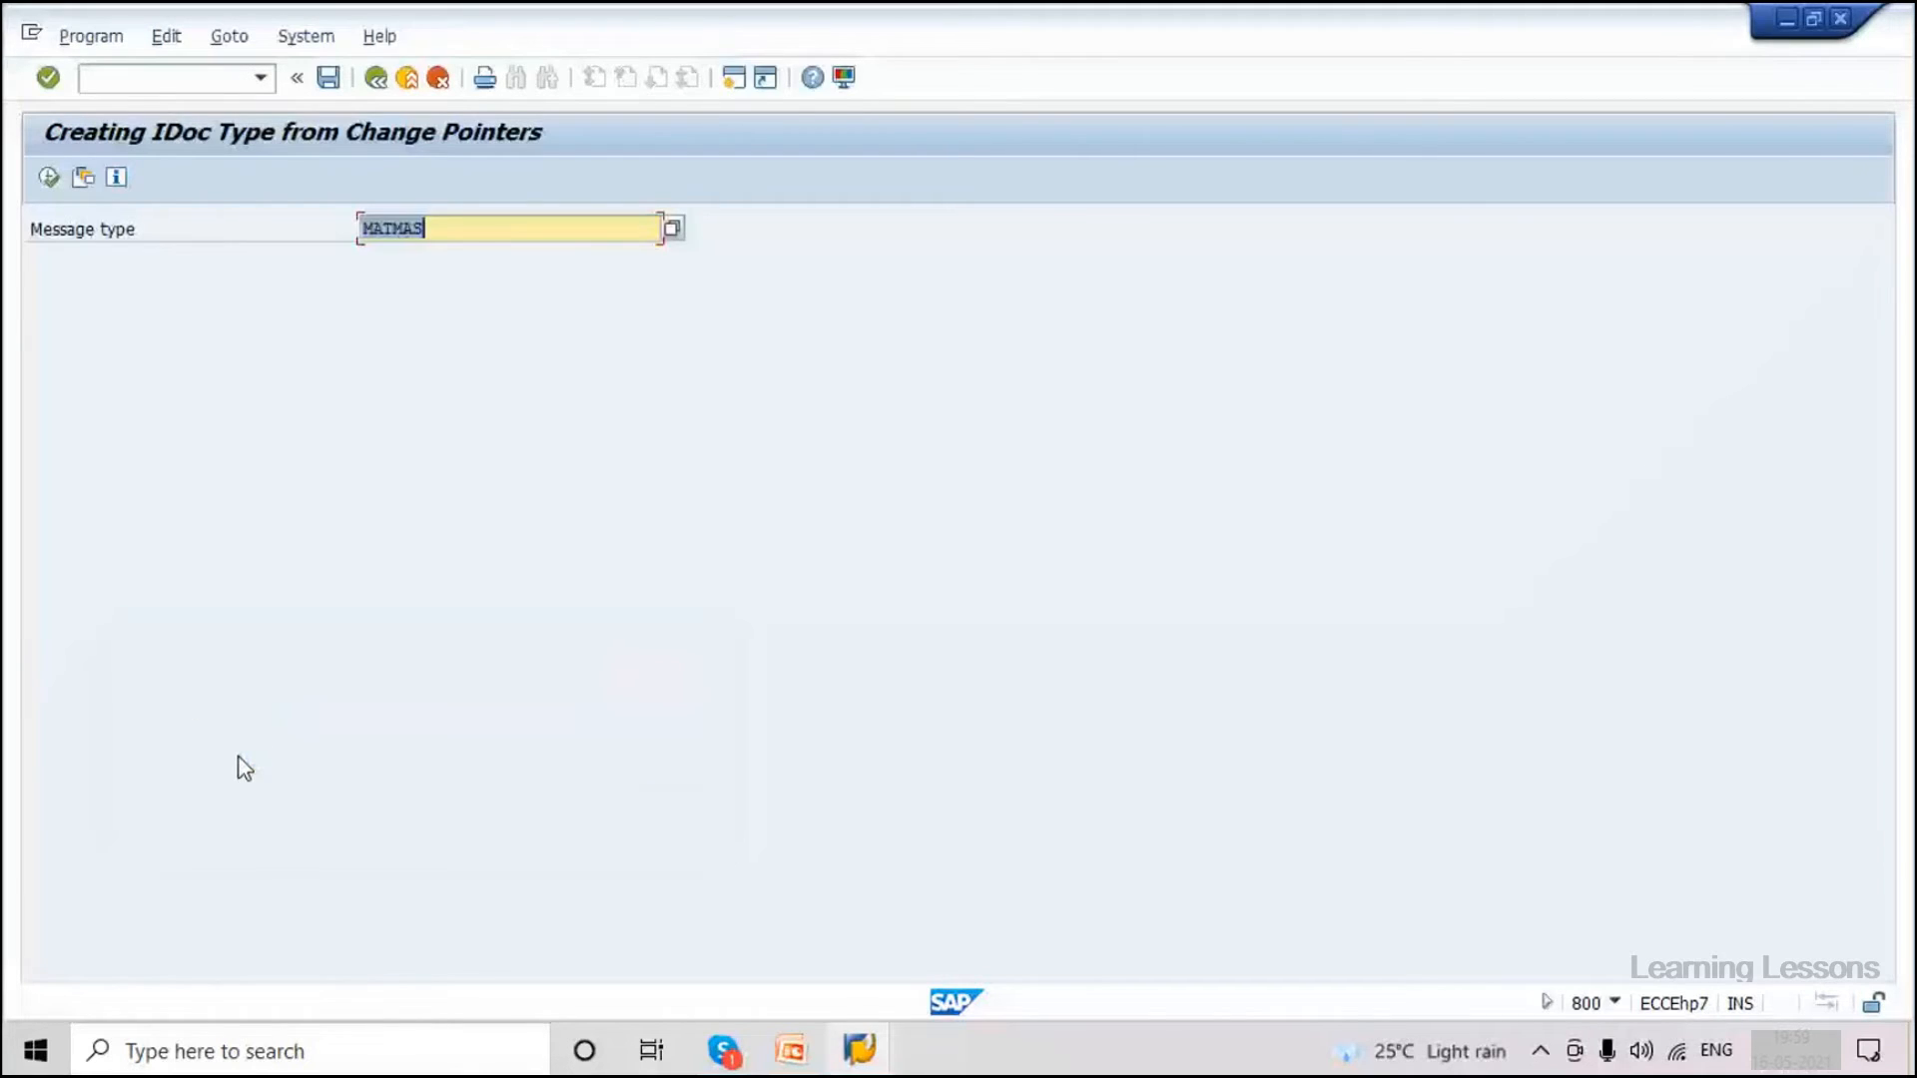
{"action": "left_click", "coordinate": [147, 83]}
{"action": "type", "text": "/nwe02"}
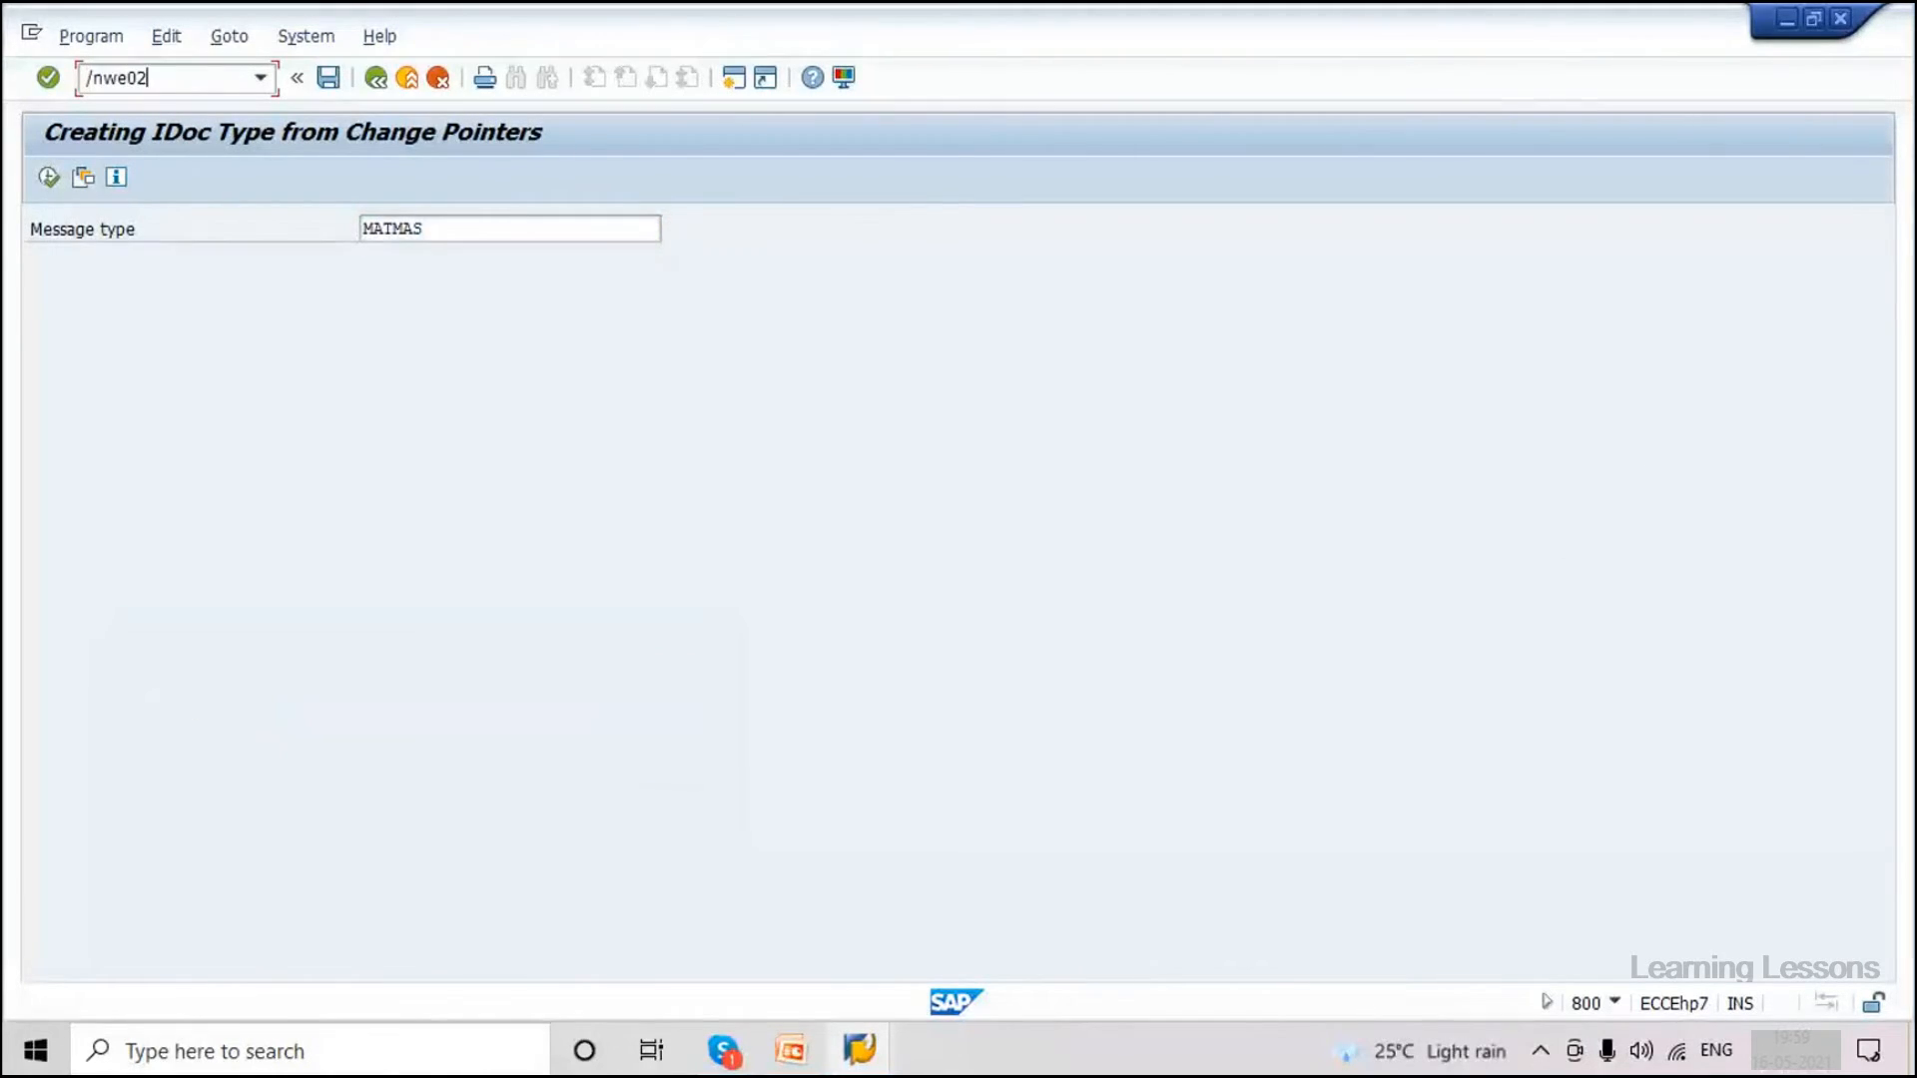
Open WE02 and list the IDocs with basic type MATMAS05.
{"action": "key", "text": "Return"}
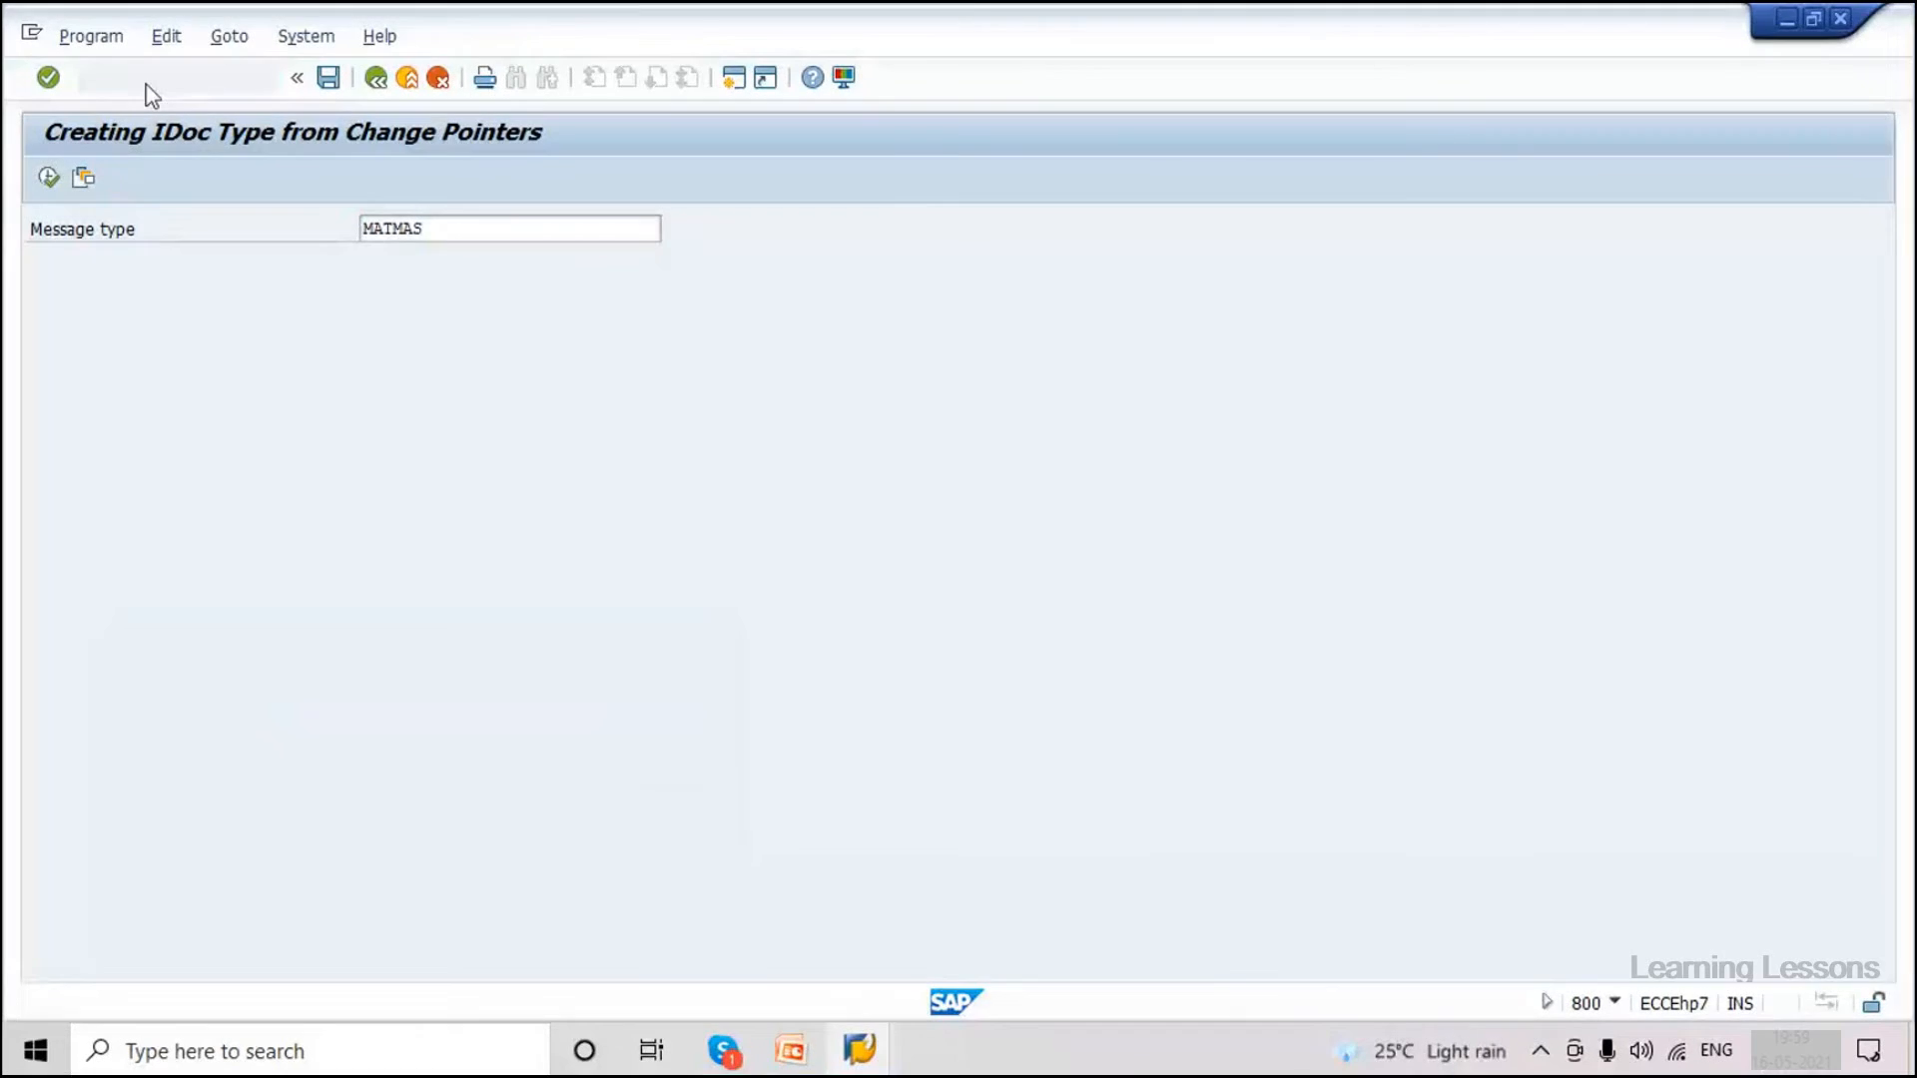
{"action": "left_click", "coordinate": [430, 567]}
{"action": "left_click", "coordinate": [430, 590]}
{"action": "left_click", "coordinate": [50, 180]}
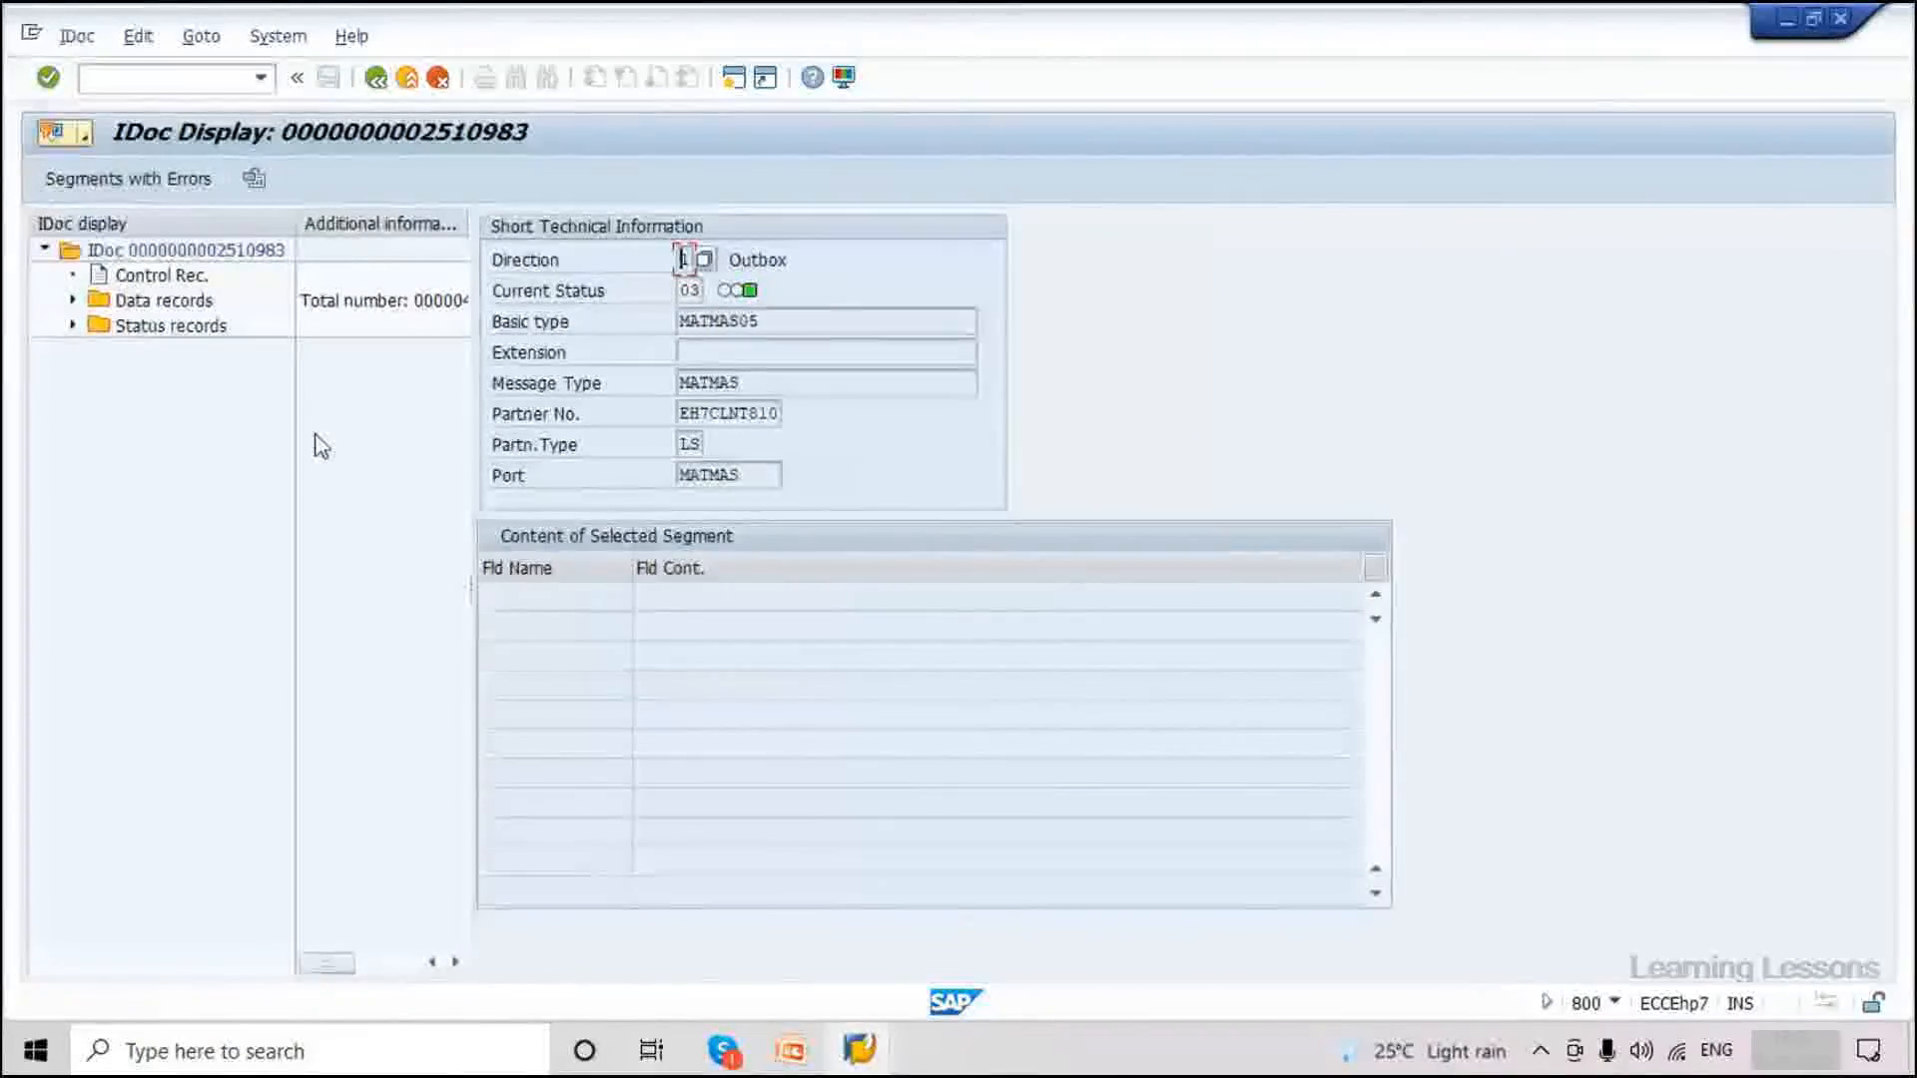
Inspect the E1MARAM segment showing material 3367 with type ROH, then return to selection.
{"action": "left_click", "coordinate": [73, 300]}
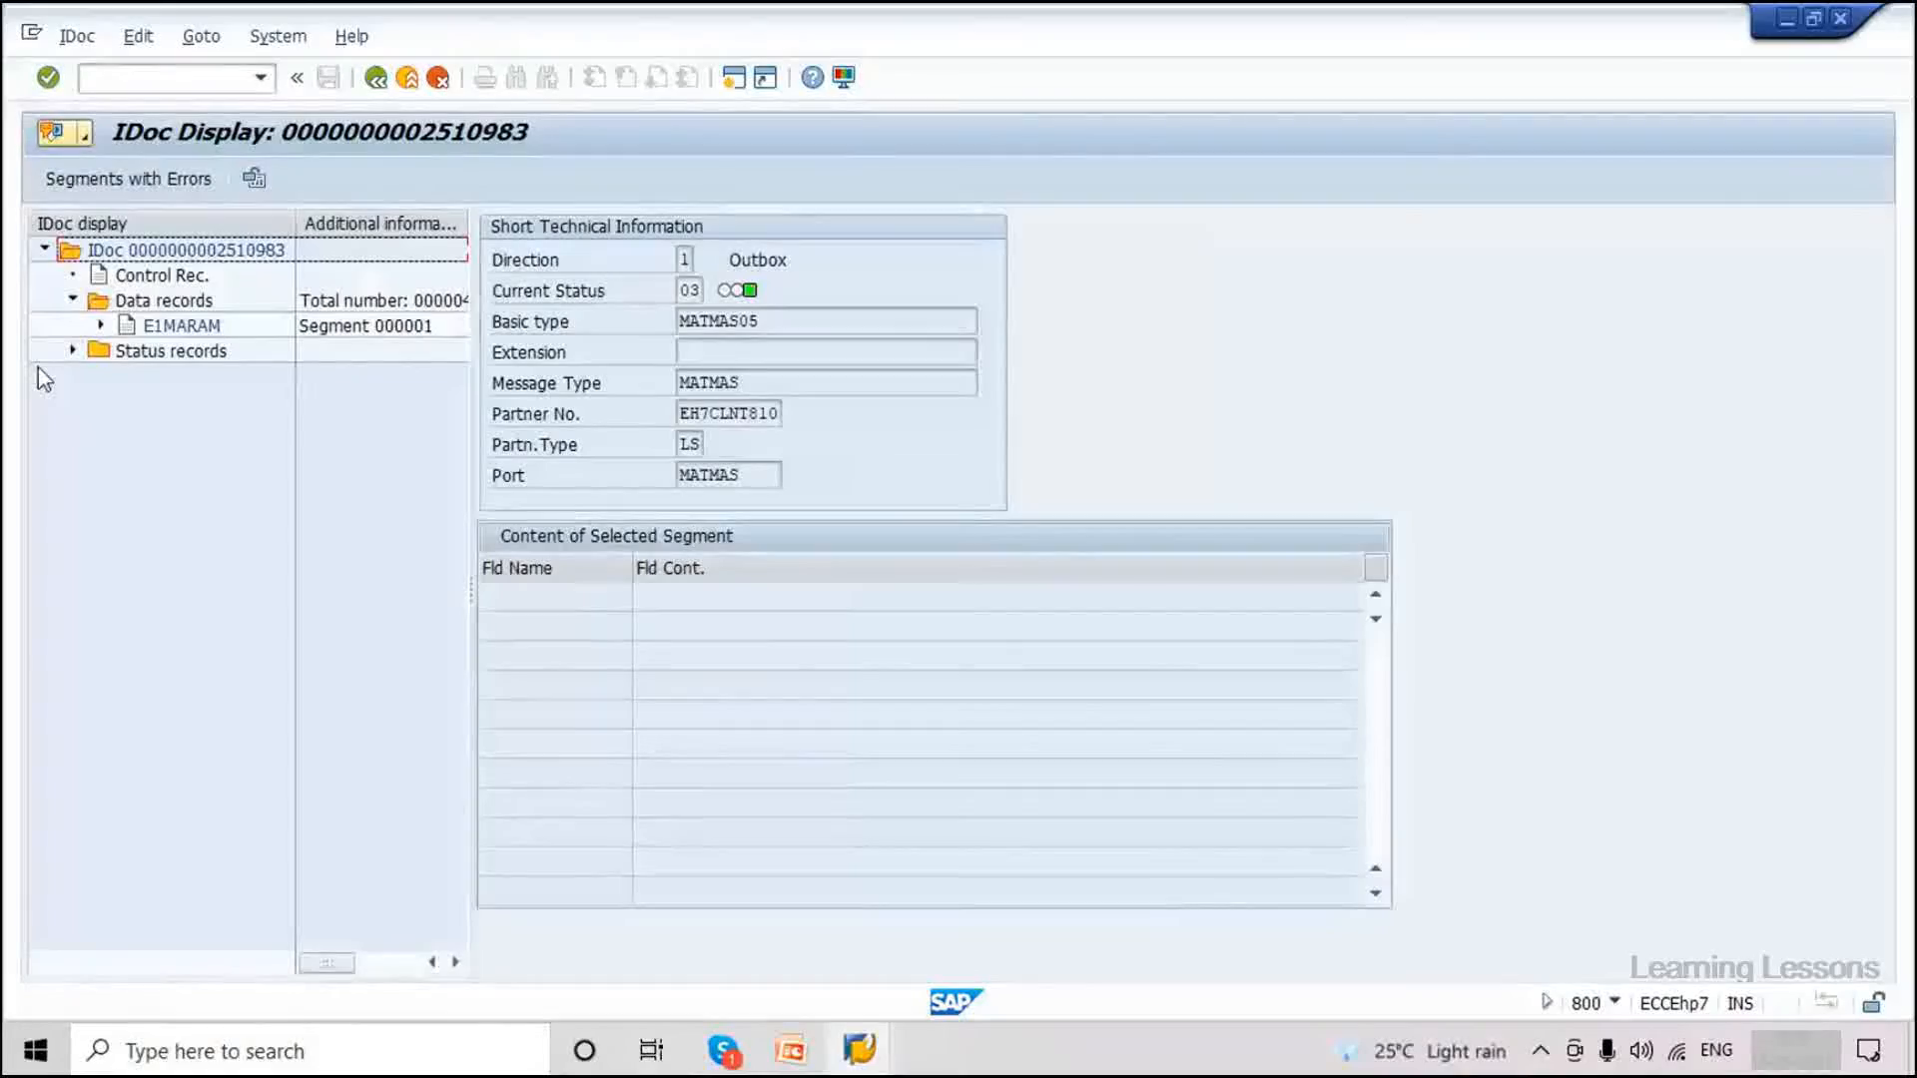
{"action": "left_click", "coordinate": [180, 327]}
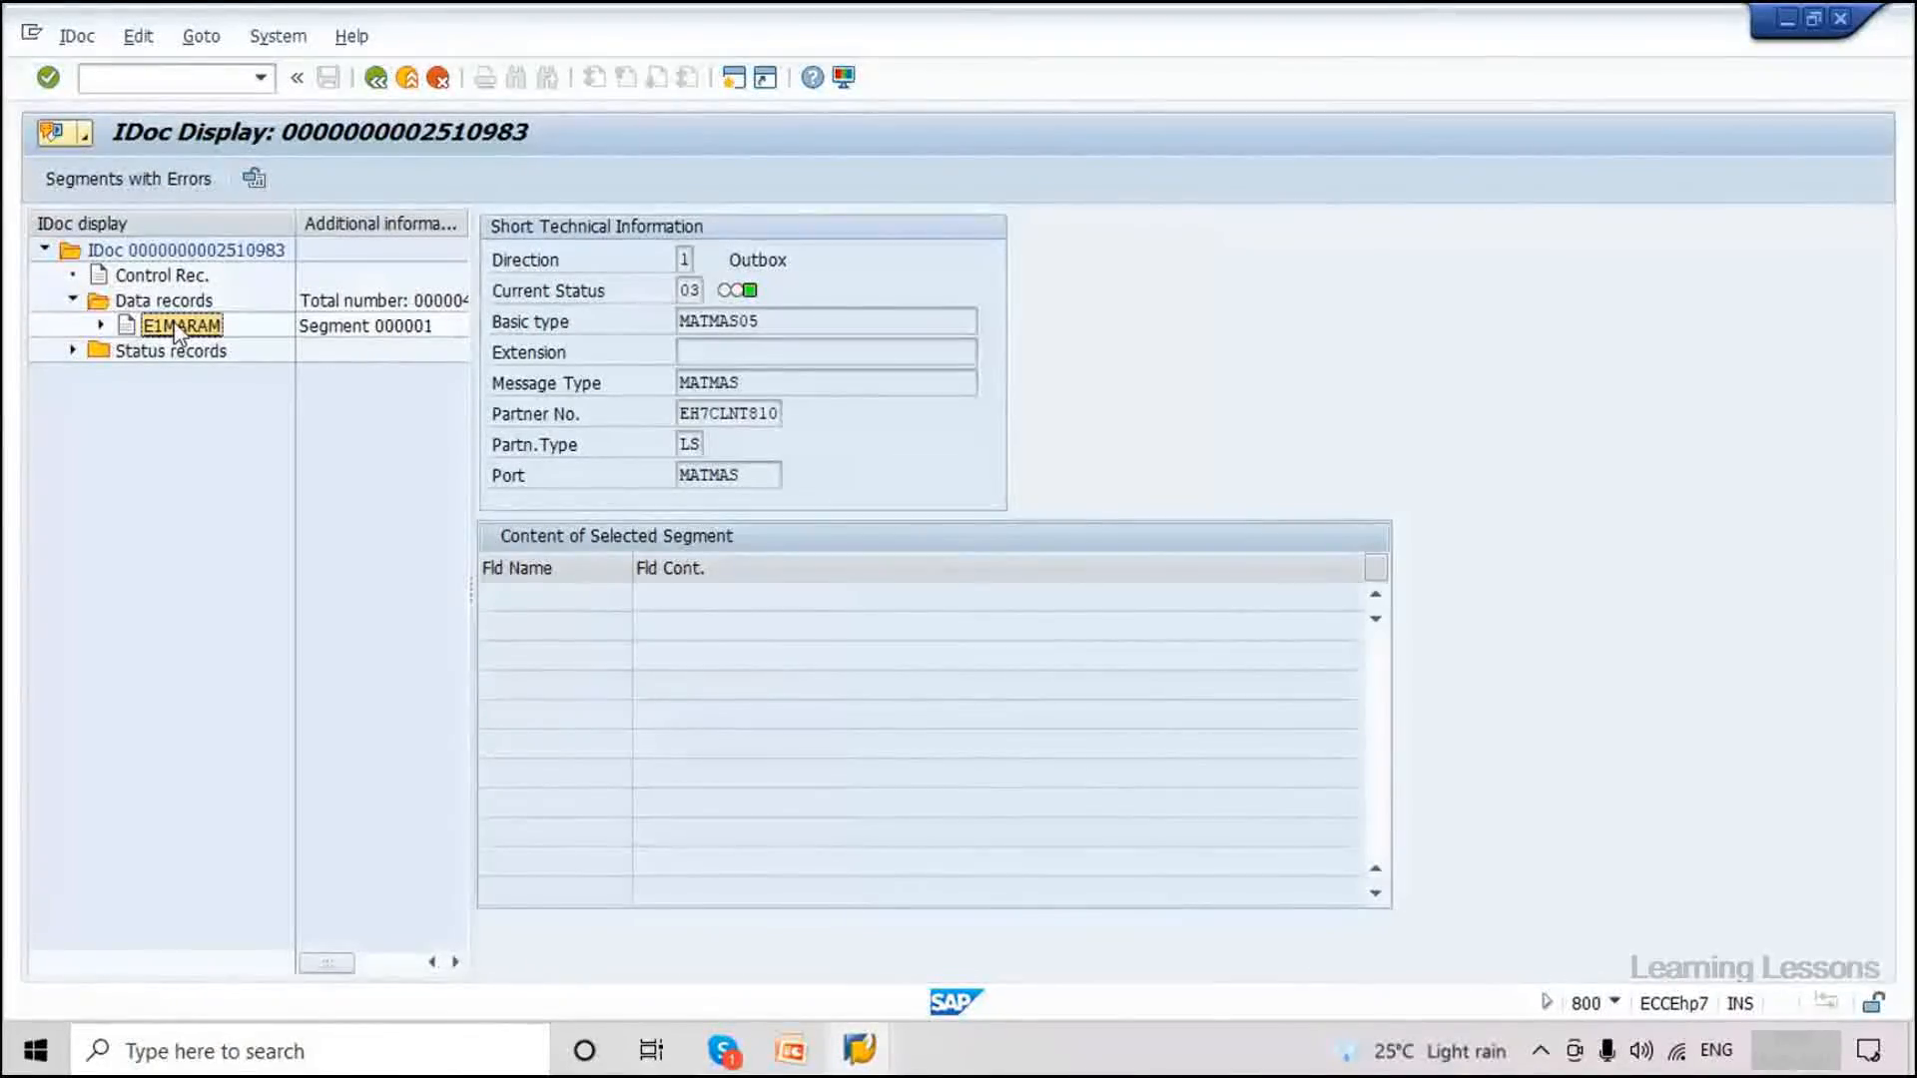
{"action": "double_click", "coordinate": [180, 327]}
{"action": "left_click_drag", "start_coordinate": [819, 627], "coordinate": [771, 627]}
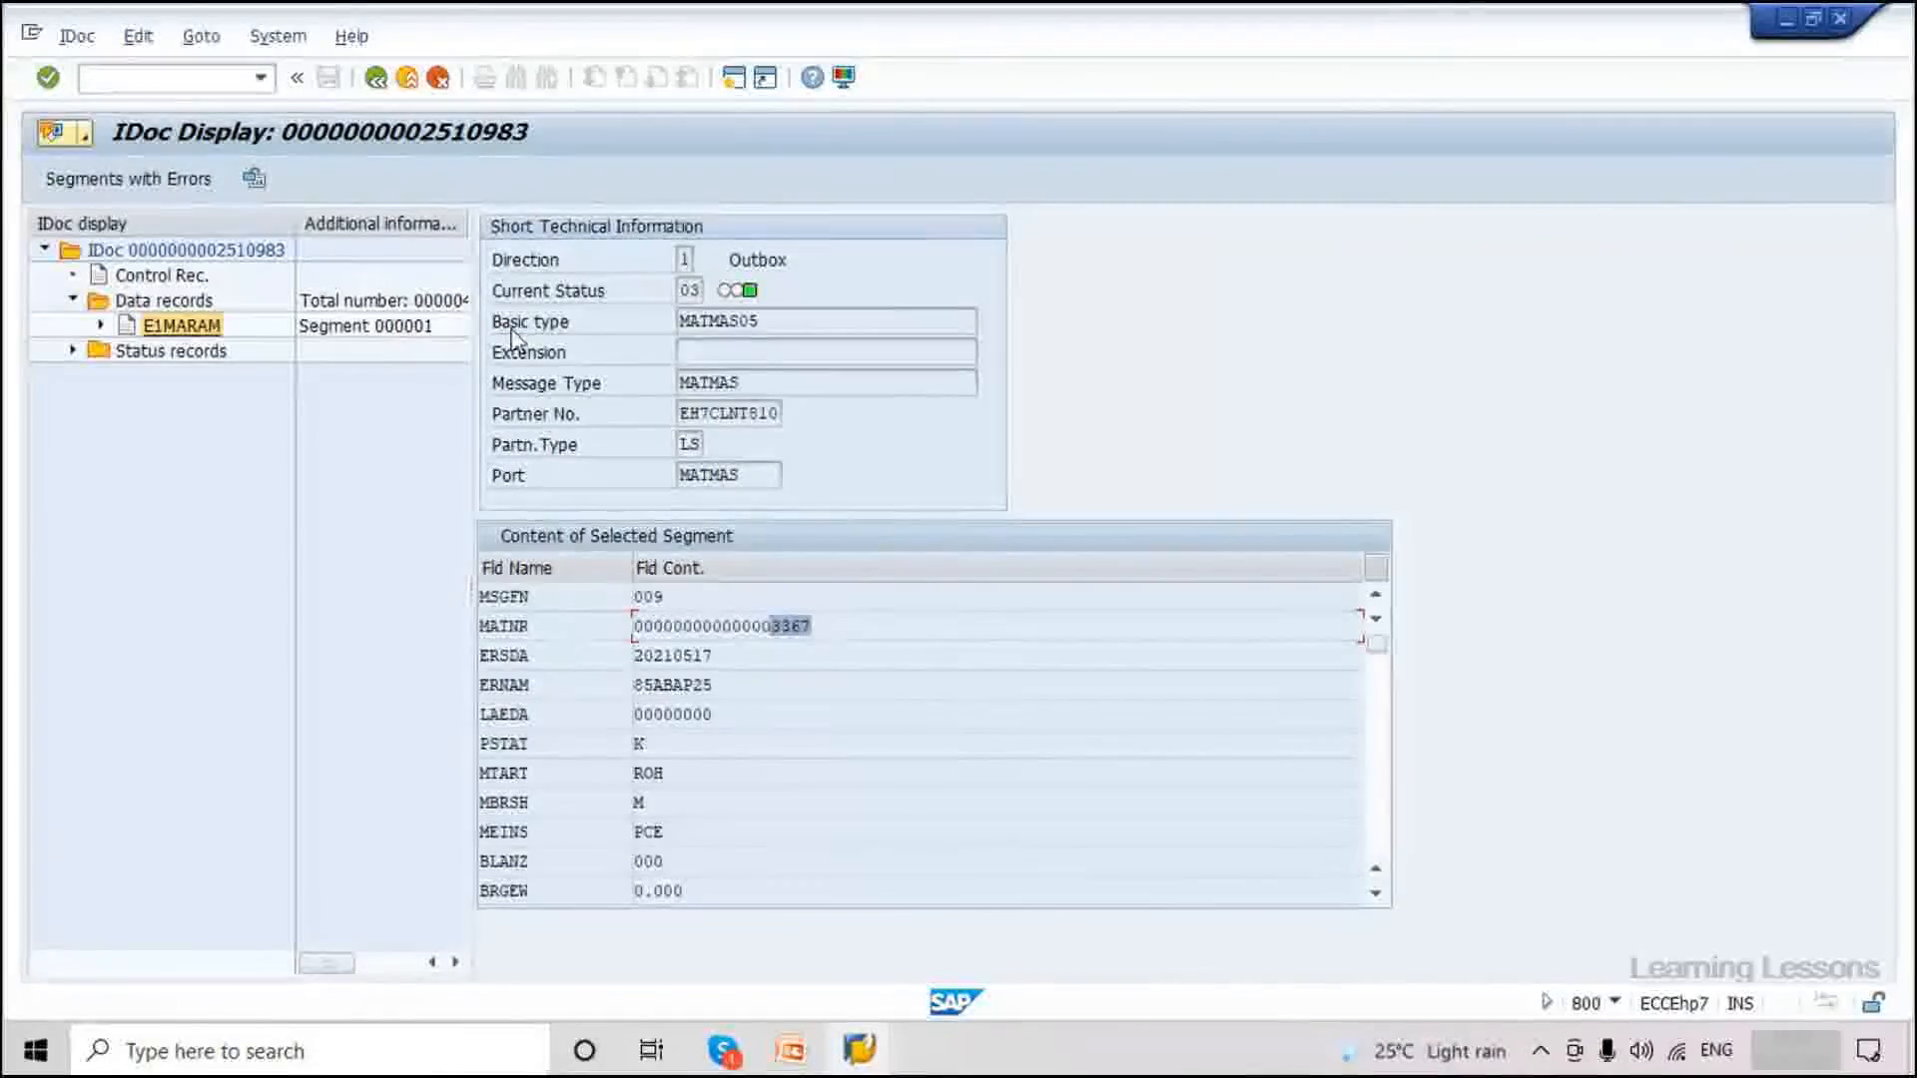
{"action": "left_click", "coordinate": [376, 77]}
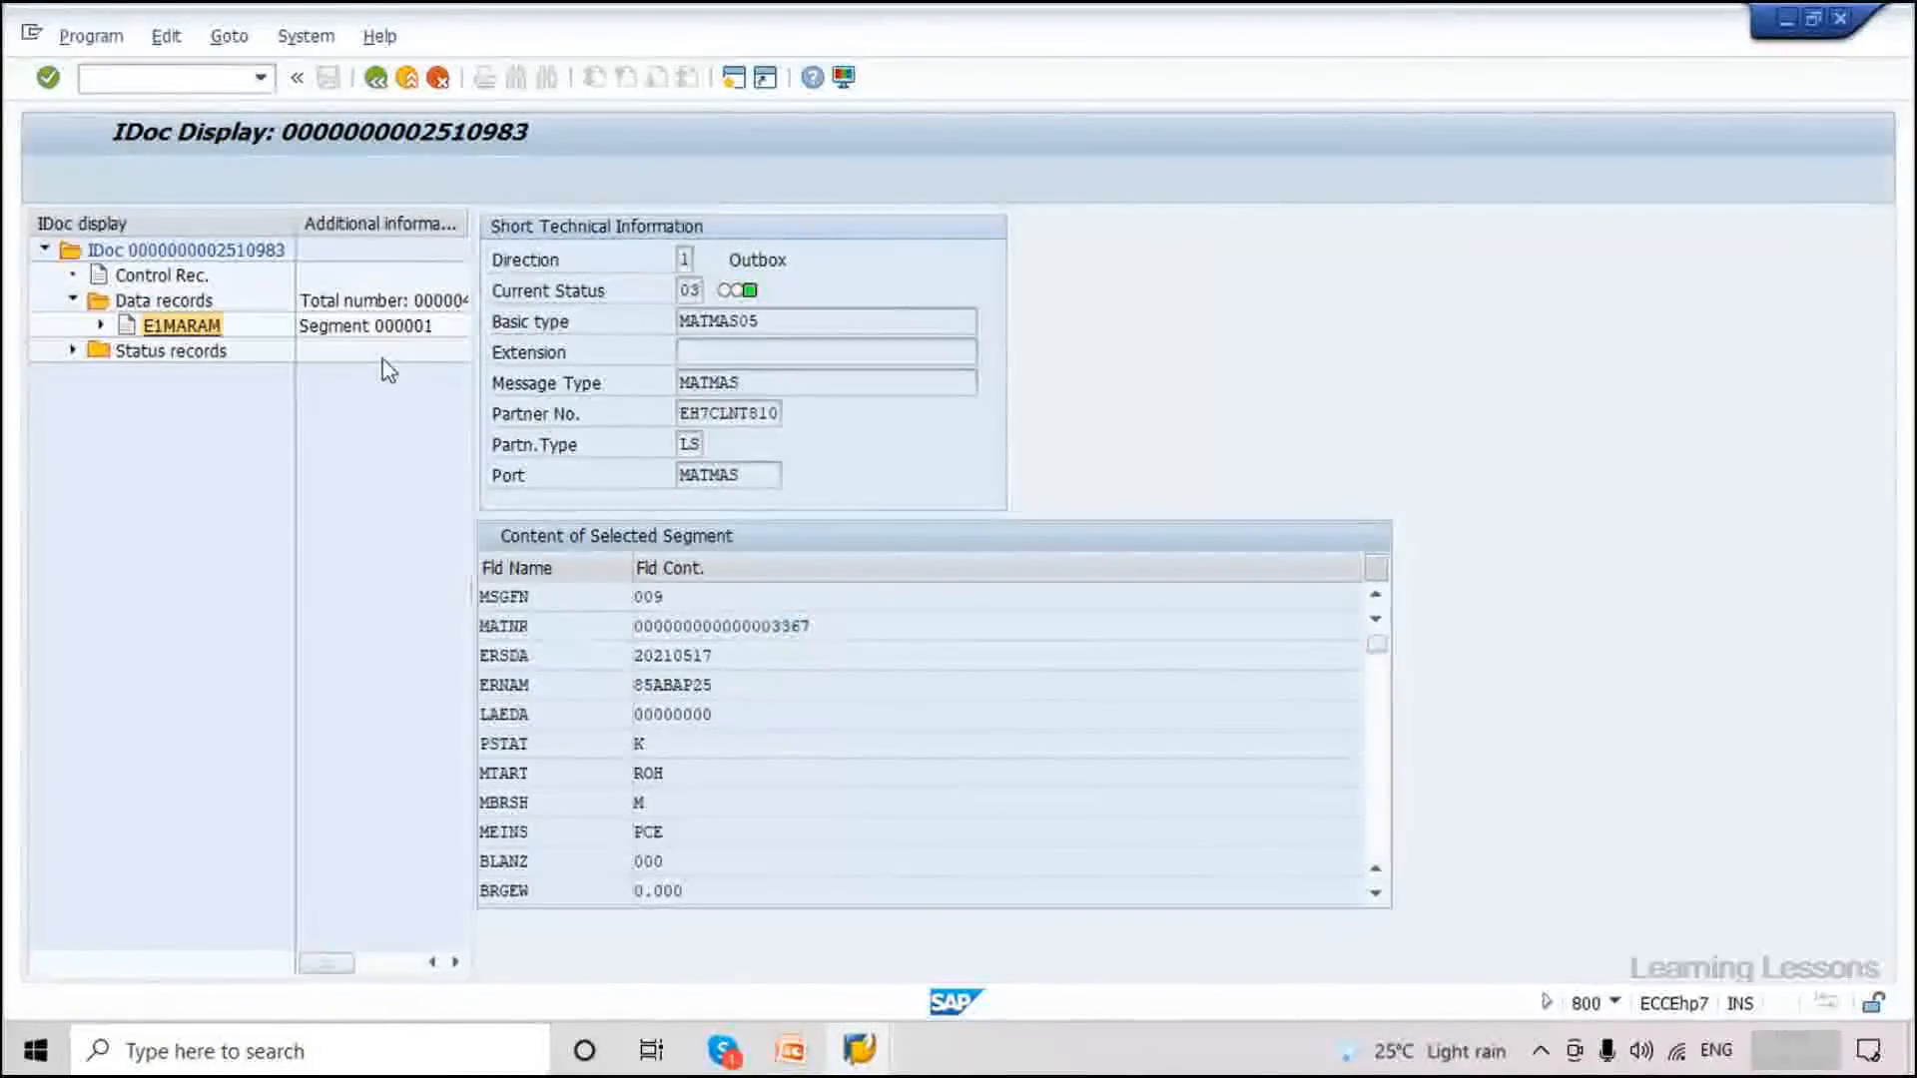
{"action": "double_click", "coordinate": [475, 578]}
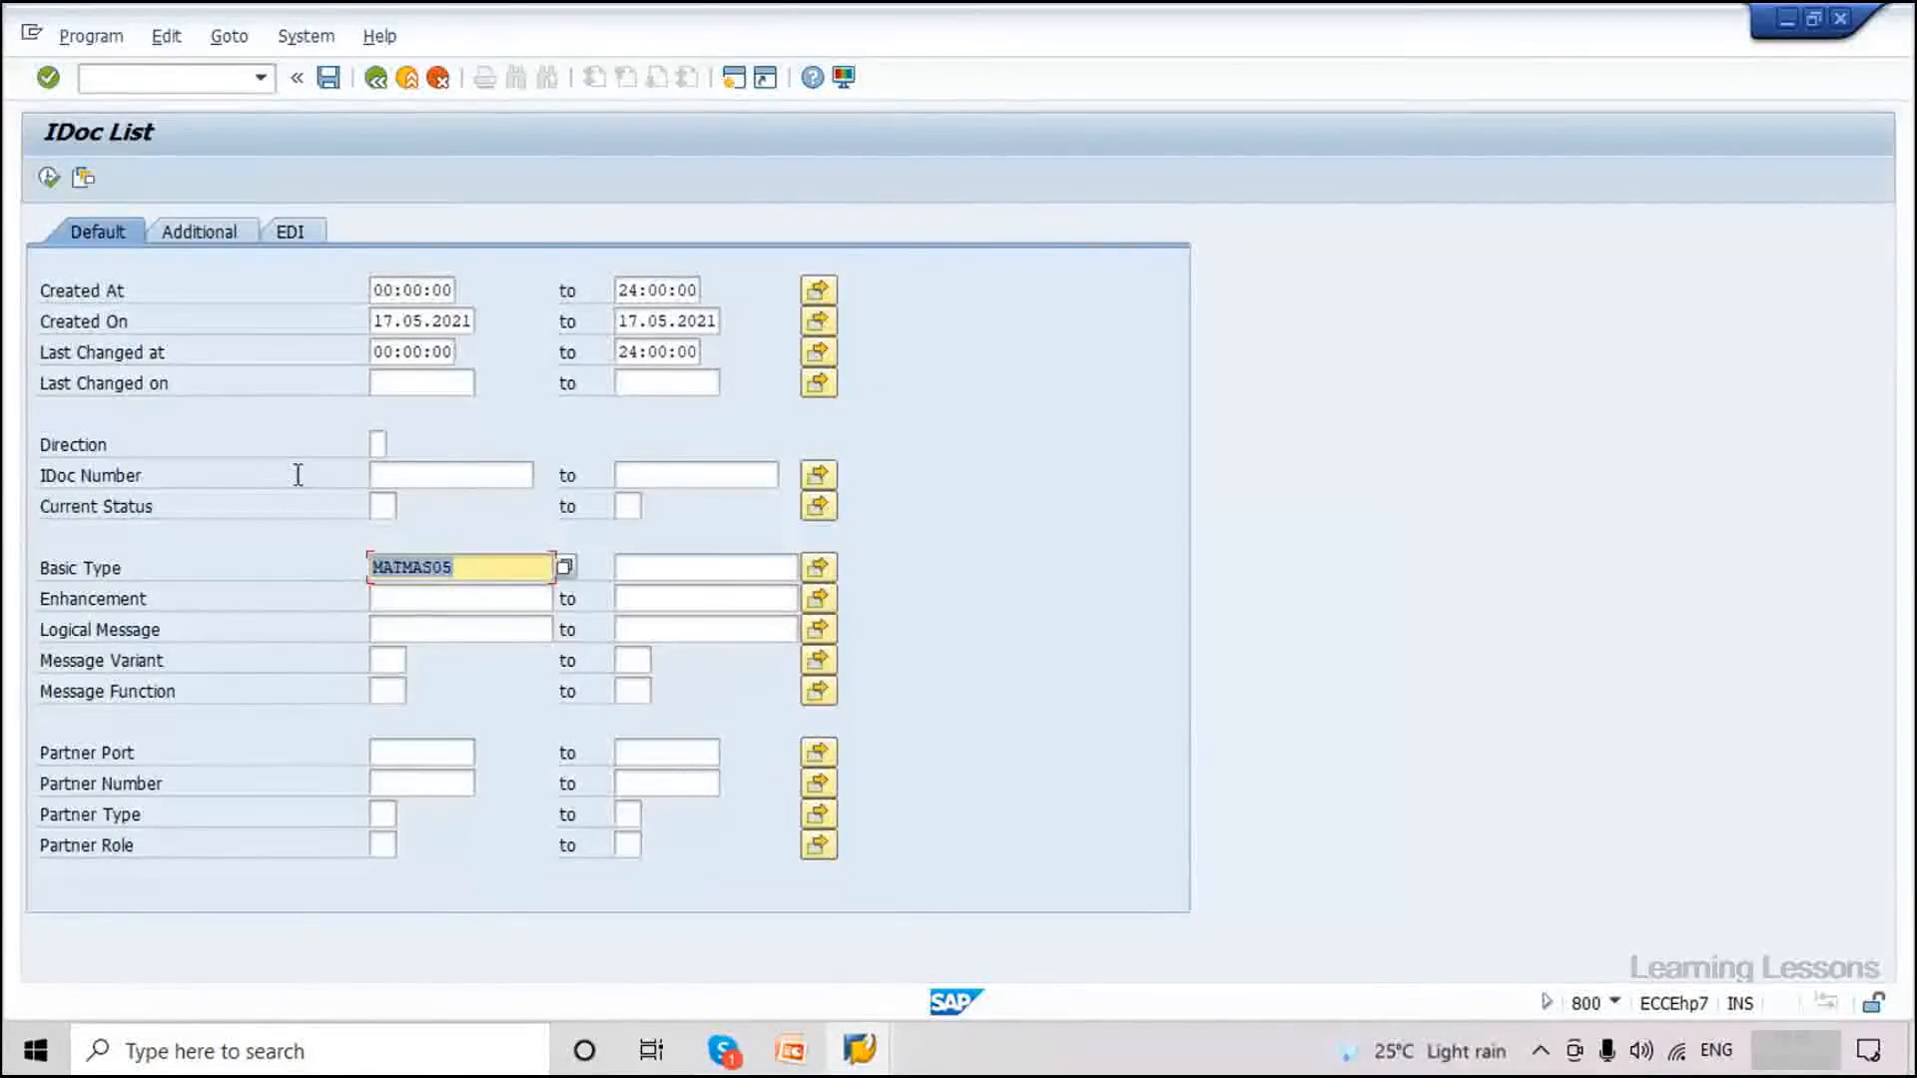
Change the Created On start date to 16.05.2021 and rerun the MATMAS05 IDoc selection.
{"action": "key", "text": "F8"}
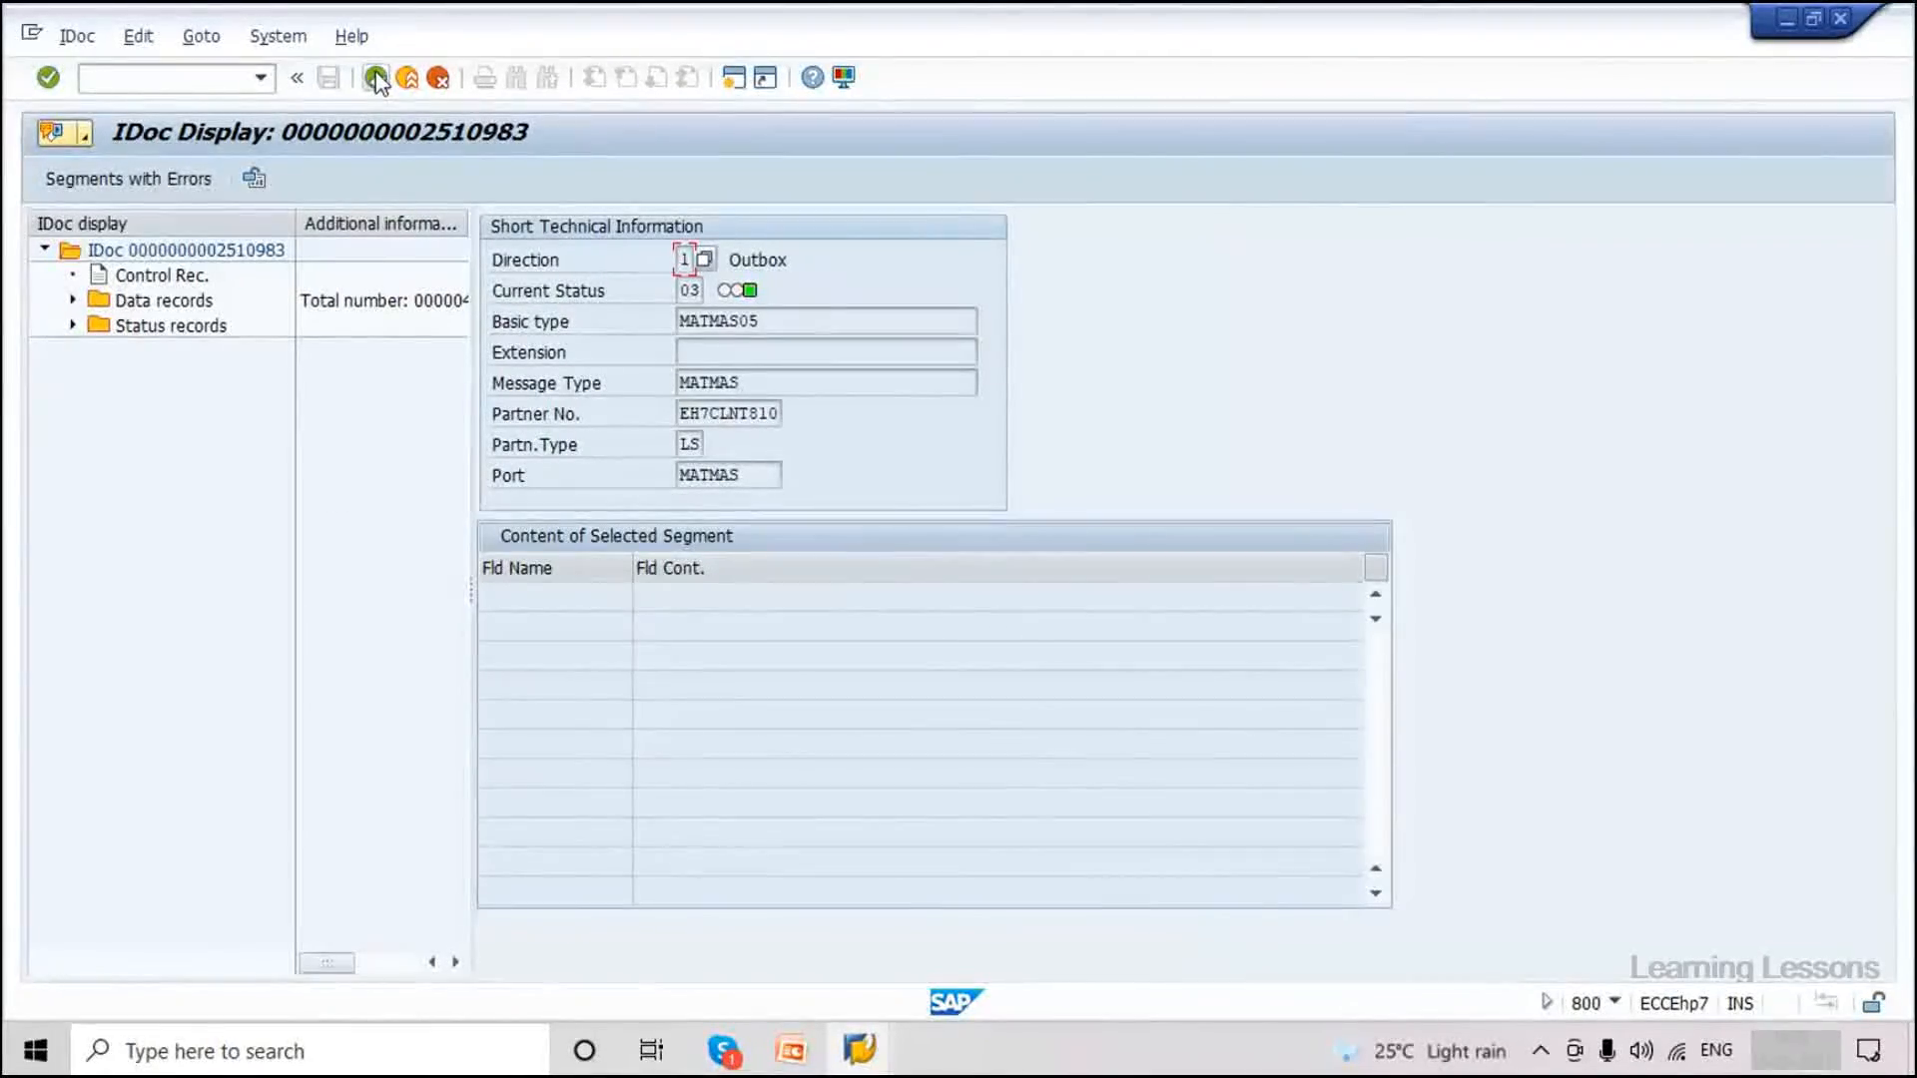
{"action": "key", "text": "F3"}
{"action": "key", "text": "F3"}
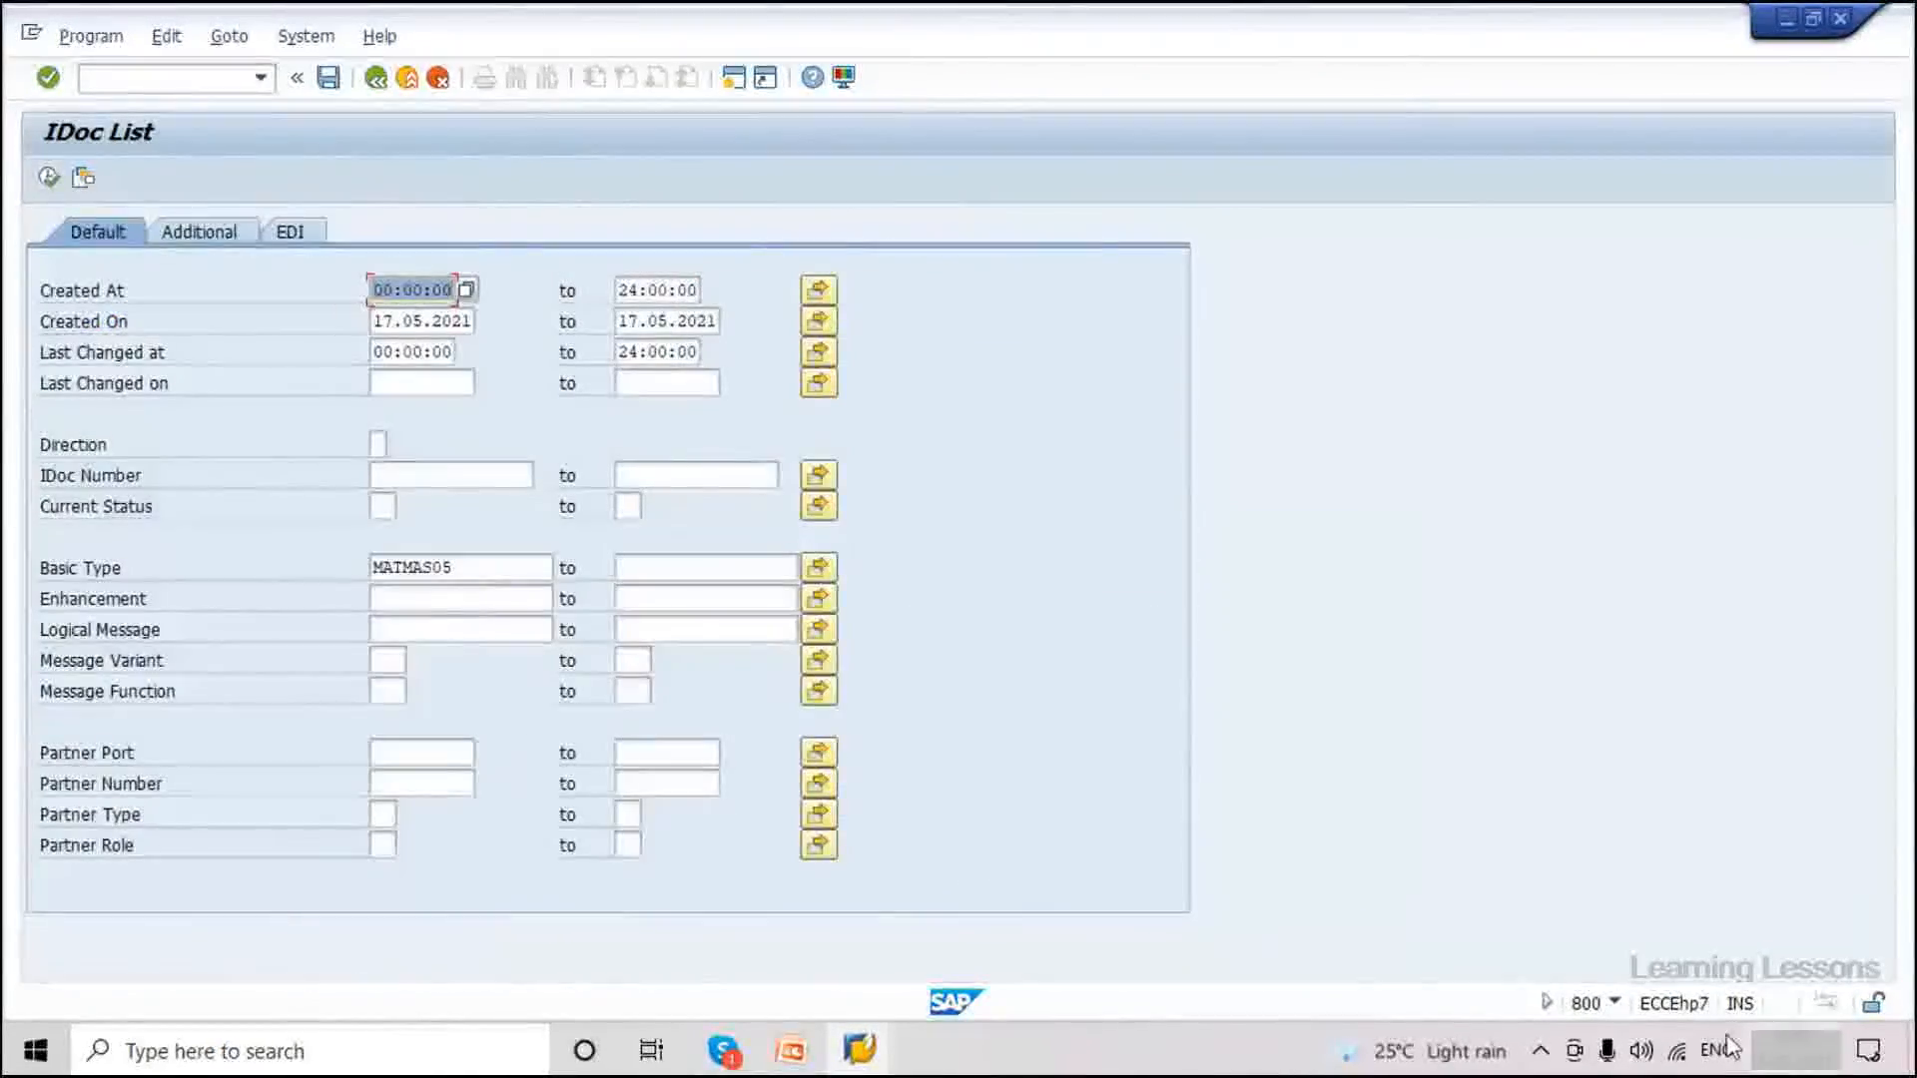
{"action": "left_click", "coordinate": [395, 319]}
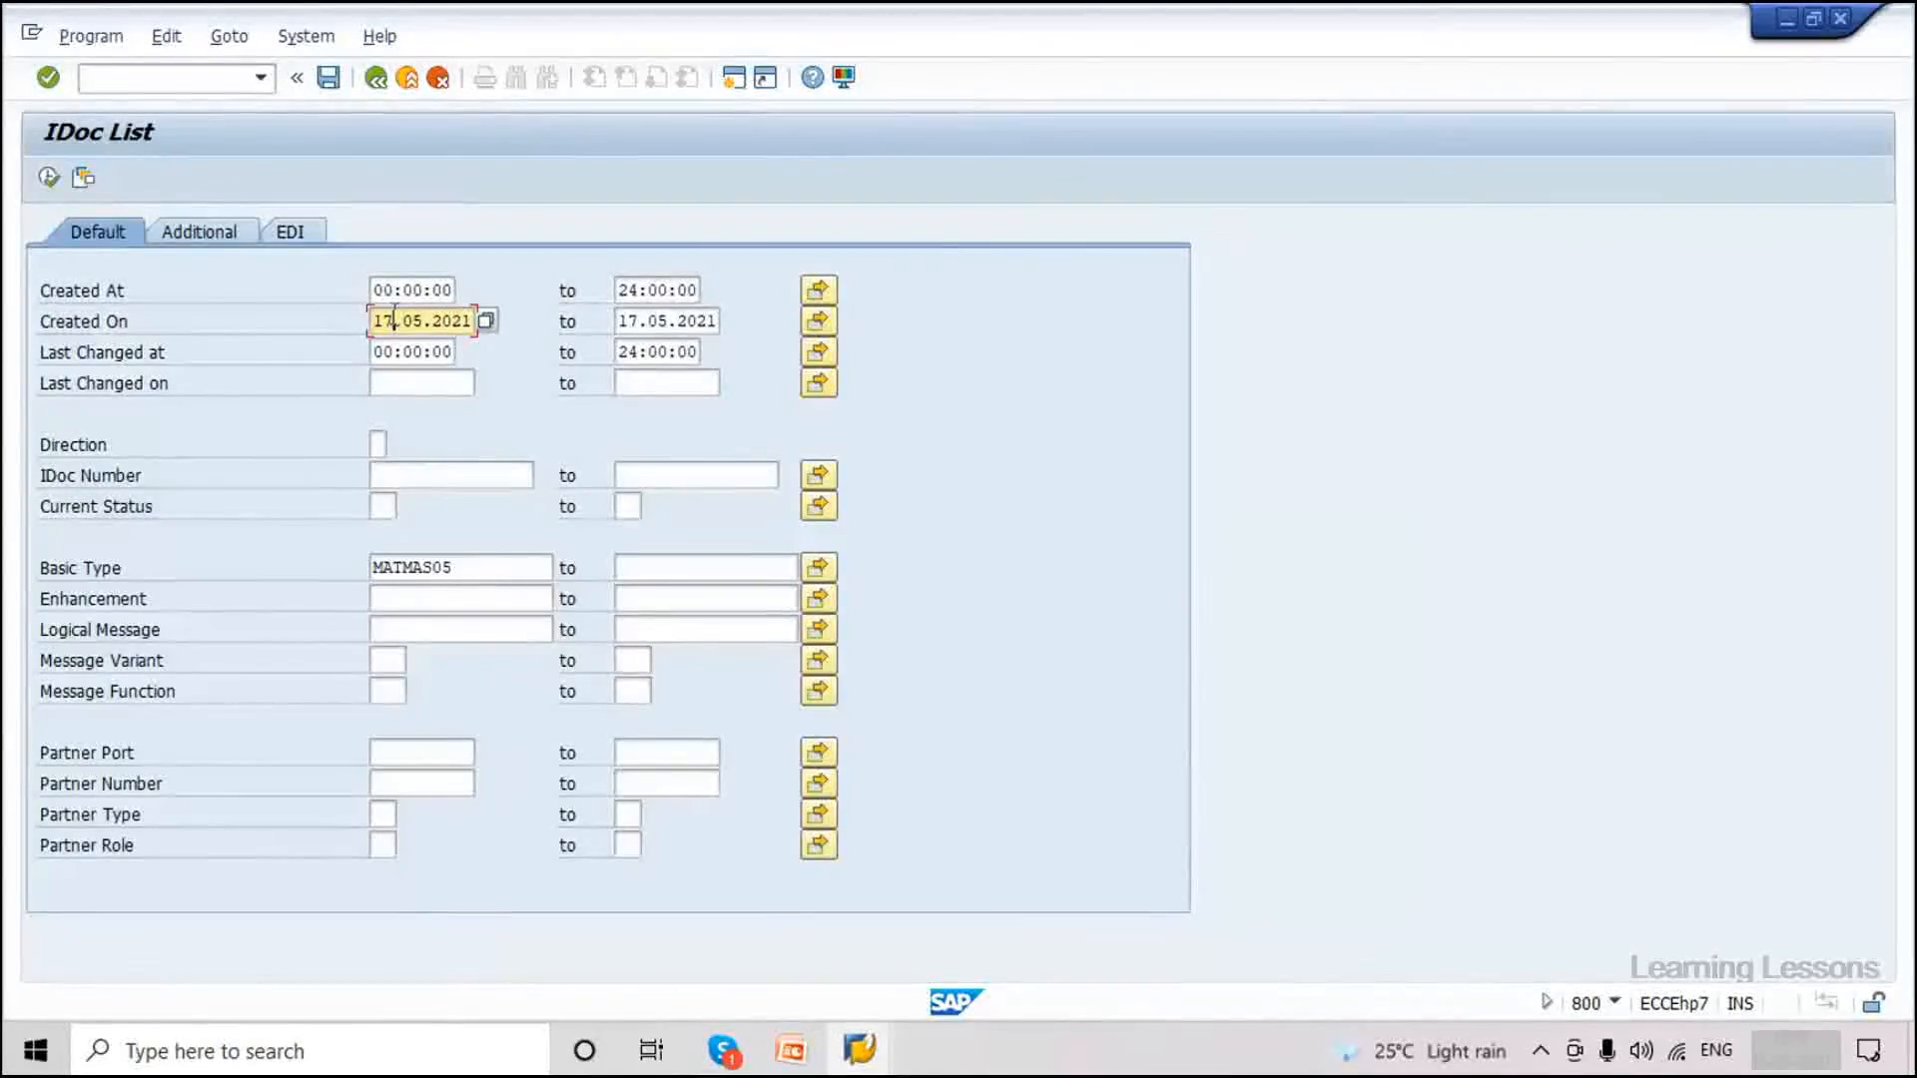
{"action": "double_click", "coordinate": [394, 320]}
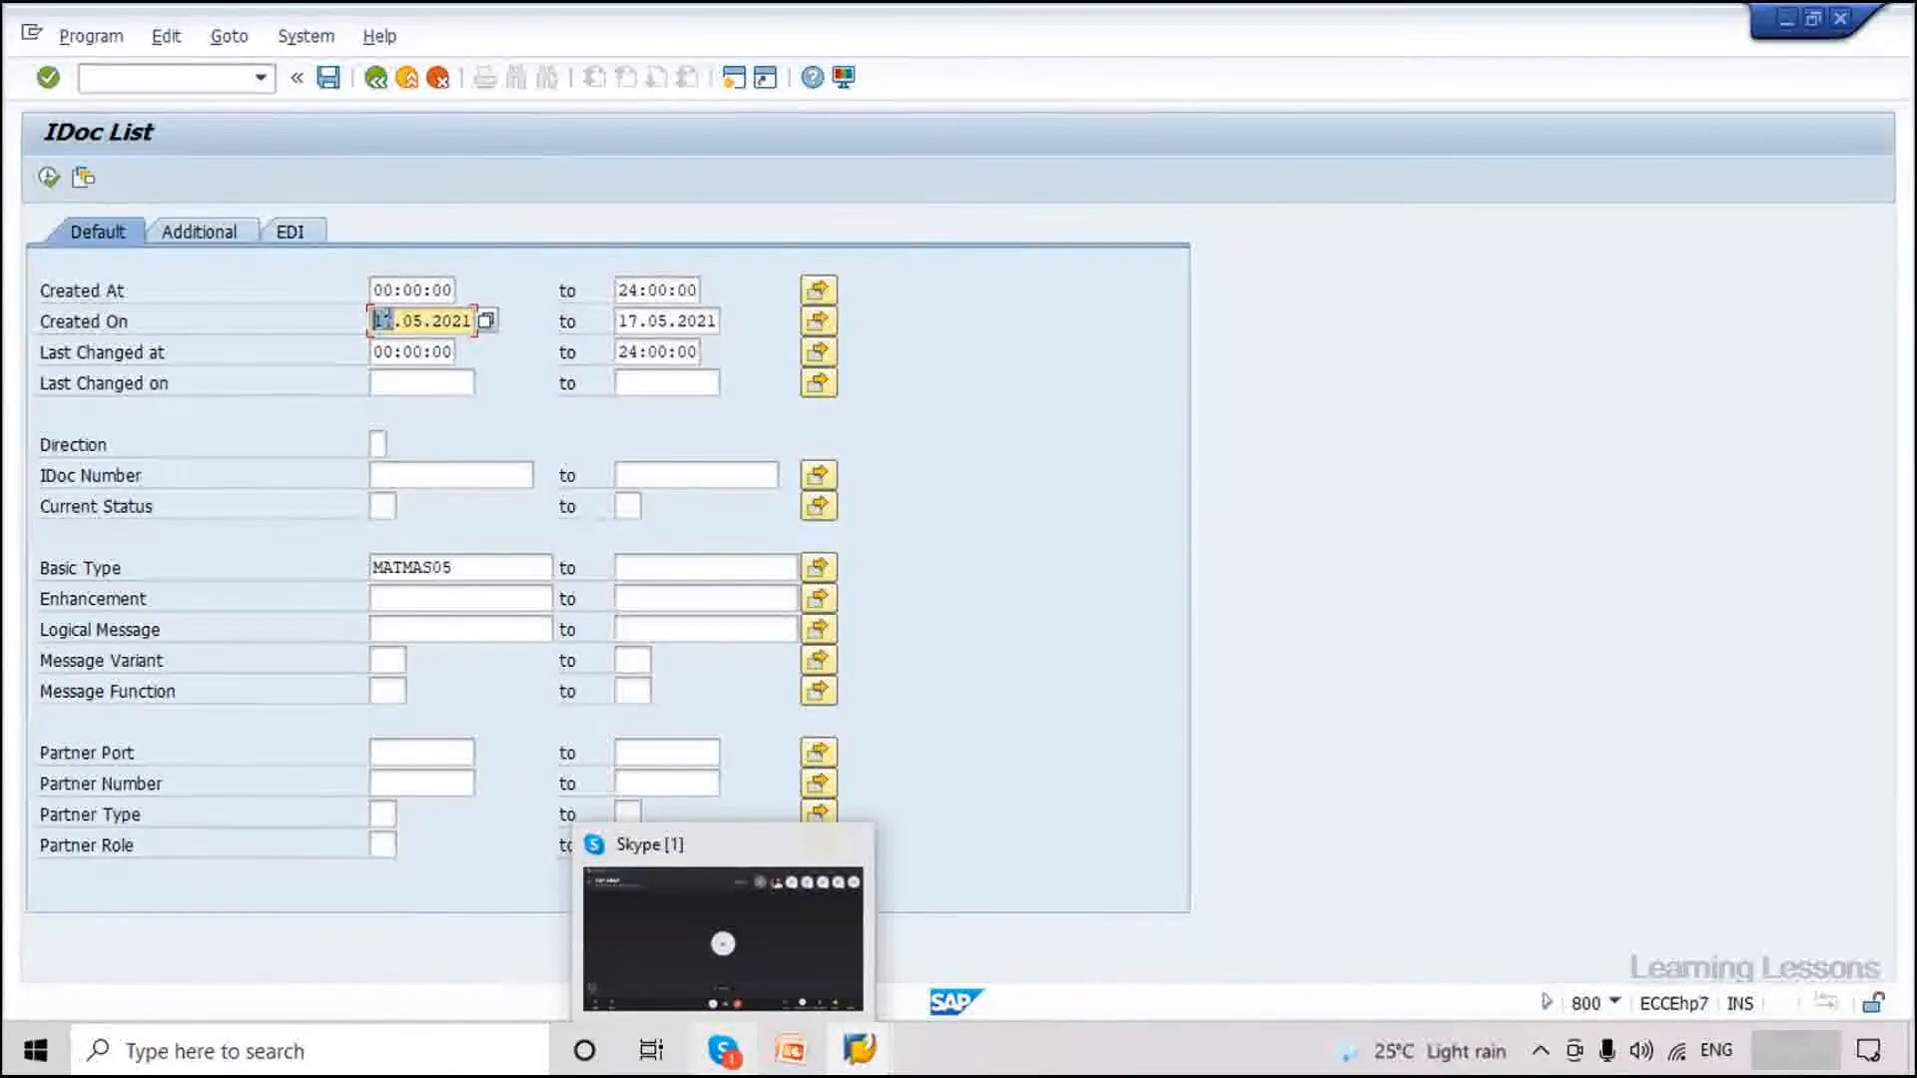
{"action": "type", "text": "1"}
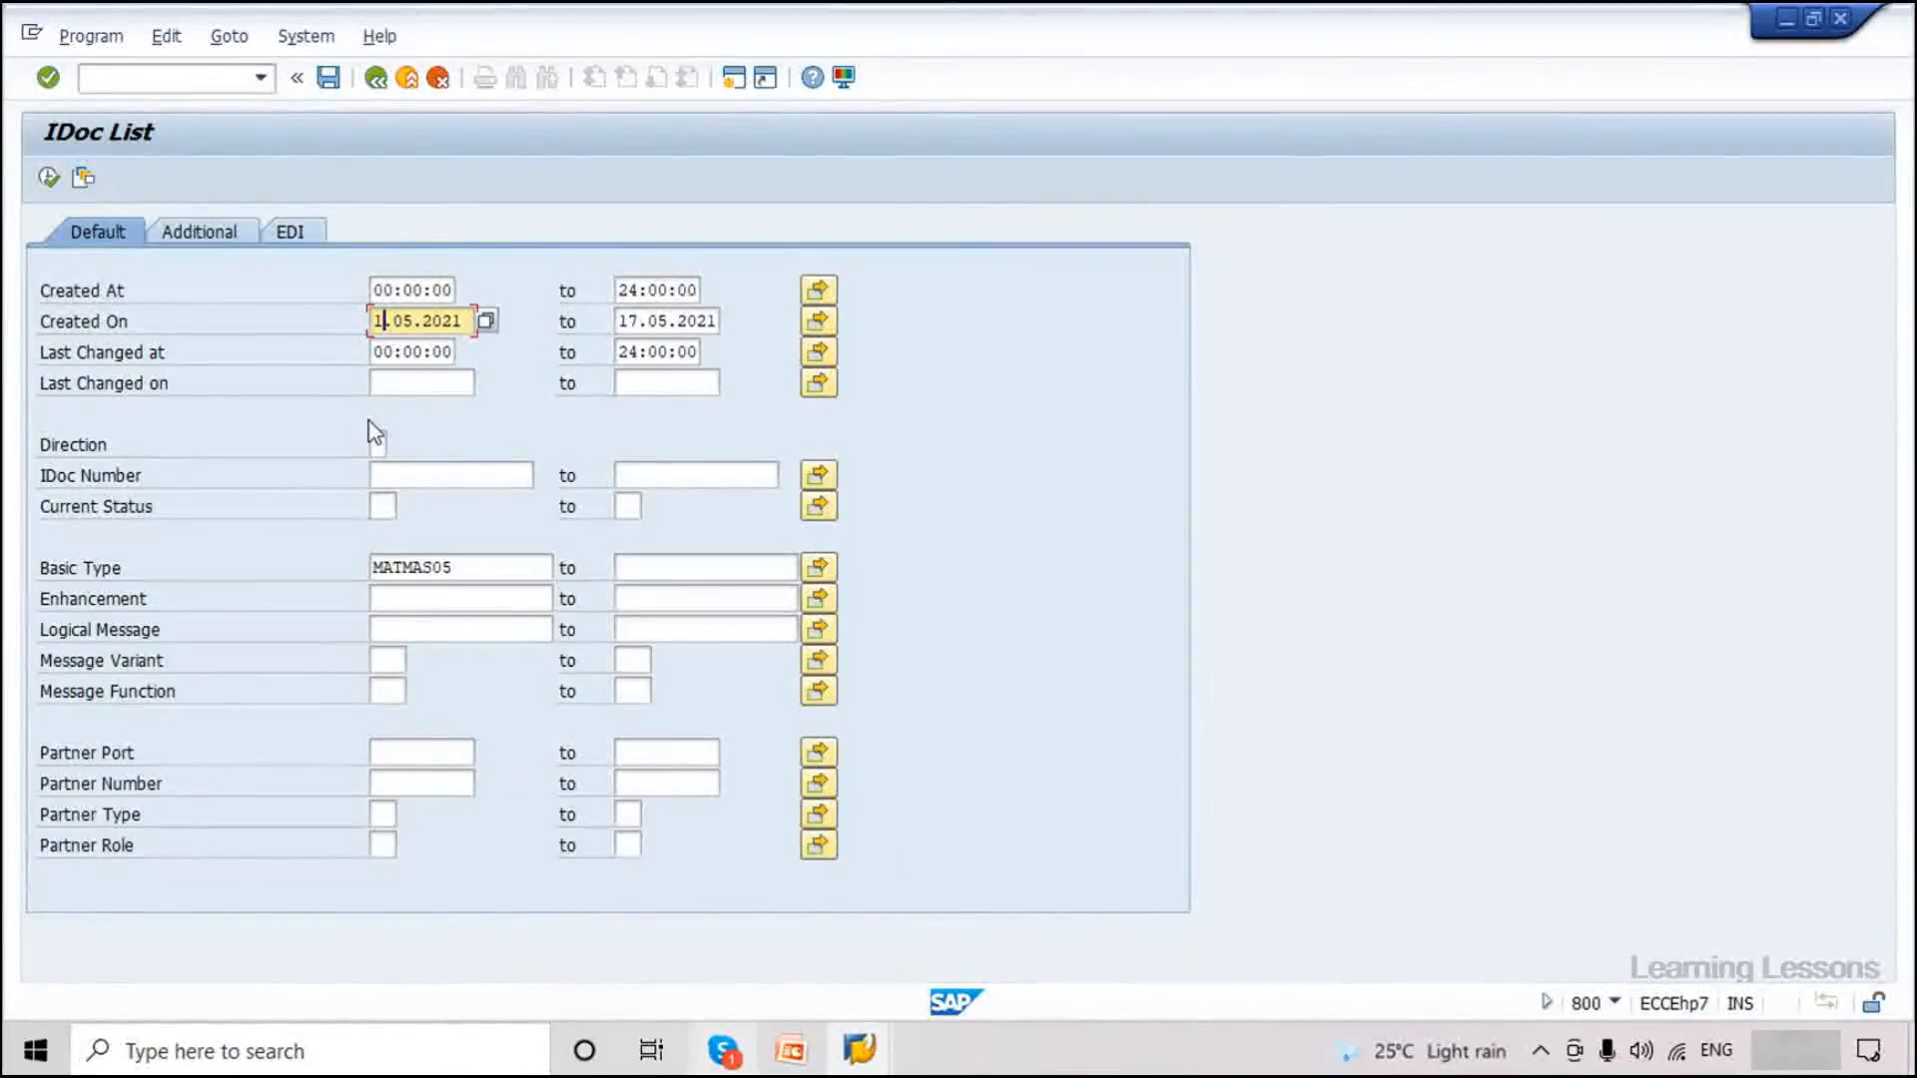
{"action": "type", "text": "6"}
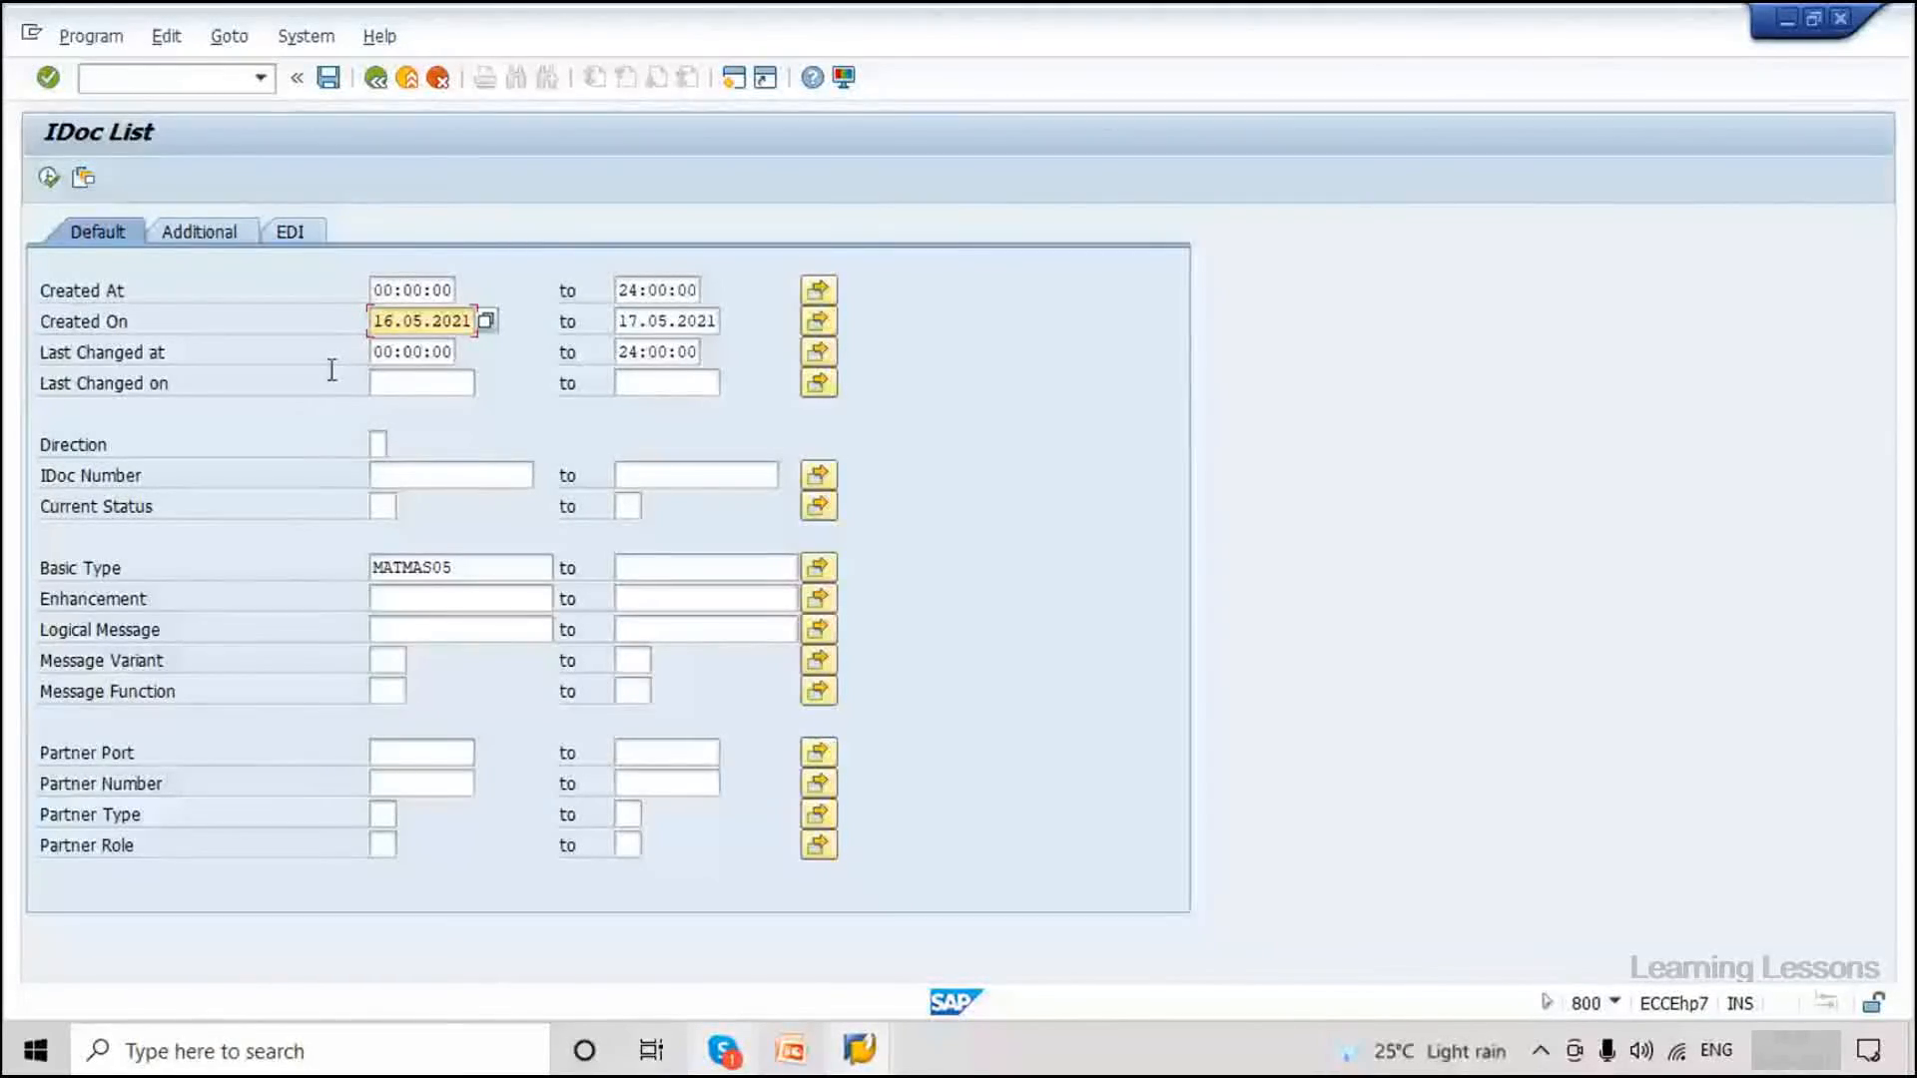
{"action": "key", "text": "F8"}
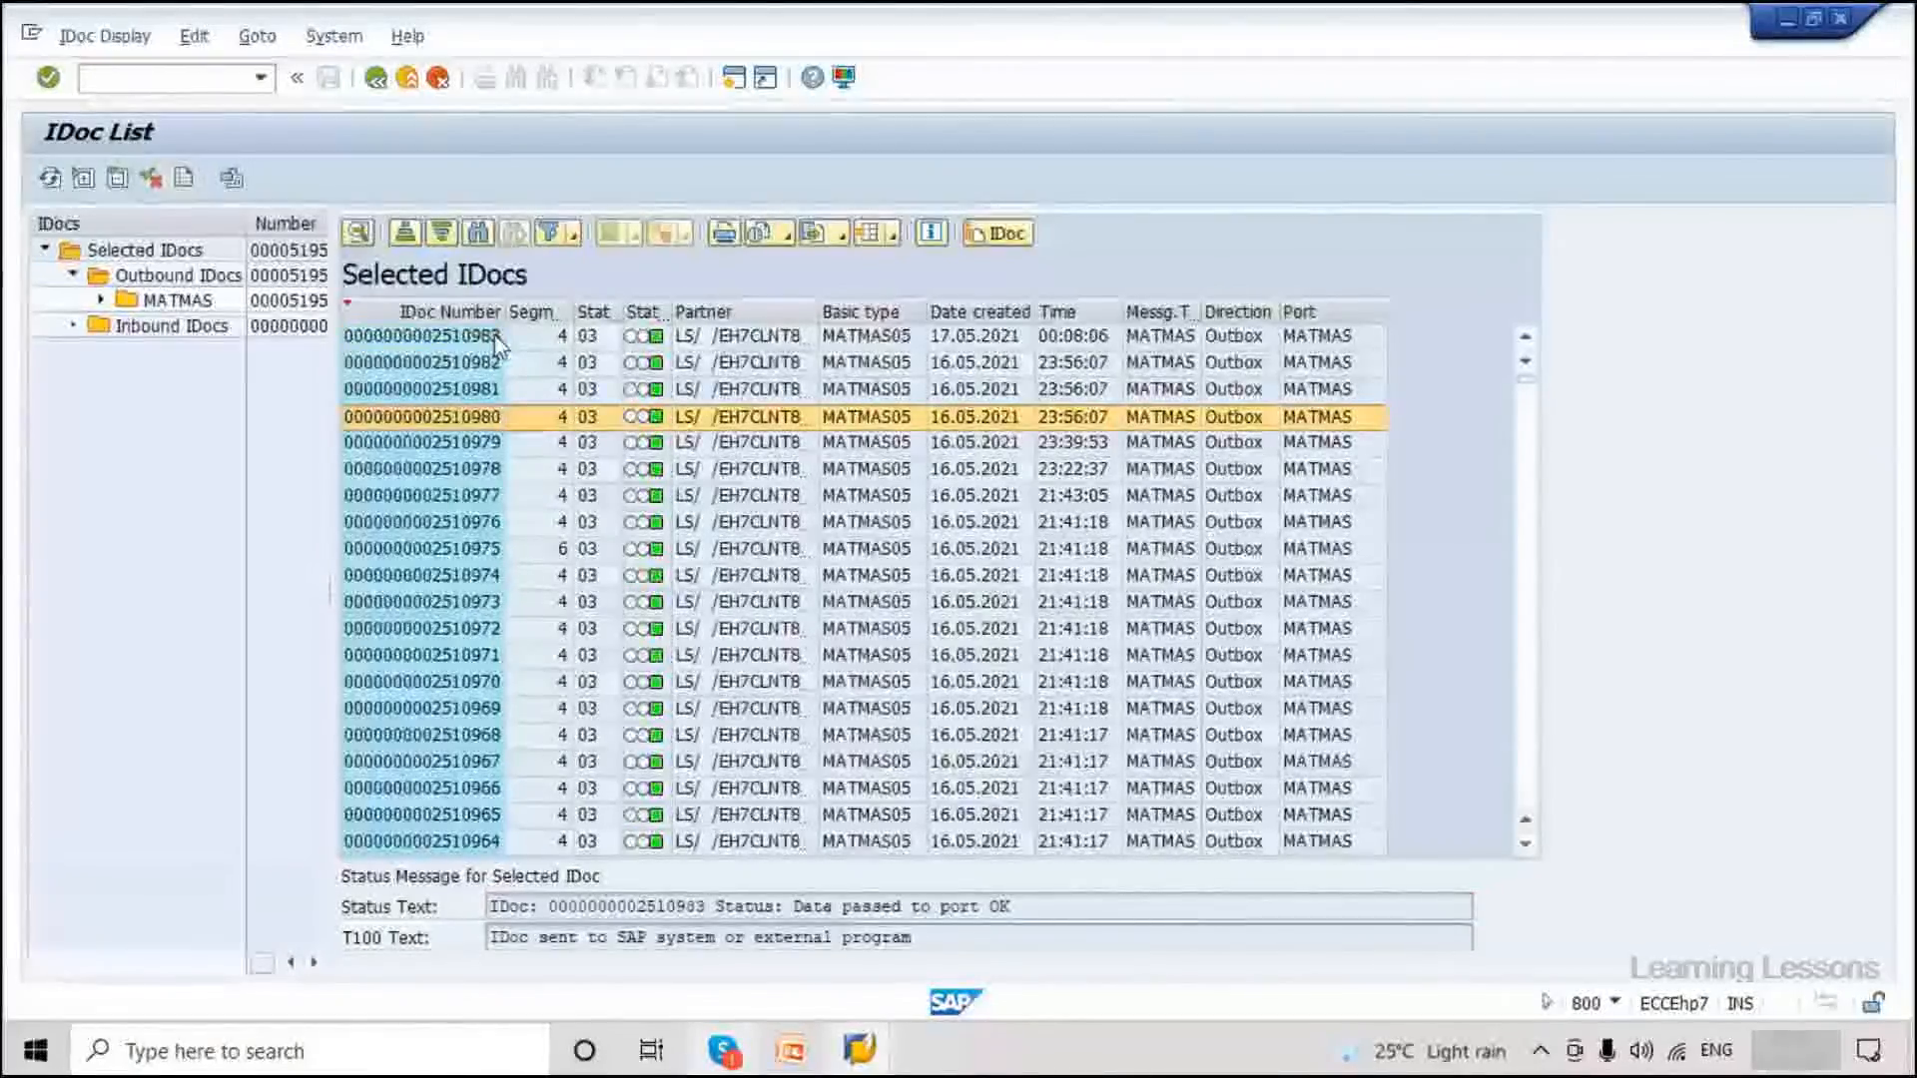
{"action": "double_click", "coordinate": [464, 338]}
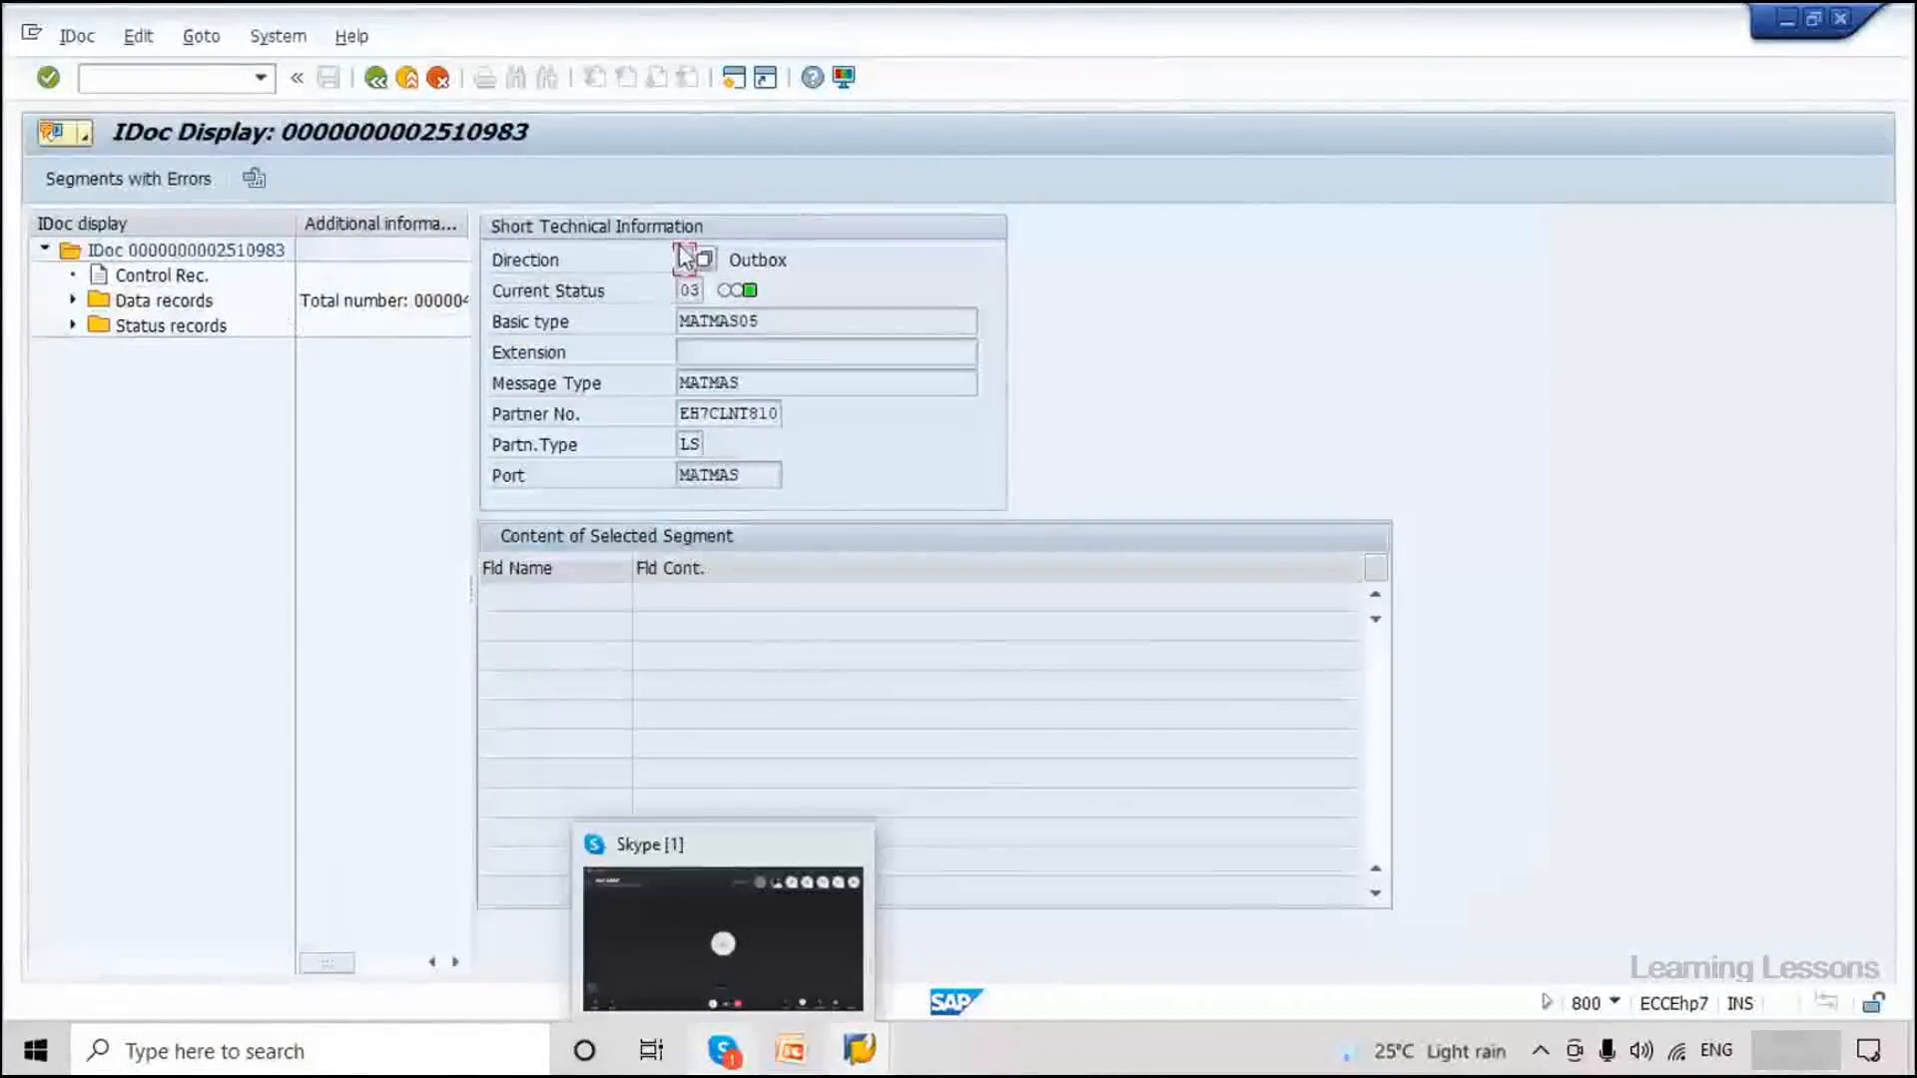
{"action": "left_click", "coordinate": [178, 325]}
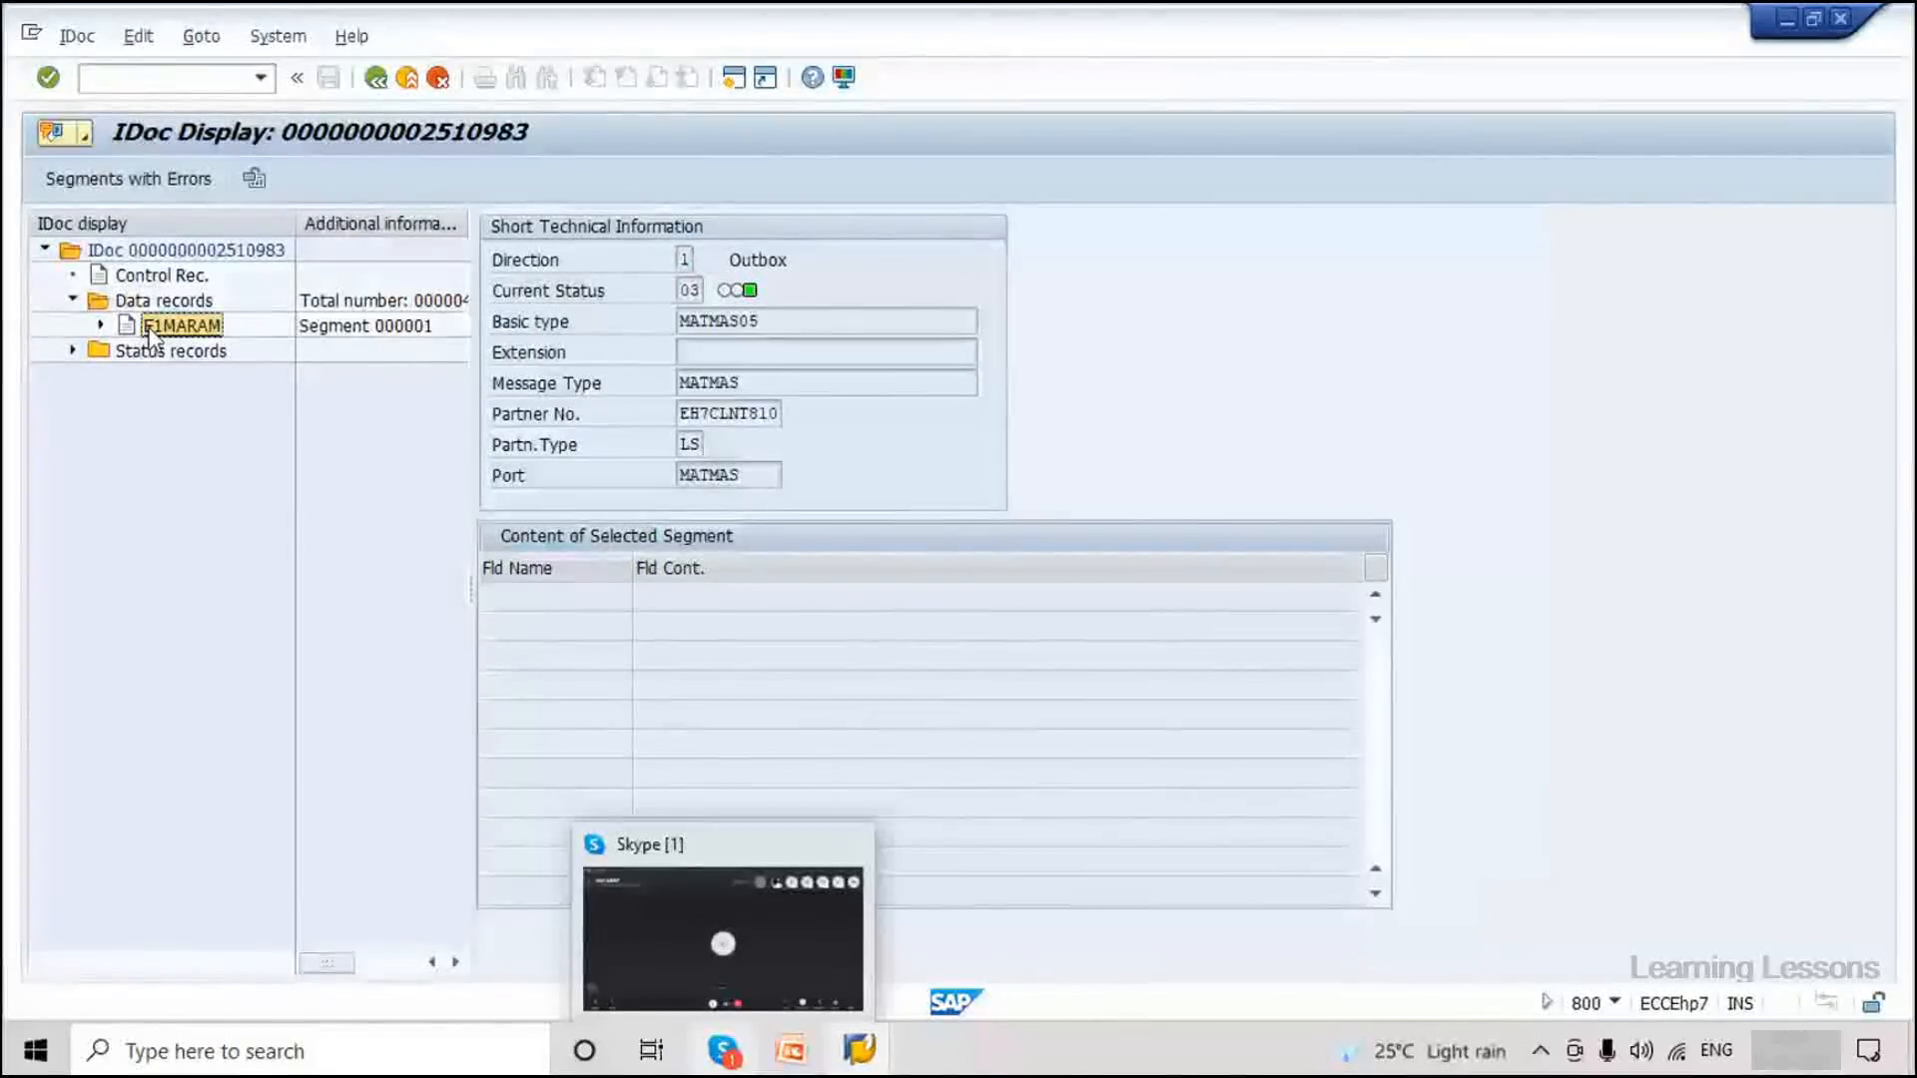
{"action": "left_click_drag", "start_coordinate": [813, 626], "coordinate": [758, 650]}
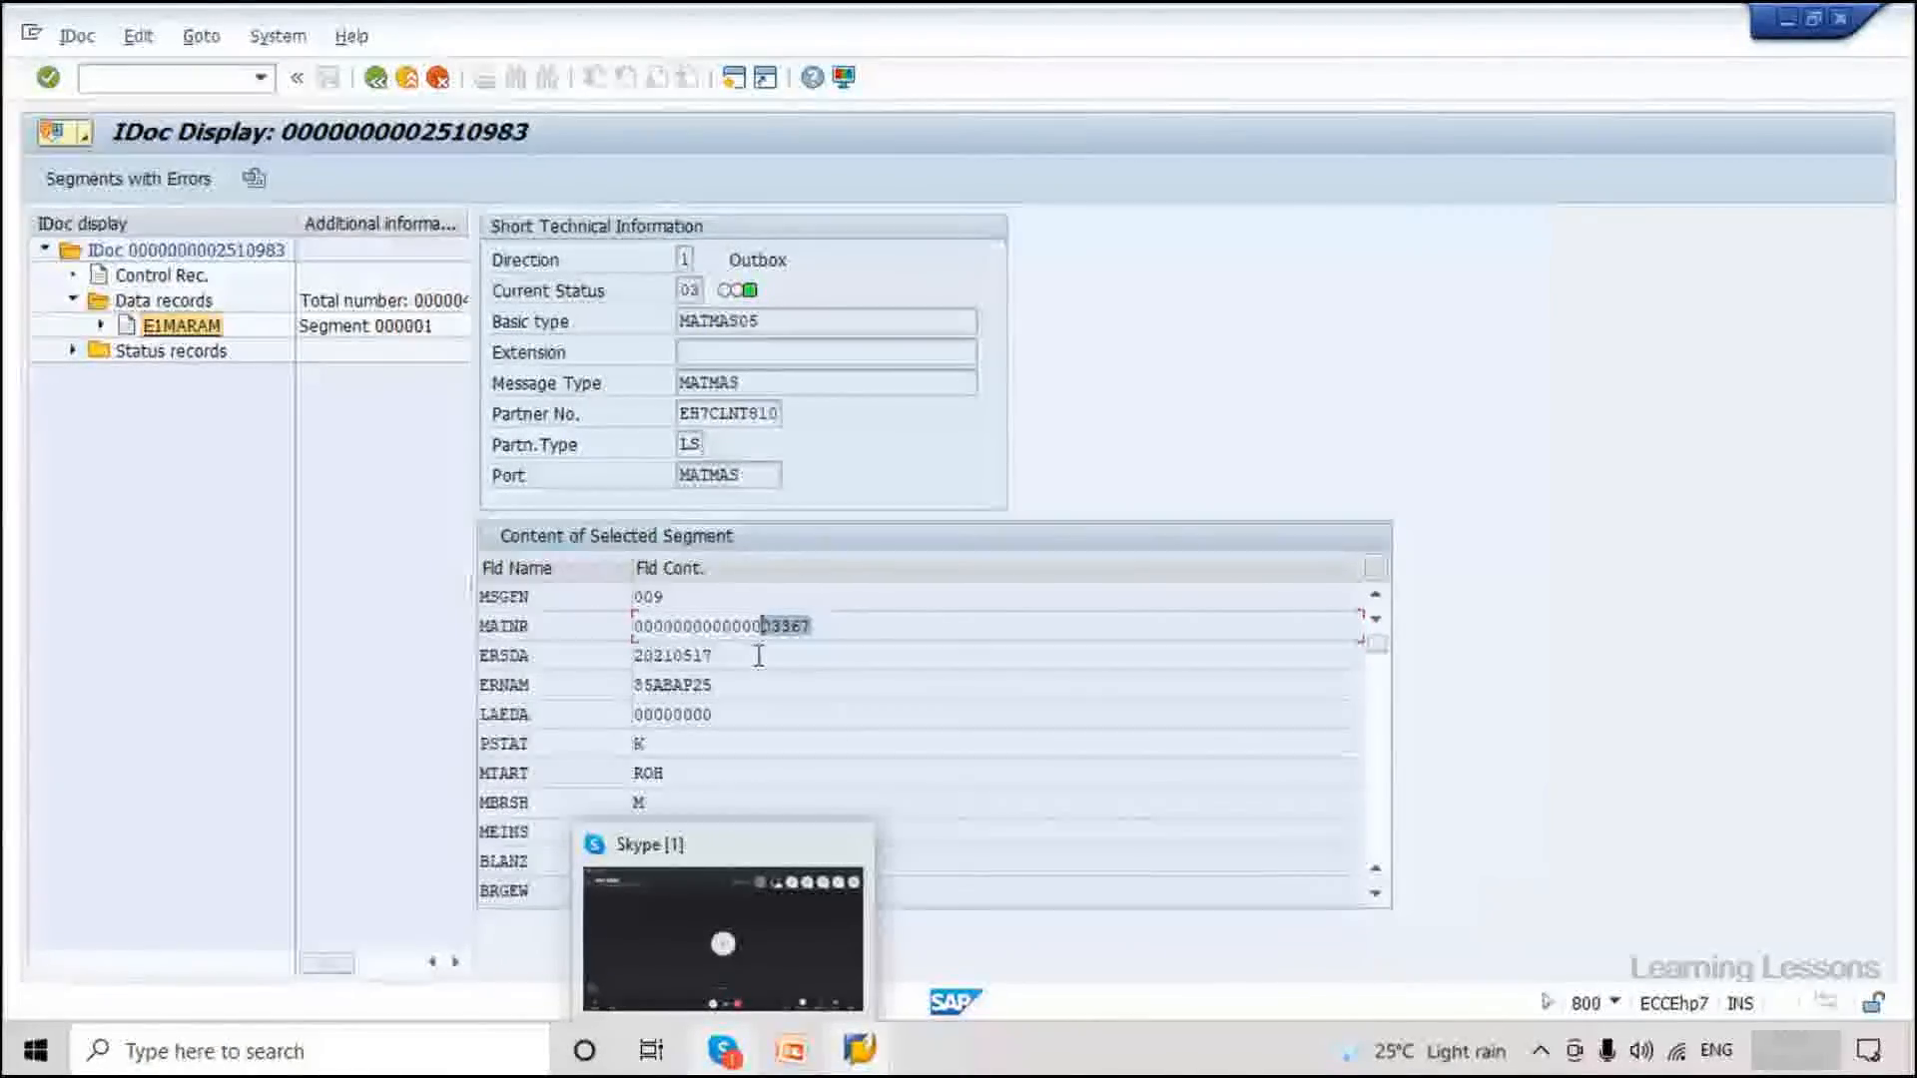
{"action": "double_click", "coordinate": [672, 776]}
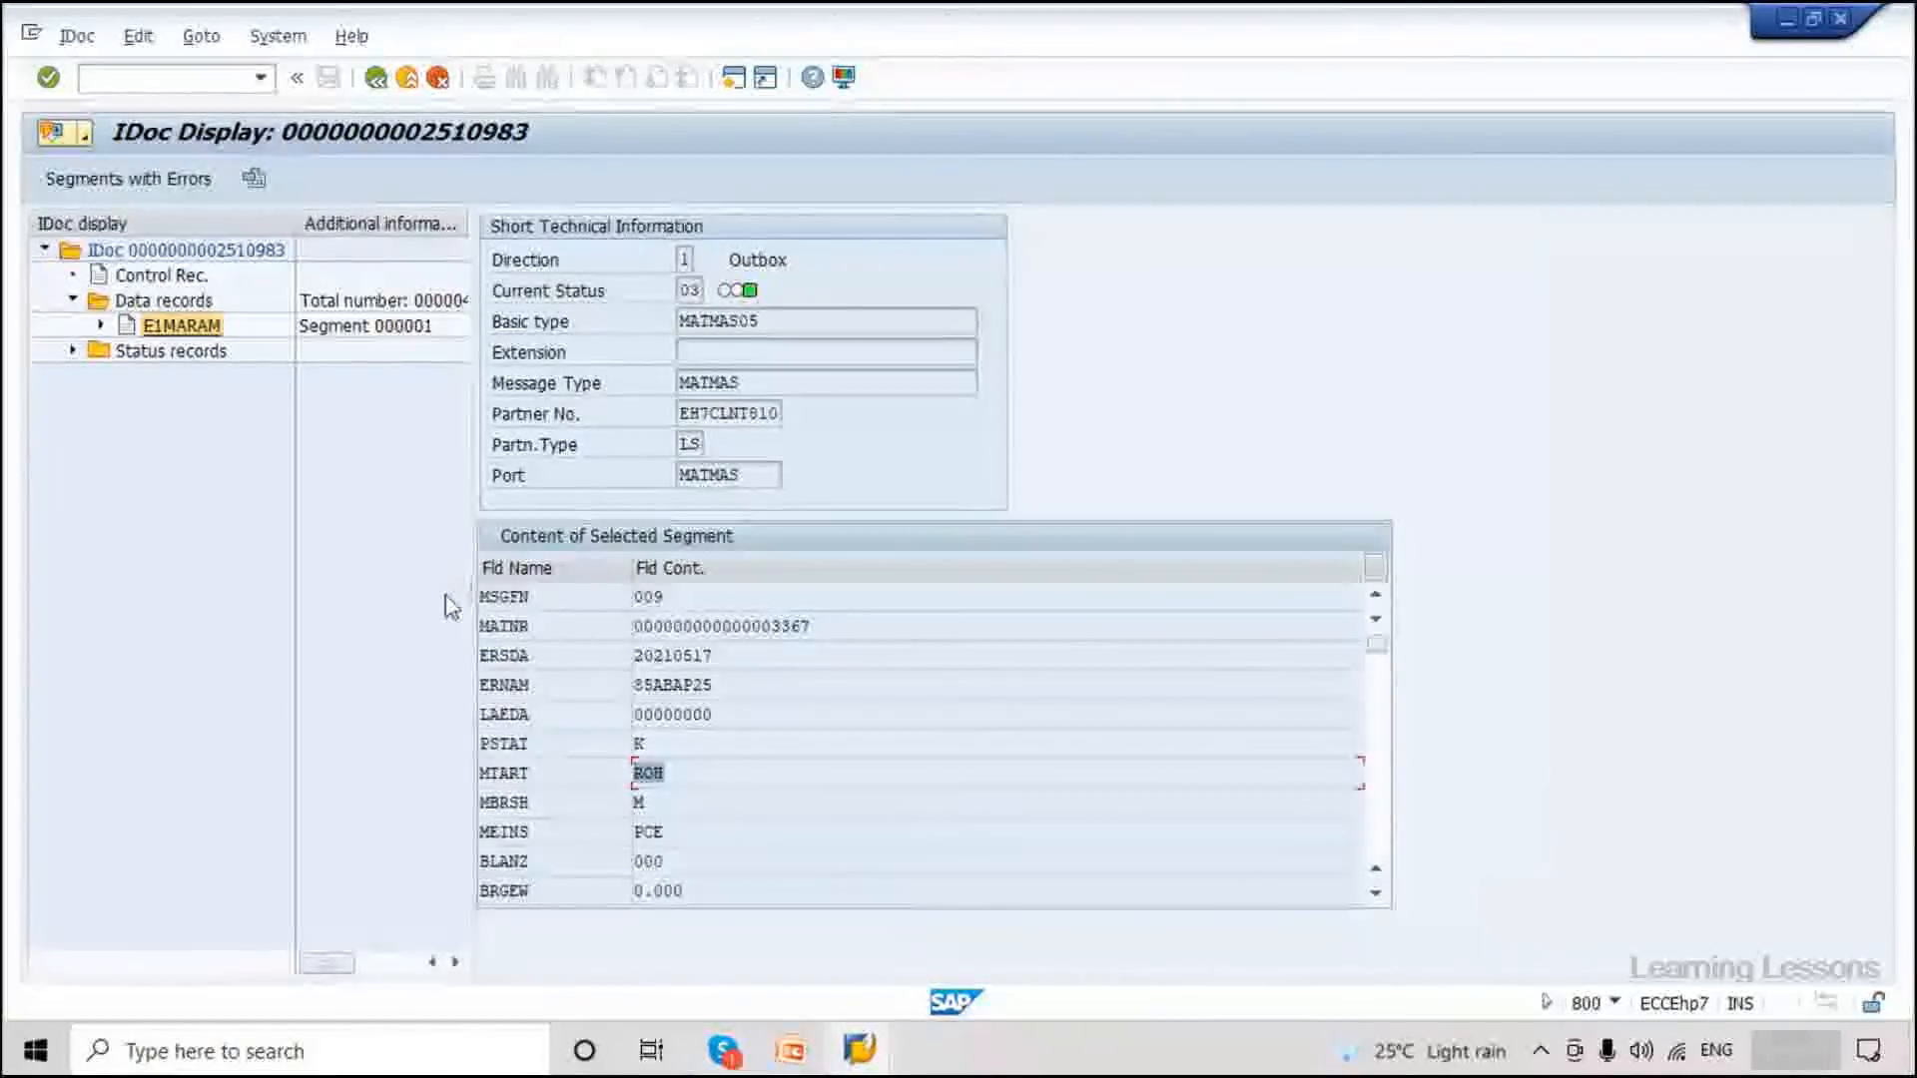
{"action": "left_click_drag", "start_coordinate": [468, 595], "coordinate": [512, 595]}
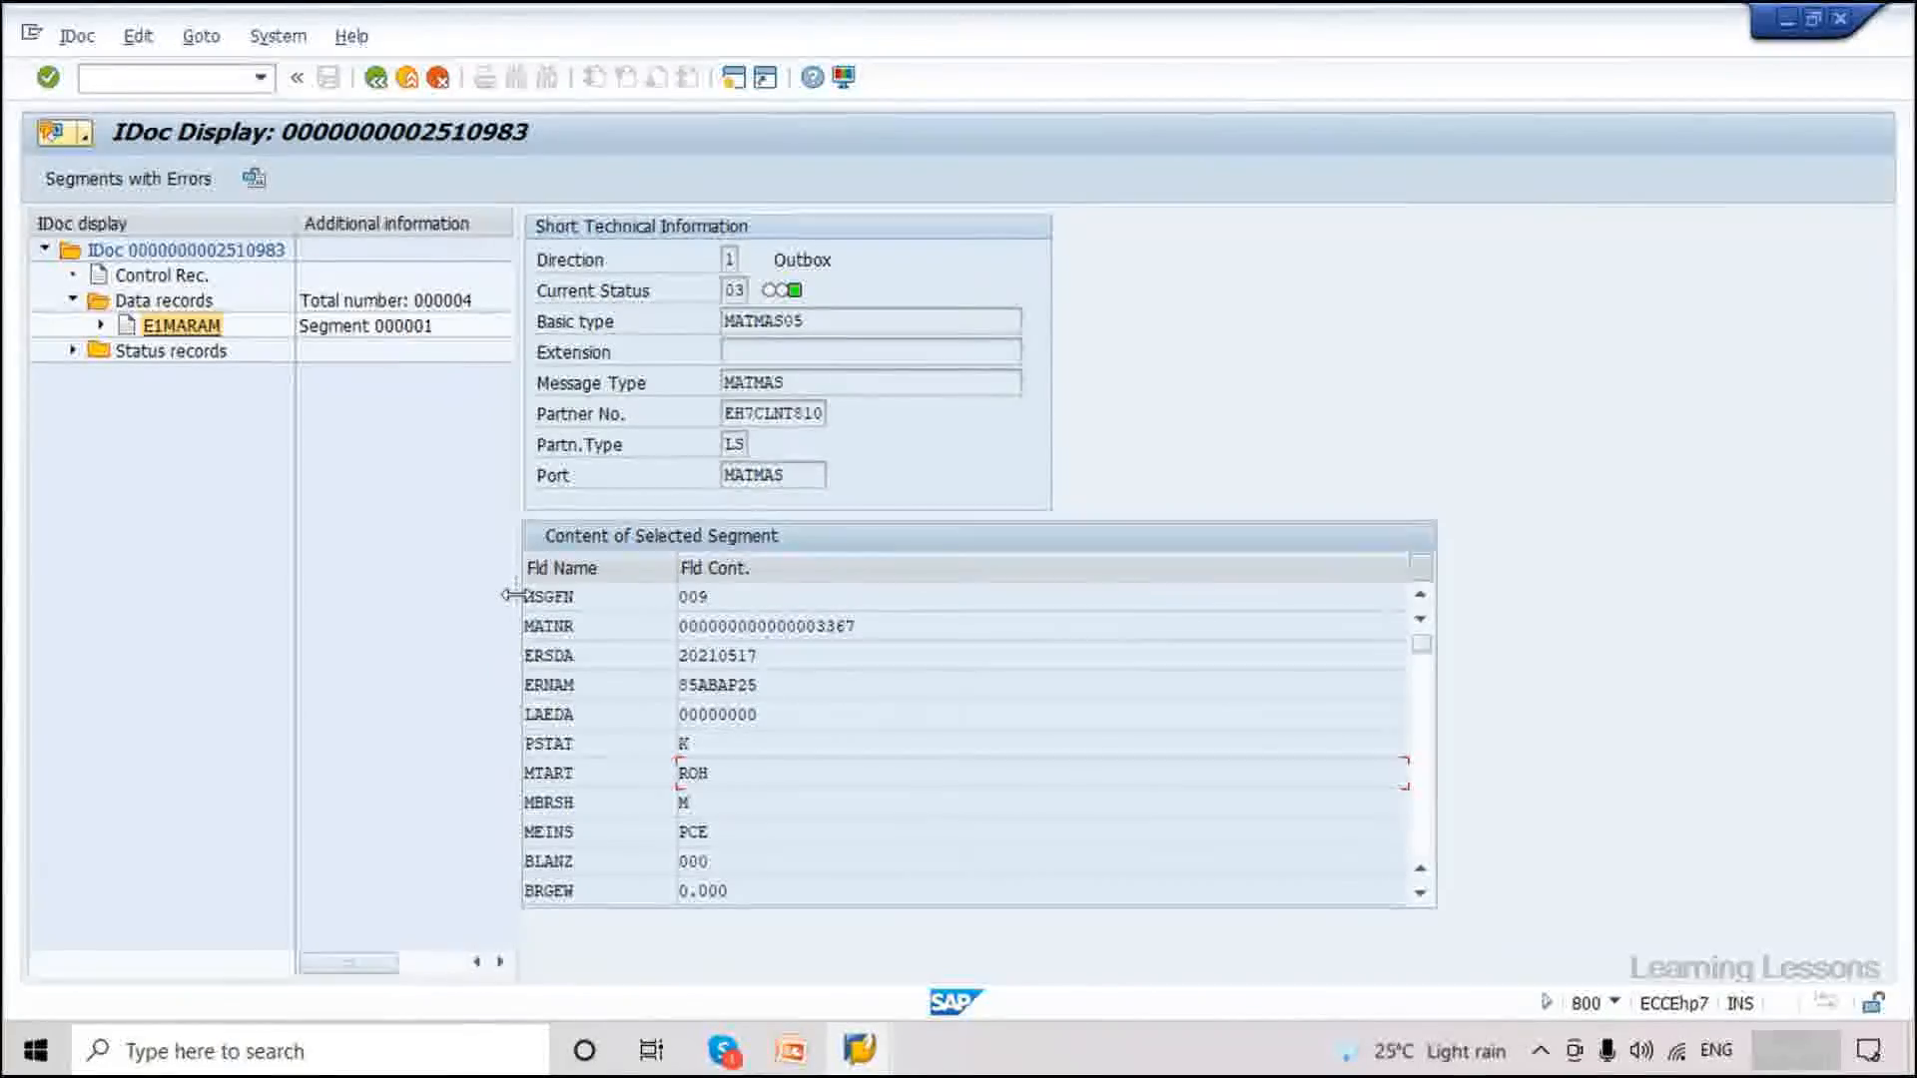
{"action": "left_click", "coordinate": [378, 79]}
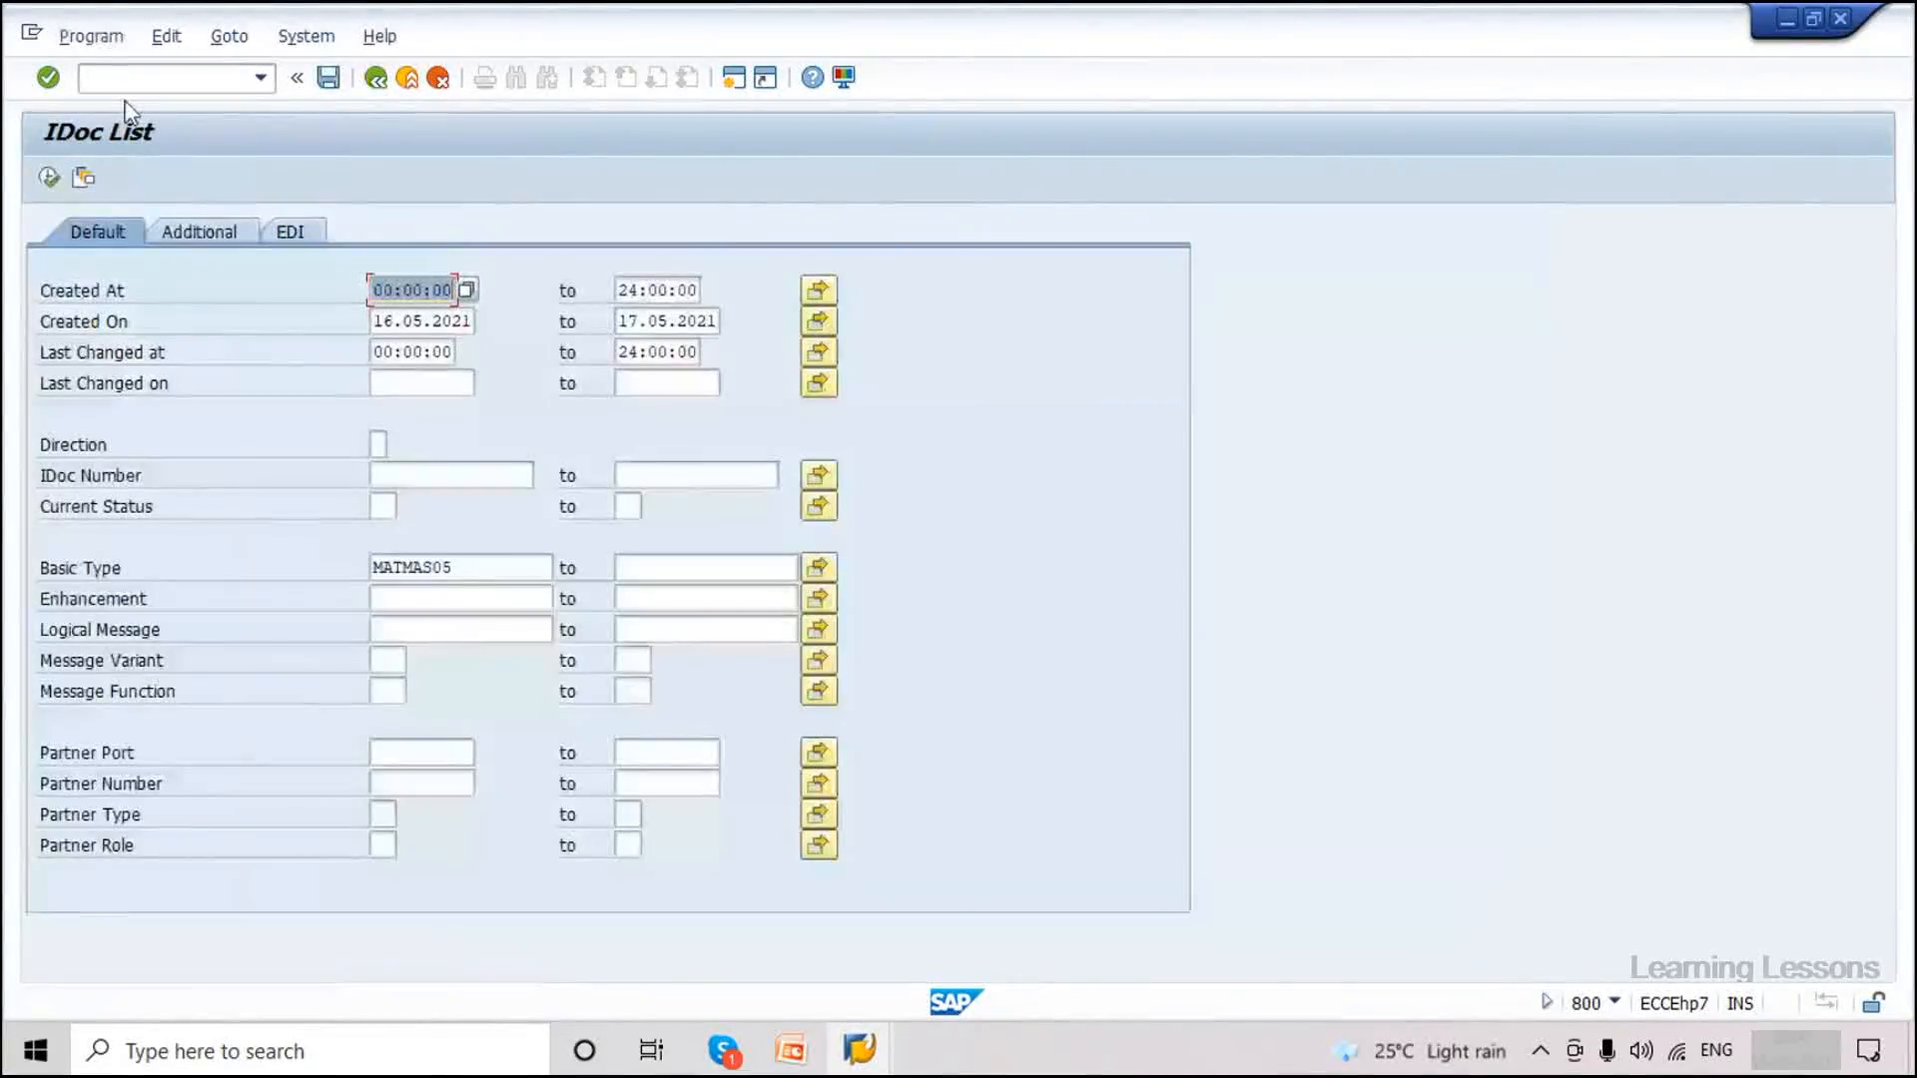
{"action": "left_click", "coordinate": [400, 320]}
{"action": "key", "text": "Tab"}
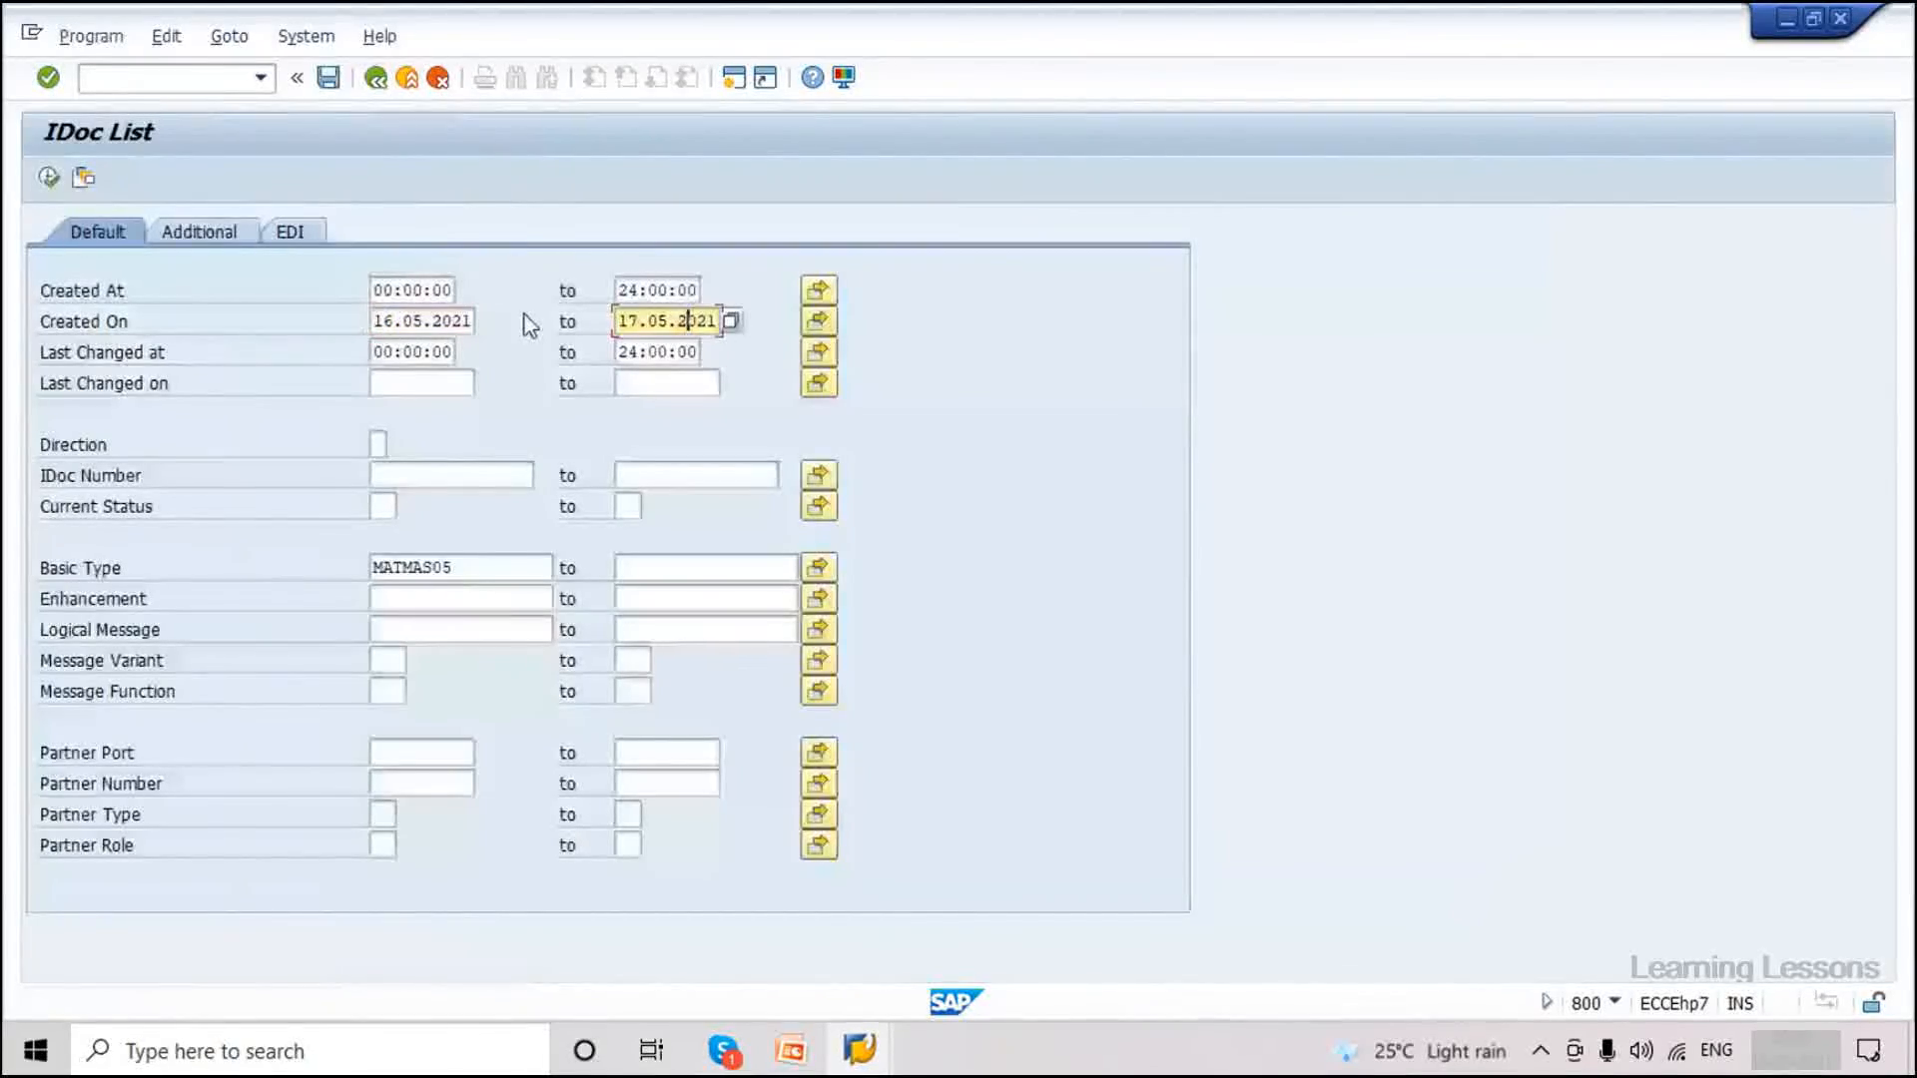
{"action": "left_click", "coordinate": [147, 77]}
{"action": "type", "text": "/n"}
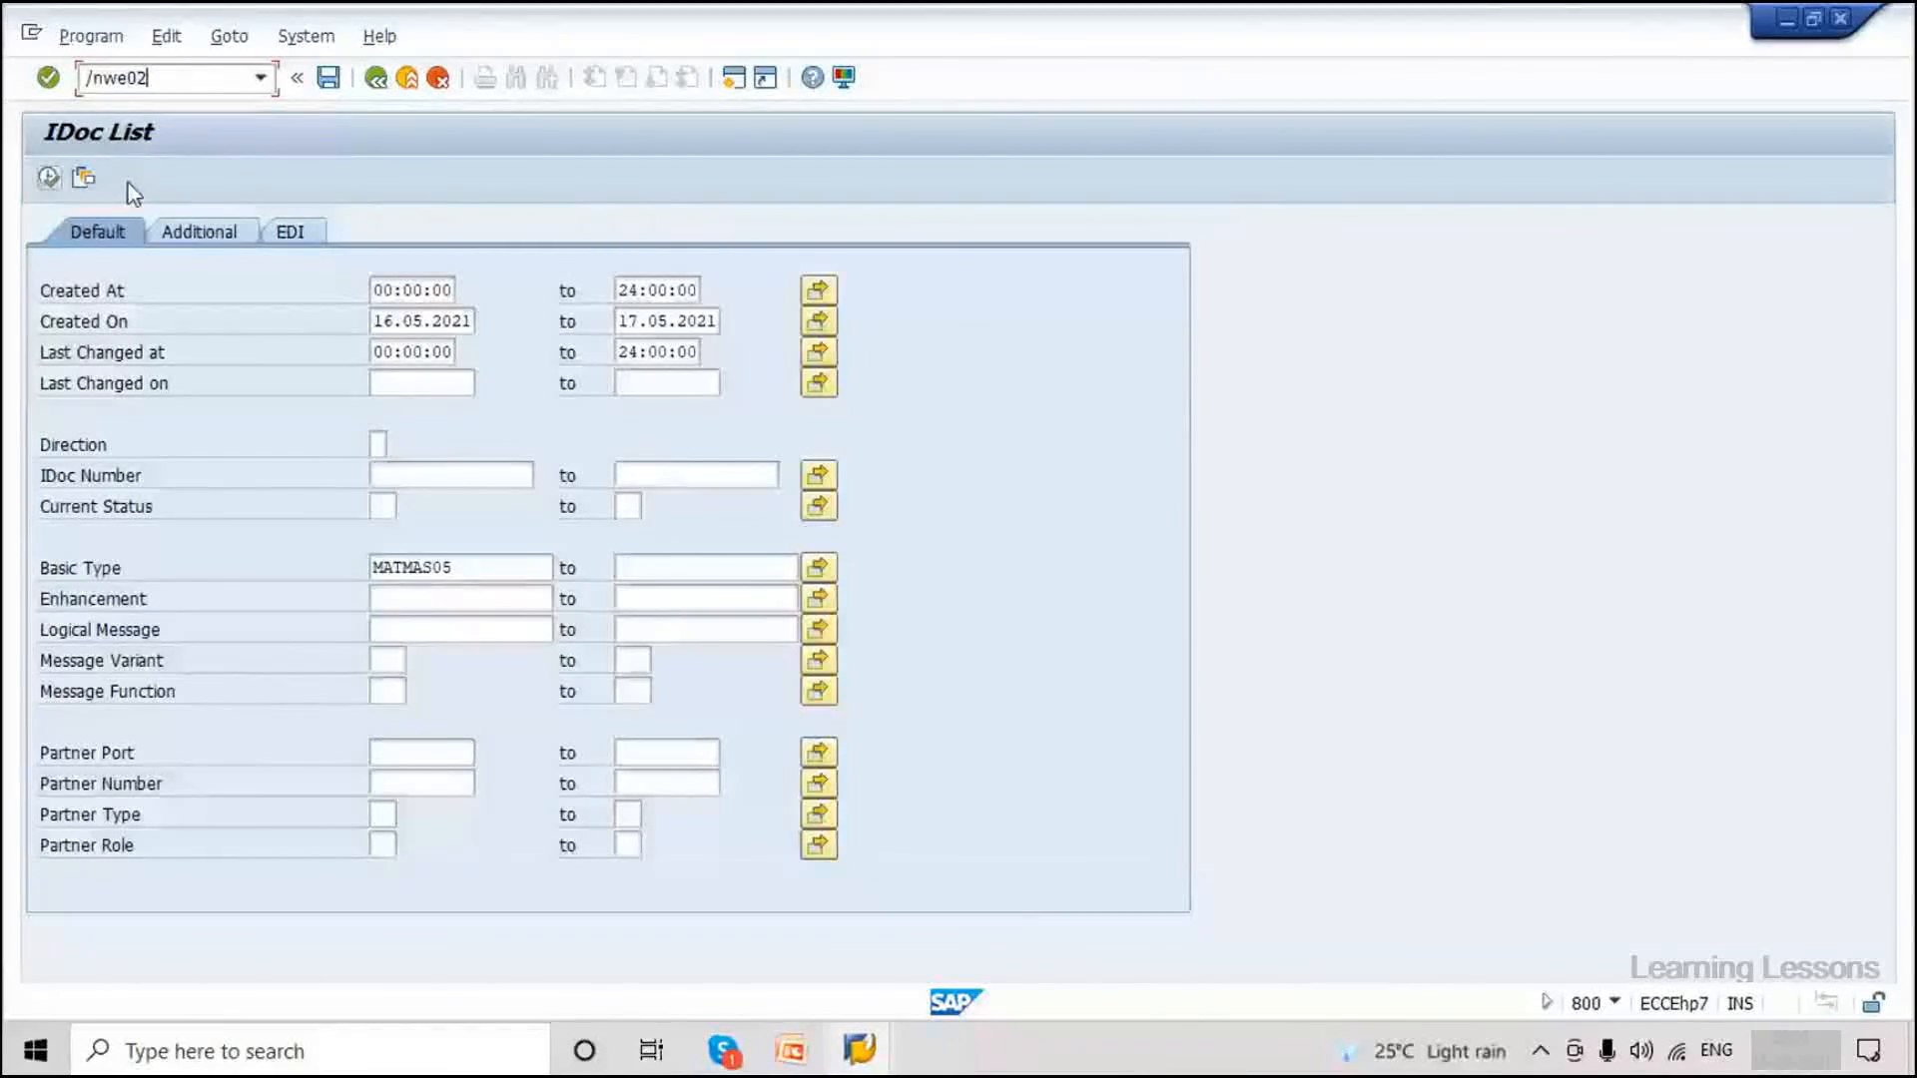
{"action": "type", "text": "we02"}
{"action": "key", "text": "Return"}
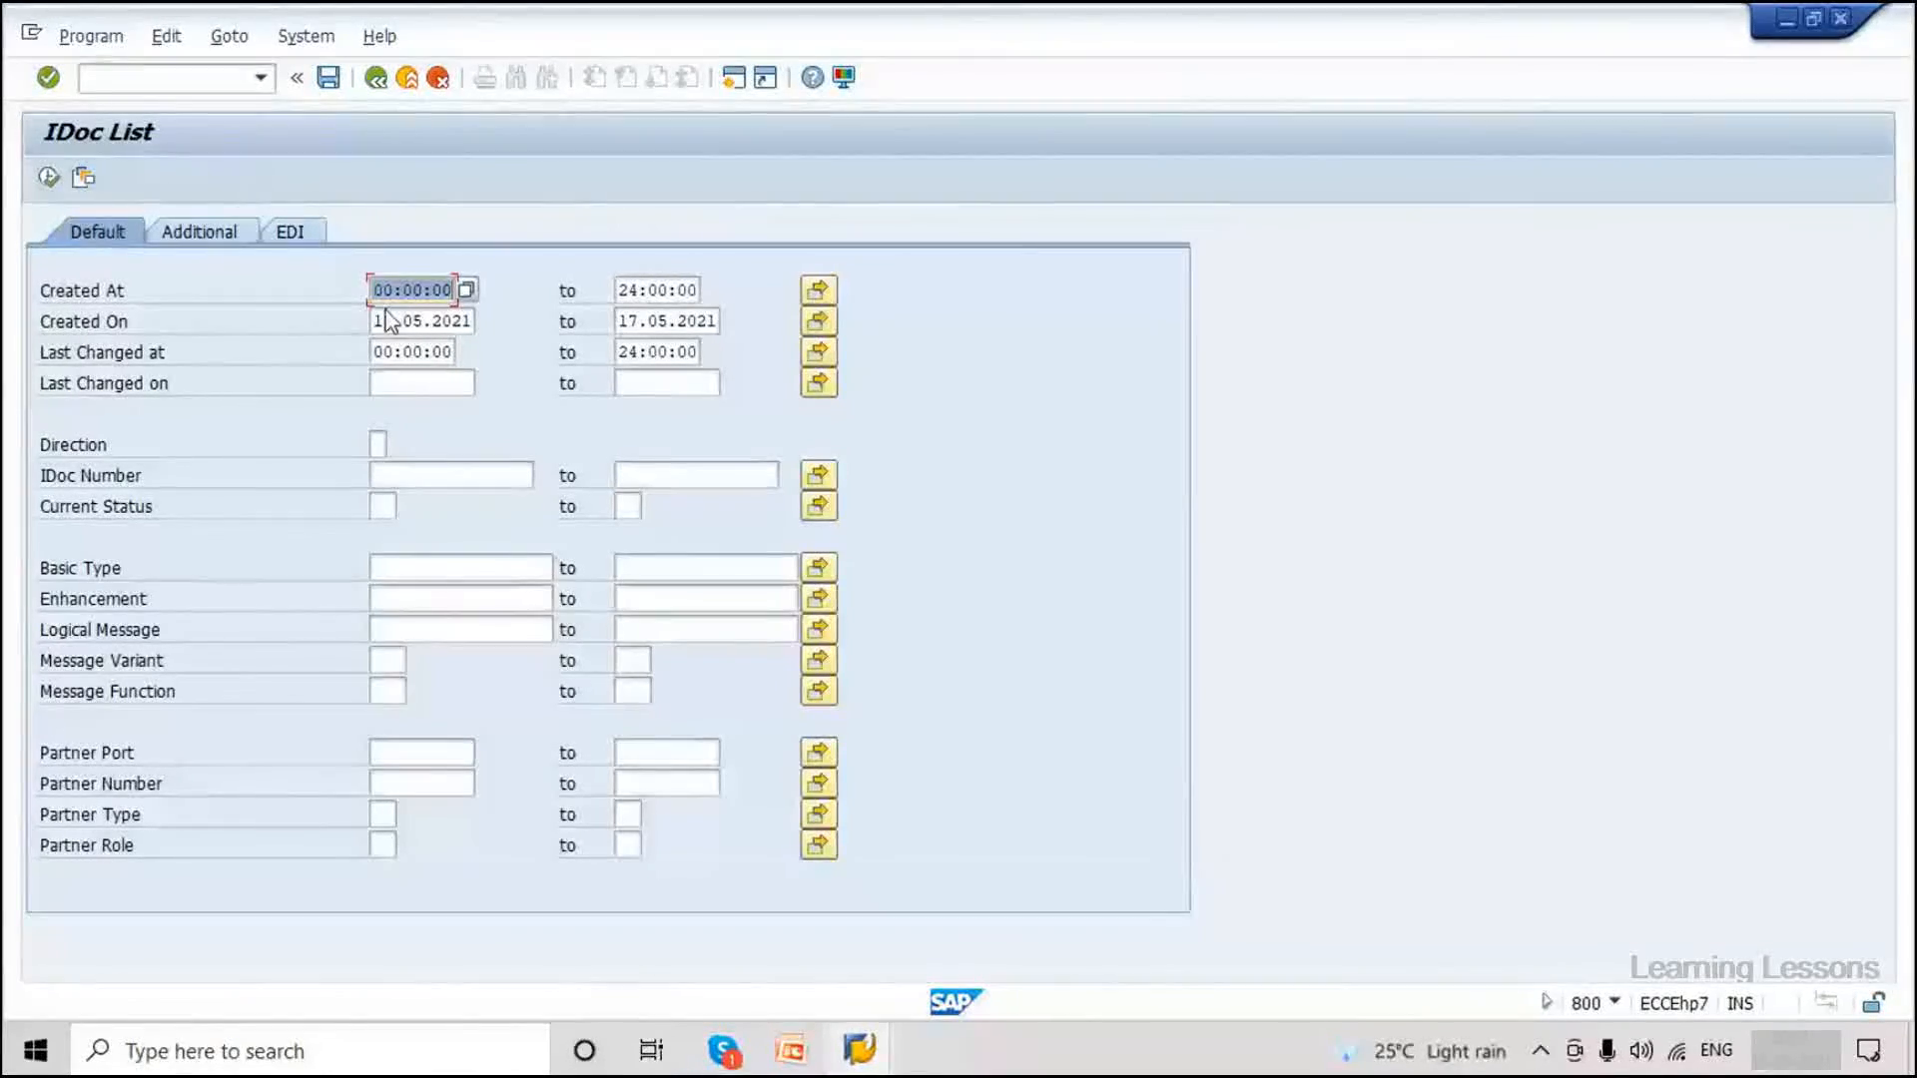
{"action": "left_click", "coordinate": [388, 317]}
{"action": "key", "text": "Tab"}
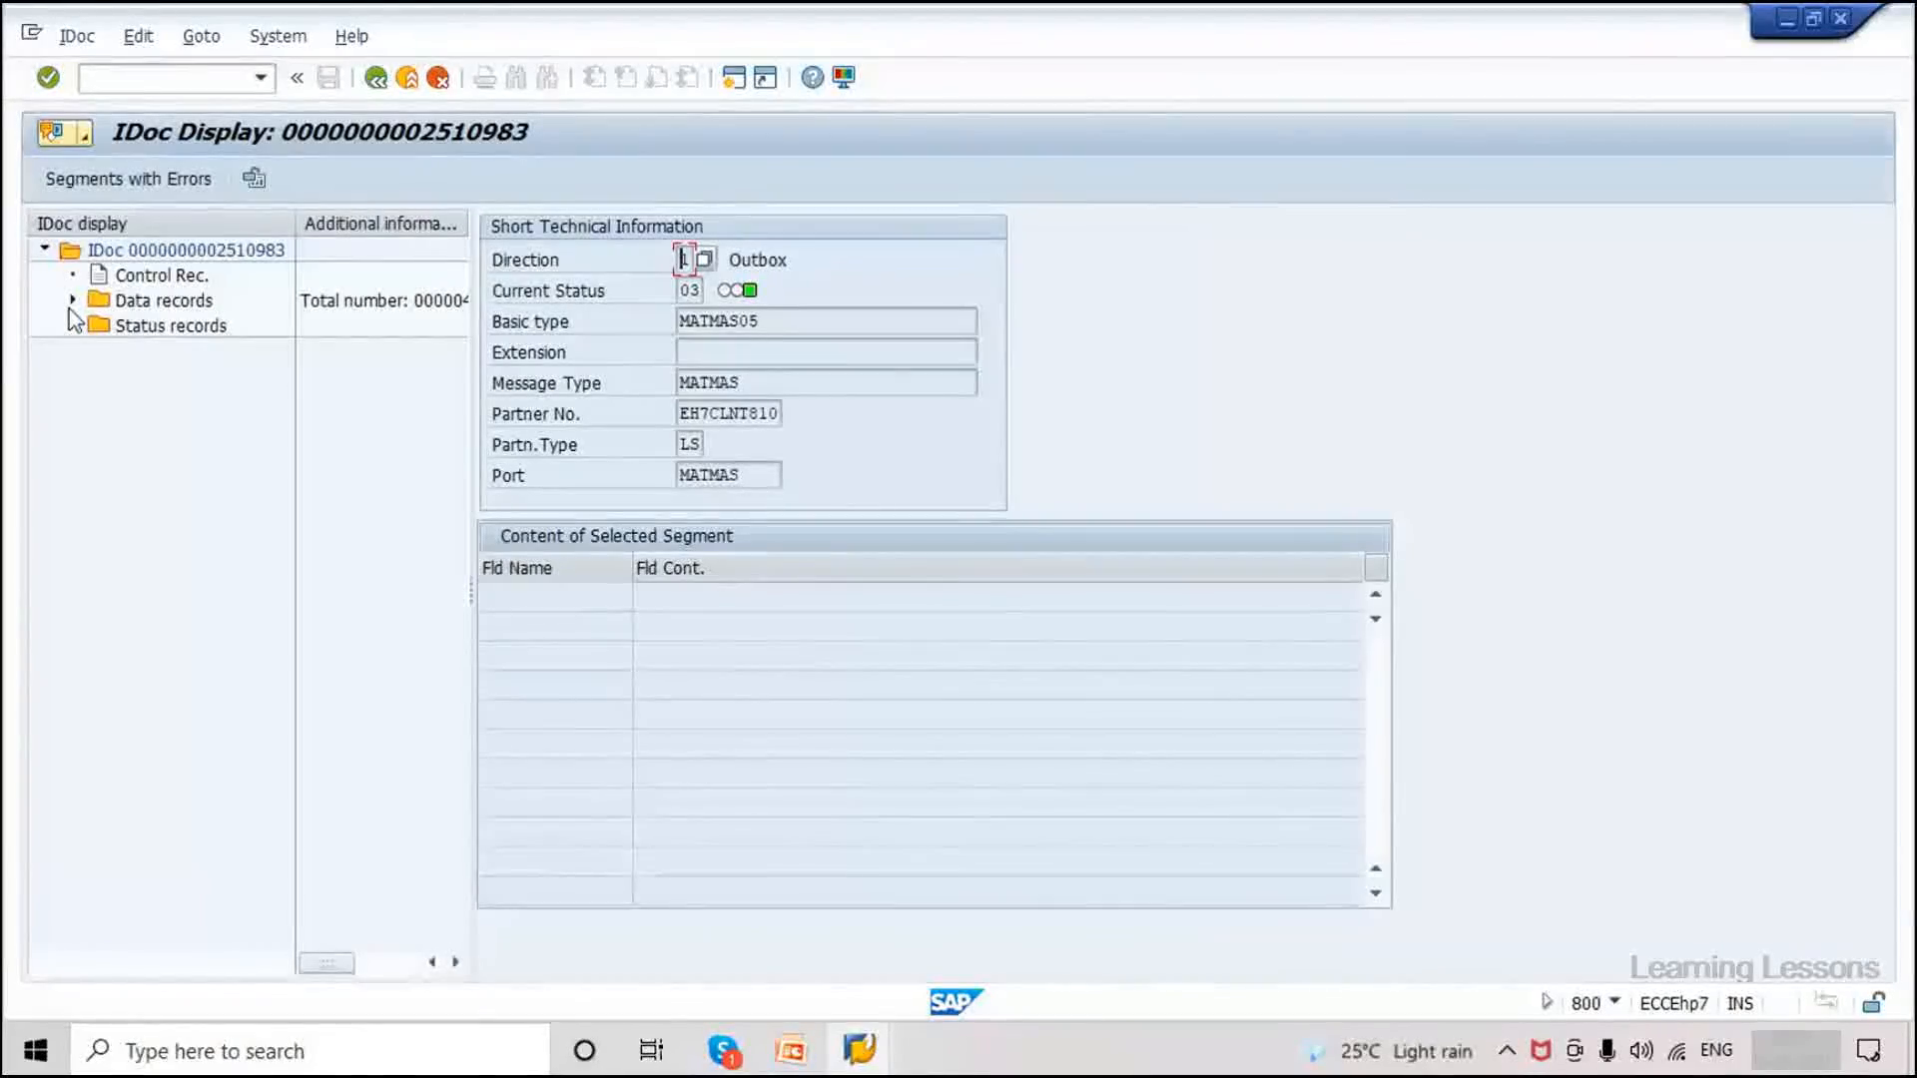
{"action": "double_click", "coordinate": [170, 300]}
{"action": "left_click", "coordinate": [182, 325]}
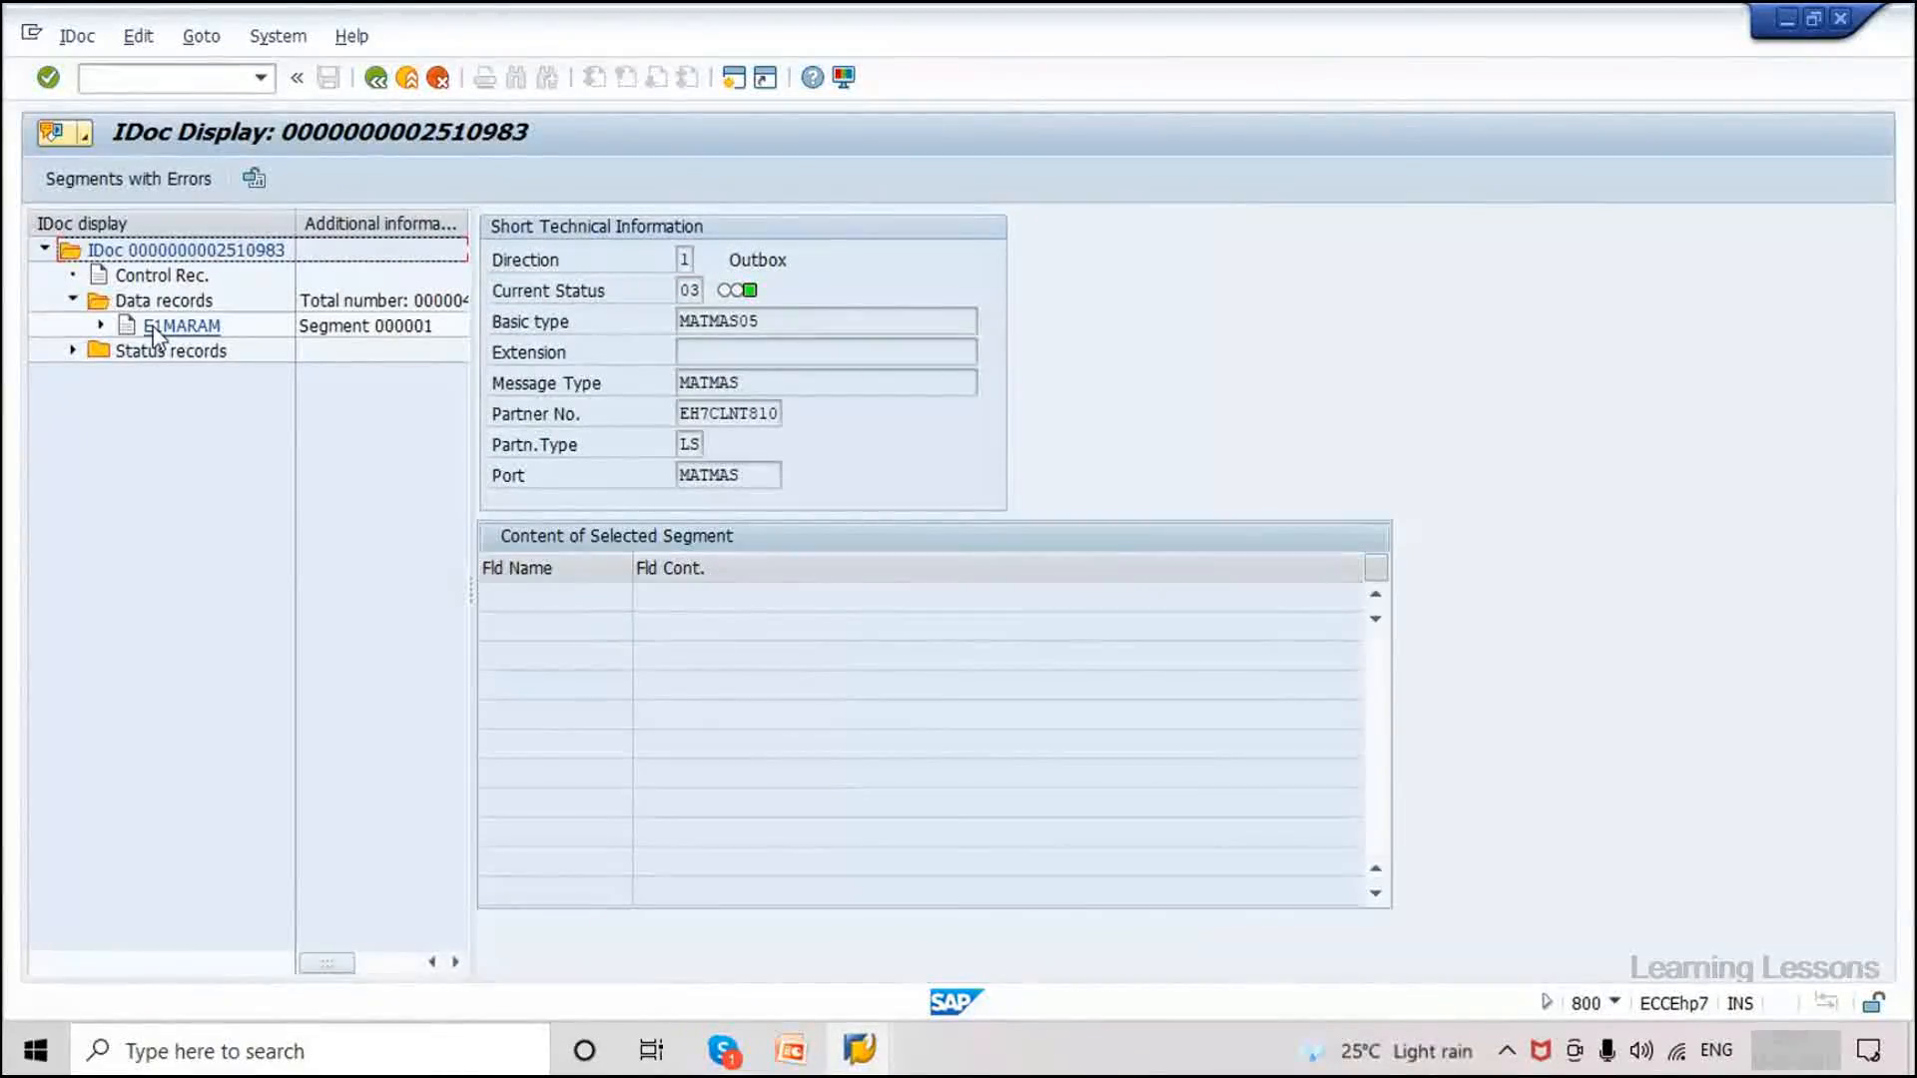